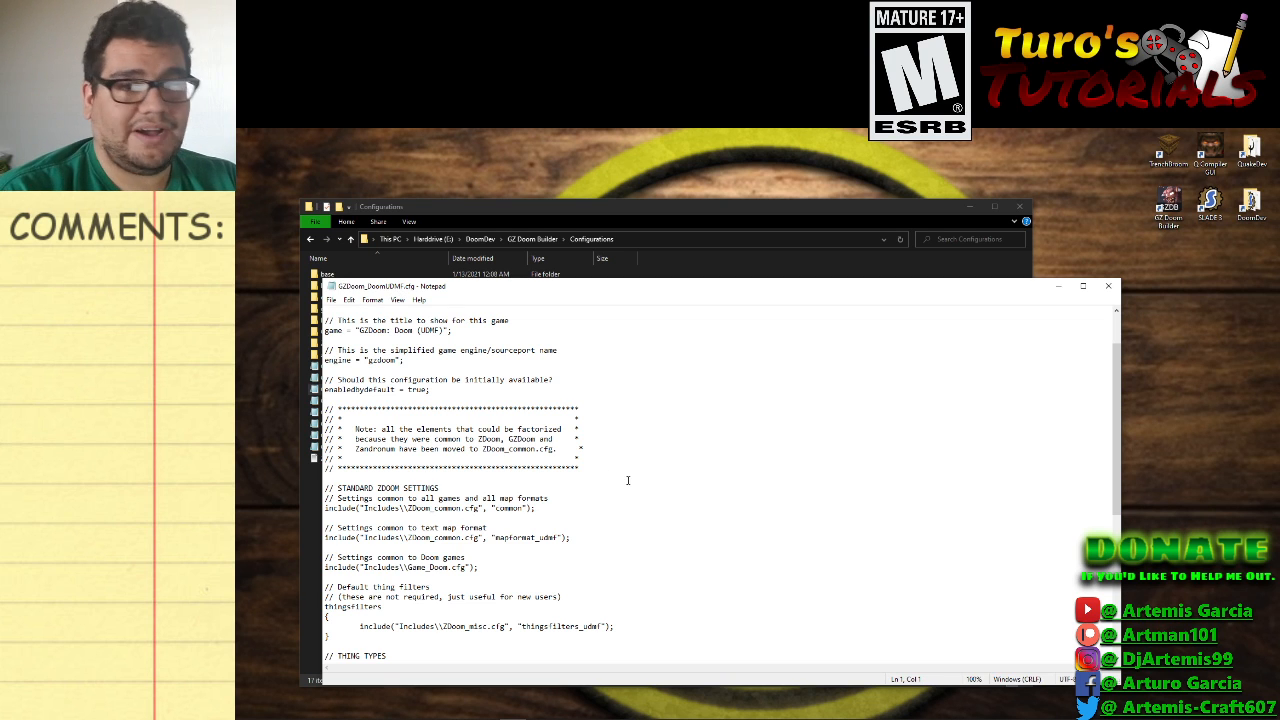
# Look through GZDoom_DoomUDMF.cfg down to the include lines in its thing types section.
pyautogui.scroll(-7, 578, 535)
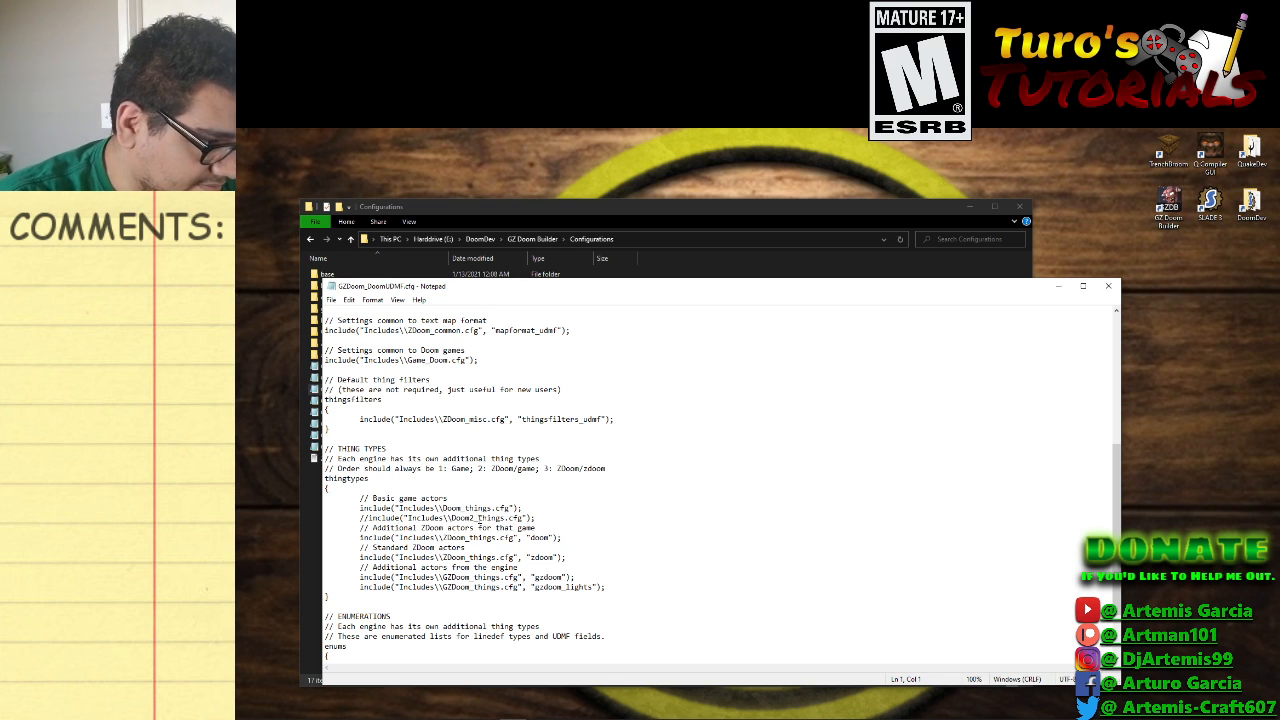
pyautogui.click(464, 558)
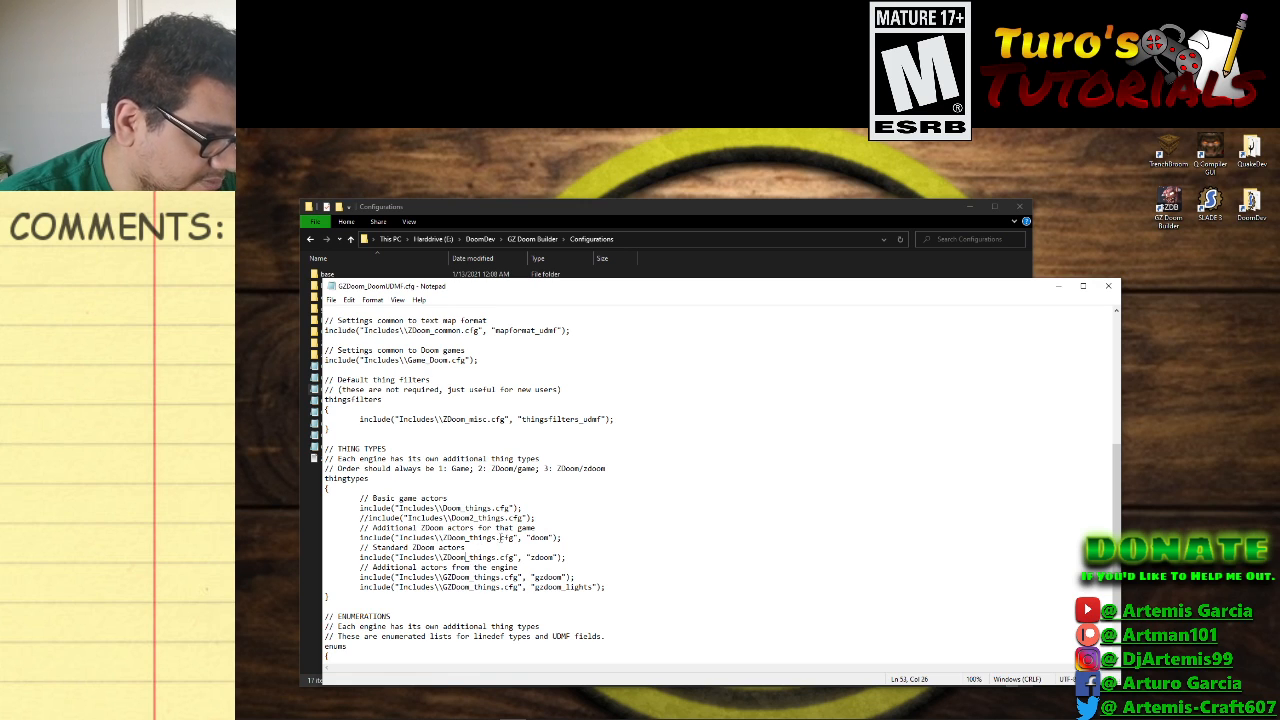
pyautogui.scroll(2, 476, 542)
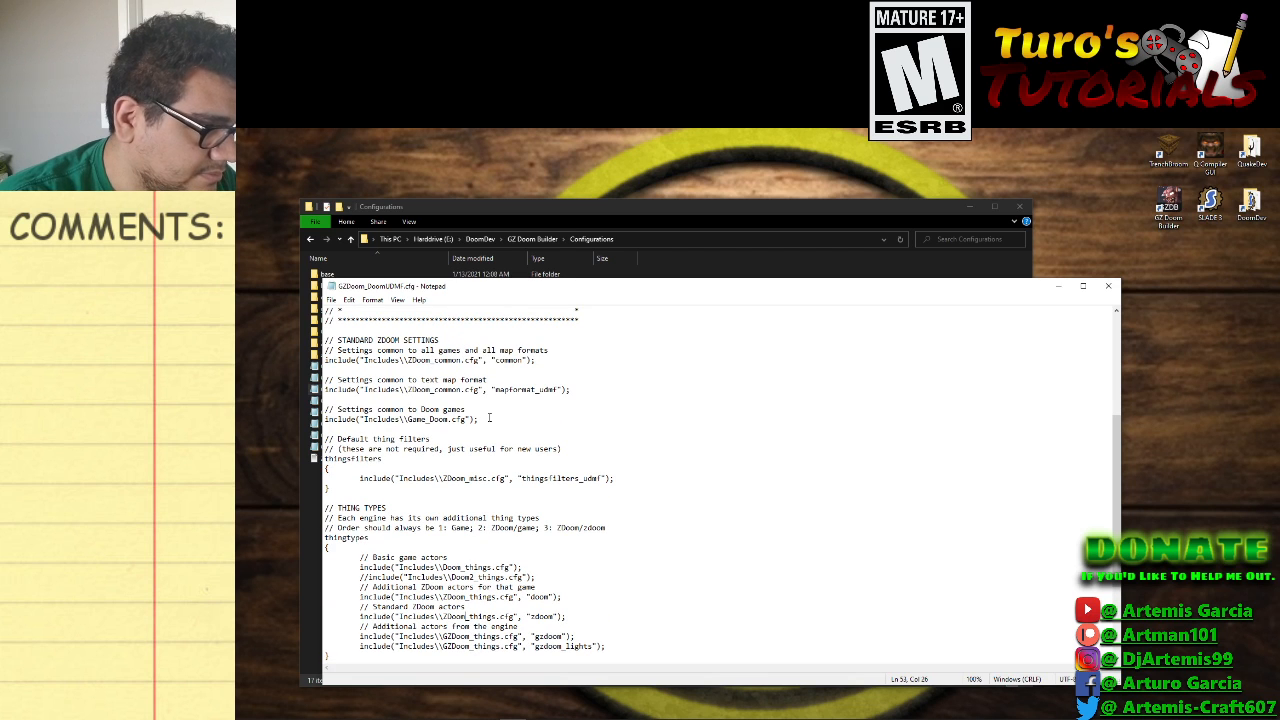
# Switch to GZDoom Builder, check and close the Errors and Warnings list, and minimise the program to return to the configuration file.
pyautogui.moveTo(480, 714)
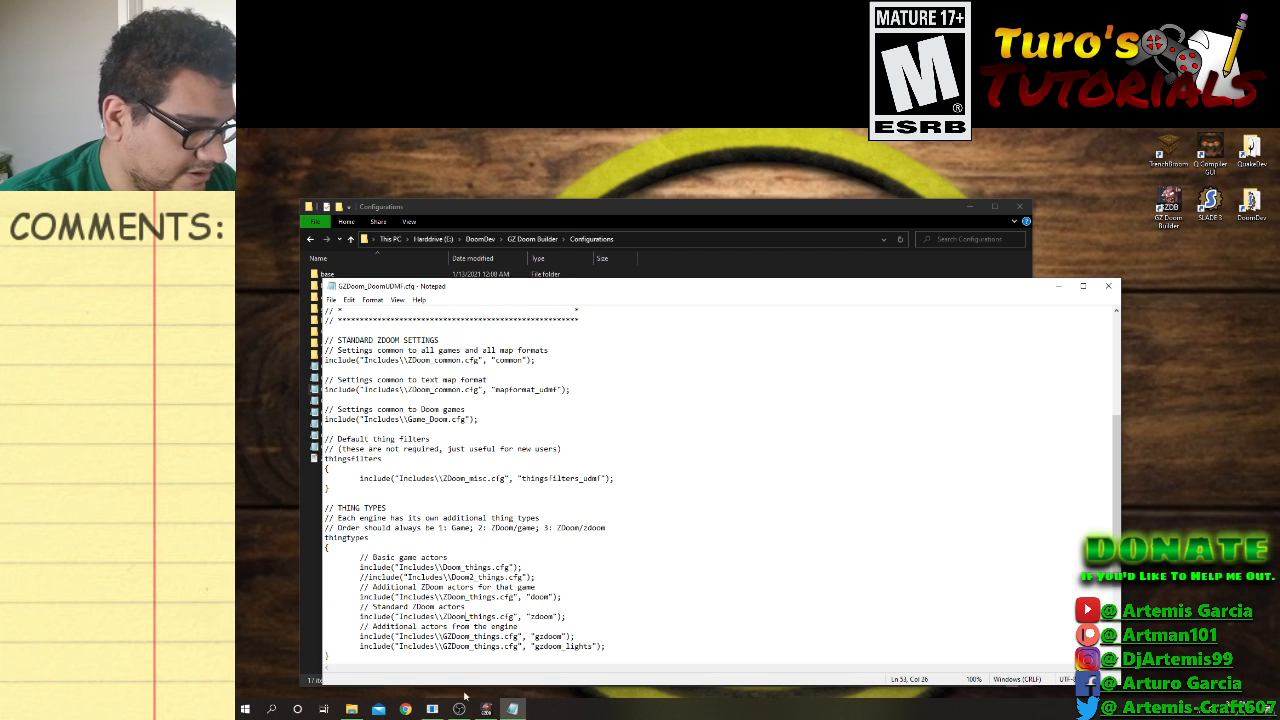
pyautogui.click(488, 709)
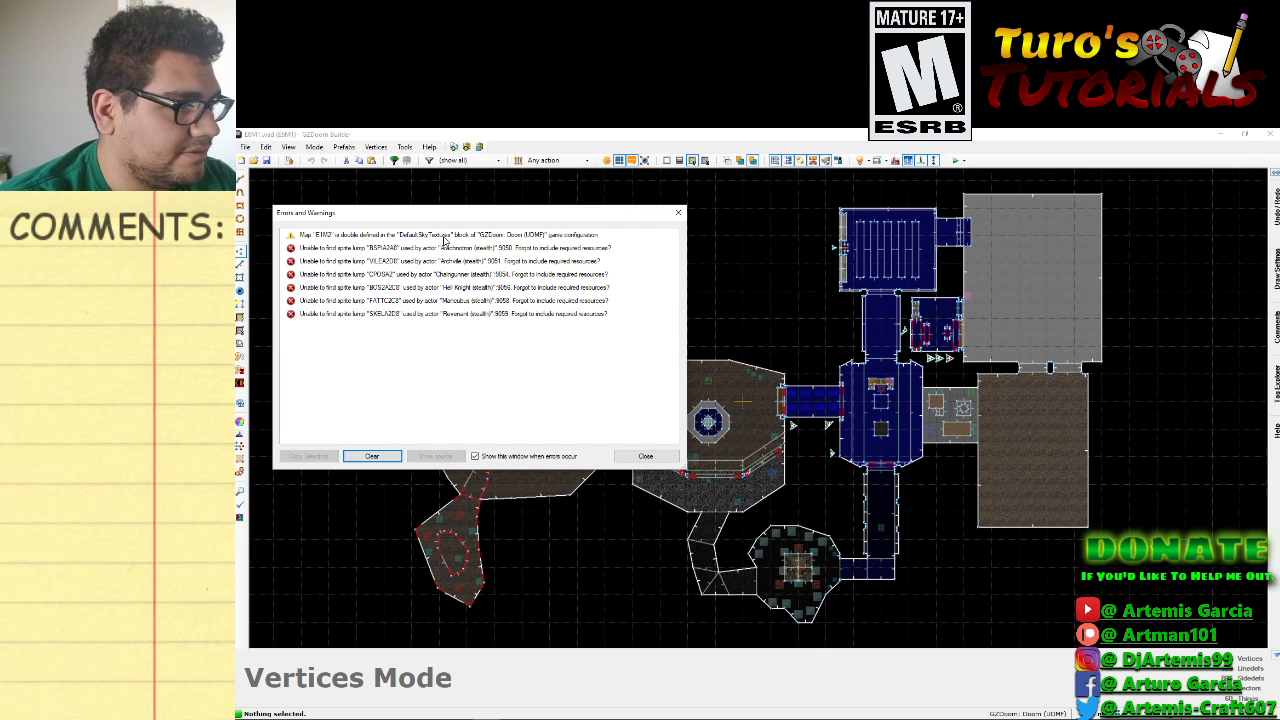
pyautogui.click(647, 457)
pyautogui.click(1219, 133)
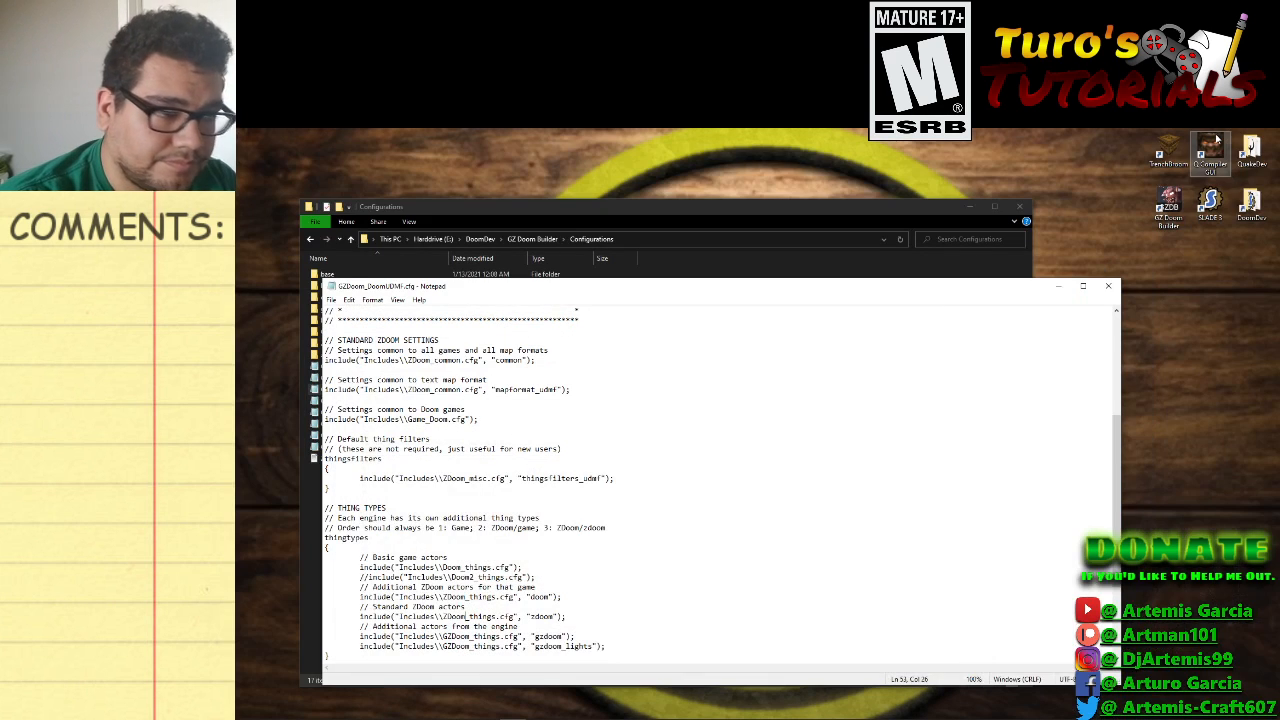
# Review GZDoom_DoomUDMF.cfg from its header to the enumerations, highlighting the enabledbydefault setting.
pyautogui.scroll(-1, 521, 488)
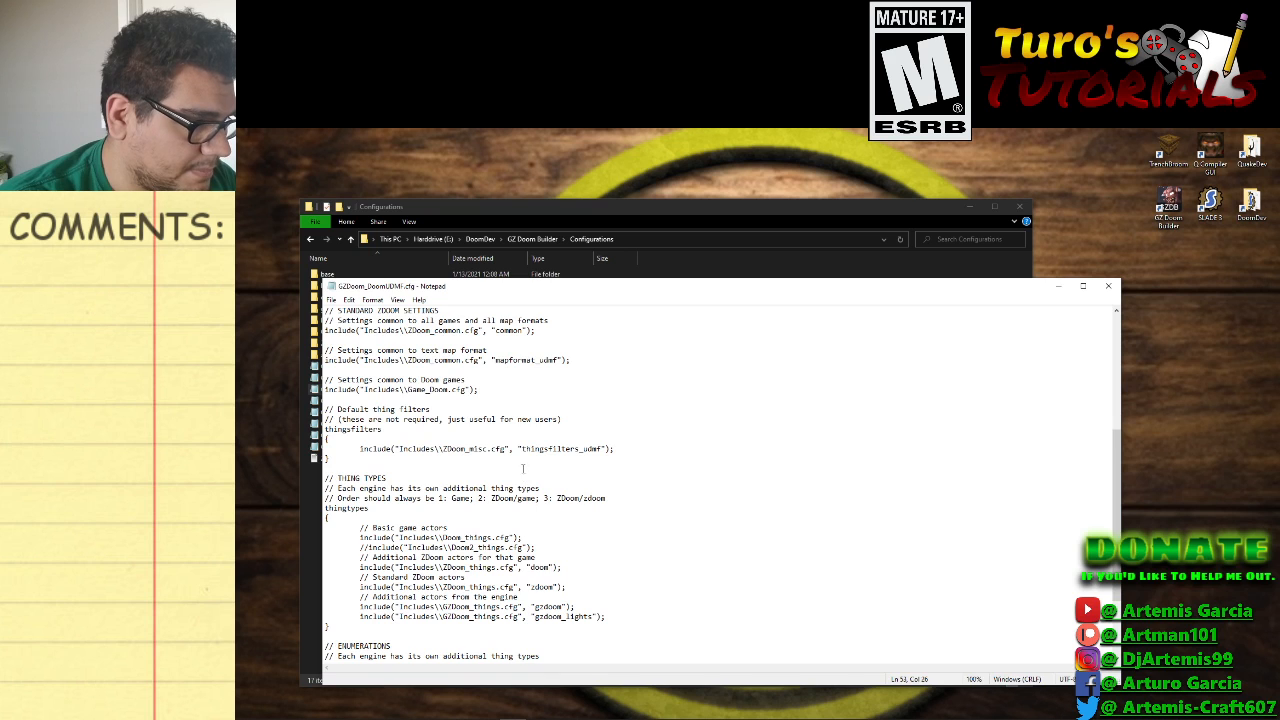
pyautogui.scroll(2, 487, 460)
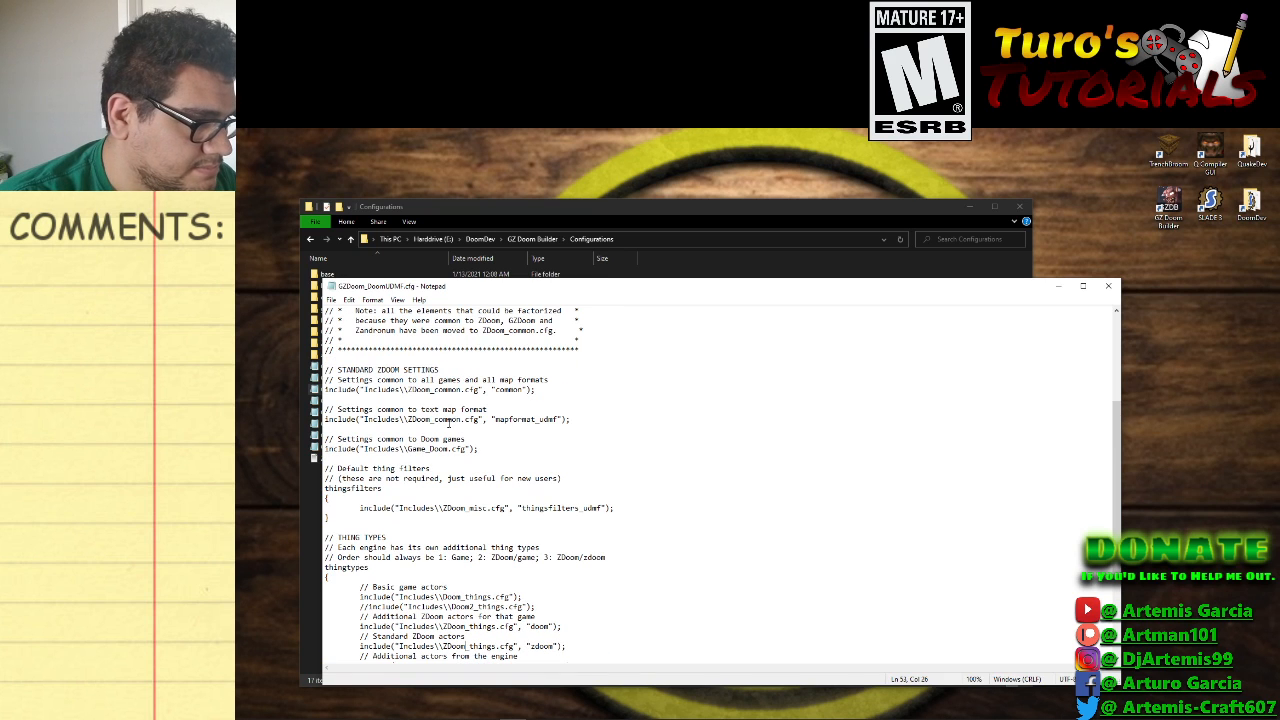
pyautogui.scroll(4, 491, 425)
pyautogui.scroll(2, 496, 420)
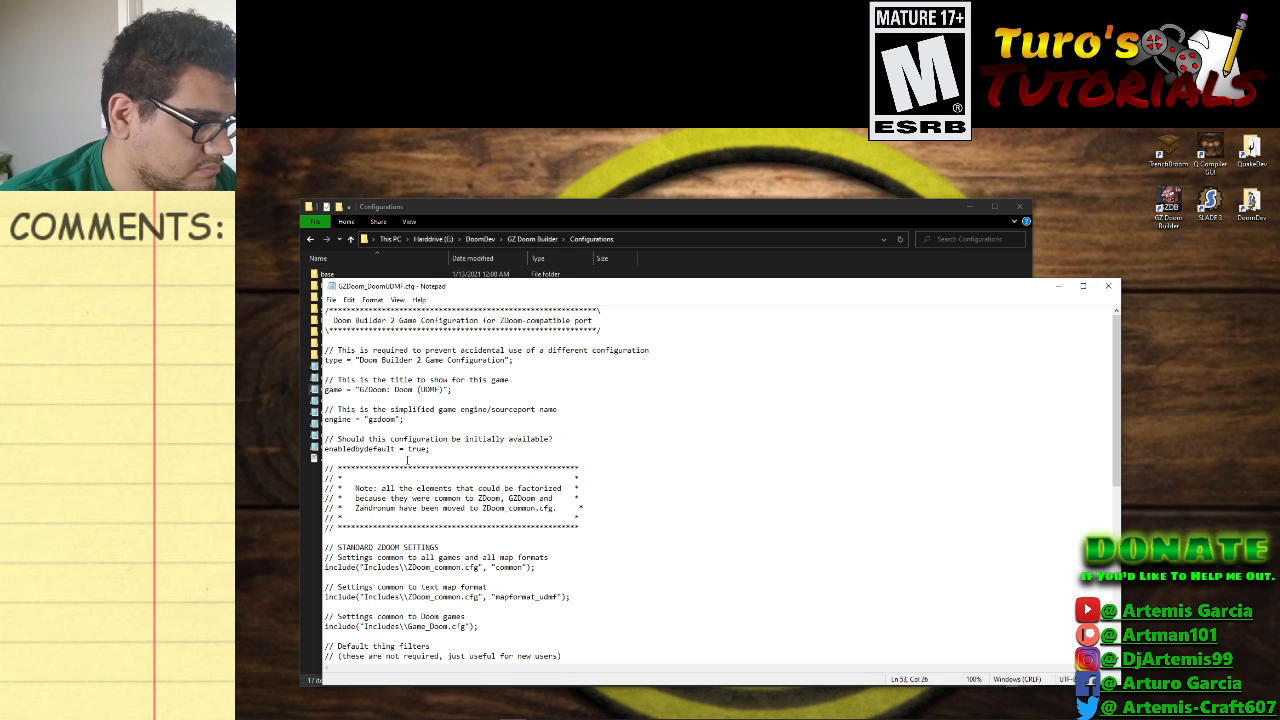
pyautogui.moveTo(430, 449); pyautogui.dragTo(318, 450)
pyautogui.scroll(-7, 416, 498)
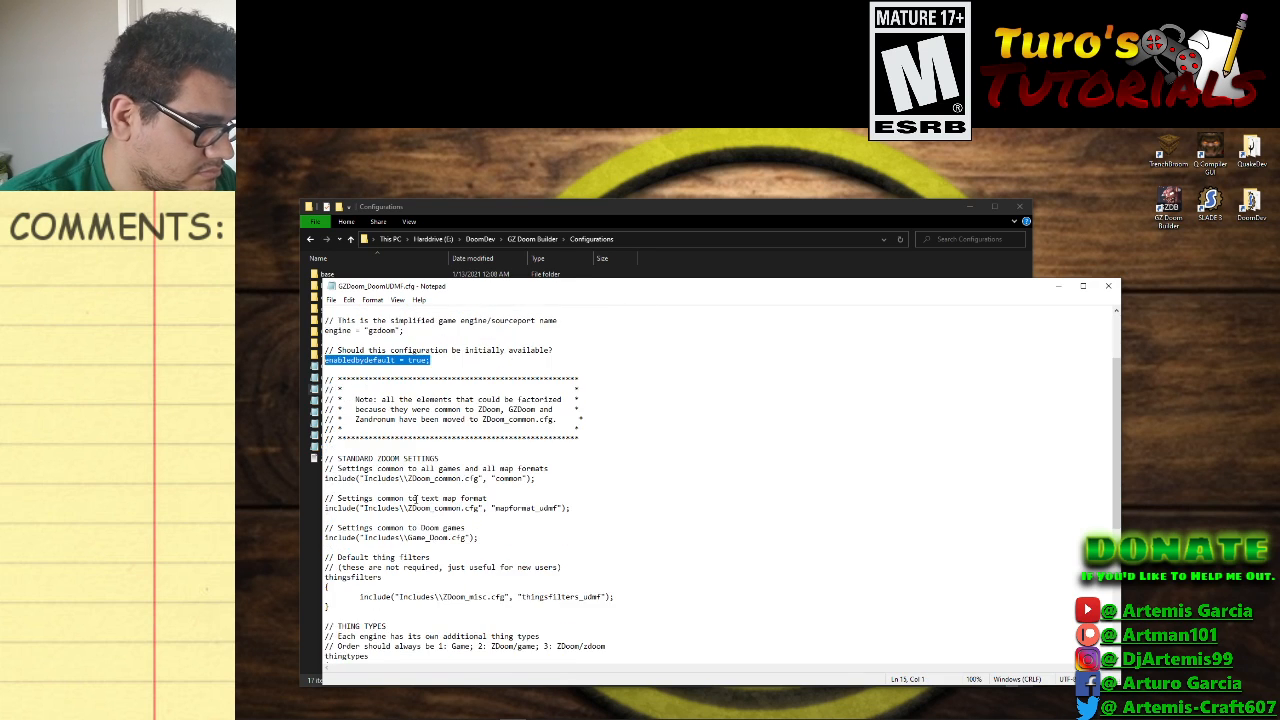
pyautogui.scroll(-5, 416, 498)
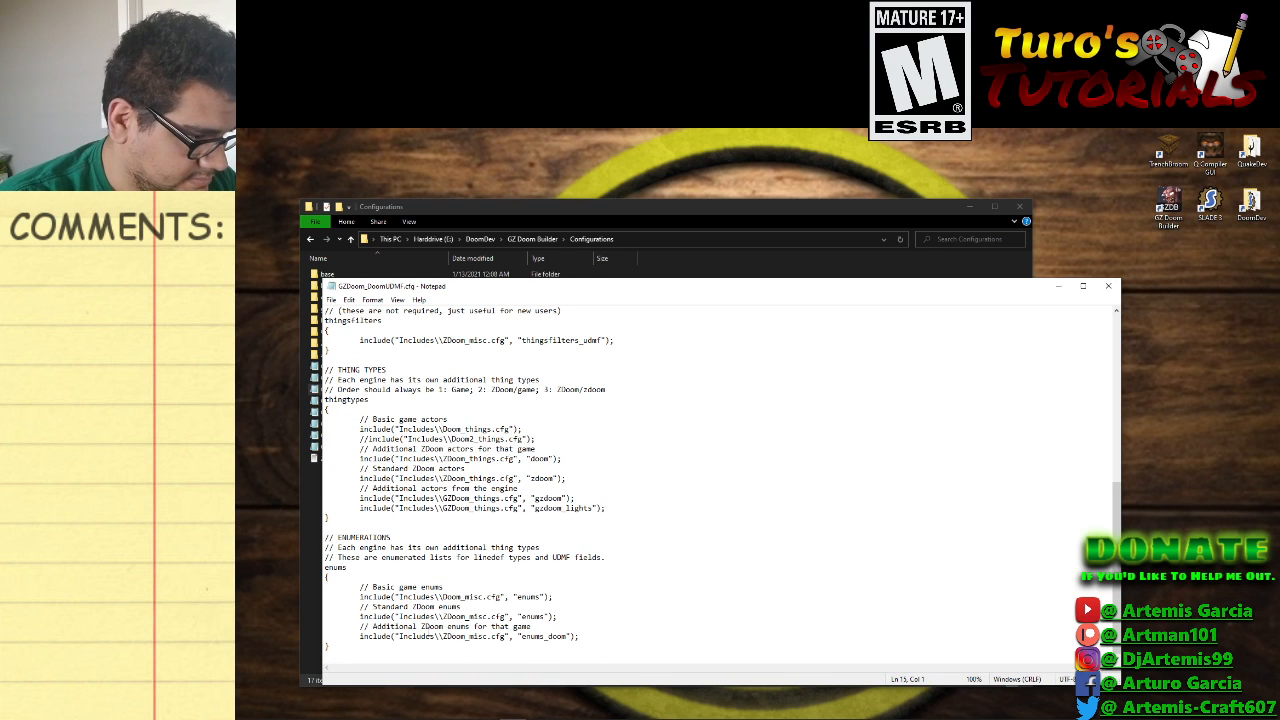
pyautogui.scroll(12, 497, 490)
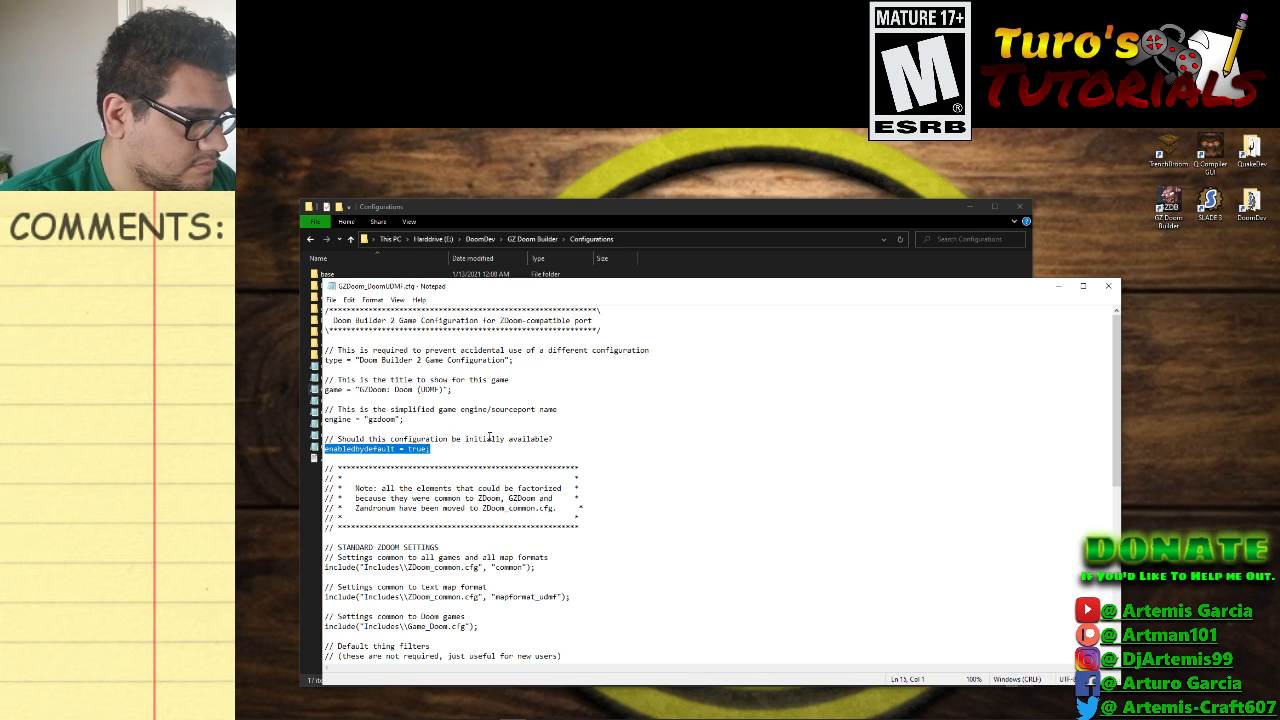
pyautogui.click(440, 449)
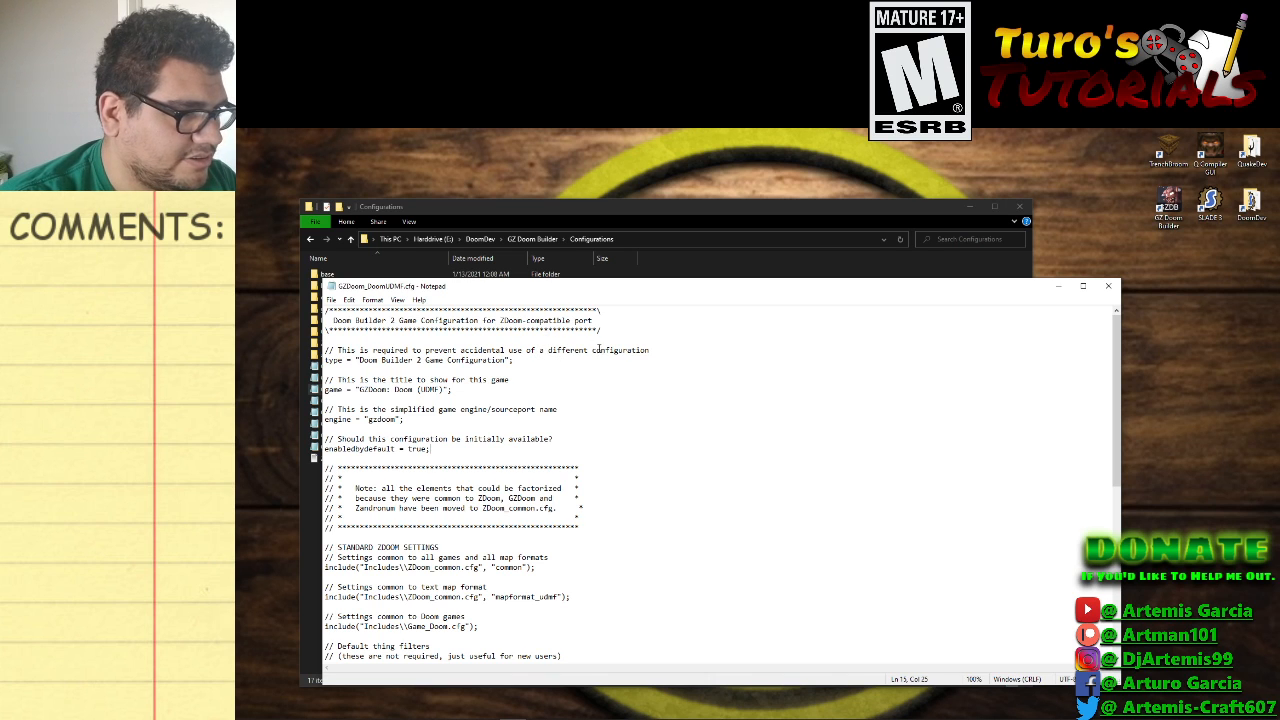
# Examine the standard ZDoom settings by highlighting the "common" and "mapformat_udmf" includes of ZDoom_common.cfg and the Game_Doom.cfg include.
pyautogui.scroll(-2, 586, 404)
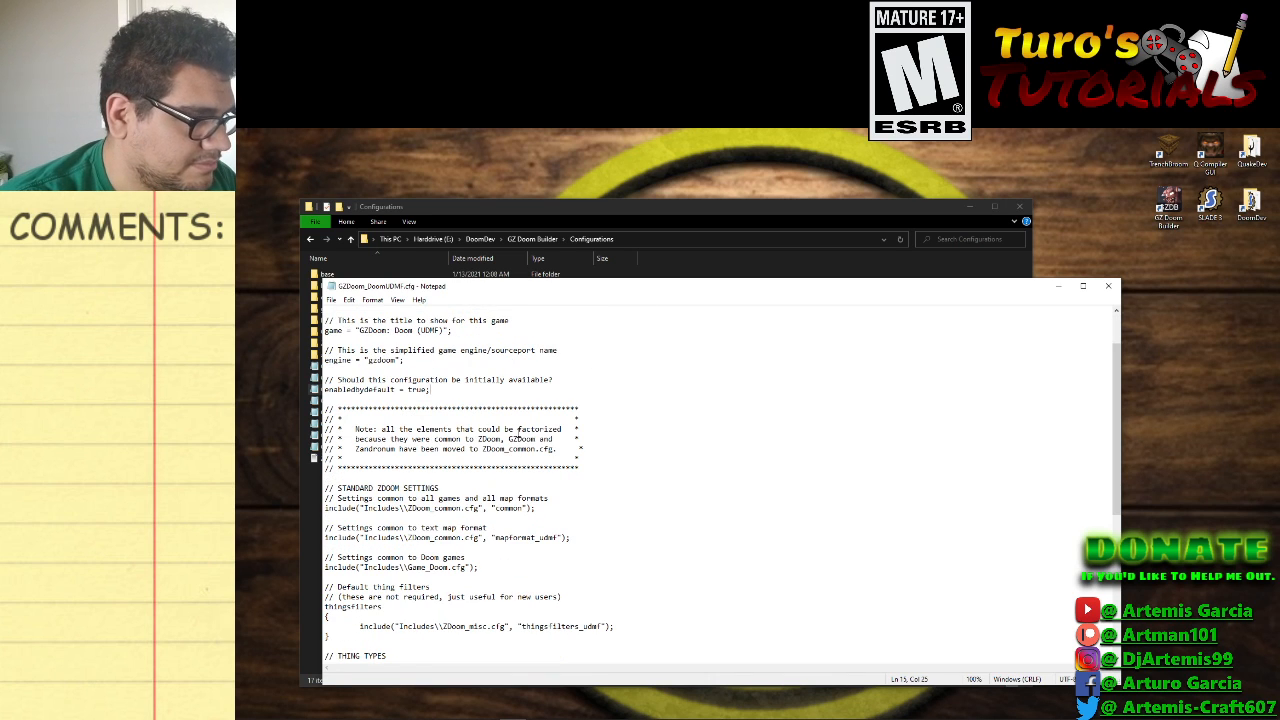
pyautogui.scroll(-2, 457, 362)
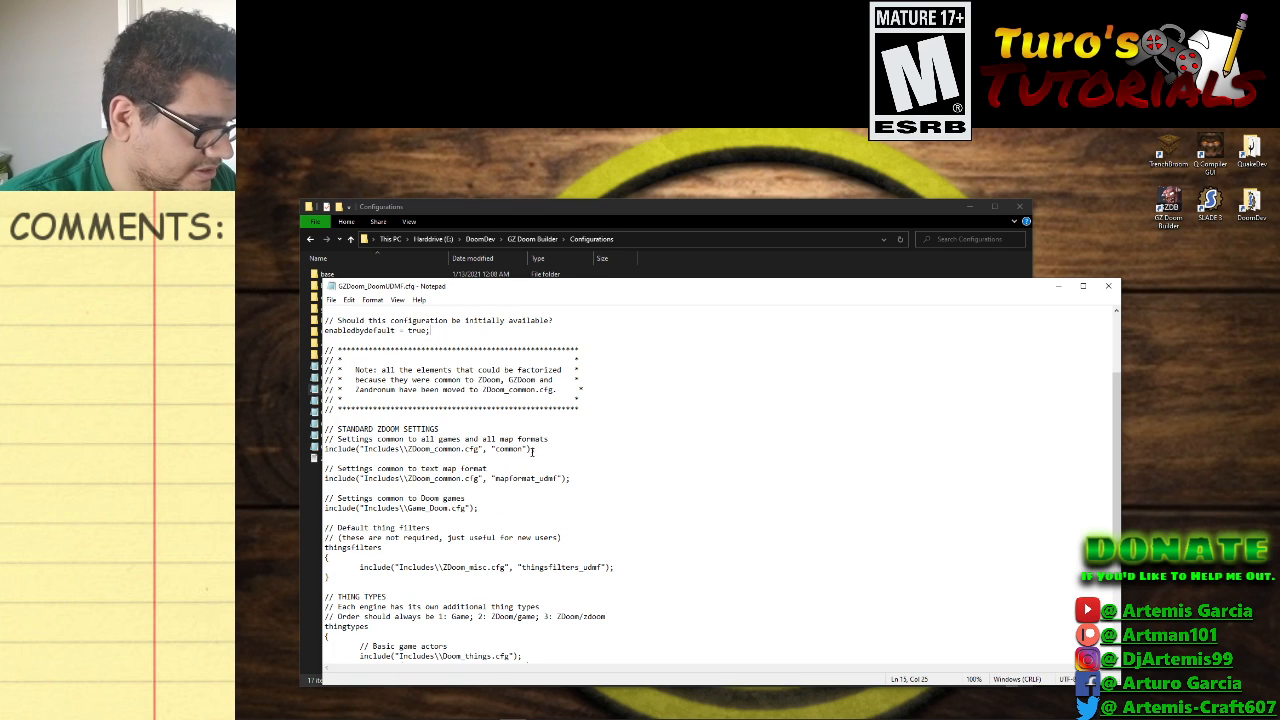
pyautogui.moveTo(533, 451); pyautogui.dragTo(318, 451)
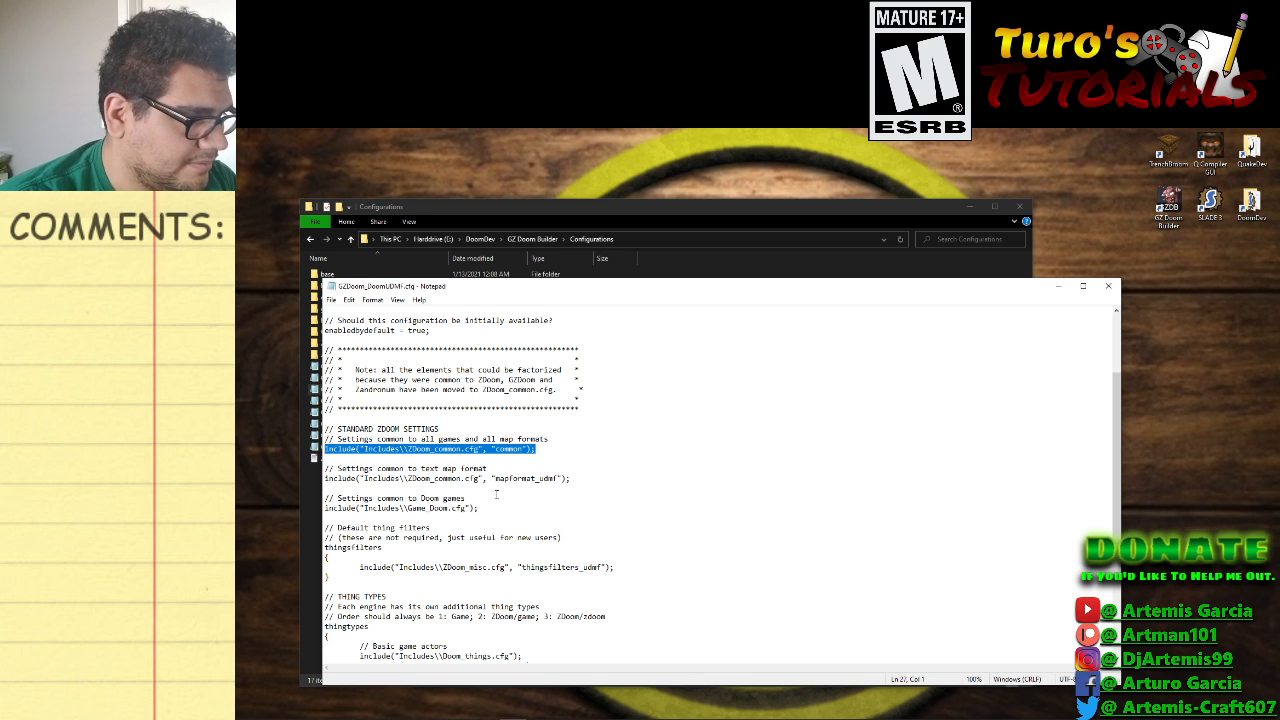
pyautogui.moveTo(571, 479); pyautogui.dragTo(328, 480)
pyautogui.scroll(-2, 481, 488)
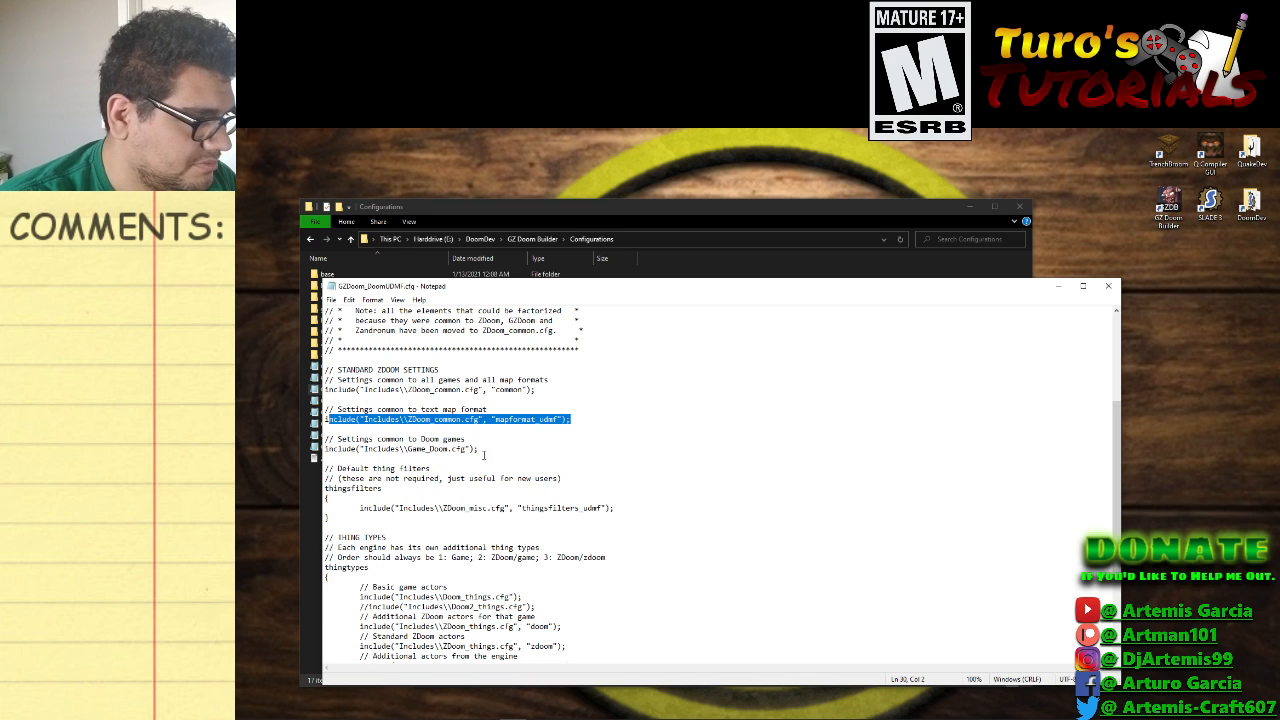
pyautogui.moveTo(481, 449); pyautogui.dragTo(324, 449)
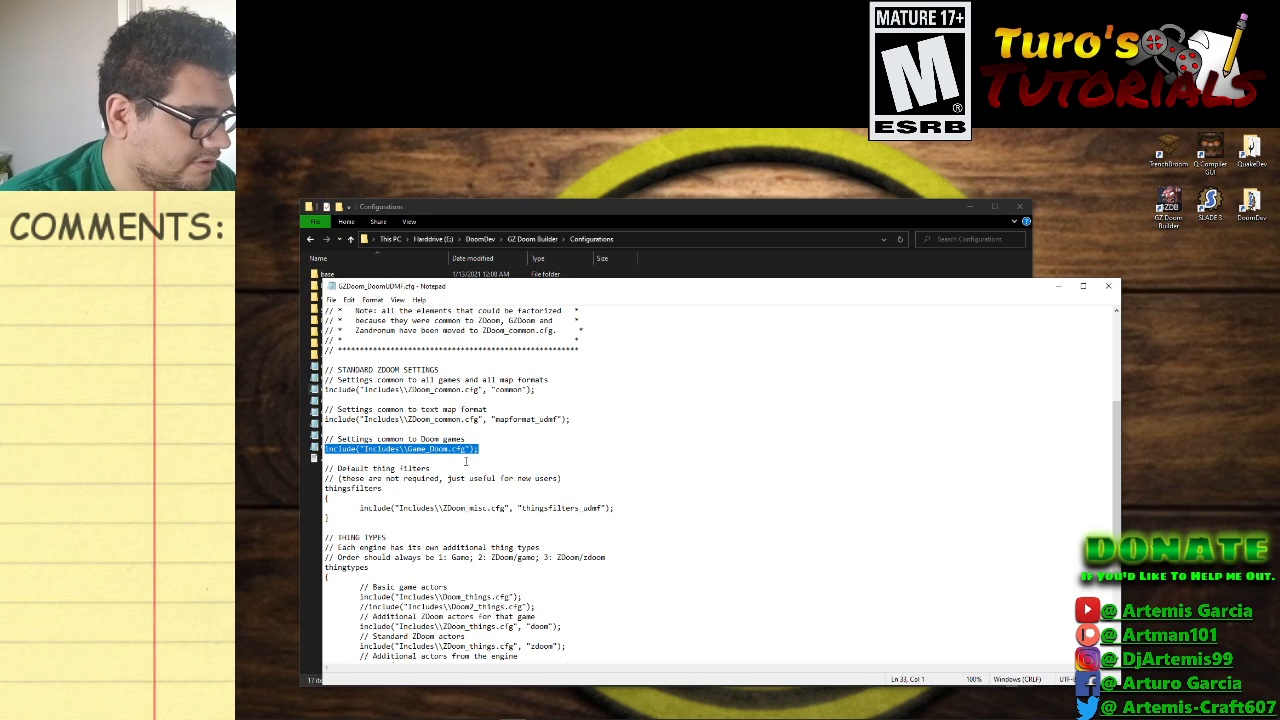
# Switch to File Explorer, open the Includes folder inside Configurations and browse its CFG files.
pyautogui.click(686, 212)
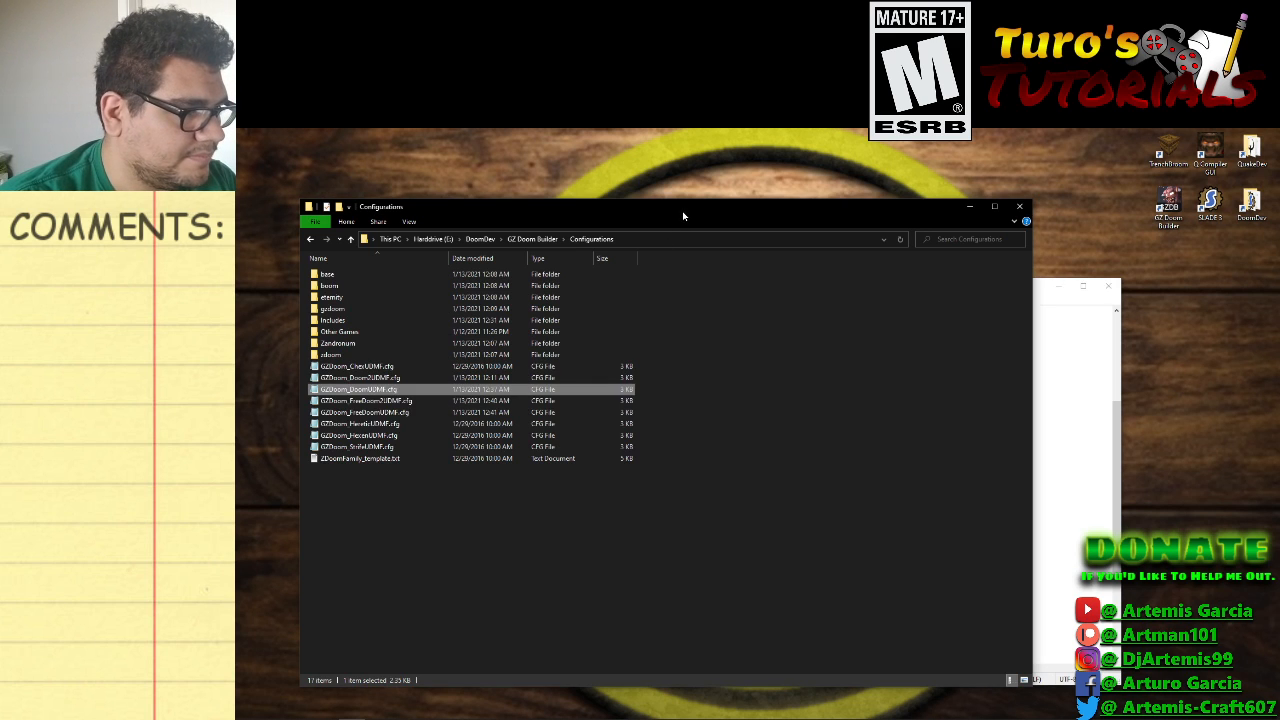
pyautogui.doubleClick(333, 320)
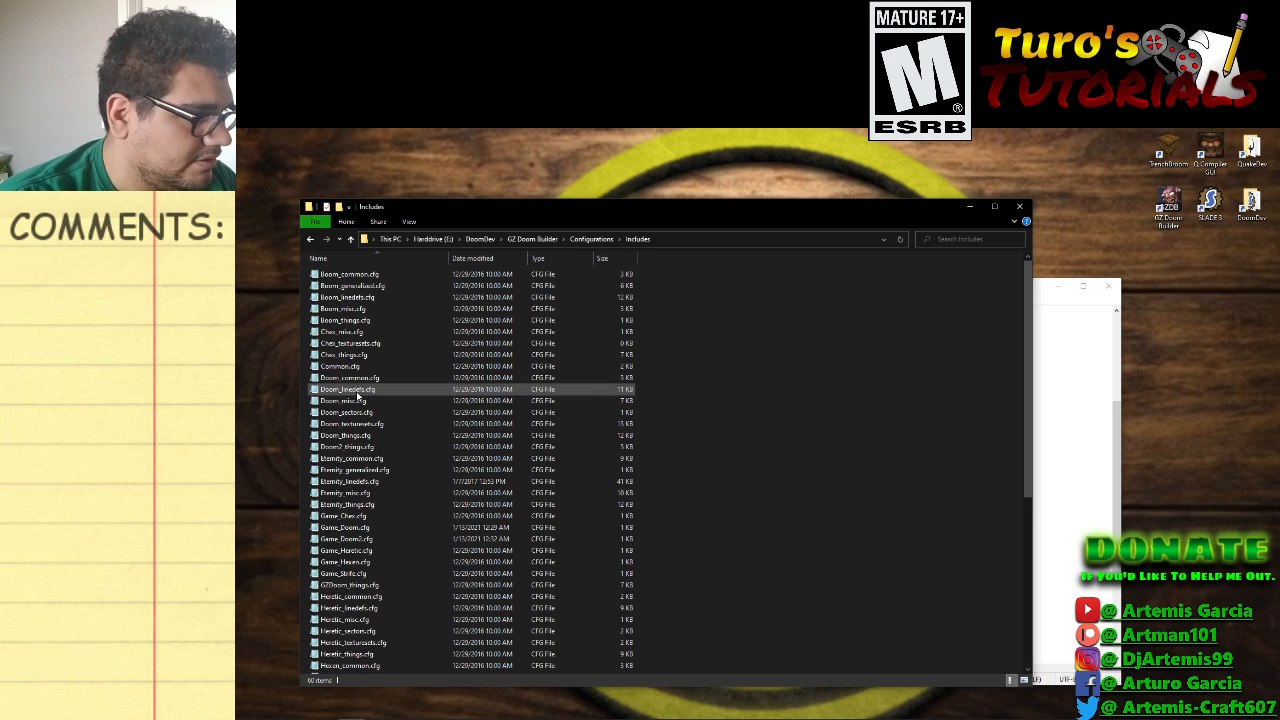
pyautogui.click(356, 391)
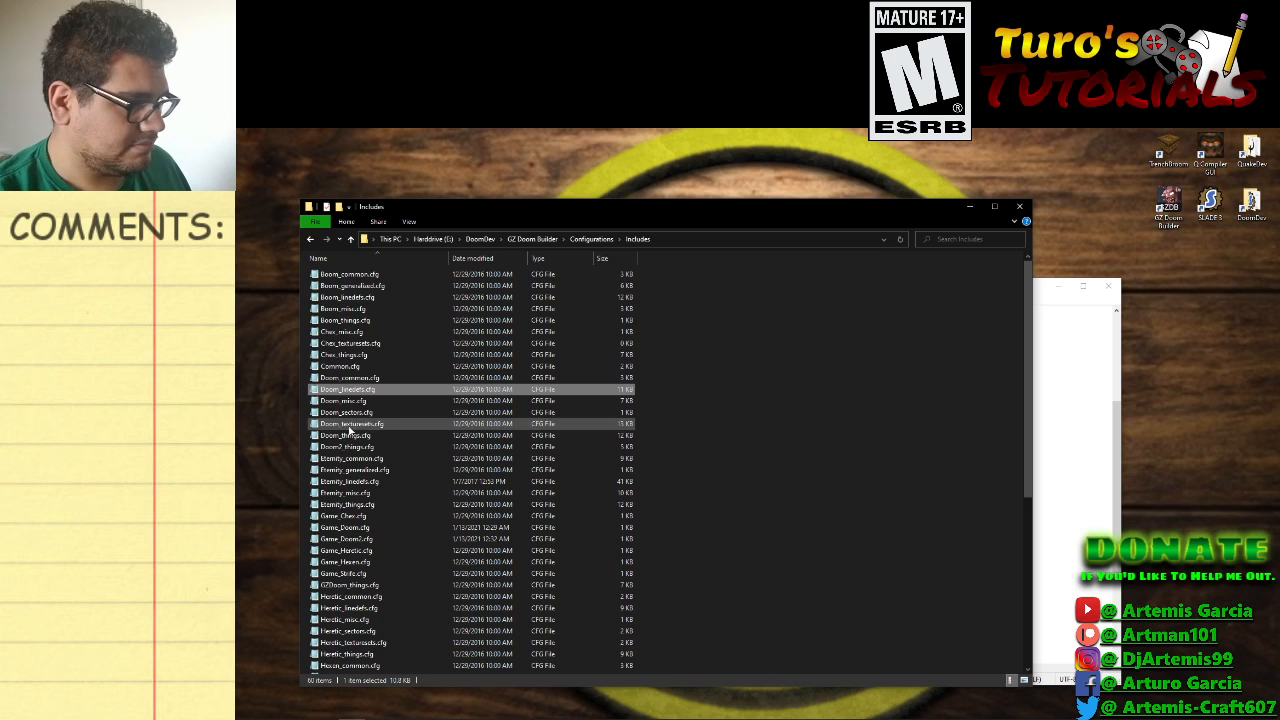
pyautogui.click(351, 378)
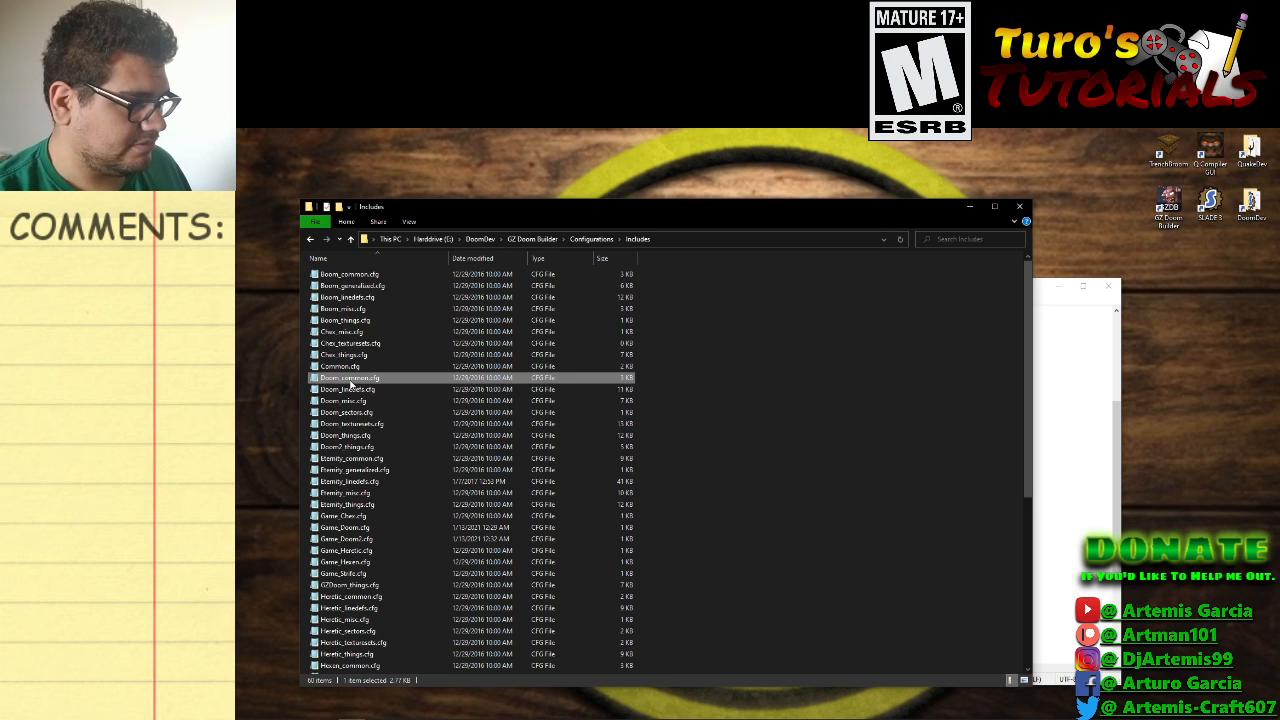
pyautogui.scroll(-8, 343, 491)
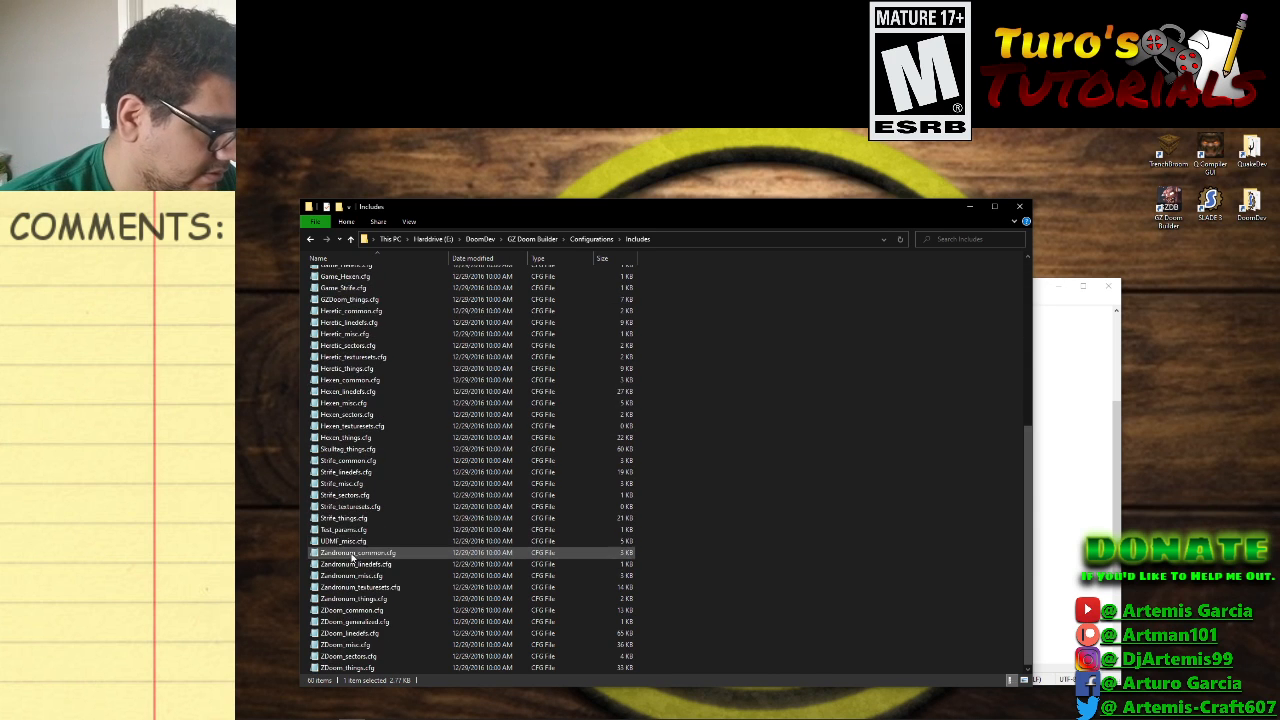
pyautogui.scroll(7, 350, 520)
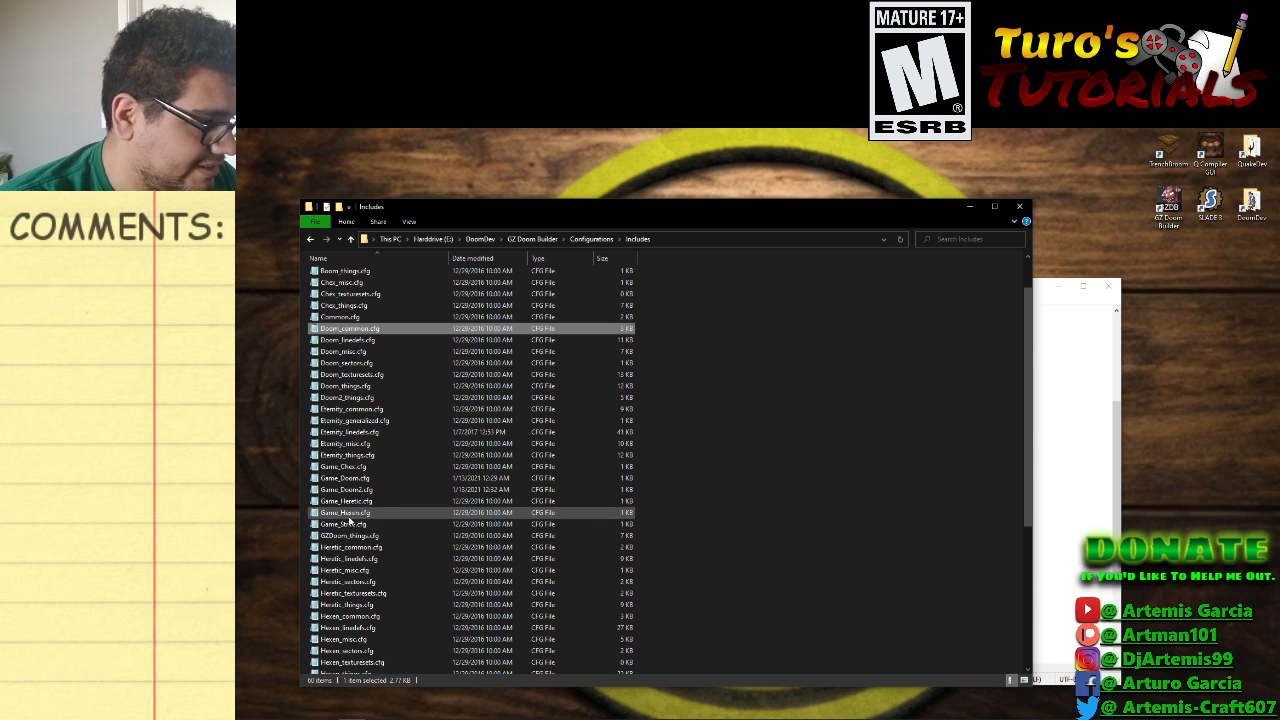
# Open Game_Doom.cfg, save the file and return to the Includes folder.
pyautogui.doubleClick(347, 481)
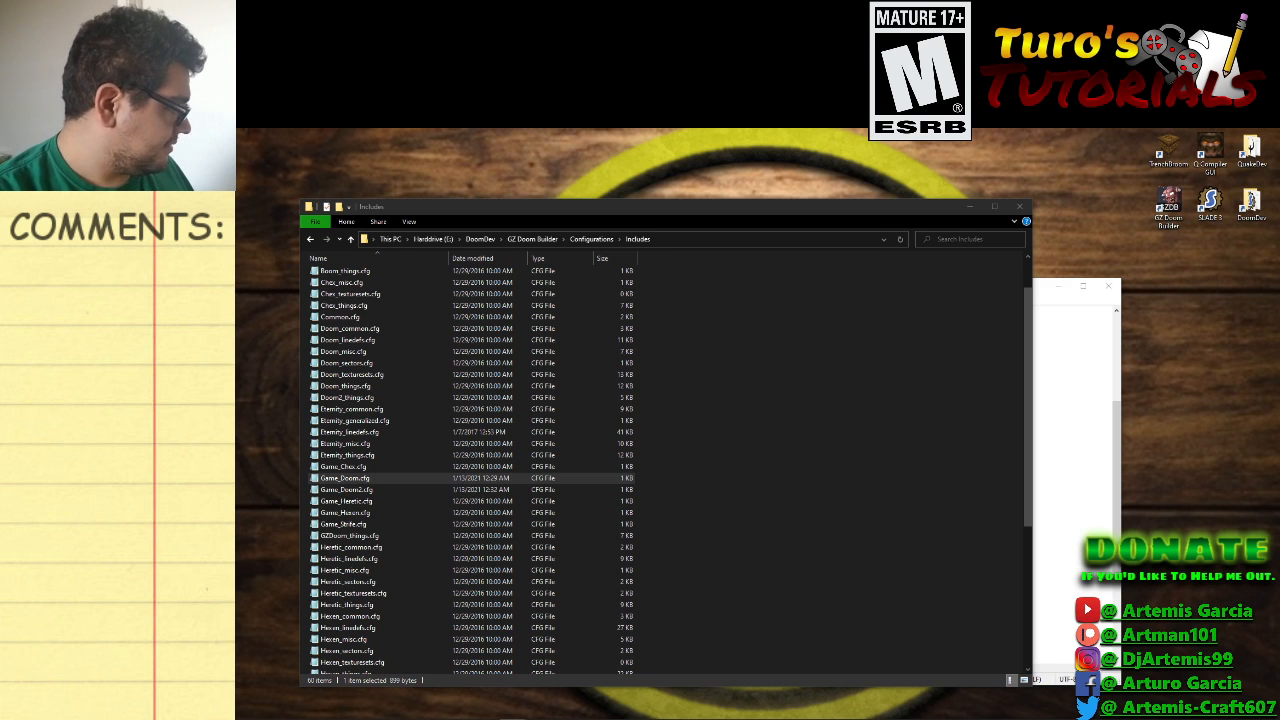
pyautogui.hotkey('ctrl', 's')
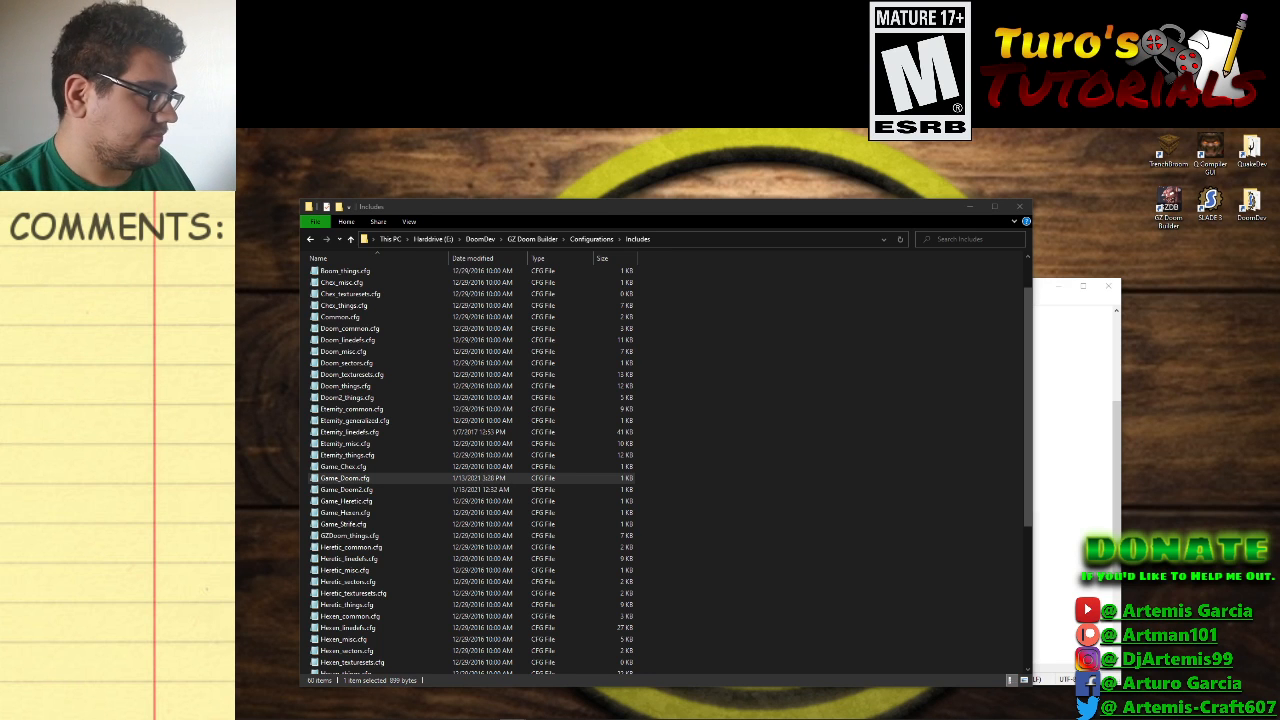
pyautogui.hotkey('alt', 'Tab')
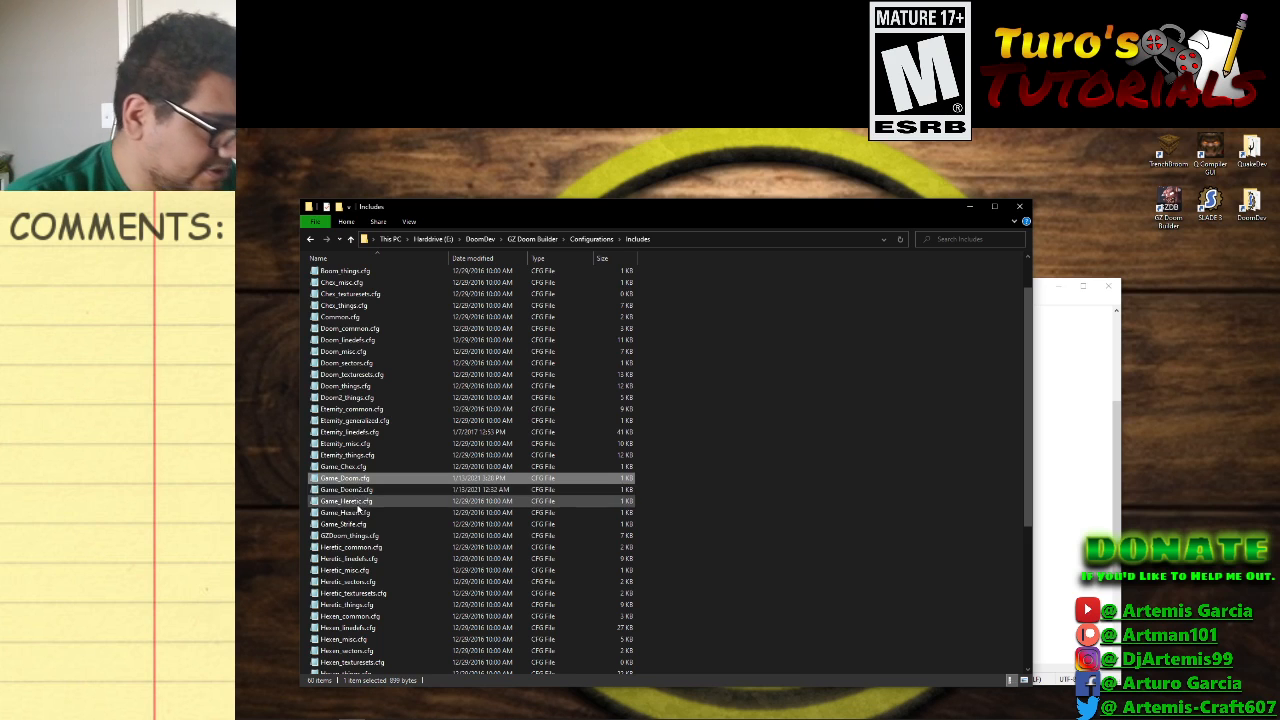
# Open Doom_things.cfg from the Includes folder and bring its text window into view over the folder.
pyautogui.scroll(2, 360, 450)
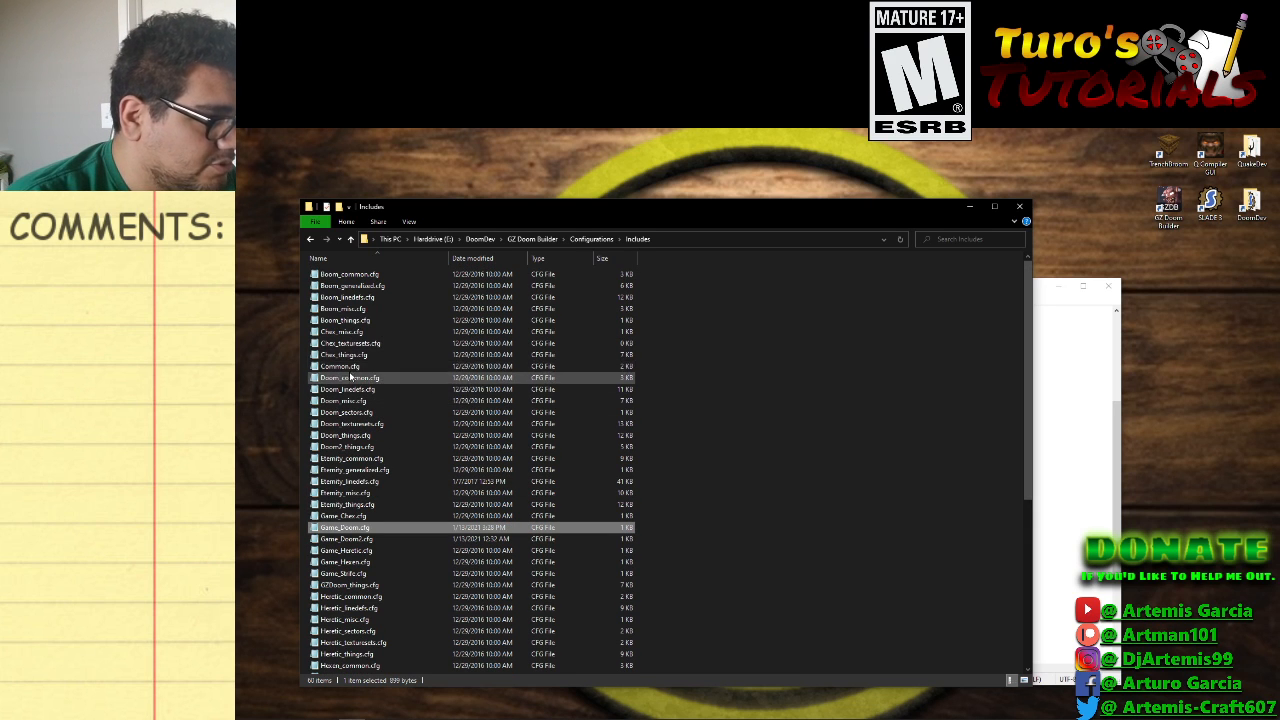
pyautogui.click(350, 436)
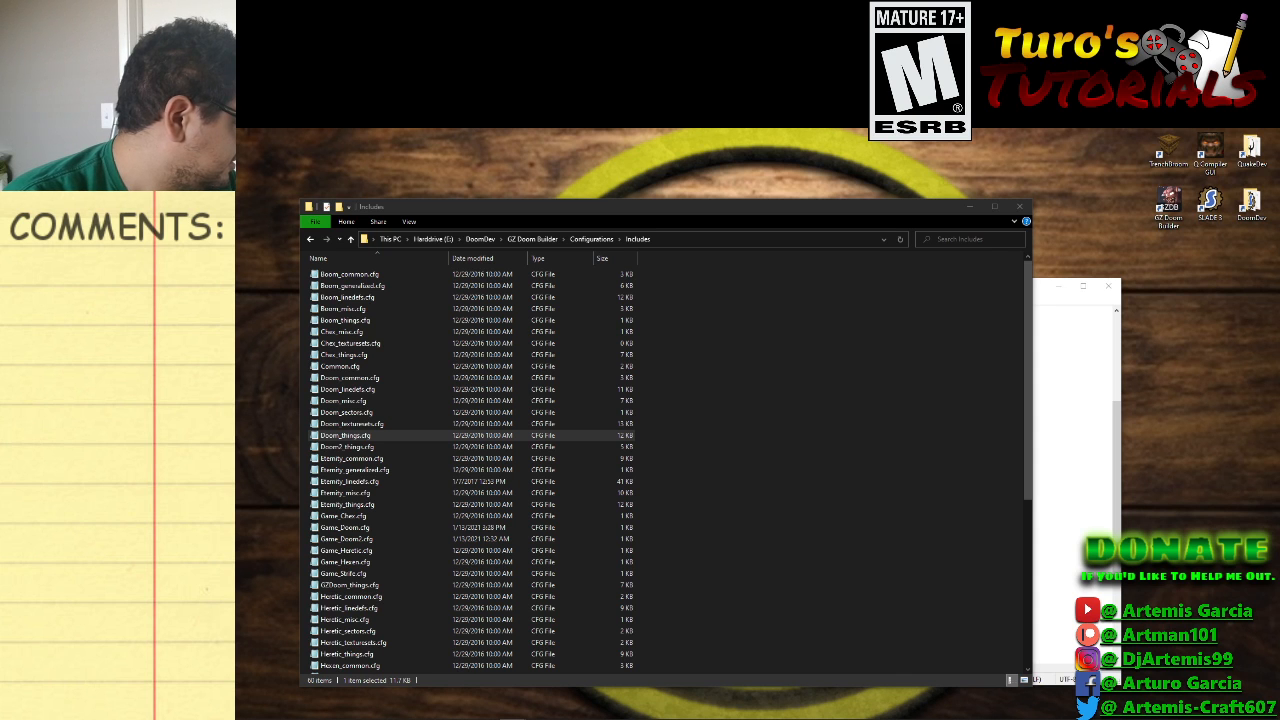
pyautogui.moveTo(240, 287); pyautogui.dragTo(611, 283)
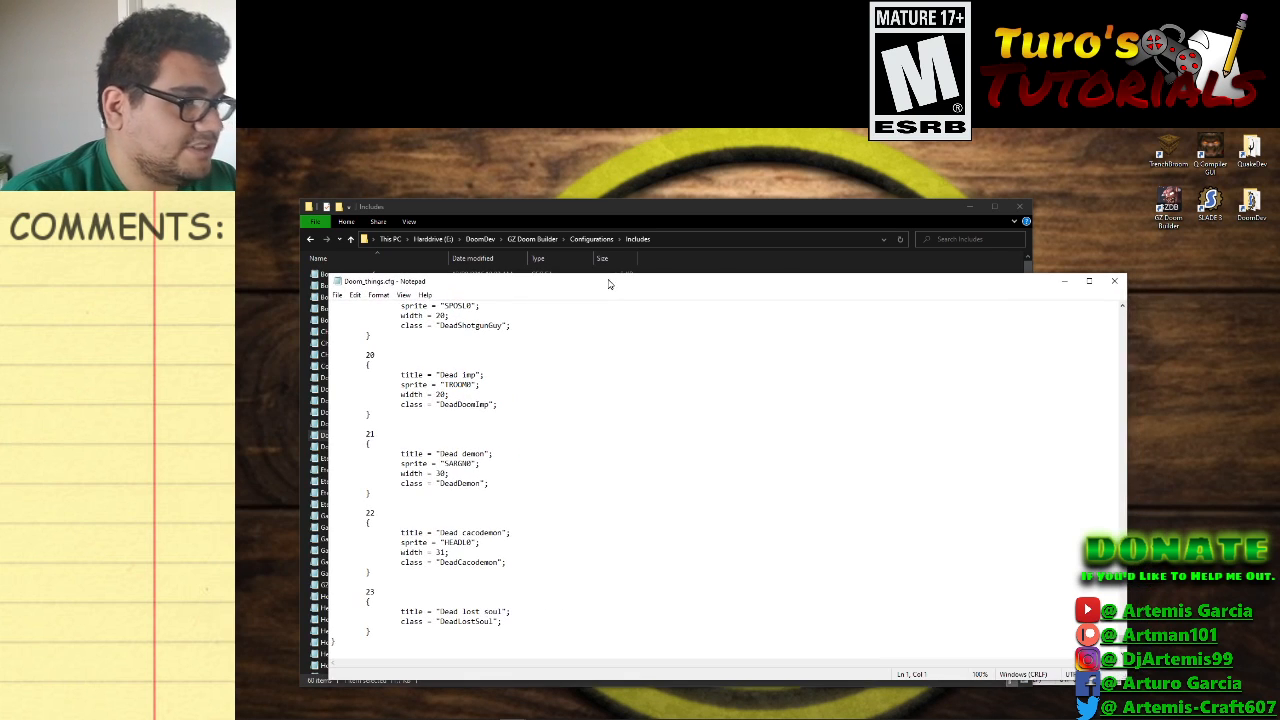
# Examine the thing definitions in Doom_things.cfg, from the player starts through the teleports to the monsters.
pyautogui.scroll(-10, 467, 470)
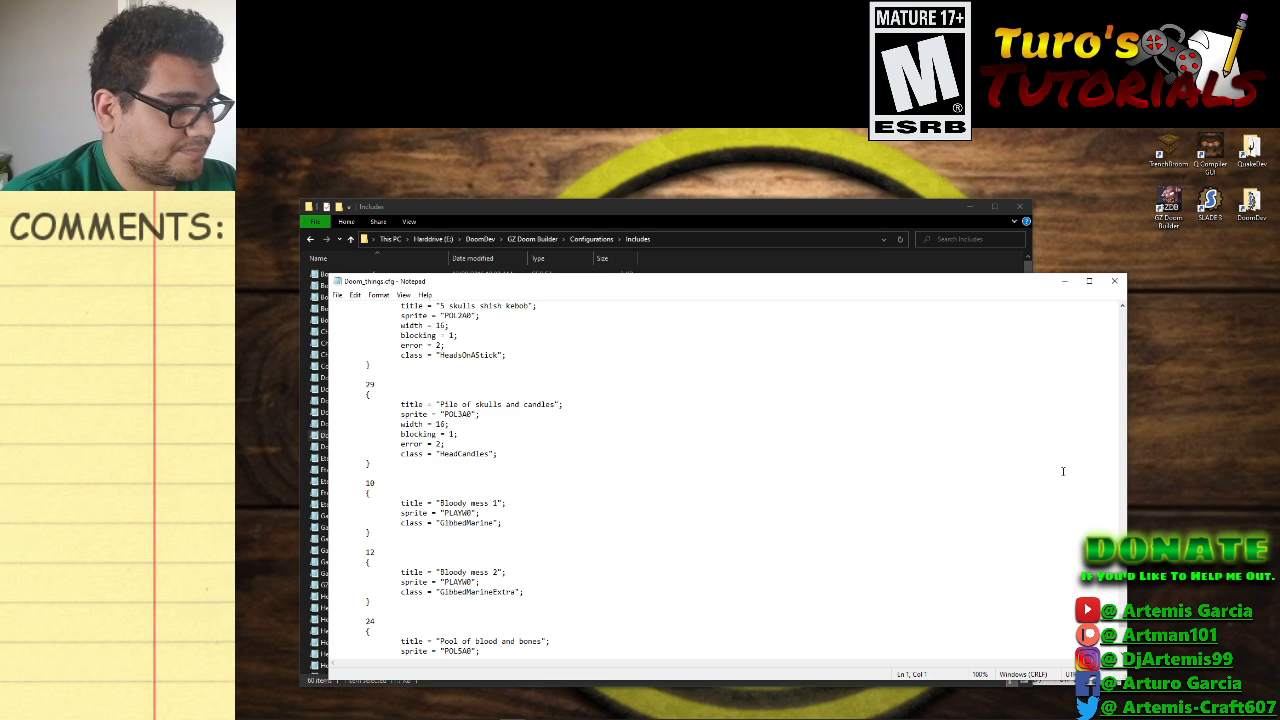
pyautogui.moveTo(1120, 590); pyautogui.dragTo(1119, 317)
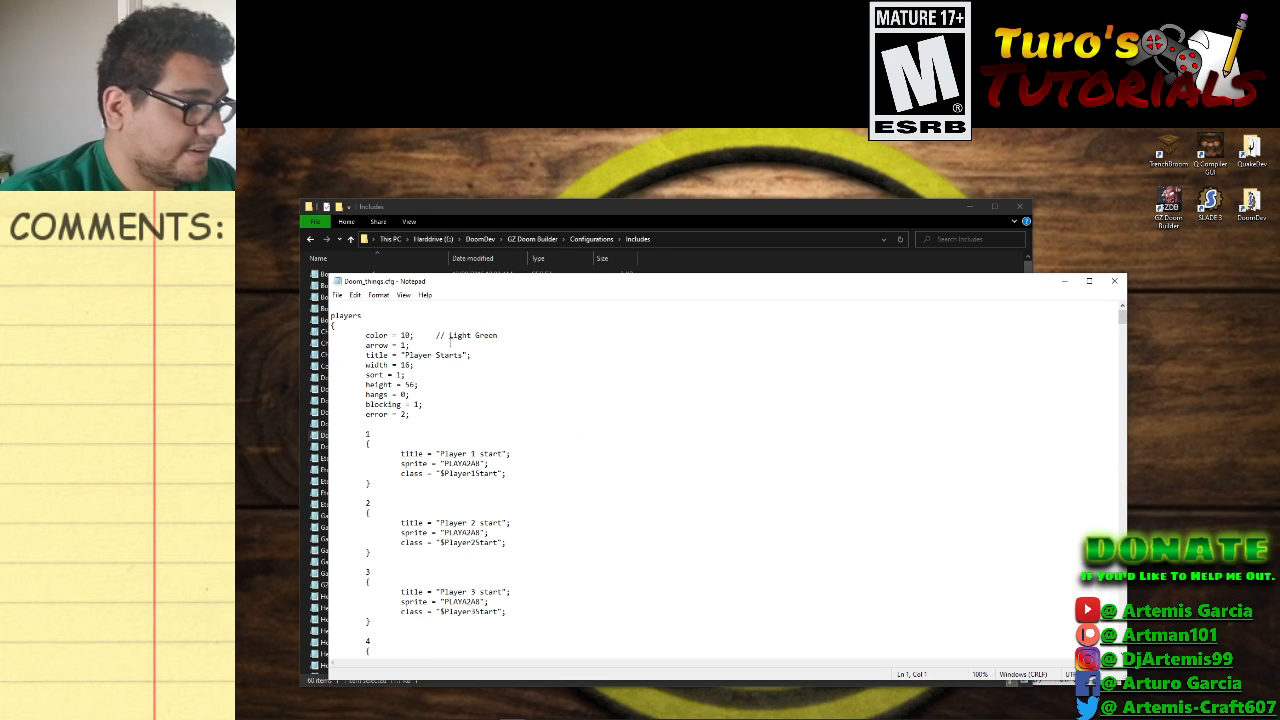
pyautogui.scroll(-6, 507, 462)
pyautogui.scroll(4, 500, 450)
pyautogui.scroll(-4, 480, 440)
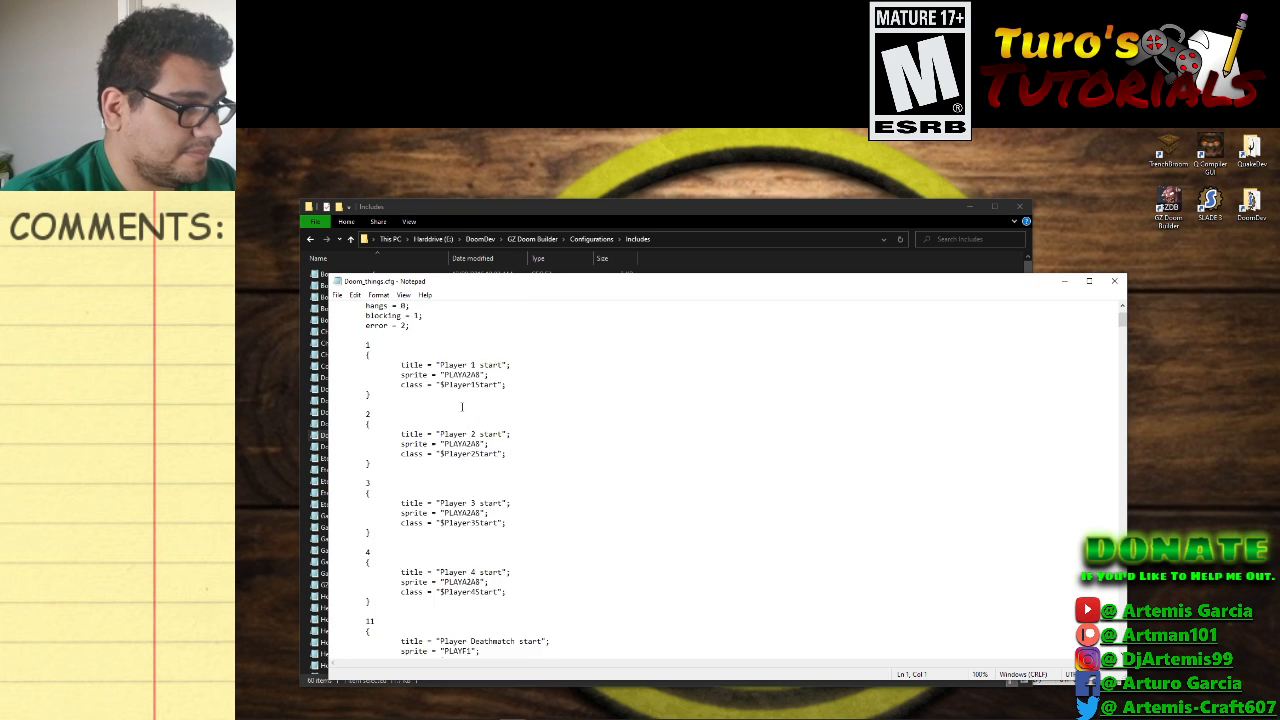
pyautogui.scroll(-5, 478, 436)
pyautogui.scroll(-6, 460, 410)
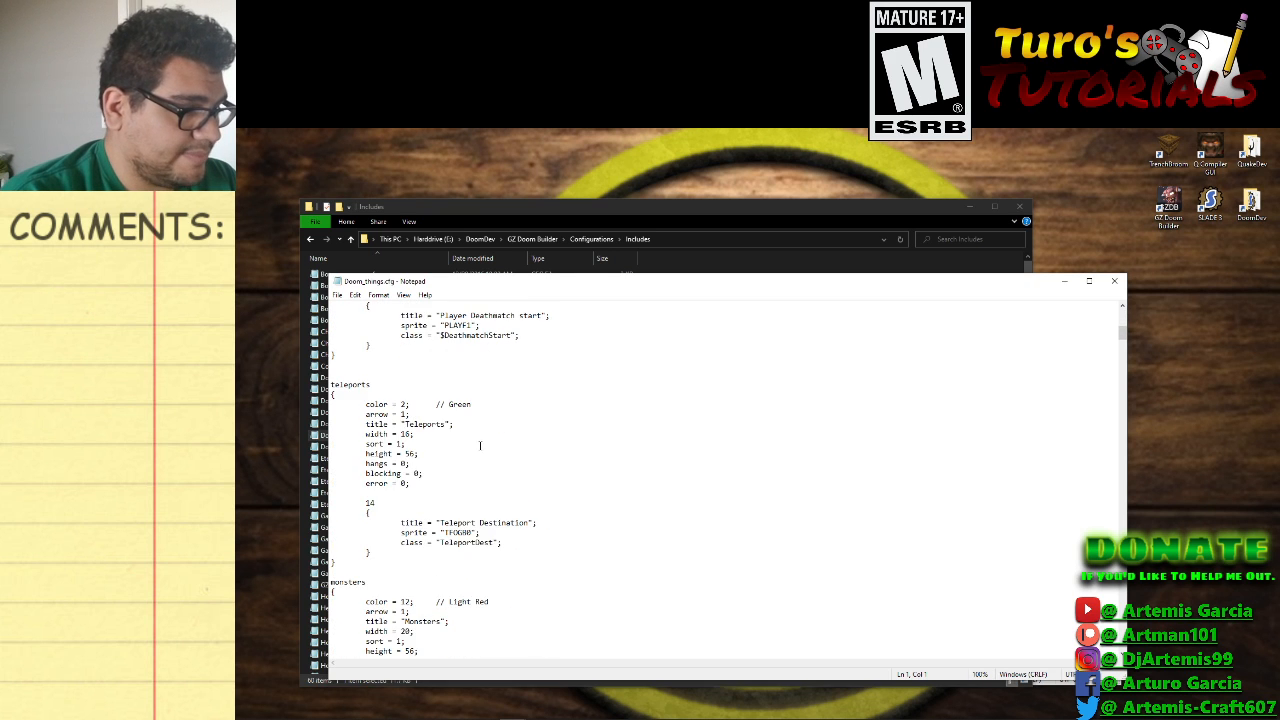
pyautogui.scroll(2, 430, 370)
pyautogui.scroll(-10, 470, 406)
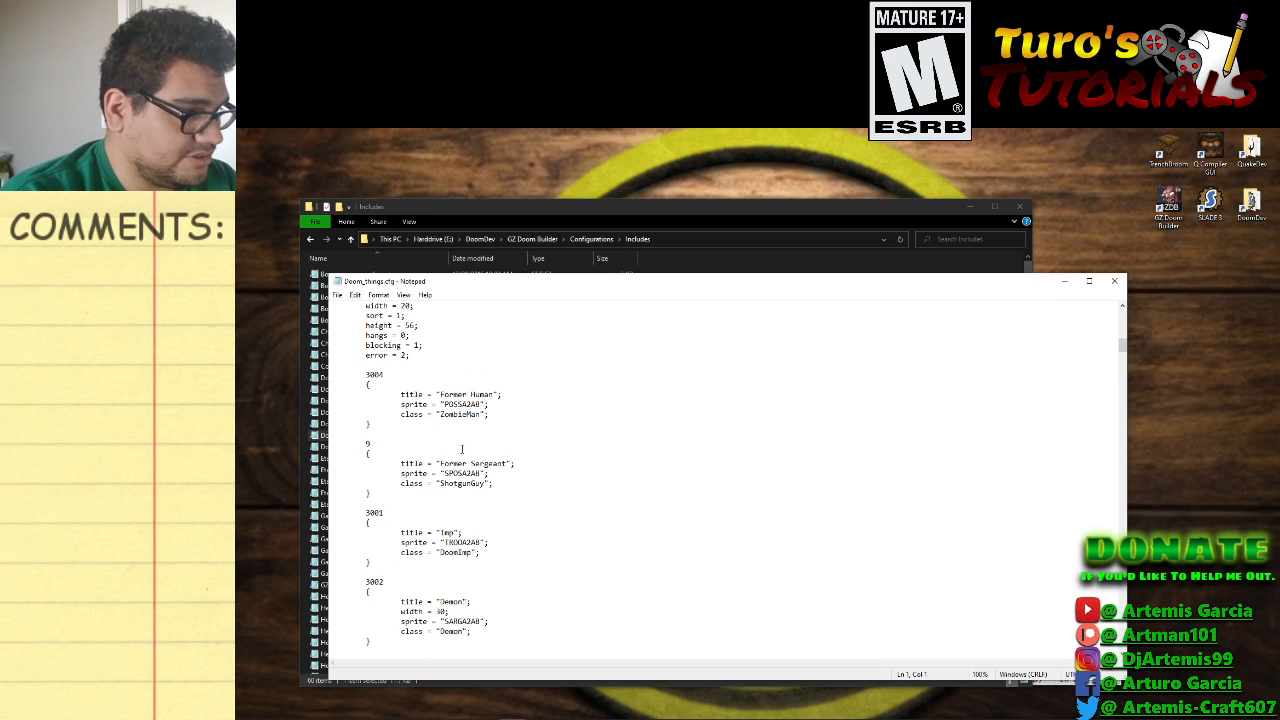
# Read the remaining monster definitions in Doom_things.cfg down to the start of the weapons section and close the file.
pyautogui.scroll(-15, 462, 449)
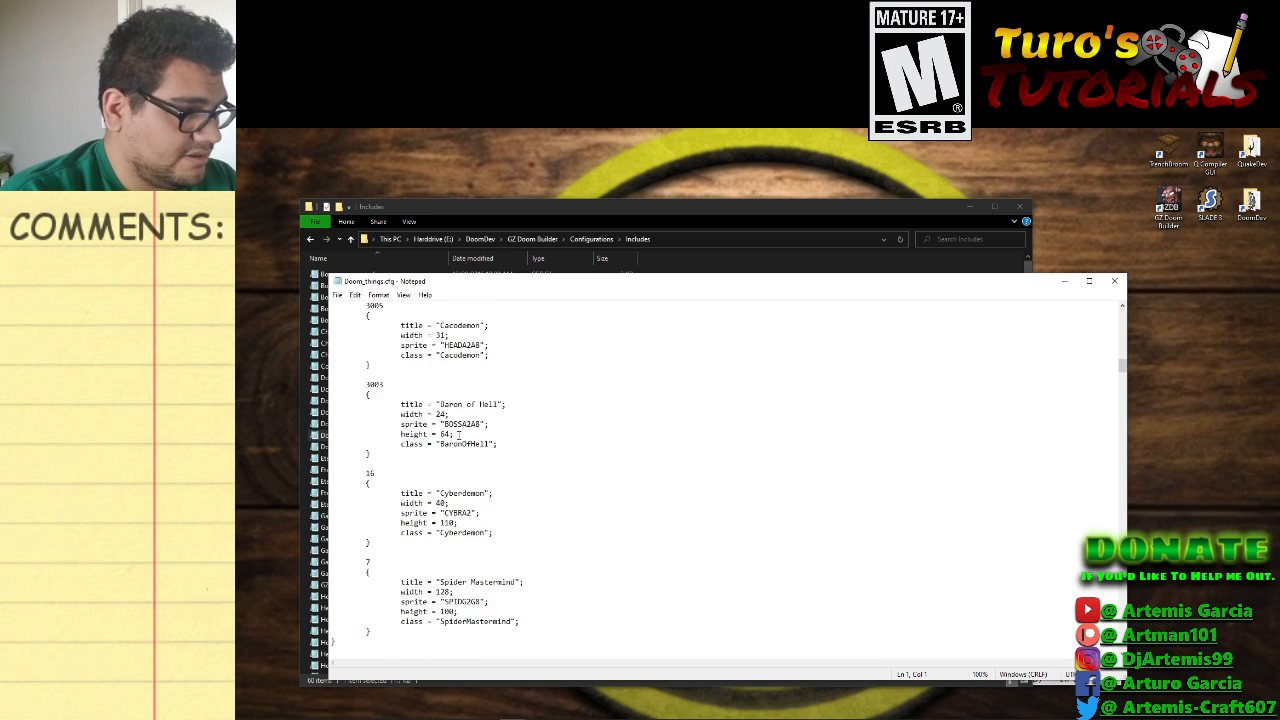
pyautogui.scroll(-6, 458, 434)
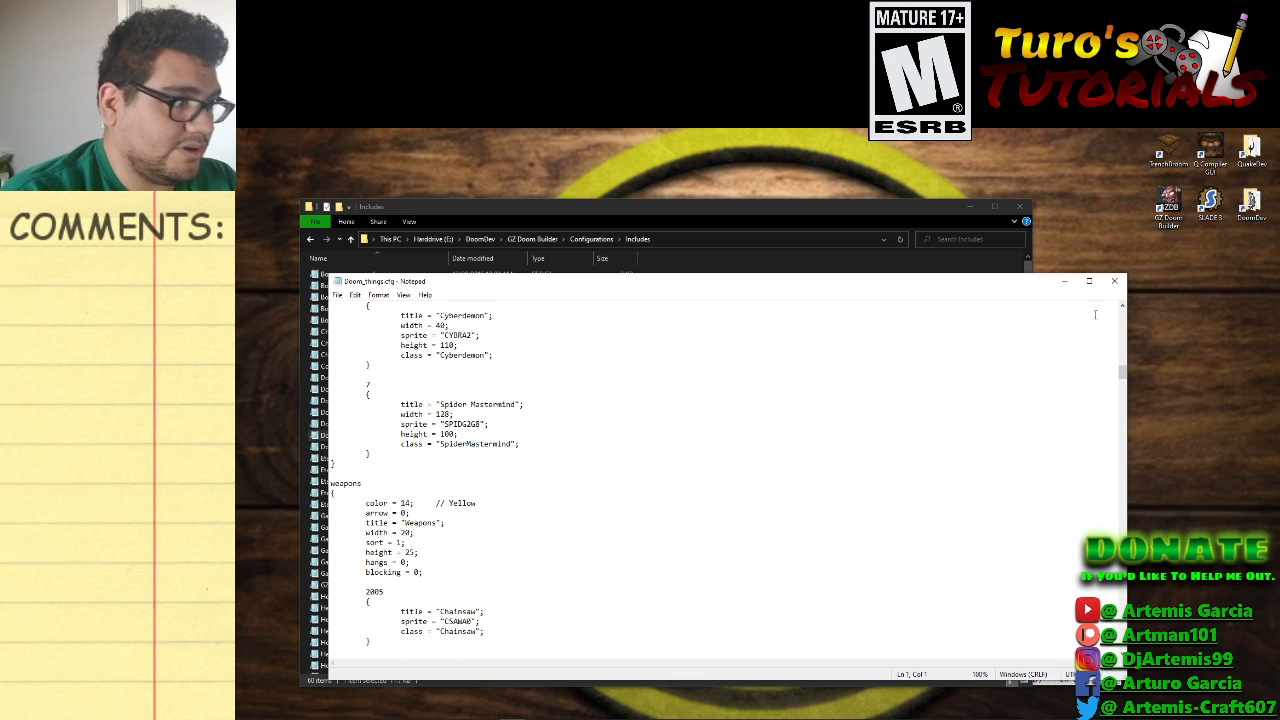
pyautogui.click(1114, 281)
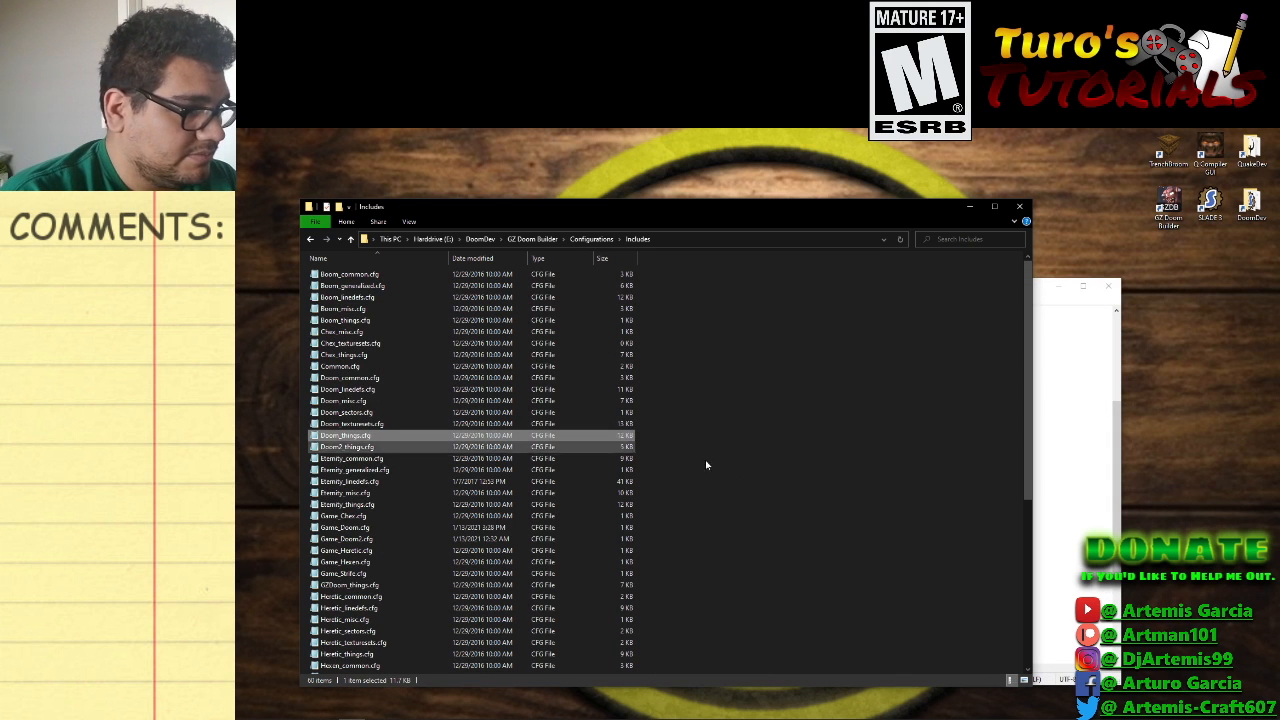
# Review GZDoom_DoomUDMF.cfg from its header to the thing types includes, and close it along with the Includes folder.
pyautogui.click(1071, 437)
pyautogui.scroll(6, 501, 435)
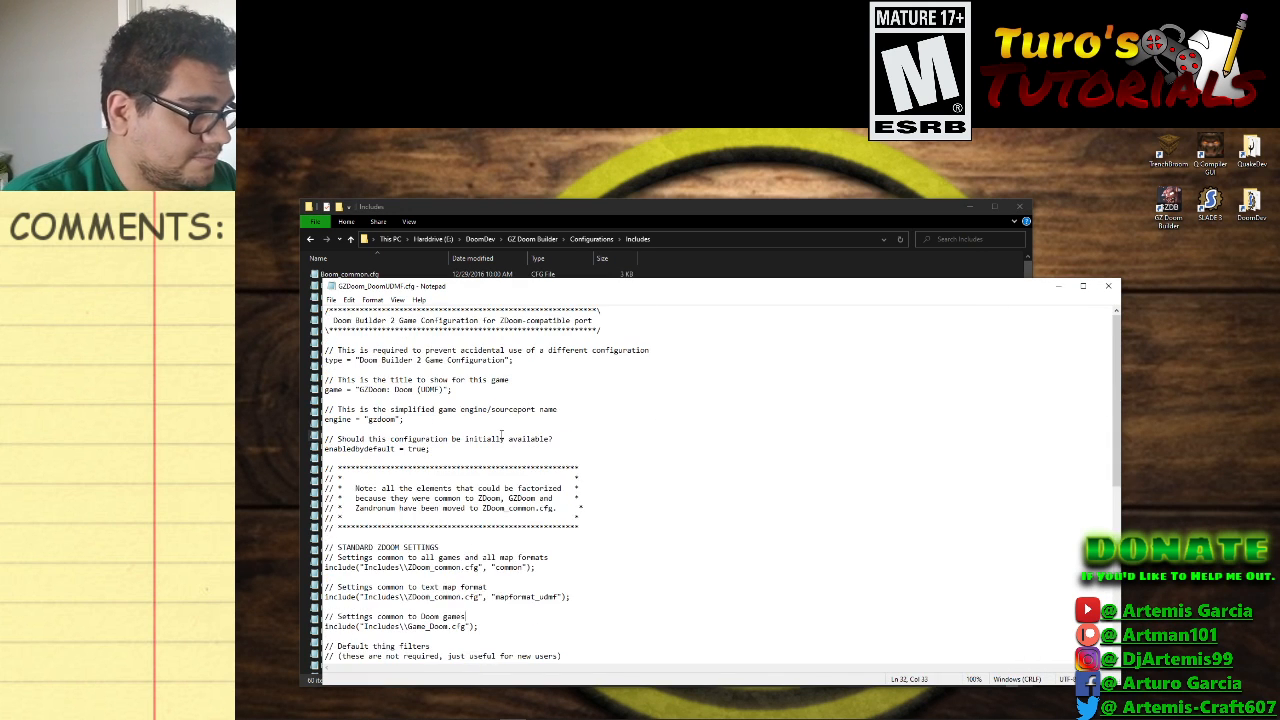
pyautogui.scroll(-3, 445, 430)
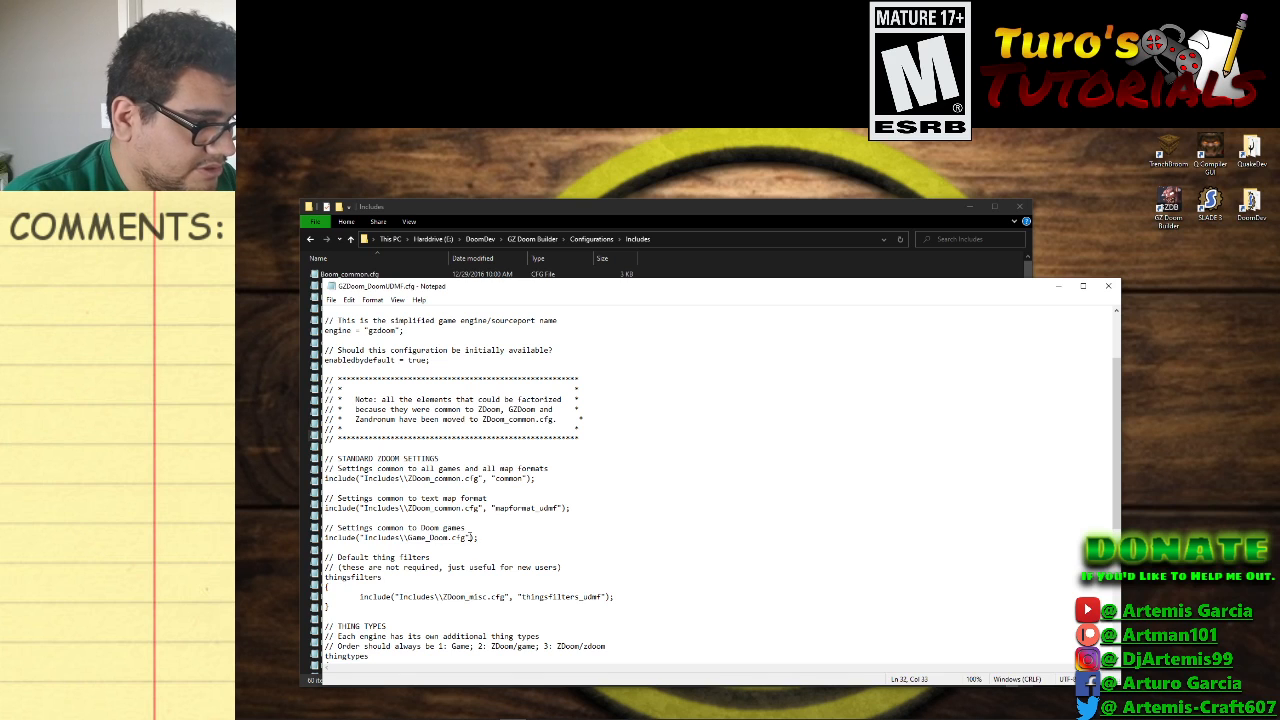
pyautogui.scroll(-1, 430, 525)
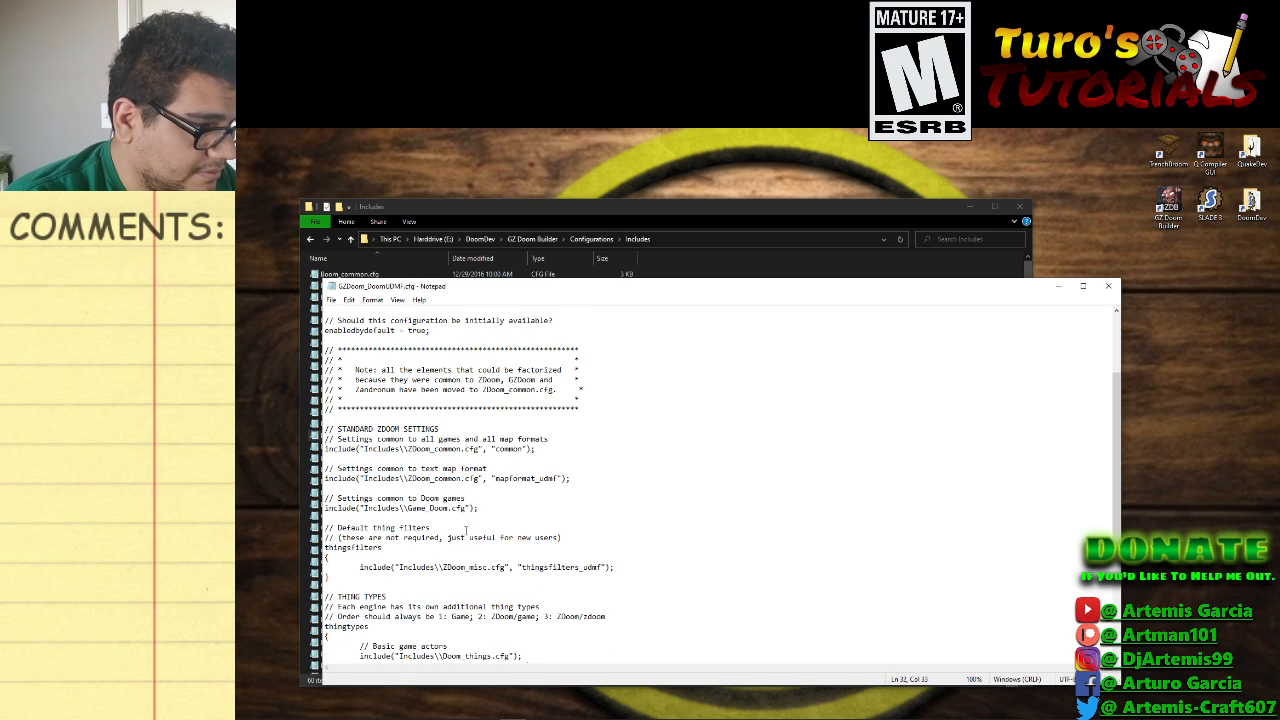
pyautogui.scroll(-4, 502, 566)
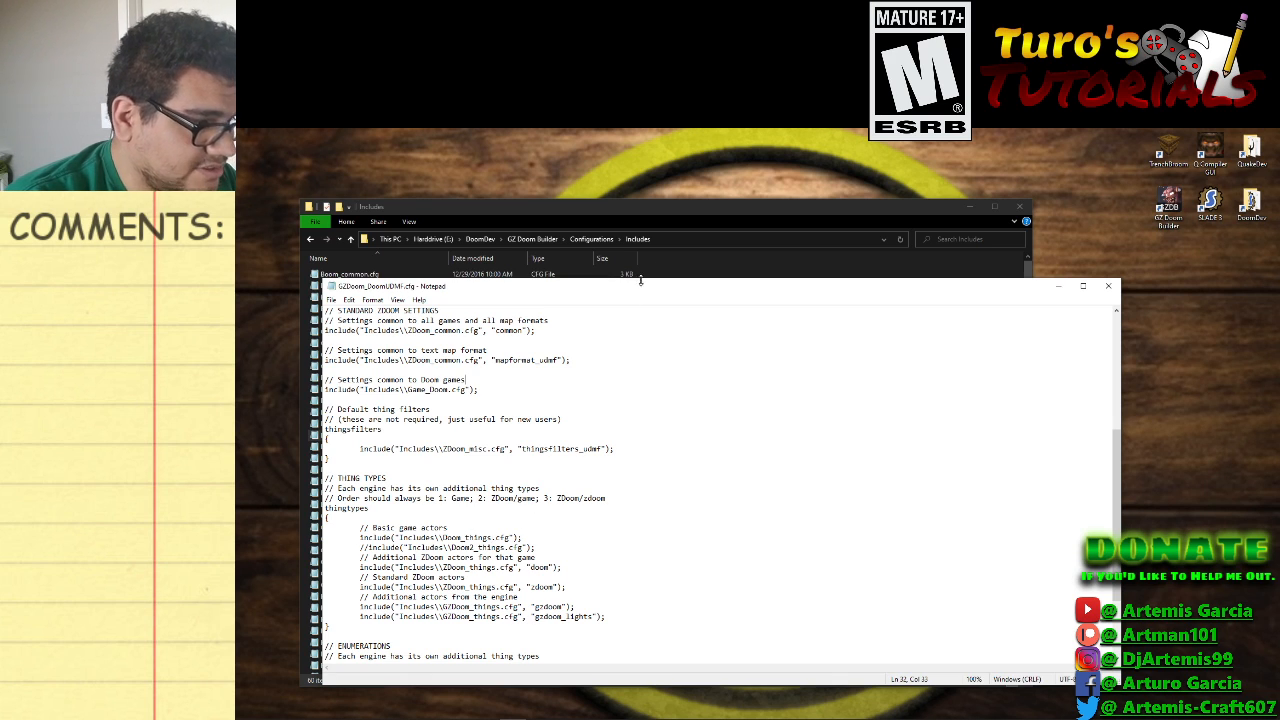
pyautogui.click(689, 219)
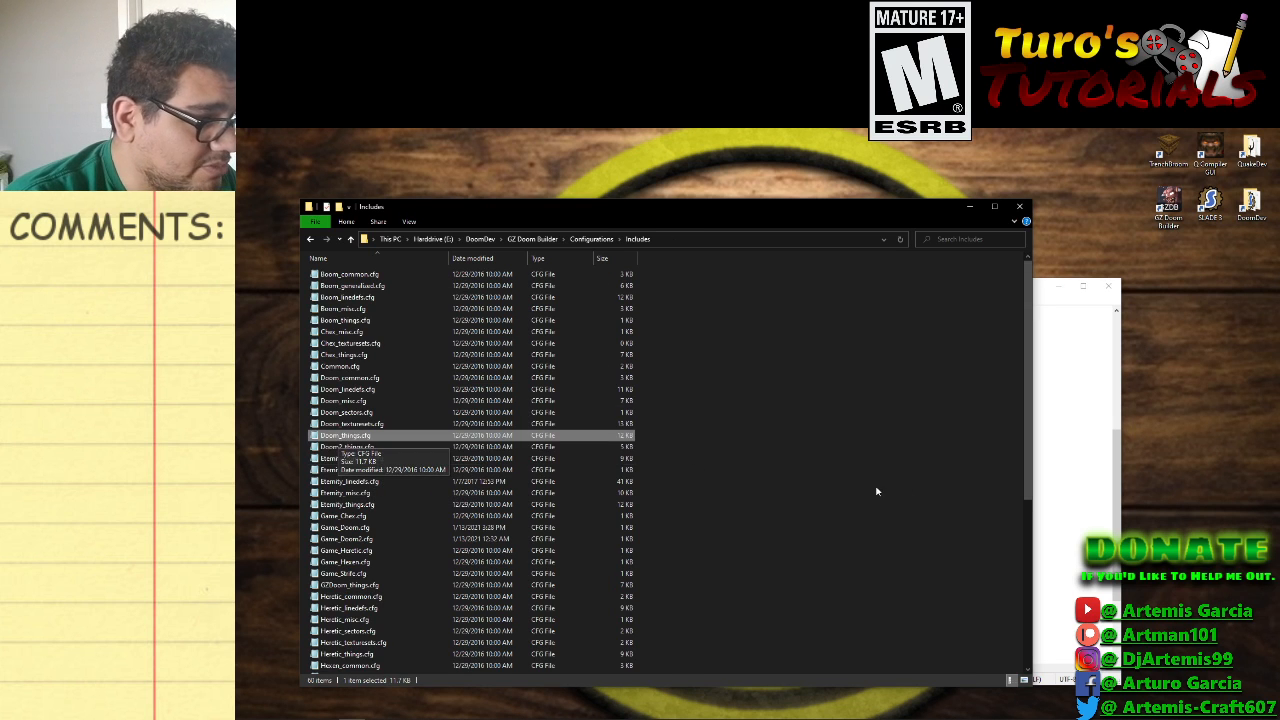
pyautogui.click(1070, 492)
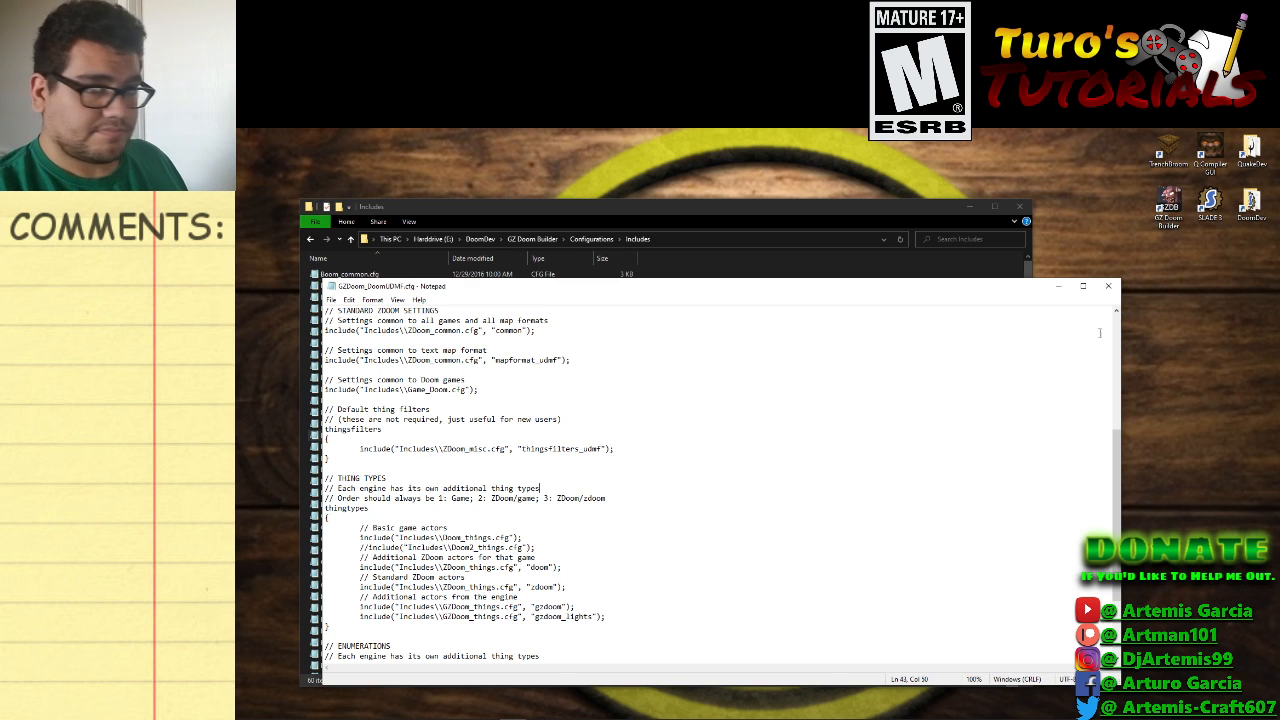
pyautogui.click(1108, 287)
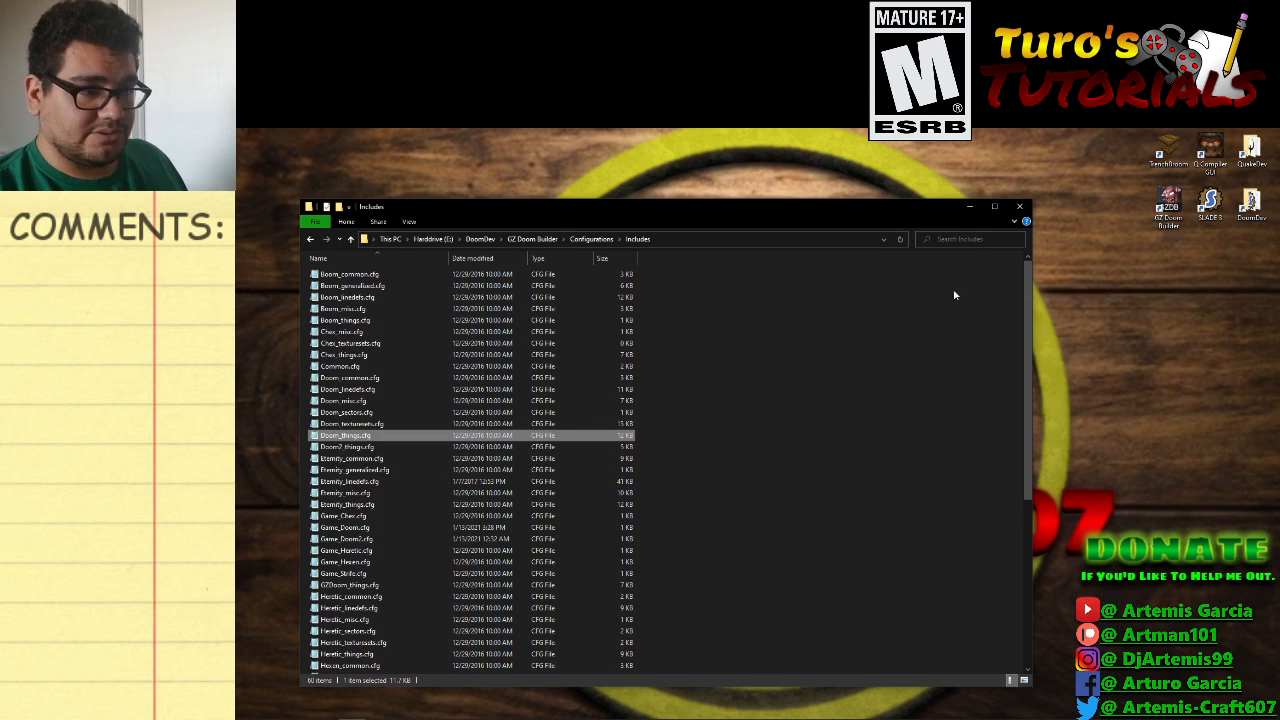
pyautogui.click(1019, 207)
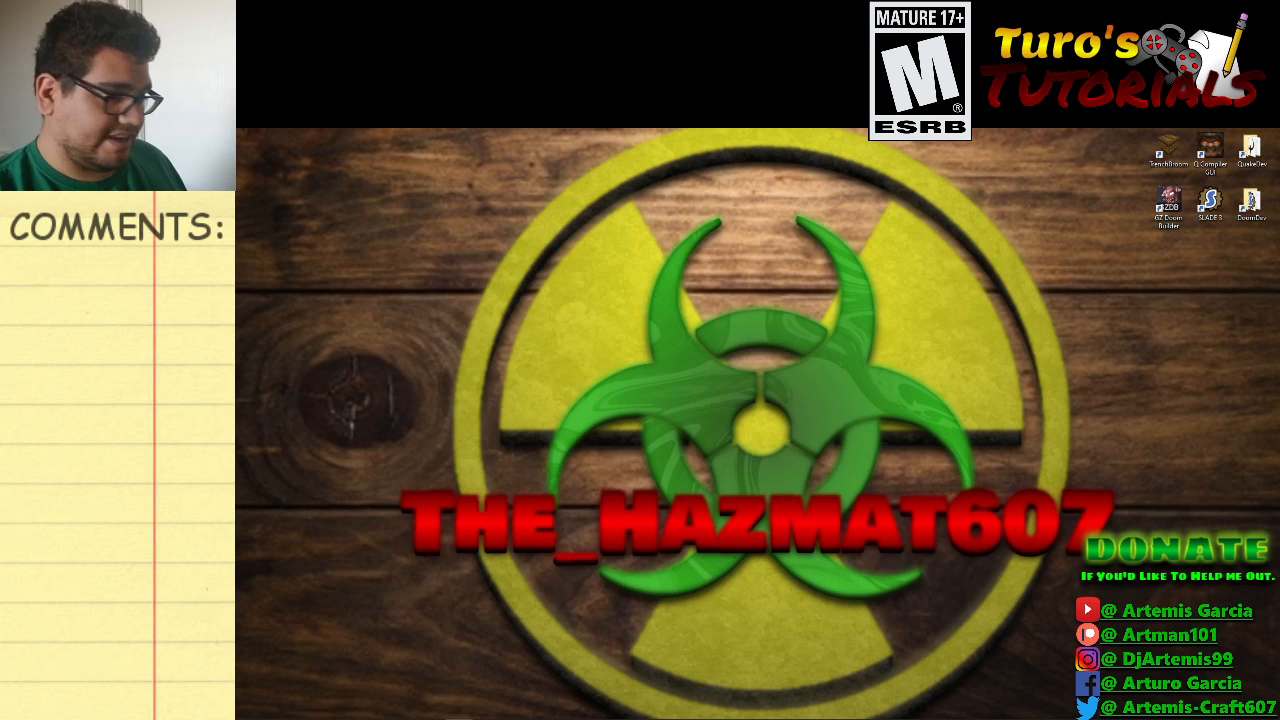
# Switch to the running GZDoom Builder, close it and start the program again.
pyautogui.click(486, 709)
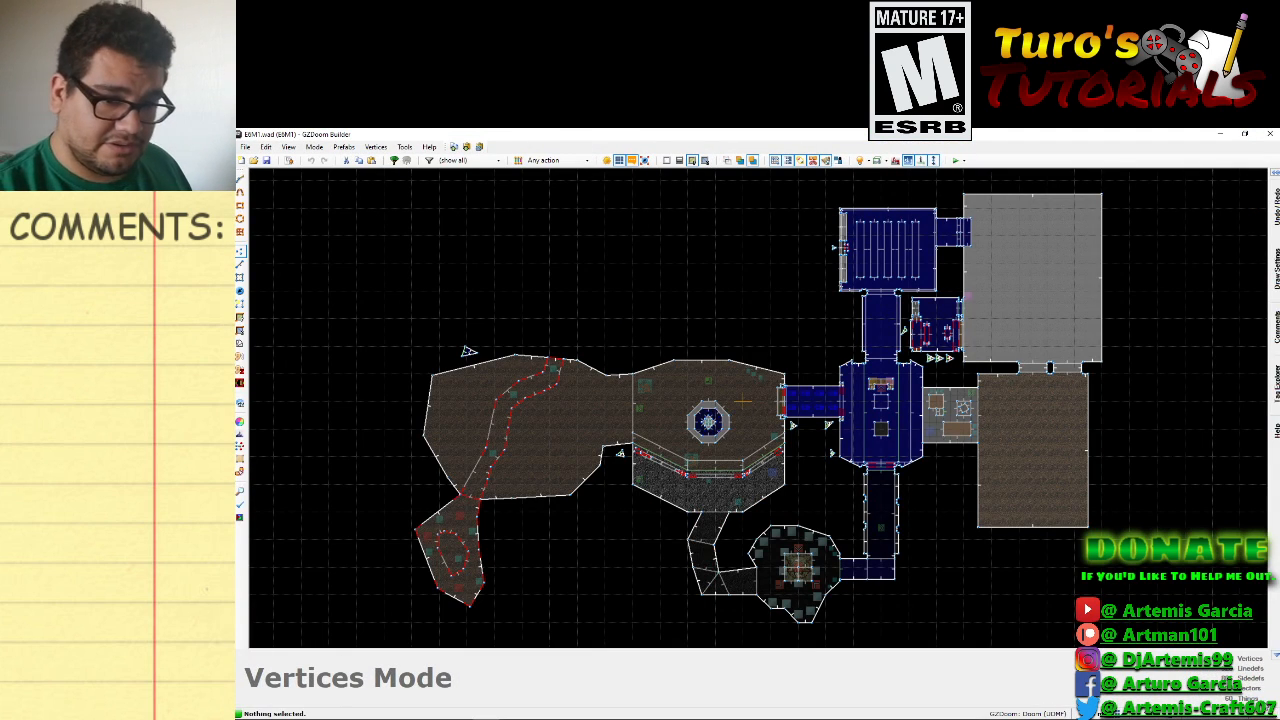
pyautogui.click(1271, 133)
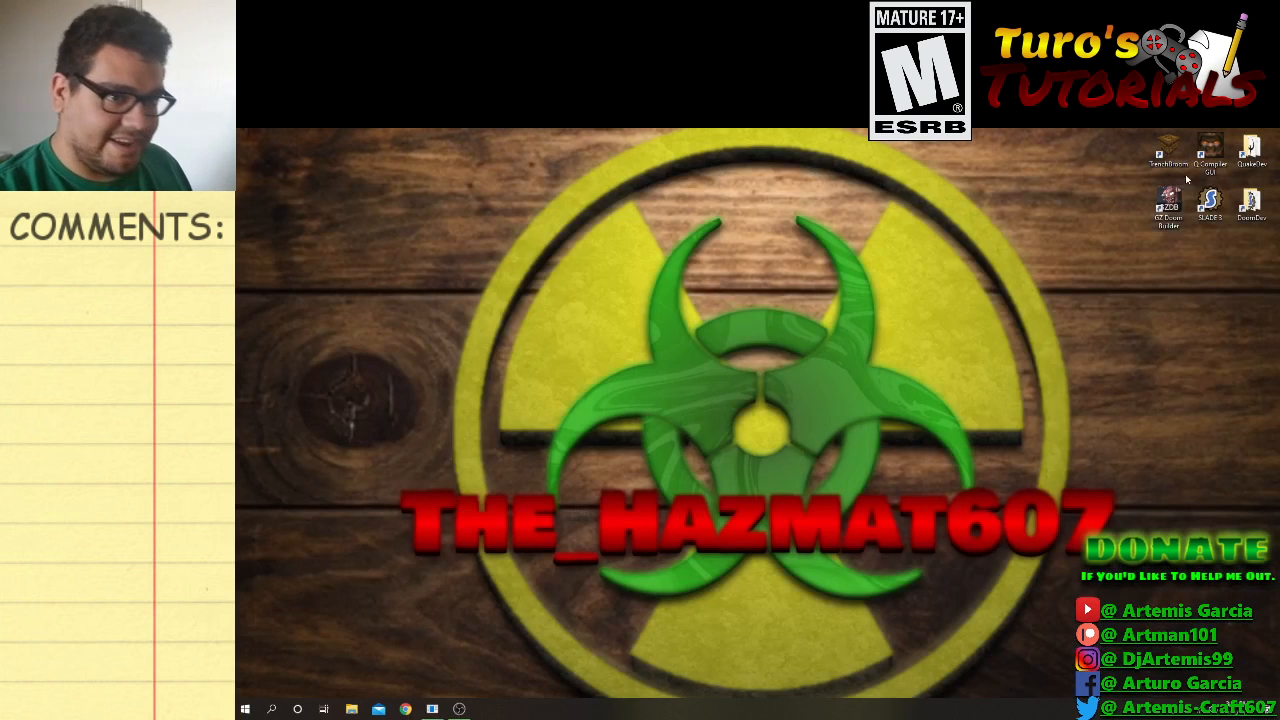
pyautogui.doubleClick(1172, 200)
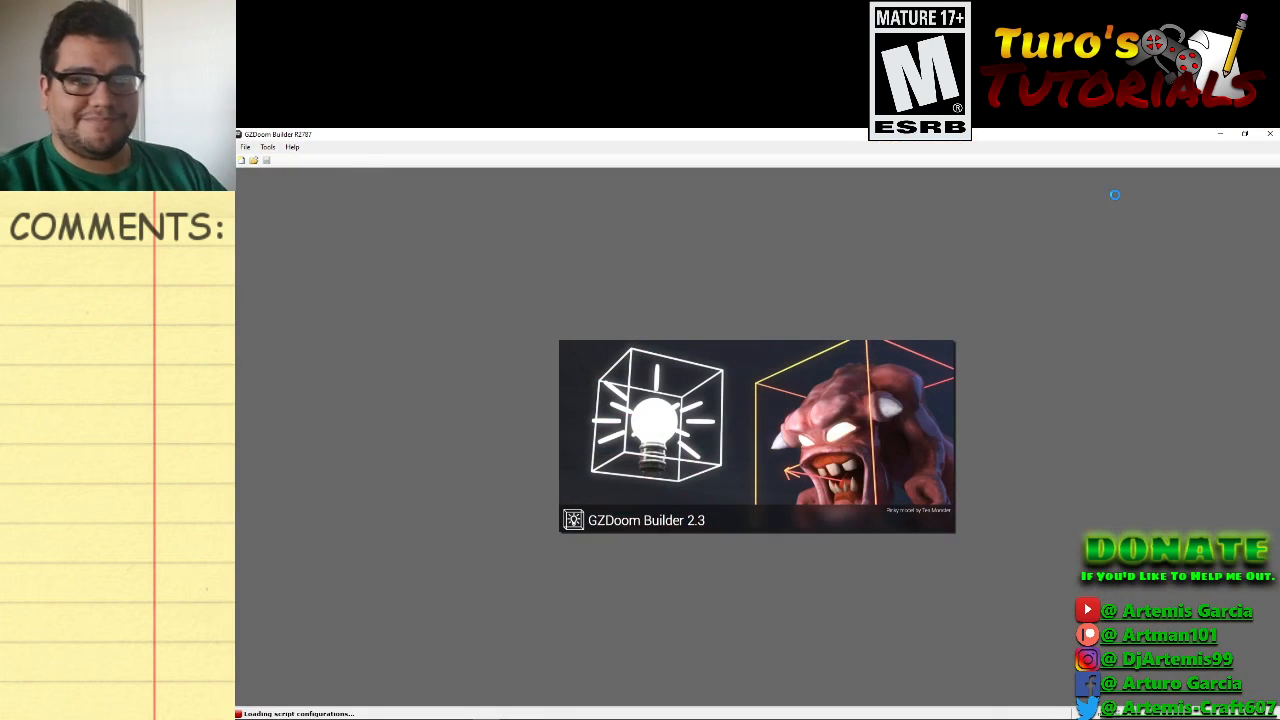
# Reopen the recent map E6M1.wad with the GZDoom: Doom (UDMF) configuration and ZDoom ACS script type, and dismiss the errors window.
pyautogui.click(246, 148)
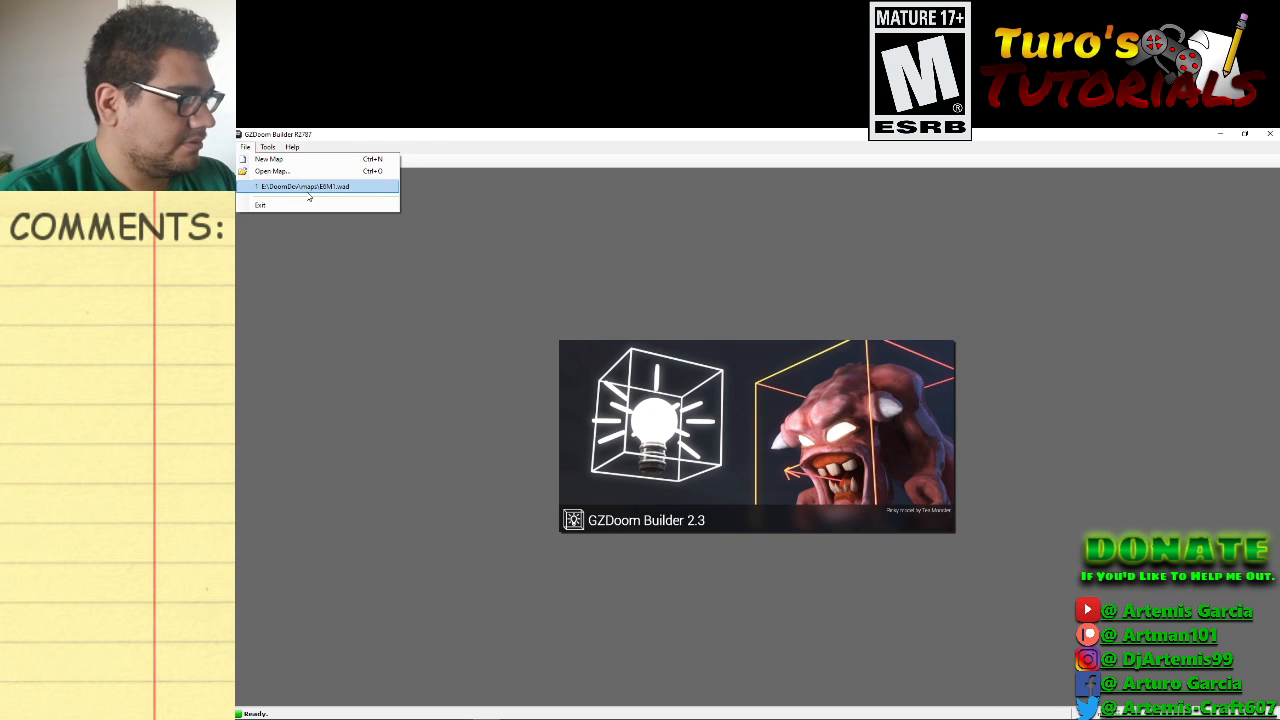
pyautogui.click(303, 188)
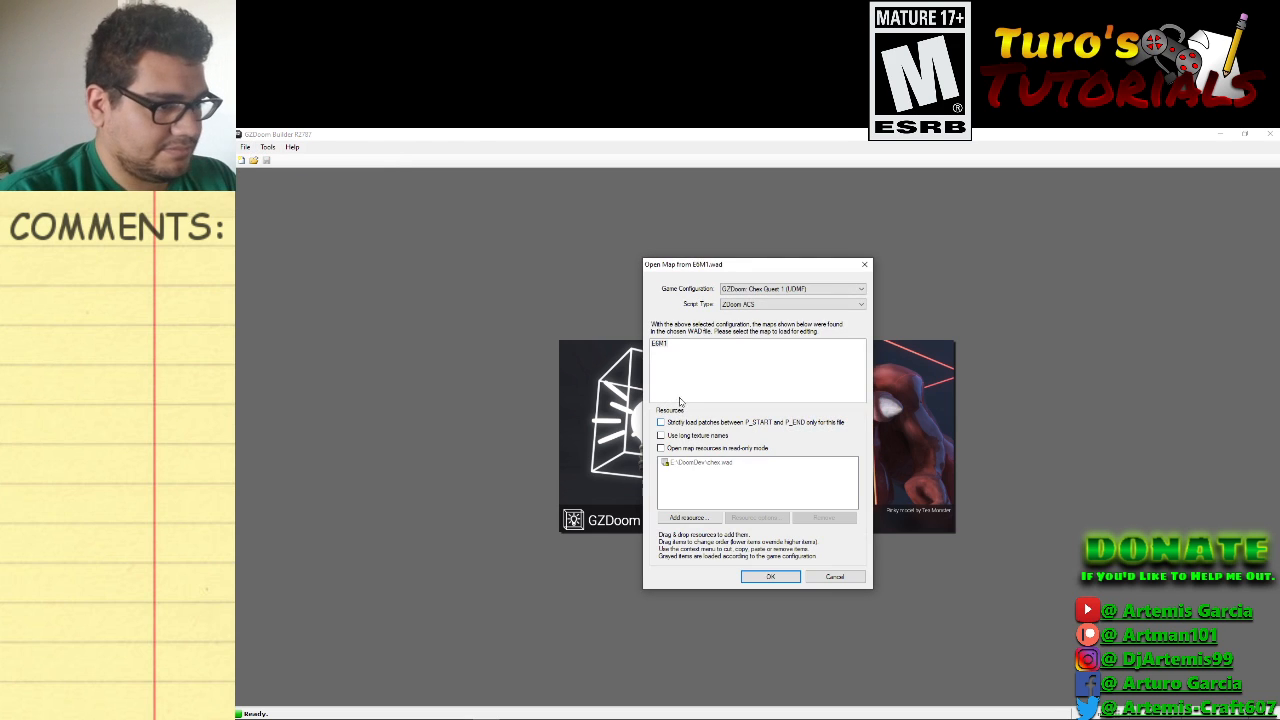
pyautogui.click(766, 289)
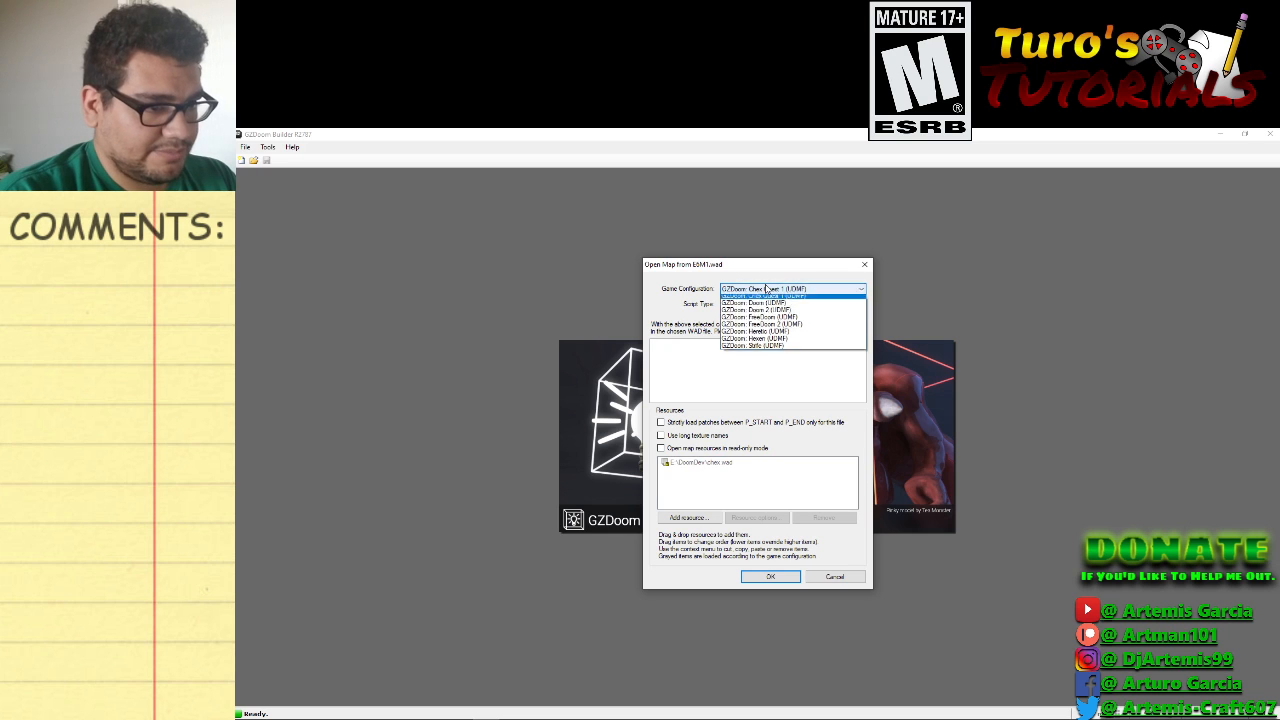
pyautogui.click(768, 308)
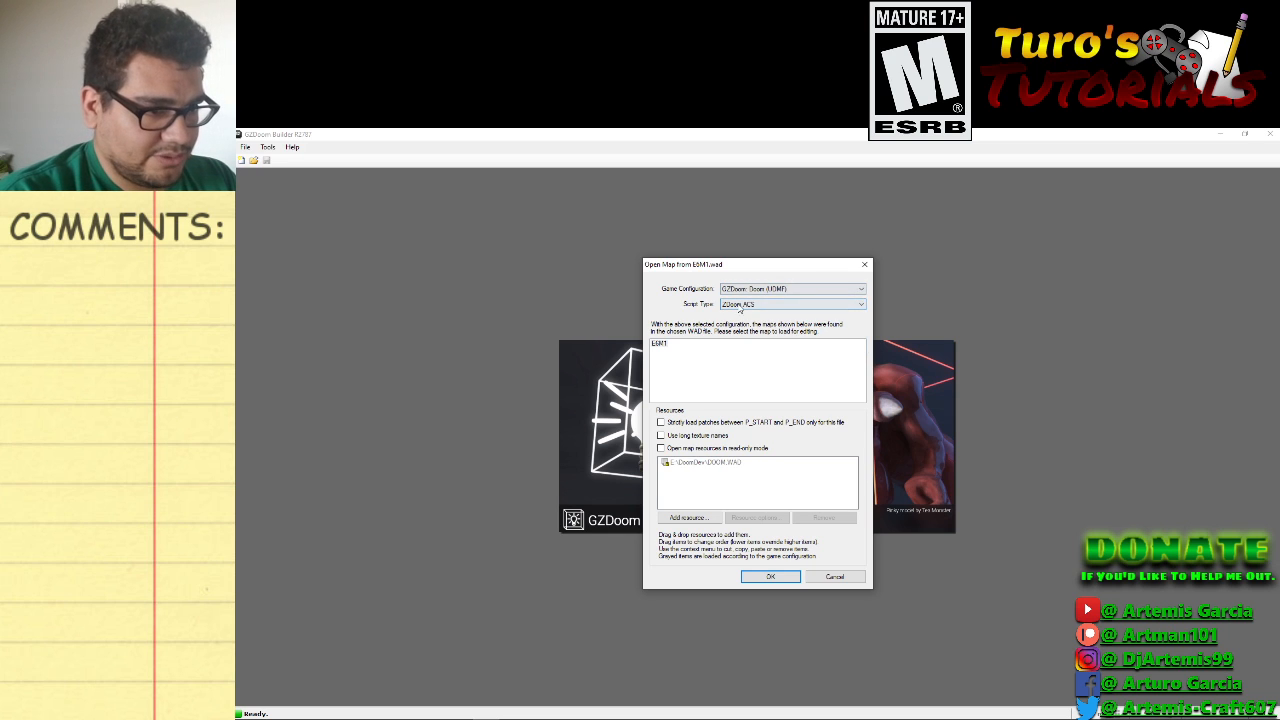
pyautogui.click(779, 304)
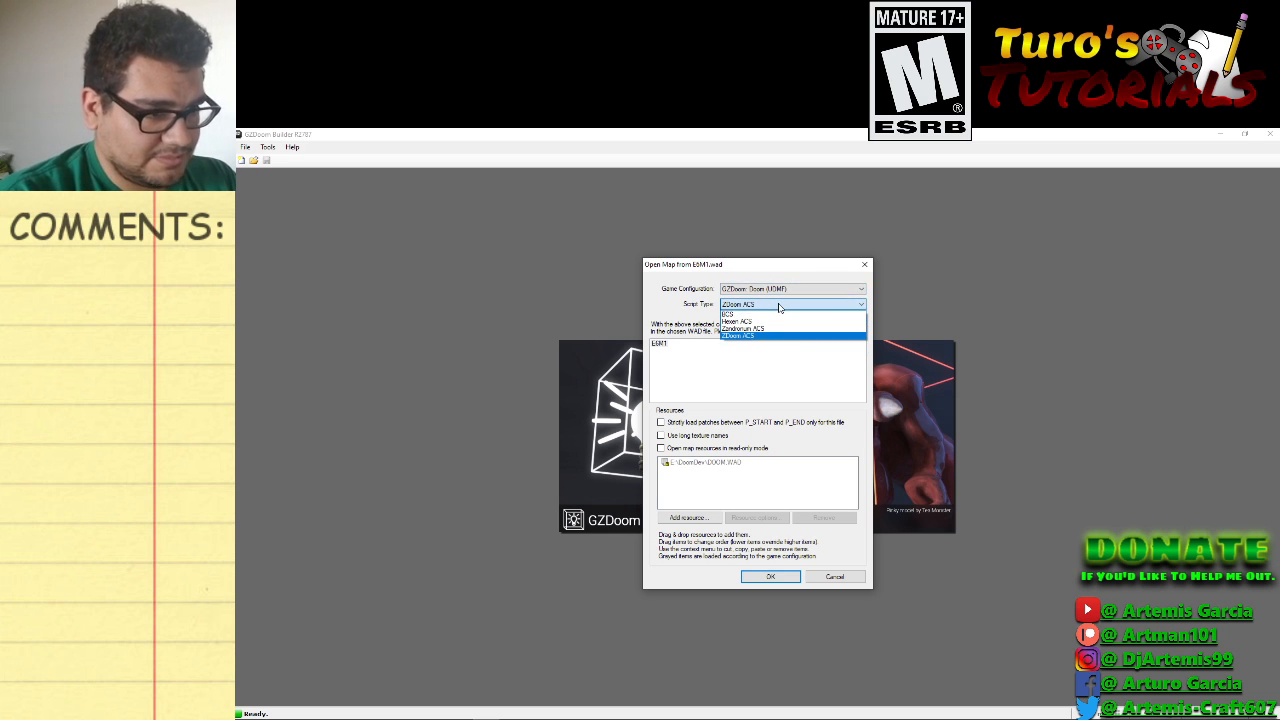
pyautogui.click(773, 311)
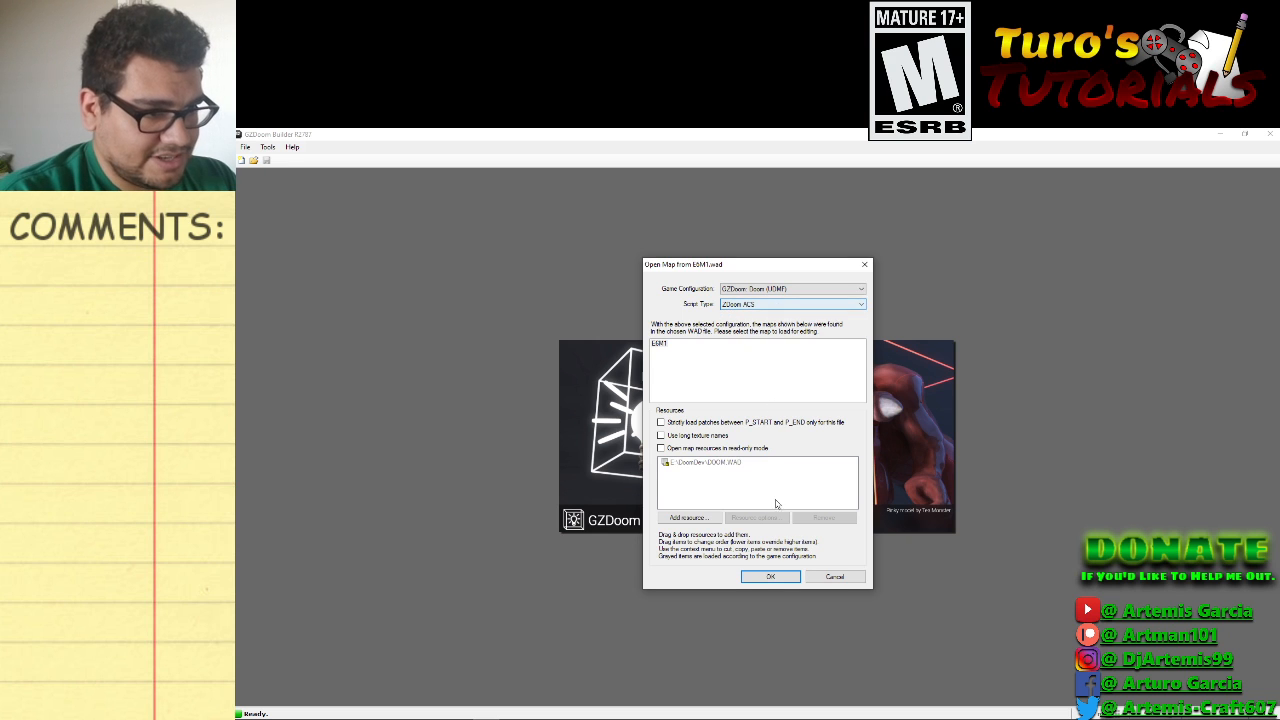
pyautogui.click(769, 577)
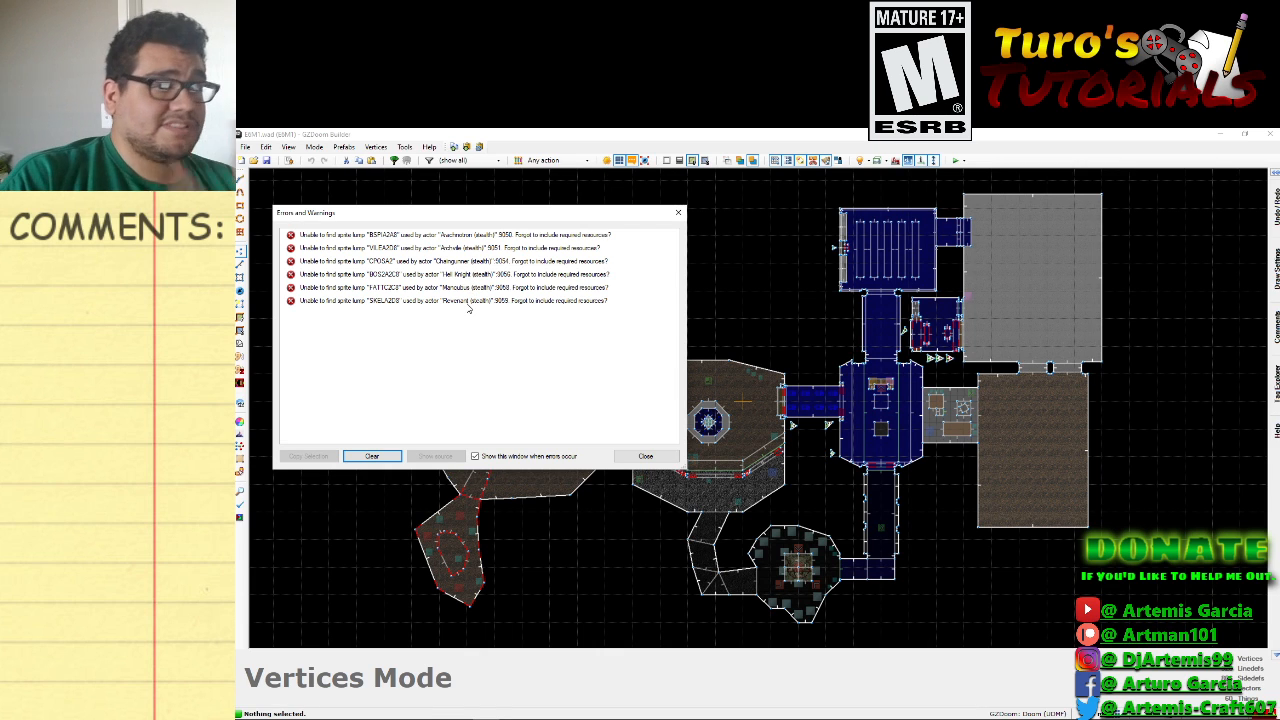
pyautogui.click(648, 456)
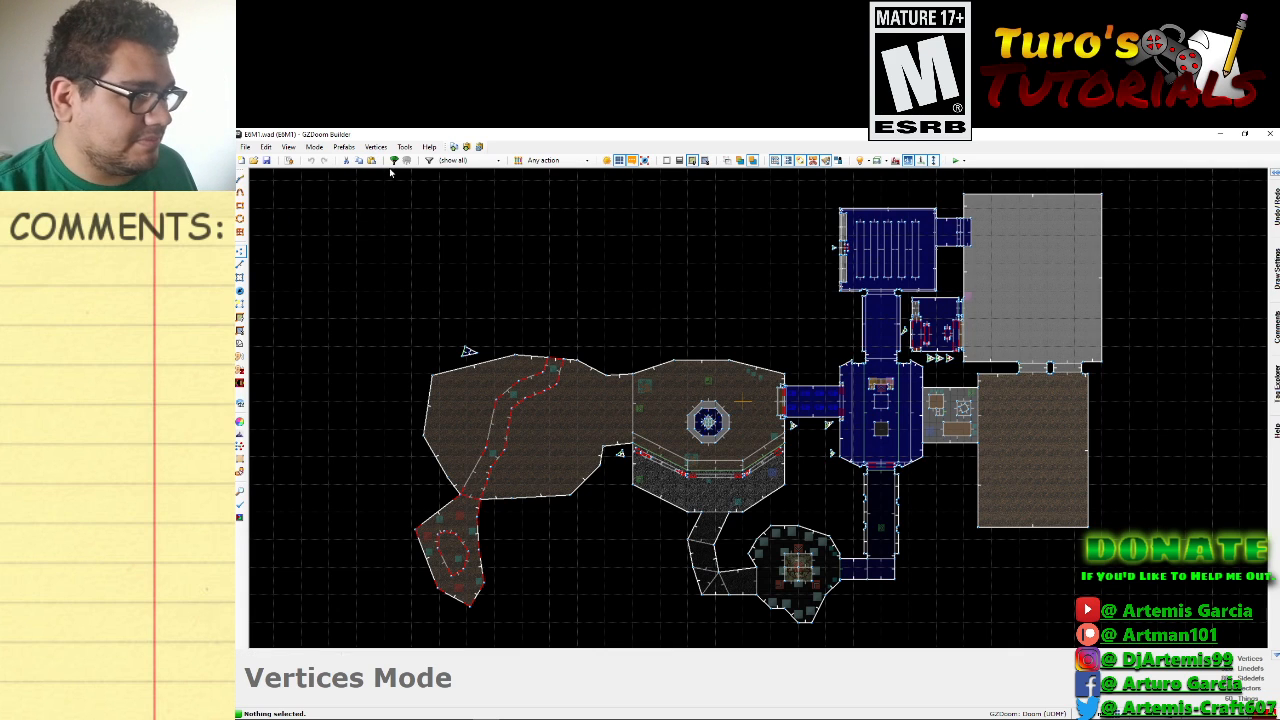
# In Things Mode, insert a new thing in the large brown cave area and expand the Monsters category of its type list.
pyautogui.click(240, 290)
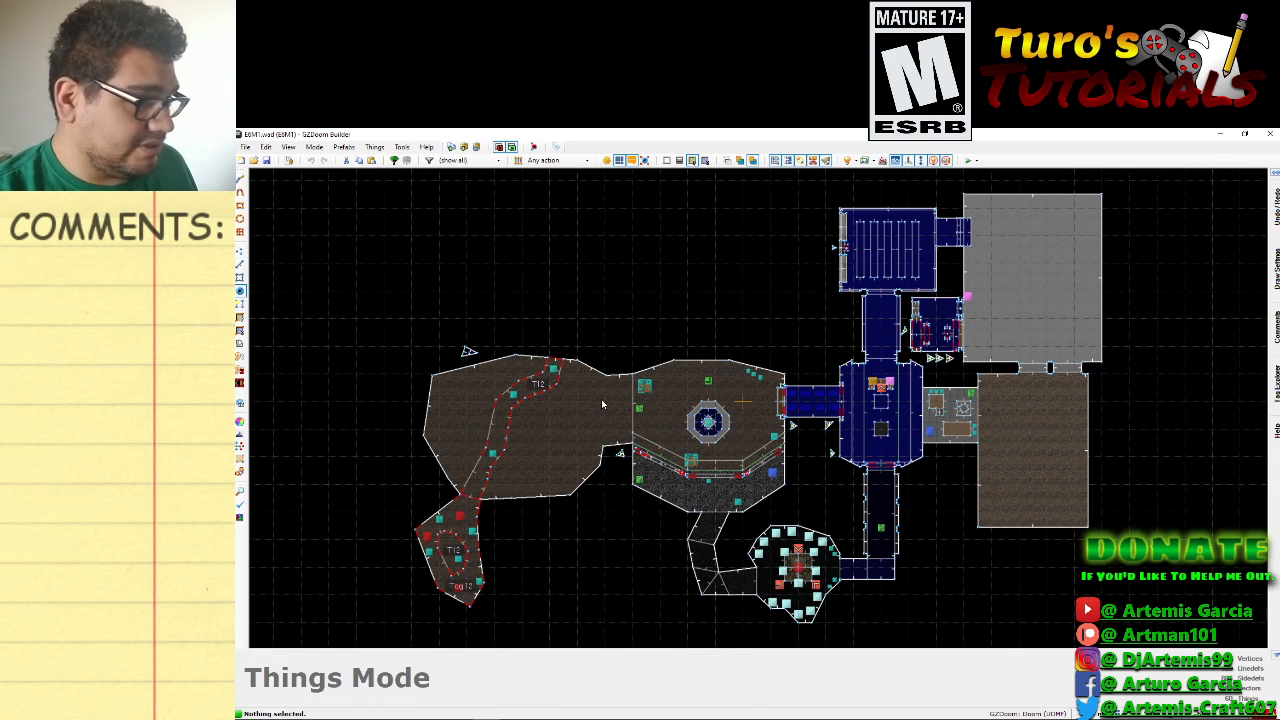
pyautogui.rightClick(600, 407)
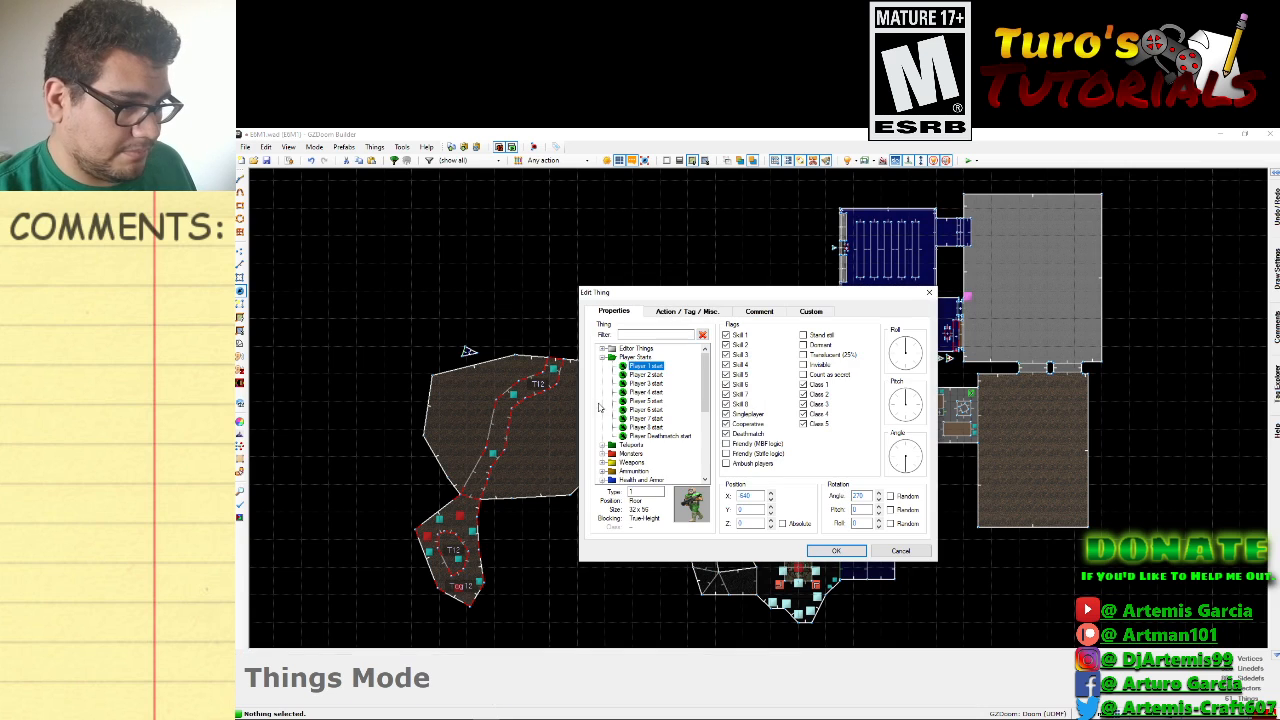
pyautogui.moveTo(705, 396); pyautogui.dragTo(705, 417)
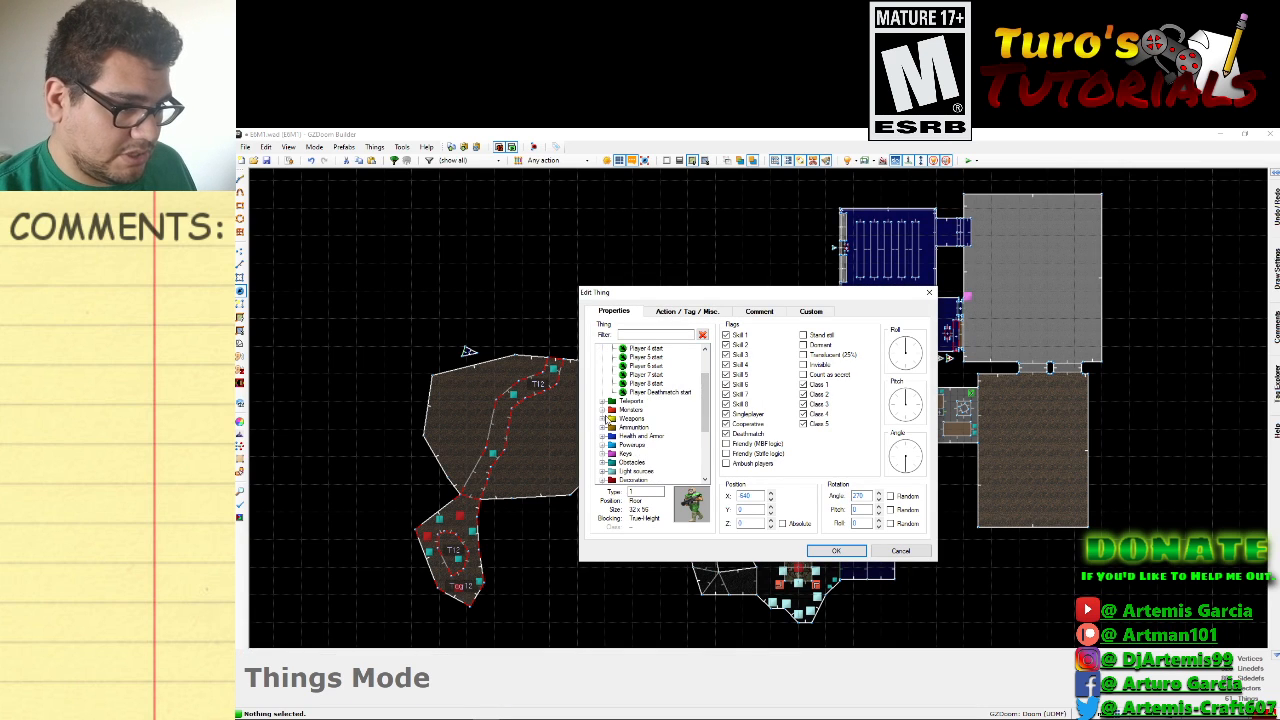
pyautogui.click(603, 410)
pyautogui.scroll(-4, 603, 413)
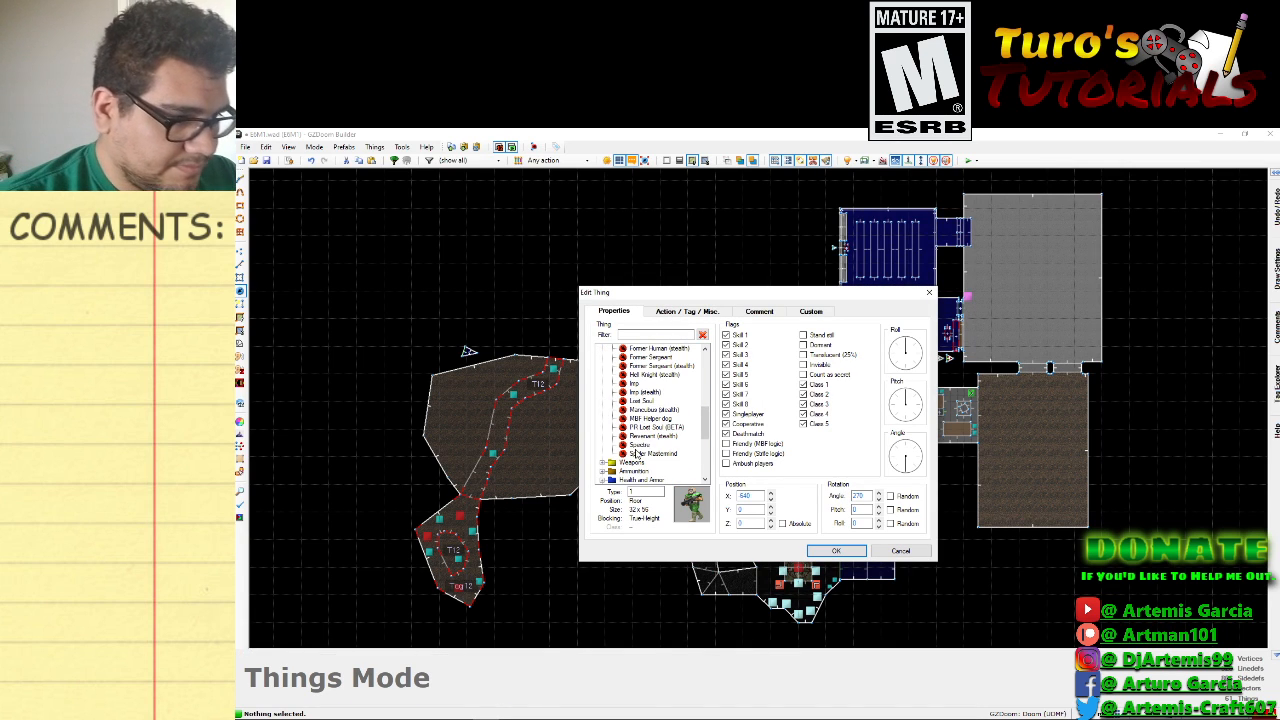
# Preview the monster types from Spider Mastermind up through Spectre, Revenant (stealth) and PR Lost Soul (BETA) to Mancubus (stealth).
pyautogui.click(640, 453)
pyautogui.click(640, 444)
pyautogui.click(650, 436)
pyautogui.click(655, 427)
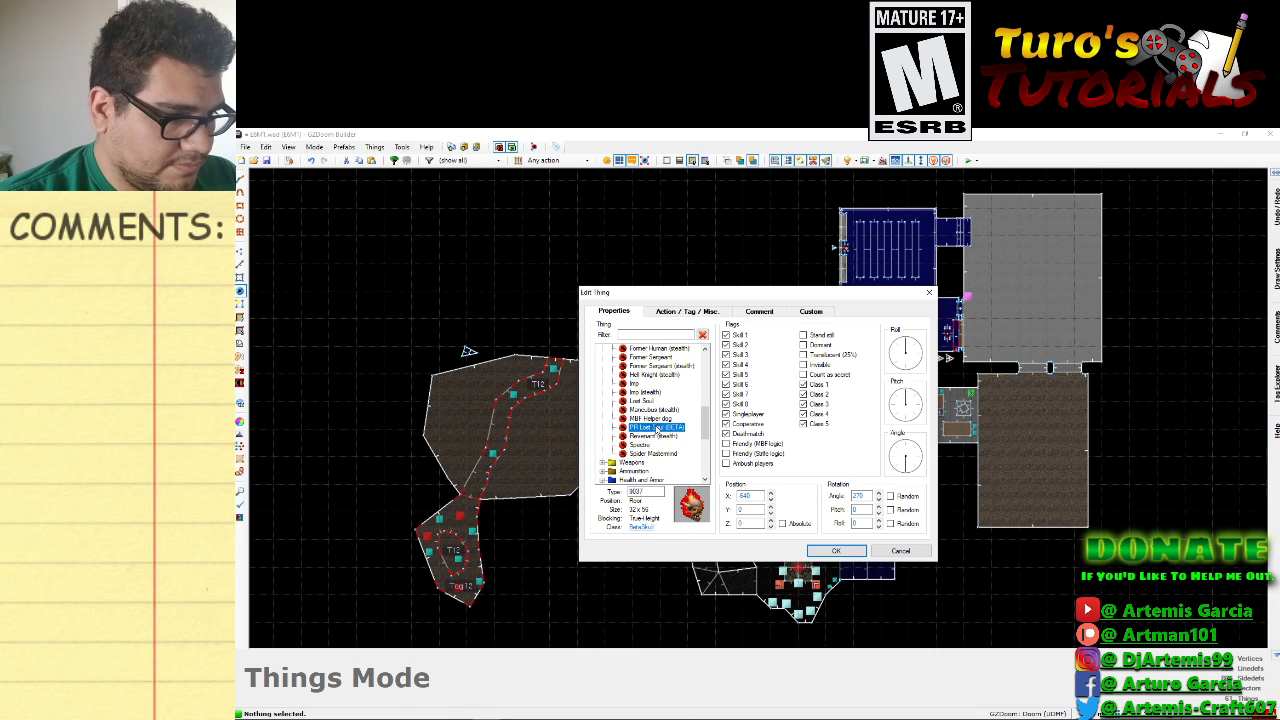
pyautogui.click(660, 419)
pyautogui.click(660, 410)
pyautogui.scroll(5, 655, 408)
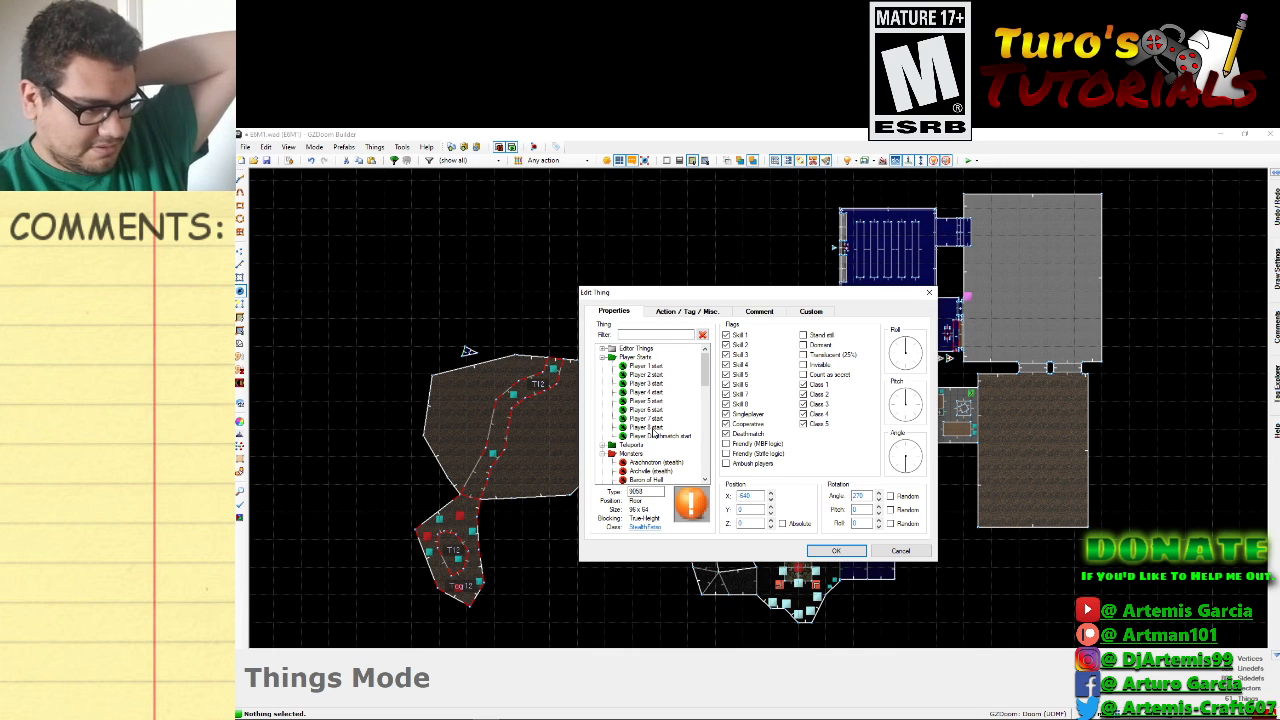
# Step through the player start types from Player 8 start up to Player 4 start and back.
pyautogui.click(652, 428)
pyautogui.press('Up')
pyautogui.press('Up')
pyautogui.press('Up')
pyautogui.press('Up')
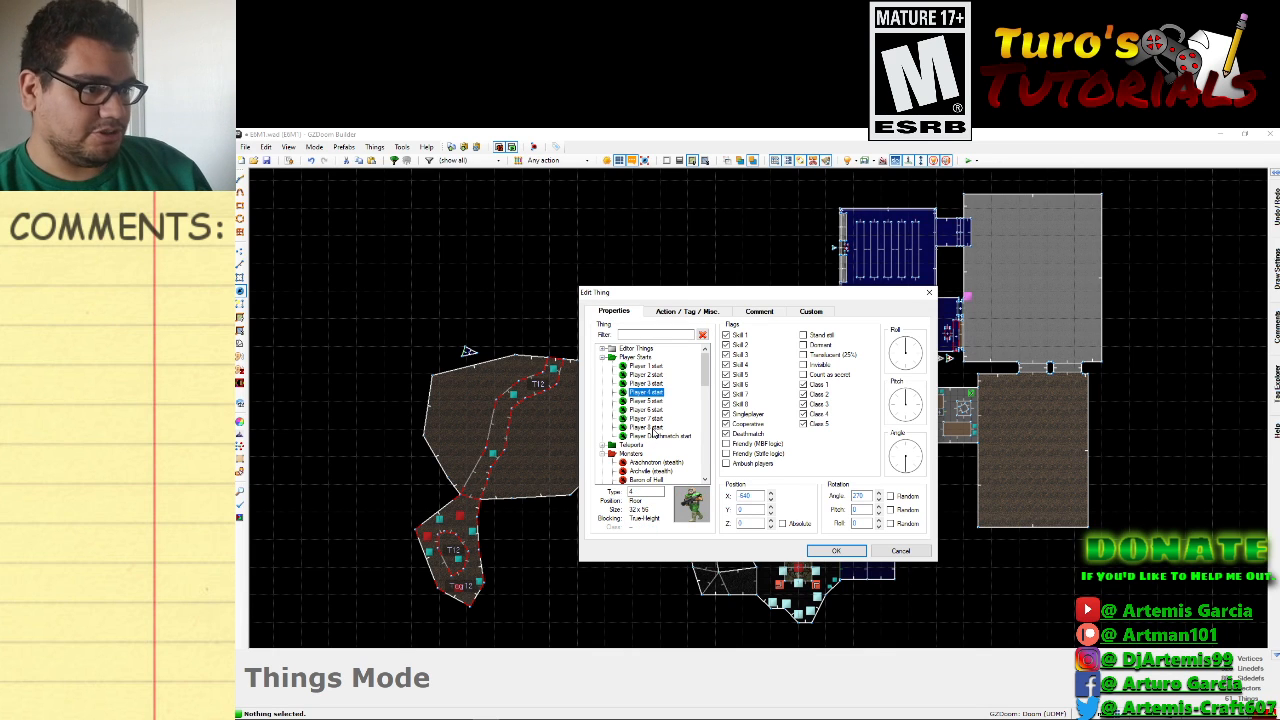
pyautogui.press('Down')
pyautogui.press('Down')
pyautogui.press('Down')
pyautogui.press('Down')
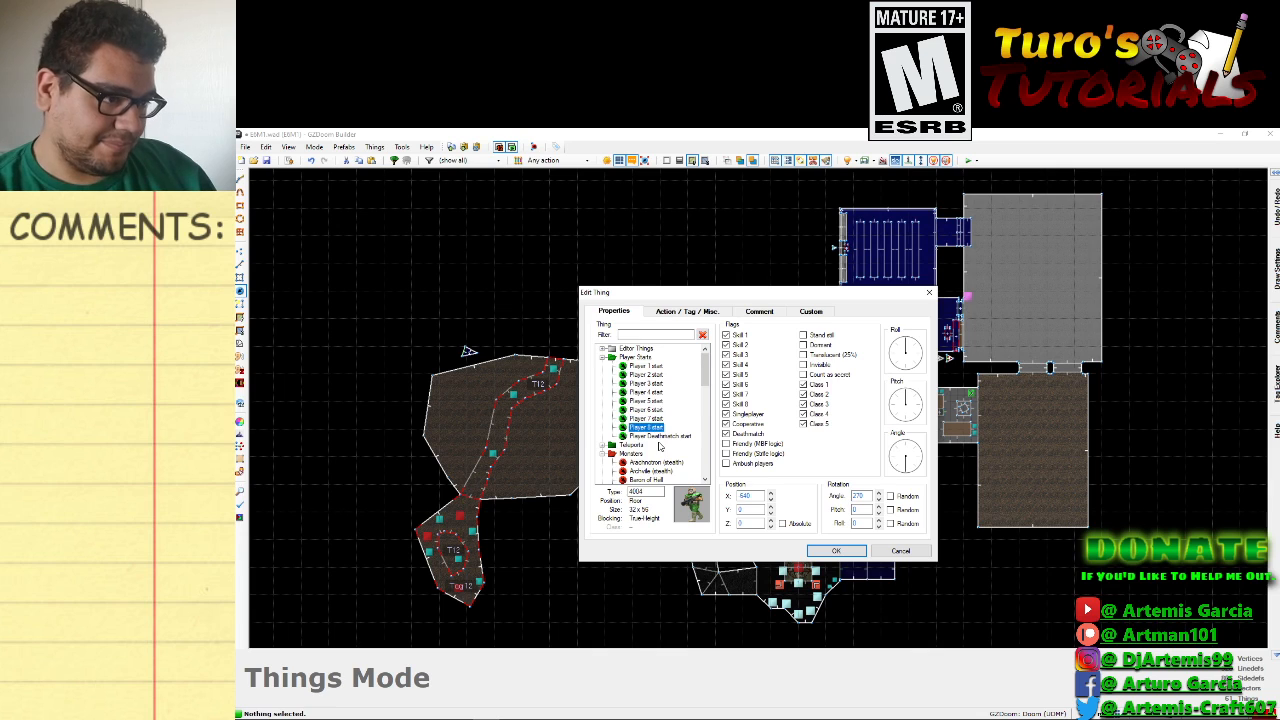
# Expand the ZDoom category in the thing type list and preview its Custom Sprite and Map Marker types.
pyautogui.scroll(-5, 661, 453)
pyautogui.scroll(-8, 661, 453)
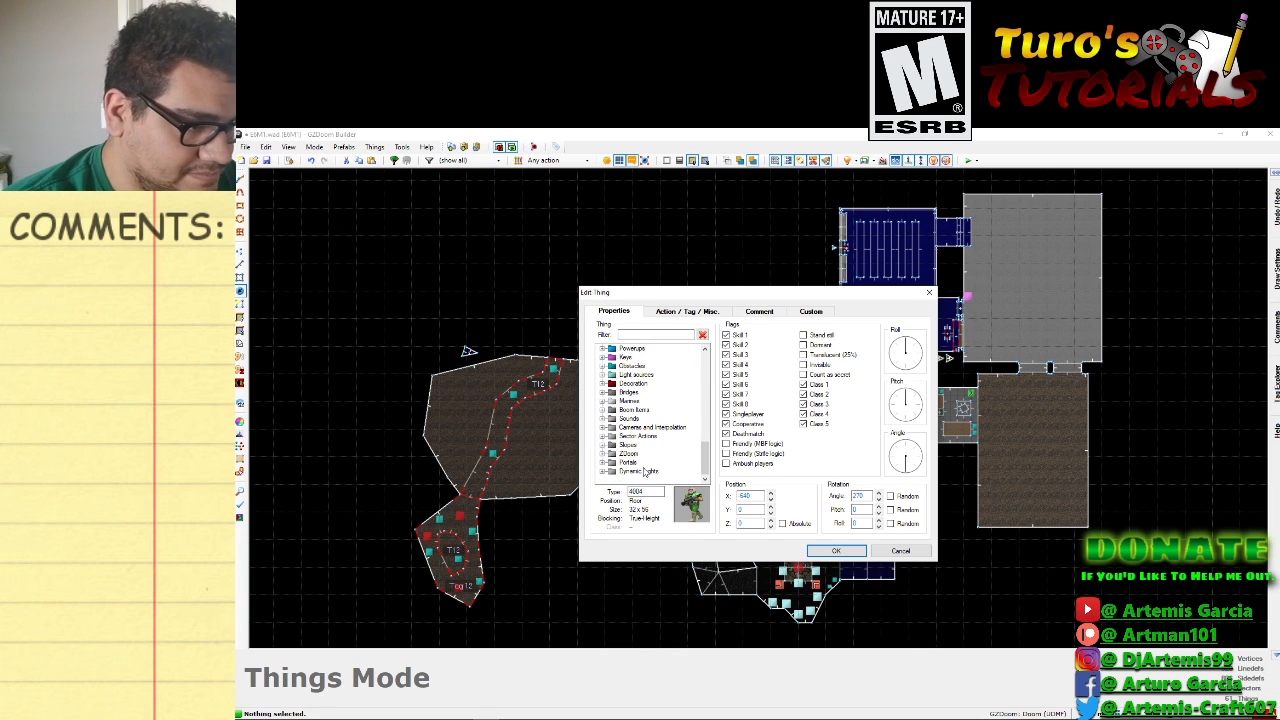
pyautogui.click(603, 453)
pyautogui.scroll(-3, 640, 430)
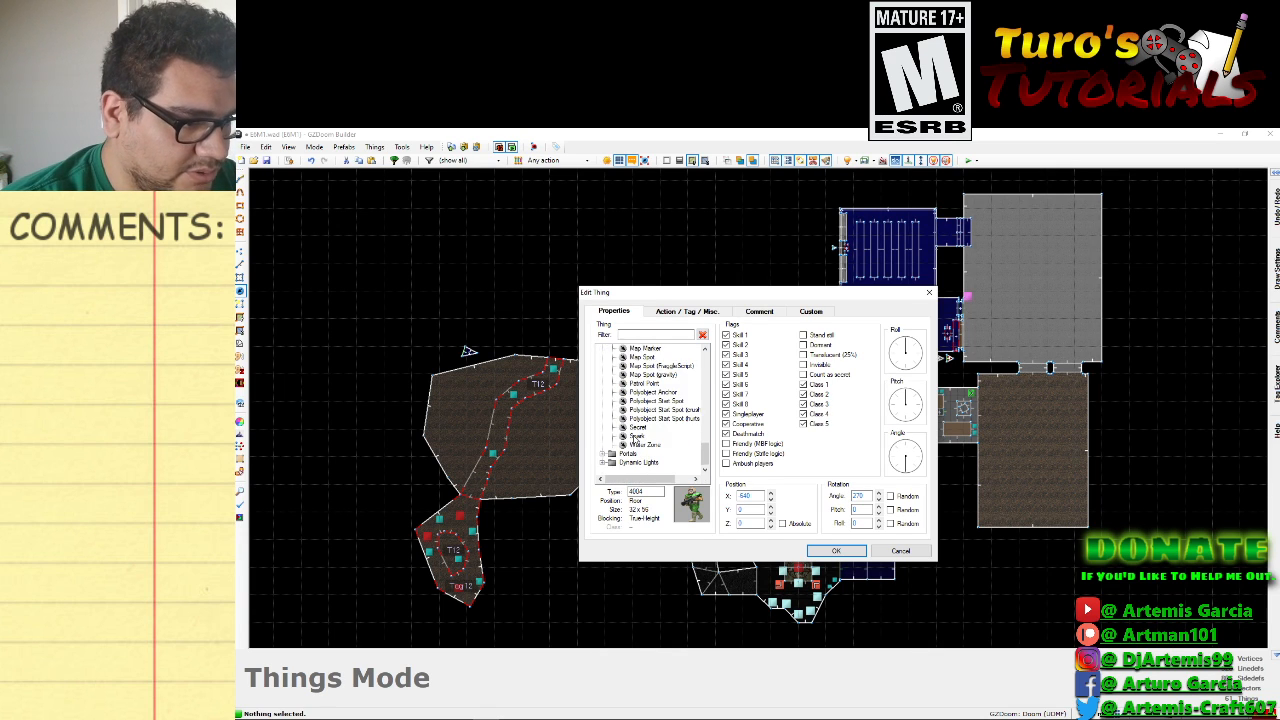
pyautogui.click(645, 409)
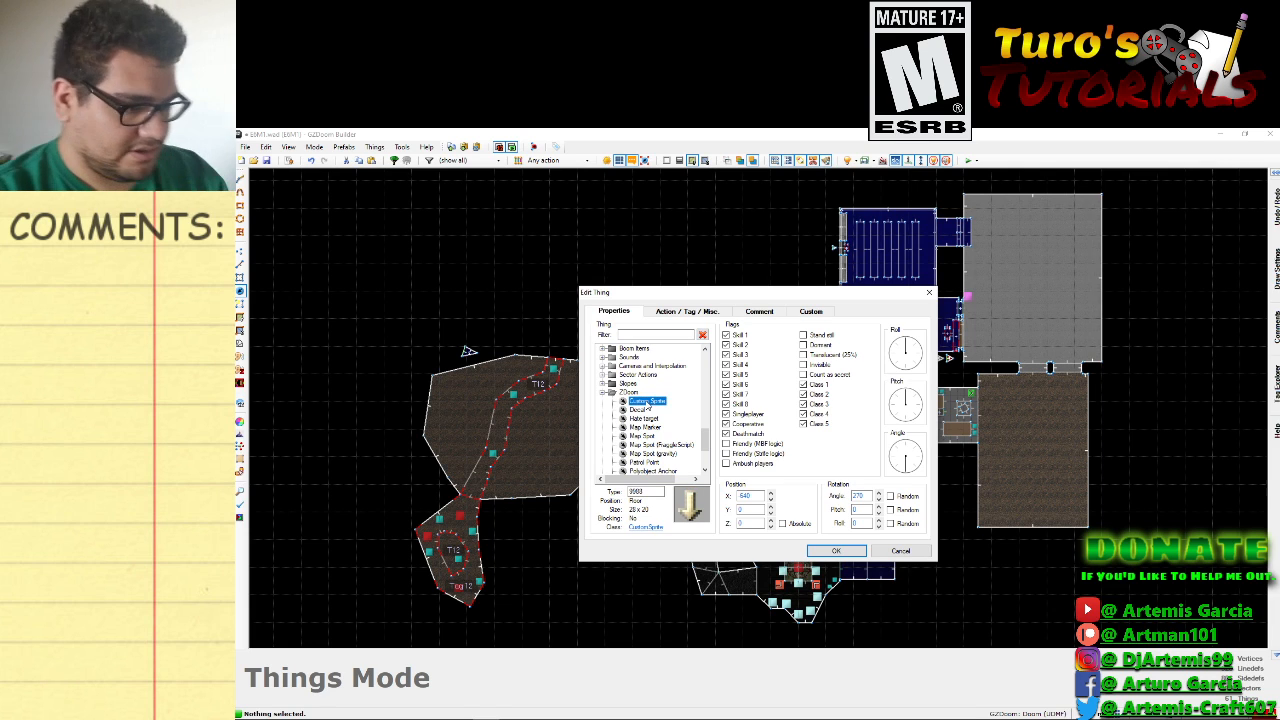
pyautogui.click(657, 419)
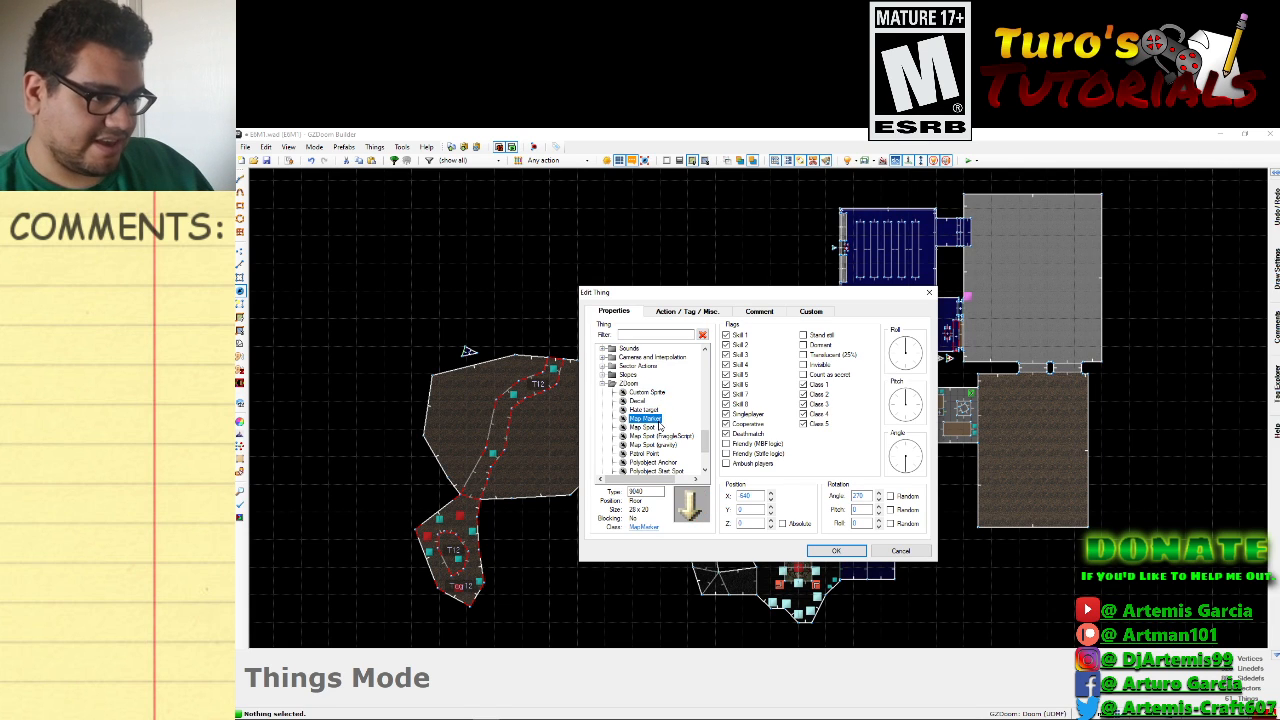
# Step through the ZDoom thing types from Map Spot down to Polyobject Anchor.
pyautogui.press('Down')
pyautogui.press('Down')
pyautogui.press('Down')
pyautogui.press('Down')
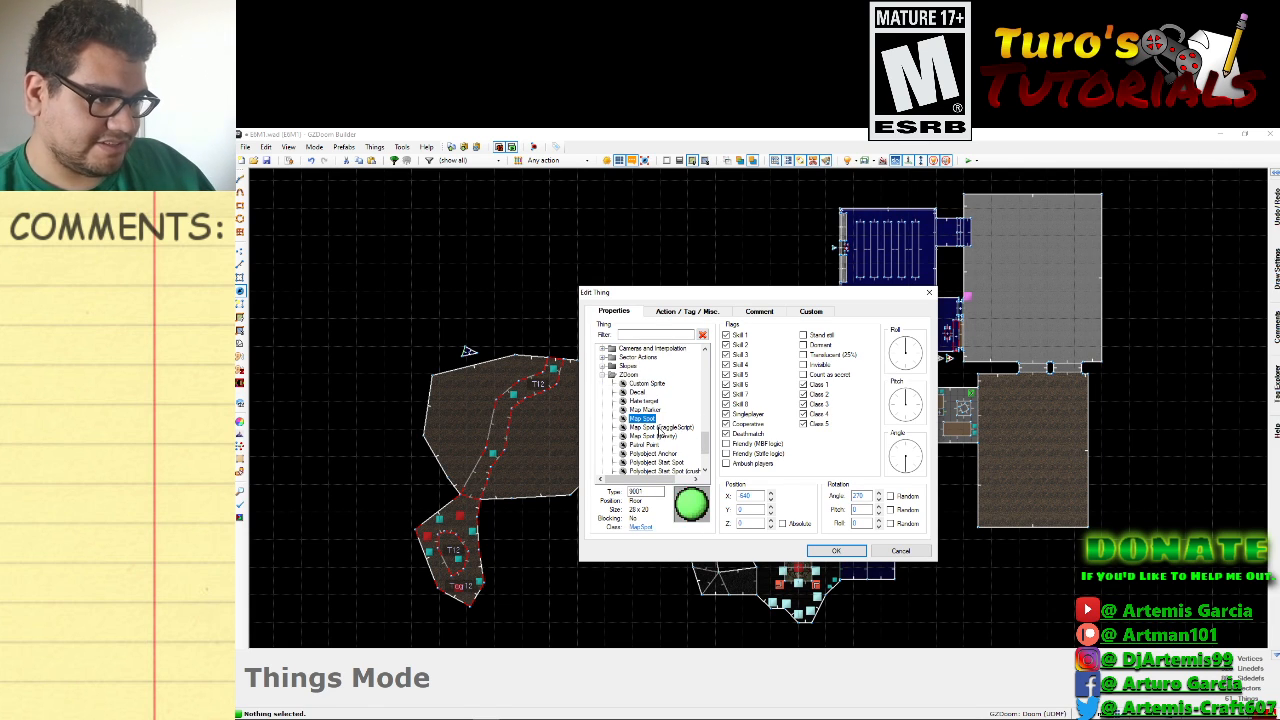
pyautogui.press('Down')
pyautogui.press('Down')
pyautogui.press('Down')
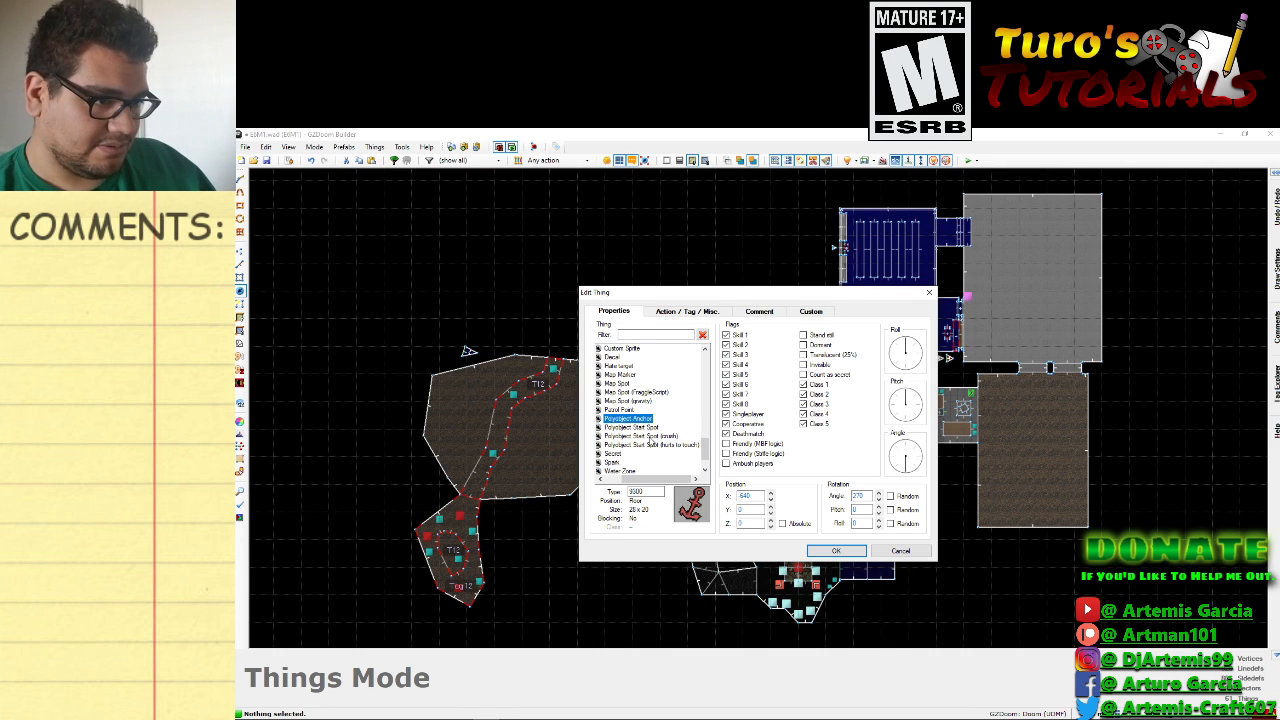
# Preview the remaining ZDoom thing types from Polyobject Start Spot through Spark to Water Zone.
pyautogui.scroll(-1, 650, 441)
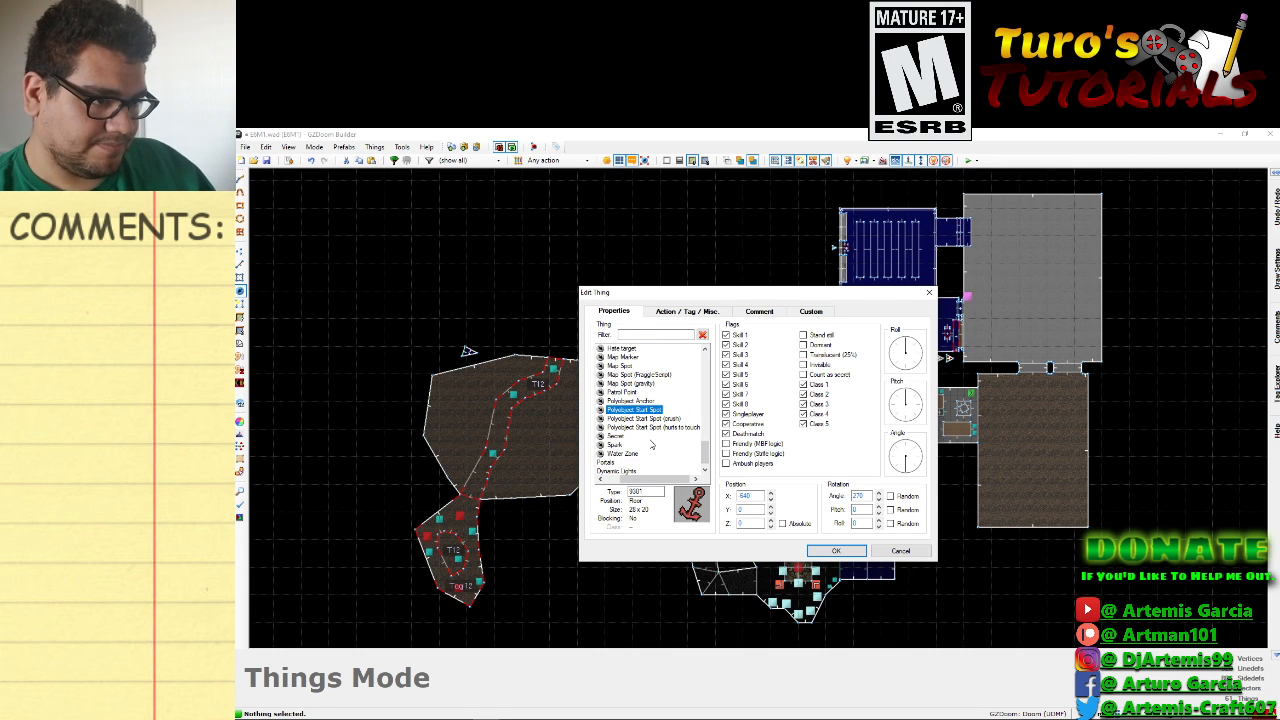
pyautogui.press('Down')
pyautogui.press('Down')
pyautogui.scroll(-1, 651, 450)
pyautogui.press('Down')
pyautogui.press('Down')
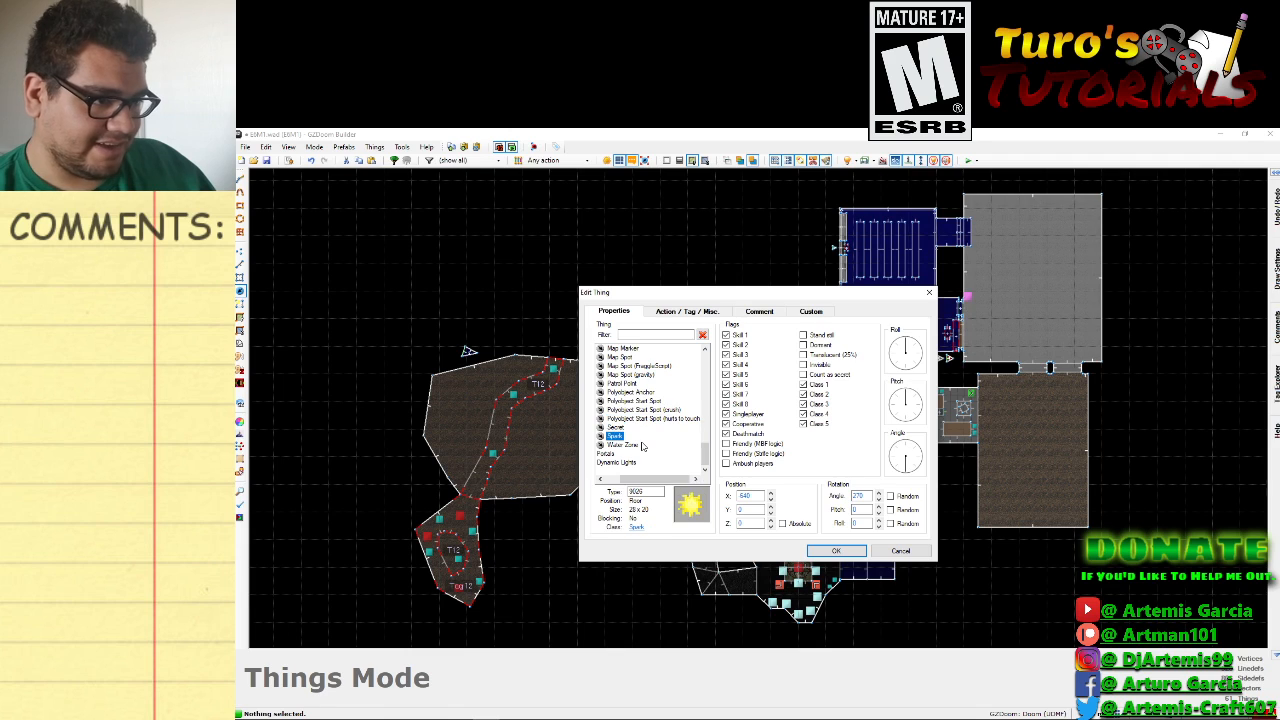
pyautogui.press('Down')
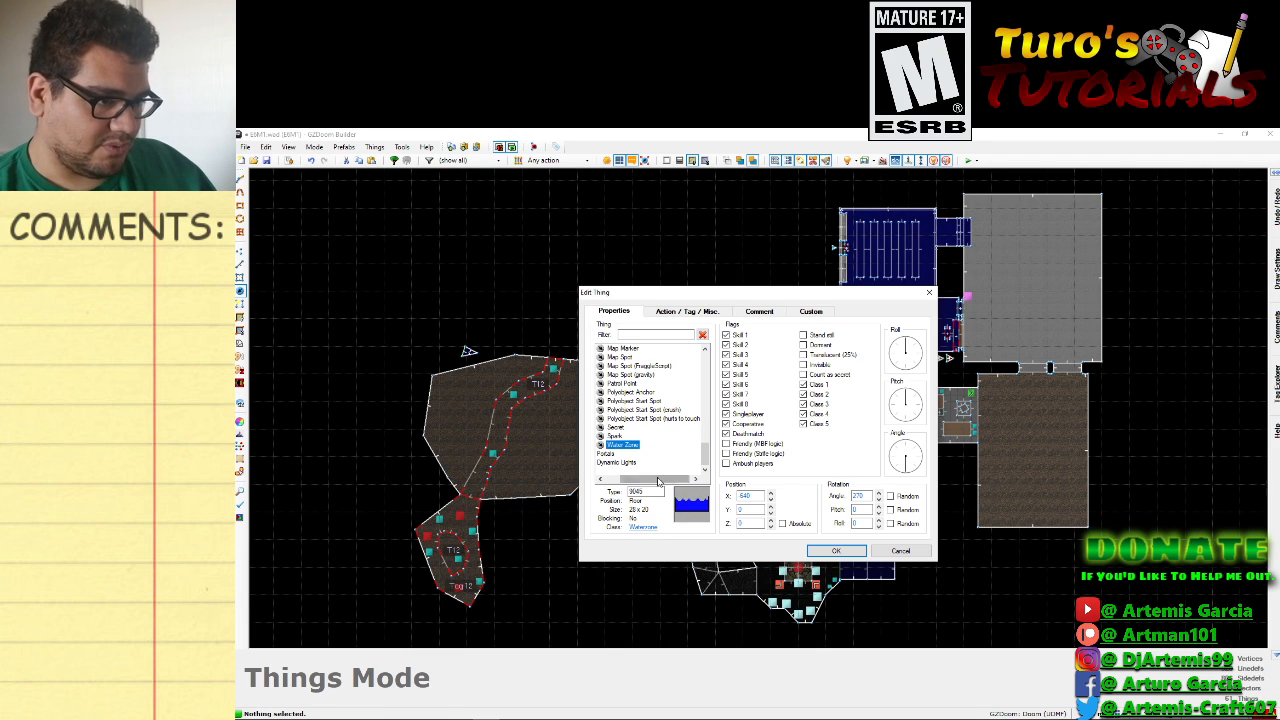
# Look back over the type categories, accept the thing's properties and delete the newly inserted thing from the map.
pyautogui.moveTo(655, 478); pyautogui.dragTo(634, 478)
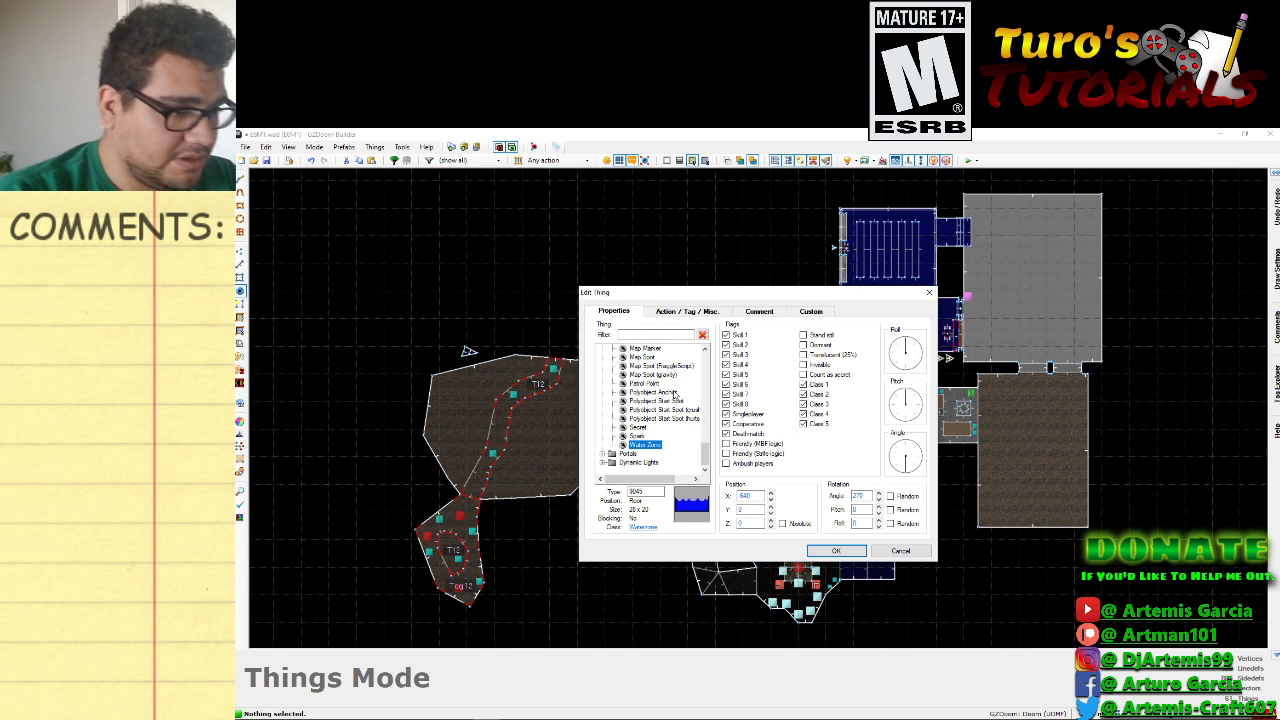
pyautogui.scroll(5, 663, 404)
pyautogui.scroll(2, 663, 404)
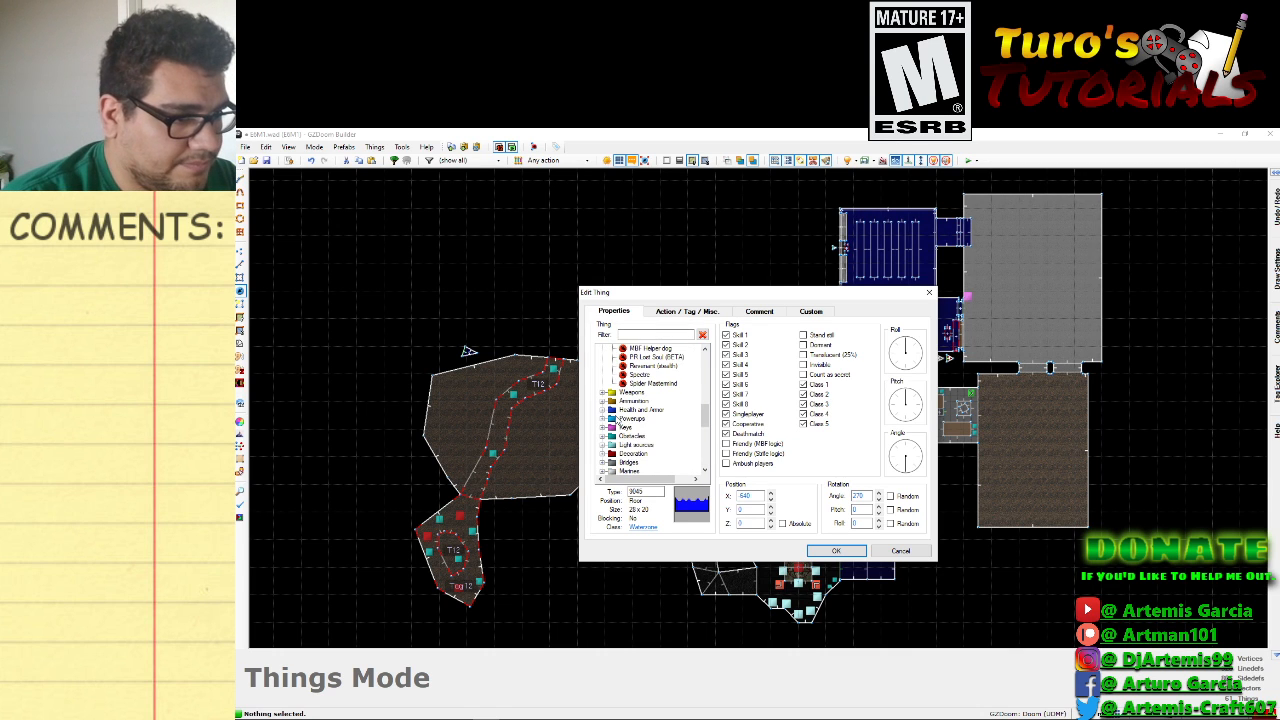
pyautogui.click(836, 550)
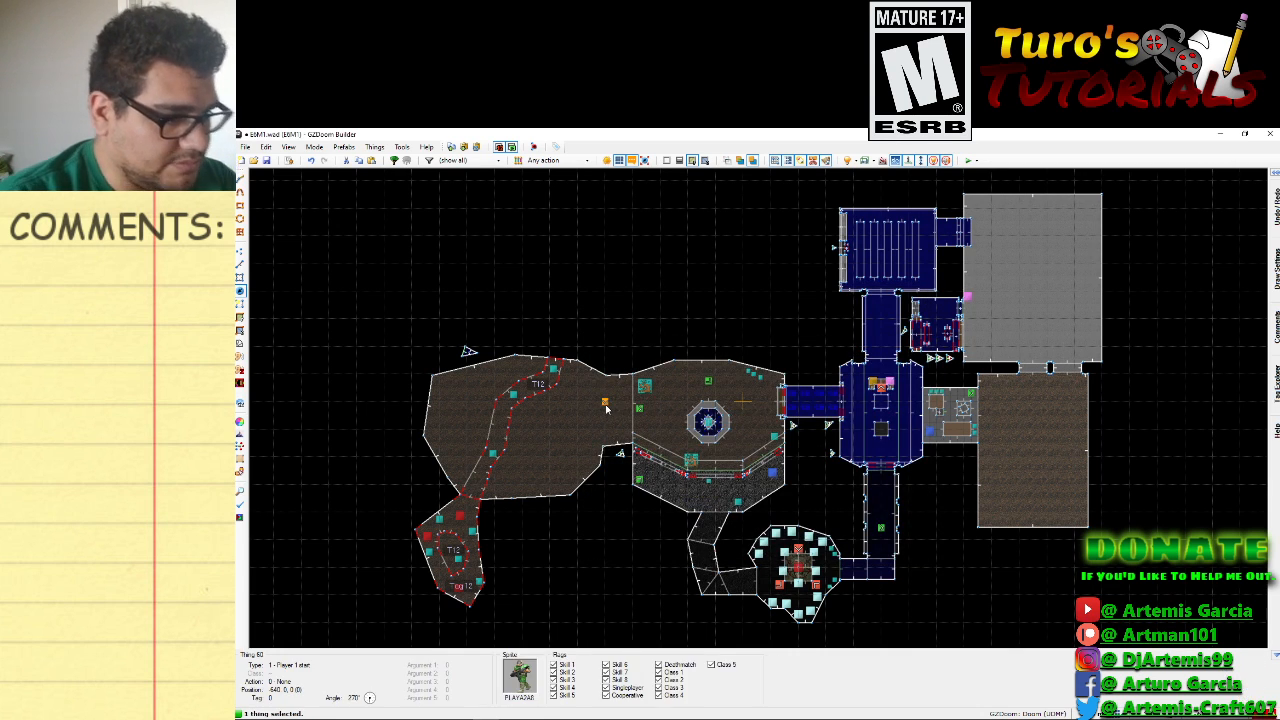
pyautogui.press('Delete')
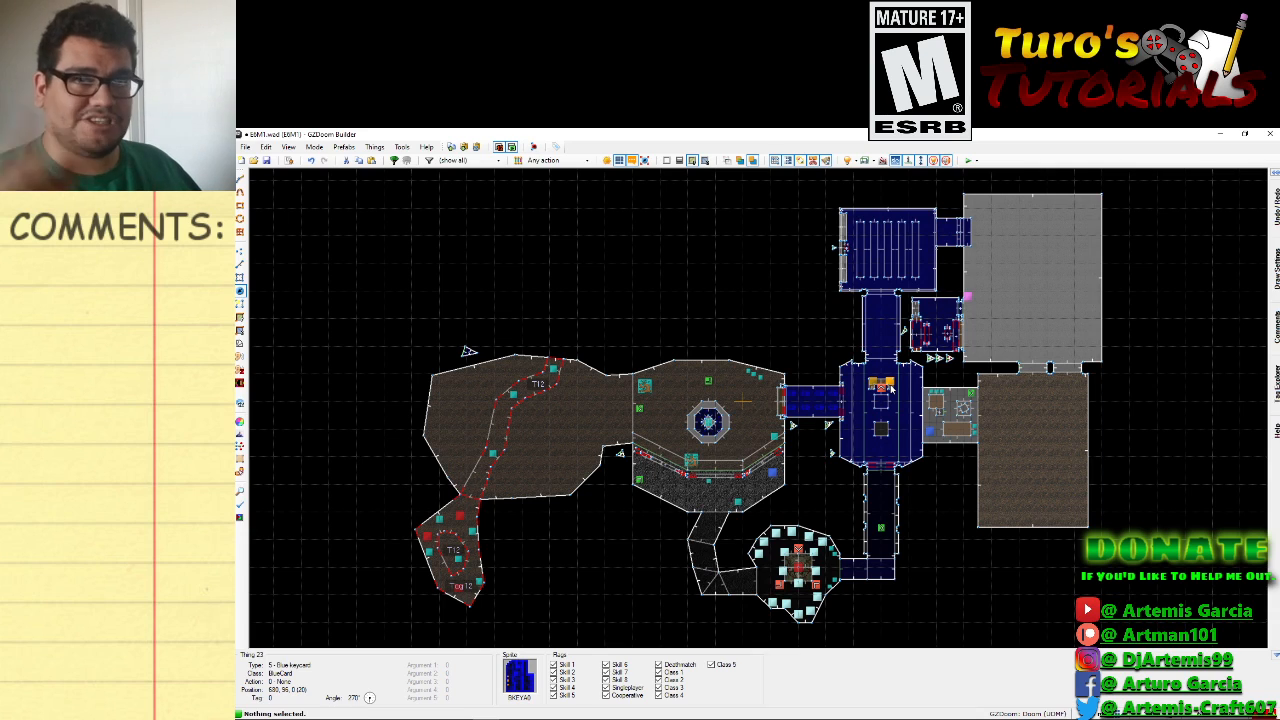
# Switch the map to Vertices Mode and set the dynamic lights rendering mode to NONE.
pyautogui.press('t')
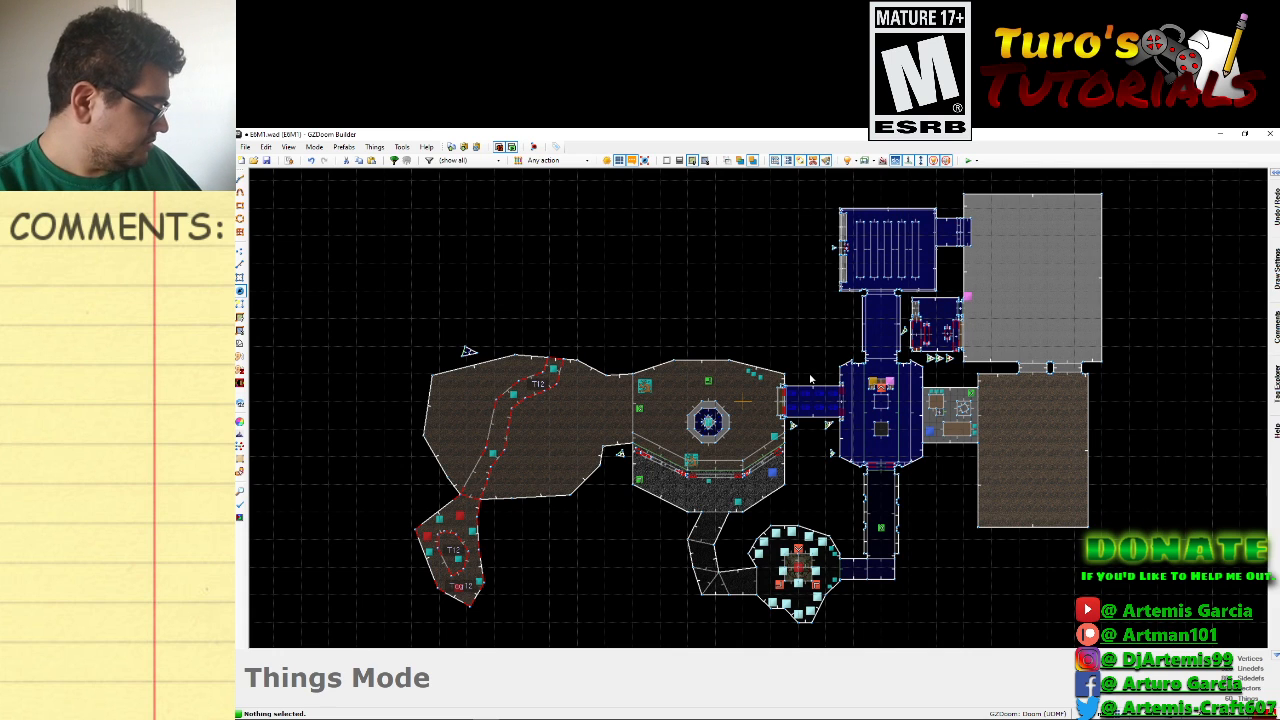
pyautogui.press('e')
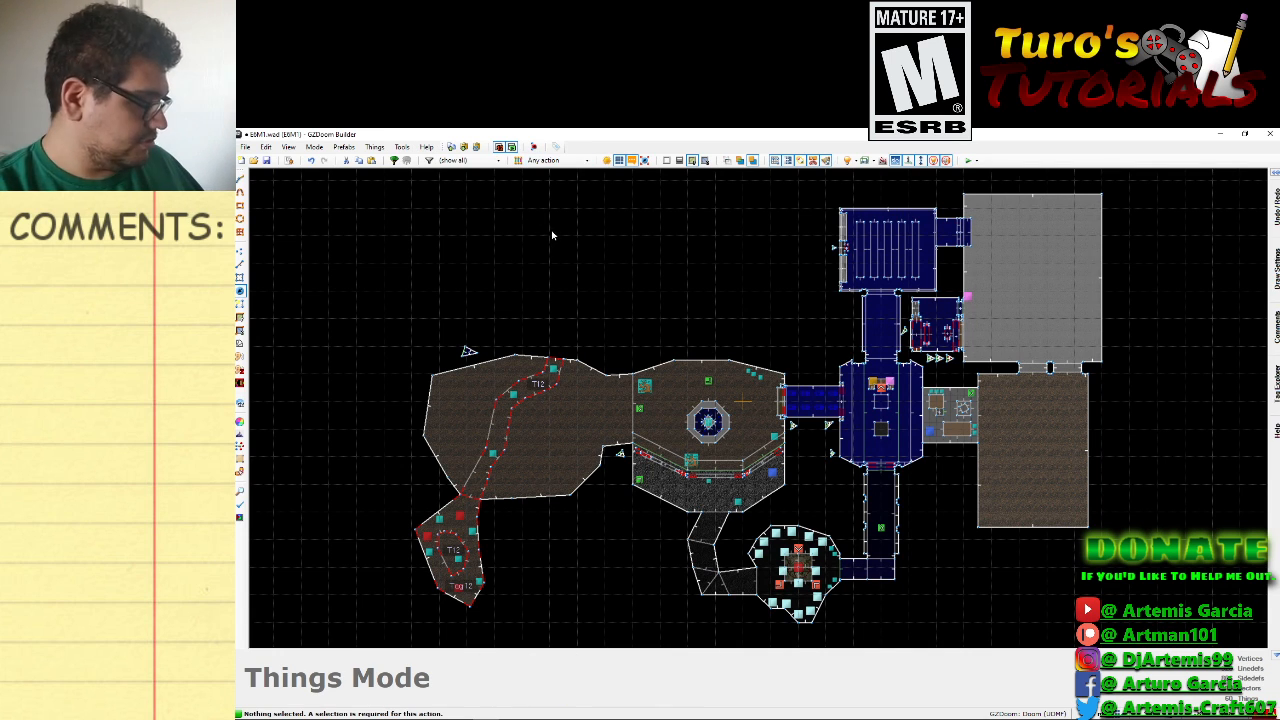
pyautogui.press('v')
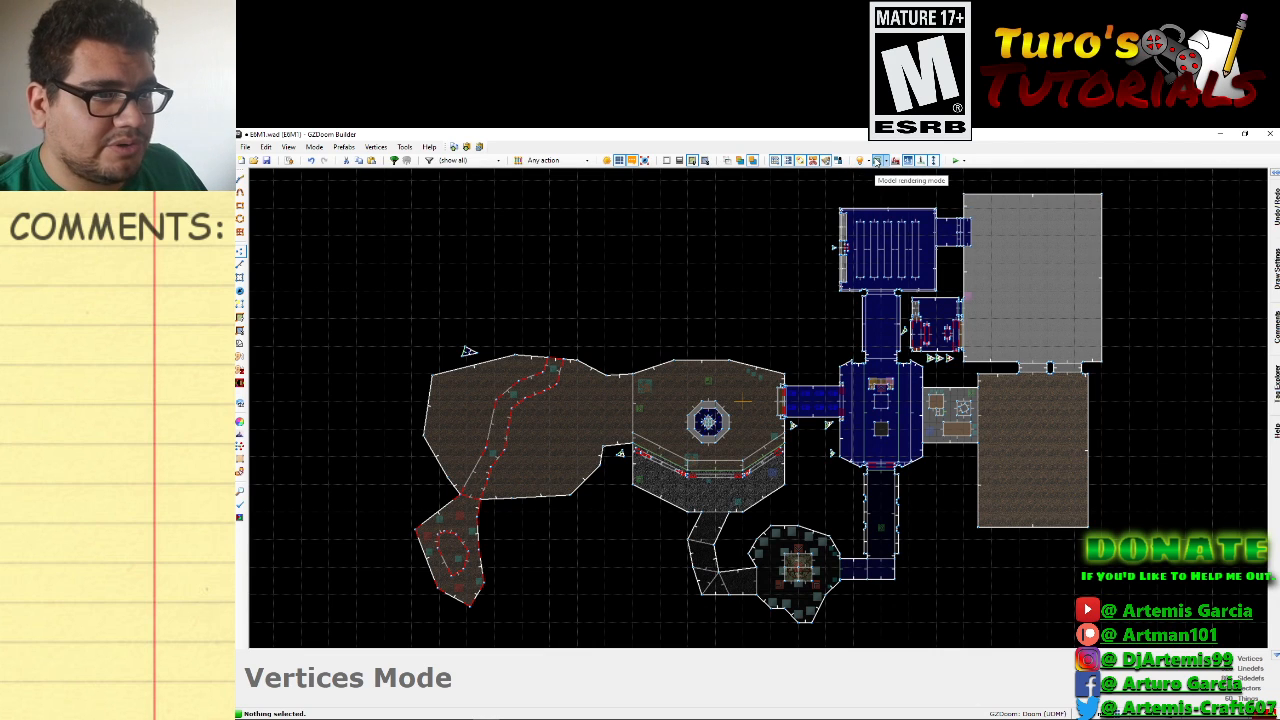
pyautogui.click(862, 160)
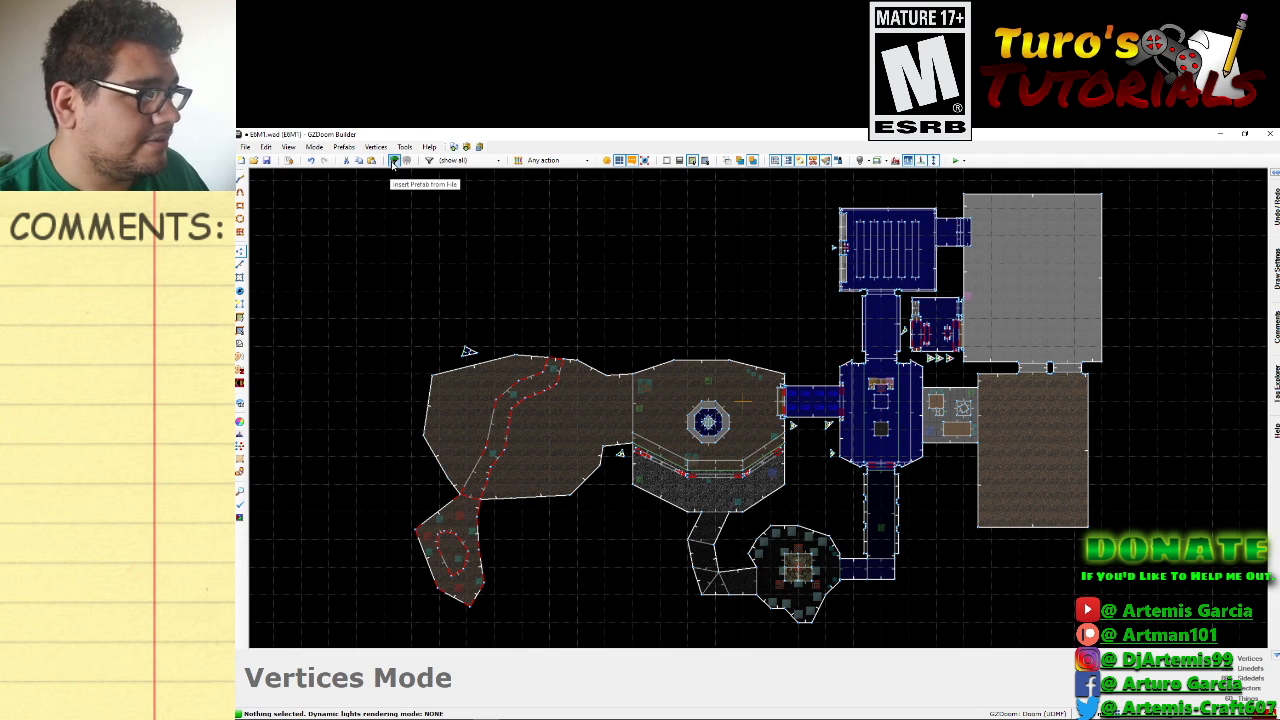
pyautogui.click(443, 160)
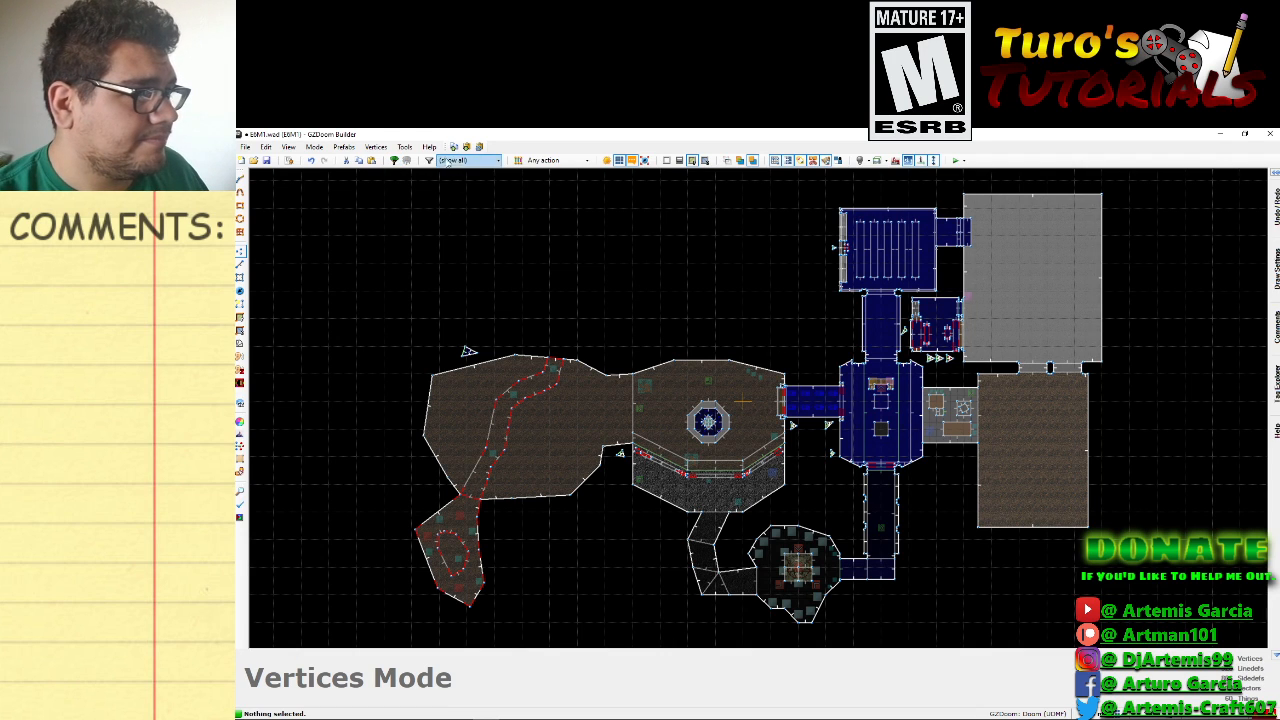
pyautogui.click(536, 161)
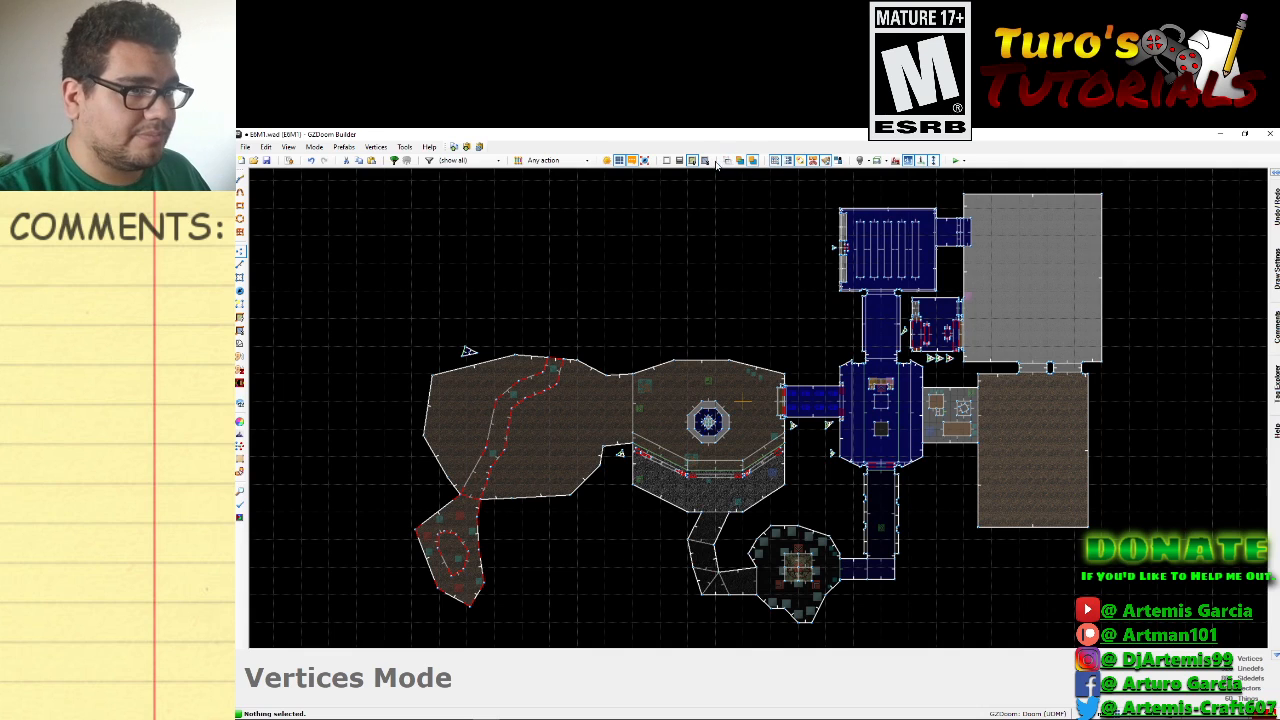
# Enter the 3D Visual Mode and fly around the fountain courtyard to examine its walls, sky and surroundings.
pyautogui.click(241, 403)
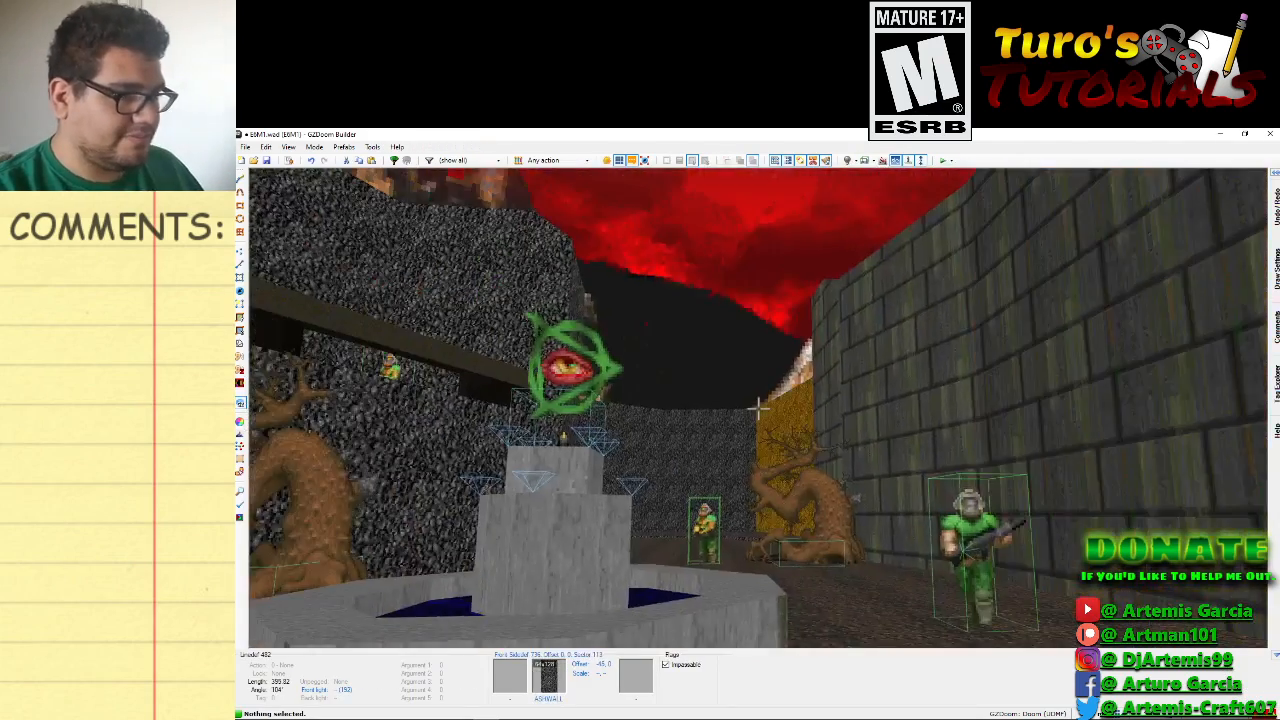
pyautogui.press('d')
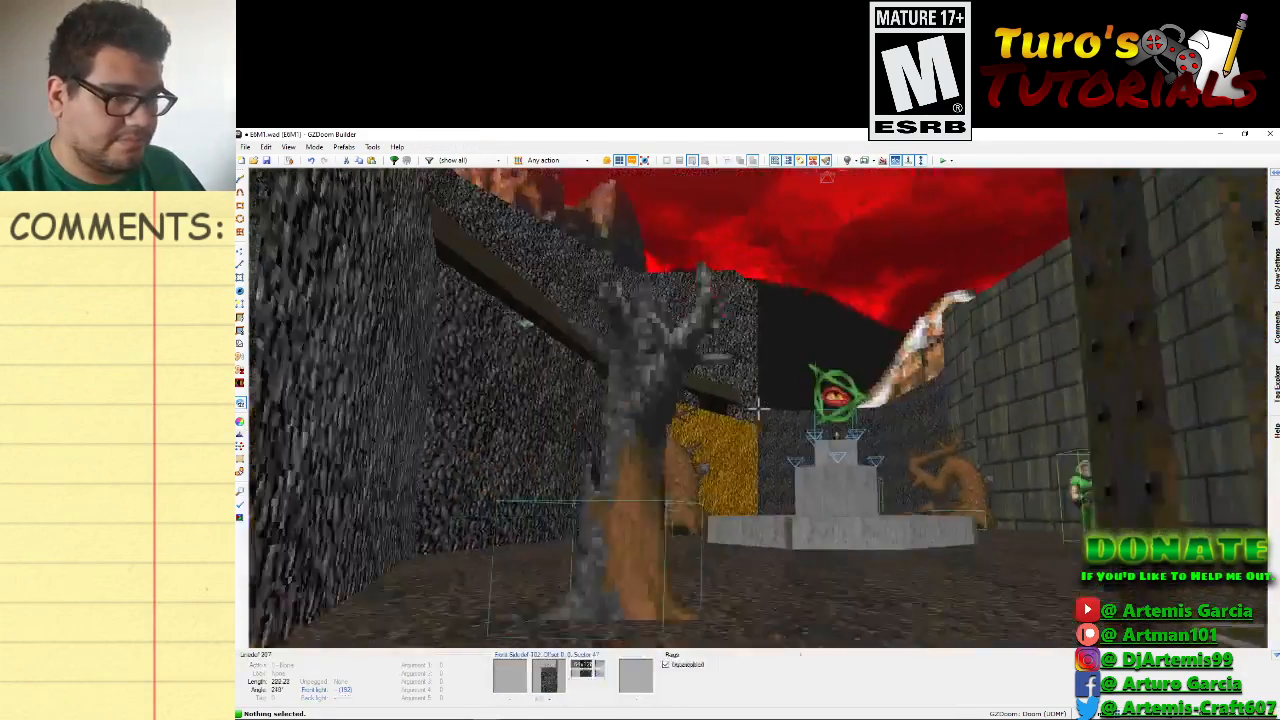
pyautogui.press('d')
pyautogui.press('e')
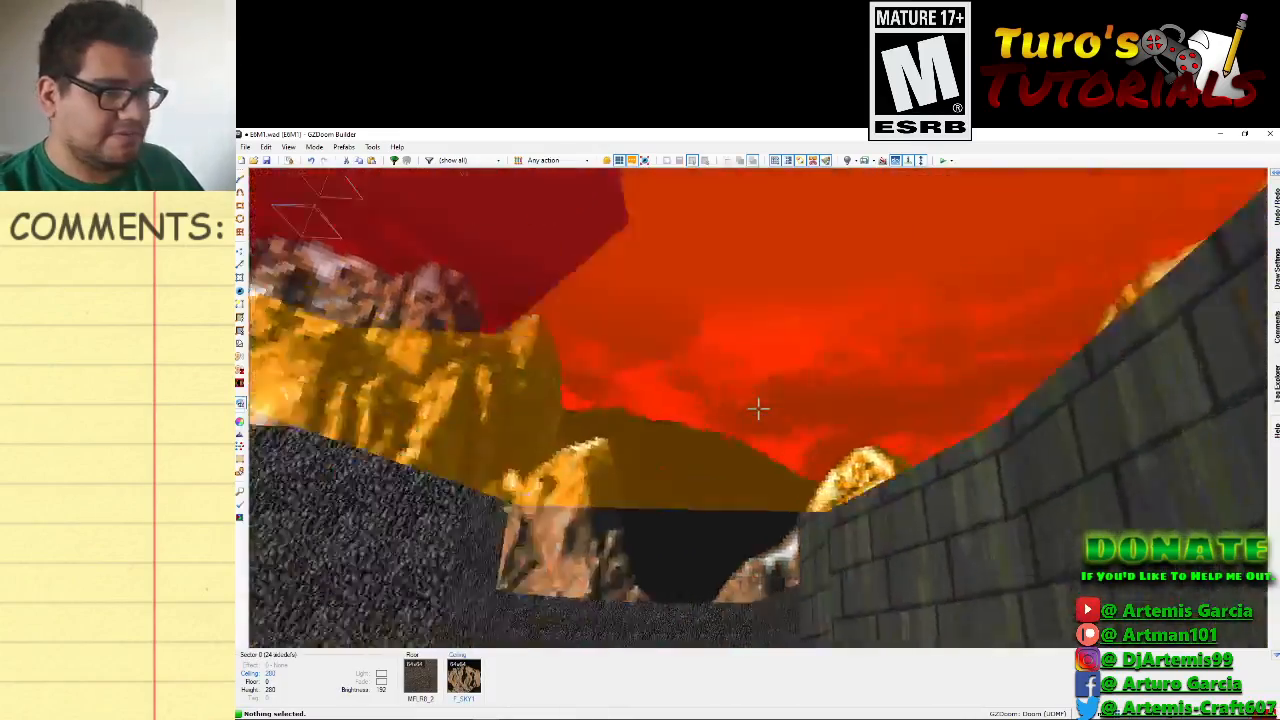
pyautogui.press('d')
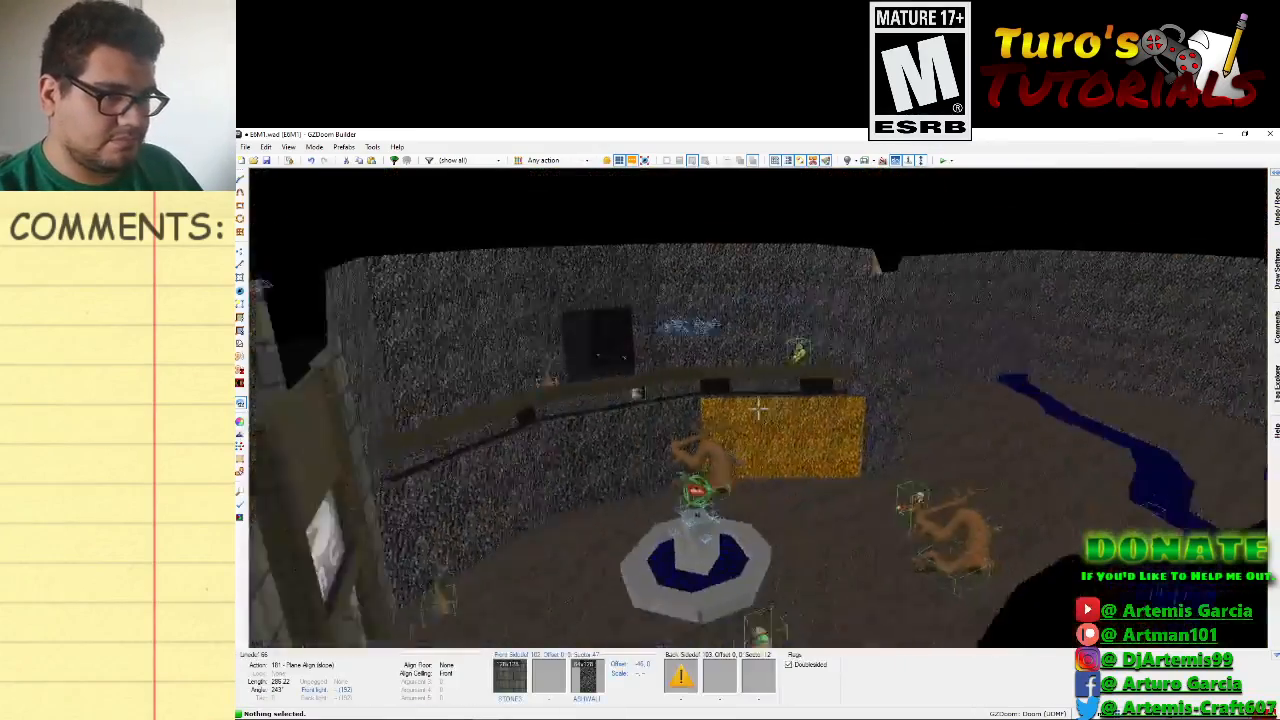
pyautogui.press('d')
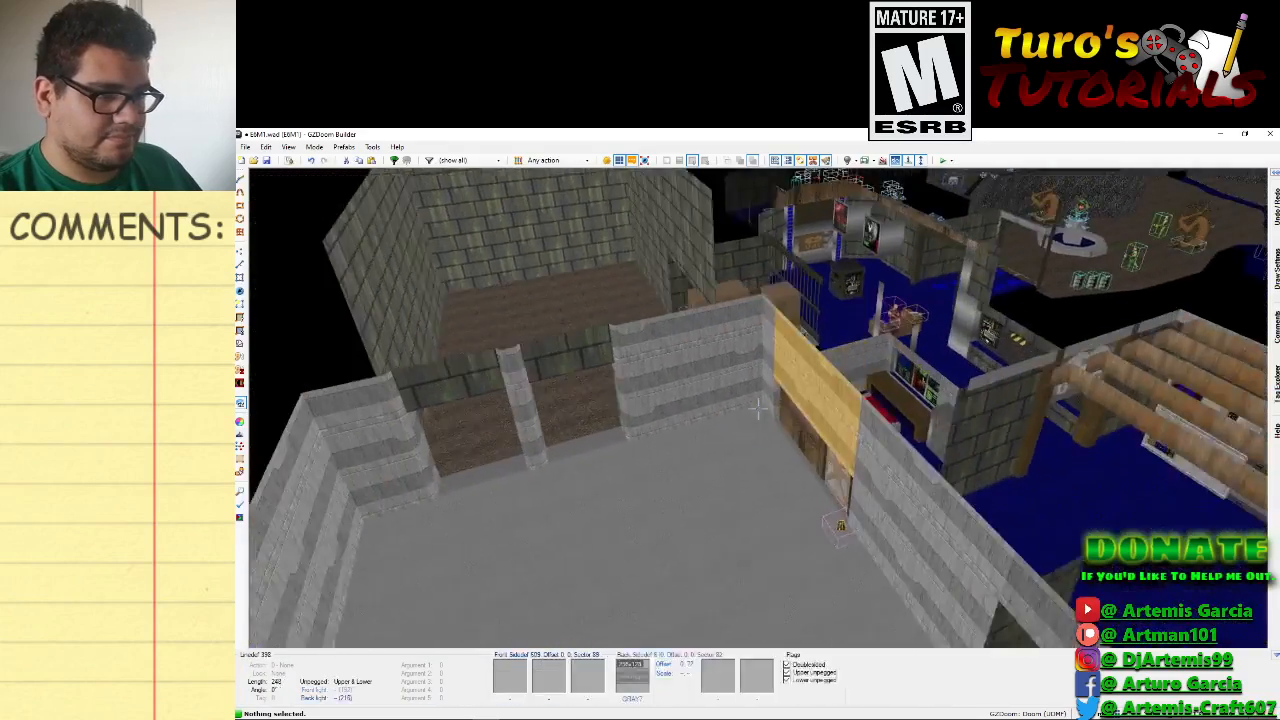
# Examine the brown-floored stone yard and the adjoining grey room from above in the 3D view.
pyautogui.press('s')
pyautogui.press('s')
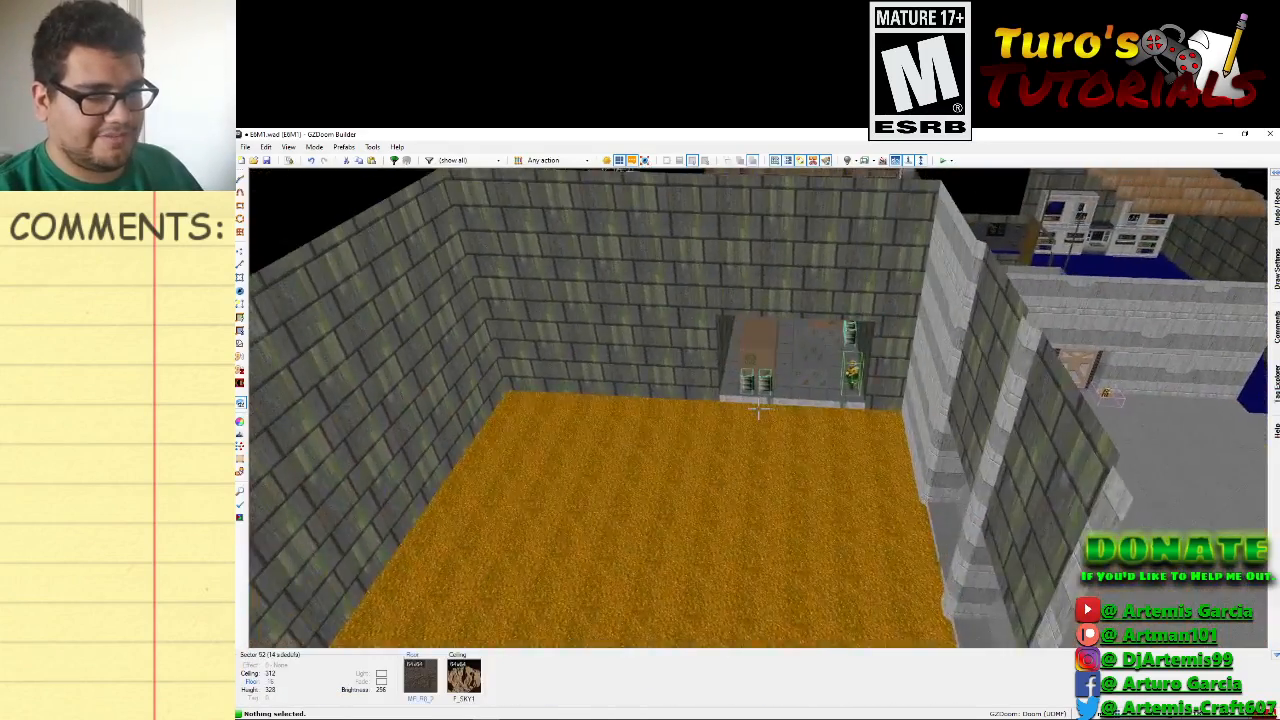
pyautogui.press('e')
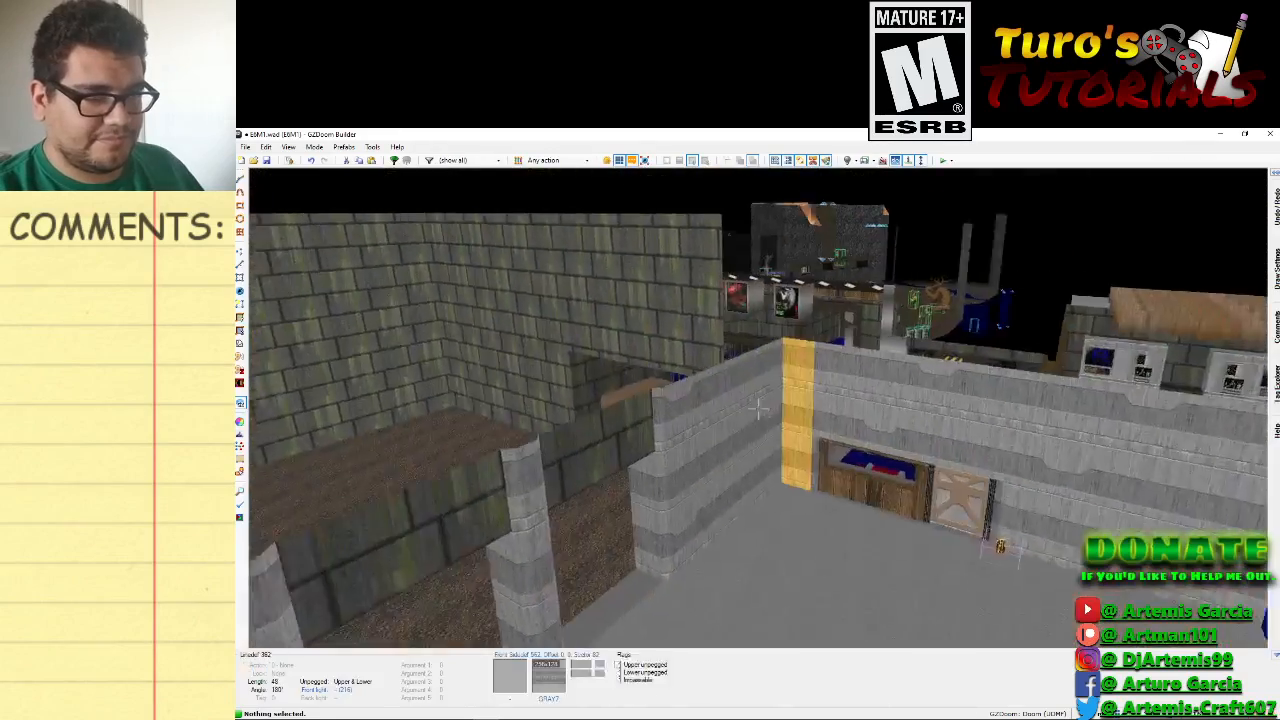
pyautogui.press('f')
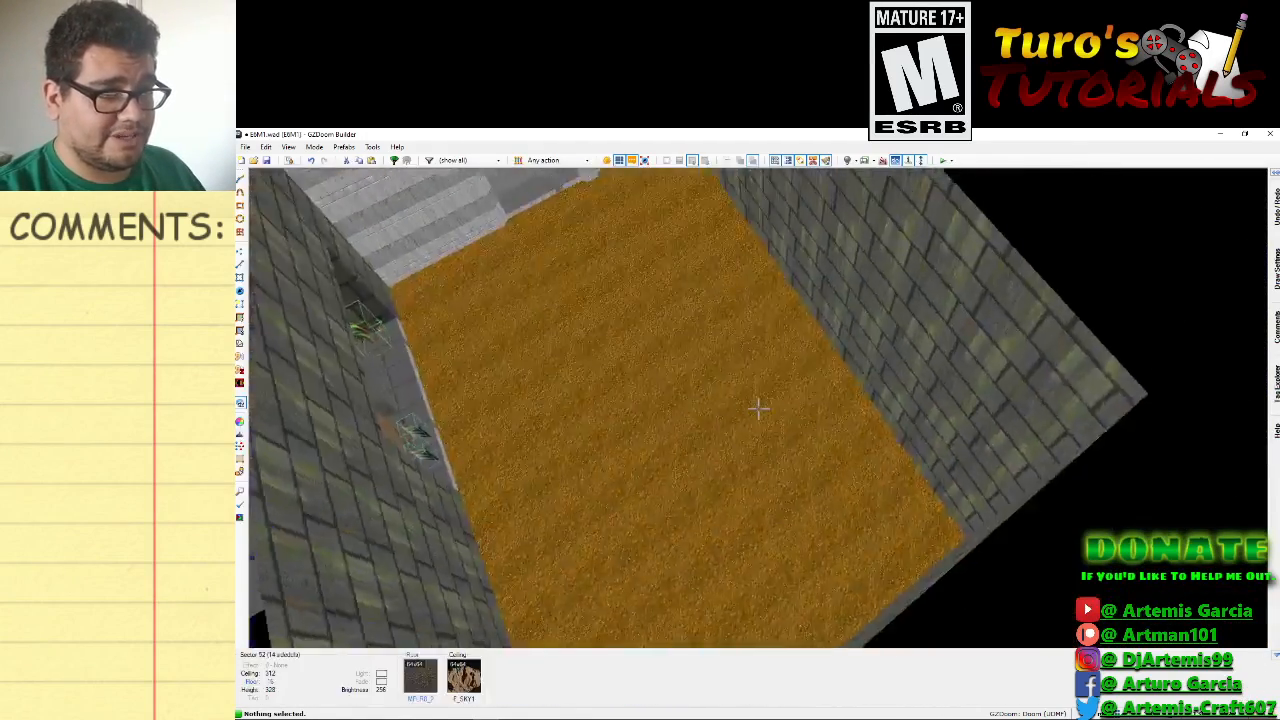
pyautogui.press('s')
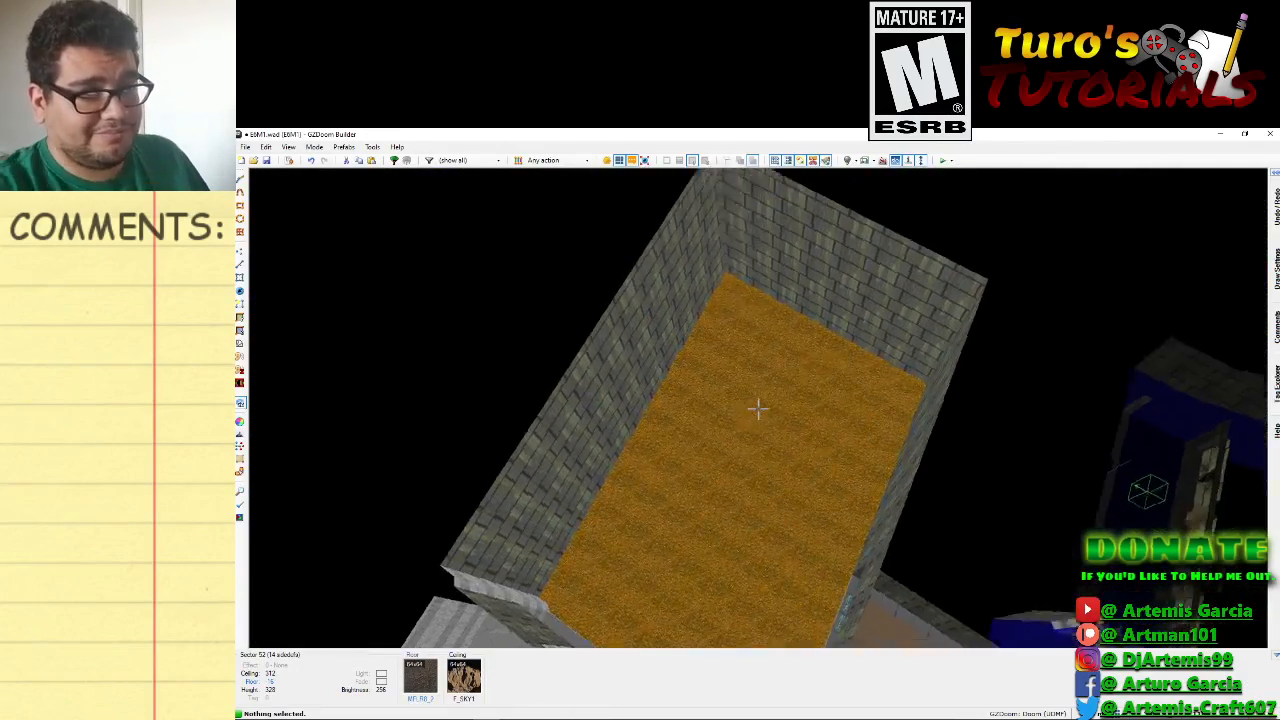
pyautogui.press('e')
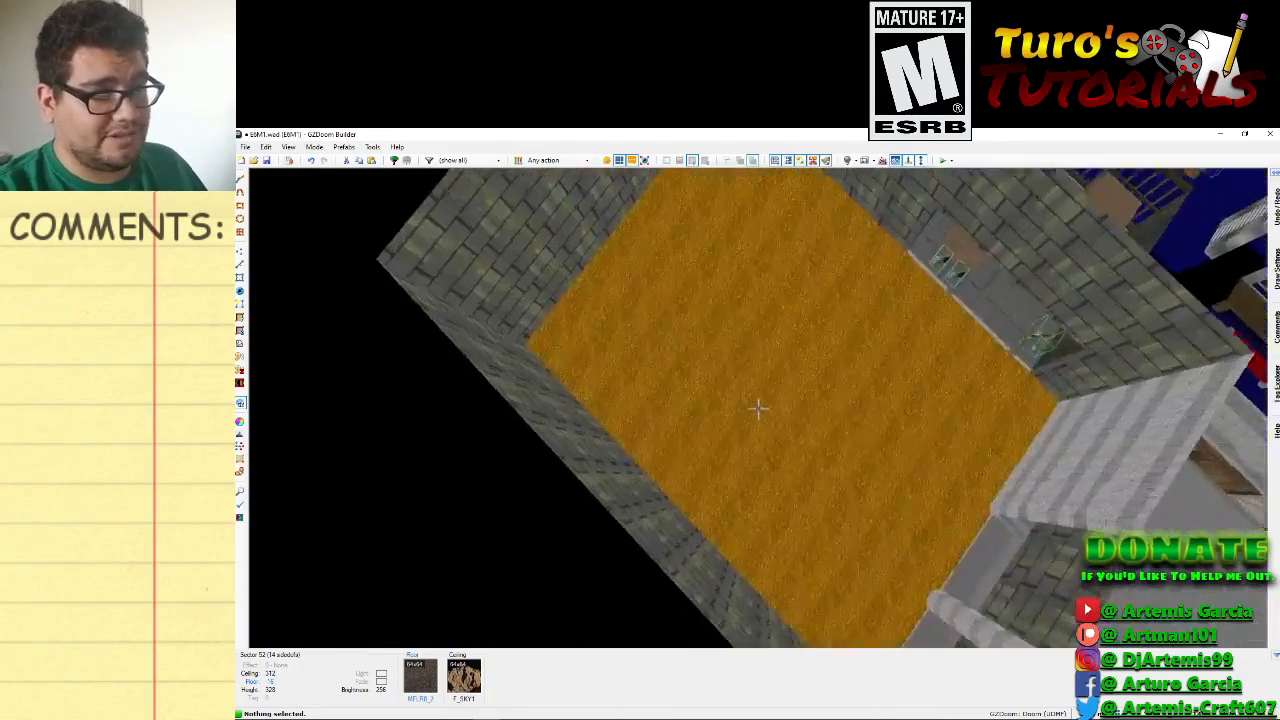
pyautogui.press('d')
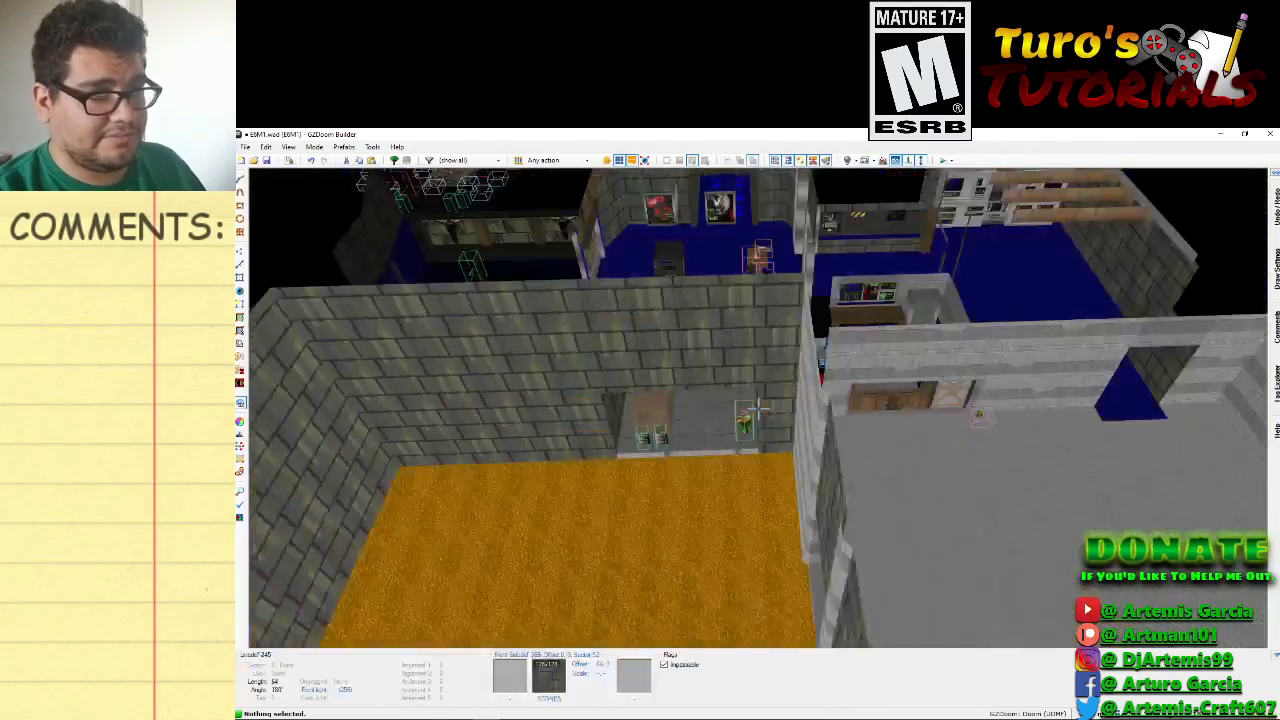
# Fly over the grey room and the blue-floored hall toward the dark round chamber to inspect the rest of the map.
pyautogui.press('f')
pyautogui.press('f')
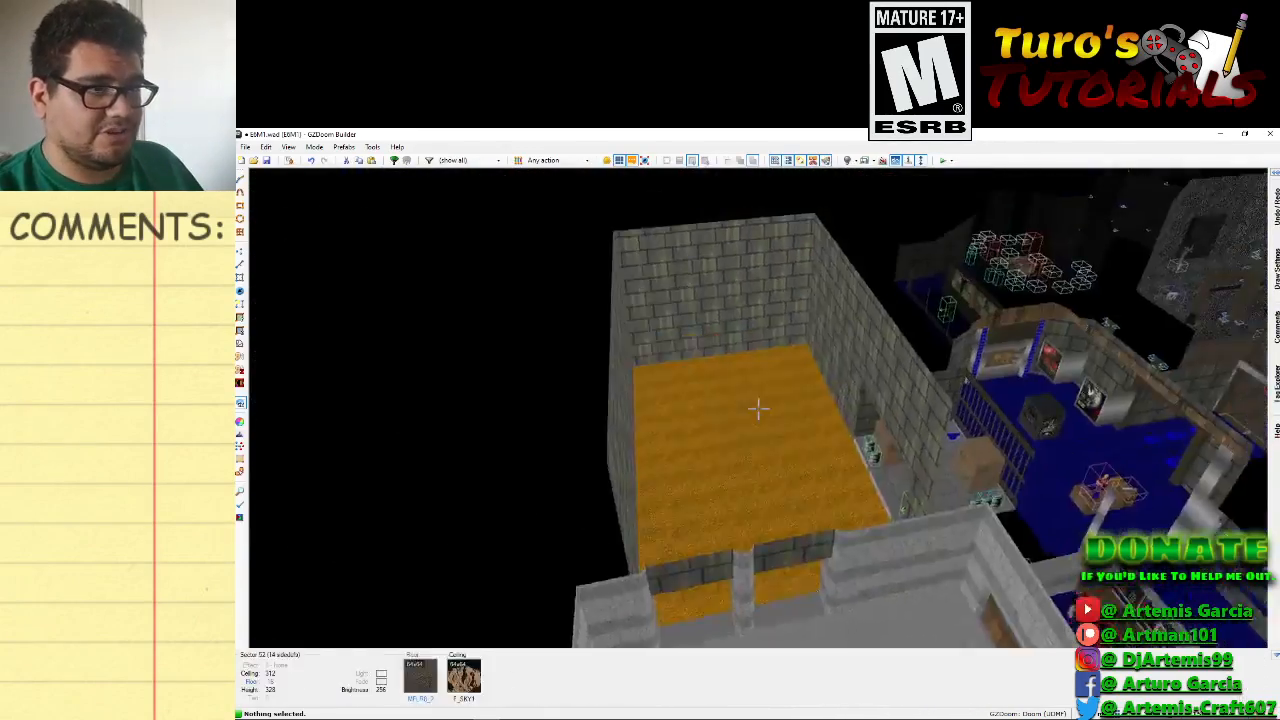
pyautogui.press('d')
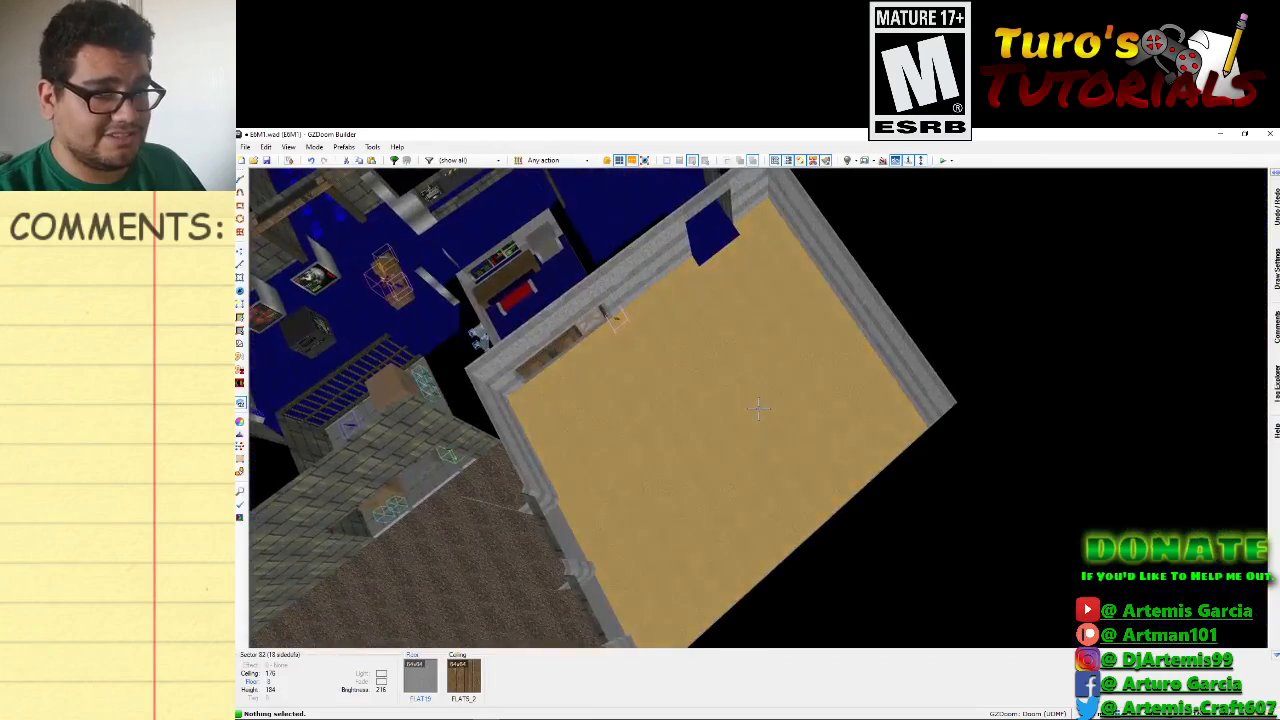
pyautogui.press('e')
pyautogui.press('f')
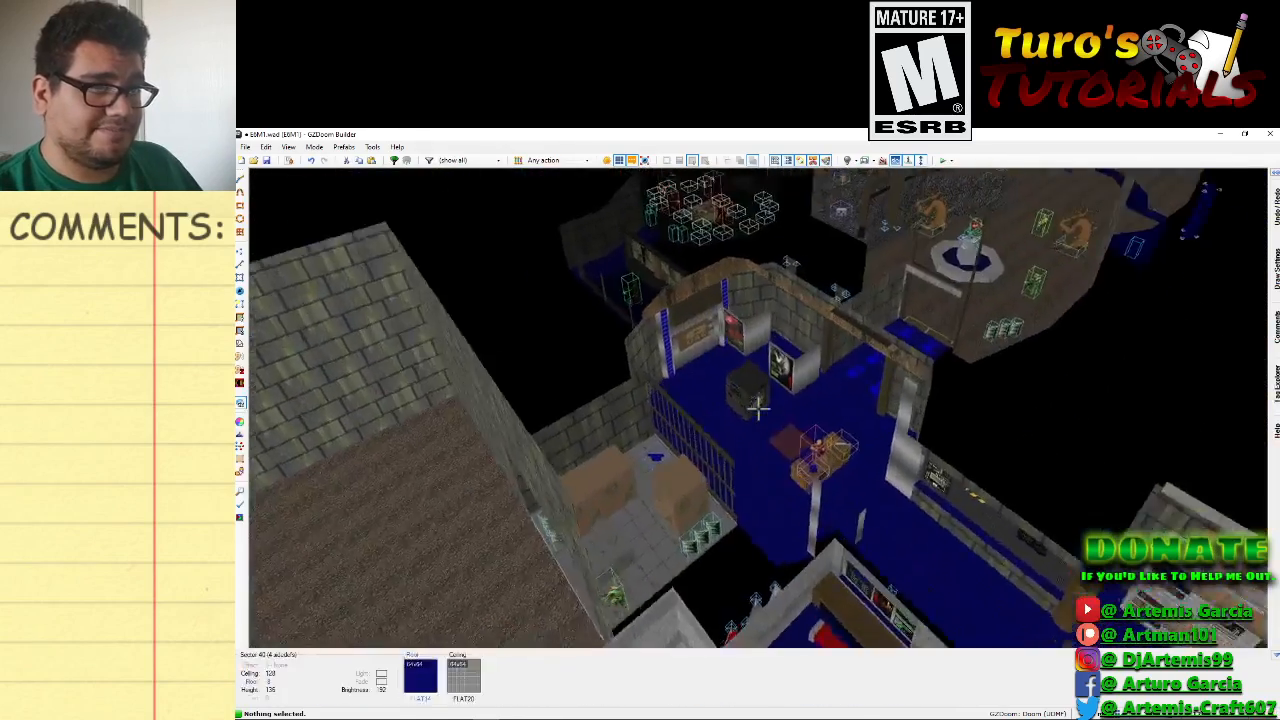
pyautogui.press('e')
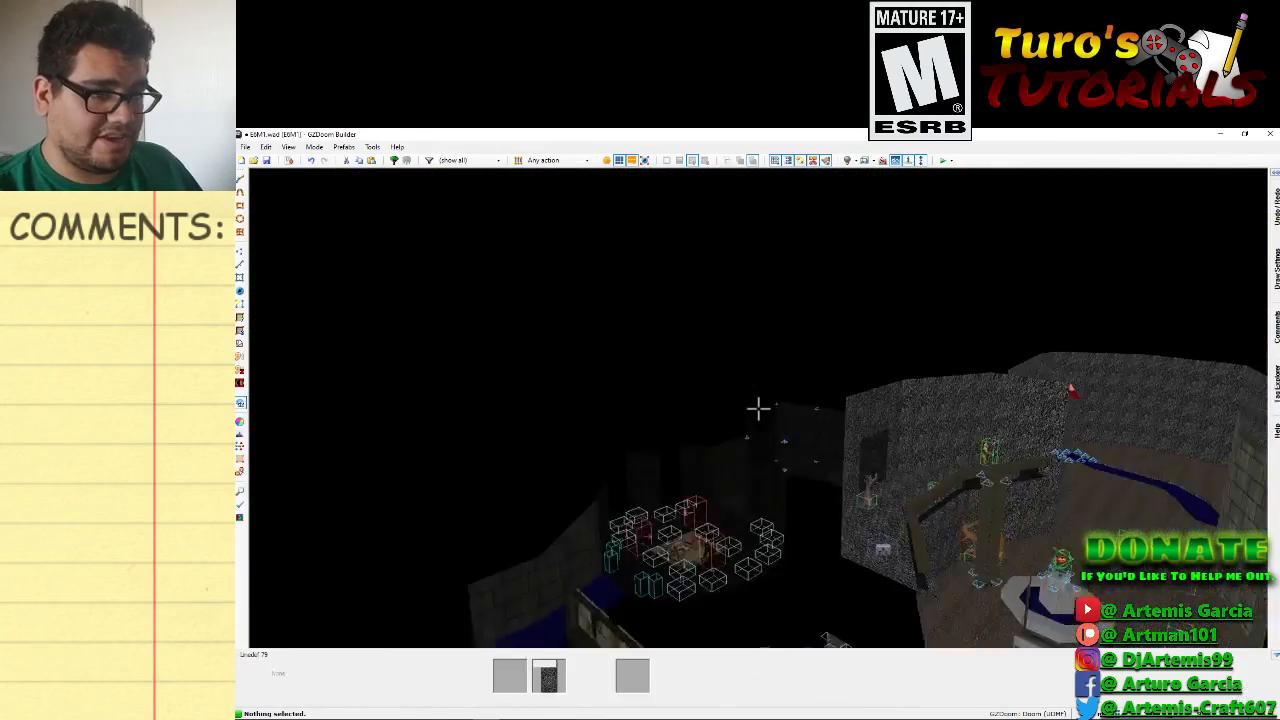
pyautogui.press('s')
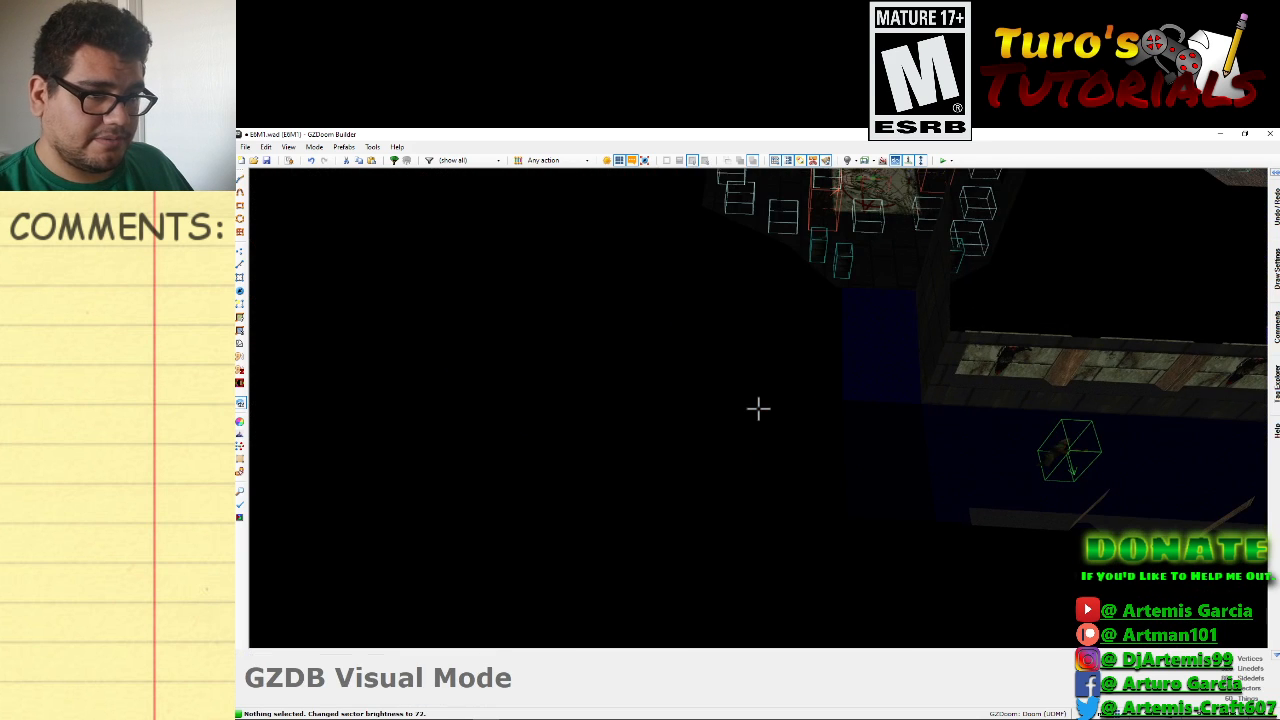
# Adjust the brightness of the blue-floored corridor sectors beside the dark round chamber, trying 96 and bringing the corner sector to 88.
pyautogui.keyDown('ctrl'); pyautogui.scroll(3, 758, 408); pyautogui.keyUp('ctrl')
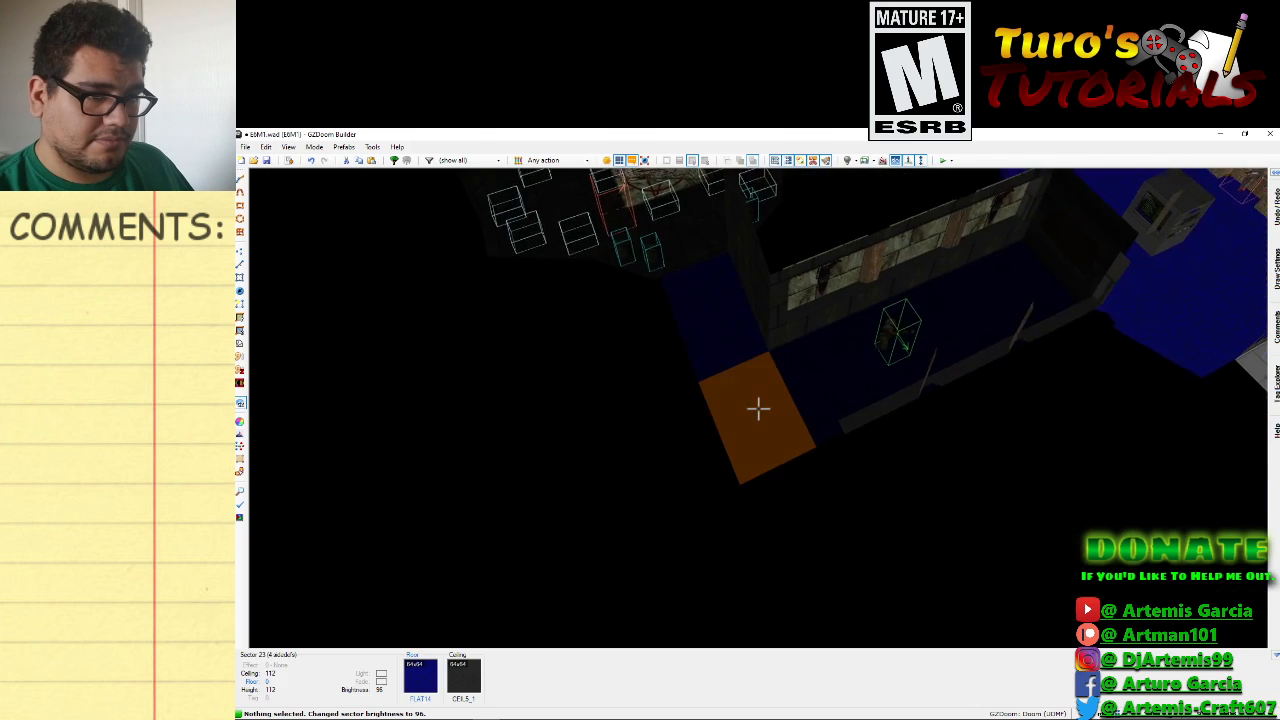
pyautogui.keyDown('ctrl'); pyautogui.scroll(-1, 758, 408); pyautogui.keyUp('ctrl')
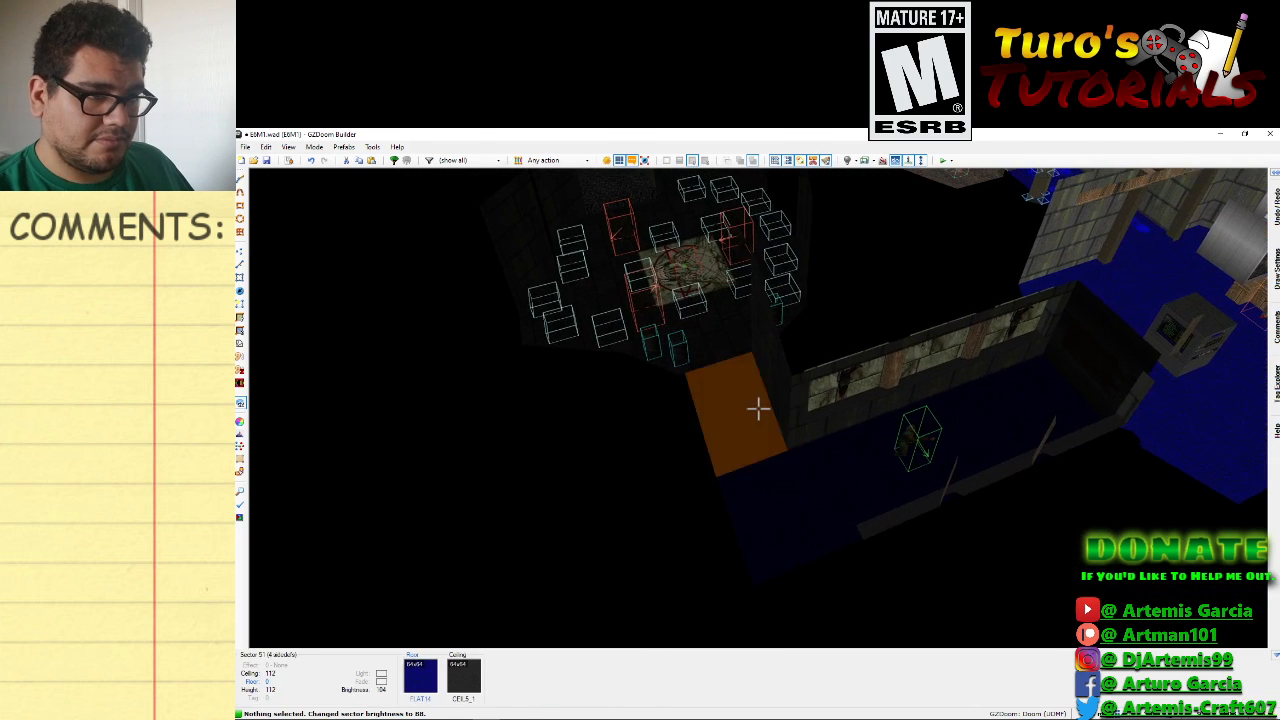
pyautogui.keyDown('ctrl'); pyautogui.scroll(-2, 758, 408); pyautogui.keyUp('ctrl')
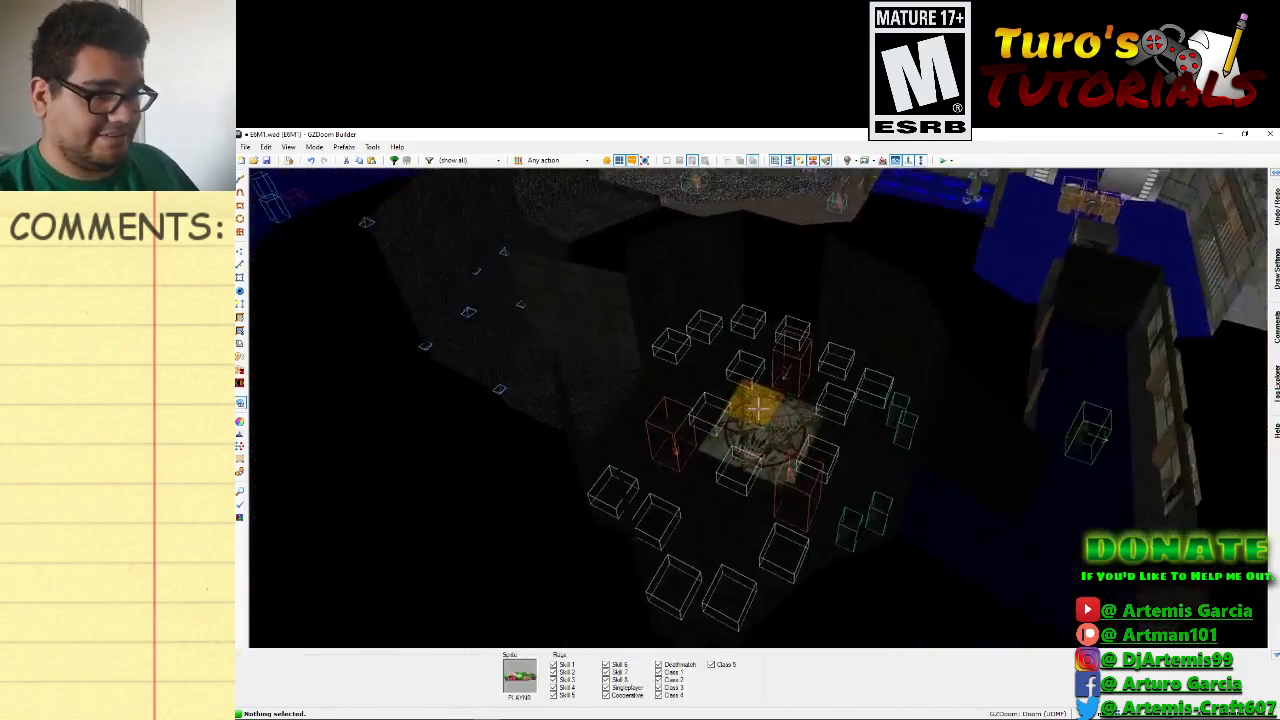
# Adjust the brightness of individual walls at the corridor's end and around the round chamber, using wall offsets of 16 and 24.
pyautogui.keyDown('ctrl'); pyautogui.scroll(1, 758, 408); pyautogui.keyUp('ctrl')
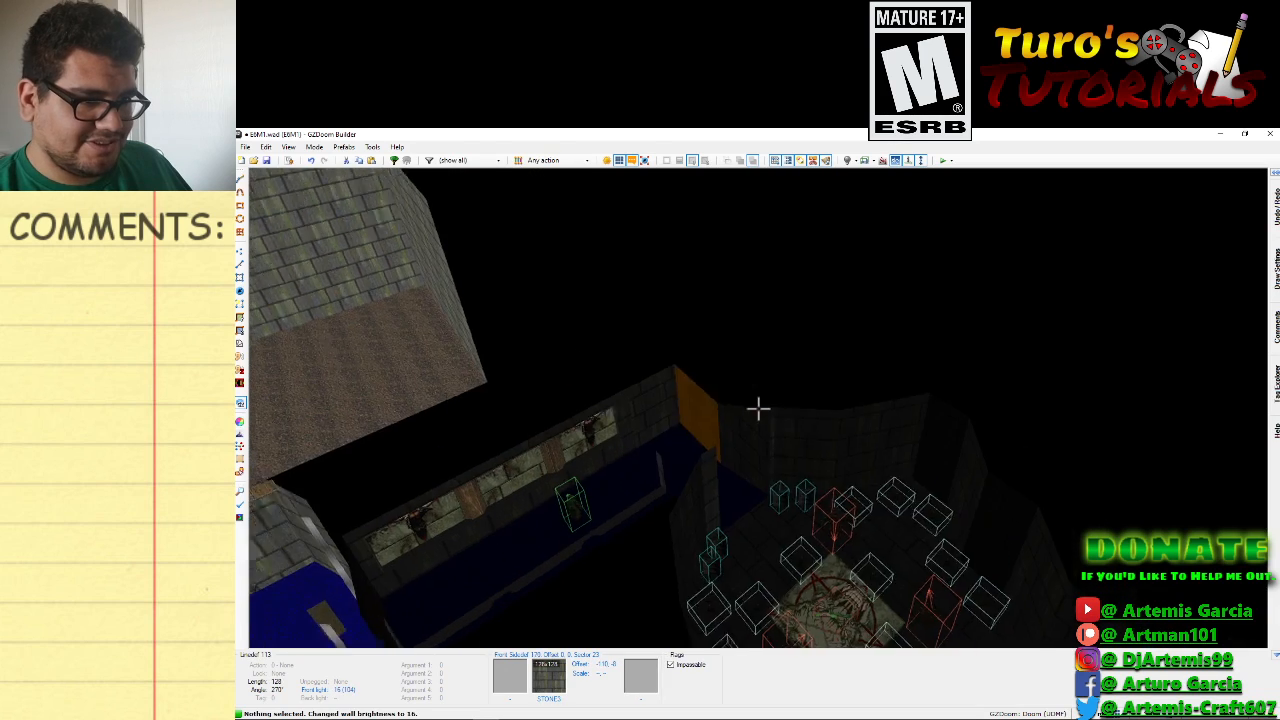
pyautogui.keyDown('ctrl'); pyautogui.scroll(1, 758, 408); pyautogui.keyUp('ctrl')
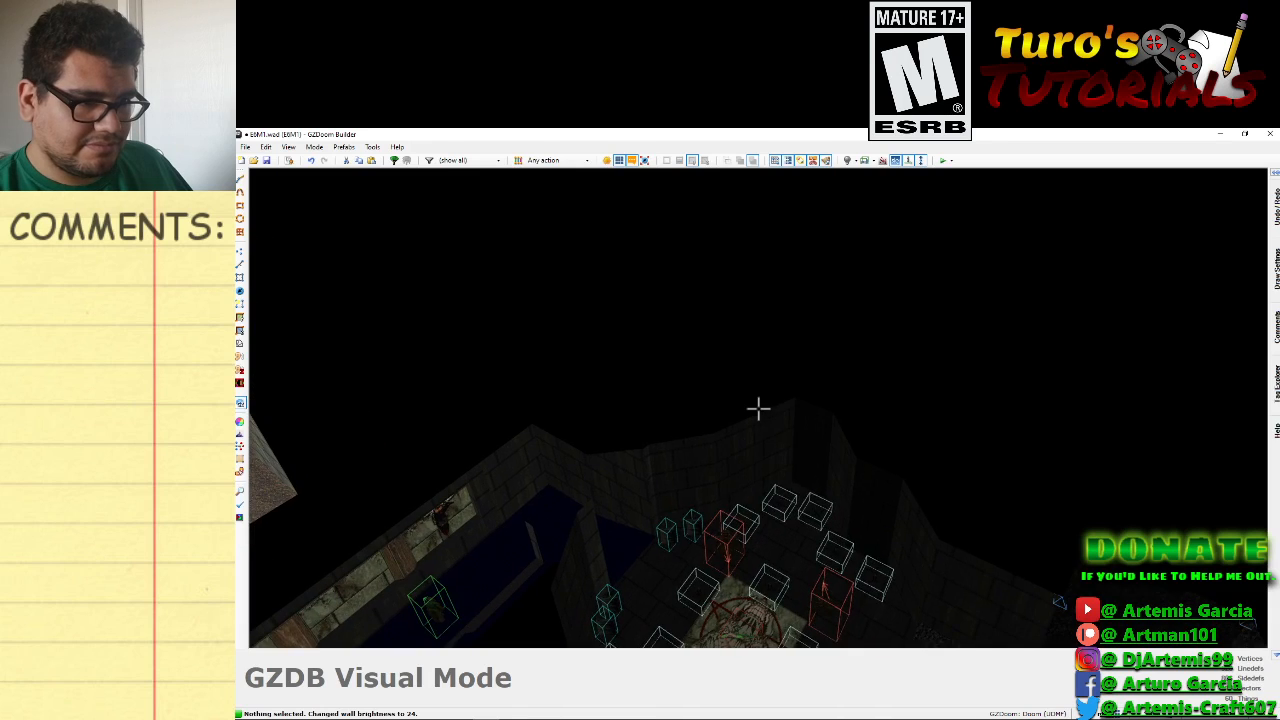
pyautogui.keyDown('ctrl'); pyautogui.scroll(-2, 758, 408); pyautogui.keyUp('ctrl')
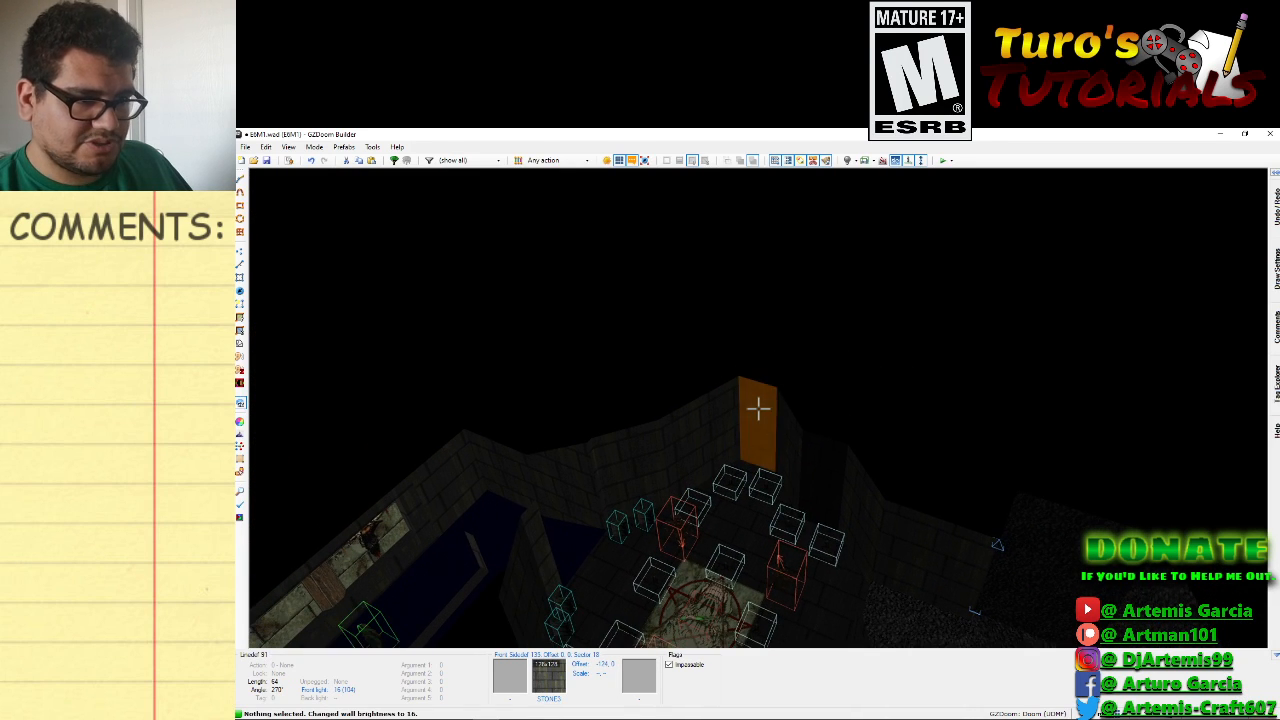
pyautogui.keyDown('ctrl'); pyautogui.scroll(1, 758, 408); pyautogui.keyUp('ctrl')
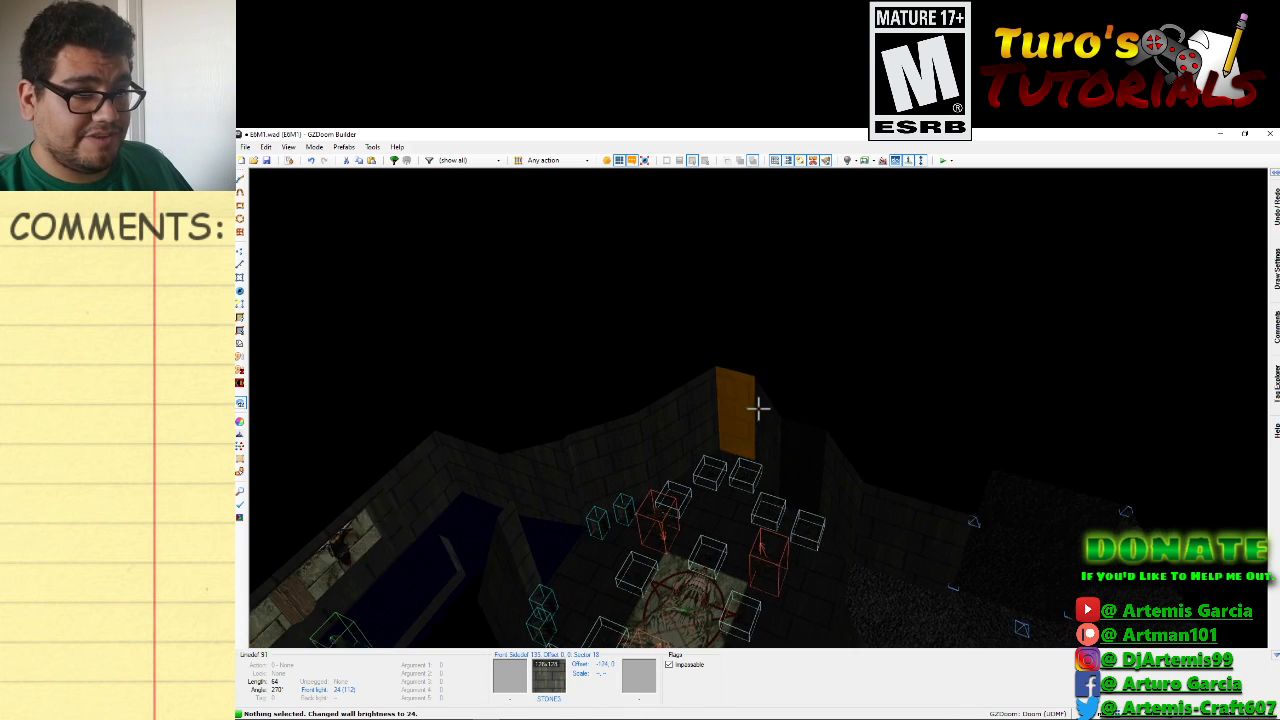
pyautogui.keyDown('ctrl'); pyautogui.scroll(-2, 758, 408); pyautogui.keyUp('ctrl')
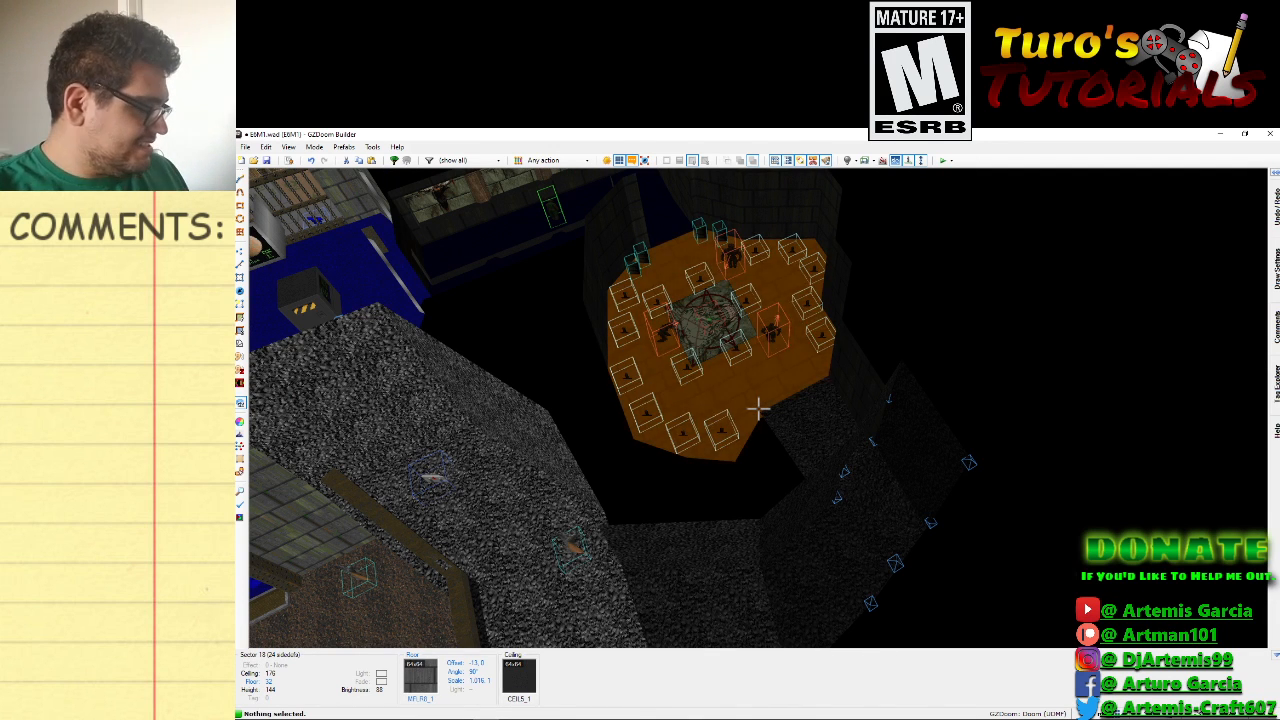
# Vary the wall brightness around the round chamber and its corridor doorway, using offsets of -8, 8 and 32.
pyautogui.press('e')
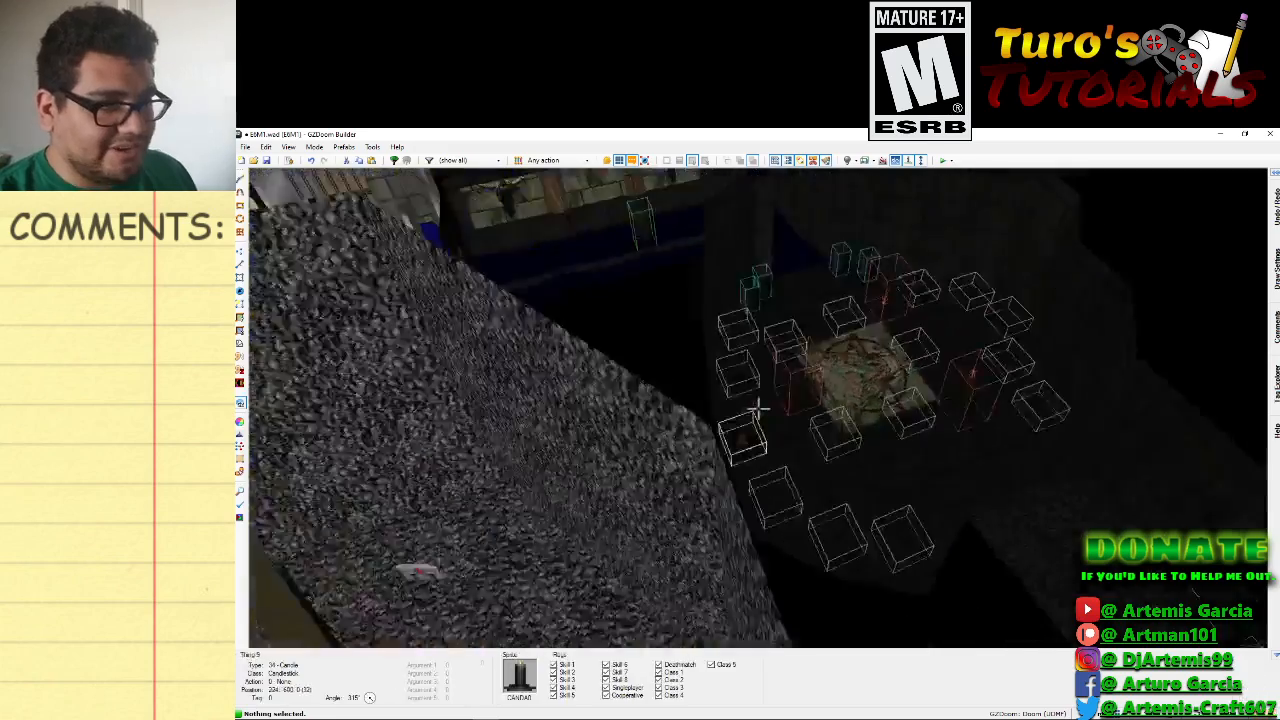
pyautogui.press('d')
pyautogui.press('f')
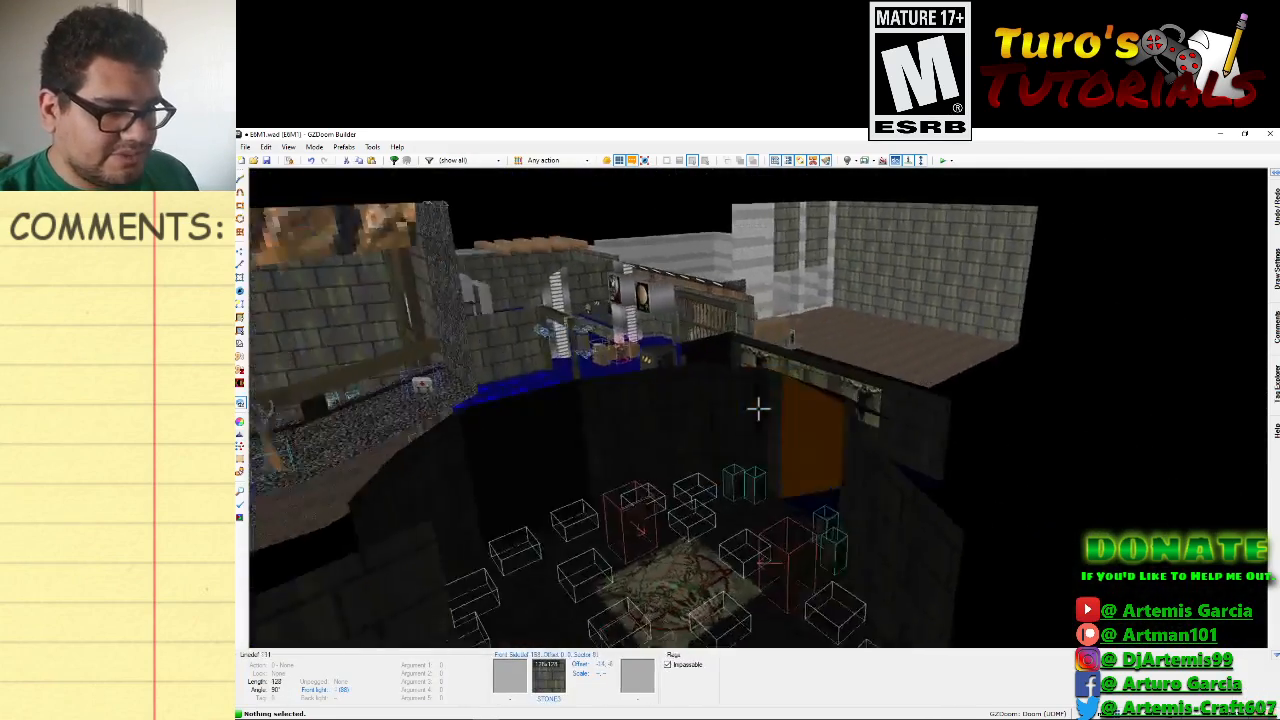
pyautogui.press('s')
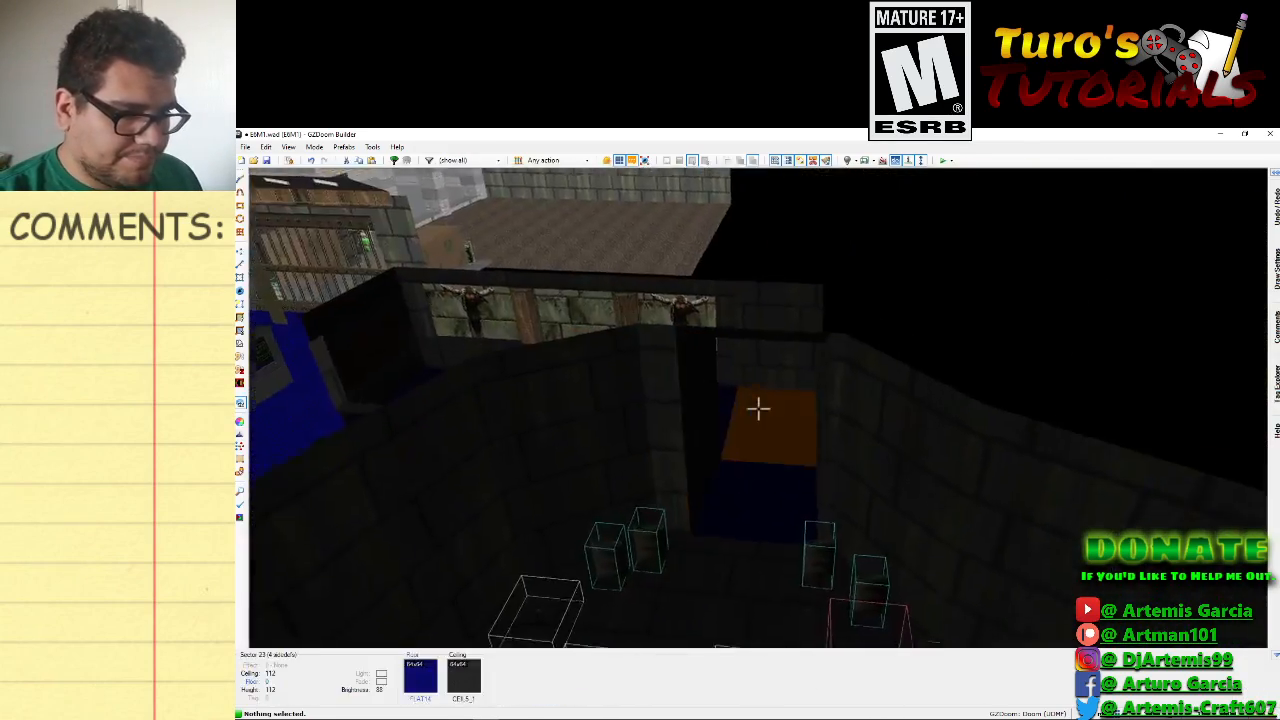
pyautogui.press('d')
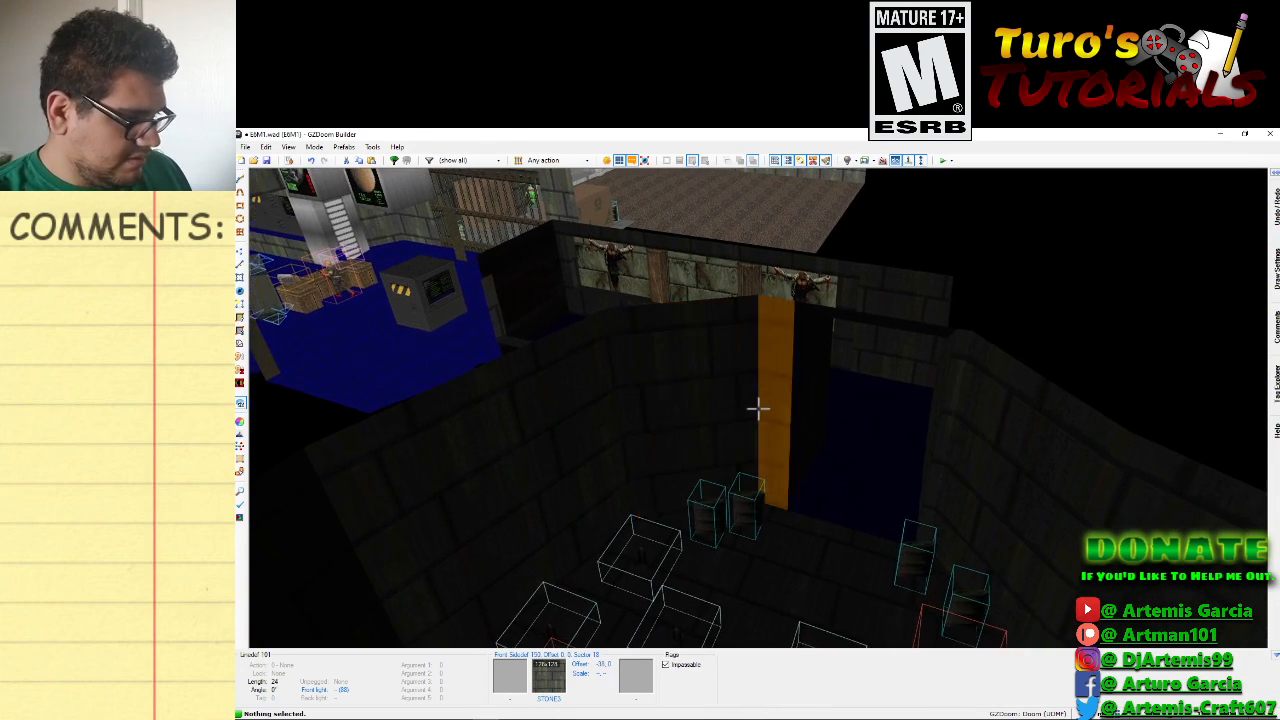
pyautogui.press('w')
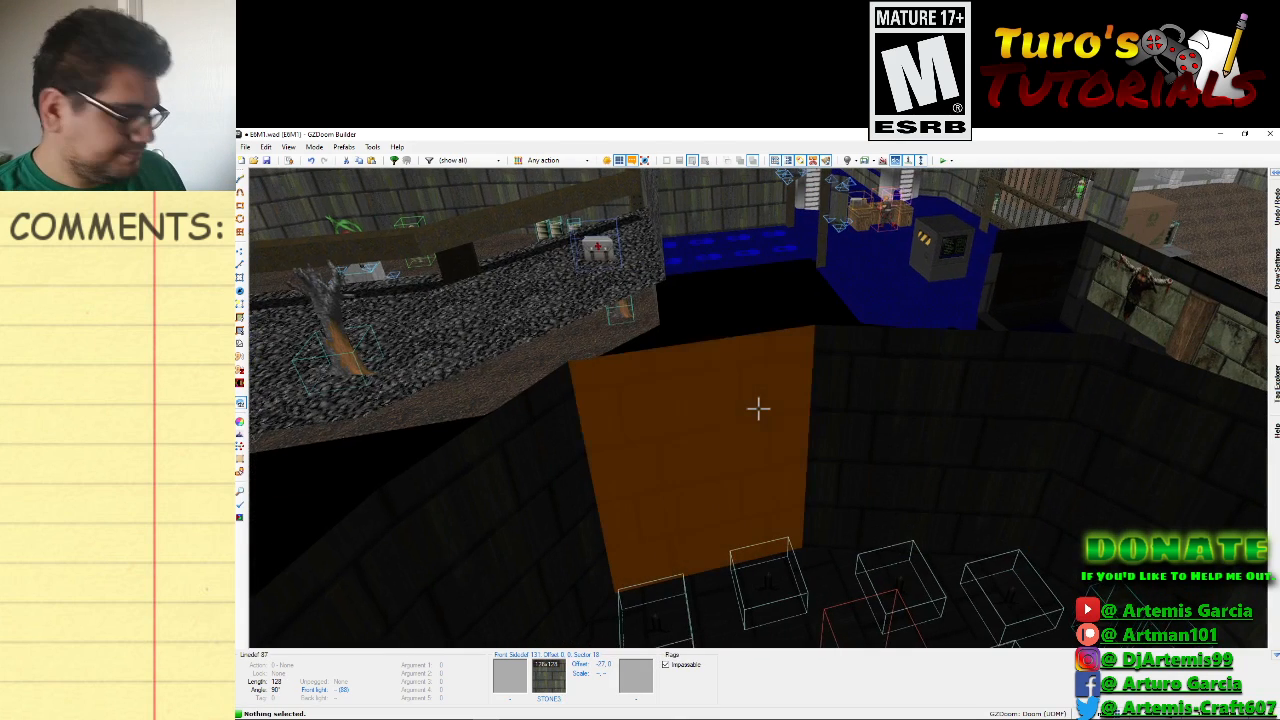
pyautogui.keyDown('ctrl'); pyautogui.scroll(1, 758, 408); pyautogui.keyUp('ctrl')
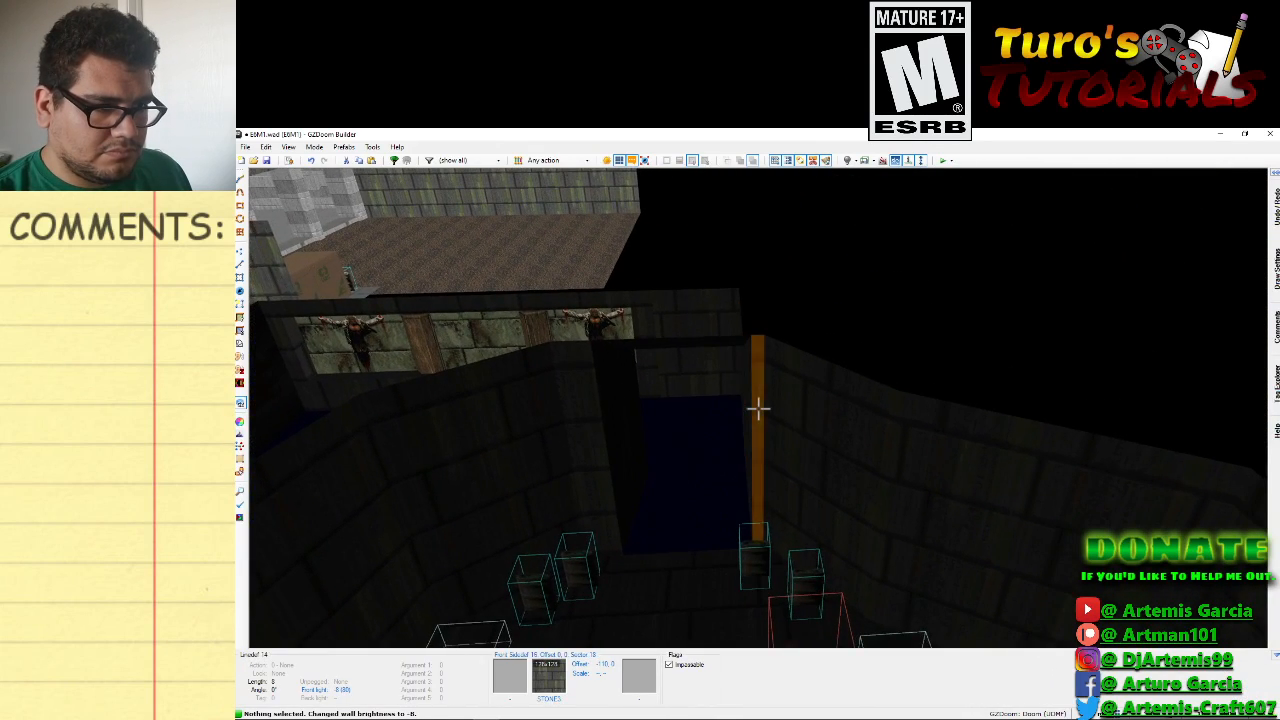
pyautogui.keyDown('ctrl'); pyautogui.scroll(1, 758, 408); pyautogui.keyUp('ctrl')
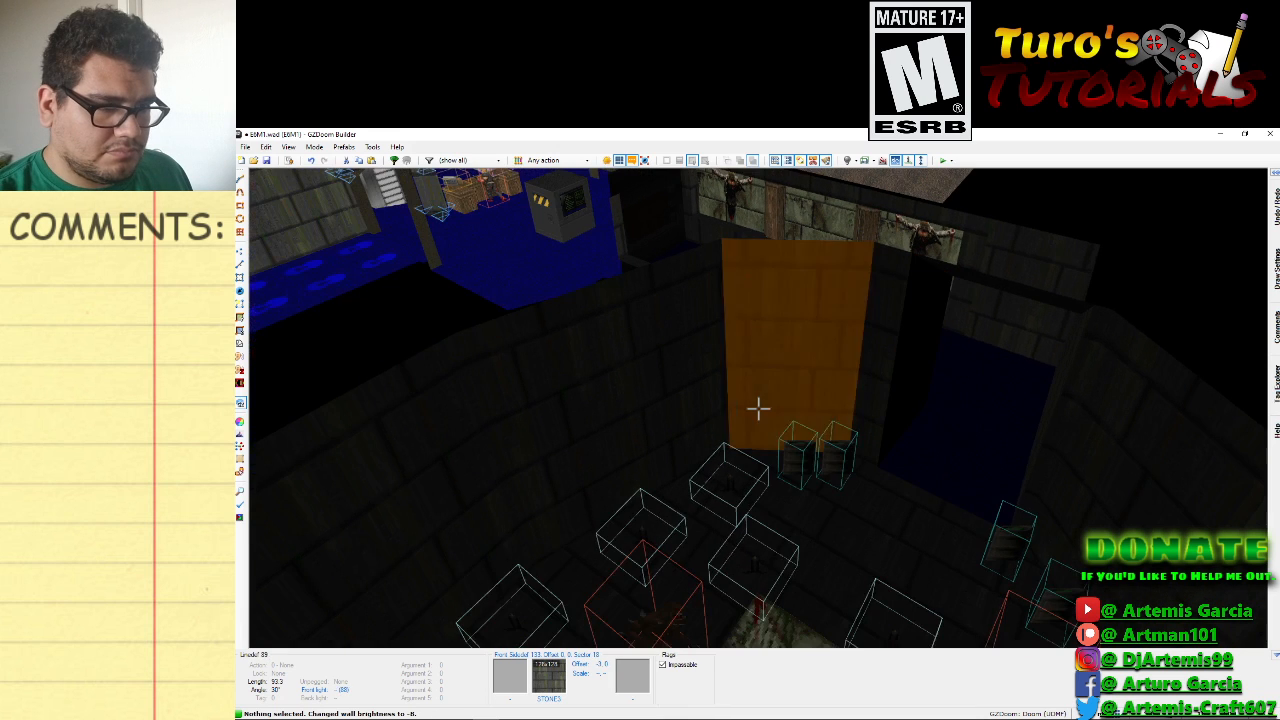
pyautogui.keyDown('ctrl'); pyautogui.scroll(-1, 758, 408); pyautogui.keyUp('ctrl')
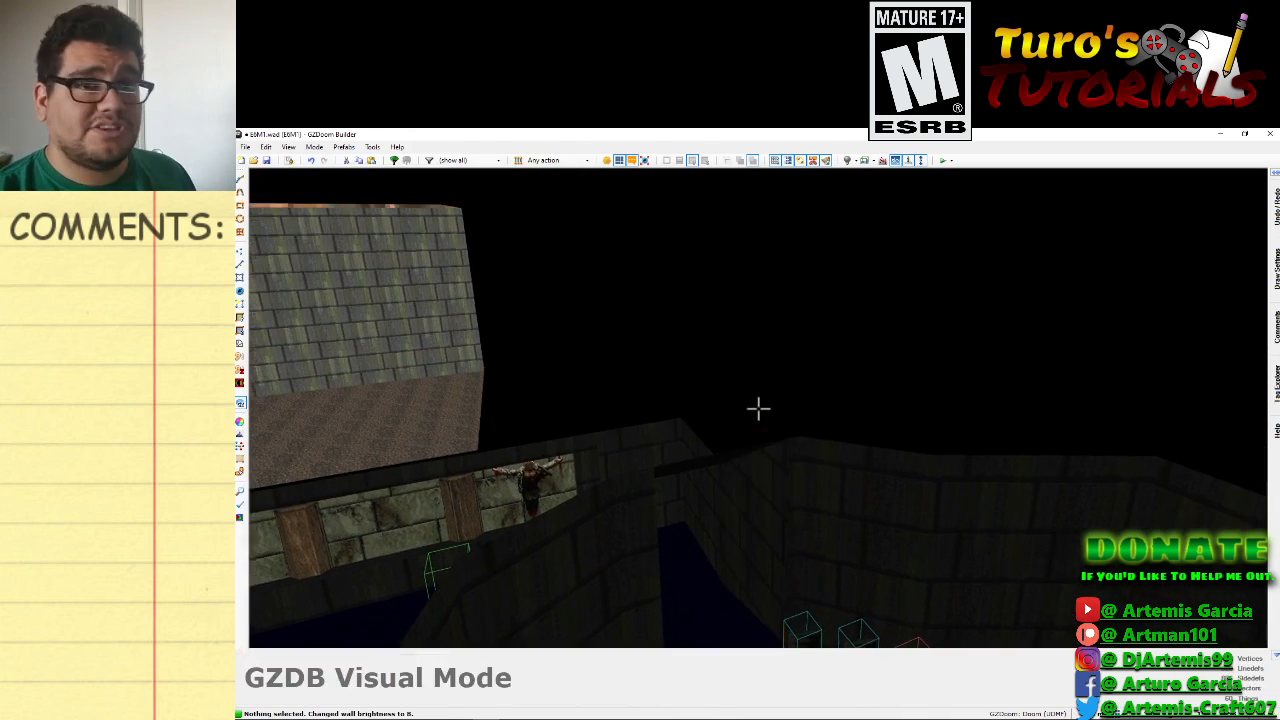
pyautogui.press('d')
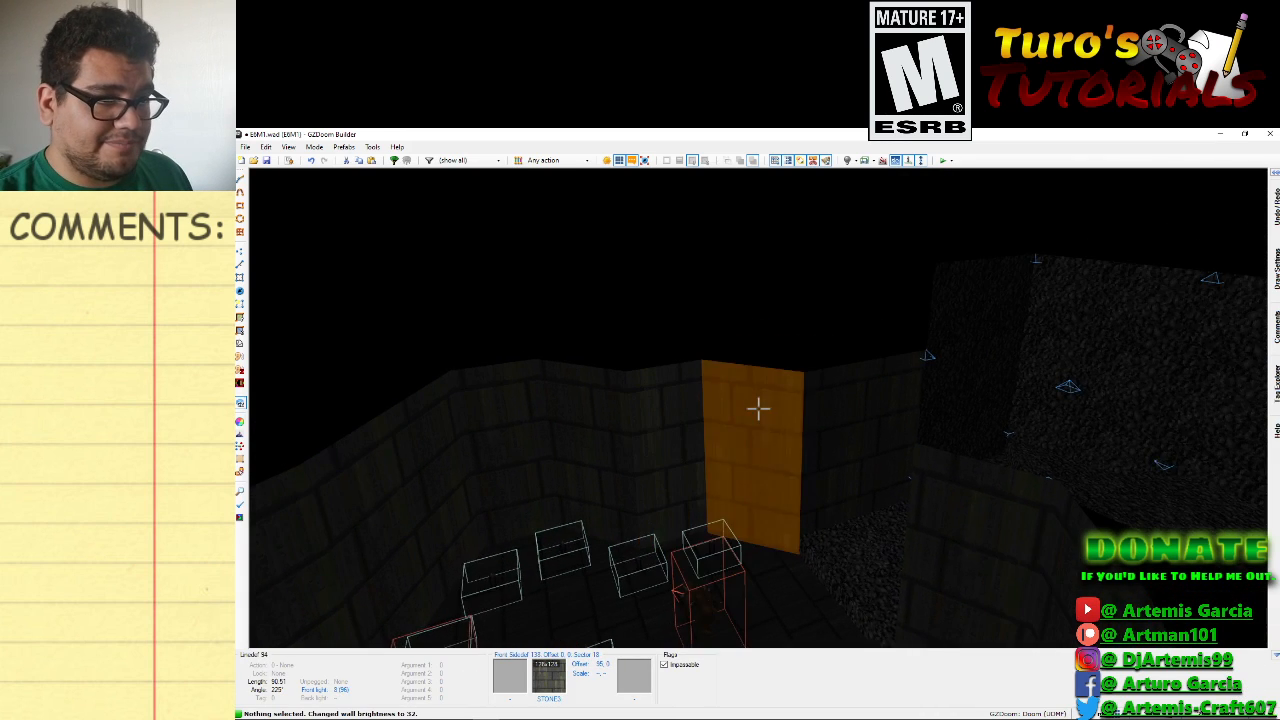
pyautogui.keyDown('ctrl'); pyautogui.scroll(-1, 758, 408); pyautogui.keyUp('ctrl')
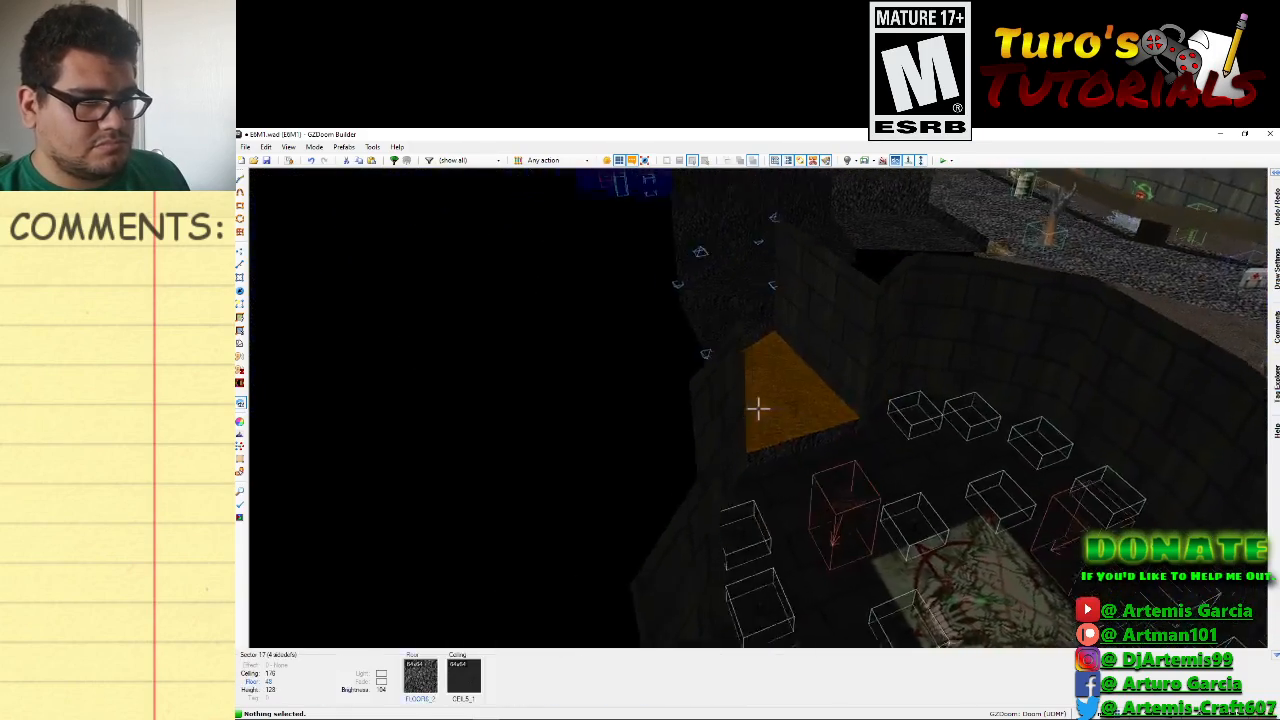
# Lower the two triangular ceilings of the dark rock passage, setting the one nearest the chamber to 208 and its neighbour to 224.
pyautogui.press('s')
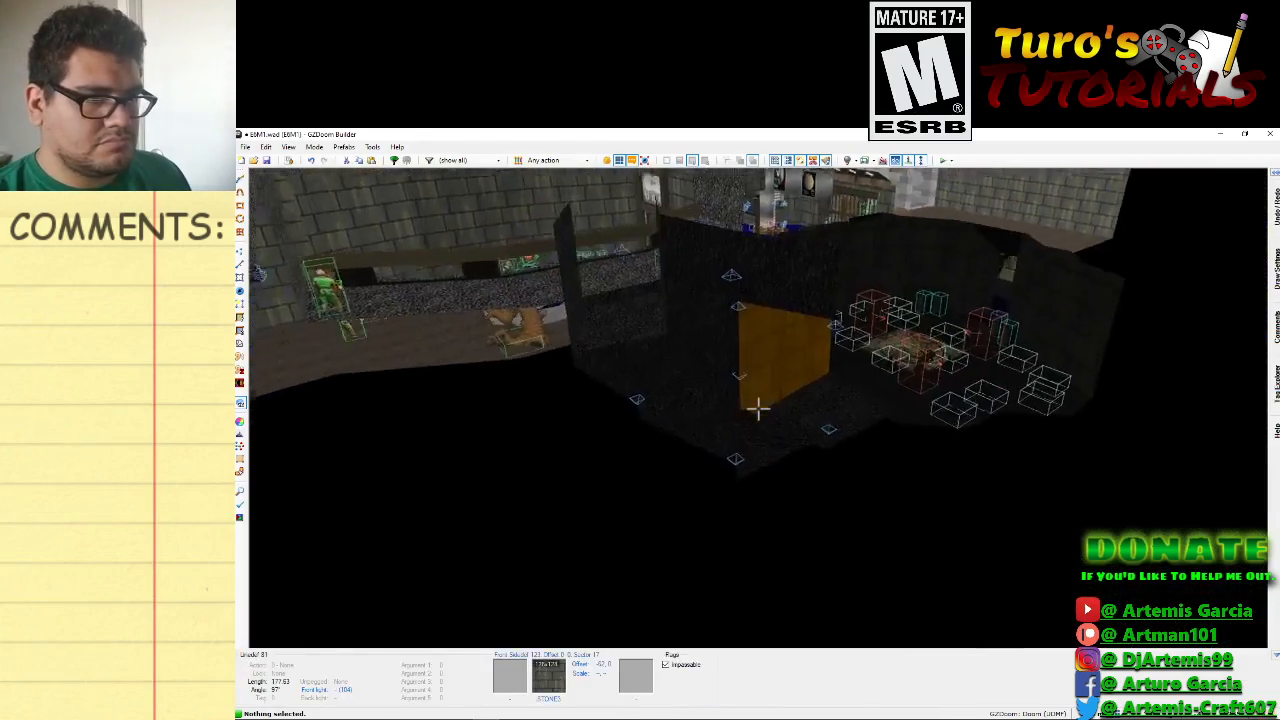
pyautogui.press('e')
pyautogui.press('d')
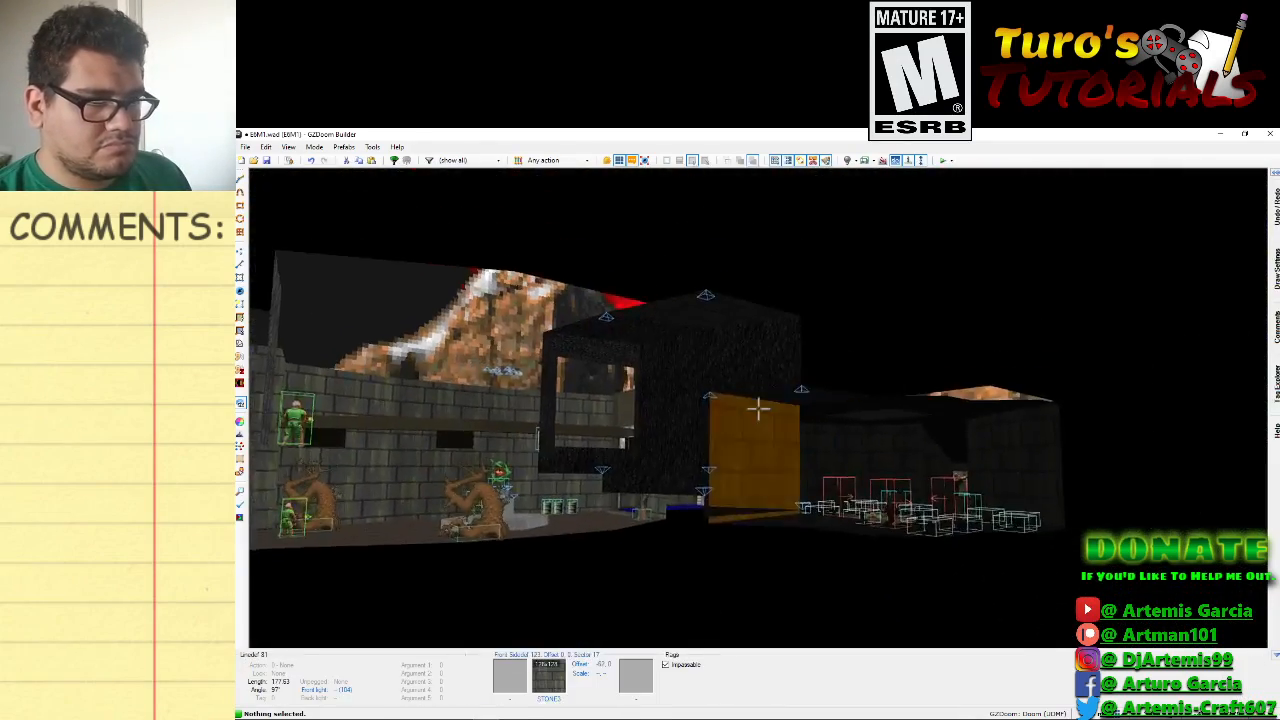
pyautogui.press('e')
pyautogui.press('e')
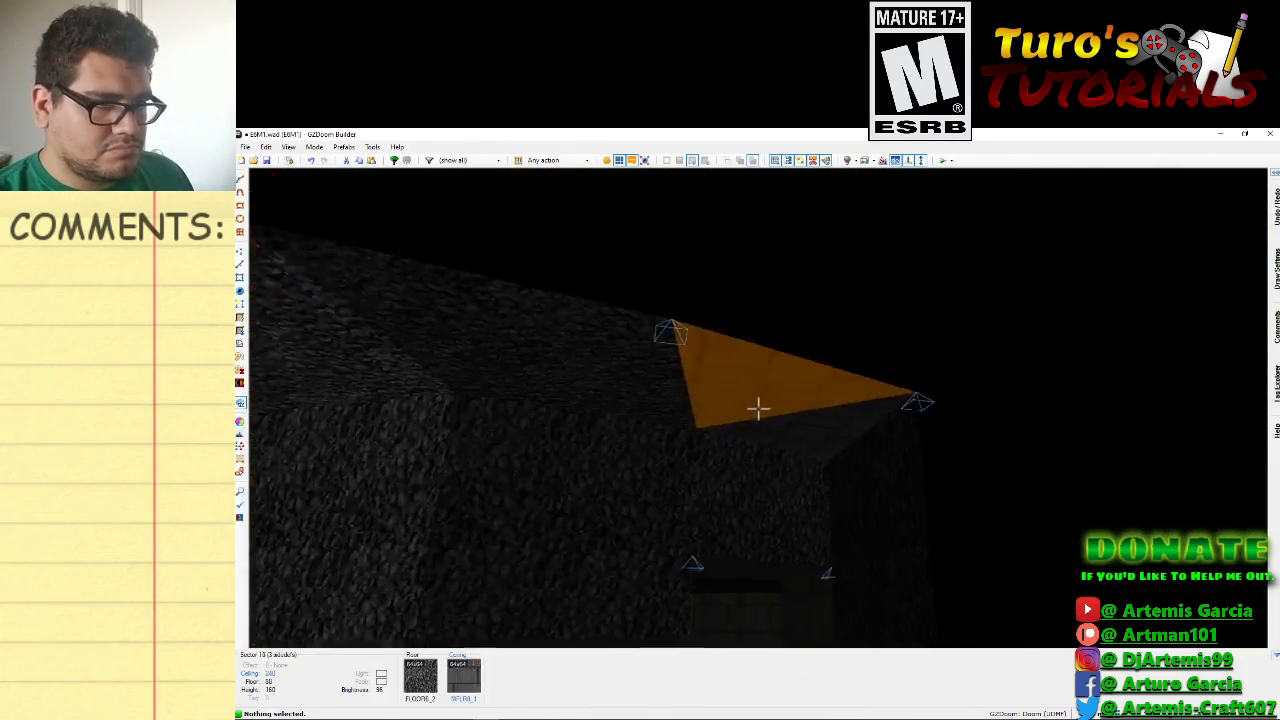
pyautogui.click(759, 408)
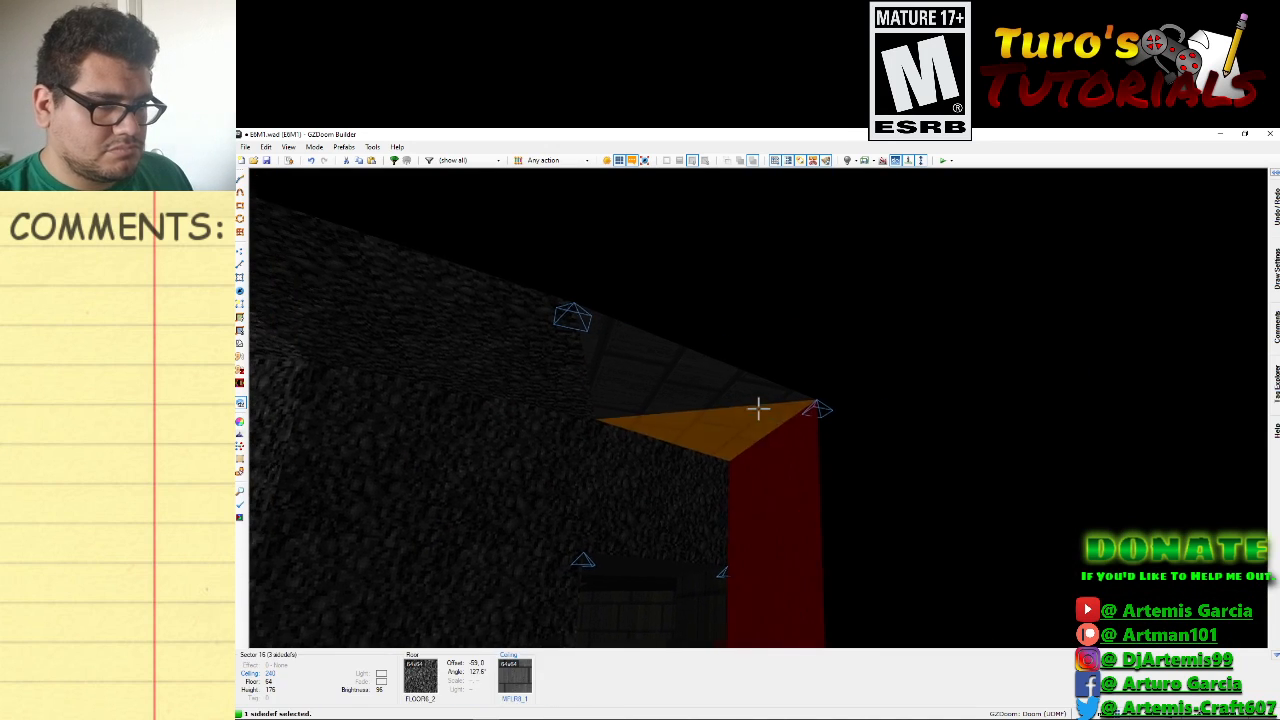
pyautogui.click(759, 408)
pyautogui.click(759, 408)
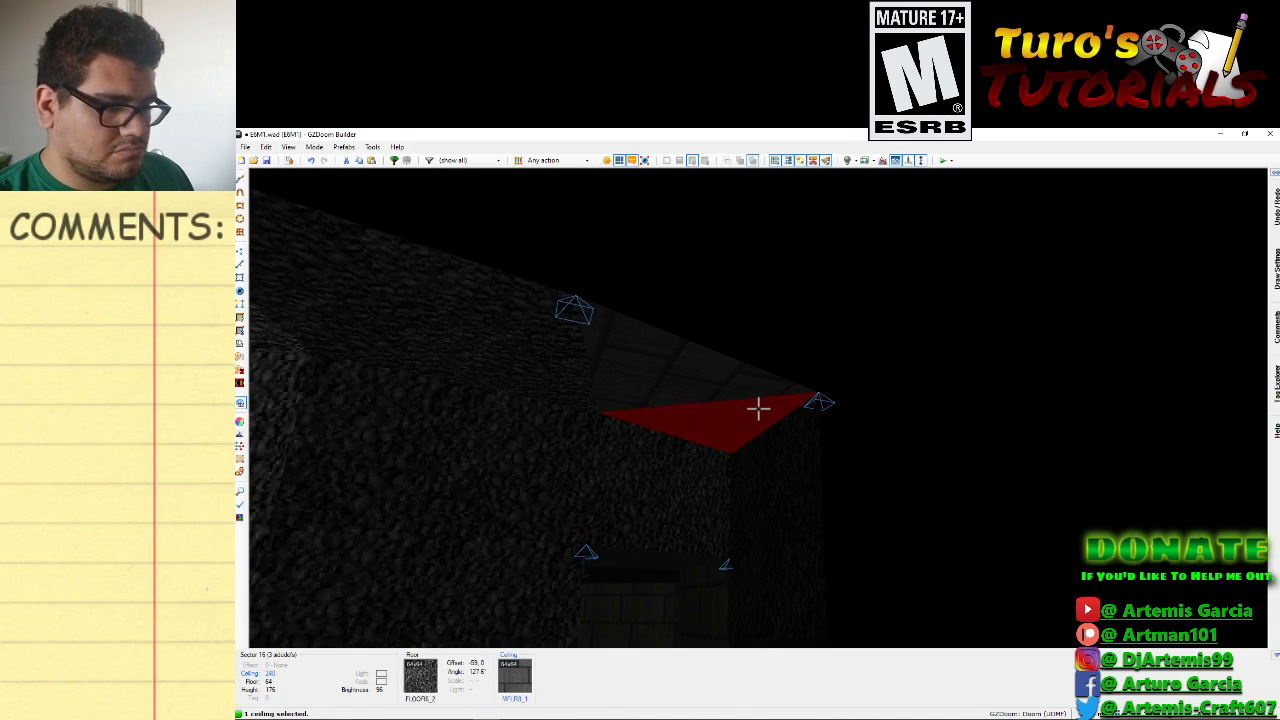
pyautogui.scroll(-1, 759, 408)
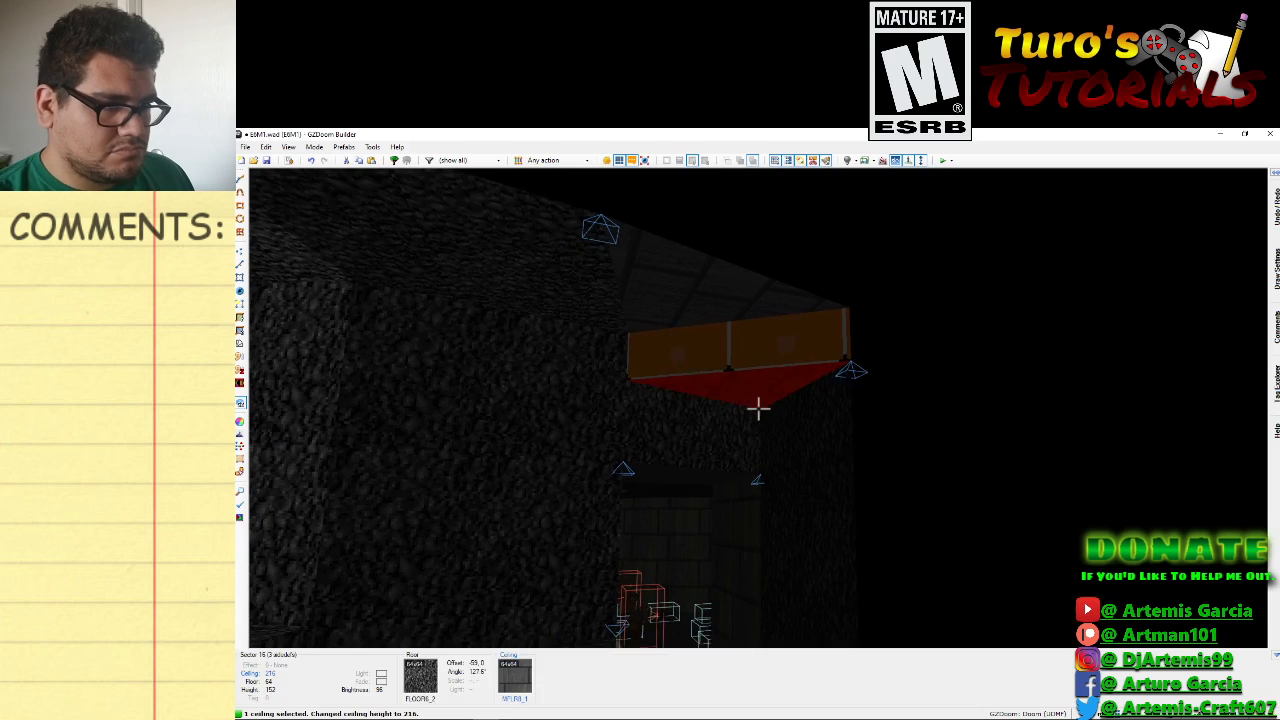
pyautogui.click(758, 408)
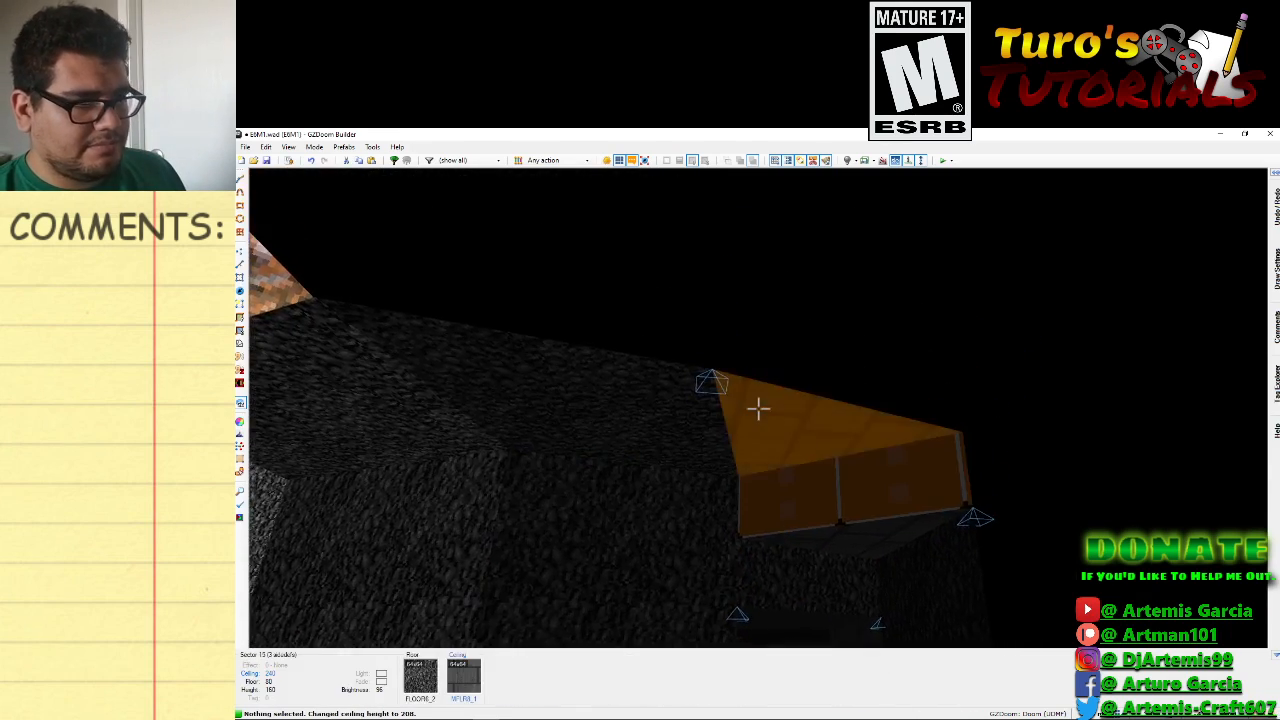
pyautogui.click(758, 408)
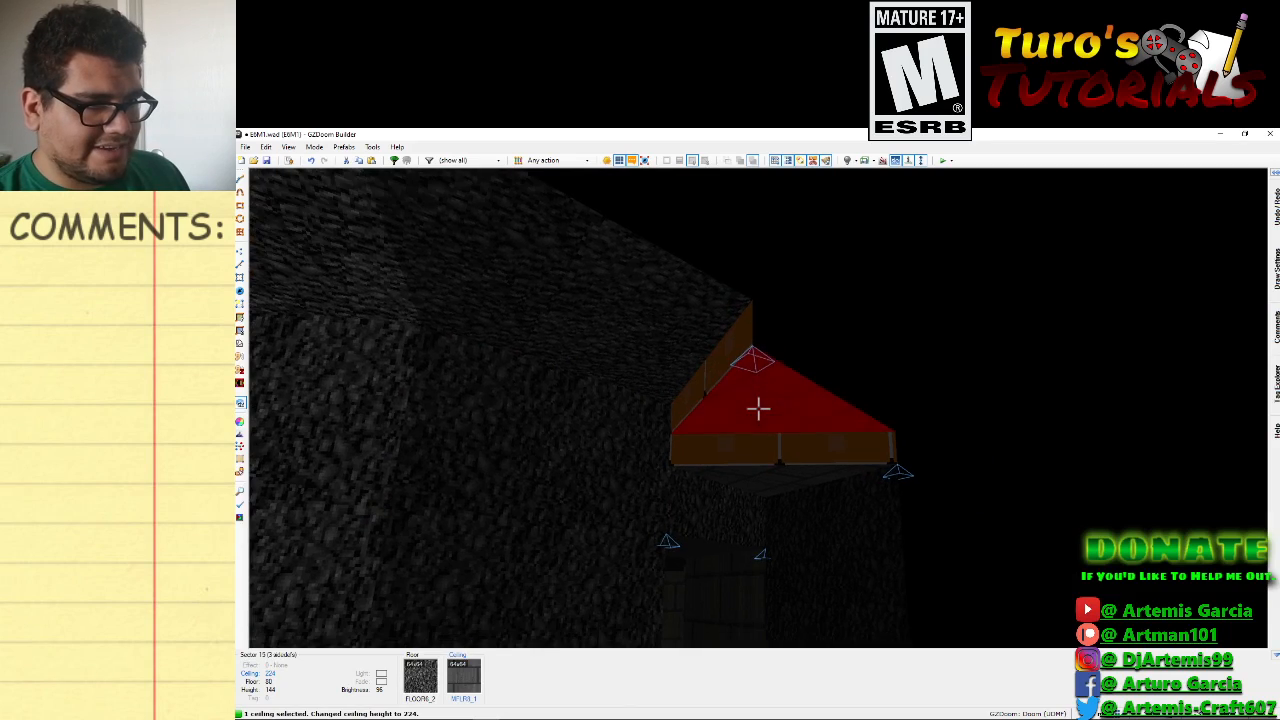
pyautogui.click(758, 408)
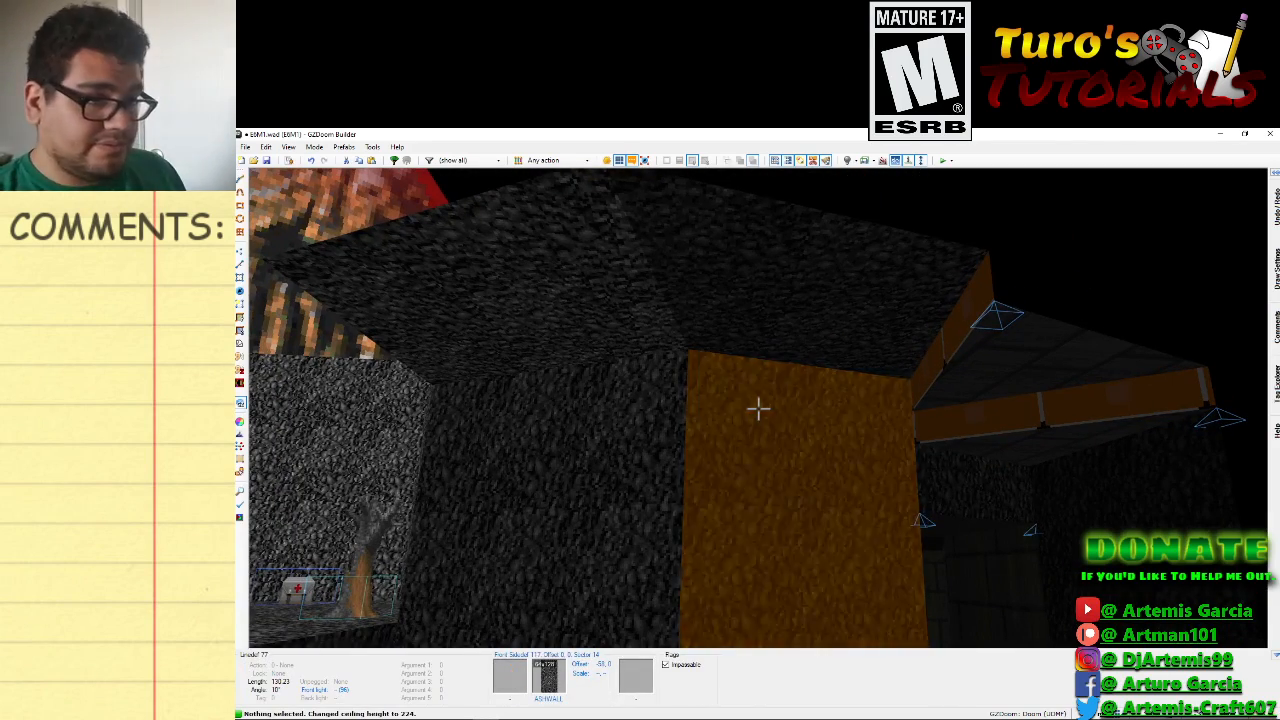
# Paste the FLOOR6_2 flat onto the triangular ceilings, cover the exposed steps in rock texture, and lower the ceiling nearest the chamber to 200.
pyautogui.hotkey('ctrl', 'c')
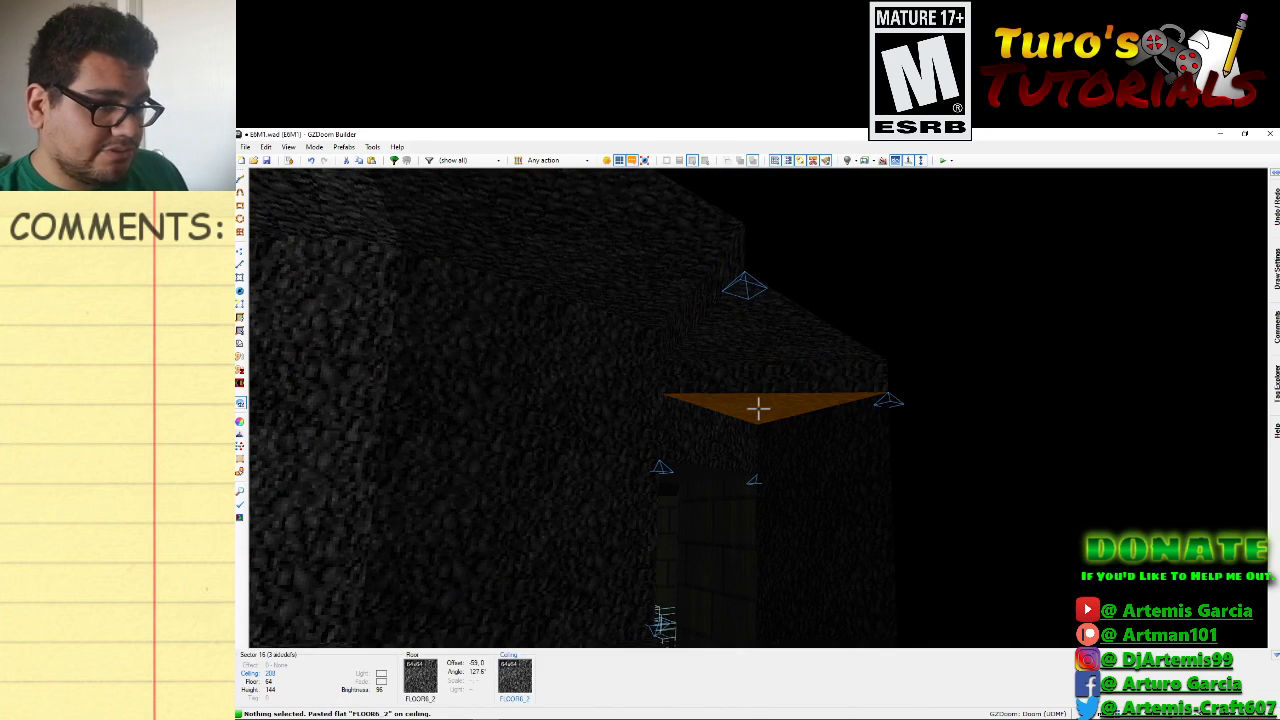
pyautogui.scroll(-1, 758, 408)
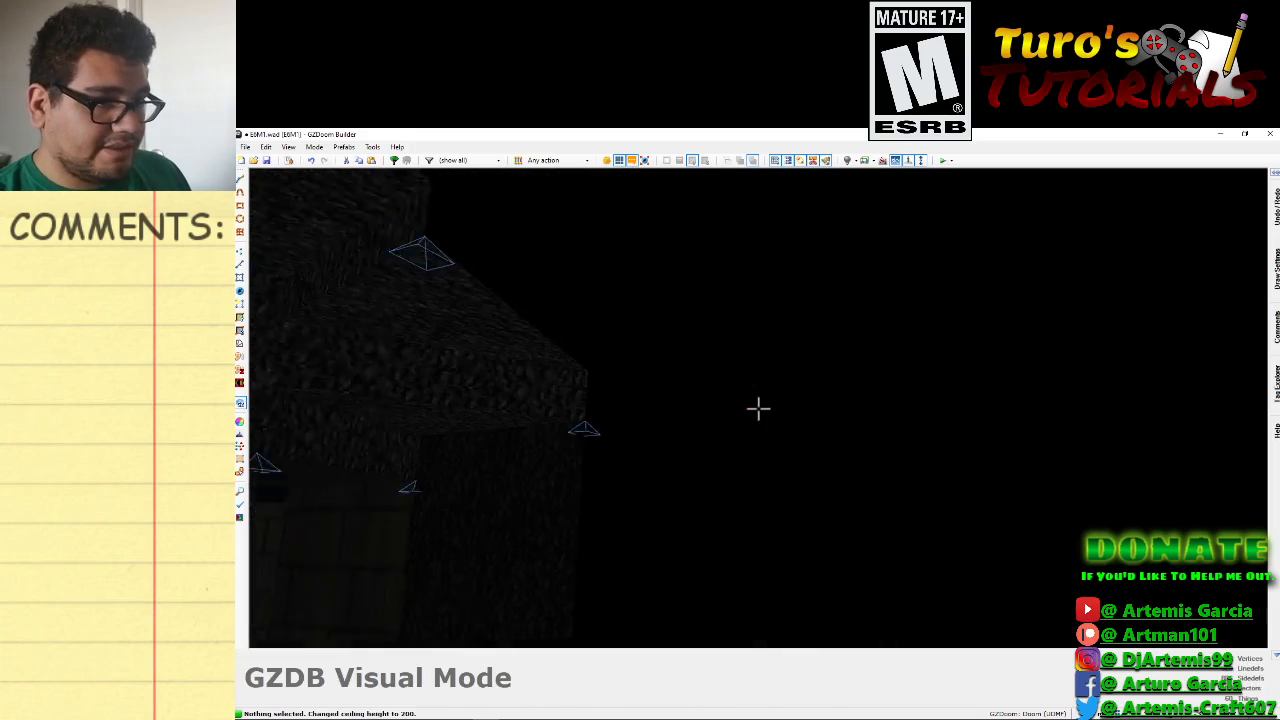
# Set the candlelit round chamber's sector brightness to 80 and inspect the chamber and the rock passage from inside.
pyautogui.press('e')
pyautogui.press('d')
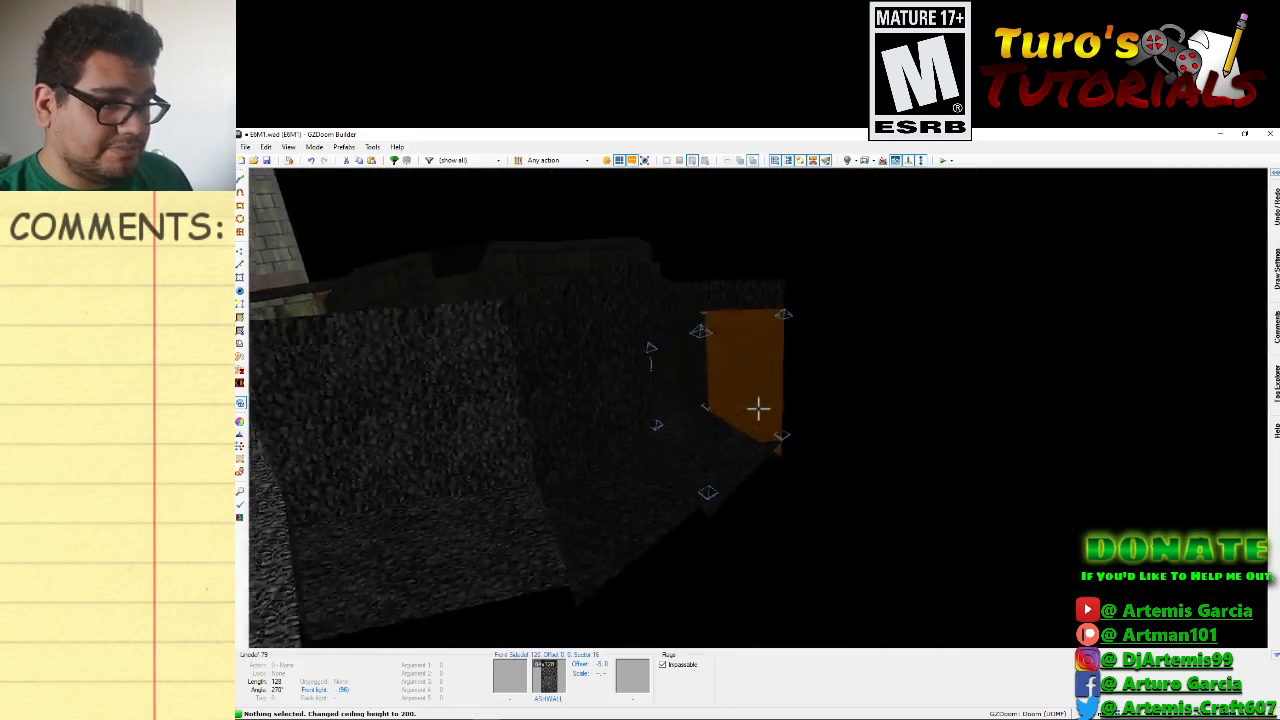
pyautogui.press('f')
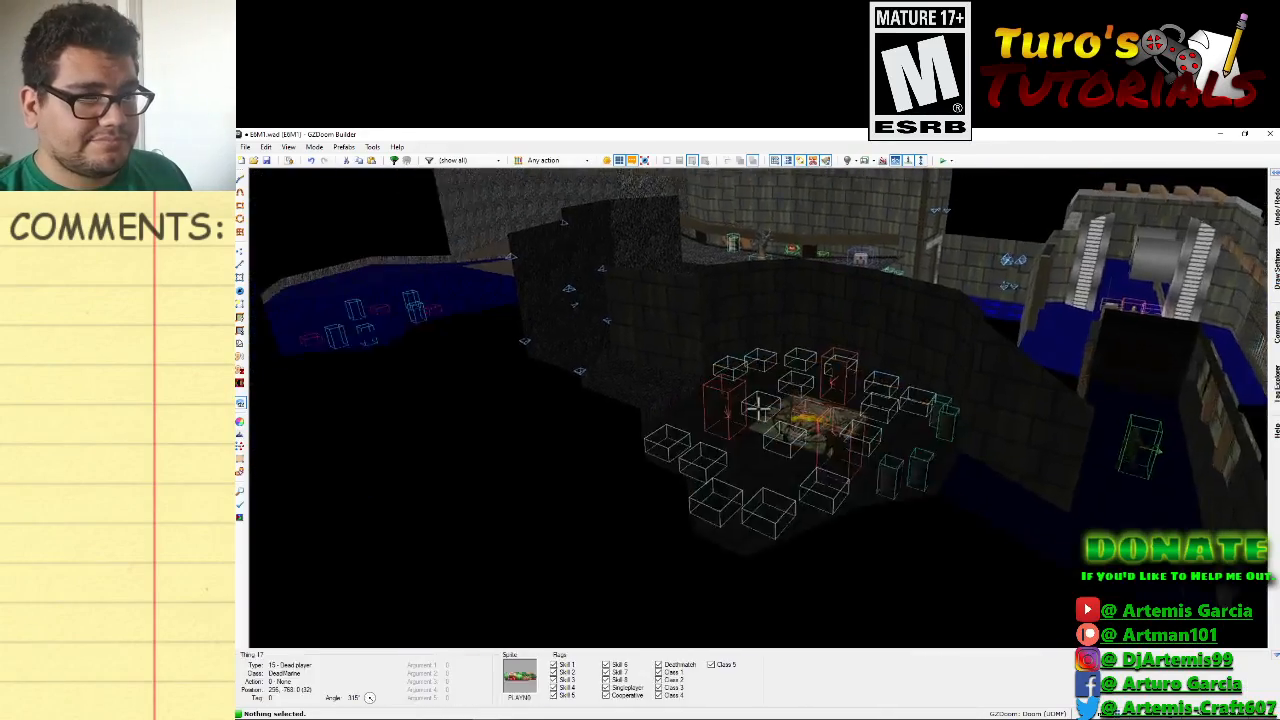
pyautogui.press('s')
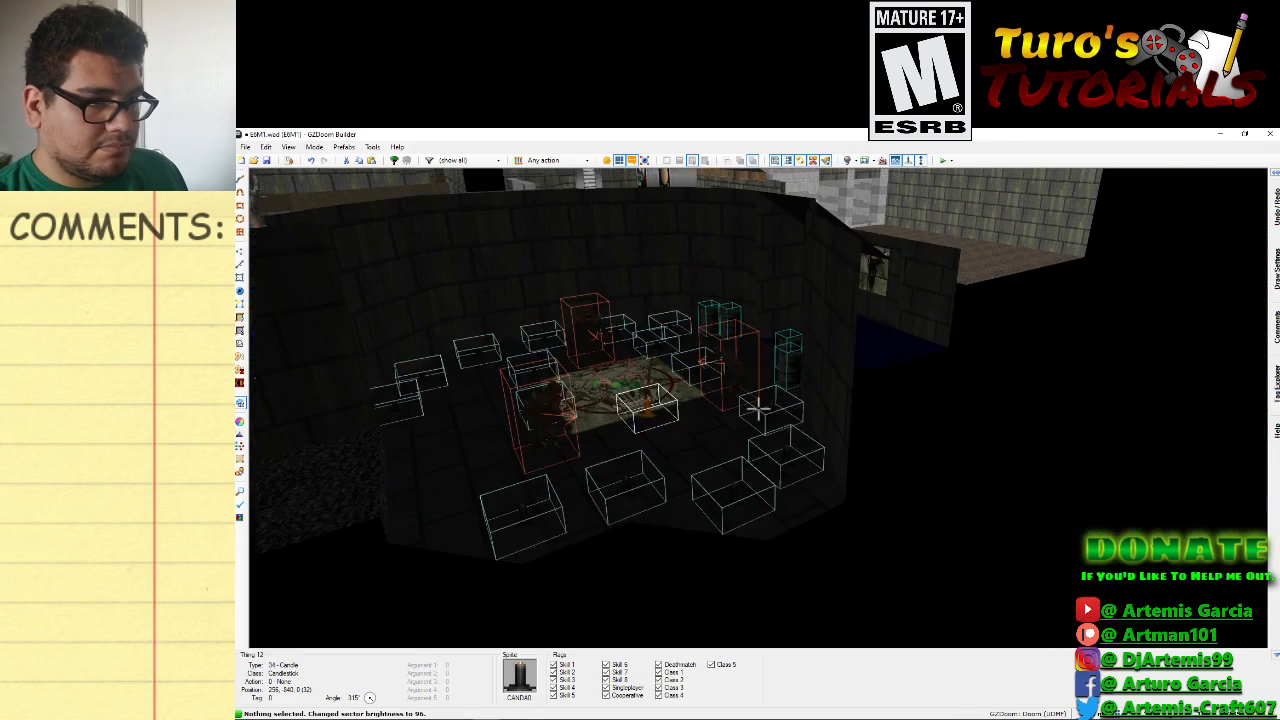
pyautogui.keyDown('ctrl'); pyautogui.scroll(-2, 758, 408); pyautogui.keyUp('ctrl')
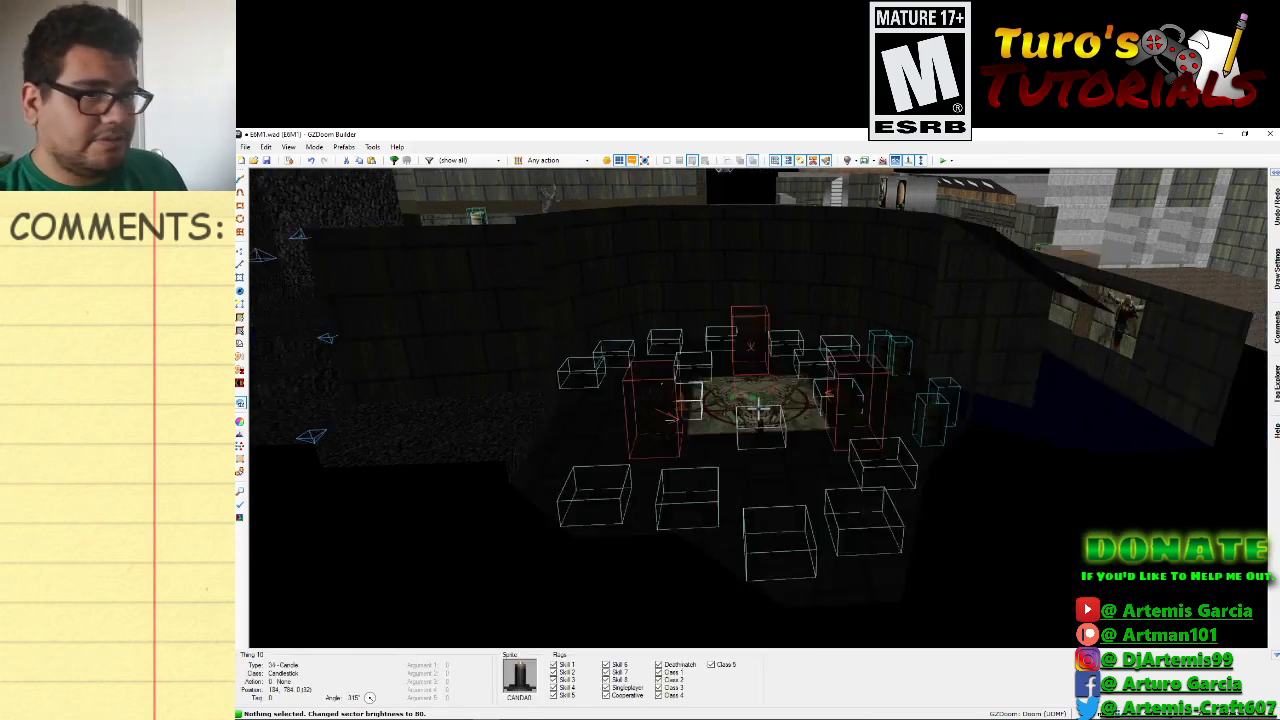
pyautogui.press('f')
pyautogui.press('e')
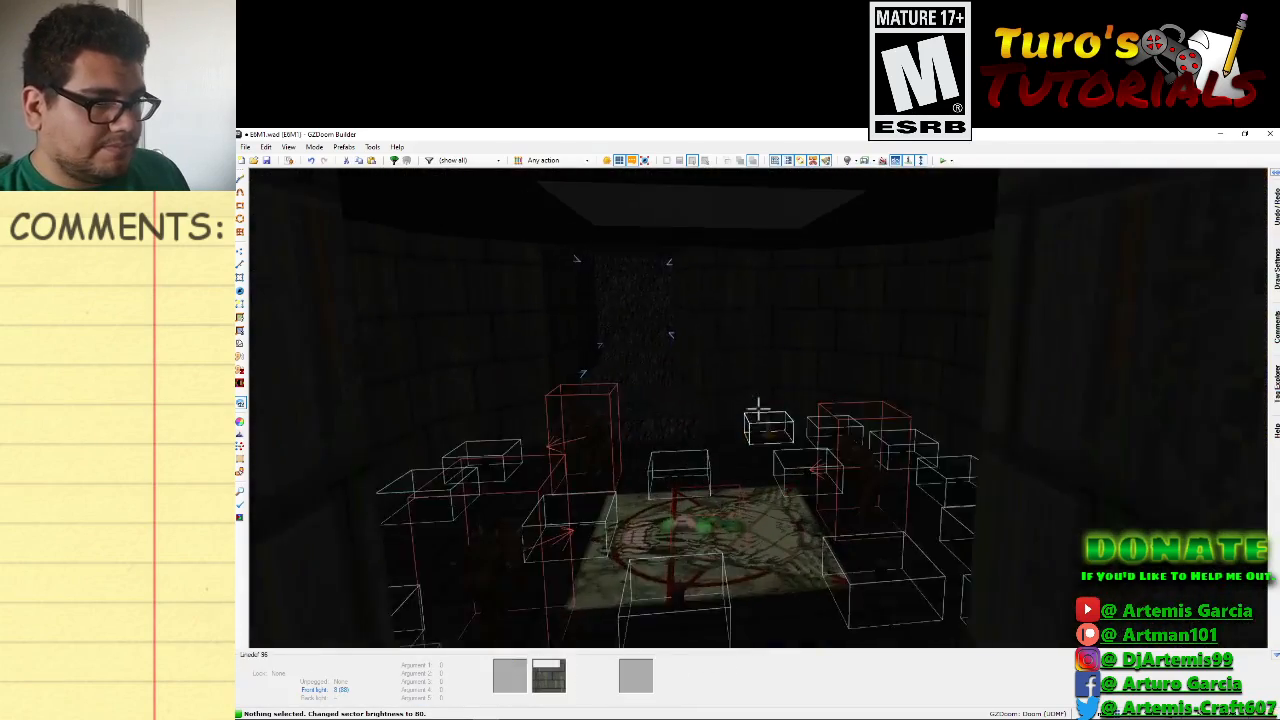
pyautogui.press('d')
pyautogui.press('e')
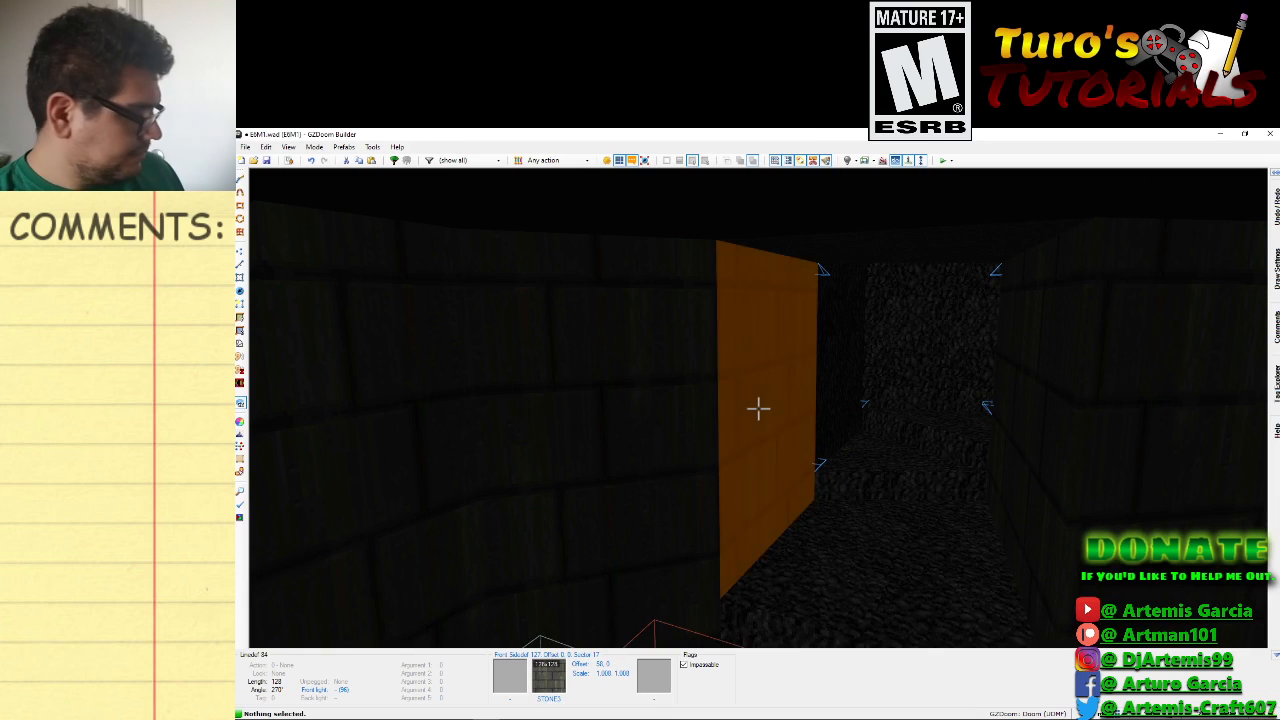
# Set a passage wall's brightness offset to 16 and raise the middle rock passage sector's brightness to 112.
pyautogui.keyDown('ctrl'); pyautogui.scroll(1, 758, 408); pyautogui.keyUp('ctrl')
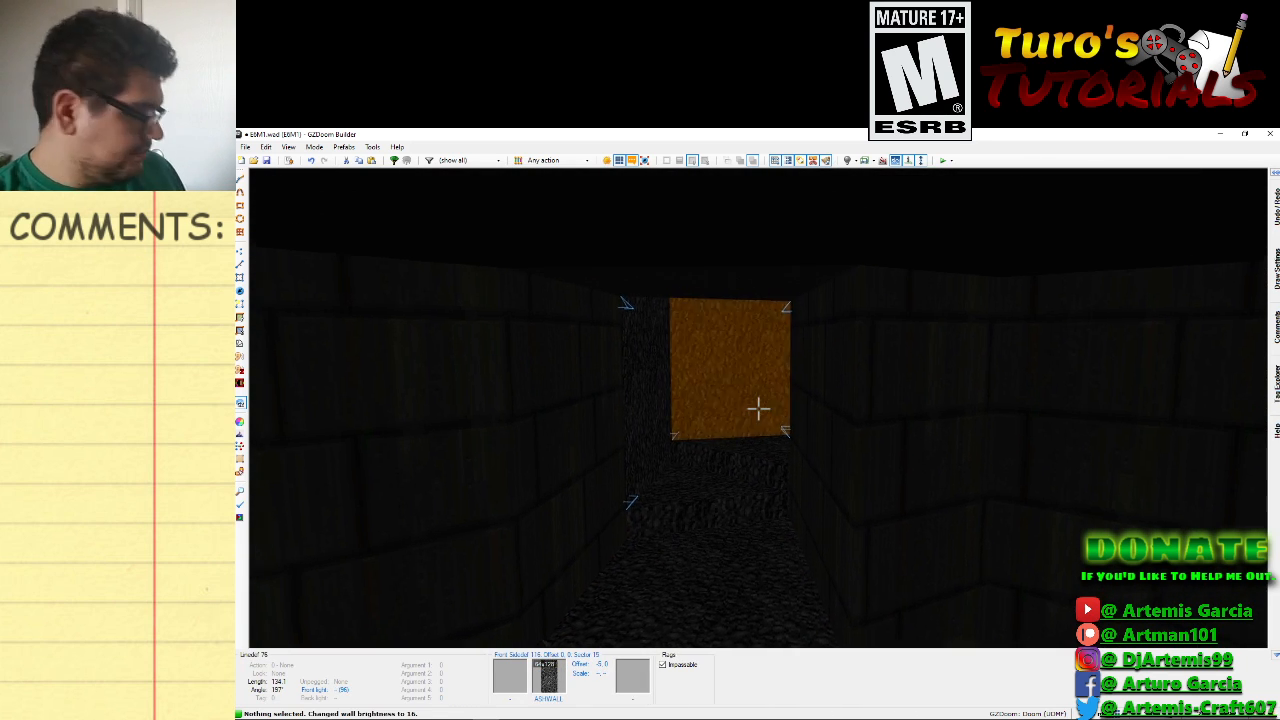
pyautogui.press('e')
pyautogui.press('d')
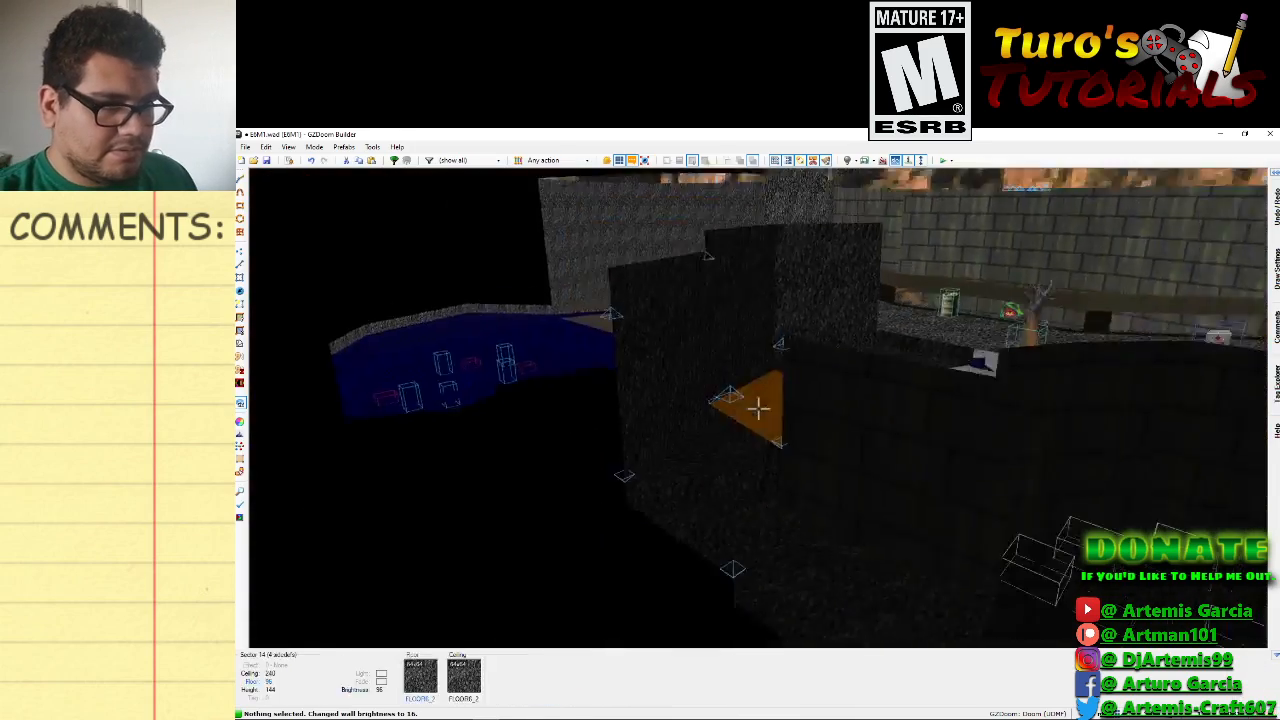
pyautogui.press('d')
pyautogui.press('e')
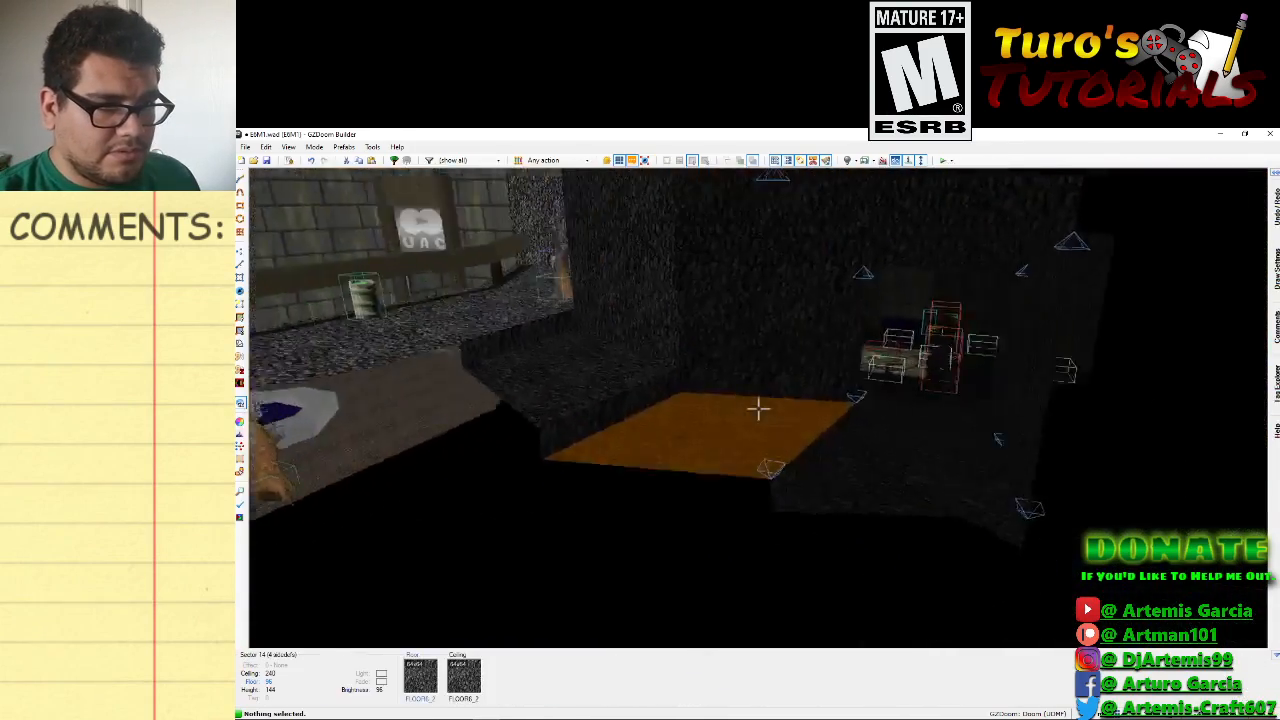
pyautogui.press('s')
pyautogui.press('d')
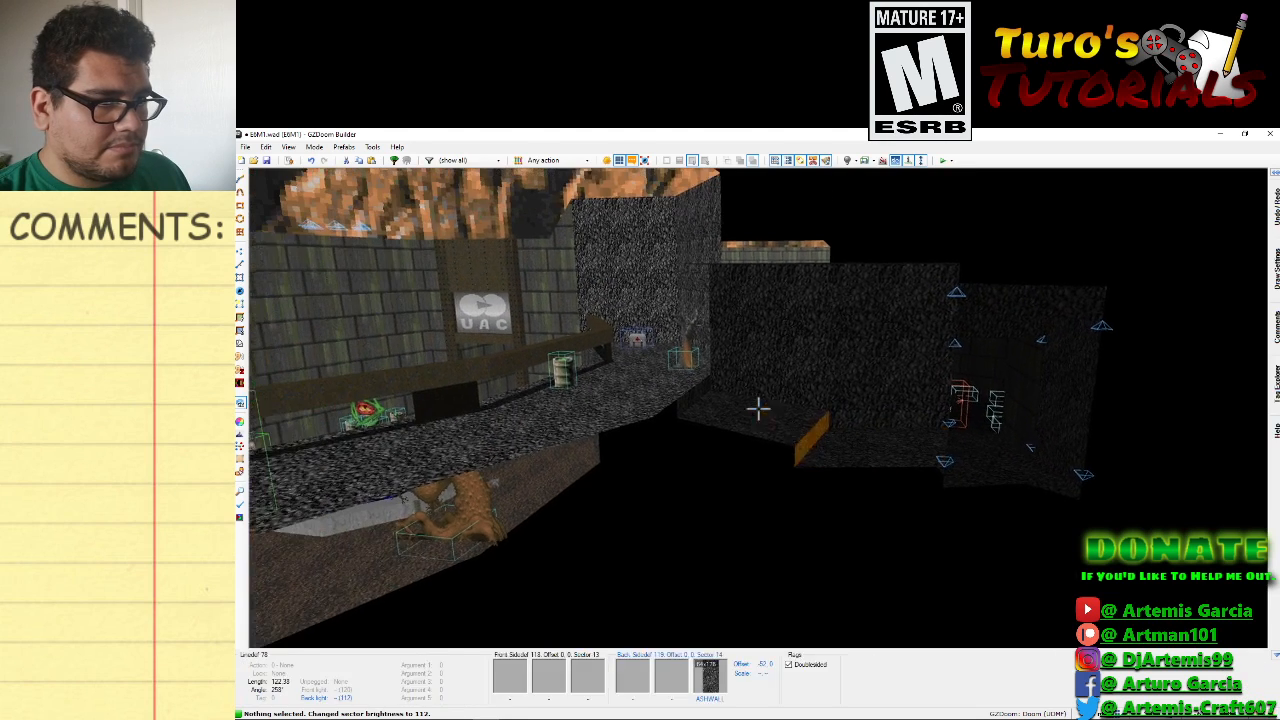
pyautogui.keyDown('ctrl'); pyautogui.scroll(1, 758, 408); pyautogui.keyUp('ctrl')
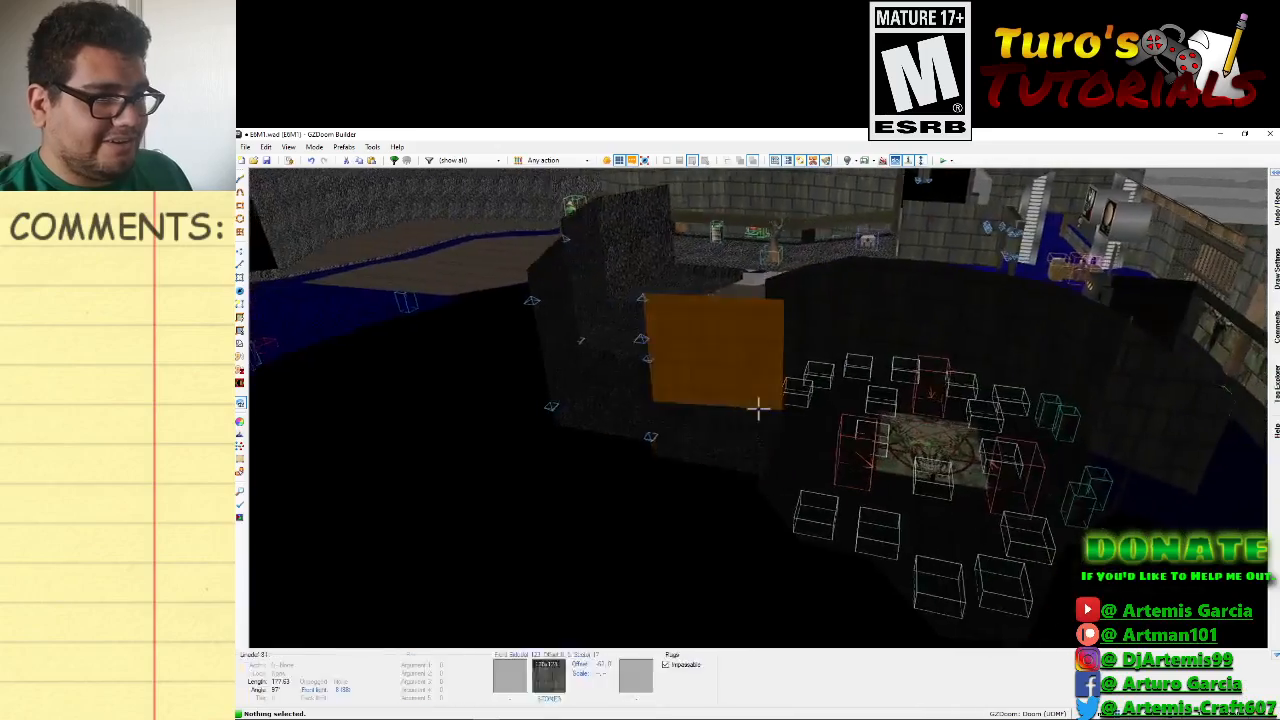
# Examine the rock passage's lighting and sharp inner corner from inside, and locate that corner on the 2D map.
pyautogui.press('f')
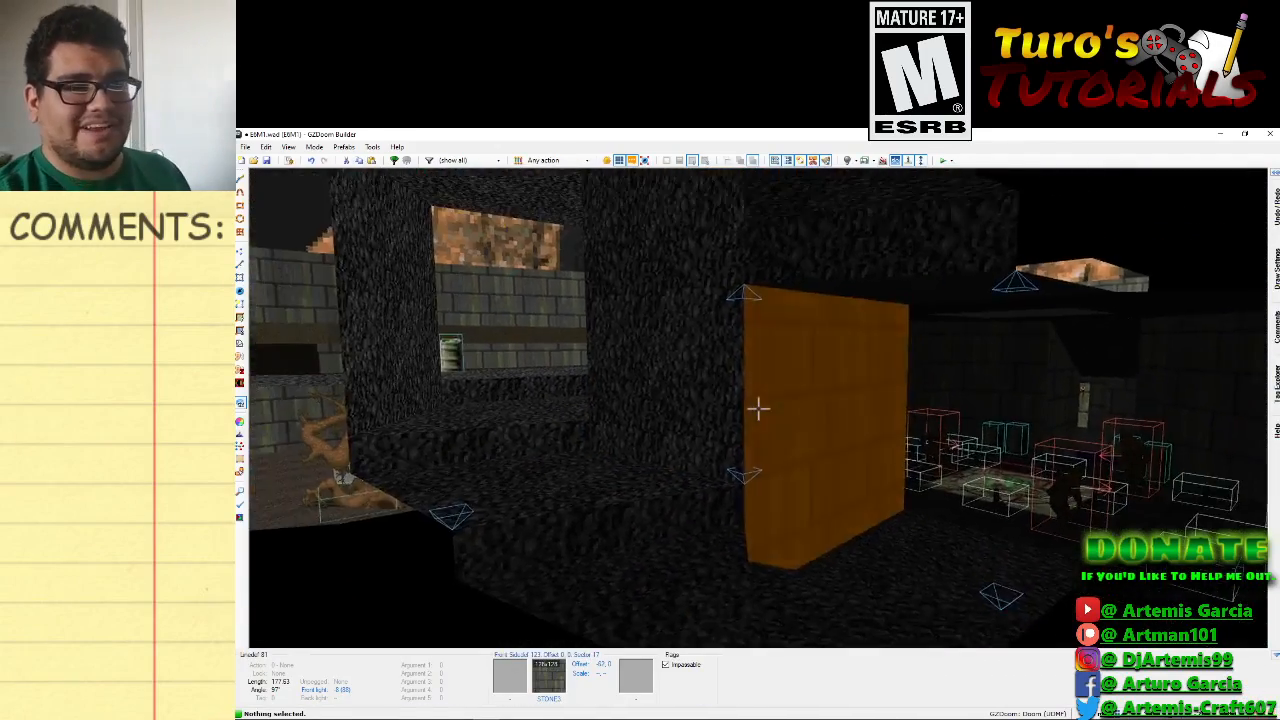
pyautogui.press('e')
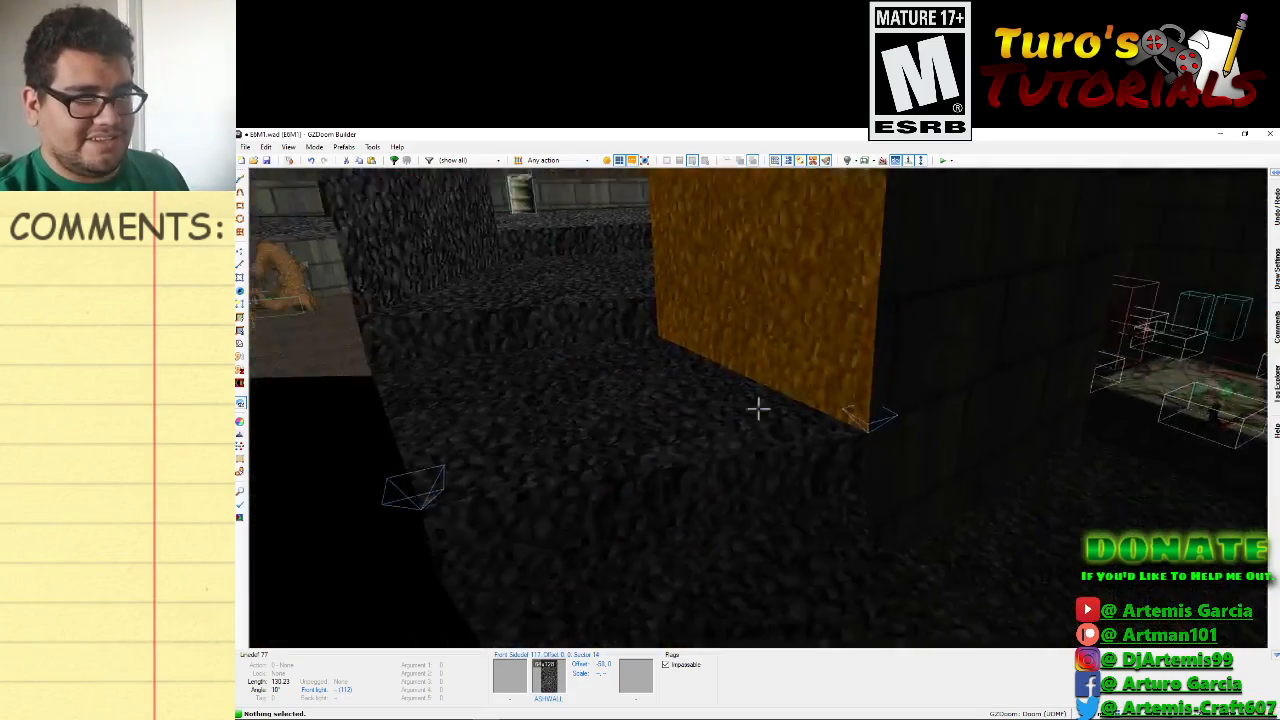
pyautogui.press('d')
pyautogui.press('s')
pyautogui.press('q')
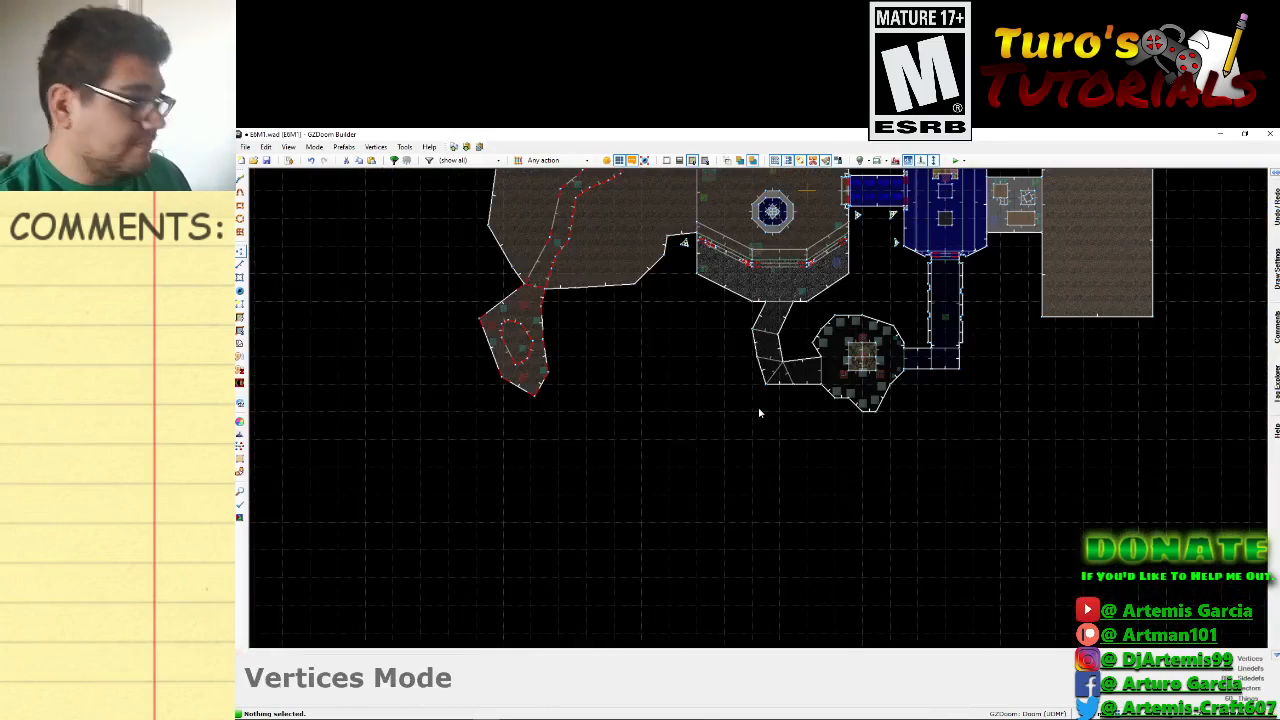
pyautogui.scroll(2, 709, 286)
pyautogui.scroll(2, 730, 295)
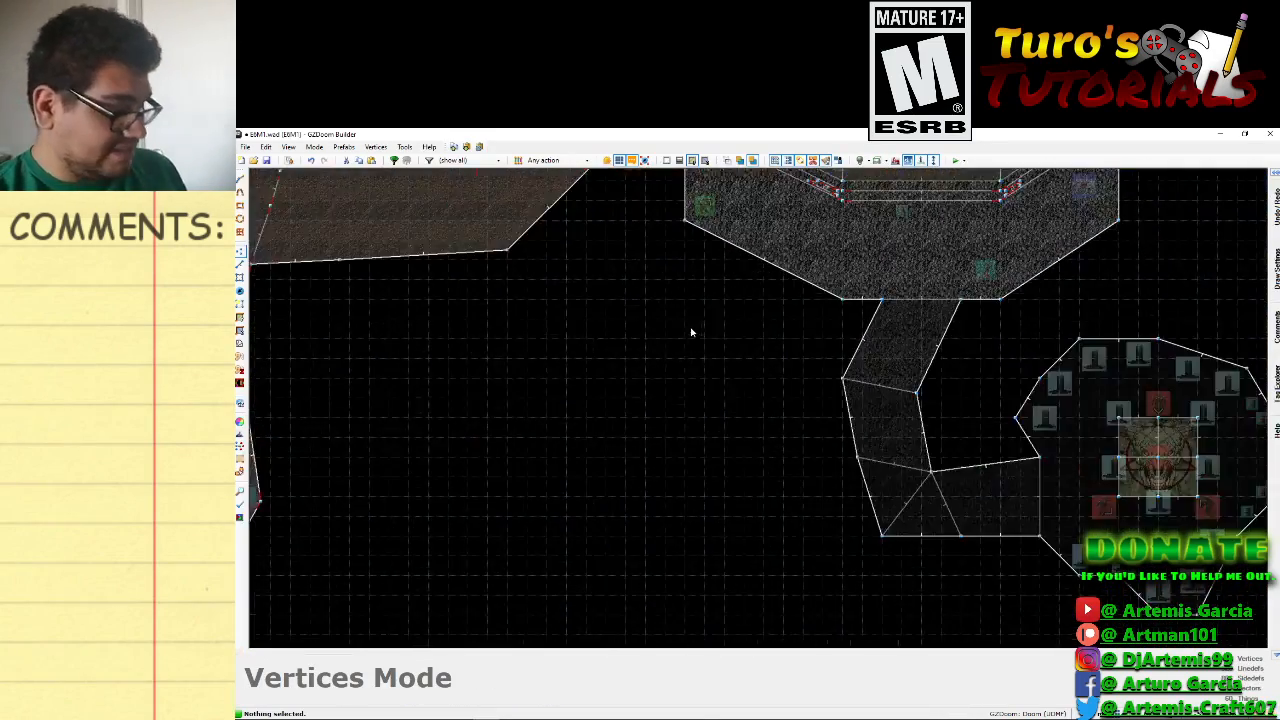
pyautogui.scroll(-4, 697, 350)
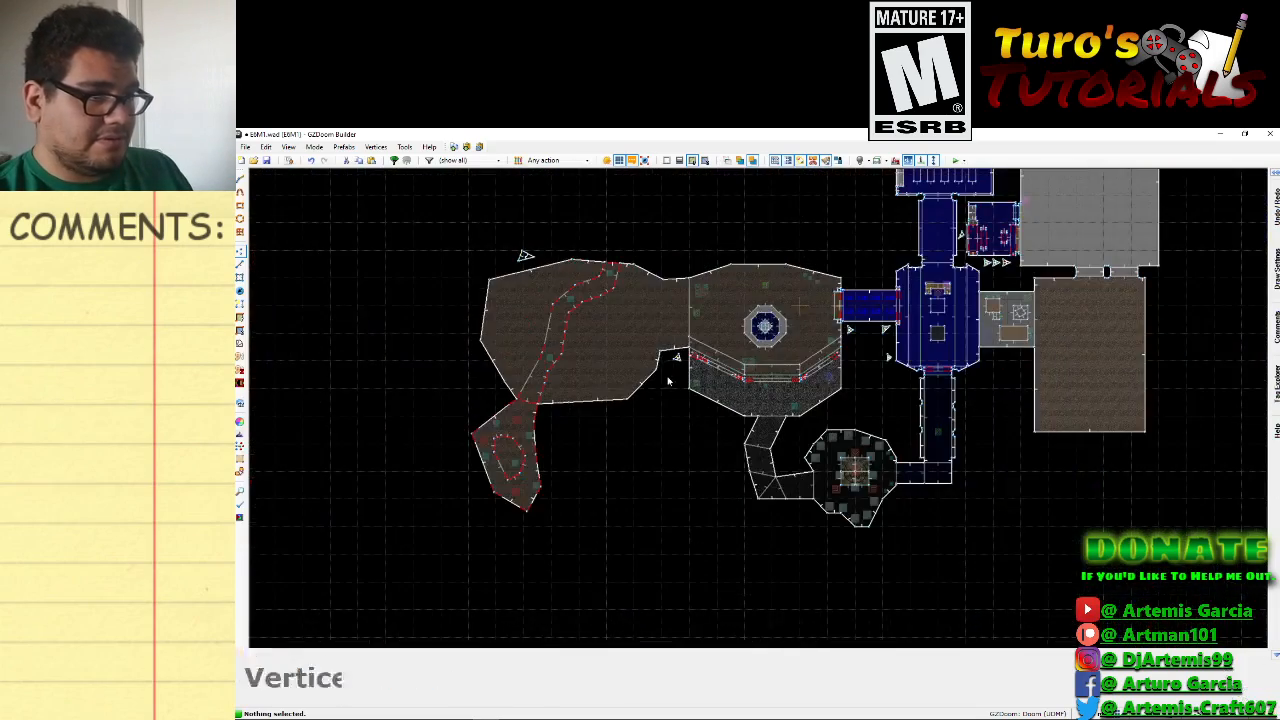
pyautogui.scroll(1, 769, 289)
pyautogui.scroll(1, 885, 395)
pyautogui.scroll(7, 703, 481)
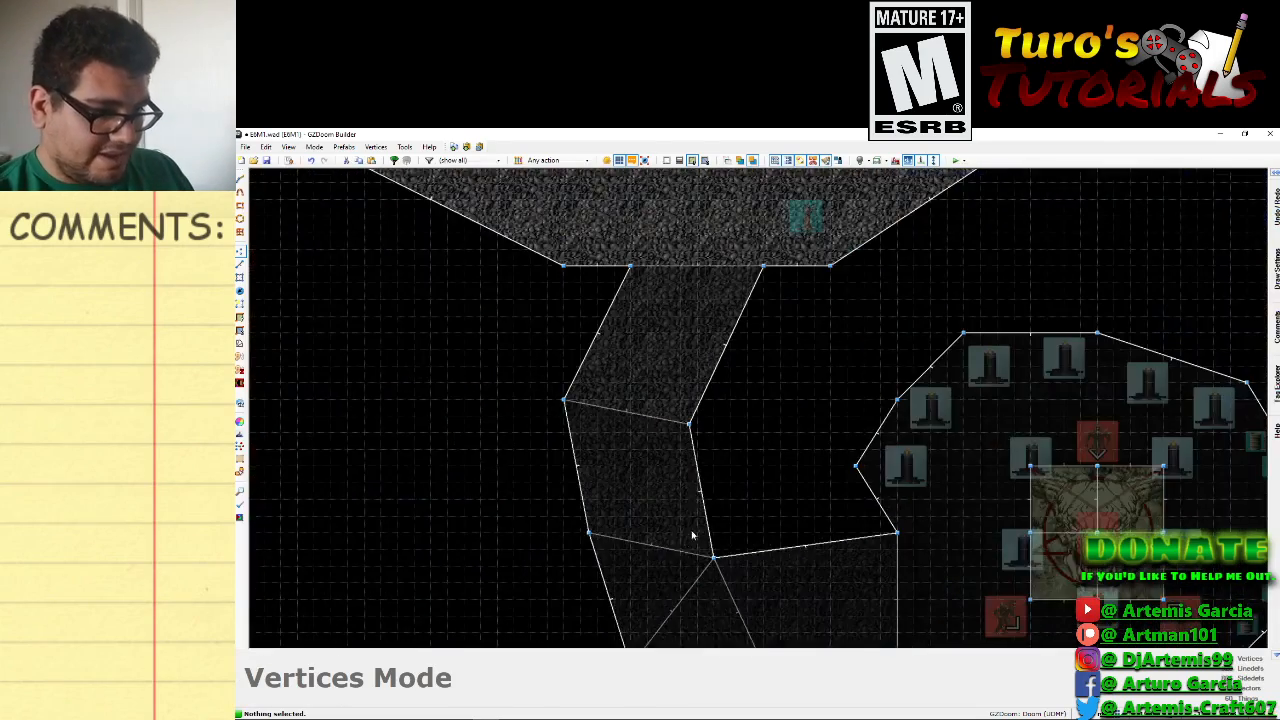
pyautogui.press('Left')
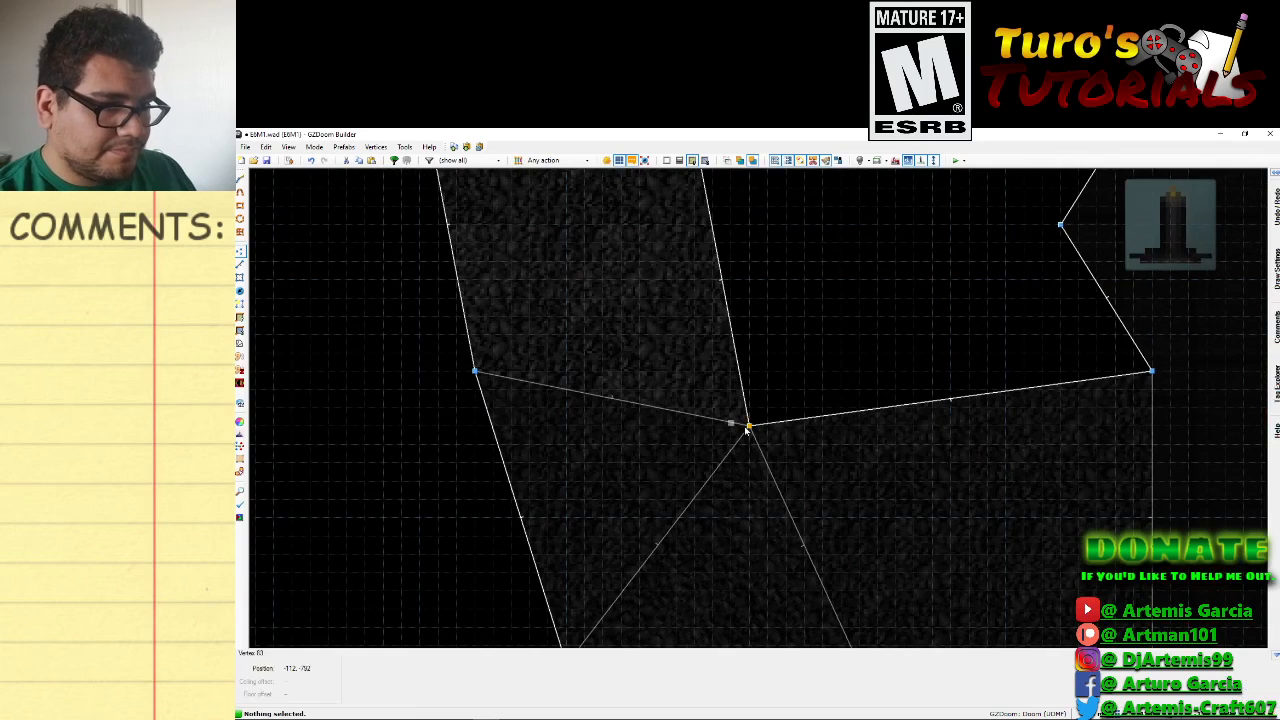
# Try to draw a small five-point closed outline around the passage's inner corner vertex, and undo the drawing.
pyautogui.press('d')
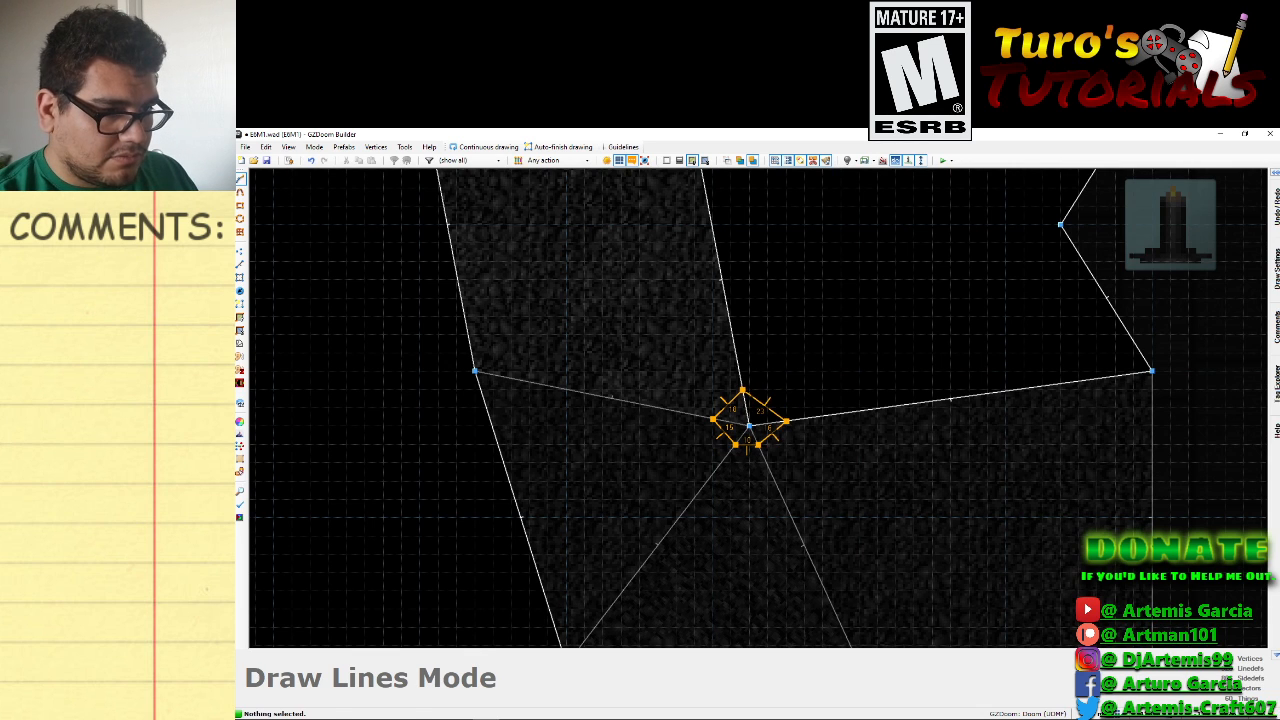
pyautogui.click(742, 390)
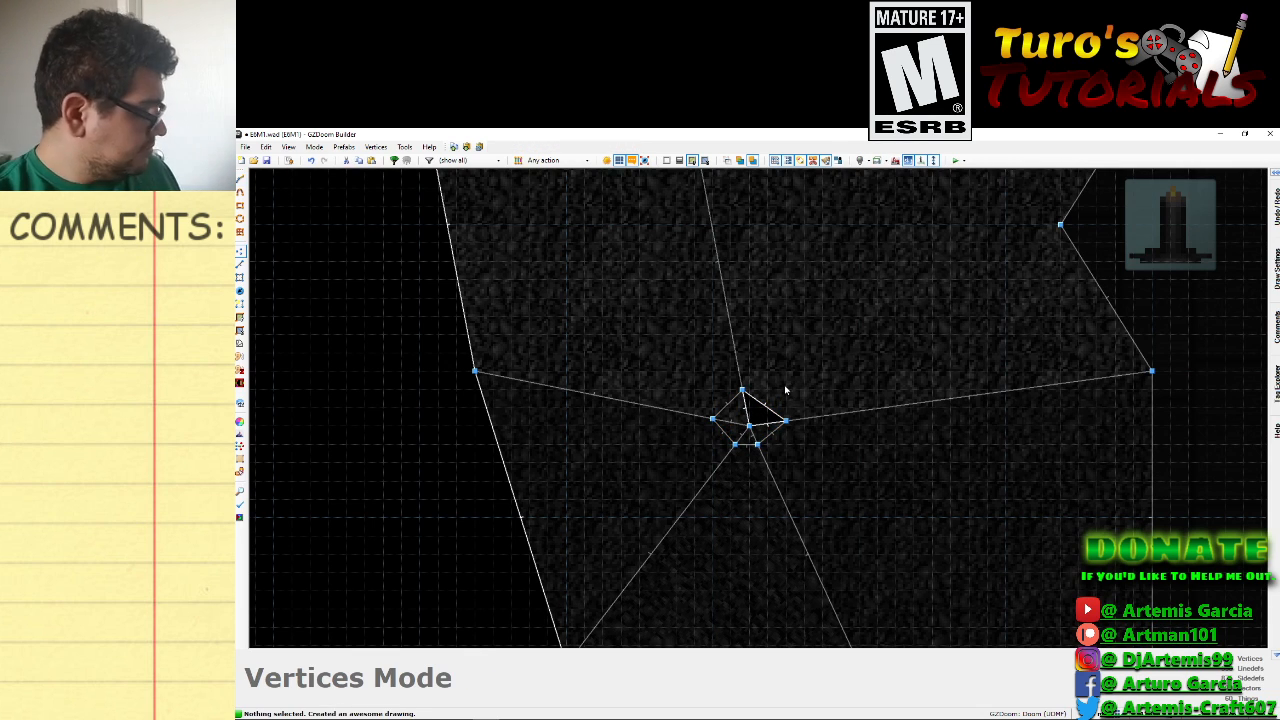
pyautogui.hotkey('ctrl', 'z')
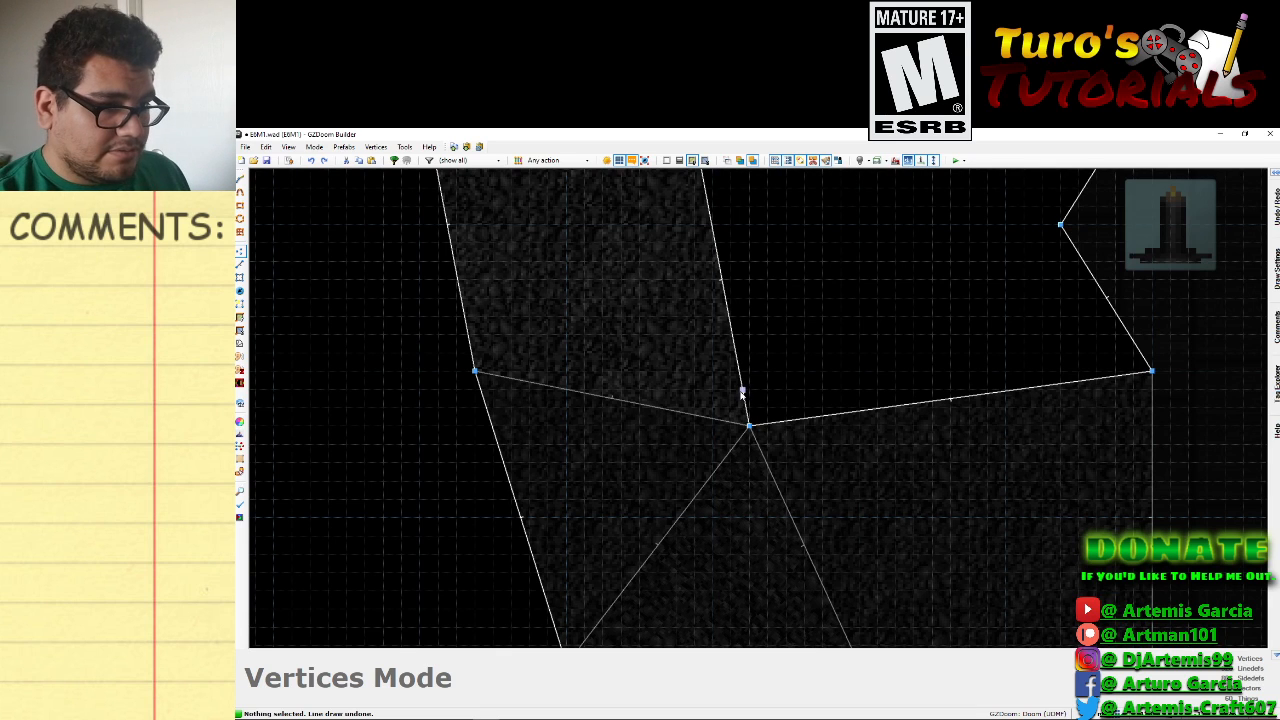
# Draw a small outline inside the passage around its inner corner vertex, and merge its extra point into the neighbouring lower vertex.
pyautogui.press('d')
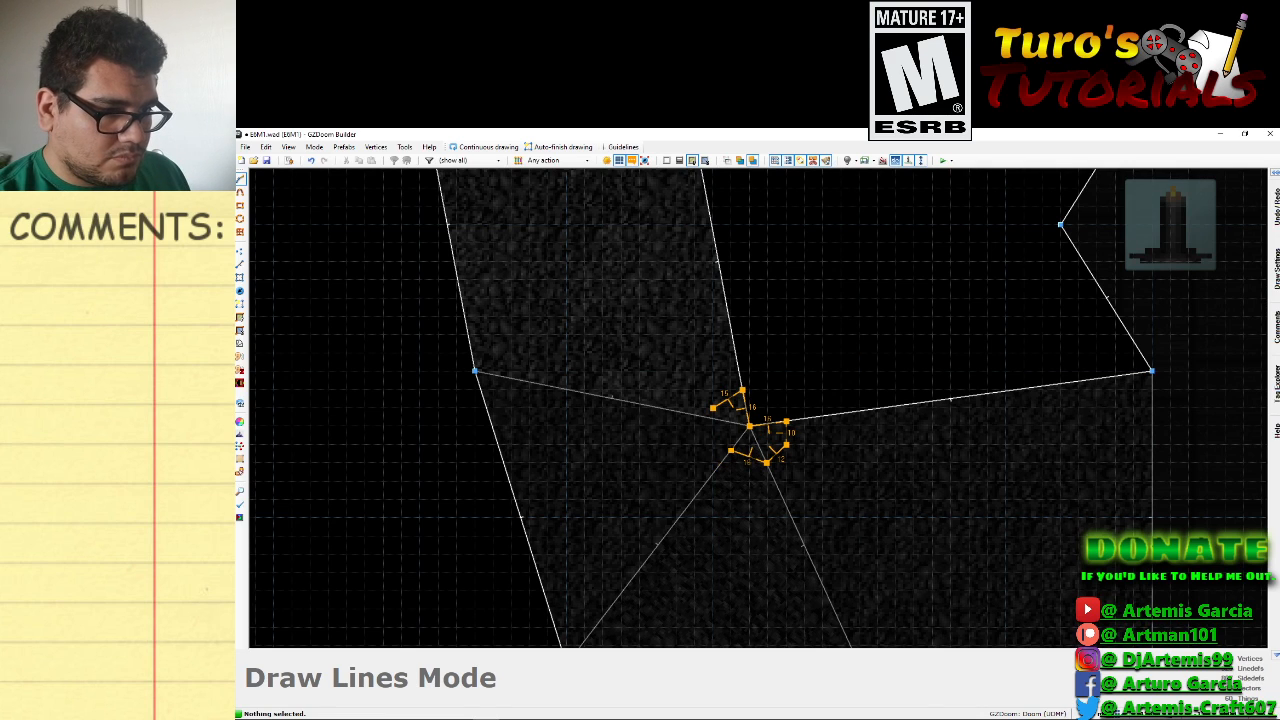
pyautogui.click(714, 418)
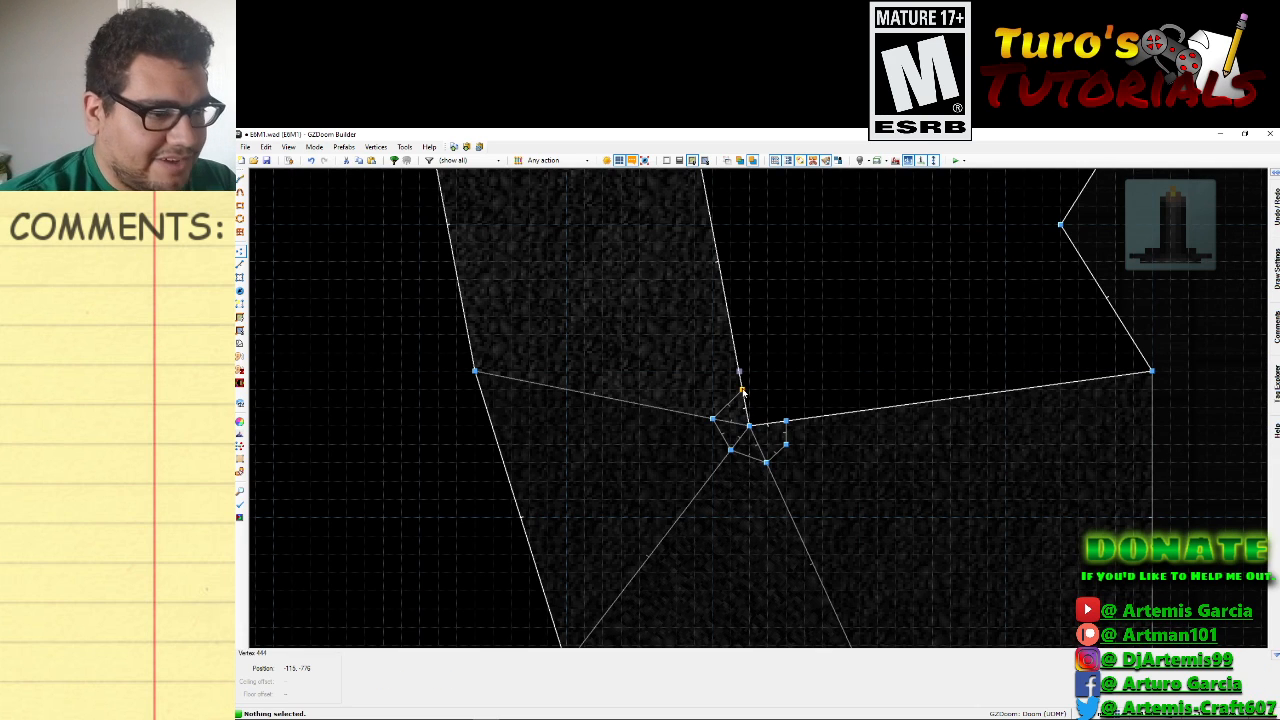
pyautogui.click(774, 460)
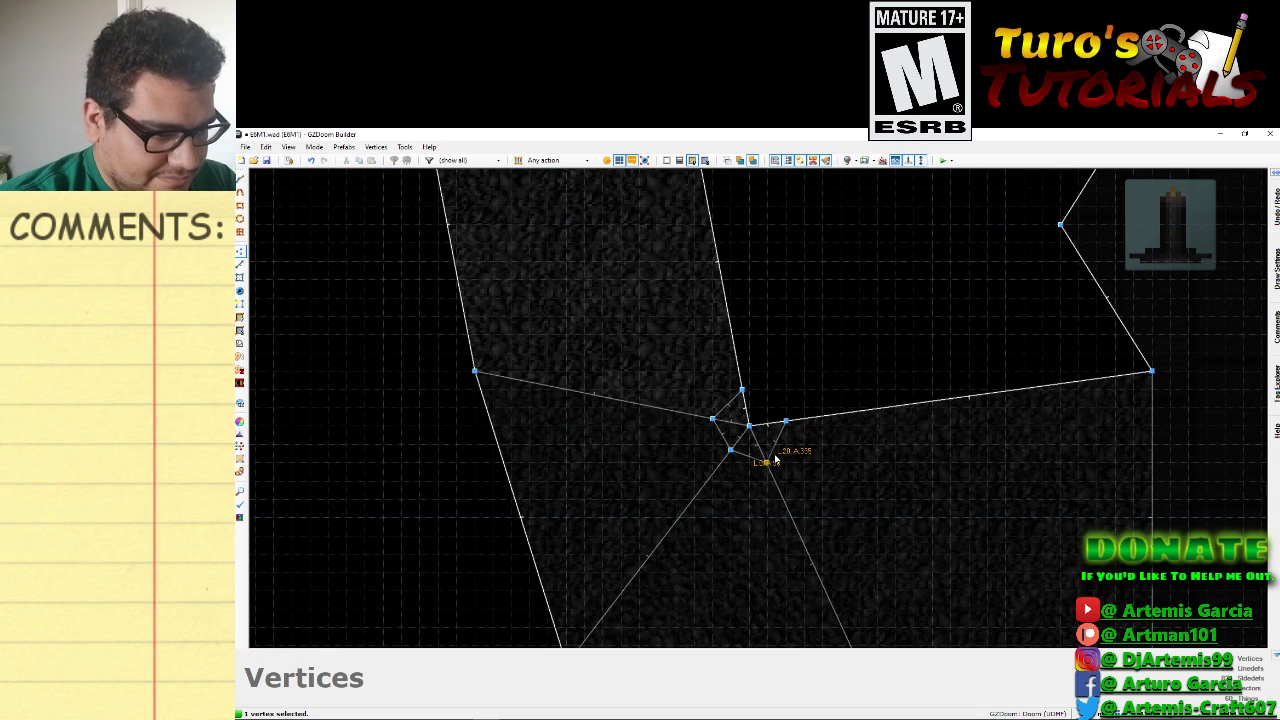
pyautogui.click(783, 390)
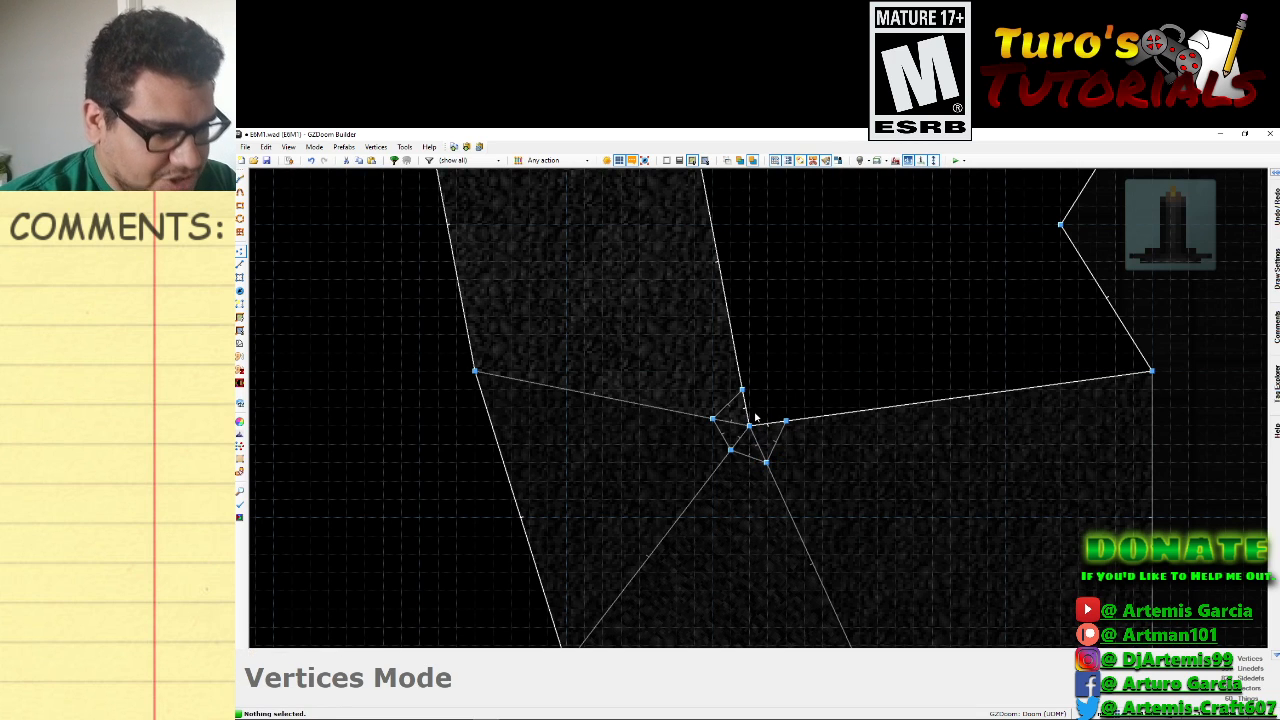
pyautogui.click(767, 464)
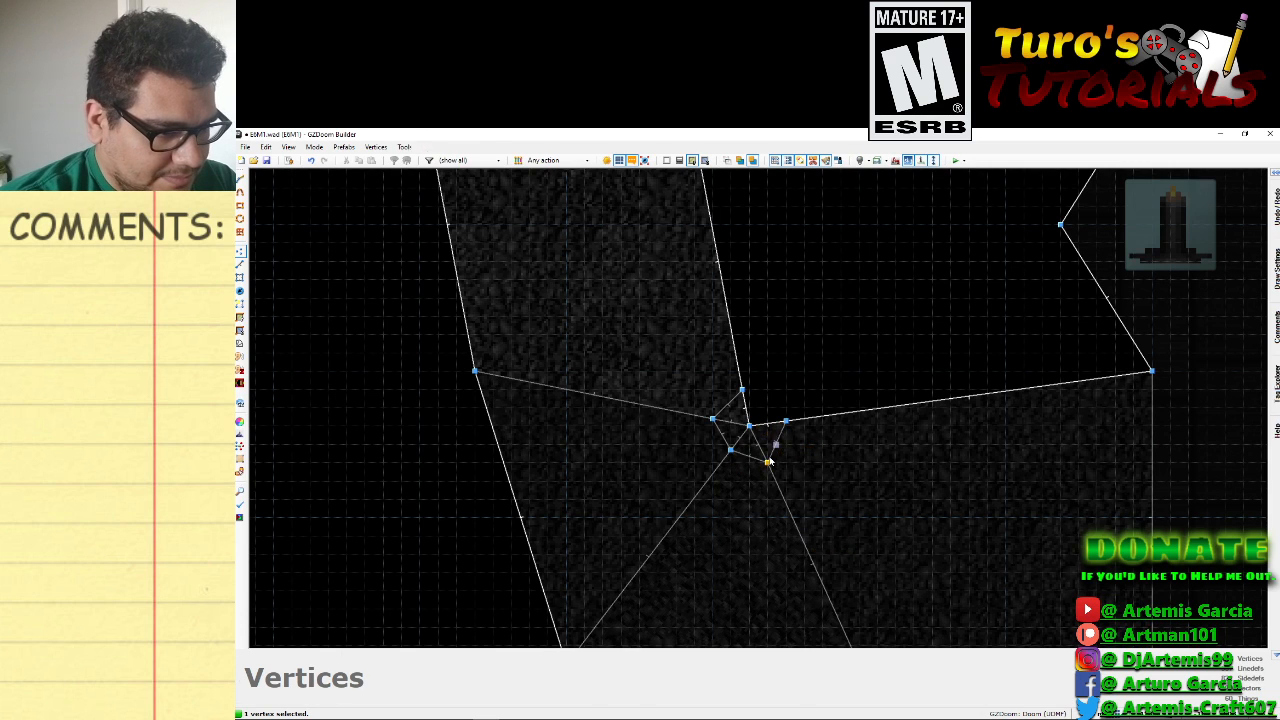
# Delete the four small sectors enclosed by the outline around the passage's inner corner.
pyautogui.click(243, 283)
pyautogui.click(748, 444)
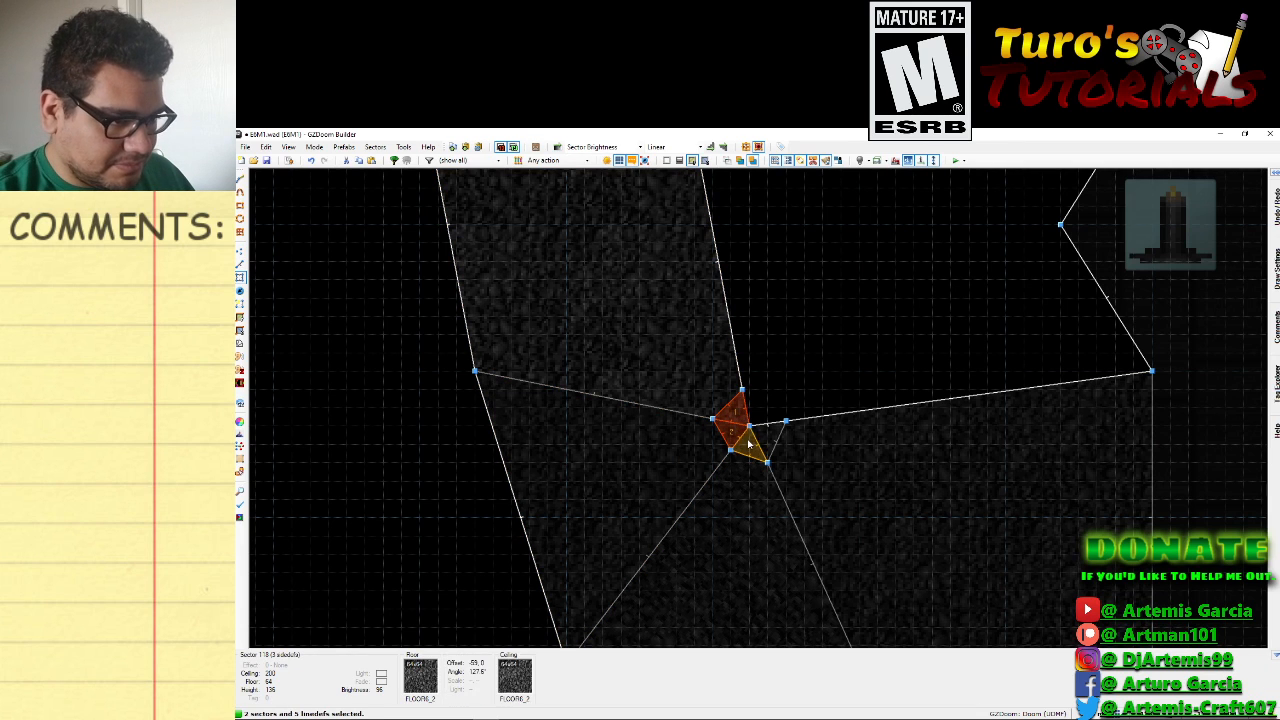
pyautogui.press('Delete')
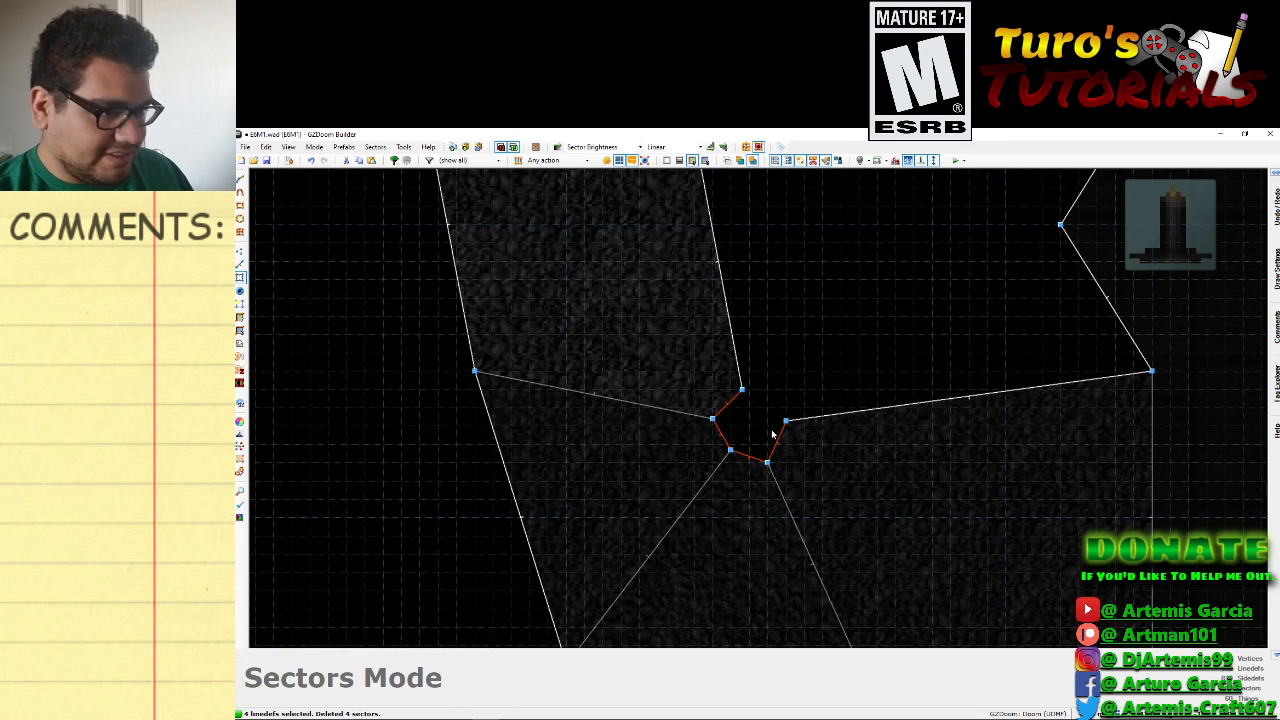
# Examine the reshaped inner corner of the rock passage and its untextured walls in Visual Mode.
pyautogui.scroll(-1, 771, 363)
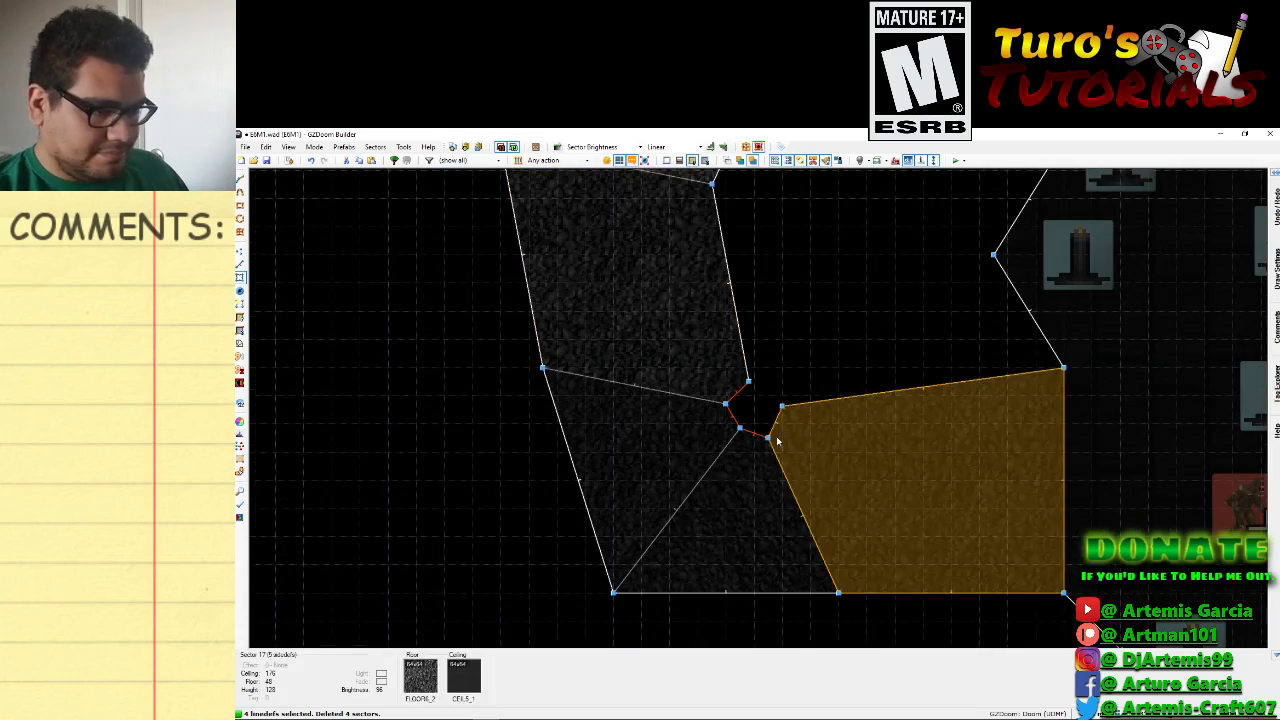
pyautogui.press('w')
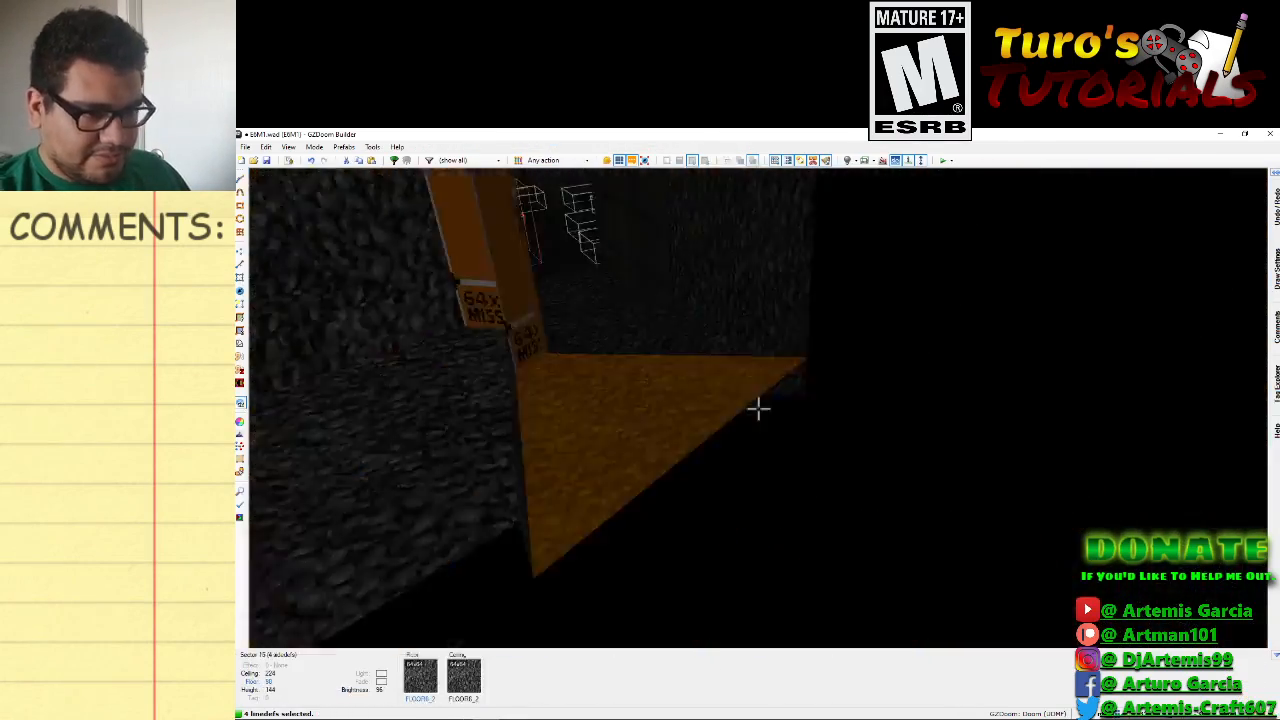
pyautogui.press('d')
pyautogui.press('w')
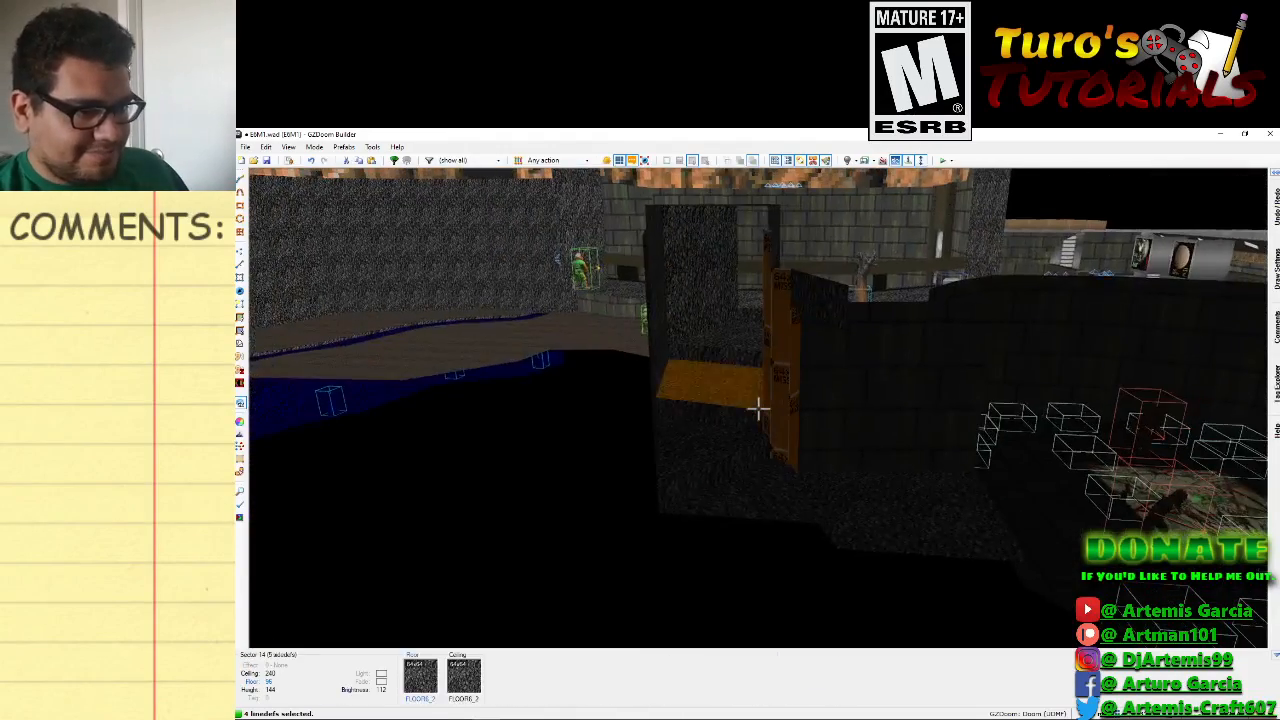
pyautogui.press('a')
pyautogui.press('w')
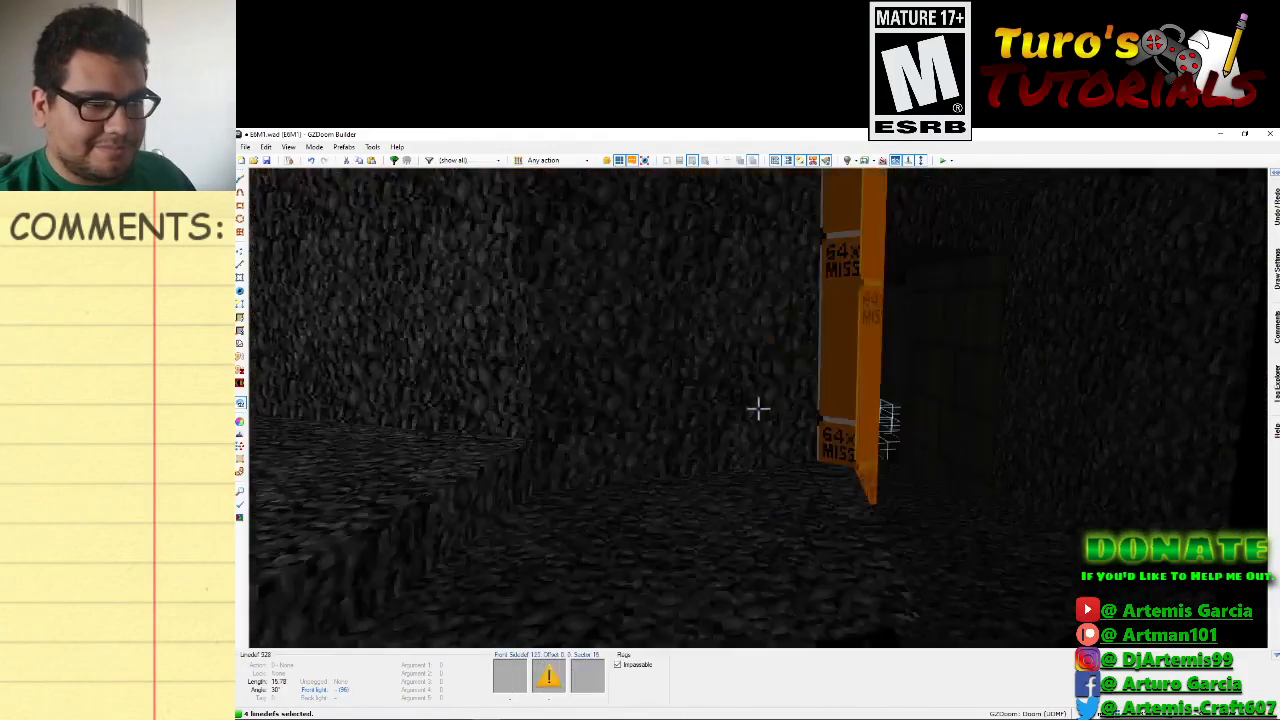
pyautogui.press('d')
pyautogui.press('d')
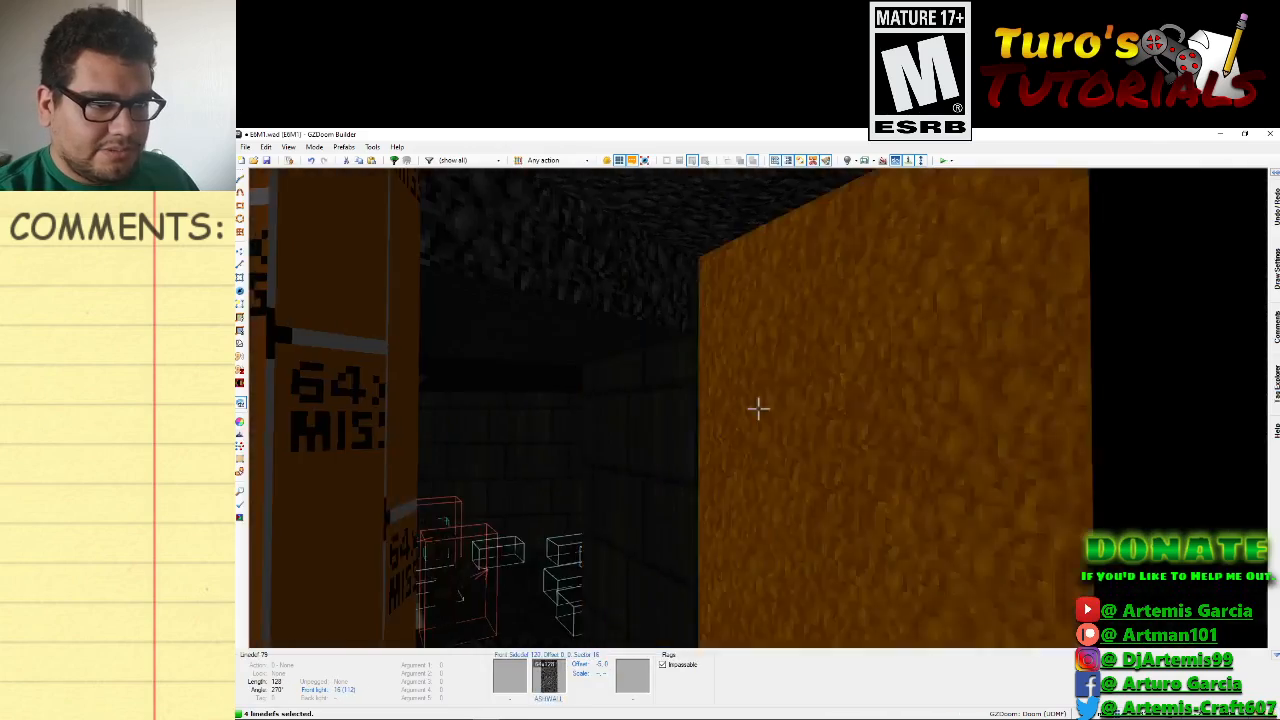
pyautogui.press('d')
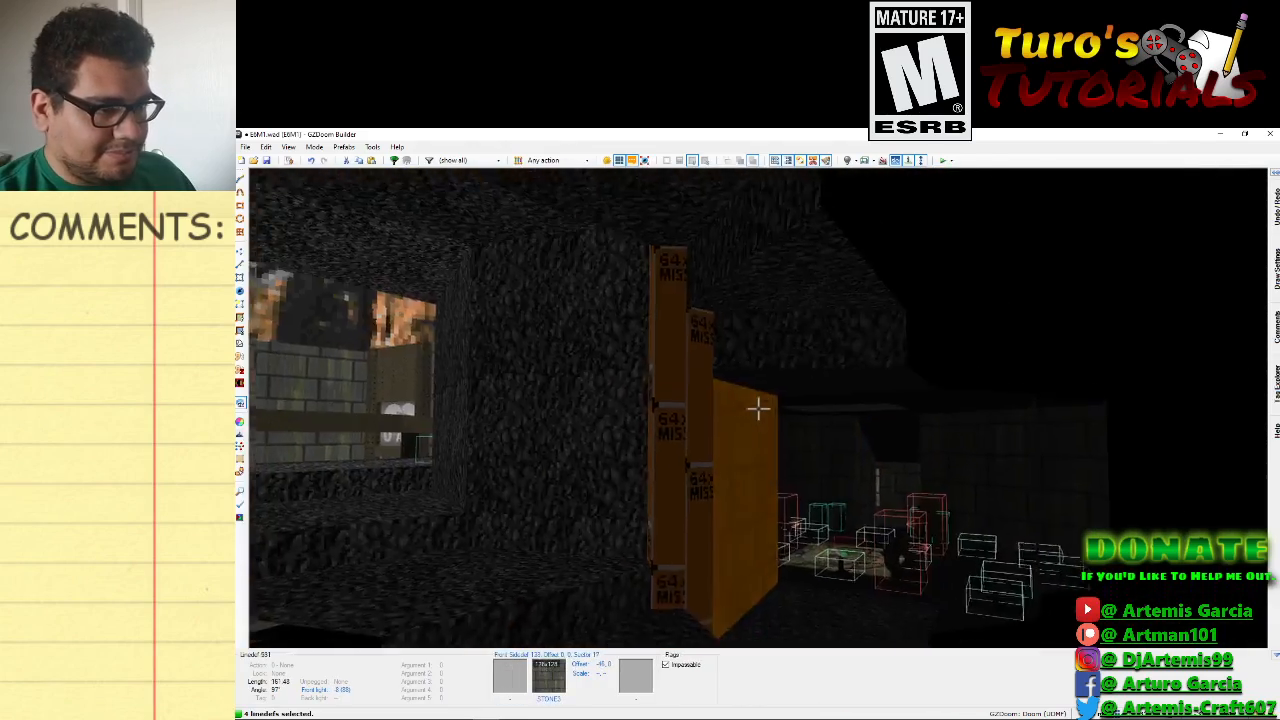
pyautogui.press('e')
pyautogui.press('e')
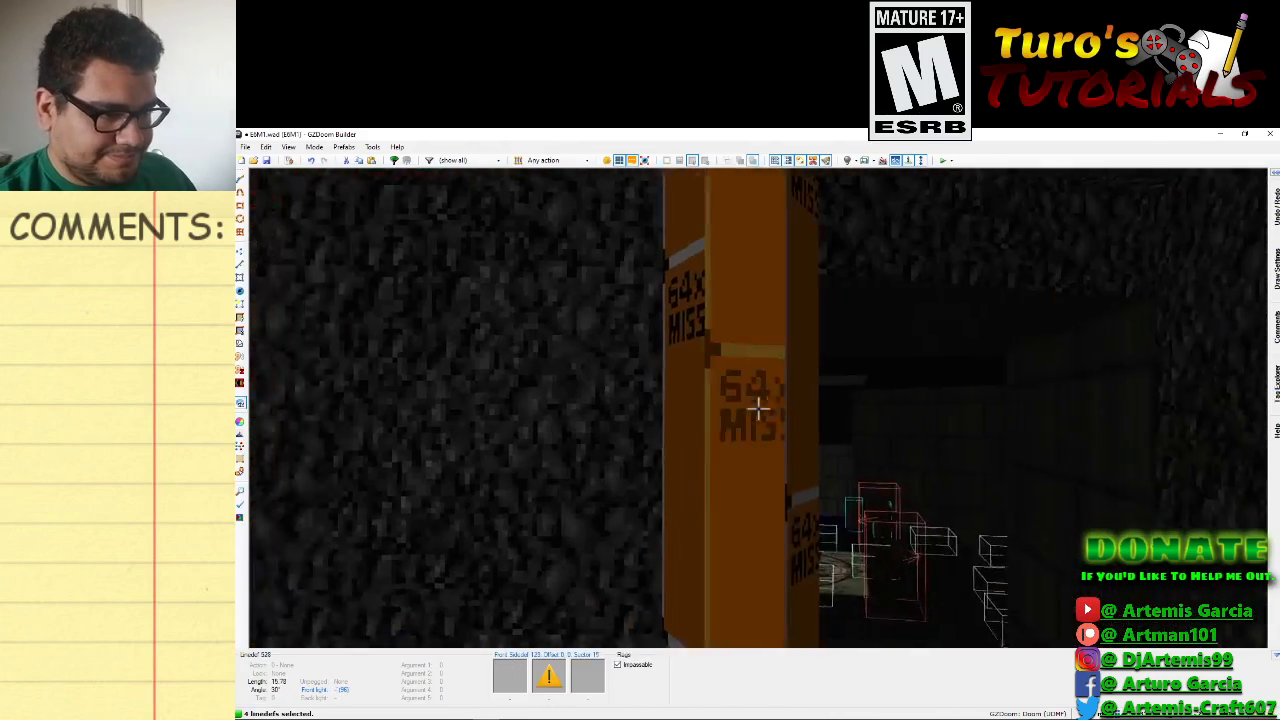
pyautogui.press('d')
pyautogui.press('w')
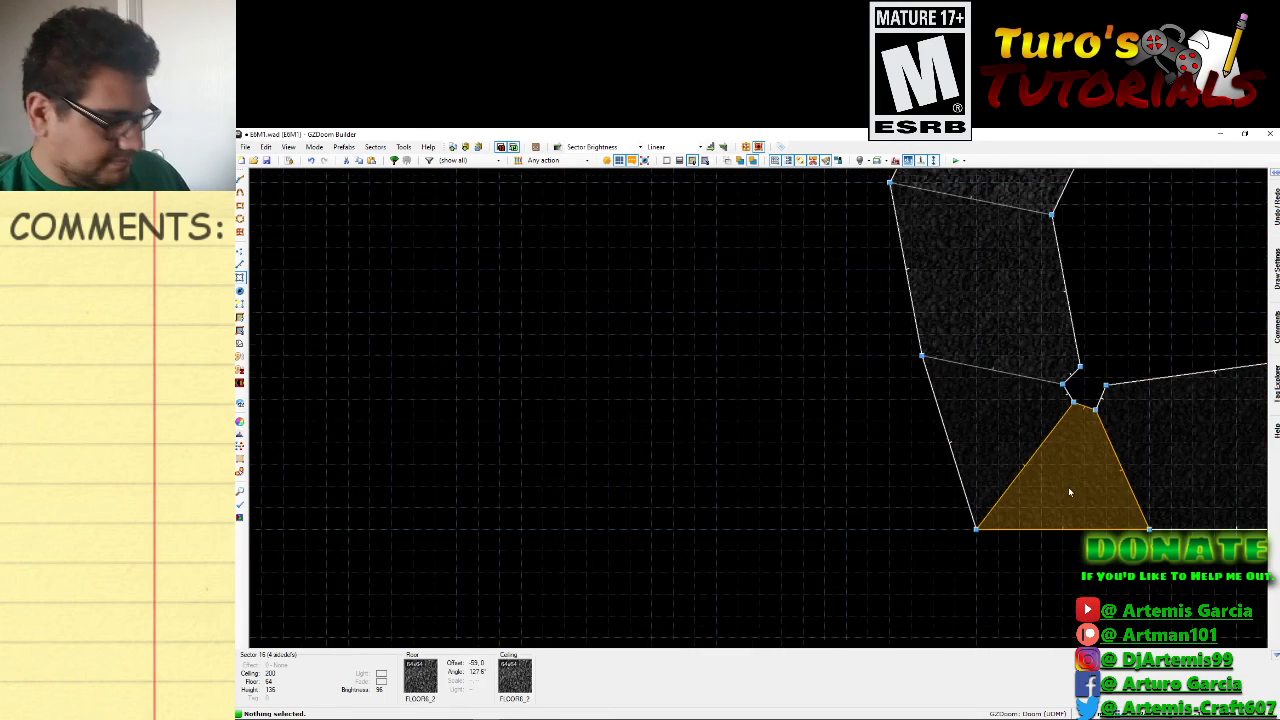
# Add a vertex on the passage's lower wall and one on the adjoining dividing line, aligning the latter directly above the wall's junction vertex.
pyautogui.scroll(-3, 1068, 487)
pyautogui.scroll(3, 1100, 492)
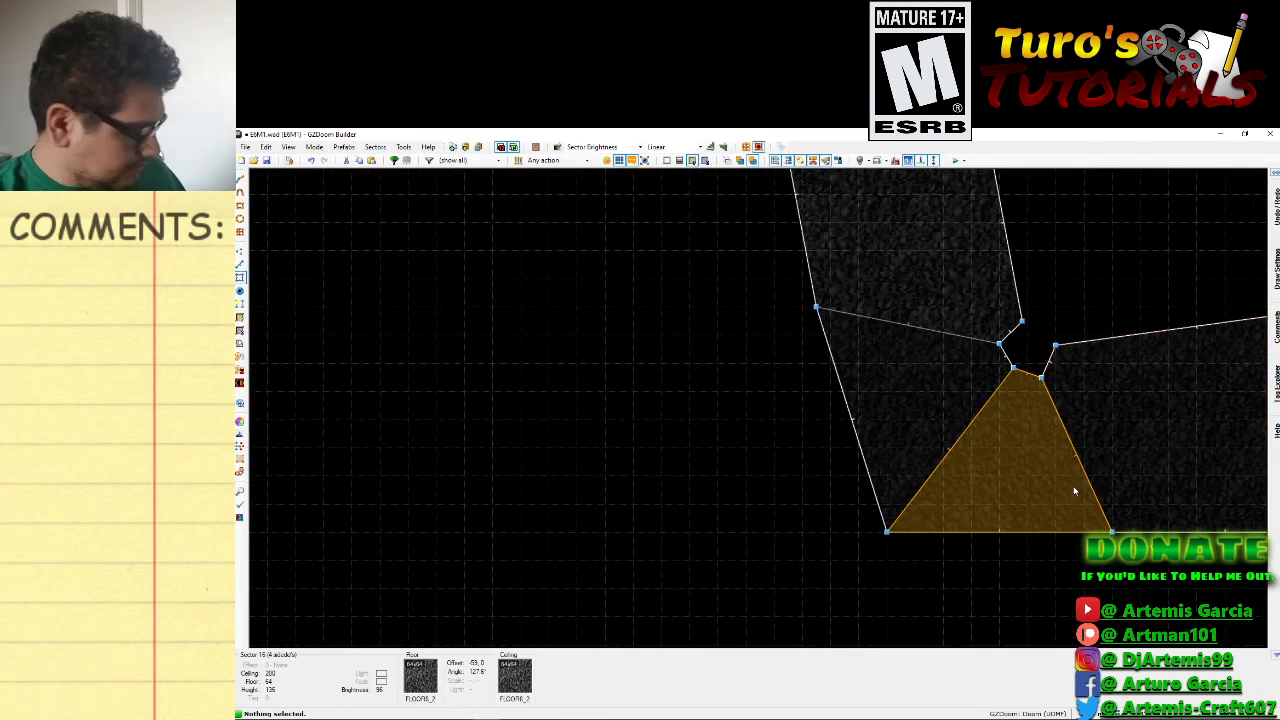
pyautogui.press('Right')
pyautogui.press('Right')
pyautogui.press('Right')
pyautogui.press('Right')
pyautogui.press('Right')
pyautogui.press('Right')
pyautogui.press('Right')
pyautogui.press('Right')
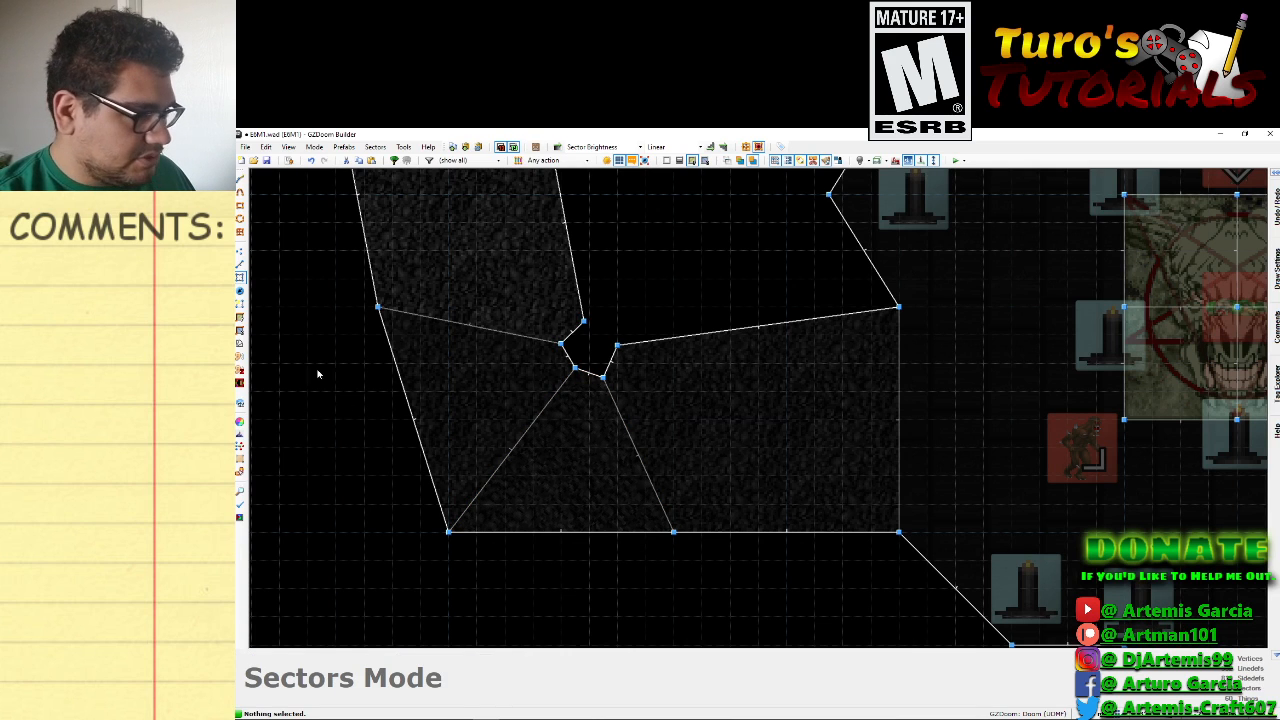
pyautogui.click(241, 252)
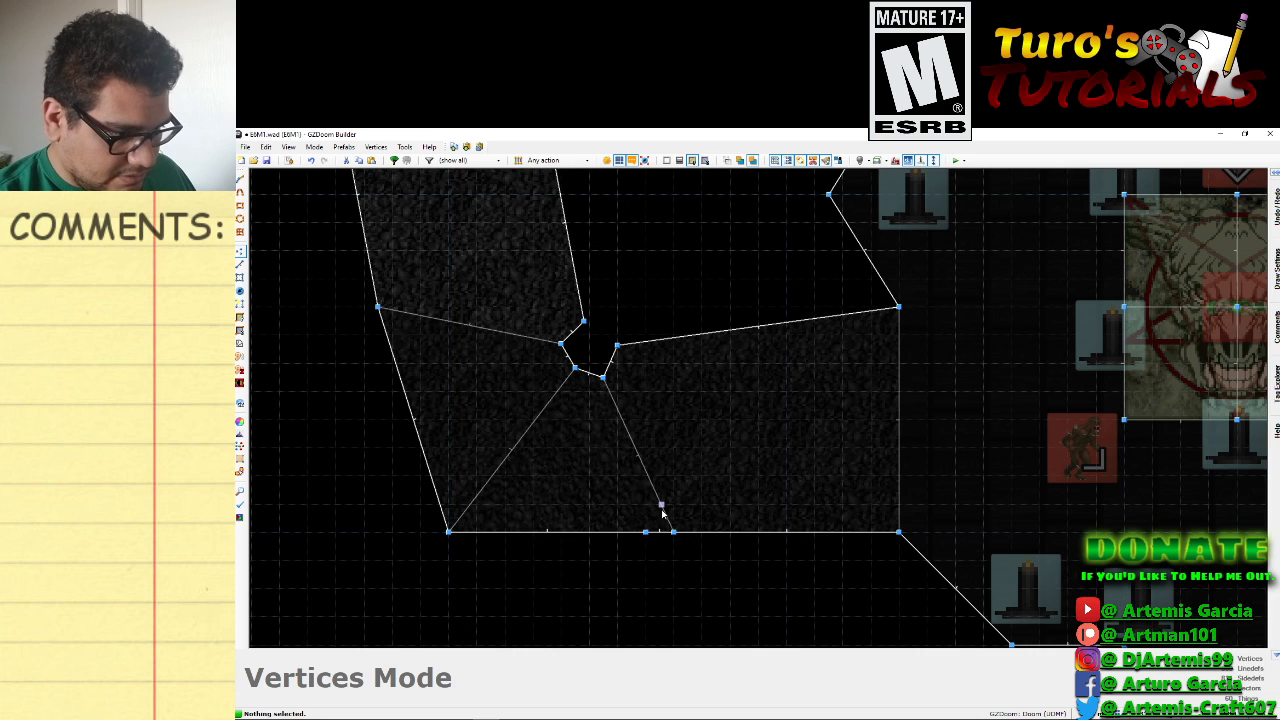
pyautogui.moveTo(662, 510); pyautogui.dragTo(645, 535)
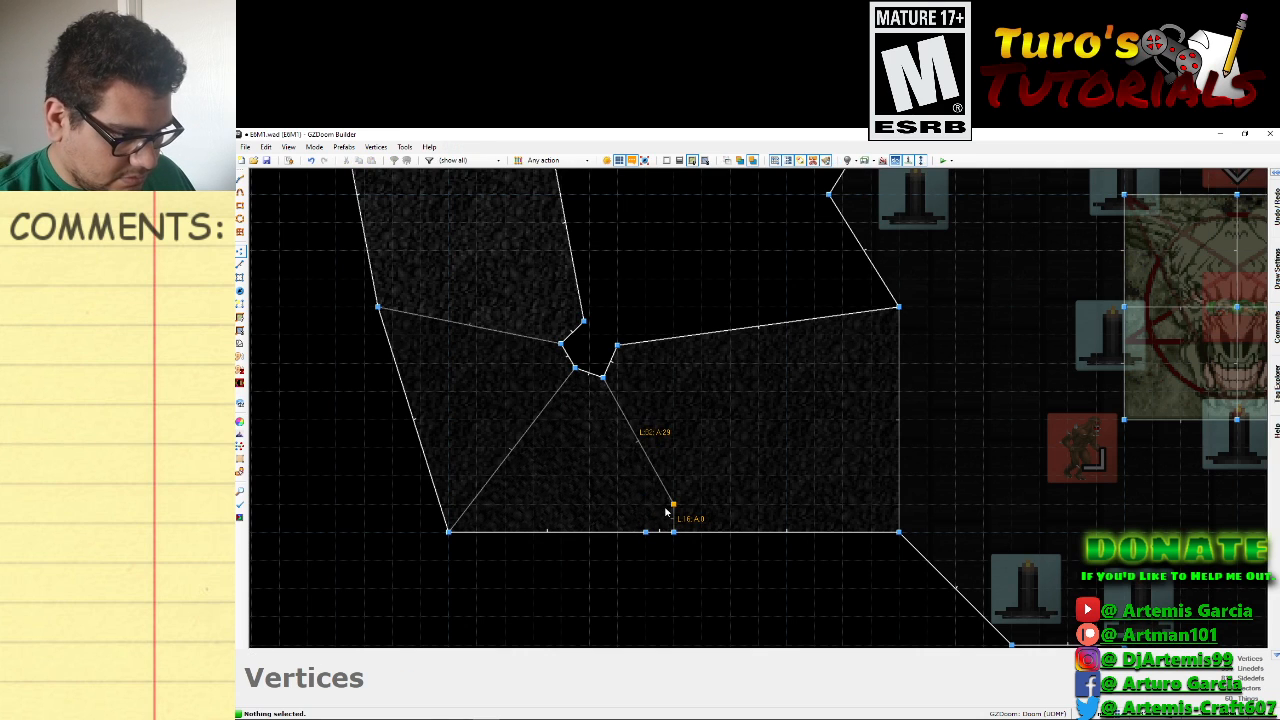
pyautogui.moveTo(665, 512); pyautogui.dragTo(664, 513, button='right')
# Draw a small triangular outline around the junction vertex on the passage's lower wall, with its apex at the dividing line's new vertex.
pyautogui.hotkey('ctrl', 'd')
pyautogui.click(646, 530)
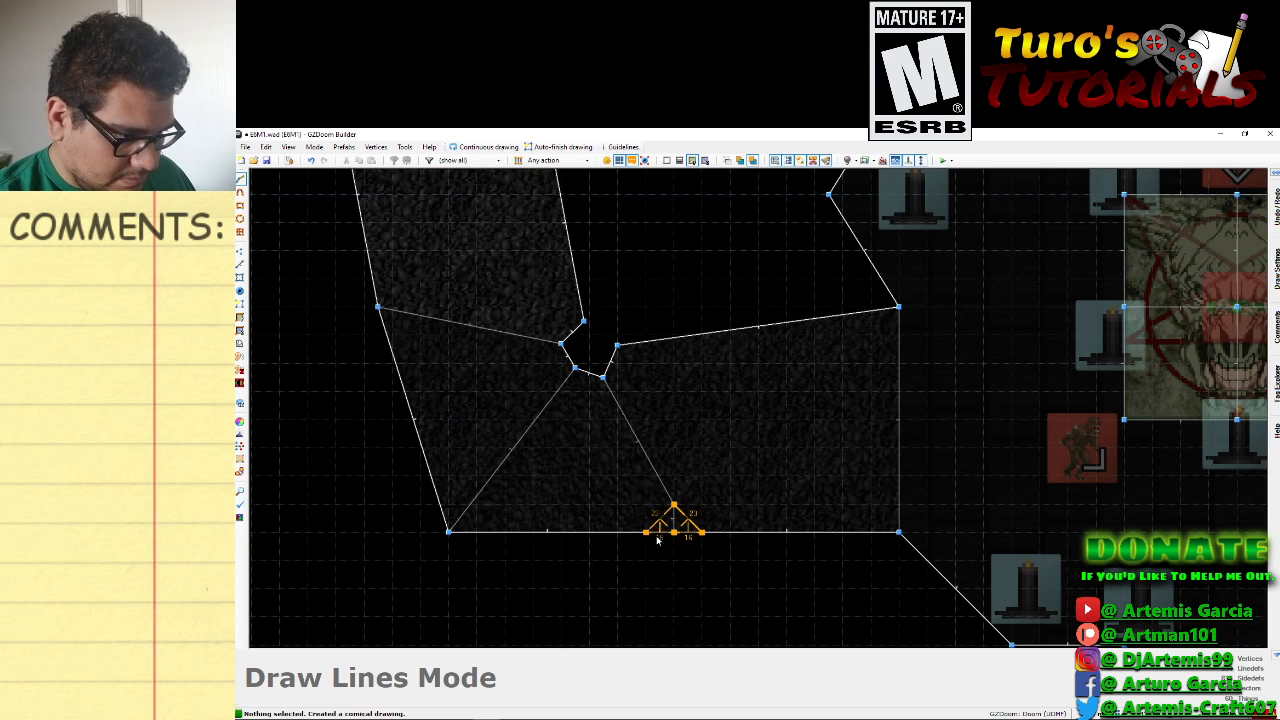
pyautogui.click(656, 539)
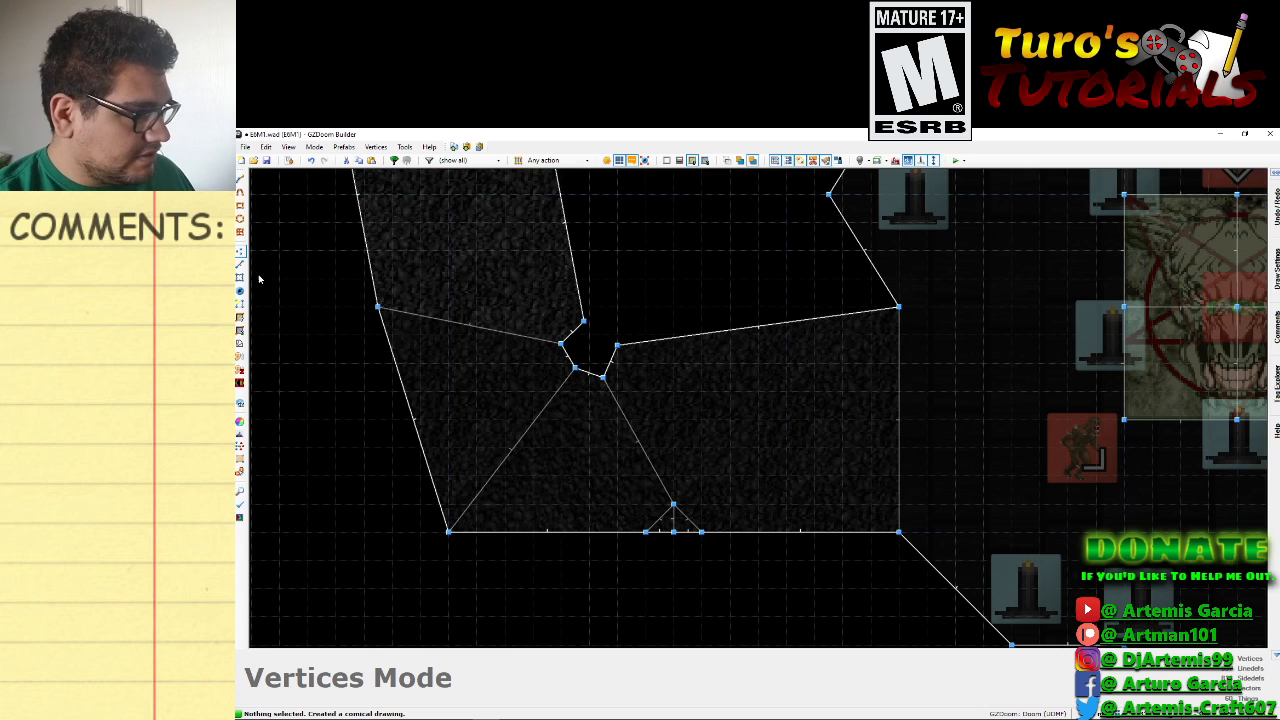
# Delete the two small triangular sectors on the passage's lower wall and check the resulting notch in Visual Mode.
pyautogui.click(240, 277)
pyautogui.click(679, 528)
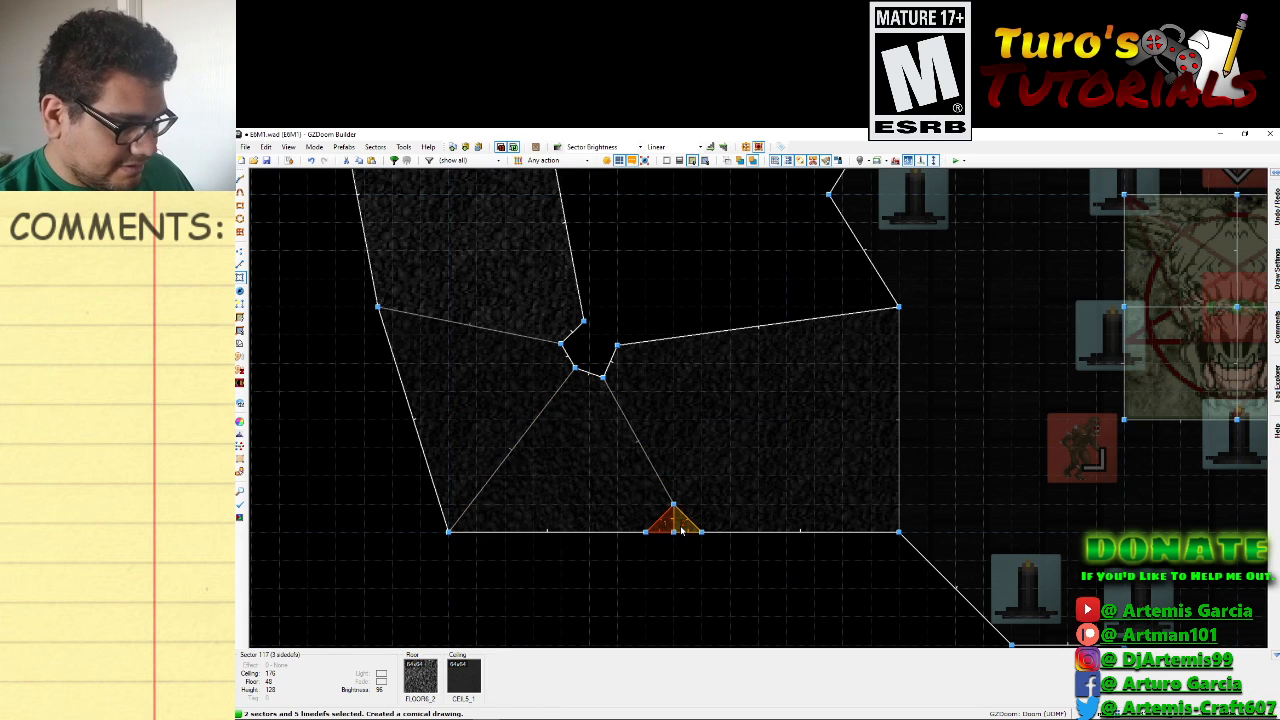
pyautogui.press('Delete')
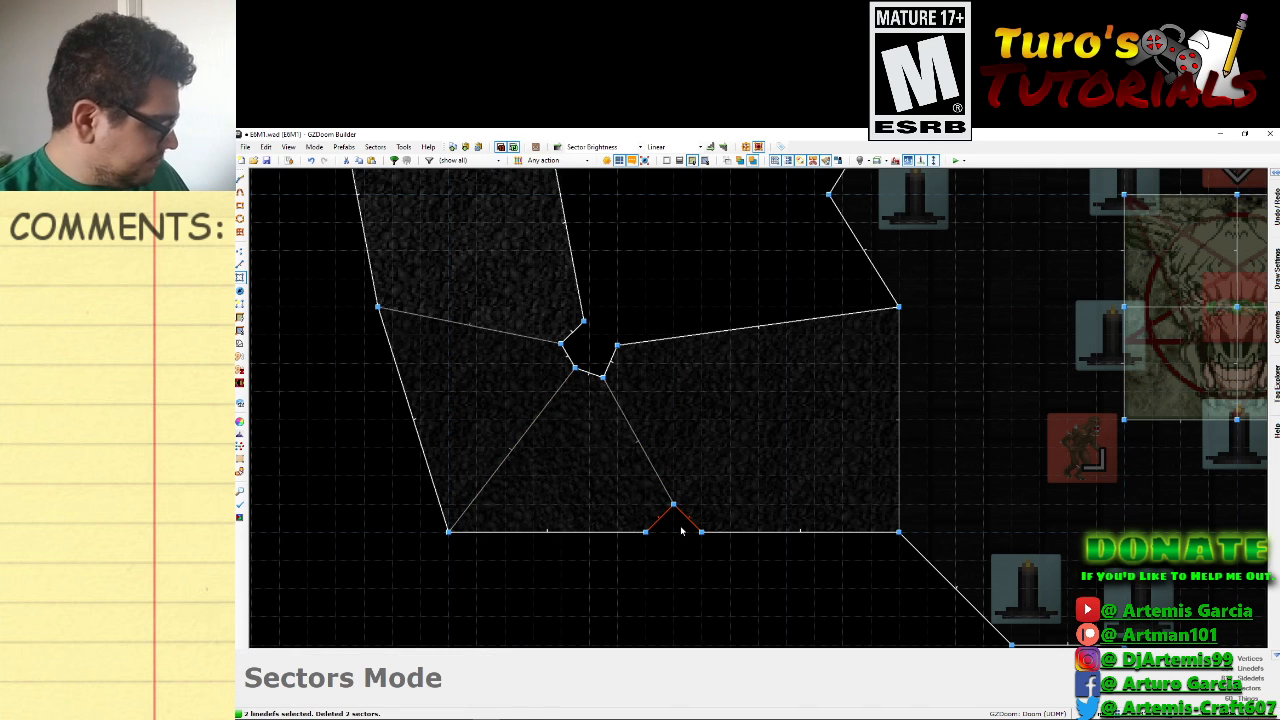
pyautogui.press('w')
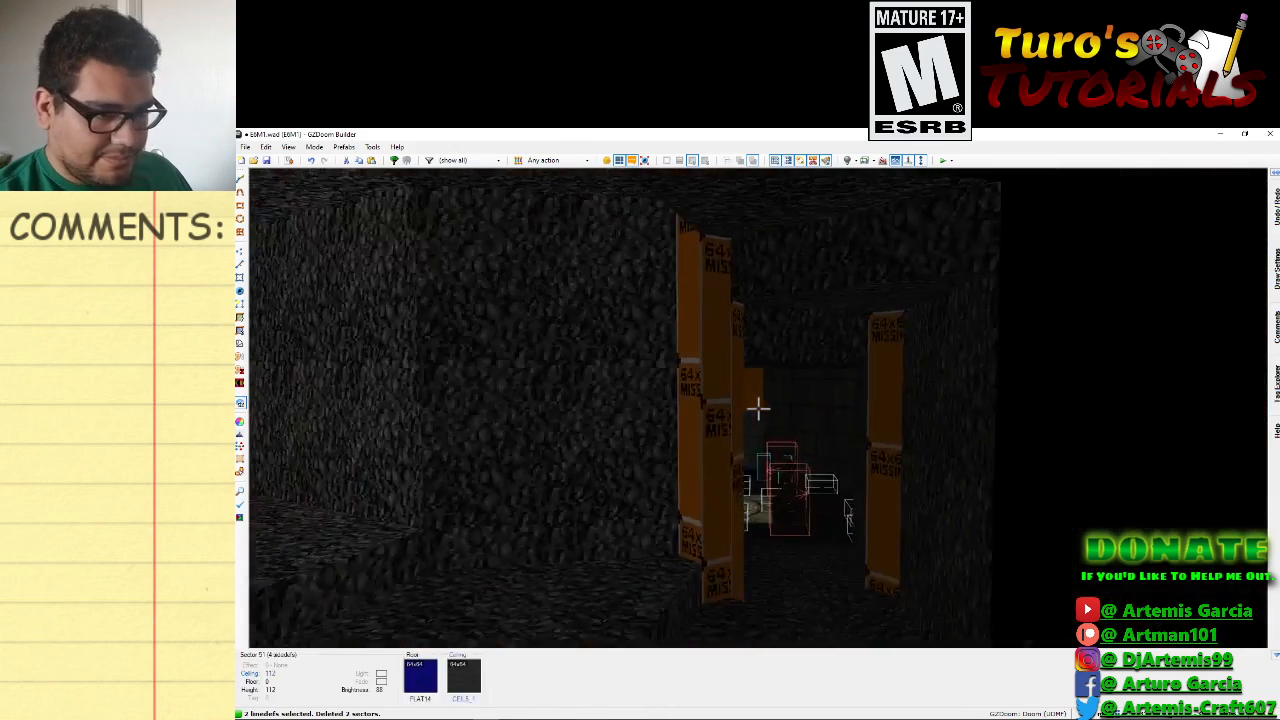
pyautogui.press('e')
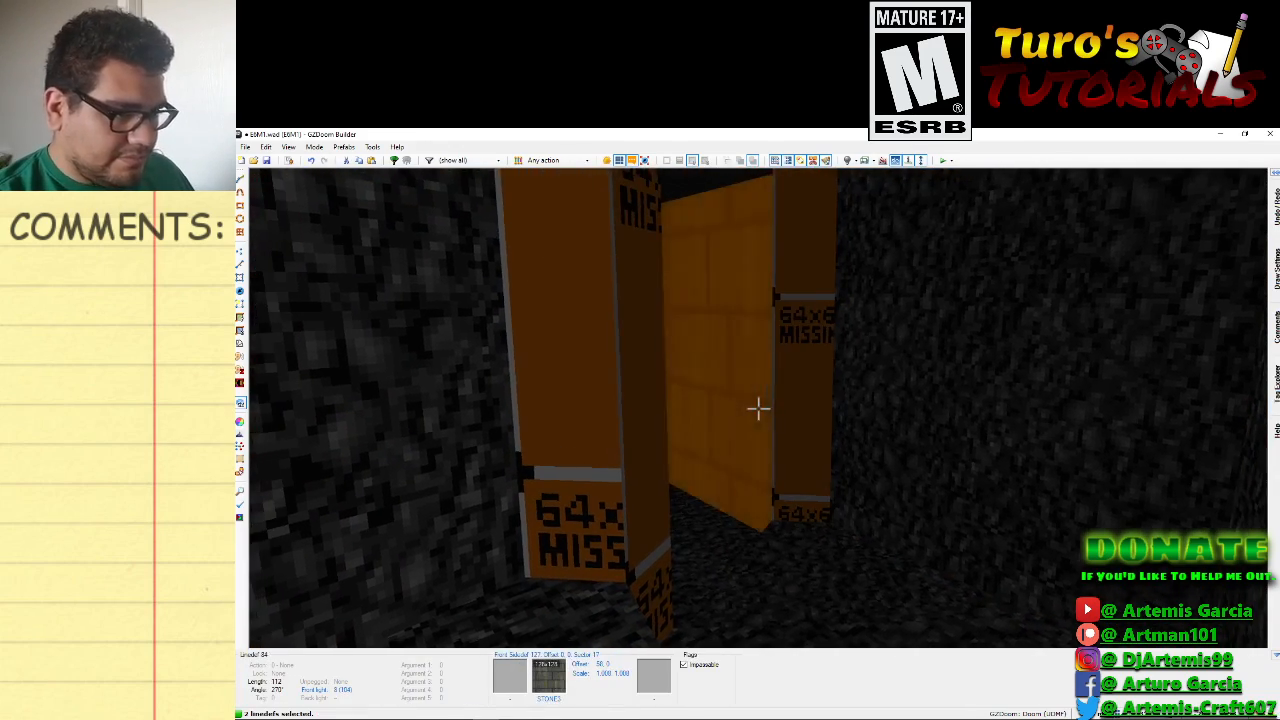
pyautogui.press('w')
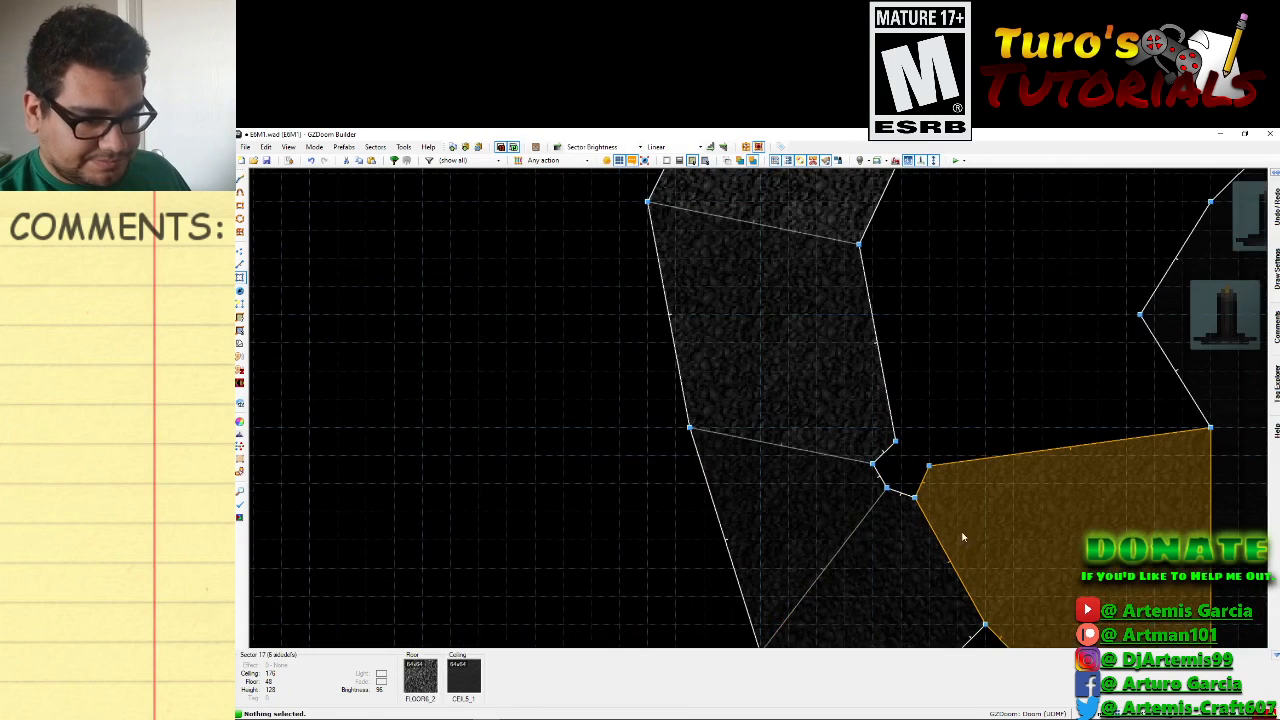
# Draw along the lower wall notch's right slanted edge to split it with a vertex at its midpoint.
pyautogui.press('Down')
pyautogui.press('Down')
pyautogui.scroll(3, 1006, 585)
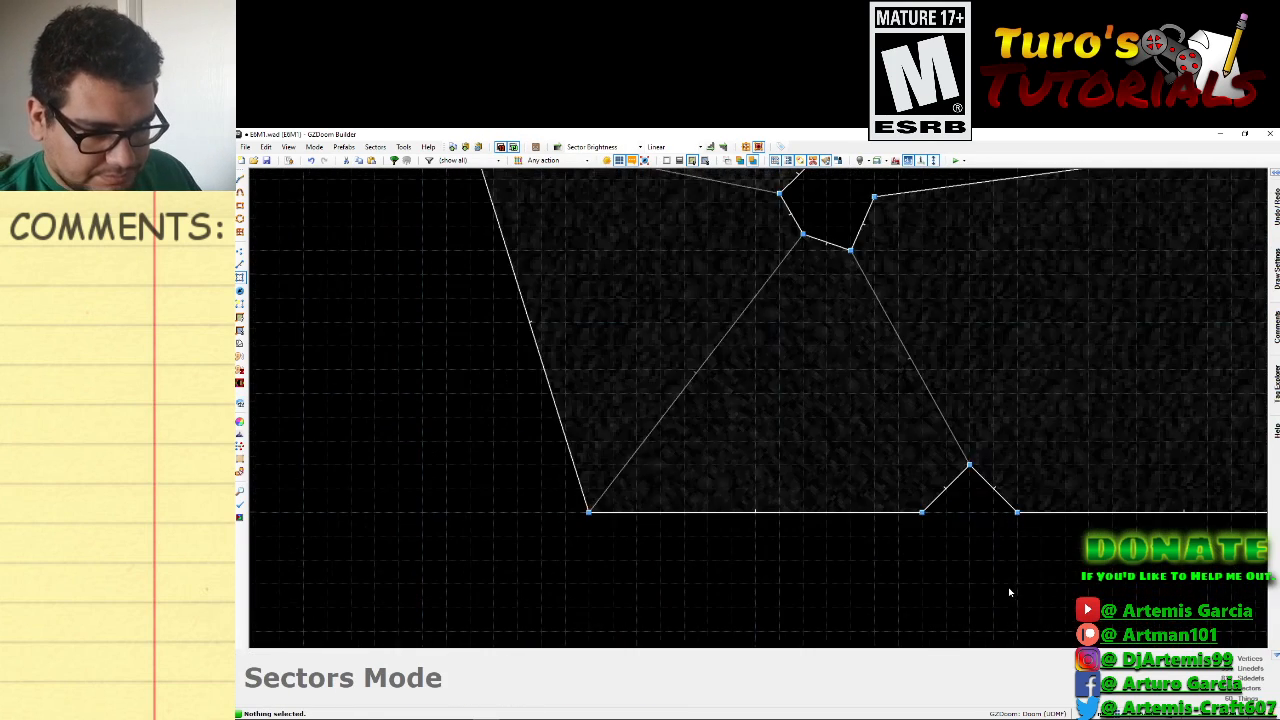
pyautogui.press('d')
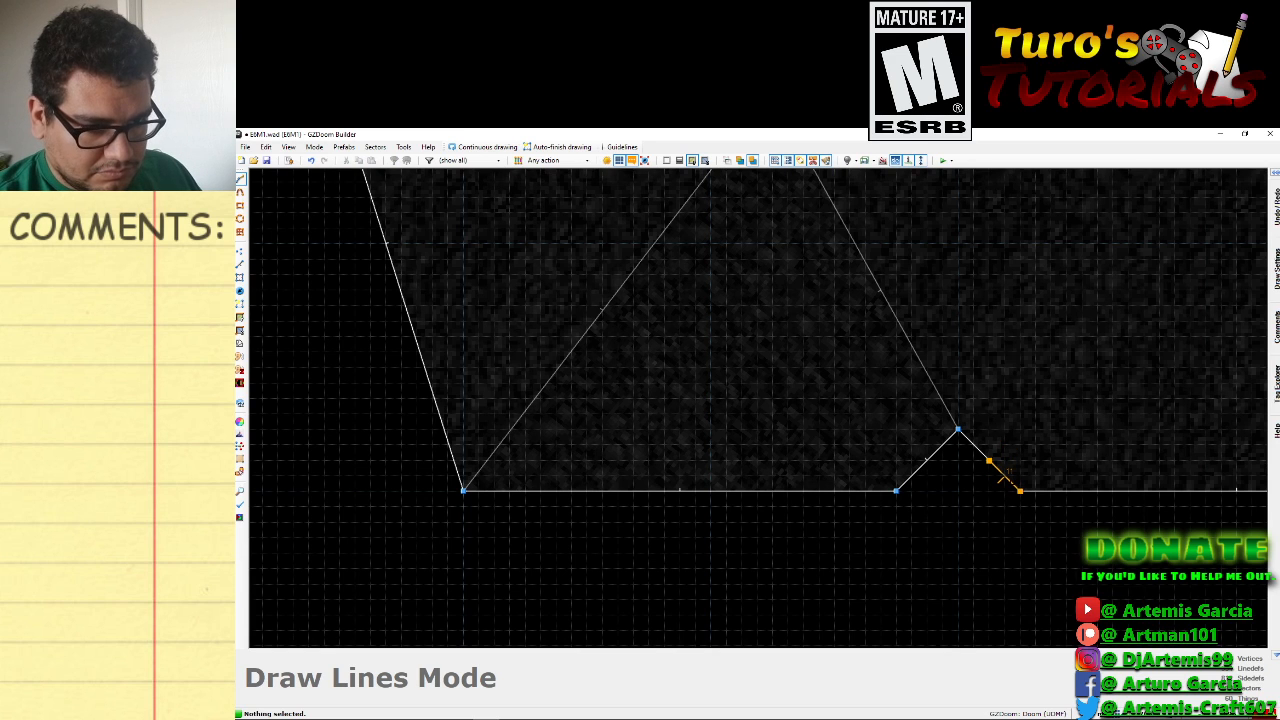
pyautogui.click(1018, 489)
pyautogui.press('d')
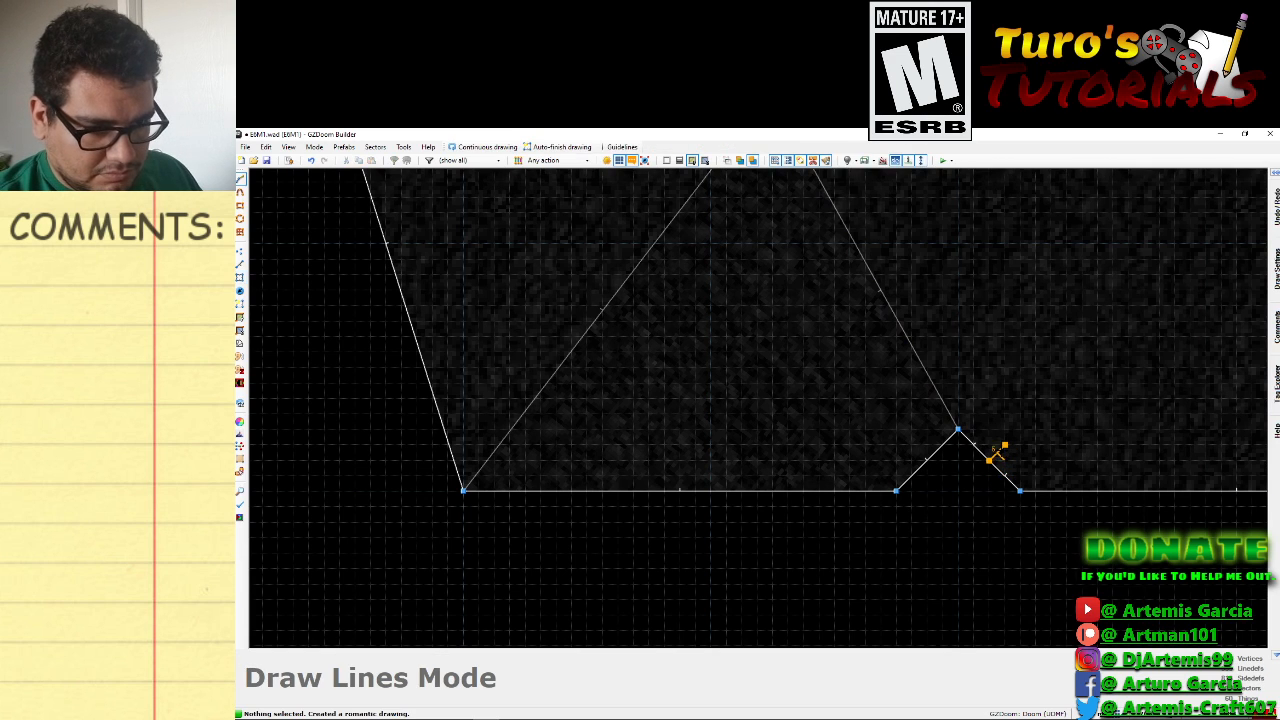
pyautogui.rightClick(989, 462)
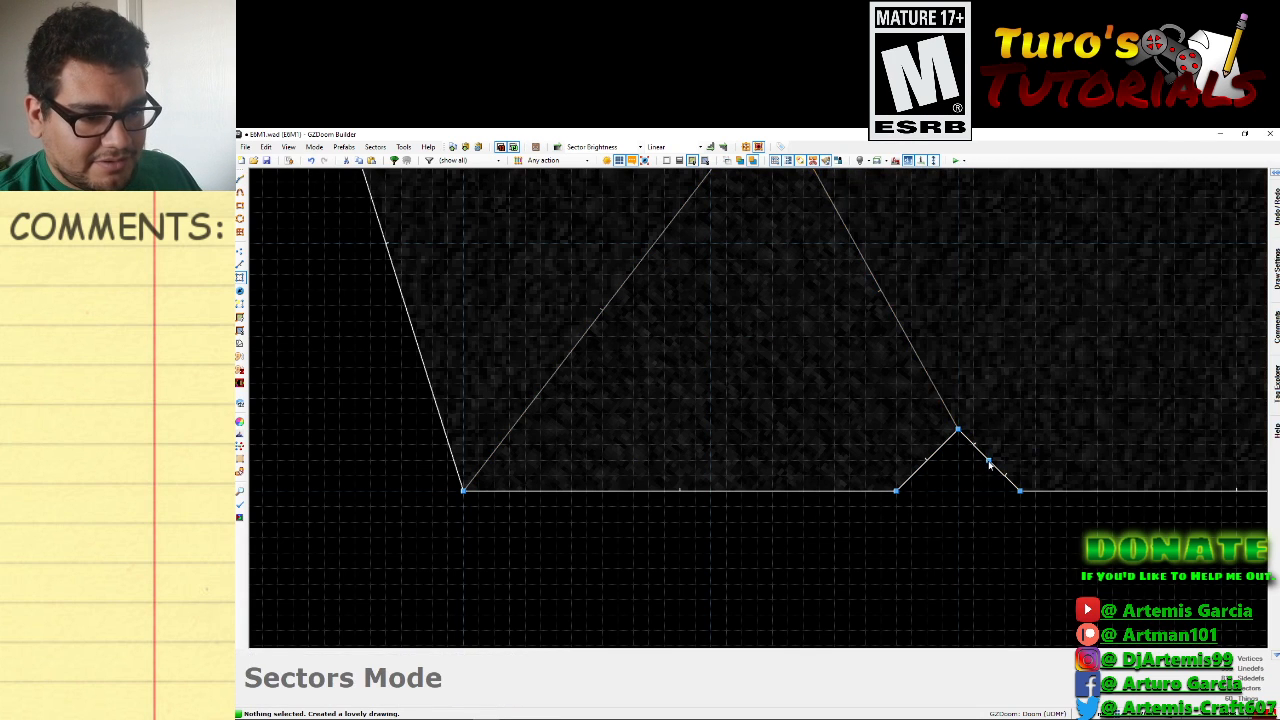
# Split the notch's left slanted edge as well and move both midpoint vertices outward to give the notch a rounded outline.
pyautogui.press('v')
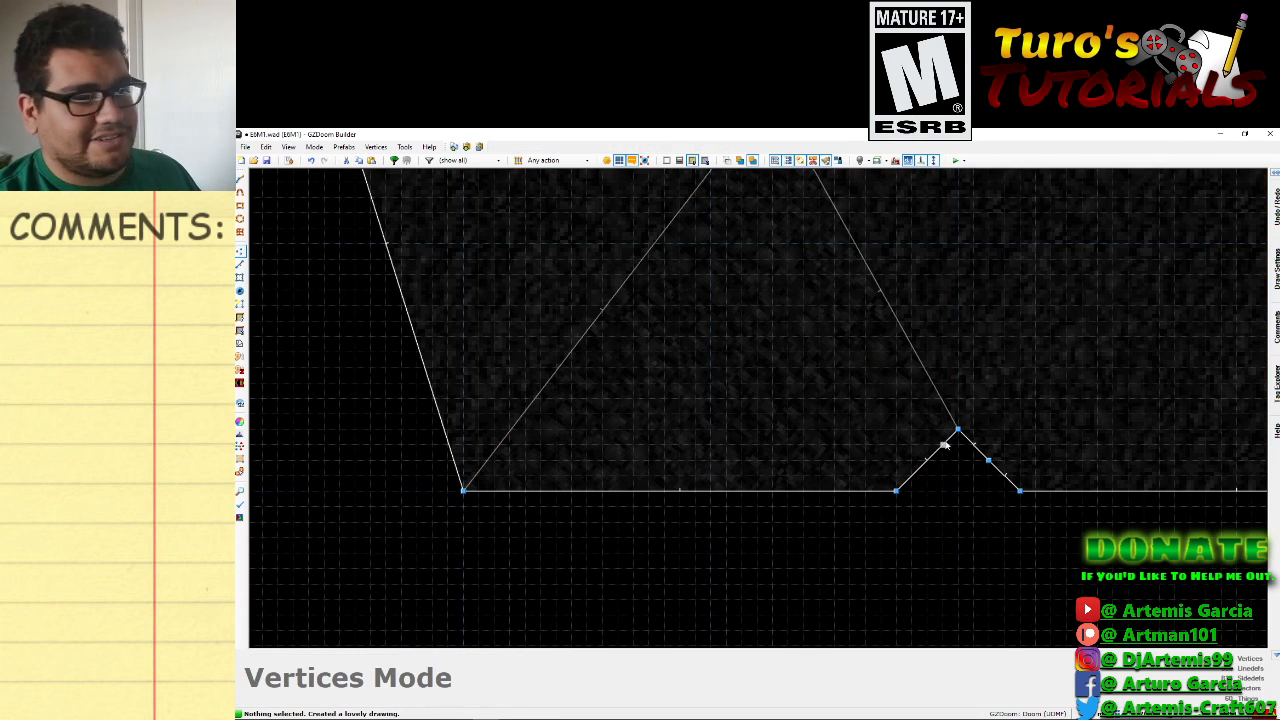
pyautogui.moveTo(990, 460); pyautogui.dragTo(1009, 455)
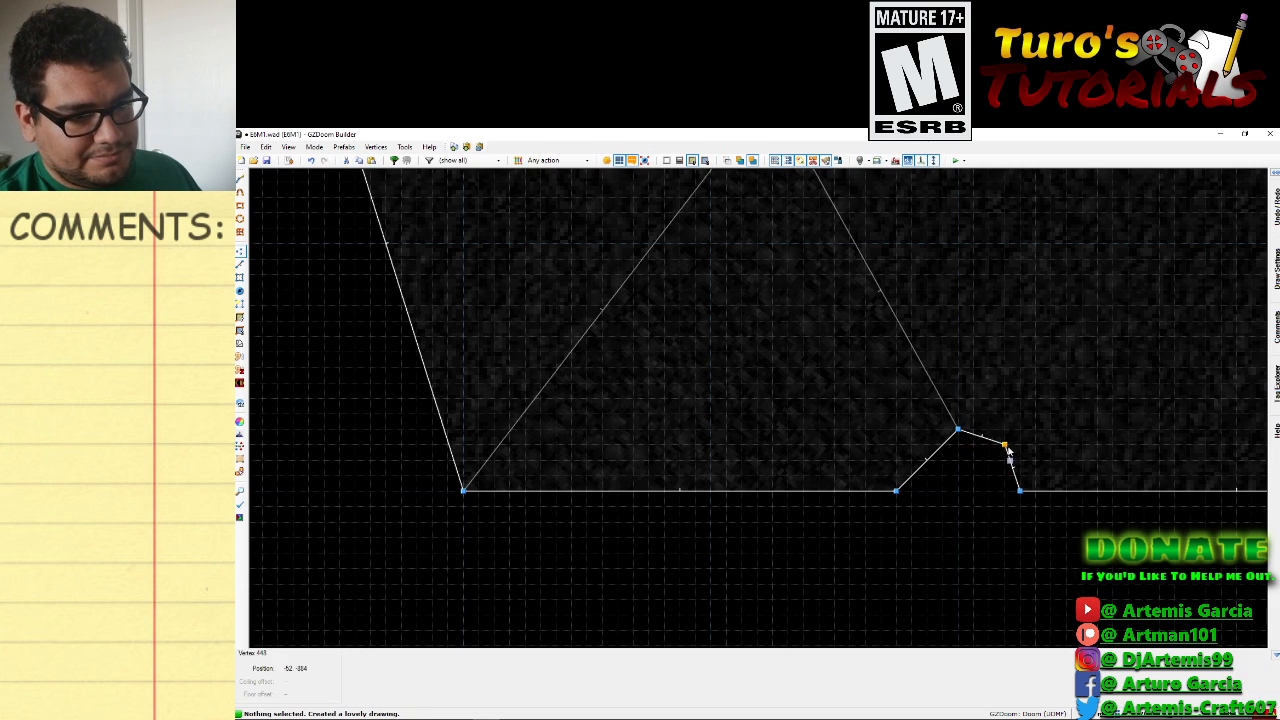
pyautogui.moveTo(928, 457); pyautogui.dragTo(913, 452, button='right')
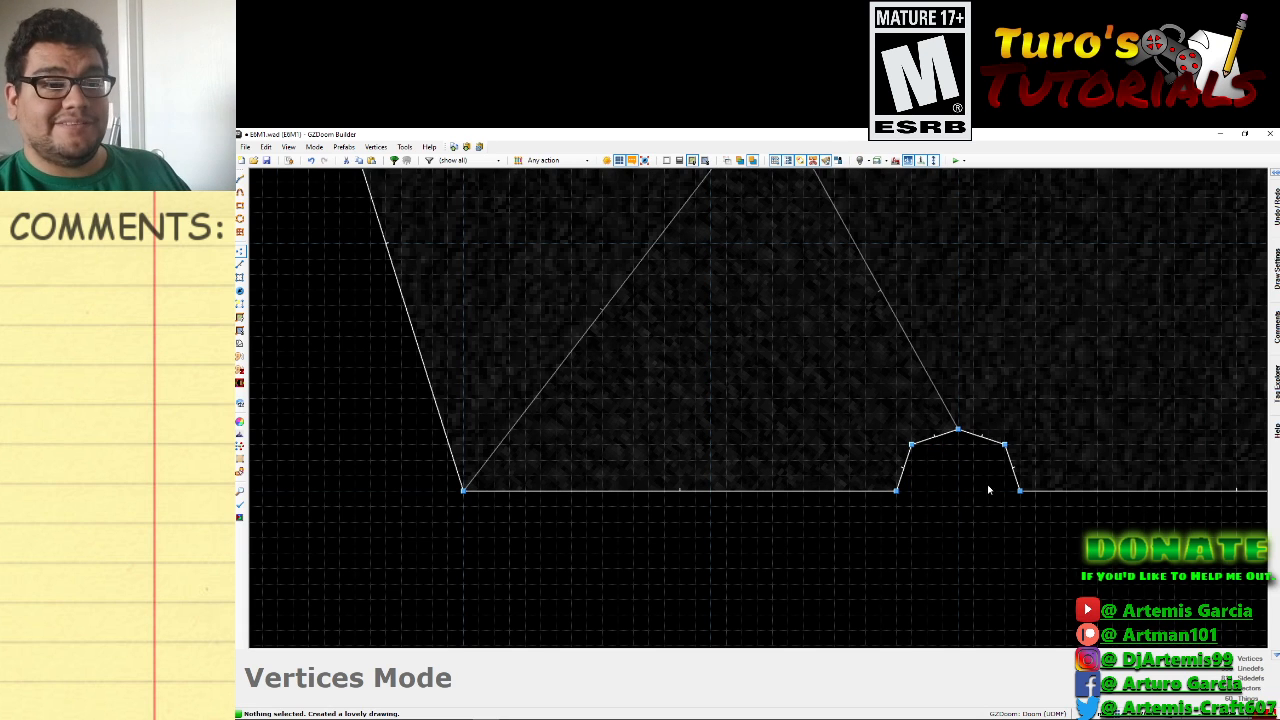
# Examine the rounded notch and the untextured wall segments on both sides of the passage in Visual Mode.
pyautogui.press('w')
pyautogui.press('e')
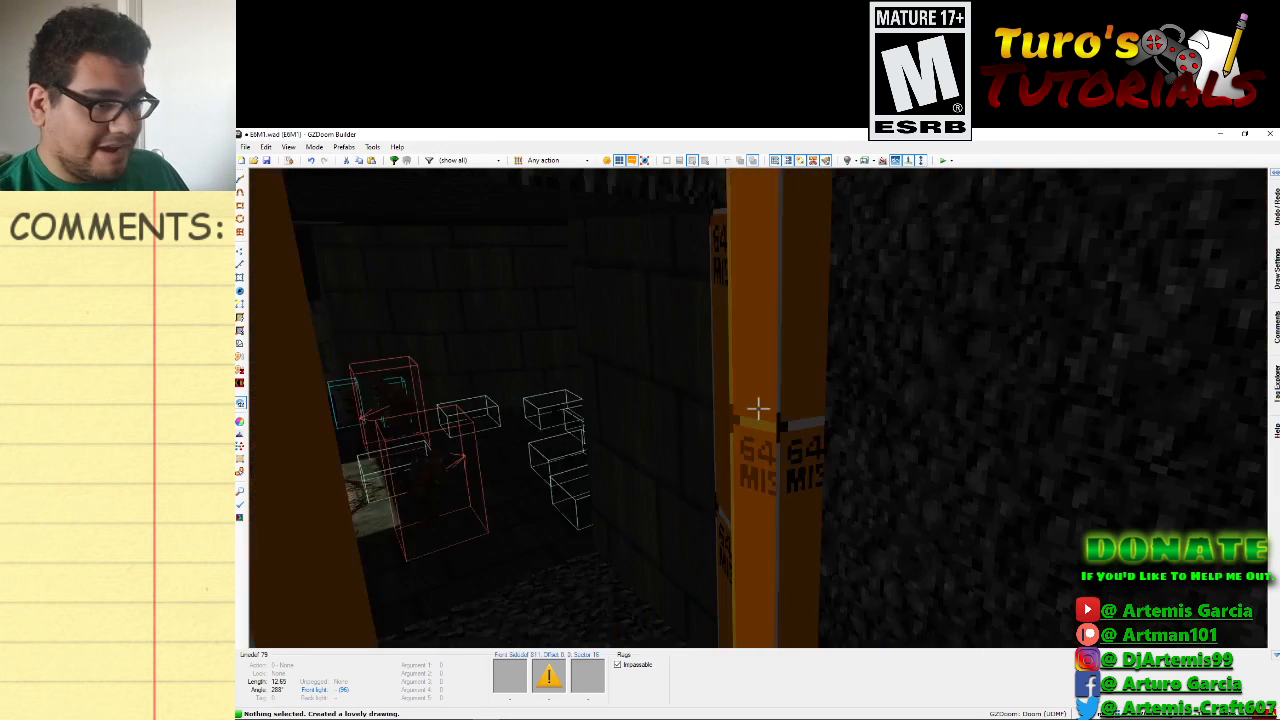
pyautogui.press('d')
pyautogui.press('e')
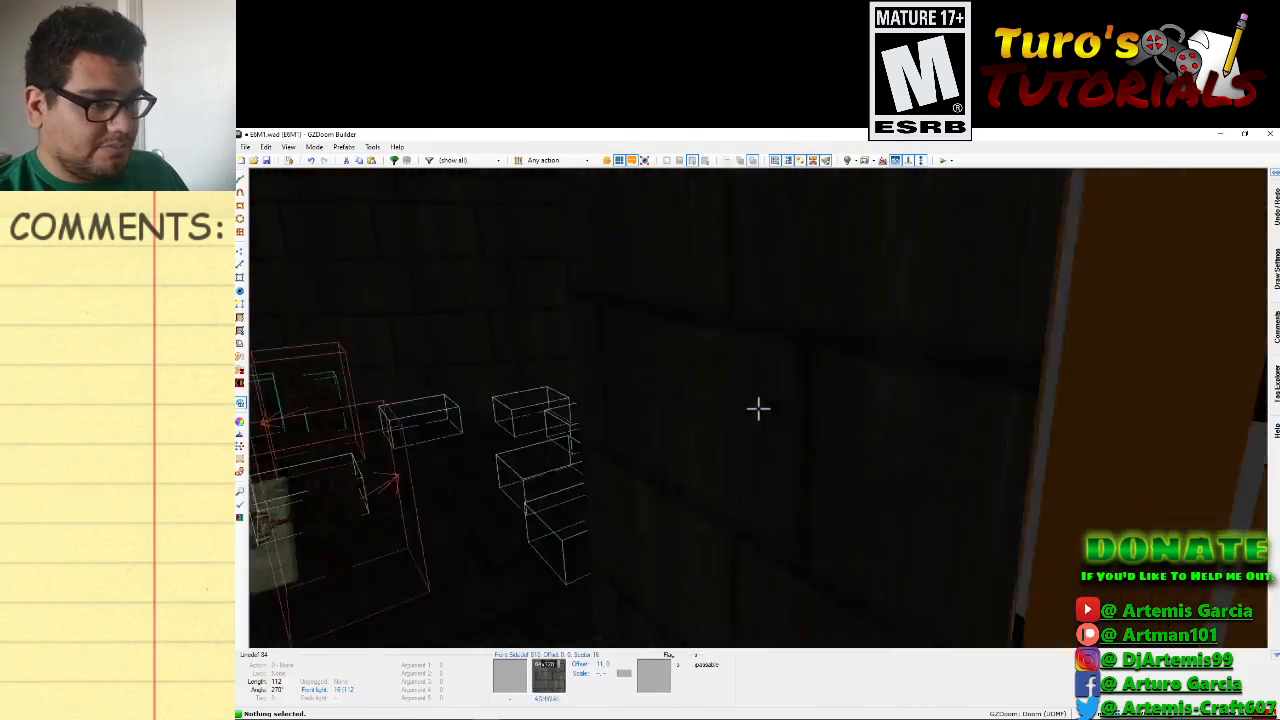
pyautogui.press('e')
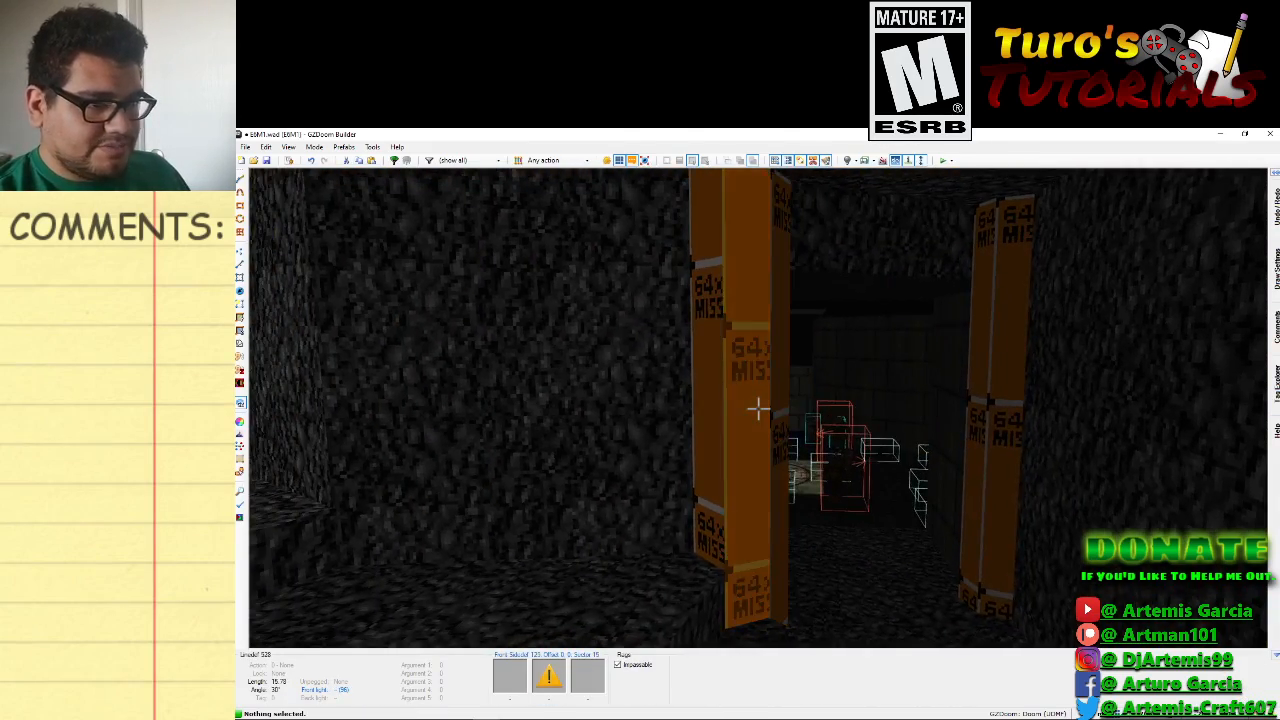
# Browse all available textures for the untextured passage wall segment's front middle side in an enlarged texture browser.
pyautogui.rightClick(758, 408)
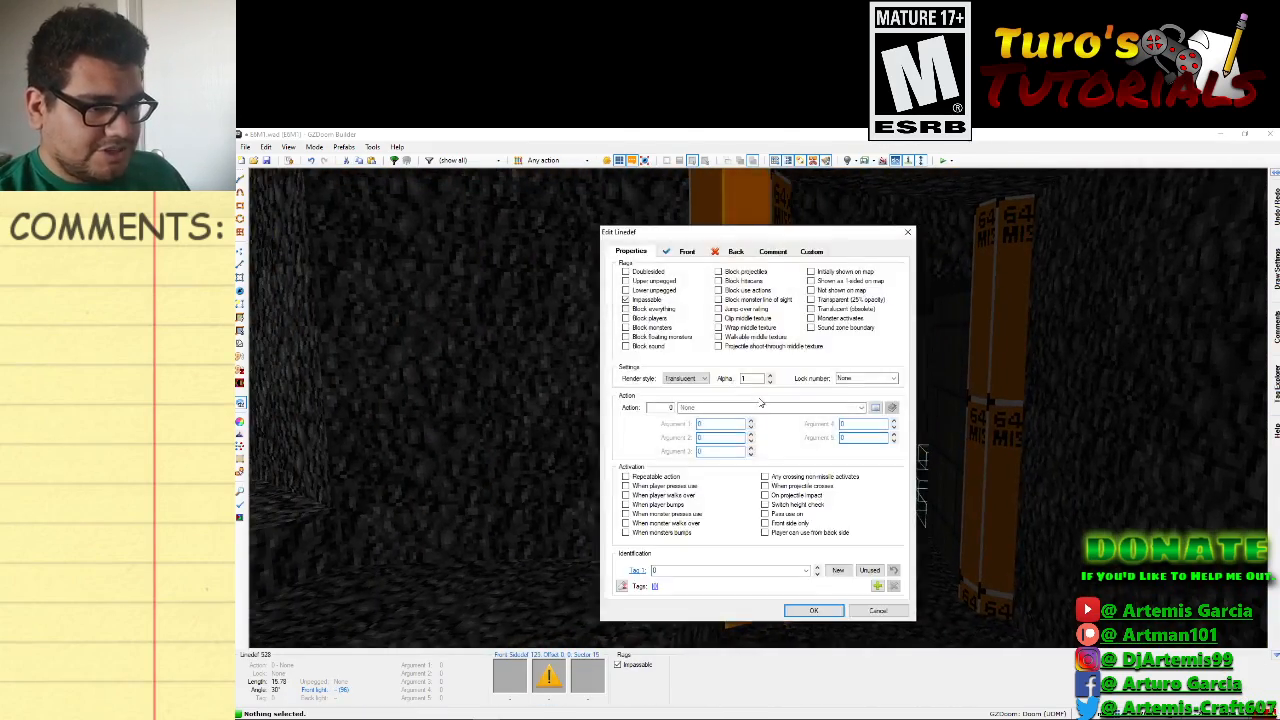
pyautogui.click(687, 252)
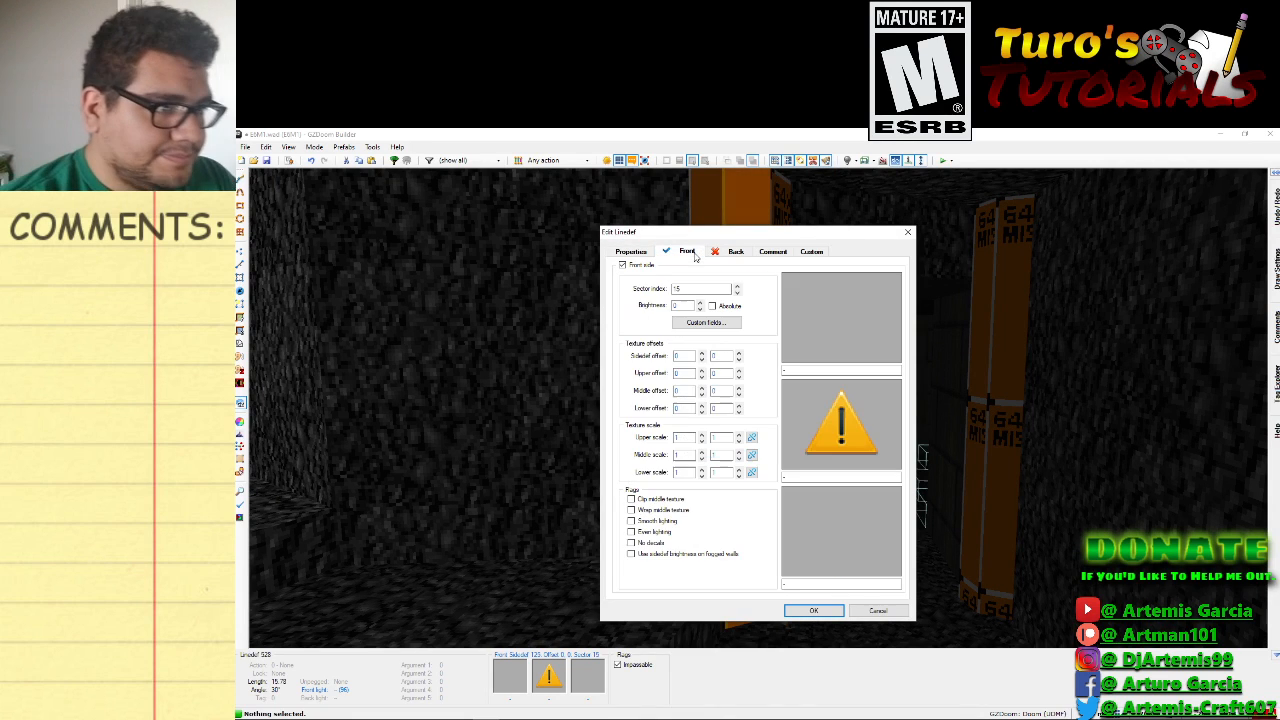
pyautogui.click(818, 386)
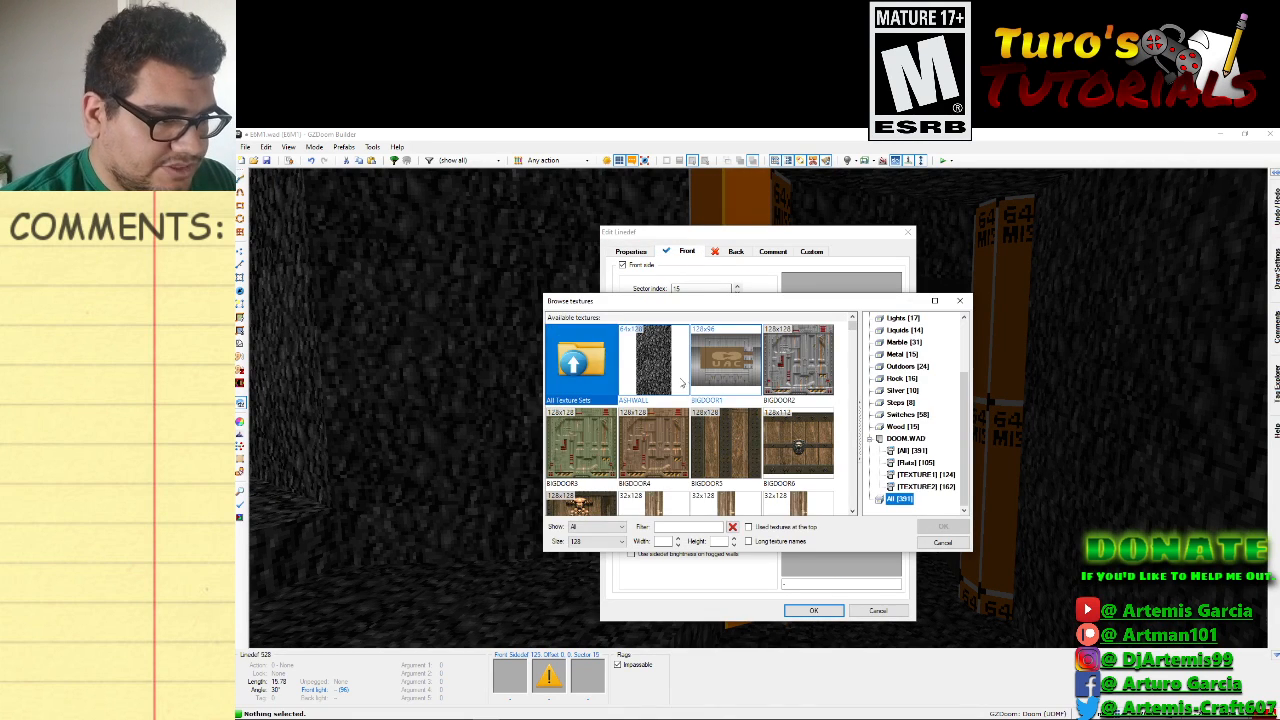
pyautogui.scroll(-2, 668, 396)
pyautogui.scroll(-6, 668, 396)
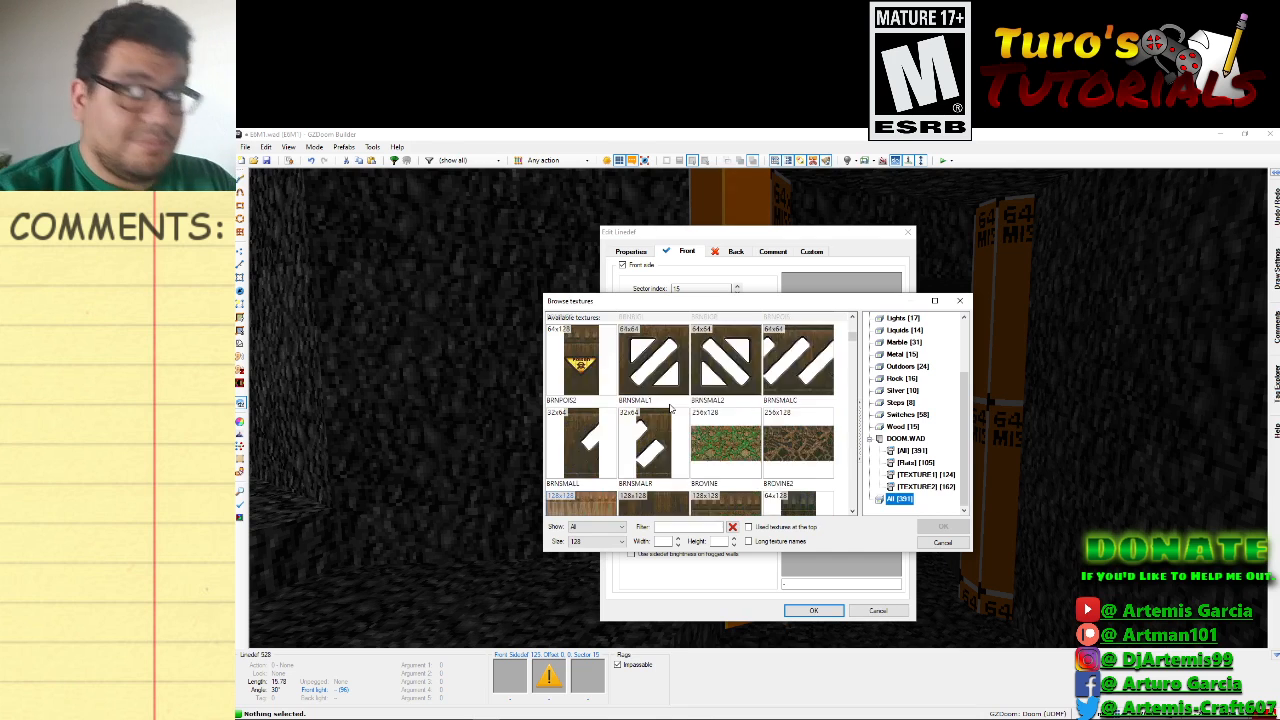
pyautogui.scroll(-3, 670, 408)
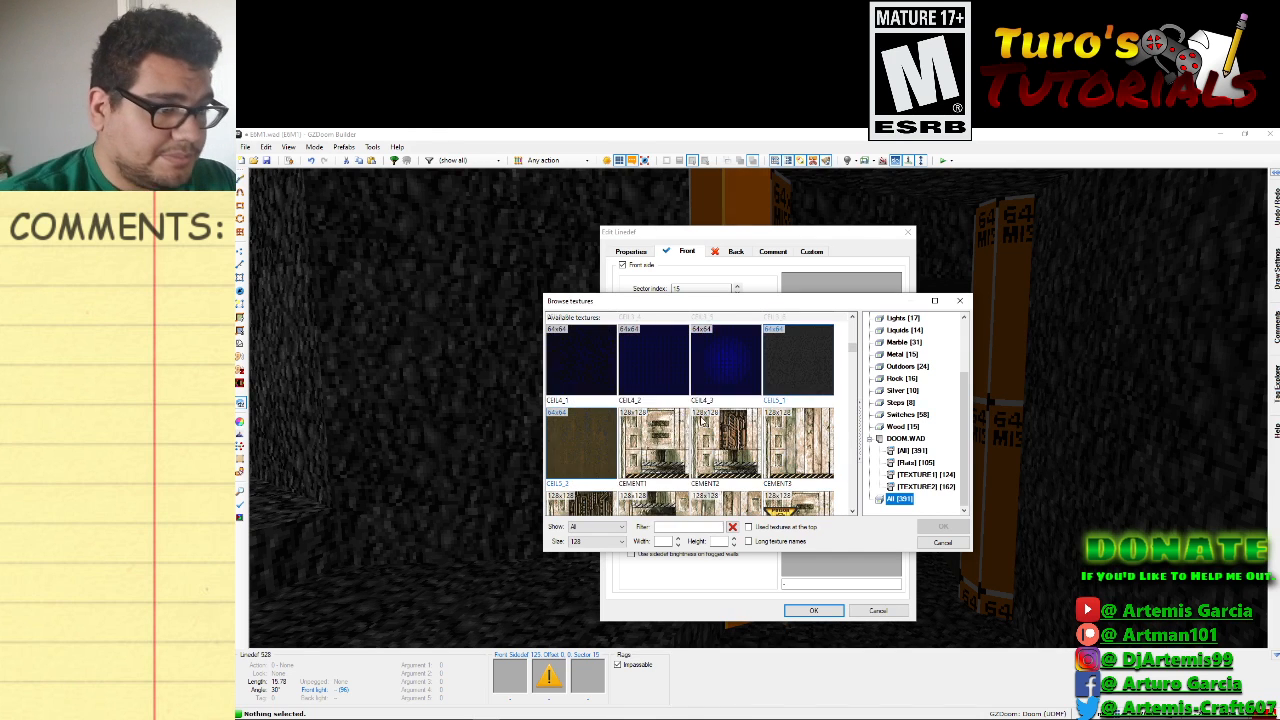
pyautogui.scroll(-6, 697, 418)
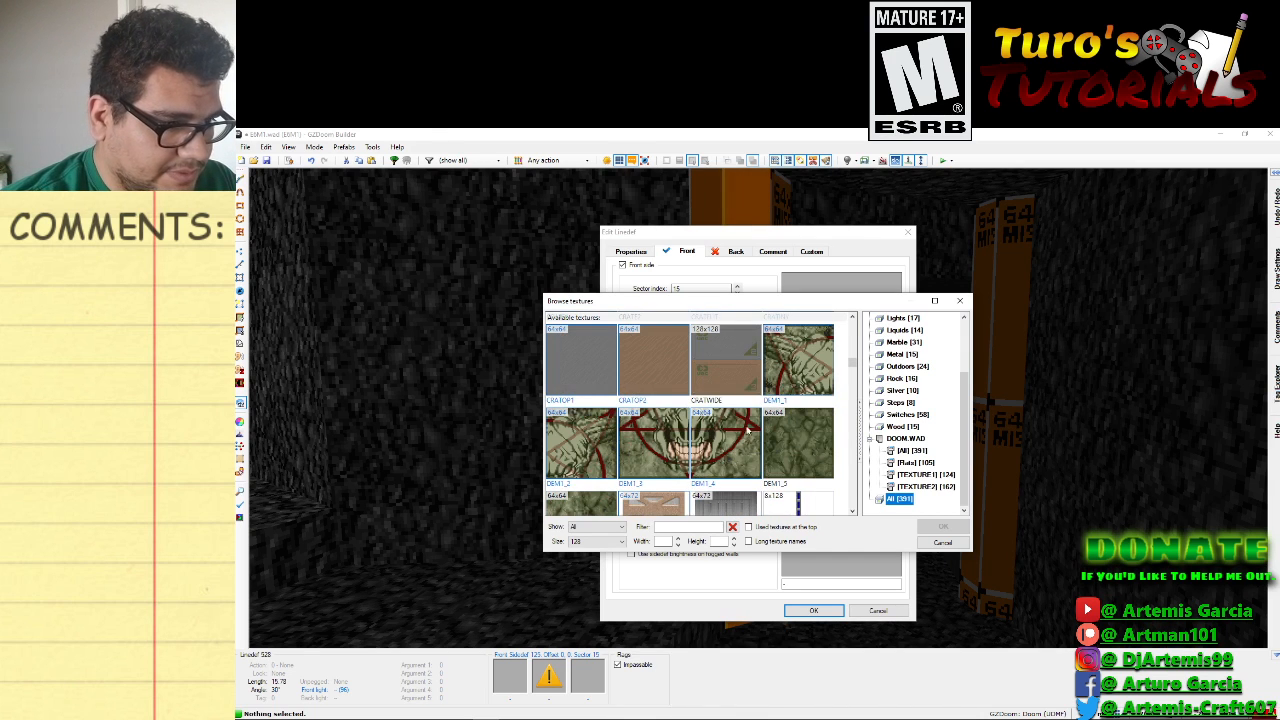
pyautogui.click(934, 300)
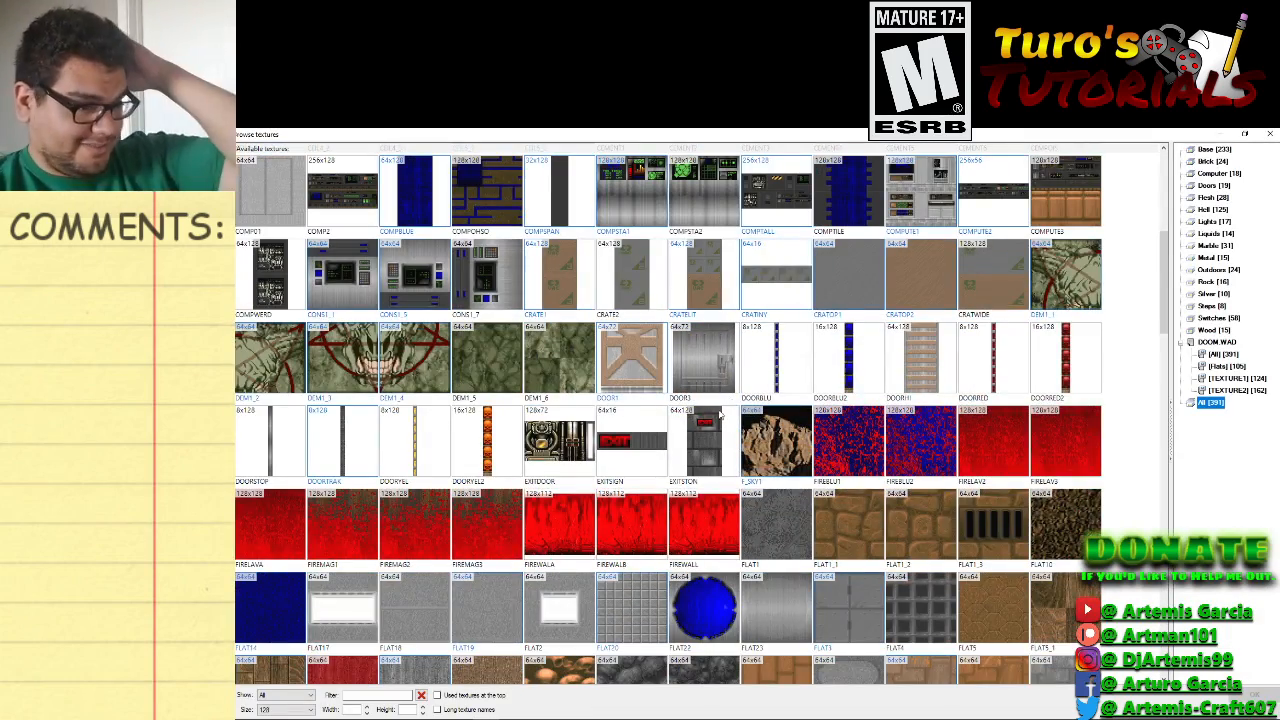
pyautogui.scroll(-5, 719, 413)
pyautogui.scroll(-1, 791, 436)
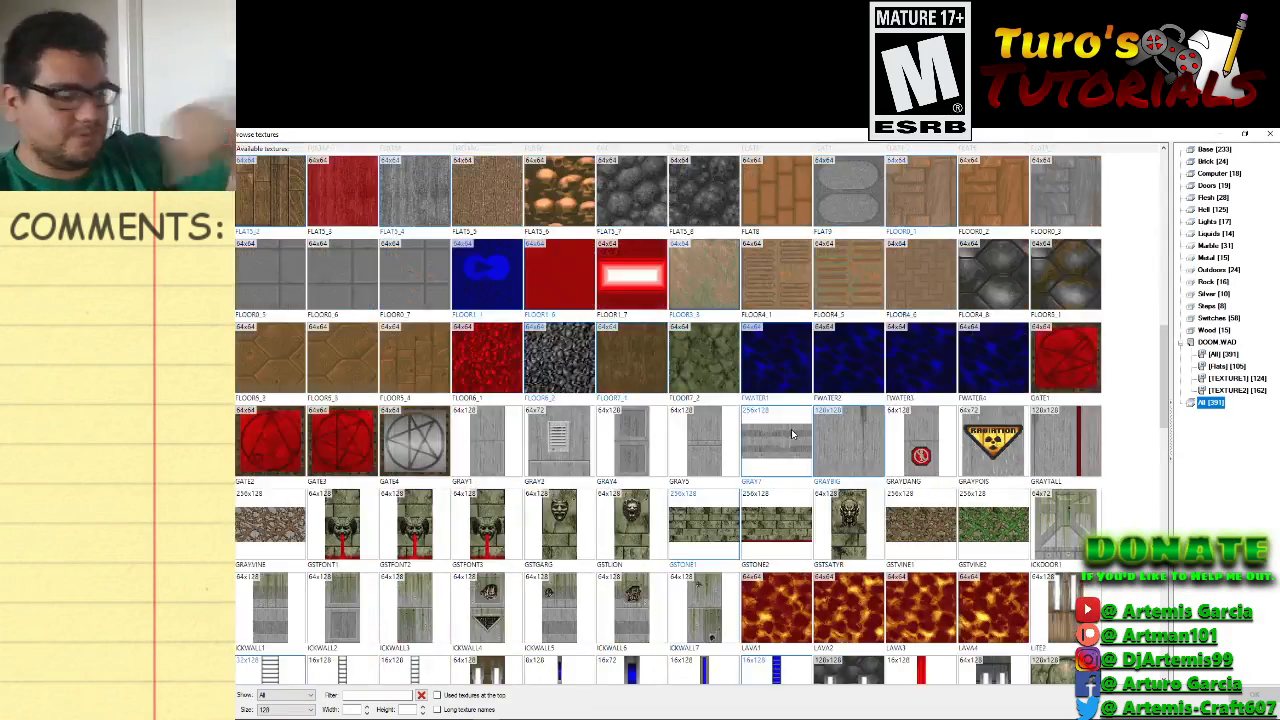
pyautogui.scroll(-2, 786, 405)
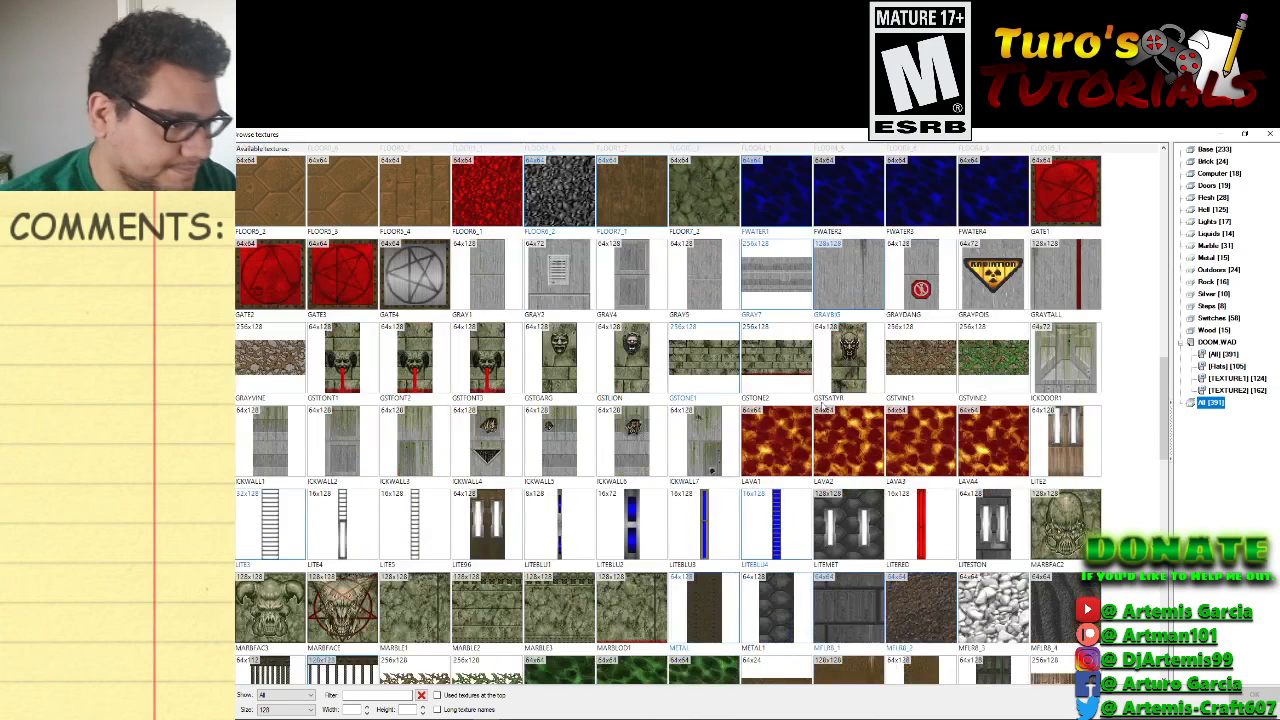
# Assign the BROWNHUG texture from the DOOM.WAD TEXTURE1 set as the wall segment's front middle texture.
pyautogui.click(1226, 354)
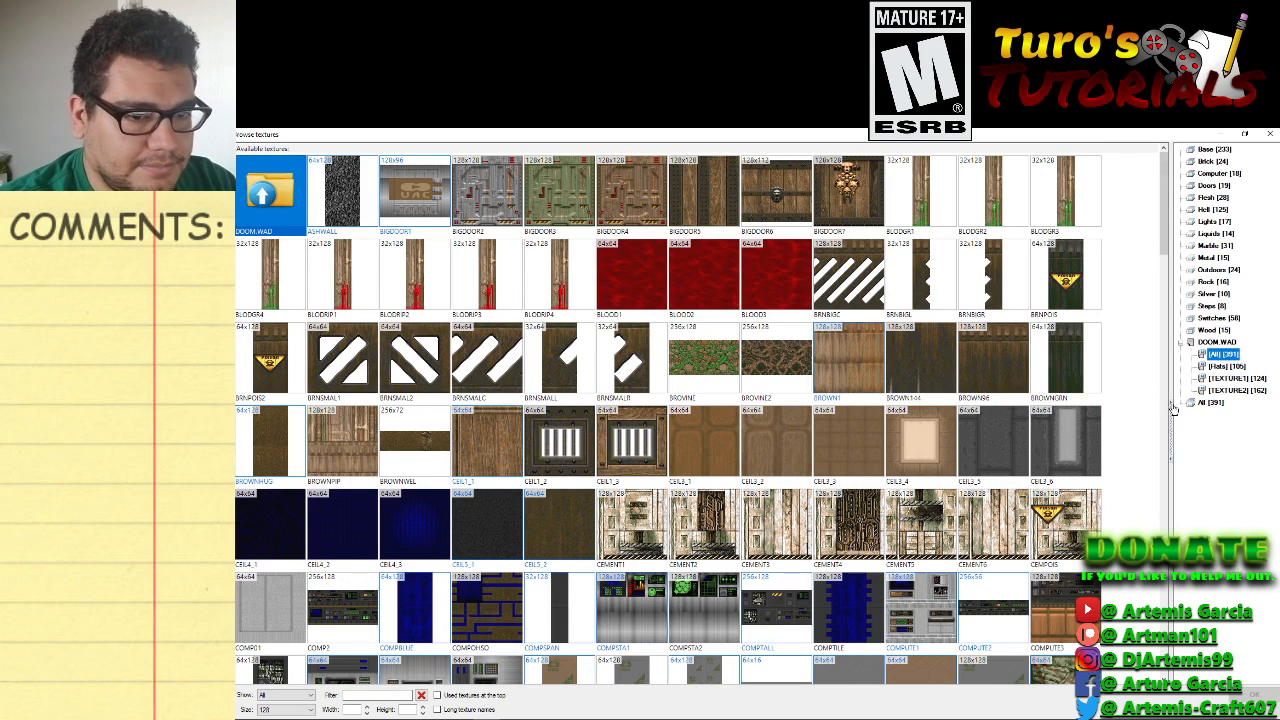
pyautogui.click(1234, 379)
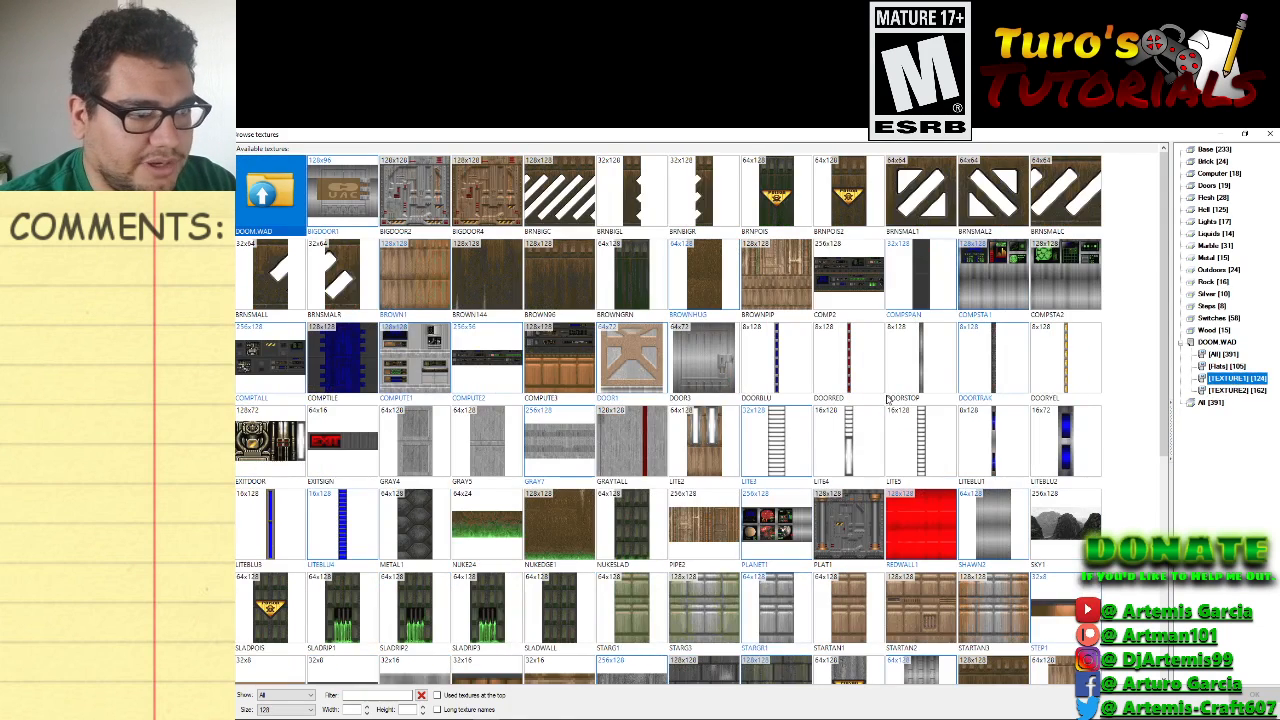
pyautogui.scroll(-4, 622, 346)
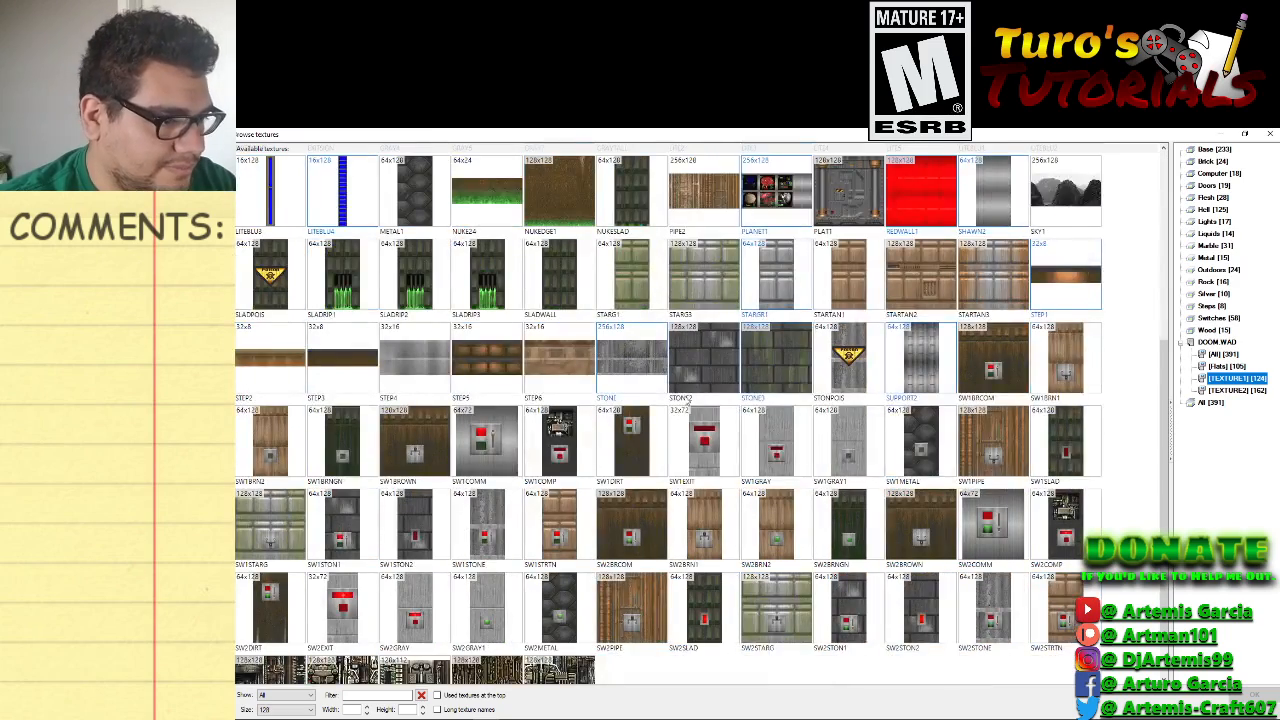
pyautogui.scroll(4, 685, 390)
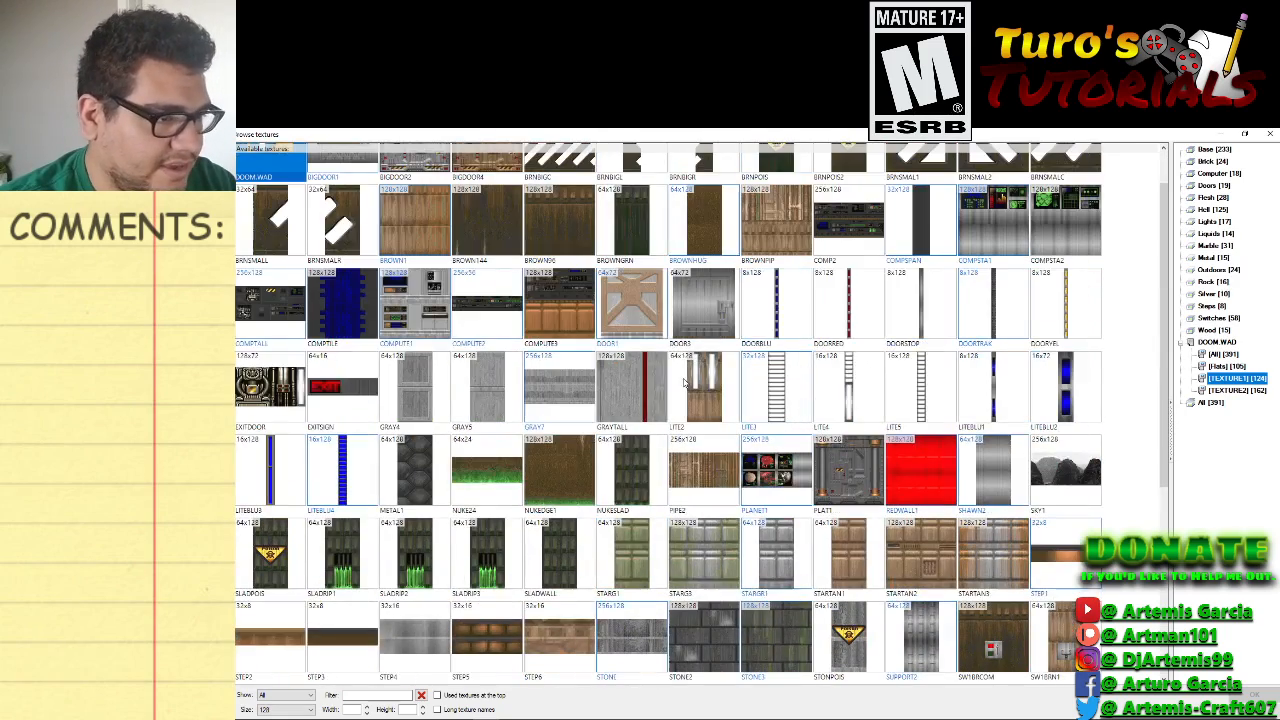
pyautogui.doubleClick(711, 214)
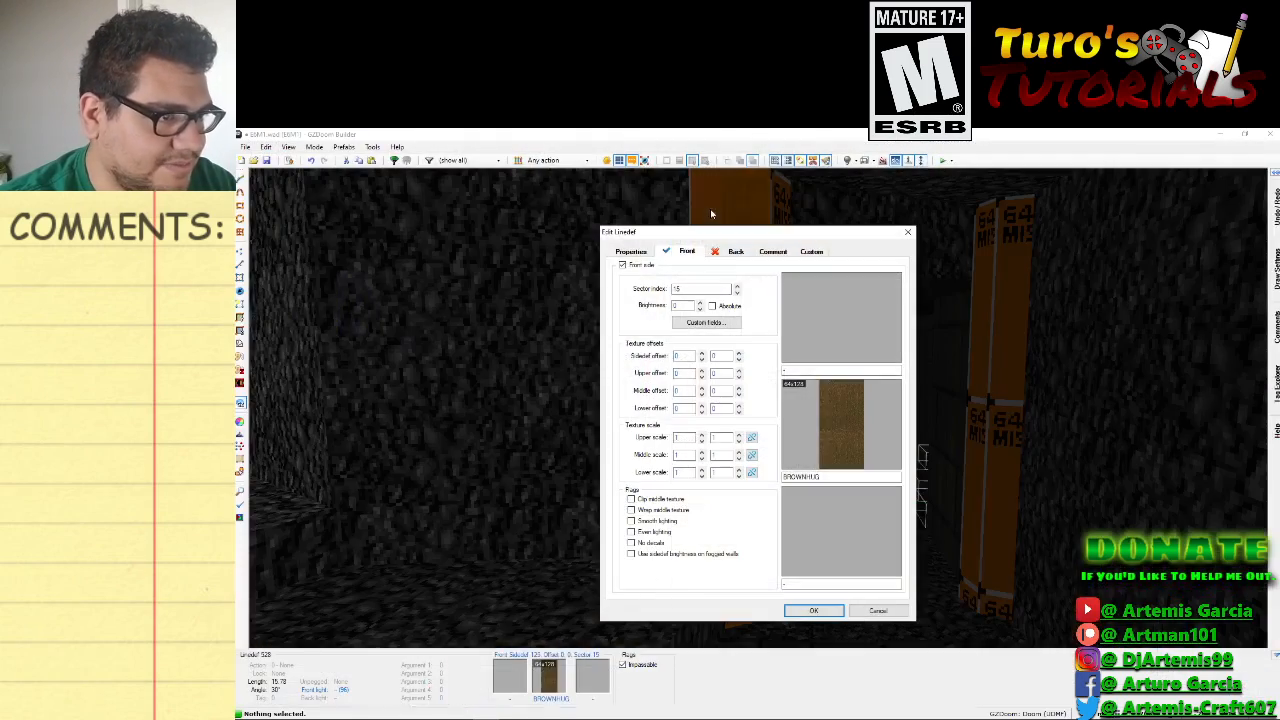
pyautogui.click(814, 611)
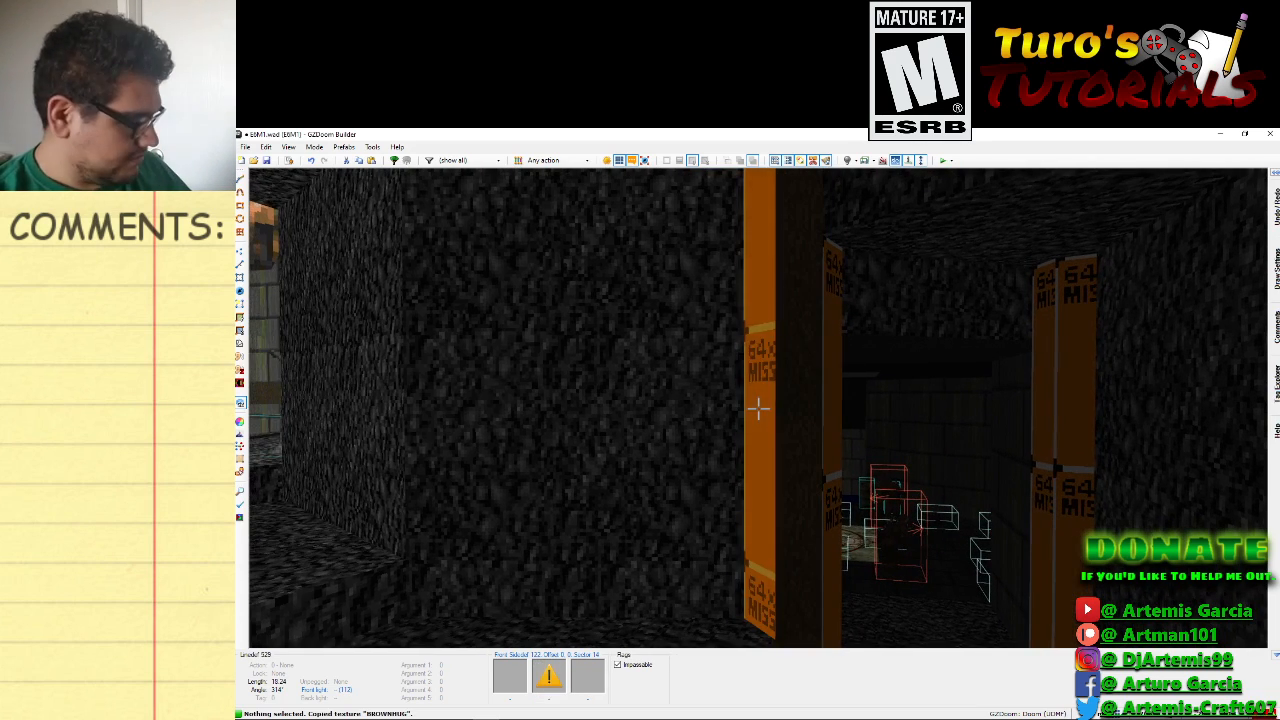
# Copy the BROWNHUG texture onto the neighbouring untextured wall segments on both sides of the passage's near end.
pyautogui.hotkey('ctrl', 'v')
pyautogui.hotkey('ctrl', 'v')
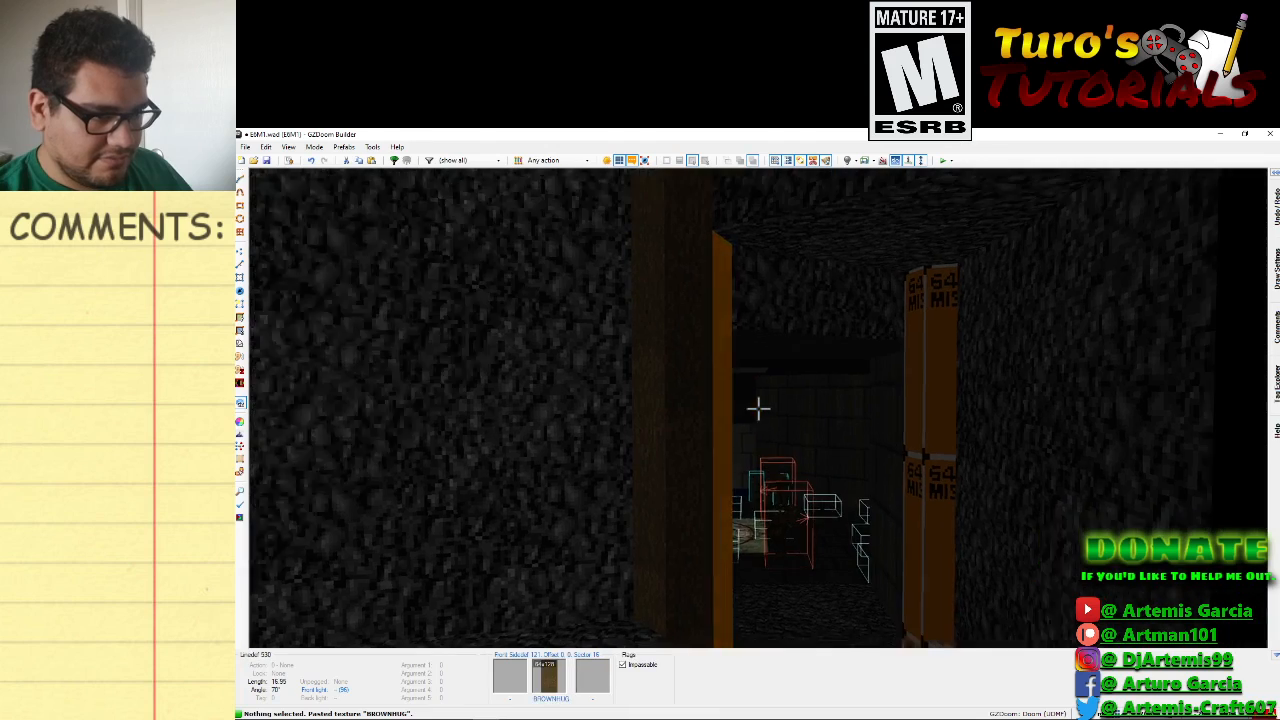
pyautogui.hotkey('ctrl', 'v')
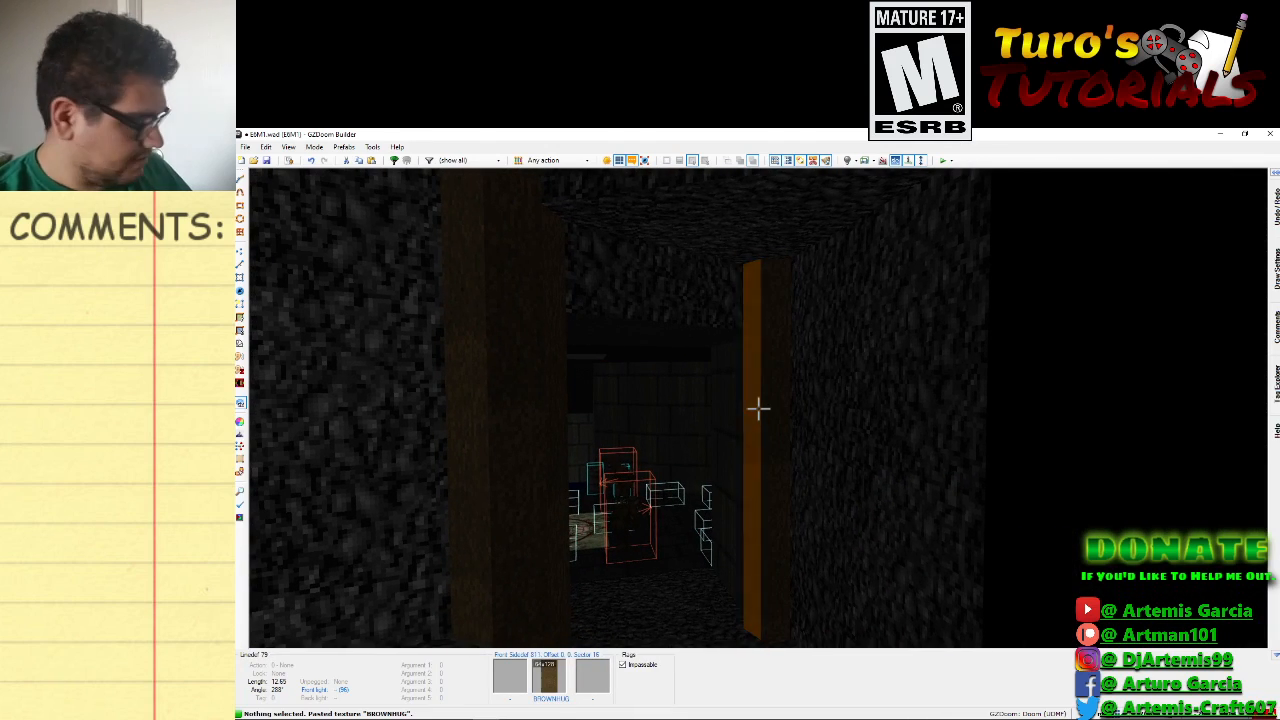
# Paste the BROWNHUG texture onto the untextured wall segments at the passage end facing the pentagram room.
pyautogui.press('e')
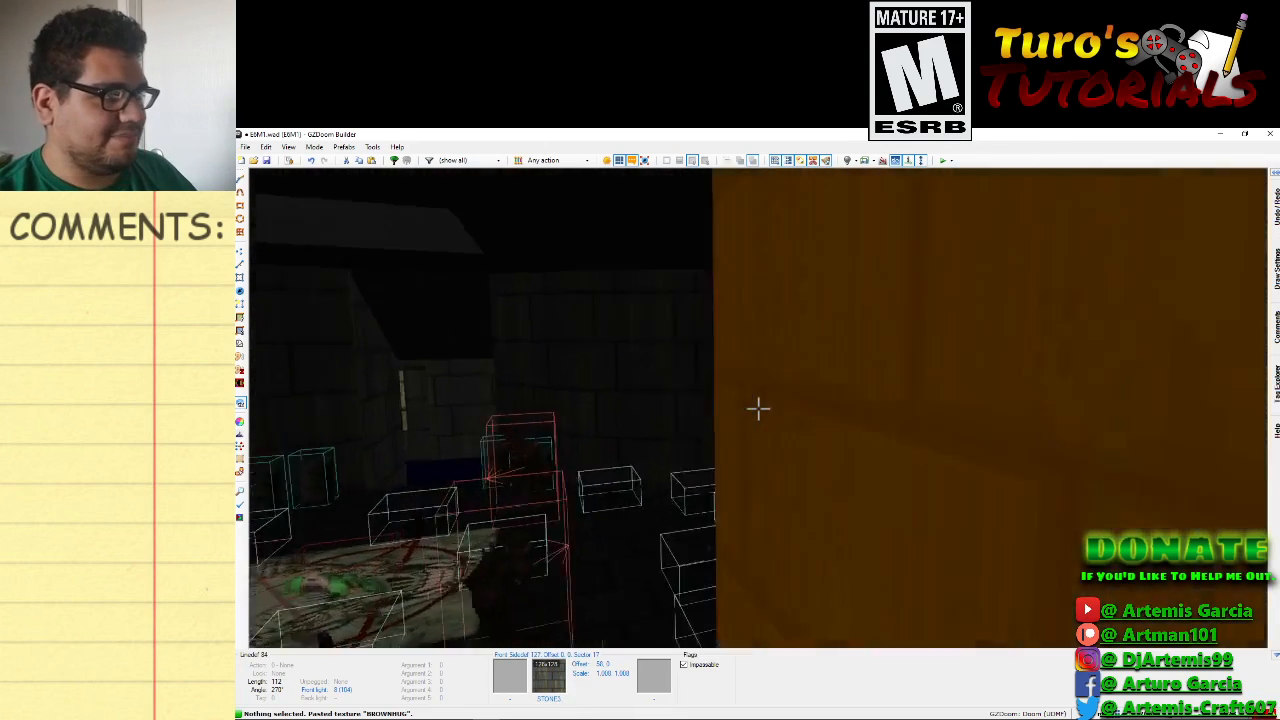
pyautogui.press('d')
pyautogui.press('e')
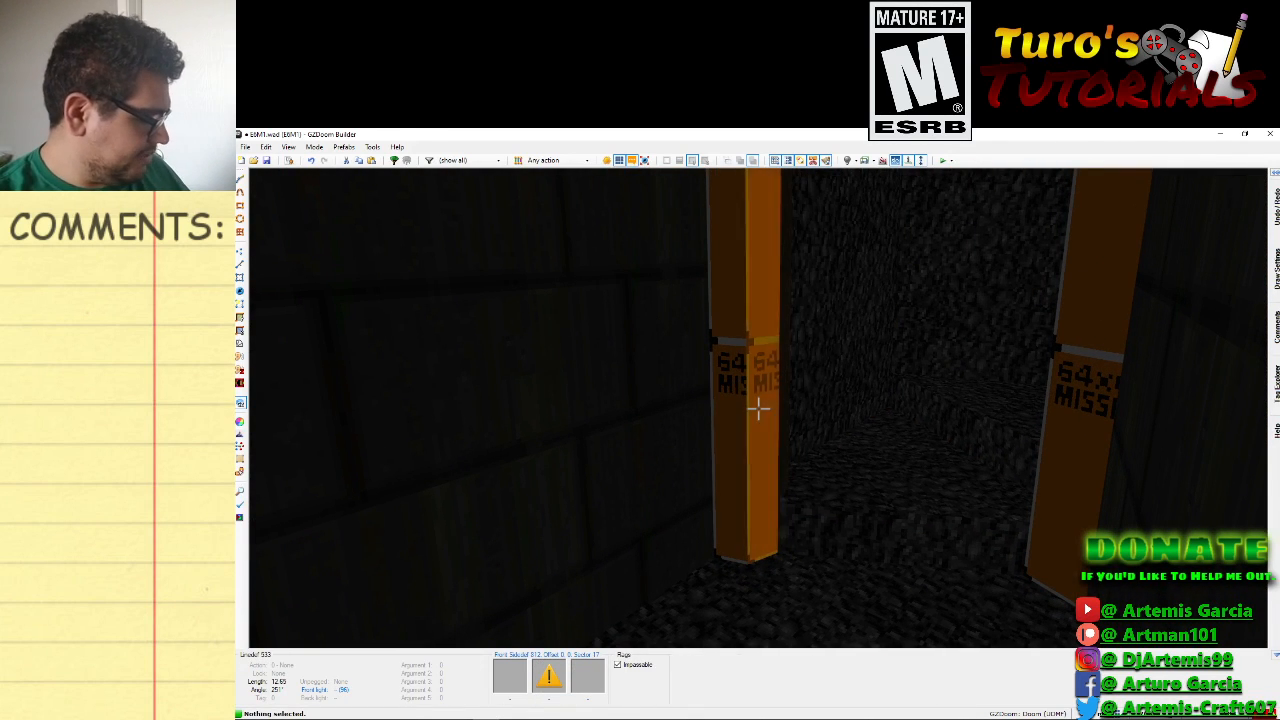
pyautogui.press('e')
pyautogui.hotkey('ctrl', 'v')
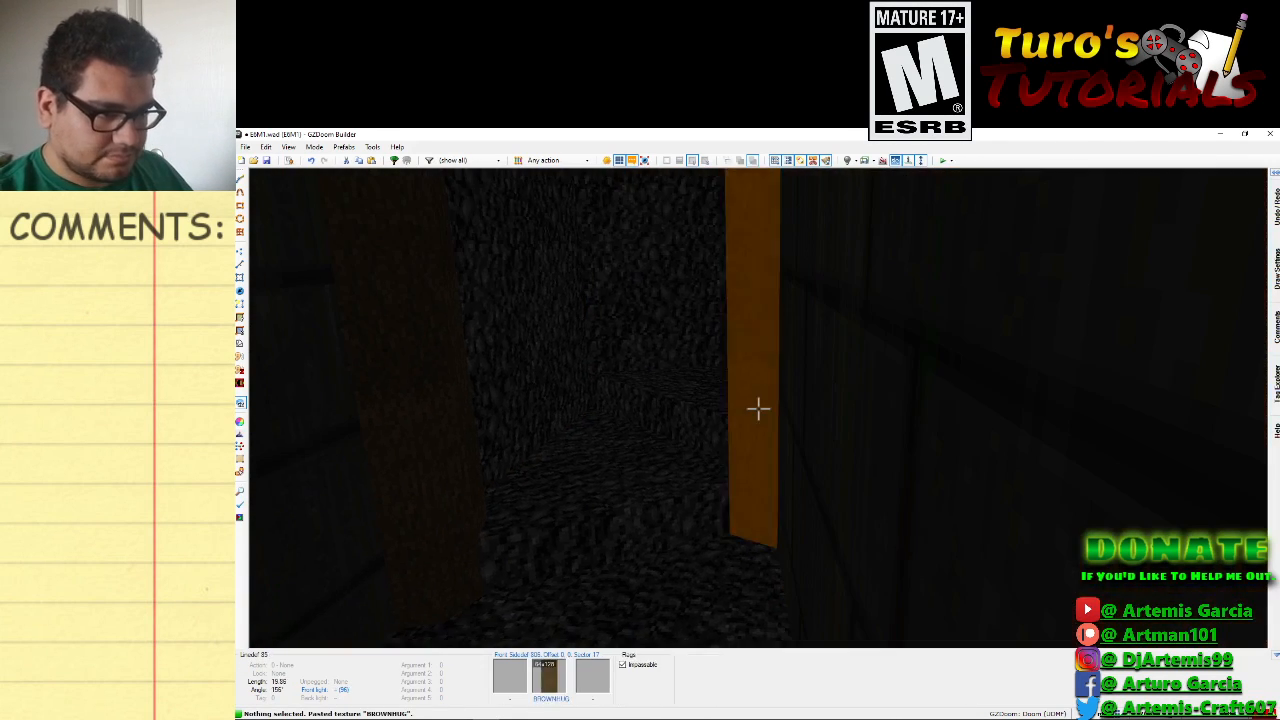
# Inspect the textured passage and the adjoining pentagram room from above and inside in Visual Mode.
pyautogui.press('e')
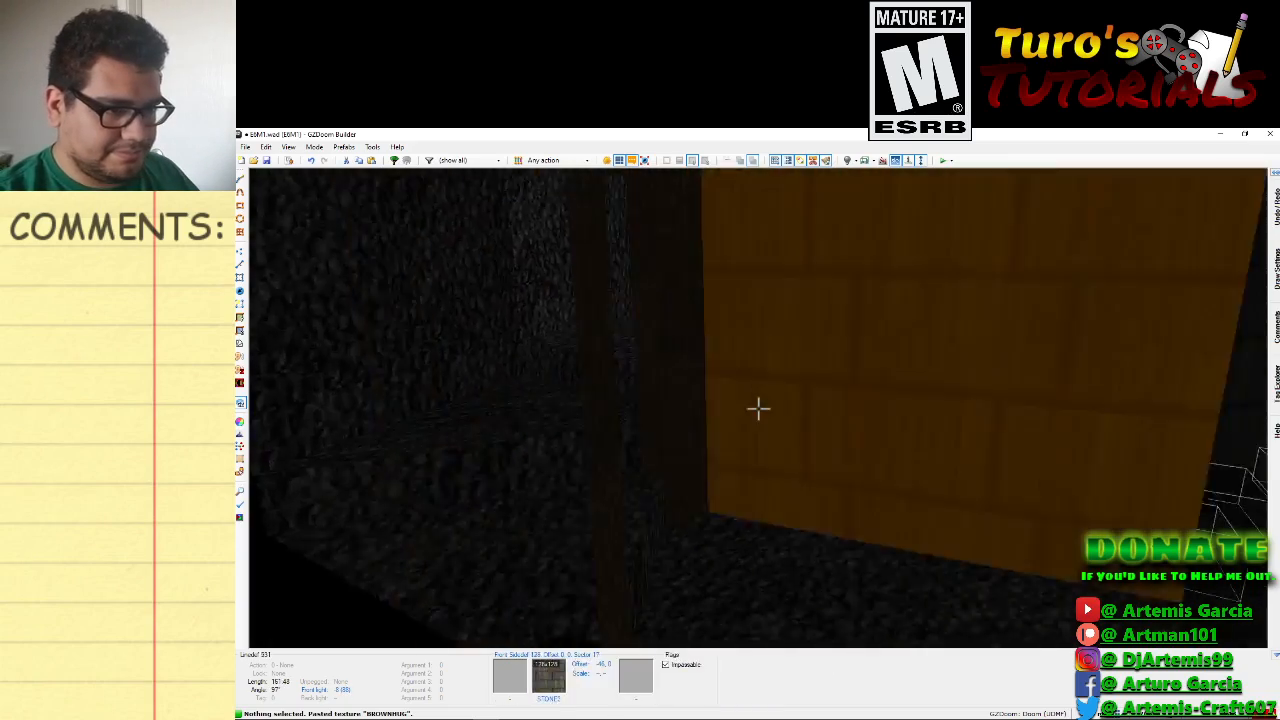
pyautogui.press('d')
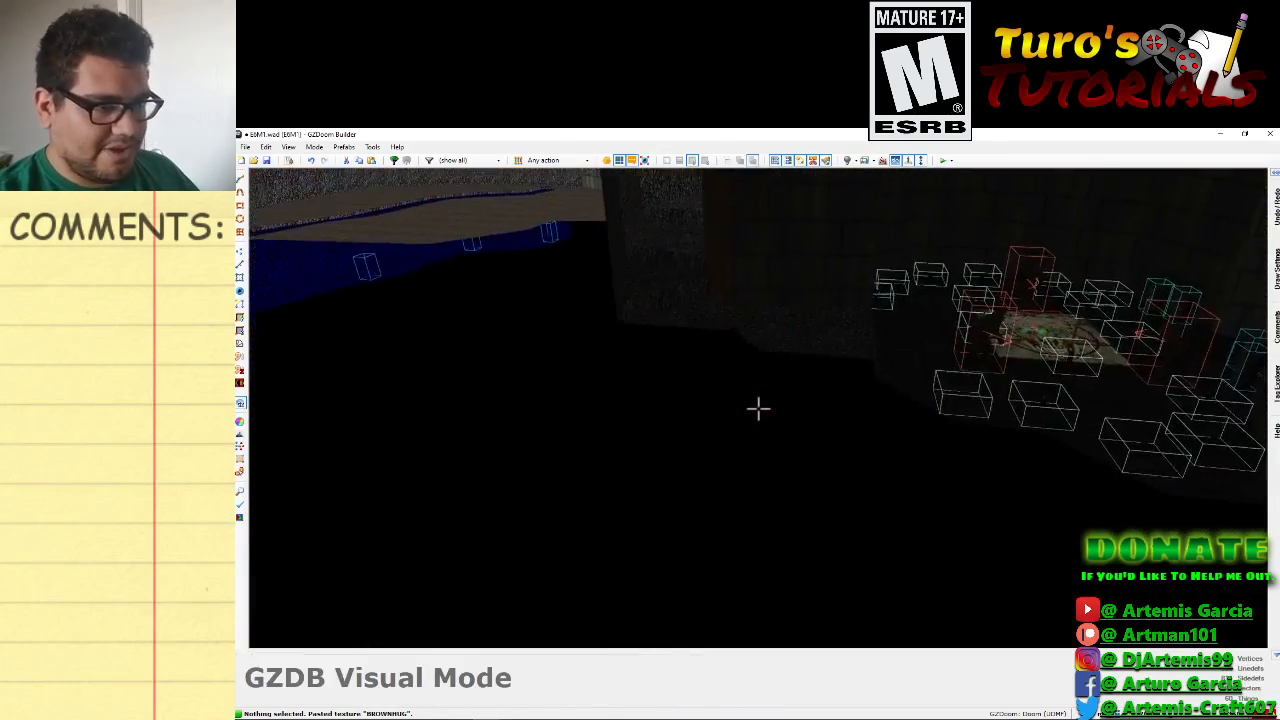
pyautogui.press('e')
pyautogui.press('d')
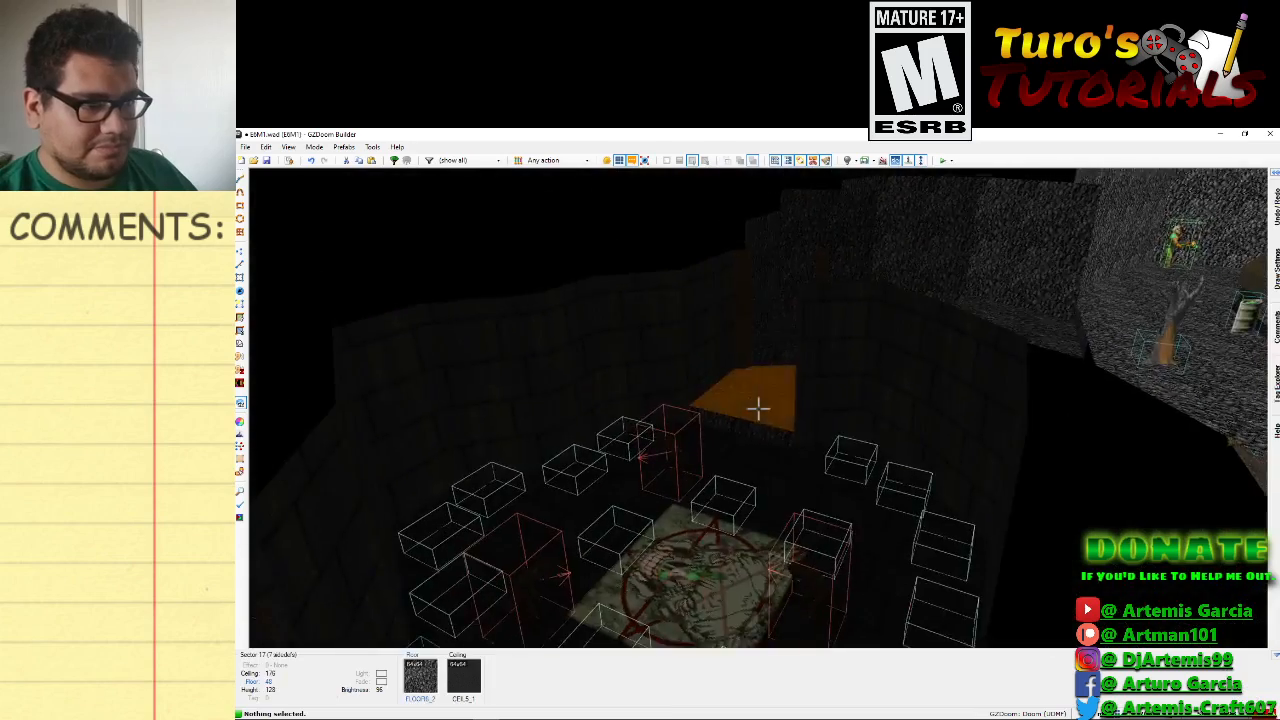
pyautogui.press('e')
pyautogui.press('d')
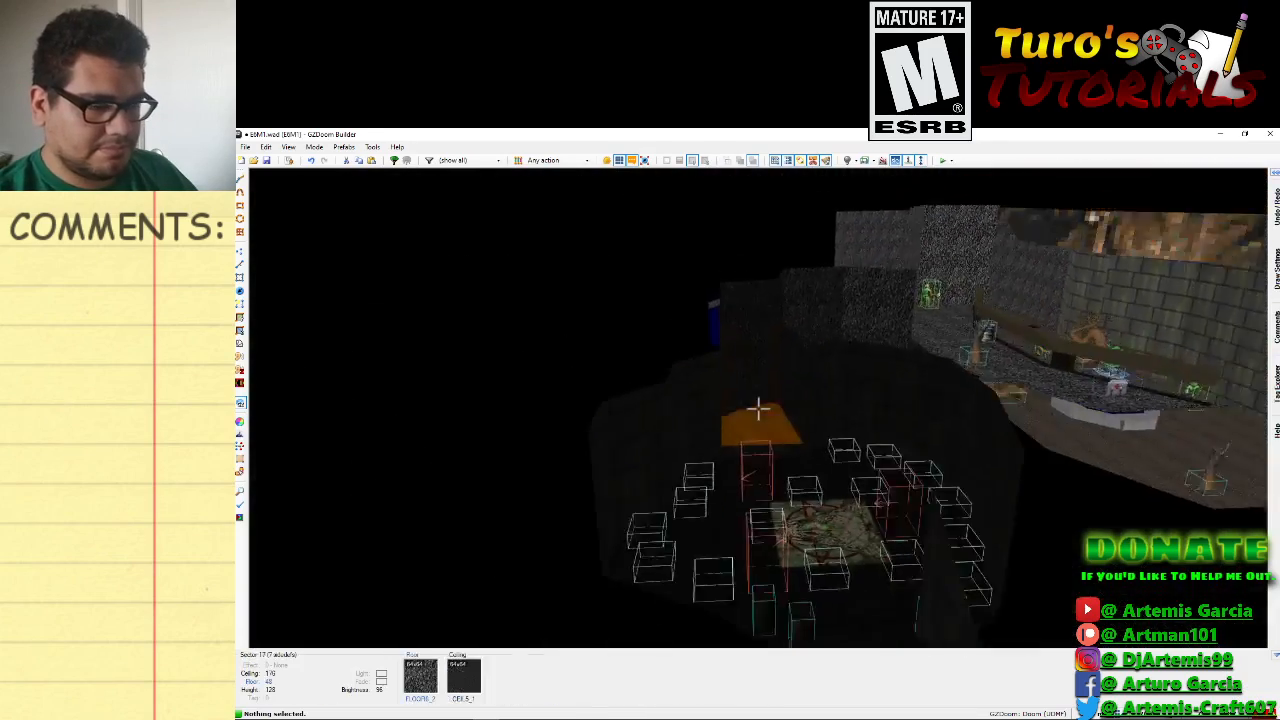
pyautogui.press('e')
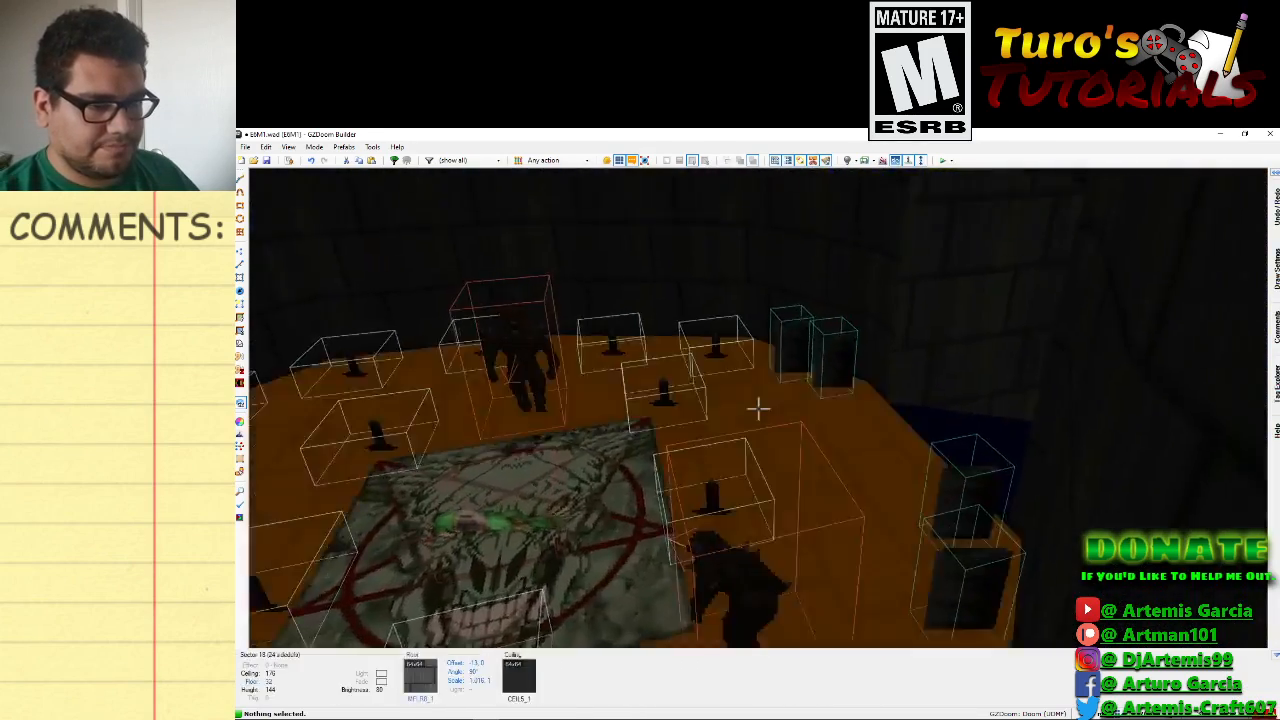
# Shift the texture offsets to -14, 1 on the stone wall beside the water channel and 0, 1 on its narrow corner wall.
pyautogui.press('e')
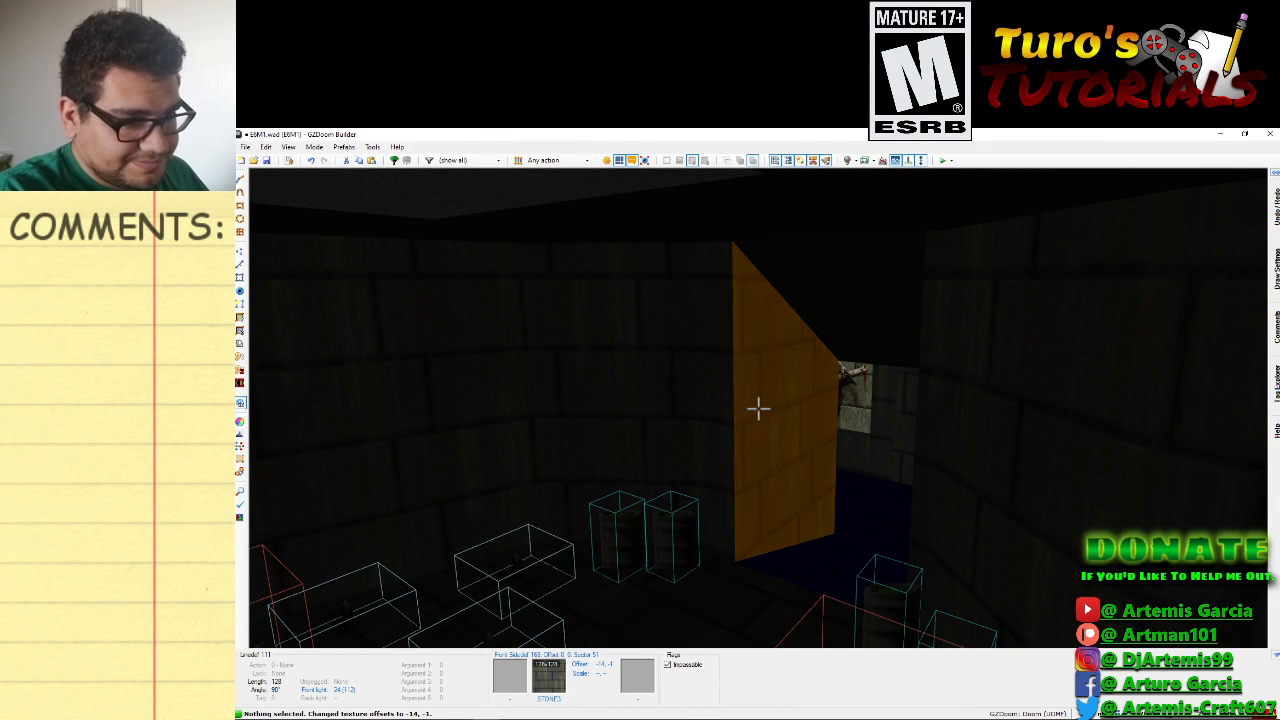
pyautogui.press('f')
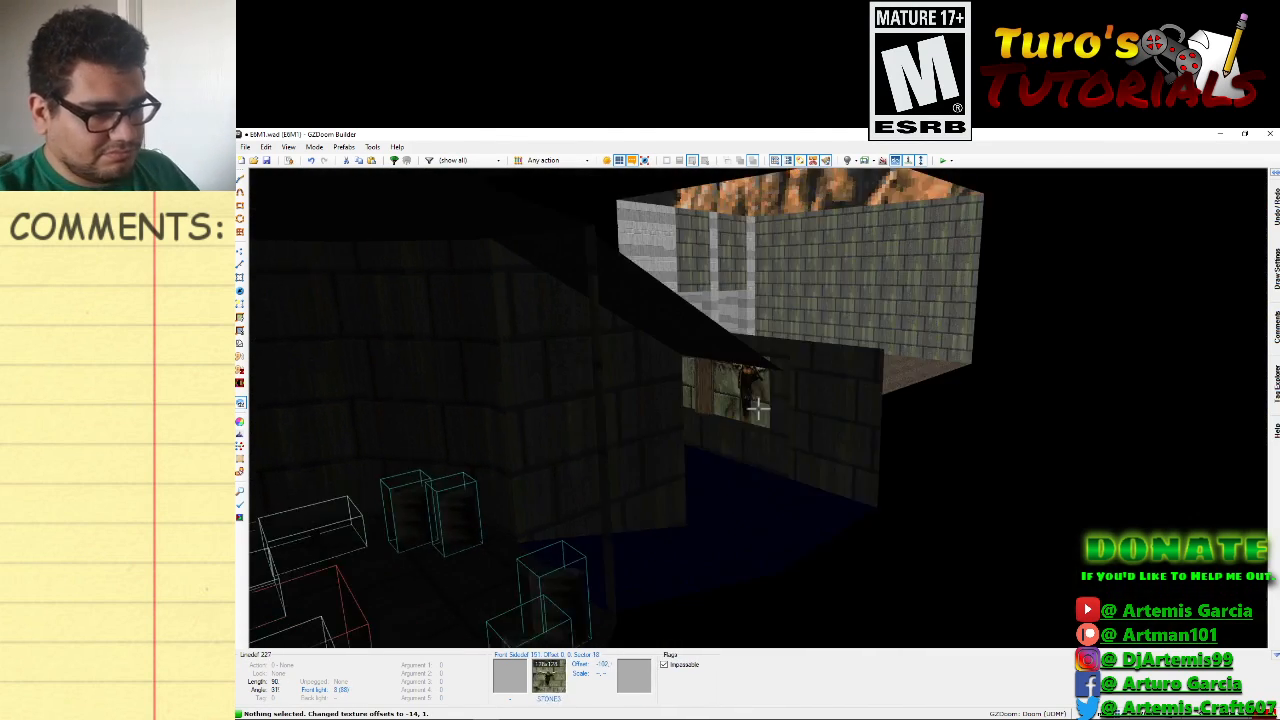
pyautogui.press('f')
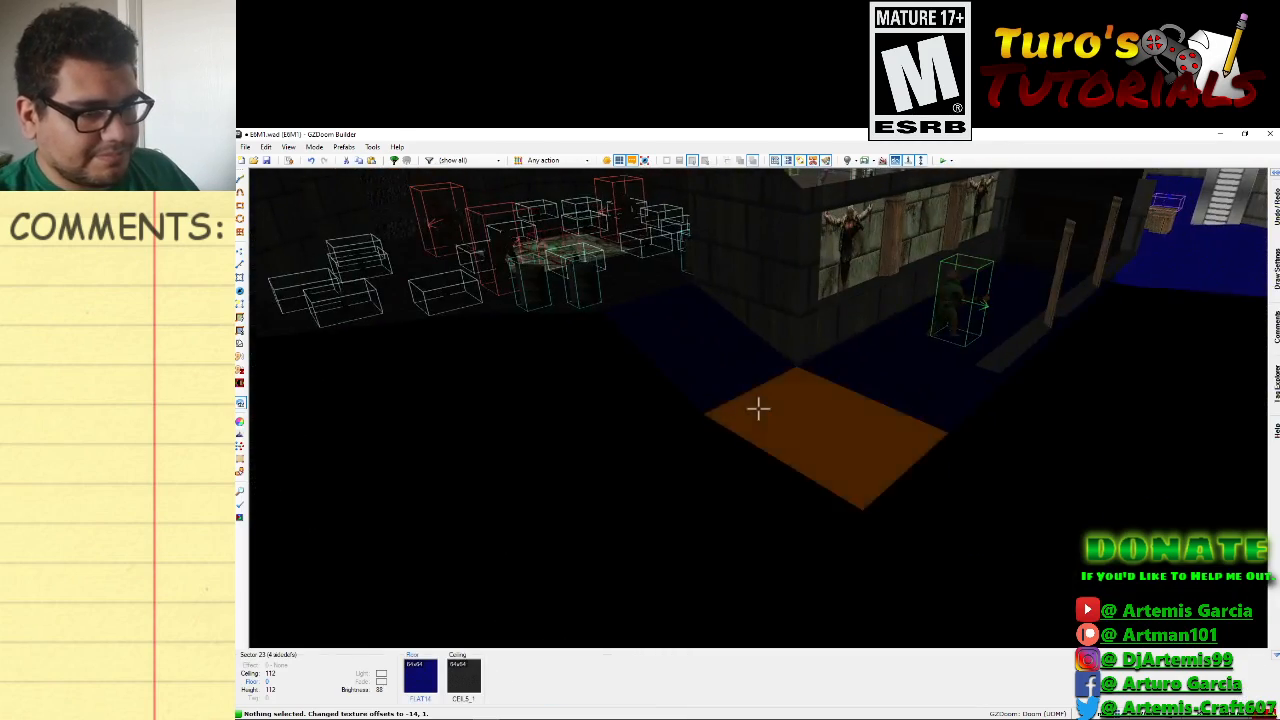
pyautogui.press('e')
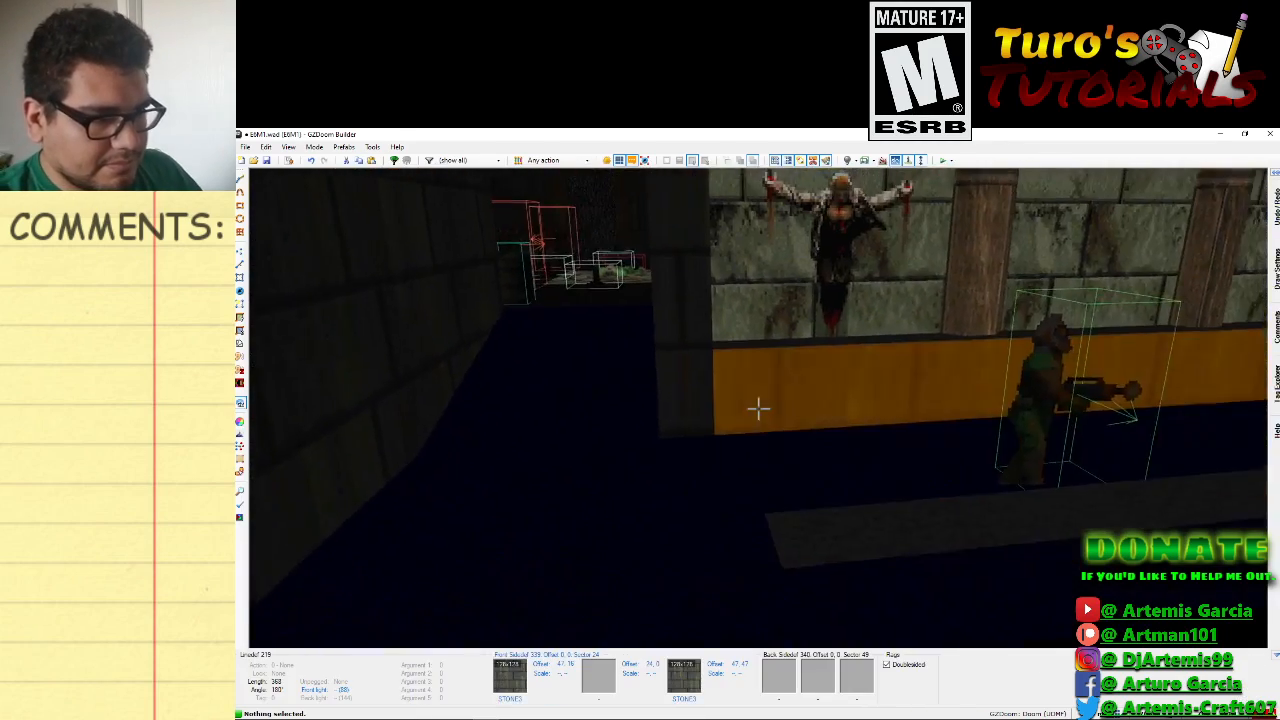
pyautogui.press('d')
pyautogui.press('s')
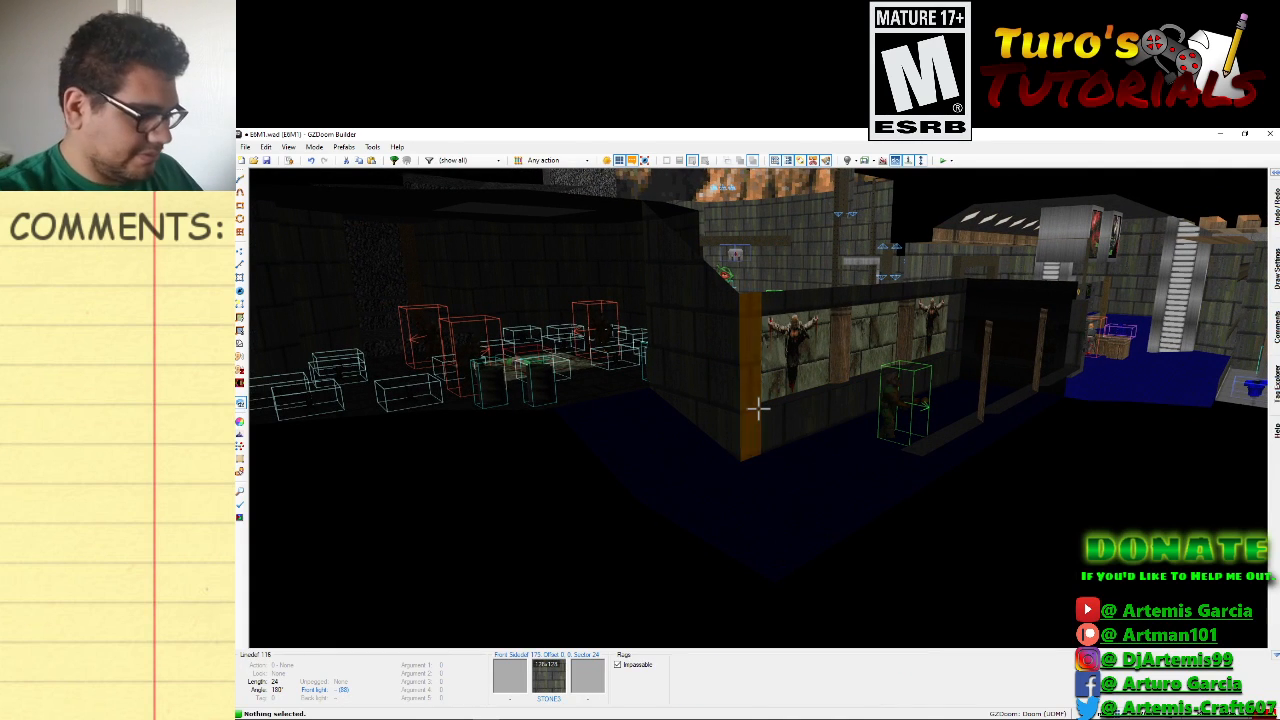
pyautogui.press('Up')
# Set the texture offsets to -14, 0 on the water channel's stone wall and 0, 0 on the narrow corner wall.
pyautogui.press('e')
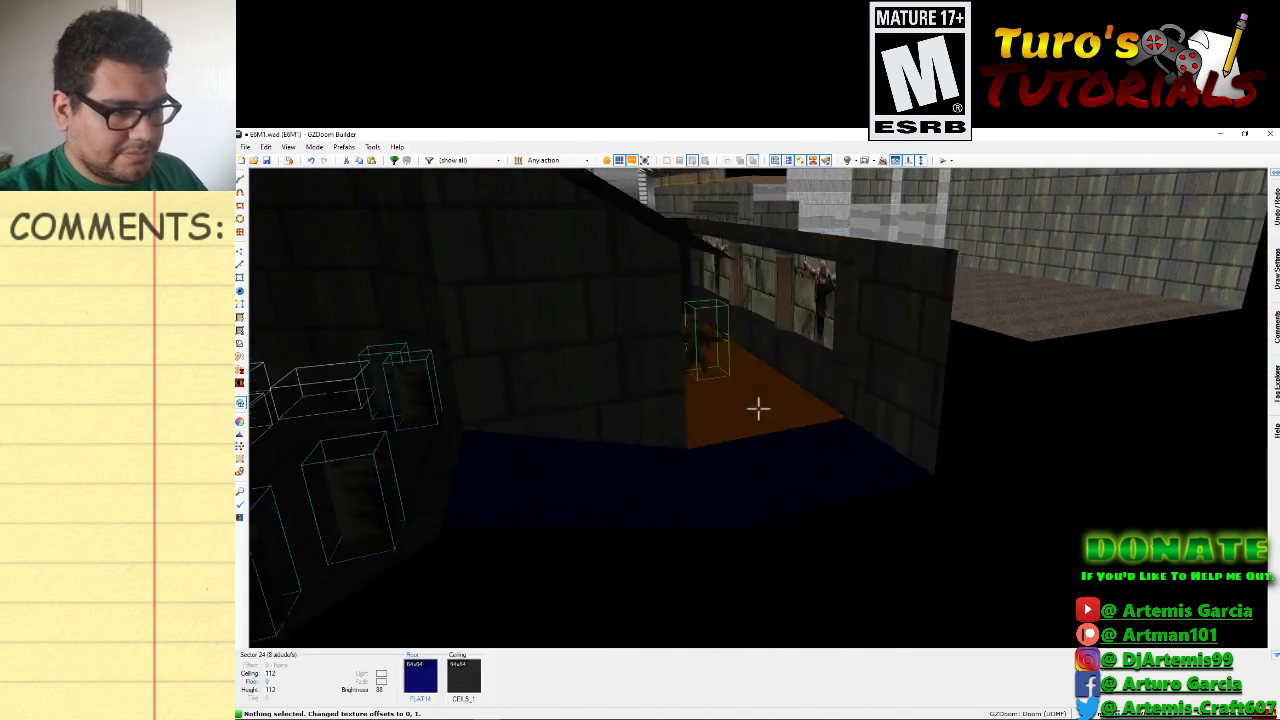
pyautogui.press('e')
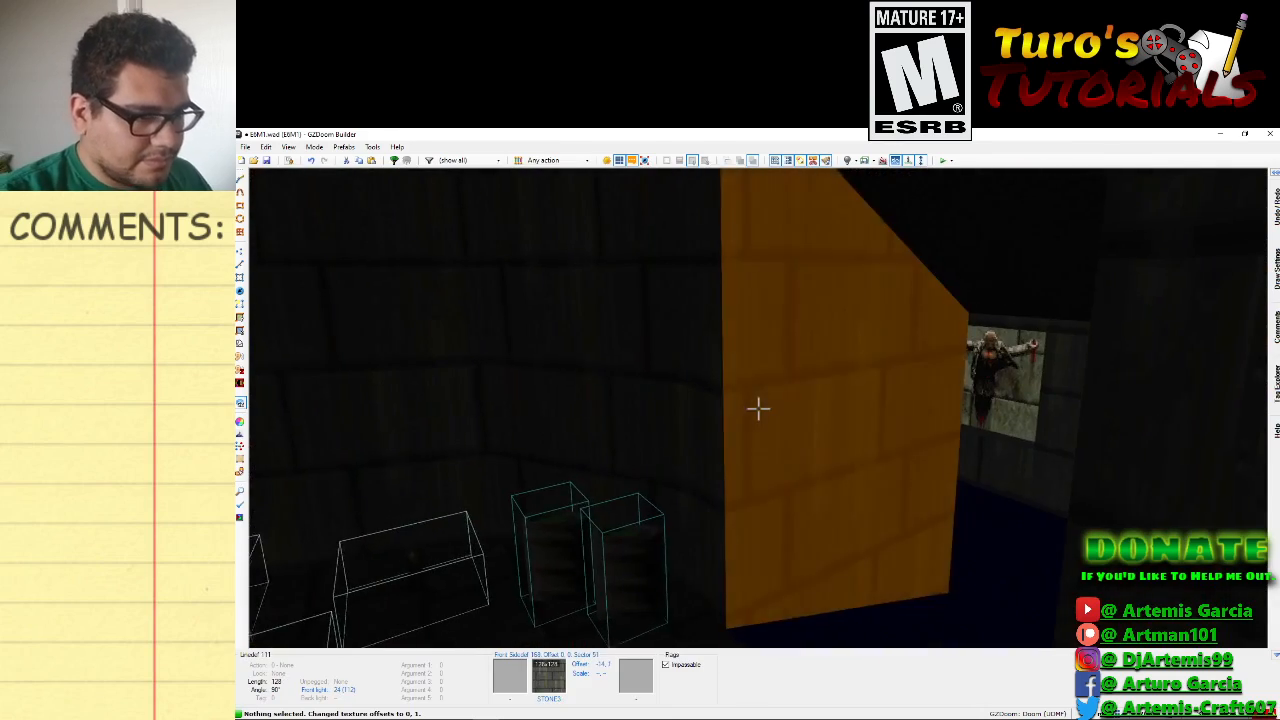
pyautogui.press('Down')
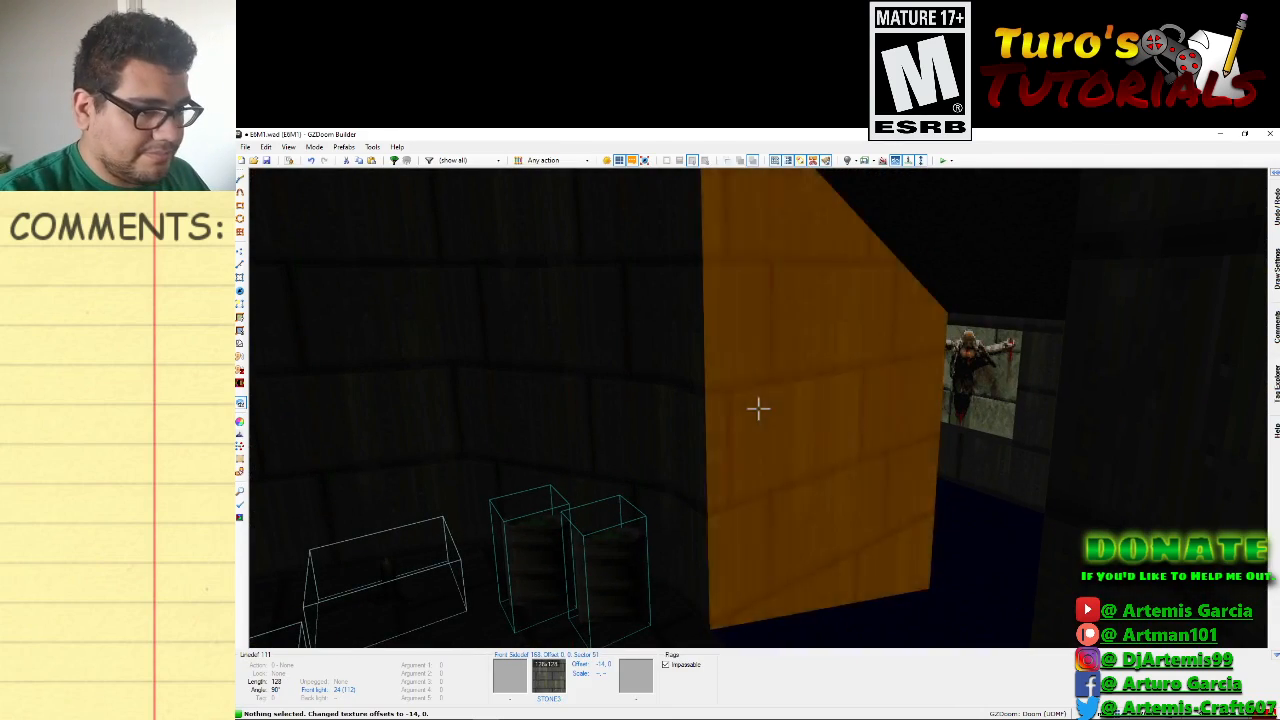
pyautogui.press('f')
pyautogui.press('f')
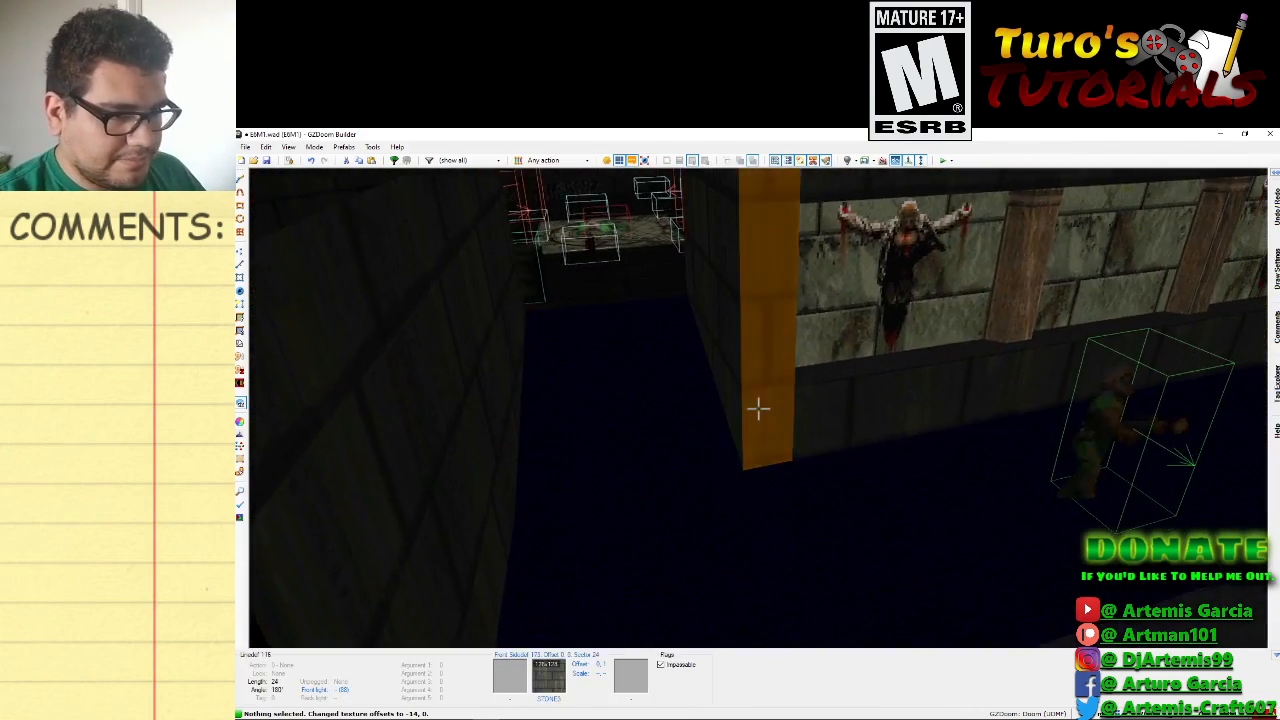
pyautogui.press('Down')
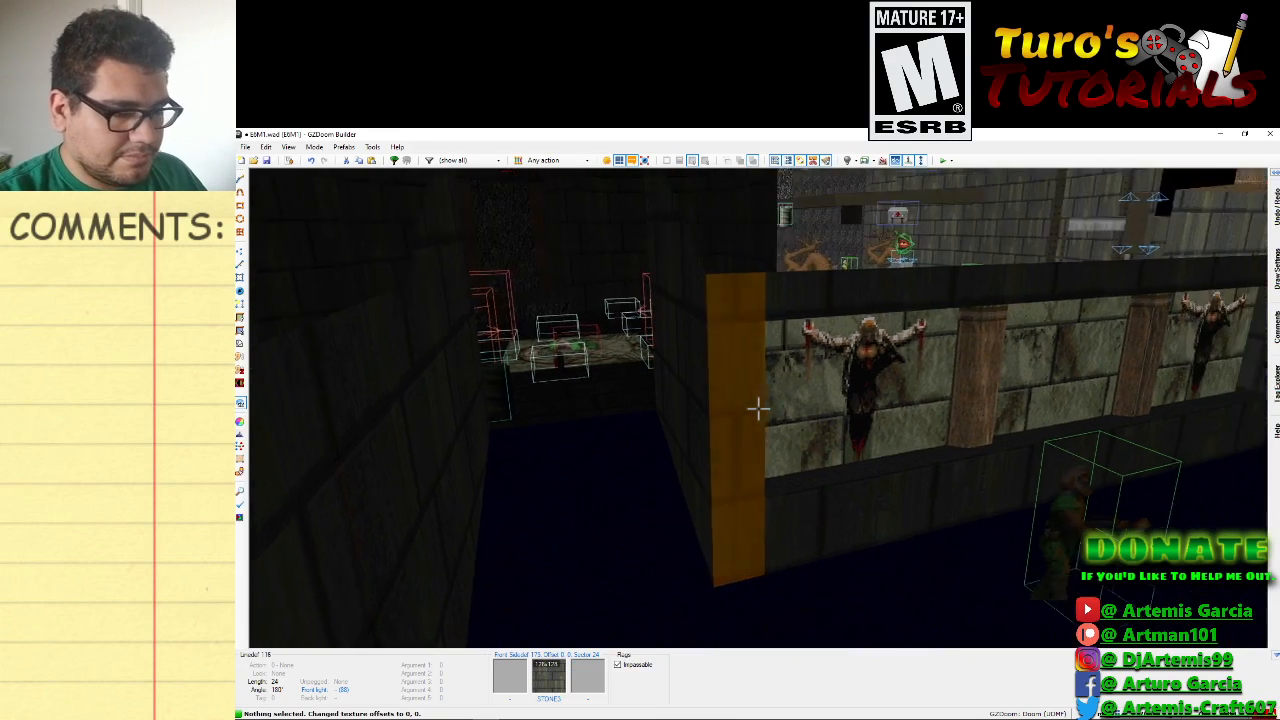
# Shift the STONE3 texture vertically on the lower wall strip beneath the hanging-corpse panels in the water channel.
pyautogui.press('d')
pyautogui.press('e')
pyautogui.press('d')
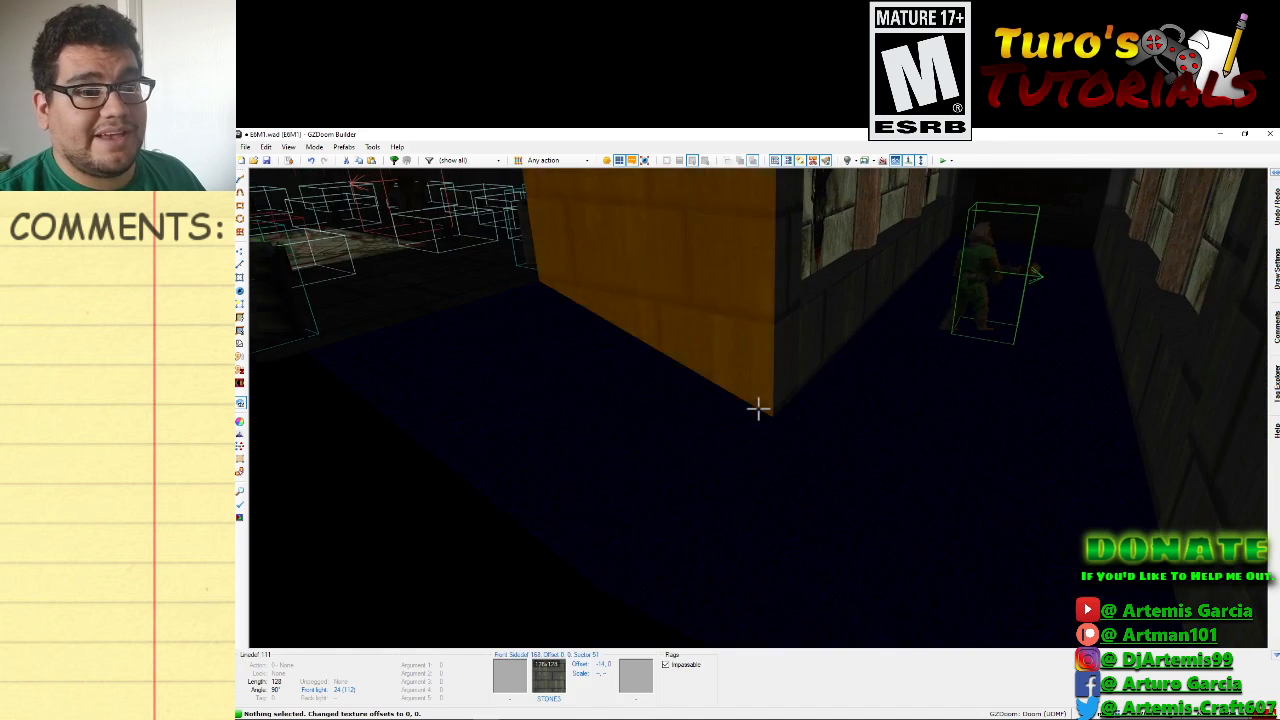
pyautogui.press('f')
pyautogui.press('e')
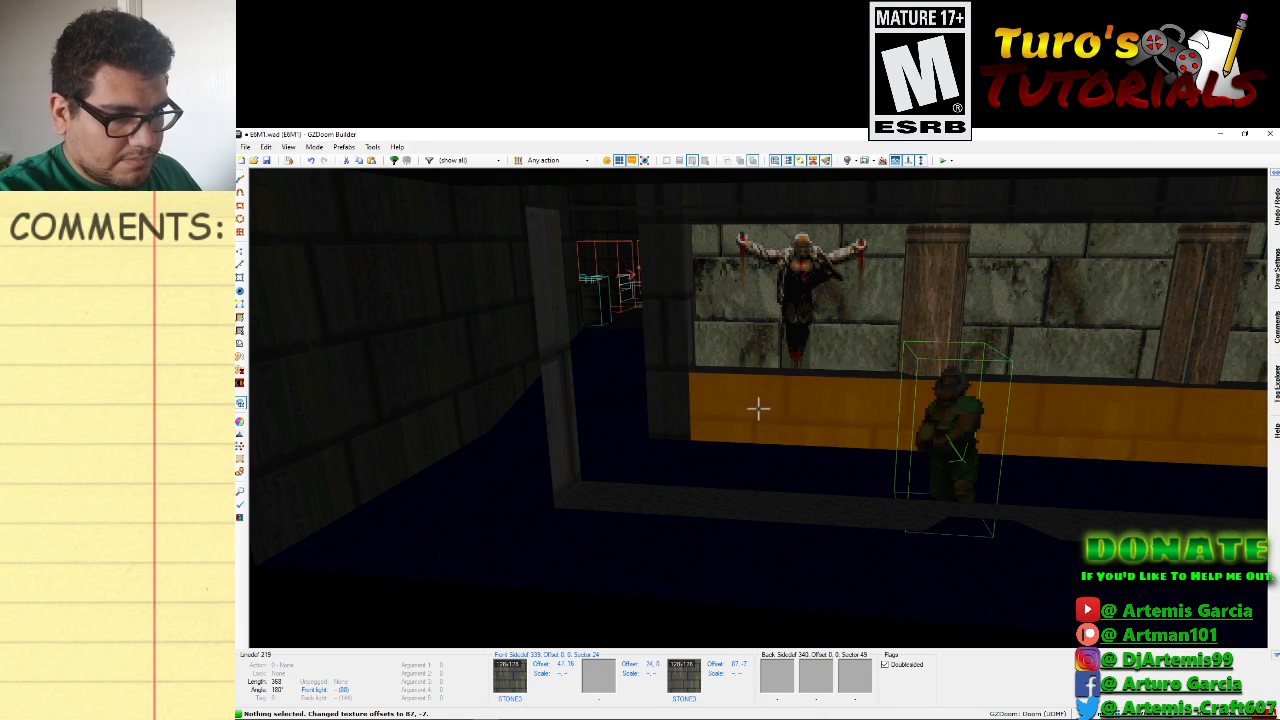
pyautogui.press('Down')
pyautogui.press('Down')
pyautogui.press('Down')
pyautogui.press('Down')
pyautogui.press('Down')
pyautogui.press('Down')
pyautogui.press('Down')
pyautogui.press('Down')
pyautogui.press('Down')
pyautogui.press('Down')
pyautogui.press('Down')
pyautogui.press('Down')
pyautogui.press('Down')
pyautogui.press('Down')
pyautogui.press('Down')
pyautogui.press('Down')
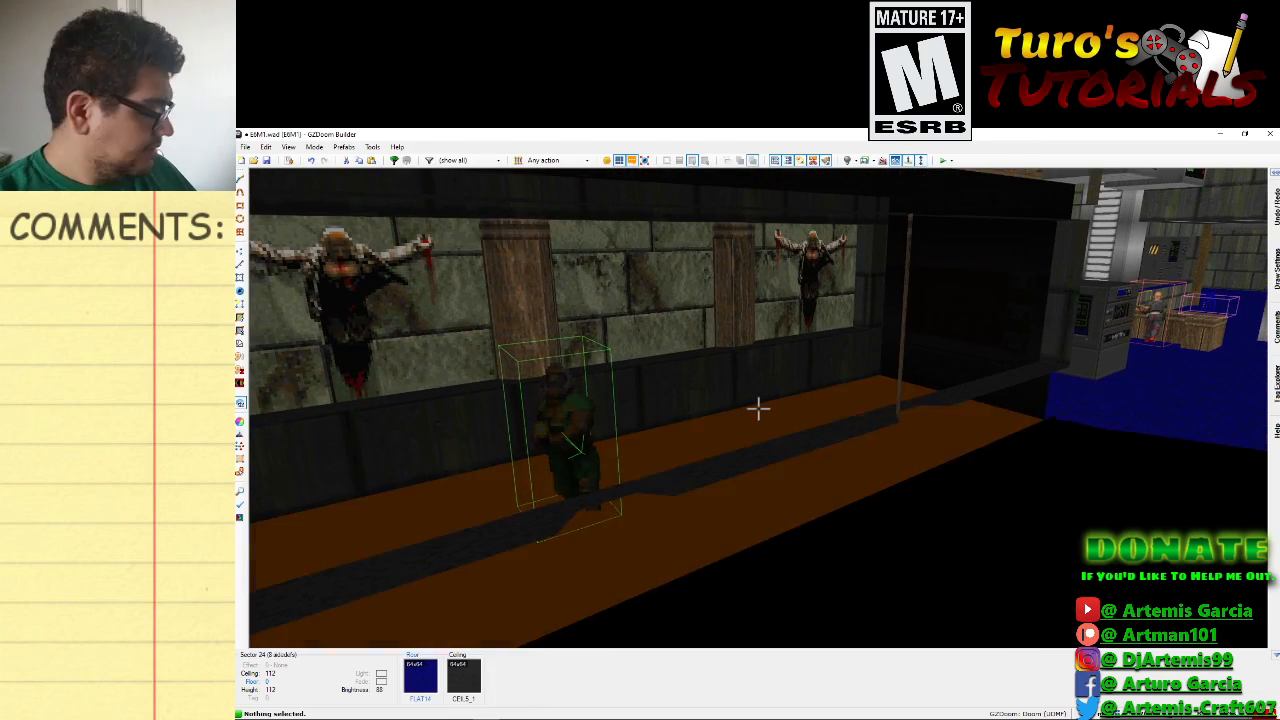
# Examine the STONE3 texture alignment along the channel walls, around the corners and beside the corpse panels.
pyautogui.press('d')
pyautogui.press('s')
pyautogui.press('e')
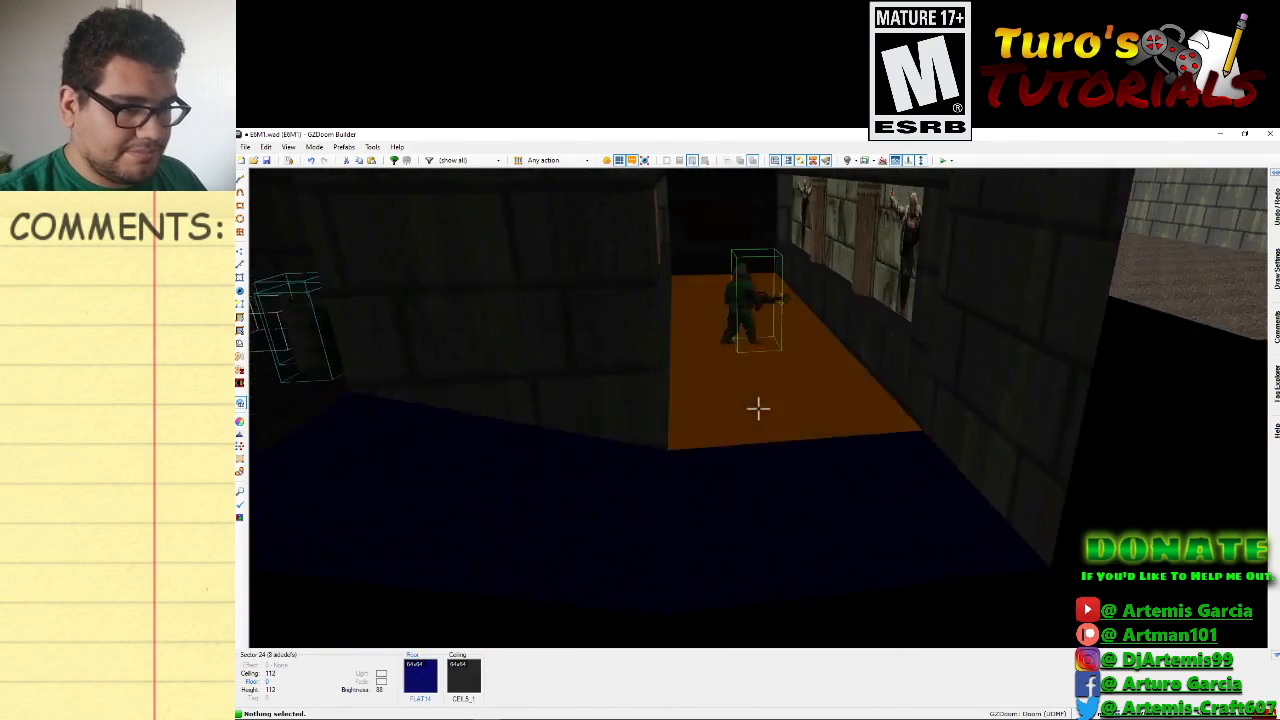
pyautogui.press('s')
pyautogui.press('e')
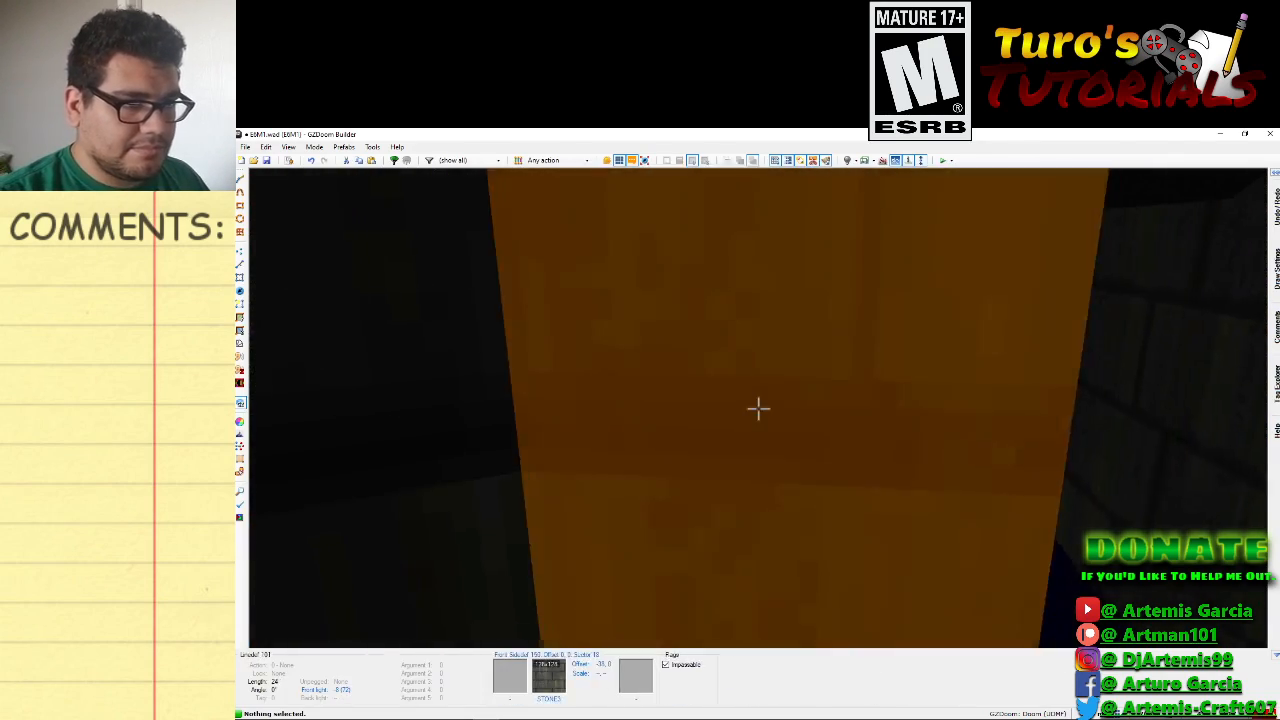
pyautogui.press('s')
pyautogui.press('d')
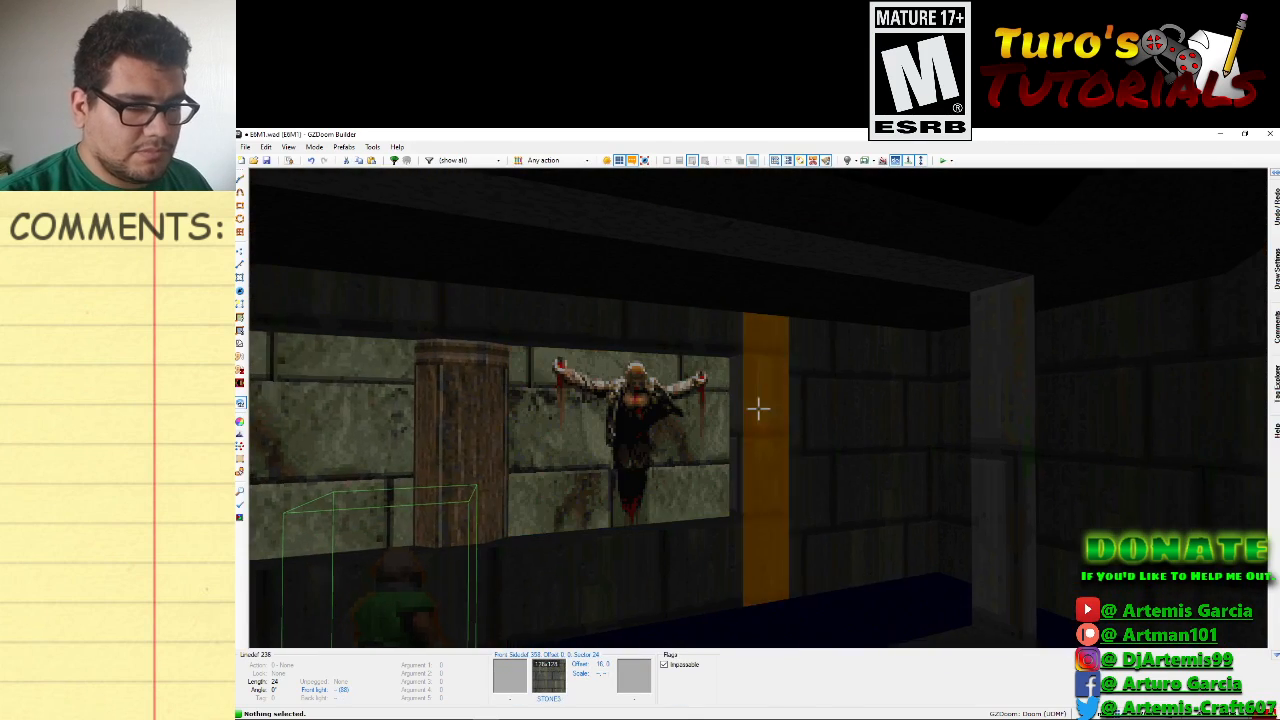
pyautogui.press('f')
pyautogui.press('e')
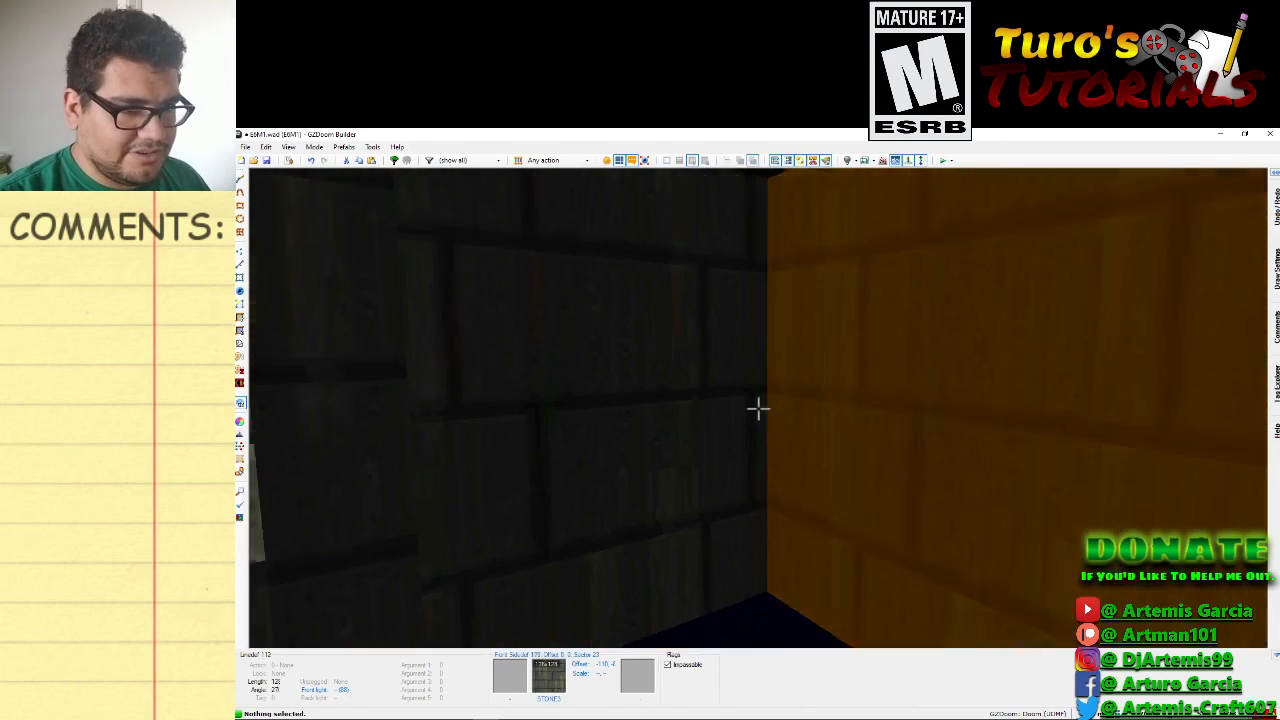
pyautogui.press('d')
# Shift the STONE3 texture vertically on the three dark walls around the channel corner, setting the texture offsets to 18, 0.
pyautogui.click(758, 408)
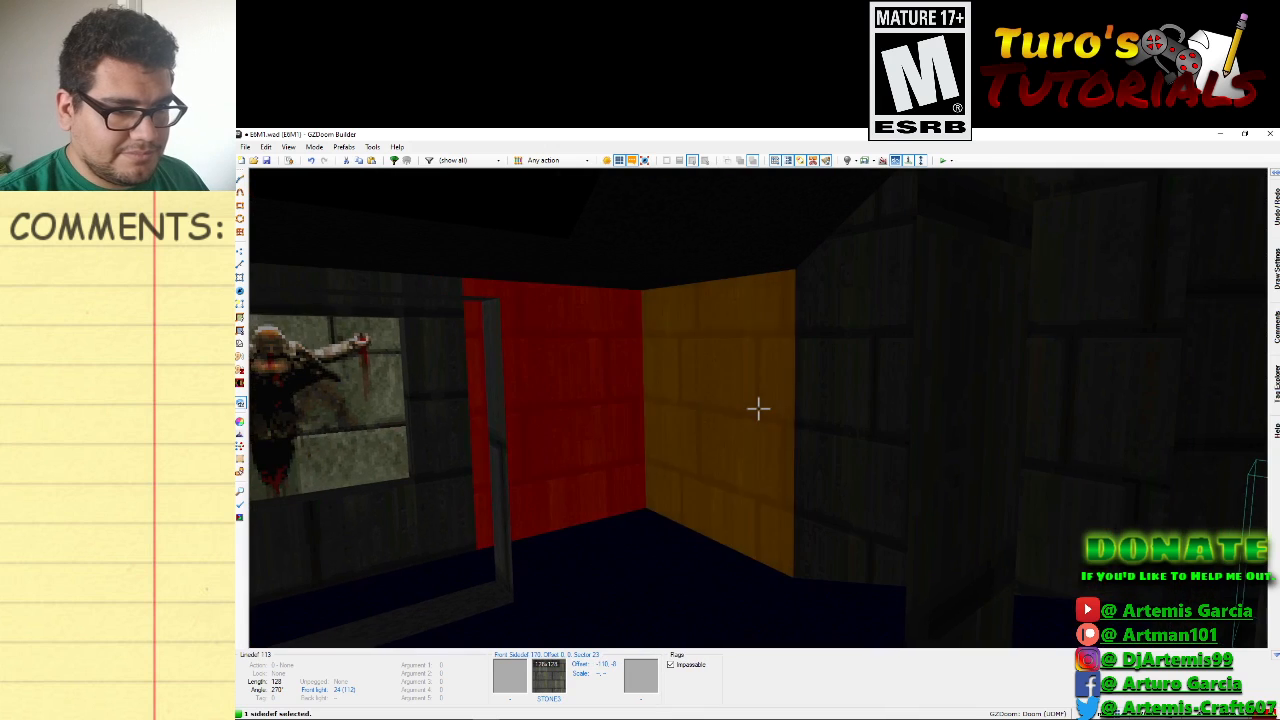
pyautogui.click(758, 408)
pyautogui.click(758, 408)
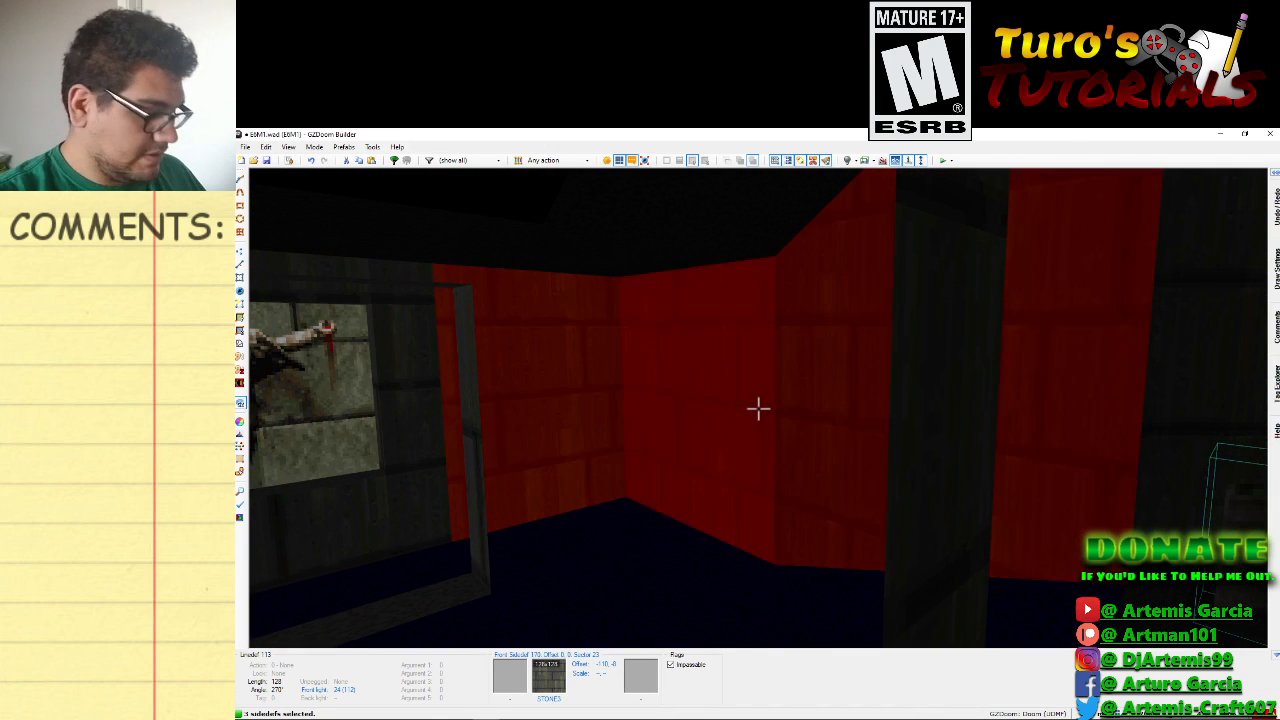
pyautogui.press('Up')
pyautogui.press('Up')
pyautogui.press('Up')
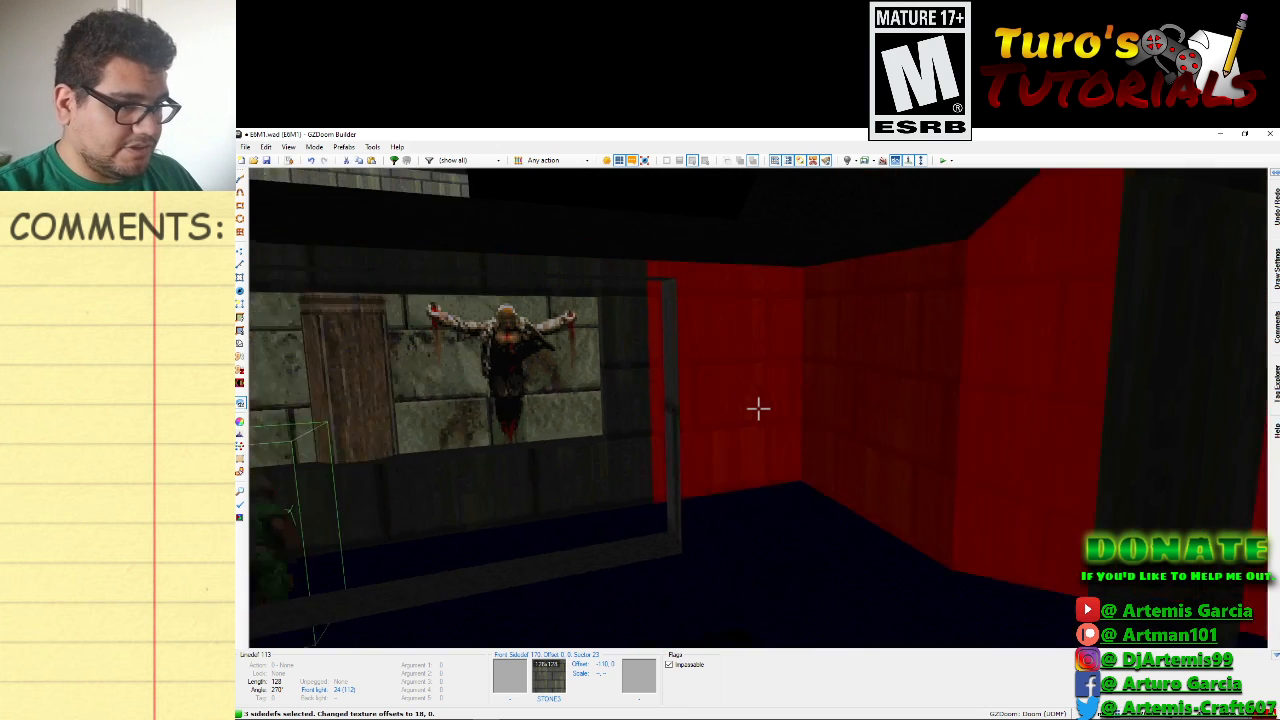
pyautogui.click(758, 408)
pyautogui.click(758, 408)
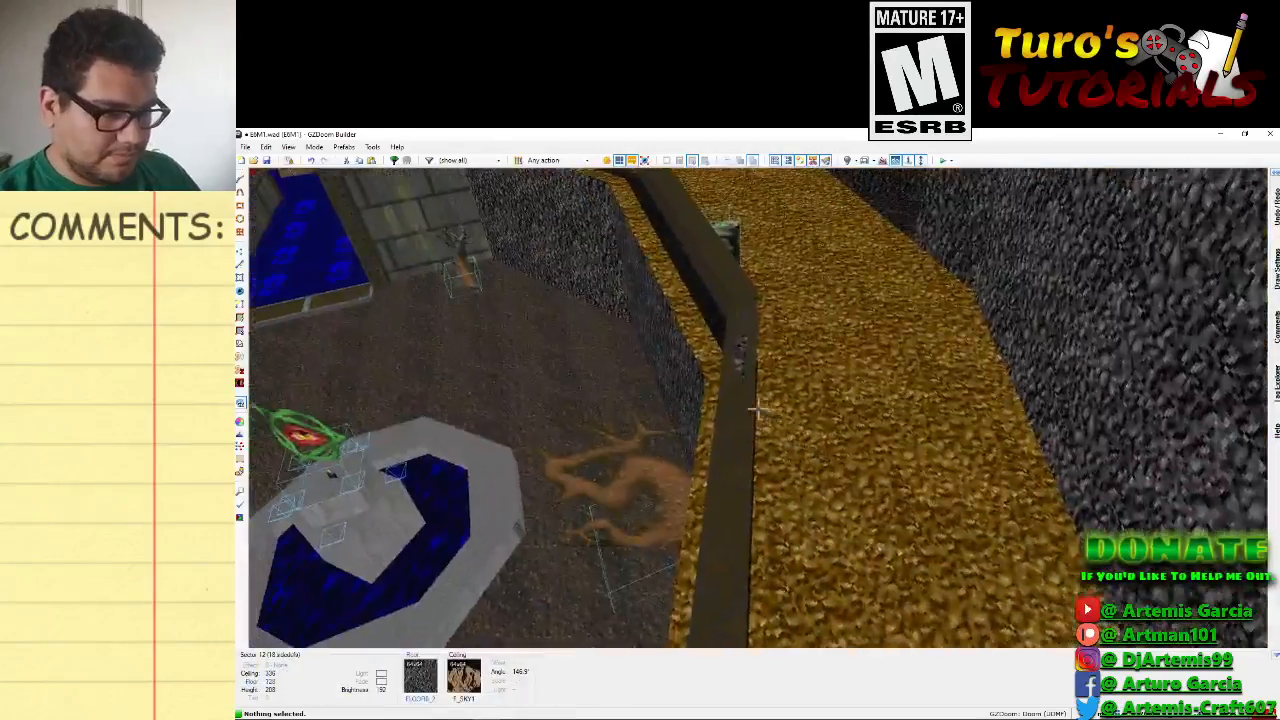
# Set the floors of the small holes in the rocky ledge's railing to height 168 and paste the CEIL5_2 flat there.
pyautogui.scroll(-2, 757, 409)
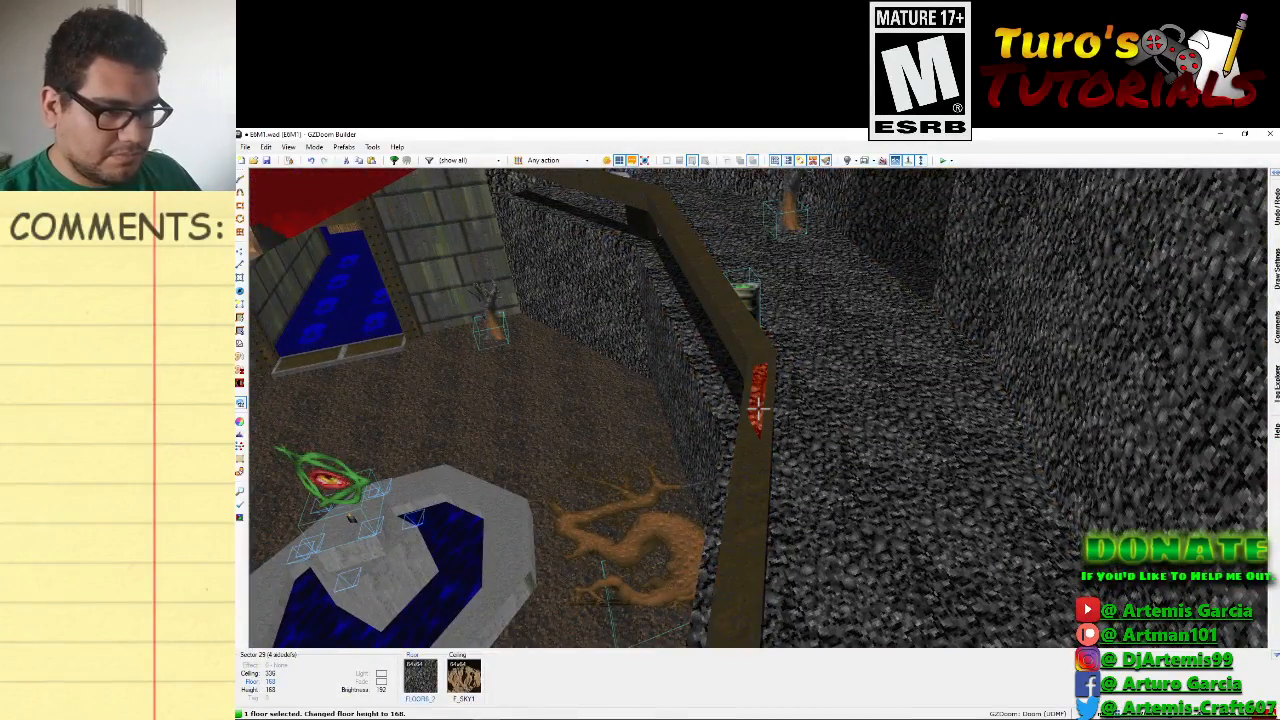
pyautogui.click(757, 409)
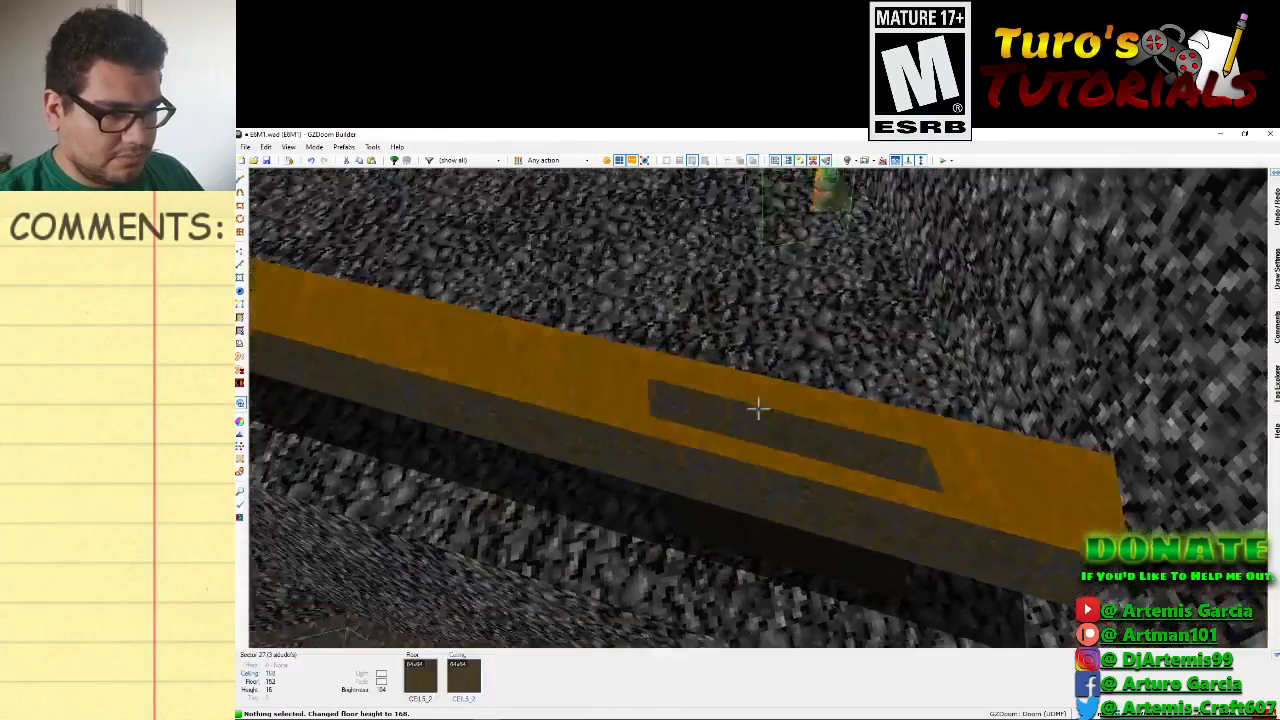
pyautogui.press('s')
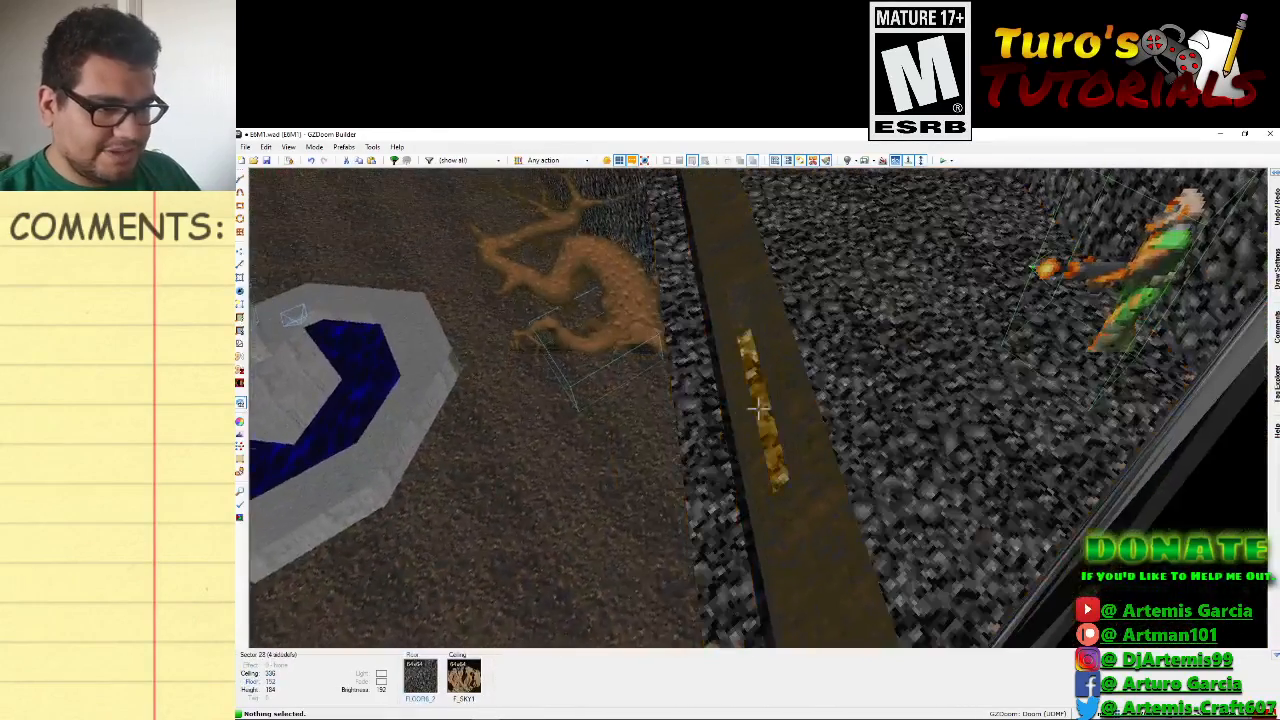
pyautogui.scroll(-2, 757, 409)
pyautogui.click(758, 408)
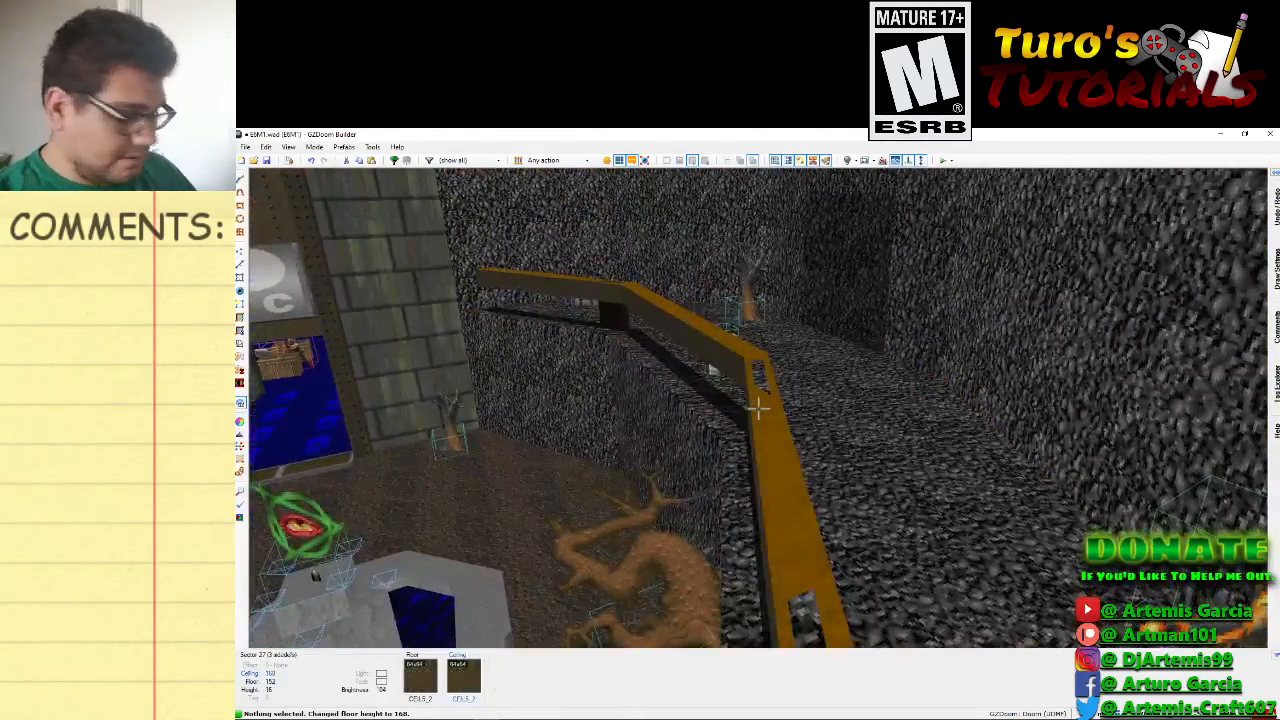
pyautogui.hotkey('ctrl', 'c')
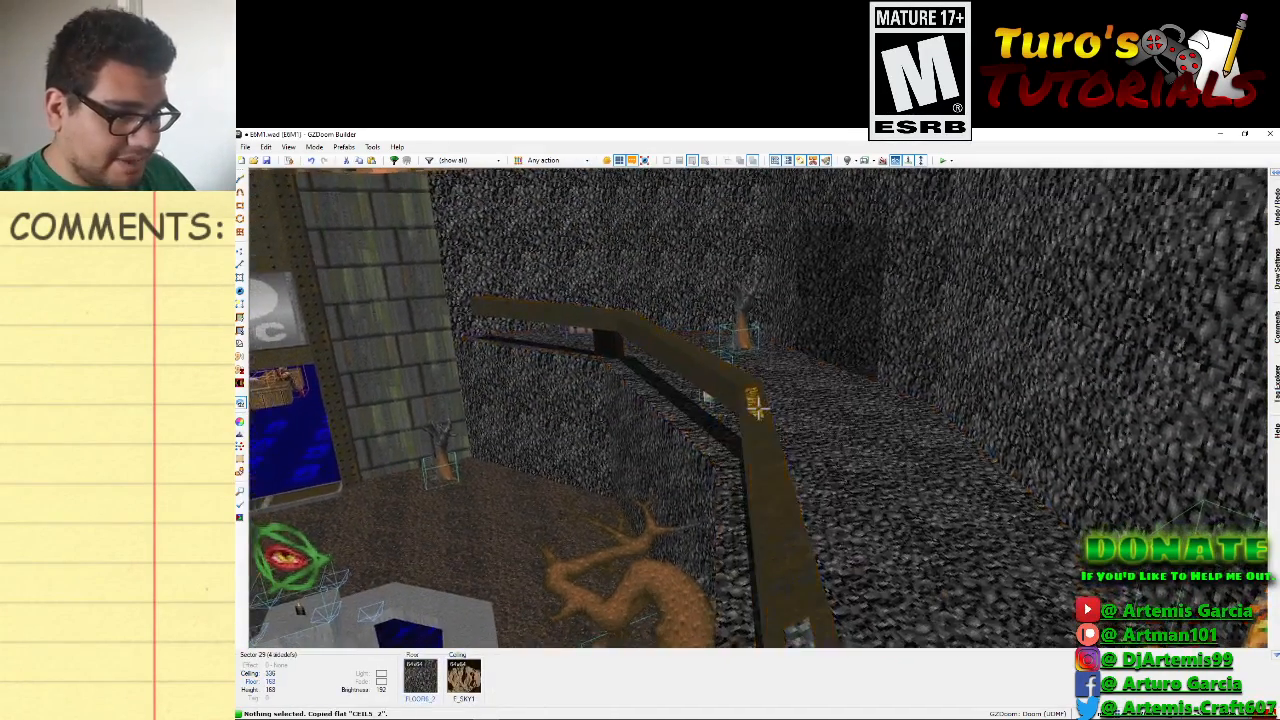
pyautogui.hotkey('ctrl', 'v')
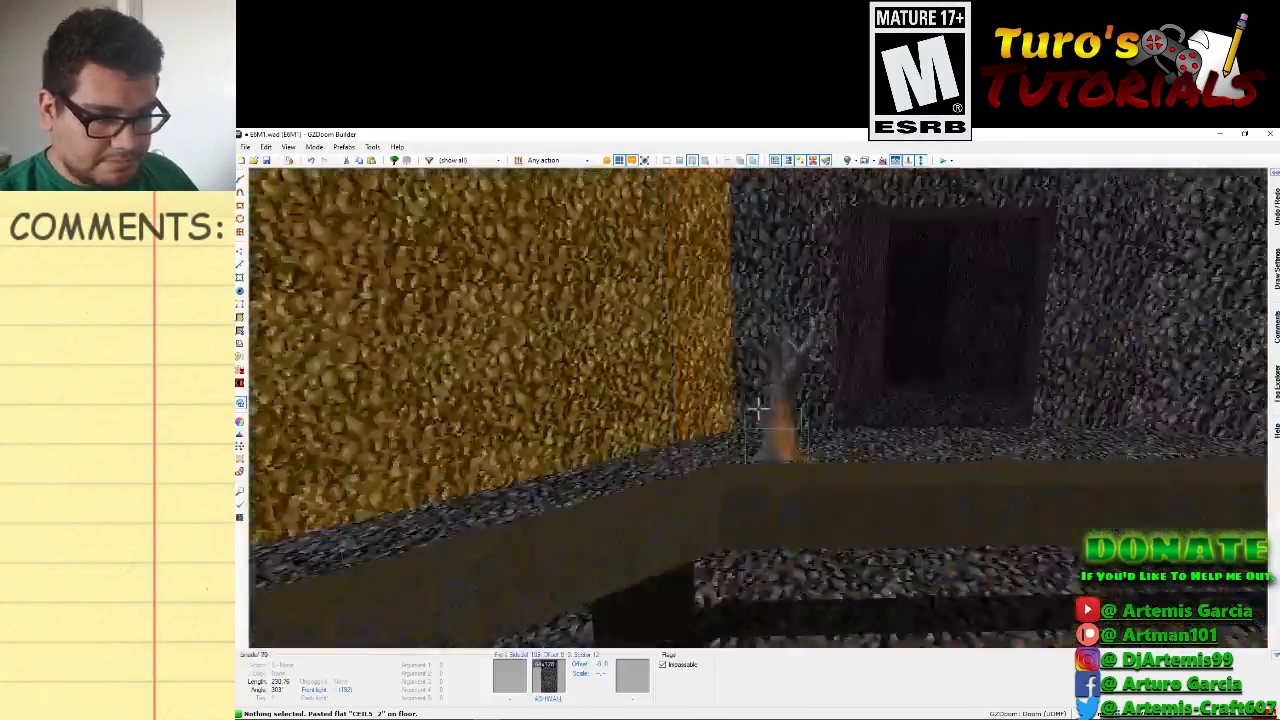
# Inspect the rocky ledge, its railing and the supporting wall from several sides for missing textures.
pyautogui.press('f')
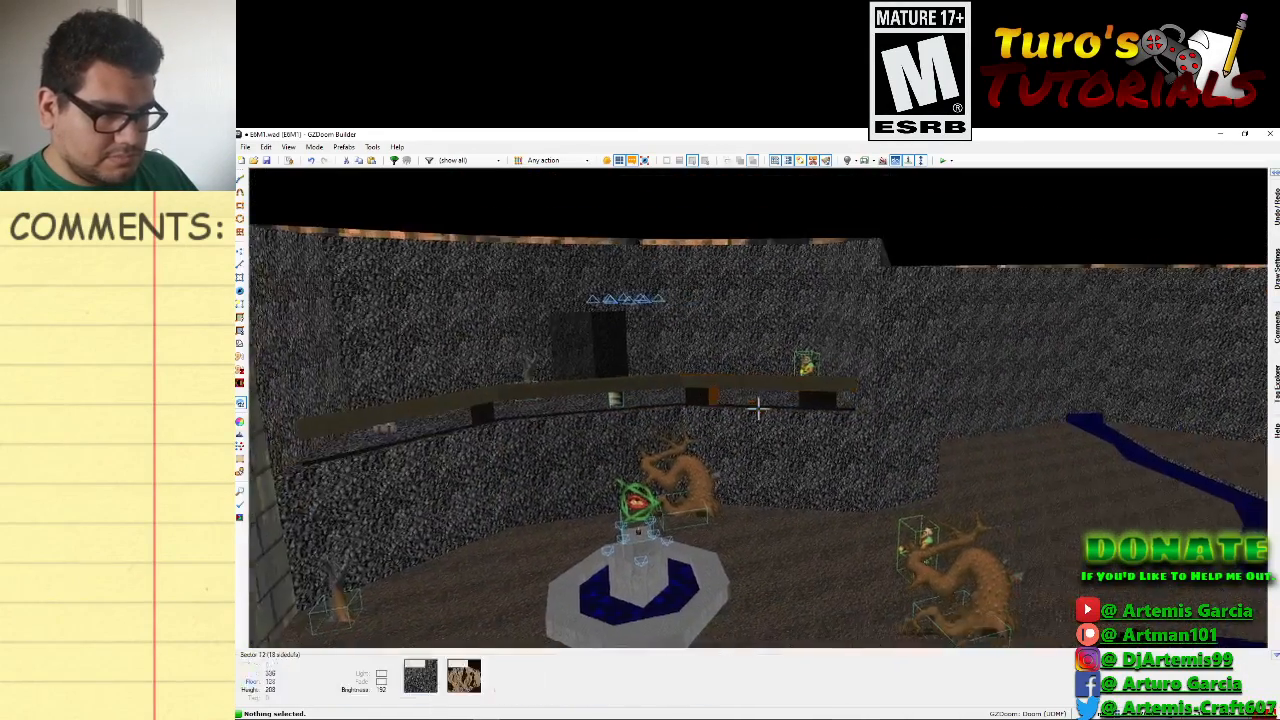
pyautogui.press('e')
pyautogui.press('d')
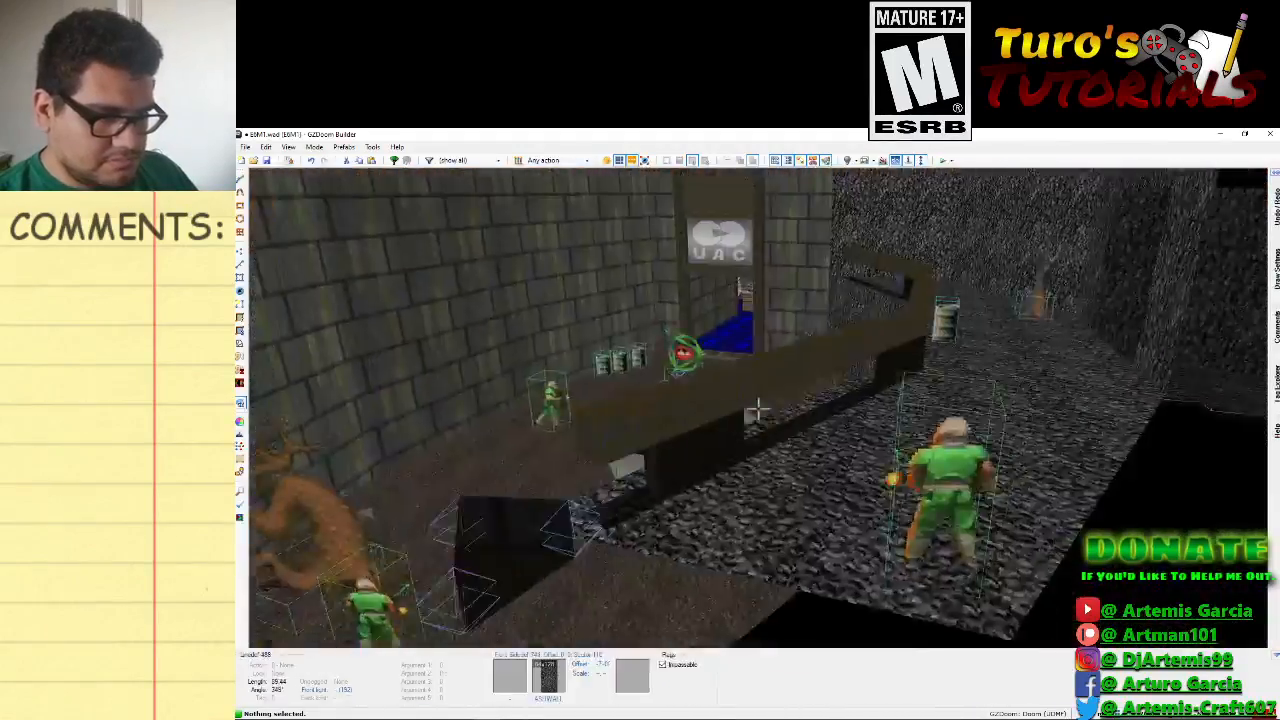
pyautogui.press('f')
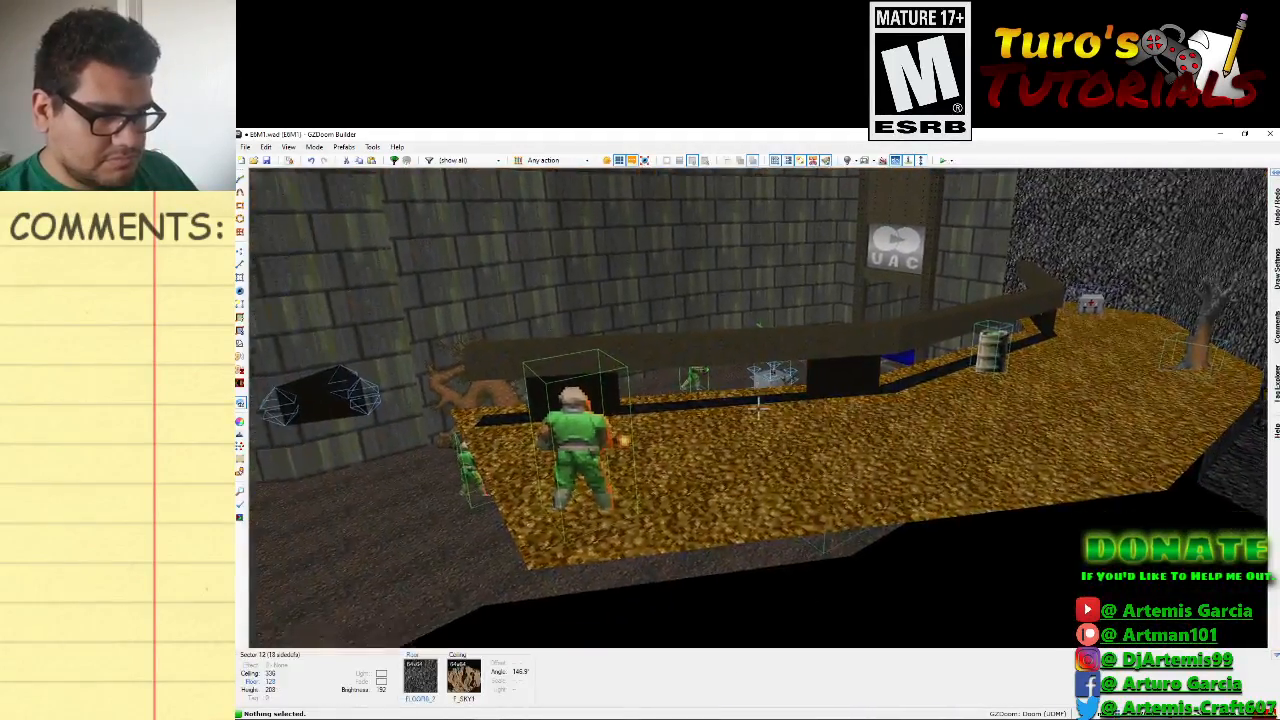
pyautogui.press('s')
pyautogui.press('e')
pyautogui.press('s')
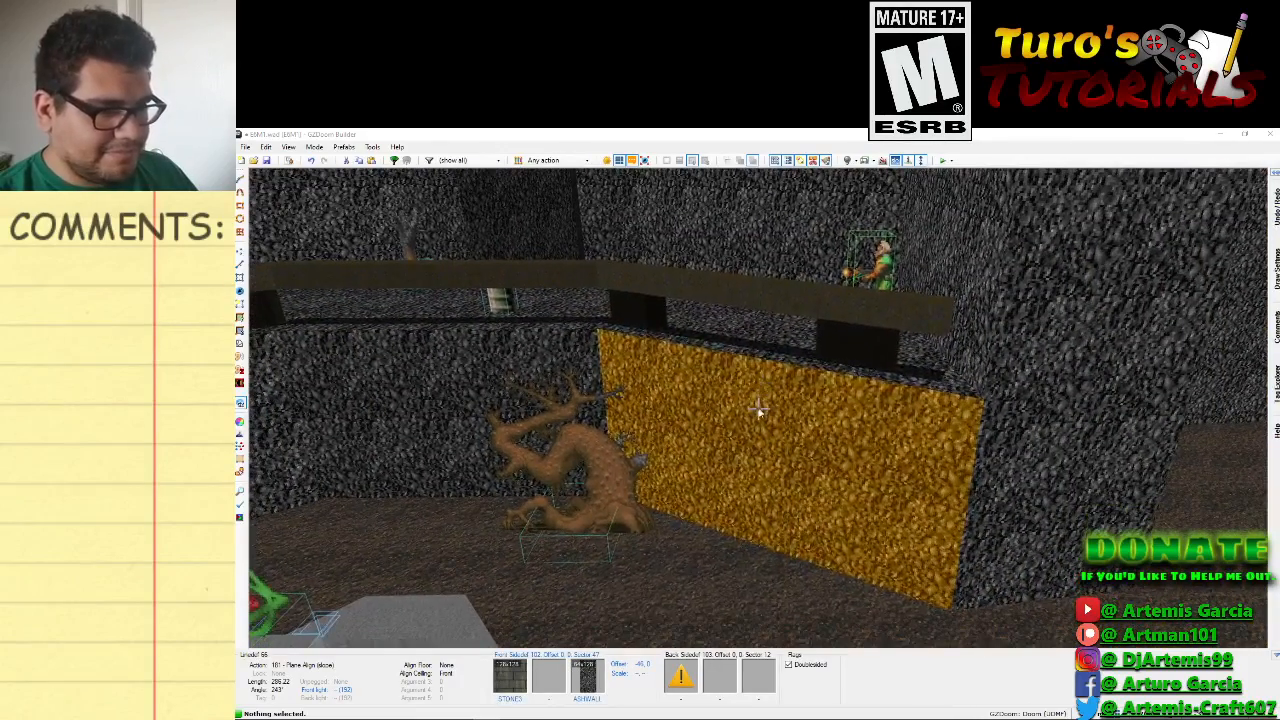
# Assign the ASHWALL texture to the missing upper back side of the linedef along the ledge's front wall.
pyautogui.rightClick(758, 405)
pyautogui.click(735, 253)
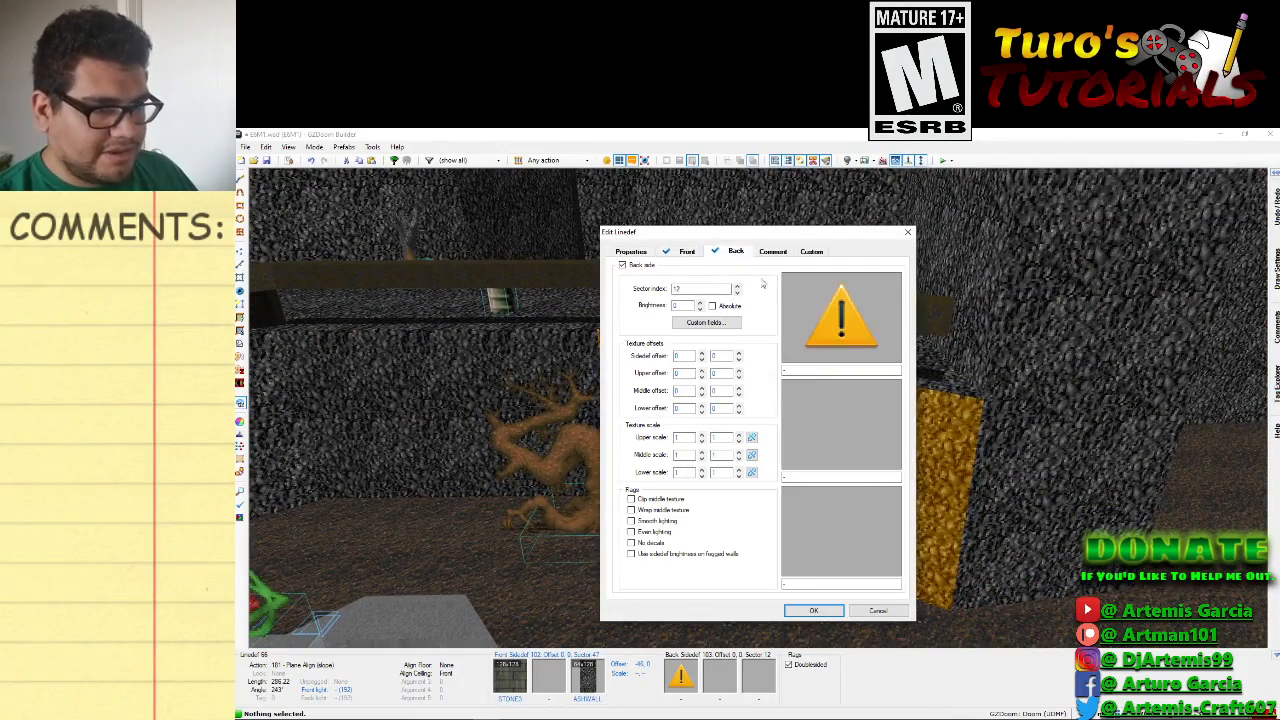
pyautogui.click(843, 320)
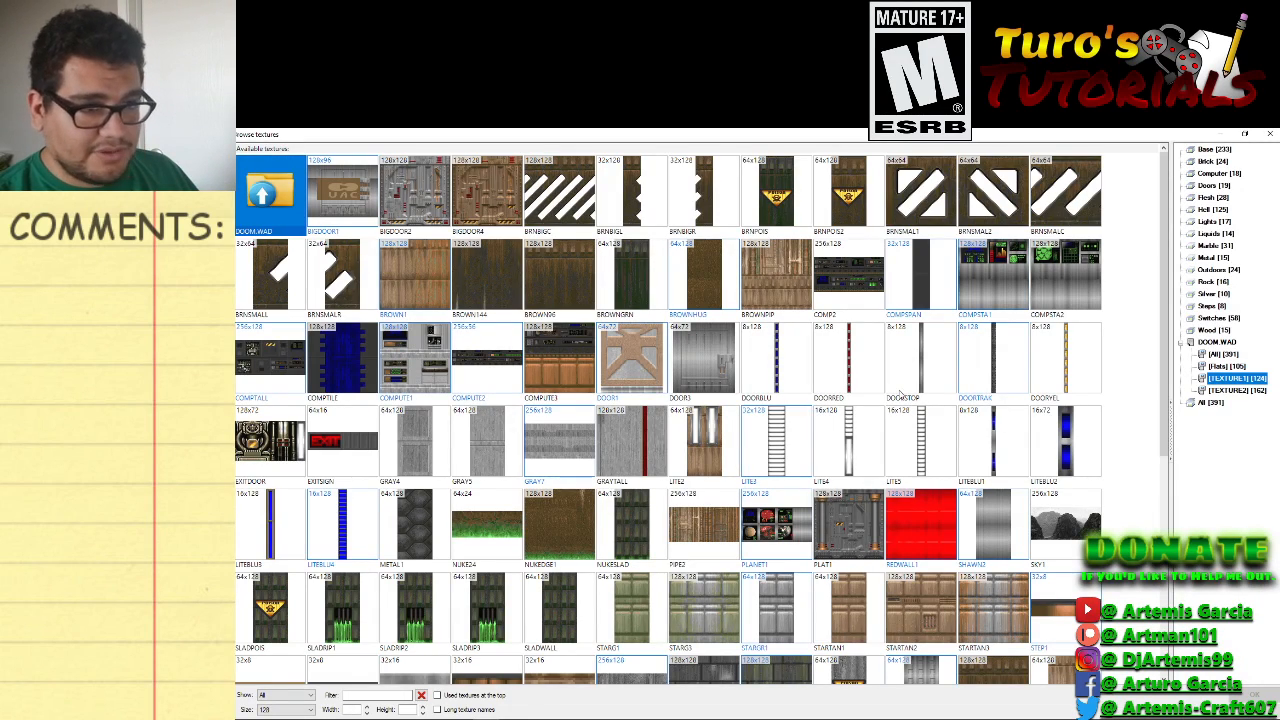
pyautogui.scroll(-5, 784, 466)
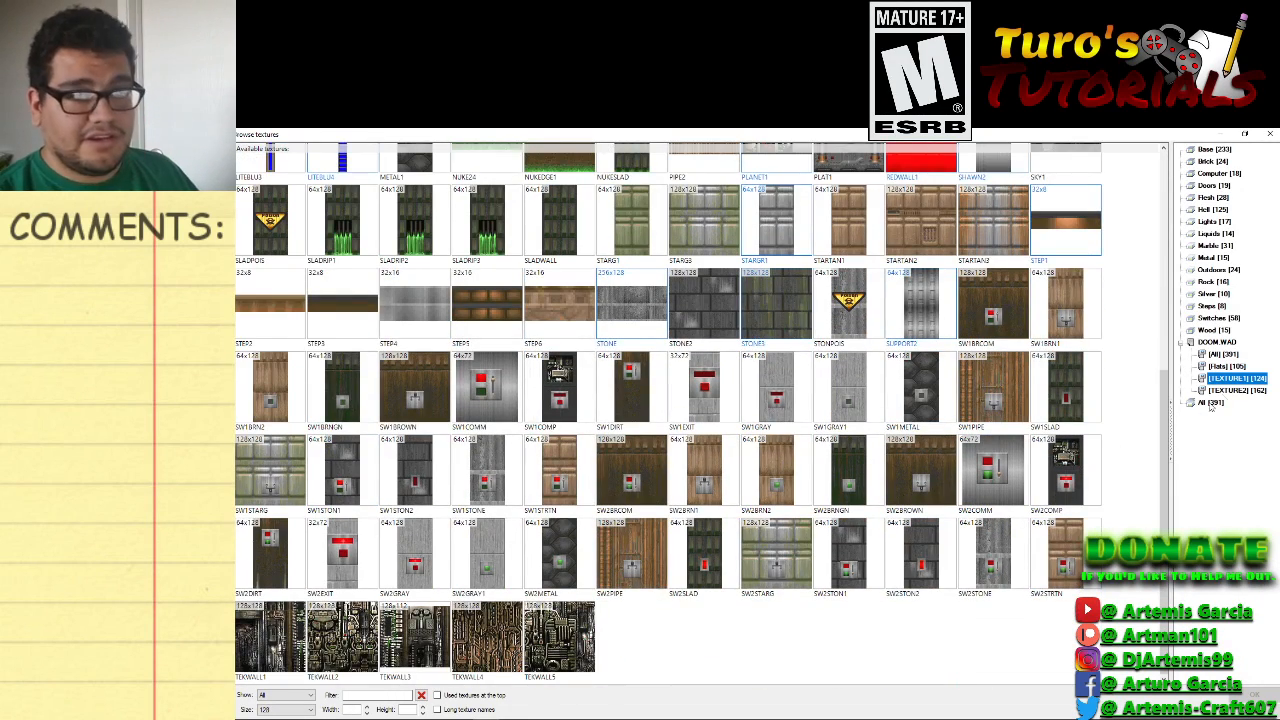
pyautogui.click(1232, 390)
pyautogui.scroll(-3, 715, 380)
pyautogui.scroll(3, 715, 380)
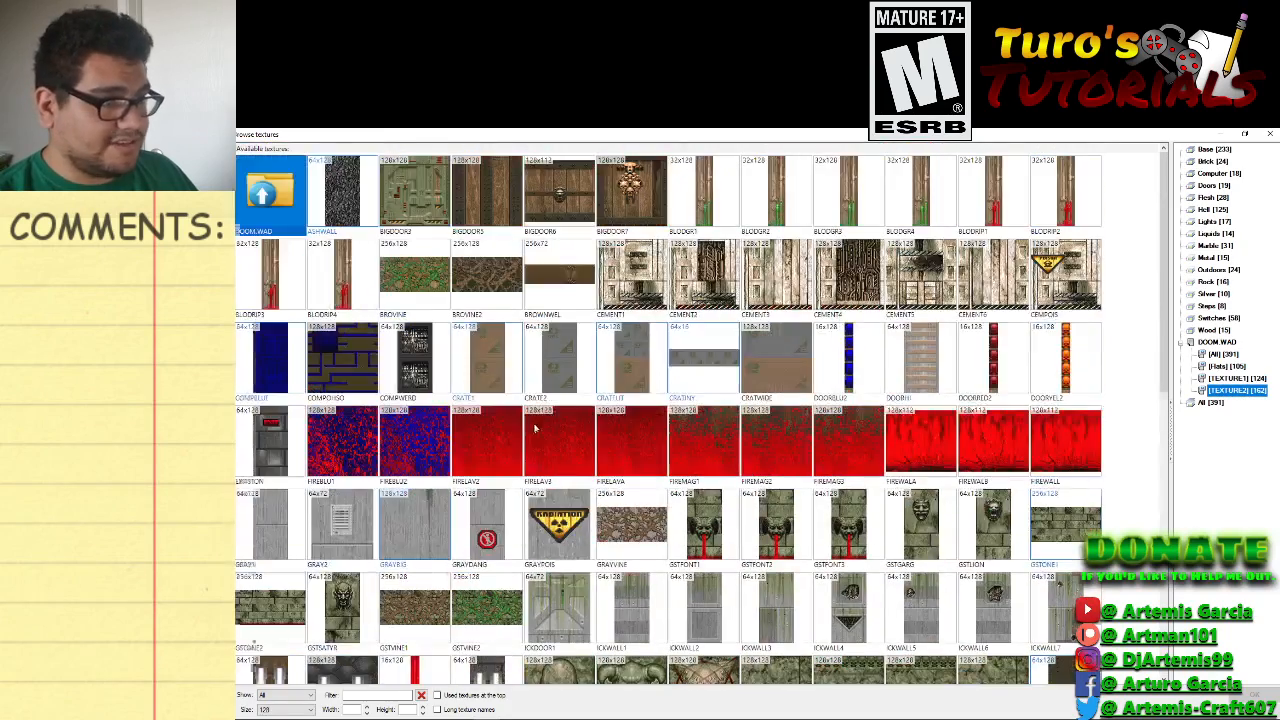
pyautogui.click(353, 205)
pyautogui.doubleClick(353, 205)
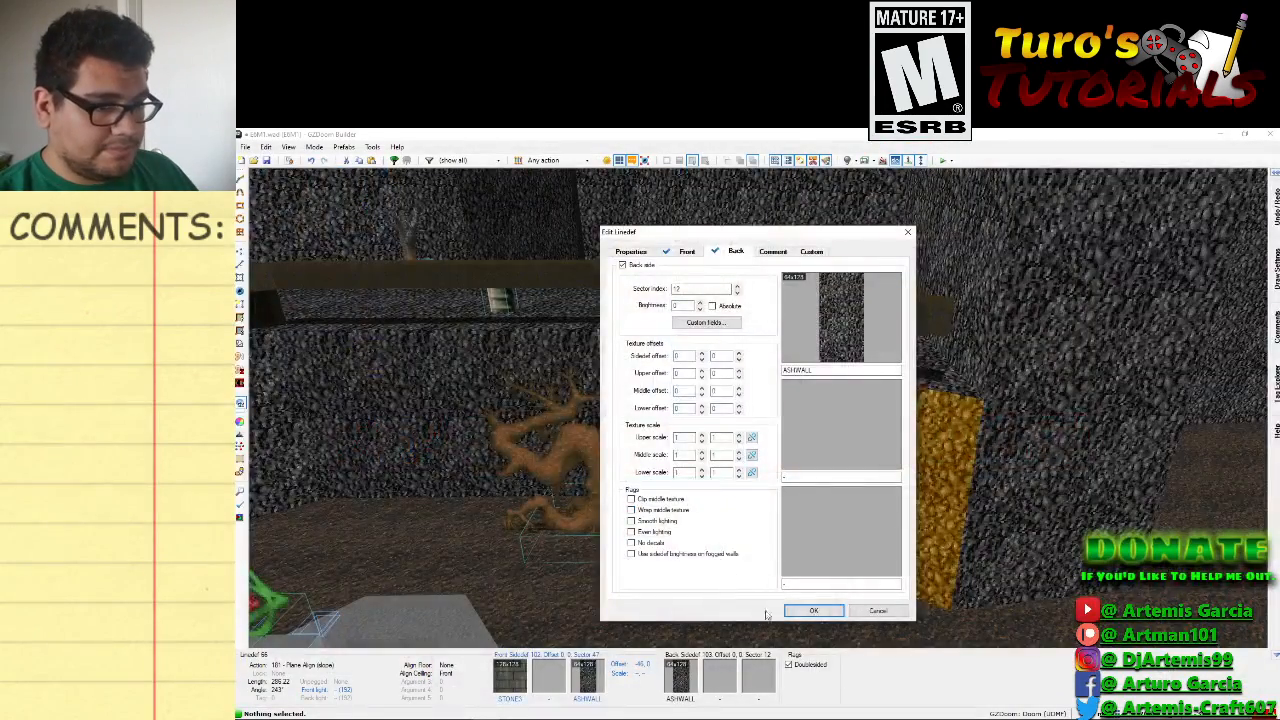
pyautogui.click(813, 610)
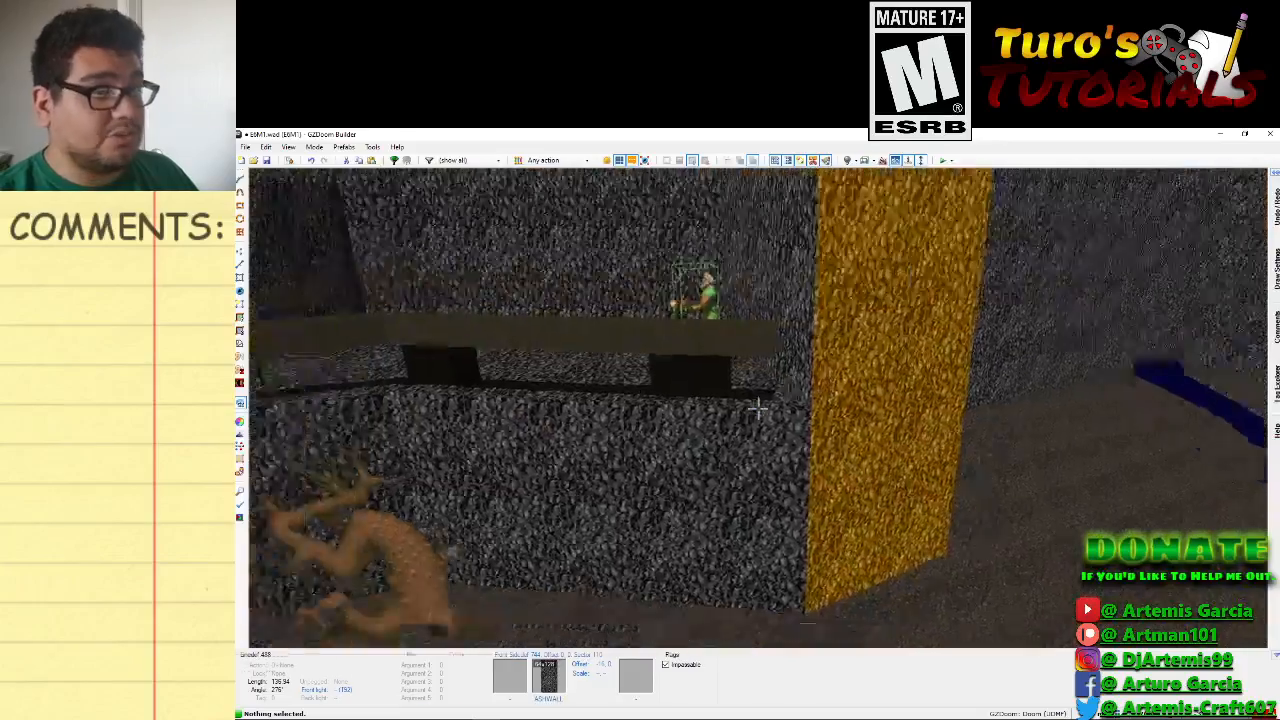
# Test the ledge floor by moving it down and returning it to height 128.
pyautogui.press('d')
pyautogui.press('f')
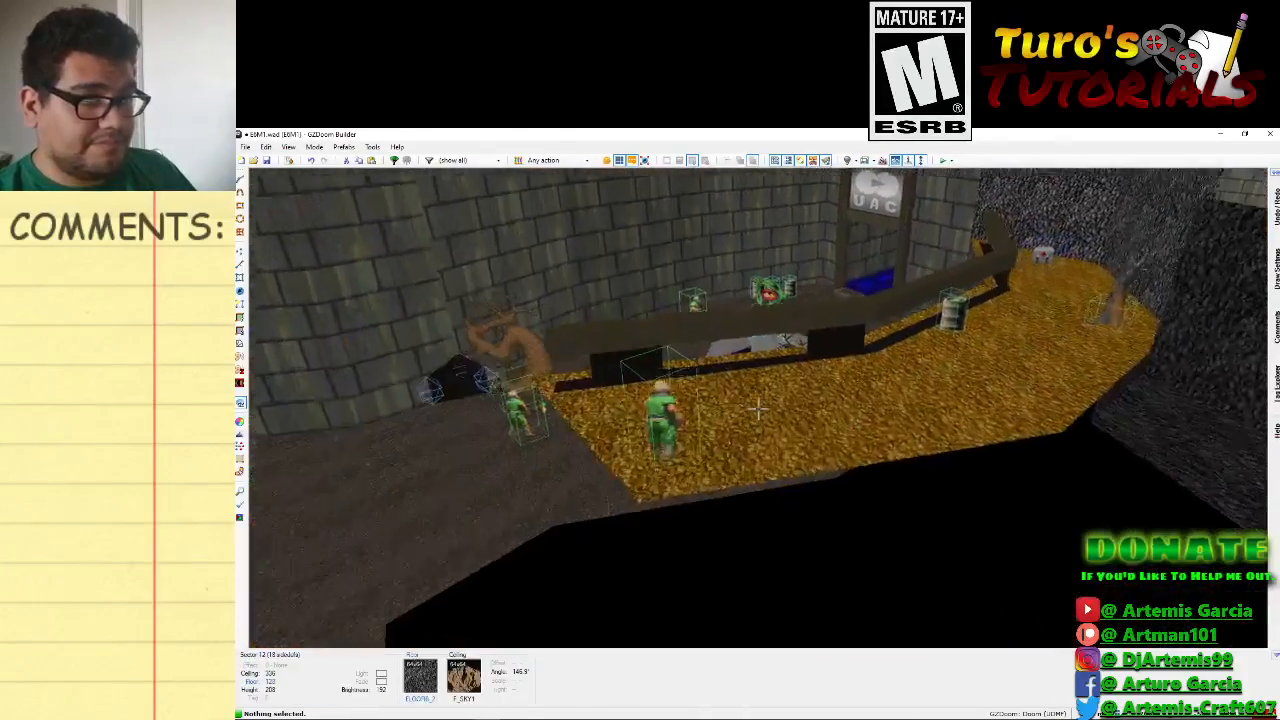
pyautogui.scroll(-3, 758, 408)
pyautogui.scroll(3, 758, 408)
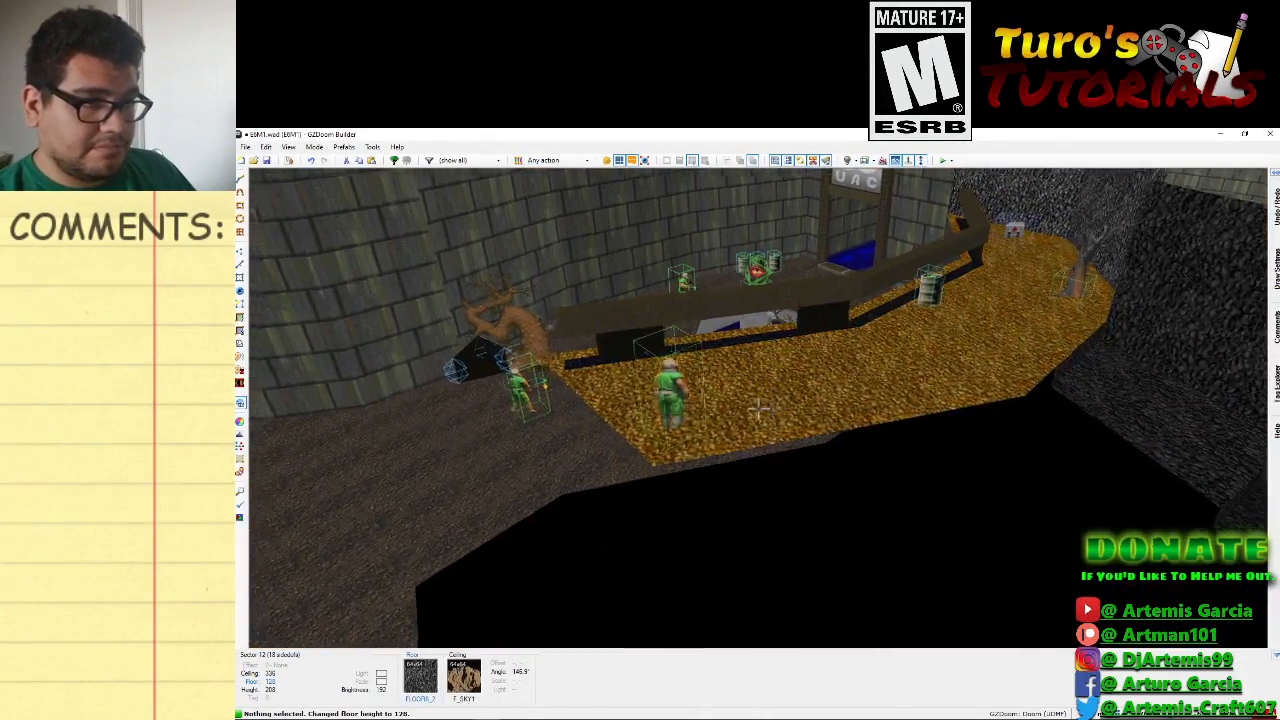
# Examine the tops of the outdoor rock and stone walls against the ceiling, with the sky rendering toggled.
pyautogui.press('s')
pyautogui.press('e')
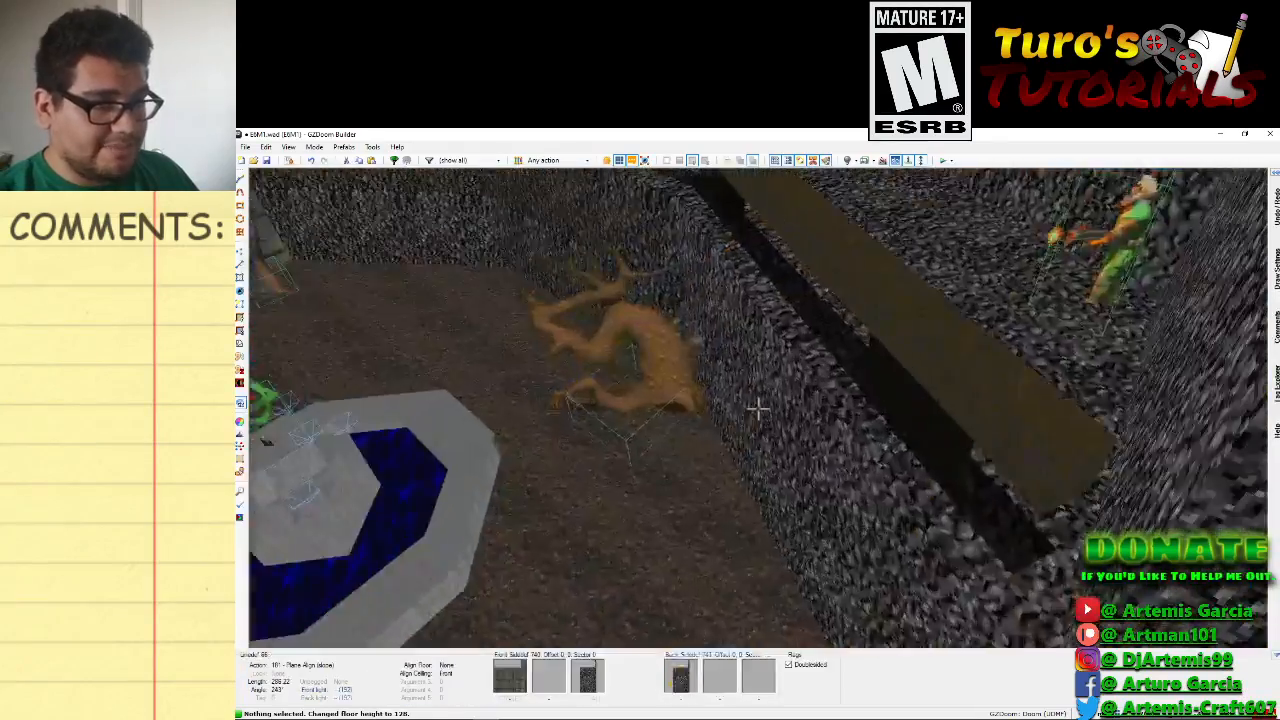
pyautogui.press('e')
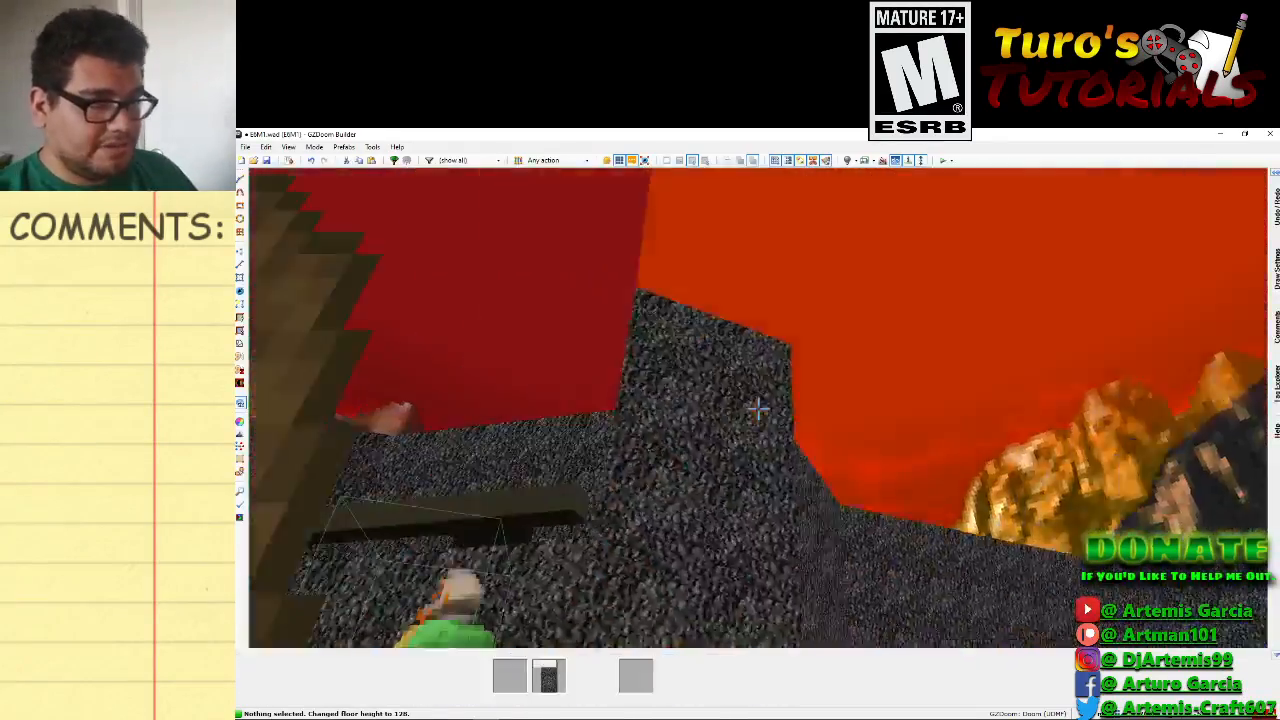
pyautogui.press('e')
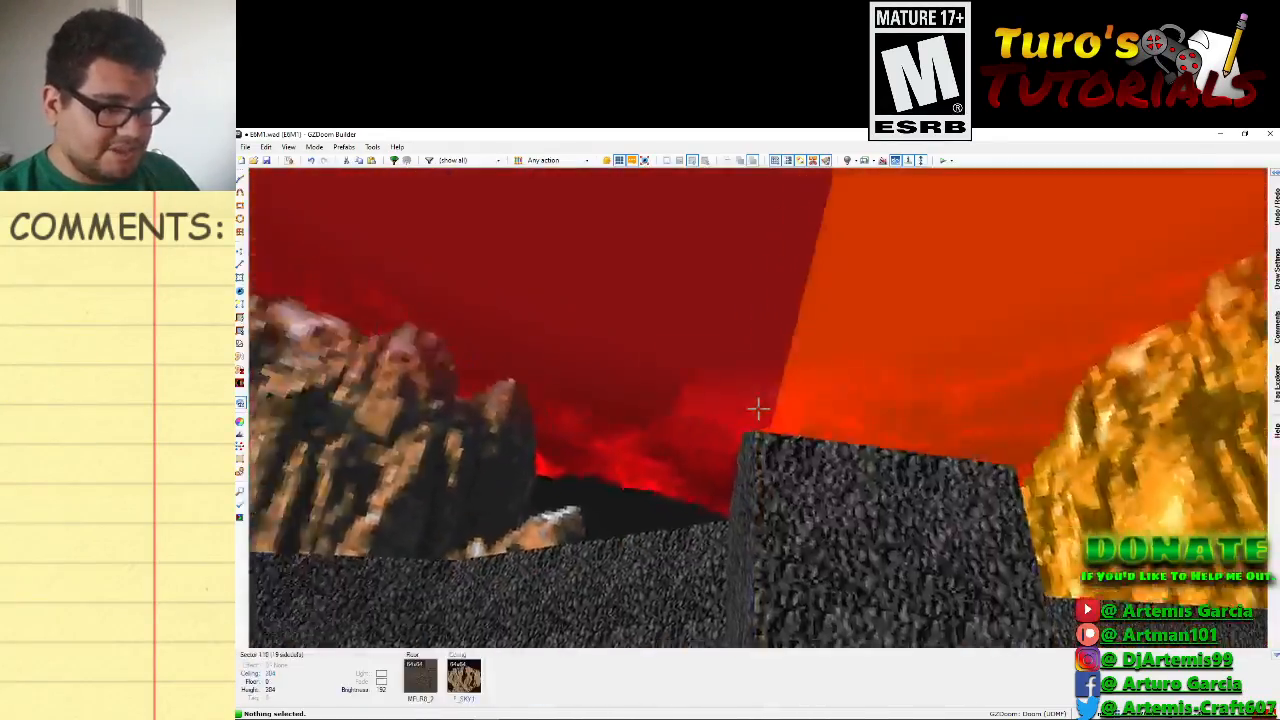
pyautogui.press('e')
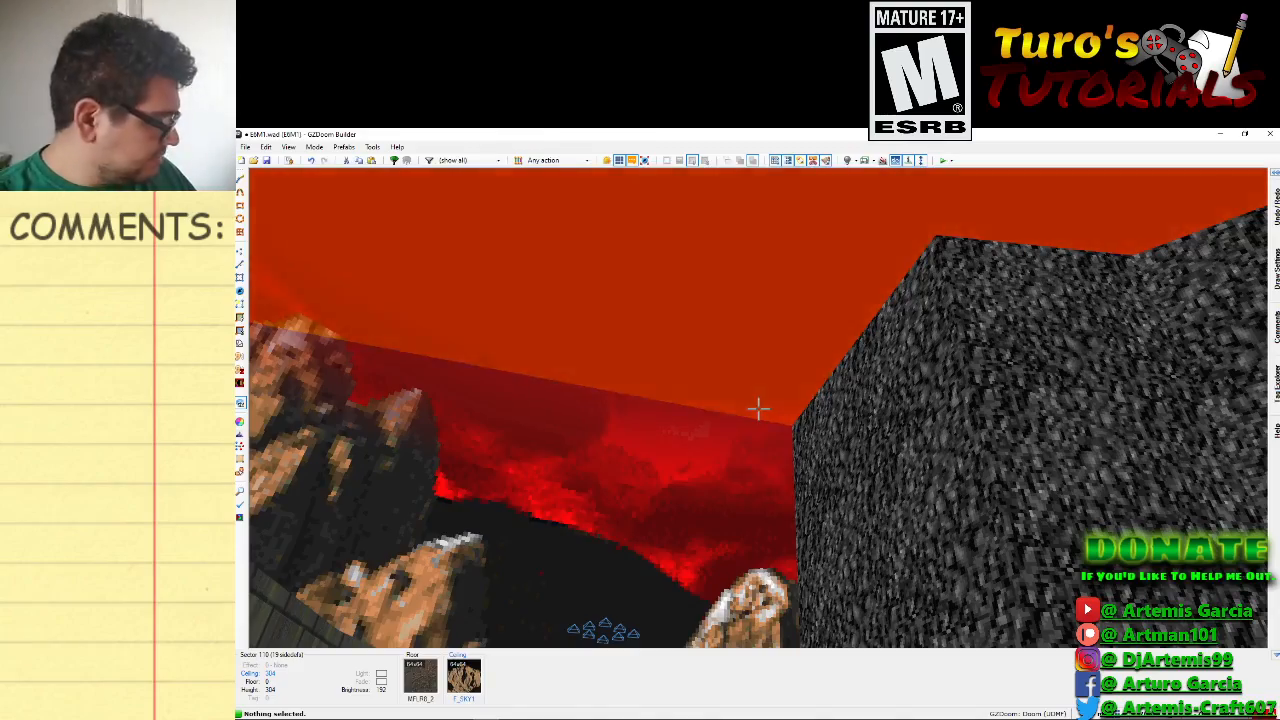
pyautogui.press('Tab')
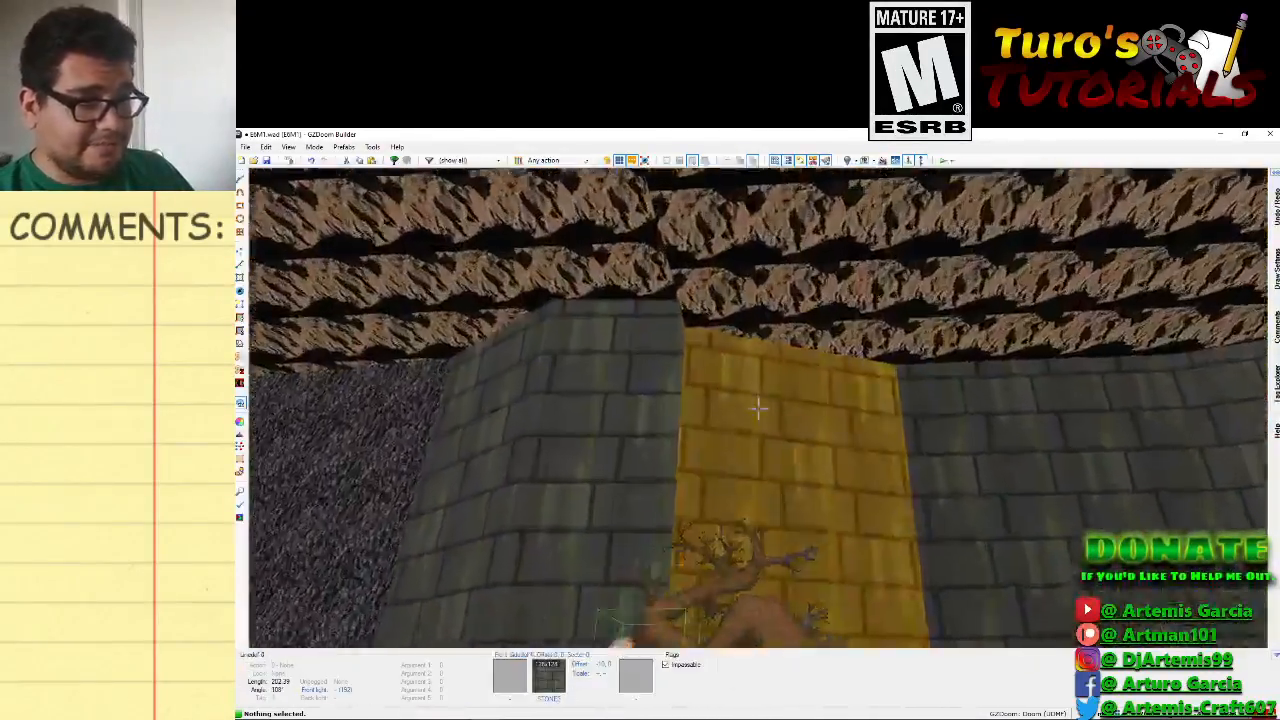
pyautogui.press('e')
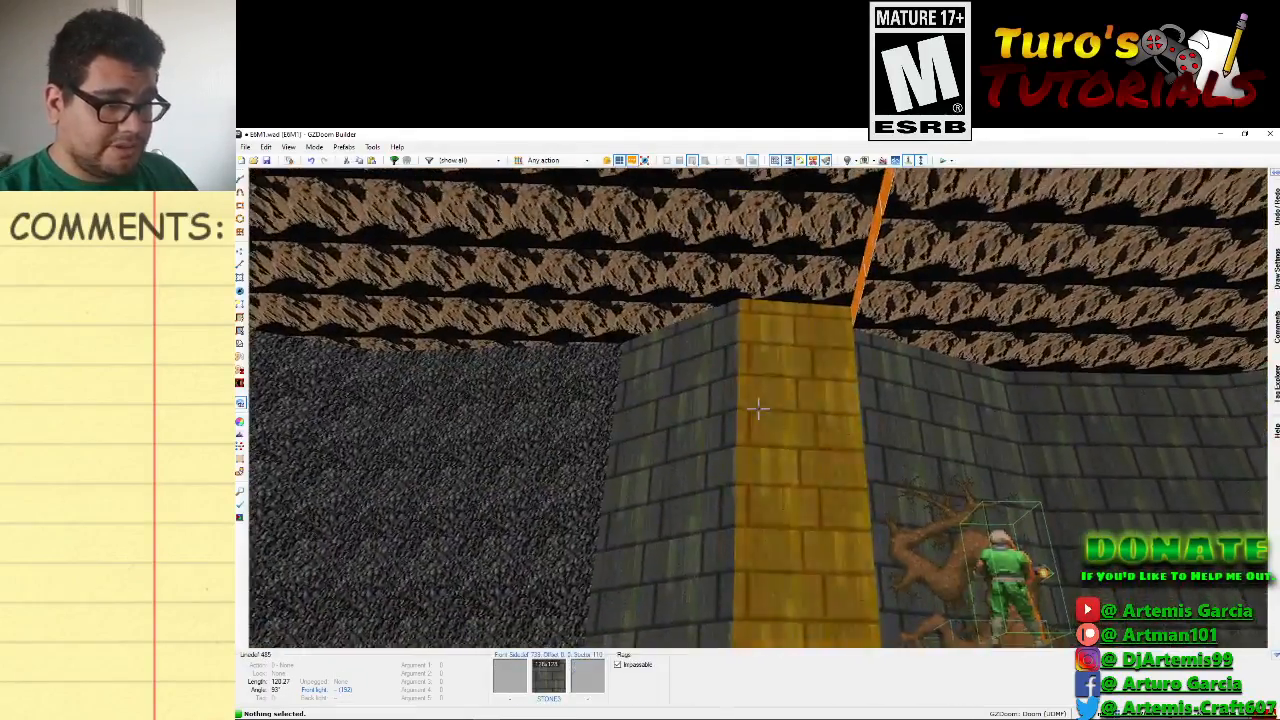
# Shift the texture offsets of the two adjoining stone wall faces beside the rock wall vertically to 0, 8.
pyautogui.click(758, 407)
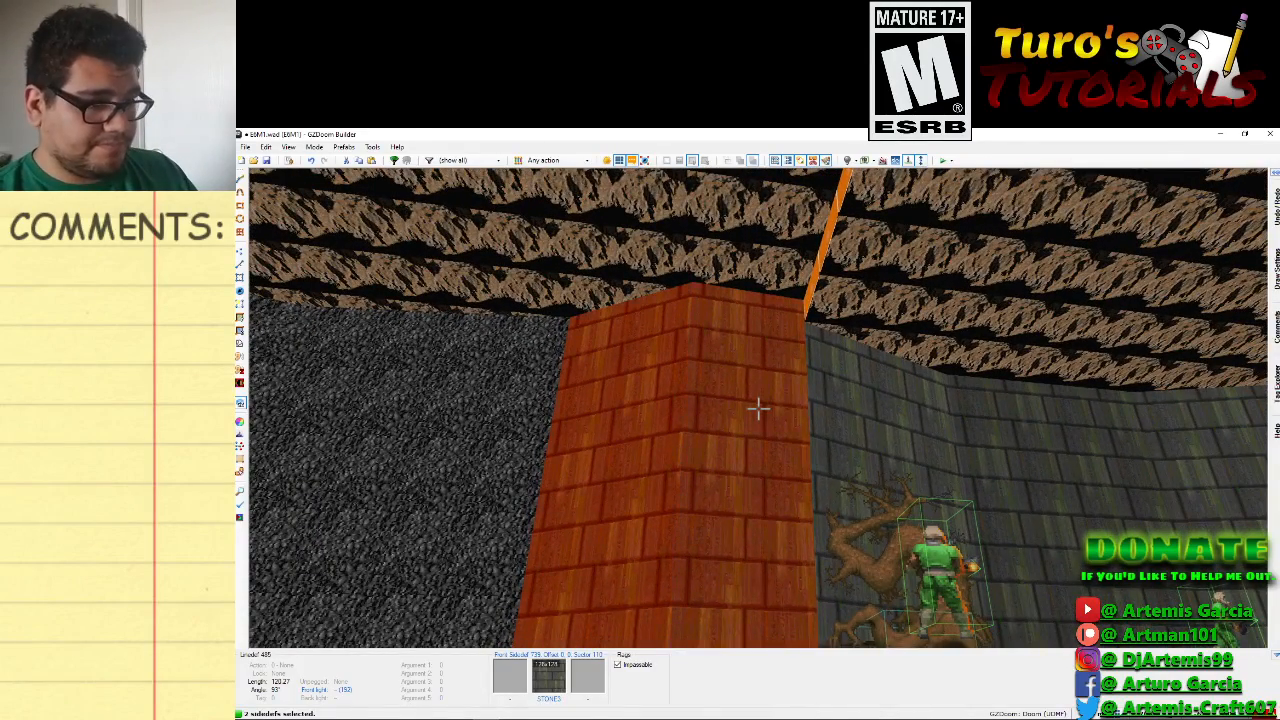
pyautogui.press('Down')
pyautogui.press('Down')
pyautogui.press('Down')
pyautogui.press('Down')
pyautogui.press('Down')
pyautogui.press('Down')
pyautogui.press('Down')
pyautogui.press('Down')
pyautogui.press('Down')
pyautogui.press('Down')
pyautogui.press('Down')
pyautogui.press('Down')
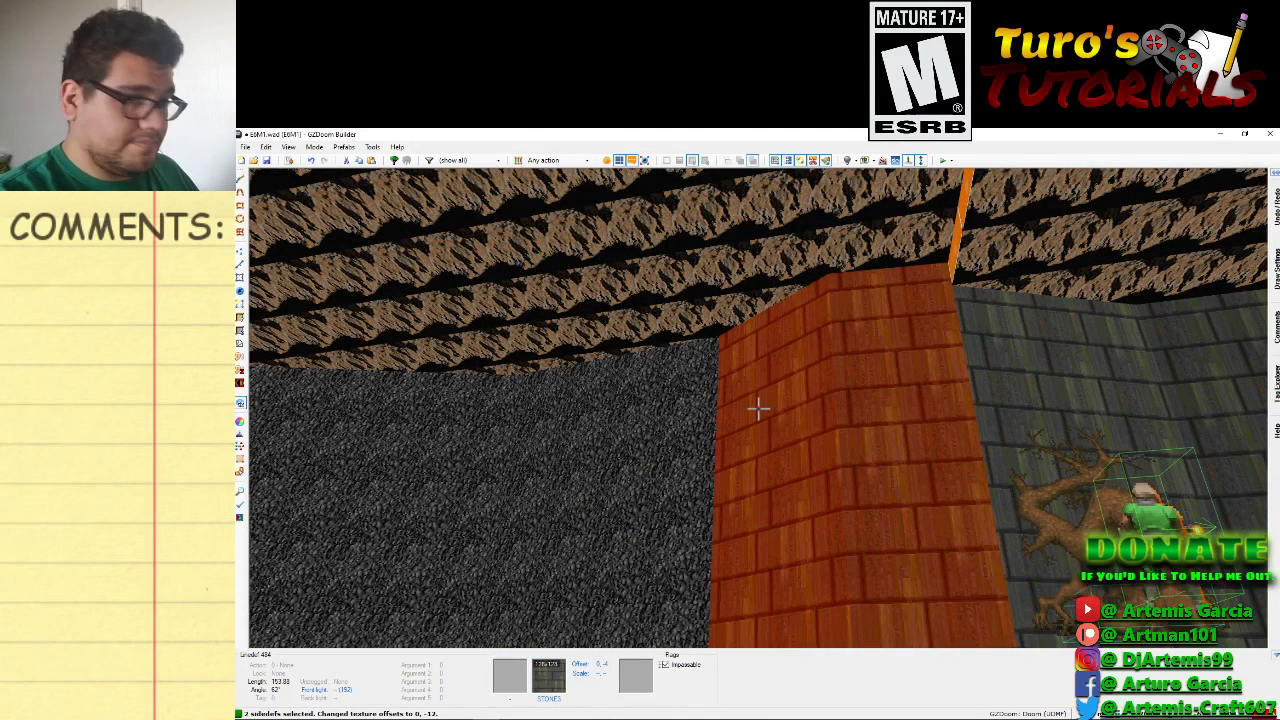
pyautogui.press('Up')
pyautogui.press('Up')
pyautogui.press('Up')
pyautogui.press('Up')
pyautogui.press('Up')
pyautogui.press('Up')
pyautogui.press('Up')
pyautogui.press('Up')
pyautogui.press('Up')
pyautogui.press('Up')
pyautogui.press('Up')
pyautogui.press('Up')
pyautogui.press('Up')
pyautogui.press('Up')
pyautogui.press('Up')
pyautogui.press('Up')
pyautogui.press('Up')
pyautogui.press('Up')
pyautogui.press('Up')
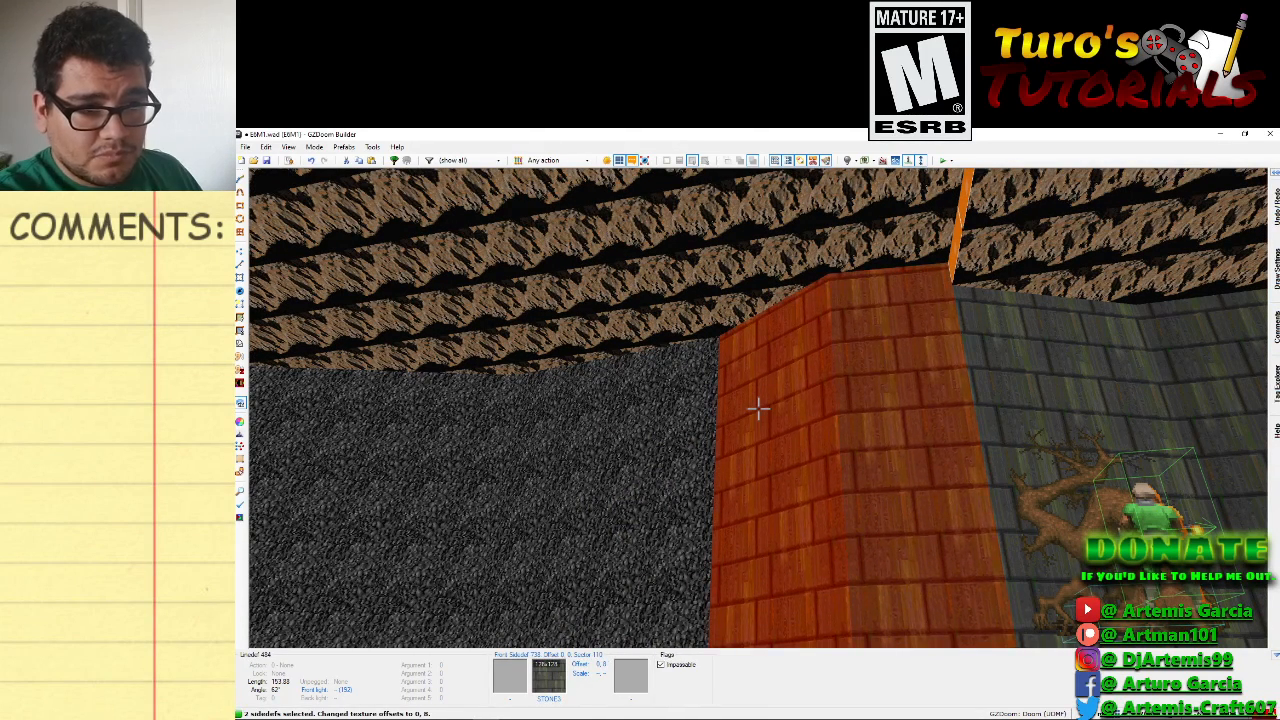
pyautogui.press('Up')
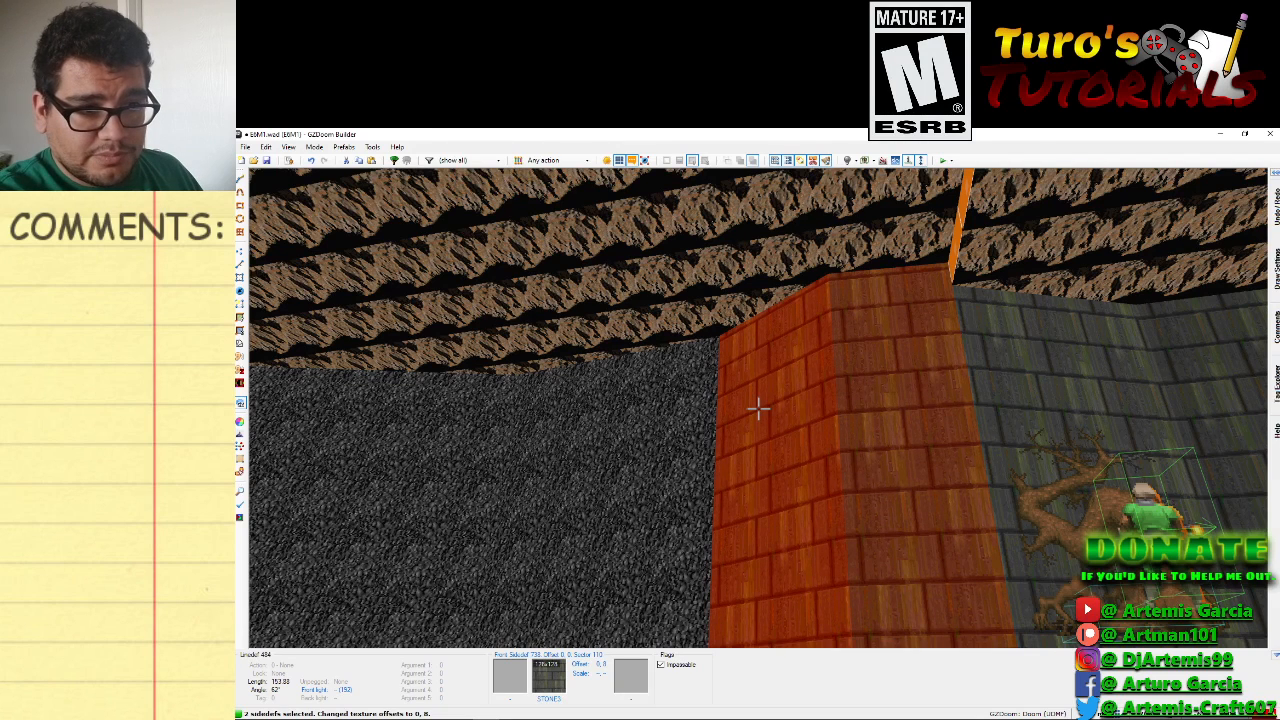
# Set the horizontal texture offset of the two selected stone wall faces to -2 and clear the selection.
pyautogui.press('Left')
pyautogui.press('Left')
pyautogui.press('Left')
pyautogui.press('Left')
pyautogui.press('Left')
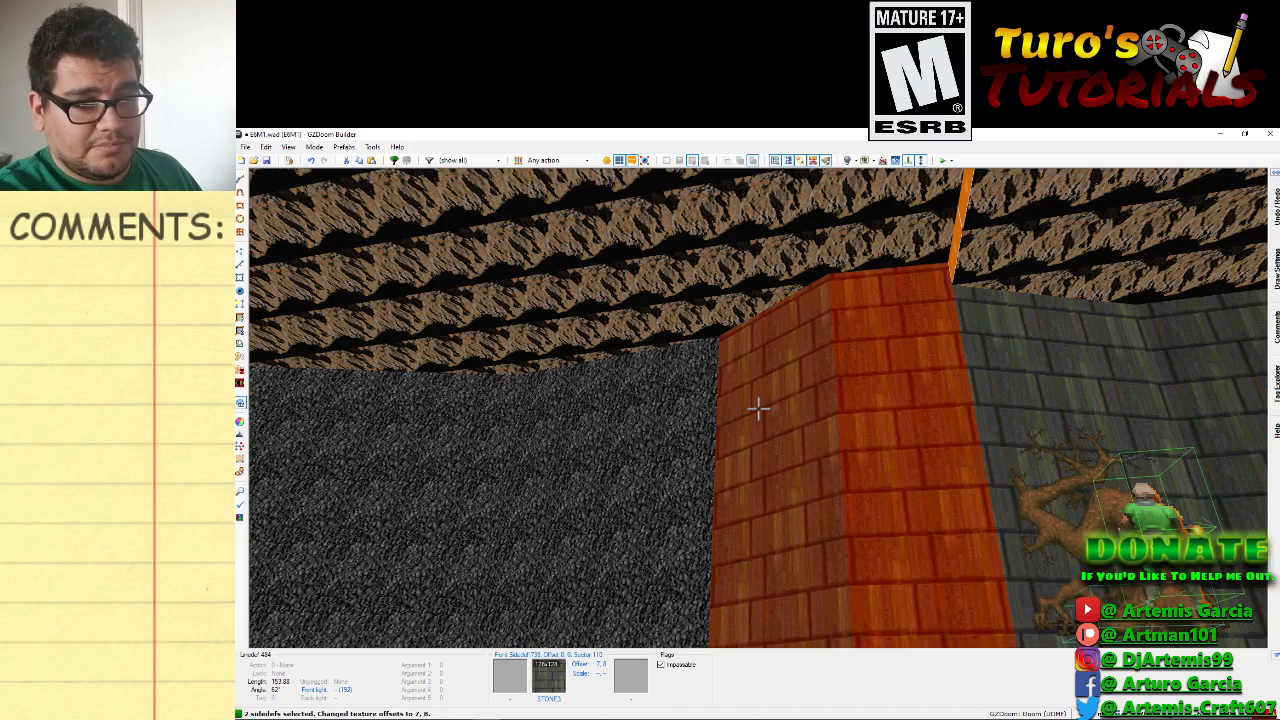
pyautogui.press('Right')
pyautogui.press('Right')
pyautogui.press('Right')
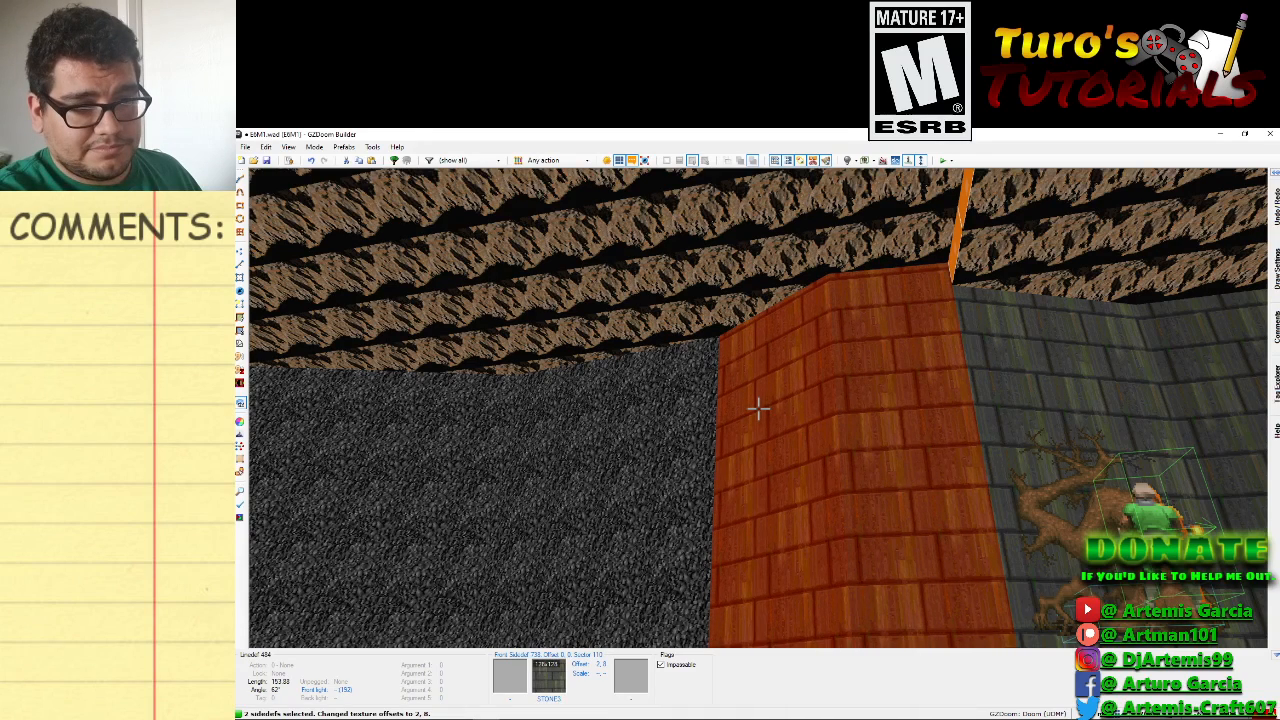
pyautogui.press('Right')
pyautogui.press('Right')
pyautogui.press('Right')
pyautogui.press('Right')
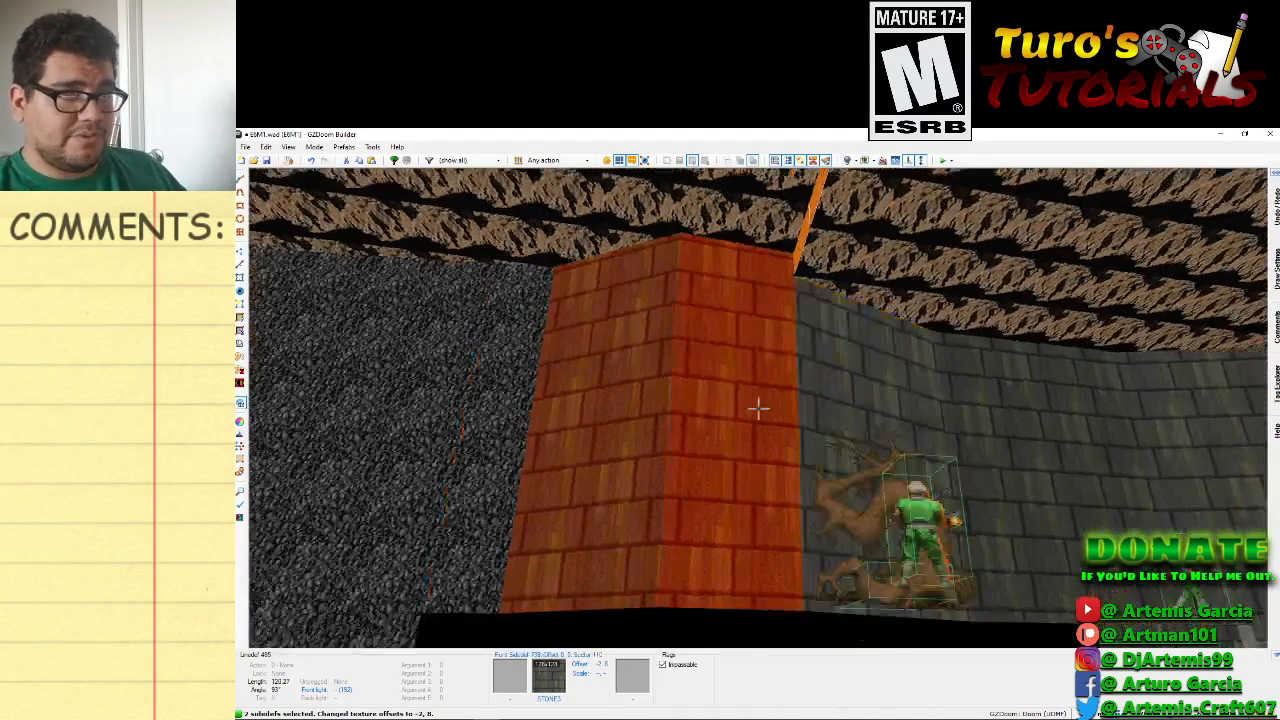
pyautogui.press('c')
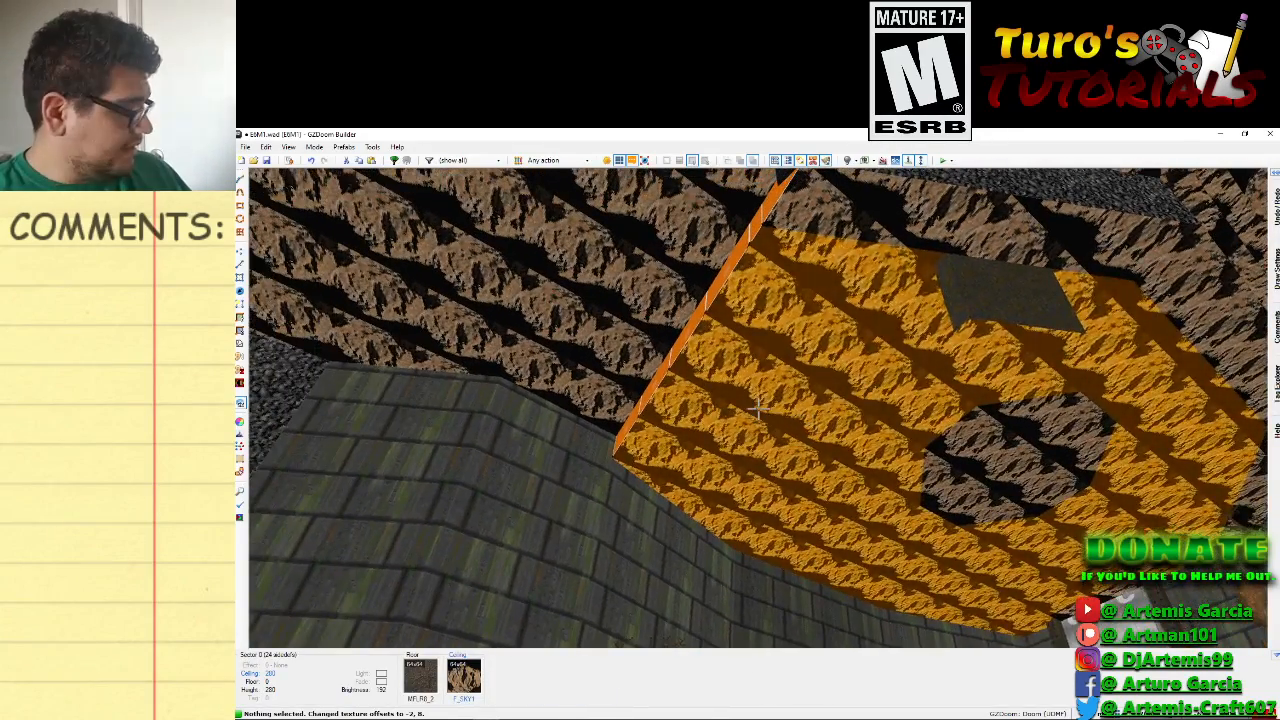
# In the 2D map, draw a four-sided sector across the narrow passage west of the fountain, merging its stray vertex into the lower wall corner.
pyautogui.press('v')
pyautogui.scroll(-6, 709, 417)
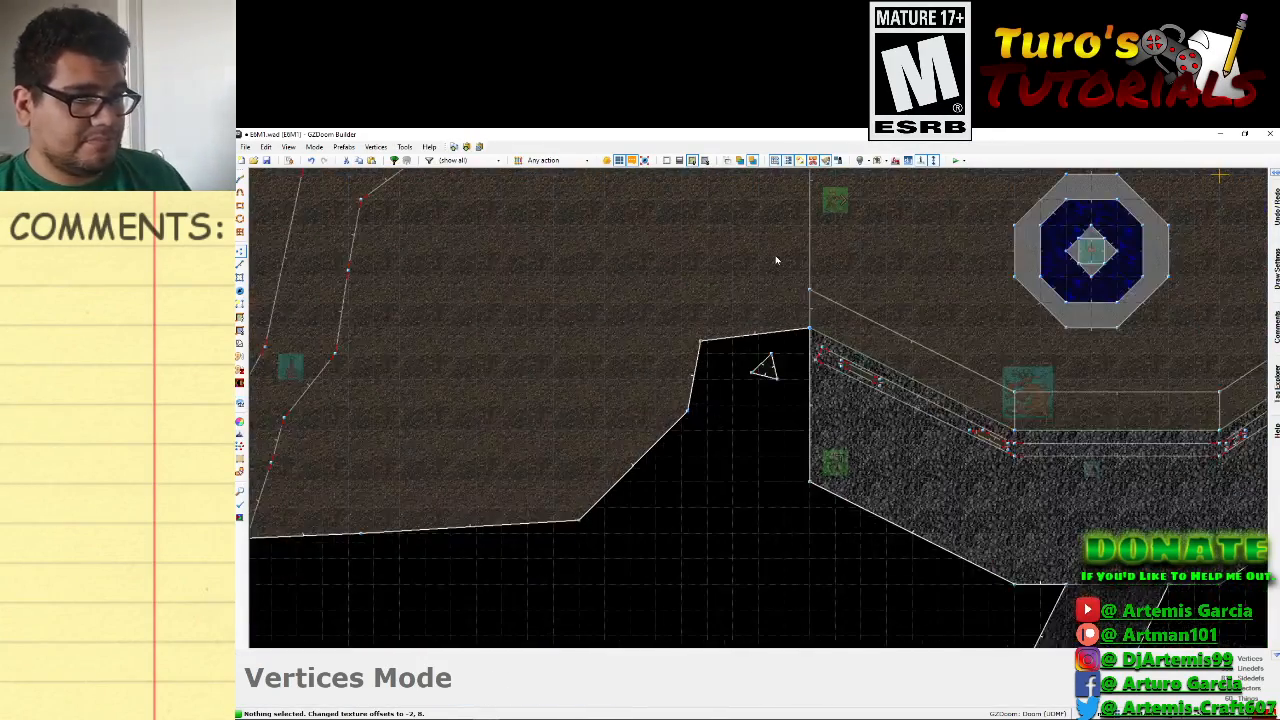
pyautogui.scroll(2, 776, 254)
pyautogui.press('Up')
pyautogui.press('Up')
pyautogui.press('Up')
pyautogui.press('Up')
pyautogui.press('Up')
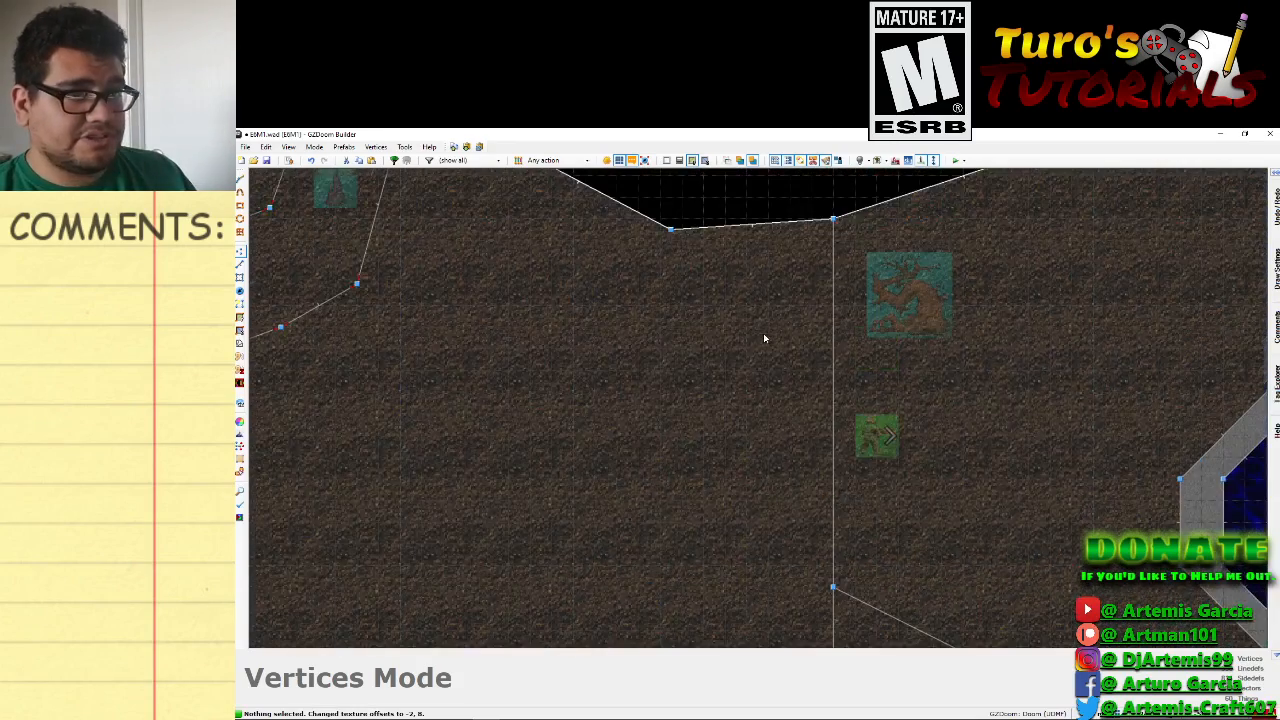
pyautogui.press('Down')
pyautogui.scroll(-1, 752, 384)
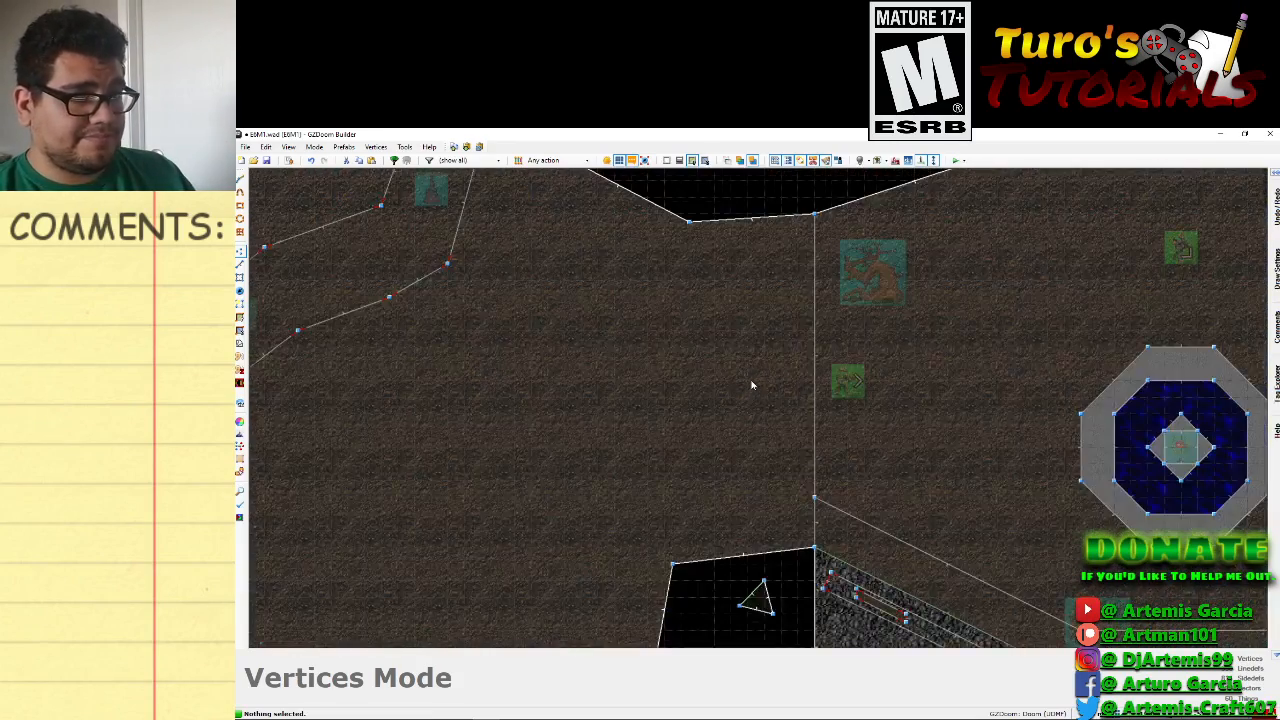
pyautogui.scroll(-1, 752, 383)
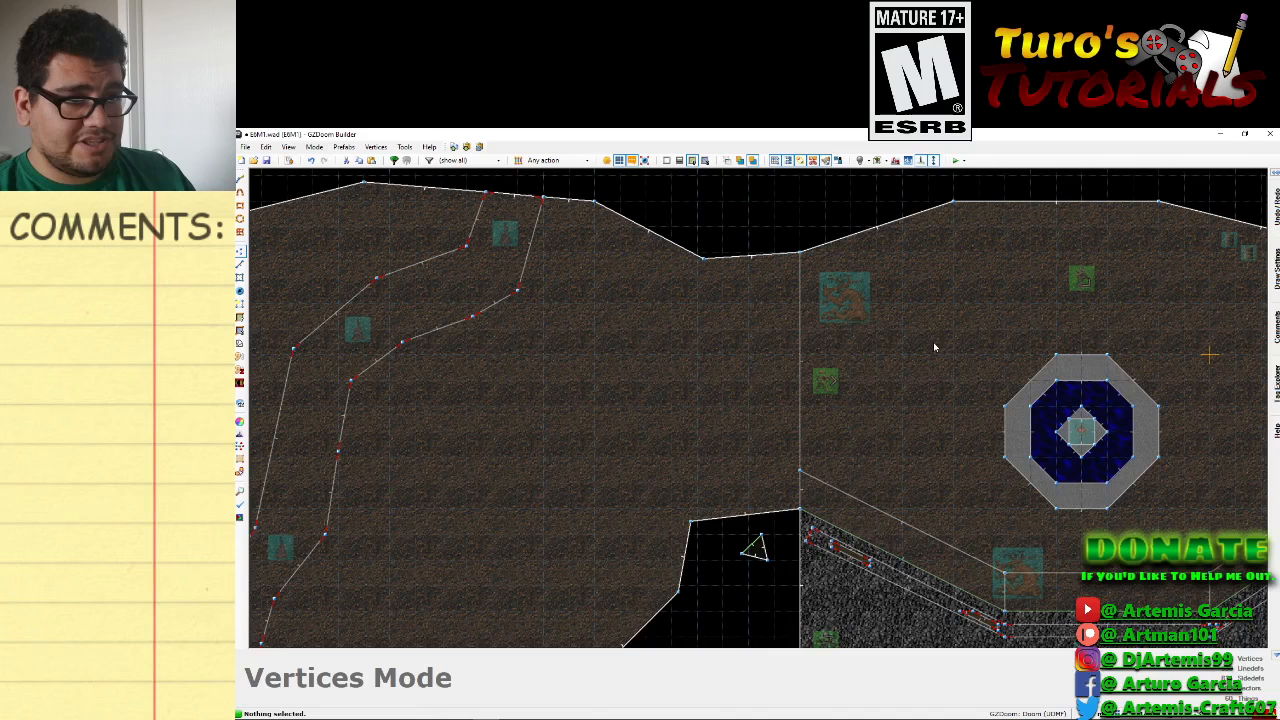
pyautogui.rightClick(704, 259)
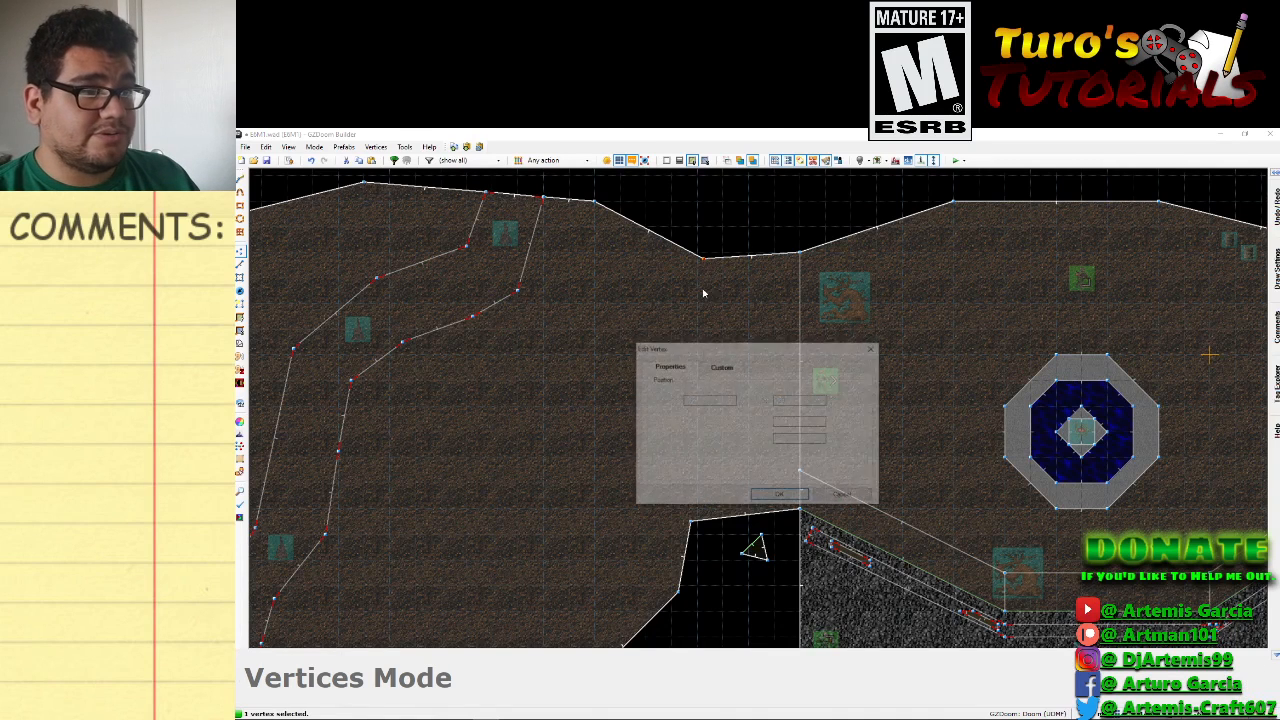
pyautogui.click(862, 500)
pyautogui.rightClick(702, 509)
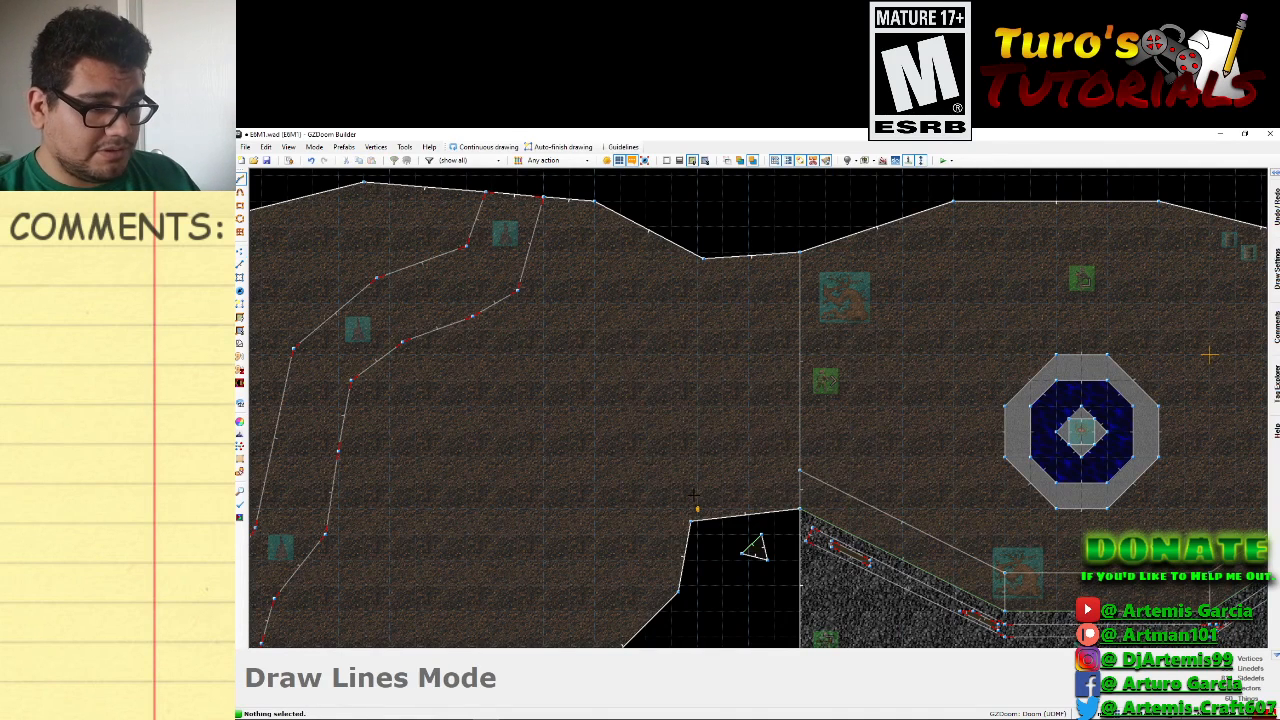
pyautogui.click(704, 258)
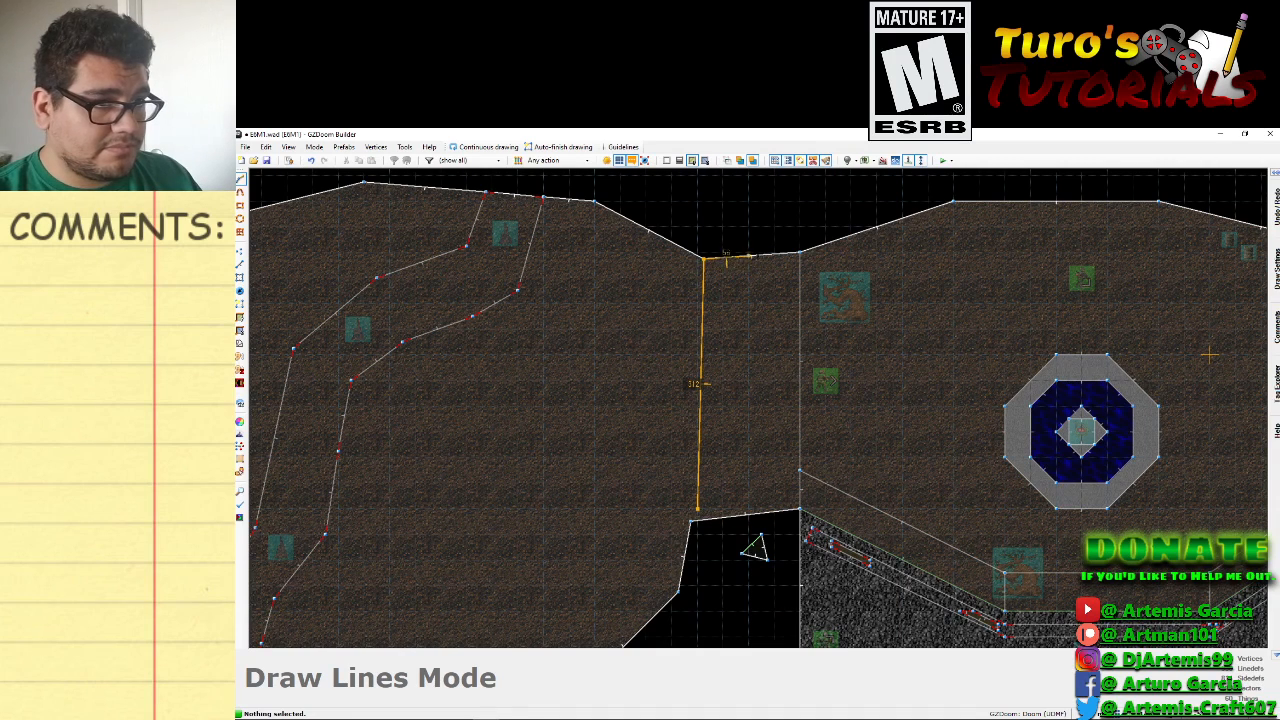
pyautogui.click(800, 256)
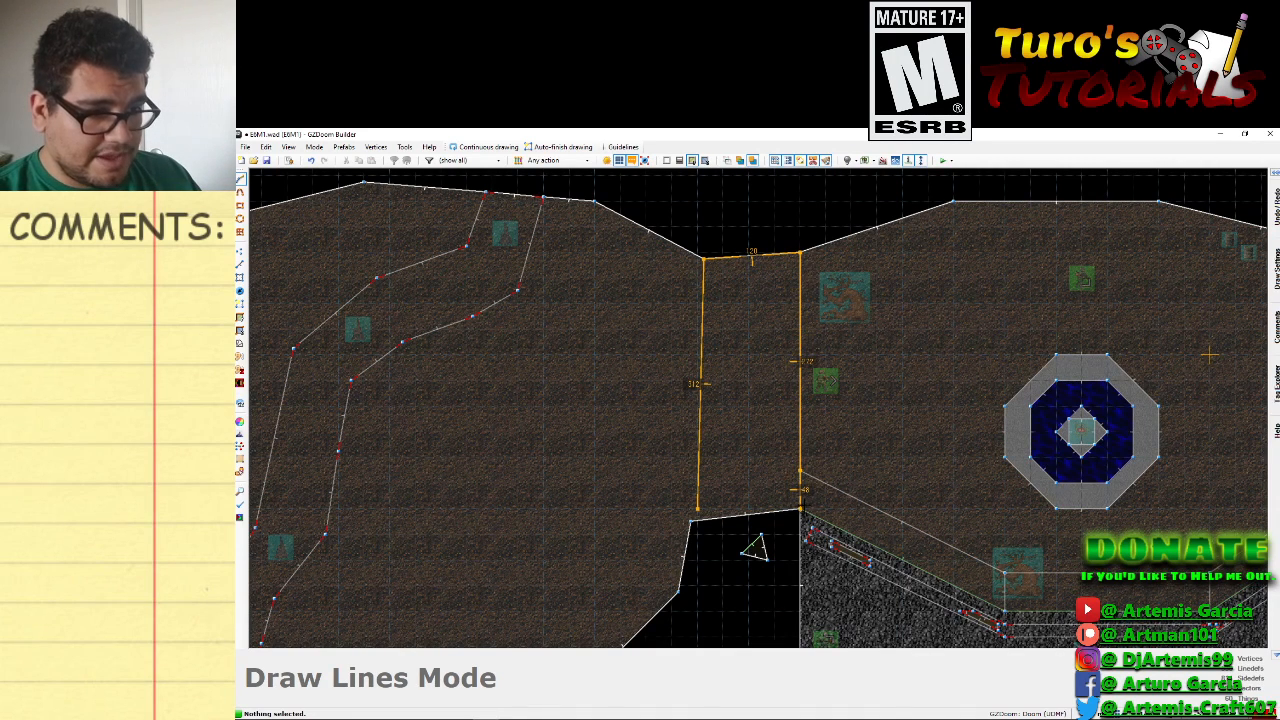
pyautogui.click(800, 510)
pyautogui.click(698, 510)
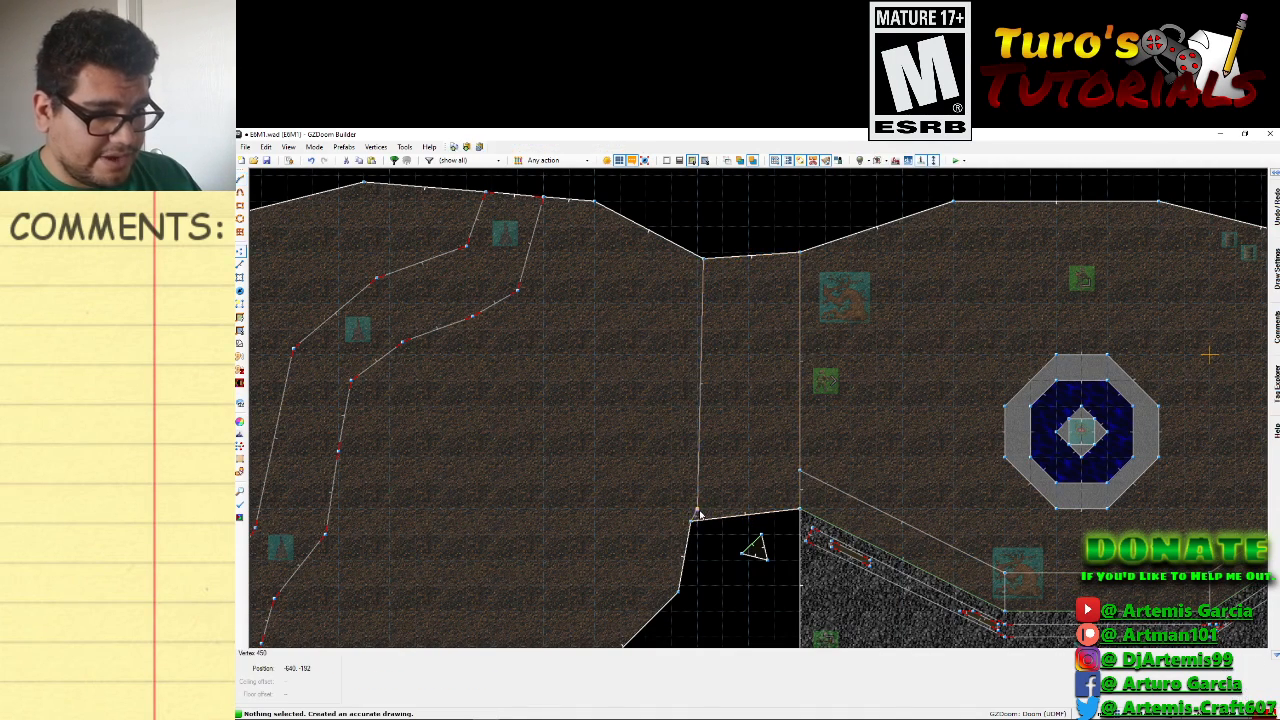
pyautogui.moveTo(695, 511); pyautogui.dragTo(691, 521, button='right')
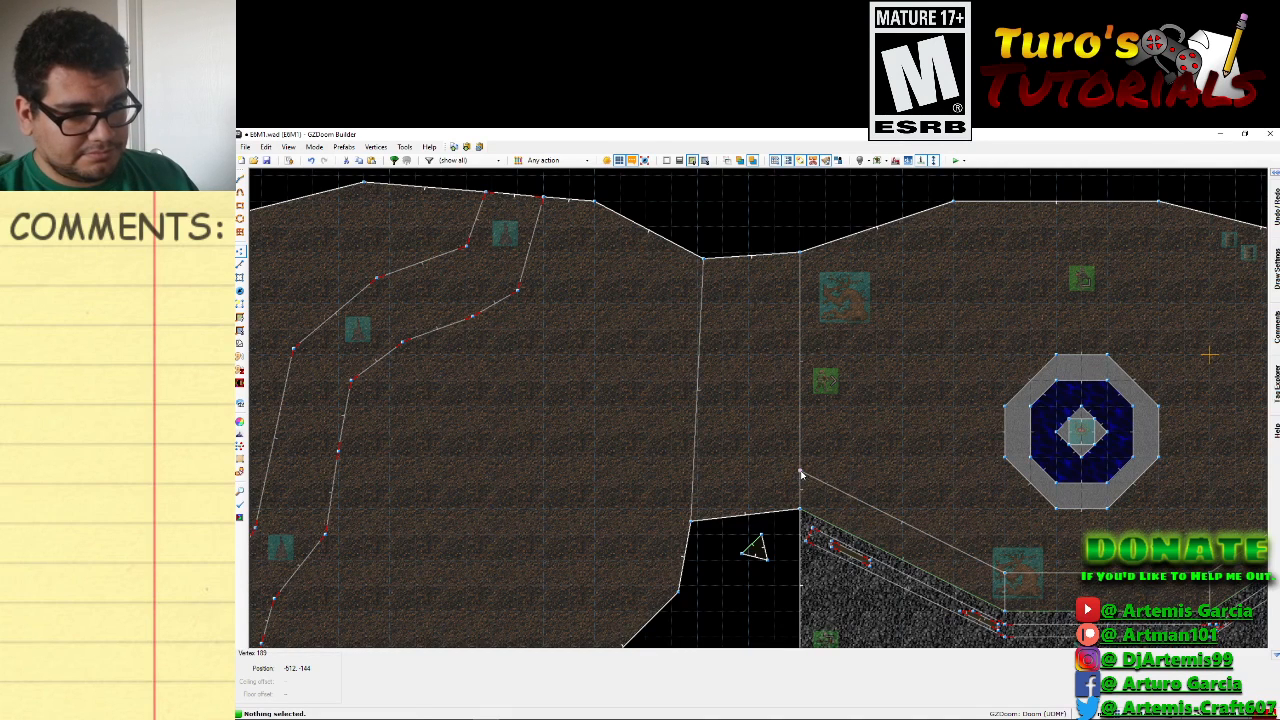
# Move the divider's lower vertex to -512, -160 and draw a narrow strip sector along the passage's lower wall.
pyautogui.moveTo(801, 480)
pyautogui.mouseDown()
pyautogui.moveTo(811, 477)
pyautogui.moveTo(801, 489)
pyautogui.mouseUp()
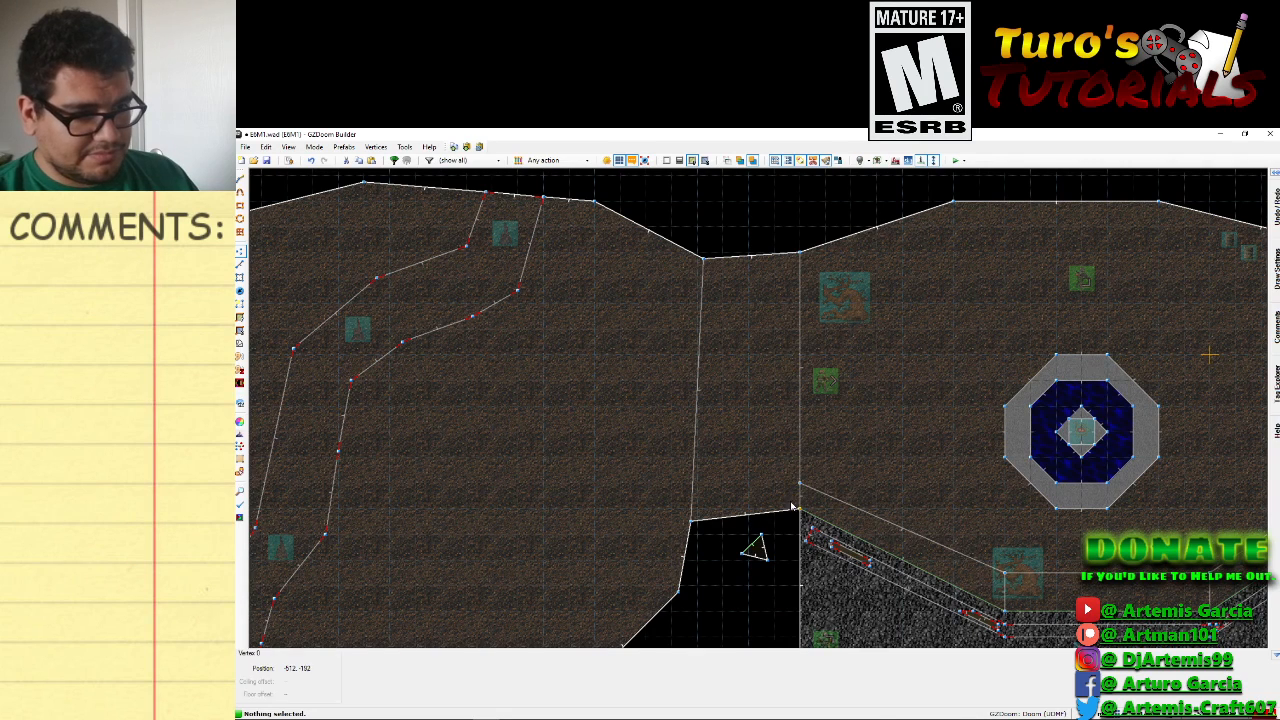
pyautogui.rightClick(716, 494)
pyautogui.click(798, 485)
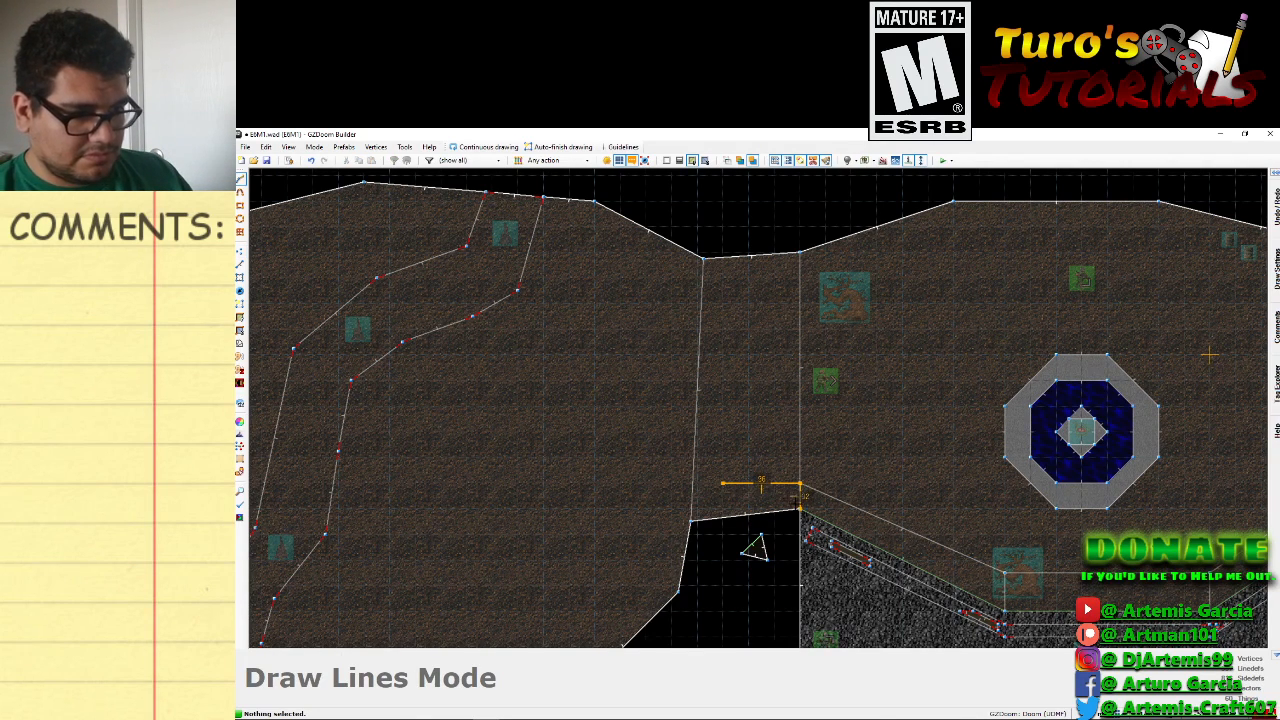
pyautogui.click(800, 510)
pyautogui.click(691, 521)
pyautogui.click(692, 484)
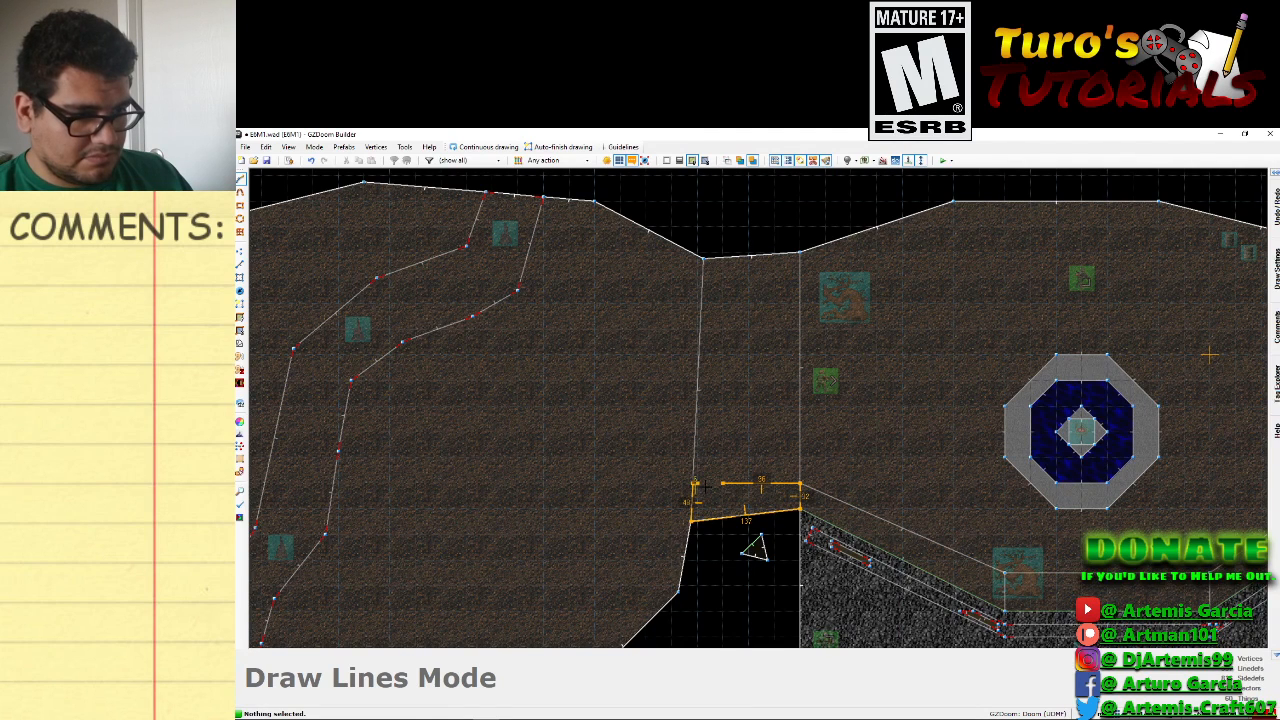
pyautogui.click(722, 485)
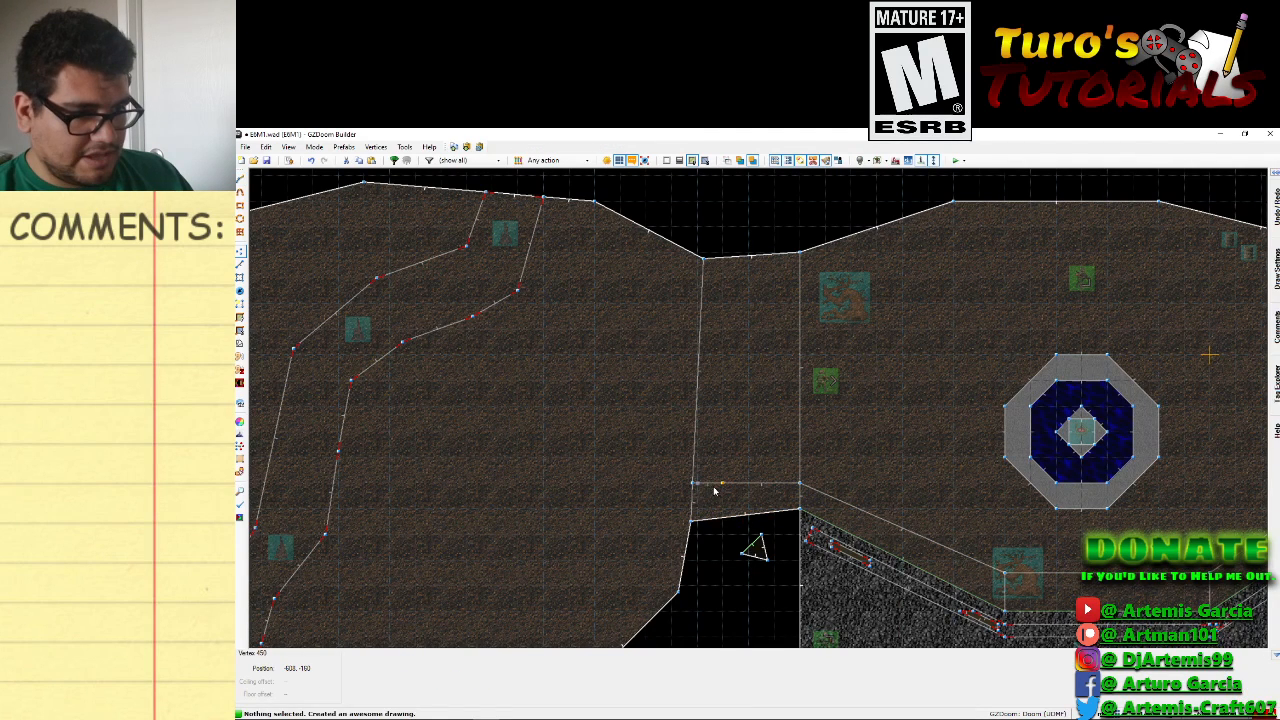
# Merge the strip's stray vertex into its outer corner and, on a finer grid, reposition that corner to run parallel with the lower wall.
pyautogui.moveTo(713, 487); pyautogui.dragTo(683, 497, button='right')
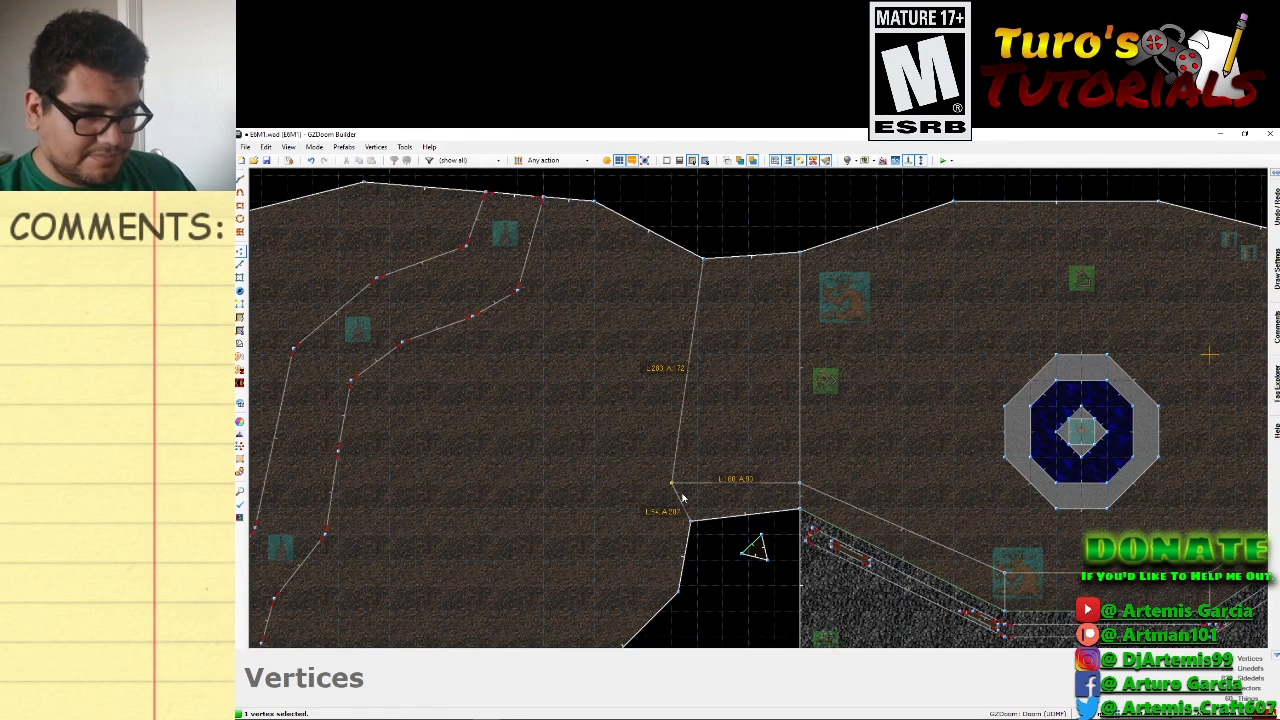
pyautogui.click(1075, 713)
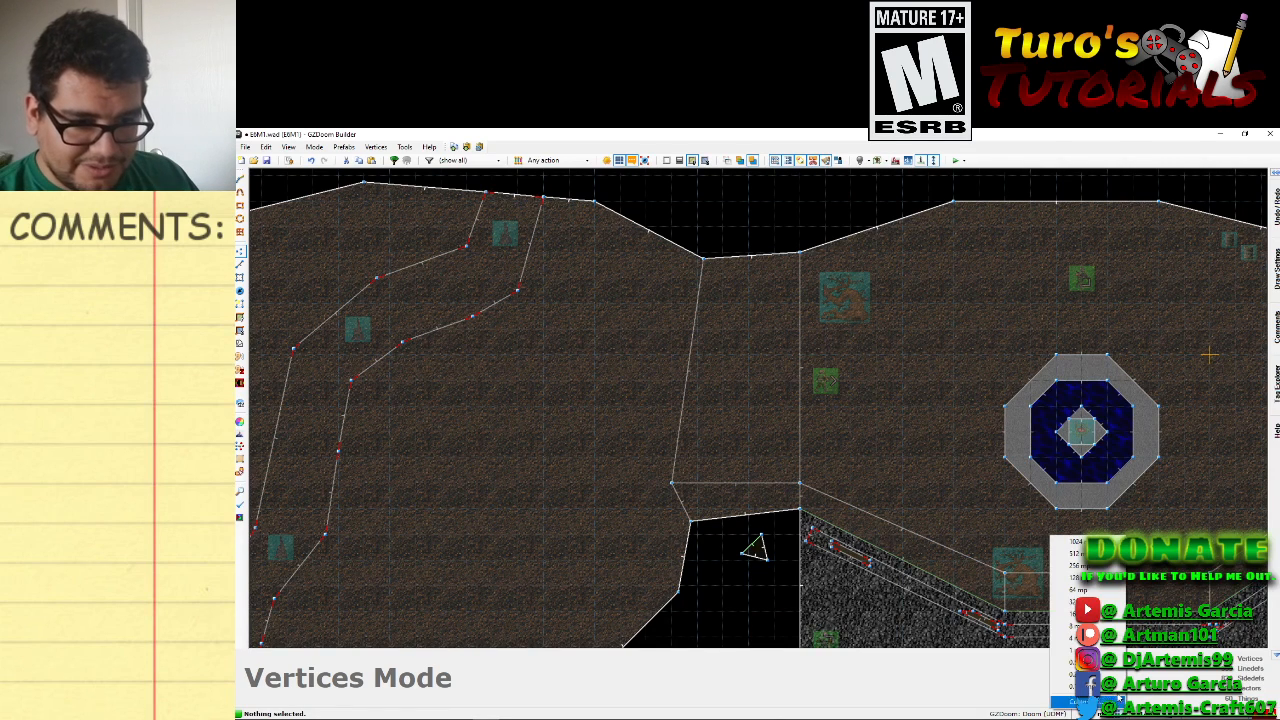
pyautogui.click(1068, 637)
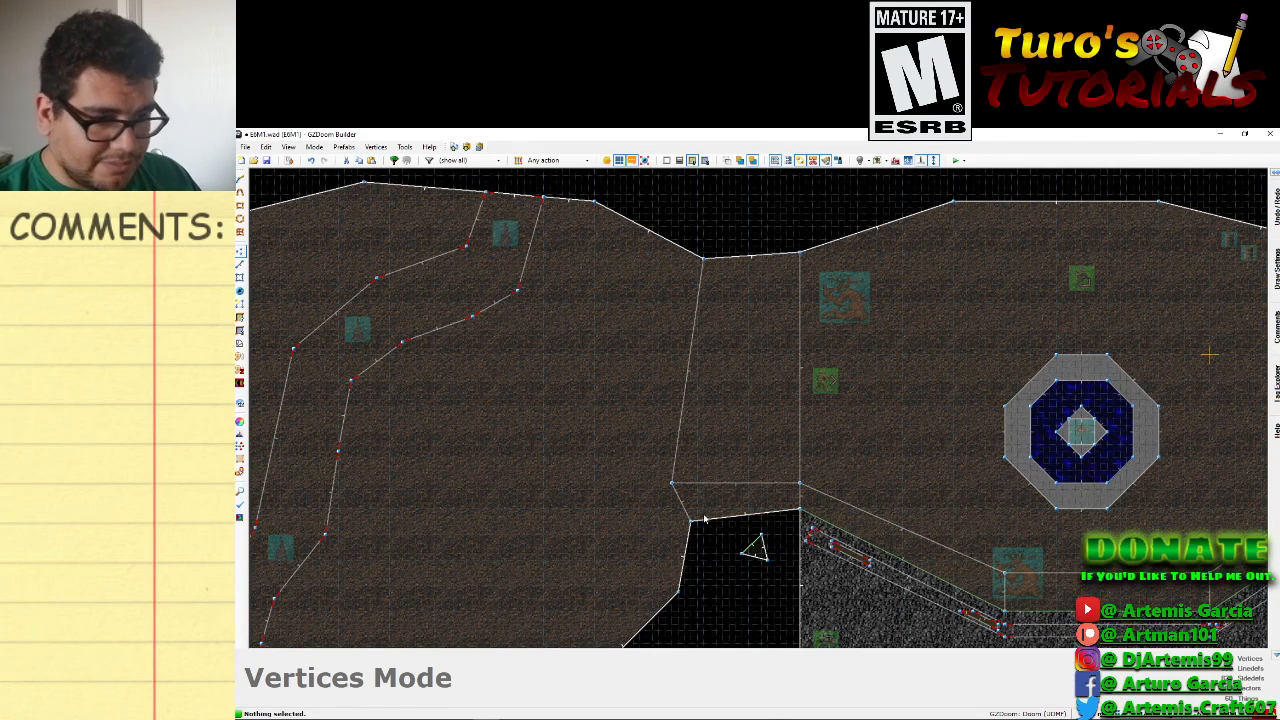
pyautogui.moveTo(674, 490); pyautogui.dragTo(690, 495)
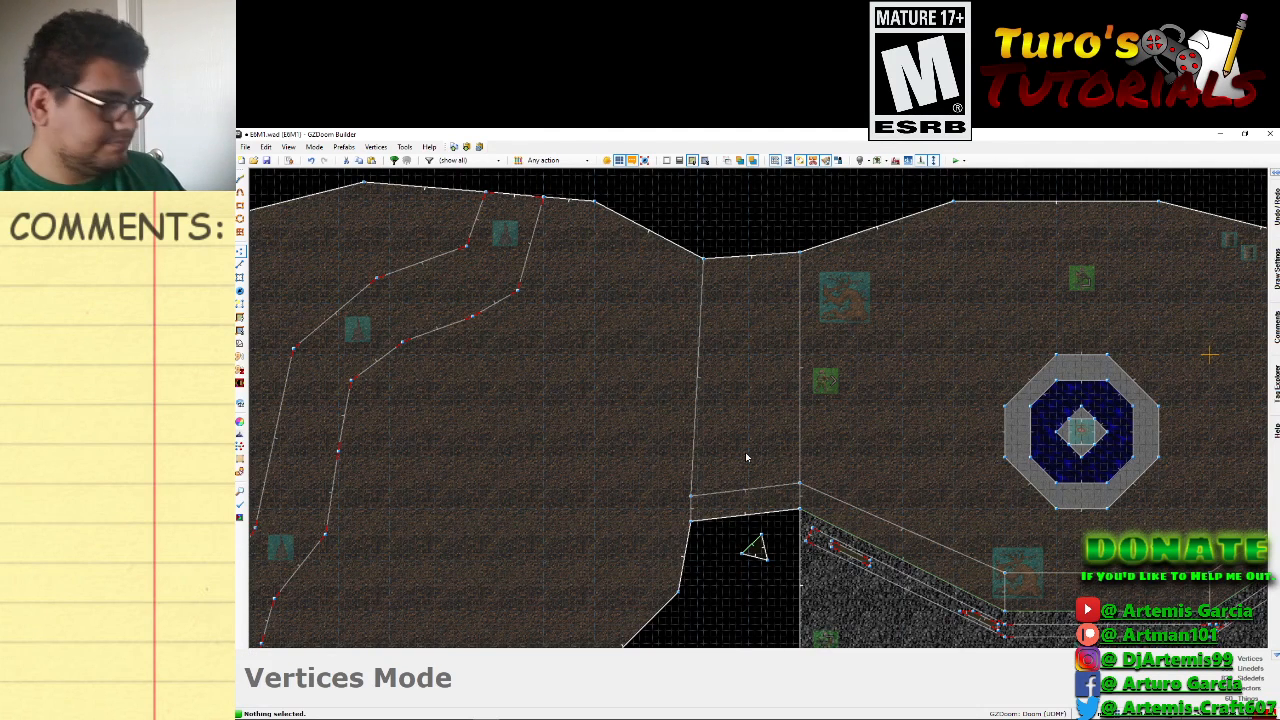
# In Linedefs mode, select both linedefs dividing the new passage sectors from the fountain area.
pyautogui.press('l')
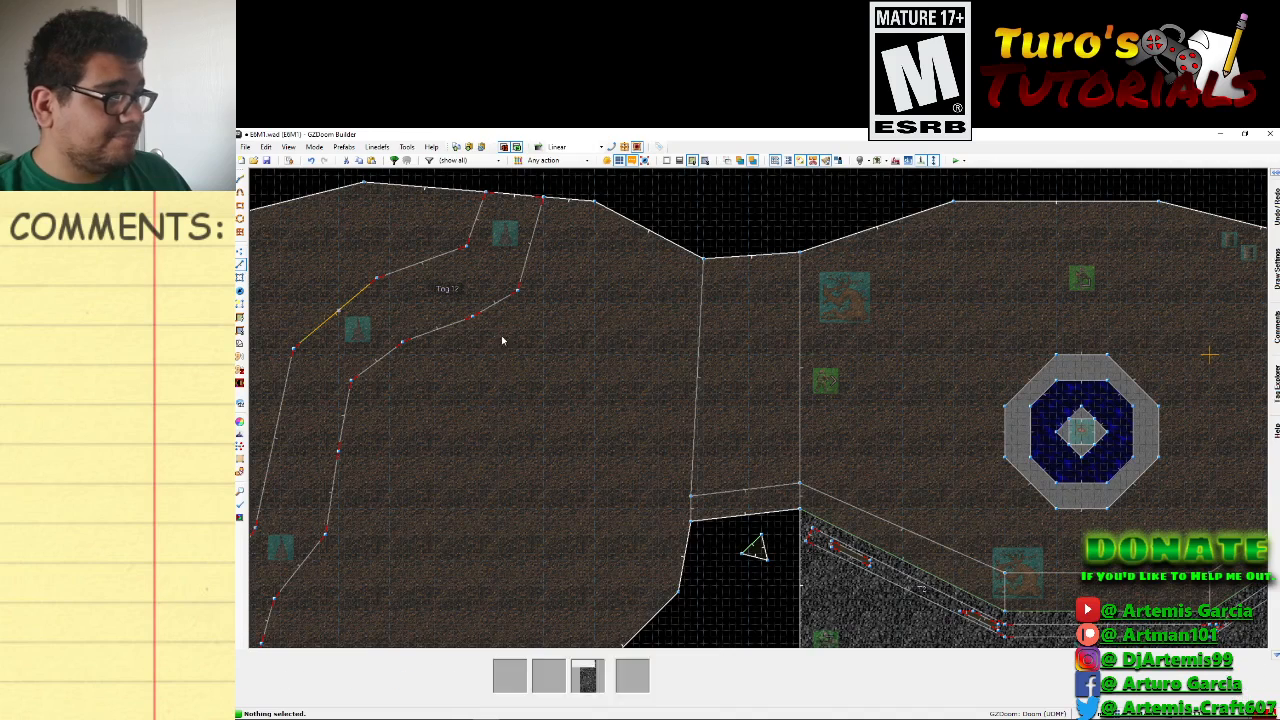
pyautogui.click(796, 374)
pyautogui.rightClick(796, 374)
pyautogui.click(876, 611)
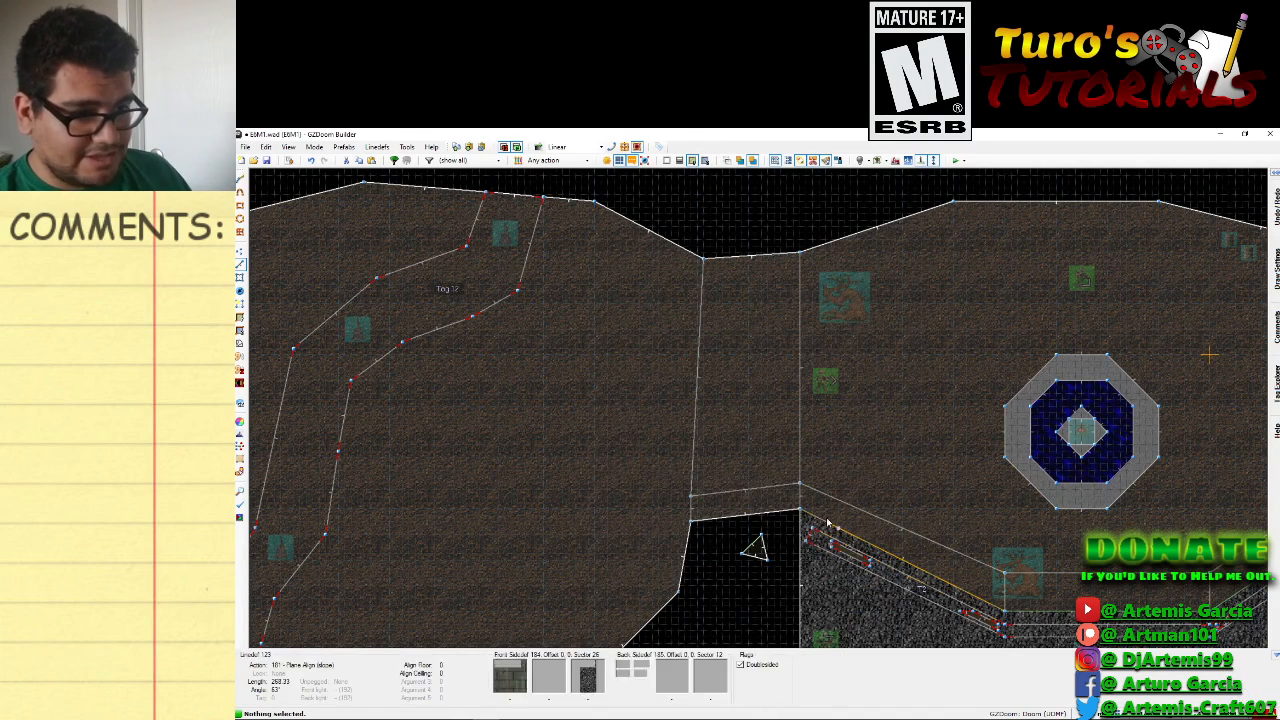
pyautogui.click(800, 480)
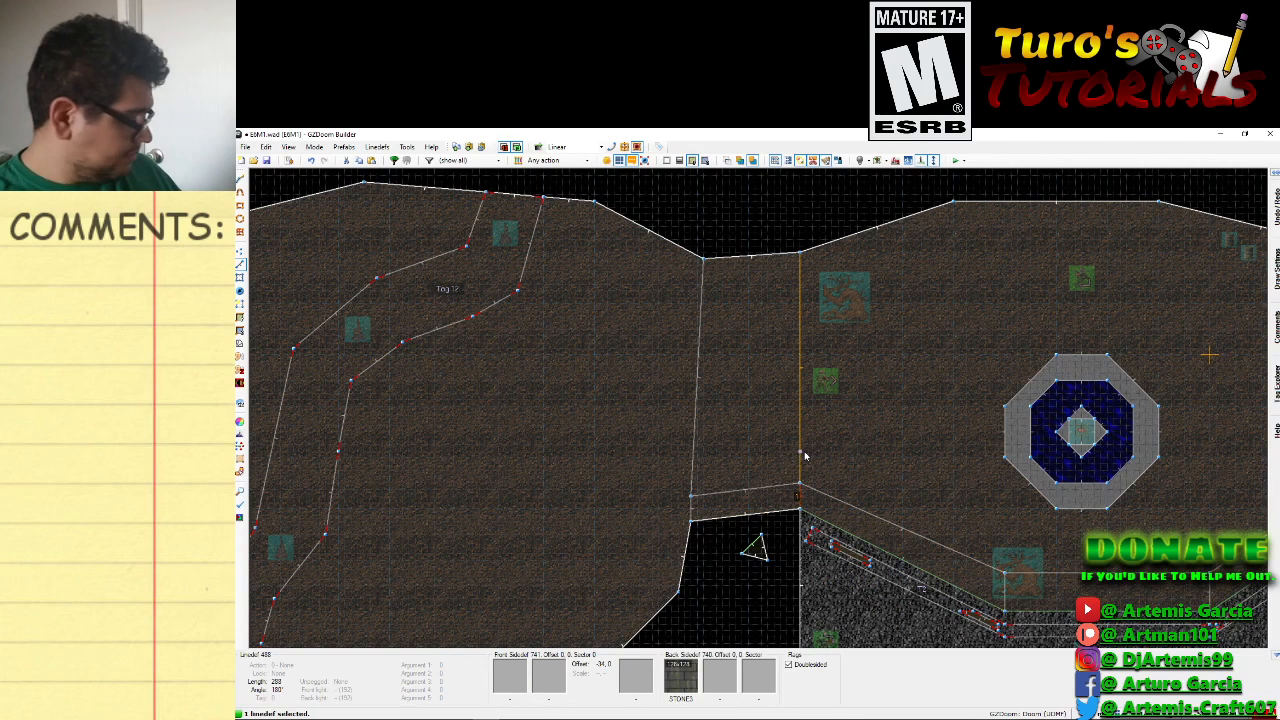
pyautogui.click(804, 456)
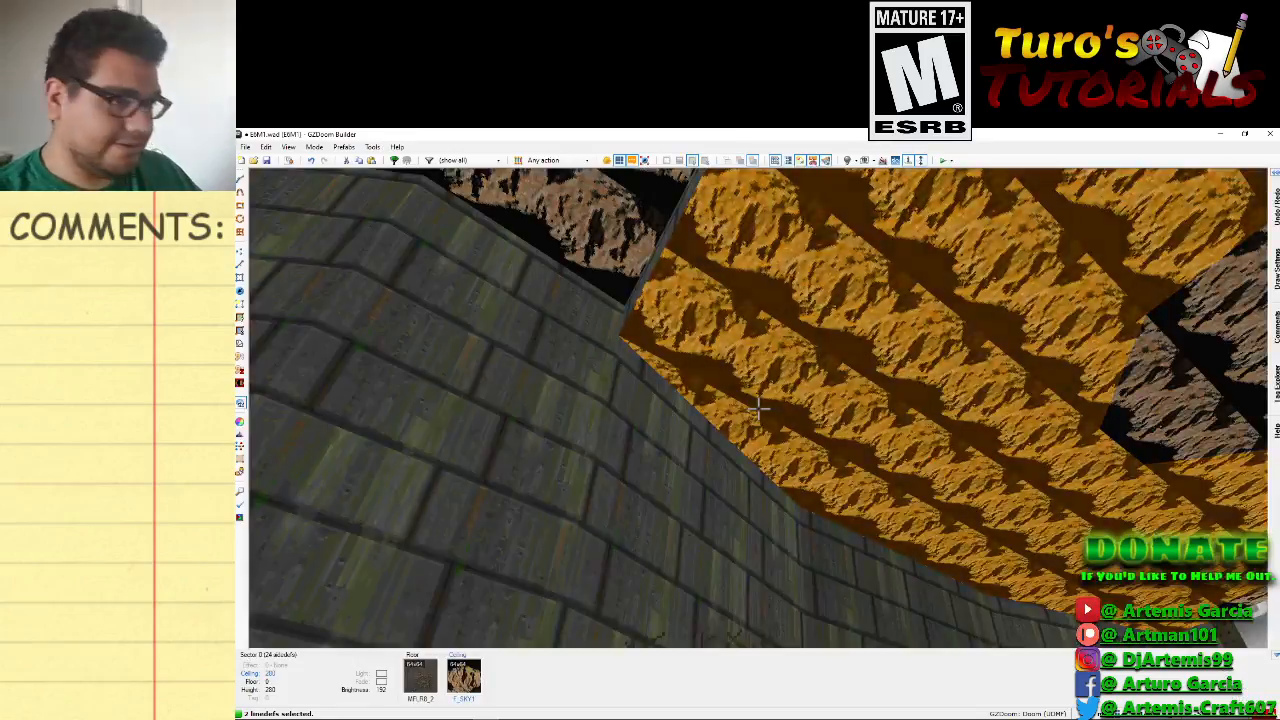
# Examine the ceiling and the upper stone face over the dividing line in 3D, and compare them with the passage in the 2D map.
pyautogui.press('d')
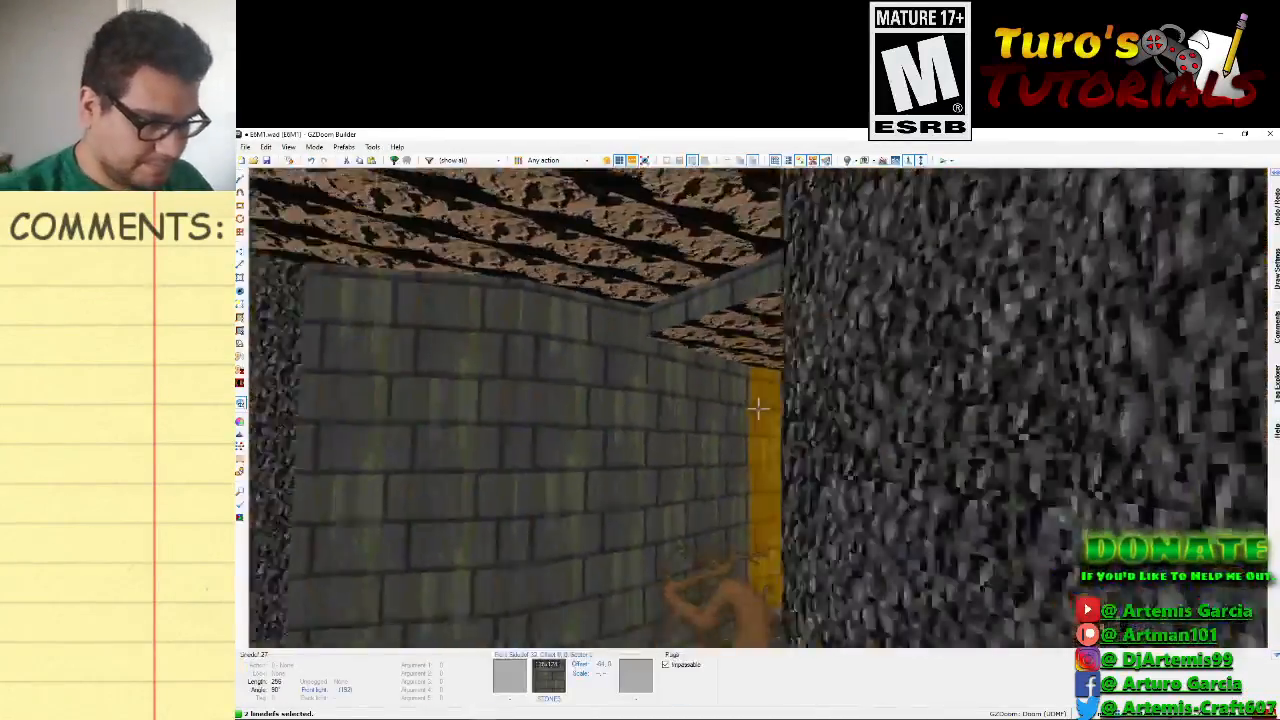
pyautogui.press('d')
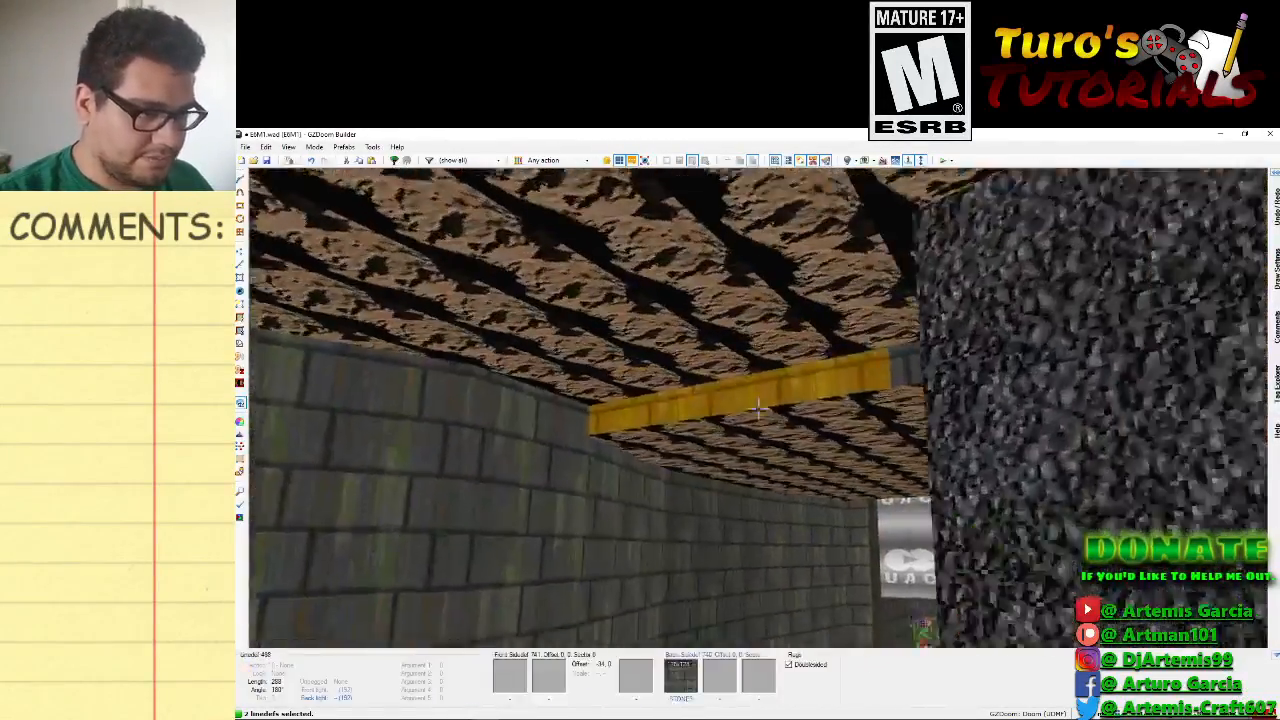
pyautogui.press('w')
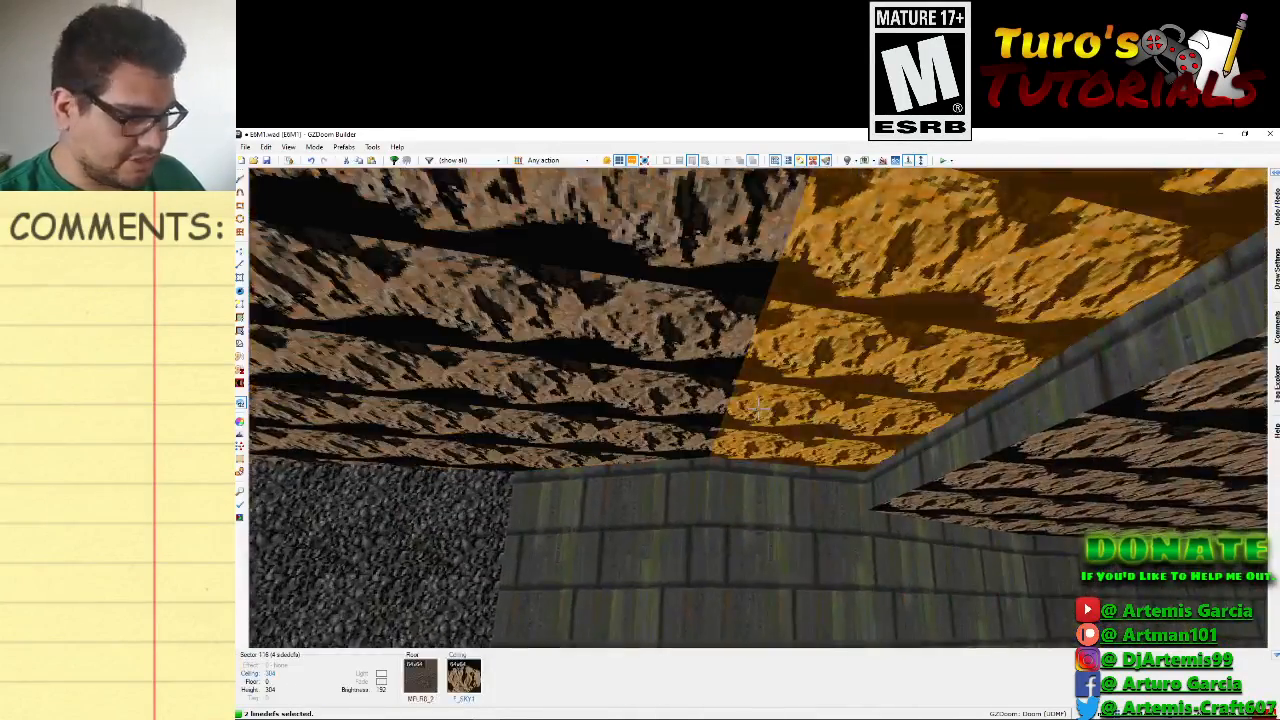
pyautogui.press('q')
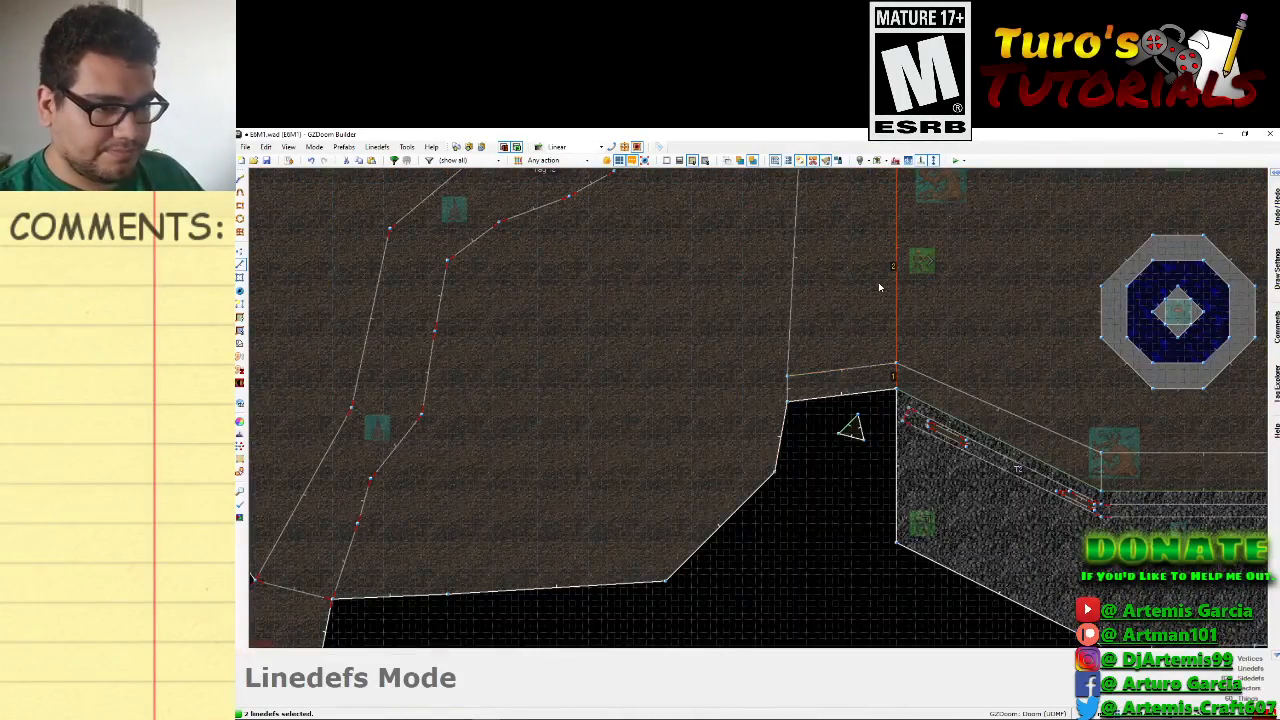
pyautogui.scroll(1, 873, 357)
pyautogui.press('Up')
pyautogui.press('Up')
pyautogui.press('Up')
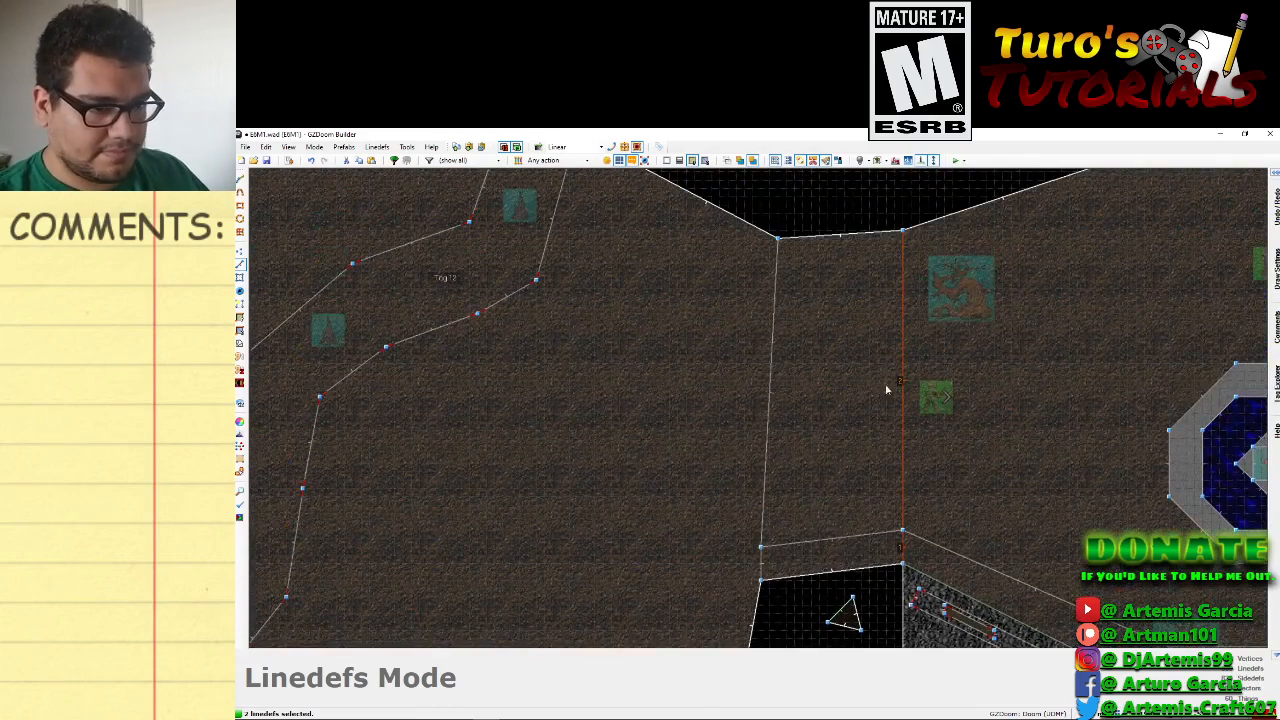
# Edit the two selected dividing linedefs and set their action to 181, Plane Align (slope).
pyautogui.rightClick(901, 394)
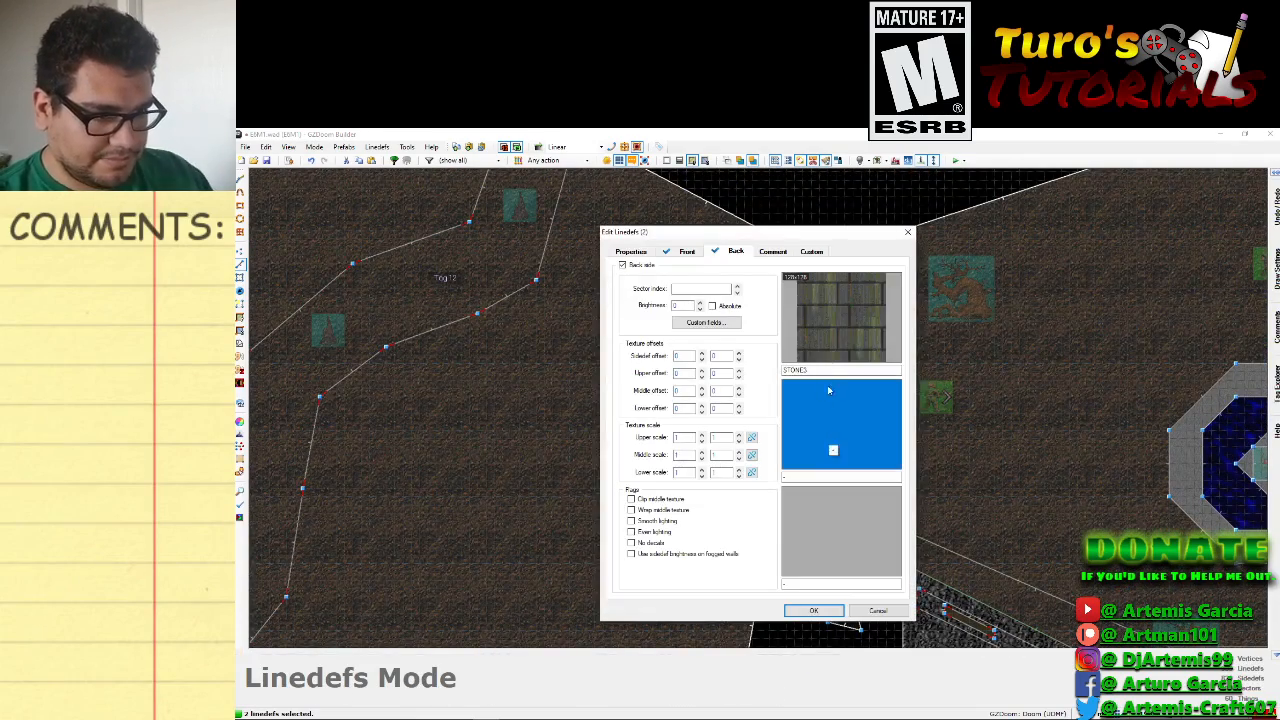
pyautogui.click(652, 255)
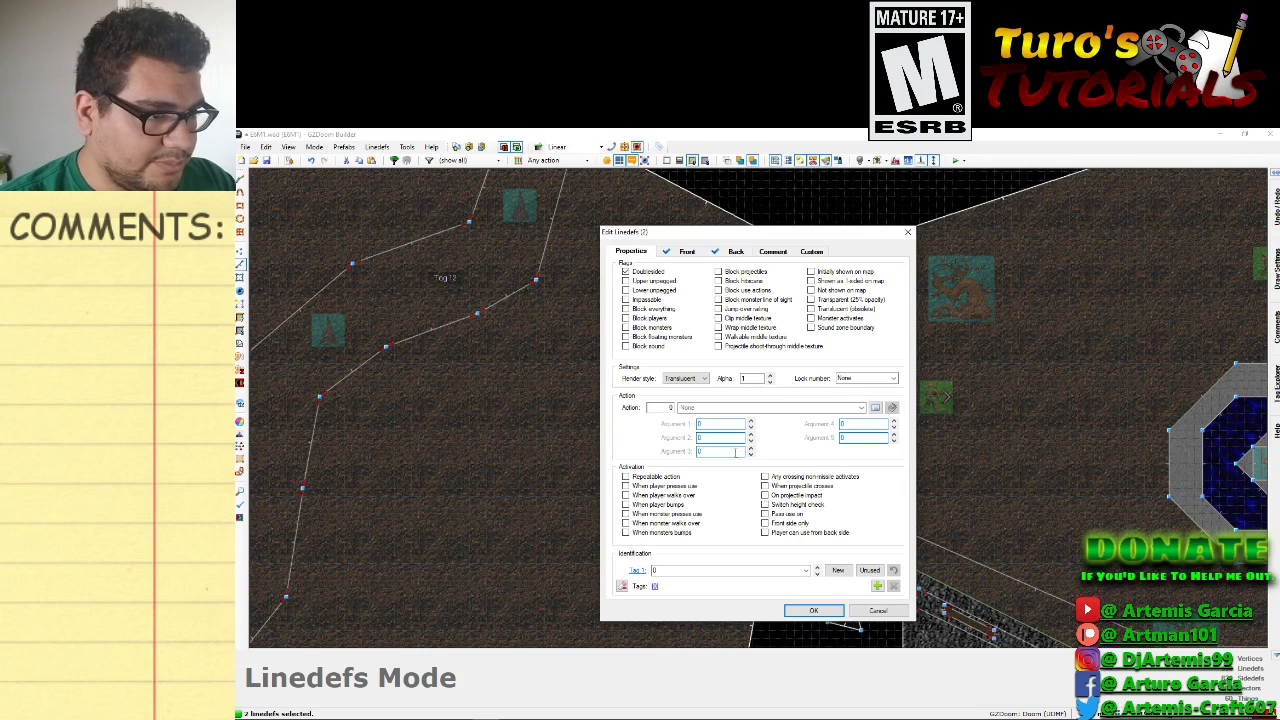
pyautogui.click(705, 408)
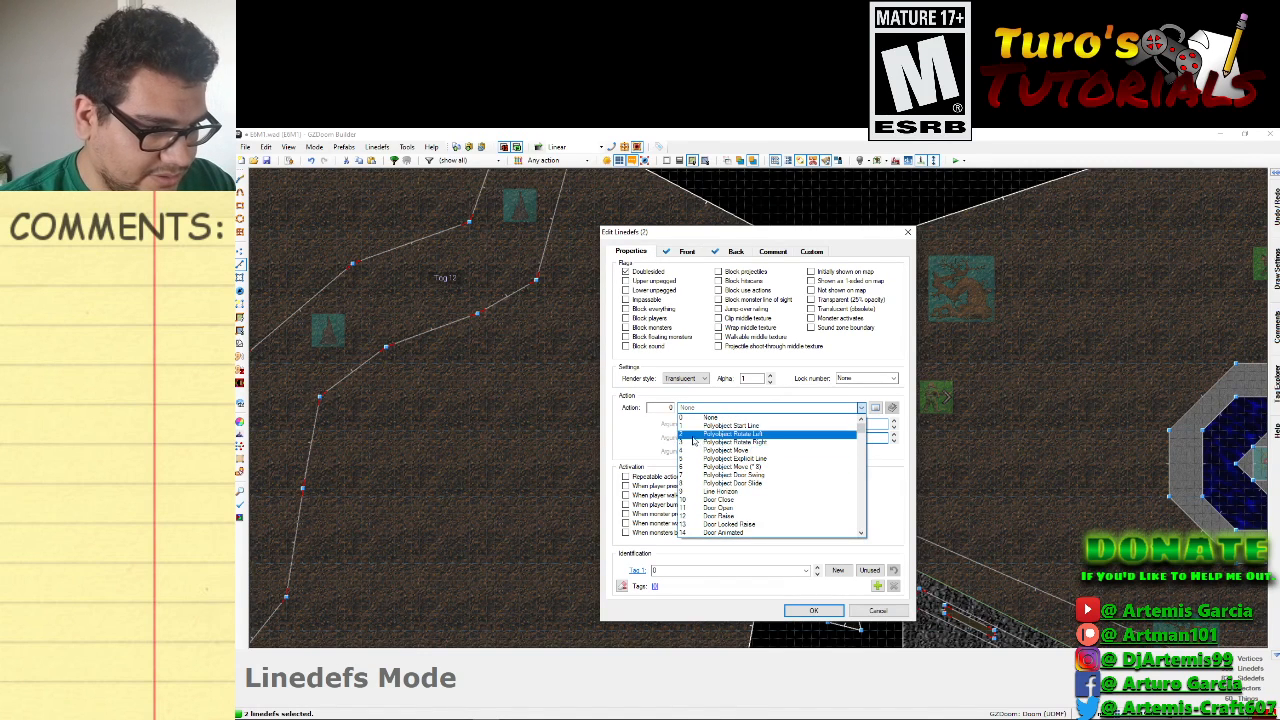
pyautogui.click(684, 417)
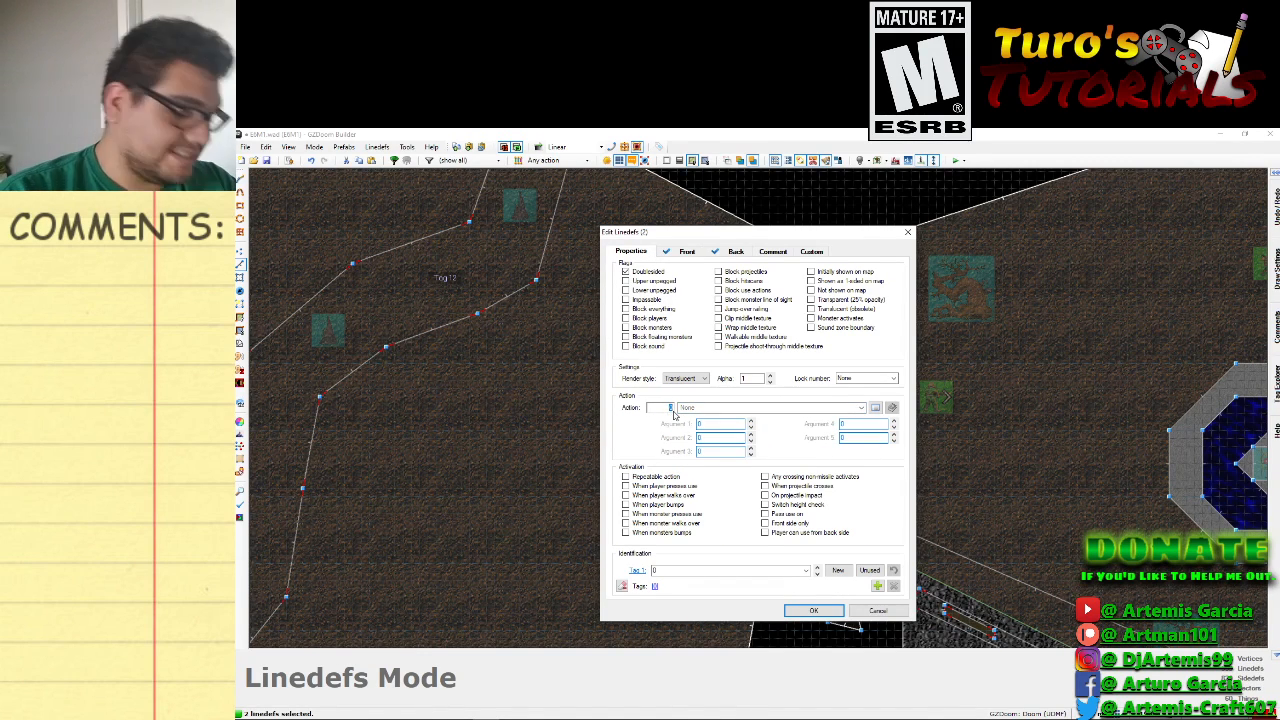
pyautogui.write('1808')
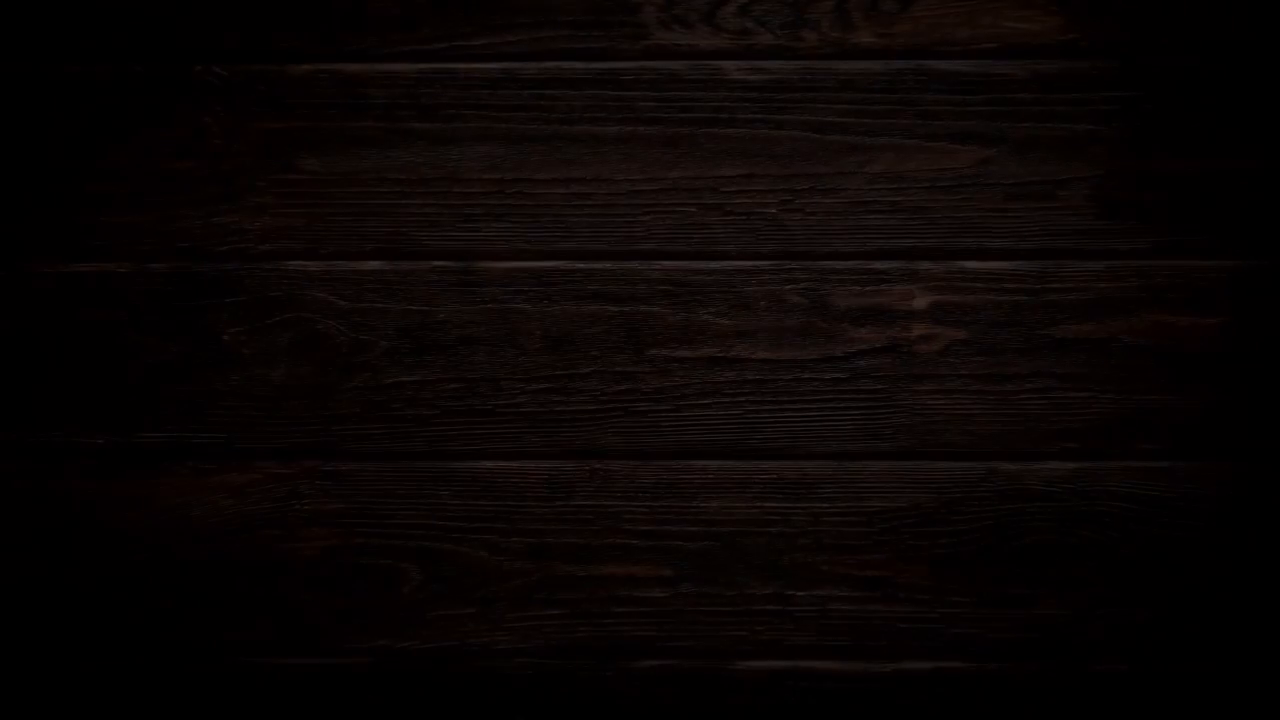
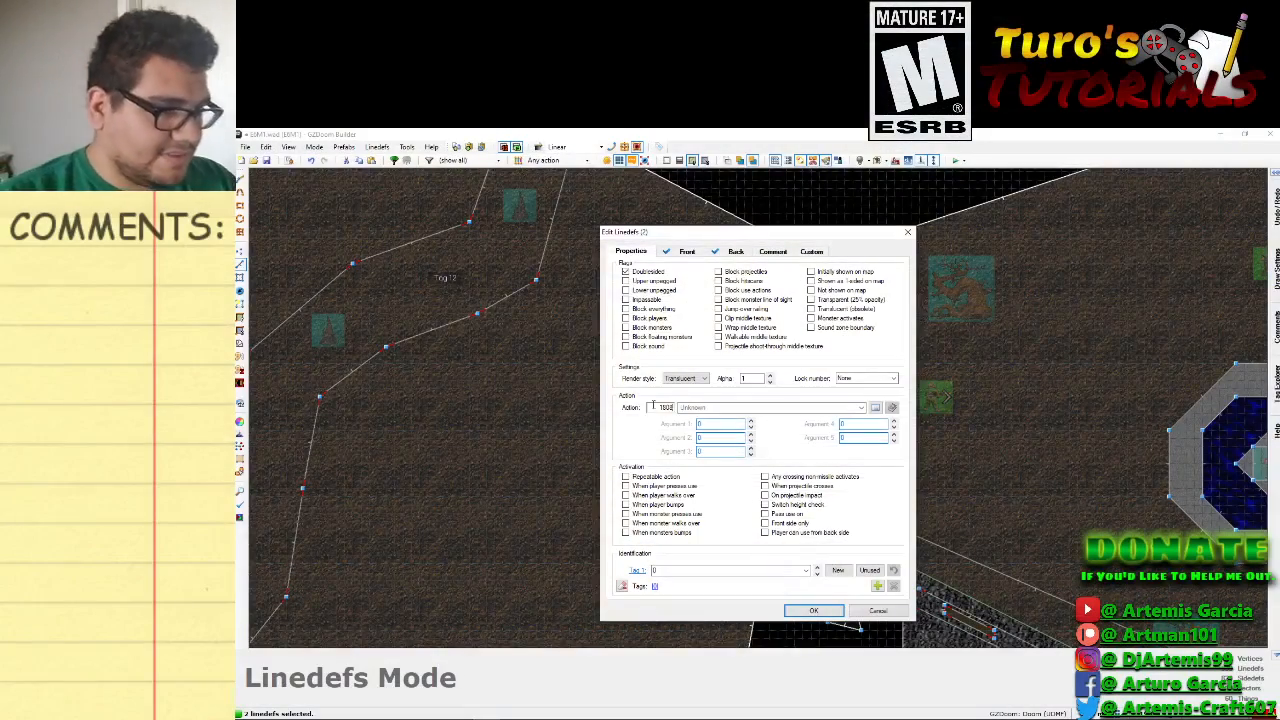
pyautogui.moveTo(657, 408); pyautogui.dragTo(677, 409)
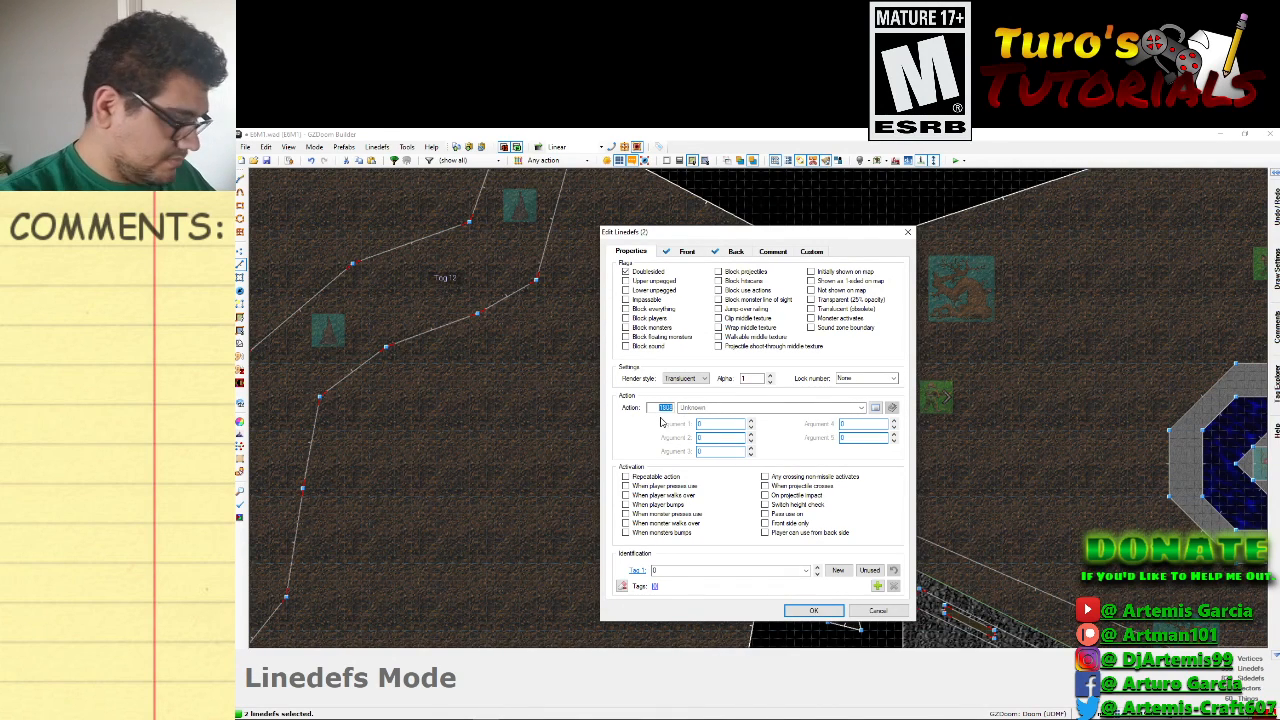
pyautogui.write('1')
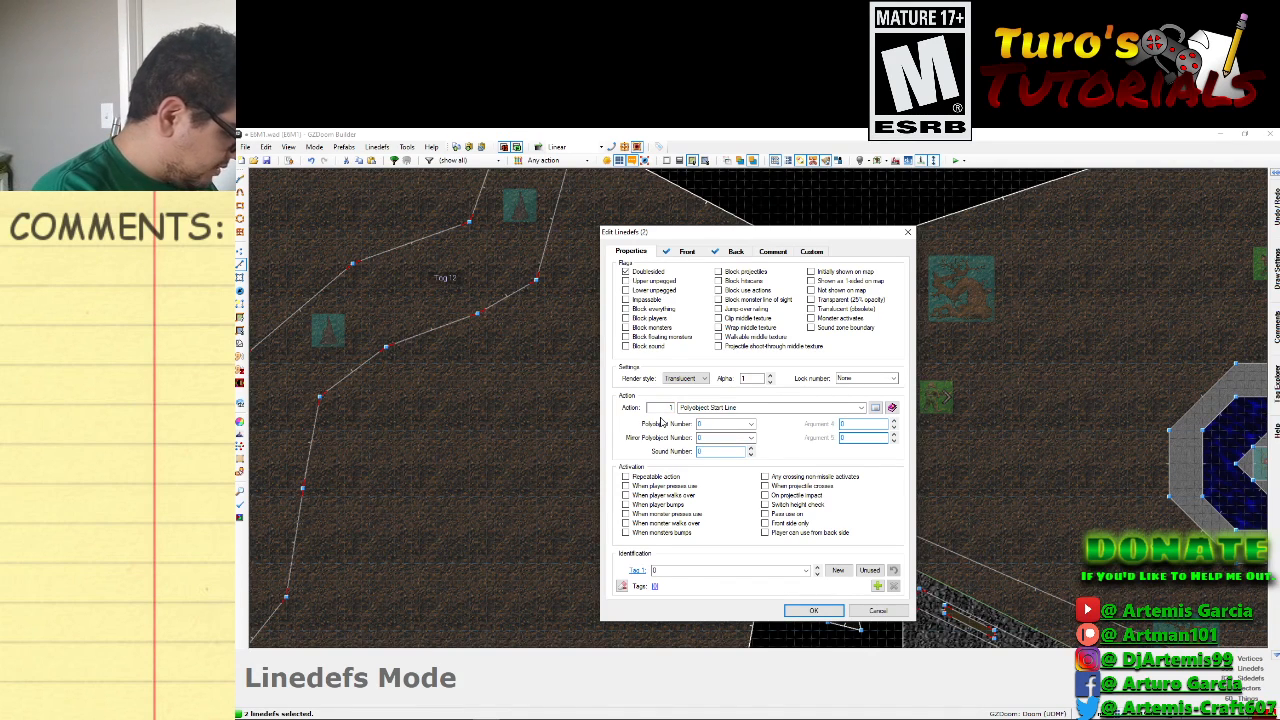
pyautogui.write('81')
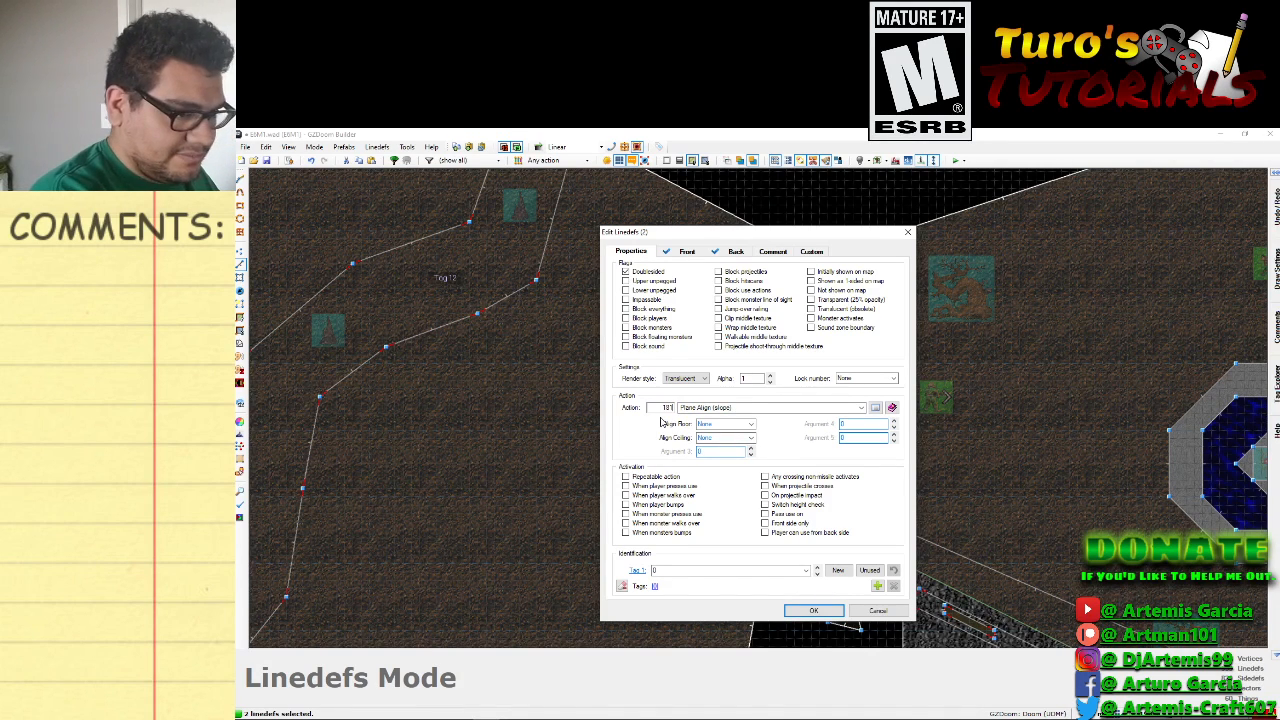
# Keep the slope's Align Floor at None, set Align Ceiling to Front, and apply it to both linedefs.
pyautogui.click(748, 424)
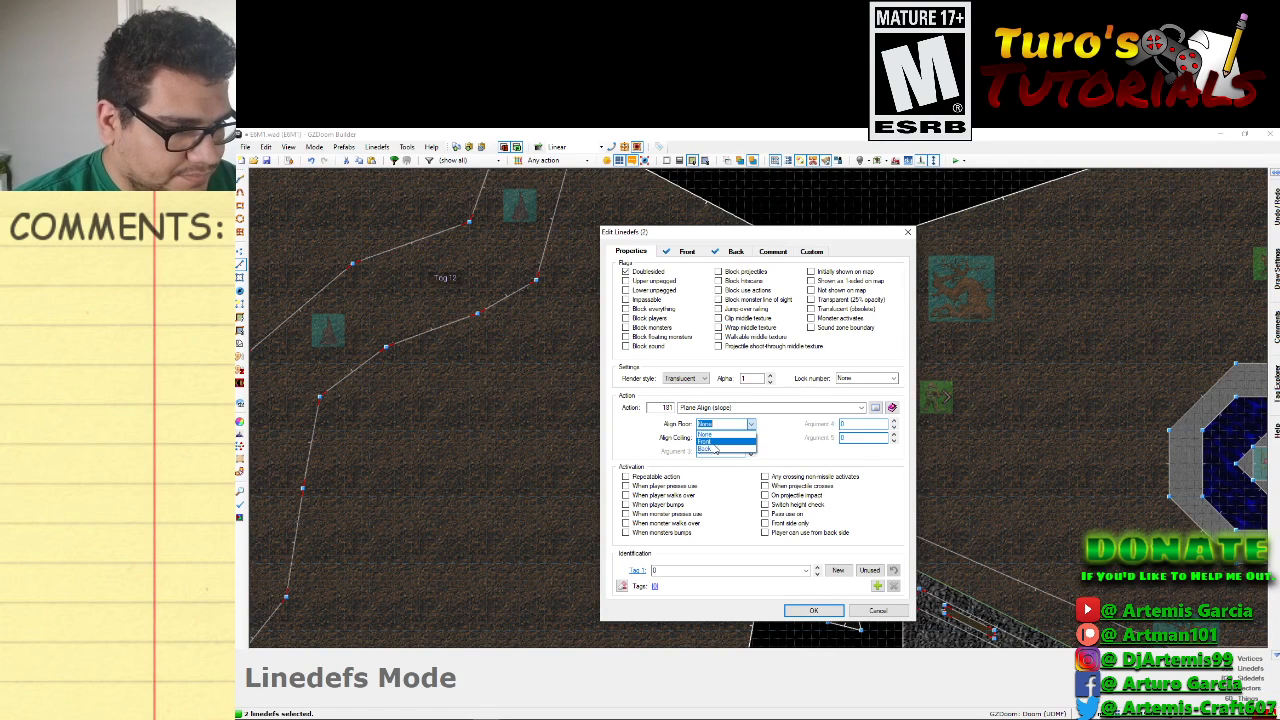
pyautogui.click(715, 443)
pyautogui.click(750, 425)
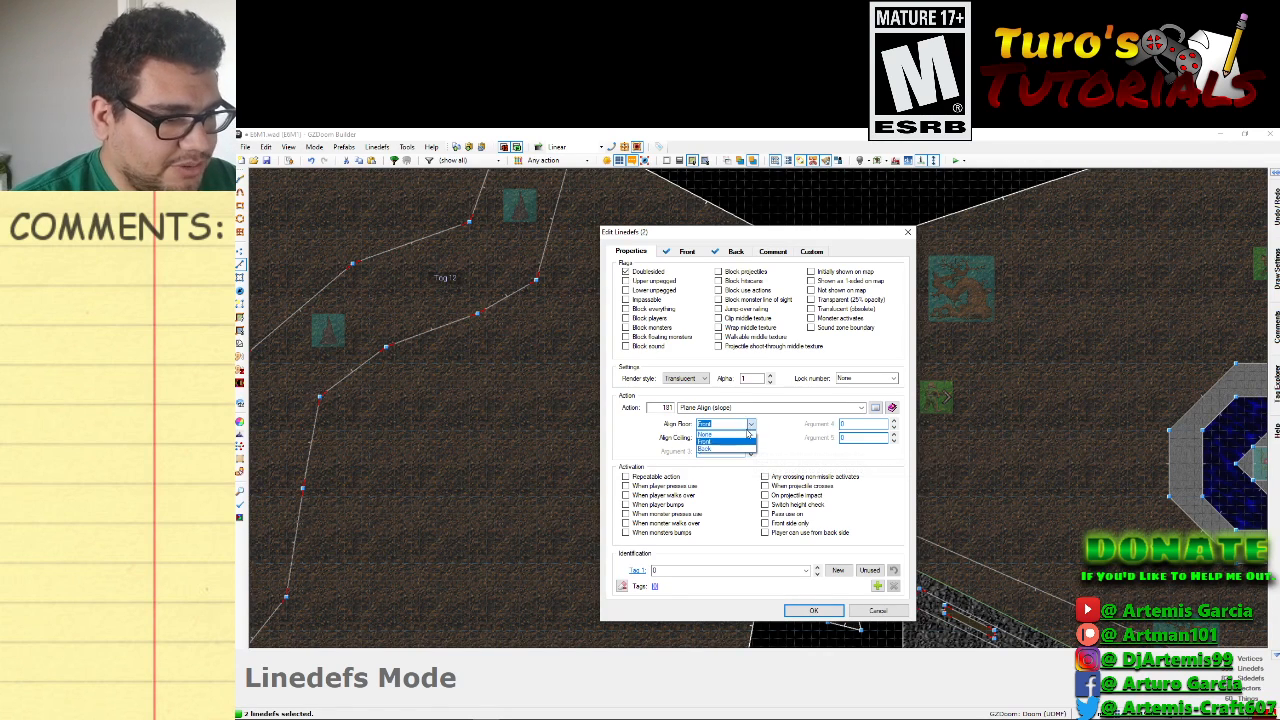
pyautogui.click(735, 438)
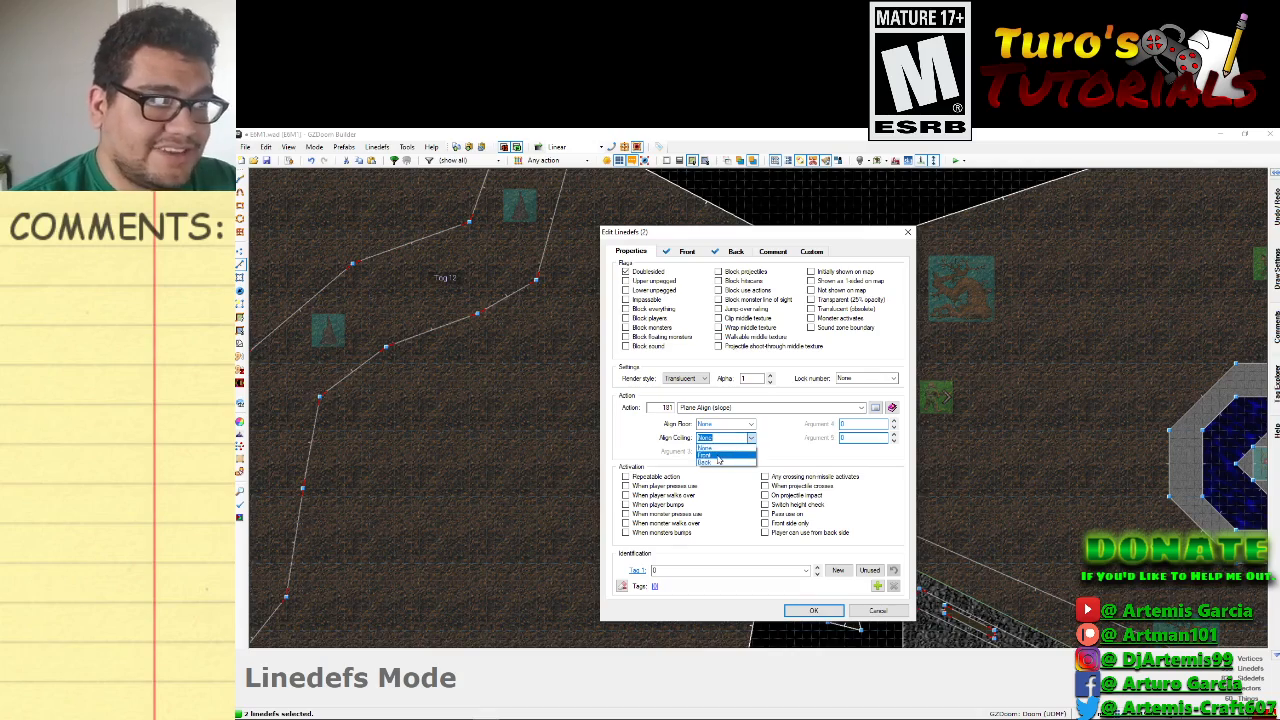
pyautogui.click(813, 610)
# Examine the passage ceiling and the neighbouring walls in 3D from both sides of the dividing line.
pyautogui.press('w')
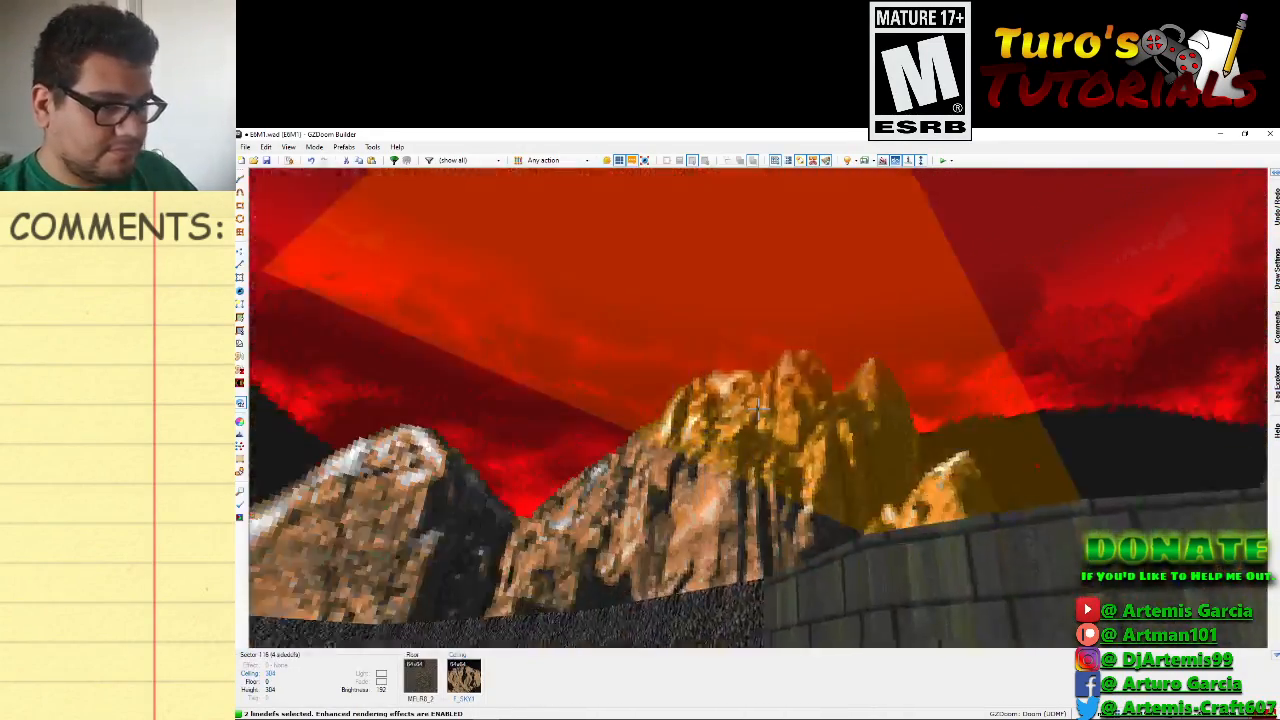
pyautogui.press('d')
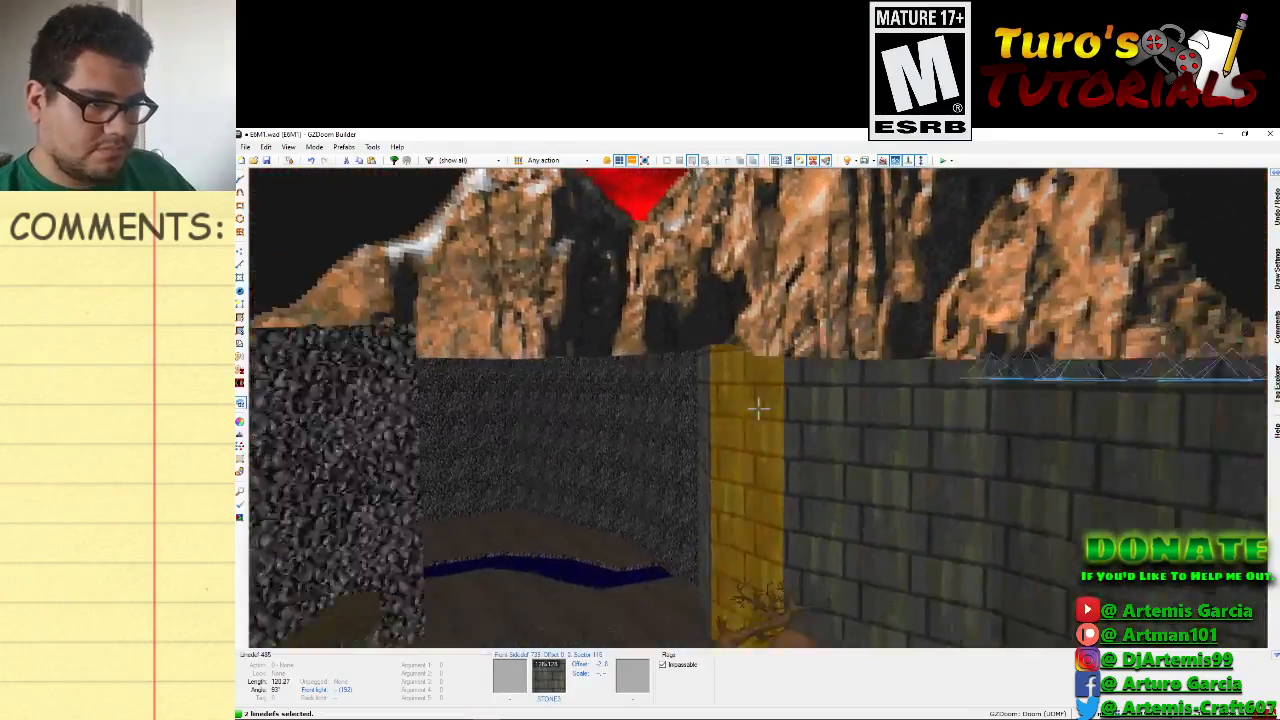
pyautogui.press('d')
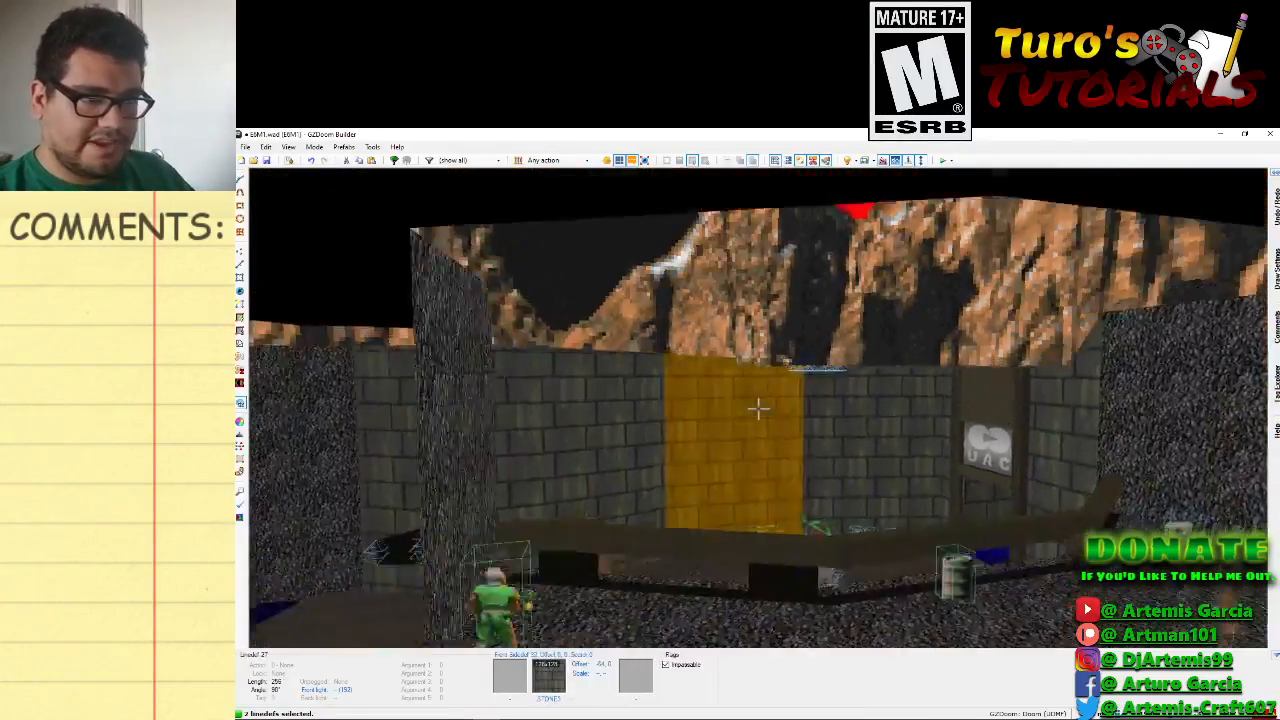
pyautogui.press('s')
pyautogui.press('e')
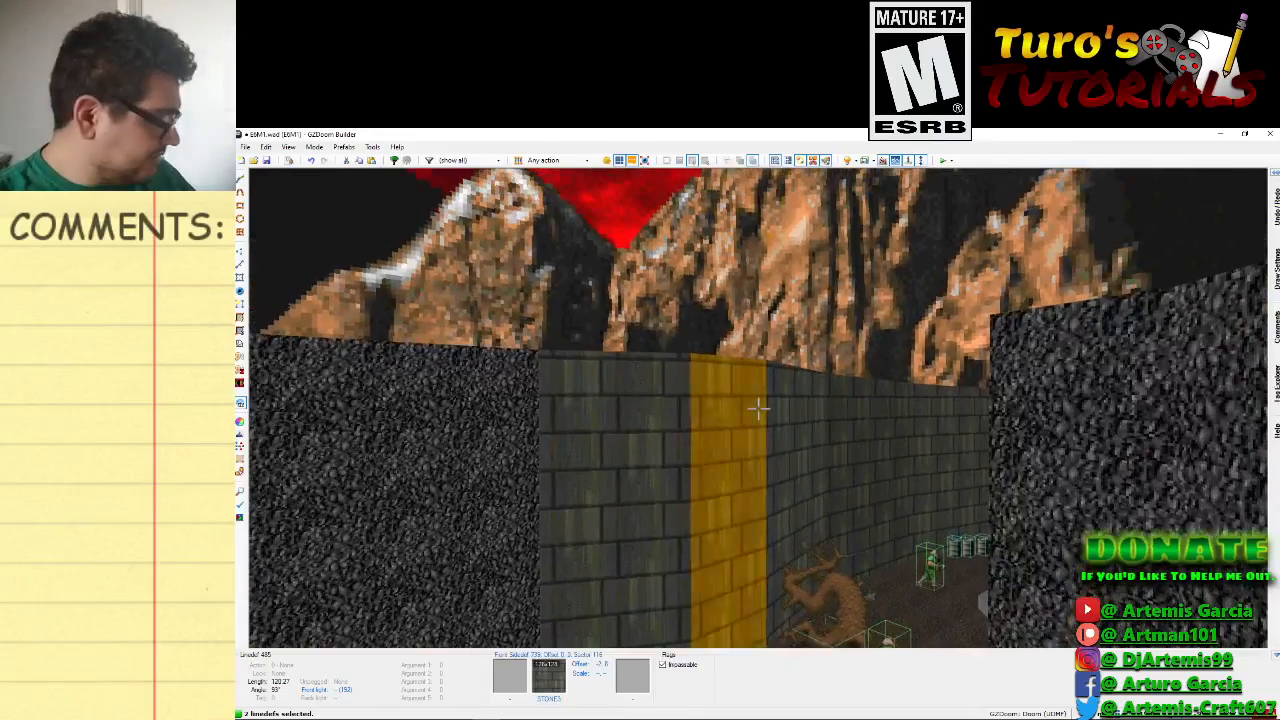
pyautogui.press('w')
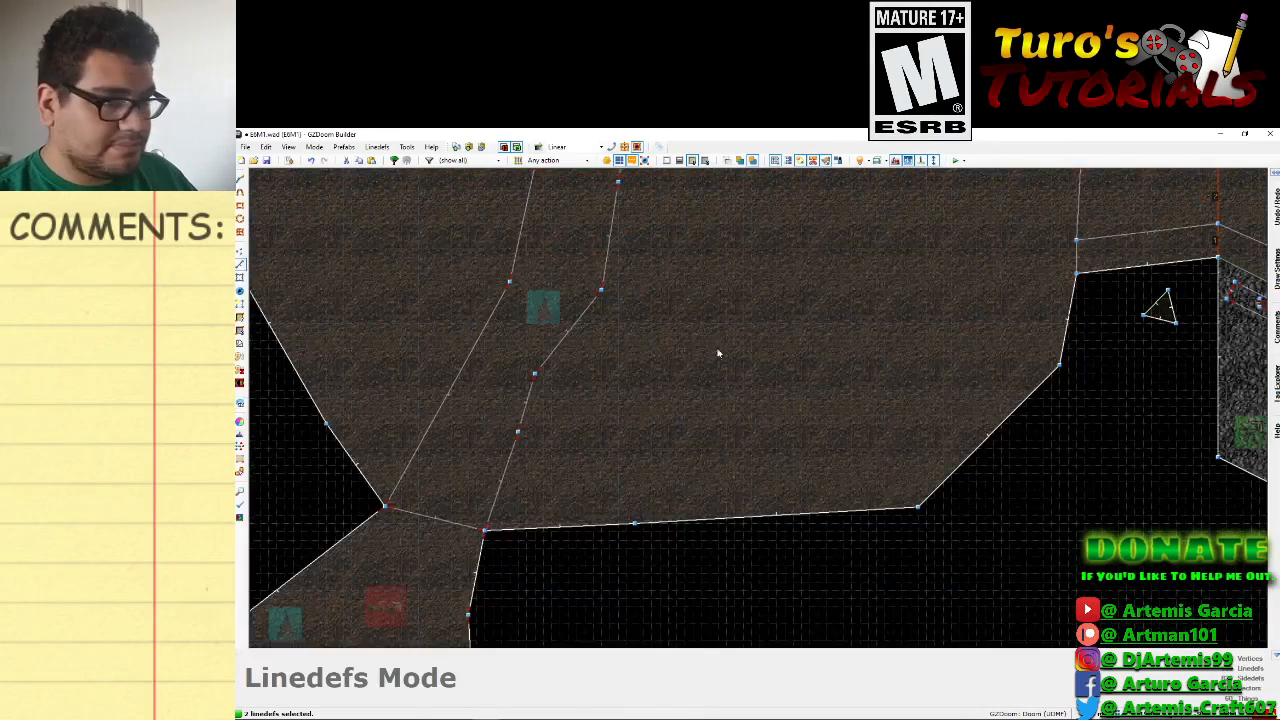
# Flip both Plane Align linedefs between the passage and the fountain area, and clear the selection.
pyautogui.scroll(-3, 714, 353)
pyautogui.scroll(3, 843, 329)
pyautogui.press('Up')
pyautogui.press('Up')
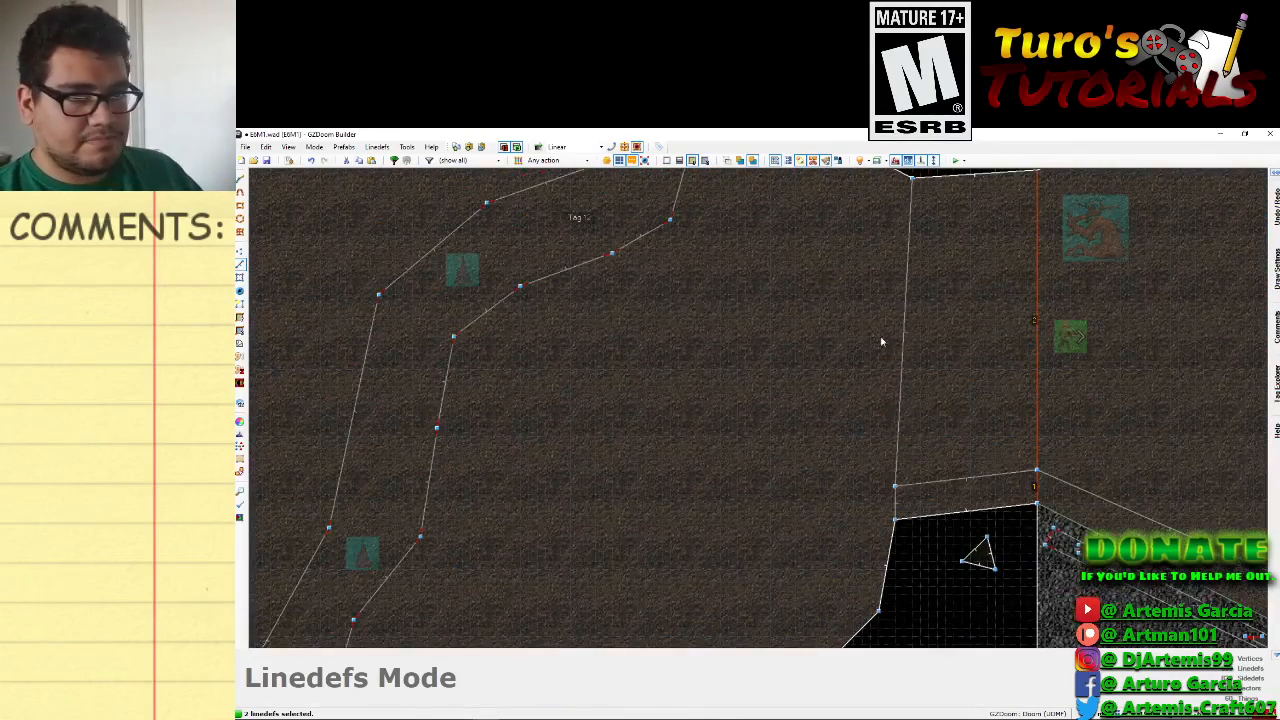
pyautogui.press('f')
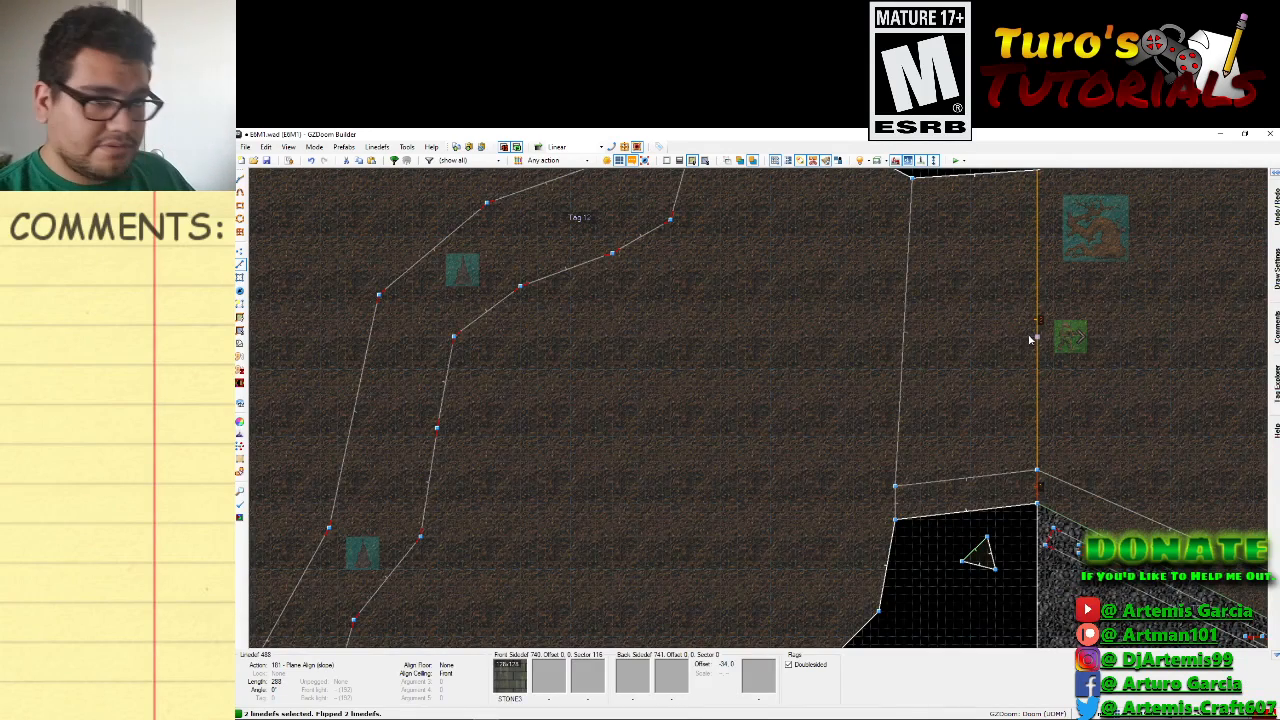
pyautogui.click(1036, 486)
pyautogui.click(1036, 463)
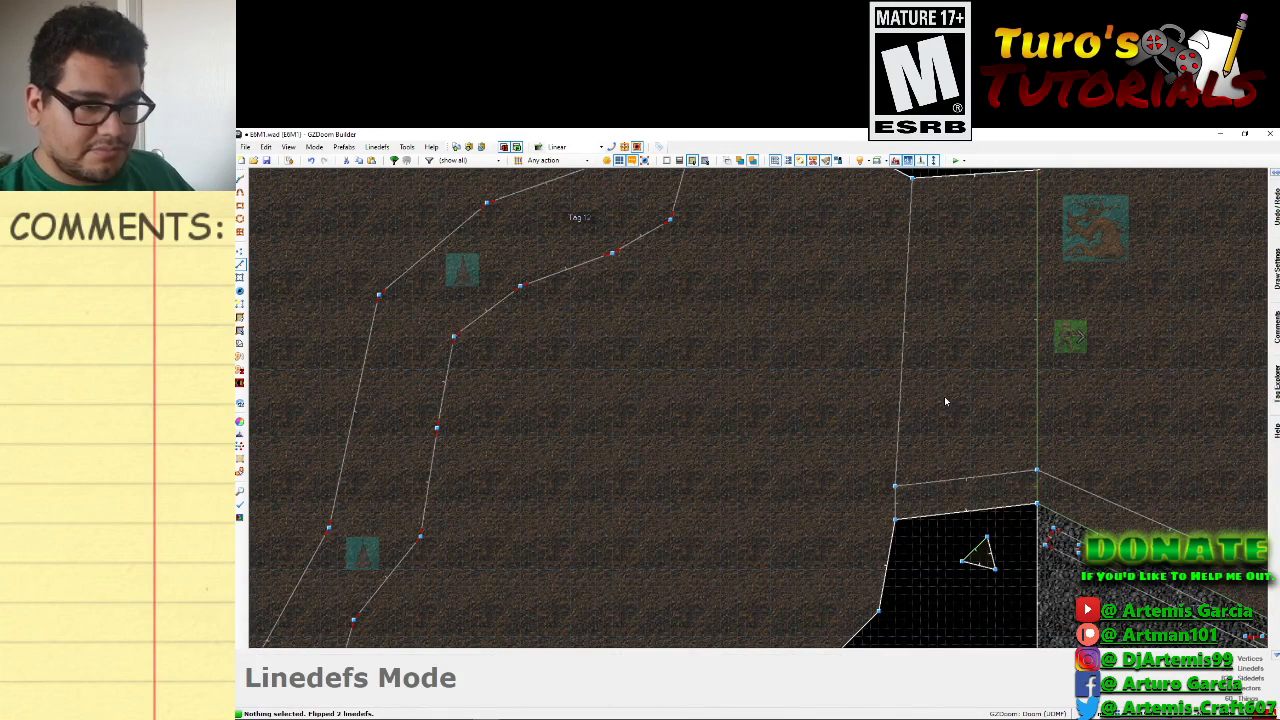
# Inspect the passage ceiling in 3D where it meets the fountain area and rock walls, leaving no ceiling selected.
pyautogui.press('w')
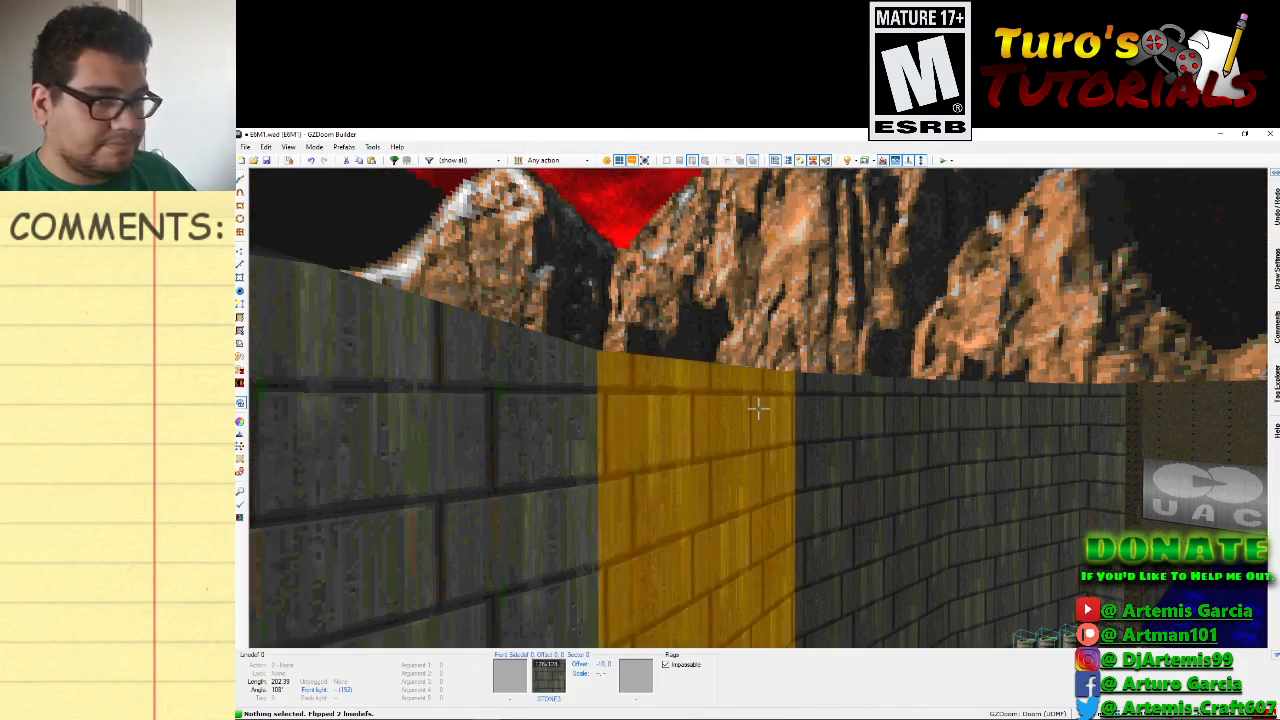
pyautogui.press('e')
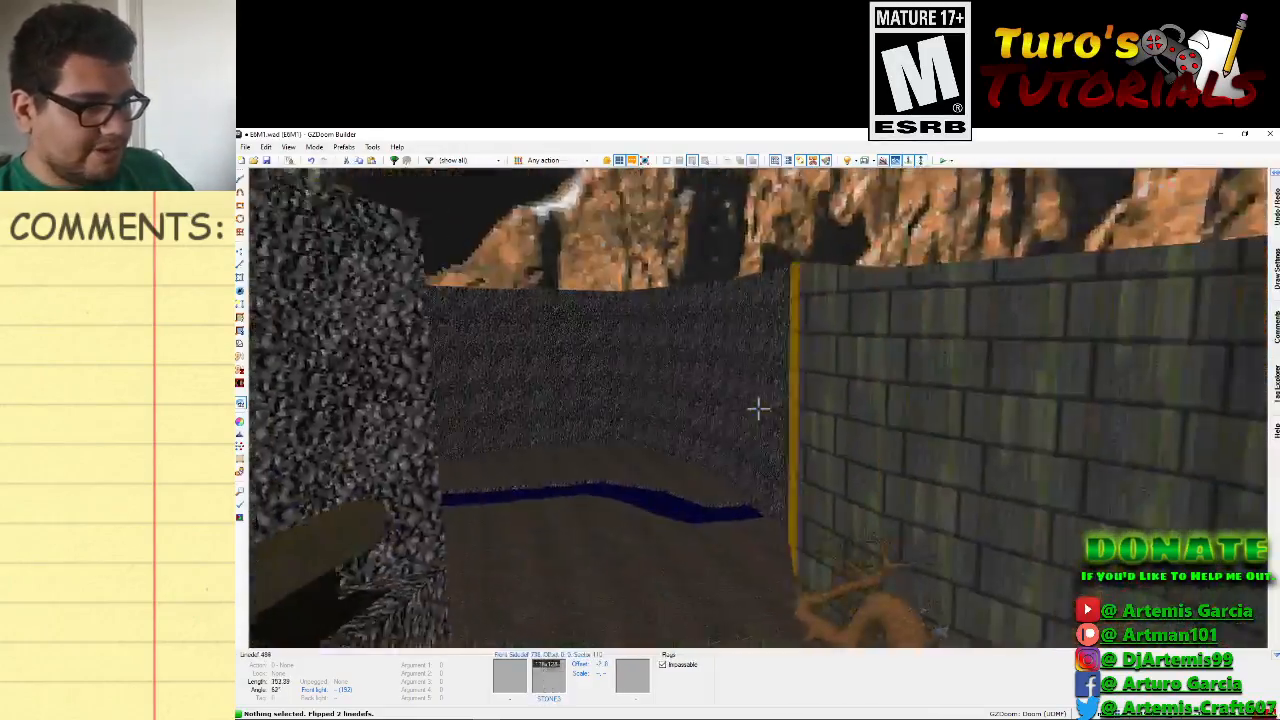
pyautogui.press('e')
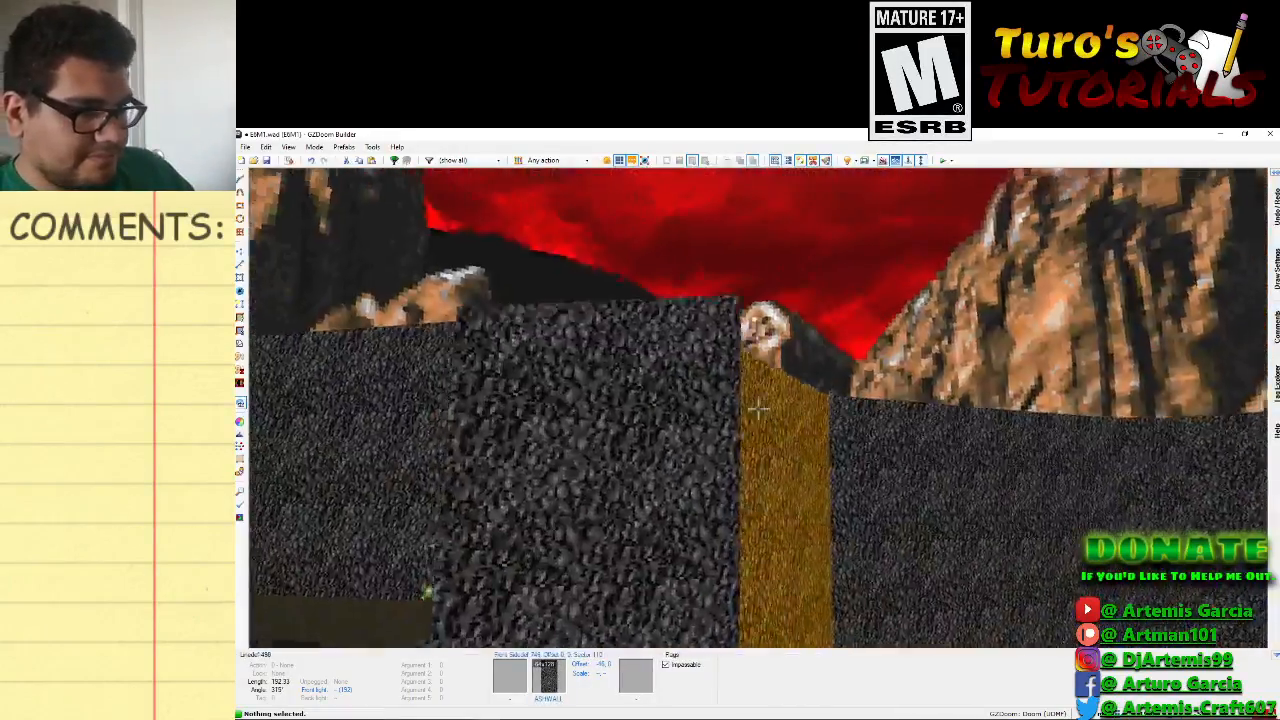
pyautogui.press('e')
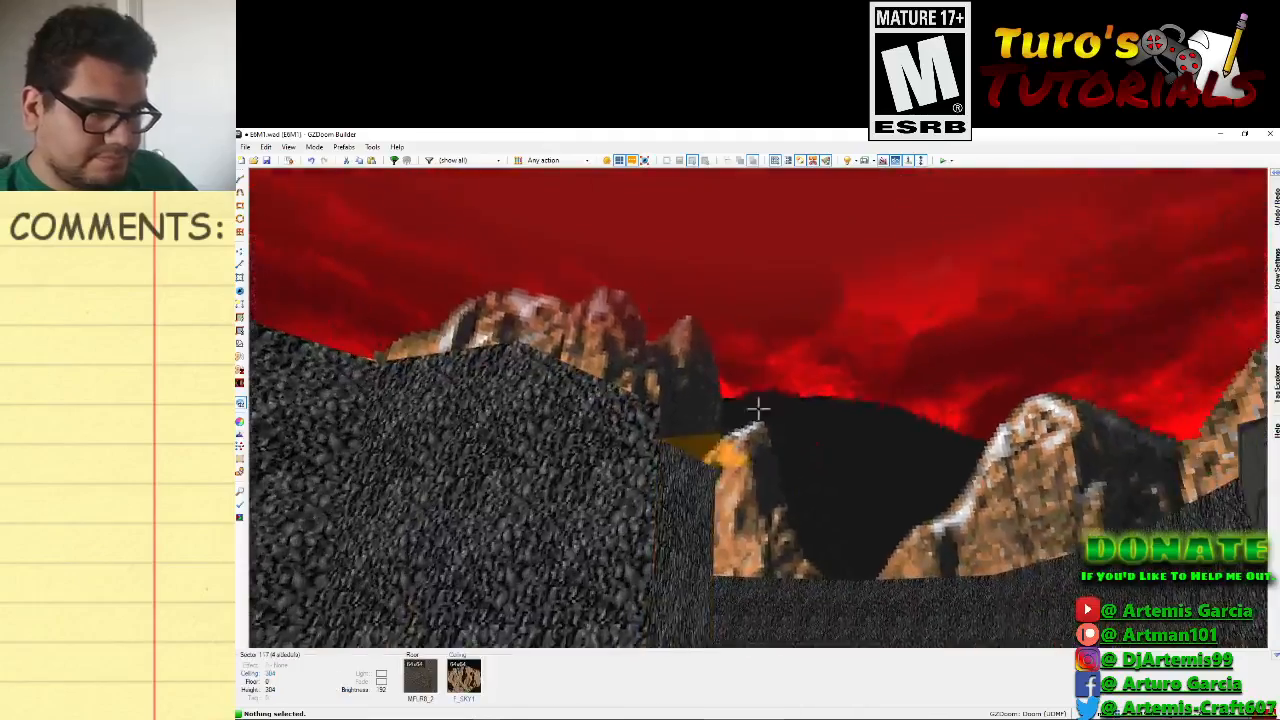
pyautogui.press('e')
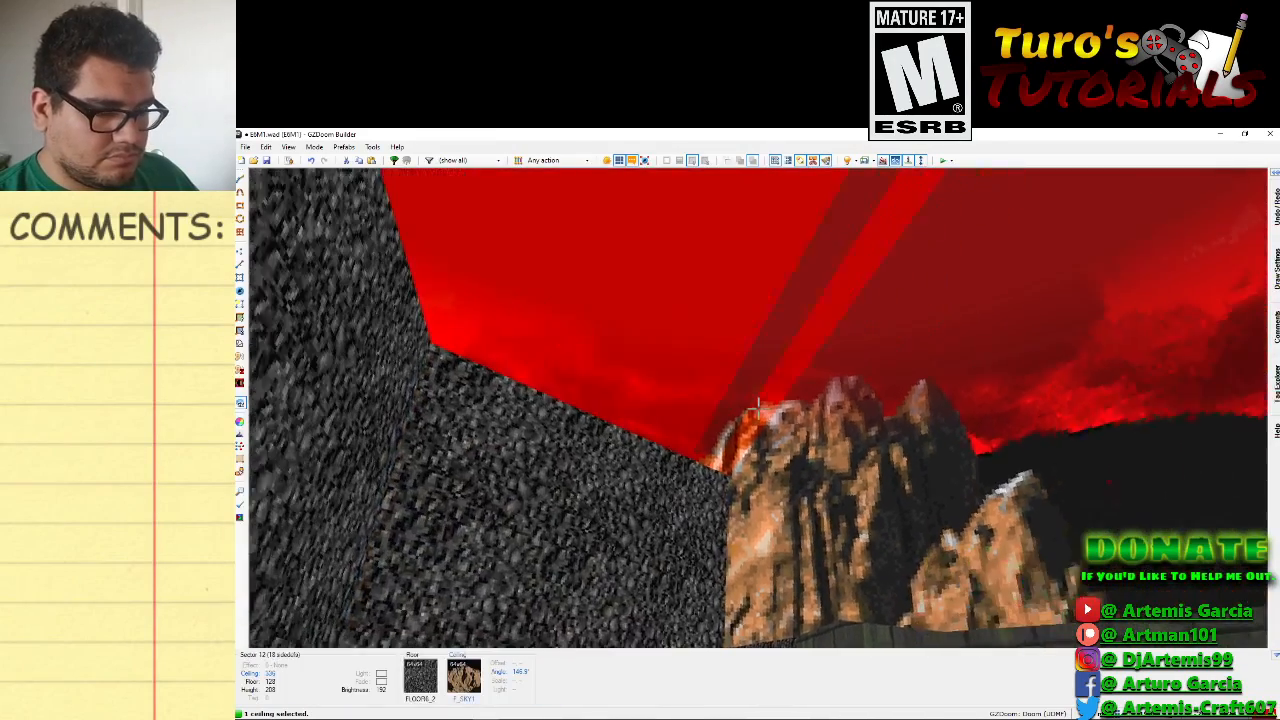
pyautogui.click(758, 403)
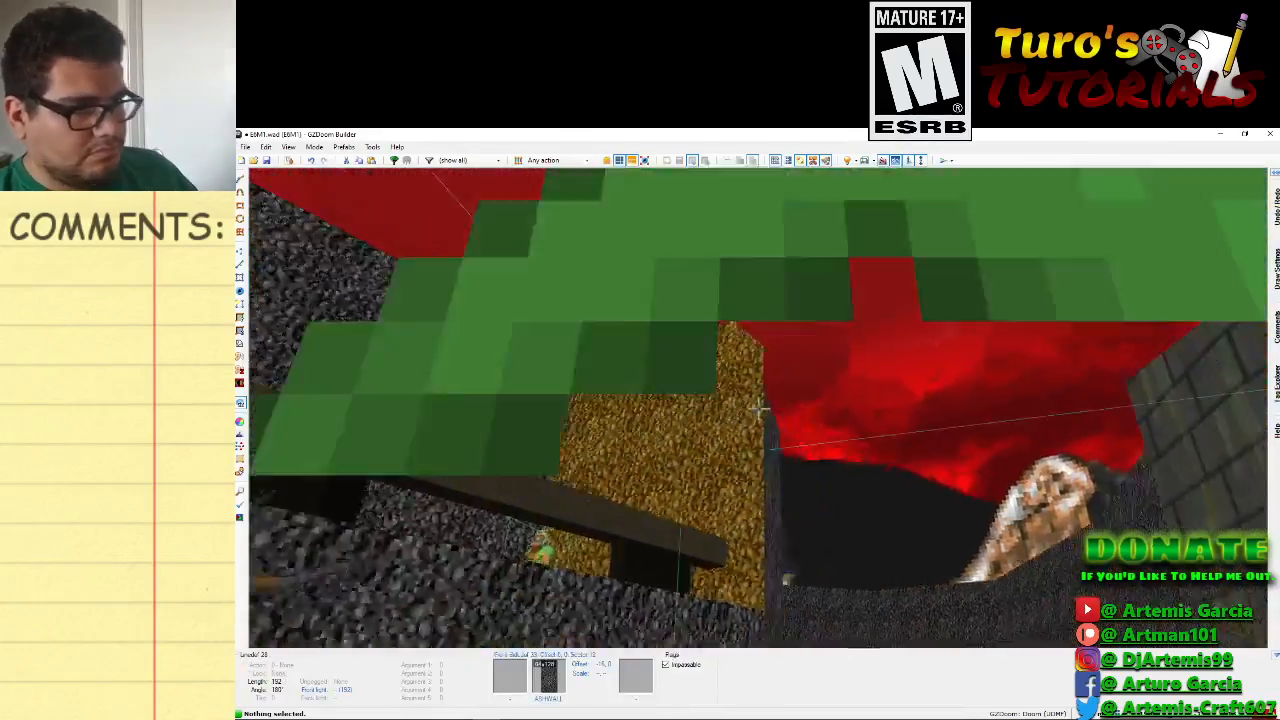
pyautogui.press('f')
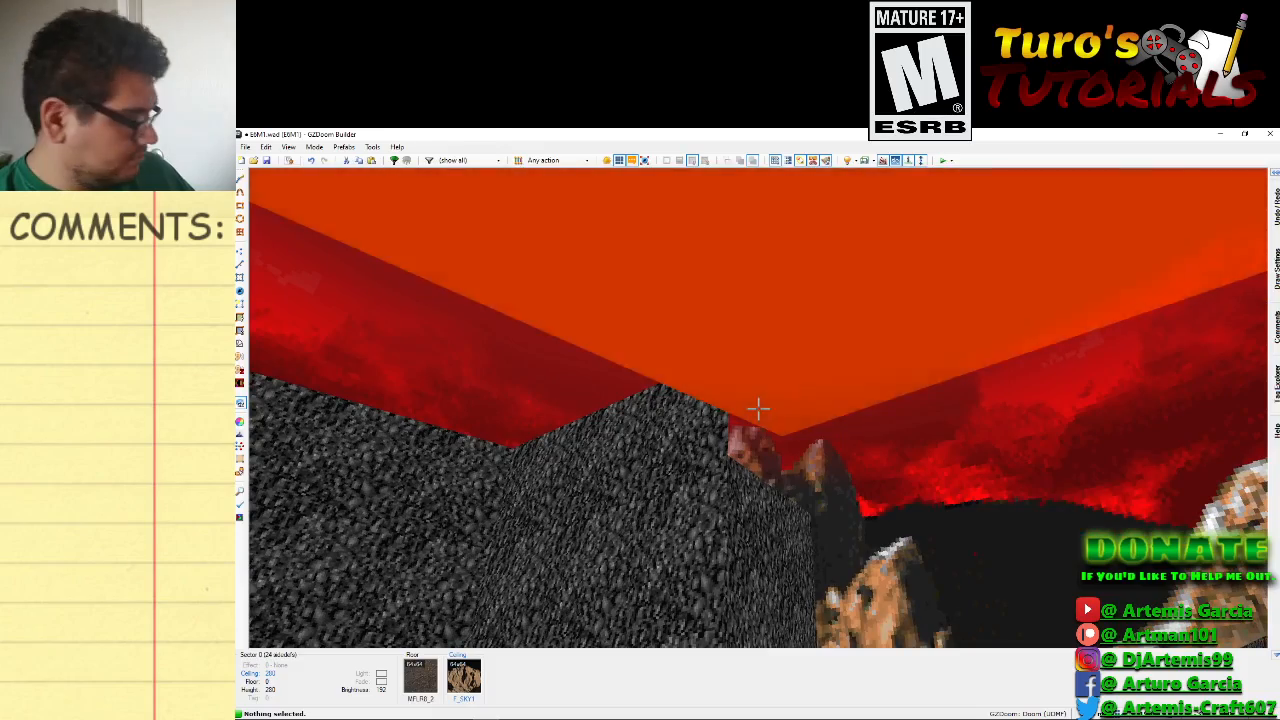
# Disable enhanced rendering effects and raise the ceiling of the narrow strip sector beside the dividing line to 336.
pyautogui.press('Tab')
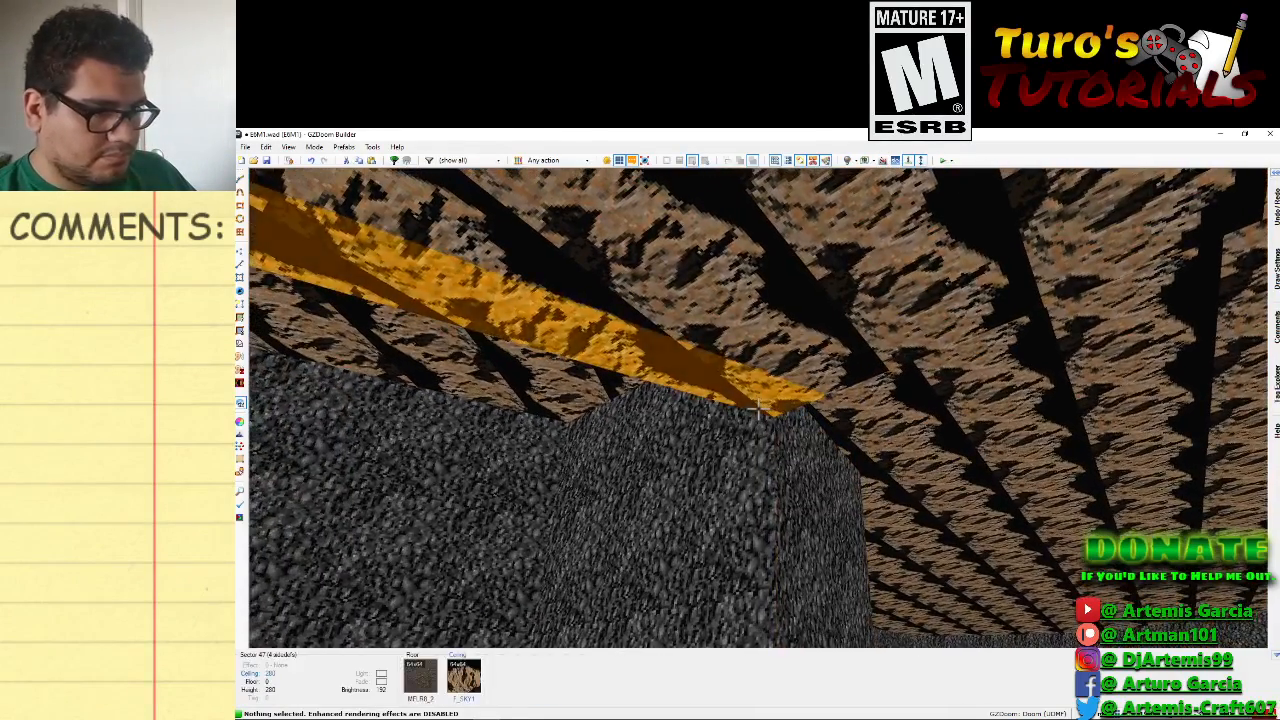
pyautogui.click(757, 407)
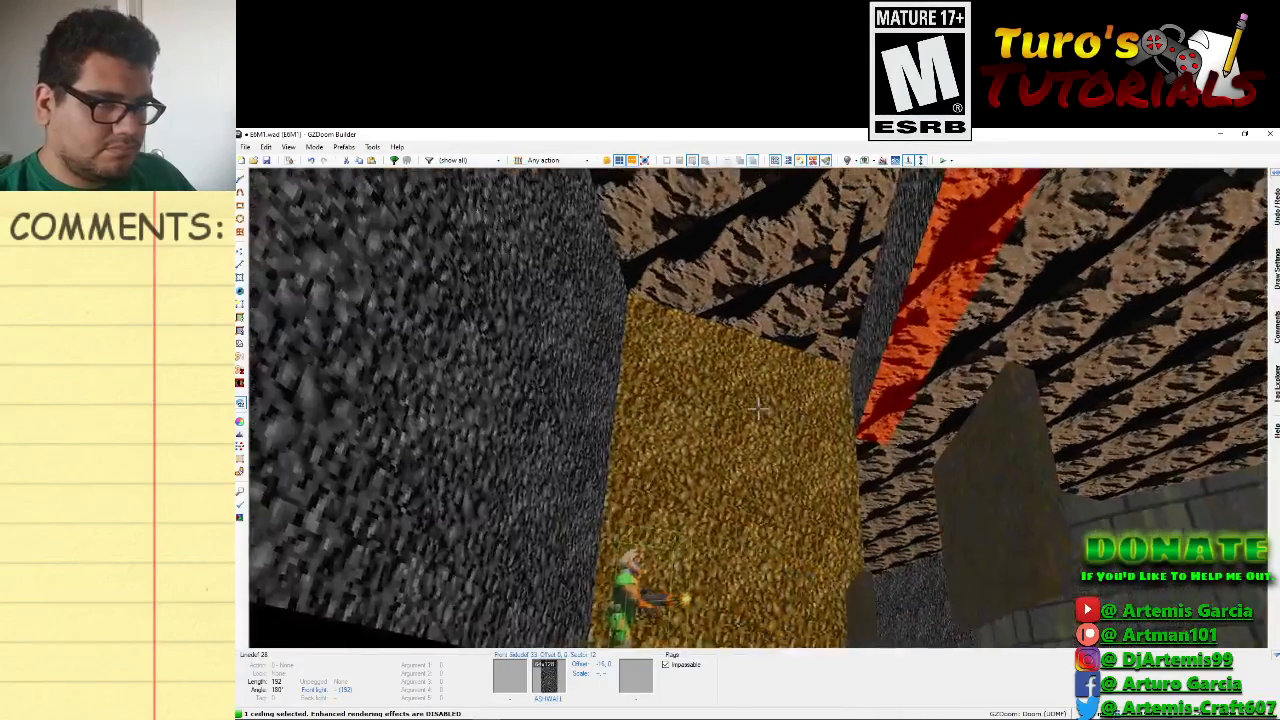
pyautogui.scroll(2, 757, 407)
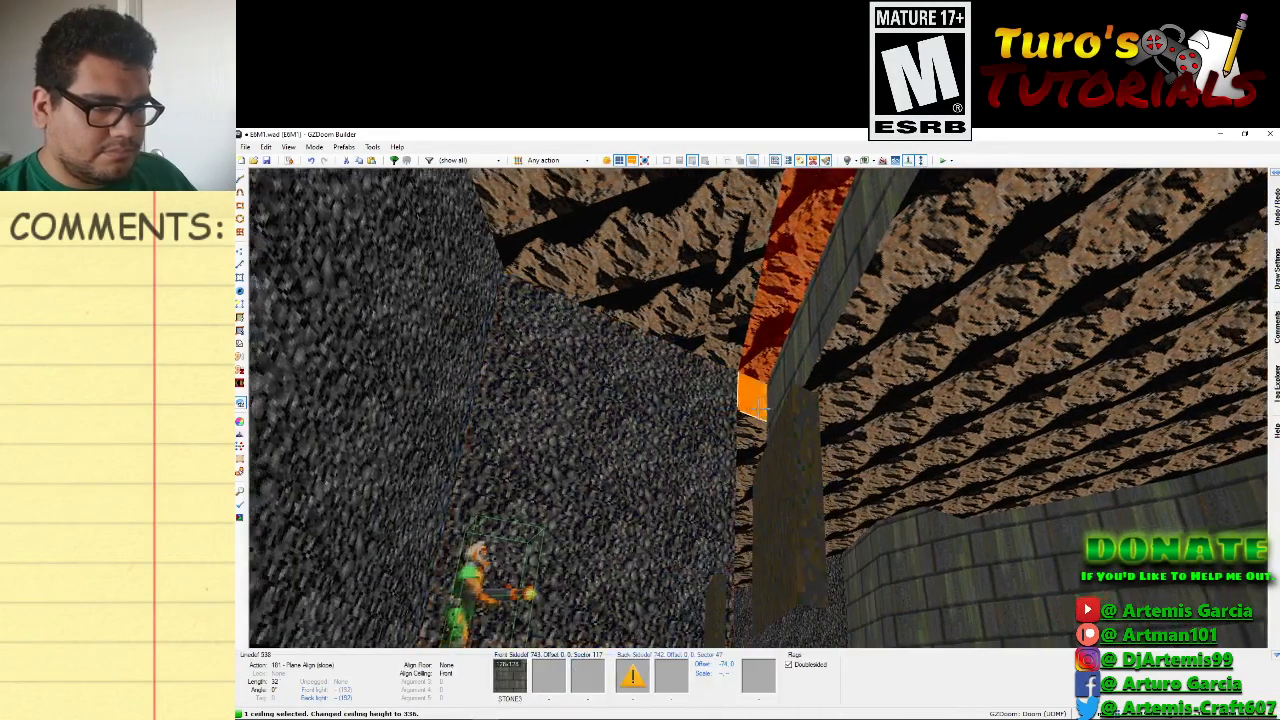
# Select the adjoining strip's ceiling, deselect the strip already raised, and raise the new one to 336.
pyautogui.press('f')
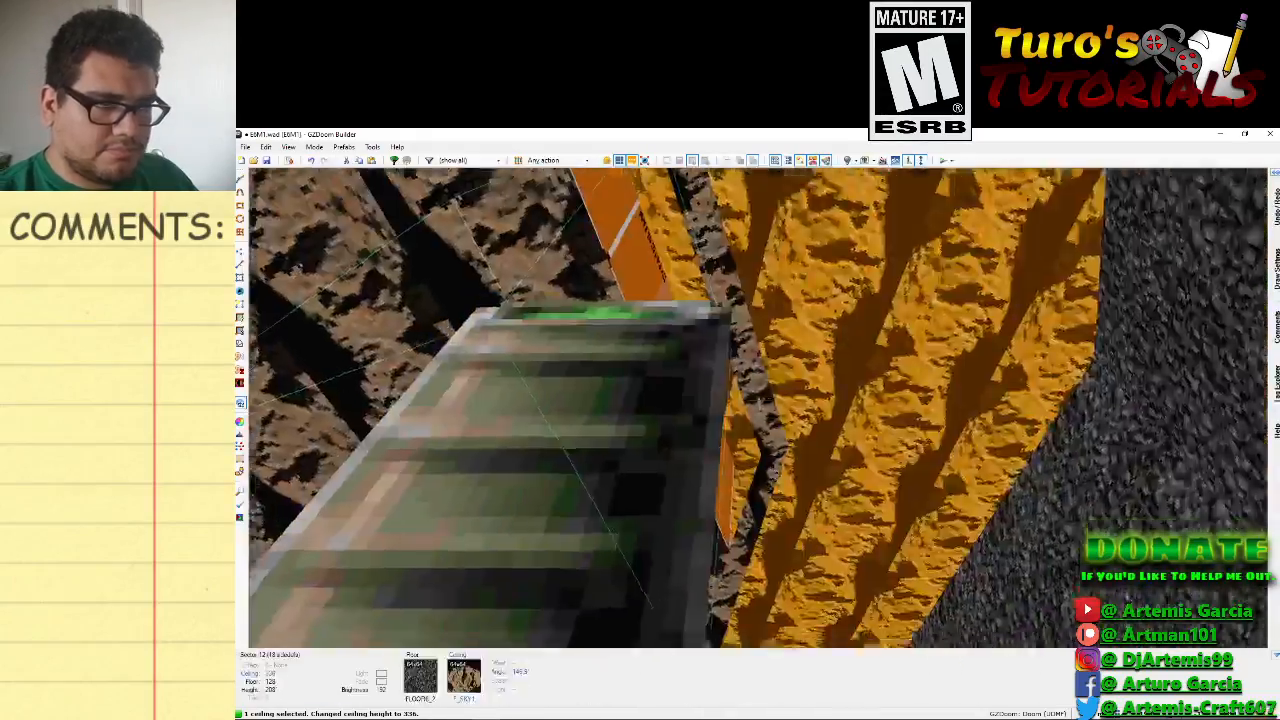
pyautogui.press('e')
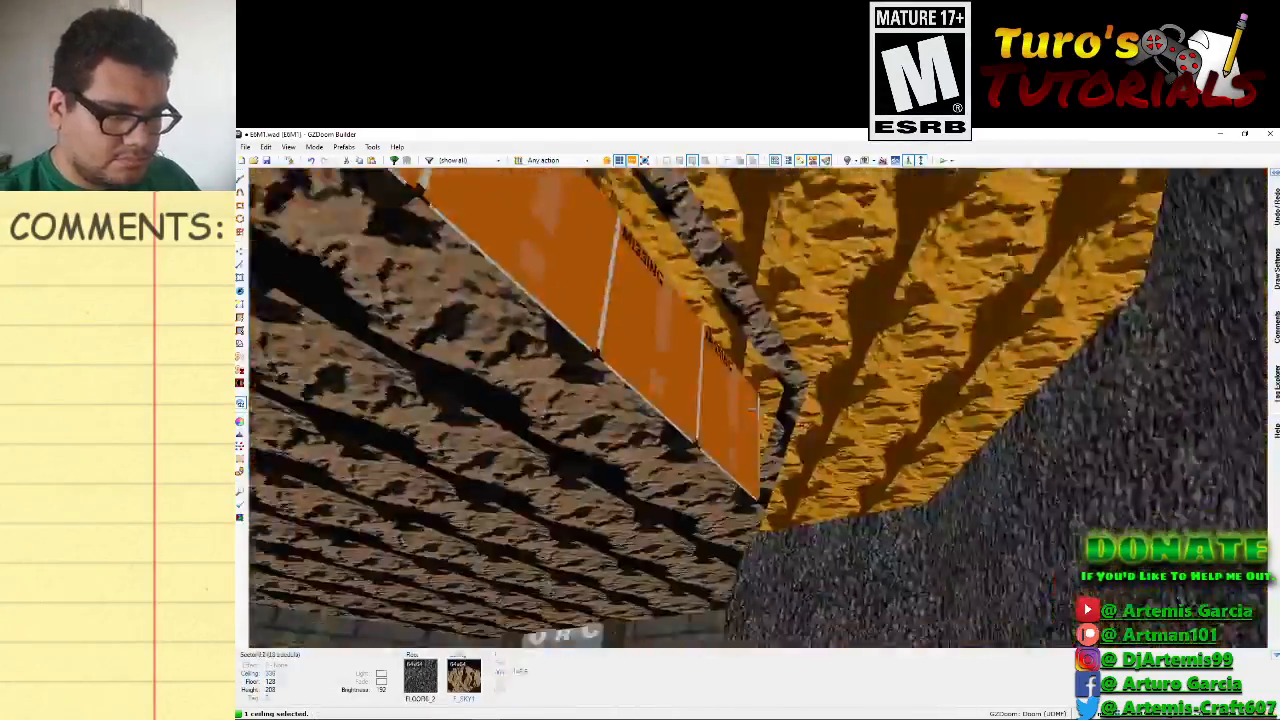
pyautogui.press('f')
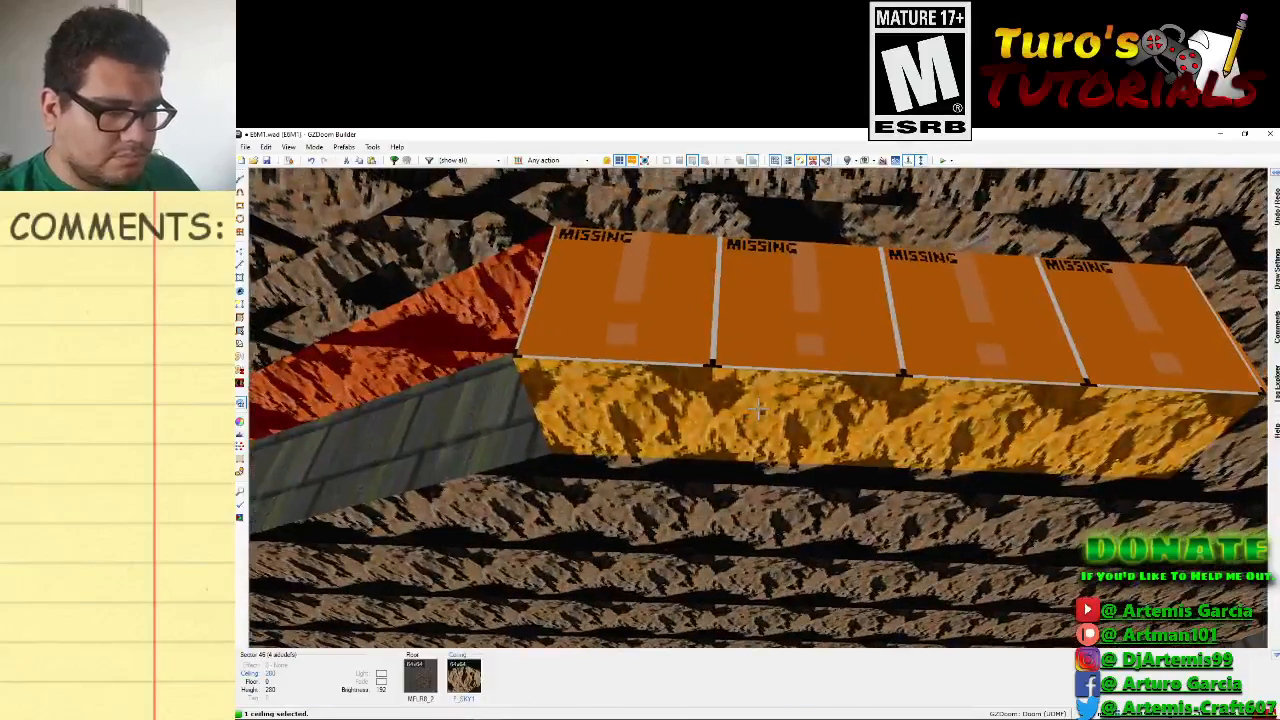
pyautogui.click(758, 409)
pyautogui.press('f')
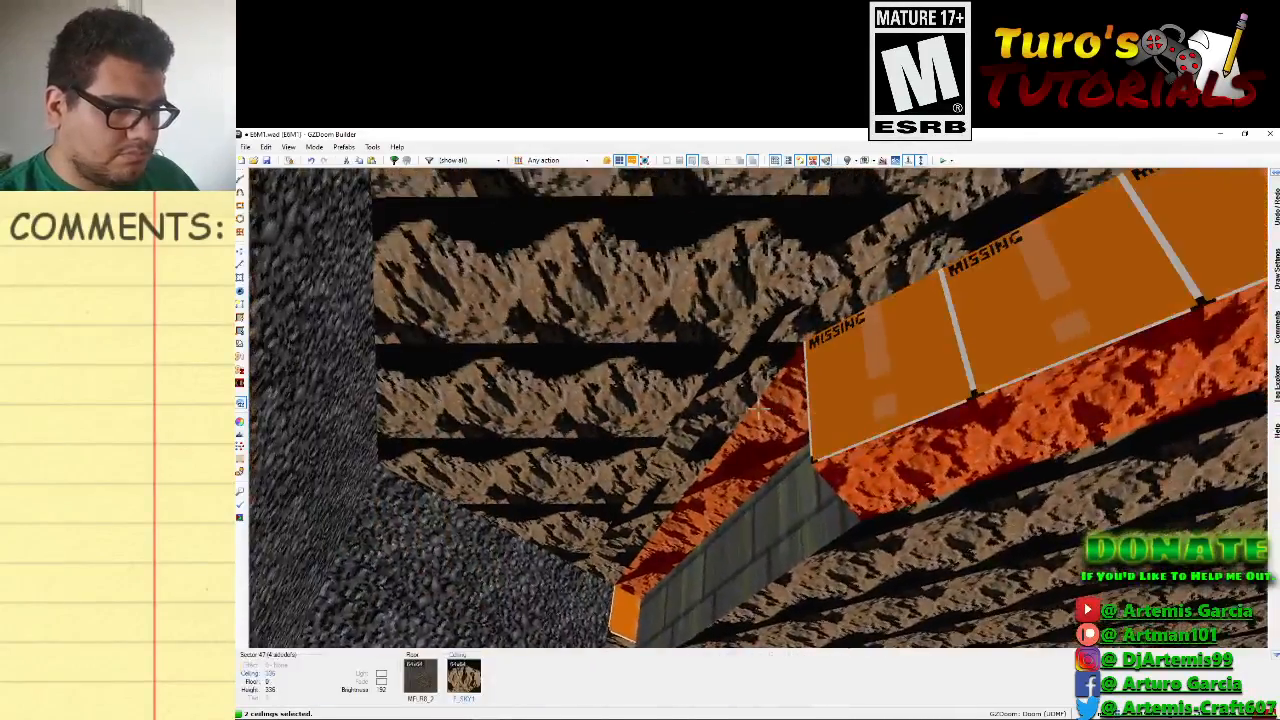
pyautogui.click(758, 409)
pyautogui.scroll(7, 758, 409)
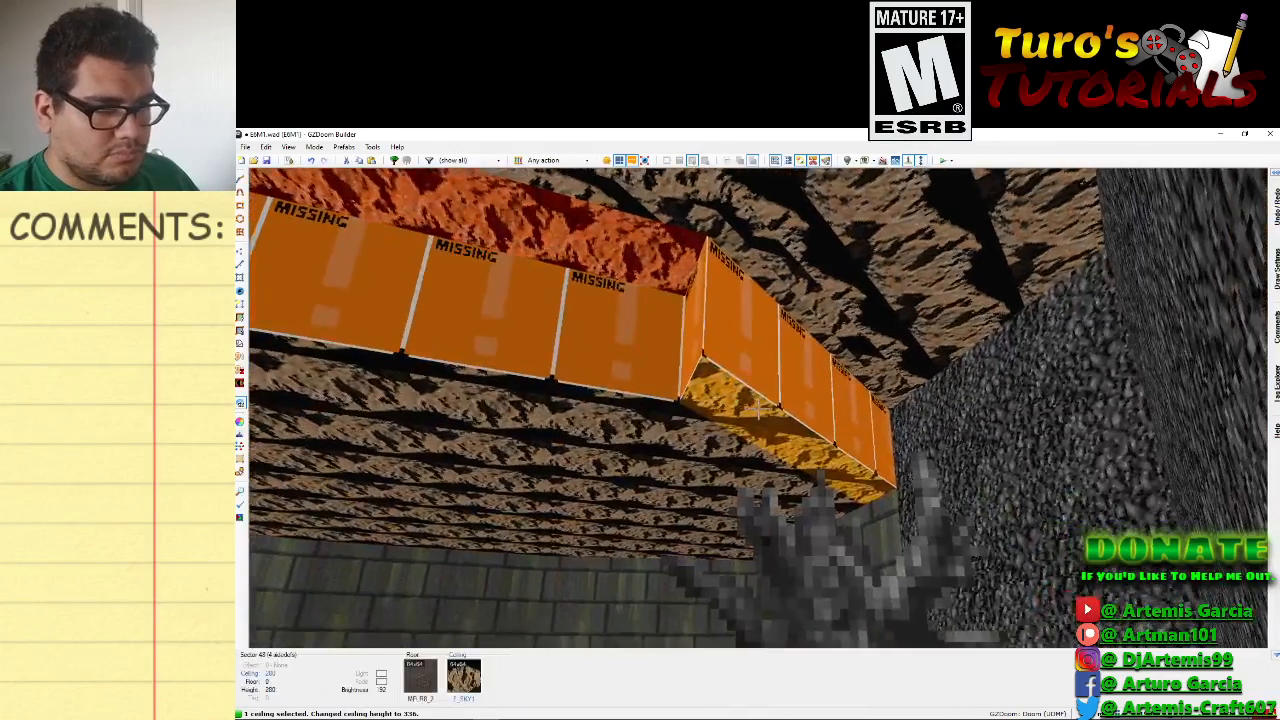
# Set the ceilings of both narrow strip sectors beside the dividing line to 336 and leave nothing selected.
pyautogui.click(758, 409)
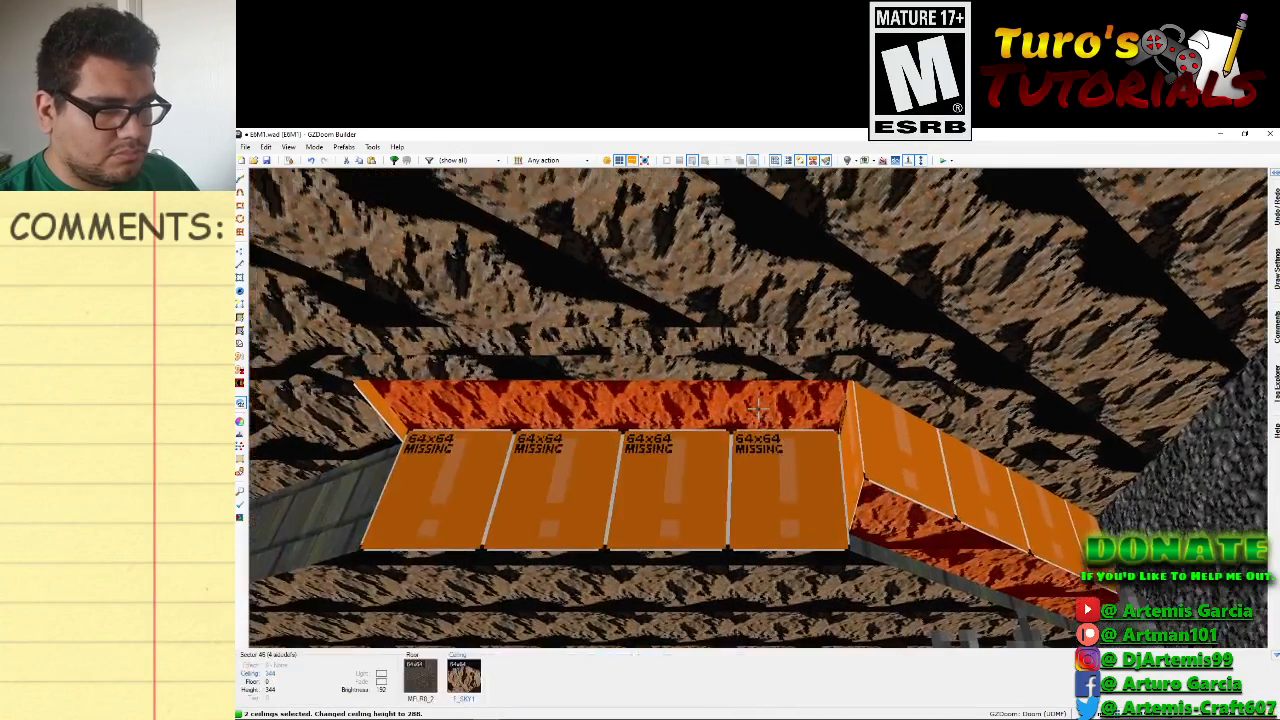
pyautogui.click(758, 409)
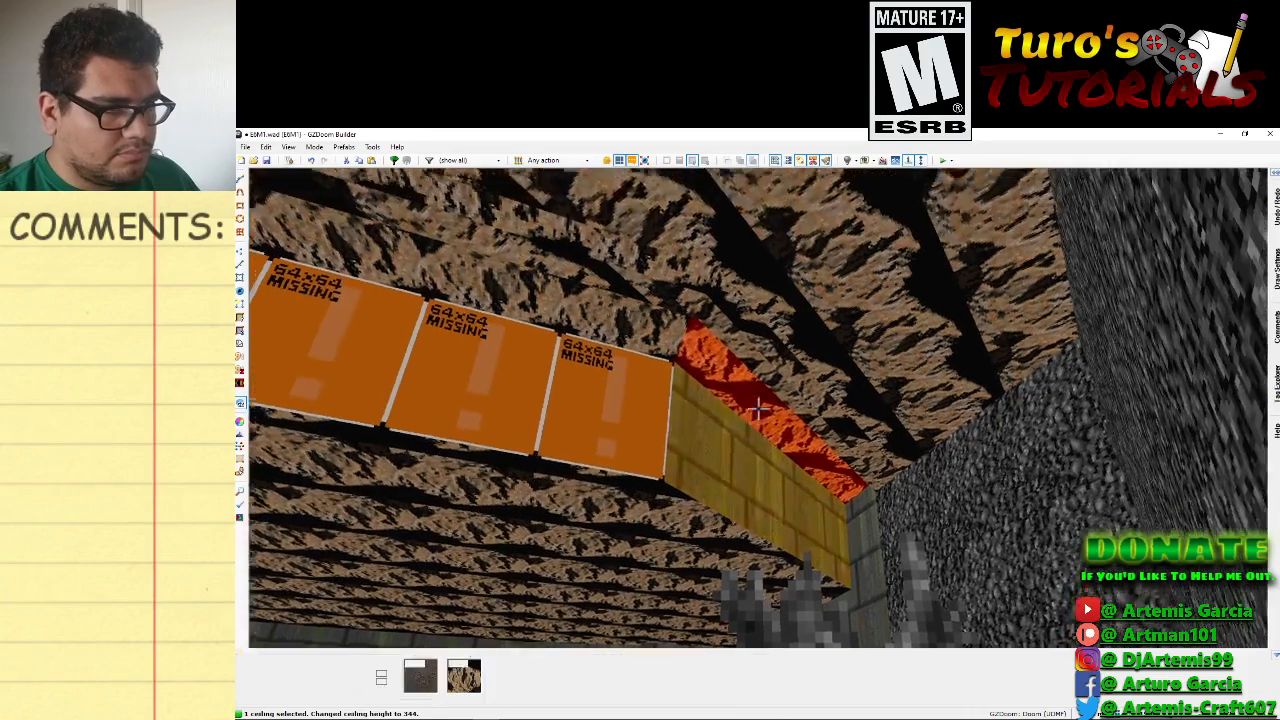
pyautogui.click(758, 409)
pyautogui.click(758, 409)
pyautogui.click(758, 409)
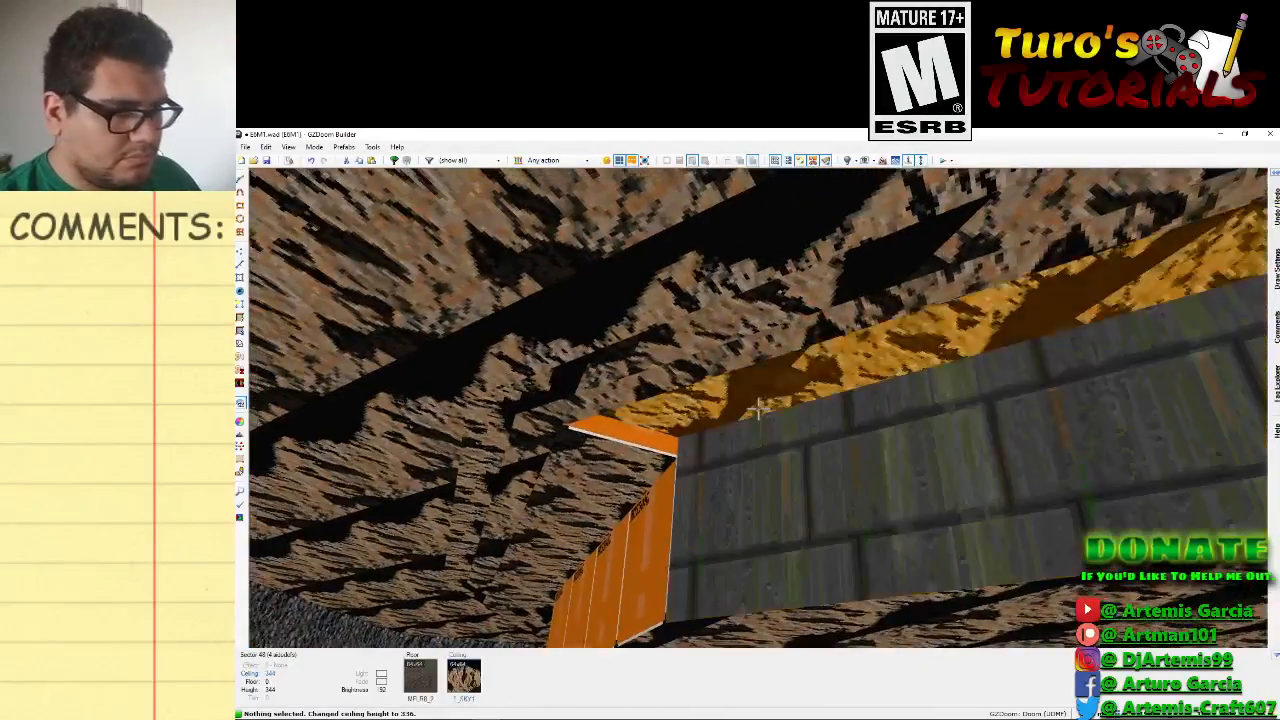
pyautogui.click(758, 409)
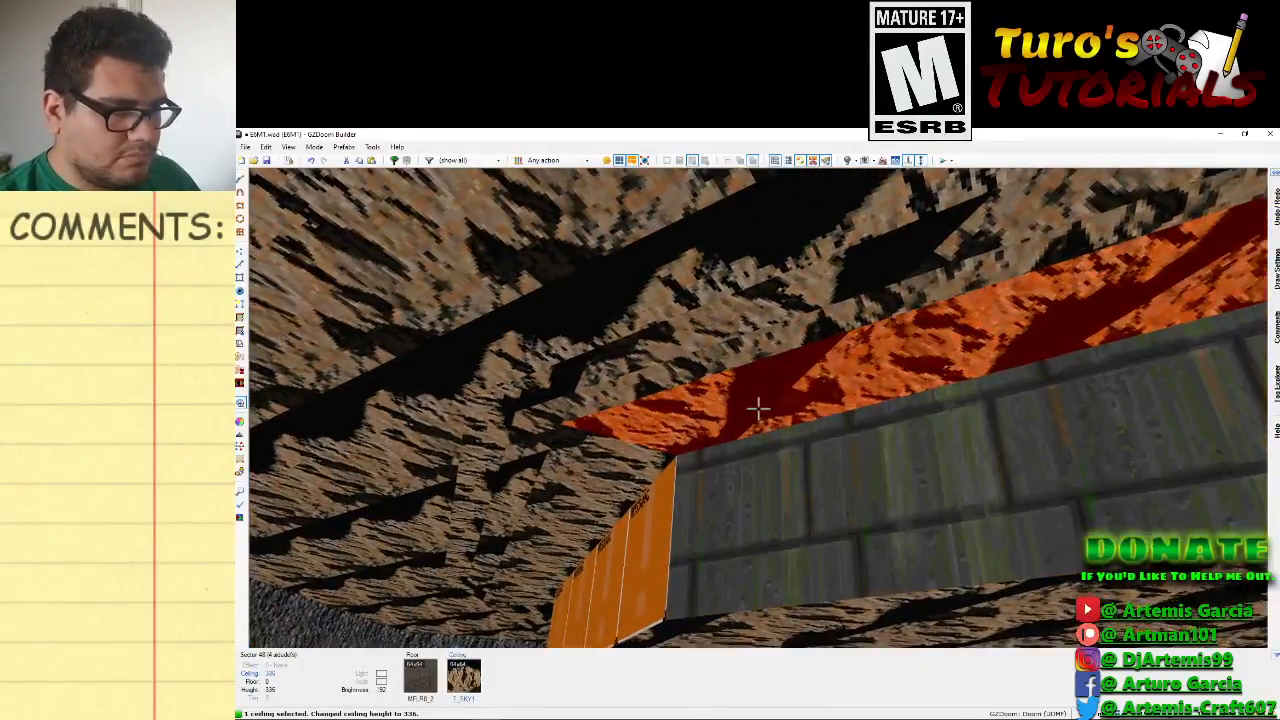
pyautogui.click(758, 409)
# Enable enhanced rendering effects to show the sloped sky ceilings around the fountain area.
pyautogui.press('s')
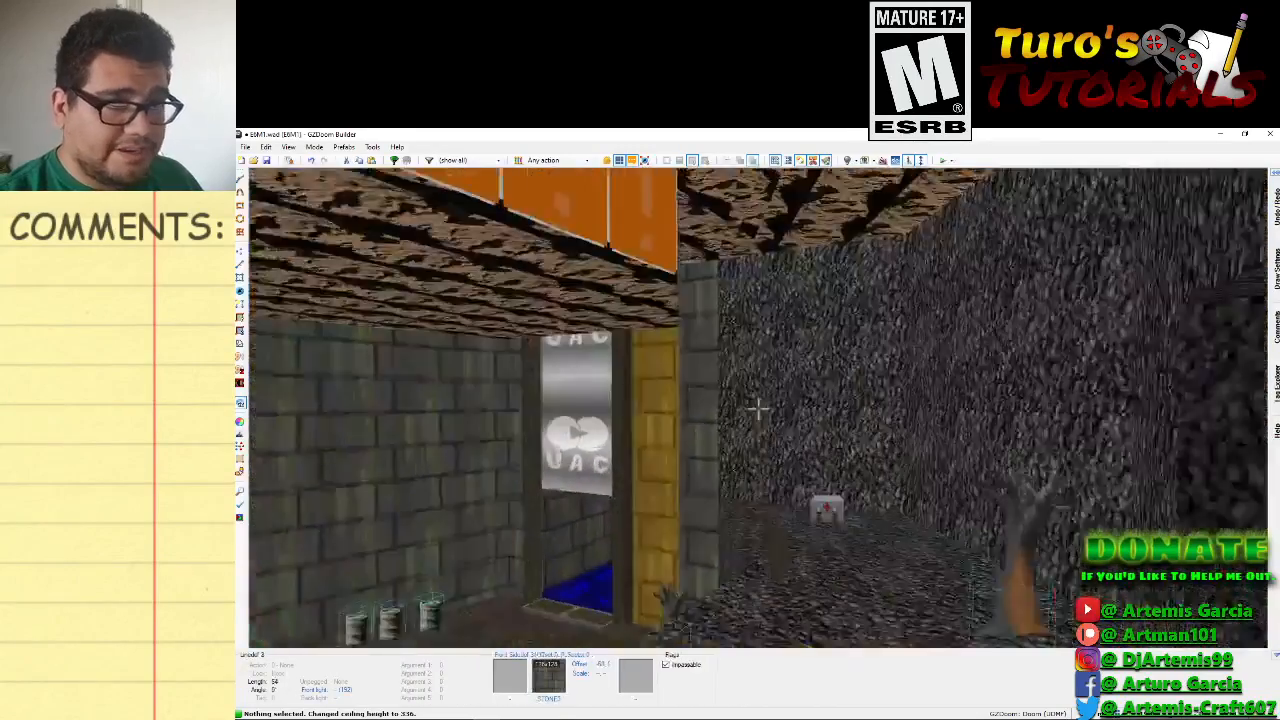
pyautogui.press('w')
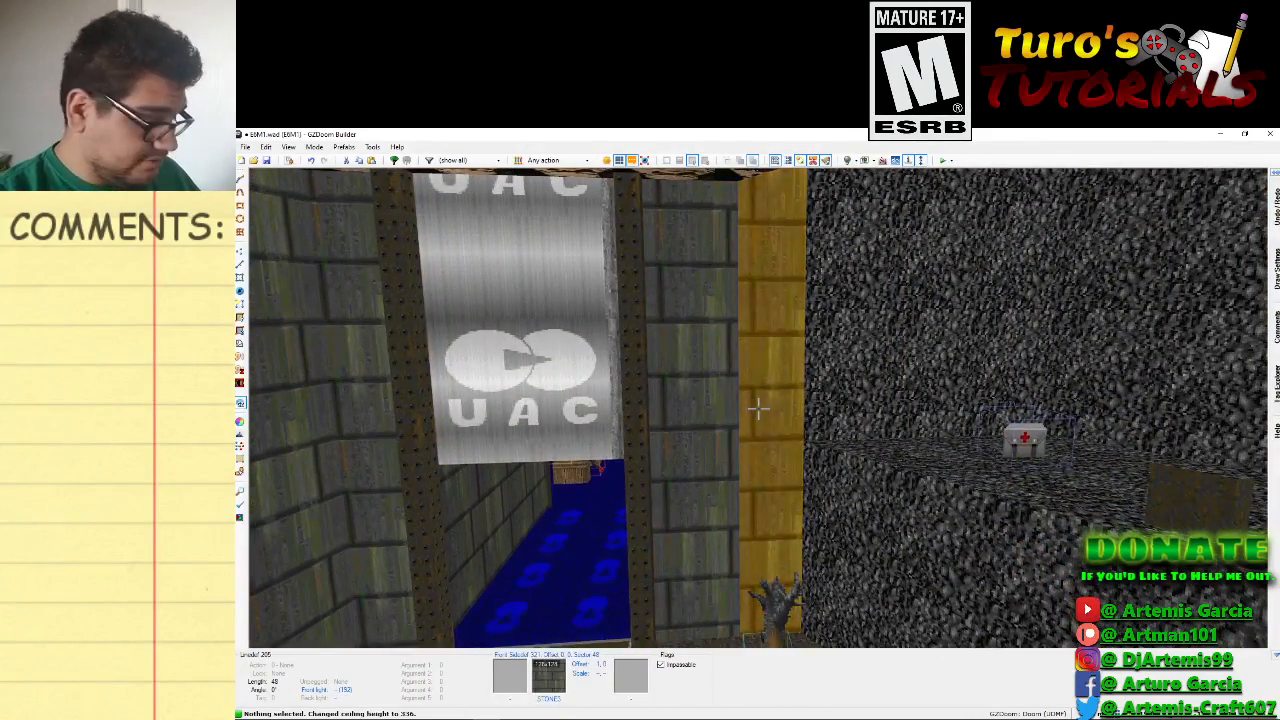
pyautogui.press('Up')
pyautogui.press('Up')
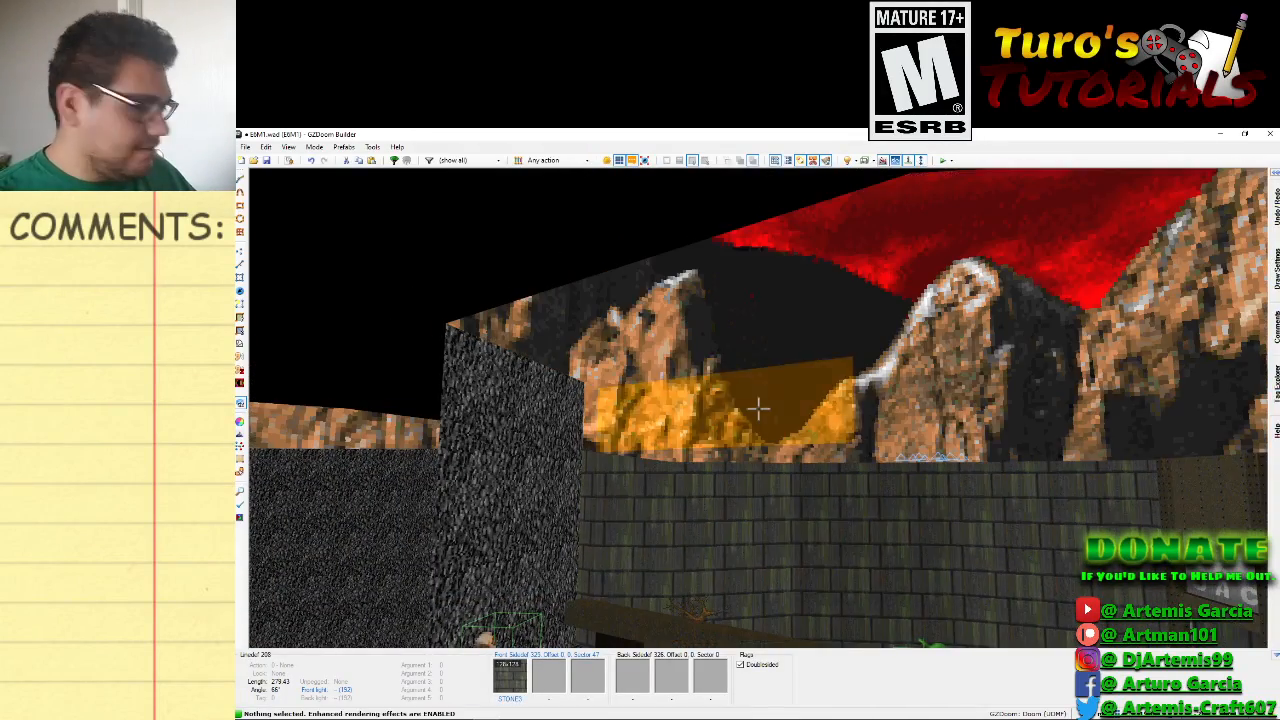
# Inspect the sloped sky ceiling in 3D from around the fountain, checking where it meets the brick walls, rock walls and ledge.
pyautogui.press('e')
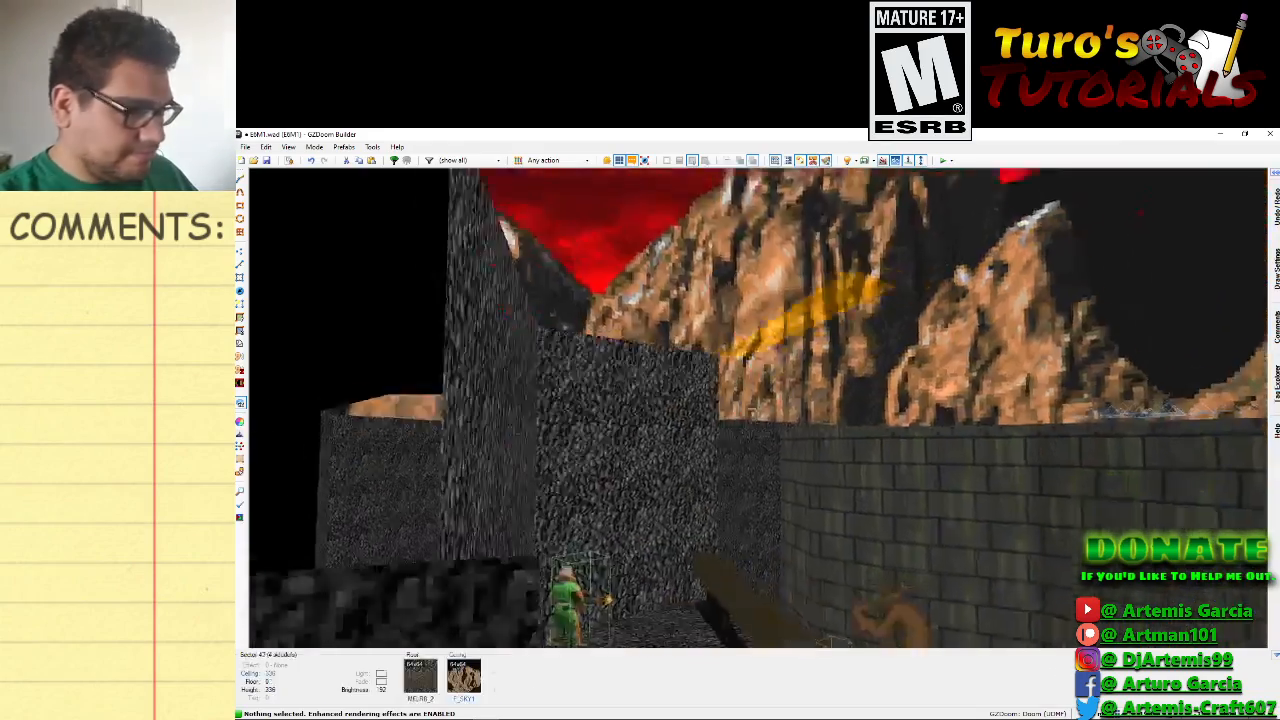
pyautogui.press('d')
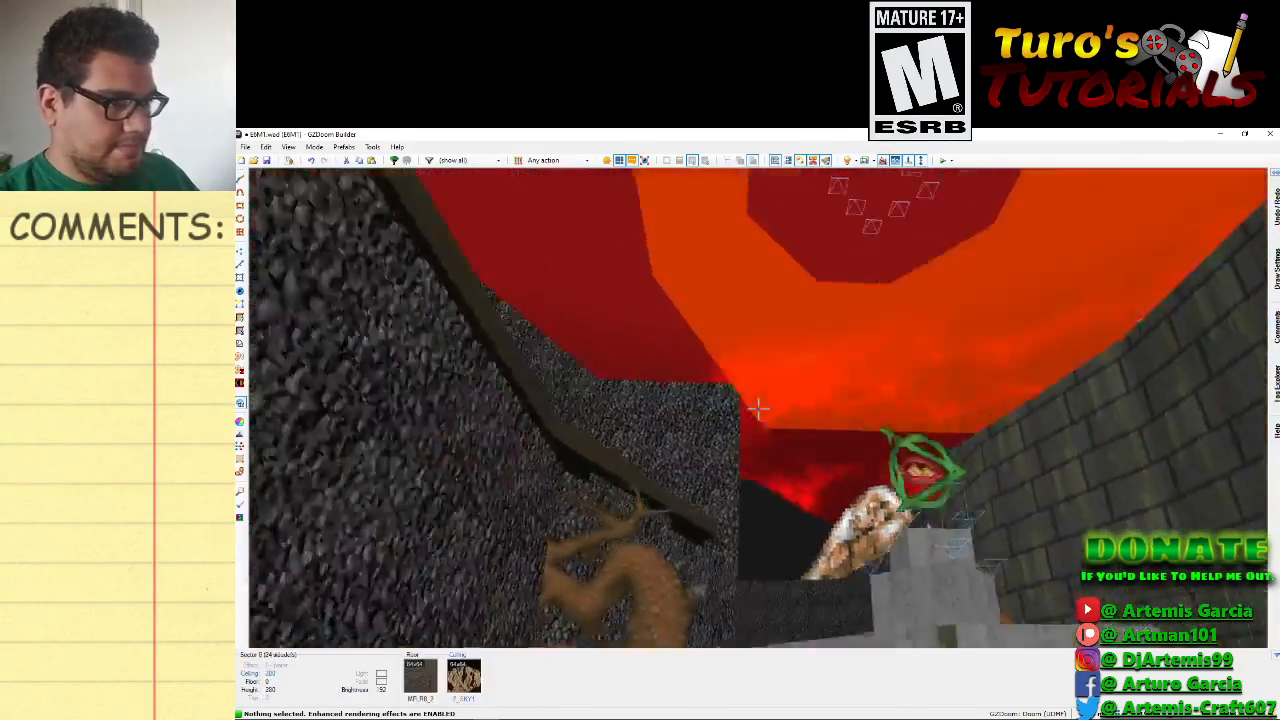
pyautogui.press('e')
pyautogui.press('e')
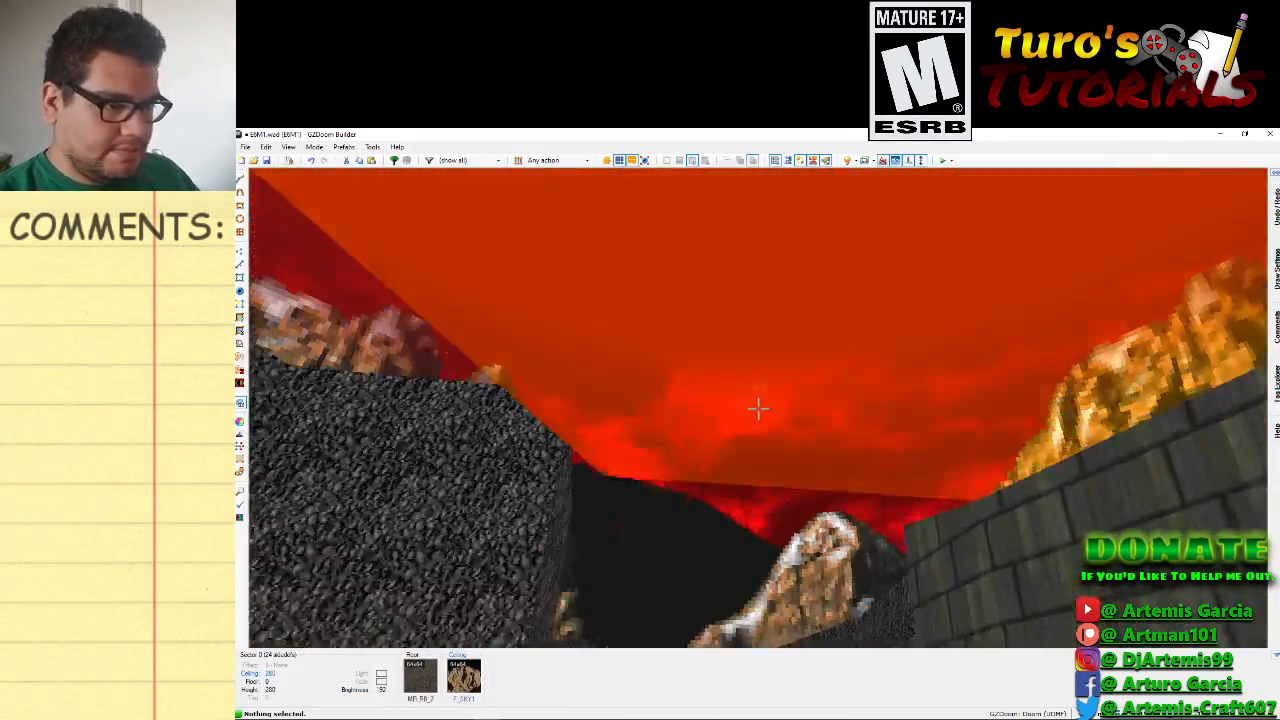
pyautogui.press('d')
pyautogui.press('e')
pyautogui.press('d')
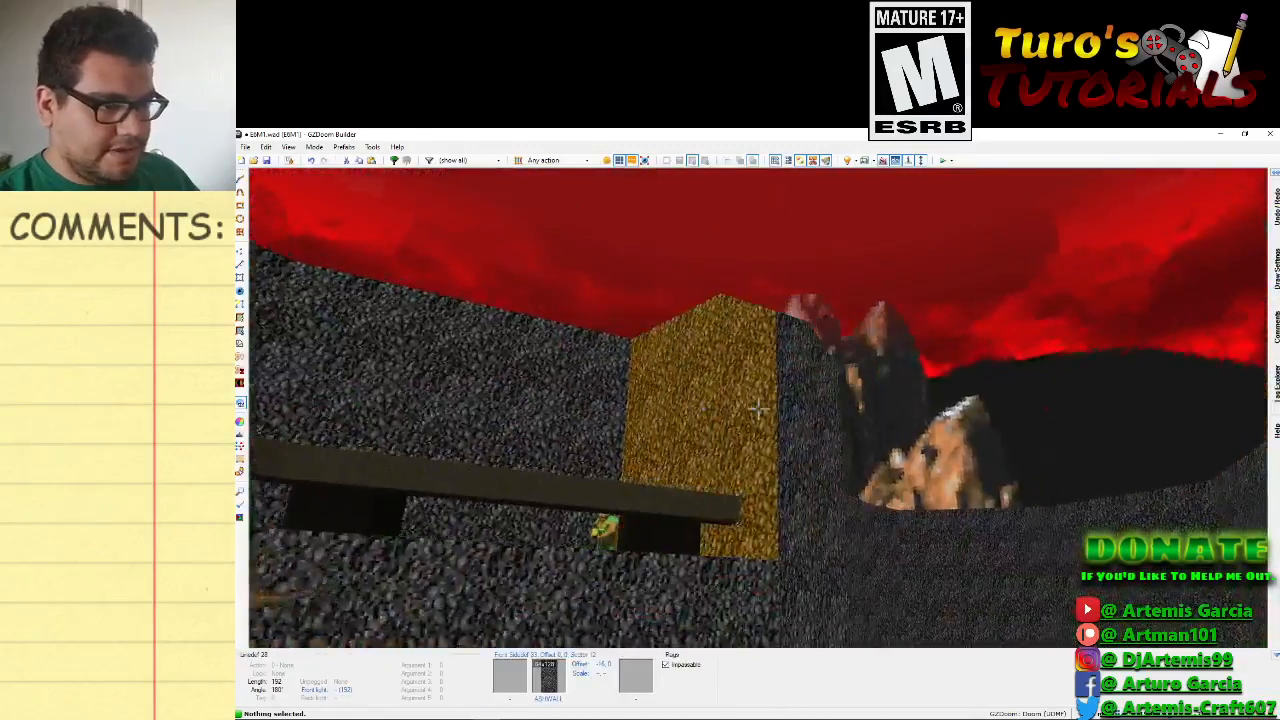
pyautogui.press('d')
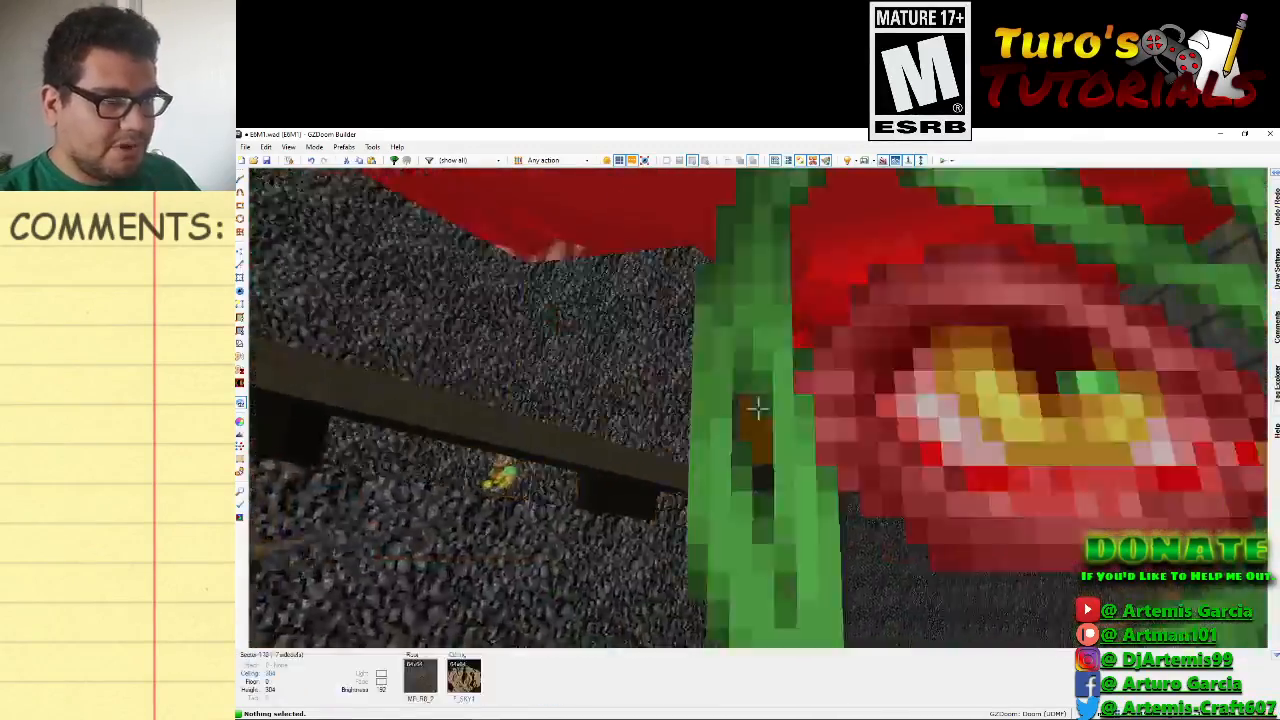
pyautogui.press('e')
pyautogui.press('d')
pyautogui.press('s')
pyautogui.press('d')
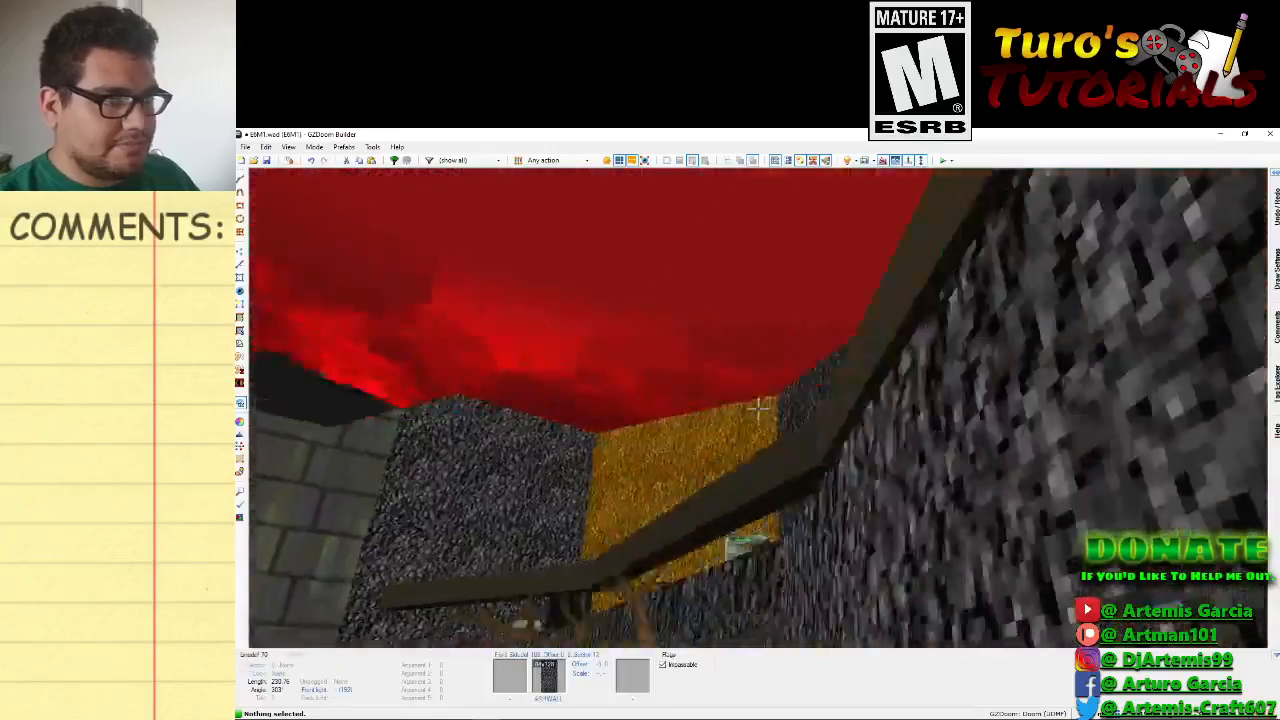
pyautogui.press('s')
pyautogui.press('f')
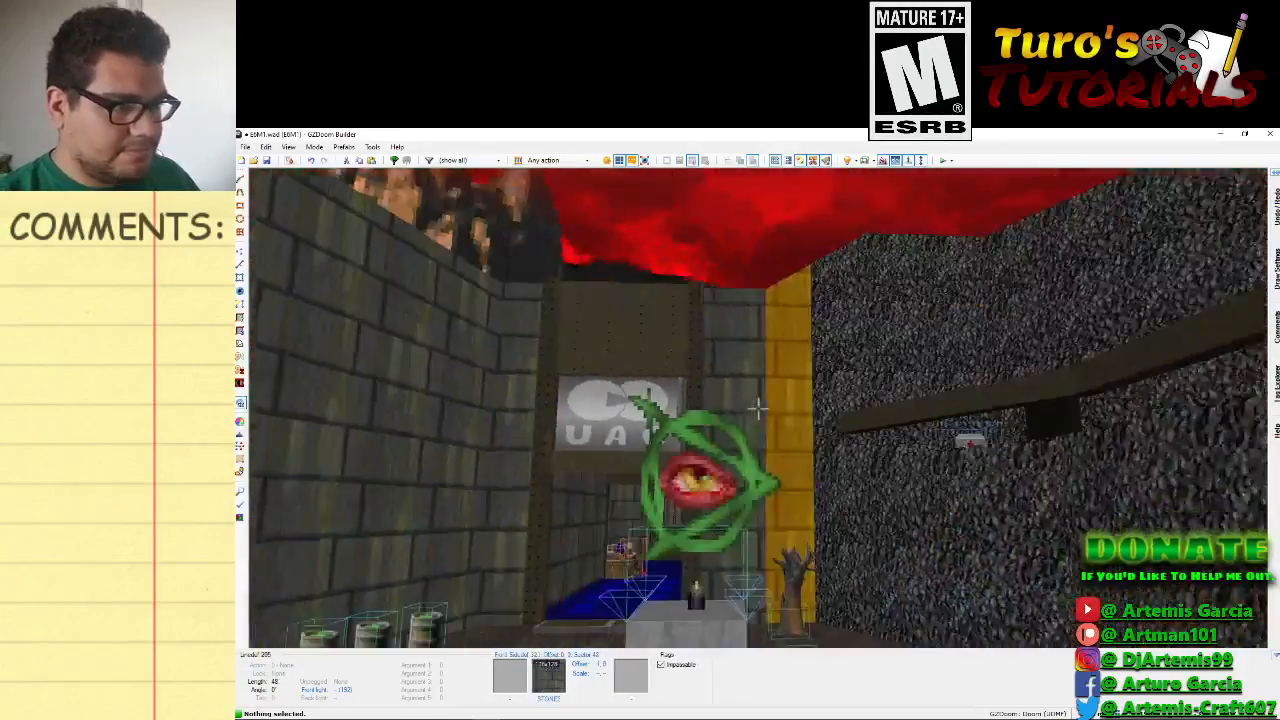
pyautogui.press('s')
pyautogui.press('f')
pyautogui.press('d')
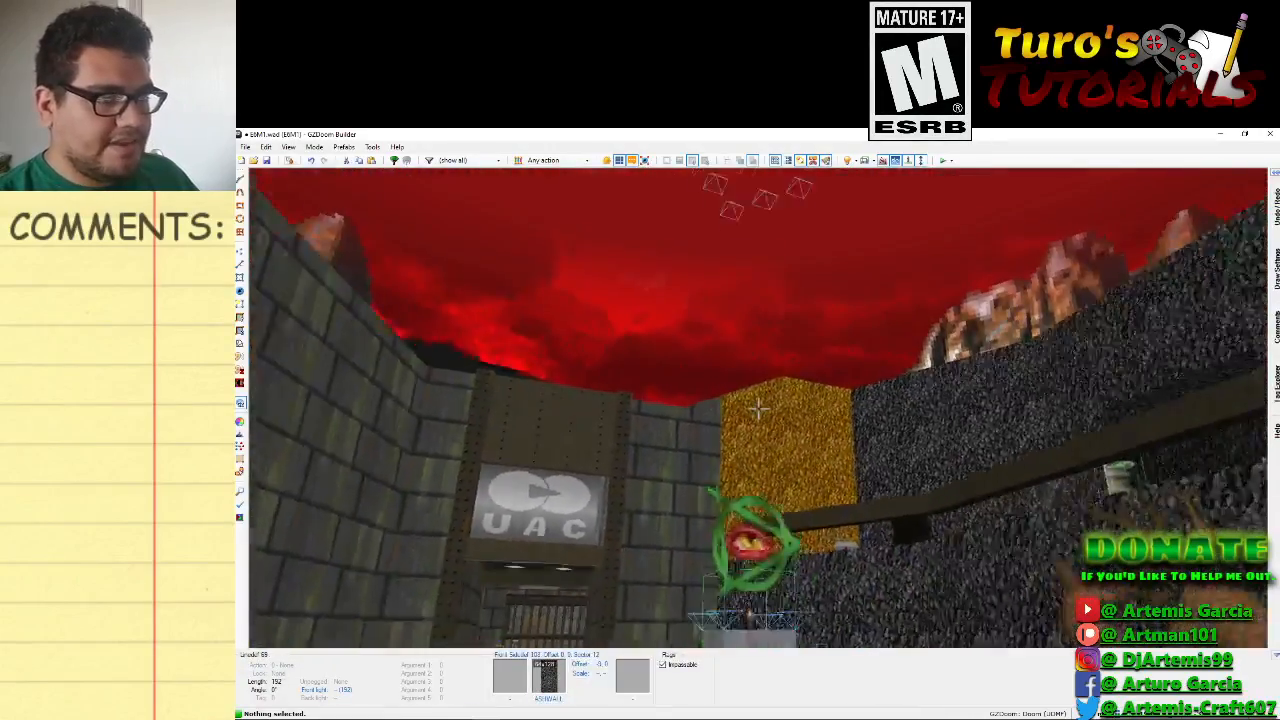
pyautogui.press('s')
pyautogui.press('d')
pyautogui.press('e')
pyautogui.press('s')
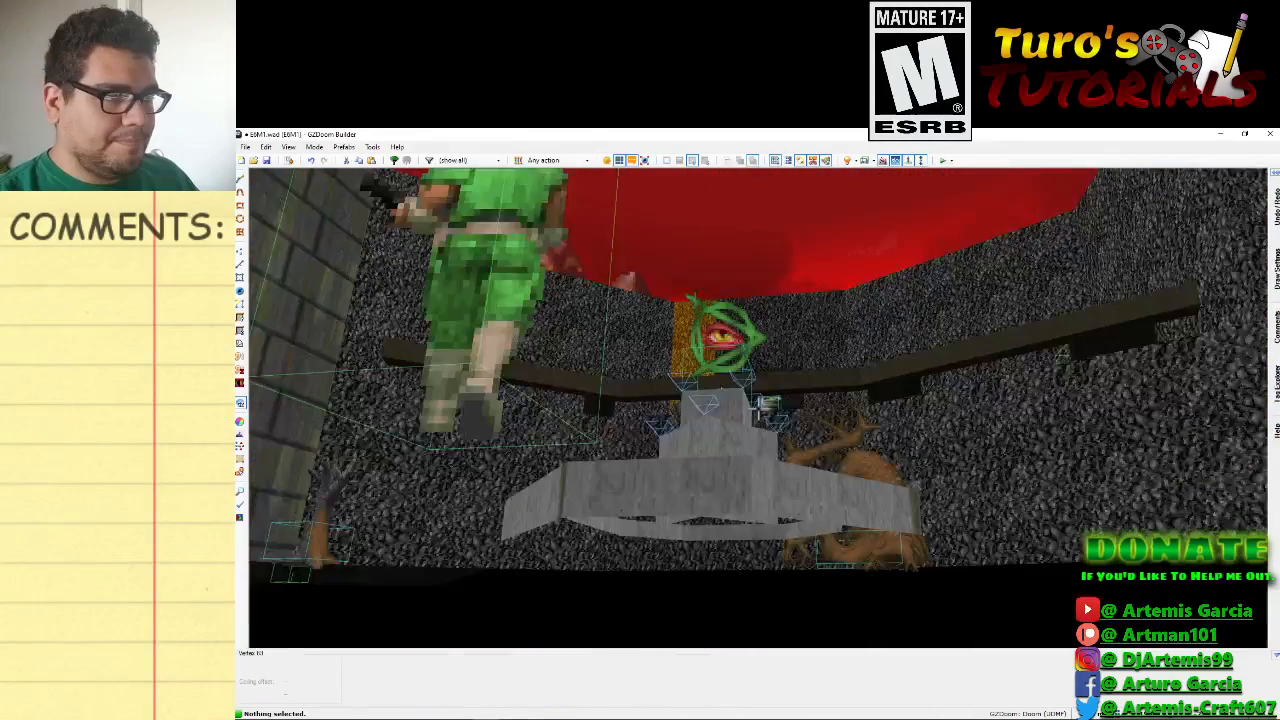
pyautogui.press('e')
pyautogui.press('d')
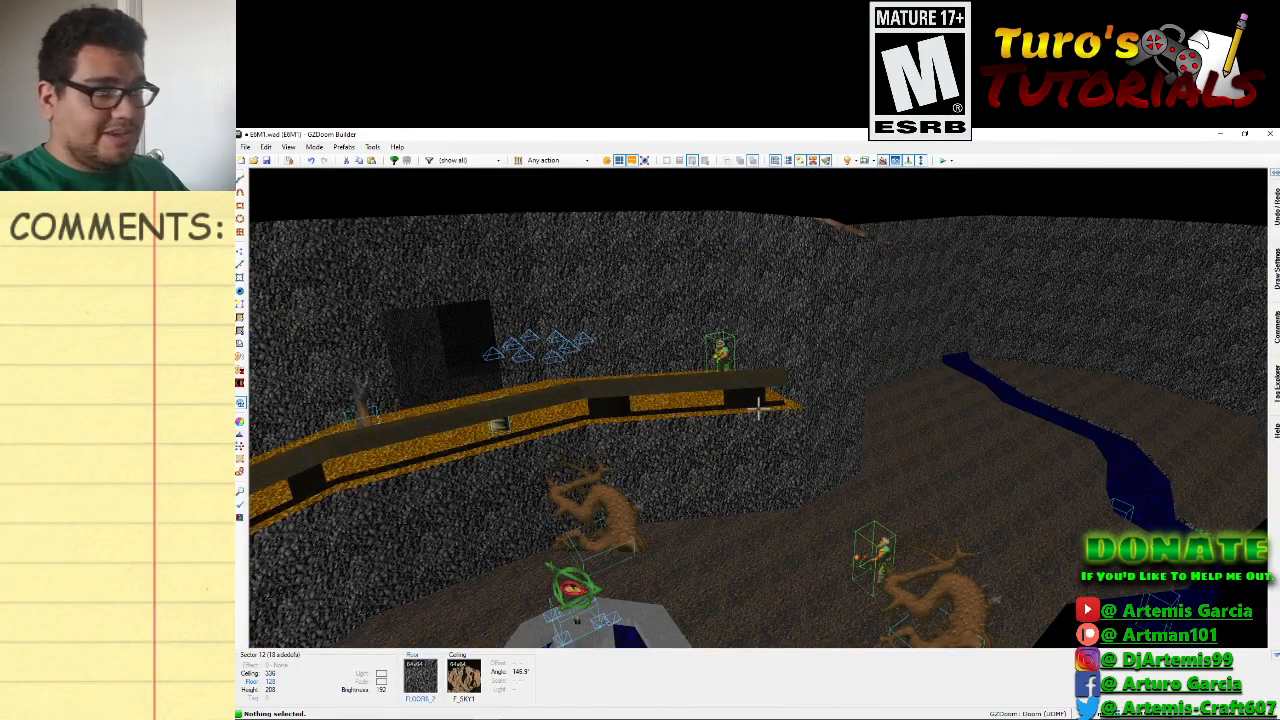
# Survey the outdoor areas from above and examine the computer room with the wooden ceiling beams and its plain brick wall.
pyautogui.press('f')
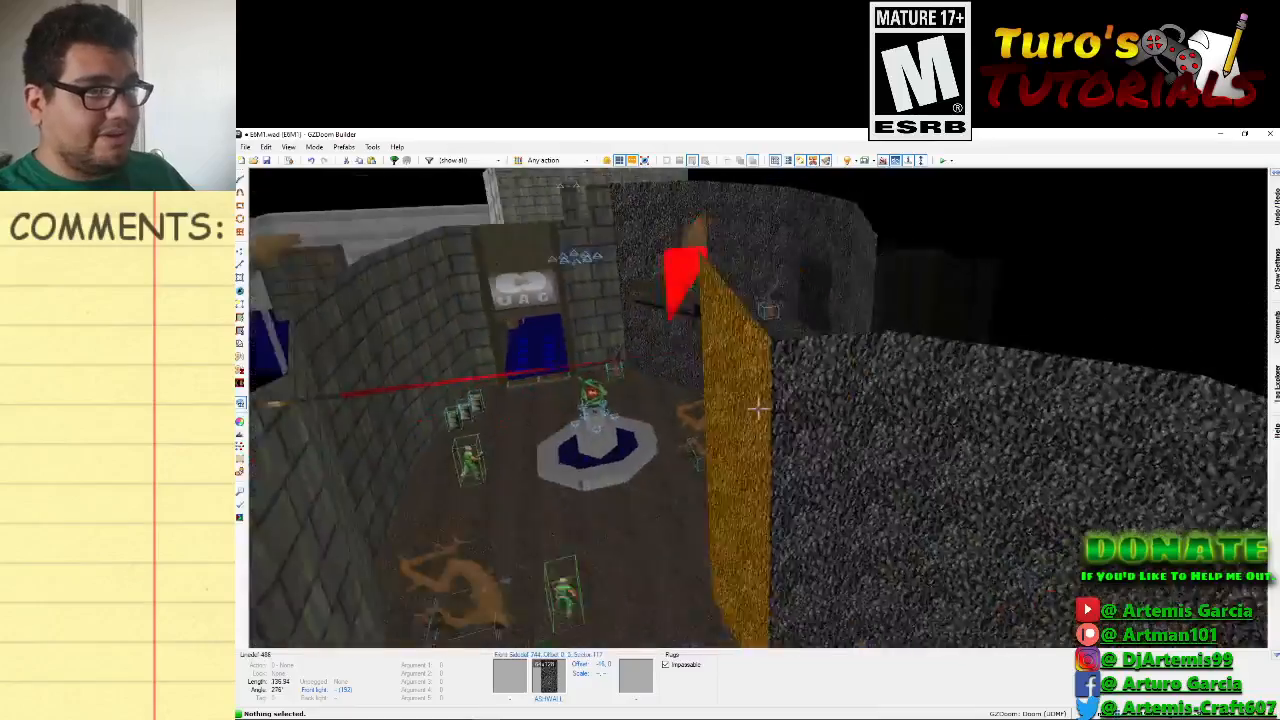
pyautogui.press('e')
pyautogui.press('f')
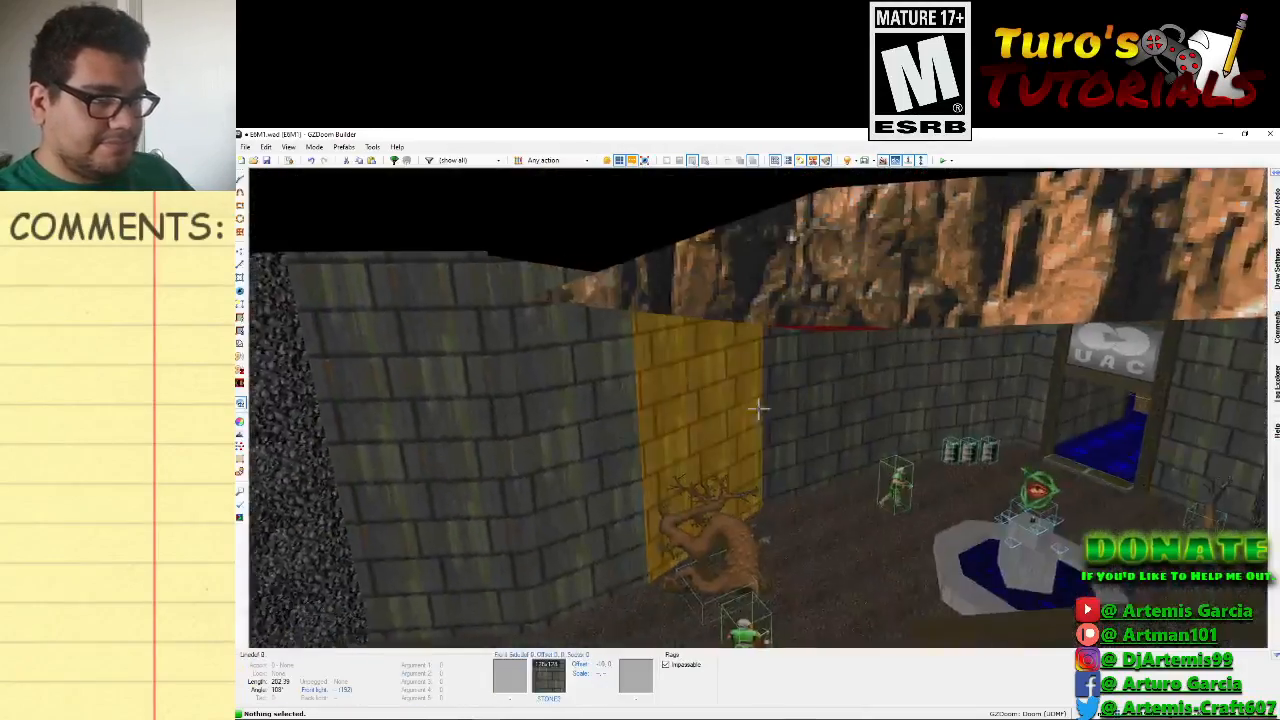
pyautogui.press('d')
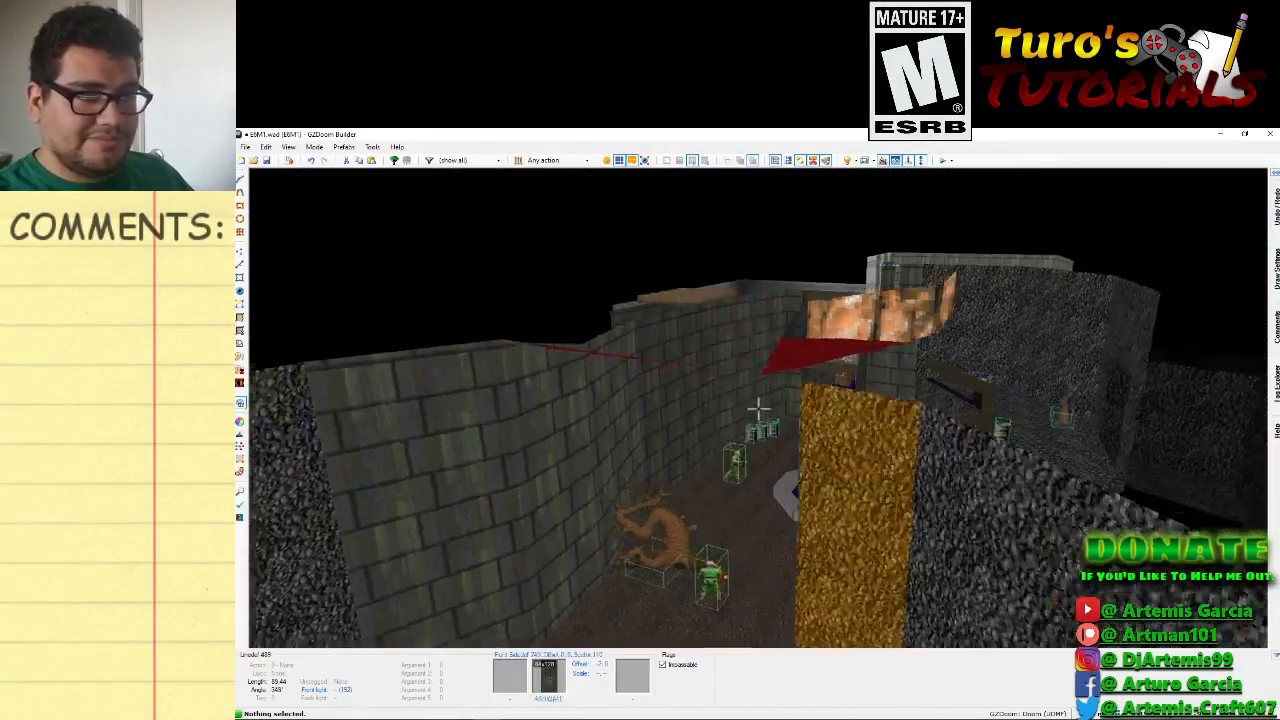
pyautogui.press('s')
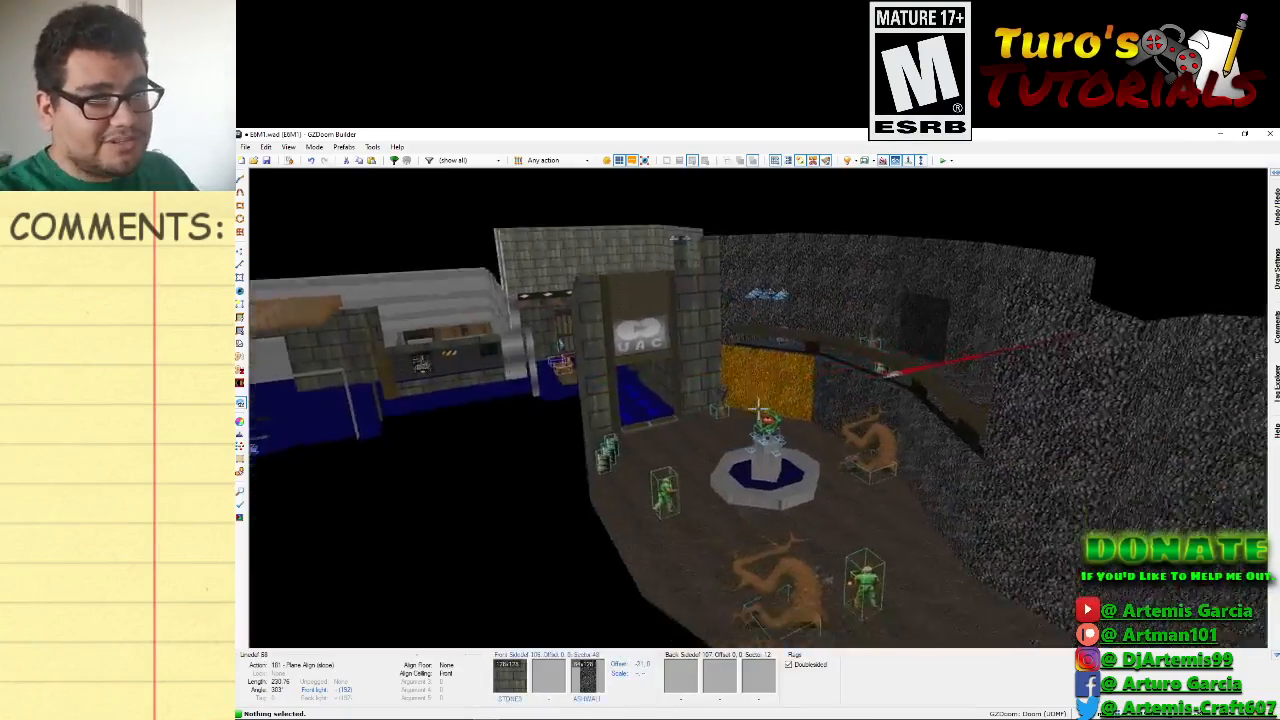
pyautogui.press('e')
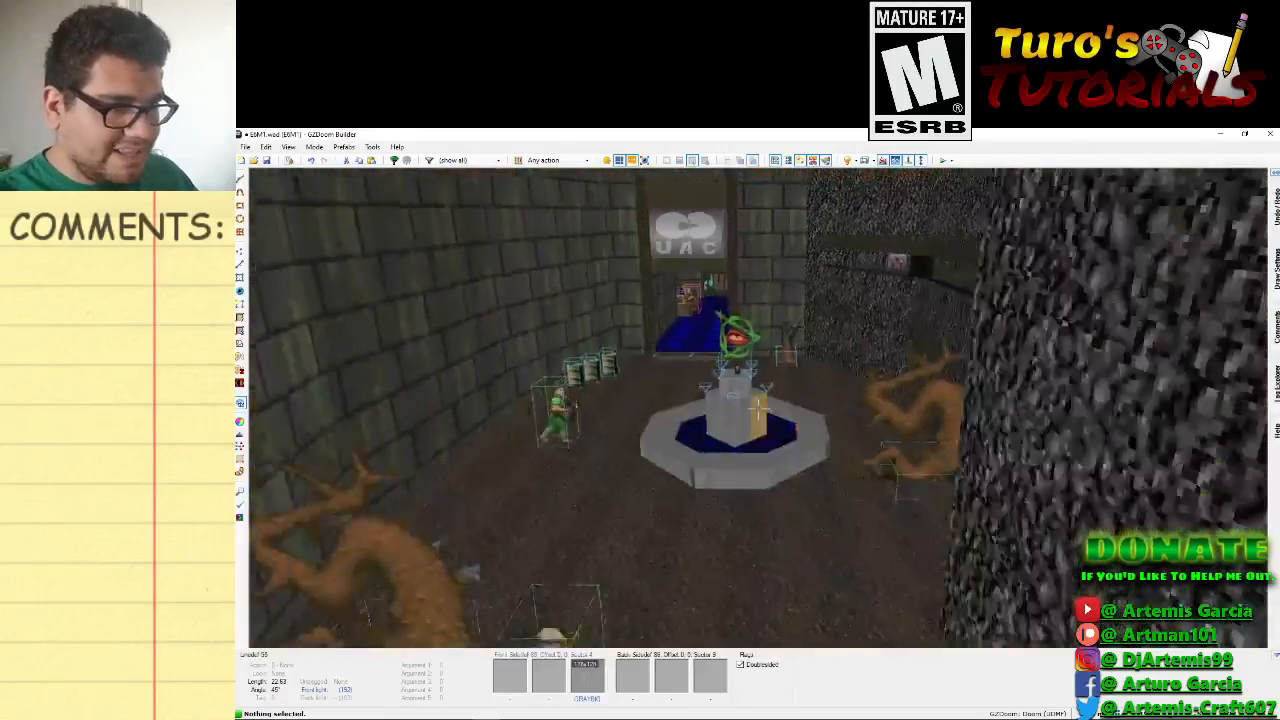
pyautogui.press('w')
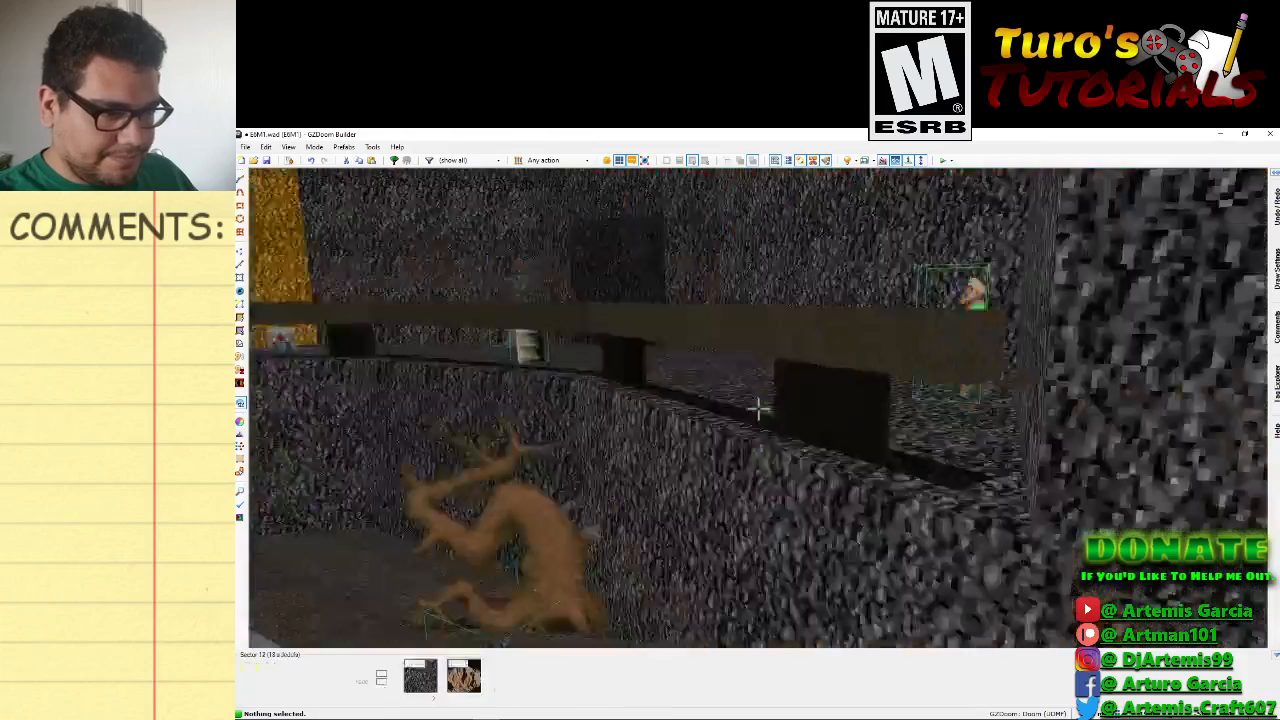
pyautogui.press('s')
pyautogui.press('s')
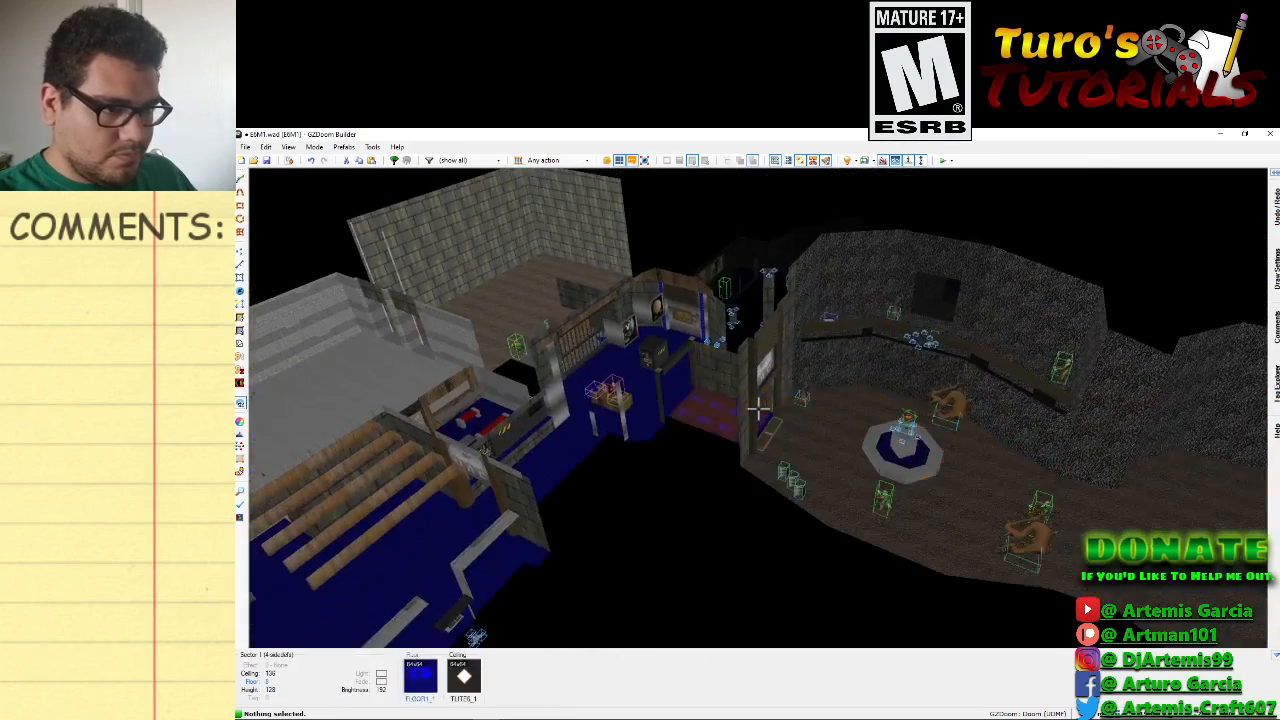
pyautogui.press('w')
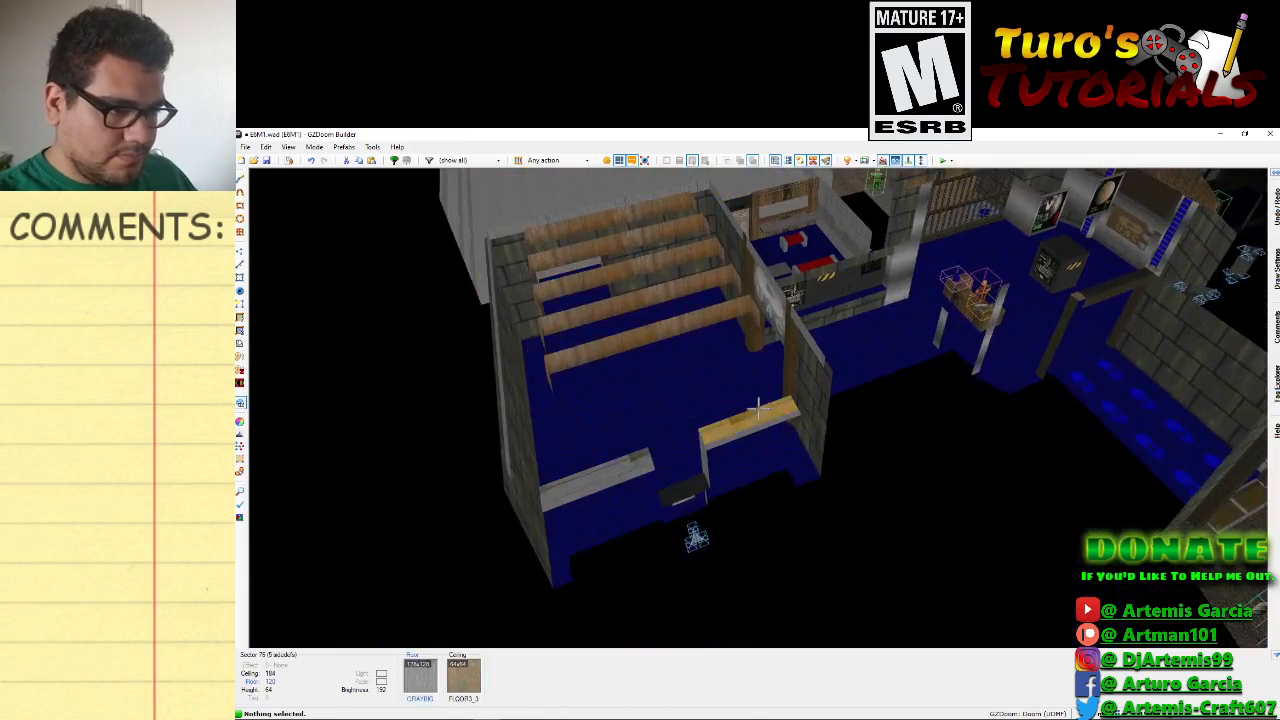
pyautogui.press('w')
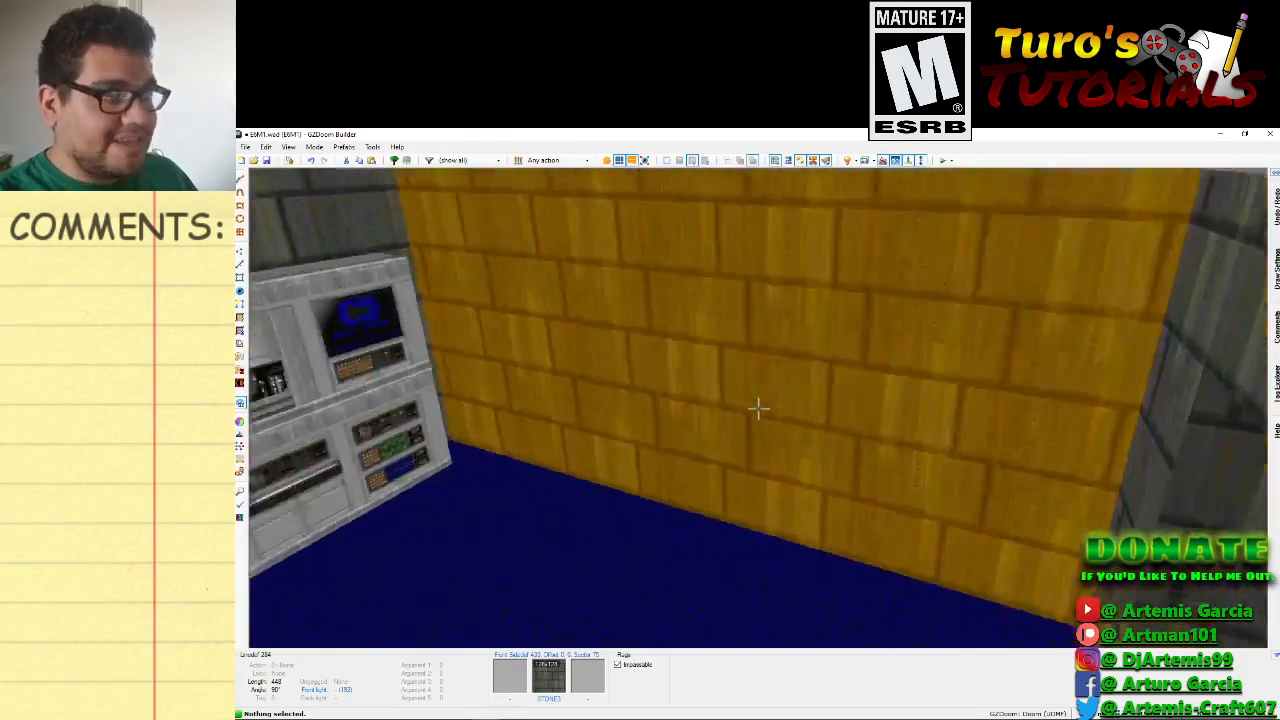
pyautogui.press('s')
pyautogui.press('d')
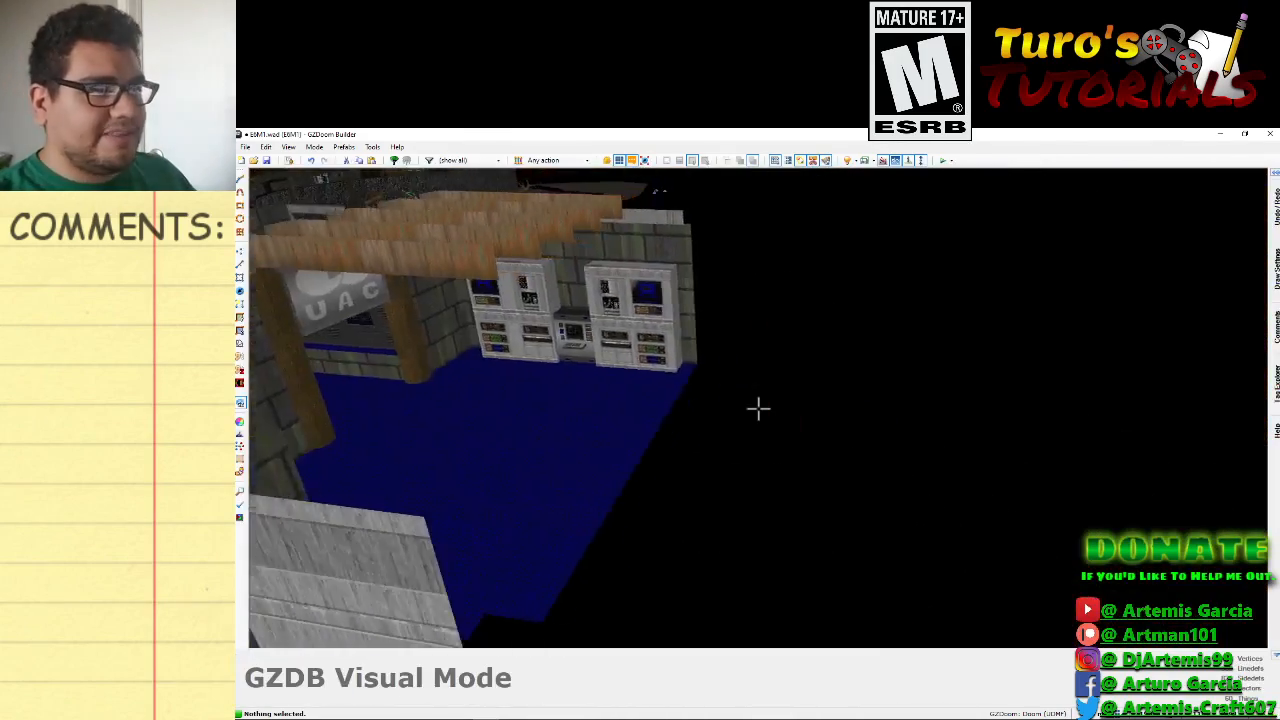
pyautogui.press('w')
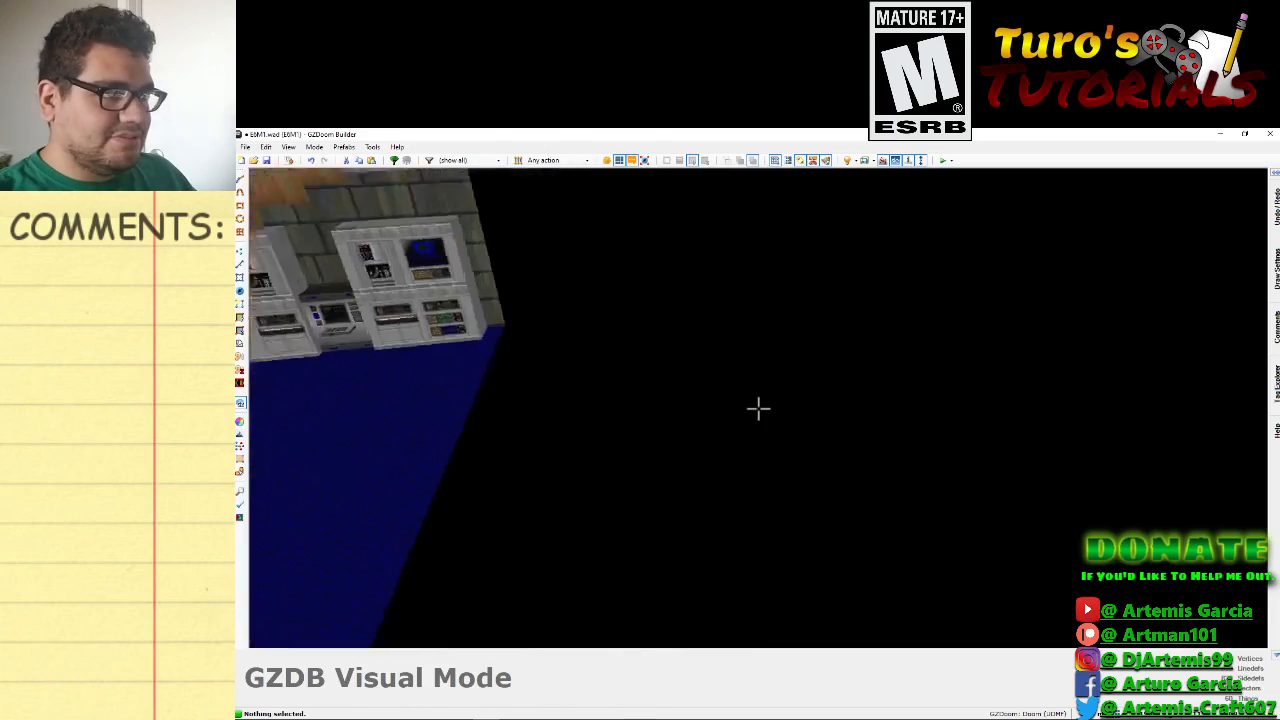
pyautogui.press('s')
# Leave the 3D view and draw a 320 by 320 square sector in the empty space north of the beamed computer room.
pyautogui.press('q')
pyautogui.scroll(-5, 760, 411)
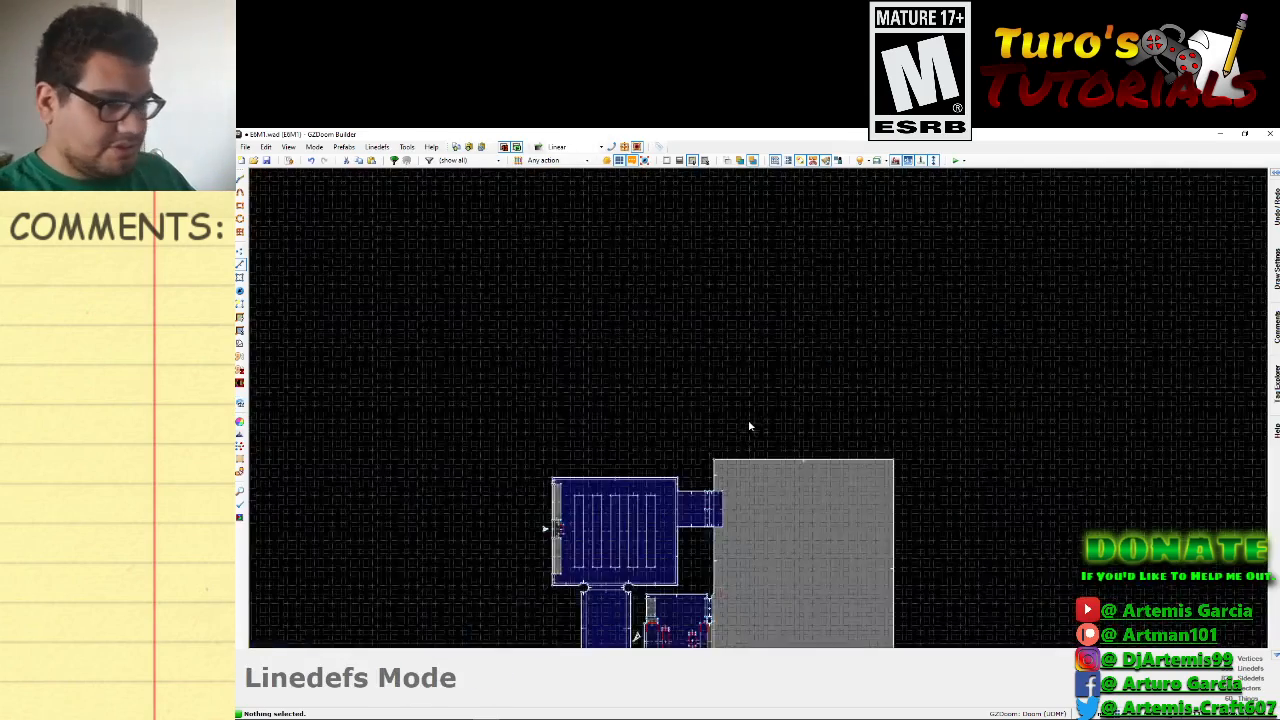
pyautogui.scroll(3, 740, 450)
pyautogui.scroll(6, 729, 484)
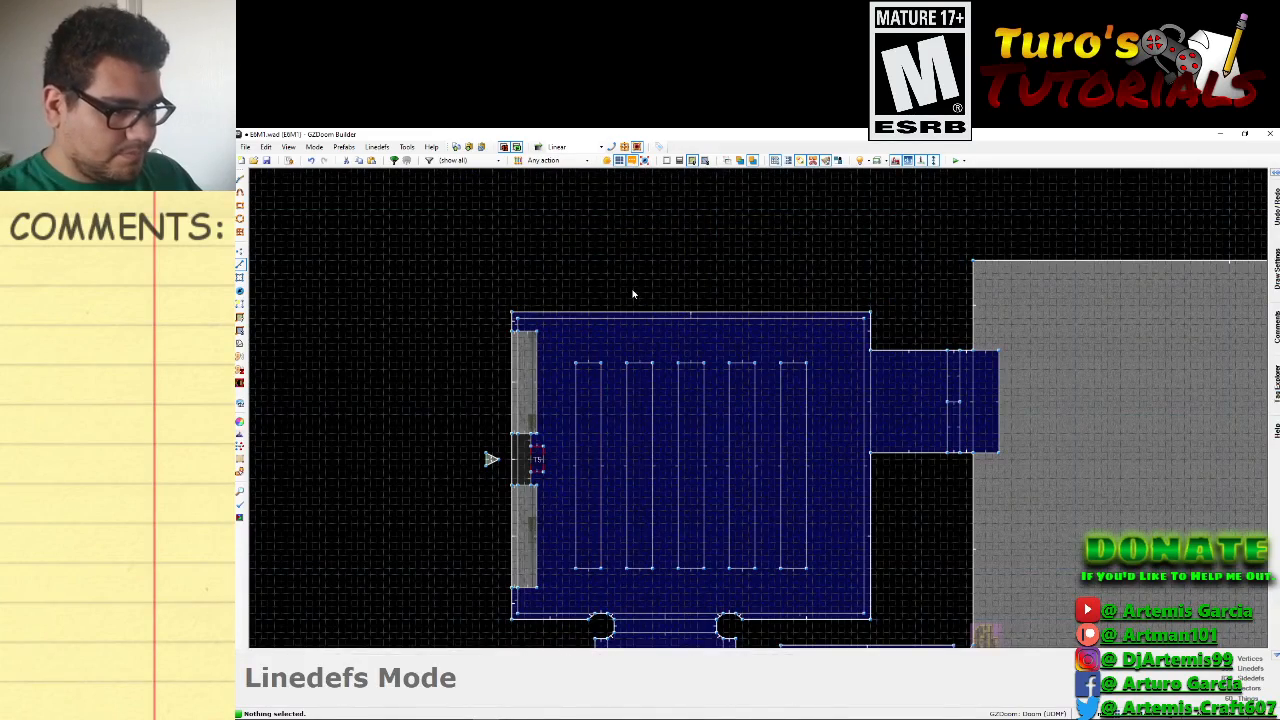
pyautogui.press('Left')
pyautogui.press('Up')
pyautogui.press('Up')
pyautogui.press('Up')
pyautogui.press('Up')
pyautogui.press('Up')
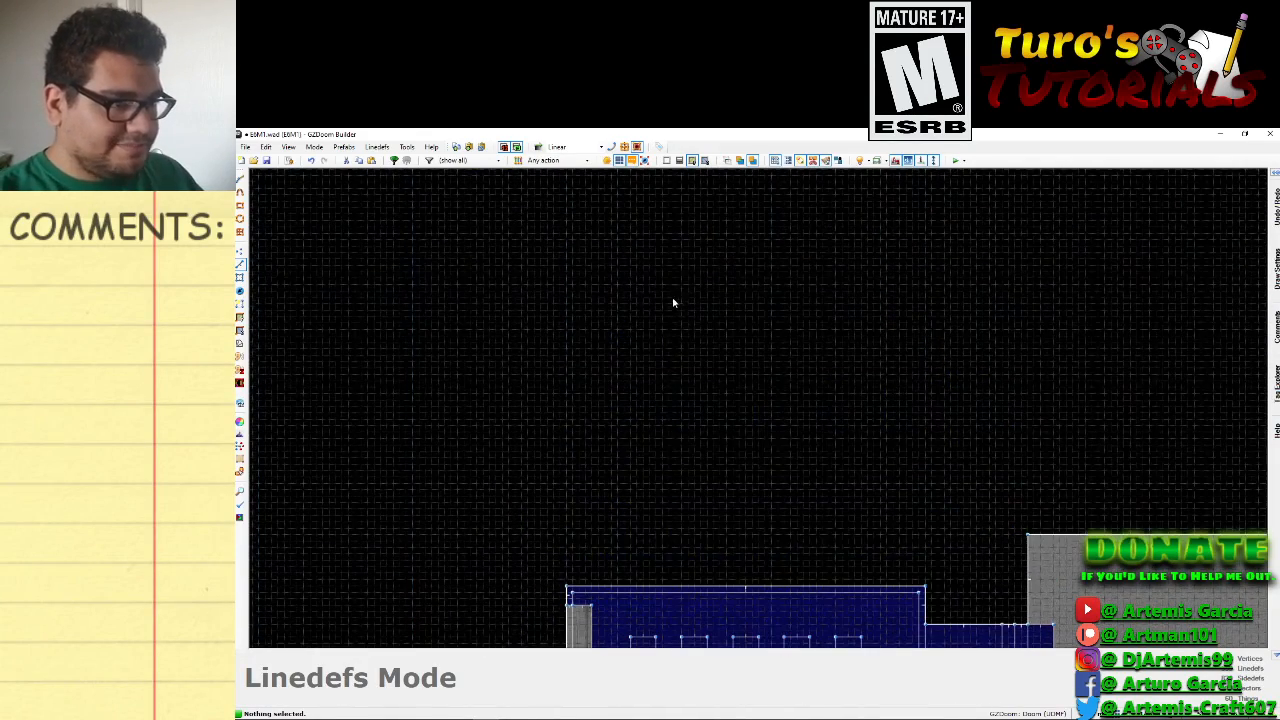
pyautogui.press('d')
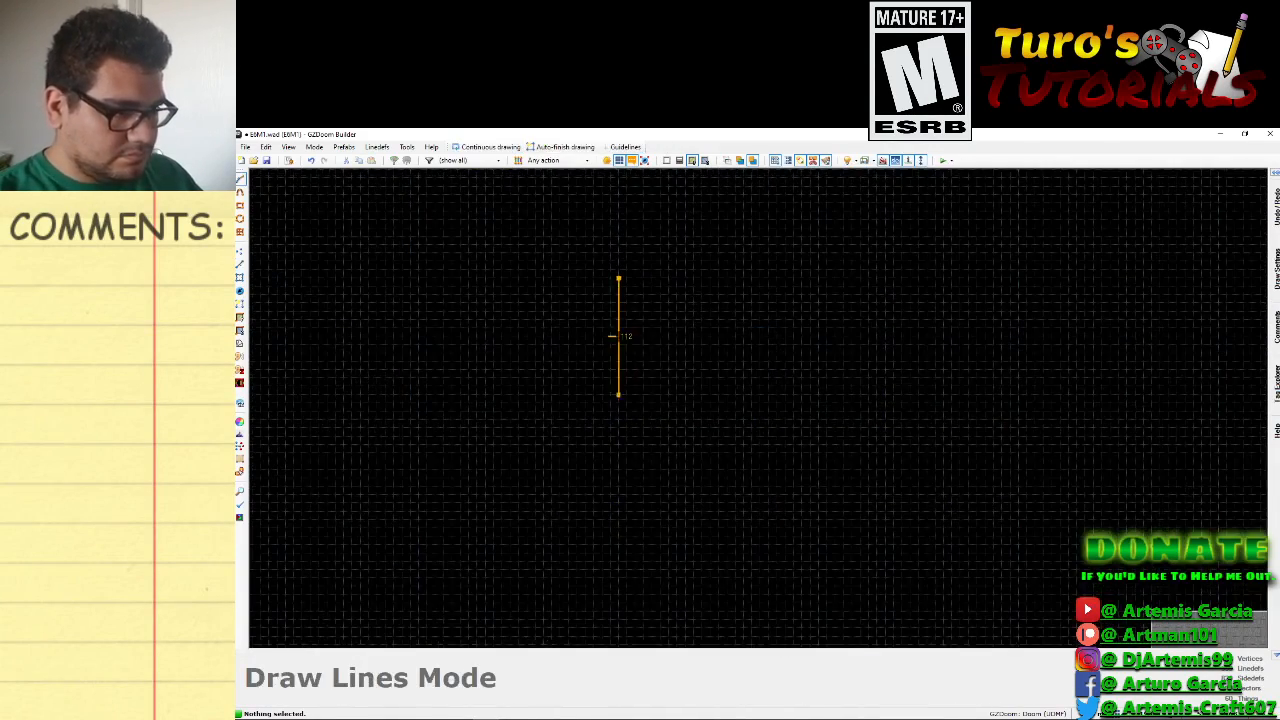
pyautogui.scroll(-2, 618, 336)
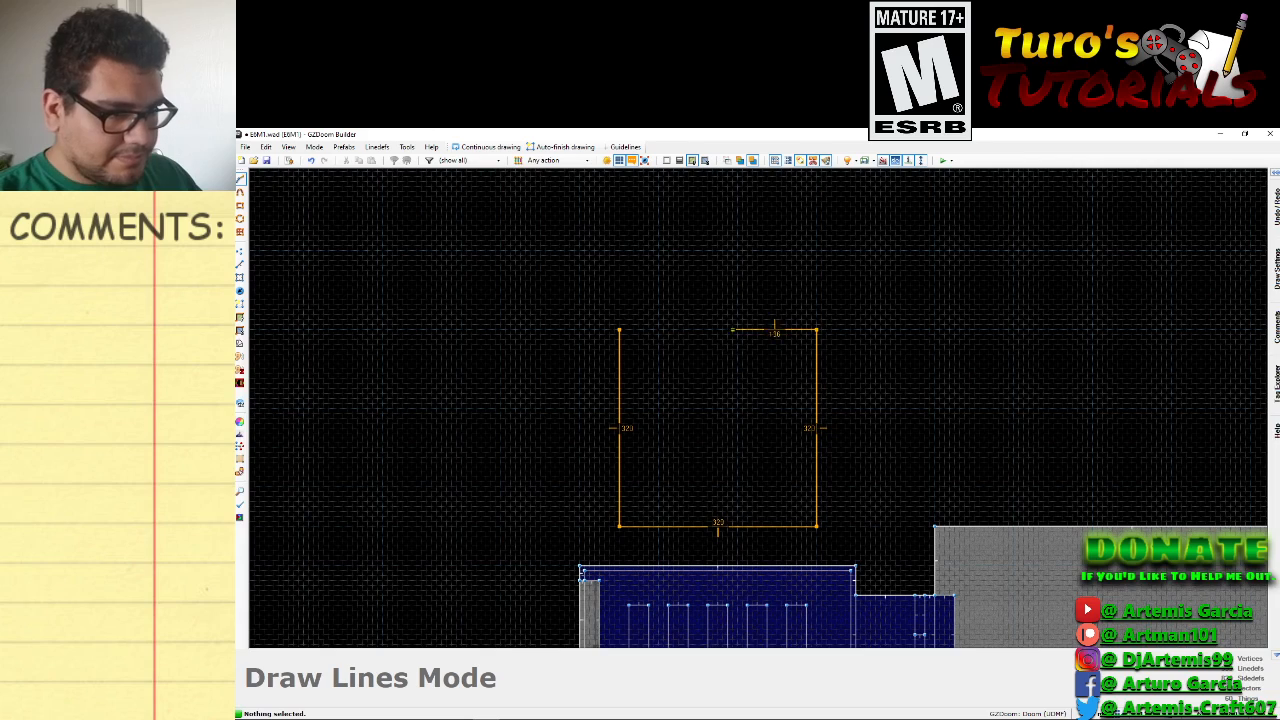
pyautogui.click(619, 329)
pyautogui.scroll(3, 737, 520)
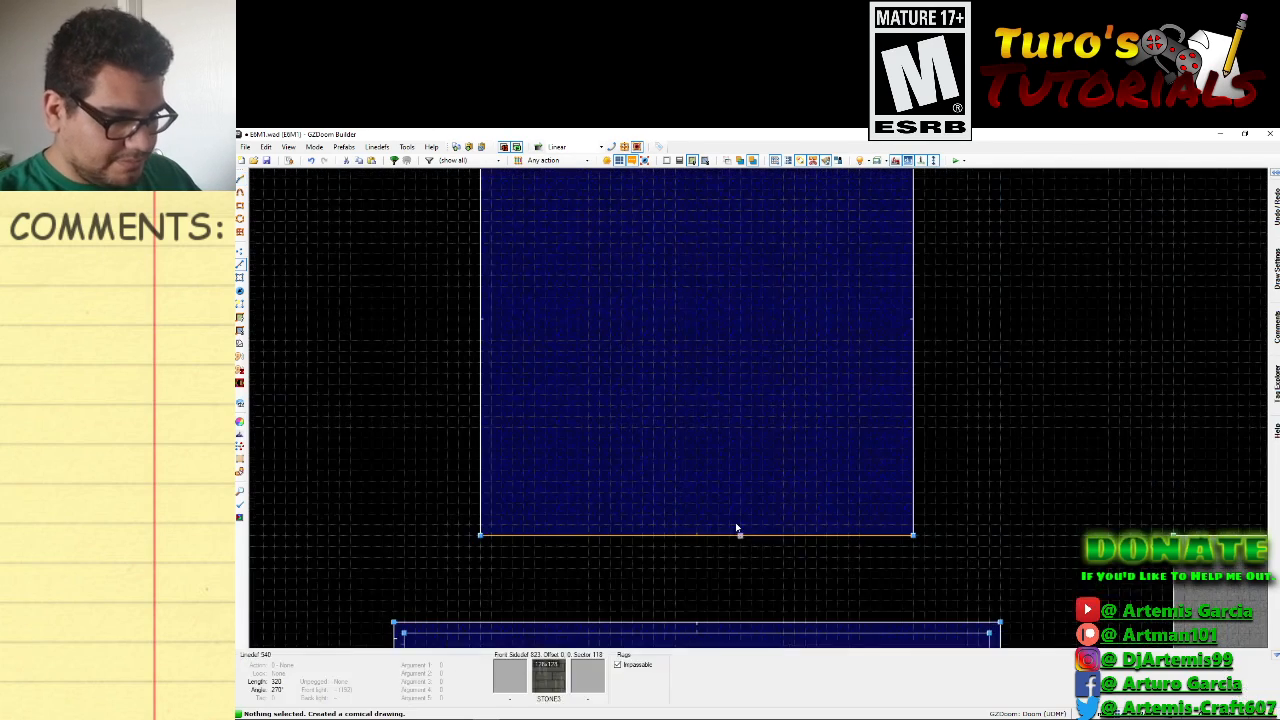
# Draw a 168 by 64 passage sector linking the new square room to the beamed computer room, clearing the extra vertex on its west side.
pyautogui.scroll(-1, 655, 490)
pyautogui.press('Down')
pyautogui.hotkey('ctrl', 'd')
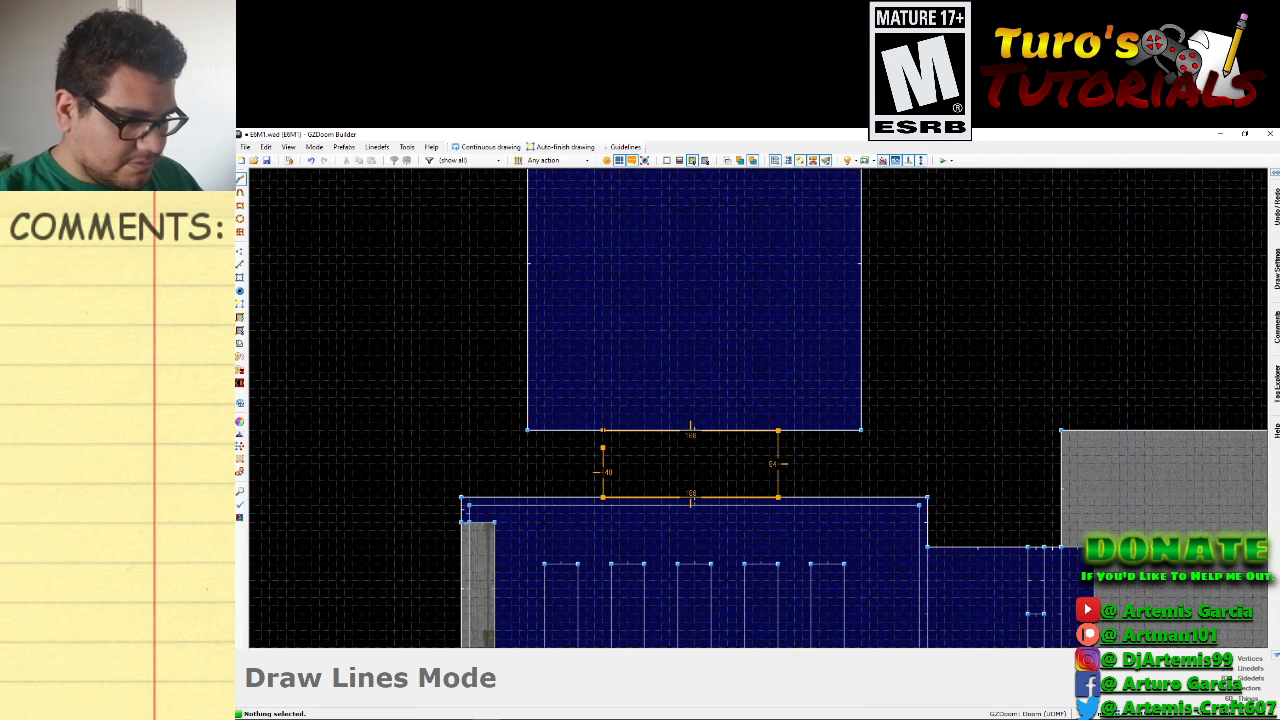
pyautogui.click(603, 431)
pyautogui.moveTo(603, 449); pyautogui.dragTo(606, 436)
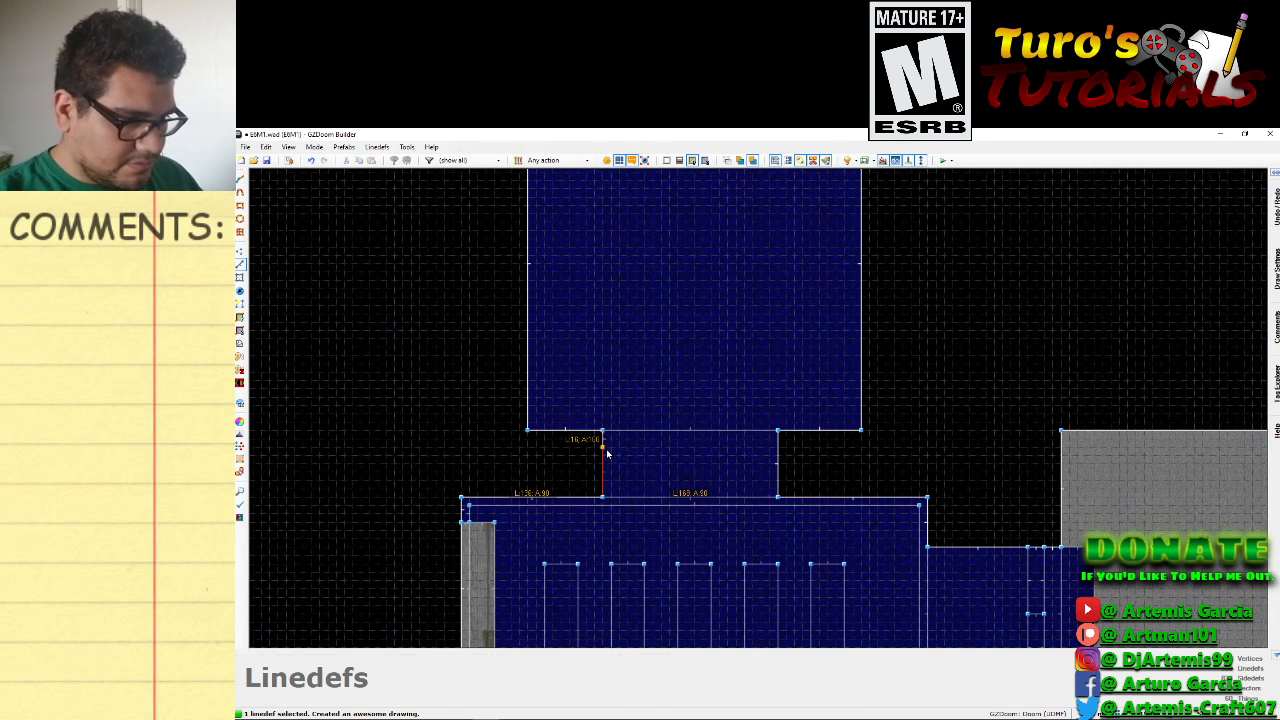
pyautogui.moveTo(607, 454); pyautogui.dragTo(604, 454, button='right')
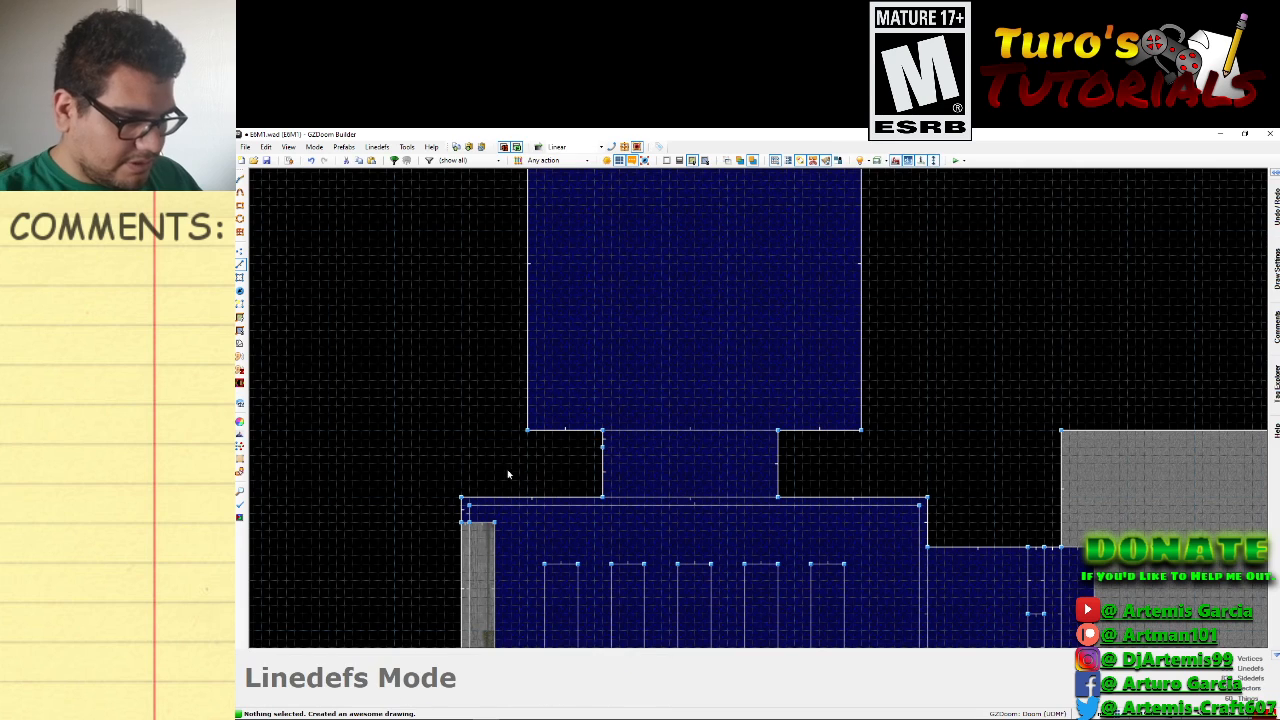
pyautogui.click(241, 251)
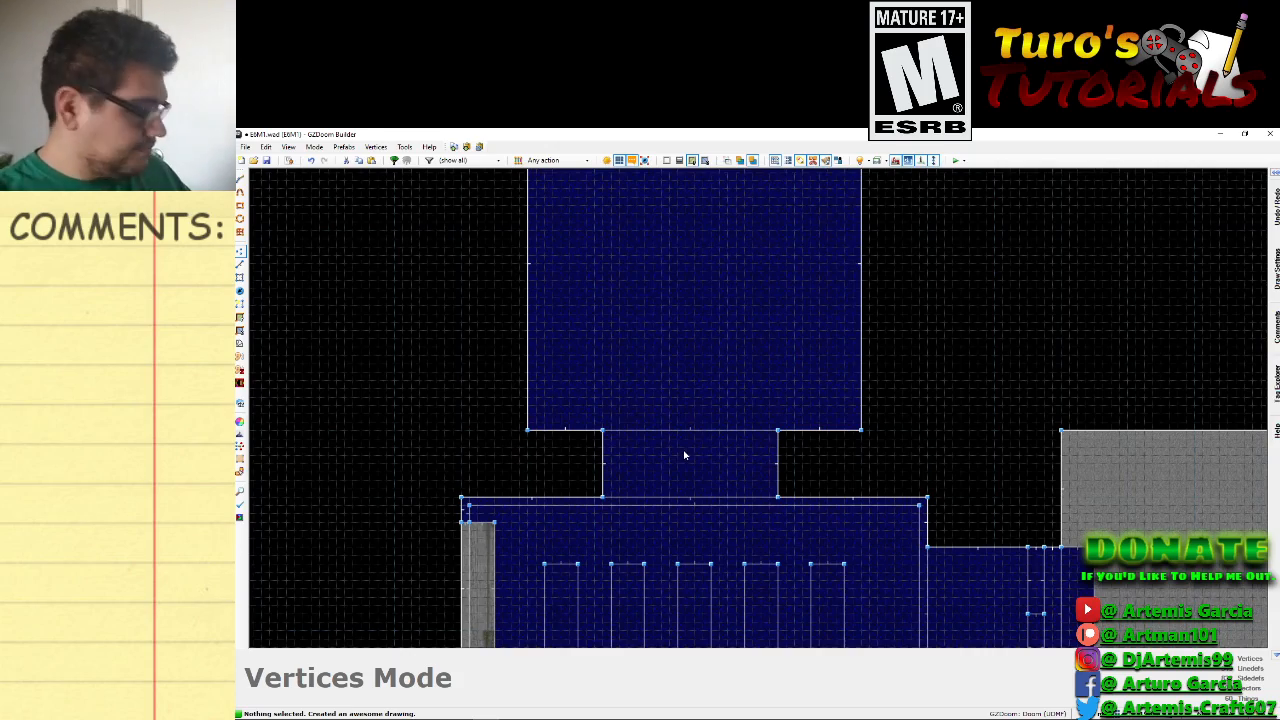
# Reshape the fountain area's east wall near the small burnt tree into a shallow inward pillar where brick meets rock, inserting and moving two vertices.
pyautogui.press('q')
pyautogui.press('e')
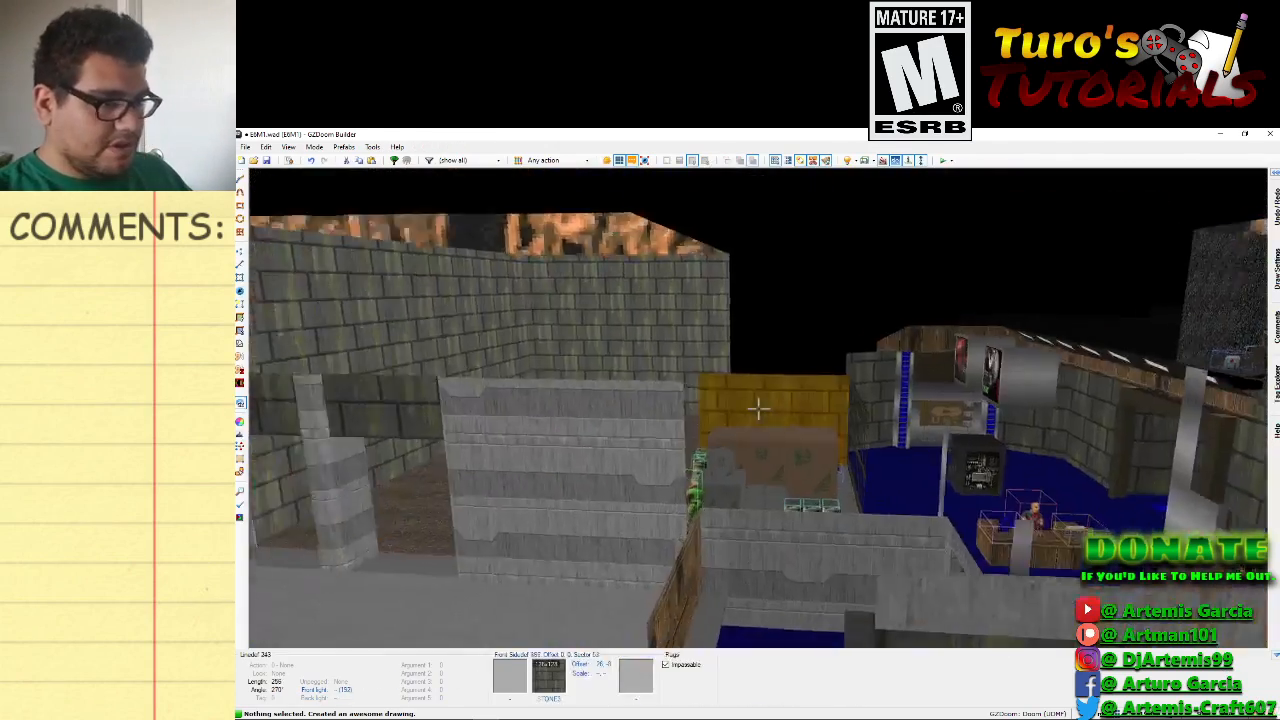
pyautogui.press('e')
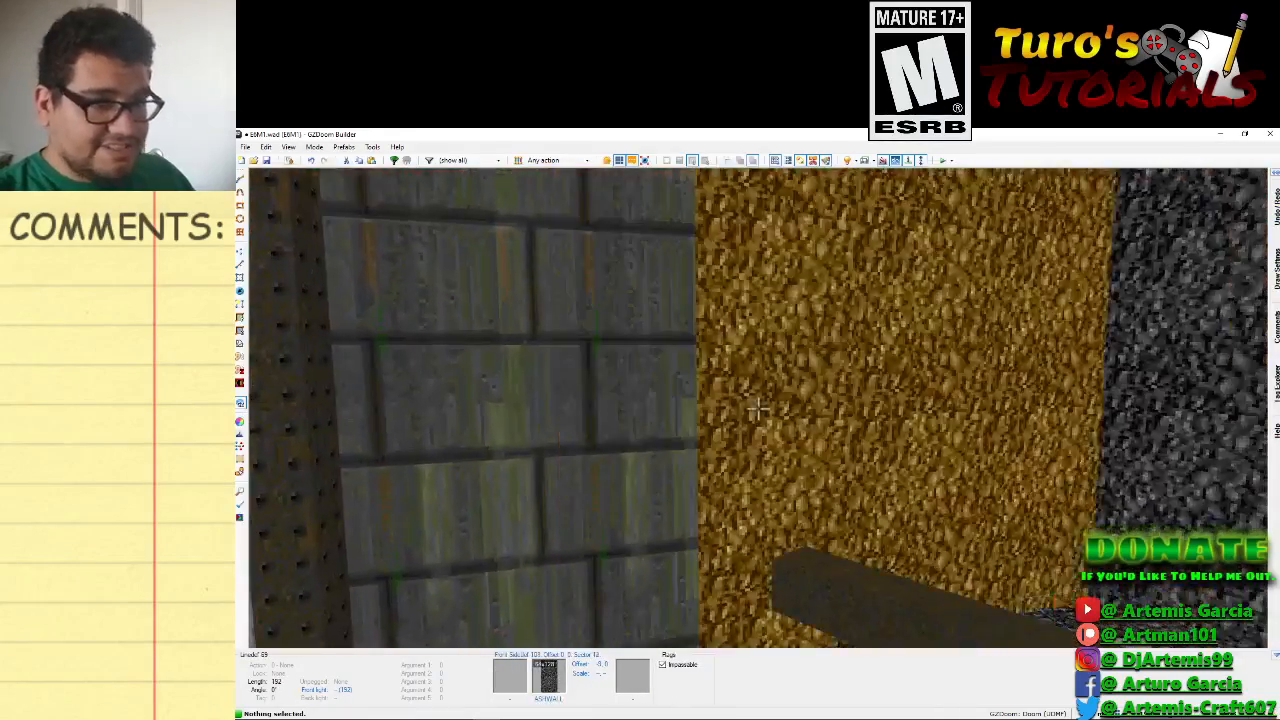
pyautogui.press('d')
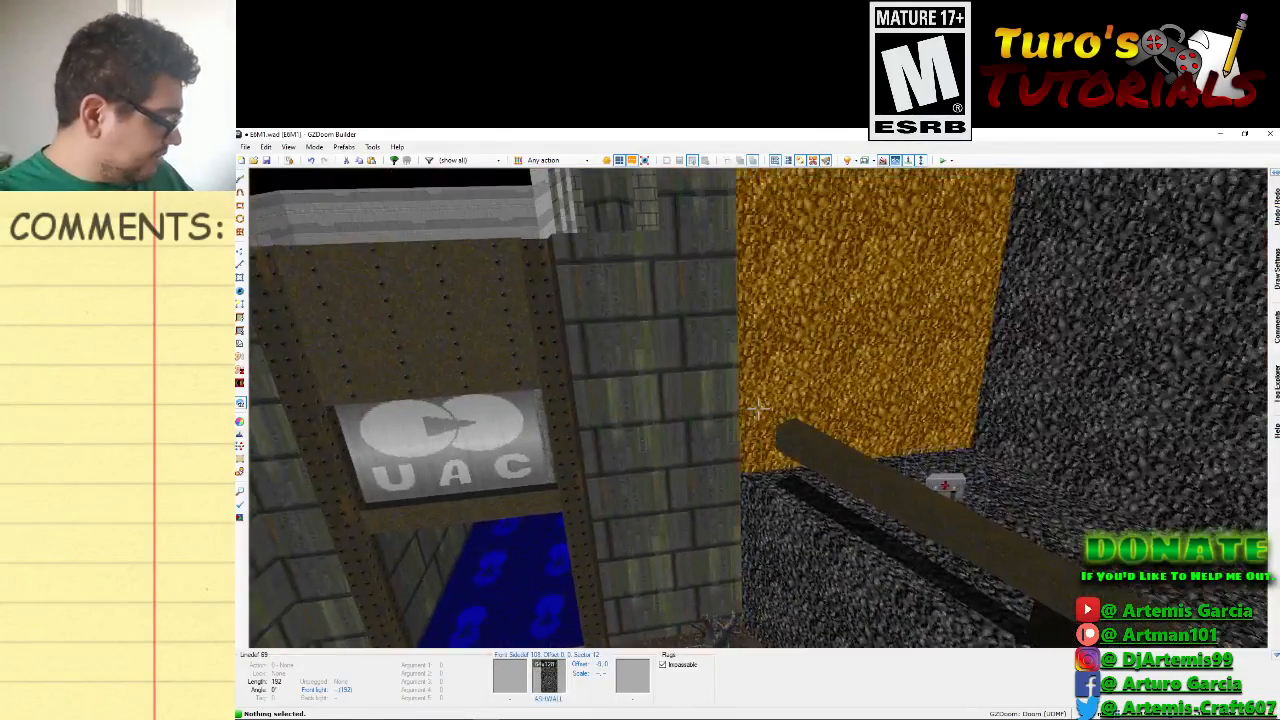
pyautogui.press('q')
pyautogui.scroll(-2, 958, 495)
pyautogui.scroll(4, 958, 495)
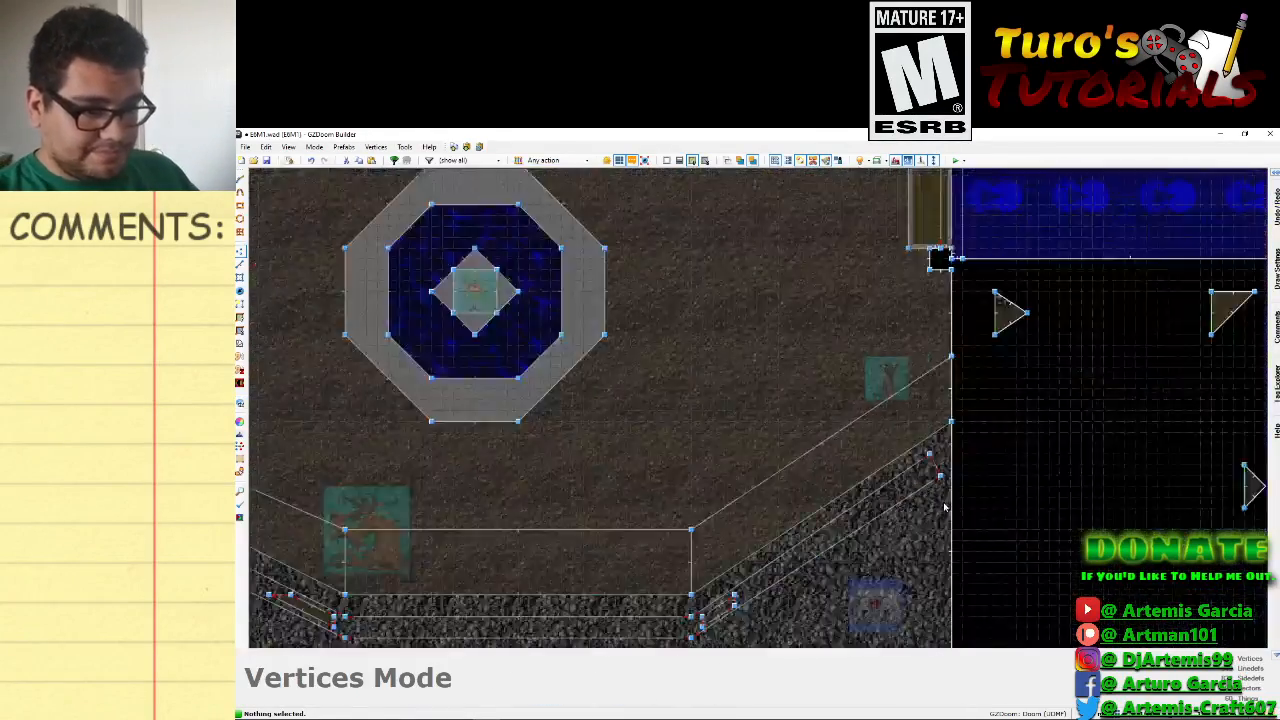
pyautogui.scroll(-3, 955, 340)
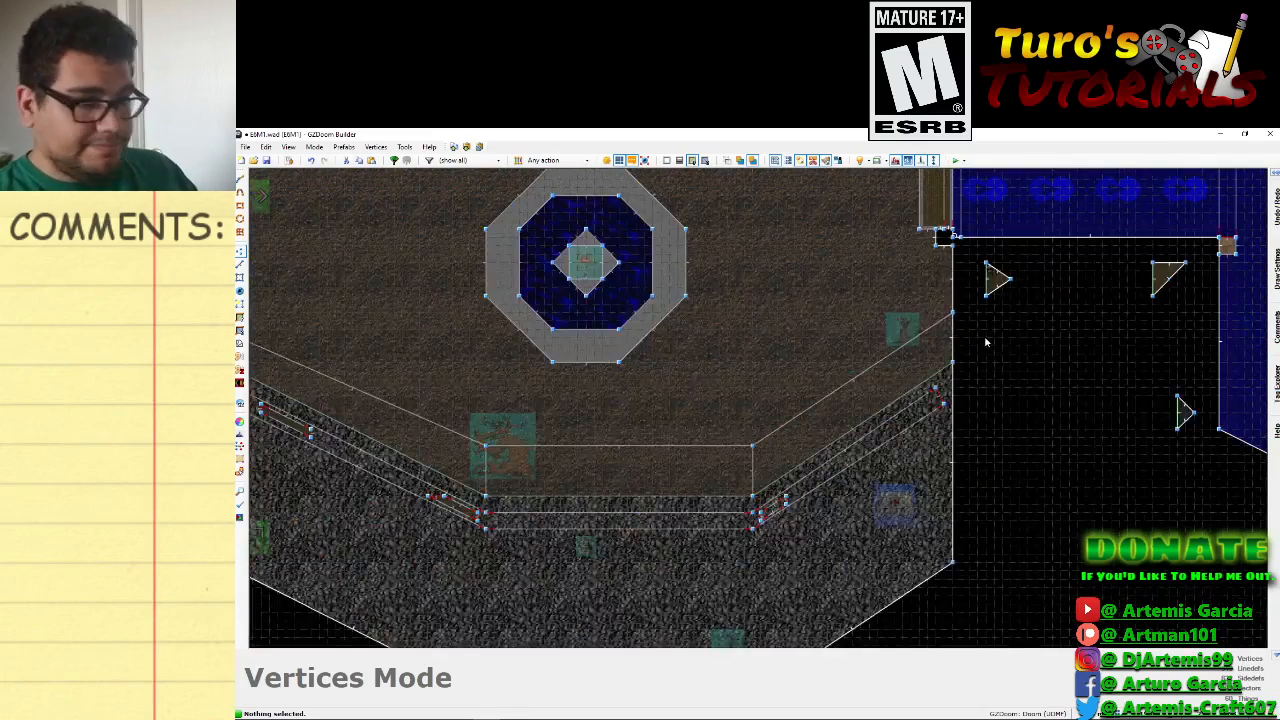
pyautogui.scroll(2, 985, 348)
pyautogui.scroll(2, 935, 398)
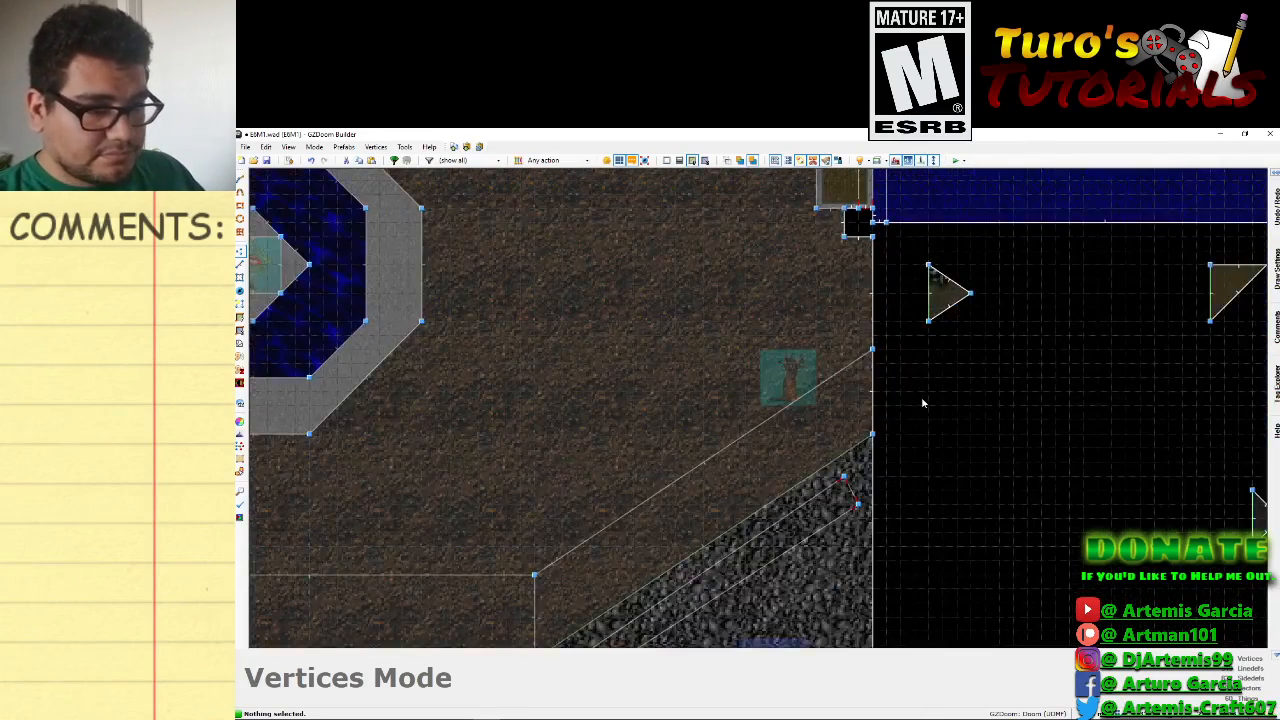
pyautogui.press('Up')
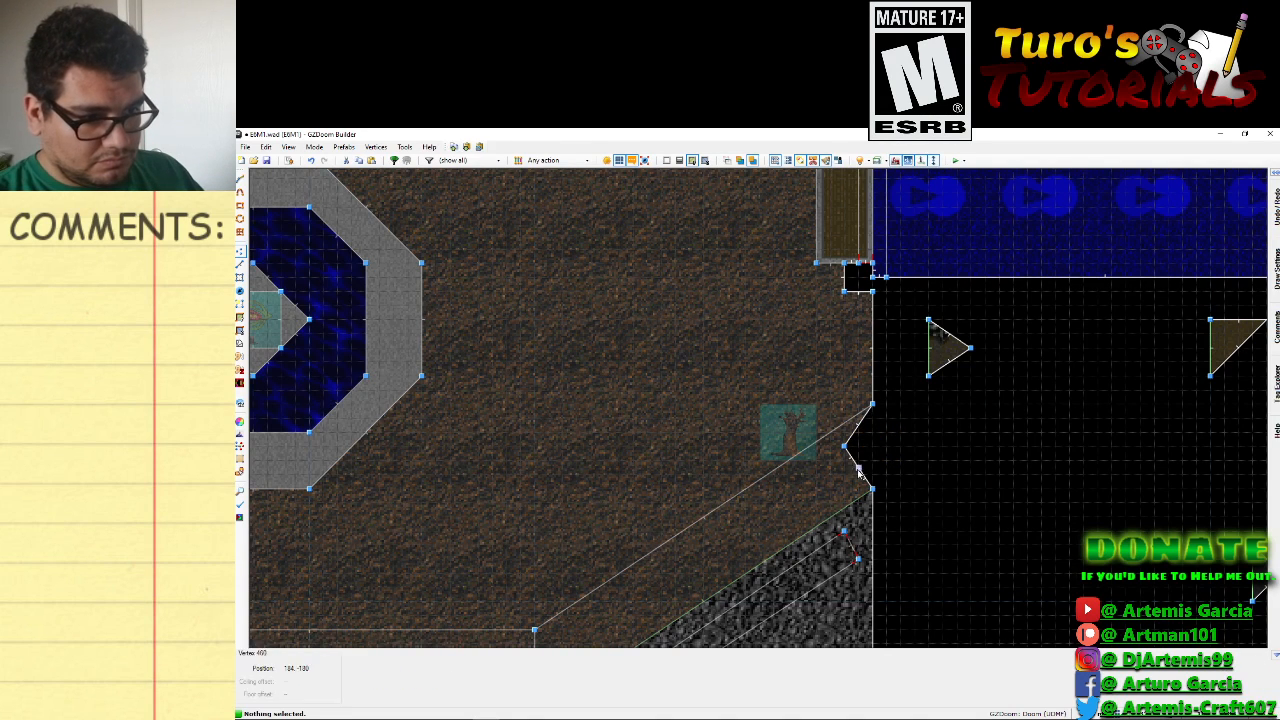
pyautogui.moveTo(846, 450); pyautogui.dragTo(851, 428, button='right')
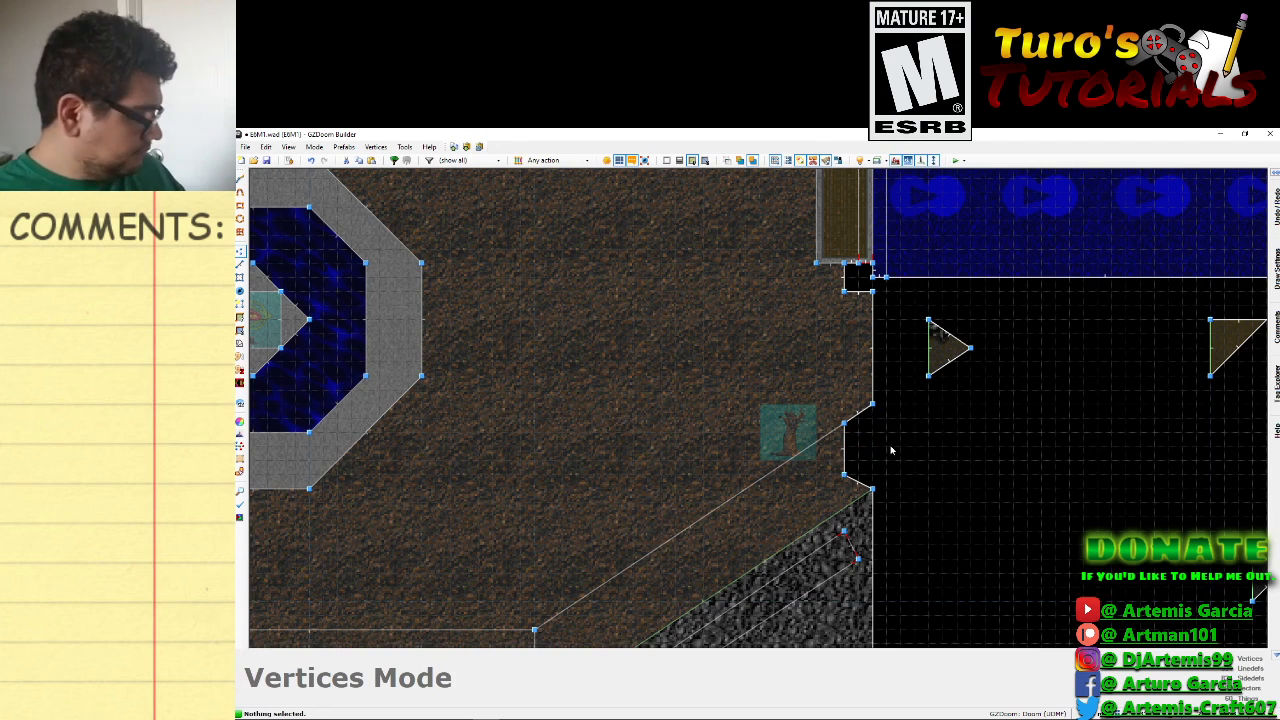
# Apply the BROWNHUG texture to the faces of the new pillar between the brick wall and the rock wall beside the UAC doorway.
pyautogui.press('w')
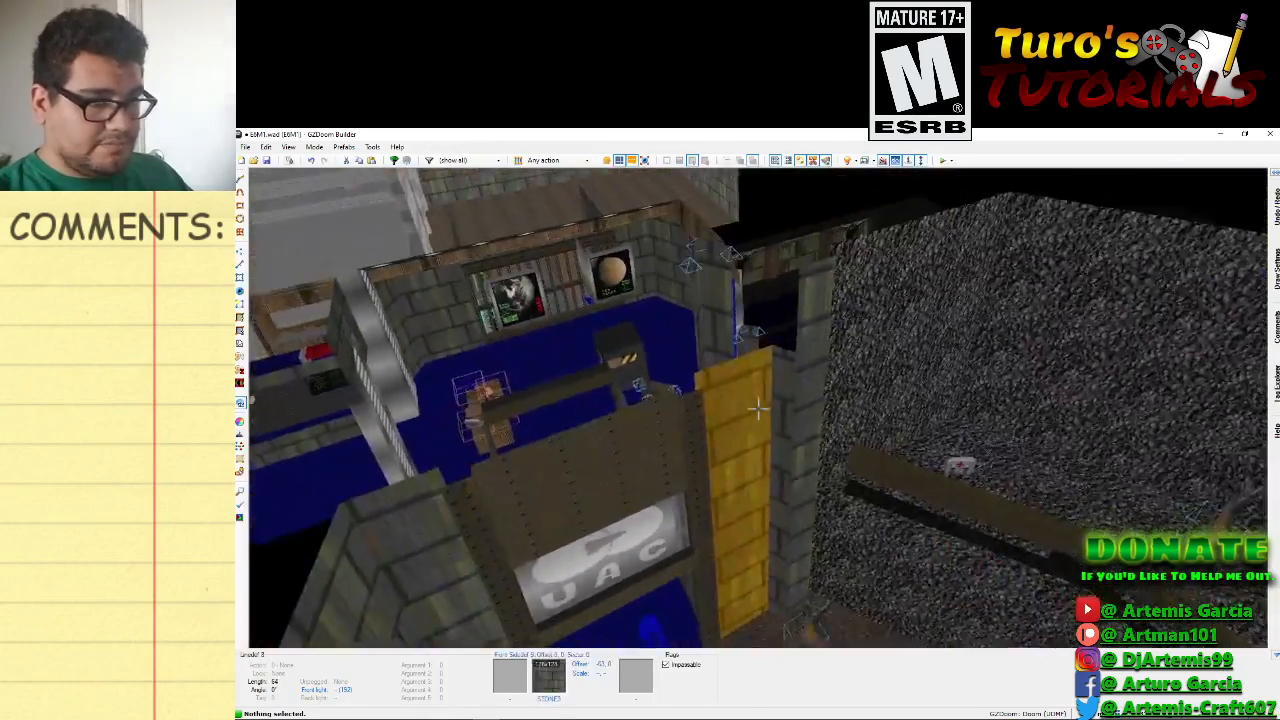
pyautogui.press('e')
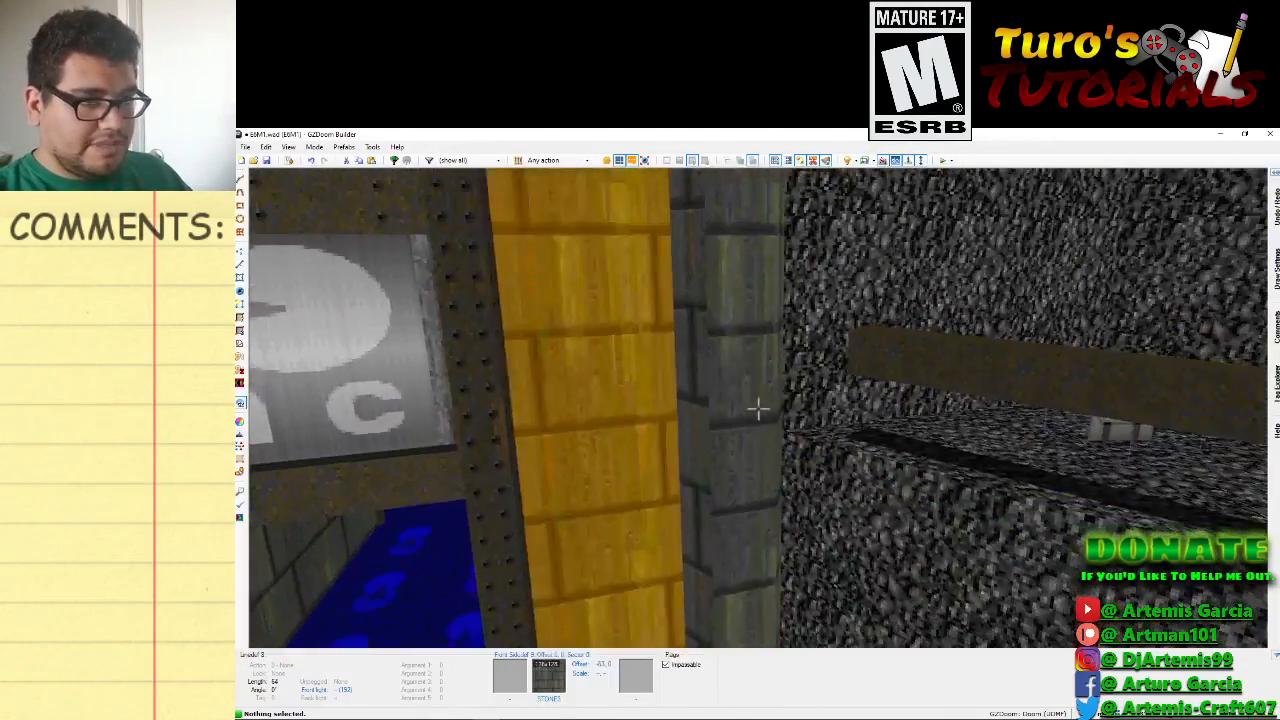
pyautogui.press('e')
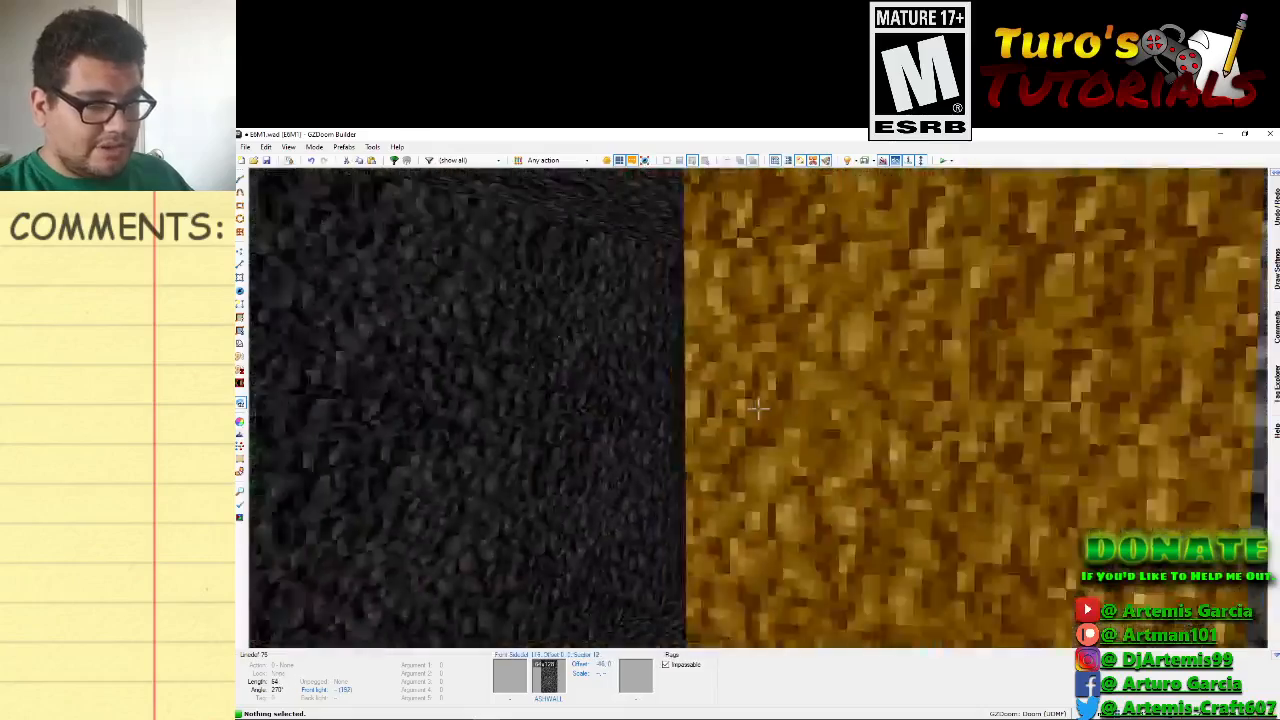
pyautogui.press('e')
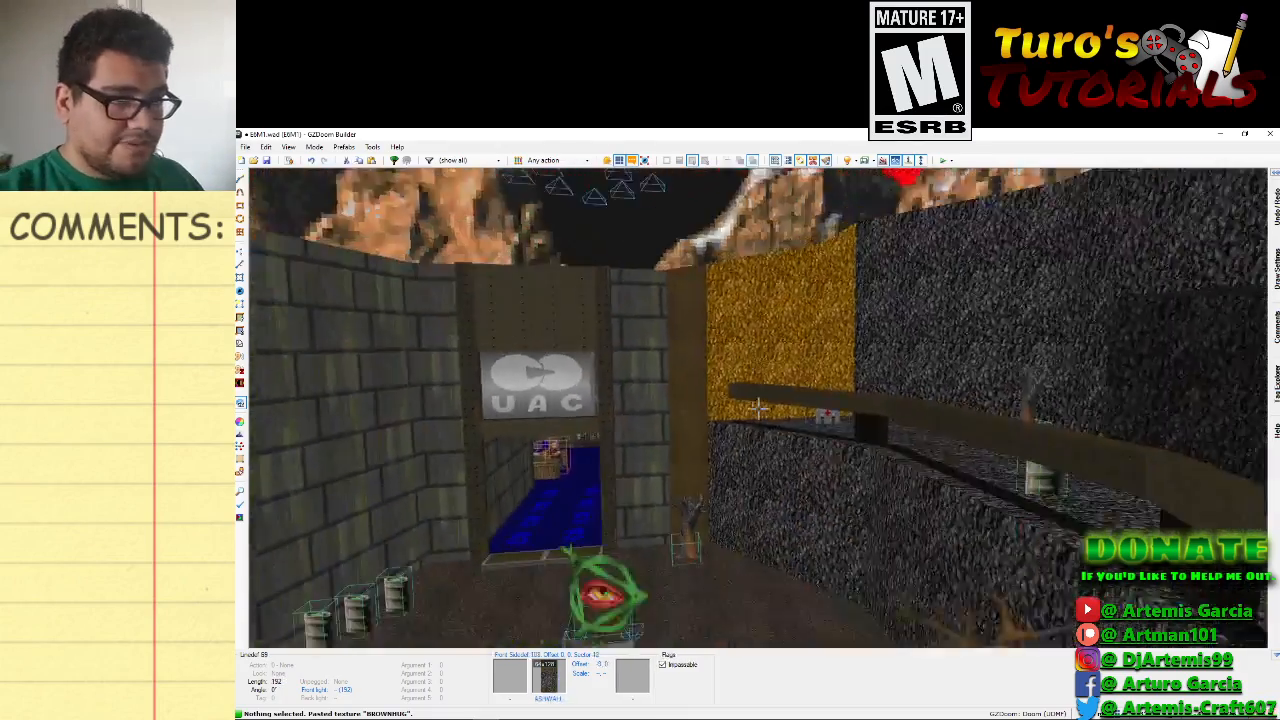
# Shape a second inward pillar on the north wall where the fountain area opens into the river area, adding vertices and moving them inward.
pyautogui.press('d')
pyautogui.press('e')
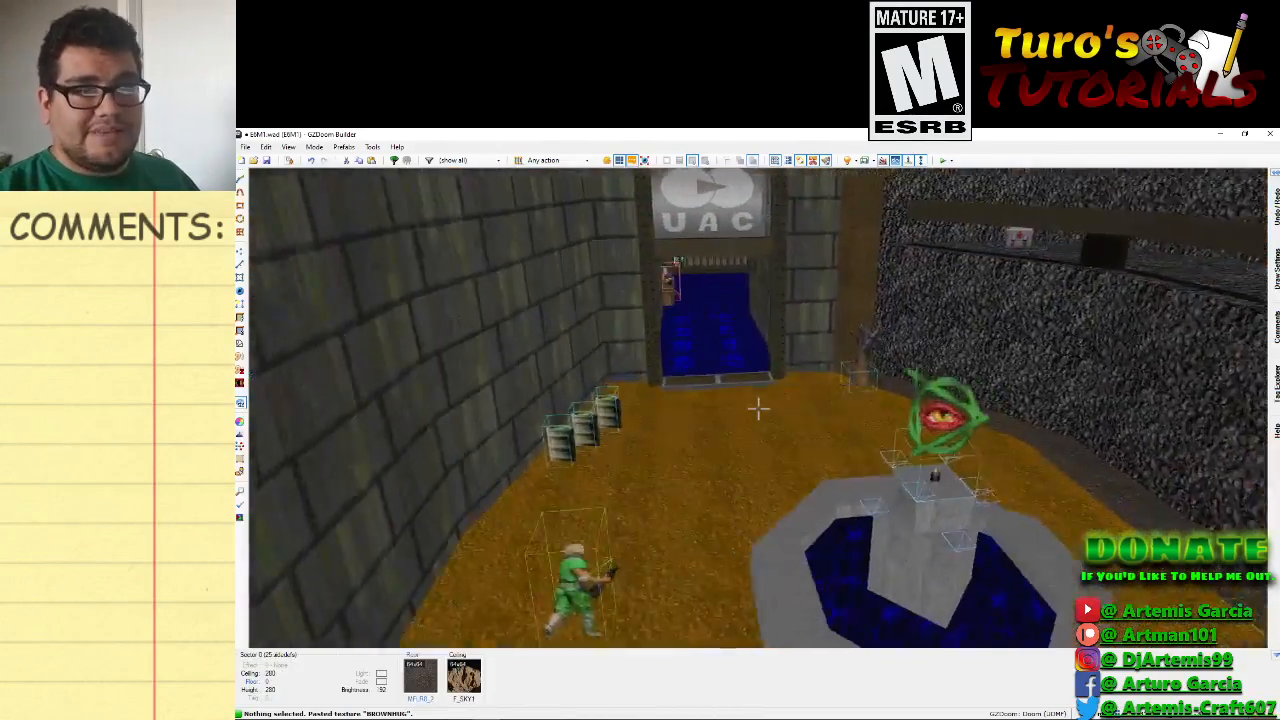
pyautogui.press('f')
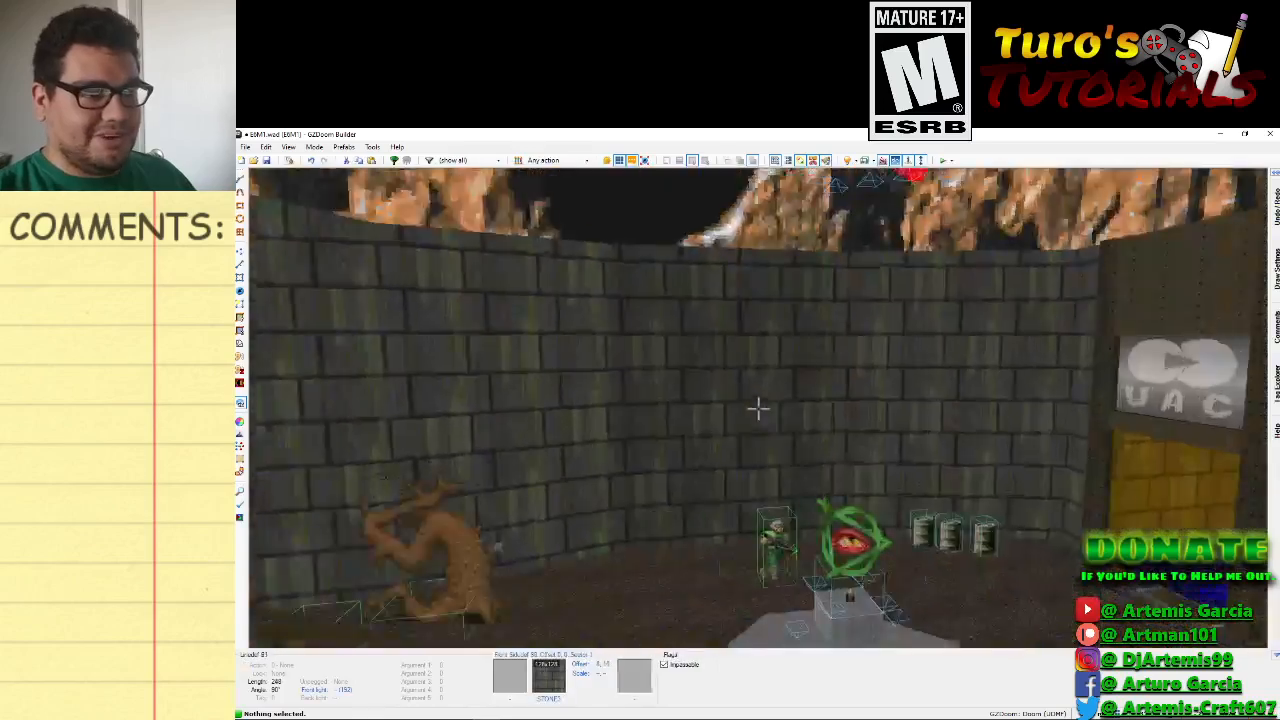
pyautogui.press('e')
pyautogui.press('d')
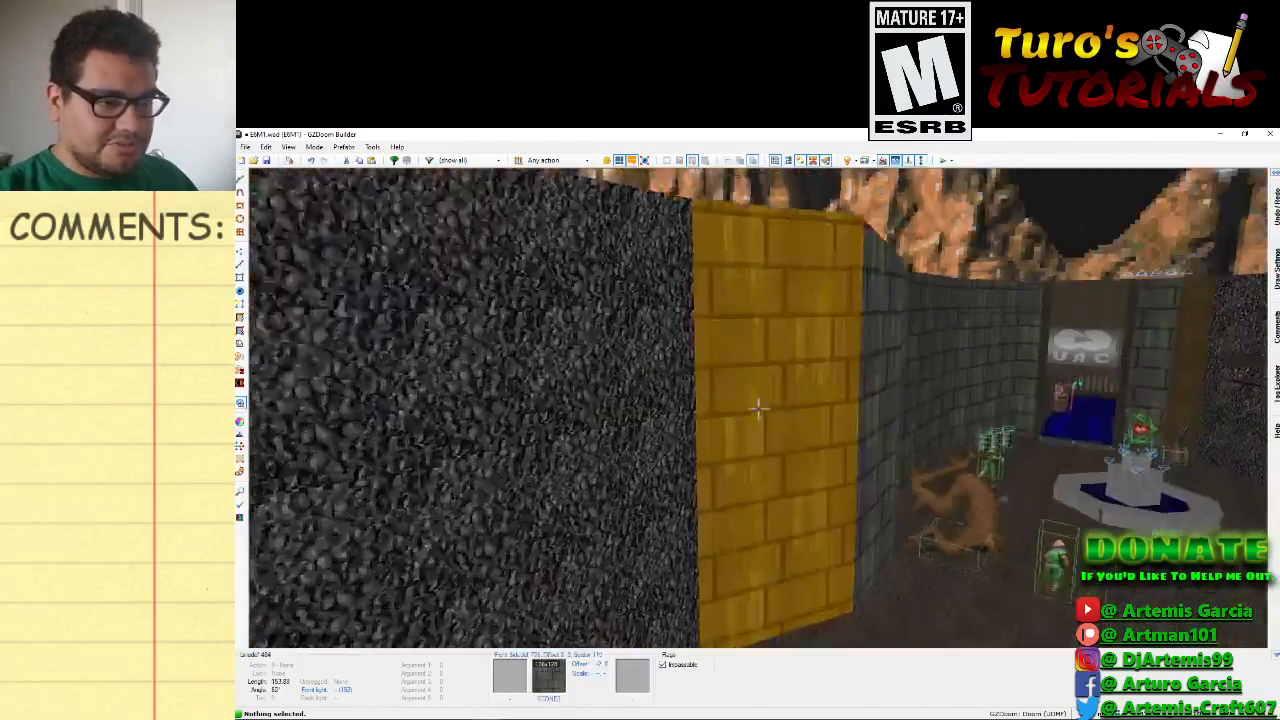
pyautogui.press('q')
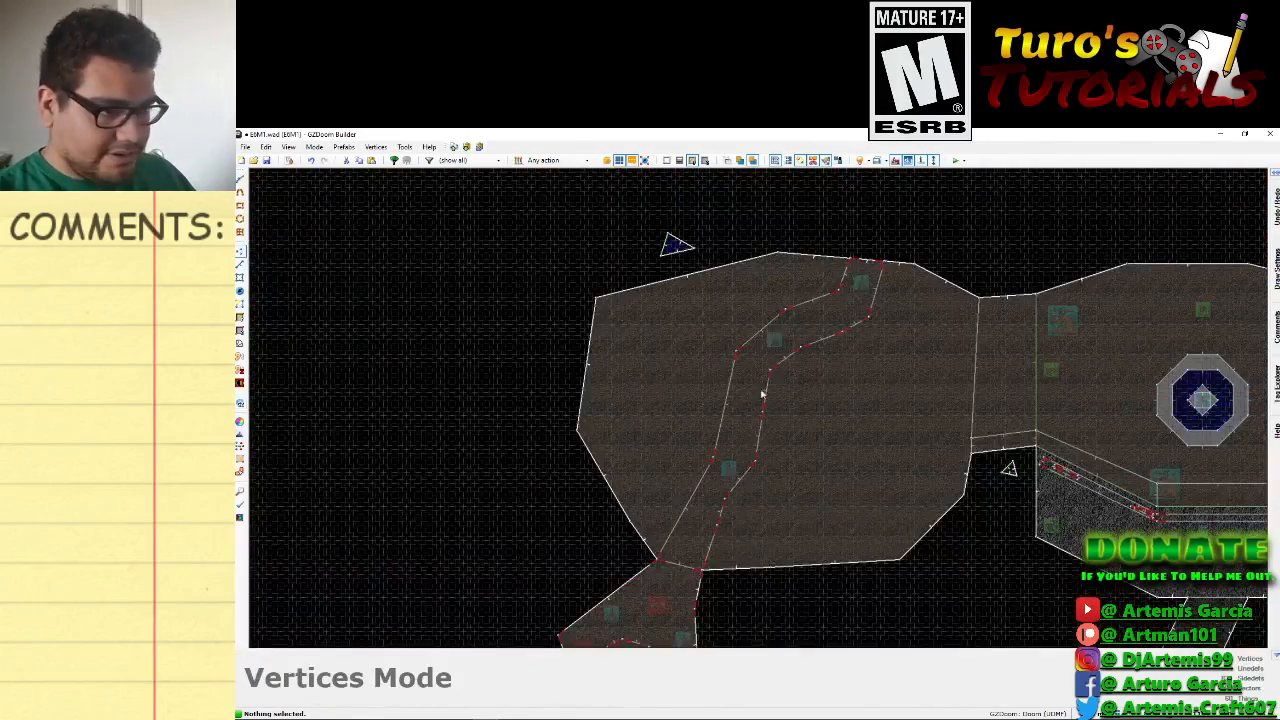
pyautogui.scroll(5, 943, 270)
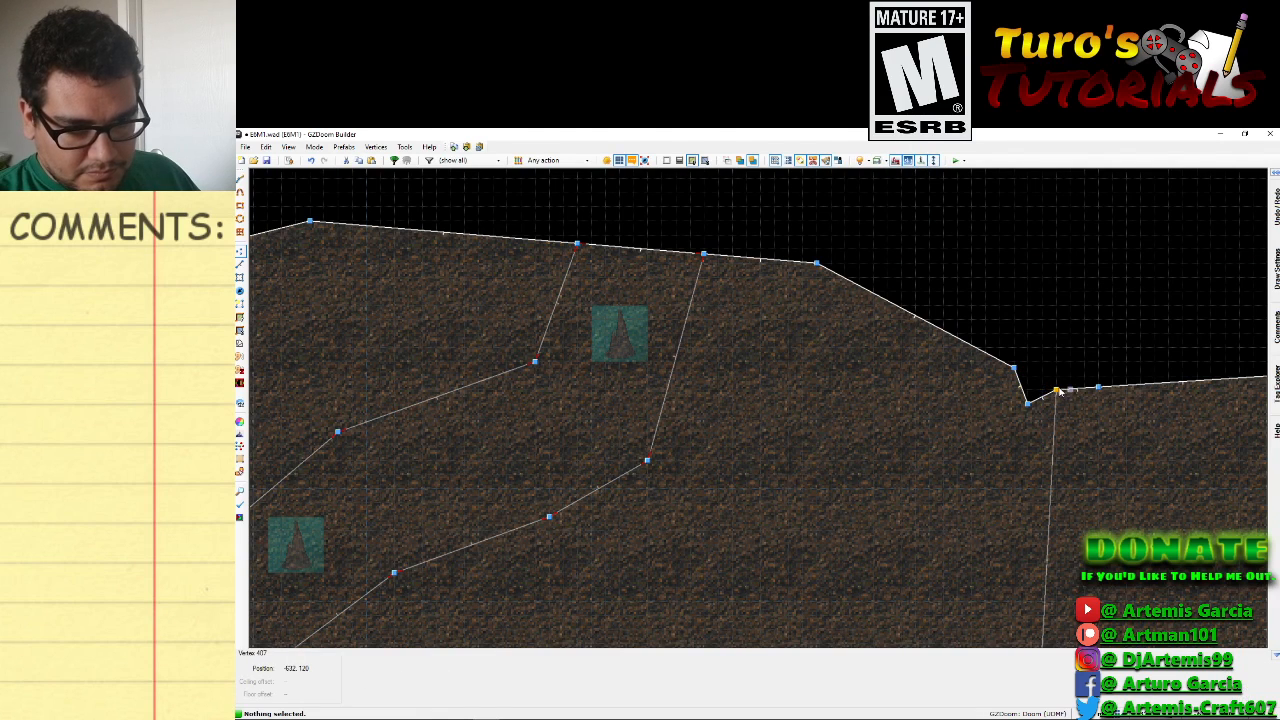
pyautogui.click(1057, 391)
pyautogui.moveTo(1057, 419); pyautogui.dragTo(1057, 419, button='right')
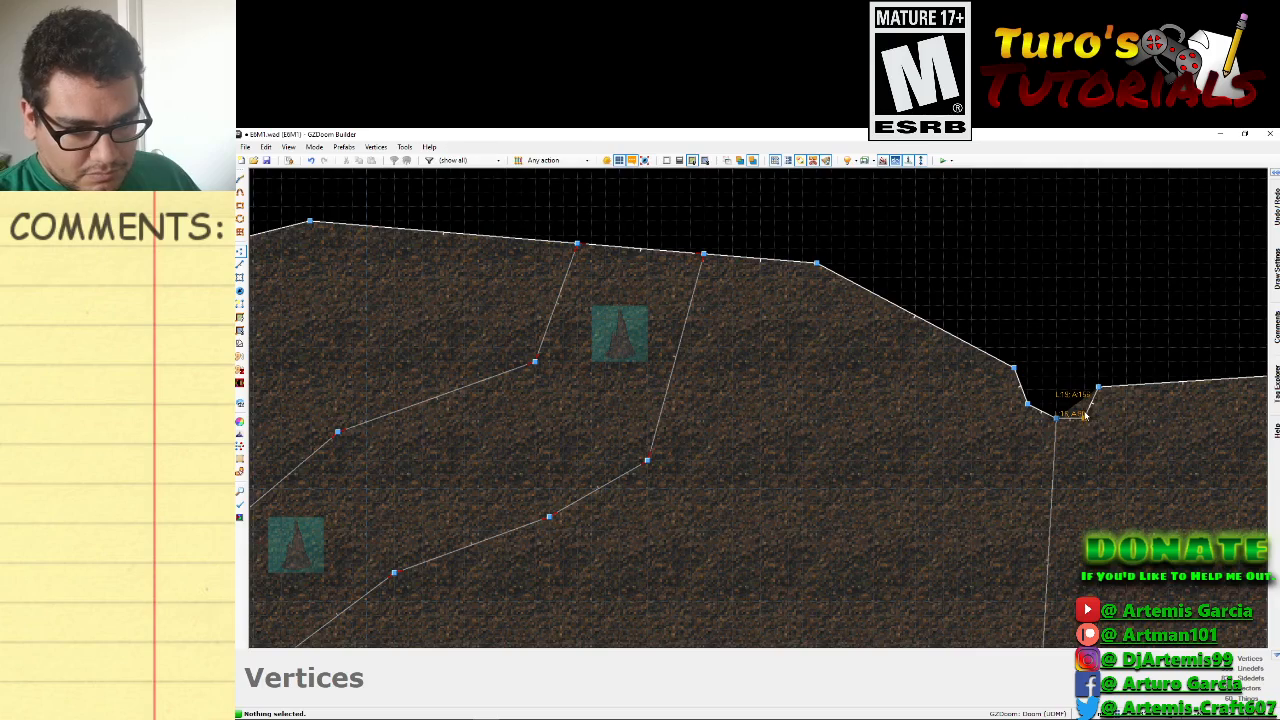
pyautogui.moveTo(1097, 388)
pyautogui.mouseDown(button='right')
pyautogui.moveTo(1125, 384)
pyautogui.moveTo(1112, 390)
pyautogui.mouseUp(button='right')
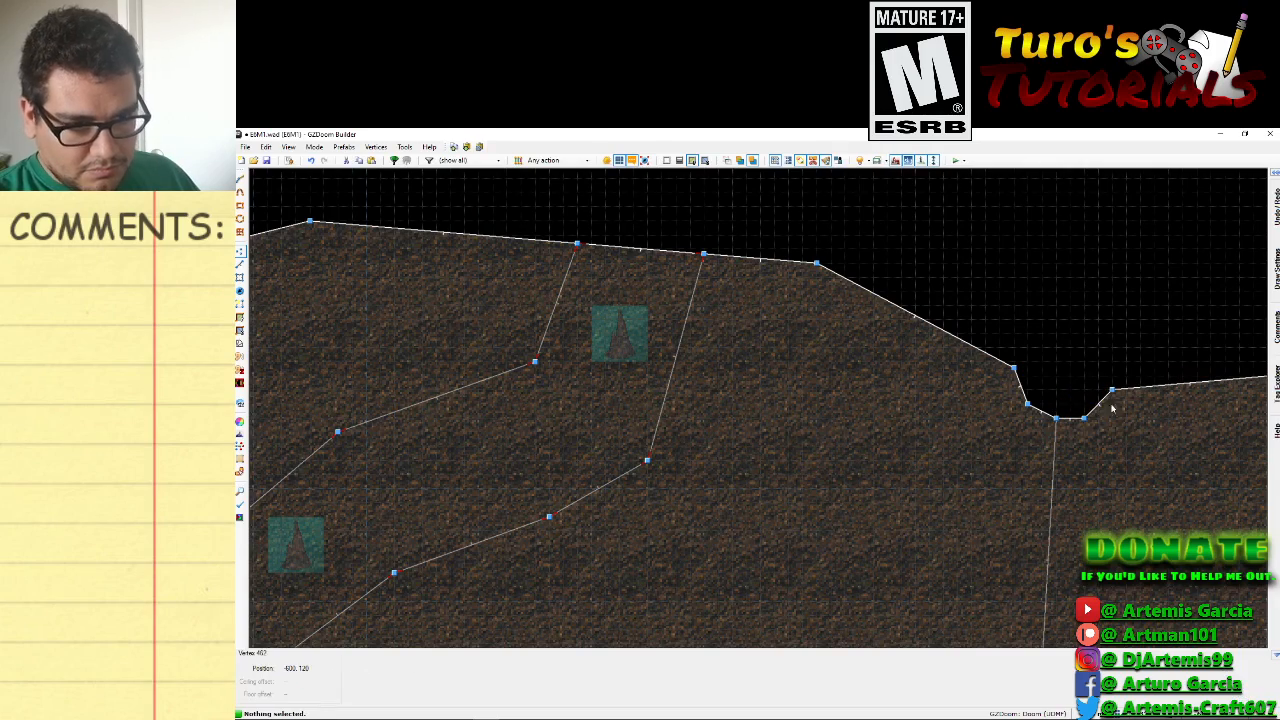
# Apply the ASHWALL texture to the brick wall between the river area's rock wall and the second pillar.
pyautogui.press('w')
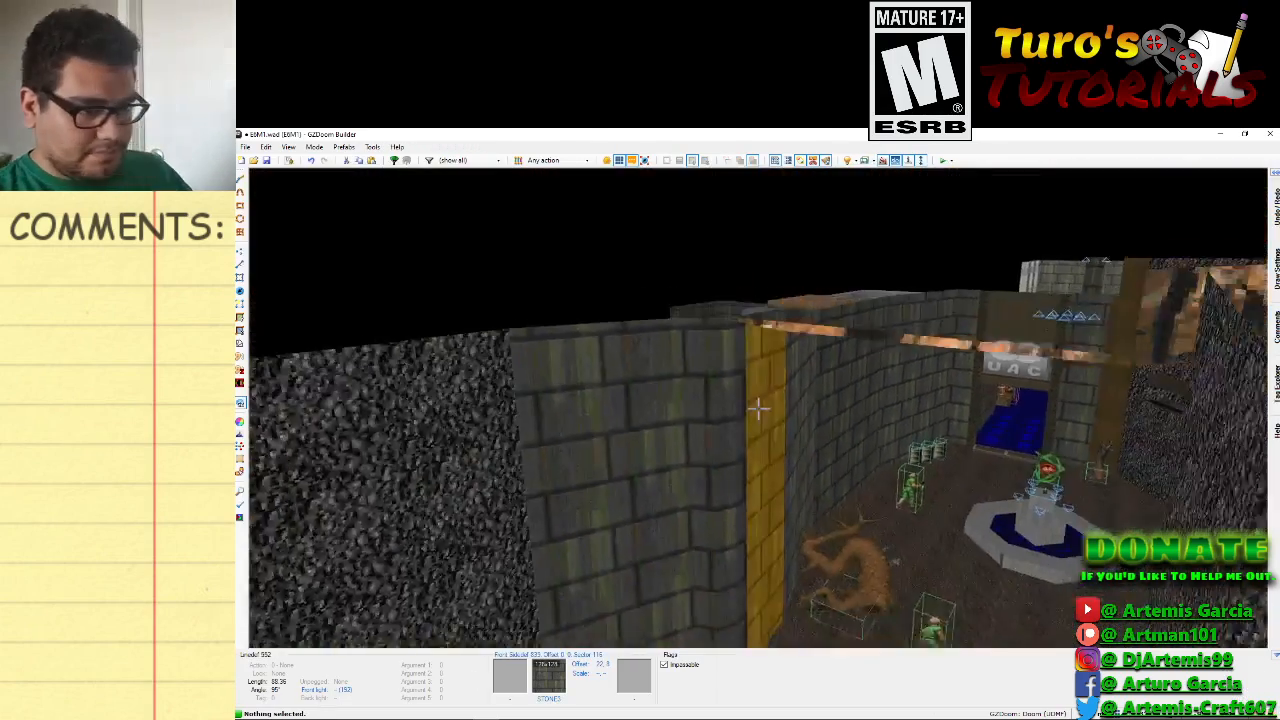
pyautogui.press('e')
pyautogui.press('d')
pyautogui.press('s')
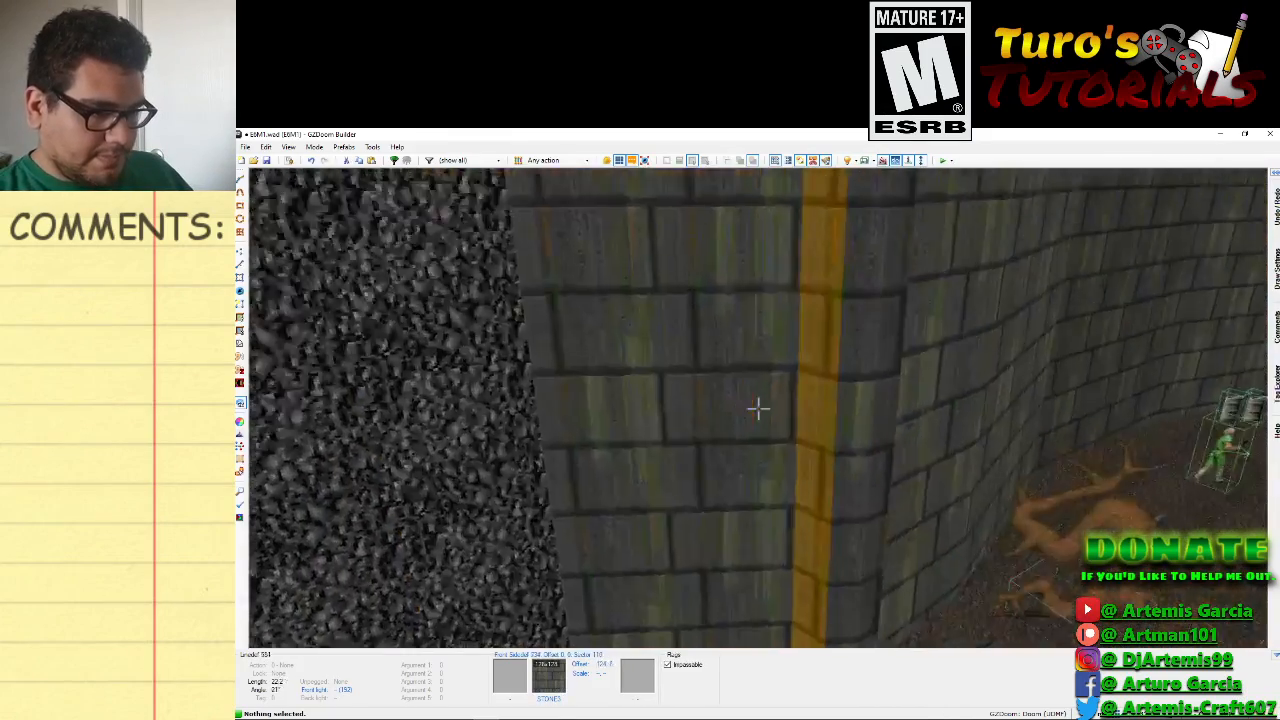
pyautogui.press('f')
pyautogui.press('d')
pyautogui.press('e')
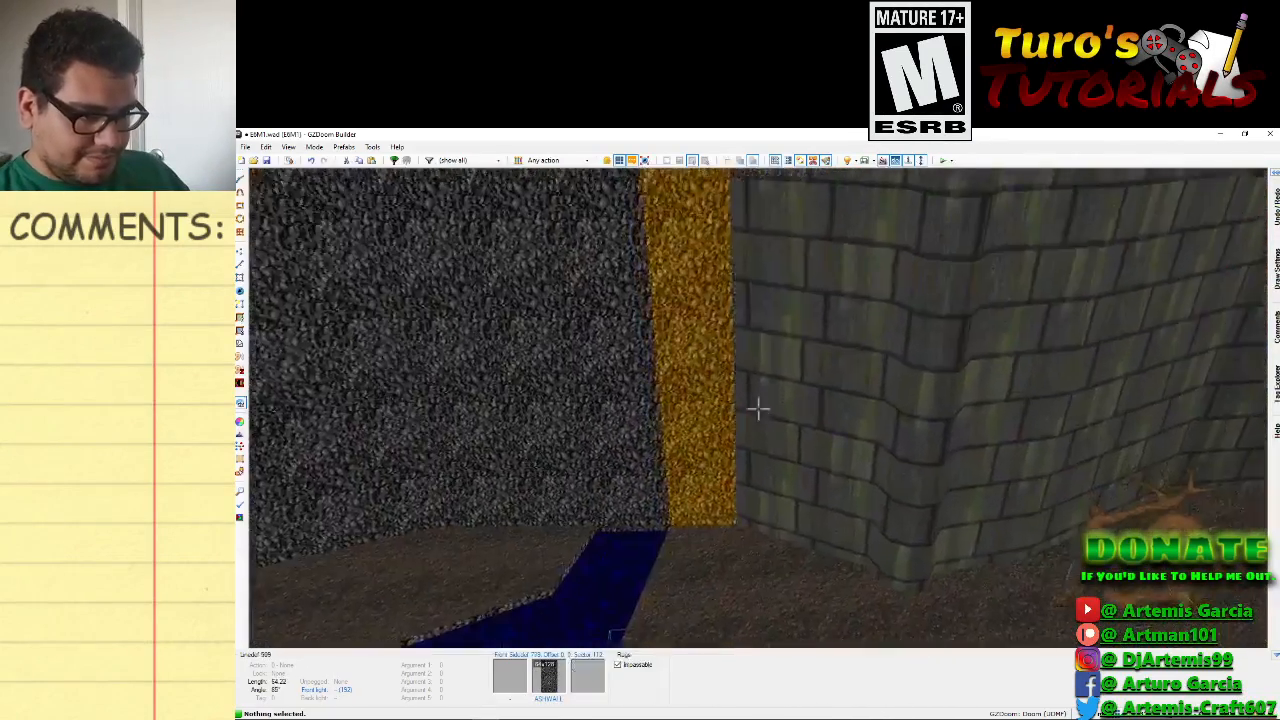
pyautogui.hotkey('ctrl', 'v')
# Copy the BROWNHUG texture from the pillar near the UAC doorway and apply it to the second pillar's faces.
pyautogui.press('e')
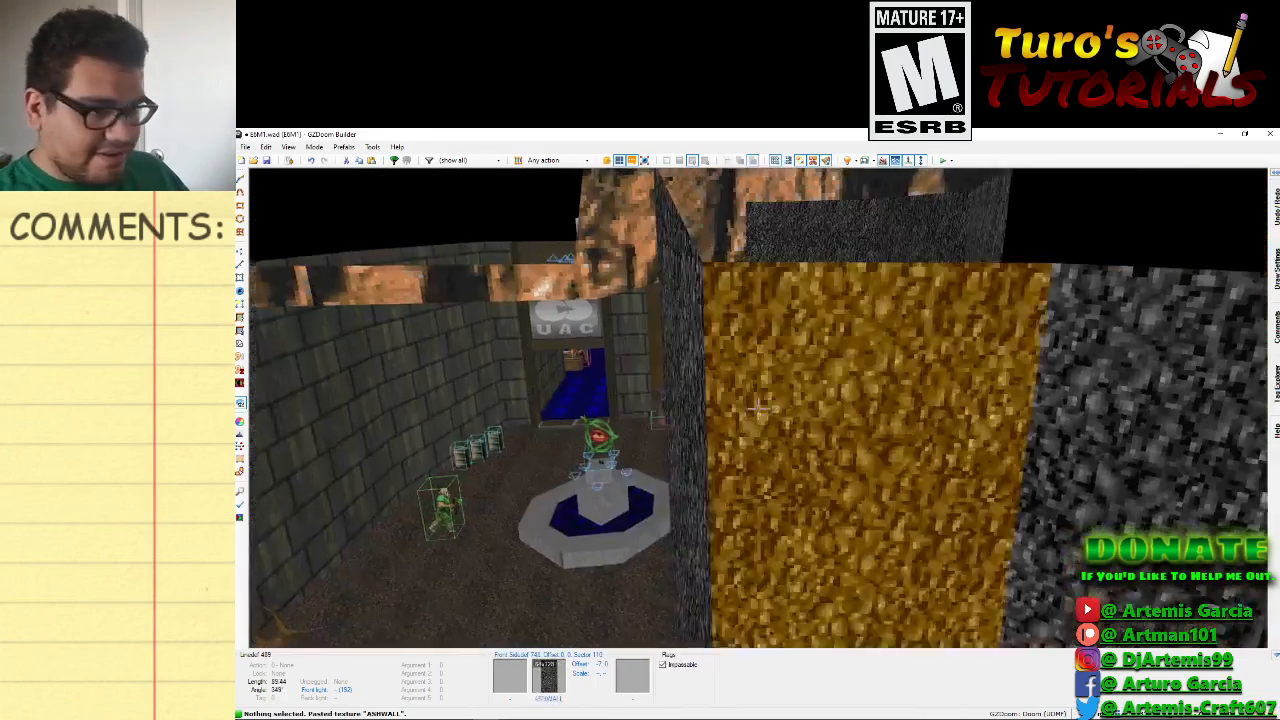
pyautogui.press('e')
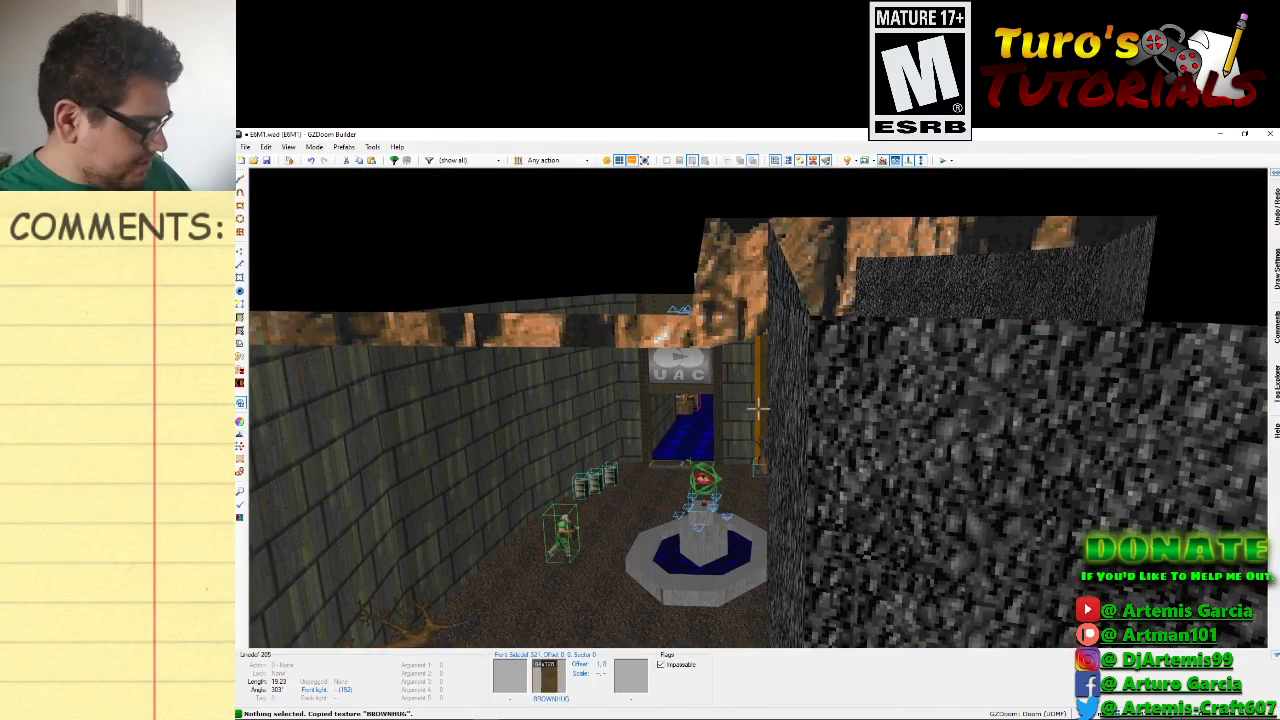
pyautogui.hotkey('ctrl', 'v')
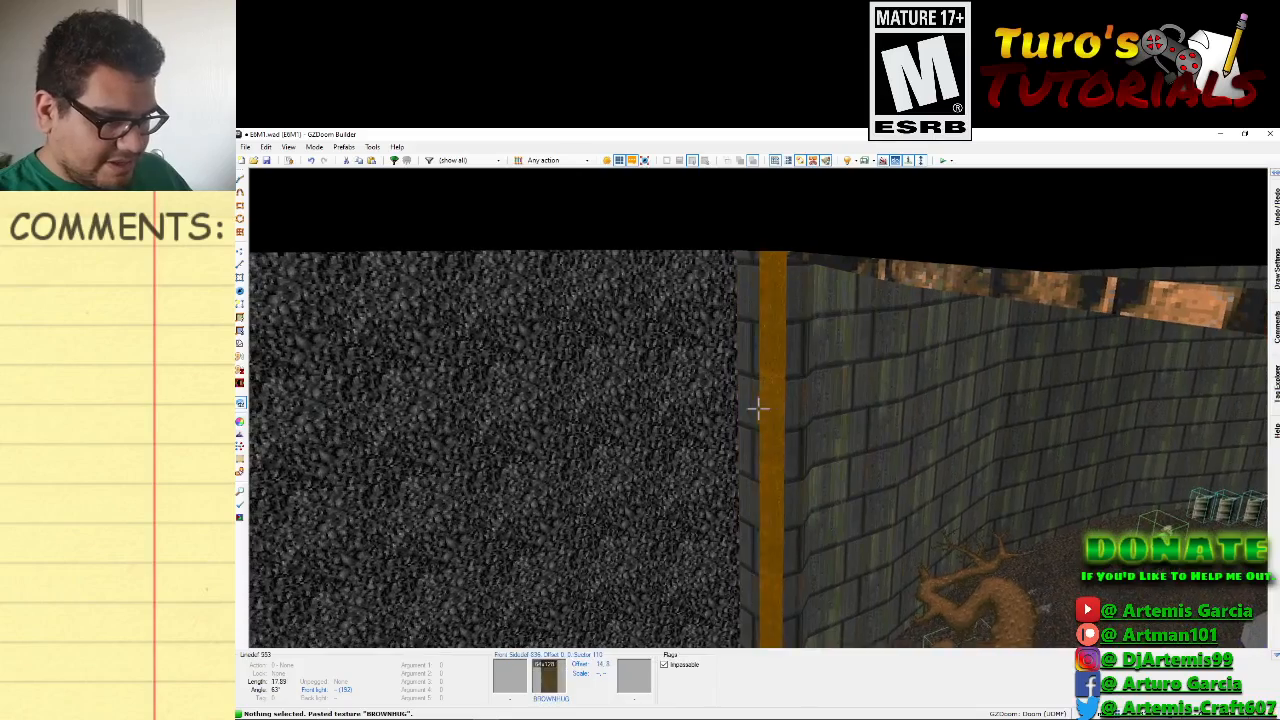
pyautogui.hotkey('ctrl', 'v')
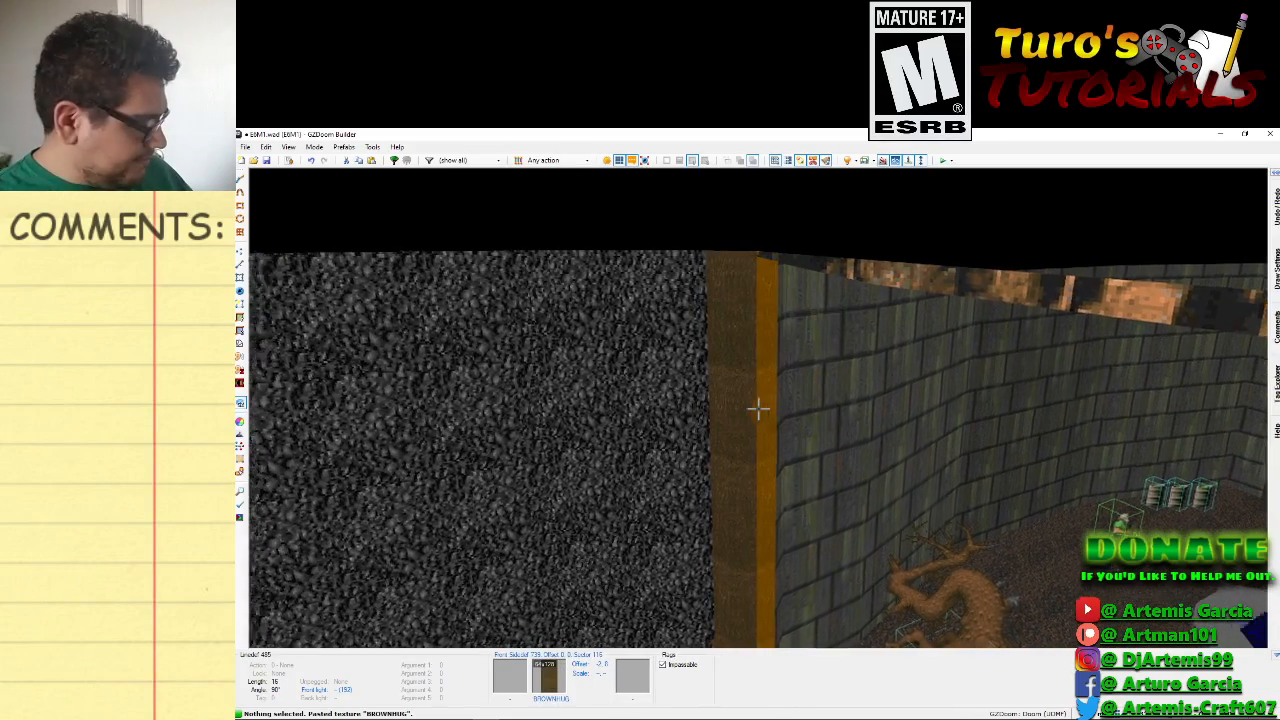
# Inspect the rock-to-brick transitions around the river opening and the fountain area's brick walls in 3D.
pyautogui.press('e')
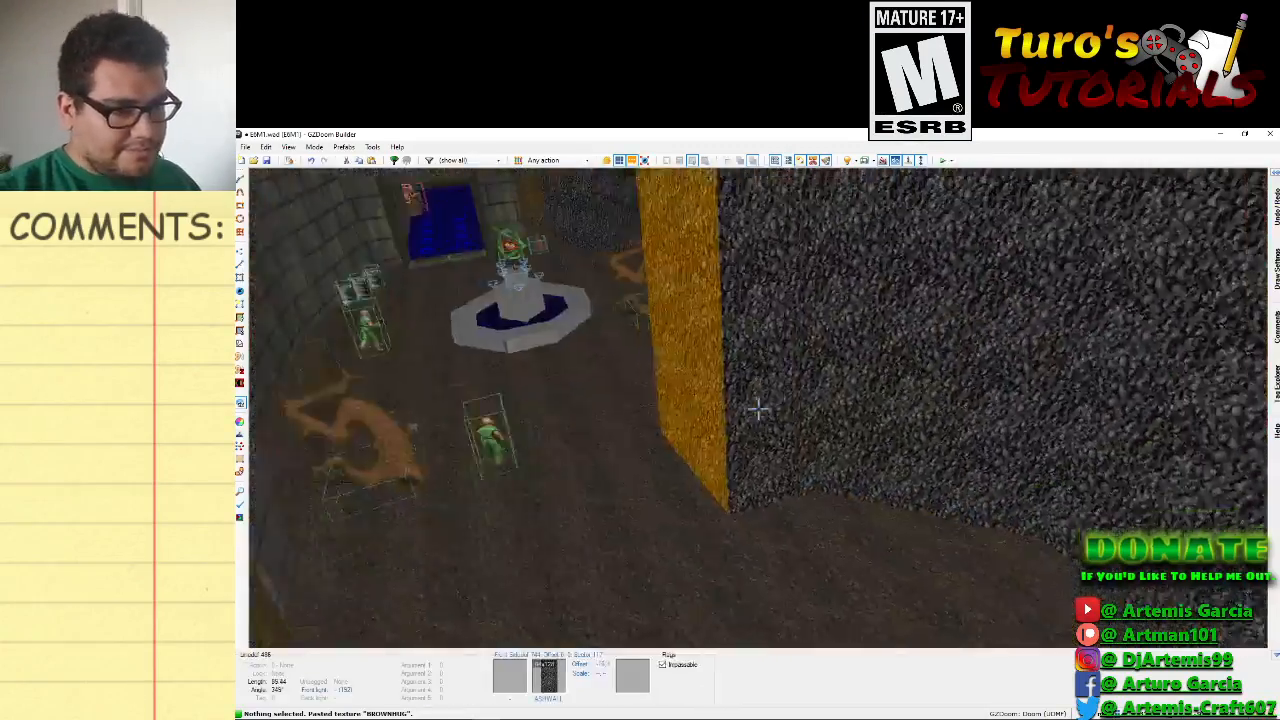
pyautogui.press('d')
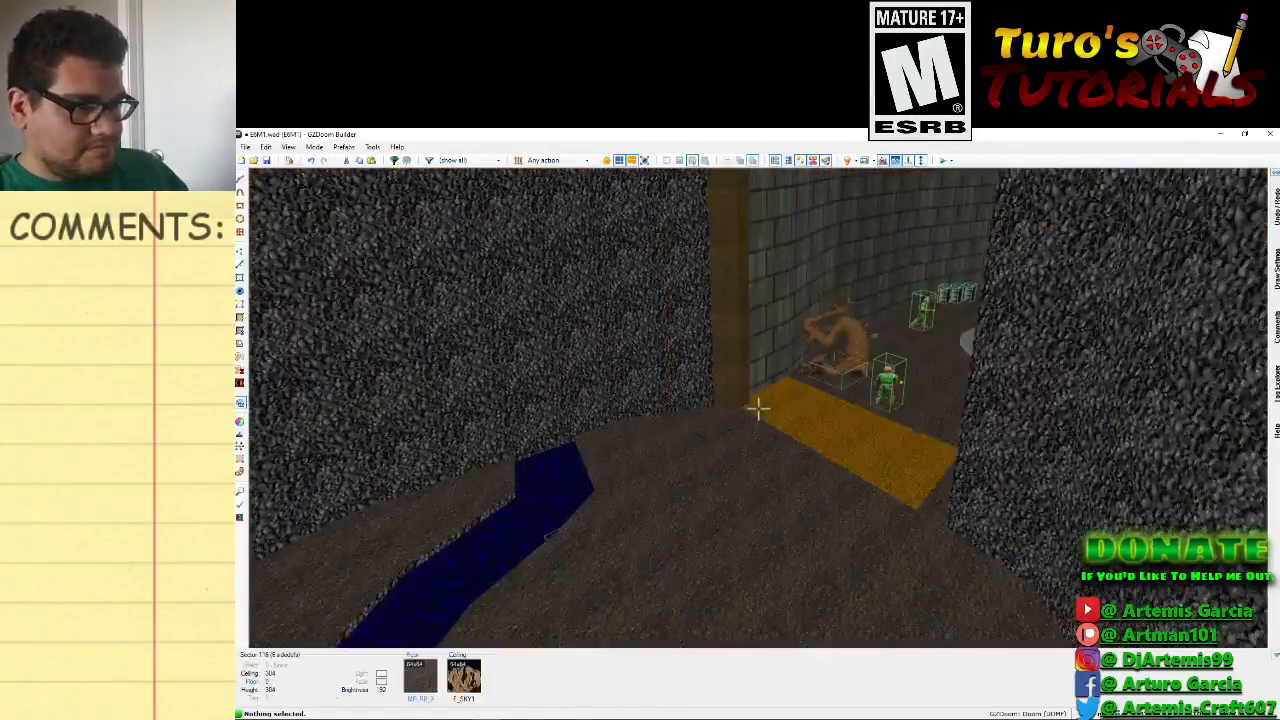
pyautogui.press('e')
pyautogui.press('e')
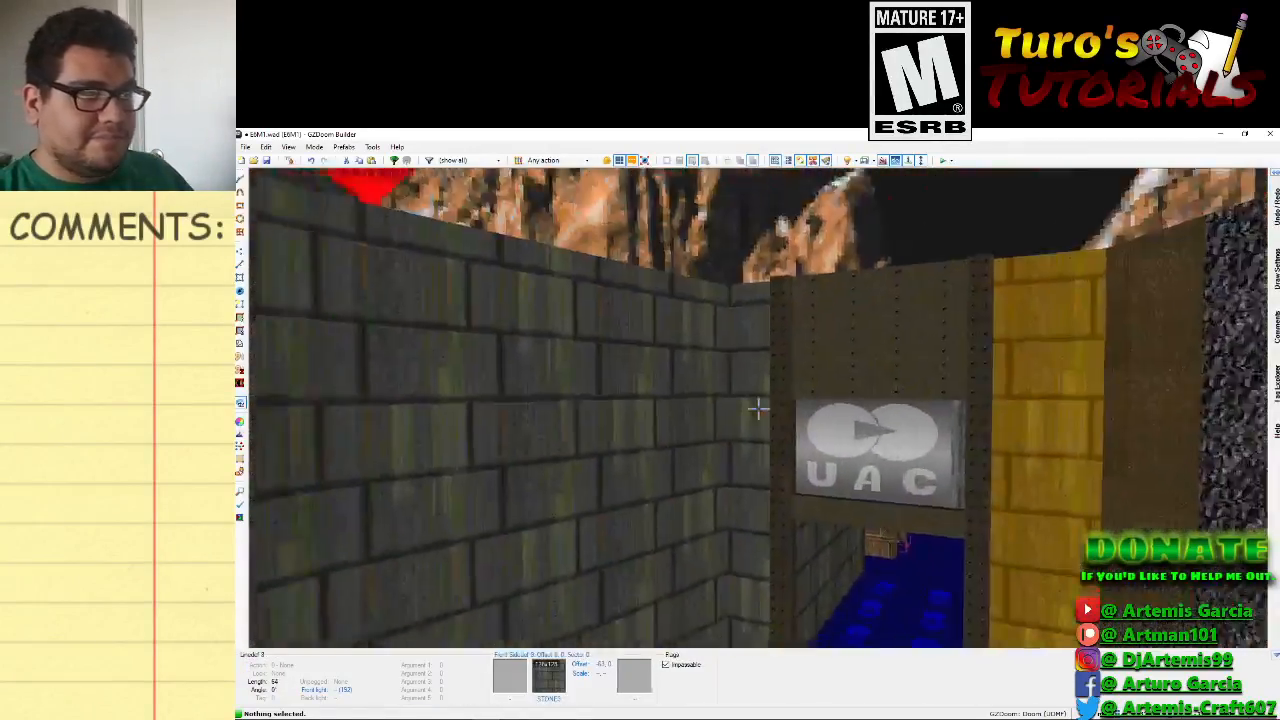
pyautogui.press('d')
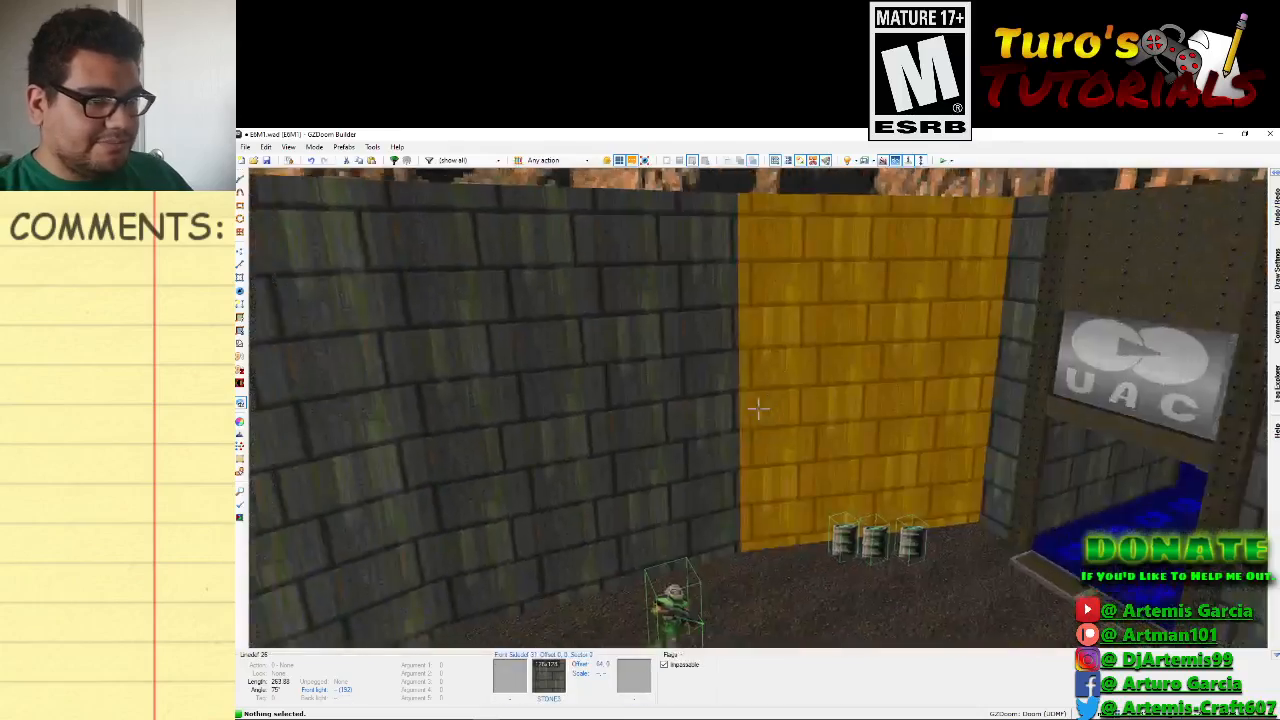
pyautogui.press('d')
pyautogui.press('e')
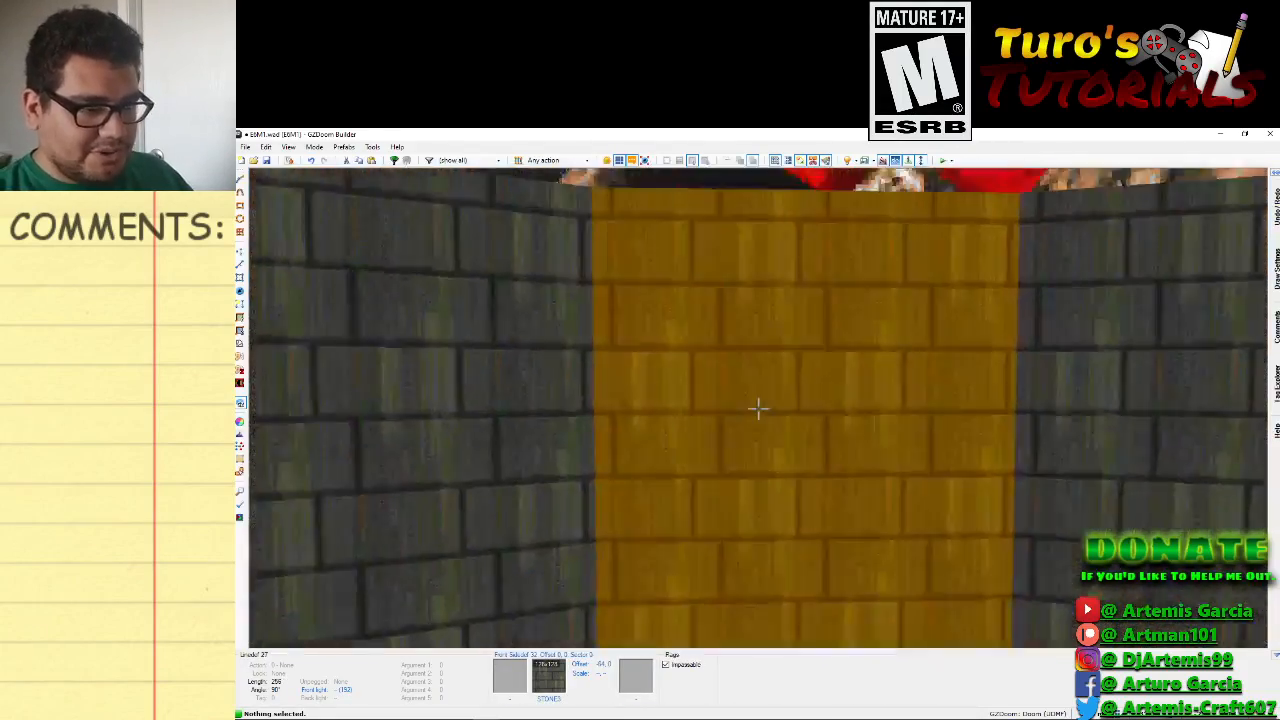
# Go through the UAC interior to the computer room and examine the new passage opening and the neighbouring walls in 3D.
pyautogui.press('e')
pyautogui.press('e')
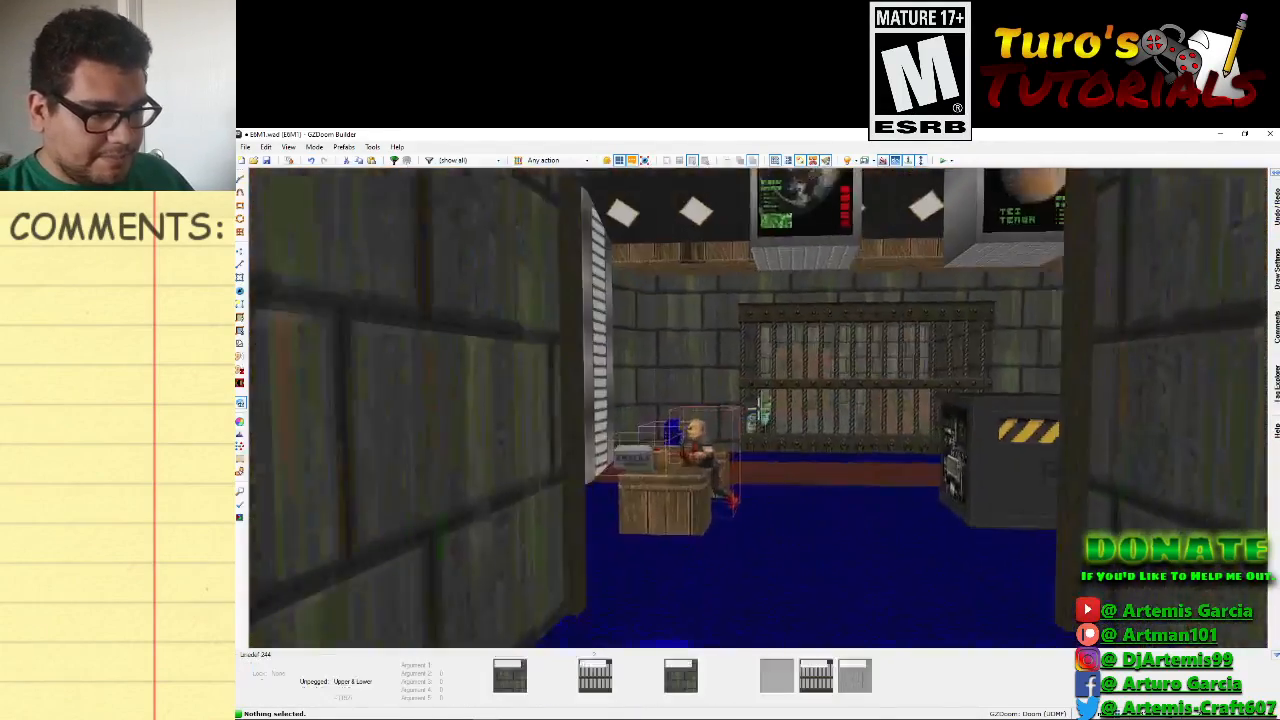
pyautogui.press('e')
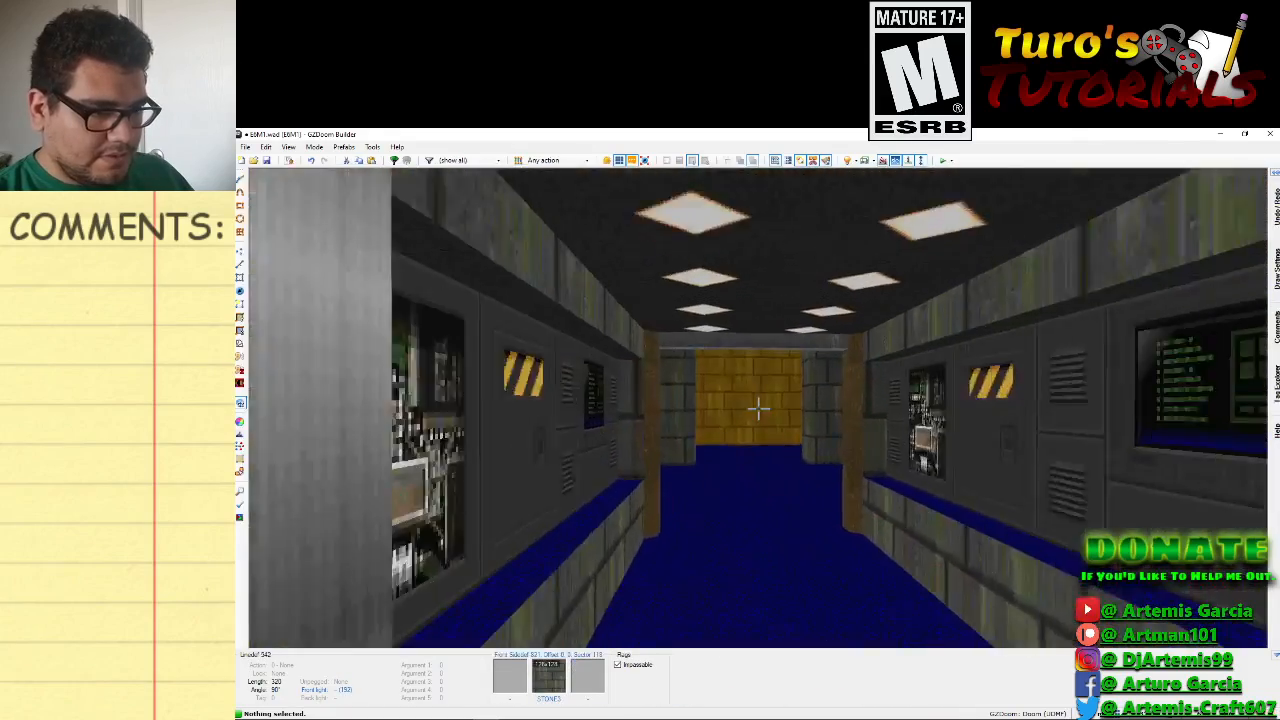
pyautogui.press('f')
pyautogui.press('s')
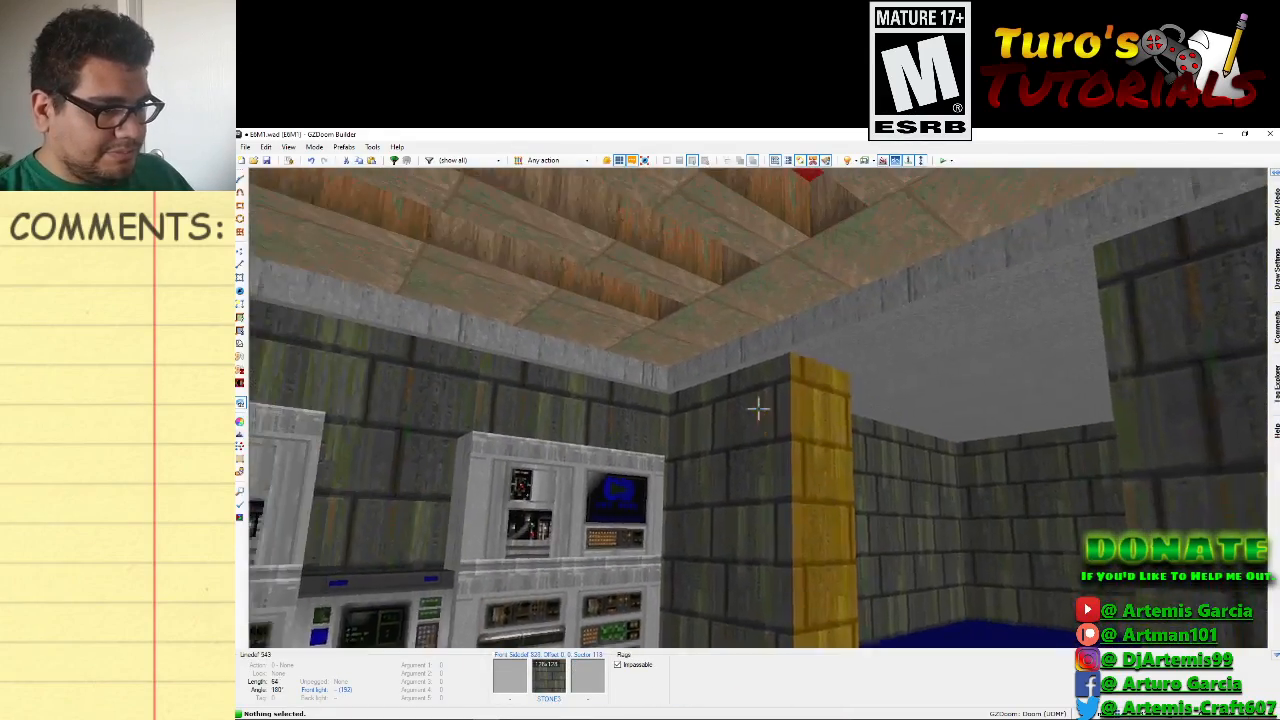
pyautogui.press('f')
pyautogui.press('d')
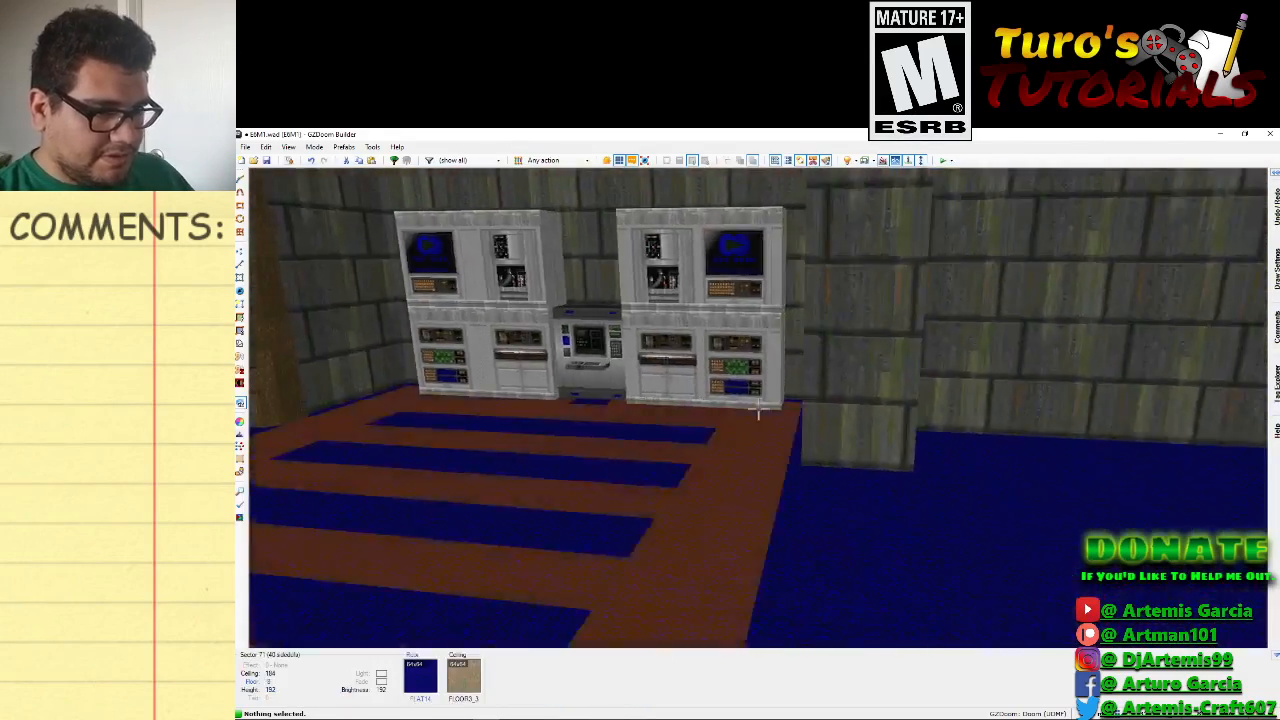
# Examine the computer room and the opening to the adjoining side room in 3D.
pyautogui.press('d')
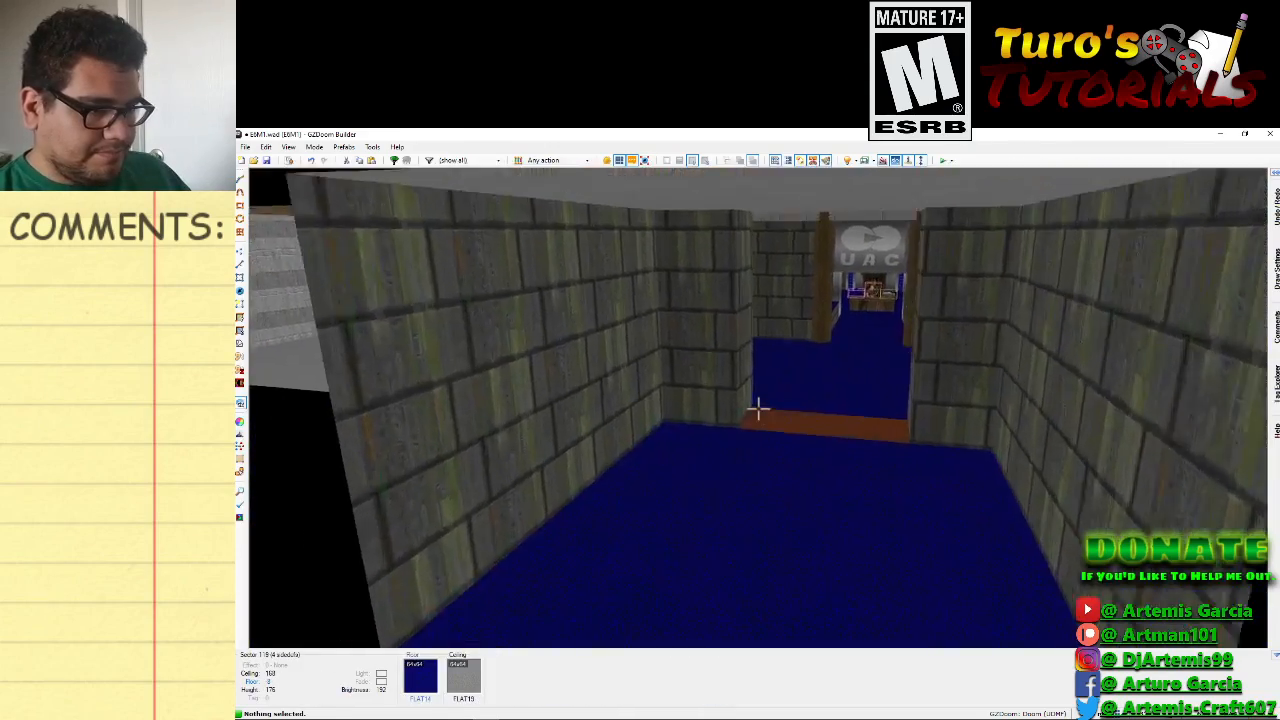
pyautogui.press('d')
pyautogui.press('f')
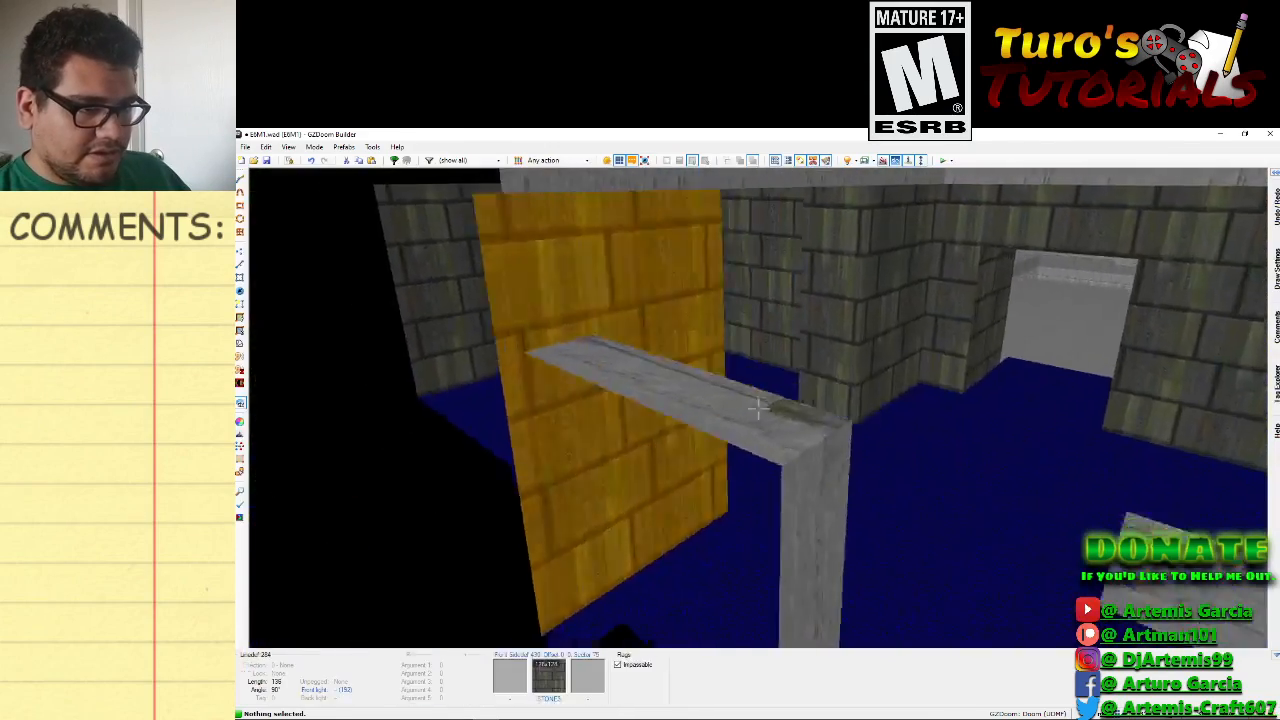
pyautogui.press('e')
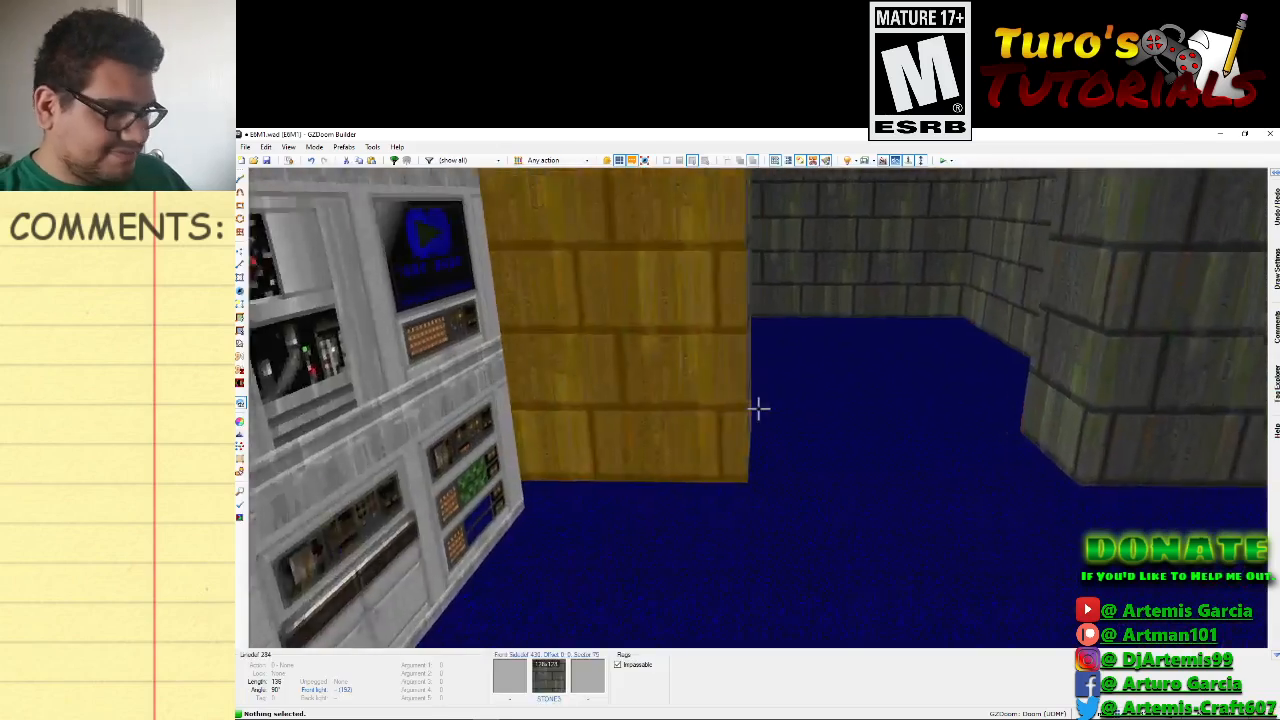
pyautogui.press('d')
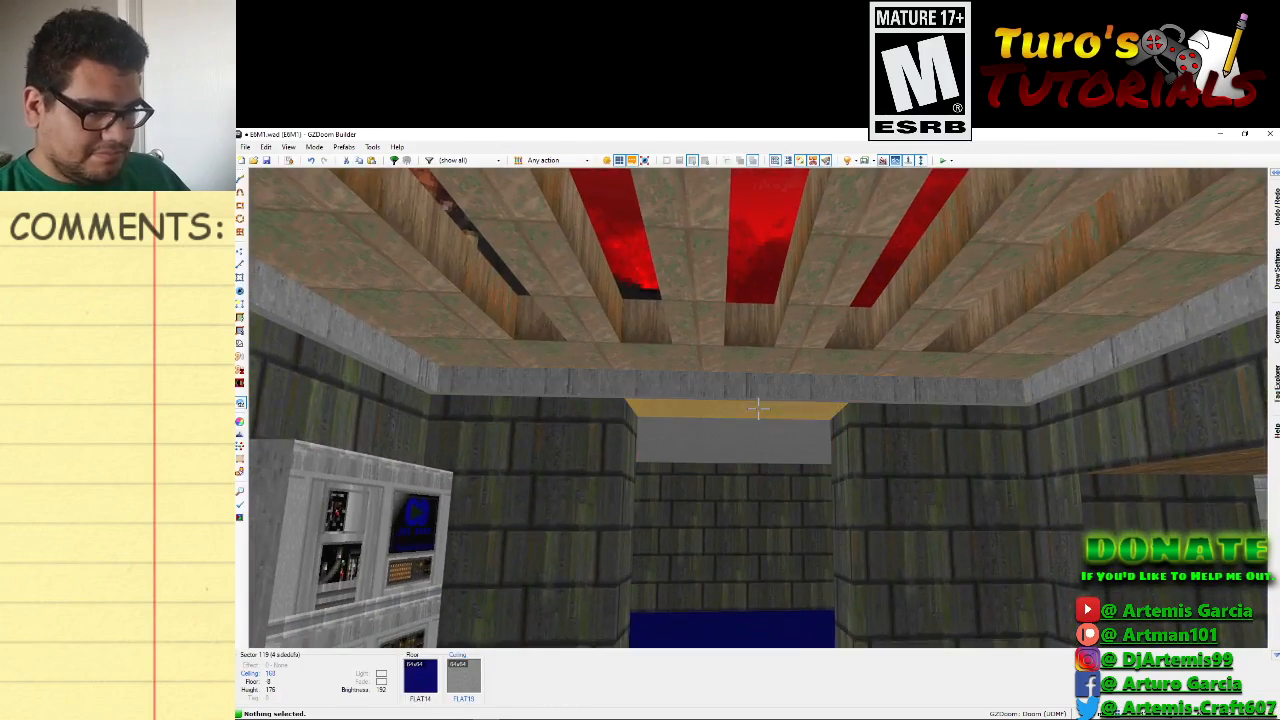
pyautogui.press('e')
pyautogui.press('d')
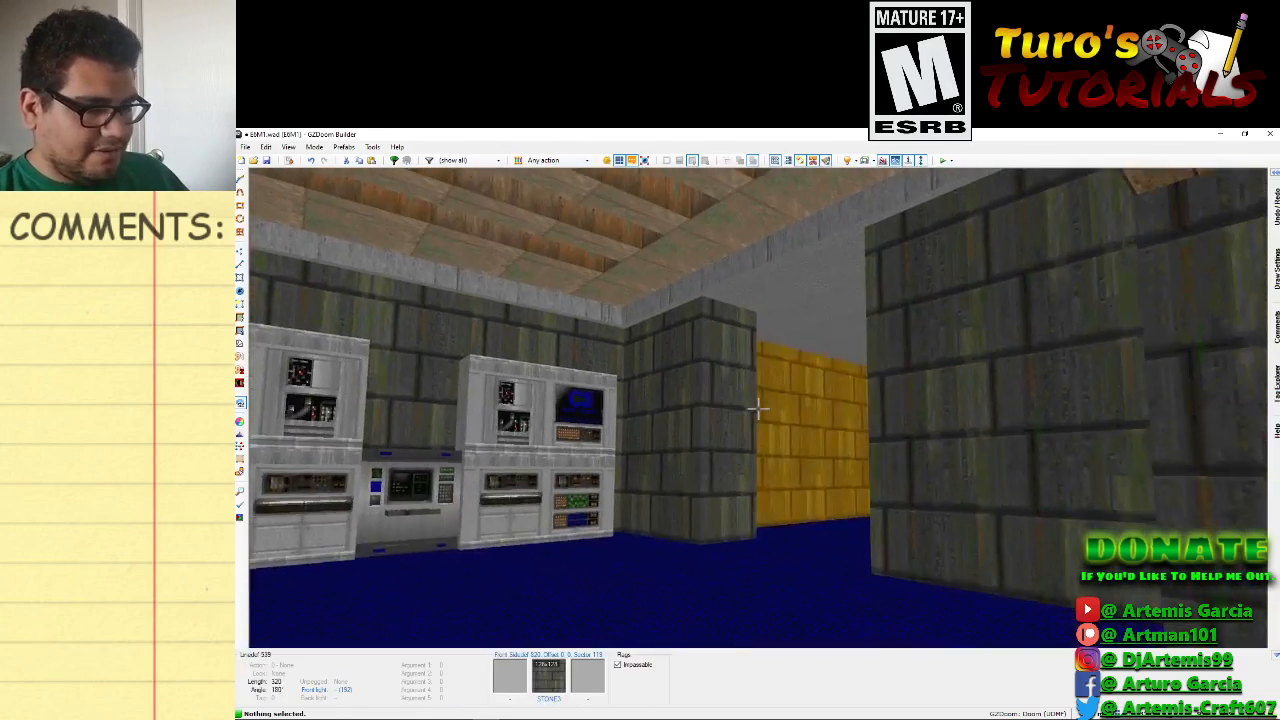
pyautogui.press('s')
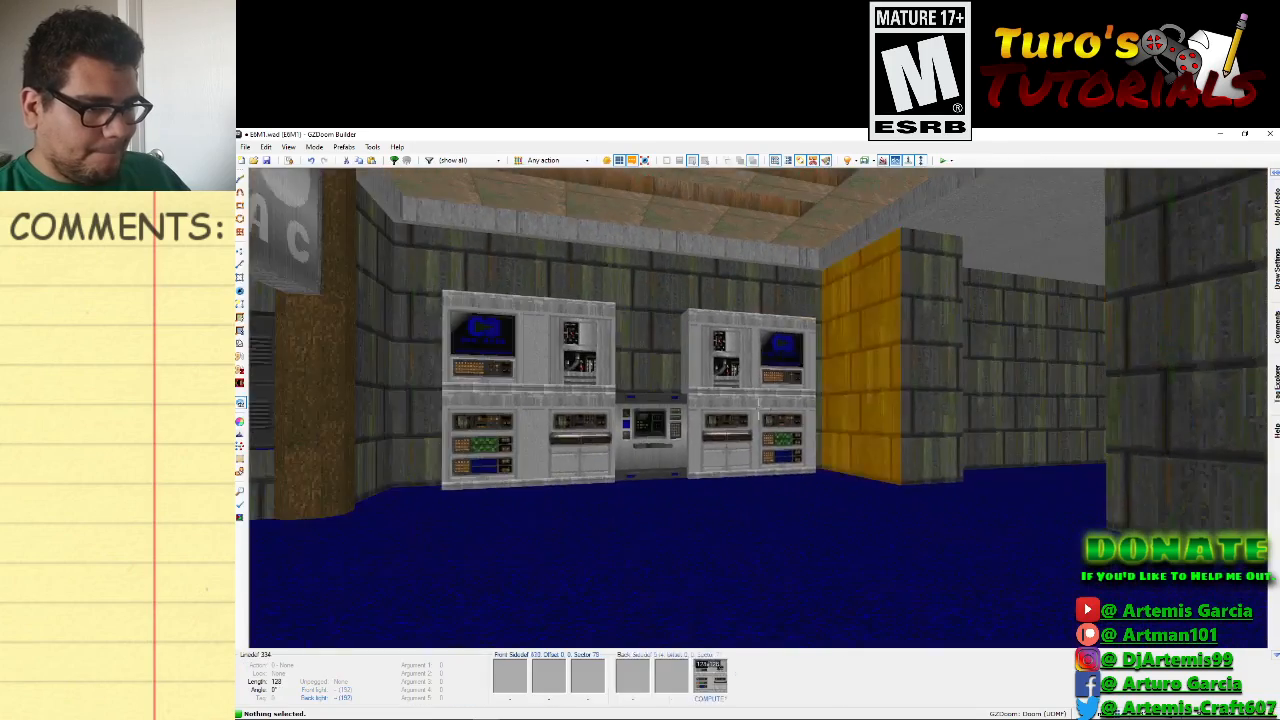
pyautogui.press('e')
pyautogui.press('d')
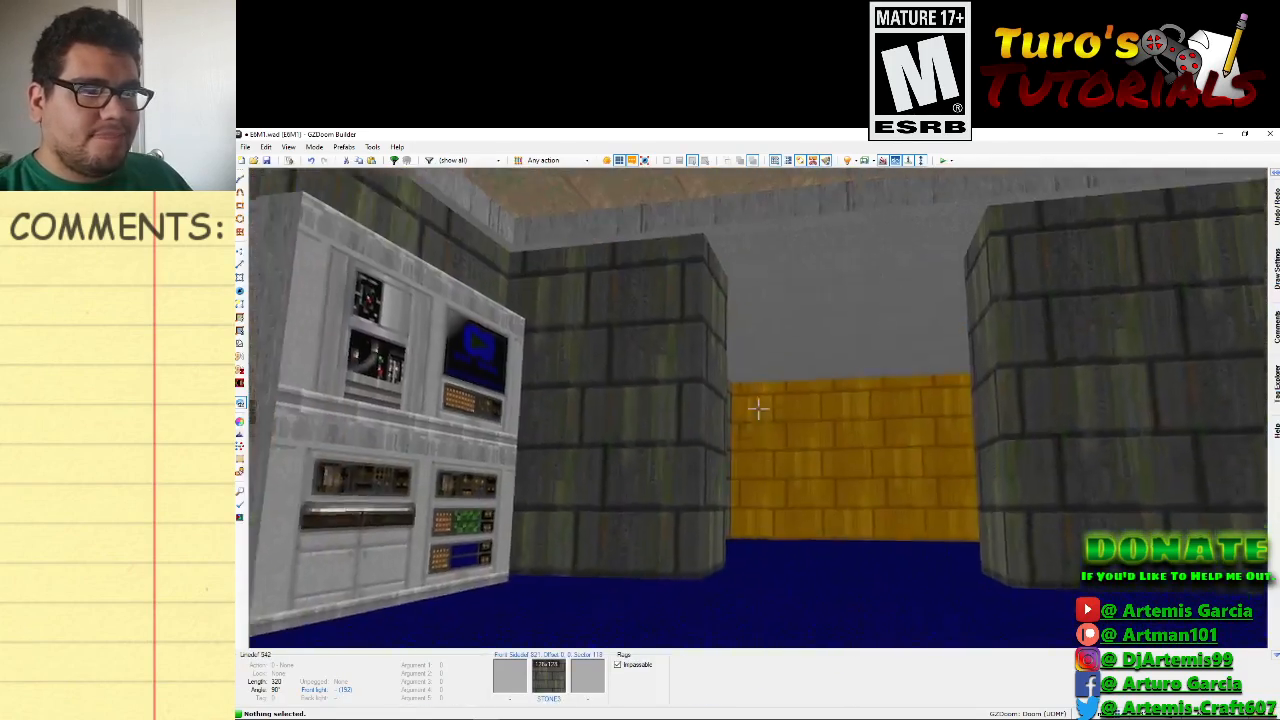
pyautogui.press('e')
pyautogui.press('d')
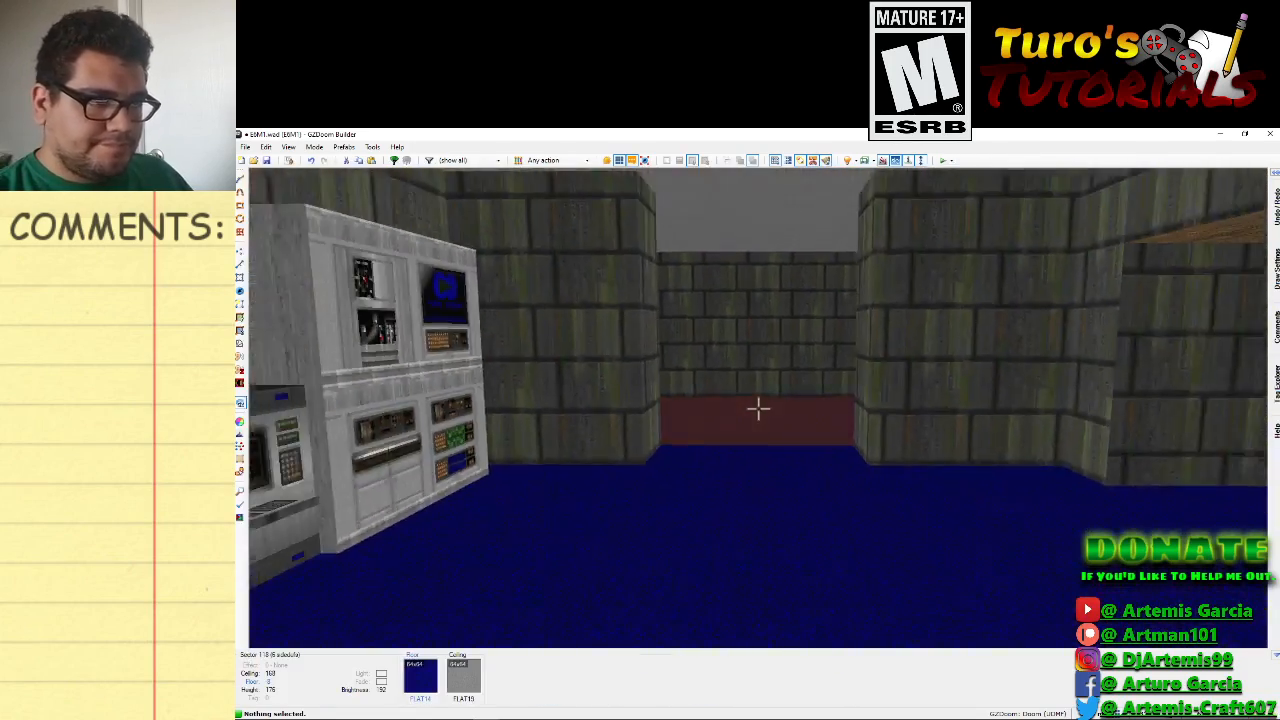
# Raise the doorway's floor height to 8 and the floor of the side room behind it to 16.
pyautogui.press('e')
pyautogui.press('f')
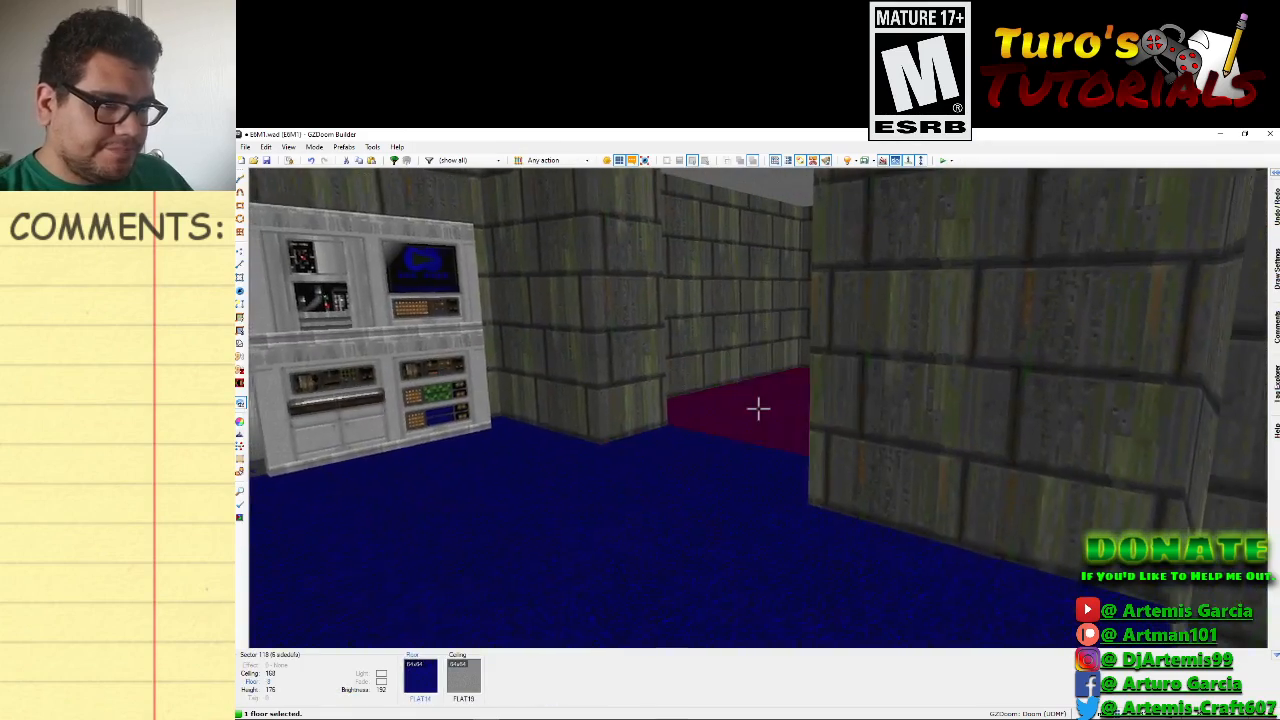
pyautogui.scroll(3, 758, 407)
pyautogui.press('e')
pyautogui.press('d')
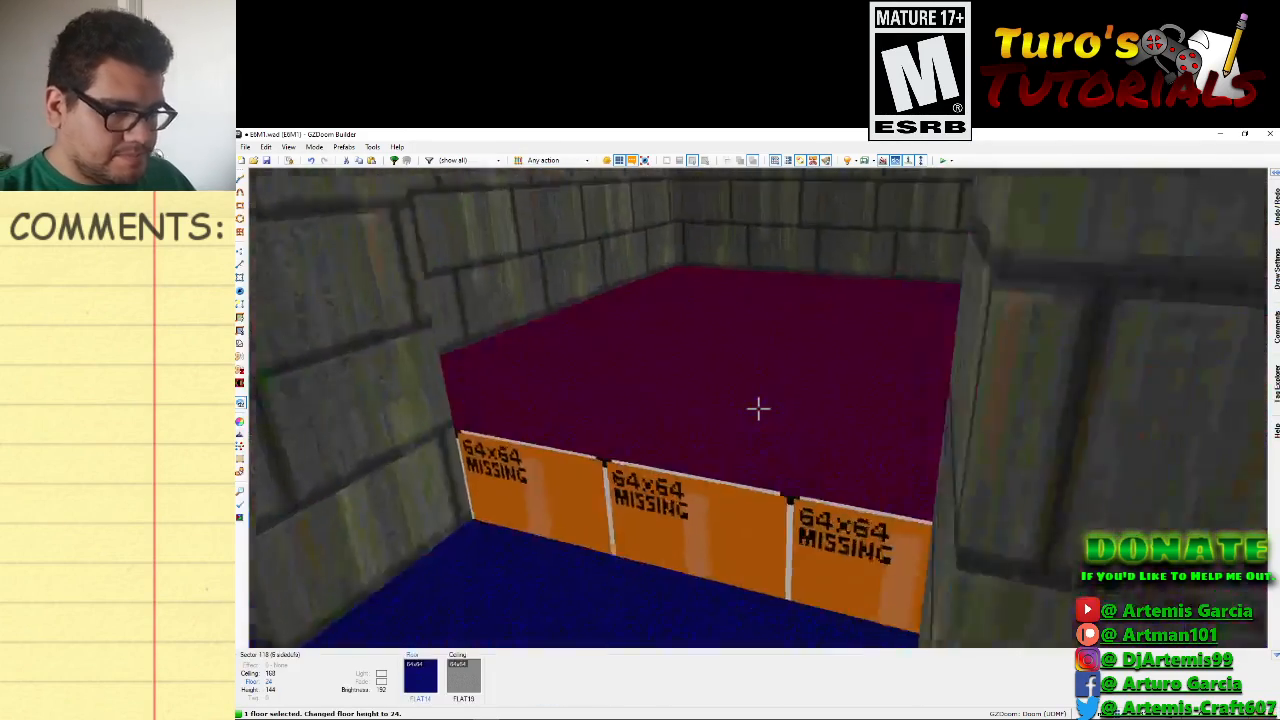
pyautogui.click(758, 408)
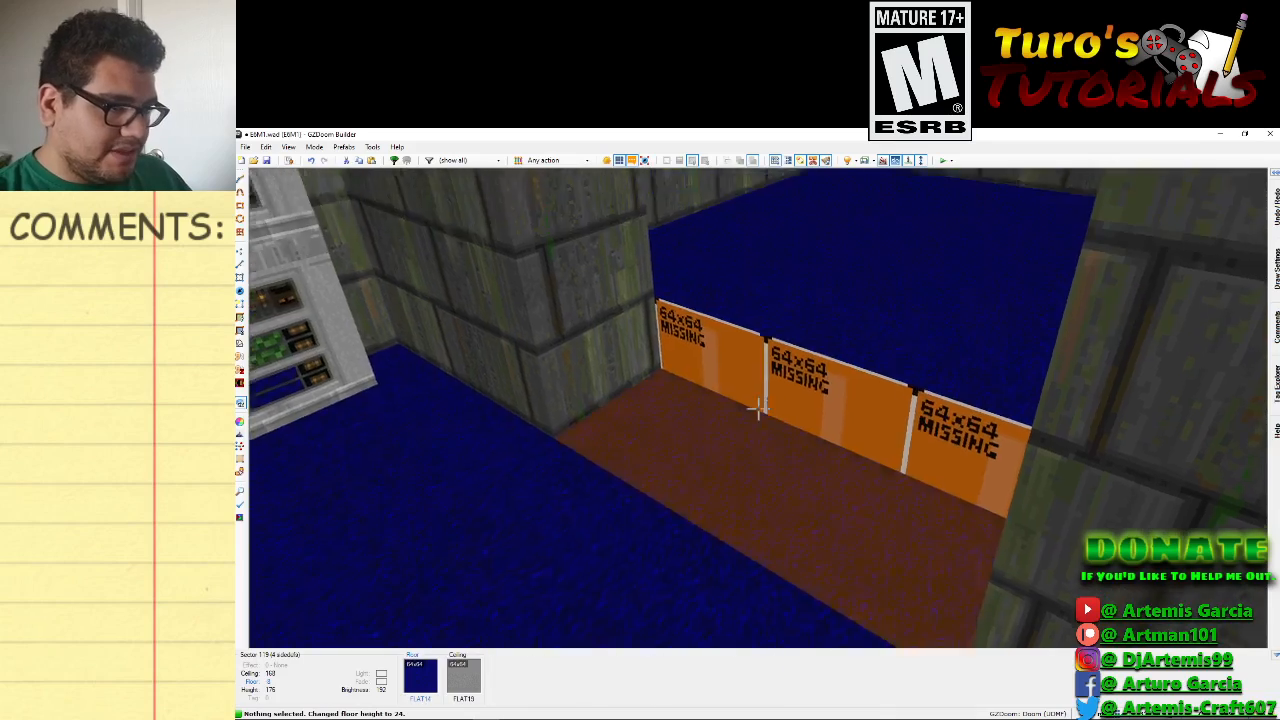
pyautogui.click(758, 407)
pyautogui.scroll(1, 758, 407)
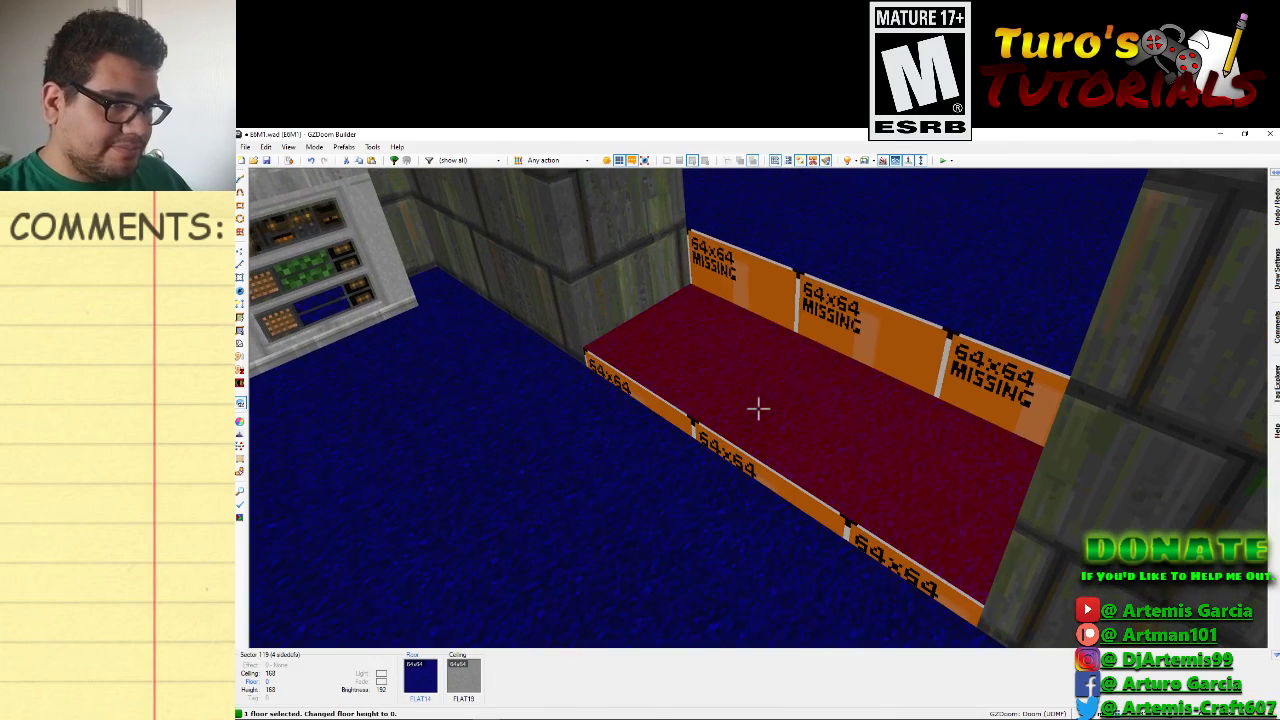
pyautogui.click(758, 408)
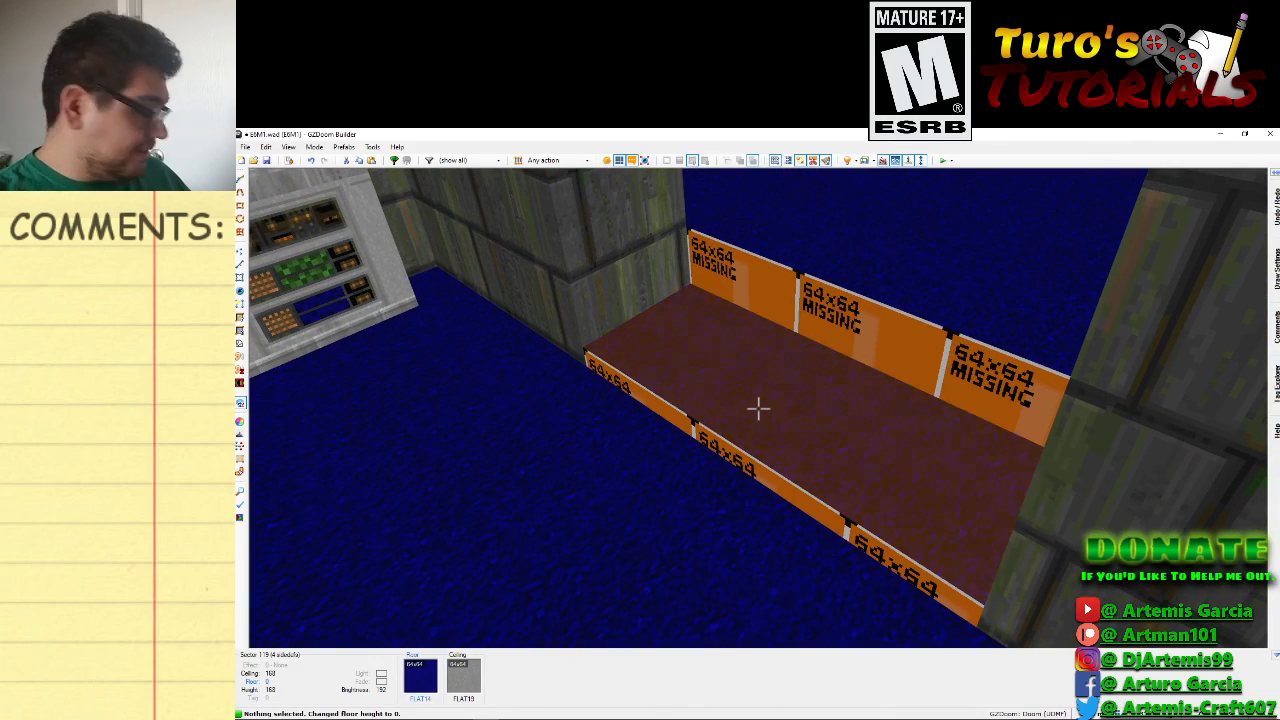
pyautogui.scroll(-1, 758, 408)
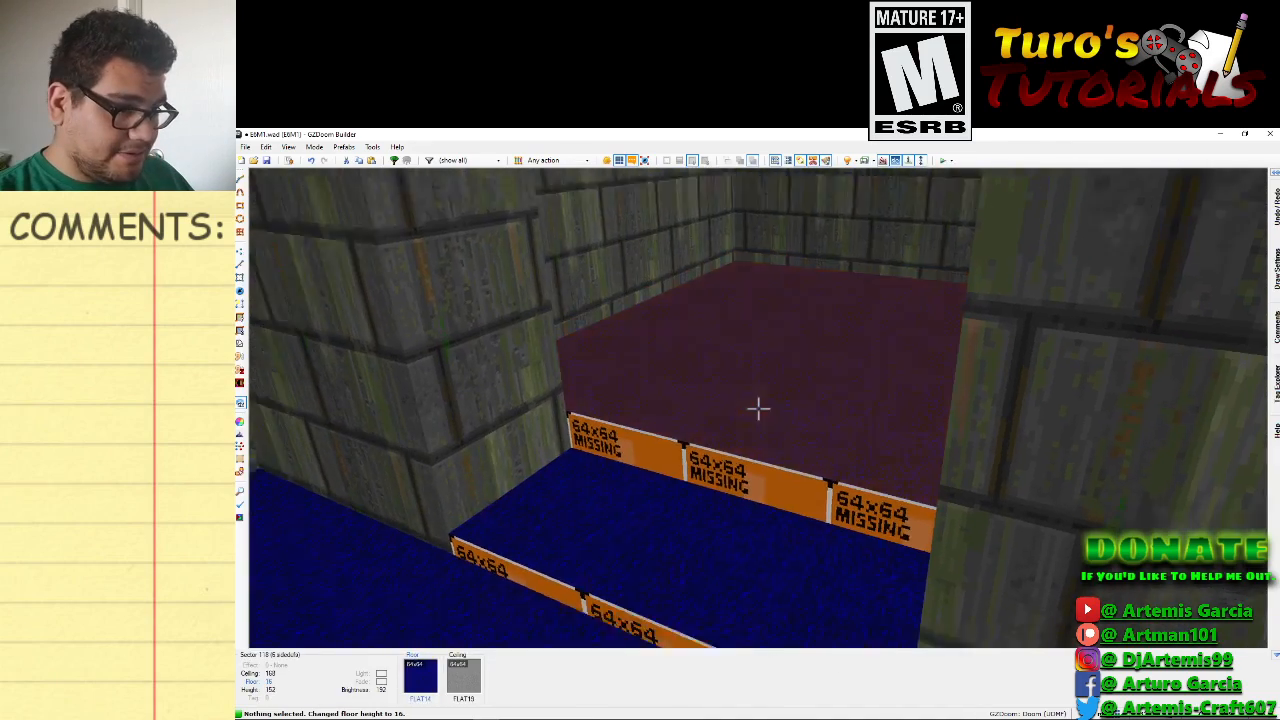
# Assign the Plane Align (slope) action with Align Floor set to Front to the linedef between doorway and side room, and flip that linedef.
pyautogui.press('q')
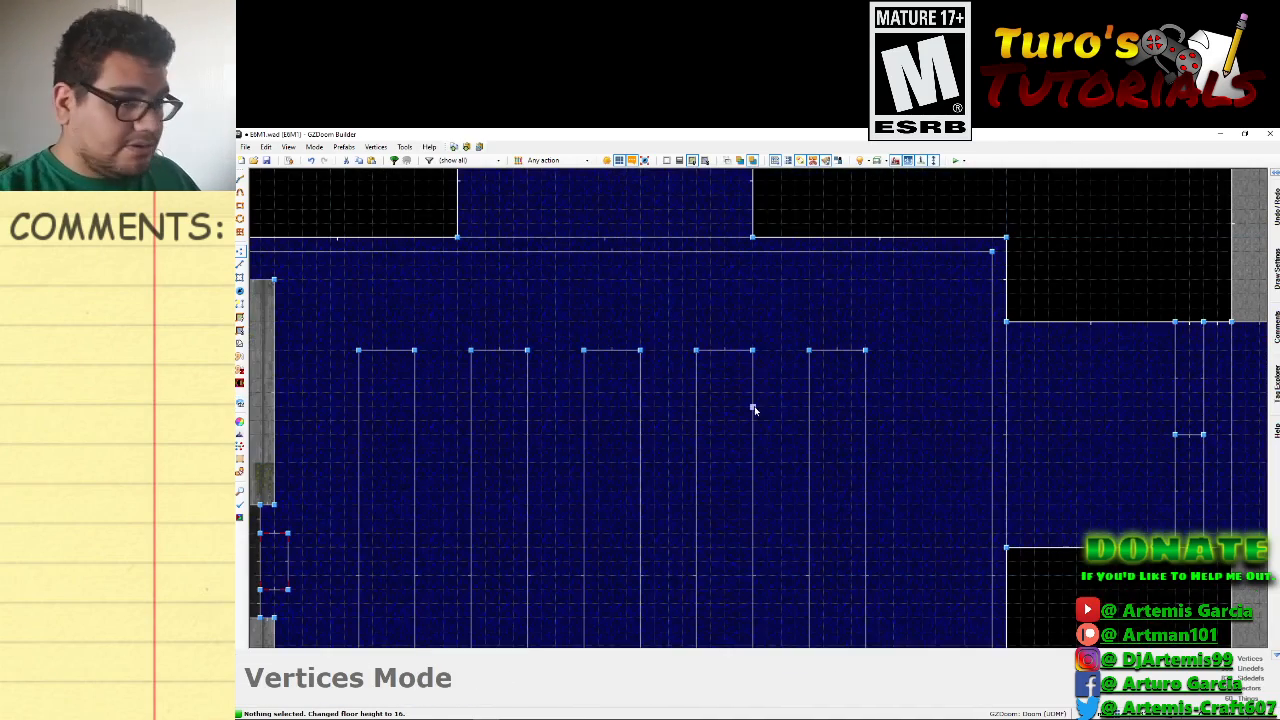
pyautogui.scroll(1, 675, 304)
pyautogui.scroll(-1, 674, 308)
pyautogui.press('Up')
pyautogui.press('Up')
pyautogui.press('Up')
pyautogui.press('Up')
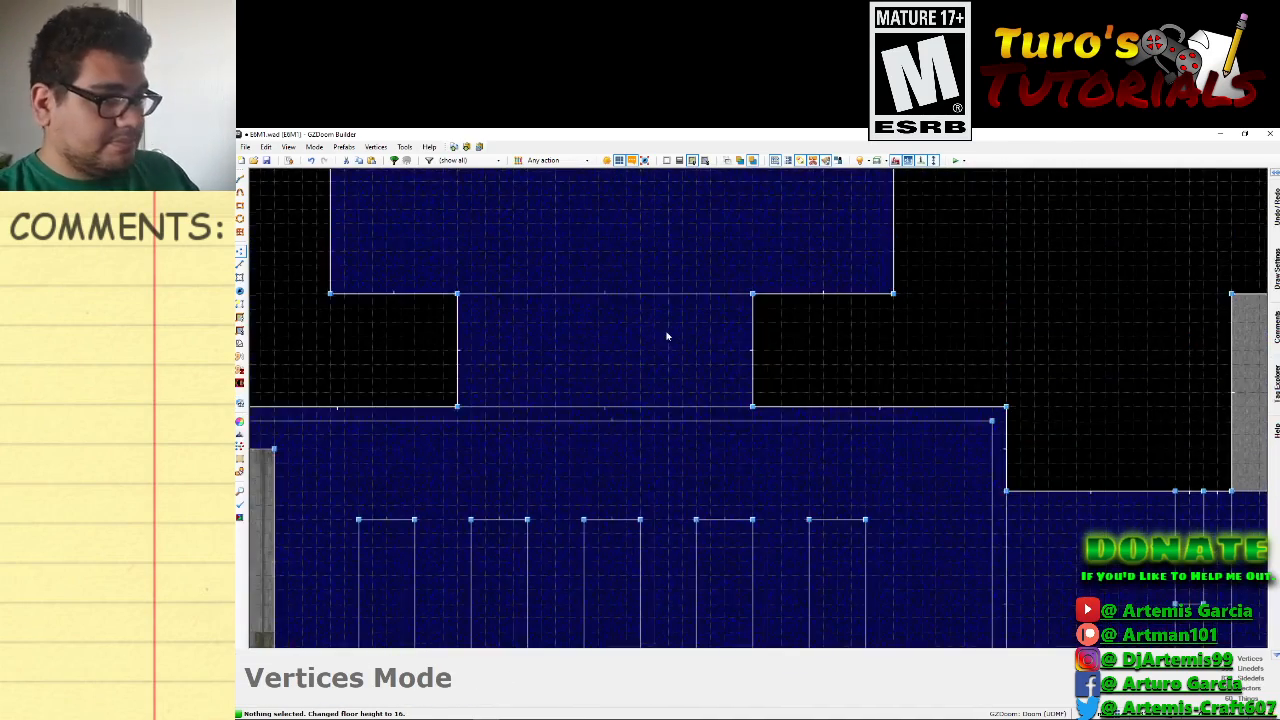
pyautogui.press('Left')
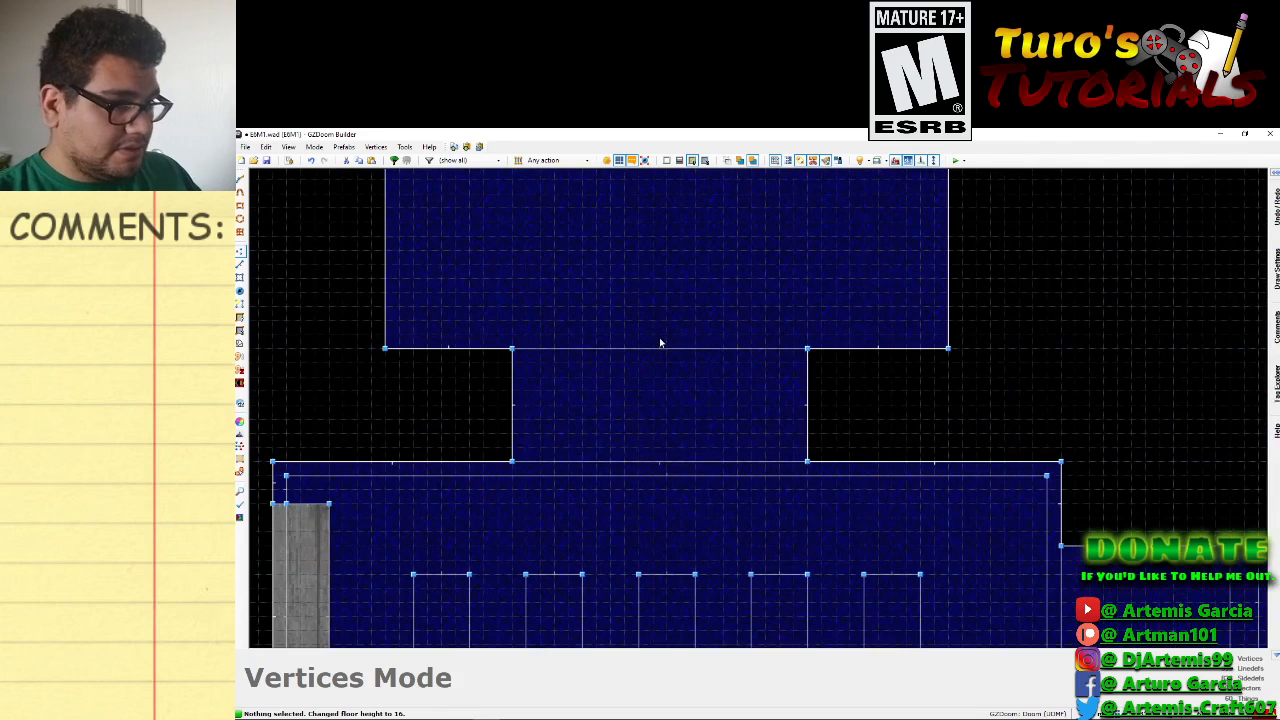
pyautogui.click(241, 264)
pyautogui.rightClick(611, 357)
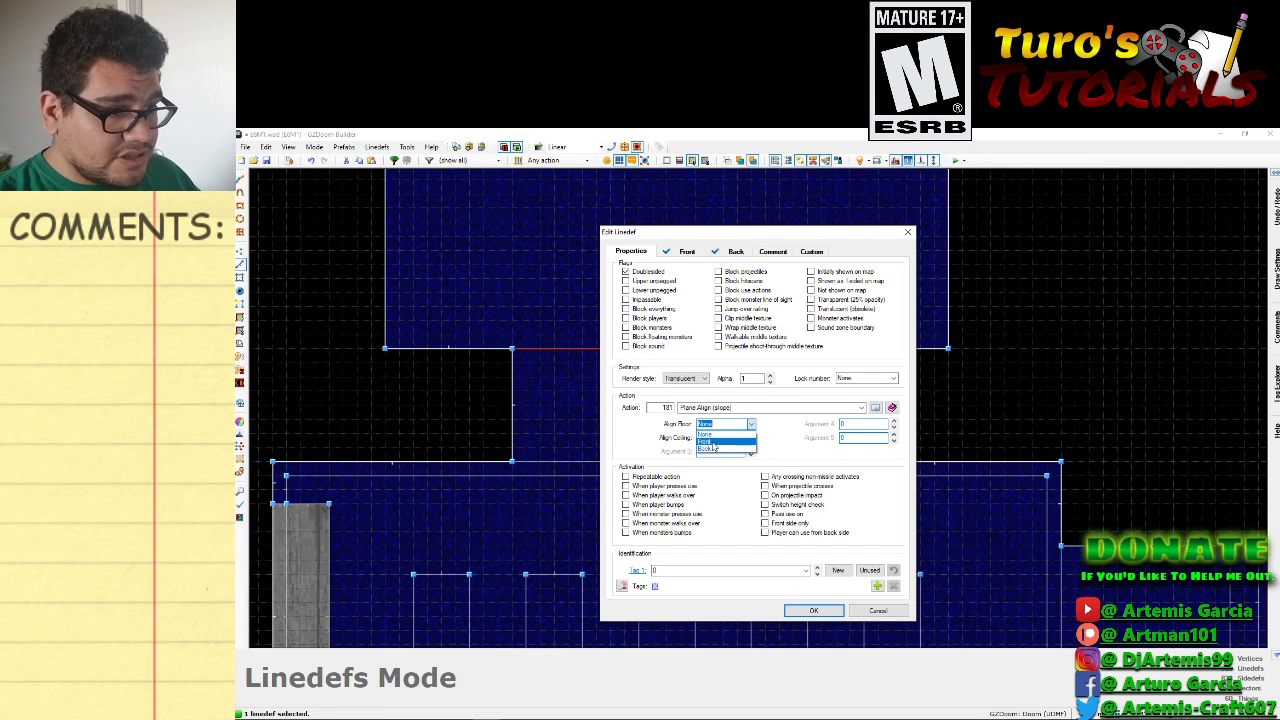
pyautogui.click(812, 610)
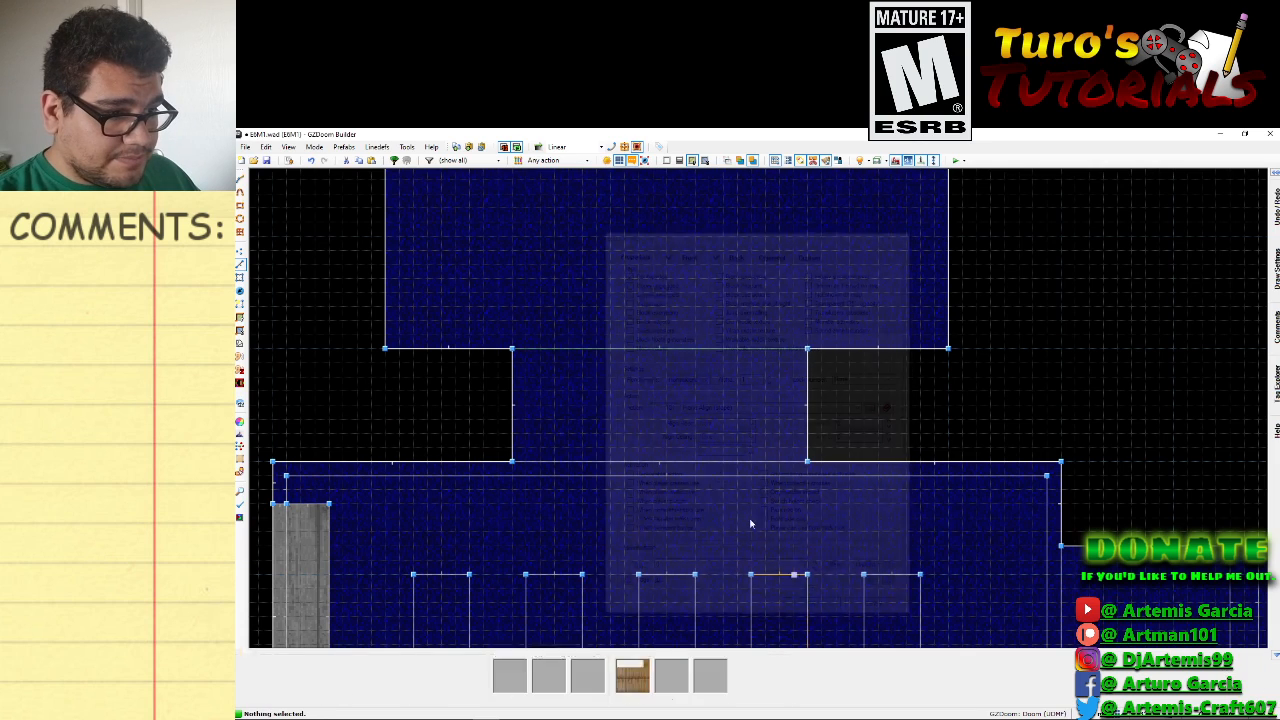
pyautogui.press('f')
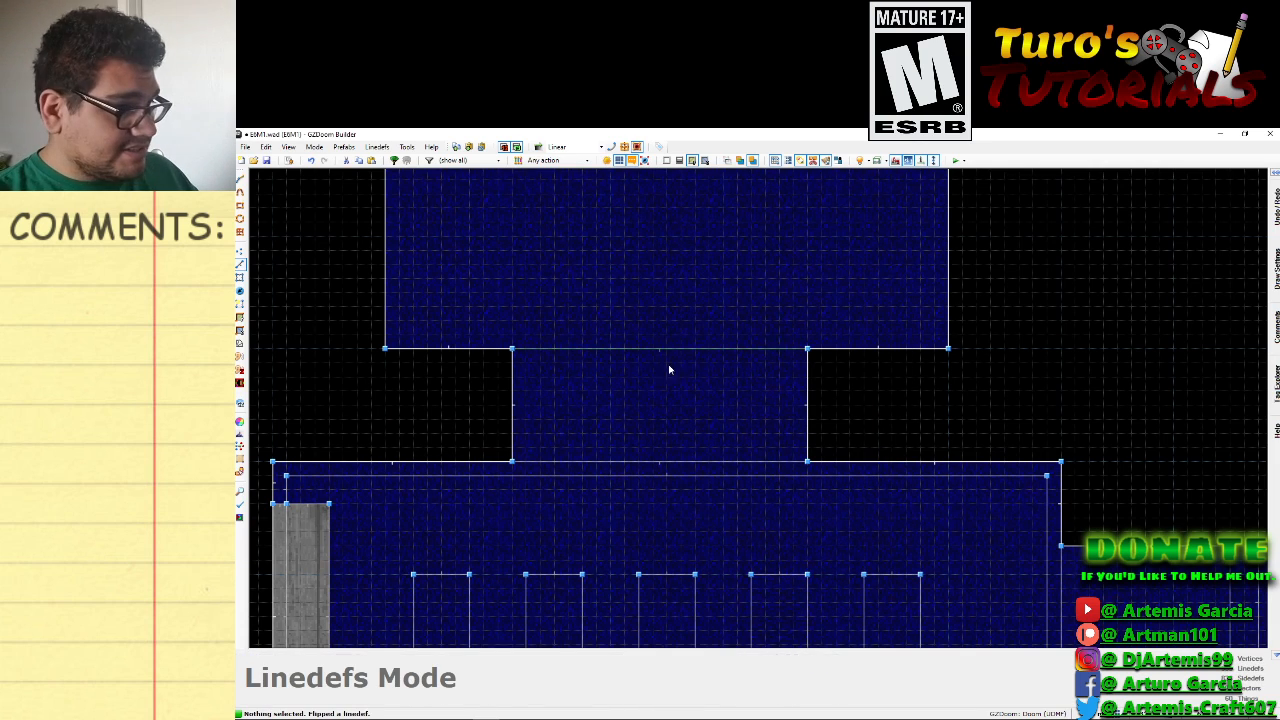
# Lower the doorway's floor flush with the computer room and set the side room's floor height to 8.
pyautogui.press('w')
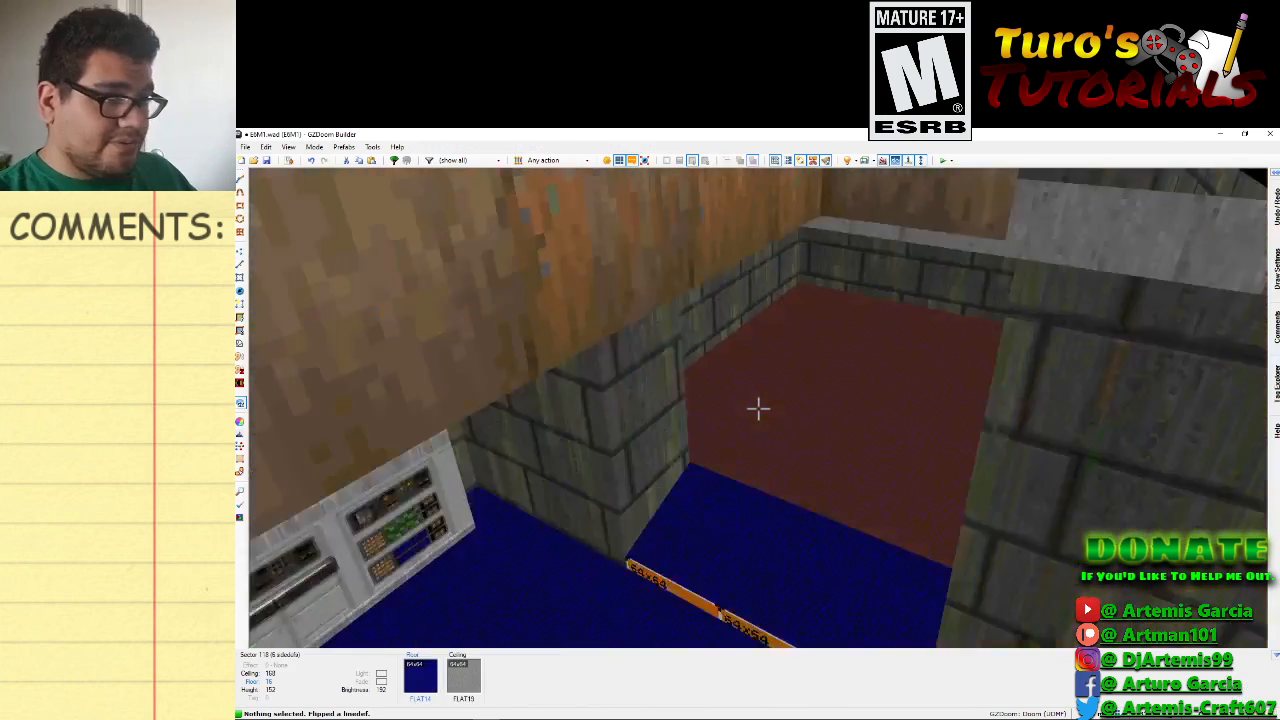
pyautogui.scroll(-1, 758, 408)
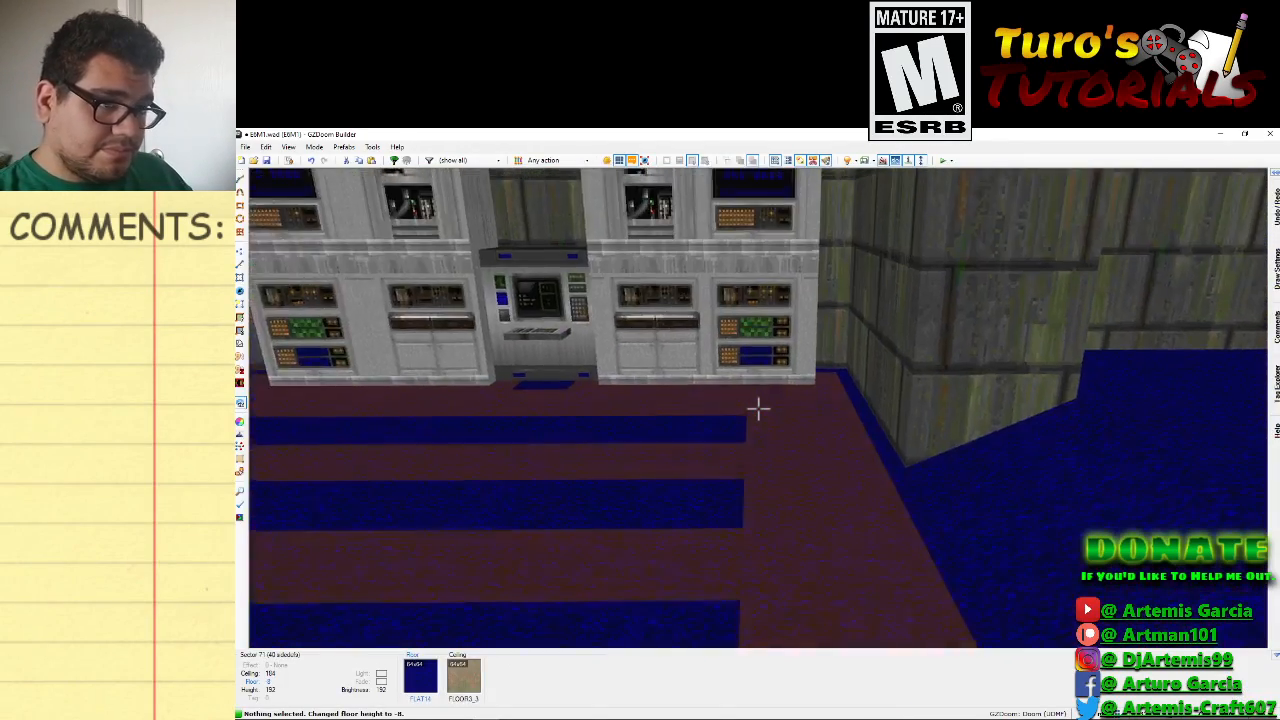
pyautogui.scroll(2, 758, 408)
# Inspect the sloped doorway and the surrounding room in 3D, and return to the doorway in the 2D map.
pyautogui.press('d')
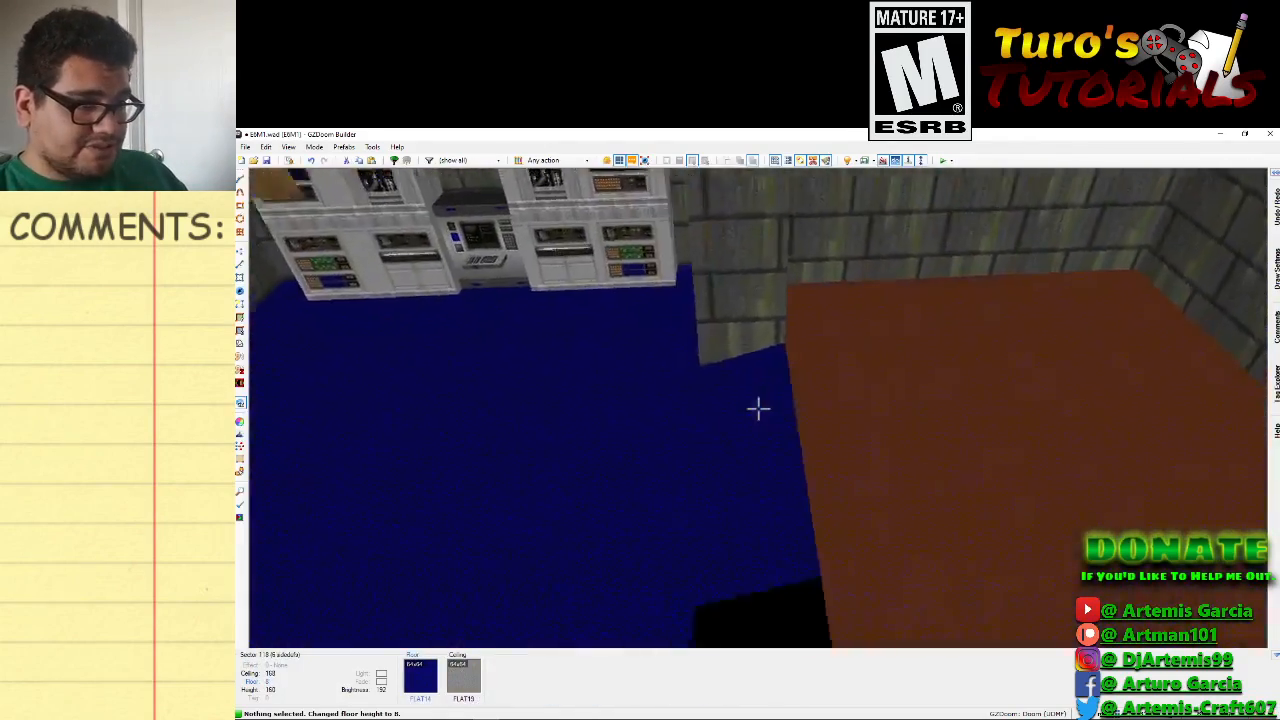
pyautogui.press('e')
pyautogui.press('d')
pyautogui.press('d')
pyautogui.press('e')
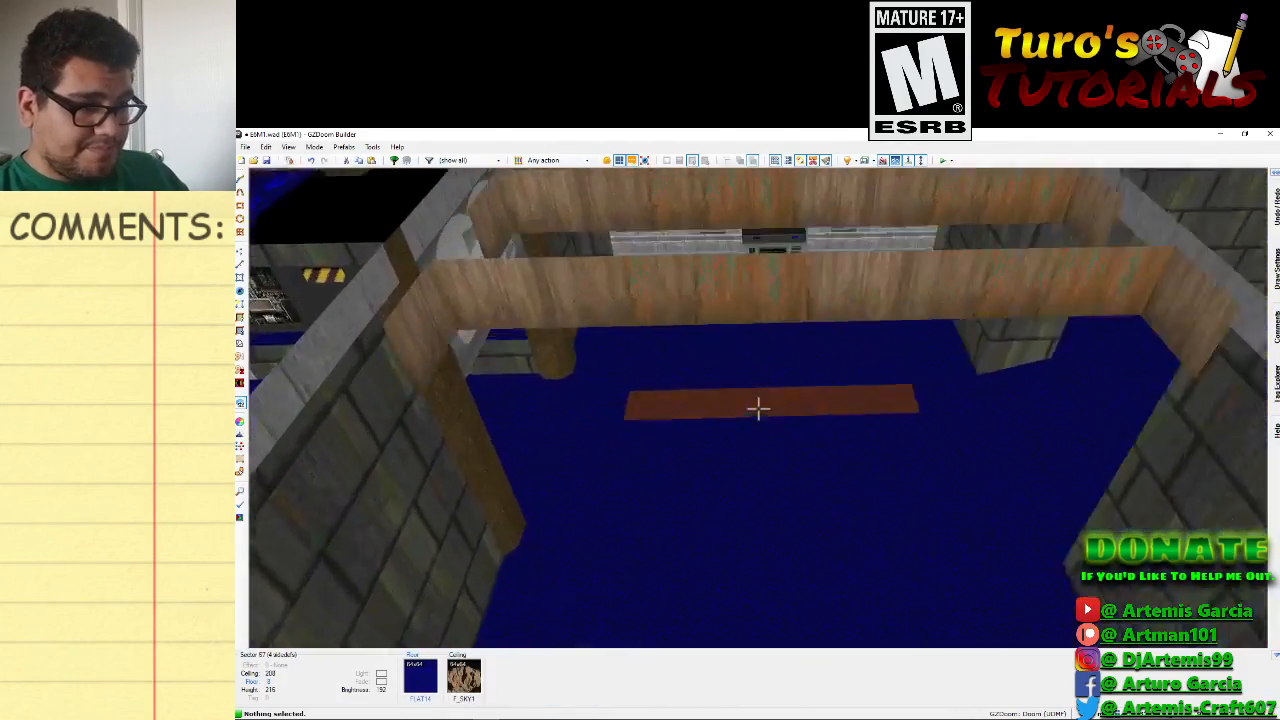
pyautogui.press('e')
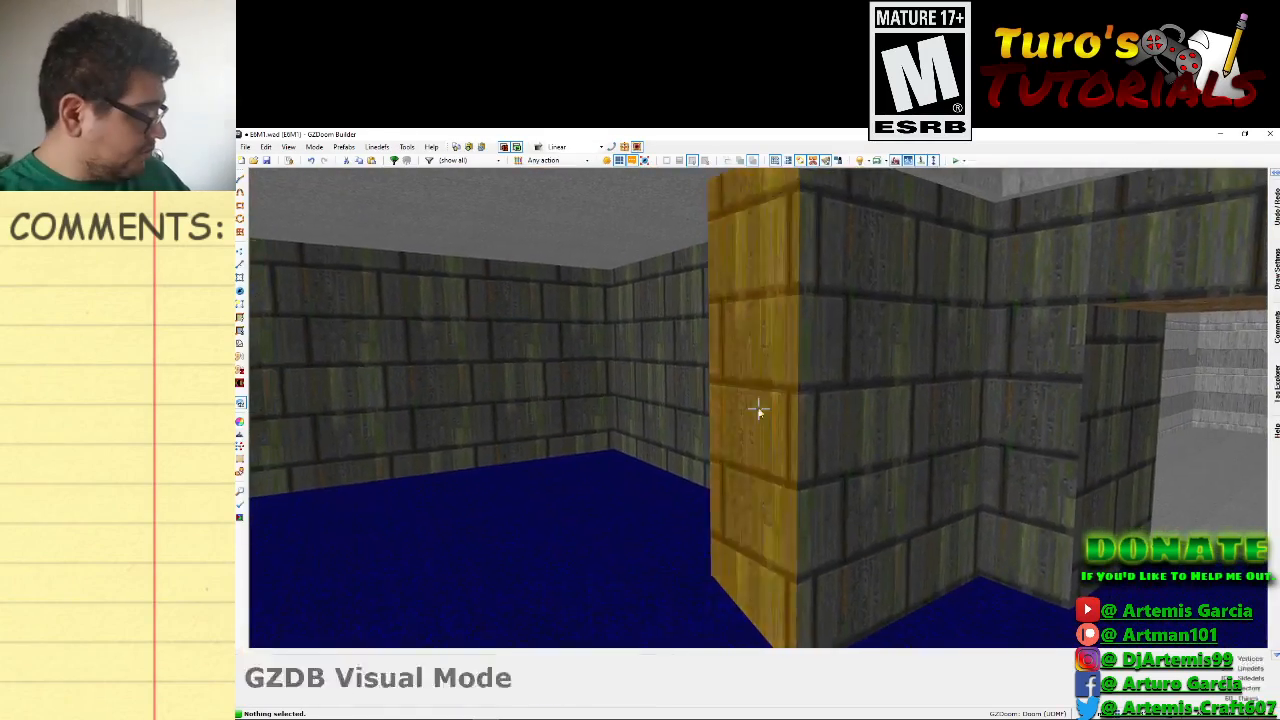
pyautogui.press('q')
pyautogui.scroll(3, 812, 346)
pyautogui.press('Up')
pyautogui.press('Up')
pyautogui.press('Up')
pyautogui.press('Up')
pyautogui.press('Up')
pyautogui.press('Up')
pyautogui.press('Up')
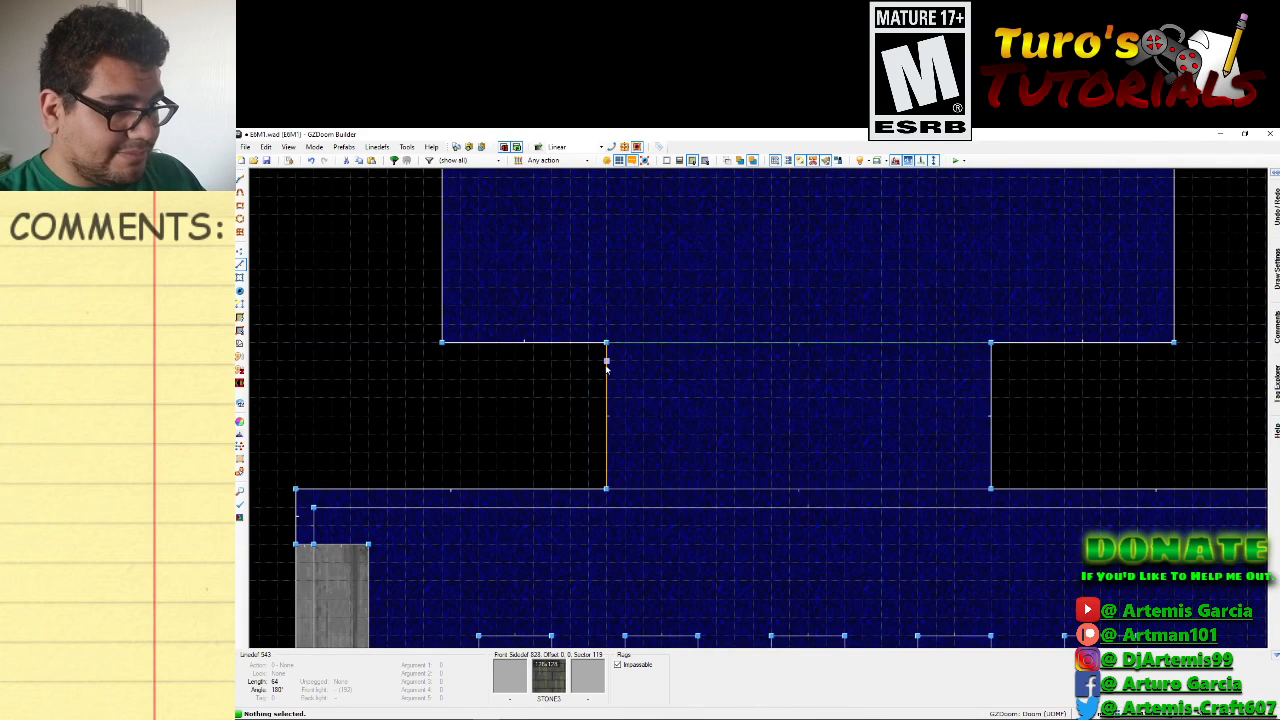
pyautogui.rightClick(605, 370)
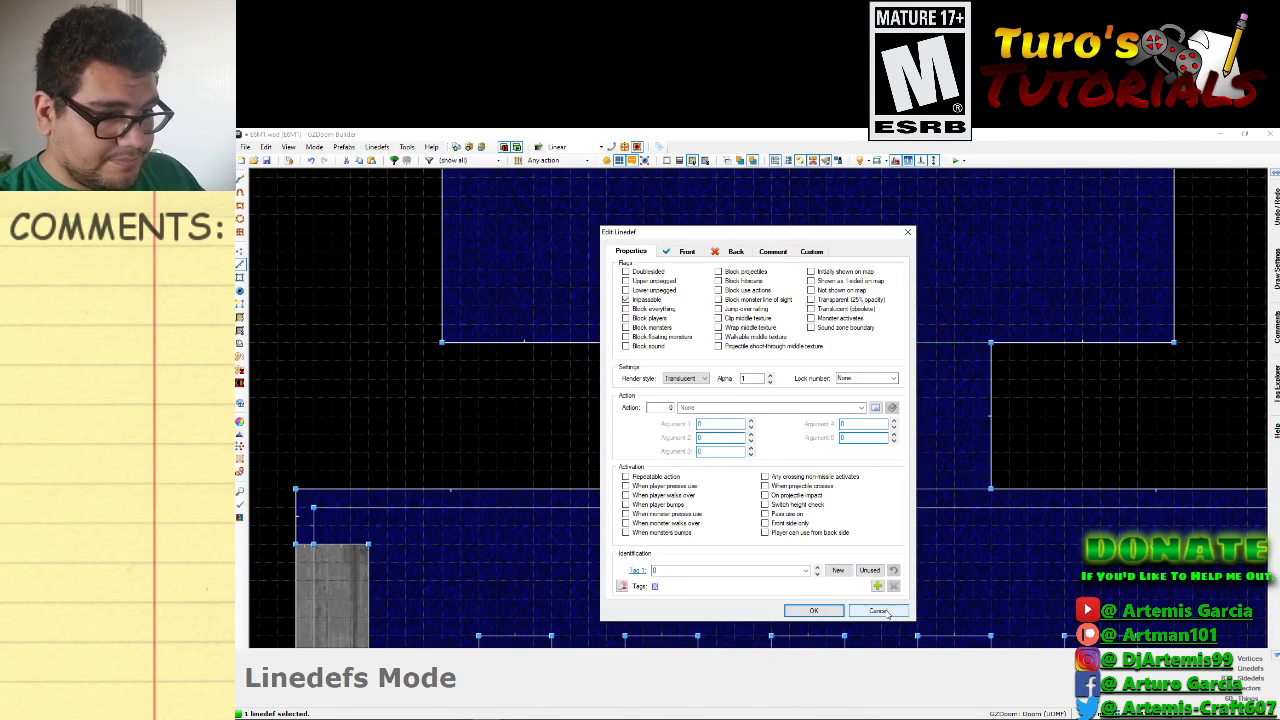
pyautogui.click(877, 611)
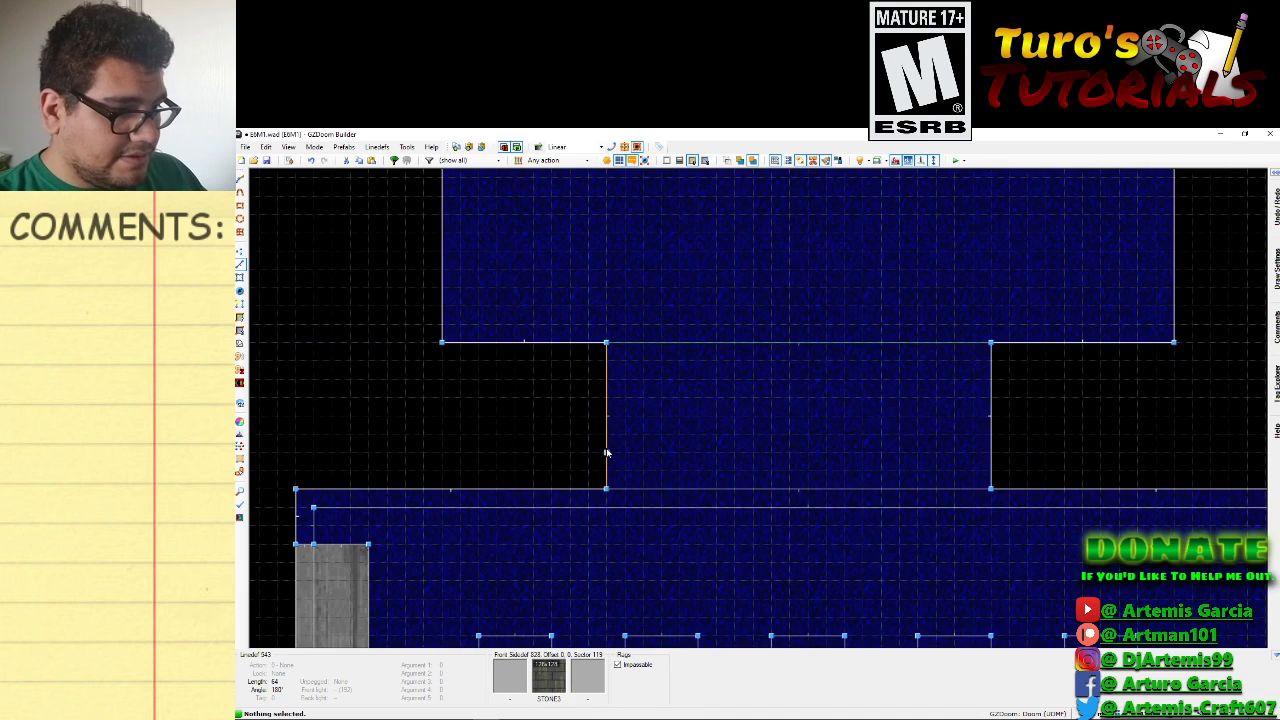
pyautogui.rightClick(509, 429)
pyautogui.click(872, 611)
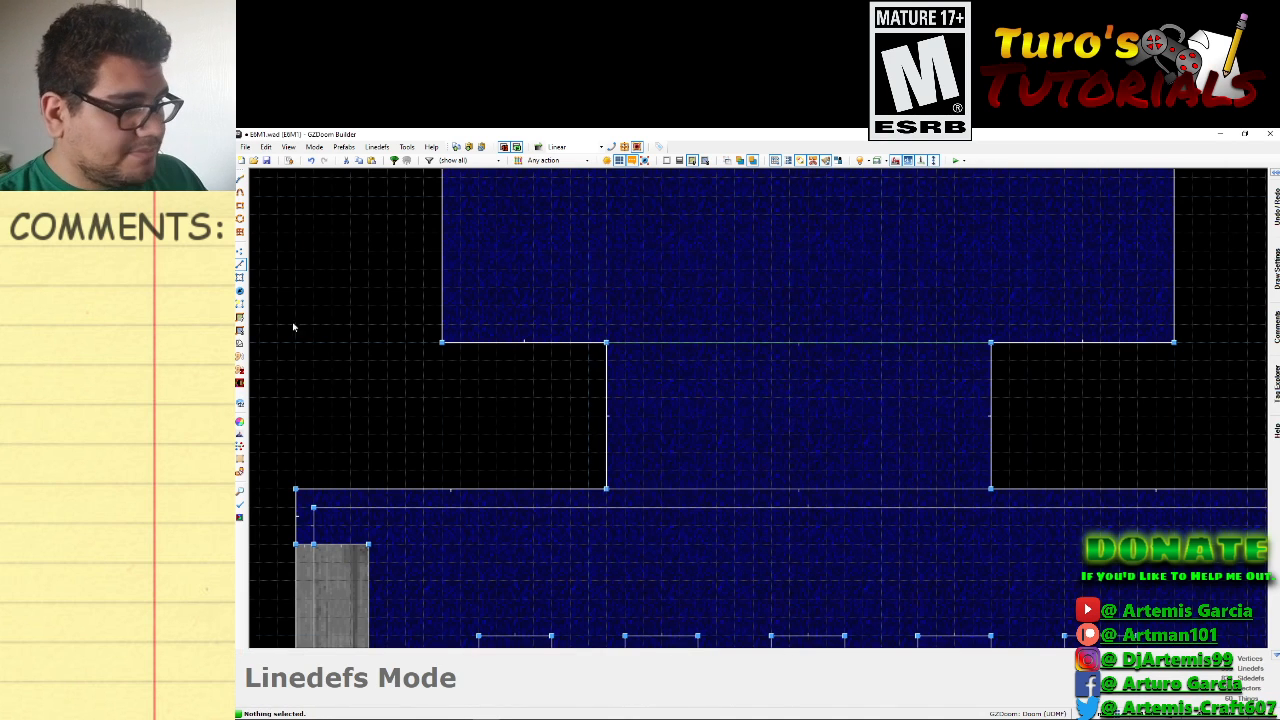
# Chamfer the doorway's four corners with added vertices moved 8 units inward, and add two more vertices along each side wall.
pyautogui.click(240, 253)
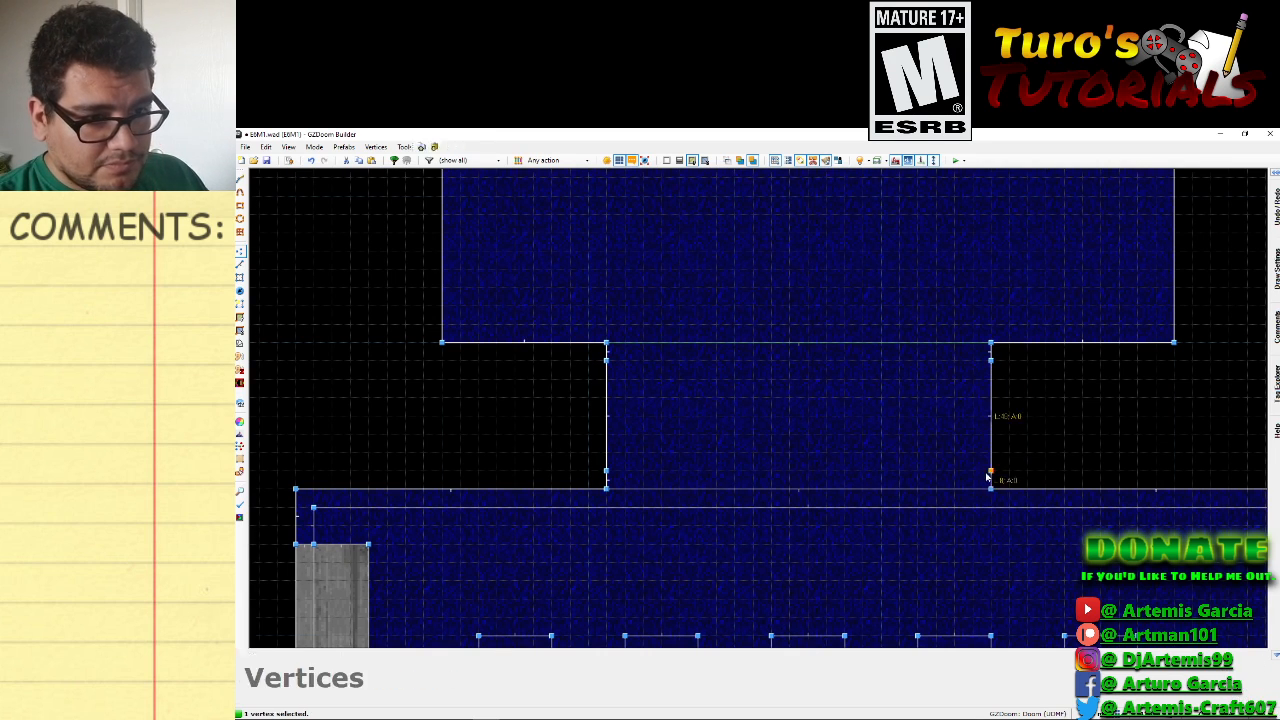
pyautogui.moveTo(979, 476); pyautogui.dragTo(979, 476)
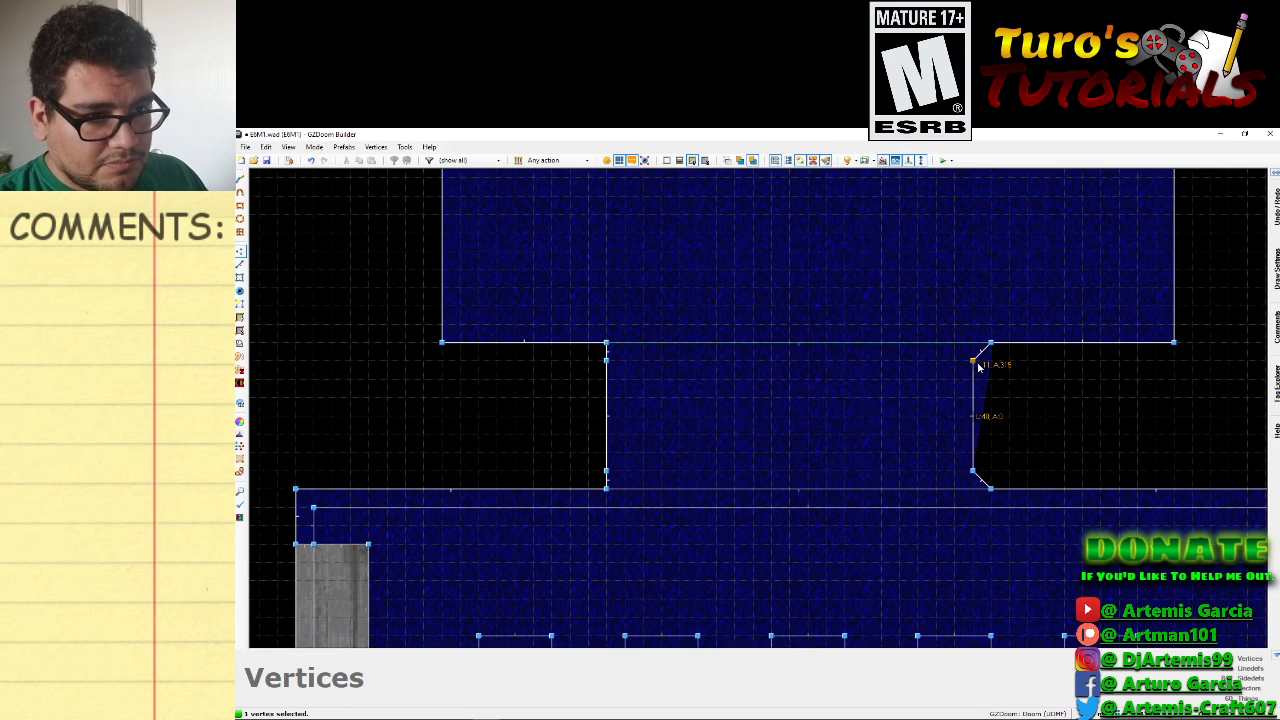
pyautogui.moveTo(978, 368); pyautogui.dragTo(978, 369)
pyautogui.moveTo(612, 365); pyautogui.dragTo(630, 366)
pyautogui.moveTo(614, 478); pyautogui.dragTo(634, 480)
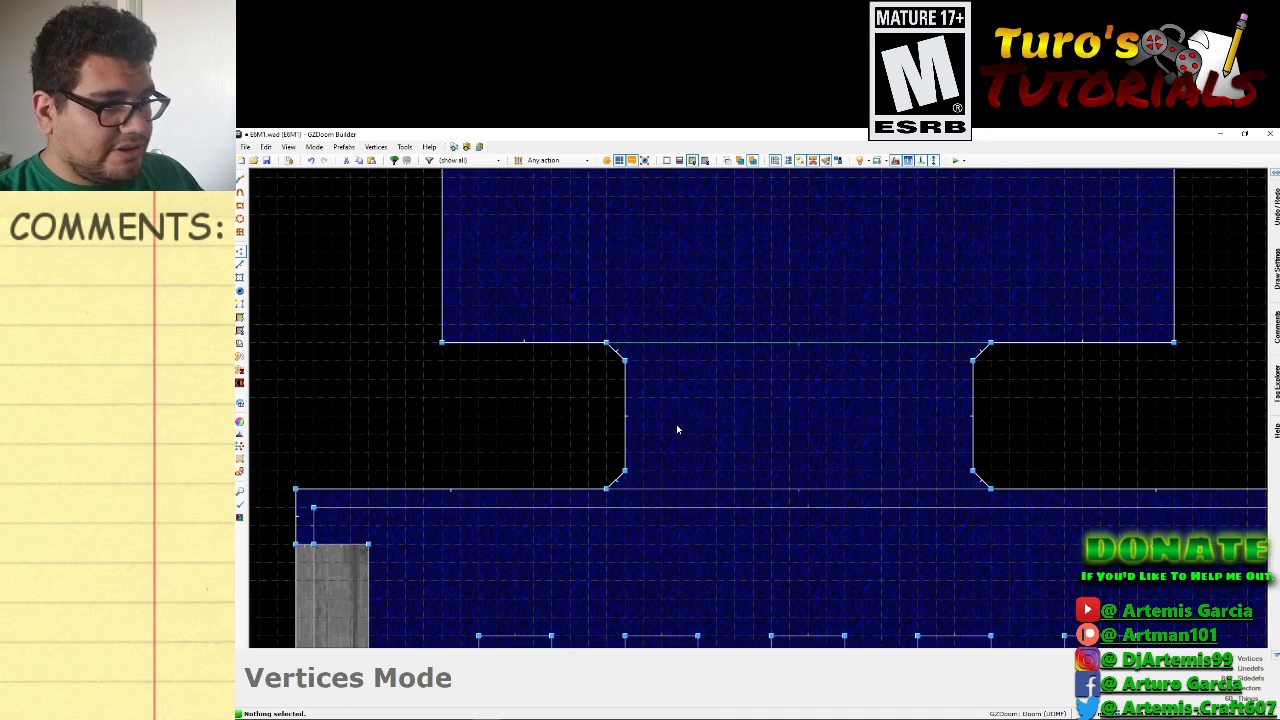
pyautogui.rightClick(625, 398)
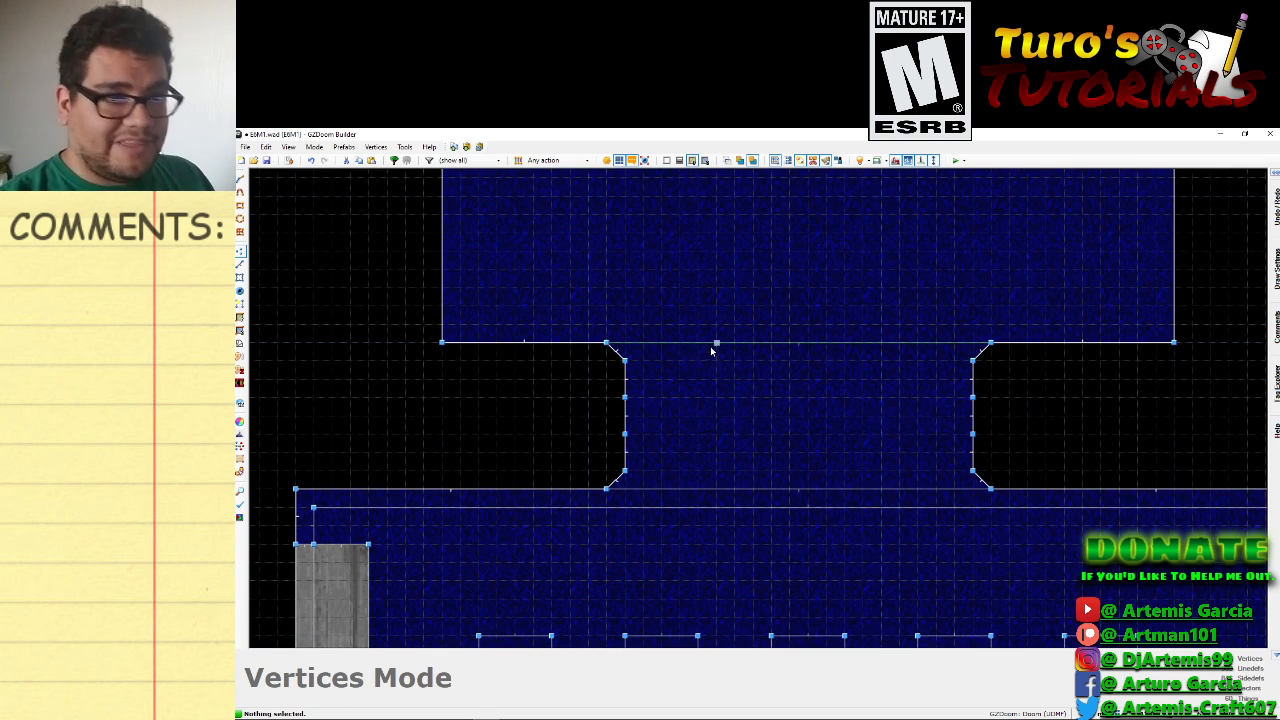
# Widen the doorway to 248 units by moving one side wall's linedefs about 32 units outward and the opposite wall's about 48 units.
pyautogui.click(241, 263)
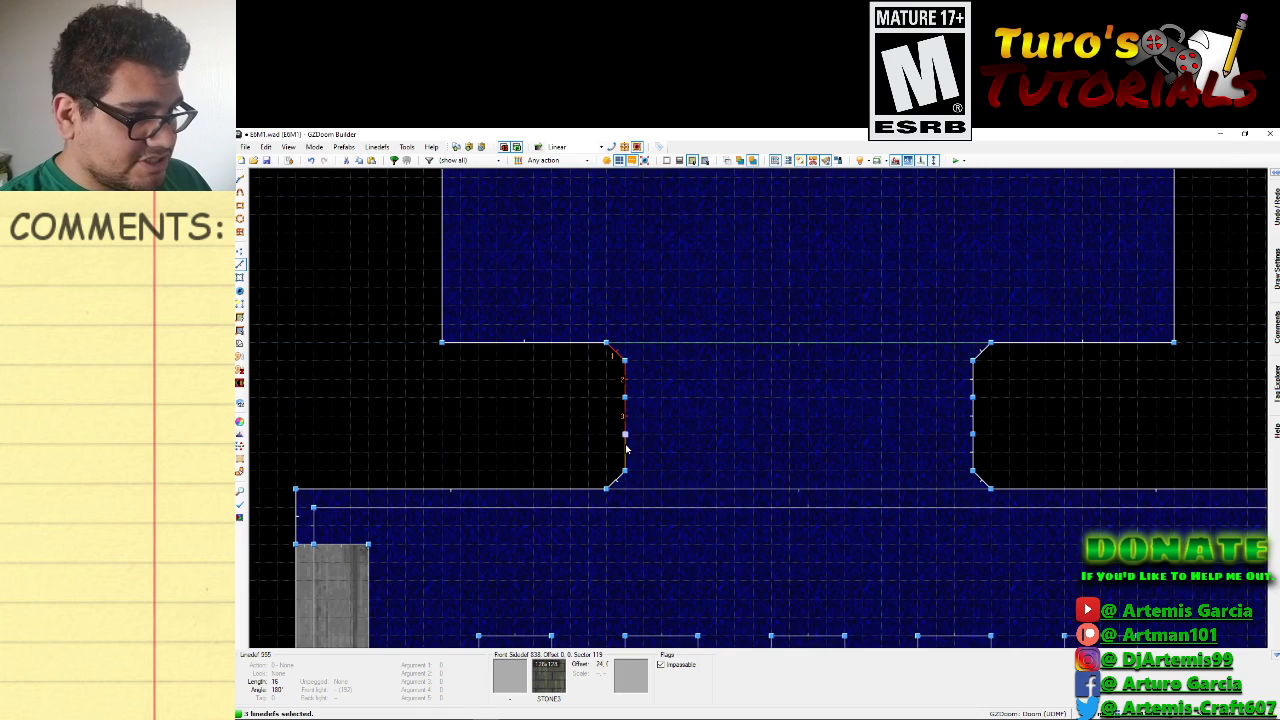
pyautogui.moveTo(629, 427); pyautogui.dragTo(608, 425)
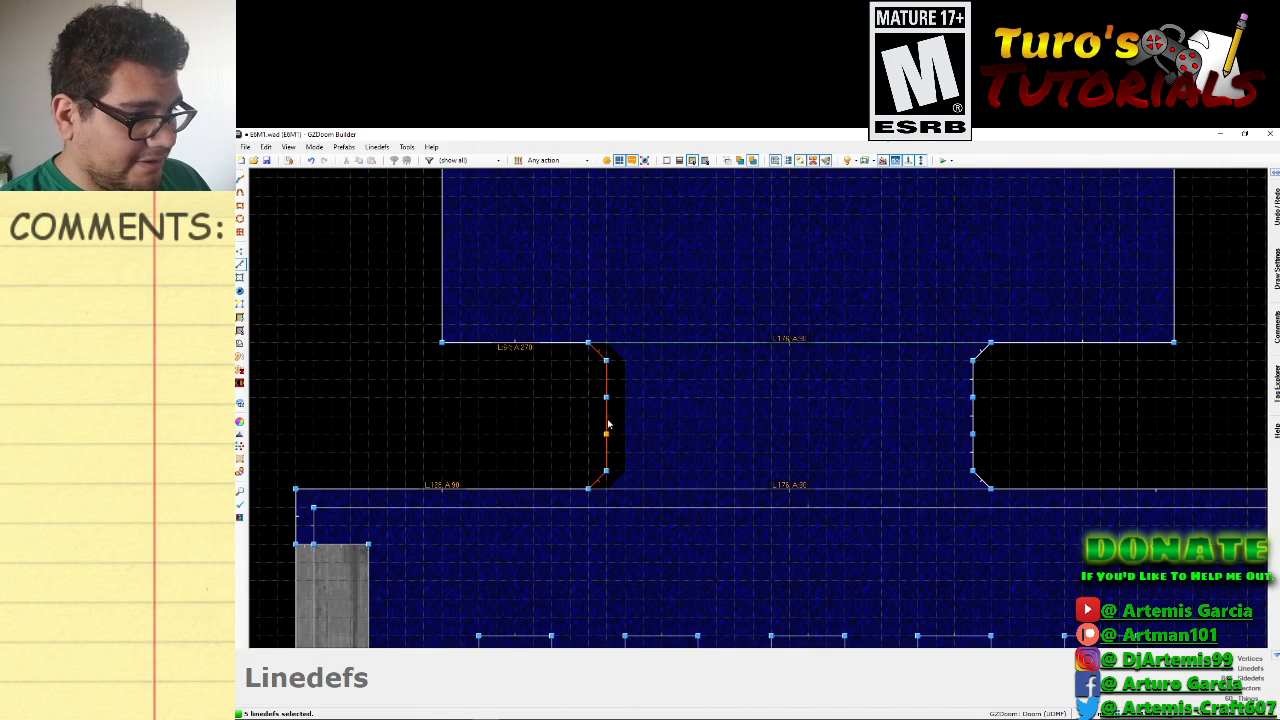
pyautogui.moveTo(560, 424); pyautogui.dragTo(560, 423, button='right')
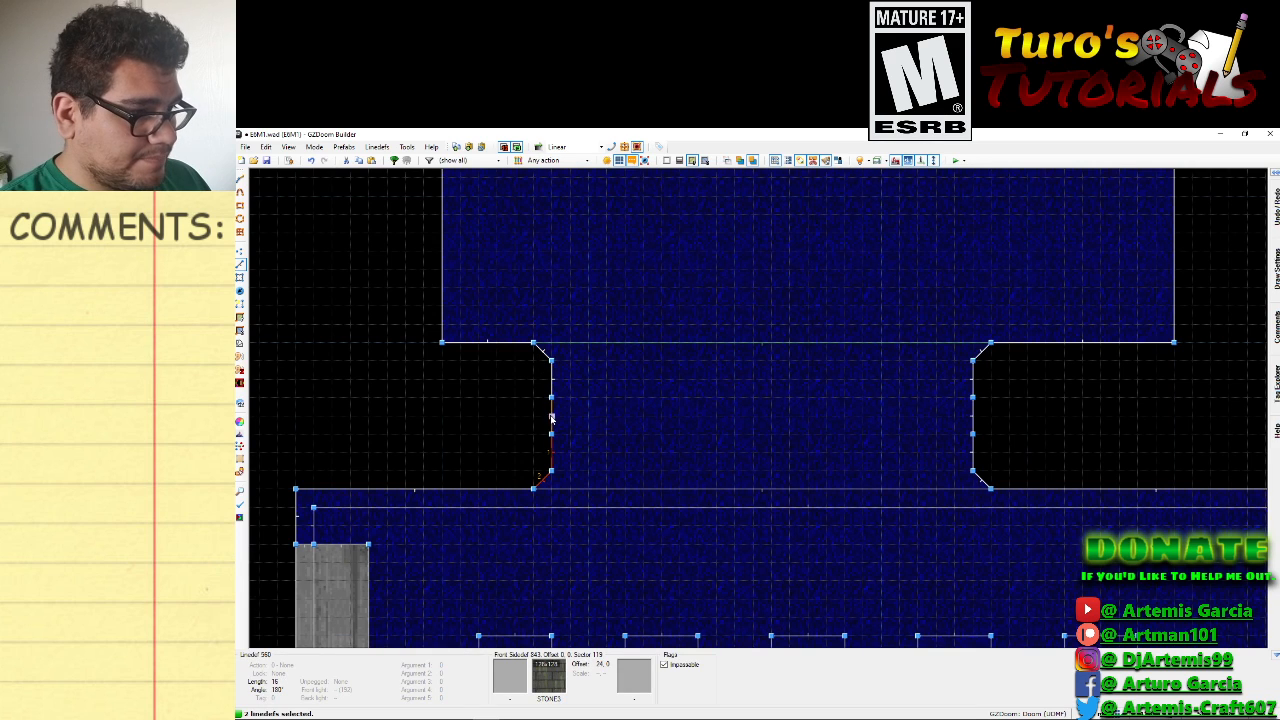
pyautogui.click(543, 478)
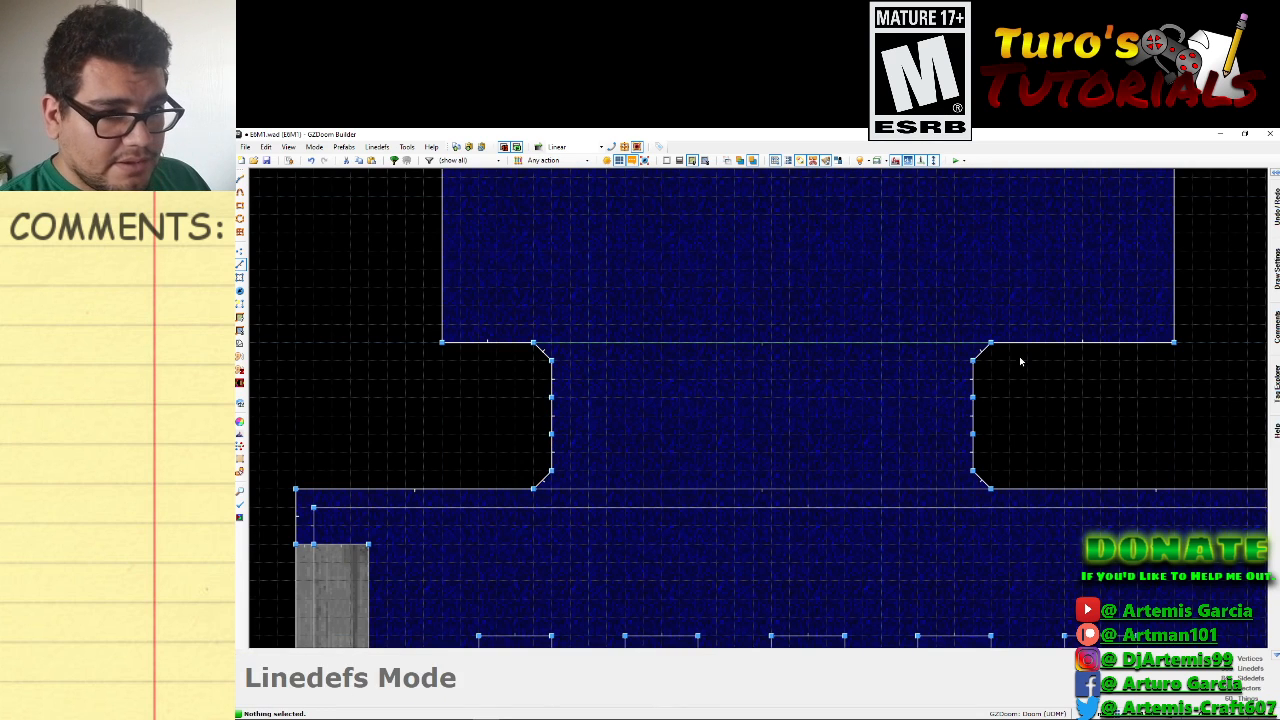
pyautogui.moveTo(960, 487); pyautogui.dragTo(990, 456)
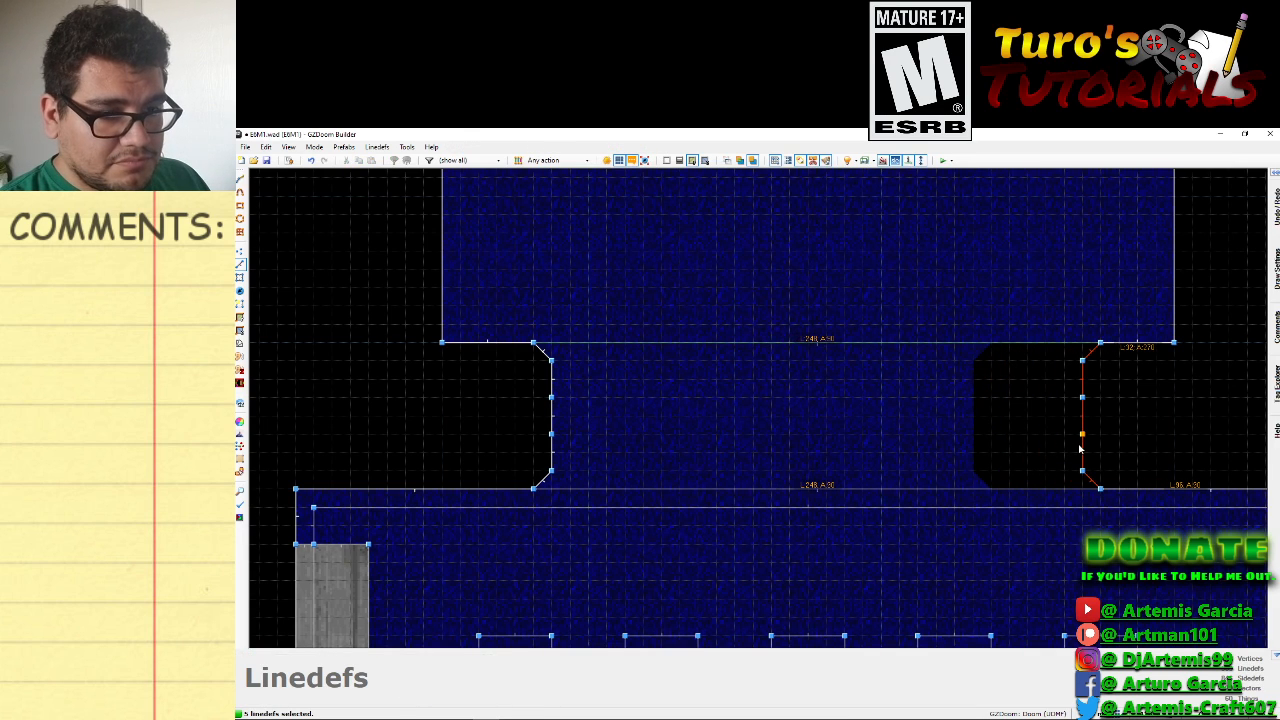
pyautogui.moveTo(1080, 449); pyautogui.dragTo(1080, 449)
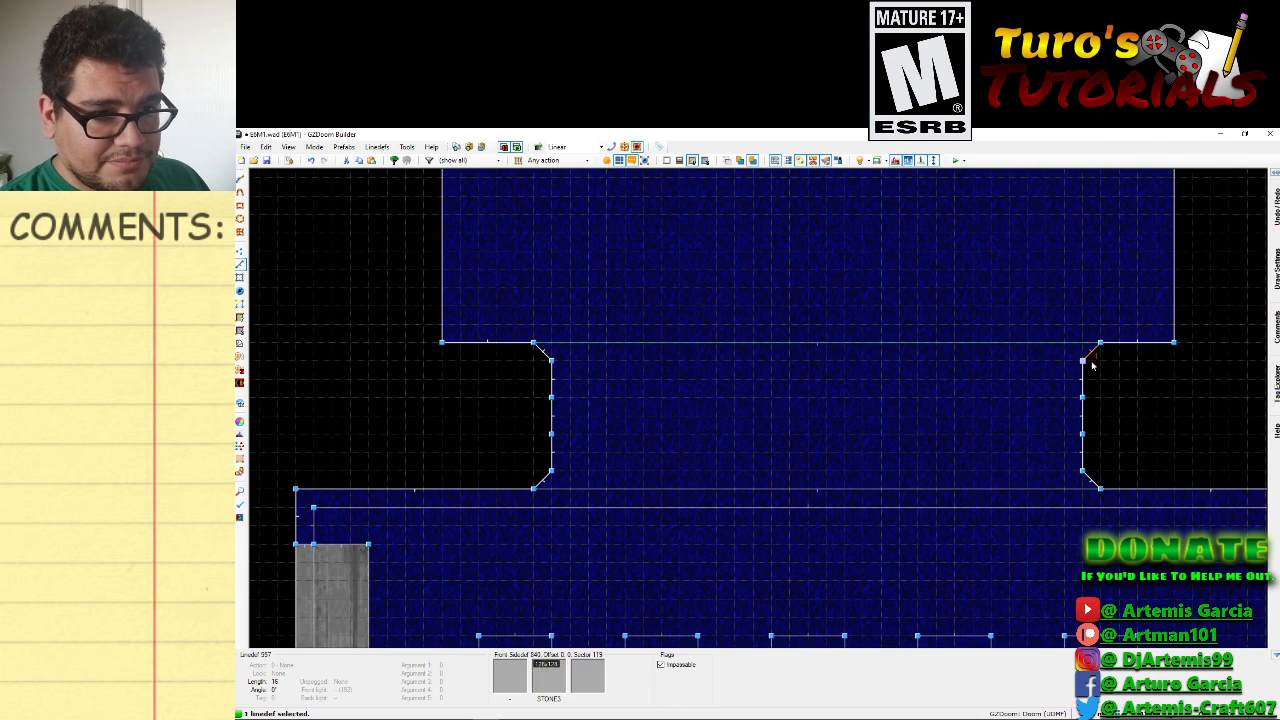
pyautogui.click(1119, 445)
# In 3D, apply the SHAWN2 middle texture to all ten surfaces of the doorway's two chamfered side walls.
pyautogui.press('q')
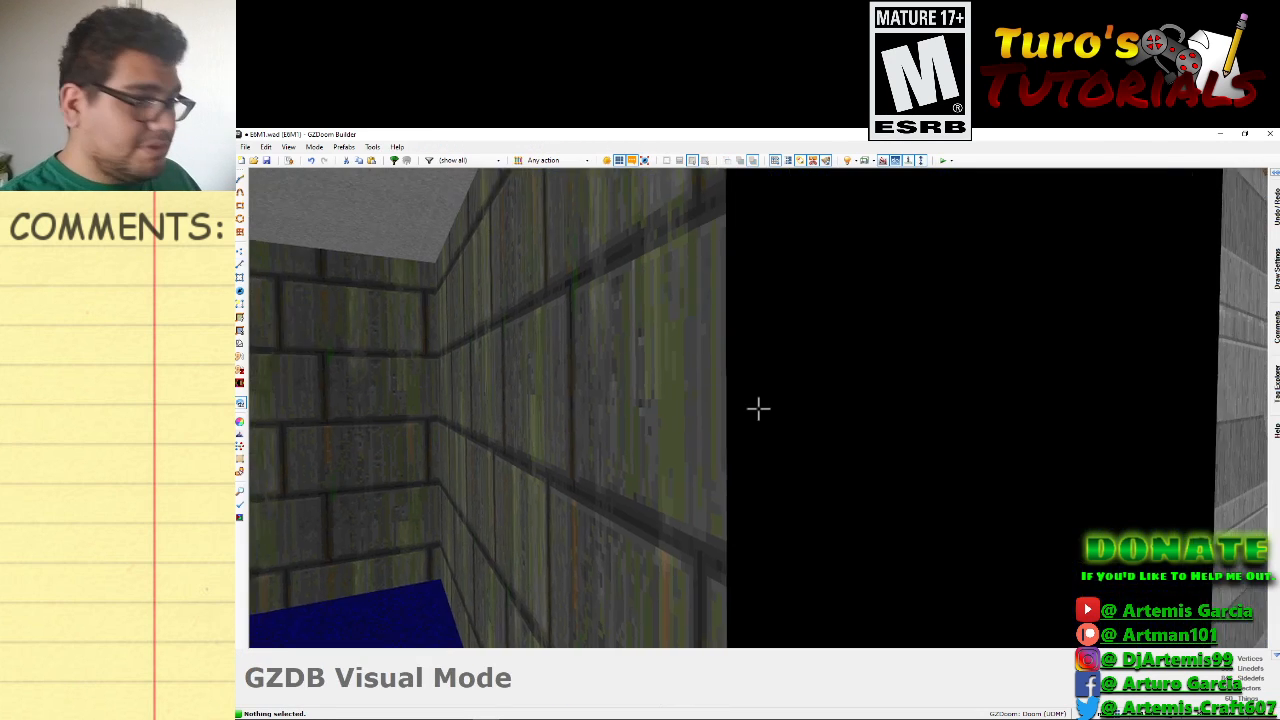
pyautogui.press('f')
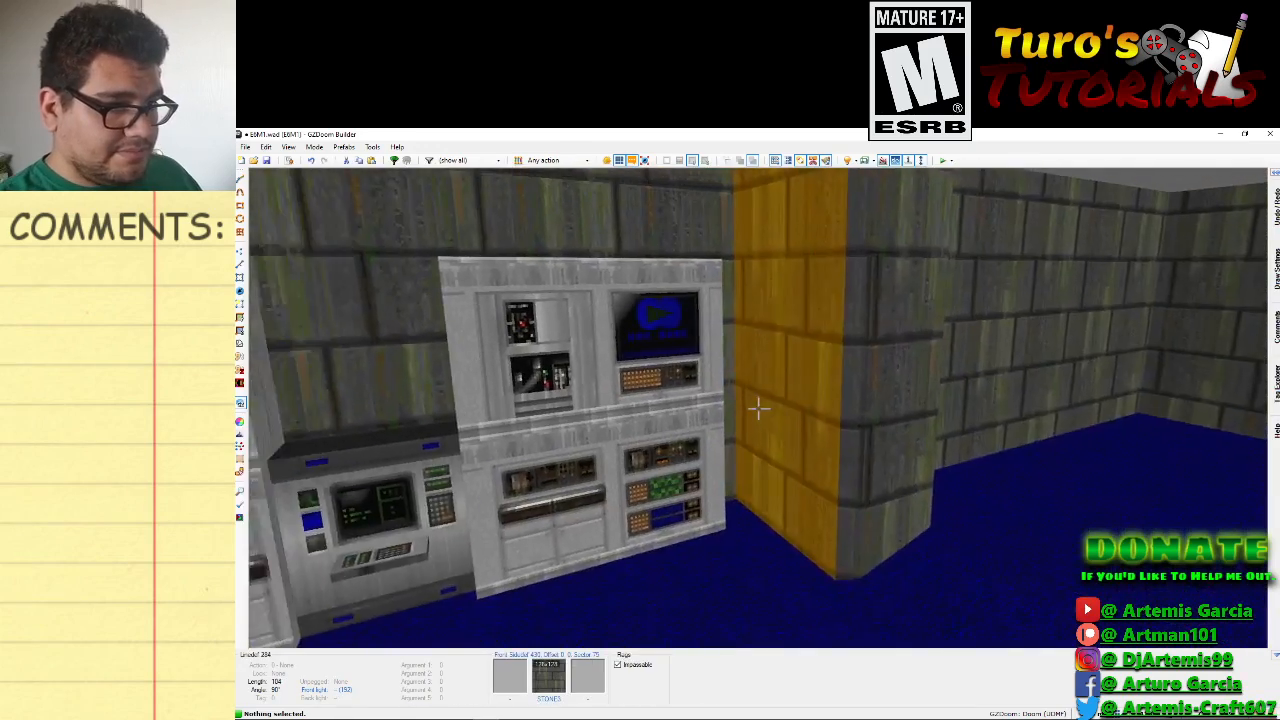
pyautogui.press('d')
pyautogui.click(758, 408)
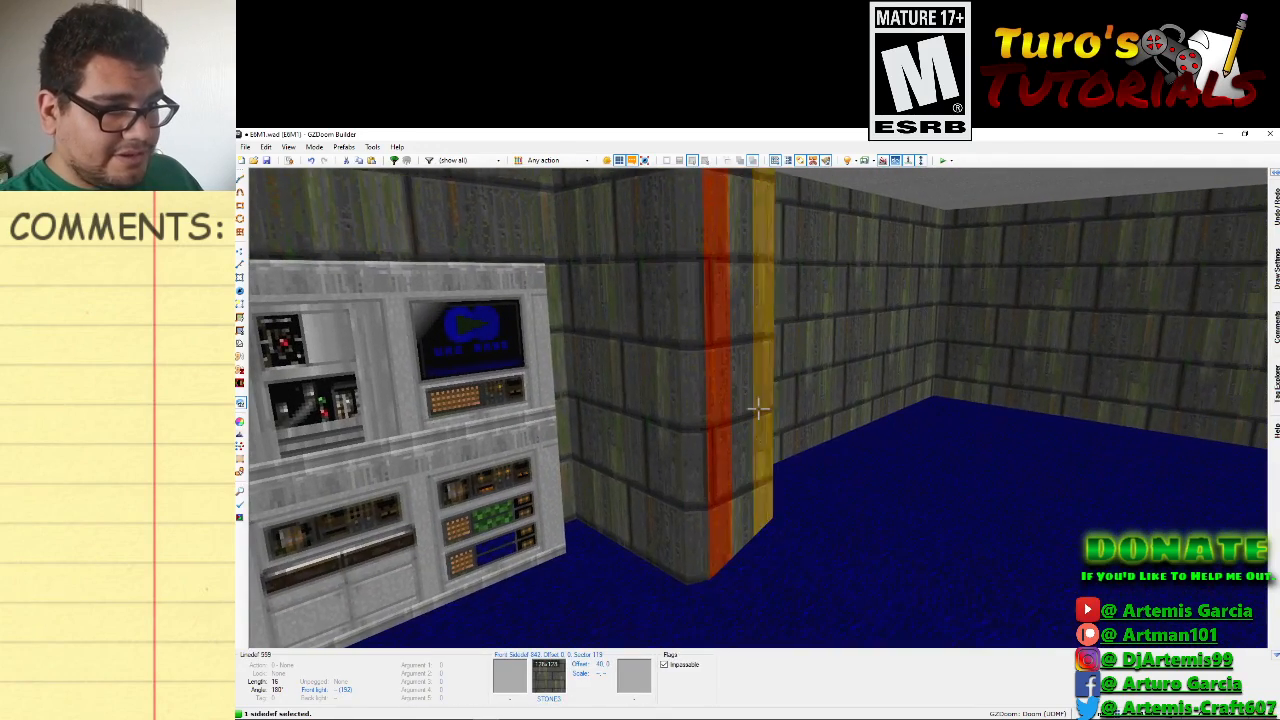
pyautogui.press('f')
pyautogui.press('s')
pyautogui.click(758, 408)
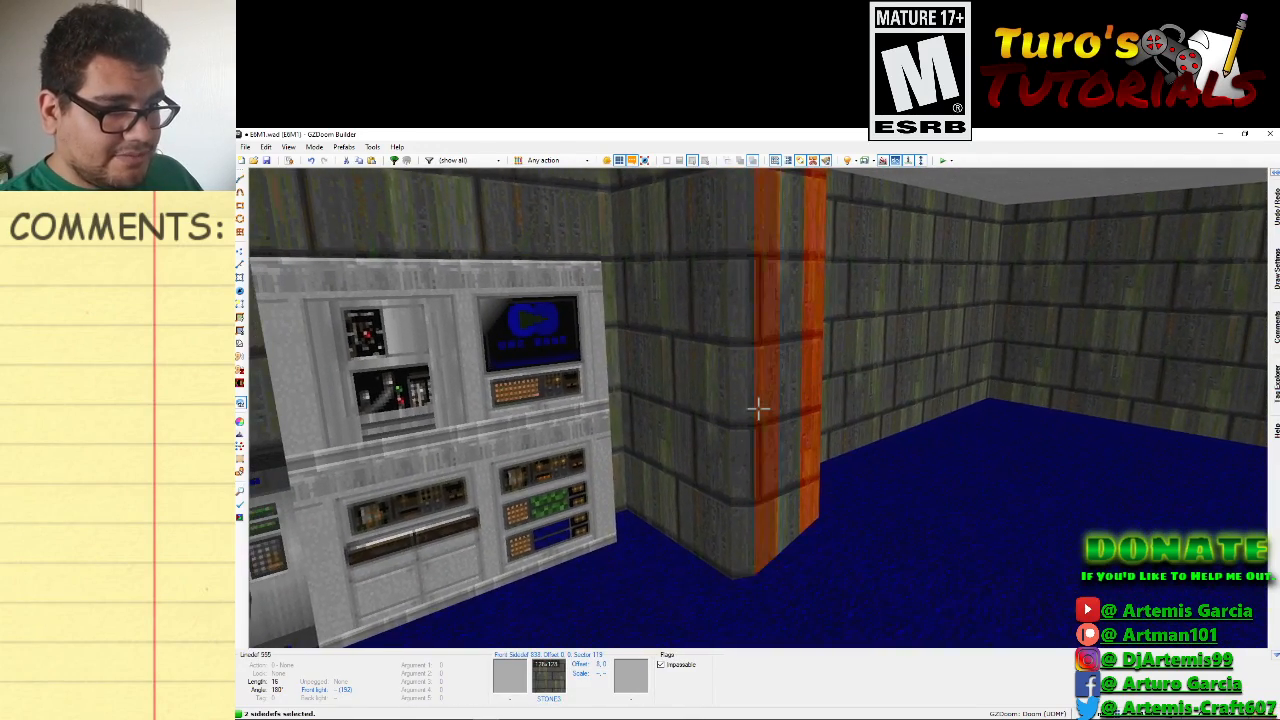
pyautogui.click(758, 408)
pyautogui.press('f')
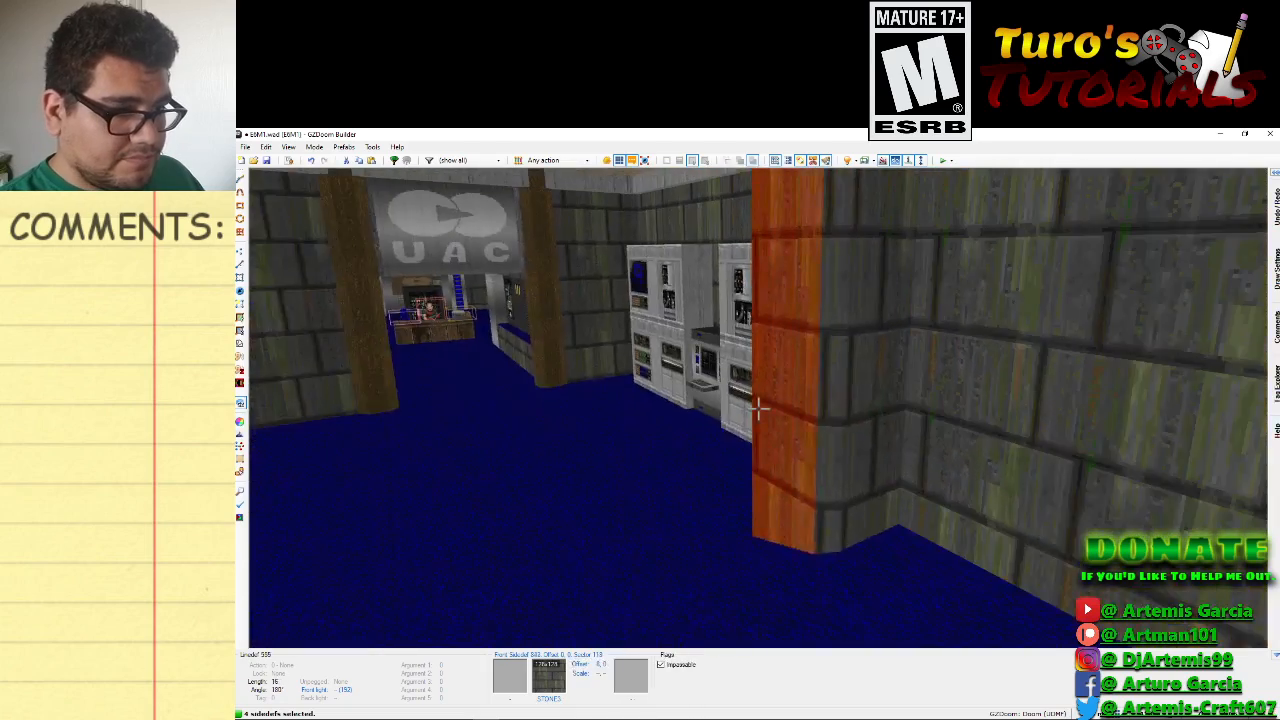
pyautogui.click(758, 408)
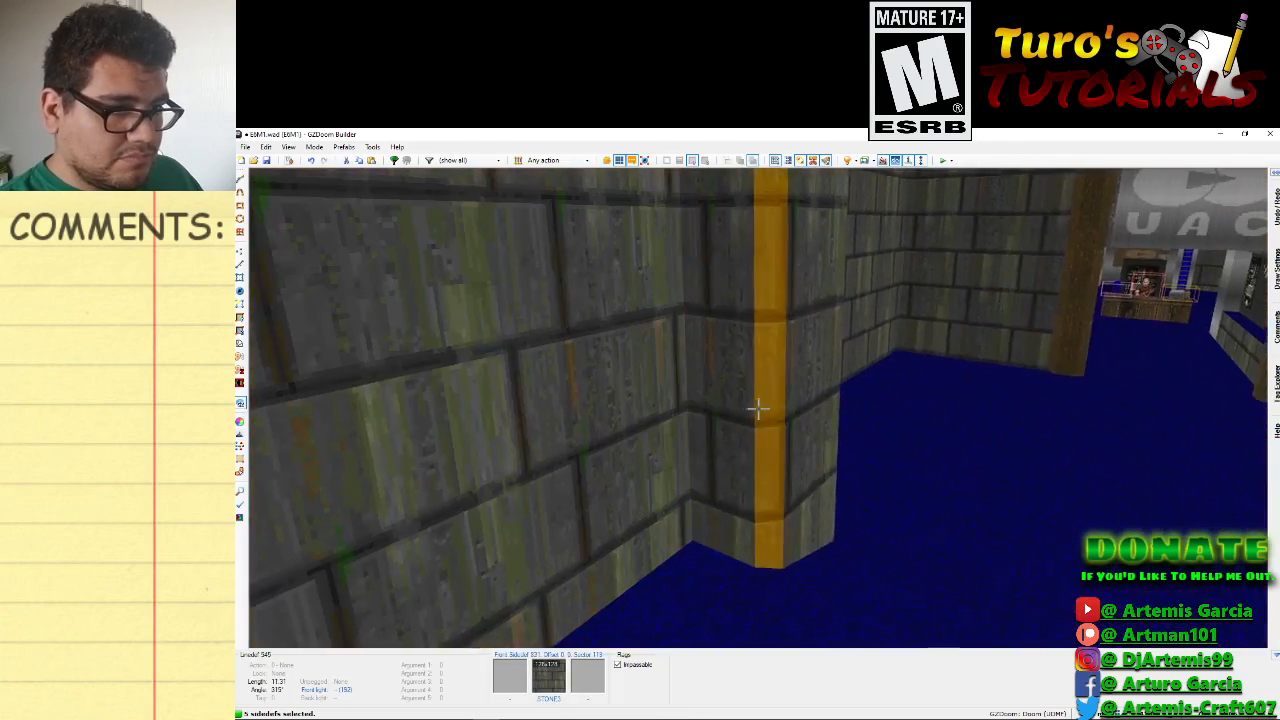
pyautogui.click(758, 408)
pyautogui.click(758, 408)
pyautogui.press('f')
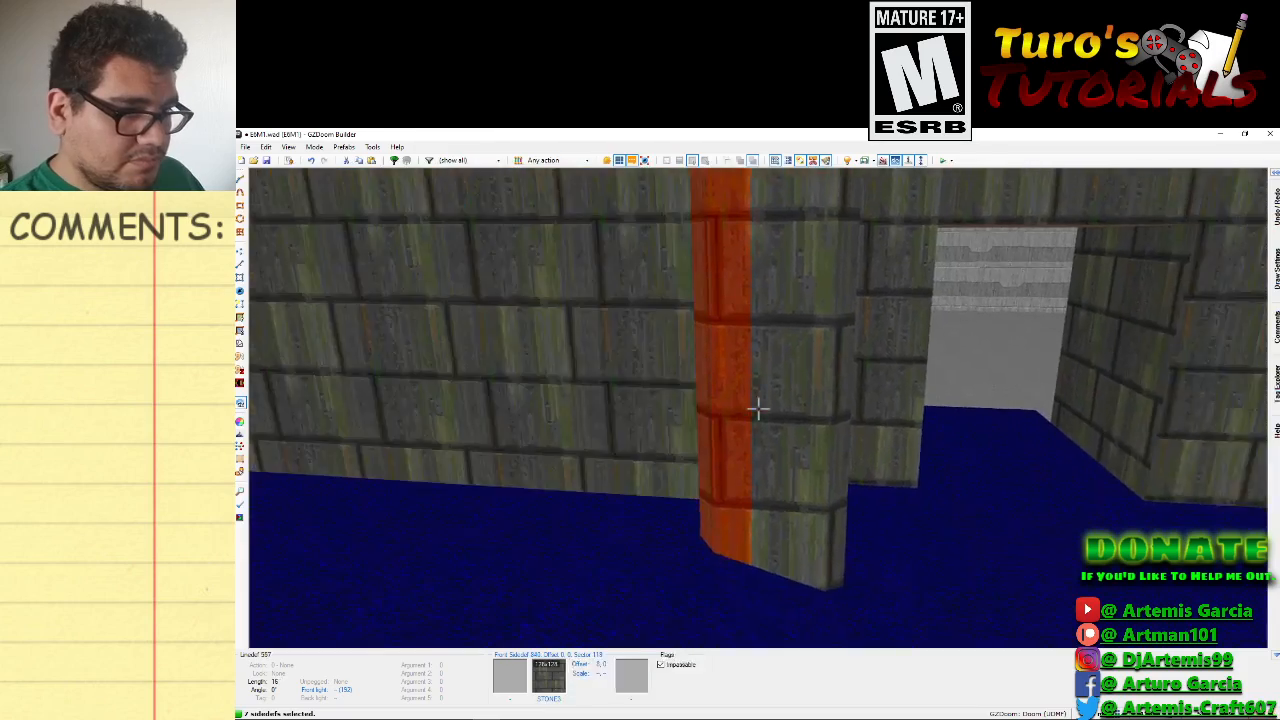
pyautogui.press('s')
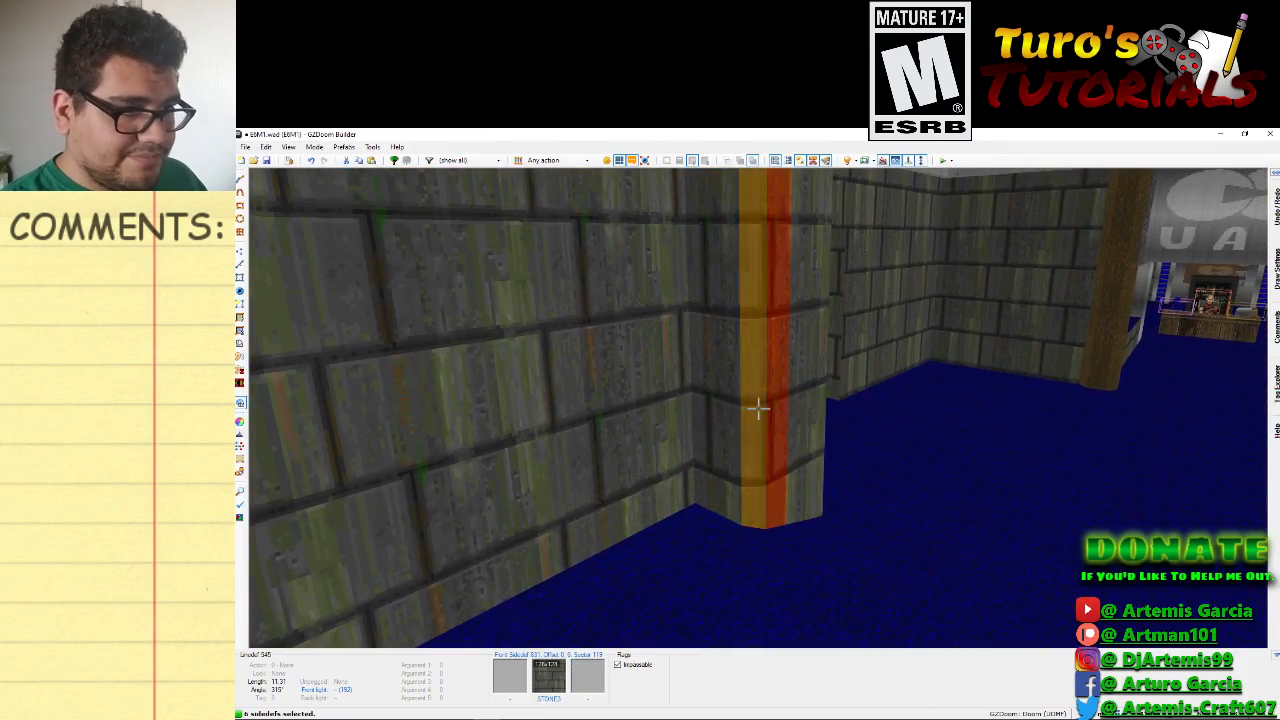
pyautogui.press('f')
pyautogui.press('s')
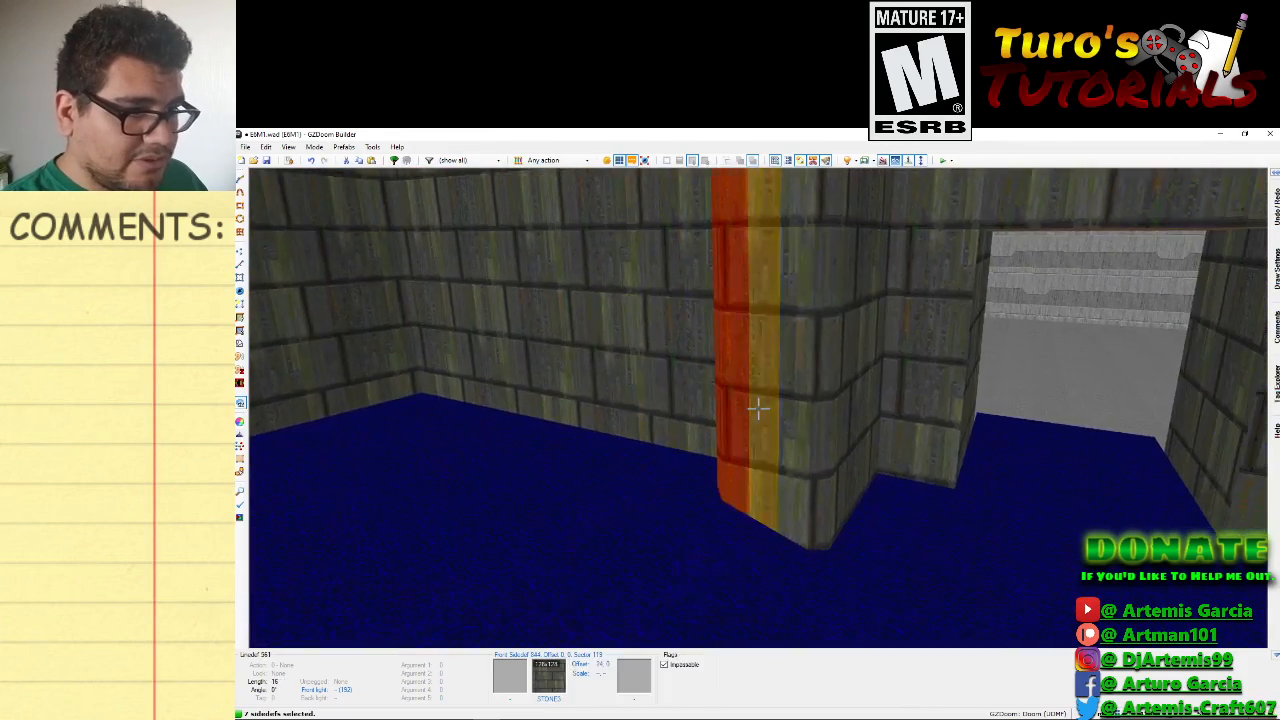
pyautogui.click(758, 408)
pyautogui.click(758, 408)
pyautogui.click(758, 408)
pyautogui.press('d')
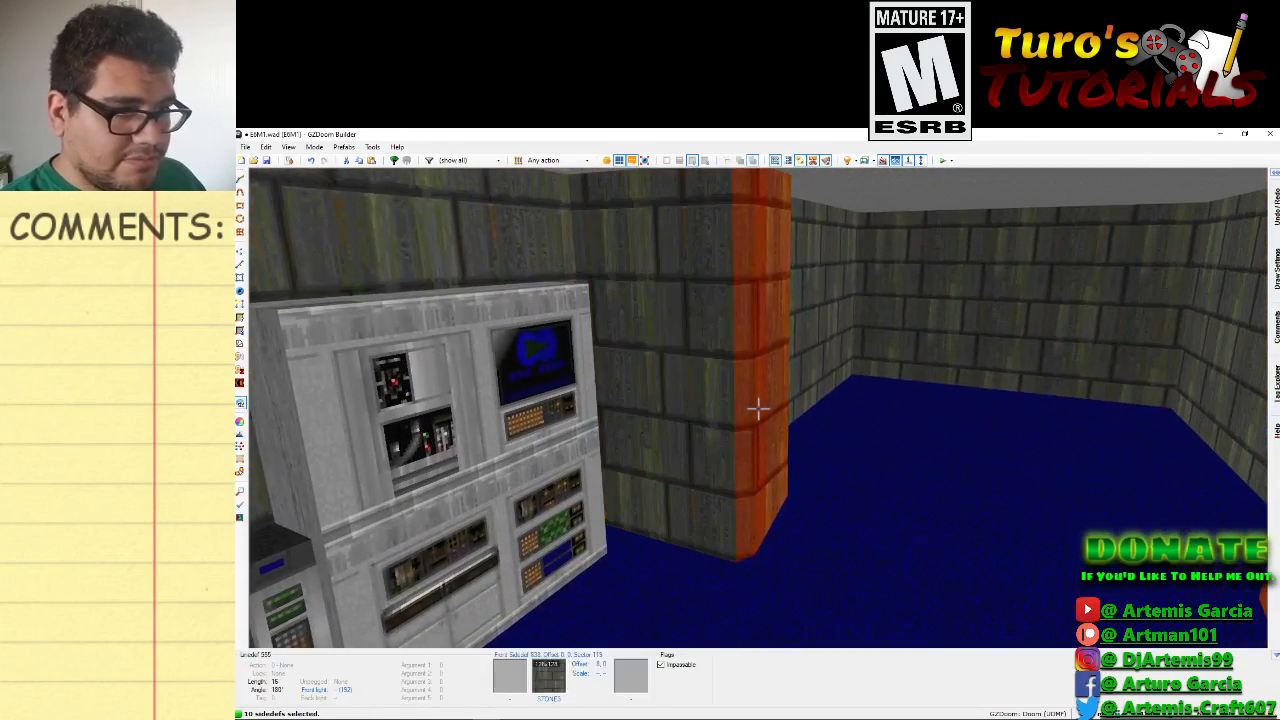
pyautogui.rightClick(758, 408)
pyautogui.click(696, 255)
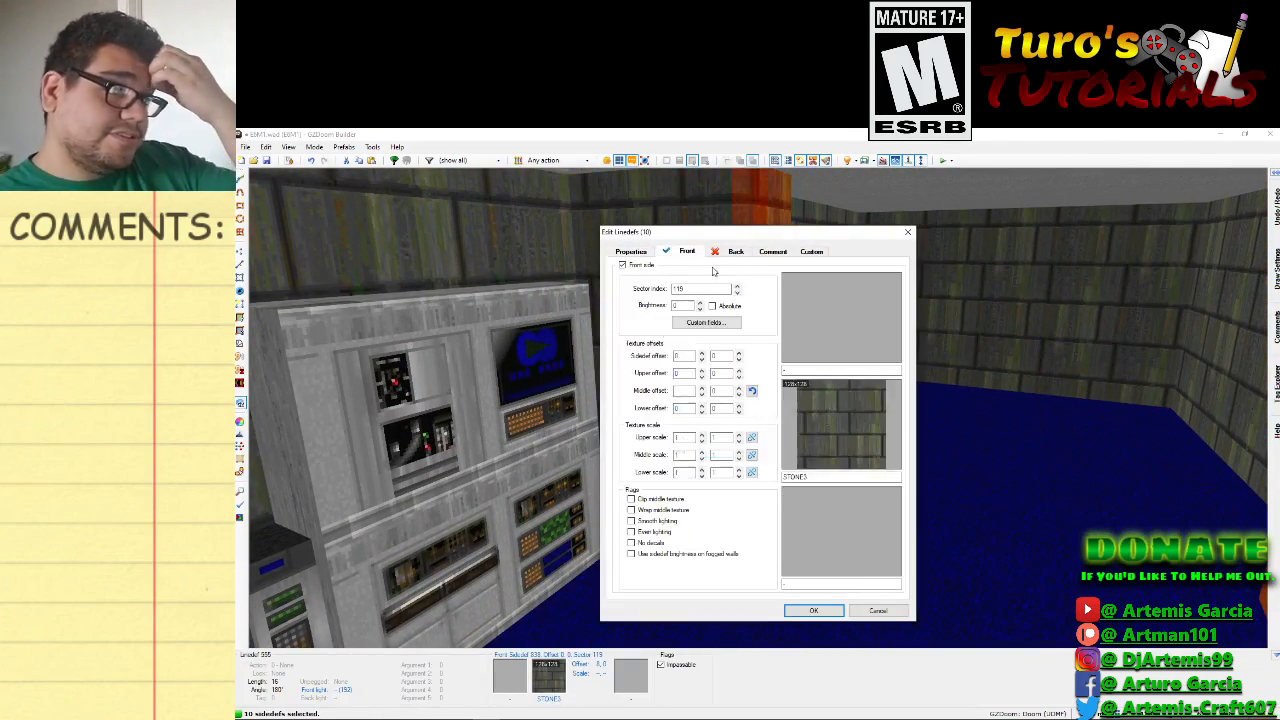
pyautogui.click(853, 404)
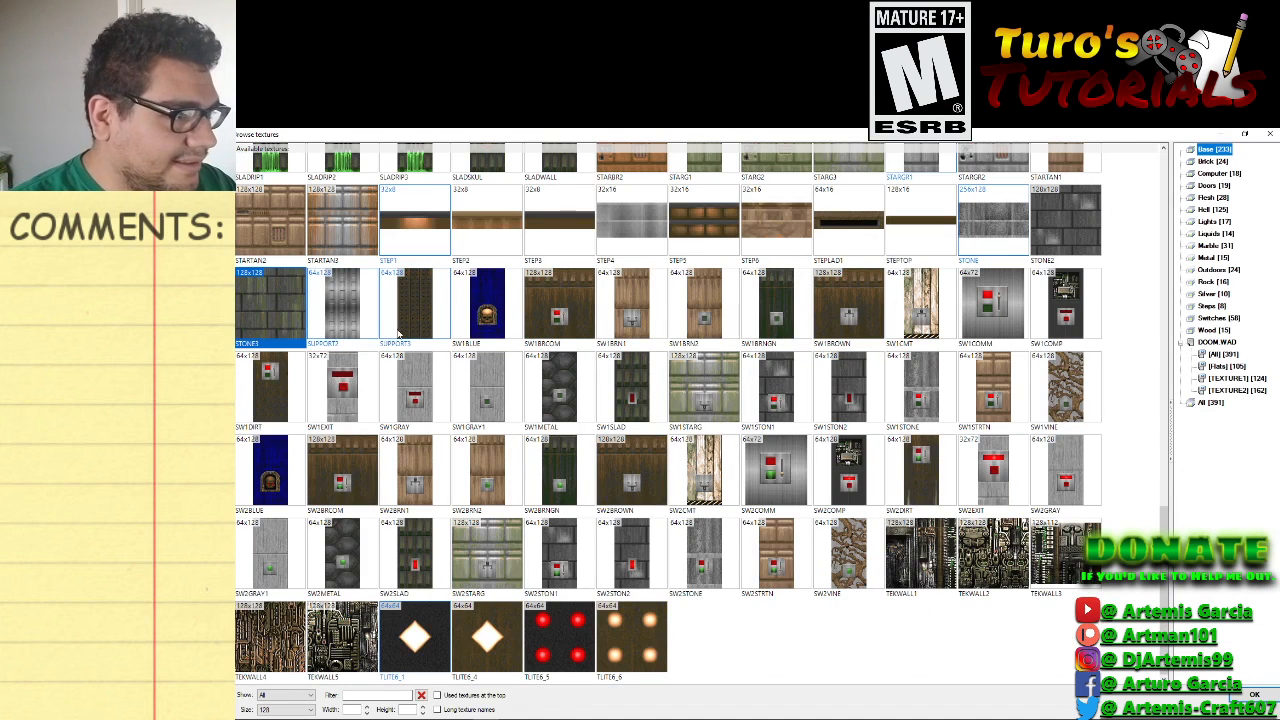
pyautogui.scroll(1, 415, 338)
pyautogui.scroll(2, 615, 333)
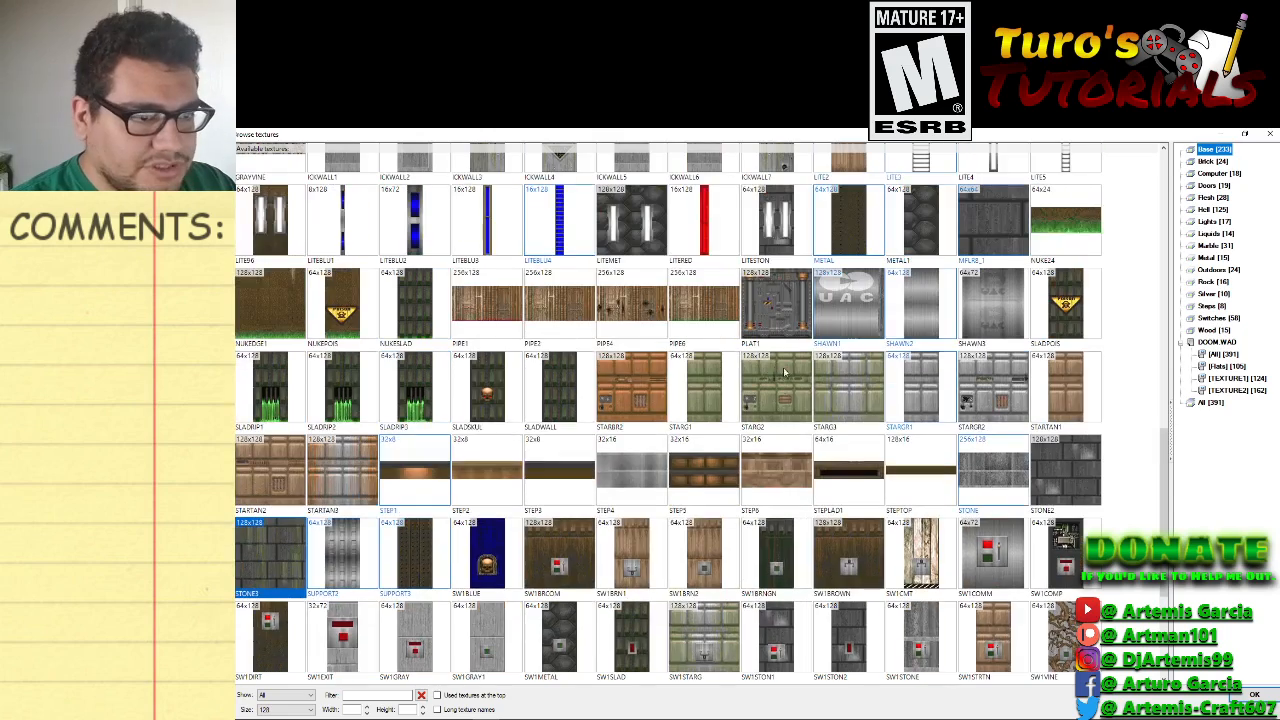
pyautogui.doubleClick(912, 309)
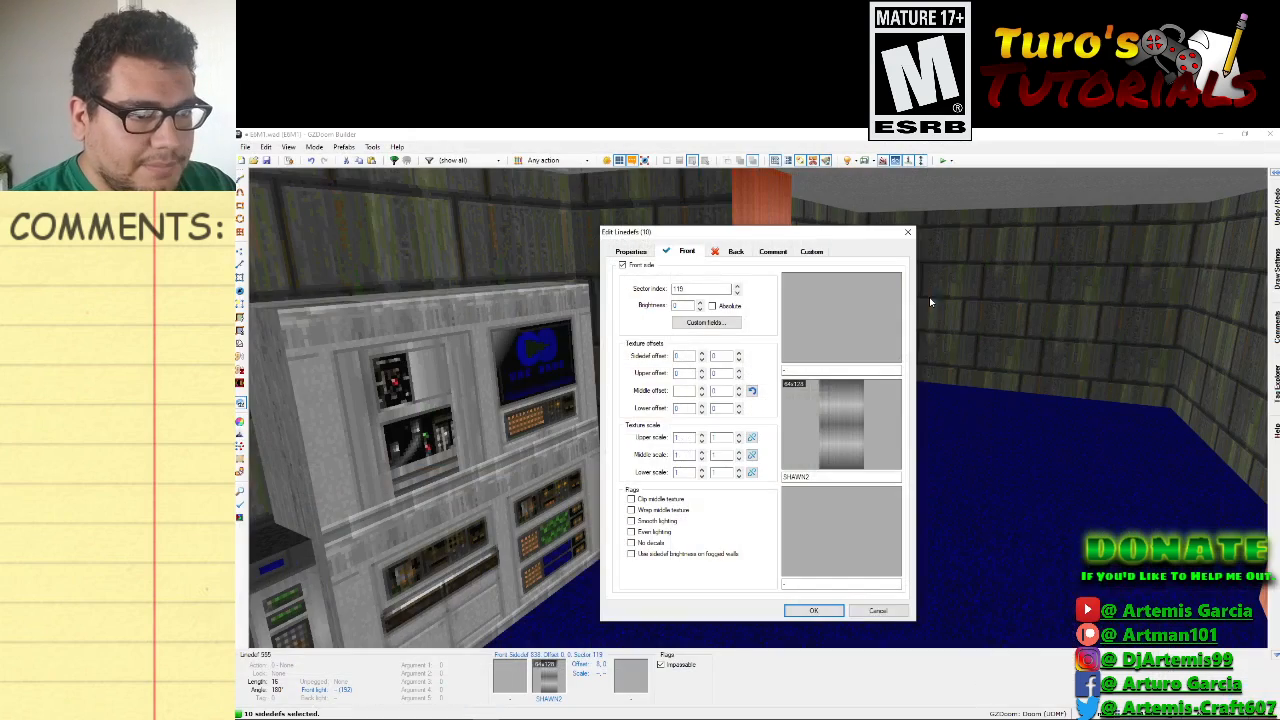
pyautogui.click(815, 612)
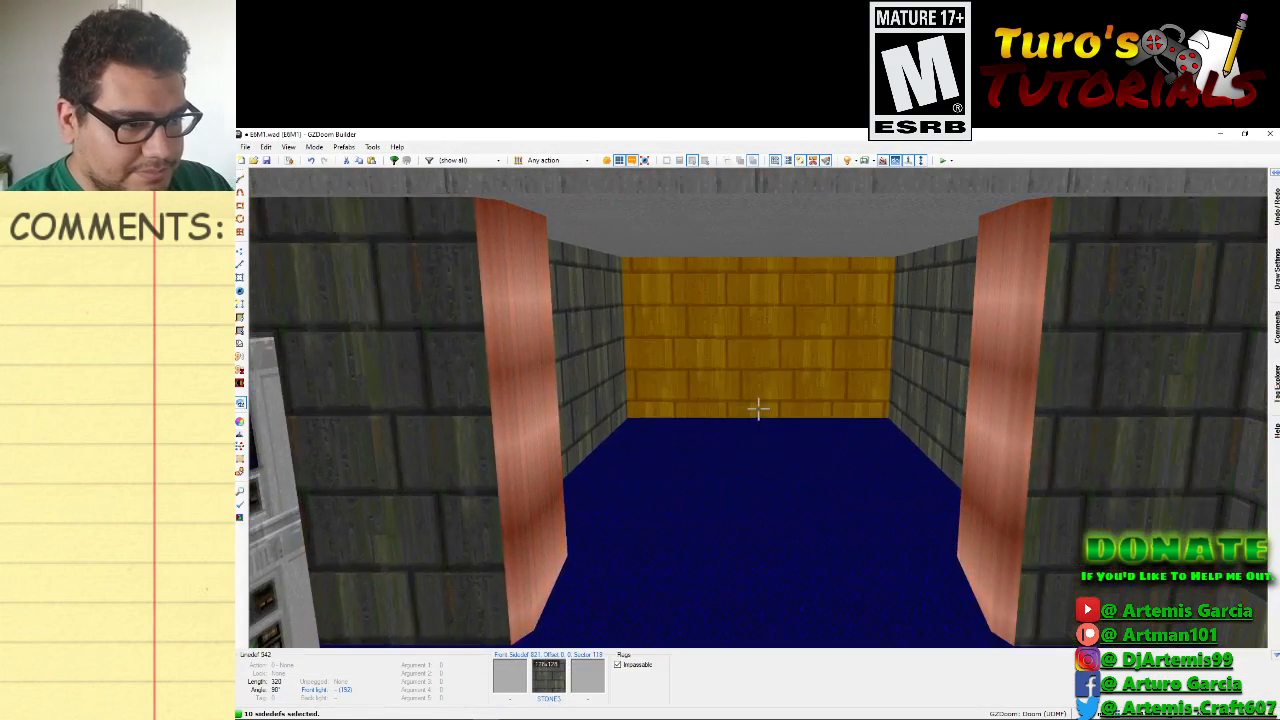
# Clear the surface selection and apply the SHAWN2 middle texture to the short side-room wall adjoining the doorway chamfer.
pyautogui.press('w')
pyautogui.press('w')
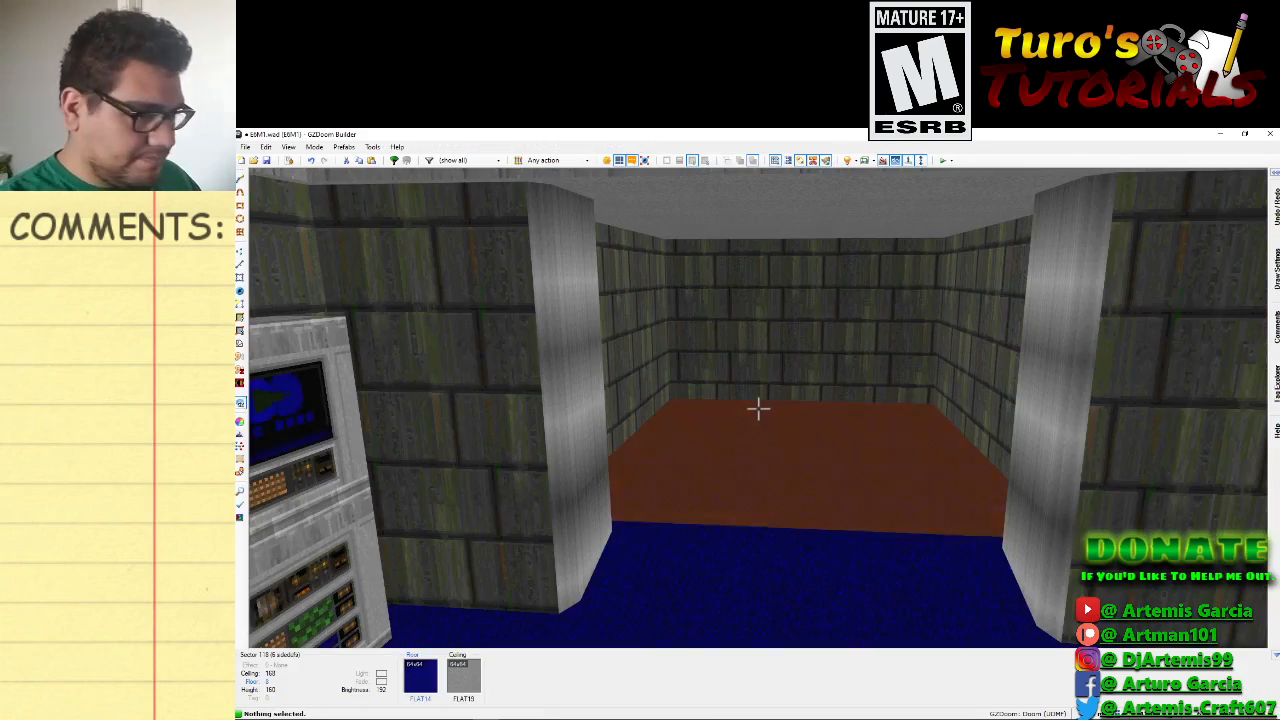
pyautogui.press('f')
pyautogui.press('f')
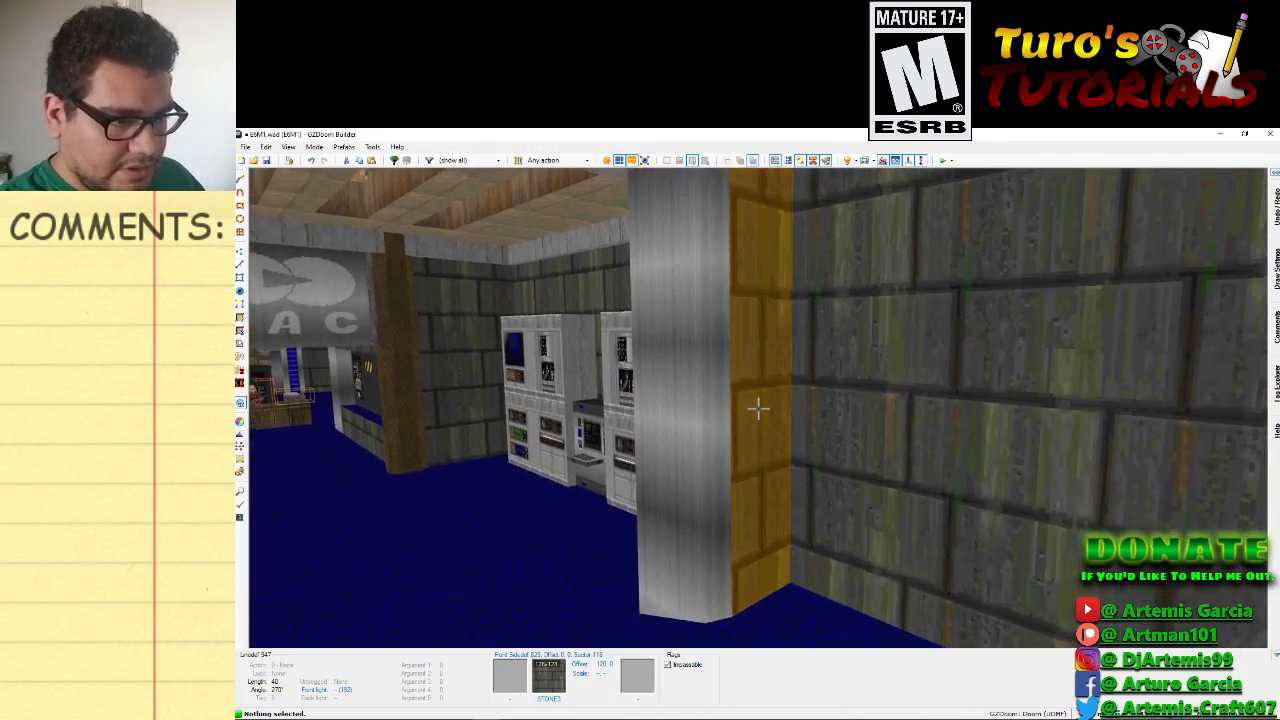
pyautogui.rightClick(757, 408)
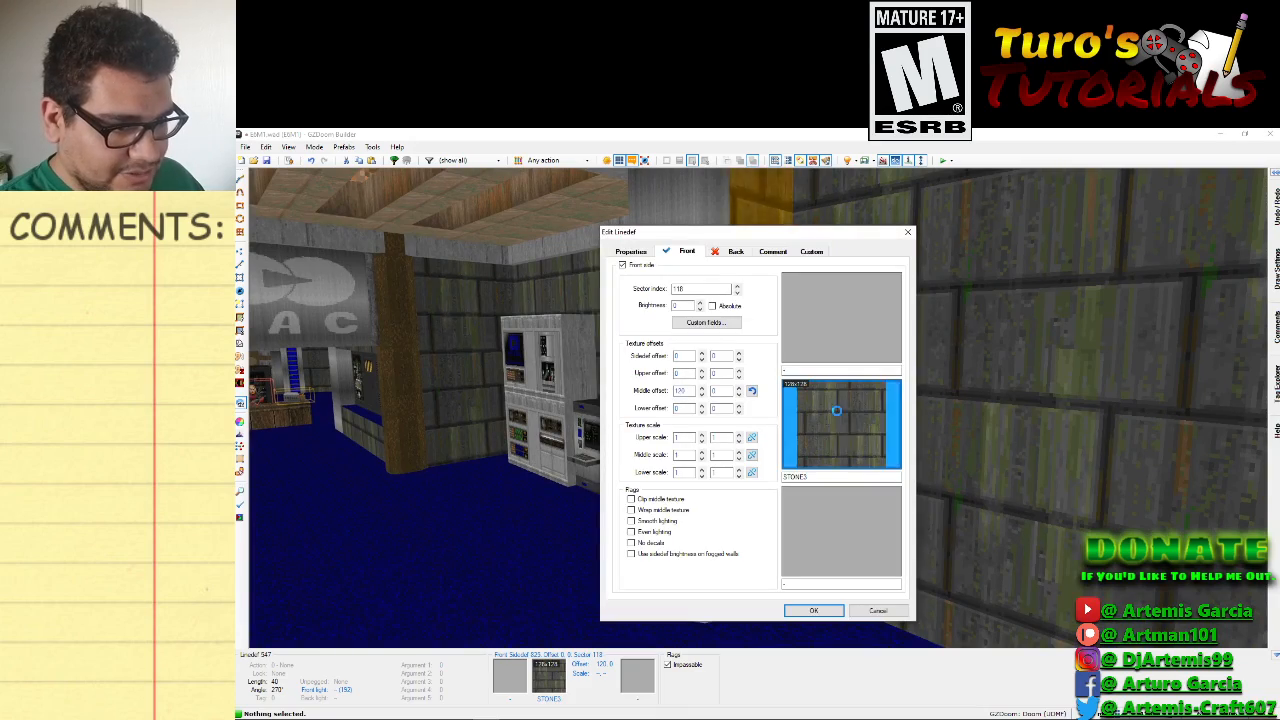
pyautogui.click(836, 410)
pyautogui.scroll(-5, 727, 403)
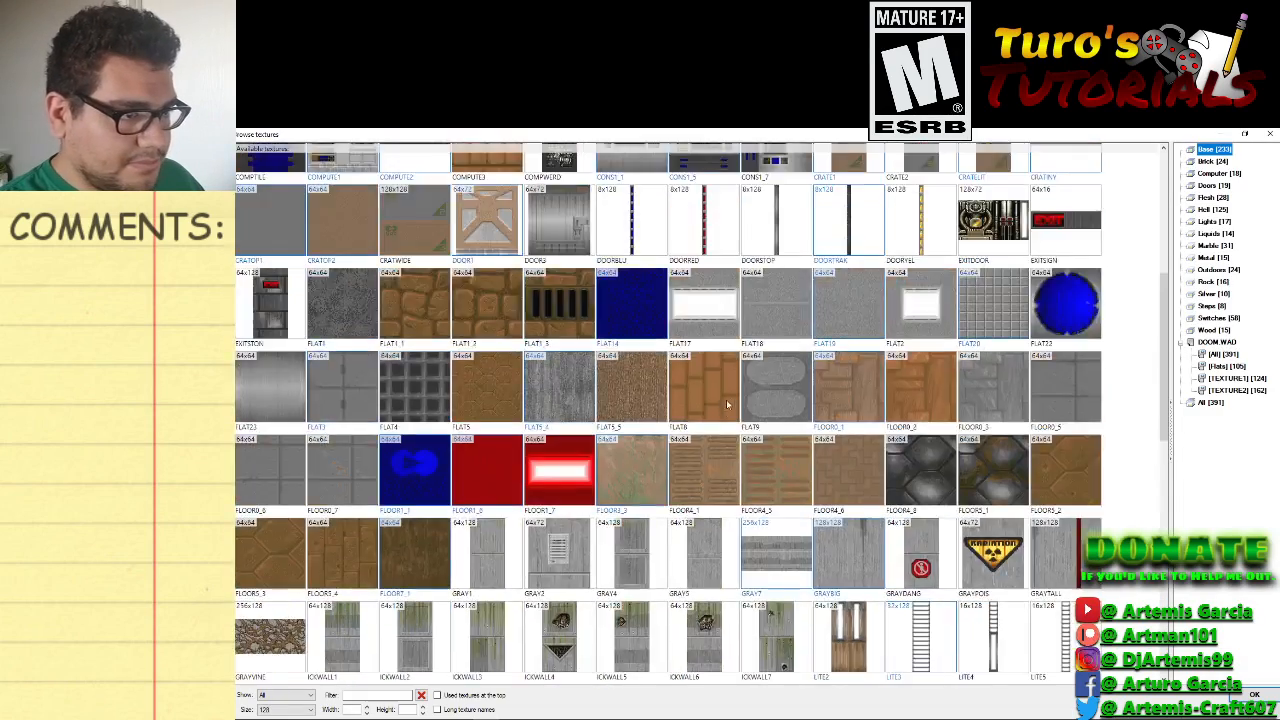
pyautogui.scroll(5, 727, 404)
pyautogui.scroll(-5, 743, 410)
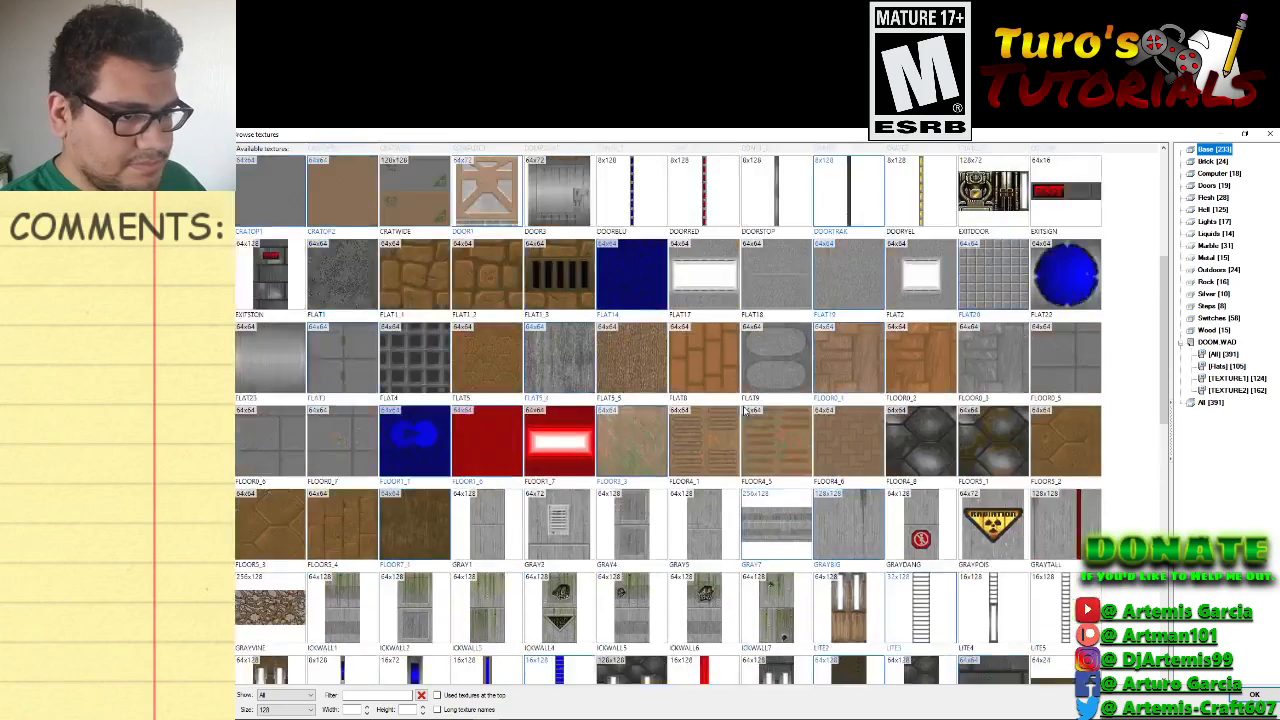
pyautogui.scroll(2, 744, 411)
pyautogui.scroll(-10, 897, 455)
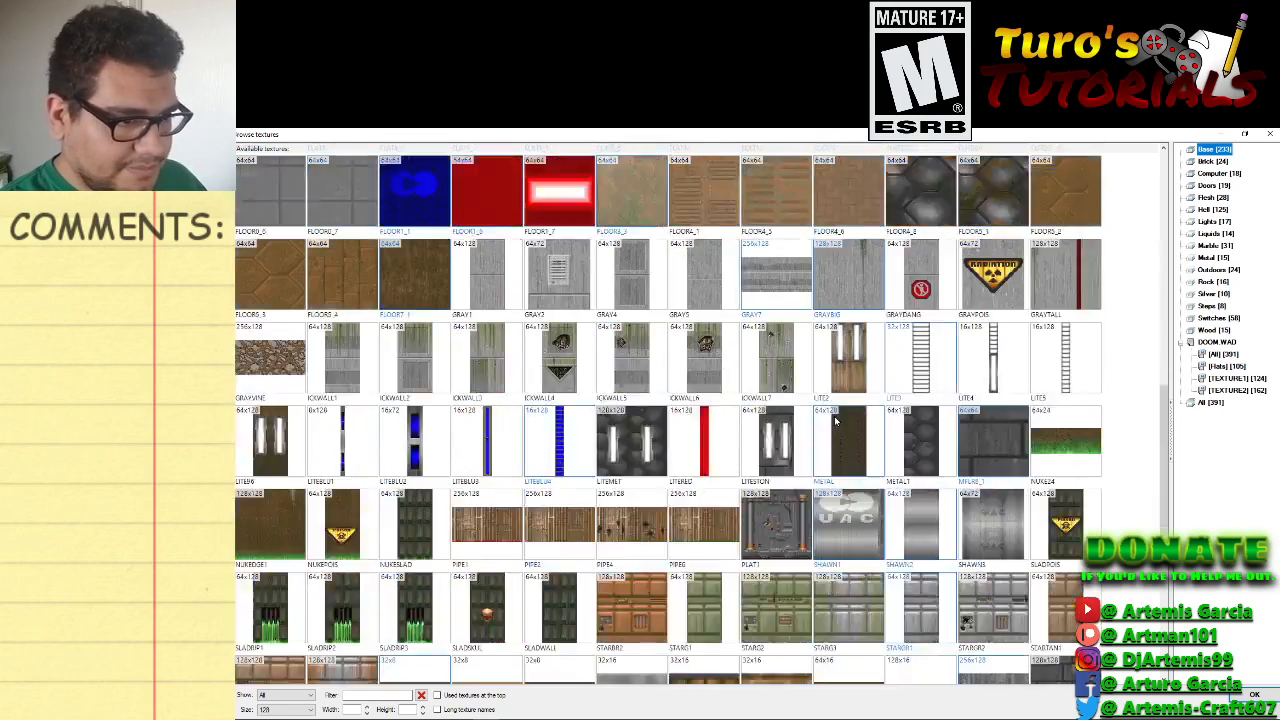
pyautogui.scroll(-4, 837, 419)
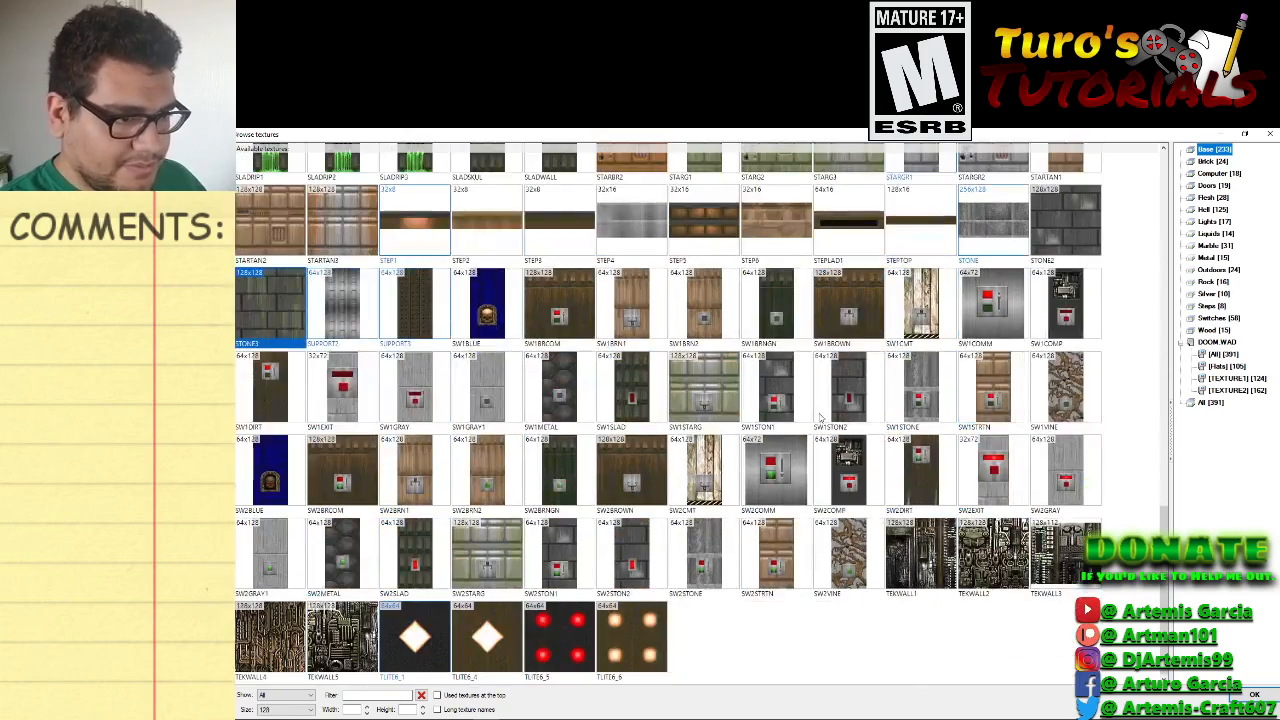
pyautogui.scroll(1, 819, 419)
pyautogui.scroll(-1, 810, 490)
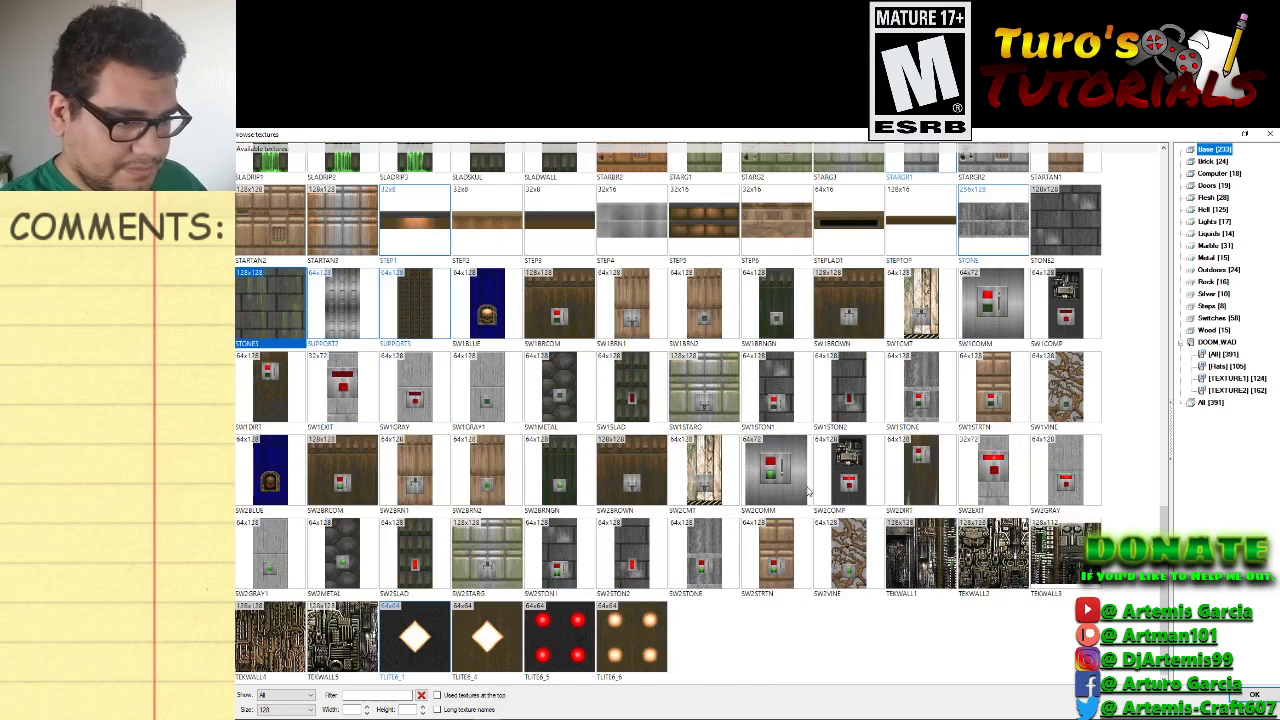
pyautogui.scroll(4, 803, 494)
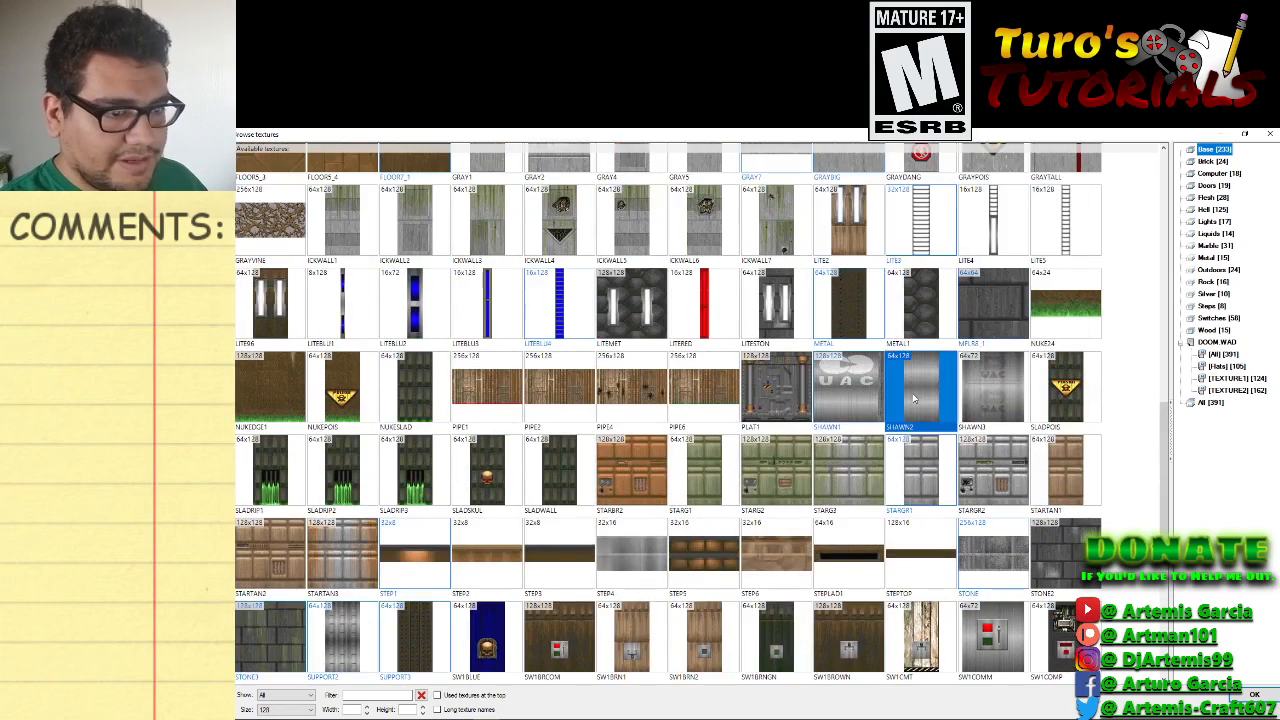
pyautogui.doubleClick(913, 399)
pyautogui.click(815, 607)
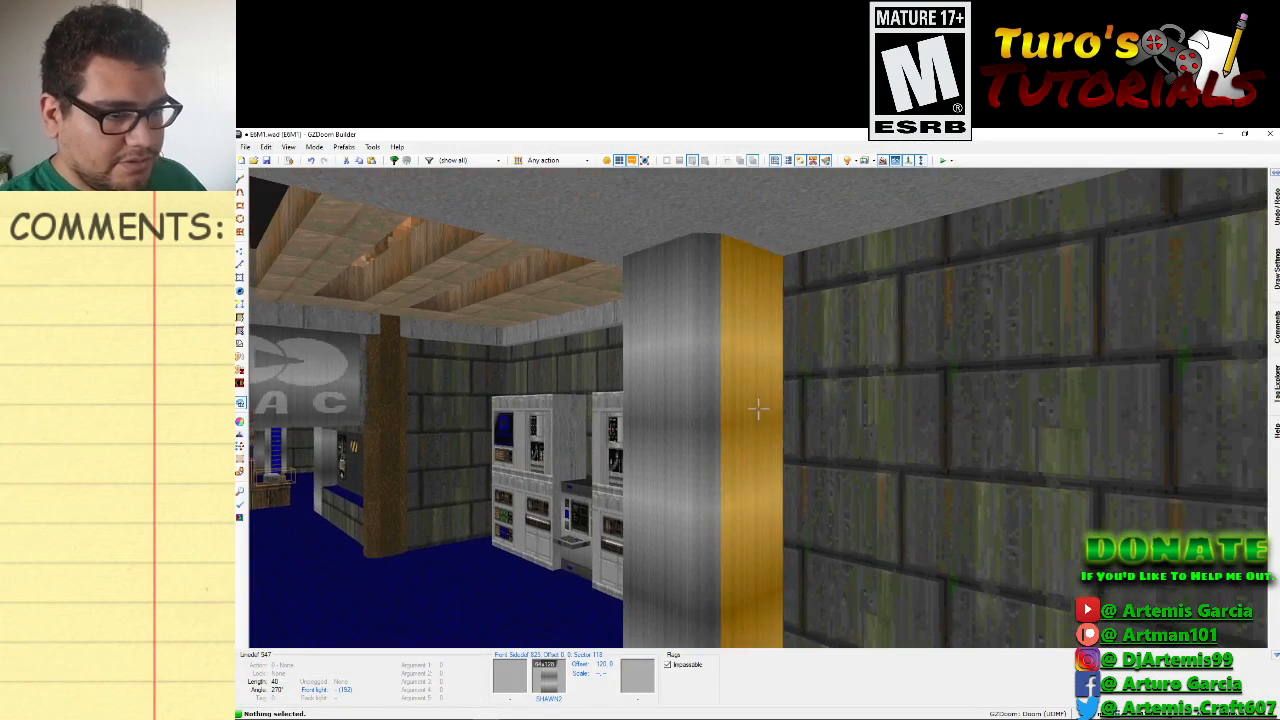
# Copy the SHAWN2 texture from the short side-room wall next to the doorway chamfer.
pyautogui.click(758, 408)
pyautogui.press('f')
pyautogui.press('s')
pyautogui.press('f')
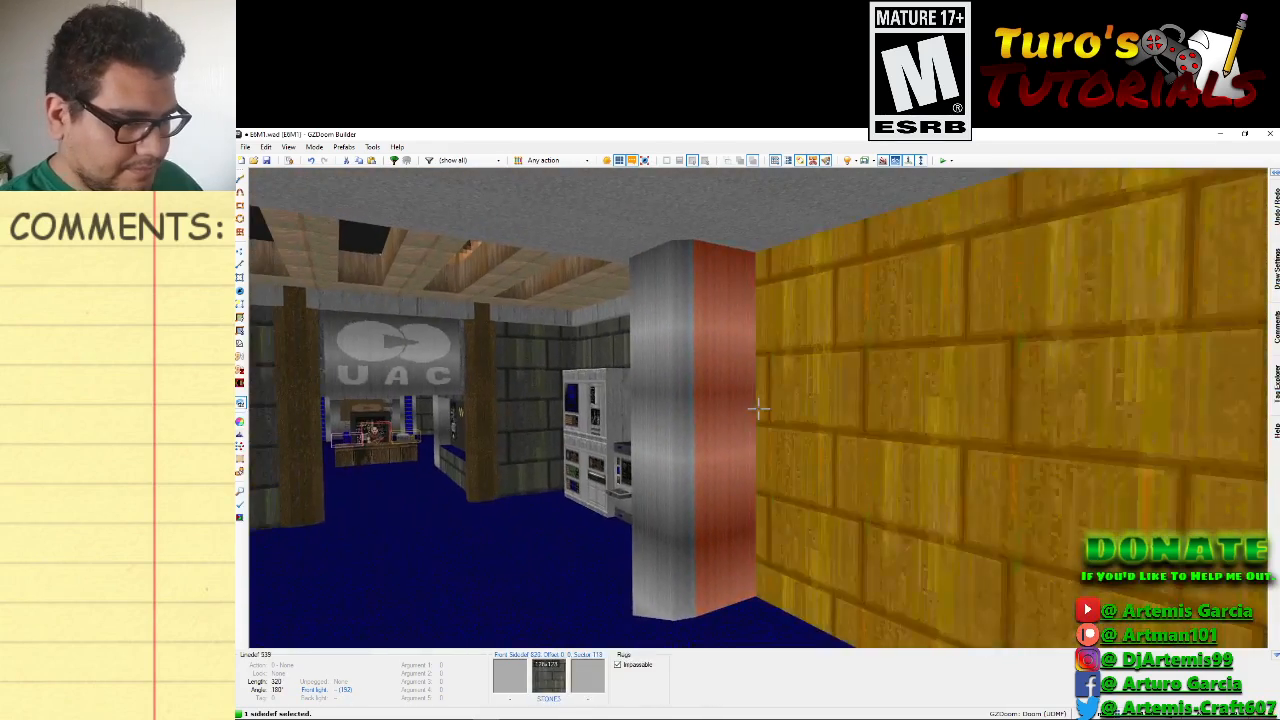
pyautogui.click(758, 408)
pyautogui.hotkey('ctrl', 'c')
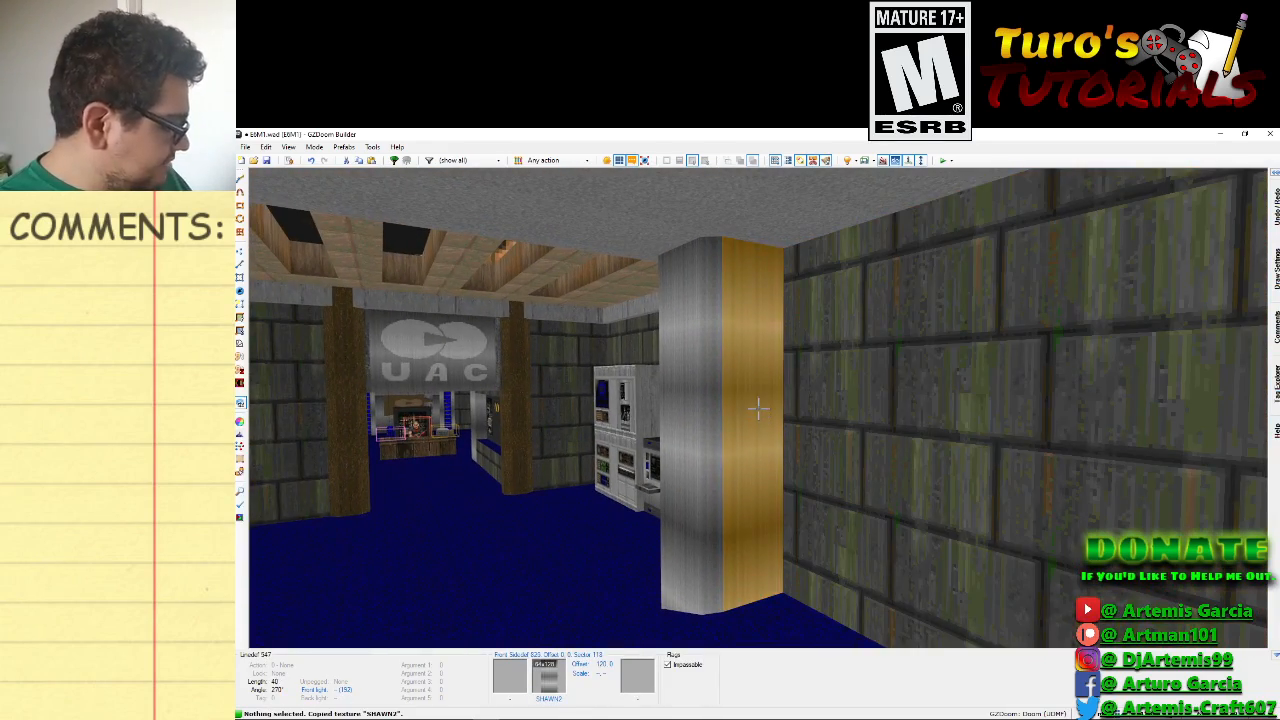
# Apply the copied SHAWN2 texture to the 32-unit side-room wall beside the doorway's opposite chamfer.
pyautogui.press('s')
pyautogui.press('e')
pyautogui.press('d')
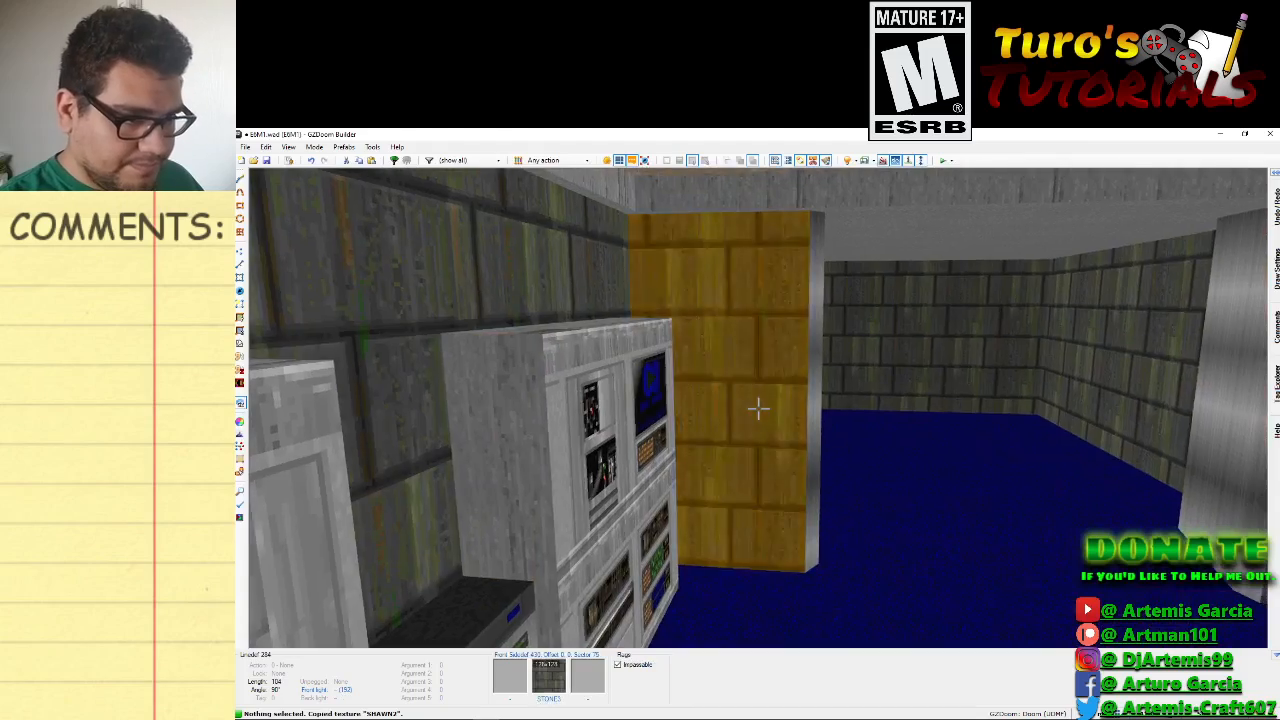
pyautogui.press('e')
pyautogui.press('e')
pyautogui.press('s')
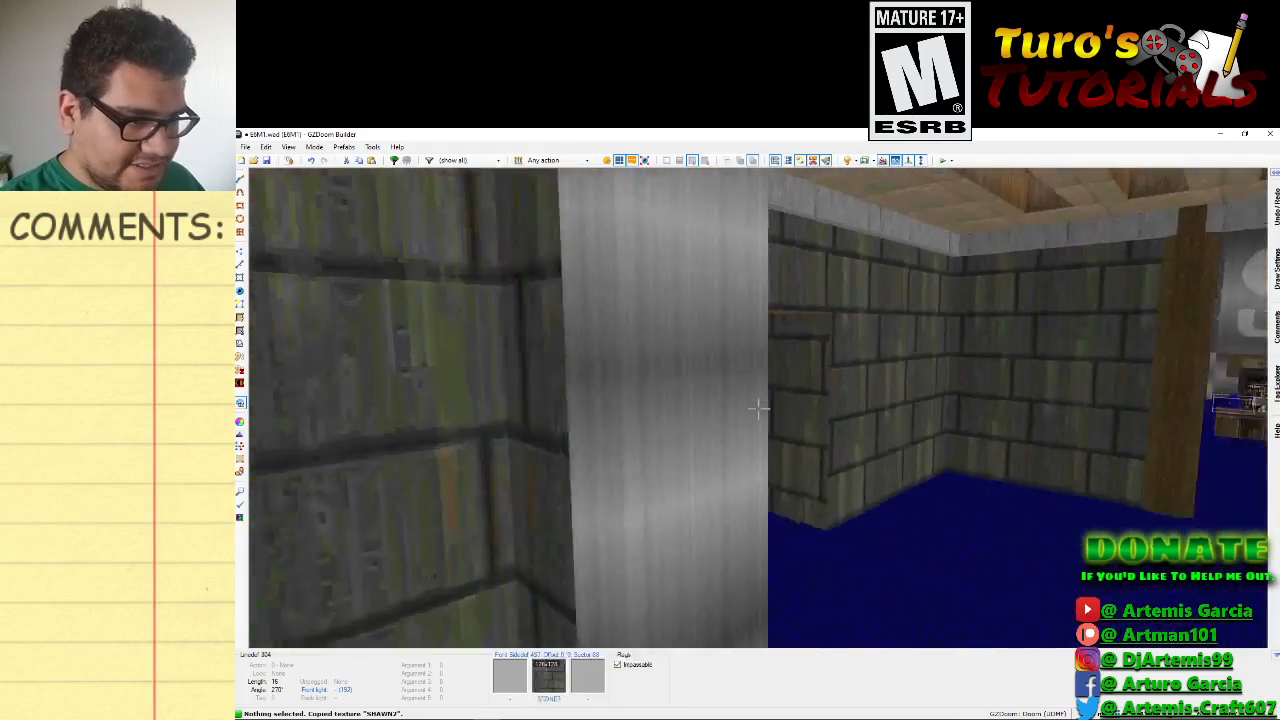
pyautogui.press('d')
pyautogui.press('f')
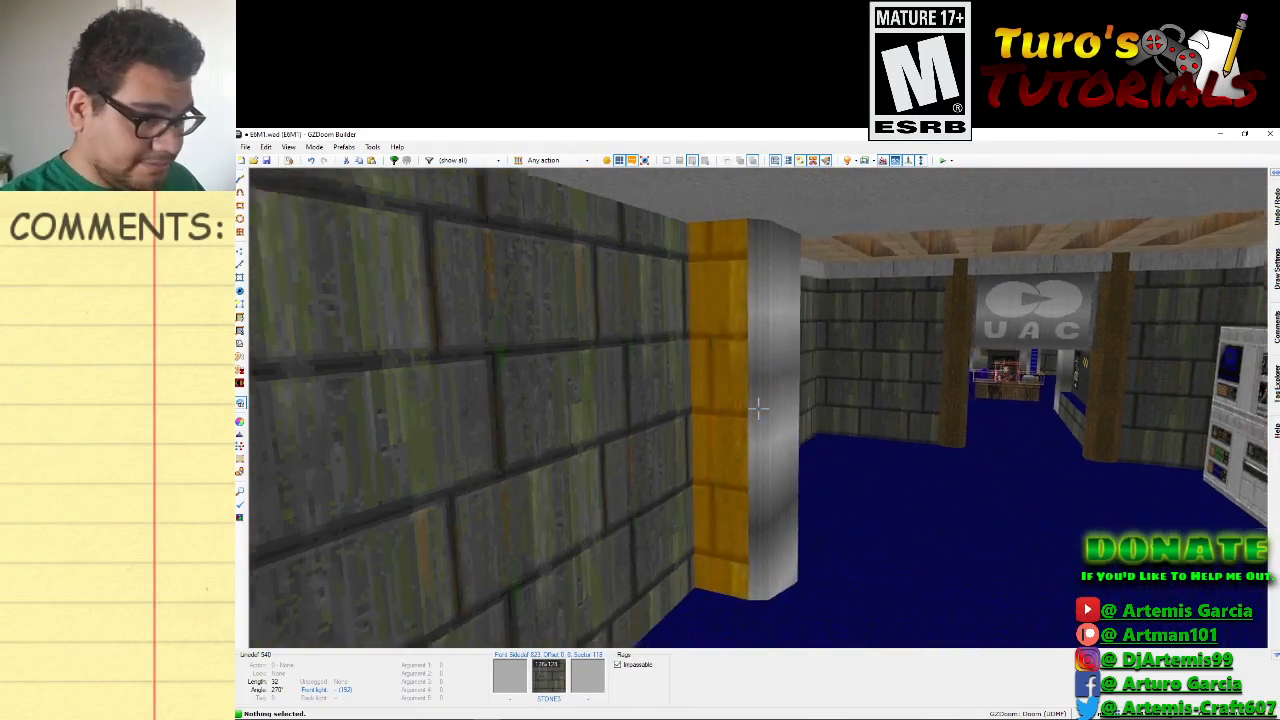
pyautogui.press('d')
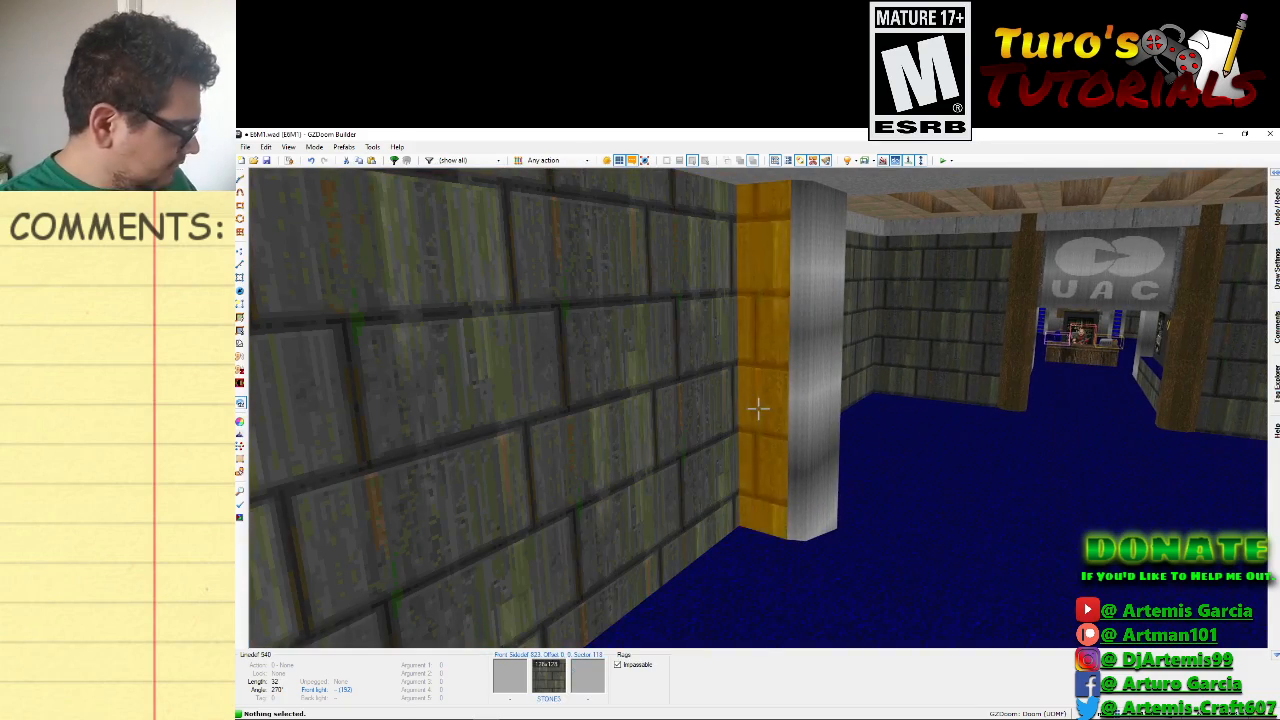
pyautogui.hotkey('ctrl', 'v')
pyautogui.press('f')
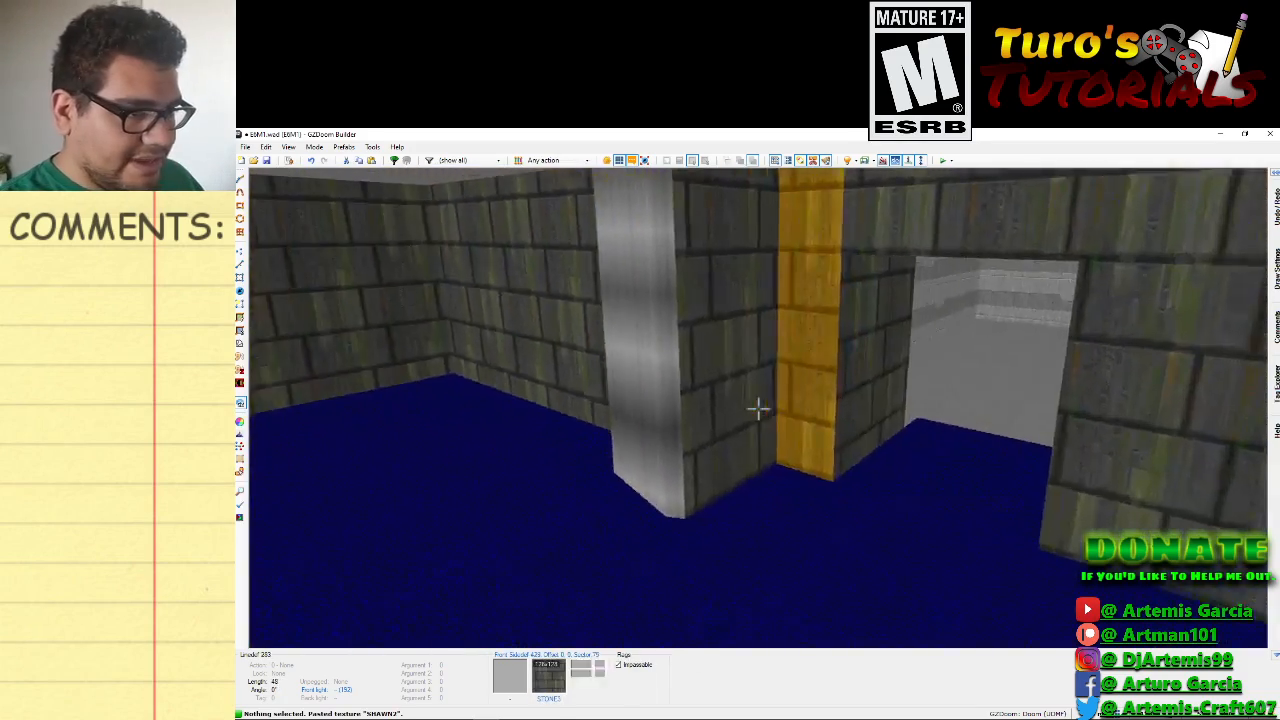
# In the 2D map, split the four walls flanking the doorway with vertices placed 16 units out from the chamfers.
pyautogui.press('d')
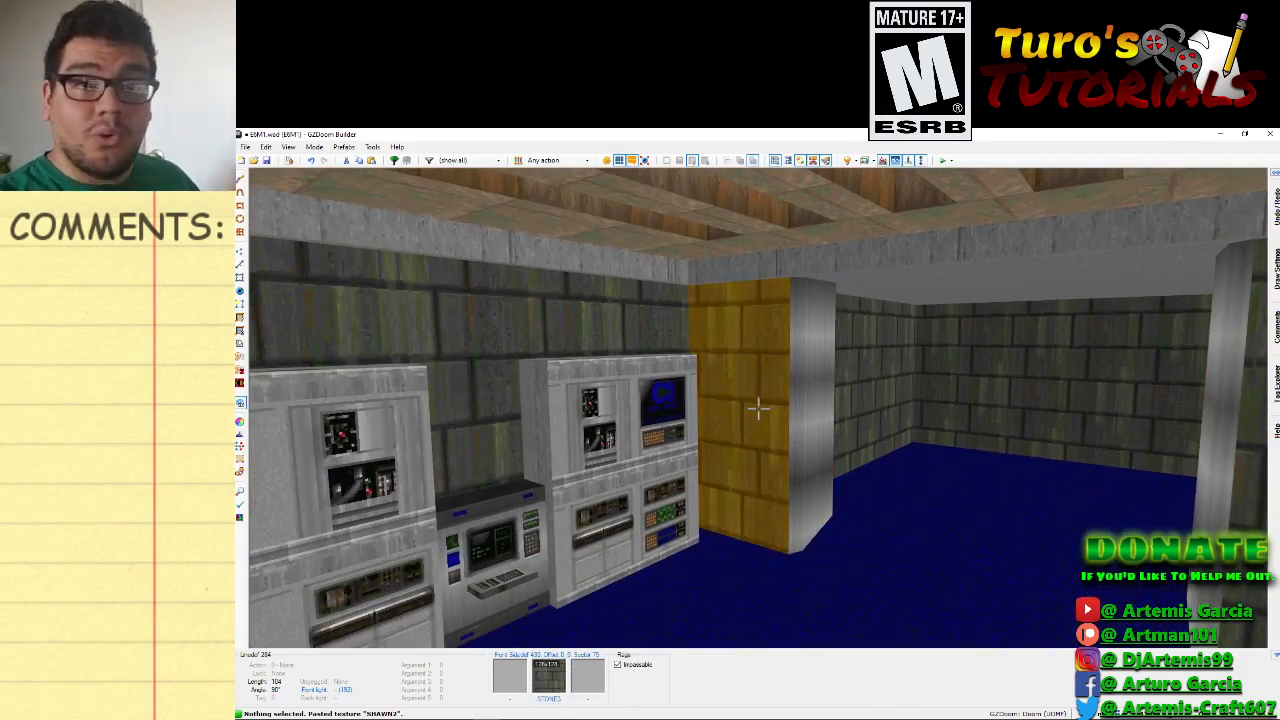
pyautogui.press('q')
pyautogui.scroll(-3, 790, 390)
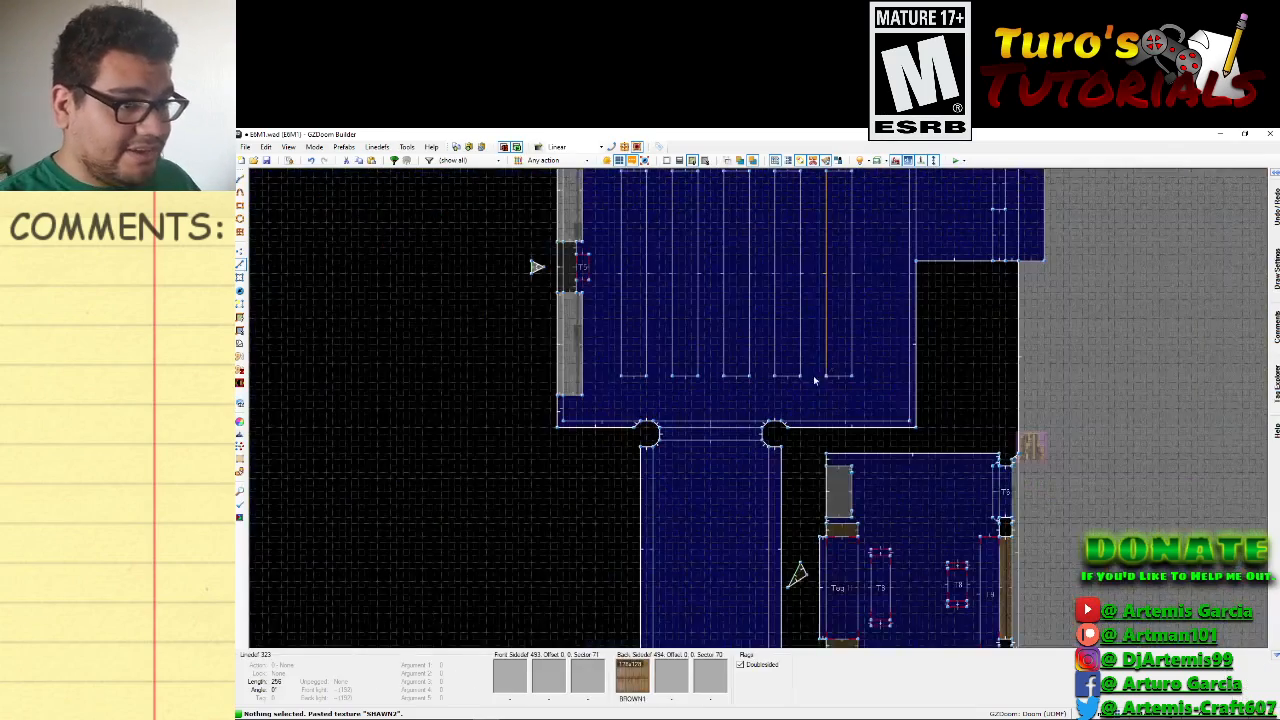
pyautogui.scroll(2, 810, 385)
pyautogui.press('Up')
pyautogui.press('Up')
pyautogui.press('Up')
pyautogui.press('Up')
pyautogui.press('Up')
pyautogui.press('Up')
pyautogui.press('Up')
pyautogui.press('Up')
pyautogui.press('Up')
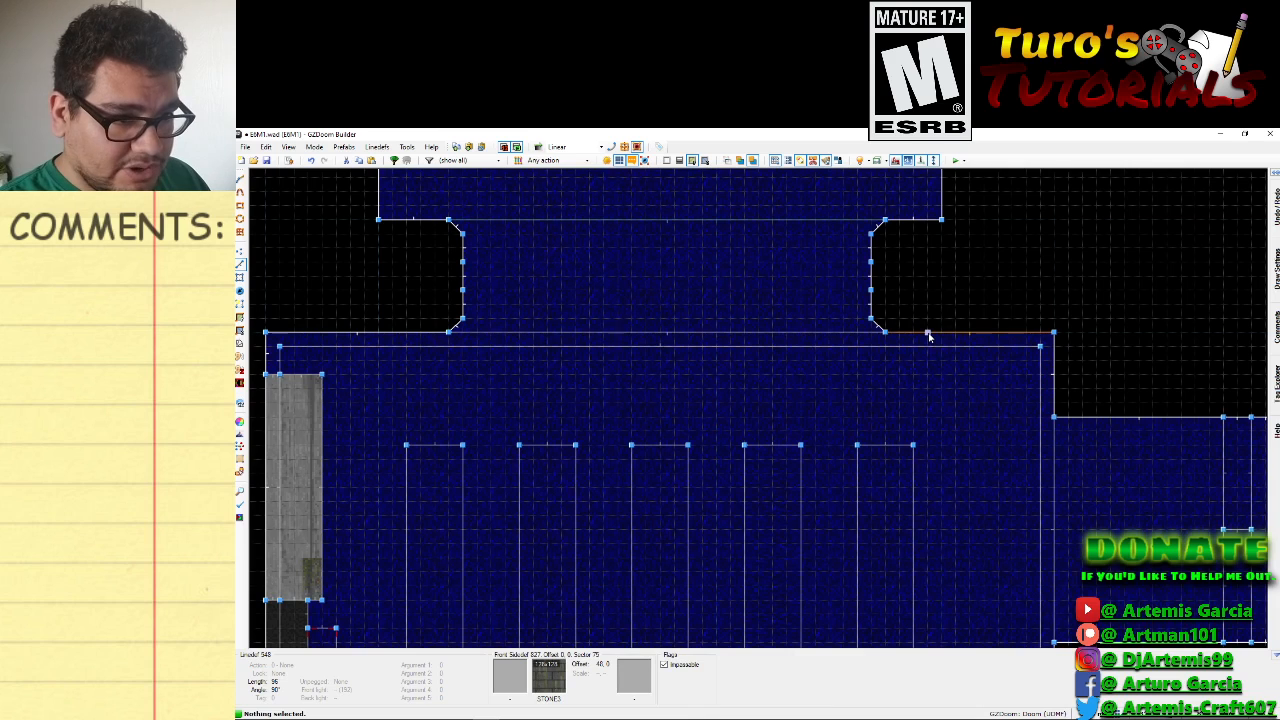
pyautogui.rightClick(928, 335)
pyautogui.click(878, 609)
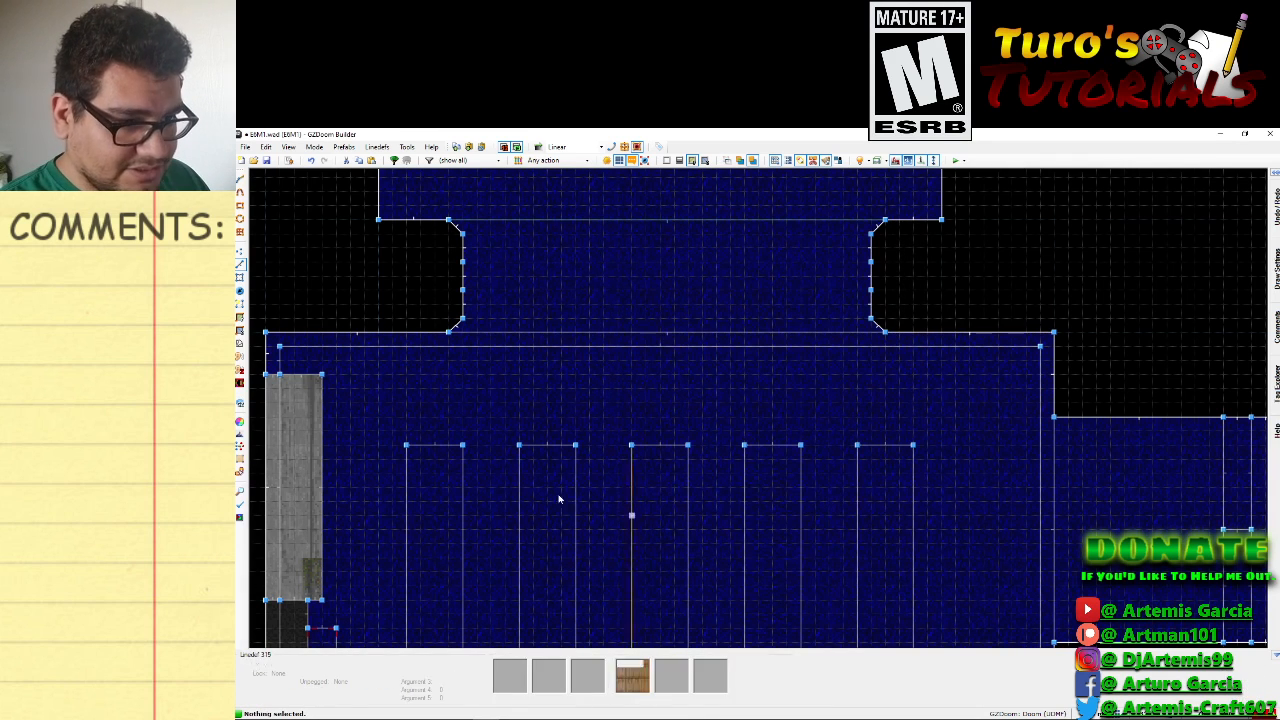
pyautogui.press('v')
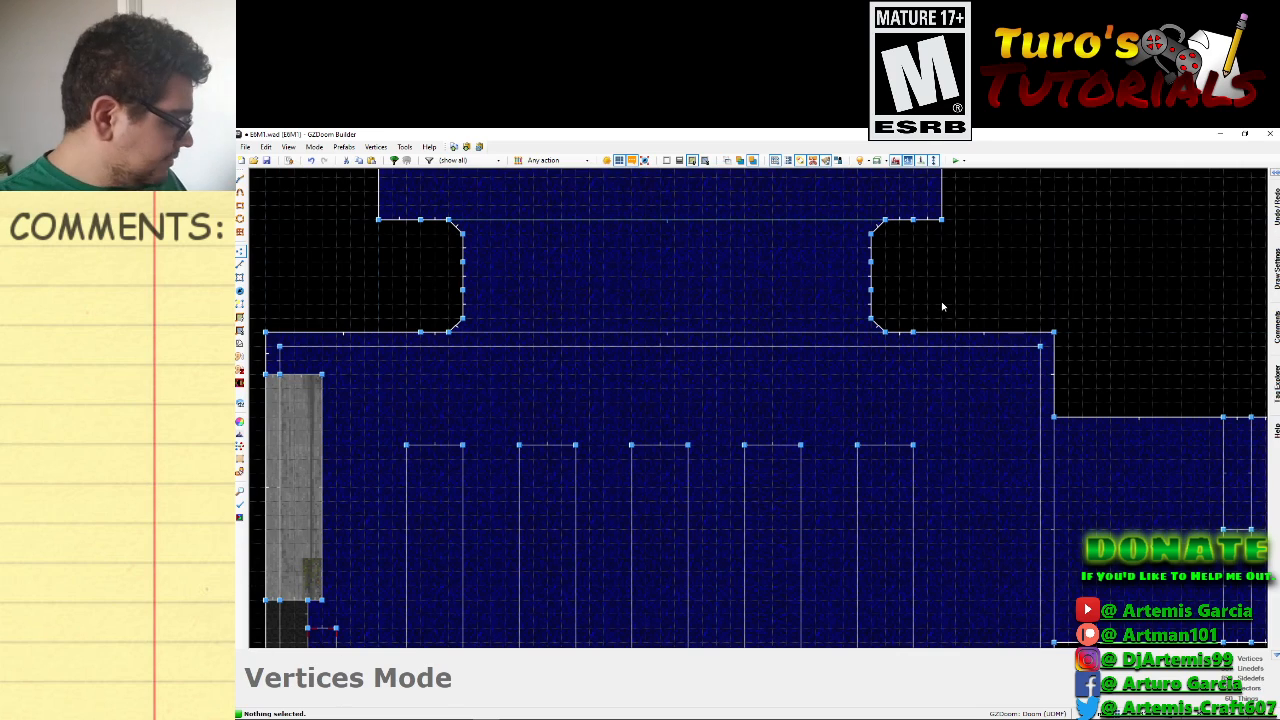
pyautogui.press('q')
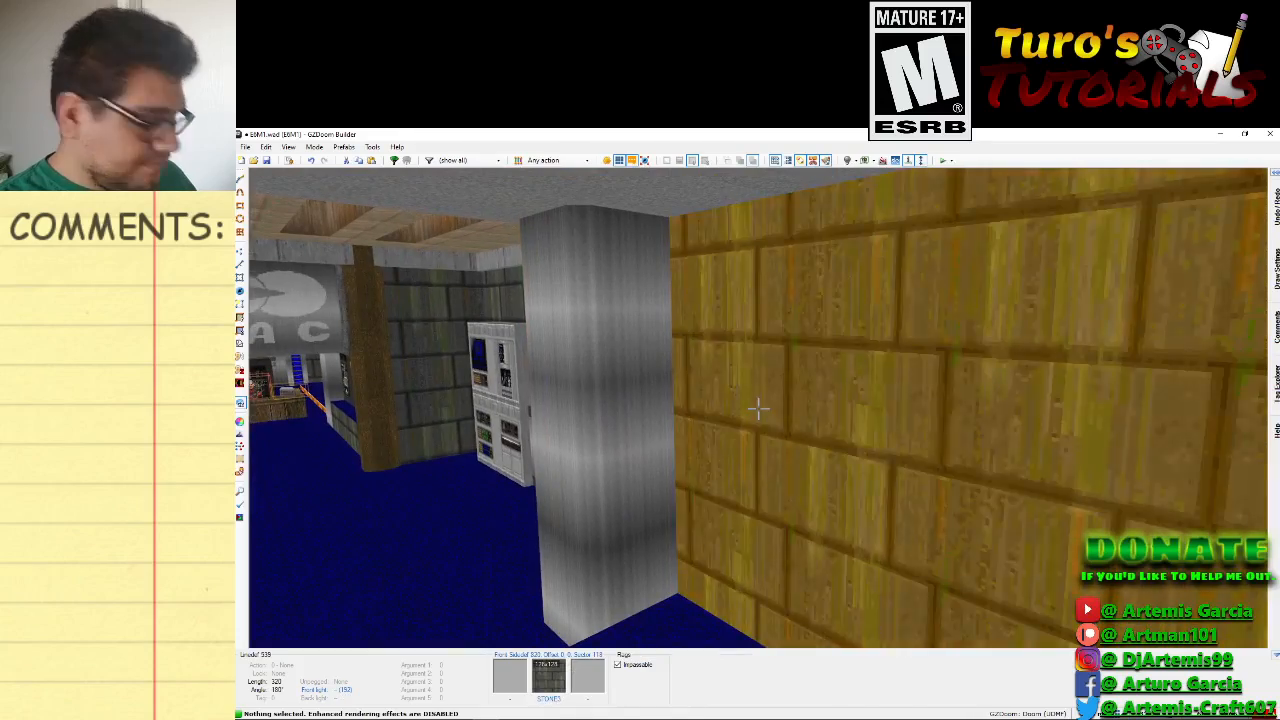
# Apply SHAWN2 to the 16-unit computer-room segments beside the doorway, and STONE3 to the outer segments of the short side-room walls.
pyautogui.press('e')
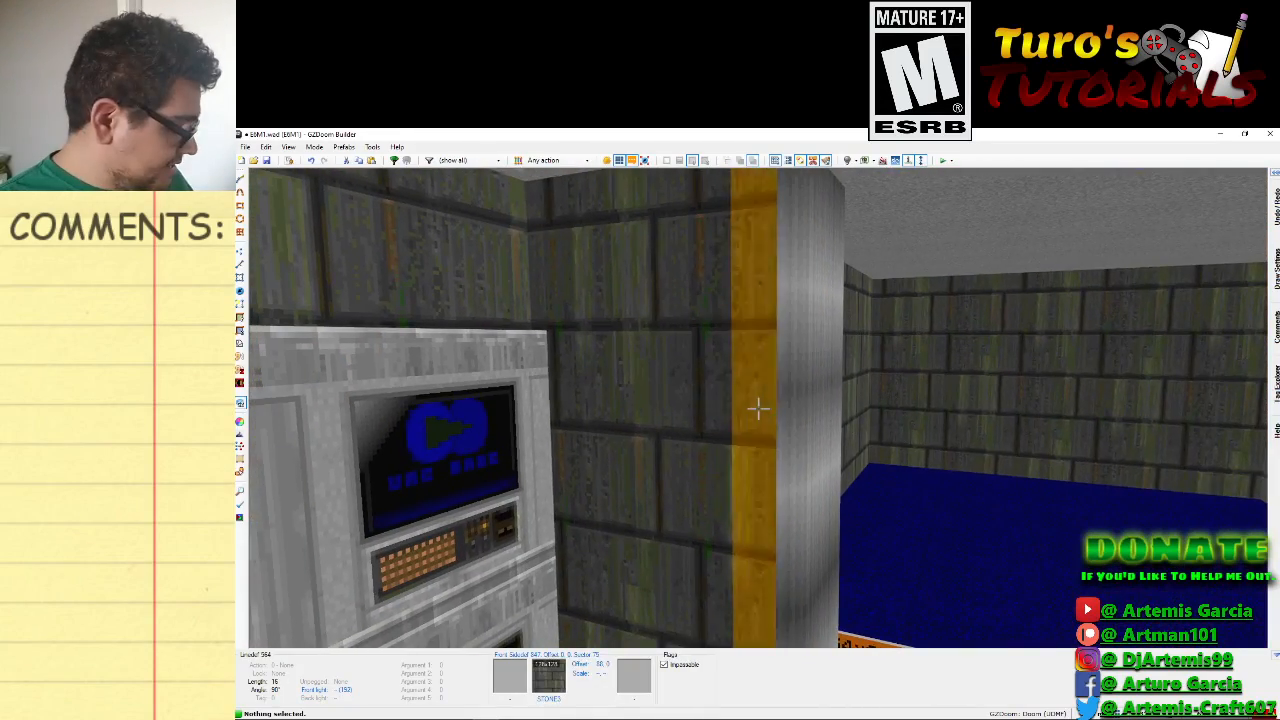
pyautogui.hotkey('ctrl', 'v')
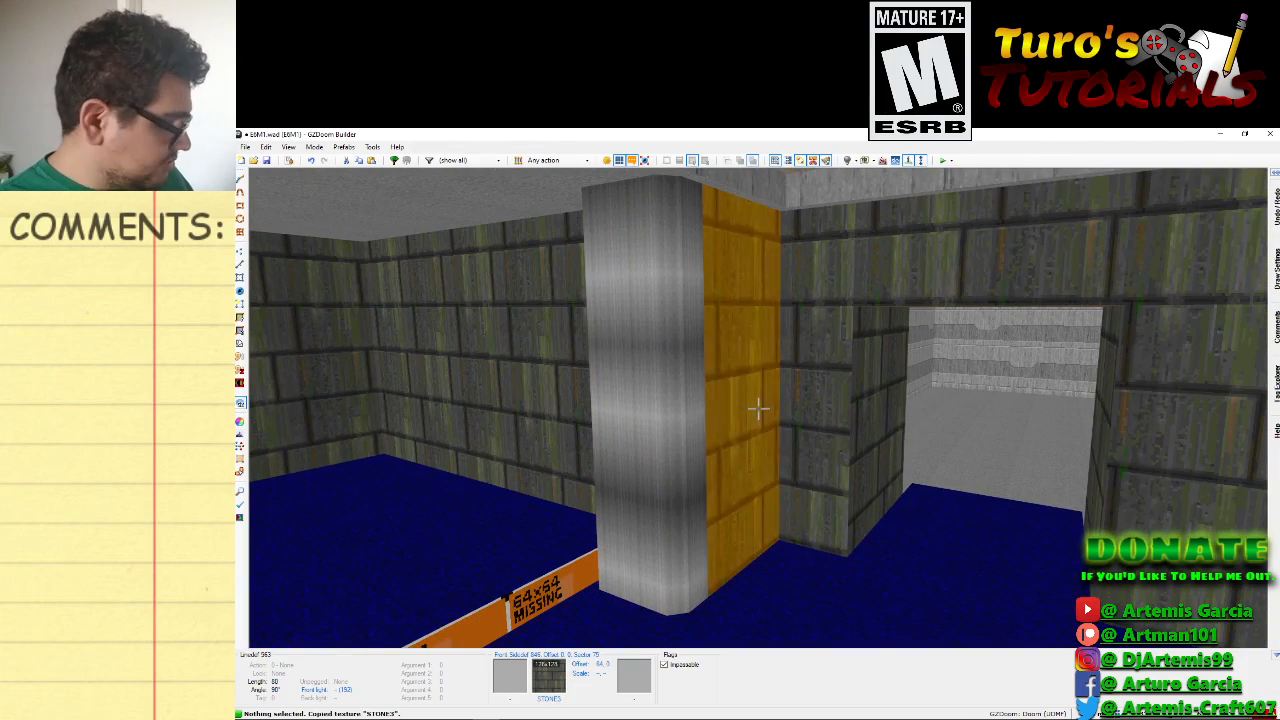
pyautogui.press('s')
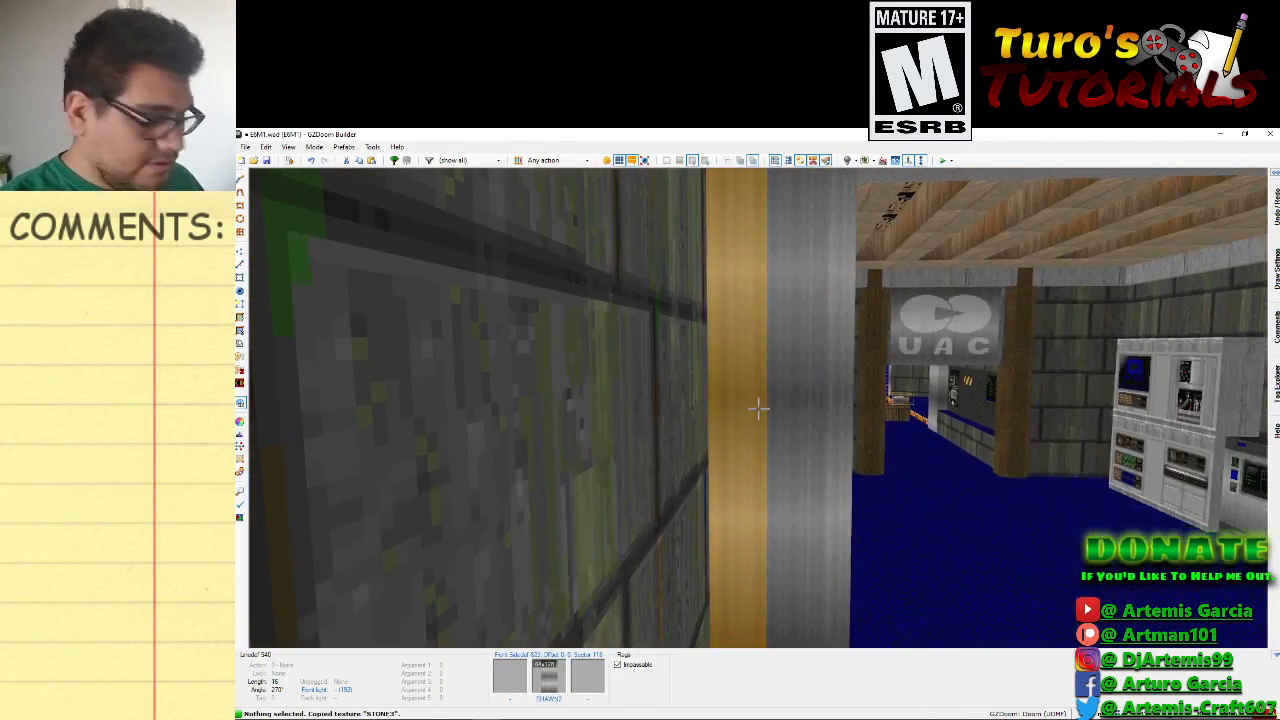
pyautogui.hotkey('ctrl', 'v')
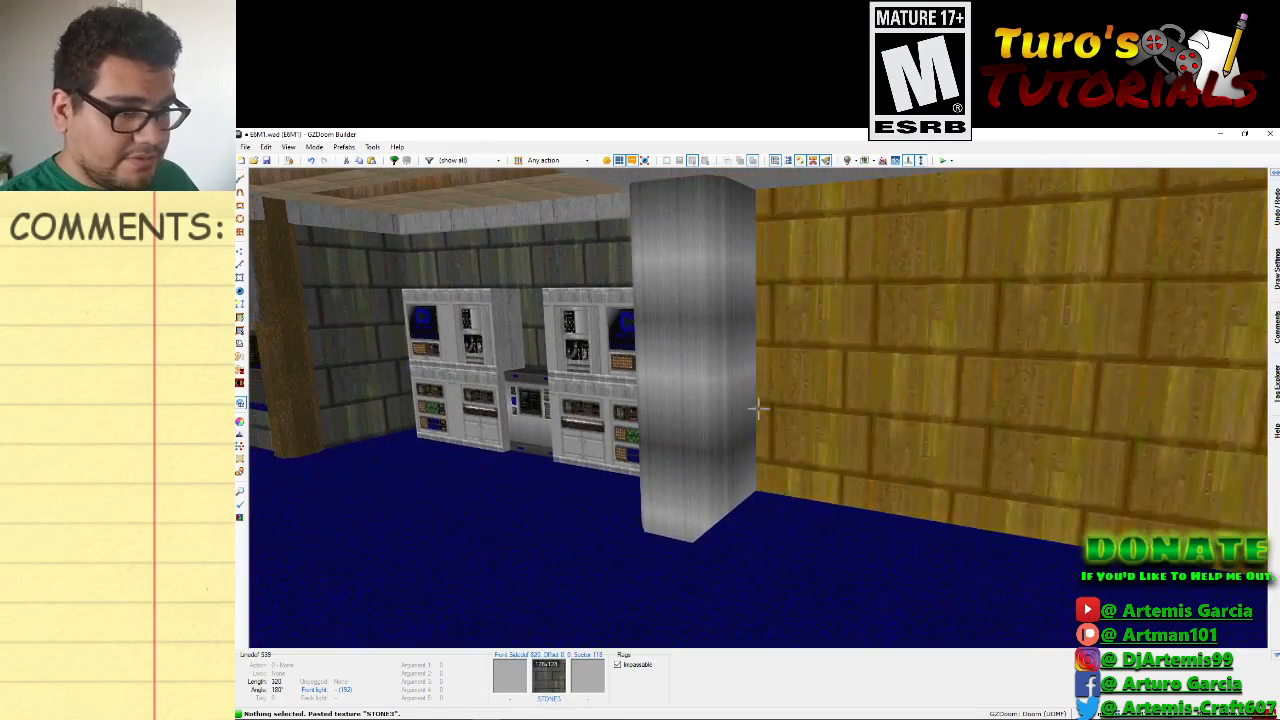
pyautogui.press('d')
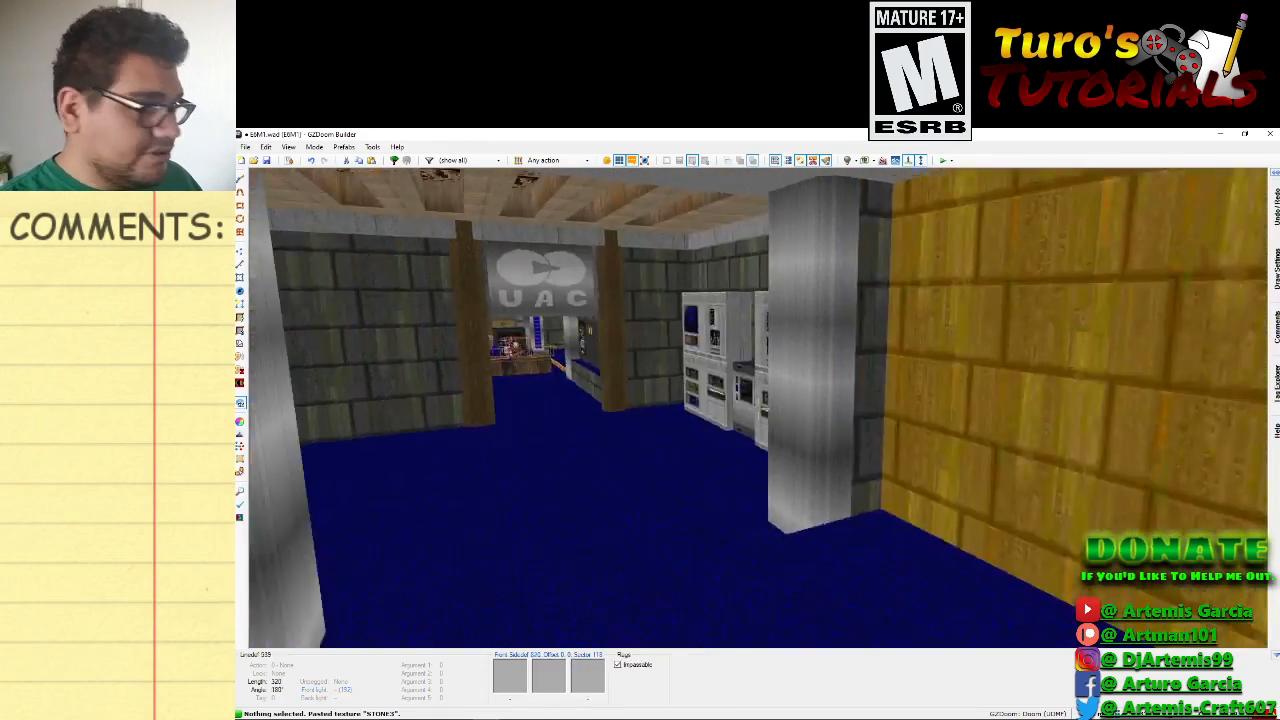
pyautogui.press('f')
pyautogui.press('f')
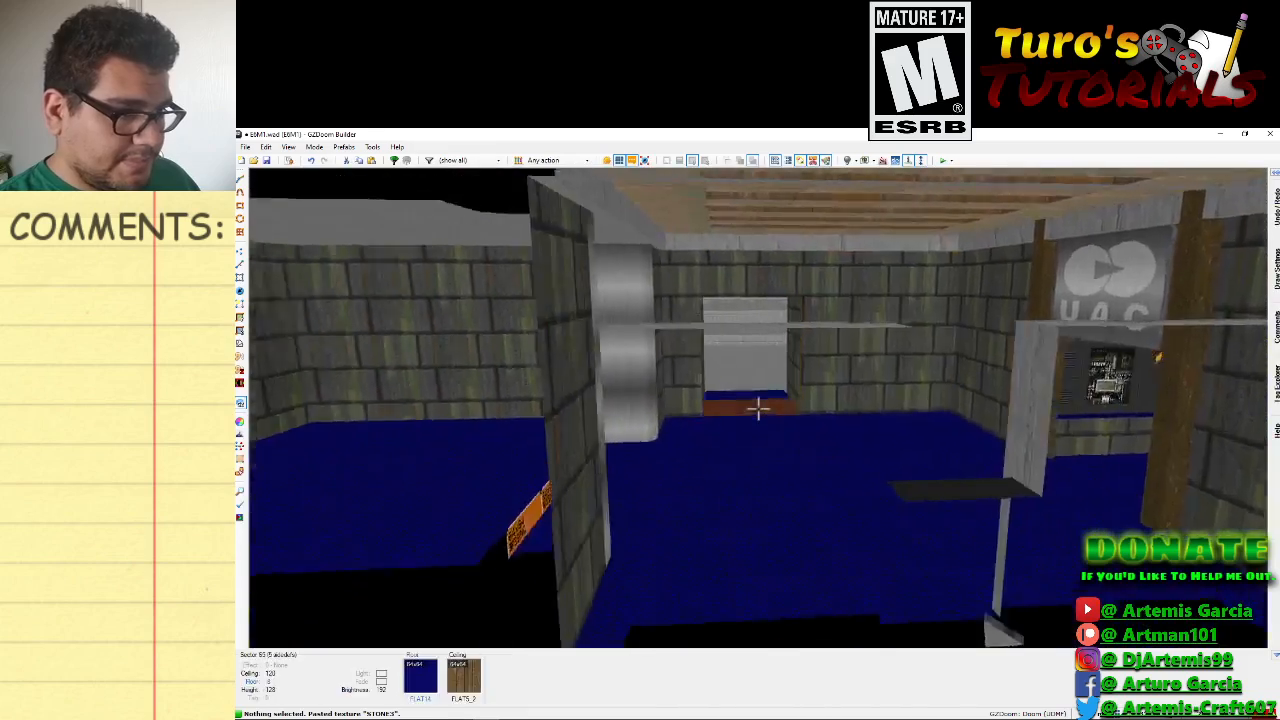
# Enable enhanced rendering effects and set the middle texture of the central 16-unit section on both doorway side walls to LITE3.
pyautogui.press('e')
pyautogui.press('f')
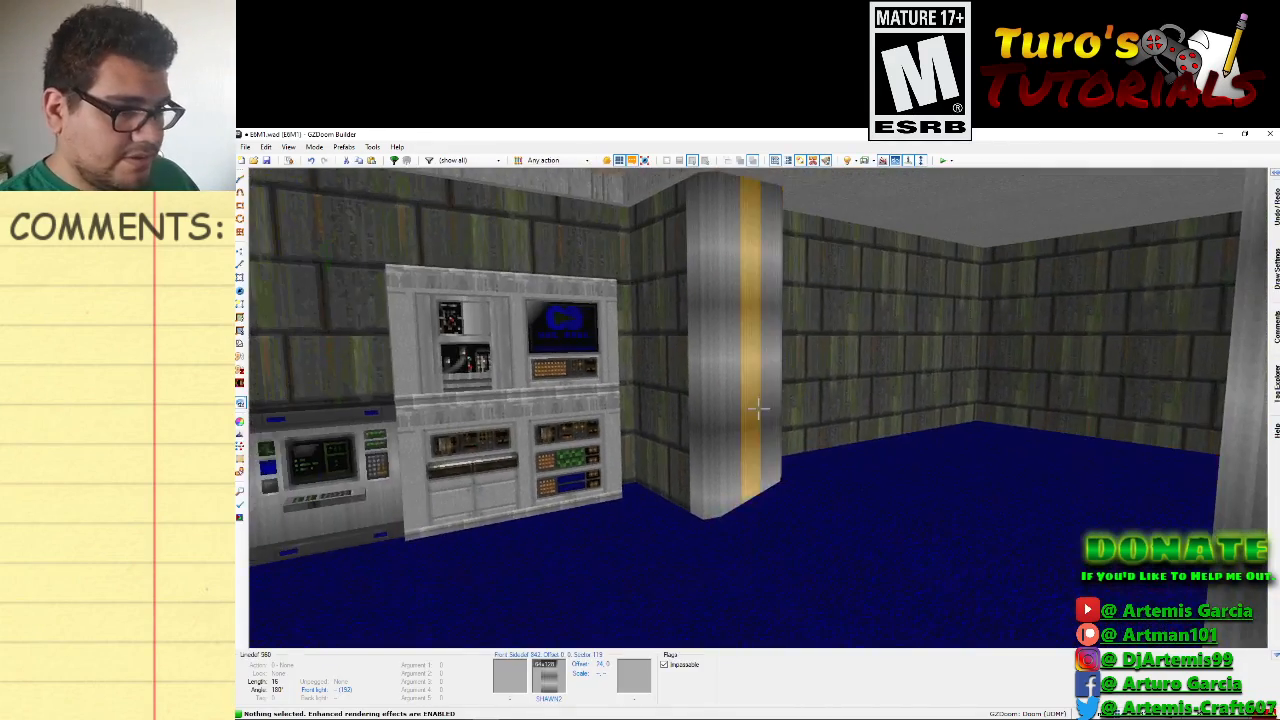
pyautogui.press('e')
pyautogui.press('d')
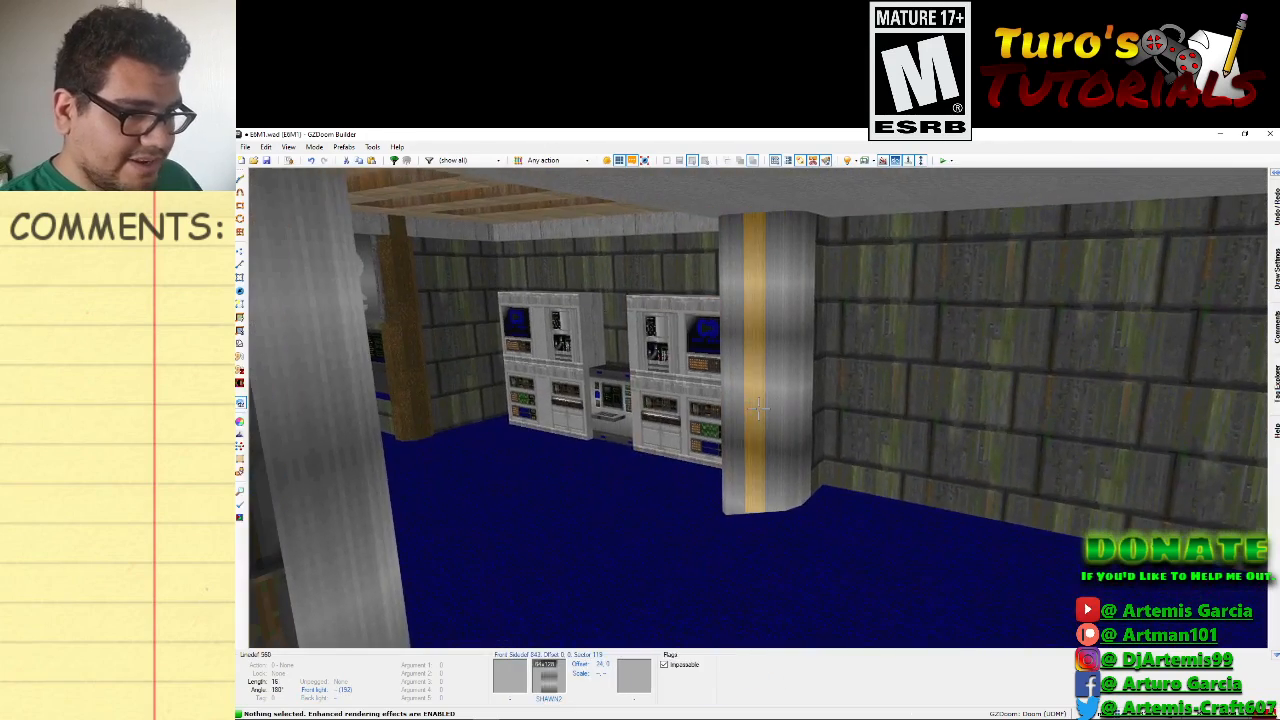
pyautogui.click(758, 408)
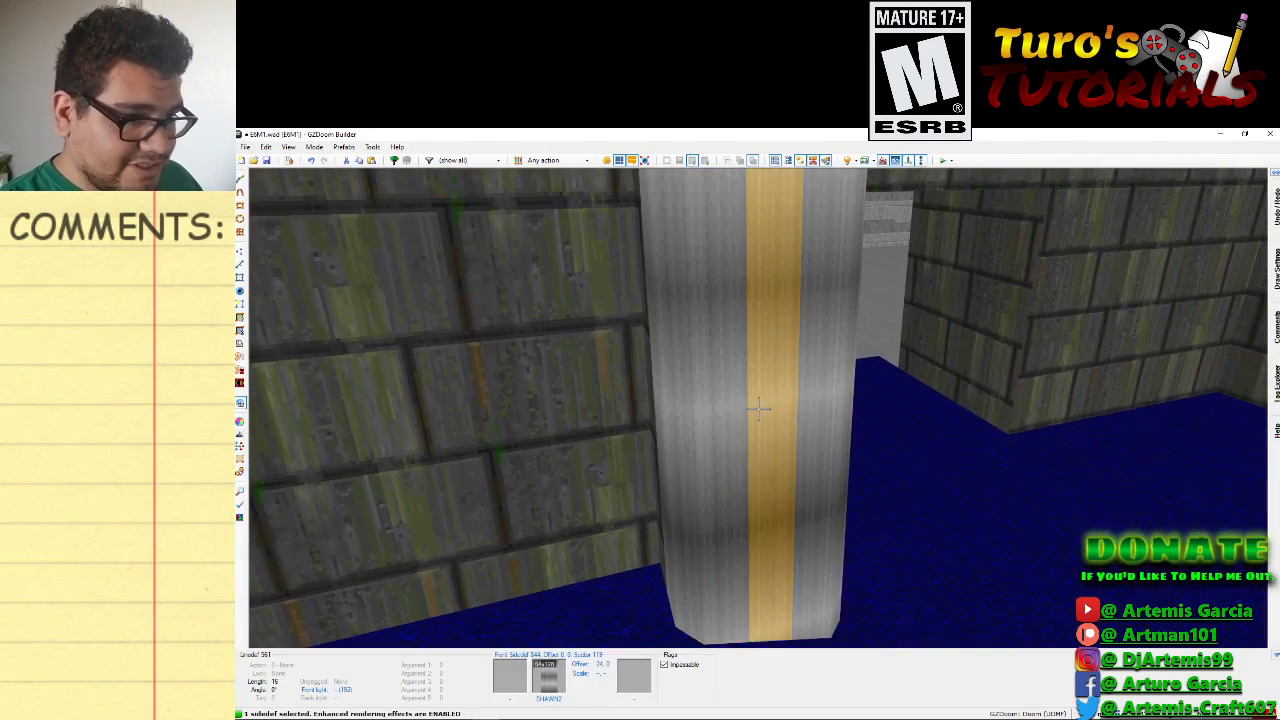
pyautogui.click(757, 405)
pyautogui.rightClick(757, 405)
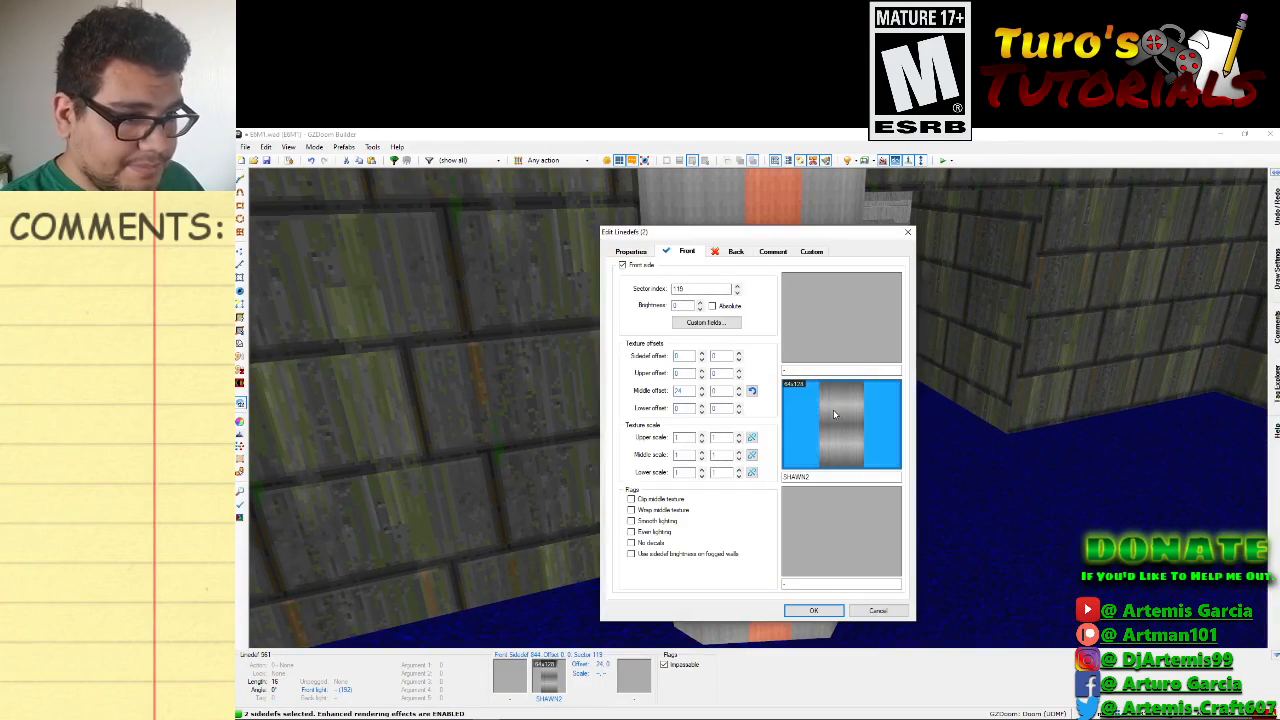
pyautogui.click(833, 409)
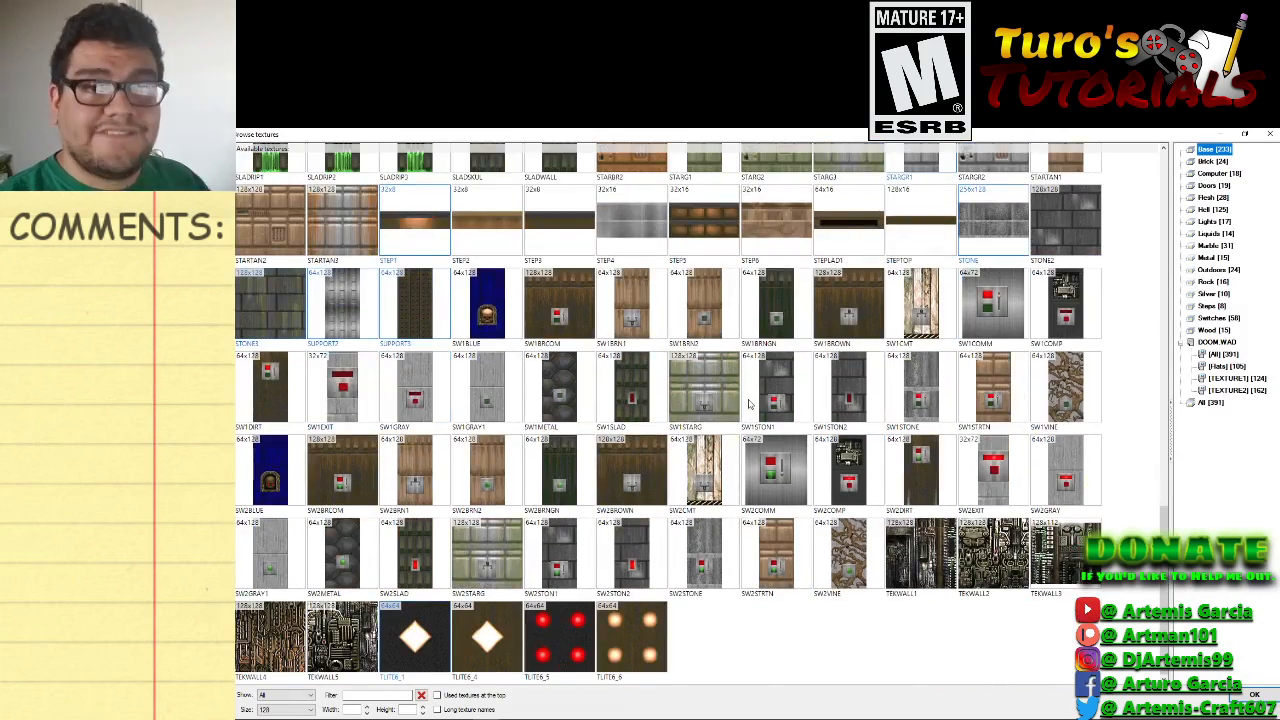
pyautogui.scroll(5, 750, 404)
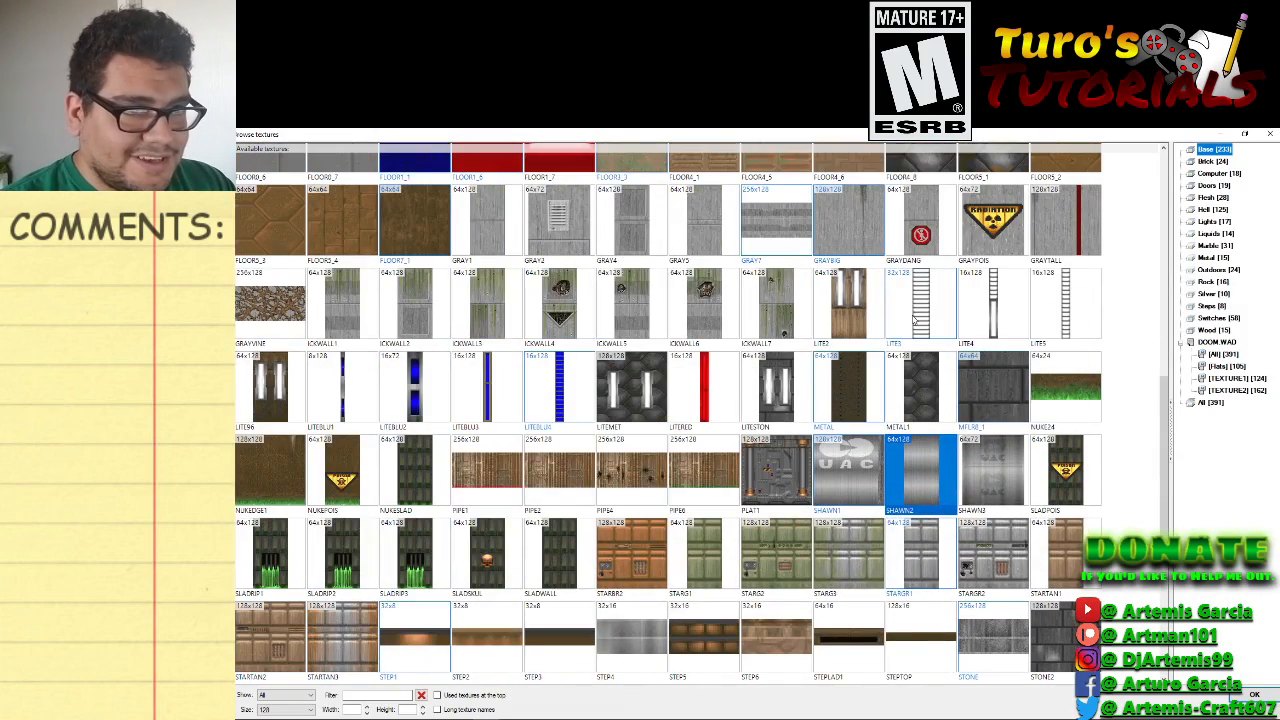
pyautogui.doubleClick(918, 318)
pyautogui.click(814, 609)
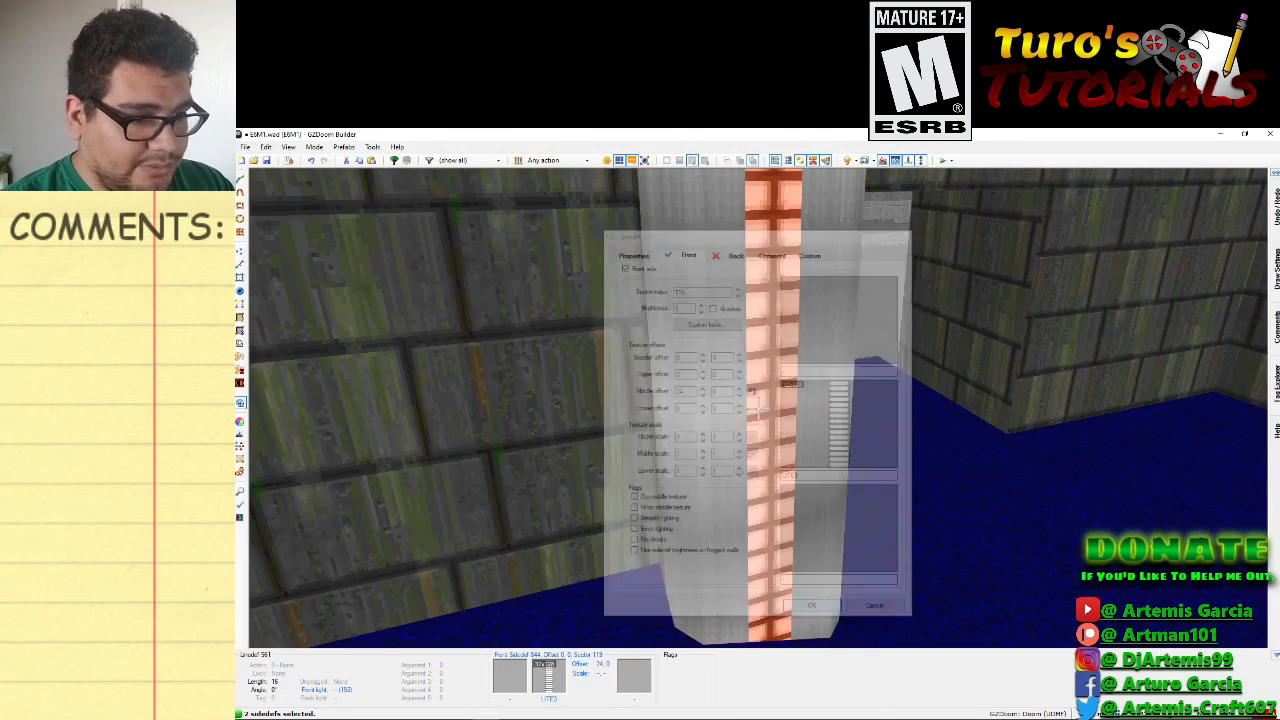
# In the 2D map, lengthen the first doorway side wall's light section to 32 units by moving its two vertices outward 8 units each.
pyautogui.press('q')
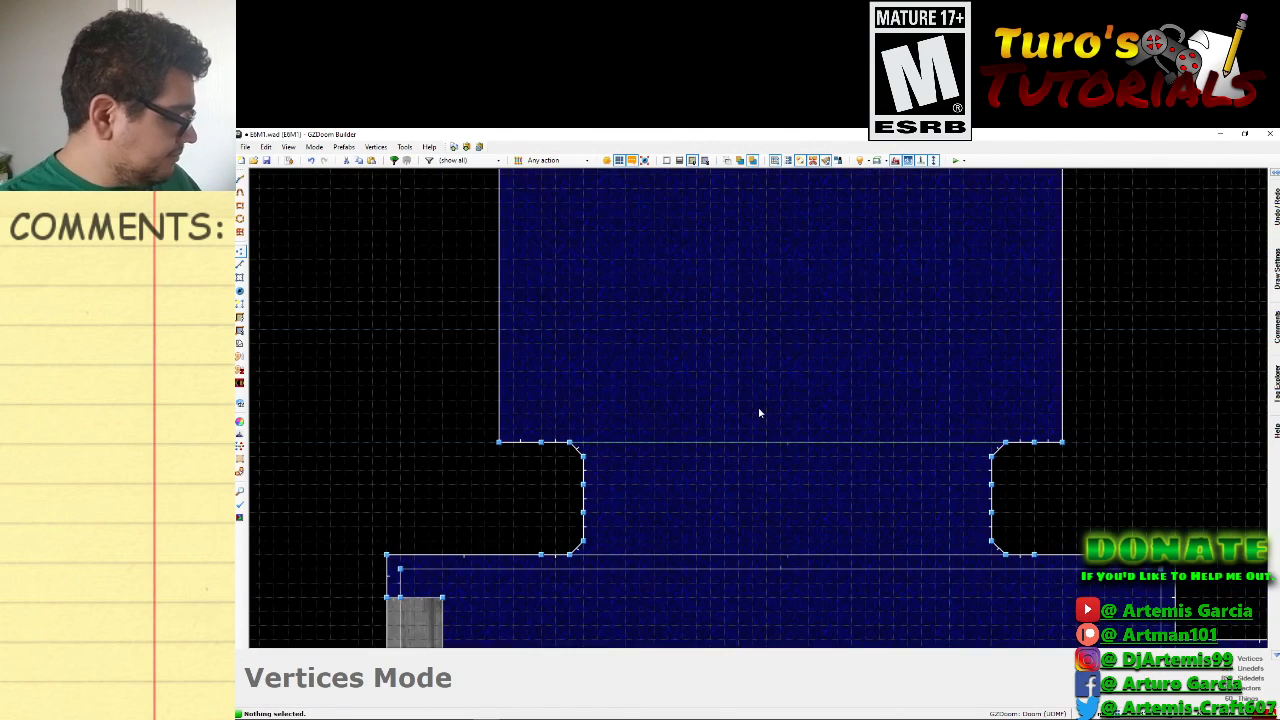
pyautogui.scroll(4, 759, 413)
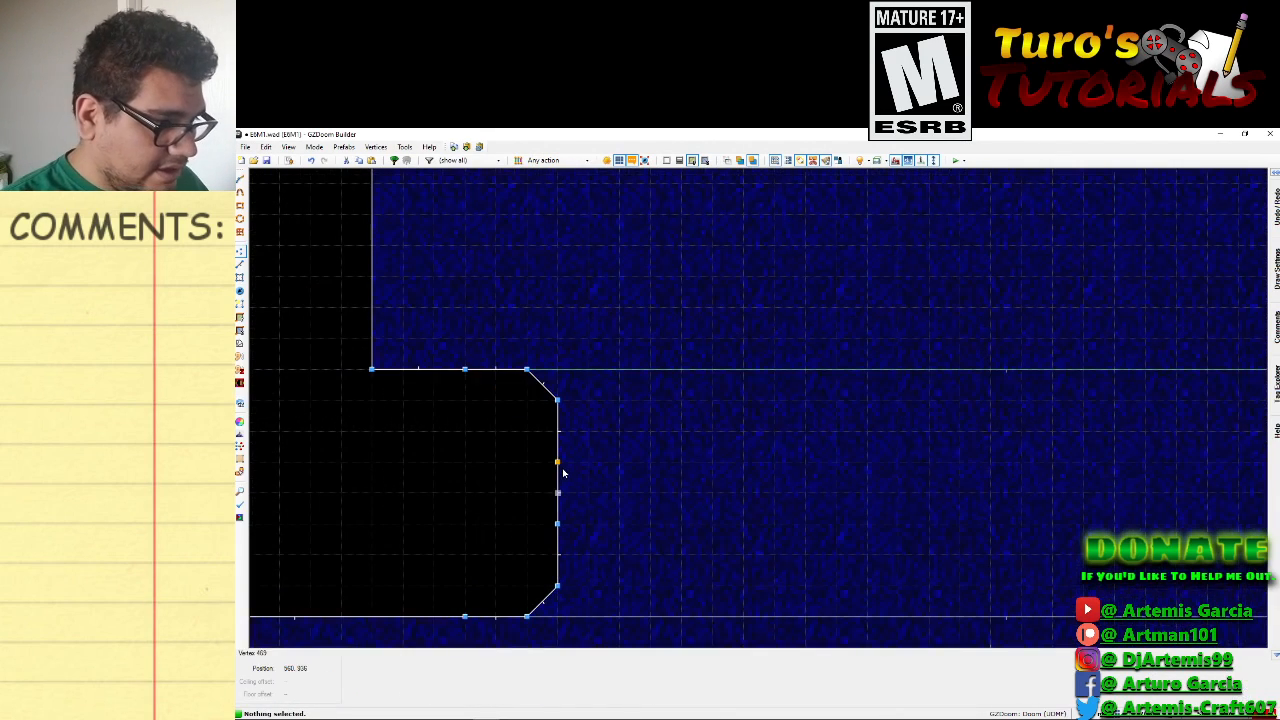
pyautogui.click(562, 451)
pyautogui.moveTo(558, 519); pyautogui.dragTo(561, 542, button='right')
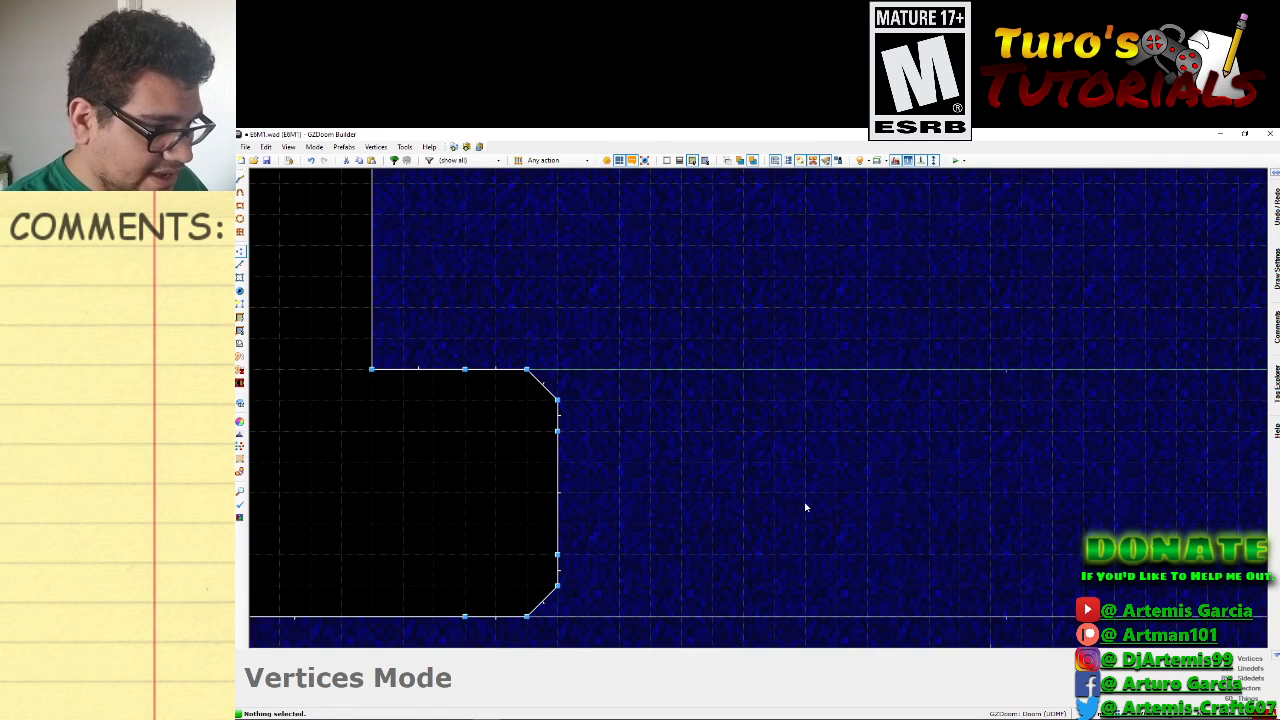
# Lengthen the opposite doorway wall's light section to 32 units by moving its two vertices outward 8 units each.
pyautogui.scroll(-1, 832, 502)
pyautogui.press('Right')
pyautogui.press('Right')
pyautogui.press('Right')
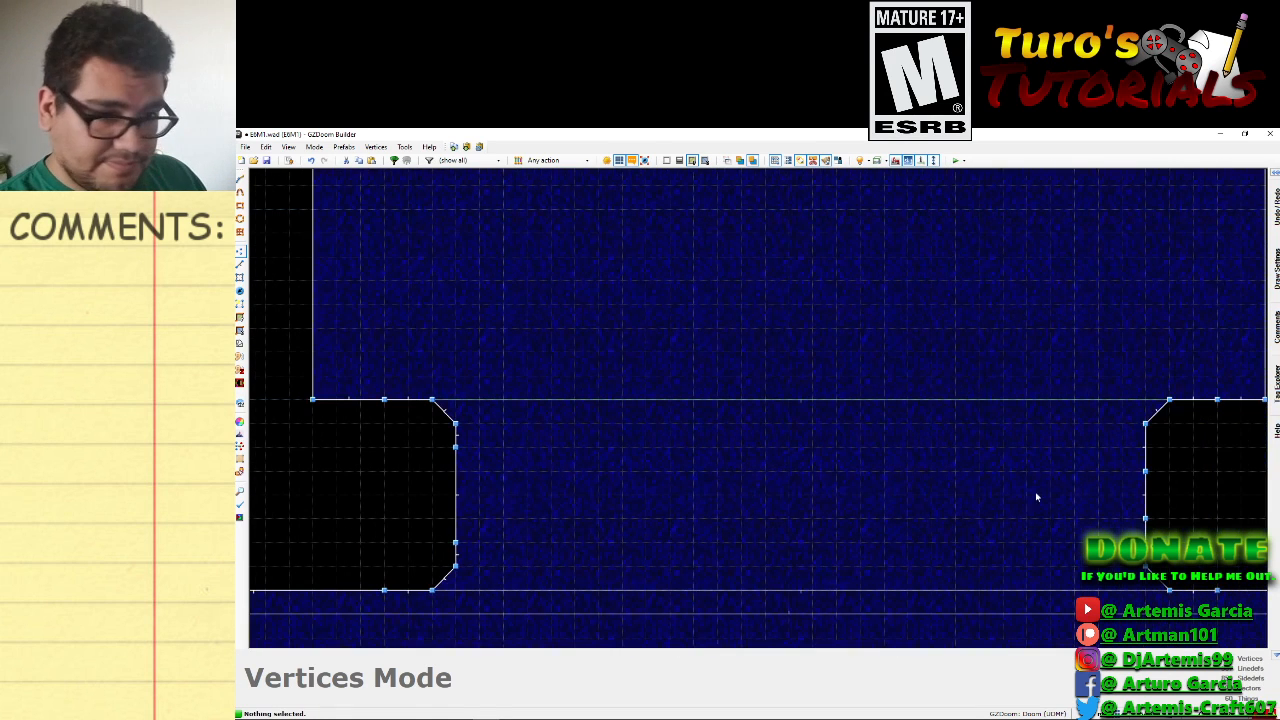
pyautogui.click(1153, 459)
pyautogui.moveTo(1149, 516); pyautogui.dragTo(1149, 541, button='right')
# In 3D, align the LITE3 texture on the light strip nearest the computer banks by setting its texture offsets to 0, 0.
pyautogui.press('q')
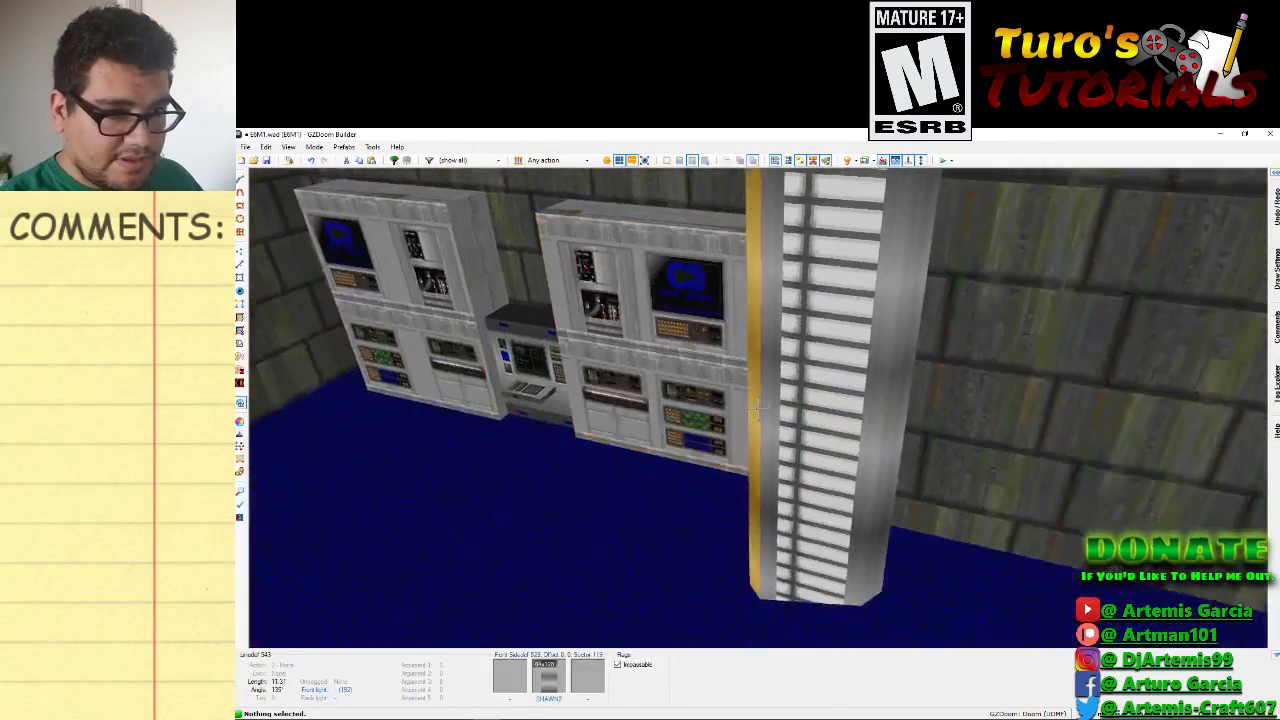
pyautogui.click(757, 405)
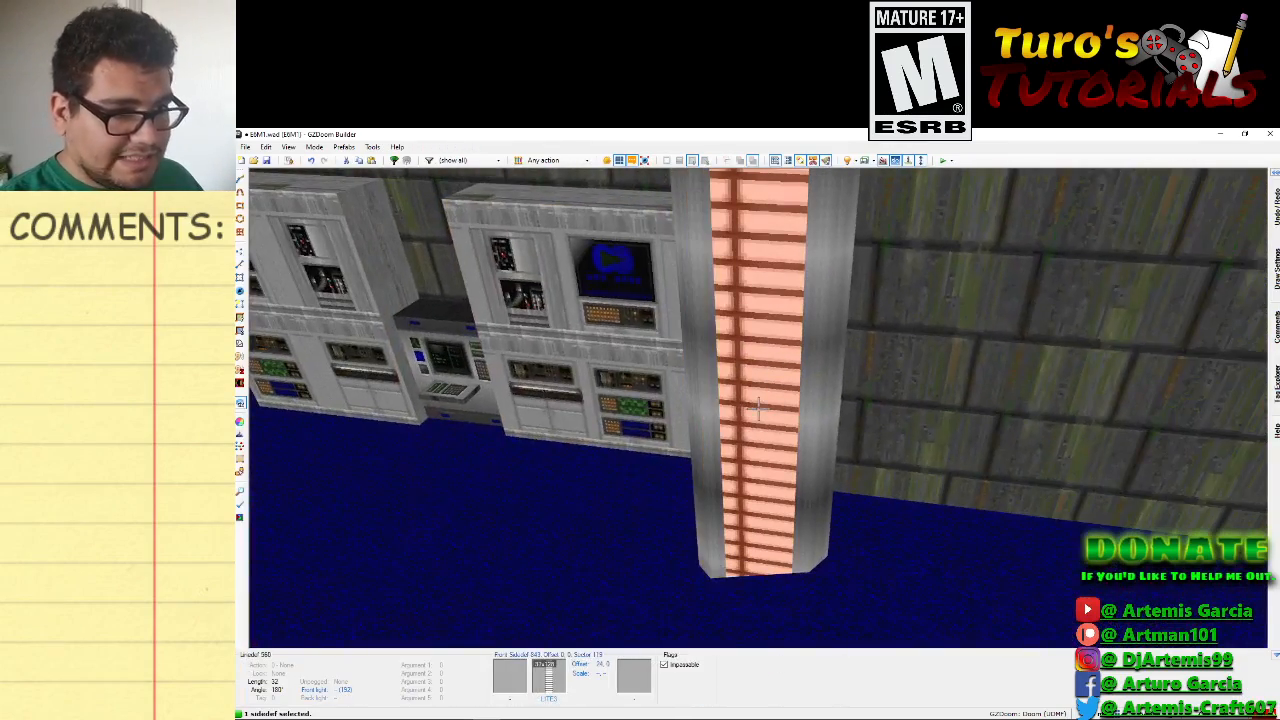
pyautogui.press('Left')
pyautogui.press('Left')
pyautogui.press('Left')
pyautogui.press('Left')
pyautogui.press('Left')
pyautogui.press('Left')
pyautogui.press('Left')
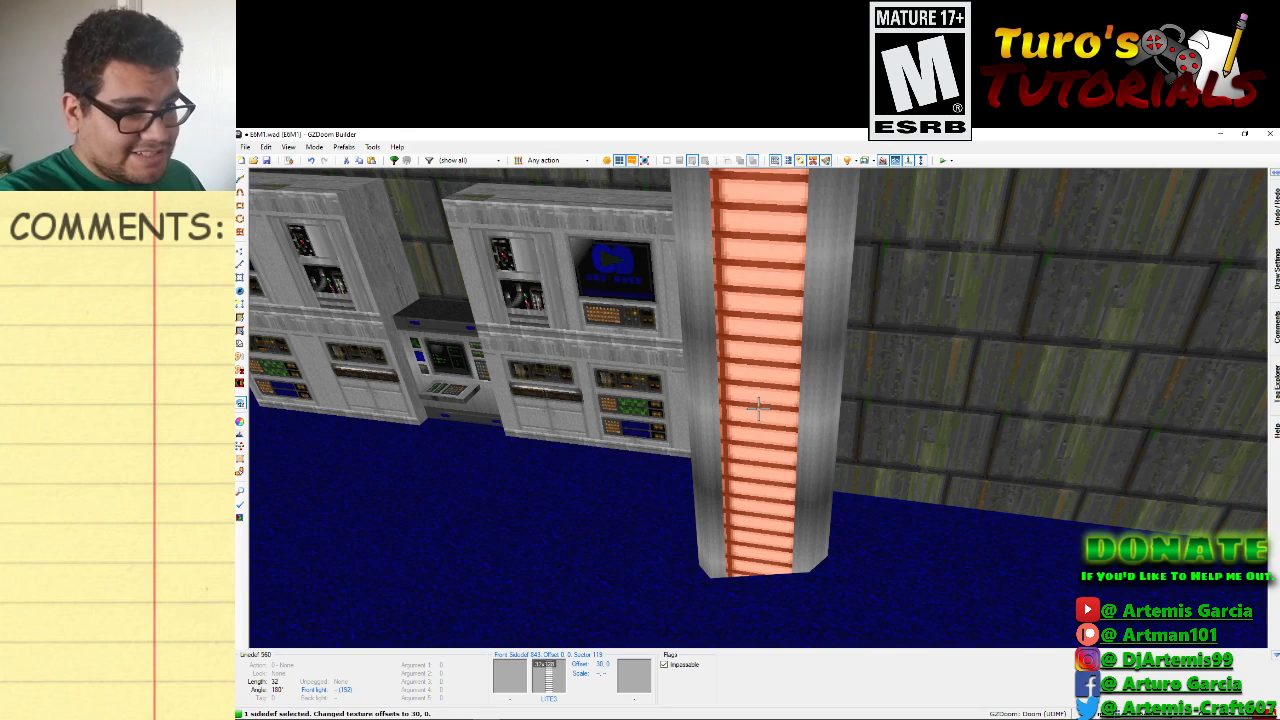
pyautogui.press('r')
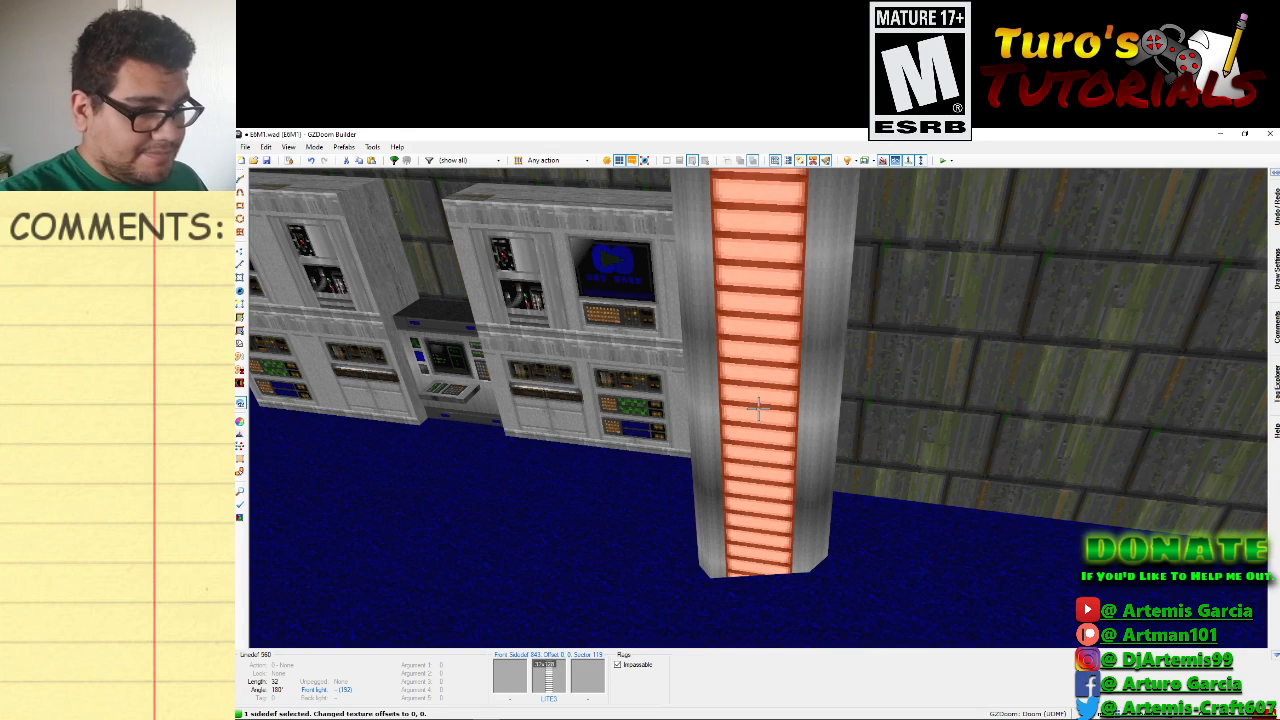
pyautogui.click(758, 408)
# Align the LITE3 texture on the opposite doorway wall's light strip with texture offsets of 0, 0, and deselect it.
pyautogui.press('e')
pyautogui.click(758, 409)
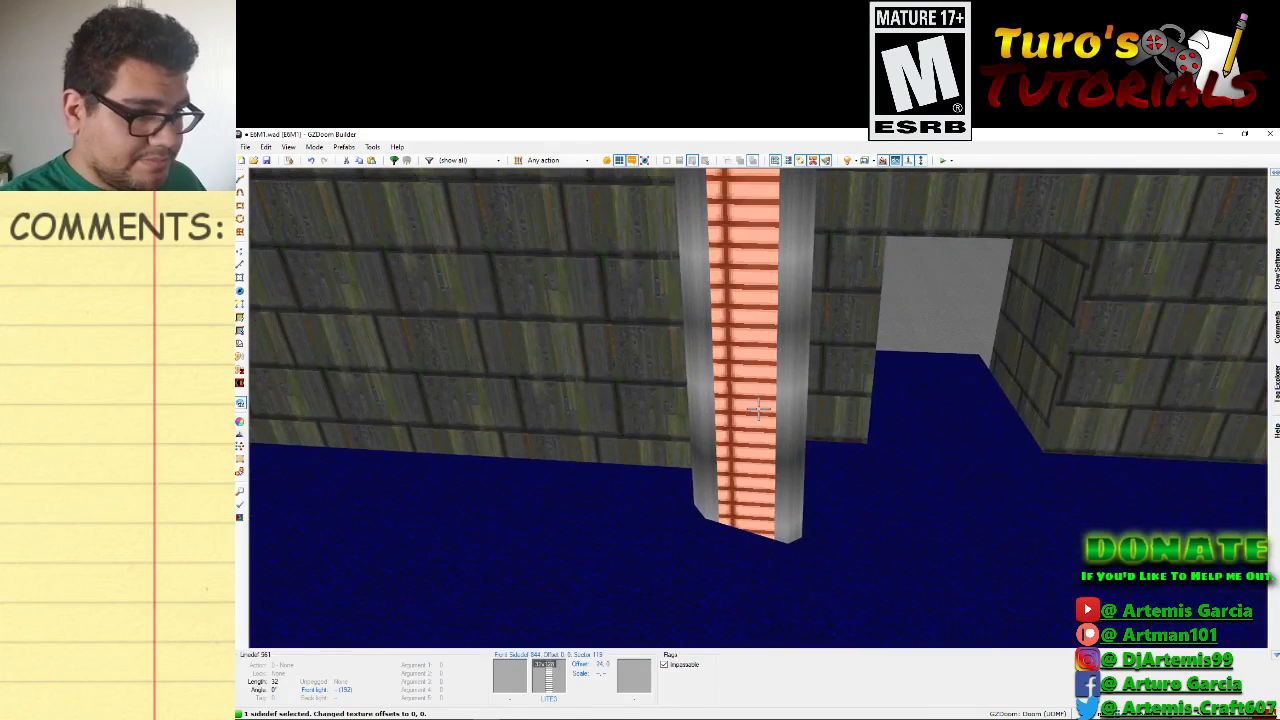
pyautogui.press('Left')
pyautogui.press('Left')
pyautogui.press('Left')
pyautogui.press('Left')
pyautogui.press('Left')
pyautogui.press('Left')
pyautogui.press('Left')
pyautogui.press('Left')
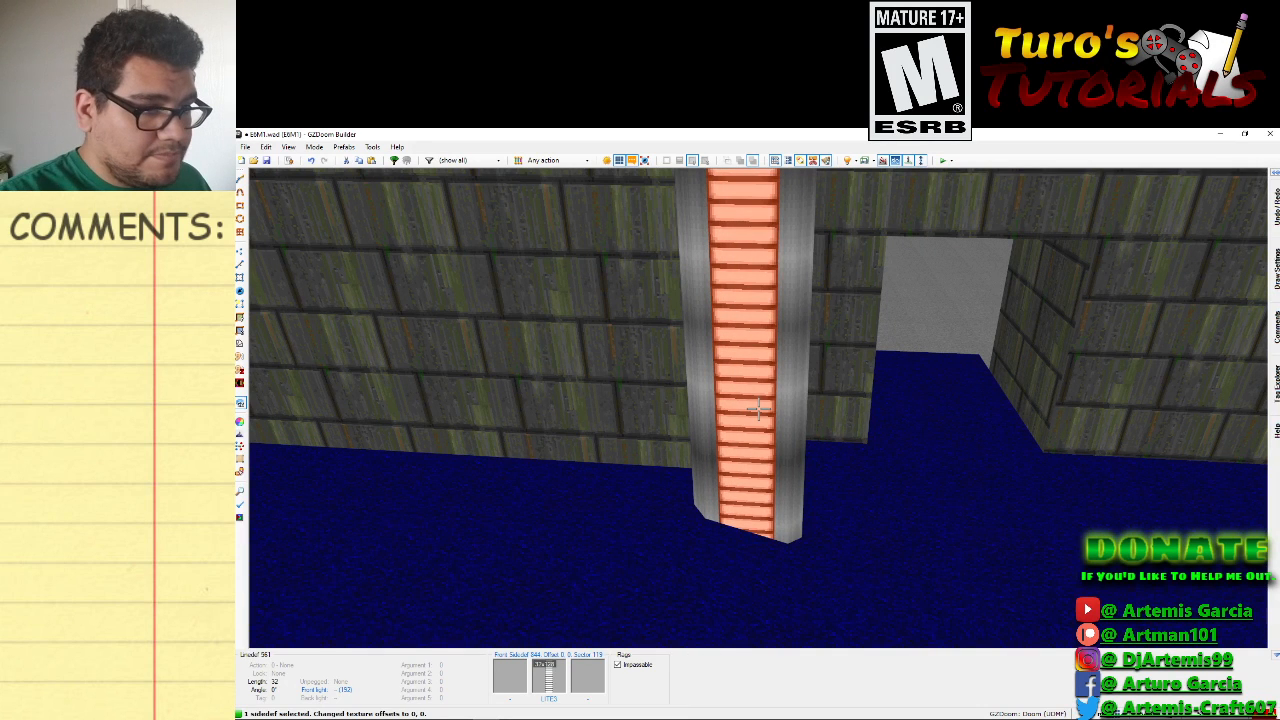
pyautogui.click(758, 409)
pyautogui.press('d')
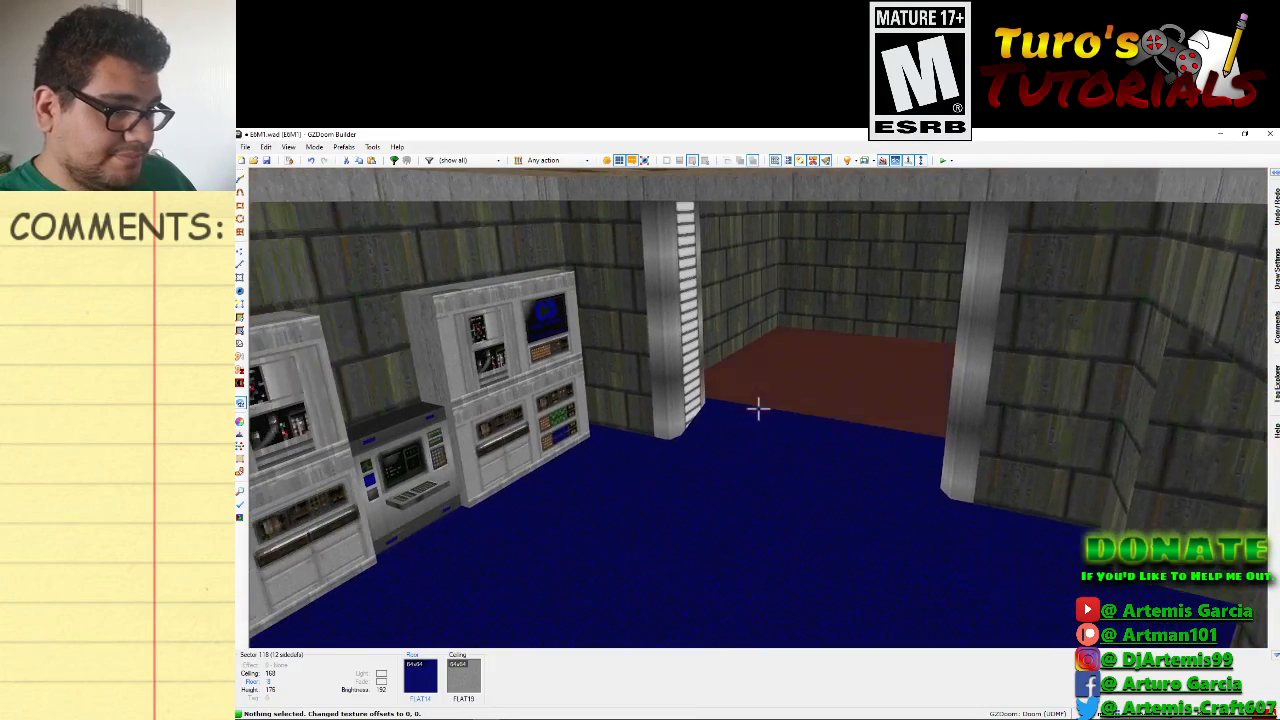
# In the 2D map, add vertices on both walls behind the doorway's east pillar and pull each 8 units inward to form notches.
pyautogui.press('e')
pyautogui.press('s')
pyautogui.press('d')
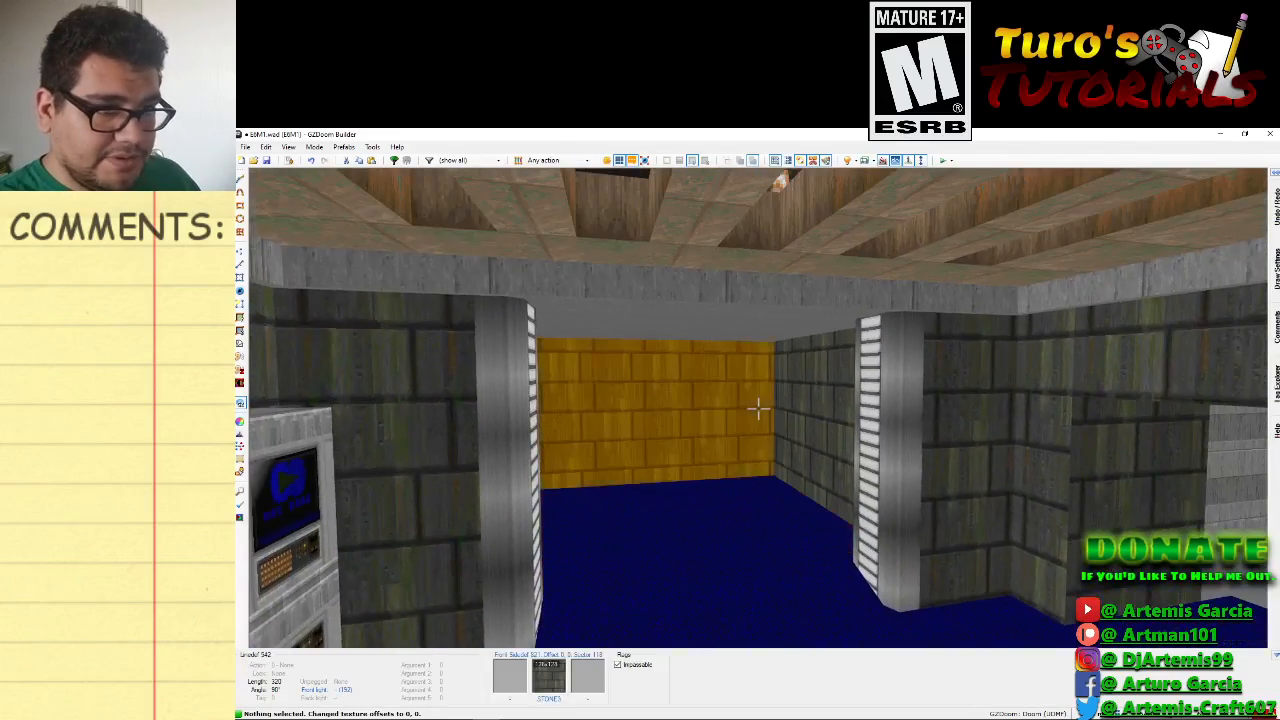
pyautogui.press('e')
pyautogui.press('s')
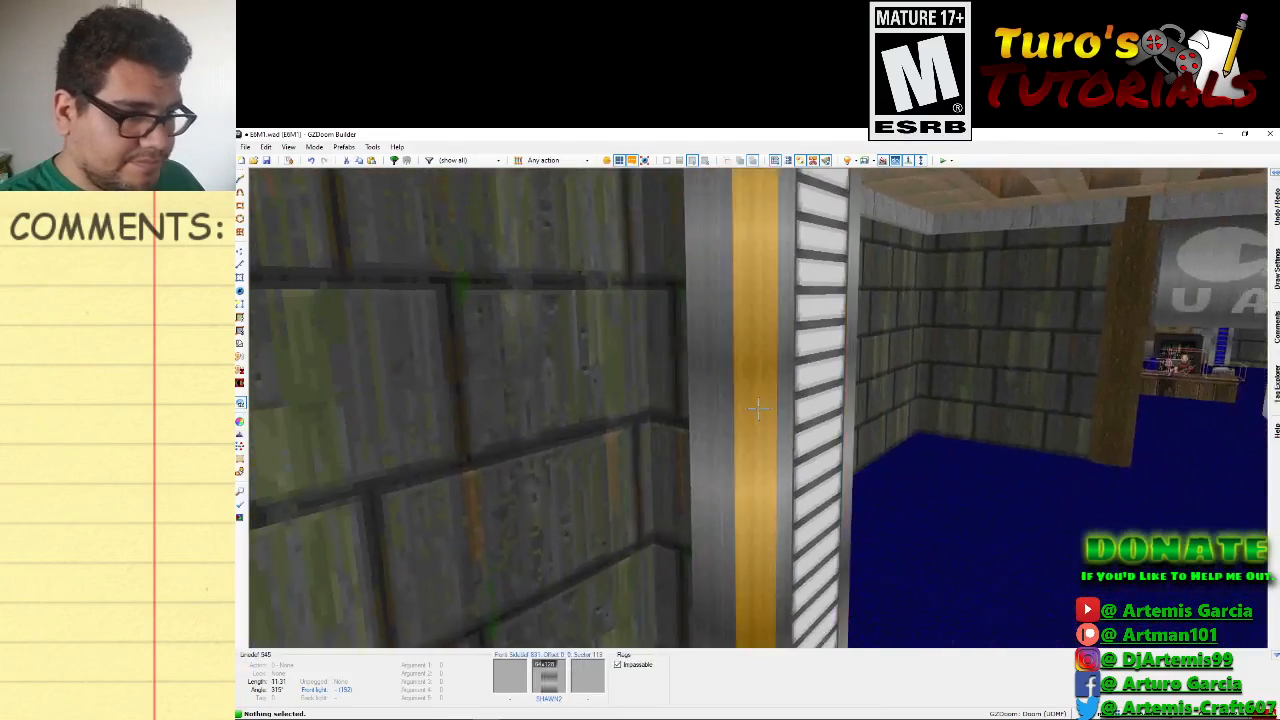
pyautogui.press('d')
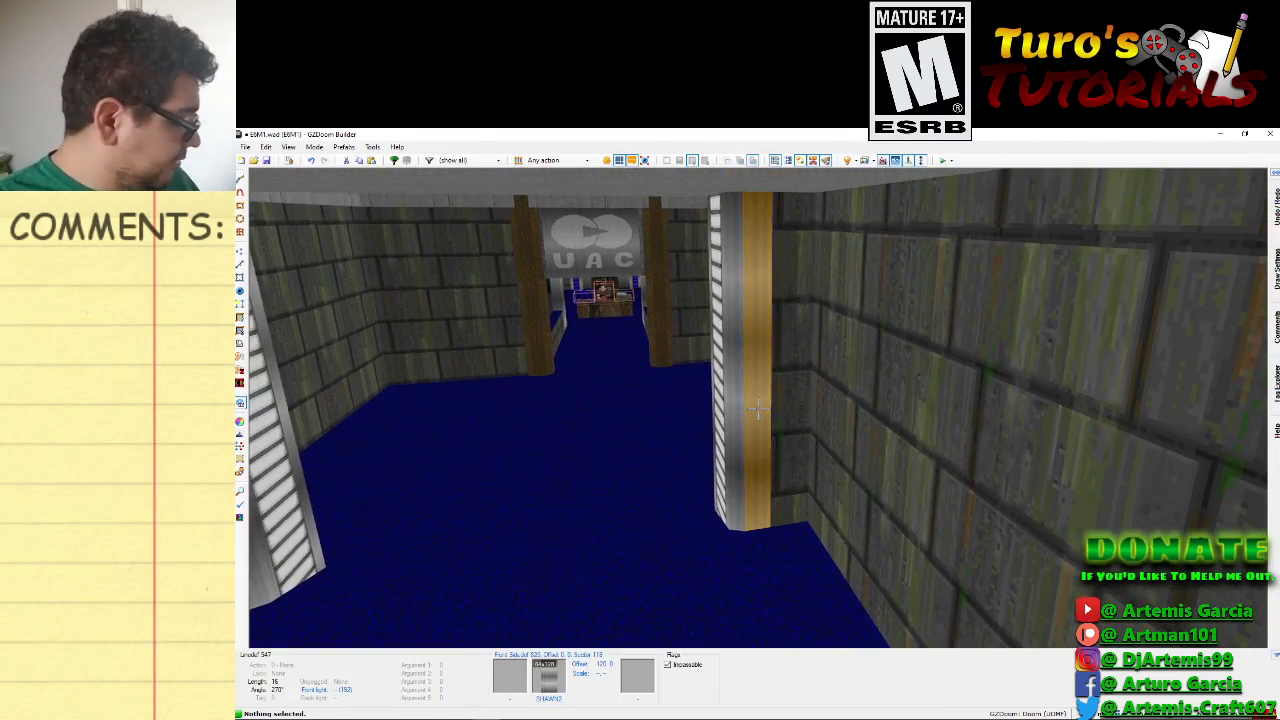
pyautogui.press('q')
pyautogui.scroll(-5, 740, 405)
pyautogui.scroll(5, 831, 560)
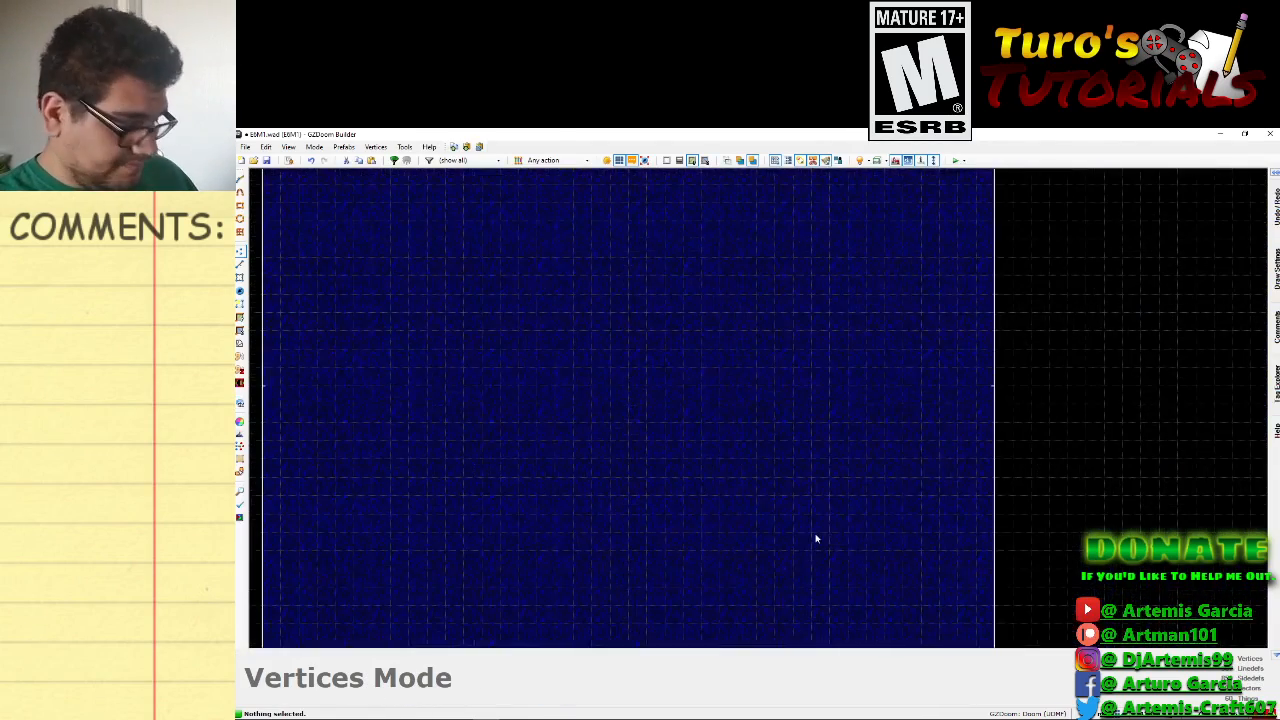
pyautogui.press('Down')
pyautogui.press('Down')
pyautogui.press('Down')
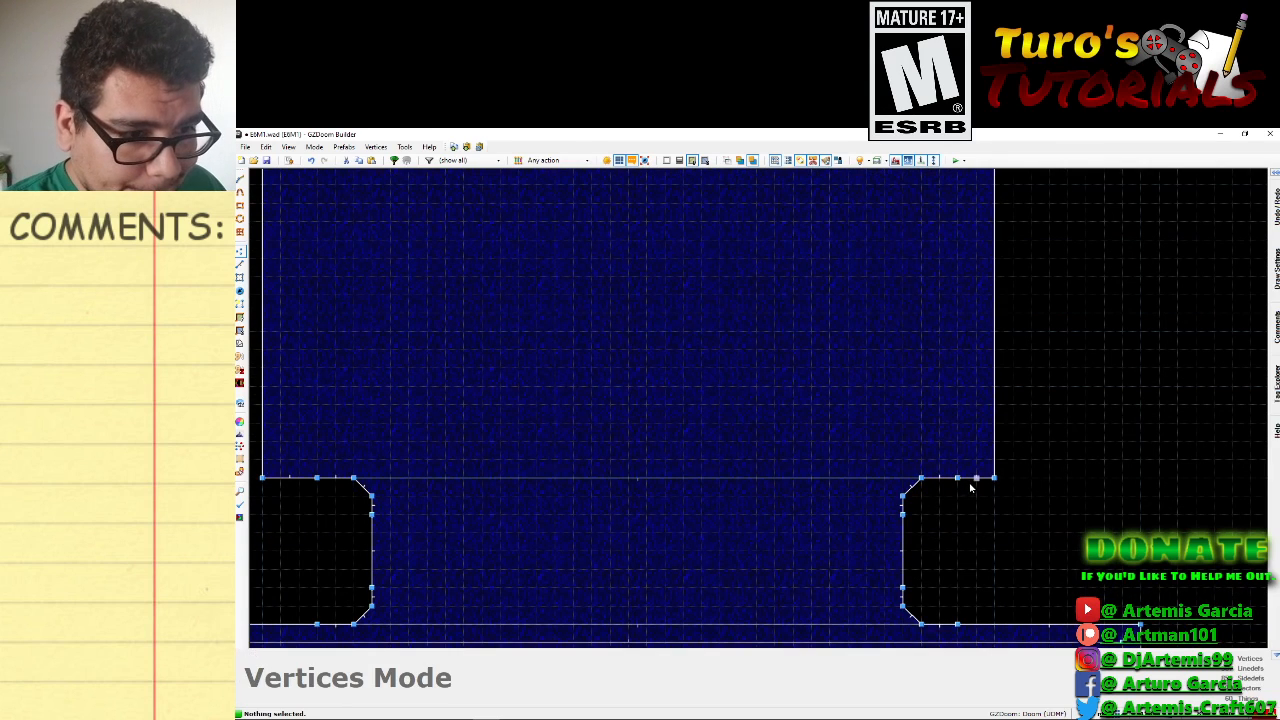
pyautogui.moveTo(974, 481); pyautogui.dragTo(977, 495, button='right')
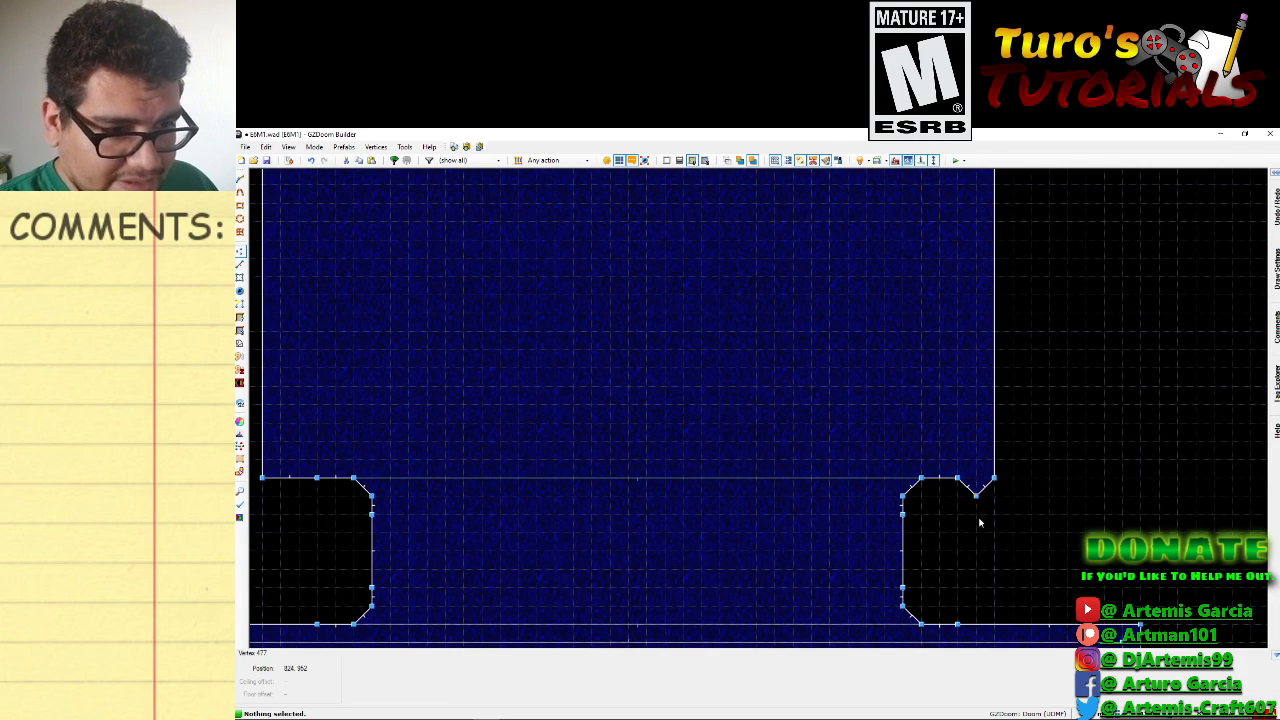
pyautogui.moveTo(978, 626)
pyautogui.mouseDown(button='right')
pyautogui.moveTo(975, 609)
pyautogui.moveTo(997, 622)
pyautogui.mouseUp(button='right')
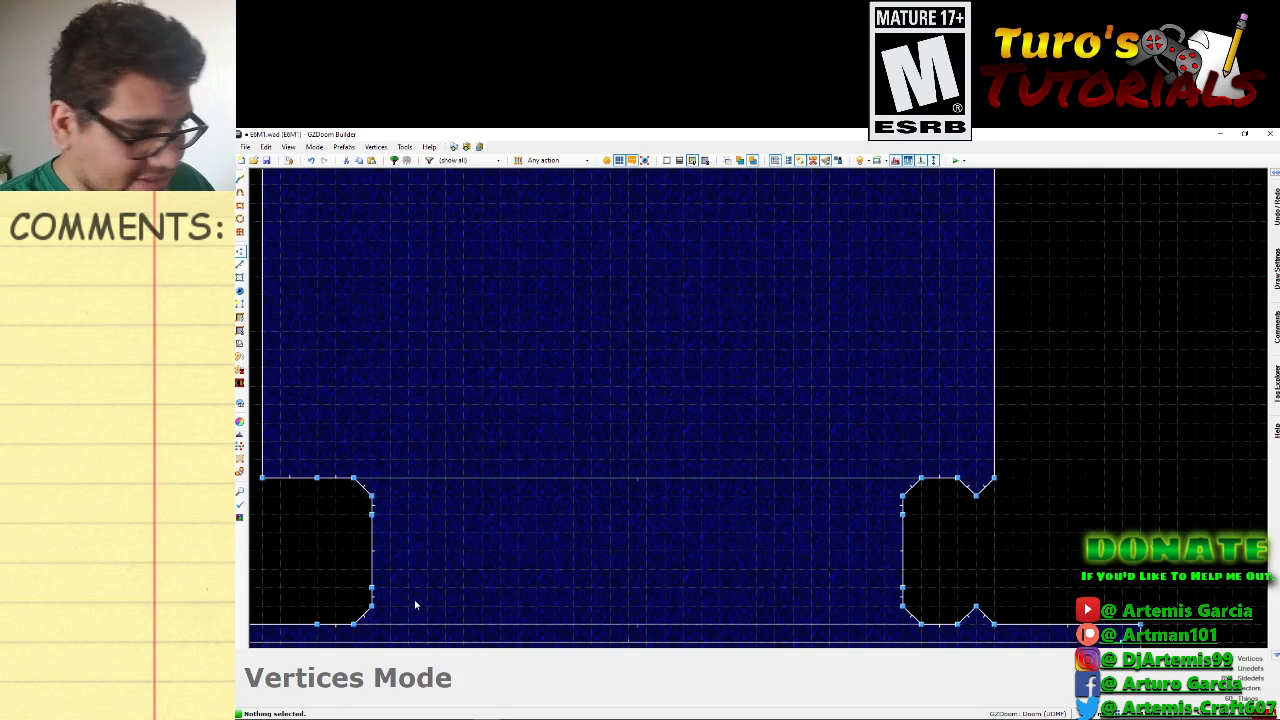
# Add two vertices on the computer room wall west of the west pillar and pull the nearer one 8 units into the wall.
pyautogui.press('Left')
pyautogui.press('Left')
pyautogui.press('Left')
pyautogui.press('Down')
pyautogui.press('Down')
pyautogui.press('Left')
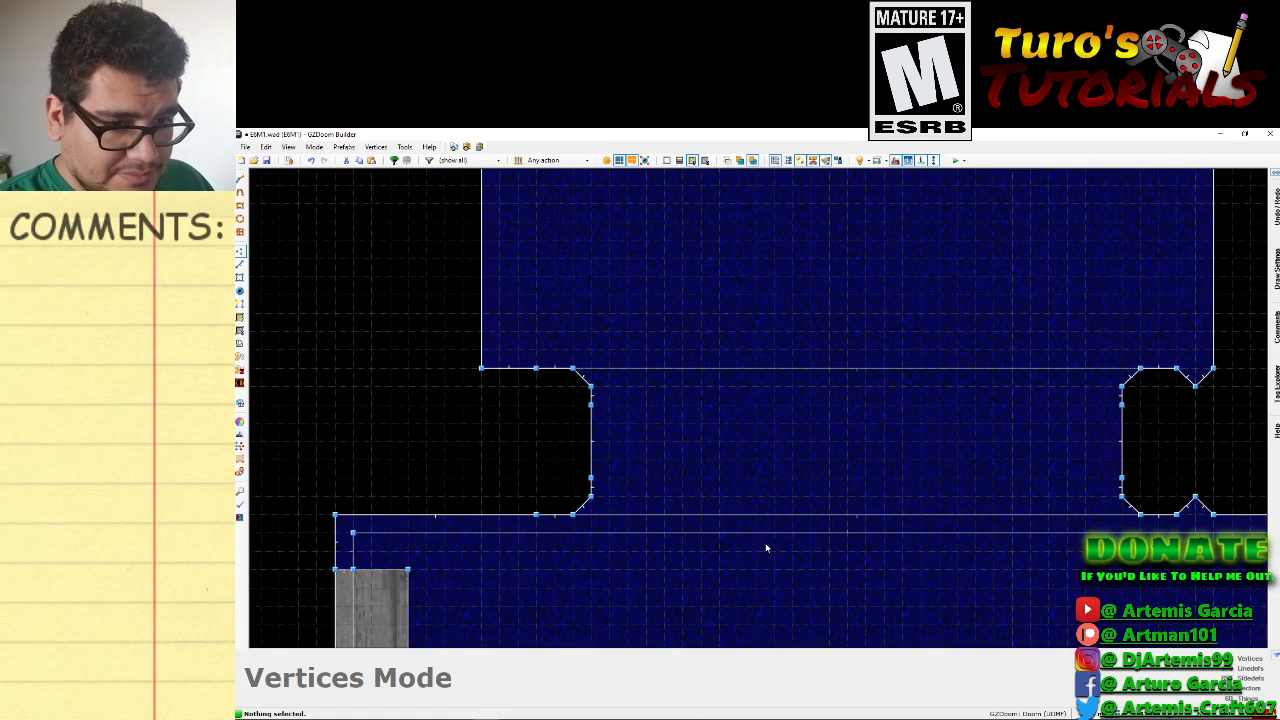
pyautogui.rightClick(500, 515)
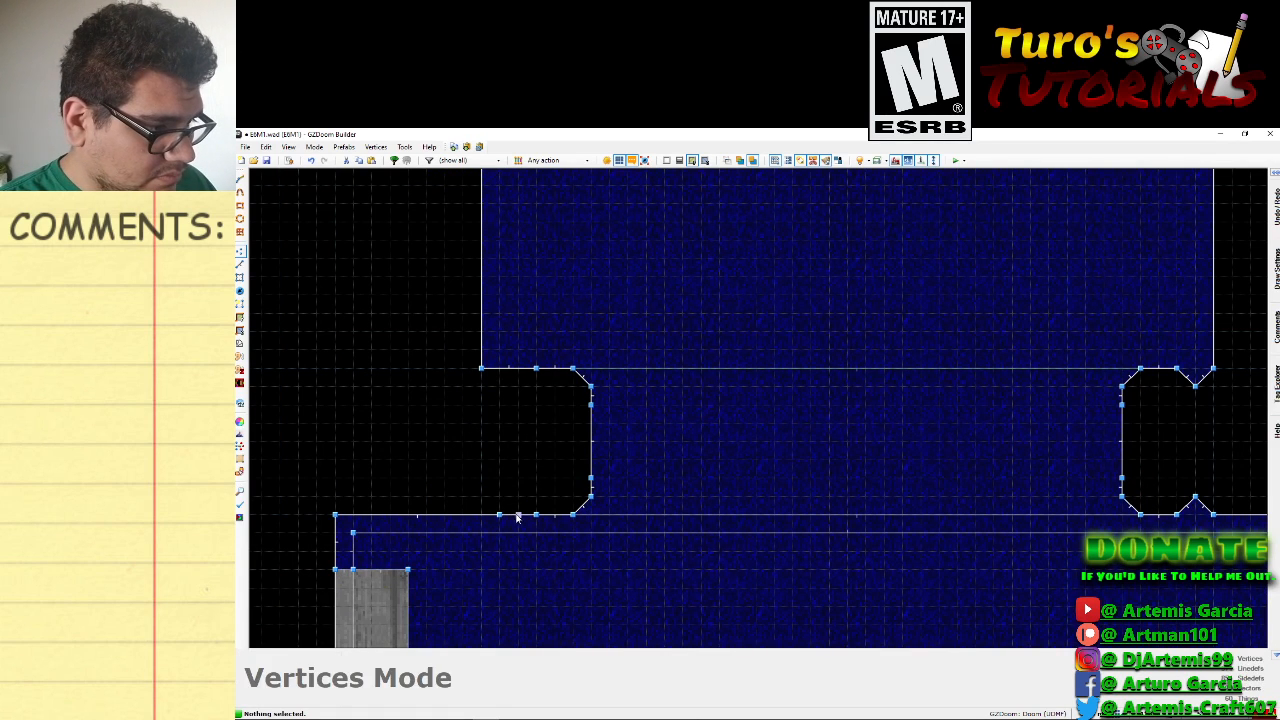
pyautogui.rightClick(517, 515)
pyautogui.moveTo(517, 515); pyautogui.dragTo(519, 500, button='right')
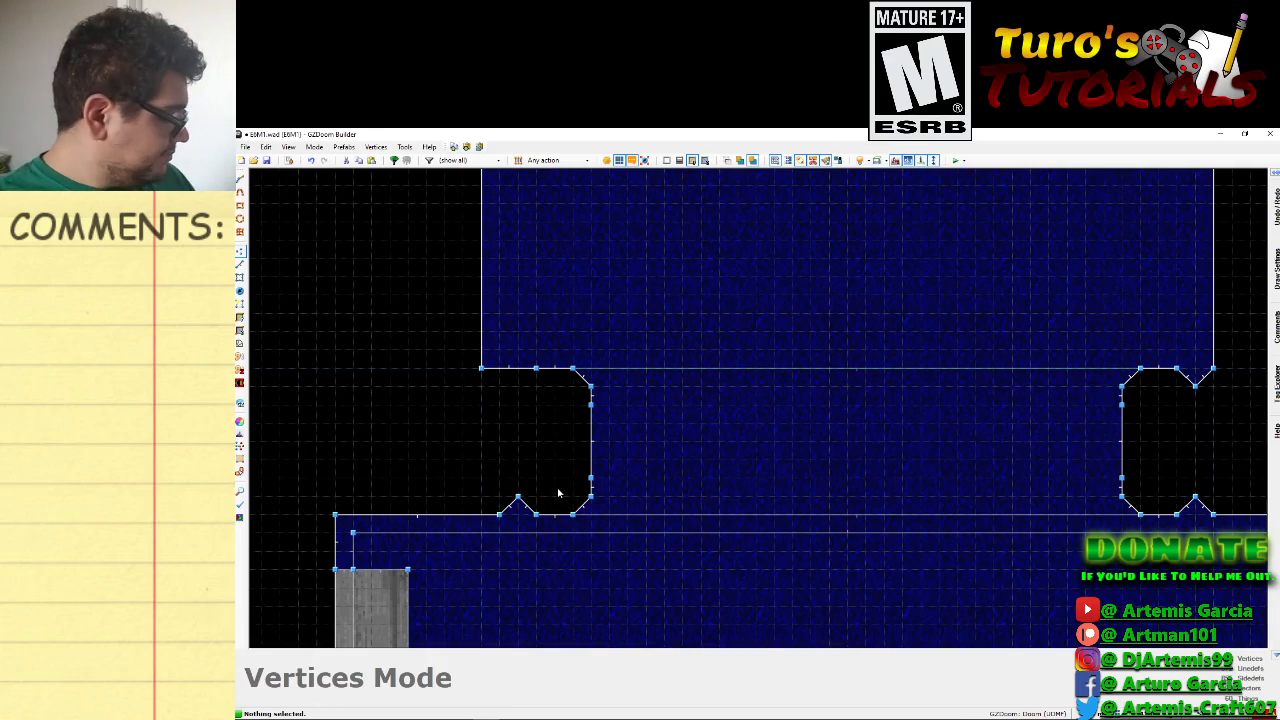
# Move the computer room's north wall beside the west pillar back 8 units so it meets the pillar's chamfer, merging the spare vertex.
pyautogui.press('w')
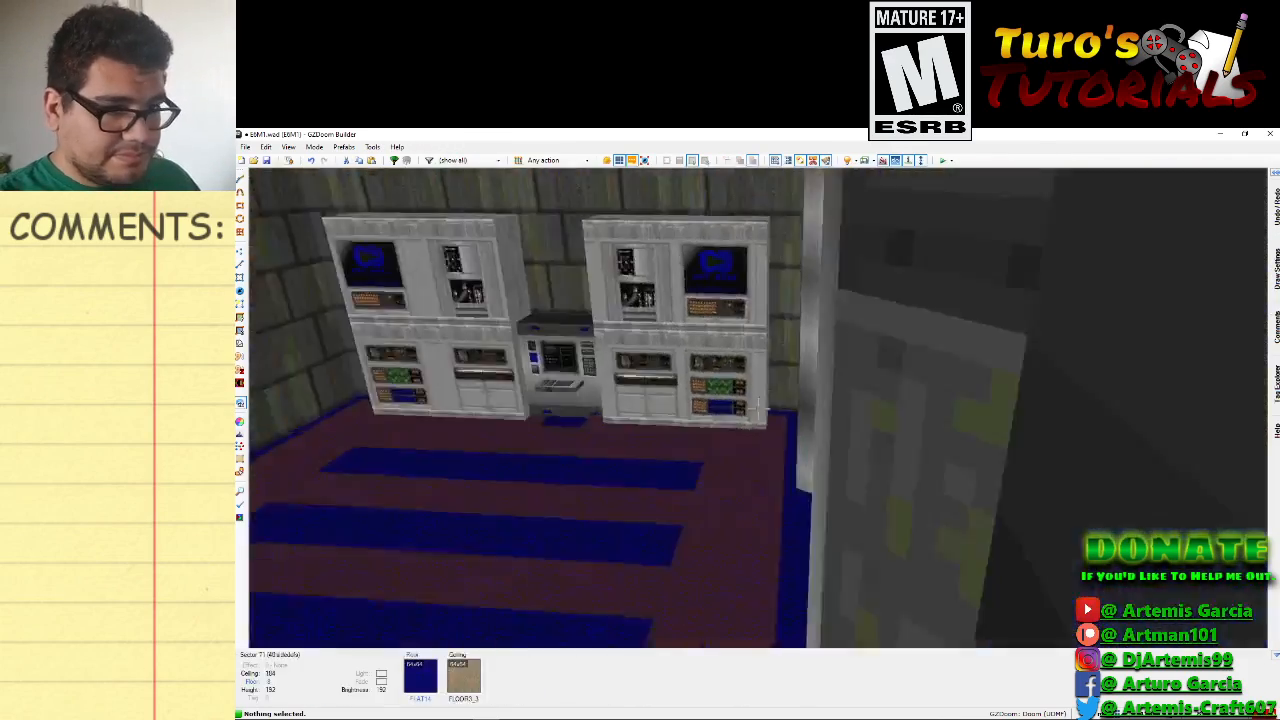
pyautogui.press('s')
pyautogui.press('d')
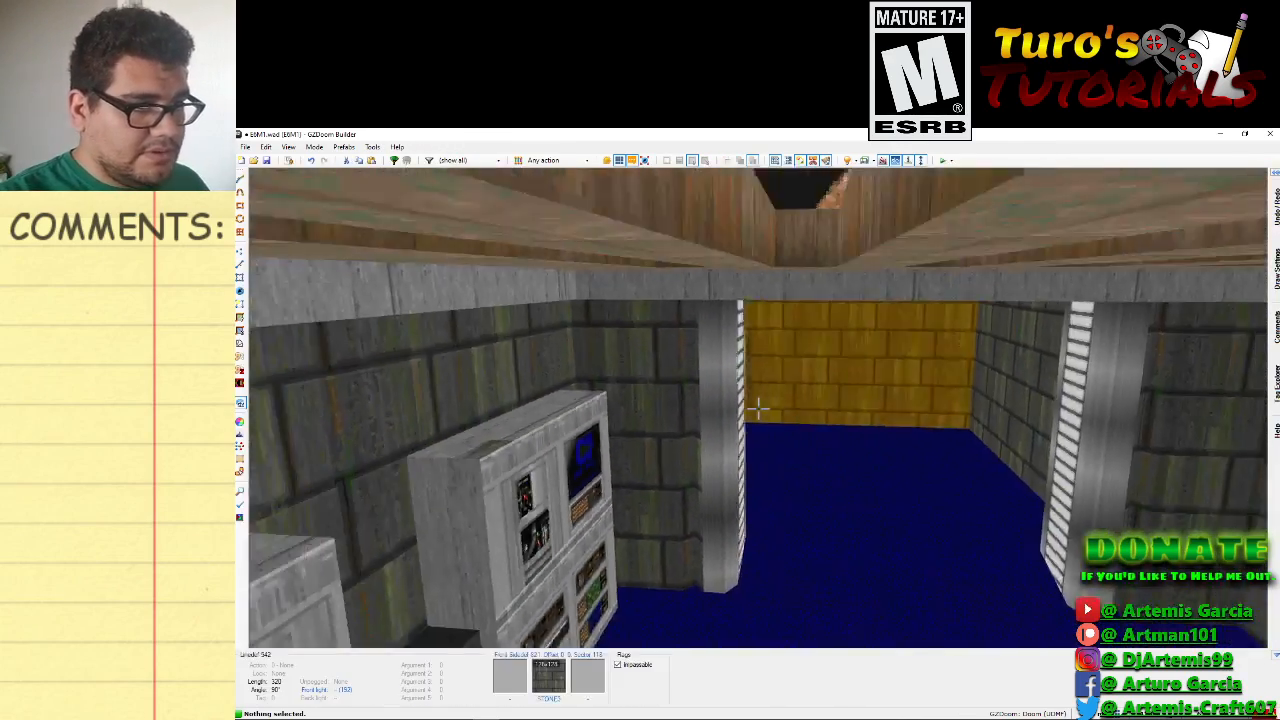
pyautogui.press('w')
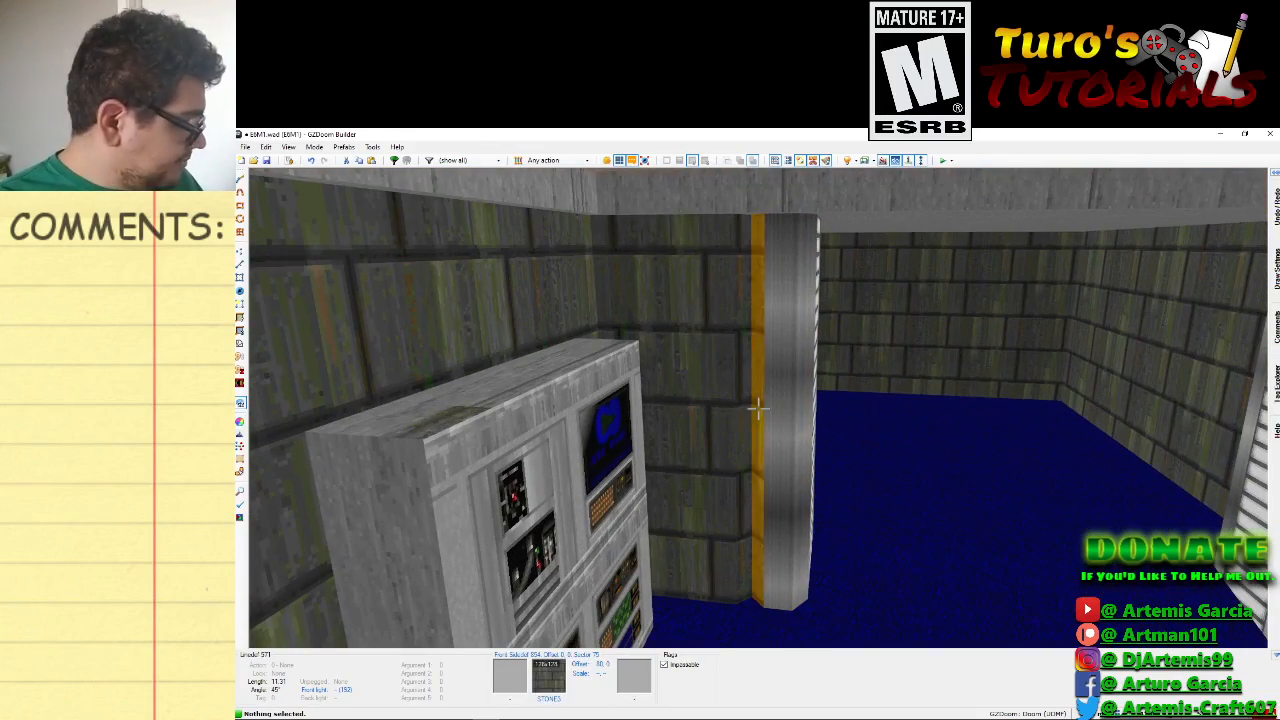
pyautogui.press('q')
pyautogui.scroll(-2, 757, 423)
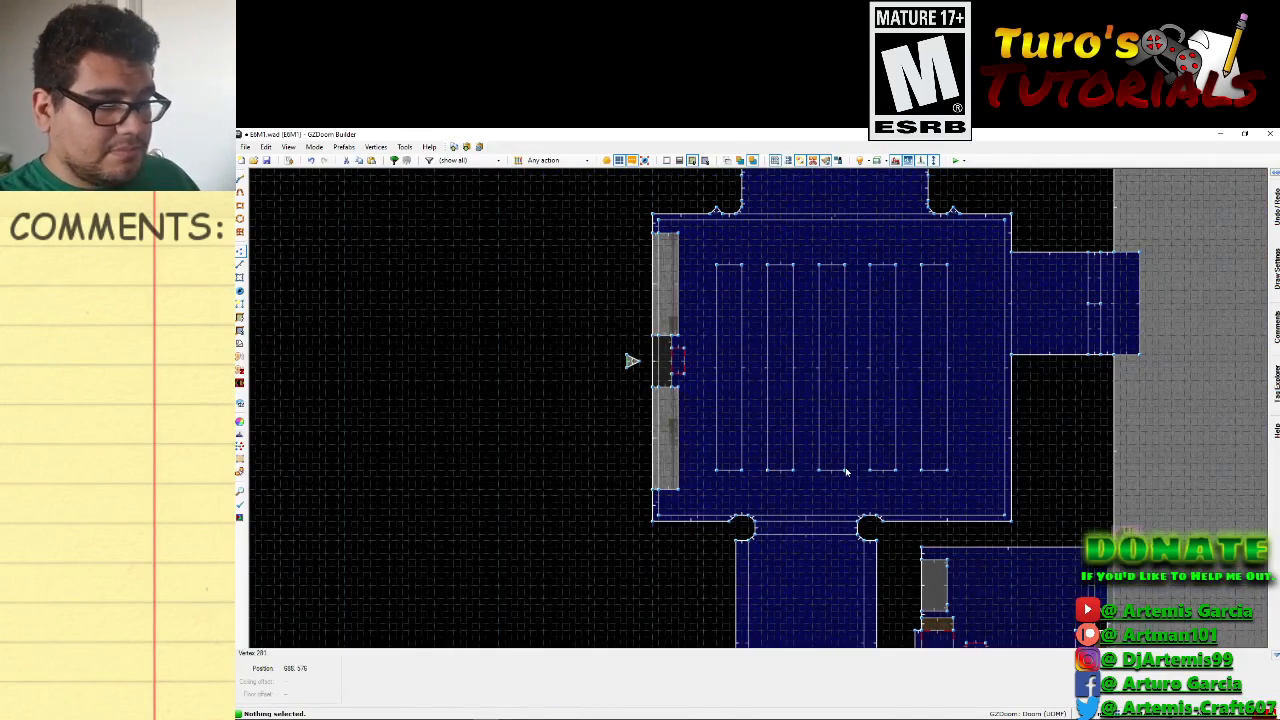
pyautogui.scroll(4, 837, 358)
pyautogui.scroll(1, 730, 328)
pyautogui.press('Up')
pyautogui.press('Up')
pyautogui.press('Up')
pyautogui.press('Up')
pyautogui.press('Up')
pyautogui.press('Up')
pyautogui.press('Up')
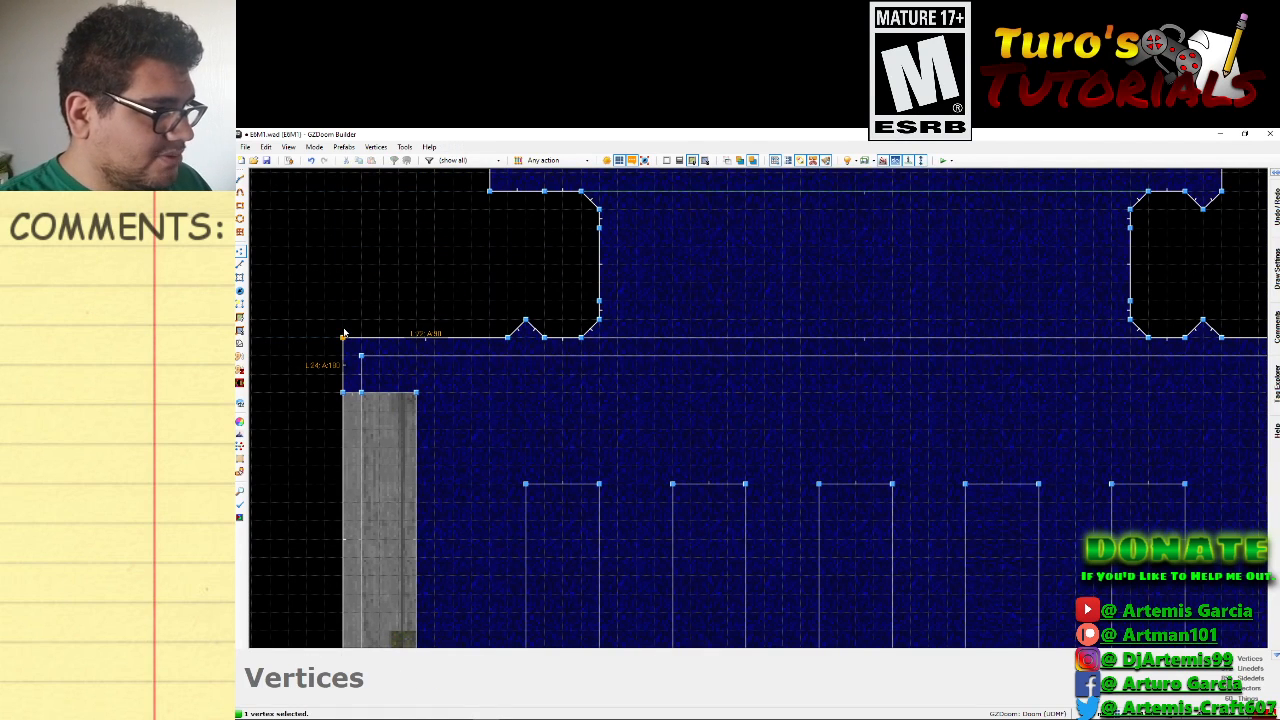
pyautogui.moveTo(343, 338); pyautogui.dragTo(343, 320)
pyautogui.moveTo(507, 340); pyautogui.dragTo(508, 332)
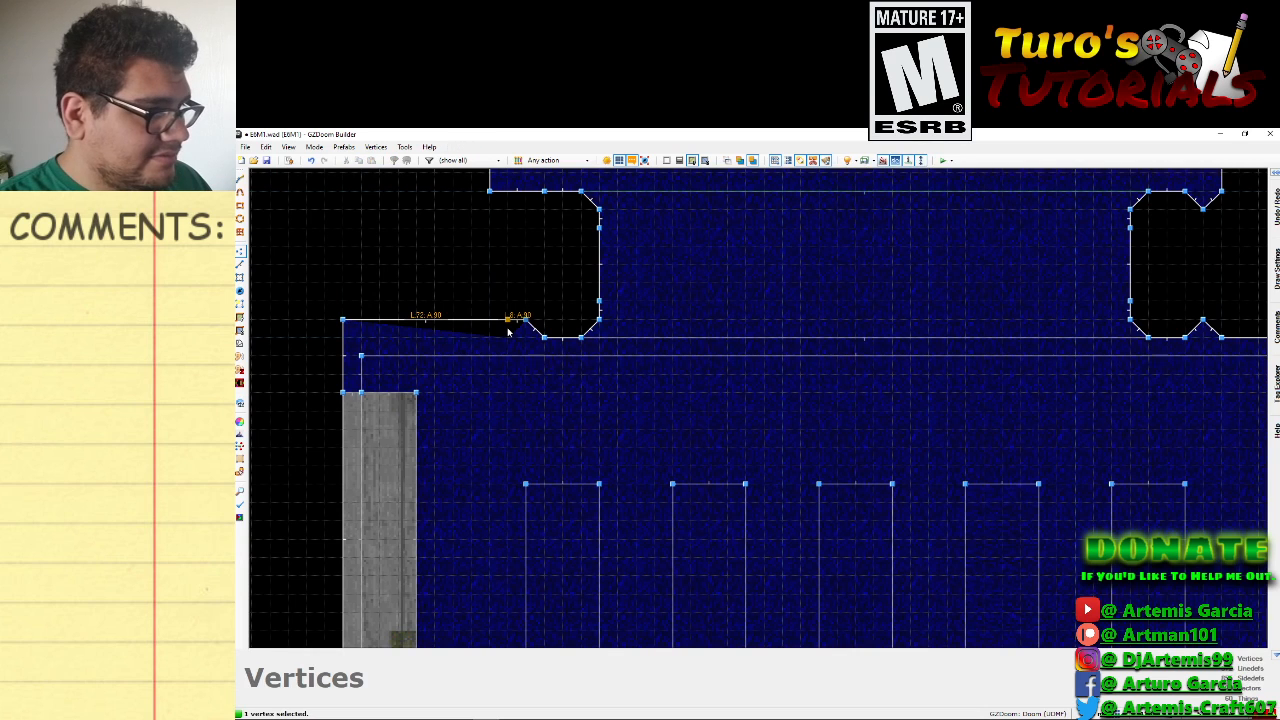
pyautogui.moveTo(523, 325); pyautogui.dragTo(525, 326, button='right')
# Merge the spare vertex into the east pillar's chamfer and move the computer room's northeast corner 8 units north to straighten the wall.
pyautogui.press('Right')
pyautogui.press('Right')
pyautogui.press('Right')
pyautogui.press('Right')
pyautogui.press('Right')
pyautogui.press('Right')
pyautogui.press('Right')
pyautogui.press('Right')
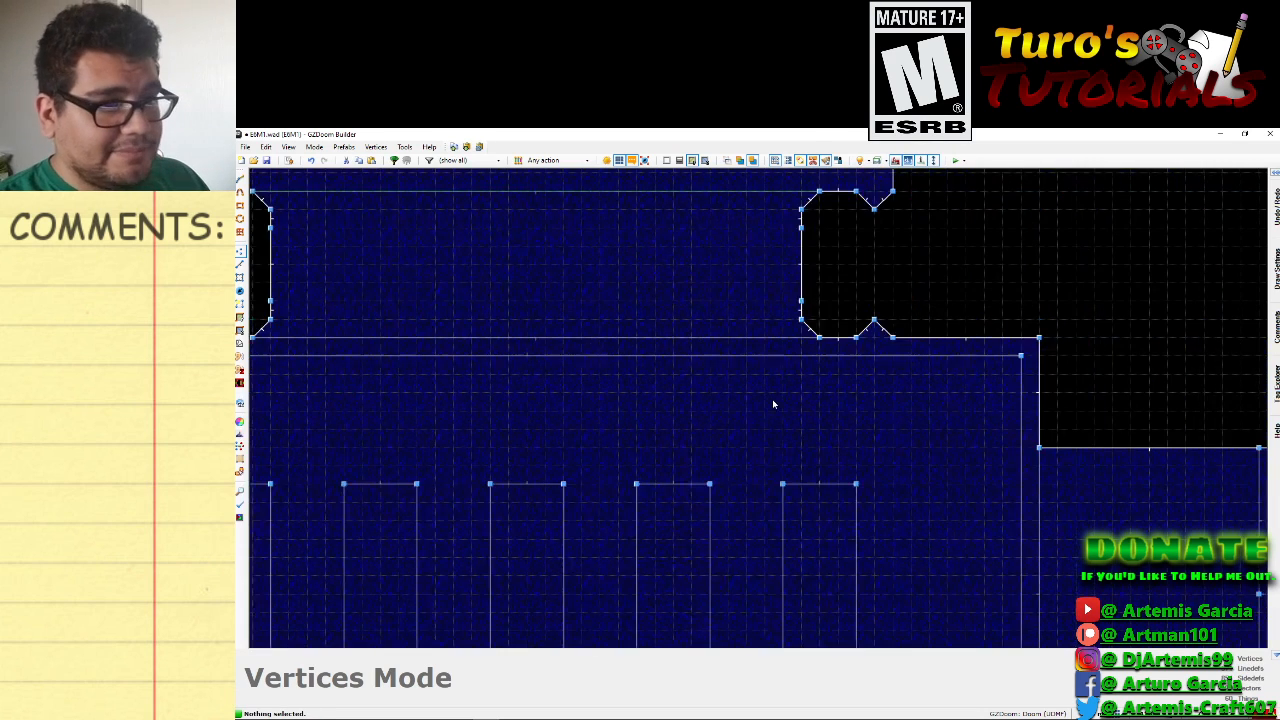
pyautogui.moveTo(796, 344); pyautogui.dragTo(773, 327)
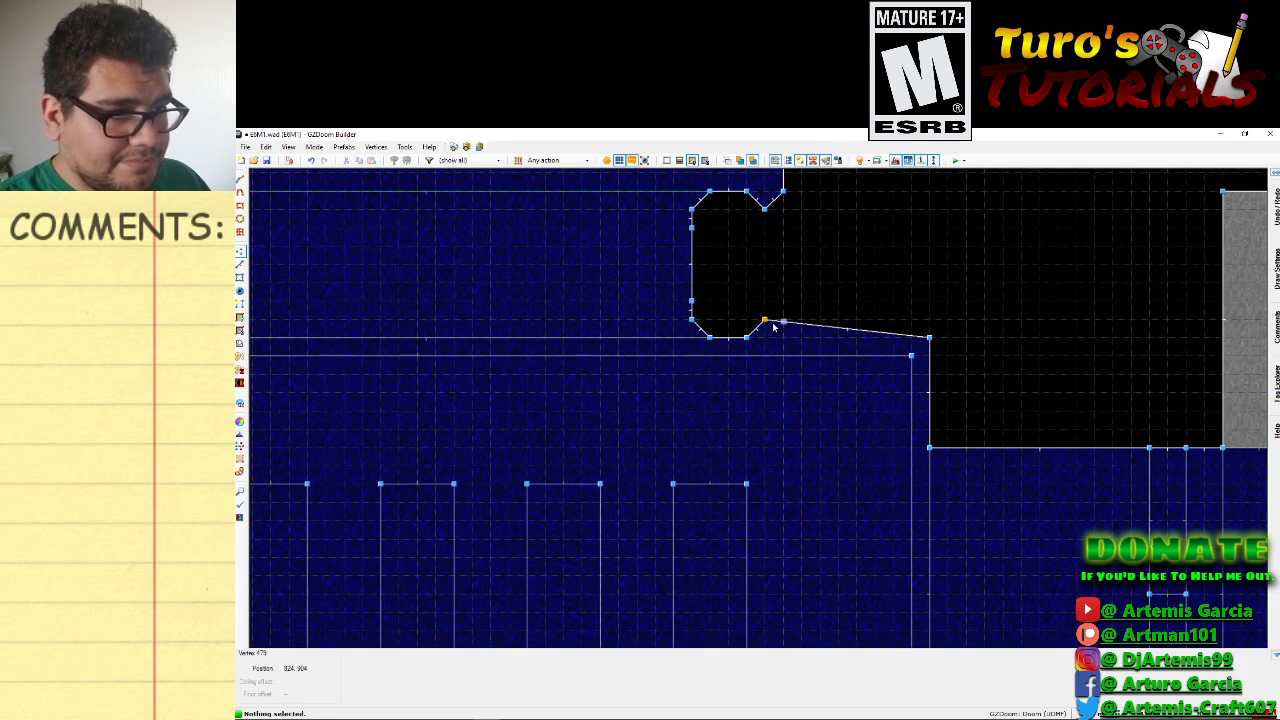
pyautogui.moveTo(938, 343); pyautogui.dragTo(937, 325)
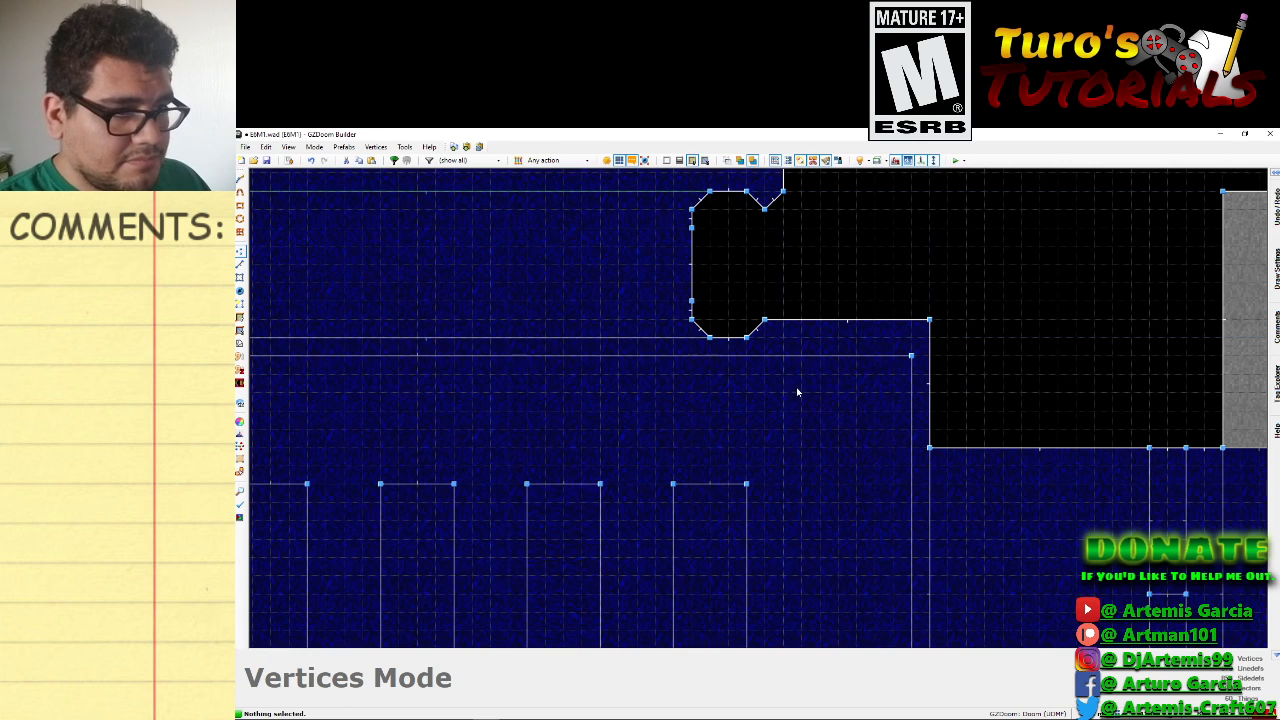
# Move the side room's southeast corner 8 units south, level with the notch vertex behind the east pillar.
pyautogui.press('Left')
pyautogui.press('Left')
pyautogui.press('Left')
pyautogui.press('Left')
pyautogui.press('Left')
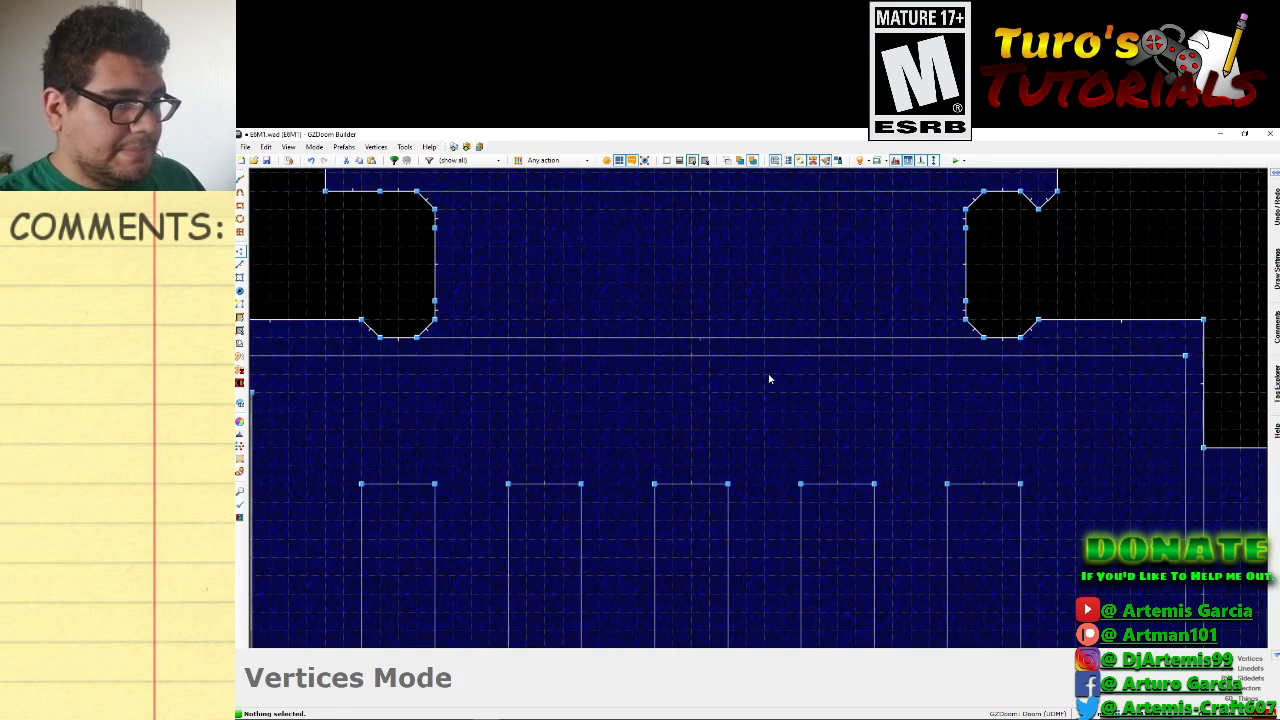
pyautogui.scroll(-1, 763, 371)
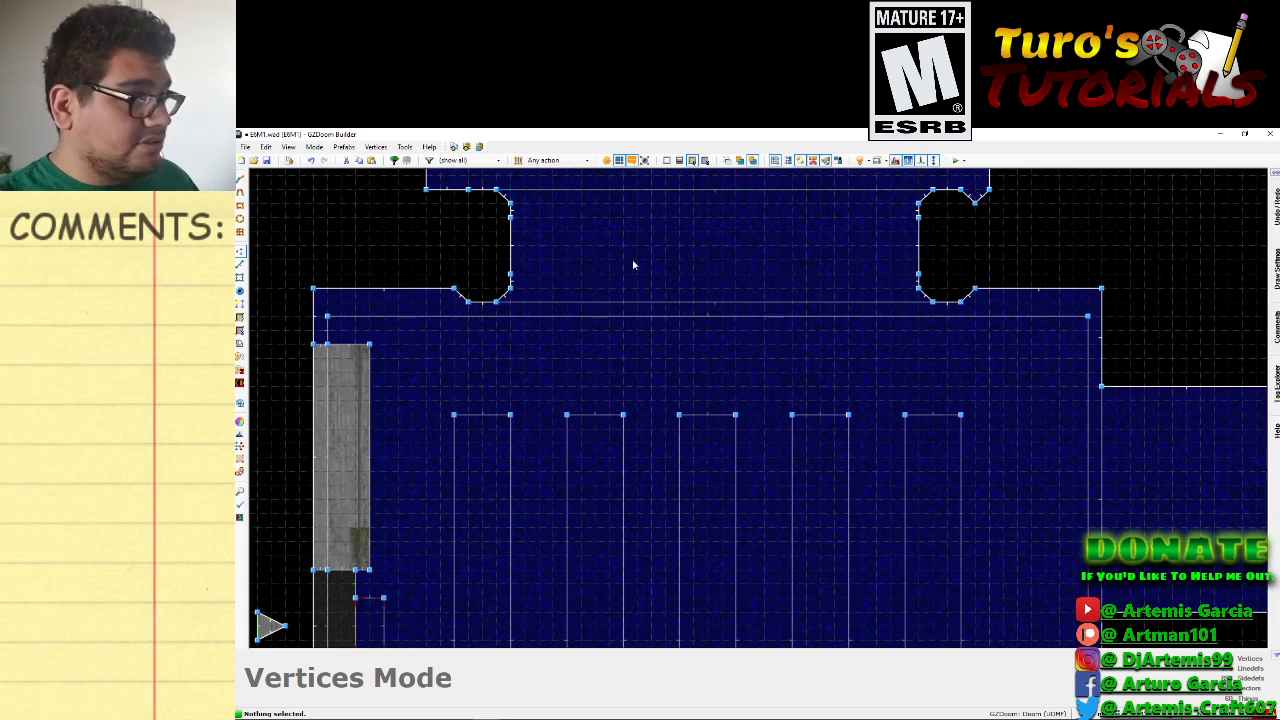
pyautogui.scroll(3, 585, 273)
pyautogui.press('Up')
pyautogui.press('Up')
pyautogui.press('Right')
pyautogui.press('Right')
pyautogui.press('Right')
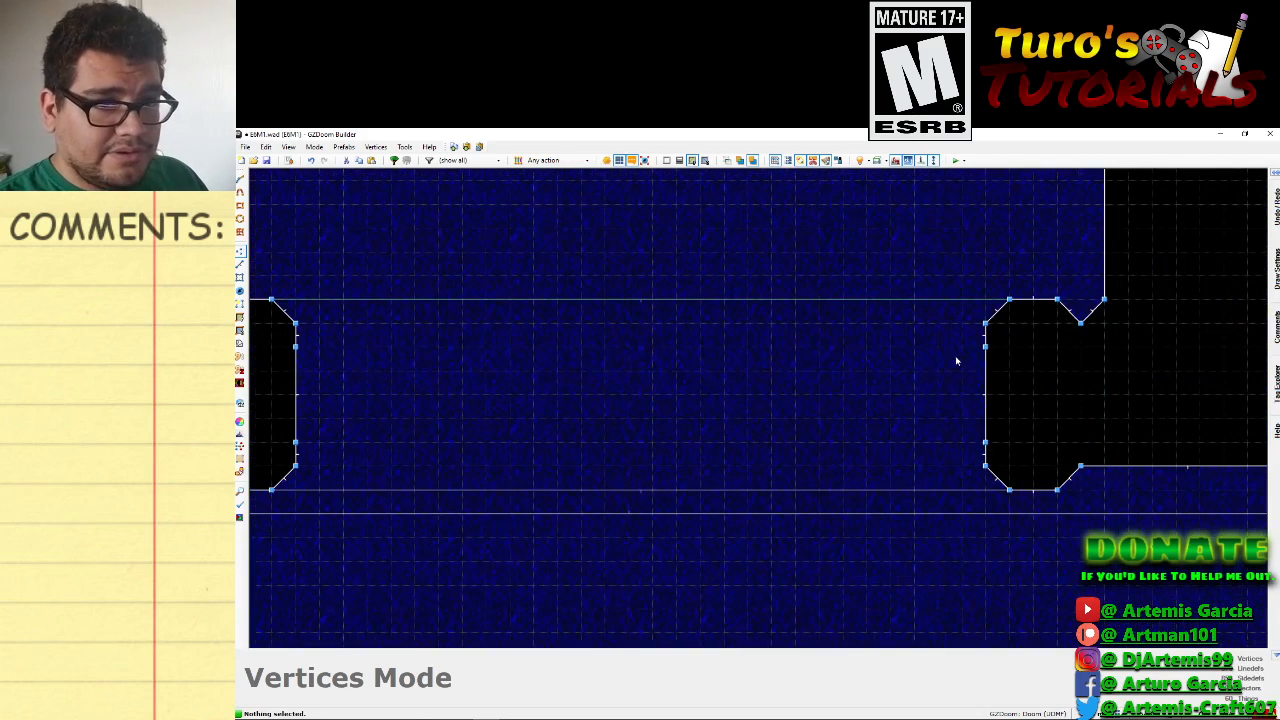
pyautogui.moveTo(1107, 306); pyautogui.dragTo(1109, 321, button='right')
# Add a vertex 8 units west of the west pillar and move it and the side room's southwest corner 8 units south.
pyautogui.press('Left')
pyautogui.press('Left')
pyautogui.press('Left')
pyautogui.press('Left')
pyautogui.press('Left')
pyautogui.press('Left')
pyautogui.press('Left')
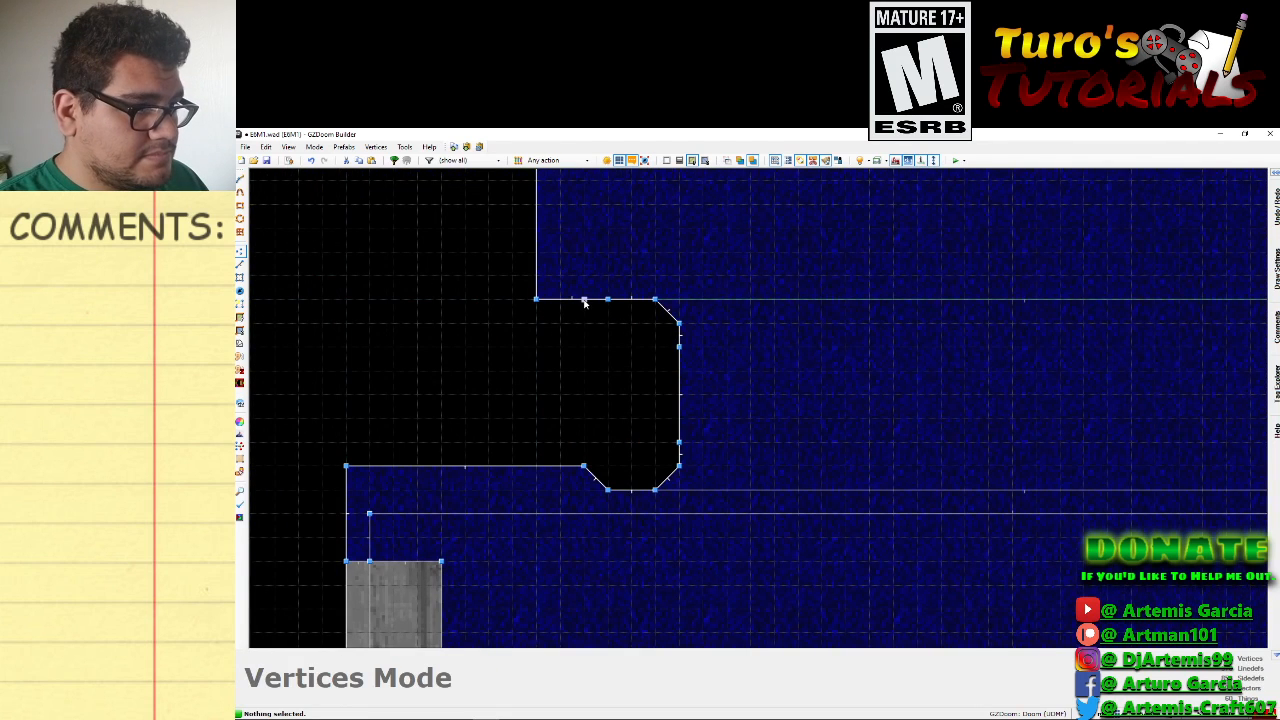
pyautogui.moveTo(585, 302); pyautogui.dragTo(537, 323, button='right')
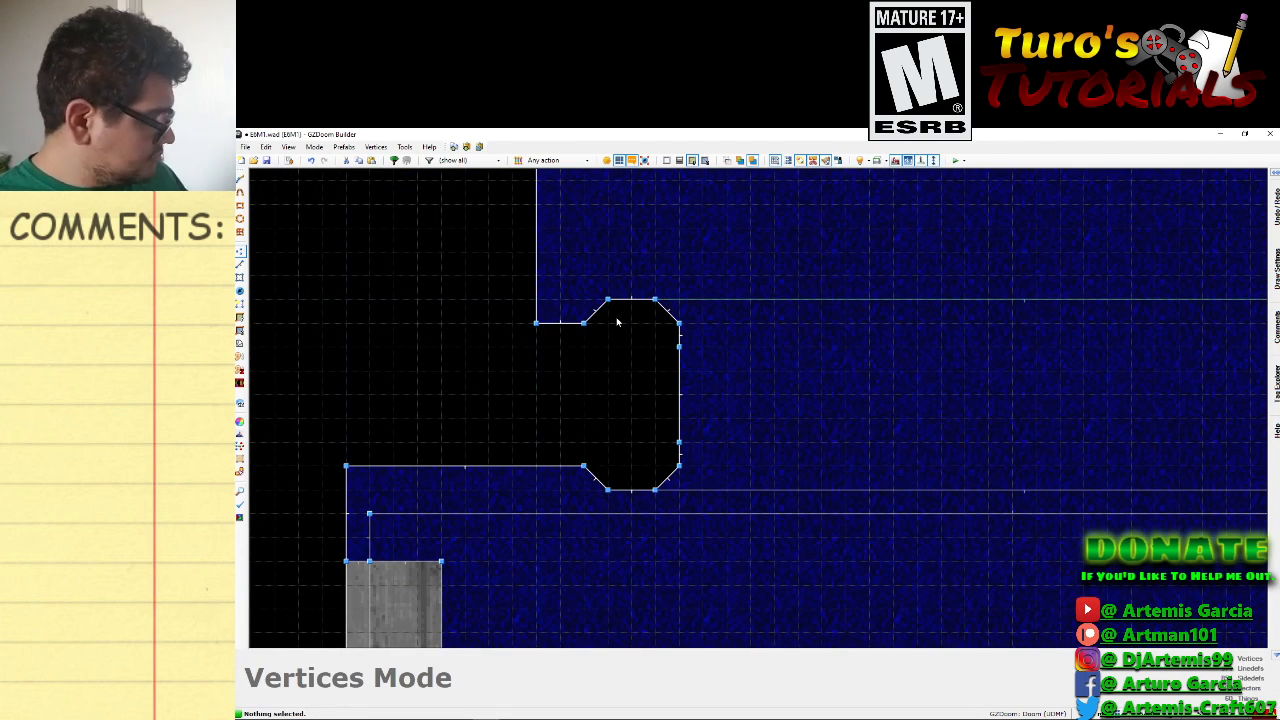
# In 3D, copy the SHAWN2 metal texture from a pillar and apply it to the two stone chamfers on the side room side.
pyautogui.press('Tab')
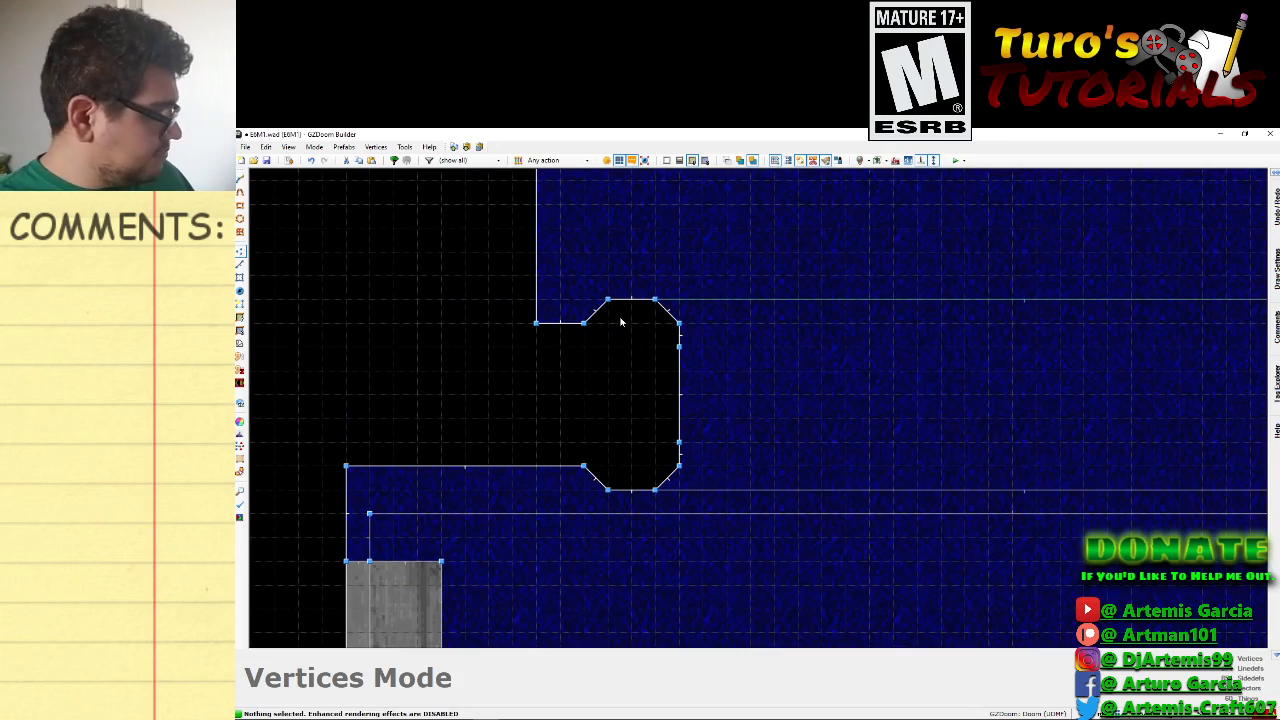
pyautogui.press('w')
pyautogui.press('Tab')
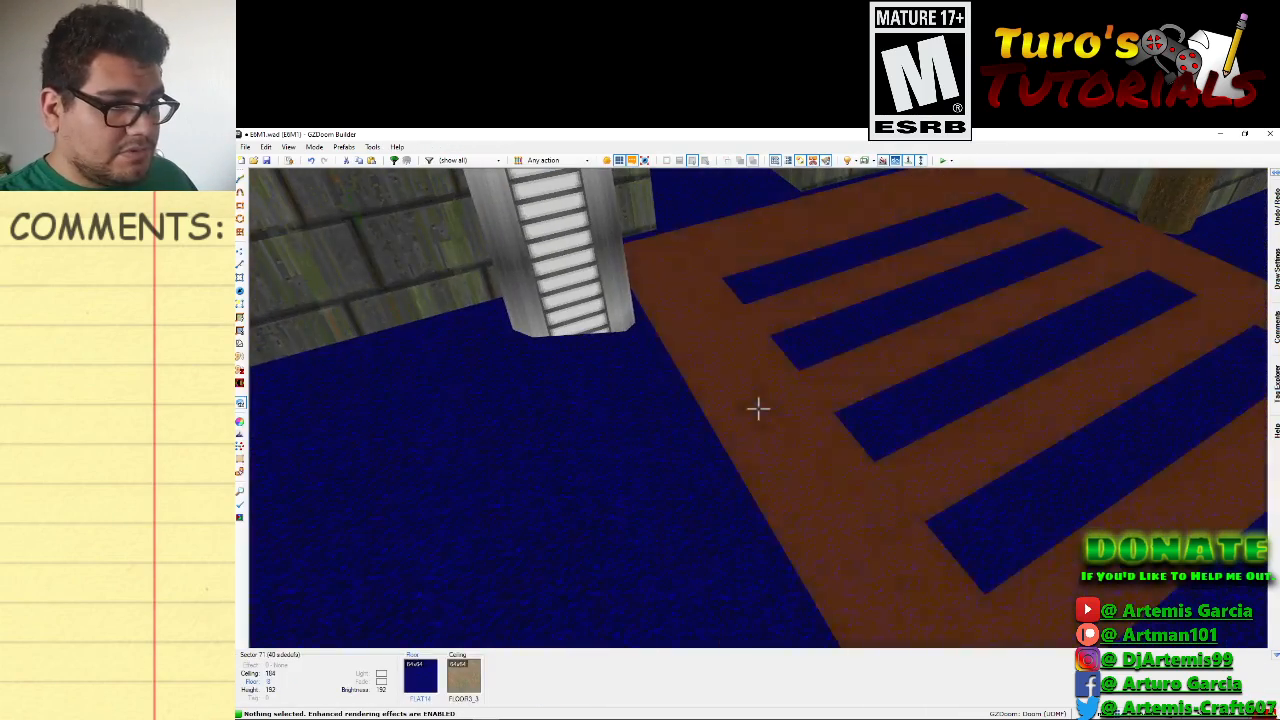
pyautogui.press('f')
pyautogui.press('e')
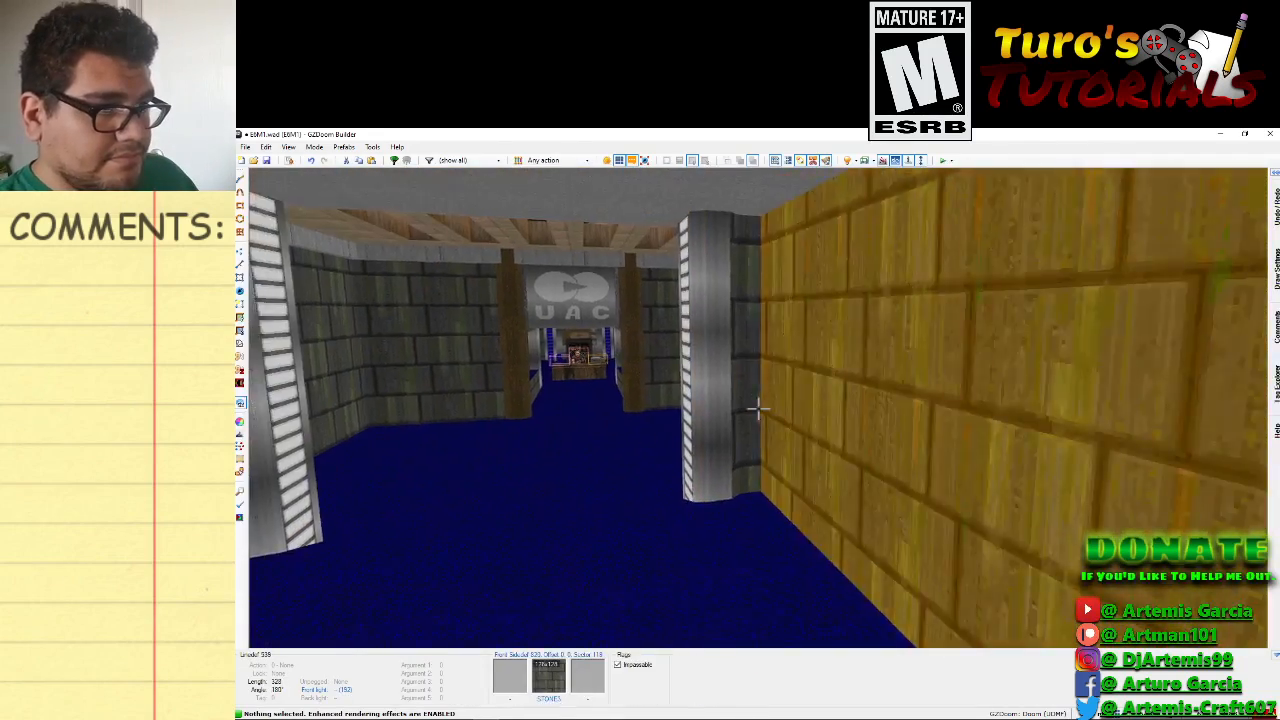
pyautogui.press('e')
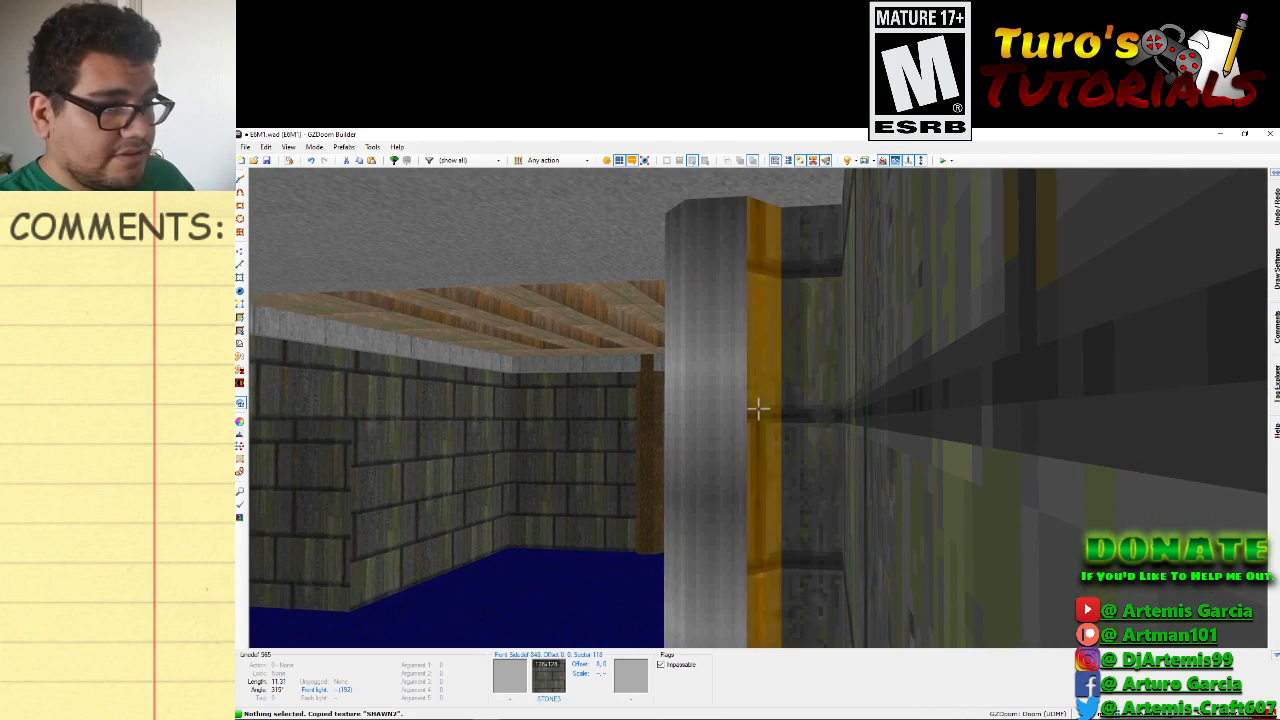
pyautogui.hotkey('ctrl', 'v')
pyautogui.press('s')
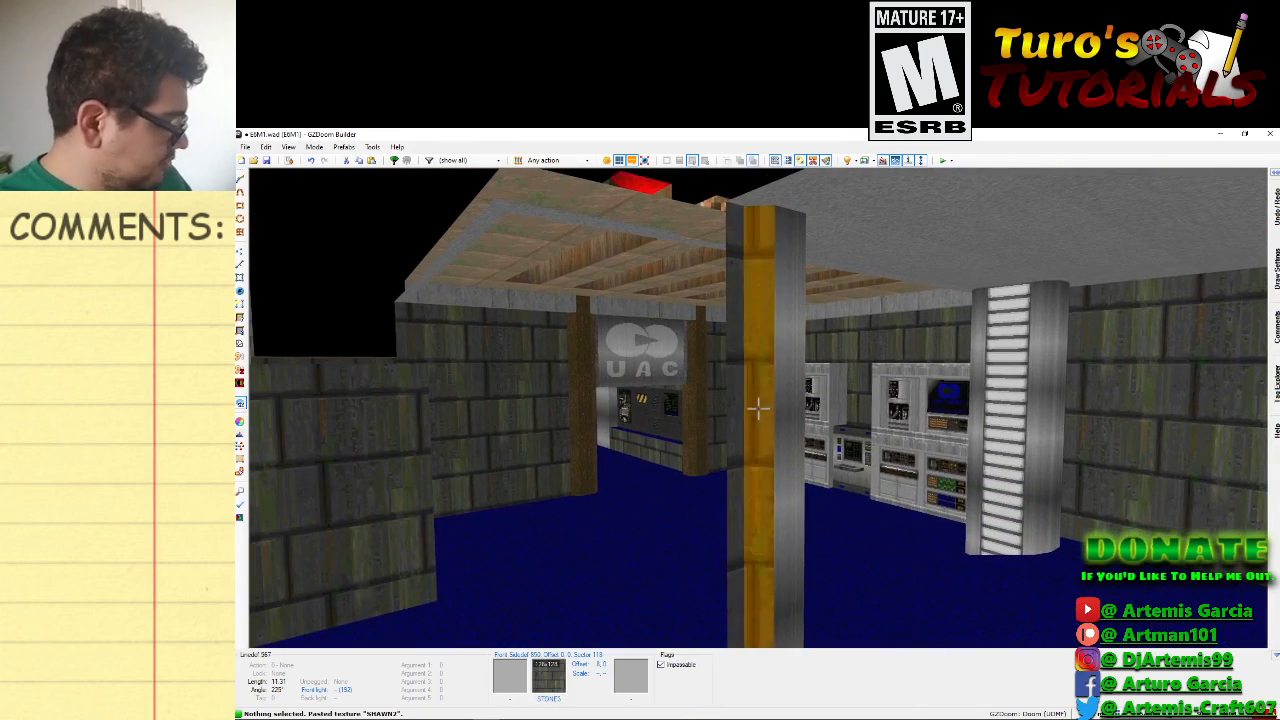
pyautogui.hotkey('ctrl', 'v')
# Apply the copied SHAWN2 texture to the two remaining stone chamfers of the doorway pillars on the computer room side.
pyautogui.press('e')
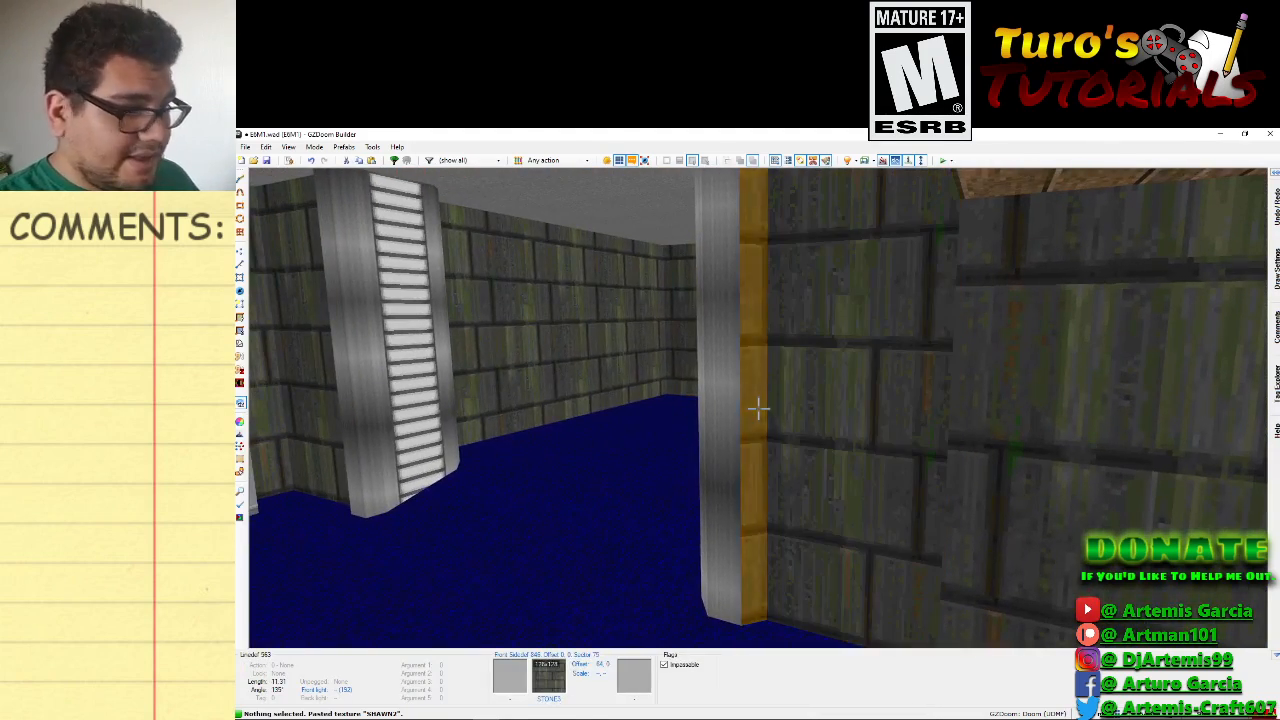
pyautogui.hotkey('ctrl', 'v')
pyautogui.press('s')
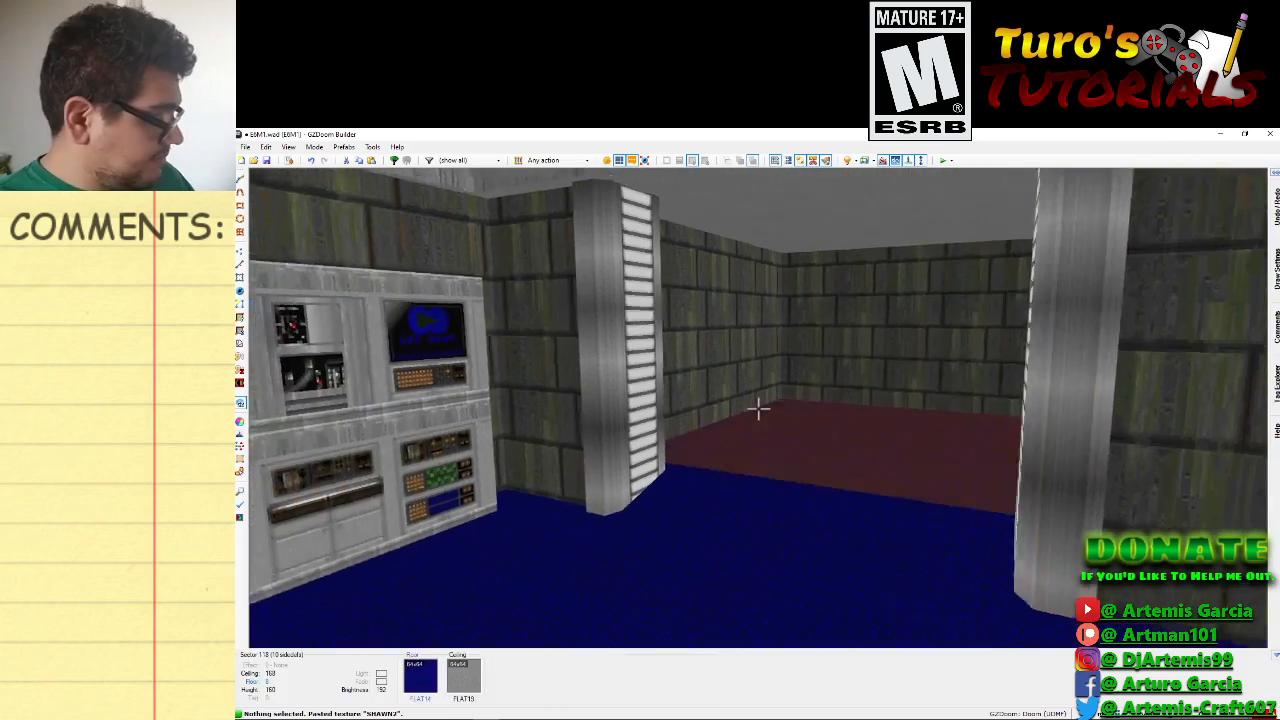
pyautogui.press('s')
pyautogui.press('e')
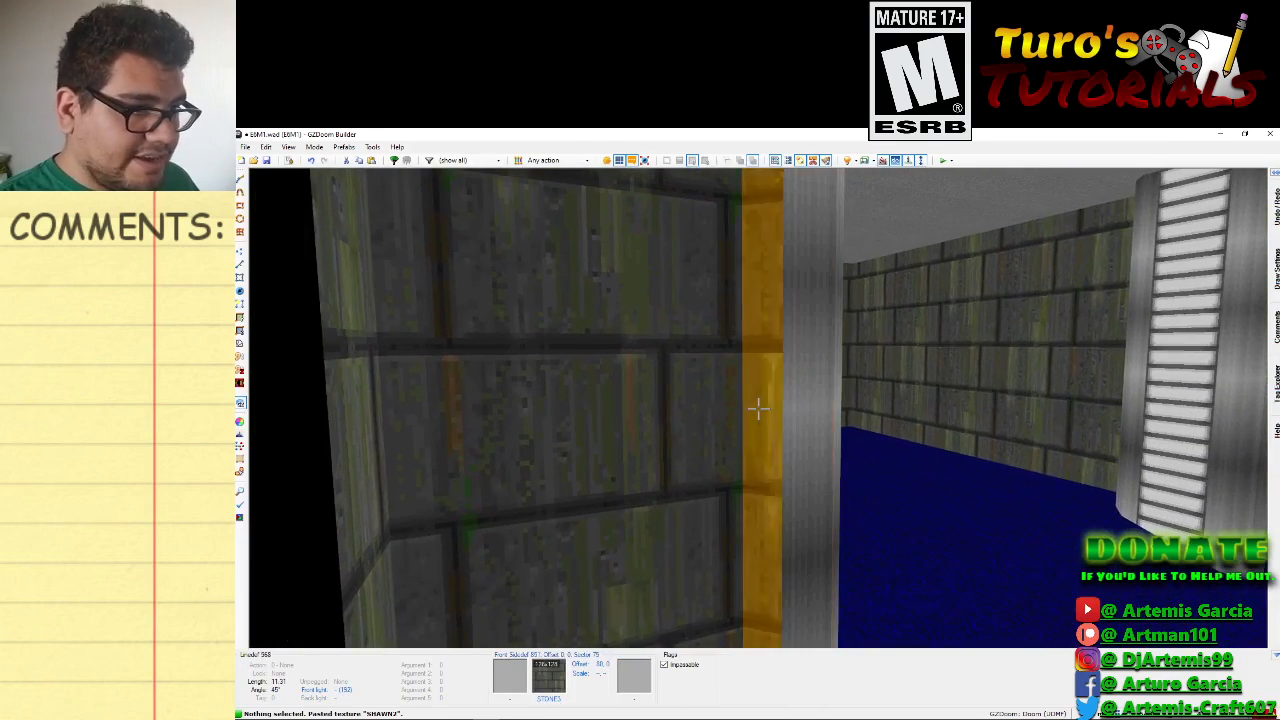
pyautogui.hotkey('ctrl', 'v')
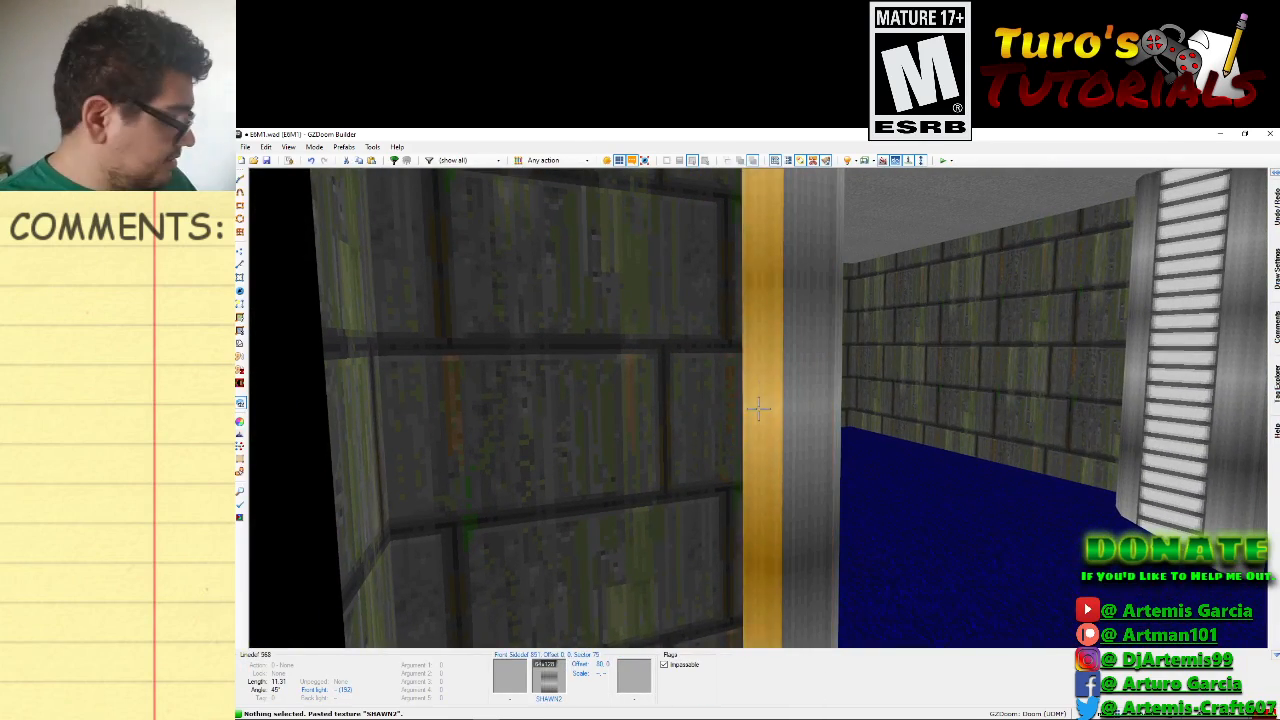
# Review both doorway pillars in 3D from the computer room.
pyautogui.press('d')
pyautogui.press('f')
pyautogui.press('f')
pyautogui.press('s')
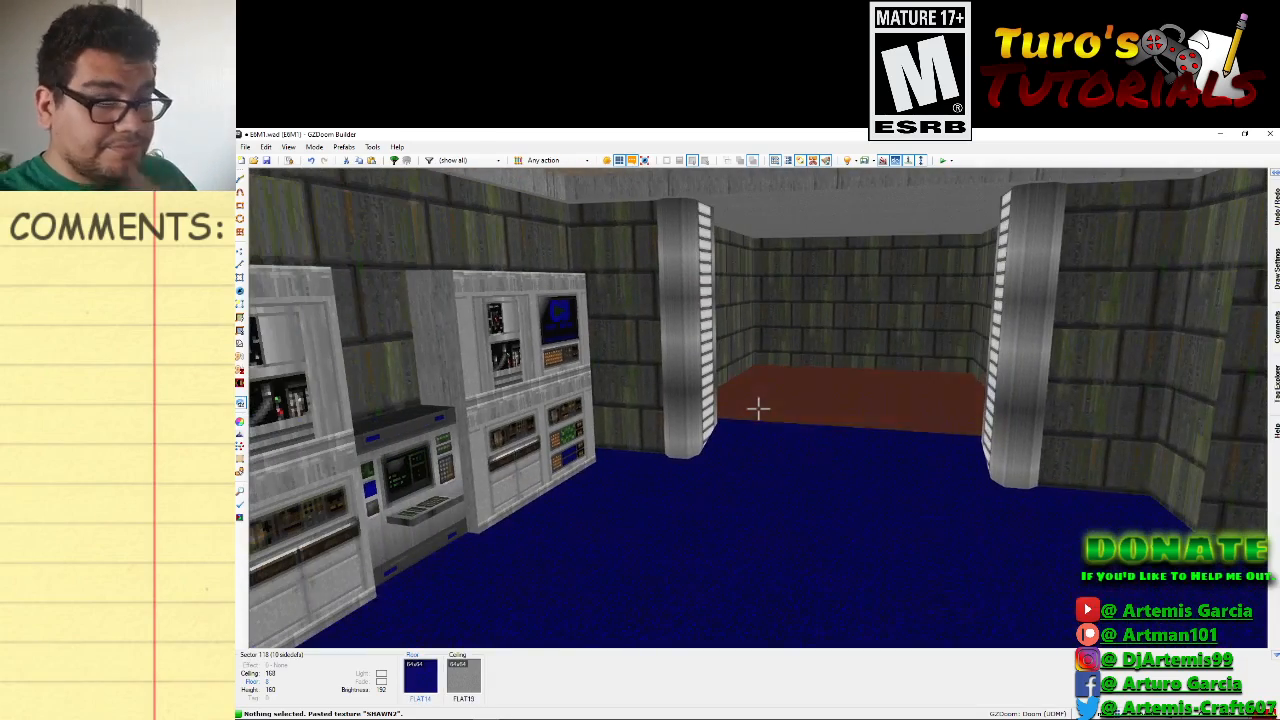
pyautogui.press('d')
pyautogui.press('e')
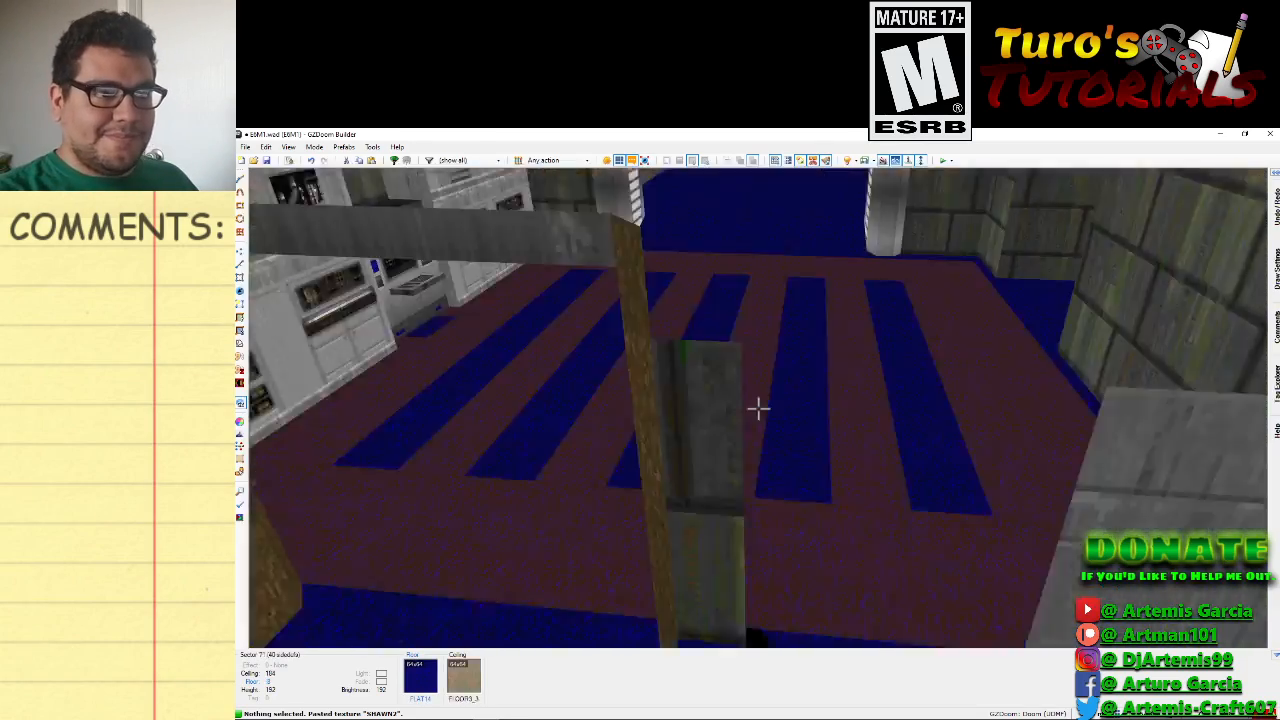
# Draw a rectangular sector 40 by 208 units against the side room's west wall.
pyautogui.press('f')
pyautogui.press('e')
pyautogui.press('f')
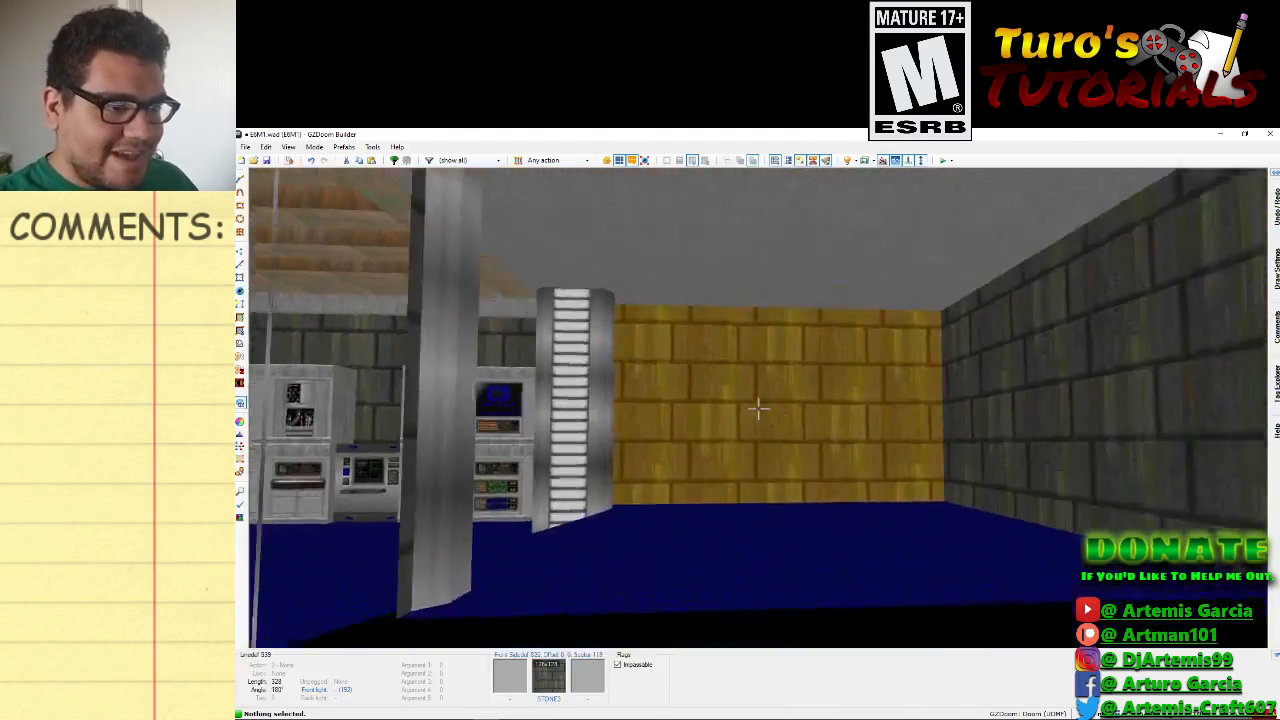
pyautogui.press('d')
pyautogui.press('e')
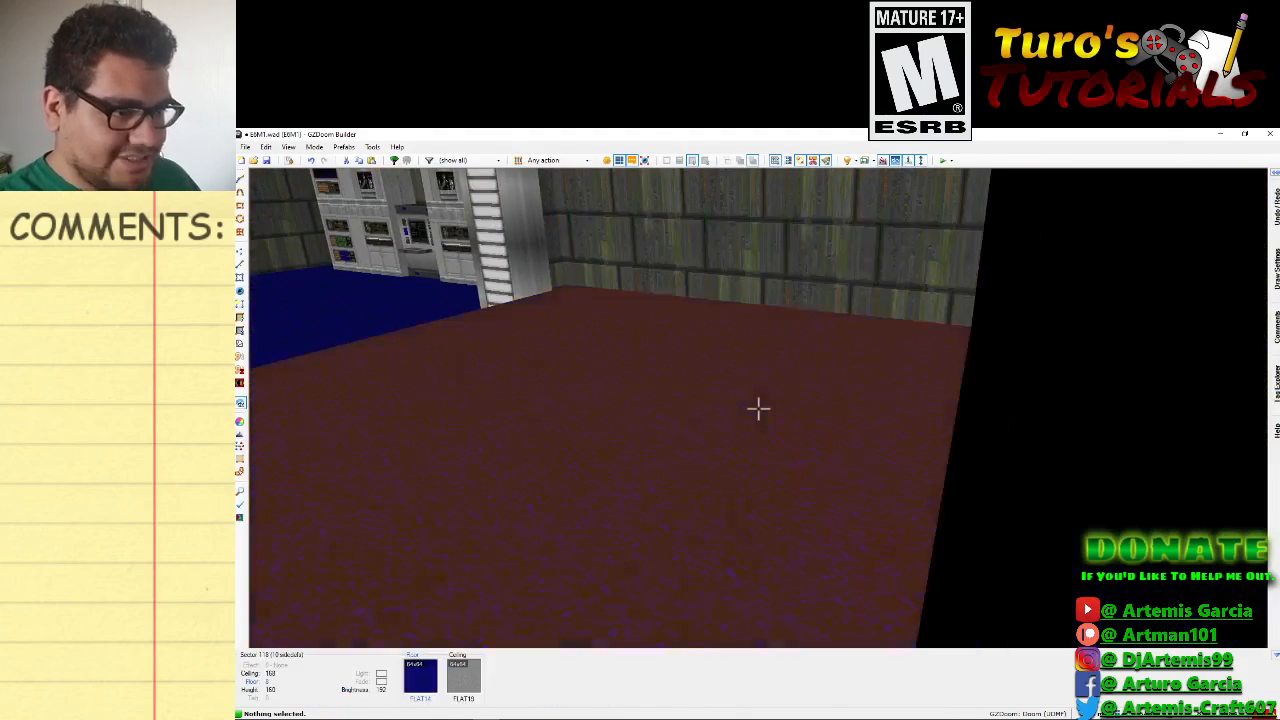
pyautogui.press('w')
pyautogui.scroll(-4, 732, 406)
pyautogui.scroll(4, 665, 486)
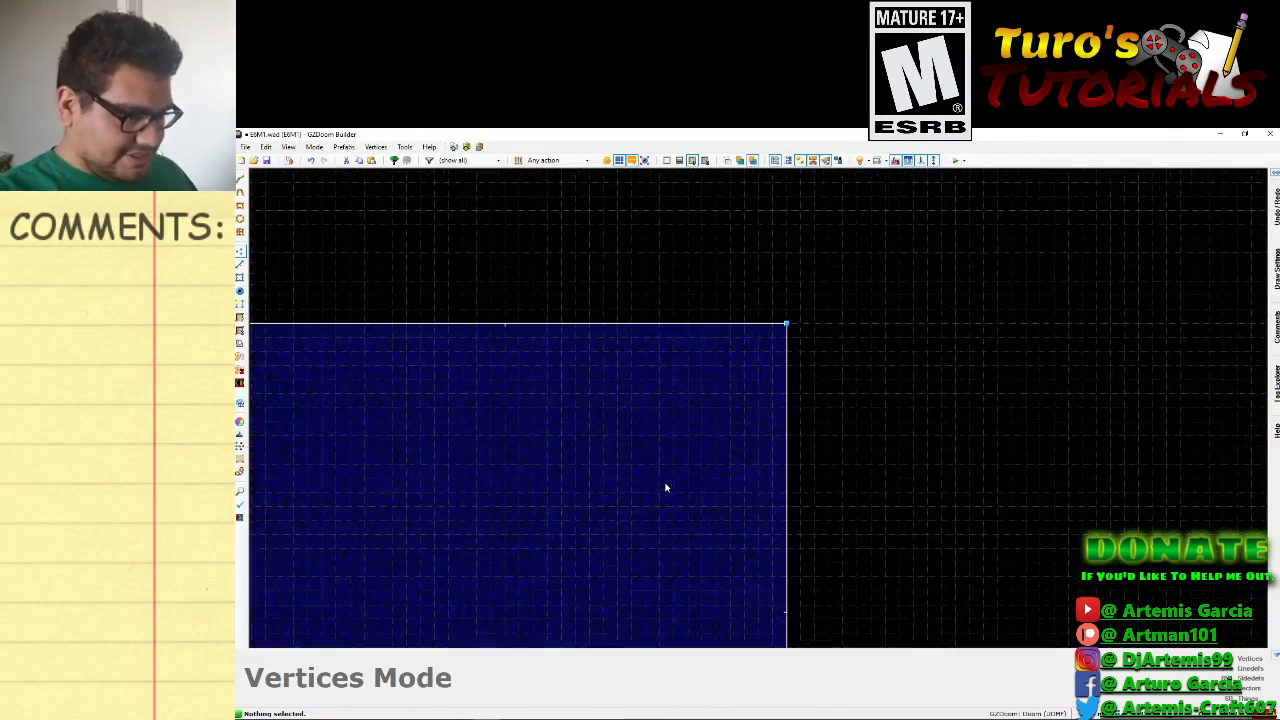
pyautogui.scroll(2, 656, 489)
pyautogui.scroll(-3, 659, 480)
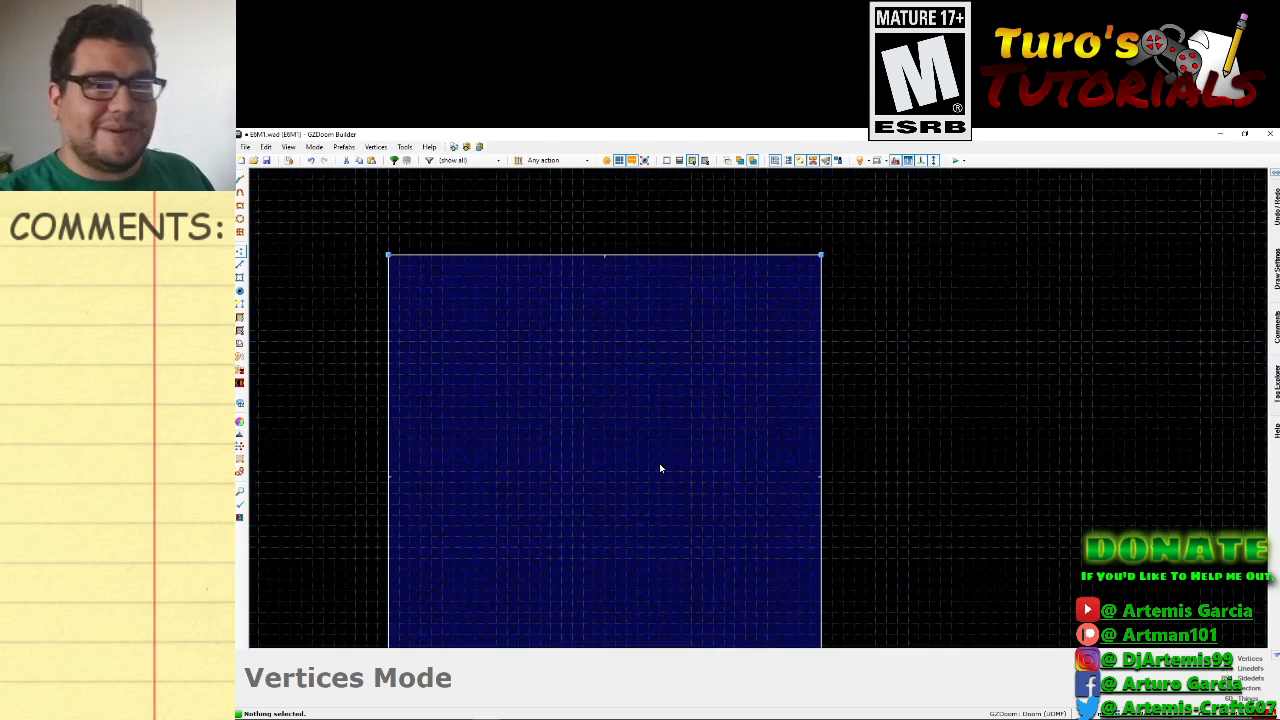
pyautogui.press('Left')
pyautogui.press('Down')
pyautogui.press('Up')
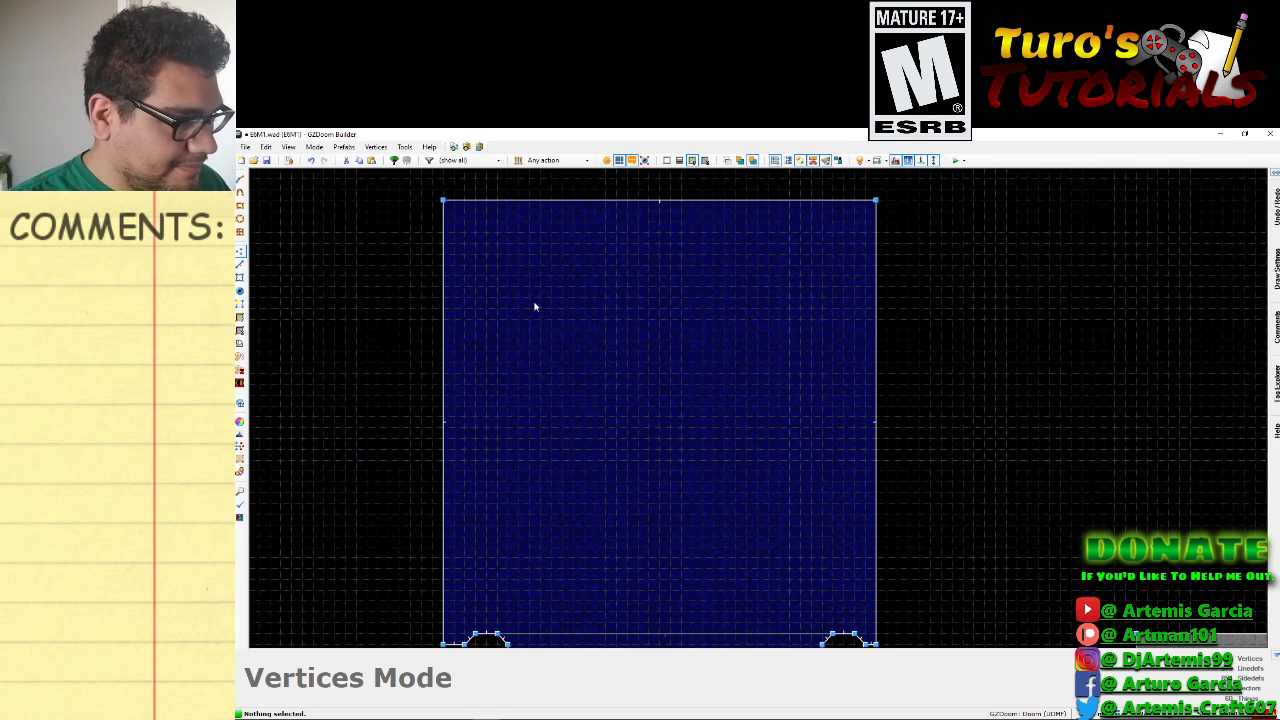
pyautogui.press('d')
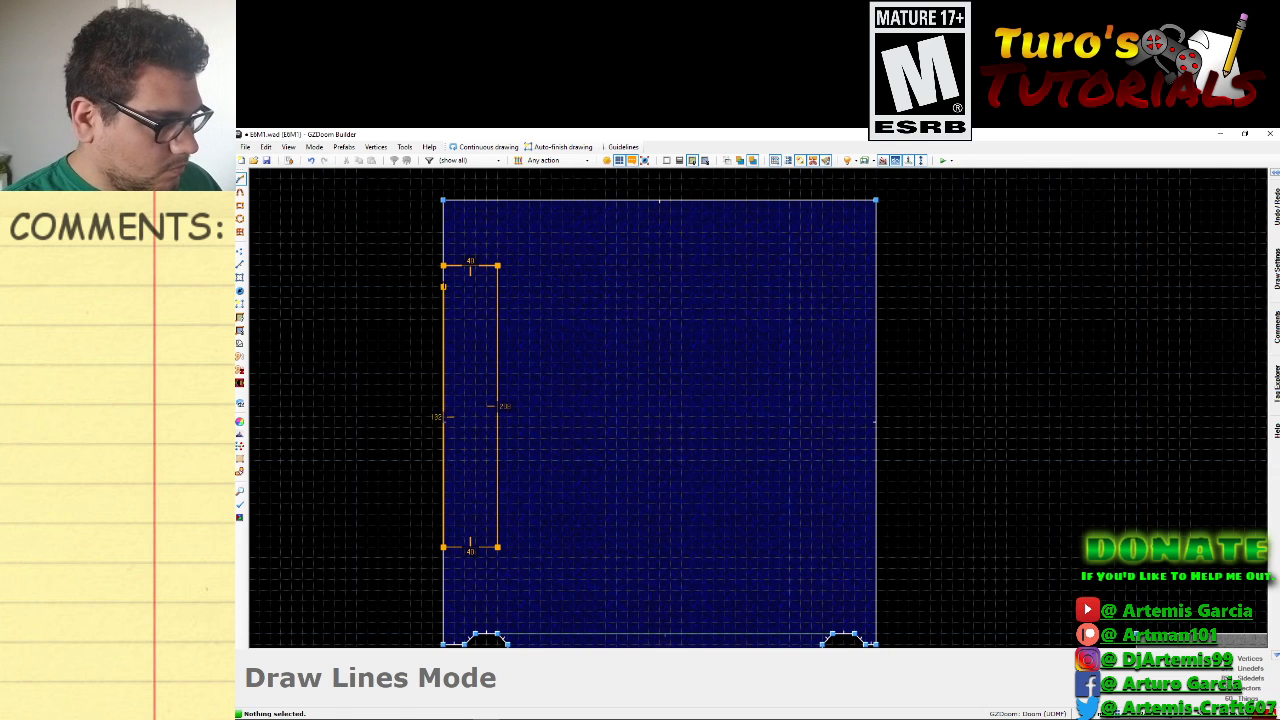
pyautogui.click(443, 265)
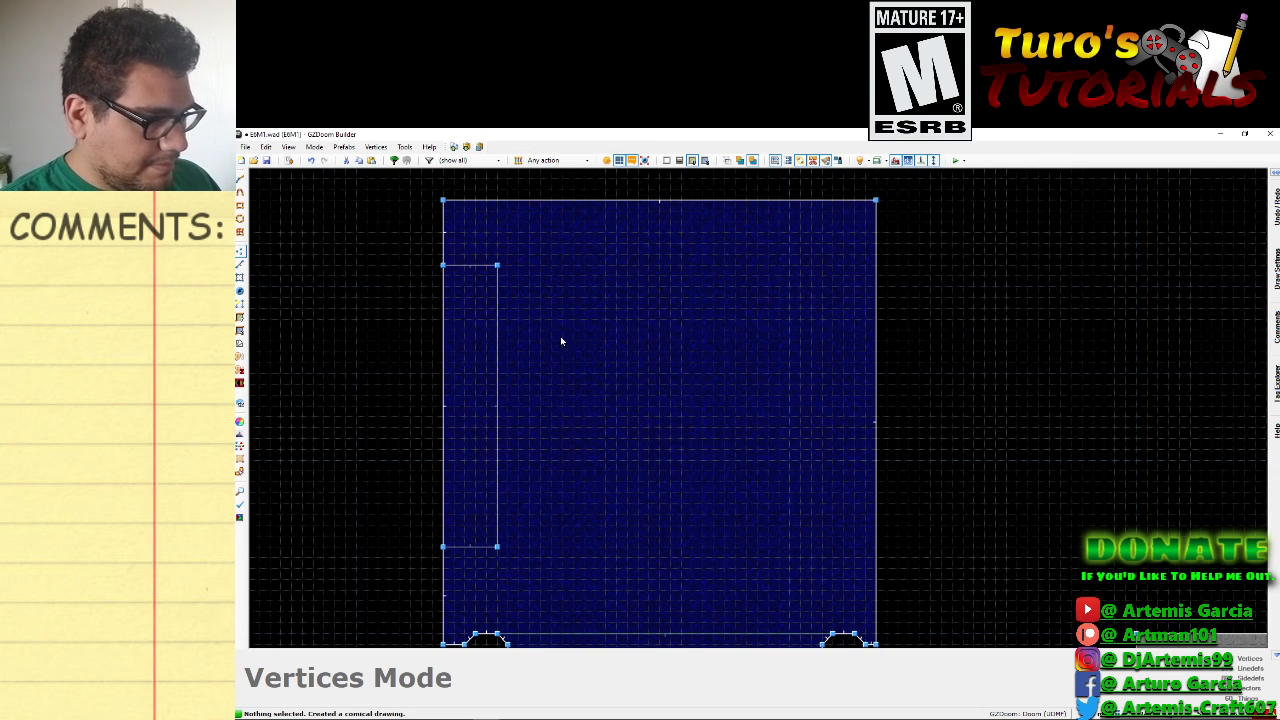
# Draw a 32 by 208 unit rectangle near the side room's centre and narrow the west wall rectangle to 24 units.
pyautogui.press('d')
pyautogui.click(649, 266)
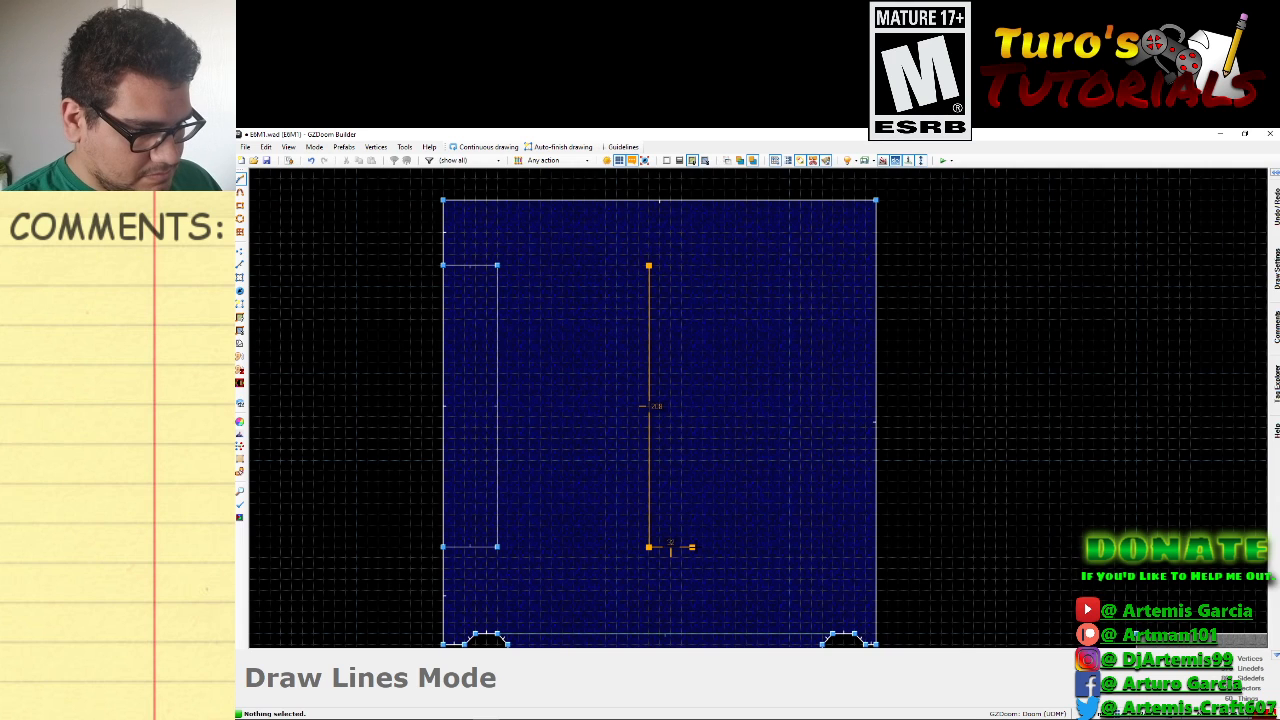
pyautogui.click(691, 547)
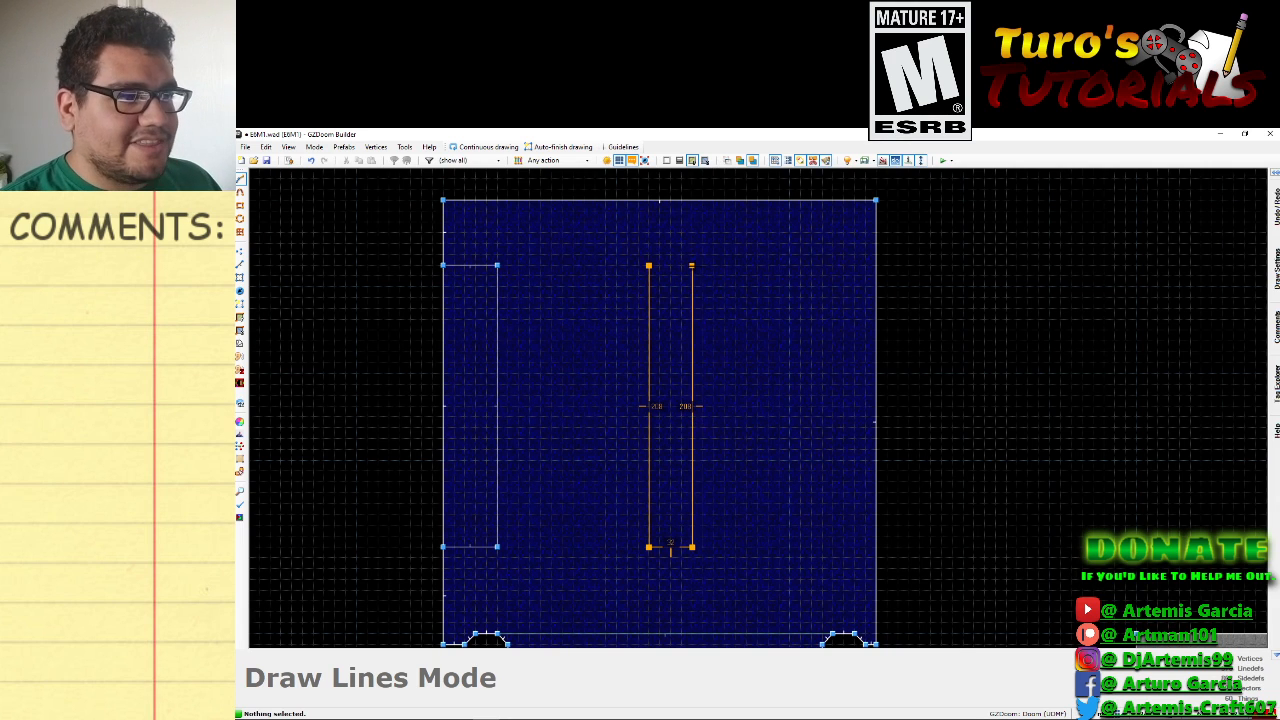
pyautogui.click(649, 266)
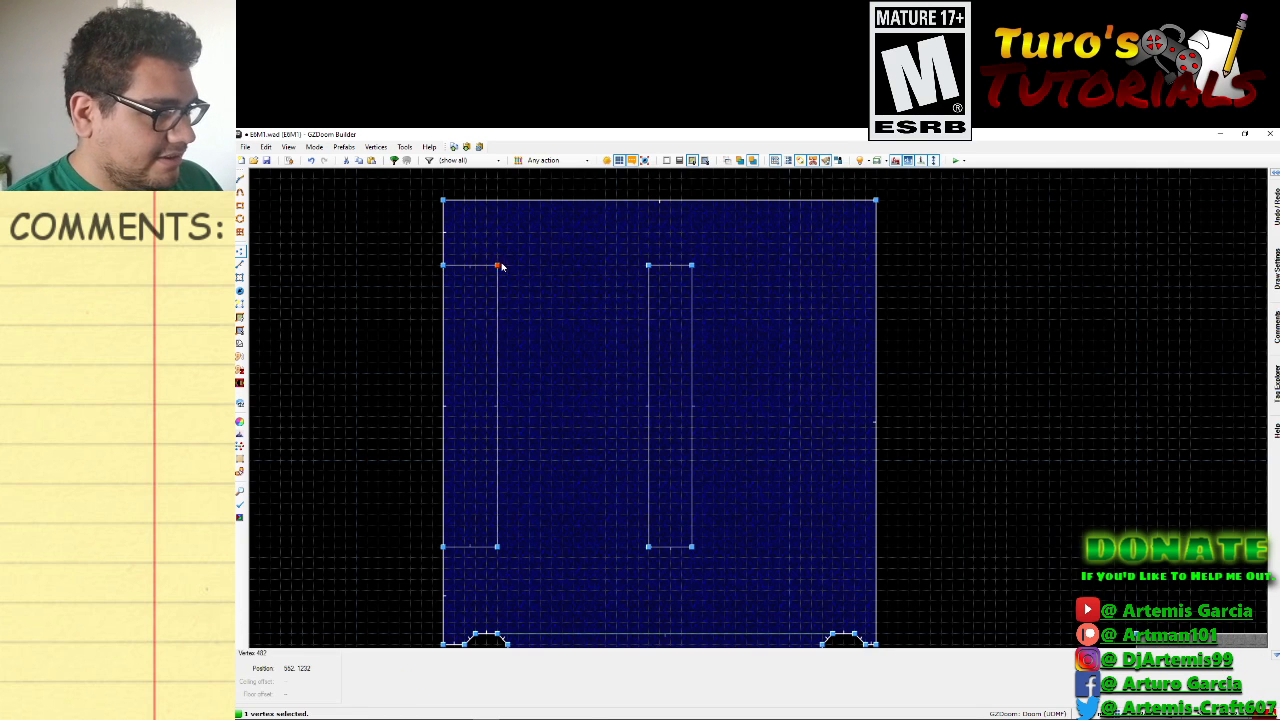
pyautogui.moveTo(502, 267); pyautogui.dragTo(483, 268)
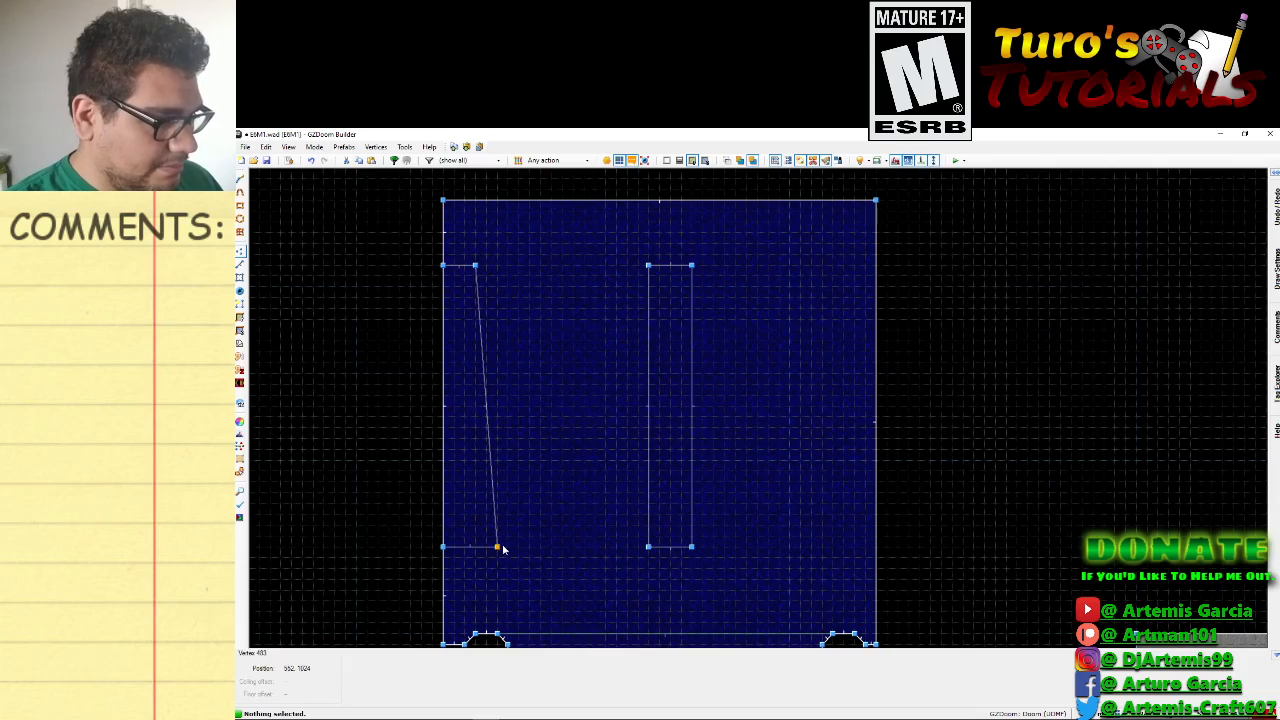
pyautogui.moveTo(502, 544); pyautogui.dragTo(477, 547)
# Examine the sector tags of the wall desk and benches in the small furnished room southeast of the computer room.
pyautogui.scroll(-5, 537, 551)
pyautogui.press('Down')
pyautogui.press('Down')
pyautogui.press('Down')
pyautogui.press('Down')
pyautogui.press('Down')
pyautogui.press('Down')
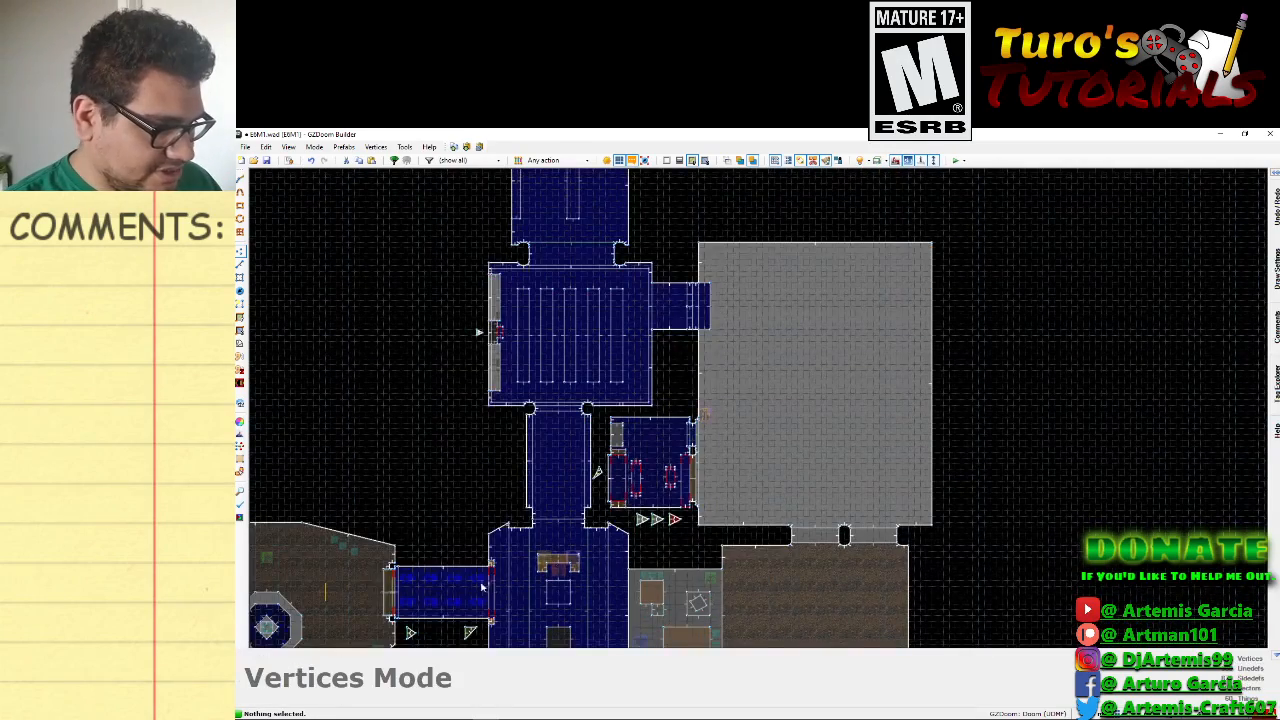
pyautogui.press('Down')
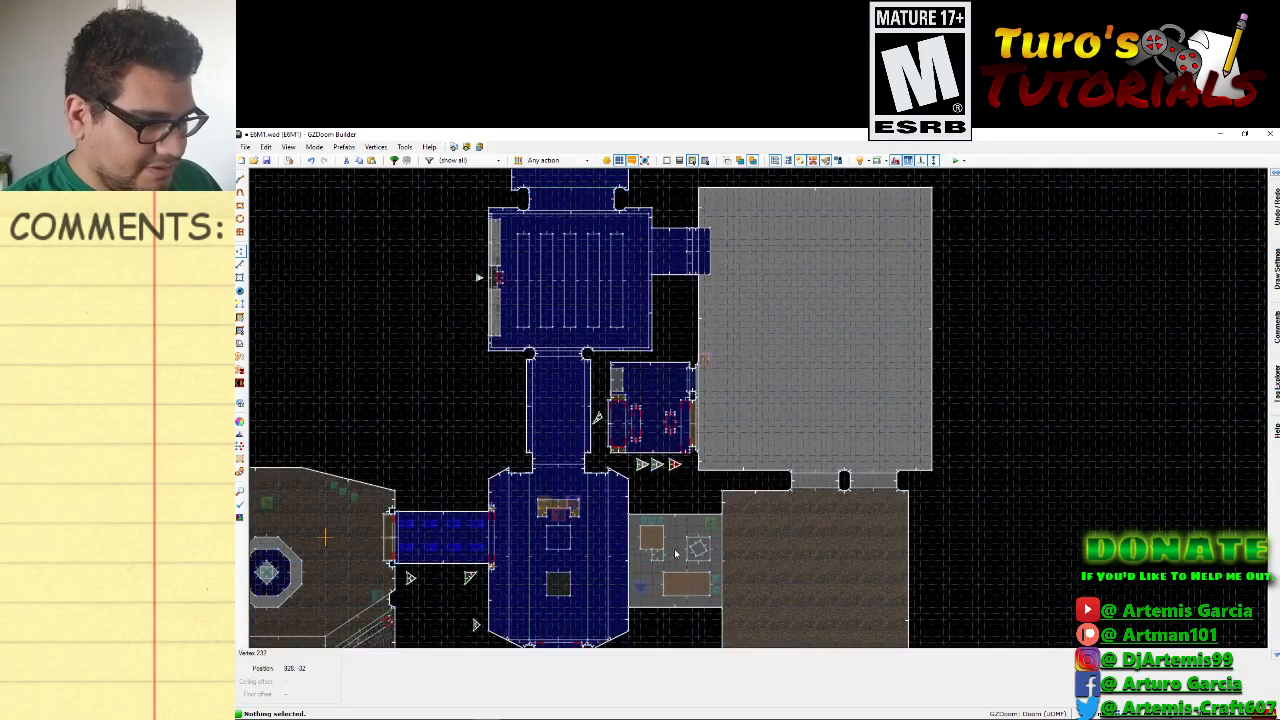
pyautogui.scroll(4, 700, 583)
pyautogui.press('Down')
pyautogui.scroll(-6, 713, 518)
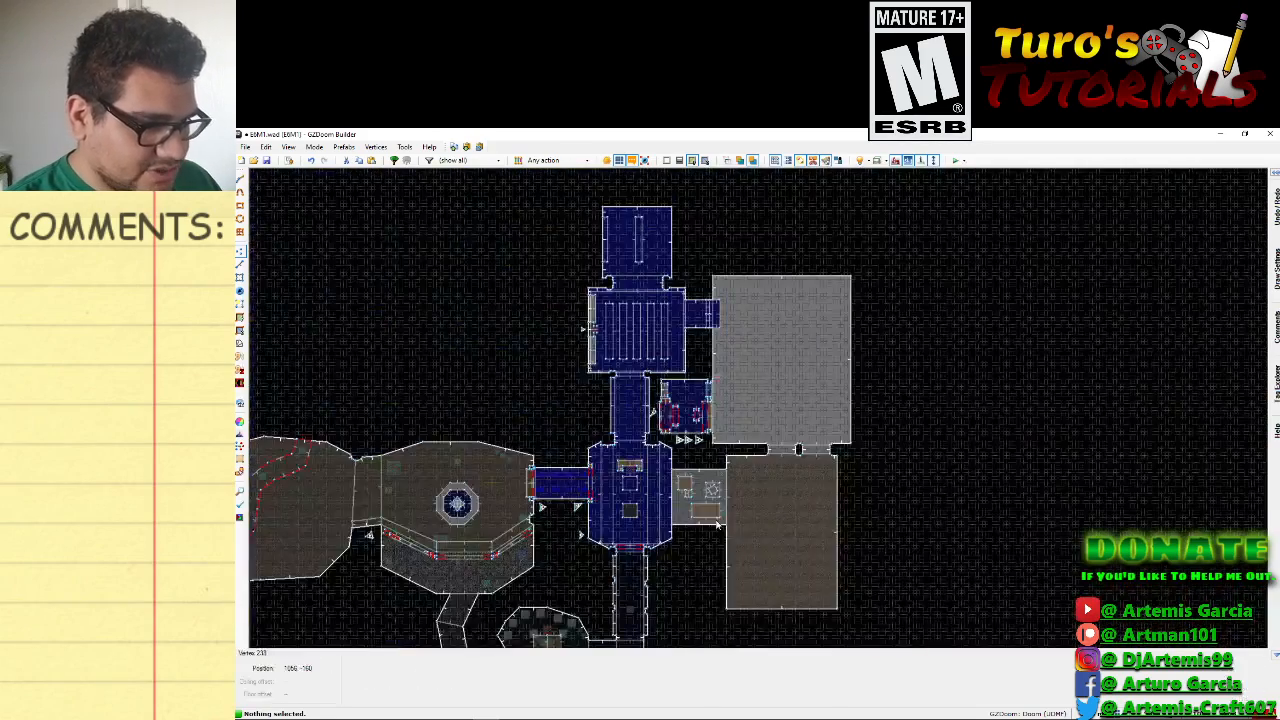
pyautogui.press('Down')
pyautogui.scroll(7, 695, 399)
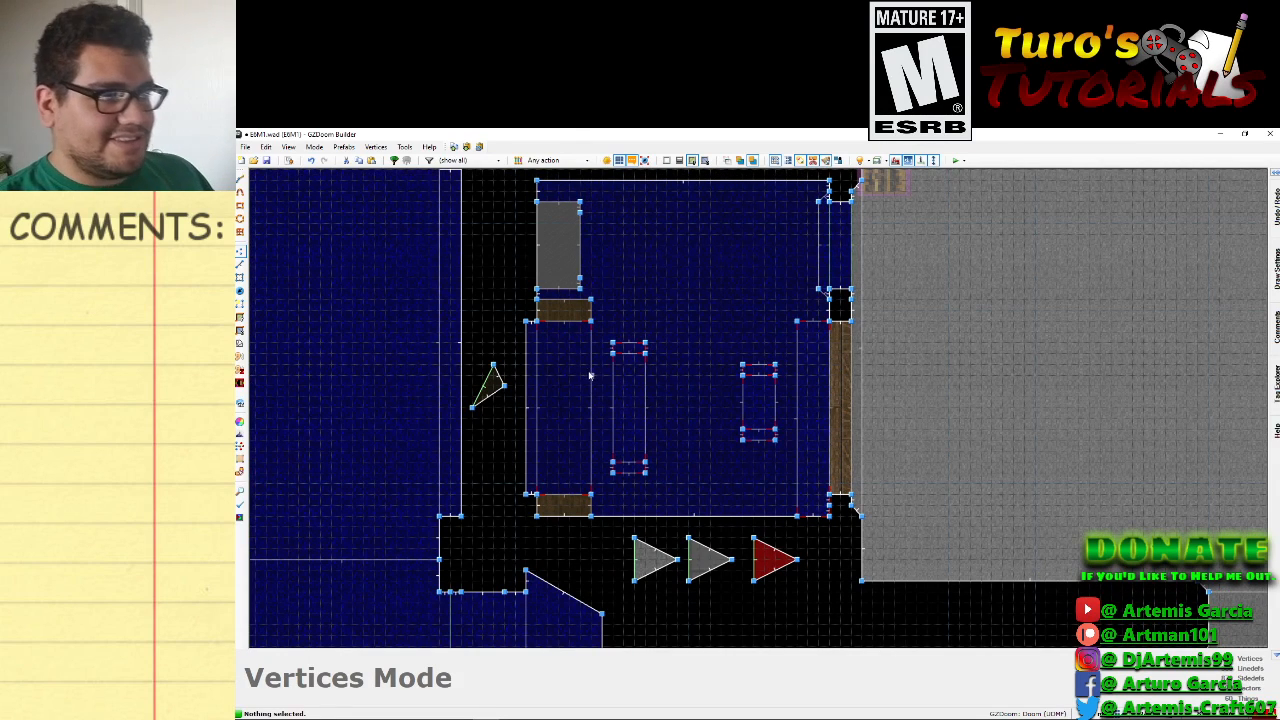
pyautogui.press('l')
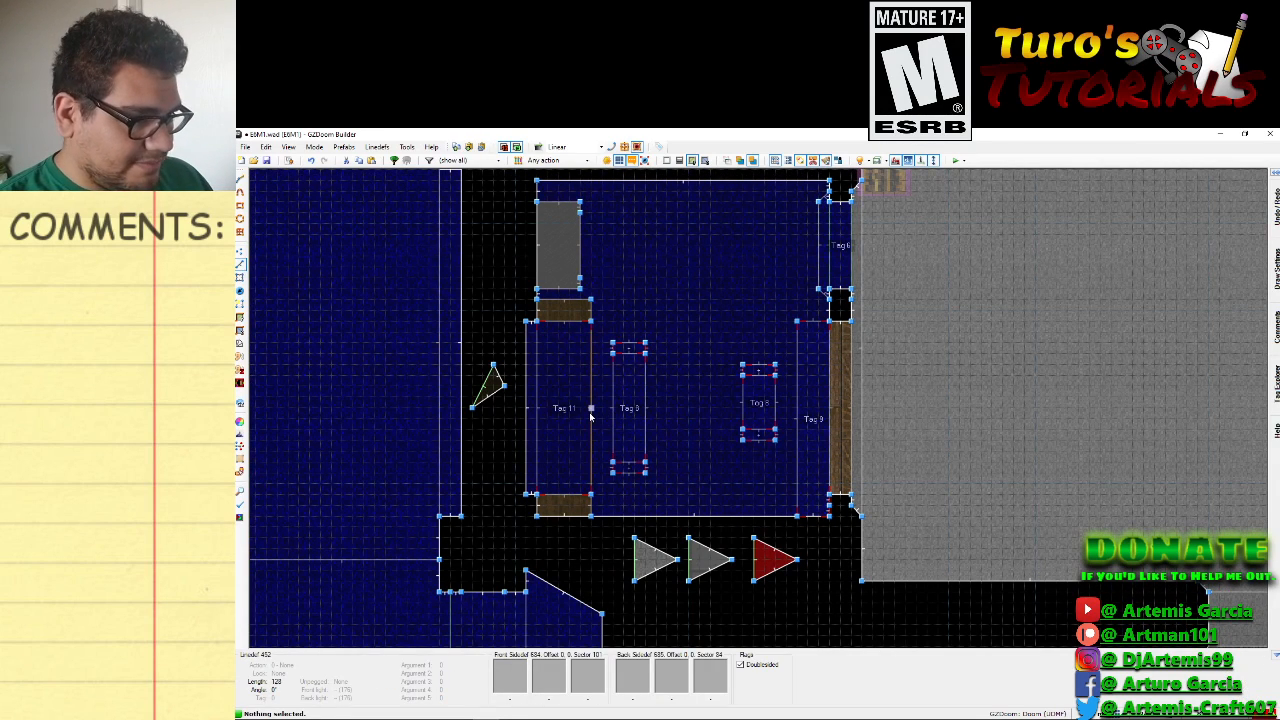
pyautogui.press('s')
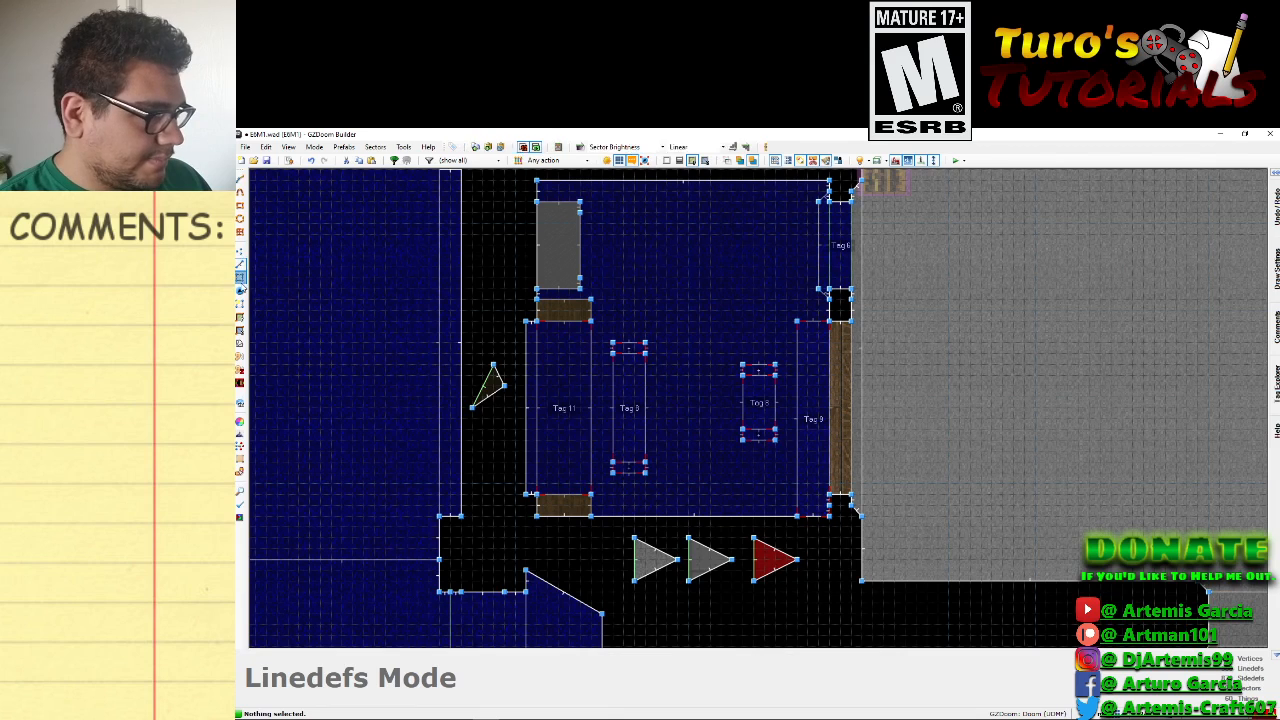
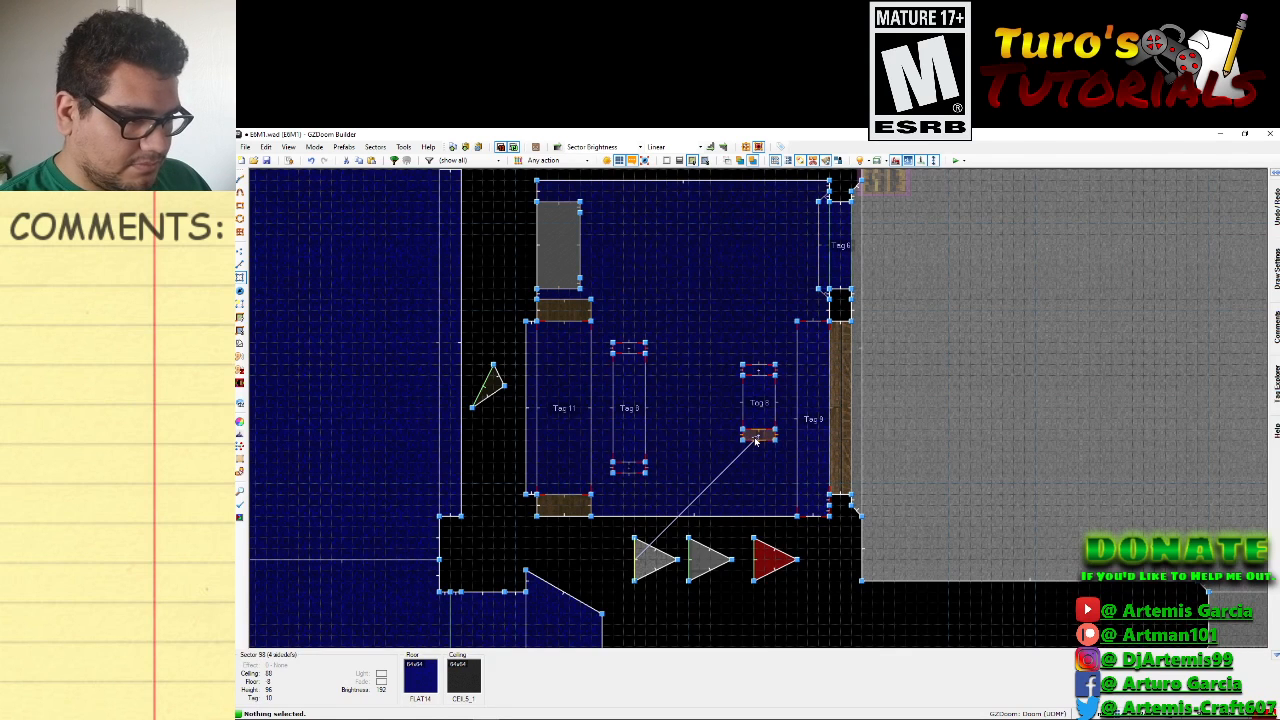
pyautogui.scroll(2, 630, 410)
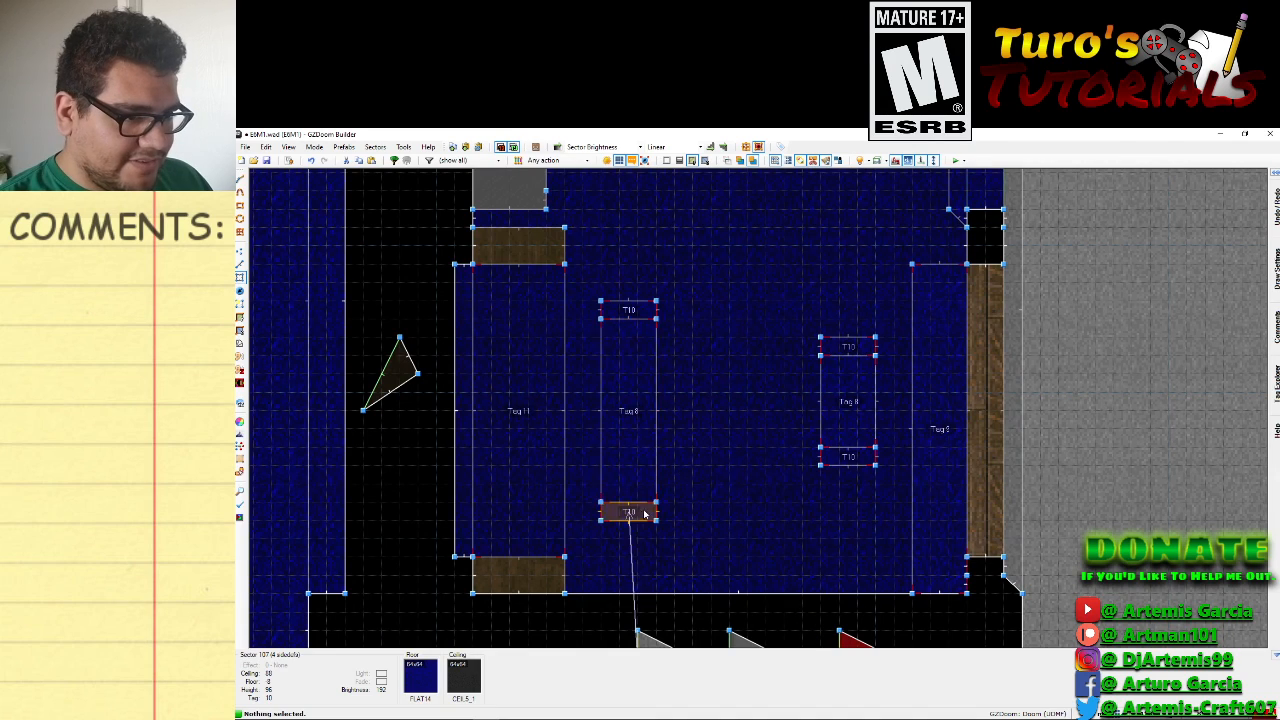
pyautogui.scroll(-2, 800, 510)
pyautogui.scroll(2, 801, 510)
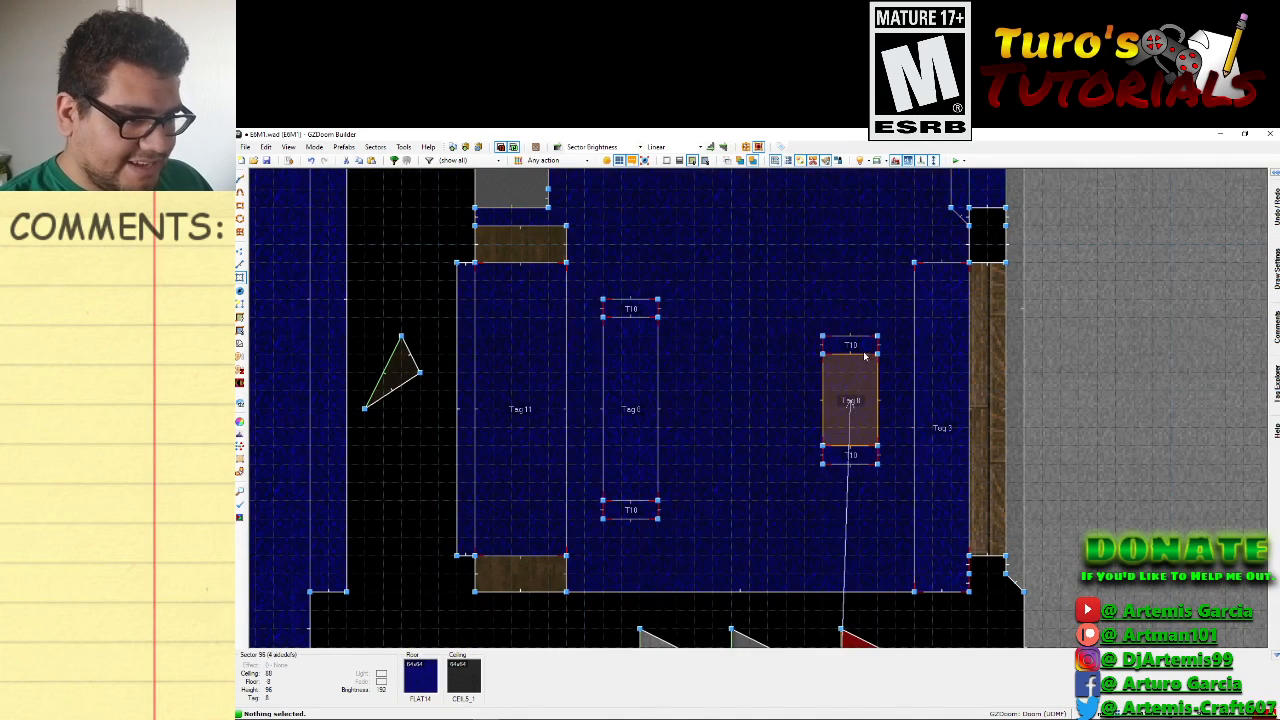
pyautogui.scroll(-1, 852, 431)
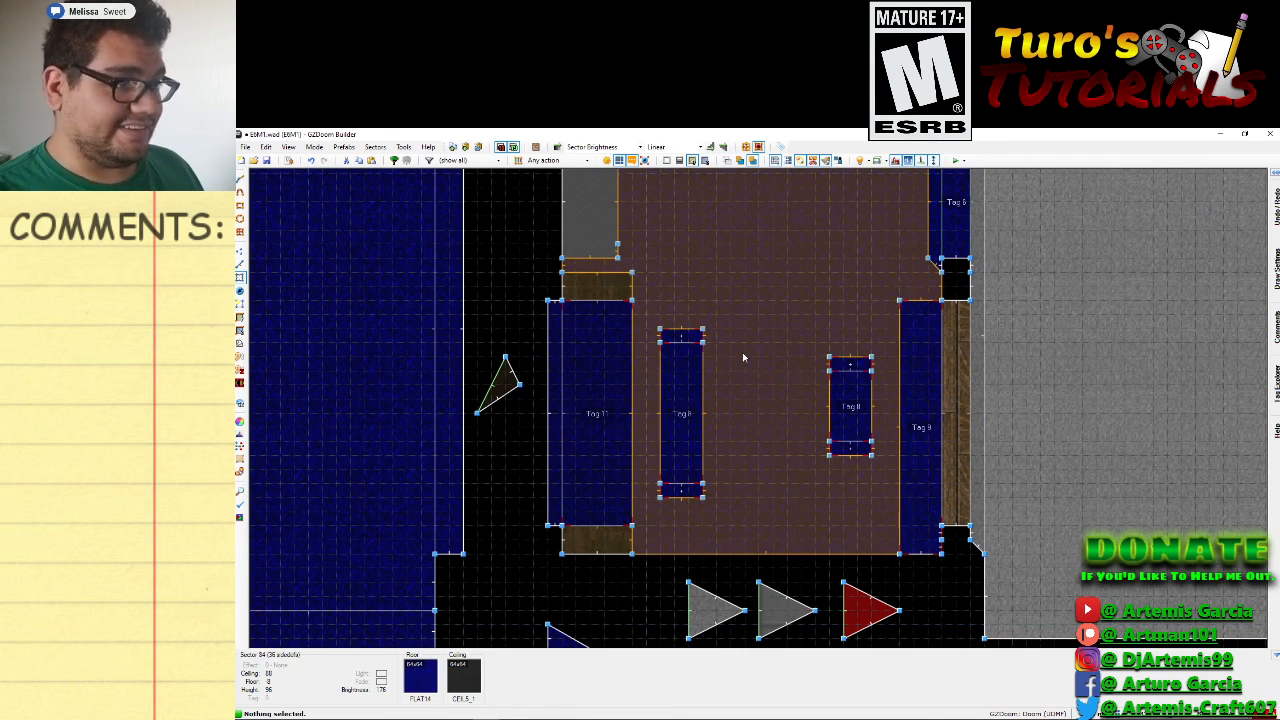
# Assign sector tag 11 to the narrow strip along the side room's west wall.
pyautogui.scroll(-3, 742, 344)
pyautogui.press('Up')
pyautogui.press('Up')
pyautogui.press('Up')
pyautogui.press('Up')
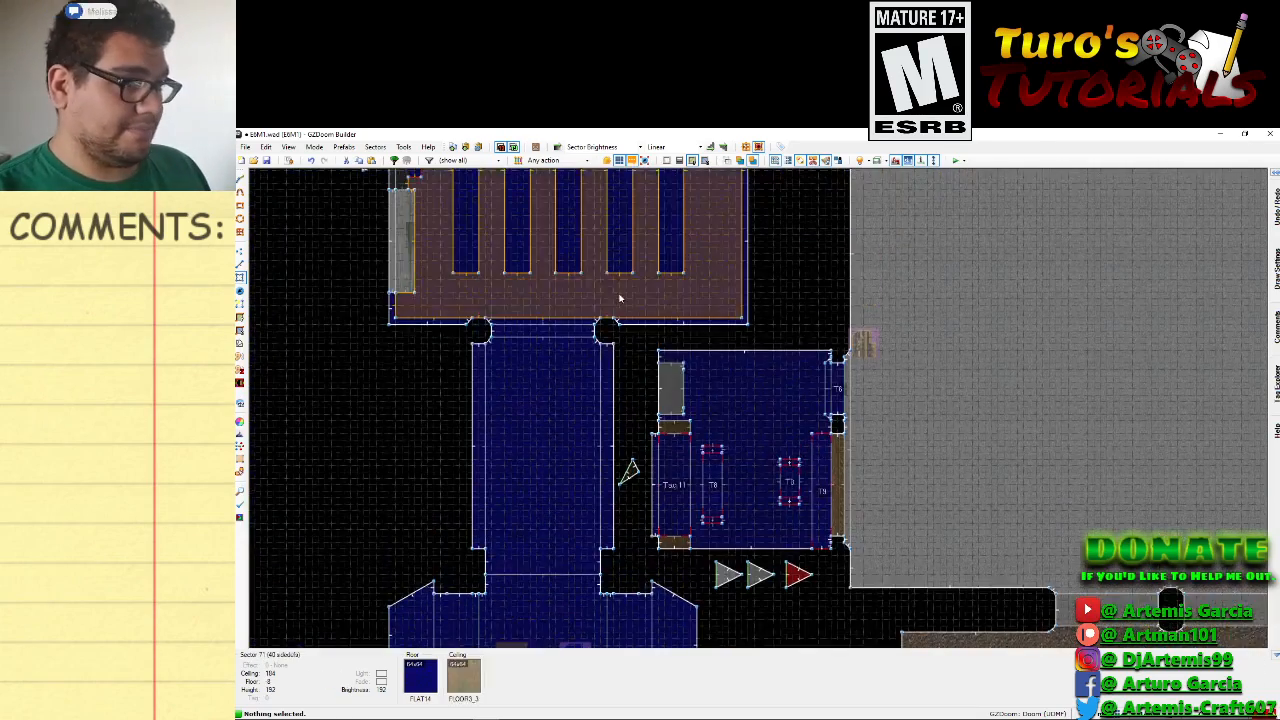
pyautogui.press('Left')
pyautogui.press('Up')
pyautogui.press('Up')
pyautogui.press('Up')
pyautogui.press('Up')
pyautogui.press('Up')
pyautogui.press('Up')
pyautogui.press('Up')
pyautogui.press('Up')
pyautogui.press('Left')
pyautogui.press('Left')
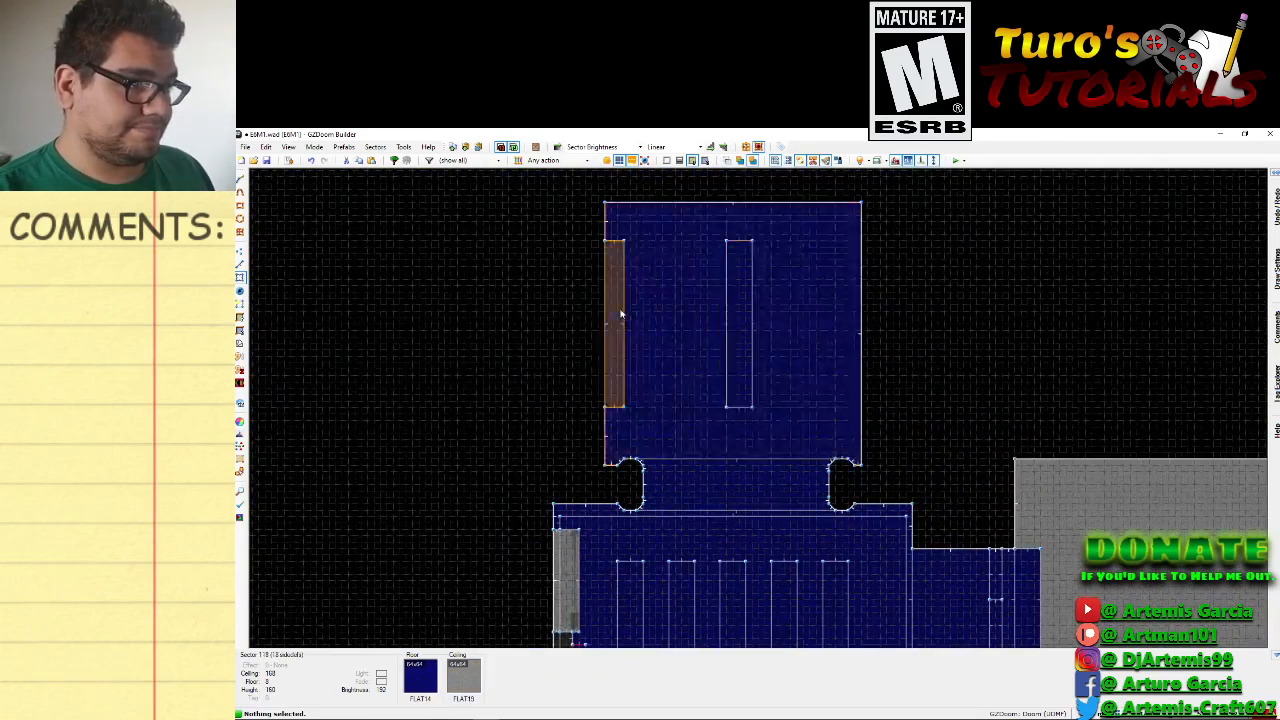
pyautogui.scroll(2, 682, 377)
pyautogui.press('s')
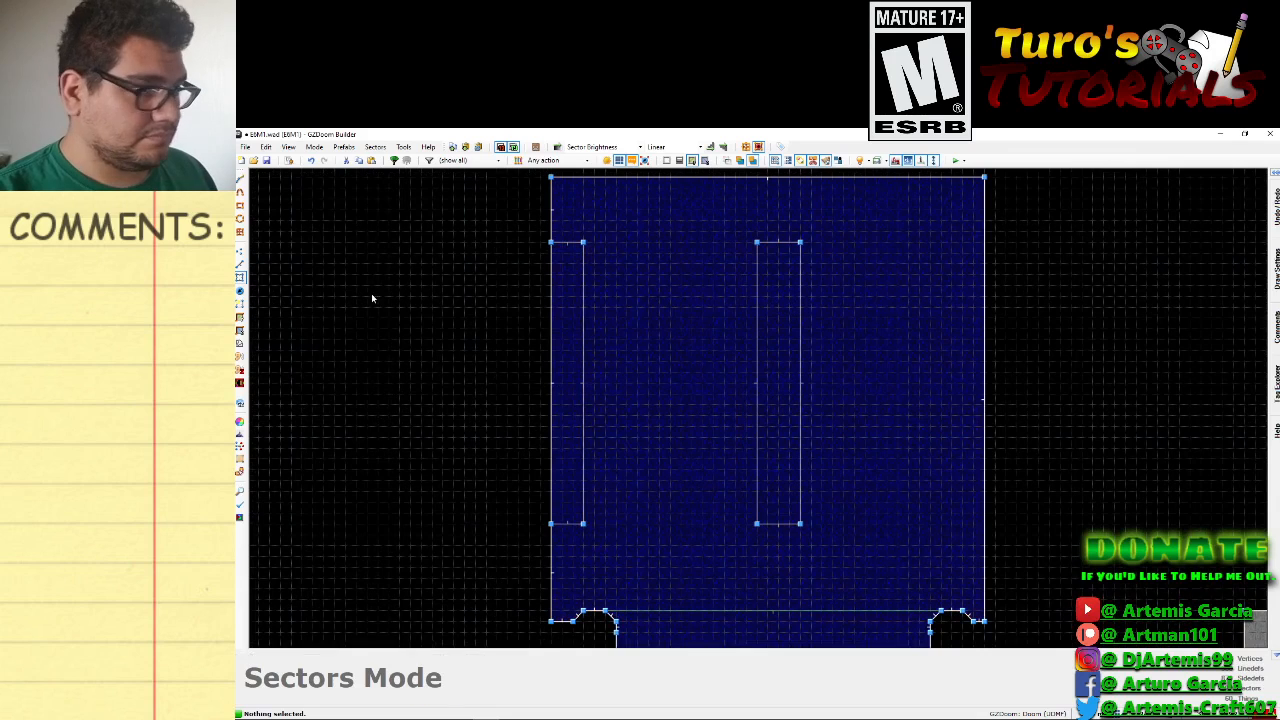
pyautogui.rightClick(564, 360)
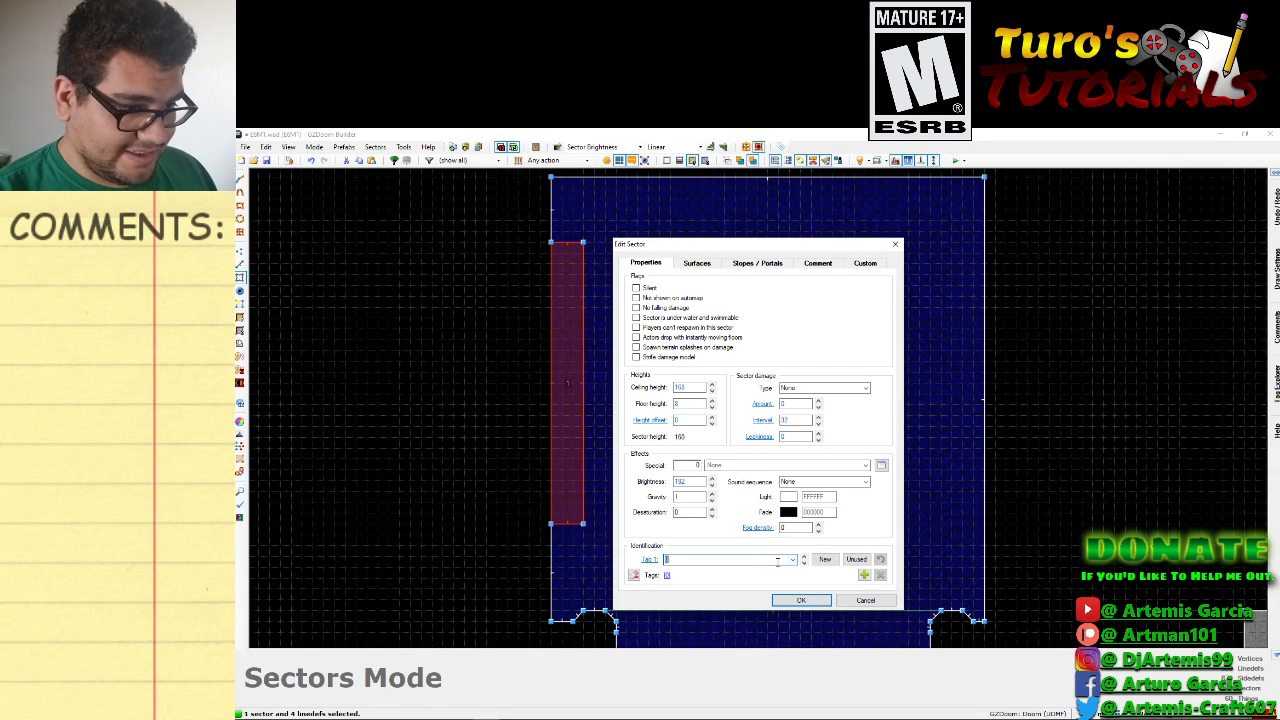
pyautogui.write('11')
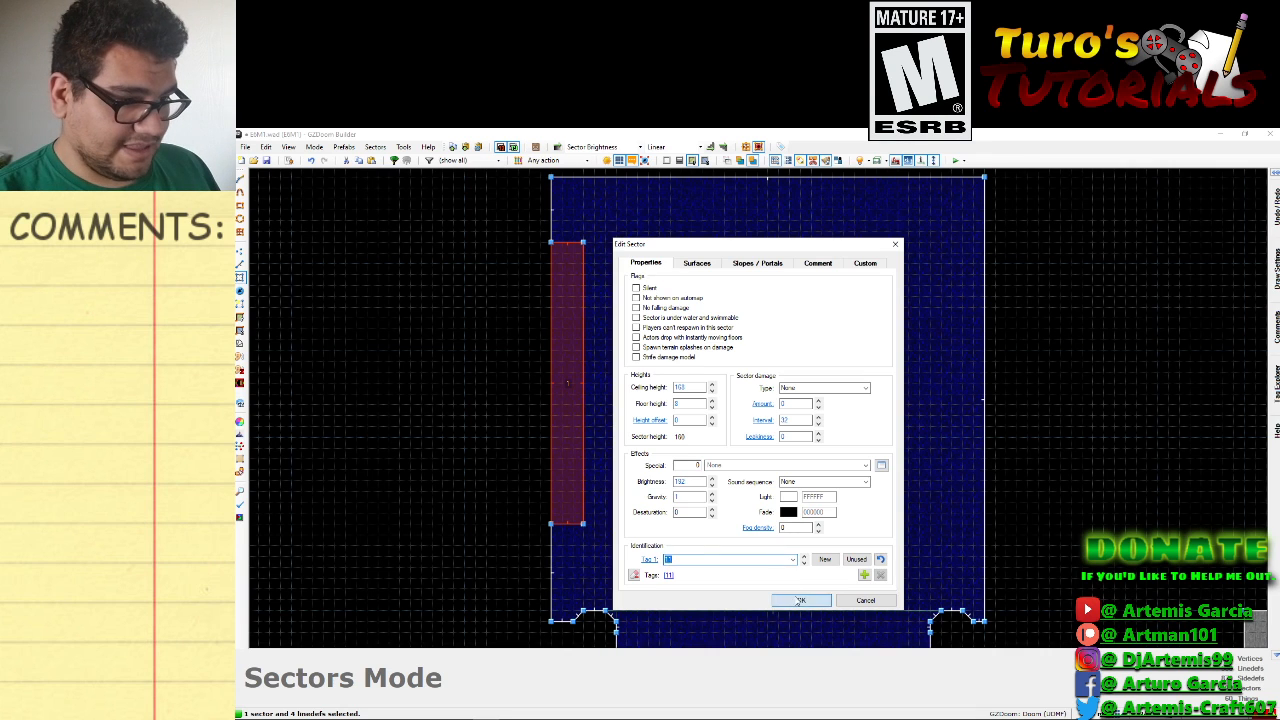
pyautogui.click(800, 600)
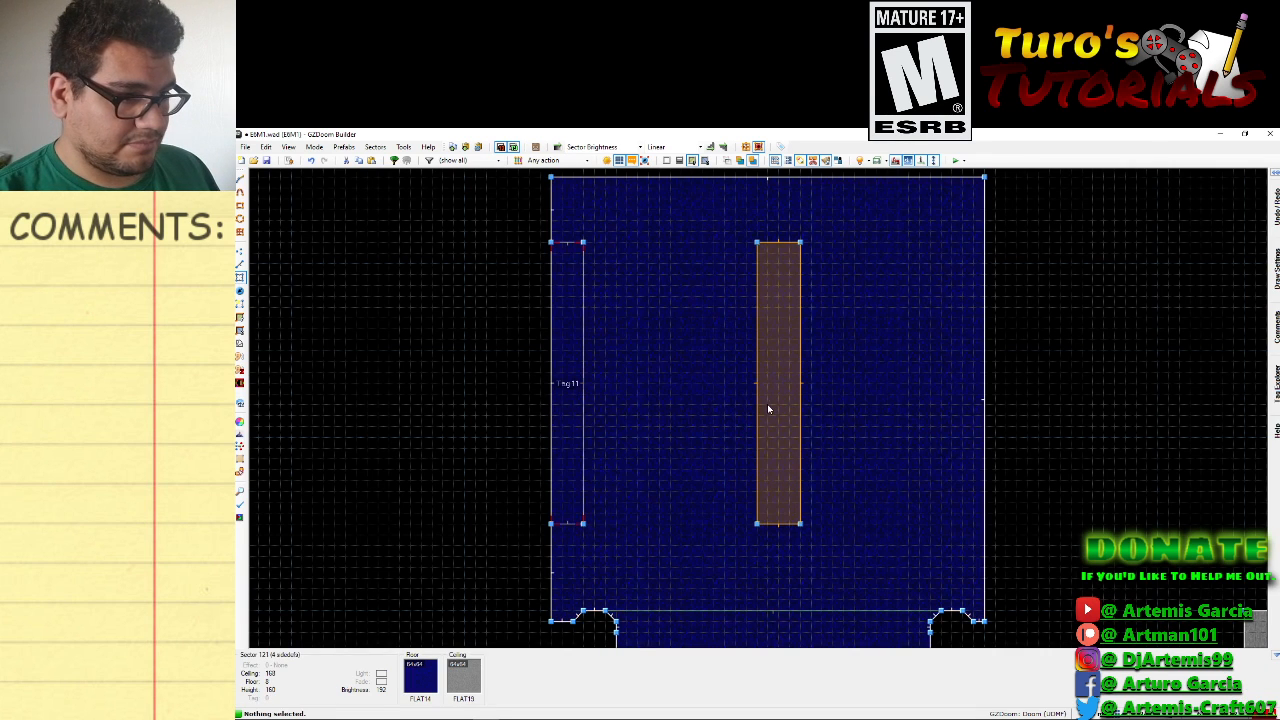
pyautogui.rightClick(776, 404)
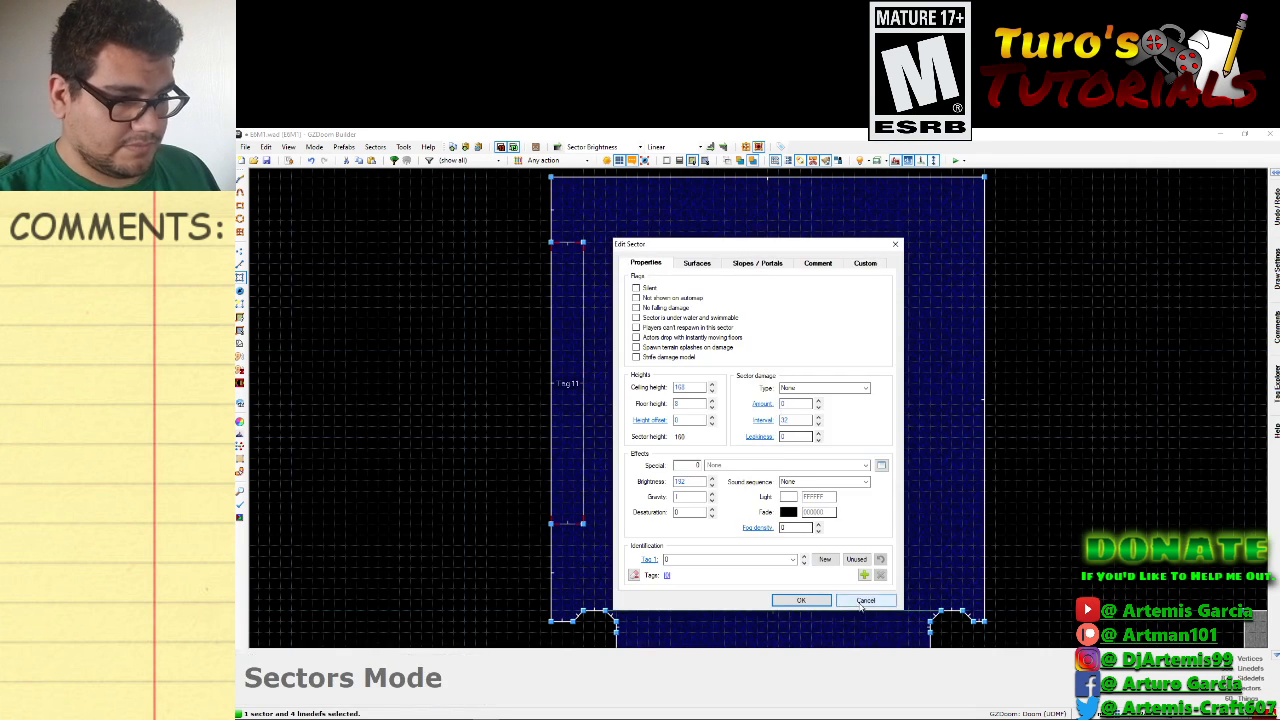
pyautogui.click(866, 601)
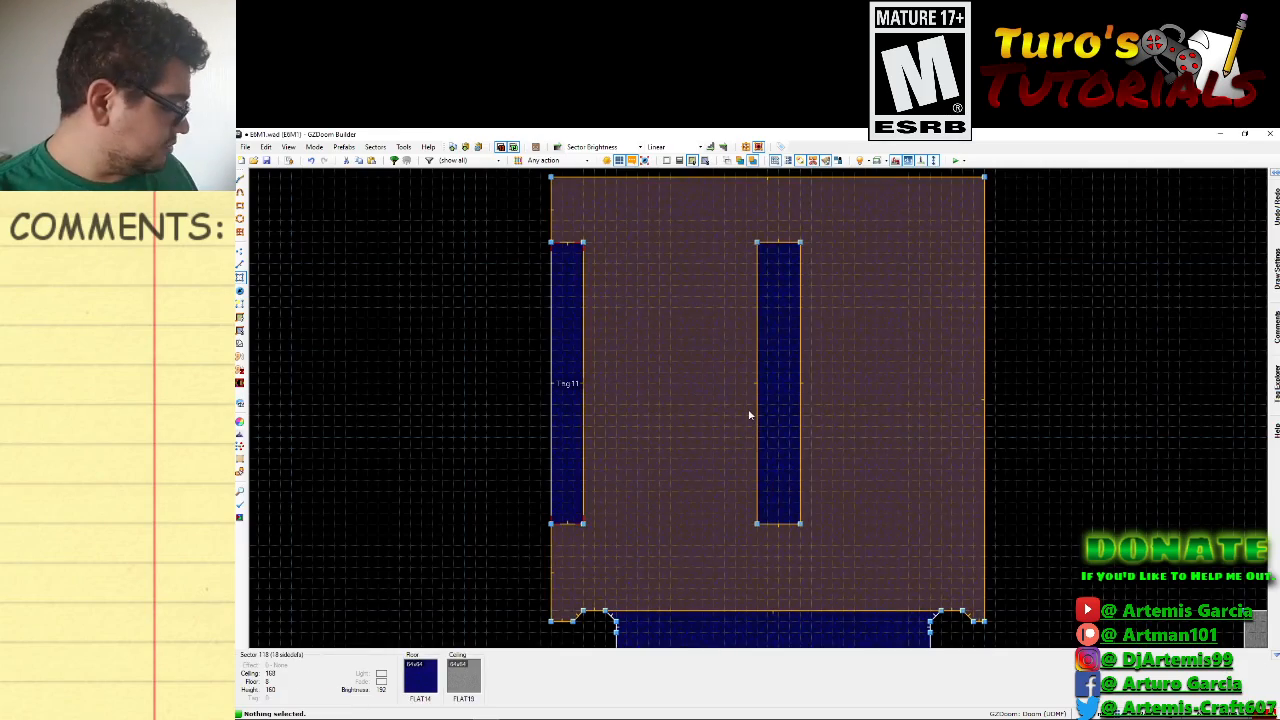
# In 3D, lower the floors of the side room, its middle strip and its west wall strip to height 0.
pyautogui.press('q')
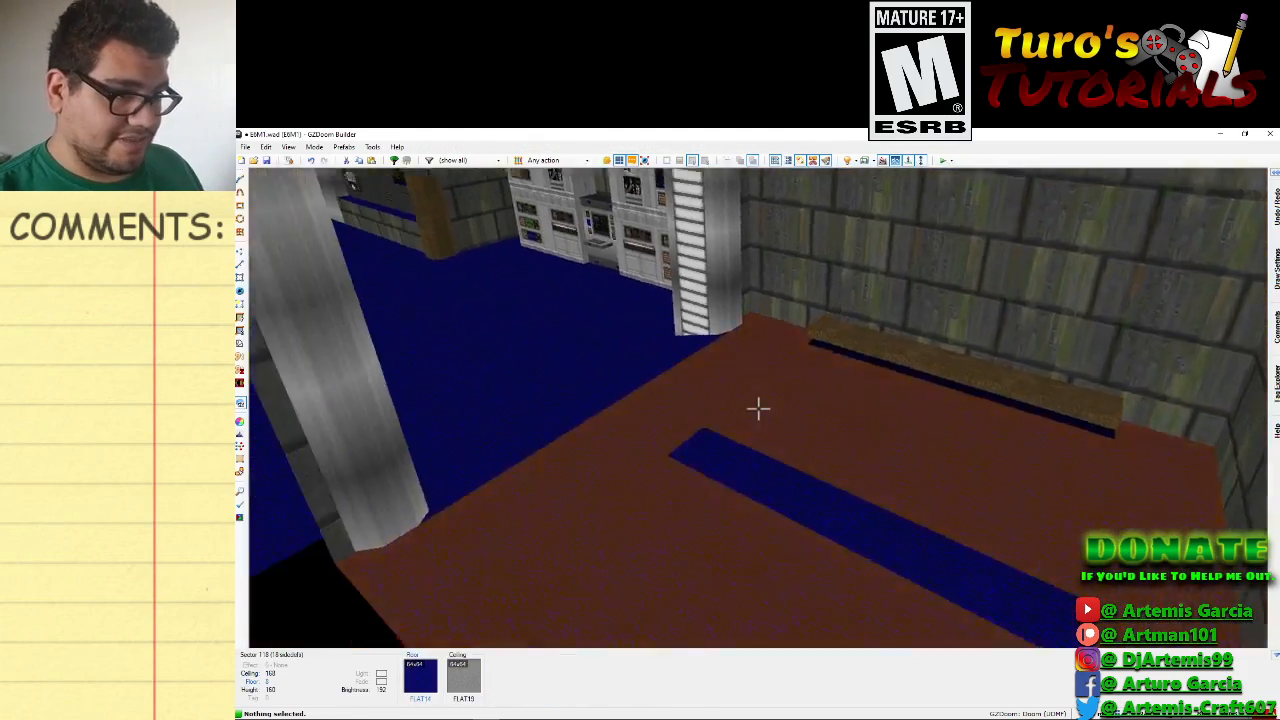
pyautogui.press('s')
pyautogui.press('e')
pyautogui.press('s')
pyautogui.press('f')
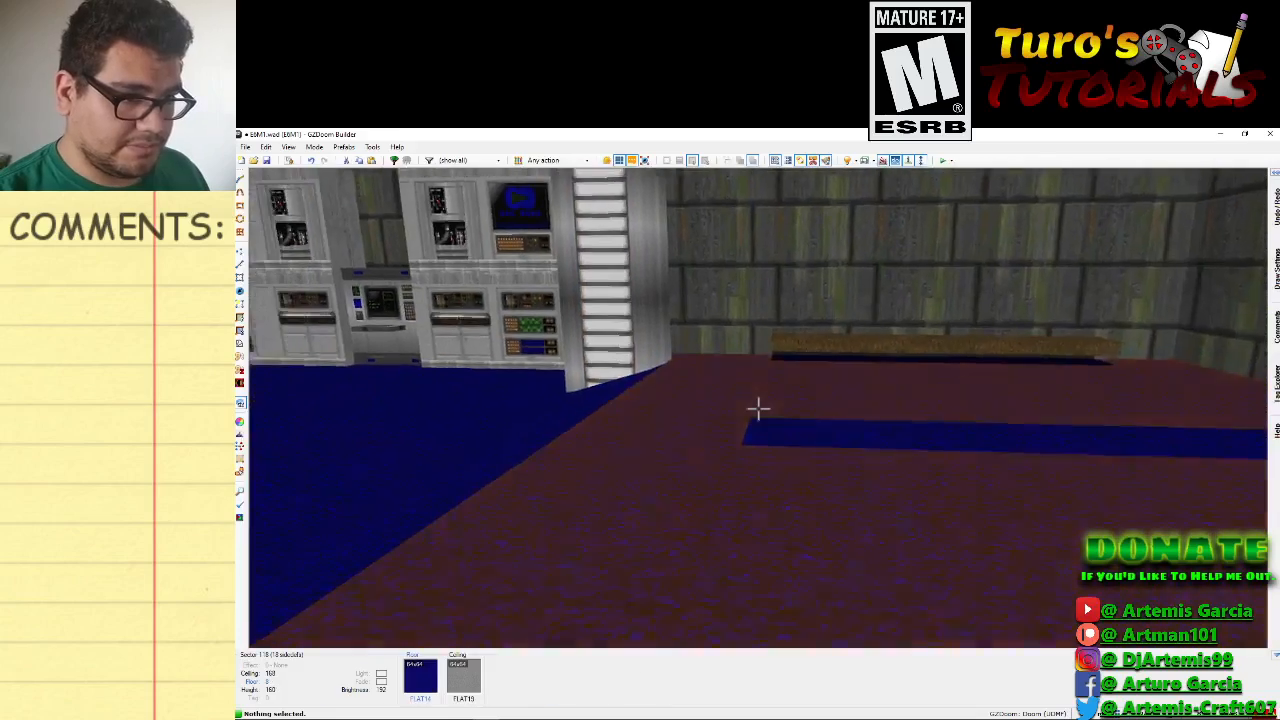
pyautogui.scroll(-1, 758, 408)
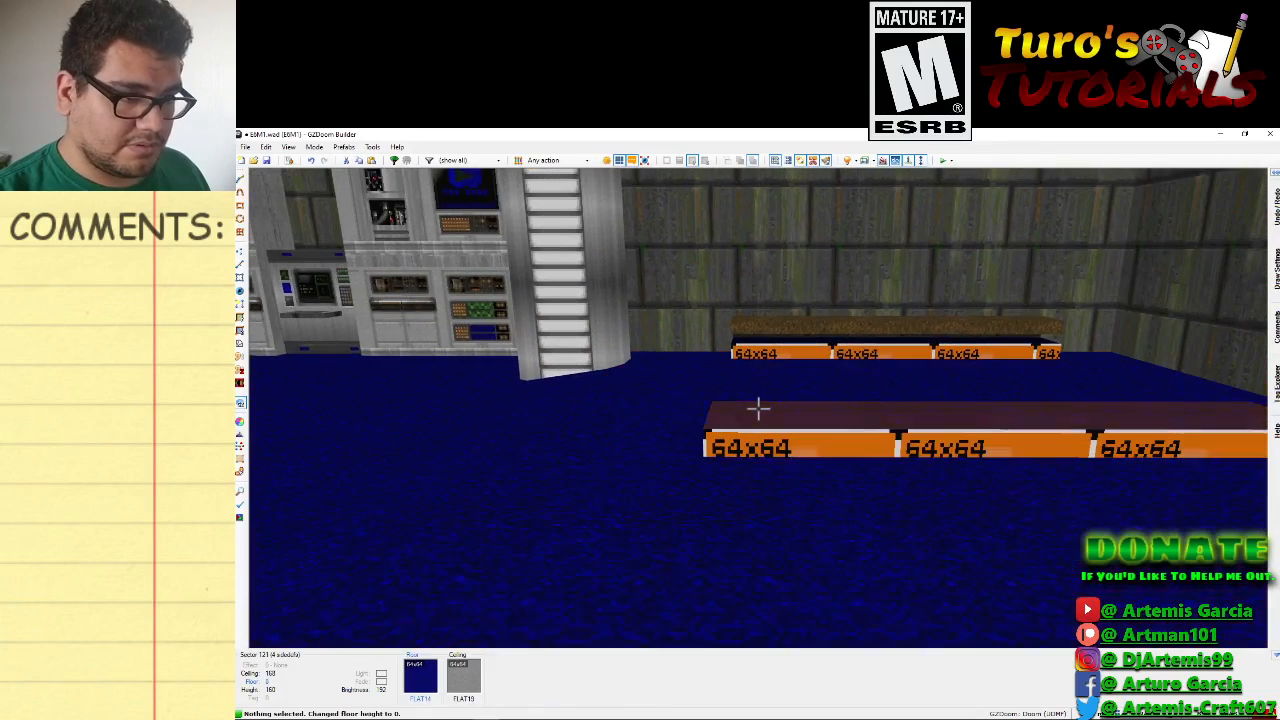
pyautogui.scroll(-1, 758, 408)
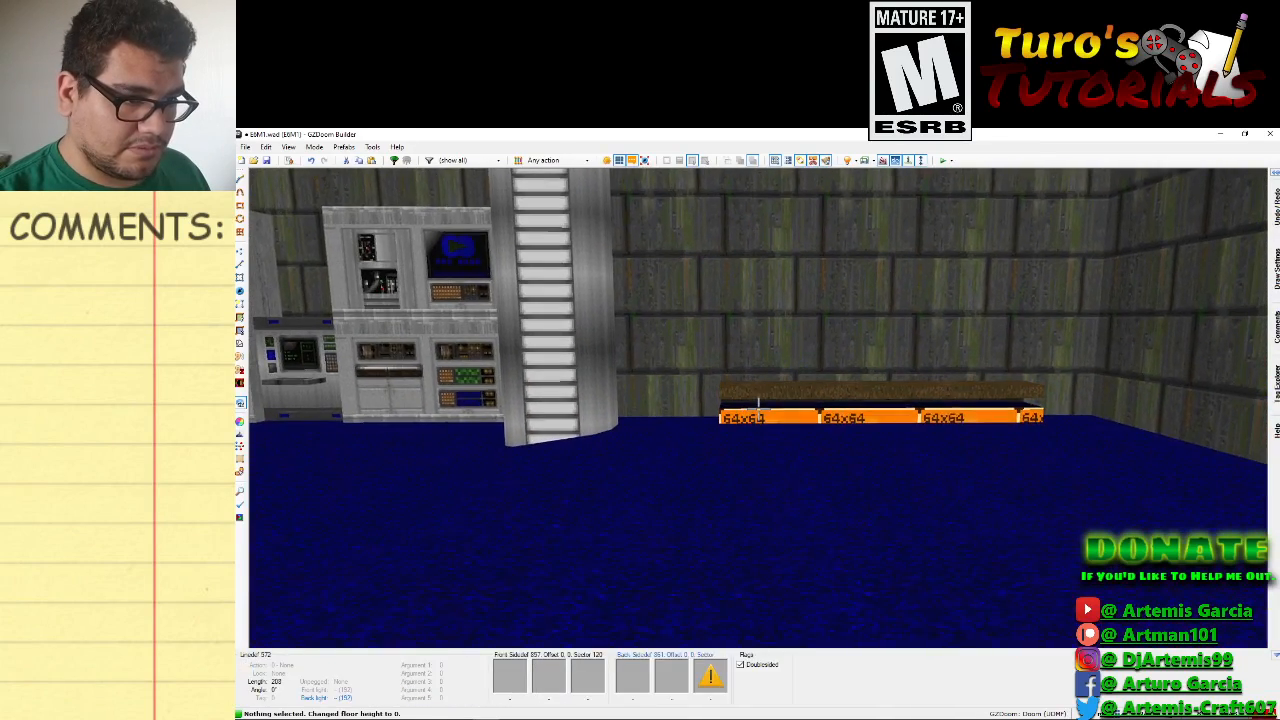
pyautogui.scroll(-1, 758, 408)
# Compare the side room's wall shelf and floor with the desk and benches in the existing furnished room.
pyautogui.press('f')
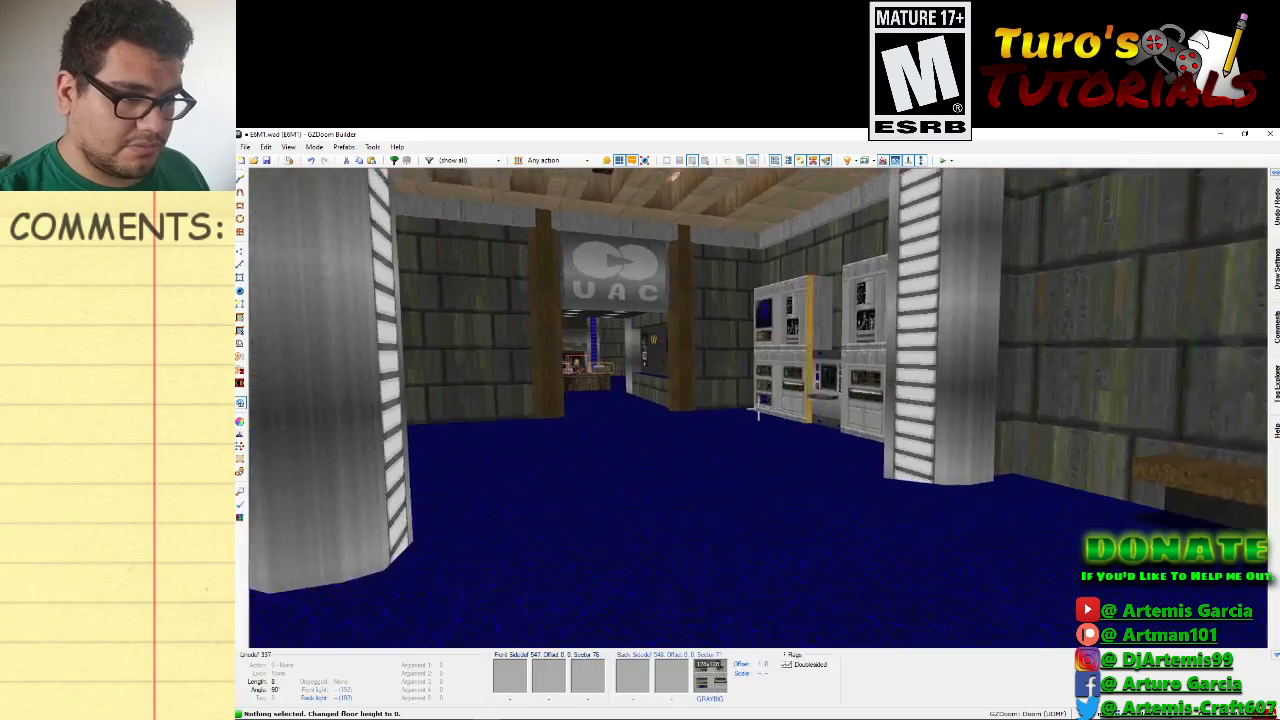
pyautogui.press('s')
pyautogui.press('e')
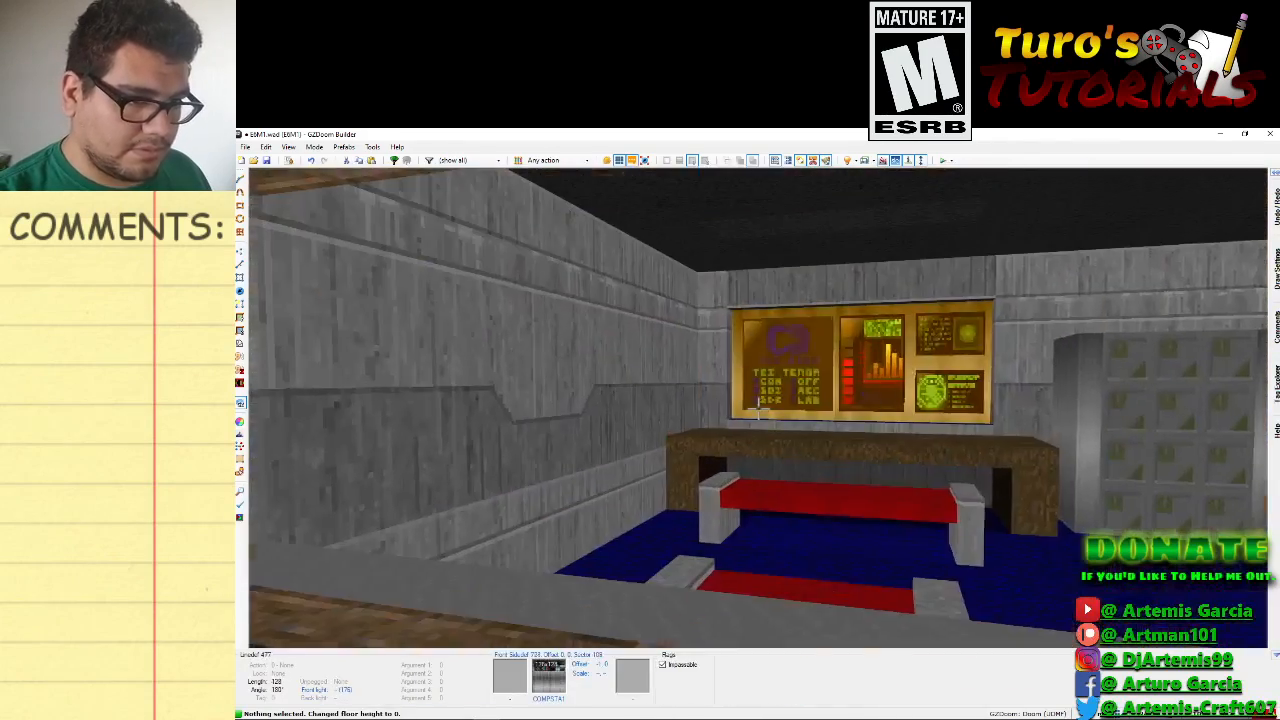
pyautogui.press('e')
pyautogui.press('d')
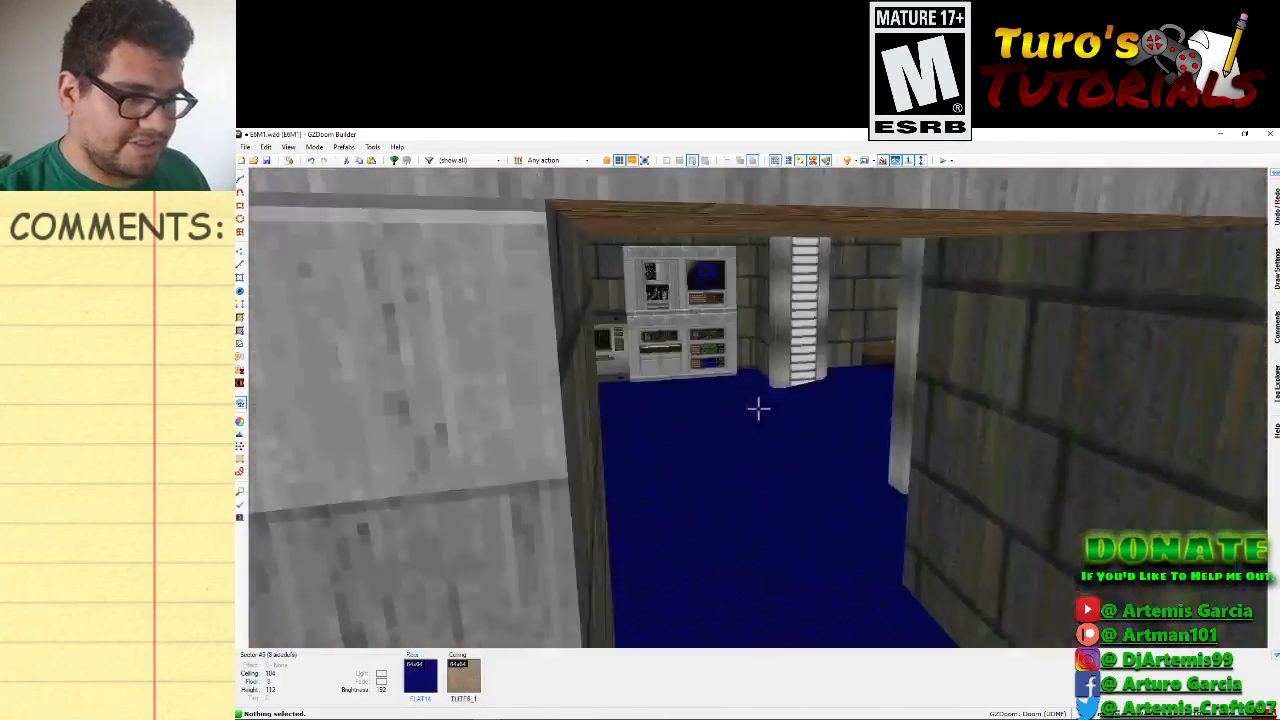
pyautogui.press('e')
pyautogui.press('d')
pyautogui.press('f')
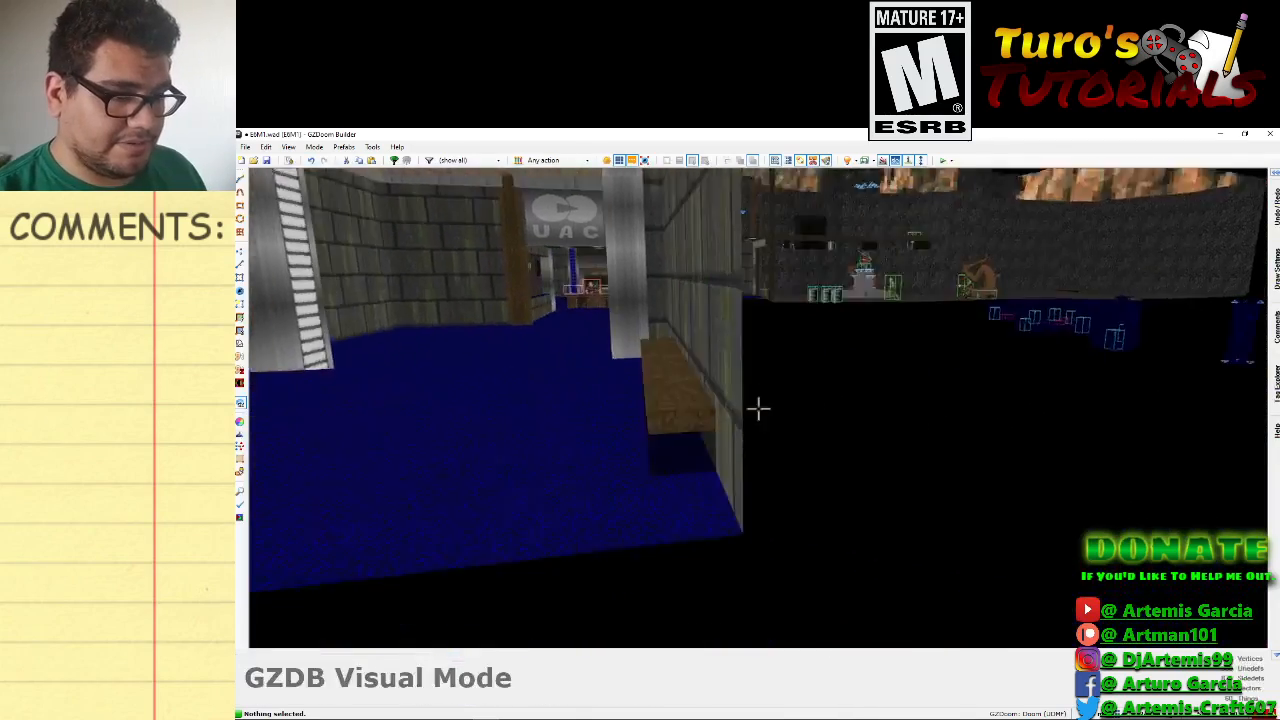
pyautogui.press('s')
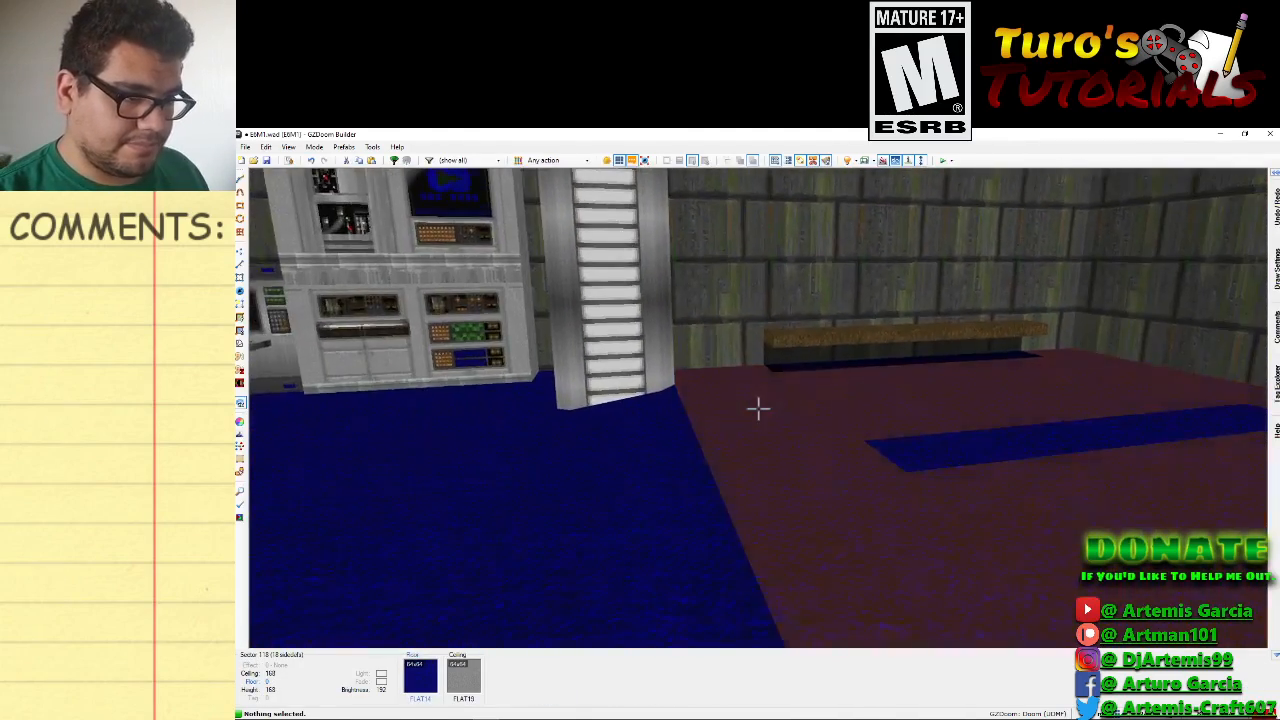
# Try lowering the floors of the side room, its middle strip and its west wall strip together to height -8.
pyautogui.click(758, 408)
pyautogui.click(758, 408)
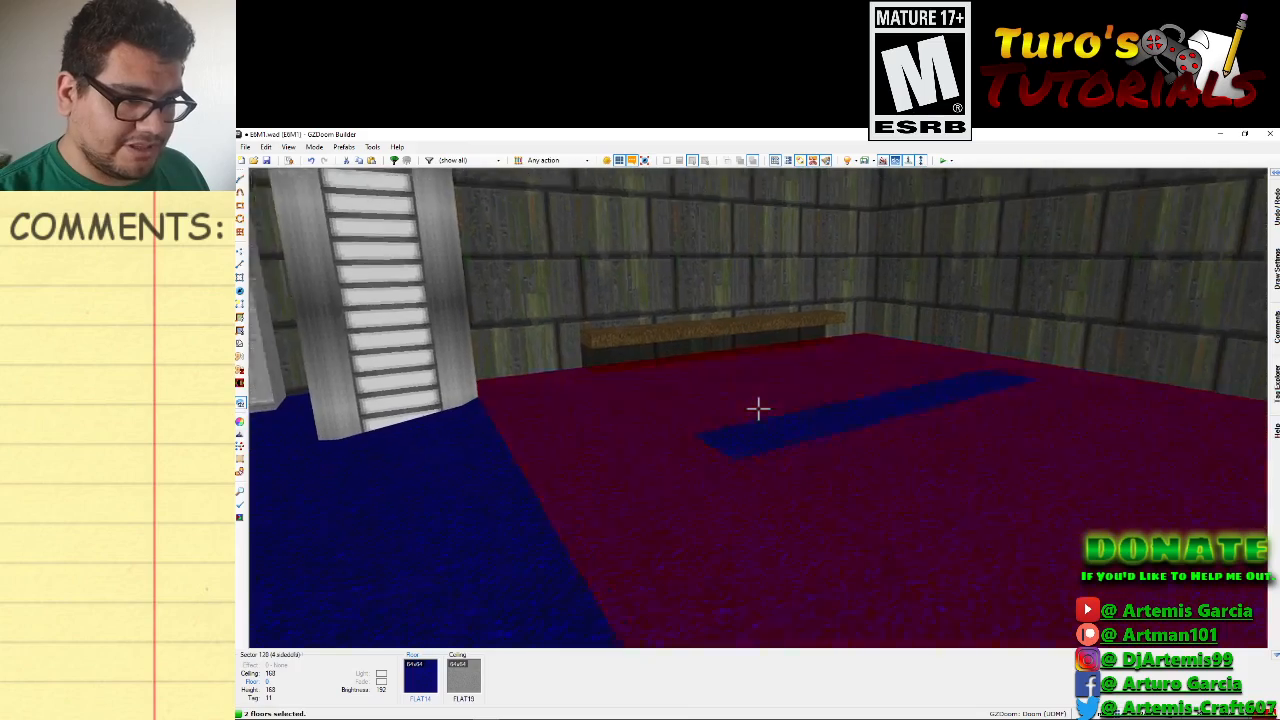
pyautogui.click(758, 408)
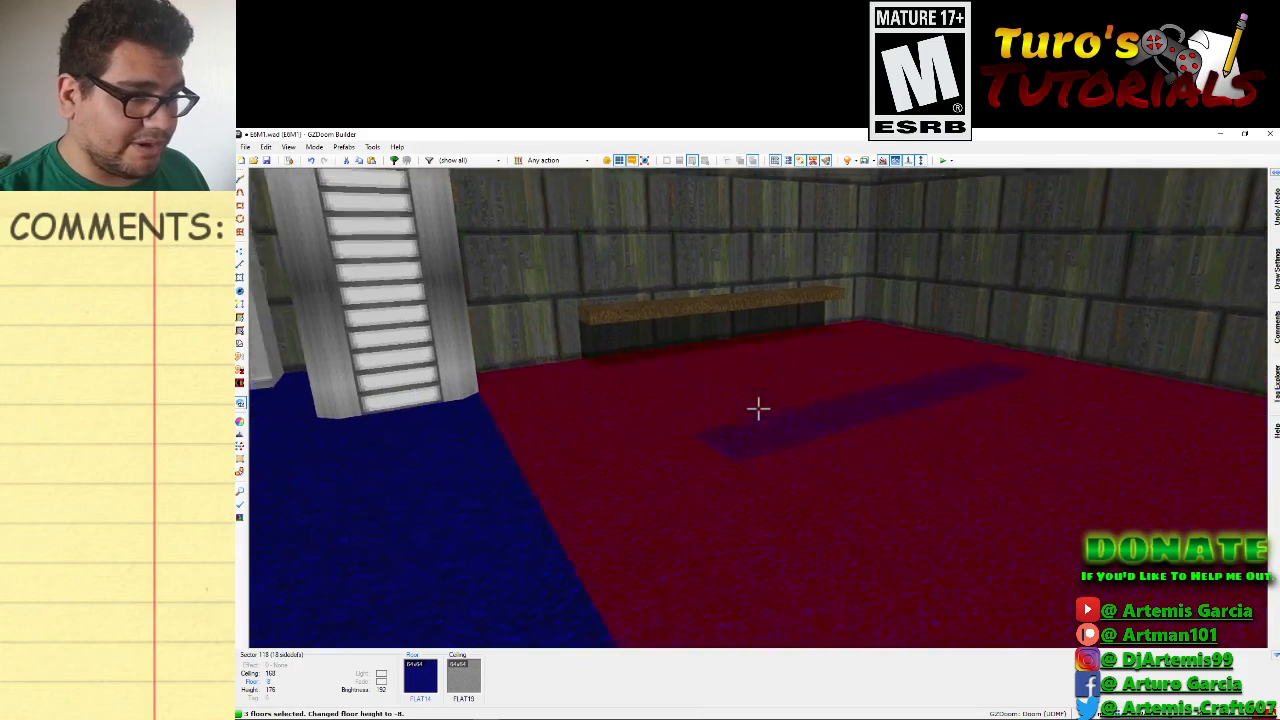
pyautogui.press('e')
pyautogui.press('f')
pyautogui.press('e')
pyautogui.press('s')
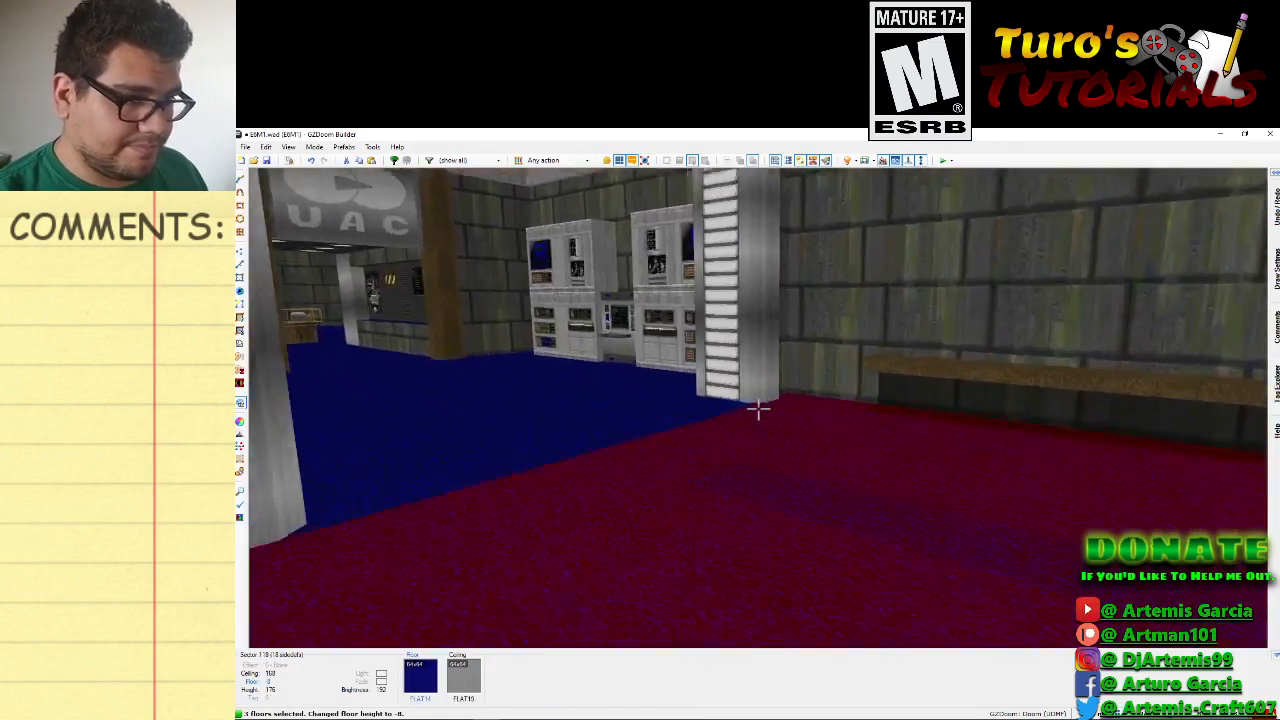
pyautogui.press('e')
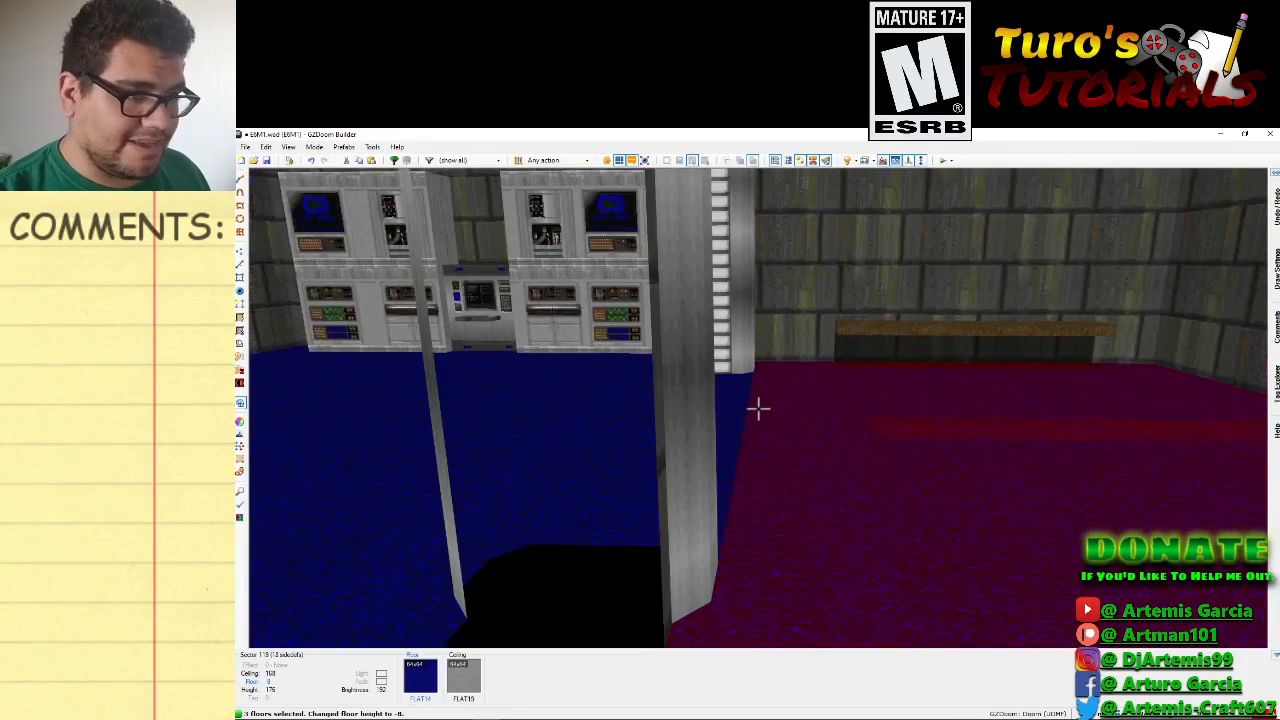
pyautogui.press('e')
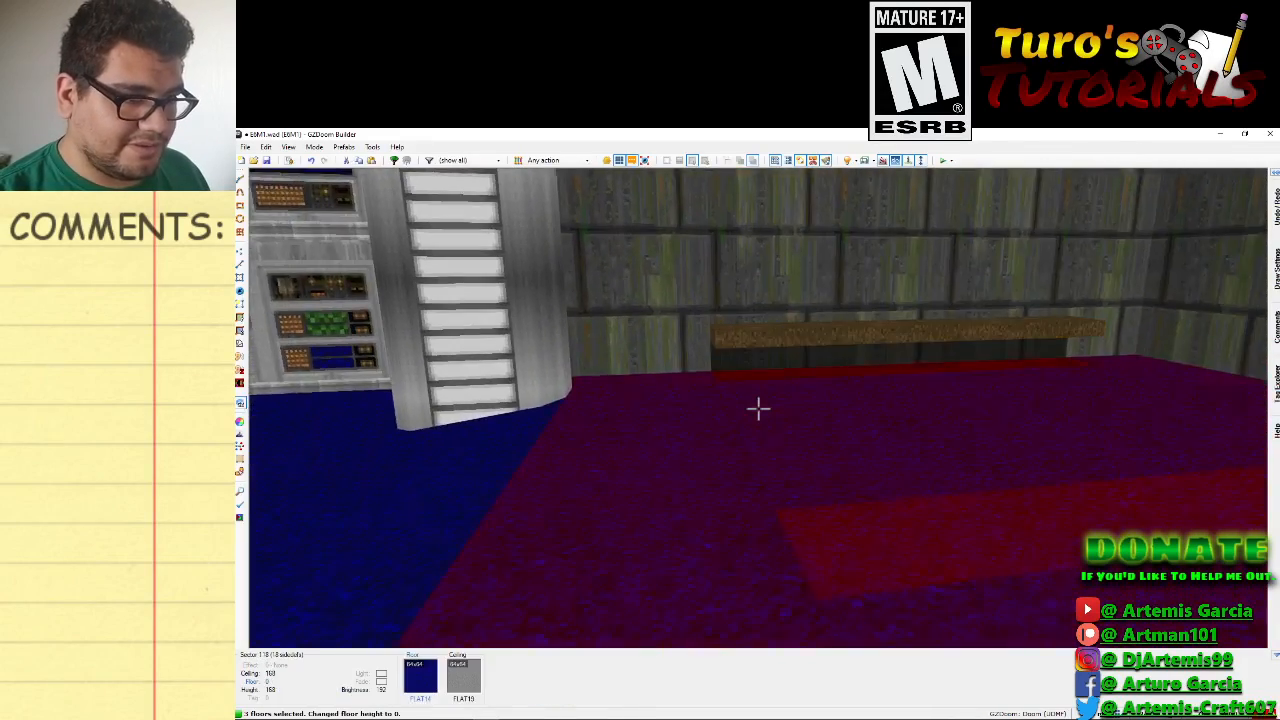
pyautogui.click(758, 408)
pyautogui.click(758, 408)
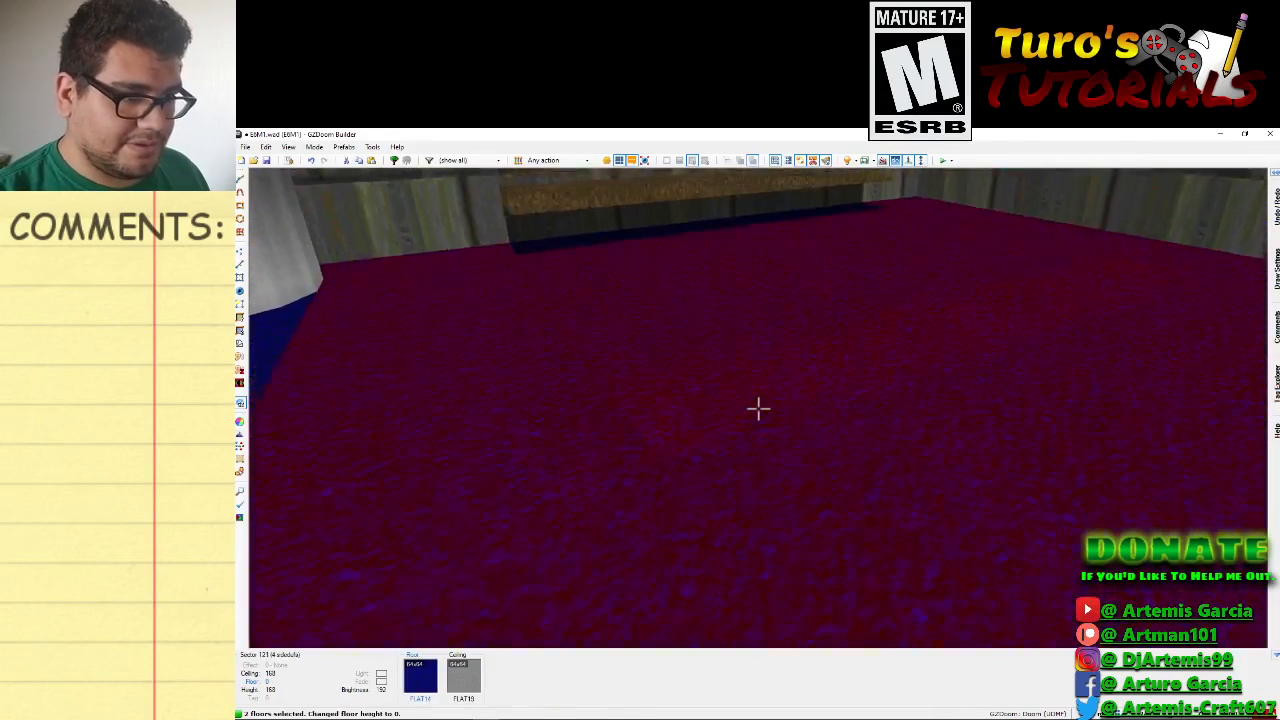
pyautogui.click(758, 408)
# On the 2D map, insert a new thing in the side room beside the north end of the tagged wall strip.
pyautogui.press('d')
pyautogui.press('e')
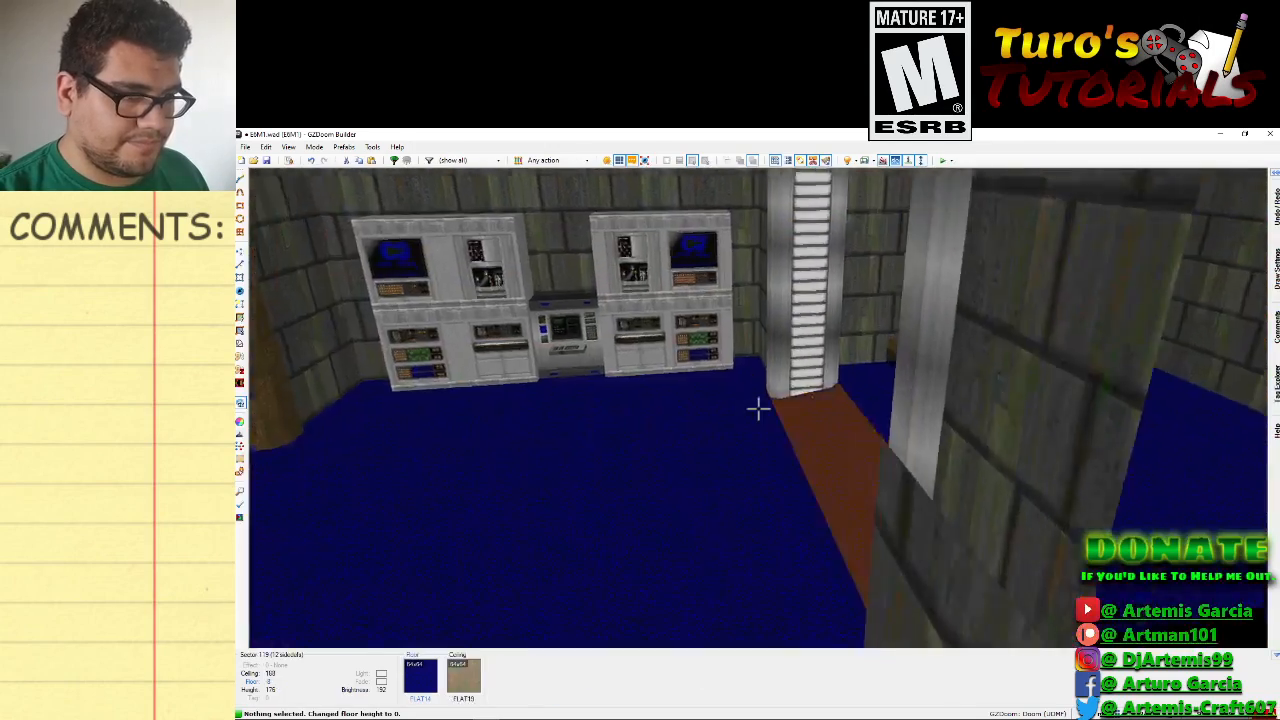
pyautogui.press('d')
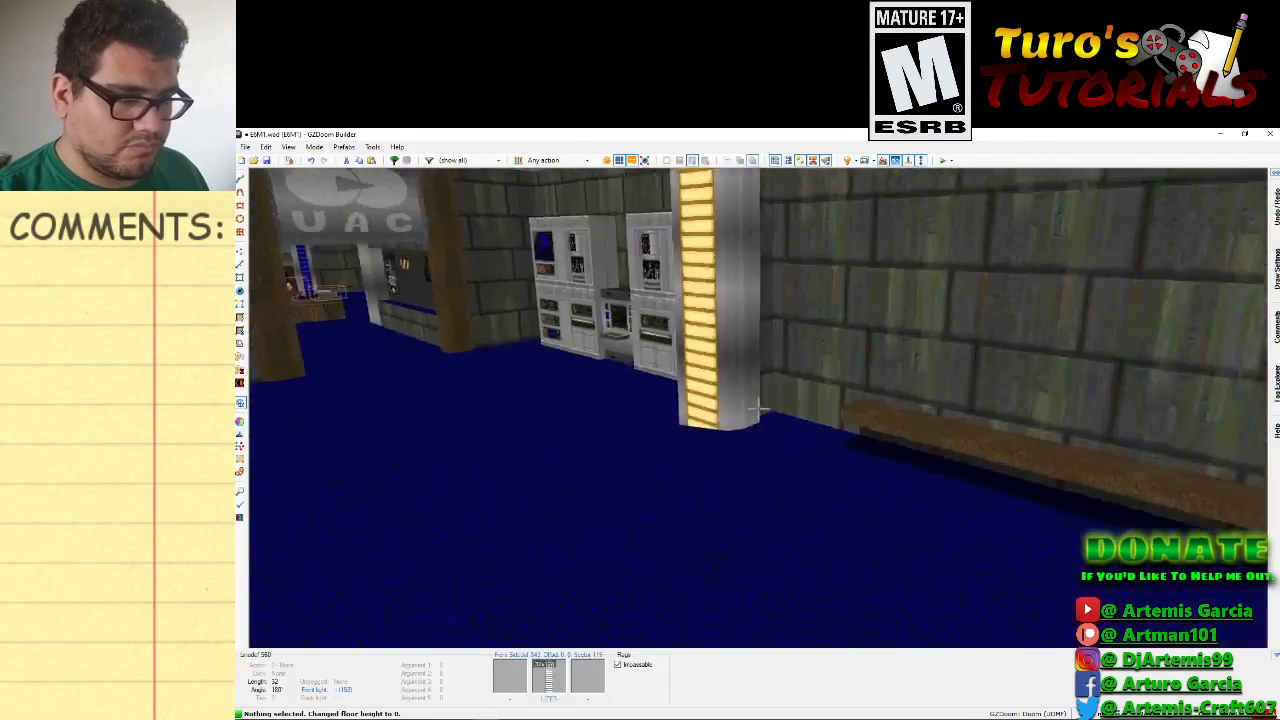
pyautogui.press('f')
pyautogui.press('e')
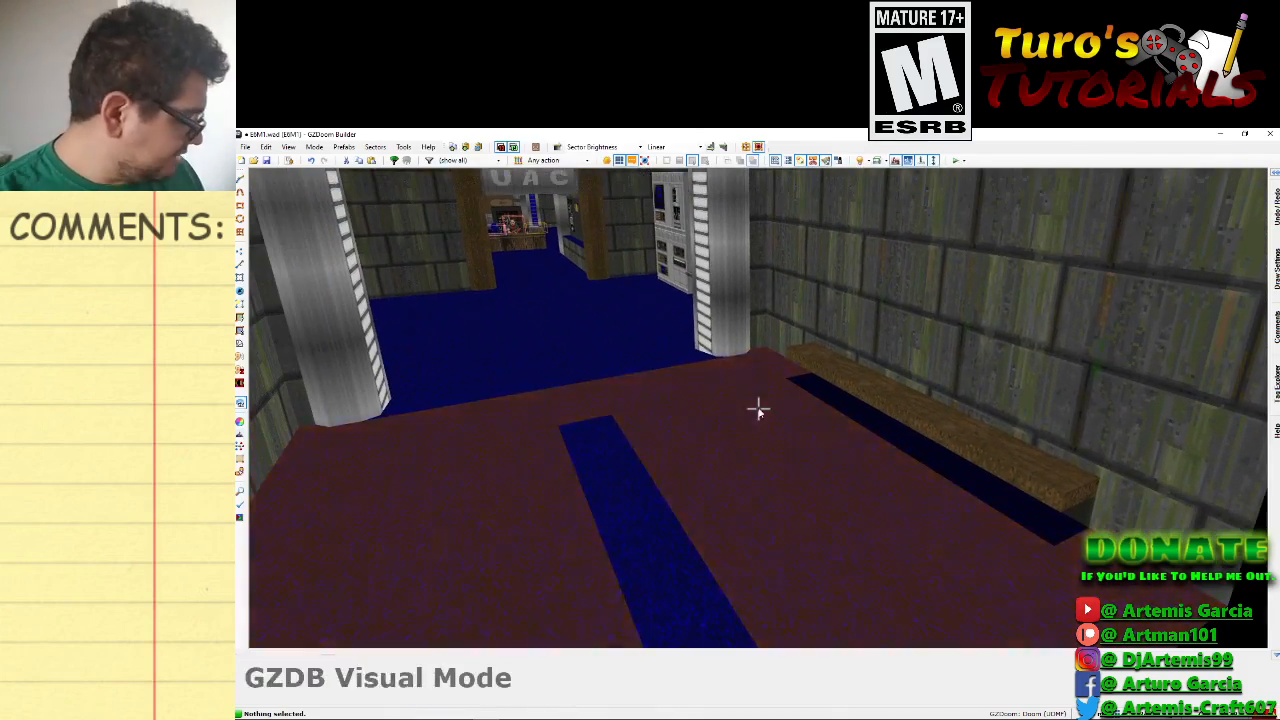
pyautogui.press('q')
pyautogui.scroll(-4, 723, 494)
pyautogui.scroll(5, 686, 567)
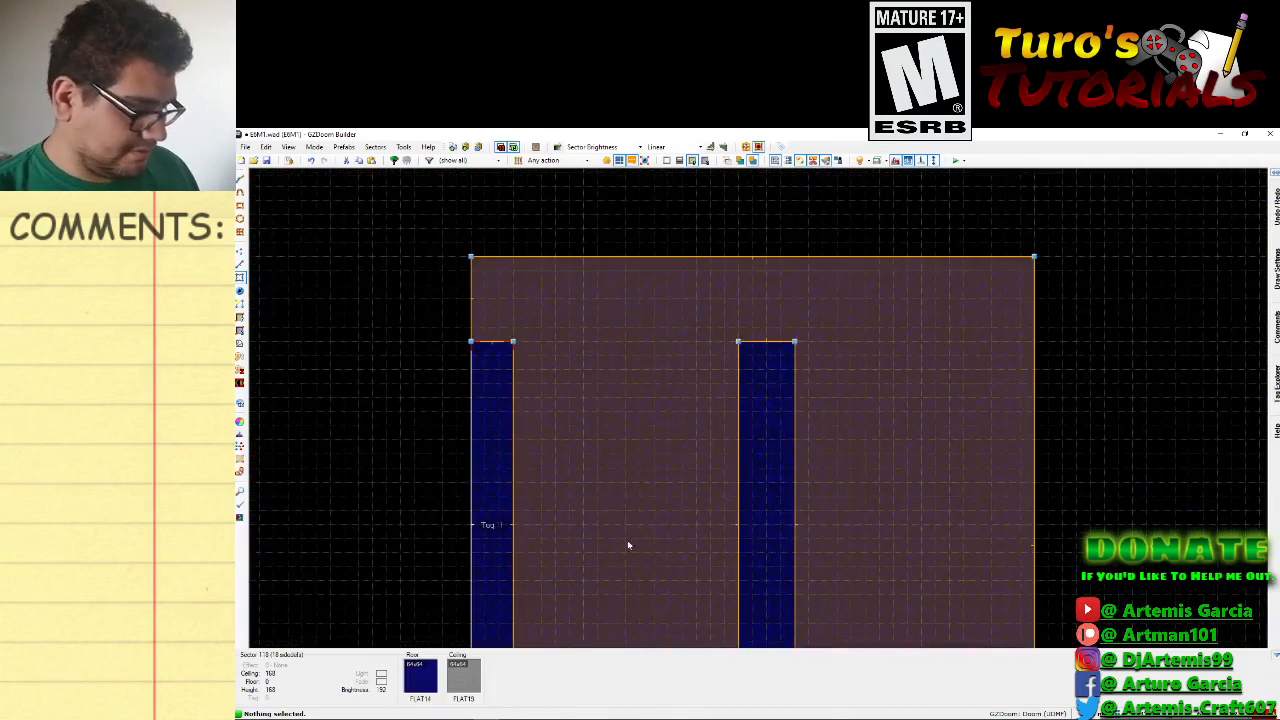
pyautogui.press('Down')
pyautogui.press('Down')
pyautogui.press('Down')
pyautogui.press('Left')
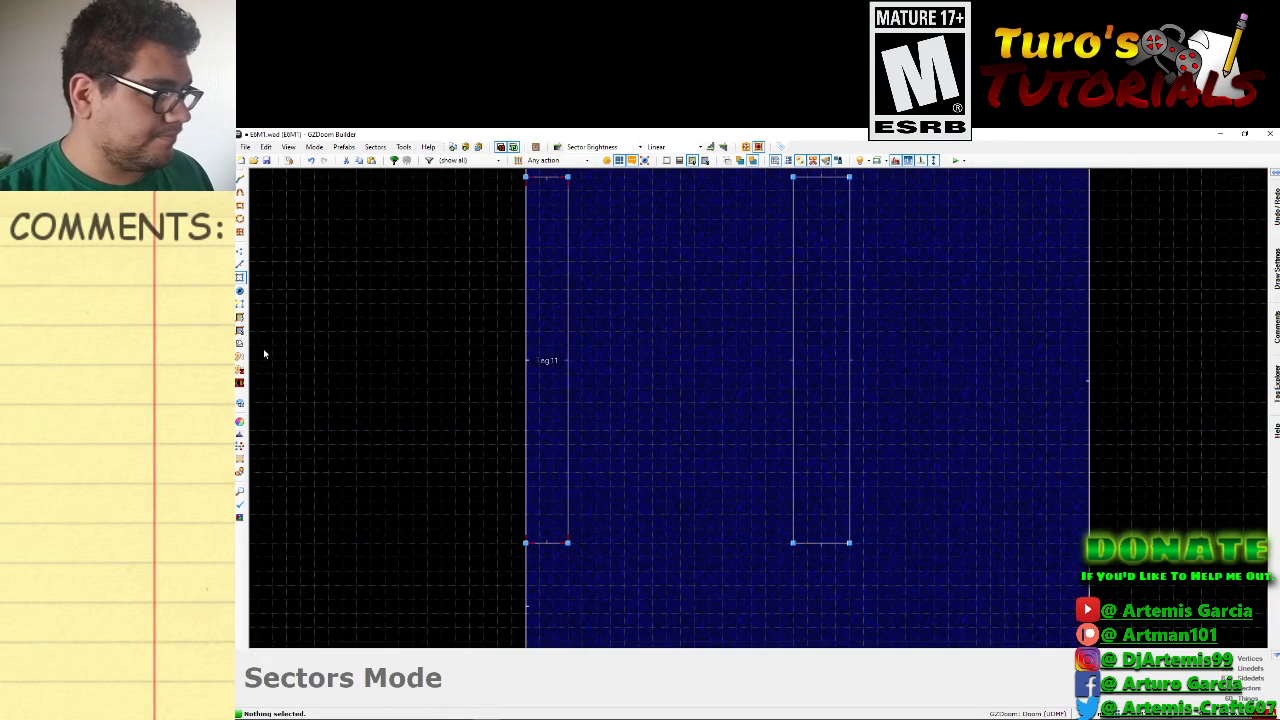
pyautogui.click(240, 291)
pyautogui.press('Up')
pyautogui.rightClick(609, 262)
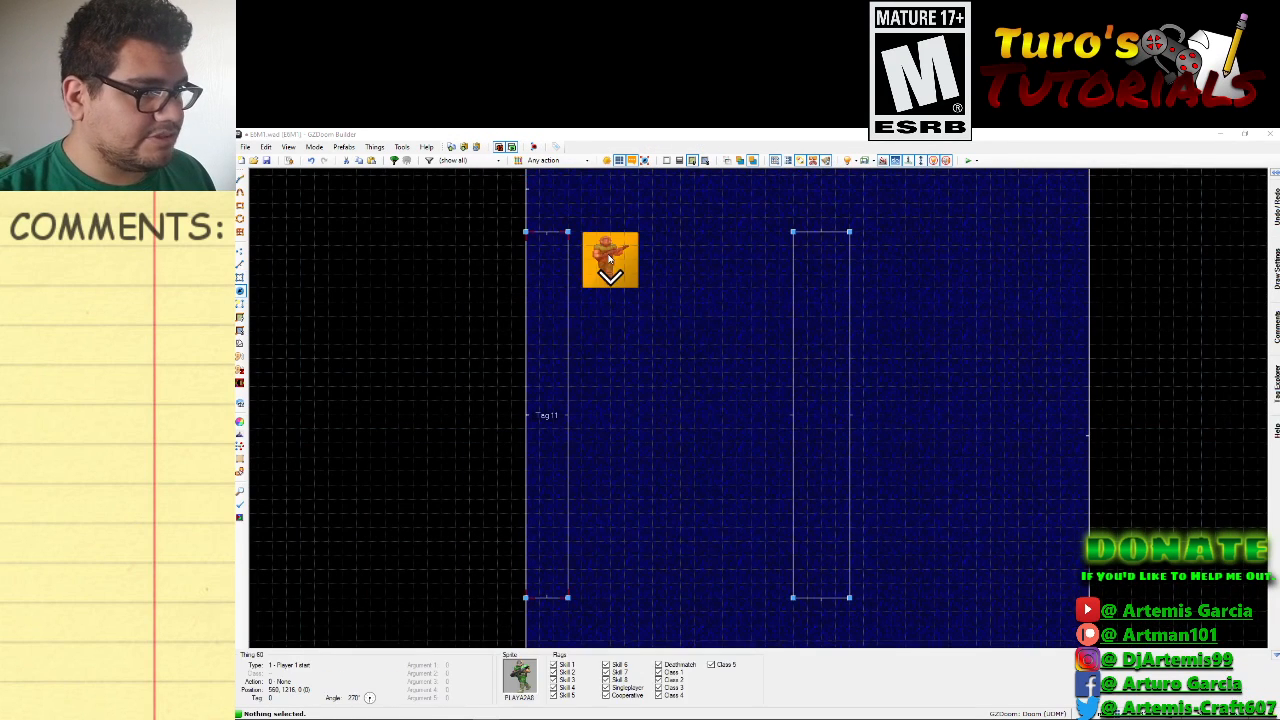
# Set the new thing's type to the Former Human (stealth) monster.
pyautogui.scroll(-1, 649, 457)
pyautogui.click(601, 402)
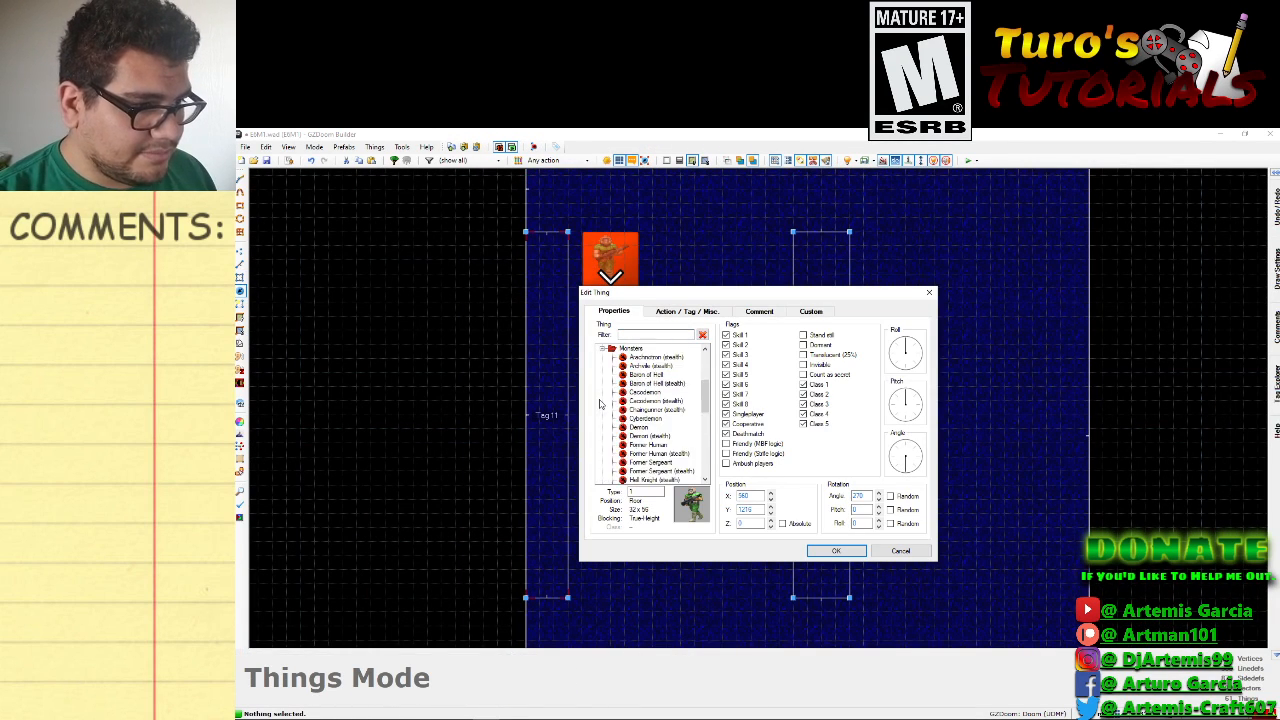
pyautogui.click(656, 374)
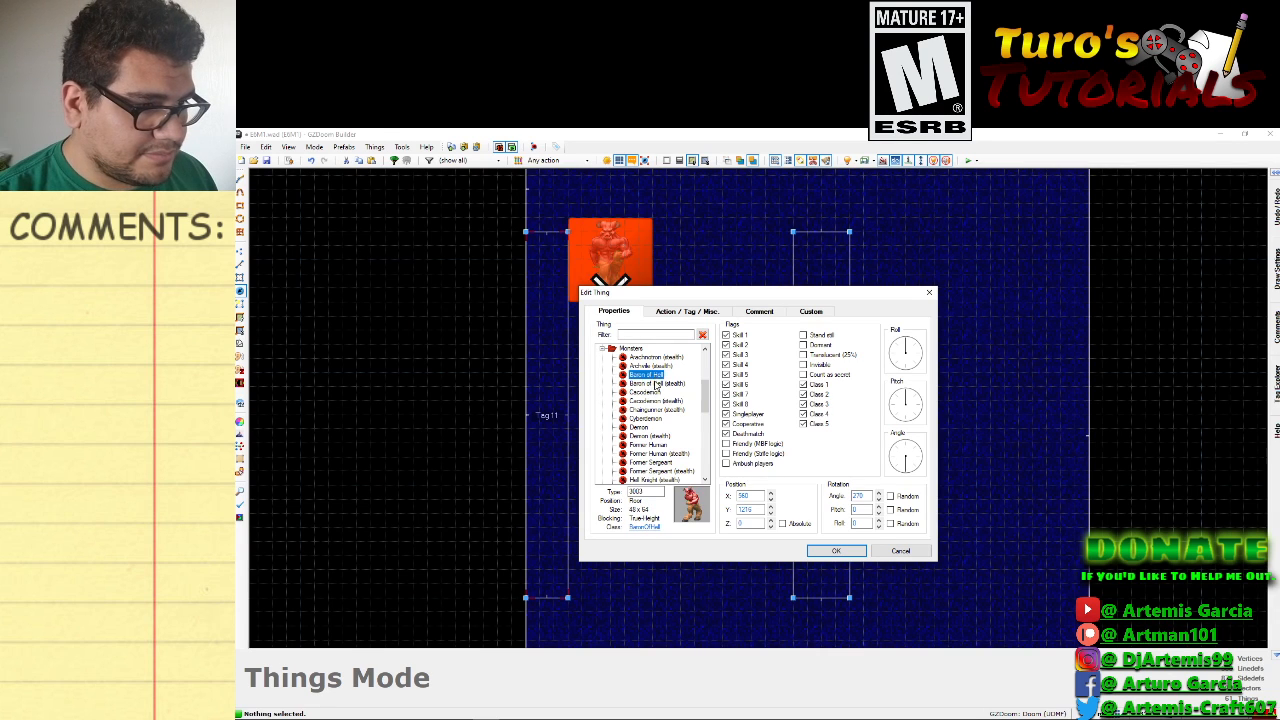
pyautogui.click(657, 359)
pyautogui.press('Down')
pyautogui.press('Down')
pyautogui.press('Down')
pyautogui.press('Down')
pyautogui.press('Down')
pyautogui.press('Down')
pyautogui.press('Down')
pyautogui.press('Down')
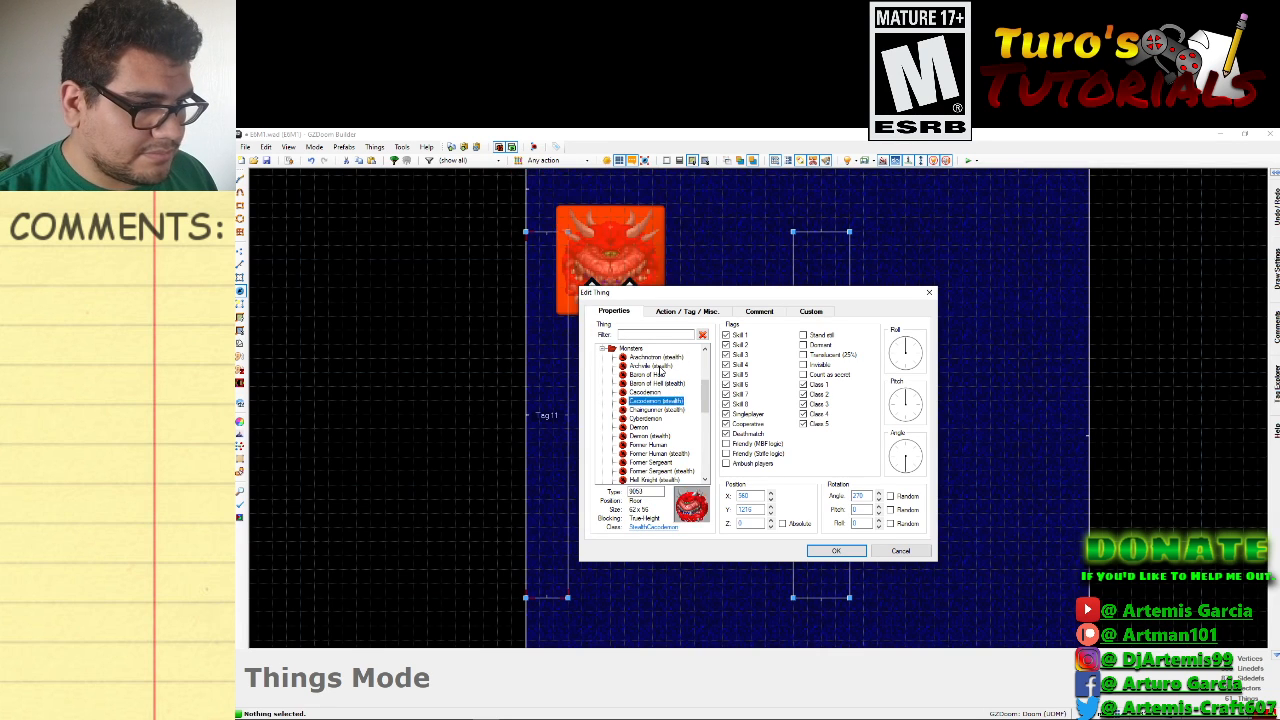
pyautogui.press('Down')
pyautogui.press('Down')
pyautogui.press('Down')
pyautogui.press('Down')
pyautogui.press('Down')
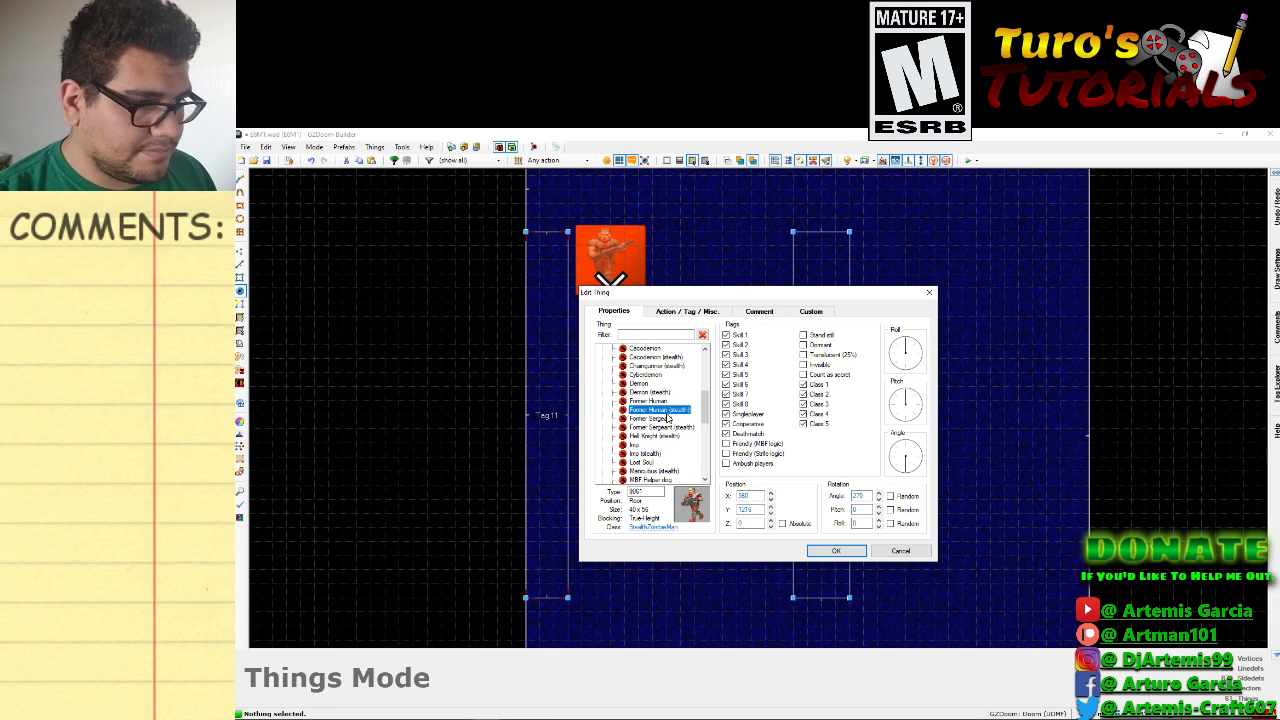
pyautogui.click(835, 552)
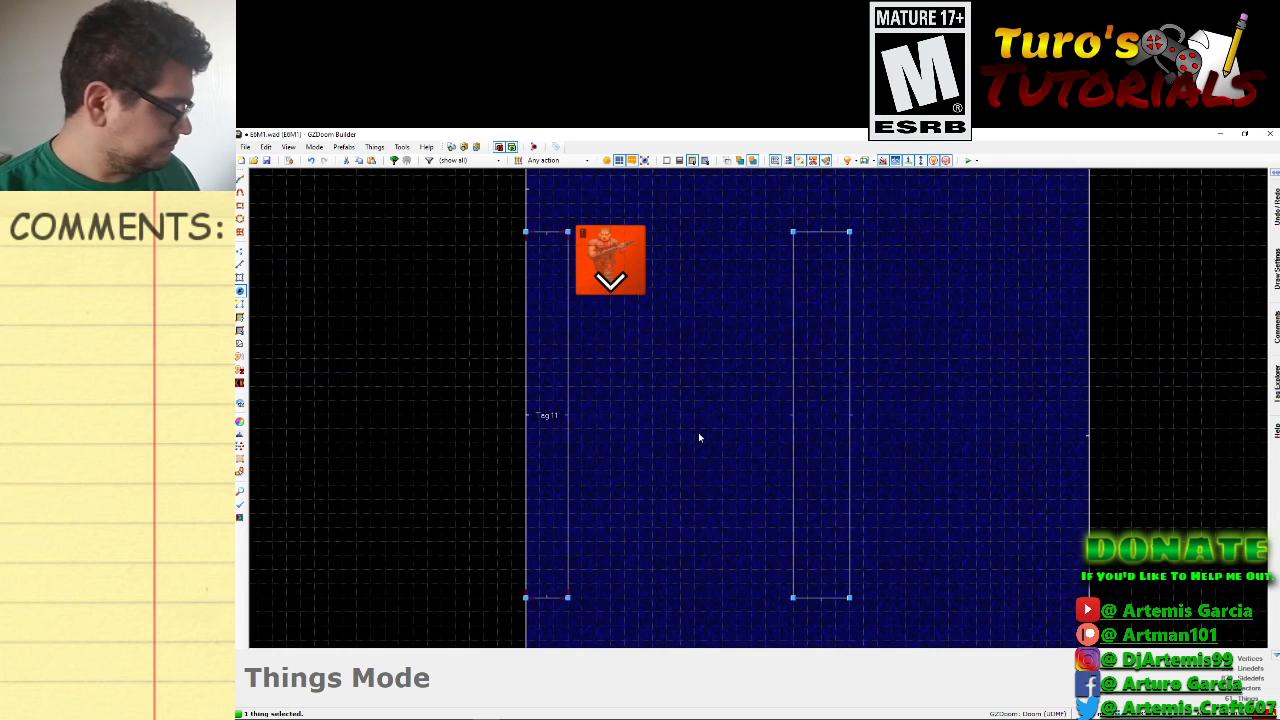
# In 3D, clear the selection and lower the floors of the west wall strip and the side room to height -8.
pyautogui.press('w')
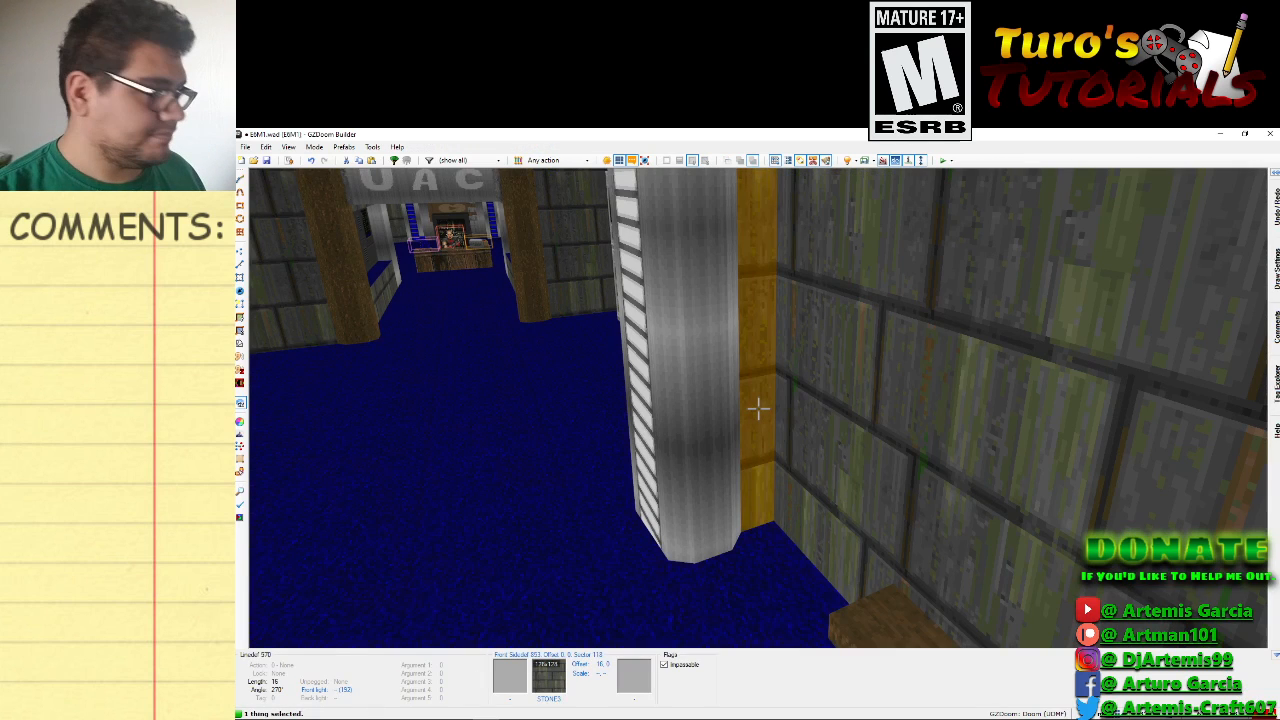
pyautogui.press('e')
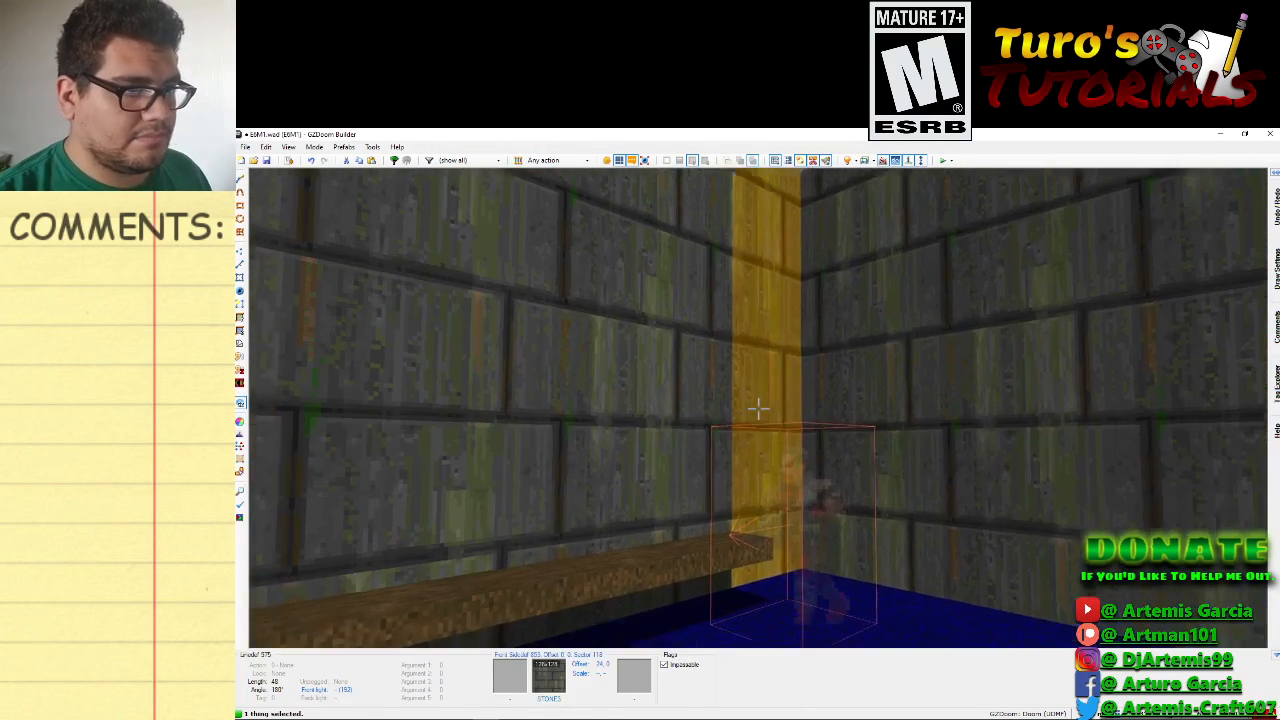
pyautogui.press('d')
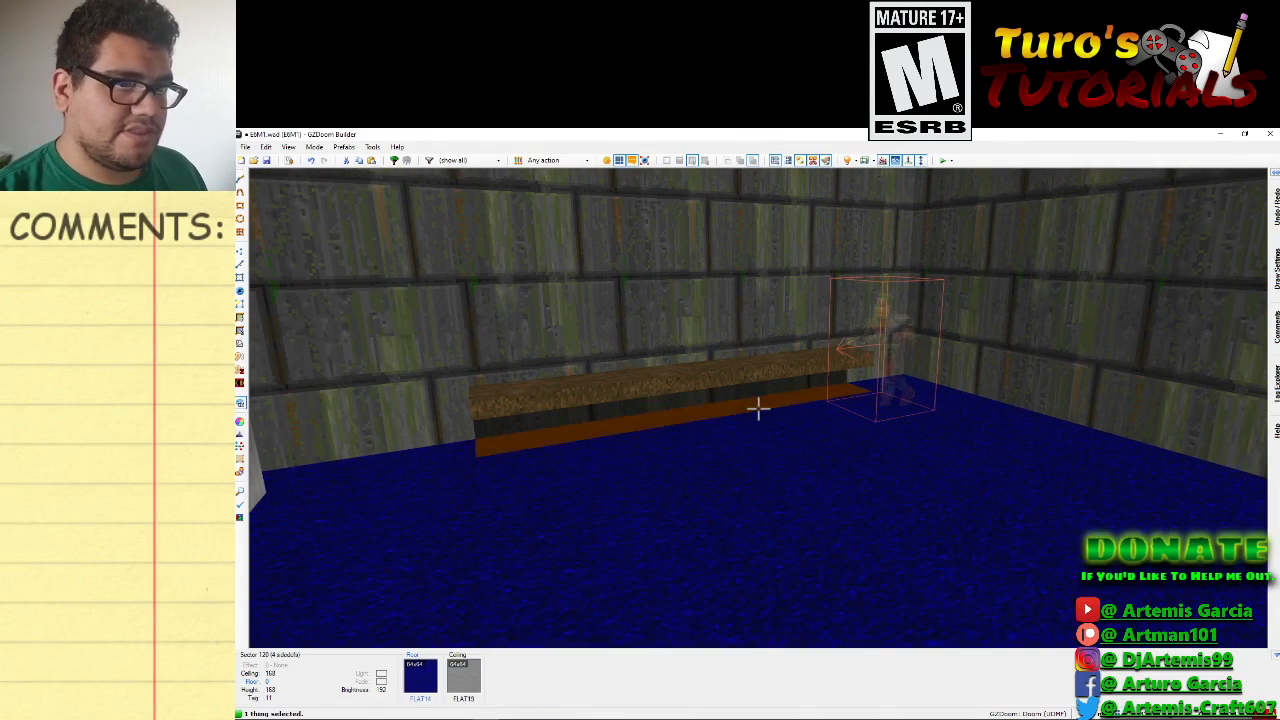
pyautogui.press('c')
pyautogui.scroll(-1, 758, 408)
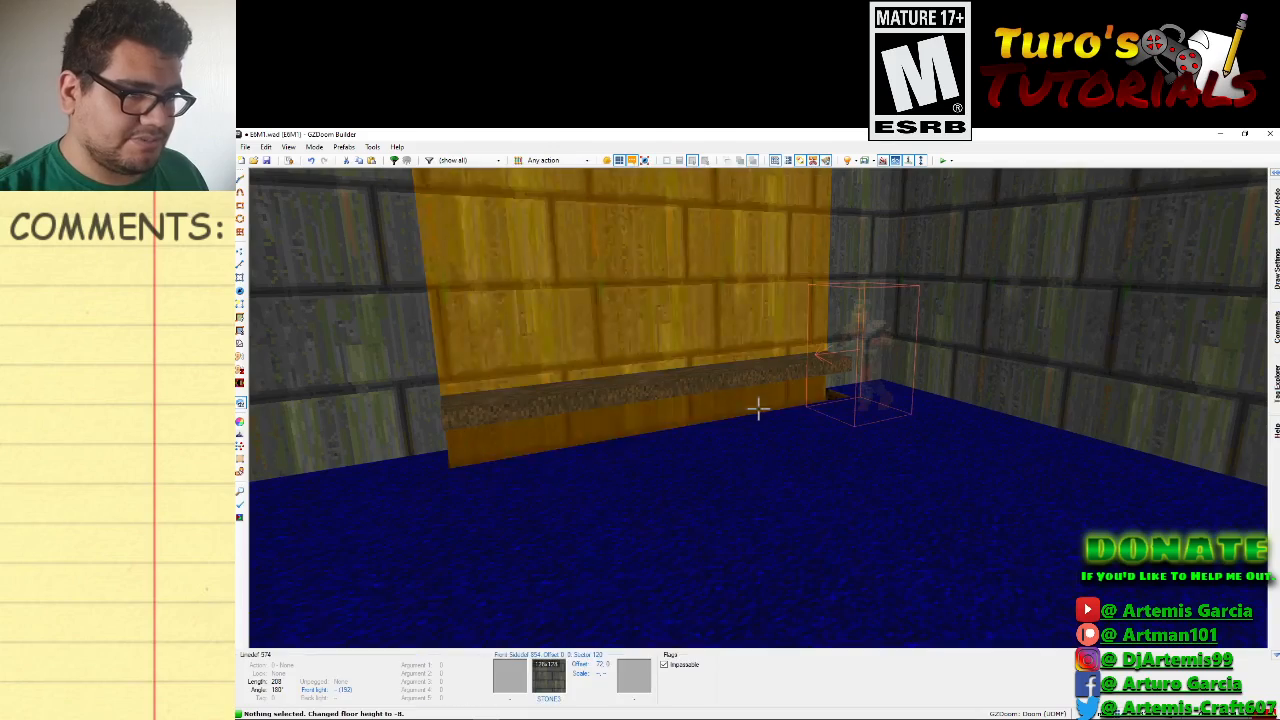
pyautogui.scroll(-1, 758, 408)
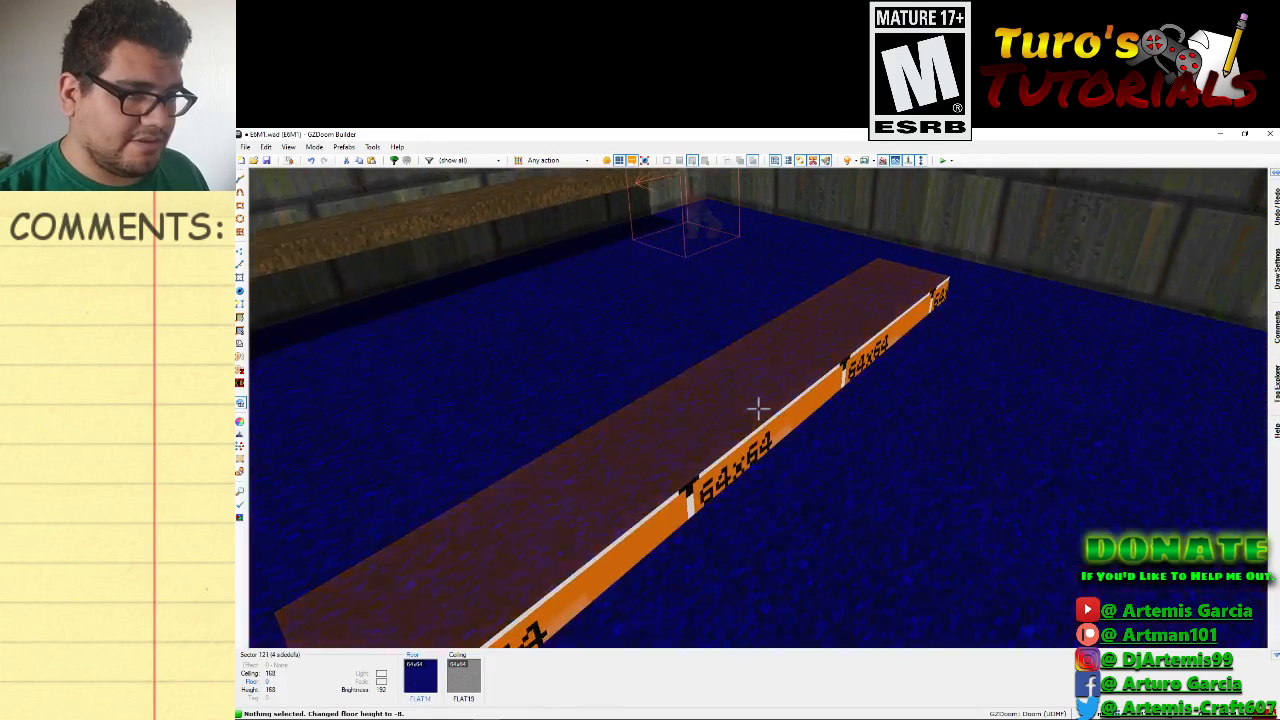
# Raise the floor of the side room's middle strip to height 56.
pyautogui.scroll(5, 758, 408)
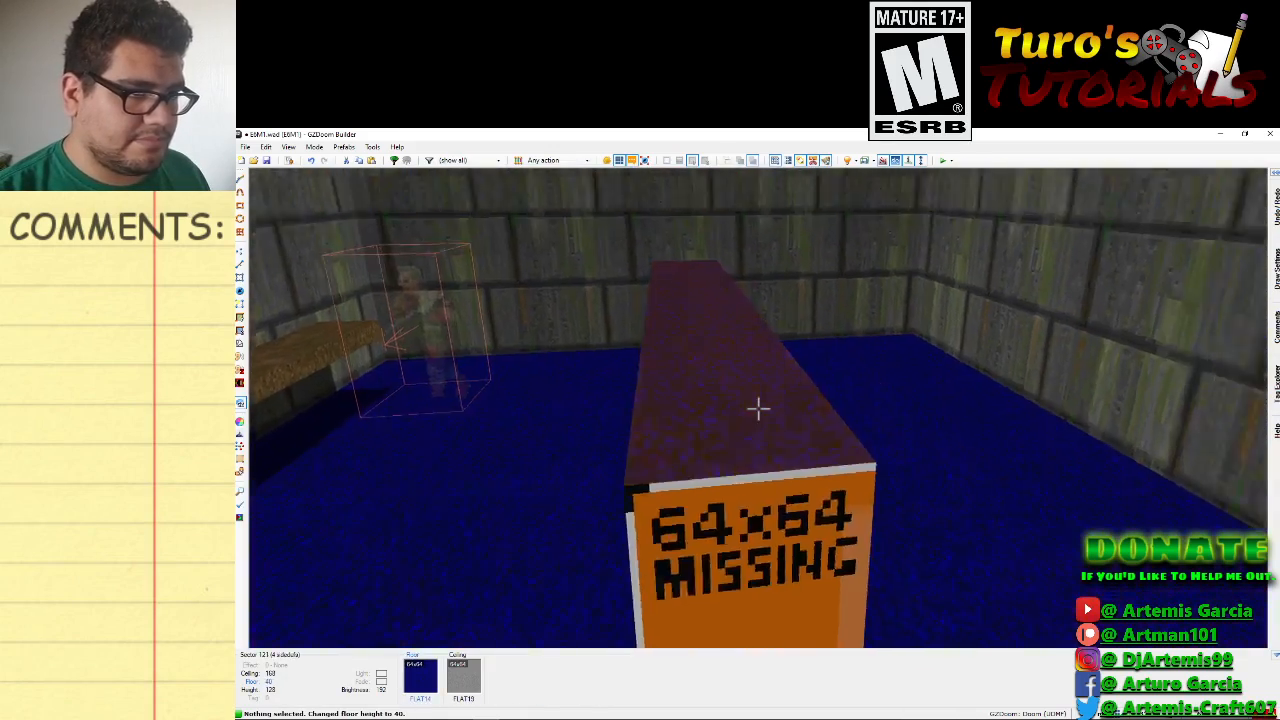
pyautogui.press('s')
pyautogui.press('f')
pyautogui.press('d')
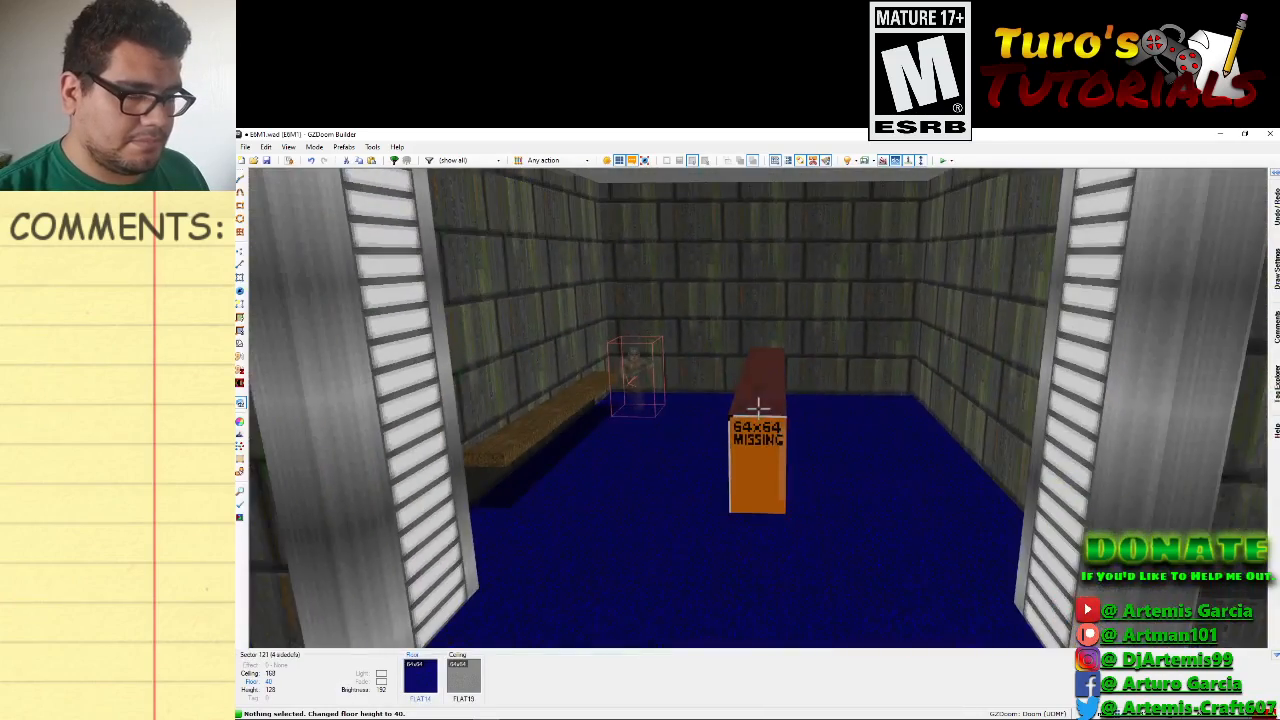
pyautogui.press('w')
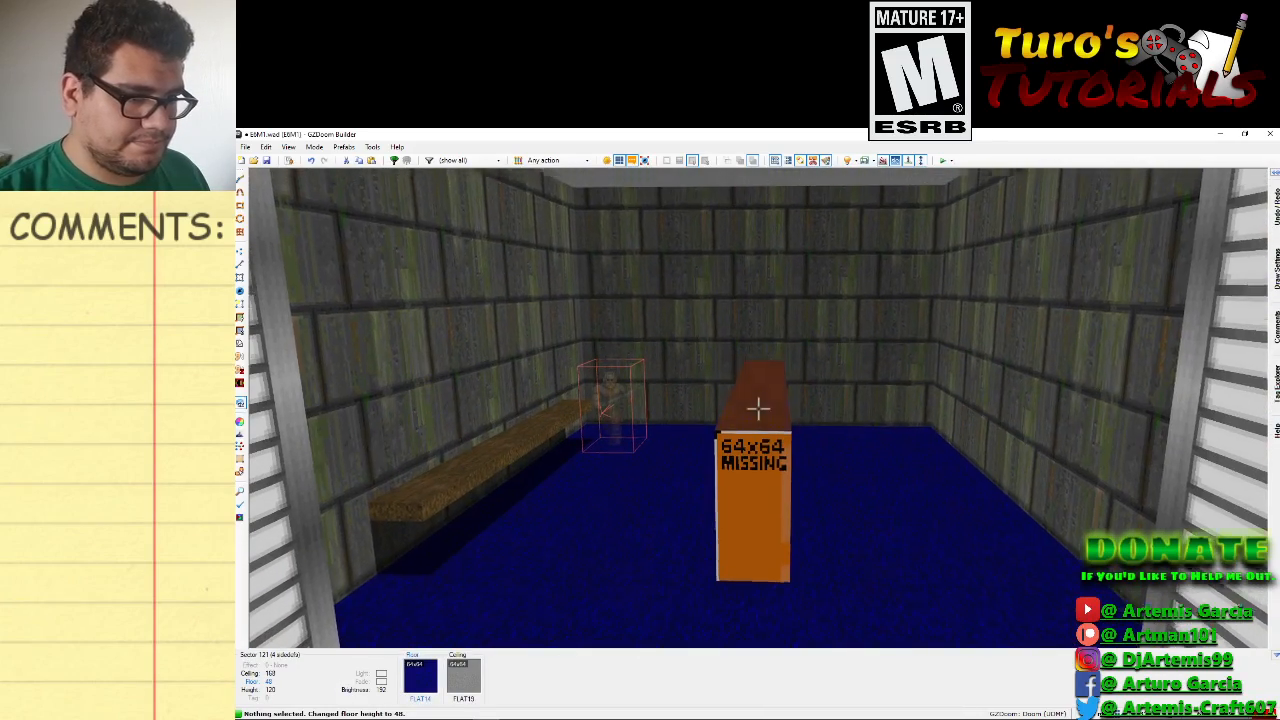
pyautogui.scroll(1, 758, 408)
# Examine the raised middle strip, the wall shelf and the pillared doorway's floor from the side room and the computer room.
pyautogui.press('e')
pyautogui.press('s')
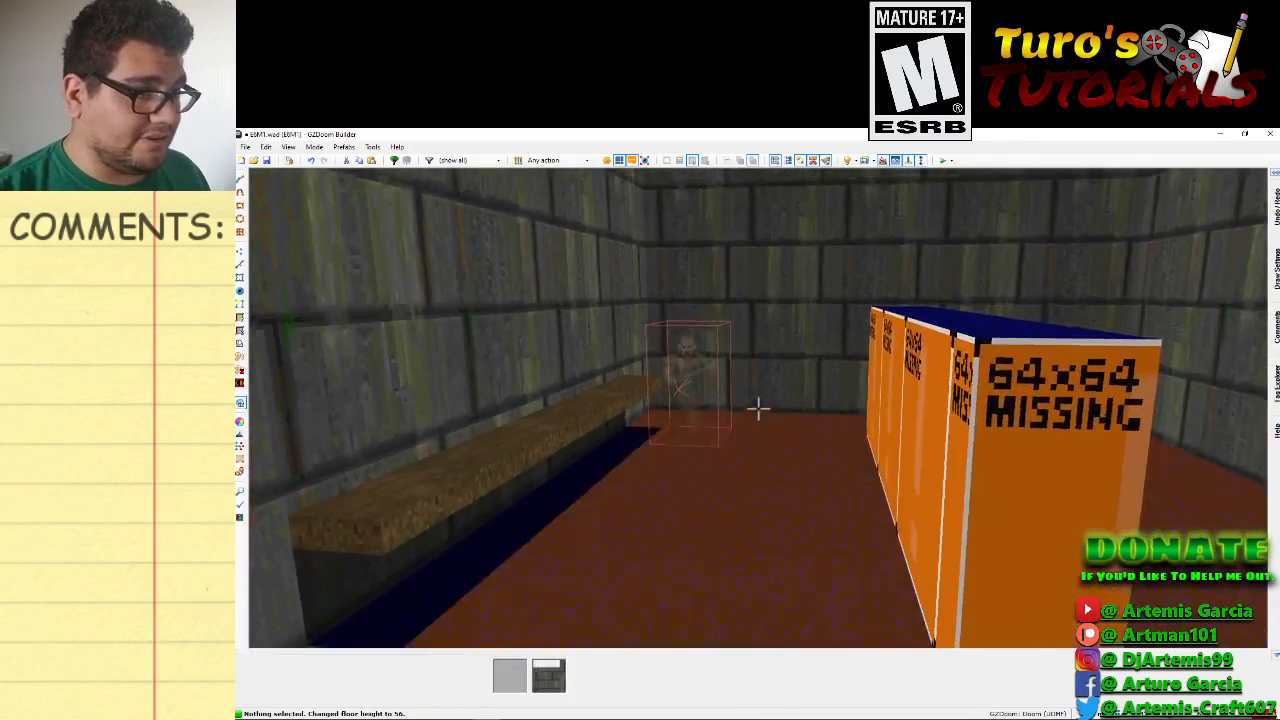
pyautogui.press('e')
pyautogui.press('d')
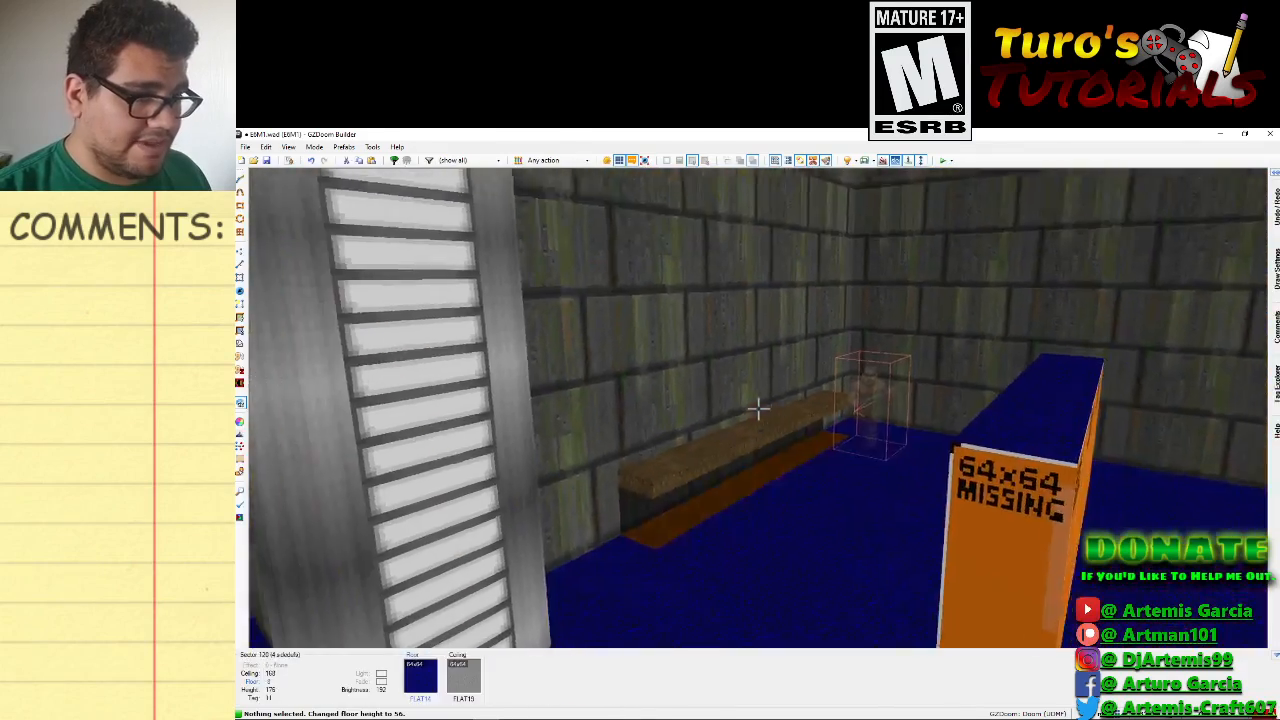
pyautogui.press('e')
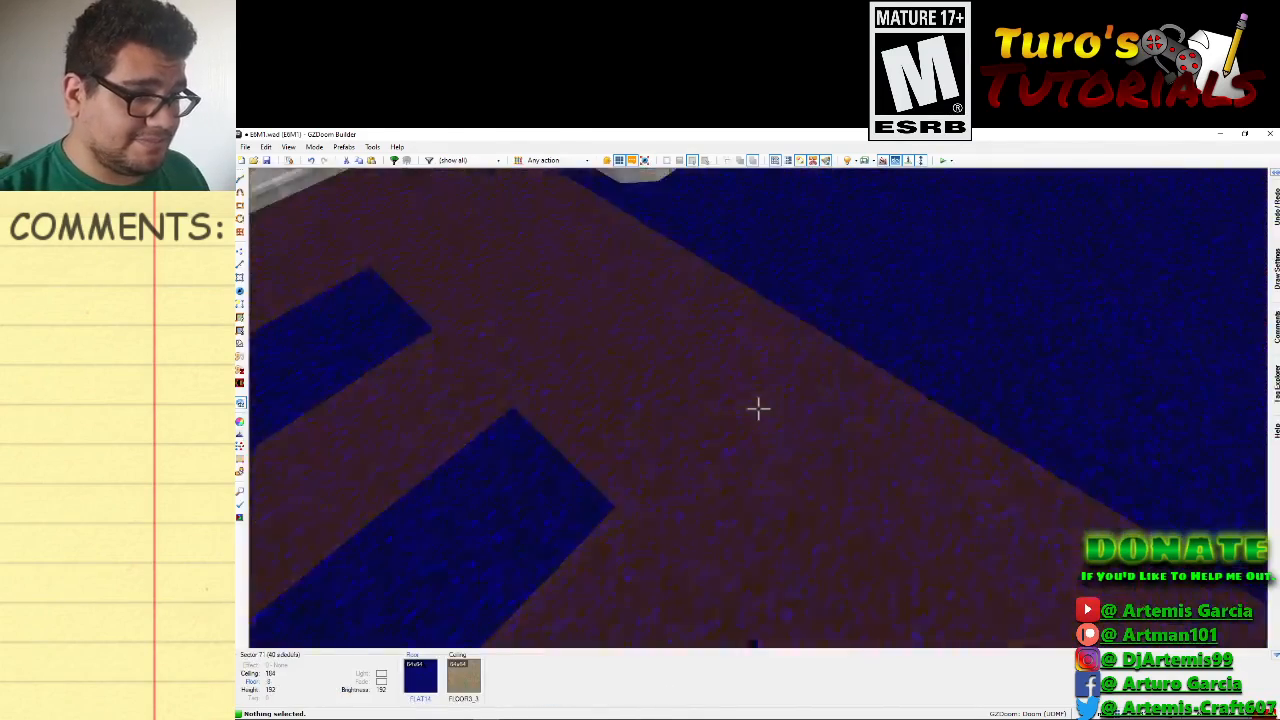
pyautogui.press('f')
pyautogui.press('e')
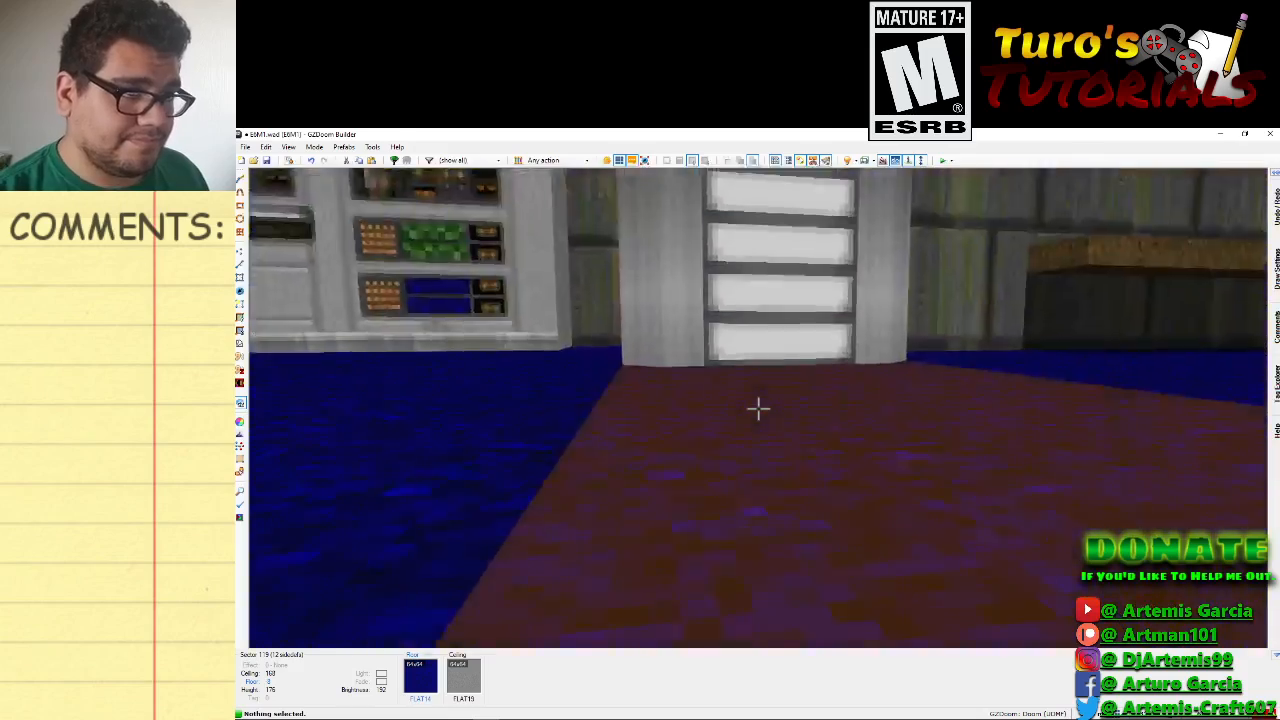
pyautogui.press('d')
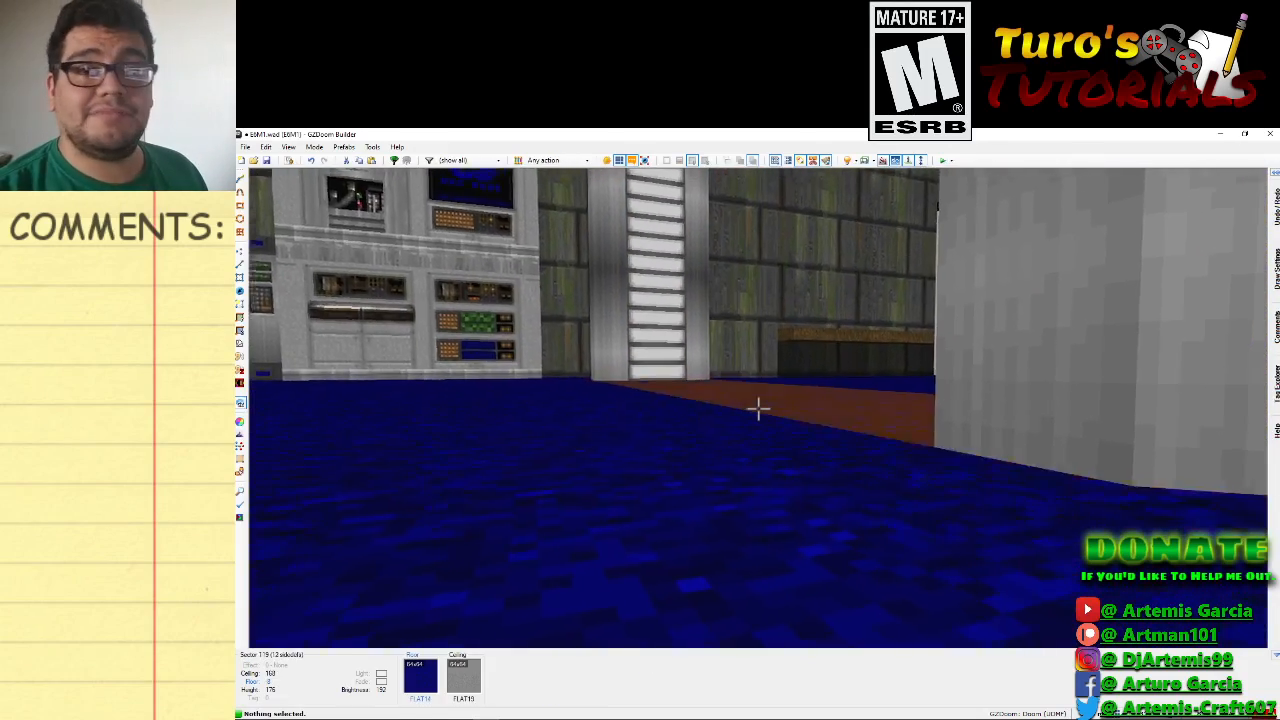
# Inspect the computer room's striped floor and the side room doorway in 3D with enhanced rendering effects enabled.
pyautogui.press('e')
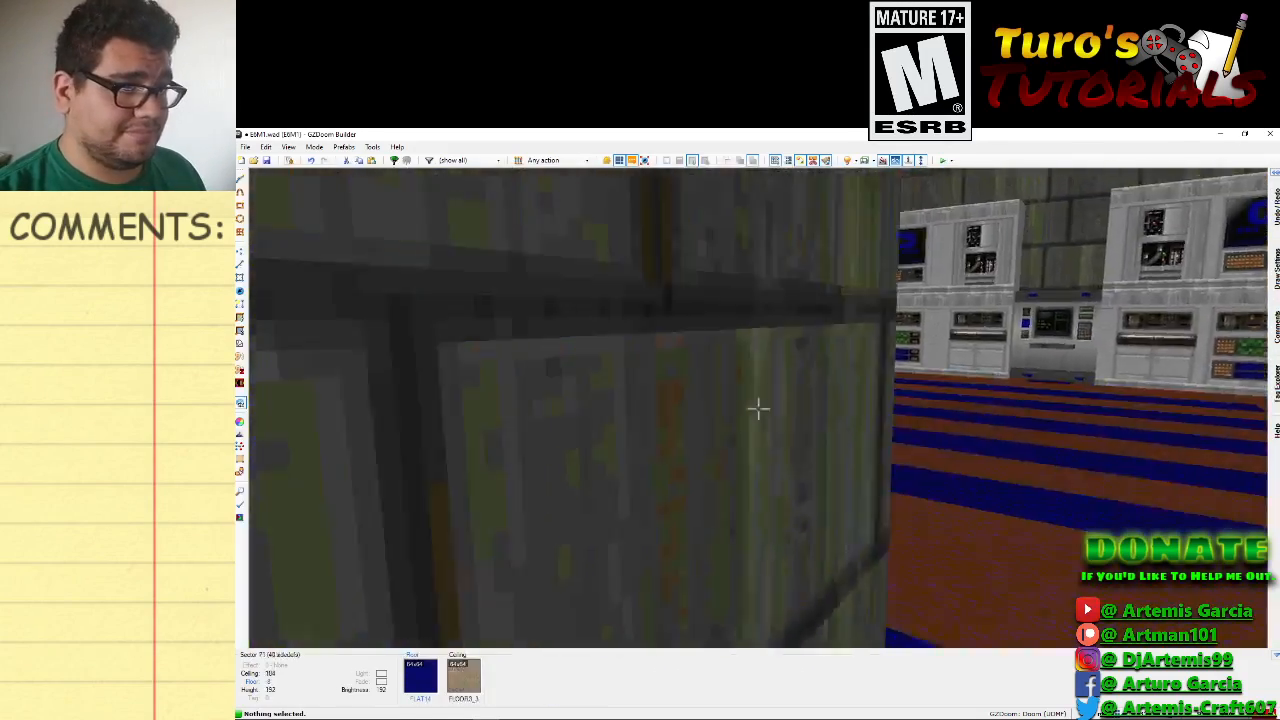
pyautogui.press('e')
pyautogui.press('d')
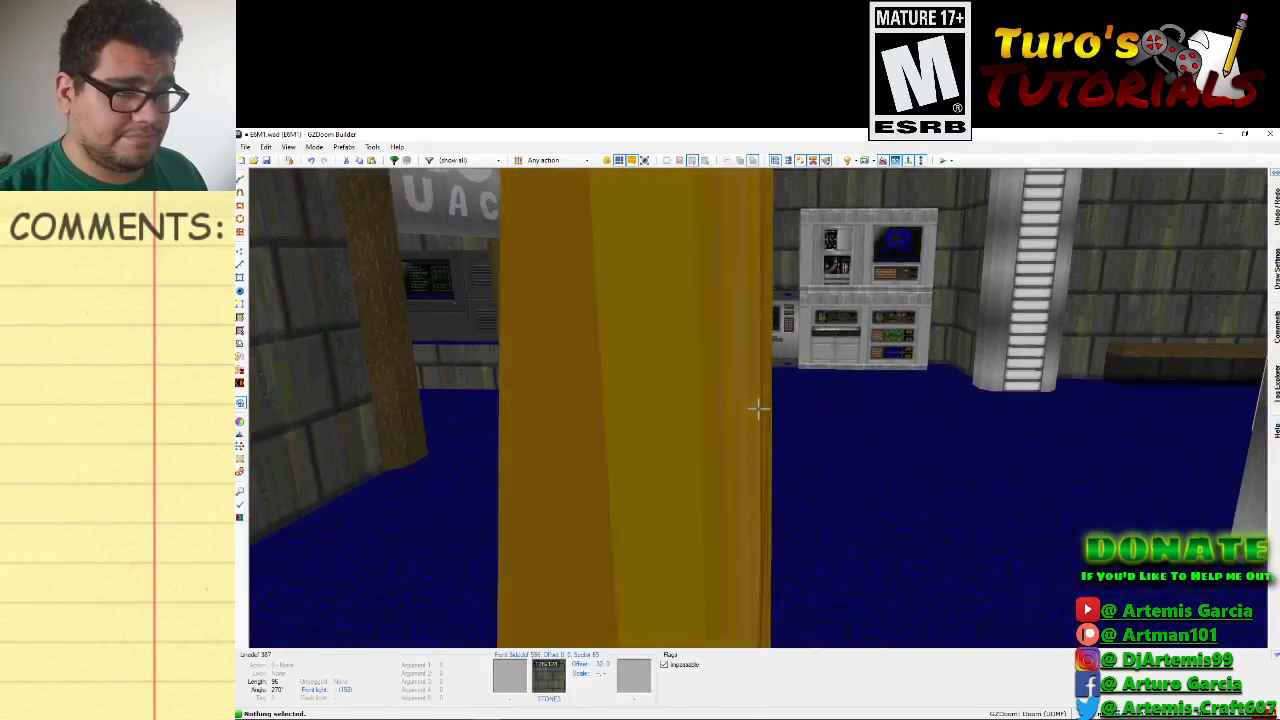
pyautogui.press('e')
pyautogui.click(757, 407)
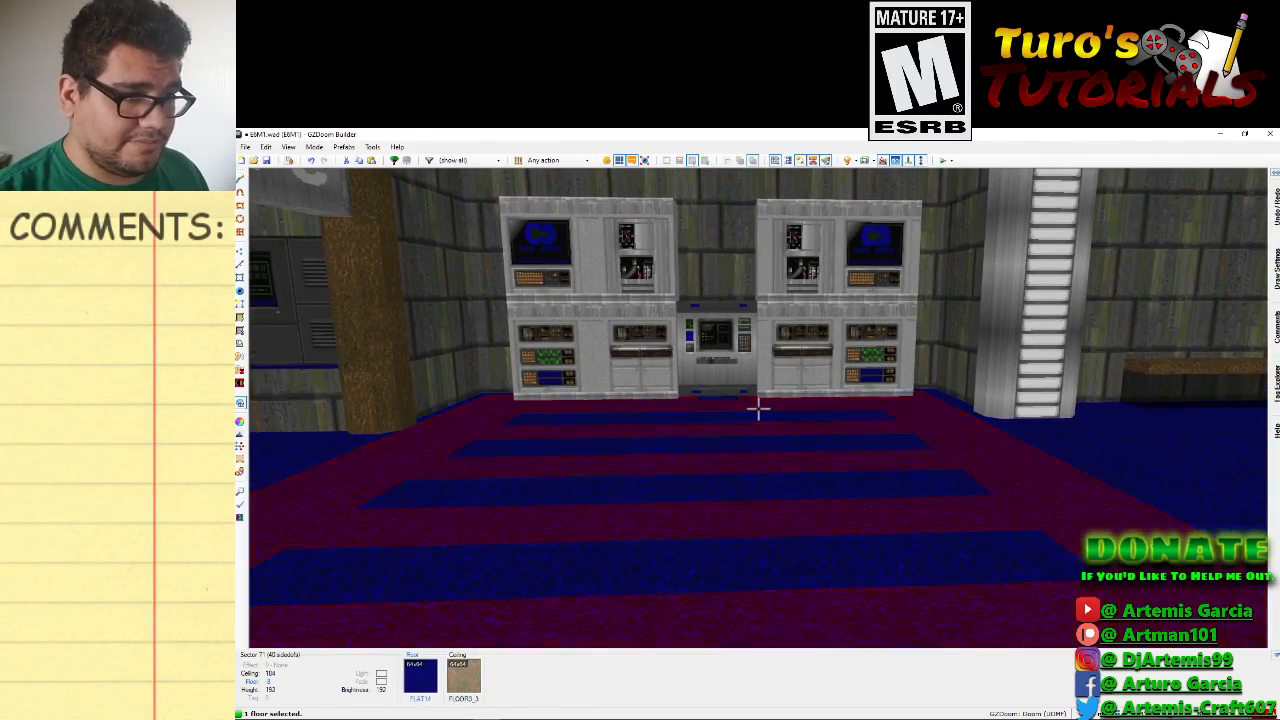
pyautogui.click(757, 407)
pyautogui.press('e')
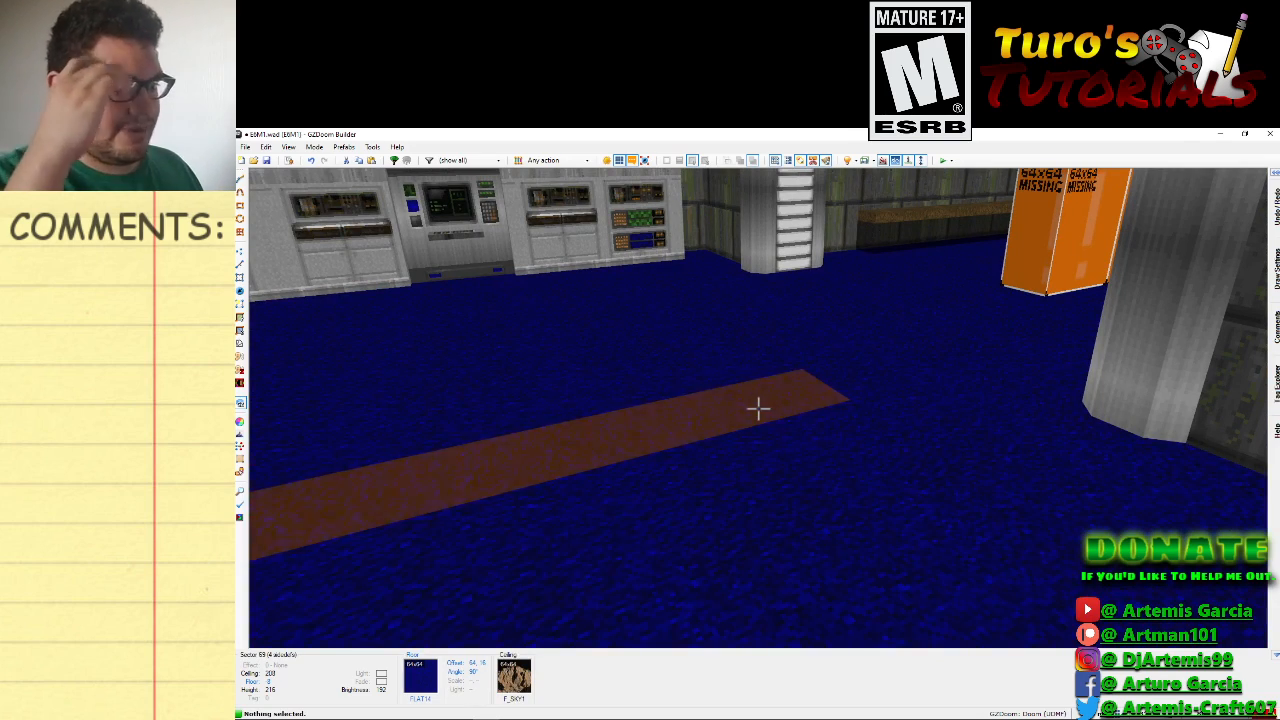
pyautogui.press('Tab')
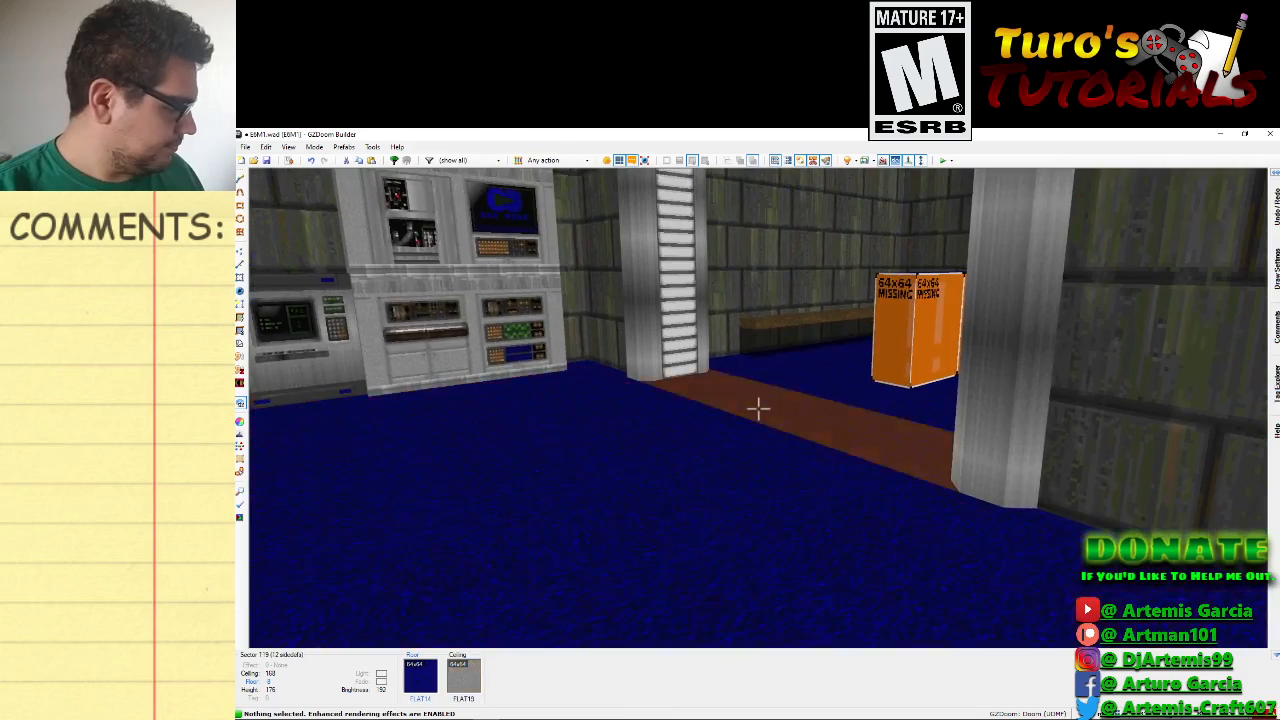
# Back in the 2D map, clear the Plane Align (slope) action from the doorway's north line, setting it to 0 (None).
pyautogui.press('q')
pyautogui.scroll(-4, 771, 390)
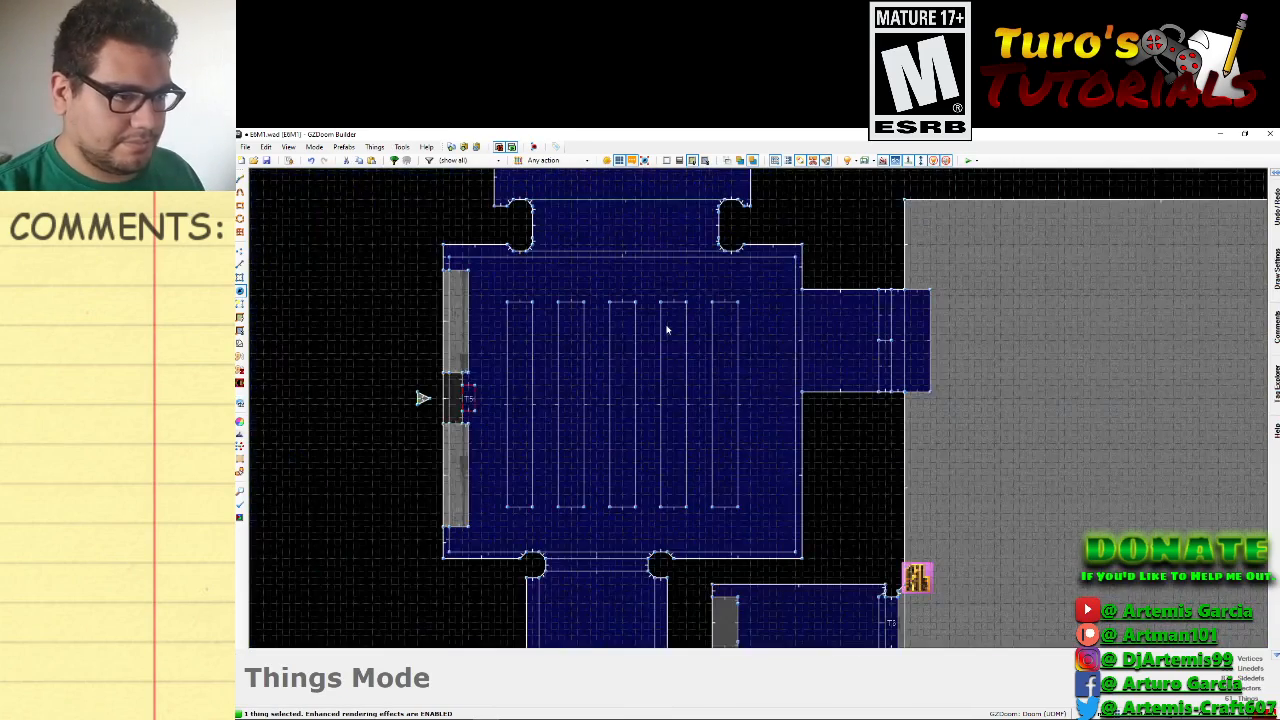
pyautogui.scroll(3, 657, 338)
pyautogui.press('Up')
pyautogui.press('Up')
pyautogui.press('Up')
pyautogui.press('Up')
pyautogui.press('Up')
pyautogui.press('Up')
pyautogui.press('Left')
pyautogui.press('Left')
pyautogui.press('Left')
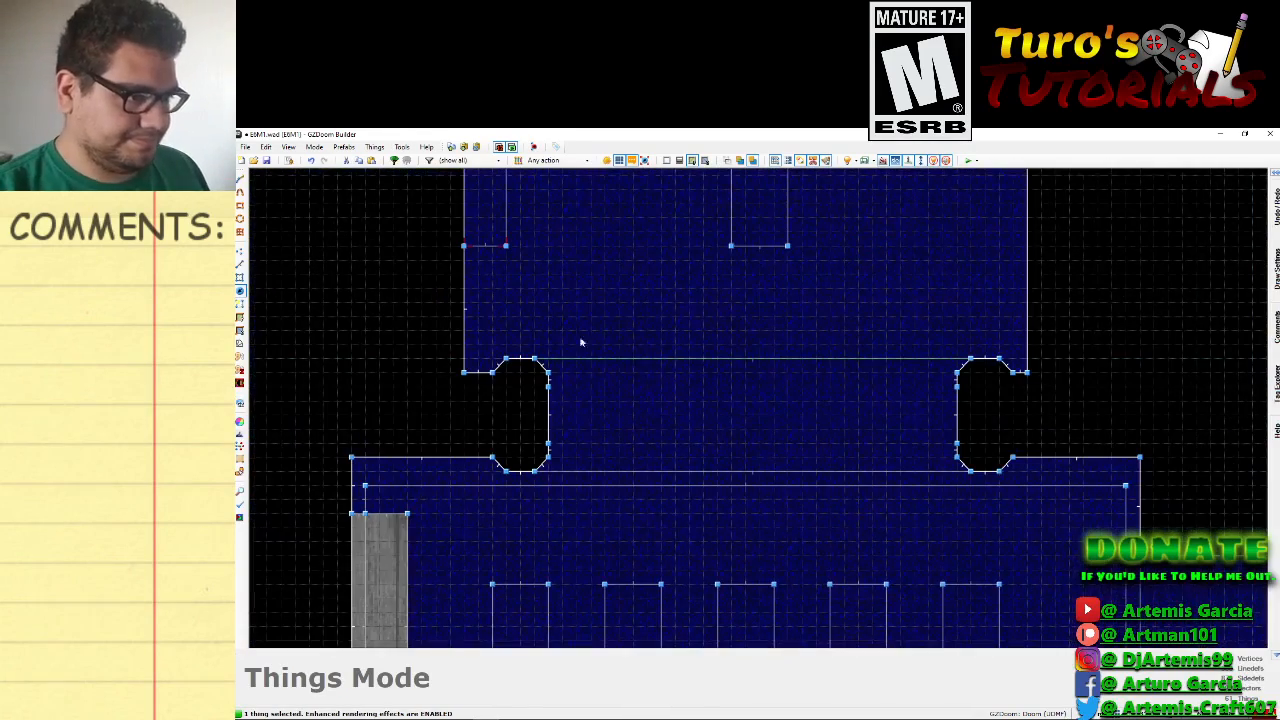
pyautogui.click(240, 263)
pyautogui.rightClick(660, 358)
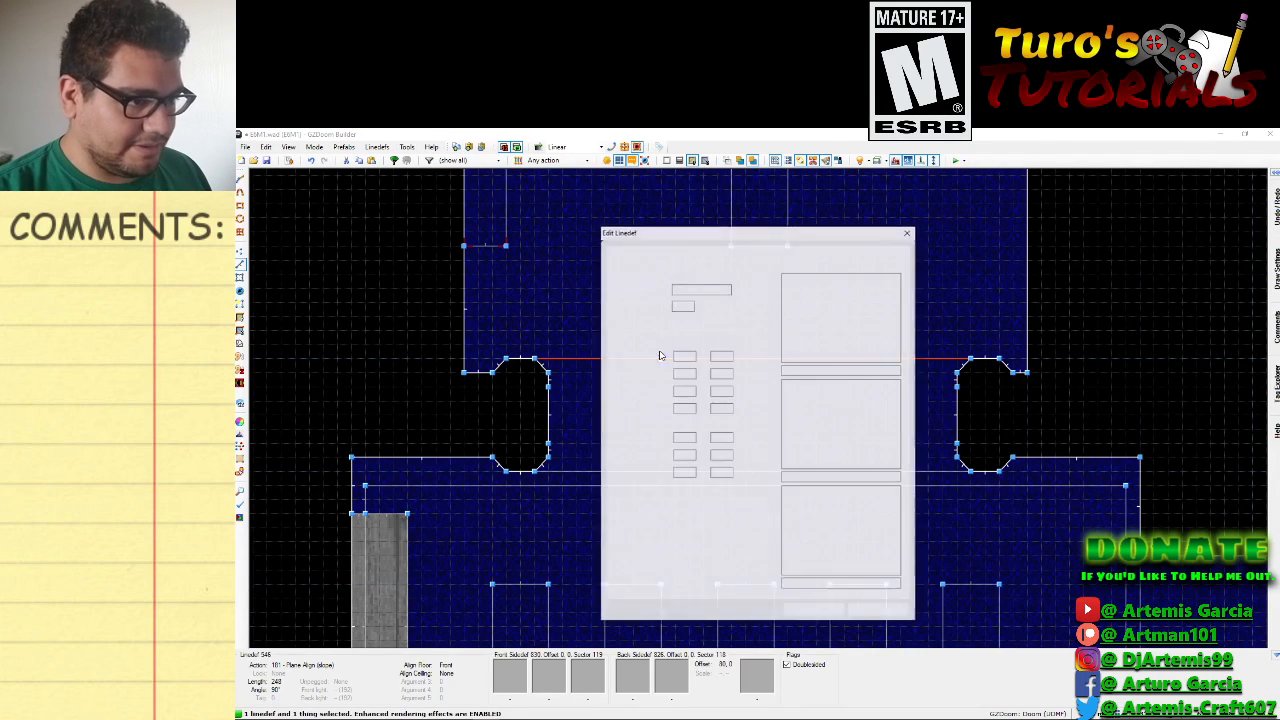
pyautogui.click(625, 253)
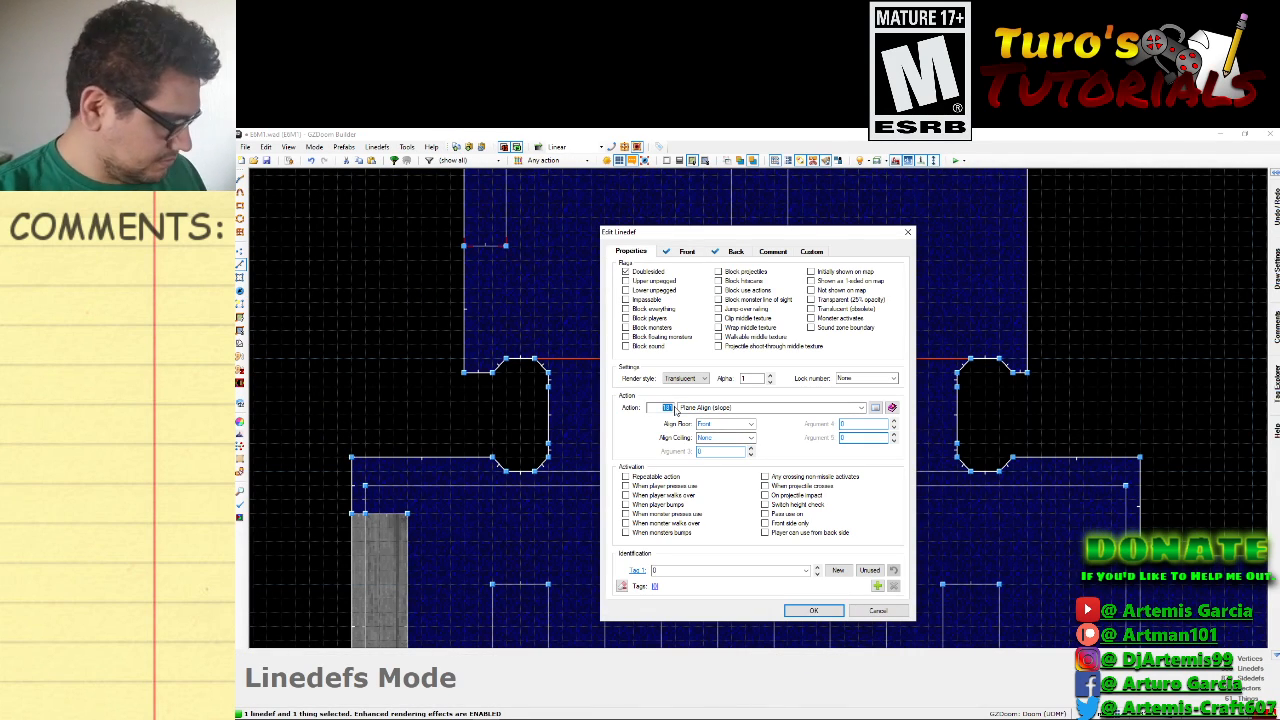
pyautogui.click(813, 609)
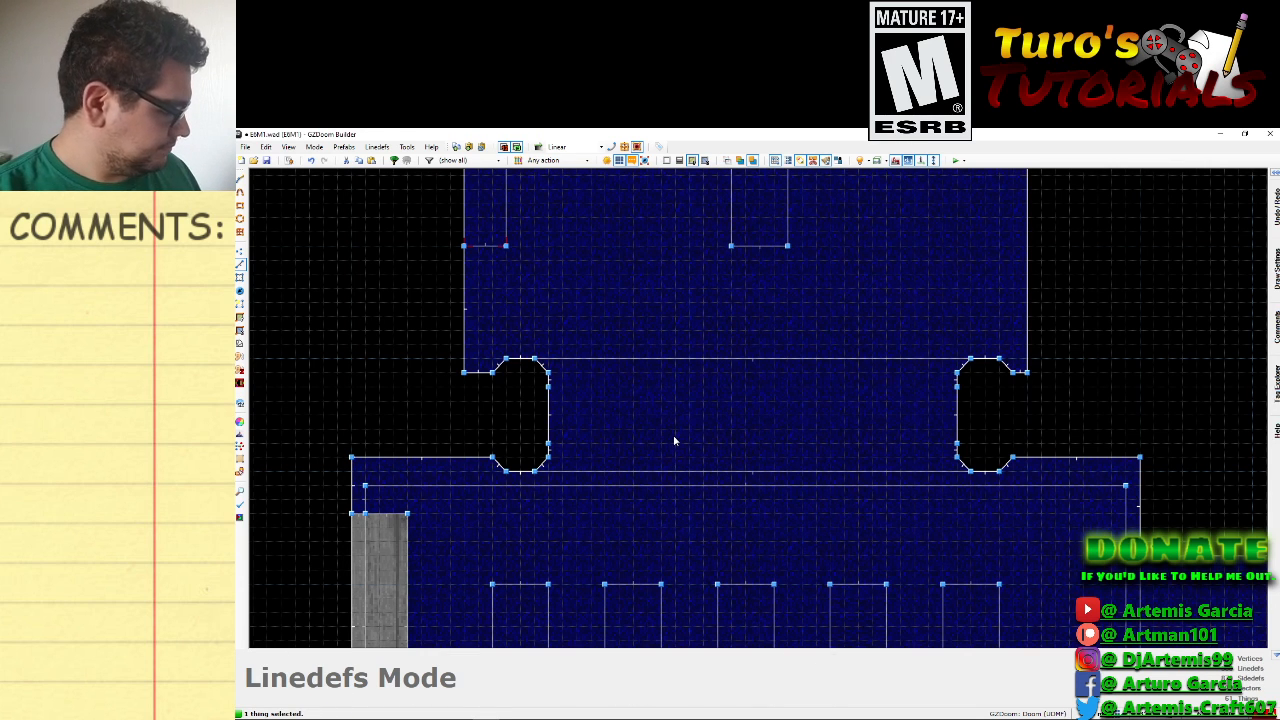
pyautogui.press('d')
pyautogui.rightClick(701, 390)
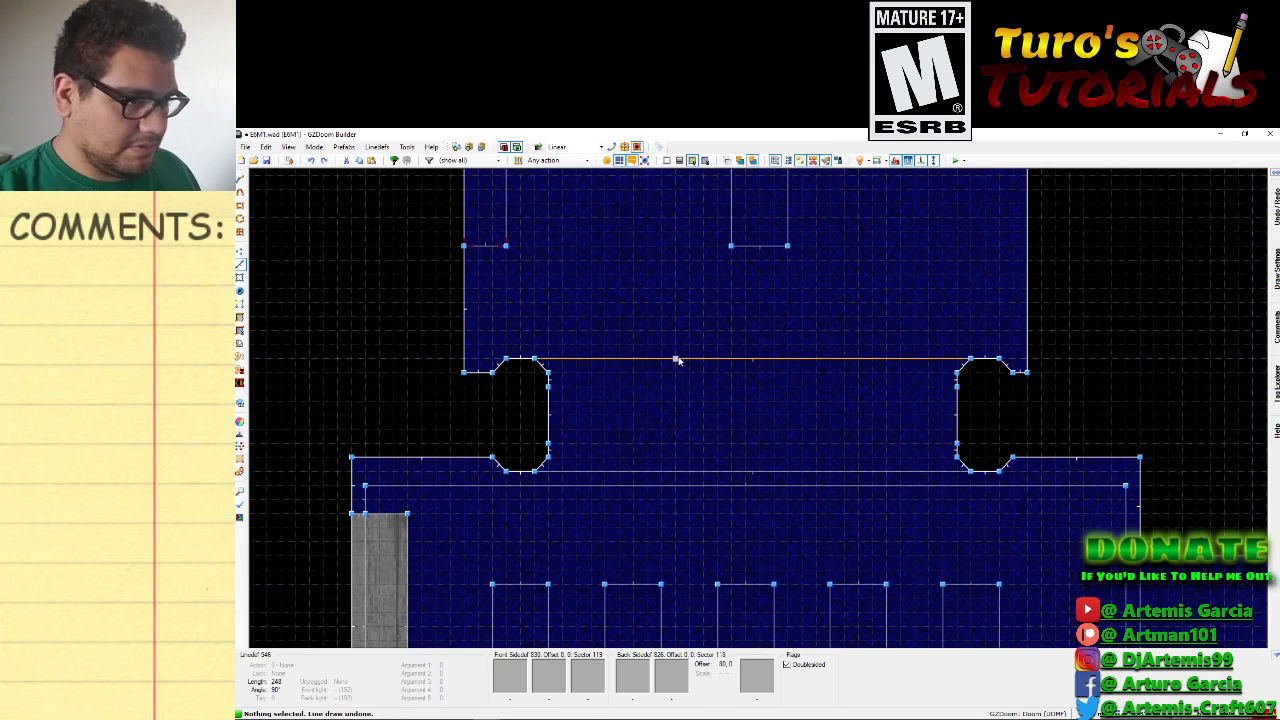
# Widen the side room's west wall strip to about 32 units by moving its inner line east.
pyautogui.scroll(-1, 678, 360)
pyautogui.press('Up')
pyautogui.press('Up')
pyautogui.press('Up')
pyautogui.press('Up')
pyautogui.press('Up')
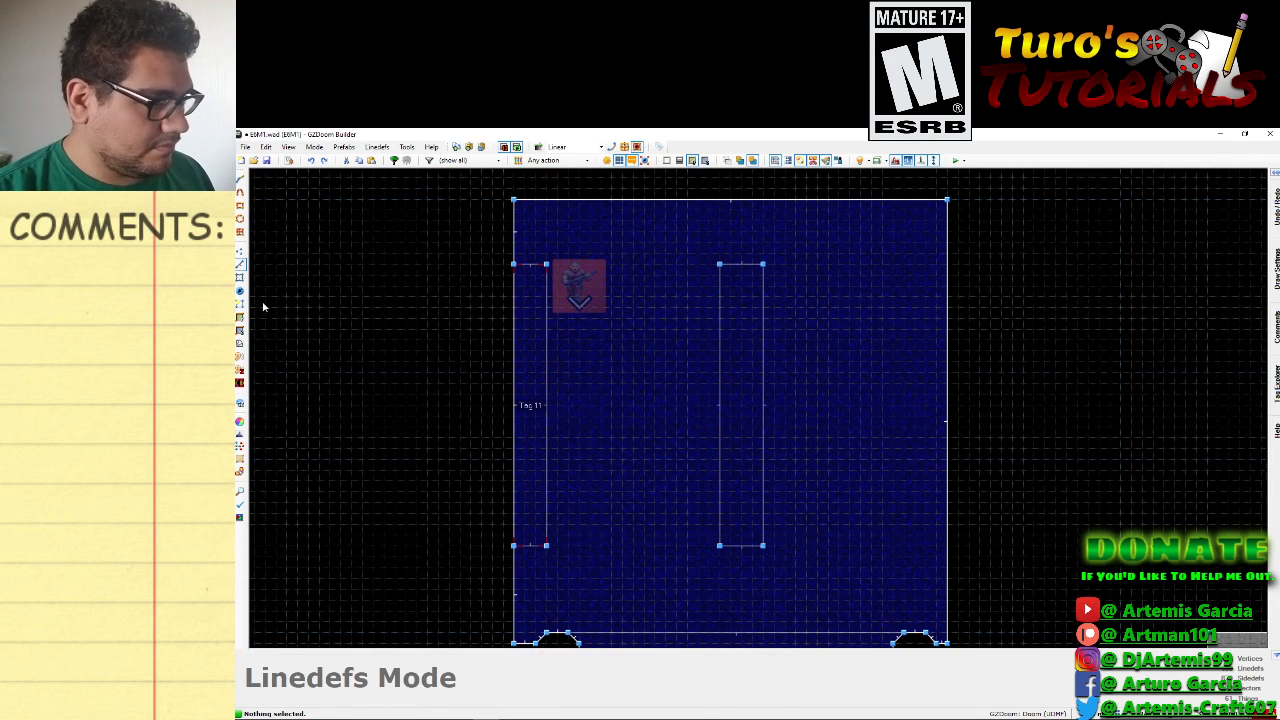
pyautogui.moveTo(549, 389); pyautogui.dragTo(562, 396)
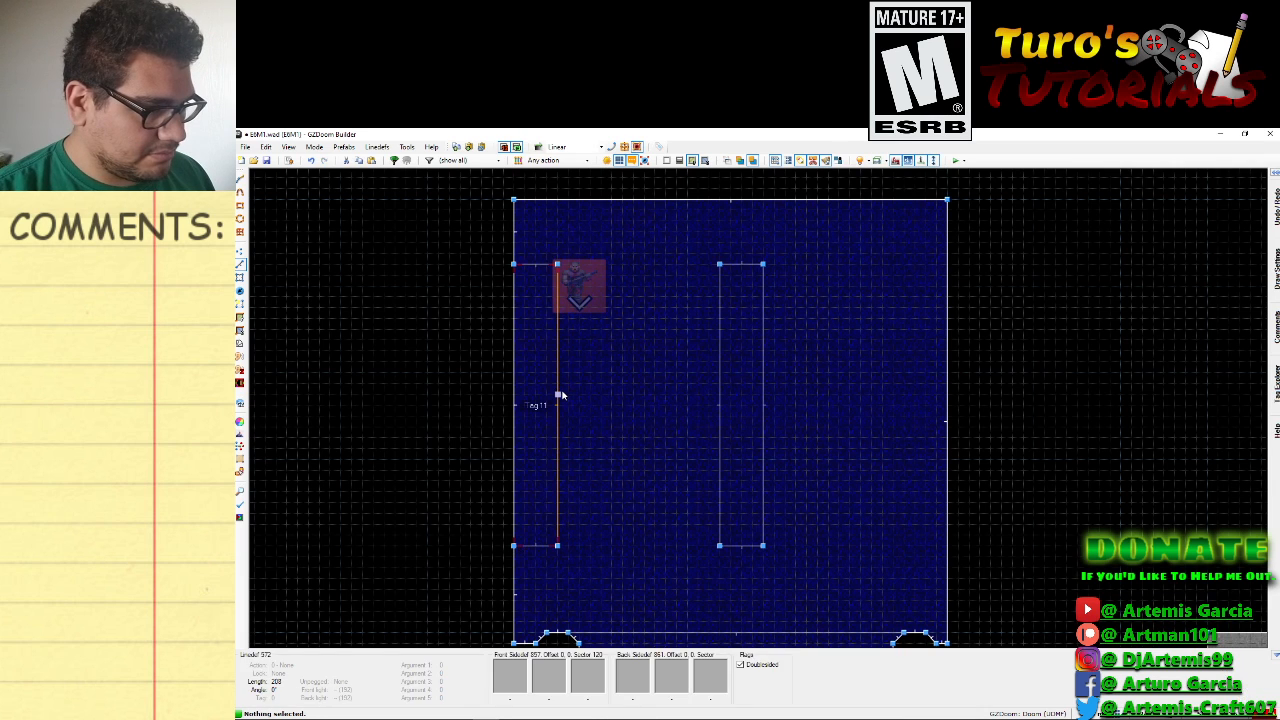
# Draw a 32 by 16 rectangular sector against the south end of the west wall strip.
pyautogui.scroll(1, 561, 375)
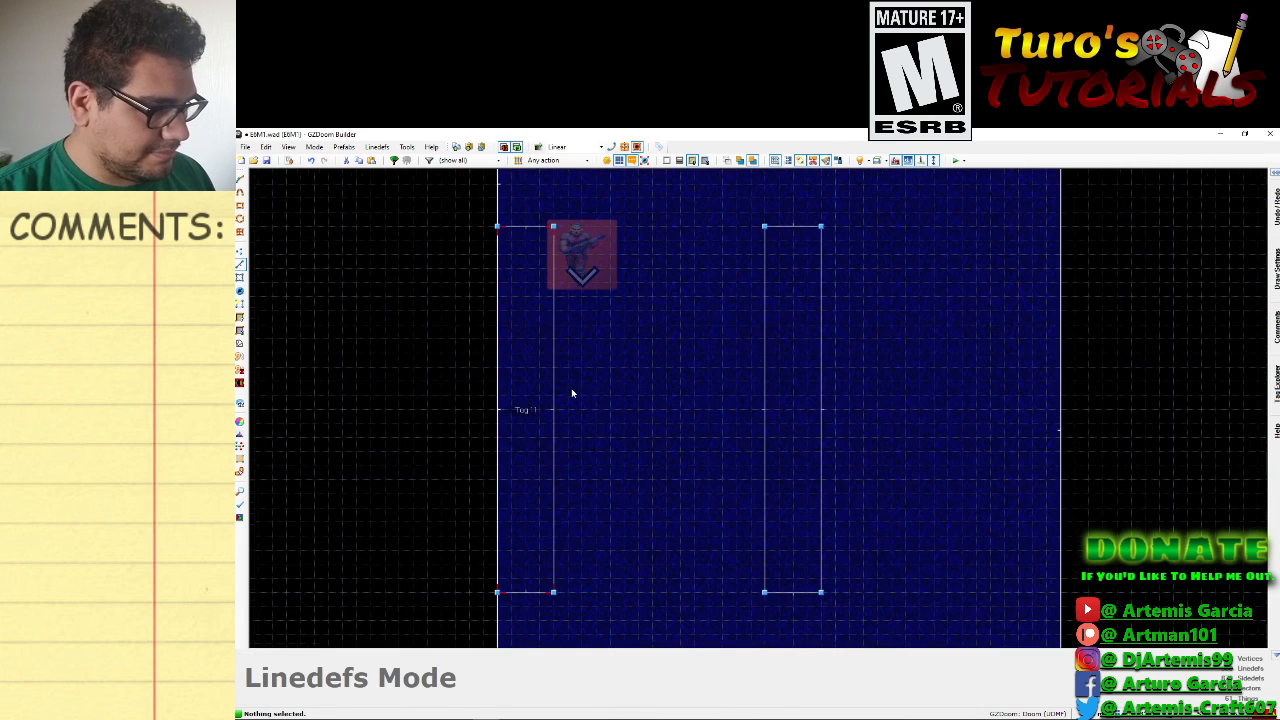
pyautogui.press('Down')
pyautogui.press('Down')
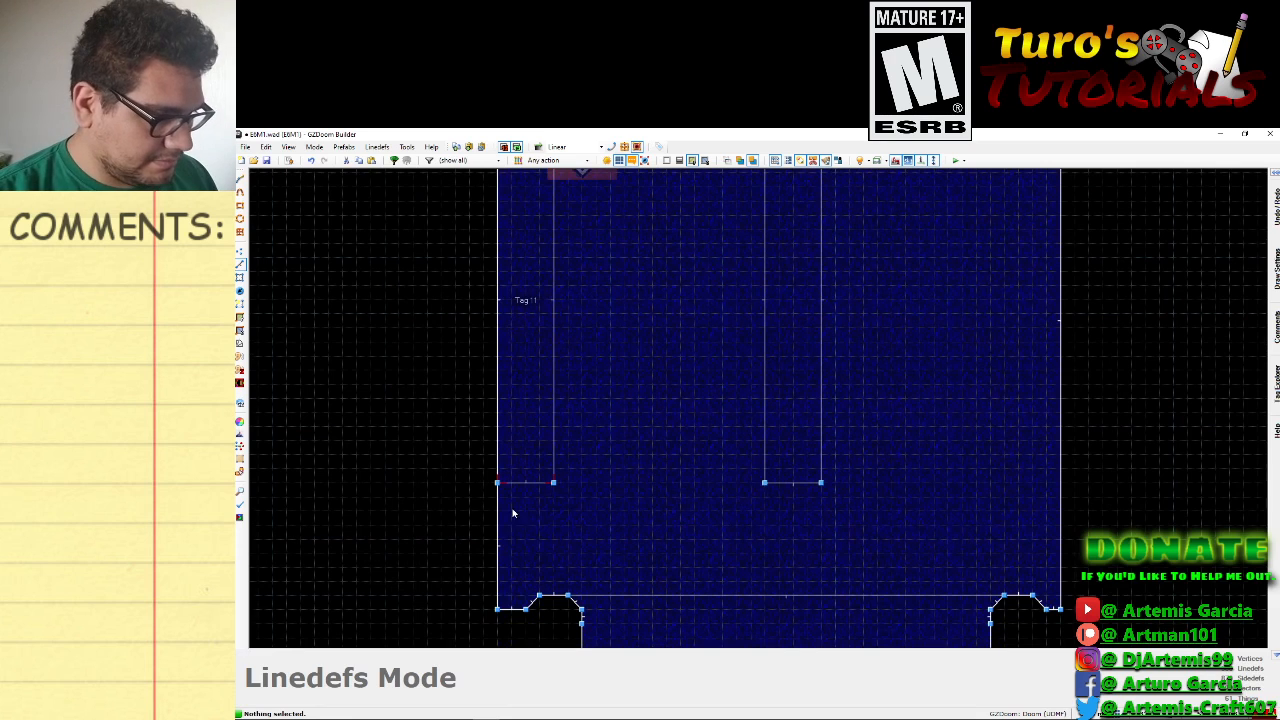
pyautogui.press('d')
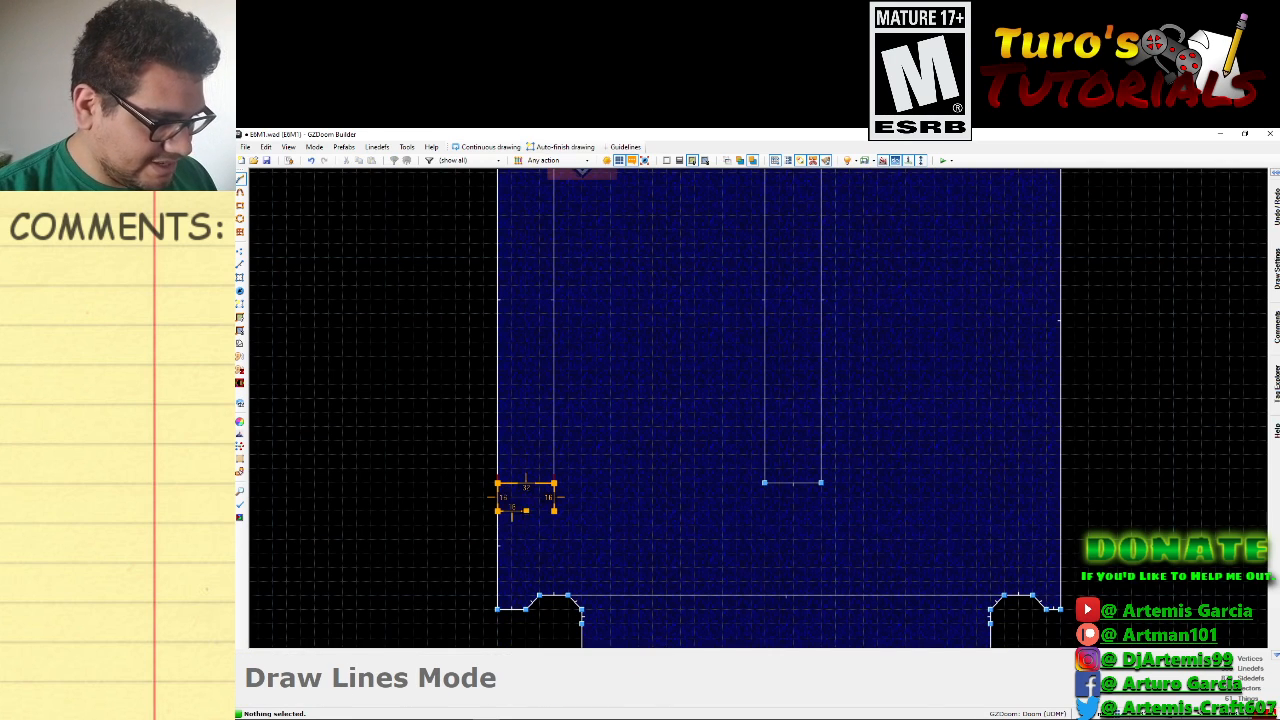
pyautogui.click(554, 509)
# Draw a matching 32 by 16 rectangular sector against the north end of the west wall strip.
pyautogui.press('Up')
pyautogui.press('Up')
pyautogui.press('Up')
pyautogui.press('Up')
pyautogui.press('Up')
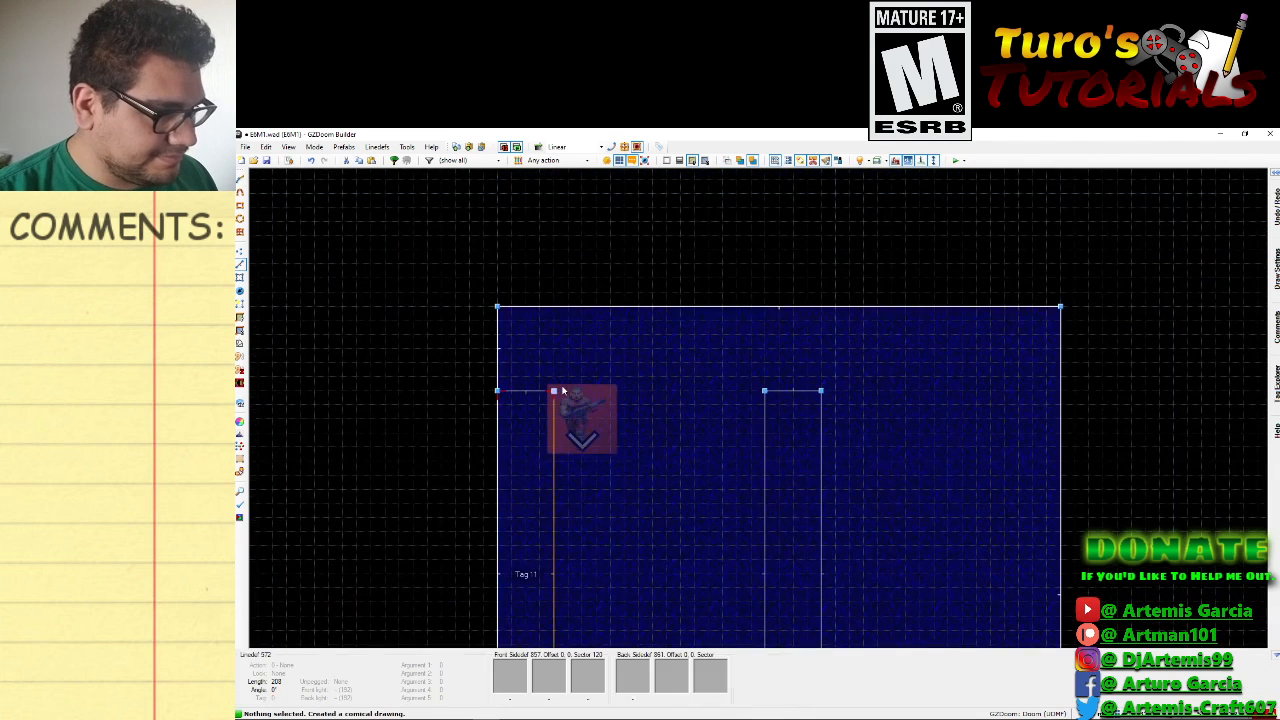
pyautogui.press('d')
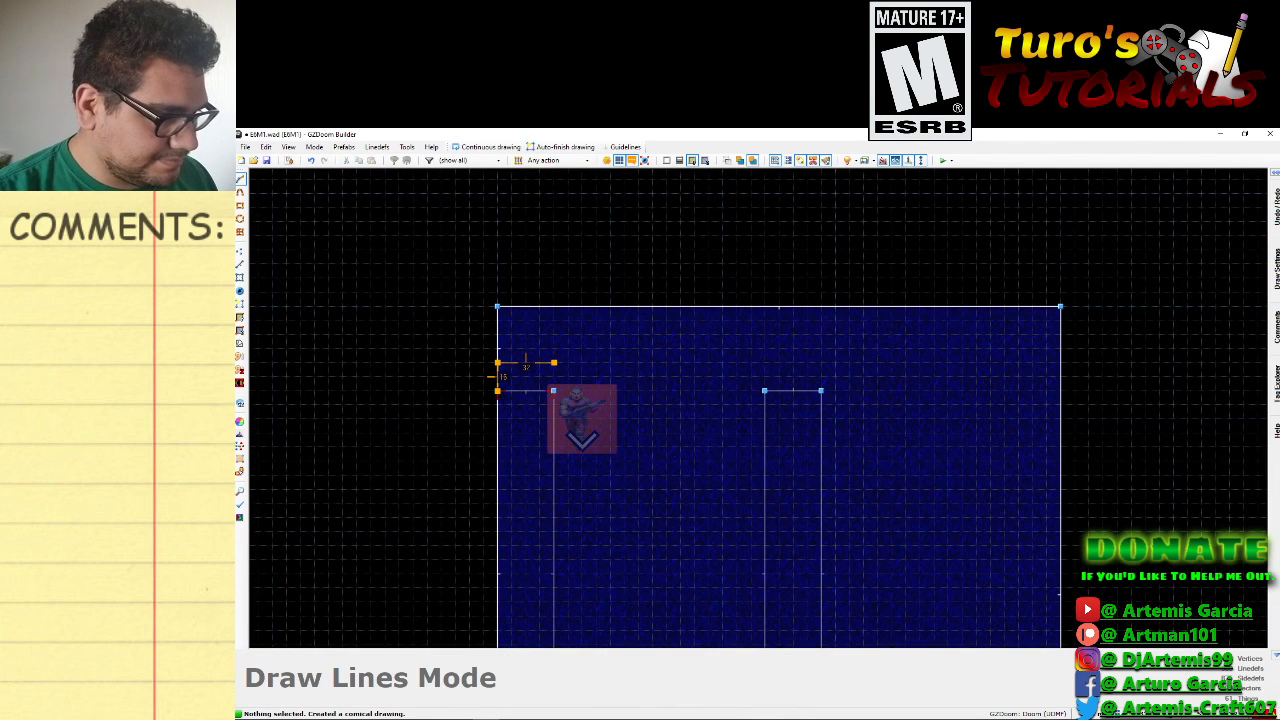
pyautogui.click(554, 390)
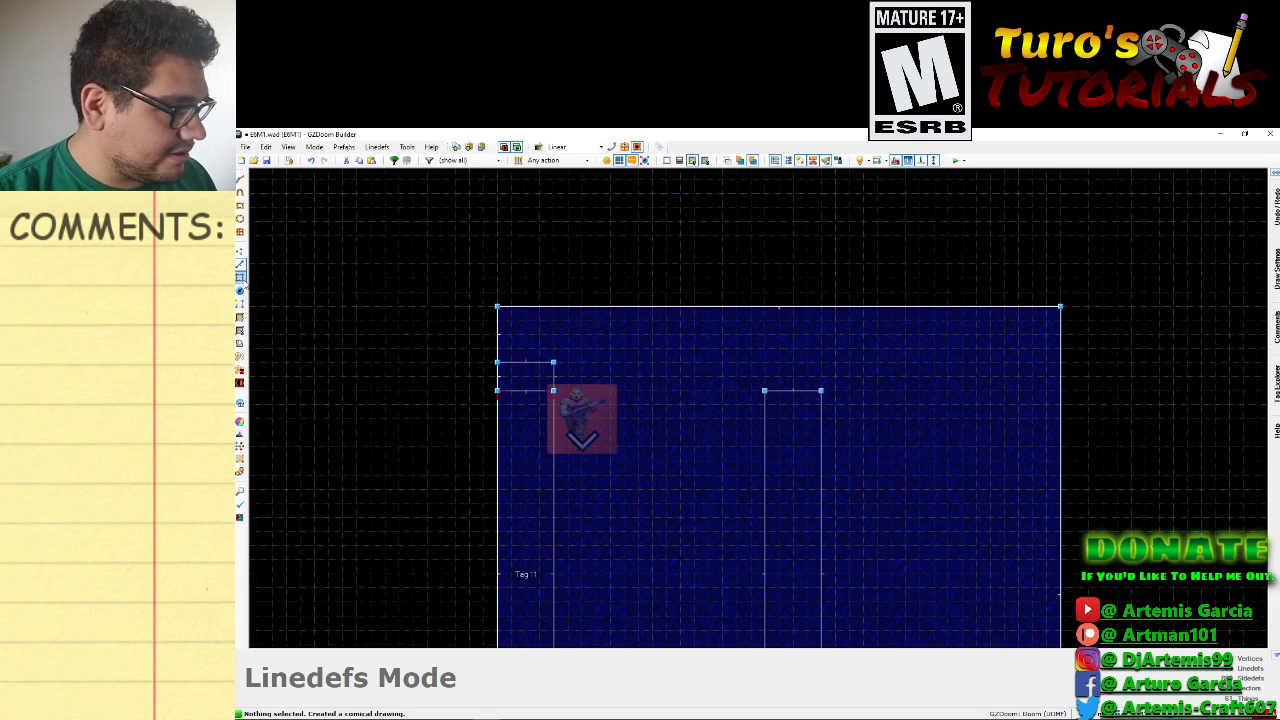
# Set the floor texture of the small sector north of the wall strip to FLAT19.
pyautogui.click(240, 290)
pyautogui.rightClick(519, 382)
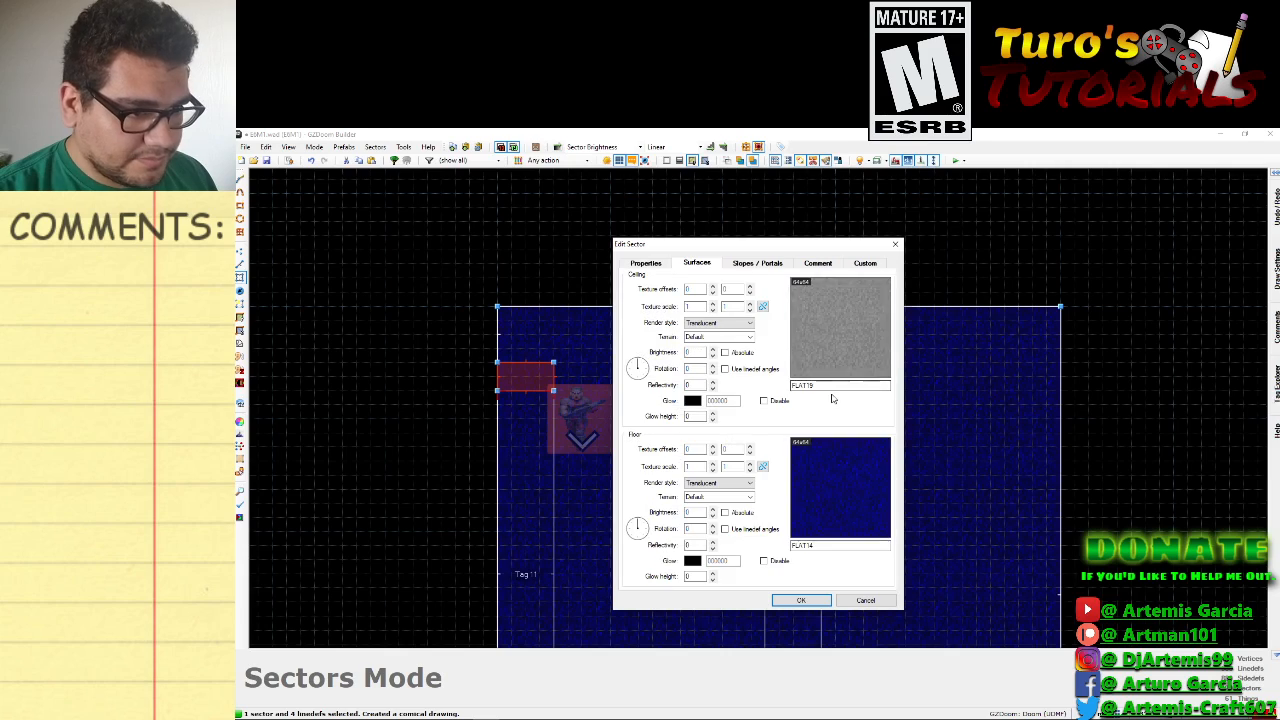
pyautogui.click(831, 480)
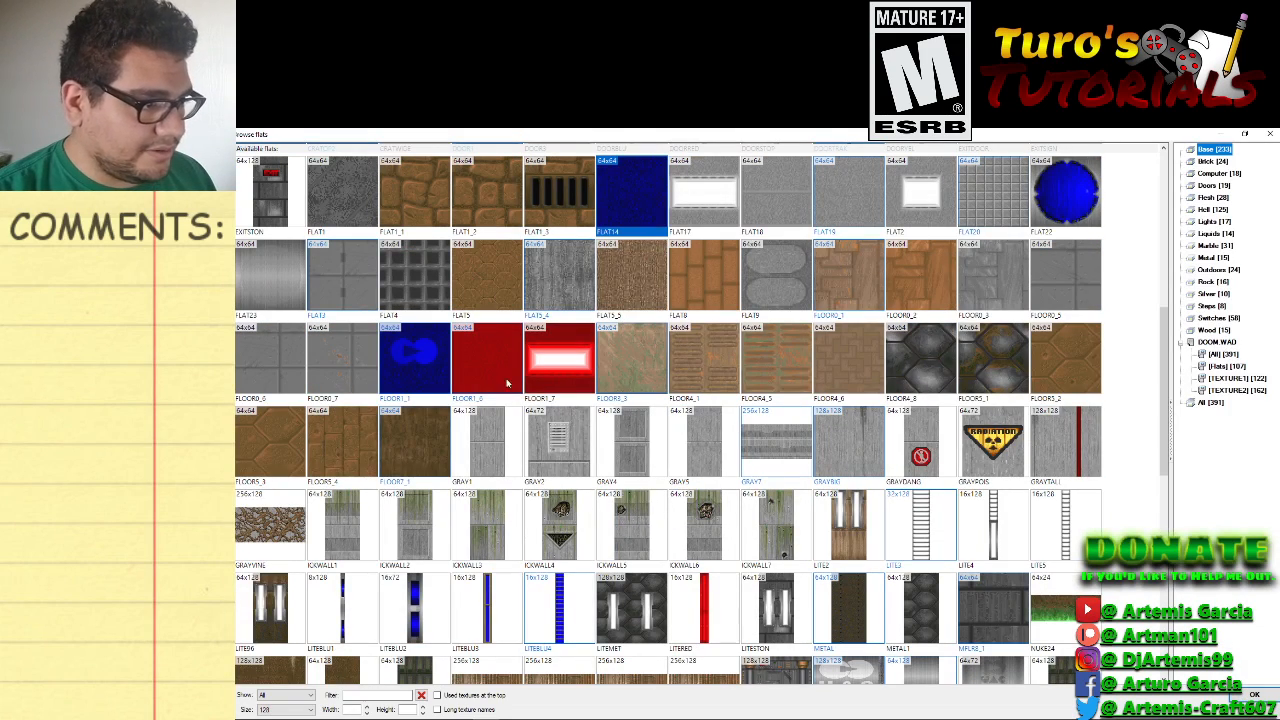
pyautogui.click(1227, 368)
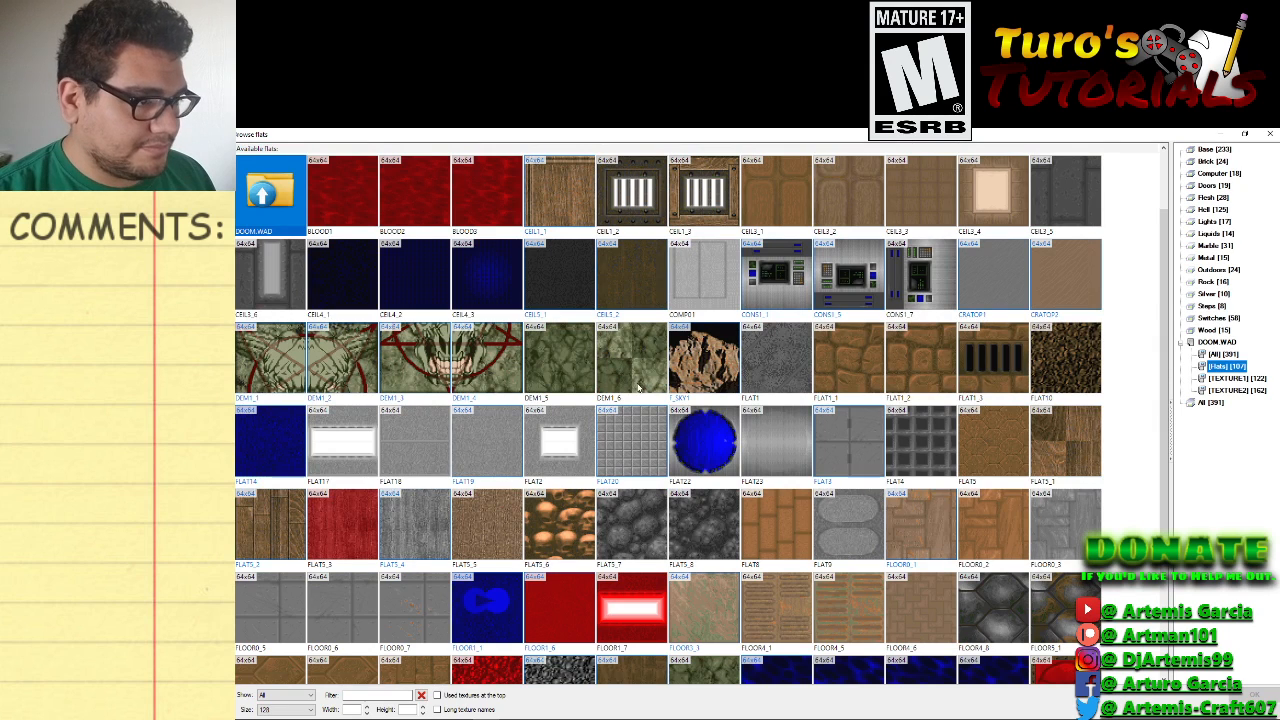
pyautogui.scroll(-3, 638, 387)
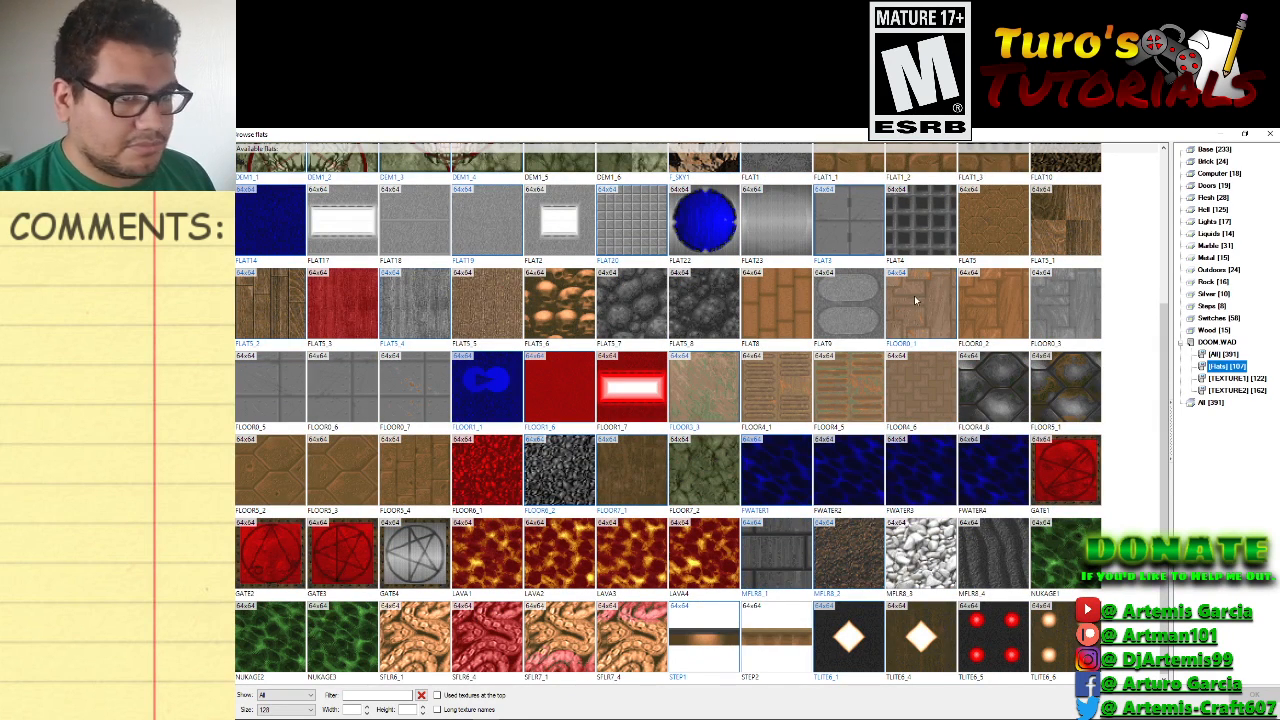
pyautogui.scroll(2, 340, 357)
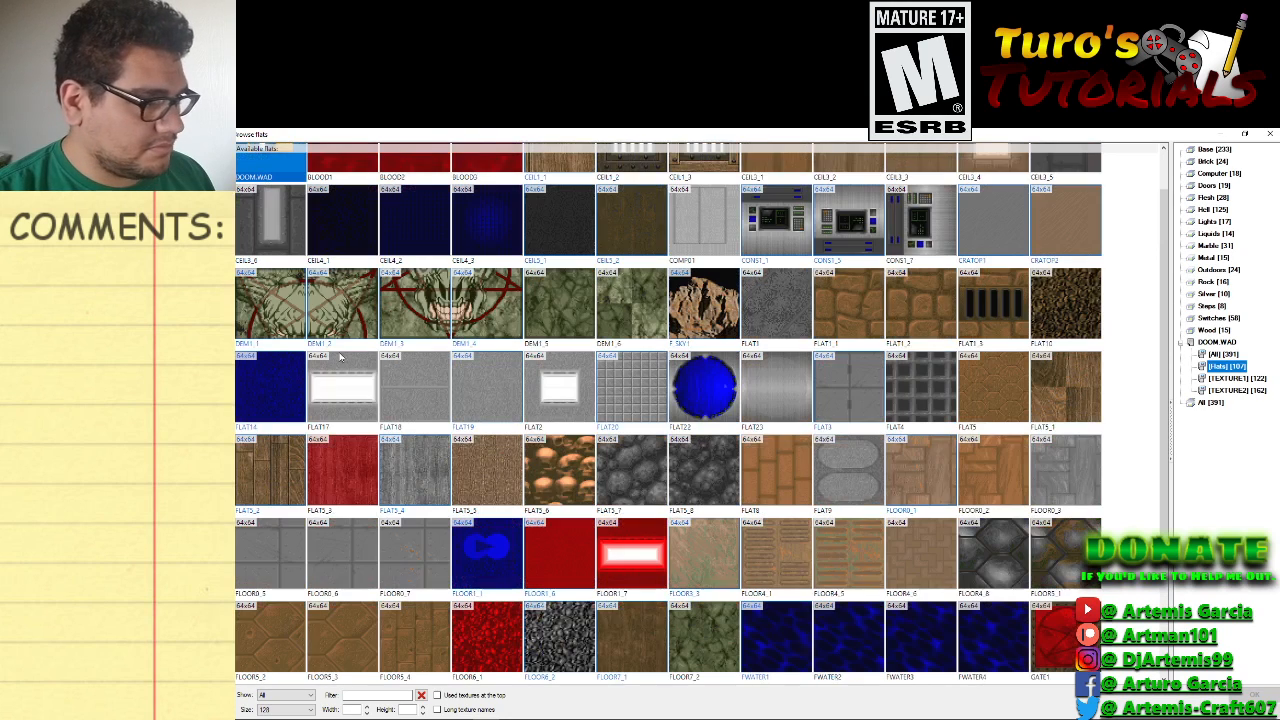
pyautogui.scroll(-1, 331, 363)
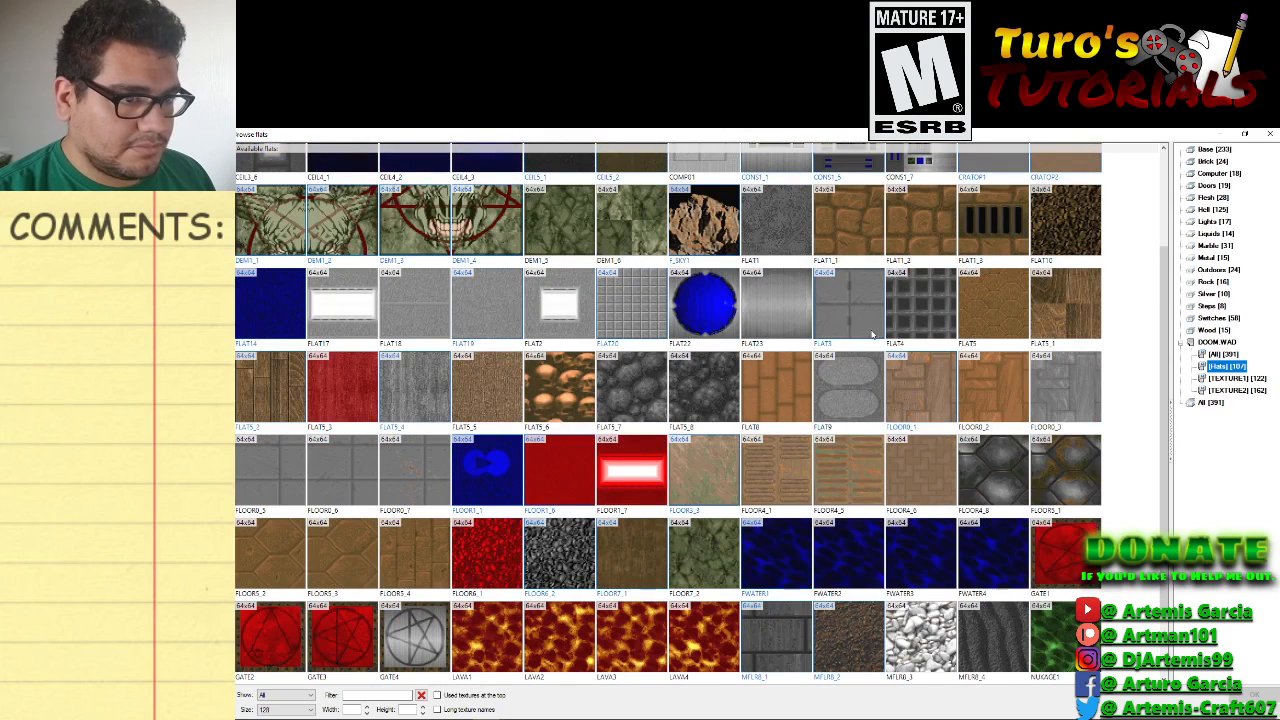
pyautogui.doubleClick(485, 309)
pyautogui.click(799, 601)
# Give the small sector south of the wall strip the FLAT19 floor texture as well.
pyautogui.press('Down')
pyautogui.press('Down')
pyautogui.press('Down')
pyautogui.press('Down')
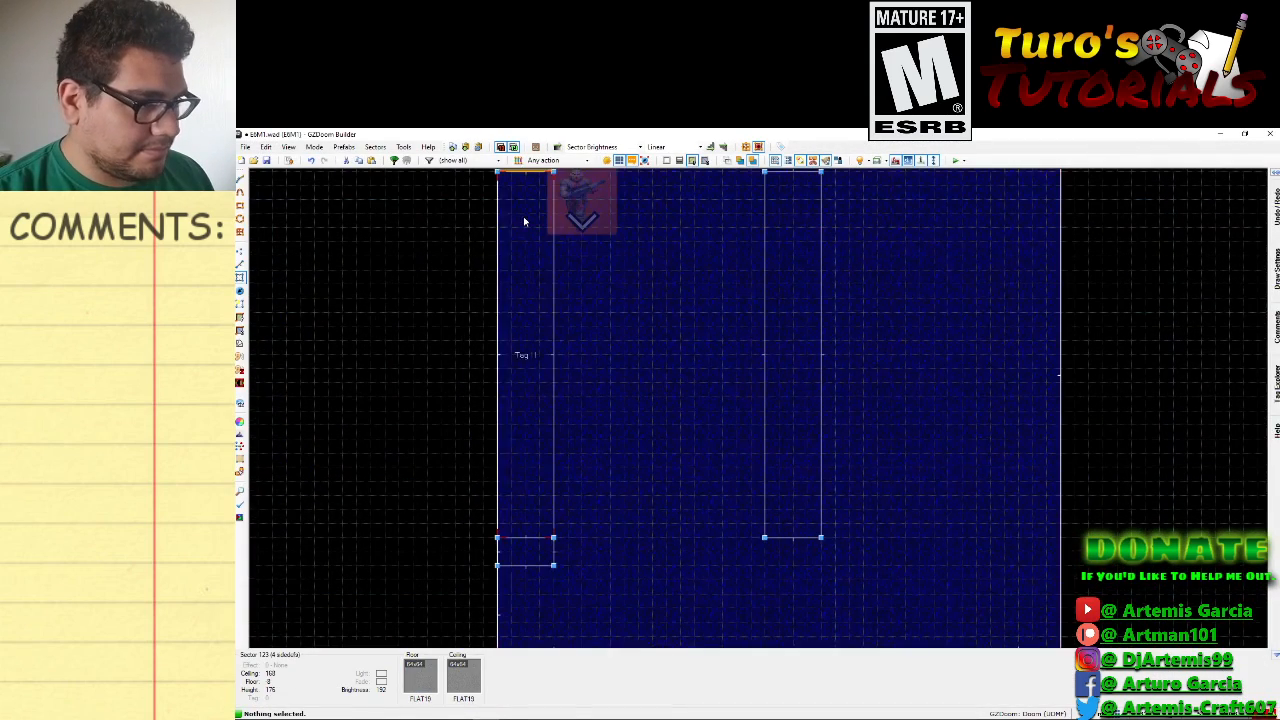
pyautogui.rightClick(528, 551)
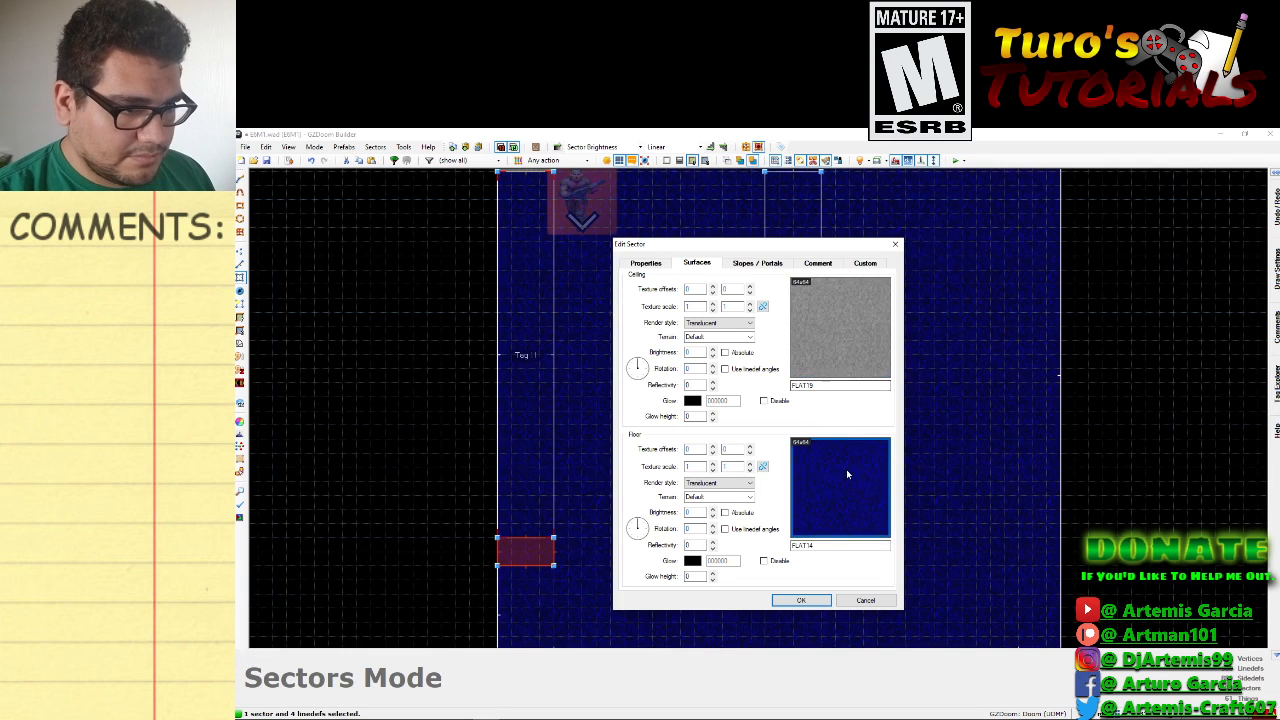
pyautogui.click(846, 474)
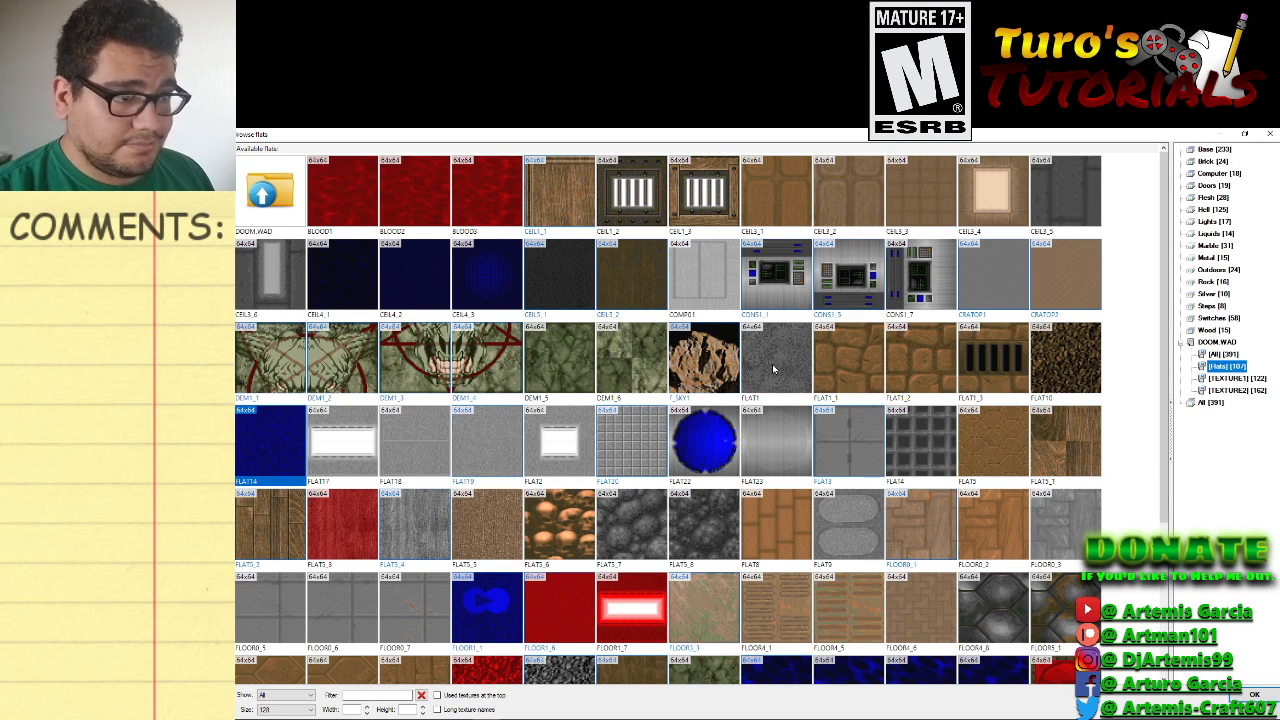
pyautogui.doubleClick(479, 446)
pyautogui.click(800, 600)
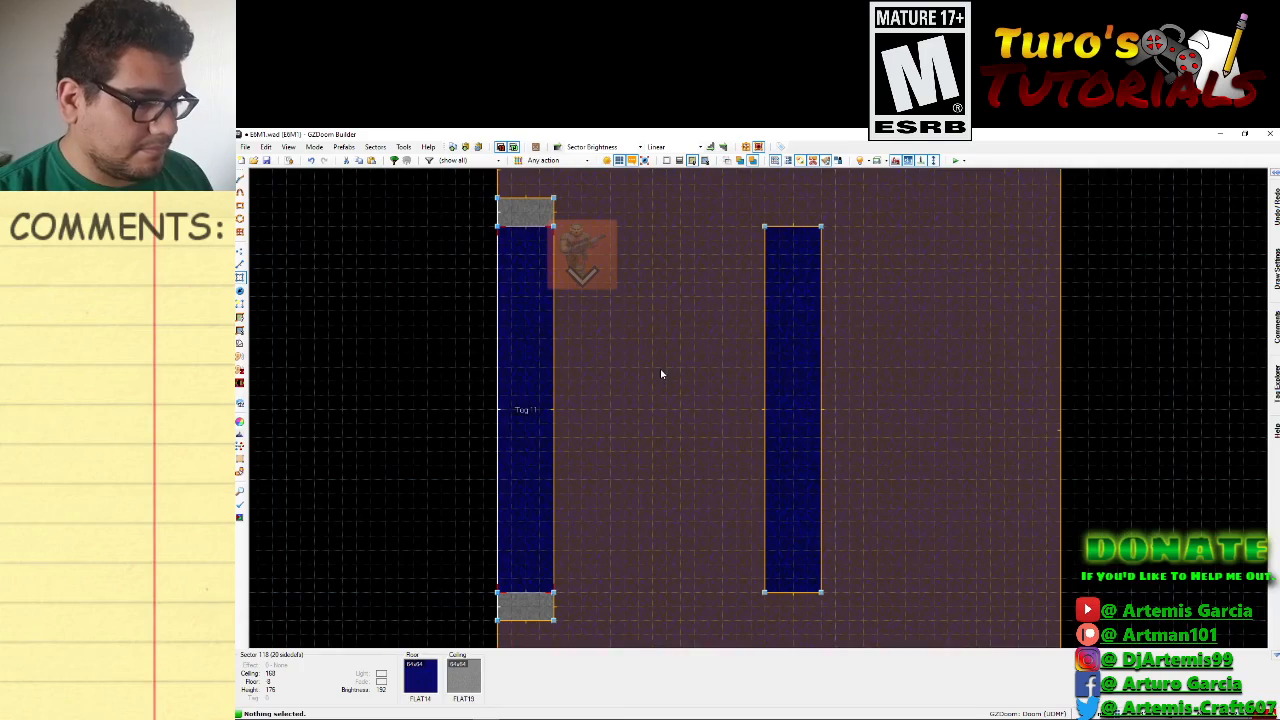
# In 3D, raise the floors of both small end sectors to height 24 and clear the selection.
pyautogui.press('q')
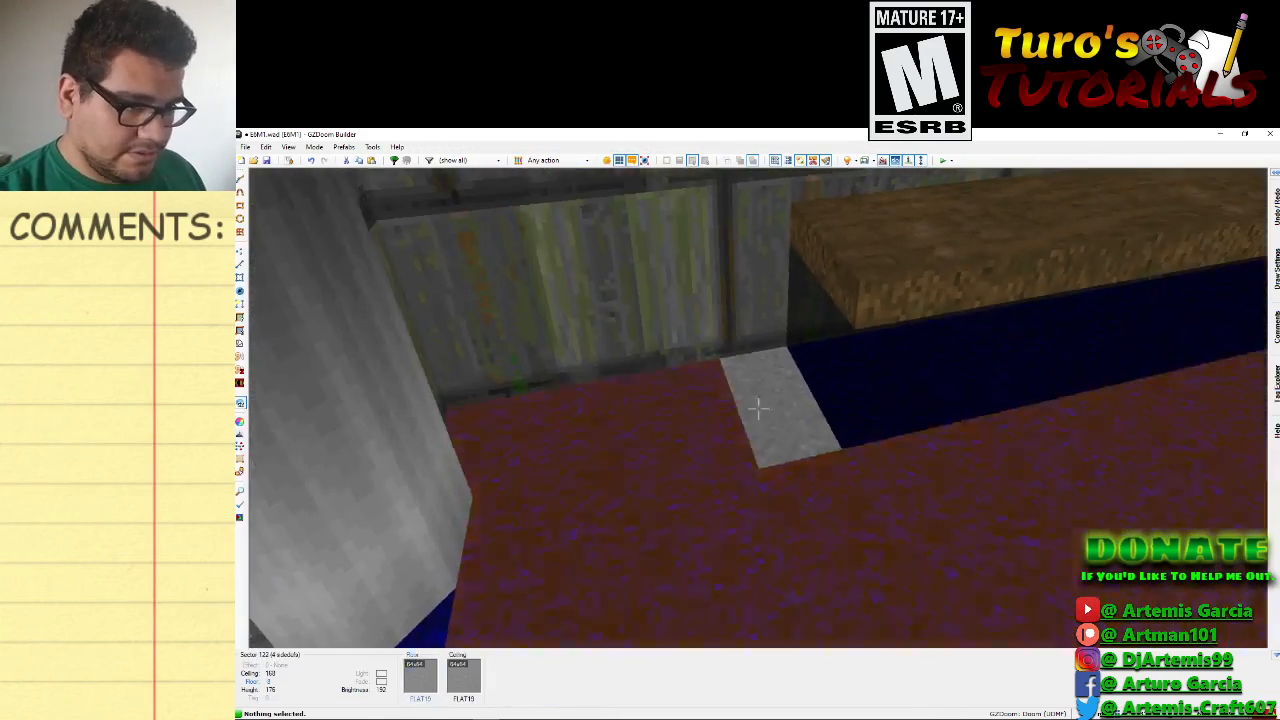
pyautogui.click(758, 408)
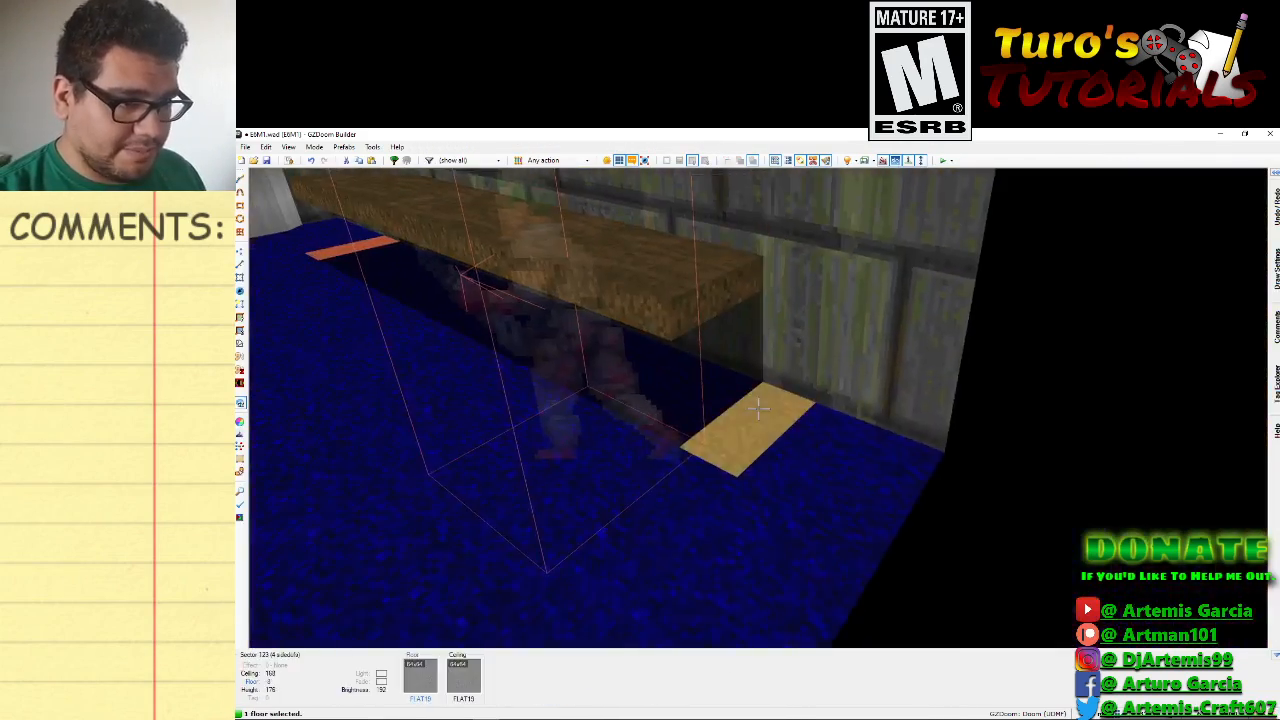
pyautogui.click(758, 408)
pyautogui.scroll(3, 758, 408)
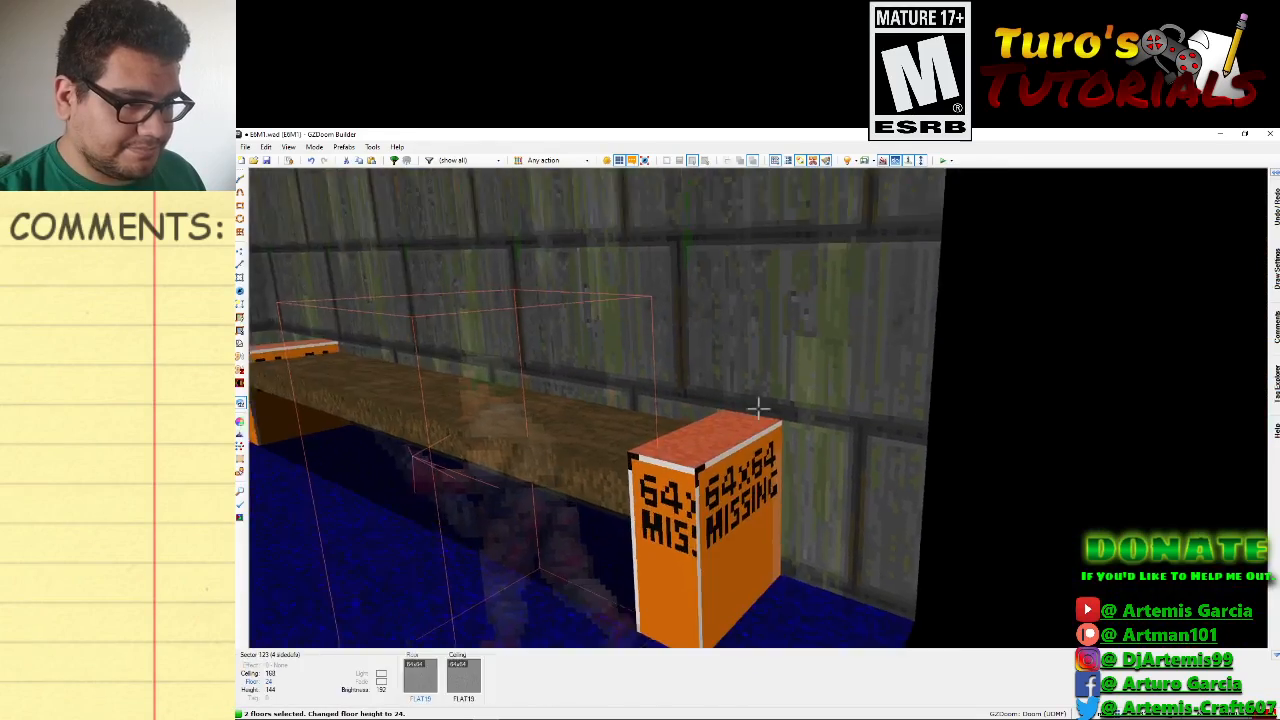
pyautogui.press('s')
pyautogui.press('d')
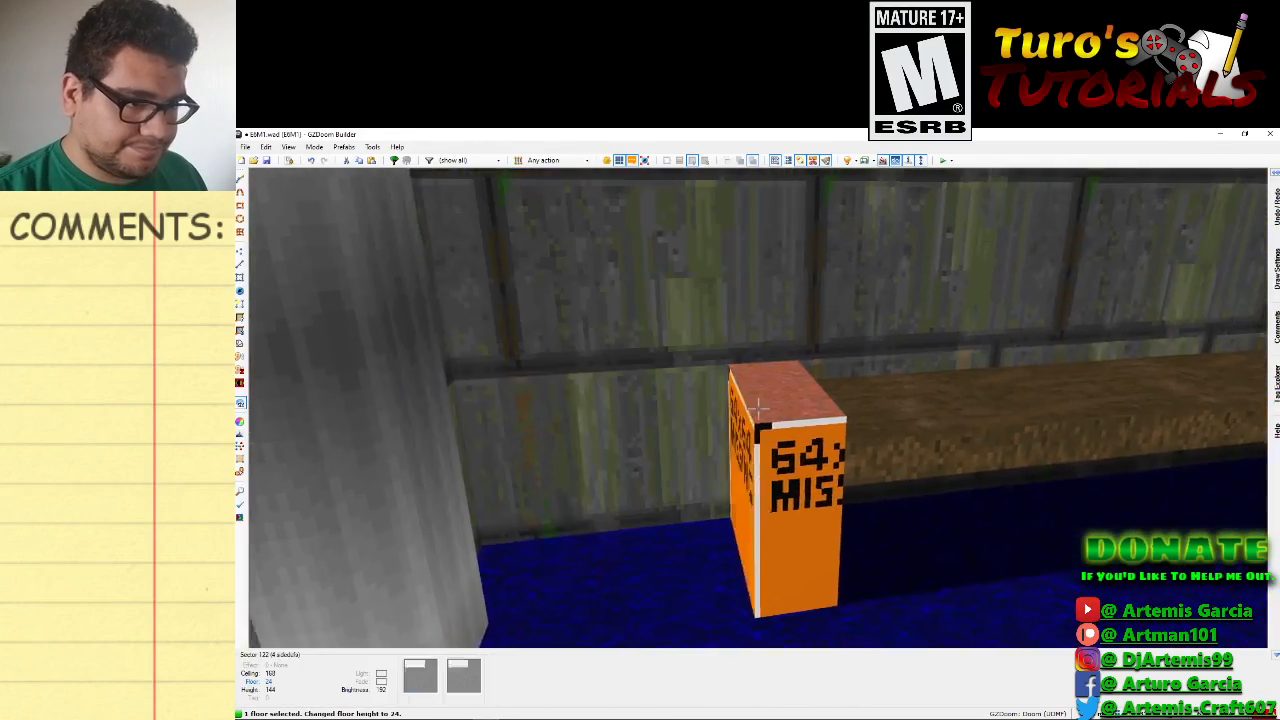
pyautogui.press('c')
# Set the lower texture of the first desk end block's narrow front face to GRAY5.
pyautogui.press('w')
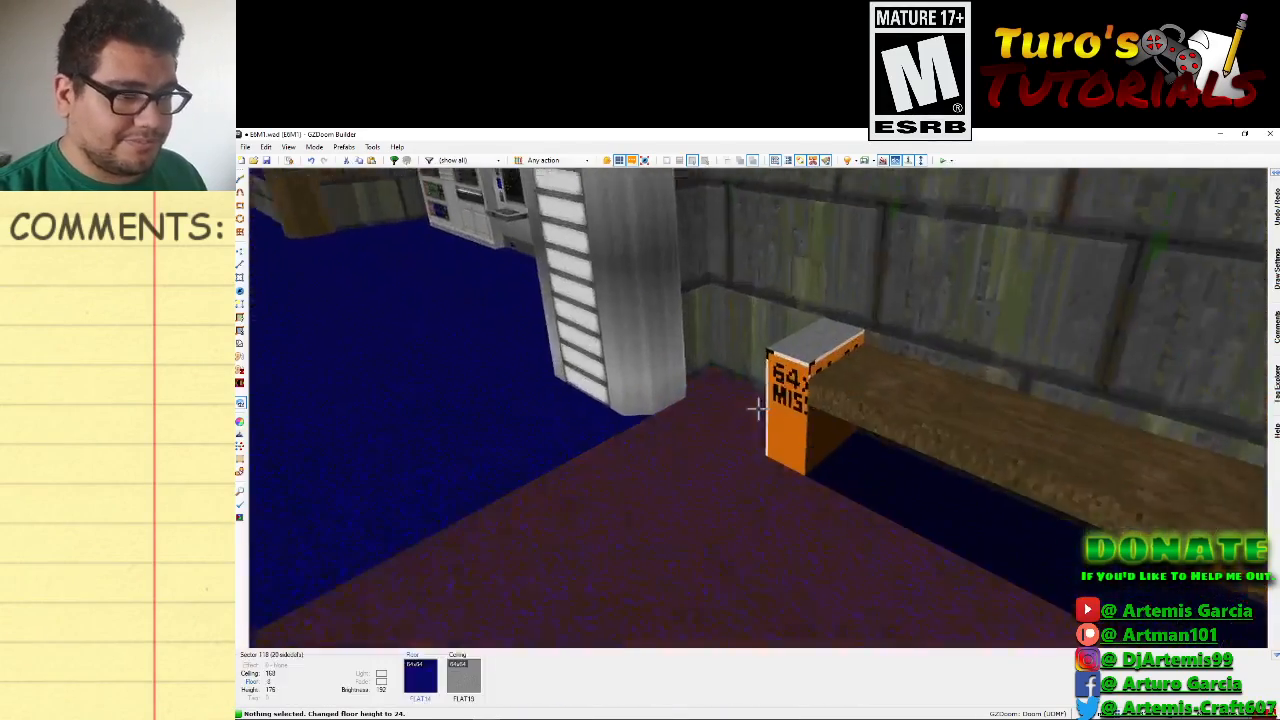
pyautogui.rightClick(758, 408)
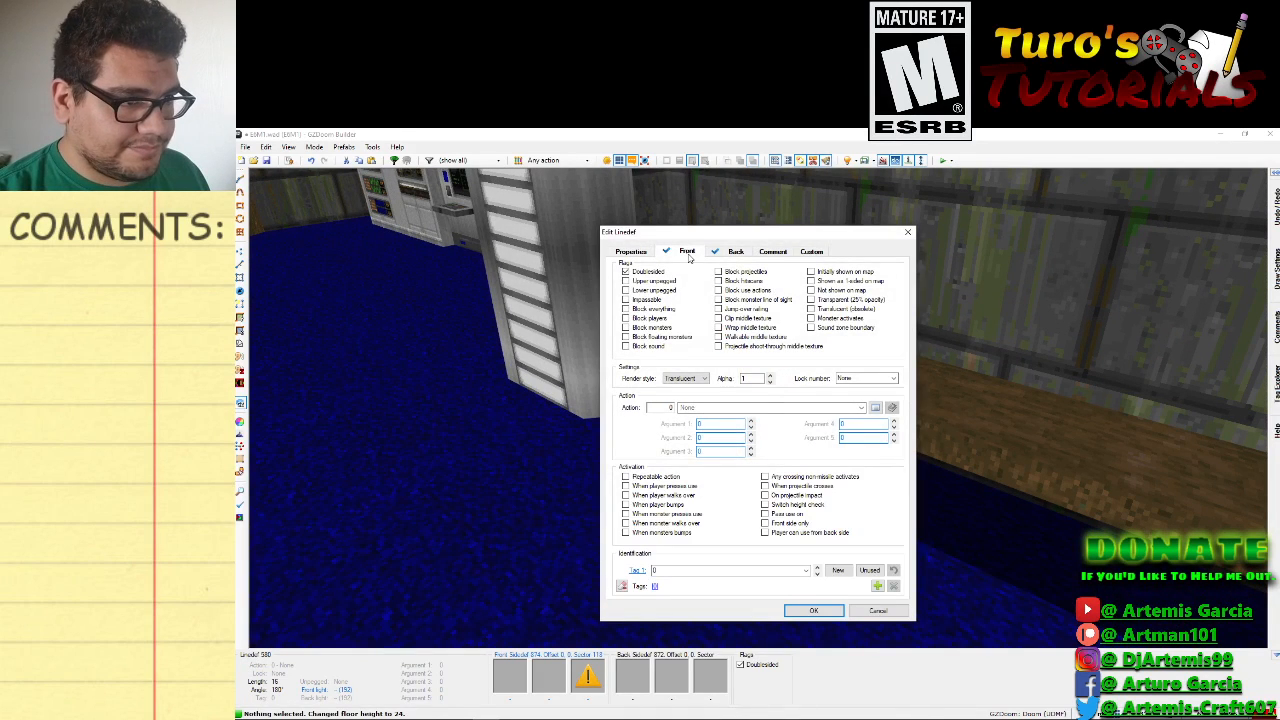
pyautogui.click(688, 251)
pyautogui.click(816, 508)
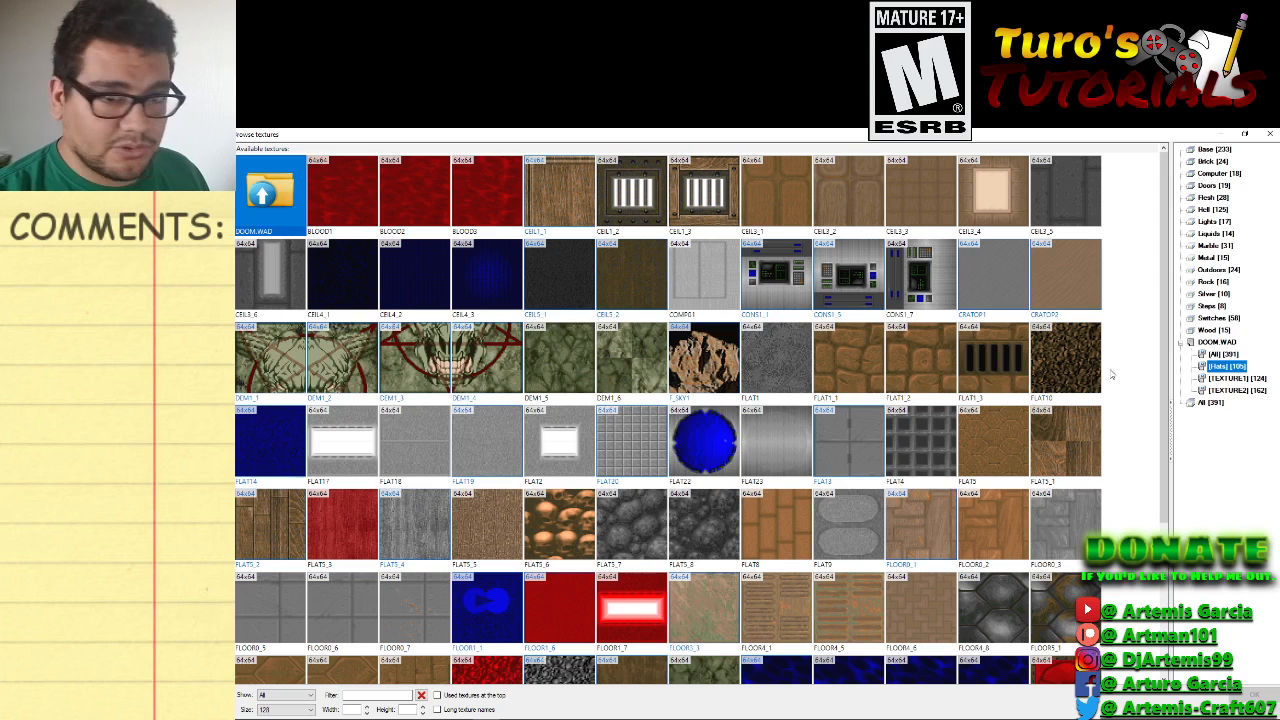
pyautogui.click(1234, 379)
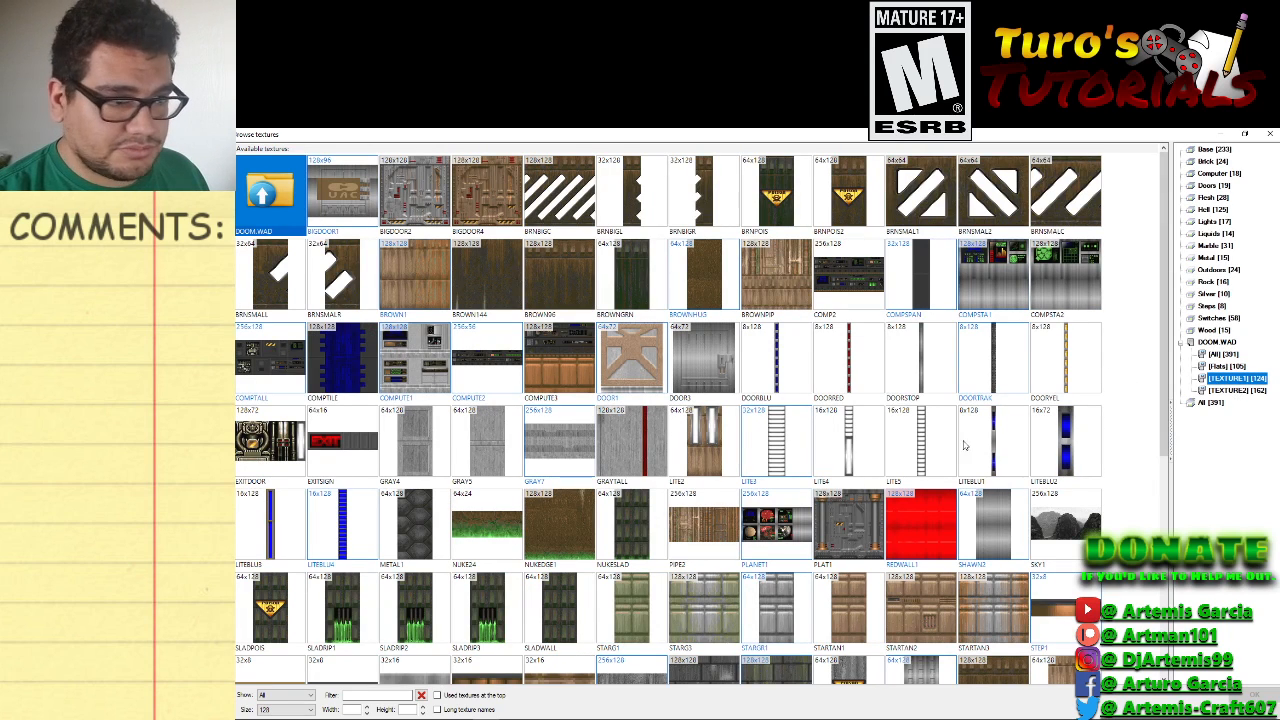
pyautogui.scroll(-3, 560, 448)
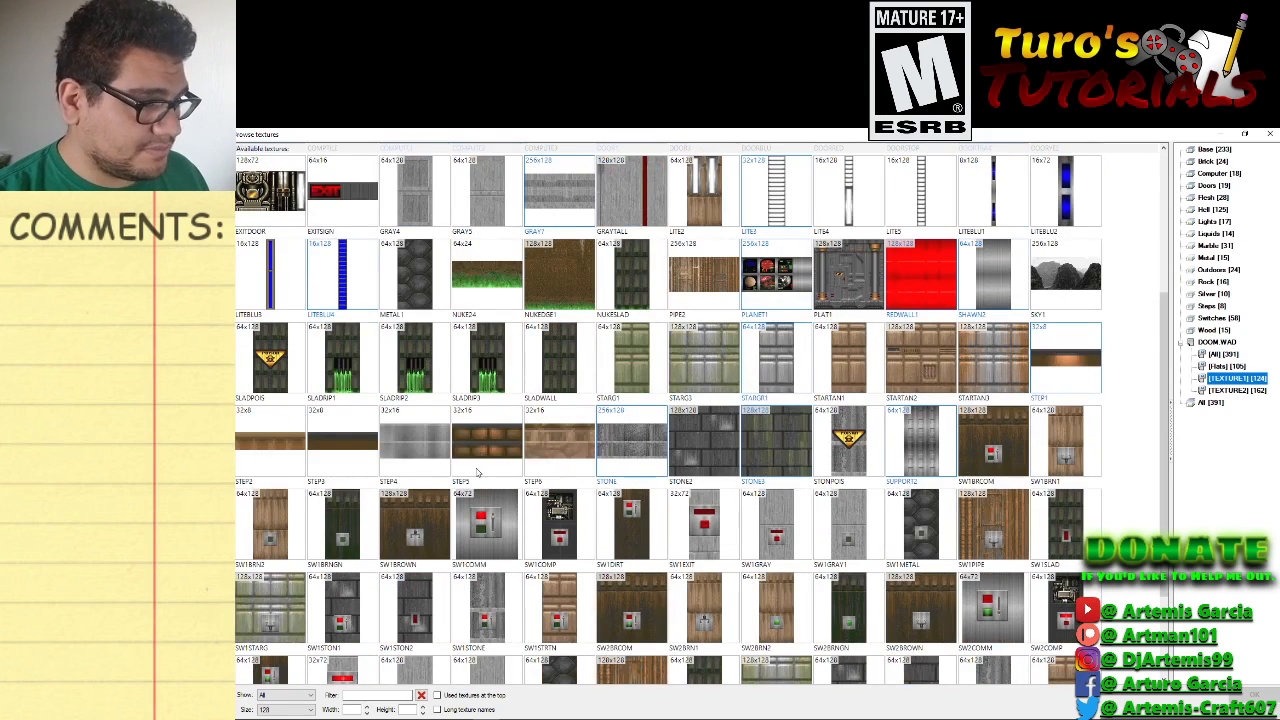
pyautogui.scroll(-1, 487, 474)
pyautogui.scroll(2, 497, 470)
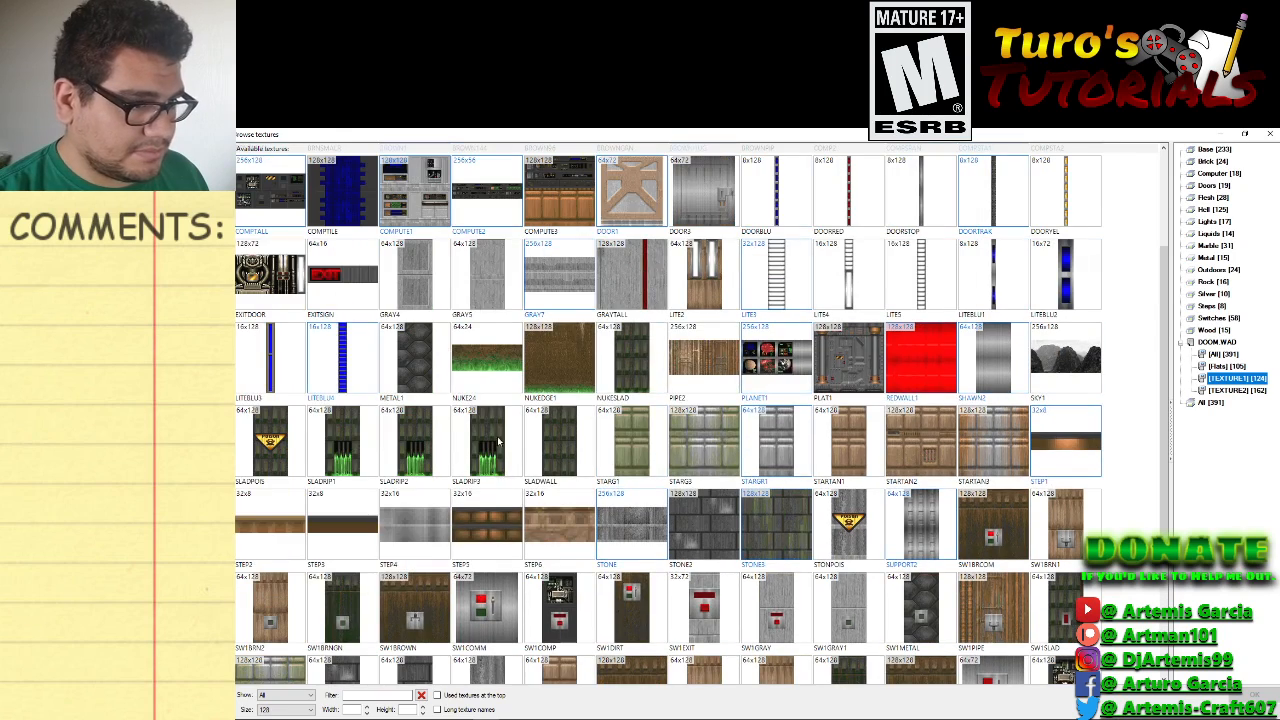
pyautogui.doubleClick(487, 275)
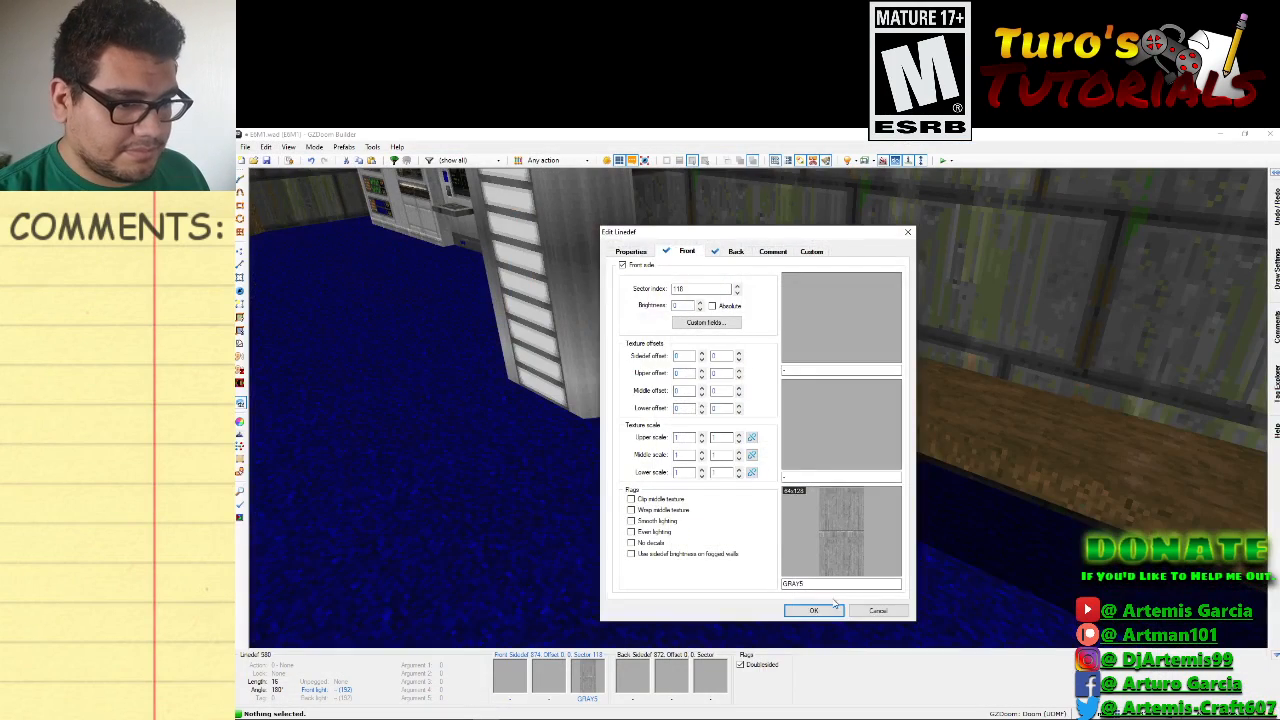
pyautogui.click(830, 610)
# Copy the GRAY5 texture from that face and paste it onto the untextured sides of the same end block.
pyautogui.press('w')
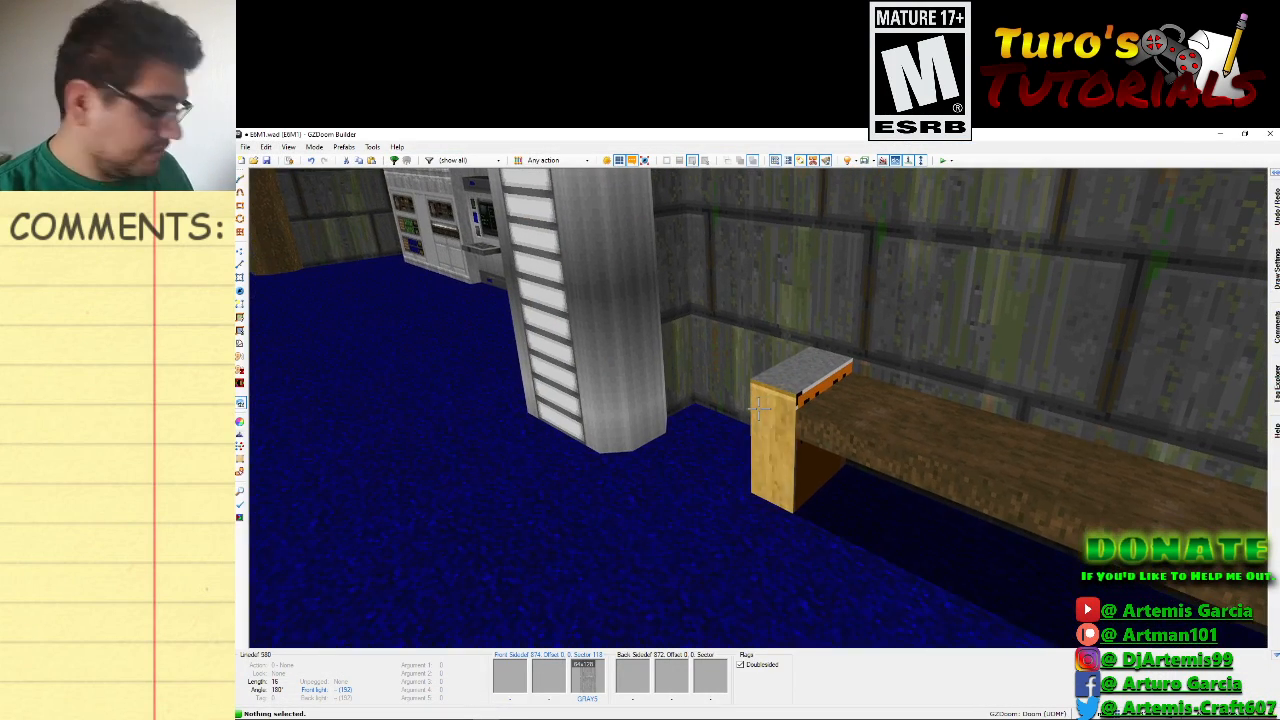
pyautogui.hotkey('ctrl', 'c')
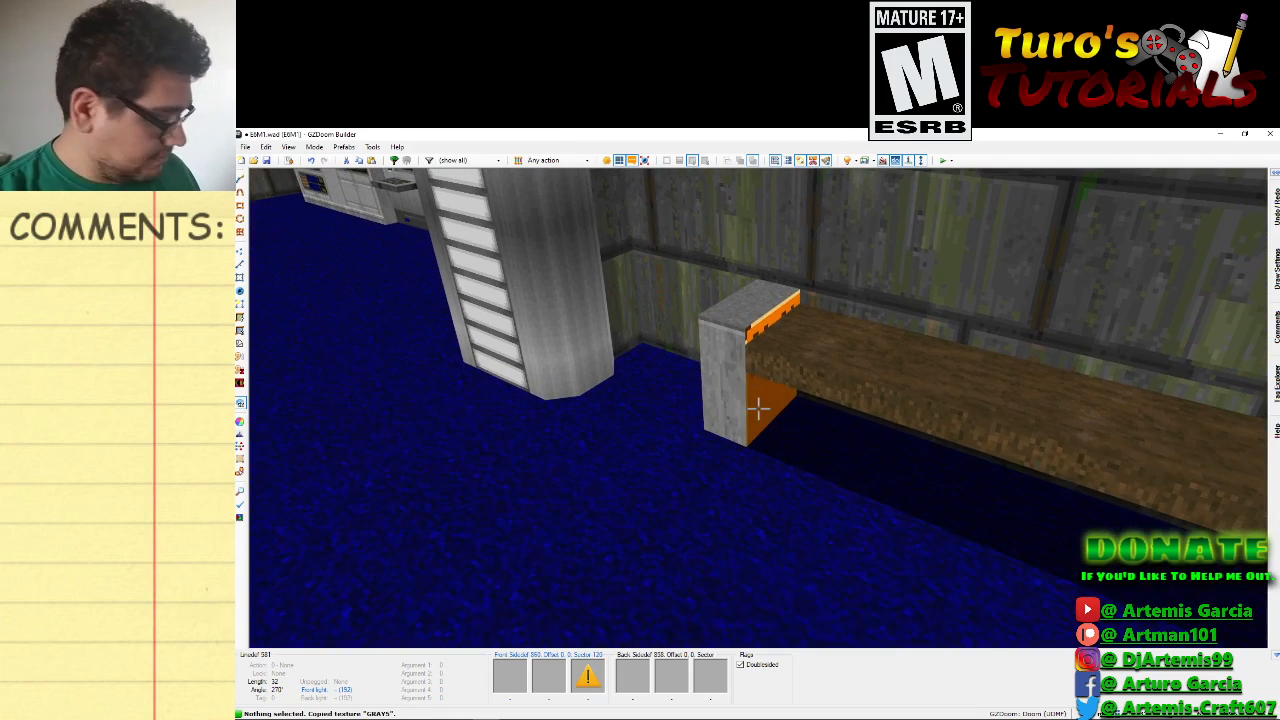
pyautogui.hotkey('ctrl', 'v')
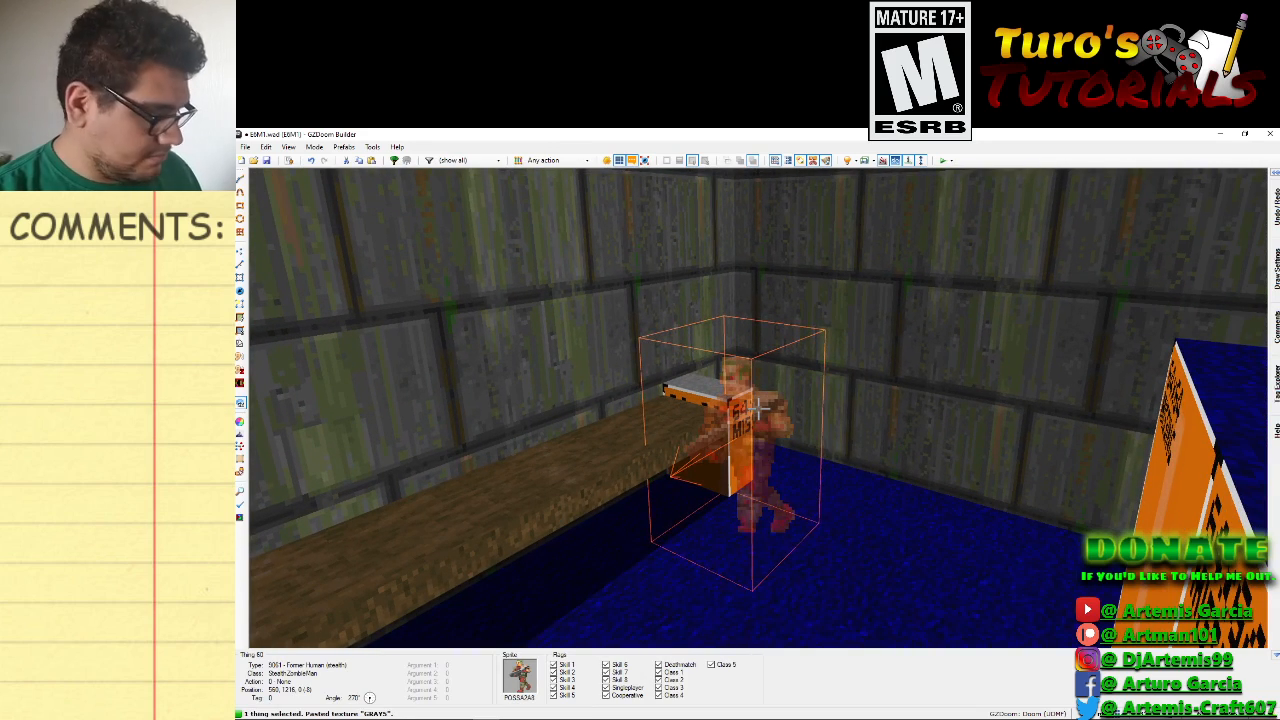
# Delete the monster beside the desk's other end block and paste GRAY5 onto that block's missing-texture faces.
pyautogui.press('Delete')
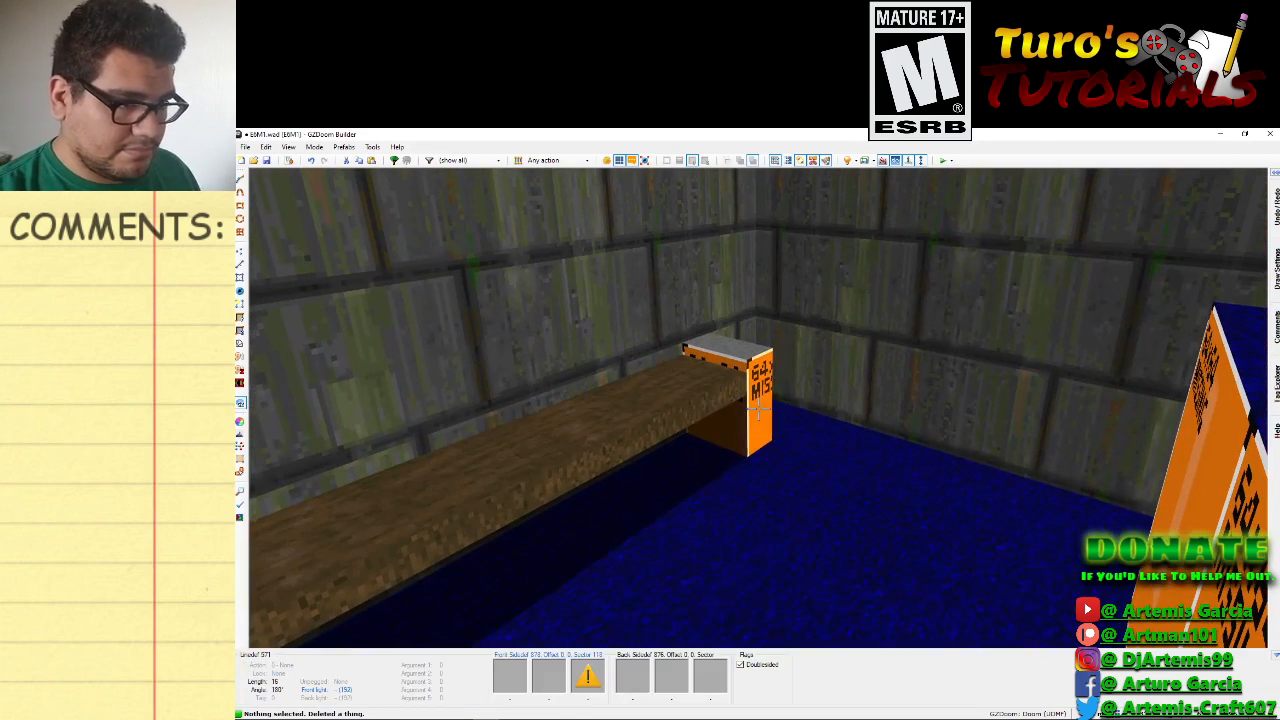
pyautogui.hotkey('ctrl', 'v')
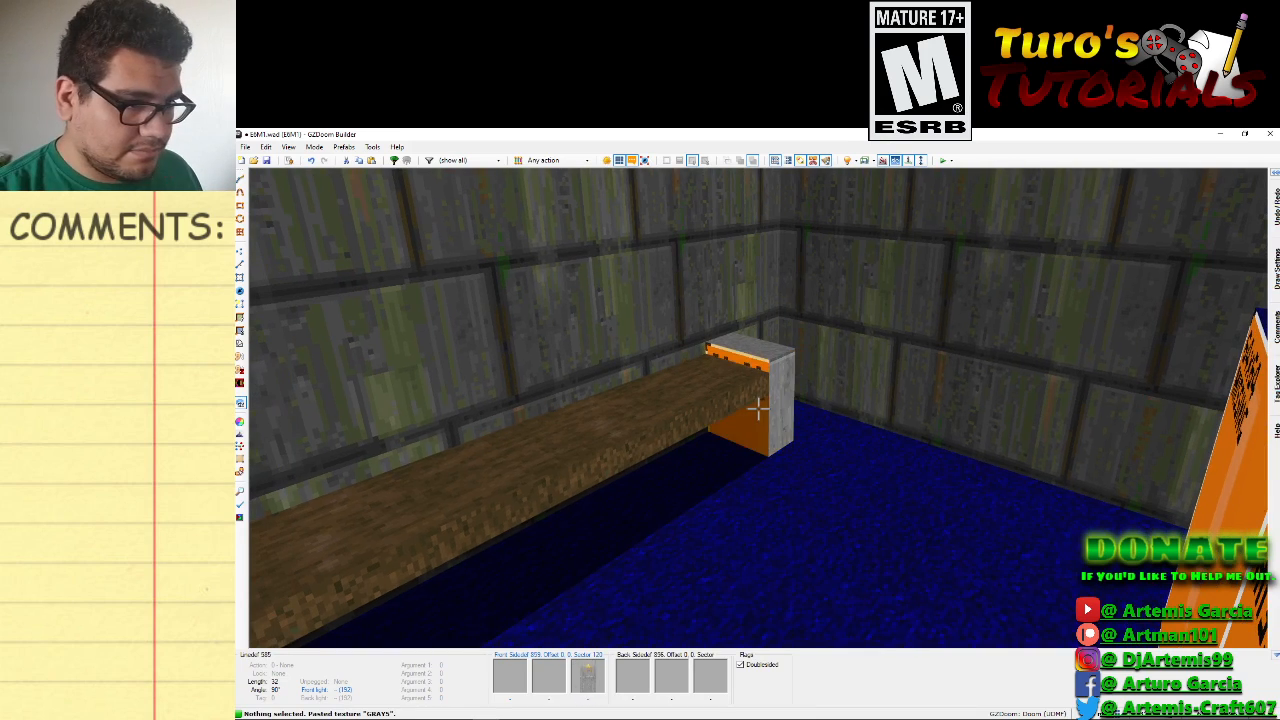
pyautogui.press('f')
pyautogui.press('e')
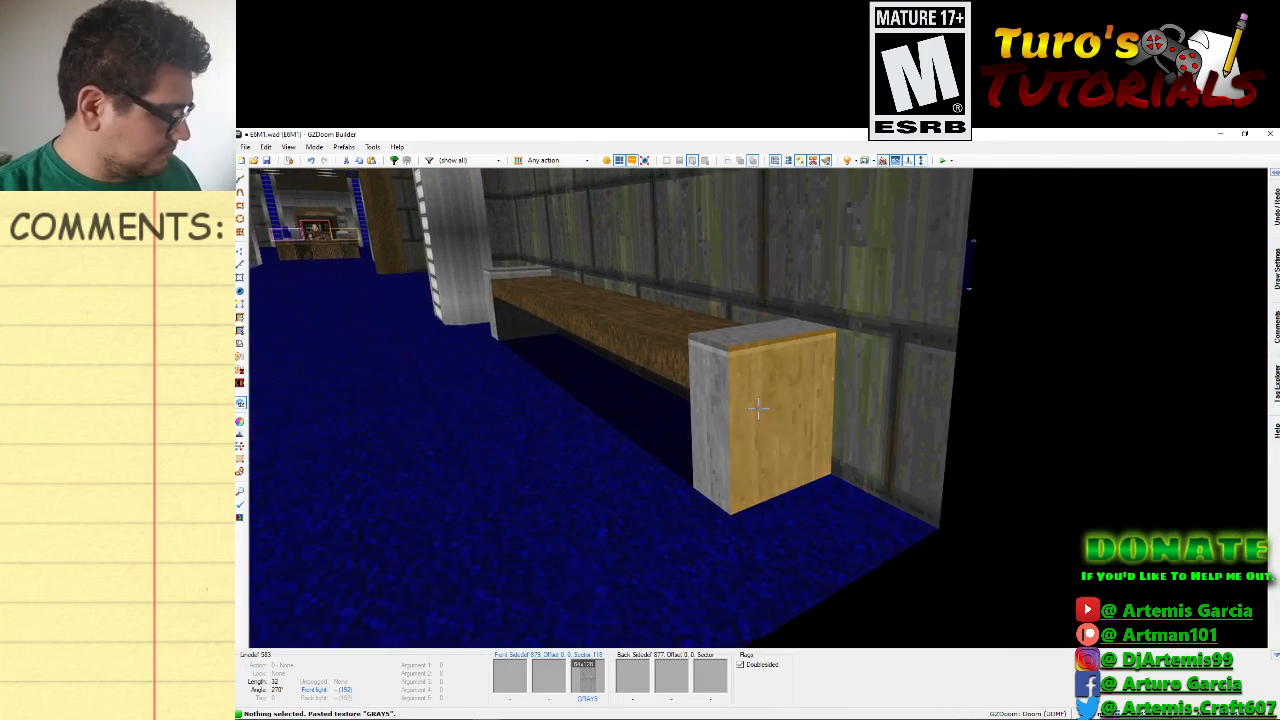
pyautogui.press('s')
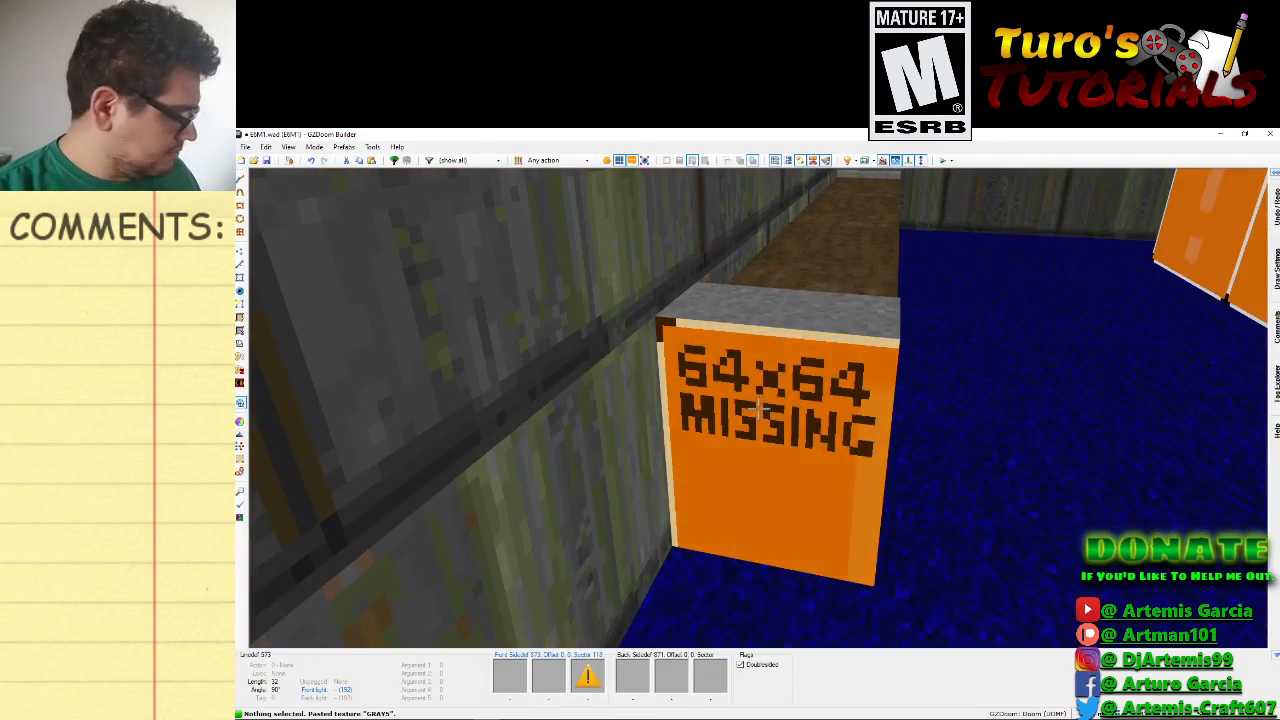
pyautogui.hotkey('ctrl', 'v')
# Try the SW1COMP texture on the long side of the raised middle block.
pyautogui.press('f')
pyautogui.press('f')
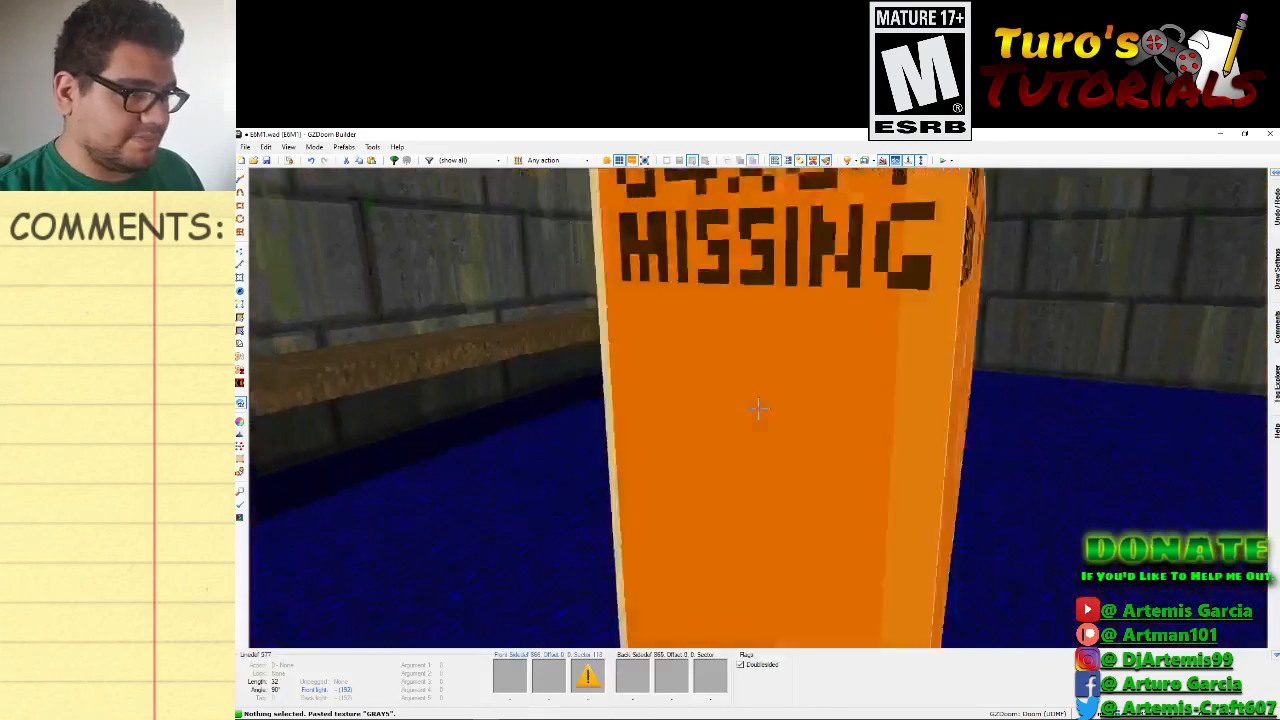
pyautogui.press('d')
pyautogui.press('e')
pyautogui.press('s')
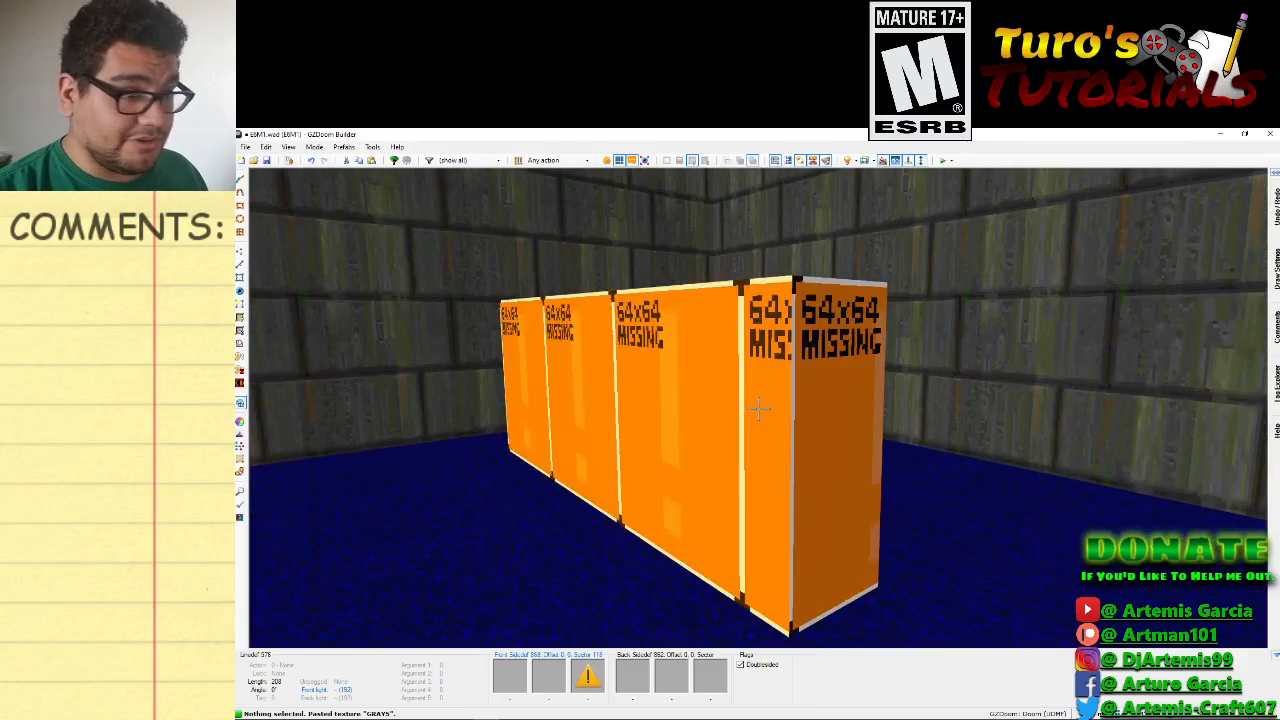
pyautogui.rightClick(758, 410)
pyautogui.click(845, 525)
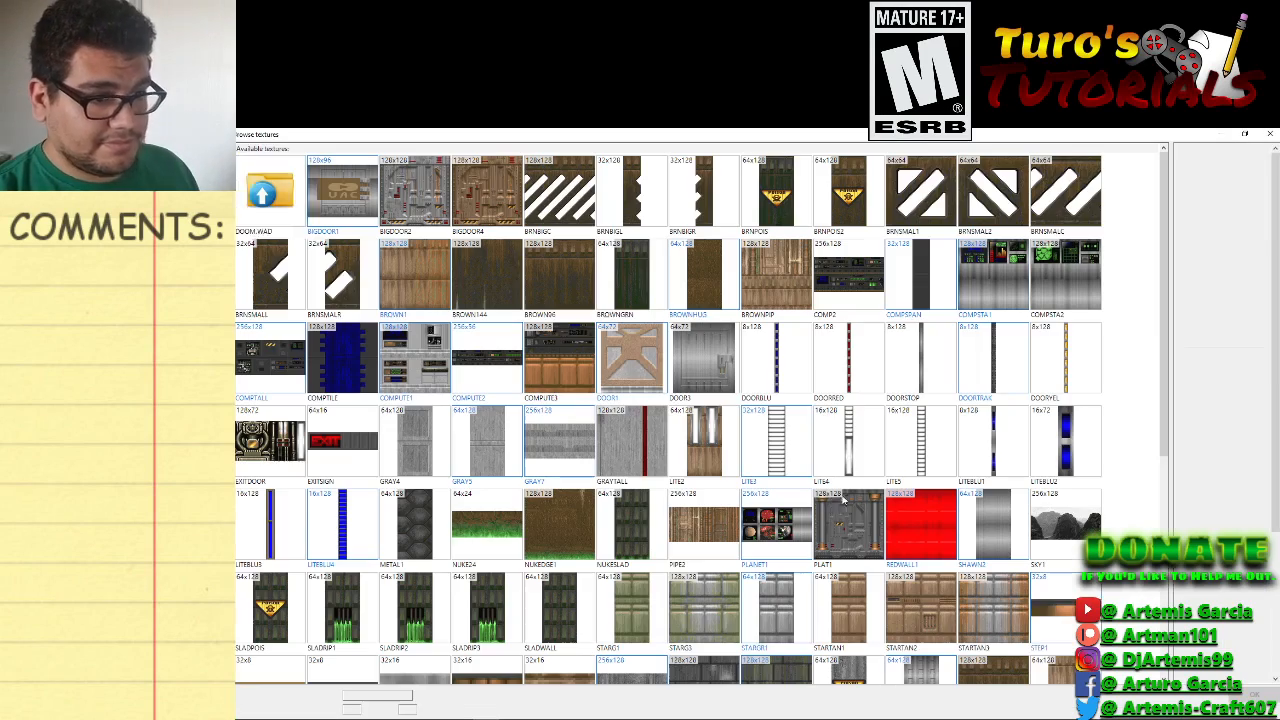
pyautogui.scroll(-3, 752, 484)
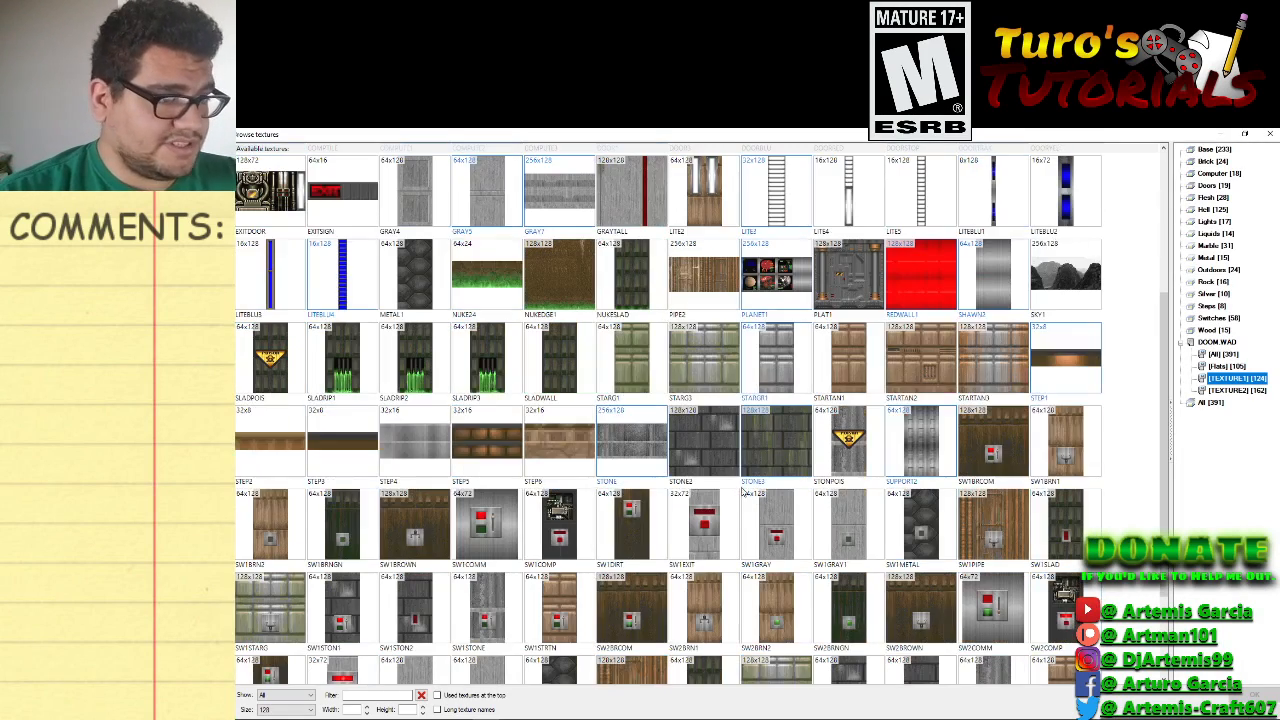
pyautogui.scroll(-3, 677, 440)
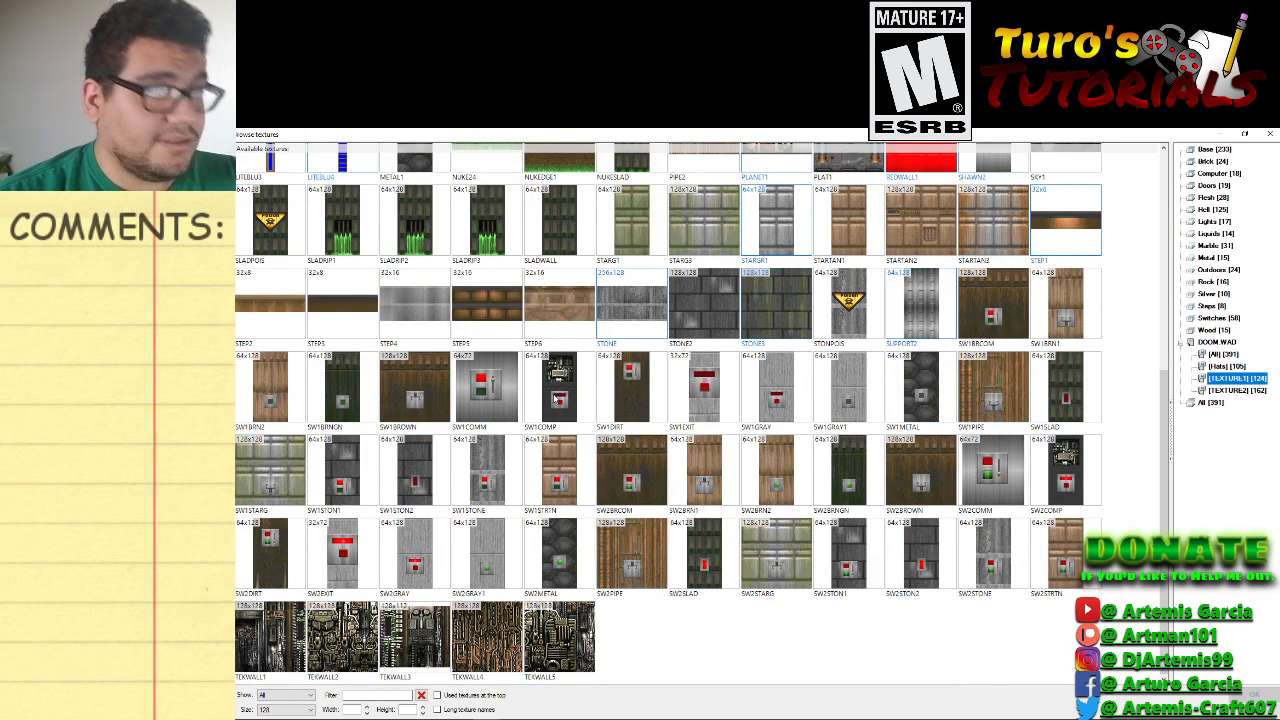
pyautogui.doubleClick(557, 389)
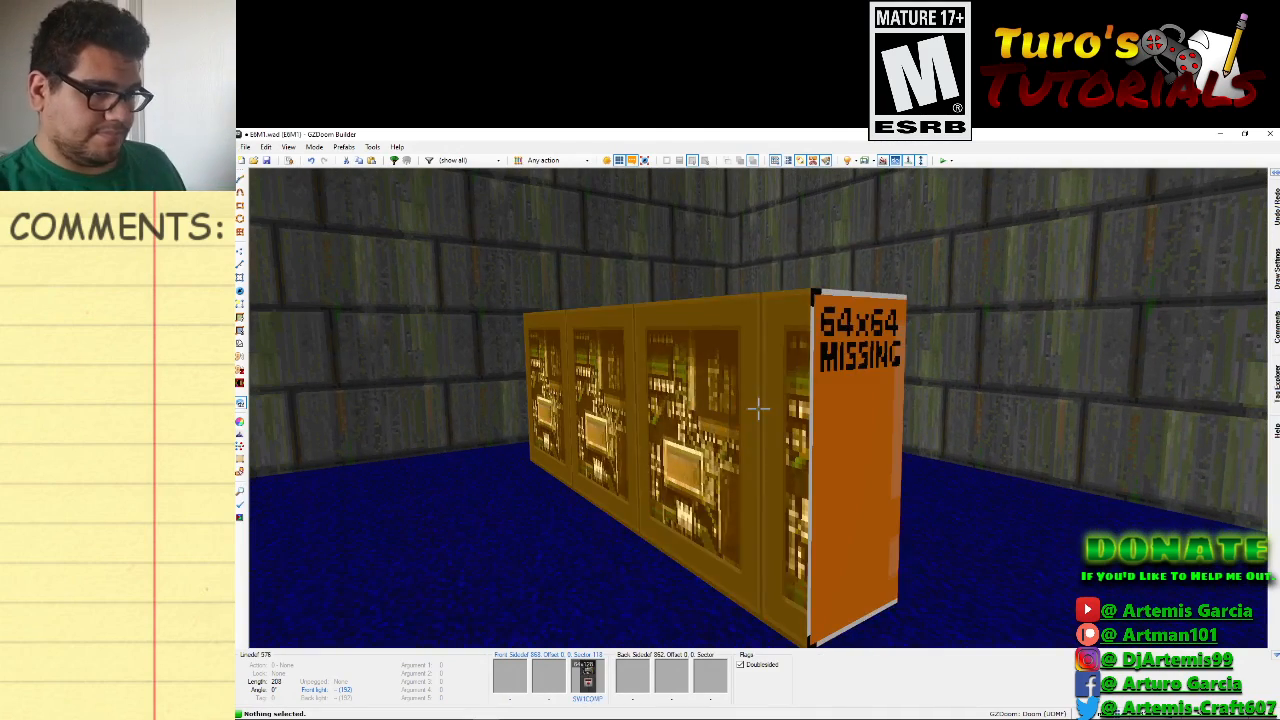
# Set the lower texture of the middle block's long side to COMPTALL.
pyautogui.rightClick(760, 408)
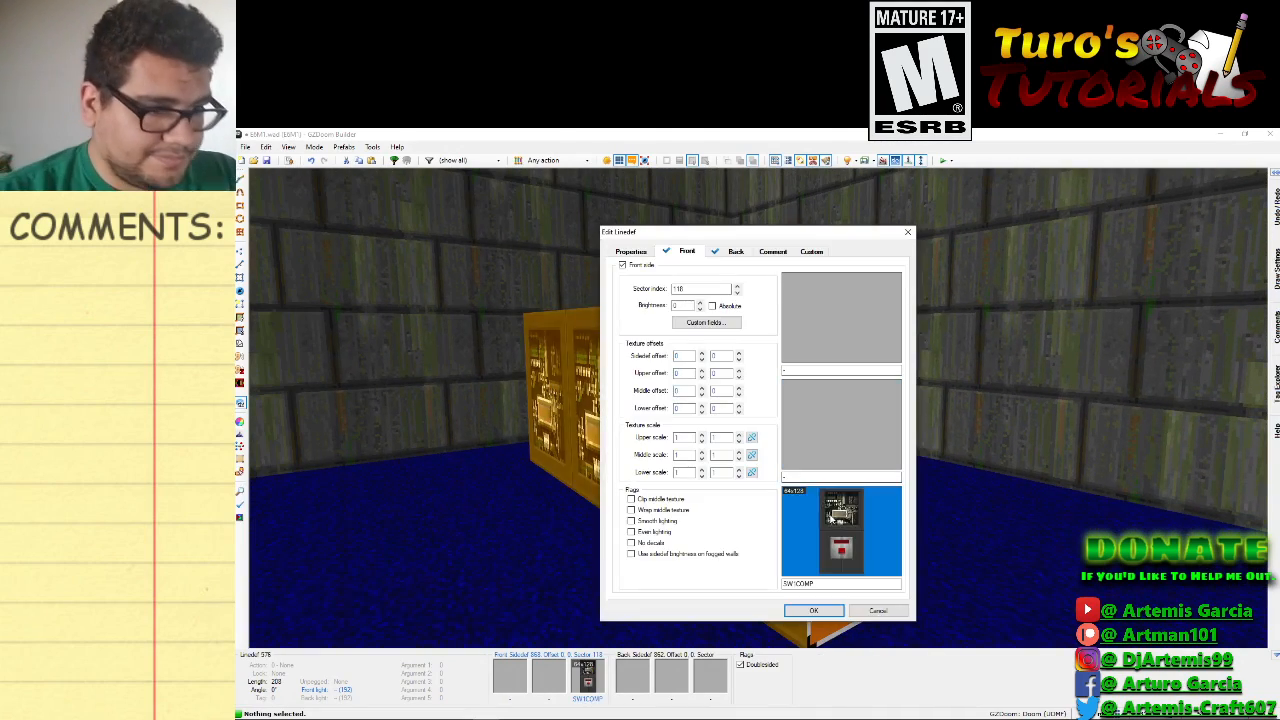
pyautogui.click(841, 531)
pyautogui.scroll(3, 627, 438)
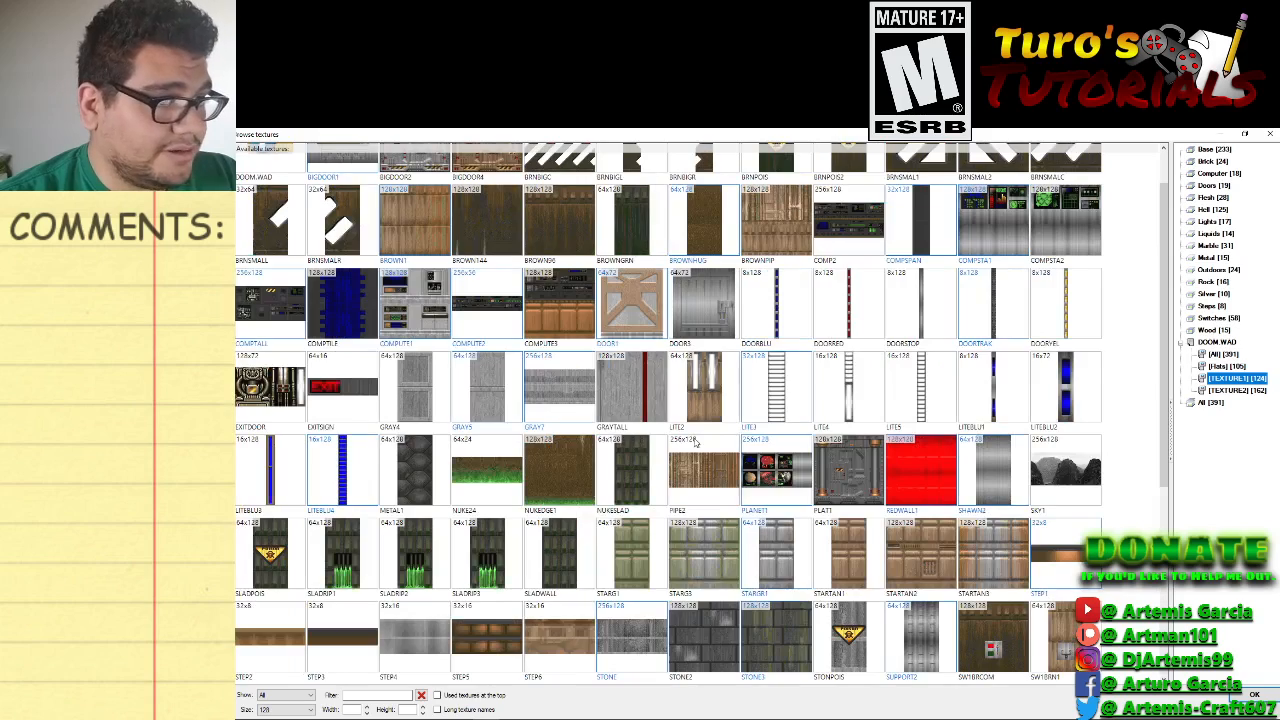
pyautogui.scroll(1, 697, 443)
pyautogui.doubleClick(286, 354)
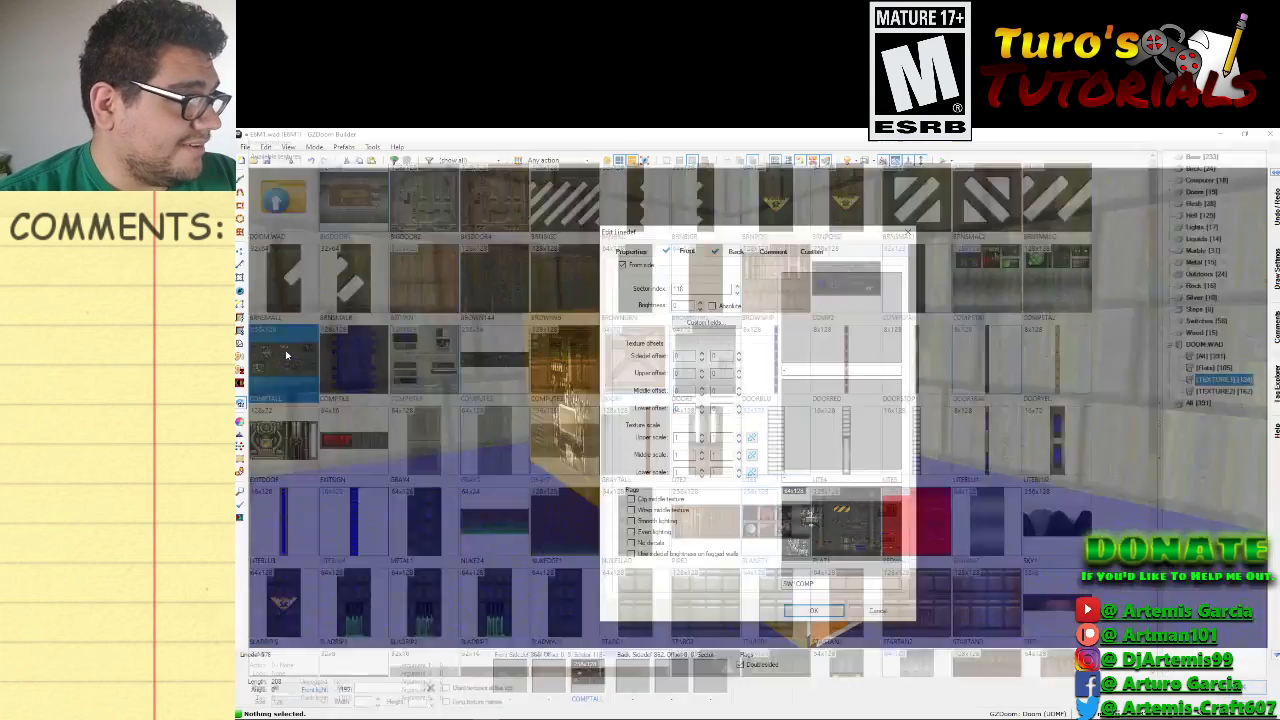
pyautogui.click(810, 611)
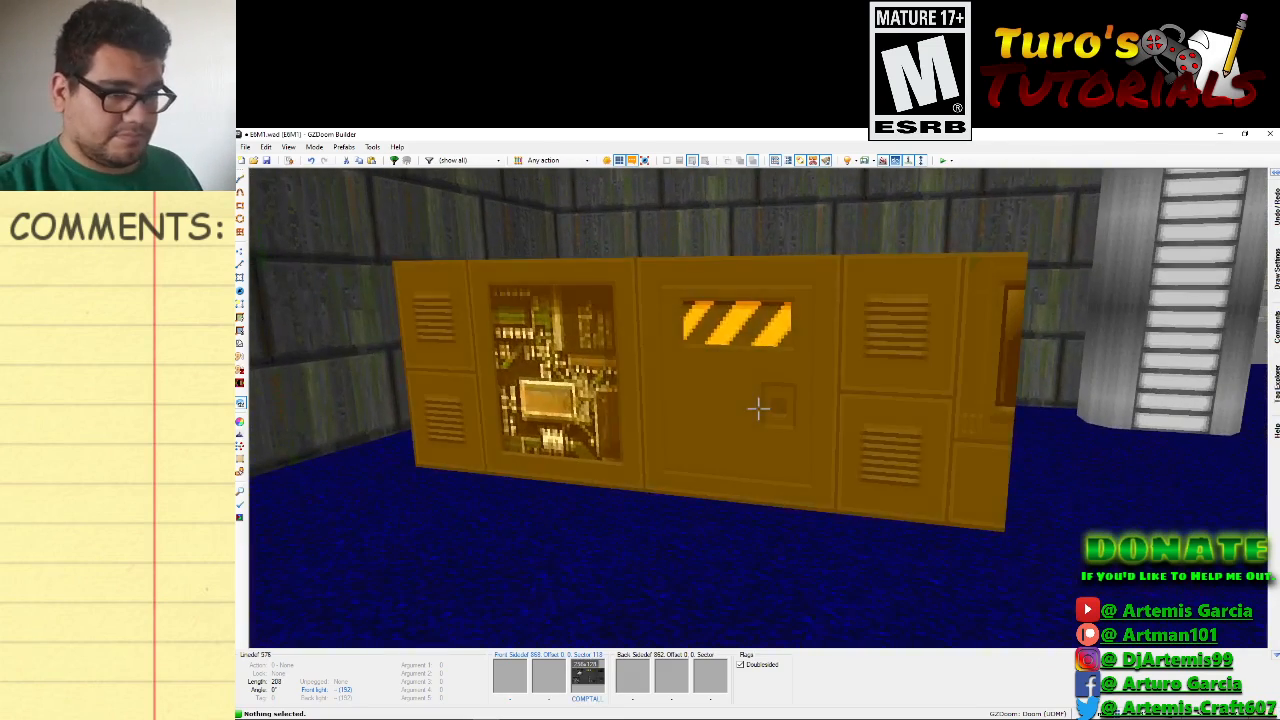
pyautogui.rightClick(760, 408)
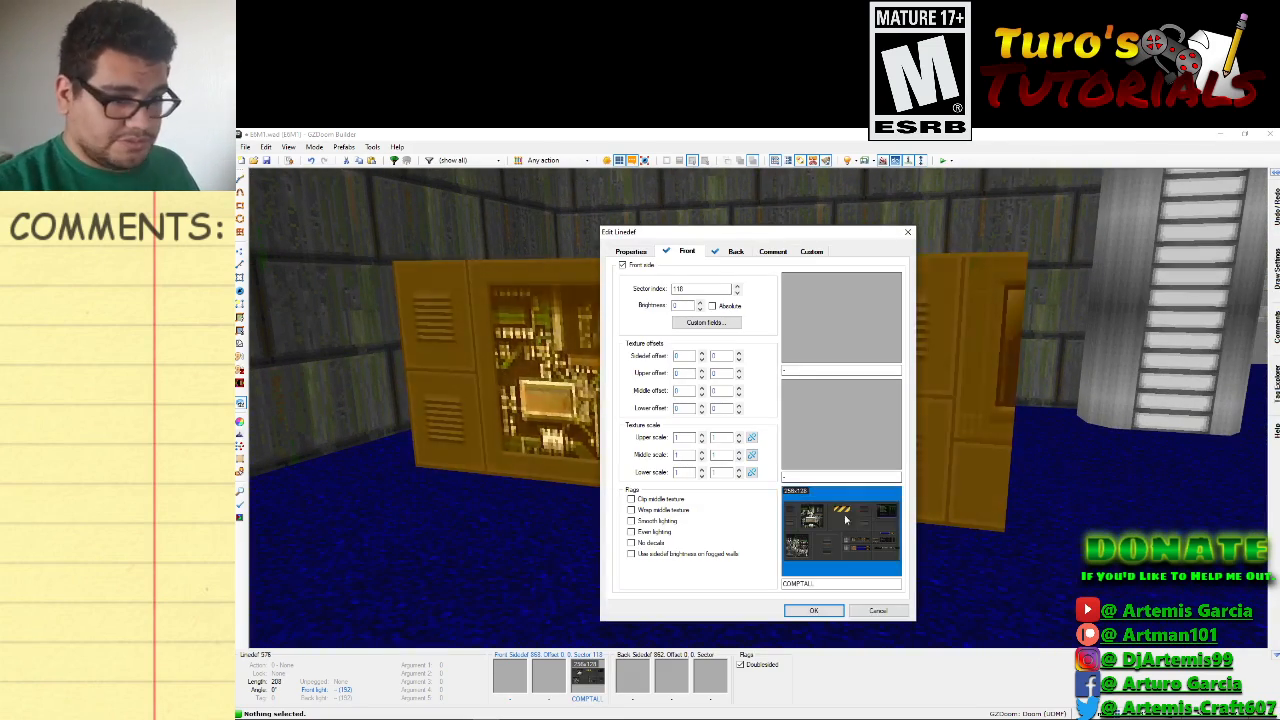
pyautogui.click(876, 611)
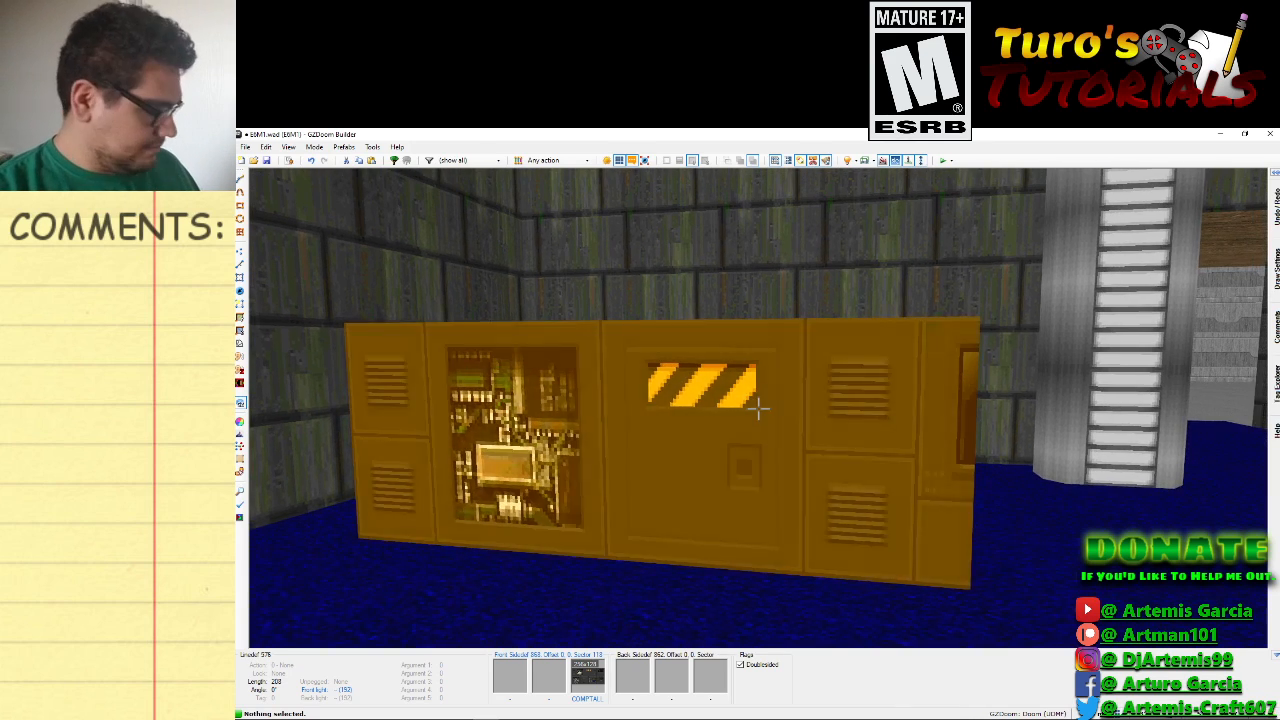
# Shorten the middle block to a length of 192 by moving its south edge line north in the 2D map.
pyautogui.press('w')
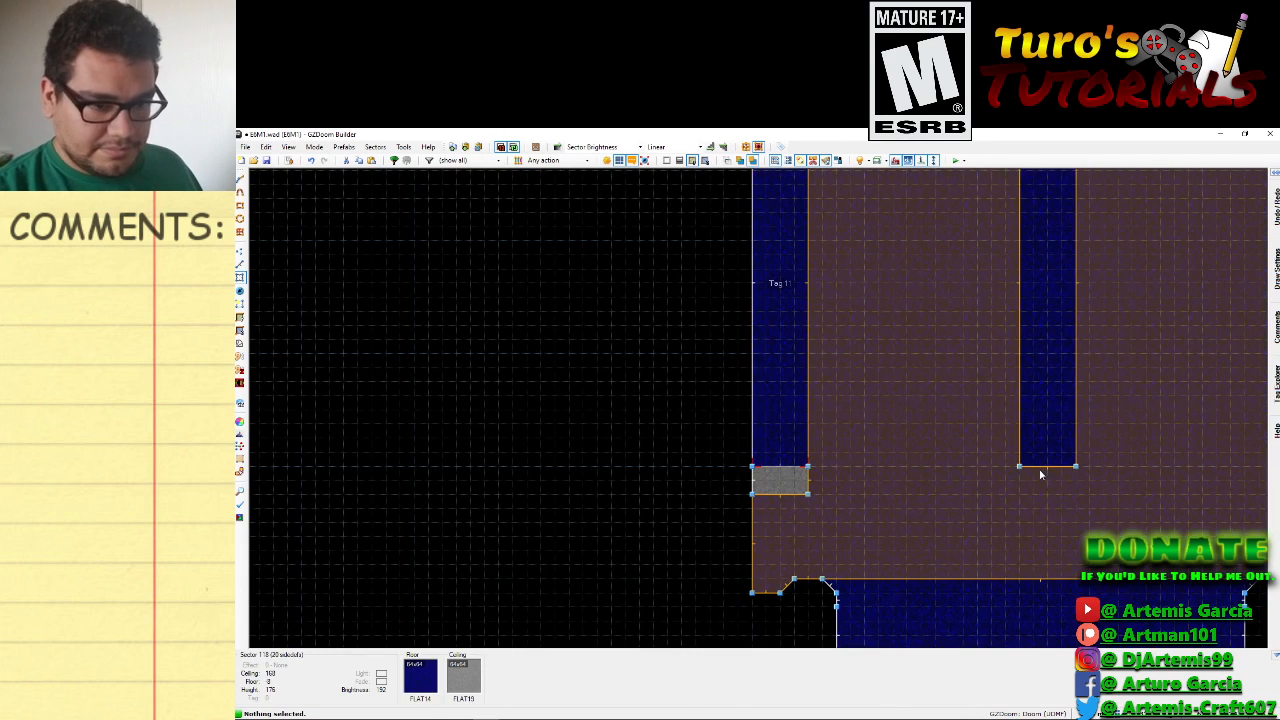
pyautogui.press('l')
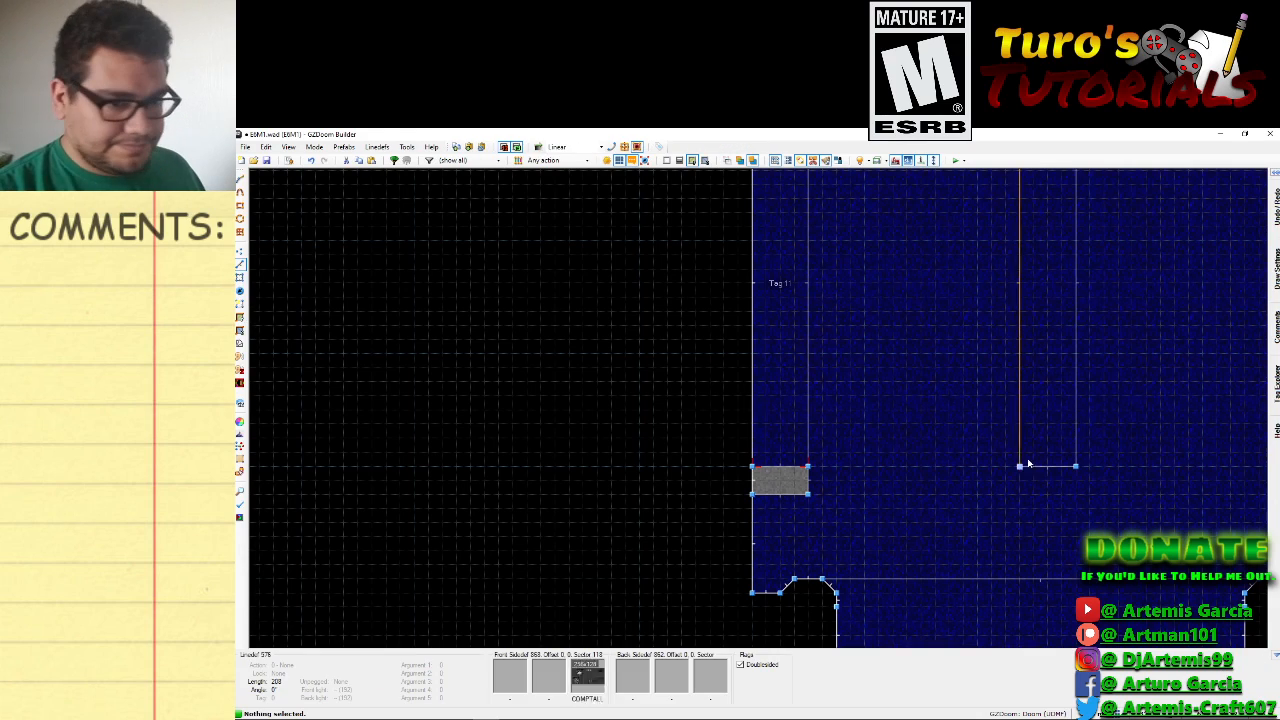
pyautogui.moveTo(1045, 467); pyautogui.dragTo(1046, 443)
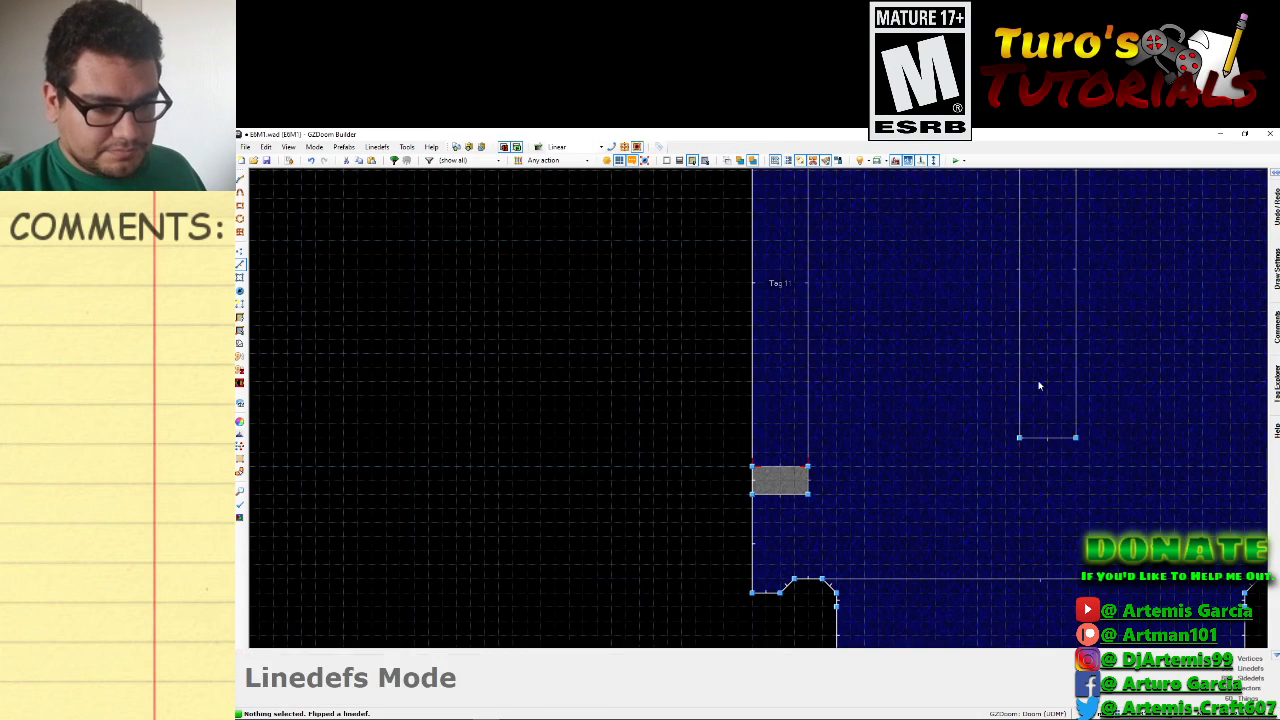
pyautogui.scroll(-3, 1016, 394)
pyautogui.scroll(2, 1016, 394)
# In 3D, copy the COMPTALL texture and paste it onto the middle block's opposite long side.
pyautogui.press('w')
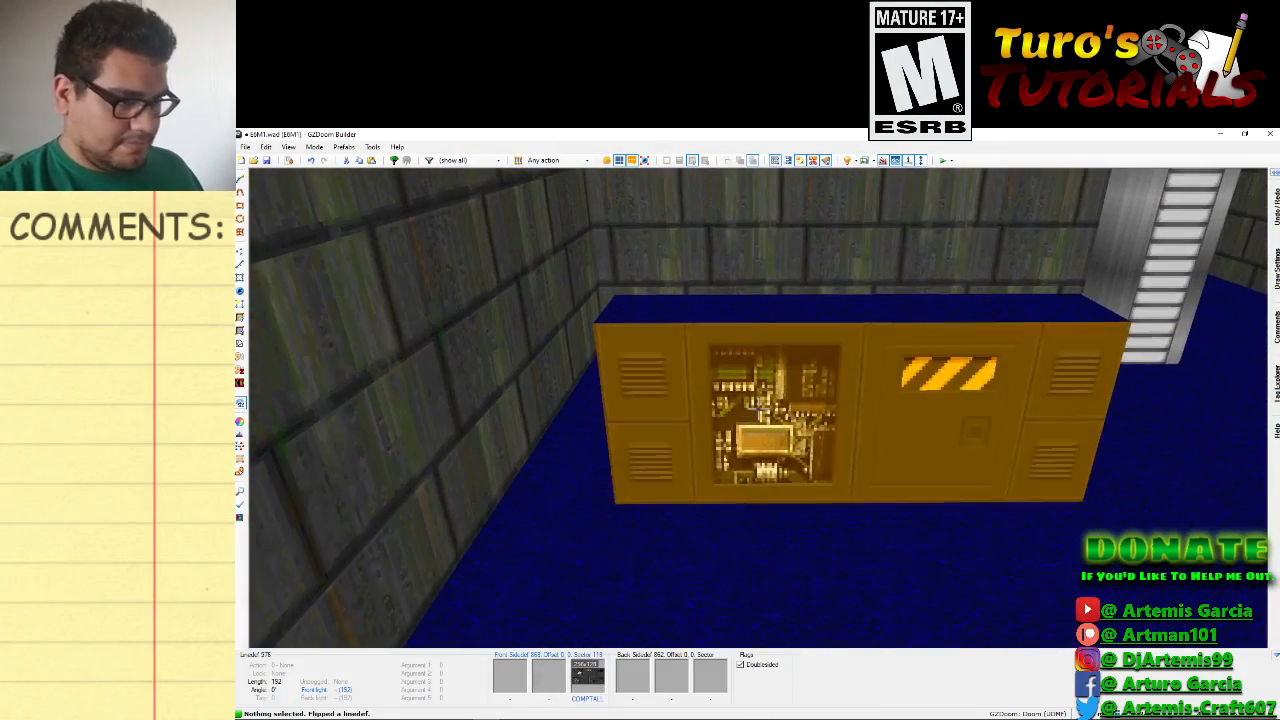
pyautogui.hotkey('ctrl', 'c')
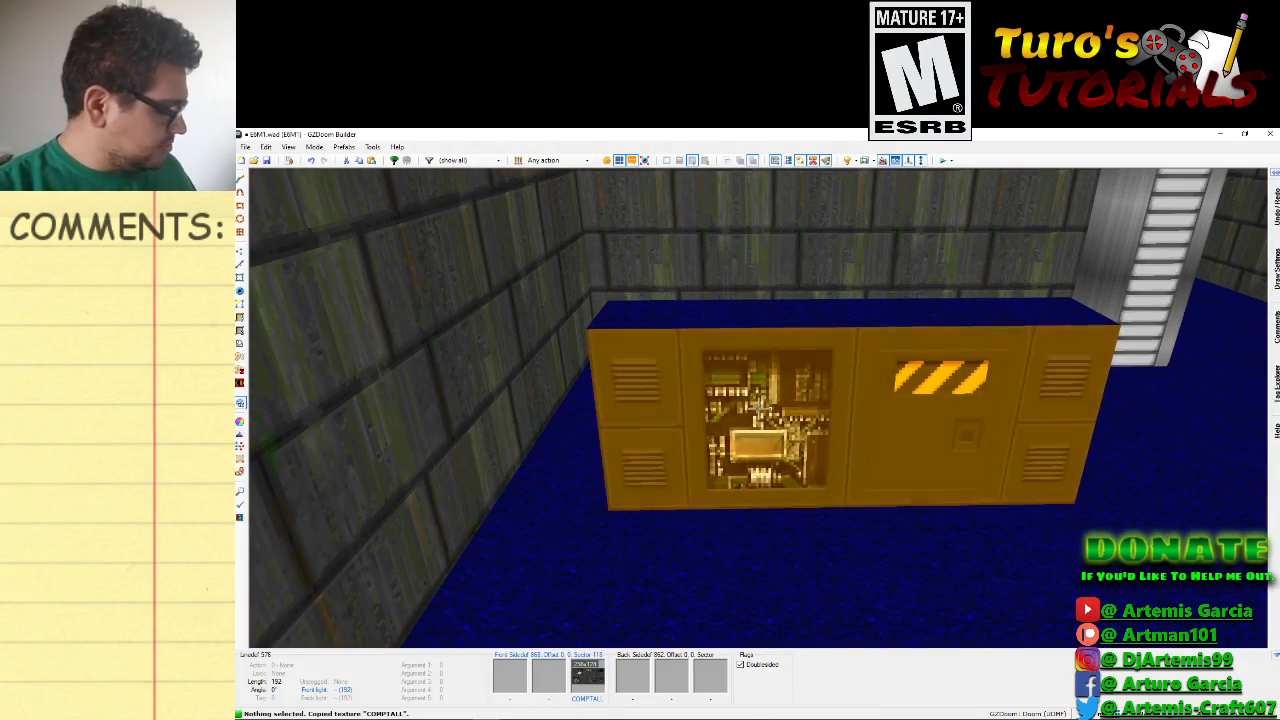
pyautogui.press('f')
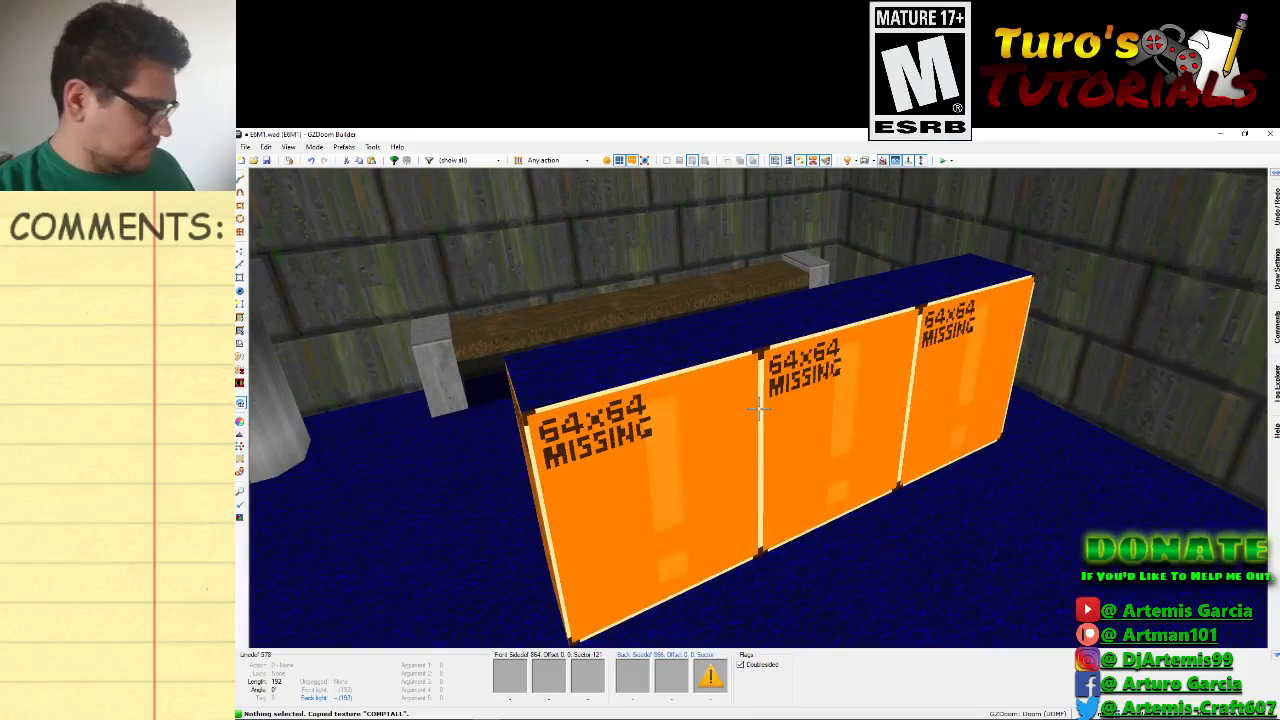
pyautogui.hotkey('ctrl', 'v')
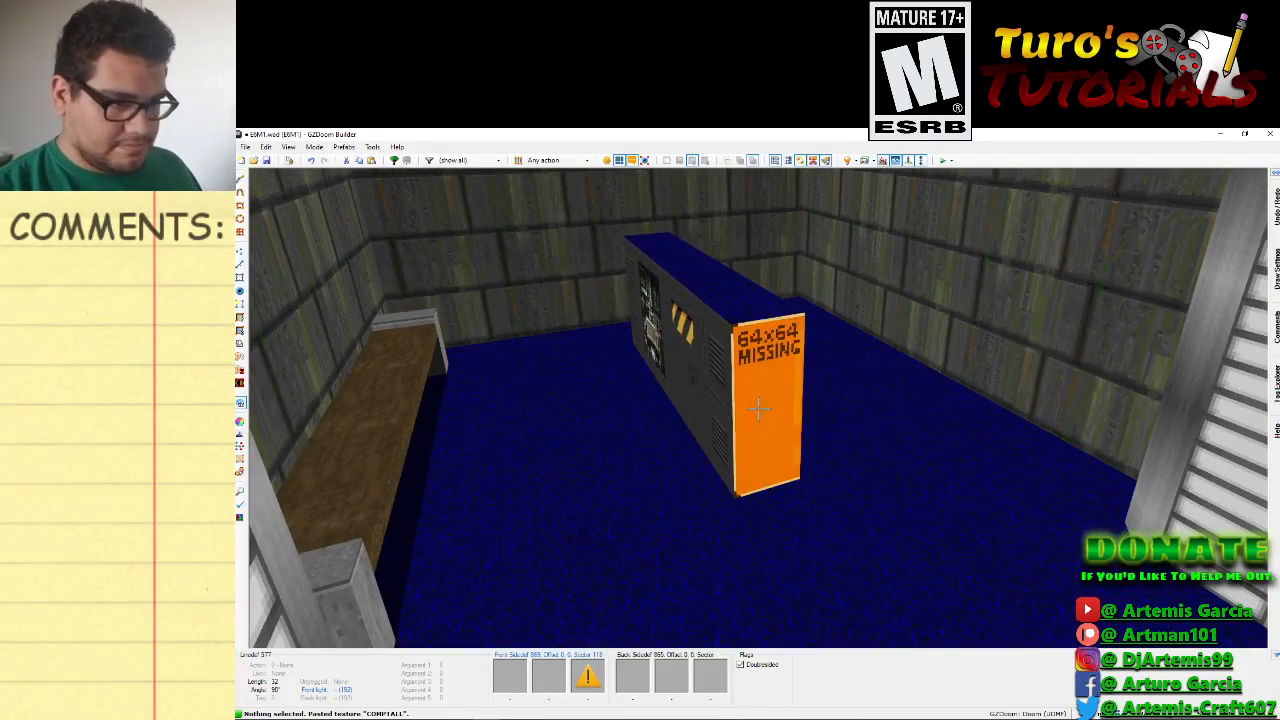
# Set the lower texture of the middle block's short end to COMPSPAN and copy it onto the opposite short end.
pyautogui.rightClick(760, 408)
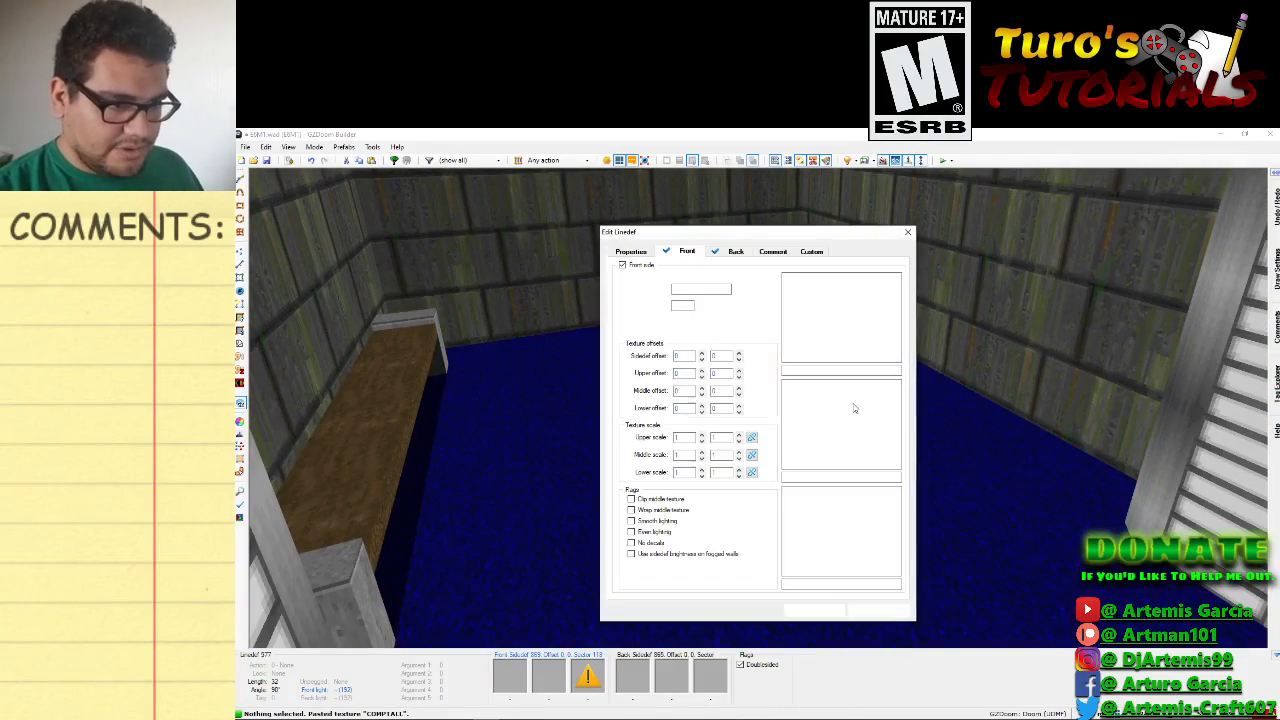
pyautogui.click(848, 514)
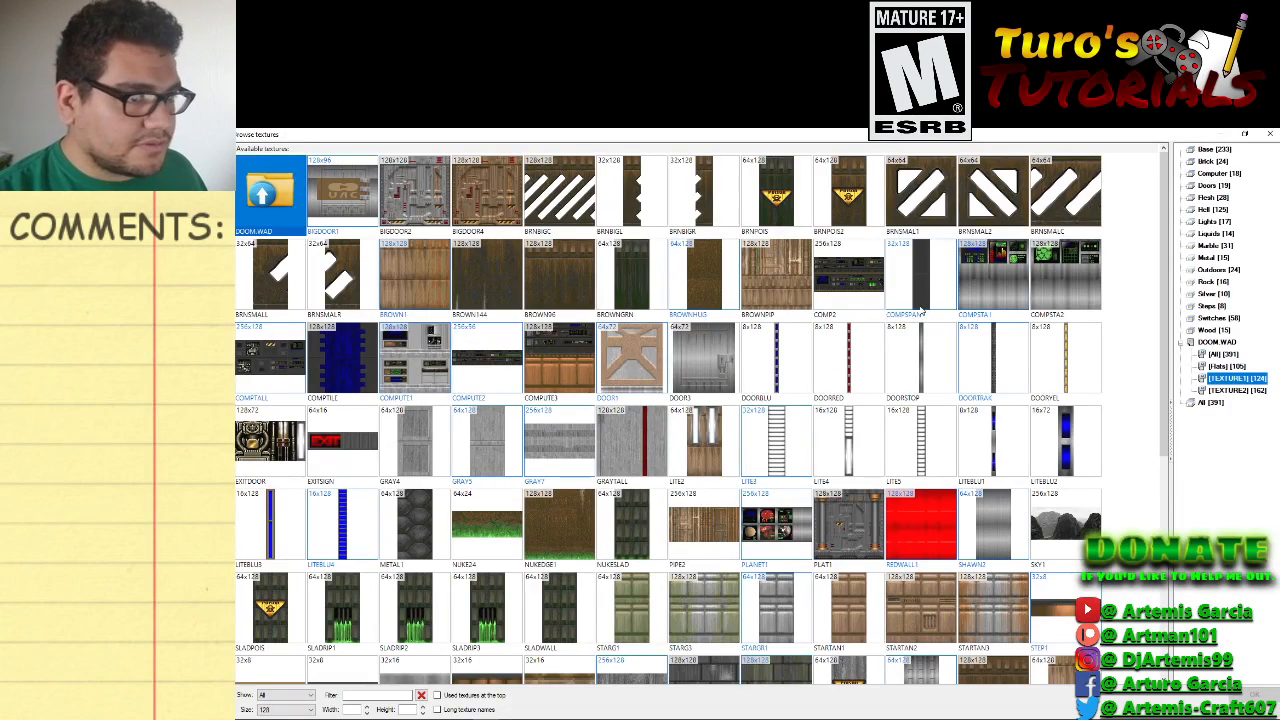
pyautogui.doubleClick(921, 309)
pyautogui.press('Return')
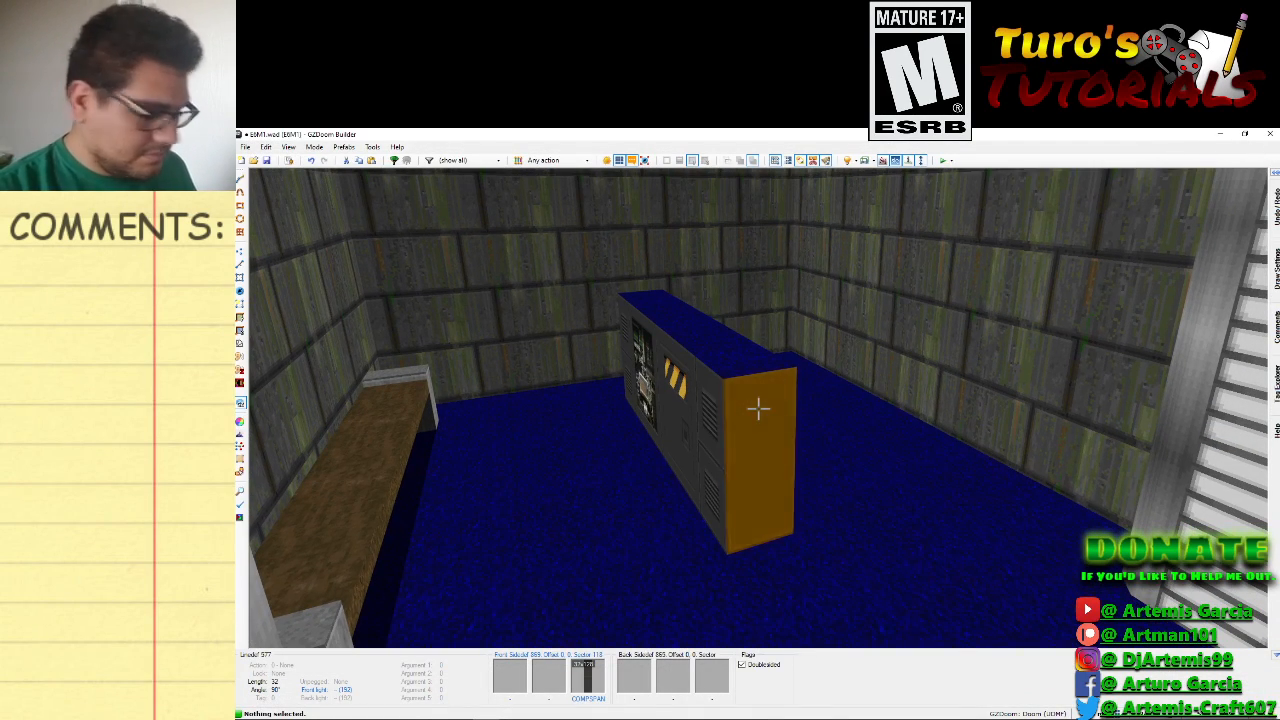
pyautogui.hotkey('ctrl', 'c')
pyautogui.press('f')
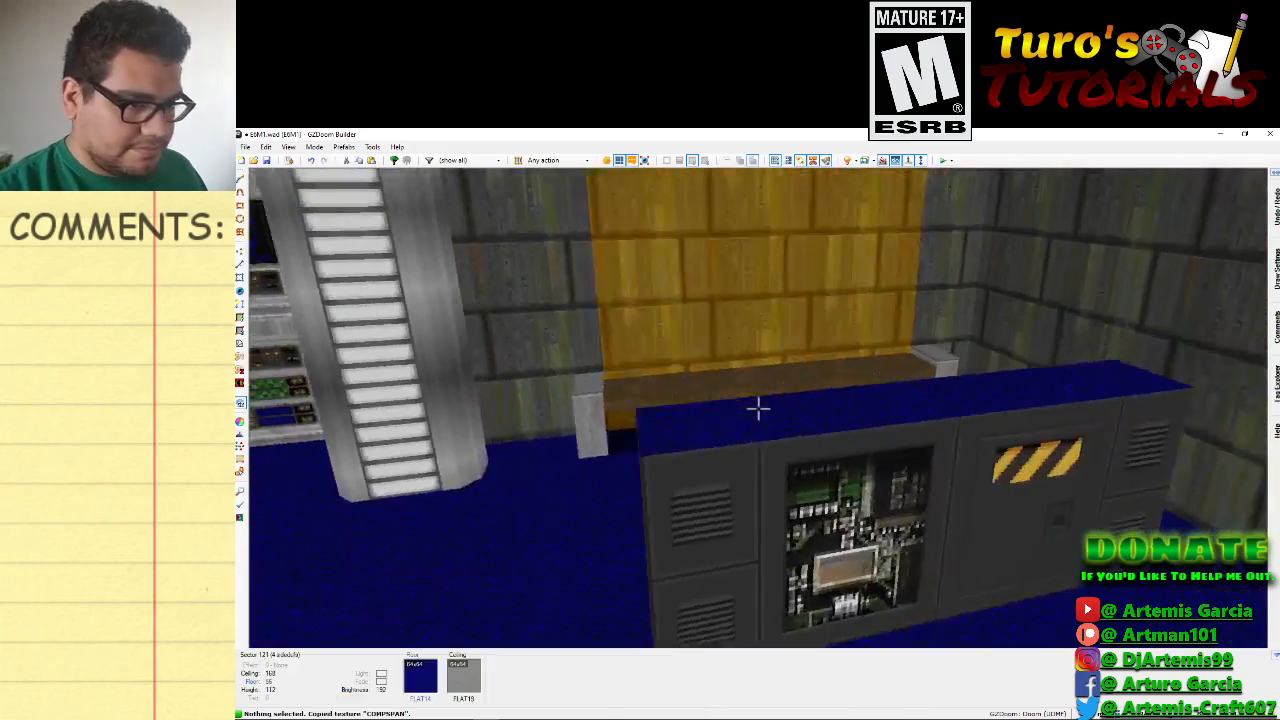
pyautogui.hotkey('ctrl', 'v')
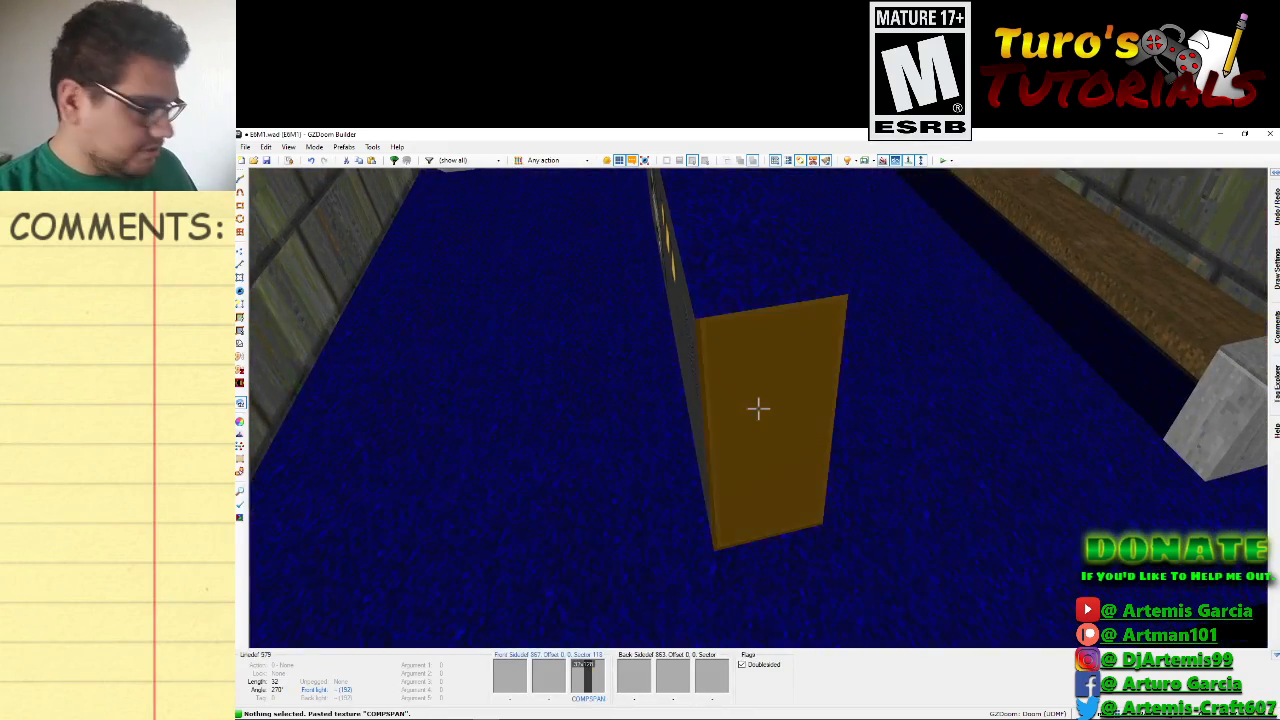
# Change the floor flat on top of the middle block to CEIL5_1 from the DOOM.WAD flats.
pyautogui.rightClick(758, 407)
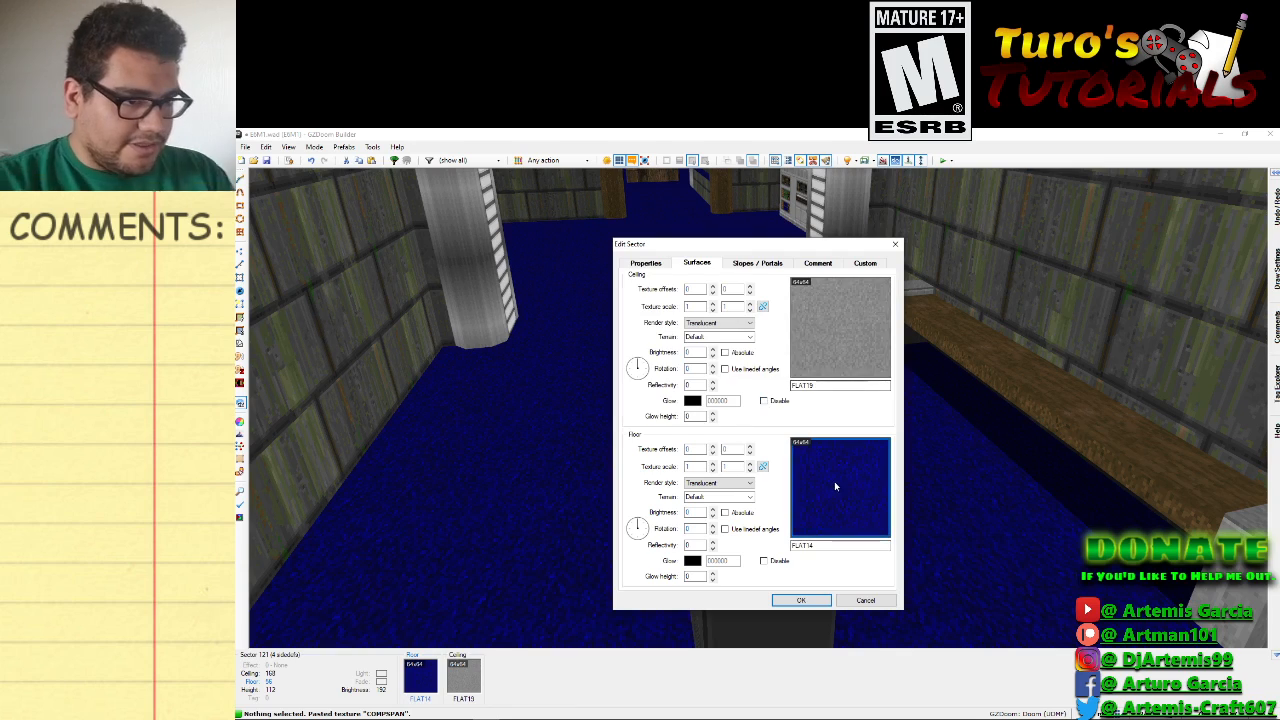
pyautogui.click(855, 462)
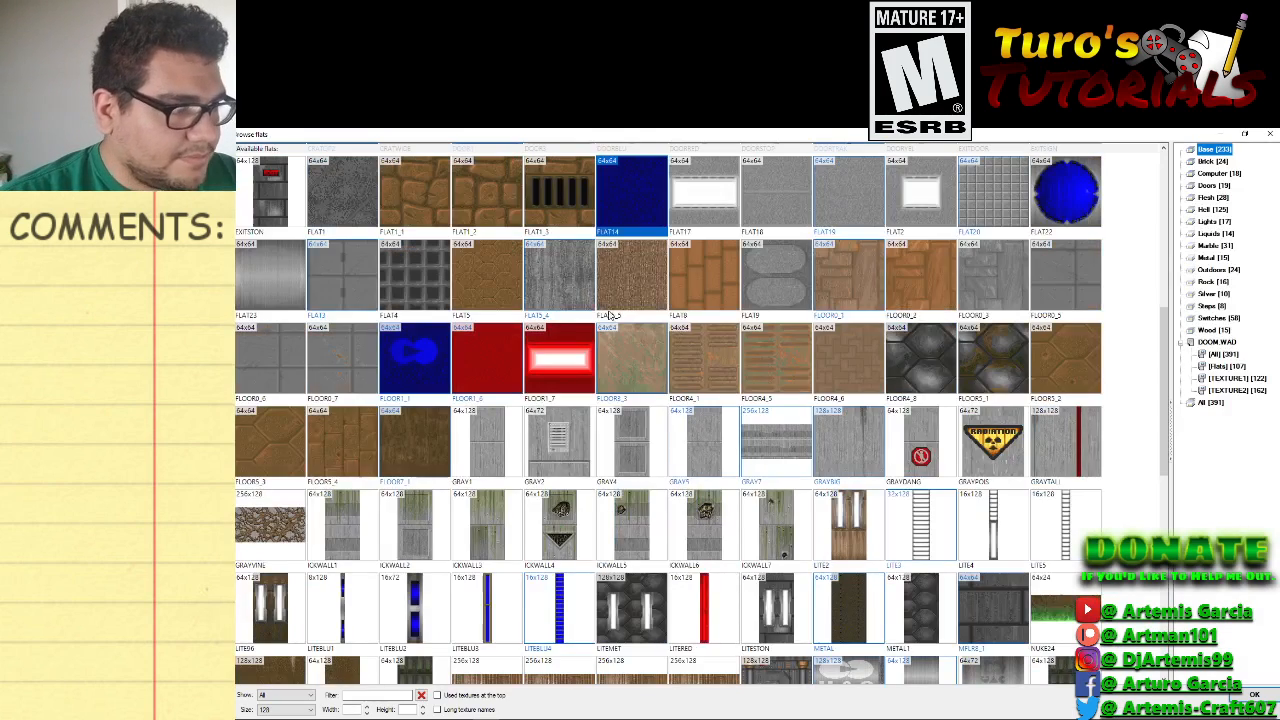
pyautogui.scroll(3, 445, 291)
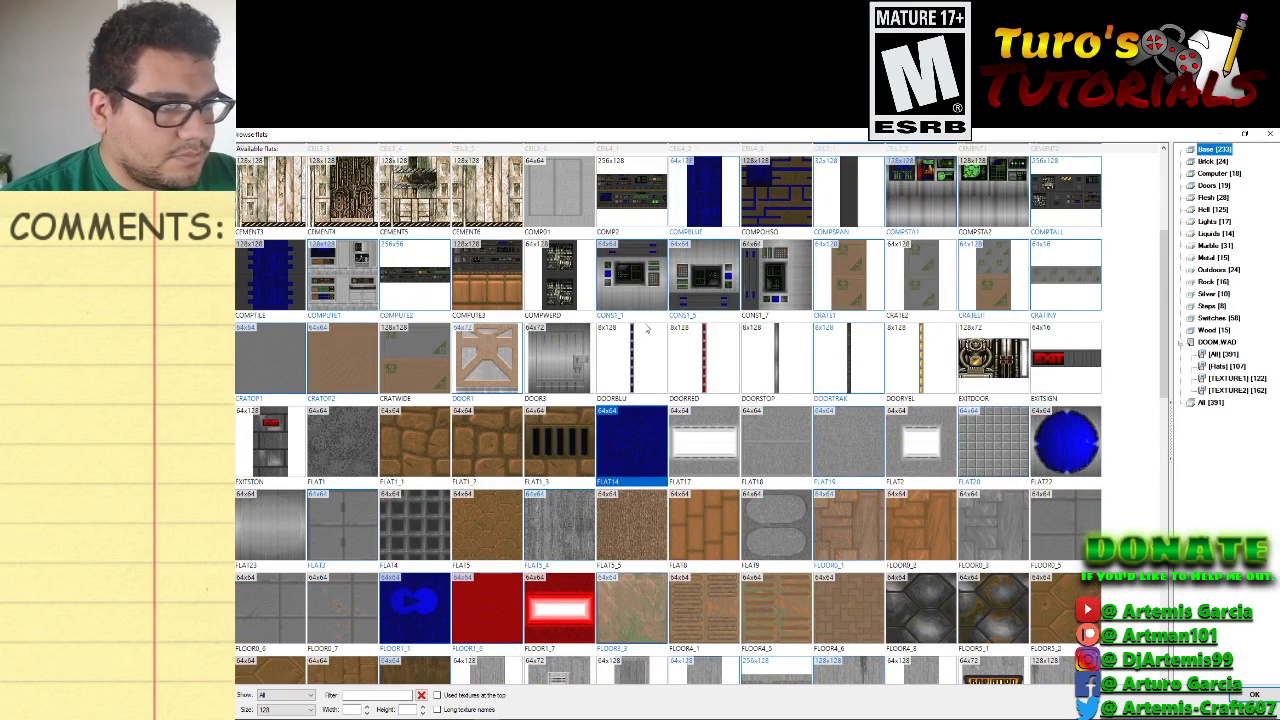
pyautogui.scroll(1, 1002, 278)
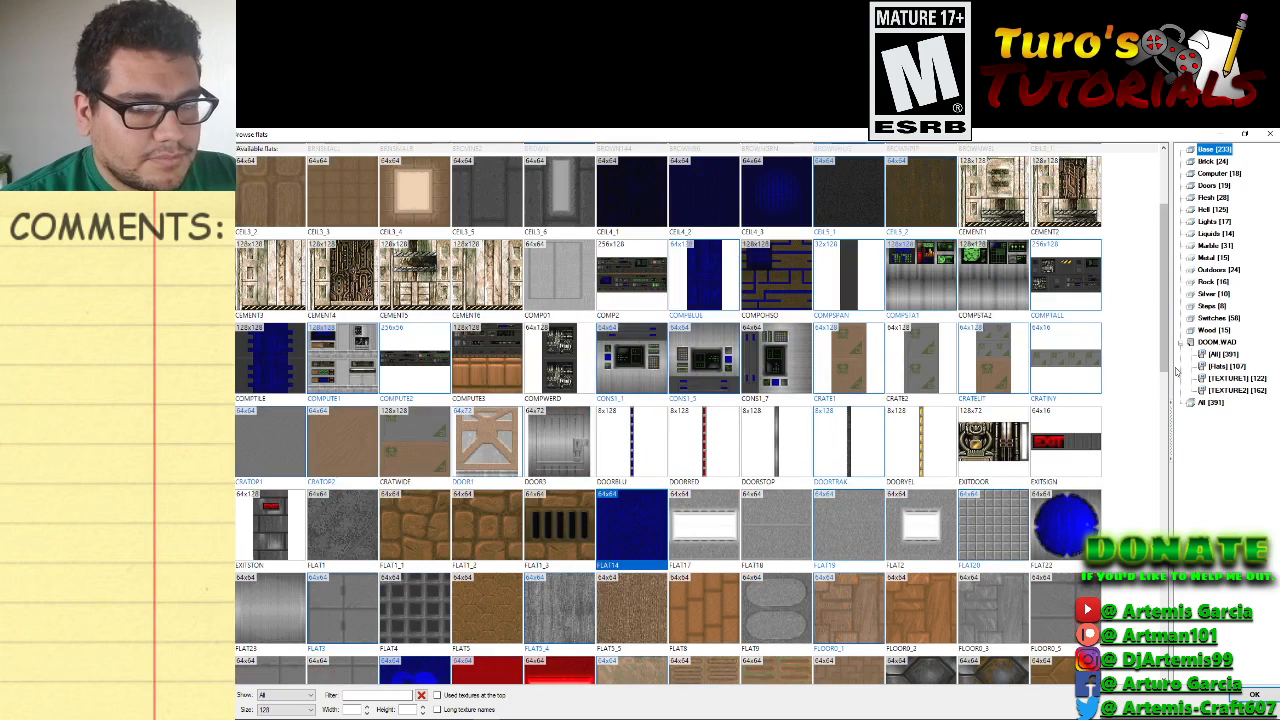
pyautogui.click(1226, 367)
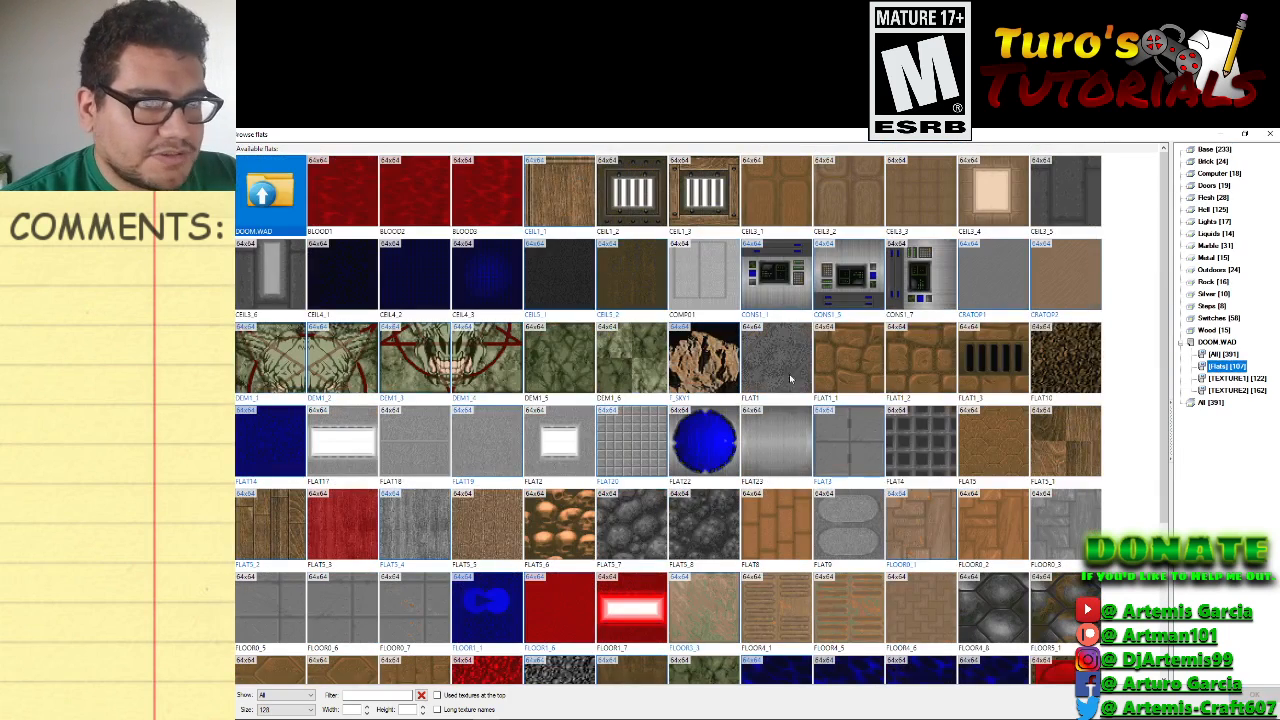
pyautogui.scroll(-3, 553, 279)
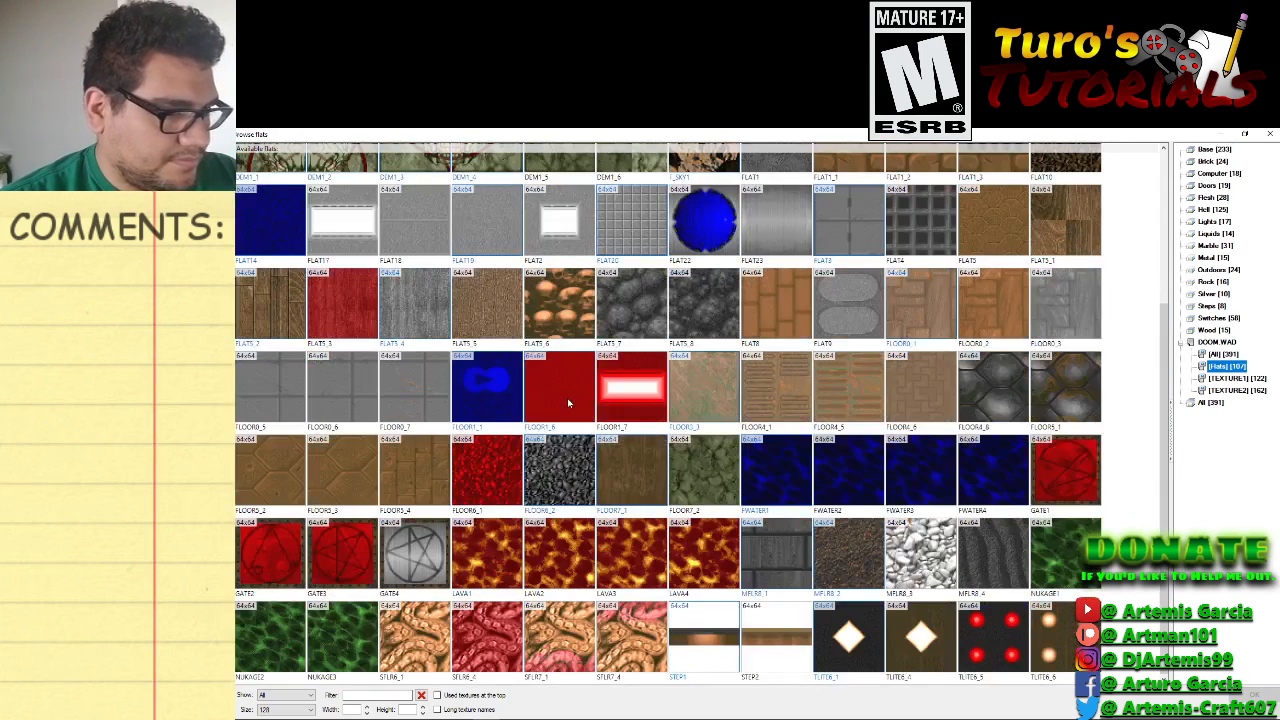
pyautogui.scroll(3, 565, 420)
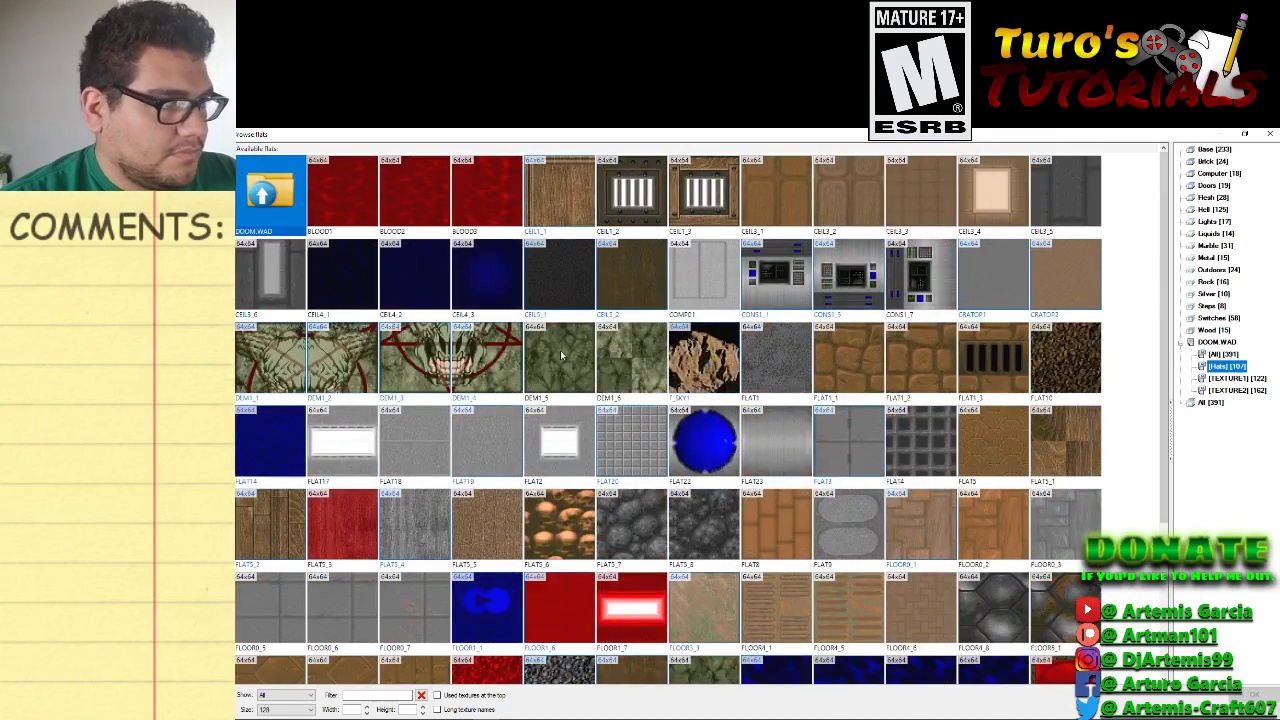
pyautogui.doubleClick(566, 283)
pyautogui.click(801, 601)
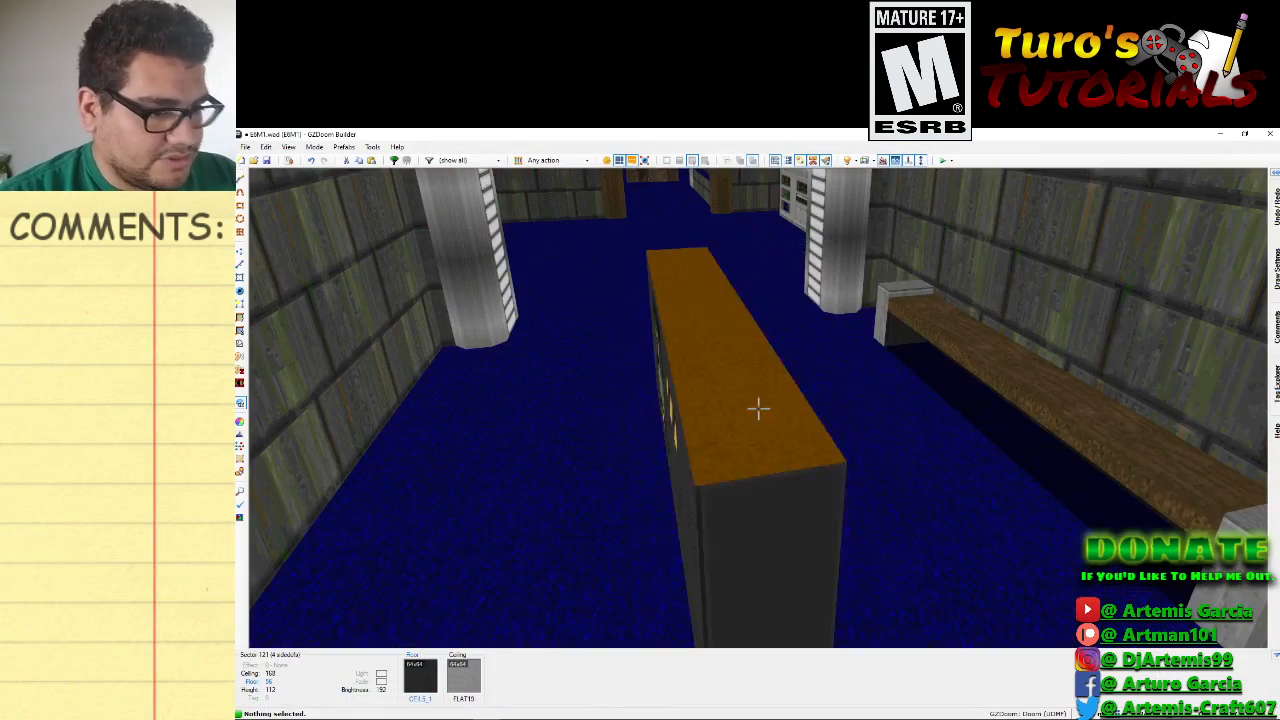
# Examine the retextured middle block in 3D from above and from the doorway end.
pyautogui.press('d')
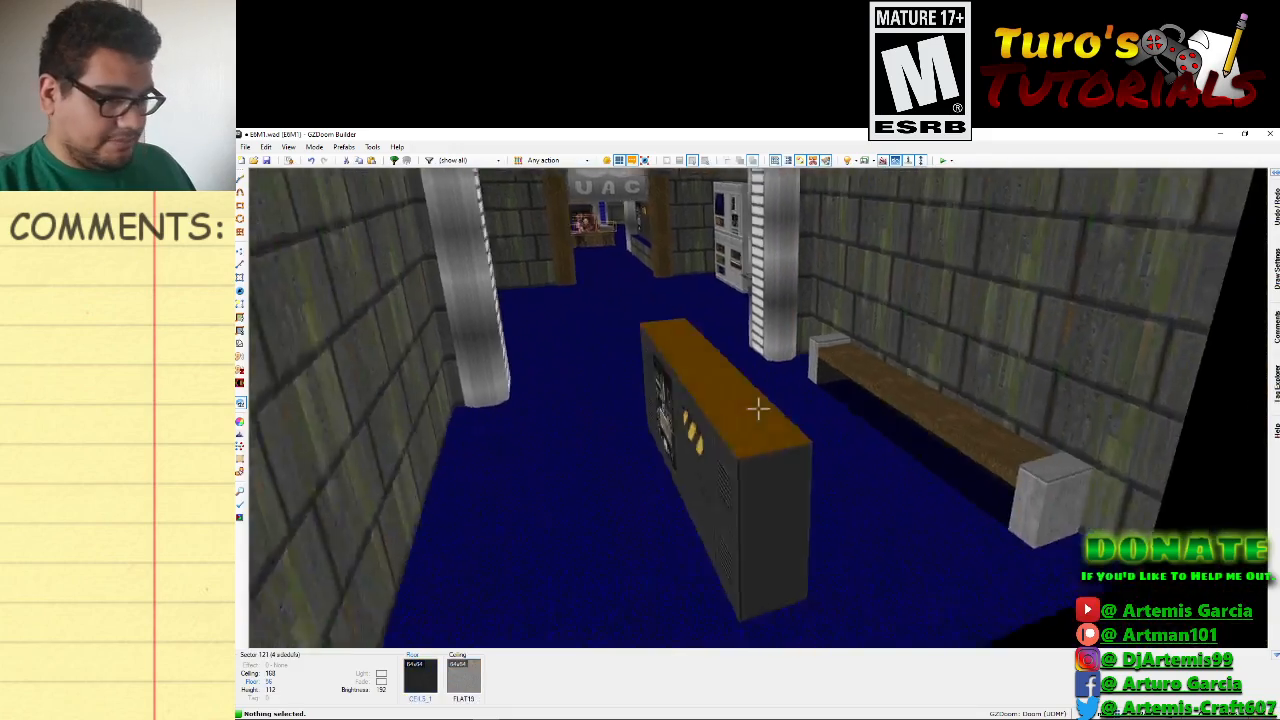
pyautogui.press('s')
pyautogui.press('e')
pyautogui.press('d')
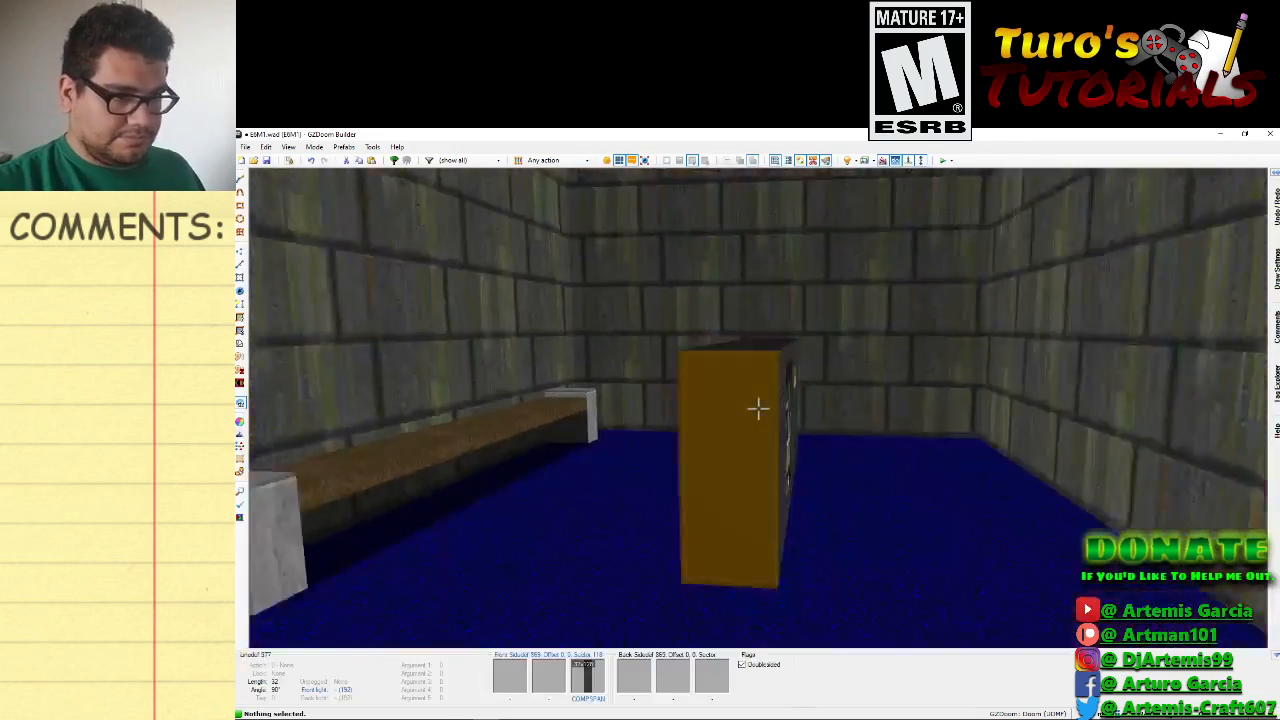
pyautogui.press('e')
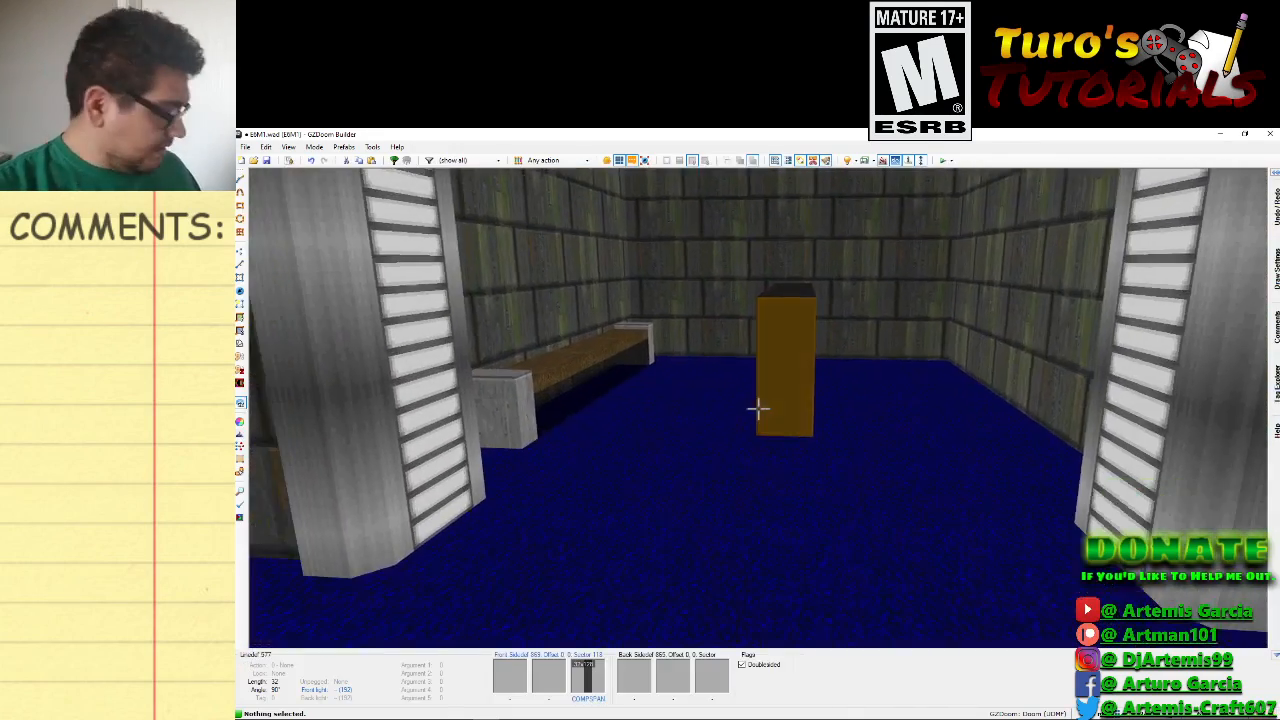
pyautogui.press('w')
# In the 2D map, copy the west wall desk with its two support sectors and paste it against the east wall.
pyautogui.press('Up')
pyautogui.press('Up')
pyautogui.press('Up')
pyautogui.press('Up')
pyautogui.press('Up')
pyautogui.press('Up')
pyautogui.press('Up')
pyautogui.press('Up')
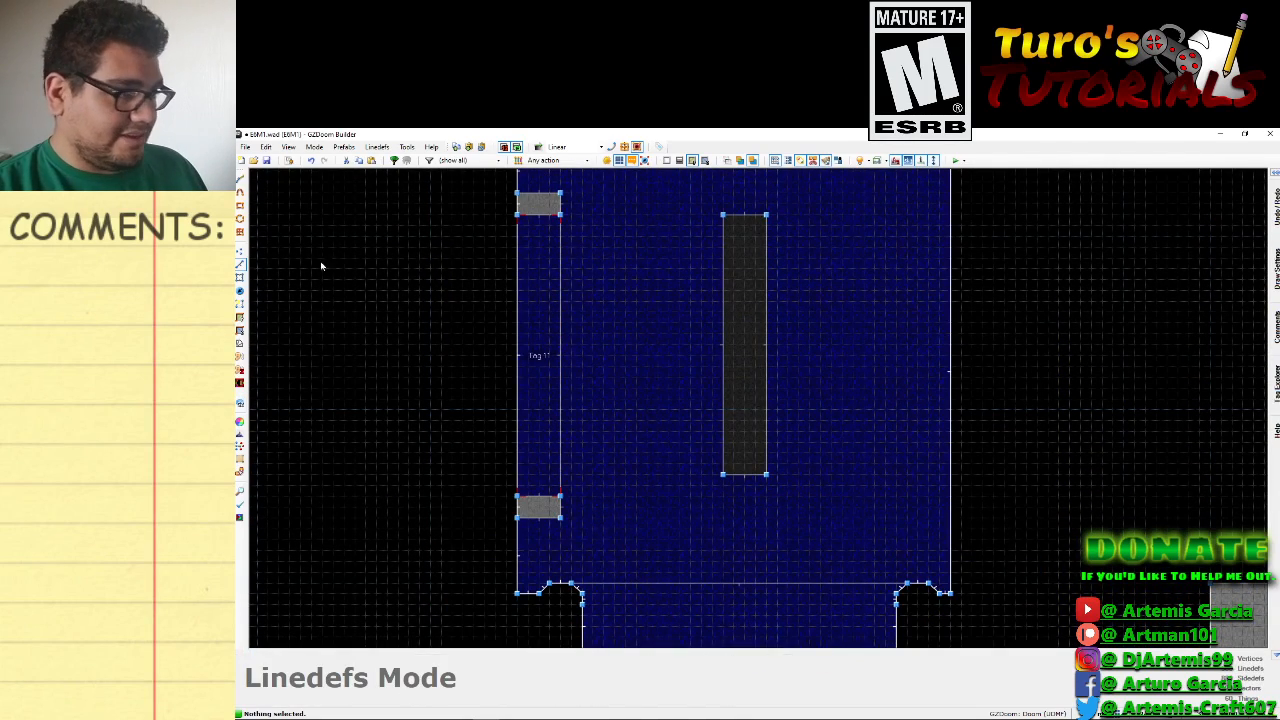
pyautogui.click(240, 278)
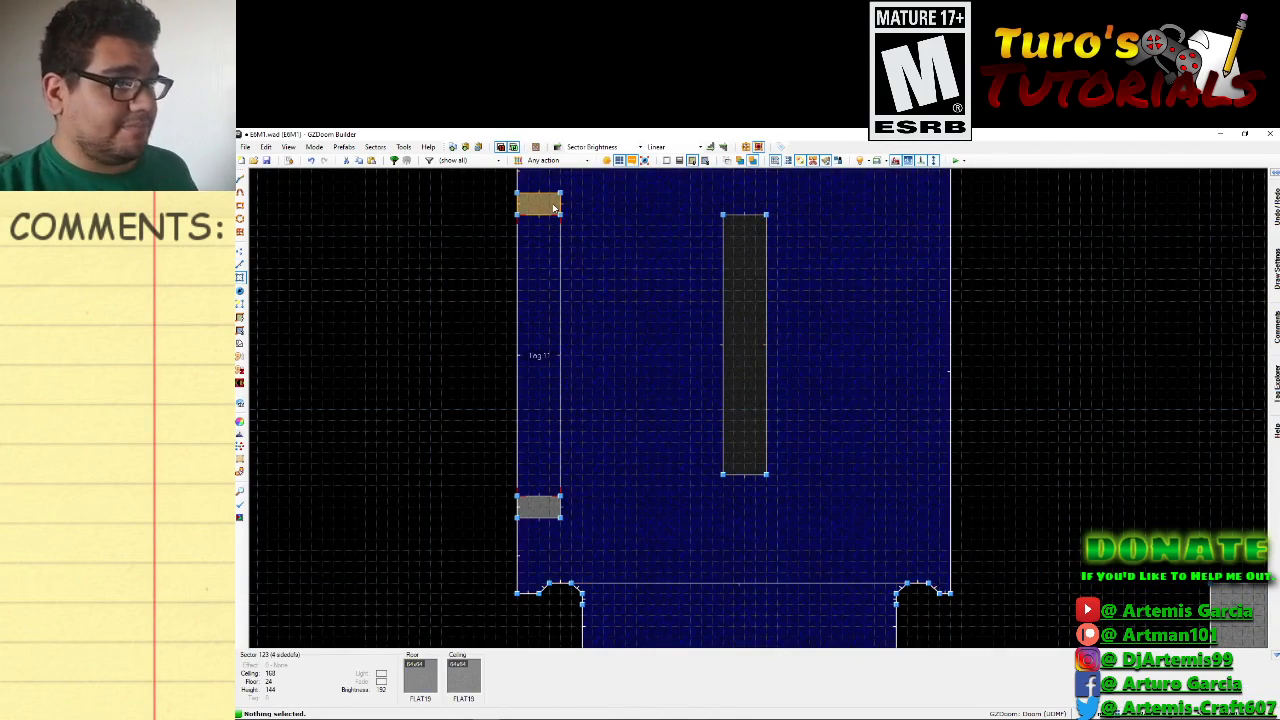
pyautogui.click(547, 261)
pyautogui.click(546, 258)
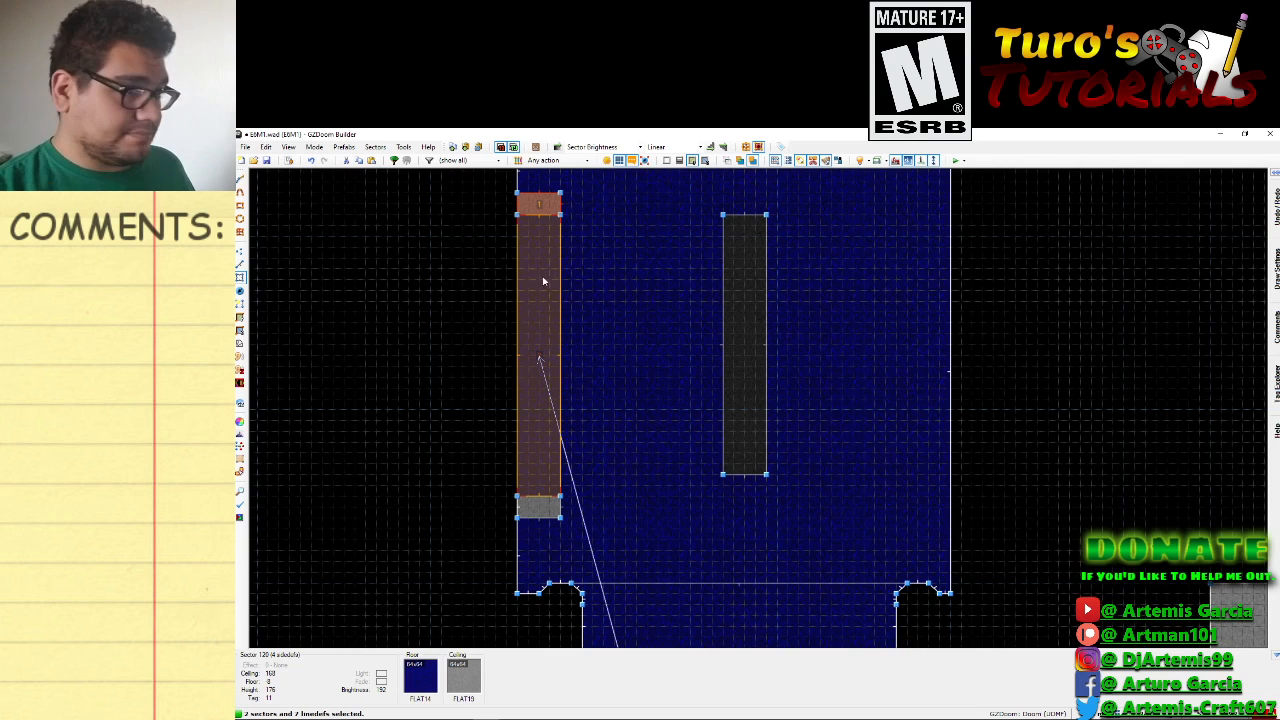
pyautogui.click(545, 502)
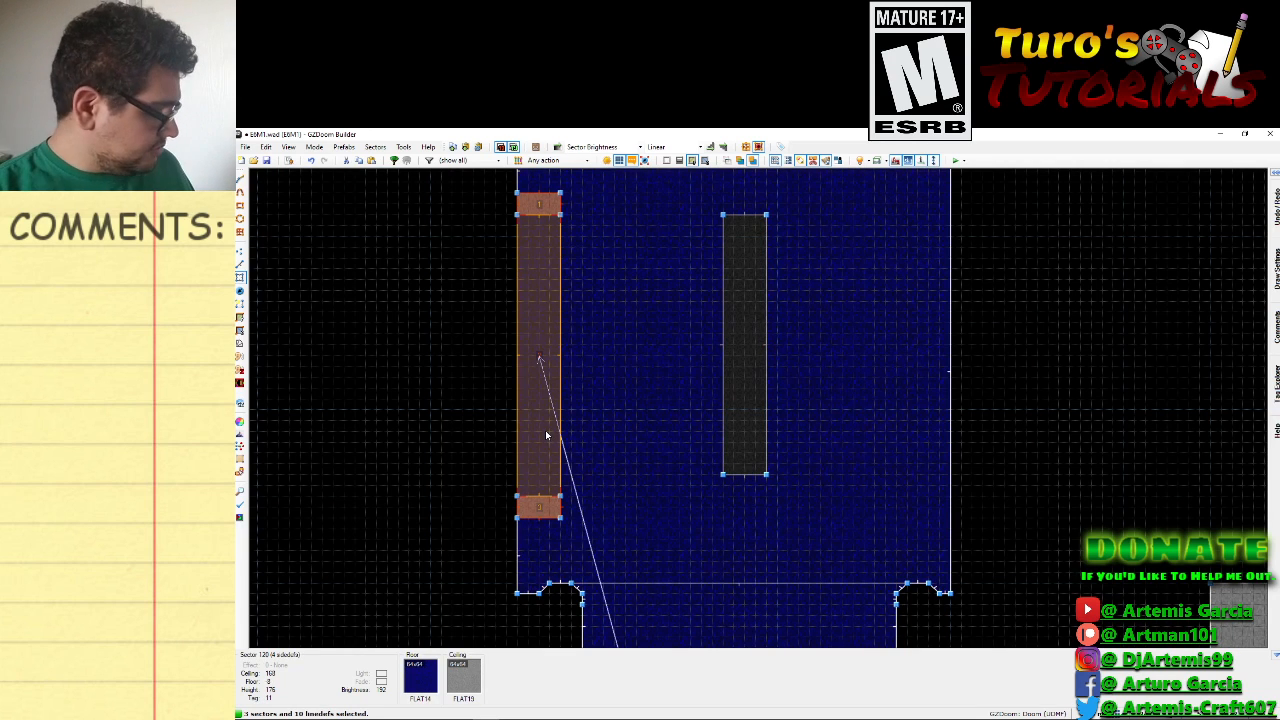
pyautogui.hotkey('ctrl', 'v')
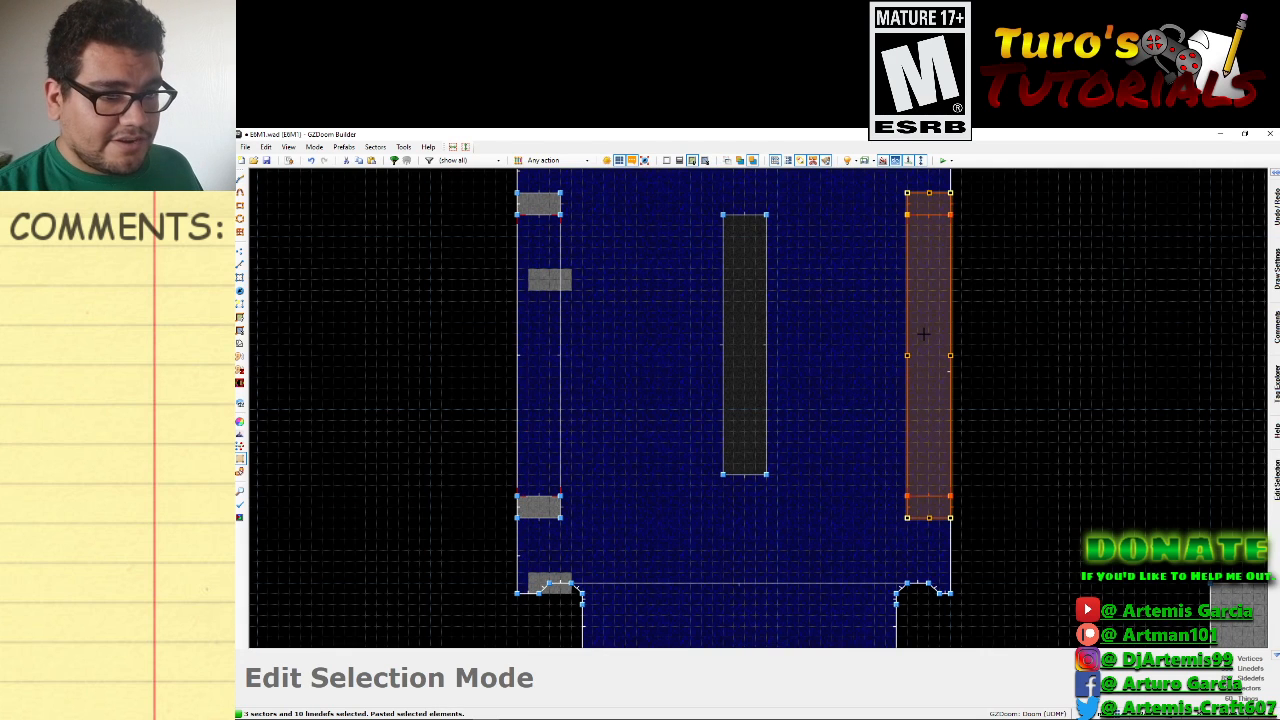
pyautogui.click(923, 335)
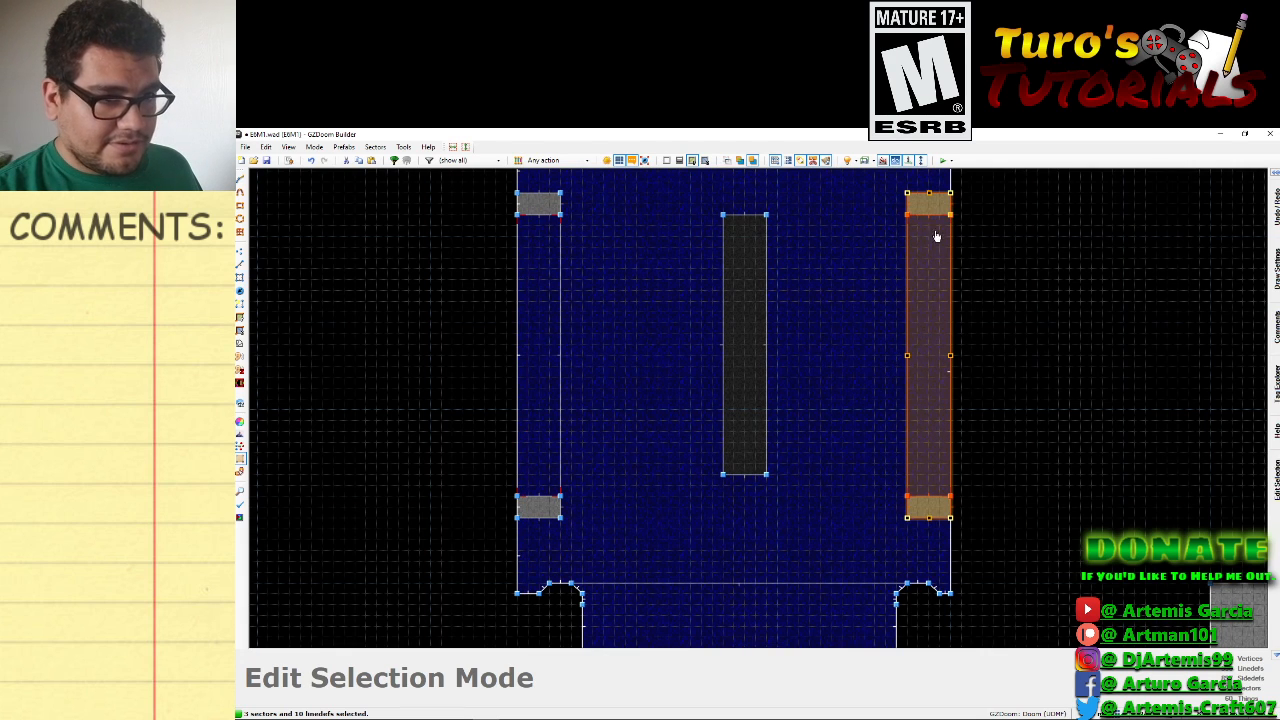
pyautogui.moveTo(952, 520); pyautogui.dragTo(923, 506)
pyautogui.press('Return')
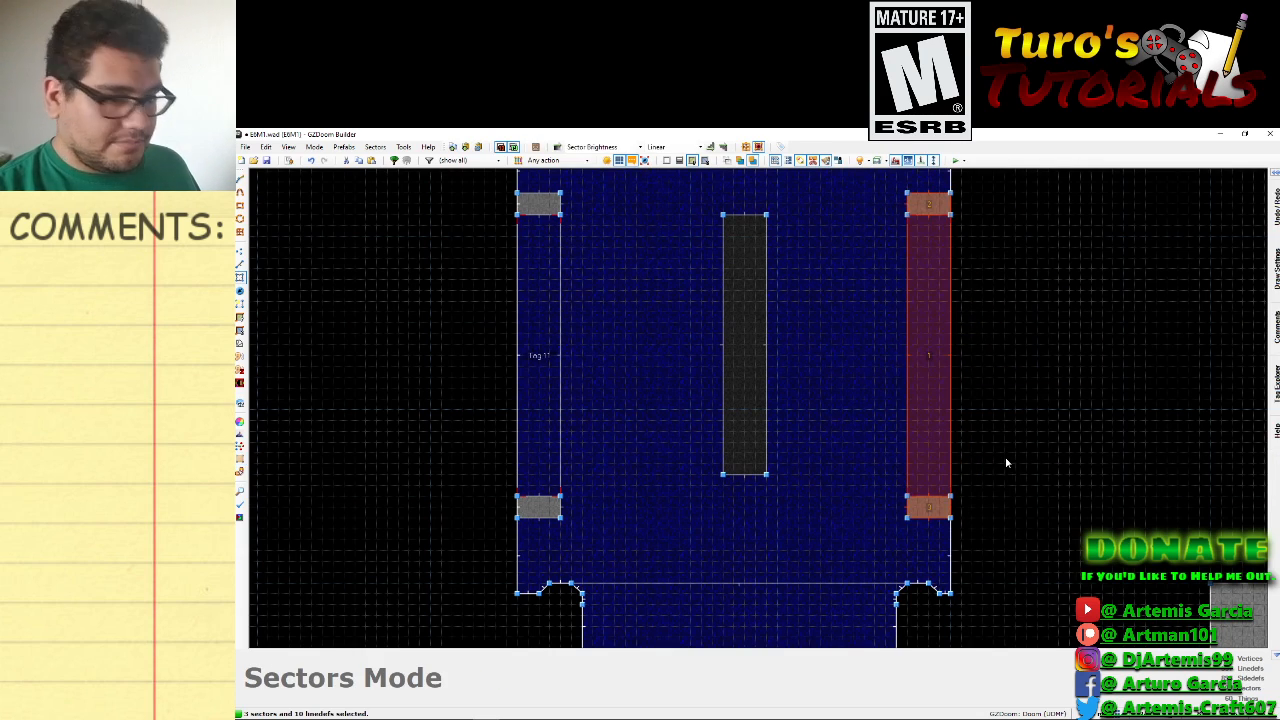
# Inspect the room in 3D, checking the copied desk and the wall behind it against the middle block and pillars.
pyautogui.press('w')
pyautogui.press('d')
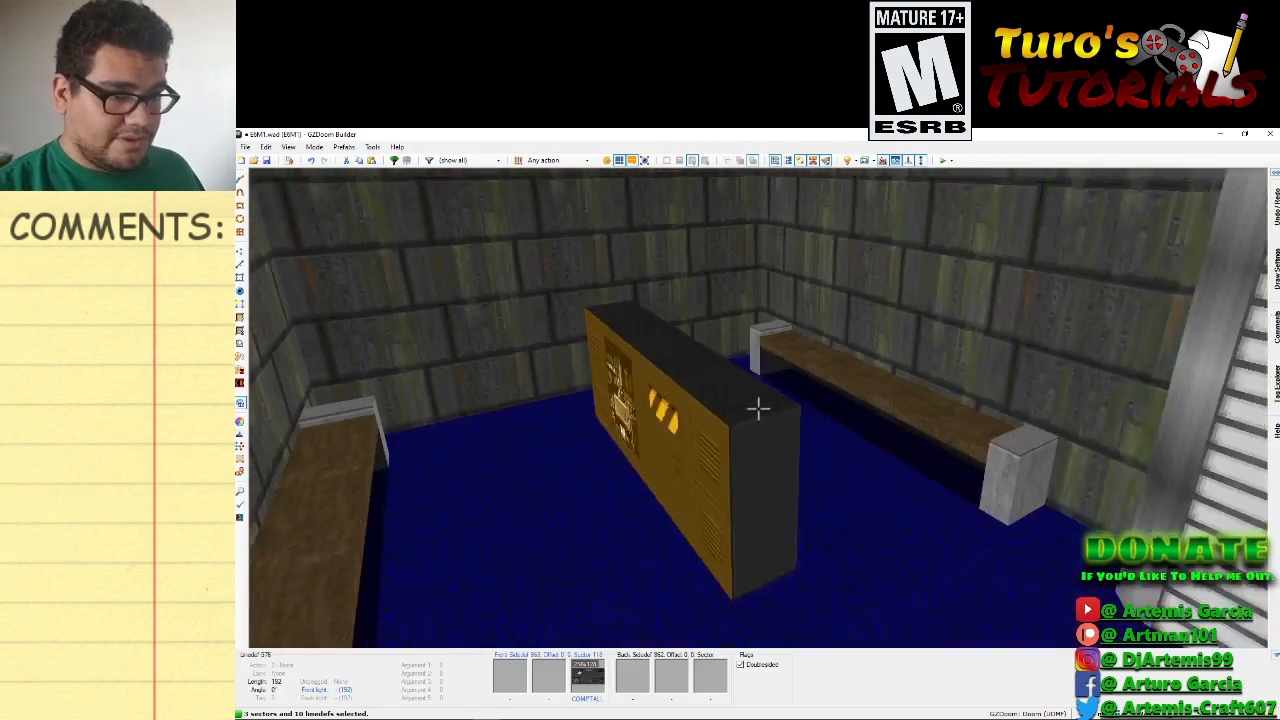
pyautogui.press('d')
pyautogui.press('w')
pyautogui.press('d')
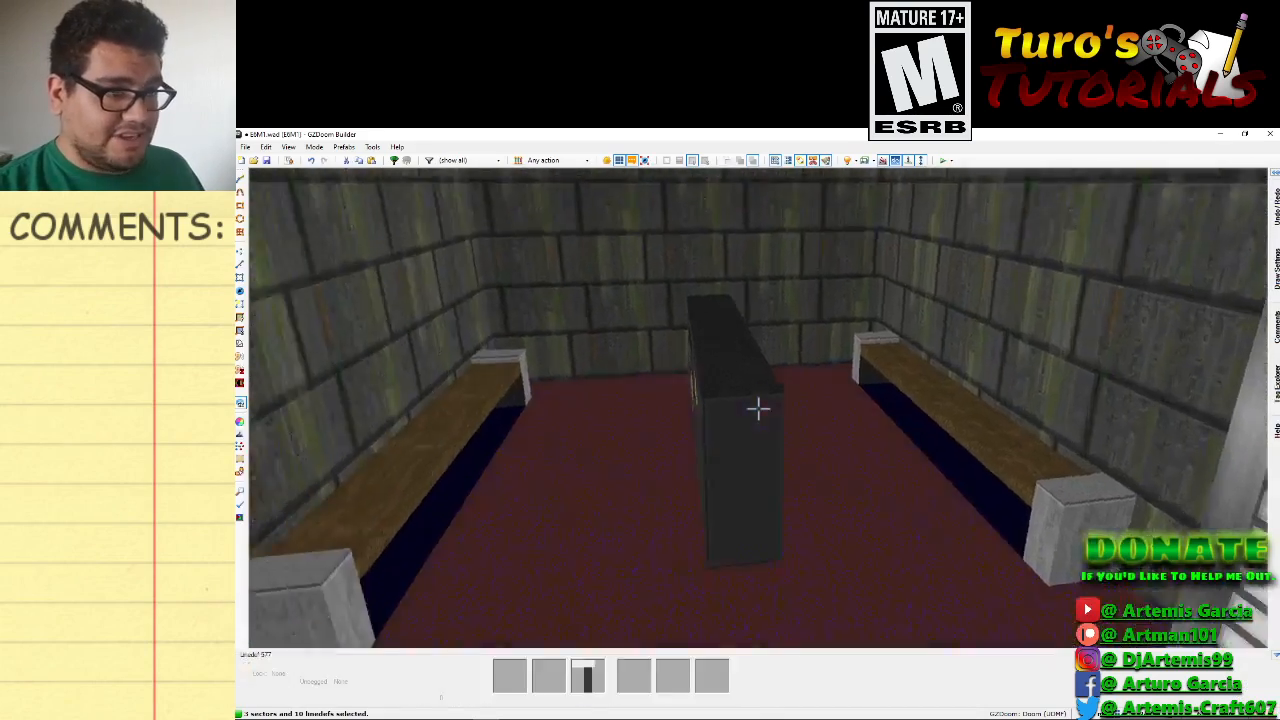
pyautogui.press('e')
pyautogui.press('s')
pyautogui.press('d')
pyautogui.press('e')
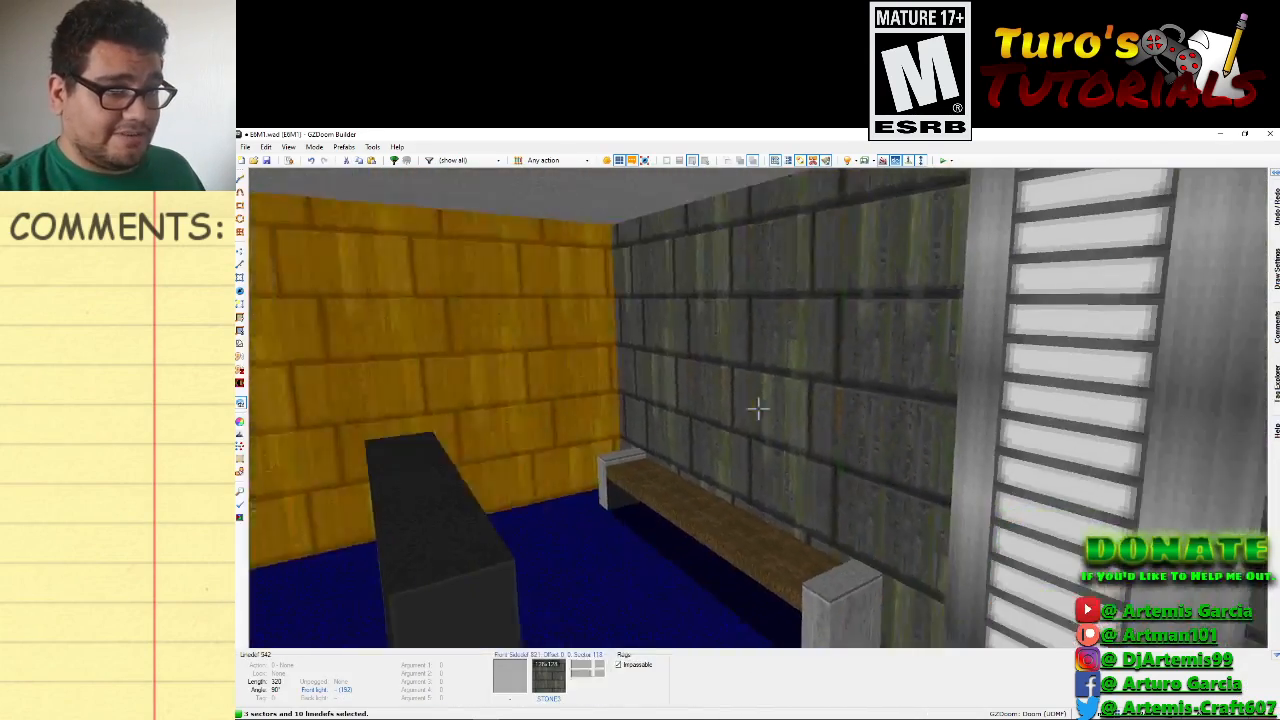
pyautogui.press('q')
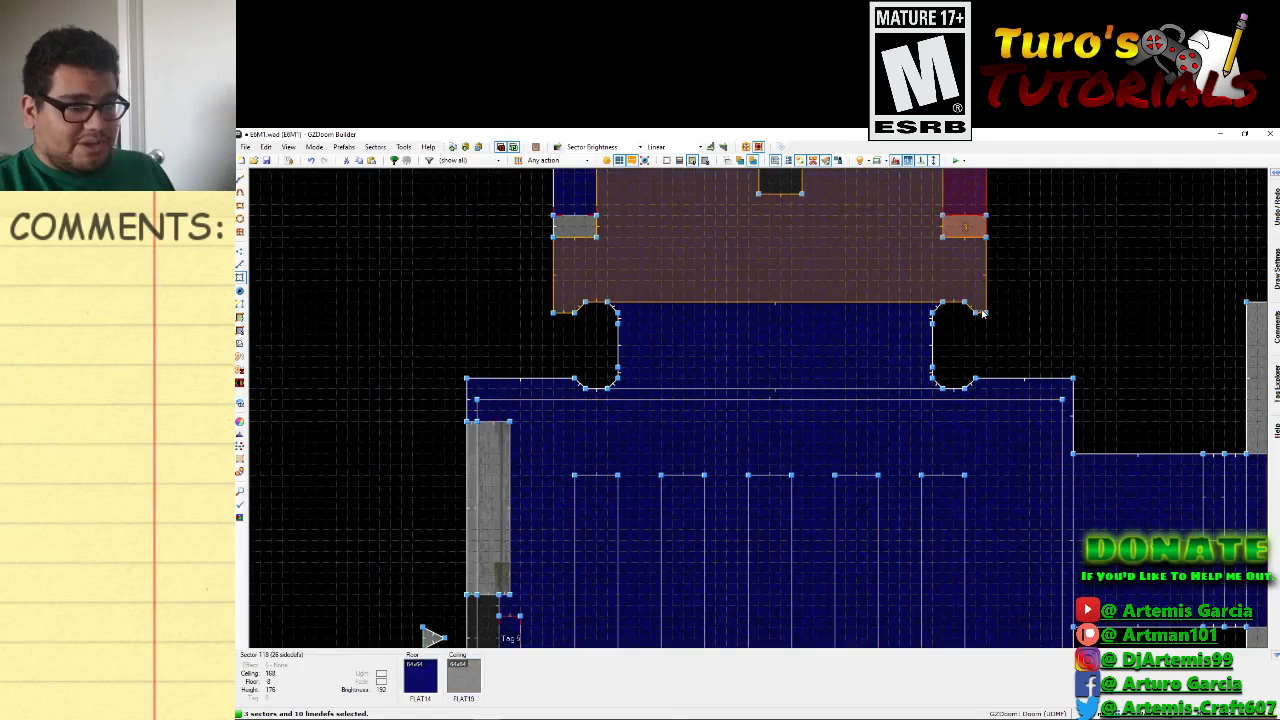
# Place a single vertex about 16 units outside the east wall, beside the copied desk, in the 2D map.
pyautogui.scroll(3, 978, 319)
pyautogui.press('Up')
pyautogui.press('Up')
pyautogui.press('Up')
pyautogui.press('Up')
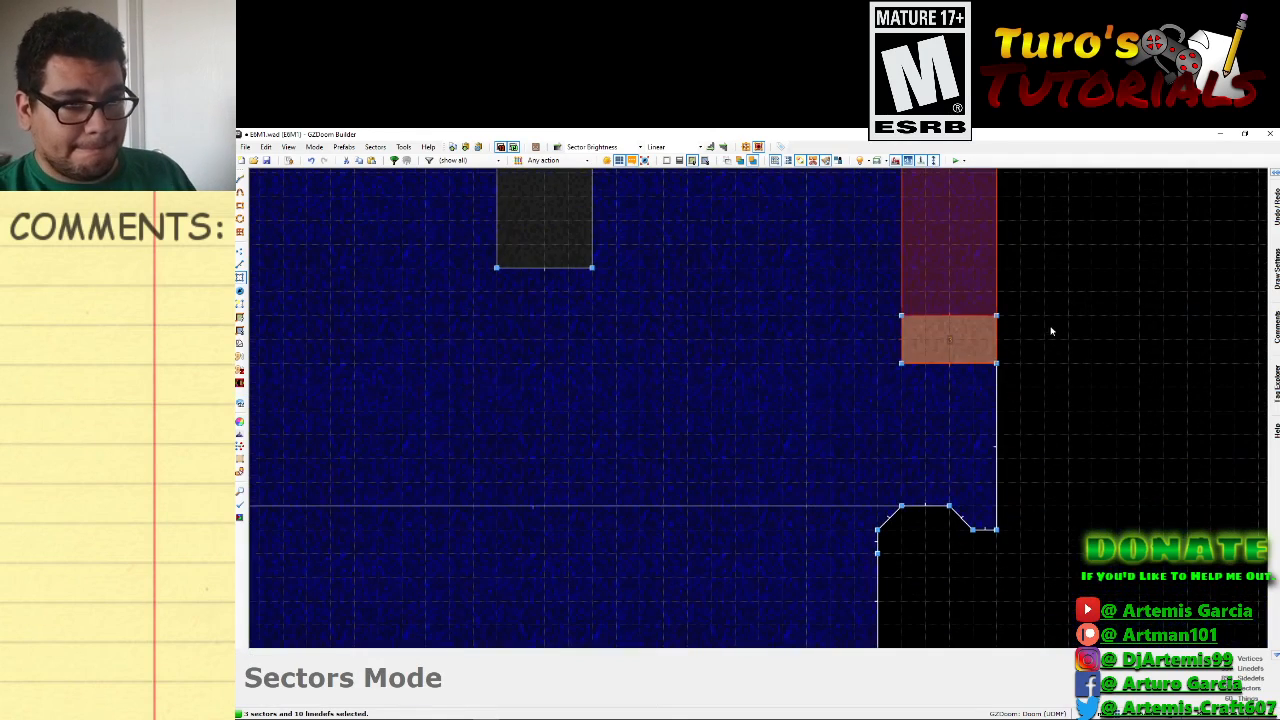
pyautogui.click(240, 191)
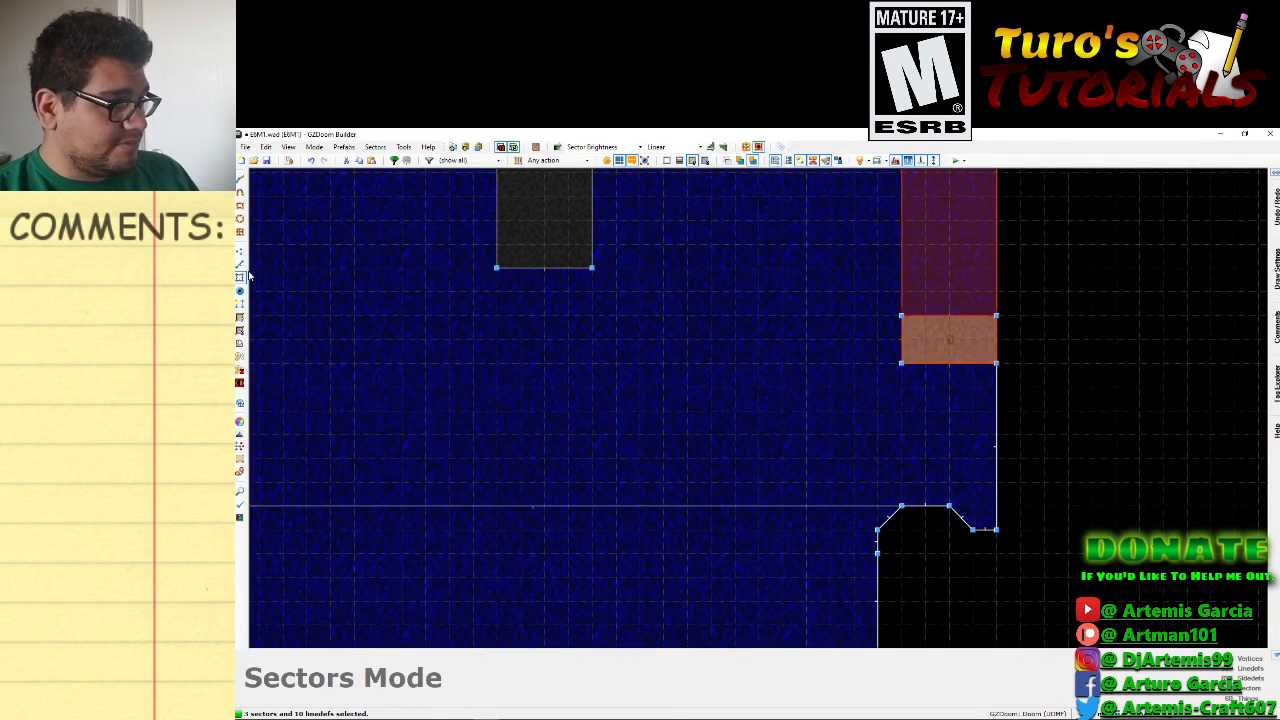
pyautogui.press('v')
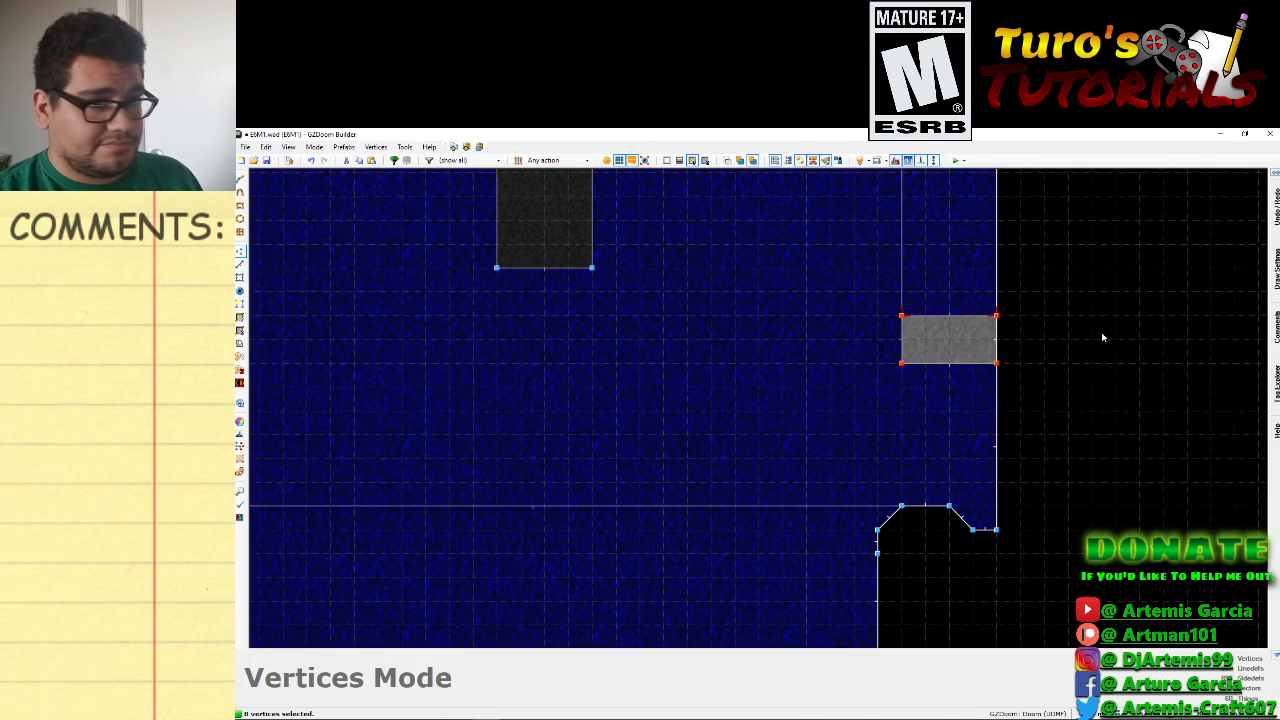
pyautogui.press('Up')
pyautogui.press('Up')
pyautogui.press('Up')
pyautogui.press('Up')
pyautogui.press('Insert')
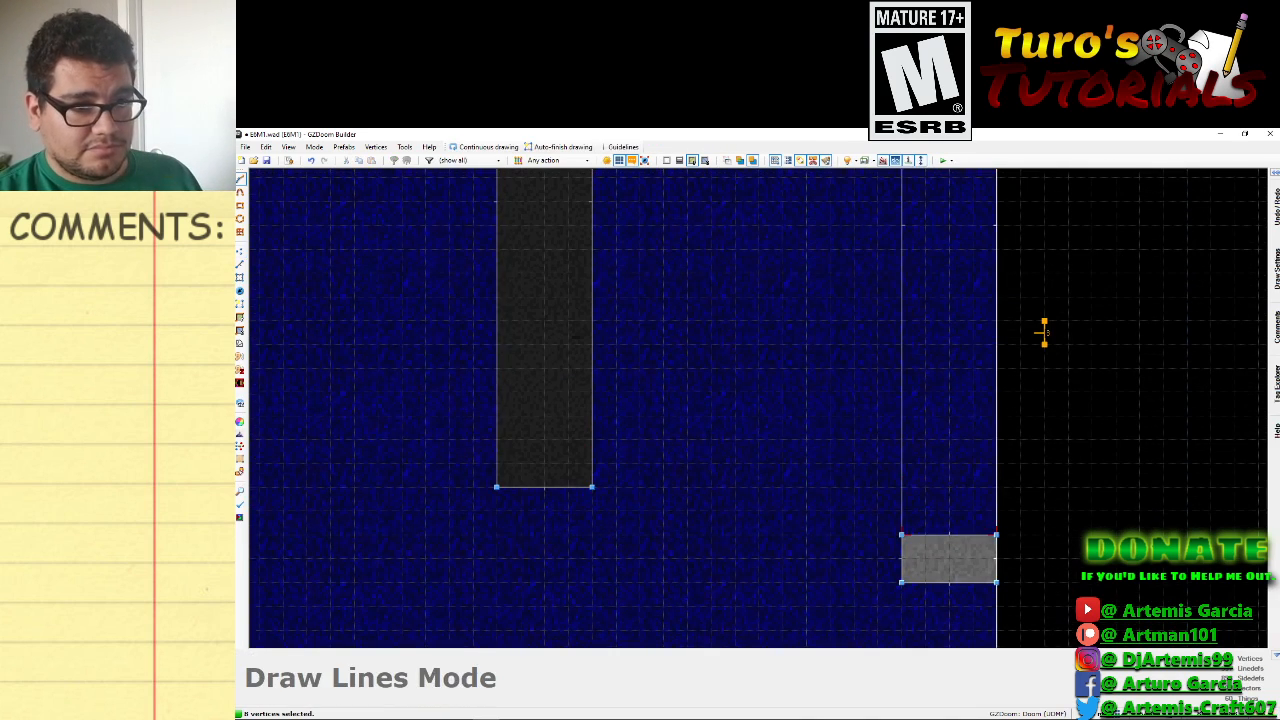
pyautogui.scroll(-3, 1048, 349)
pyautogui.press('Up')
pyautogui.press('Up')
pyautogui.press('Up')
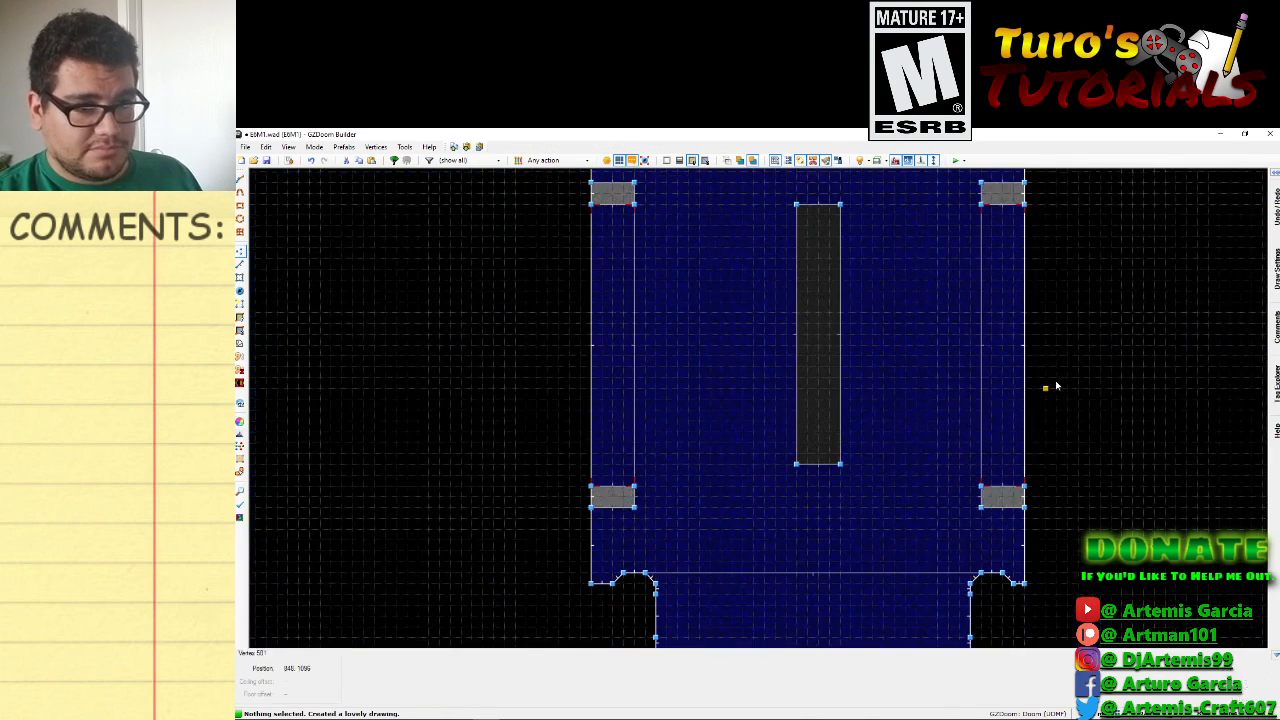
# Draw two rectangular recesses, each 64 long and about 16 deep, outward from the east wall behind the copied desk.
pyautogui.press('Insert')
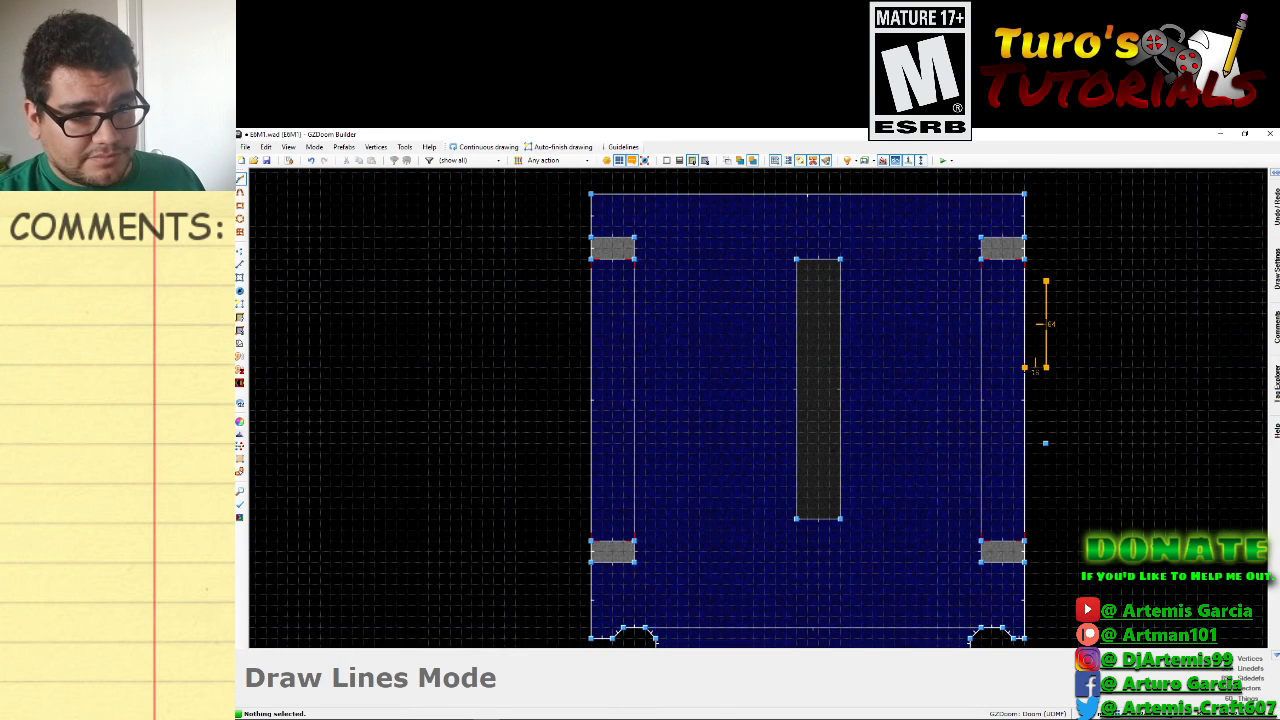
pyautogui.click(1045, 284)
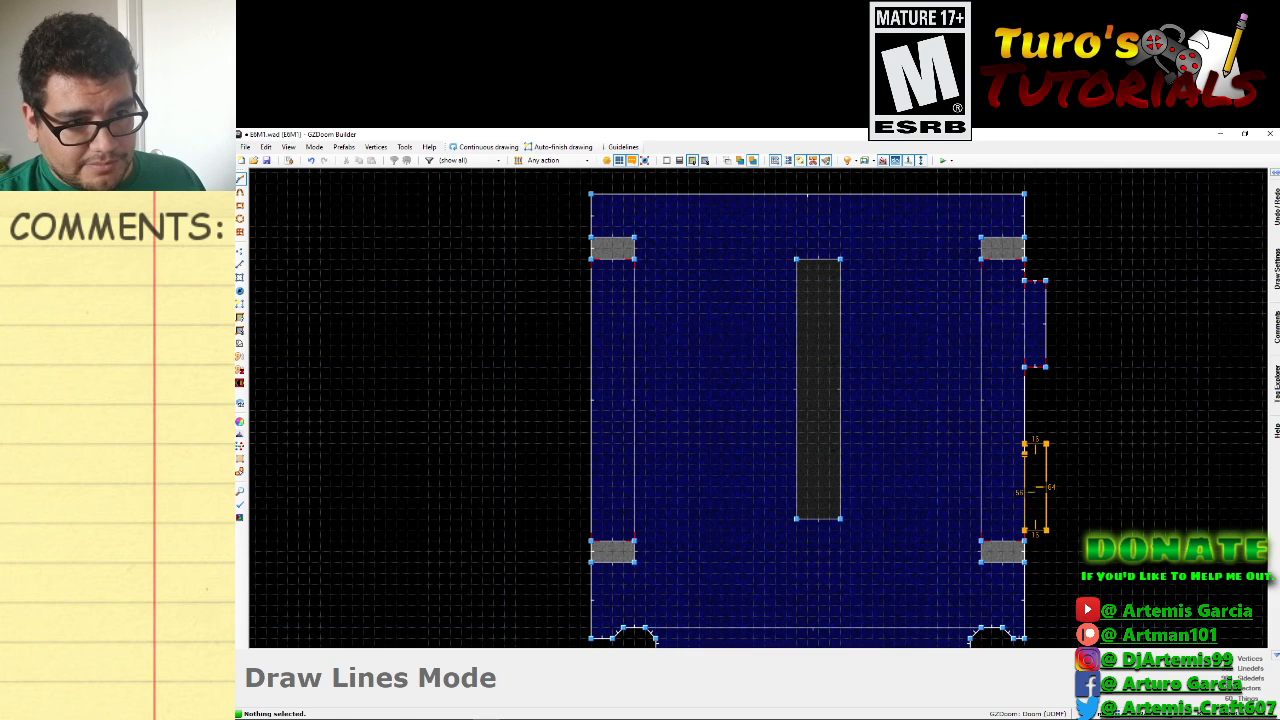
pyautogui.click(1045, 530)
pyautogui.press('v')
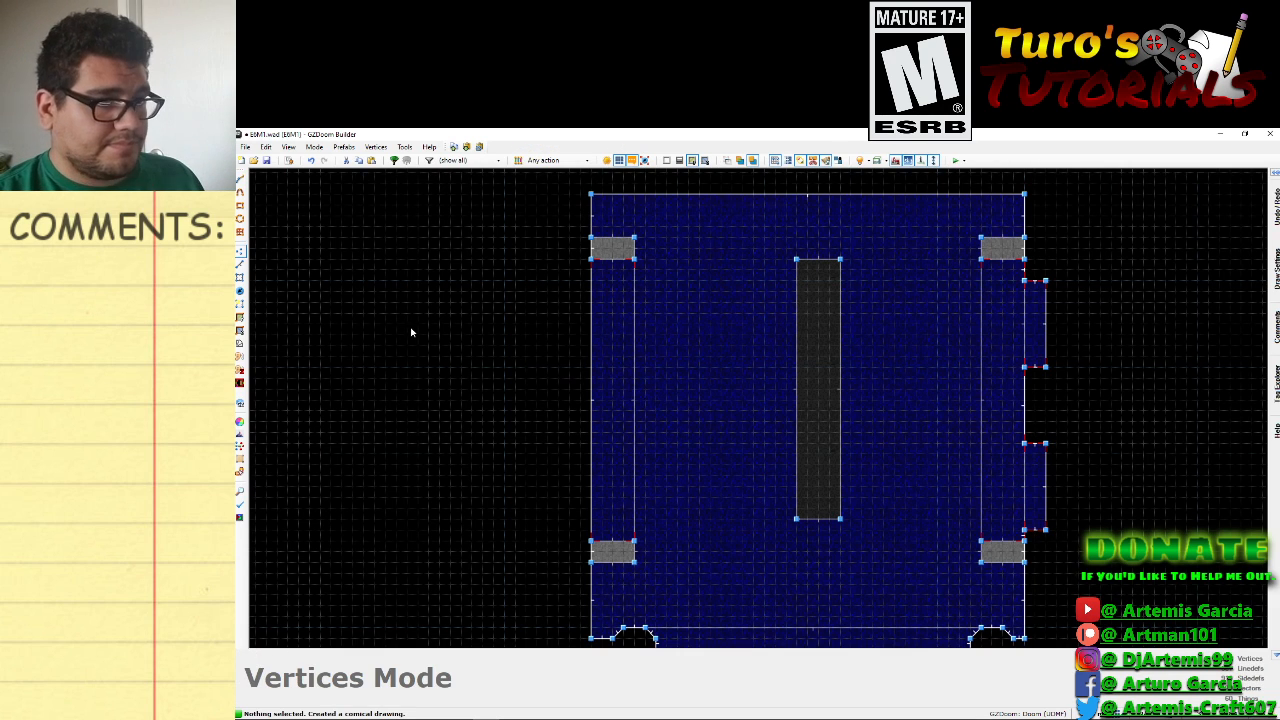
# Move the southern recess on the east wall about 16 units north, closer to the other recess.
pyautogui.press('s')
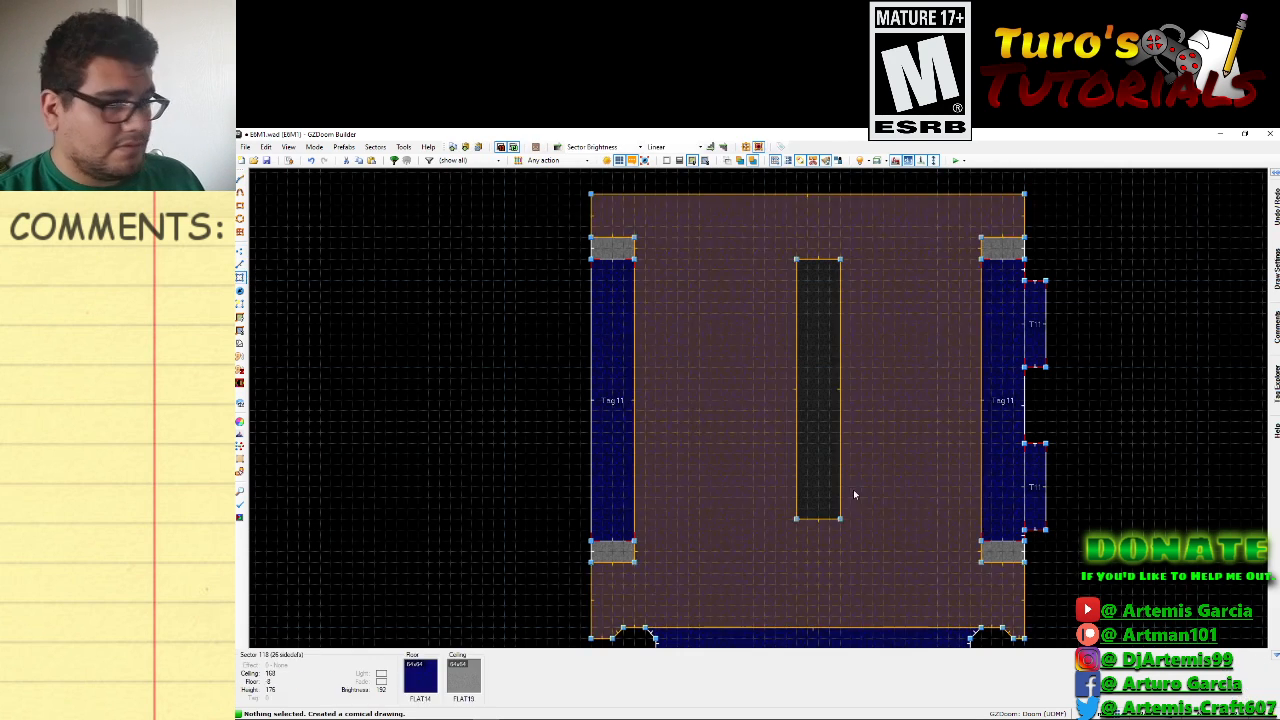
pyautogui.click(1030, 477)
pyautogui.moveTo(1031, 463); pyautogui.dragTo(1033, 477)
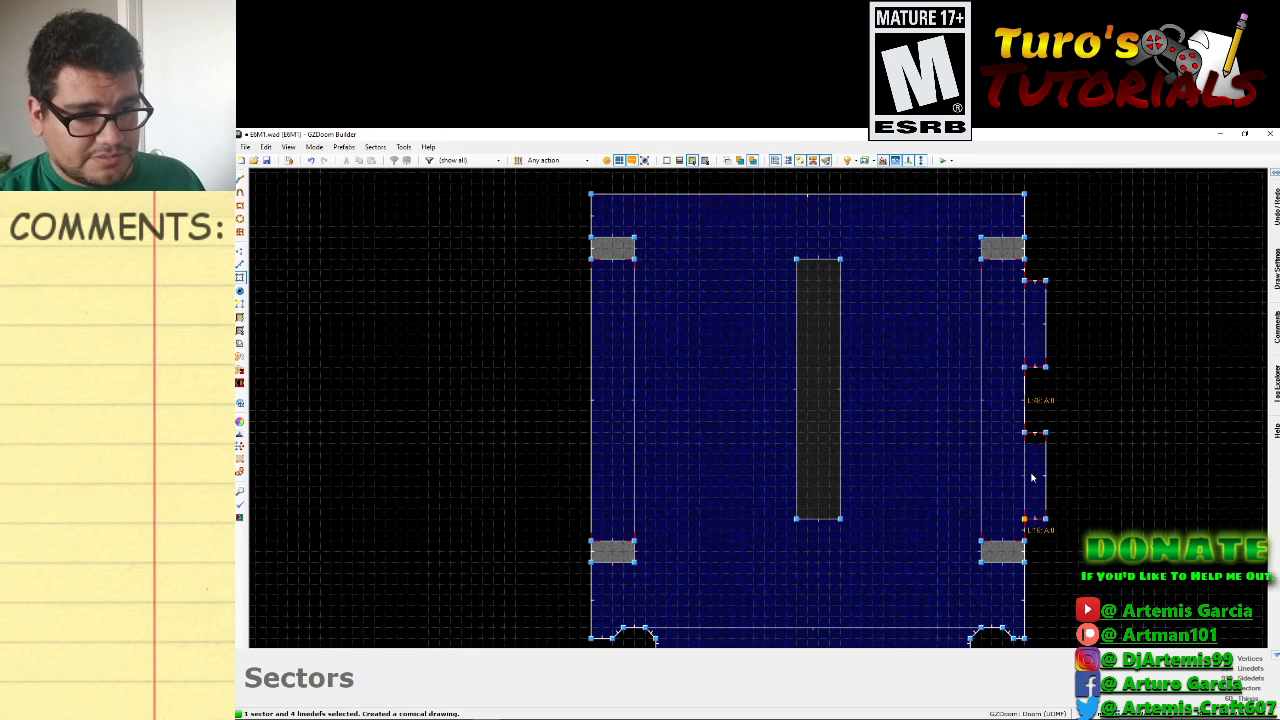
pyautogui.moveTo(1031, 470); pyautogui.dragTo(1032, 468, button='right')
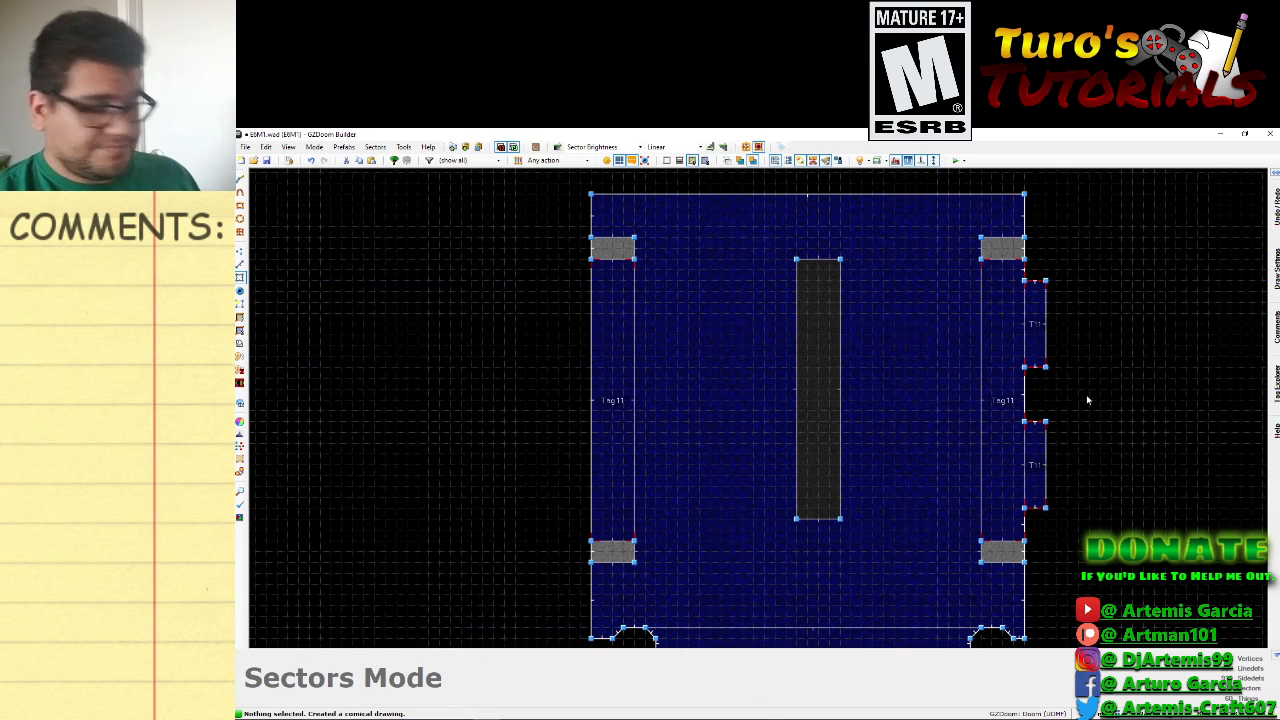
# In the 3D view, select the ceilings of both east wall recesses and lower them to a height of 80.
pyautogui.press('q')
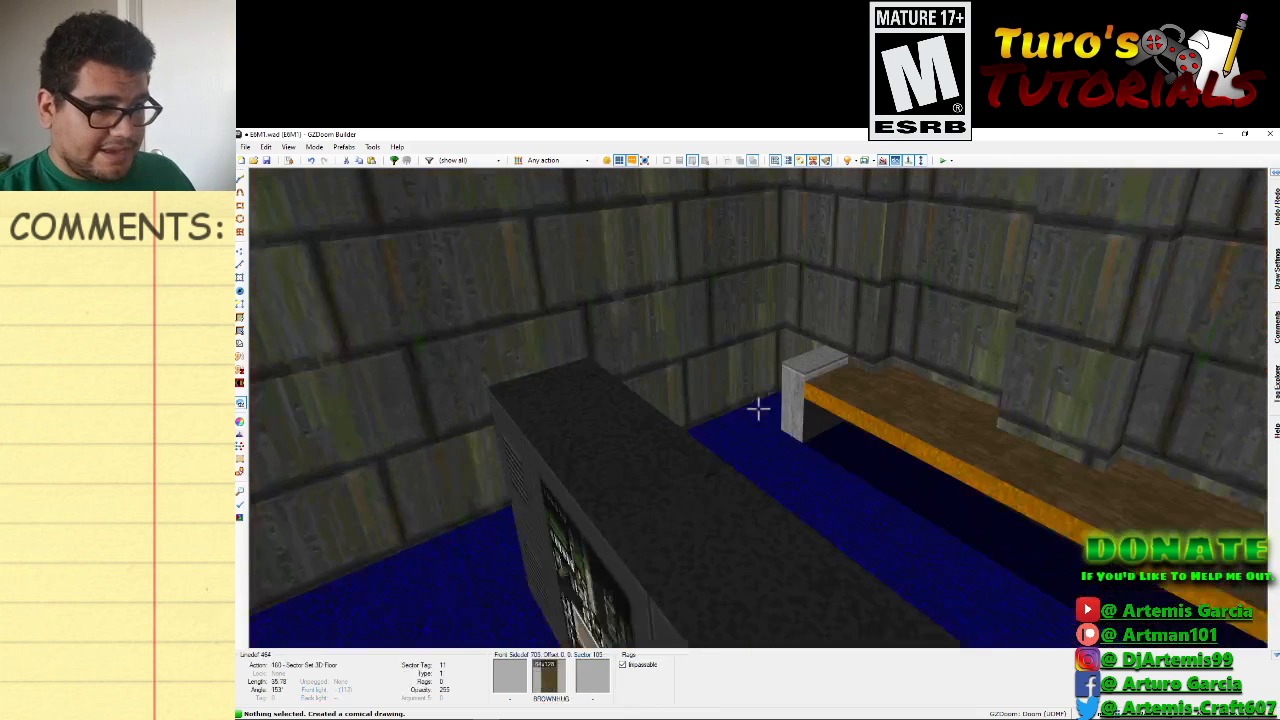
pyautogui.press('e')
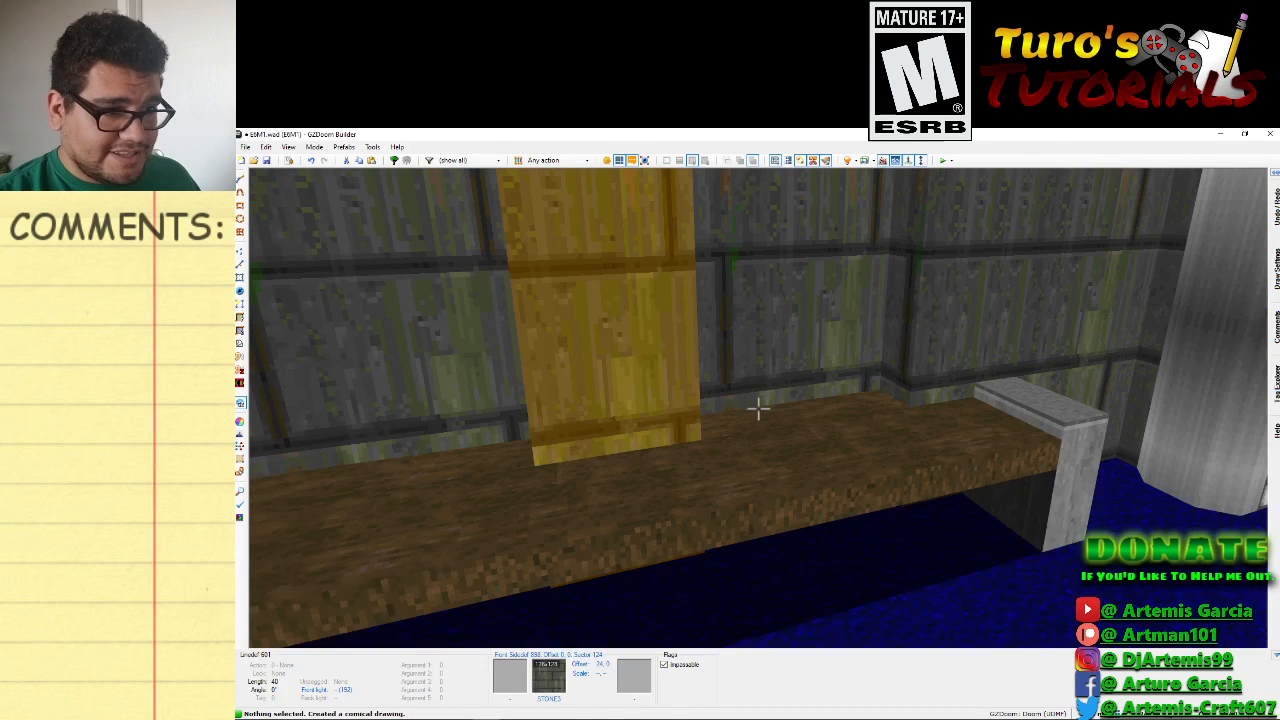
pyautogui.click(758, 408)
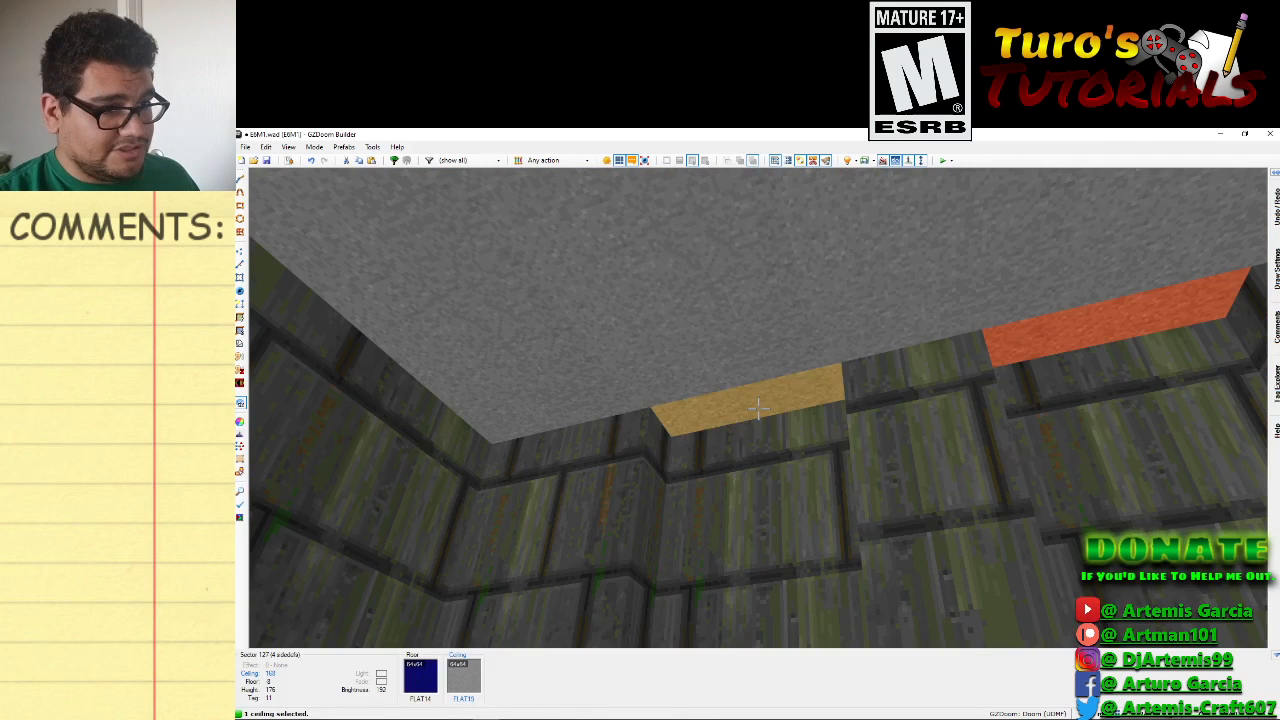
pyautogui.click(758, 408)
pyautogui.scroll(-11, 758, 408)
pyautogui.press('d')
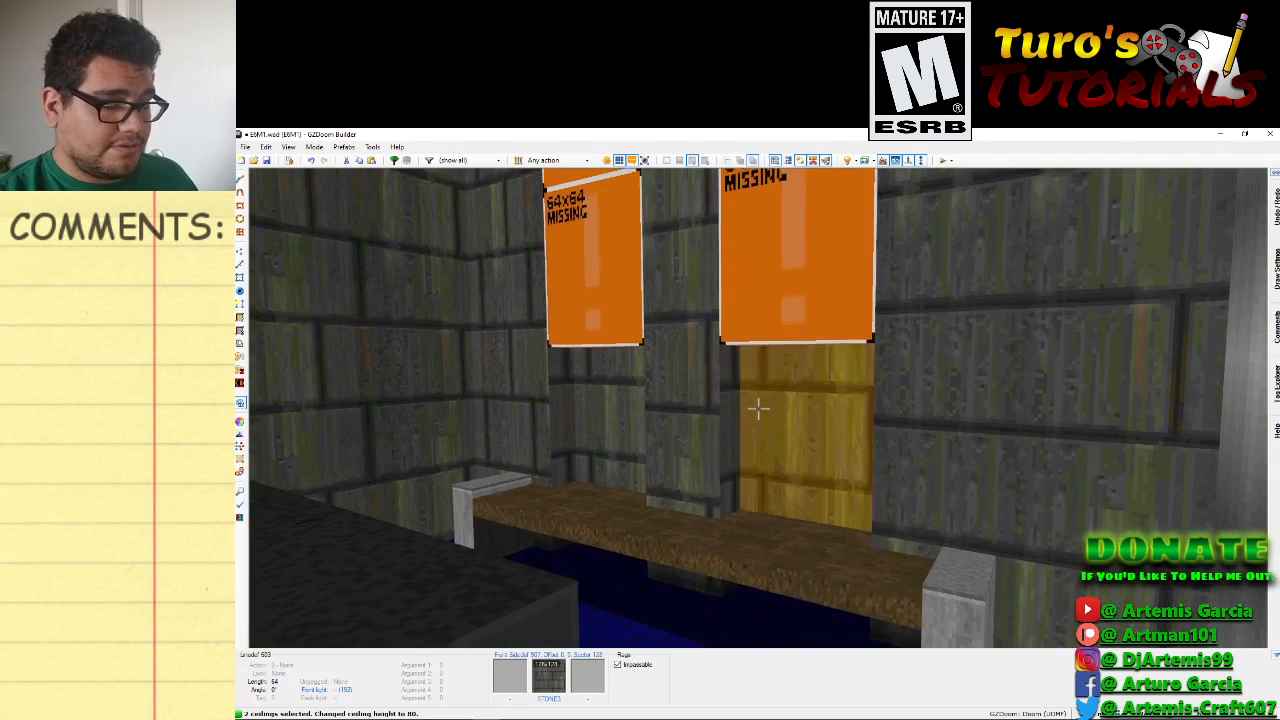
pyautogui.scroll(-1, 758, 408)
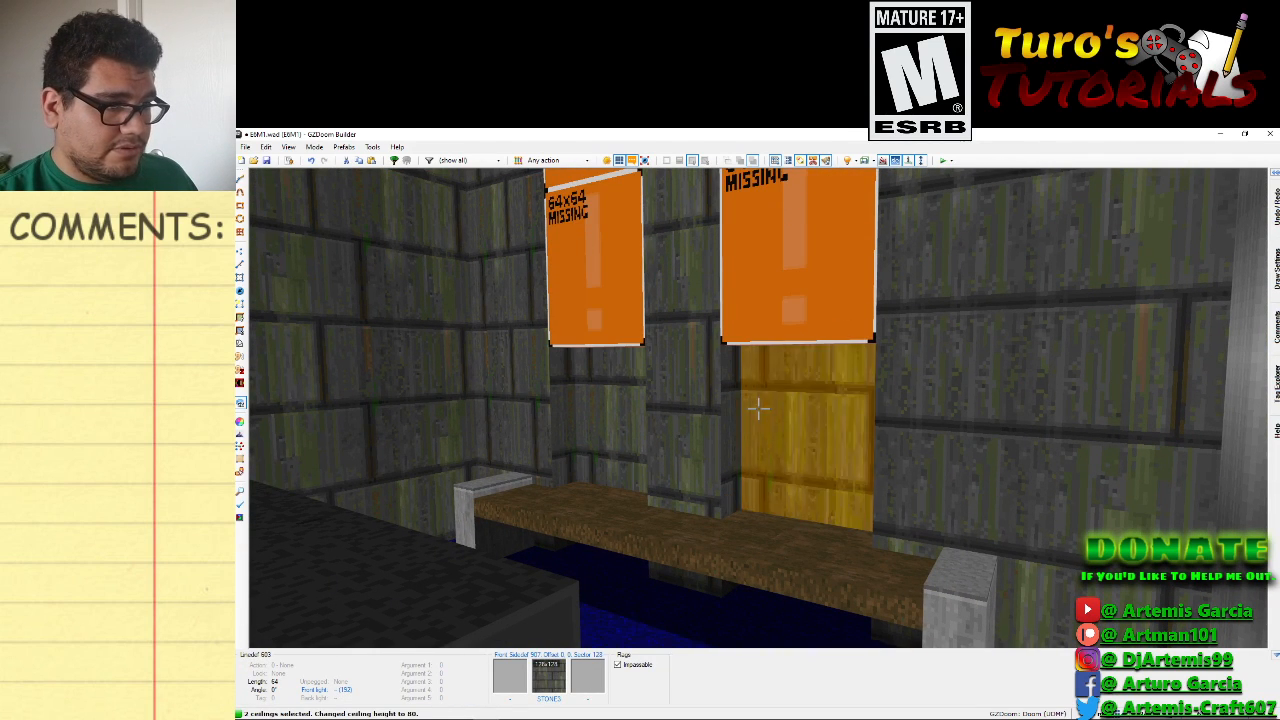
pyautogui.scroll(-1, 758, 408)
pyautogui.scroll(1, 758, 408)
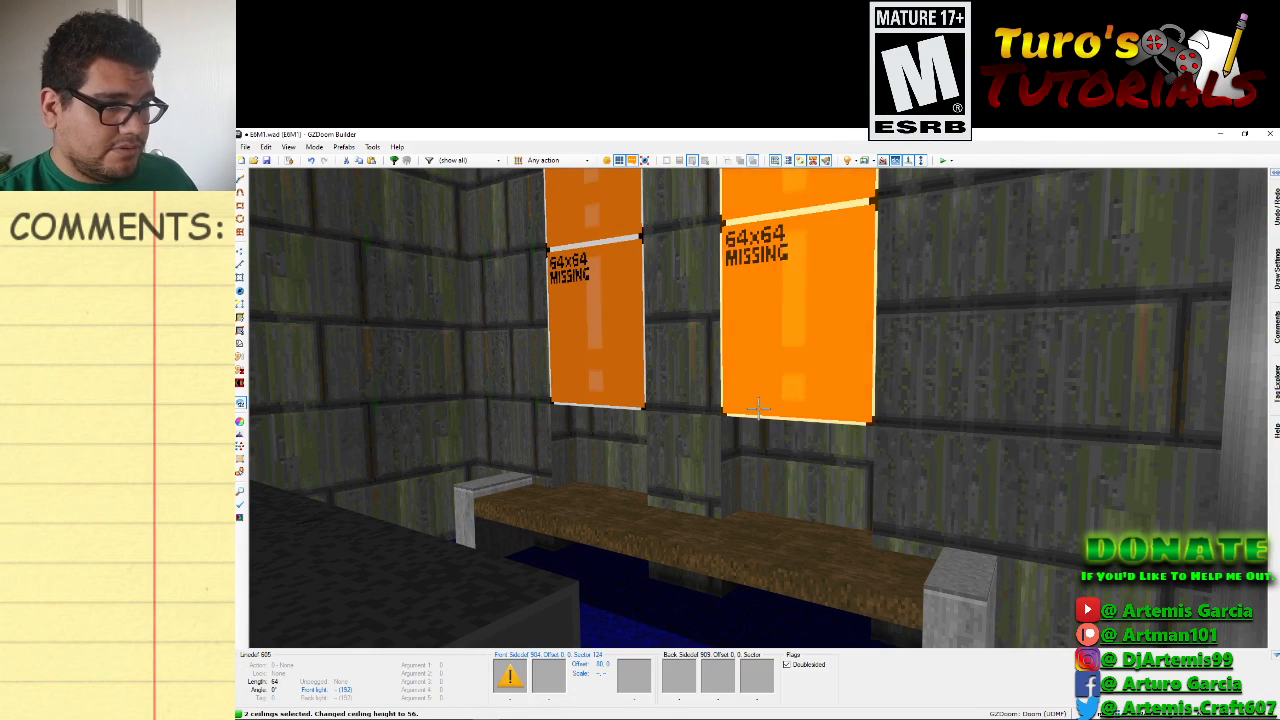
# Deselect the ceilings, copy the STONE3 wall texture and paste it onto the untextured upper walls above both recesses.
pyautogui.press('e')
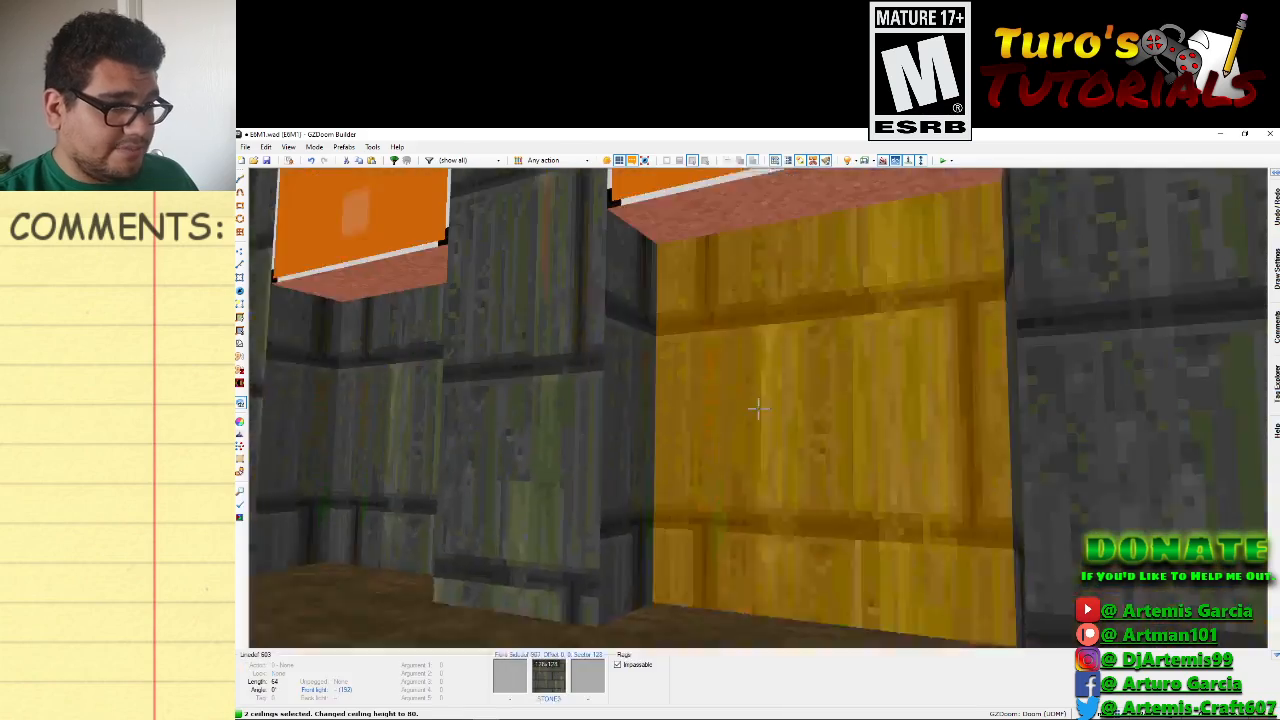
pyautogui.click(758, 408)
pyautogui.click(758, 408)
pyautogui.press('s')
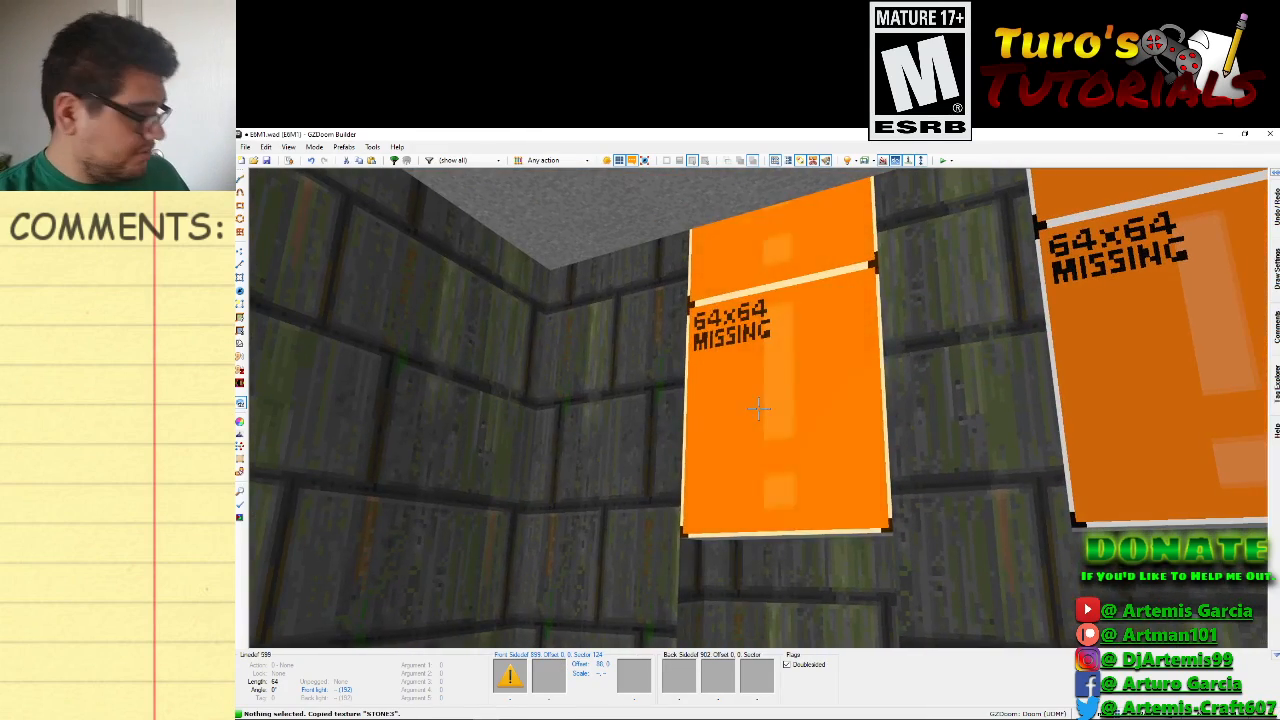
pyautogui.hotkey('ctrl', 'v')
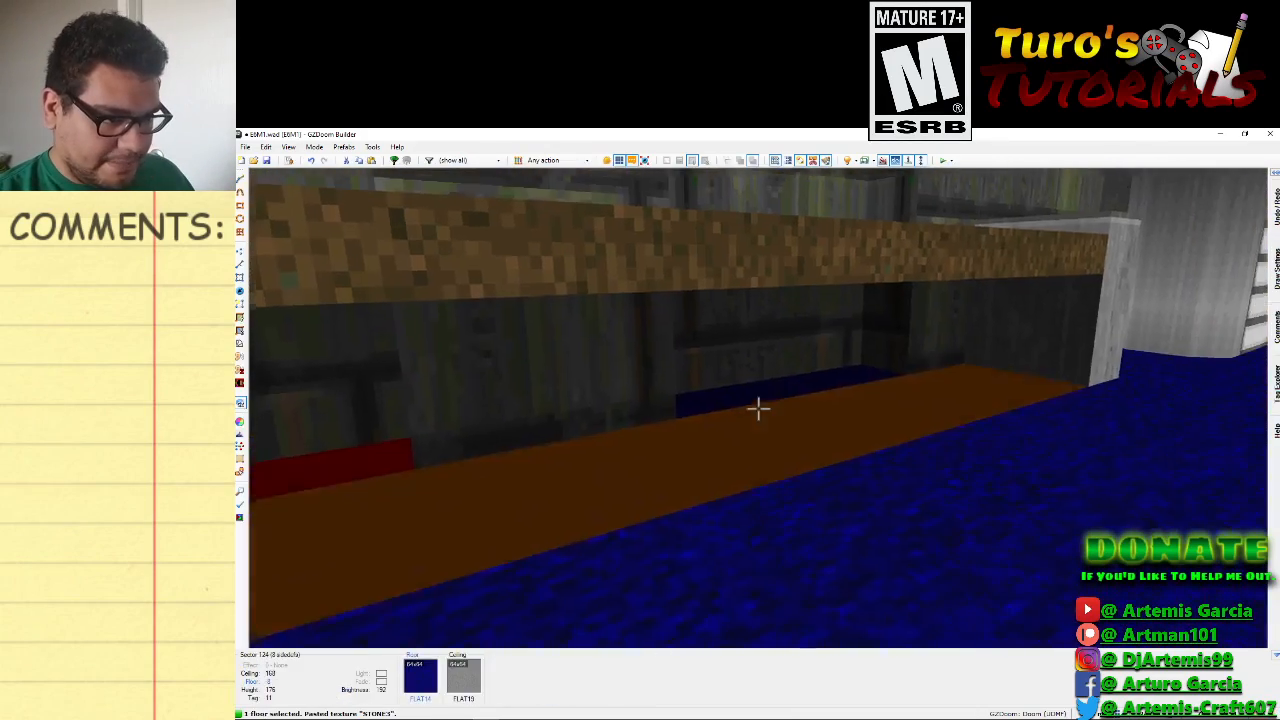
# Raise both recess floors to a height of 24 and cover their untextured lower edges above the desk with STONE3.
pyautogui.scroll(3, 758, 408)
pyautogui.press('e')
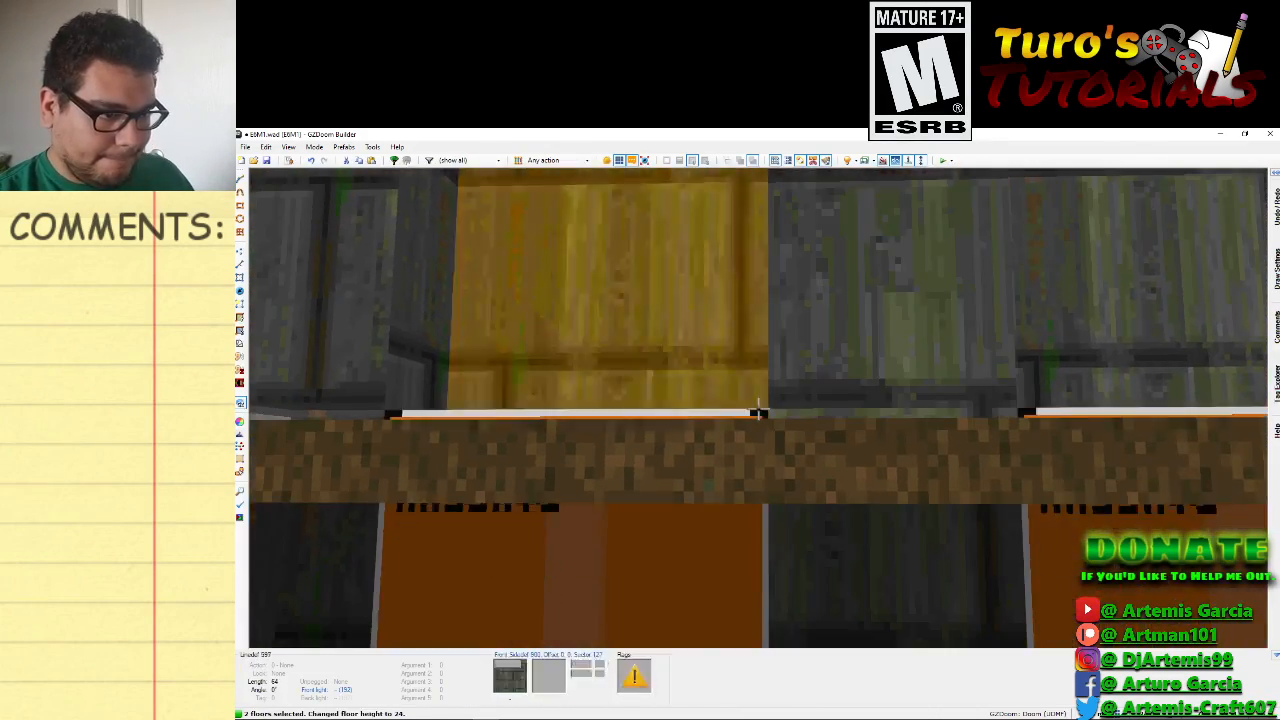
pyautogui.press('d')
pyautogui.press('e')
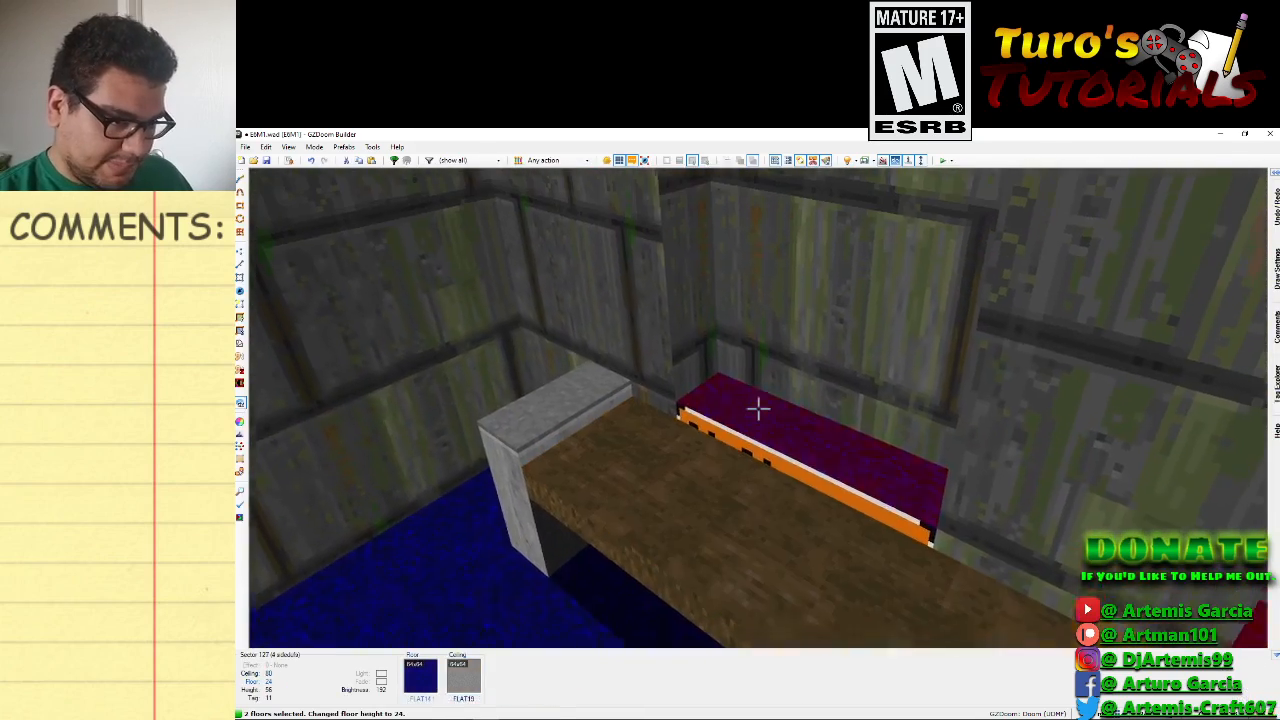
pyautogui.scroll(1, 758, 408)
pyautogui.scroll(-1, 758, 408)
pyautogui.click(758, 408)
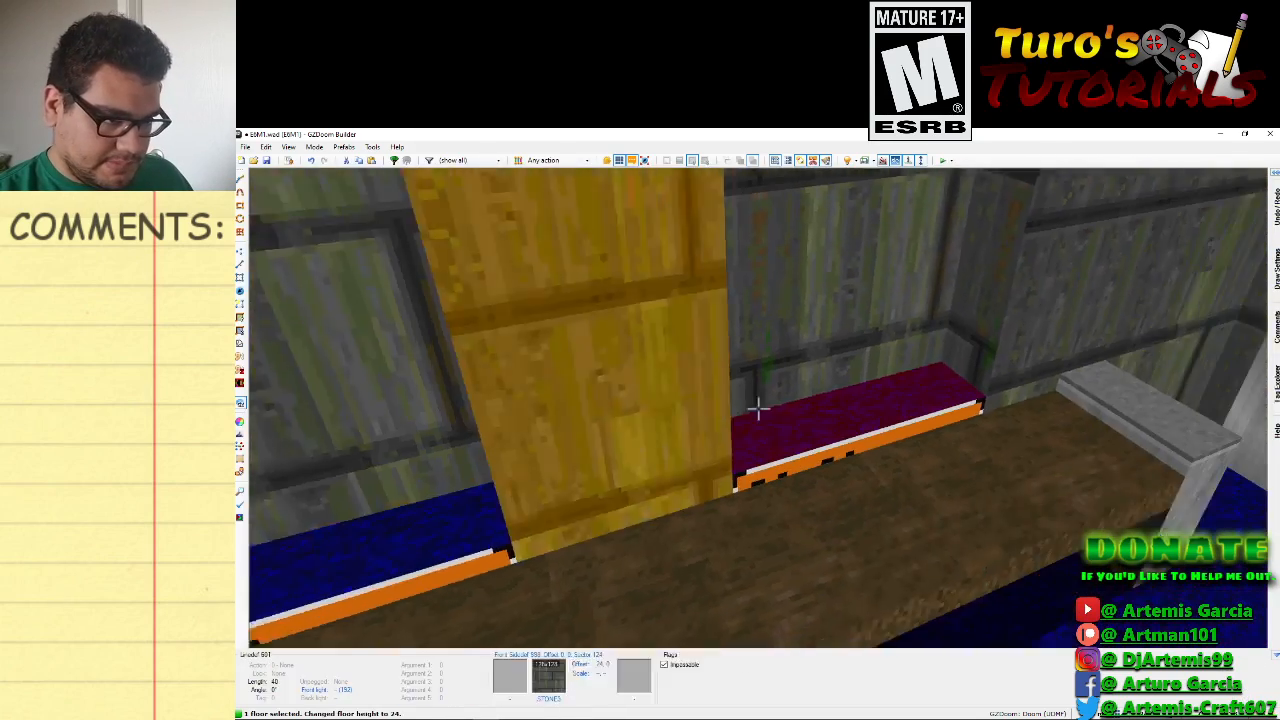
pyautogui.click(758, 408)
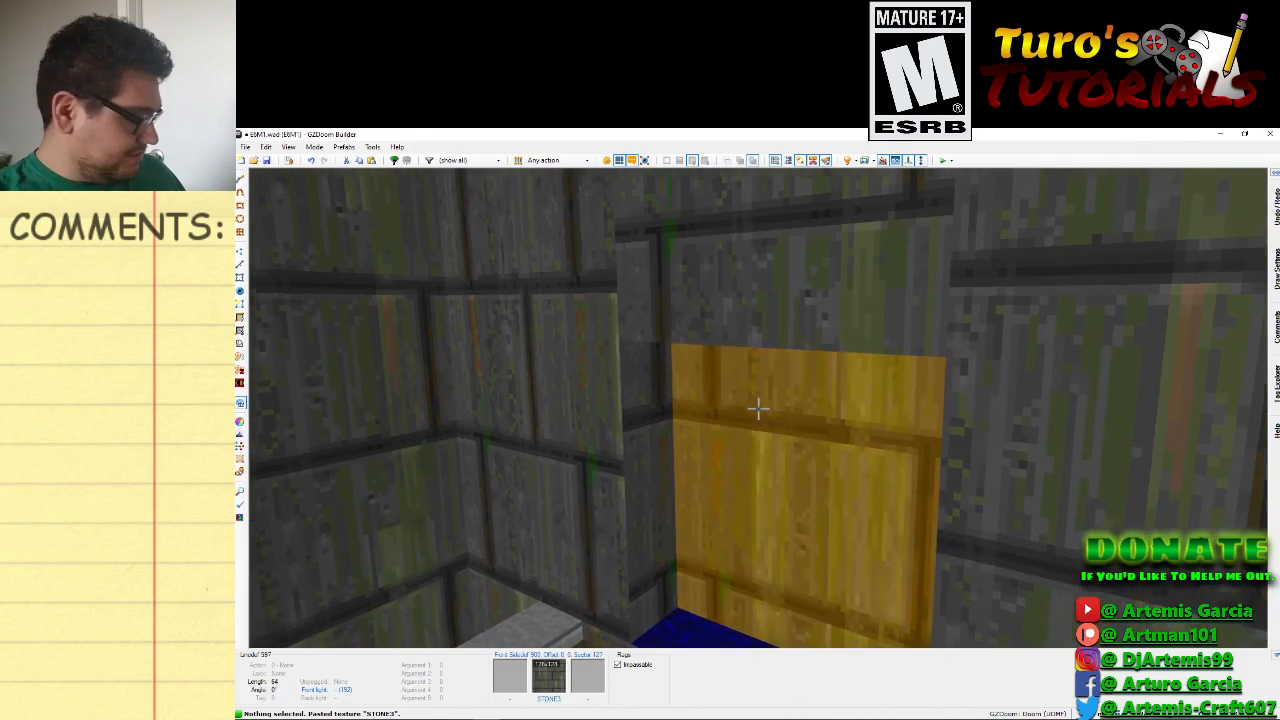
# Browse the textures and apply COMPSTA2 to the back wall of the northern recess.
pyautogui.press('e')
pyautogui.press('d')
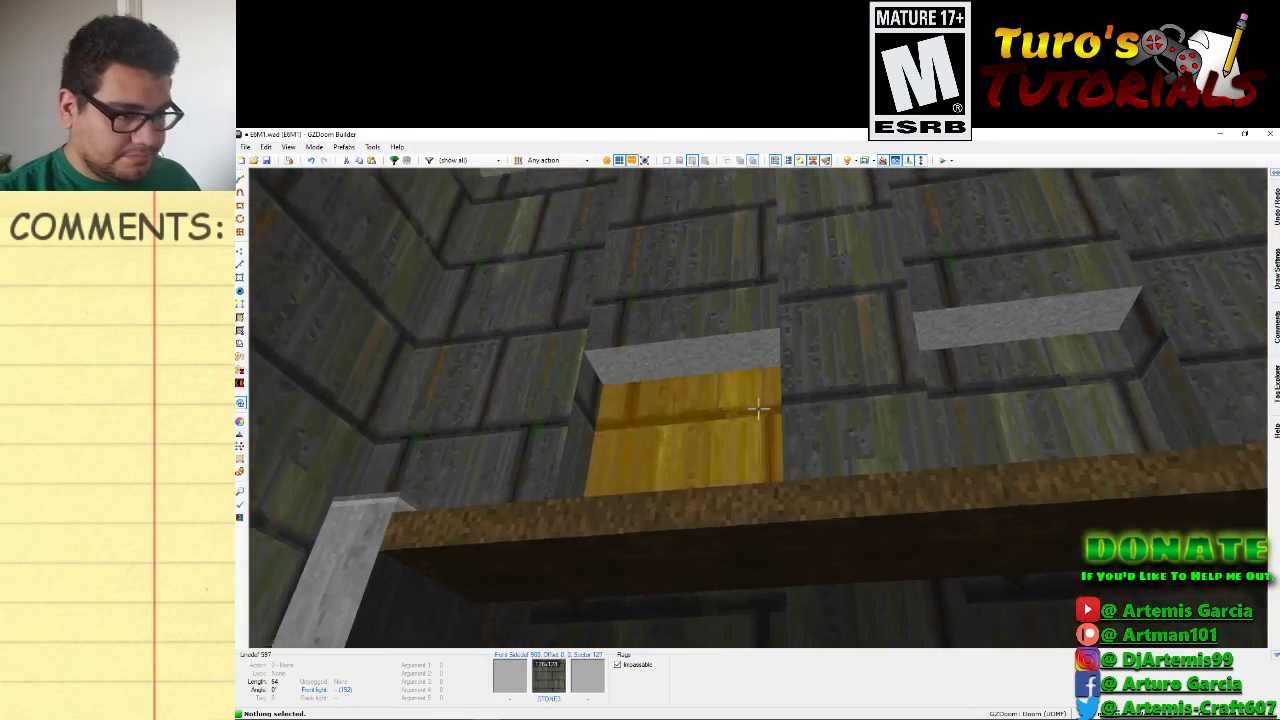
pyautogui.press('e')
pyautogui.press('d')
pyautogui.rightClick(758, 406)
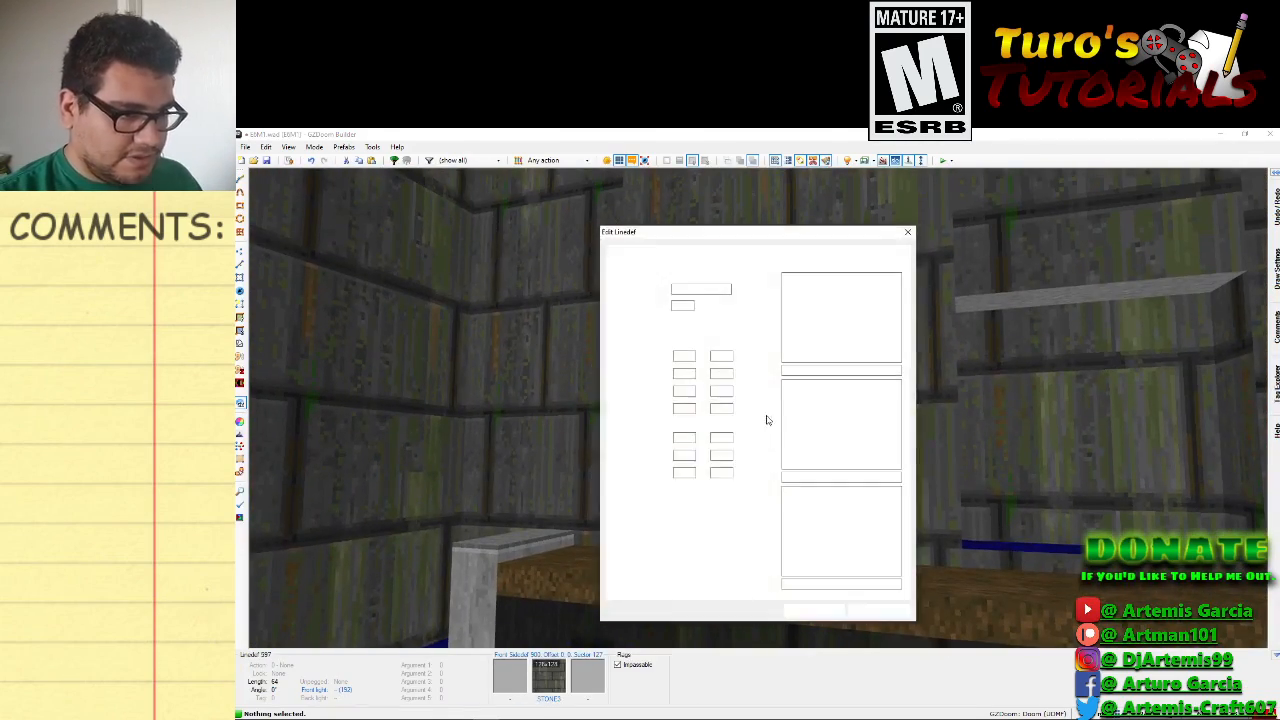
pyautogui.click(822, 418)
pyautogui.scroll(10, 760, 366)
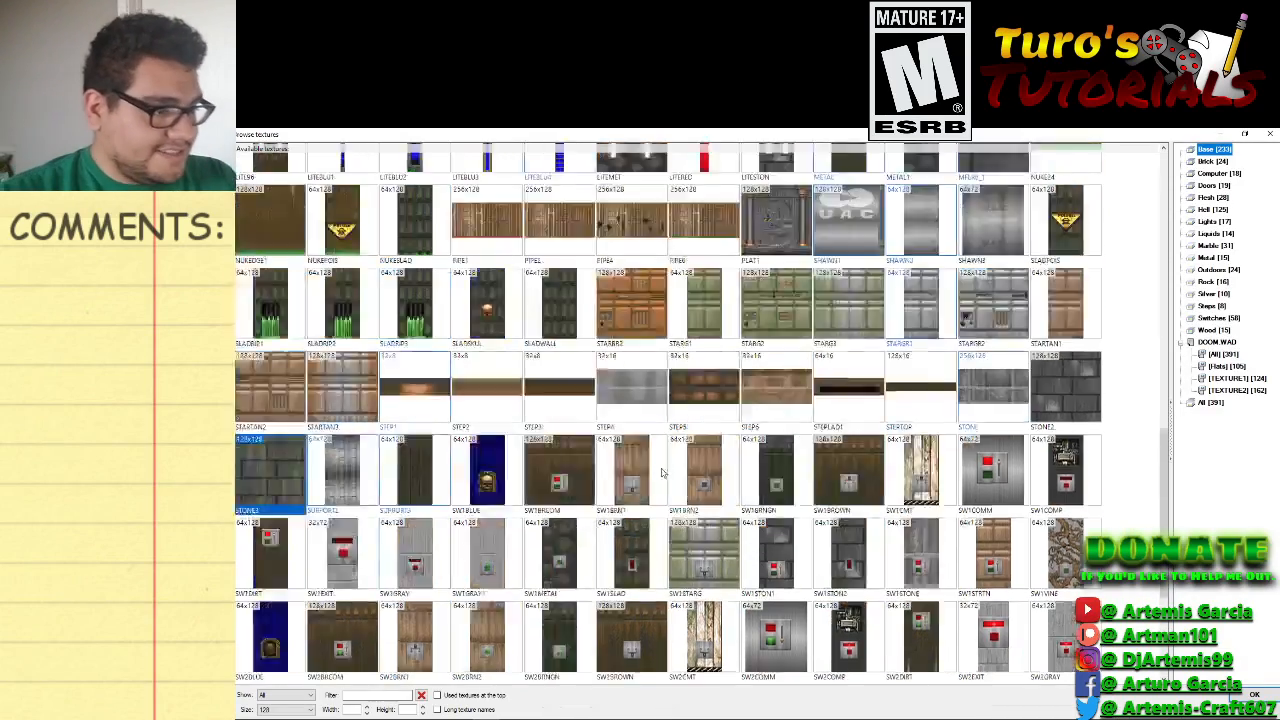
pyautogui.scroll(4, 940, 420)
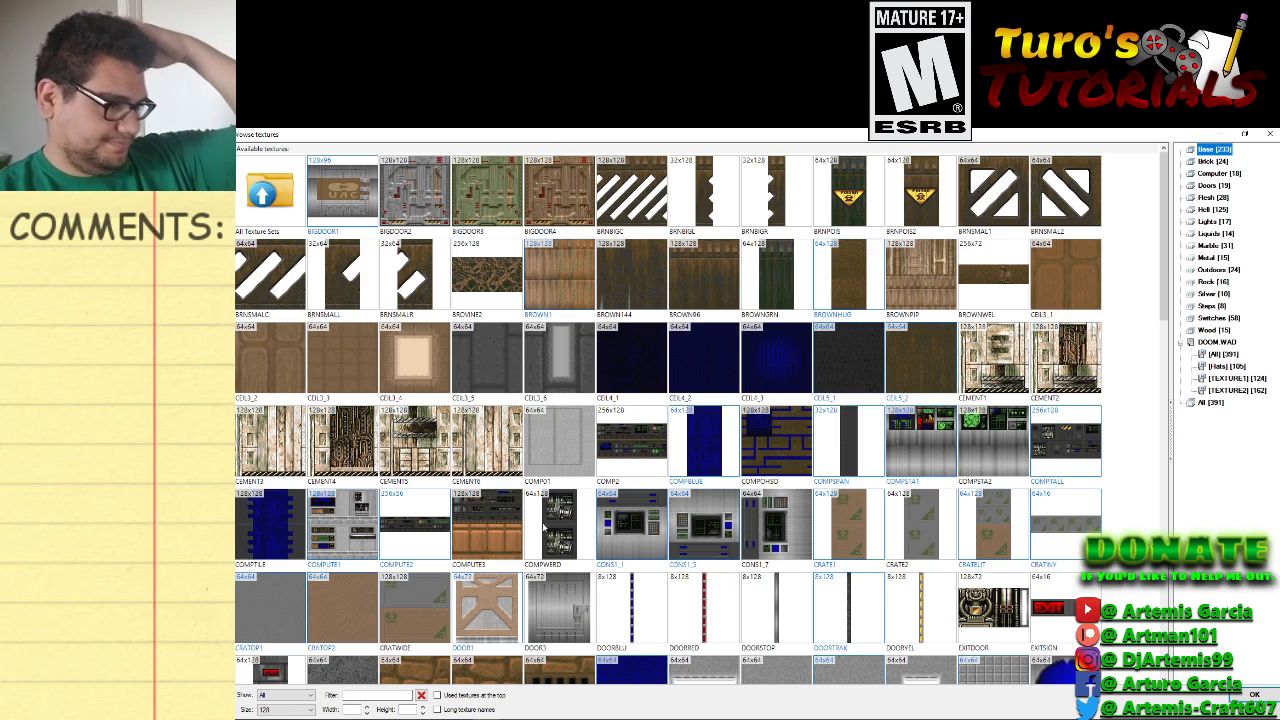
pyautogui.doubleClick(975, 441)
pyautogui.click(815, 611)
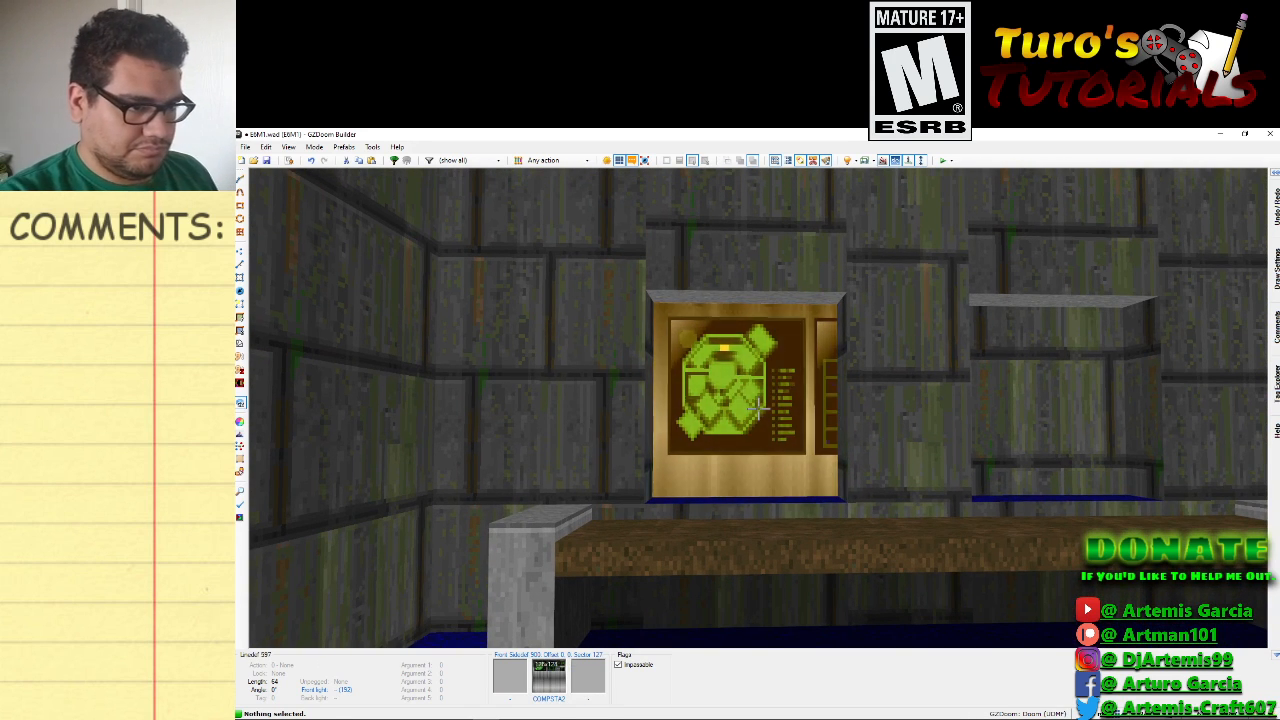
# Shift the computer texture horizontally in the northern recess to compare its screens, ending at an offset of 1, 0.
pyautogui.press('Left')
pyautogui.hotkey('shift', 'Left')
pyautogui.hotkey('shift', 'Left')
pyautogui.hotkey('shift', 'Left')
pyautogui.hotkey('shift', 'Left')
pyautogui.hotkey('shift', 'Left')
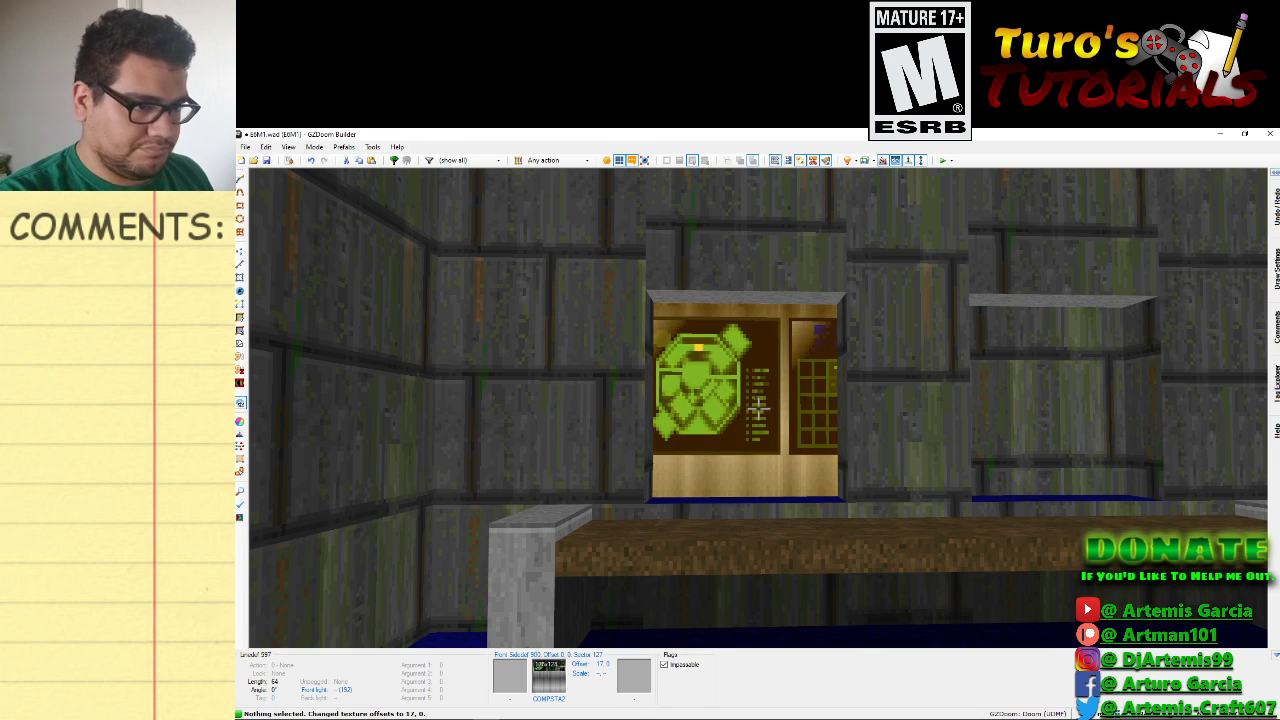
pyautogui.hotkey('shift', 'Left')
pyautogui.hotkey('shift', 'Left')
pyautogui.hotkey('shift', 'Left')
pyautogui.hotkey('shift', 'Left')
pyautogui.hotkey('shift', 'Left')
pyautogui.hotkey('shift', 'Left')
pyautogui.hotkey('shift', 'Left')
pyautogui.hotkey('shift', 'Left')
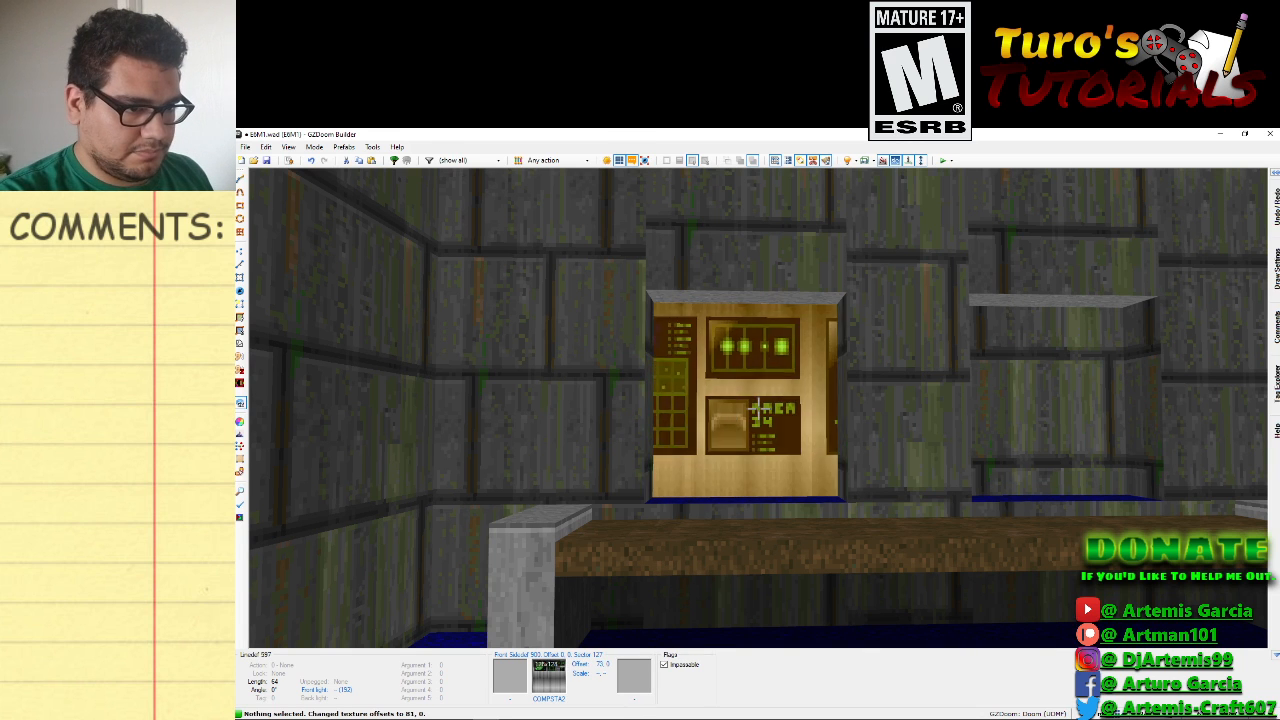
pyautogui.hotkey('shift', 'Left')
pyautogui.hotkey('shift', 'Left')
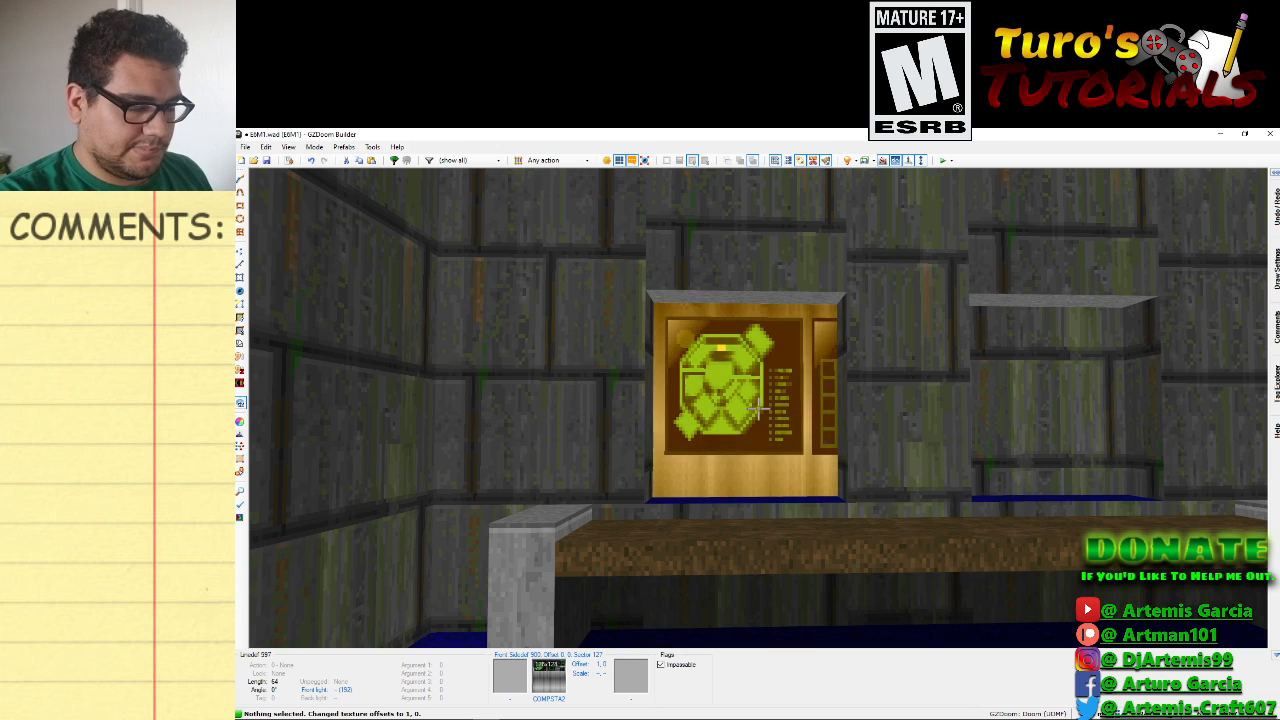
pyautogui.hotkey('shift', 'Left')
pyautogui.hotkey('shift', 'Left')
pyautogui.hotkey('shift', 'Left')
pyautogui.hotkey('shift', 'Left')
pyautogui.hotkey('shift', 'Left')
pyautogui.hotkey('shift', 'Left')
pyautogui.hotkey('shift', 'Left')
pyautogui.hotkey('shift', 'Right')
pyautogui.hotkey('shift', 'Right')
pyautogui.hotkey('shift', 'Right')
pyautogui.hotkey('shift', 'Right')
pyautogui.hotkey('shift', 'Right')
pyautogui.hotkey('shift', 'Right')
pyautogui.hotkey('shift', 'Right')
pyautogui.hotkey('shift', 'Right')
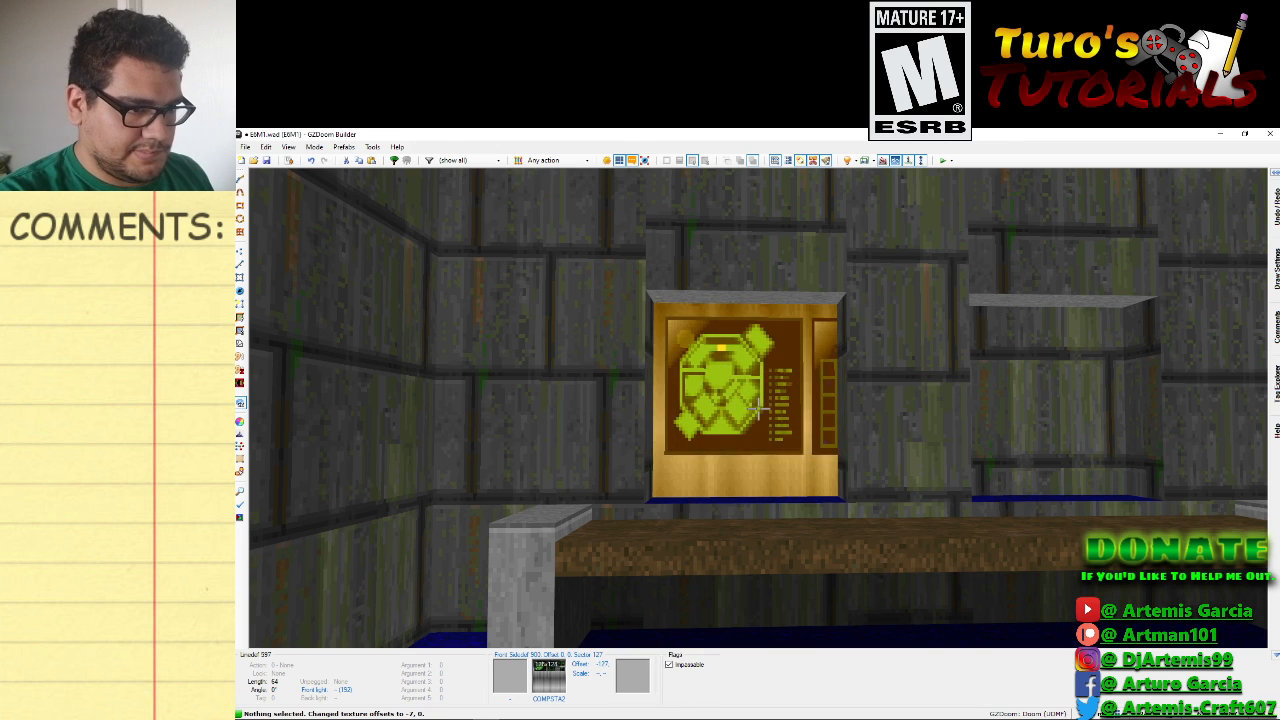
pyautogui.hotkey('shift', 'Left')
pyautogui.hotkey('shift', 'Left')
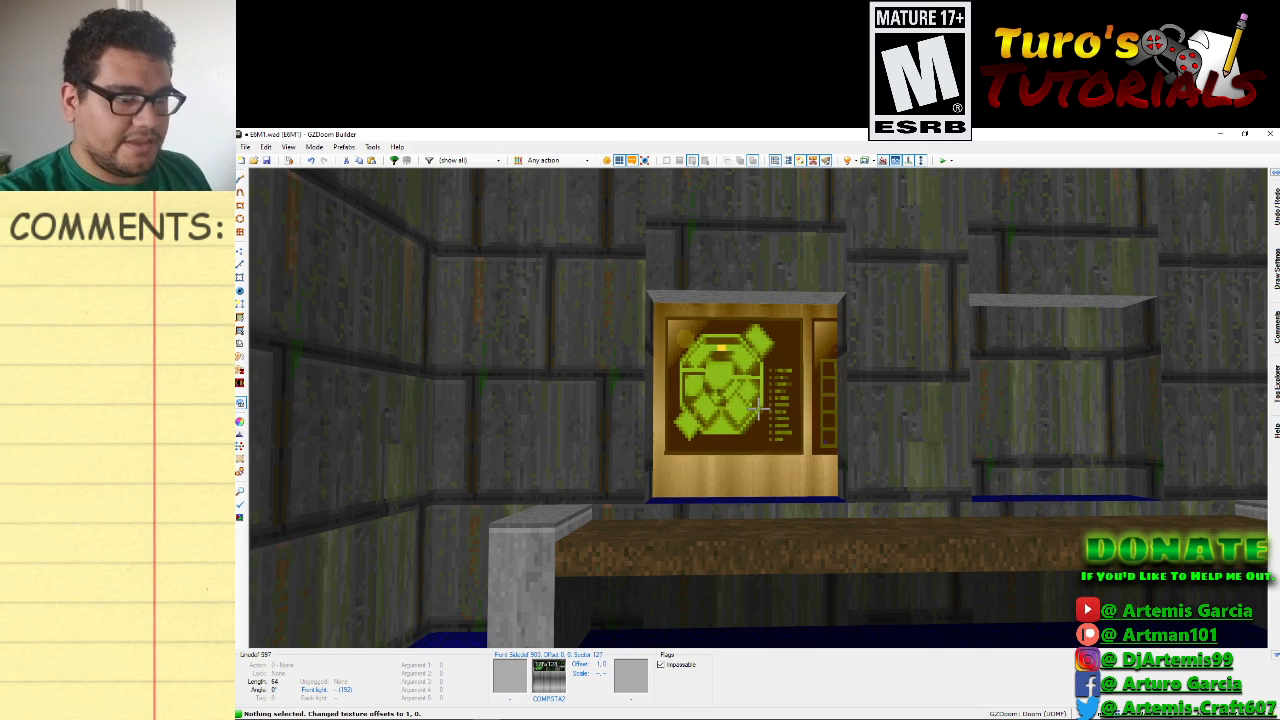
# In the 2D map, move the northern recess's south linedef about 16 units south to lengthen the recess to 80.
pyautogui.press('w')
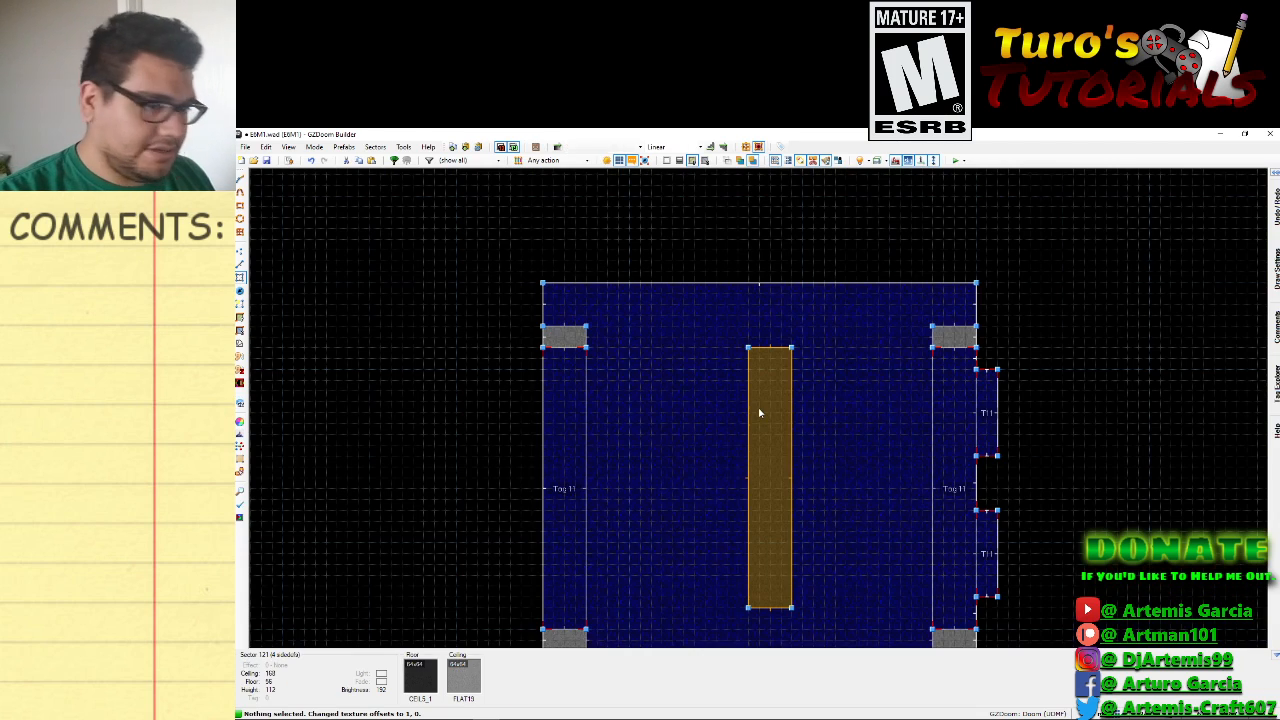
pyautogui.press('s')
pyautogui.scroll(4, 1012, 412)
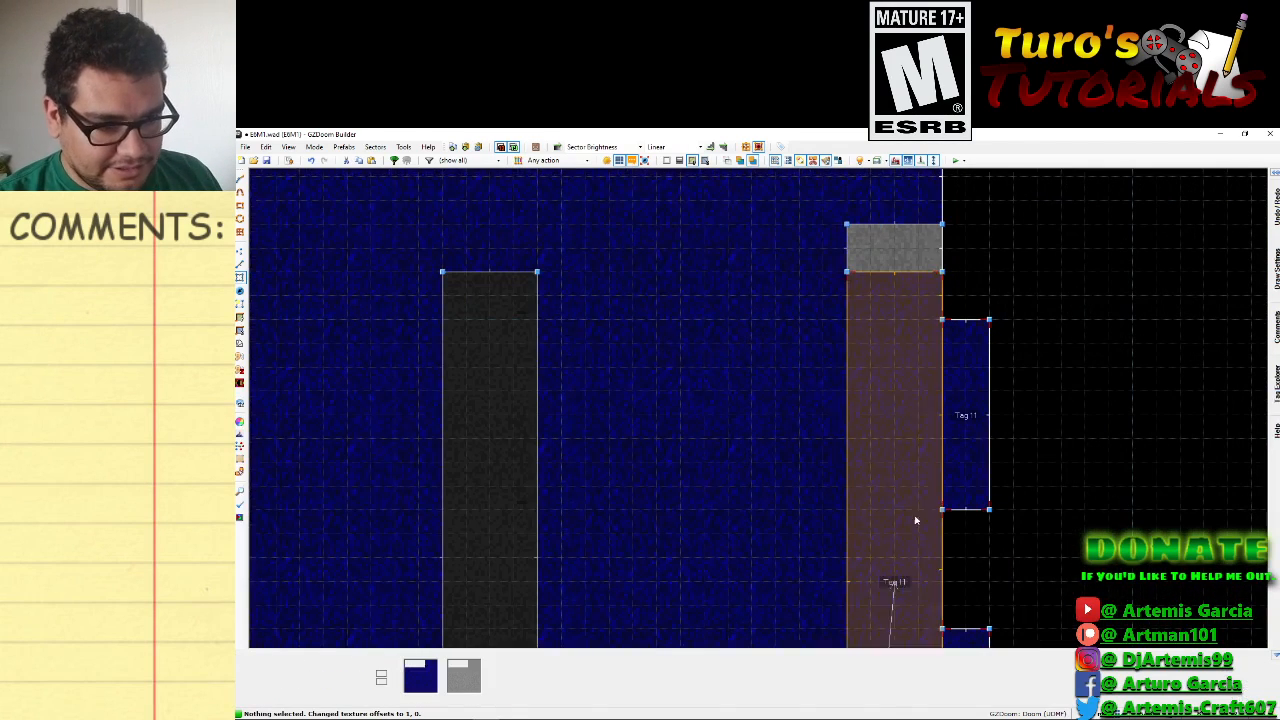
pyautogui.press('l')
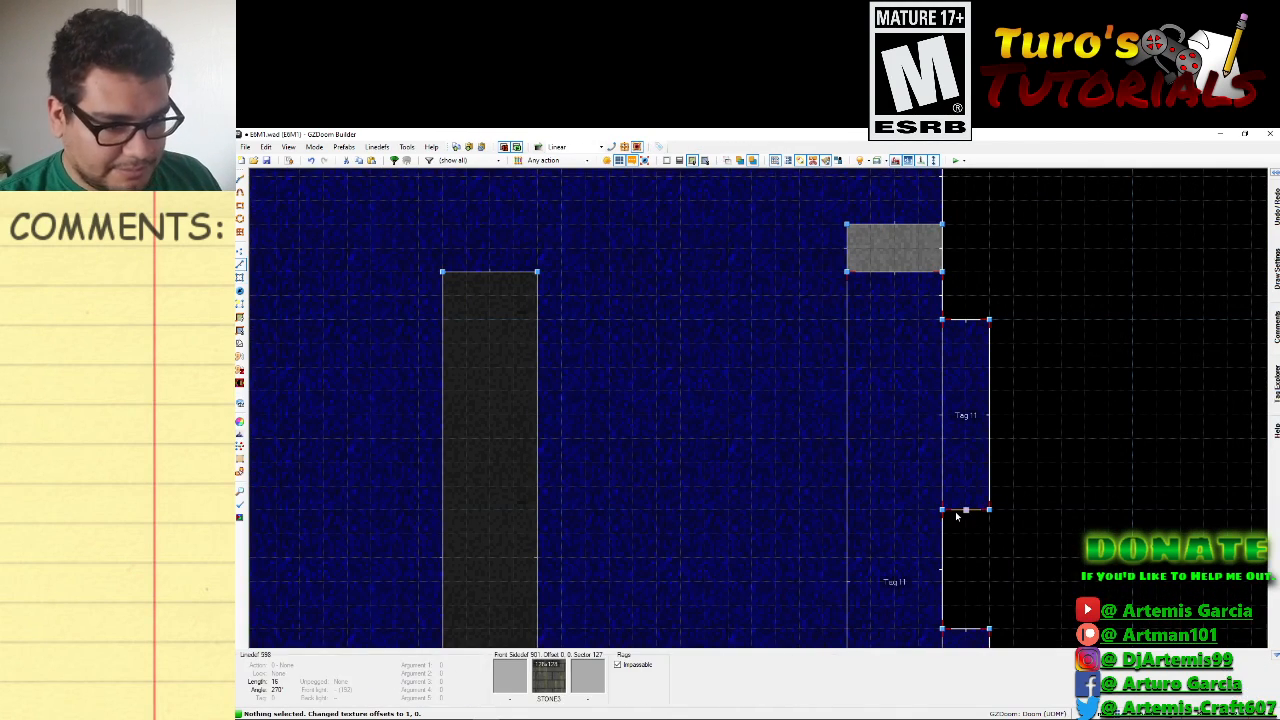
pyautogui.moveTo(966, 518); pyautogui.dragTo(966, 555)
pyautogui.scroll(-2, 1036, 605)
pyautogui.scroll(2, 1037, 605)
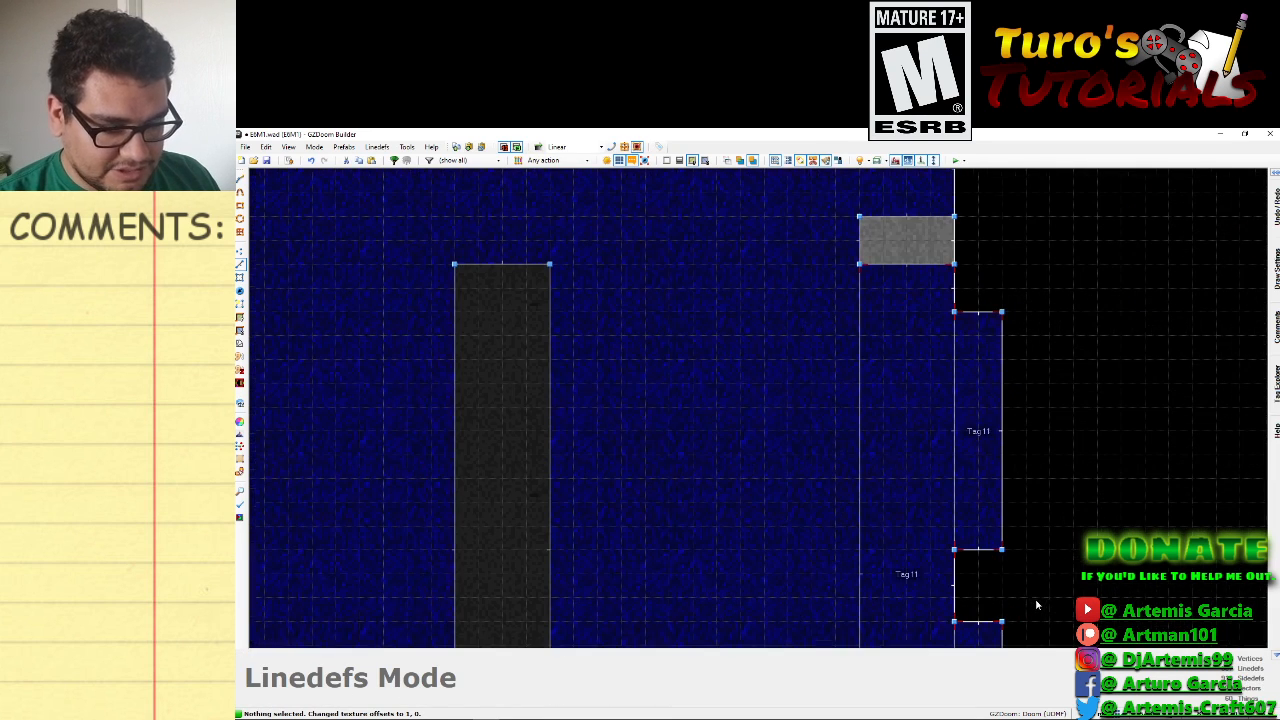
# Lengthen the southern recess to about 80 by moving each end linedef outward about 8 units, and view the widened computer panel in 3D.
pyautogui.press('Down')
pyautogui.press('Down')
pyautogui.press('Down')
pyautogui.press('Down')
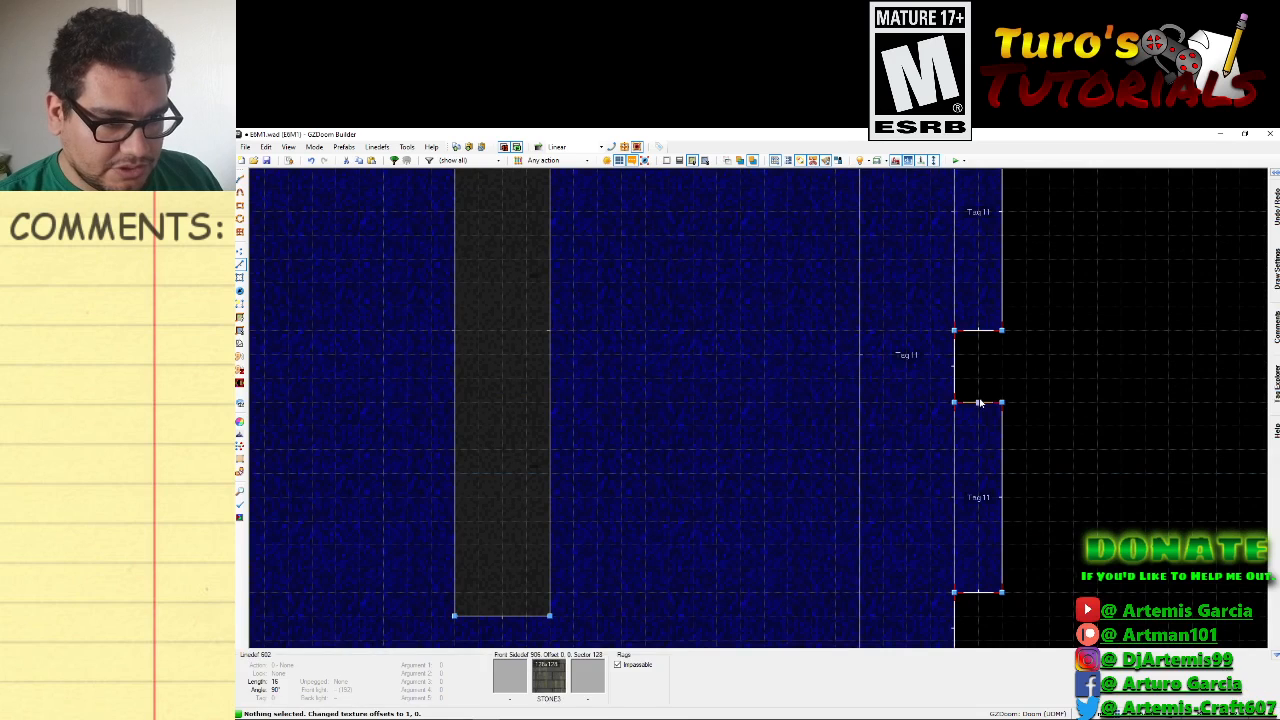
pyautogui.moveTo(980, 405); pyautogui.dragTo(980, 390, button='right')
pyautogui.click(976, 612)
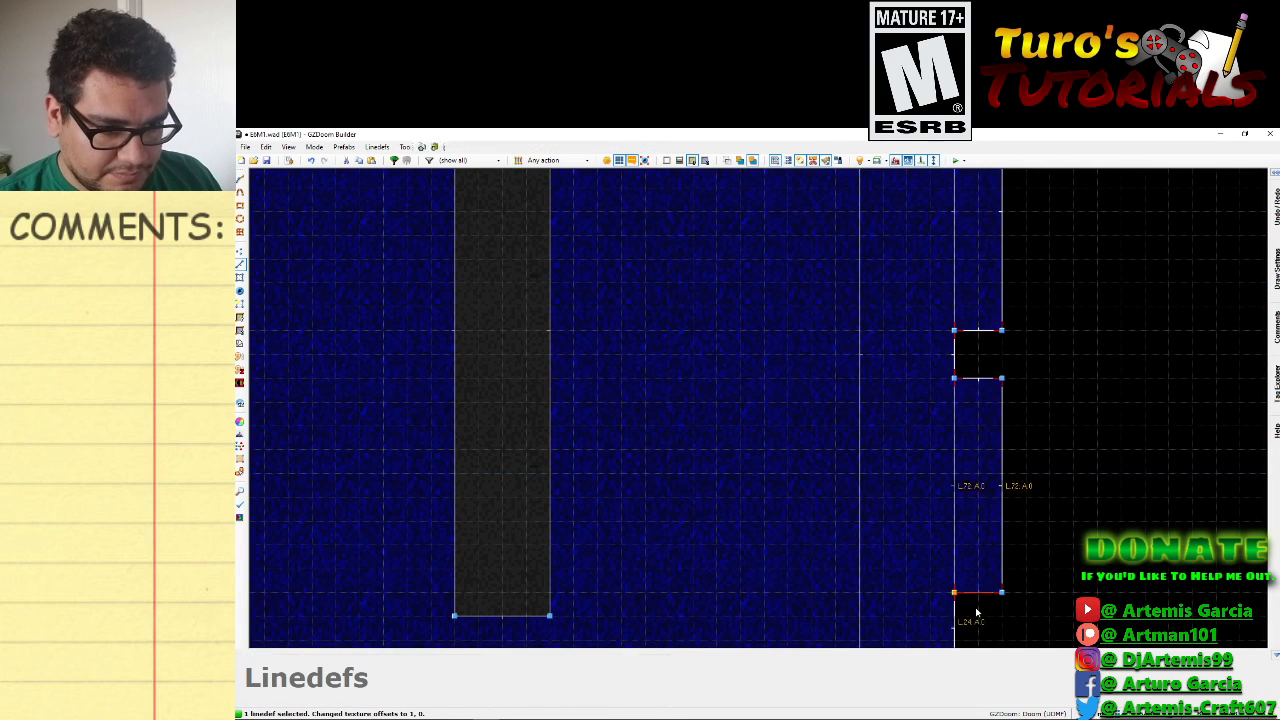
pyautogui.click(977, 622)
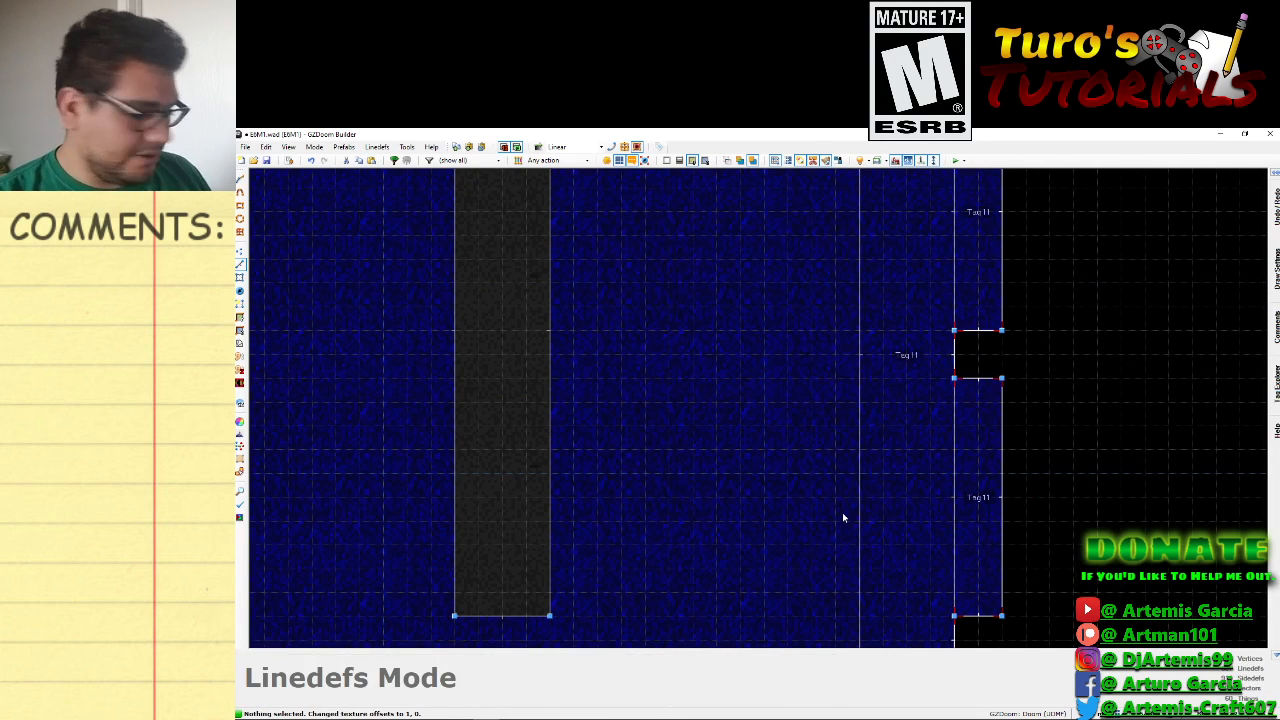
pyautogui.press('q')
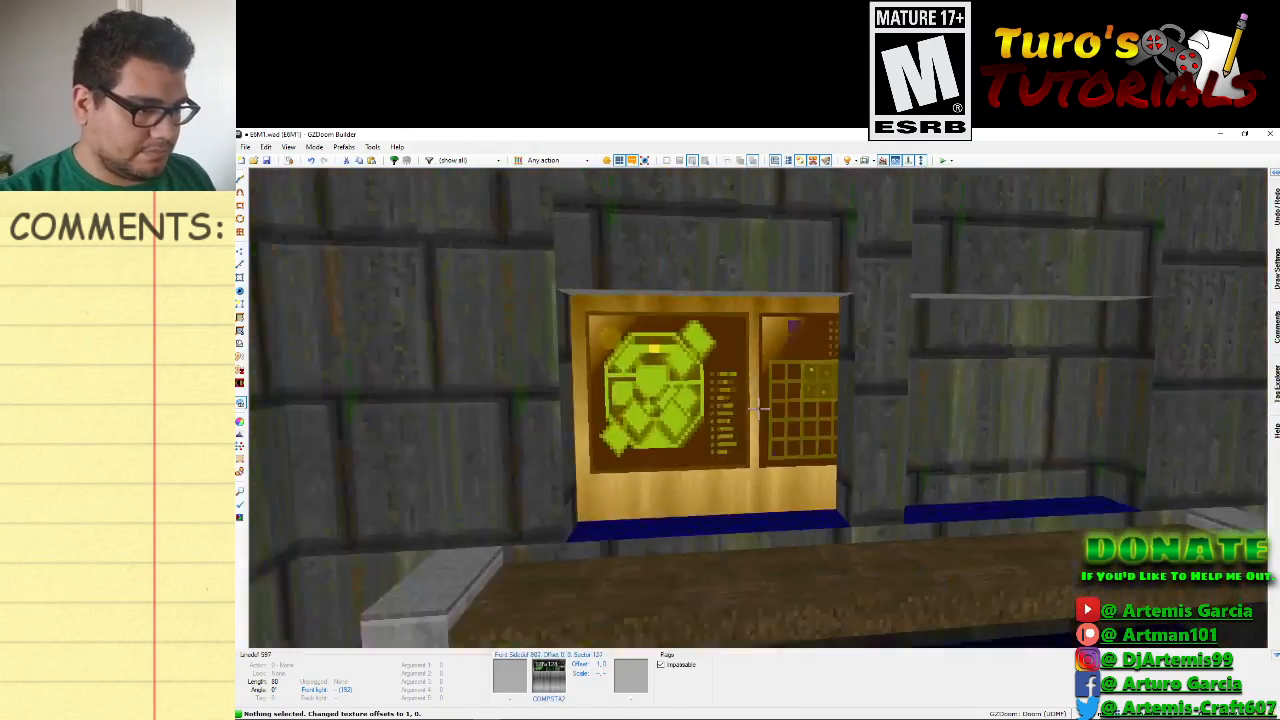
pyautogui.press('w')
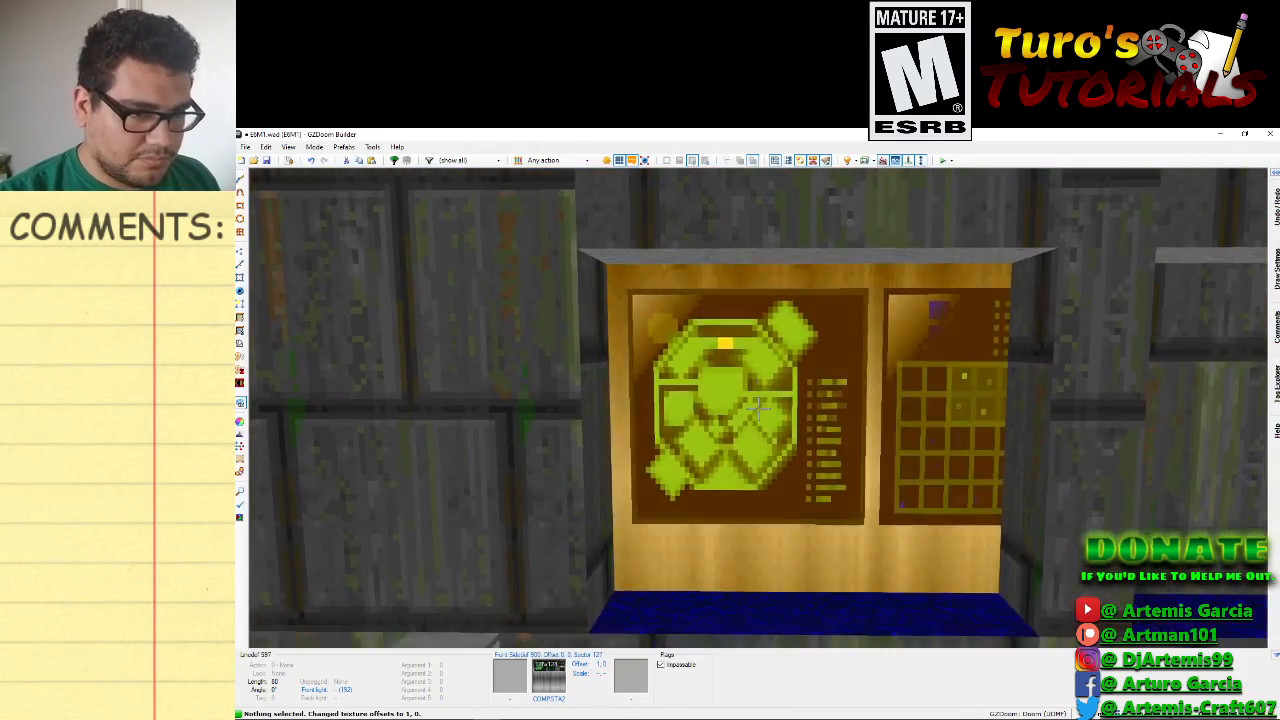
# In the 2D map, lengthen the northern recess to 96 by moving its north and south linedefs outward about 8 units each.
pyautogui.press('s')
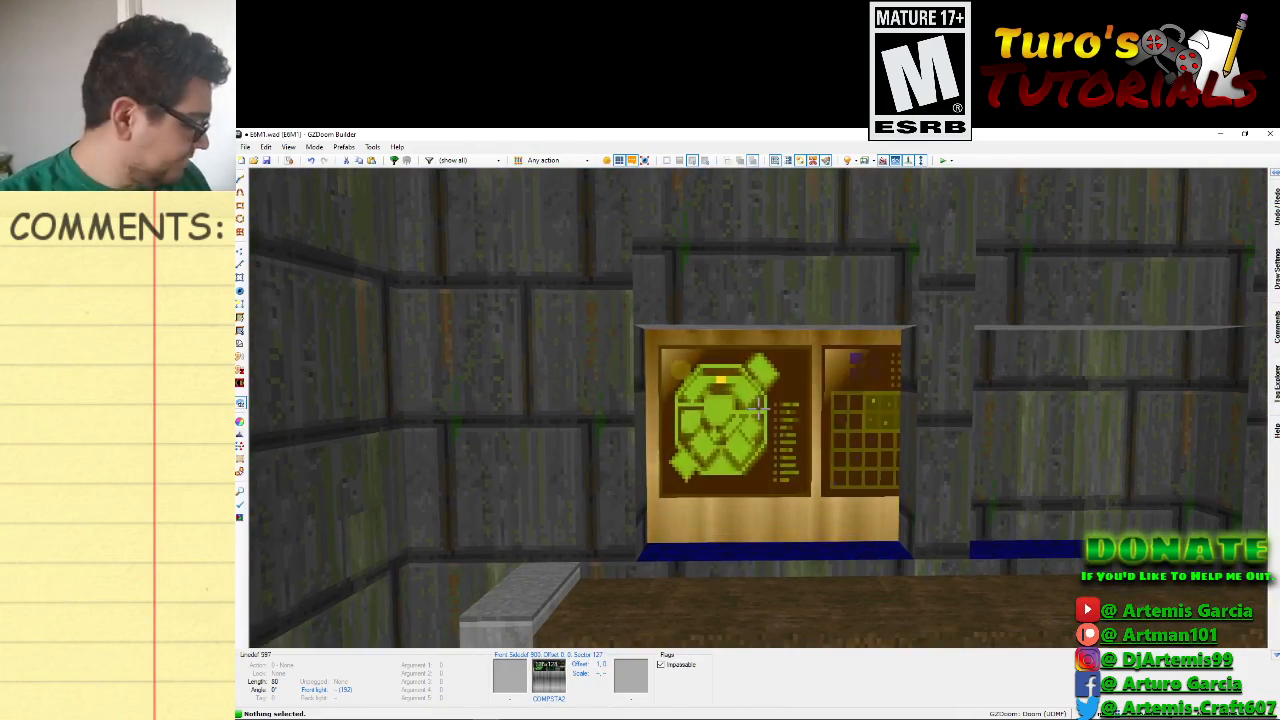
pyautogui.press('q')
pyautogui.moveTo(1201, 315); pyautogui.dragTo(1206, 298, button='right')
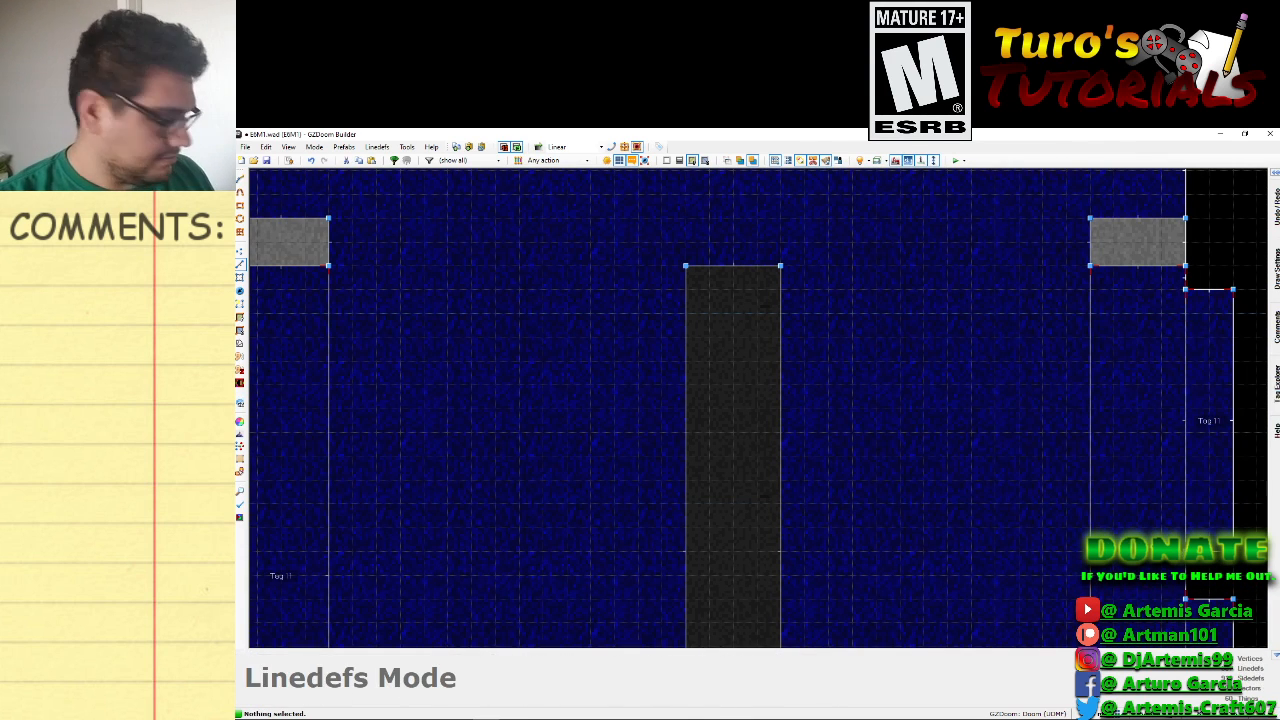
pyautogui.moveTo(1210, 553); pyautogui.dragTo(1213, 550, button='right')
pyautogui.press('l')
# Move the southern recess's south linedef about 8 units south to lengthen it to 88, and view the computer panel in 3D.
pyautogui.scroll(-2, 1198, 572)
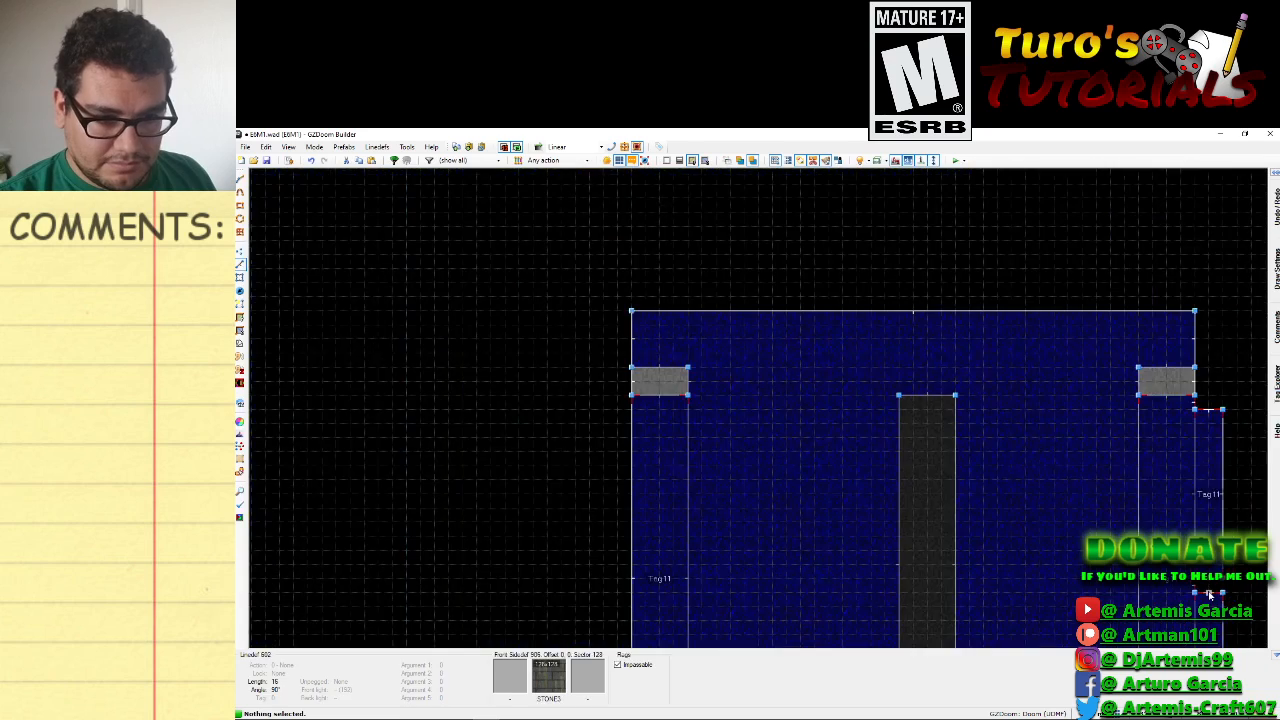
pyautogui.scroll(3, 1195, 566)
pyautogui.scroll(-1, 1193, 565)
pyautogui.press('space')
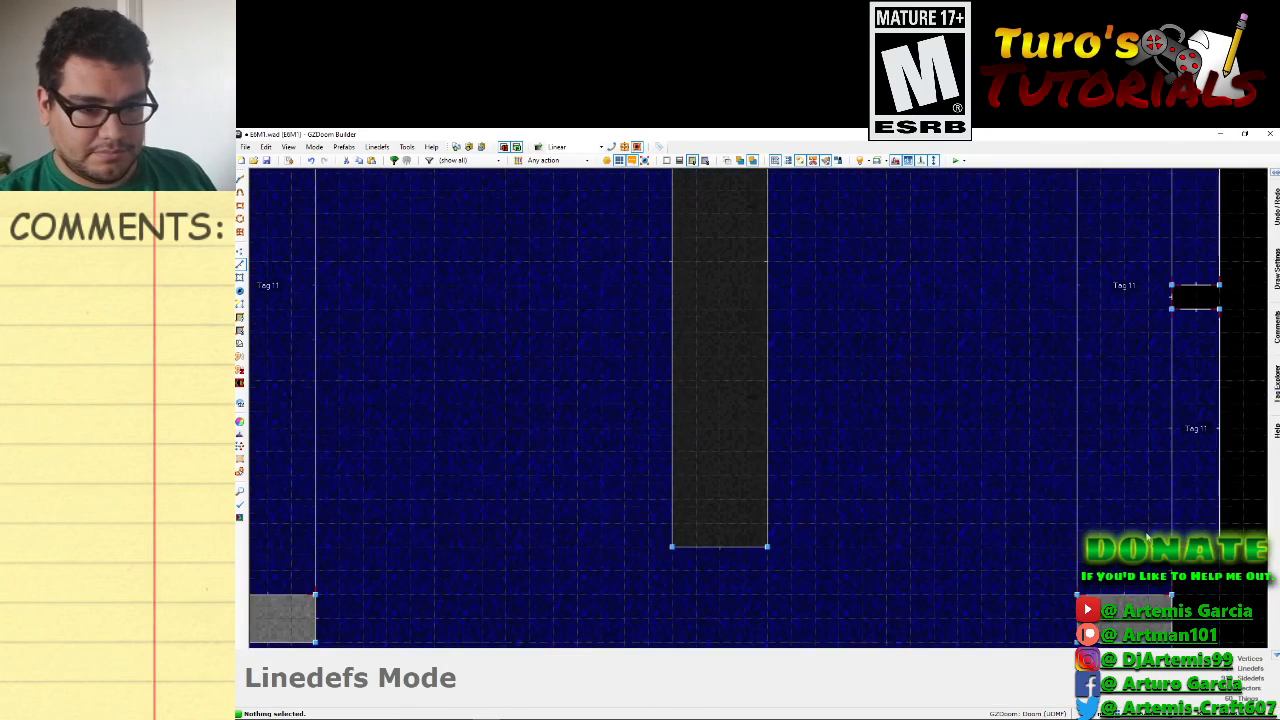
pyautogui.moveTo(1198, 548); pyautogui.dragTo(1201, 571, button='right')
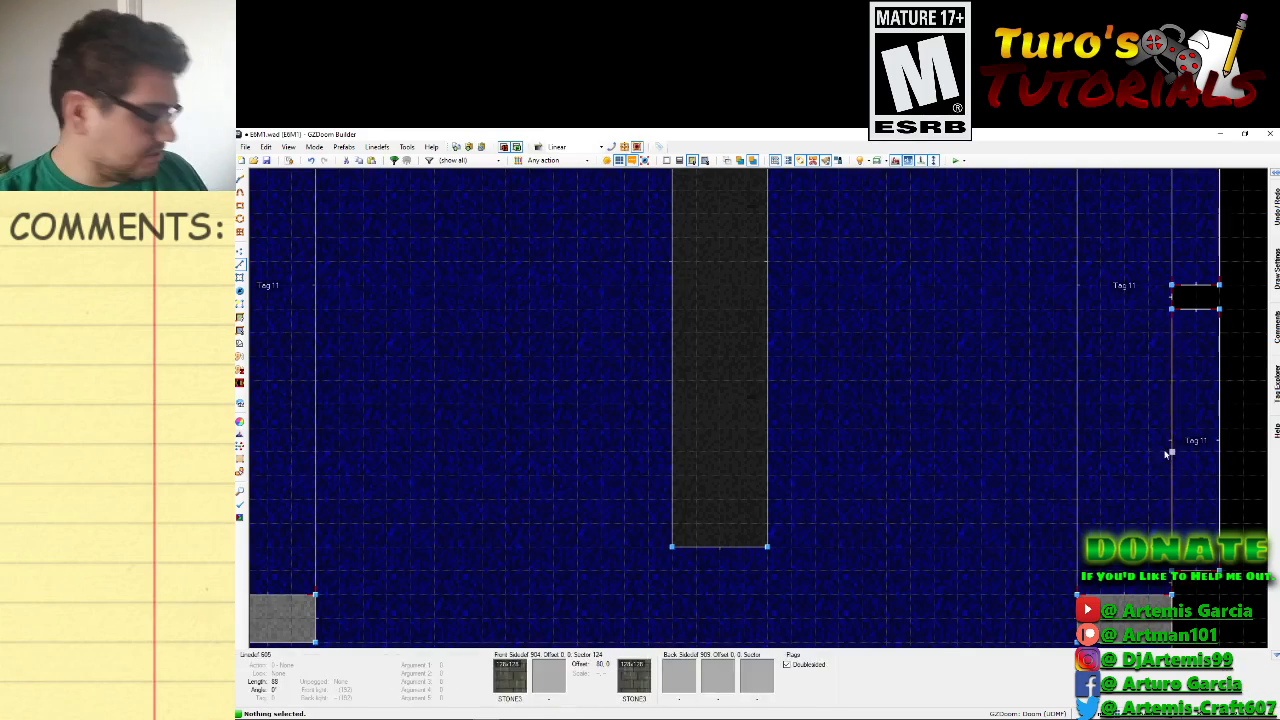
pyautogui.press('w')
pyautogui.press('s')
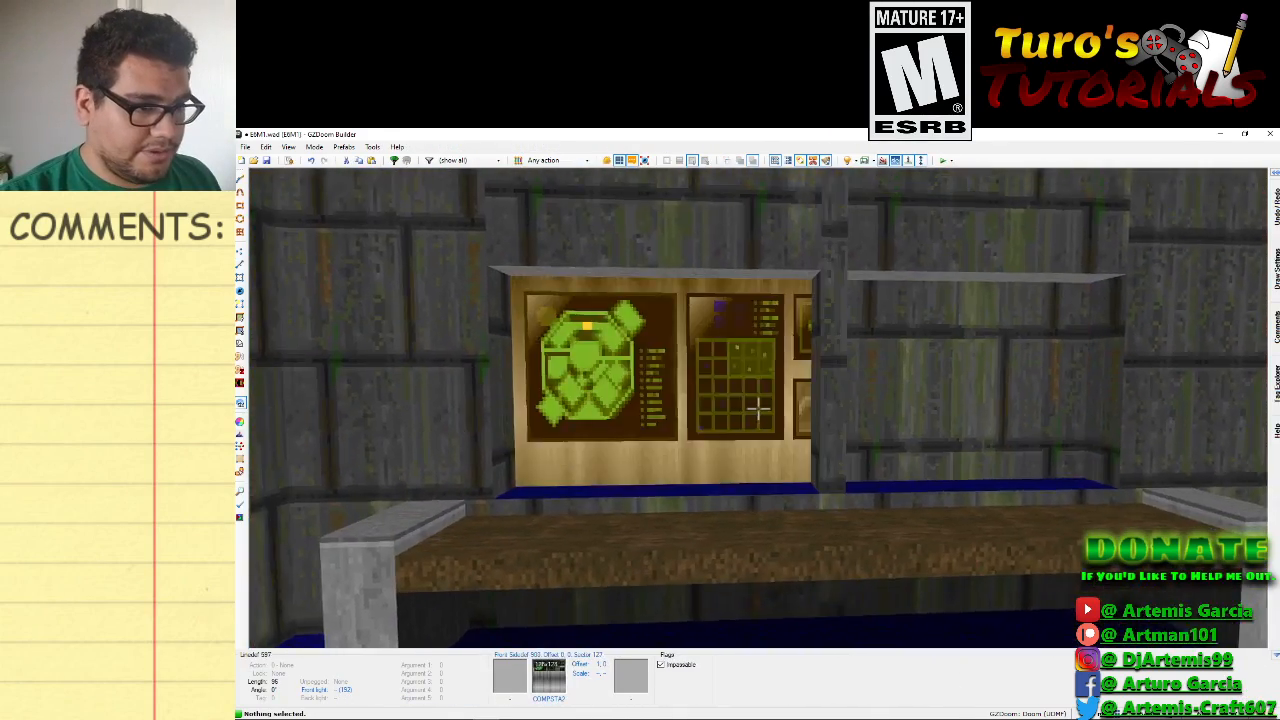
pyautogui.press('w')
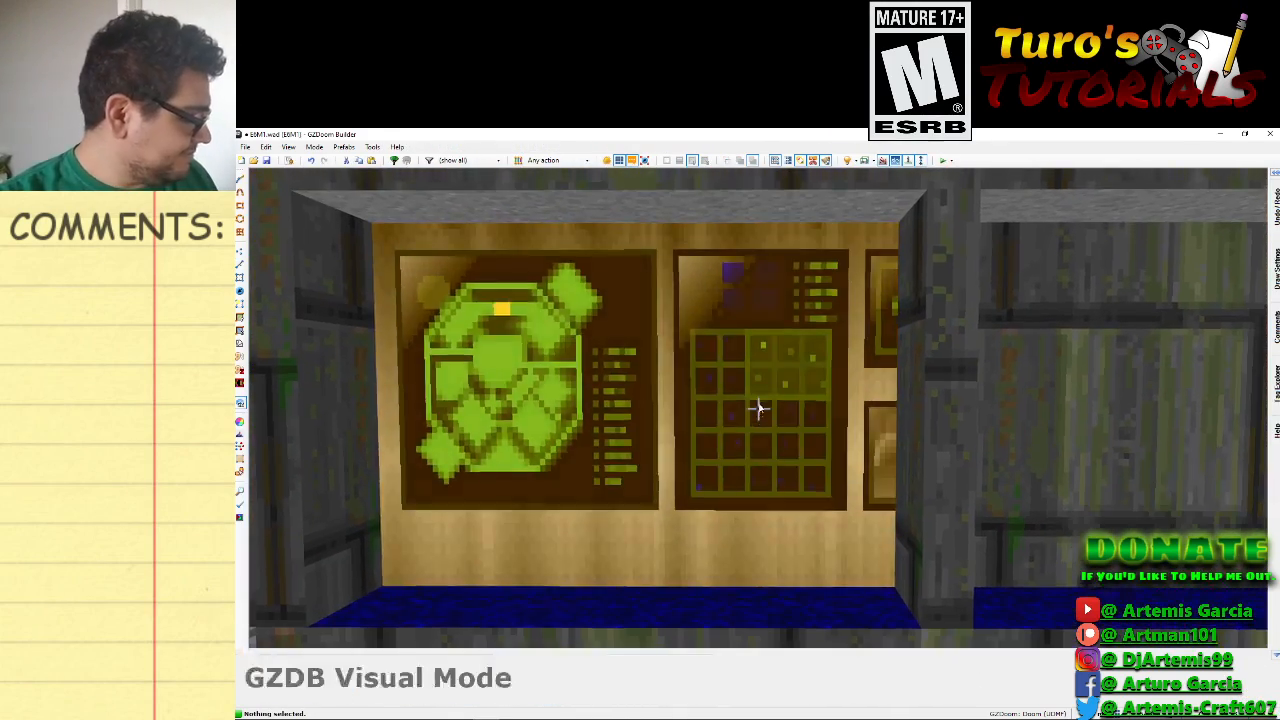
# Shorten the northern recess to 88 by moving its south linedef about 8 units north, and set the computer texture offset to 3, 0.
pyautogui.press('q')
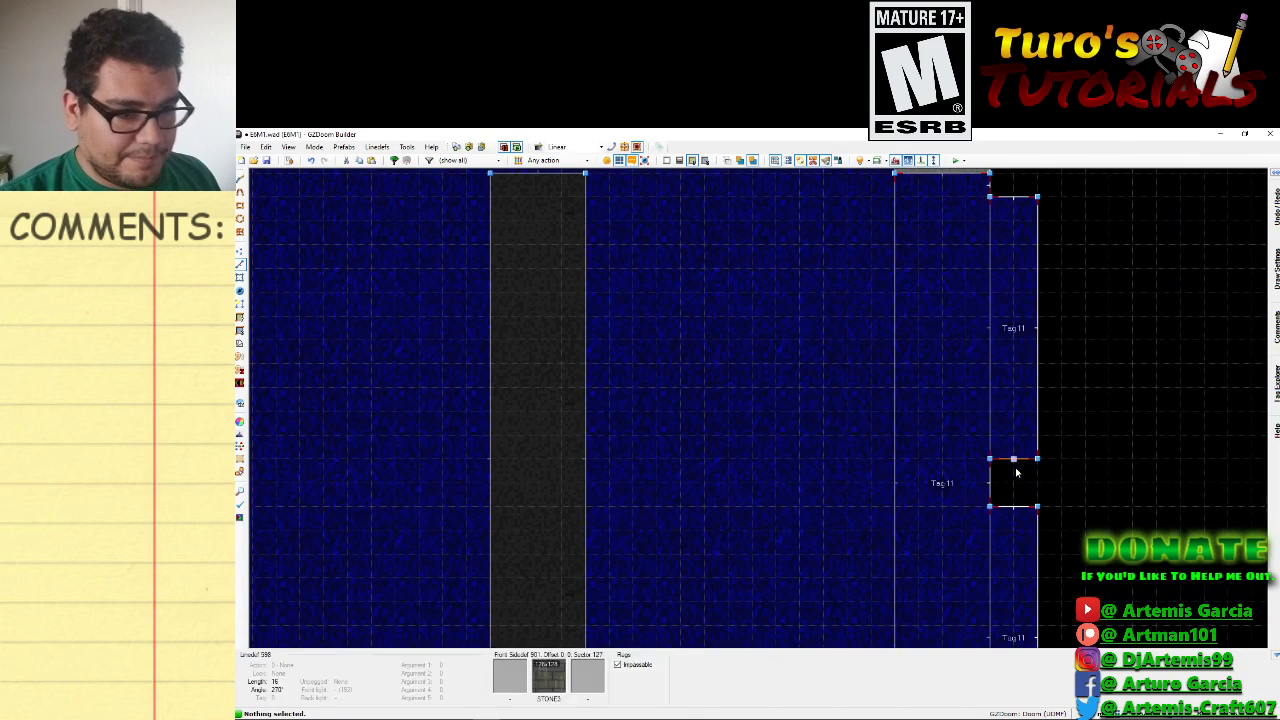
pyautogui.press('q')
pyautogui.press('d')
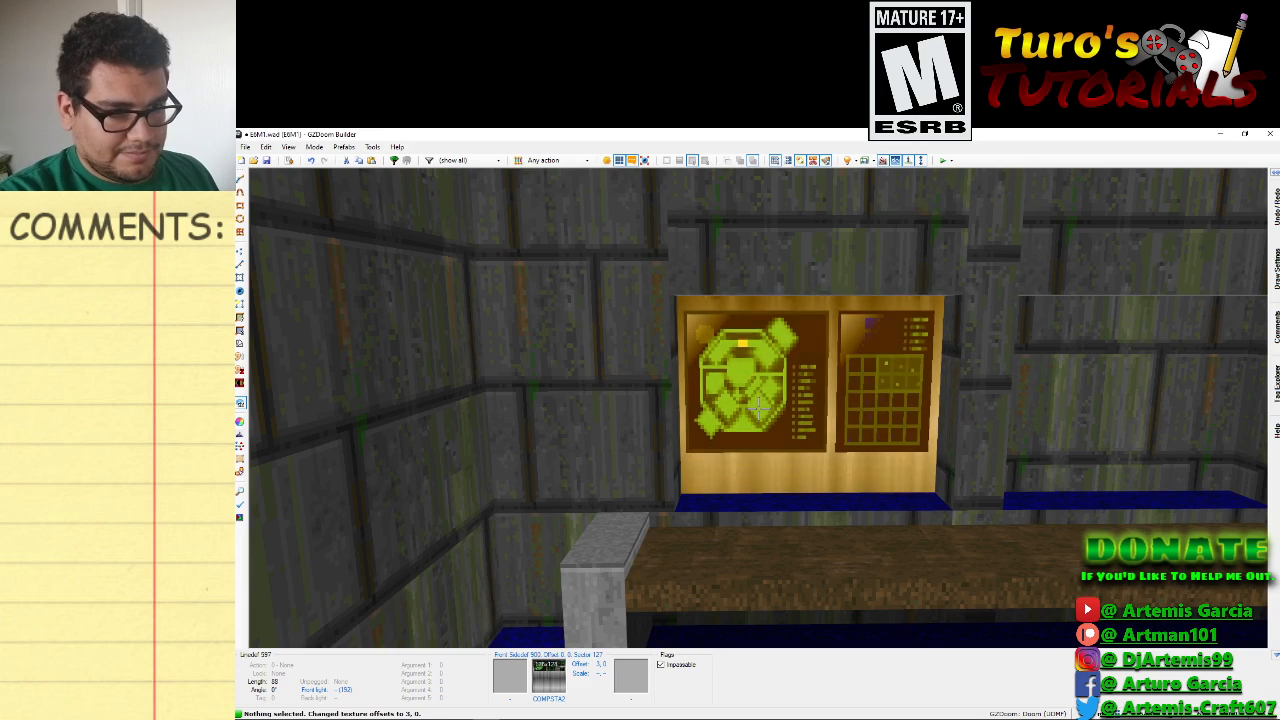
pyautogui.press('w')
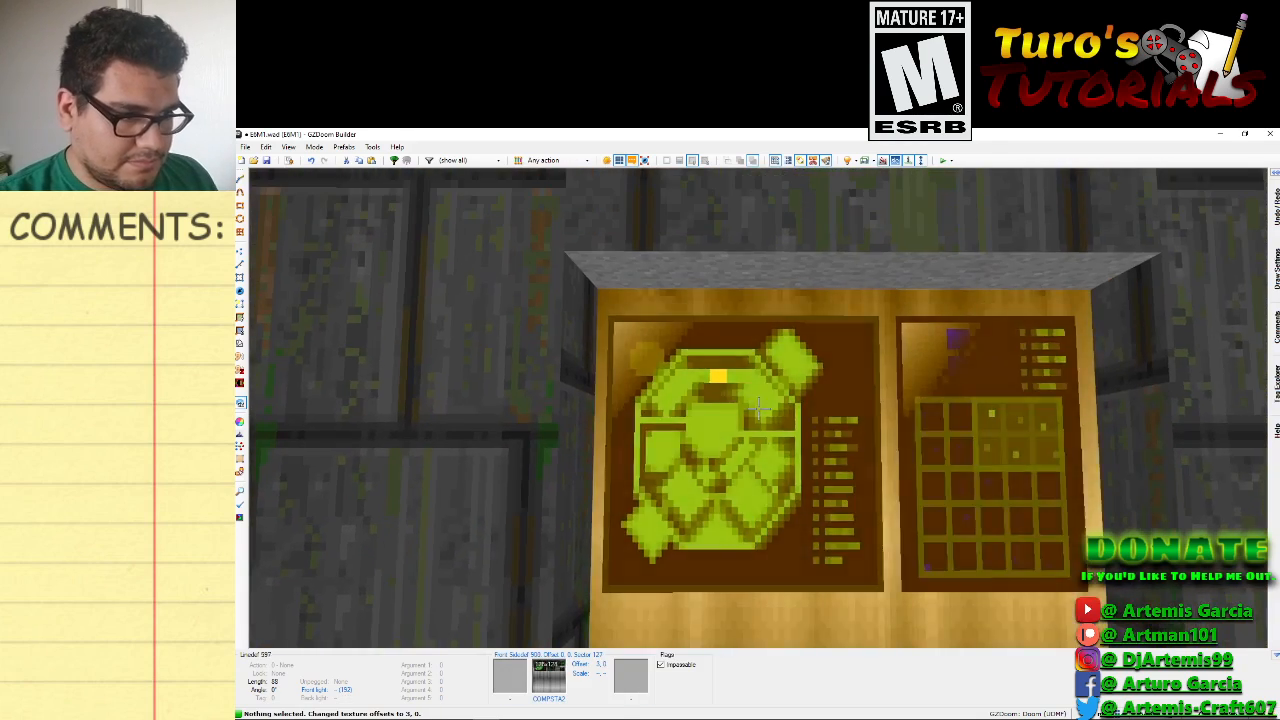
# Try the northern recess's floor at height 32 and its ceiling at 88, restoring them to 24 and 80.
pyautogui.press('s')
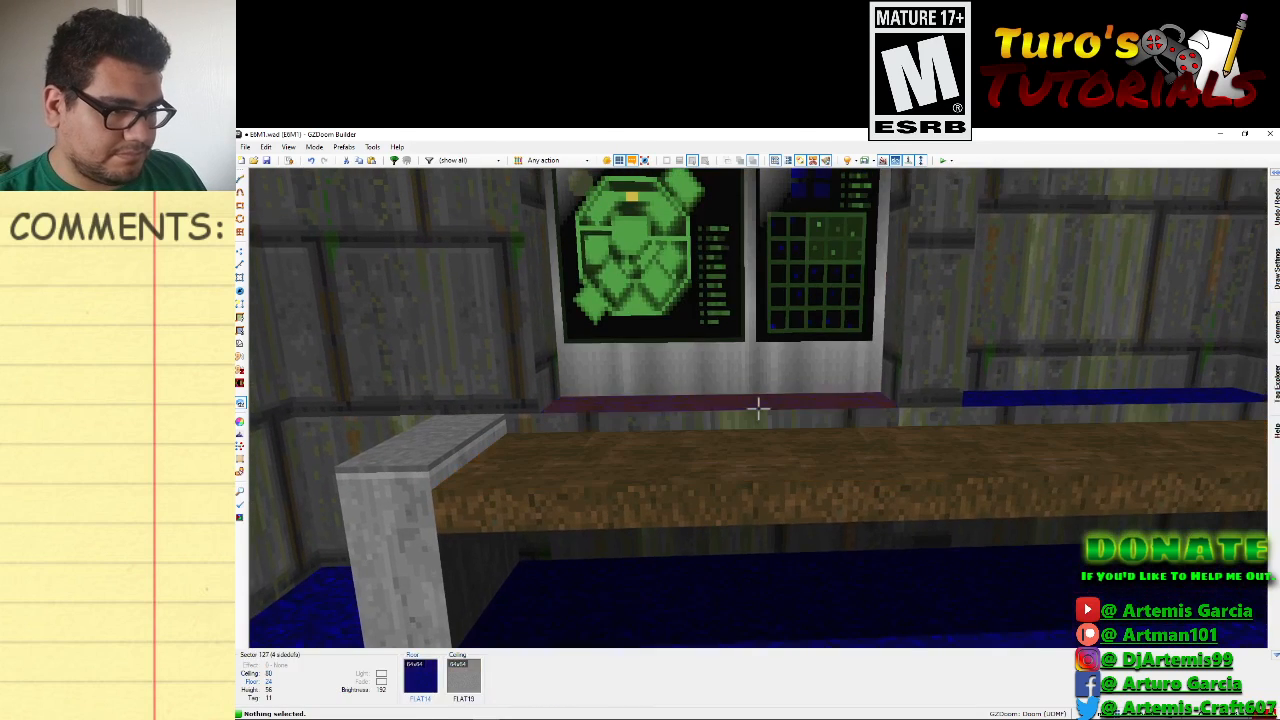
pyautogui.click(757, 408)
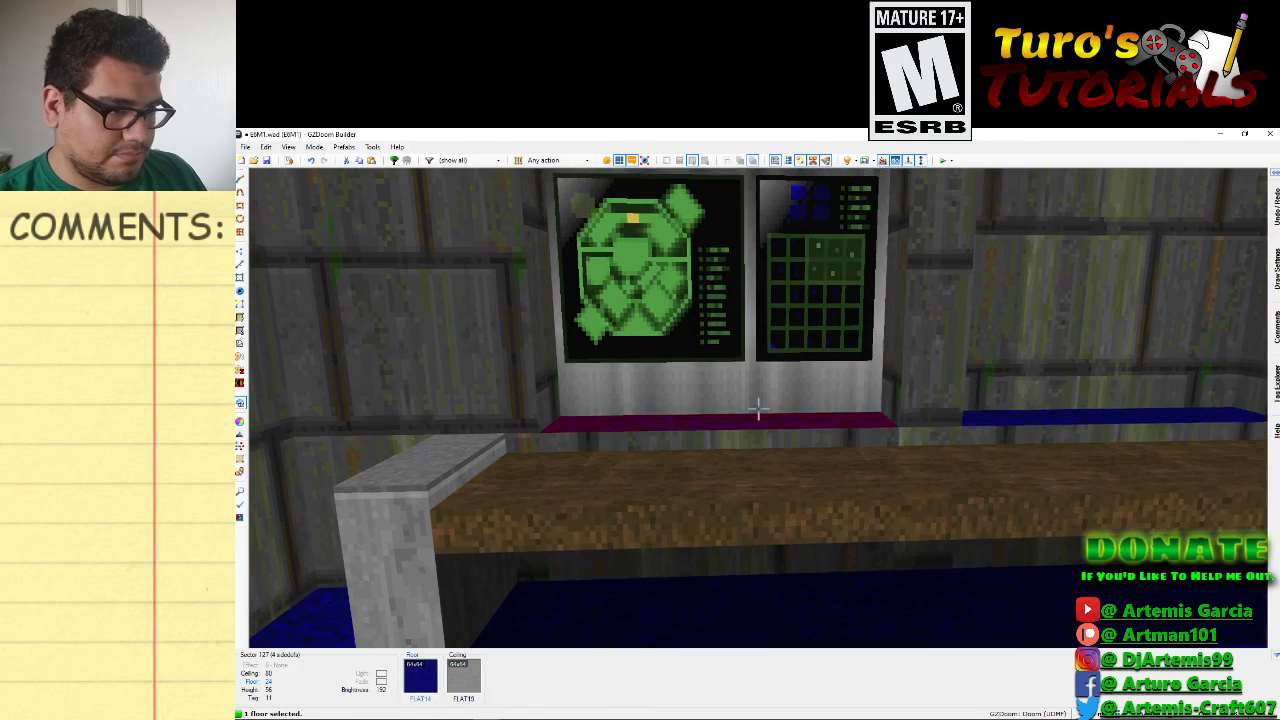
pyautogui.scroll(1, 757, 408)
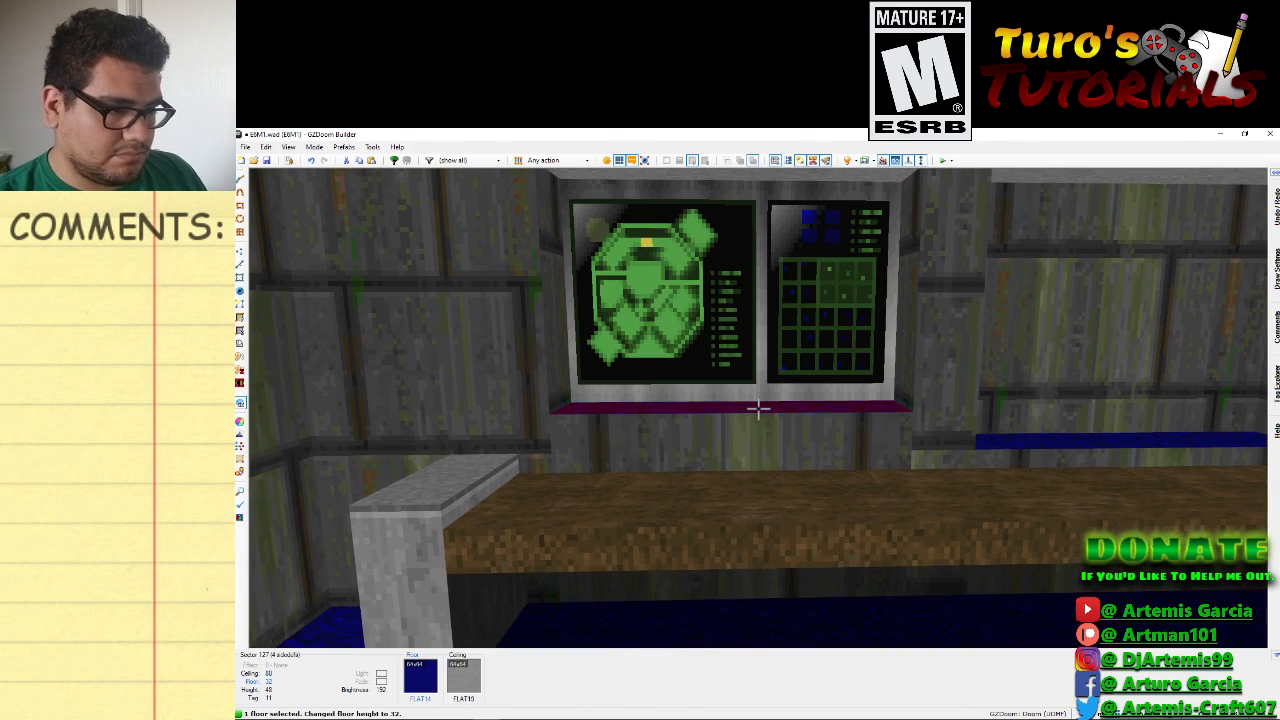
pyautogui.scroll(-1, 757, 408)
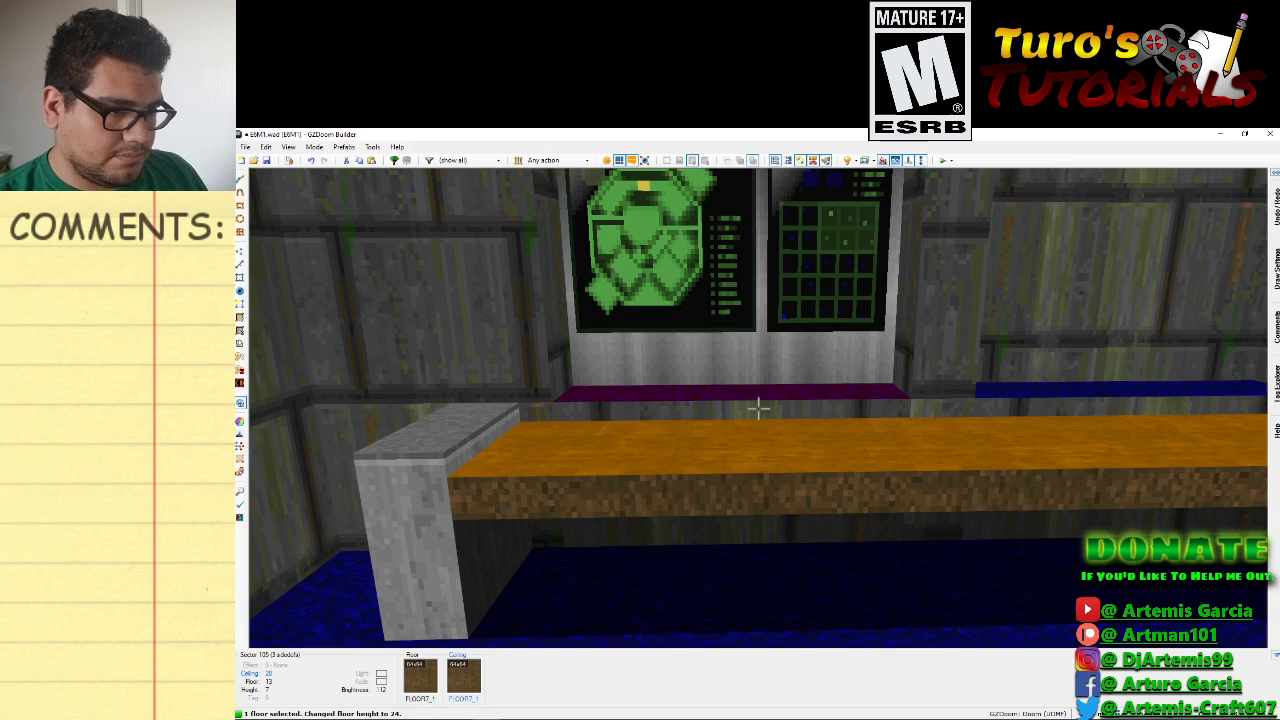
pyautogui.click(758, 408)
pyautogui.click(758, 408)
pyautogui.scroll(1, 758, 408)
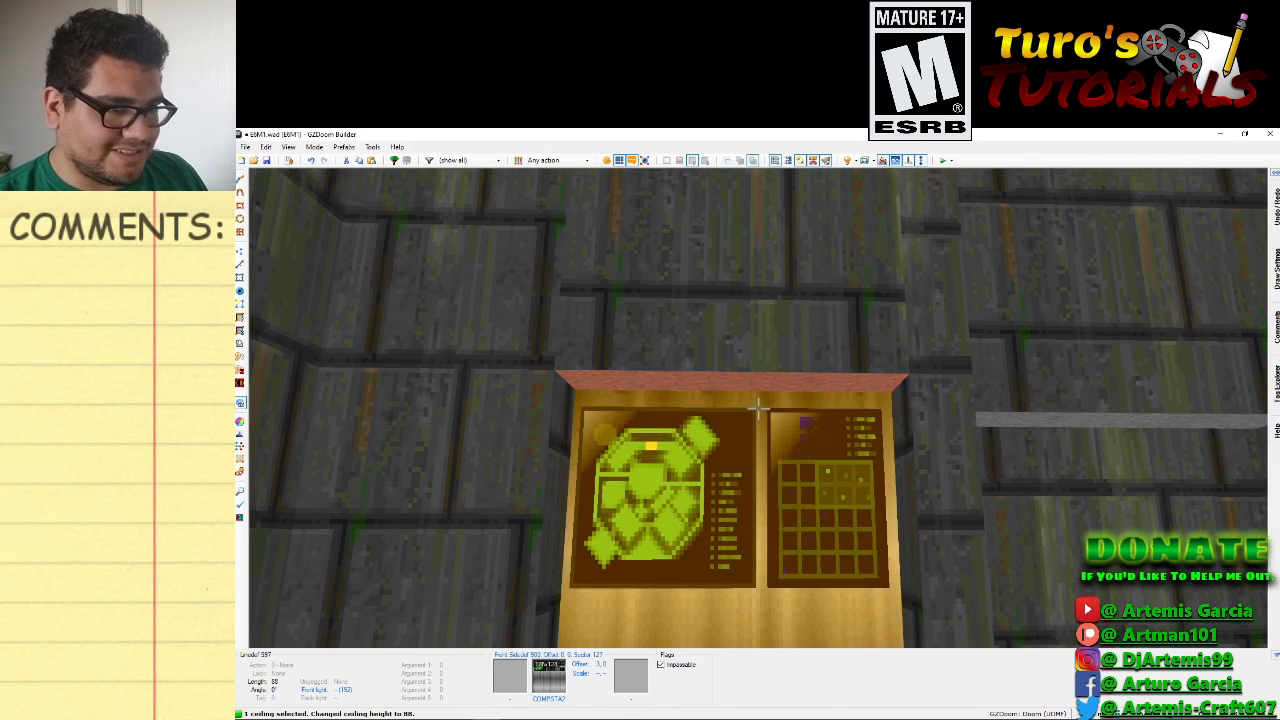
pyautogui.scroll(-1, 758, 408)
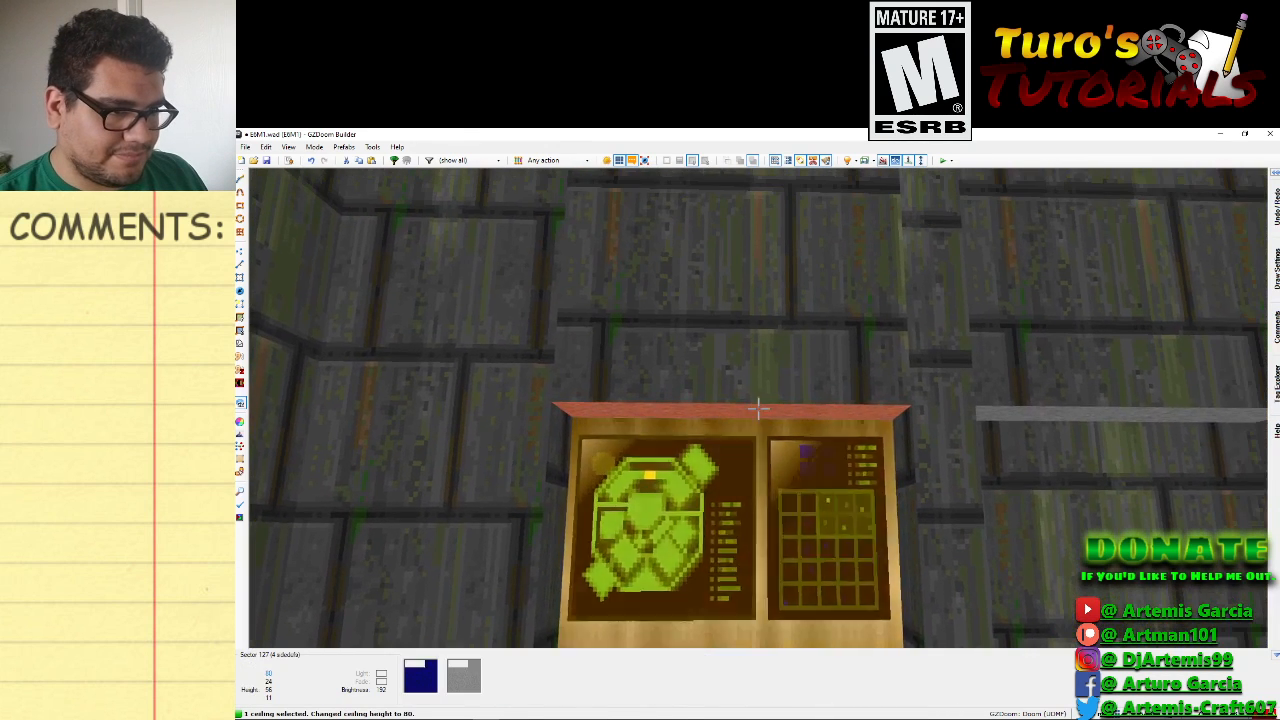
pyautogui.click(758, 408)
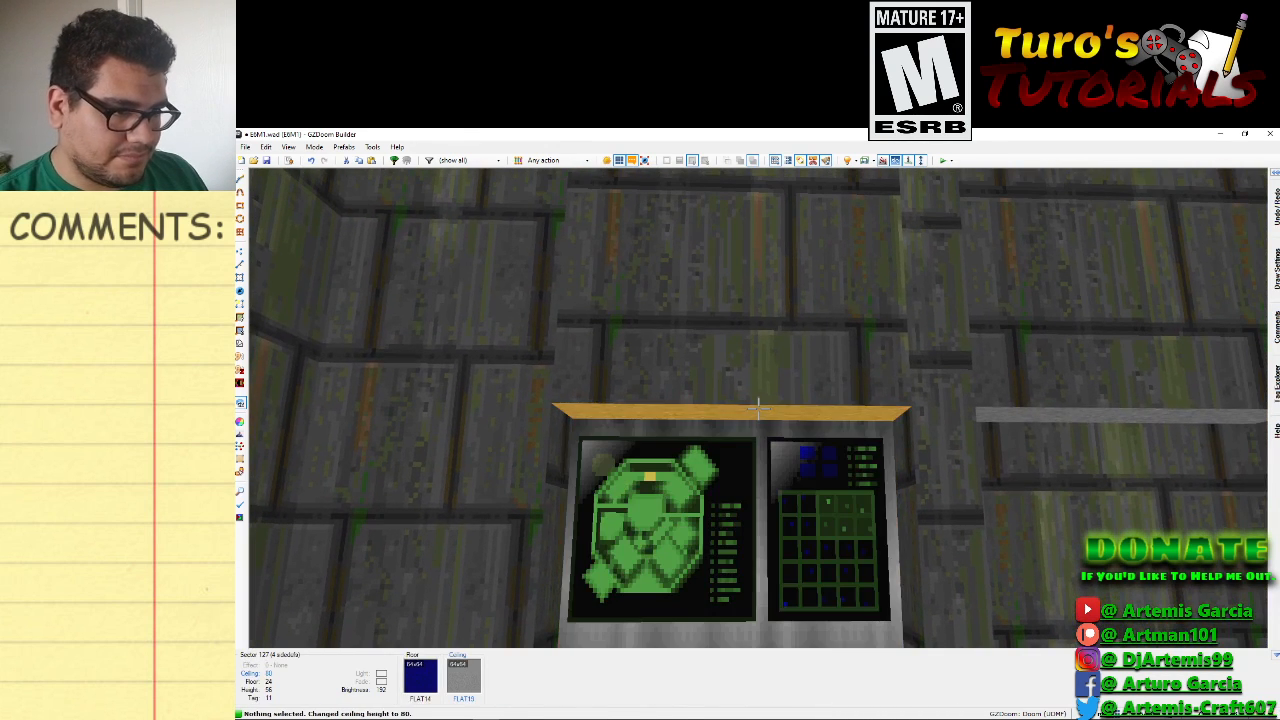
# Assign action 181, Plane Align (slope), to the northern recess's back linedef, with floor and ceiling alignment both set to Front.
pyautogui.press('q')
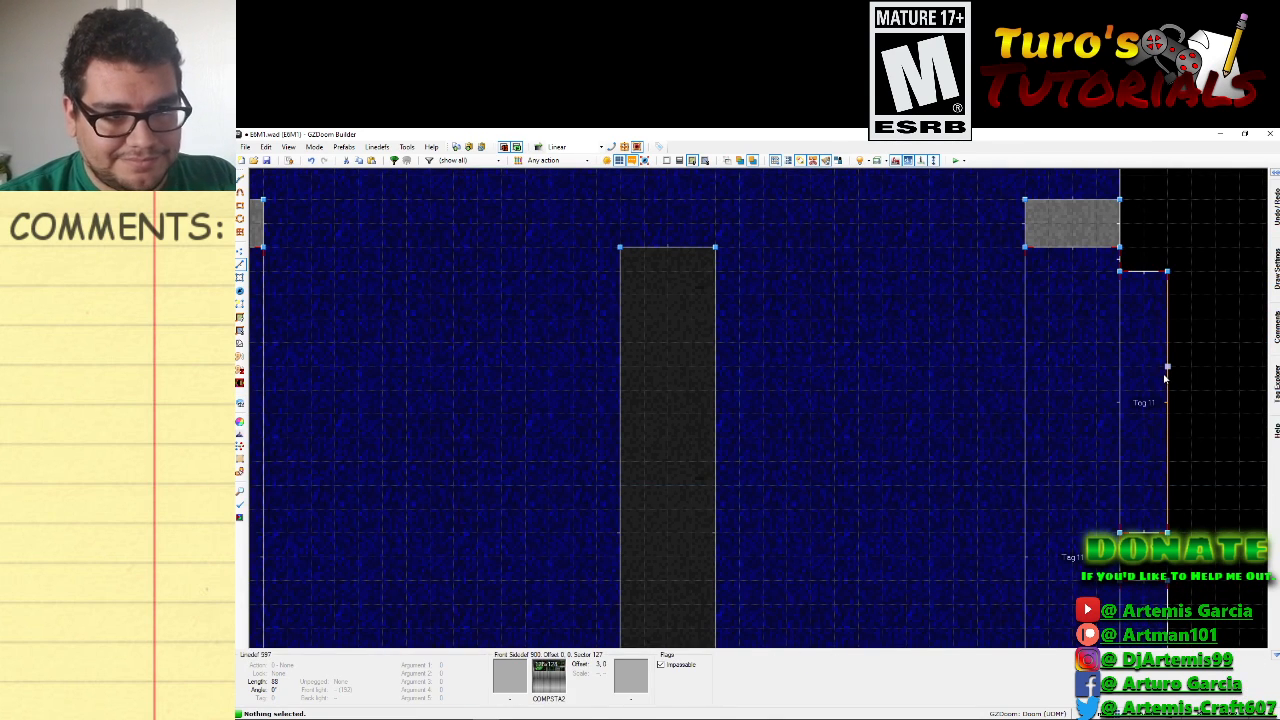
pyautogui.rightClick(1166, 369)
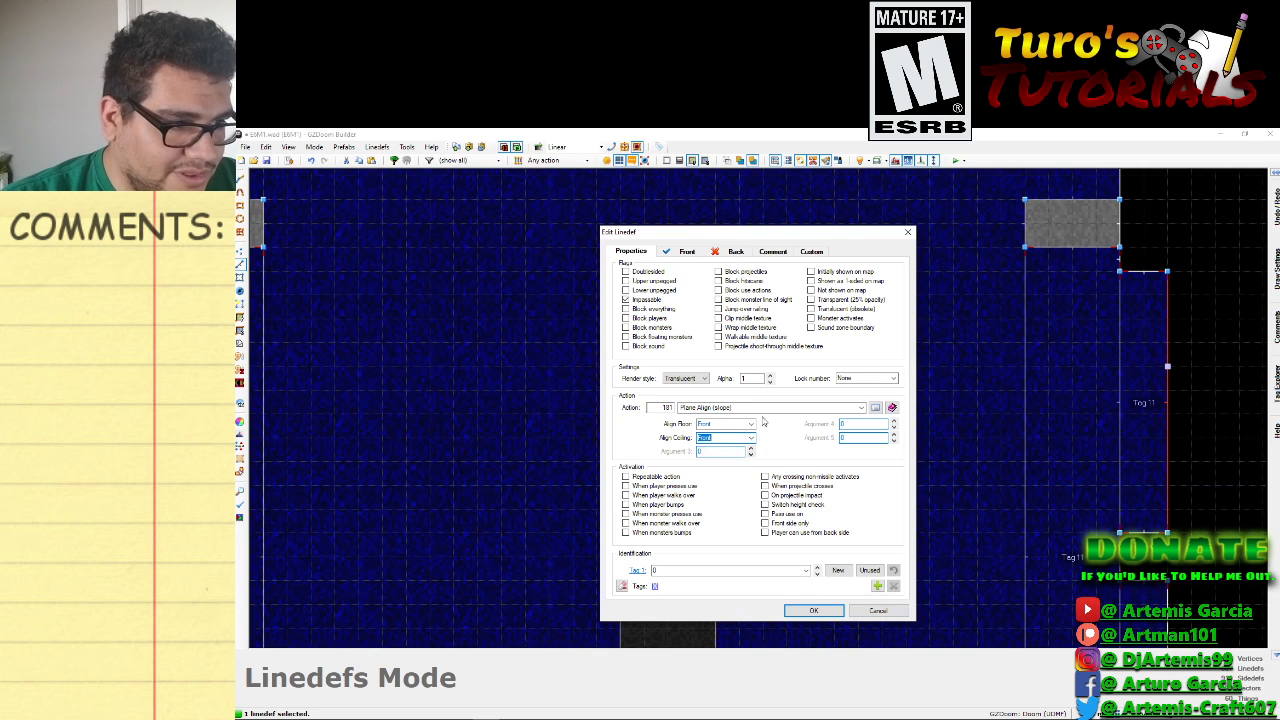
pyautogui.click(808, 610)
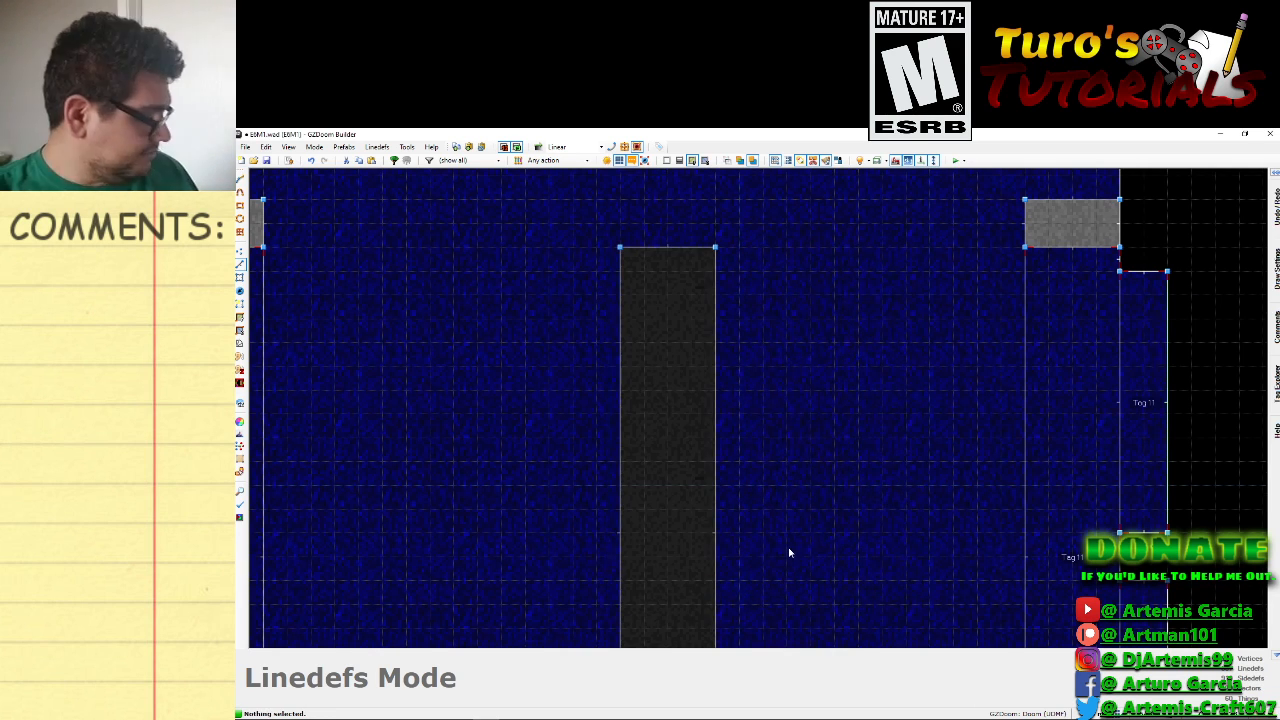
# Try other heights for the recess floors and the desk top, including 28 for the desk, restoring the desk to 20 and the floor to 24.
pyautogui.press('q')
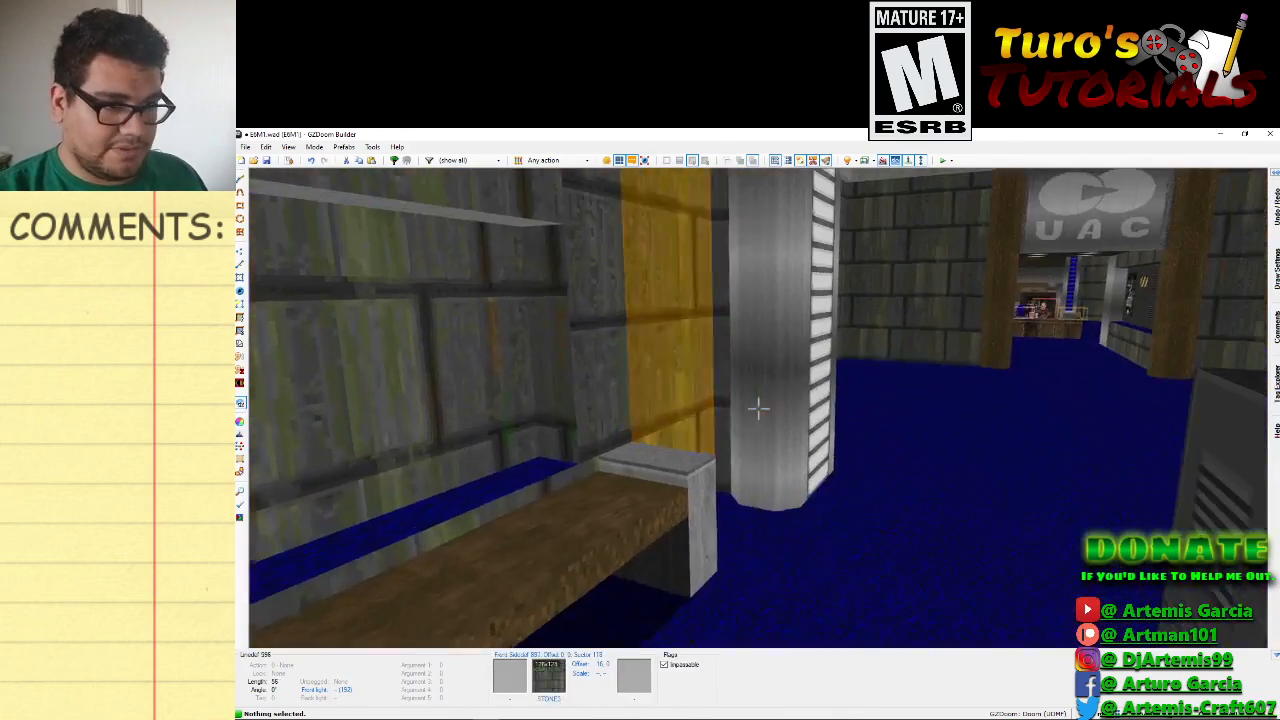
pyautogui.press('d')
pyautogui.press('e')
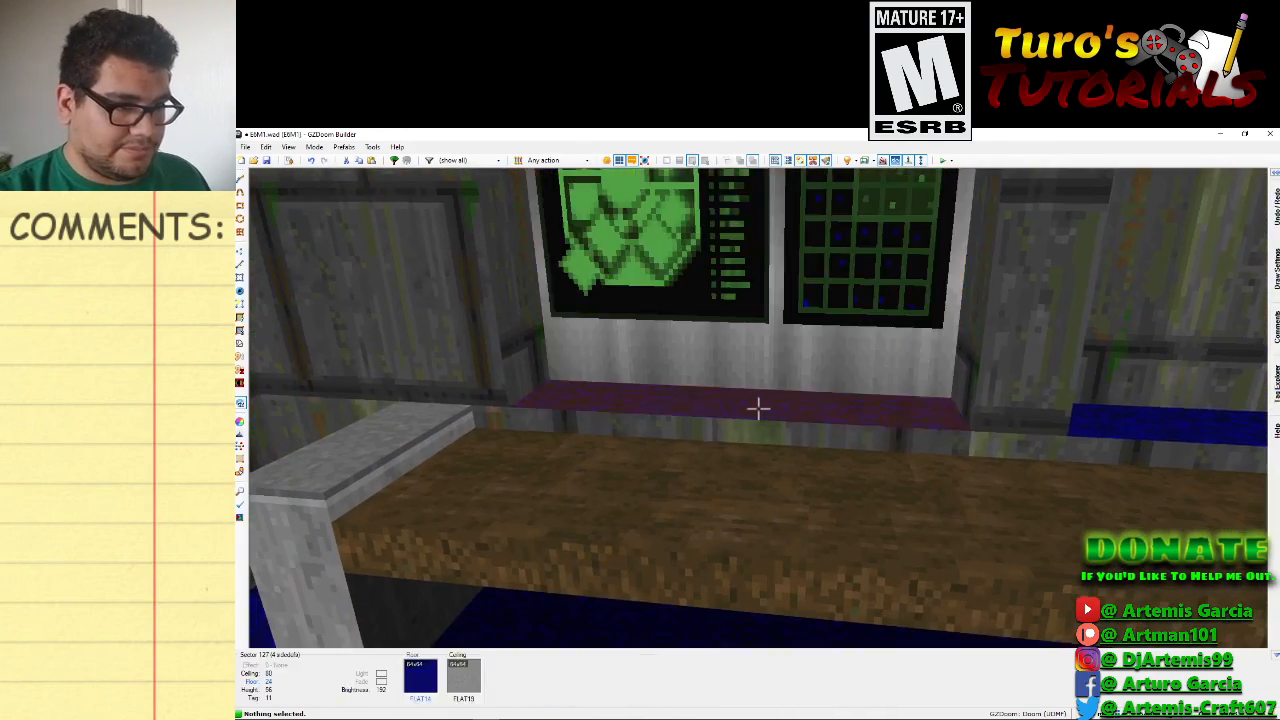
pyautogui.scroll(-1, 758, 408)
pyautogui.scroll(1, 758, 408)
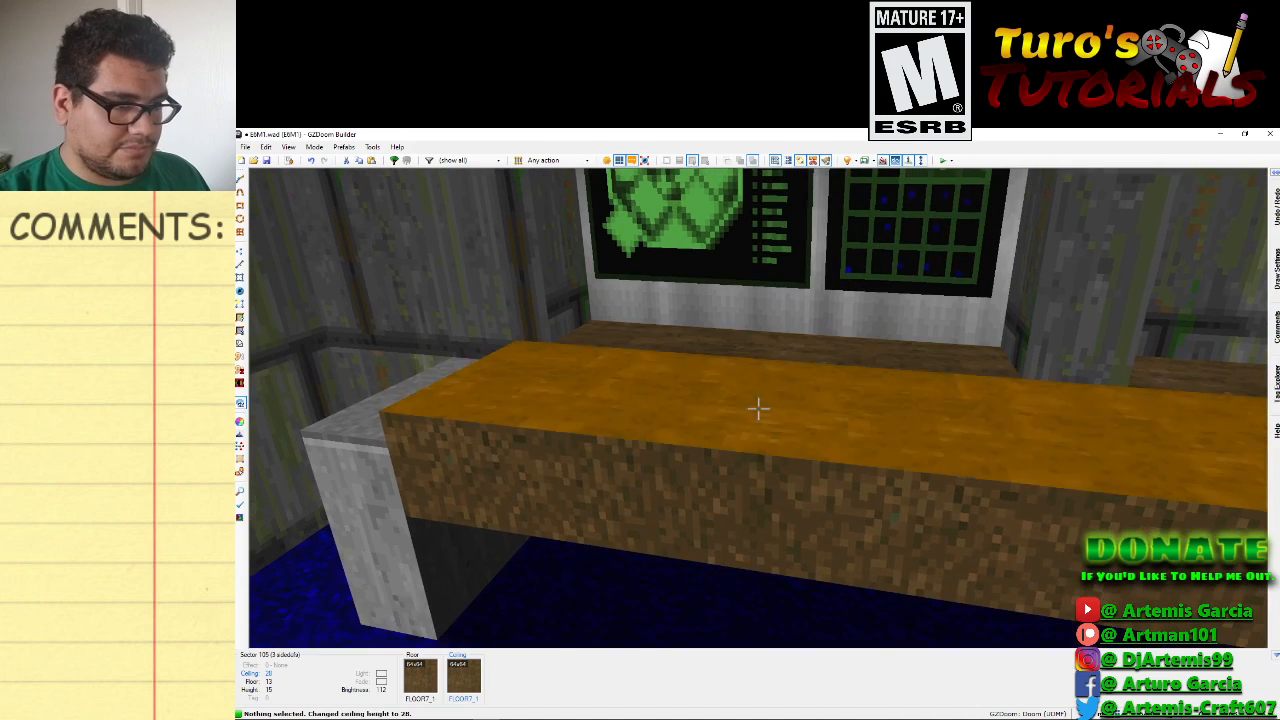
pyautogui.scroll(-1, 758, 408)
pyautogui.press('w')
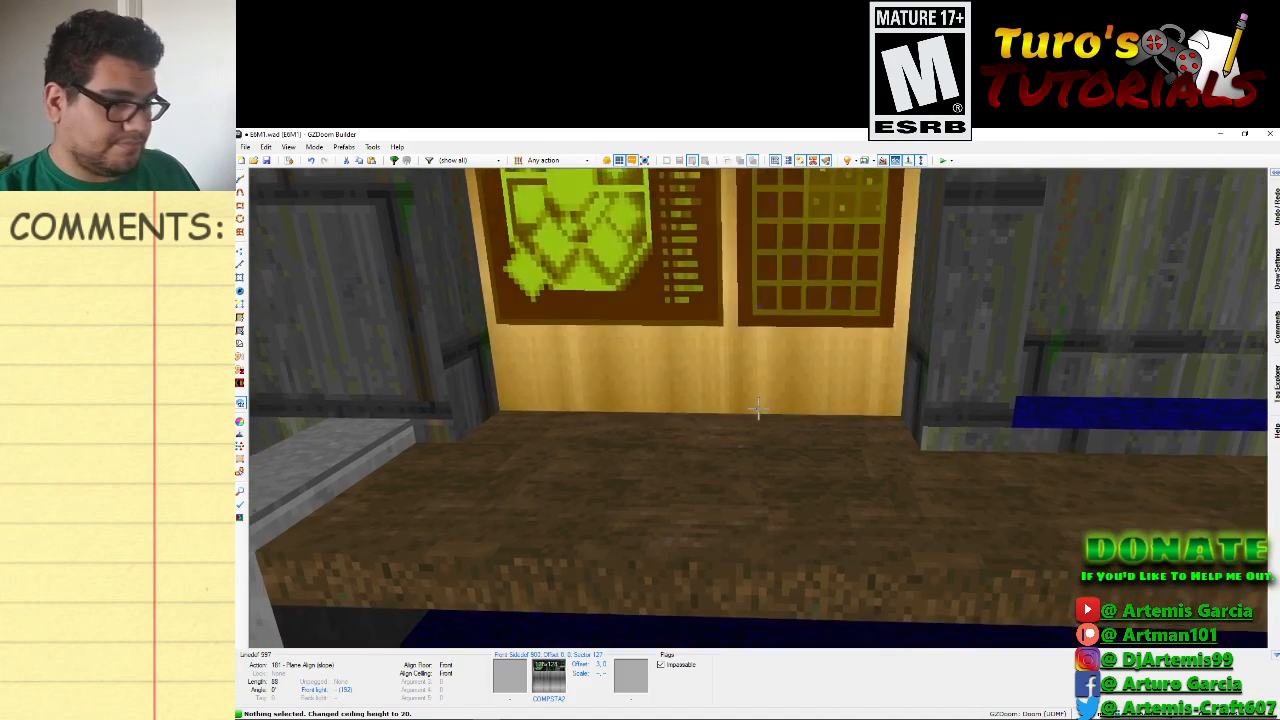
pyautogui.scroll(1, 758, 408)
pyautogui.scroll(-1, 758, 408)
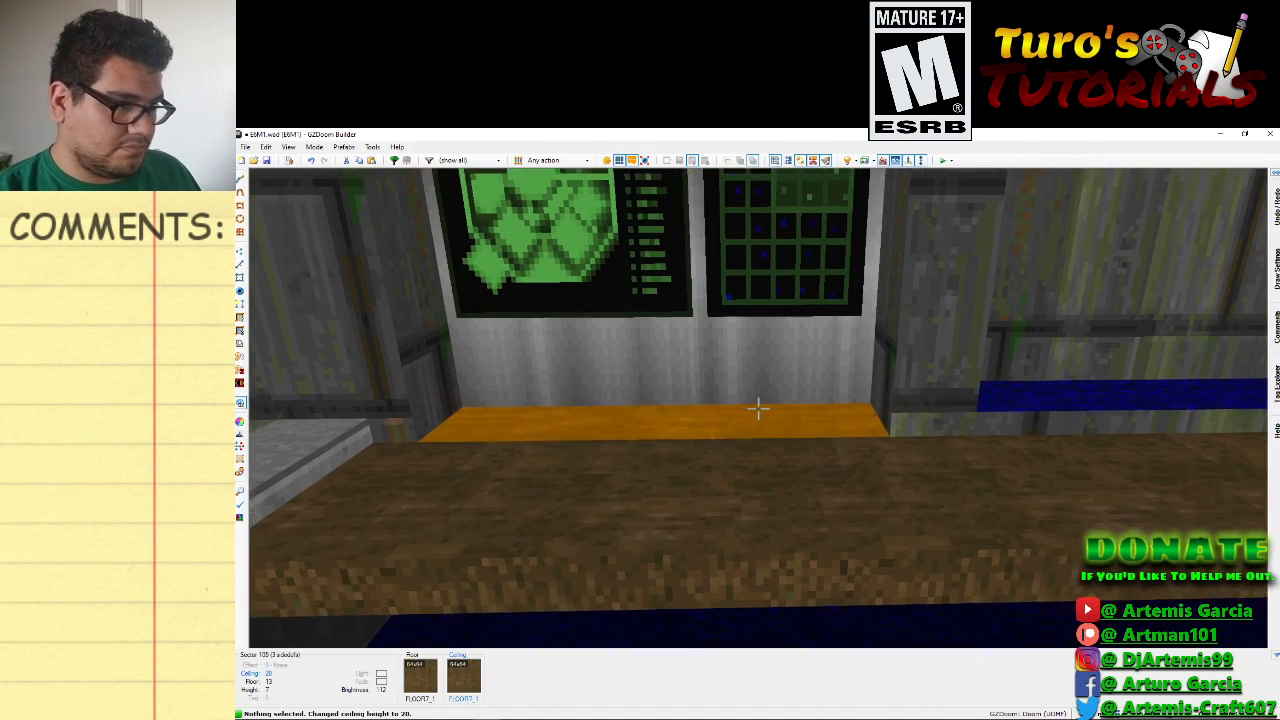
pyautogui.hotkey('ctrl', 'z')
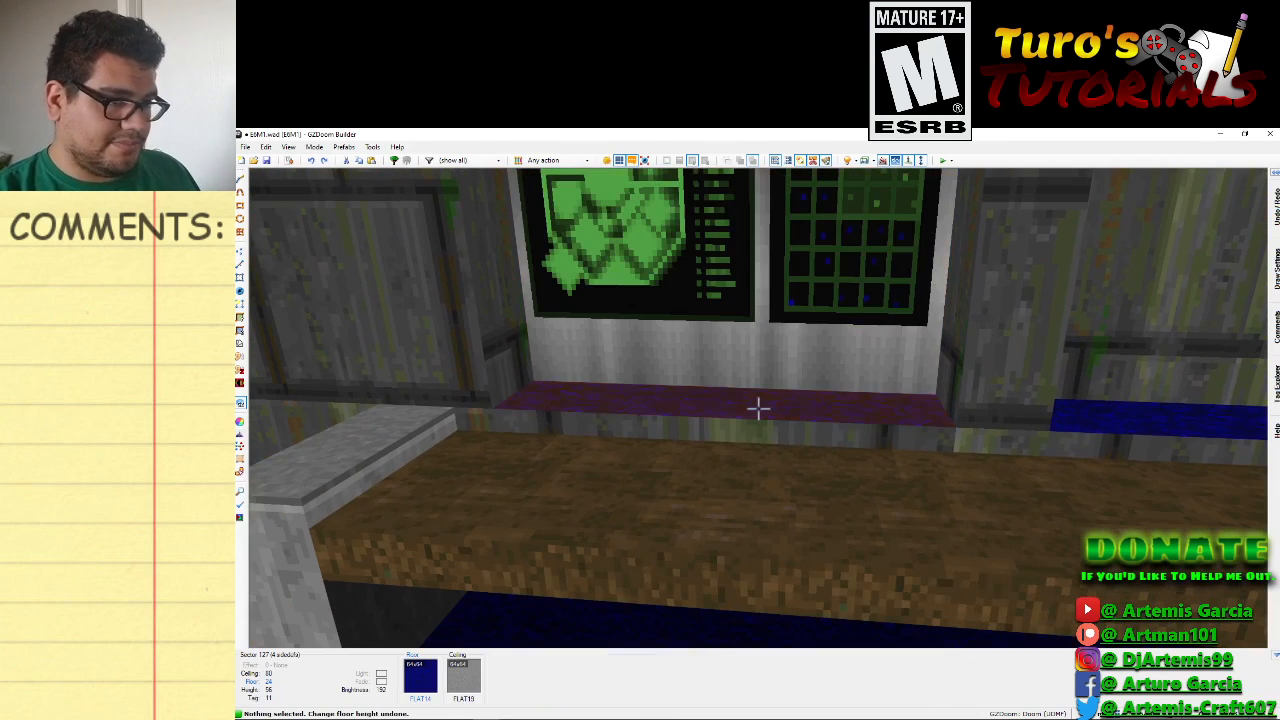
pyautogui.scroll(1, 758, 408)
pyautogui.scroll(-1, 758, 408)
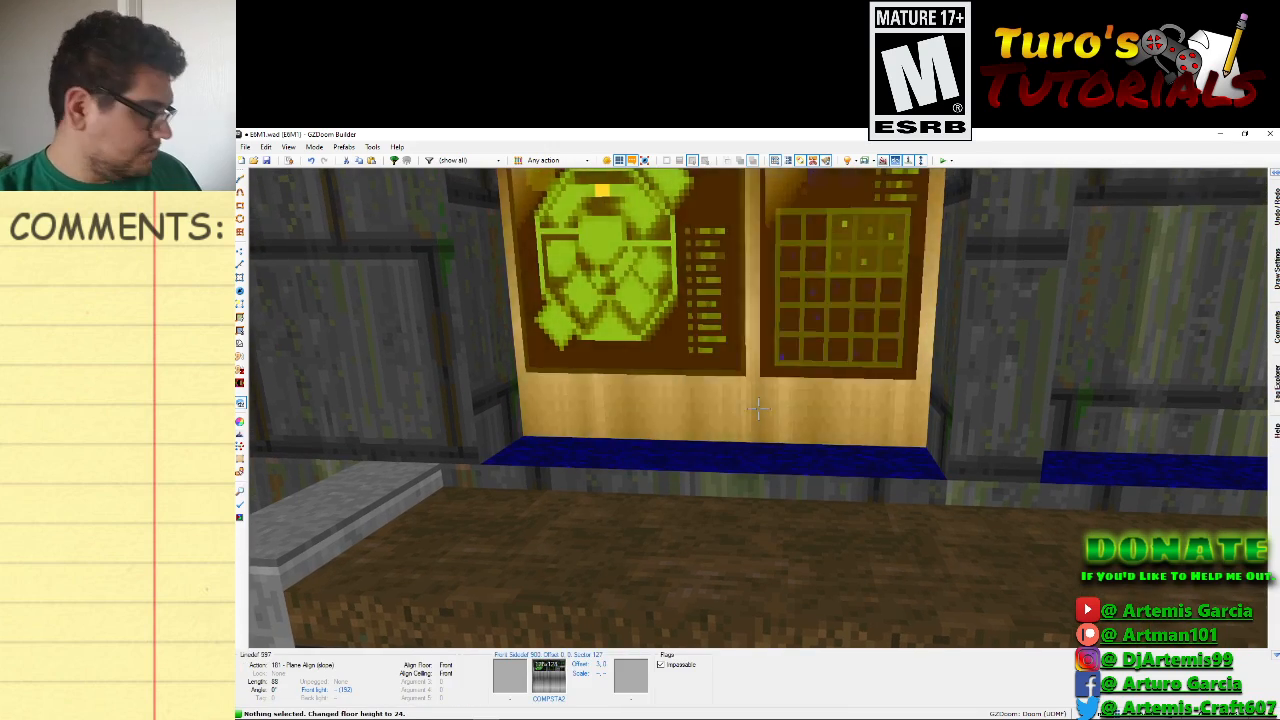
# Examine the northern recess's back linedef in the 2D map and its floor and computer panel from several angles in 3D.
pyautogui.press('f')
pyautogui.press('d')
pyautogui.press('e')
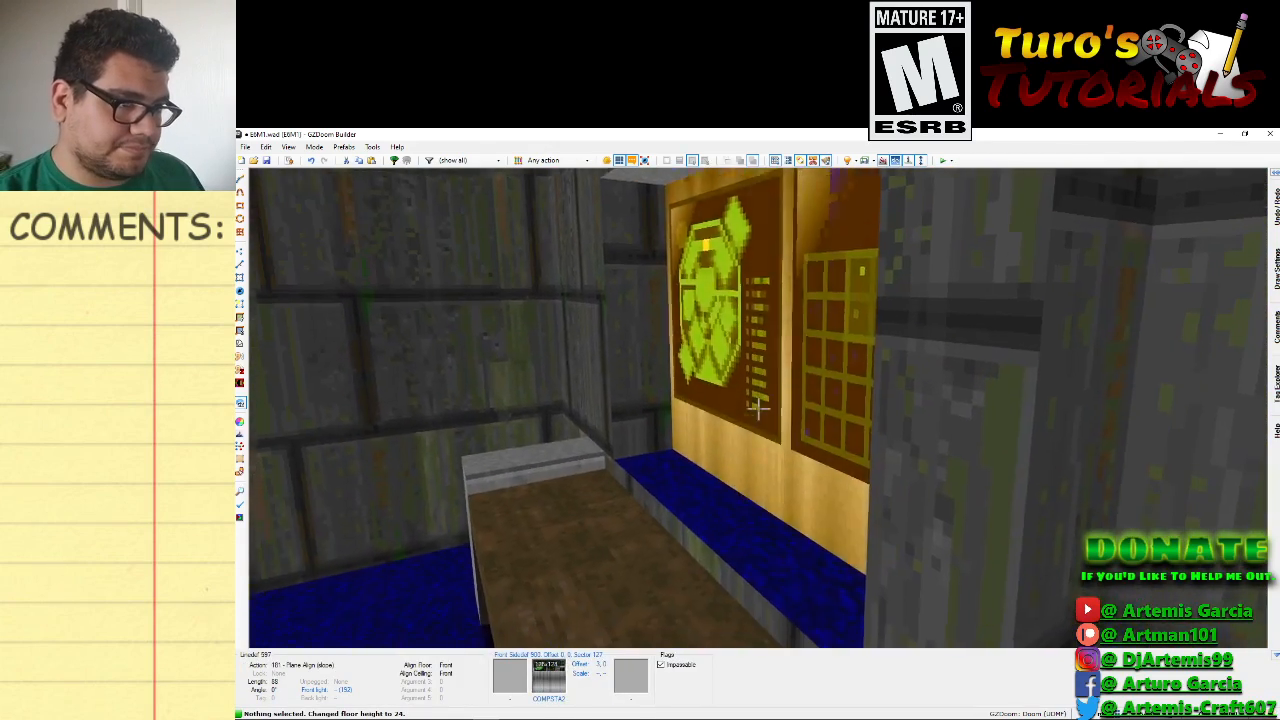
pyautogui.press('w')
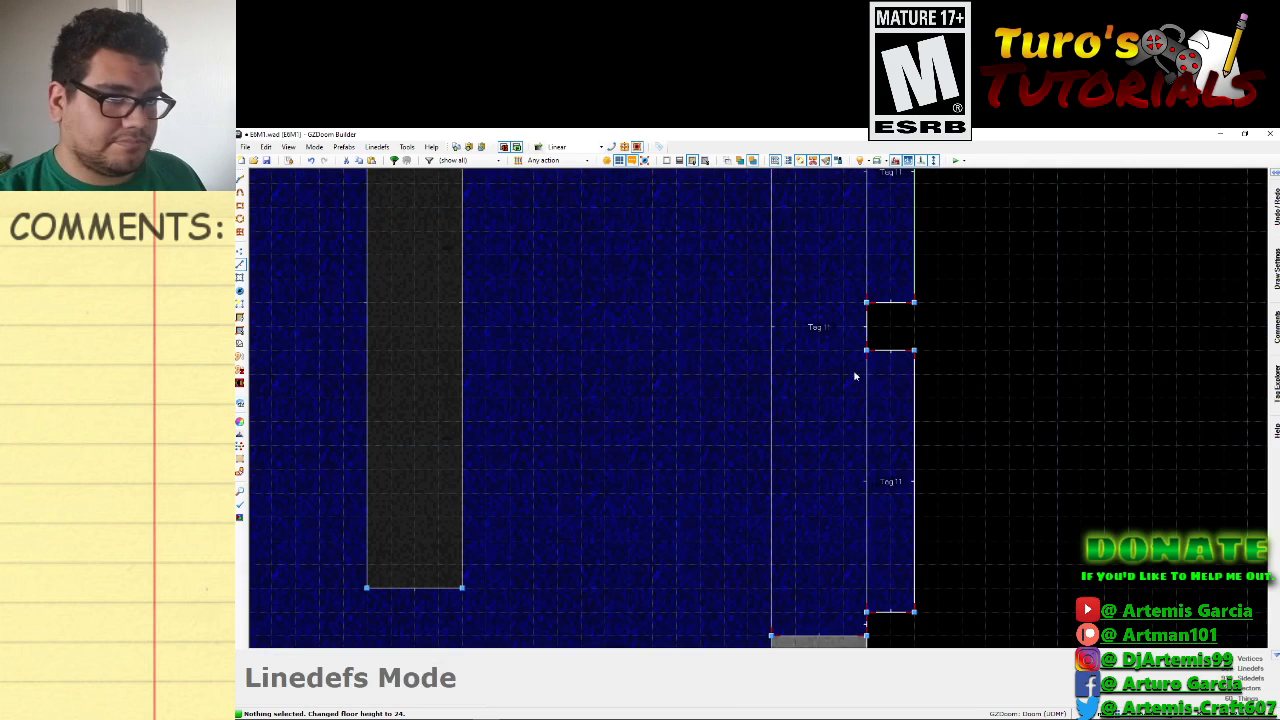
pyautogui.press('Up')
pyautogui.press('Up')
pyautogui.press('Up')
pyautogui.press('Up')
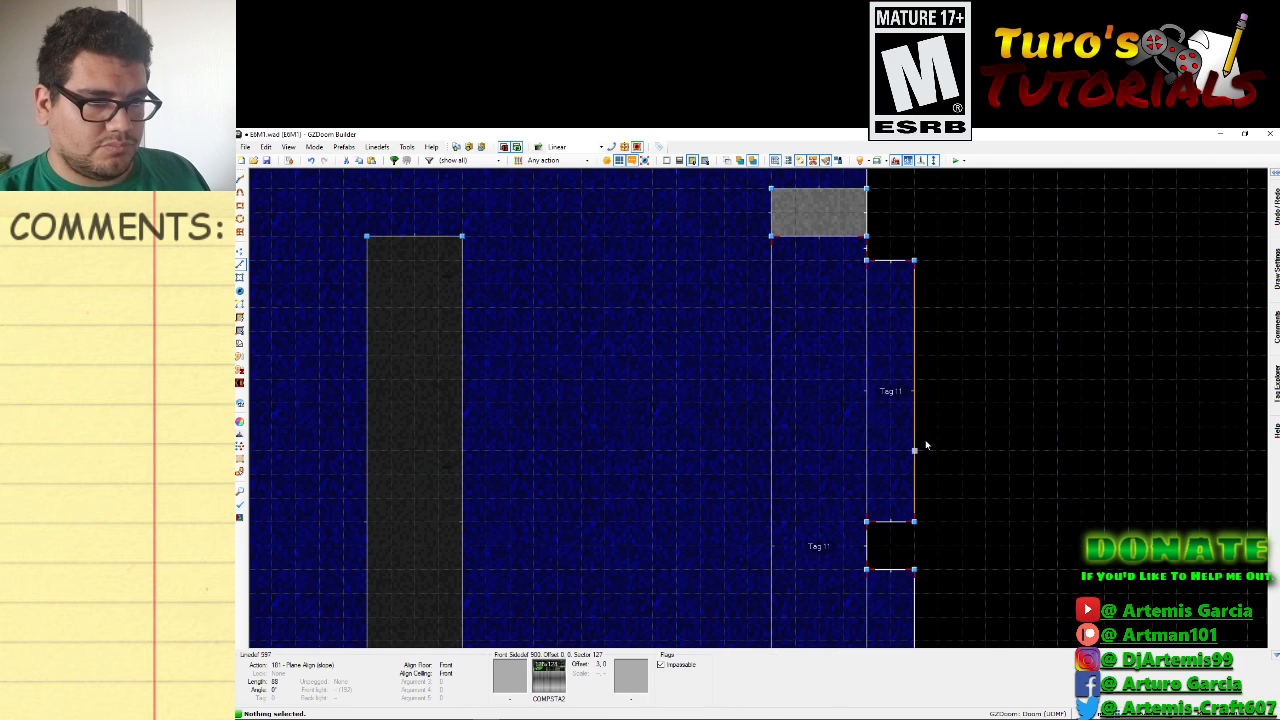
pyautogui.press('w')
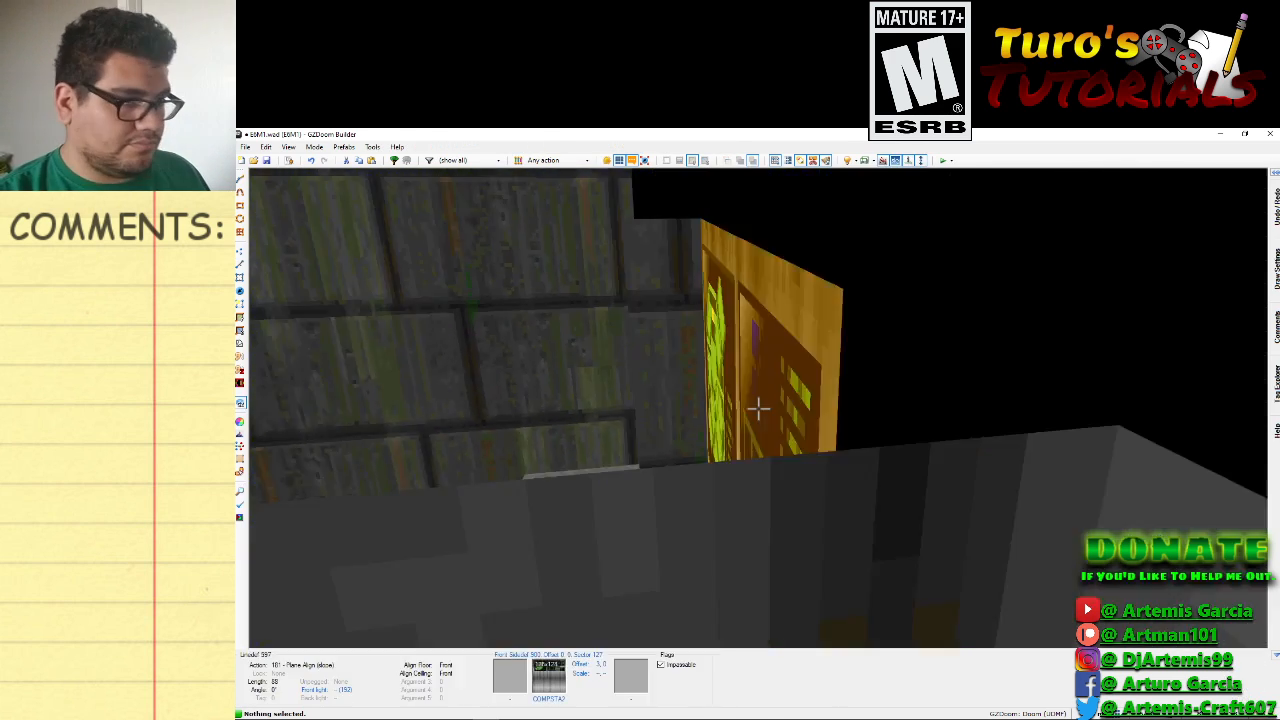
pyautogui.press('d')
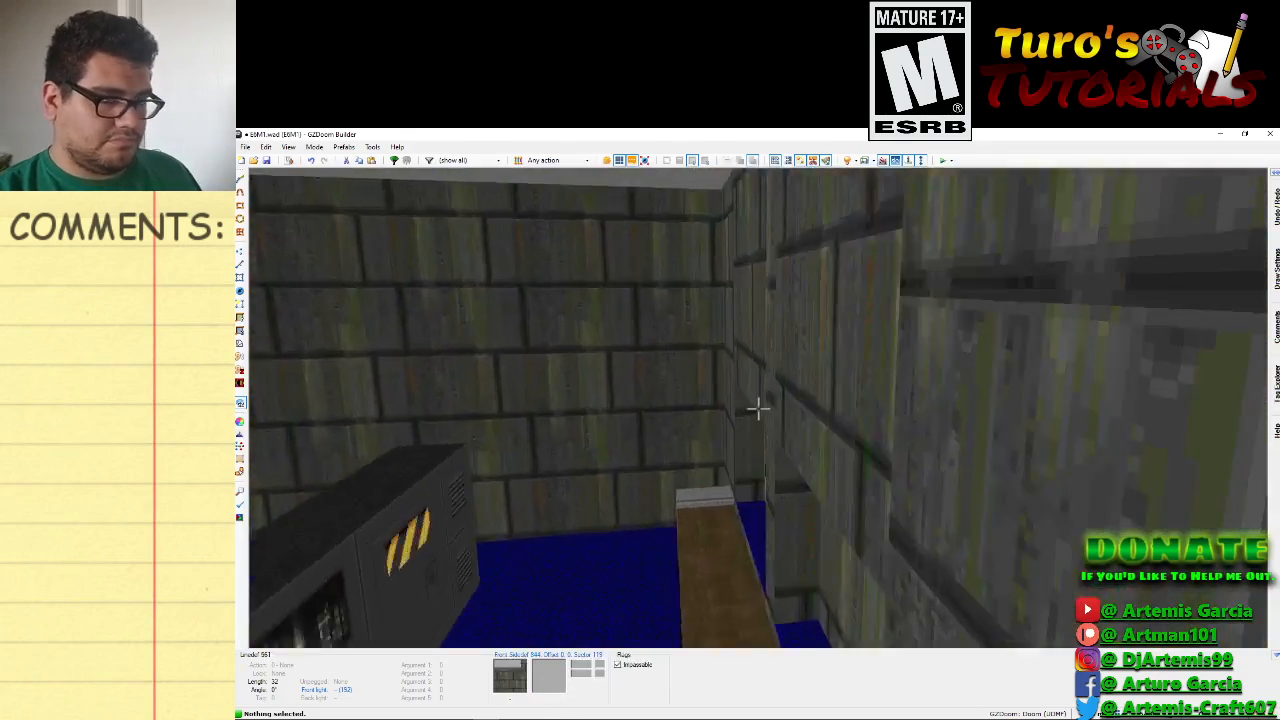
pyautogui.press('e')
pyautogui.press('e')
pyautogui.press('d')
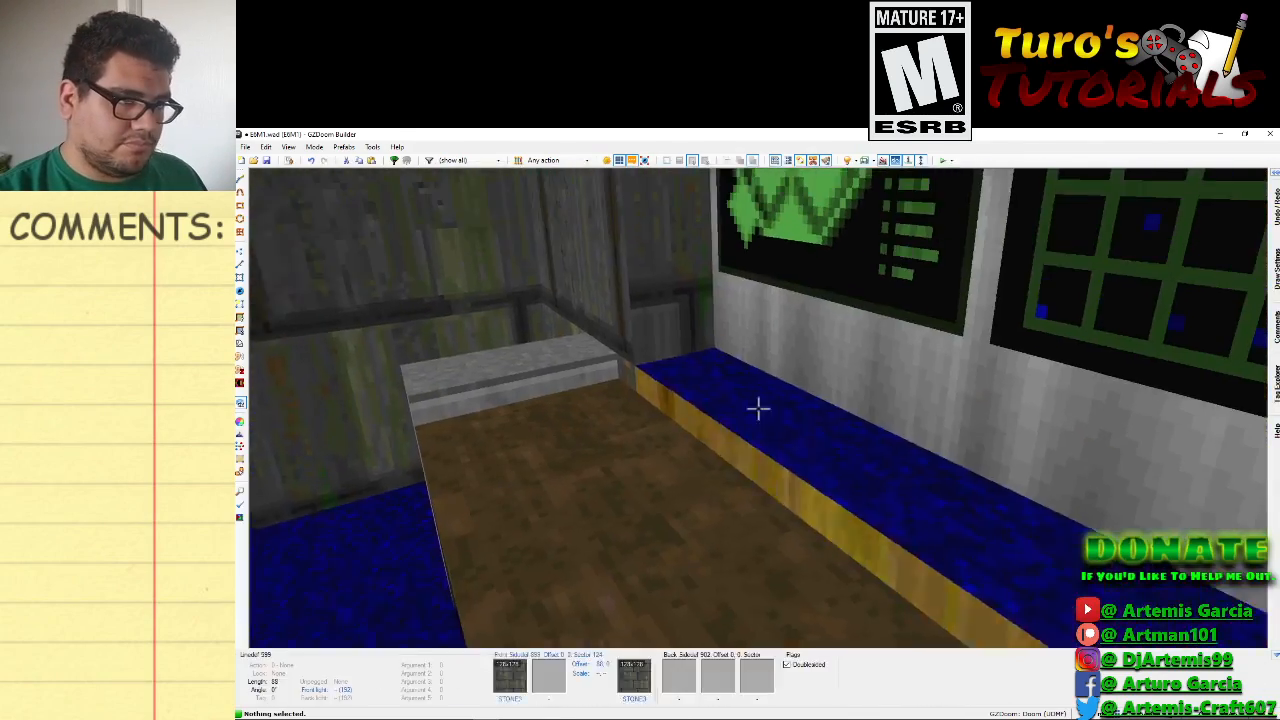
# Select the northern recess's floor and lower it to a height of 8.
pyautogui.press('d')
pyautogui.scroll(6, 758, 405)
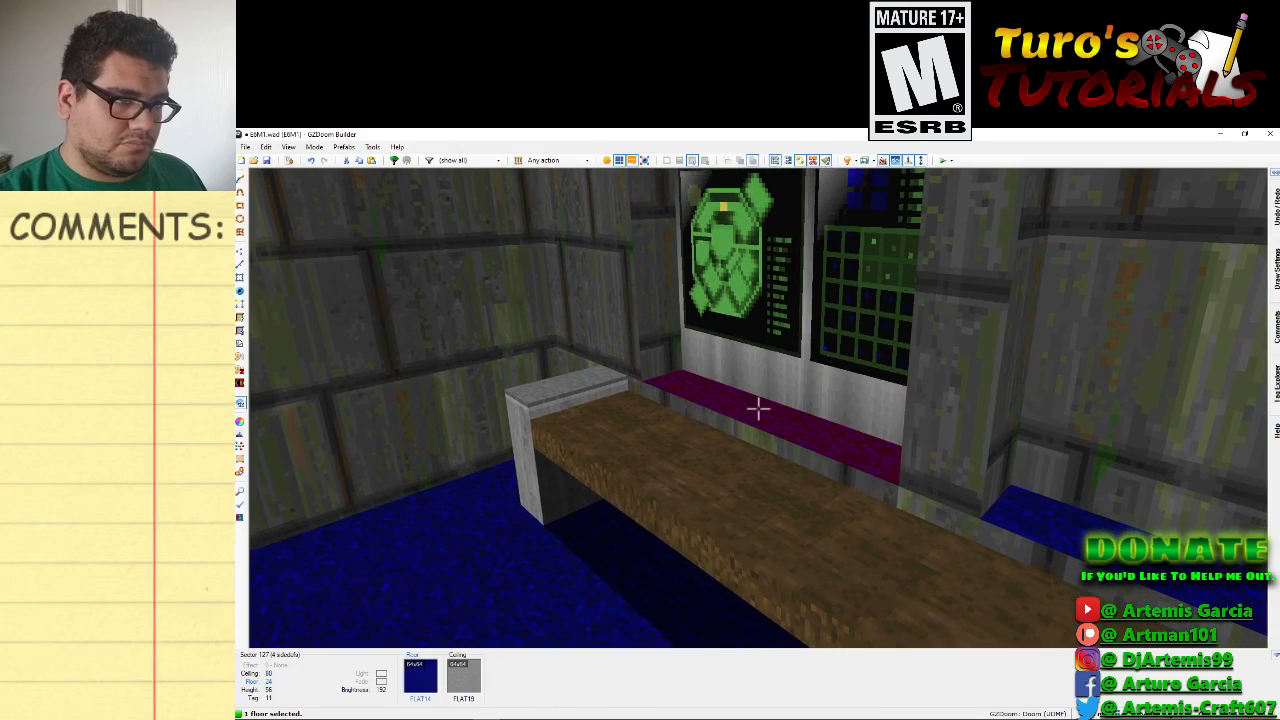
pyautogui.scroll(-9, 758, 405)
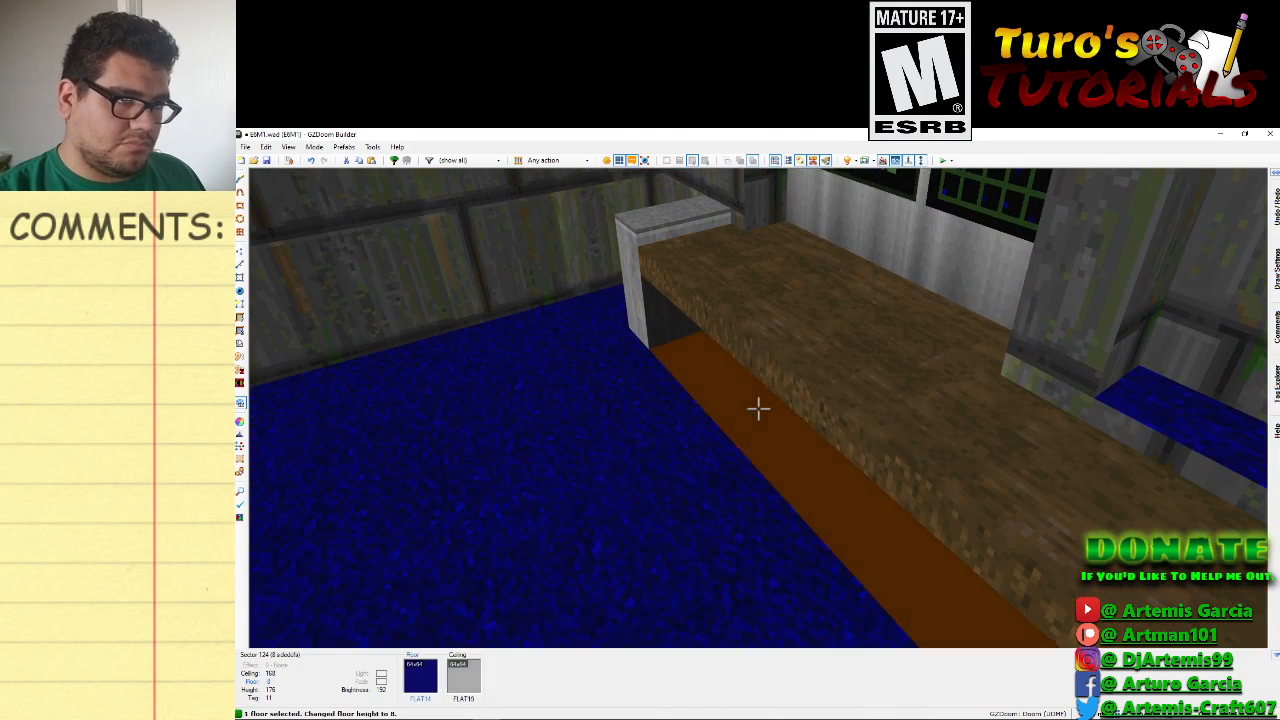
# Raise the northern recess's floor back to a height of 24 and deselect it.
pyautogui.scroll(6, 758, 408)
pyautogui.press('e')
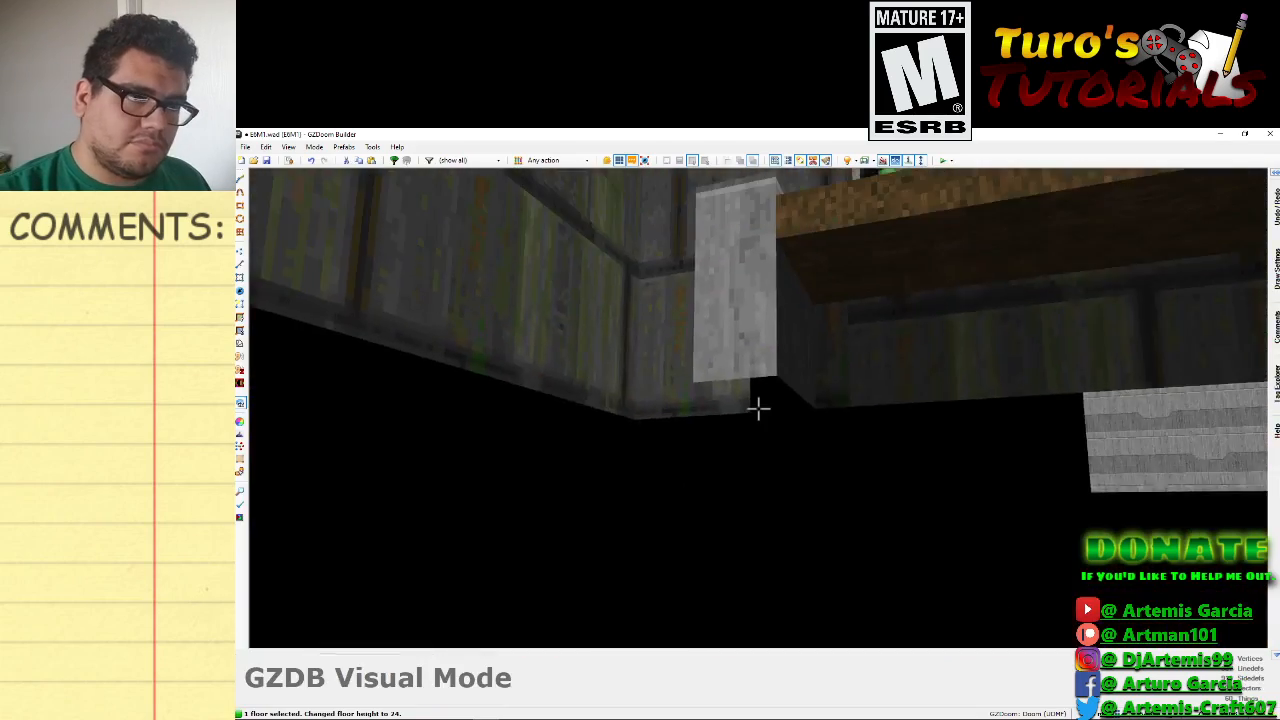
pyautogui.press('e')
pyautogui.press('d')
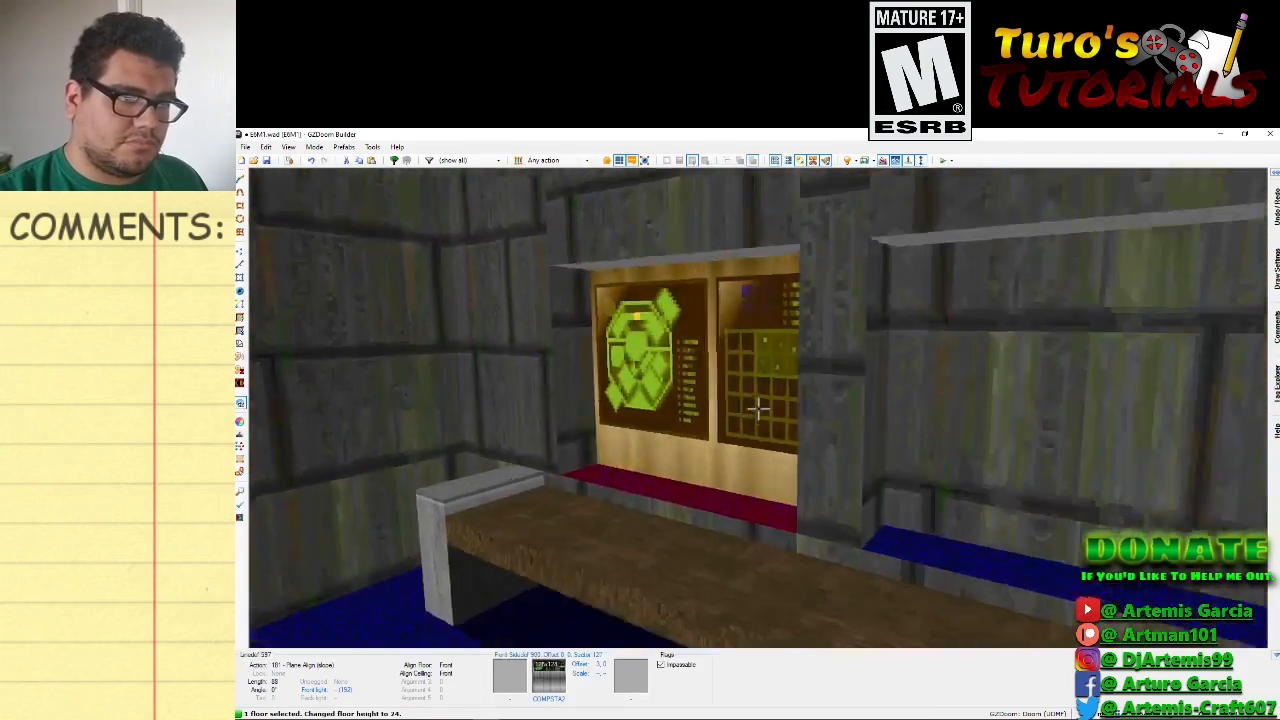
pyautogui.click(758, 408)
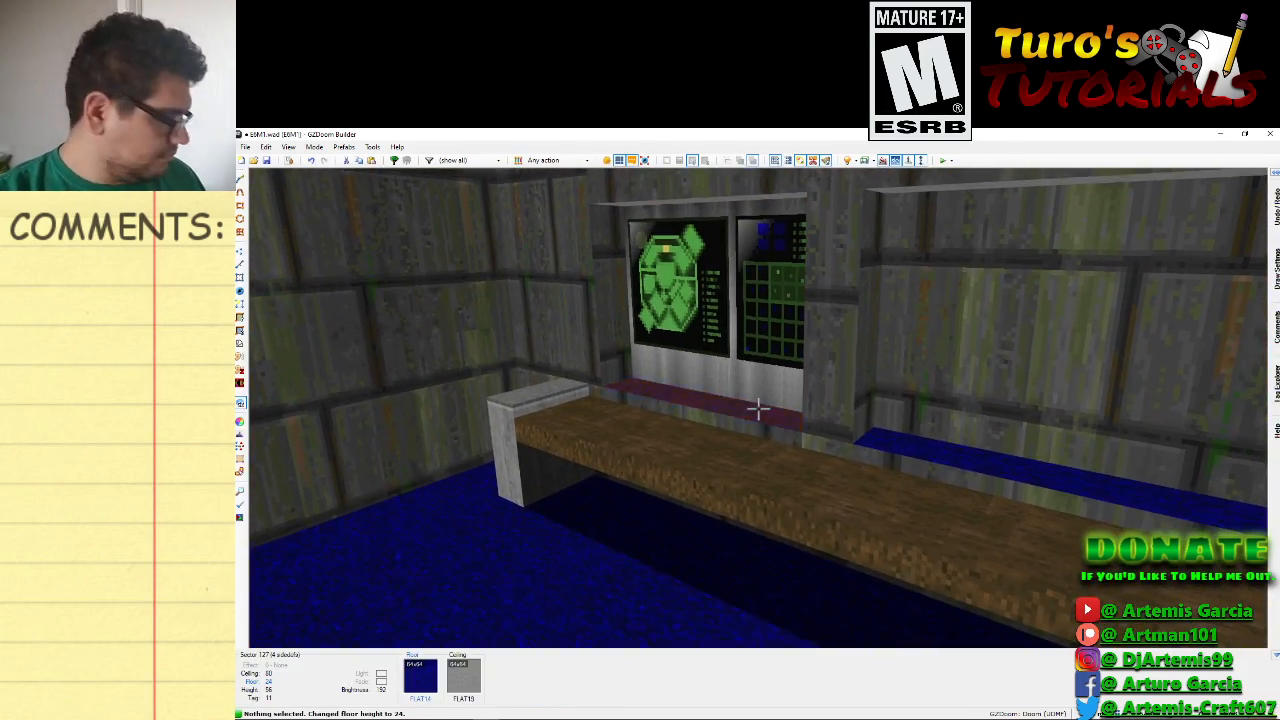
pyautogui.press('w')
# Select both wall recess sectors in the 2D map and reset their tag to 0.
pyautogui.scroll(2, 1066, 378)
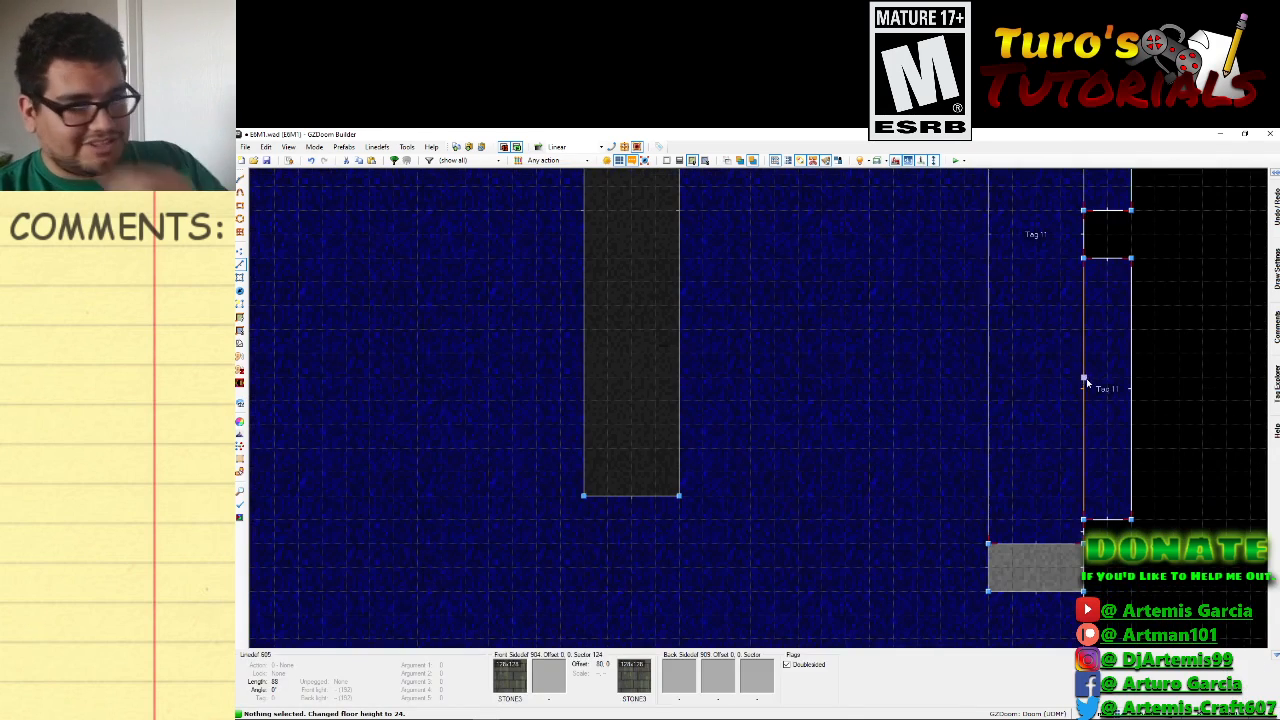
pyautogui.click(240, 278)
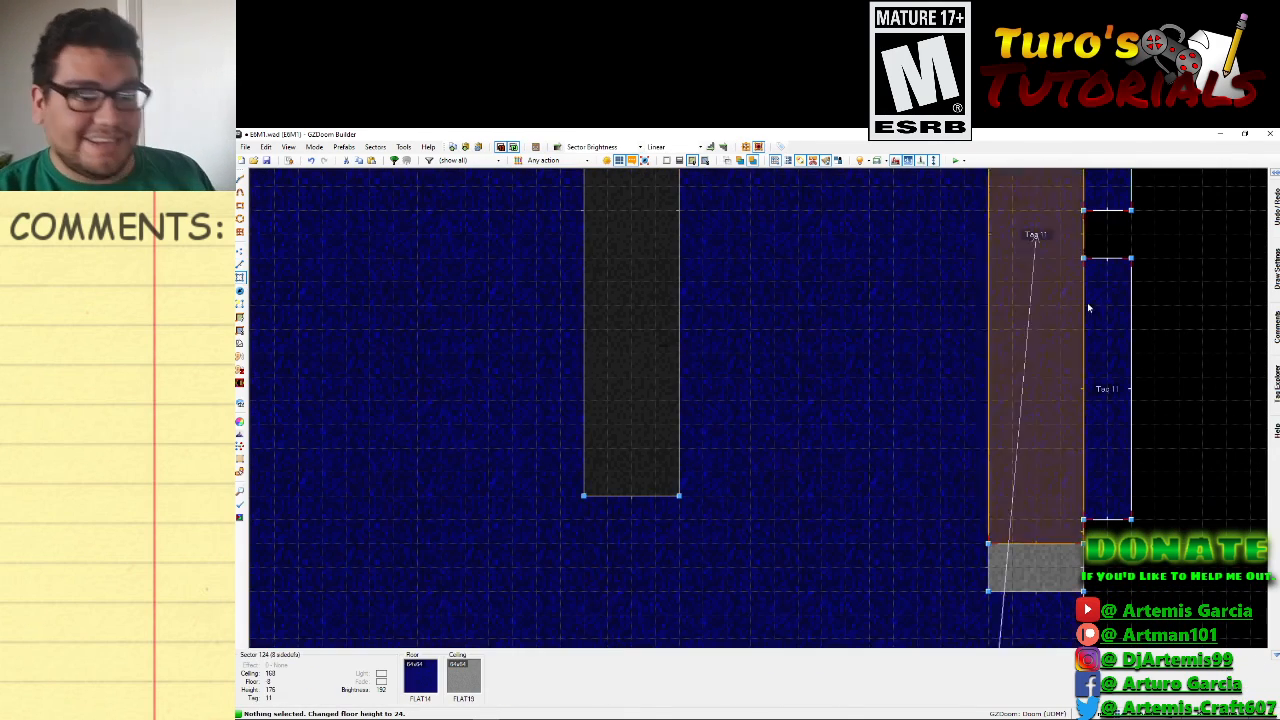
pyautogui.press('Up')
pyautogui.press('Up')
pyautogui.press('Up')
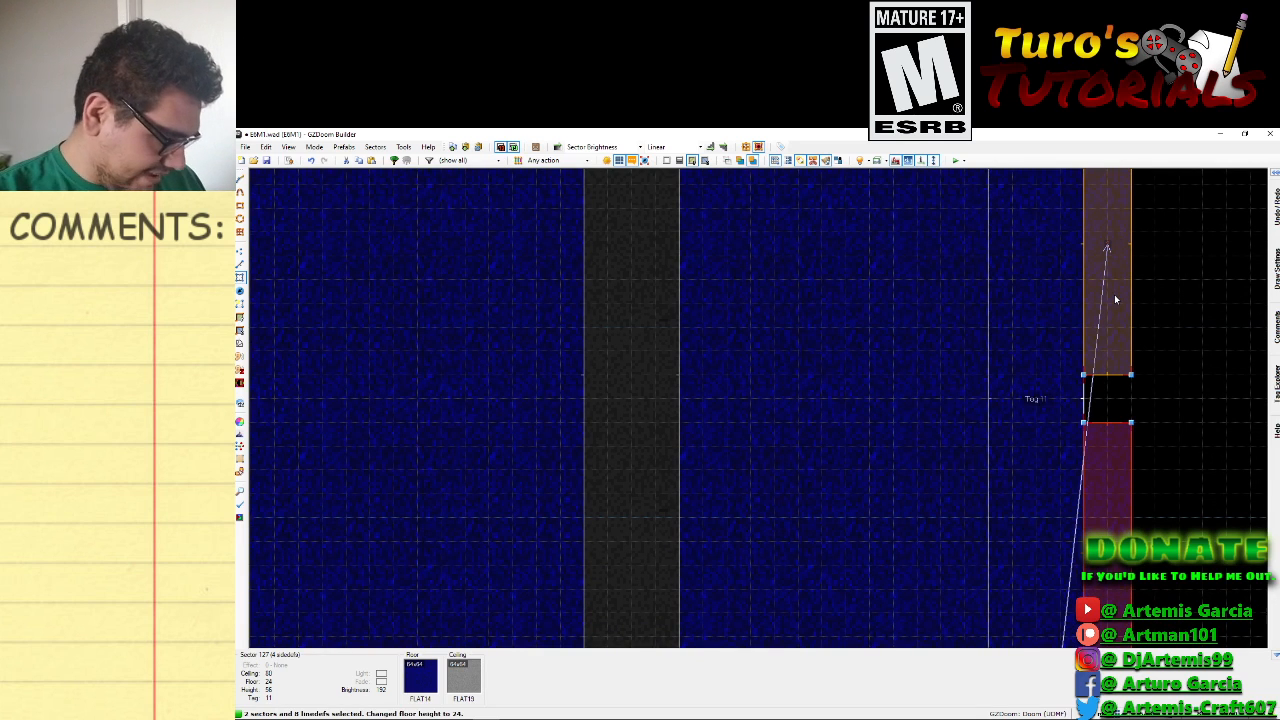
pyautogui.rightClick(1116, 299)
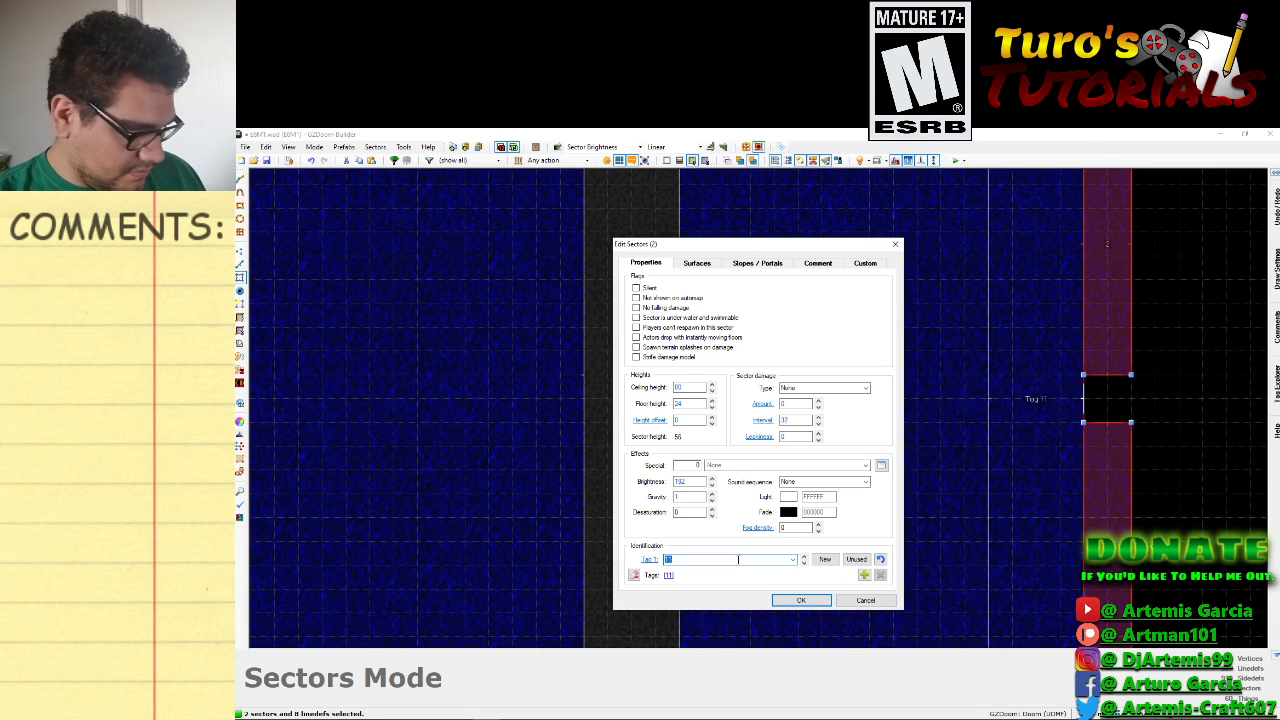
pyautogui.click(803, 601)
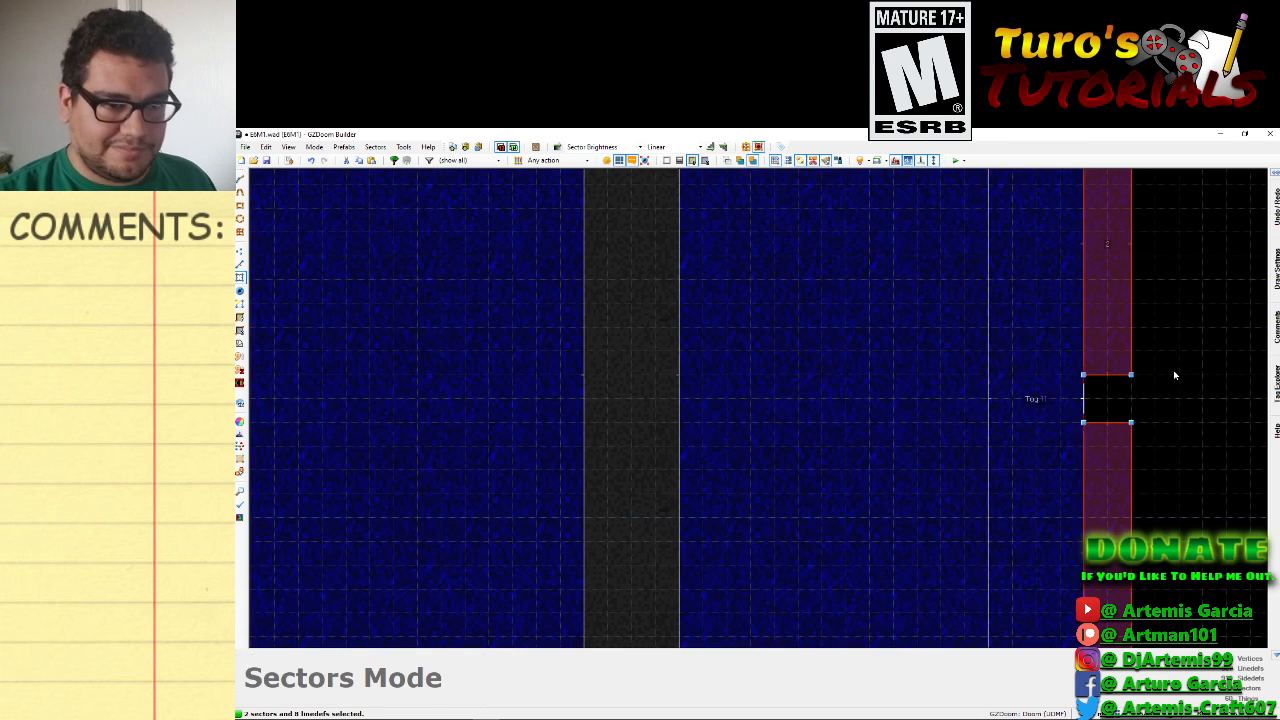
# Try another height for the northern recess's floor in 3D, restoring it to 24, and check for a slope.
pyautogui.press('w')
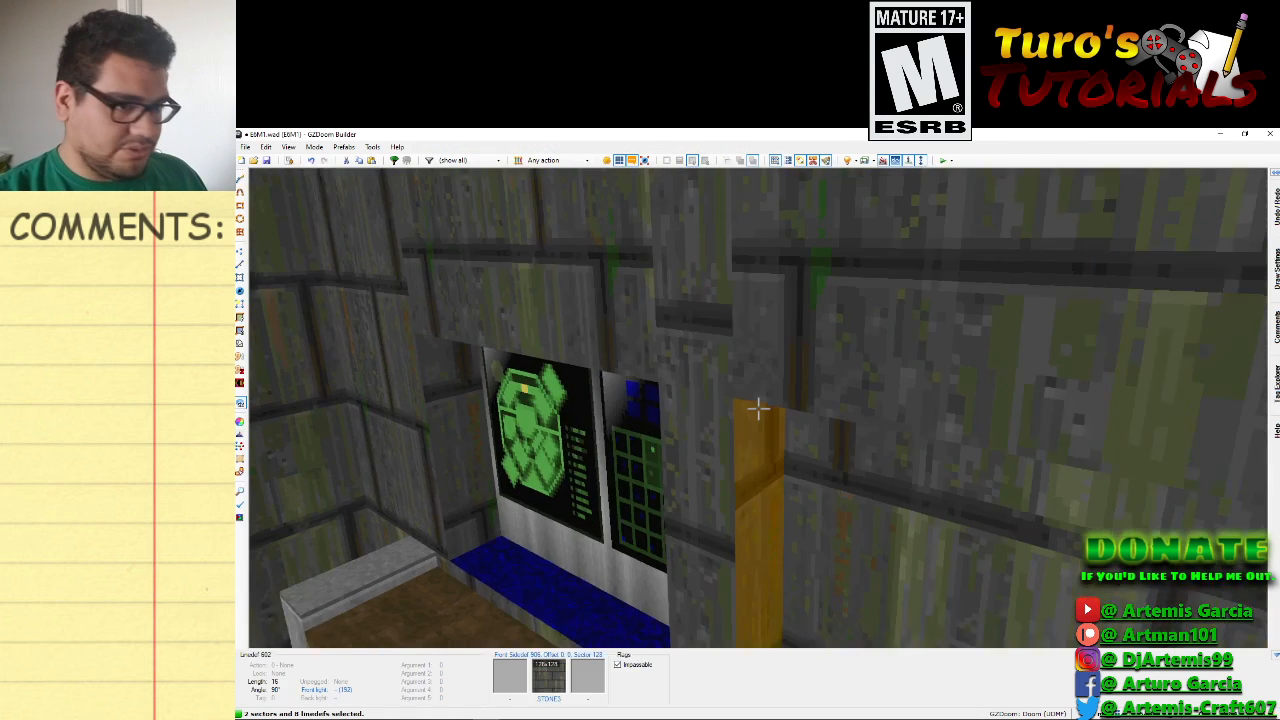
pyautogui.scroll(-1, 758, 408)
pyautogui.scroll(1, 758, 408)
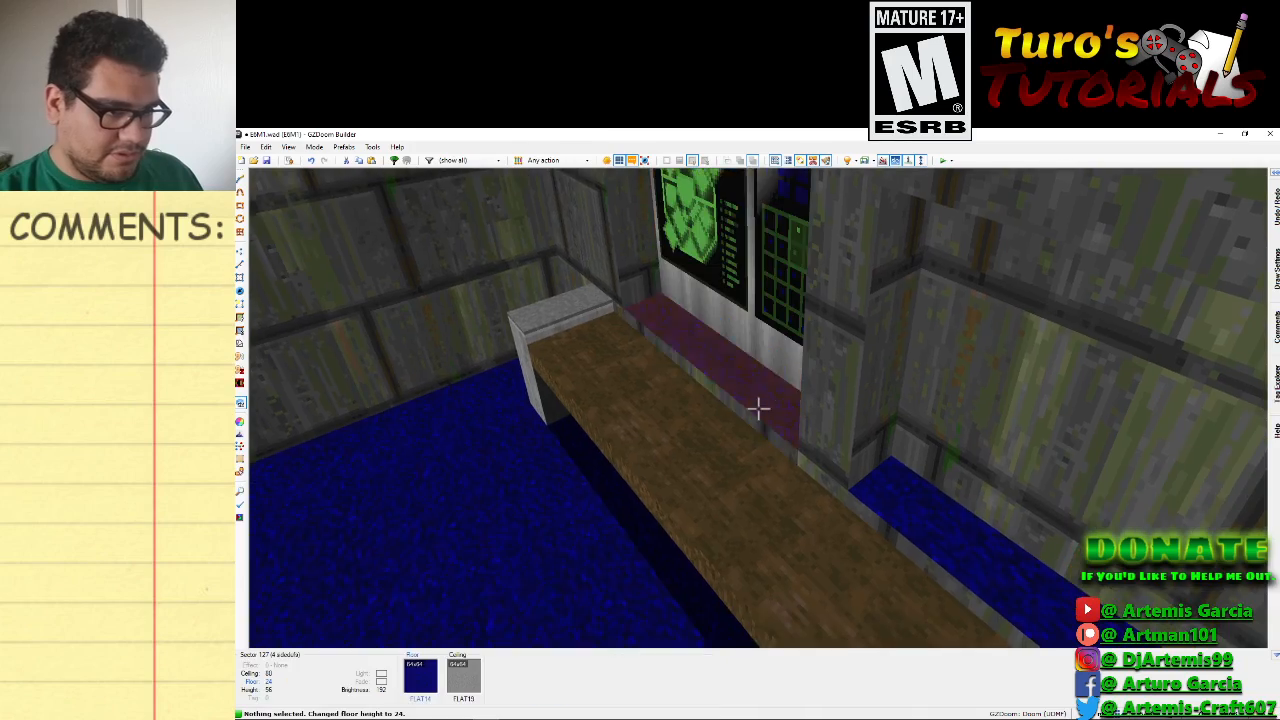
pyautogui.press('e')
pyautogui.press('d')
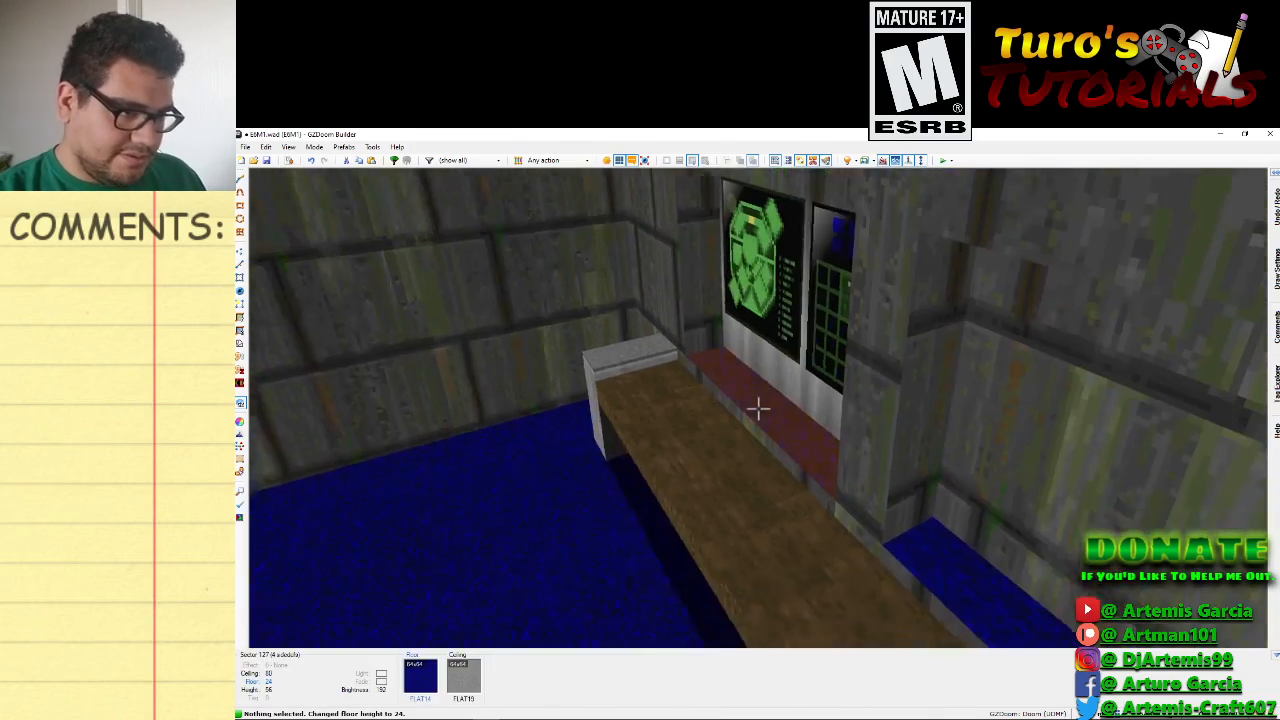
pyautogui.press('e')
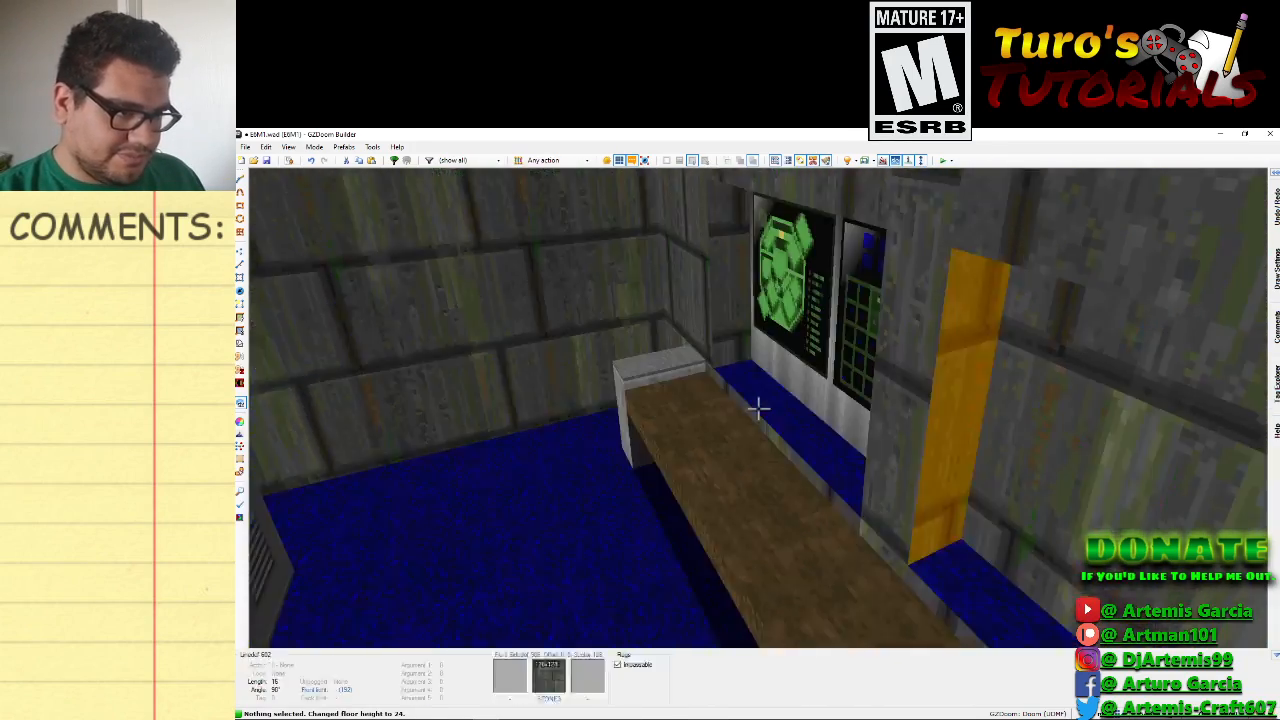
pyautogui.press('e')
pyautogui.press('d')
# Try another height for the northern recess's ceiling, restoring it to 80, and deselect it.
pyautogui.click(758, 408)
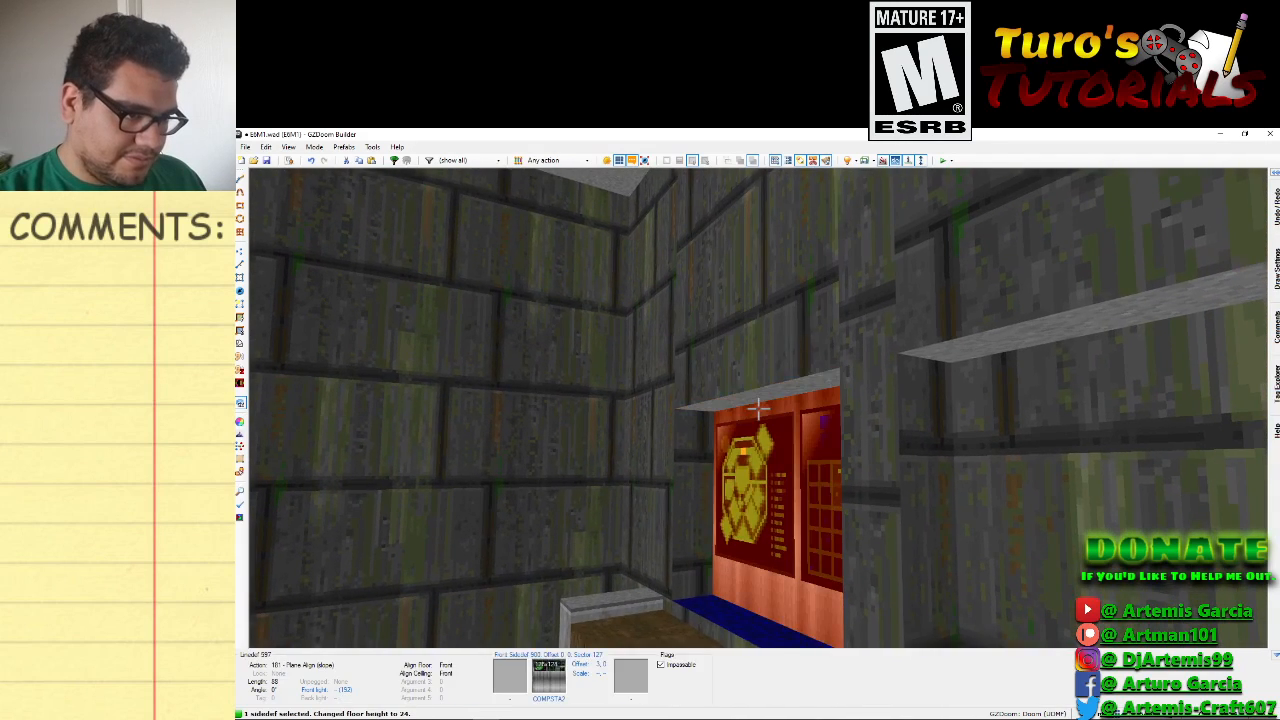
pyautogui.click(758, 408)
pyautogui.click(758, 408)
pyautogui.scroll(3, 758, 408)
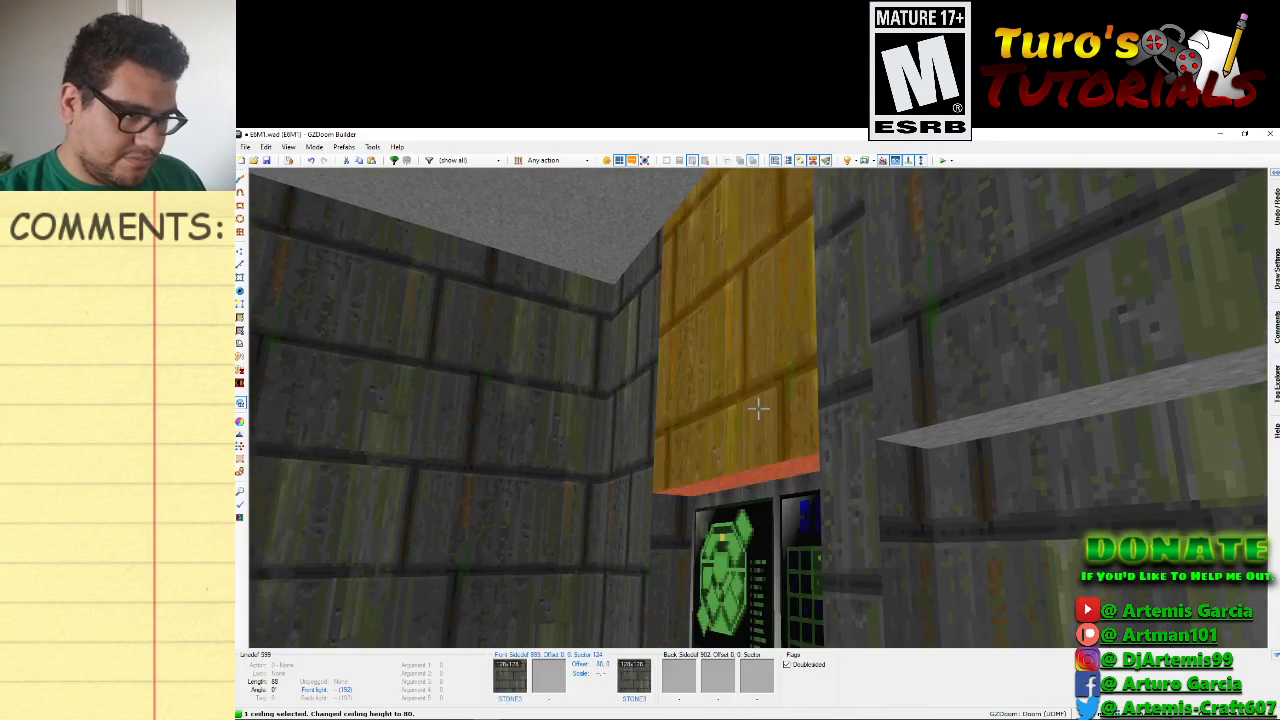
pyautogui.click(758, 408)
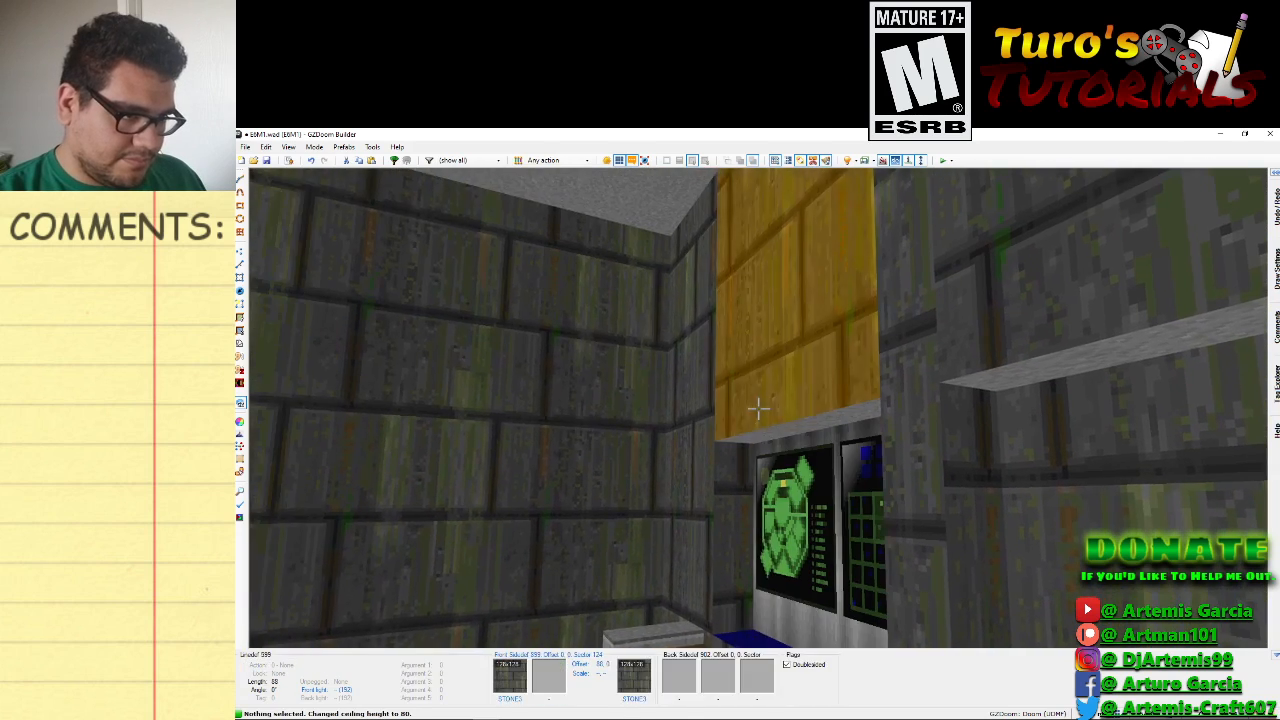
# Deselect both wall recess sectors in the 2D map.
pyautogui.press('q')
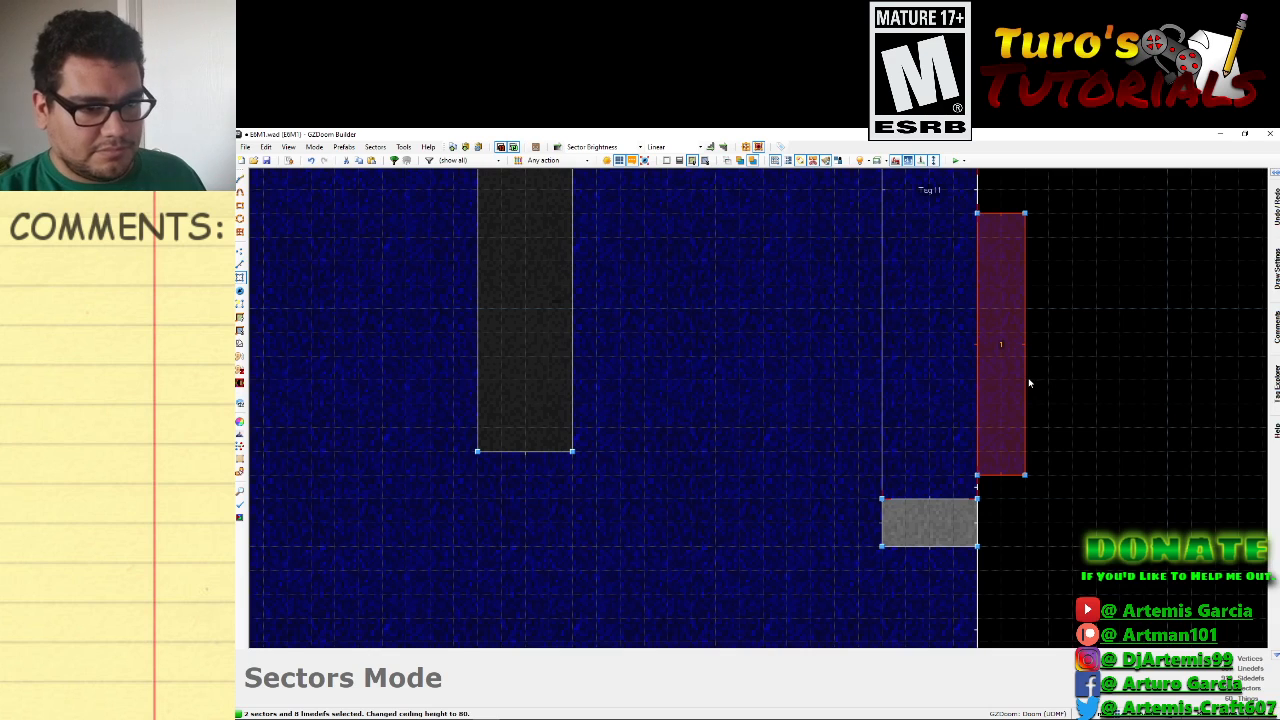
pyautogui.click(1020, 401)
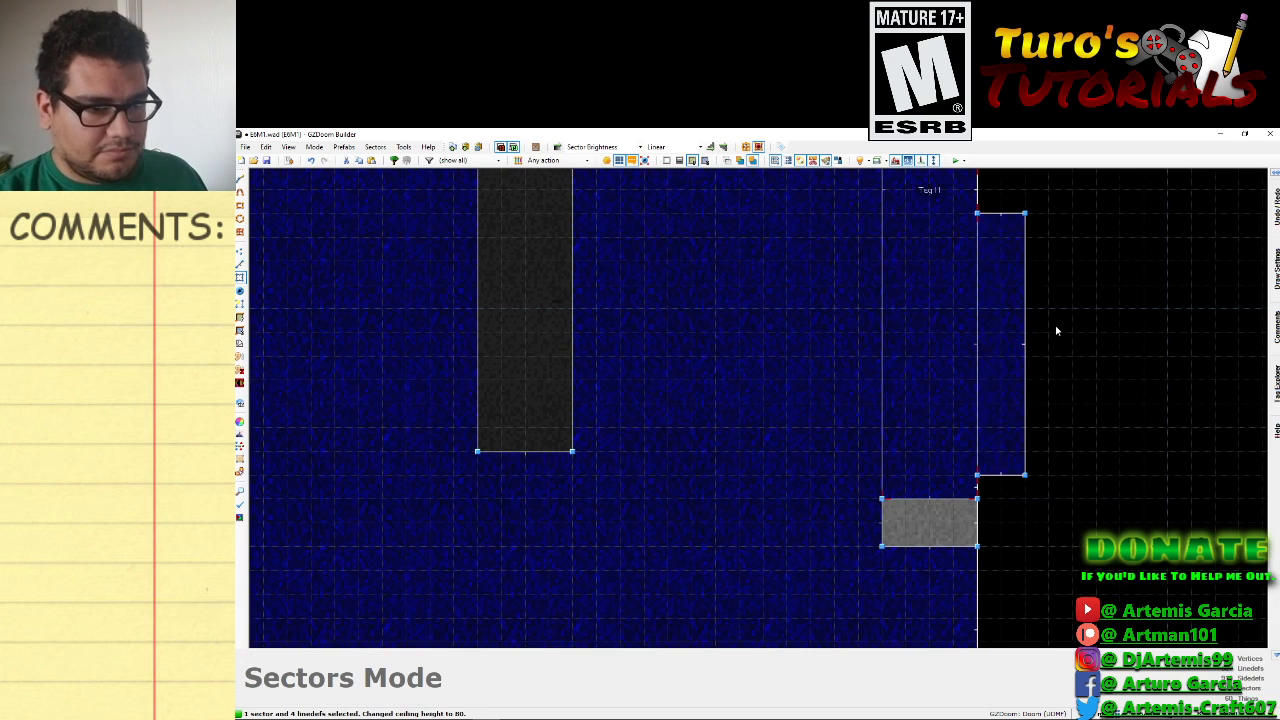
pyautogui.scroll(1, 1056, 330)
pyautogui.scroll(-1, 1054, 333)
pyautogui.press('Up')
pyautogui.press('Up')
pyautogui.press('Up')
pyautogui.press('Up')
pyautogui.press('Up')
pyautogui.click(1017, 328)
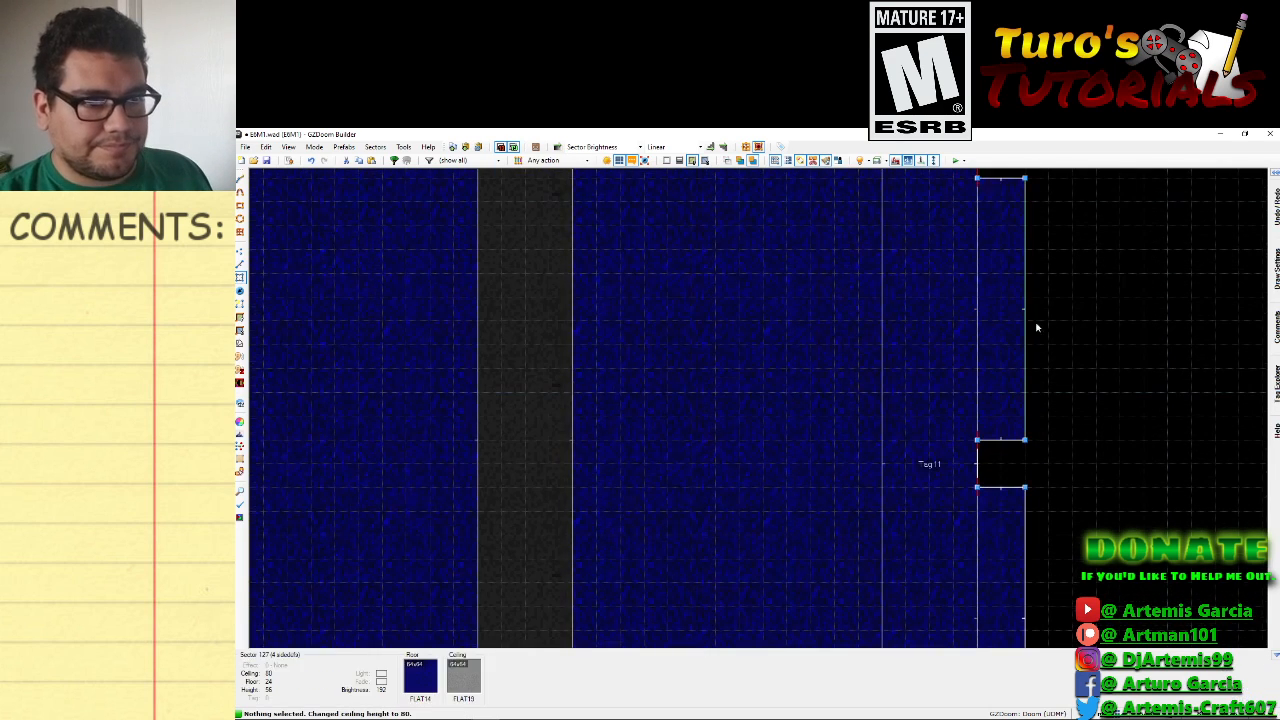
# Set both floor and ceiling alignment of the Plane Align action on the northern recess's back linedef to Back.
pyautogui.press('Up')
pyautogui.press('Up')
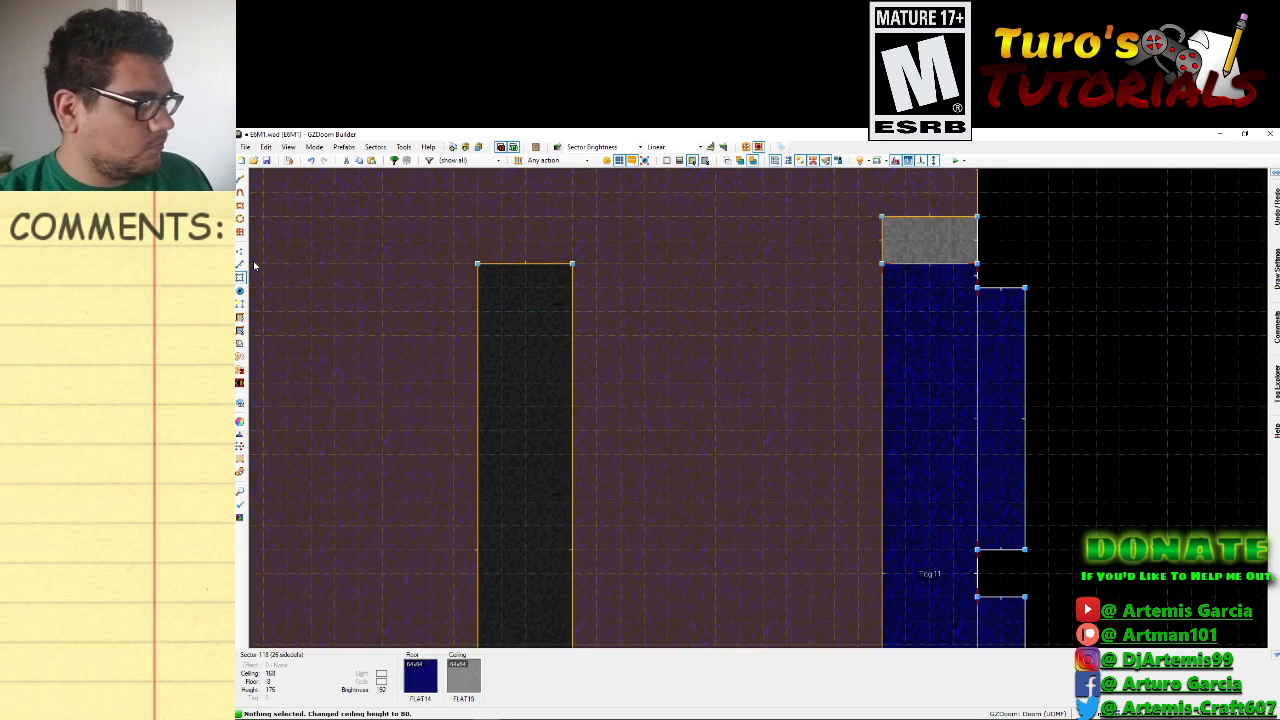
pyautogui.press('s')
pyautogui.press('l')
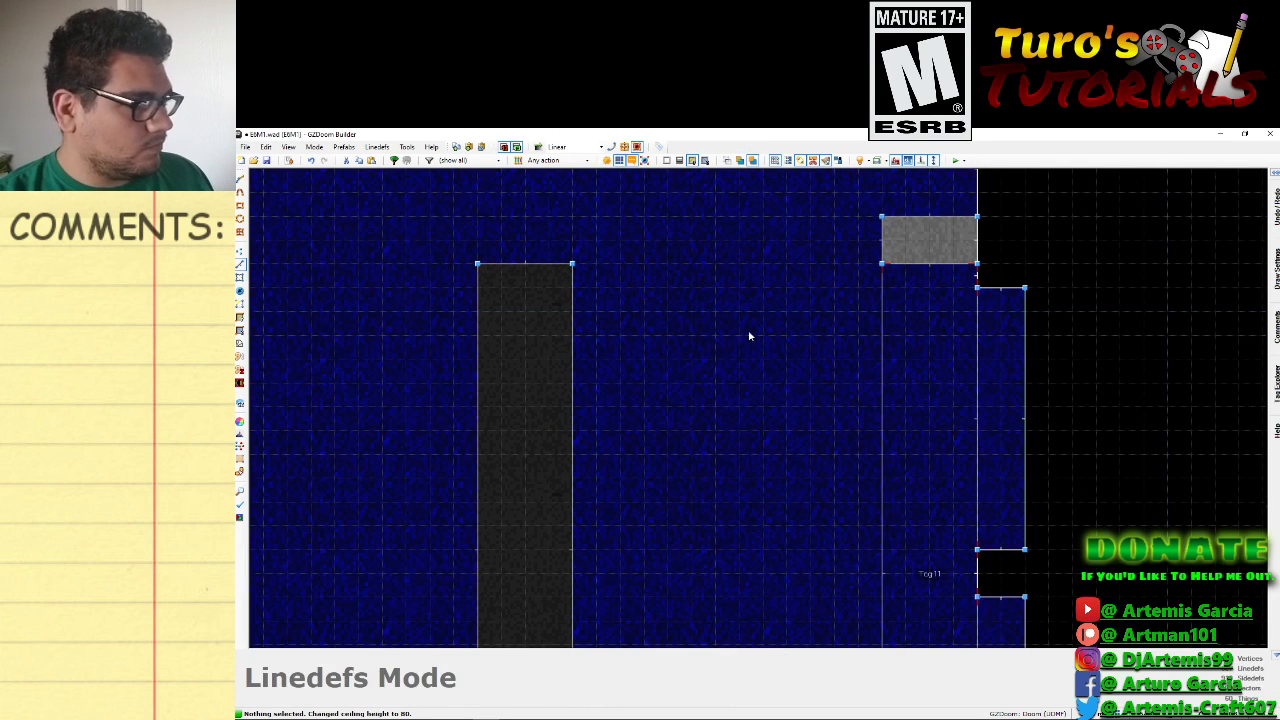
pyautogui.rightClick(1024, 386)
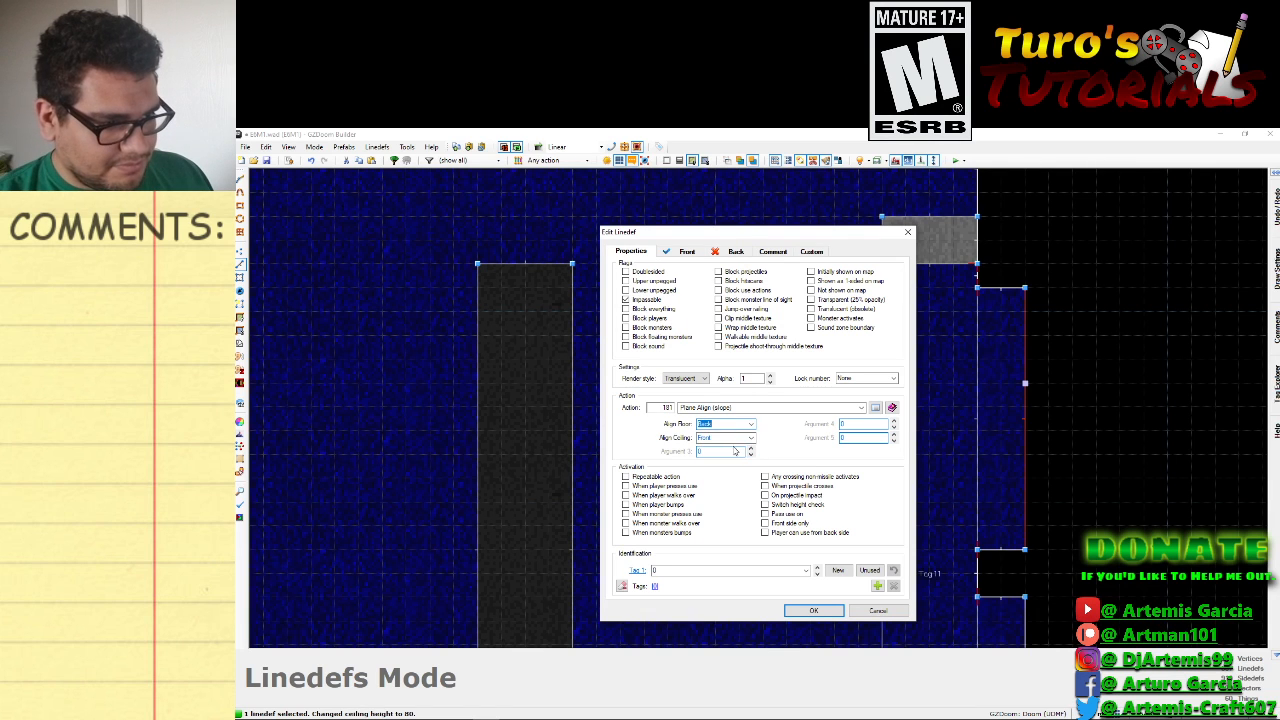
pyautogui.click(735, 461)
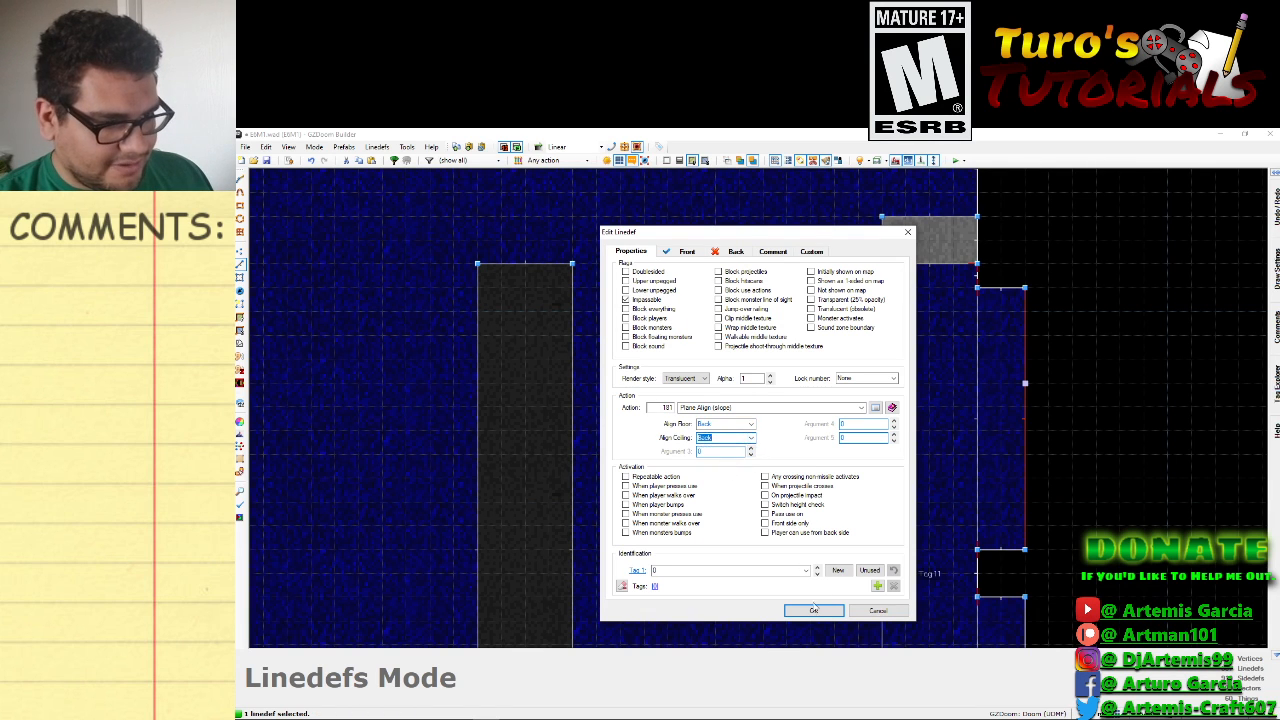
pyautogui.click(814, 609)
# Select the northern recess's ceiling in 3D and raise it to a height of 112.
pyautogui.press('q')
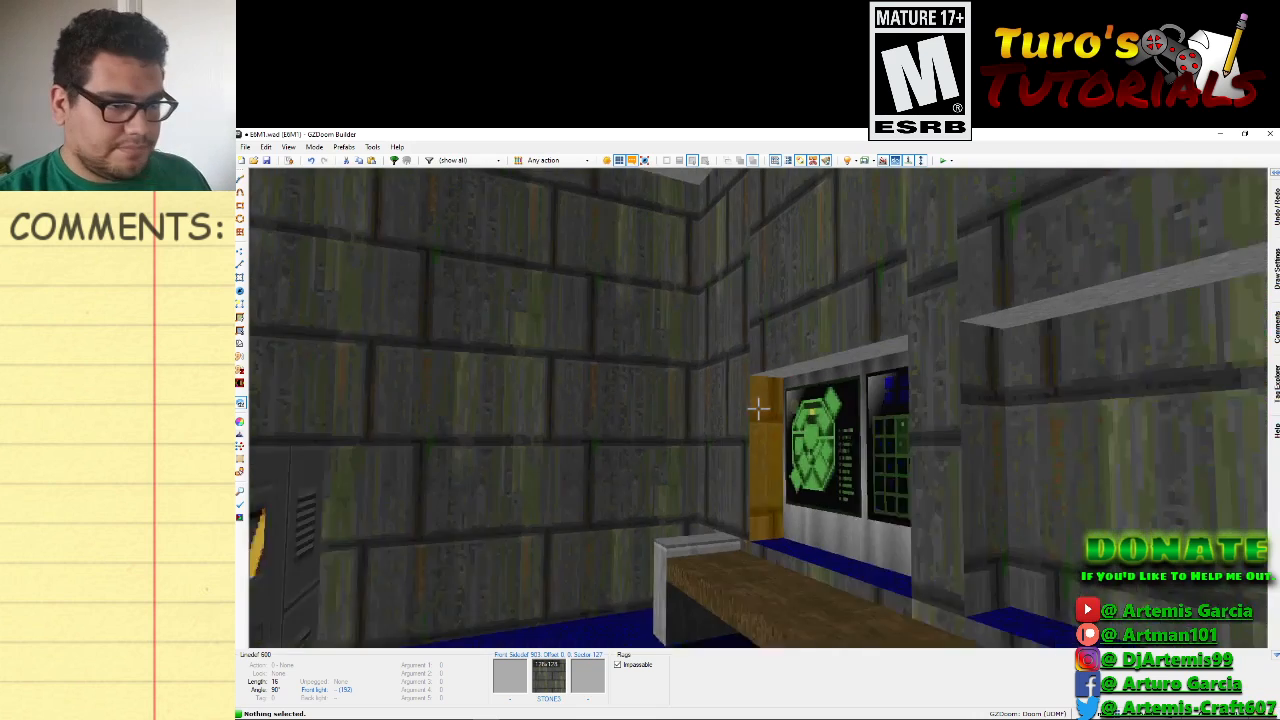
pyautogui.scroll(10, 760, 405)
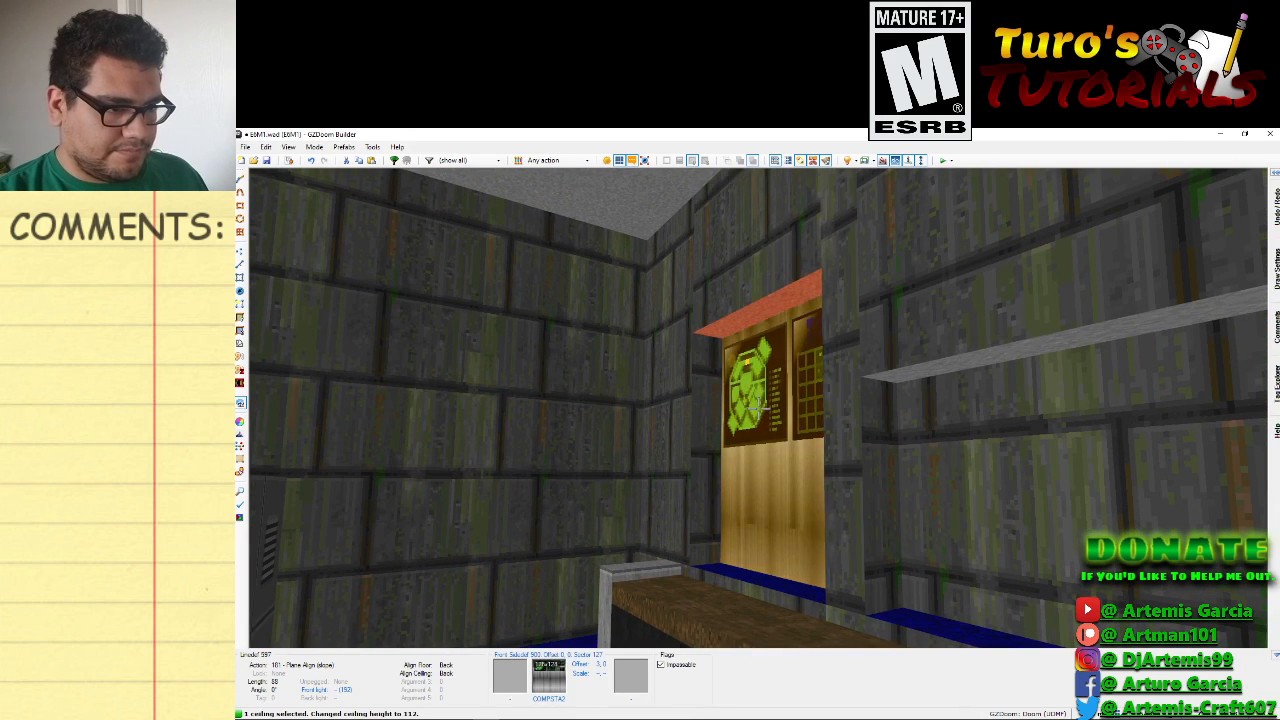
# Set the ceiling height of the computer-panel wall alcove to 152 and check its sector properties.
pyautogui.scroll(4, 760, 405)
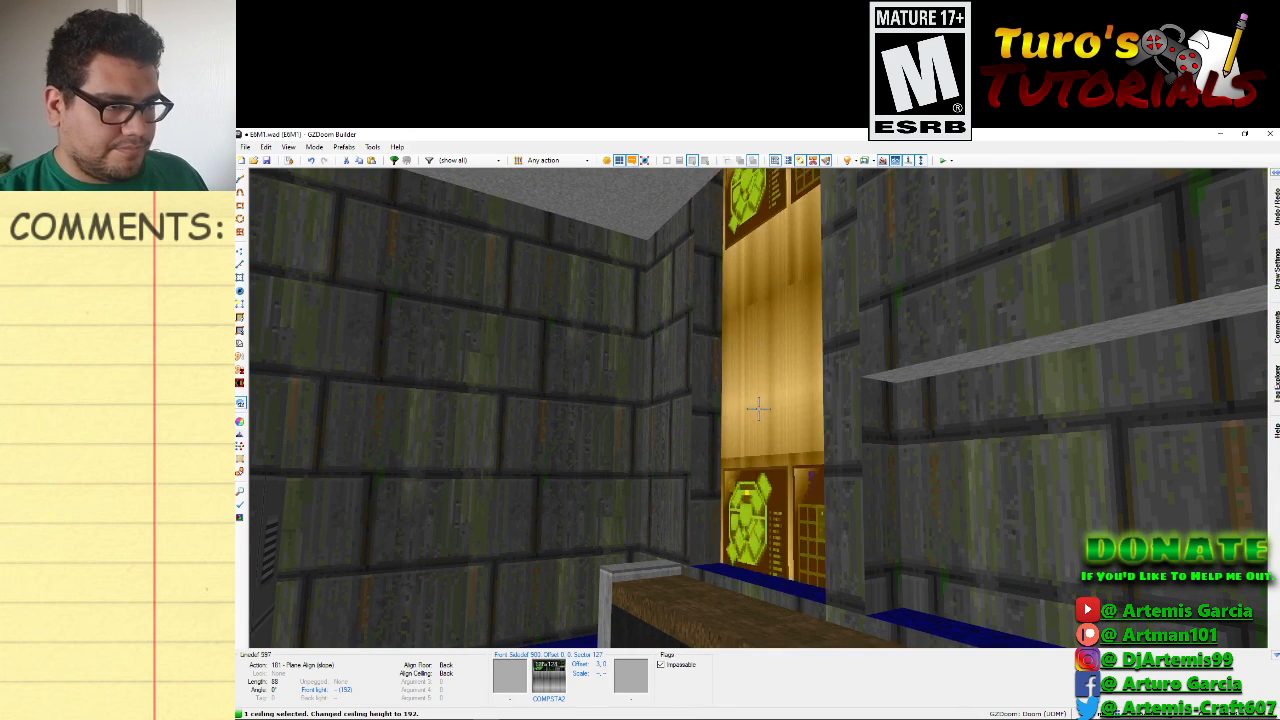
pyautogui.press('w')
pyautogui.press('d')
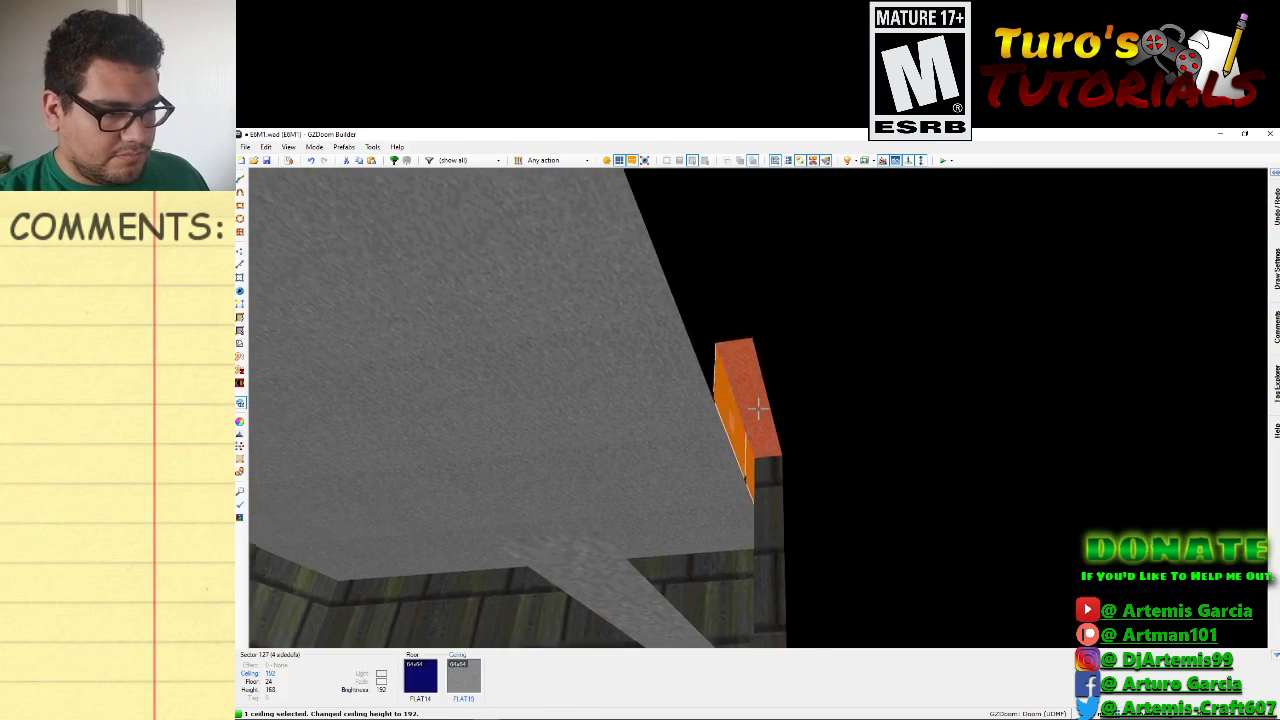
pyautogui.scroll(-4, 758, 408)
pyautogui.press('a')
pyautogui.press('a')
pyautogui.scroll(-1, 758, 408)
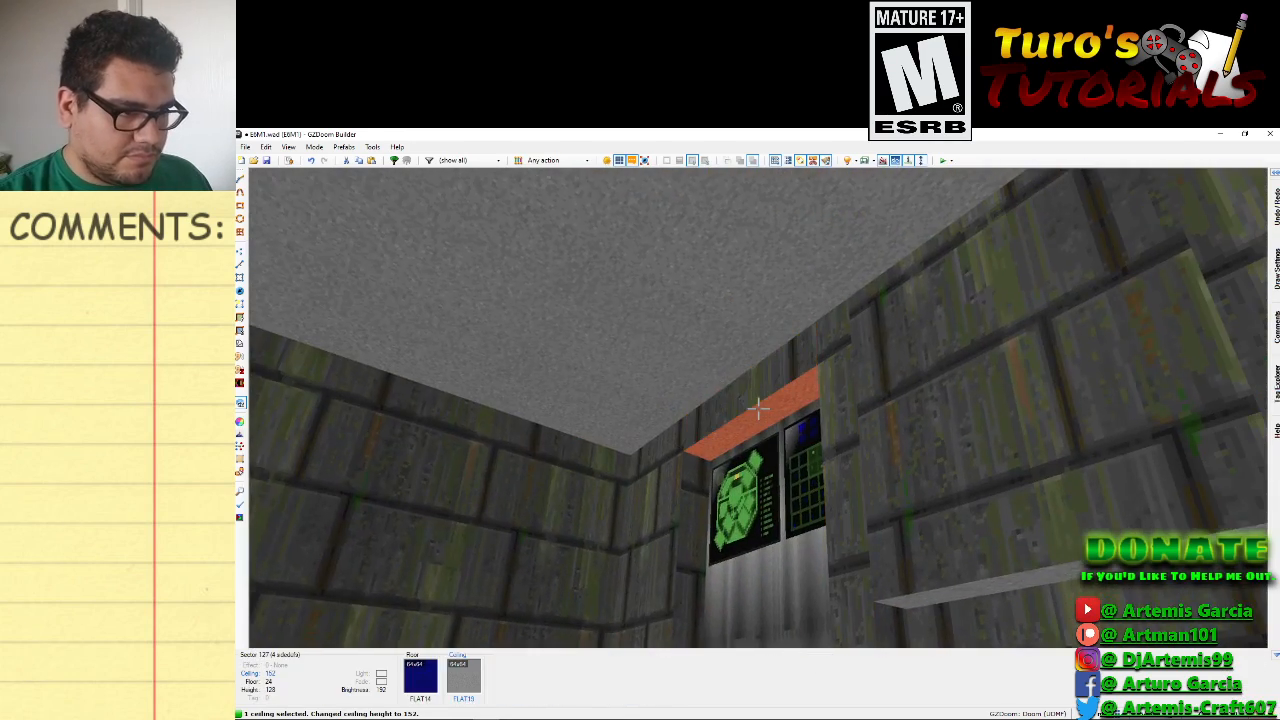
pyautogui.click(758, 408)
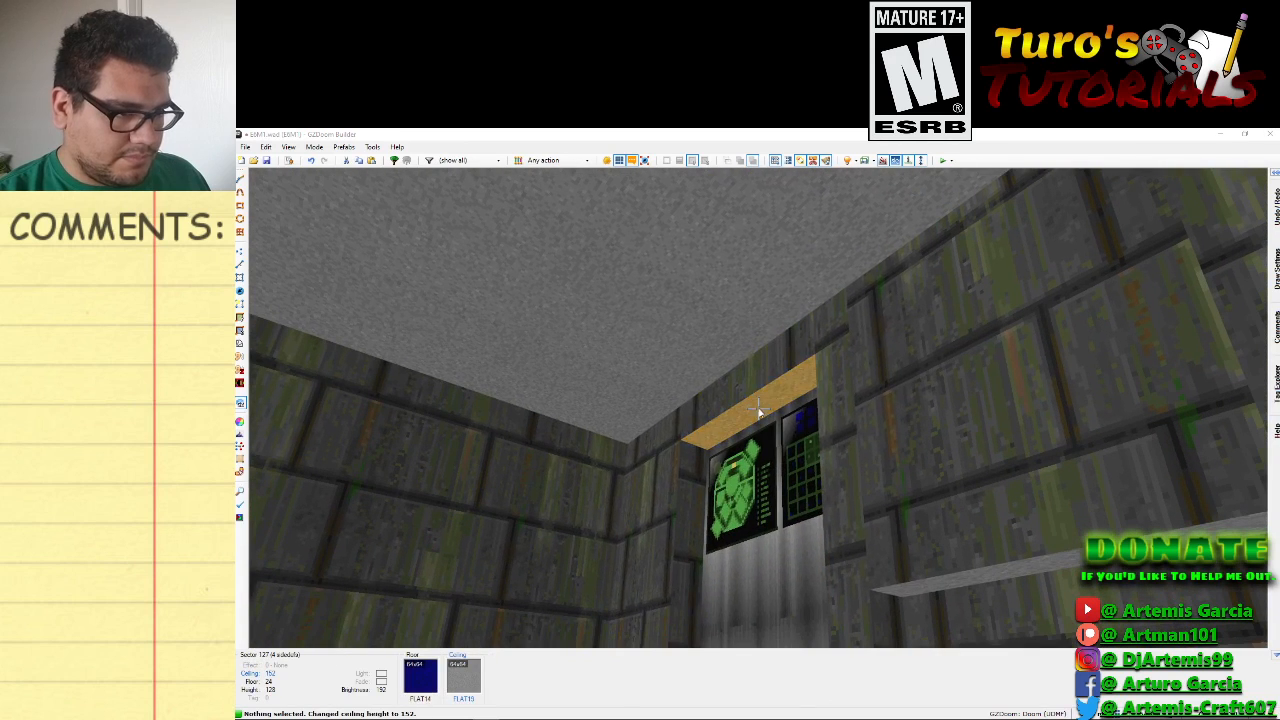
pyautogui.rightClick(758, 408)
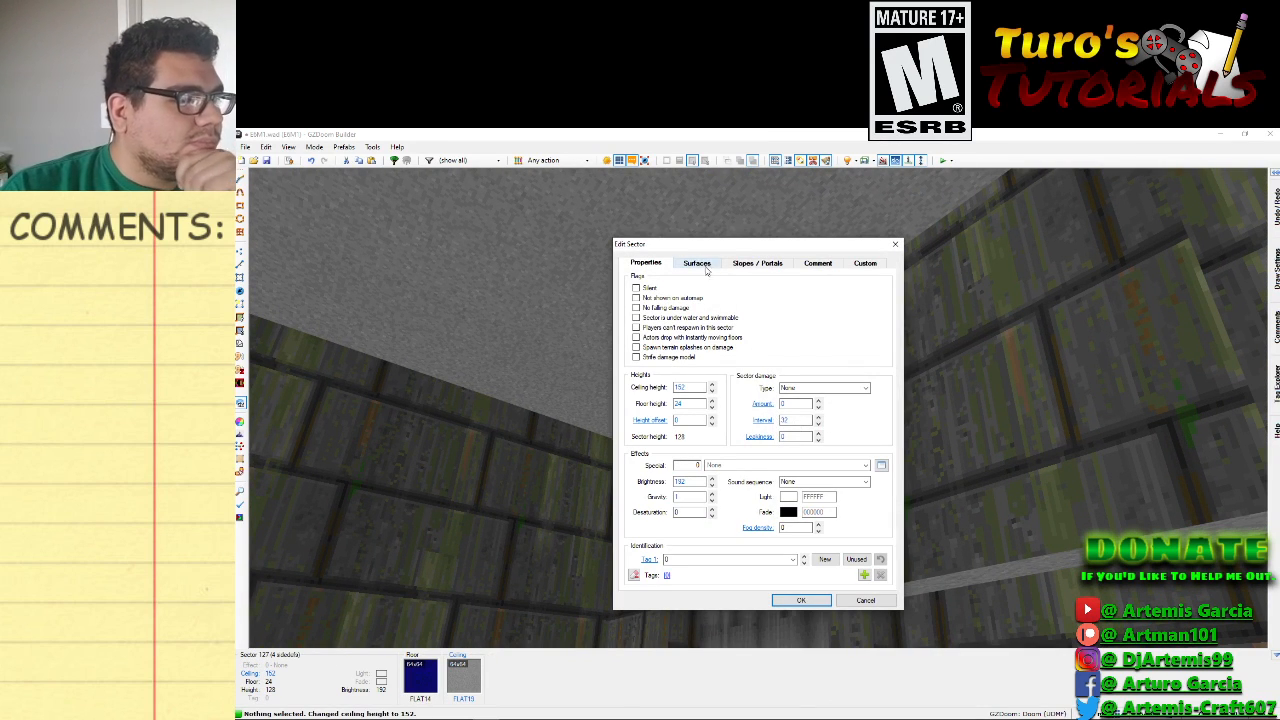
pyautogui.click(866, 600)
# Clear the action on the alcove's outer linedef and give its inner linedef Plane Align (slope), with floor and ceiling aligned to Back.
pyautogui.press('l')
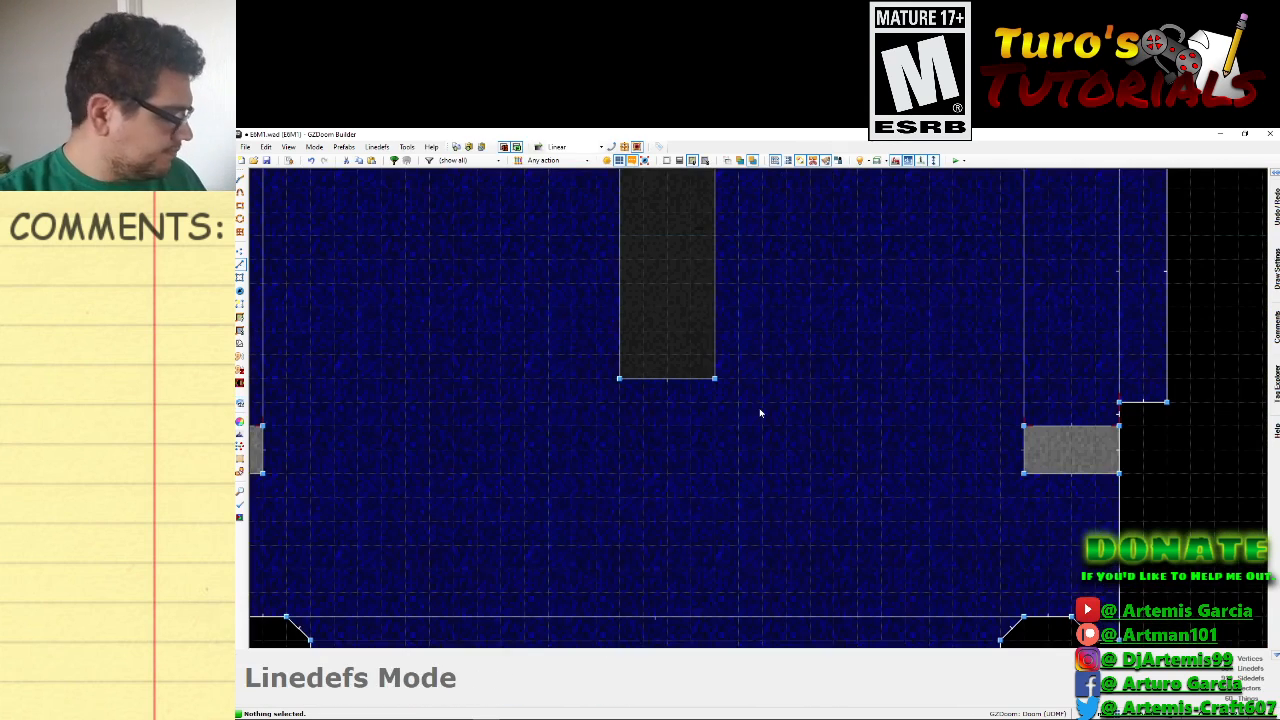
pyautogui.scroll(-1, 1148, 402)
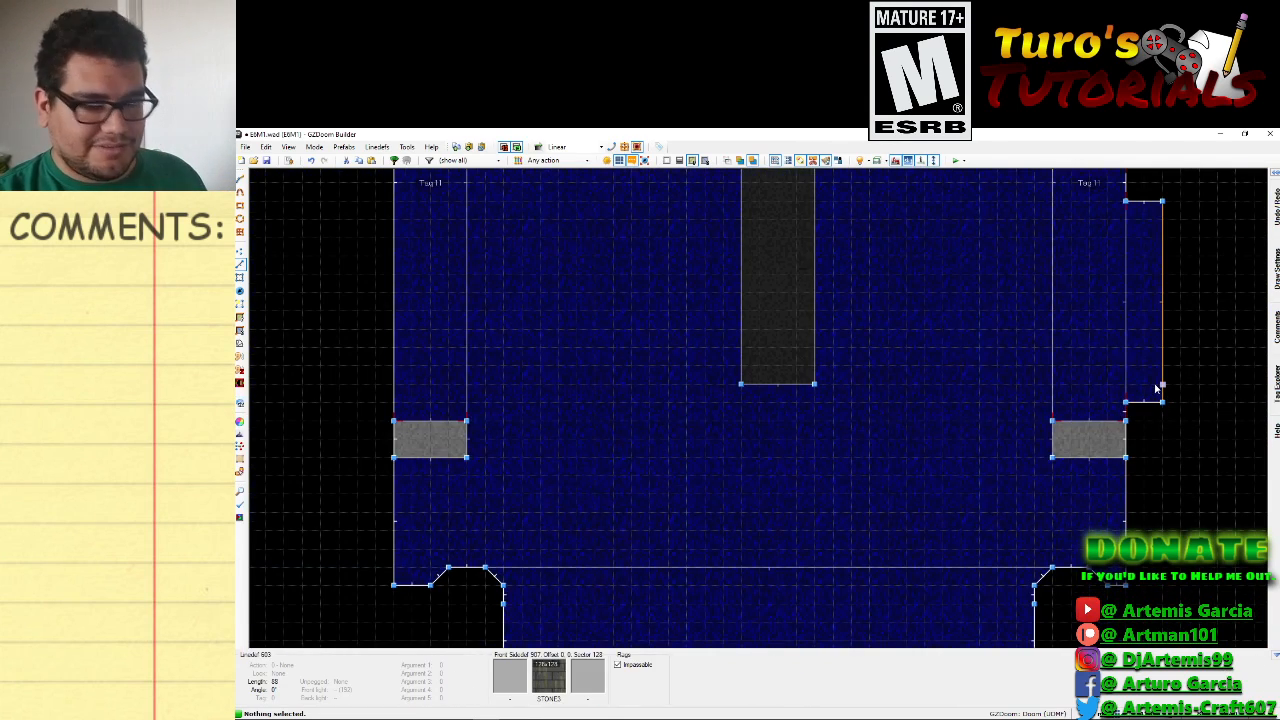
pyautogui.press('Up')
pyautogui.press('Up')
pyautogui.press('Up')
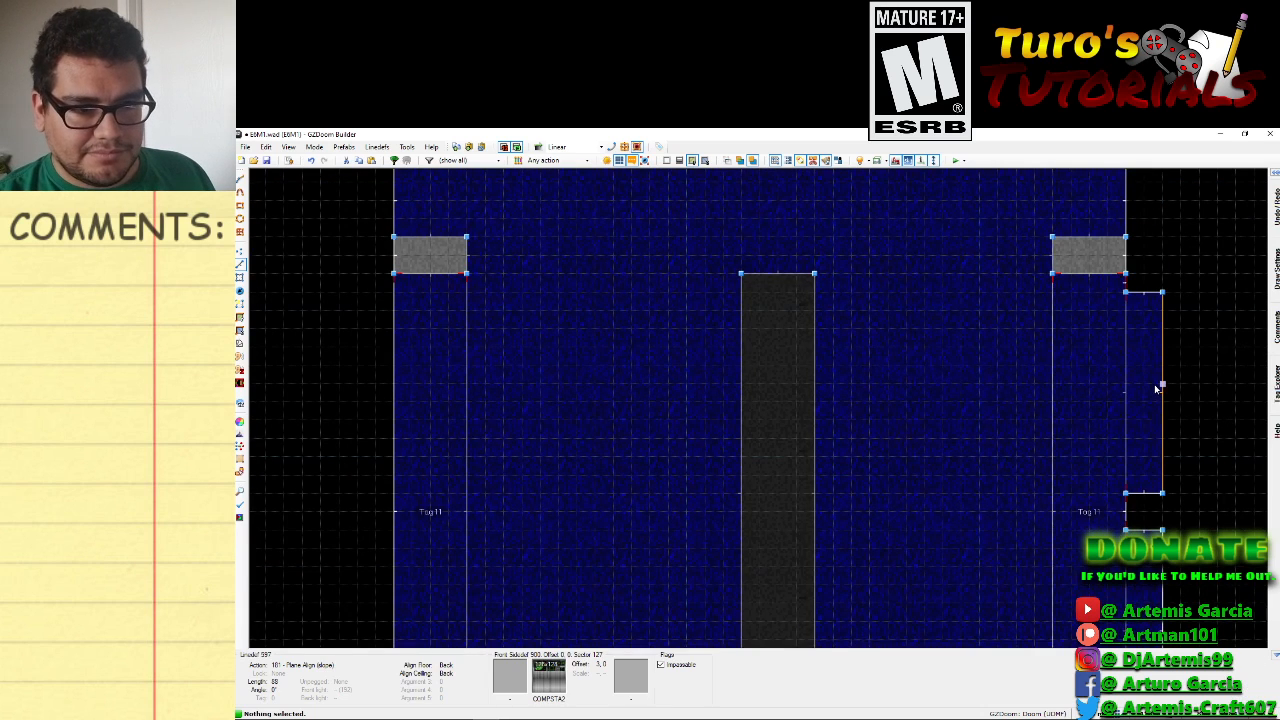
pyautogui.rightClick(1157, 388)
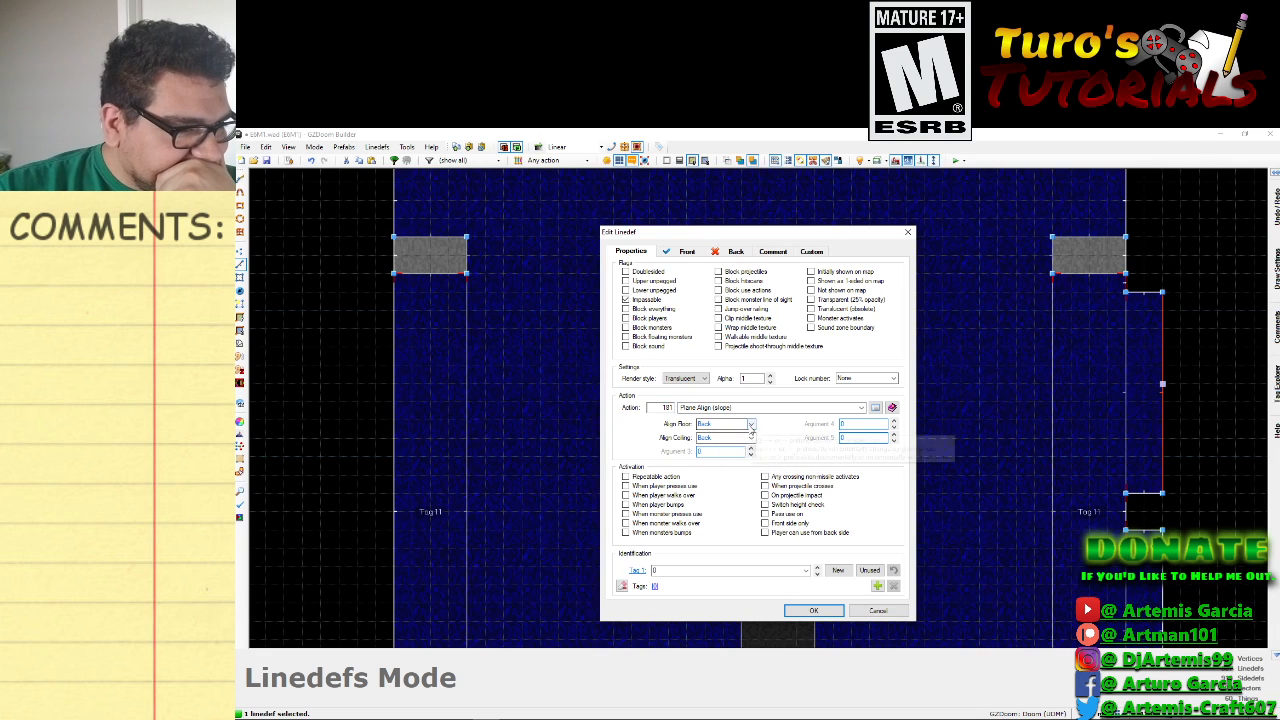
pyautogui.click(740, 424)
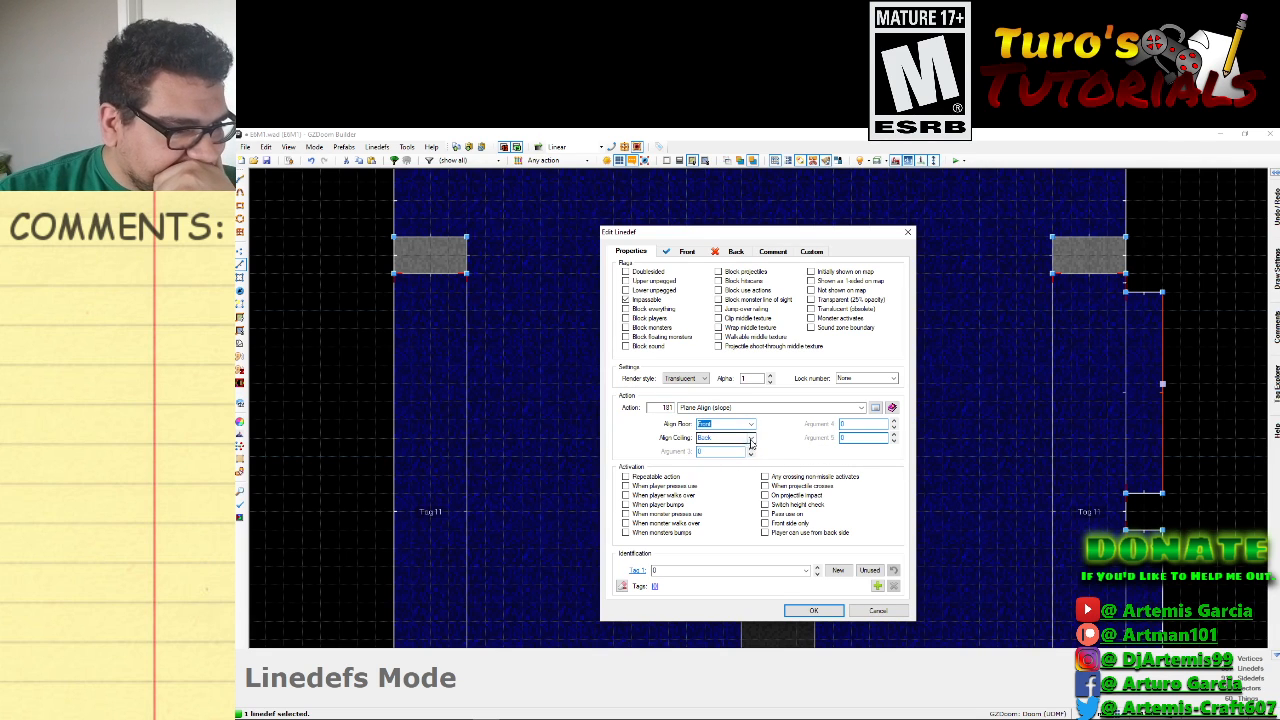
pyautogui.click(750, 439)
pyautogui.click(728, 448)
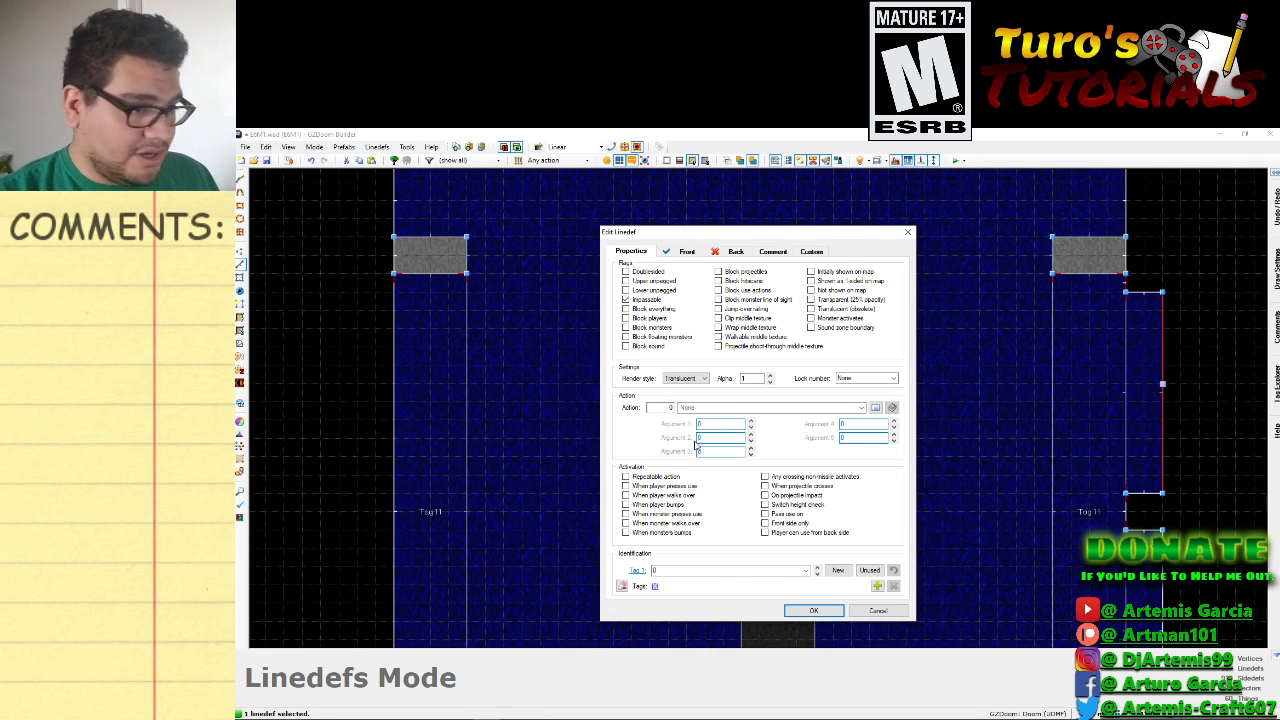
pyautogui.click(810, 610)
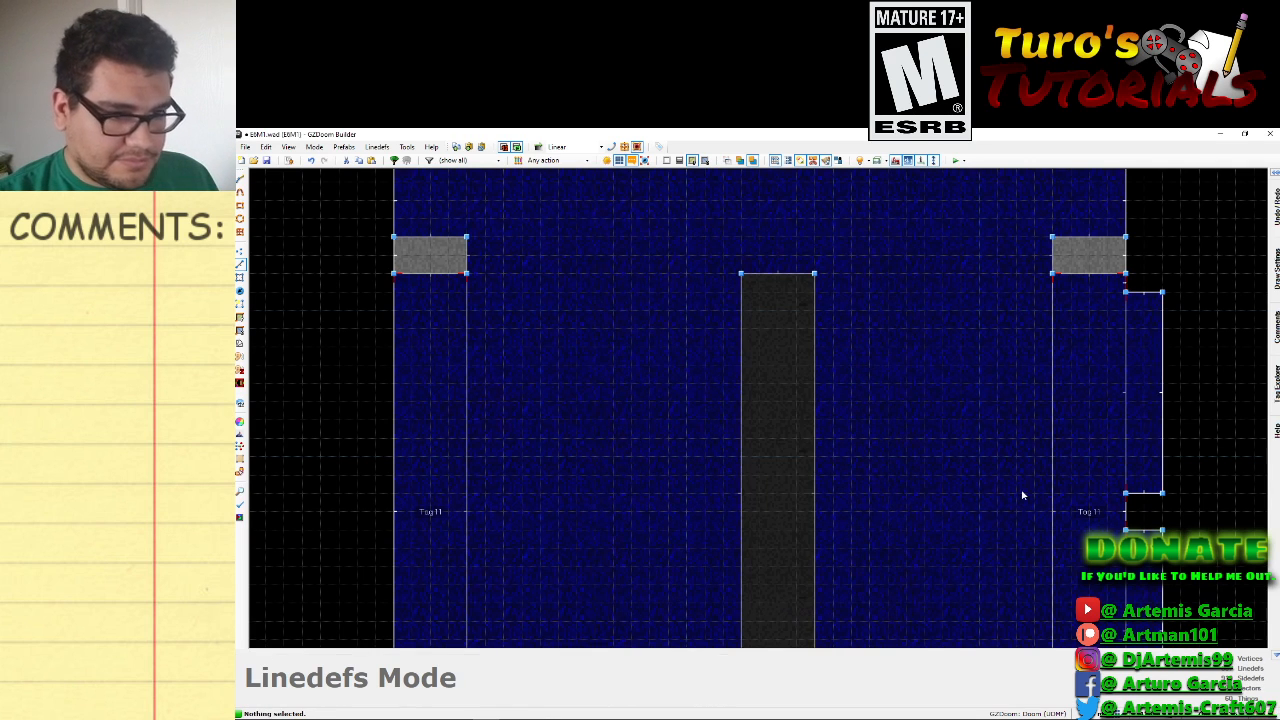
pyautogui.rightClick(1124, 421)
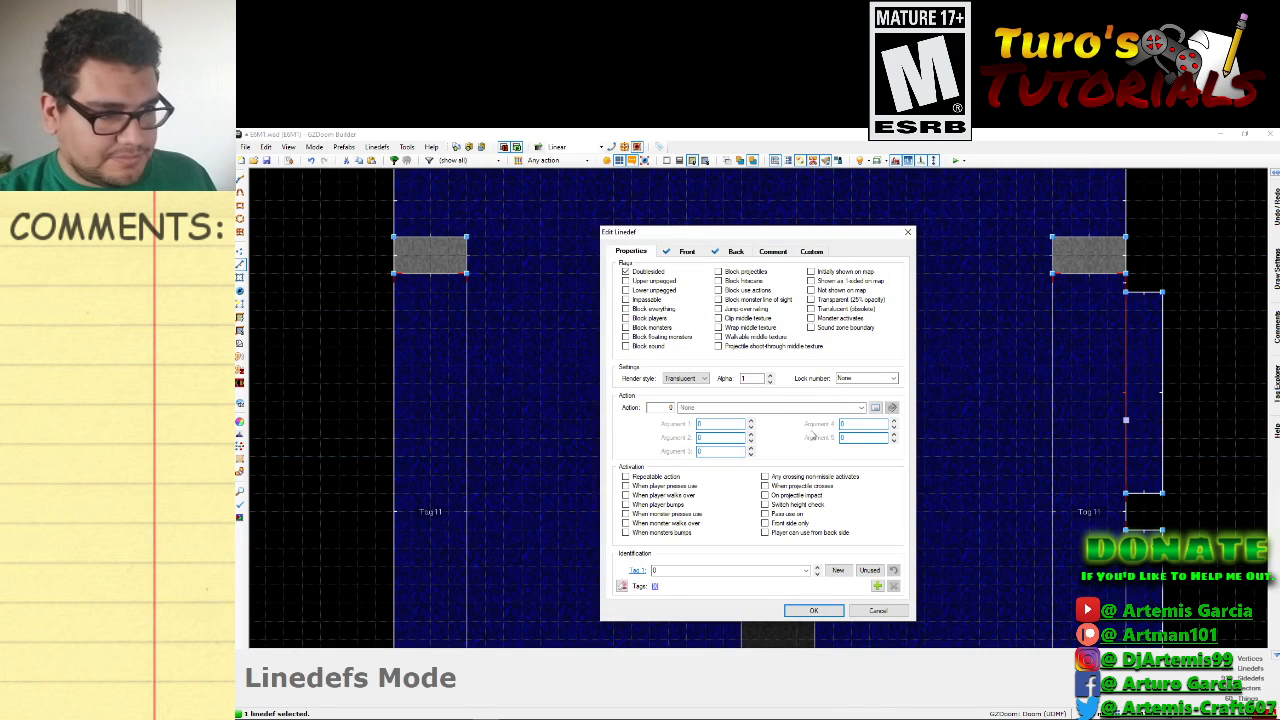
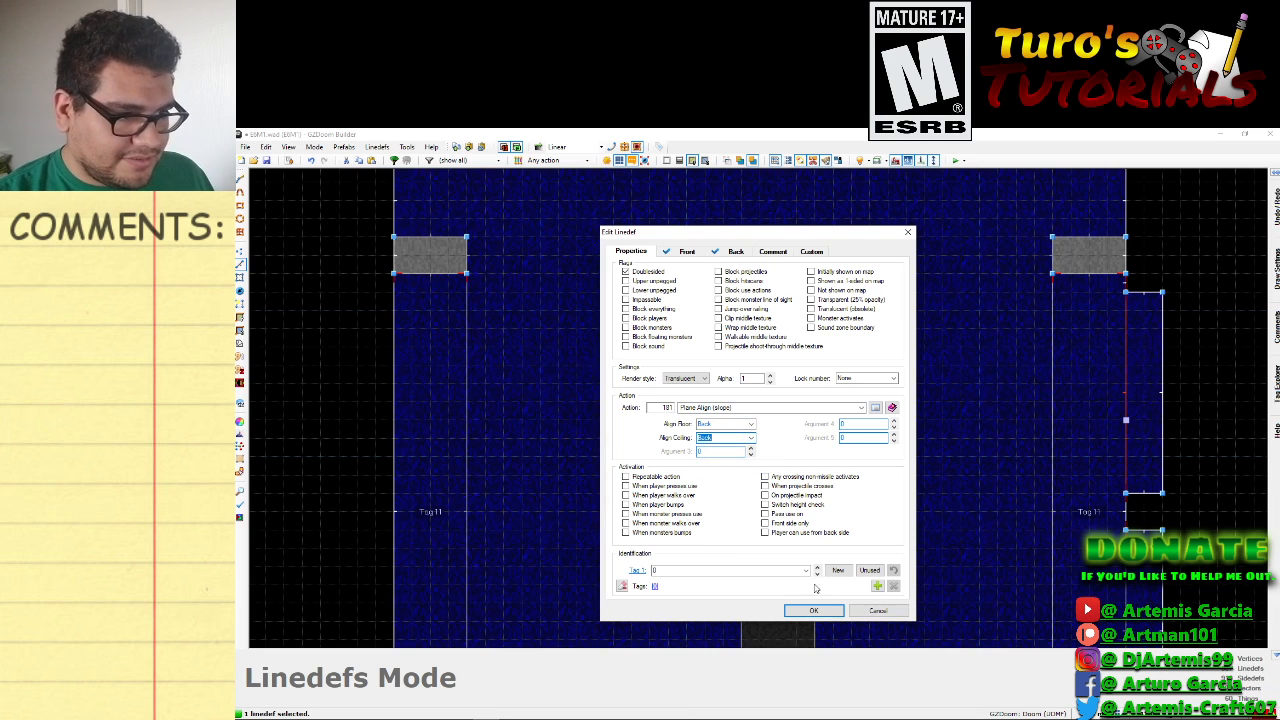
pyautogui.click(810, 612)
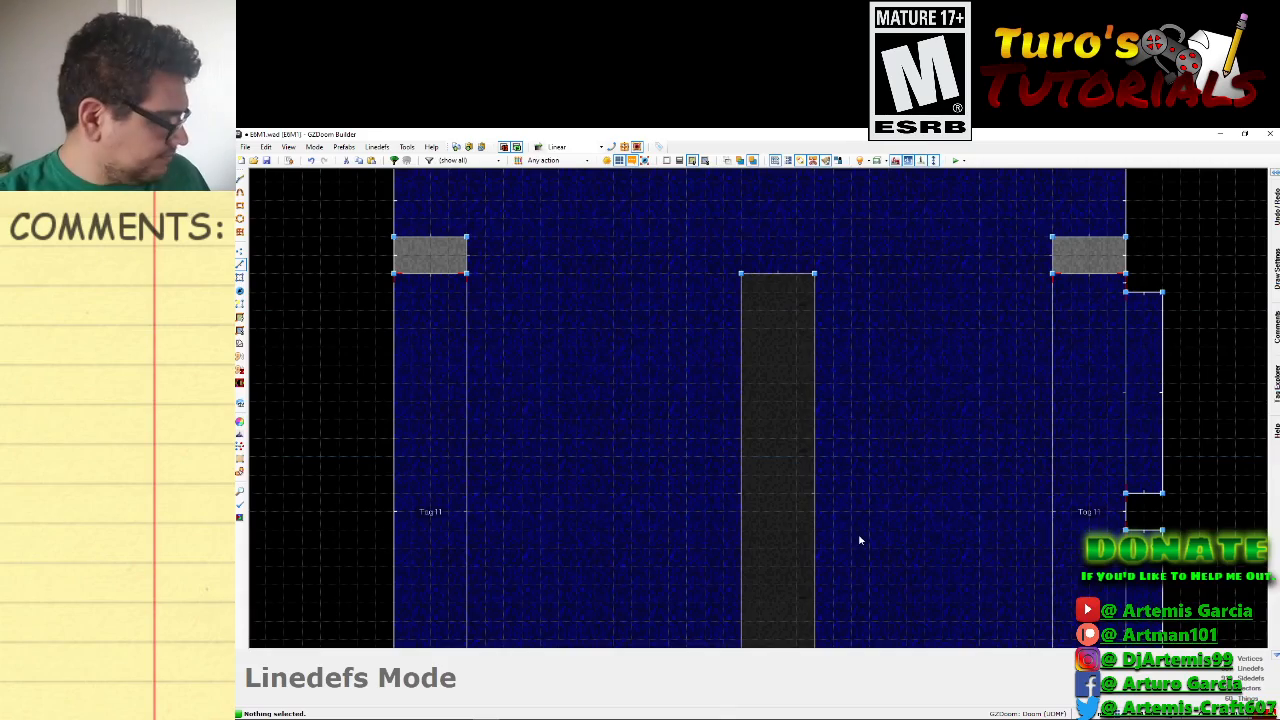
# Try lowering and raising the alcove's floor and ceiling together in the 3D view, ending with the floor height at 24.
pyautogui.press('q')
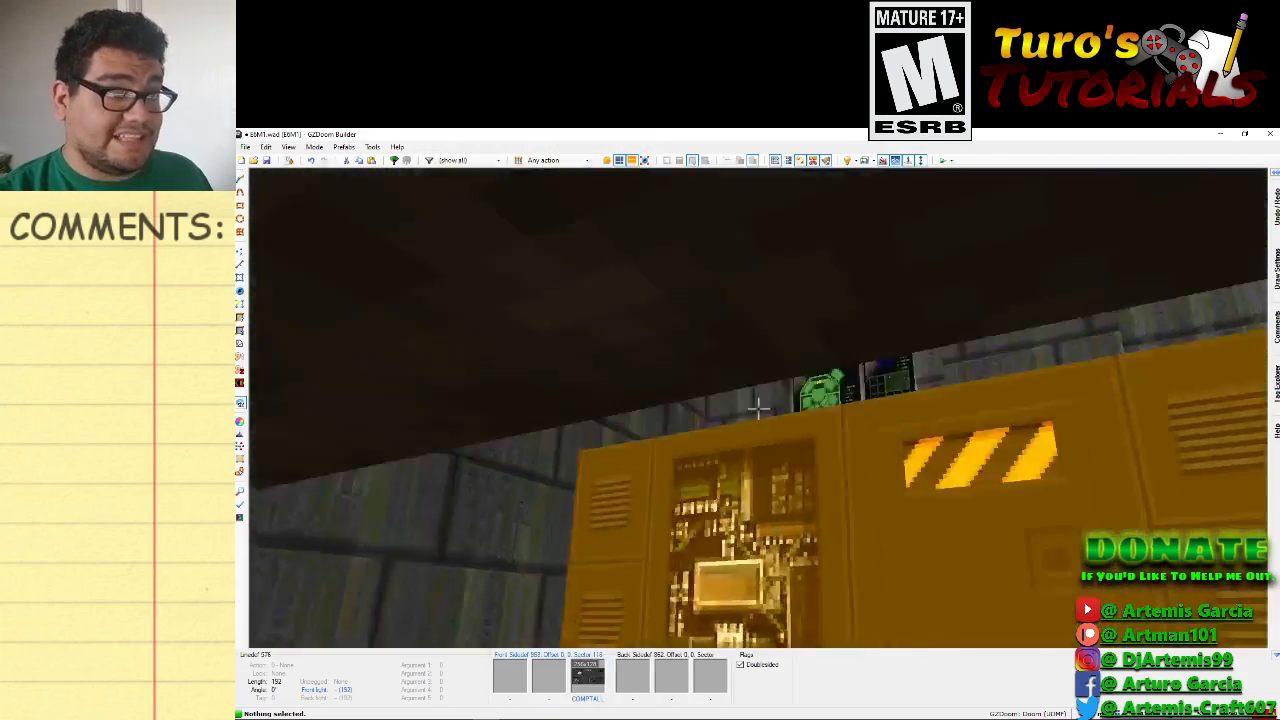
pyautogui.press('e')
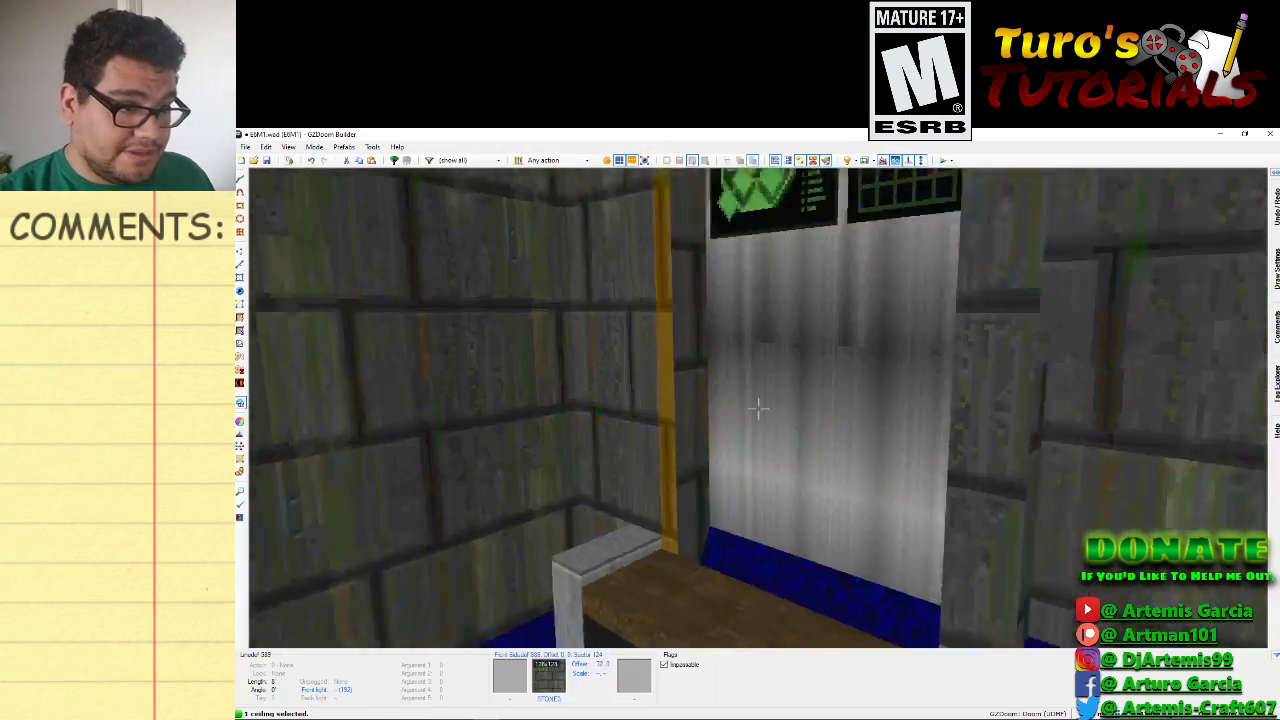
pyautogui.click(758, 408)
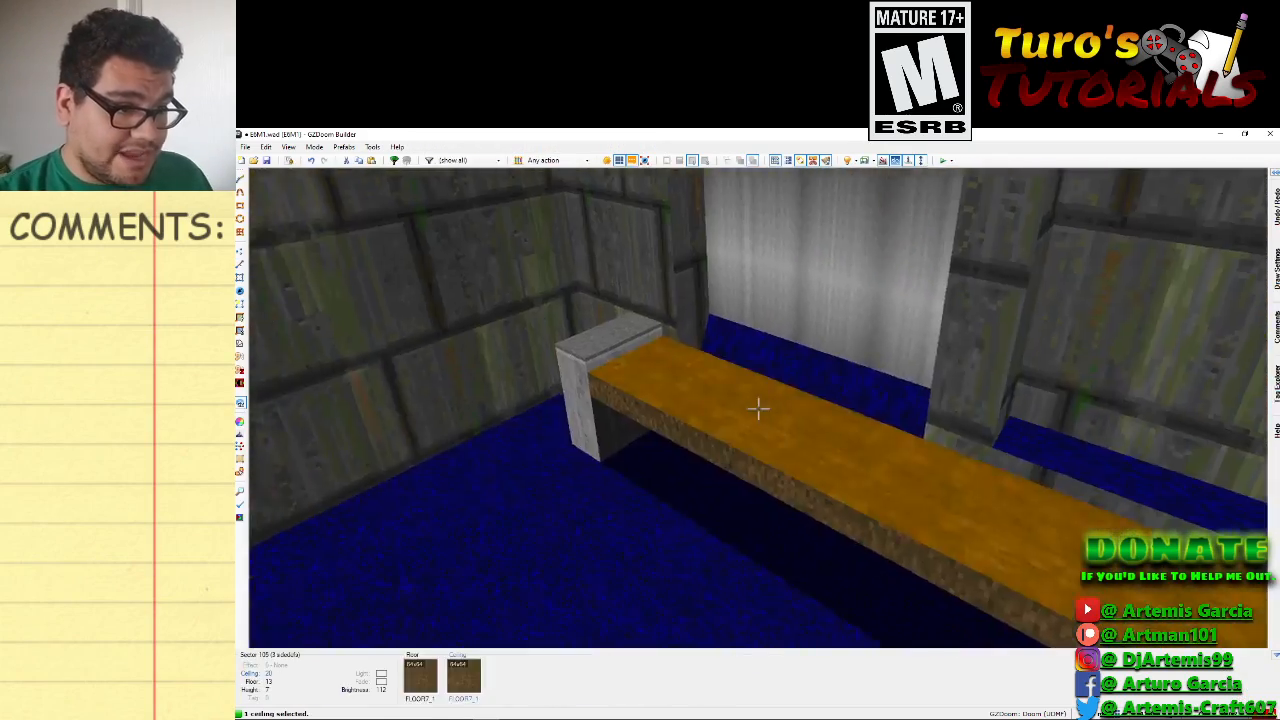
pyautogui.press('d')
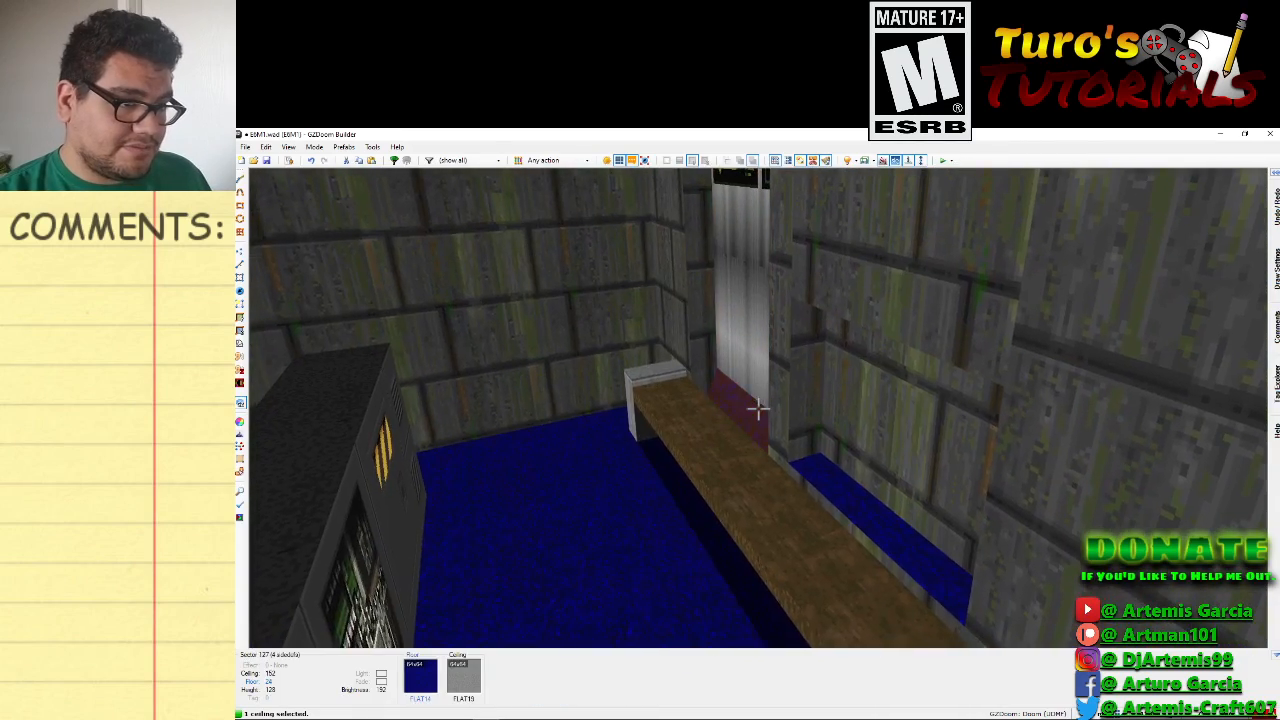
pyautogui.click(758, 408)
pyautogui.press('a')
pyautogui.scroll(-6, 758, 408)
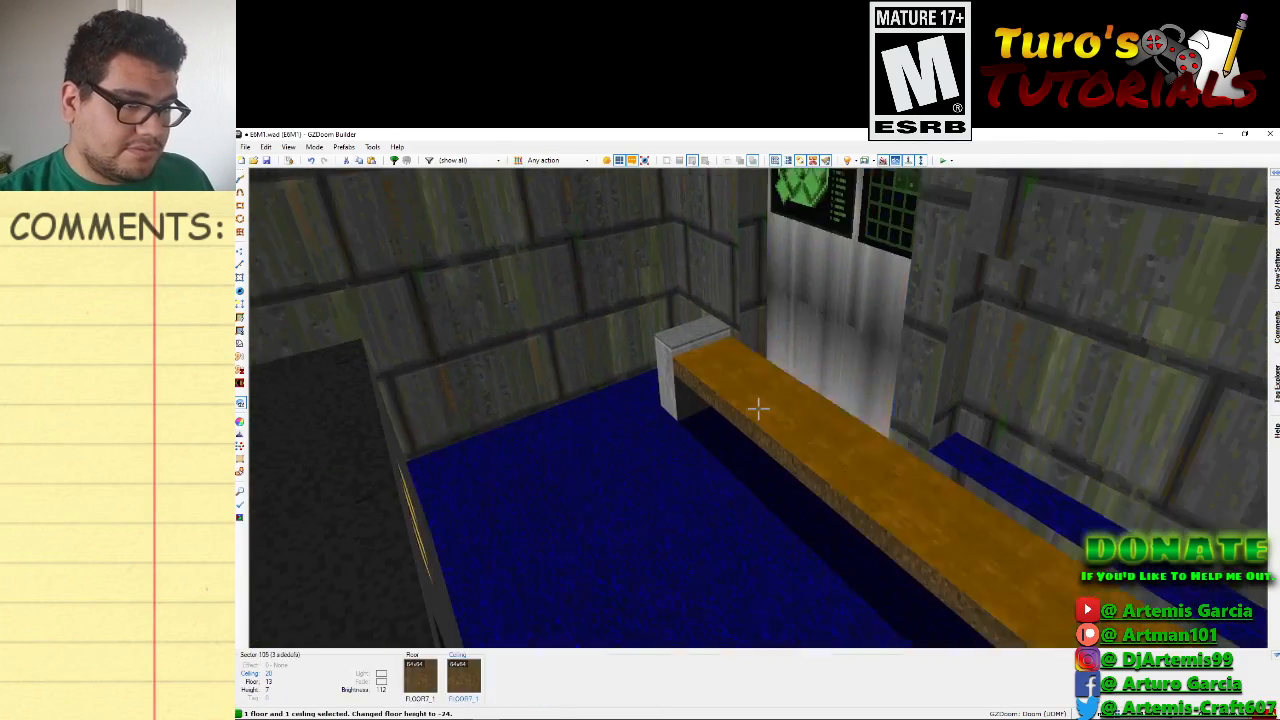
pyautogui.scroll(-6, 758, 408)
pyautogui.scroll(13, 758, 408)
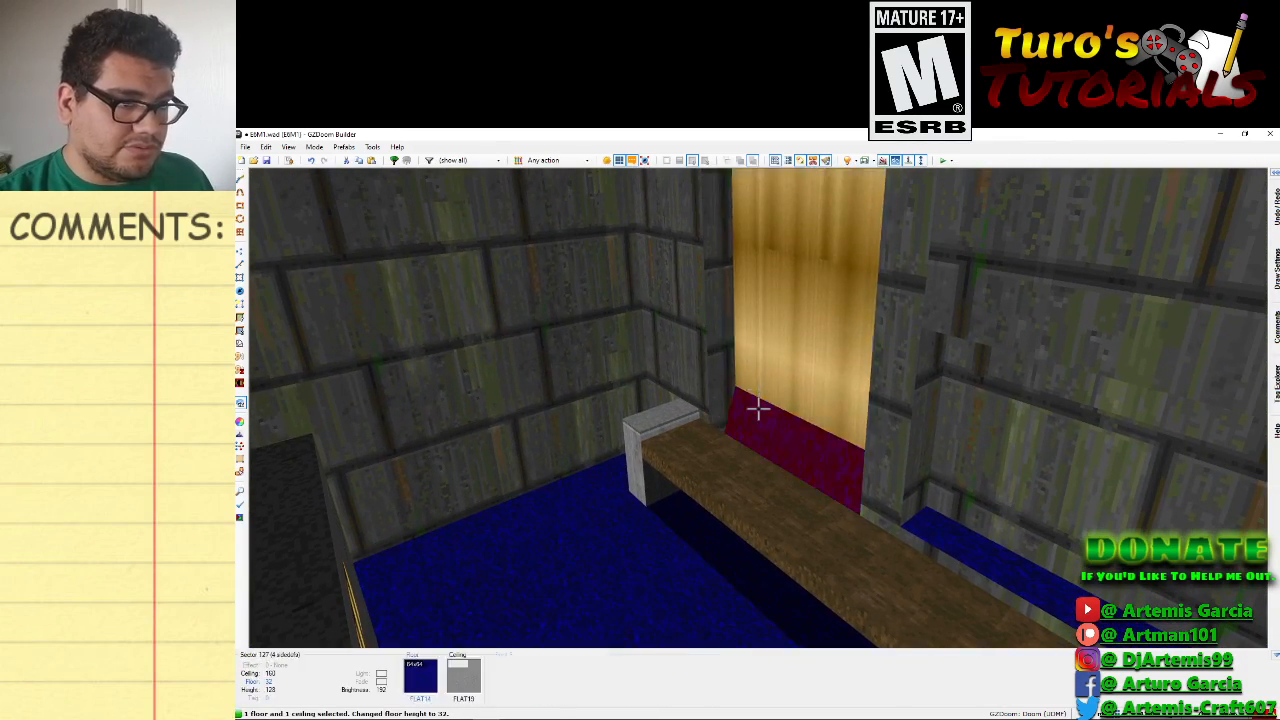
pyautogui.scroll(-1, 758, 408)
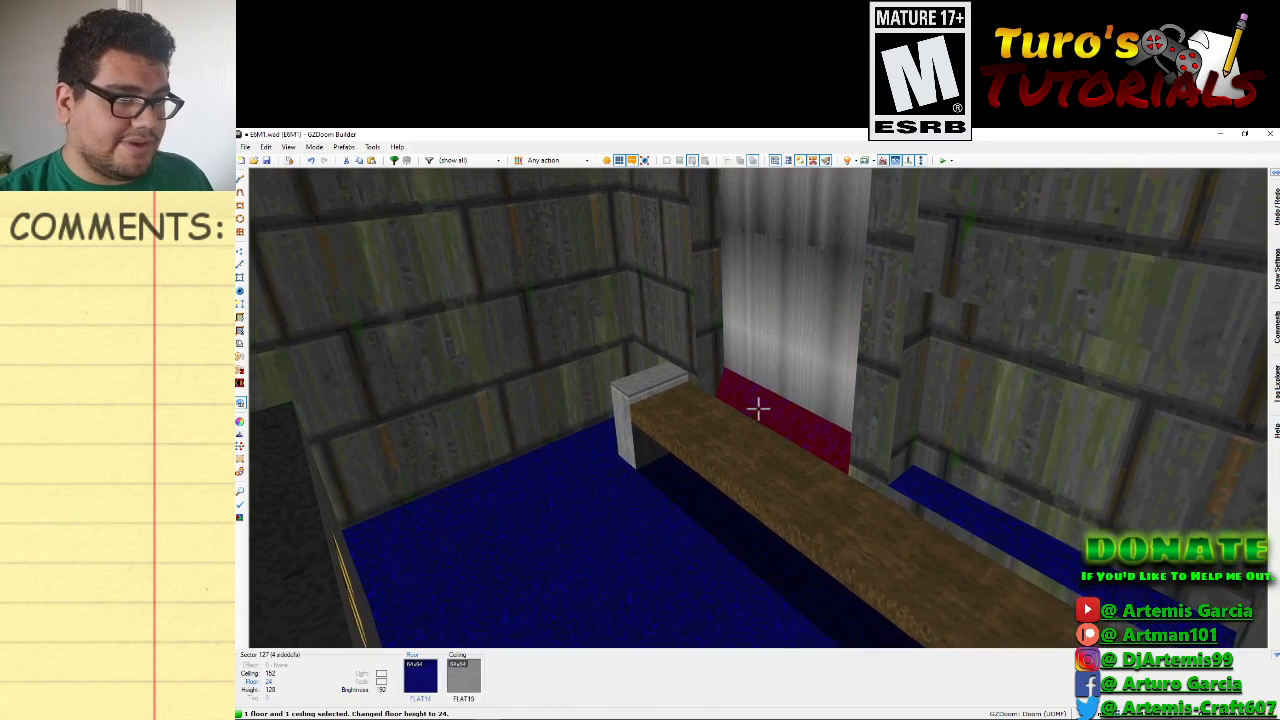
# Set only the alcove's ceiling height to 120 and return to the 2D linedefs view.
pyautogui.click(758, 408)
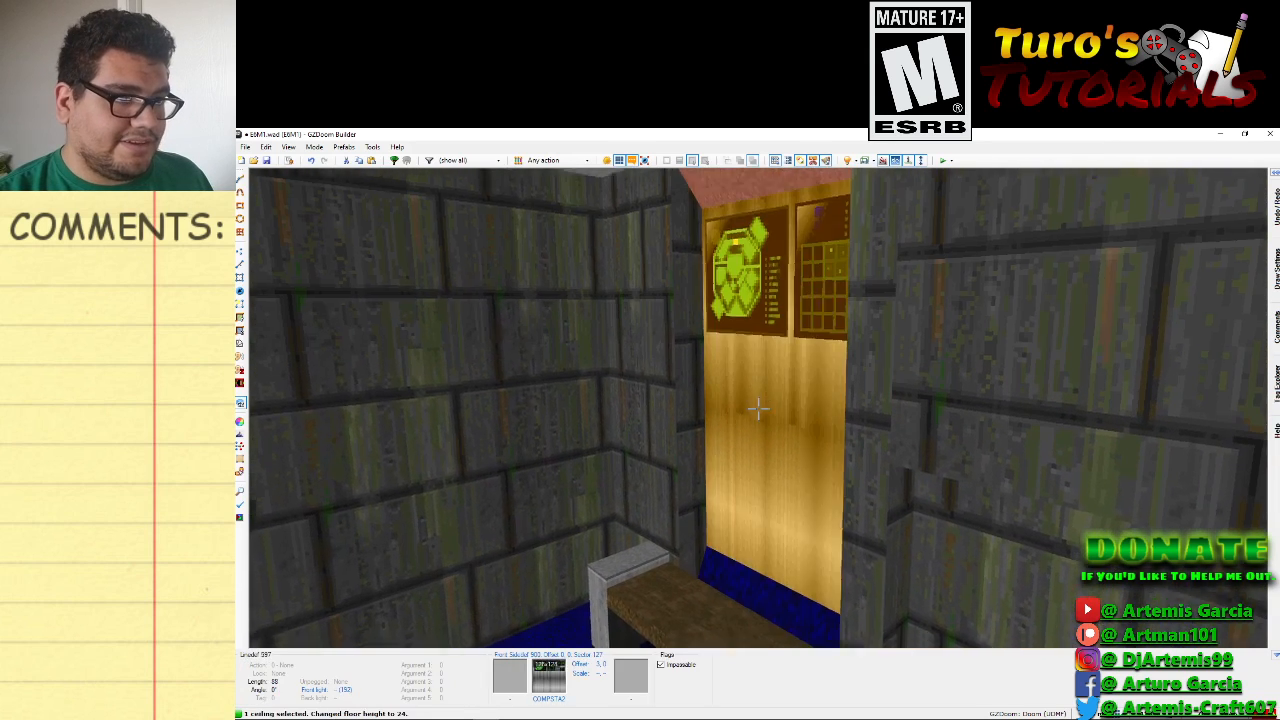
pyautogui.scroll(7, 758, 408)
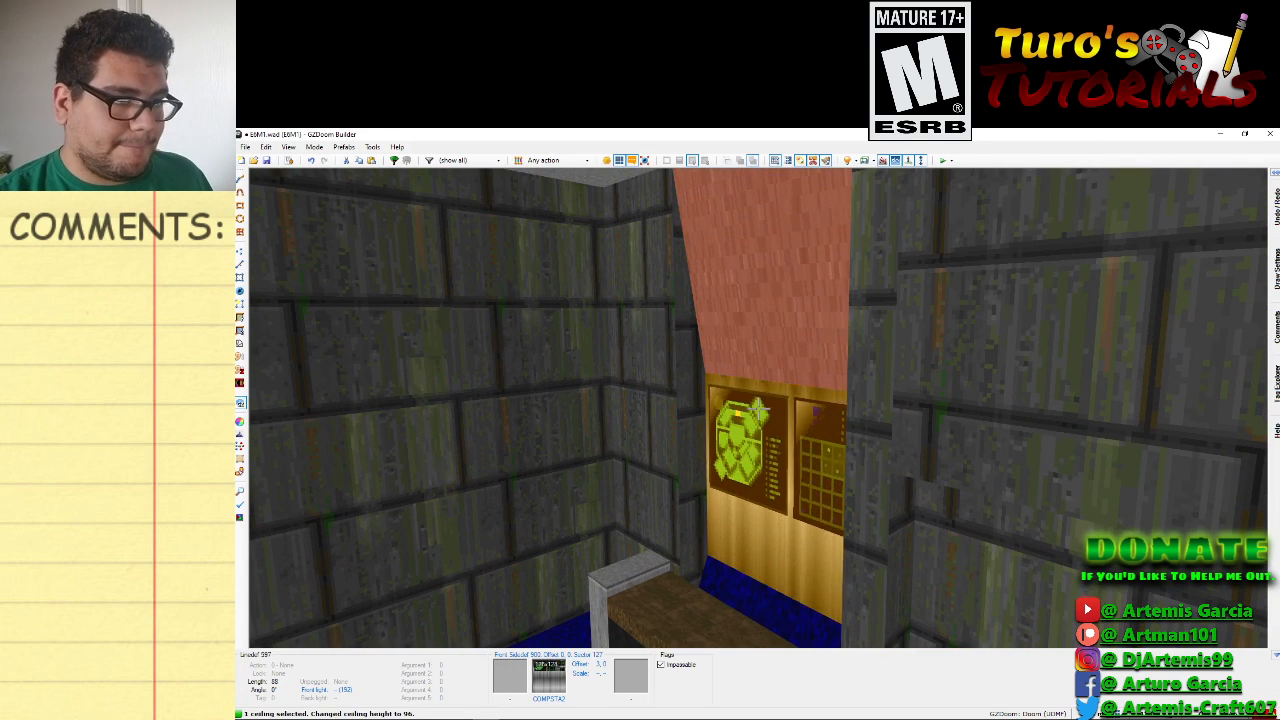
pyautogui.scroll(3, 758, 408)
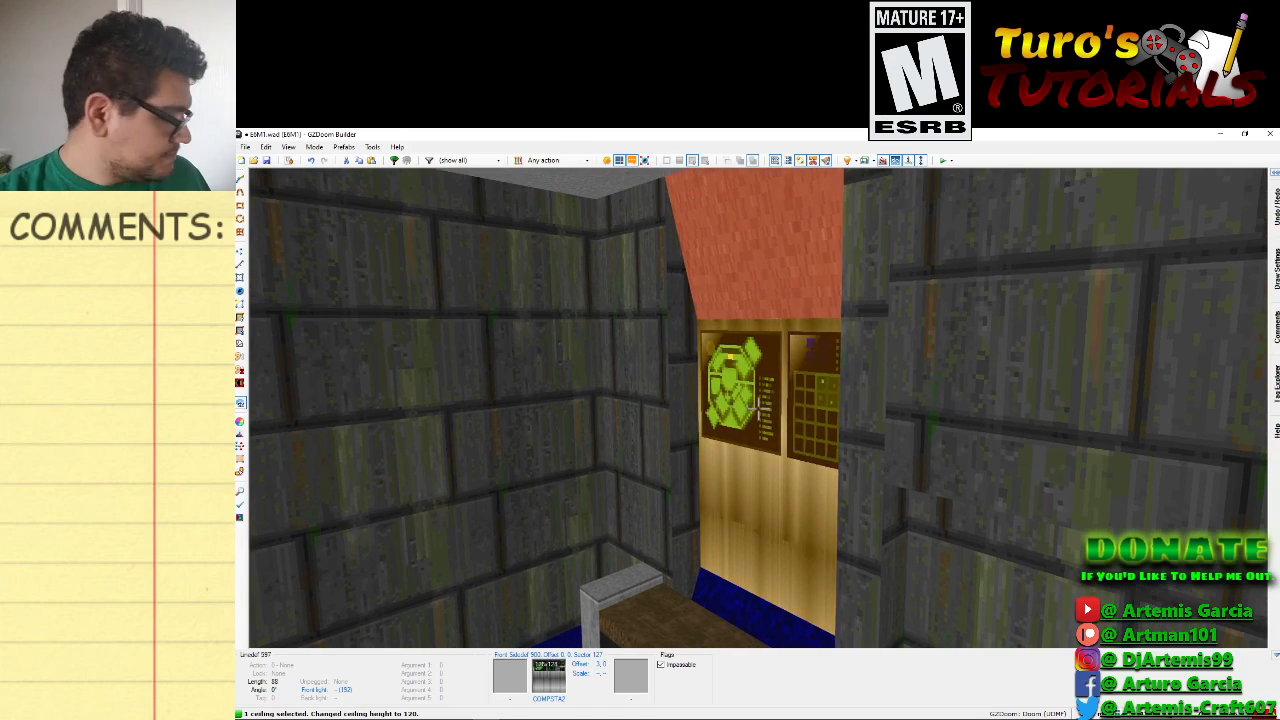
pyautogui.press('q')
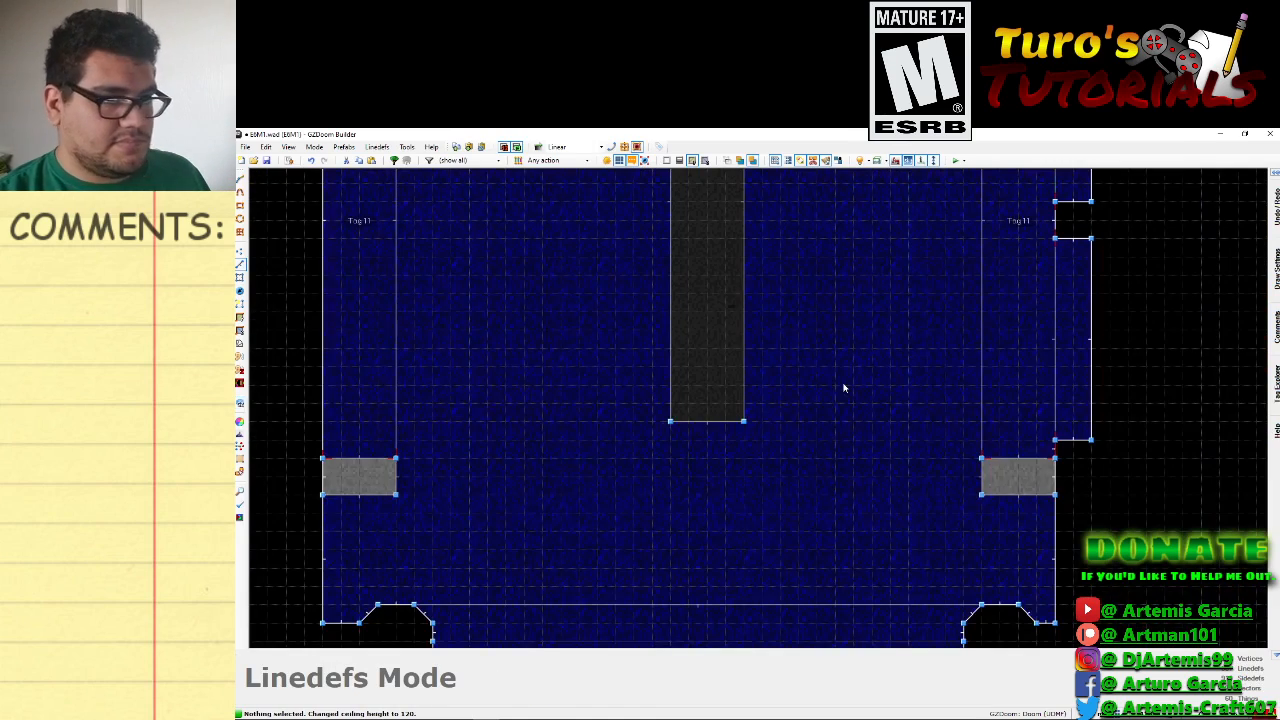
# Set the map's grid size to 16 mp.
pyautogui.scroll(5, 851, 397)
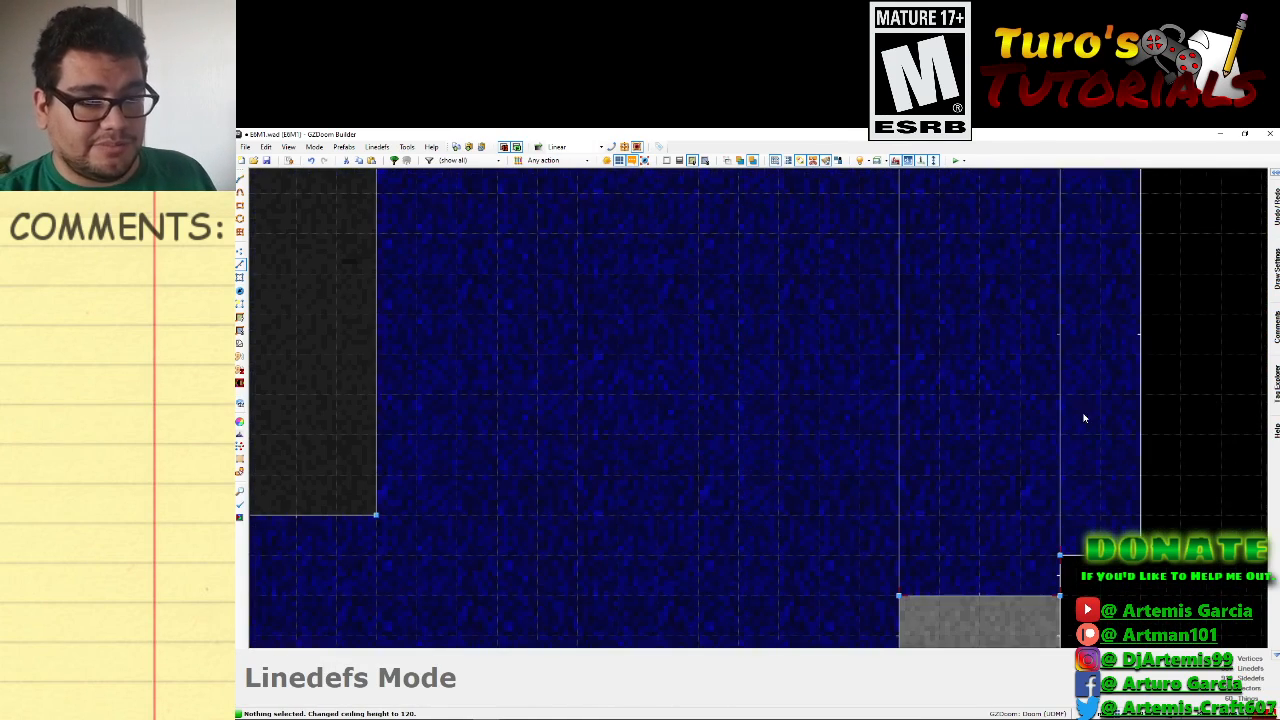
pyautogui.scroll(-3, 1084, 418)
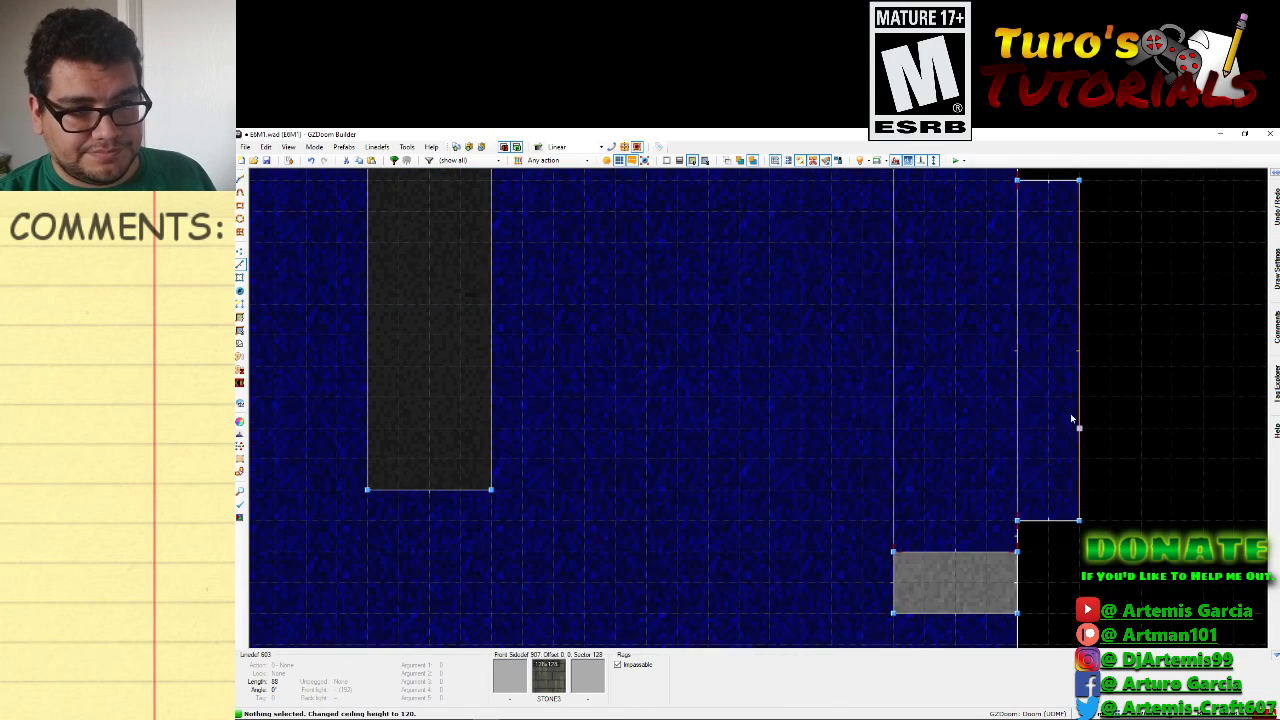
pyautogui.press('Up')
pyautogui.press('Up')
pyautogui.press('Up')
pyautogui.press('Up')
pyautogui.press('Up')
pyautogui.press('Up')
pyautogui.press('Up')
pyautogui.press('Up')
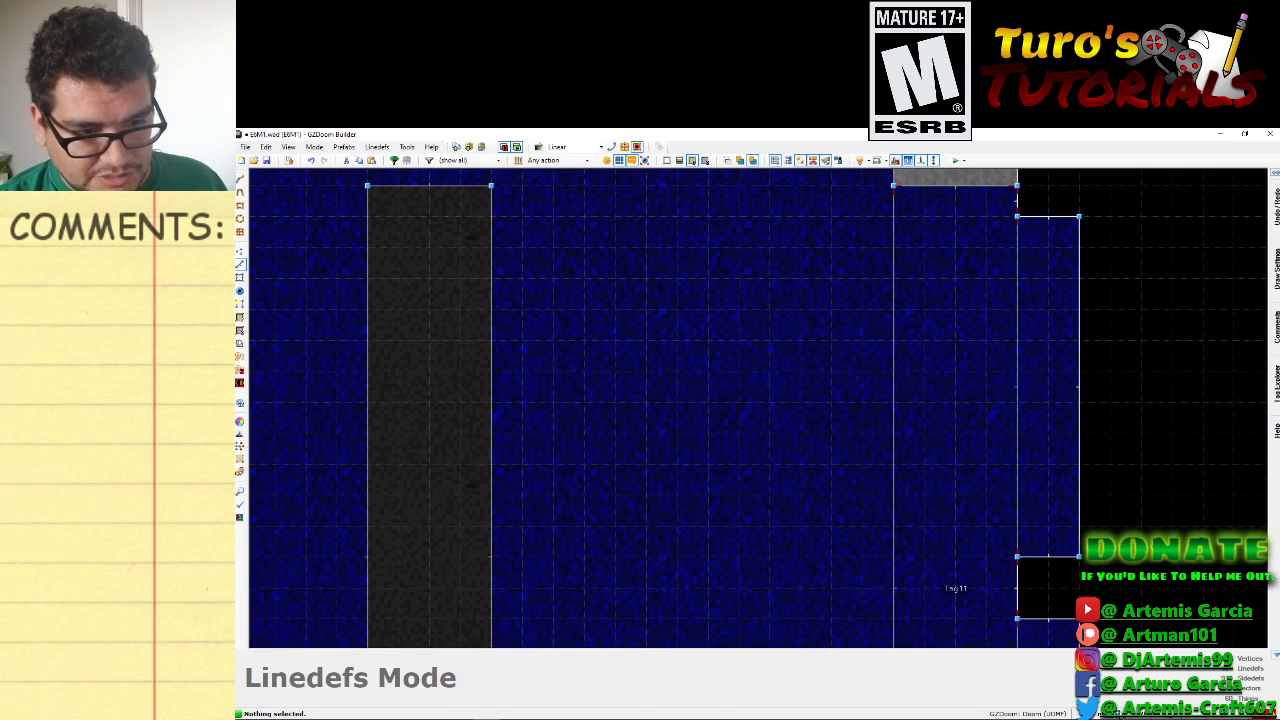
pyautogui.click(1117, 713)
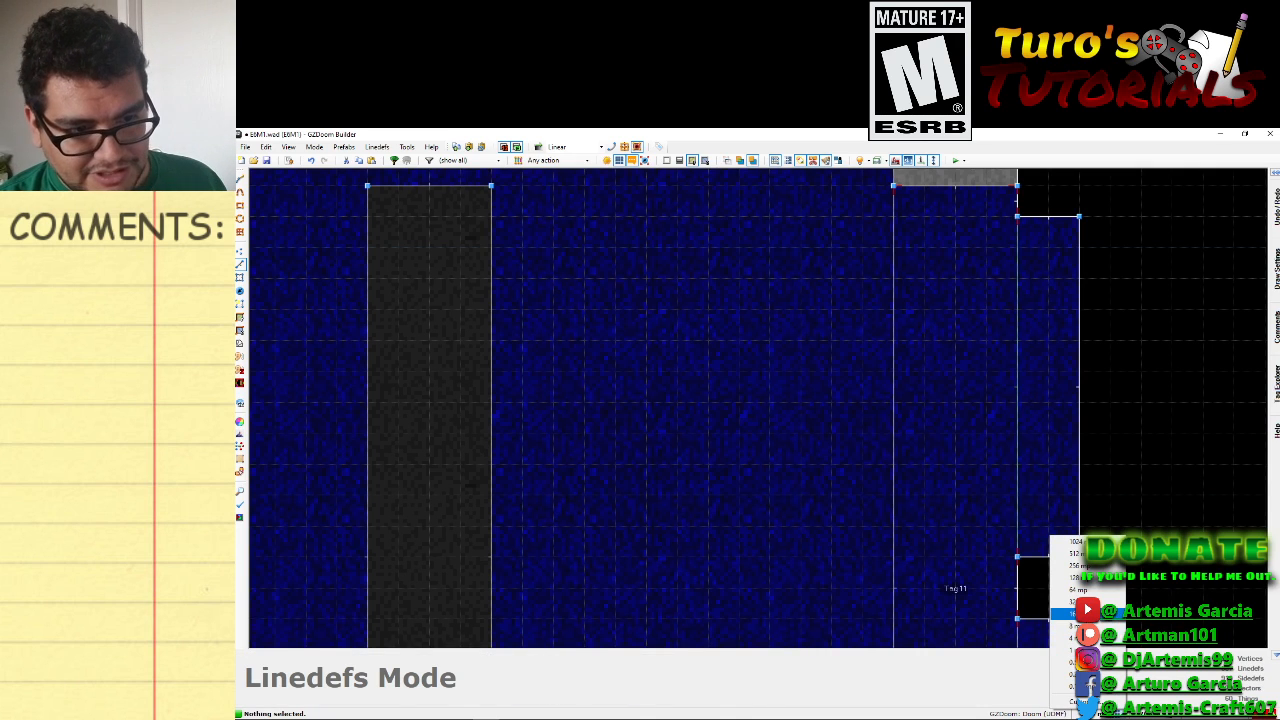
pyautogui.click(1068, 613)
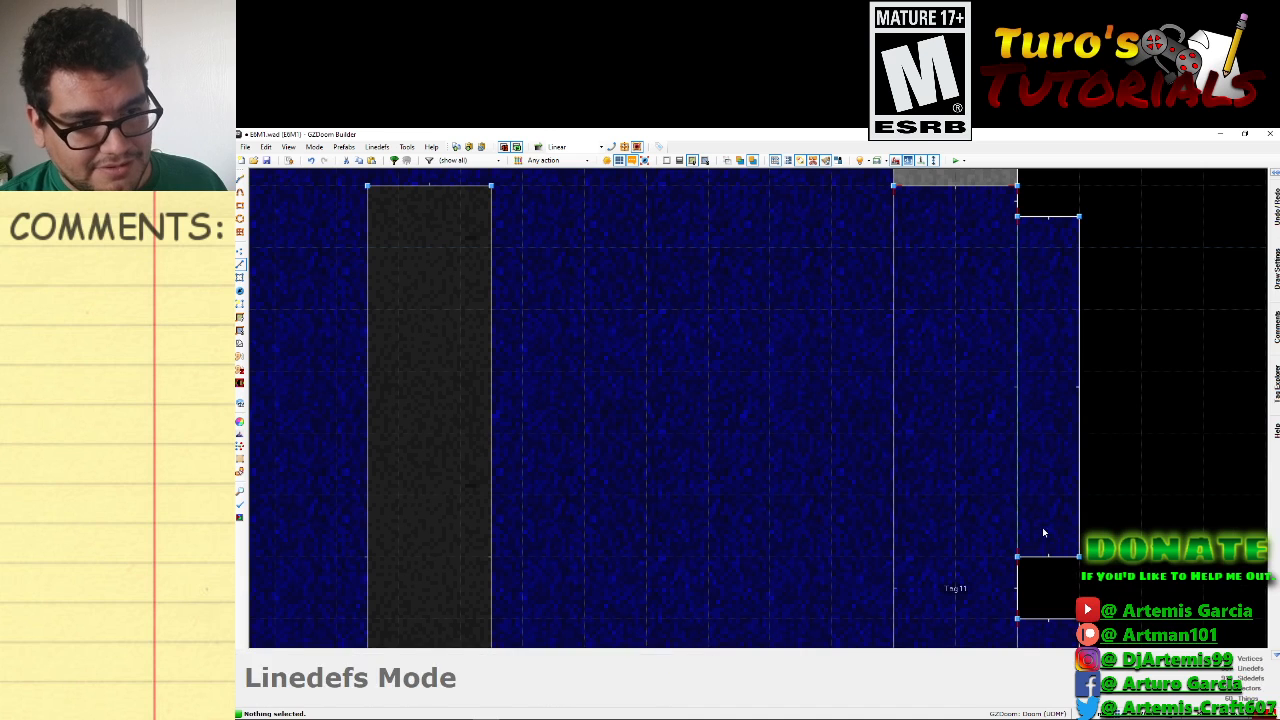
# Set the map's grid size to 4 mp.
pyautogui.click(1122, 706)
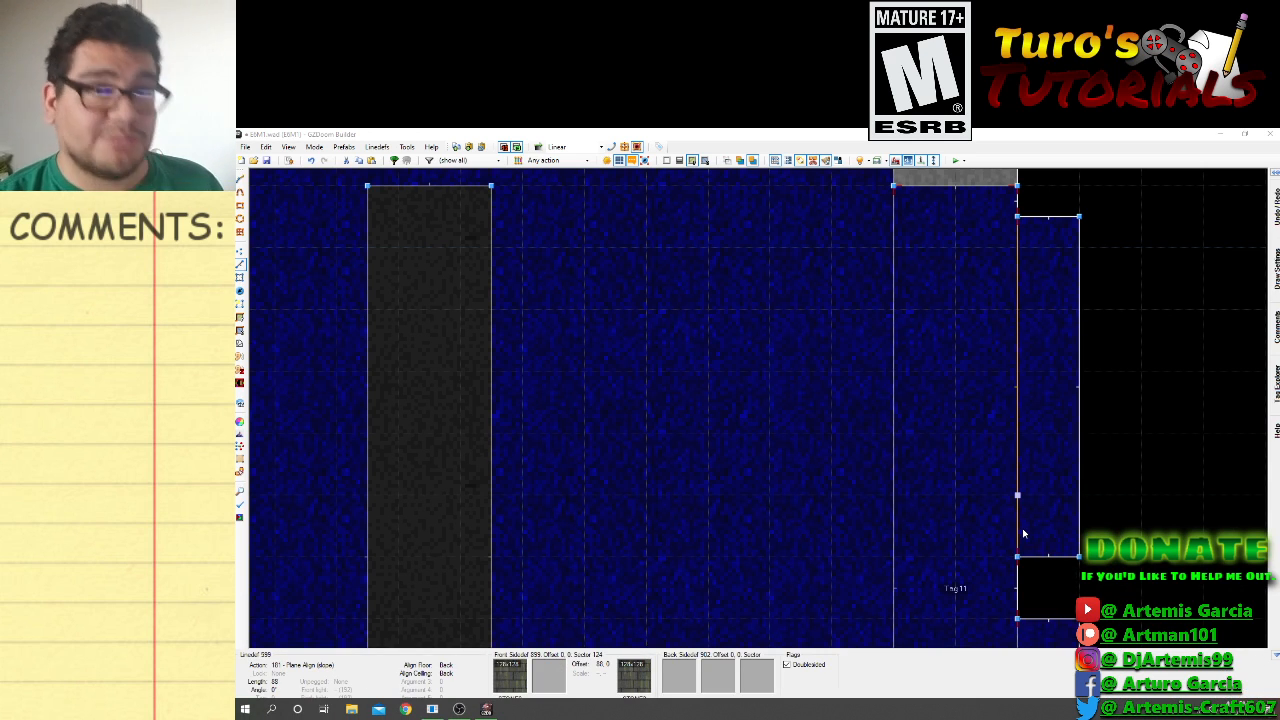
pyautogui.click(1140, 458)
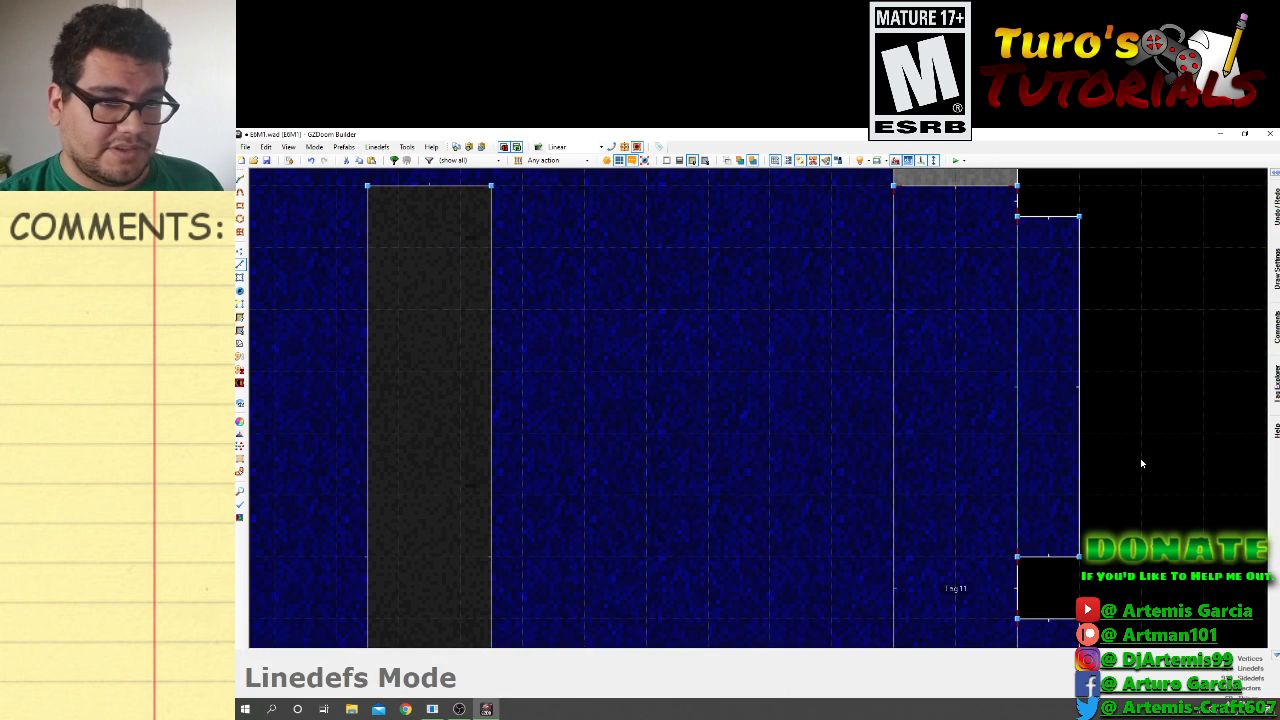
pyautogui.click(1118, 713)
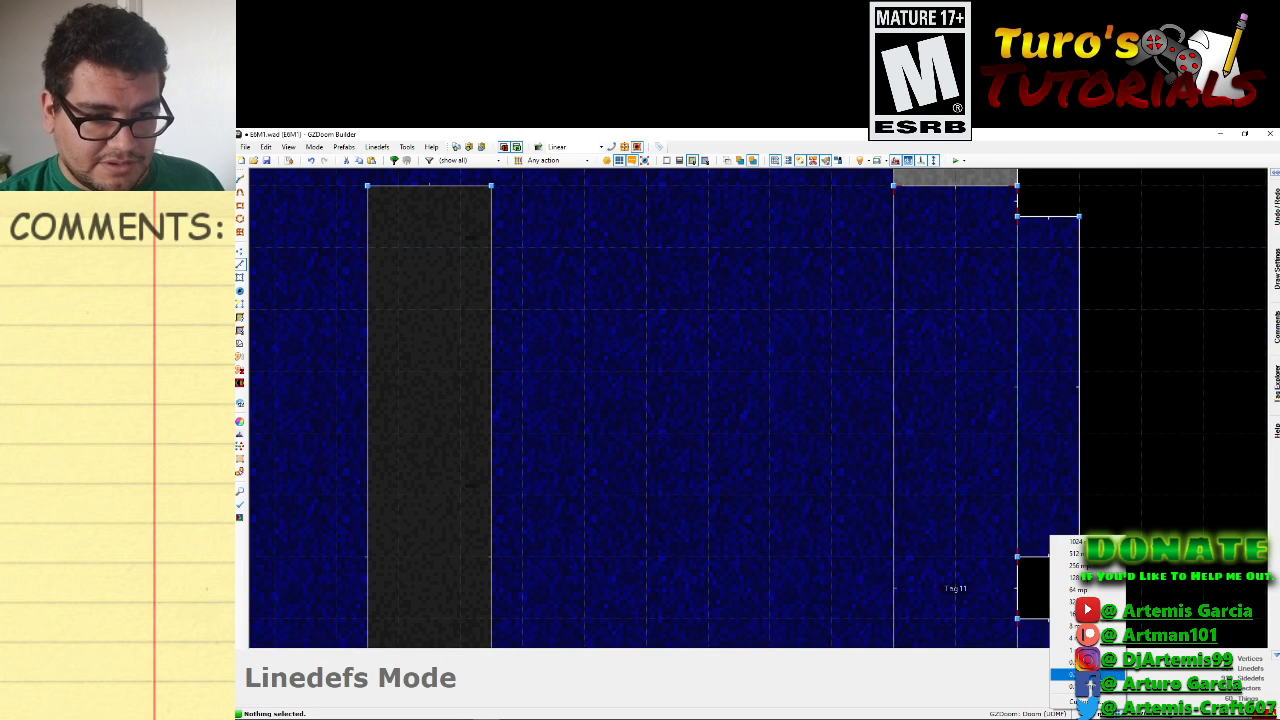
pyautogui.click(1070, 638)
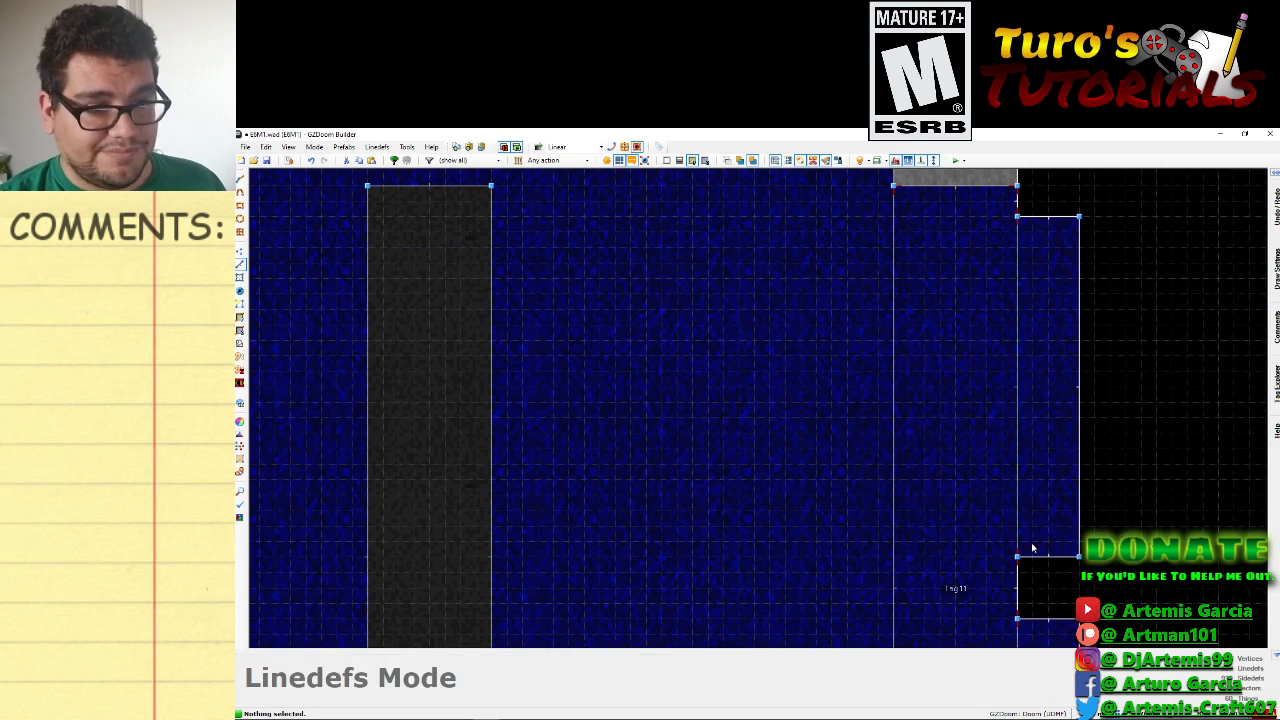
# Shift the line across the alcove's opening 4 mp inward by splitting off its end vertices and moving them onto the side walls.
pyautogui.moveTo(1020, 540)
pyautogui.mouseDown()
pyautogui.moveTo(1033, 547)
pyautogui.moveTo(1022, 538)
pyautogui.mouseUp()
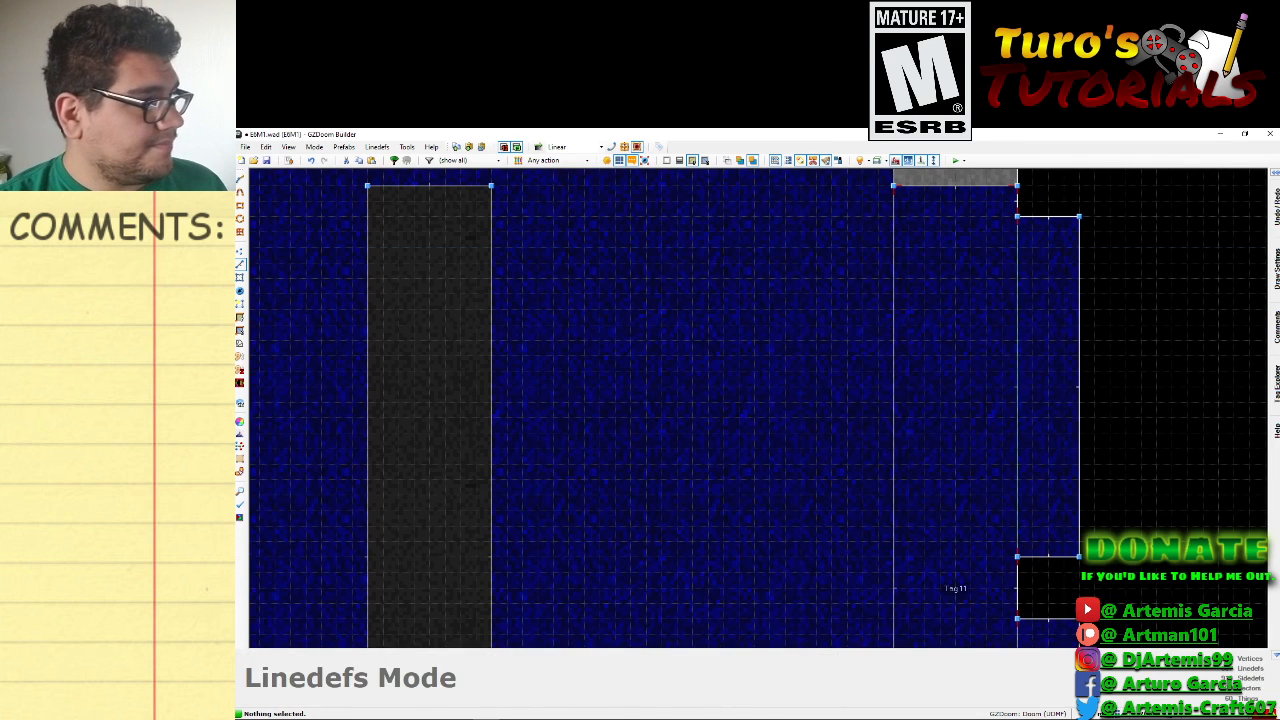
pyautogui.press('v')
pyautogui.click(1022, 547)
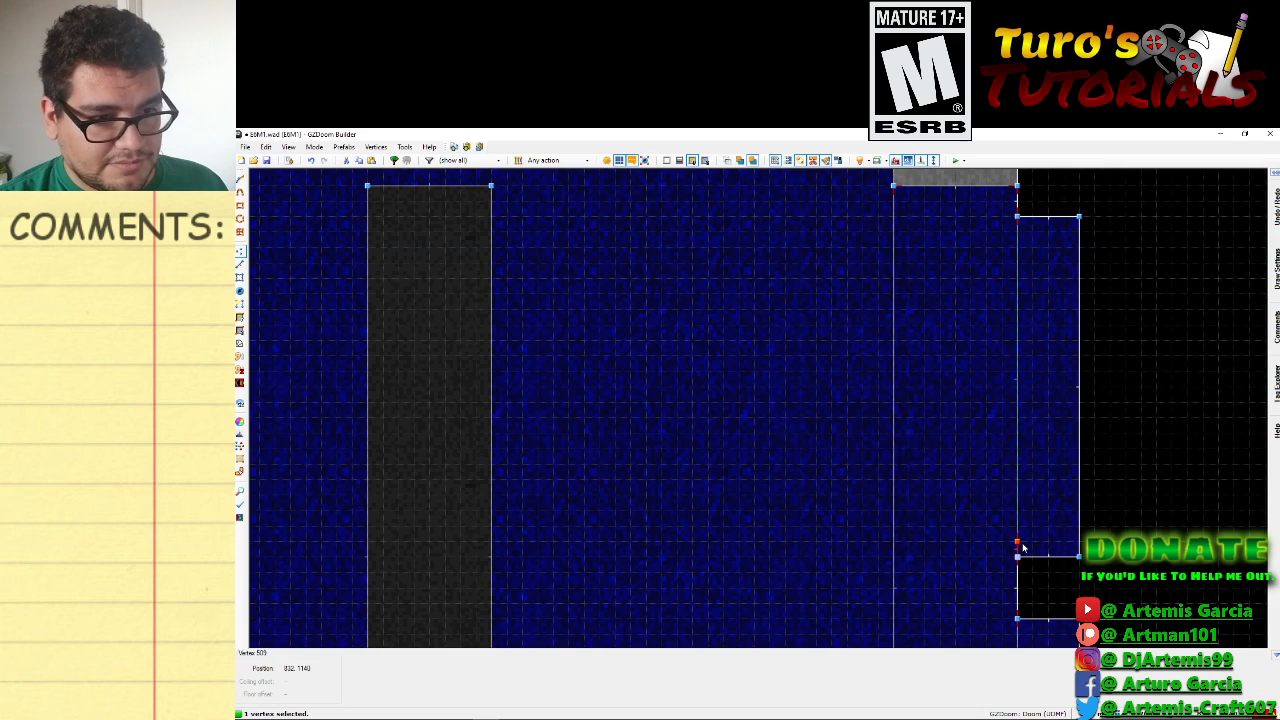
pyautogui.moveTo(1022, 547); pyautogui.dragTo(1037, 560)
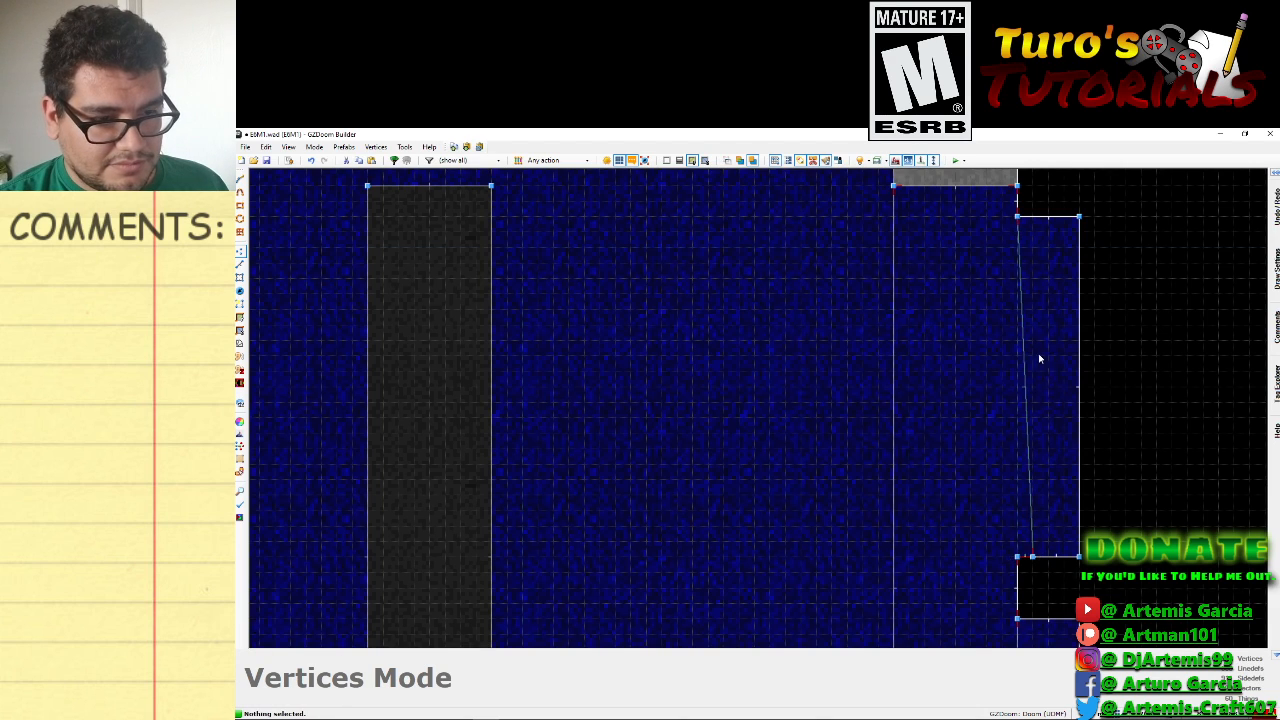
pyautogui.moveTo(1020, 240)
pyautogui.mouseDown()
pyautogui.moveTo(1035, 240)
pyautogui.moveTo(1032, 224)
pyautogui.mouseUp()
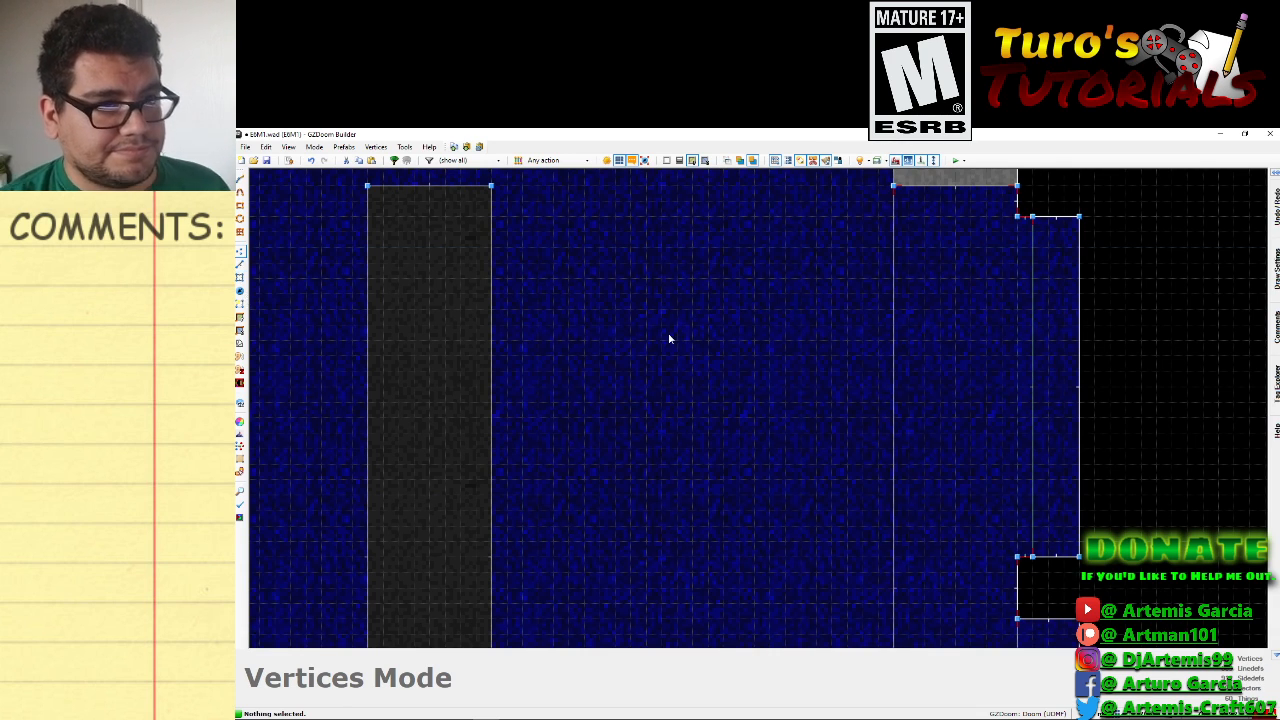
# Clear the Plane Align action from the short side linedefs at both ends of the alcove's shifted front line.
pyautogui.click(240, 264)
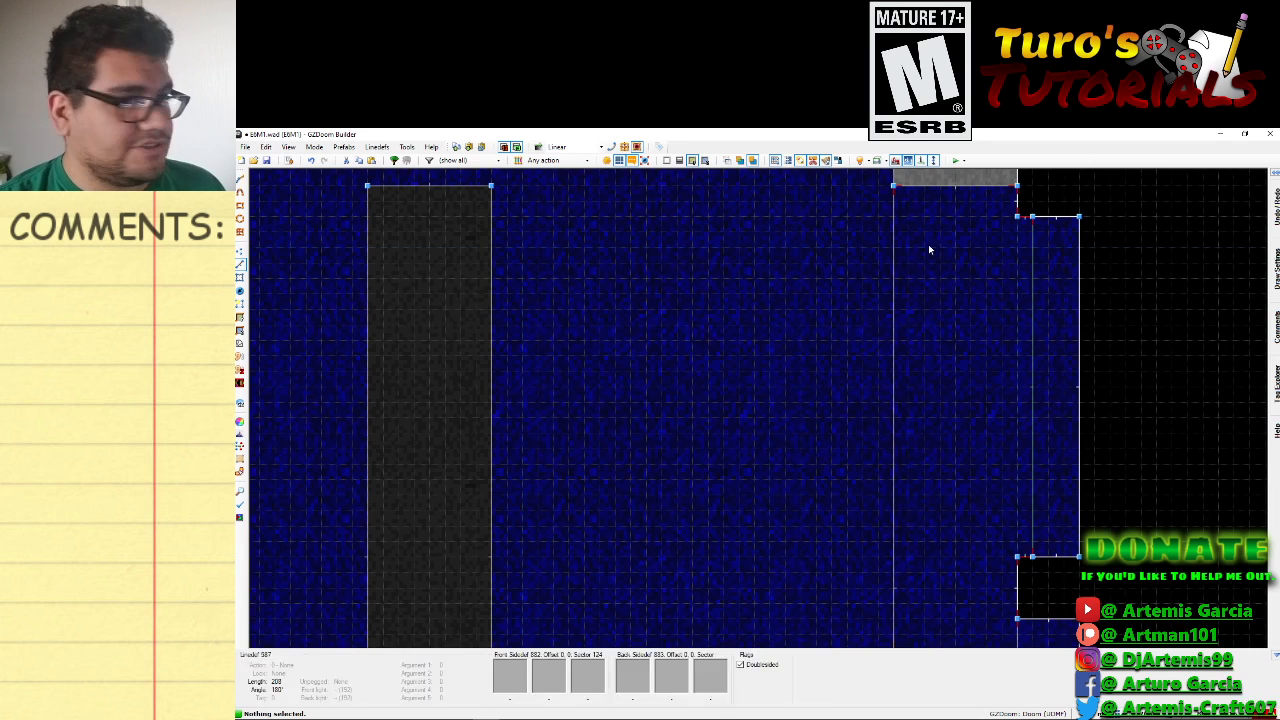
pyautogui.rightClick(1031, 237)
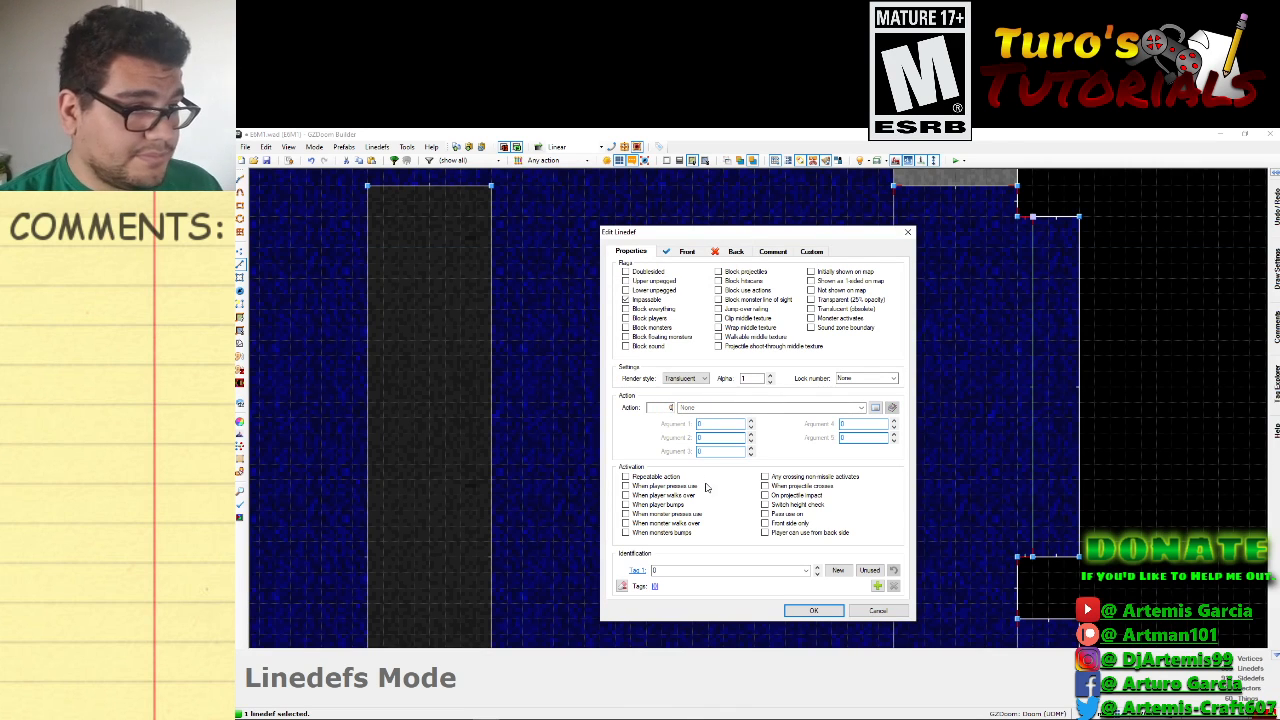
pyautogui.click(814, 611)
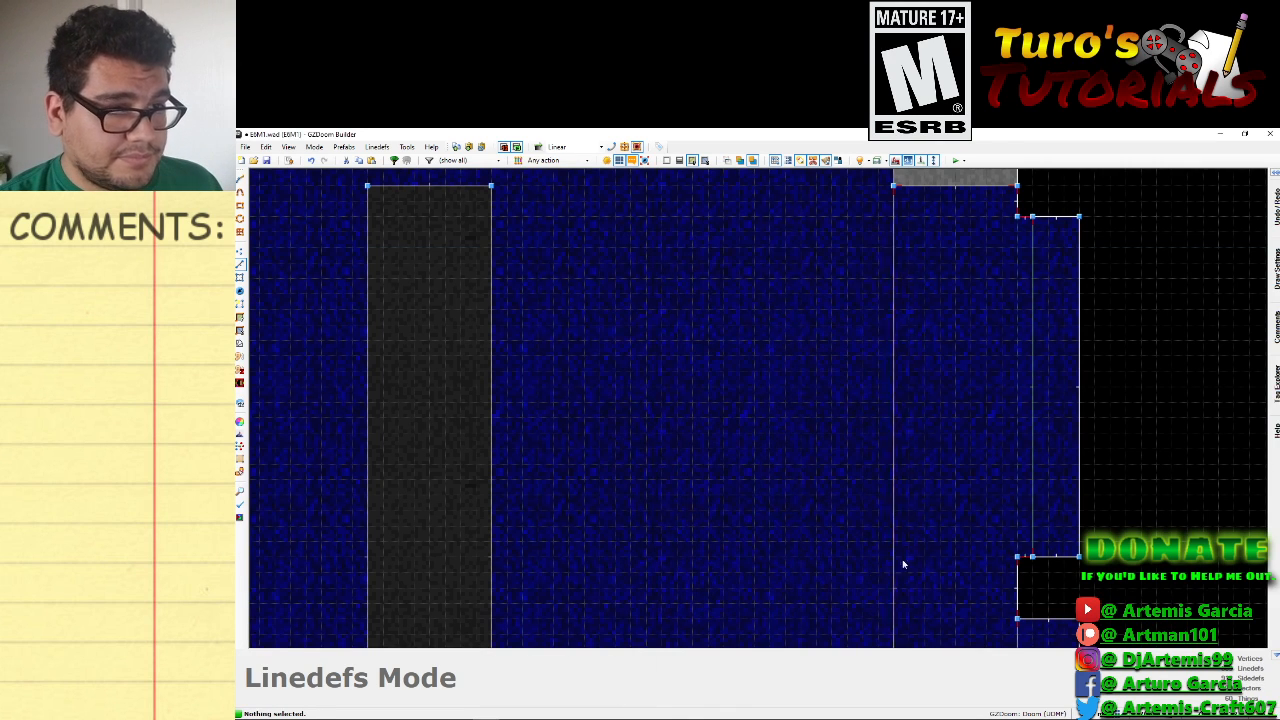
pyautogui.rightClick(1025, 559)
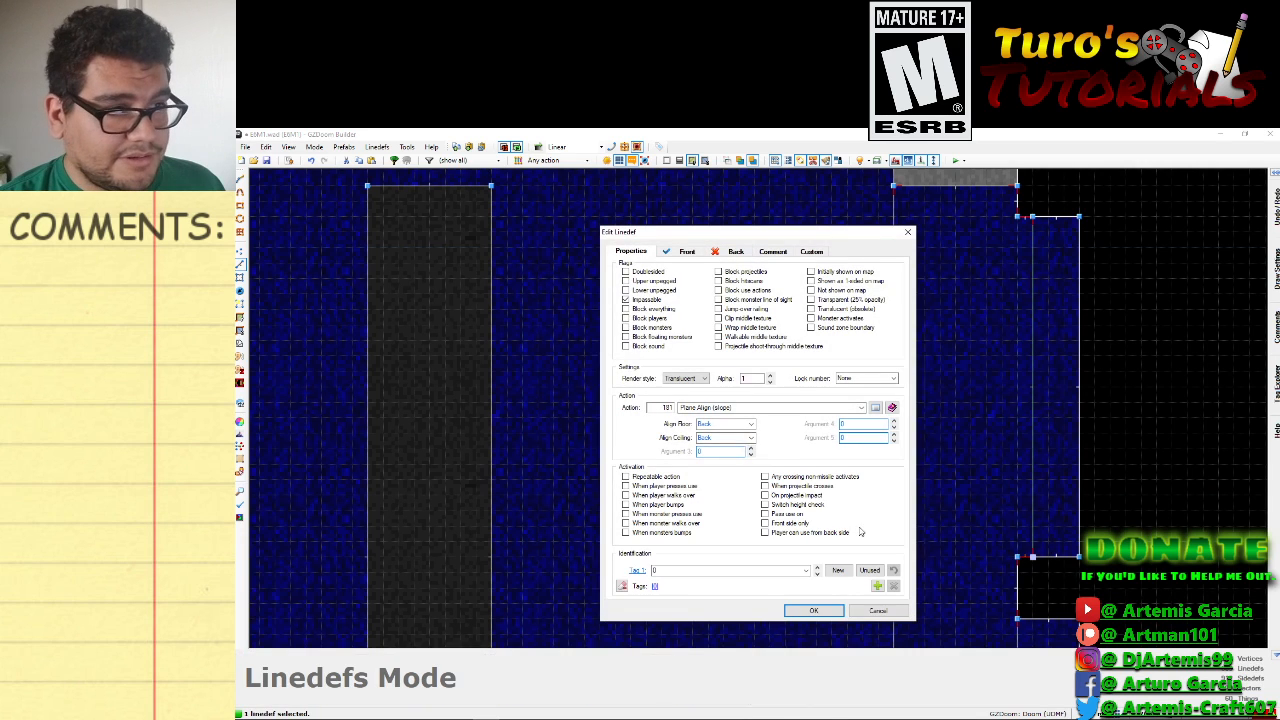
pyautogui.click(814, 609)
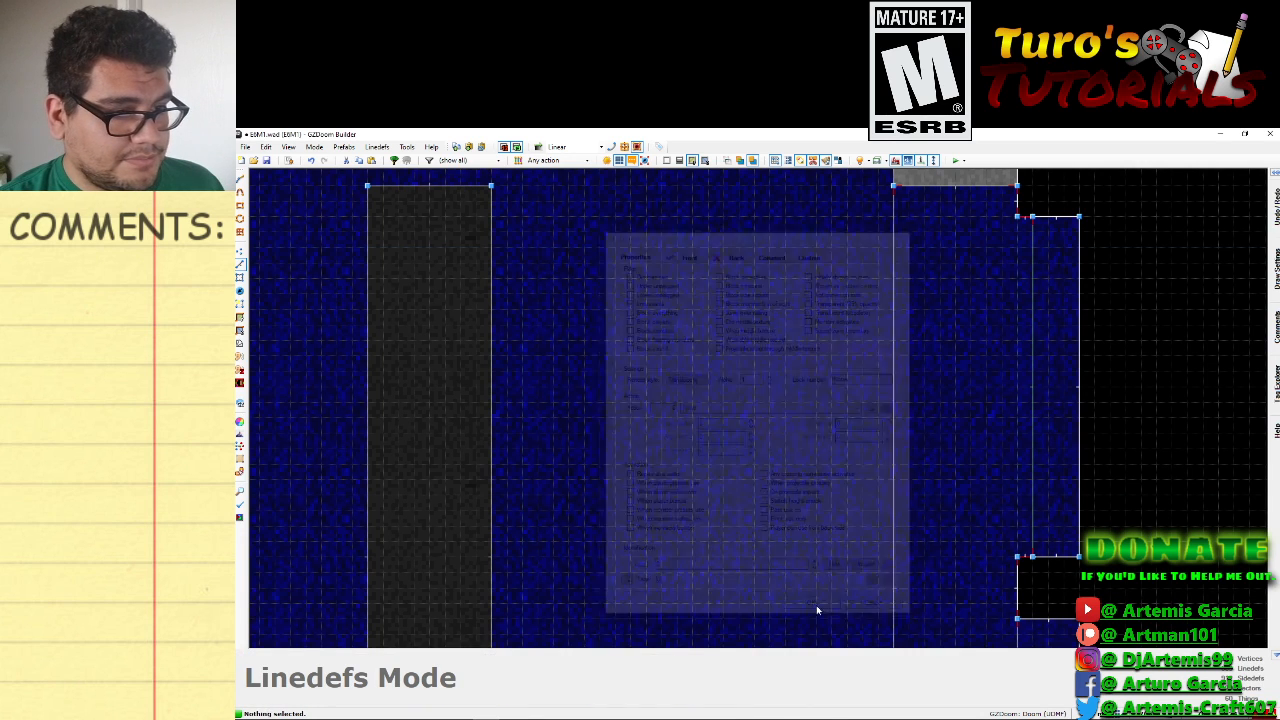
# Examine the ceilings around the computer-panel alcove in the 3D view and return to the 2D map.
pyautogui.press('w')
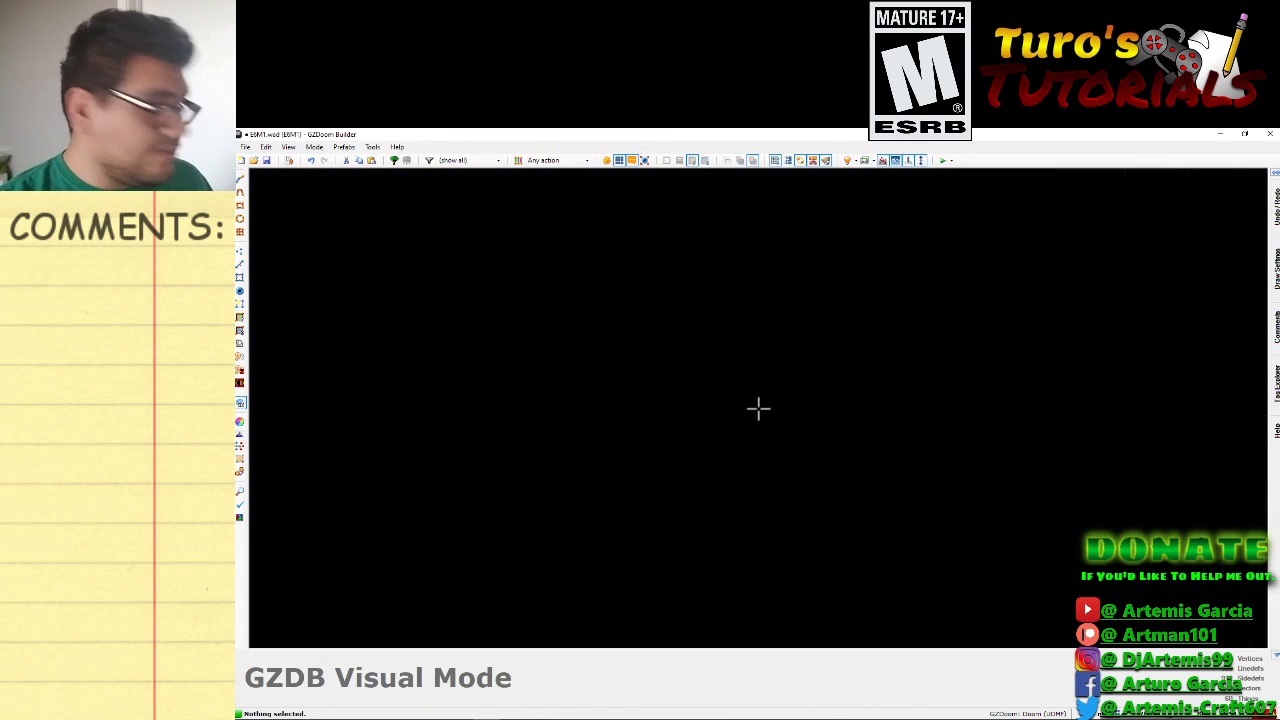
pyautogui.press('d')
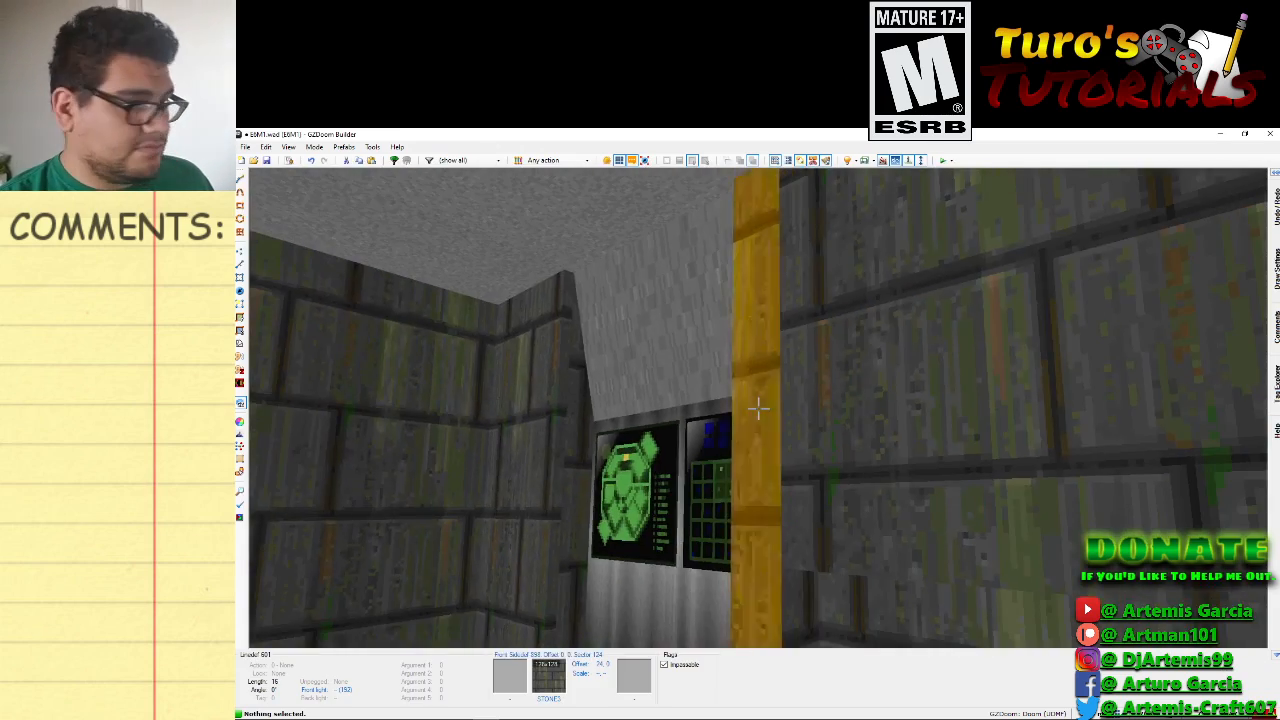
pyautogui.press('e')
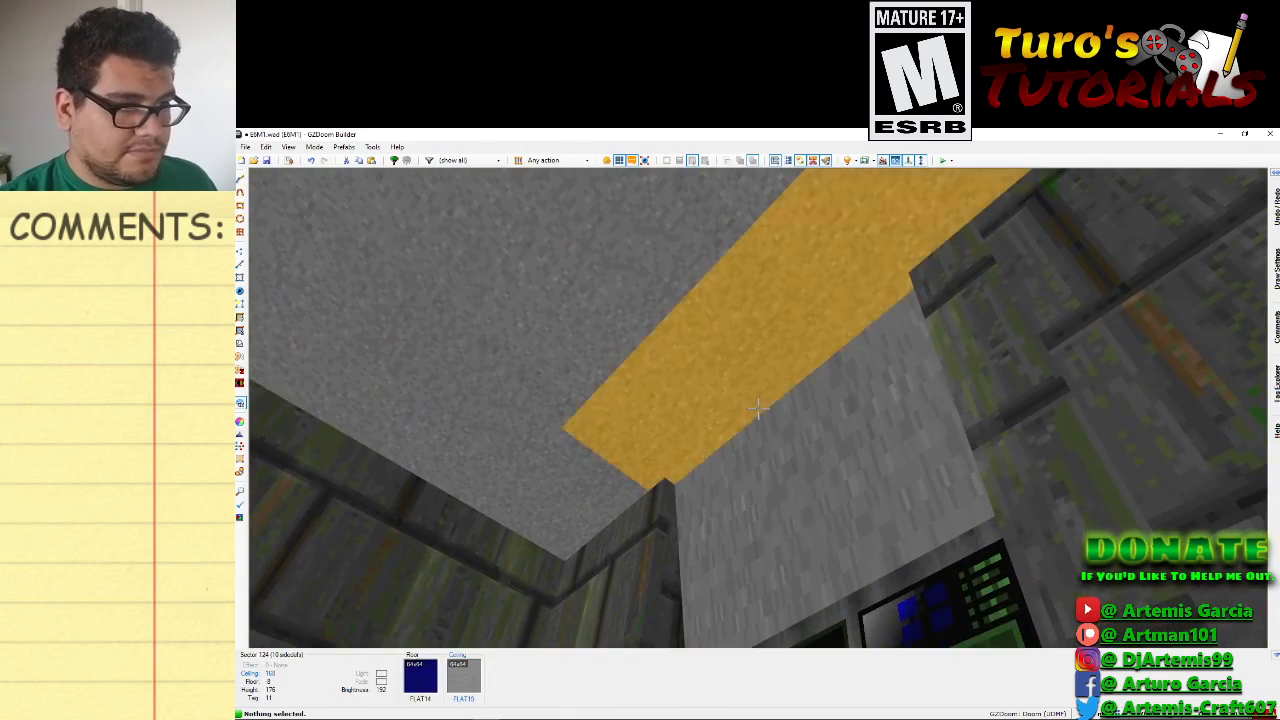
pyautogui.click(758, 408)
pyautogui.press('e')
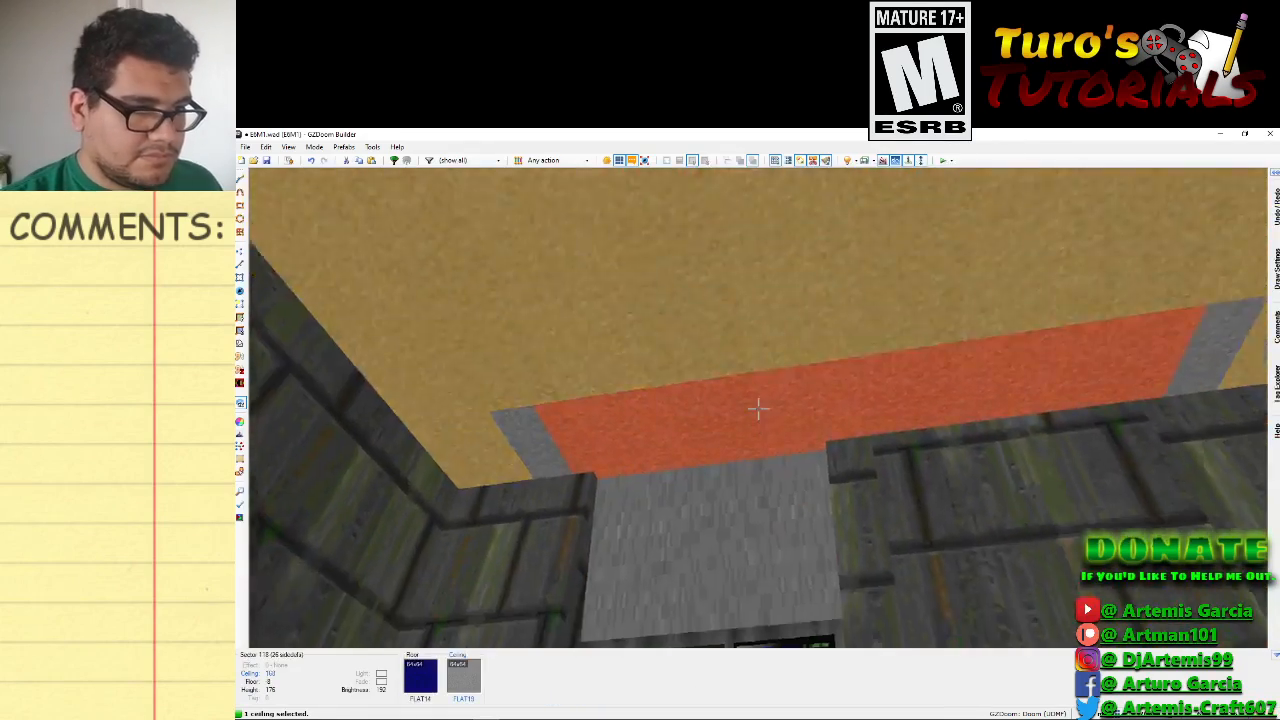
pyautogui.click(758, 408)
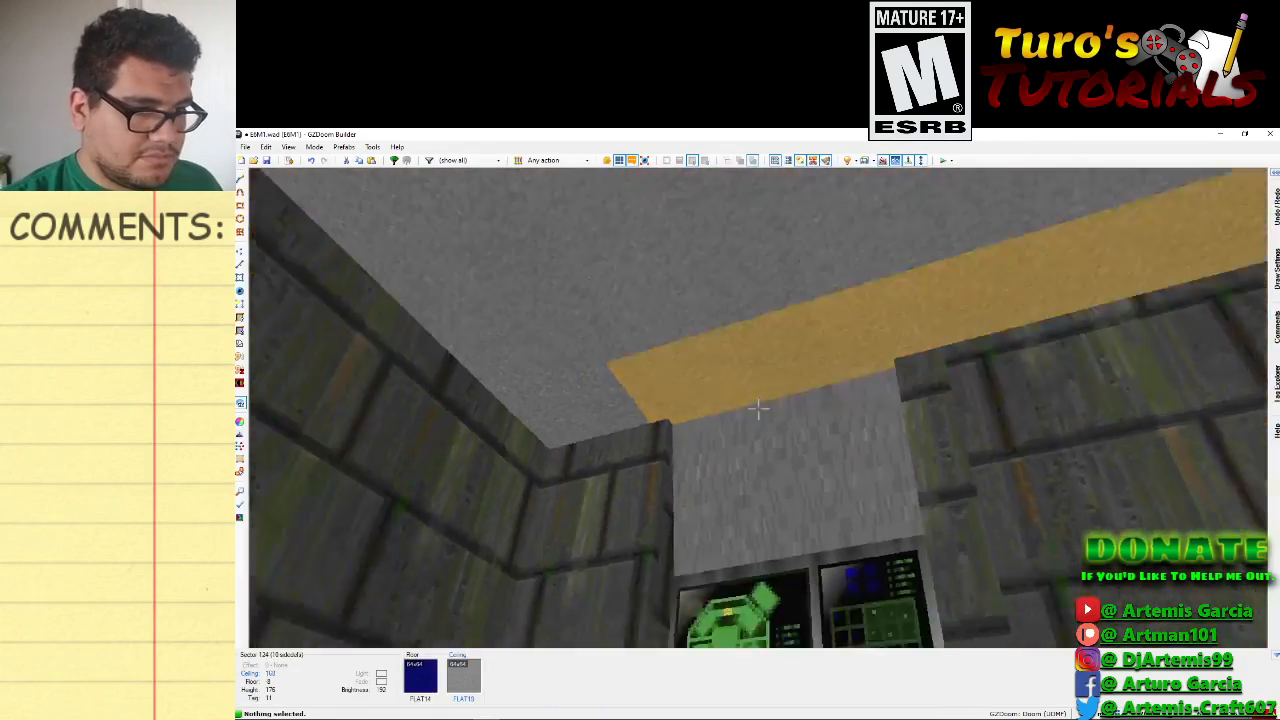
pyautogui.press('e')
pyautogui.press('e')
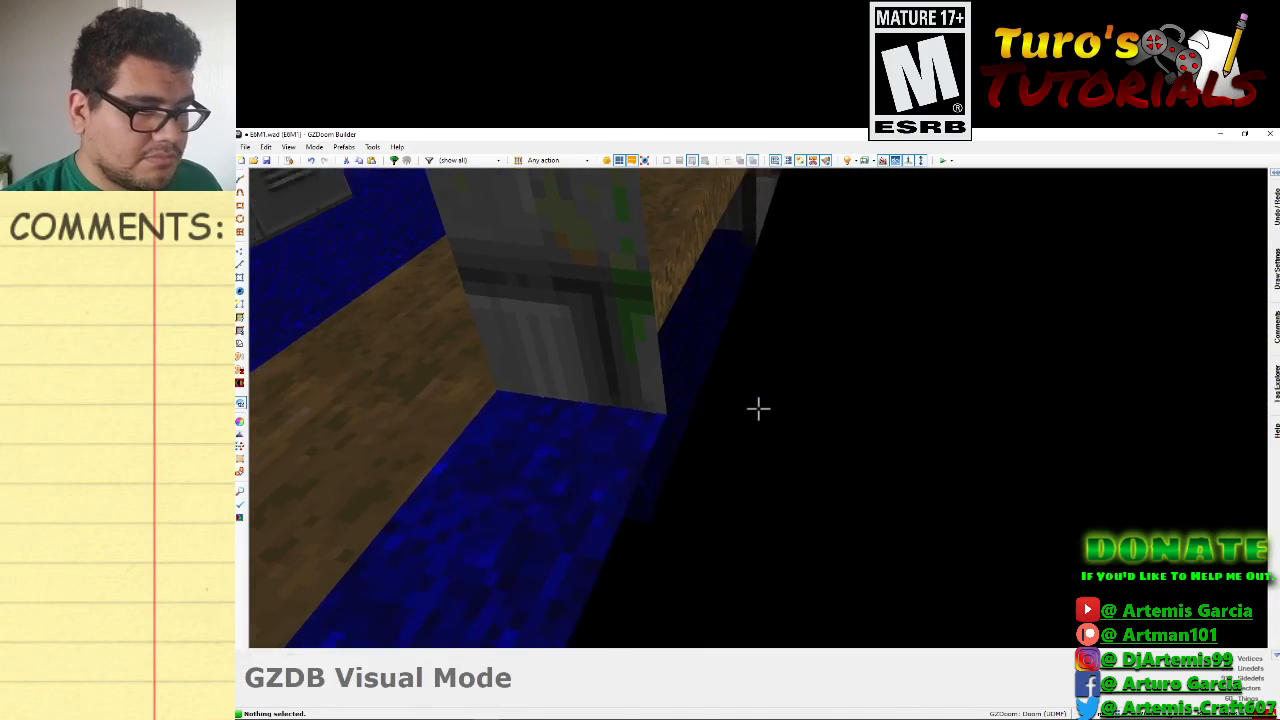
pyautogui.press('q')
# Draw a linedef across the alcove's original opening to enclose the 4 mp wide strip in front of the shifted line.
pyautogui.scroll(4, 694, 348)
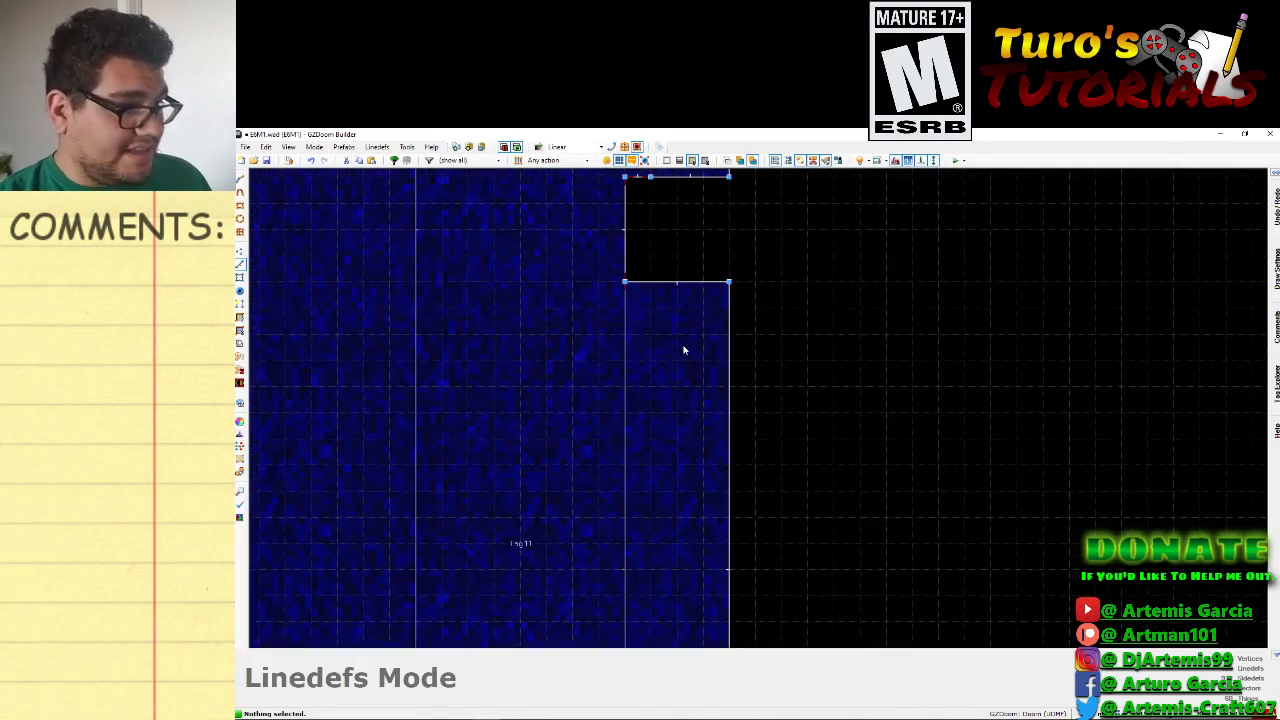
pyautogui.press('Up')
pyautogui.press('Up')
pyautogui.press('Up')
pyautogui.press('Up')
pyautogui.press('Left')
pyautogui.press('Left')
pyautogui.press('Up')
pyautogui.press('Up')
pyautogui.press('Up')
pyautogui.press('Up')
pyautogui.press('Up')
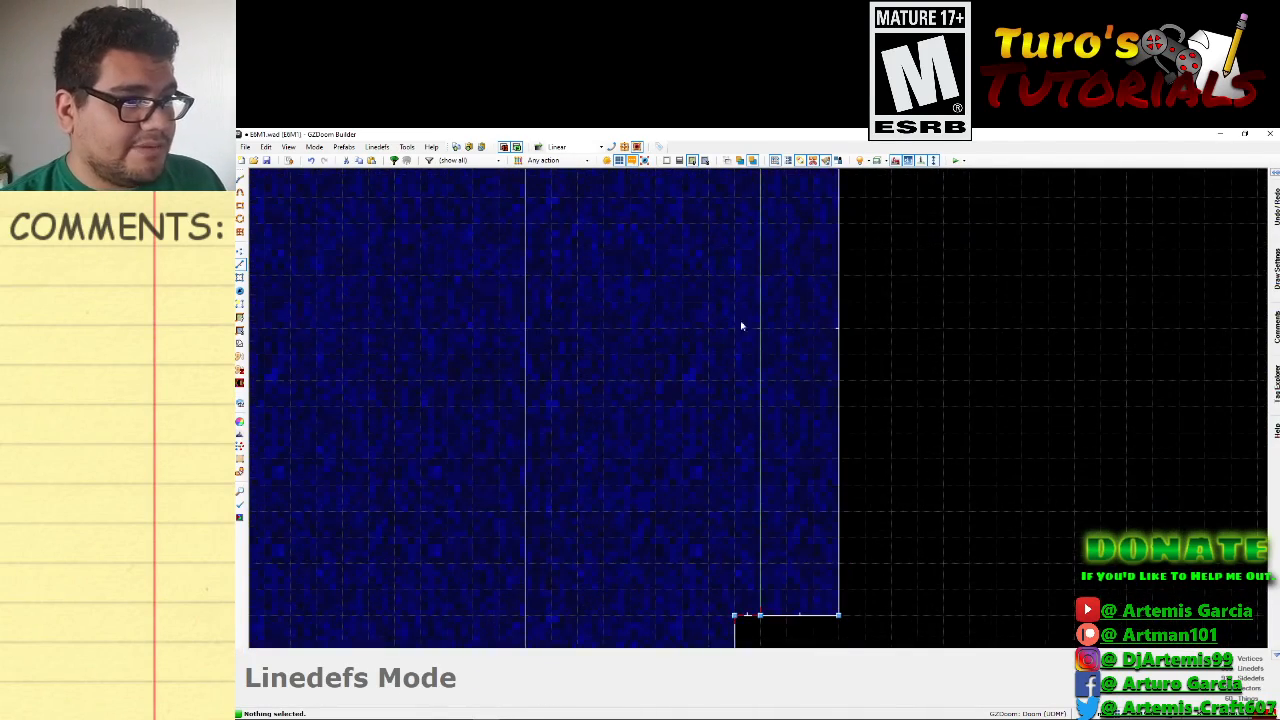
pyautogui.scroll(-2, 734, 340)
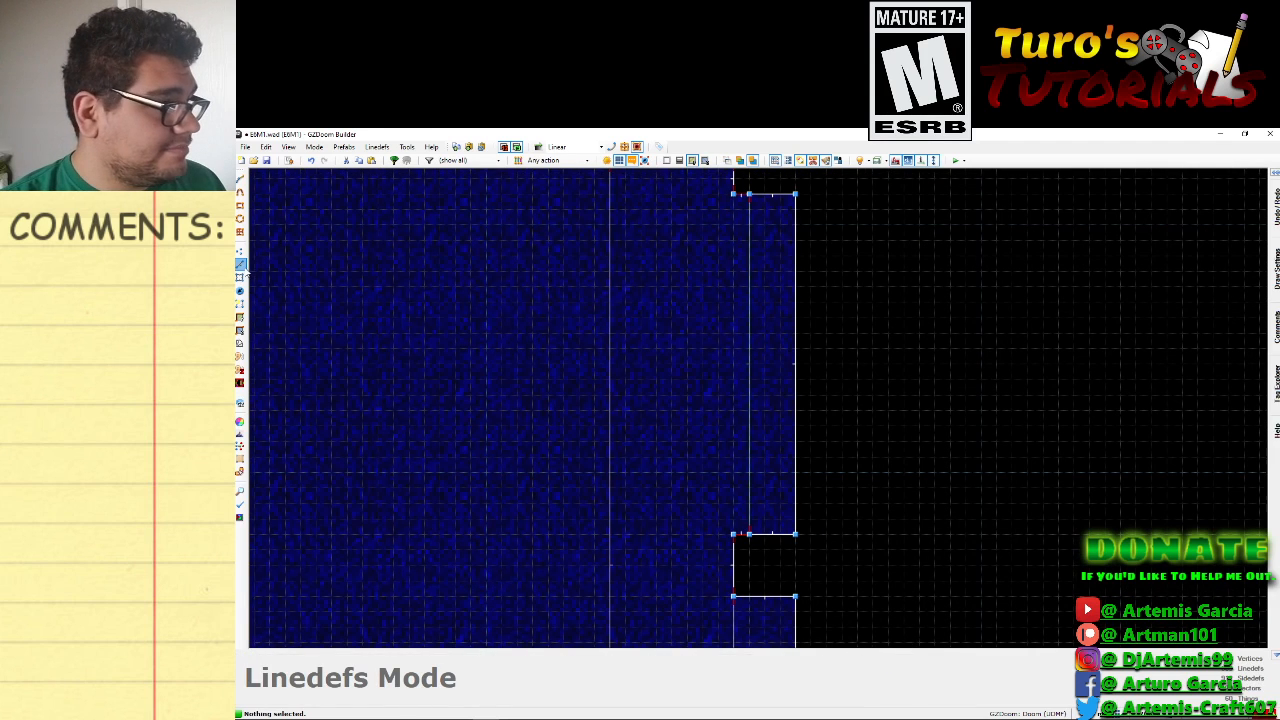
pyautogui.click(240, 252)
pyautogui.press('d')
pyautogui.click(733, 209)
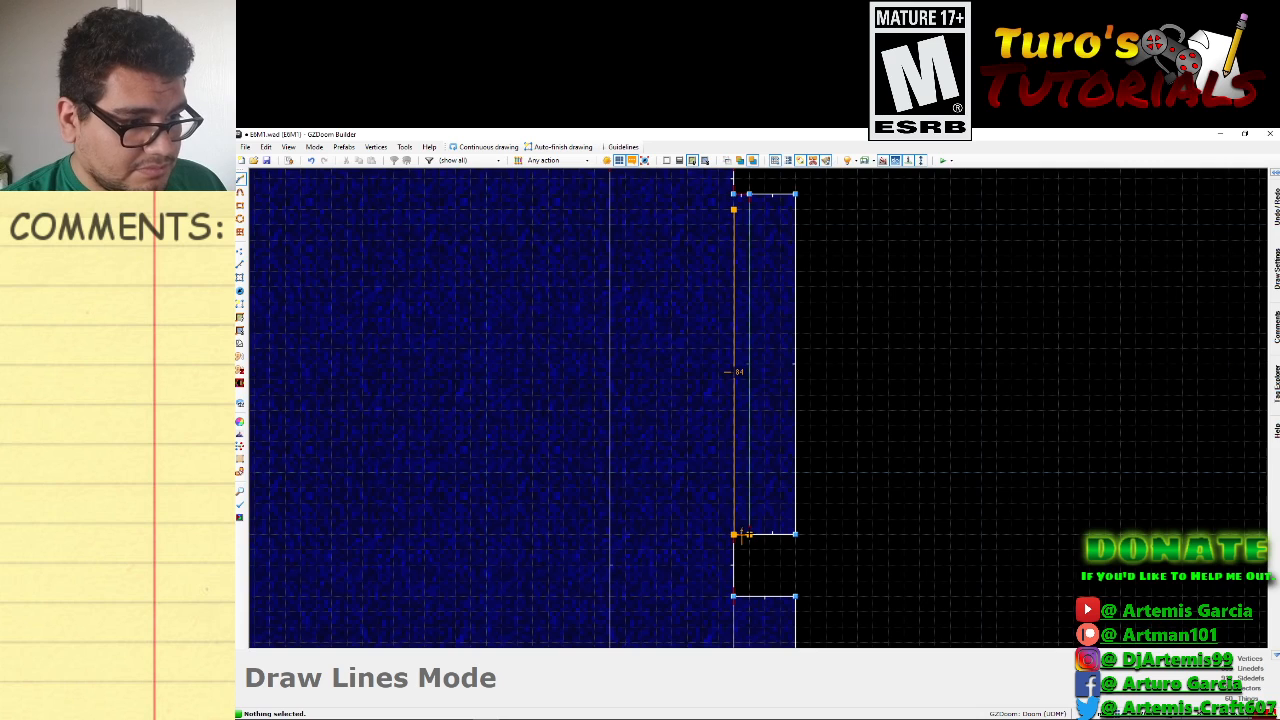
pyautogui.click(734, 204)
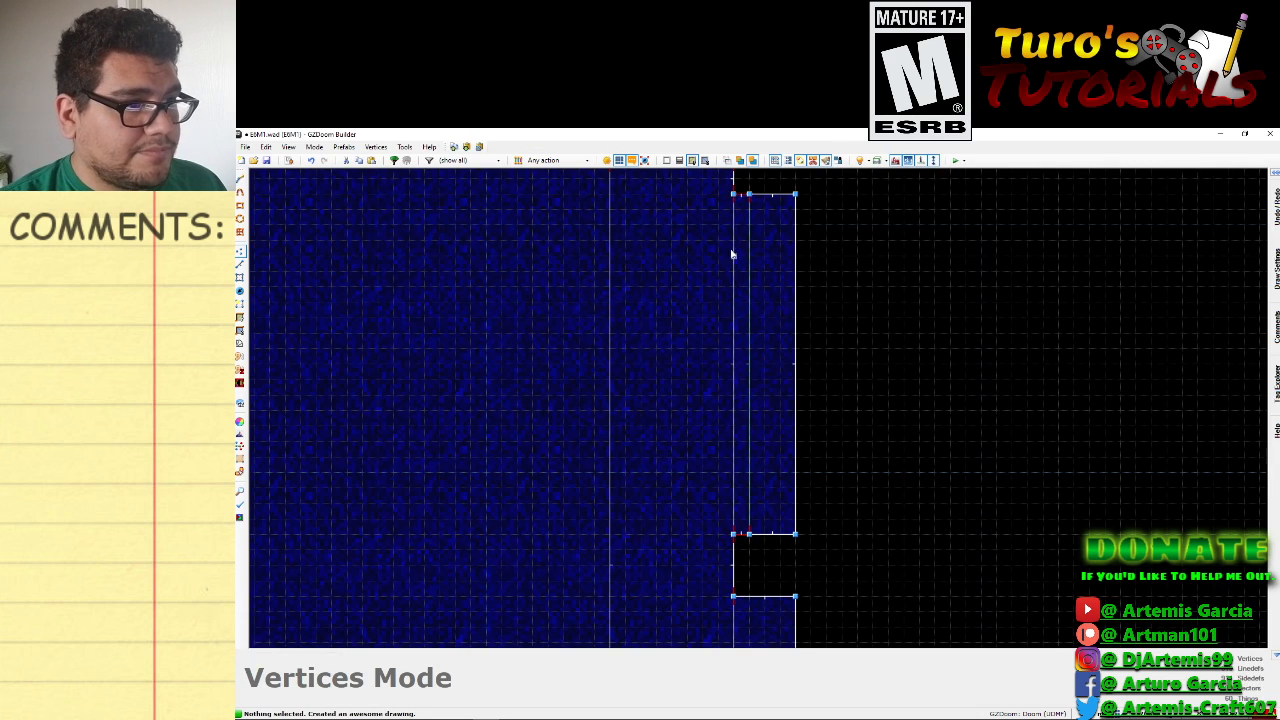
# Remove tag 11 from the narrow strip sector at the alcove's opening.
pyautogui.click(240, 279)
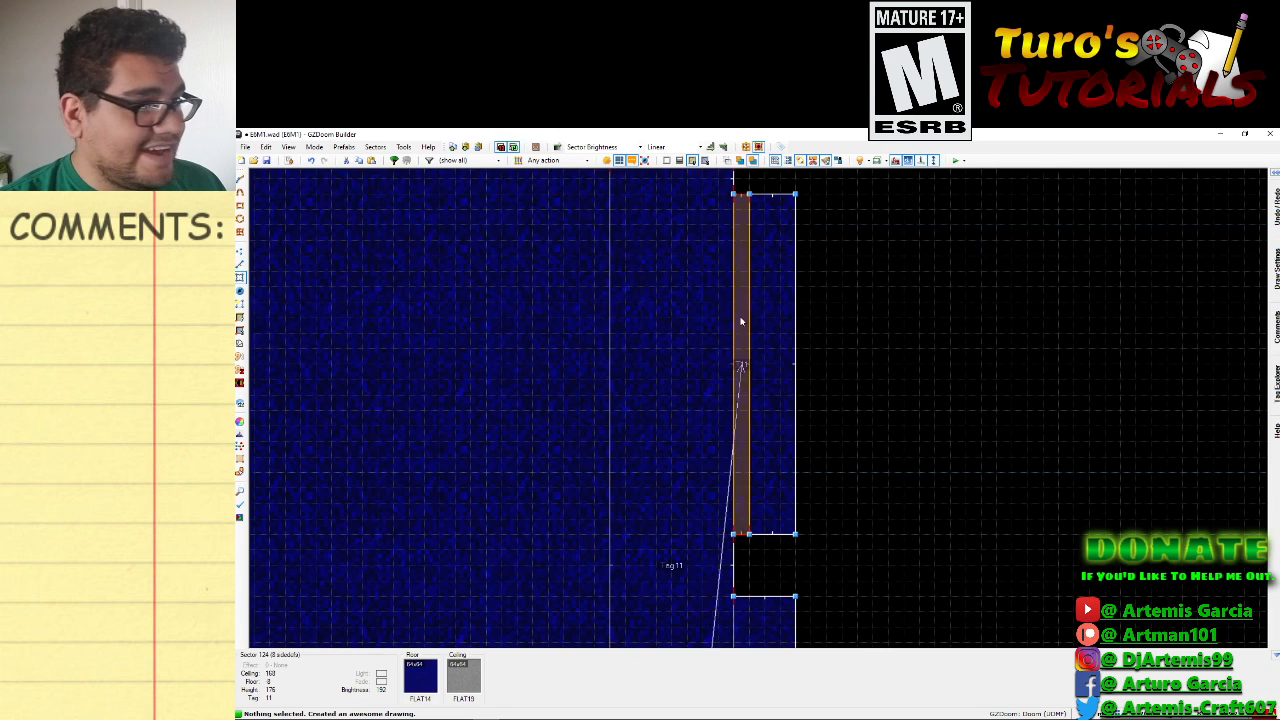
pyautogui.rightClick(746, 323)
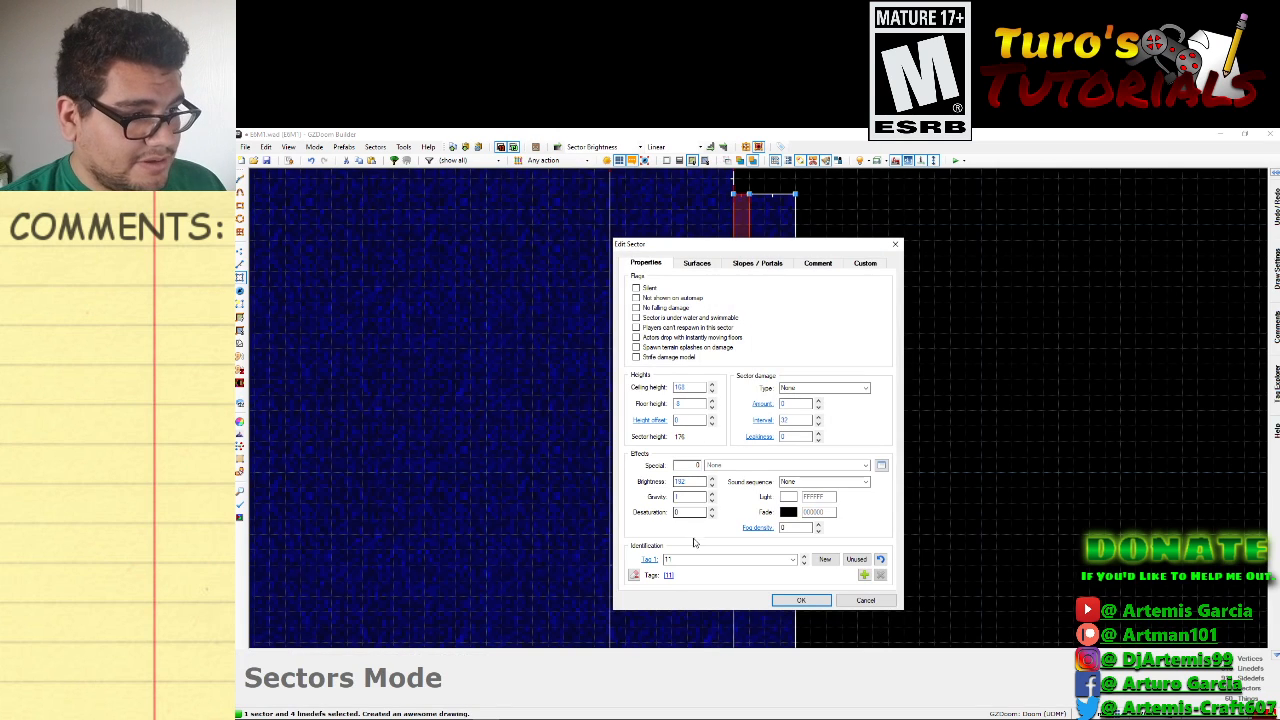
pyautogui.click(784, 602)
# Lower the narrow strip's ceiling height to 128 in the 3D view.
pyautogui.press('q')
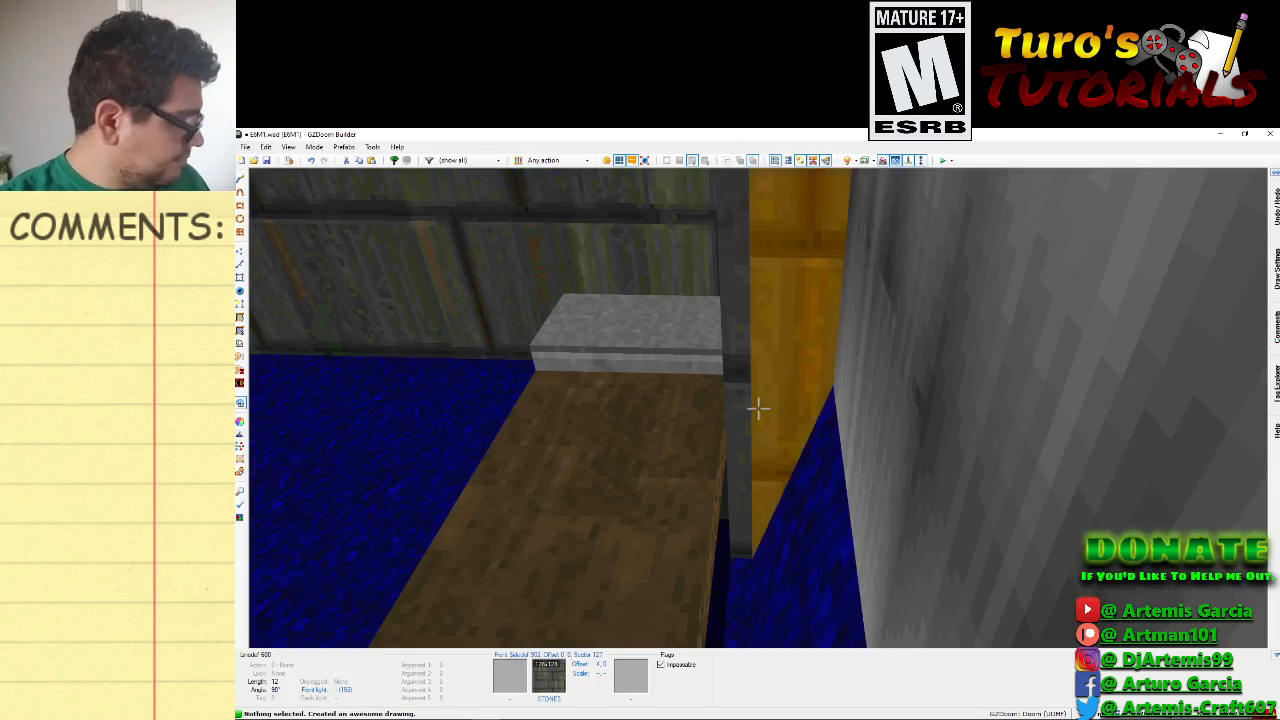
pyautogui.press('e')
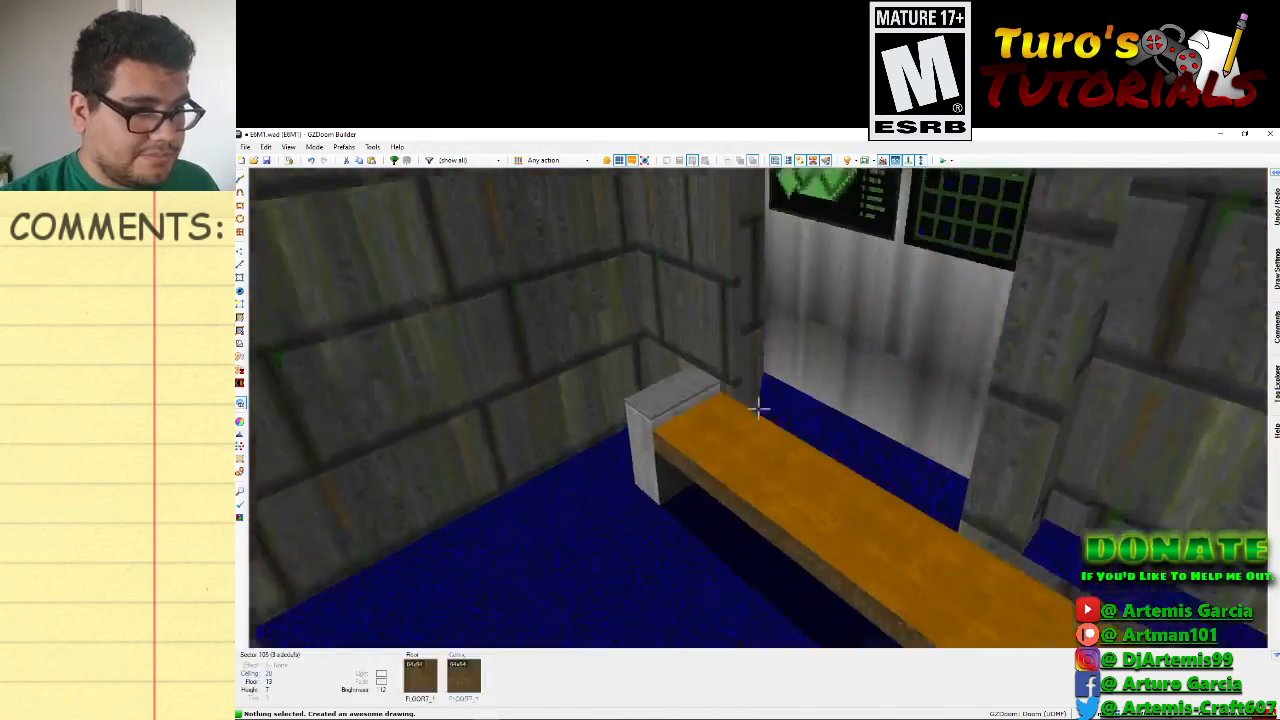
pyautogui.click(758, 408)
pyautogui.press('d')
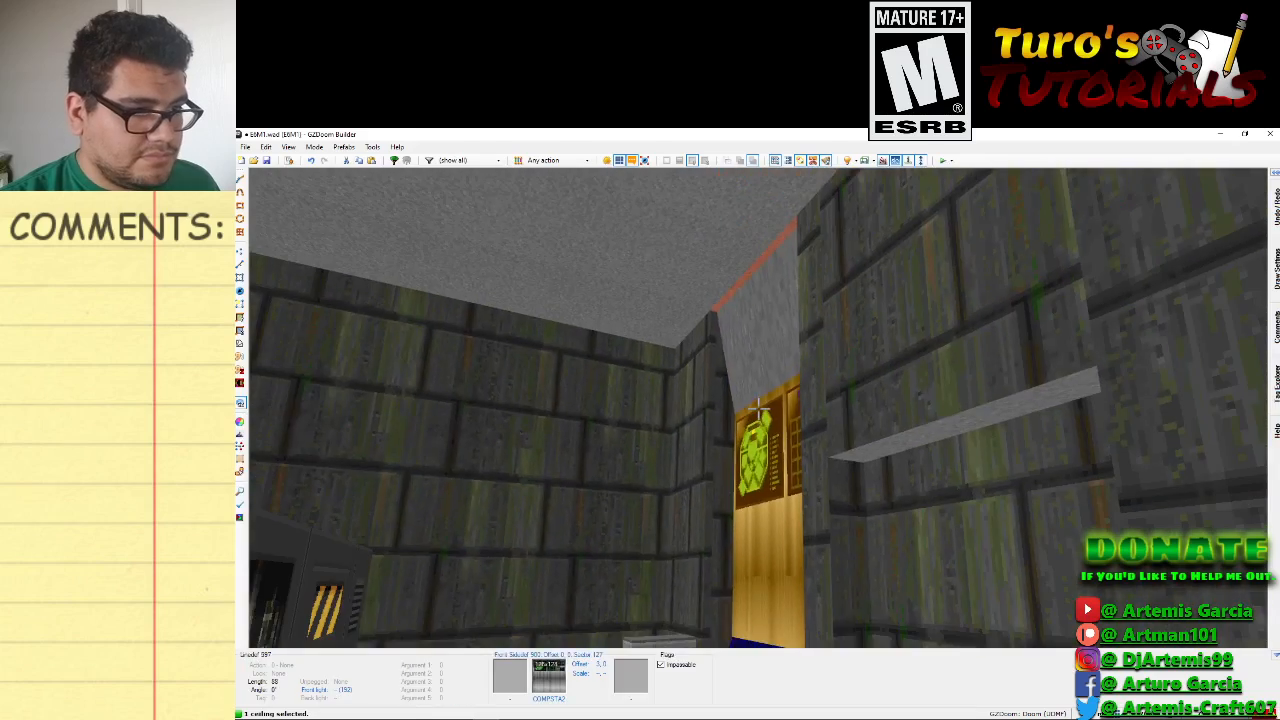
pyautogui.scroll(-5, 758, 408)
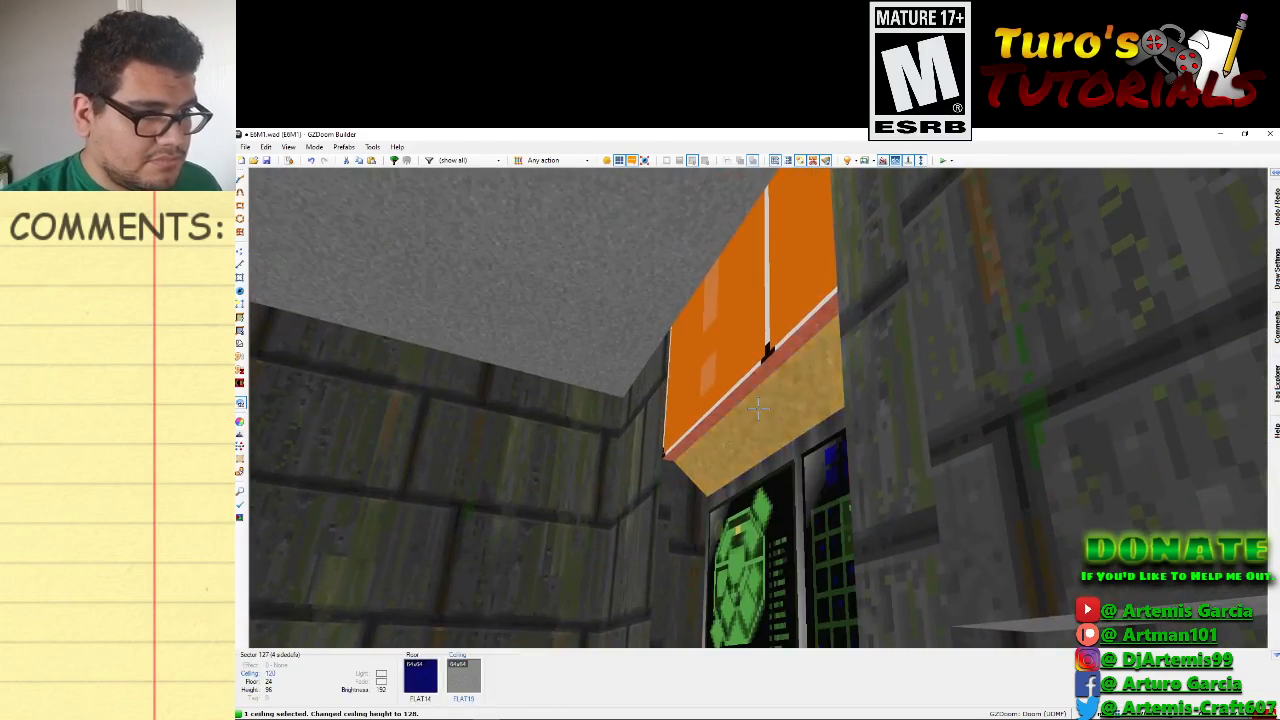
# Lower the strip's and the alcove's ceilings together, to heights 80 and 72, and clear the selection.
pyautogui.click(758, 408)
pyautogui.scroll(-4, 758, 408)
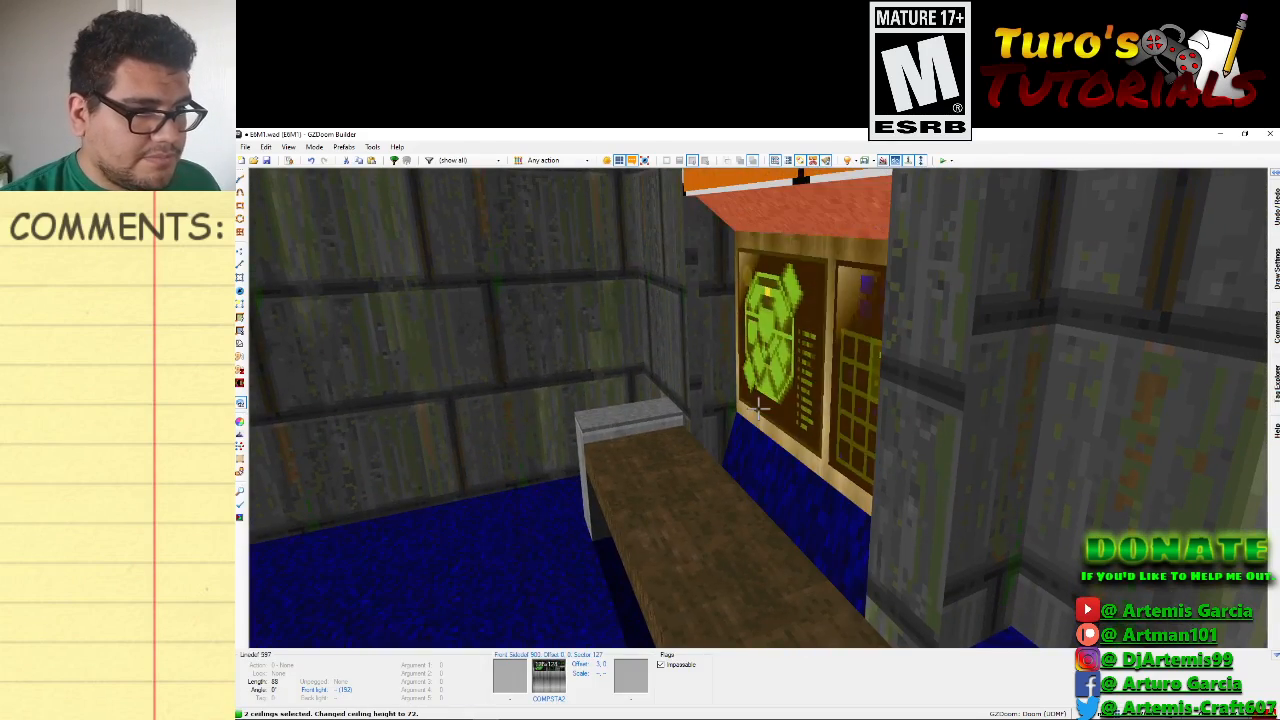
pyautogui.scroll(-3, 758, 408)
pyautogui.press('e')
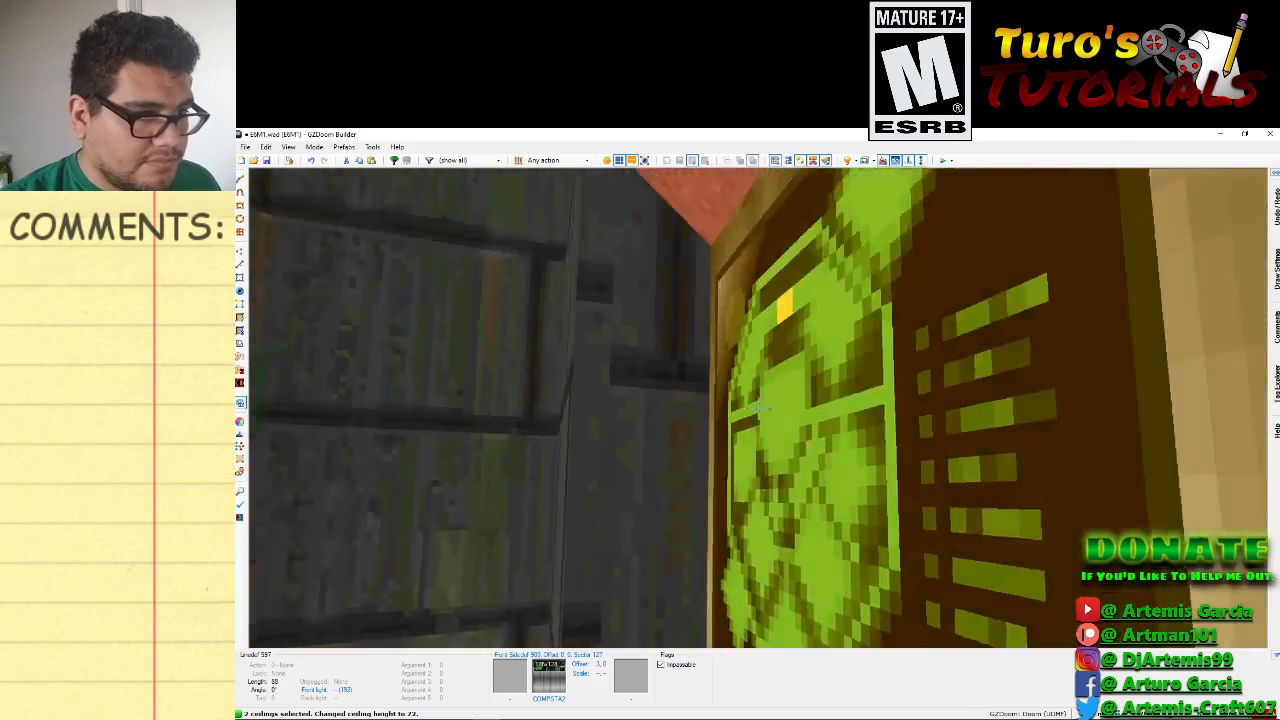
pyautogui.press('d')
pyautogui.click(758, 408)
pyautogui.click(758, 408)
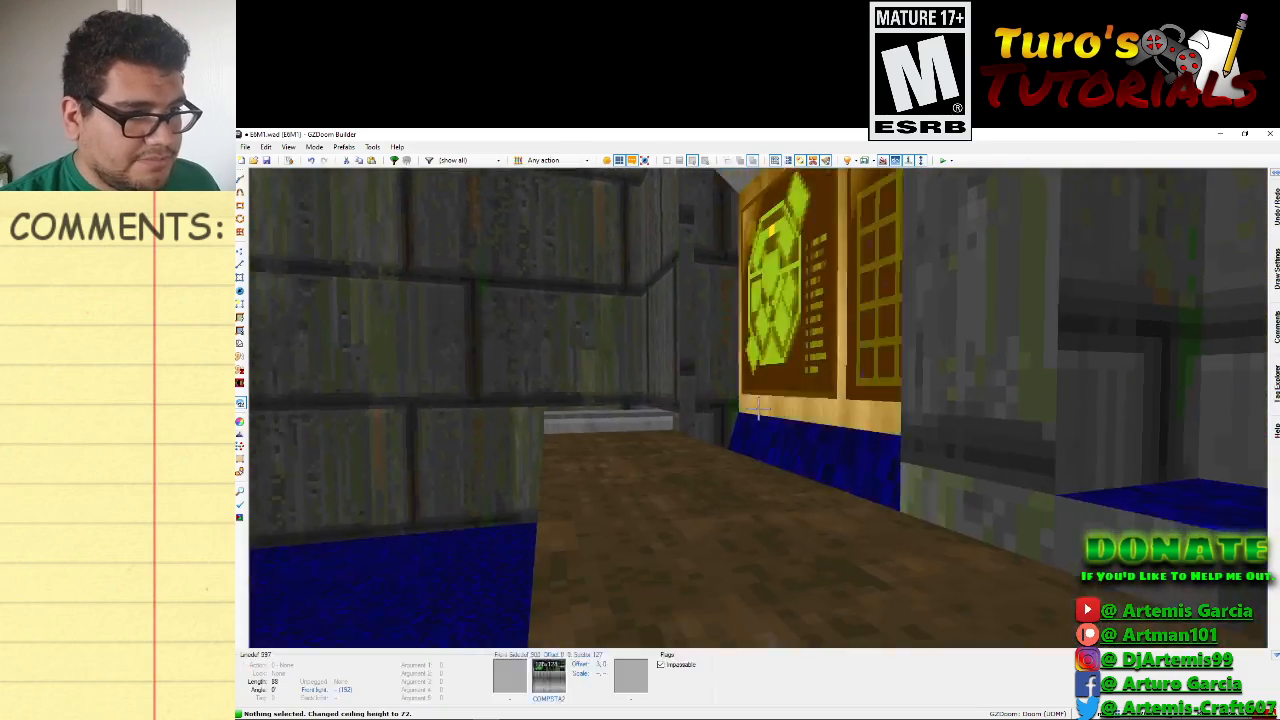
# Raise the floor of the narrow strip in front of the computer panel to height 24.
pyautogui.press('e')
pyautogui.click(758, 408)
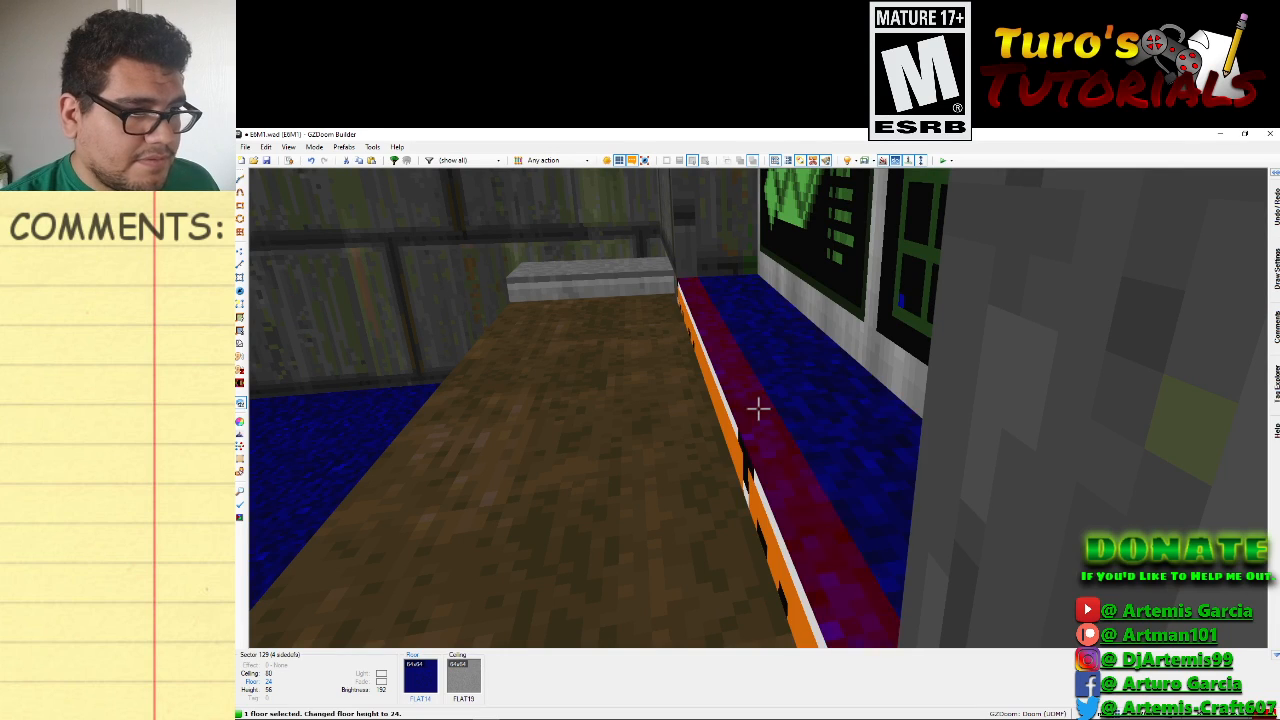
pyautogui.click(758, 408)
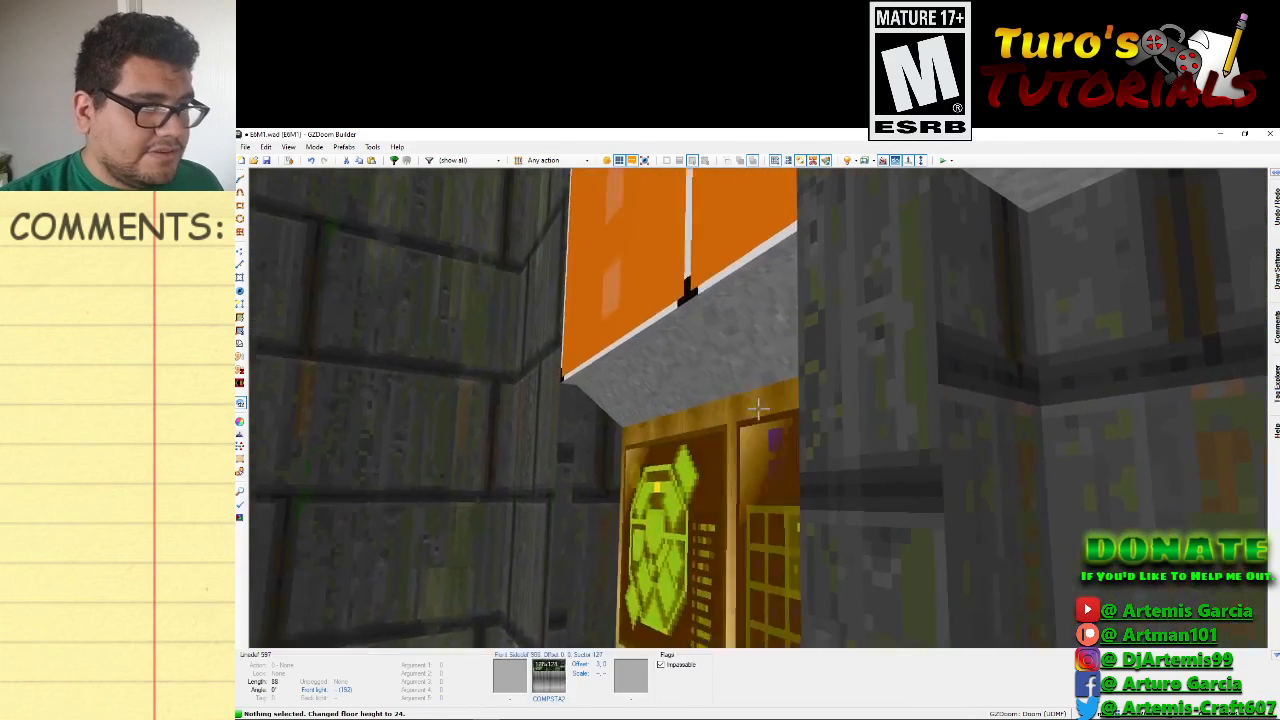
# Set the computer-panel alcove's ceiling height to 80 and its floor height to 32.
pyautogui.click(758, 408)
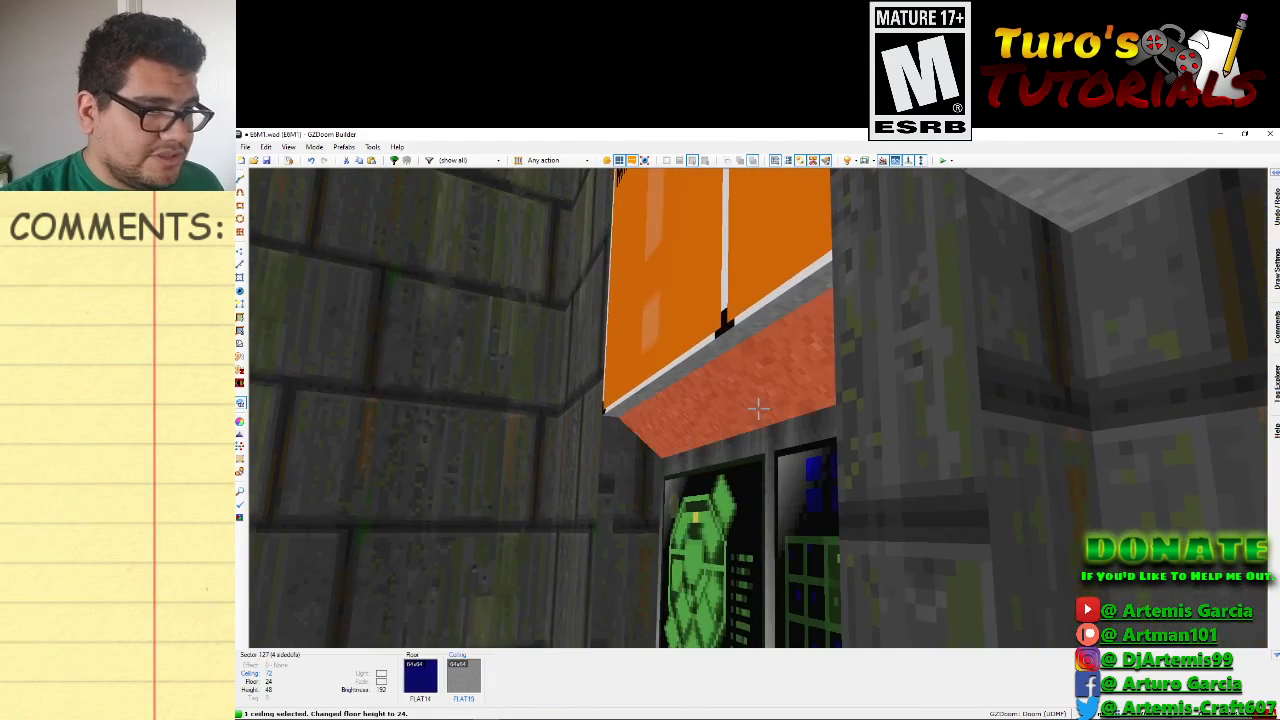
pyautogui.scroll(1, 758, 408)
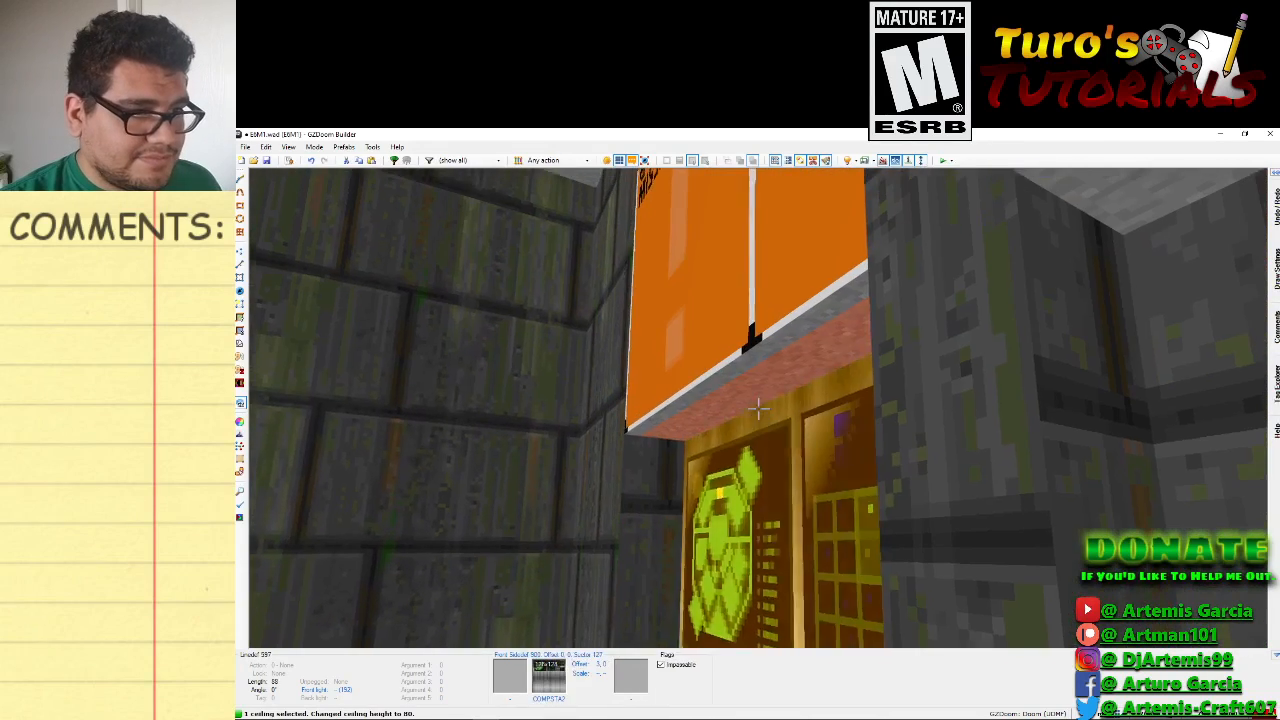
pyautogui.click(758, 408)
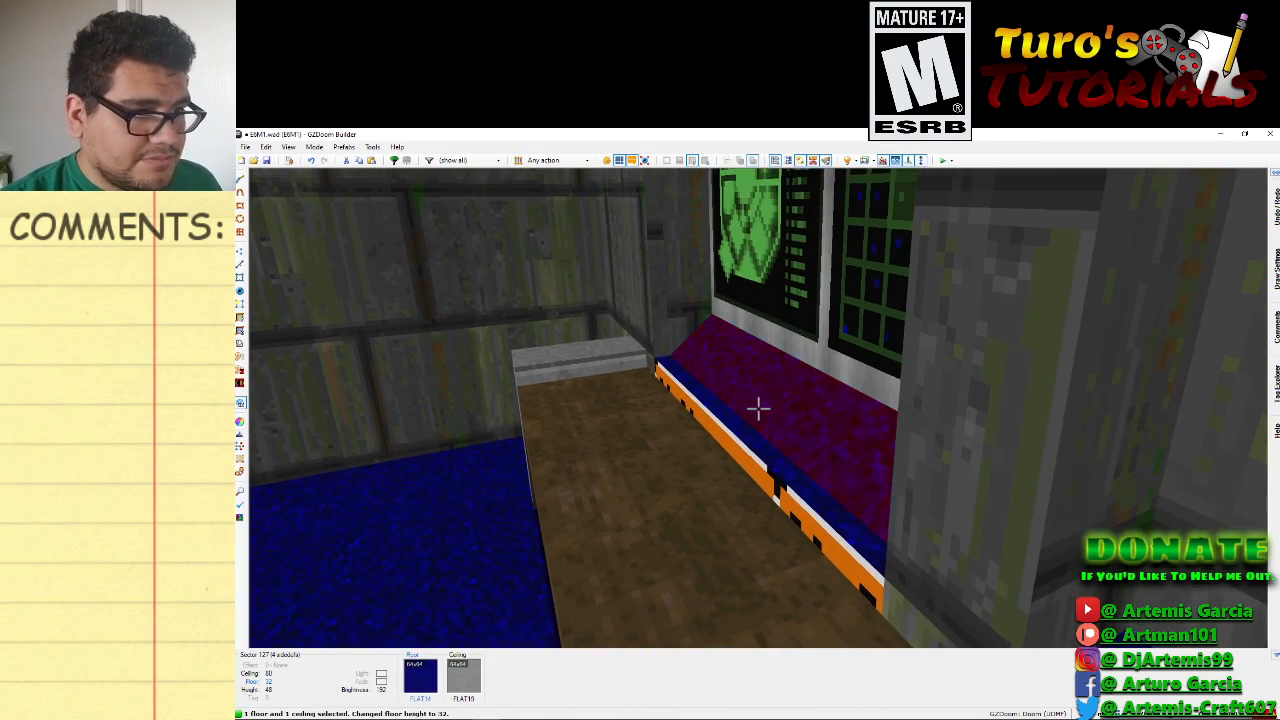
pyautogui.press('e')
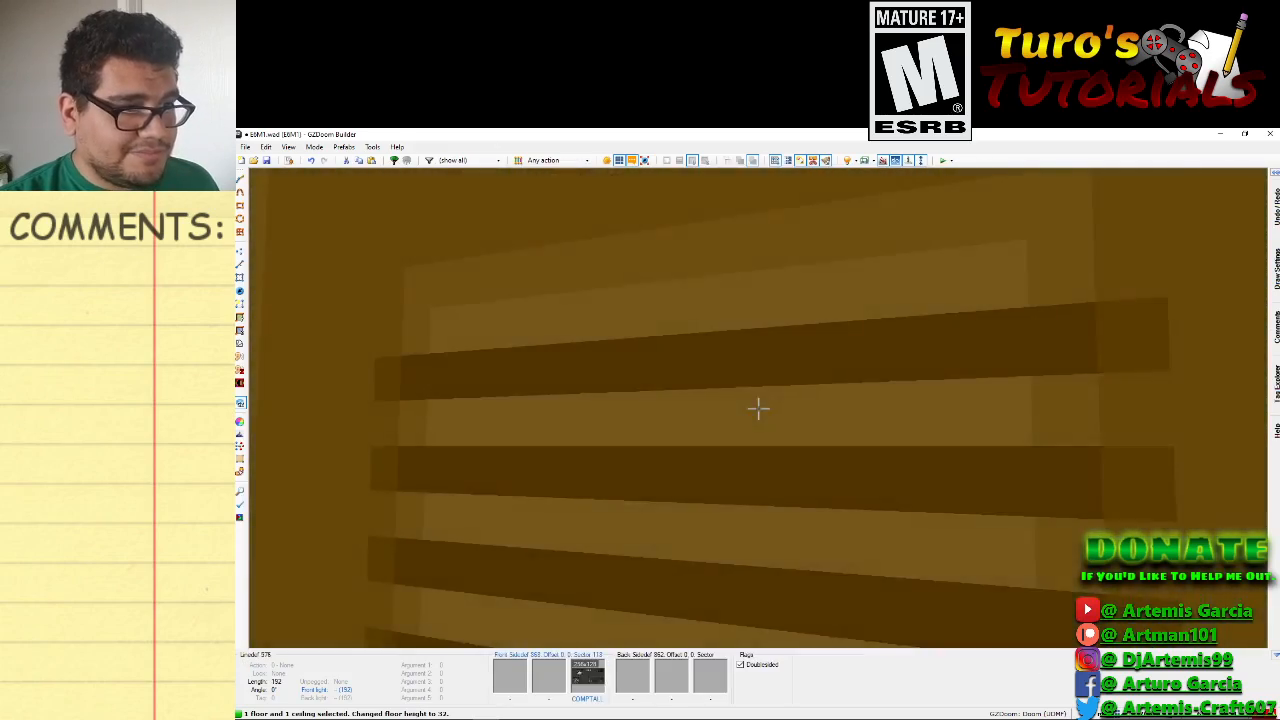
# Remove the computer-panel alcove's floor from the current selection in the 3D view.
pyautogui.press('d')
pyautogui.press('e')
pyautogui.press('d')
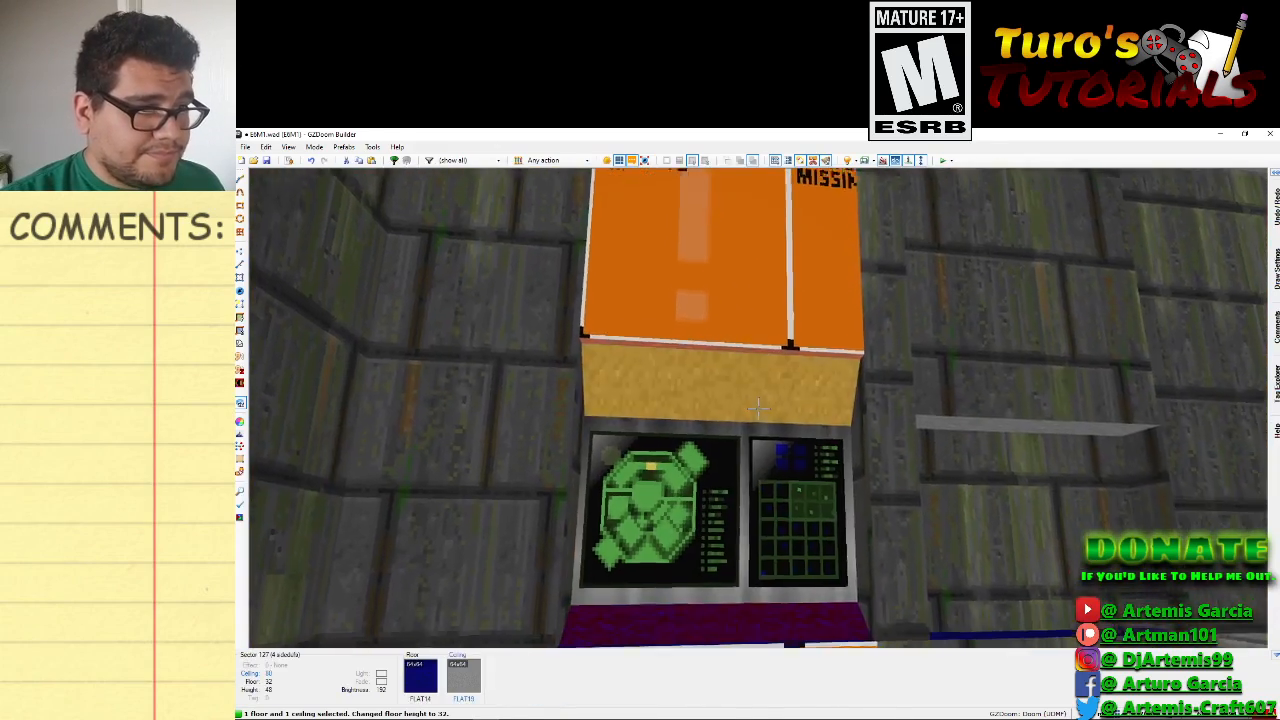
pyautogui.press('f')
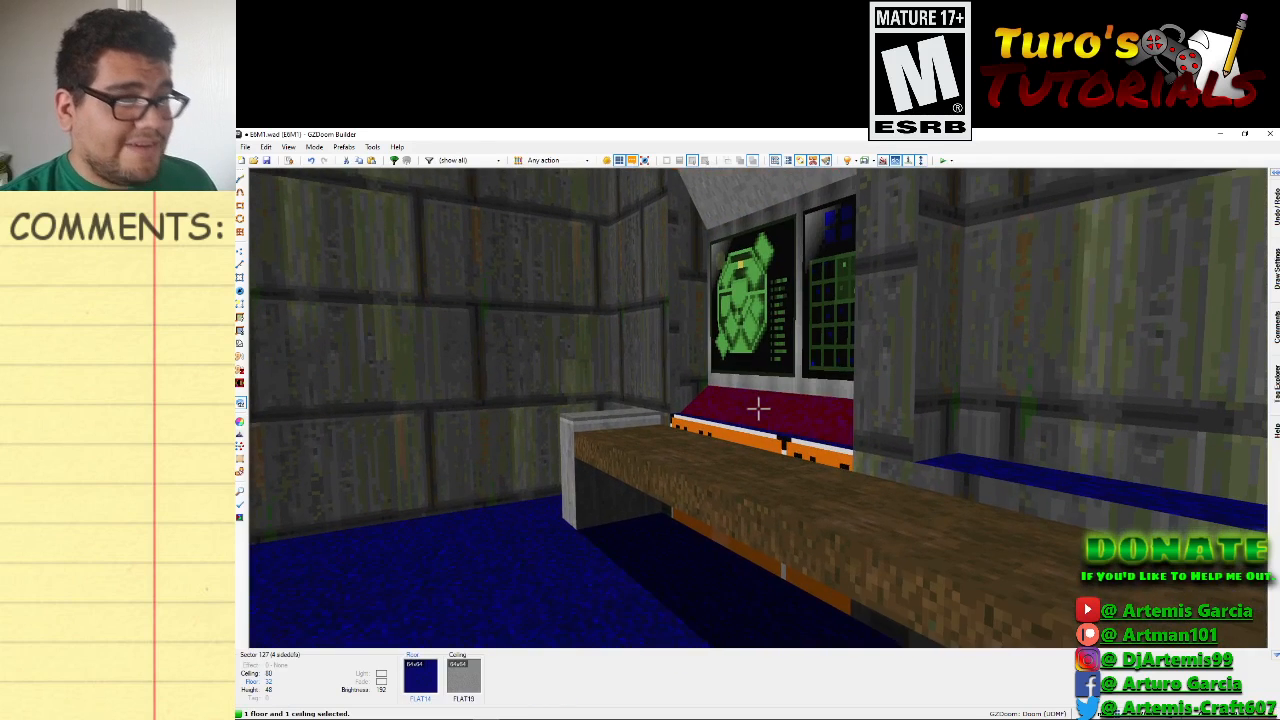
pyautogui.click(758, 408)
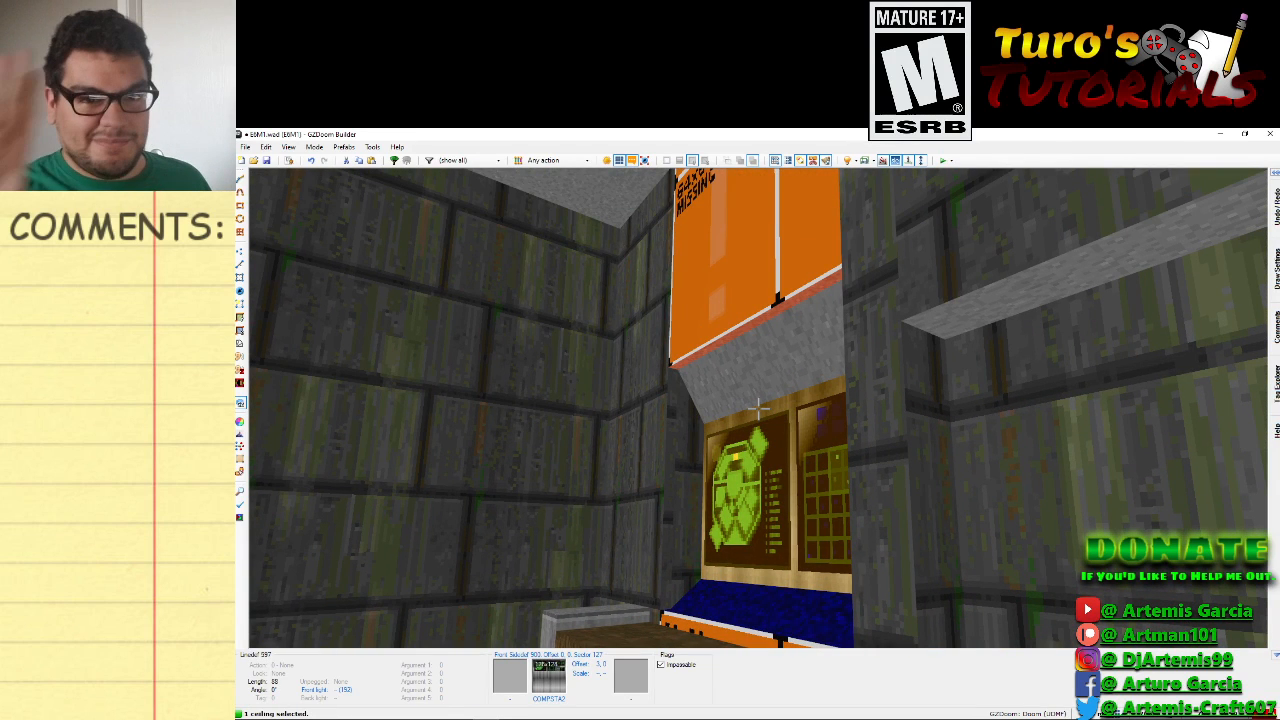
# Try to paste the STONE3 texture onto the missing wall section above the computer-panel alcove.
pyautogui.press('d')
pyautogui.press('e')
pyautogui.press('d')
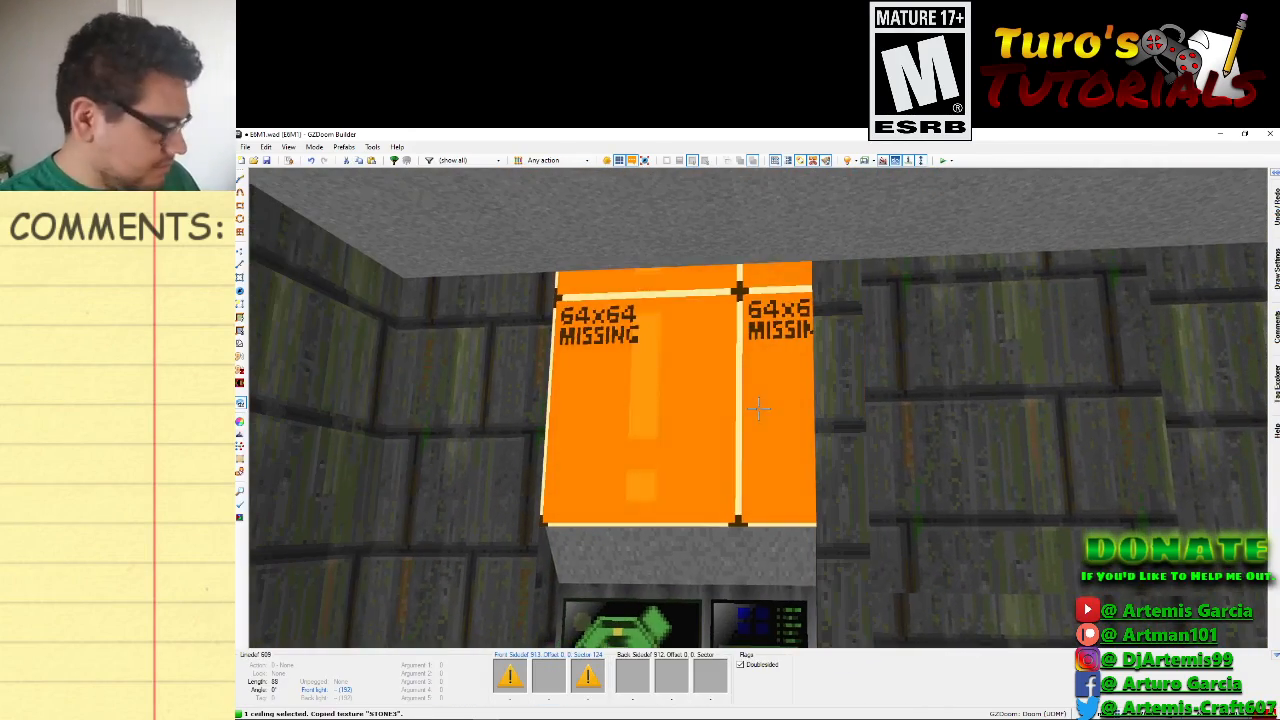
pyautogui.hotkey('ctrl', 'v')
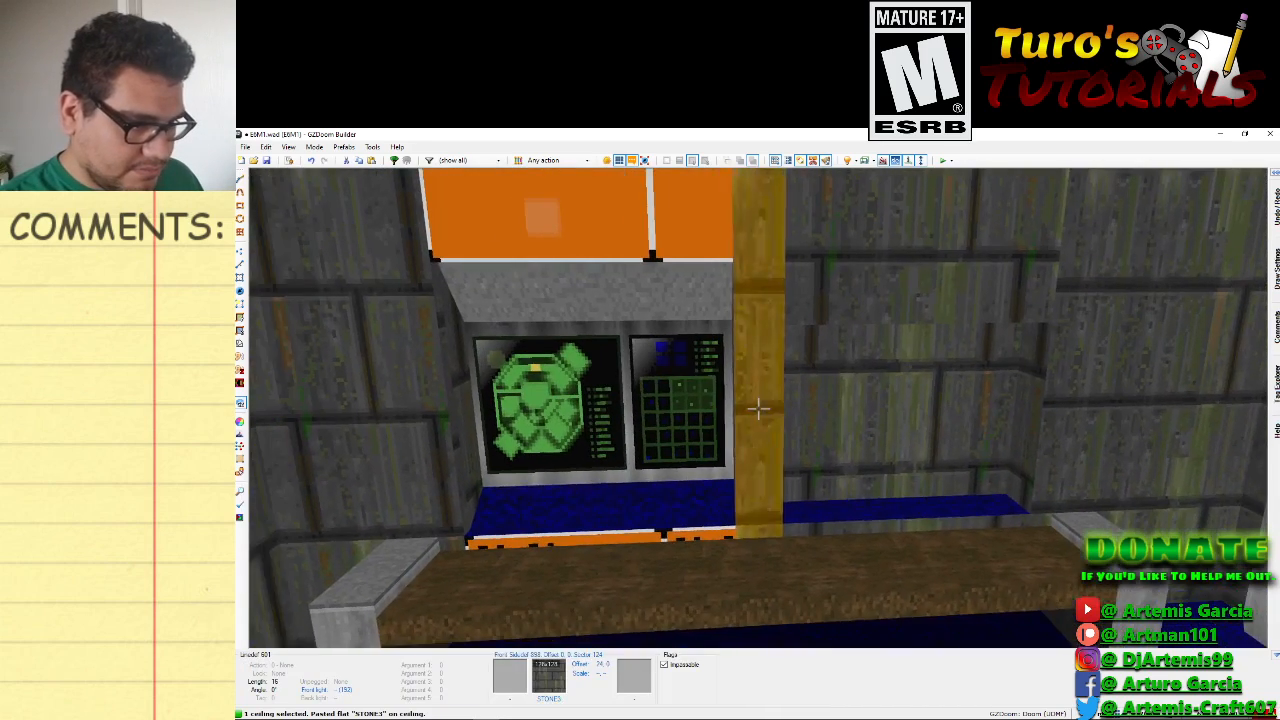
# Copy STONE3 from the adjacent wall and apply it to the missing wall sections above and below the computer-panel alcove.
pyautogui.click(758, 408)
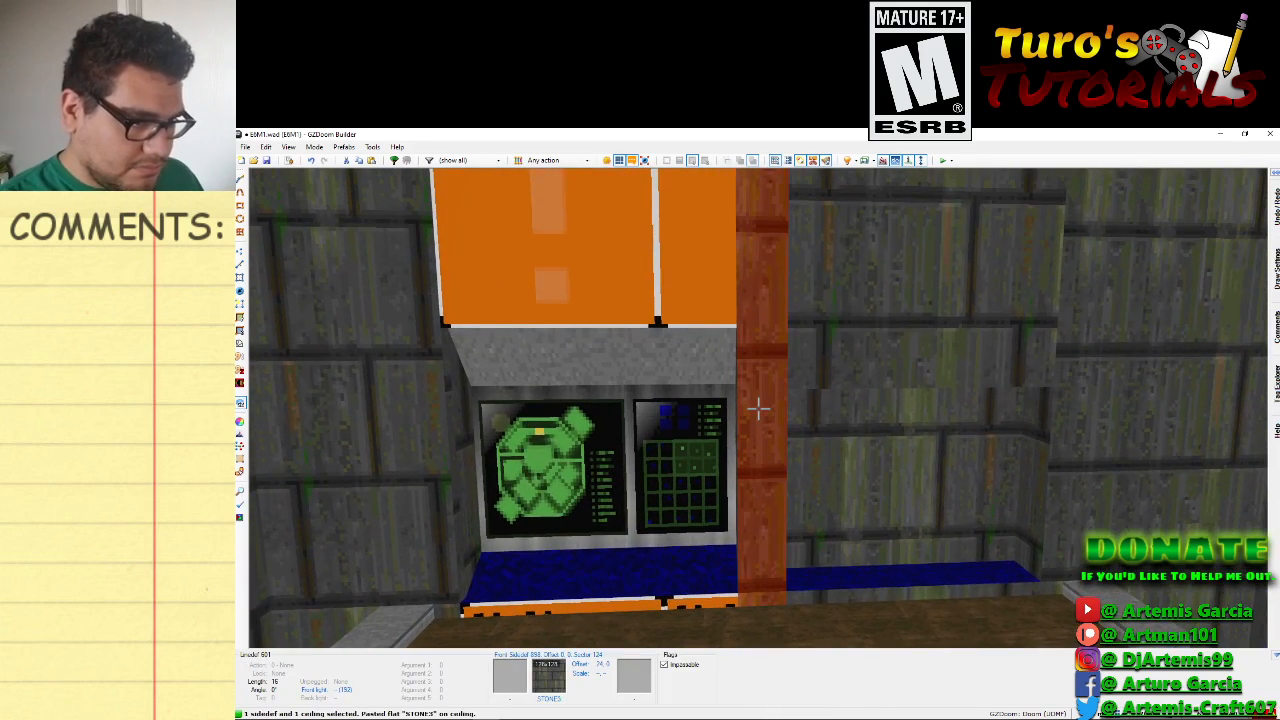
pyautogui.hotkey('ctrl', 'c')
pyautogui.click(758, 408)
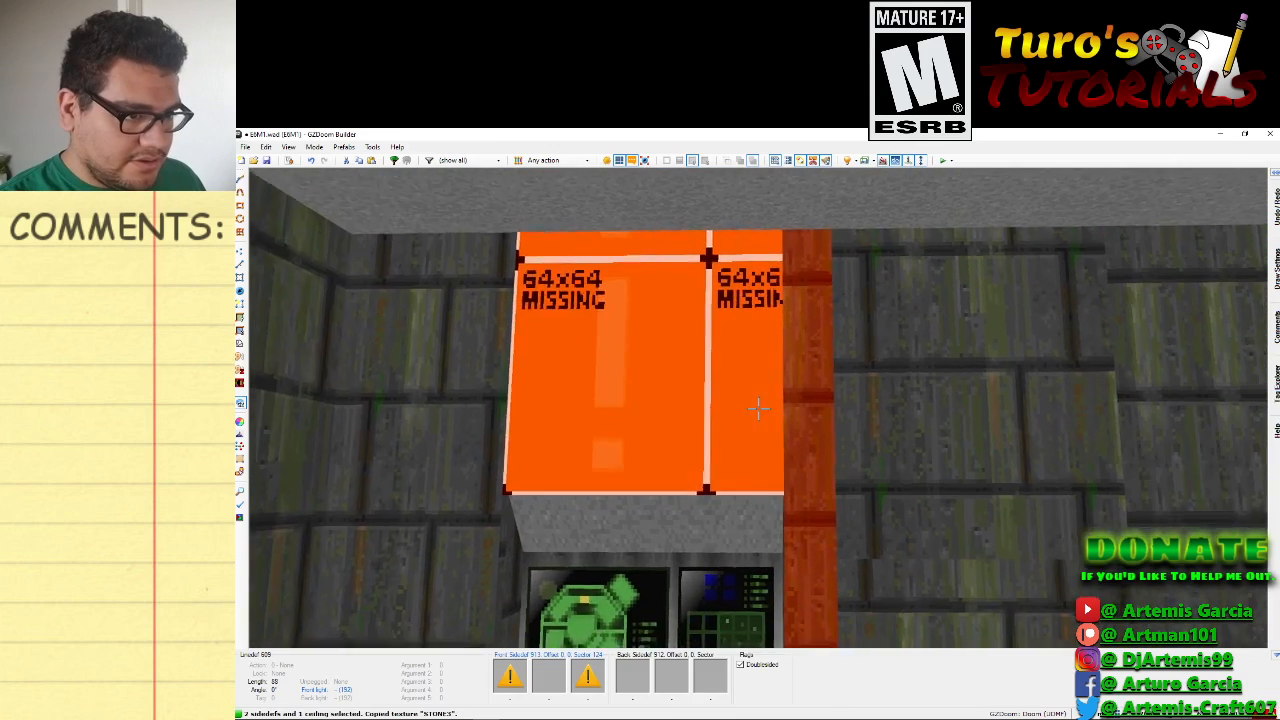
pyautogui.hotkey('ctrl', 'v')
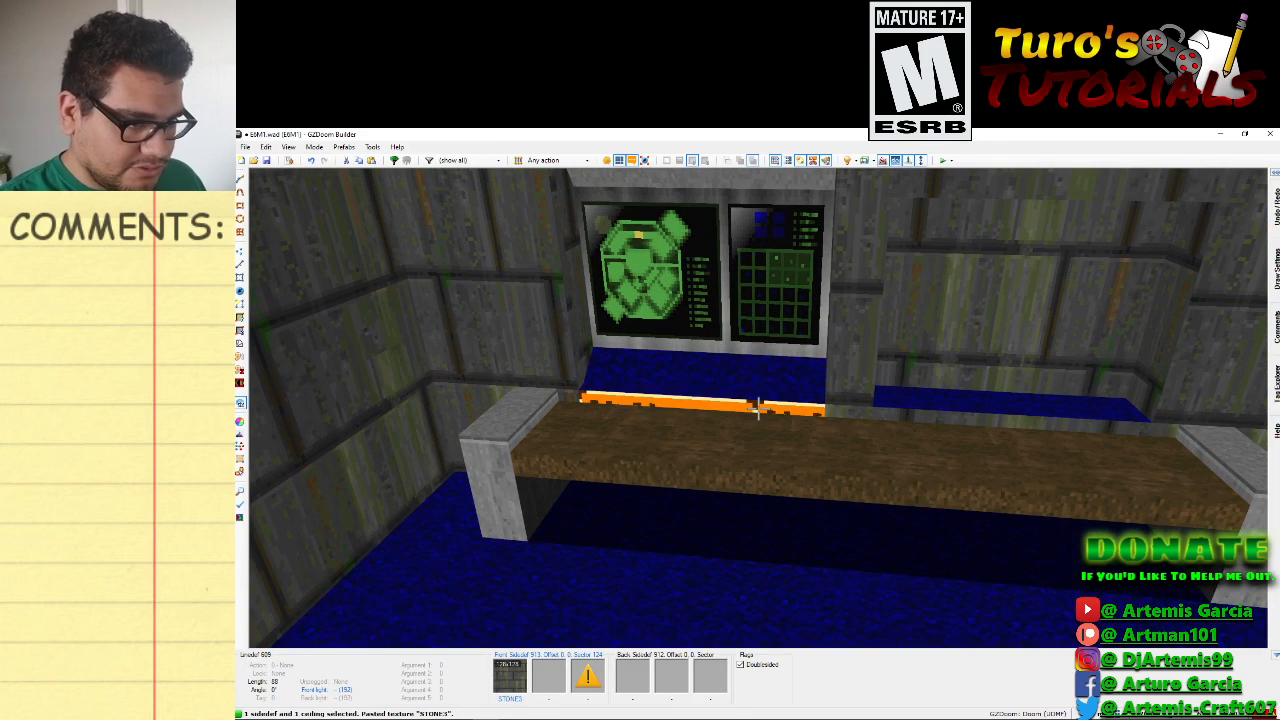
pyautogui.click(758, 408)
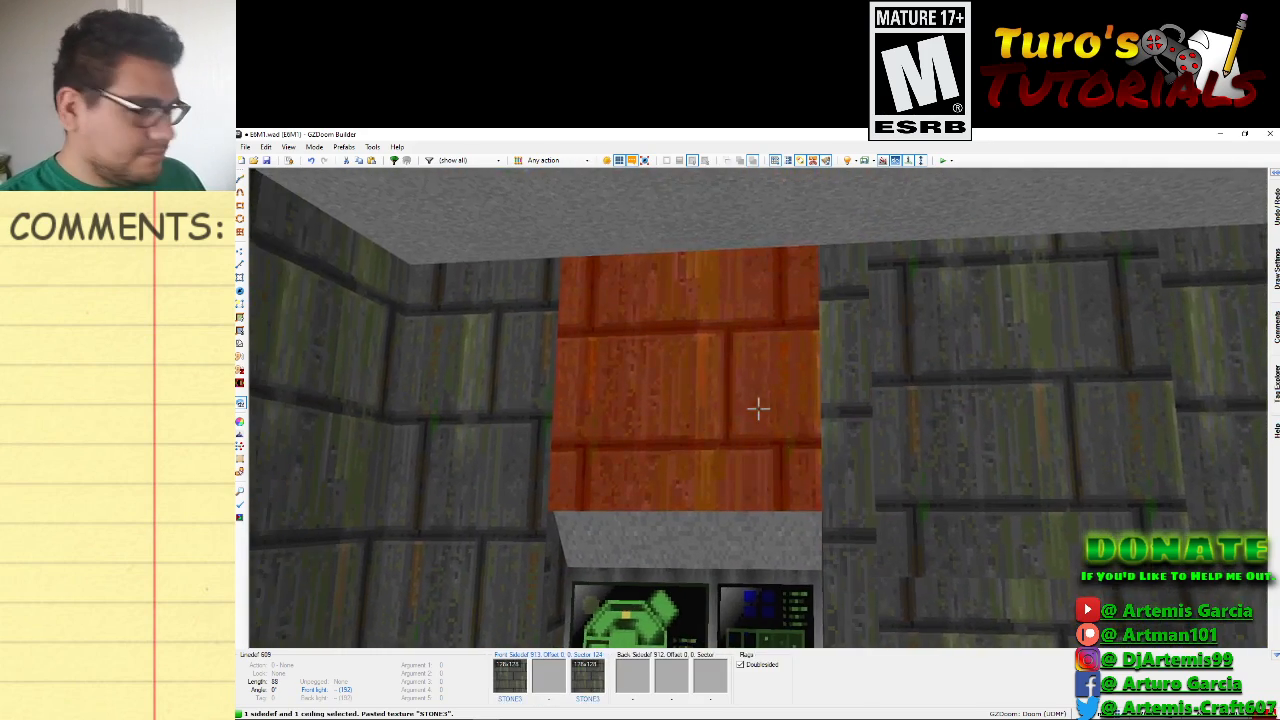
pyautogui.click(758, 408)
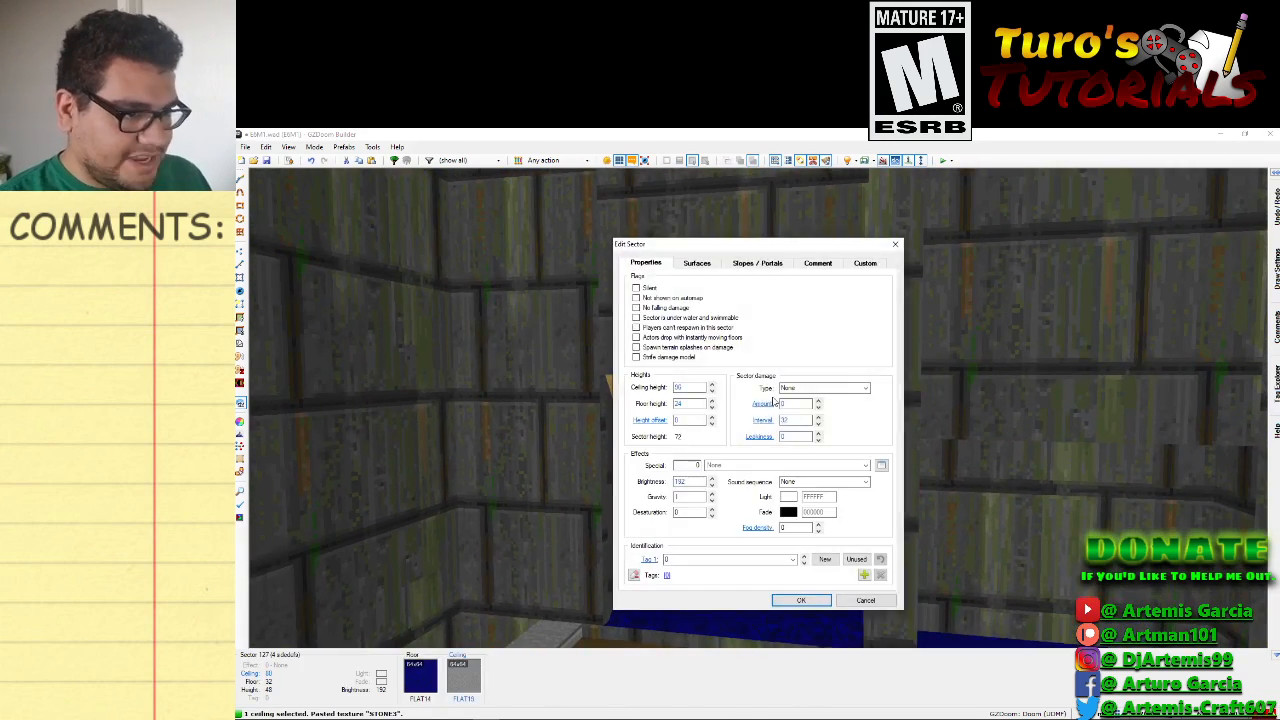
# Check the surface textures in the narrow strip's sector properties and leave without applying changes.
pyautogui.click(696, 264)
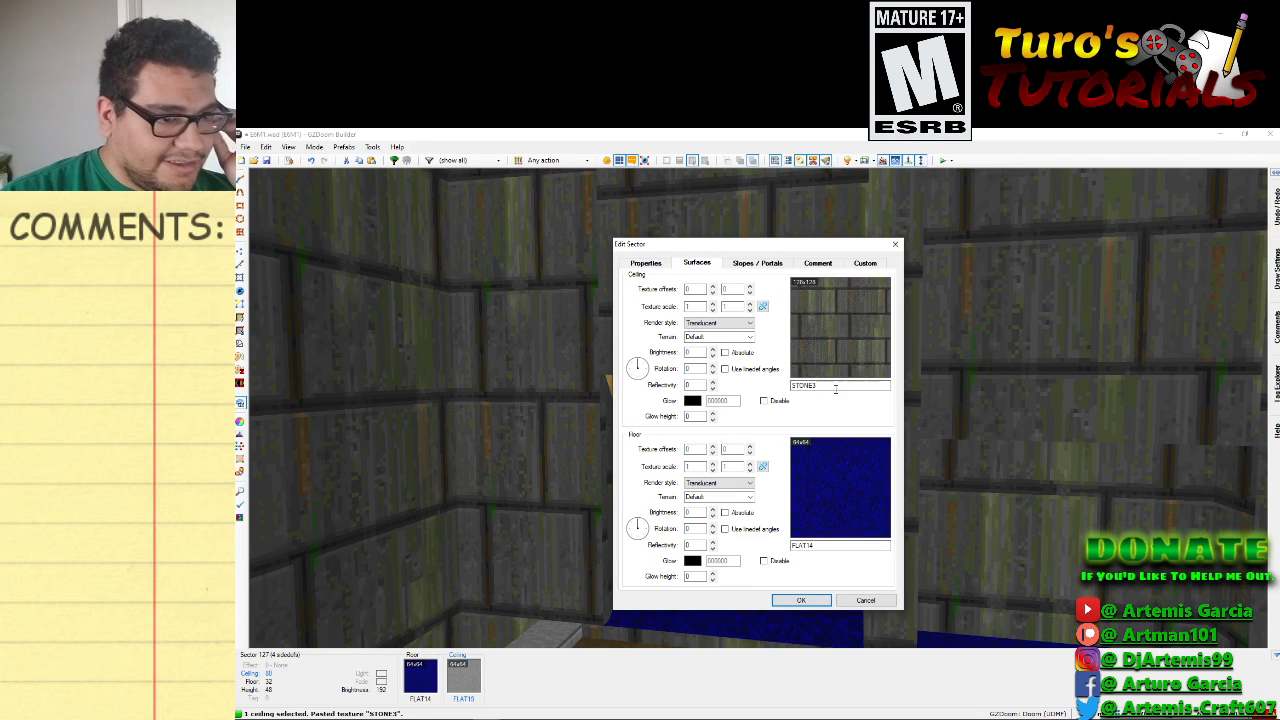
pyautogui.click(858, 599)
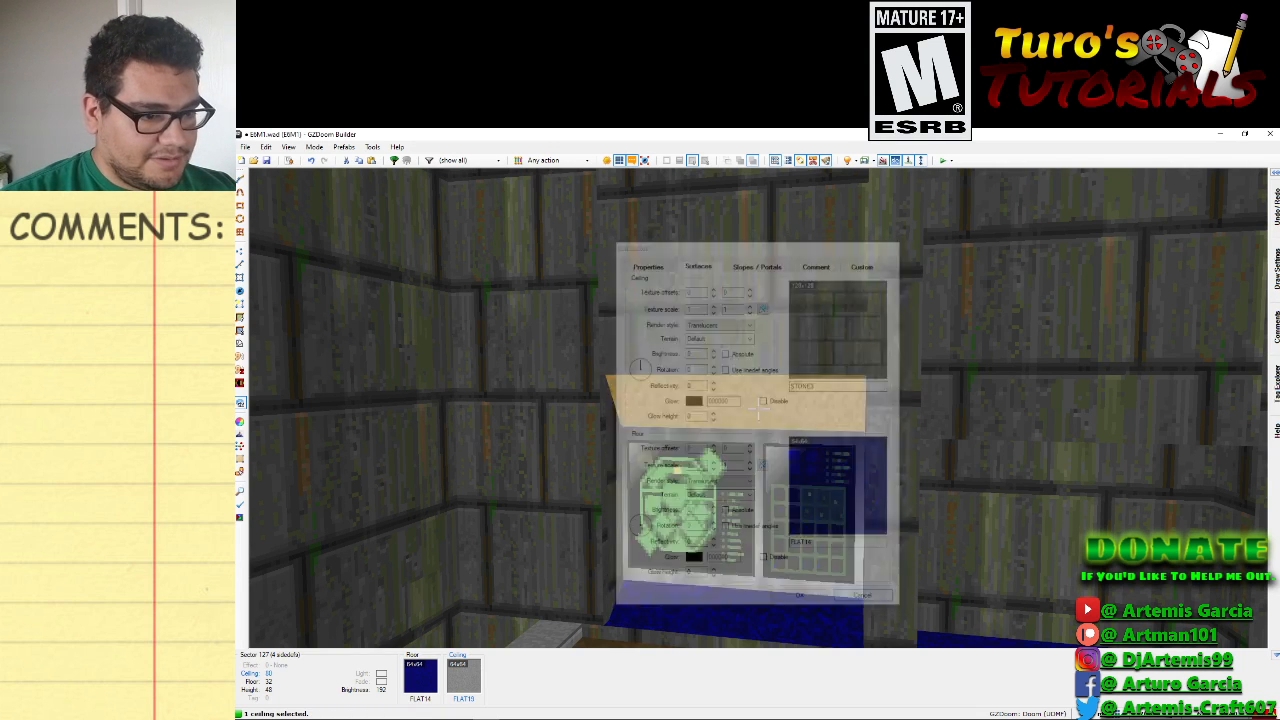
# Set the computer-panel alcove sector's ceiling flat to FLAT23 from the 2D map's Sectors Mode.
pyautogui.press('d')
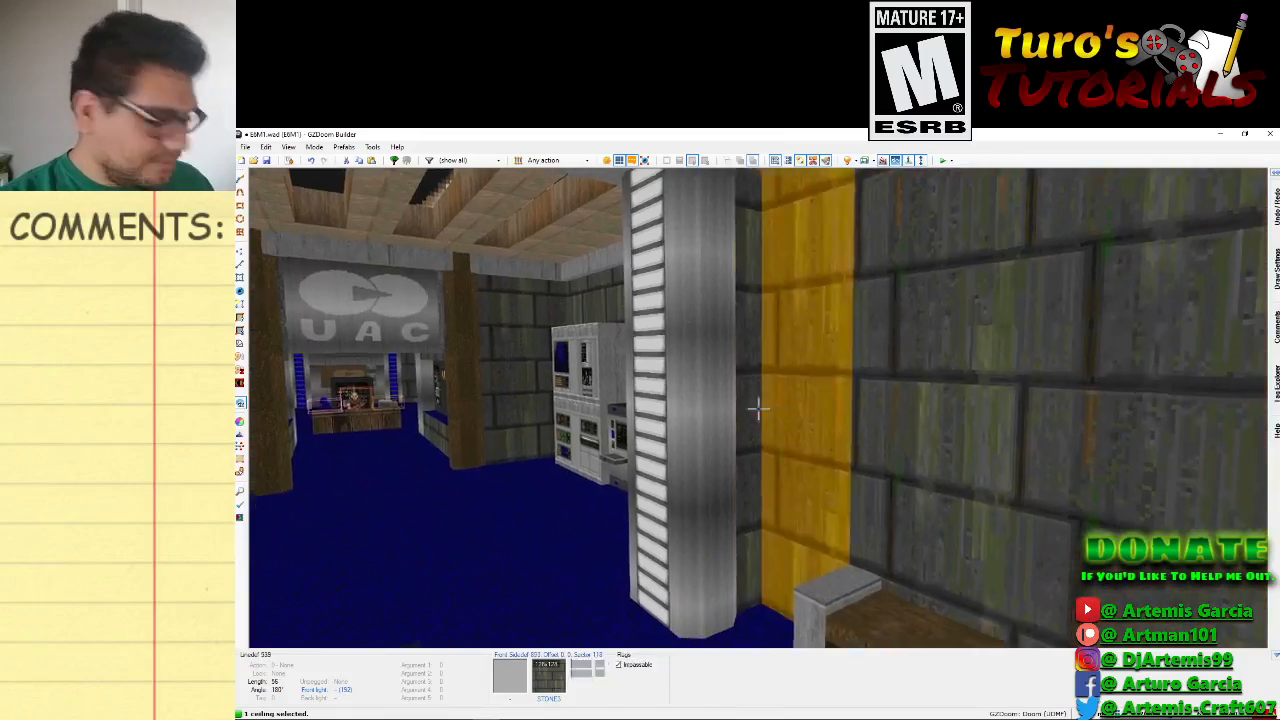
pyautogui.press('f')
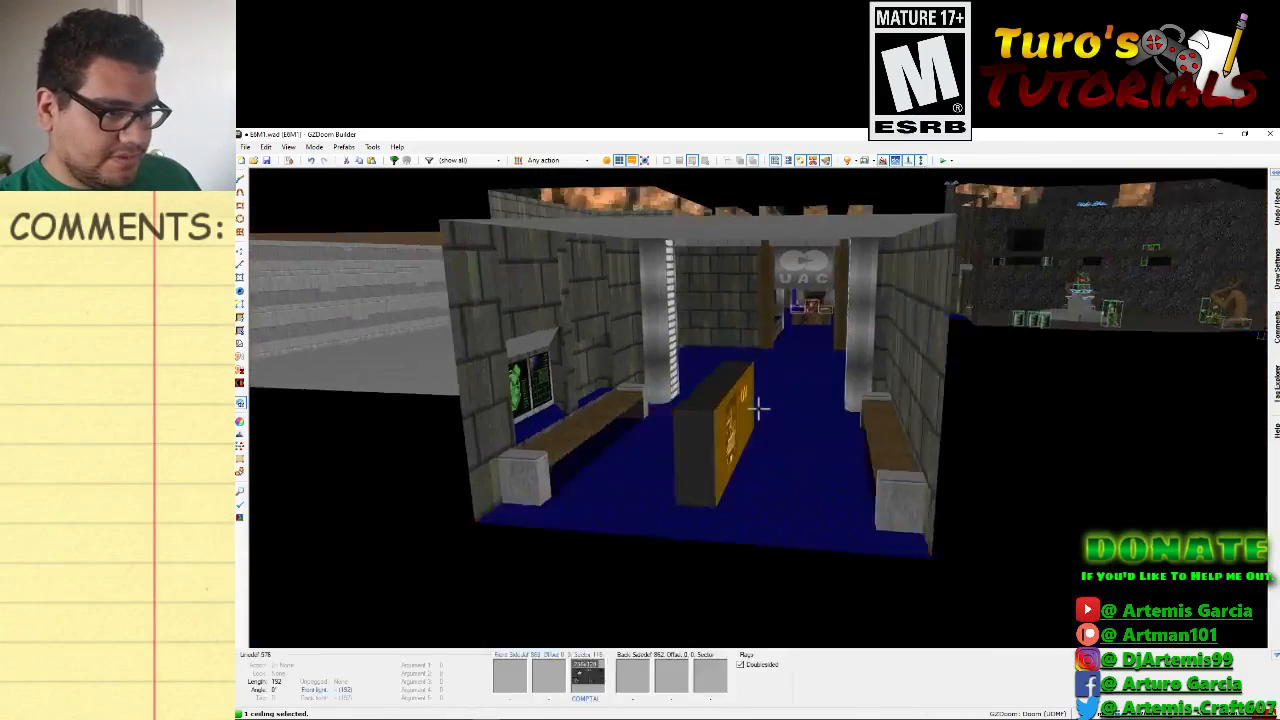
pyautogui.press('e')
pyautogui.press('e')
pyautogui.press('w')
pyautogui.press('w')
pyautogui.press('w')
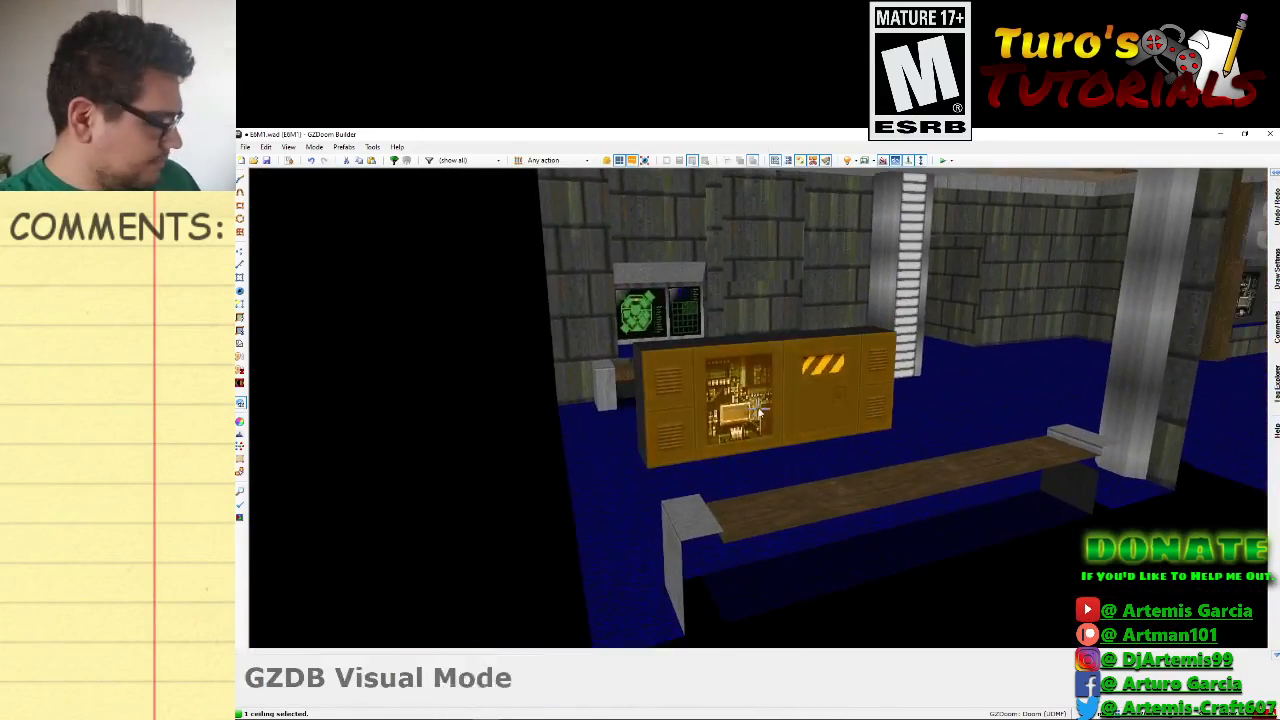
pyautogui.scroll(-5, 758, 413)
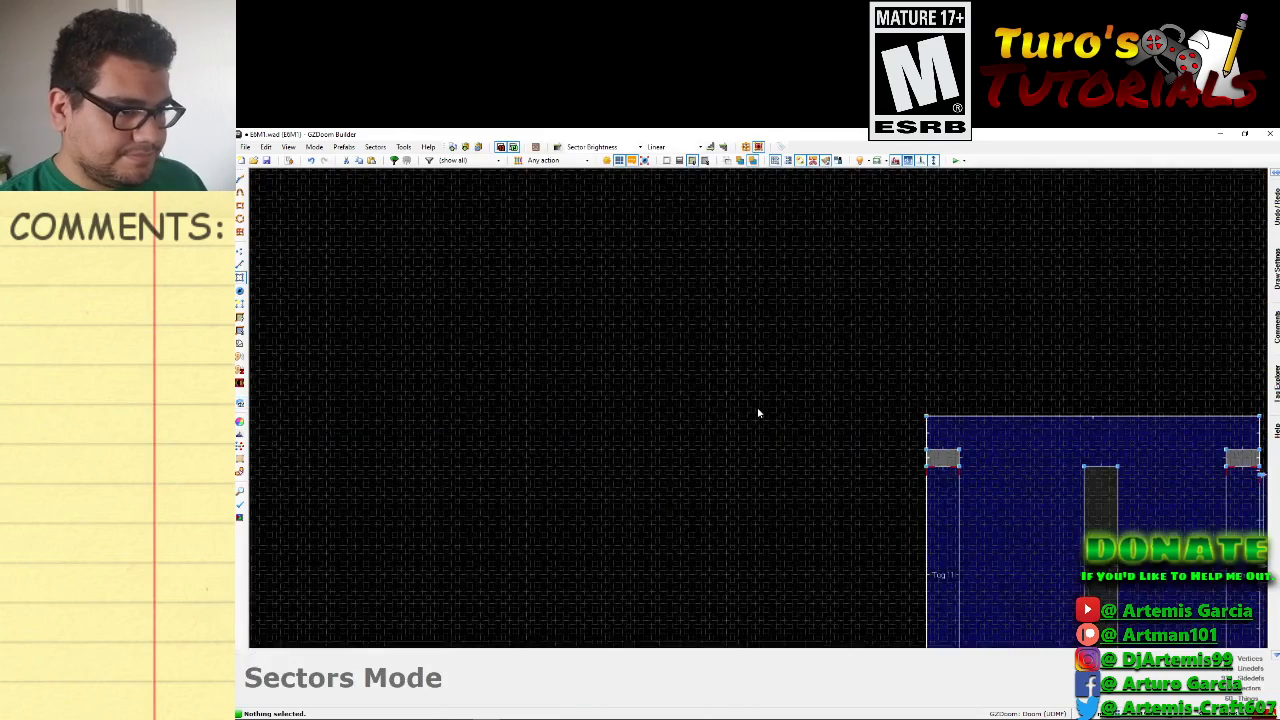
pyautogui.scroll(6, 1014, 494)
pyautogui.scroll(-1, 1018, 383)
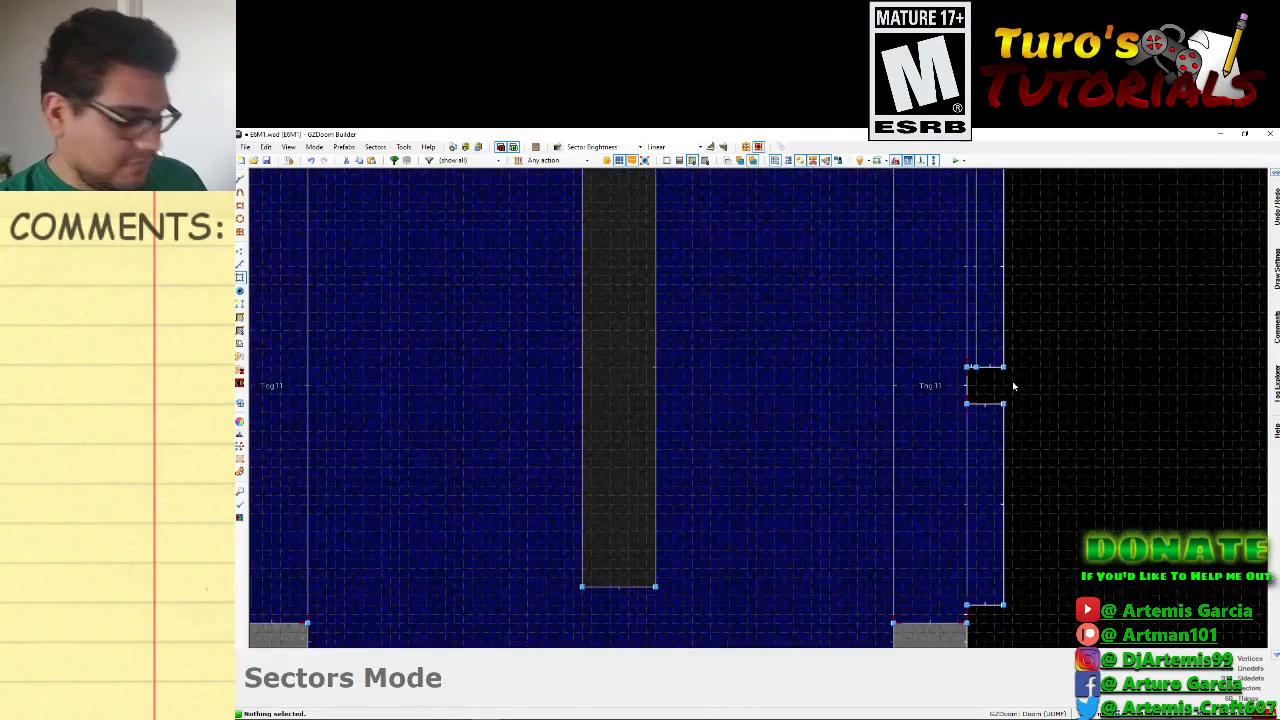
pyautogui.press('Up')
pyautogui.press('Up')
pyautogui.press('Up')
pyautogui.scroll(1, 1026, 440)
pyautogui.scroll(1, 1037, 438)
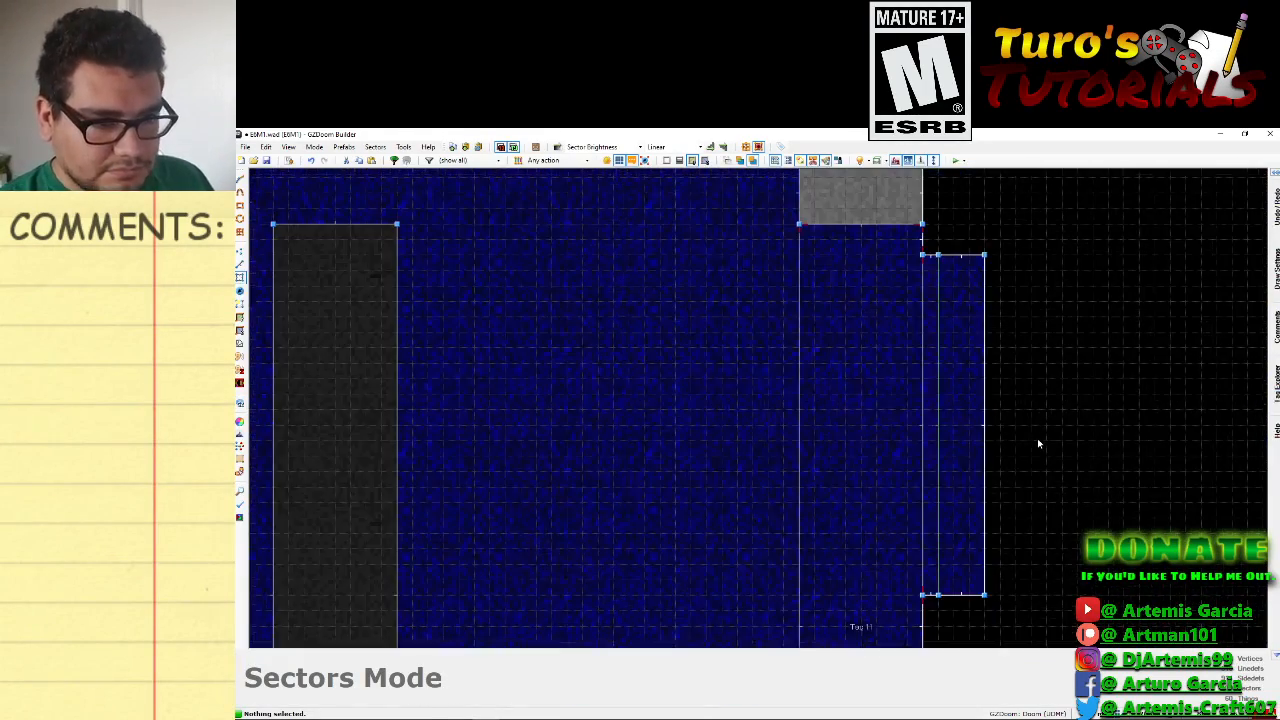
pyautogui.press('Right')
pyautogui.rightClick(887, 437)
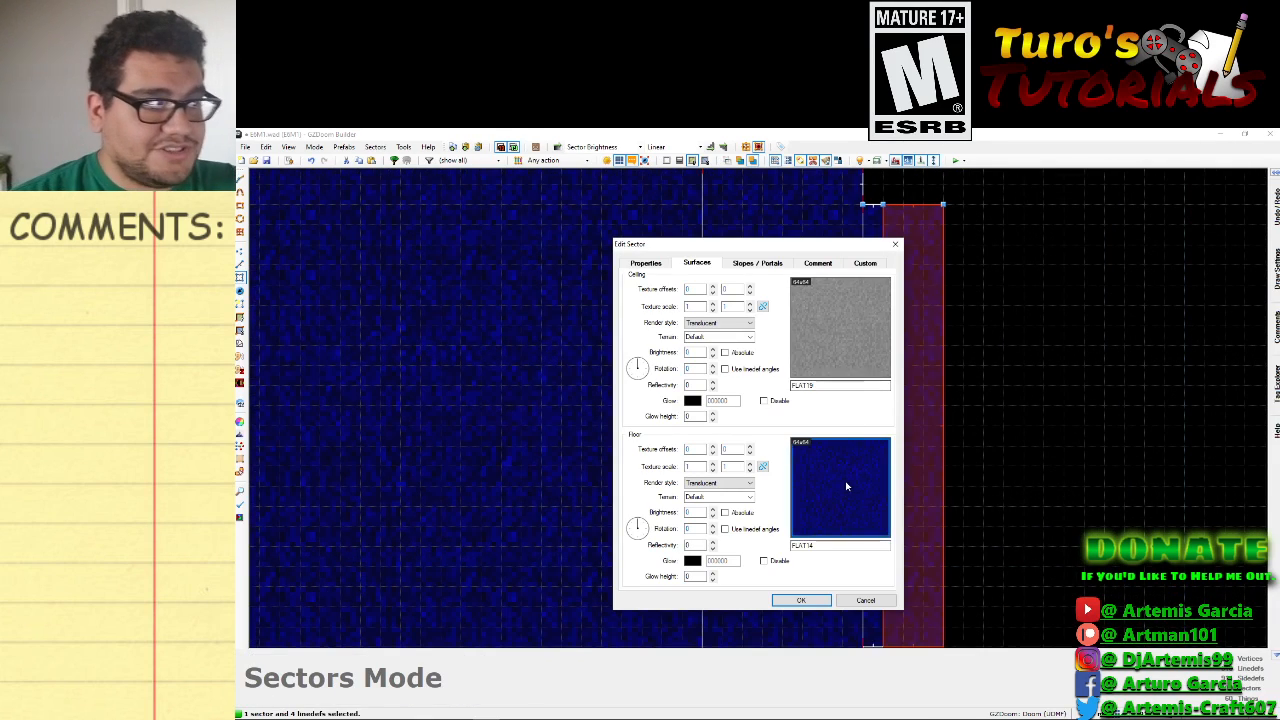
pyautogui.click(846, 335)
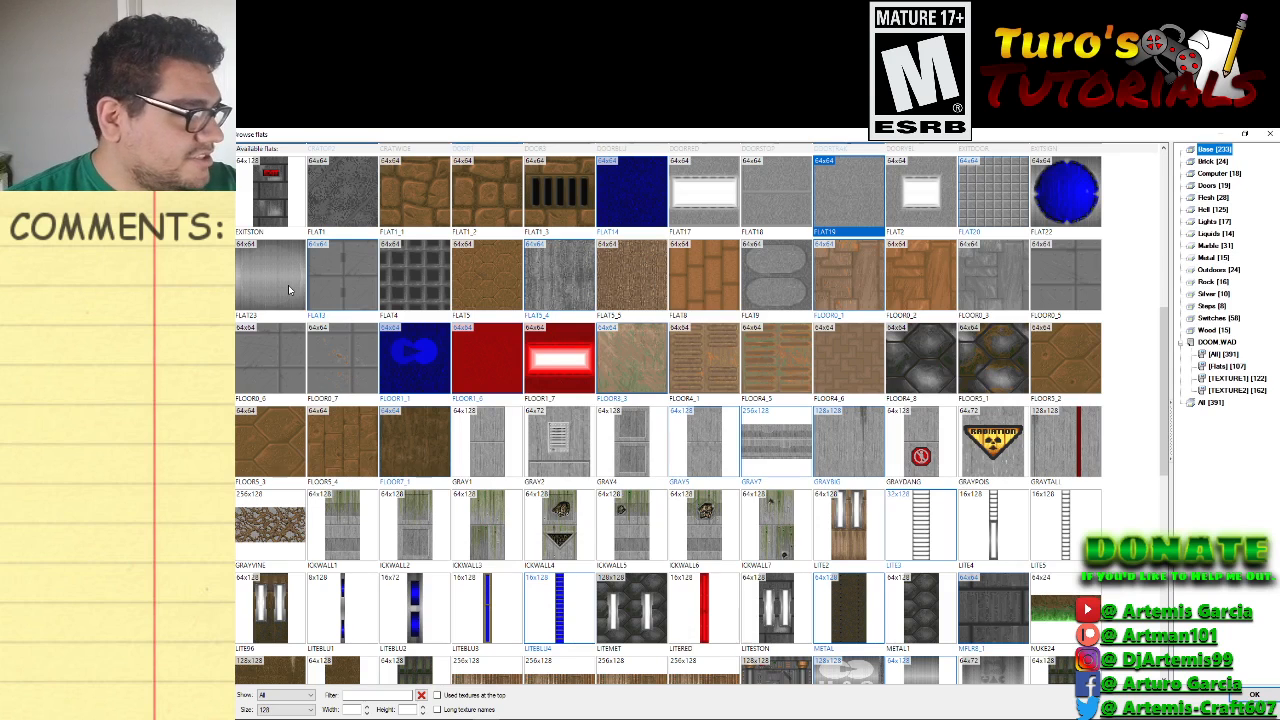
pyautogui.doubleClick(287, 281)
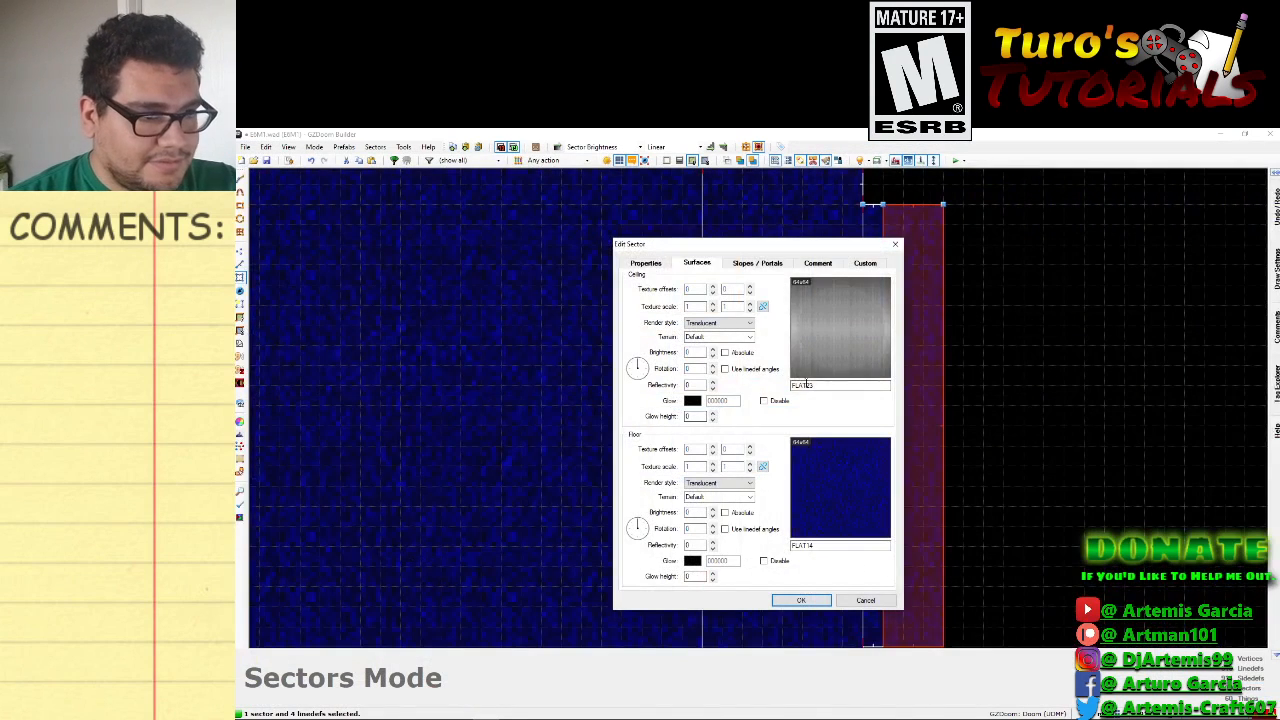
# Copy the alcove's FLAT23 ceiling flat name to its floor flat and apply the sector changes.
pyautogui.hotkey('ctrl', 'c')
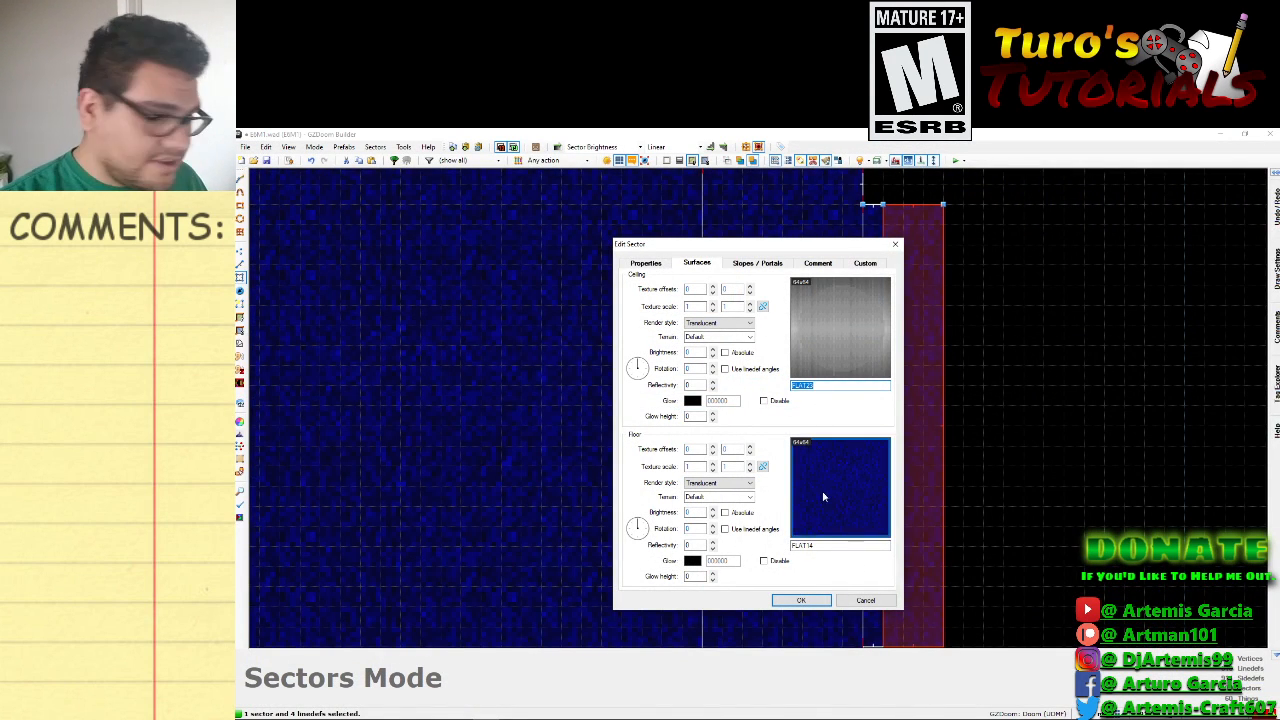
pyautogui.doubleClick(815, 545)
pyautogui.hotkey('ctrl', 'v')
pyautogui.click(810, 598)
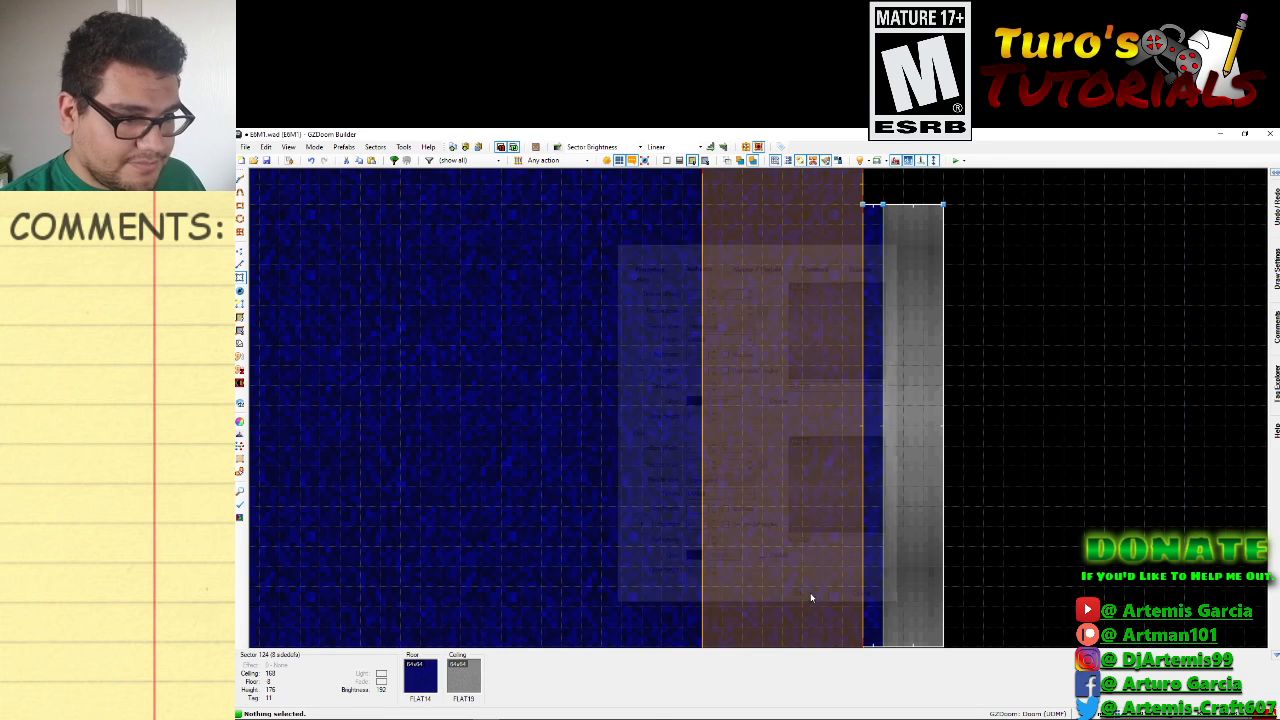
# Set both the ceiling and floor flats of the narrow strip in front of the alcove to FLAT23.
pyautogui.rightClick(875, 465)
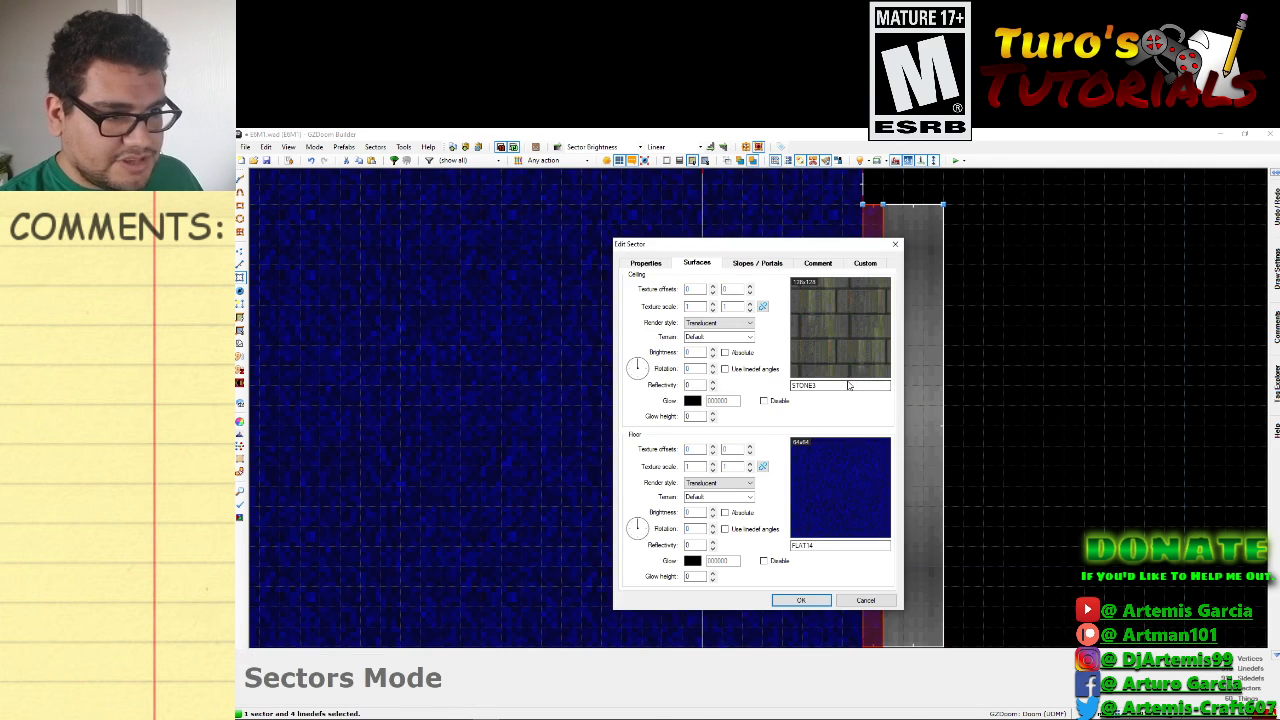
pyautogui.hotkey('ctrl', 'v')
pyautogui.doubleClick(829, 545)
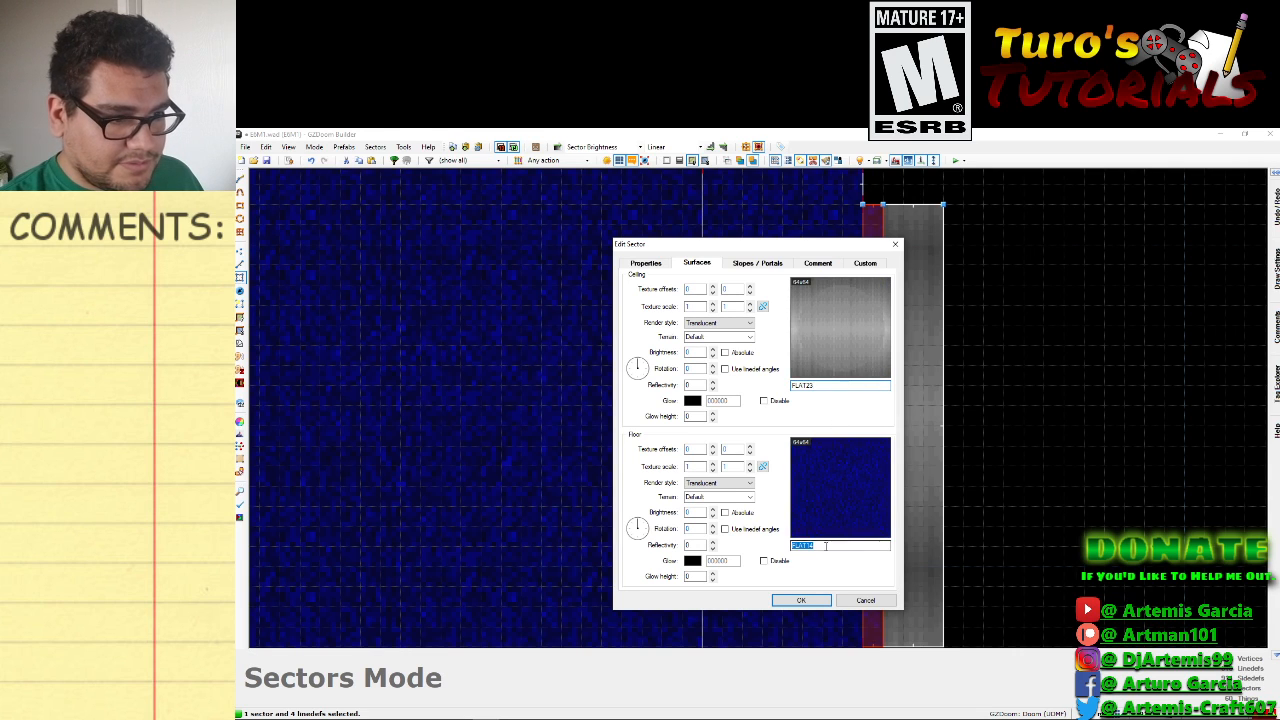
pyautogui.hotkey('ctrl', 'v')
pyautogui.click(806, 600)
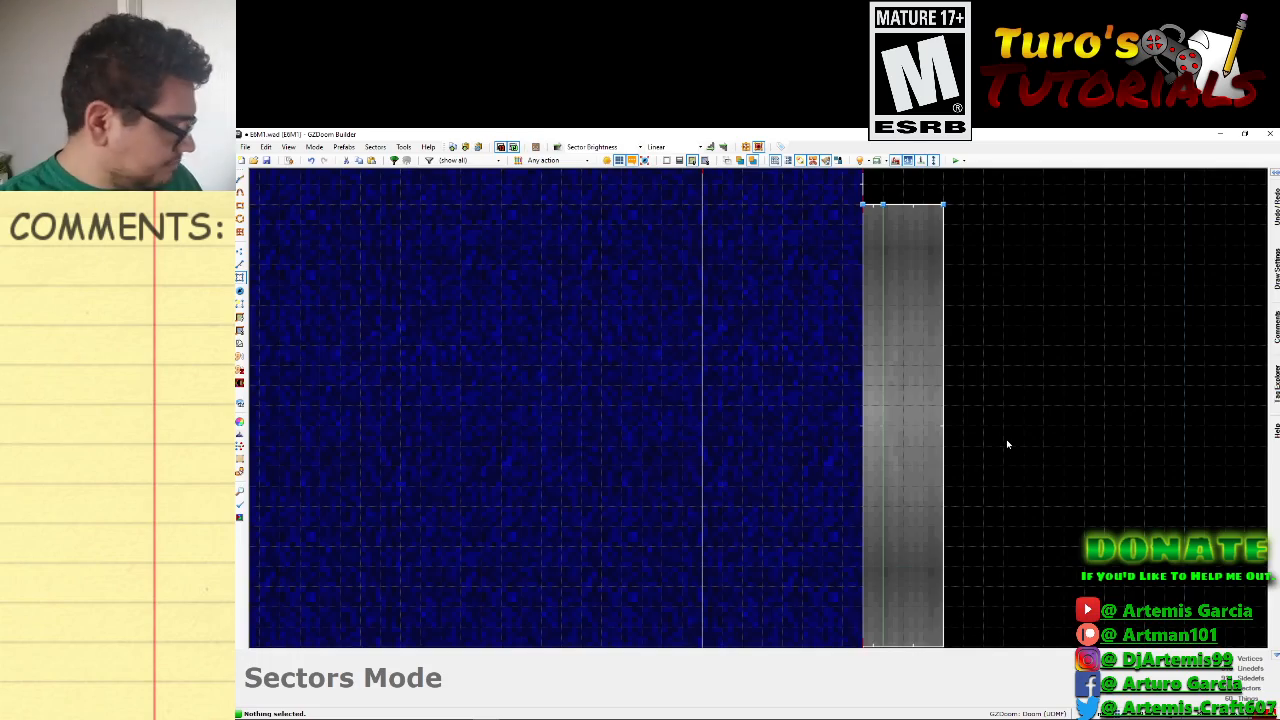
# Raise the computer-panel alcove's ceiling to height 88 in the 3D view, and set its floor height to 32.
pyautogui.press('w')
pyautogui.press('e')
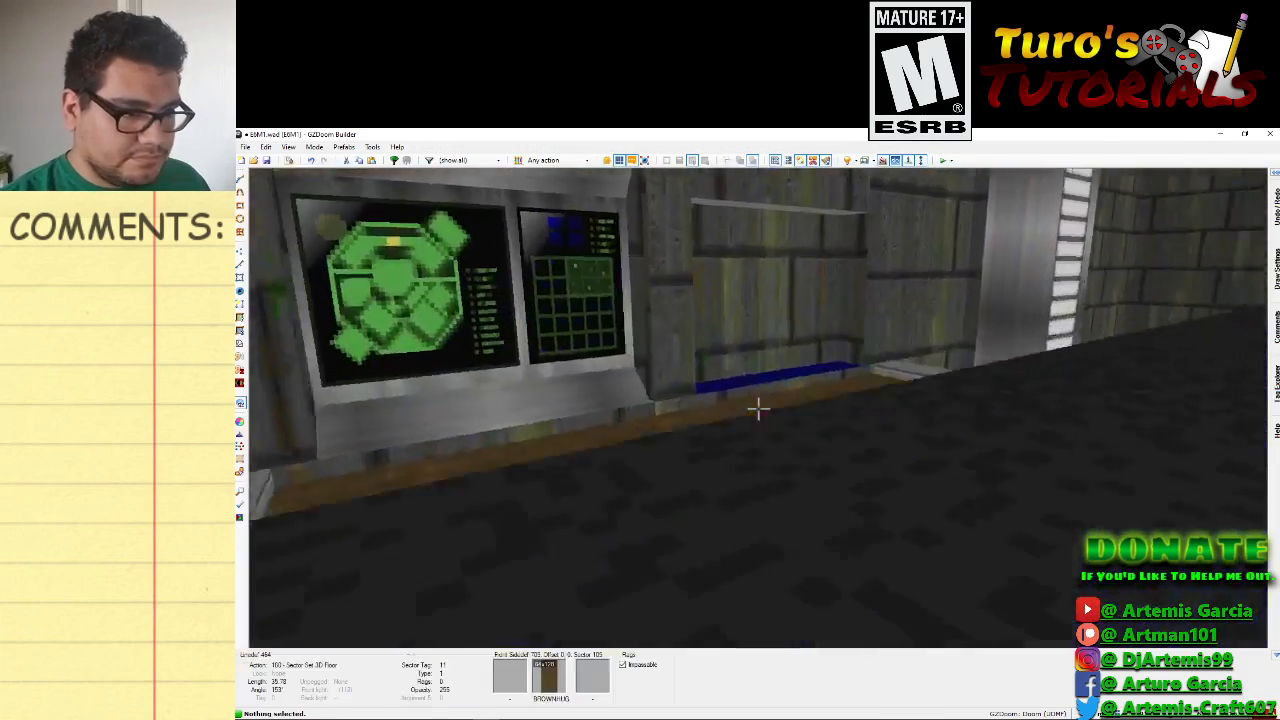
pyautogui.press('d')
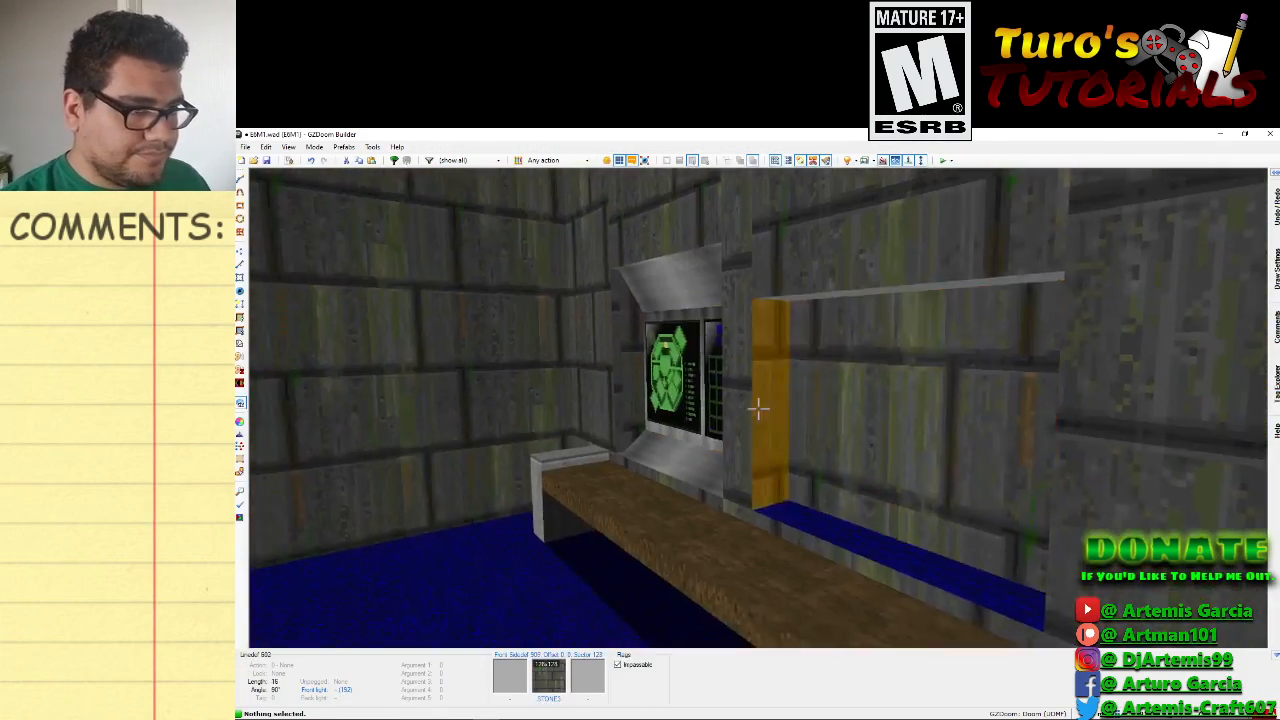
pyautogui.press('e')
pyautogui.scroll(1, 758, 407)
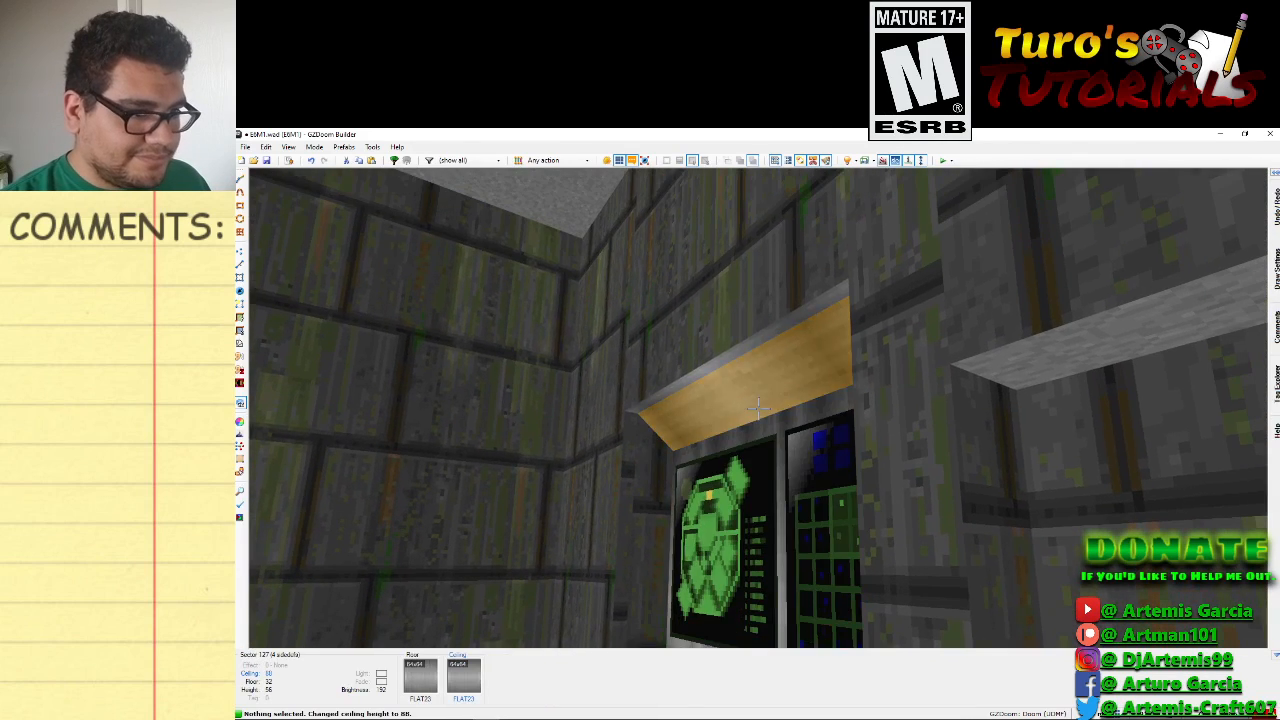
pyautogui.scroll(-1, 758, 409)
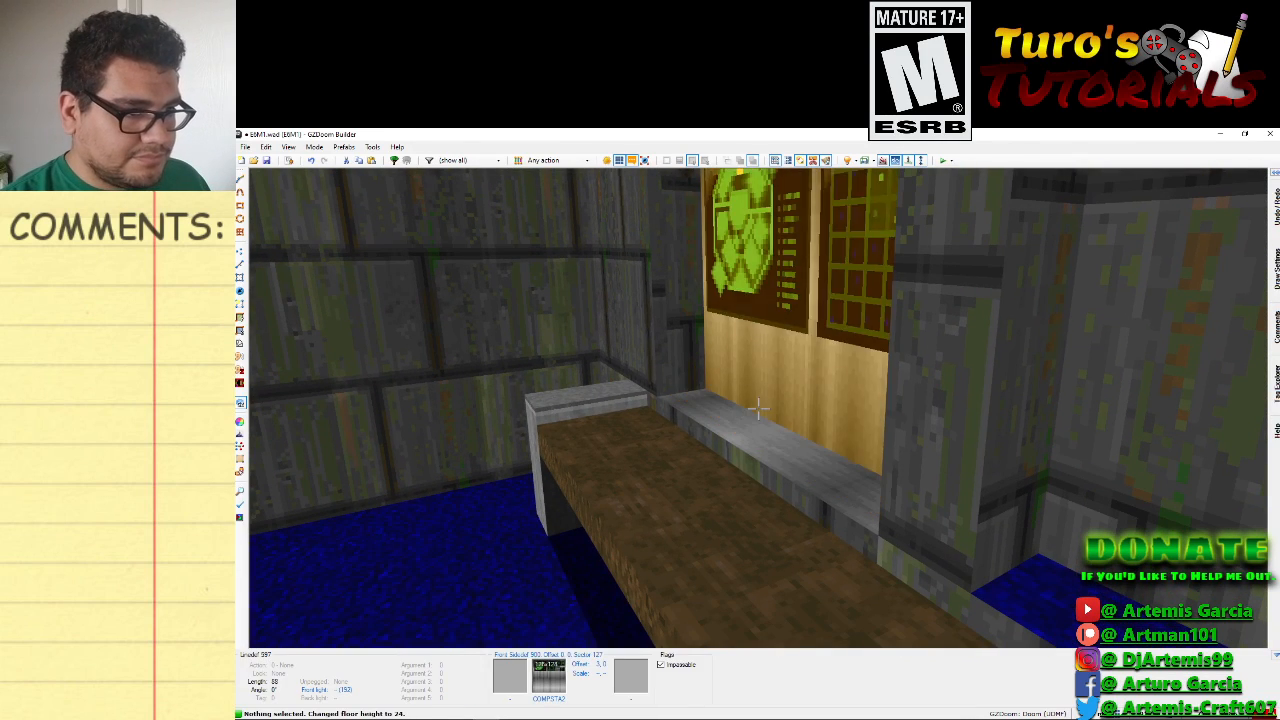
pyautogui.scroll(1, 758, 409)
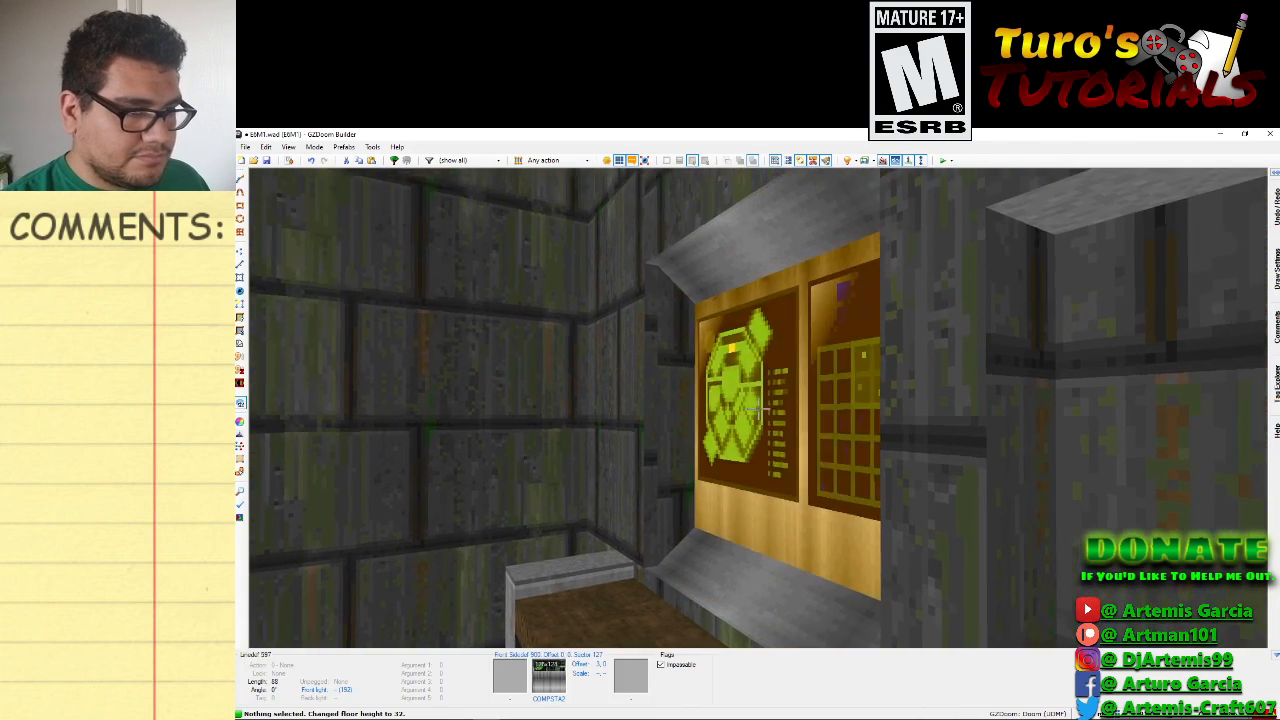
# Shift the computer panel's wall texture vertically to give it texture offsets of 3, 1.
pyautogui.press('Down')
pyautogui.press('Down')
pyautogui.press('Down')
pyautogui.press('Down')
pyautogui.press('Down')
pyautogui.press('Down')
pyautogui.press('Down')
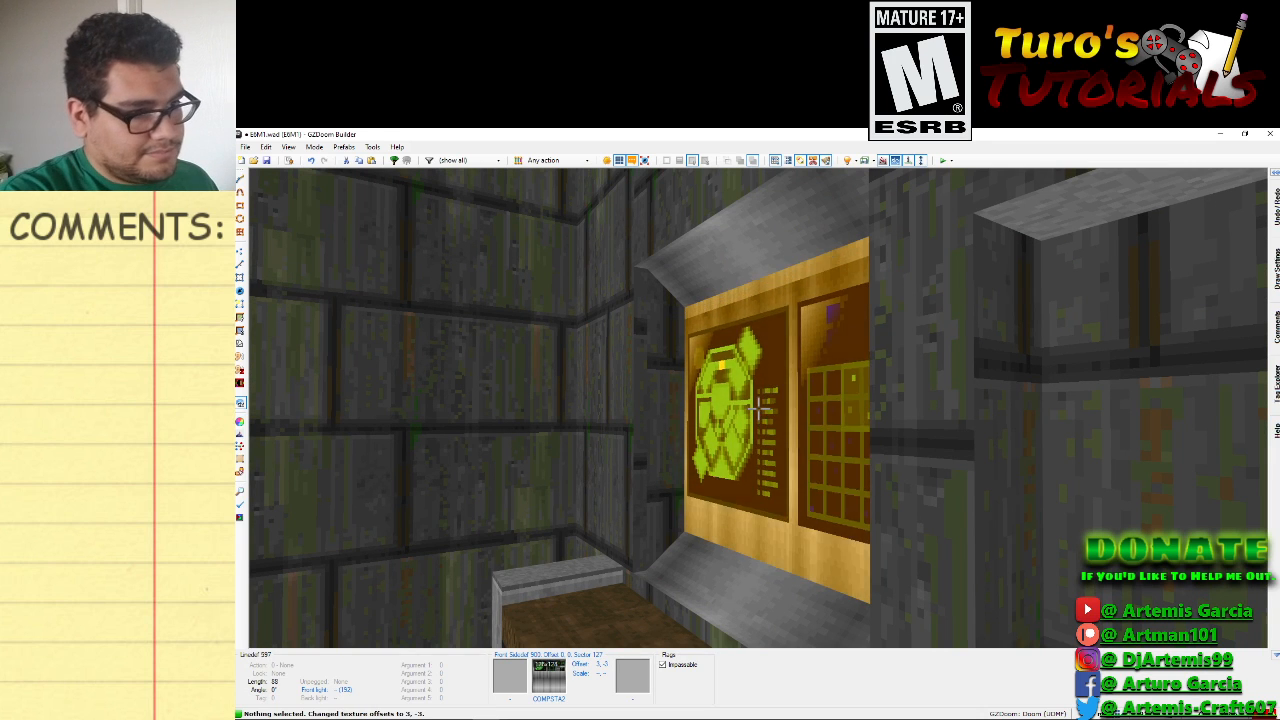
pyautogui.press('Up')
pyautogui.press('Up')
pyautogui.press('Up')
pyautogui.press('Up')
pyautogui.press('Up')
pyautogui.press('Up')
pyautogui.press('Up')
pyautogui.press('Up')
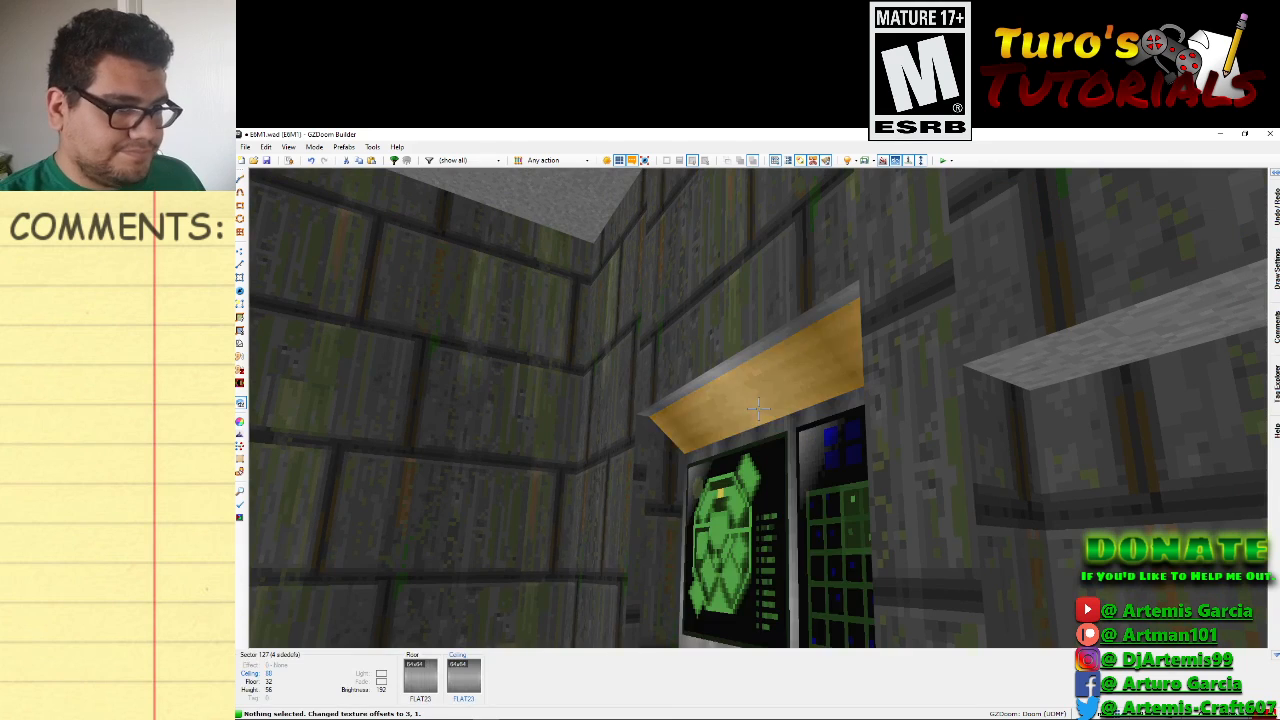
# Lower the alcove's and the narrow strip's ceilings together, to heights 80 and 88.
pyautogui.click(760, 408)
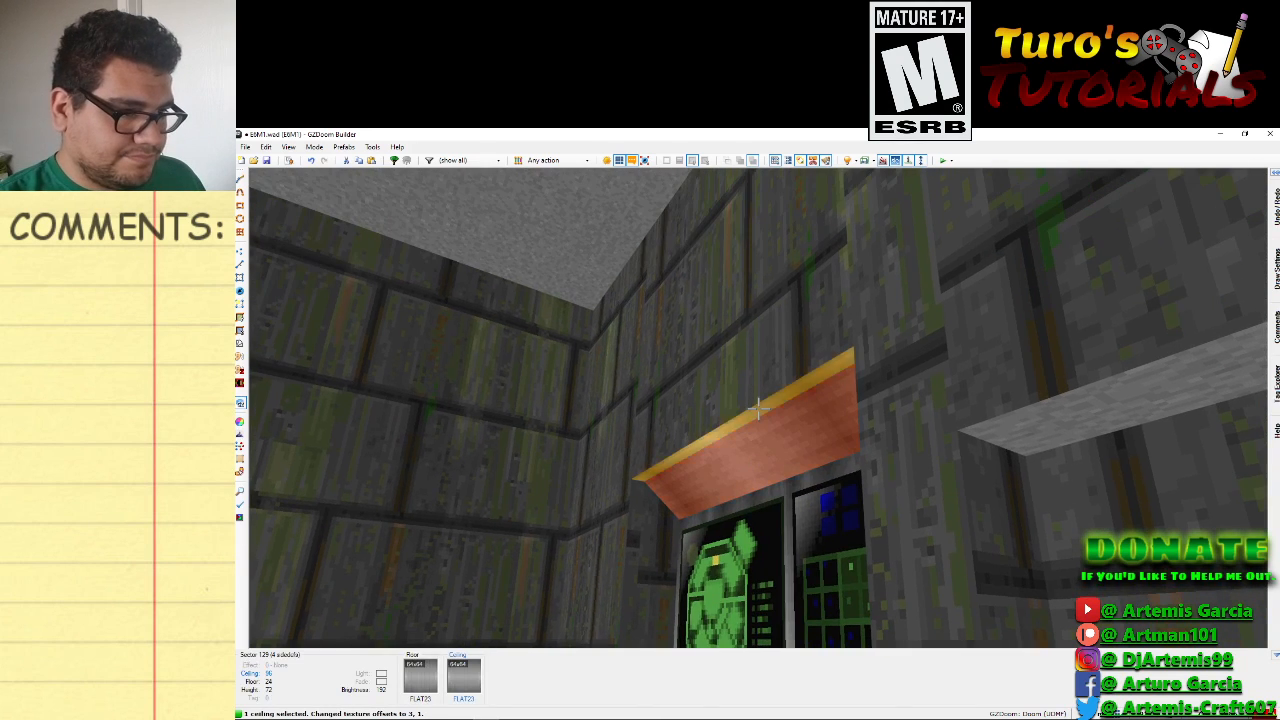
pyautogui.click(758, 408)
pyautogui.scroll(-1, 758, 408)
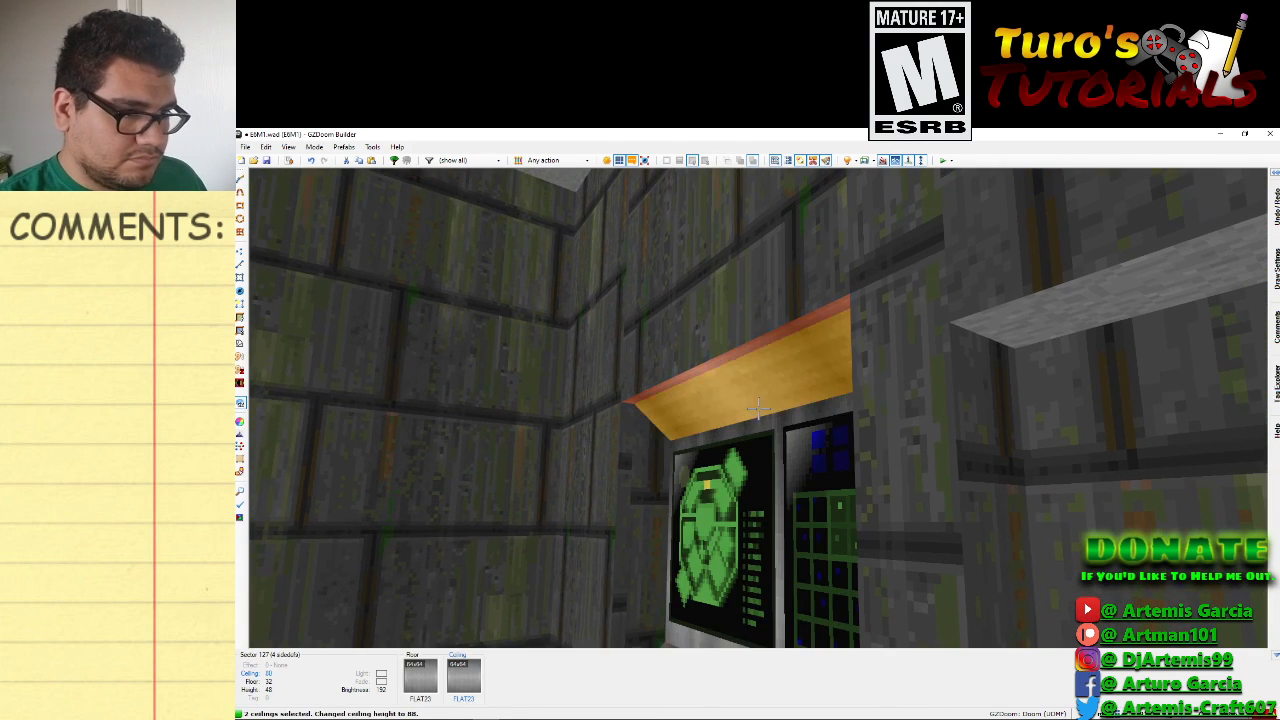
# Deselect the two ceilings and apply the SUPPORT2 texture to the computer alcove's side wall nearest the room corner.
pyautogui.click(758, 408)
pyautogui.click(758, 408)
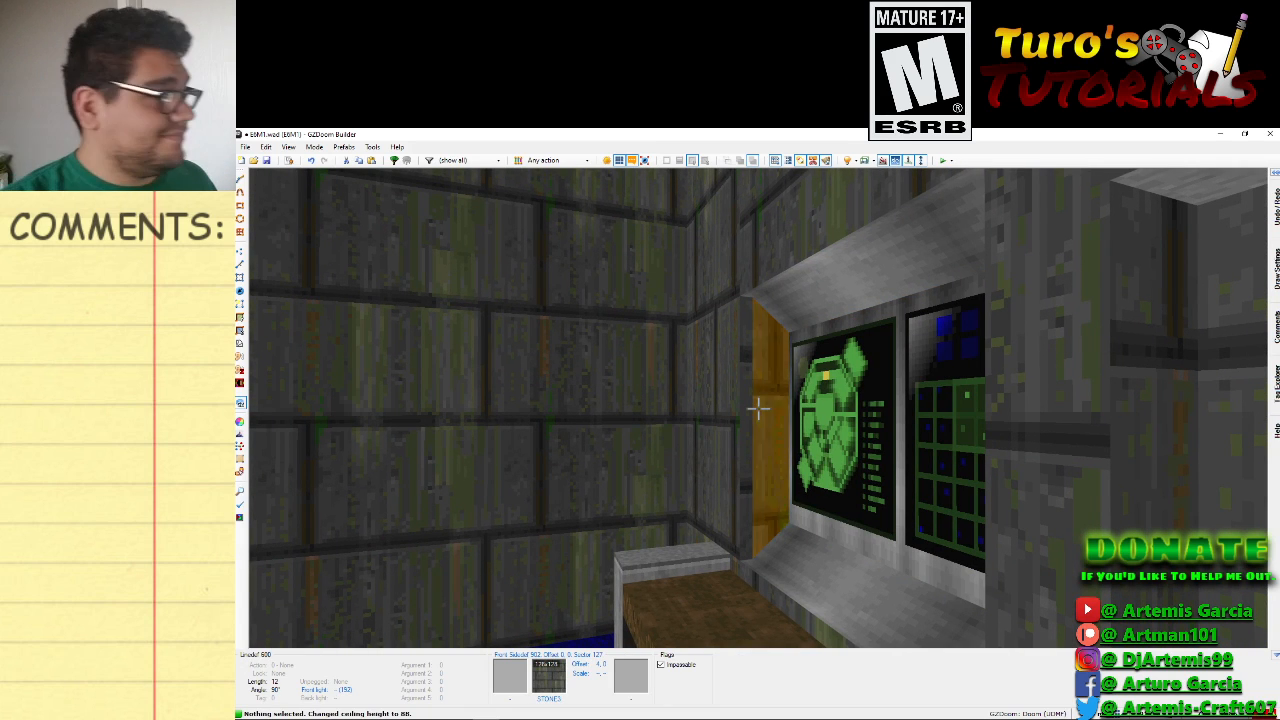
pyautogui.rightClick(758, 408)
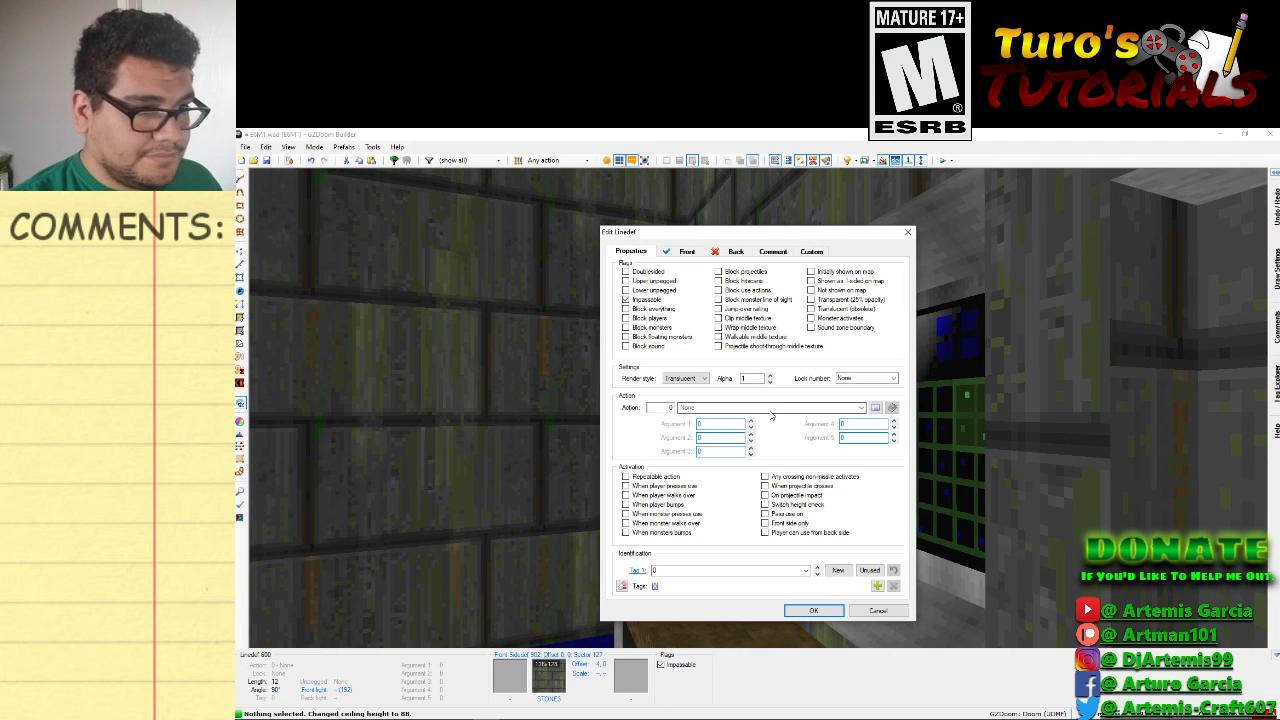
pyautogui.click(686, 251)
pyautogui.click(852, 424)
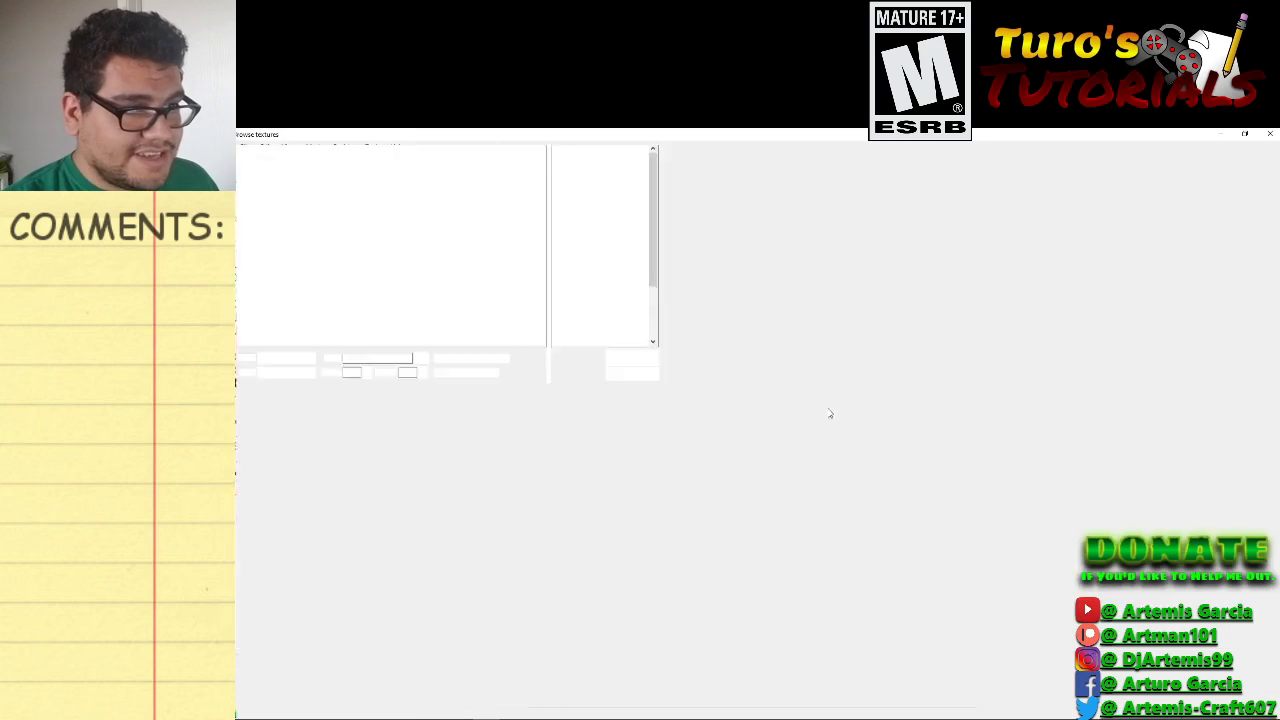
pyautogui.scroll(1, 530, 407)
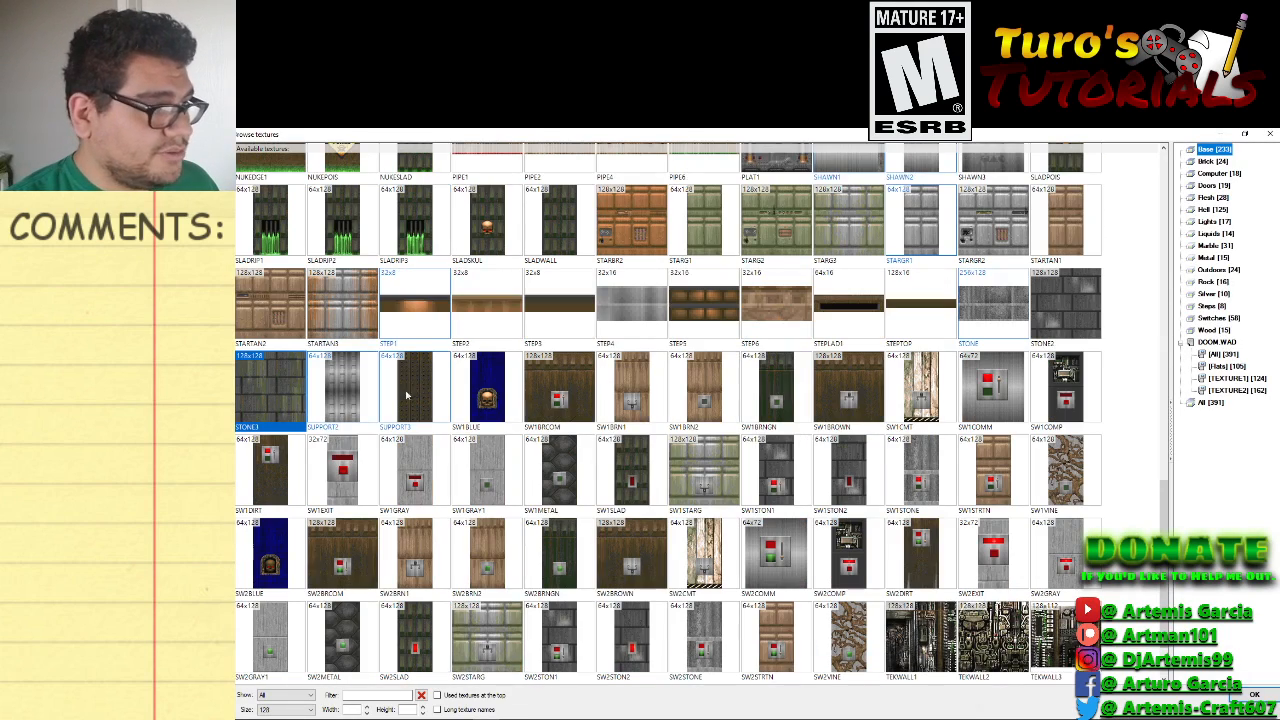
pyautogui.doubleClick(352, 400)
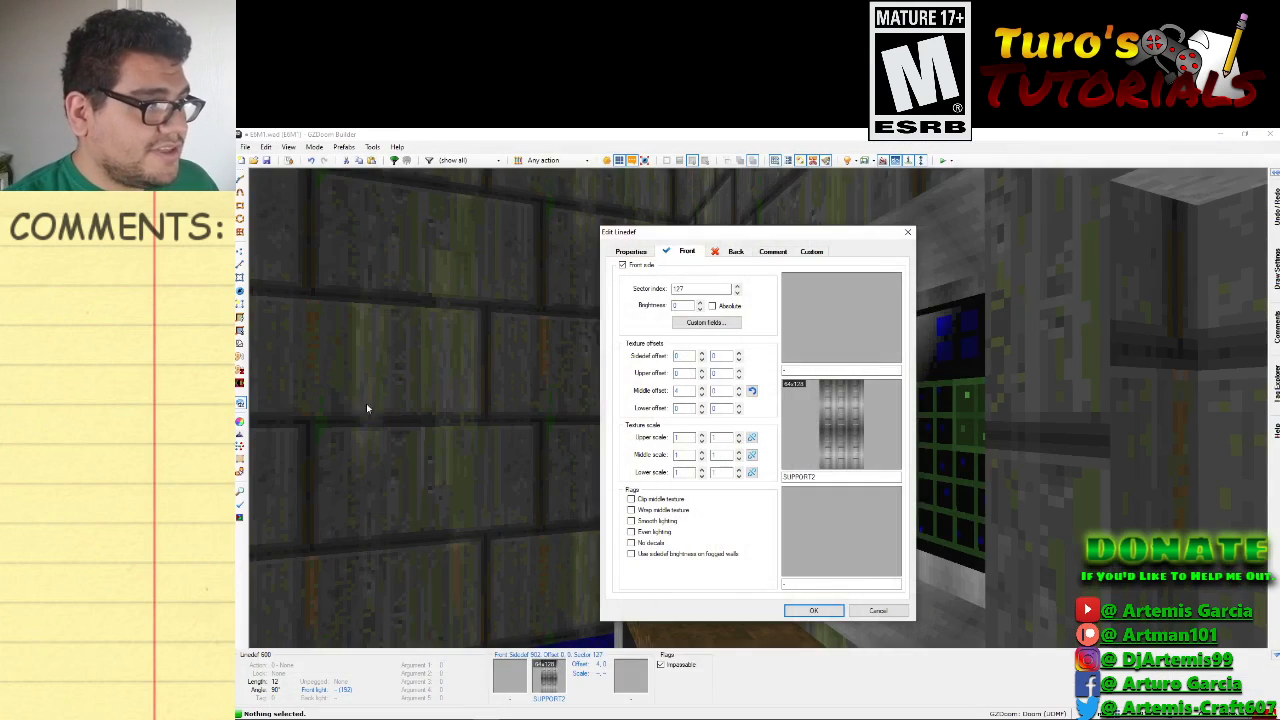
pyautogui.click(812, 611)
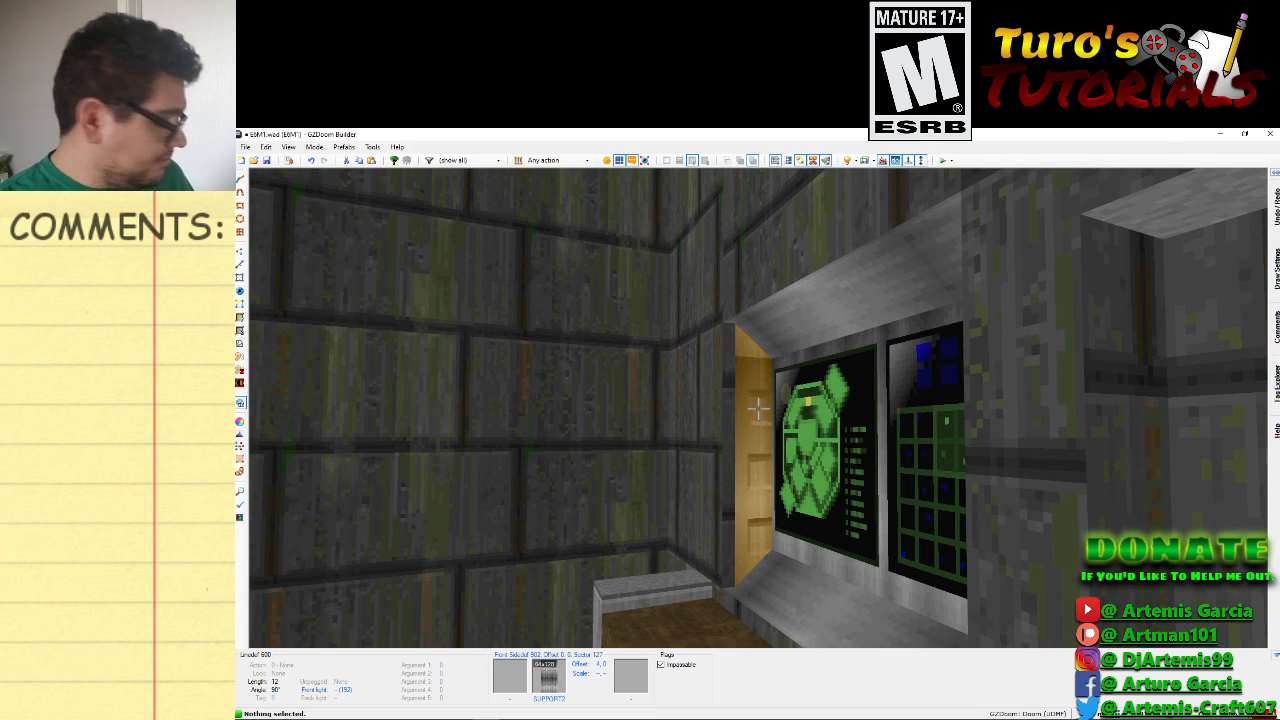
pyautogui.hotkey('ctrl', 'v')
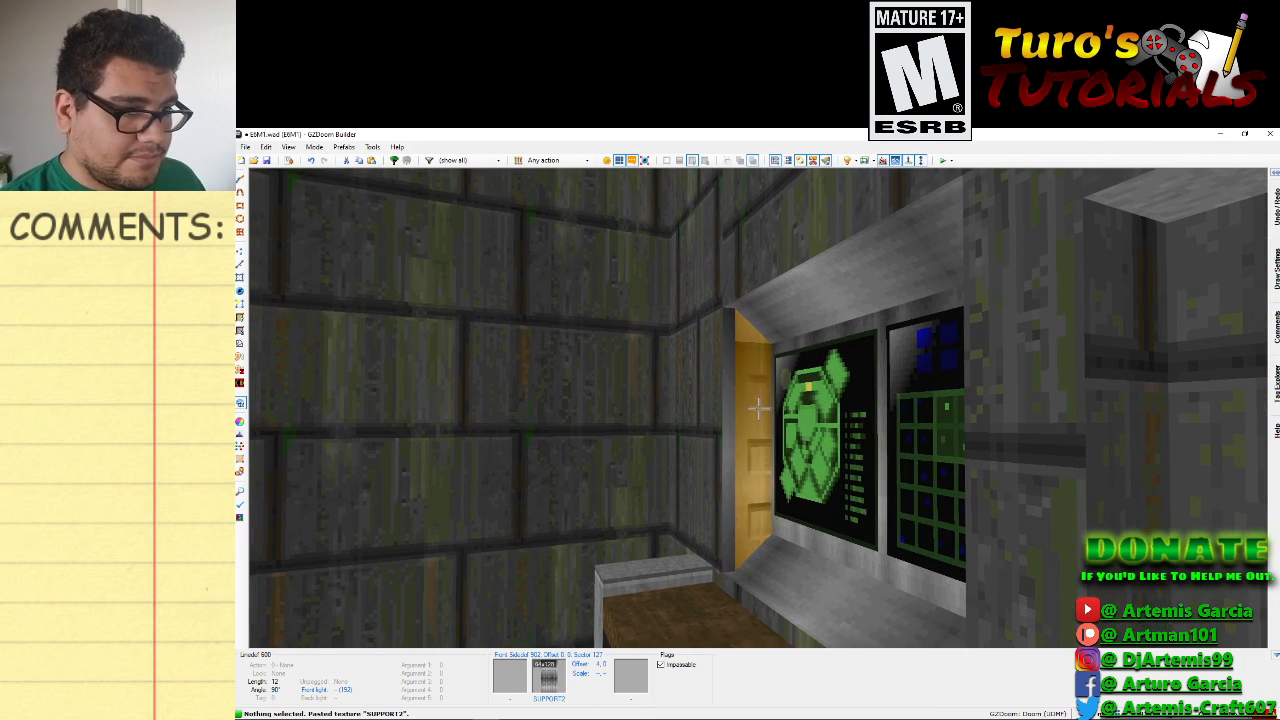
# Shift the SUPPORT2 texture on the alcove's side wall near the room corner to offsets 6, 23.
pyautogui.click(758, 407)
pyautogui.press('Left')
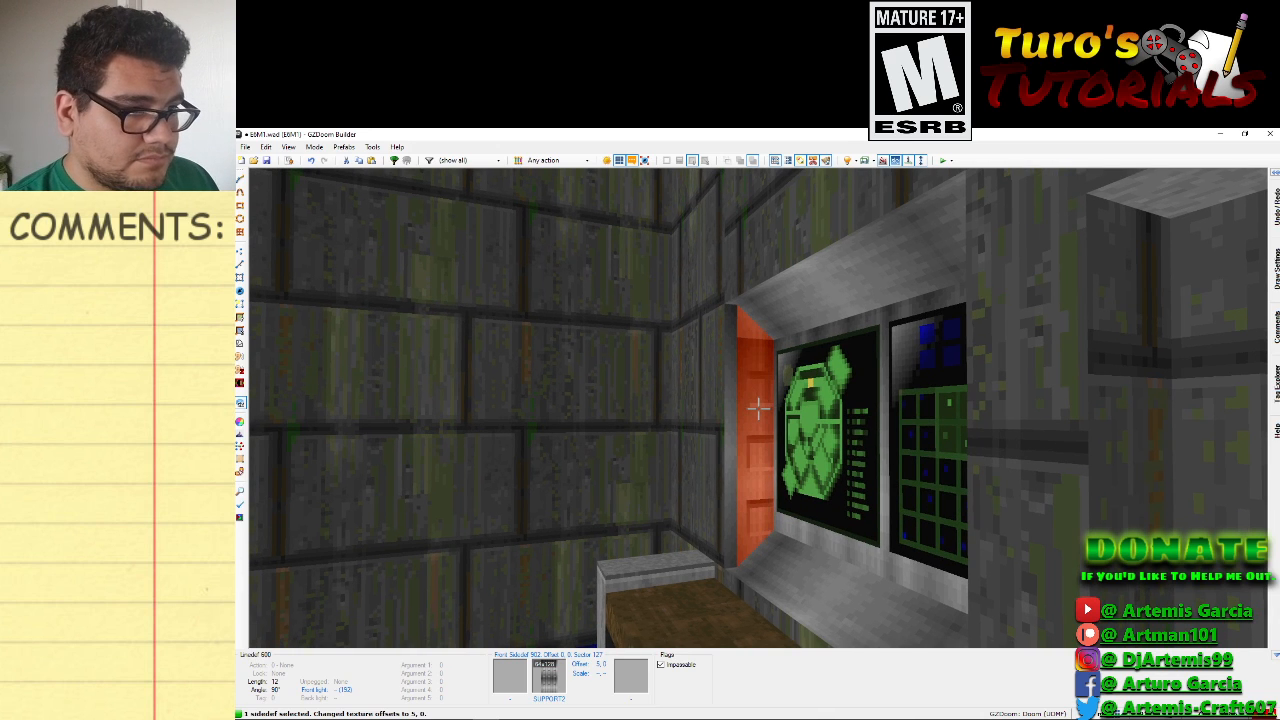
pyautogui.press('Up')
pyautogui.press('Up')
pyautogui.press('Up')
pyautogui.press('Up')
pyautogui.press('Up')
pyautogui.press('Up')
pyautogui.press('Up')
pyautogui.press('Up')
pyautogui.press('Up')
pyautogui.press('Up')
pyautogui.press('Up')
pyautogui.press('Up')
pyautogui.press('Up')
pyautogui.press('Up')
pyautogui.press('Up')
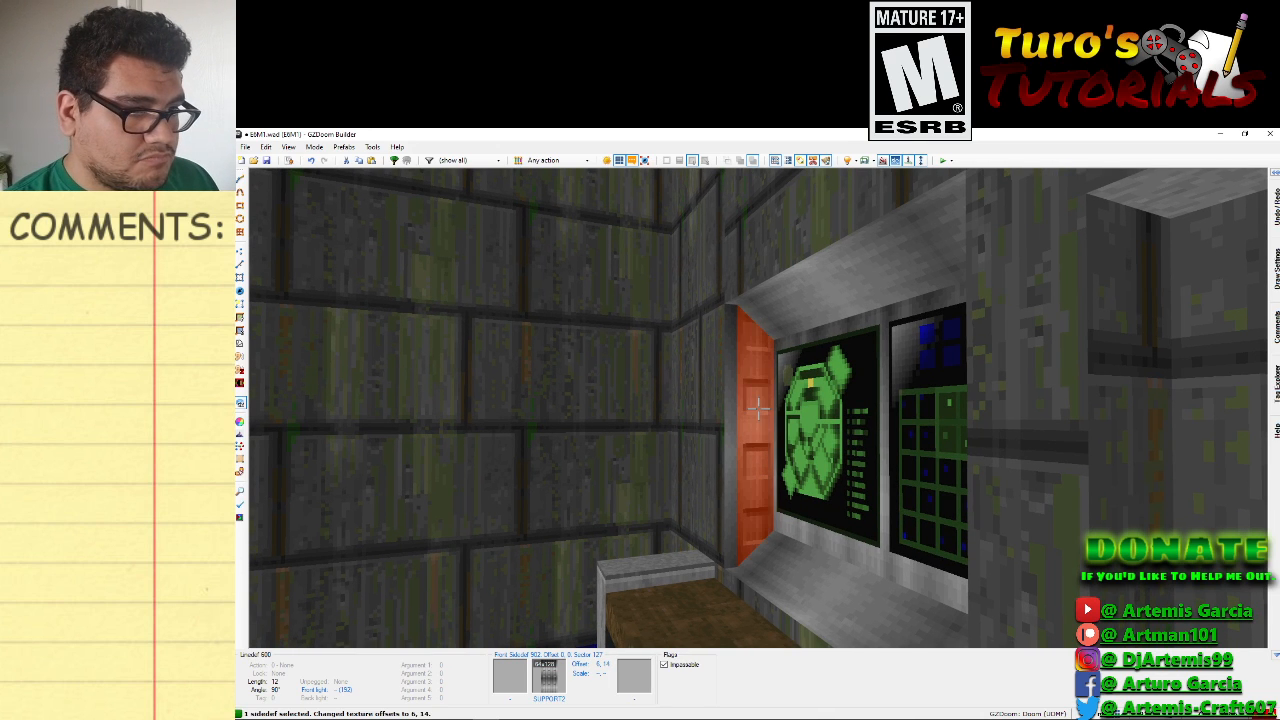
pyautogui.press('Up')
pyautogui.press('Up')
pyautogui.press('Up')
pyautogui.press('Up')
pyautogui.press('Up')
pyautogui.press('Up')
pyautogui.press('Up')
pyautogui.press('Up')
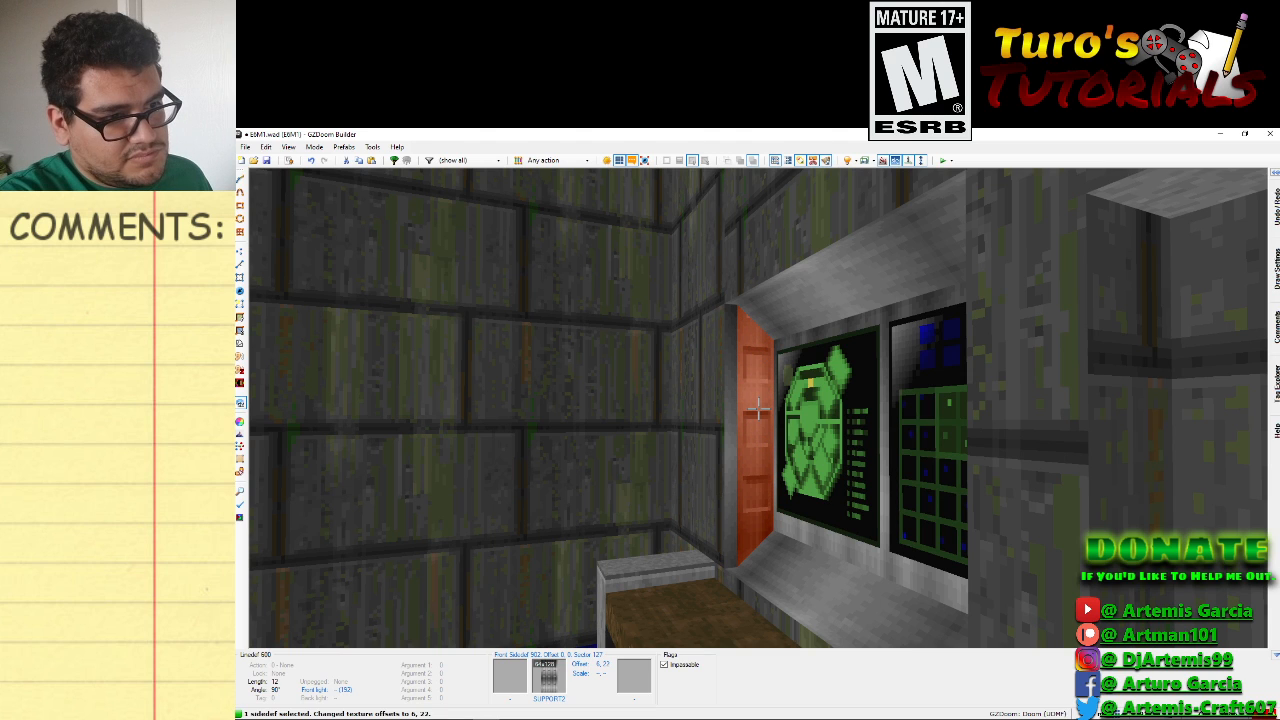
pyautogui.press('Up')
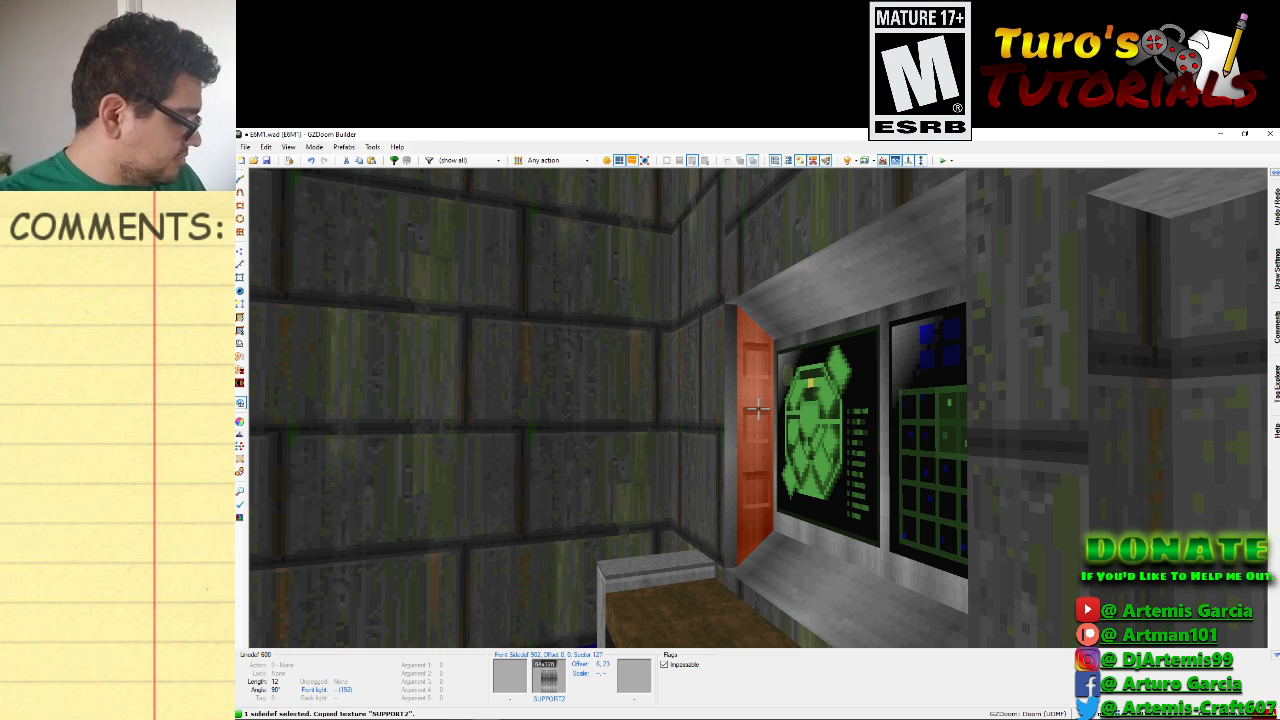
# Copy SUPPORT2 onto the alcove's opposite side wall and shift its texture to offsets 7, 23.
pyautogui.press('s')
pyautogui.press('e')
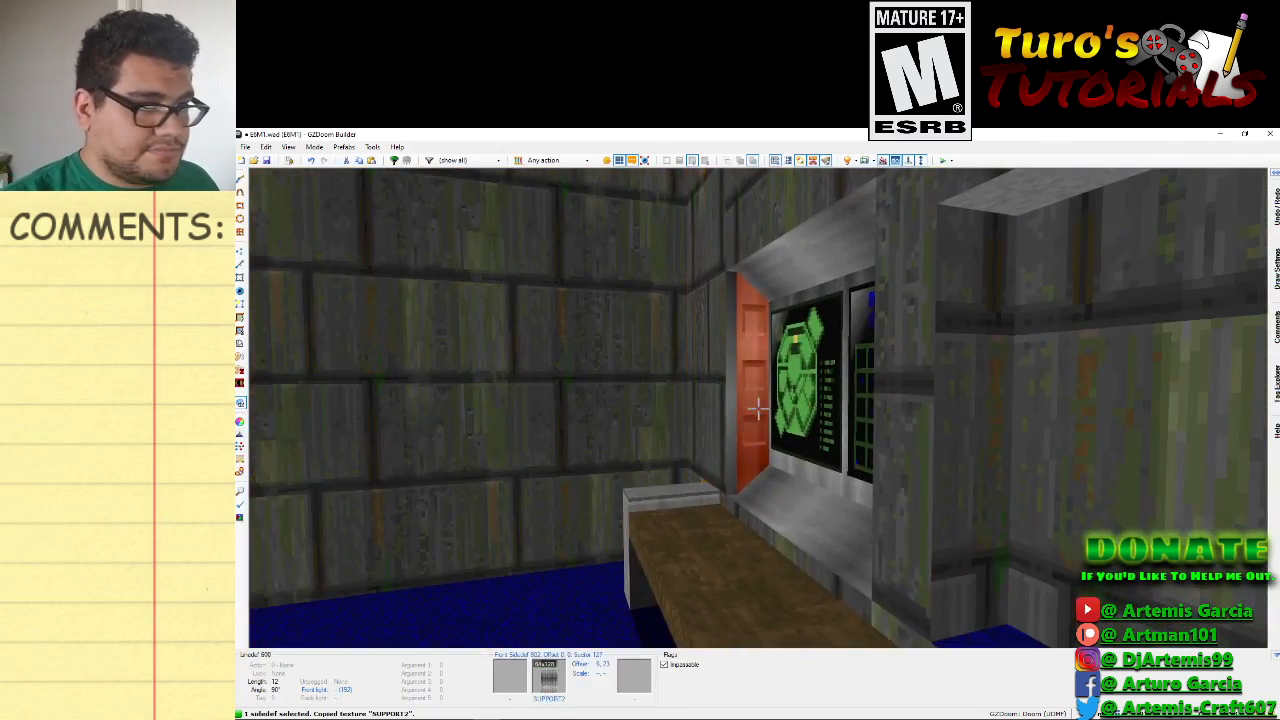
pyautogui.click(758, 408)
pyautogui.press('e')
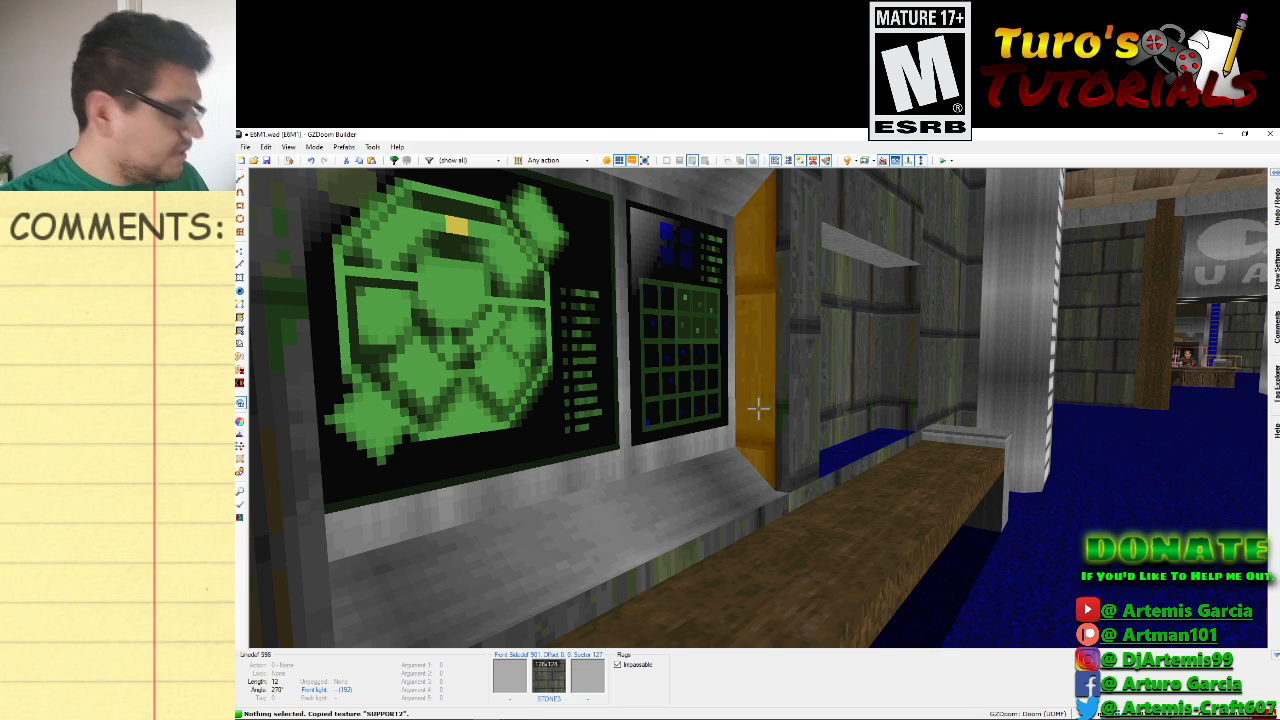
pyautogui.hotkey('ctrl', 'v')
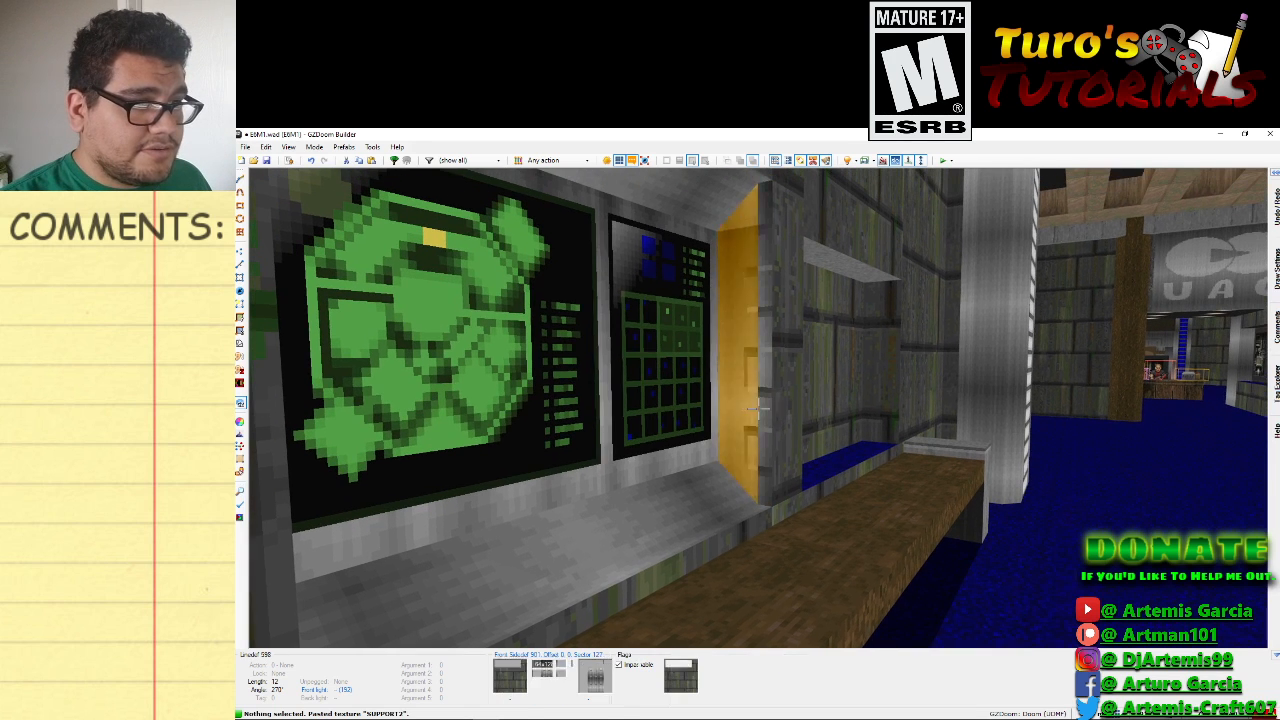
pyautogui.click(758, 408)
pyautogui.press('Left')
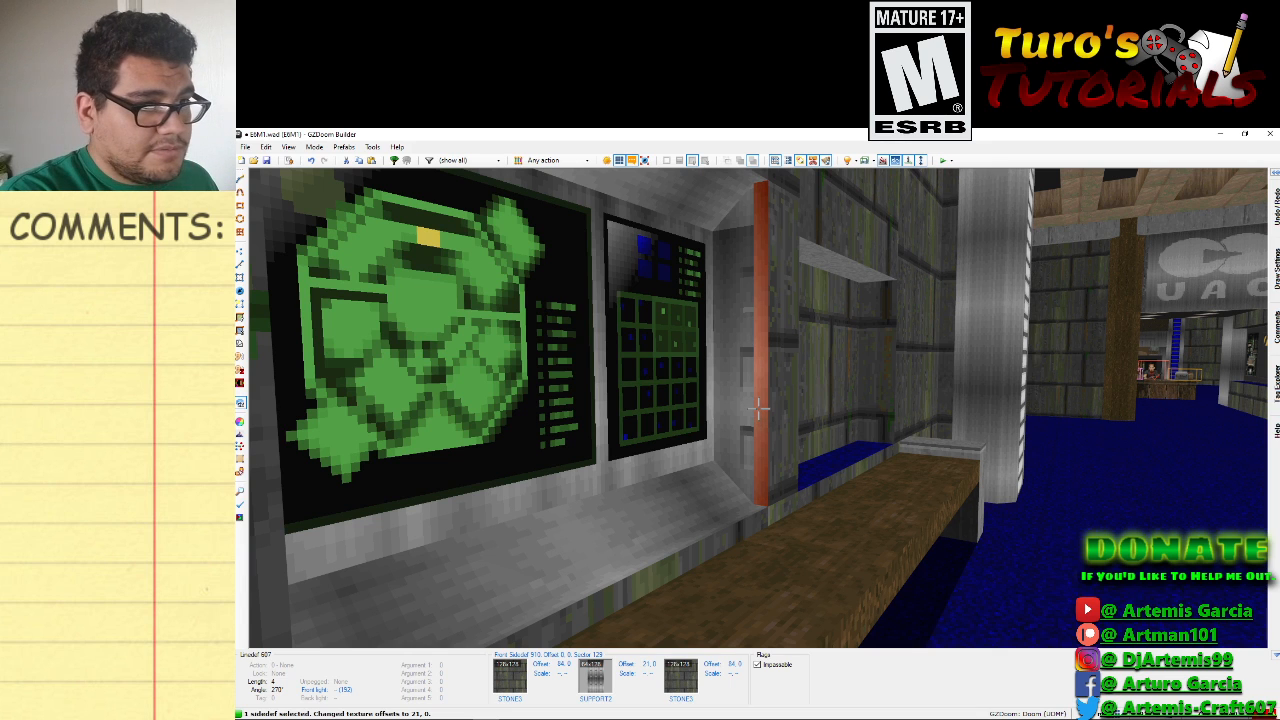
pyautogui.press('a')
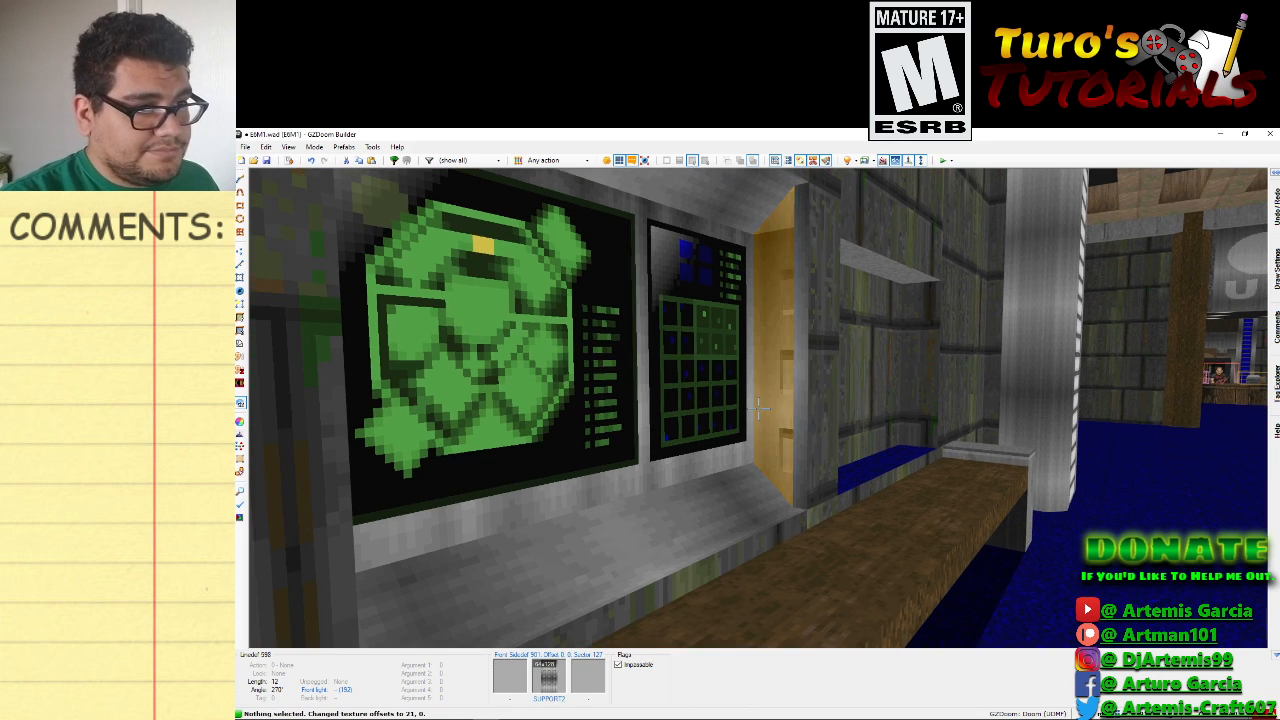
pyautogui.hotkey('shift', 'Left')
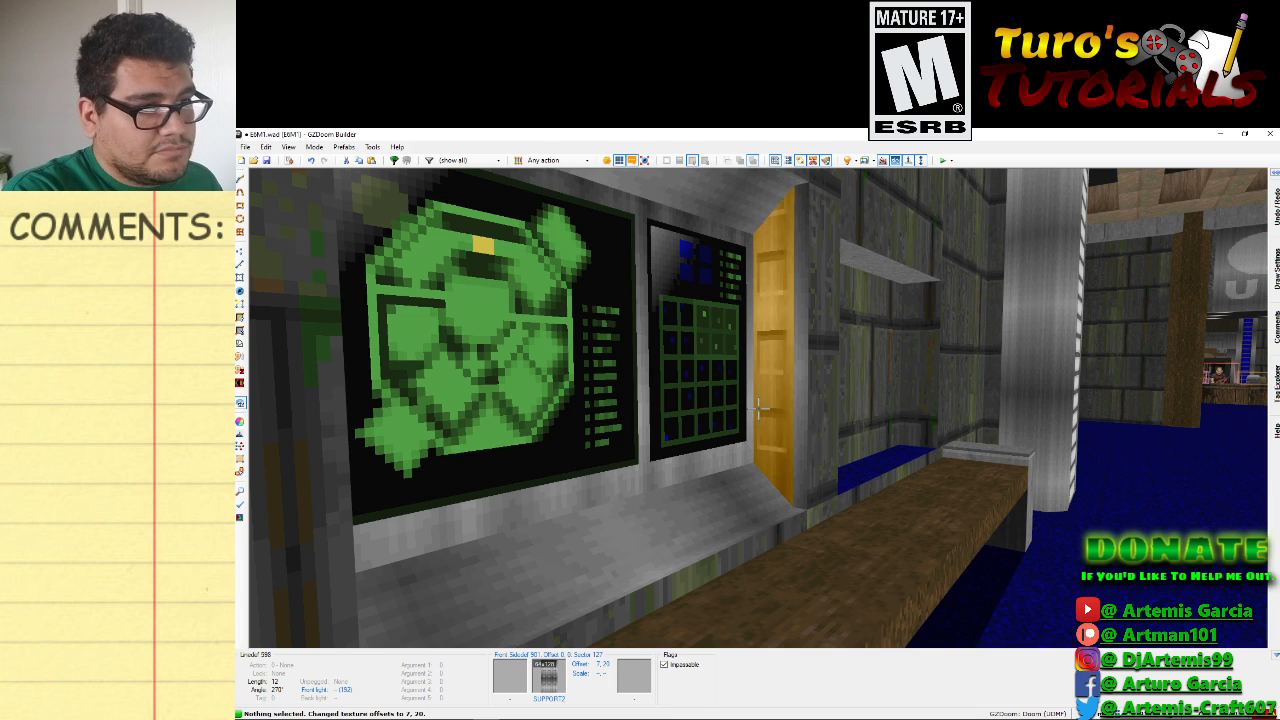
pyautogui.press('Up')
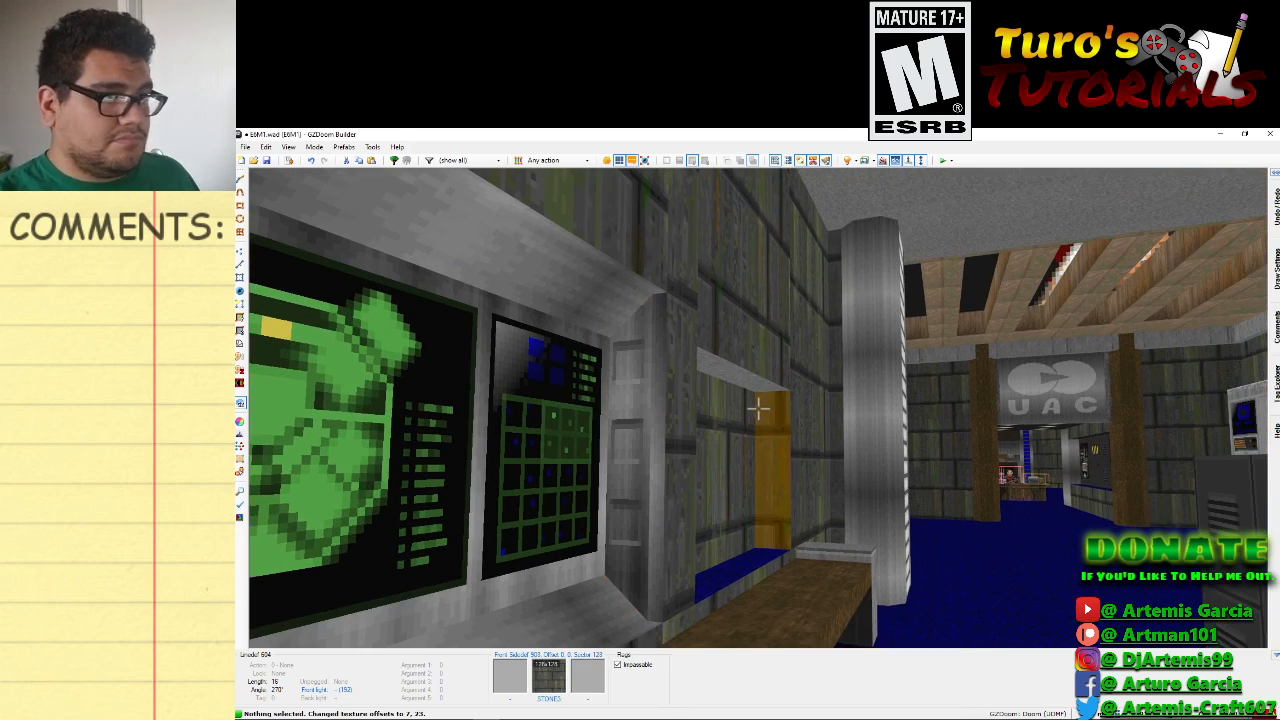
# Examine the textured computer alcove, its sloped edges and the neighbouring recess from several distances and angles.
pyautogui.press('d')
pyautogui.press('e')
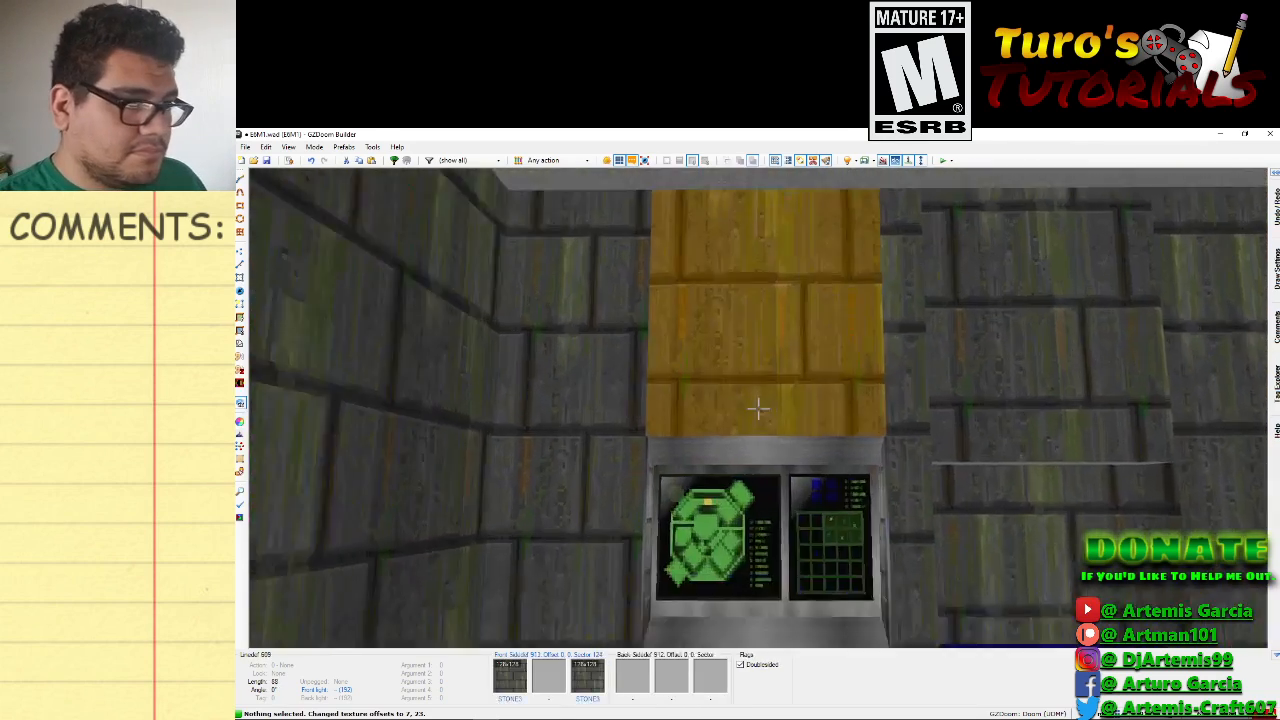
pyautogui.press('d')
pyautogui.press('e')
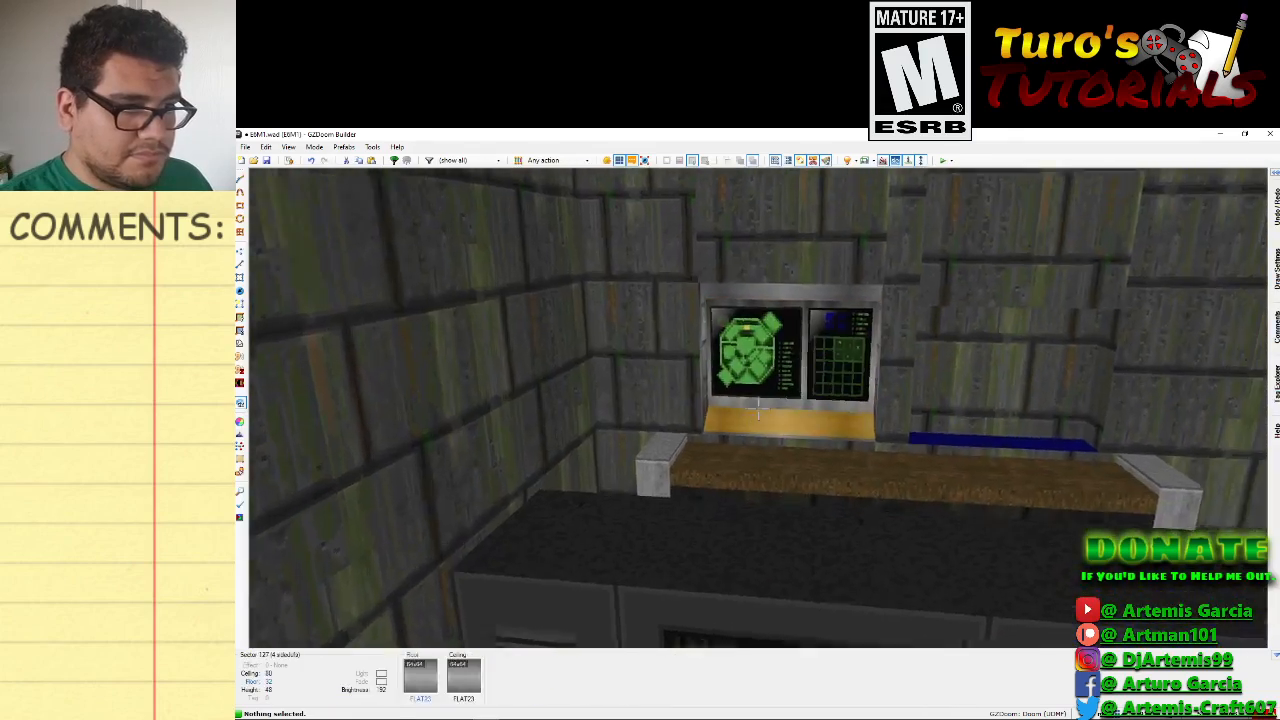
pyautogui.press('f')
pyautogui.press('d')
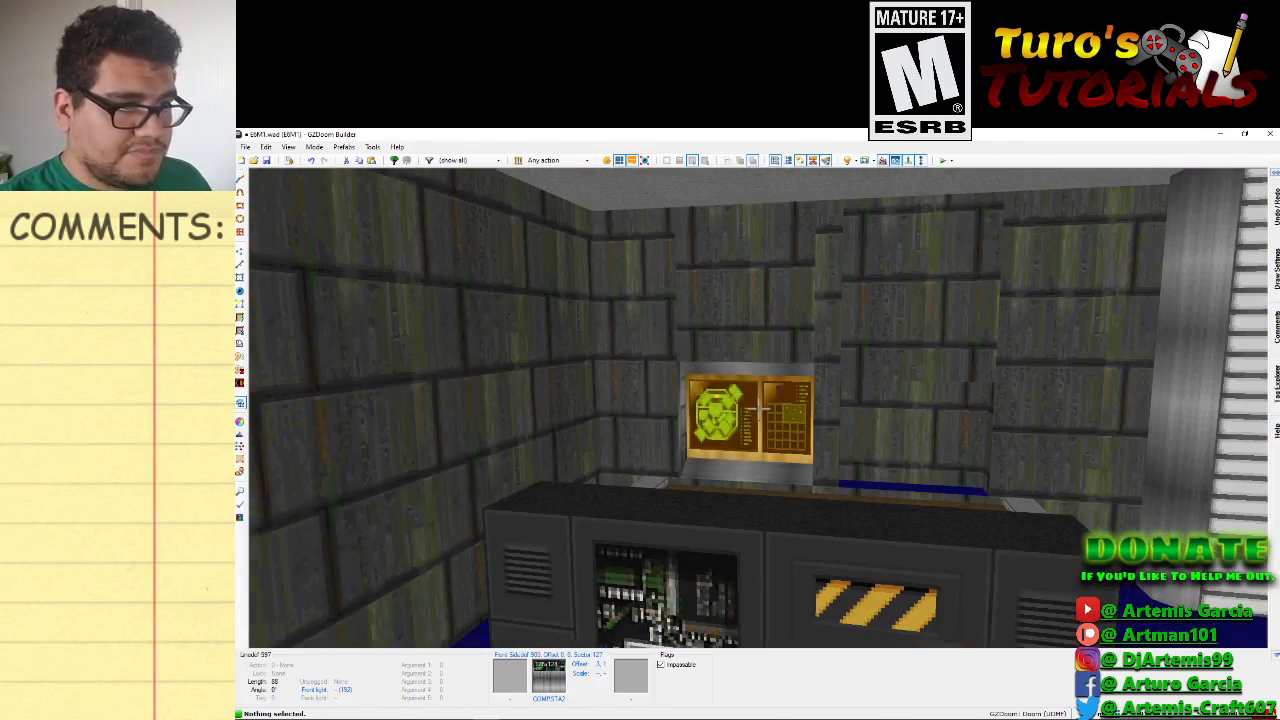
pyautogui.press('e')
pyautogui.press('d')
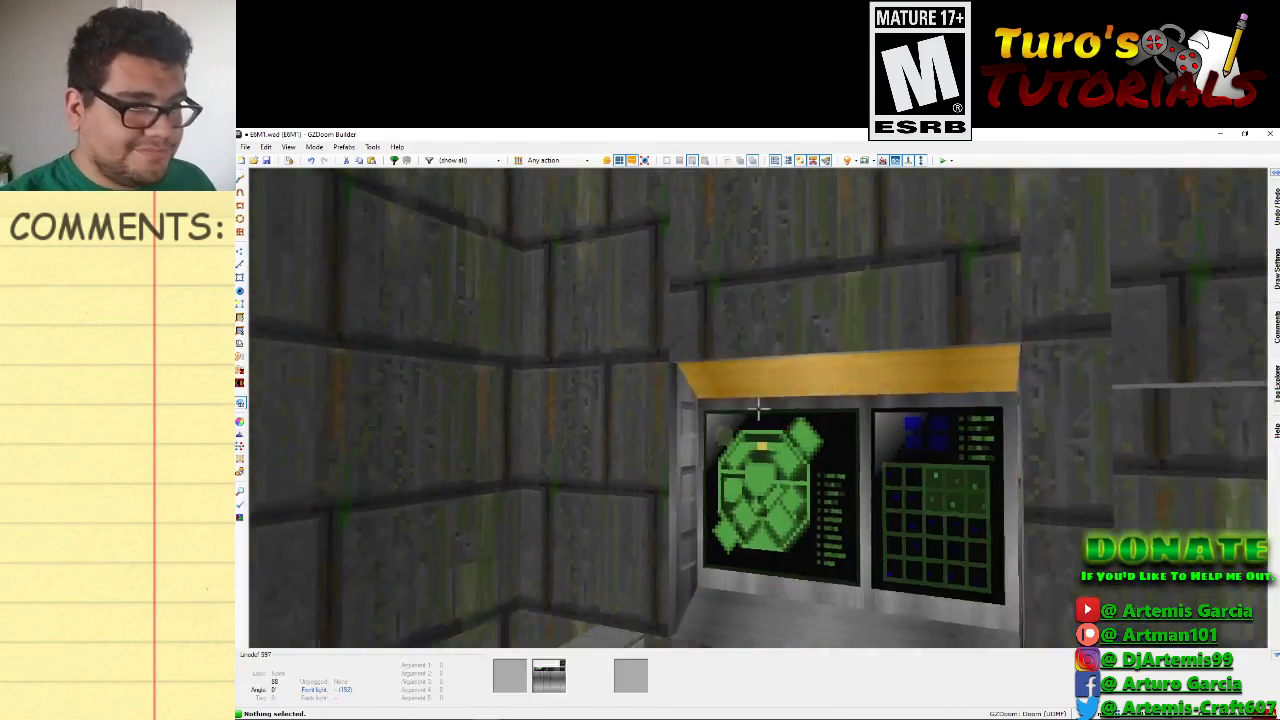
pyautogui.press('f')
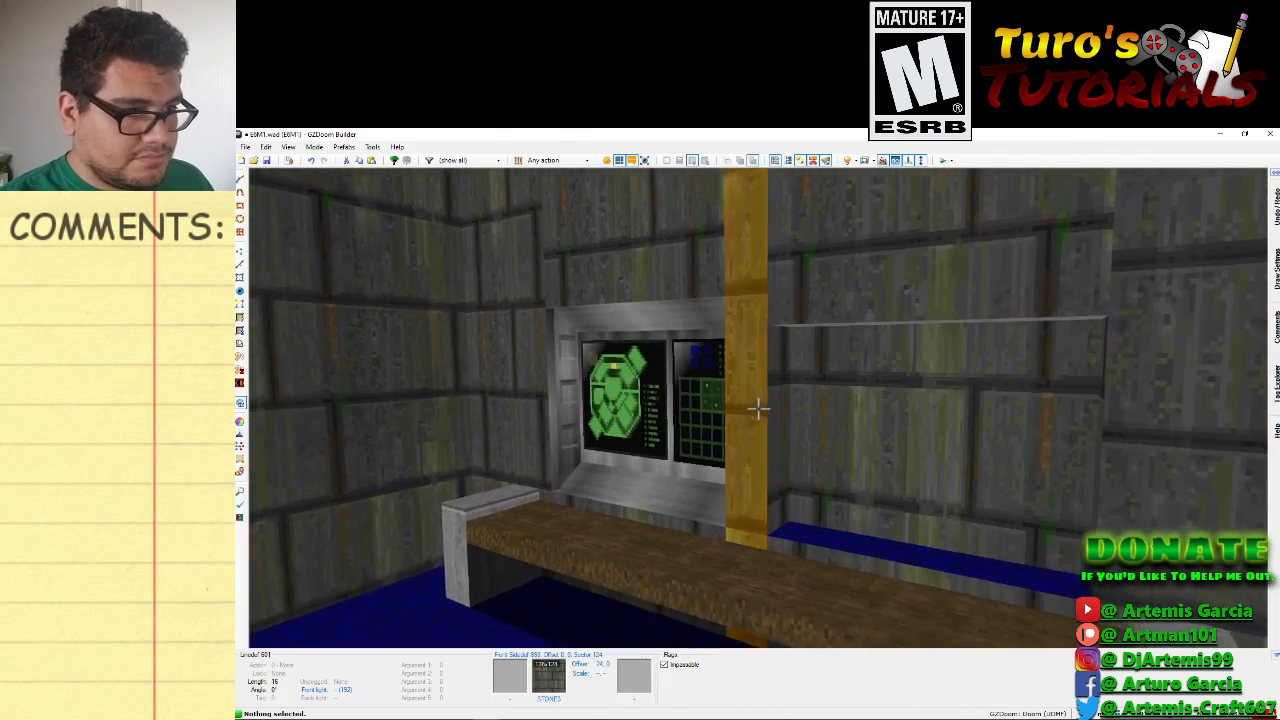
# Apply the COMPSTA1 texture to the back wall of the neighbouring recess and shift it to offsets 2, 0.
pyautogui.rightClick(758, 407)
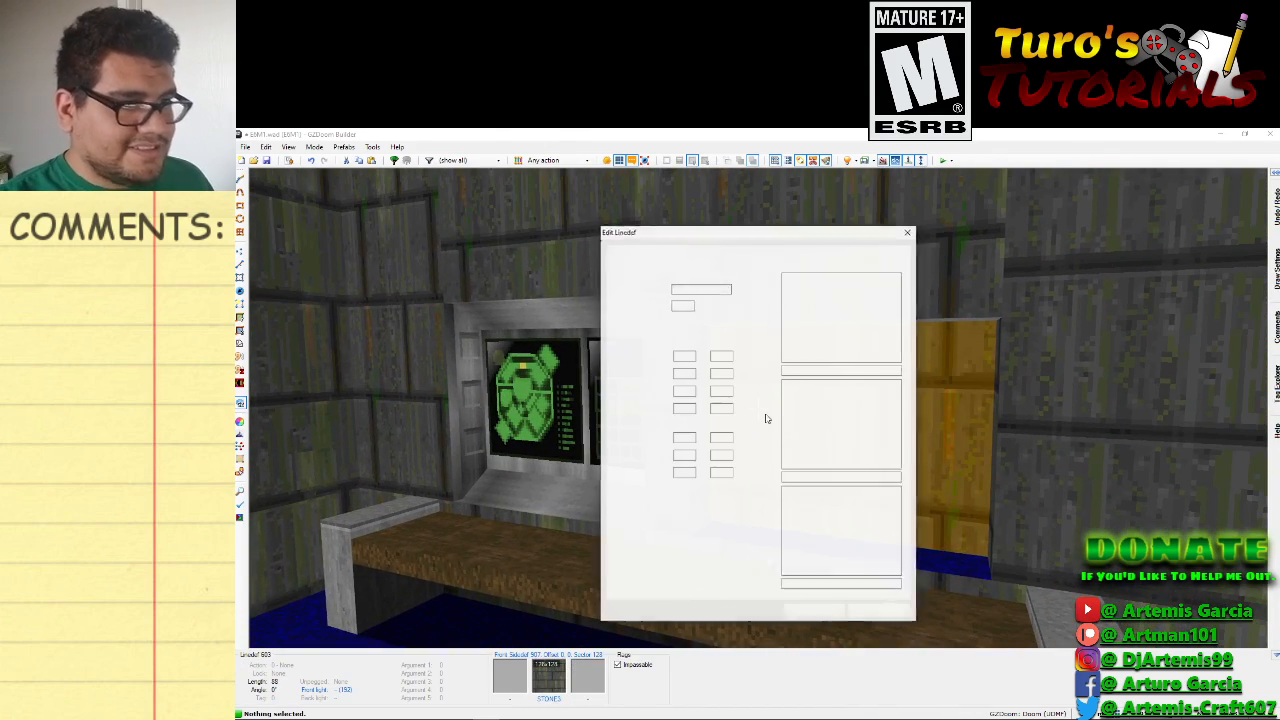
pyautogui.click(838, 425)
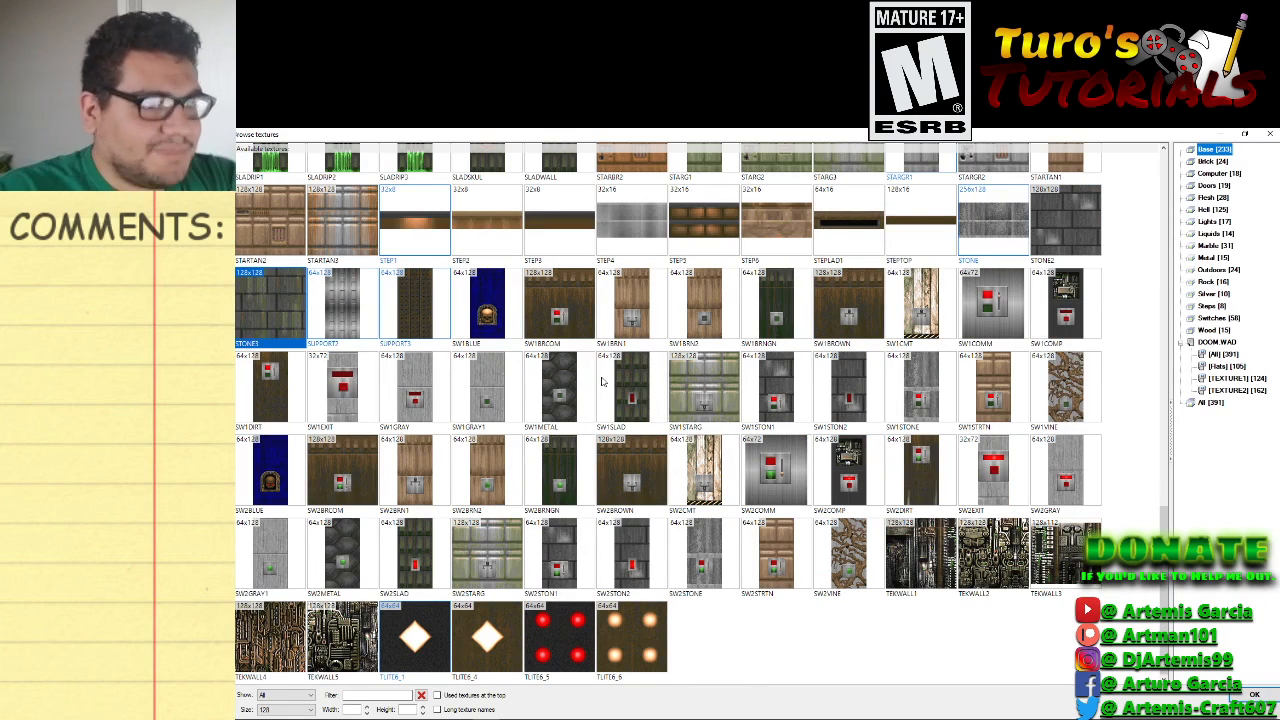
pyautogui.scroll(6, 943, 446)
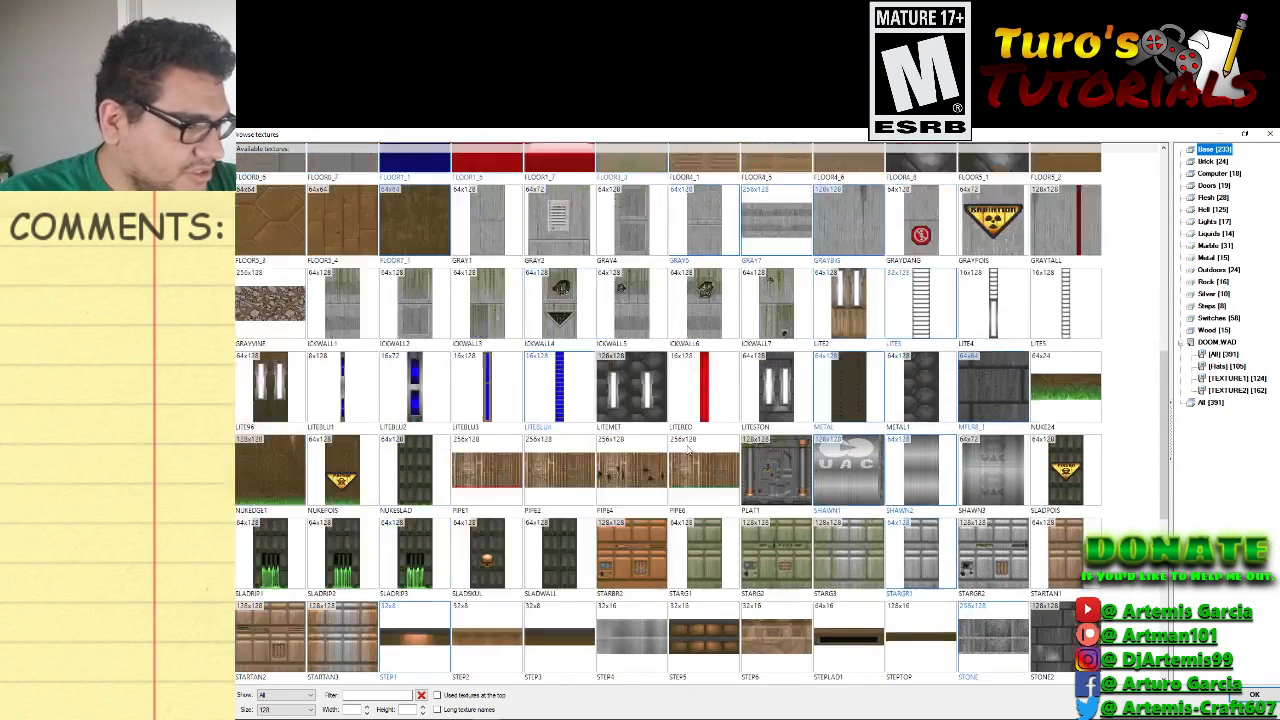
pyautogui.scroll(6, 943, 446)
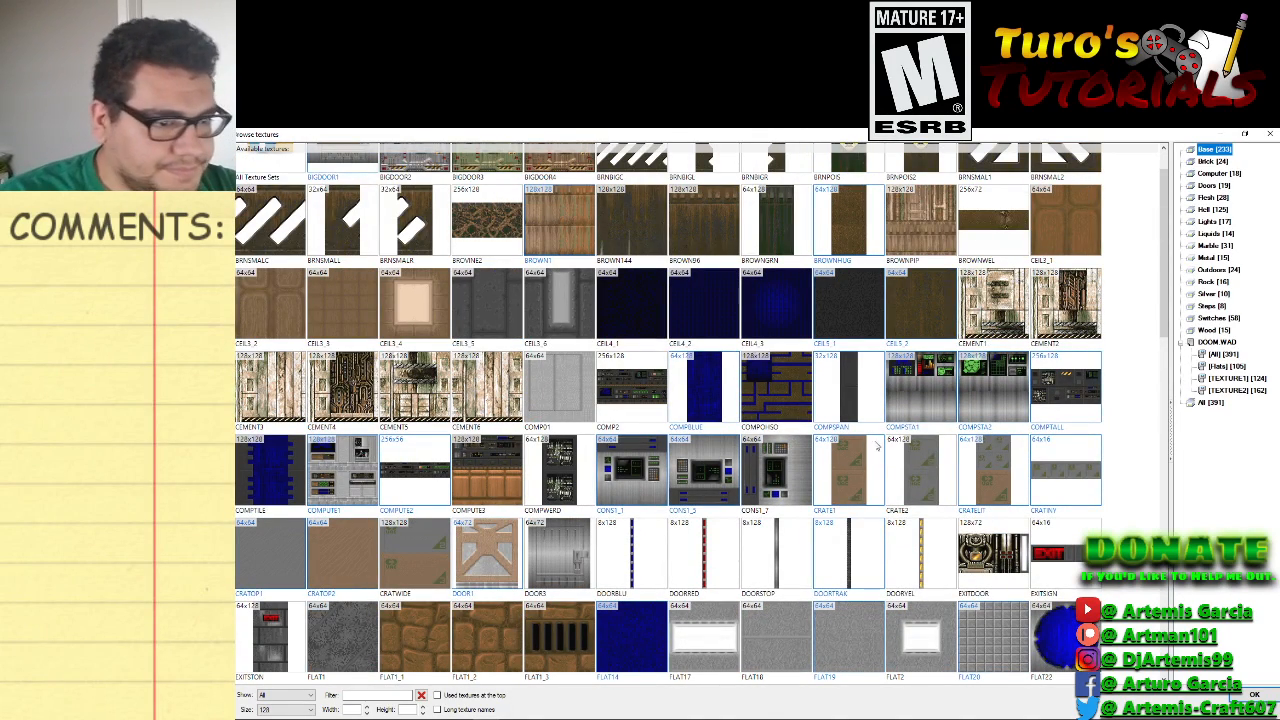
pyautogui.doubleClick(913, 385)
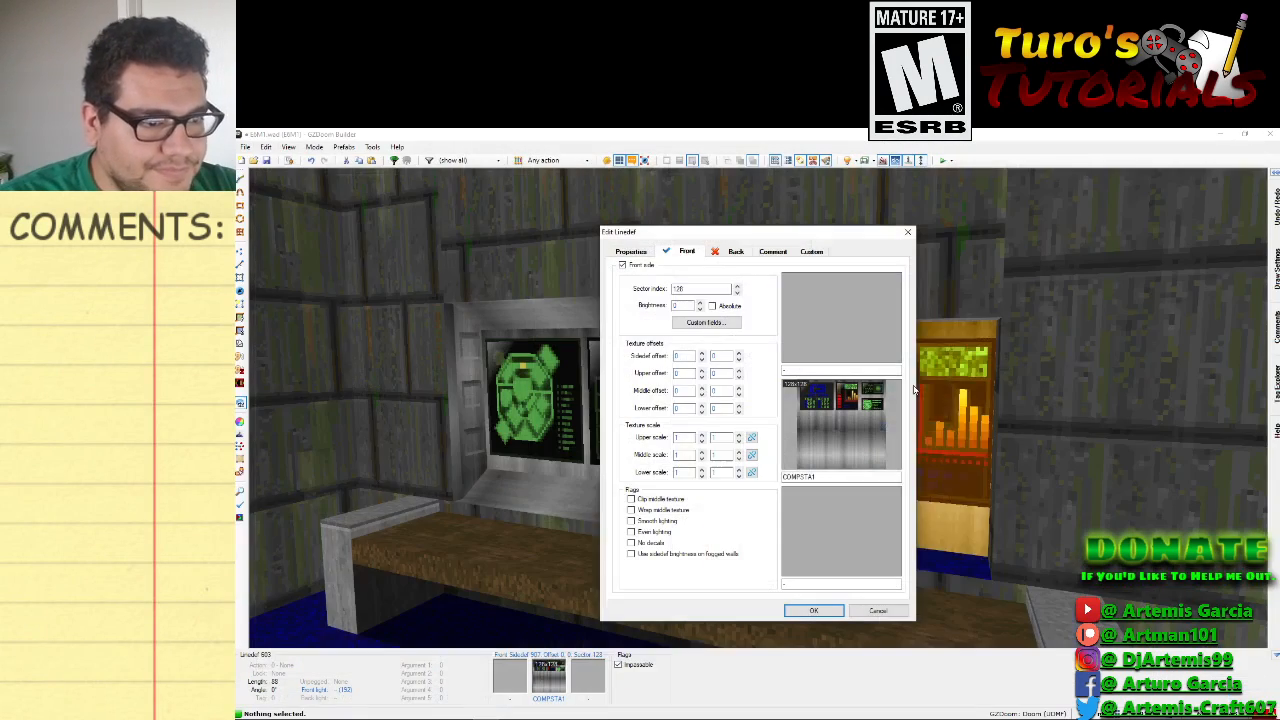
pyautogui.click(811, 609)
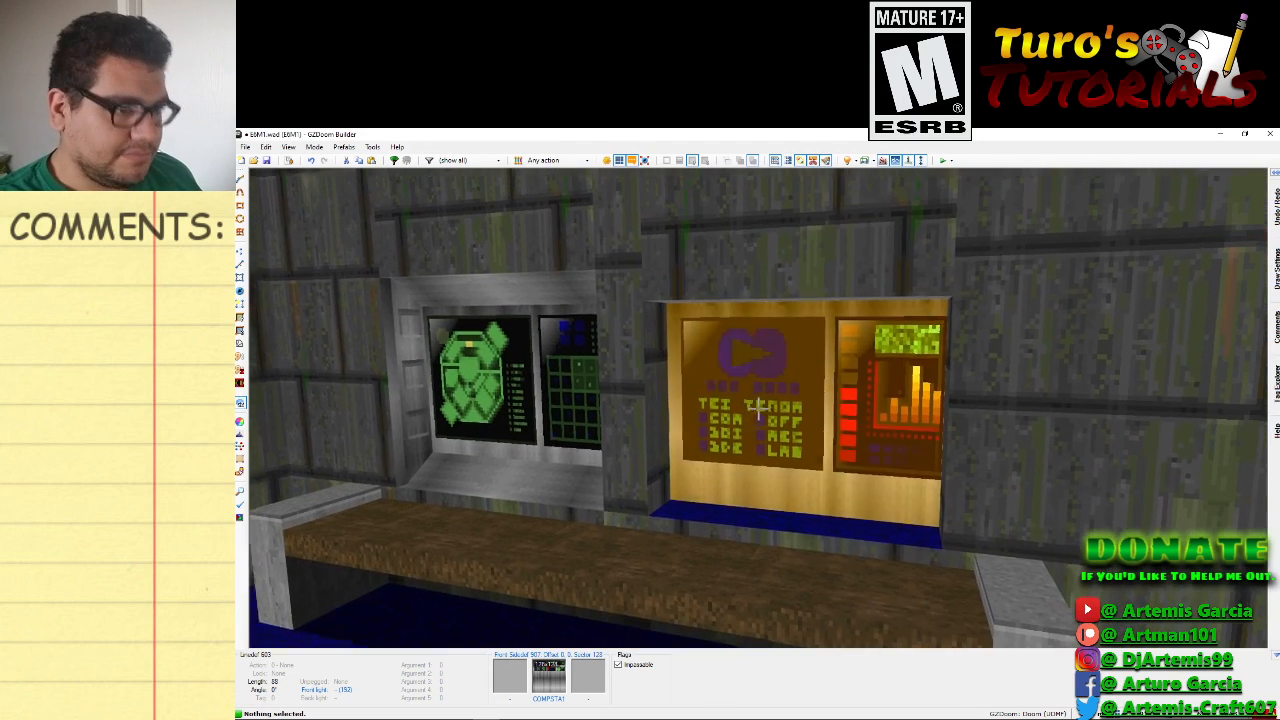
pyautogui.press('Left')
pyautogui.press('Left')
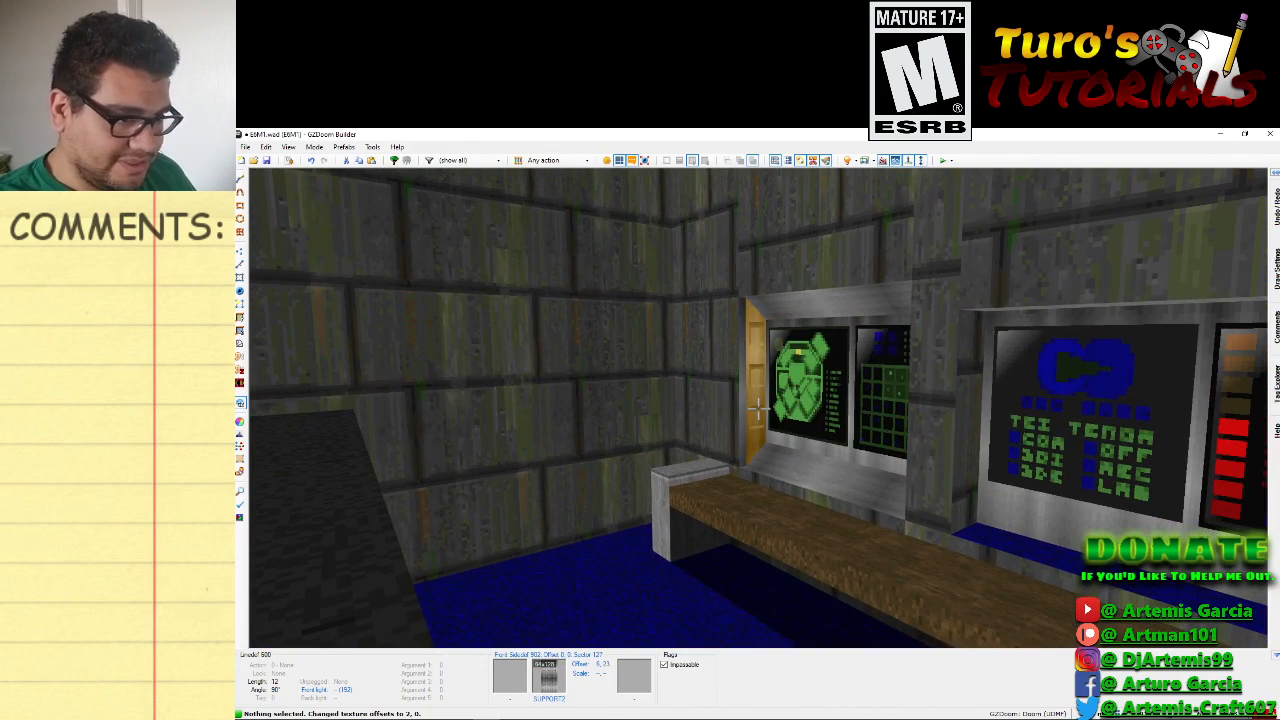
# Copy SUPPORT2 from the first alcove onto the second recess's side walls, and shift the one nearest the metal pillar to offsets 5, 0.
pyautogui.hotkey('ctrl', 'c')
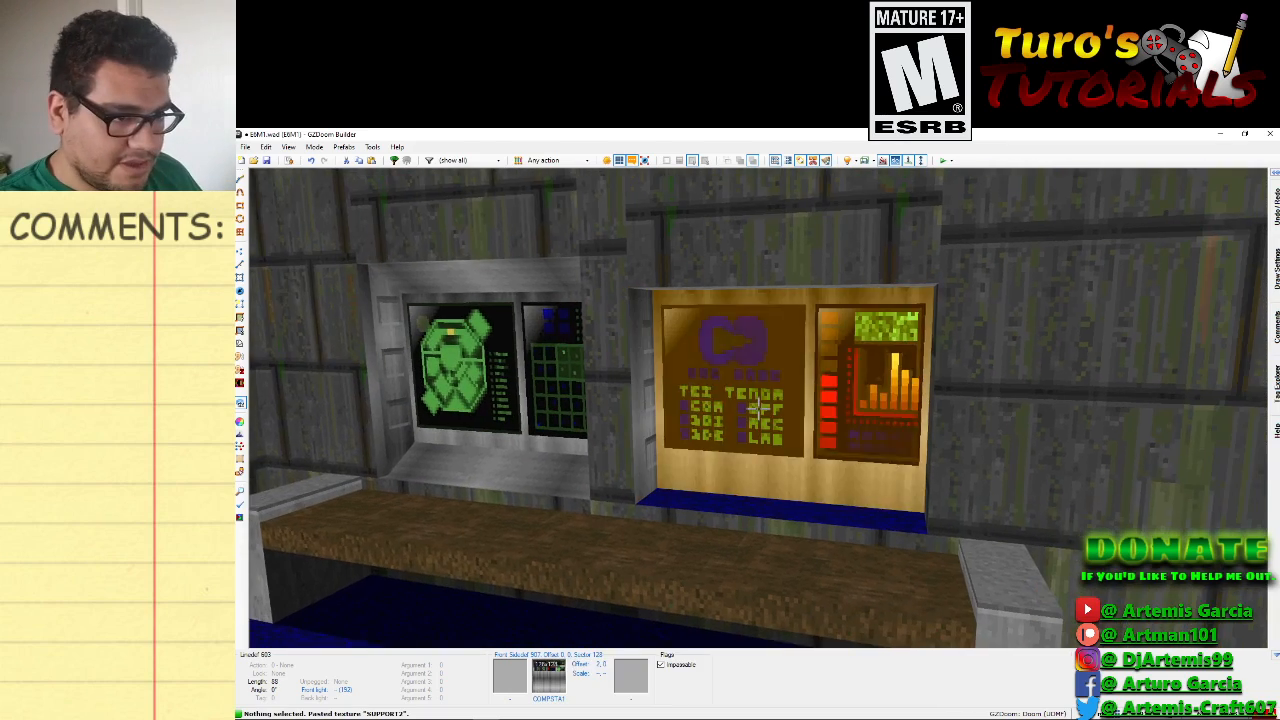
pyautogui.press('e')
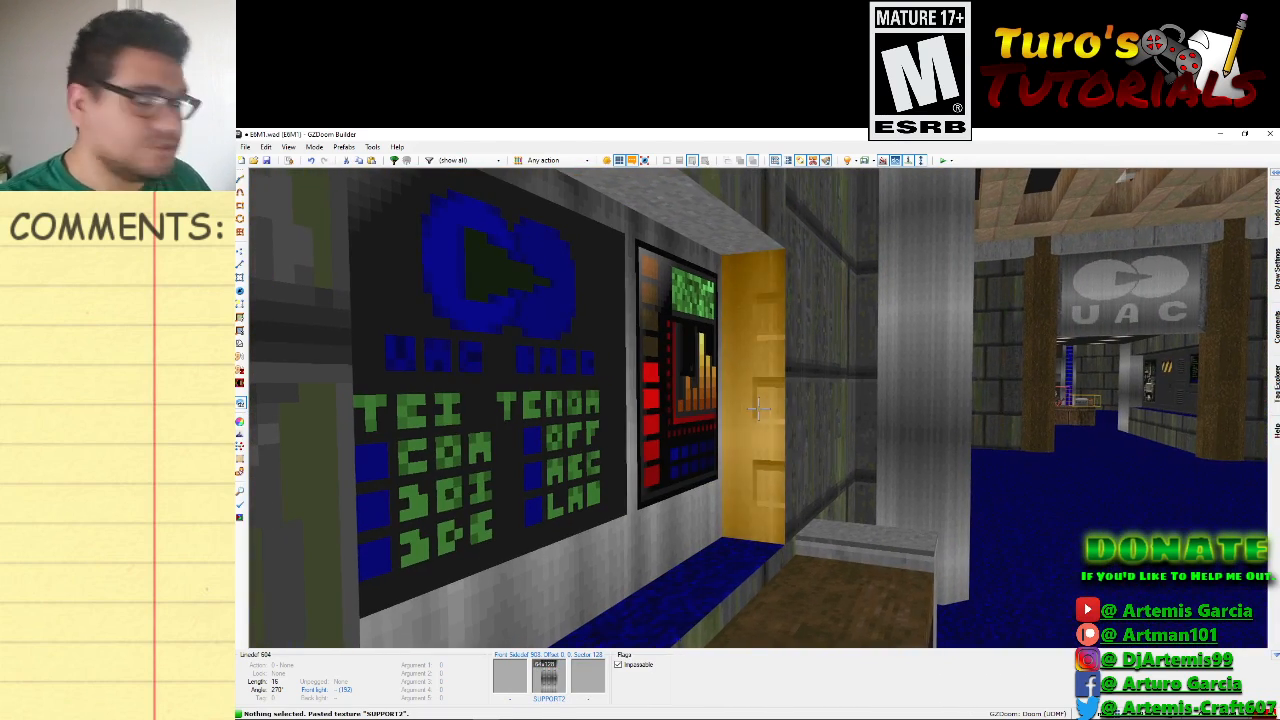
pyautogui.press('Left')
pyautogui.press('Left')
pyautogui.press('Left')
pyautogui.press('Left')
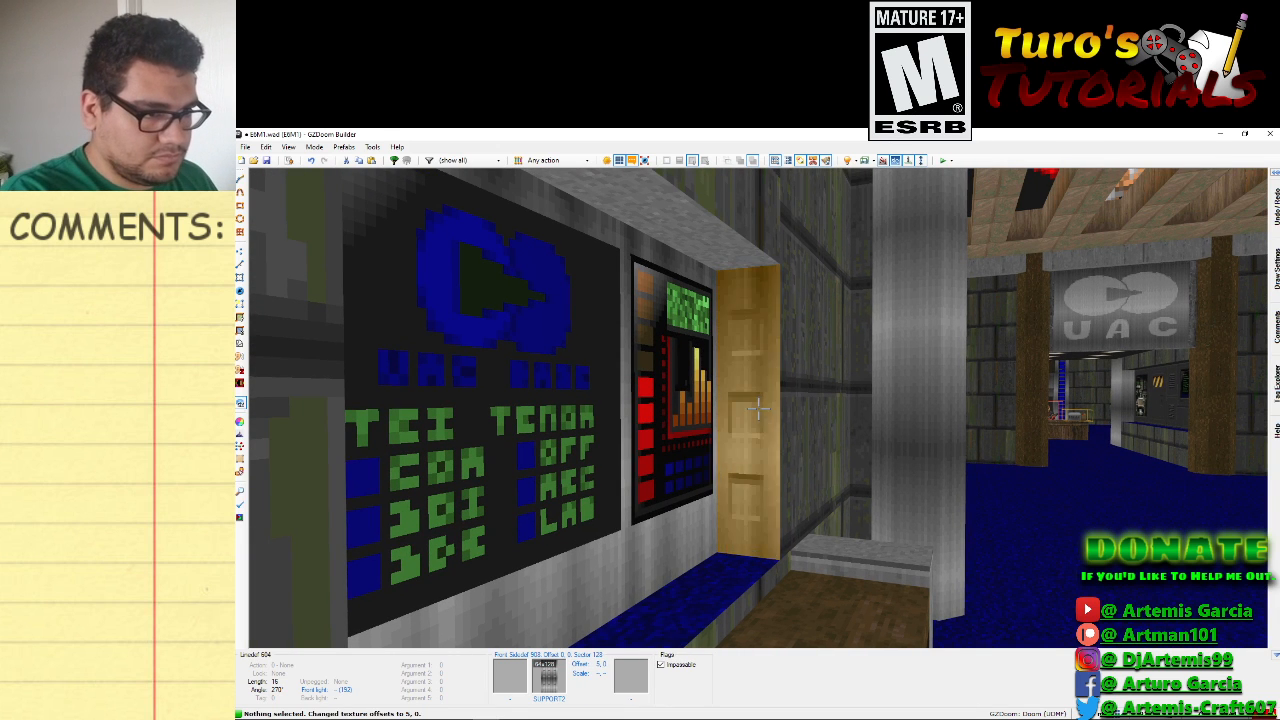
# Shift the SUPPORT2 texture on the second recess's side wall nearest the first alcove to offsets 4, 0.
pyautogui.press('f')
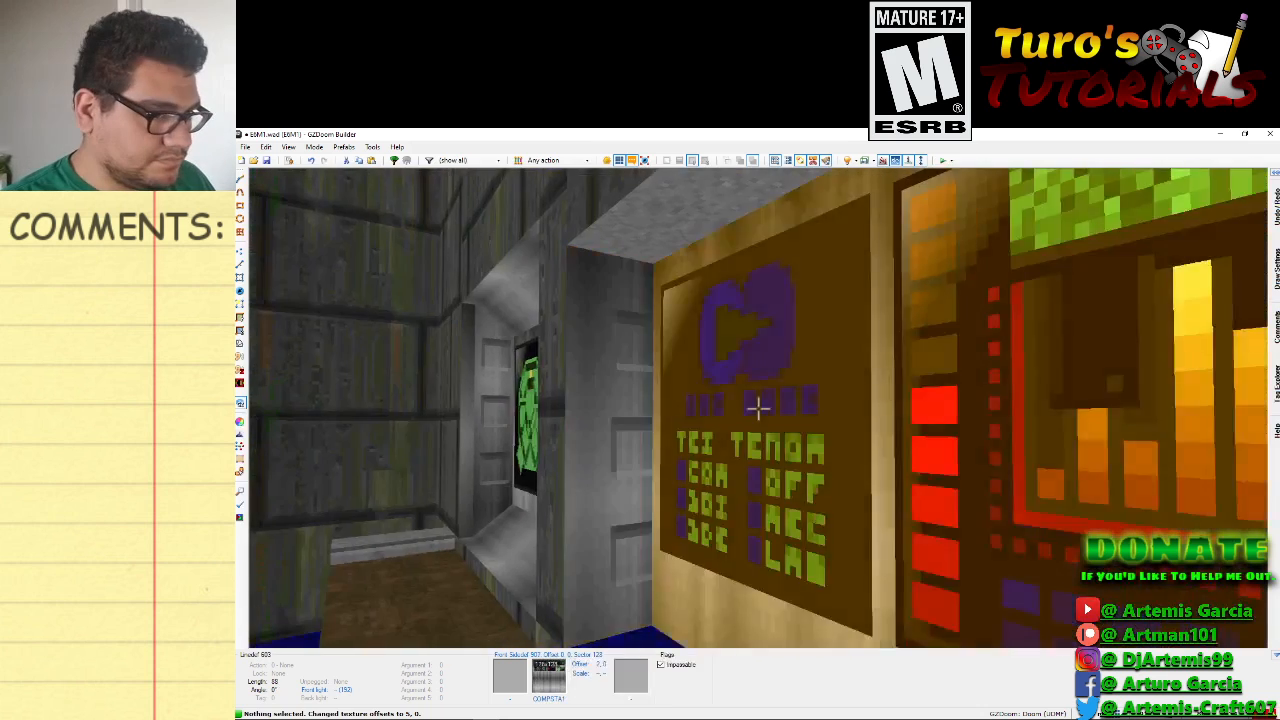
pyautogui.press('Left')
pyautogui.press('Left')
pyautogui.press('Left')
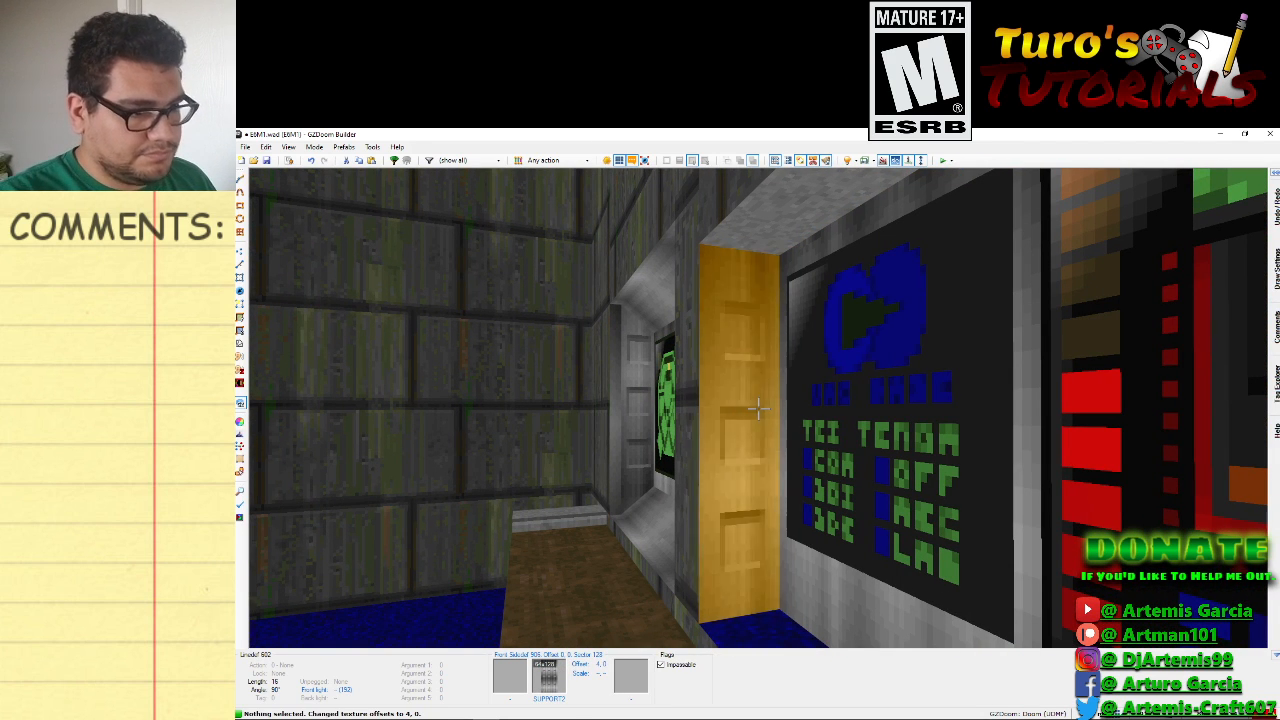
# Copy FLAT23 from the first alcove onto the second recess's floor and ceiling, and raise its floor to height 32.
pyautogui.press('s')
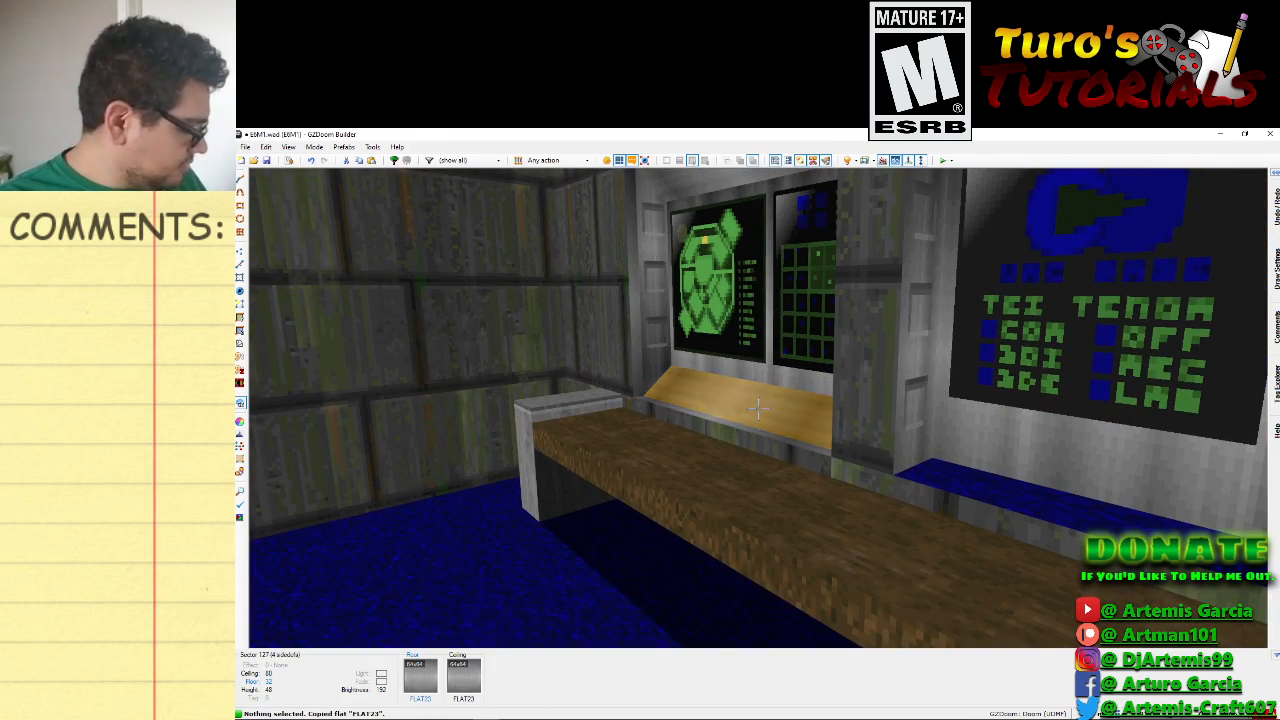
pyautogui.hotkey('ctrl', 'v')
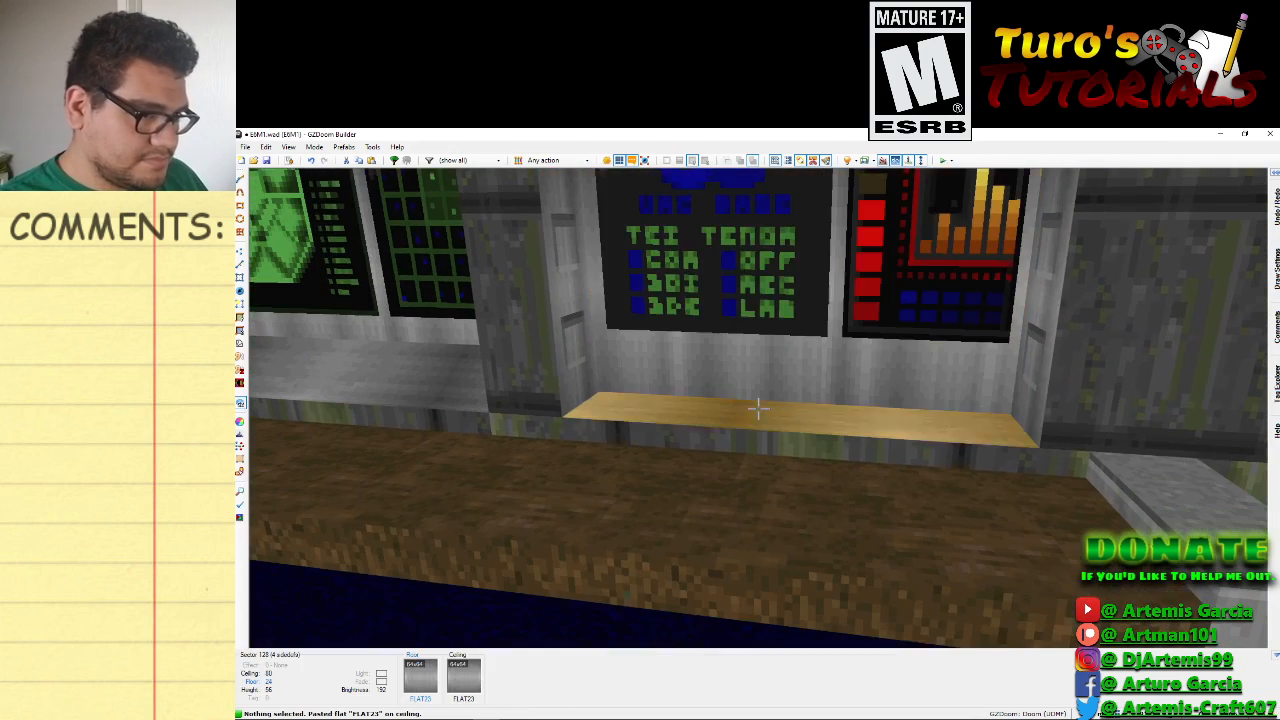
pyautogui.click(758, 408)
pyautogui.scroll(1, 758, 408)
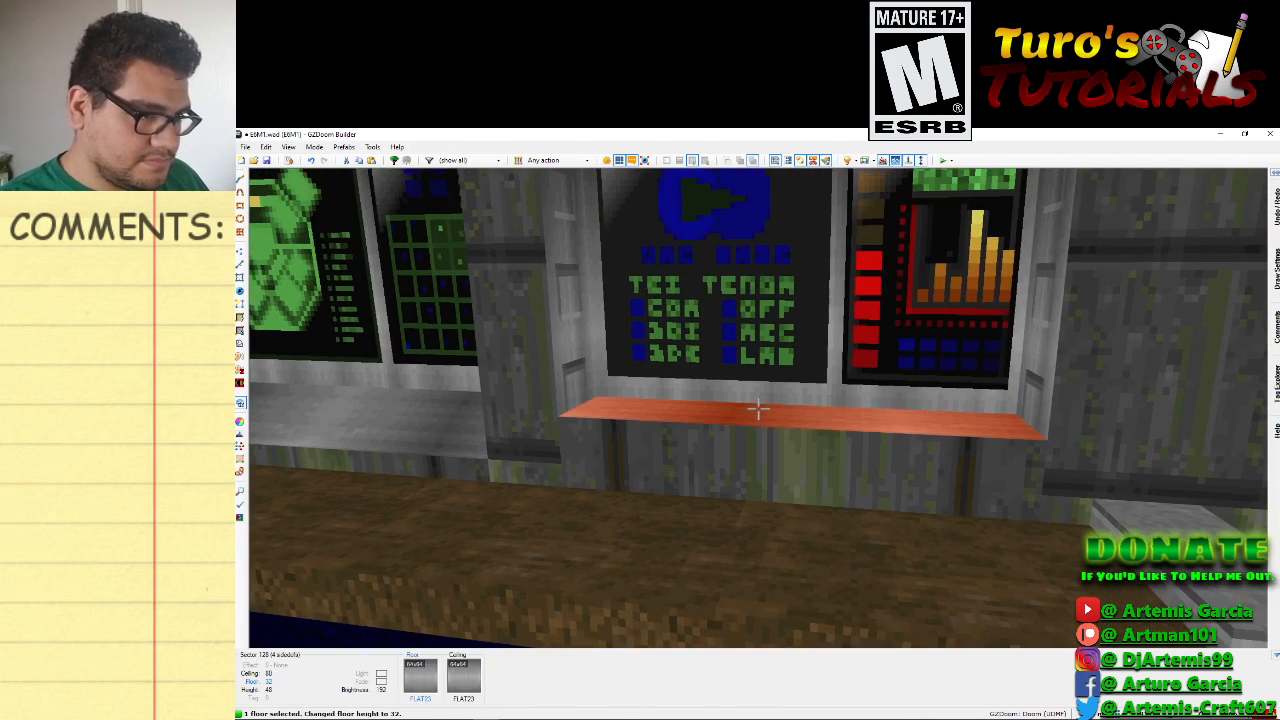
pyautogui.click(758, 408)
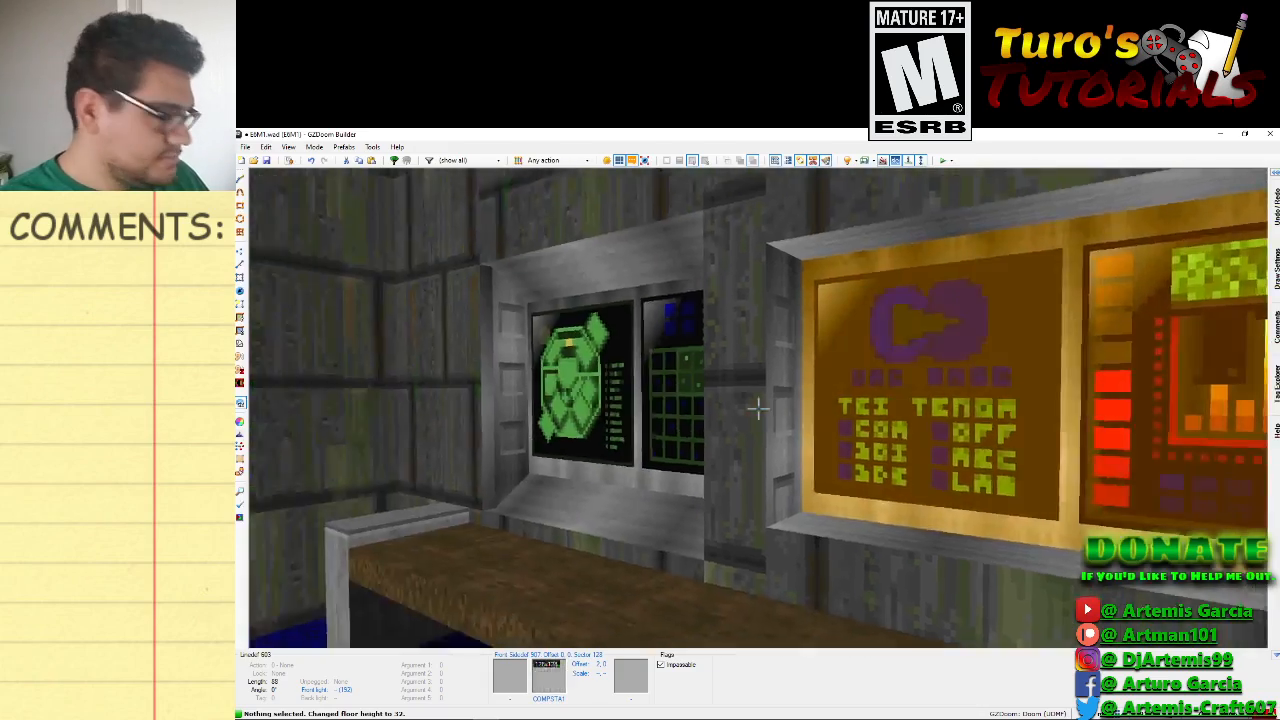
# Shift the STONE3 texture on the wall sections above both computer alcoves to a vertical offset of -8.
pyautogui.press('f')
pyautogui.press('d')
pyautogui.press('s')
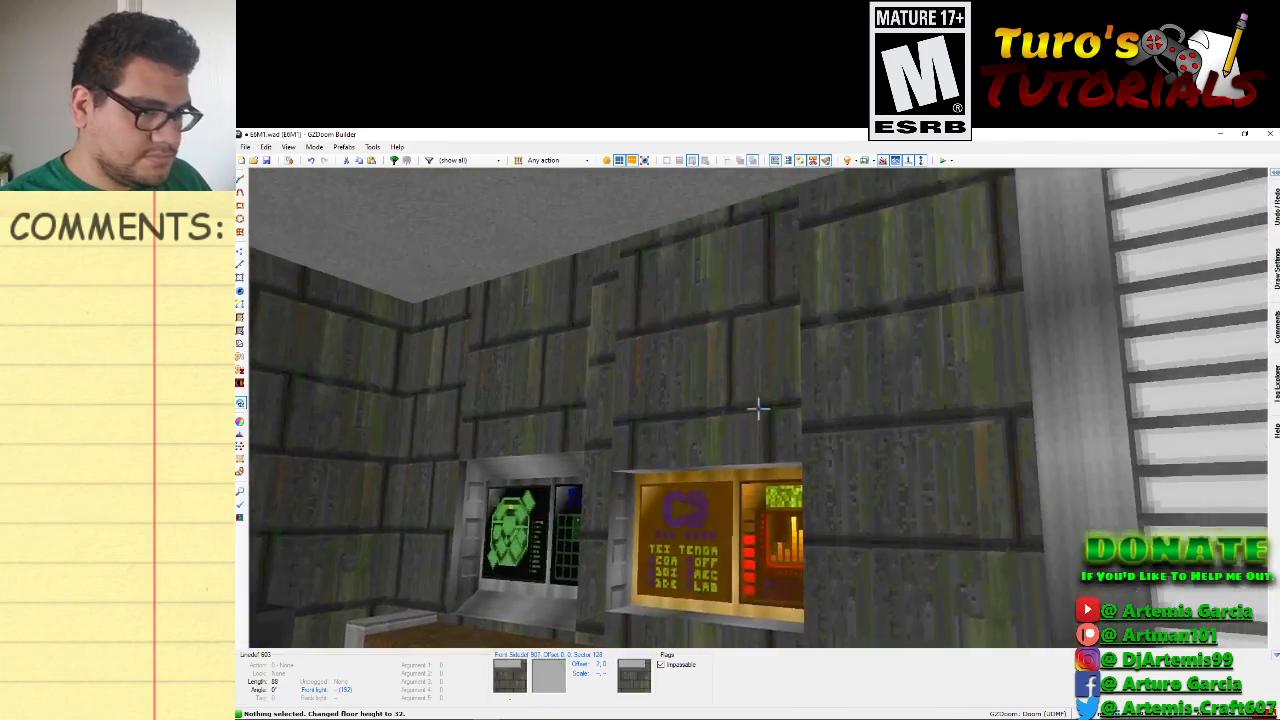
pyautogui.press('e')
pyautogui.press('s')
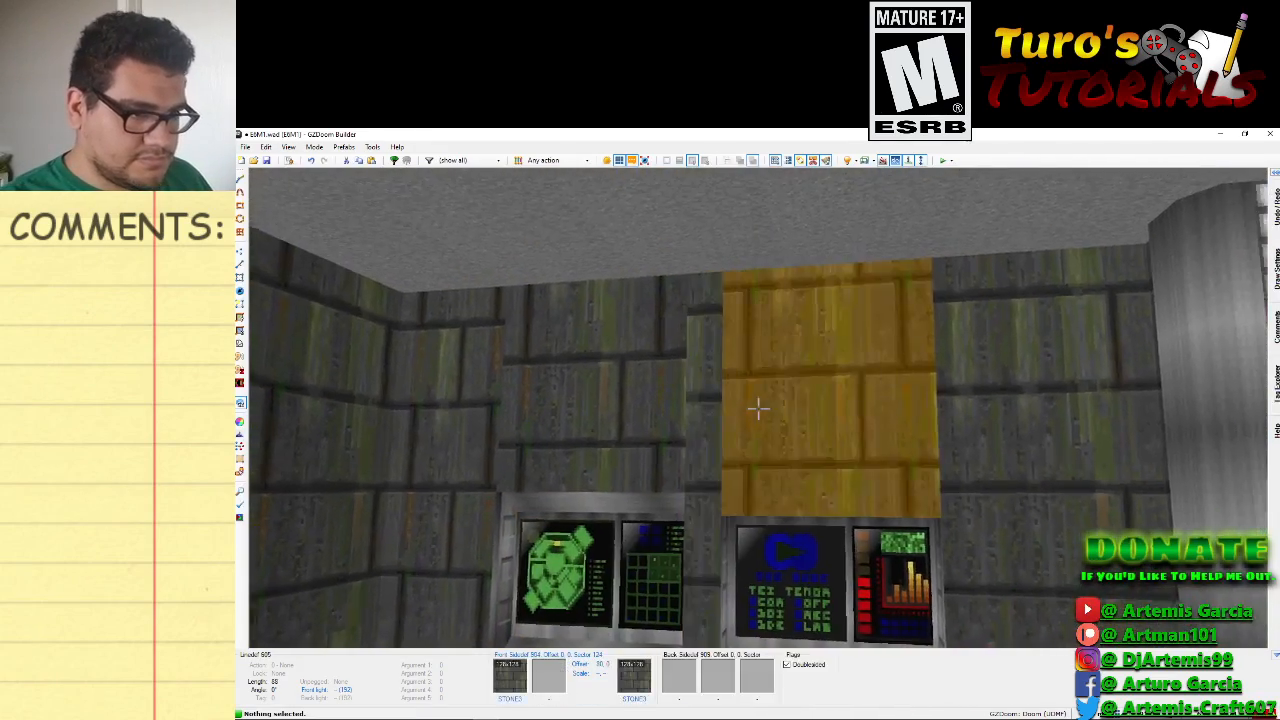
pyautogui.click(758, 408)
pyautogui.click(758, 408)
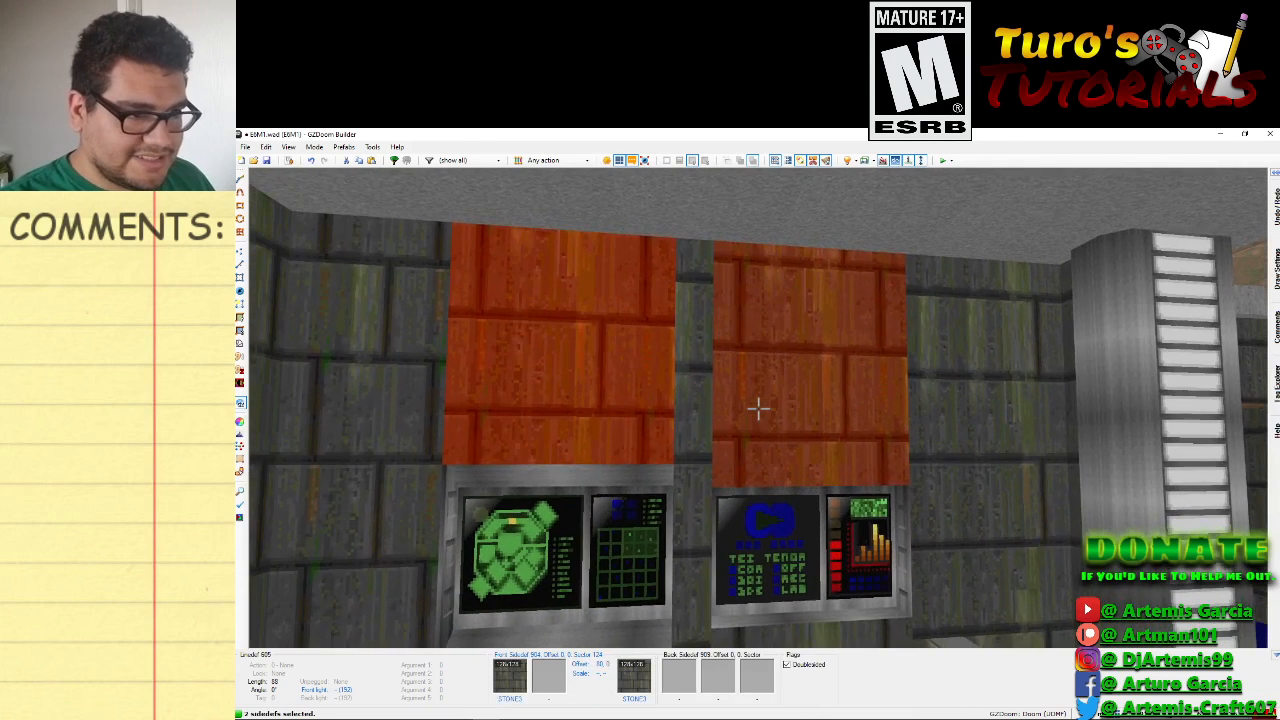
pyautogui.press('Down')
pyautogui.press('Down')
pyautogui.press('Down')
pyautogui.press('Down')
pyautogui.press('Down')
pyautogui.press('Down')
pyautogui.press('Down')
pyautogui.press('Down')
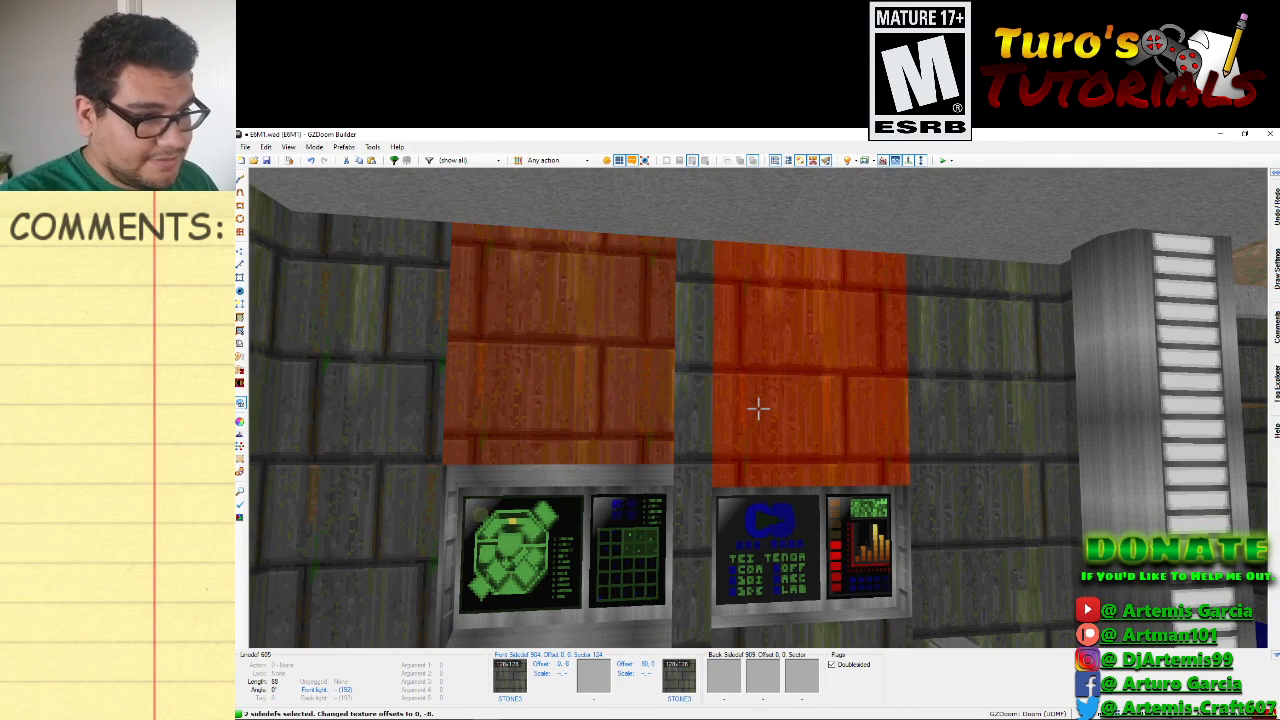
# Shift the STONE3 texture above the first alcove alone to offsets 0, -16.
pyautogui.press('Down')
pyautogui.press('Down')
pyautogui.press('Down')
pyautogui.press('Down')
pyautogui.press('Down')
pyautogui.press('Down')
pyautogui.press('Down')
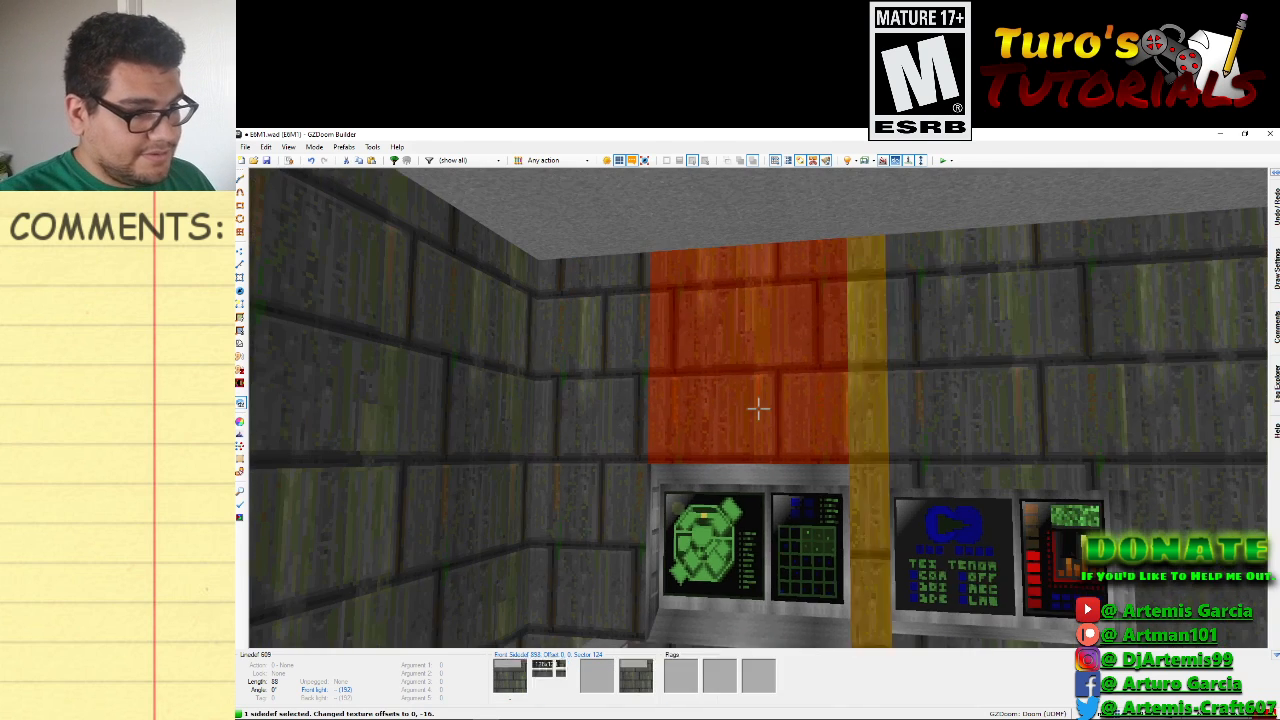
pyautogui.click(758, 408)
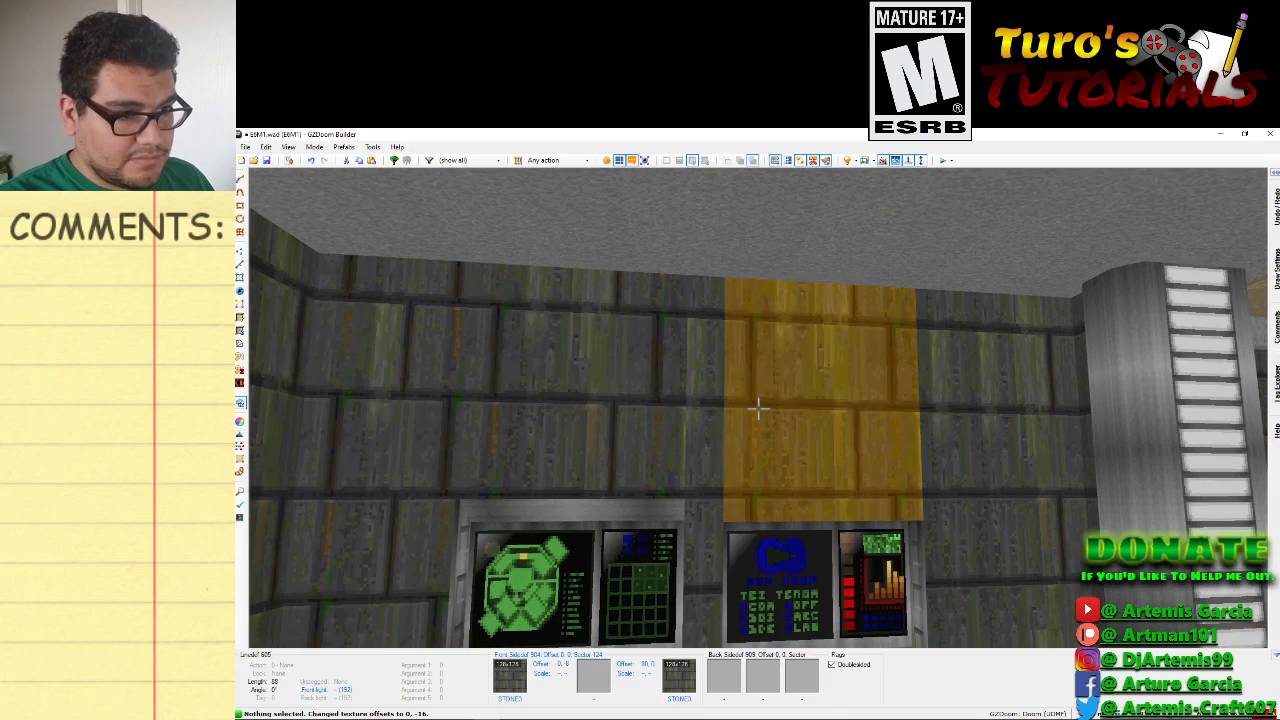
# Shift the STONE3 texture above the second alcove horizontally to offsets -32, -8 to line up its bricks with the neighbouring wall.
pyautogui.click(758, 408)
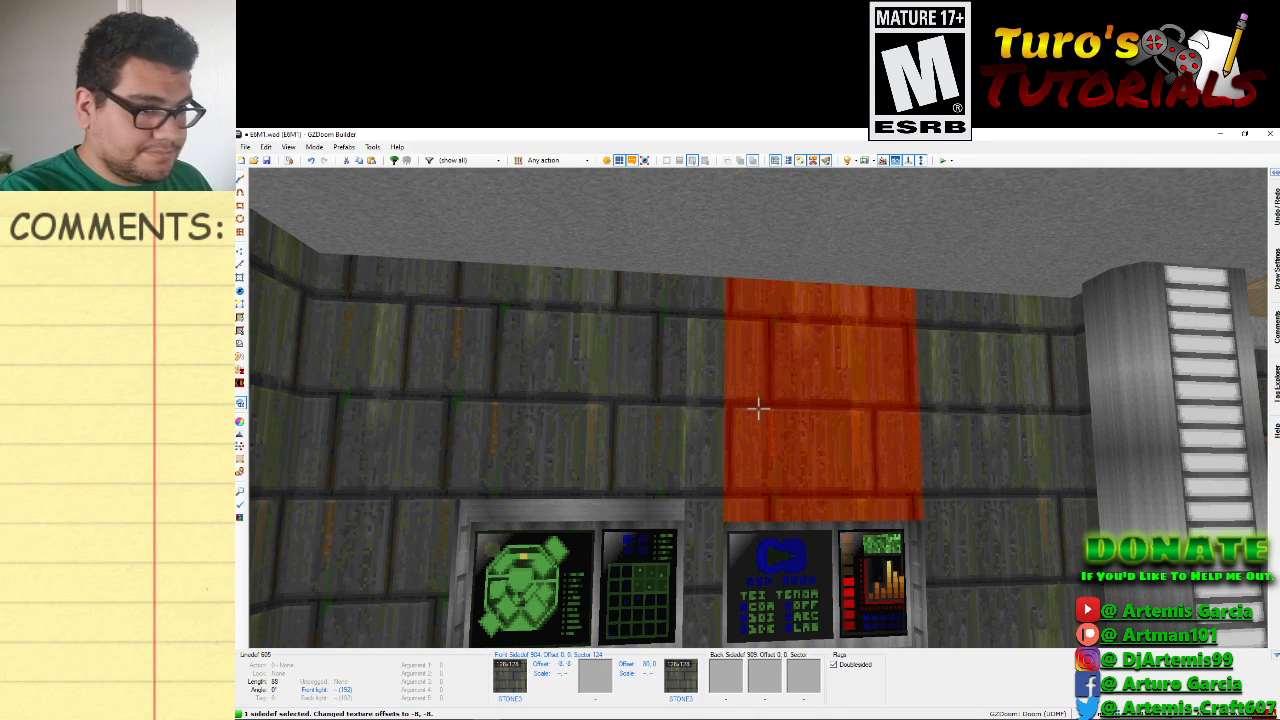
pyautogui.hotkey('shift', 'Right')
pyautogui.hotkey('shift', 'Right')
pyautogui.hotkey('shift', 'Right')
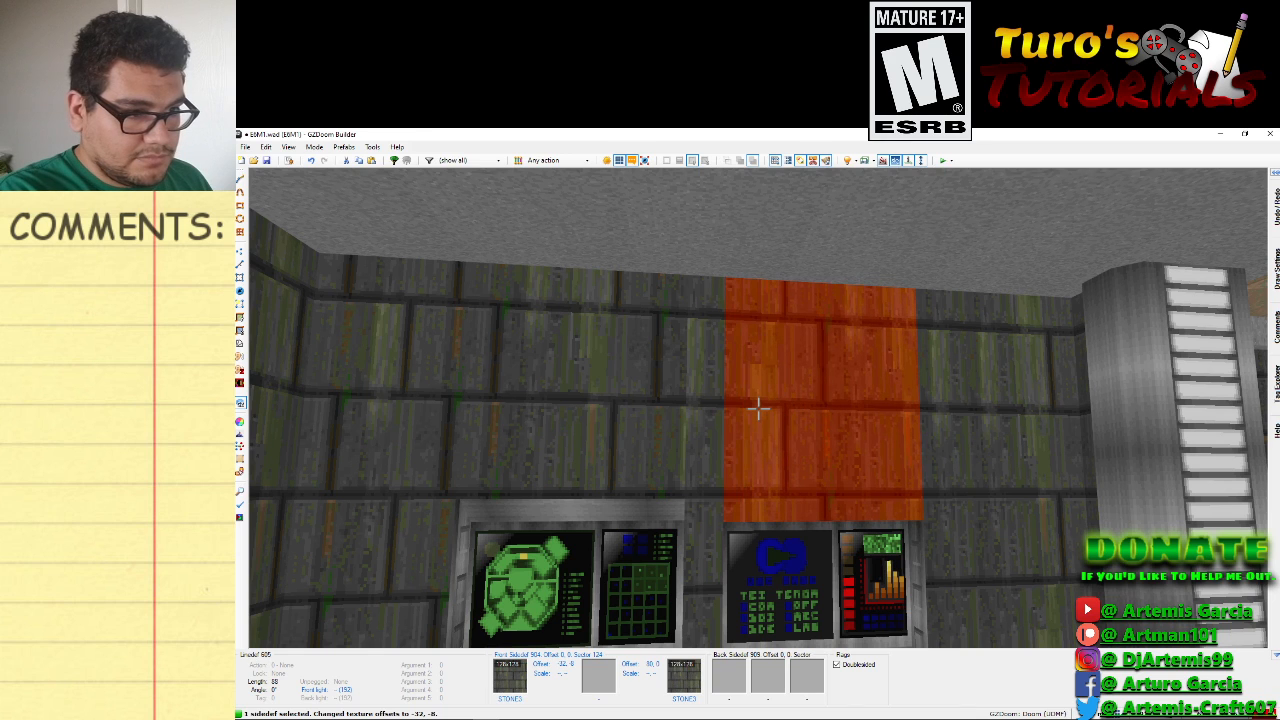
pyautogui.hotkey('shift', 'Right')
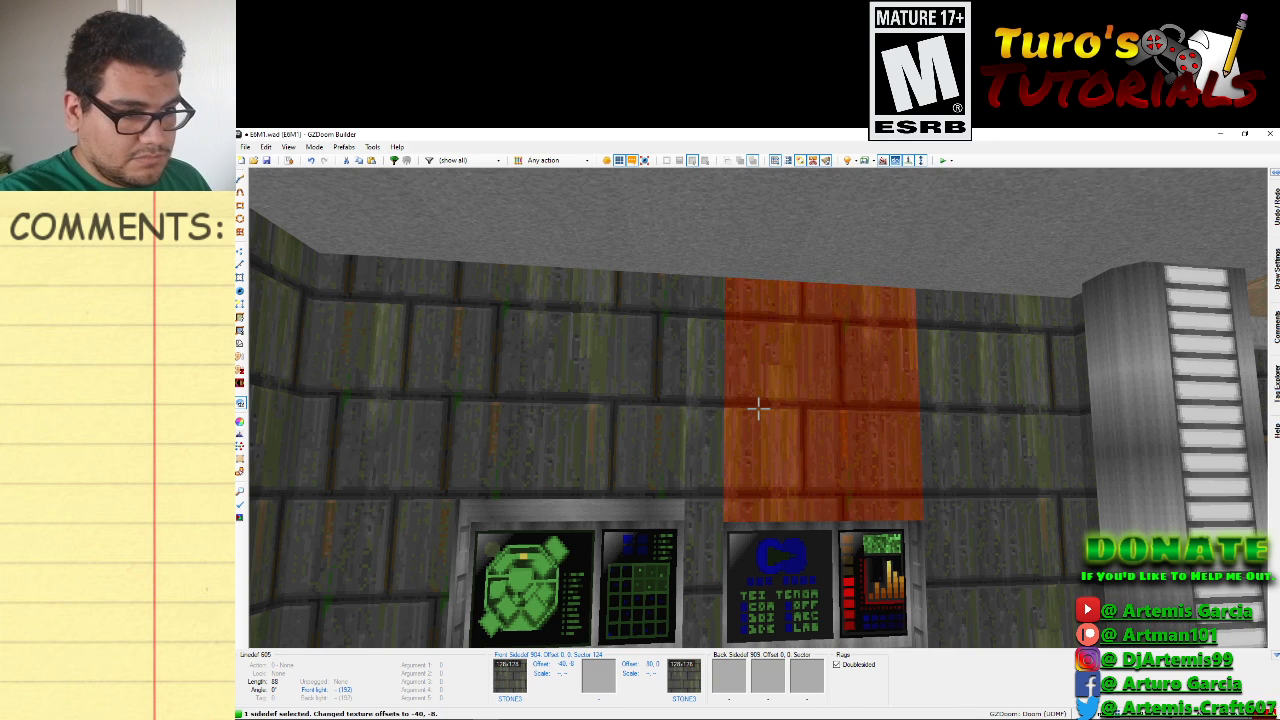
pyautogui.hotkey('shift', 'Left')
pyautogui.click(758, 406)
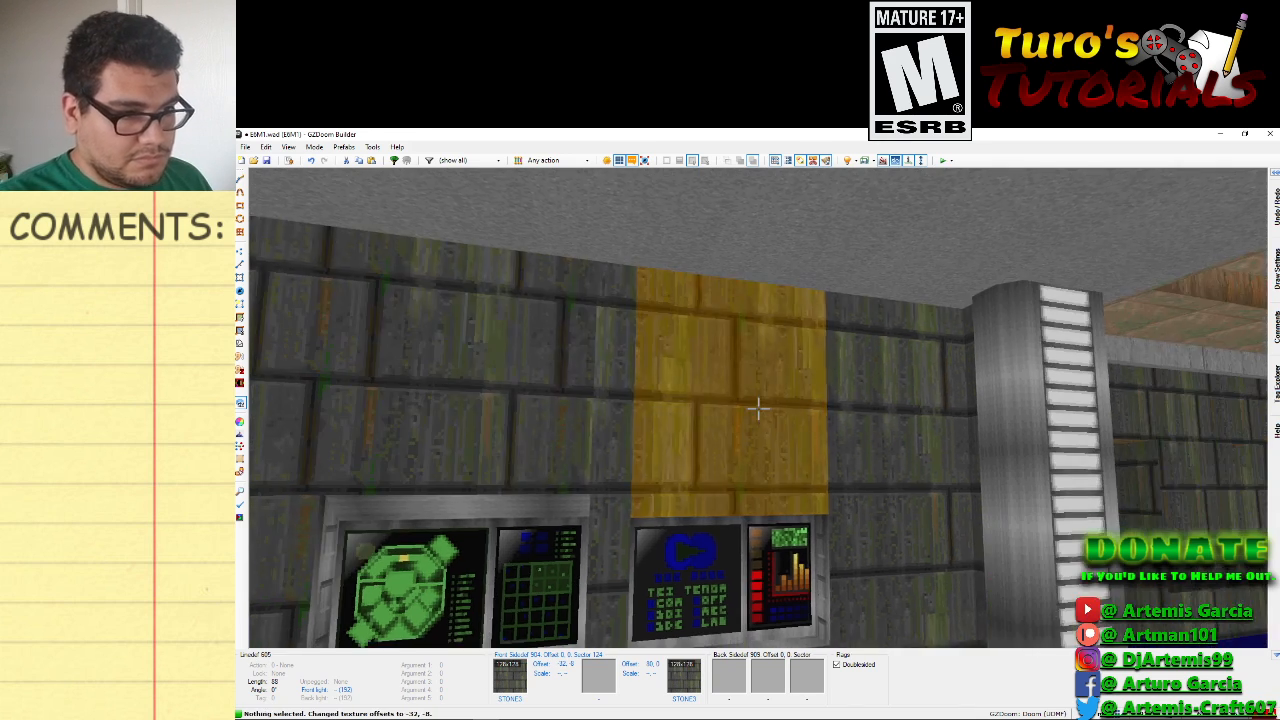
# Shift the STONE3 texture on the narrow 16-unit wall strip between the second alcove and the pillar to offsets -16, 0.
pyautogui.click(758, 406)
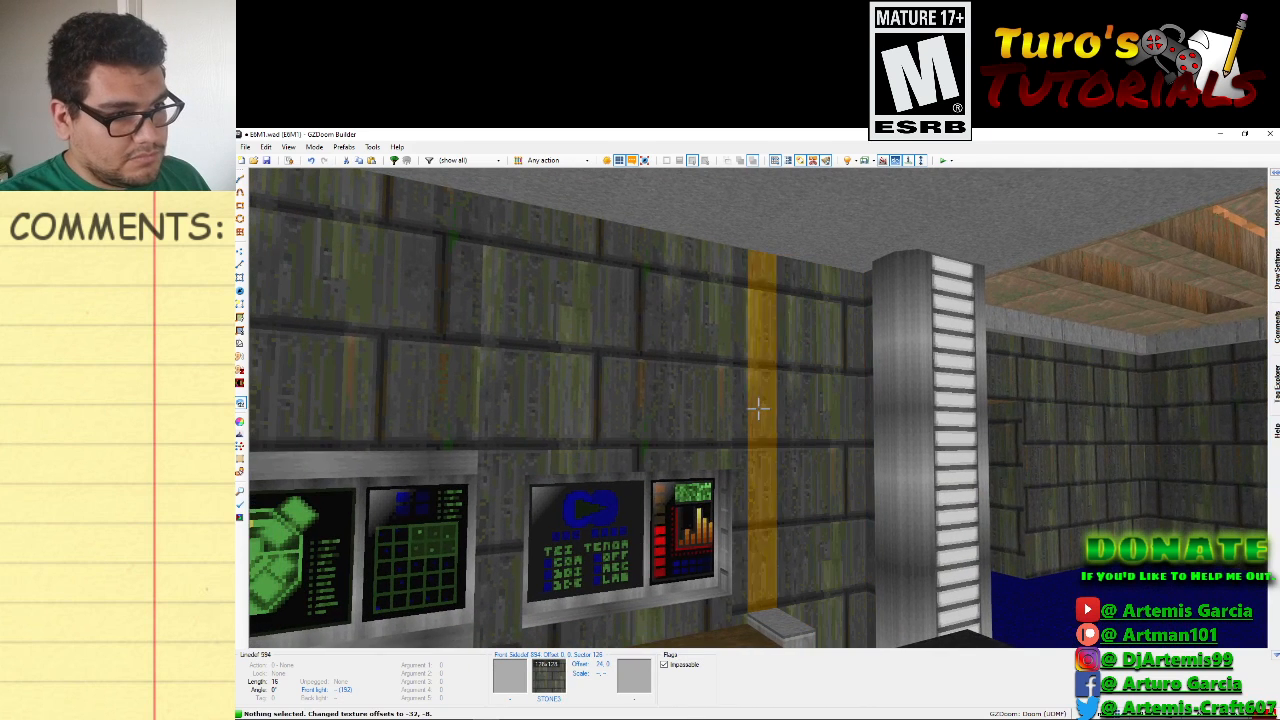
pyautogui.hotkey('shift', 'Right')
pyautogui.hotkey('shift', 'Right')
pyautogui.hotkey('shift', 'Right')
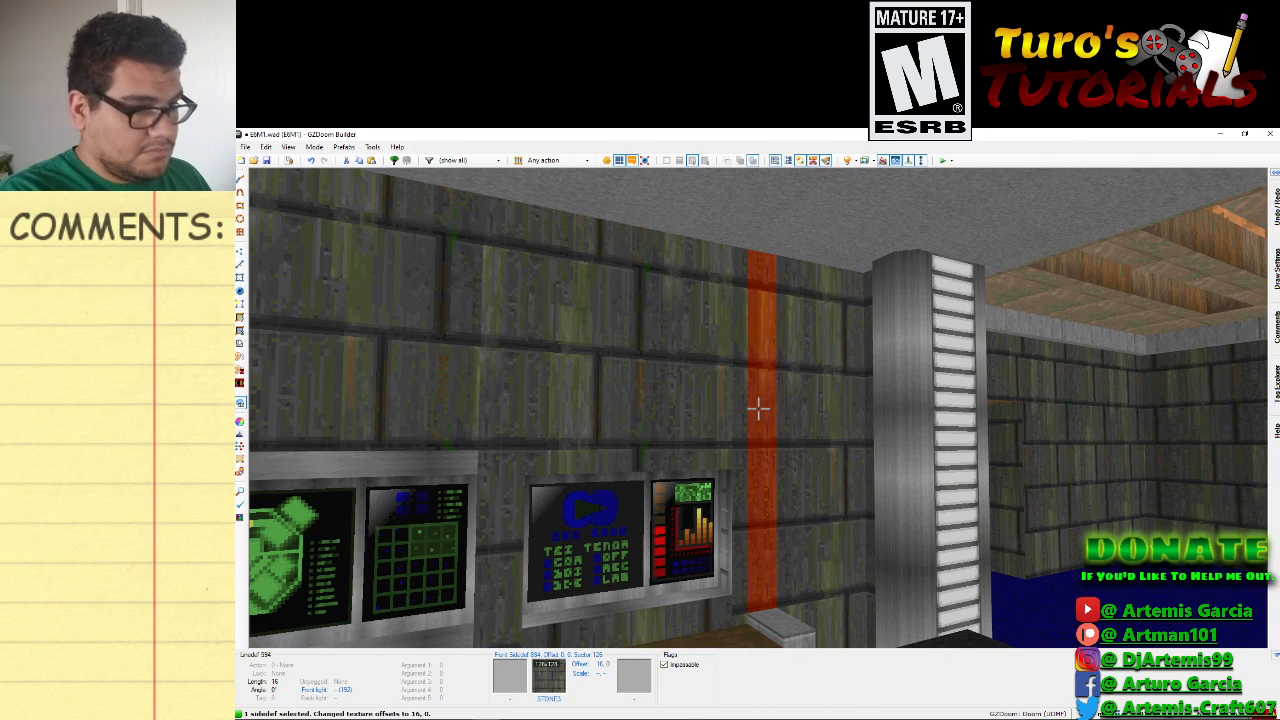
pyautogui.hotkey('shift', 'Left')
pyautogui.hotkey('shift', 'Right')
pyautogui.hotkey('shift', 'Right')
pyautogui.hotkey('shift', 'Right')
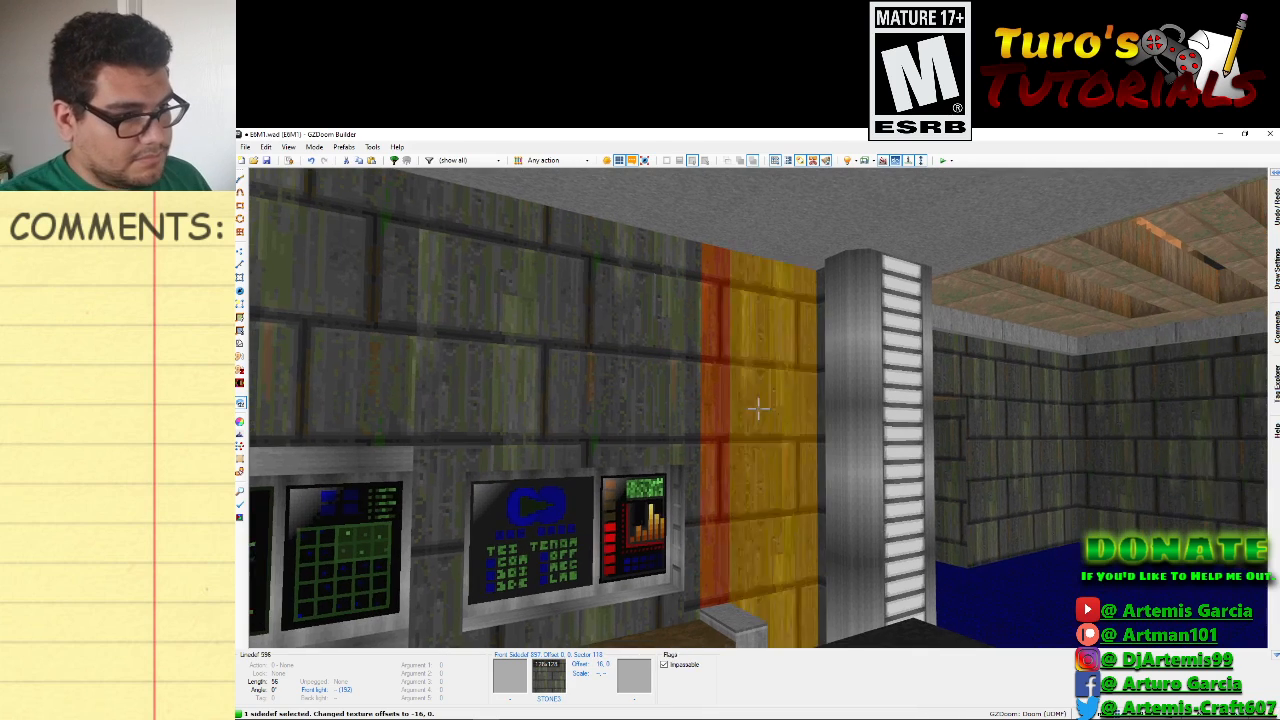
# Select only the 56-unit wall section next to the metal pillar and shift its STONE3 texture to offsets 64, 0.
pyautogui.click(758, 408)
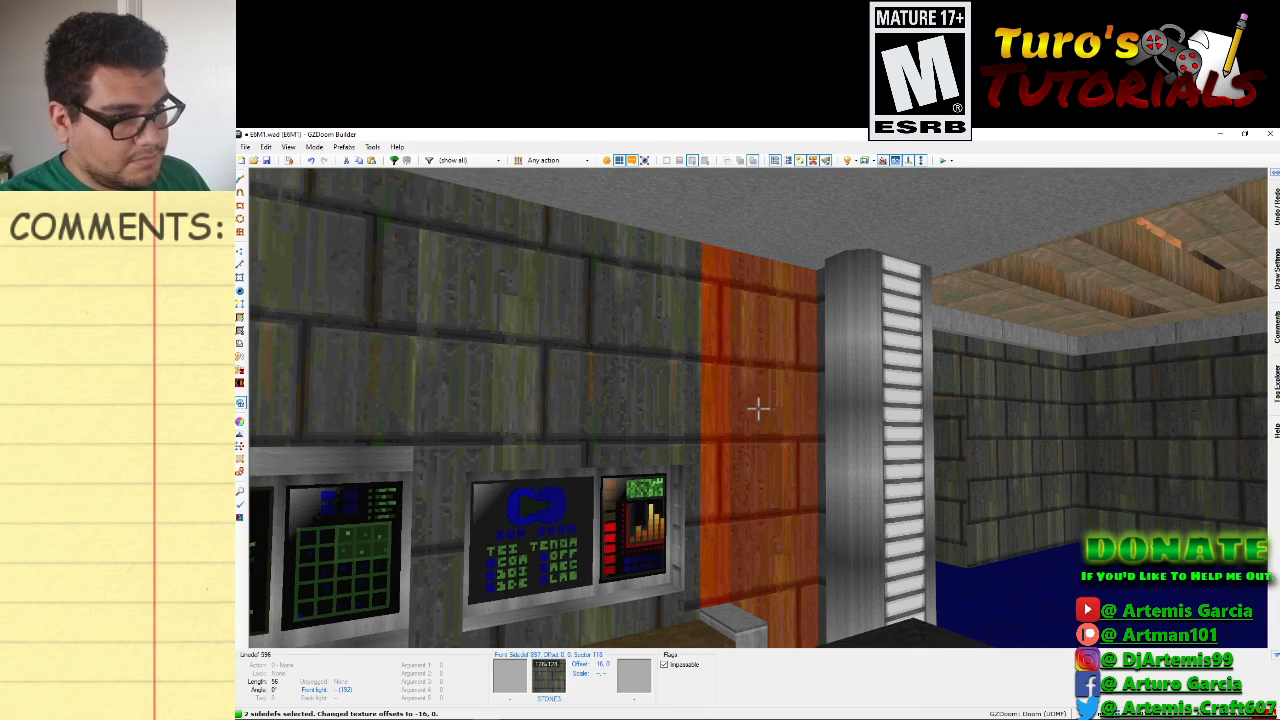
pyautogui.click(758, 408)
pyautogui.click(758, 408)
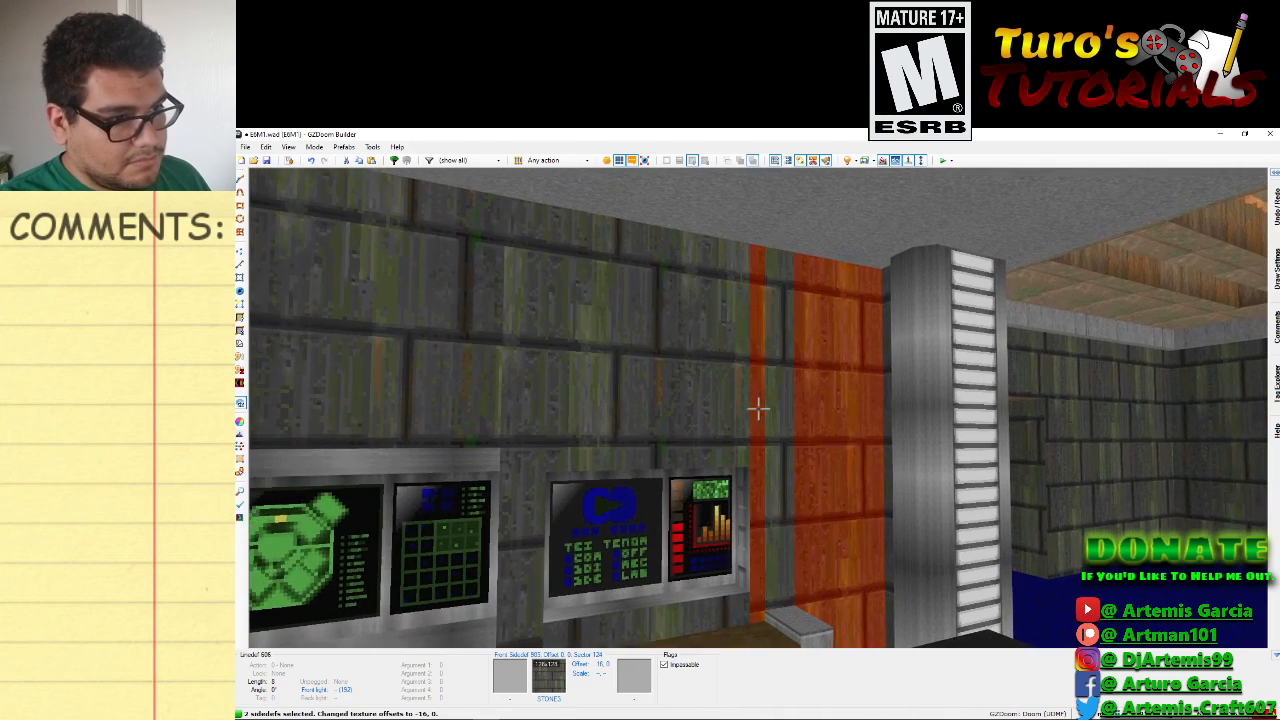
pyautogui.click(758, 408)
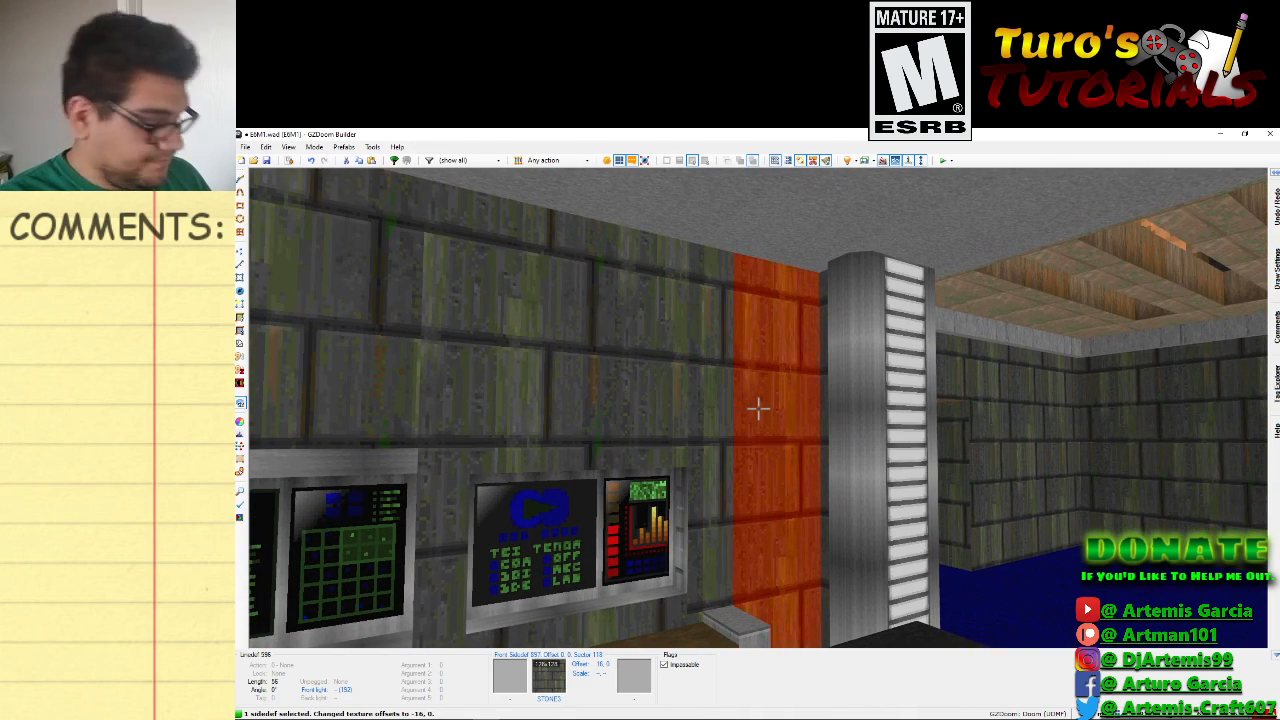
pyautogui.hotkey('shift', 'Left')
pyautogui.hotkey('shift', 'Left')
pyautogui.hotkey('shift', 'Left')
pyautogui.hotkey('shift', 'Left')
pyautogui.hotkey('shift', 'Left')
pyautogui.hotkey('shift', 'Left')
pyautogui.hotkey('shift', 'Left')
pyautogui.hotkey('shift', 'Left')
pyautogui.hotkey('shift', 'Left')
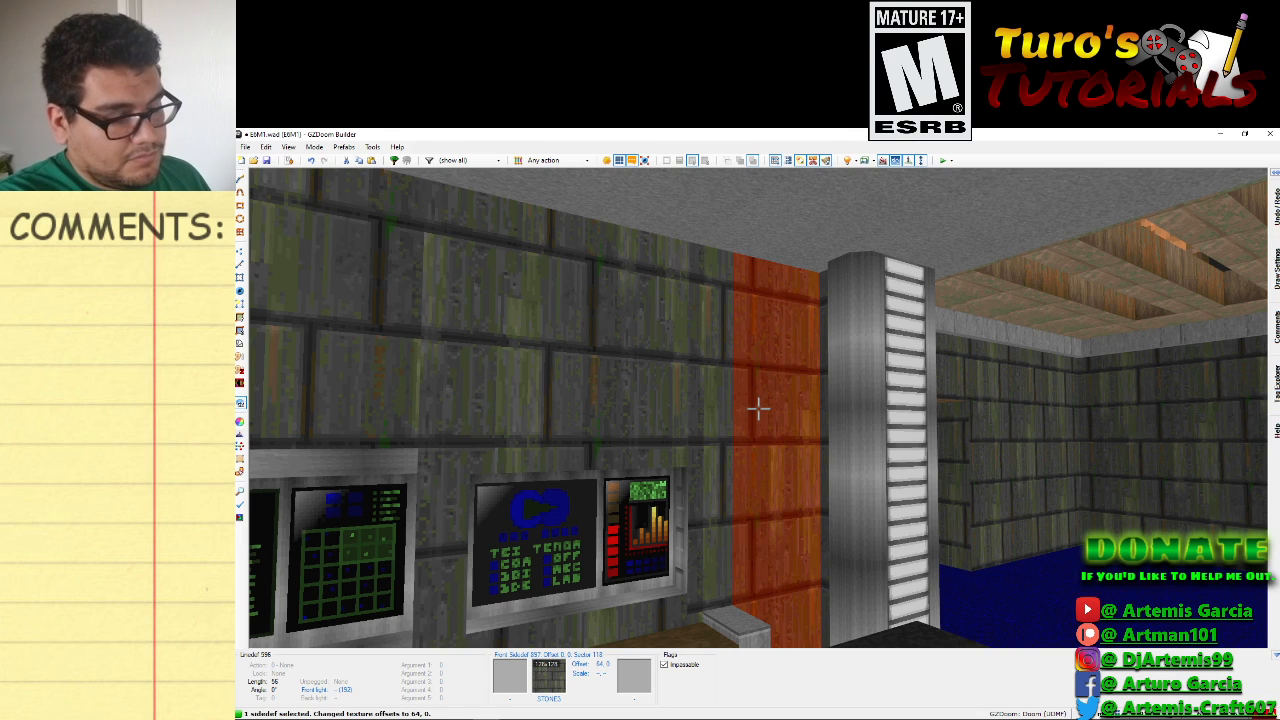
pyautogui.click(758, 408)
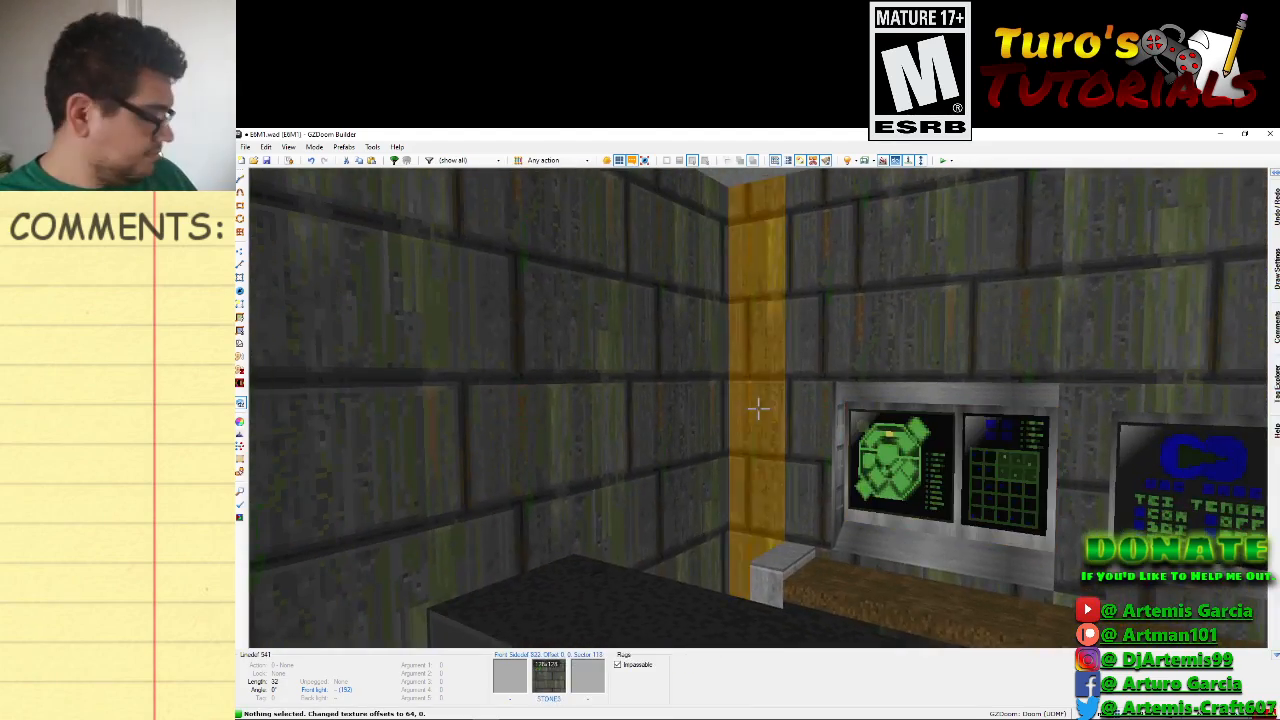
# Examine the brick alignment around both alcoves and the bench from across the room and up close.
pyautogui.press('d')
pyautogui.press('e')
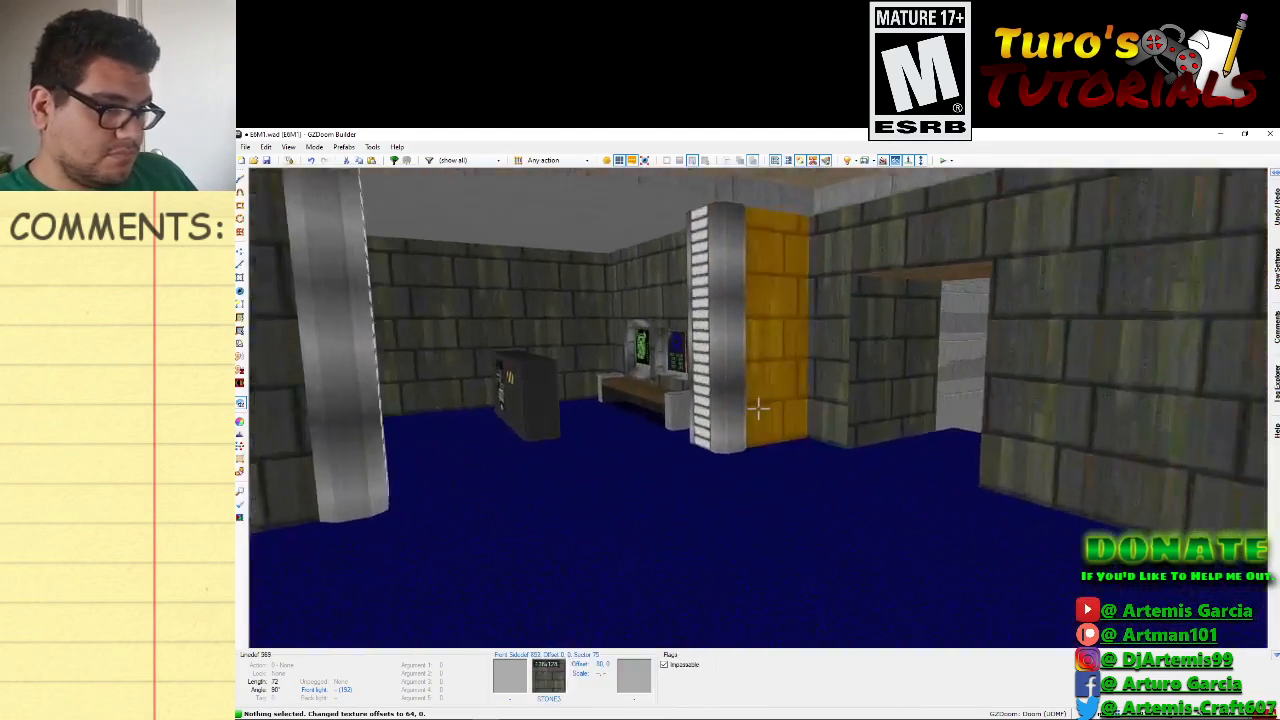
pyautogui.press('e')
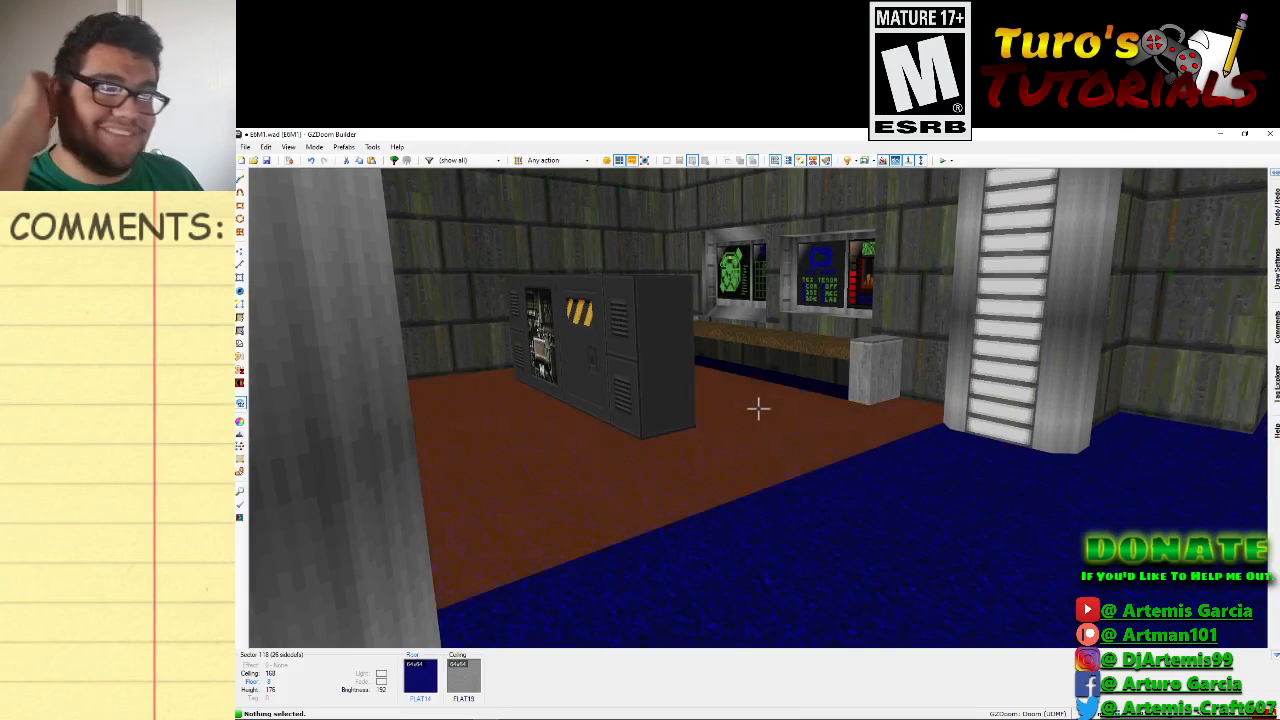
pyautogui.press('e')
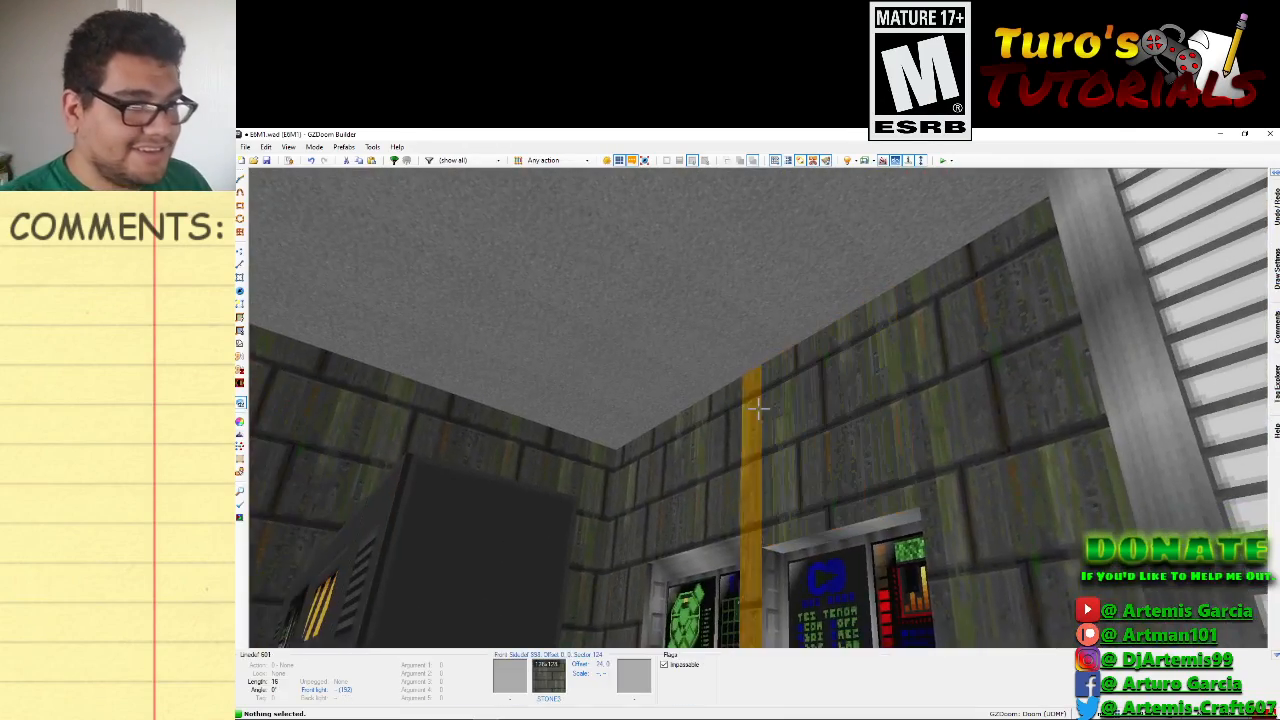
pyautogui.click(758, 408)
pyautogui.press('e')
pyautogui.press('d')
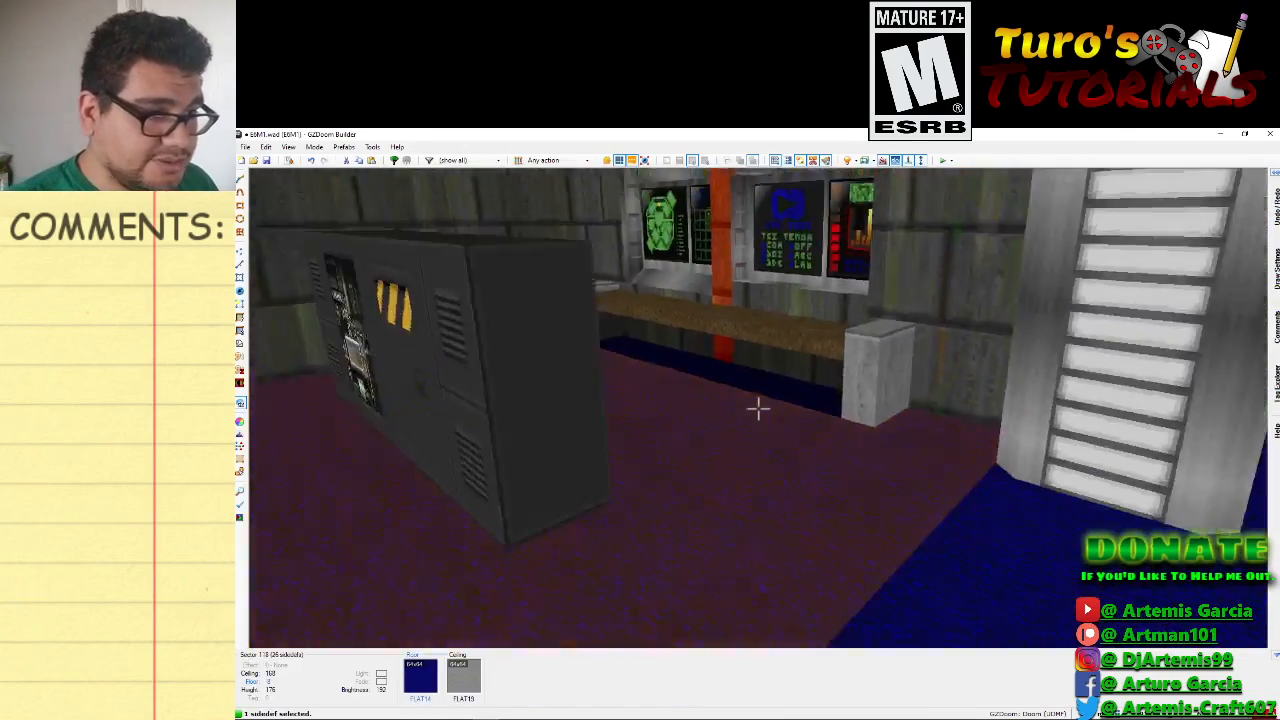
pyautogui.press('e')
pyautogui.click(758, 408)
pyautogui.press('e')
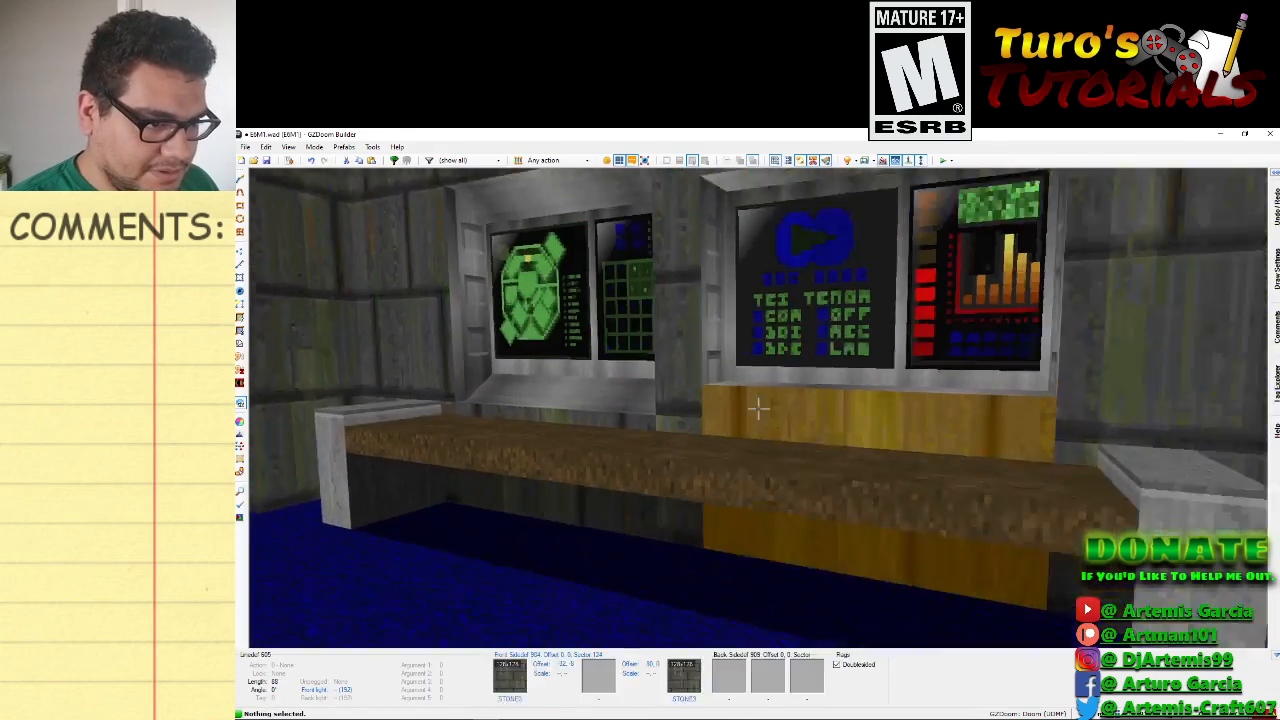
# Shift the STONE3 texture on the lower wall beneath the second alcove to offsets 0, 8.
pyautogui.press('d')
pyautogui.press('d')
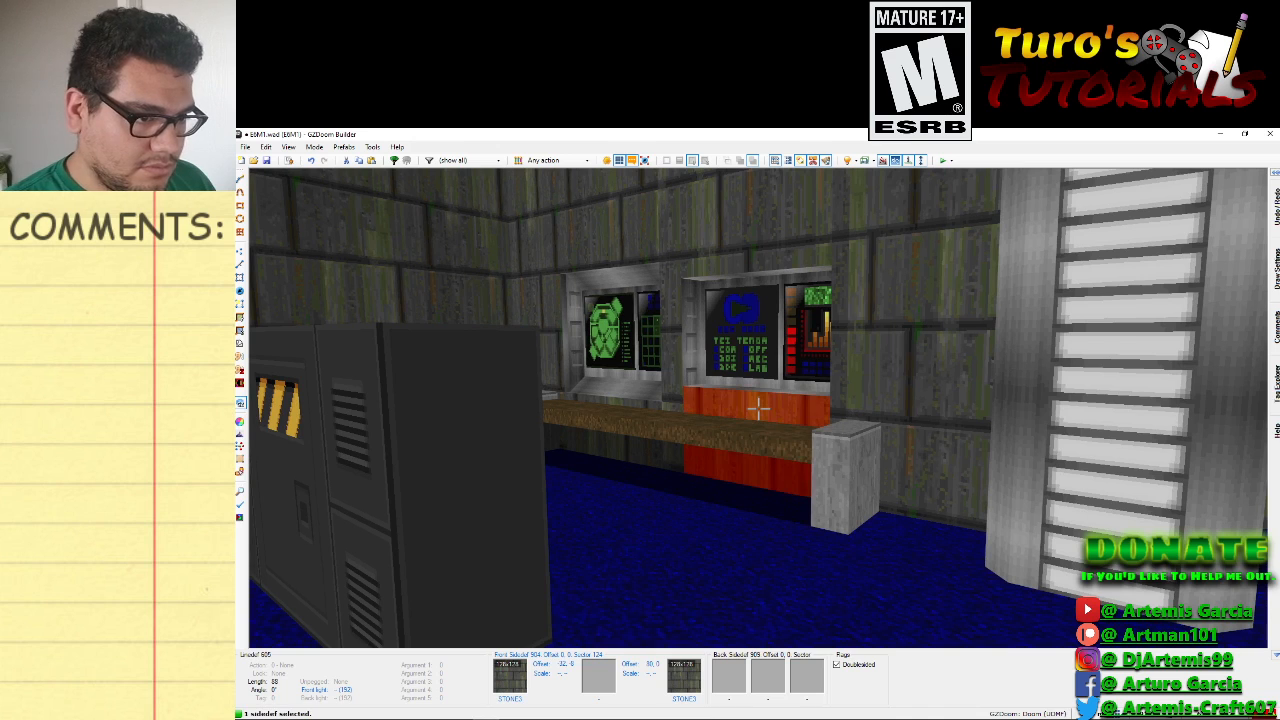
pyautogui.press('Up')
pyautogui.press('Up')
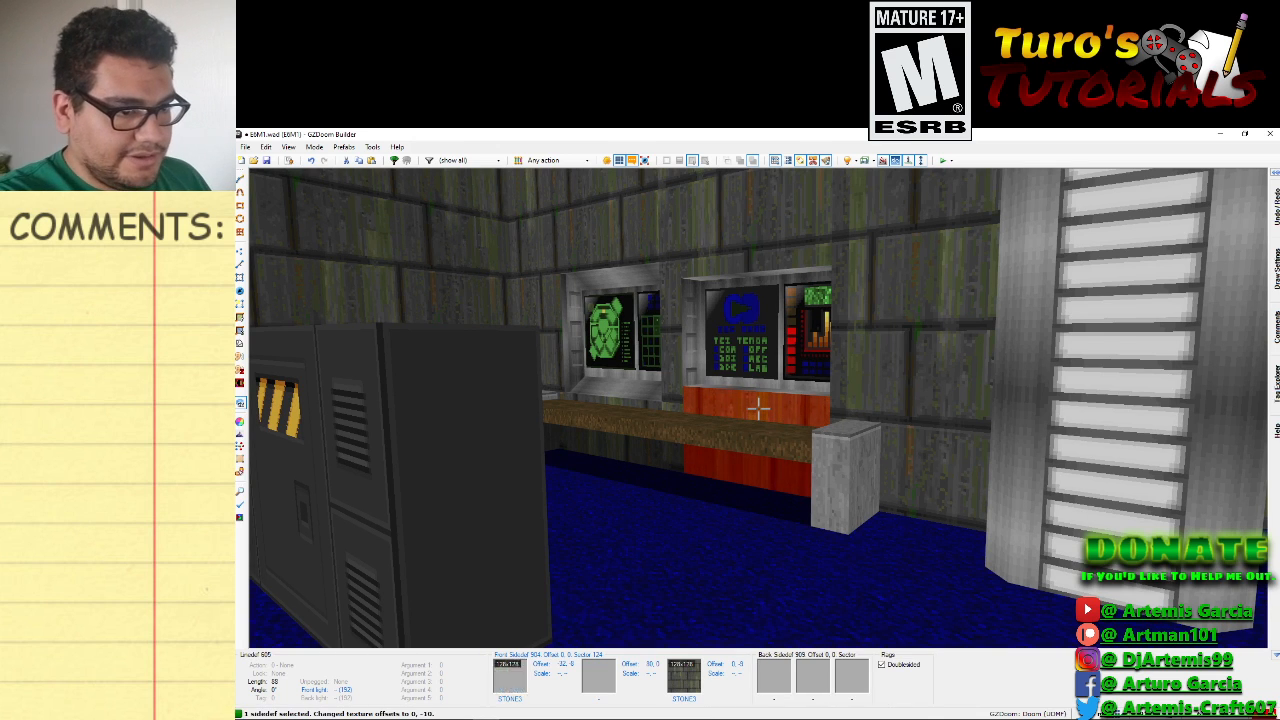
pyautogui.press('Up')
pyautogui.press('Up')
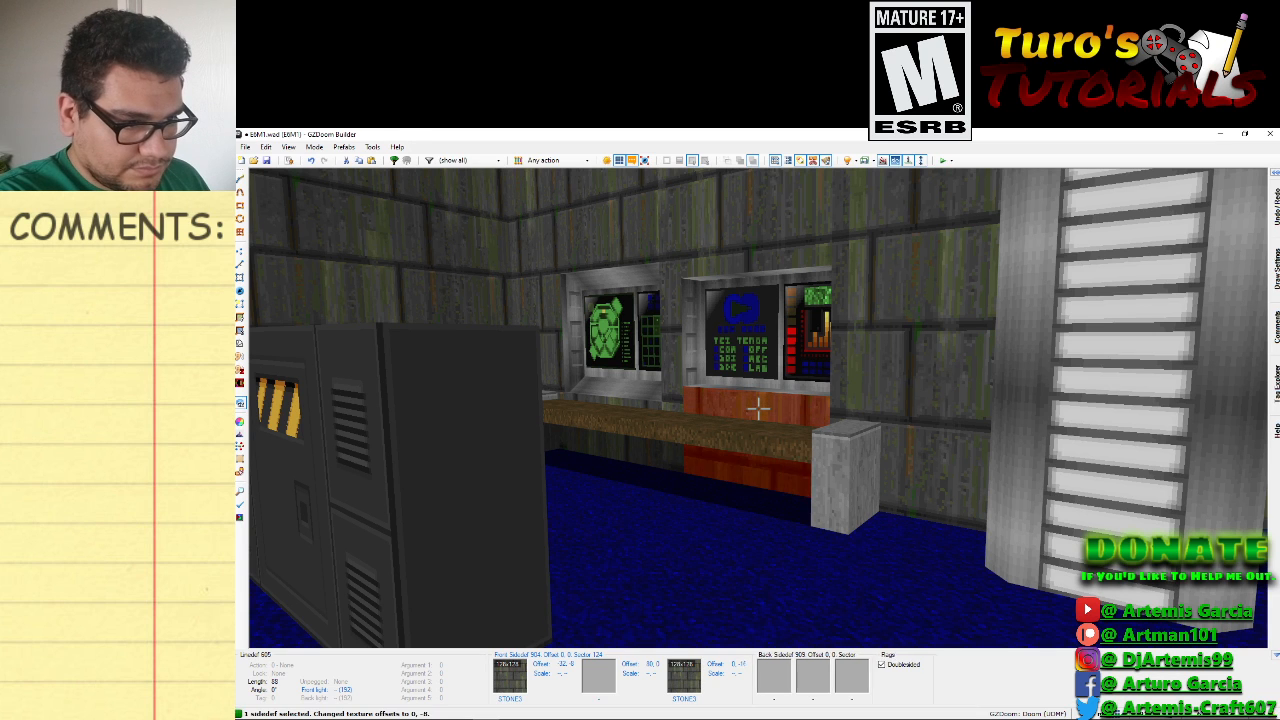
pyautogui.press('Up')
pyautogui.press('Up')
pyautogui.press('Up')
pyautogui.press('Up')
pyautogui.press('Up')
pyautogui.press('Up')
pyautogui.press('Up')
pyautogui.press('Up')
pyautogui.press('Up')
pyautogui.press('Up')
pyautogui.press('Up')
pyautogui.press('Up')
pyautogui.press('Up')
pyautogui.press('Up')
pyautogui.press('Up')
pyautogui.press('Up')
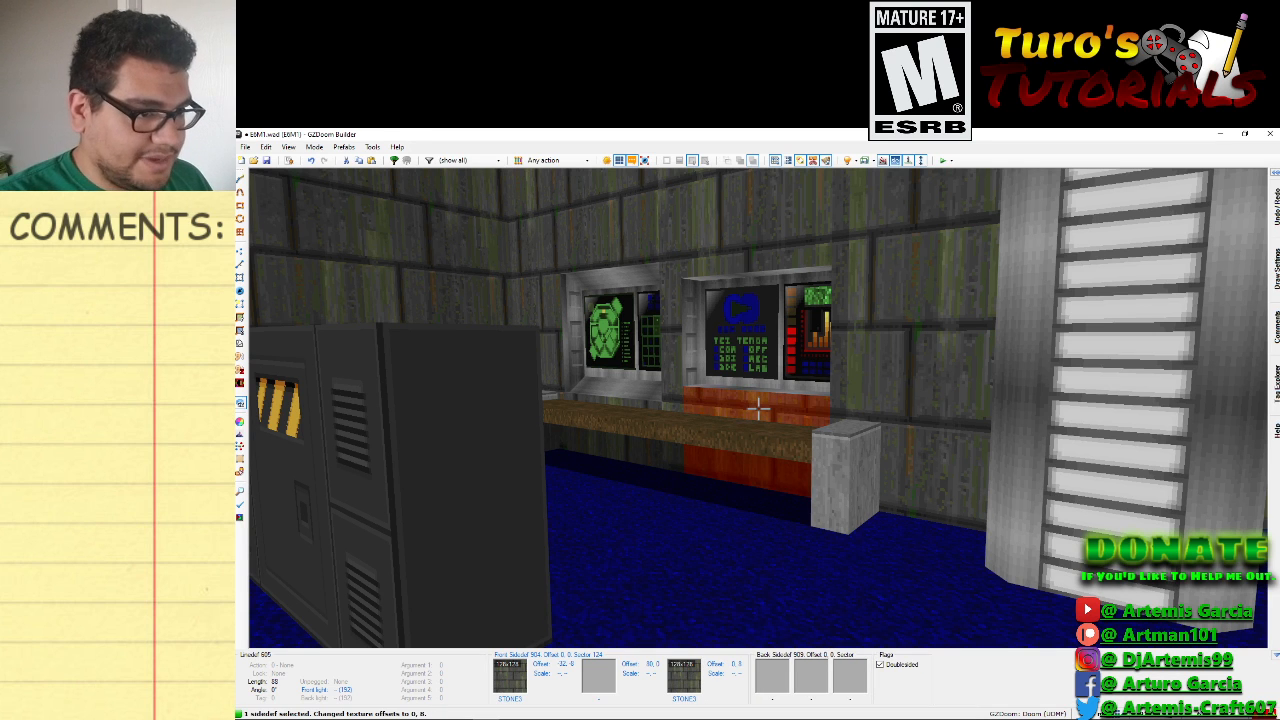
pyautogui.click(758, 408)
# Shift the STONE3 texture on the lower wall beneath the first alcove to offsets 0, 24.
pyautogui.press('d')
pyautogui.press('e')
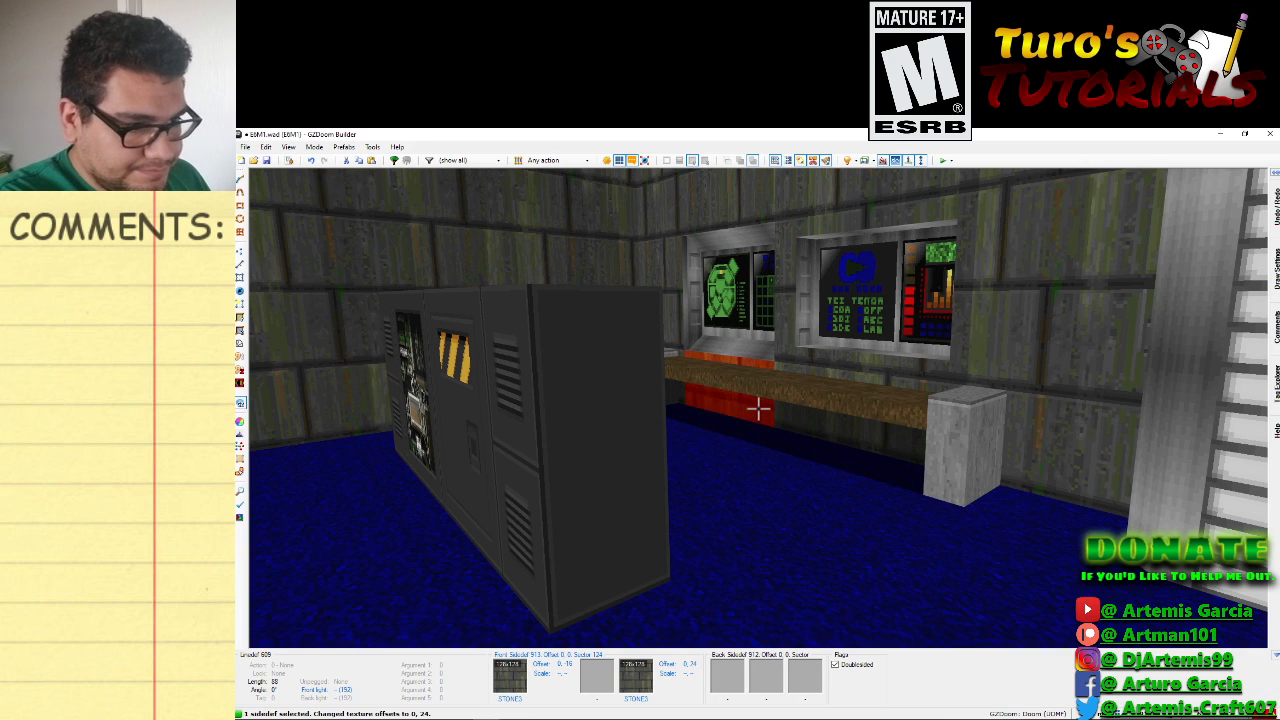
pyautogui.click(758, 408)
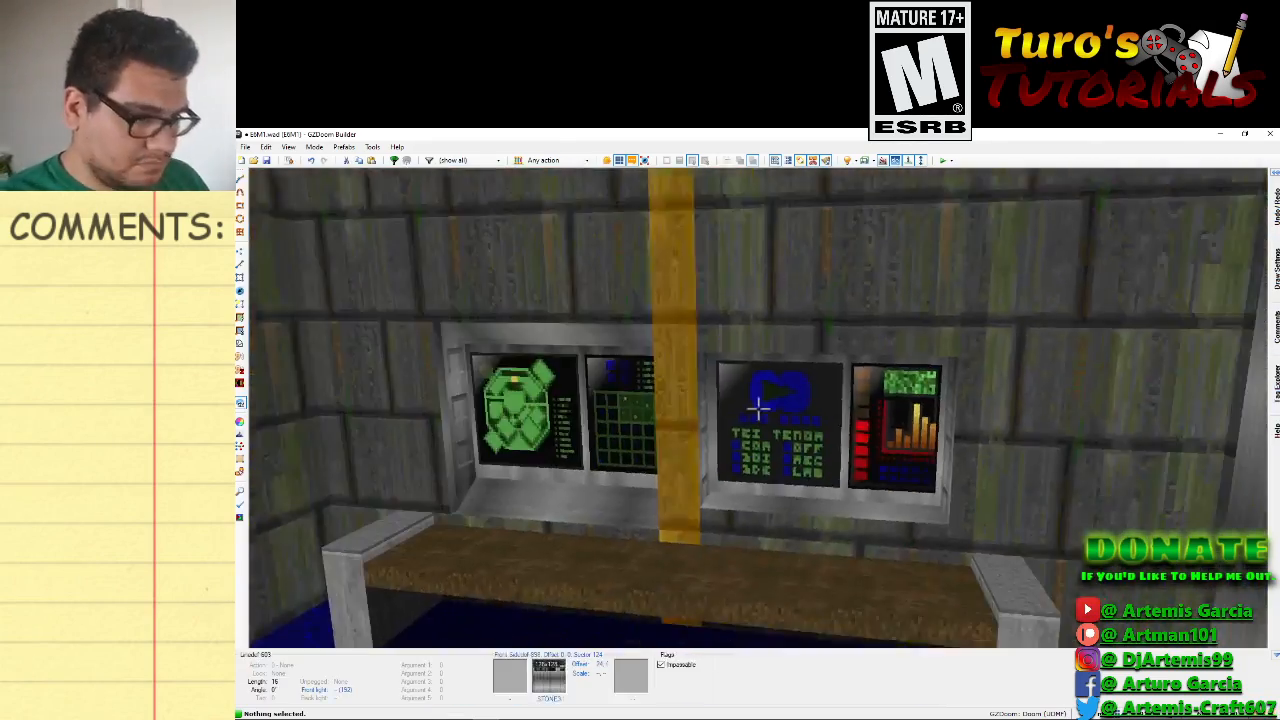
pyautogui.press('e')
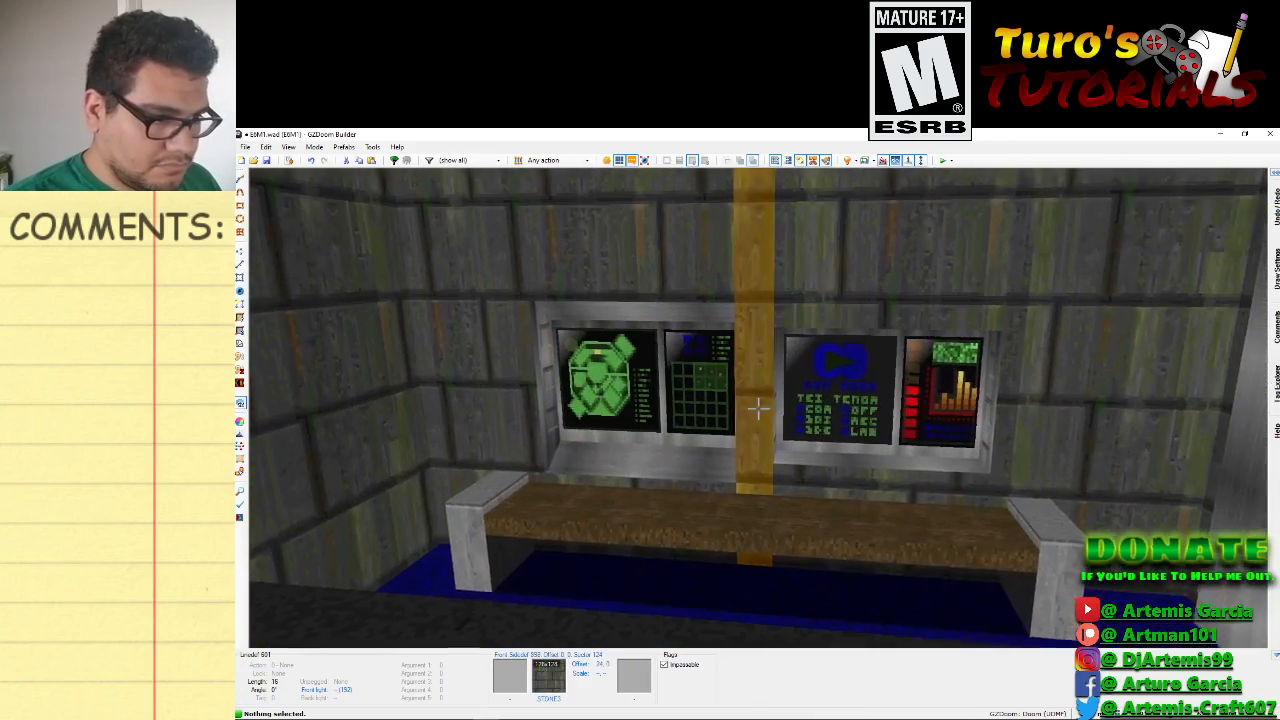
pyautogui.press('d')
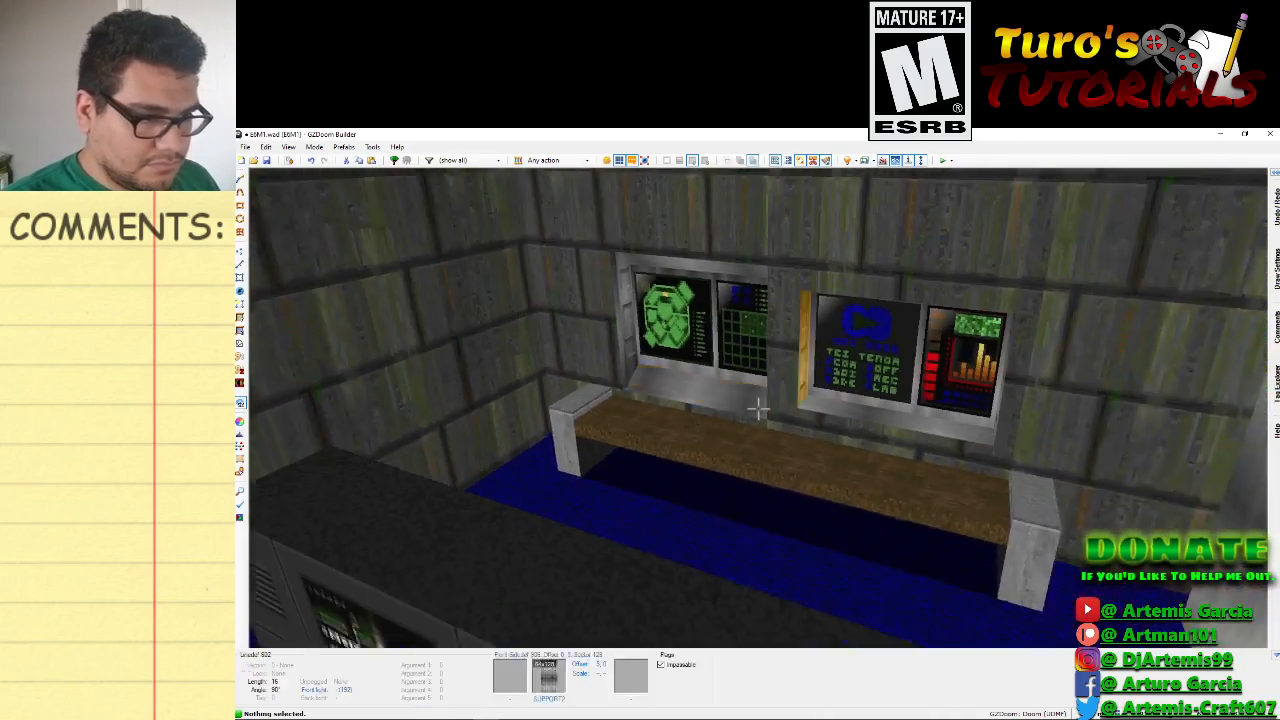
# Copy the three sectors forming the small red-topped seat in the side room beside the long hallway.
pyautogui.press('e')
pyautogui.press('d')
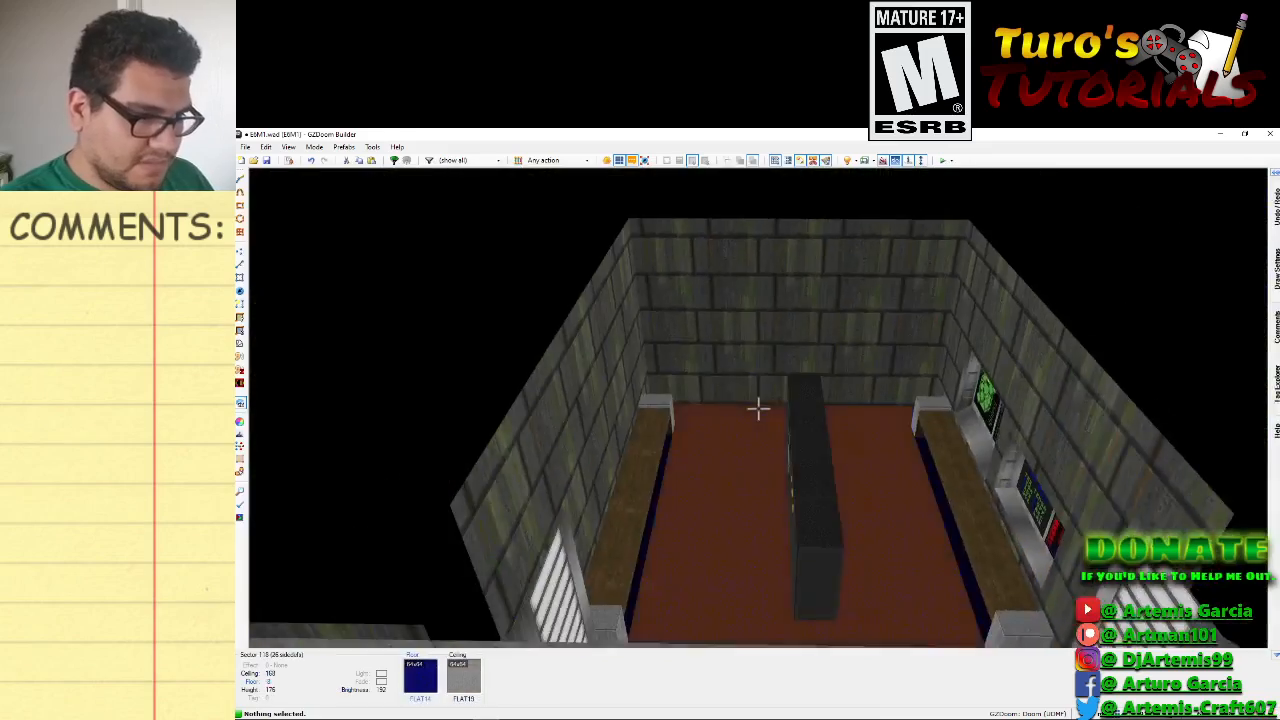
pyautogui.press('e')
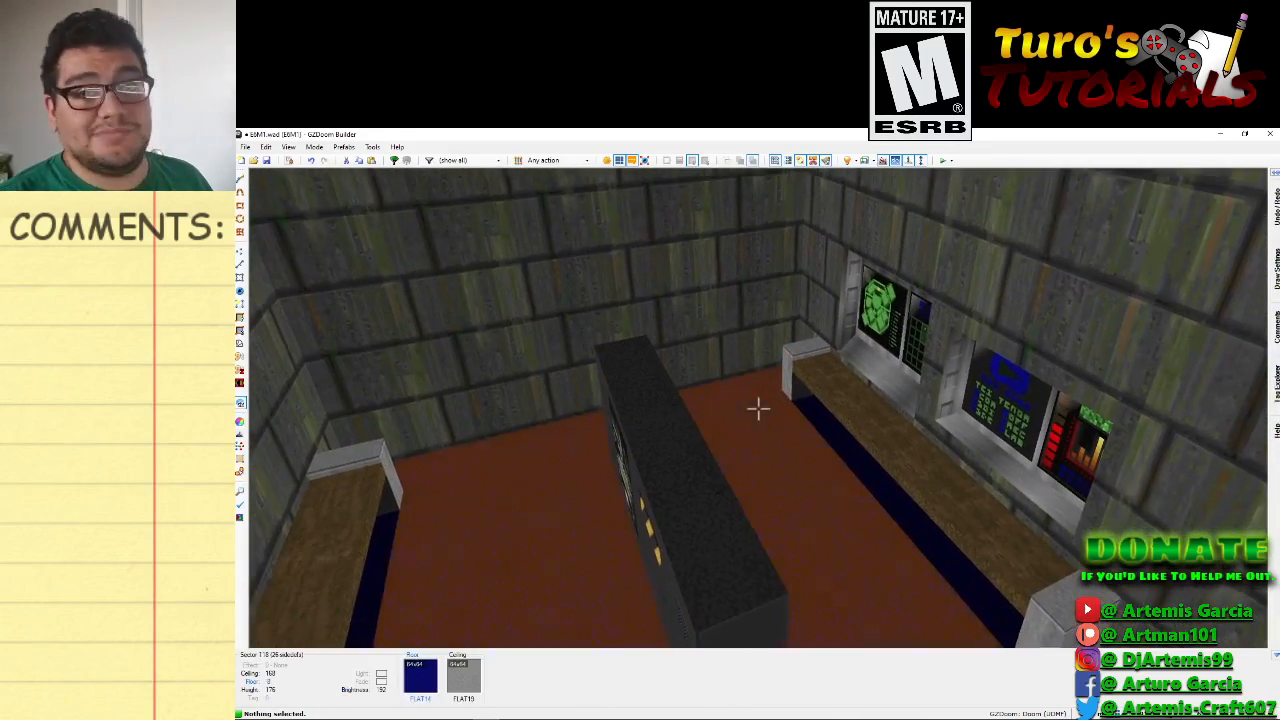
pyautogui.press('q')
pyautogui.scroll(-5, 834, 416)
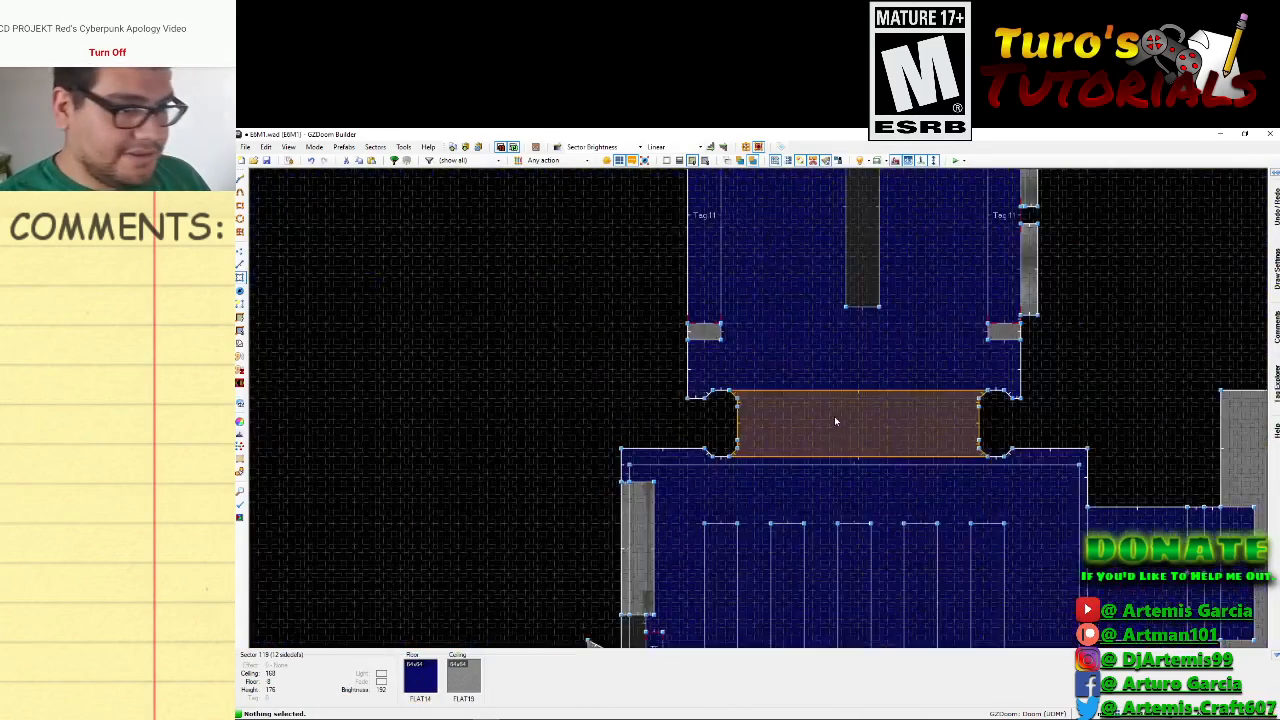
pyautogui.scroll(8, 987, 536)
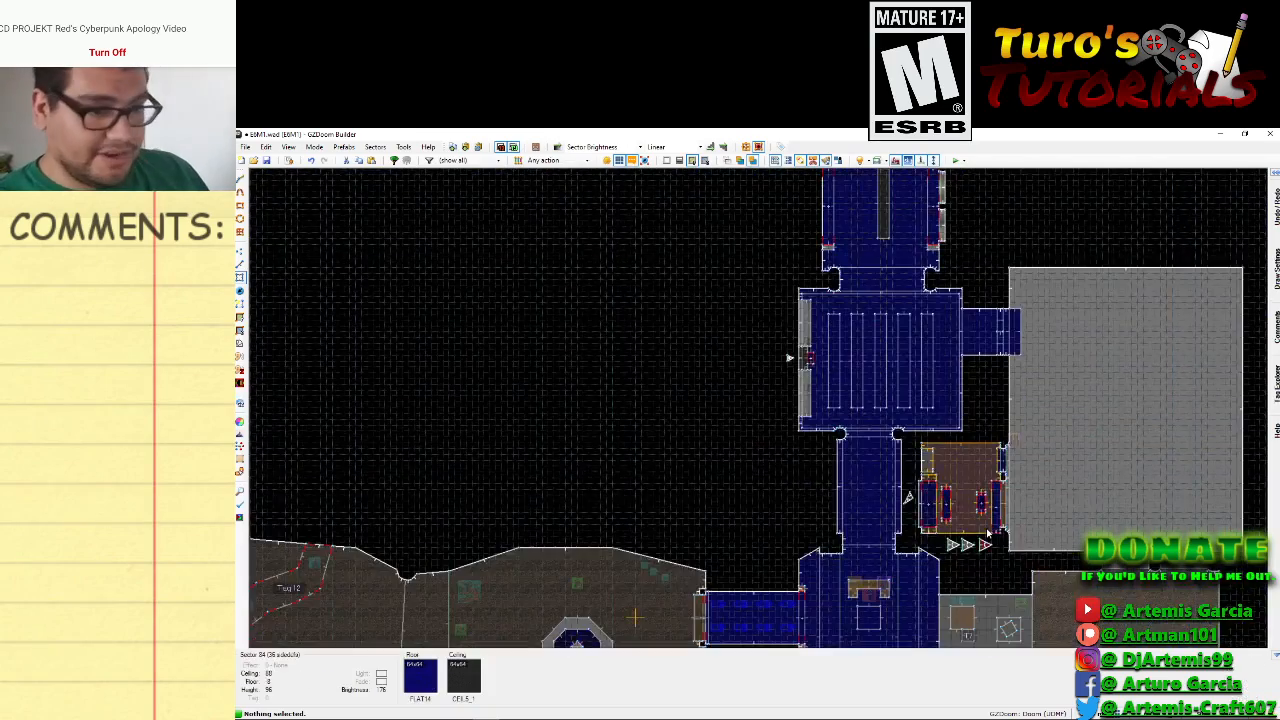
pyautogui.click(962, 410)
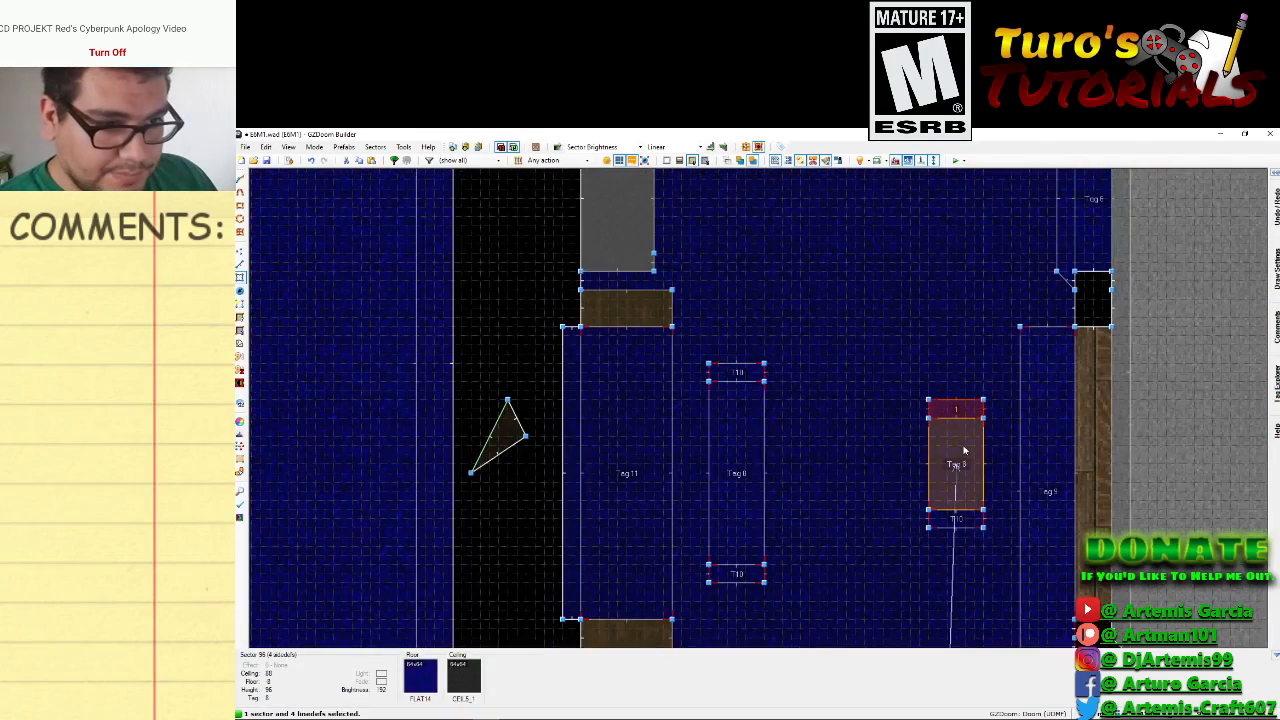
pyautogui.click(958, 516)
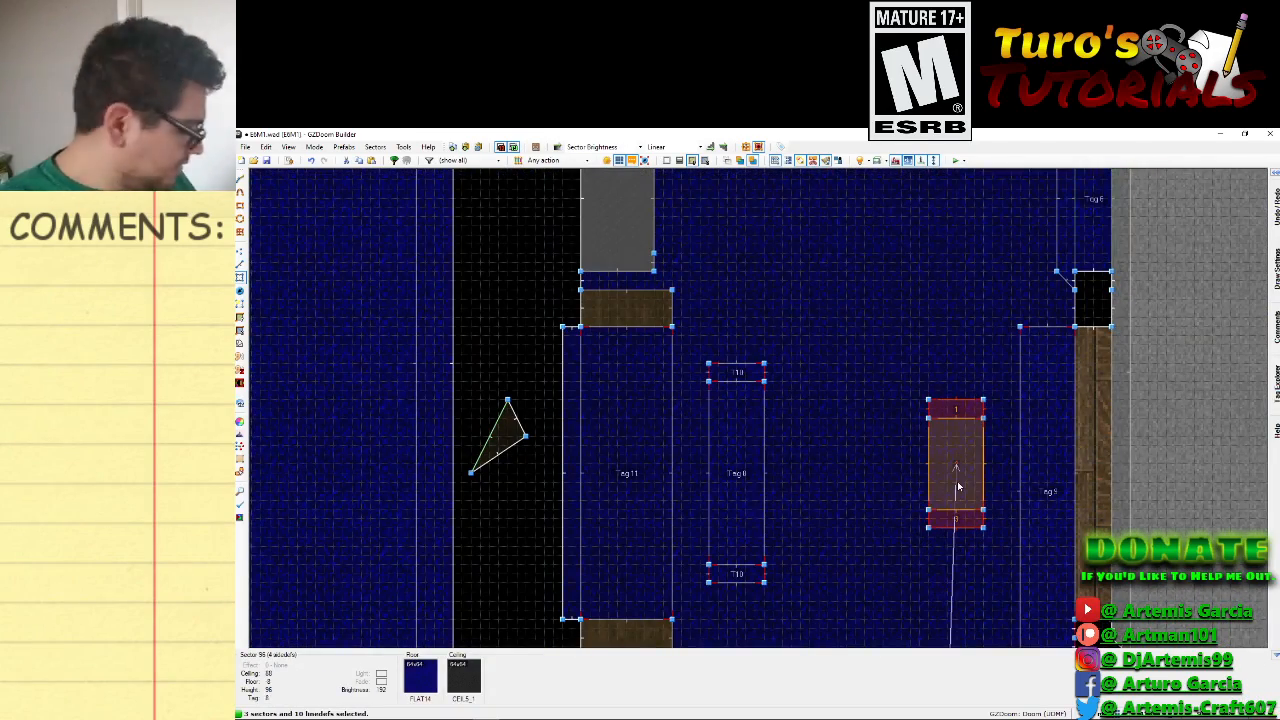
pyautogui.hotkey('ctrl', 'c')
# Paste three copies of the seat in a column alongside the western table of the computer room.
pyautogui.scroll(-5, 922, 463)
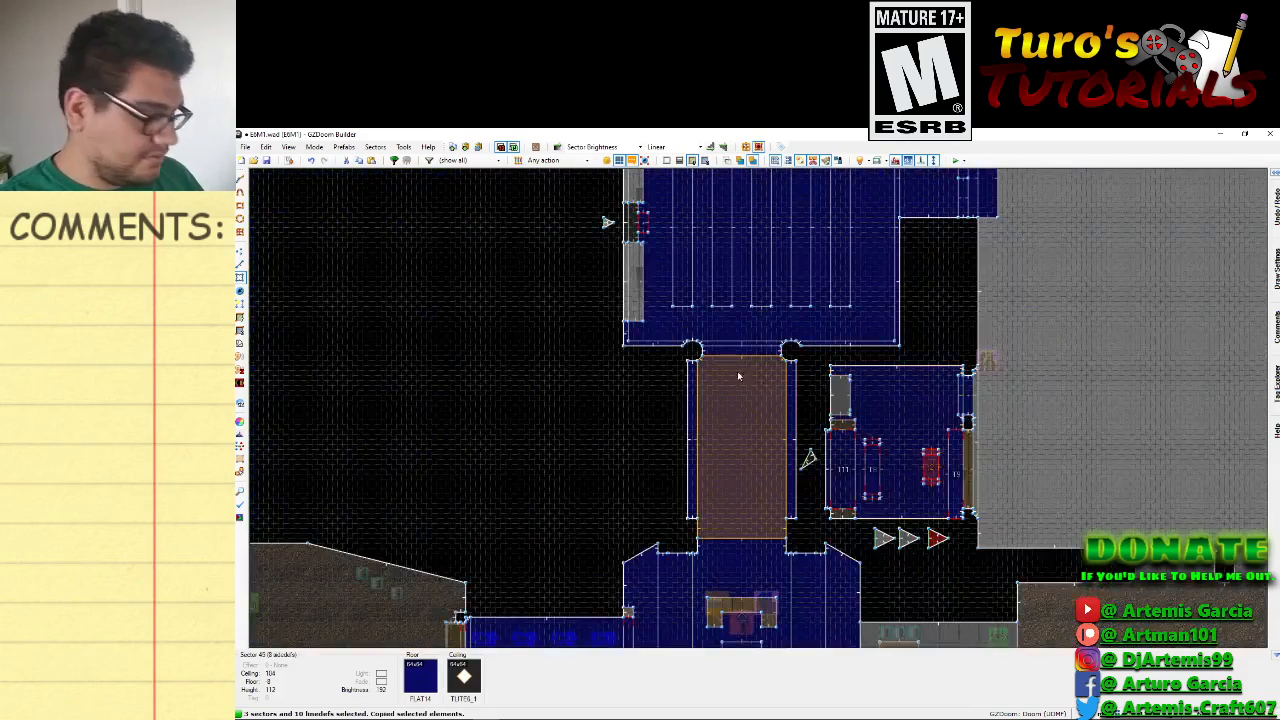
pyautogui.scroll(5, 733, 373)
pyautogui.press('Up')
pyautogui.press('Up')
pyautogui.press('Up')
pyautogui.press('Up')
pyautogui.press('Up')
pyautogui.press('Up')
pyautogui.press('Up')
pyautogui.press('Up')
pyautogui.press('Up')
pyautogui.press('Up')
pyautogui.press('Up')
pyautogui.press('Up')
pyautogui.press('Up')
pyautogui.press('Up')
pyautogui.press('Up')
pyautogui.press('Up')
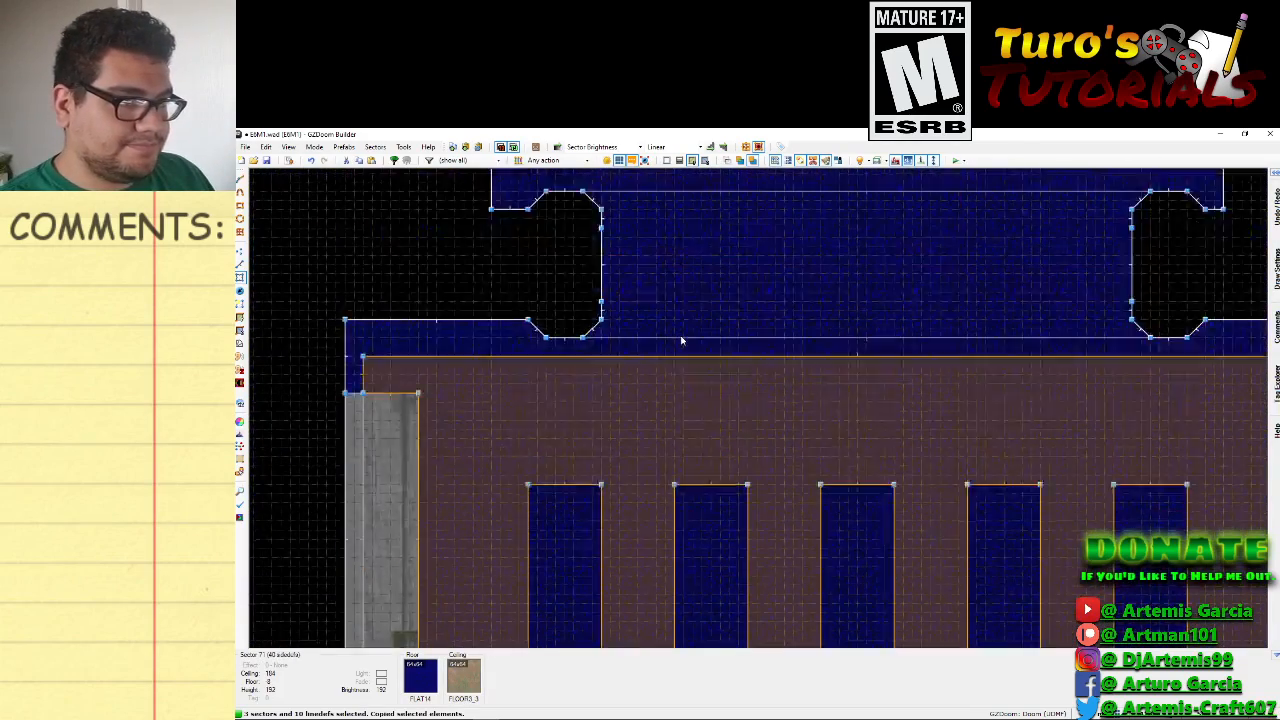
pyautogui.press('Up')
pyautogui.press('Up')
pyautogui.press('Up')
pyautogui.press('Up')
pyautogui.press('Up')
pyautogui.press('Up')
pyautogui.press('Up')
pyautogui.press('Up')
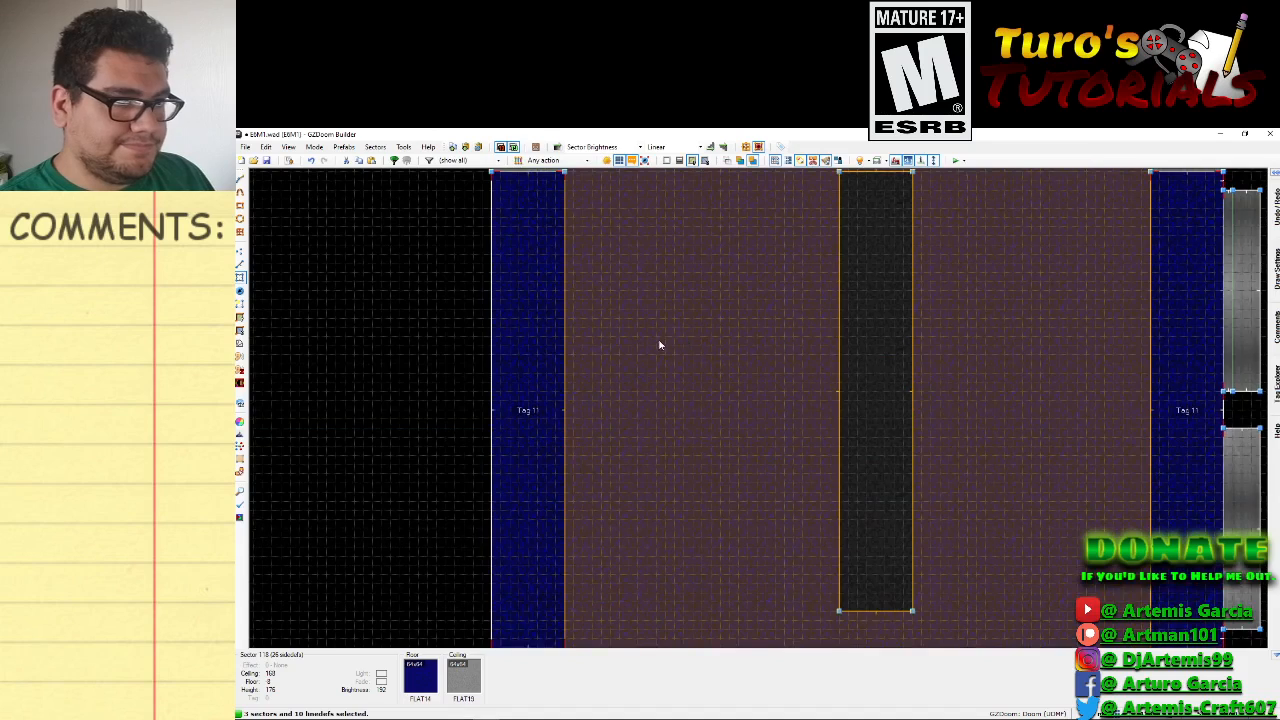
pyautogui.scroll(-2, 658, 345)
pyautogui.hotkey('ctrl', 'v')
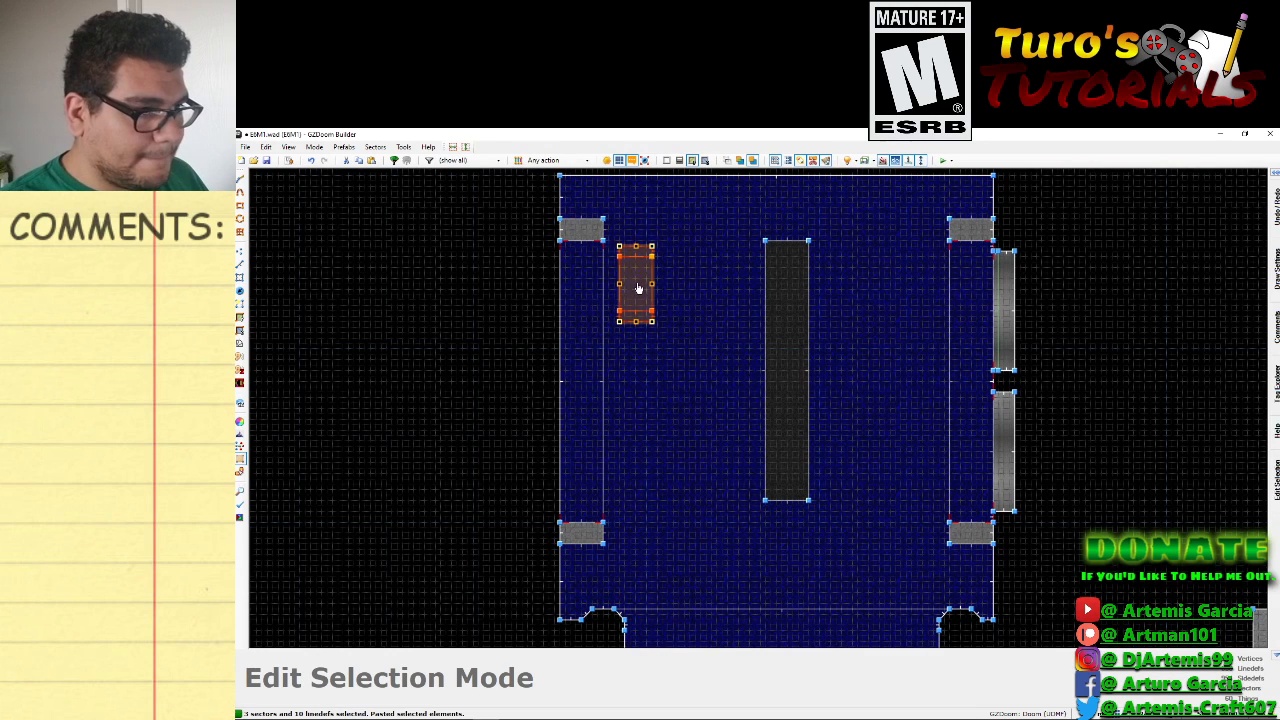
pyautogui.moveTo(636, 287); pyautogui.dragTo(646, 380)
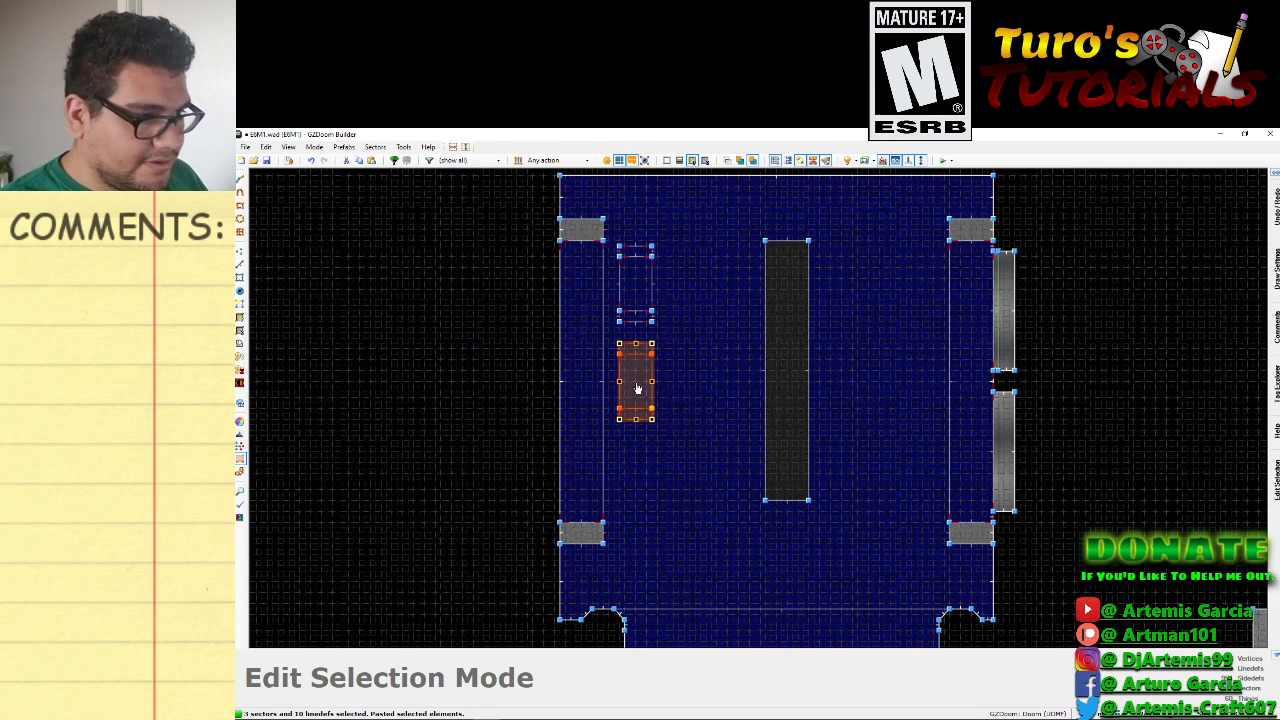
pyautogui.click(637, 388)
pyautogui.hotkey('ctrl', 'v')
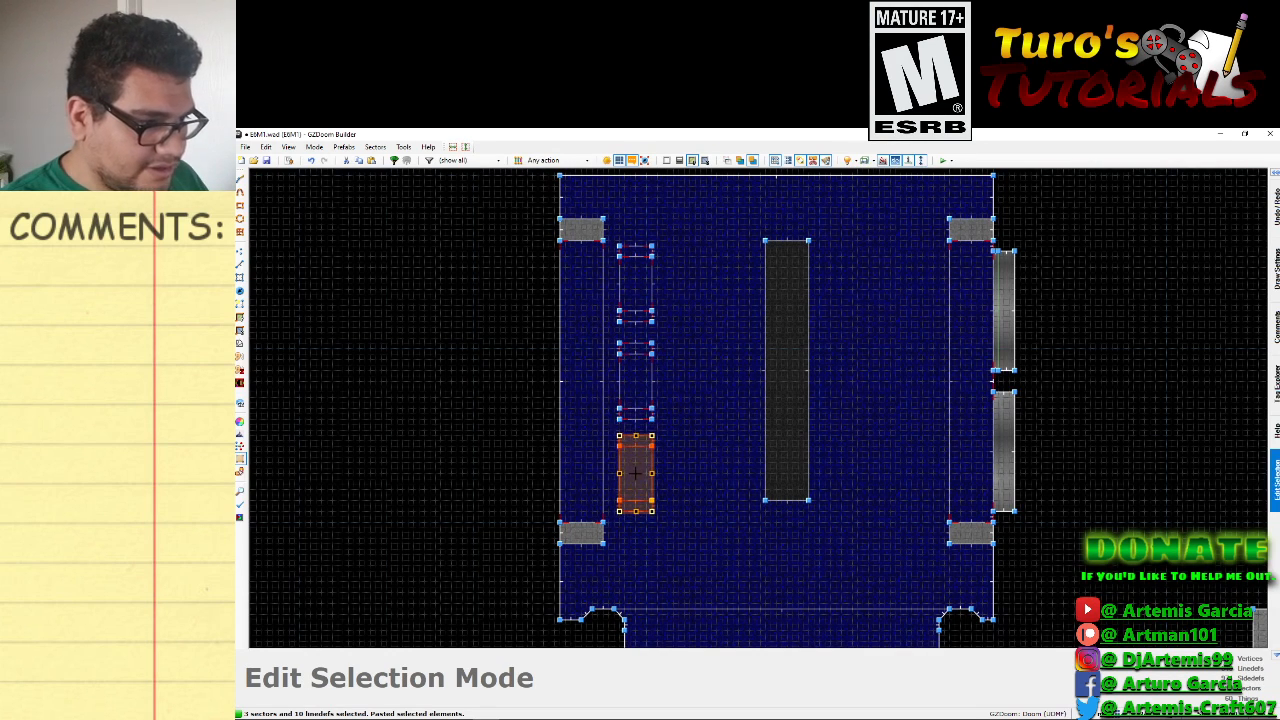
pyautogui.click(637, 480)
# Paste two more copies of the seat alongside the eastern table, facing the computer alcoves.
pyautogui.hotkey('ctrl', 'v')
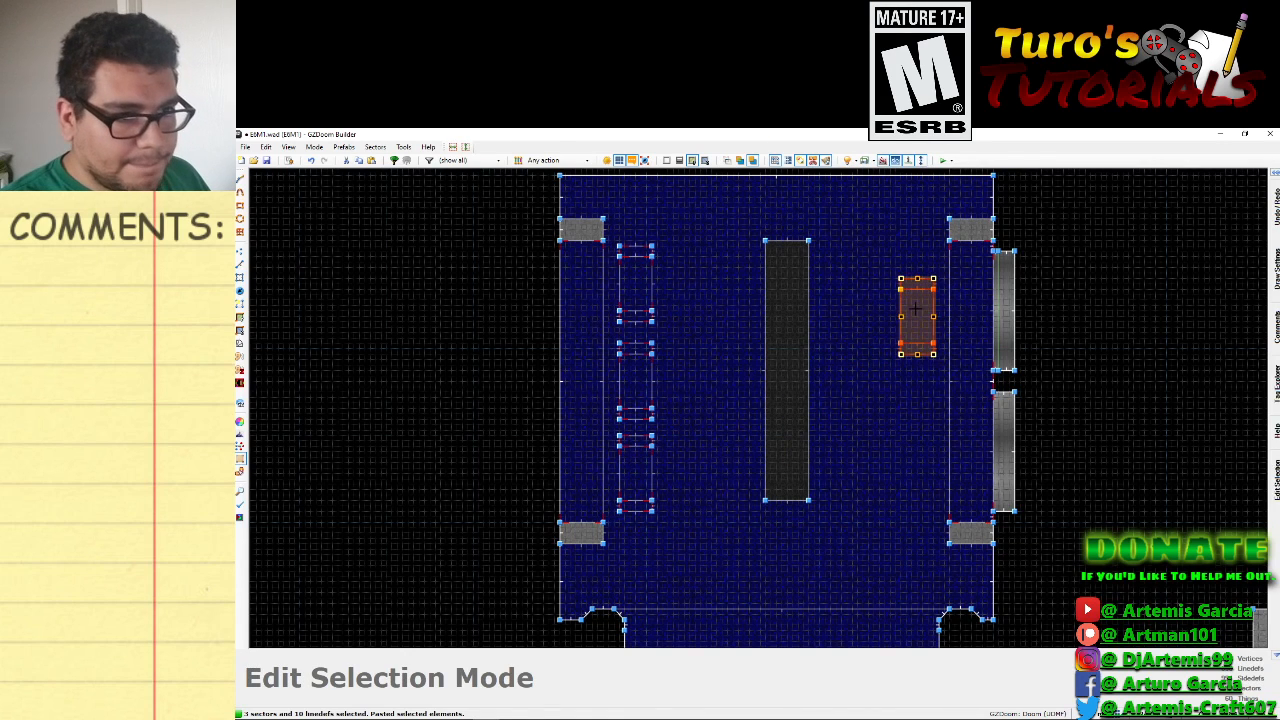
pyautogui.click(918, 316)
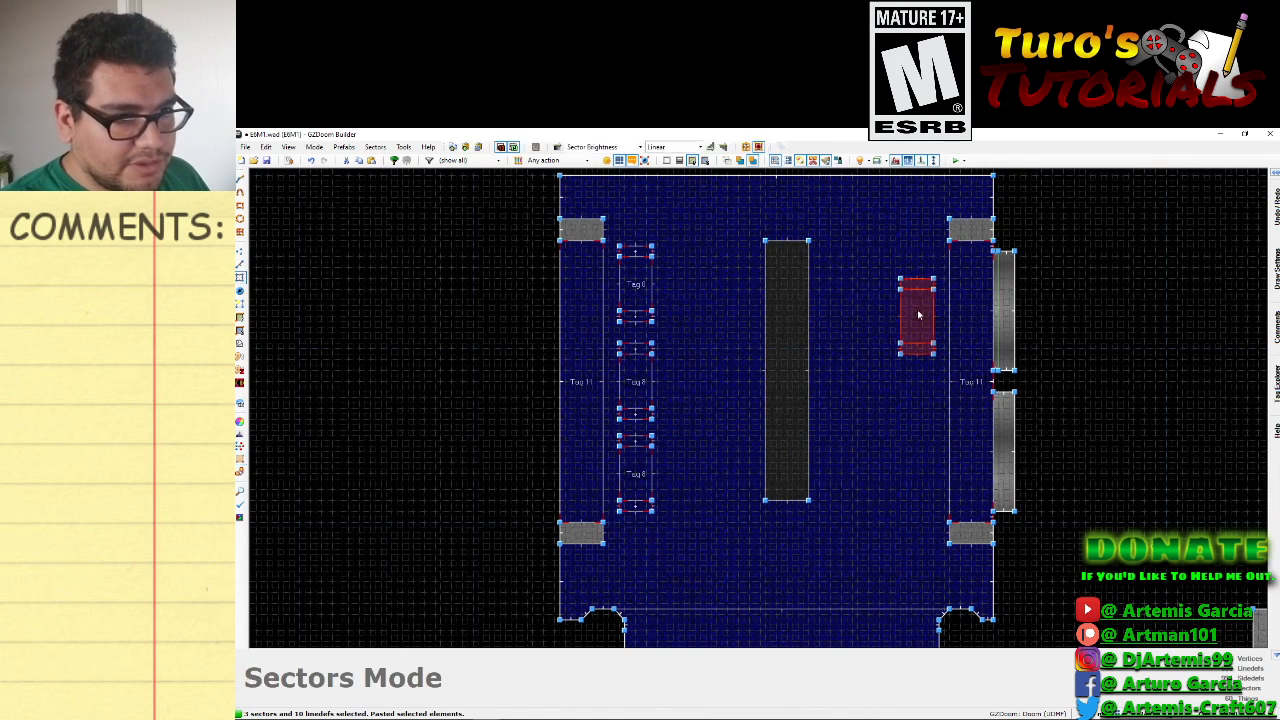
pyautogui.hotkey('ctrl', 'v')
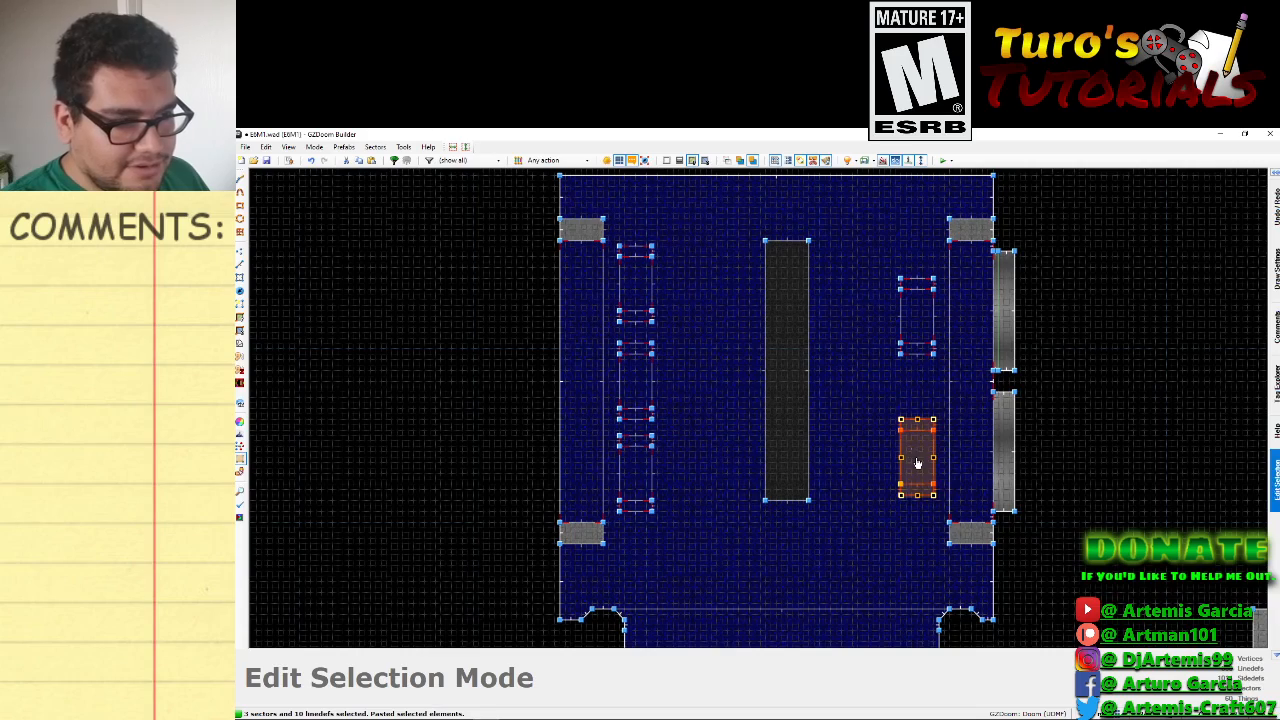
pyautogui.press('Return')
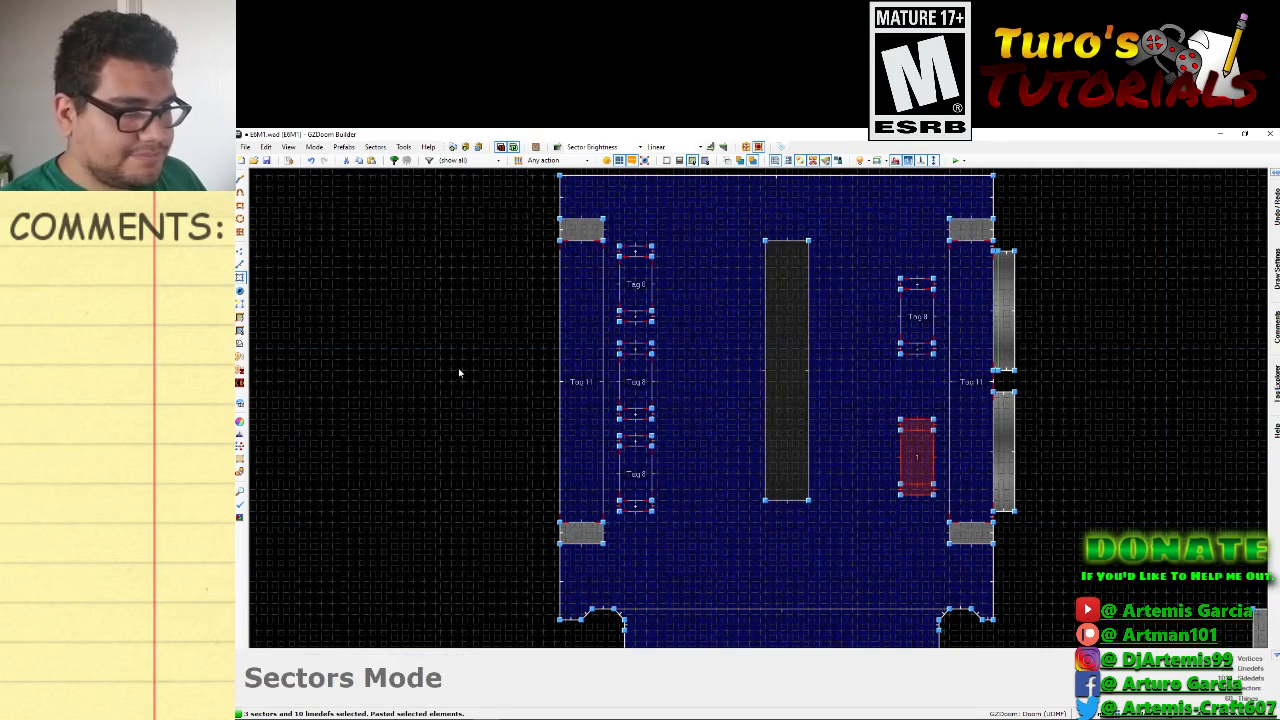
# Select all 15 lowered ceiling surfaces above the five pasted seats and set their ceiling height to 168.
pyautogui.press('w')
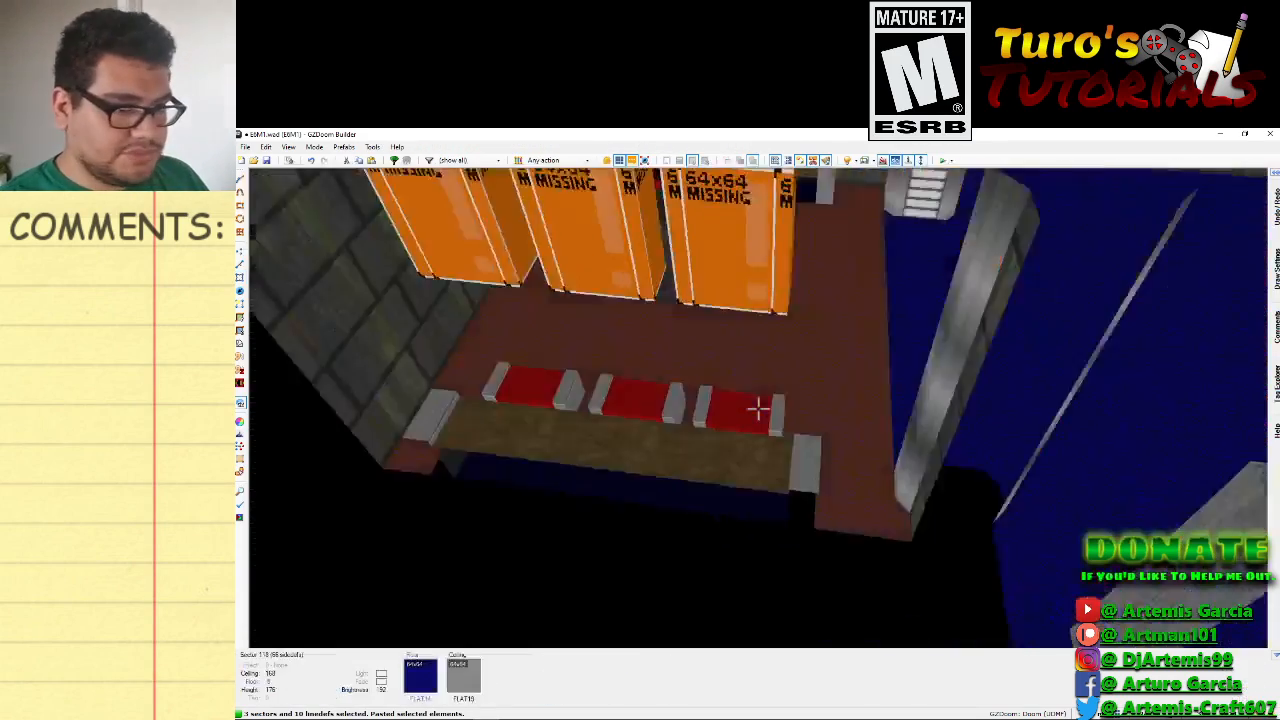
pyautogui.press('e')
pyautogui.press('s')
pyautogui.press('e')
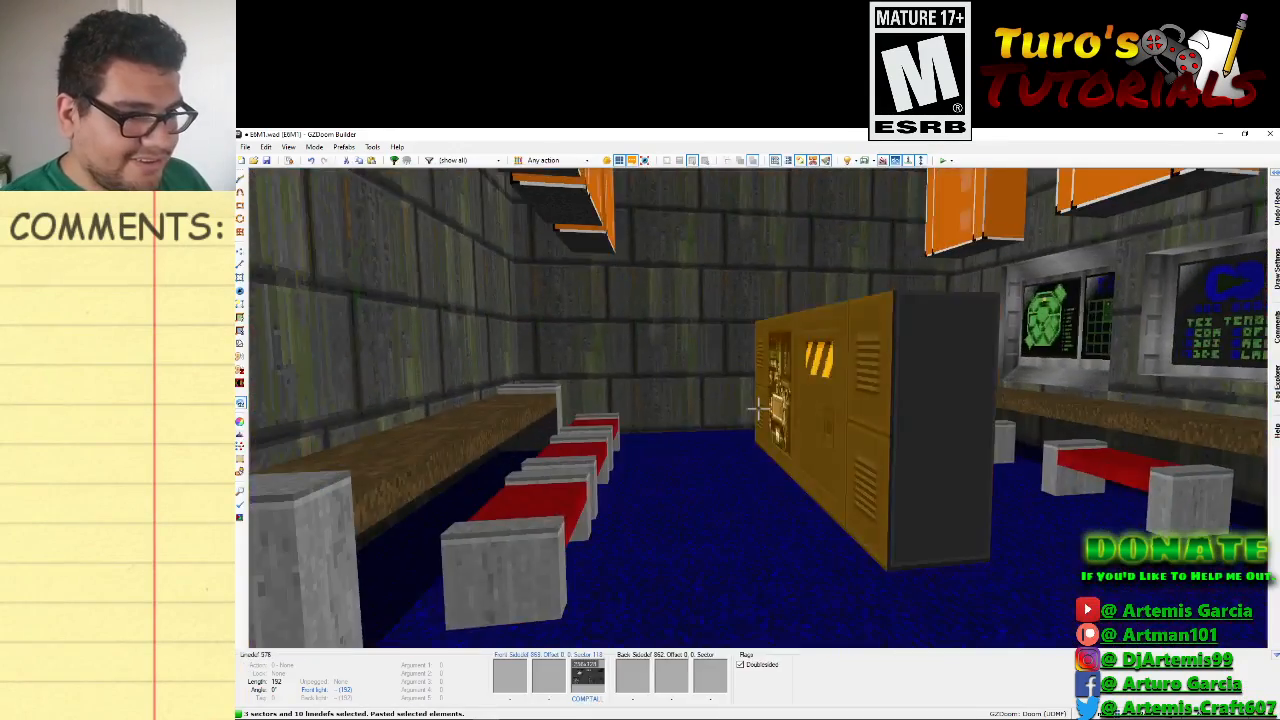
pyautogui.press('d')
pyautogui.press('e')
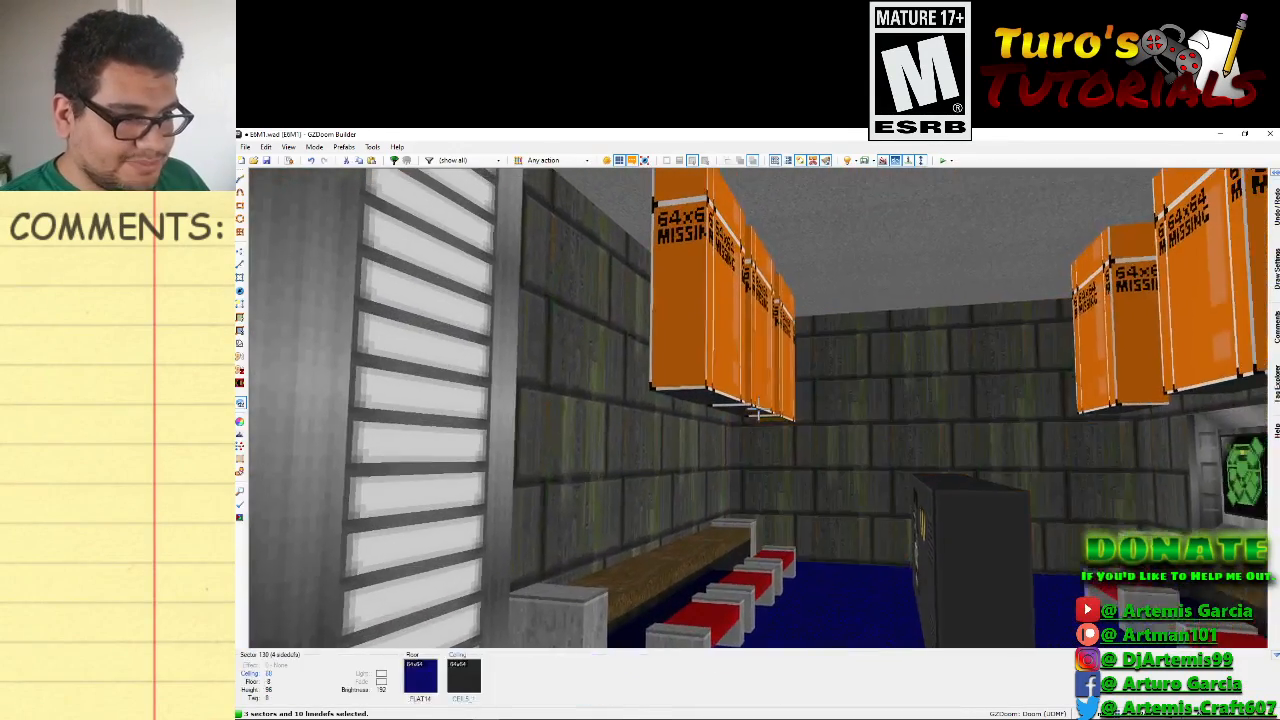
pyautogui.click(758, 409)
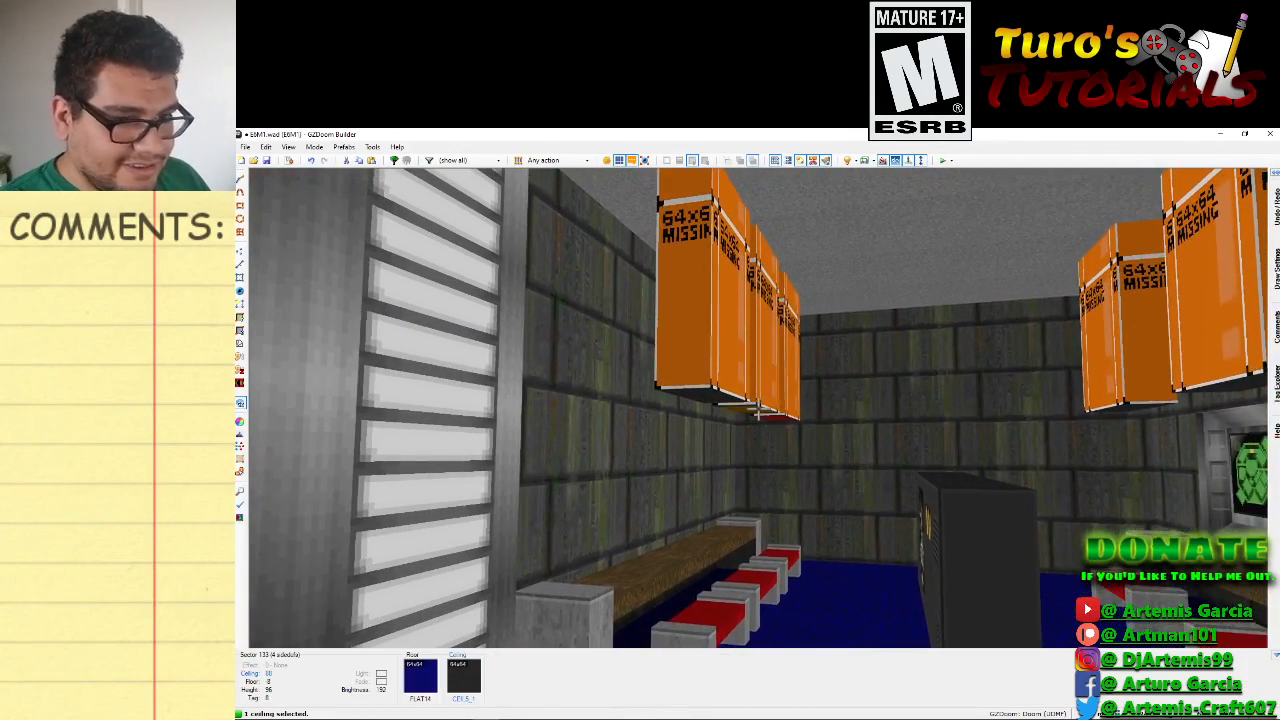
pyautogui.click(758, 409)
pyautogui.click(758, 409)
pyautogui.press('e')
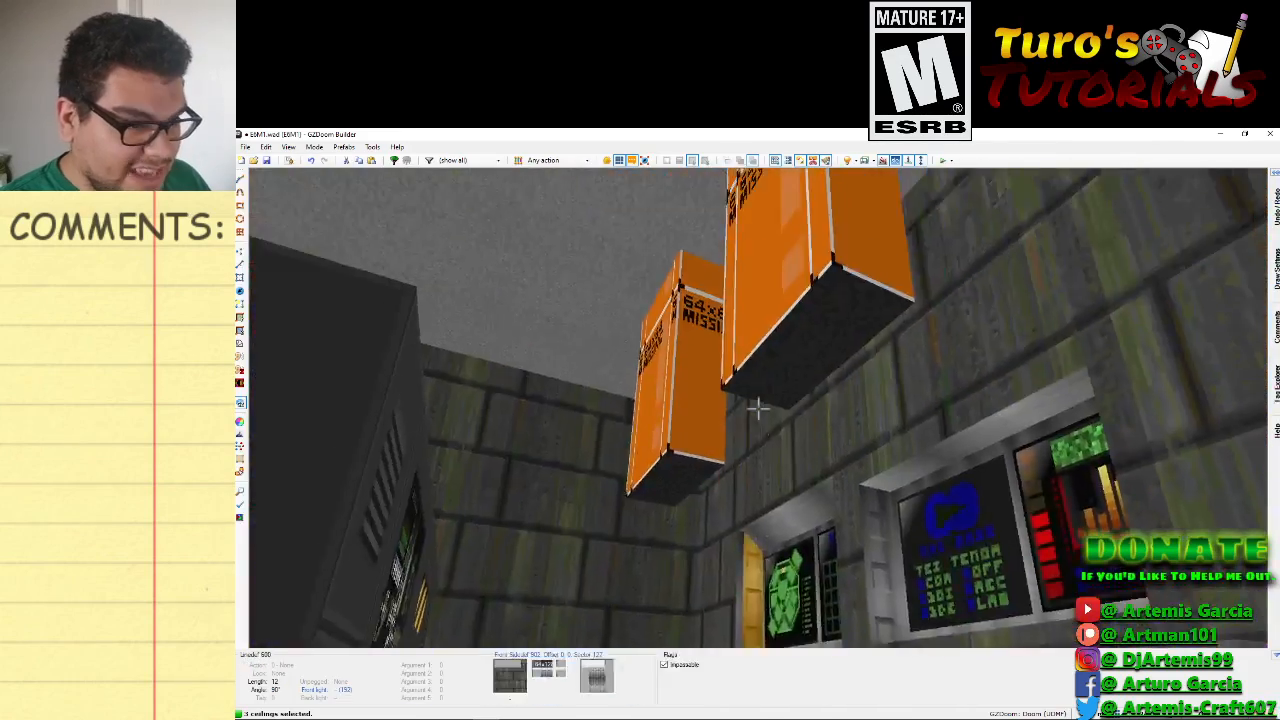
pyautogui.click(758, 409)
pyautogui.click(758, 409)
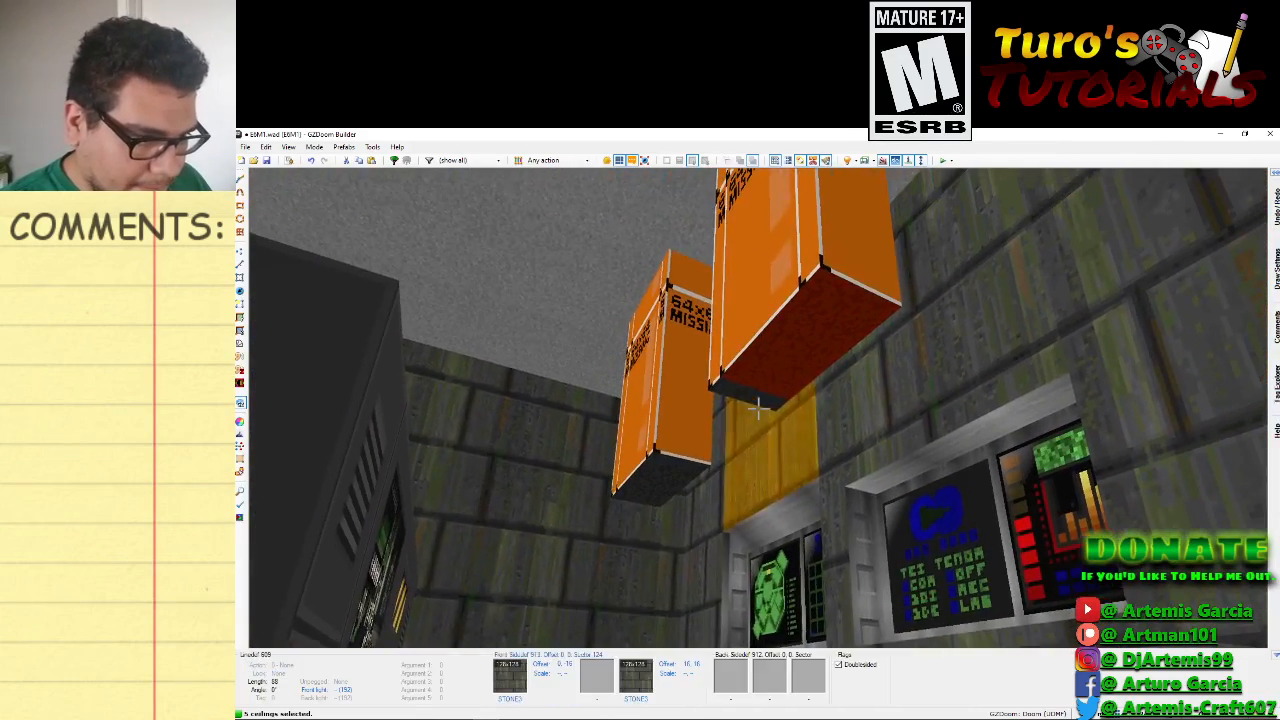
pyautogui.click(758, 409)
pyautogui.click(758, 409)
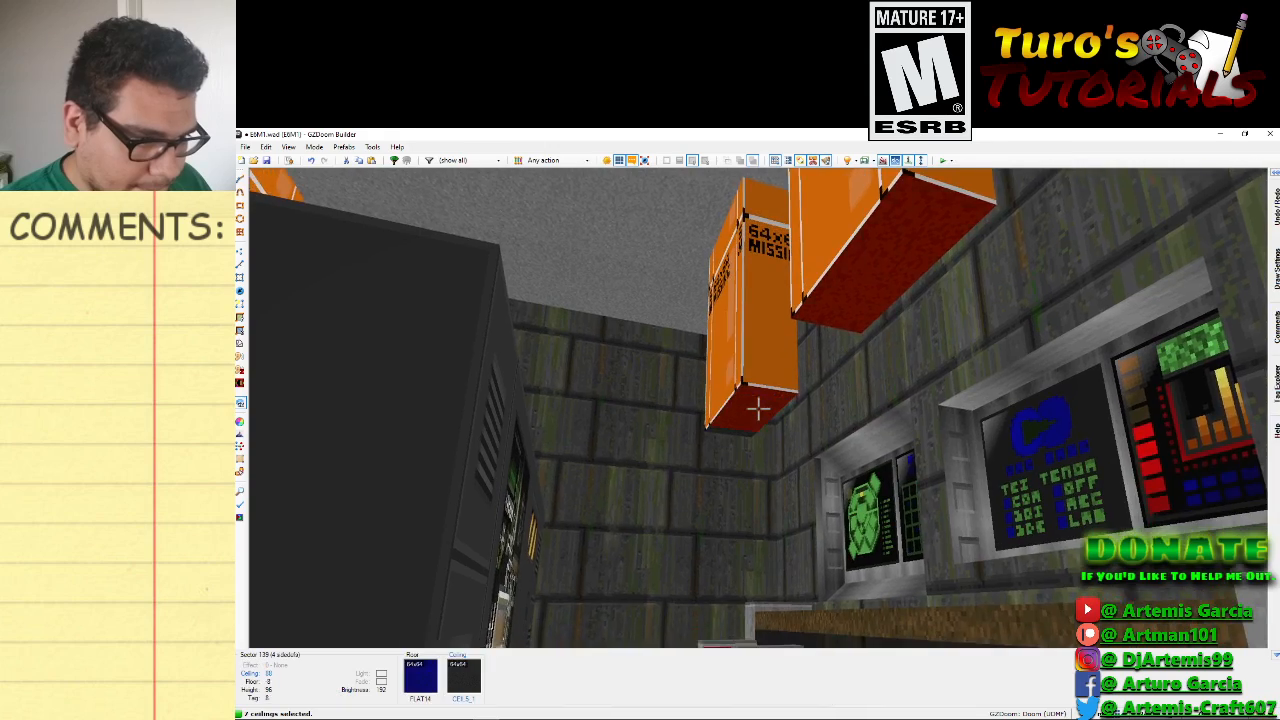
pyautogui.click(758, 409)
pyautogui.click(758, 409)
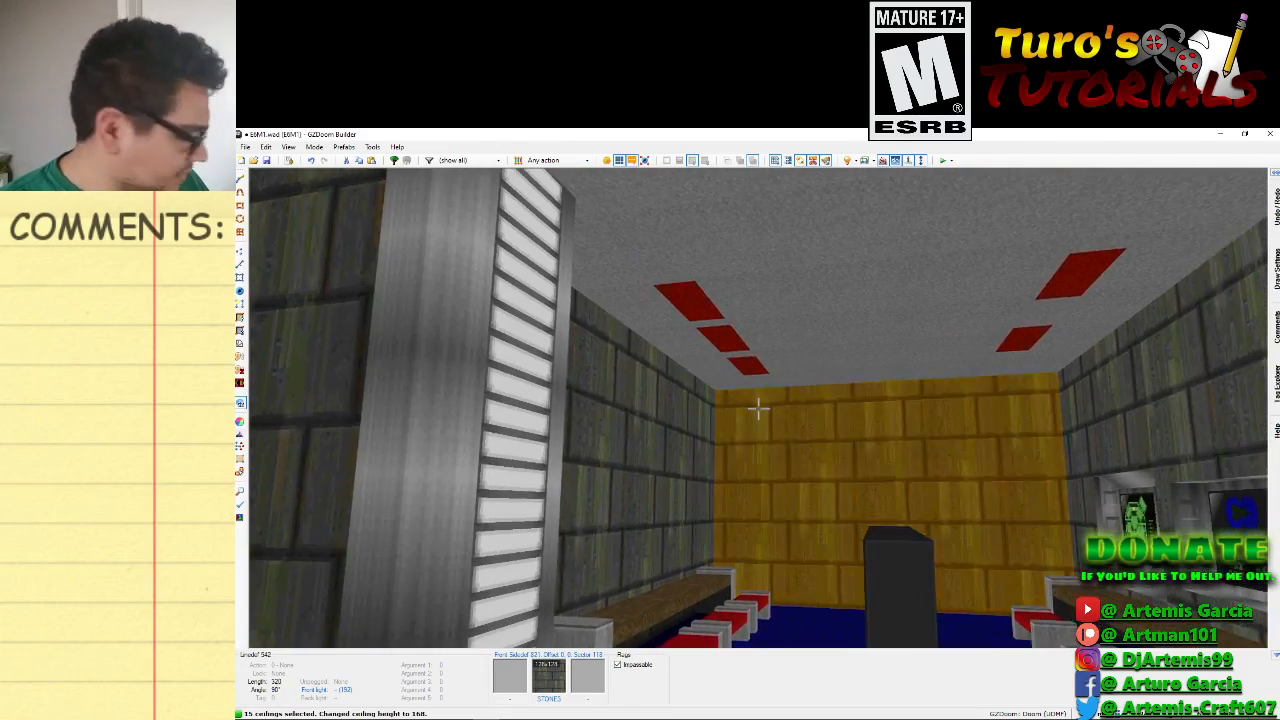
# Copy the FLAT19 flat from the room's ceiling and apply it to the dark ceiling patches above the seats.
pyautogui.press('q')
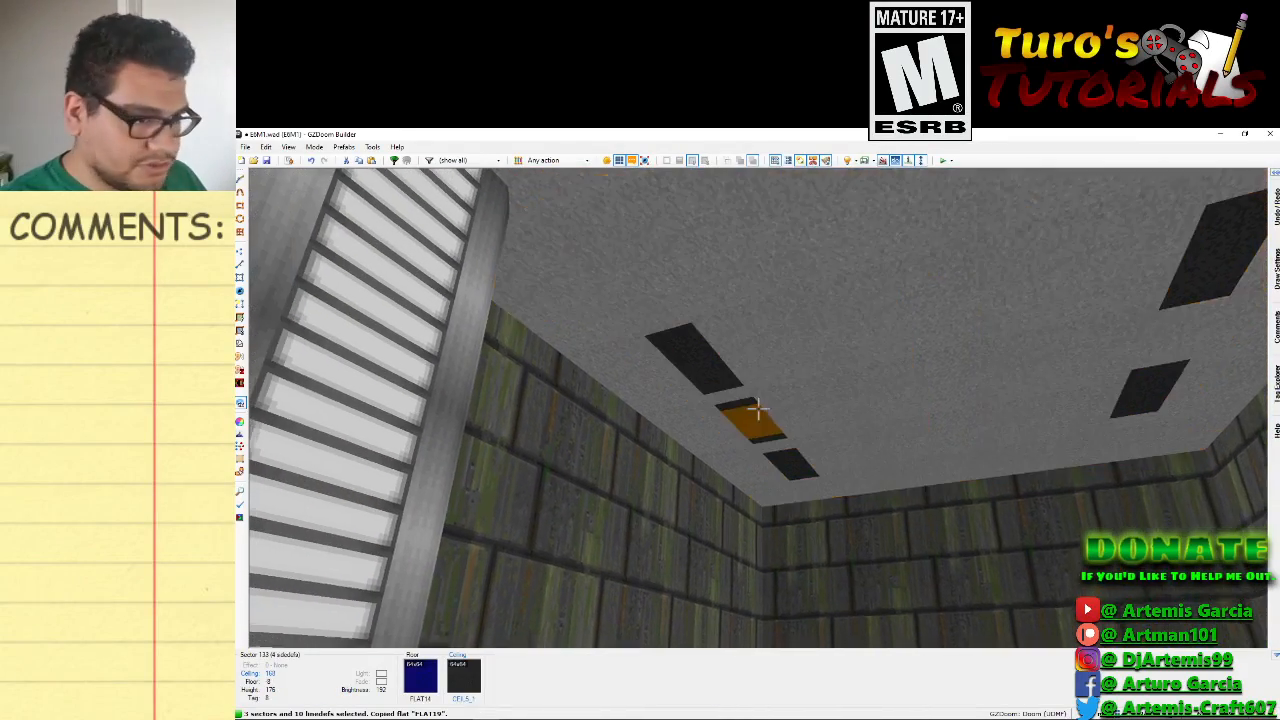
pyautogui.hotkey('ctrl', 'v')
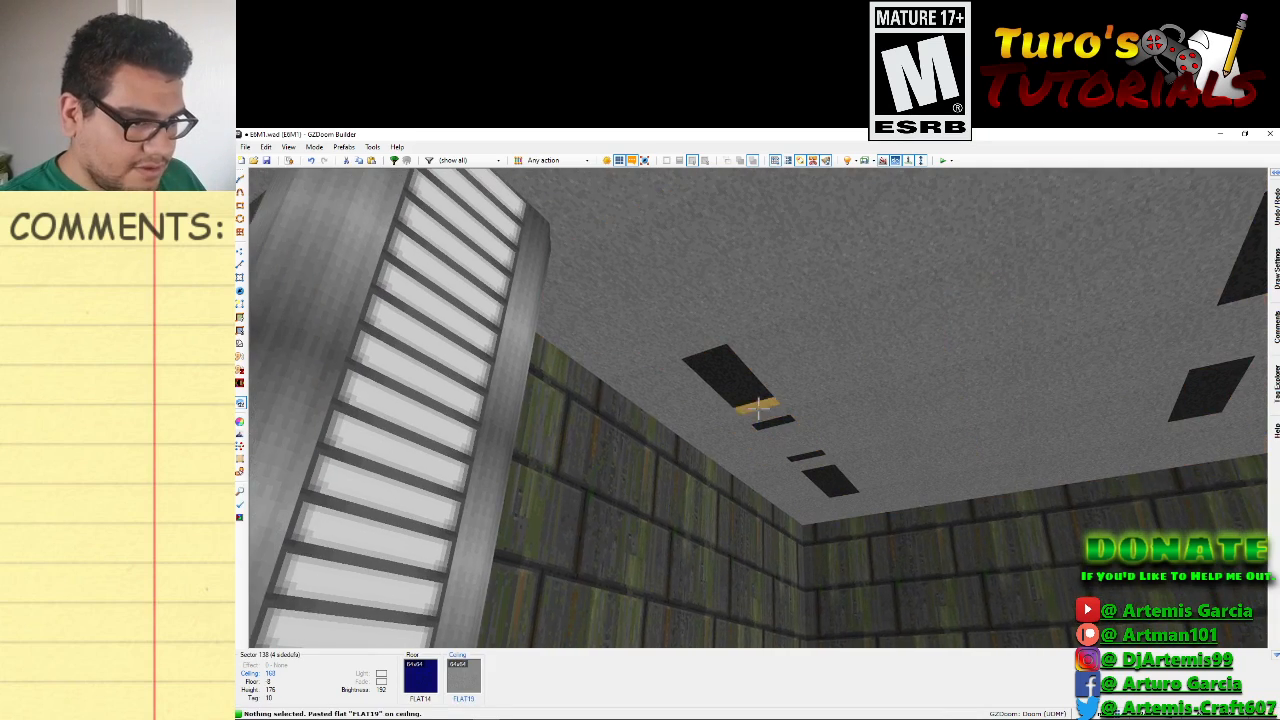
pyautogui.hotkey('ctrl', 'v')
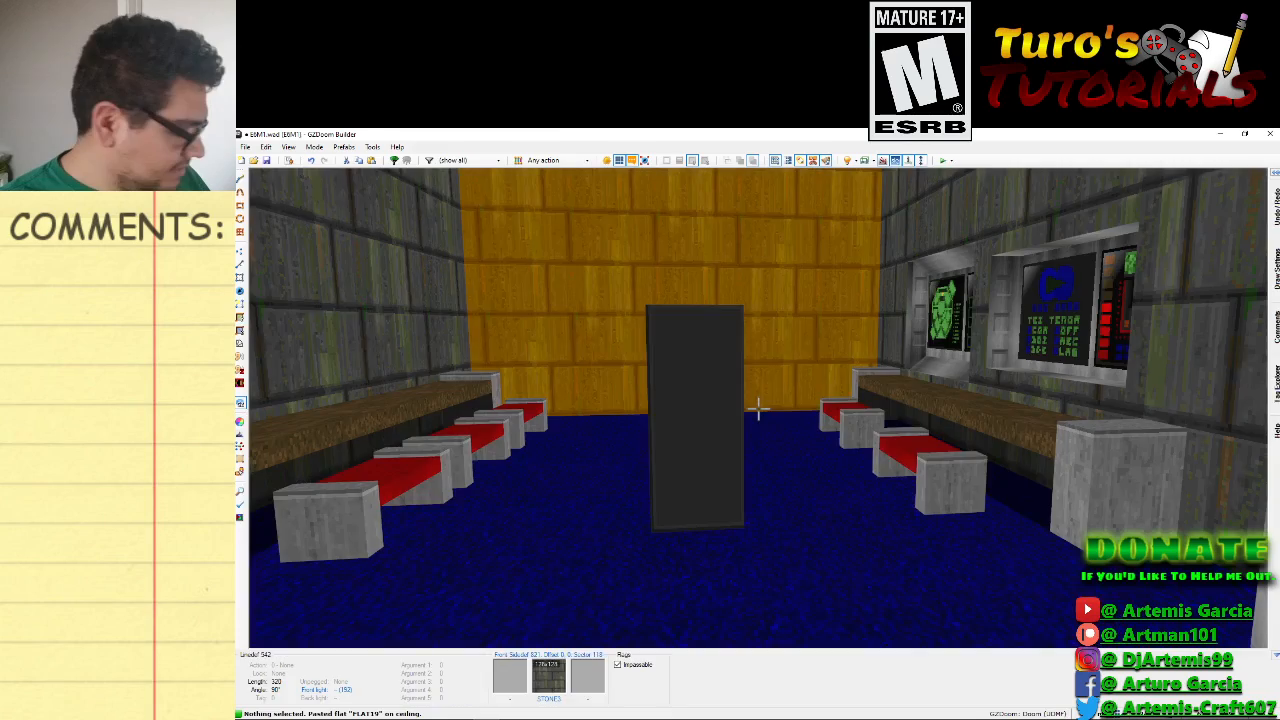
# Examine the furnished computer room and its ceiling from the entrance between the lit pillars.
pyautogui.press('e')
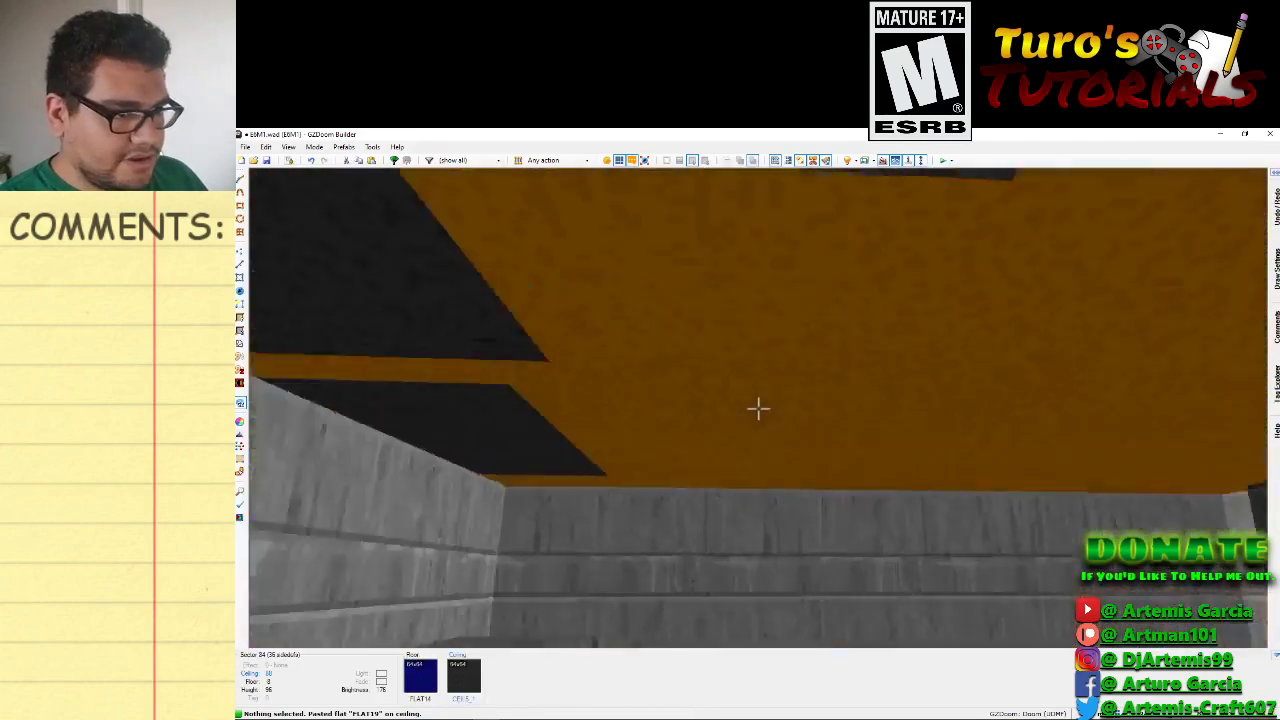
pyautogui.press('e')
pyautogui.press('s')
pyautogui.press('d')
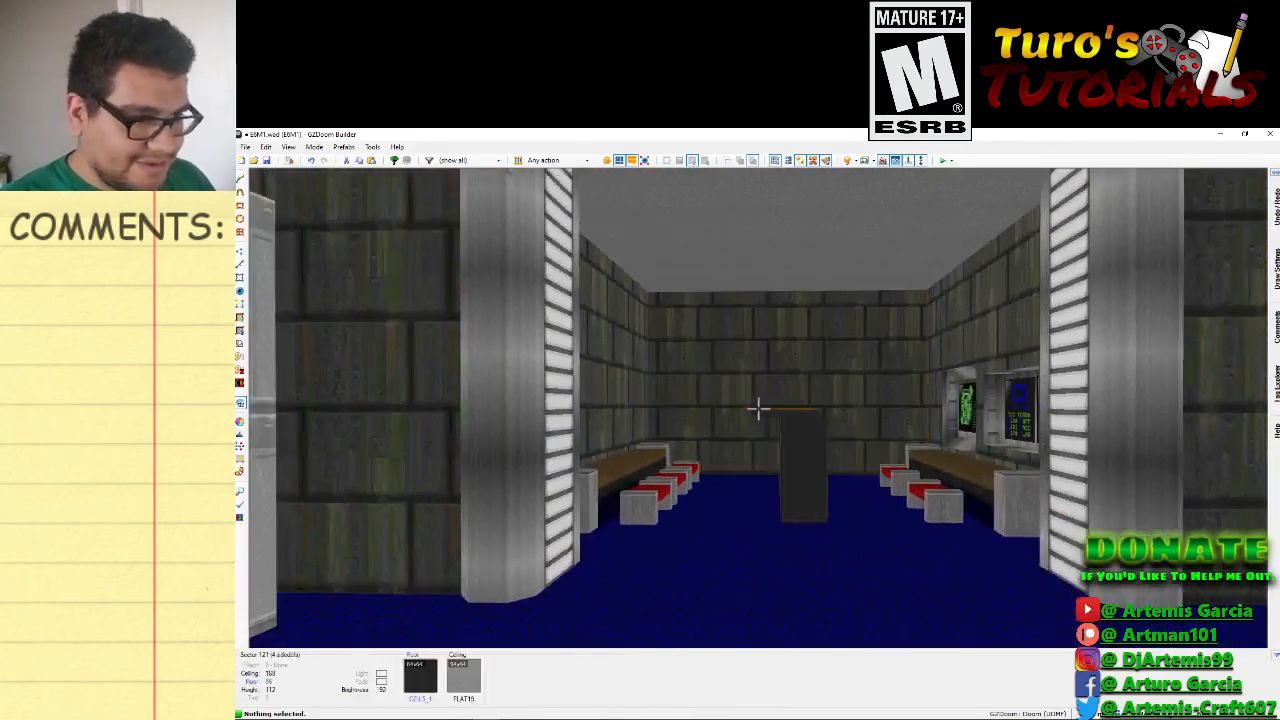
pyautogui.press('e')
pyautogui.press('d')
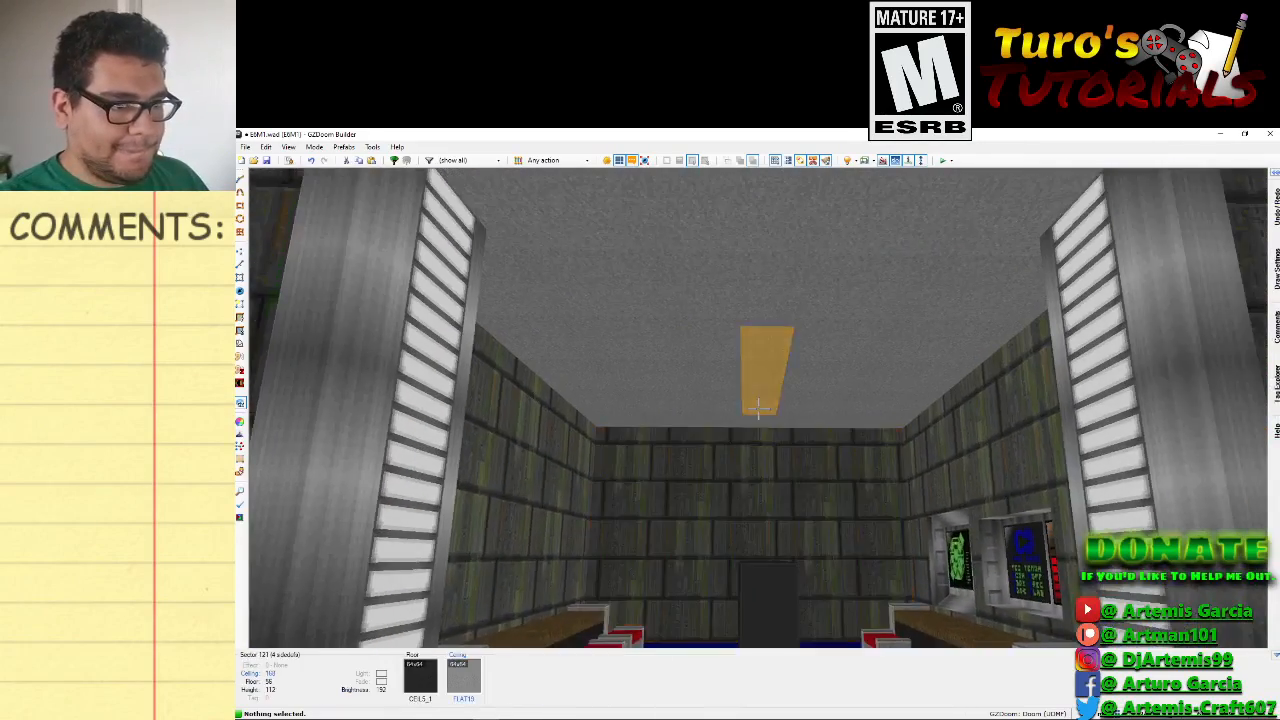
pyautogui.press('d')
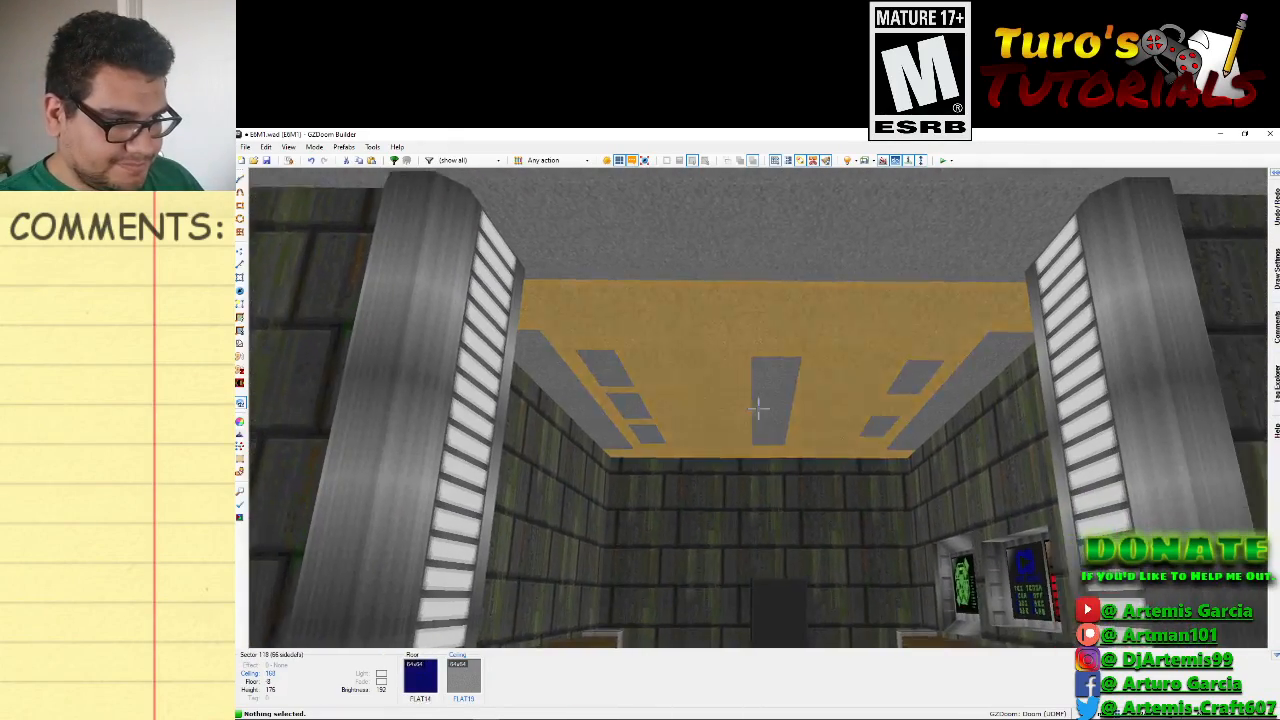
# Draw a closed four-sided outline around the computer room's central dark block, about 104 units wide and 228 units long.
pyautogui.press('w')
pyautogui.scroll(-3, 786, 447)
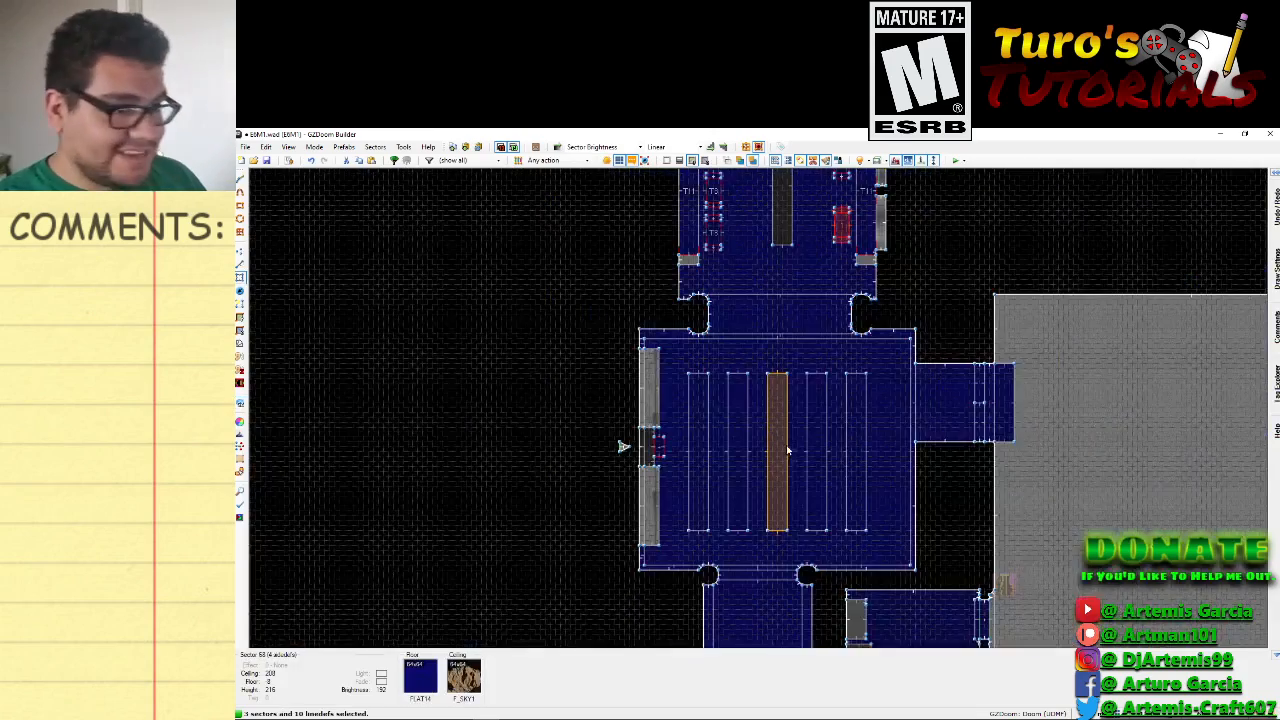
pyautogui.scroll(3, 788, 501)
pyautogui.press('Up')
pyautogui.press('Up')
pyautogui.press('Up')
pyautogui.press('Up')
pyautogui.press('Up')
pyautogui.press('Up')
pyautogui.press('Up')
pyautogui.press('Up')
pyautogui.press('Up')
pyautogui.press('Up')
pyautogui.press('Up')
pyautogui.press('Up')
pyautogui.press('Up')
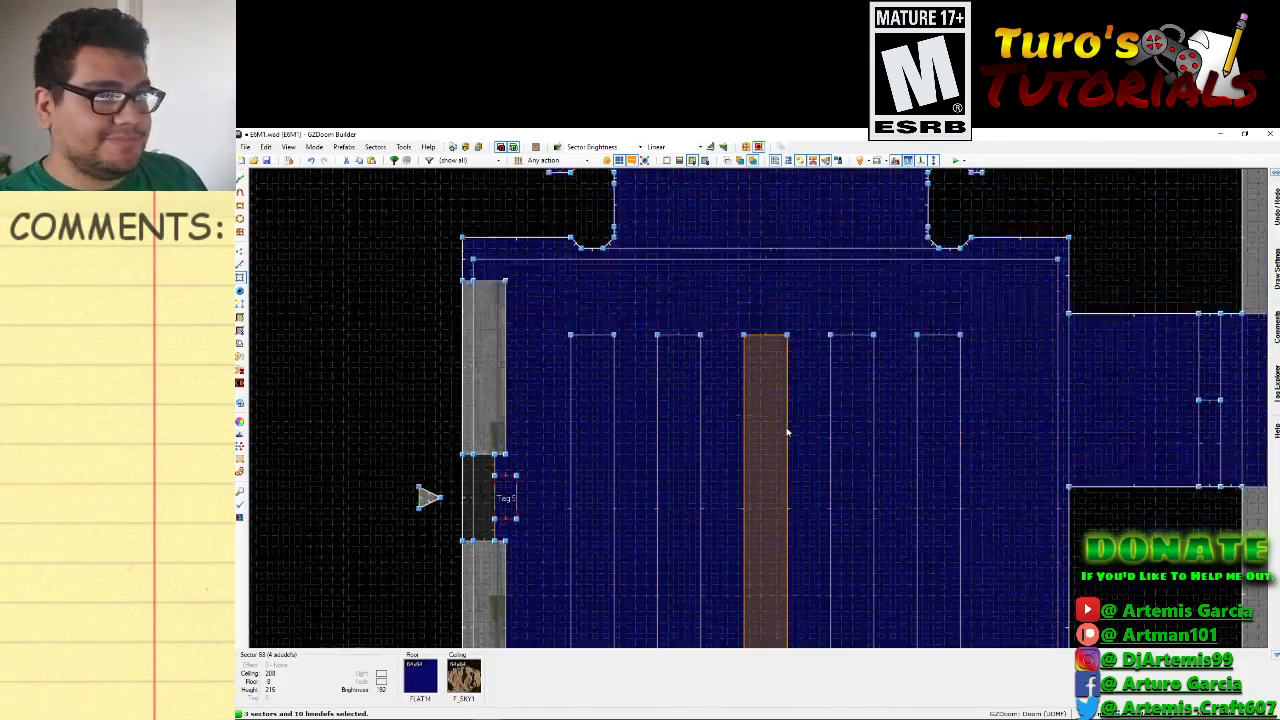
pyautogui.press('Down')
pyautogui.press('Down')
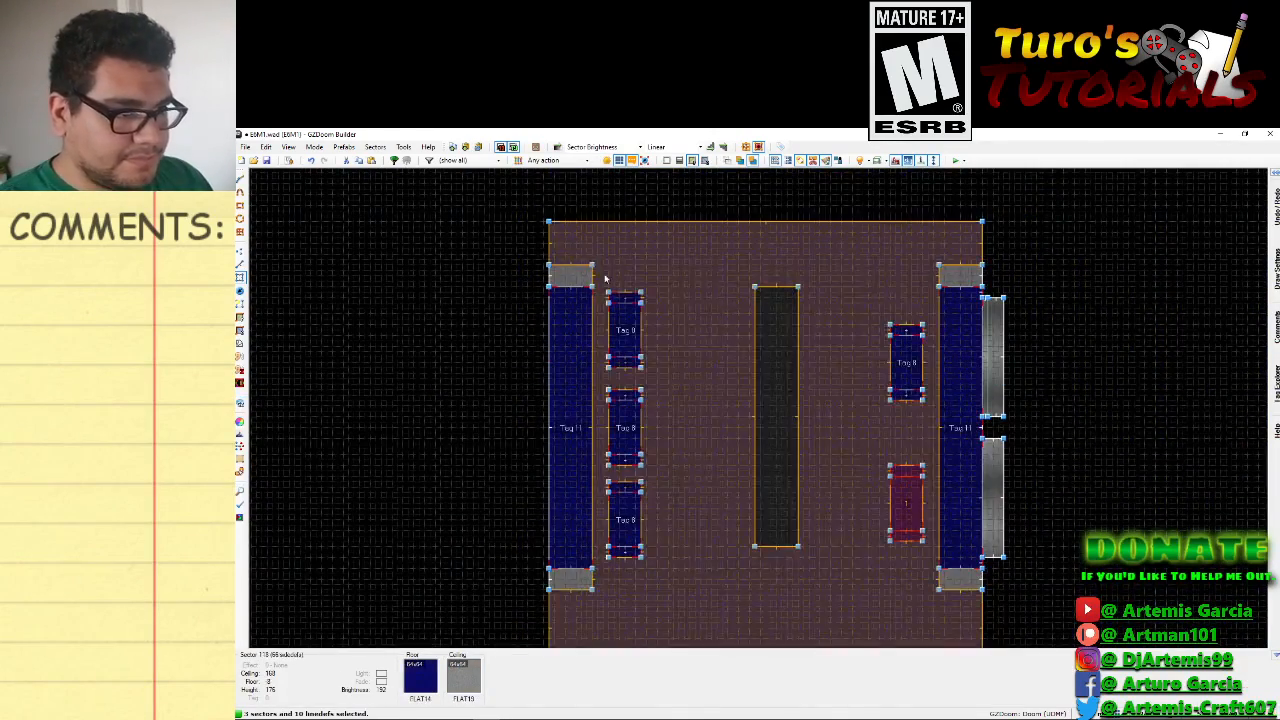
pyautogui.click(240, 252)
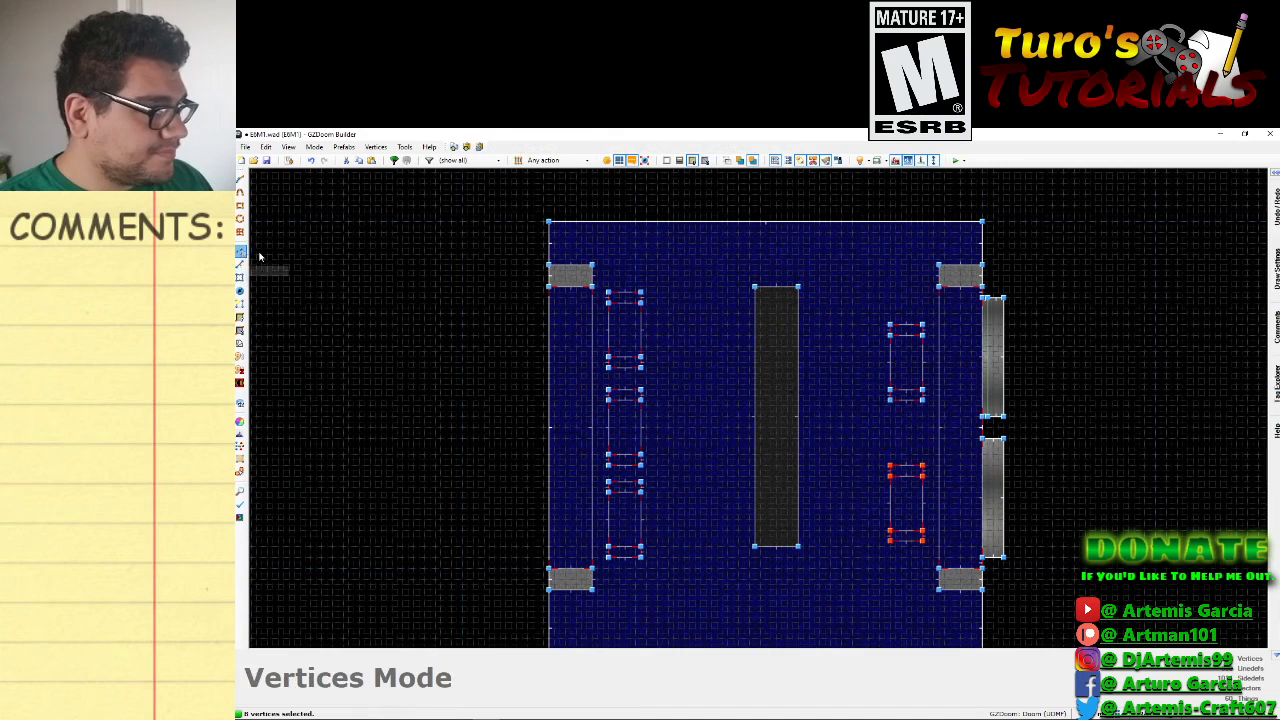
pyautogui.press('d')
pyautogui.click(706, 271)
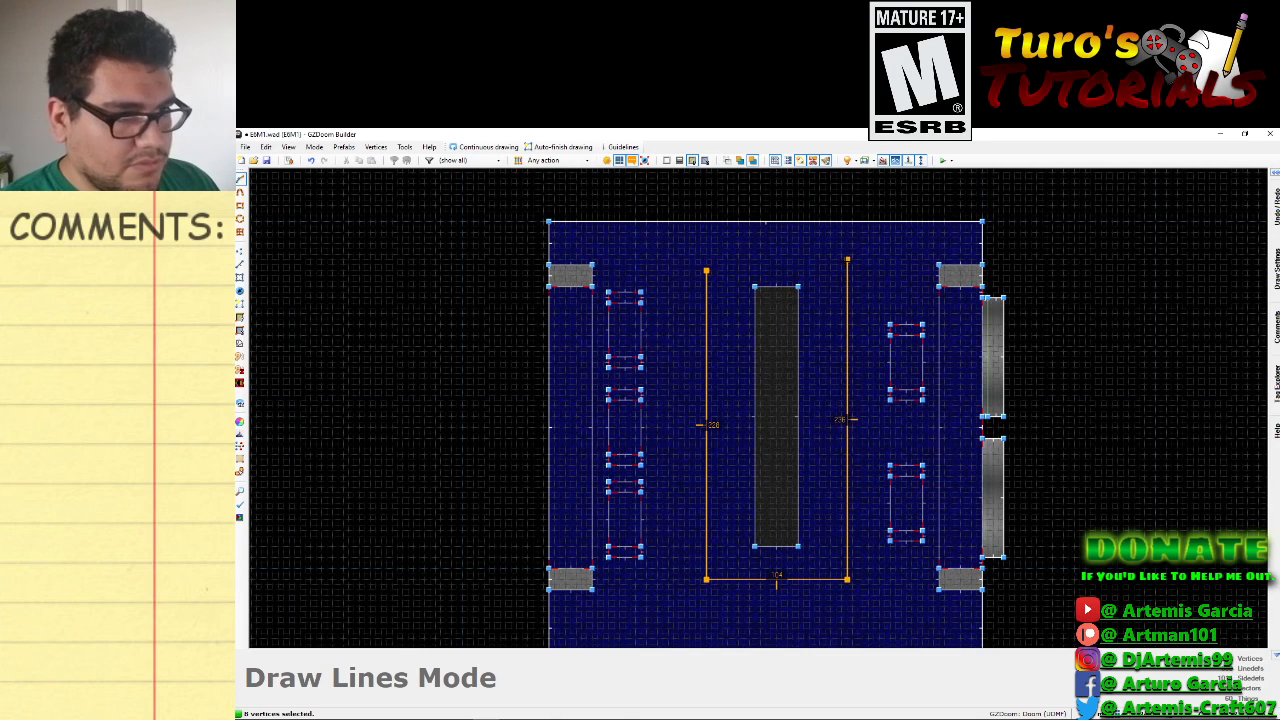
pyautogui.click(706, 271)
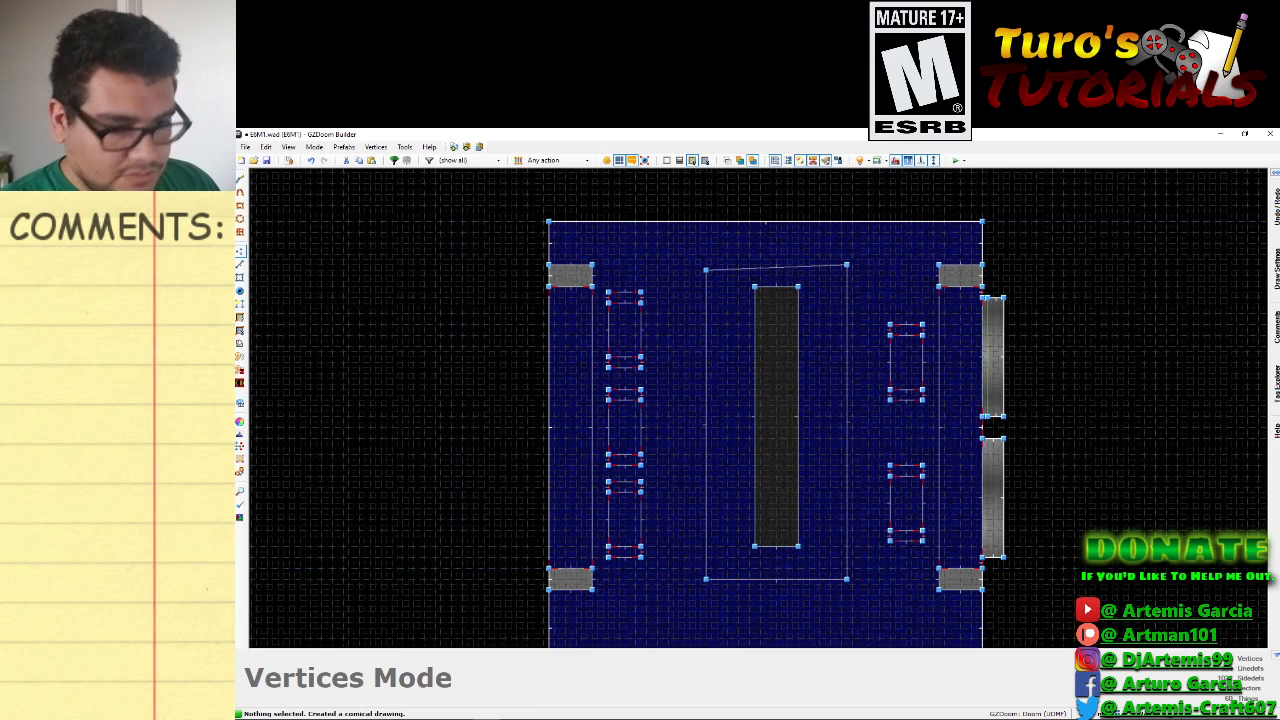
# Switch to a coarser grid and move the outline's four corners onto it, forming an upright rectangle of 80 by 224 units.
pyautogui.click(1118, 713)
pyautogui.click(1065, 613)
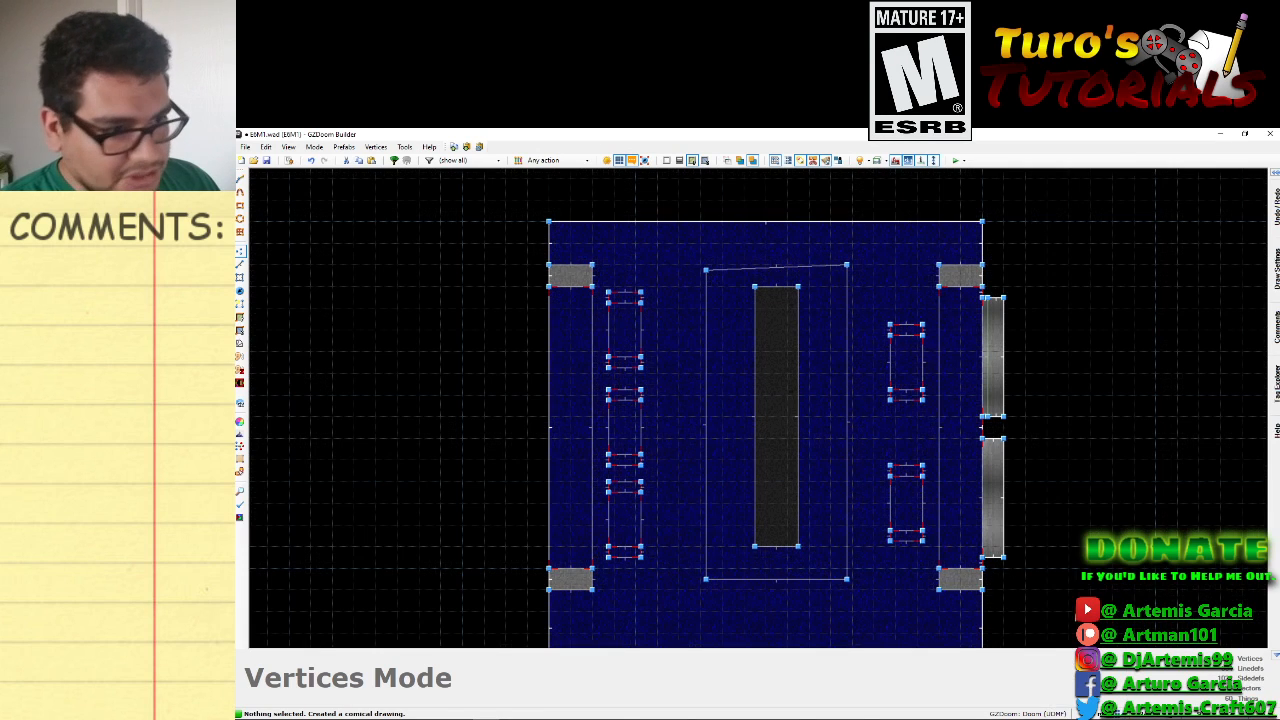
pyautogui.moveTo(846, 266); pyautogui.dragTo(830, 268)
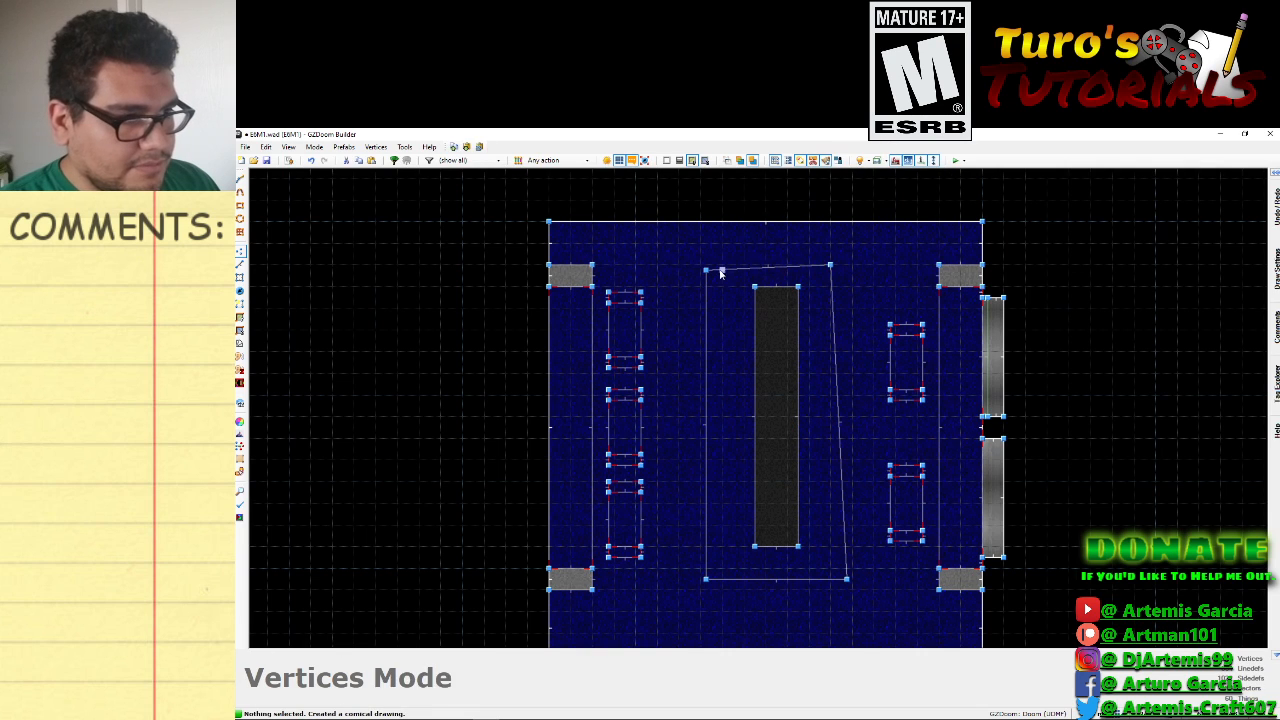
pyautogui.moveTo(706, 271); pyautogui.dragTo(729, 267)
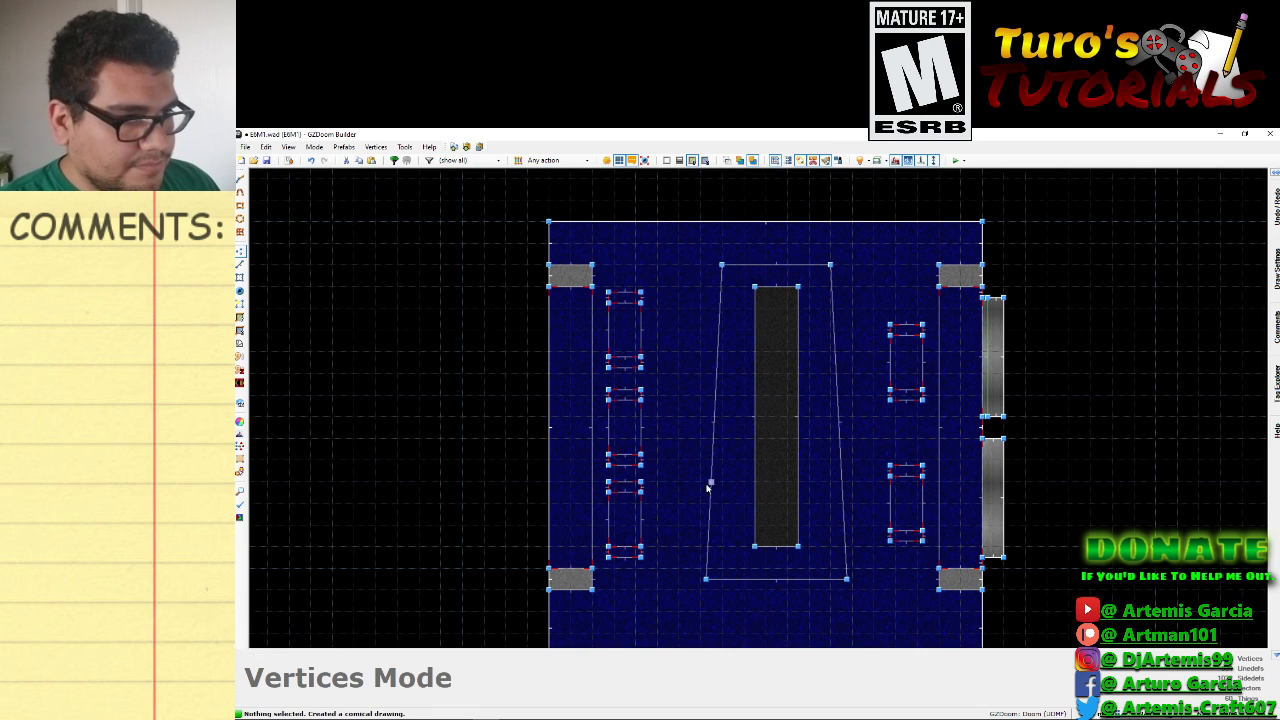
pyautogui.moveTo(708, 578); pyautogui.dragTo(735, 570)
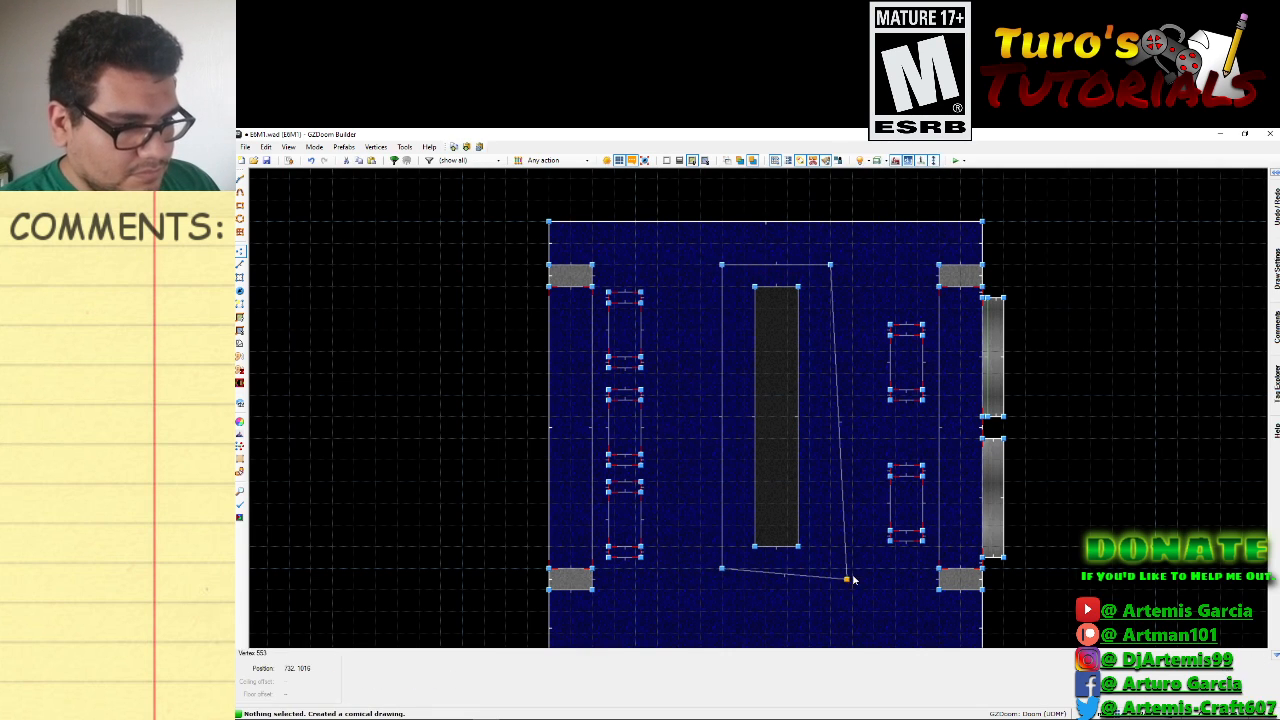
pyautogui.moveTo(848, 579); pyautogui.dragTo(836, 572)
pyautogui.press('v')
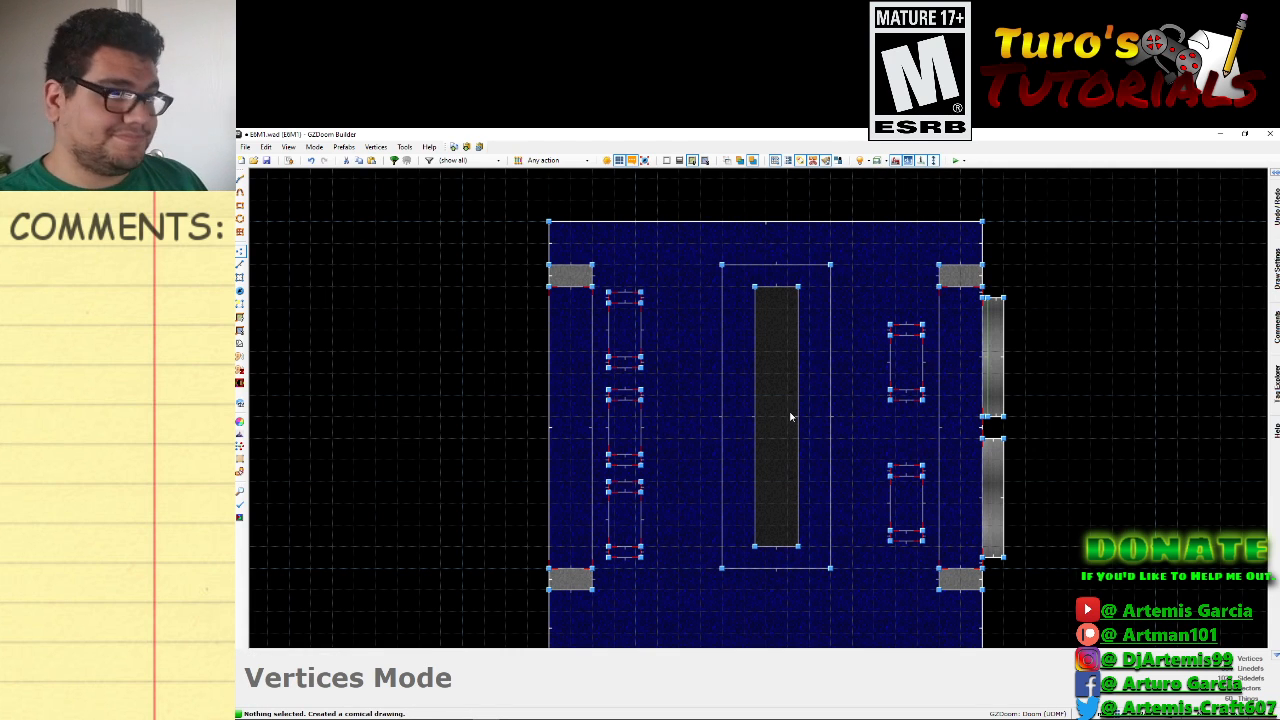
# Select the ceilings of the new outline sector and the central block it encloses, and lower both to a height of 104.
pyautogui.press('w')
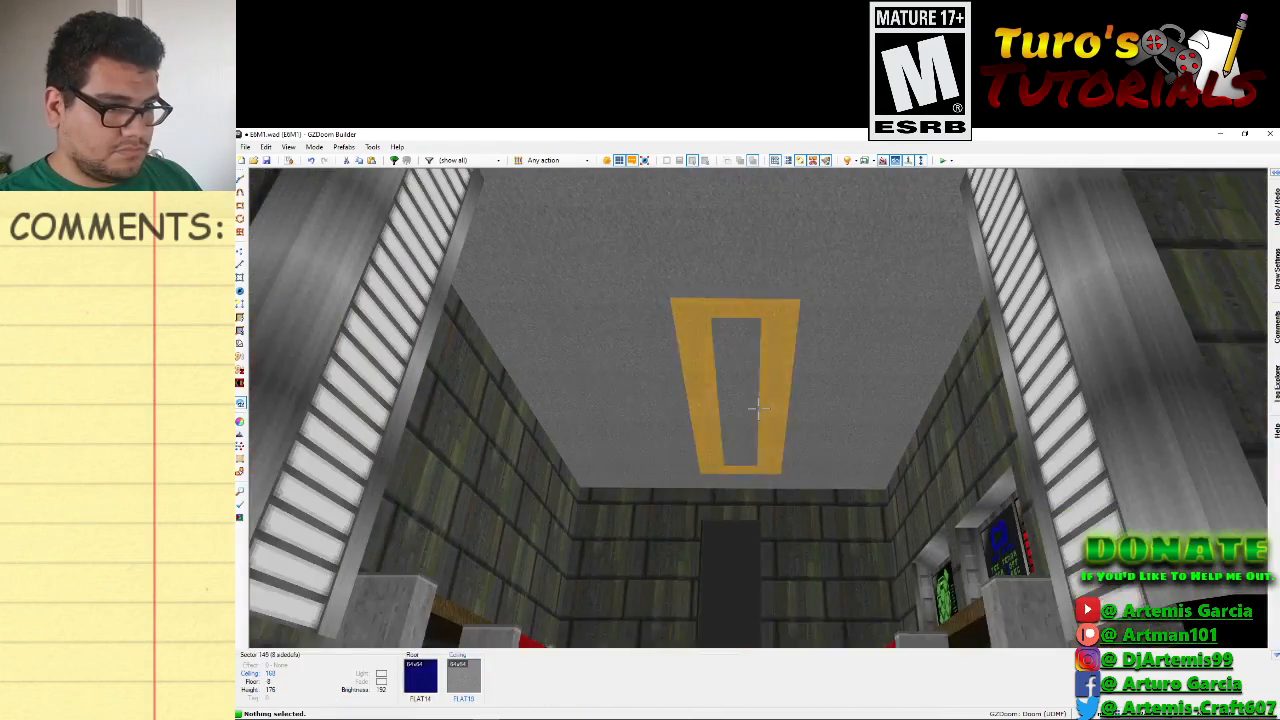
pyautogui.click(758, 407)
pyautogui.click(758, 407)
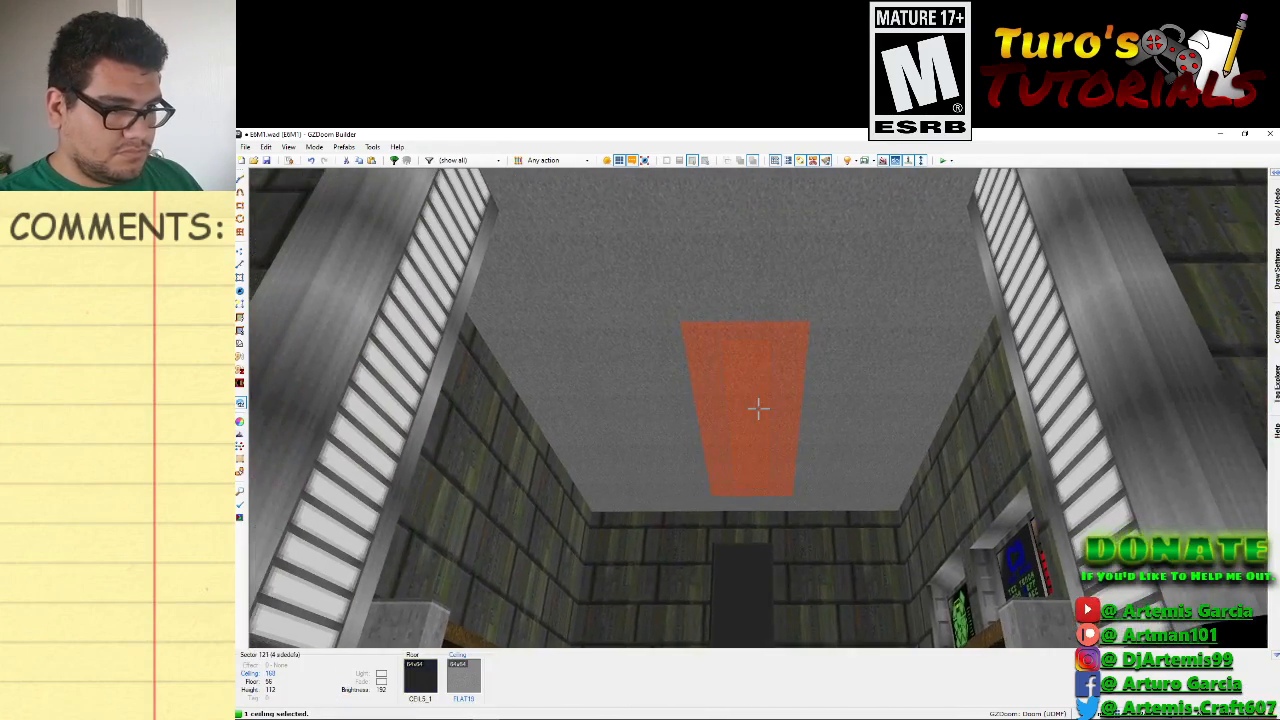
pyautogui.scroll(-4, 758, 407)
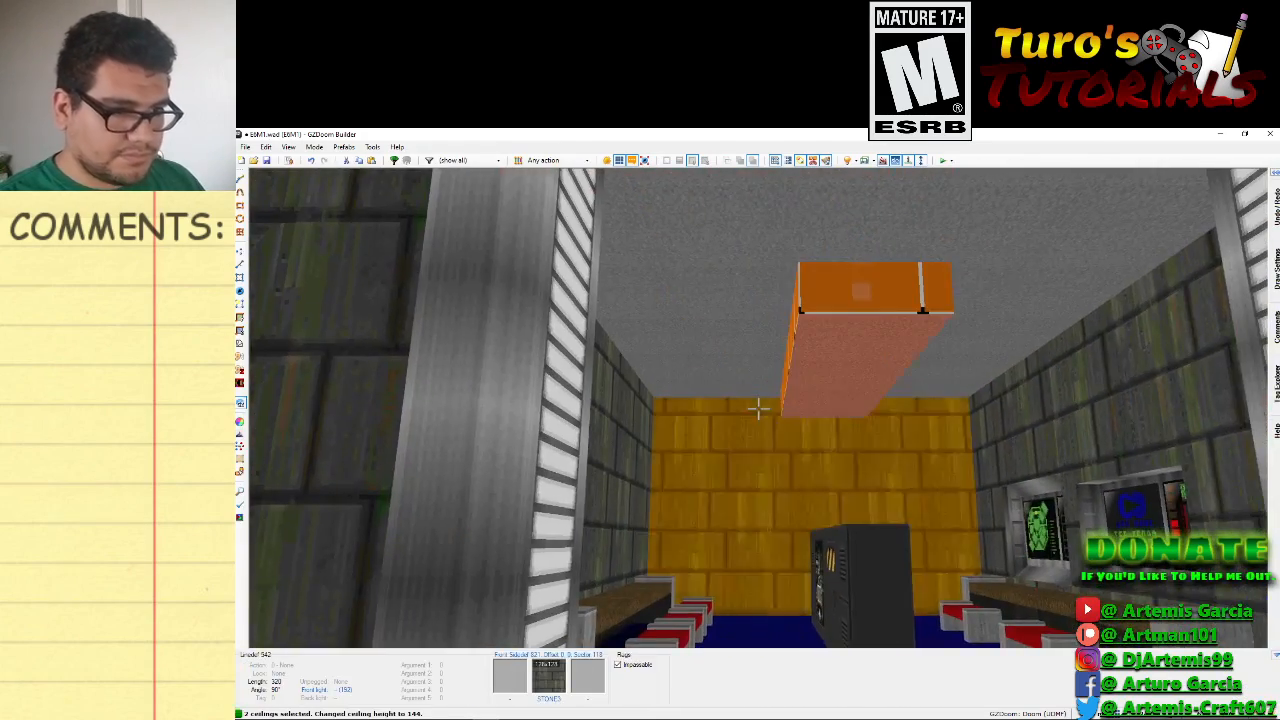
pyautogui.scroll(-4, 758, 407)
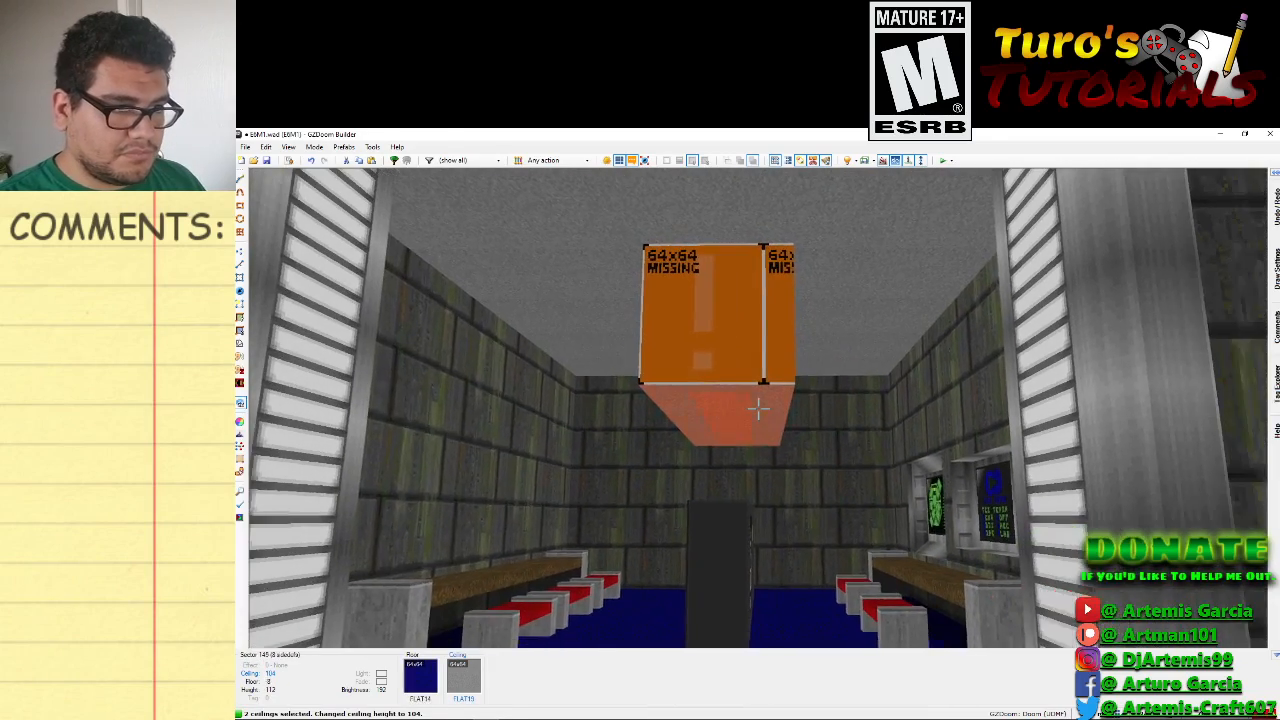
pyautogui.click(758, 408)
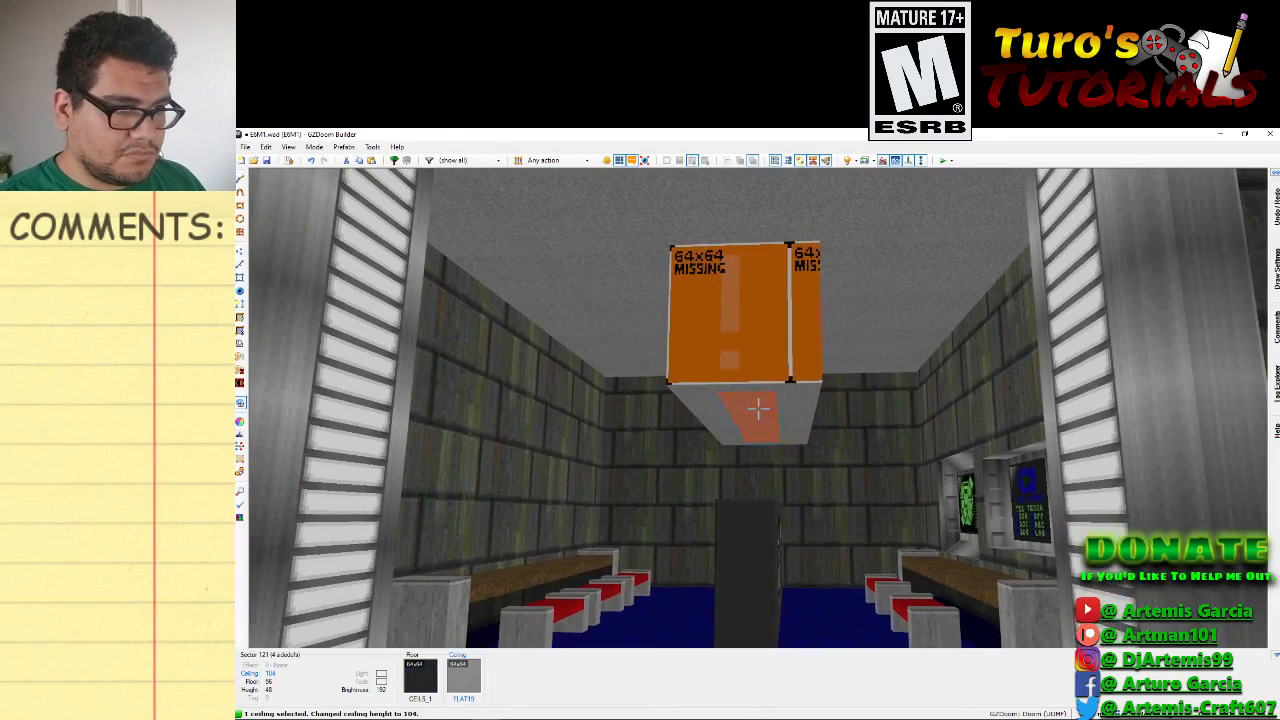
pyautogui.click(758, 408)
# Apply the PLANET1 texture to the missing upper wall on the entrance-facing end of the lowered ceiling block.
pyautogui.press('e')
pyautogui.press('s')
pyautogui.press('d')
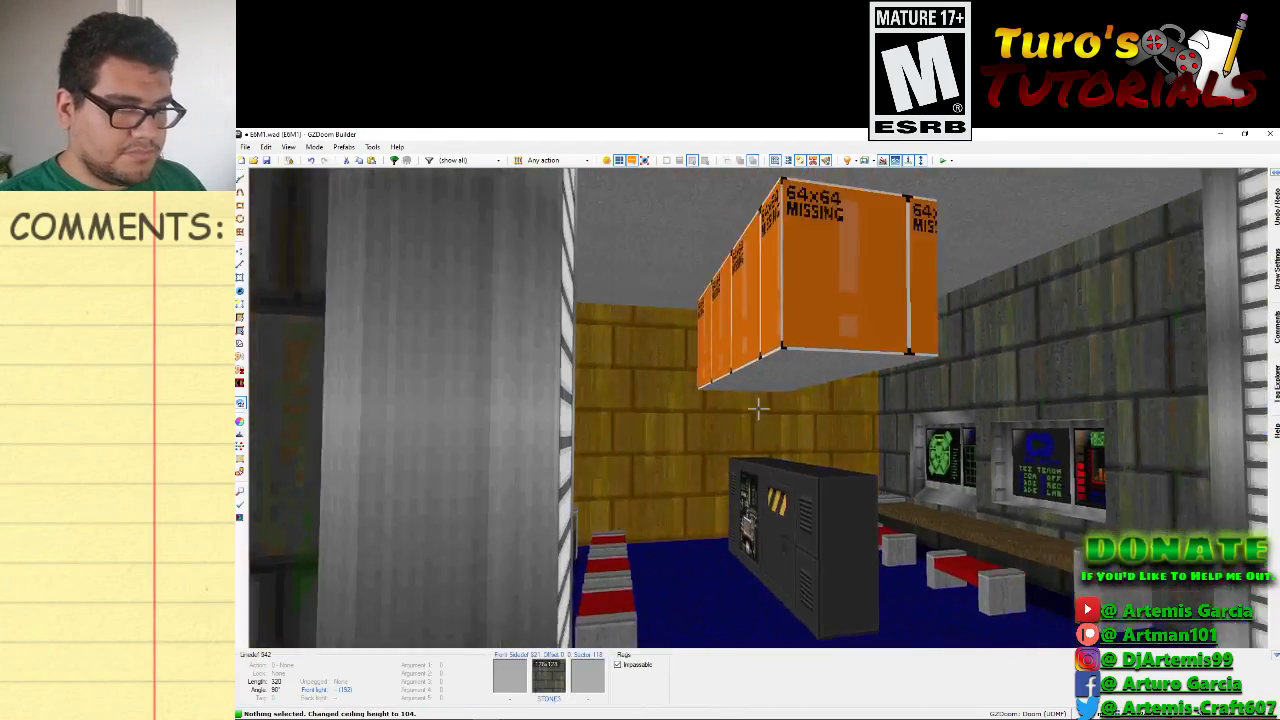
pyautogui.rightClick(758, 408)
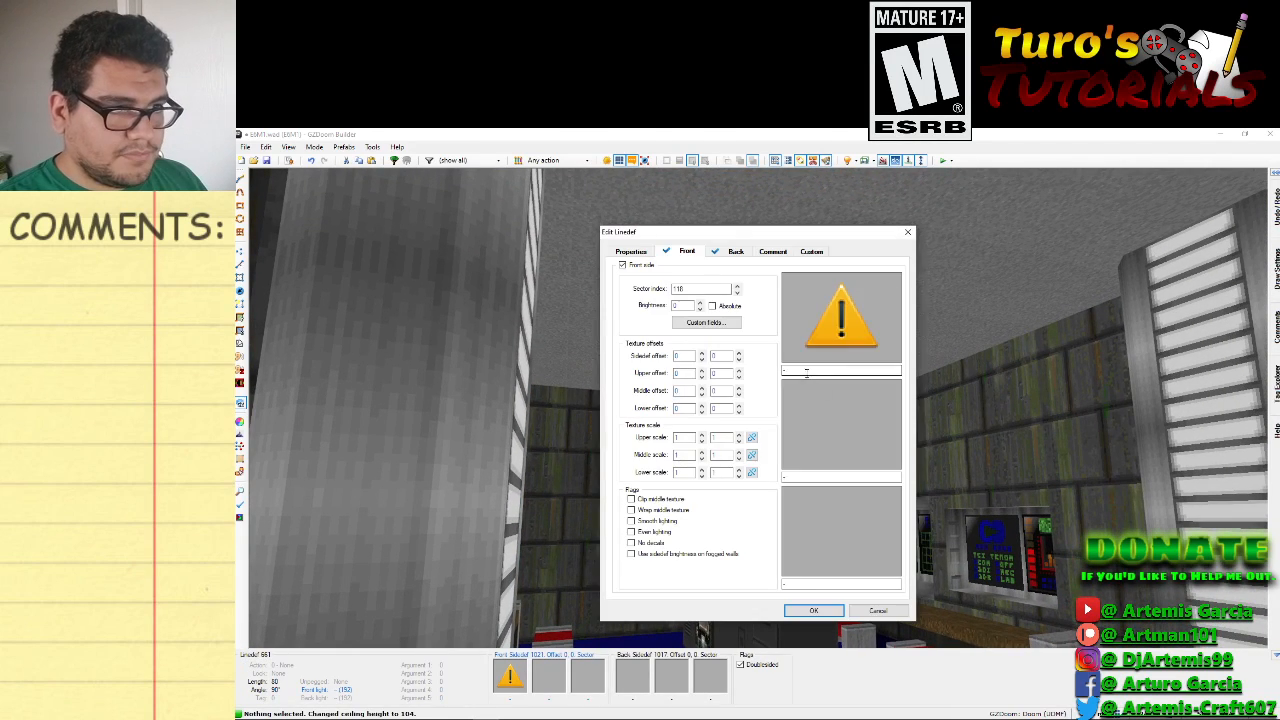
pyautogui.click(840, 330)
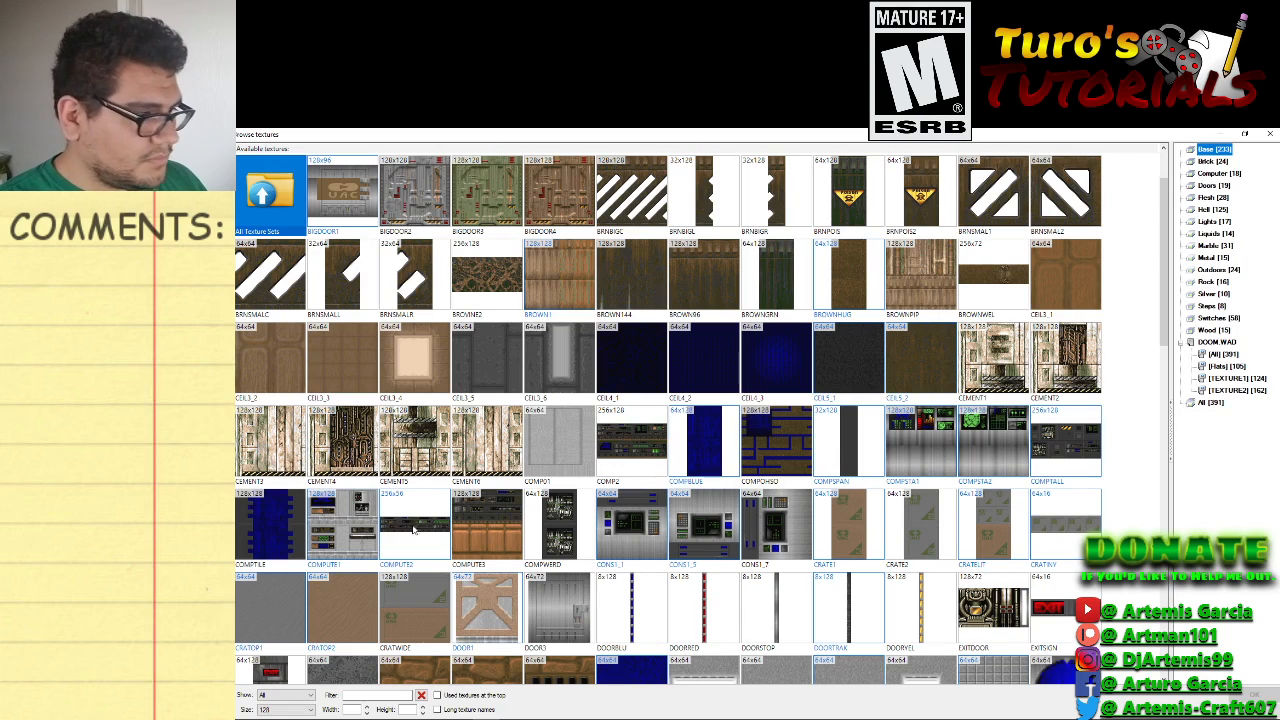
pyautogui.scroll(-15, 413, 530)
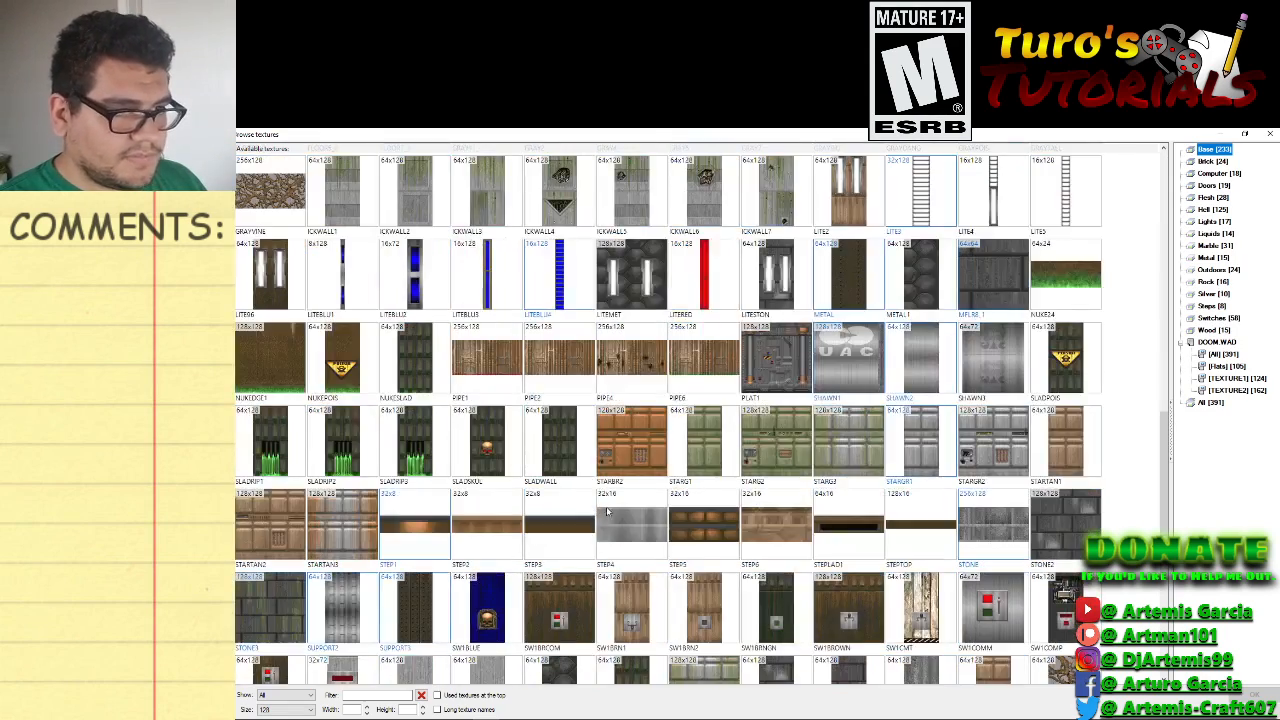
pyautogui.scroll(-5, 606, 512)
pyautogui.scroll(10, 637, 505)
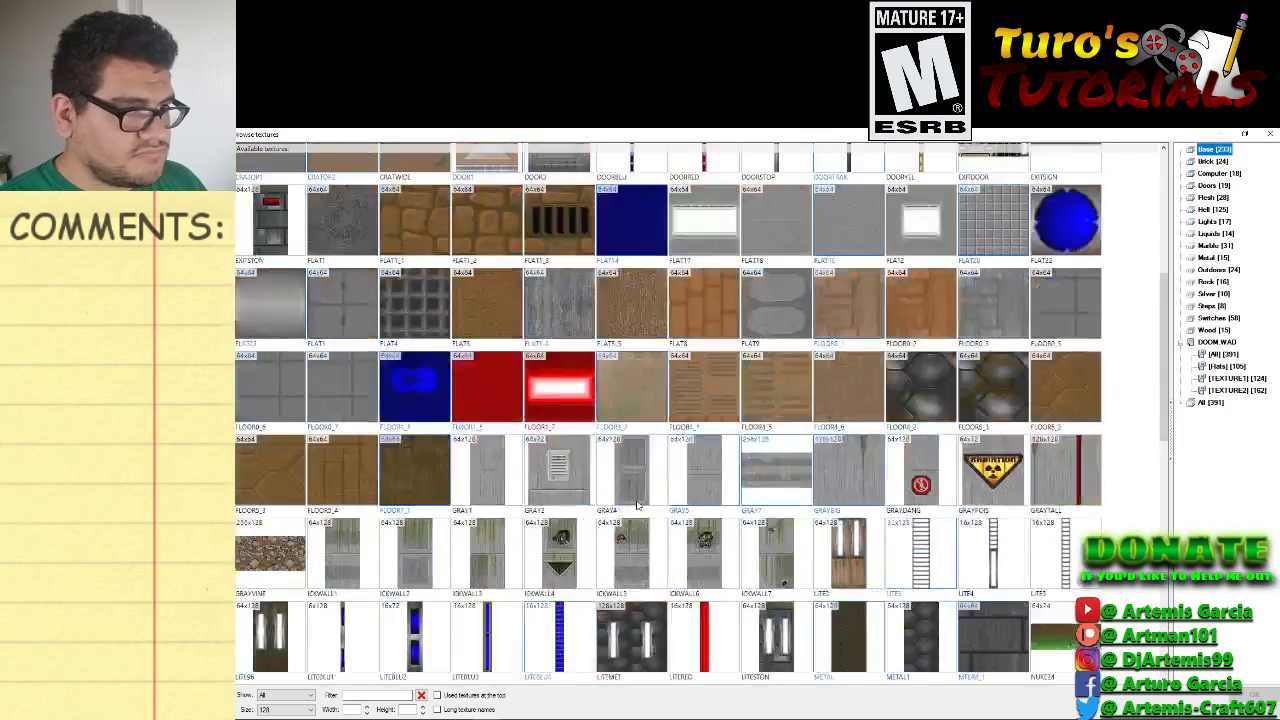
pyautogui.scroll(4, 637, 505)
pyautogui.click(1230, 378)
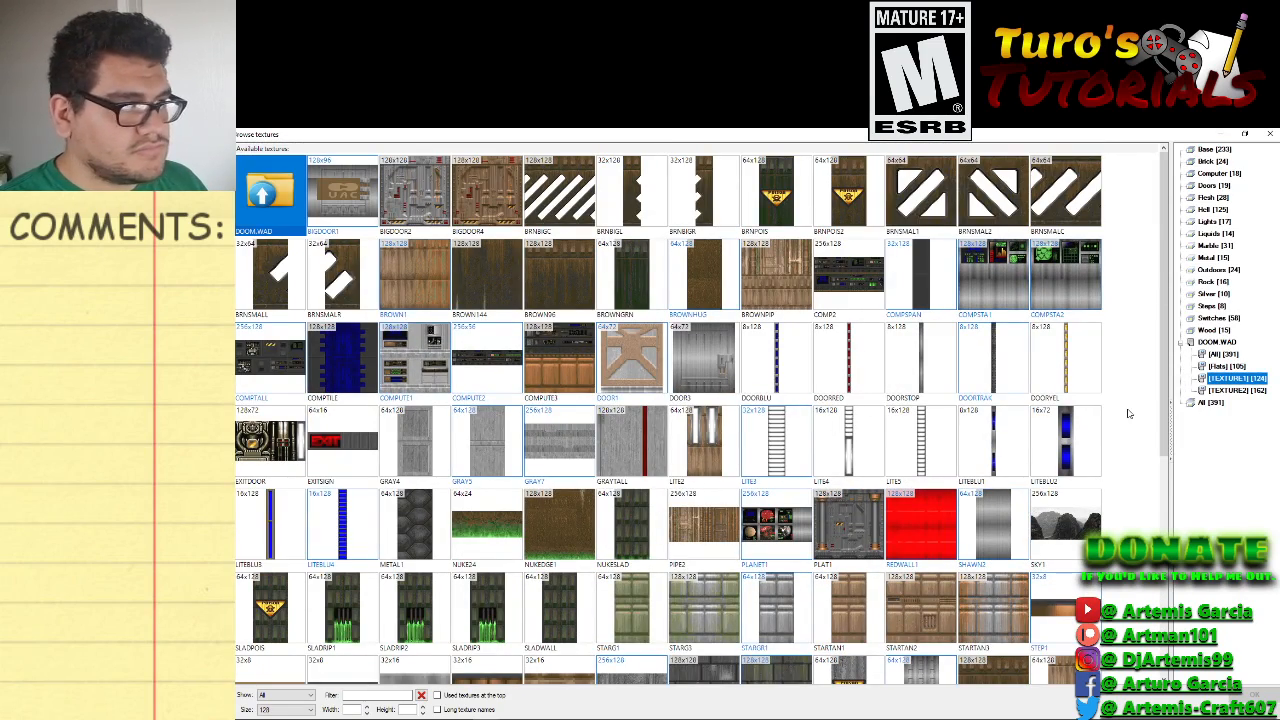
pyautogui.doubleClick(780, 541)
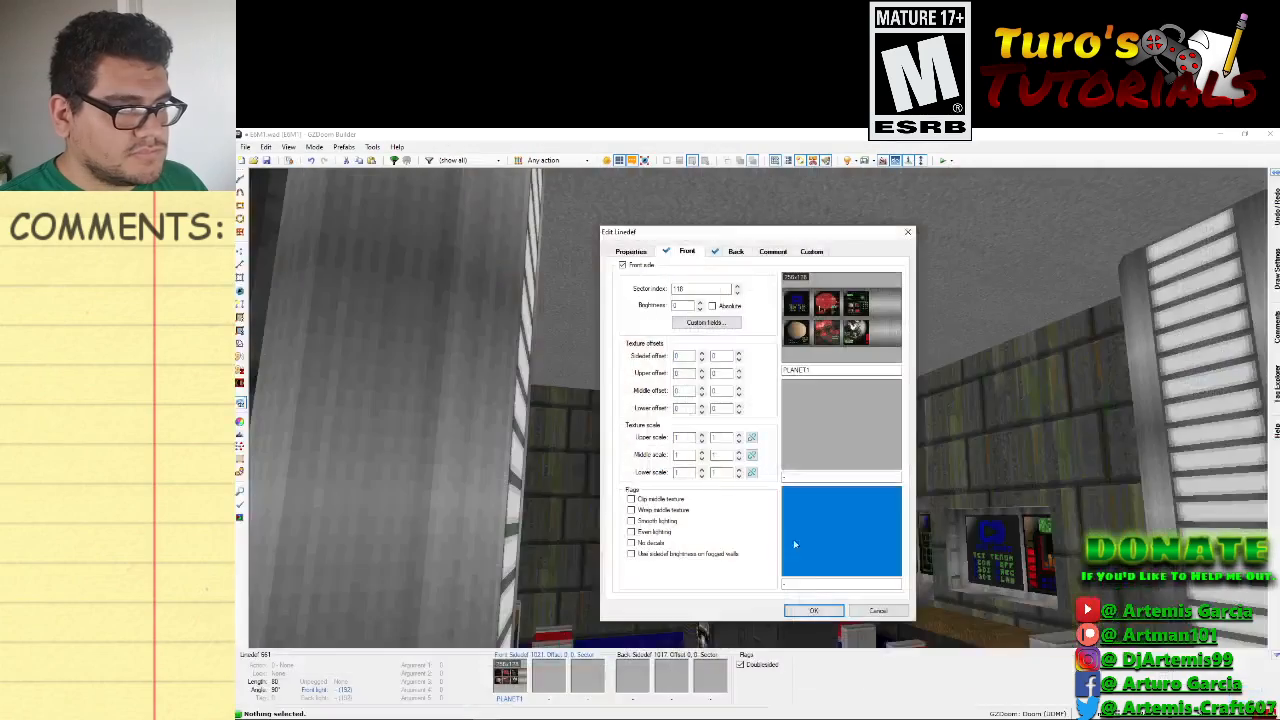
pyautogui.click(815, 608)
# Narrow the rectangular outline around the central block by moving its long eastern line about 16 units west.
pyautogui.press('e')
pyautogui.press('f')
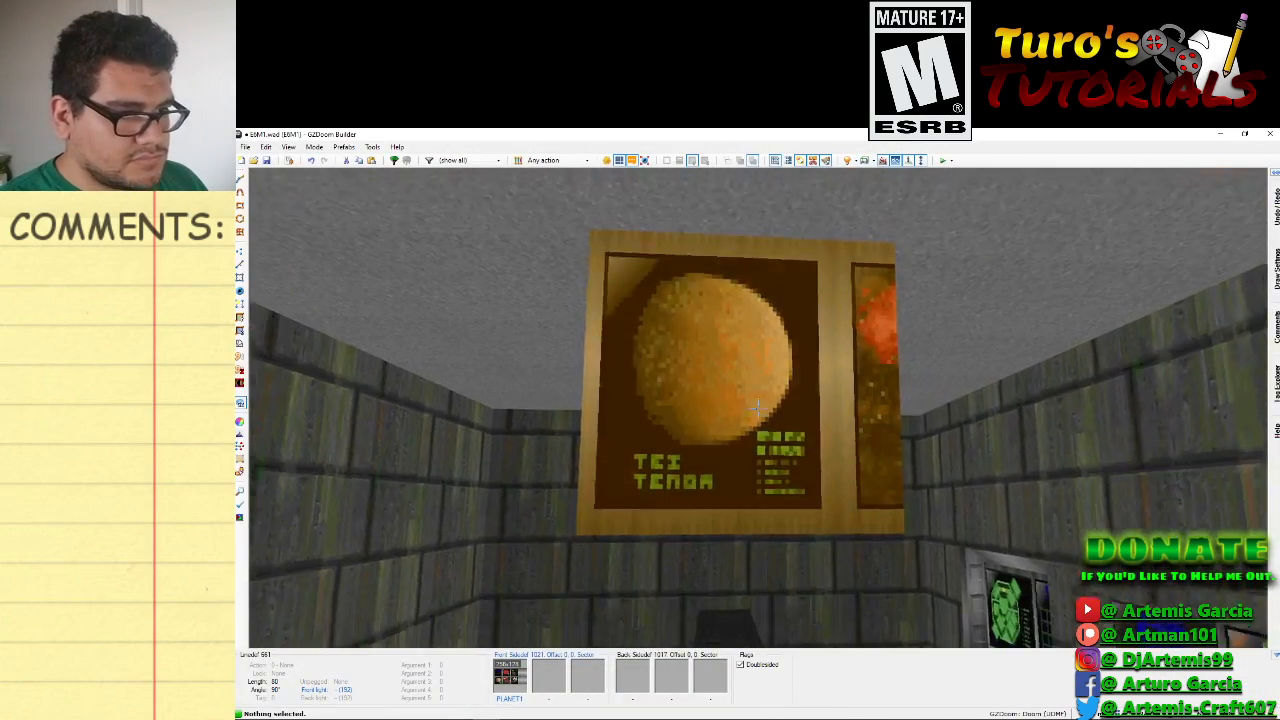
pyautogui.press('d')
pyautogui.press('w')
pyautogui.scroll(-3, 764, 404)
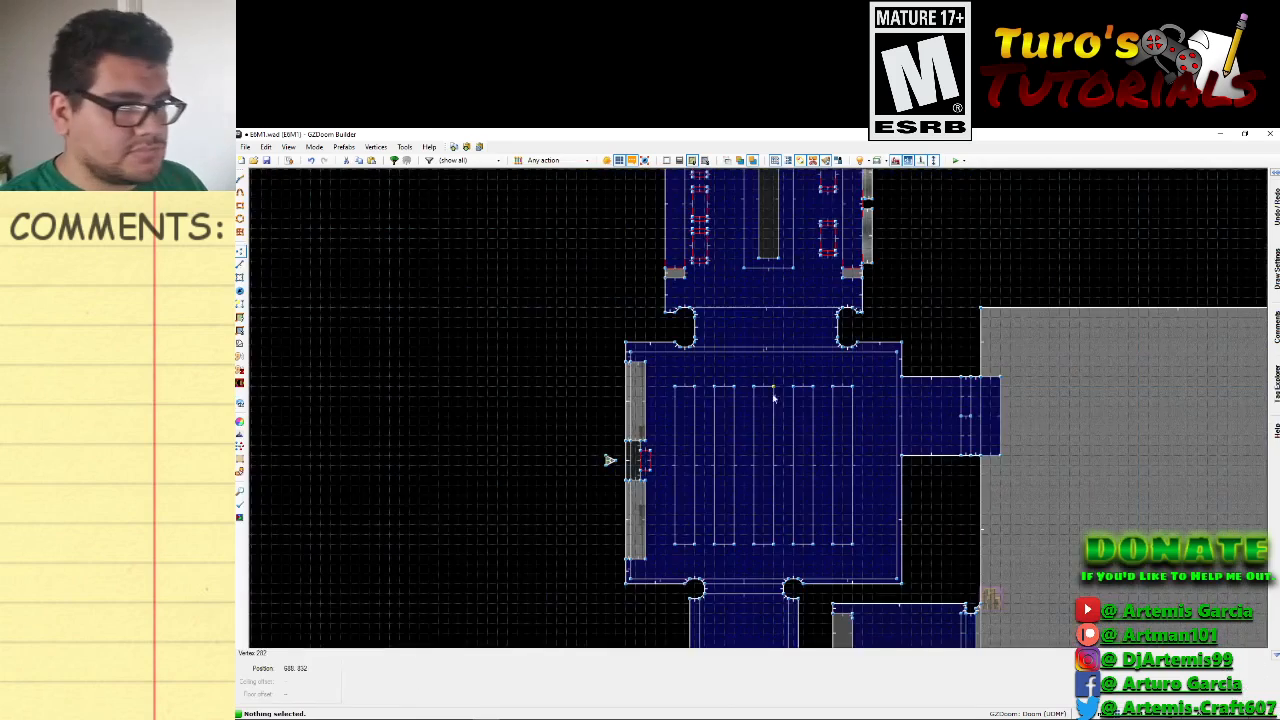
pyautogui.scroll(2, 785, 364)
pyautogui.scroll(1, 780, 358)
pyautogui.press('Up')
pyautogui.press('Up')
pyautogui.press('Up')
pyautogui.press('Up')
pyautogui.press('Up')
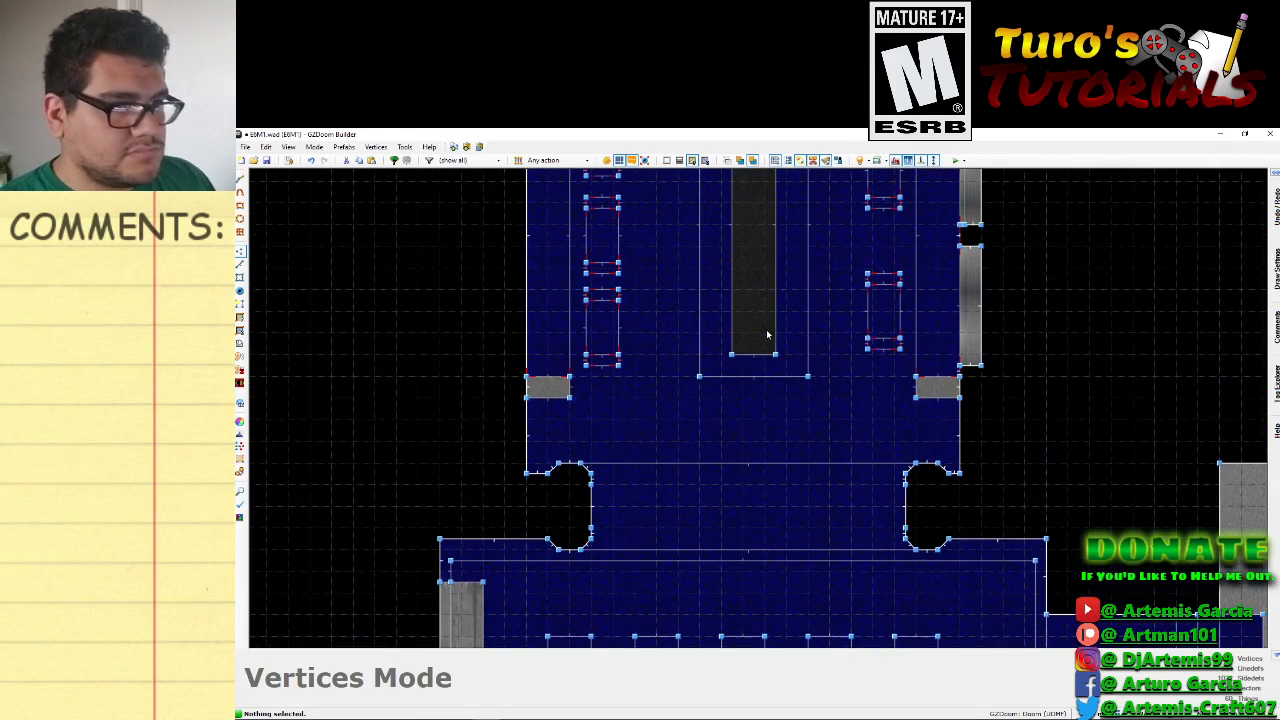
pyautogui.press('Up')
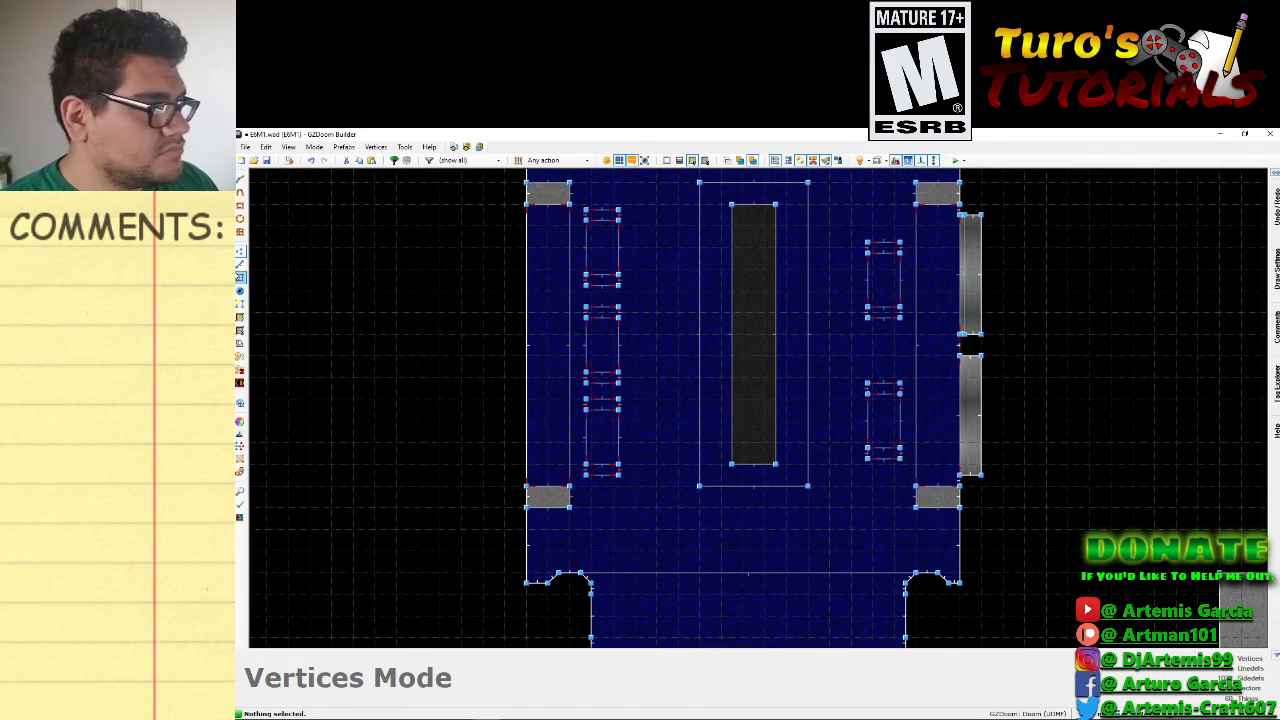
pyautogui.press('l')
pyautogui.moveTo(806, 309); pyautogui.dragTo(785, 310)
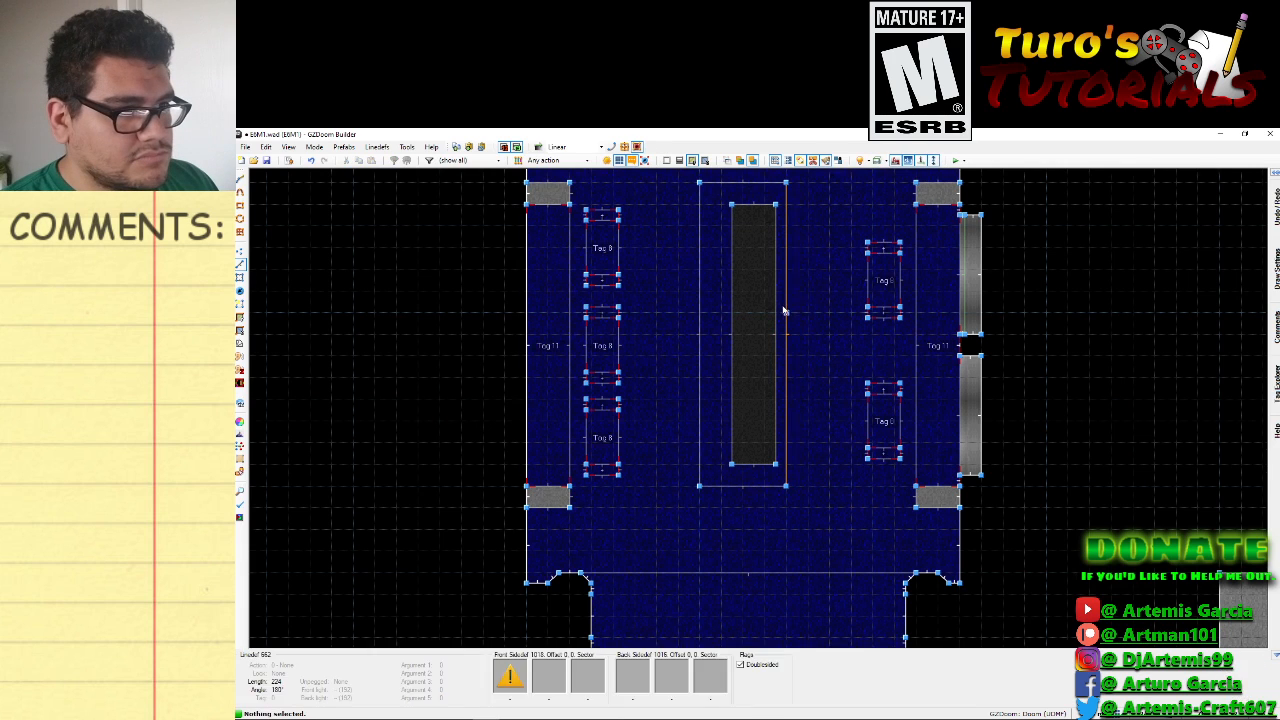
# Move the narrowed outline sector, together with the central block inside it, about 8 units east.
pyautogui.press('s')
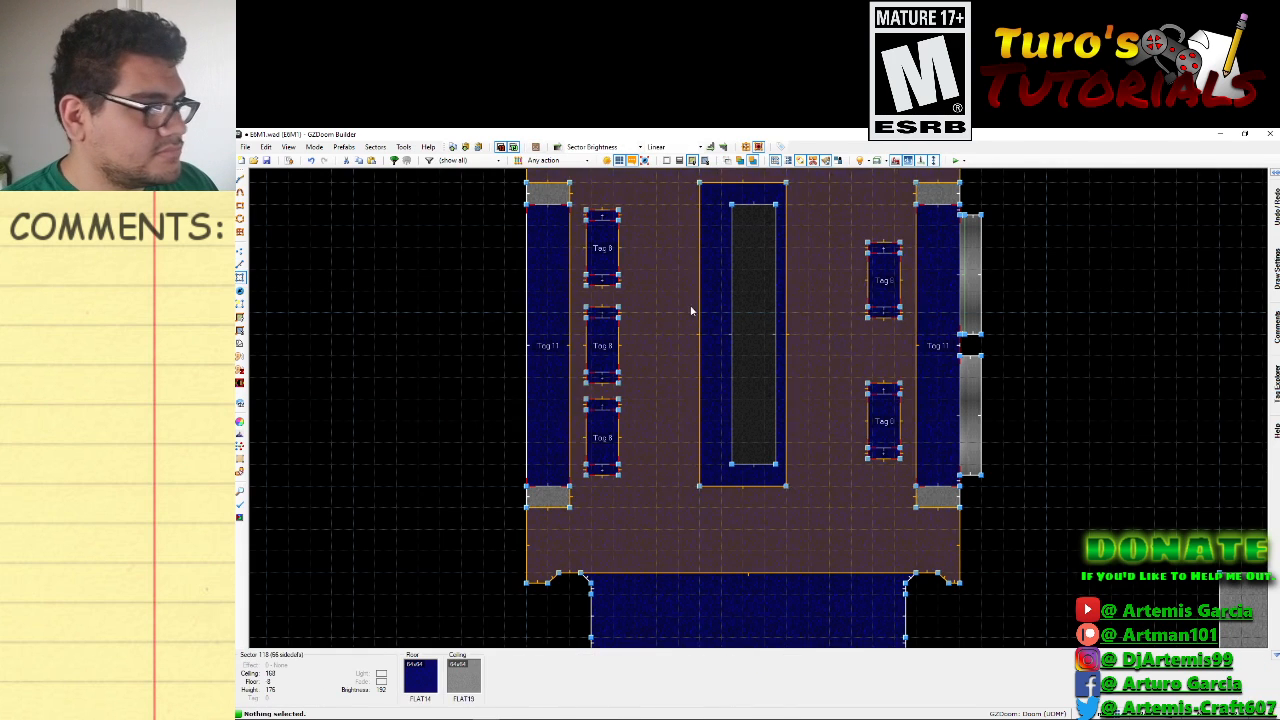
pyautogui.moveTo(720, 310); pyautogui.dragTo(760, 321)
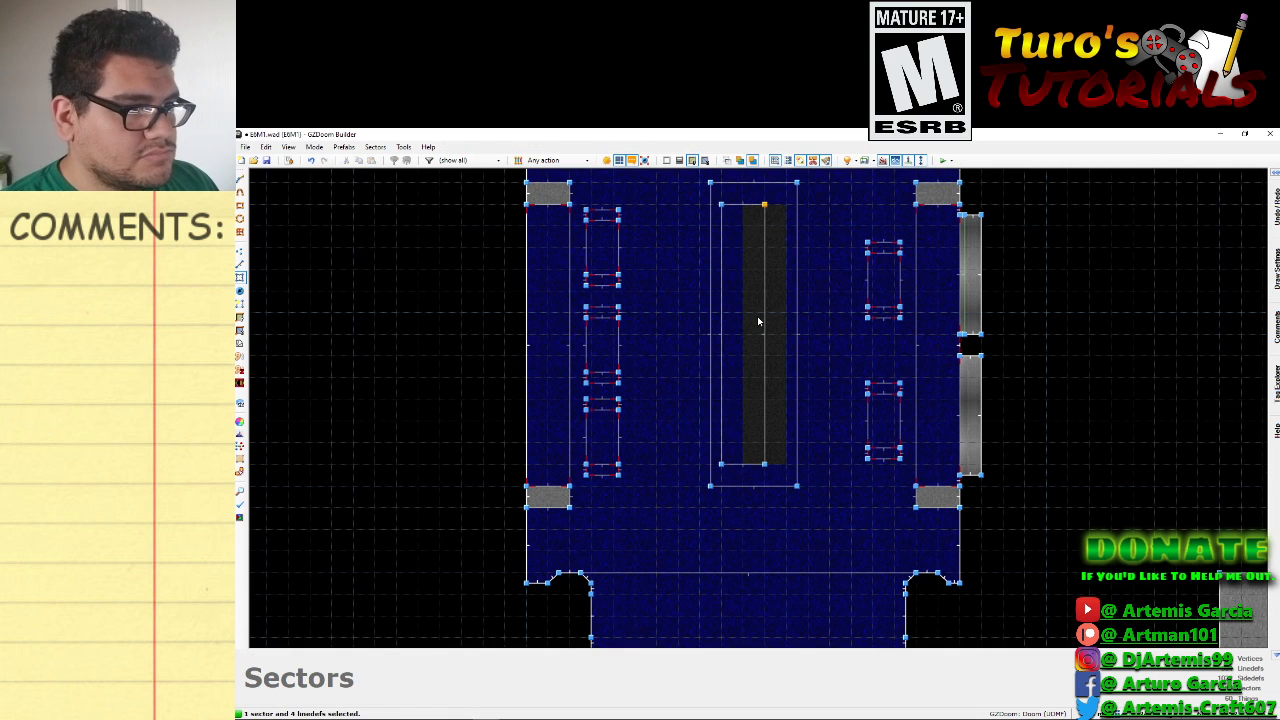
pyautogui.moveTo(758, 317); pyautogui.dragTo(766, 318, button='right')
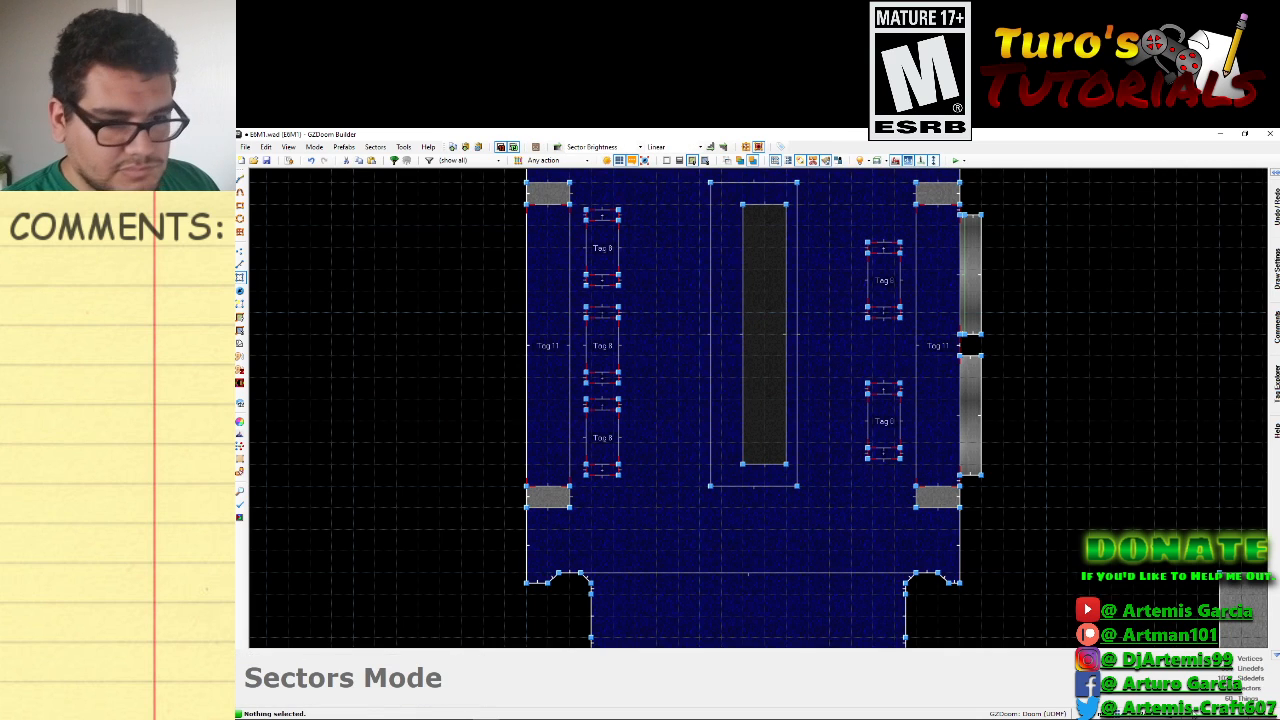
# Switch to a finer grid and move the central block about 8 units west to centre it within the outline.
pyautogui.click(1122, 712)
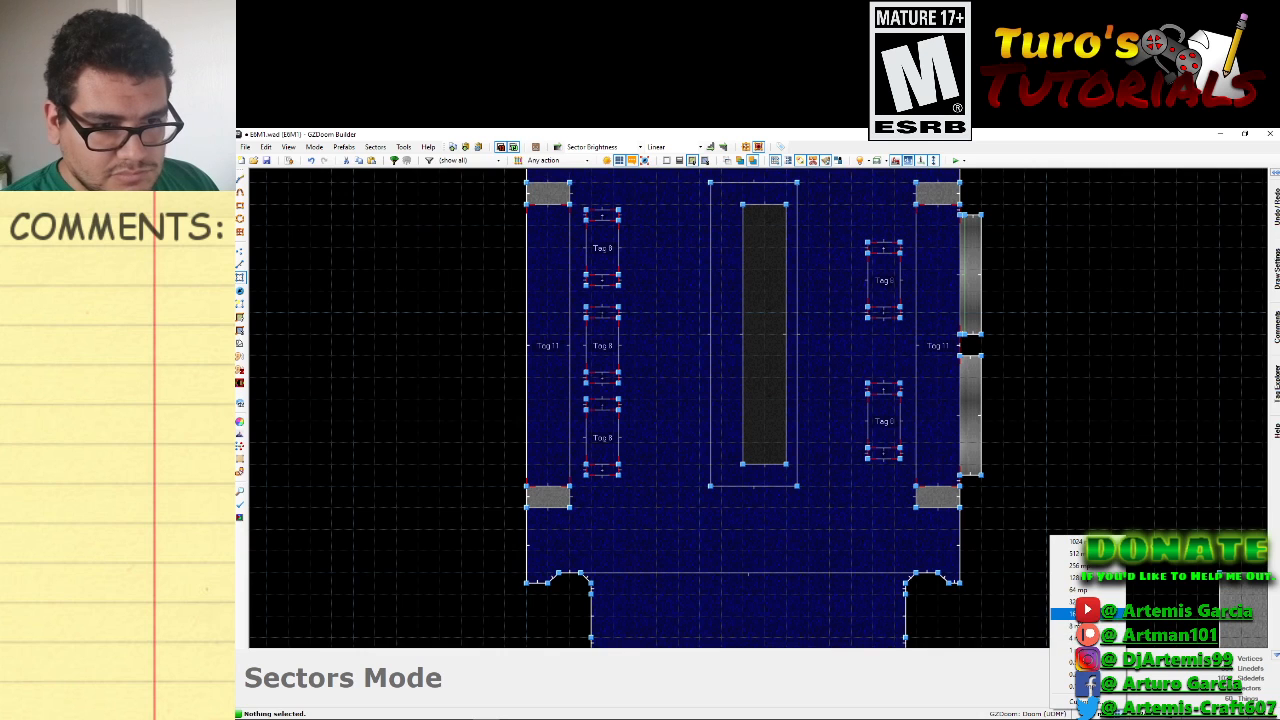
pyautogui.click(1070, 612)
pyautogui.click(760, 411)
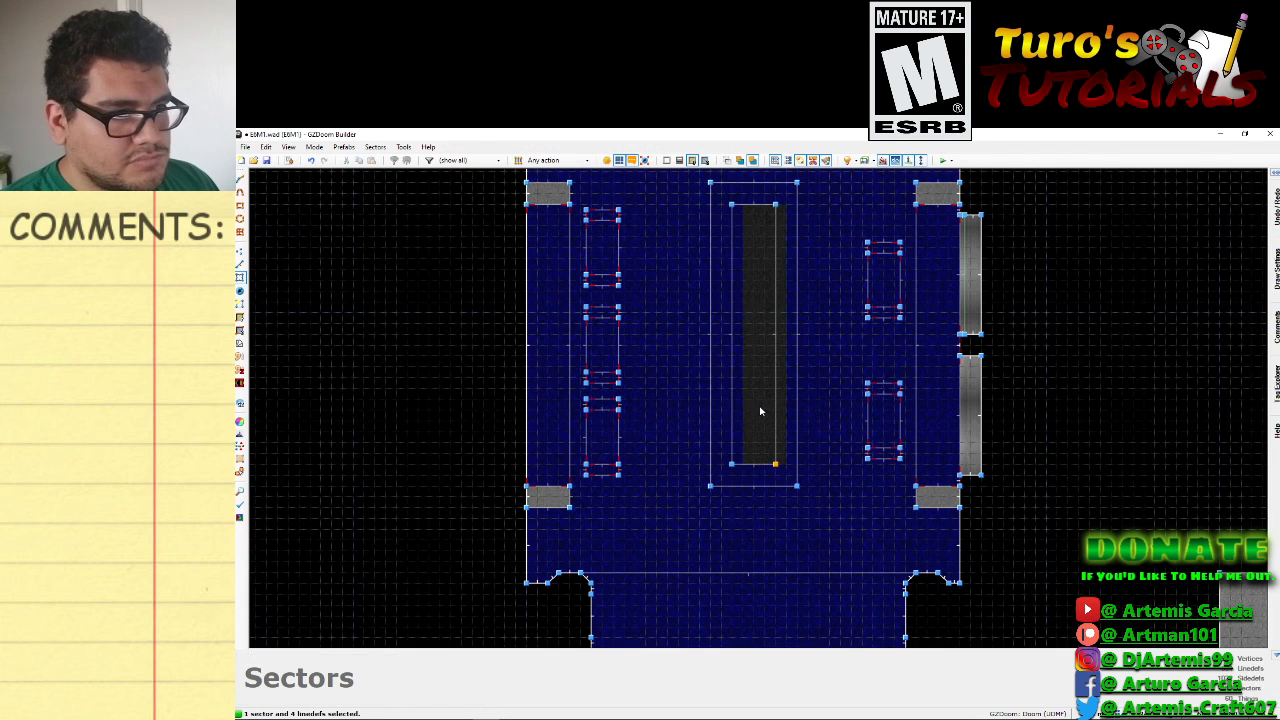
pyautogui.moveTo(760, 411); pyautogui.dragTo(760, 411, button='right')
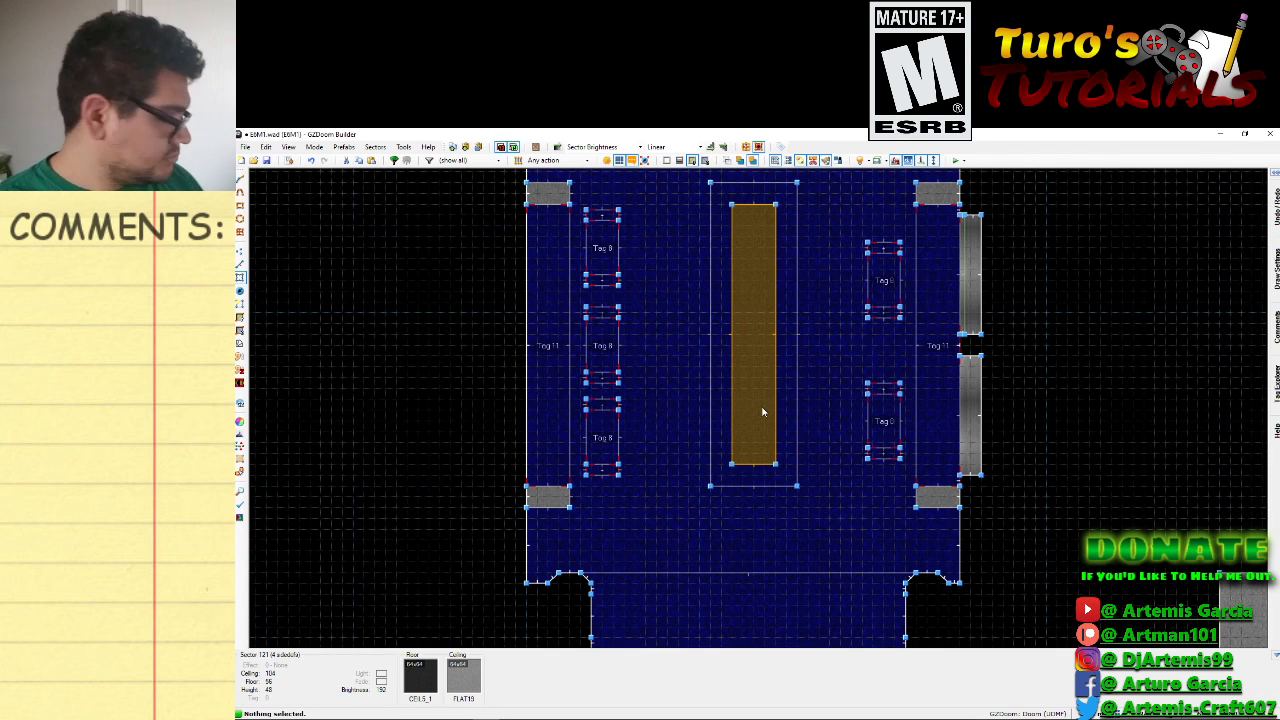
pyautogui.press('q')
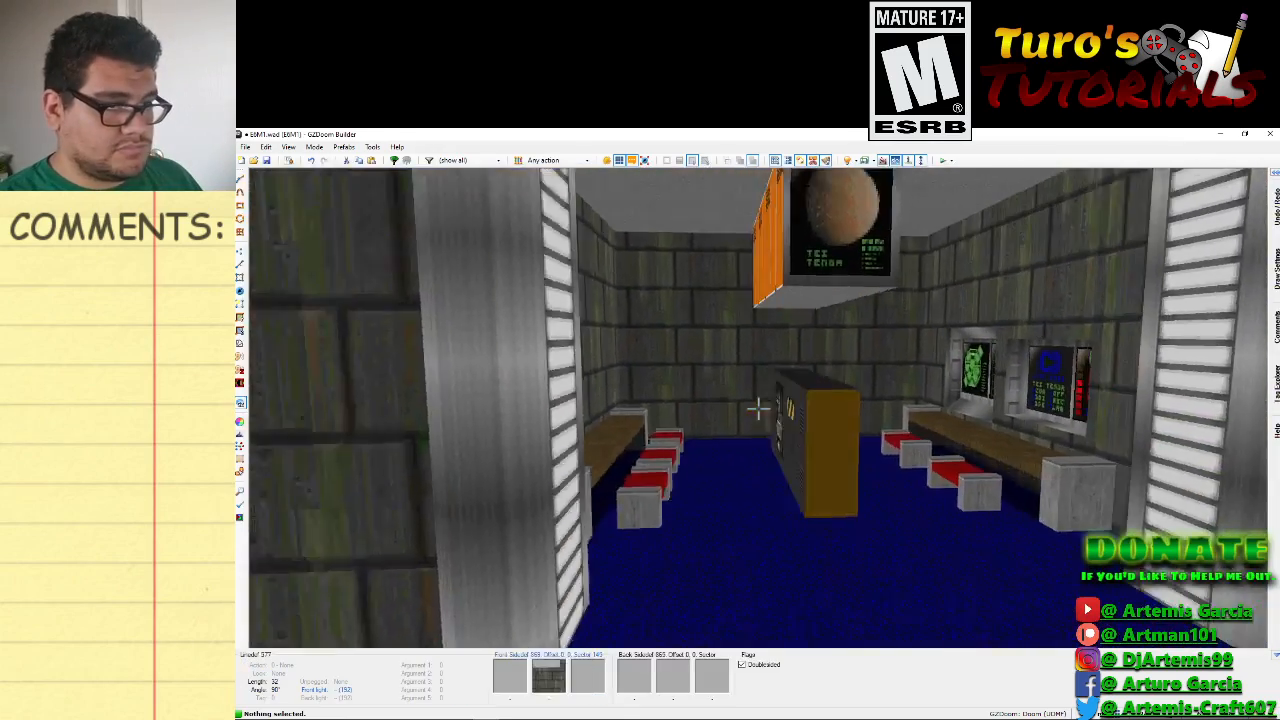
# Copy the PLANET1 texture from the hanging block's entrance-facing end onto both long sides and the rear end.
pyautogui.press('s')
pyautogui.press('f')
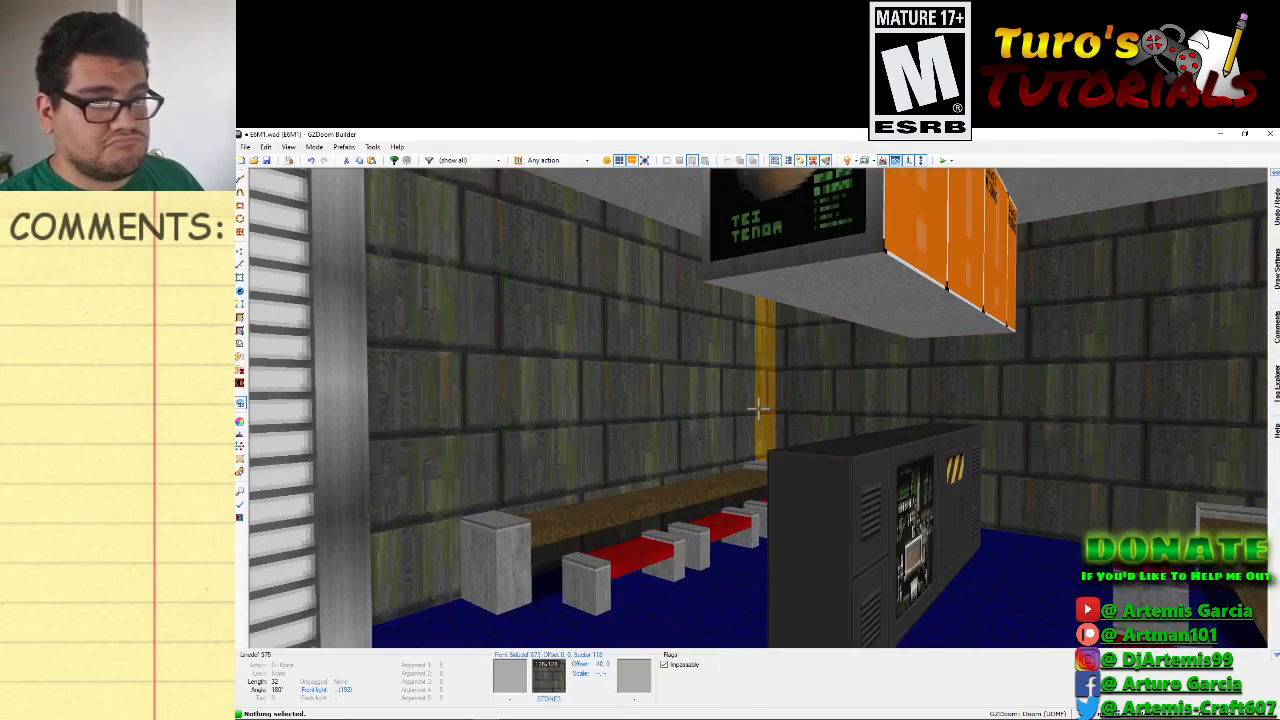
pyautogui.press('f')
pyautogui.press('d')
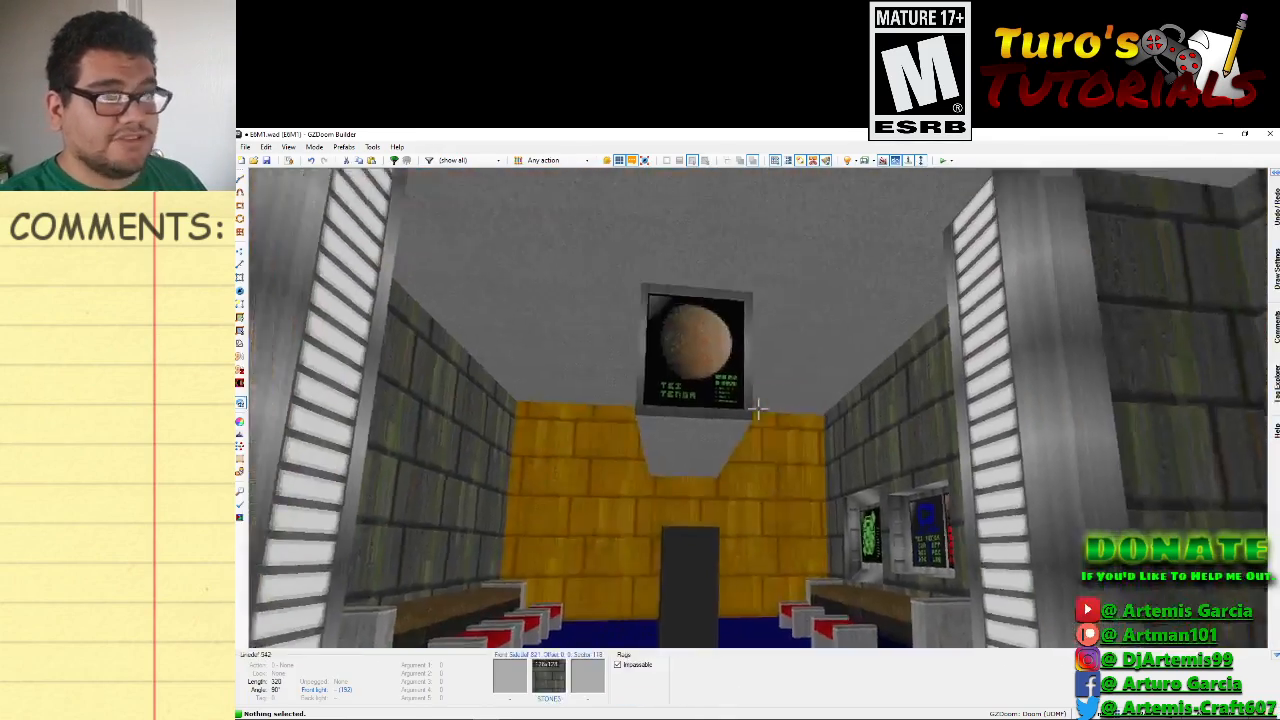
pyautogui.press('e')
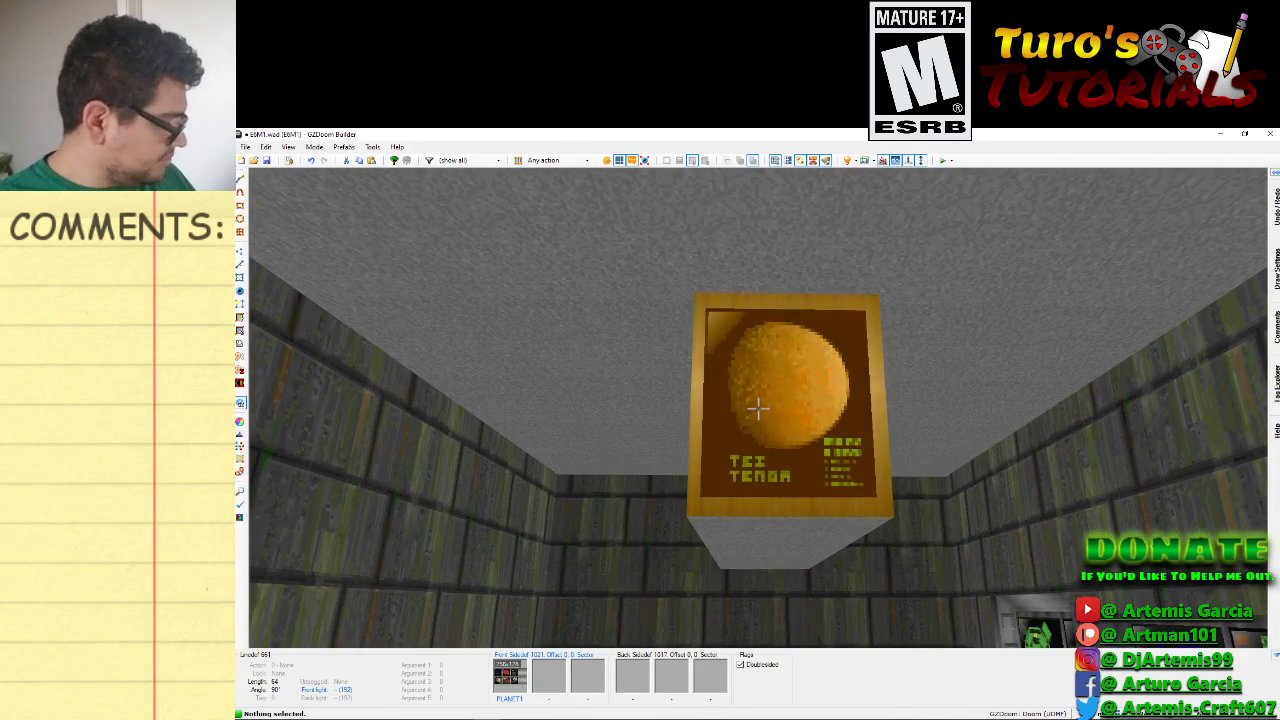
pyautogui.hotkey('ctrl', 'x')
pyautogui.hotkey('ctrl', 'c')
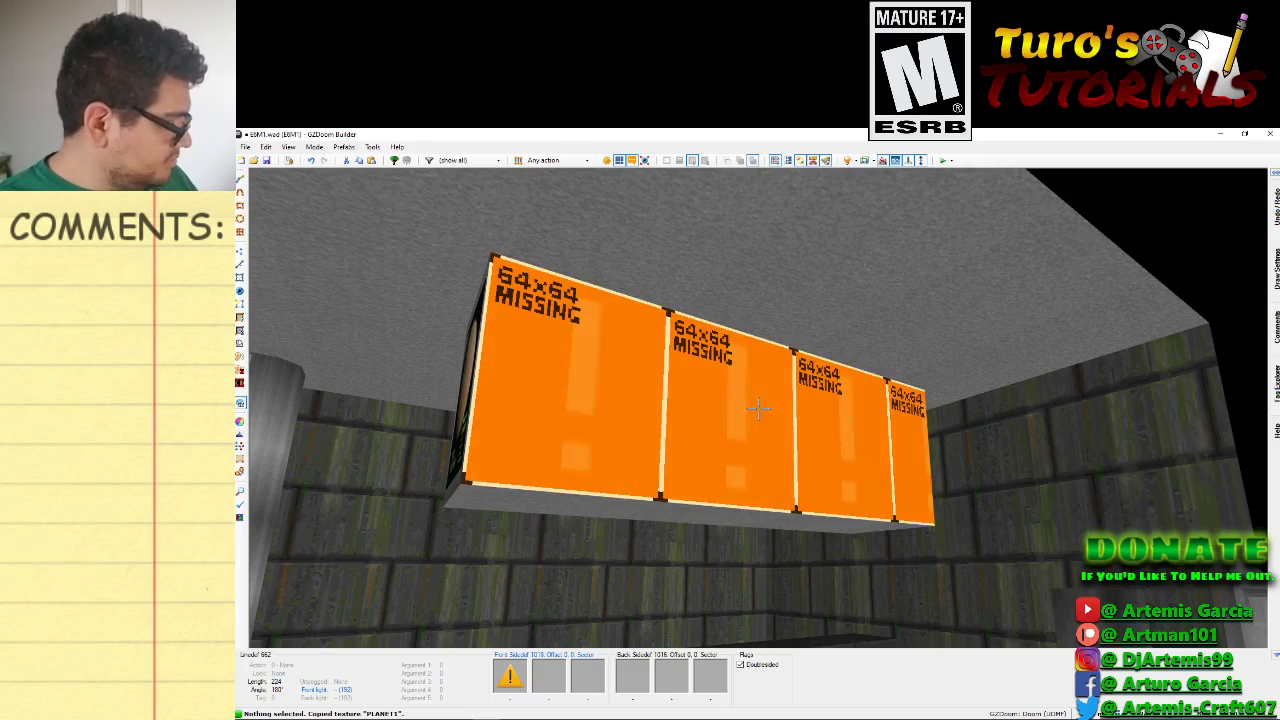
pyautogui.hotkey('ctrl', 'v')
pyautogui.press('f')
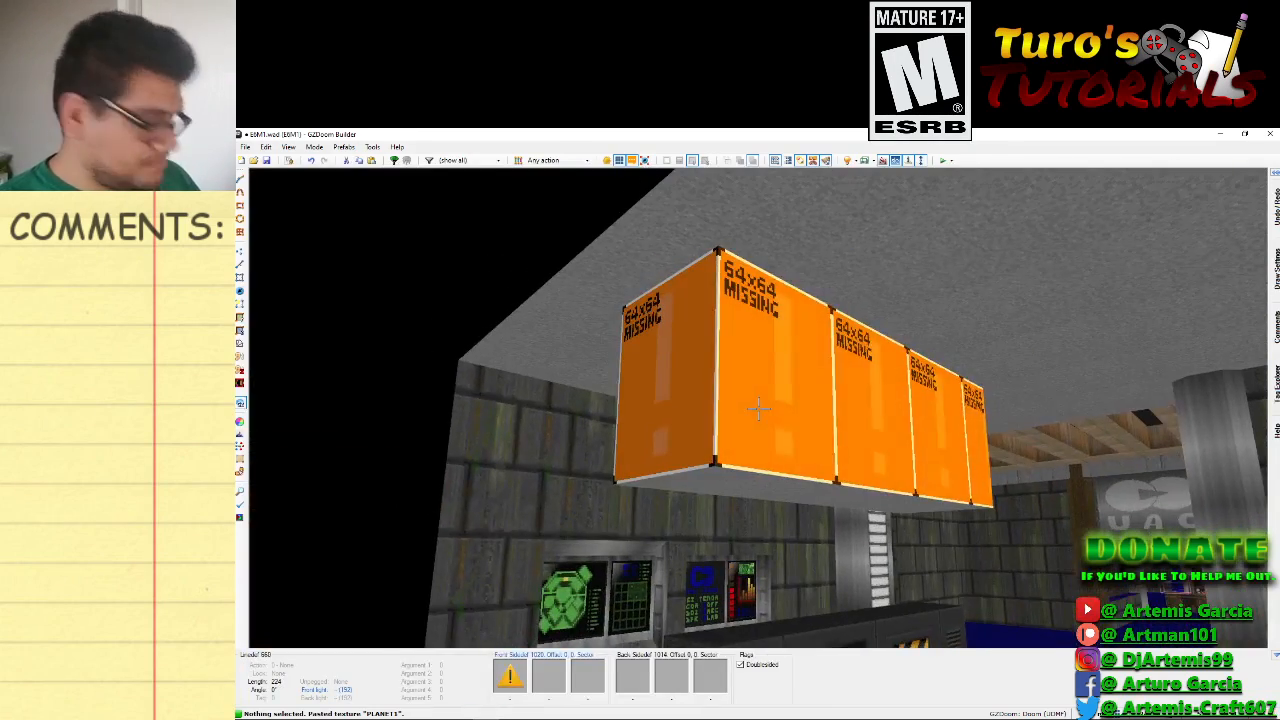
pyautogui.hotkey('ctrl', 'v')
pyautogui.hotkey('ctrl', 'v')
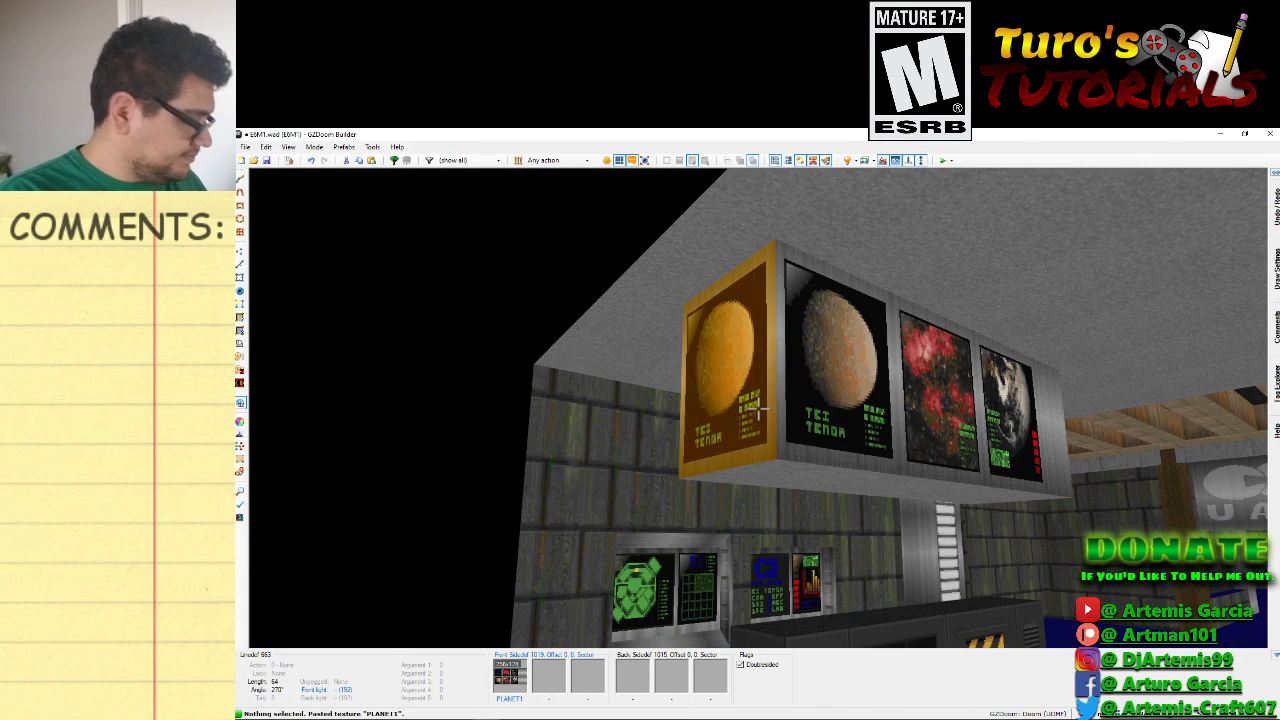
# Shift the PLANET1 texture on the hanging block's rear end to horizontal offset -64, leaving only plain metal on that face.
pyautogui.hotkey('shift', 'Left')
pyautogui.hotkey('shift', 'Right')
pyautogui.hotkey('shift', 'Right')
pyautogui.hotkey('shift', 'Right')
pyautogui.hotkey('shift', 'Right')
pyautogui.hotkey('shift', 'Right')
pyautogui.hotkey('shift', 'Right')
pyautogui.hotkey('shift', 'Right')
pyautogui.hotkey('shift', 'Right')
pyautogui.hotkey('shift', 'Right')
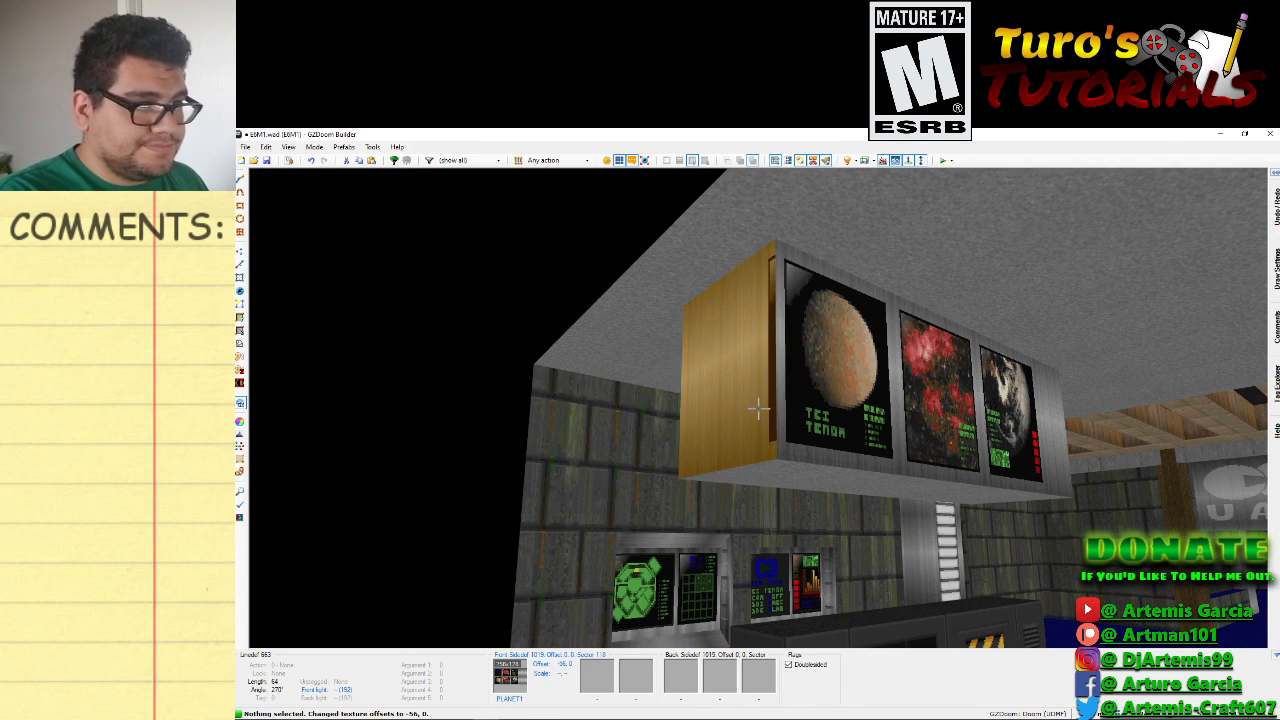
# Shift the PLANET1 texture on the hanging block's entrance-facing end to horizontal offset -64 so it shows plain metal.
pyautogui.press('f')
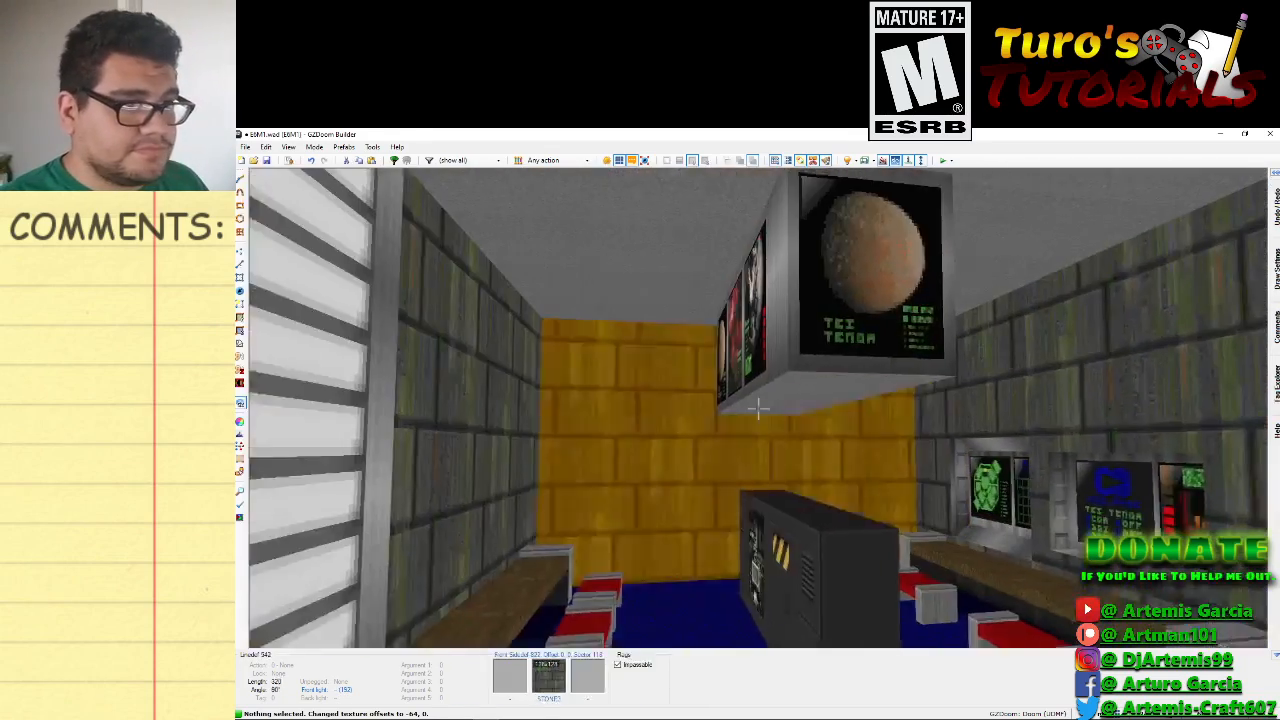
pyautogui.rightClick(774, 383)
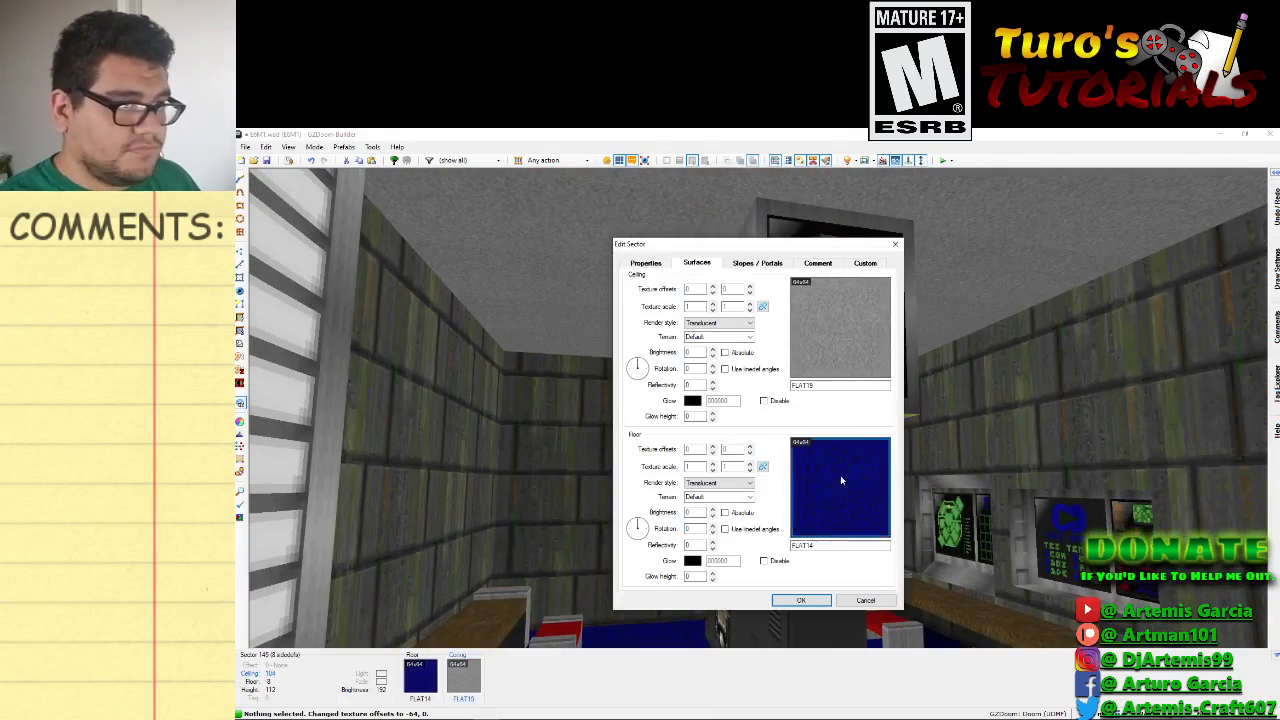
pyautogui.click(884, 604)
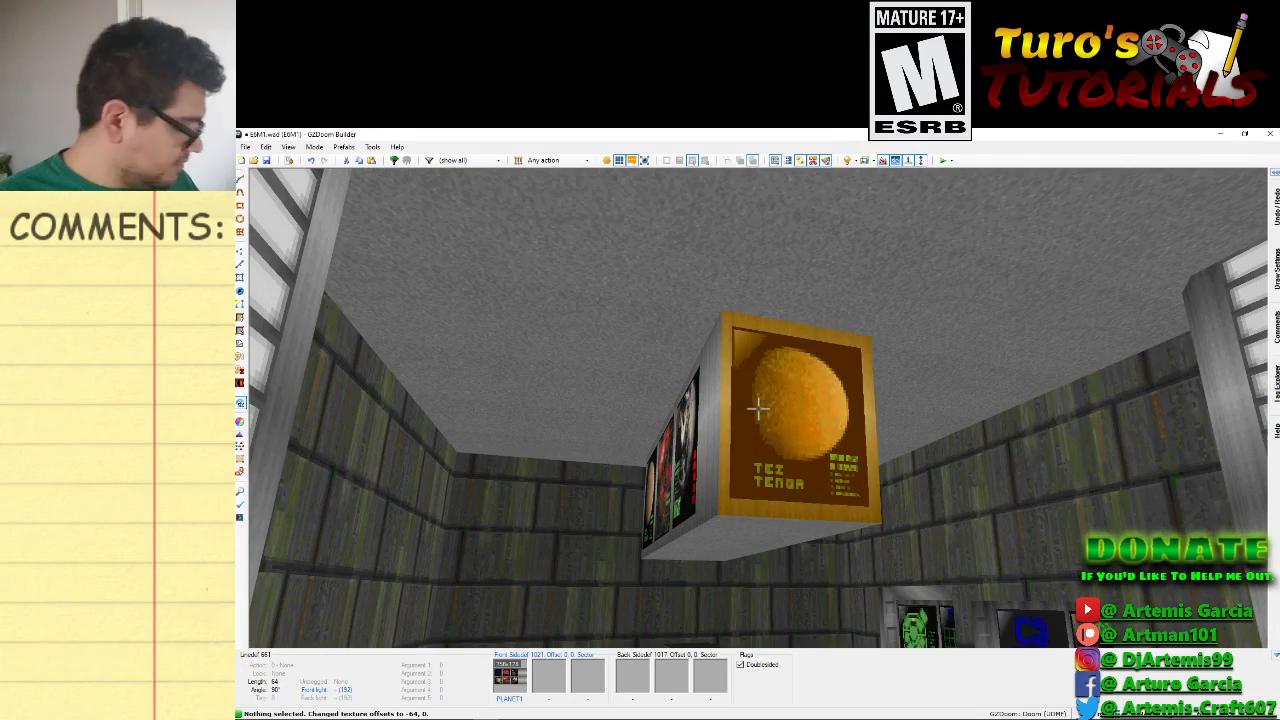
pyautogui.hotkey('shift', 'Right')
pyautogui.hotkey('shift', 'Right')
pyautogui.hotkey('shift', 'Right')
pyautogui.hotkey('shift', 'Right')
pyautogui.hotkey('shift', 'Right')
pyautogui.hotkey('shift', 'Right')
pyautogui.hotkey('shift', 'Right')
pyautogui.hotkey('shift', 'Right')
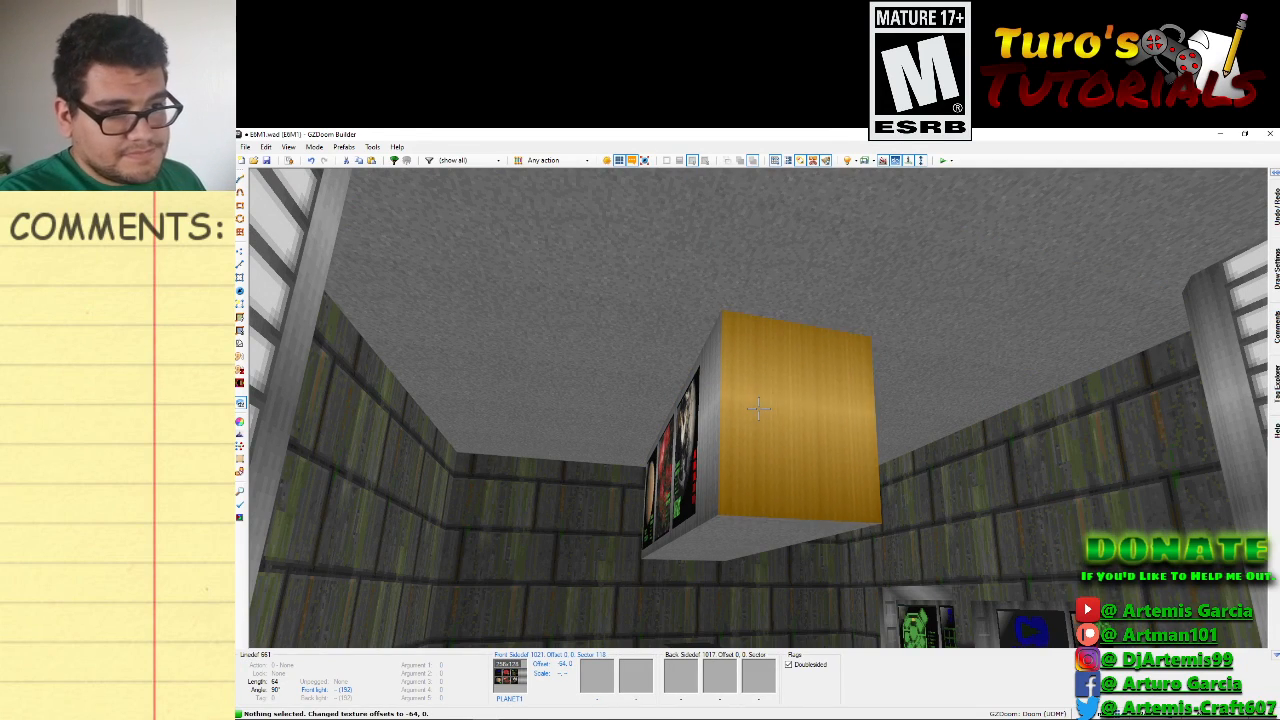
# Centre the three planet screens on the first long side of the hanging block by setting the horizontal texture offset to -16.
pyautogui.press('a')
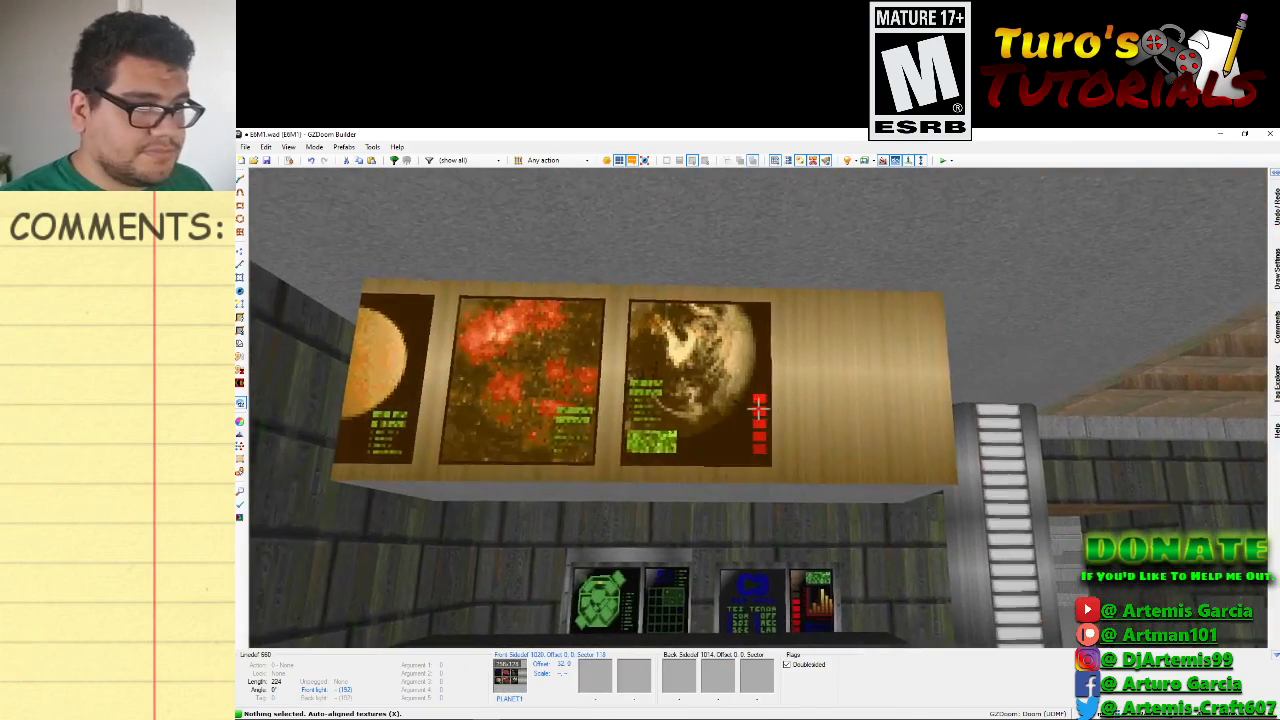
pyautogui.press('r')
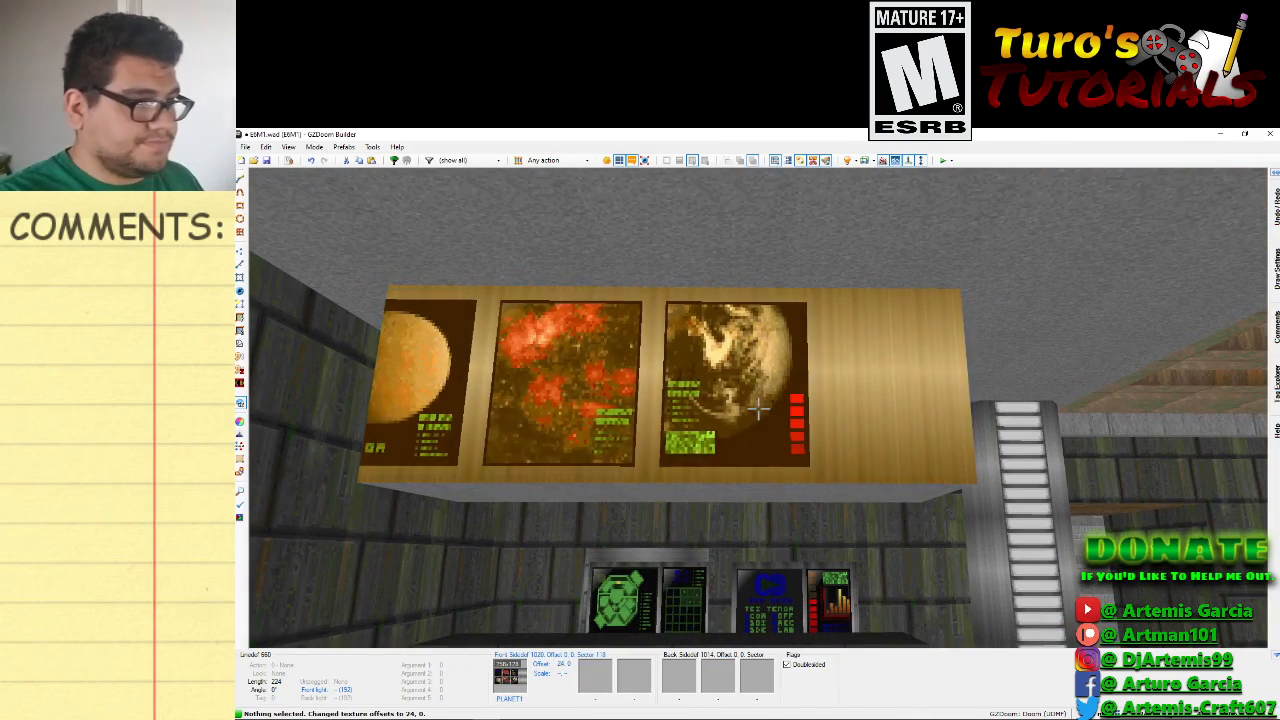
pyautogui.hotkey('shift', 'Right')
pyautogui.hotkey('shift', 'Right')
pyautogui.hotkey('shift', 'Right')
pyautogui.hotkey('shift', 'Right')
pyautogui.hotkey('shift', 'Left')
pyautogui.hotkey('shift', 'Left')
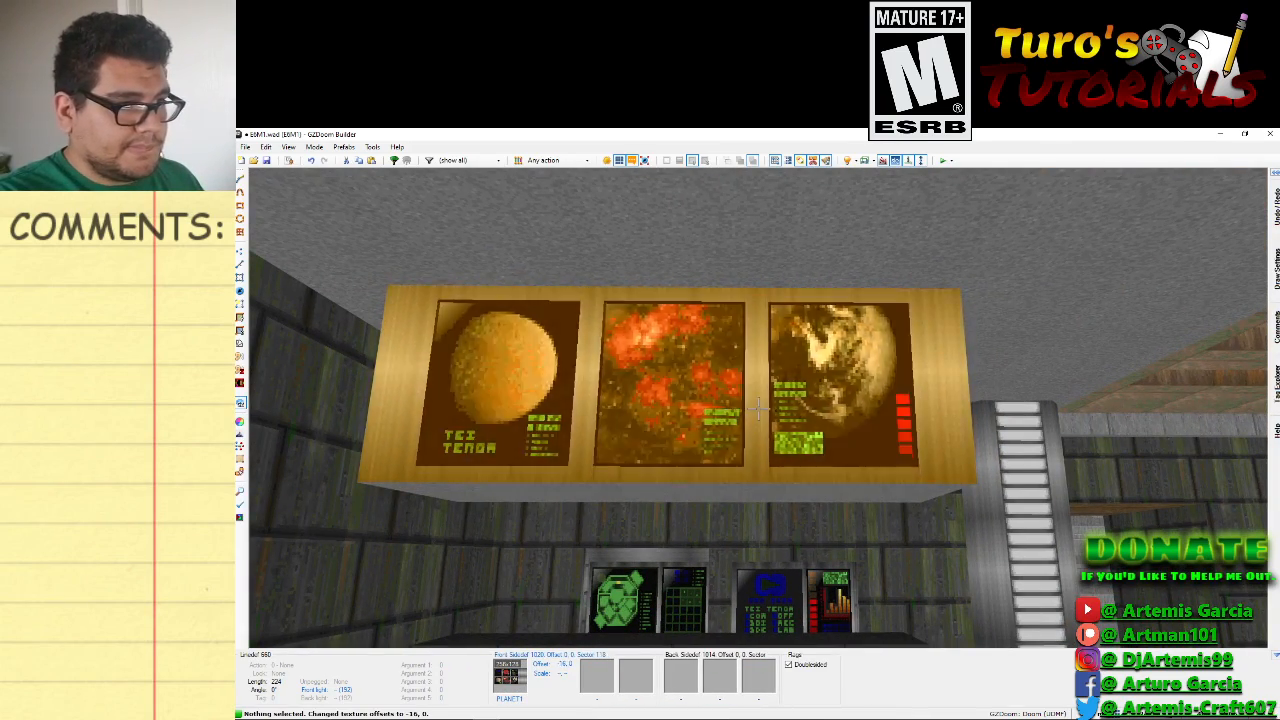
# Centre the planet screens on the opposite long side of the hanging block with a horizontal texture offset of -16.
pyautogui.press('f')
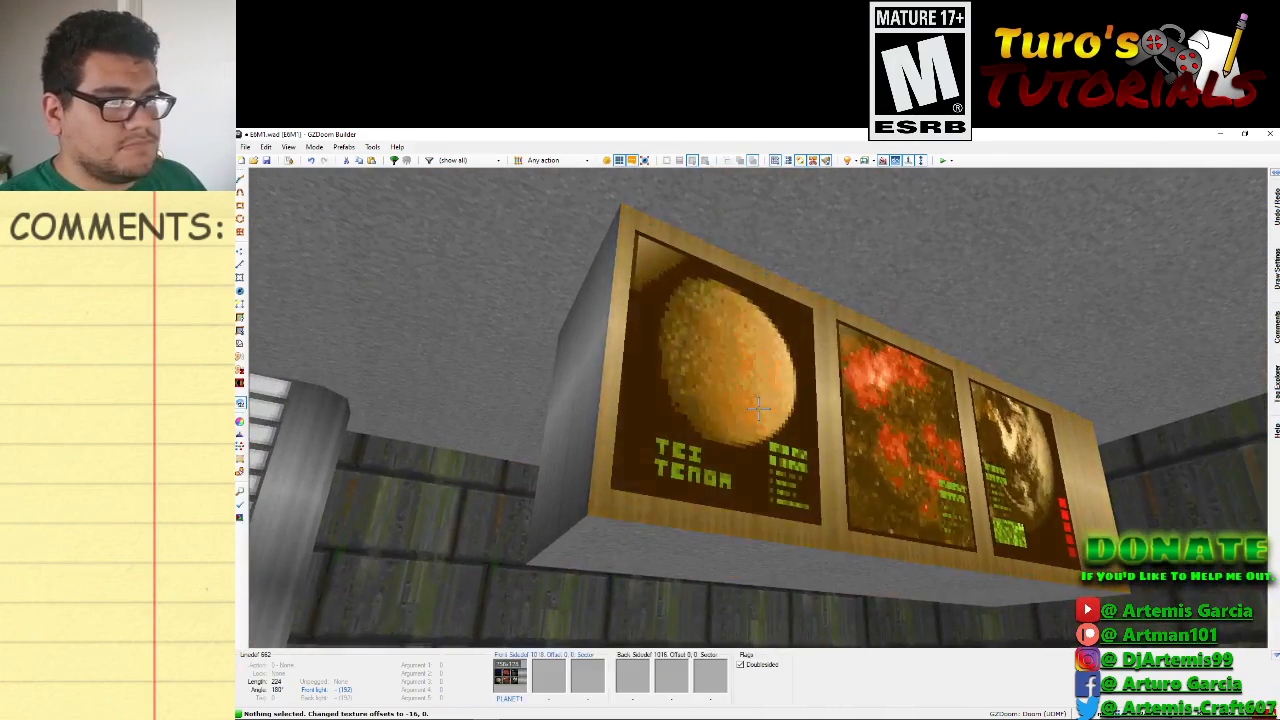
pyautogui.rightClick(757, 407)
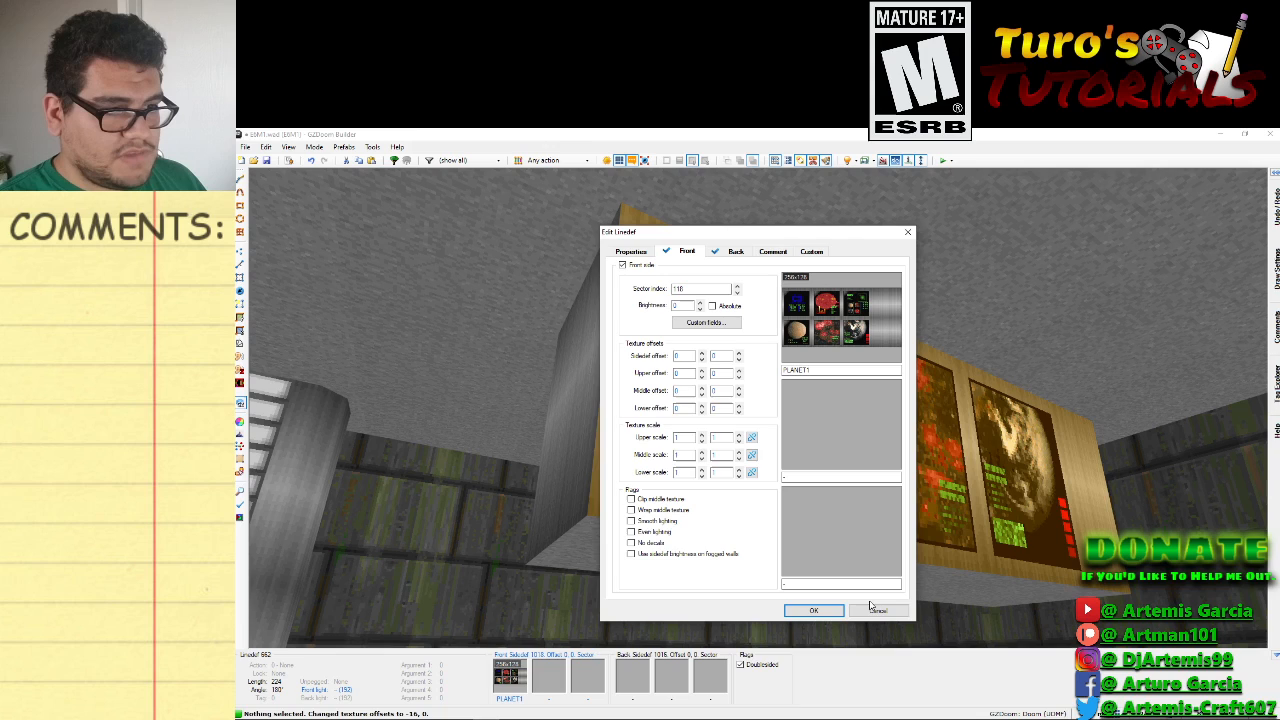
pyautogui.click(870, 606)
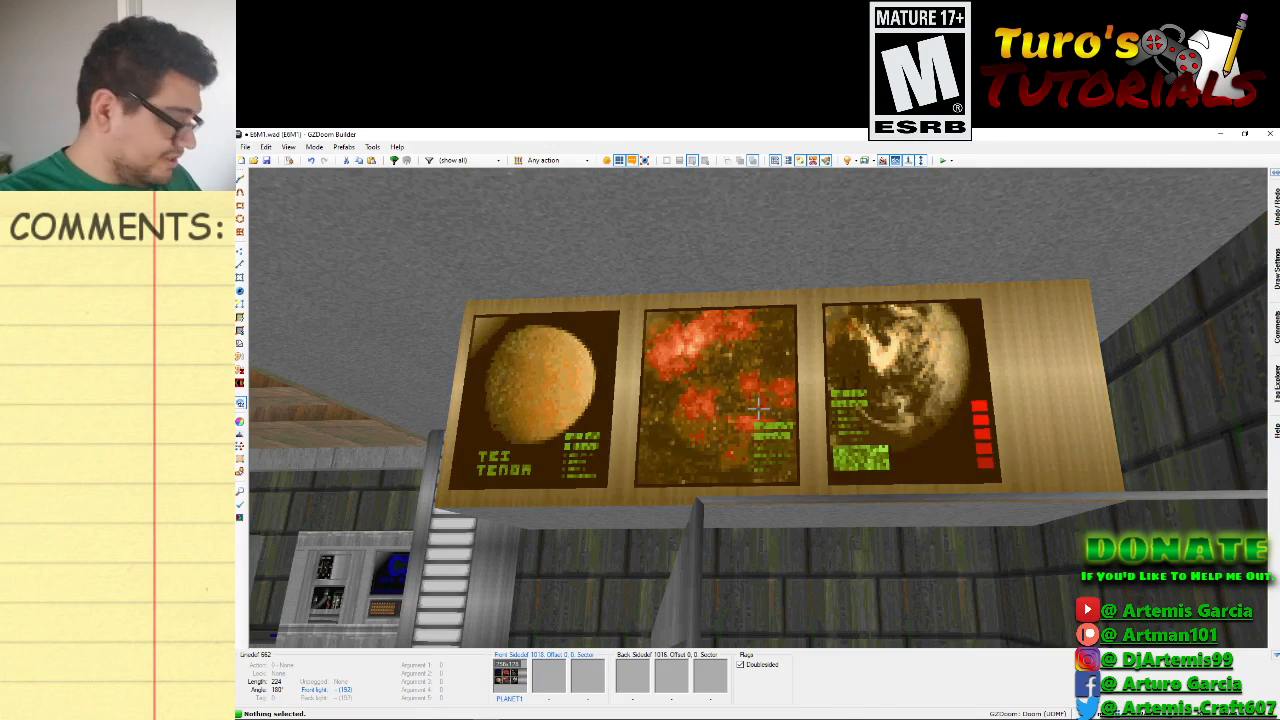
pyautogui.hotkey('shift', 'Right')
pyautogui.hotkey('shift', 'Right')
pyautogui.hotkey('shift', 'Right')
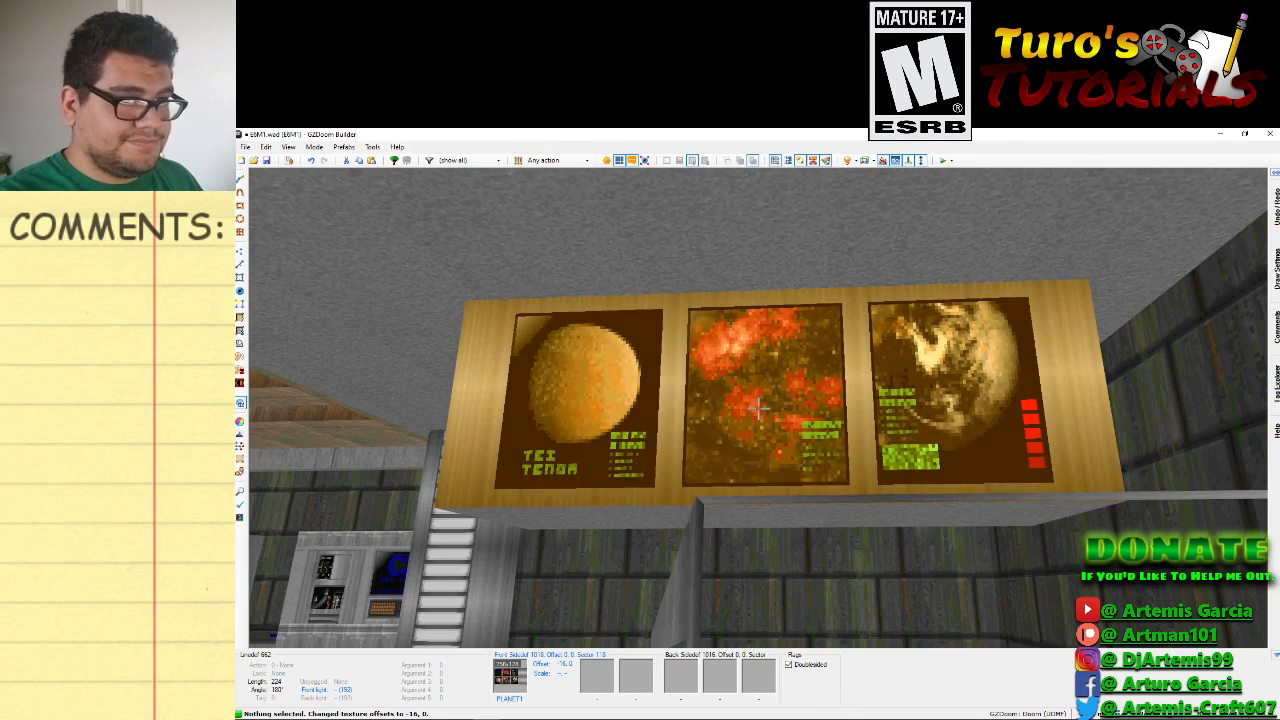
# Auto-align the SHAWN2 texture horizontally on the metal pillar beside the computer room's entrance.
pyautogui.press('d')
pyautogui.press('d')
pyautogui.press('s')
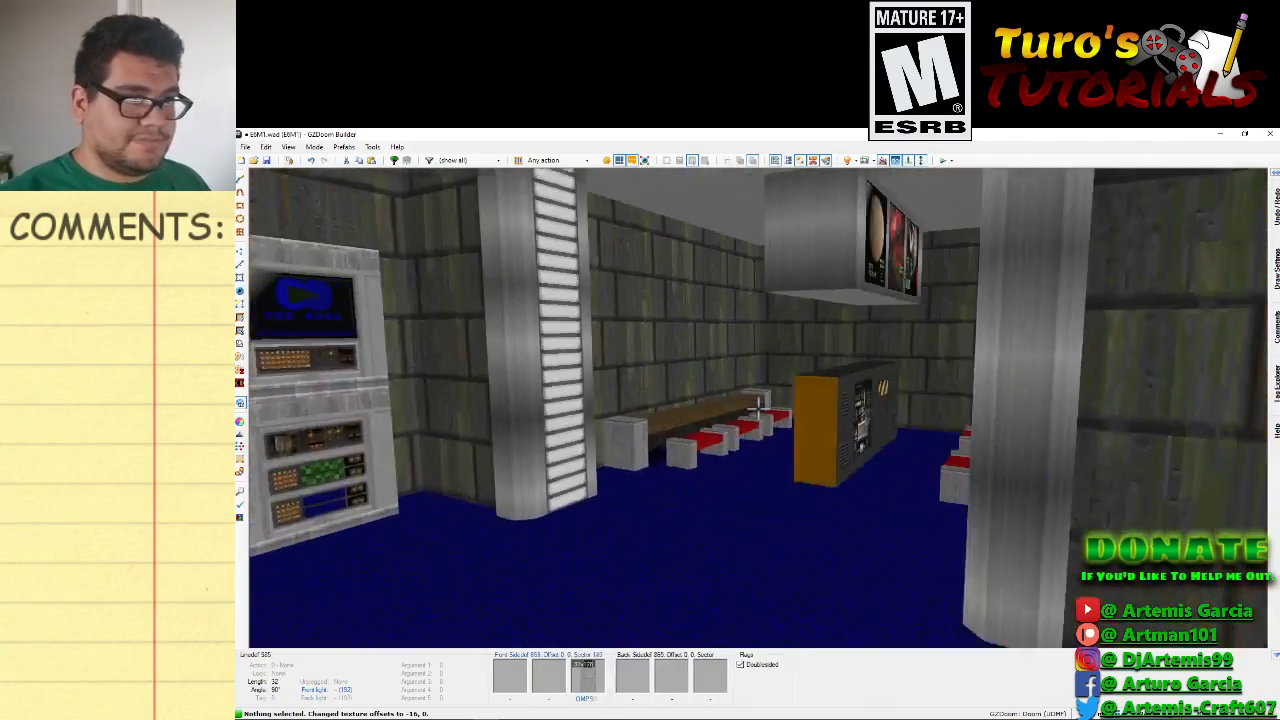
pyautogui.press('e')
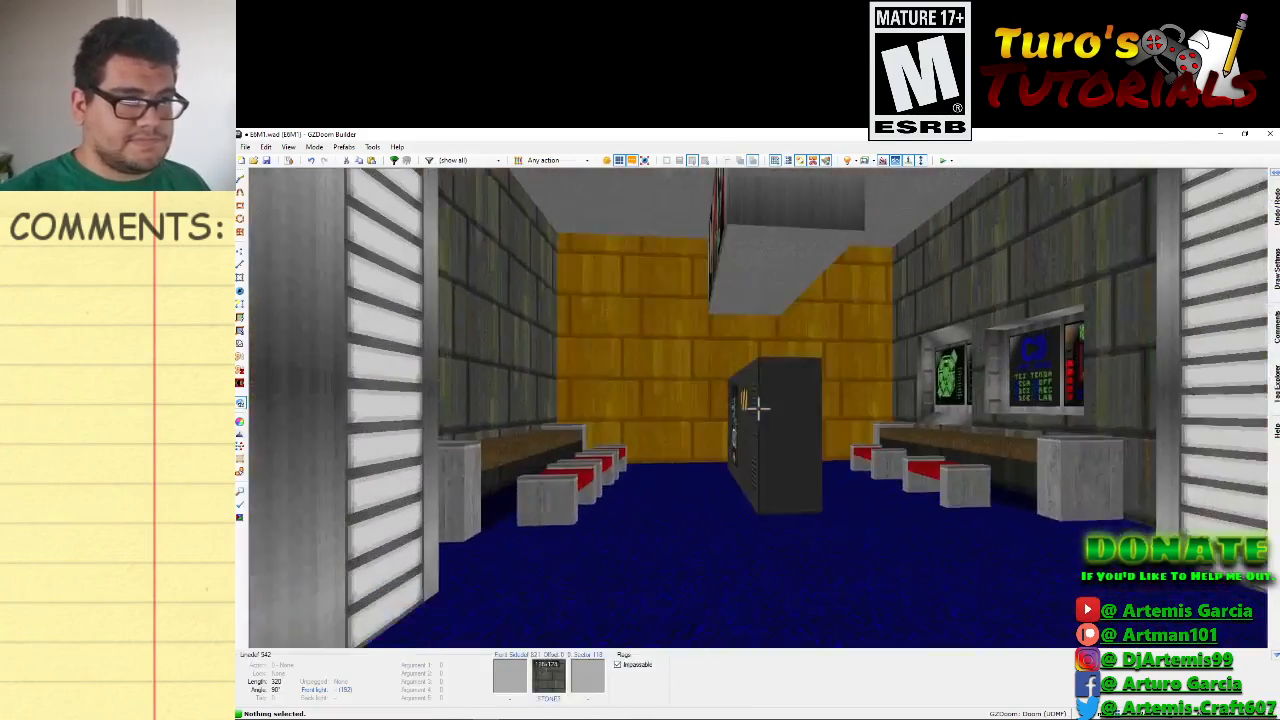
pyautogui.press('d')
pyautogui.press('s')
pyautogui.press('f')
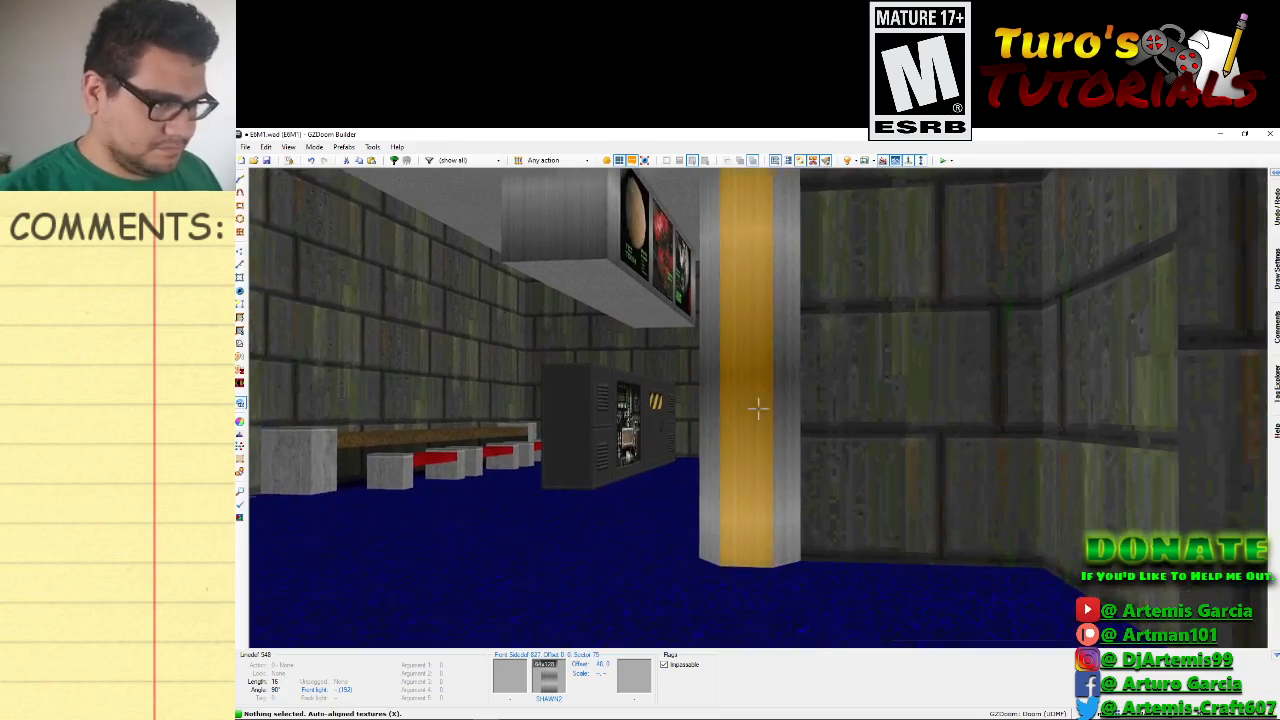
pyautogui.press('a')
pyautogui.press('s')
pyautogui.press('w')
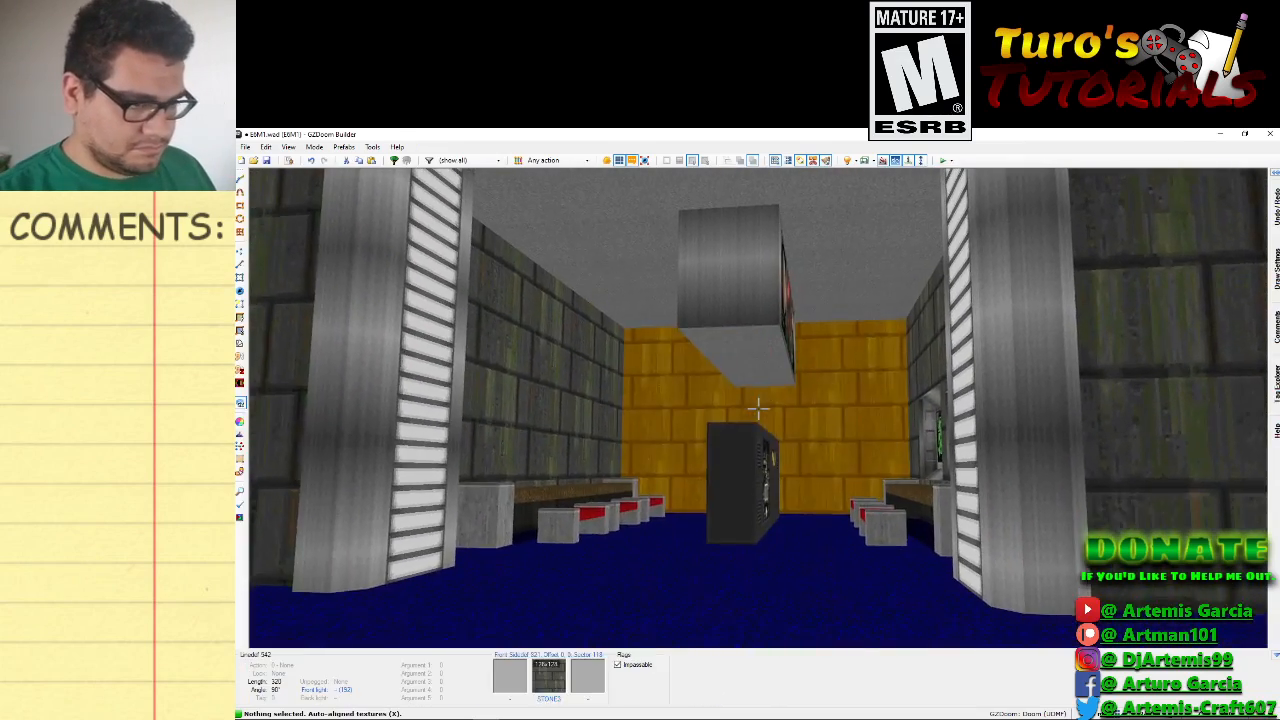
# Select all the computer room's ceiling surfaces, including the hanging block's underside, and try lowering them together by 24 units.
pyautogui.press('w')
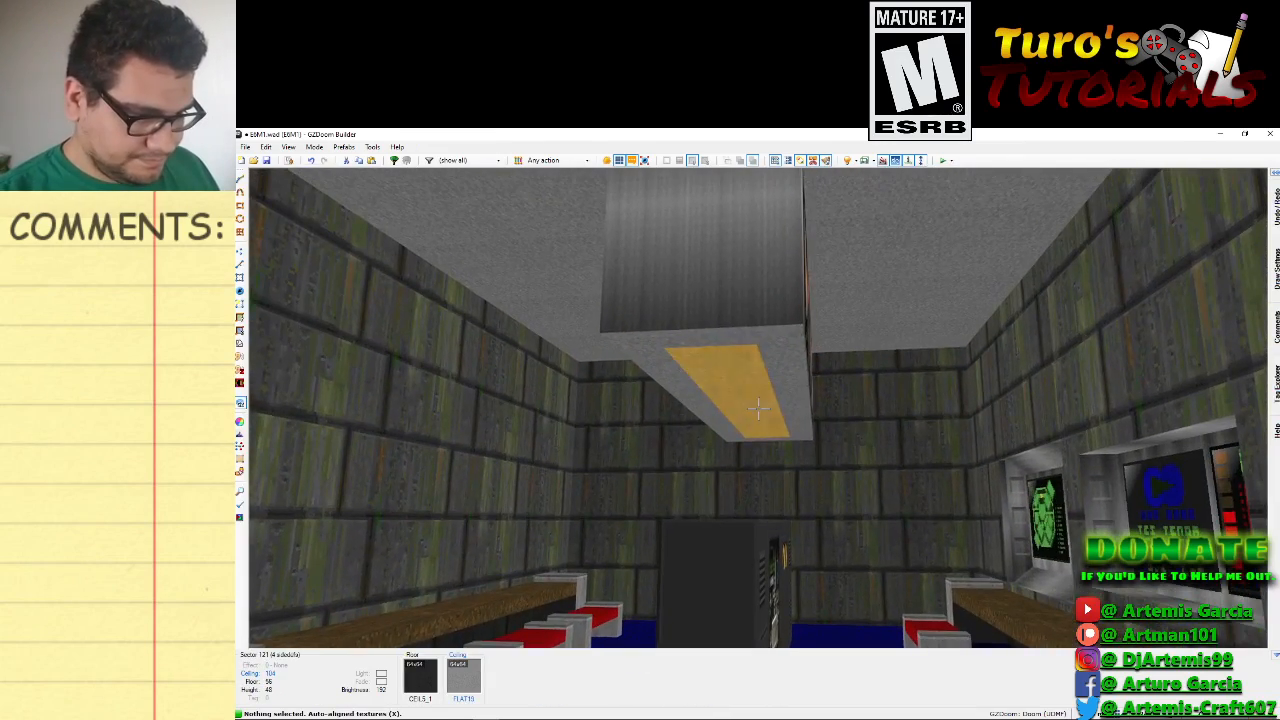
pyautogui.press('w')
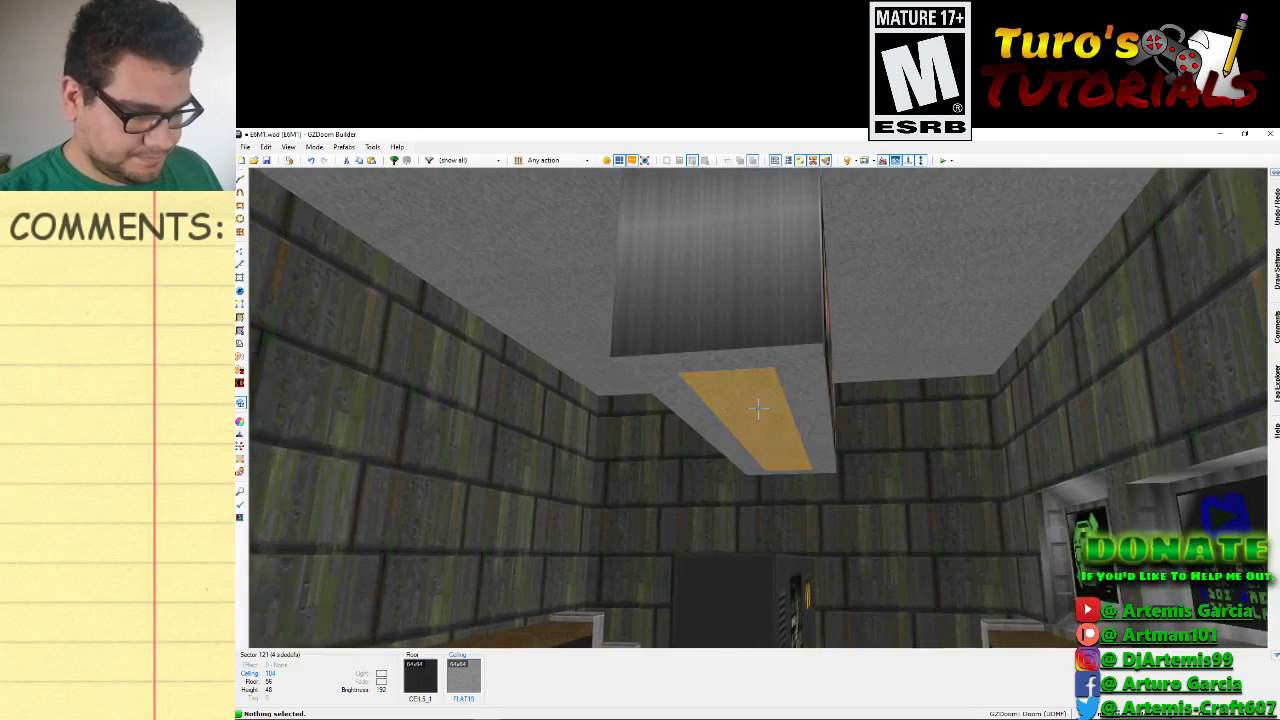
pyautogui.press('s')
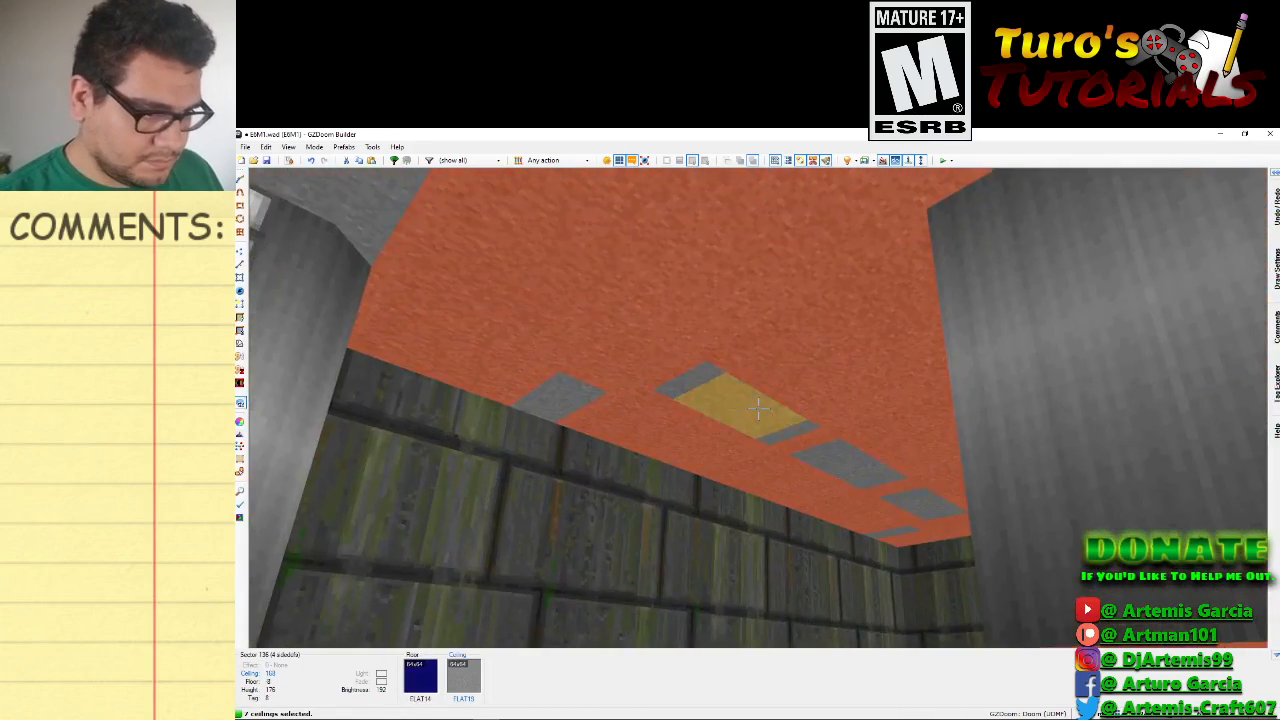
pyautogui.click(758, 407)
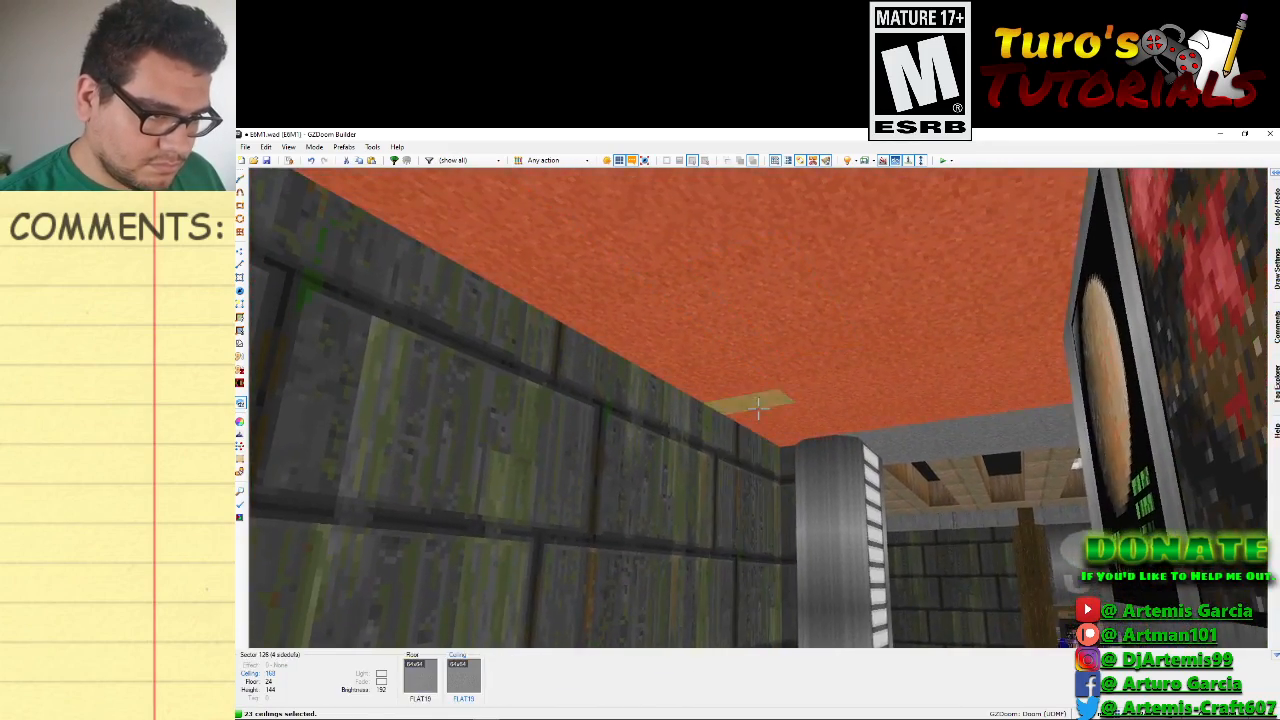
pyautogui.click(758, 408)
pyautogui.press('f')
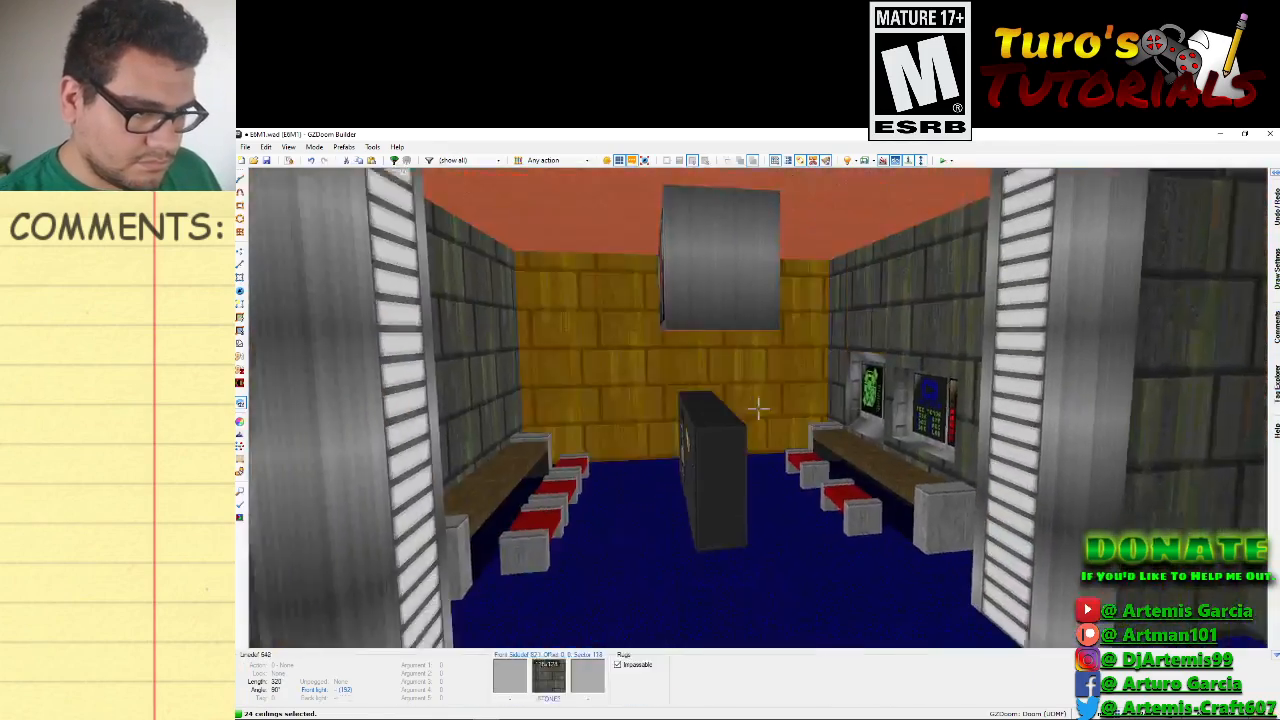
pyautogui.scroll(4, 758, 408)
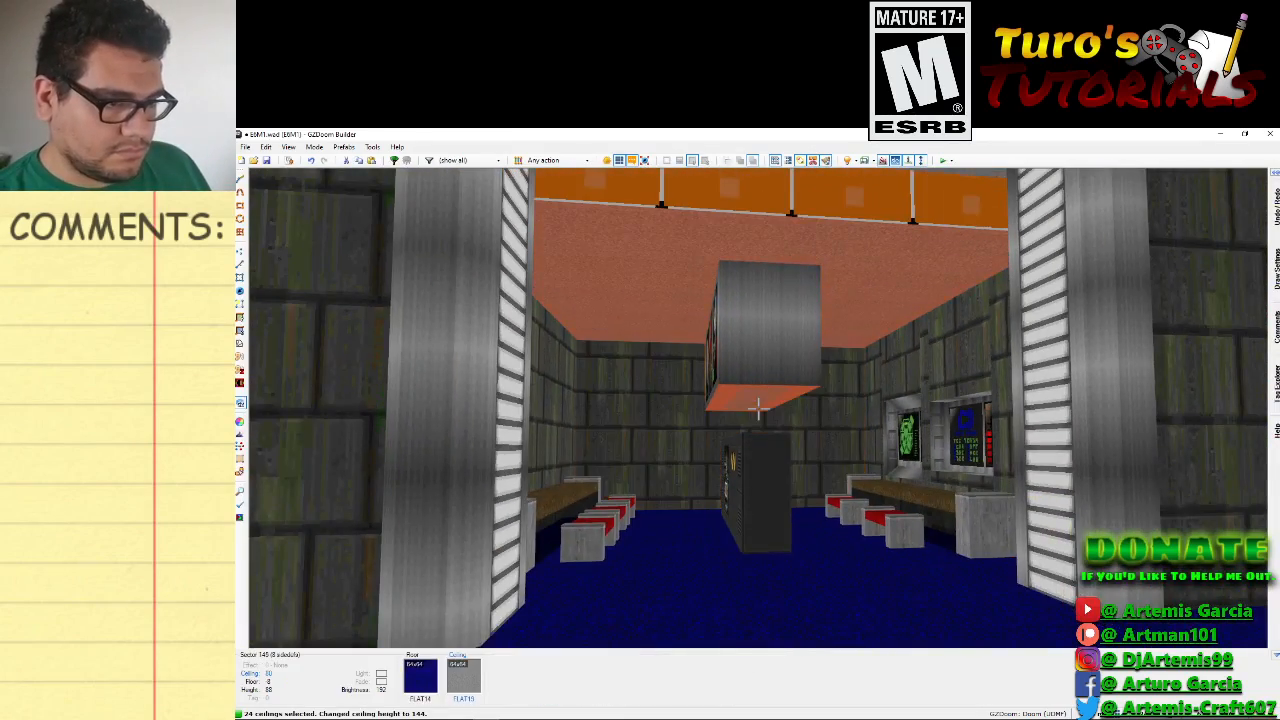
pyautogui.press('w')
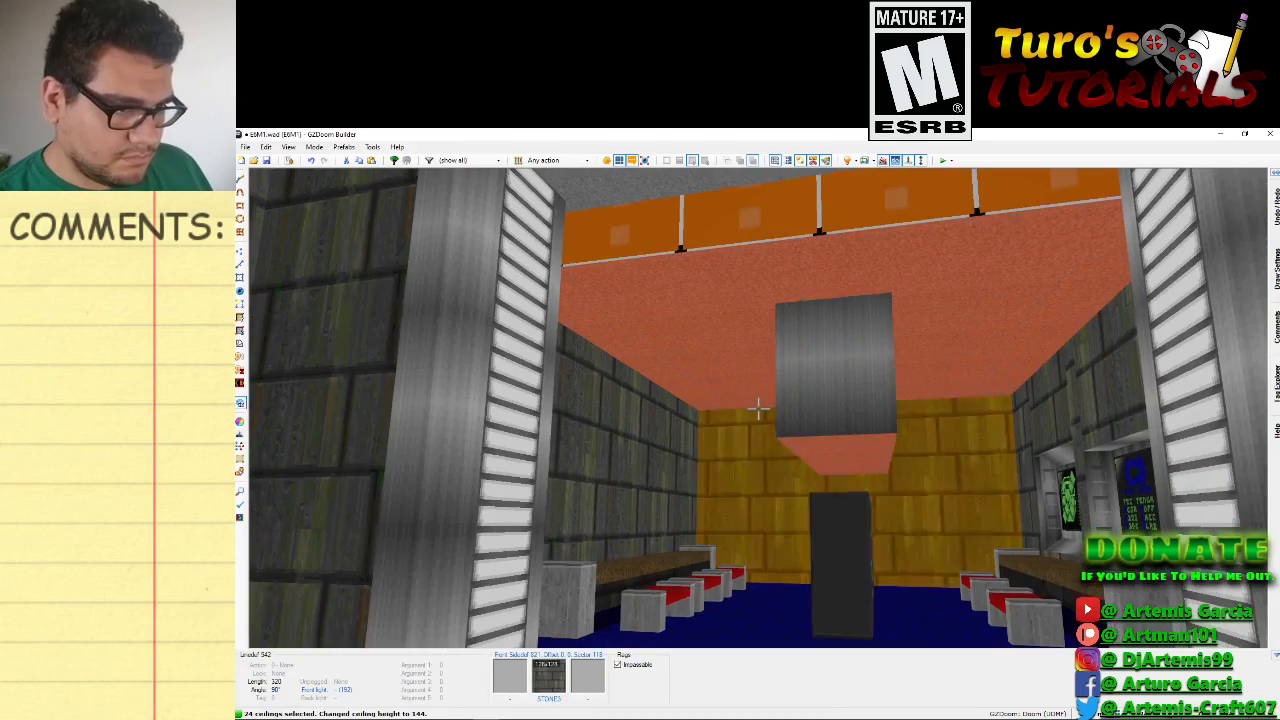
# Undo the last ceiling height change and clear the ceiling selection.
pyautogui.hotkey('ctrl', 'z')
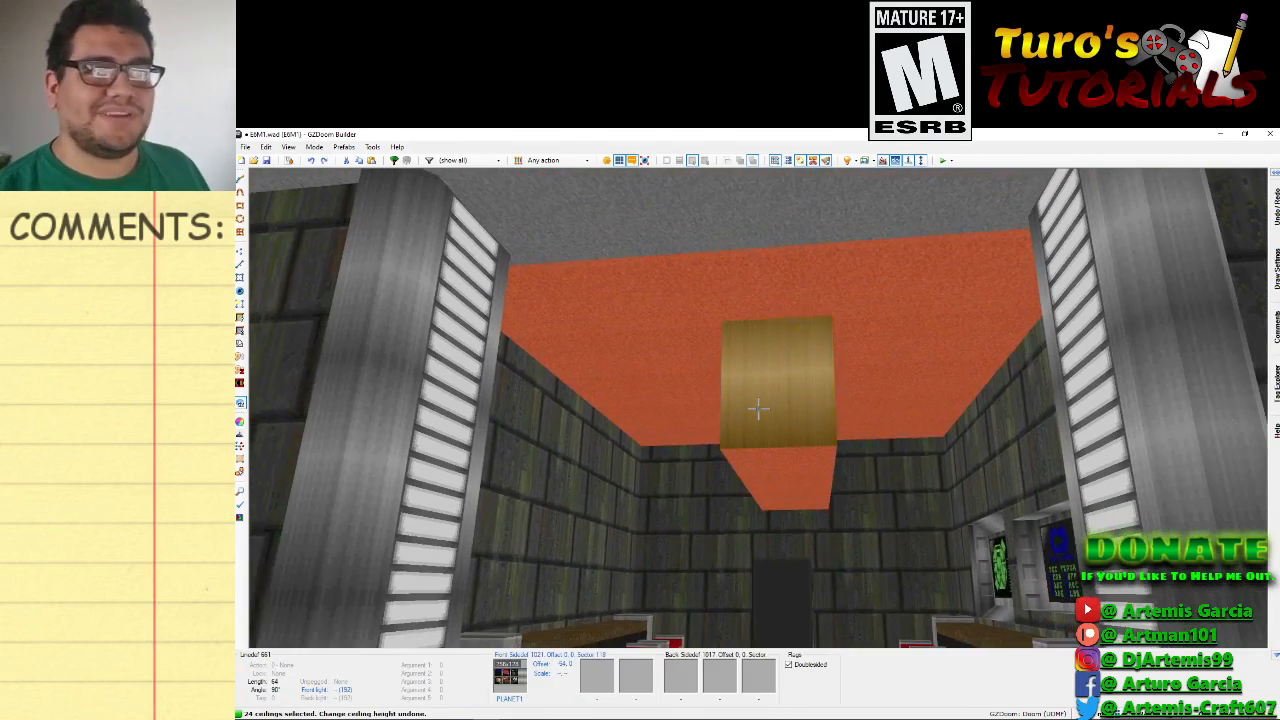
pyautogui.press('q')
pyautogui.press('q')
pyautogui.press('d')
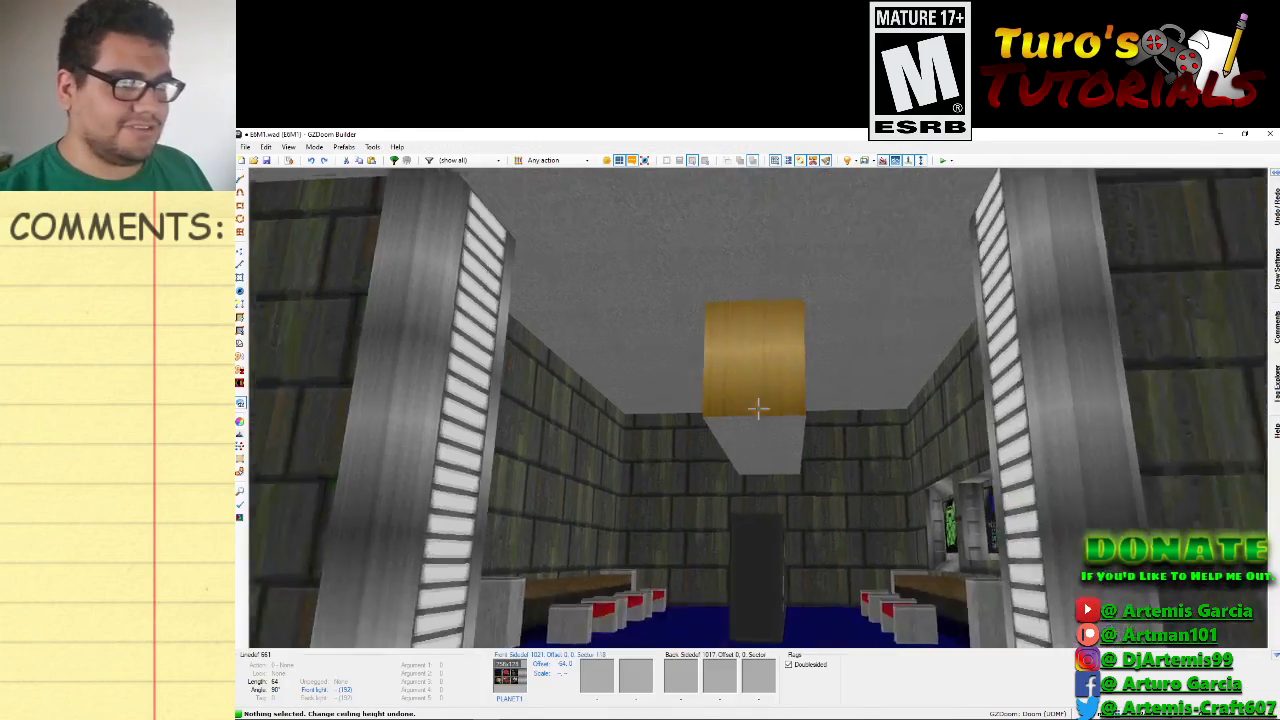
# Apply the FLAT23 metal flat to the inner ceiling sector on the underside of the hanging block.
pyautogui.press('e')
pyautogui.press('f')
pyautogui.rightClick(759, 407)
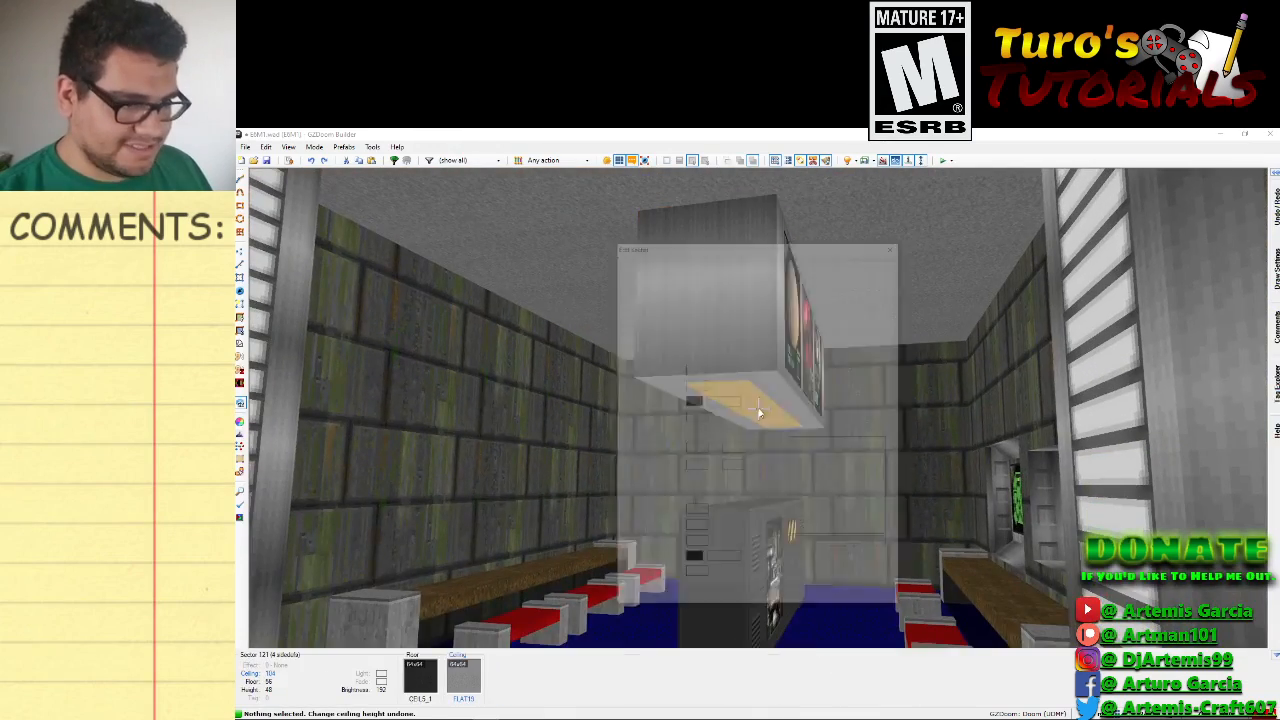
pyautogui.click(805, 368)
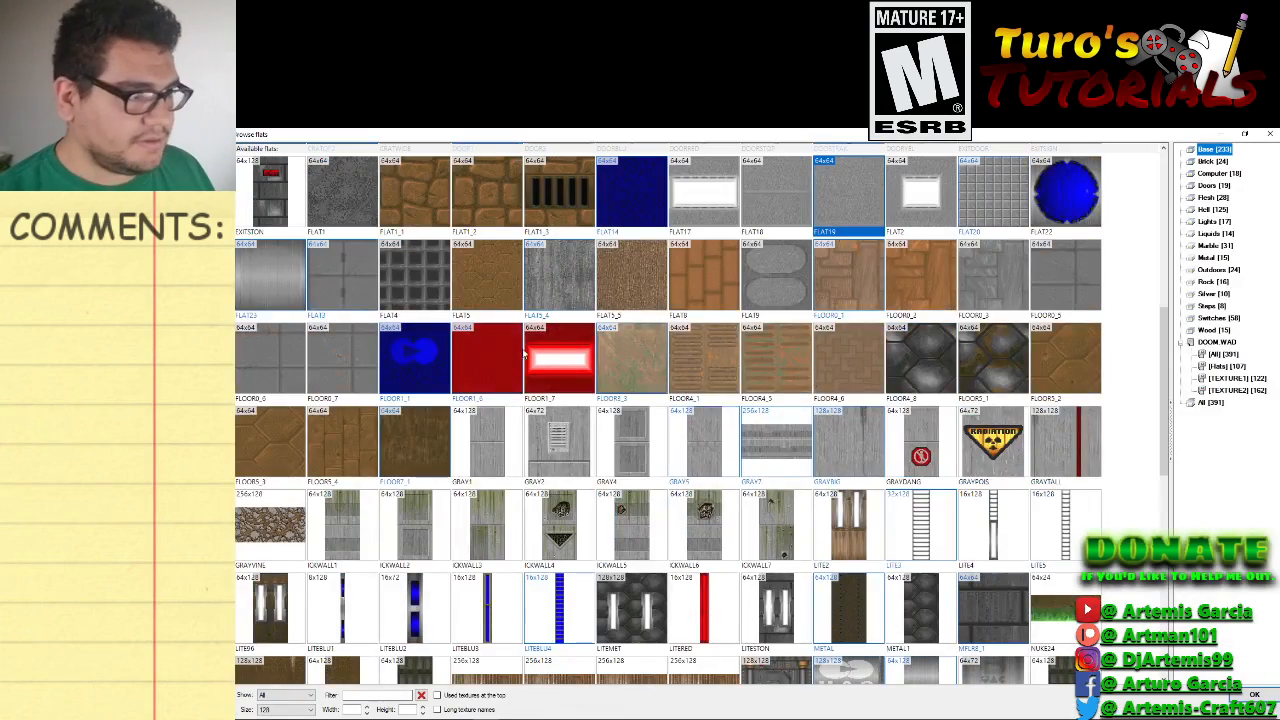
pyautogui.doubleClick(280, 281)
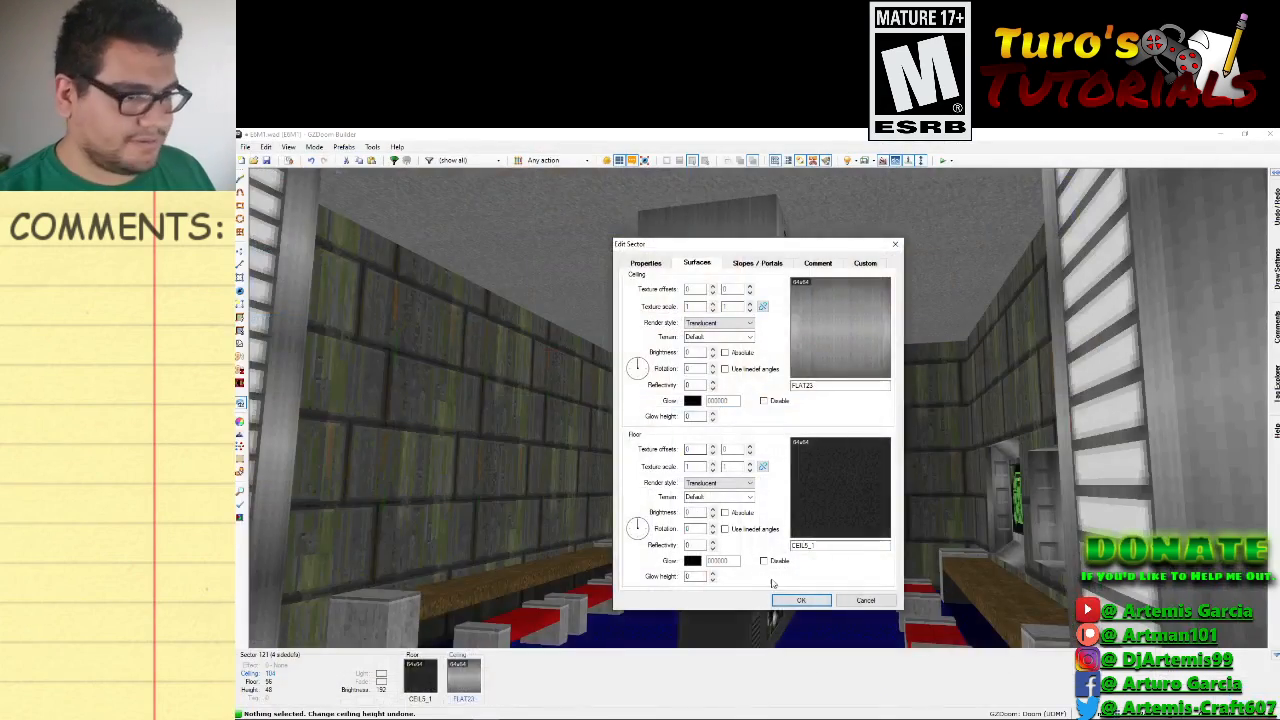
pyautogui.press('Return')
pyautogui.press('e')
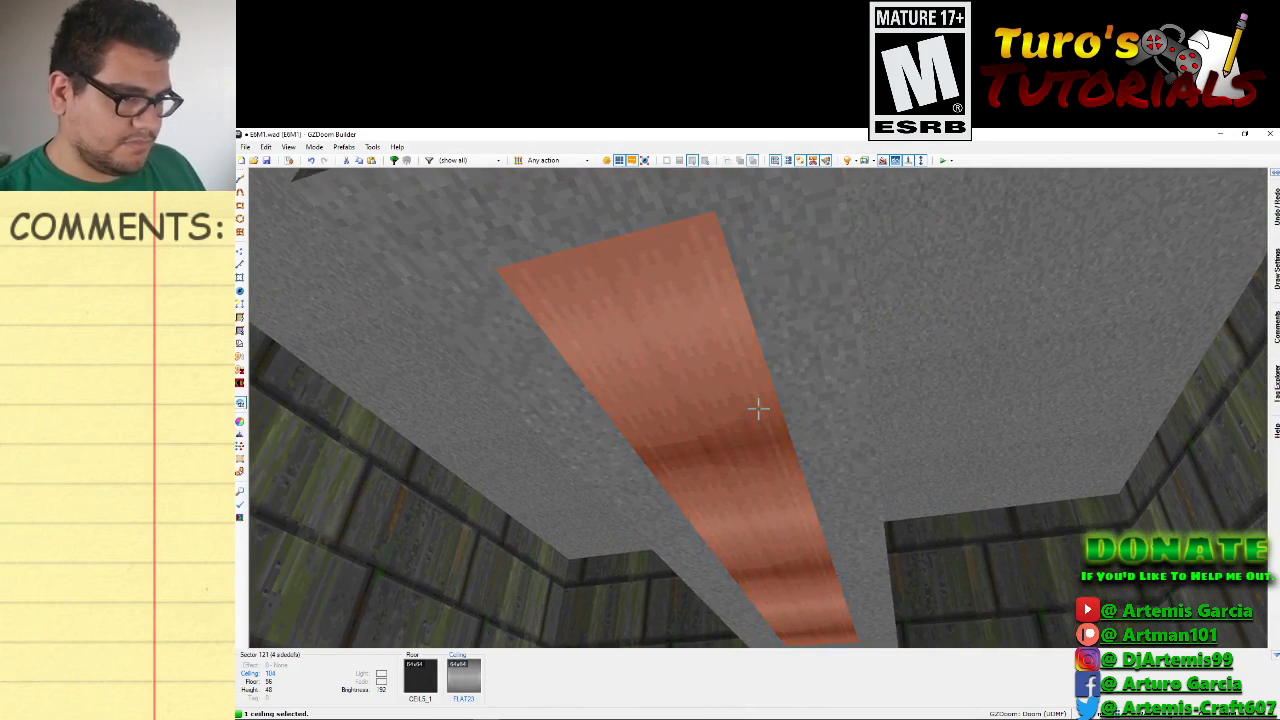
# Change the inner ceiling flat on the hanging block's underside to FLAT1.
pyautogui.rightClick(758, 407)
pyautogui.click(828, 444)
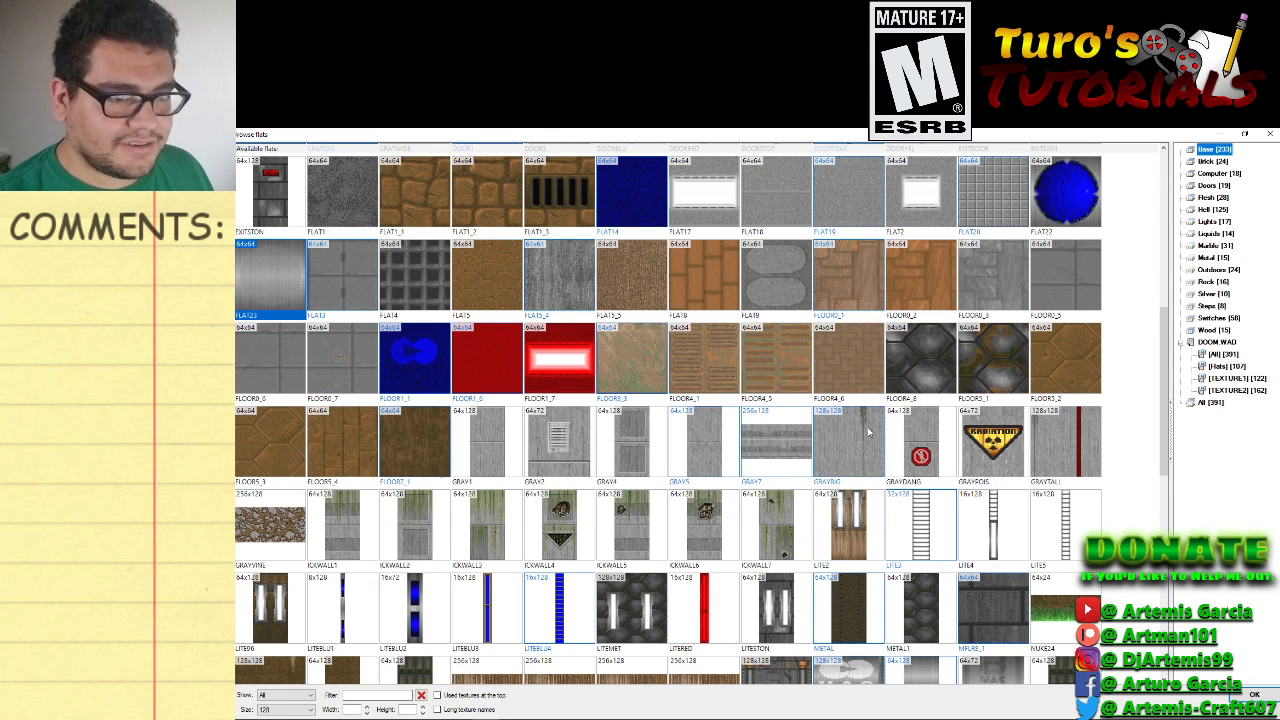
pyautogui.scroll(-4, 786, 470)
pyautogui.click(1222, 366)
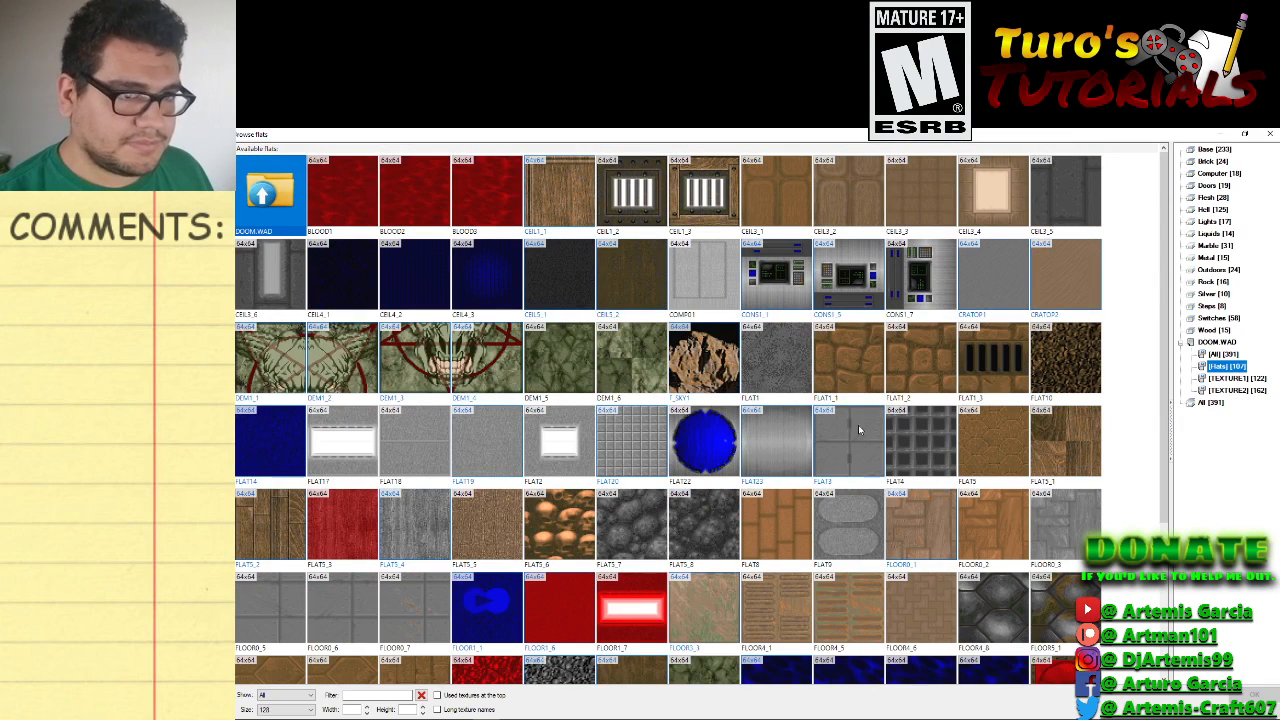
pyautogui.scroll(-3, 474, 476)
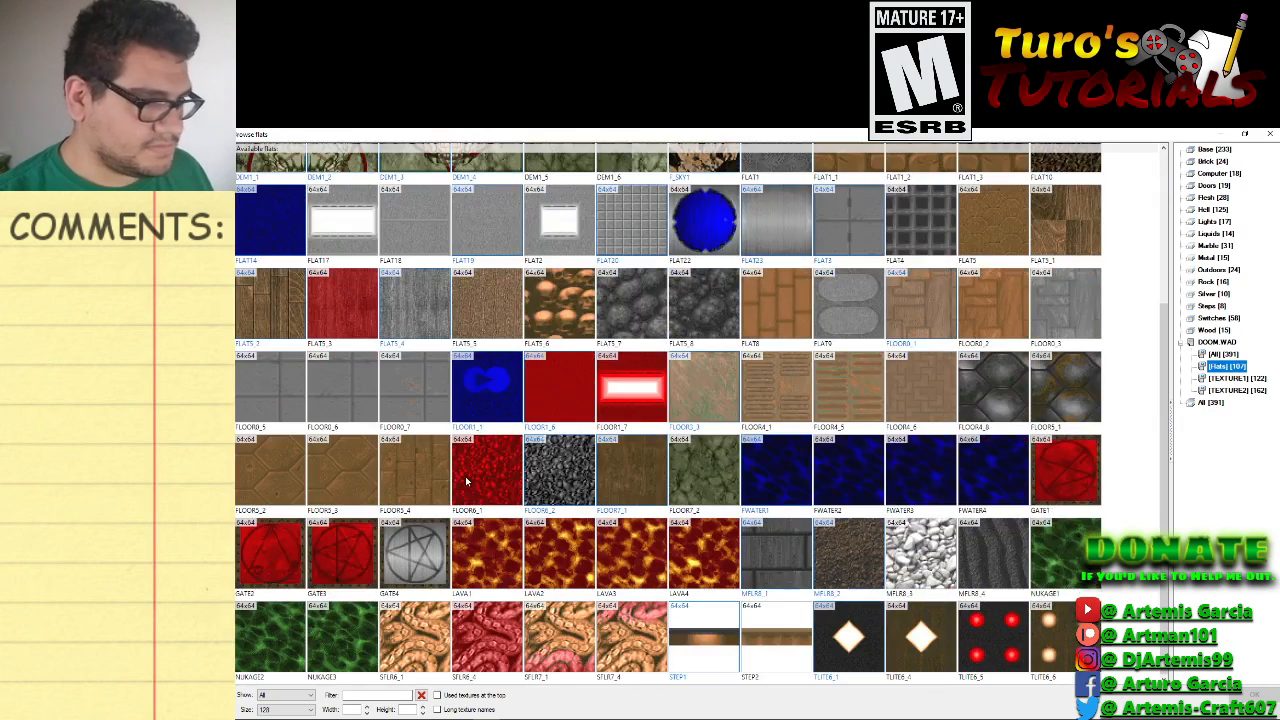
pyautogui.scroll(3, 857, 474)
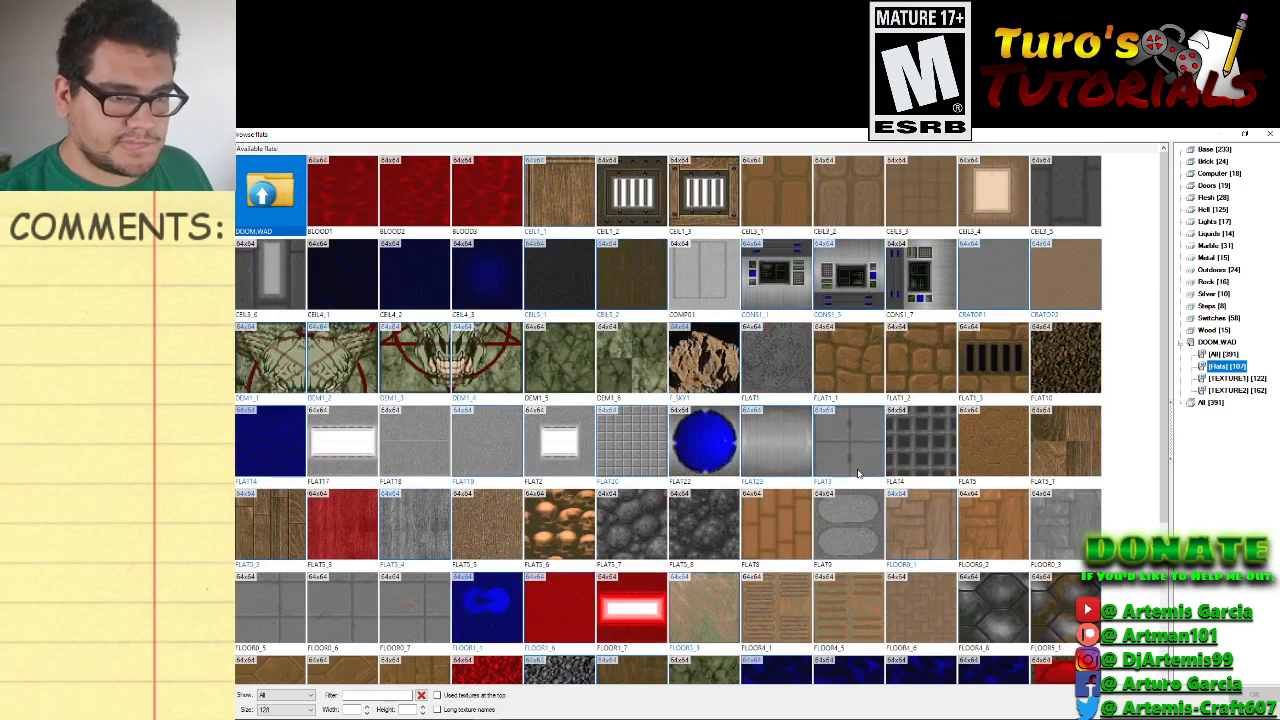
pyautogui.doubleClick(781, 360)
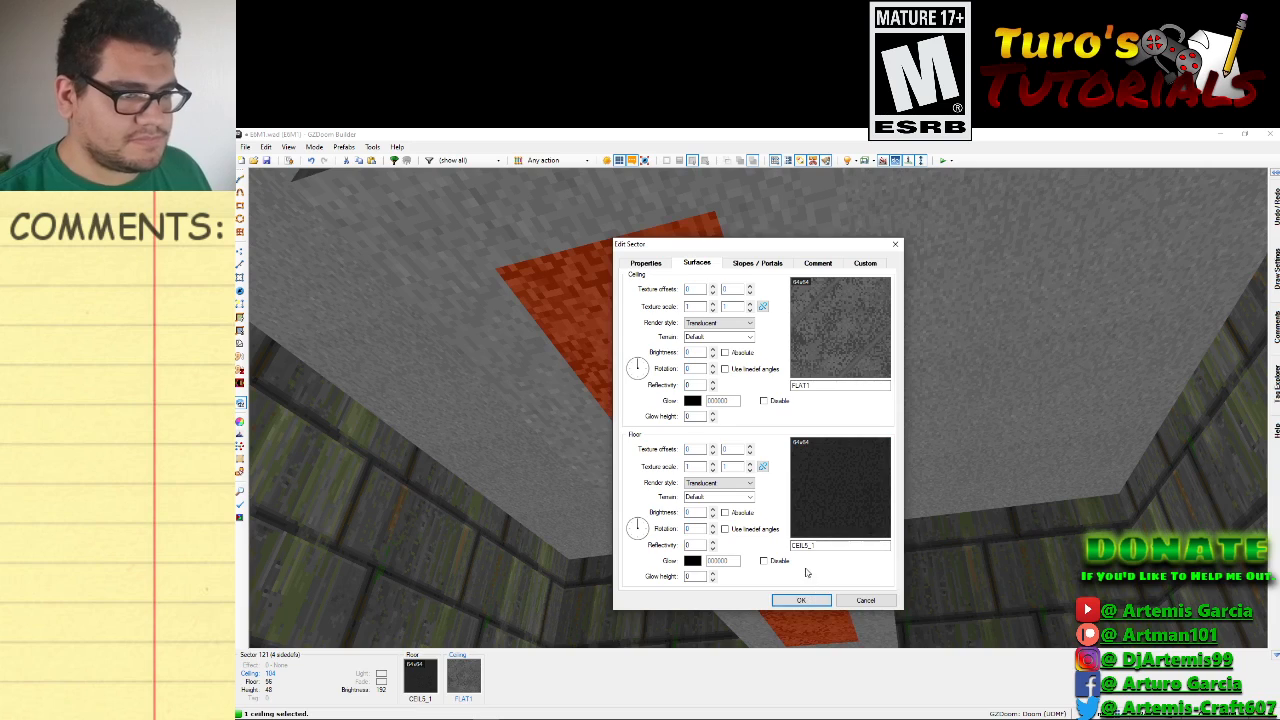
pyautogui.click(810, 600)
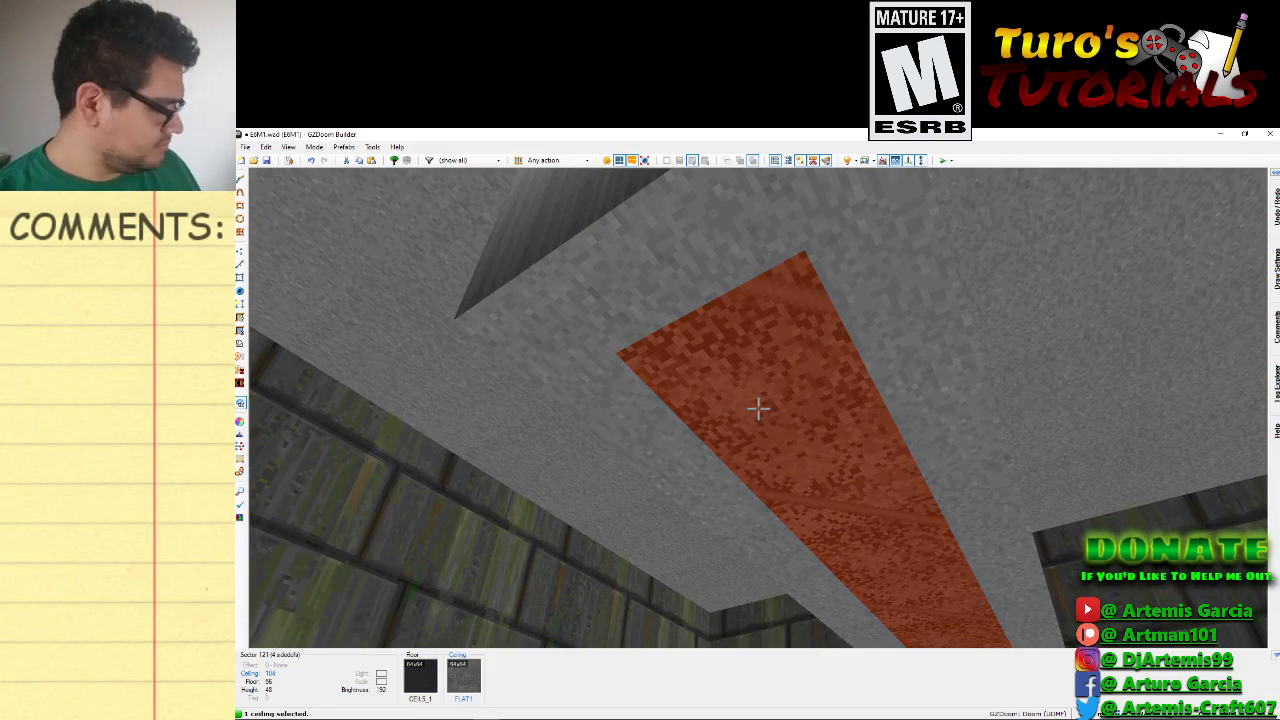
# Copy the FLAT1 flat from the inner underside of the hanging block onto the surrounding outer underside sector.
pyautogui.hotkey('ctrl', 'c')
pyautogui.hotkey('ctrl', 'v')
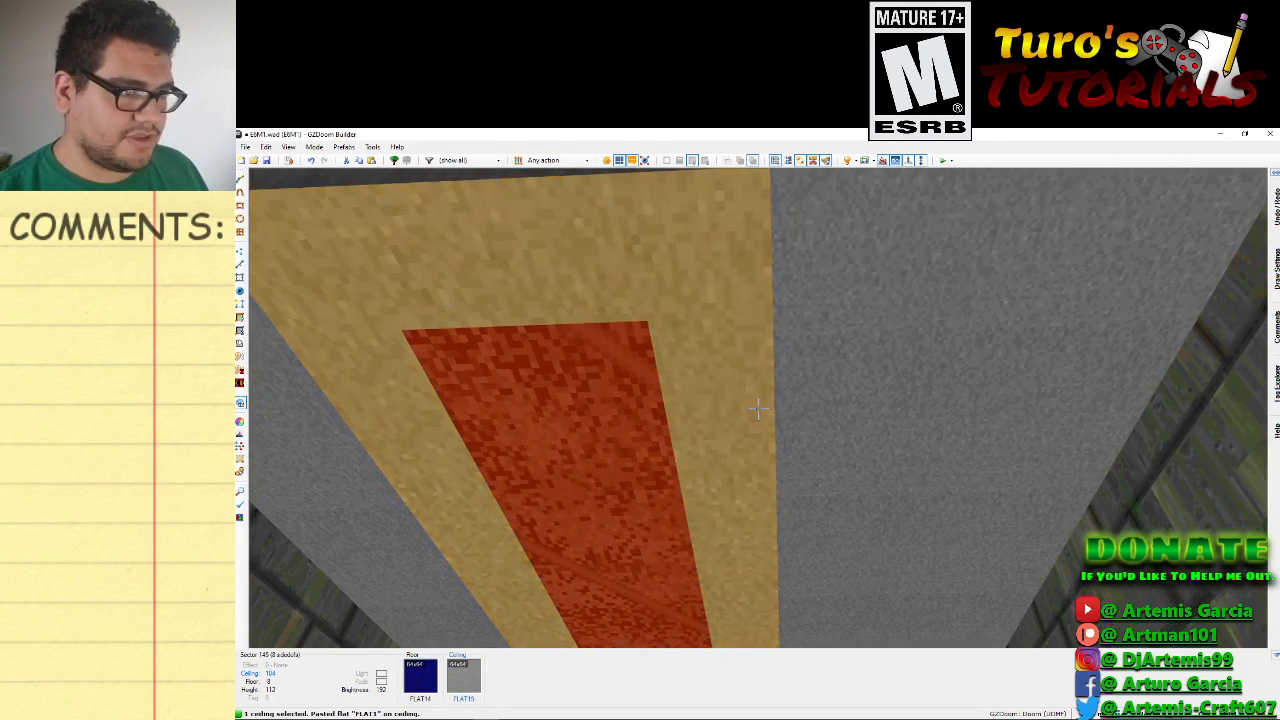
pyautogui.click(758, 408)
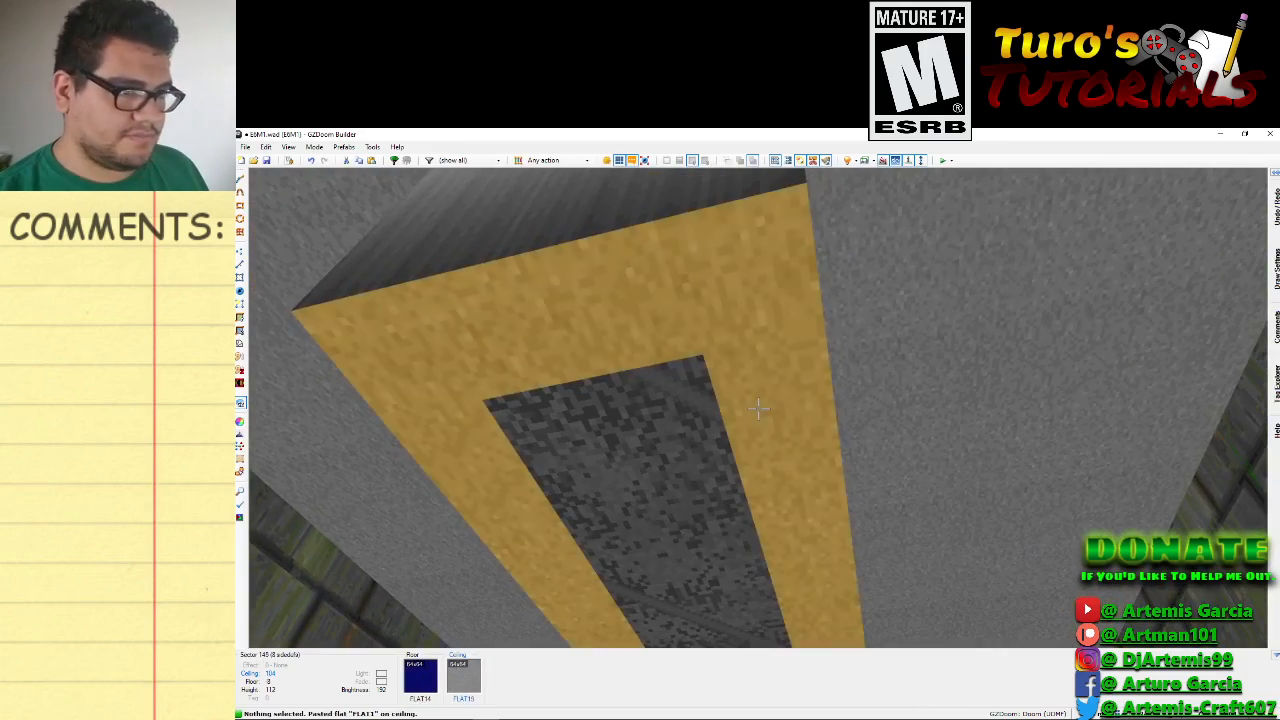
pyautogui.hotkey('ctrl', 'v')
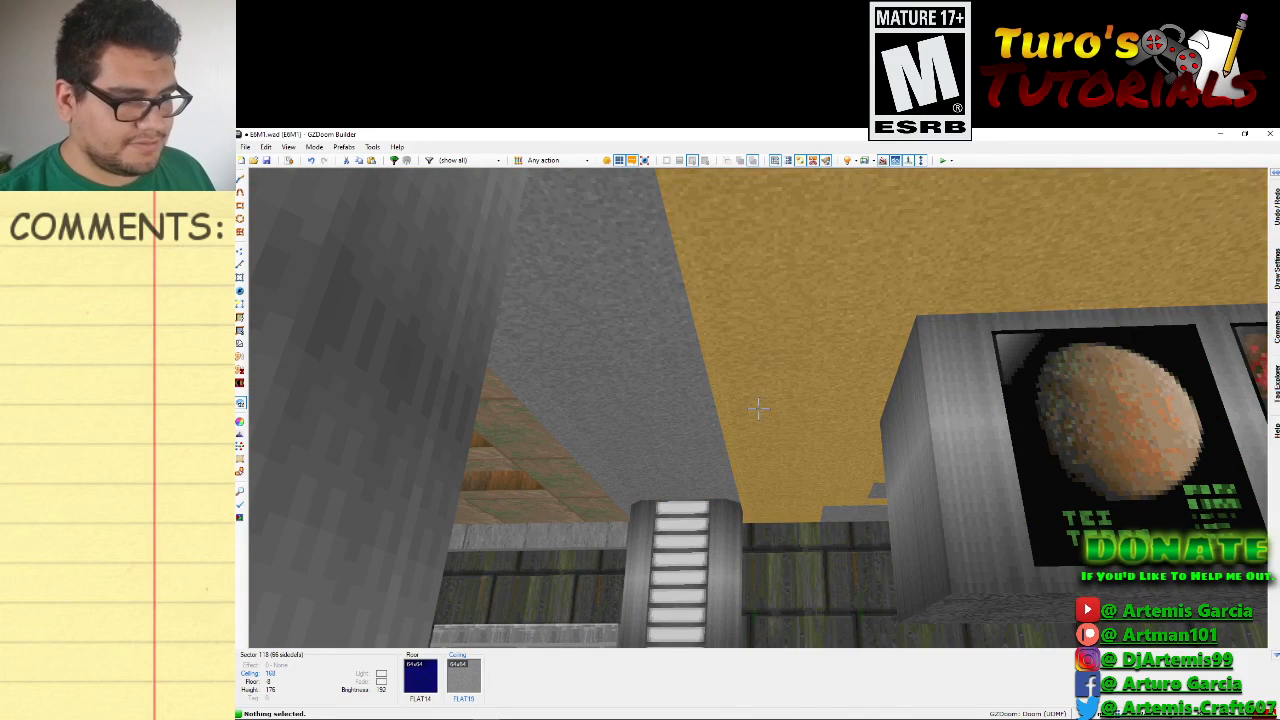
# Apply the blue CEIL4_3 flat to the computer room's main ceiling sector.
pyautogui.rightClick(758, 408)
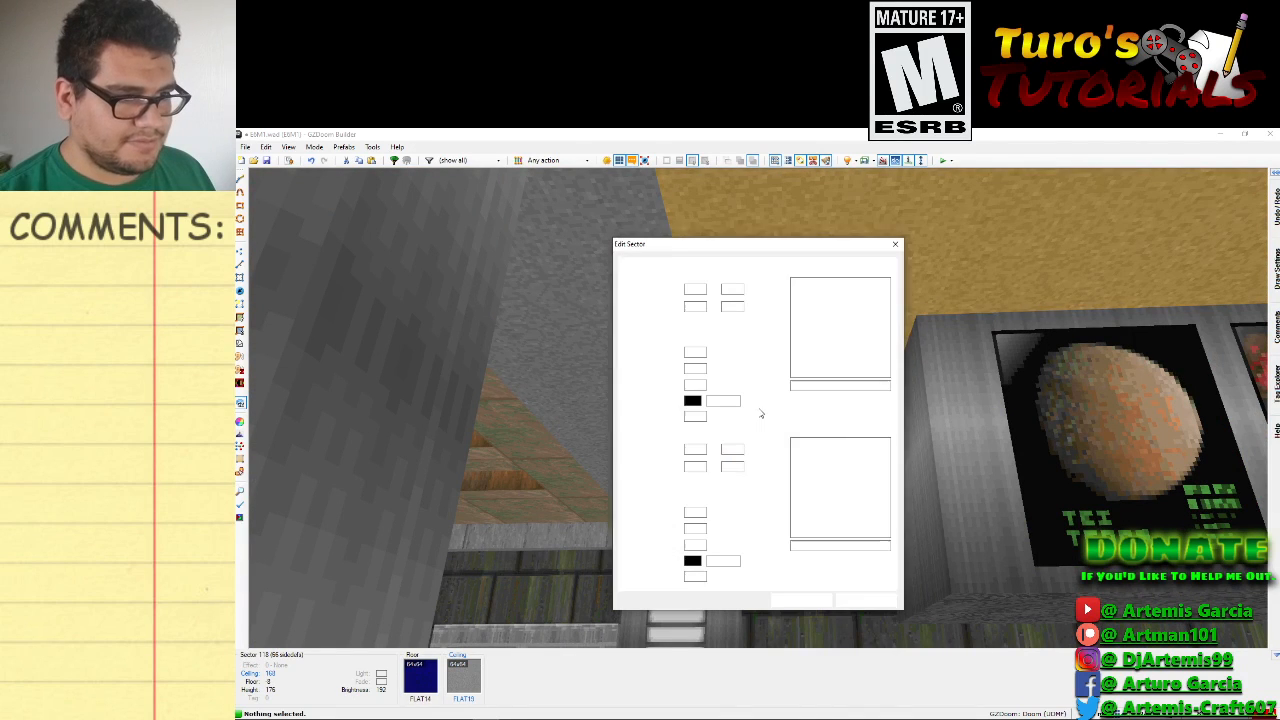
pyautogui.click(836, 347)
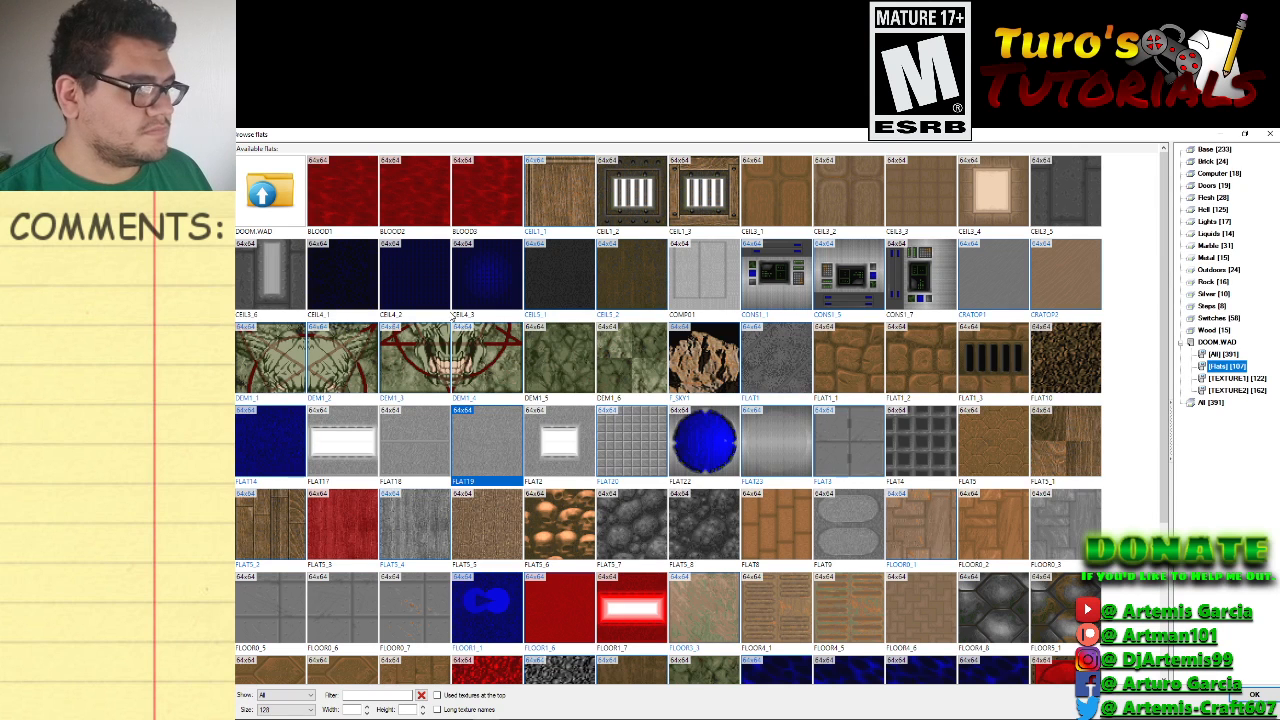
pyautogui.doubleClick(505, 282)
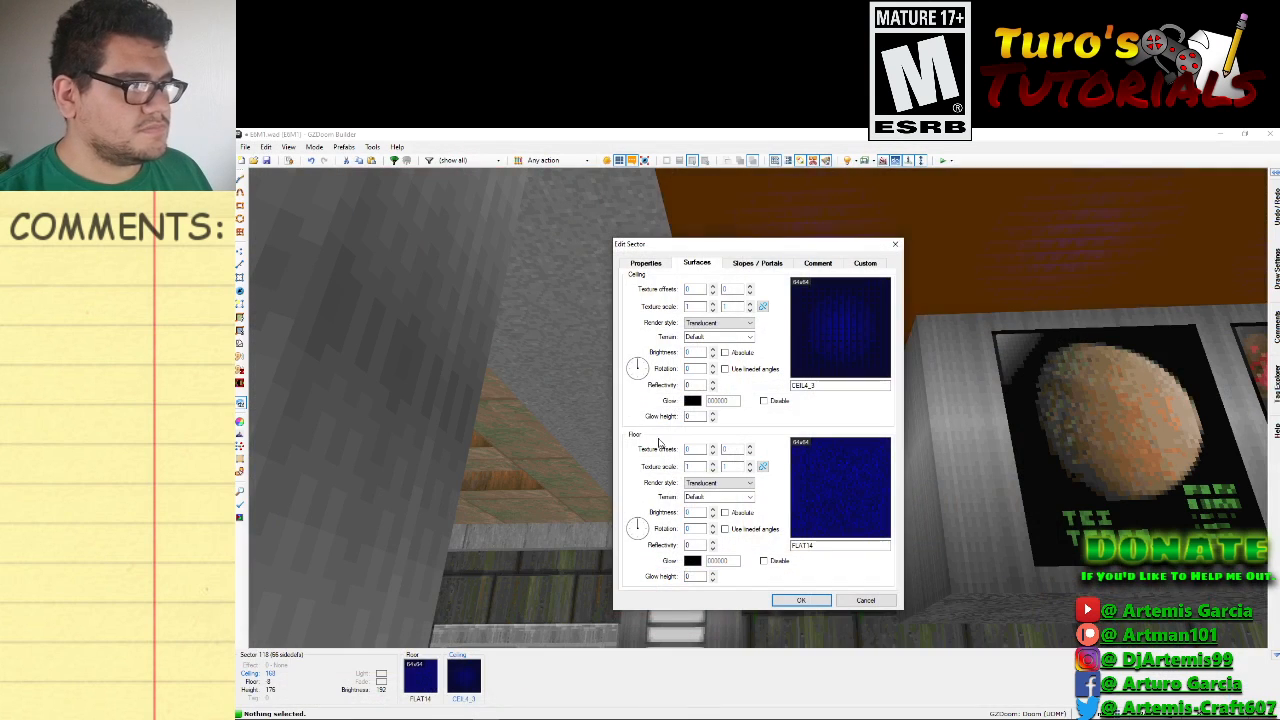
pyautogui.click(800, 600)
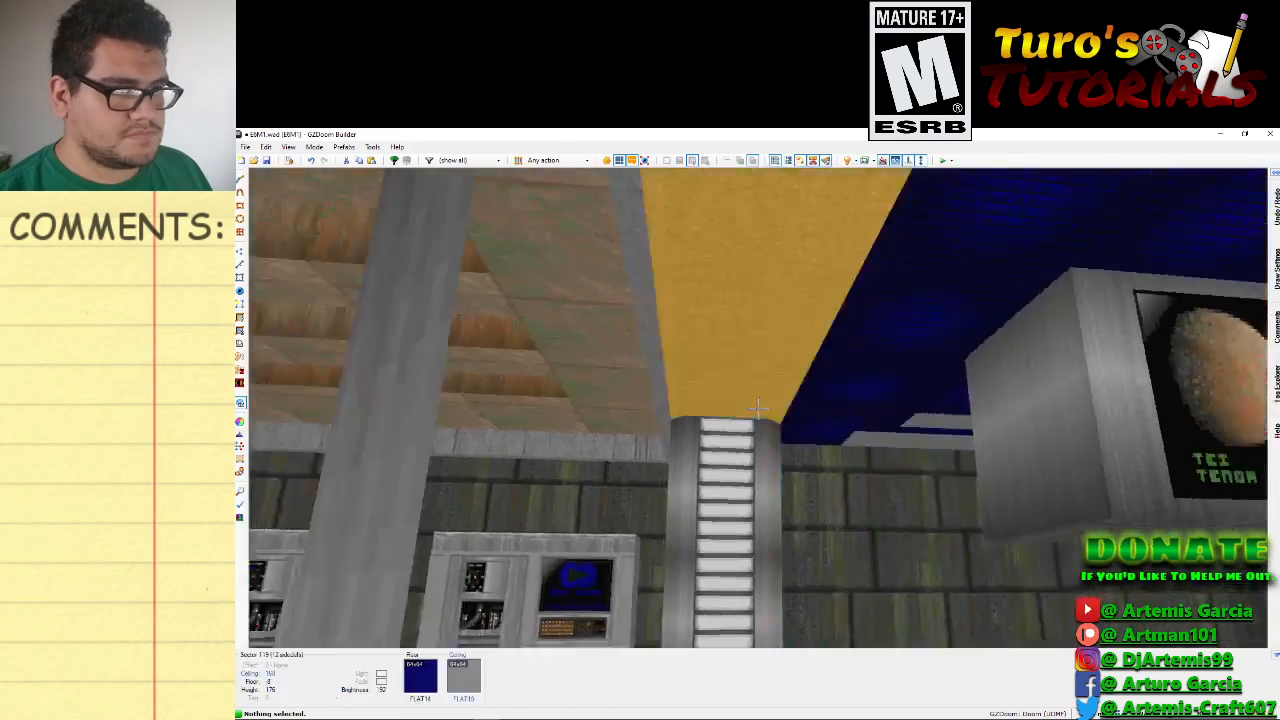
# Copy the CEIL4_3 flat from the main ceiling onto the remaining grey ceiling patches above the seats, tables and alcoves.
pyautogui.press('e')
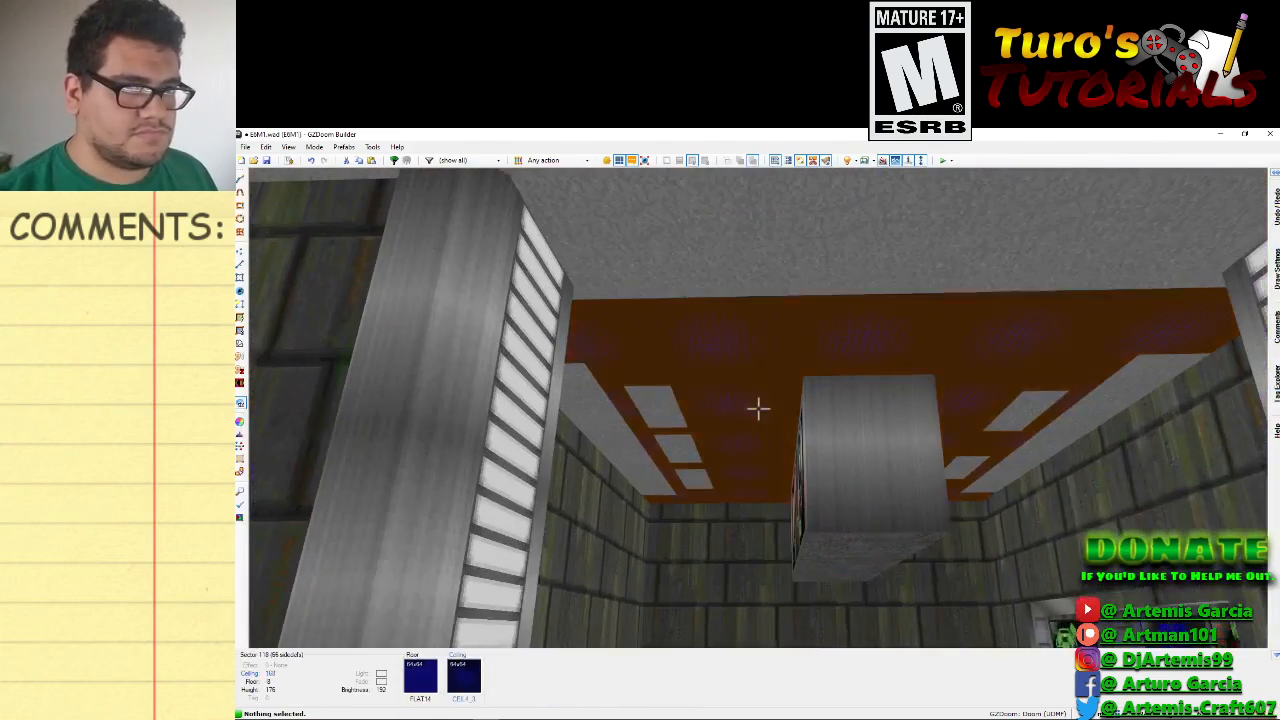
pyautogui.hotkey('ctrl', 'v')
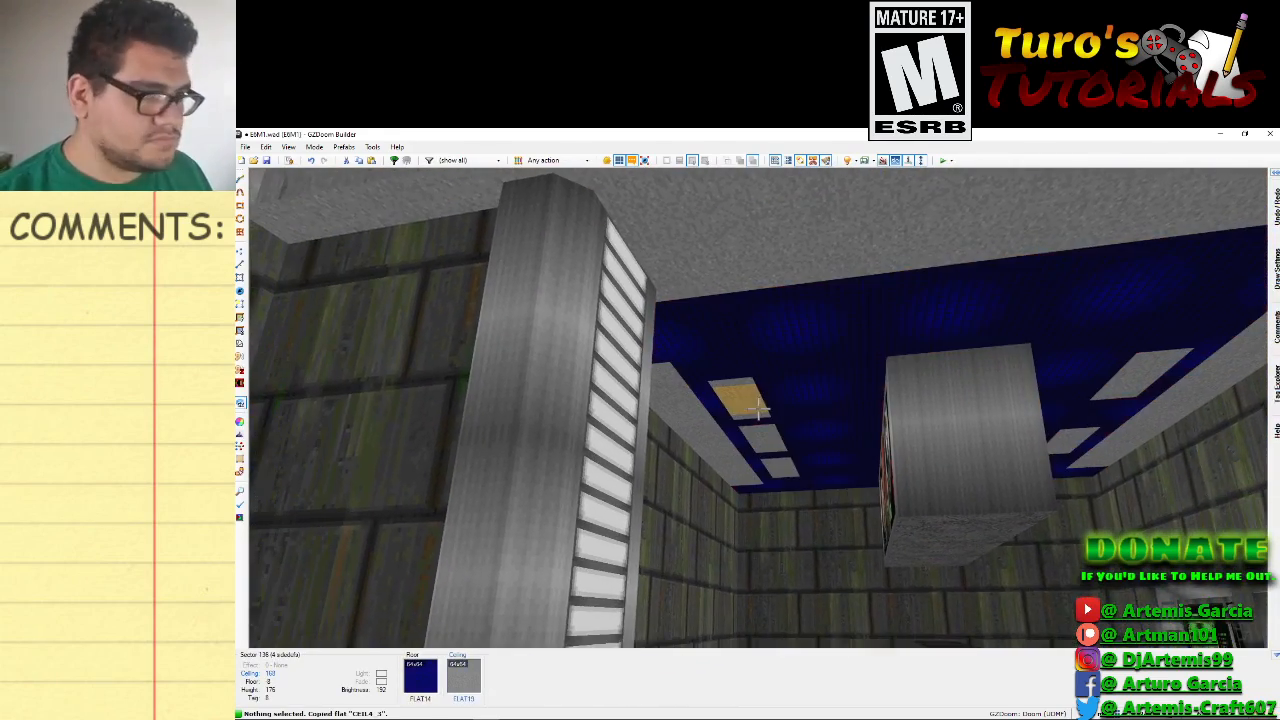
pyautogui.hotkey('ctrl', 'v')
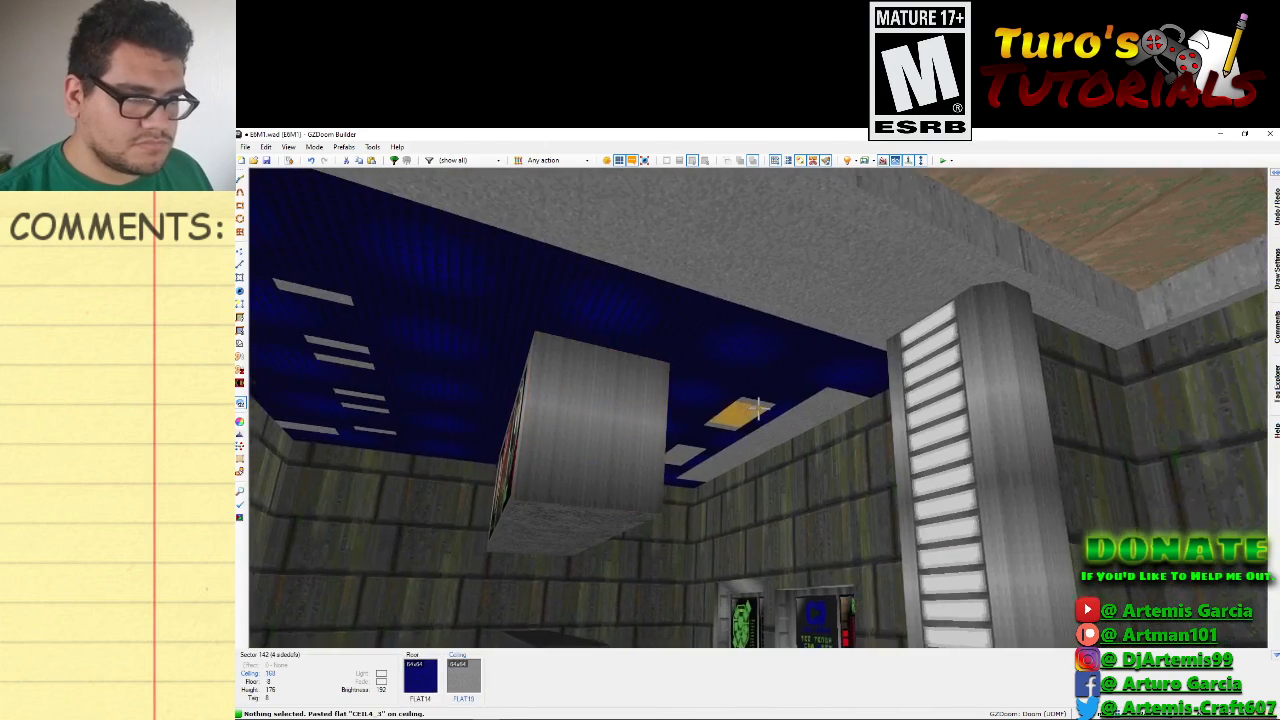
pyautogui.hotkey('ctrl', 'v')
pyautogui.hotkey('ctrl', 'v')
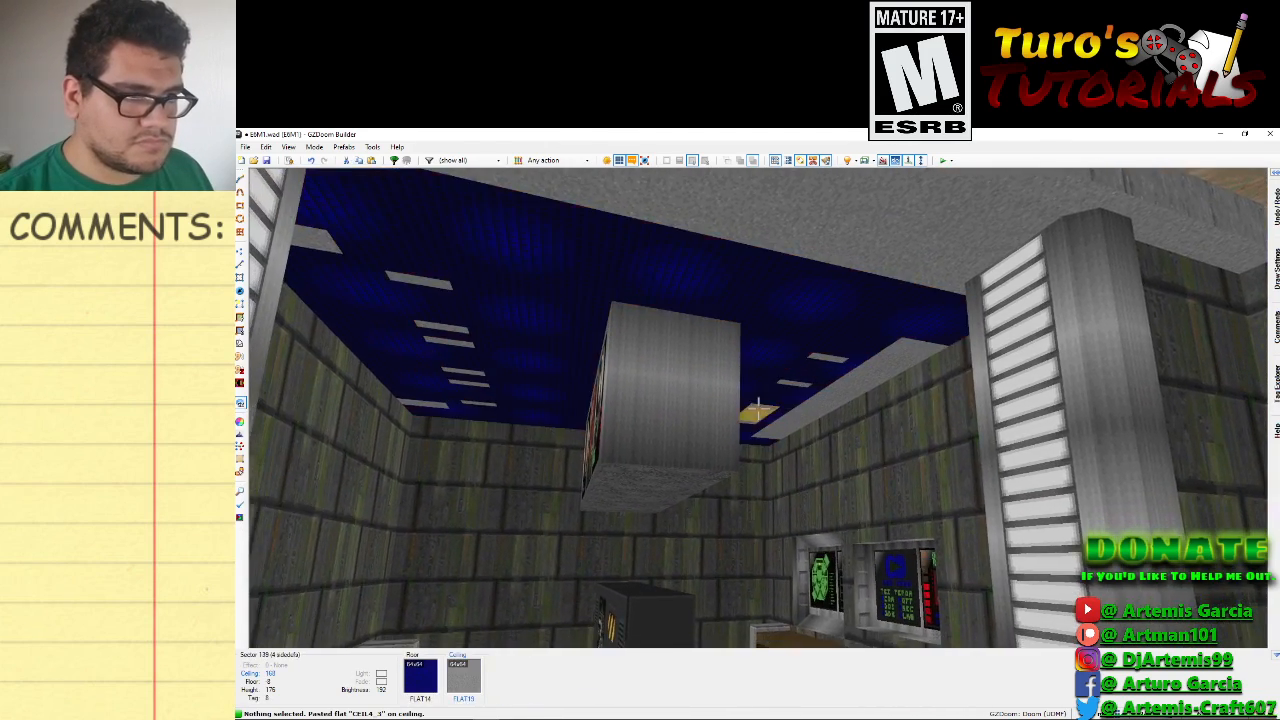
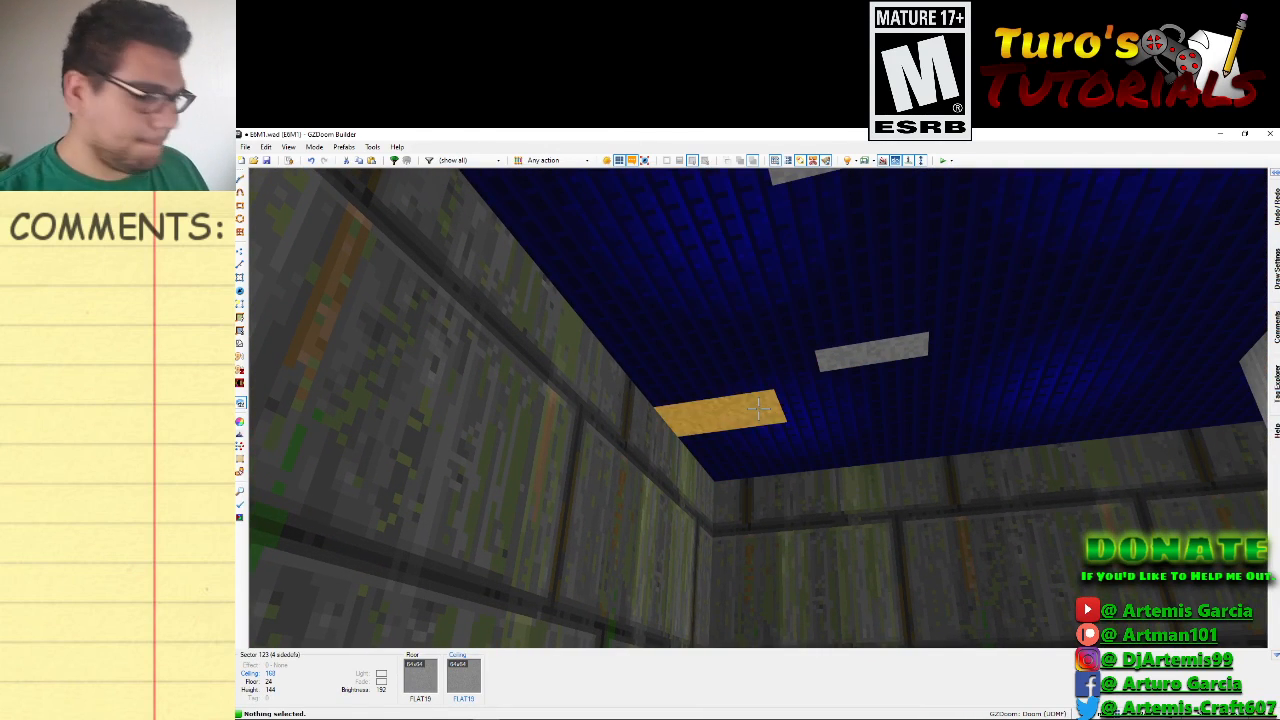
pyautogui.hotkey('ctrl', 'v')
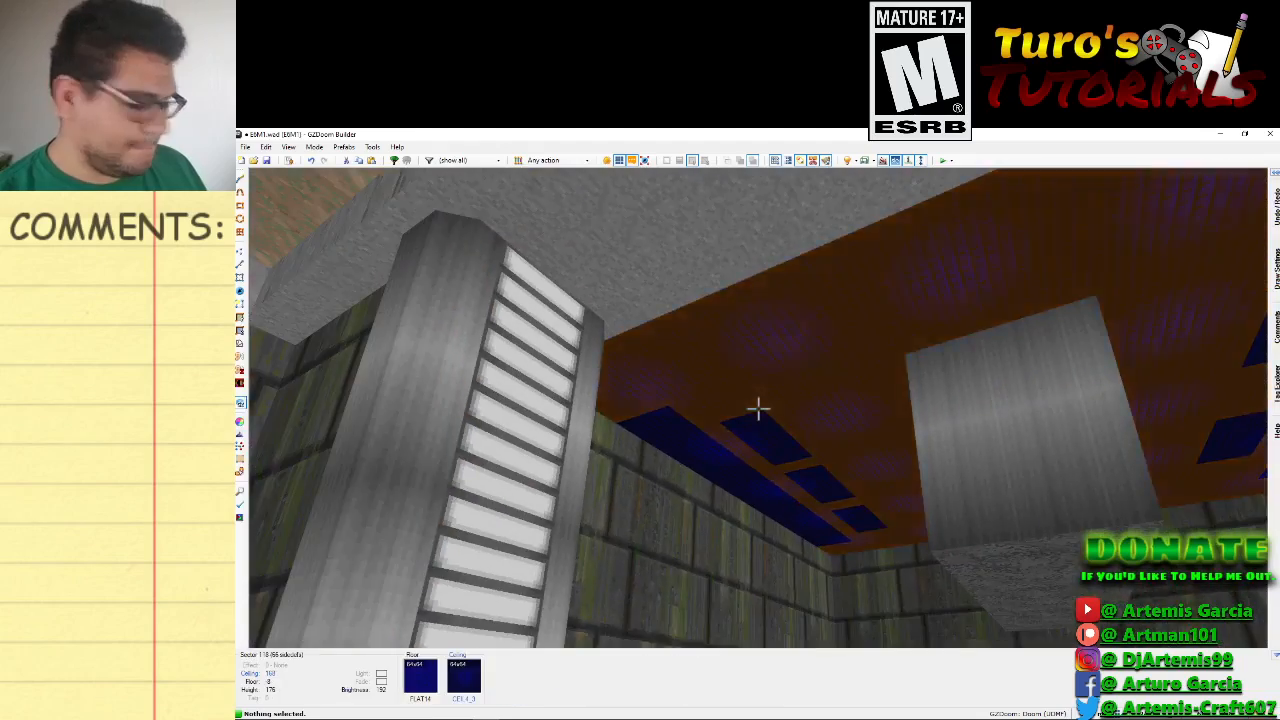
# In the 2D map, draw a thin strip sector across the computer room's entrance side, following the edges of both pillars from wall to wall.
pyautogui.press('w')
pyautogui.scroll(3, 772, 424)
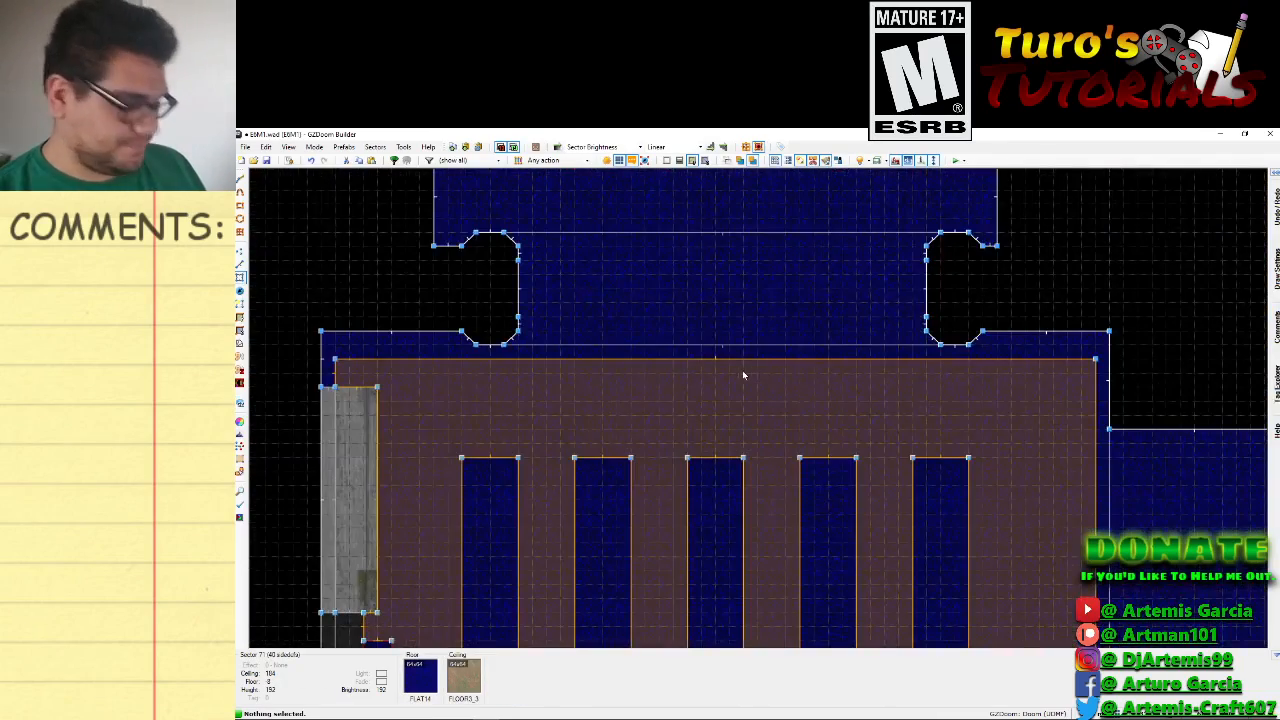
pyautogui.scroll(1, 715, 401)
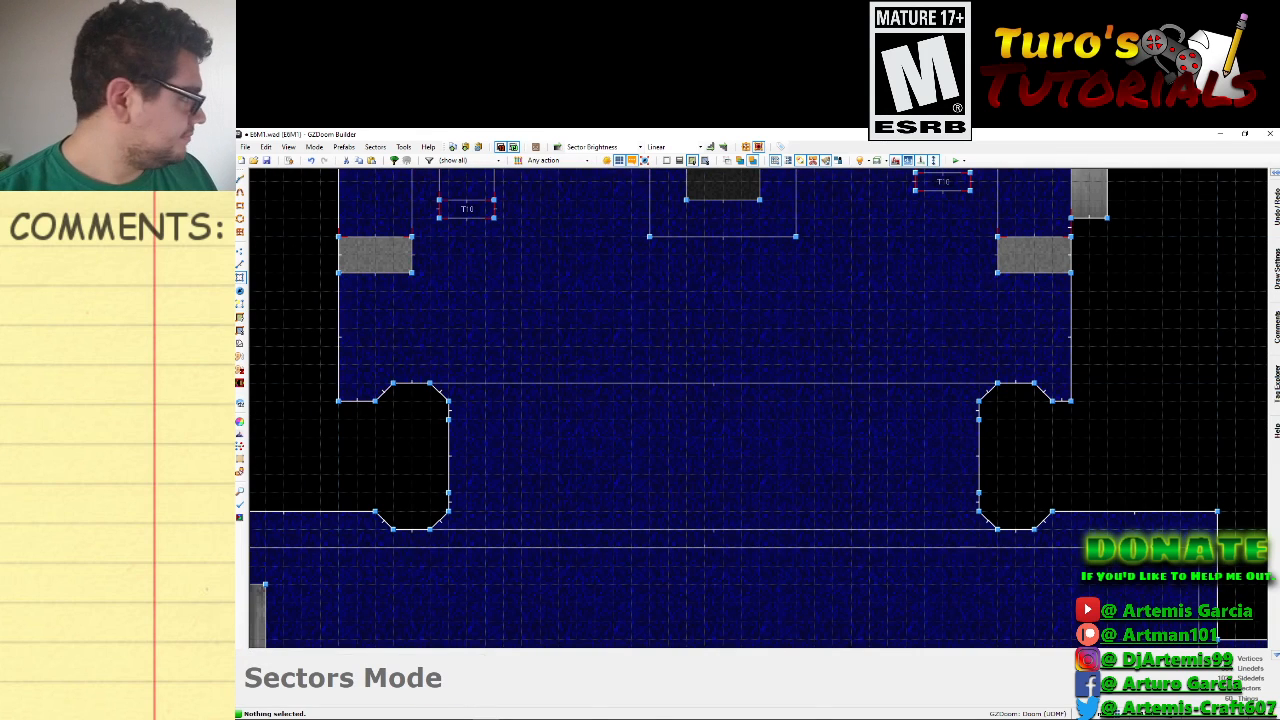
pyautogui.click(240, 250)
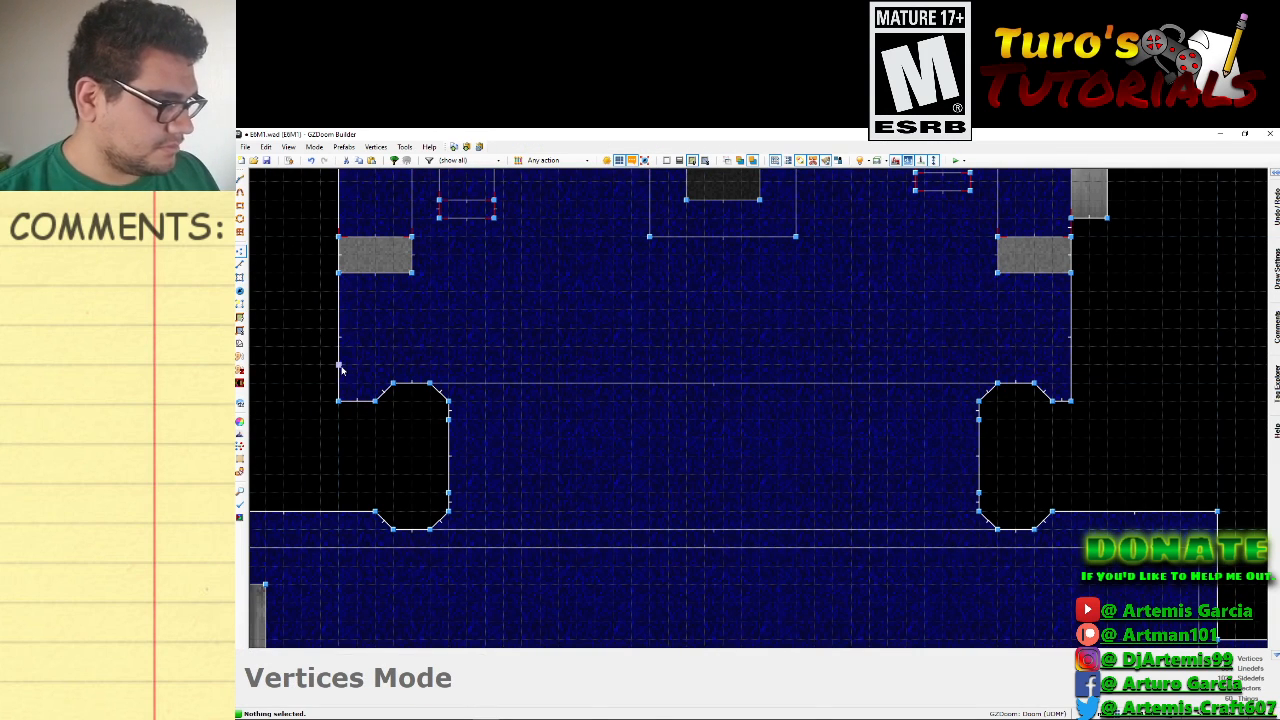
pyautogui.press('space')
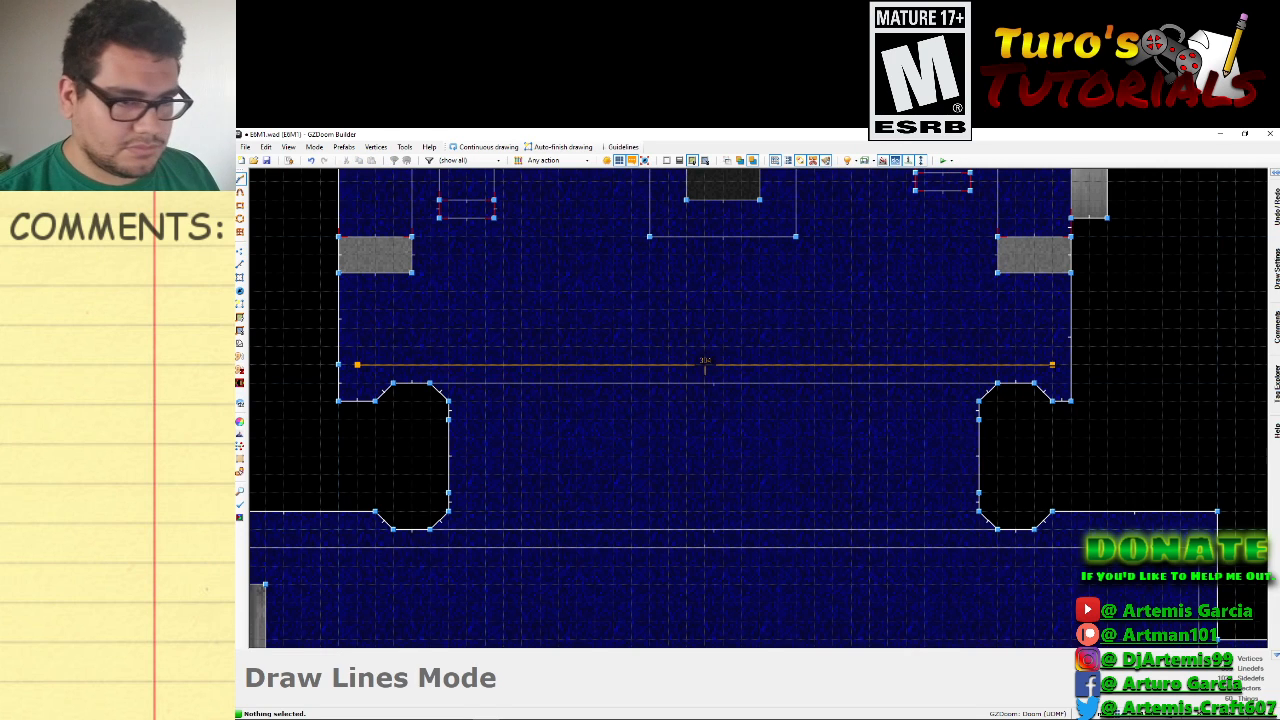
pyautogui.click(1071, 365)
pyautogui.click(1071, 400)
pyautogui.click(1052, 400)
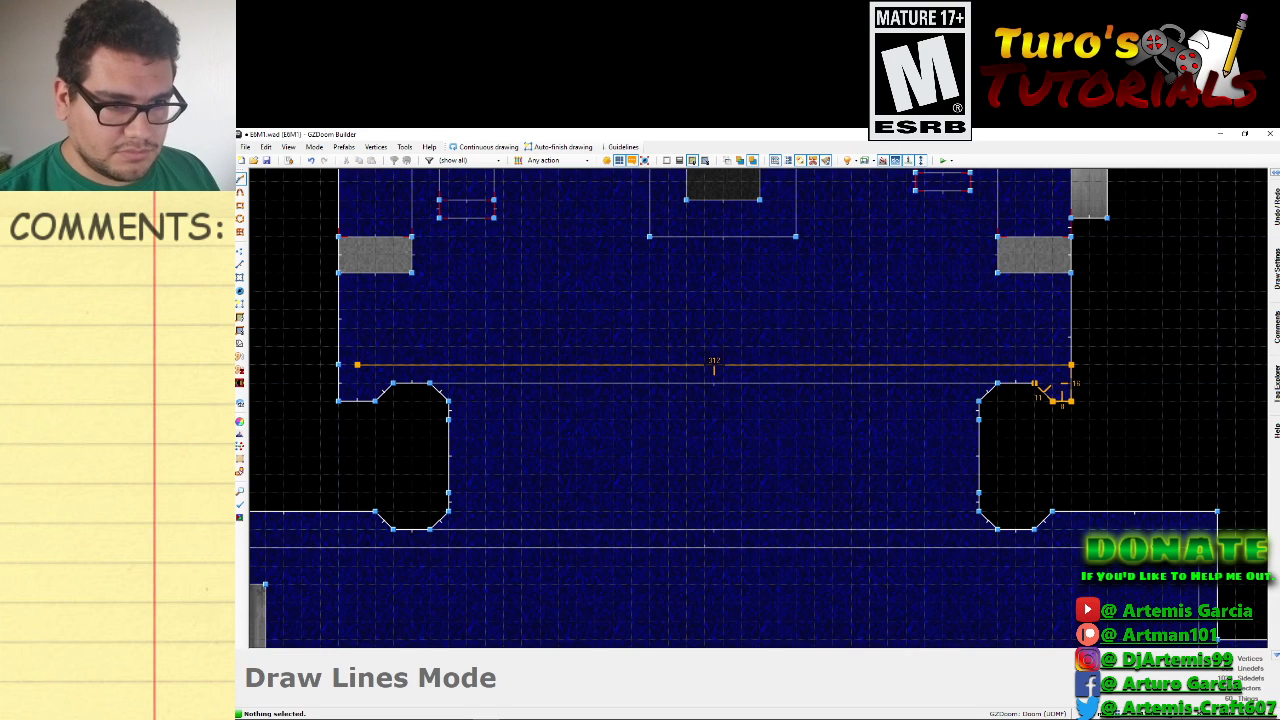
pyautogui.click(1034, 383)
pyautogui.click(998, 383)
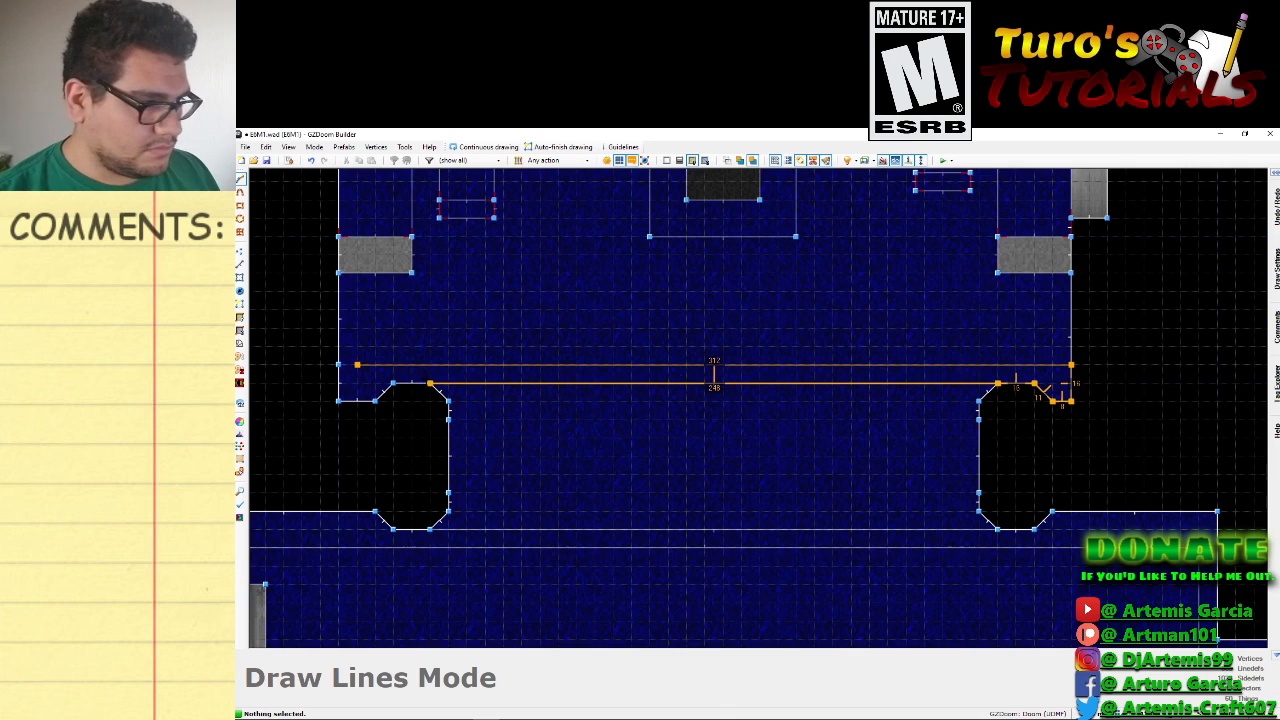
pyautogui.click(430, 383)
pyautogui.click(393, 383)
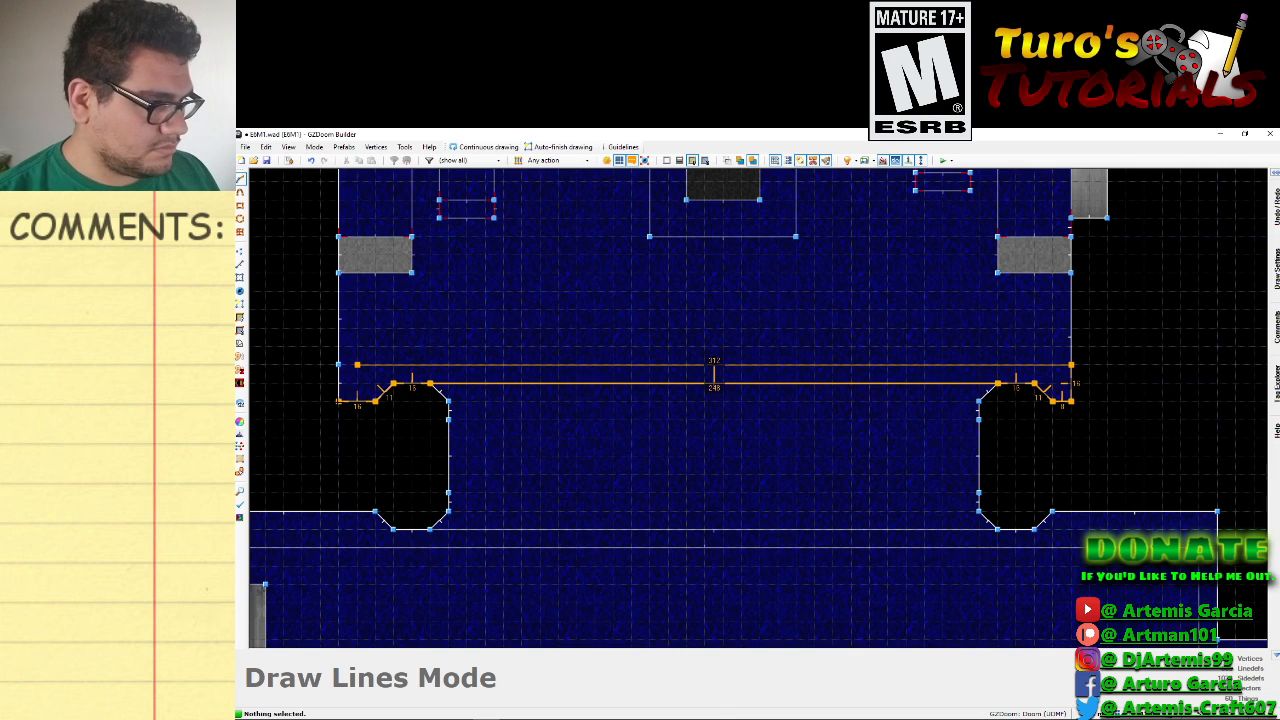
pyautogui.click(338, 401)
pyautogui.click(338, 365)
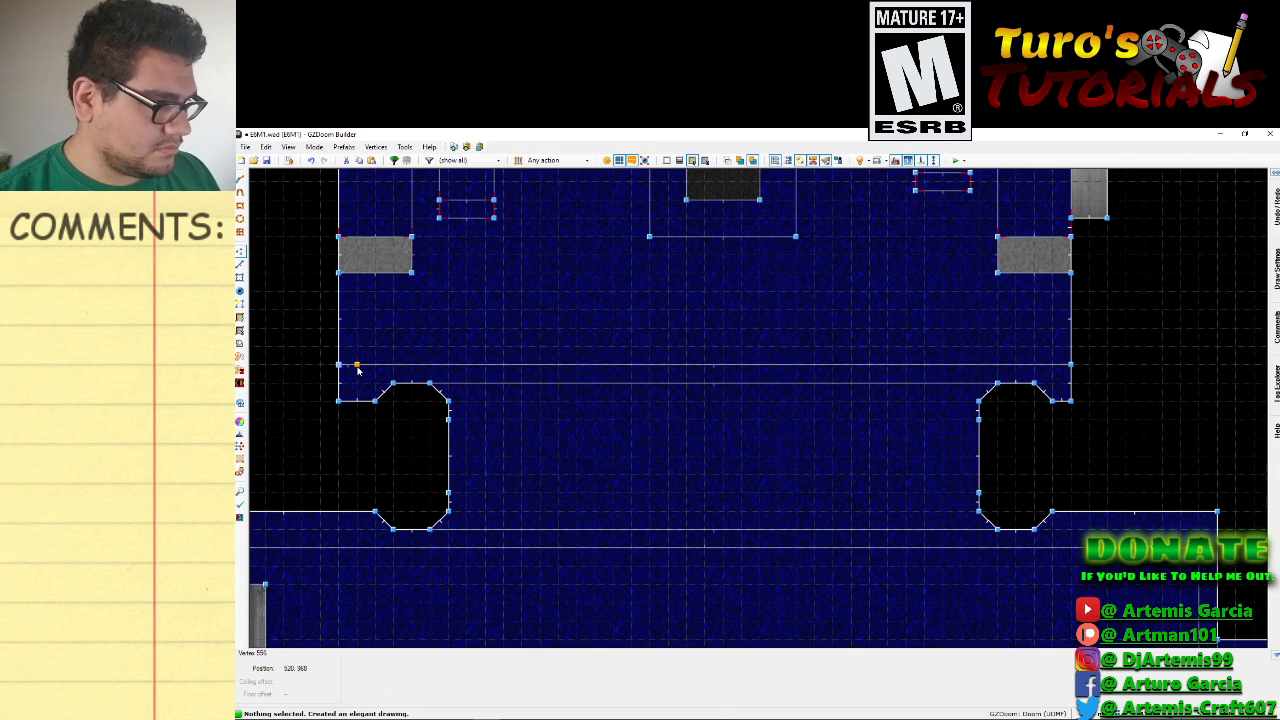
# Copy the FLAT19 flat from the entrance ceiling onto the new strip's ceiling beside the blue ceiling.
pyautogui.press('w')
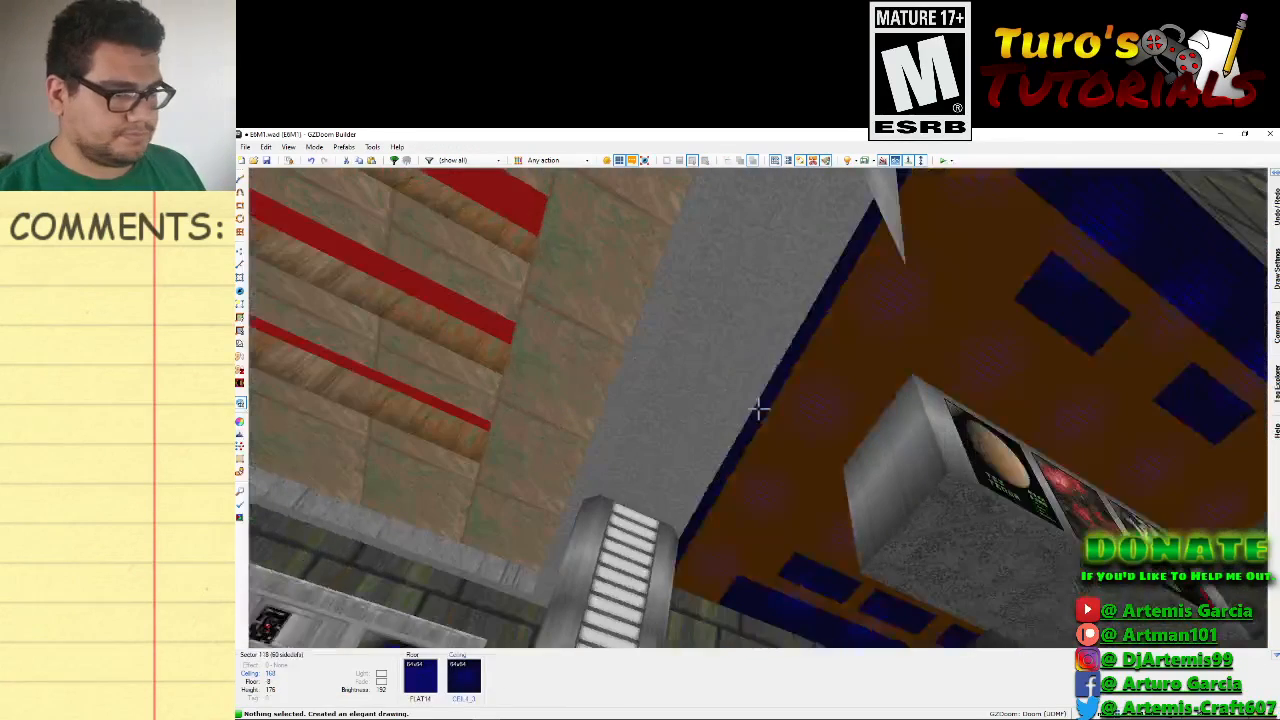
pyautogui.hotkey('ctrl', 'c')
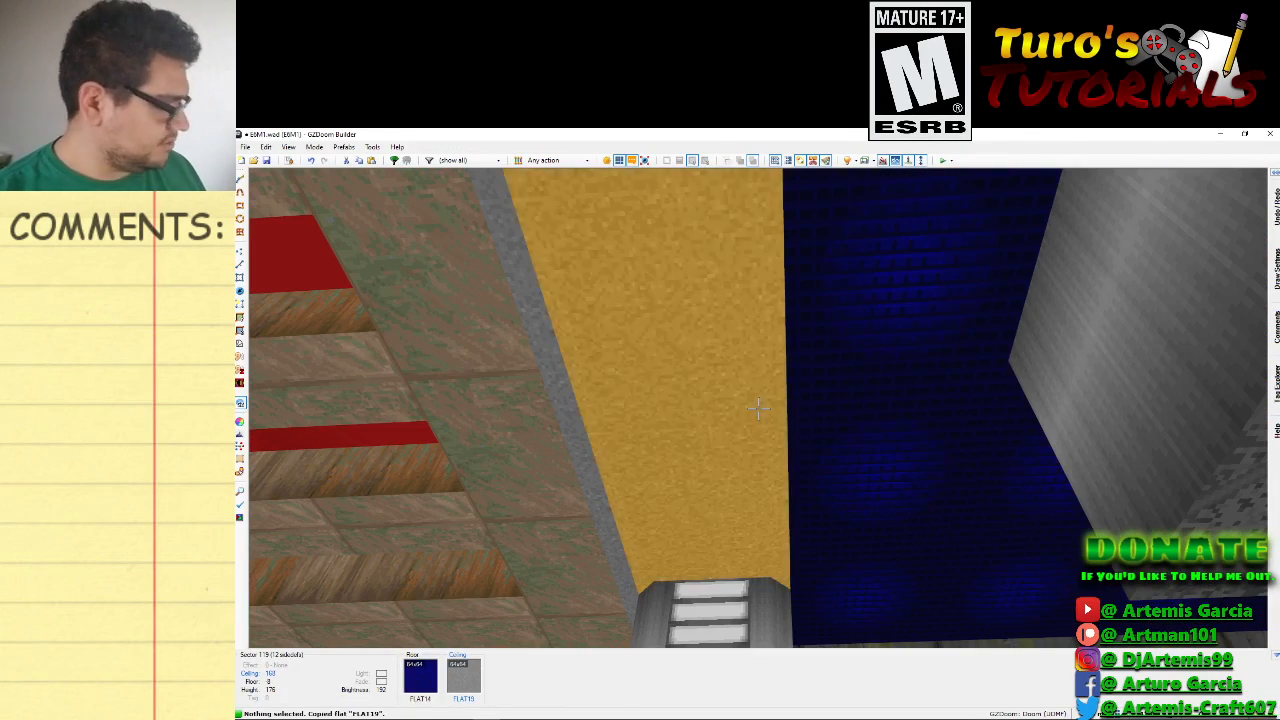
pyautogui.hotkey('ctrl', 'v')
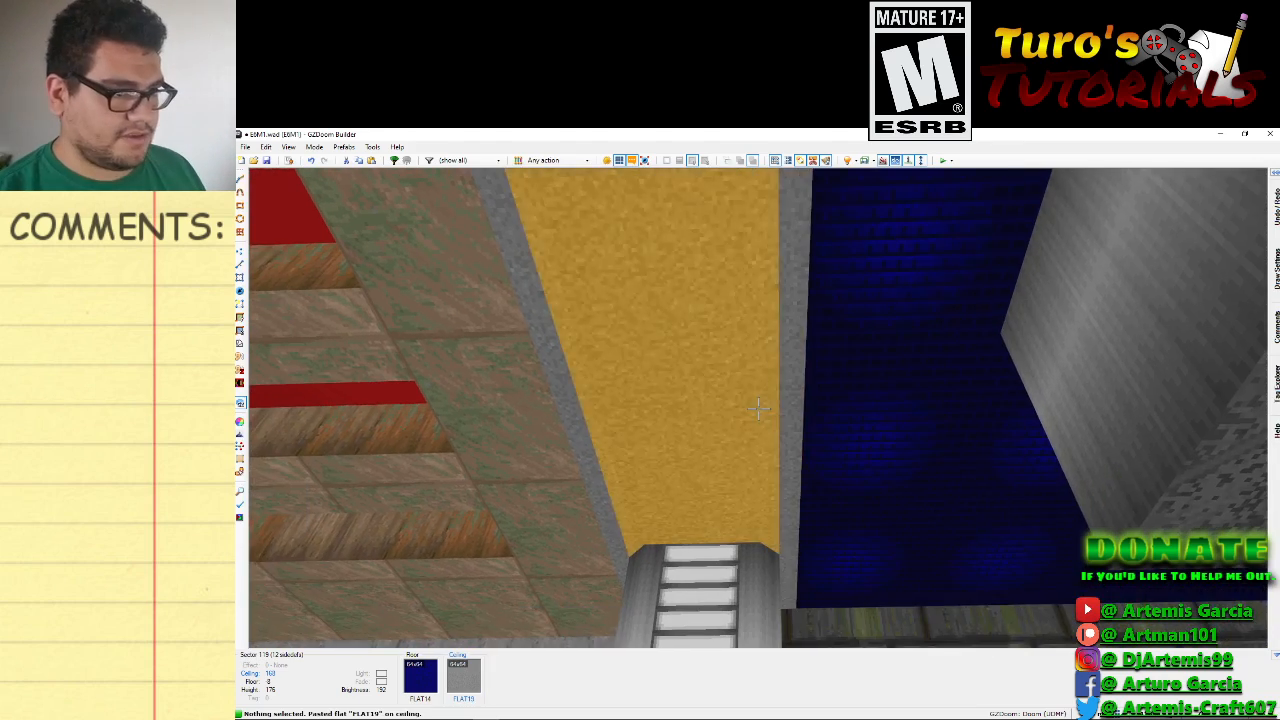
# Raise the main blue ceiling and the ceiling patches above the seats and table along the plain wall to a height of 176.
pyautogui.press('f')
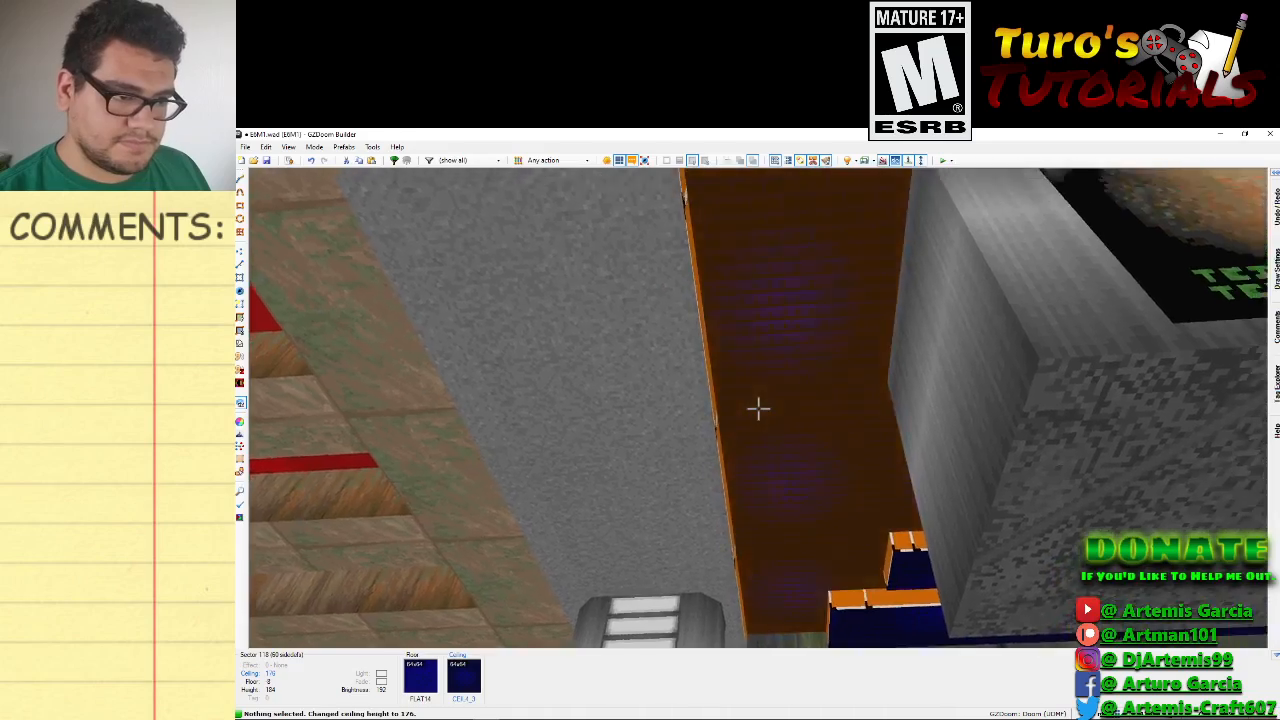
pyautogui.press('e')
pyautogui.click(758, 408)
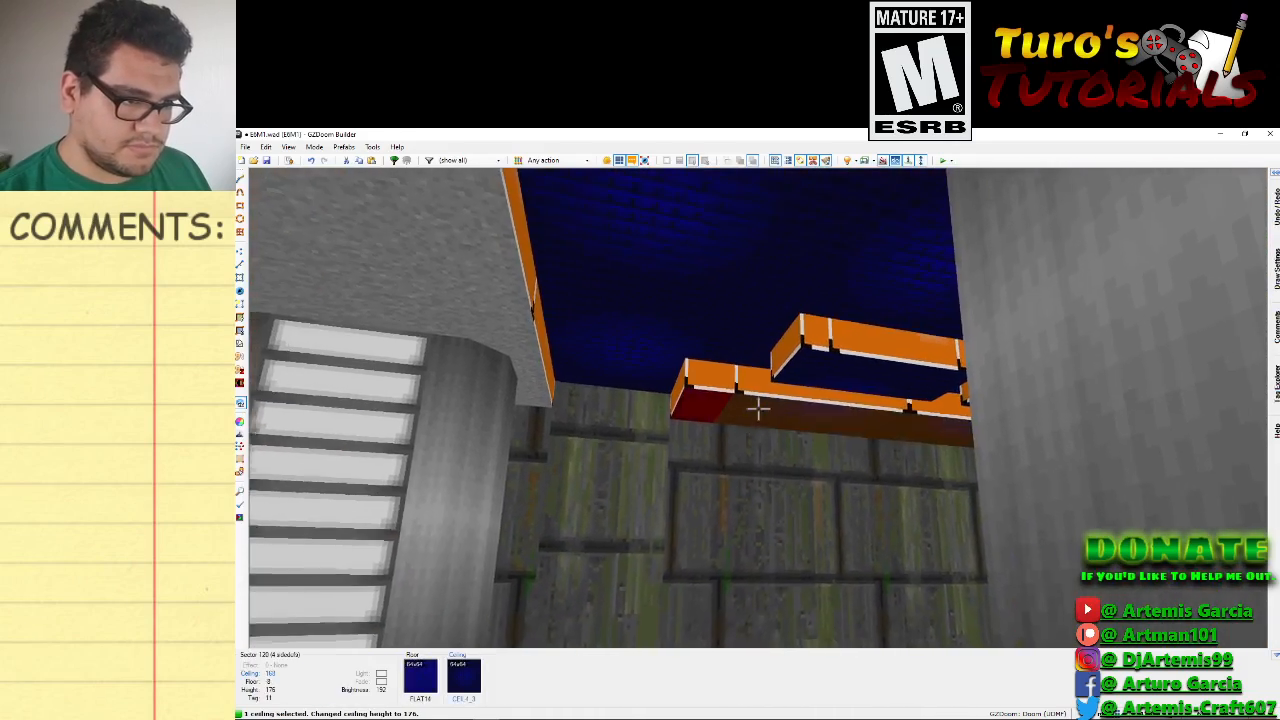
pyautogui.click(758, 408)
pyautogui.press('e')
pyautogui.click(758, 408)
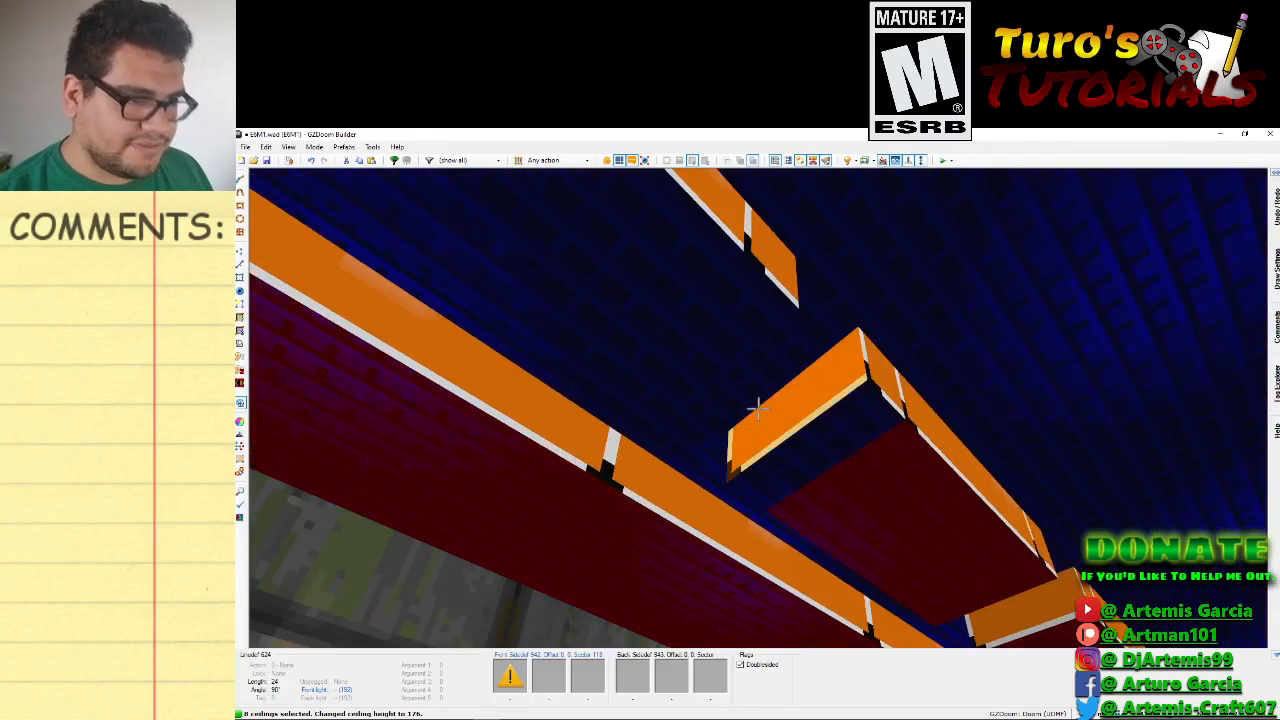
pyautogui.click(758, 408)
pyautogui.click(758, 408)
pyautogui.click(758, 408)
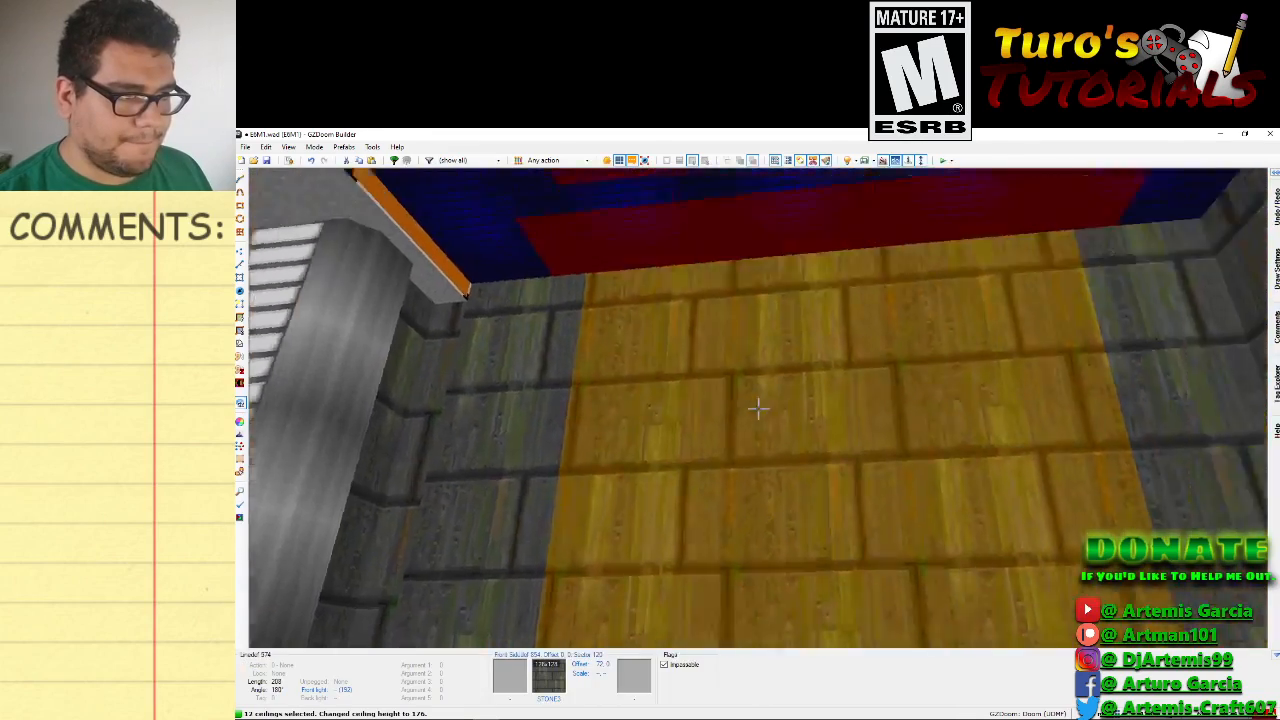
pyautogui.press('w')
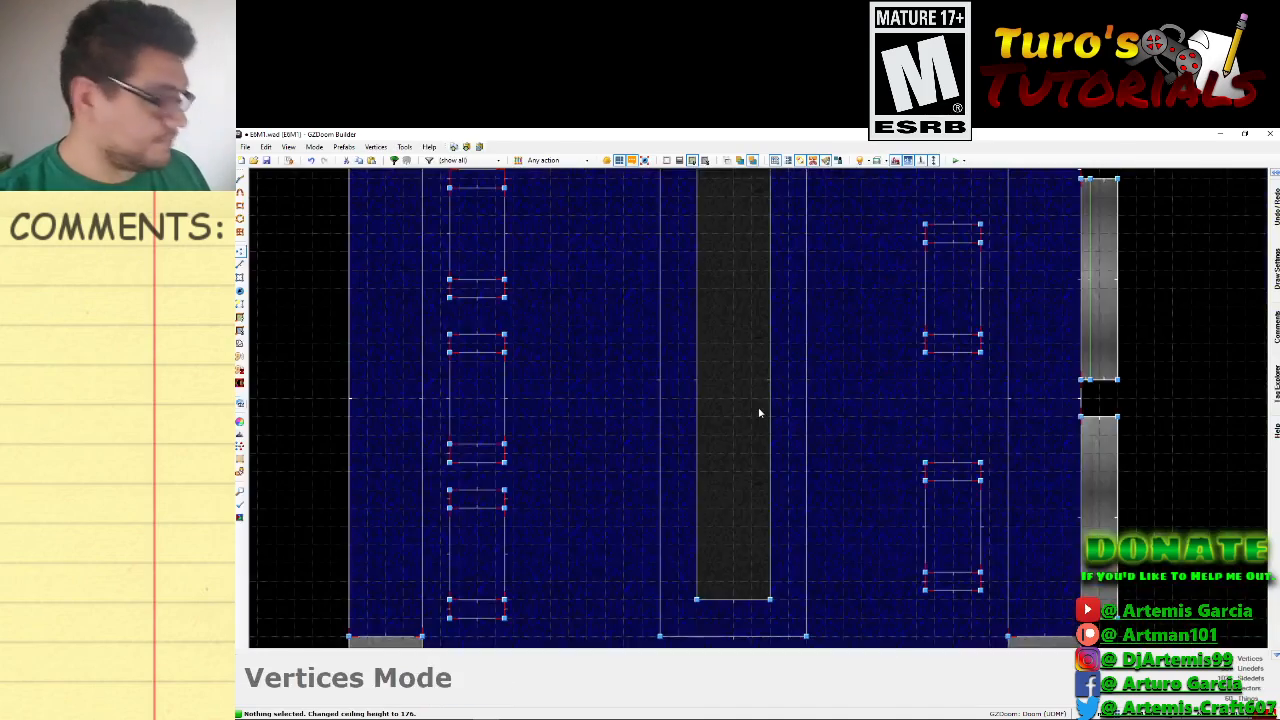
pyautogui.press('w')
# Raise the remaining ceiling patches above the seats and table on the monitor alcove side to a height of 176.
pyautogui.press('d')
pyautogui.press('f')
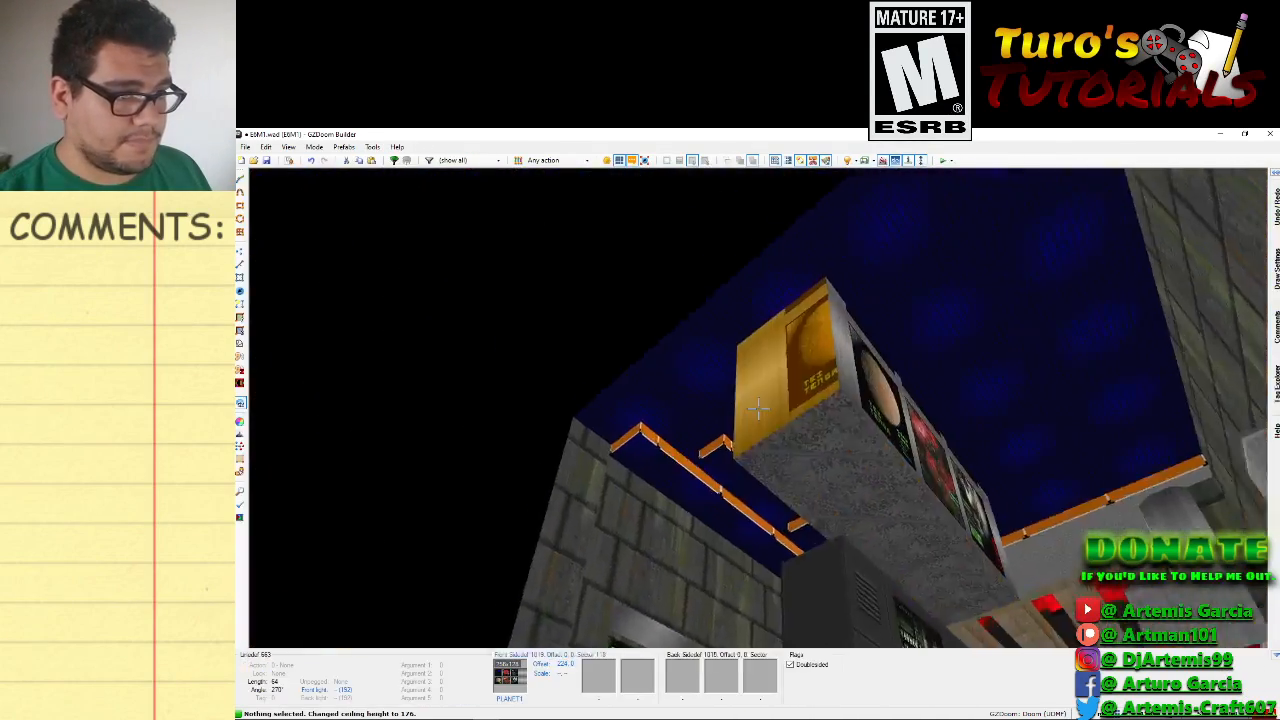
pyautogui.press('e')
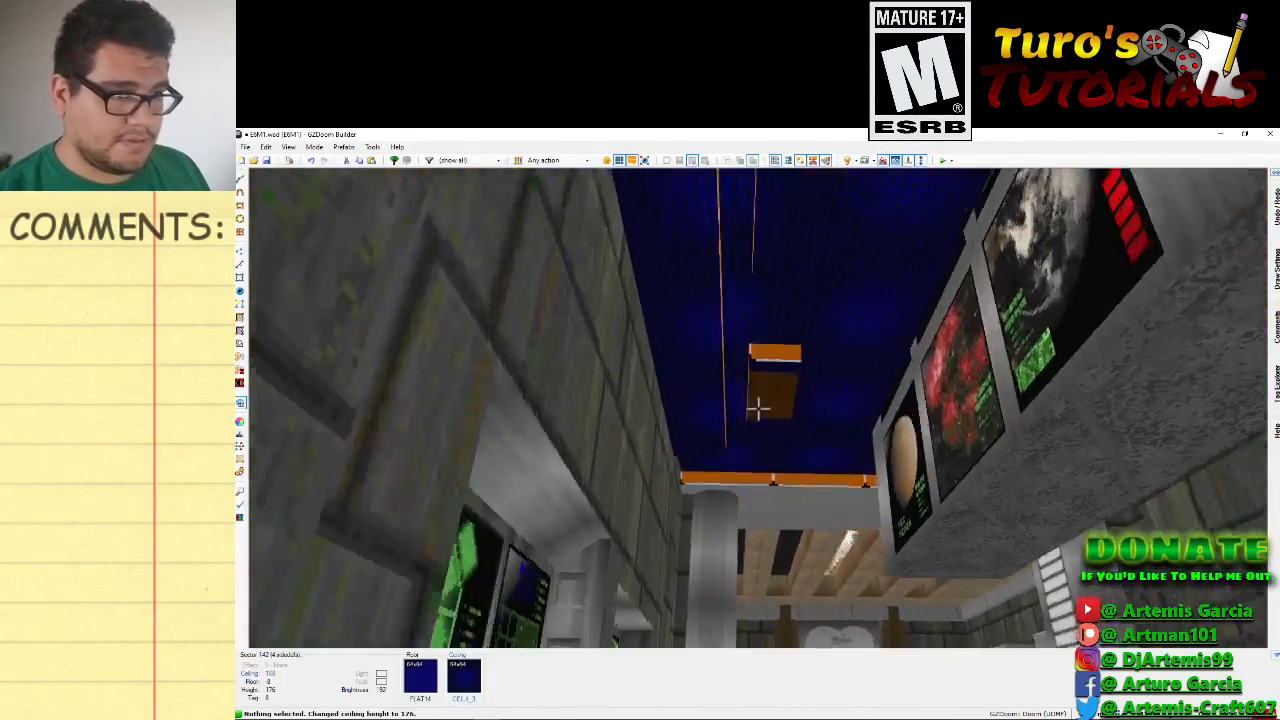
pyautogui.press('d')
pyautogui.click(758, 408)
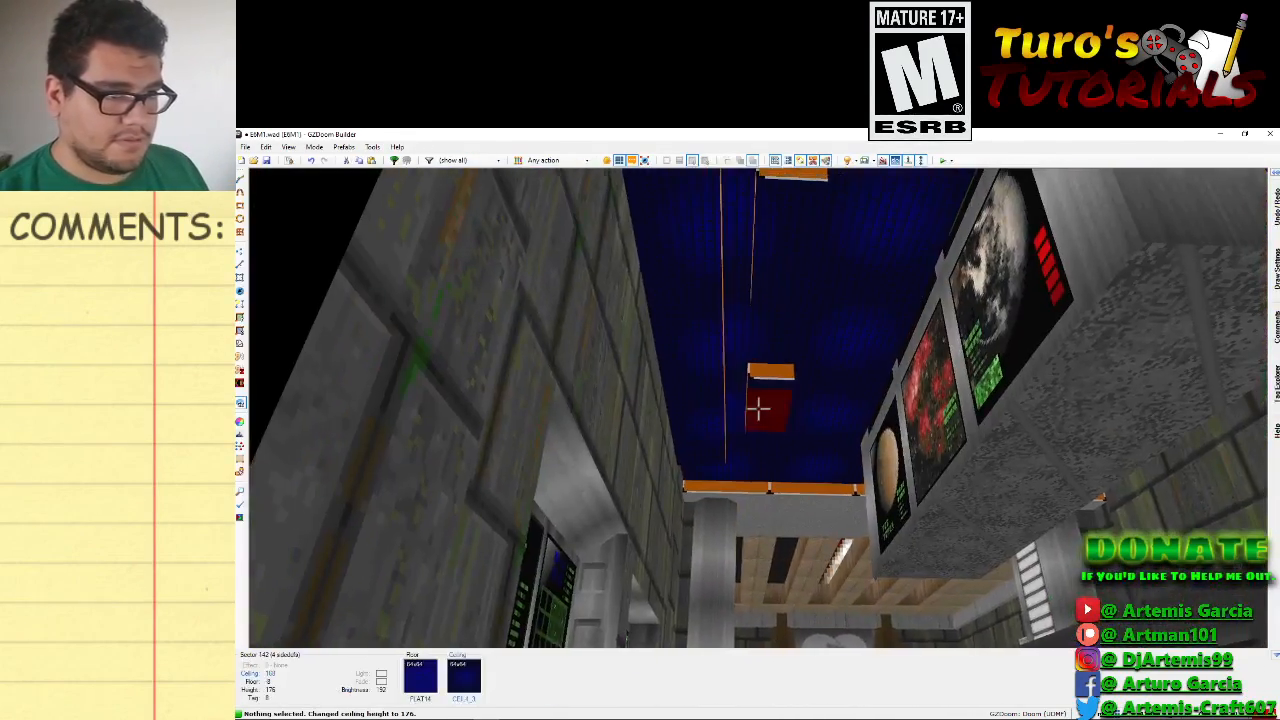
pyautogui.click(758, 408)
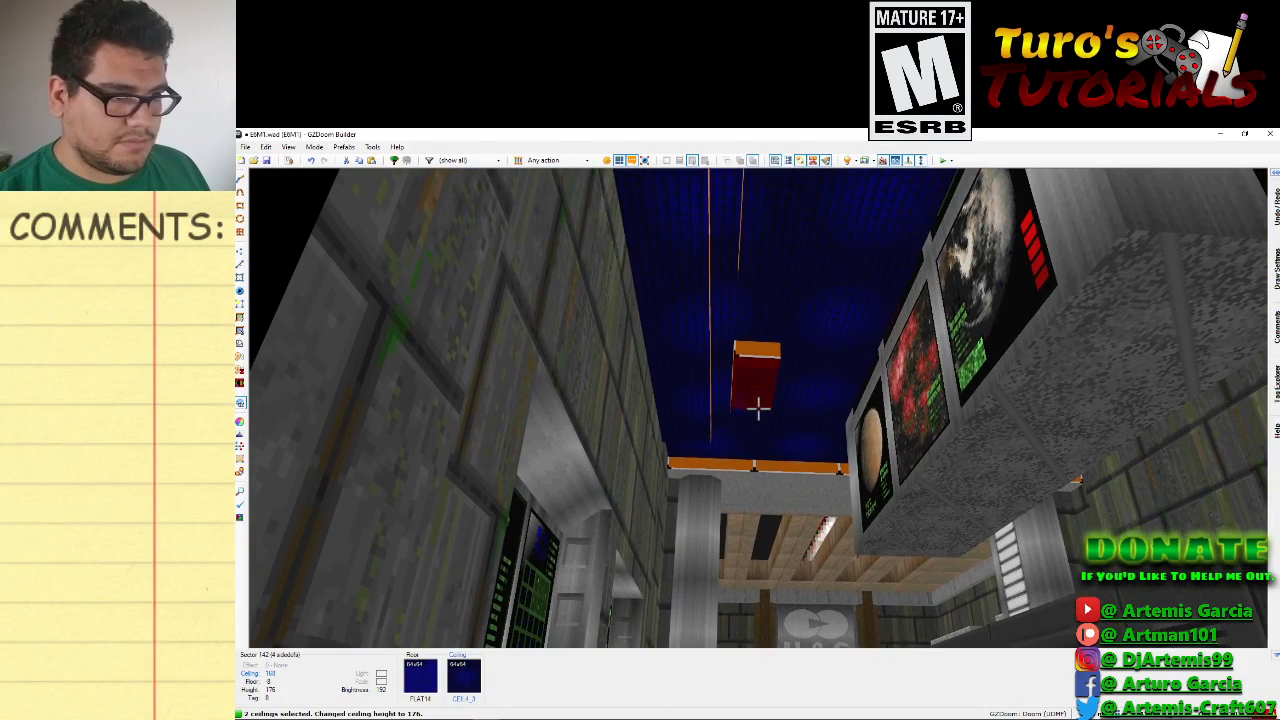
pyautogui.click(758, 408)
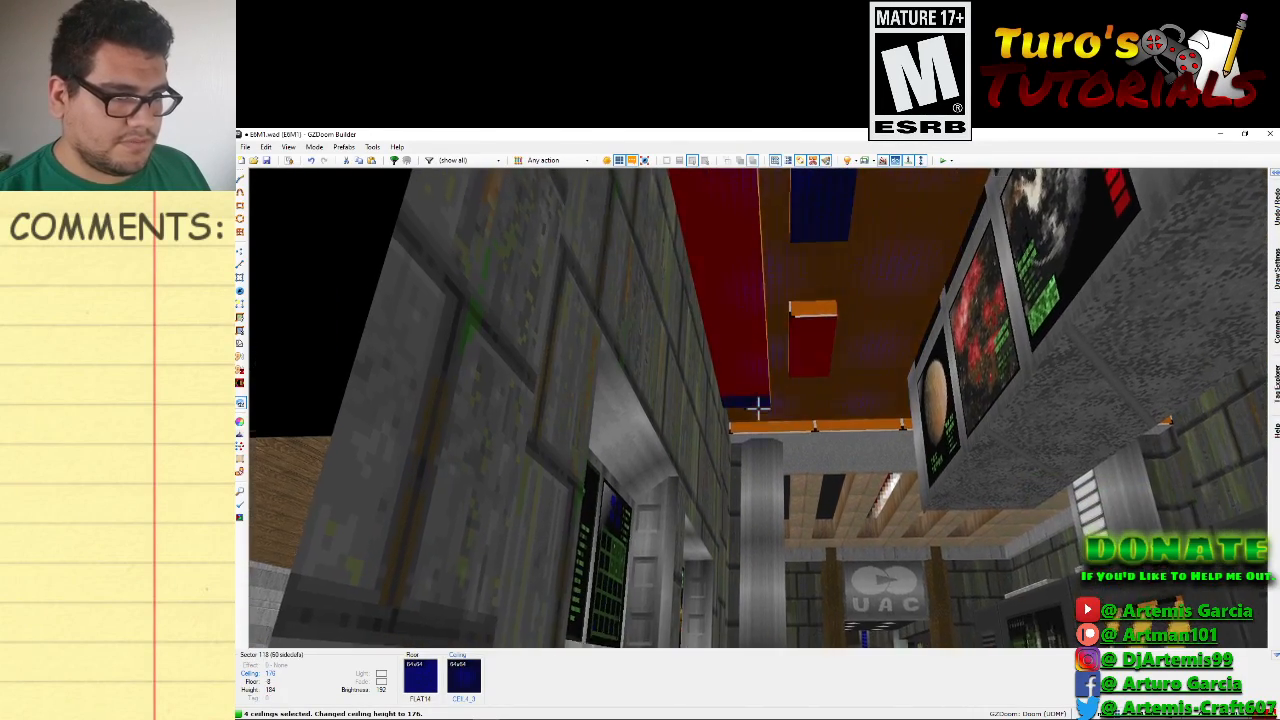
pyautogui.click(758, 408)
pyautogui.click(758, 408)
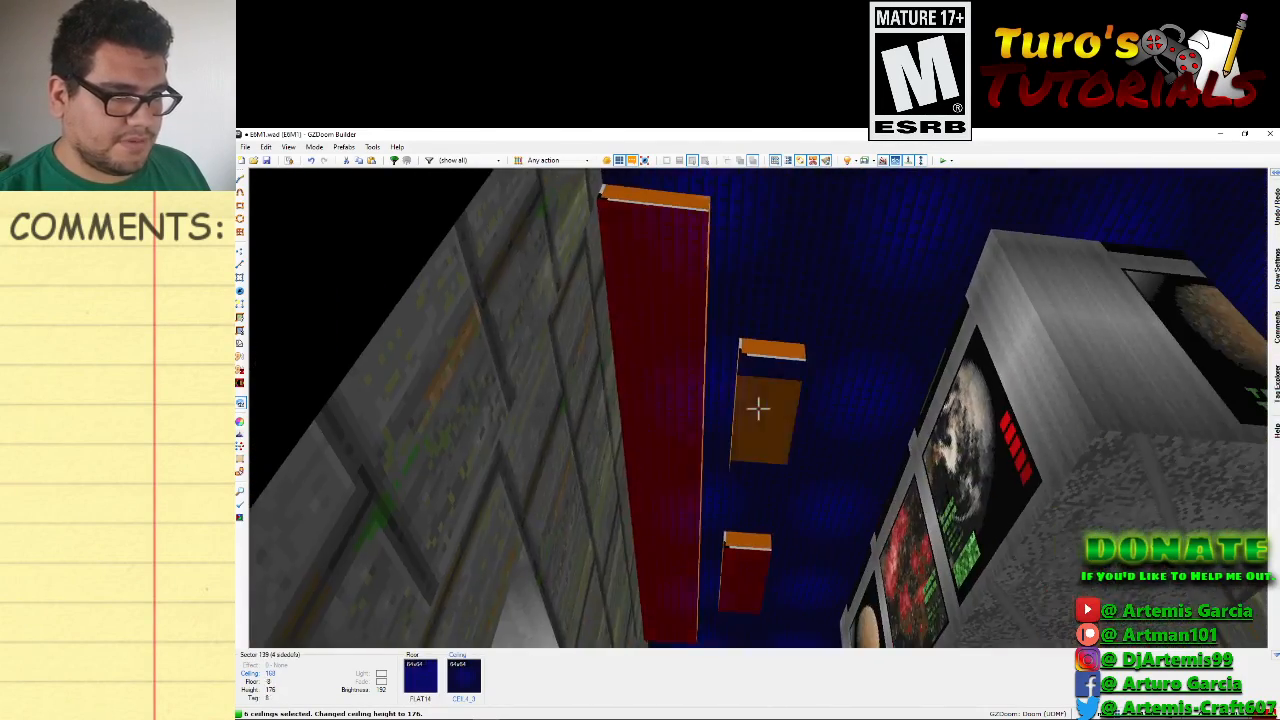
pyautogui.click(758, 408)
pyautogui.click(758, 408)
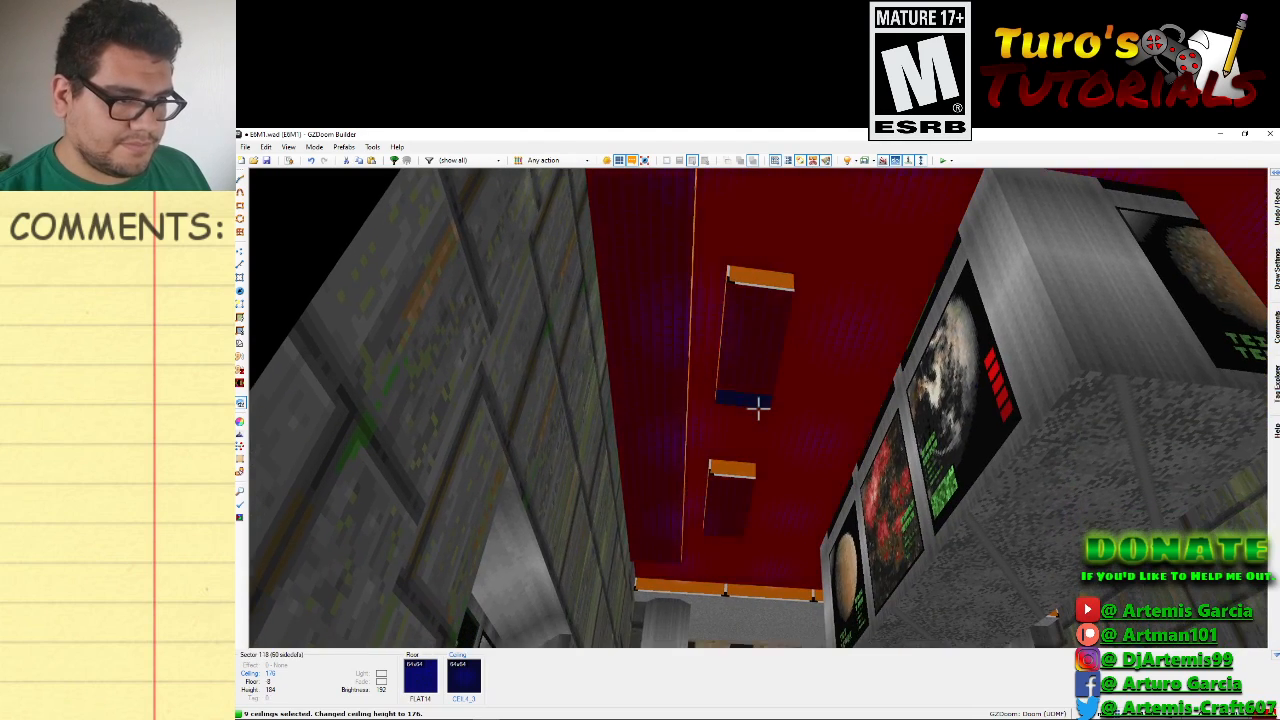
pyautogui.click(758, 408)
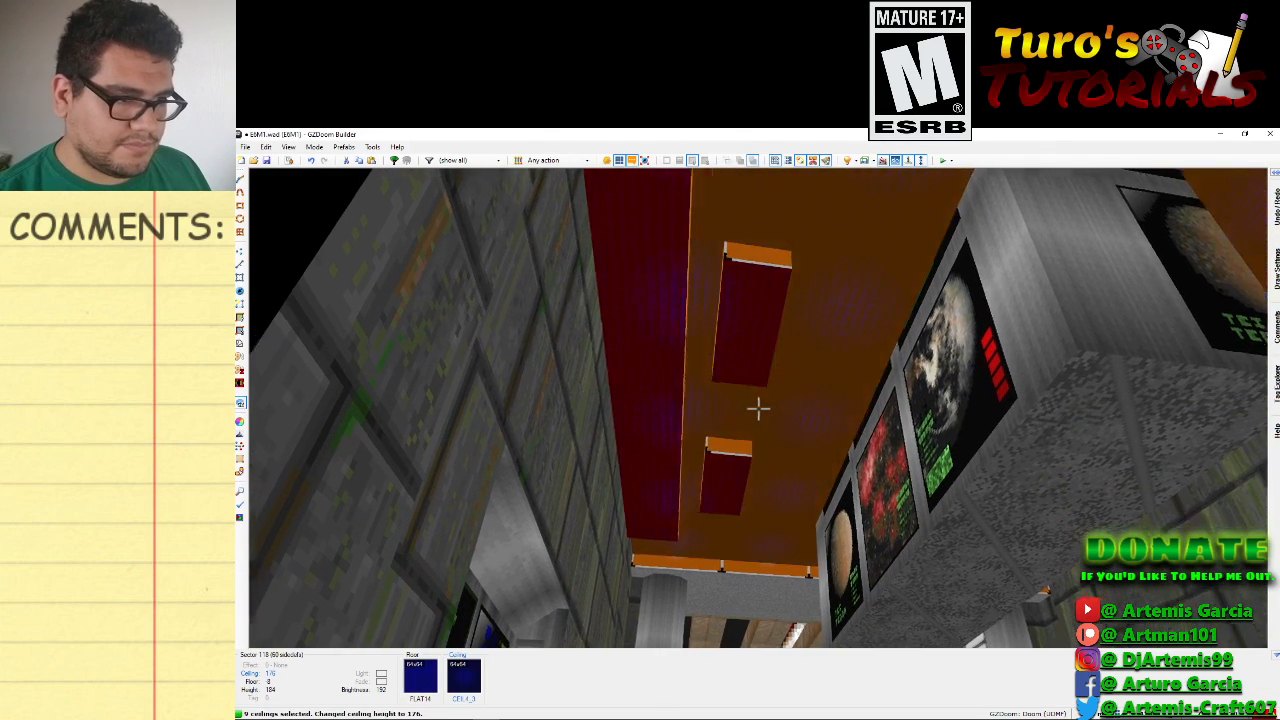
pyautogui.click(758, 408)
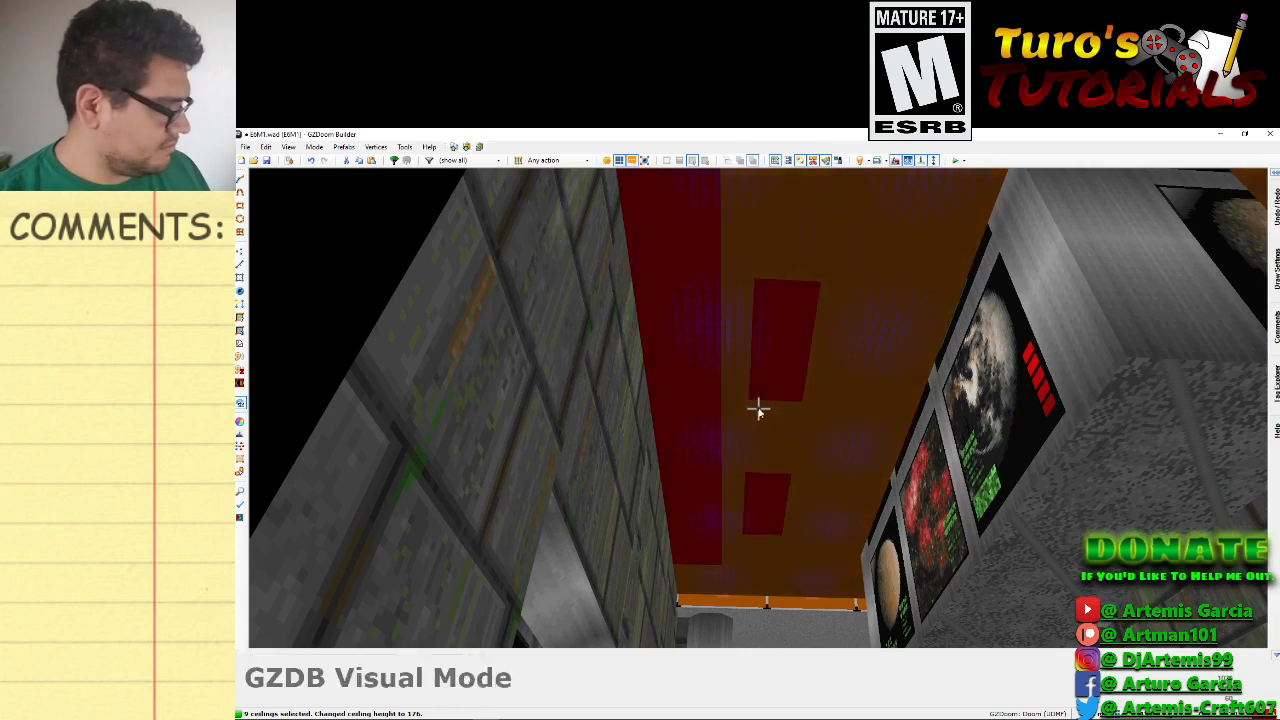
pyautogui.press('c')
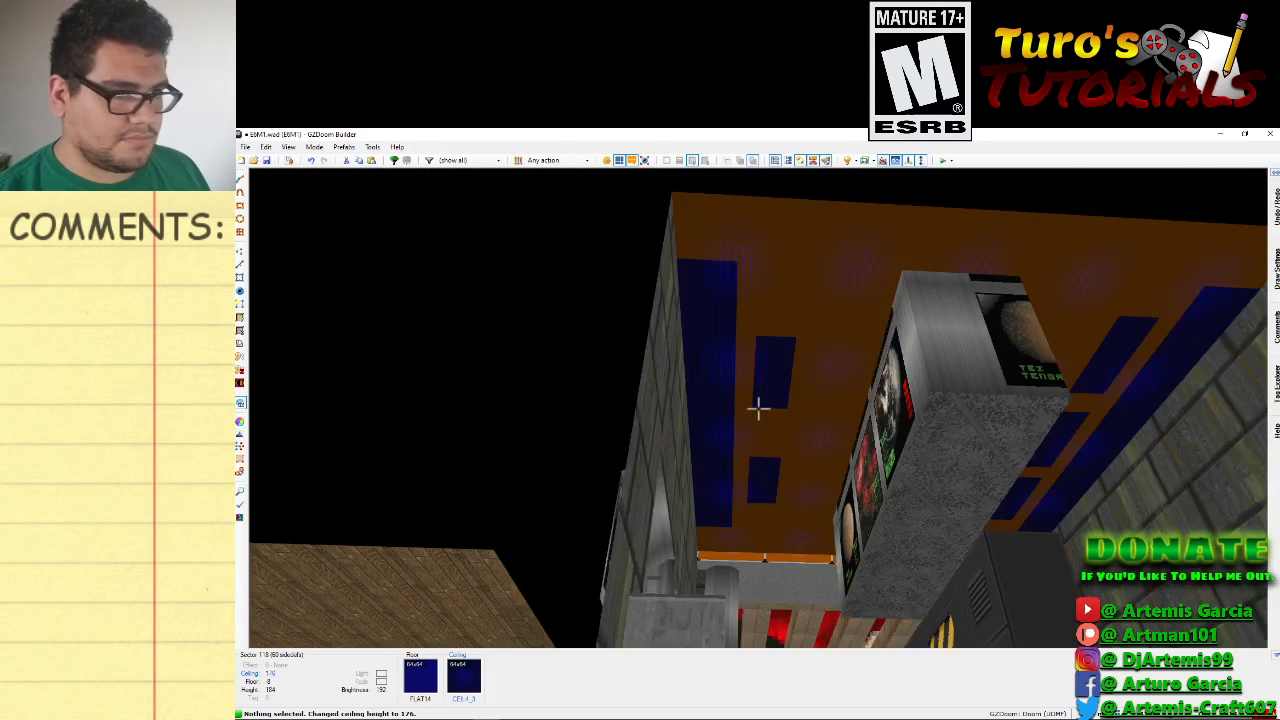
# Copy the GRAYBIG texture from the entrance ceiling trim onto the untextured upper wall edging the raised blue ceiling.
pyautogui.press('e')
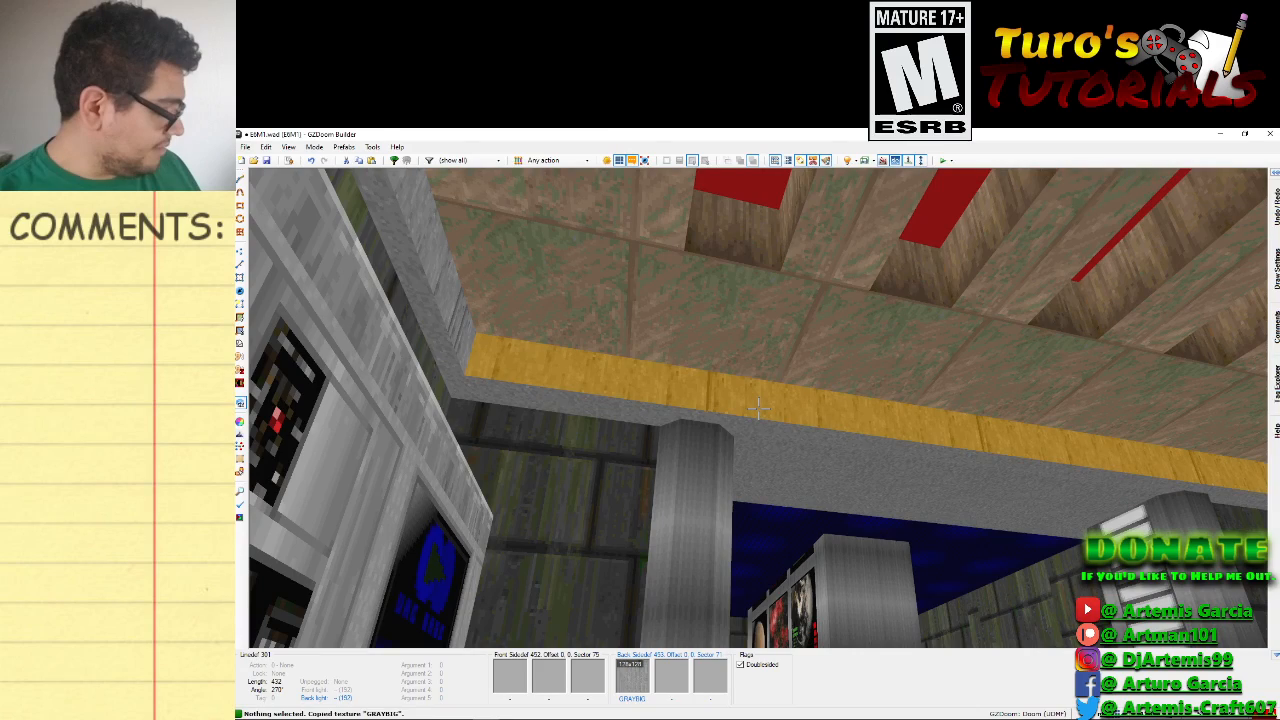
pyautogui.press('e')
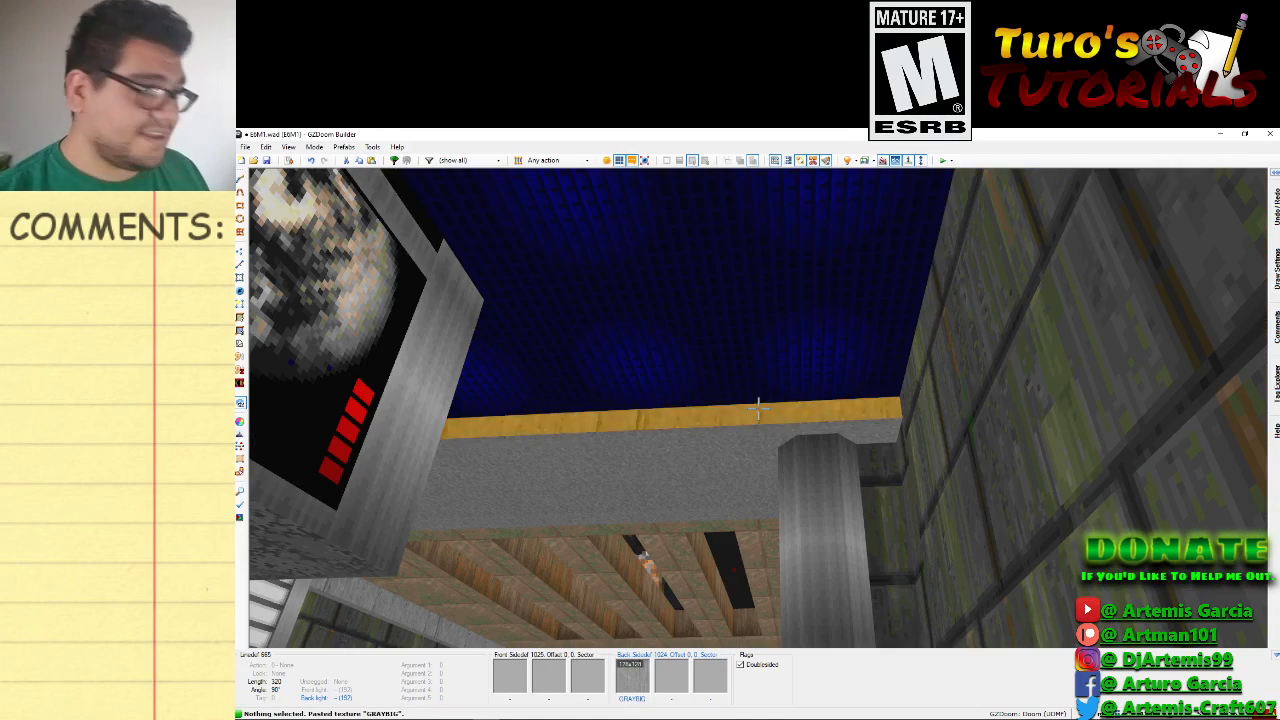
pyautogui.press('d')
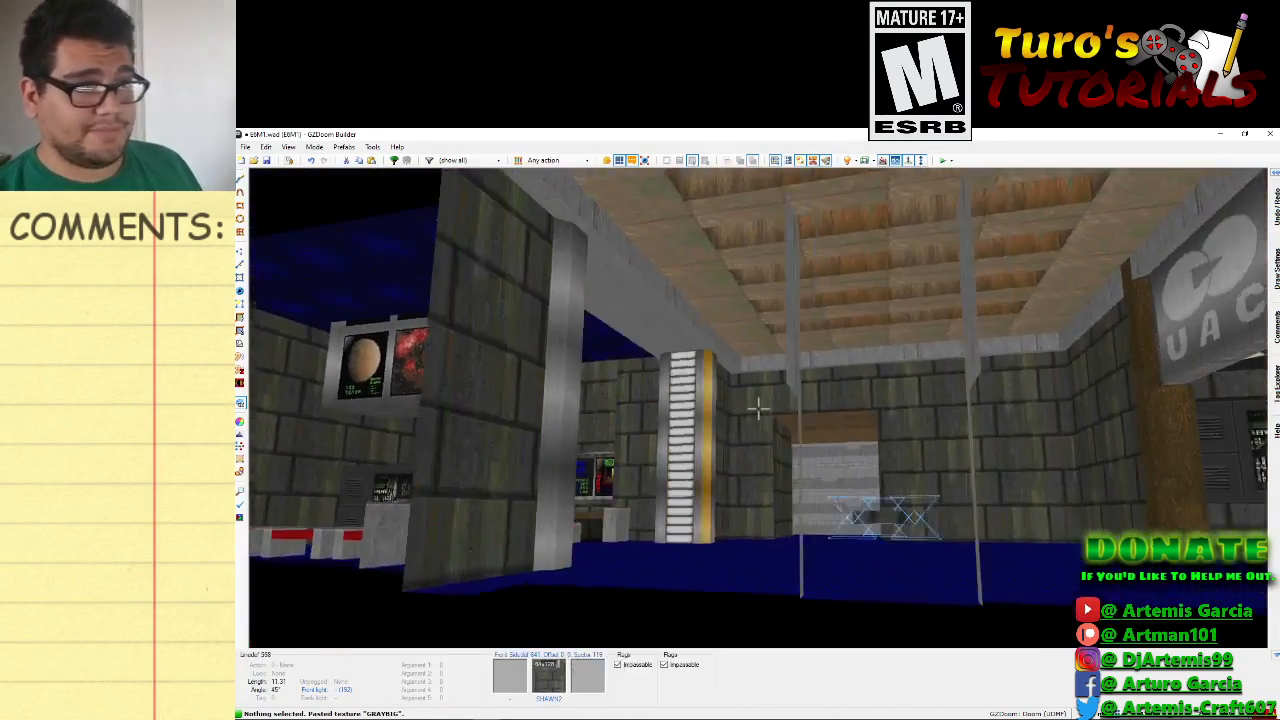
# Inspect the computer room's ceiling, trim, pillars and stone wall texture alignment from inside and from the entrance.
pyautogui.press('s')
pyautogui.press('e')
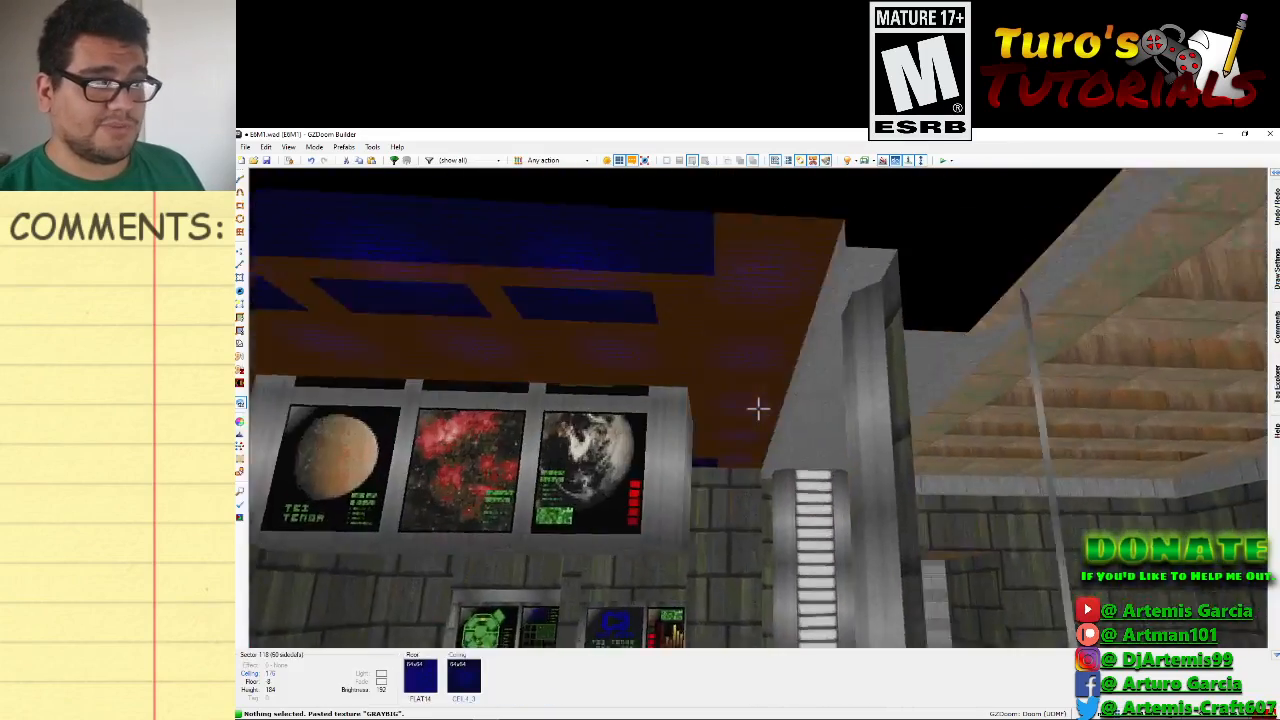
pyautogui.press('d')
pyautogui.press('f')
pyautogui.press('e')
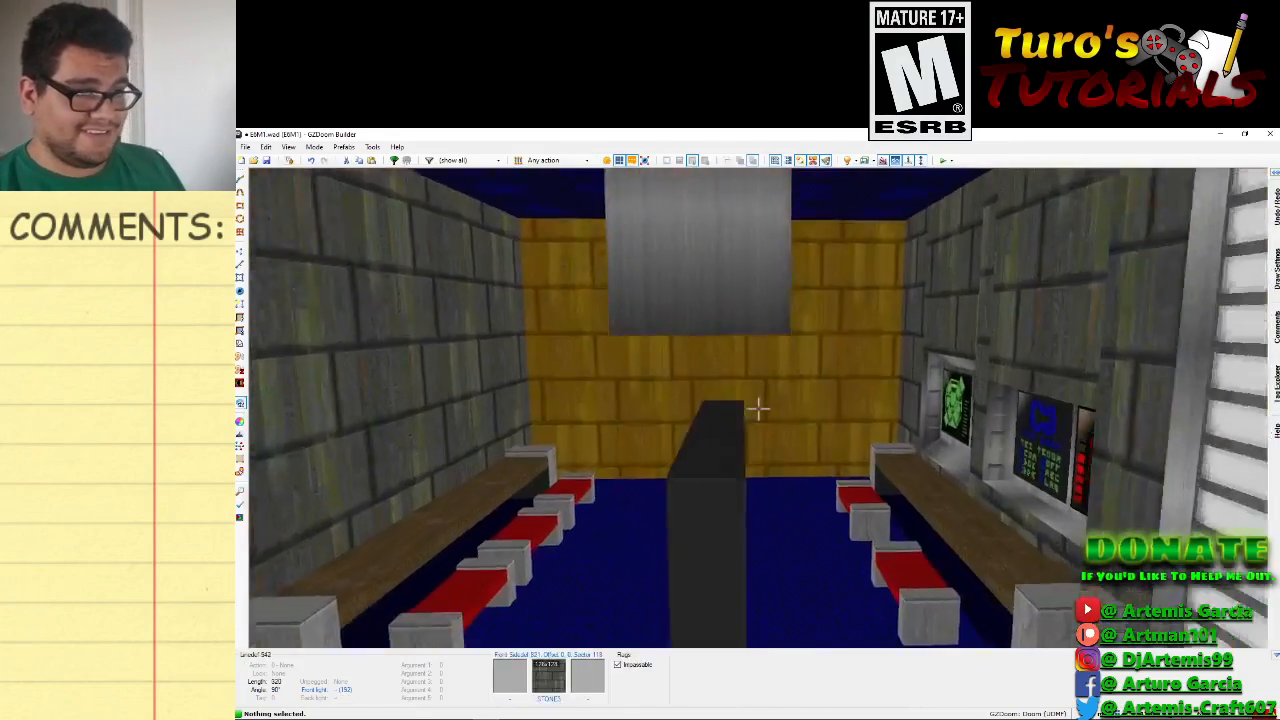
pyautogui.press('f')
pyautogui.press('d')
pyautogui.press('s')
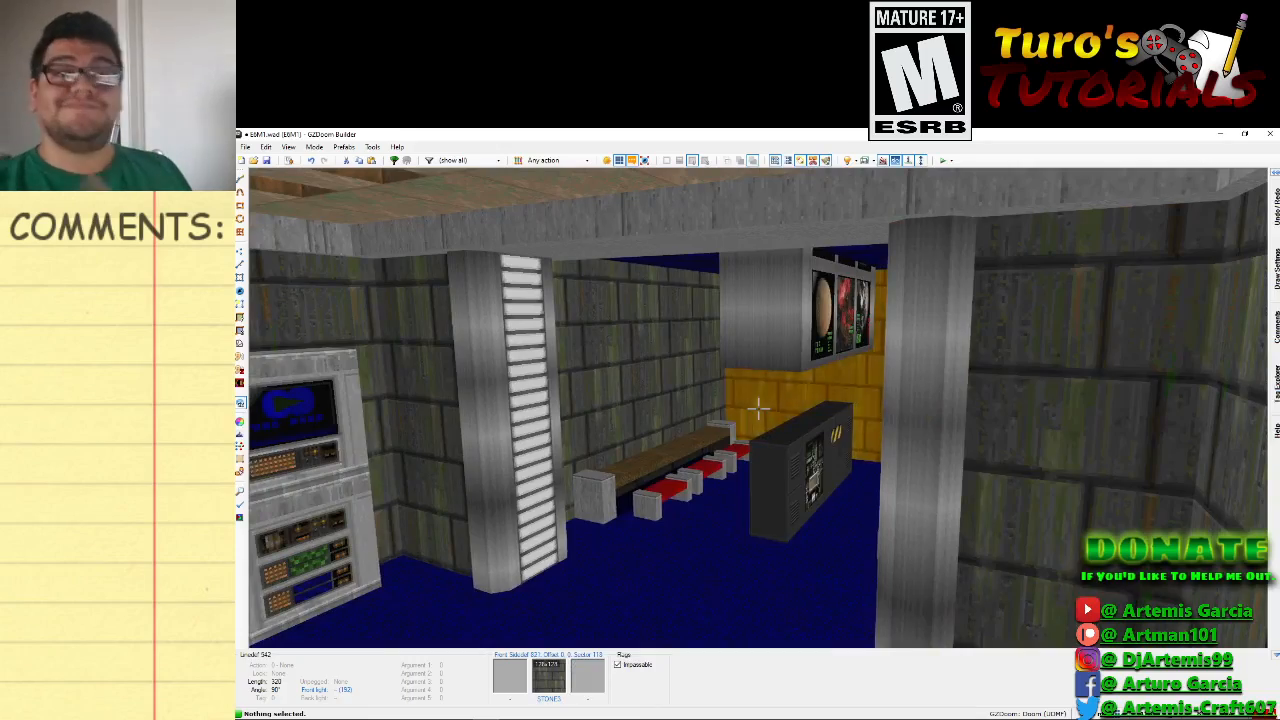
pyautogui.press('d')
pyautogui.press('e')
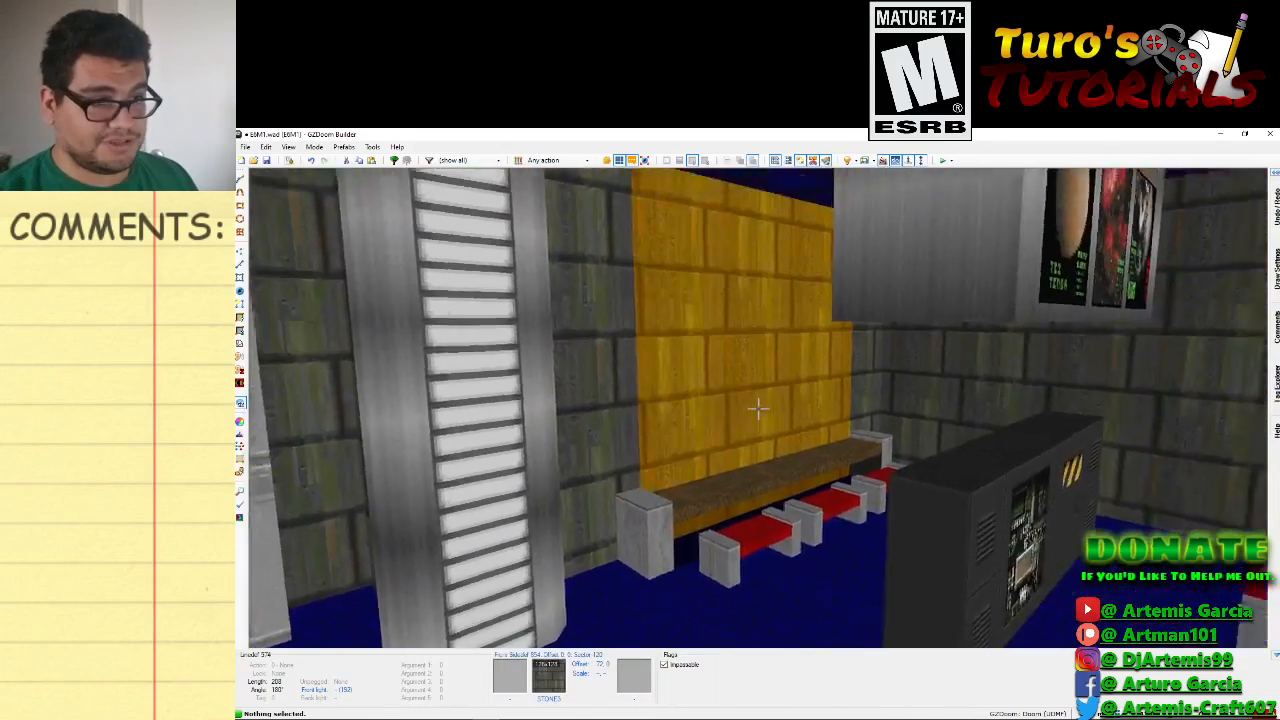
pyautogui.press('e')
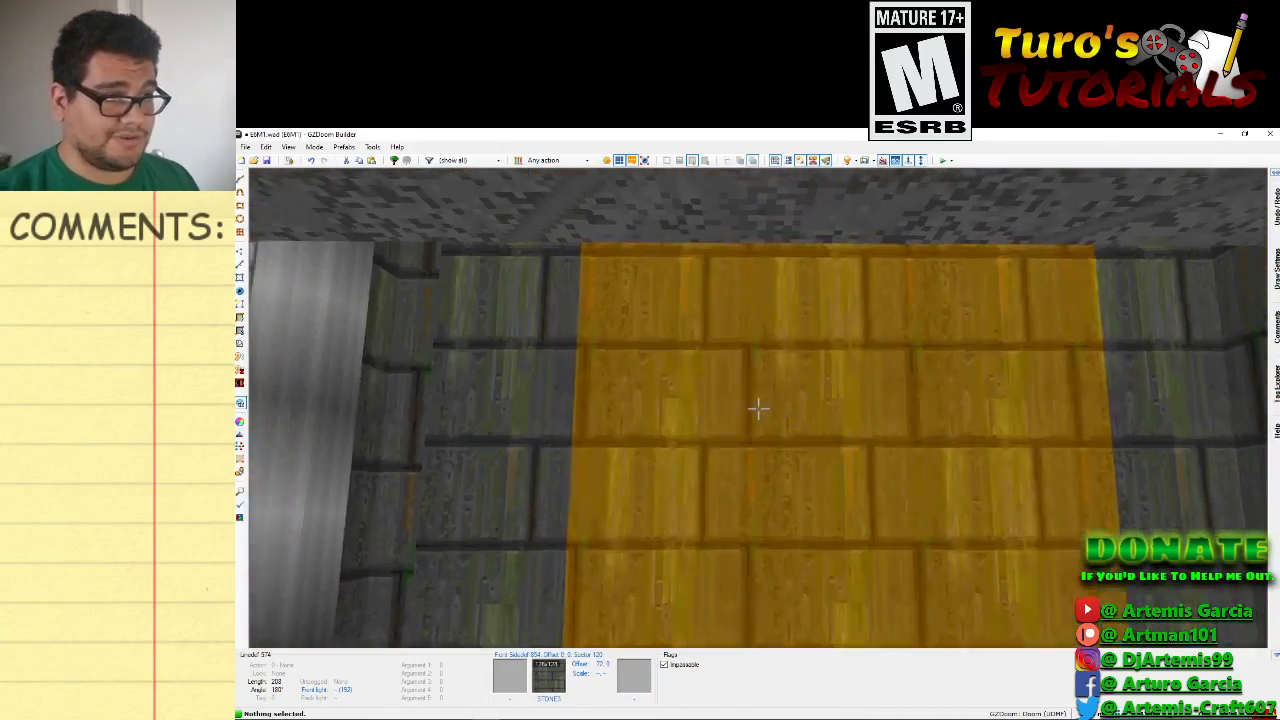
pyautogui.press('e')
pyautogui.press('d')
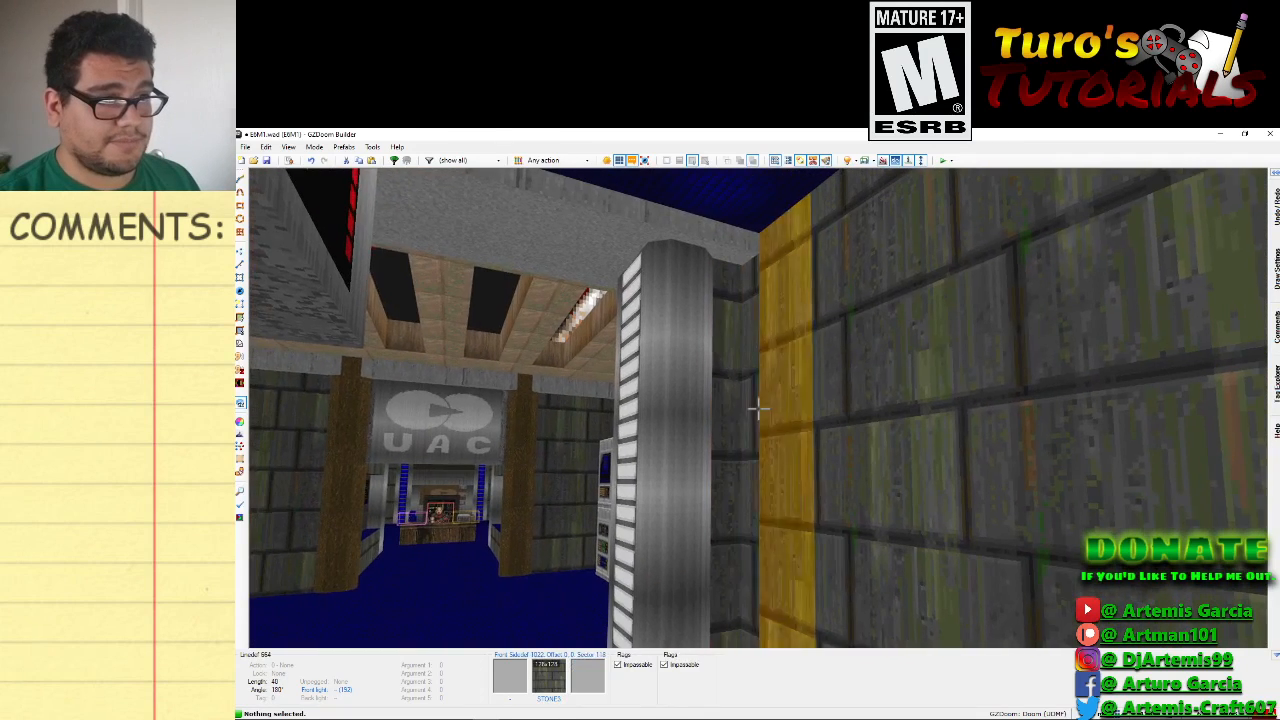
# Align the narrow STONE3 wall beside the pillar on the plain-wall side with texture offsets of 16, 8.
pyautogui.click(758, 407)
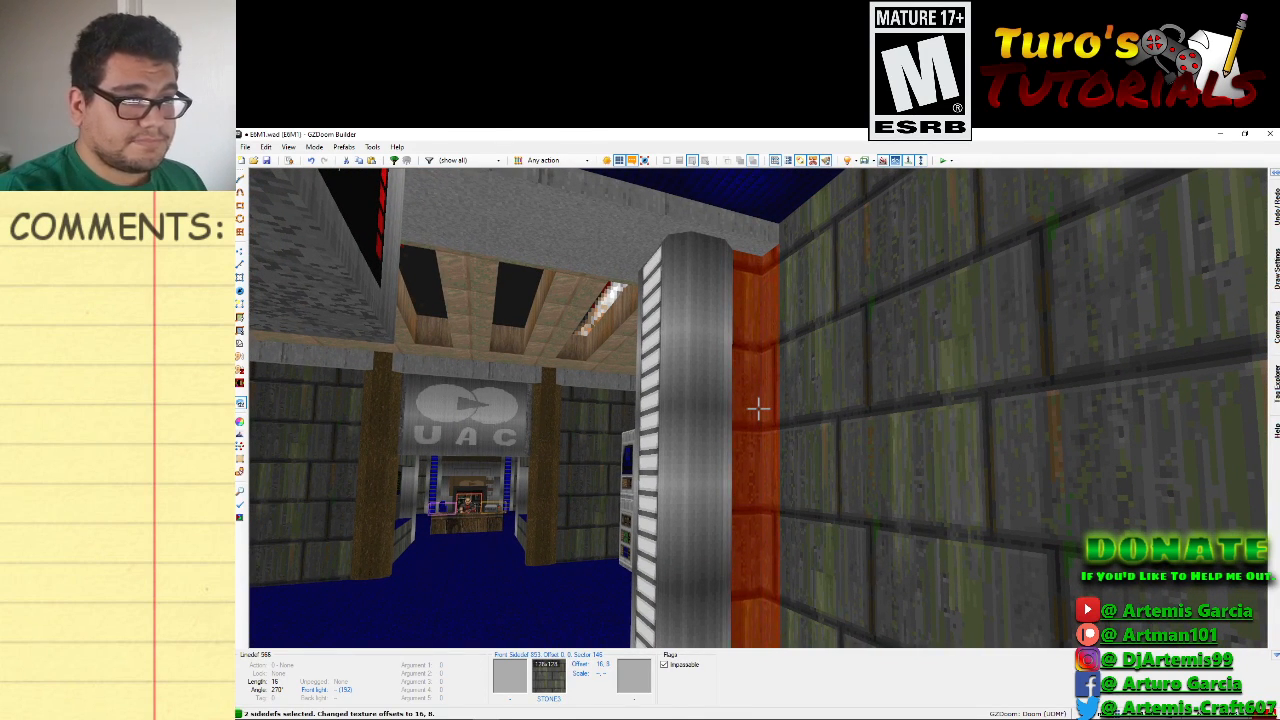
pyautogui.click(758, 408)
pyautogui.click(758, 408)
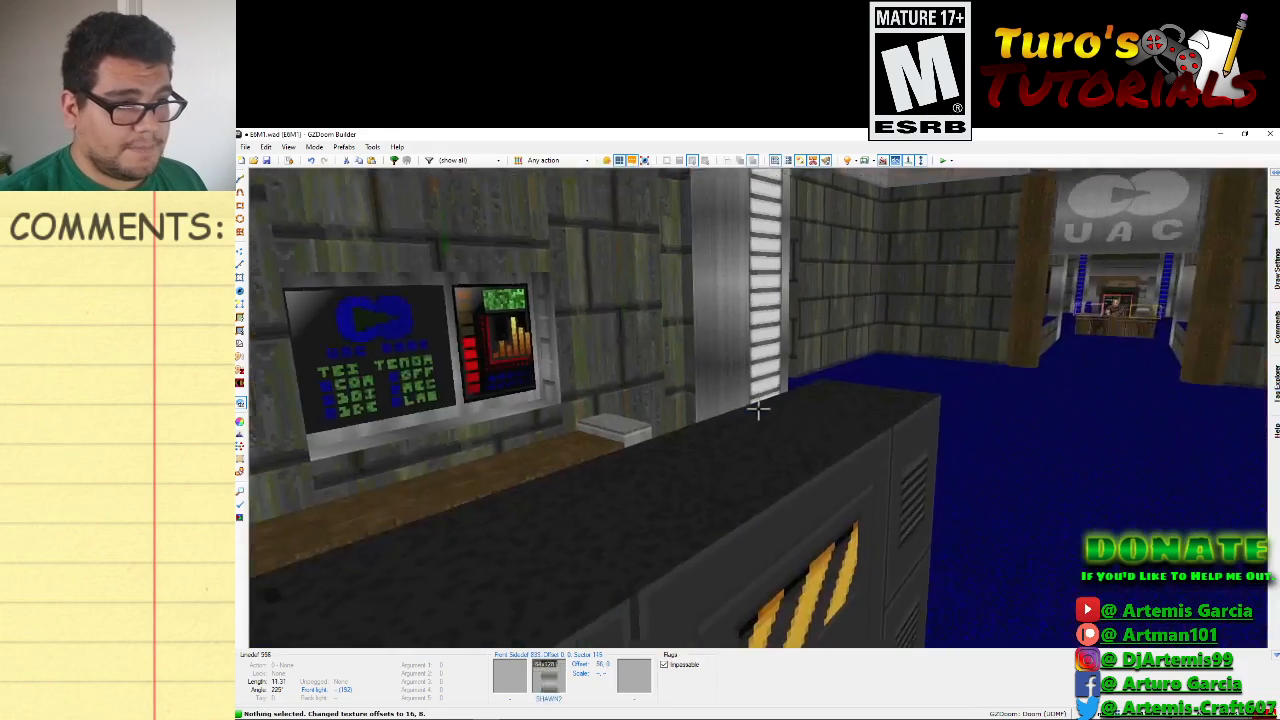
# Set the vertical texture offset to 8 on both STONE3 upper walls above the monitor alcoves.
pyautogui.press('e')
pyautogui.press('s')
pyautogui.press('d')
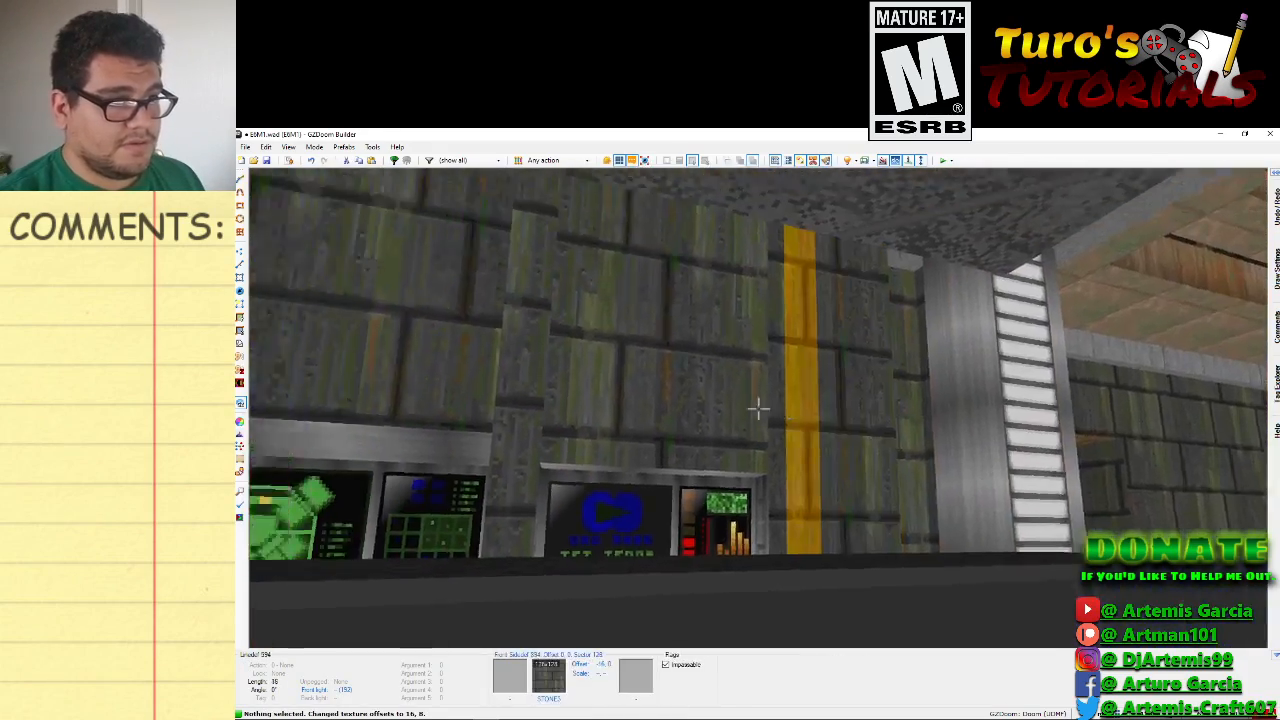
pyautogui.press('f')
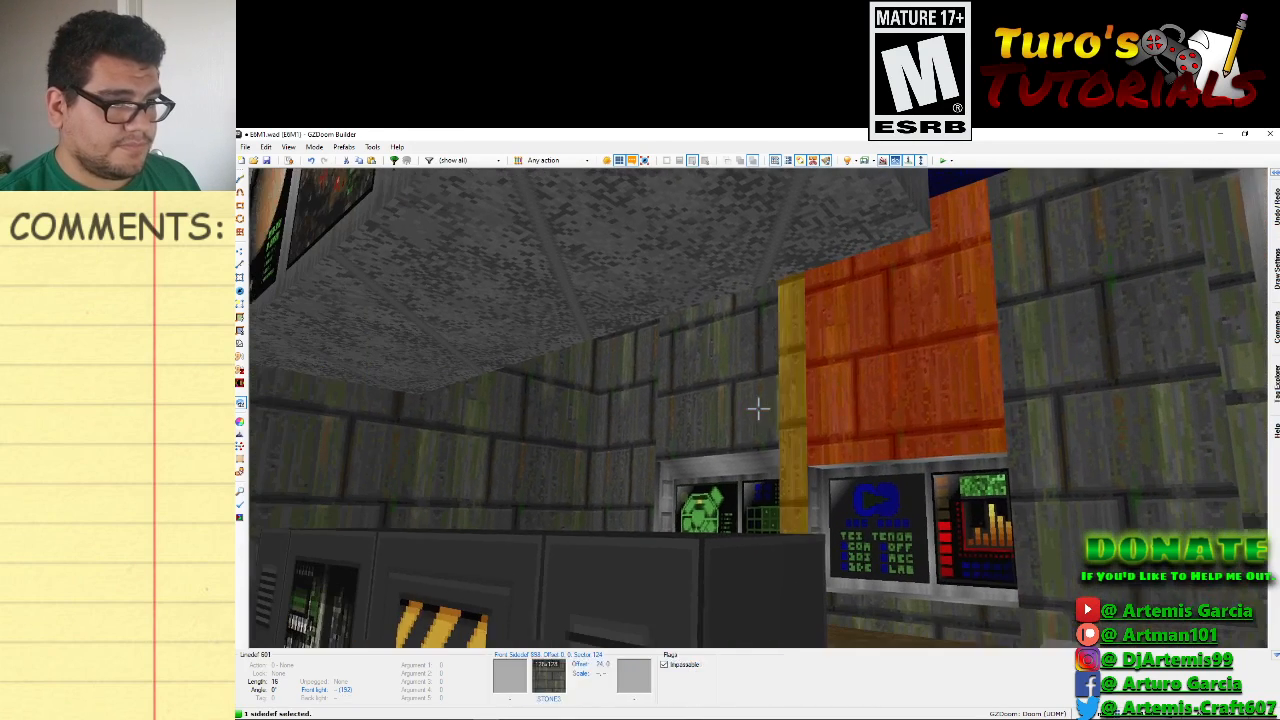
pyautogui.click(758, 408)
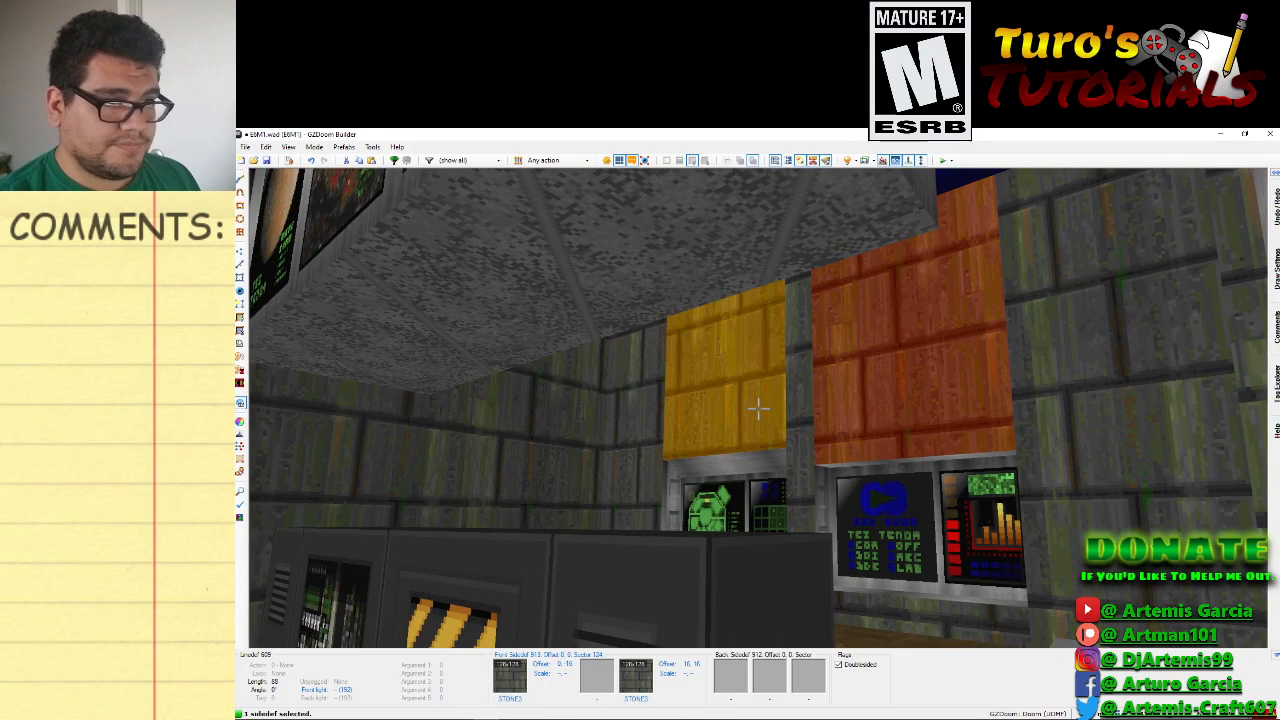
pyautogui.click(758, 408)
pyautogui.press('Up')
pyautogui.press('Up')
pyautogui.press('Up')
pyautogui.press('Up')
pyautogui.press('Up')
pyautogui.press('Up')
pyautogui.press('Up')
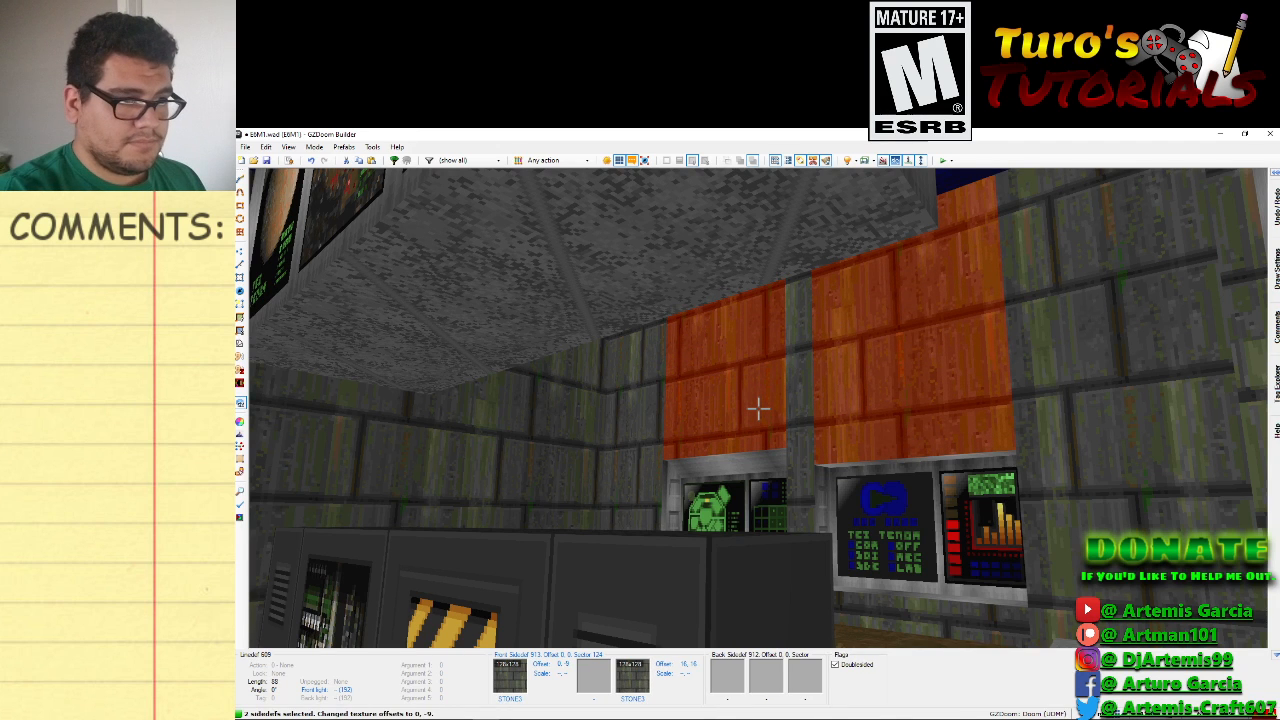
pyautogui.press('Up')
pyautogui.click(758, 408)
pyautogui.click(758, 408)
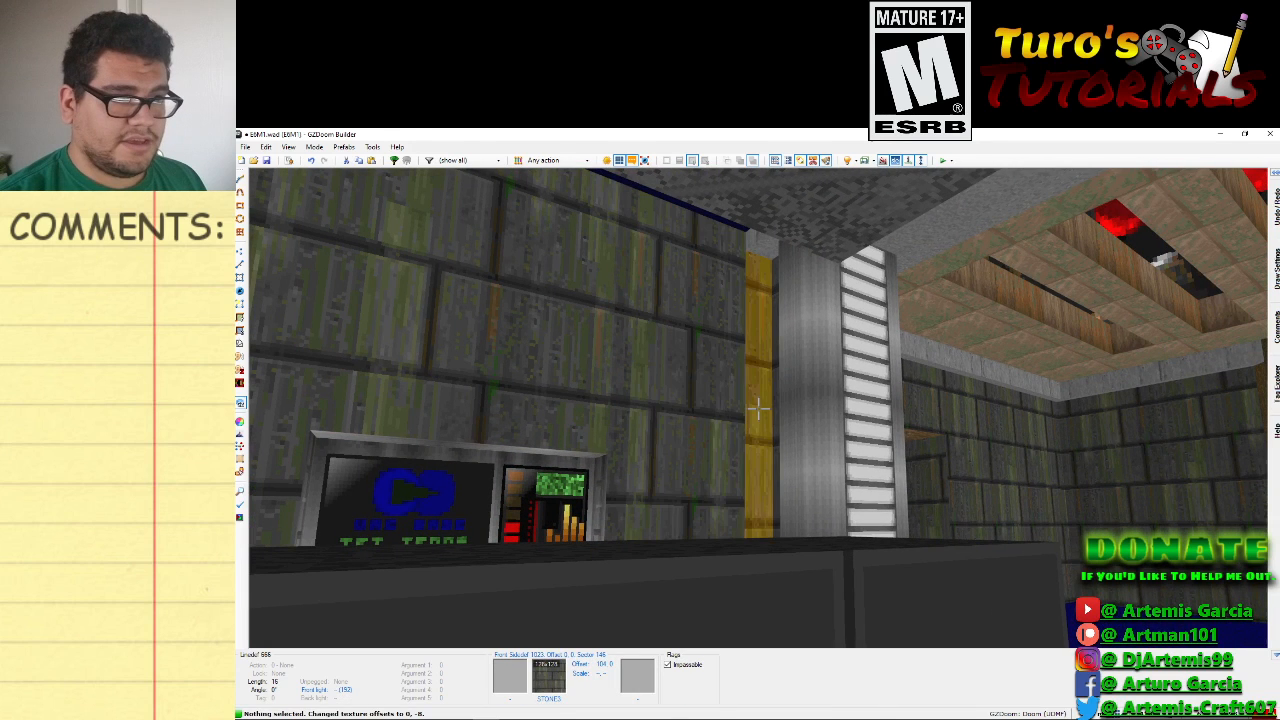
# Set the vertical texture offset to 8 on the narrow STONE3 wall beside the pillar on the alcove side.
pyautogui.click(758, 408)
pyautogui.click(758, 408)
pyautogui.press('Up')
pyautogui.press('Up')
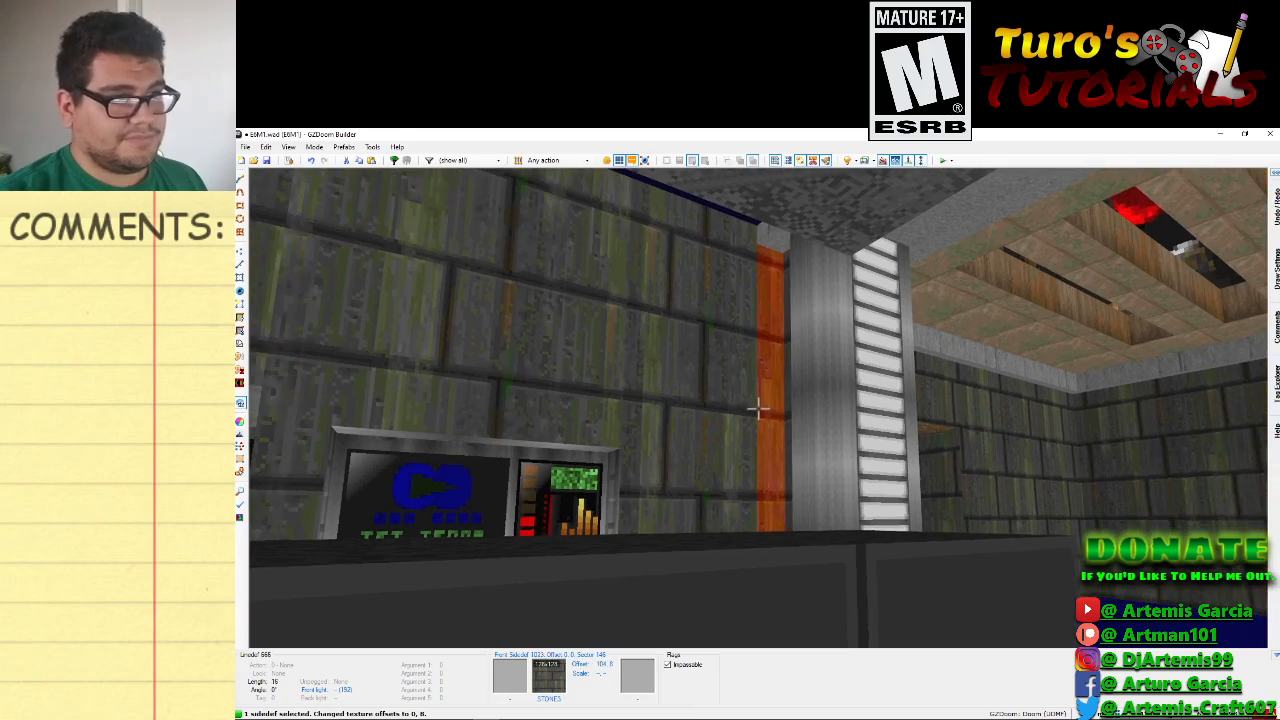
pyautogui.click(758, 408)
pyautogui.click(758, 408)
# Set the vertical texture offset to 16 on the lower STONE3 wall behind the table, under the monitor alcove nearest the pillar.
pyautogui.press('d')
pyautogui.press('e')
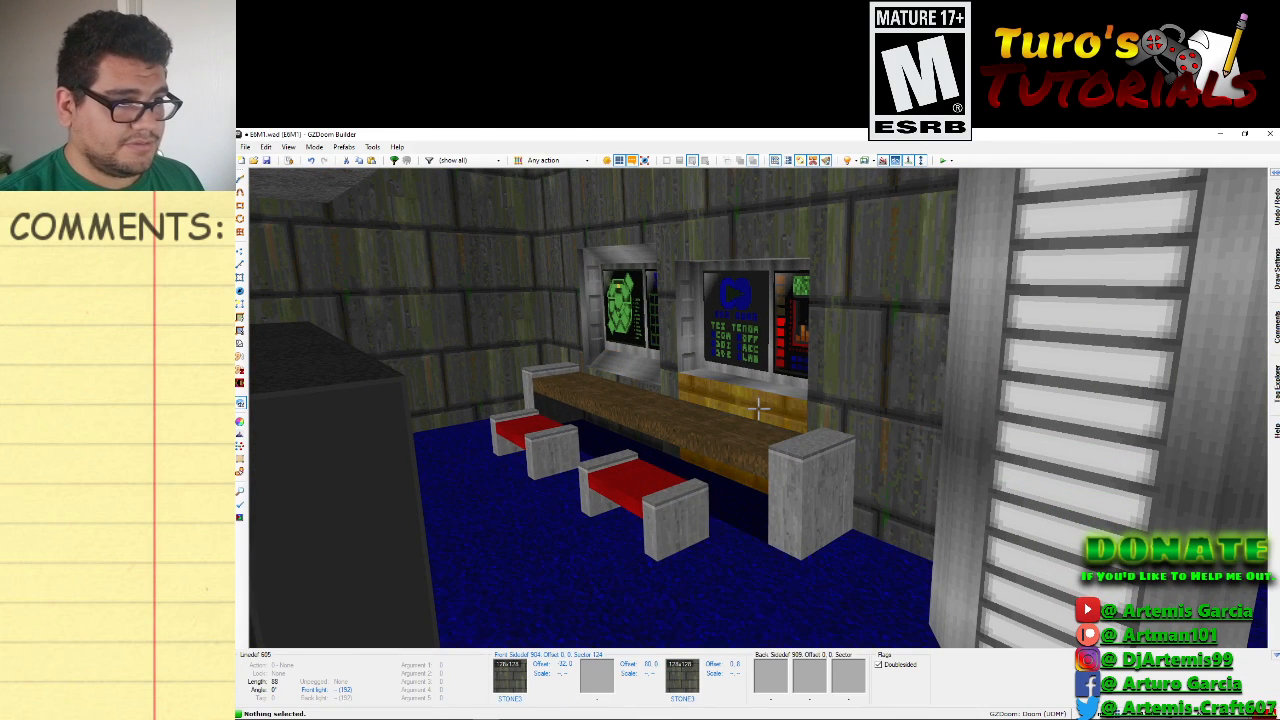
pyautogui.press('Up')
pyautogui.press('Up')
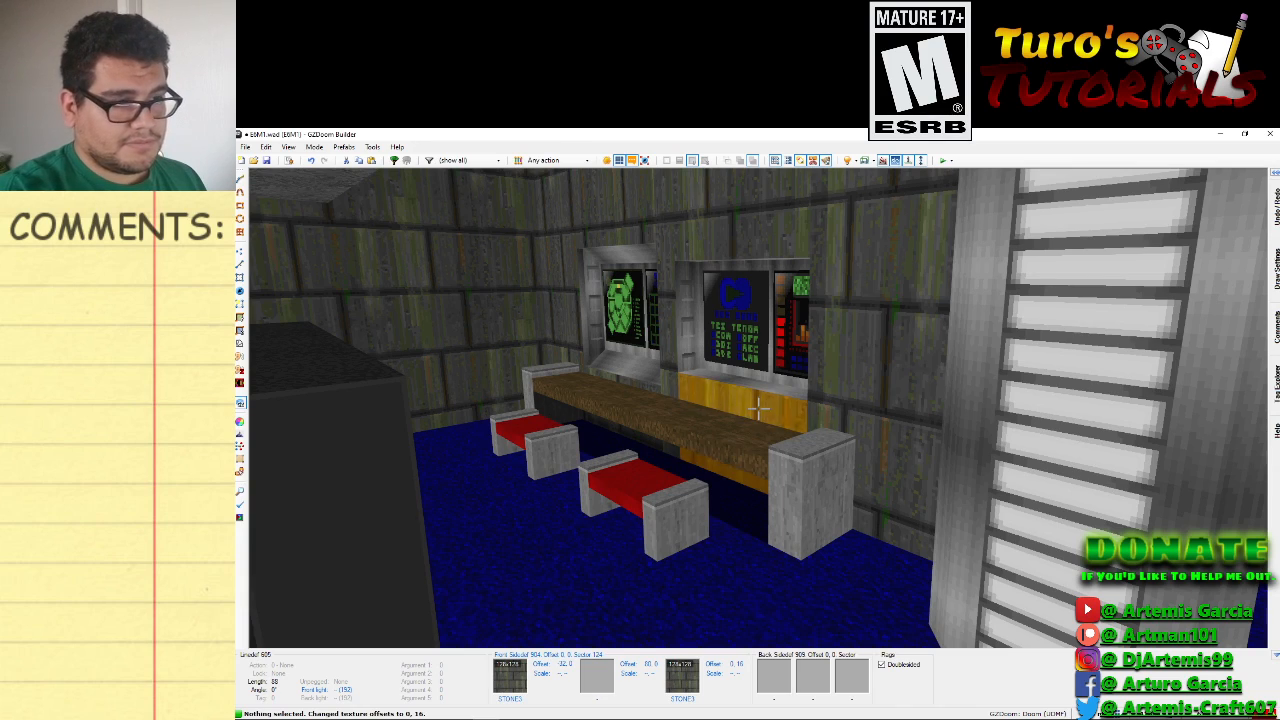
pyautogui.press('e')
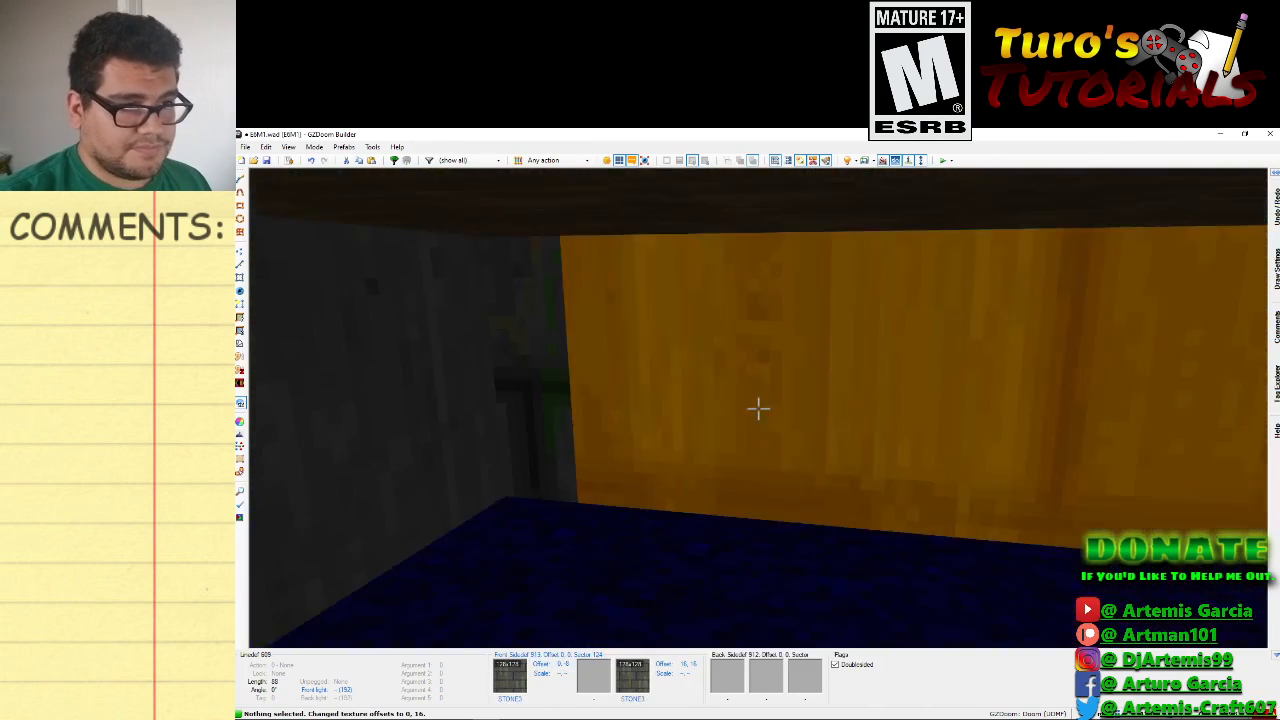
# Set the texture offsets to 16, 24 on the lower STONE3 wall behind the table, under the monitor alcove.
pyautogui.press('d')
pyautogui.press('e')
pyautogui.press('f')
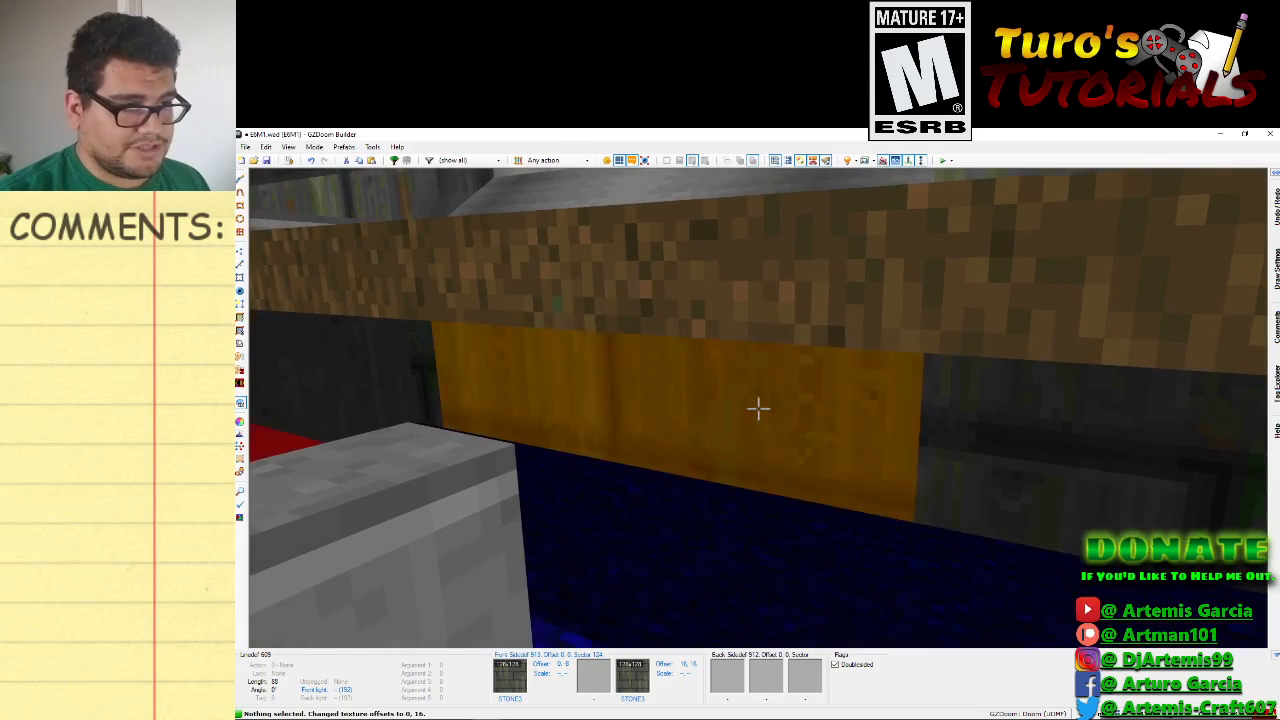
pyautogui.hotkey('ctrl', 'Up')
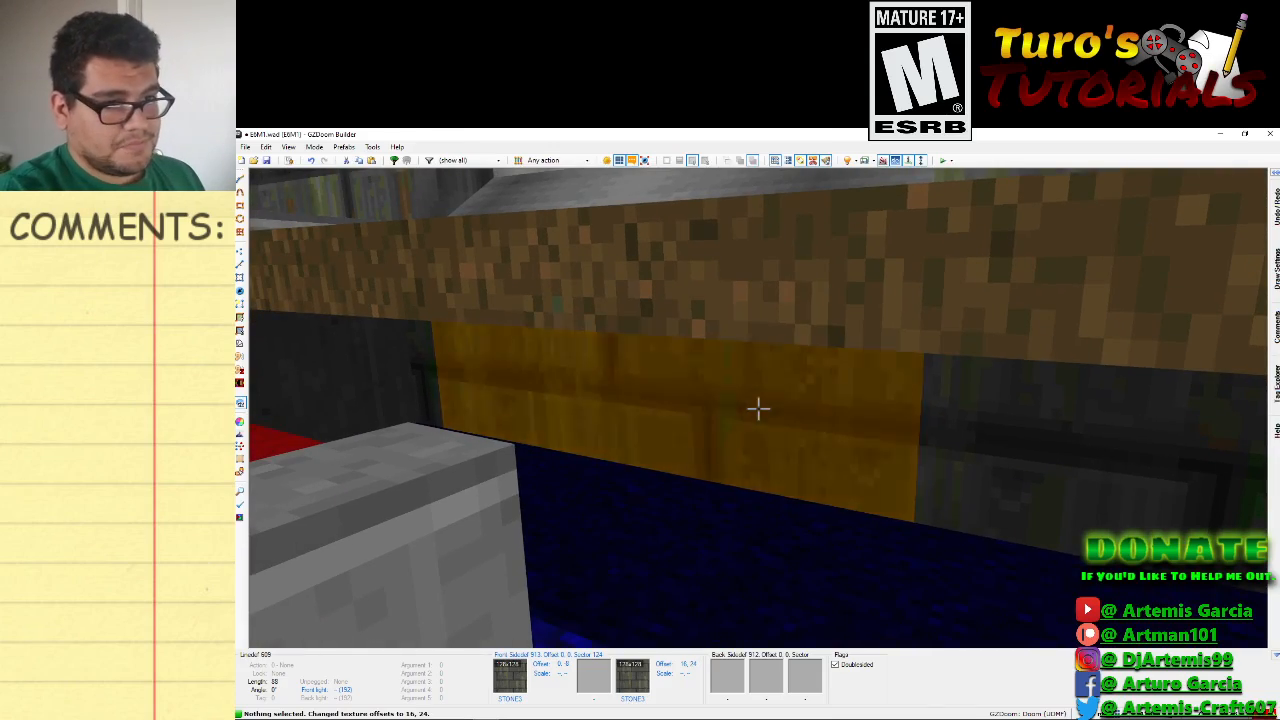
pyautogui.press('d')
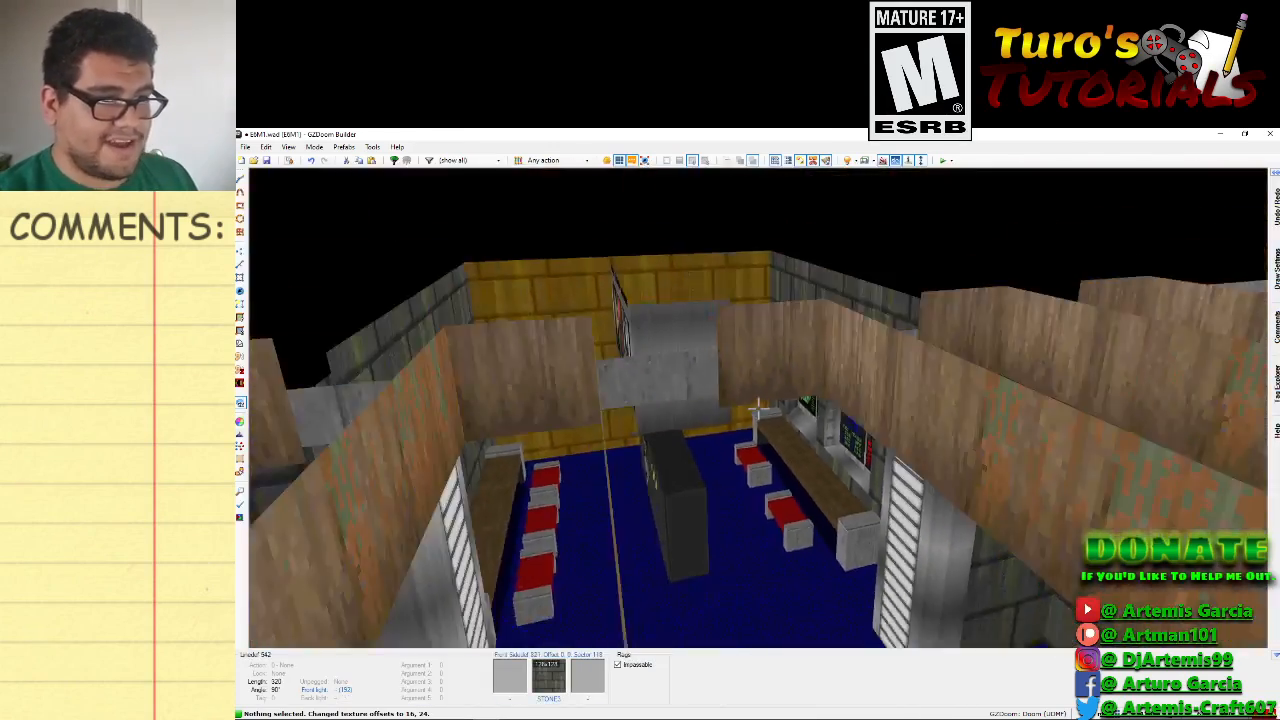
# Review the aligned stone walls in the 3D view, then examine the computer room's layout on the 2D map.
pyautogui.press('e')
pyautogui.press('d')
pyautogui.press('e')
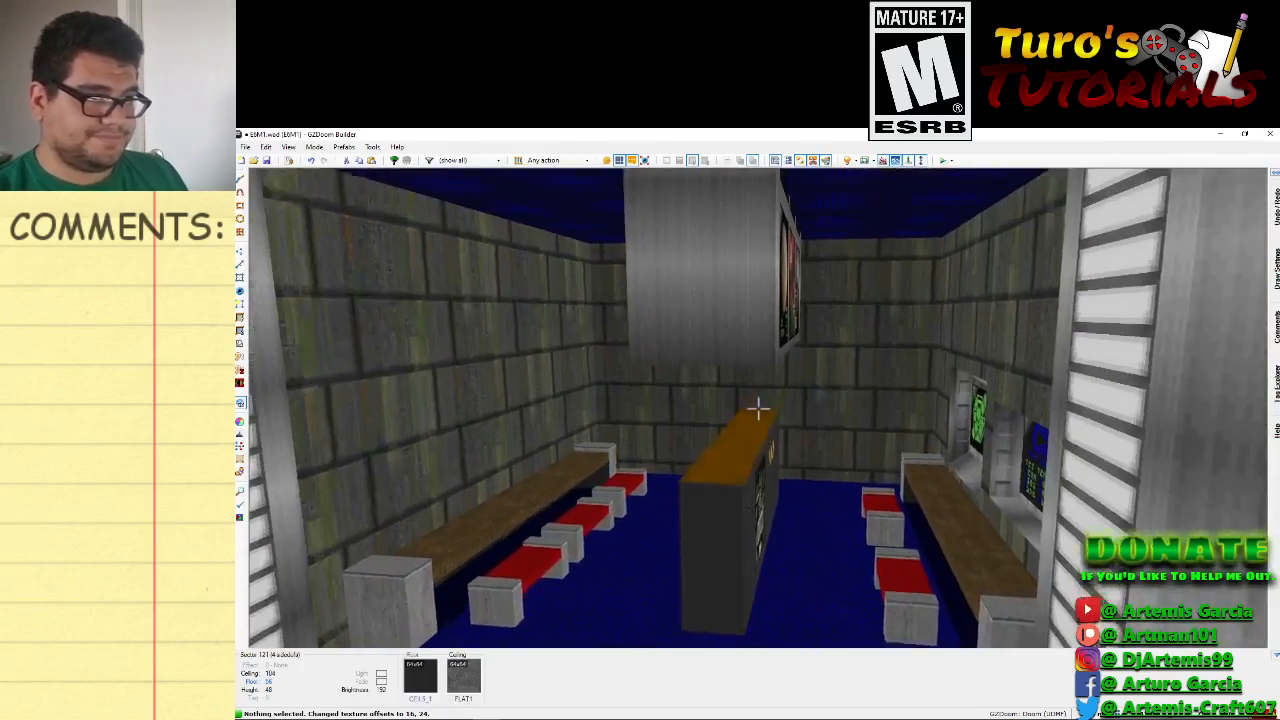
pyautogui.press('e')
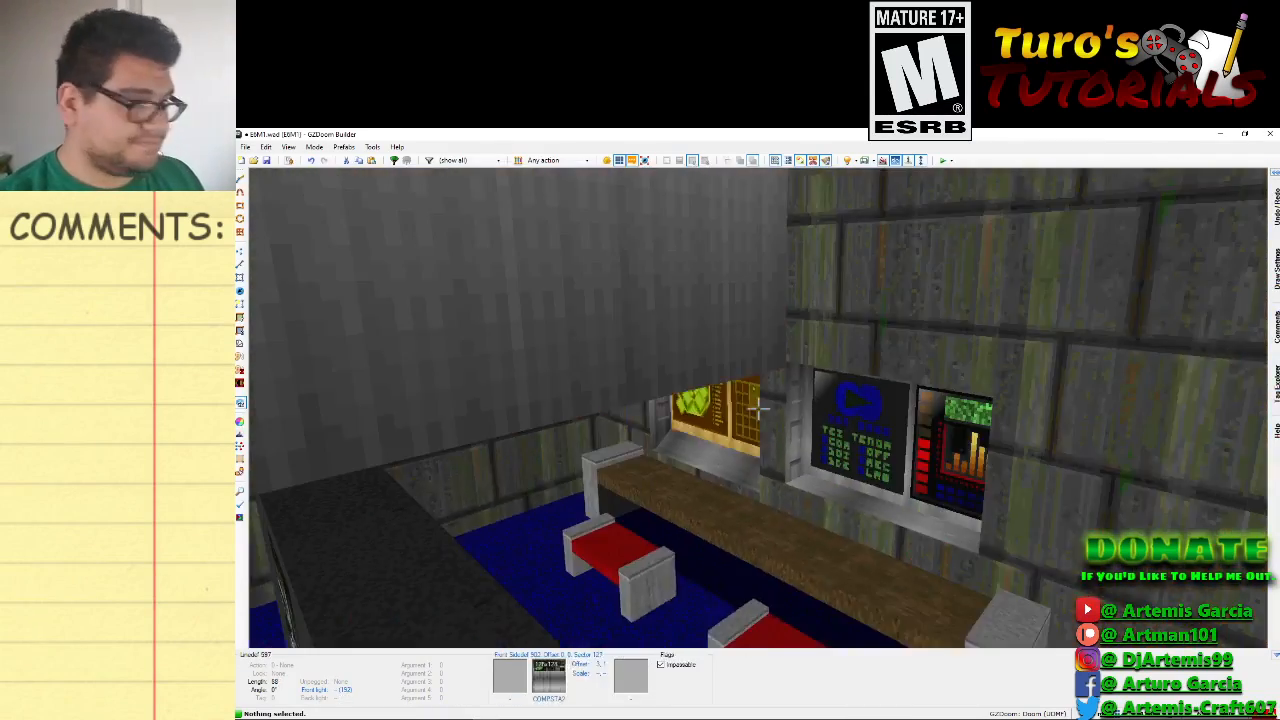
pyautogui.press('v')
pyautogui.scroll(-4, 781, 442)
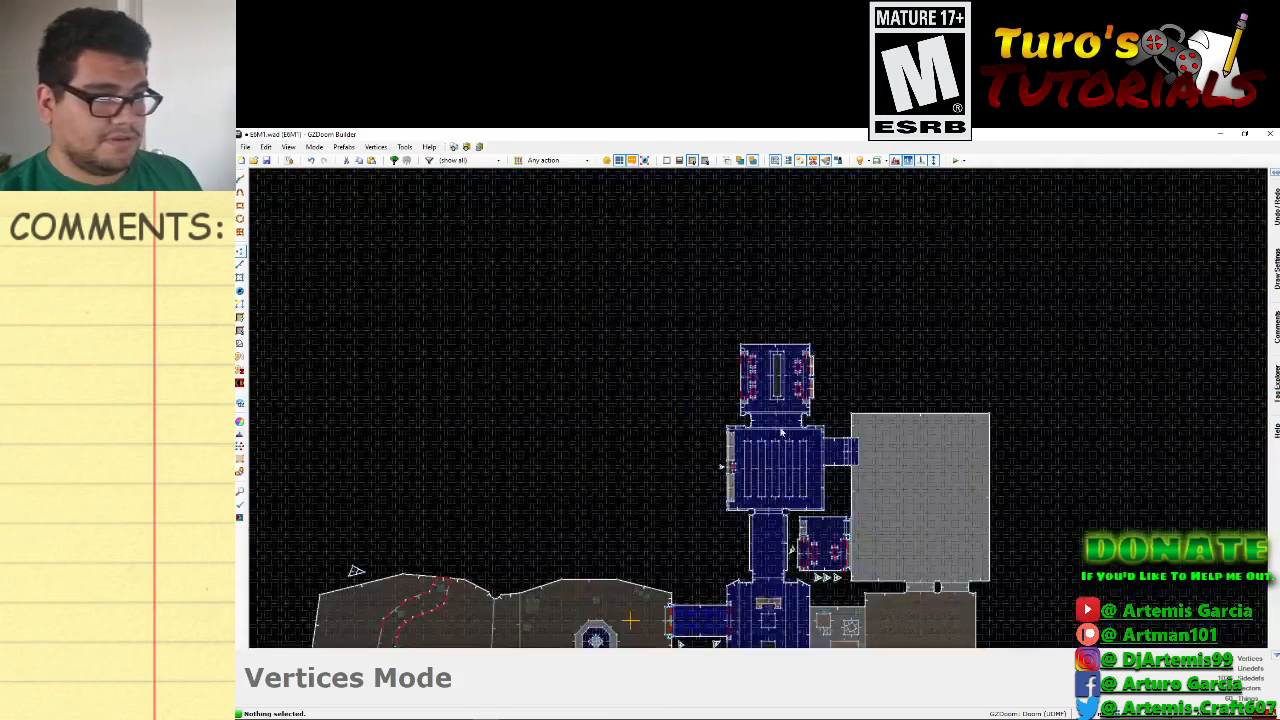
pyautogui.scroll(3, 781, 442)
pyautogui.press('Down')
pyautogui.press('Down')
pyautogui.press('Down')
pyautogui.press('Down')
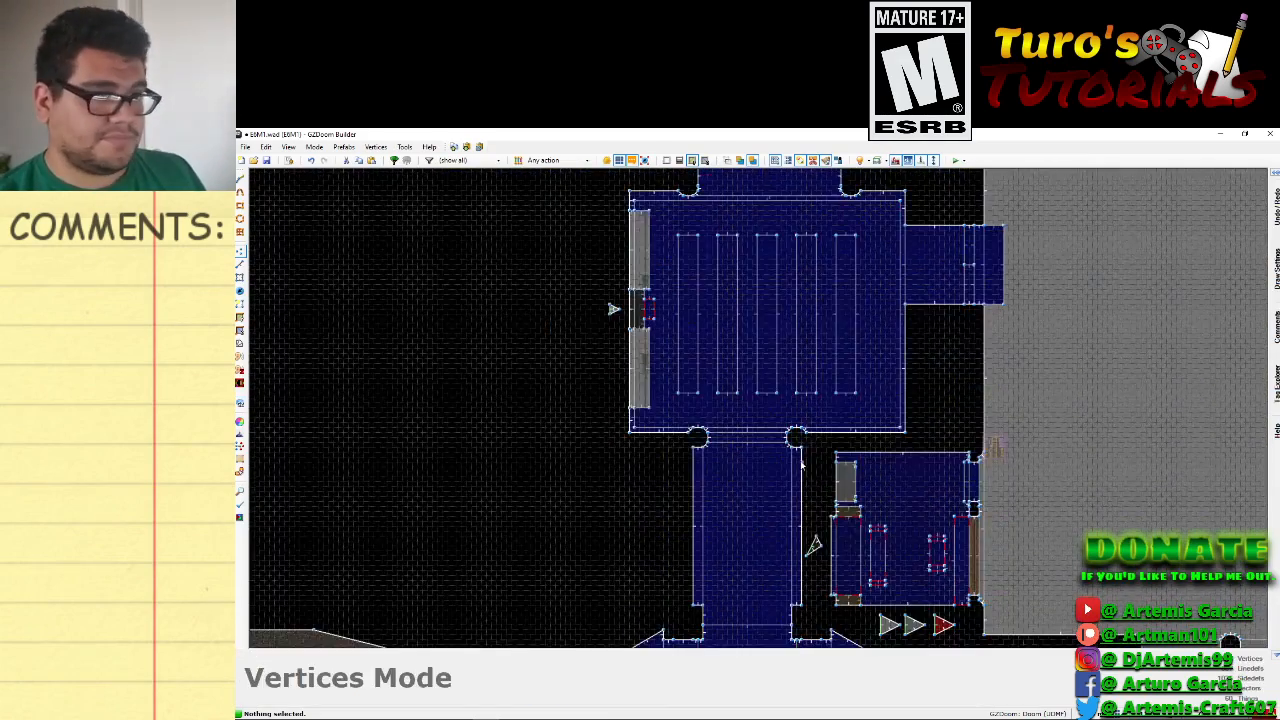
pyautogui.scroll(5, 805, 442)
pyautogui.press('Up')
pyautogui.press('Up')
pyautogui.scroll(-3, 808, 433)
pyautogui.scroll(-1, 809, 437)
pyautogui.press('Up')
pyautogui.press('Up')
pyautogui.press('Up')
pyautogui.press('Up')
pyautogui.press('Up')
pyautogui.press('Up')
pyautogui.press('Up')
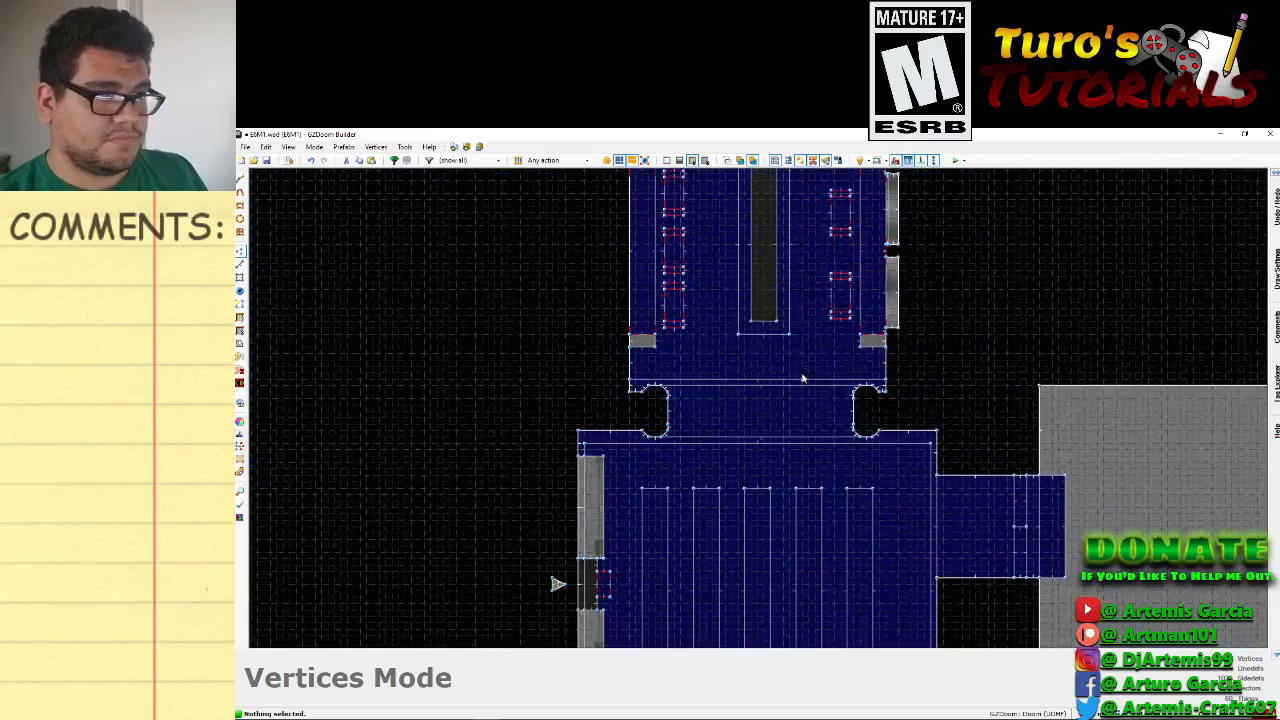
pyautogui.press('Up')
pyautogui.scroll(2, 765, 420)
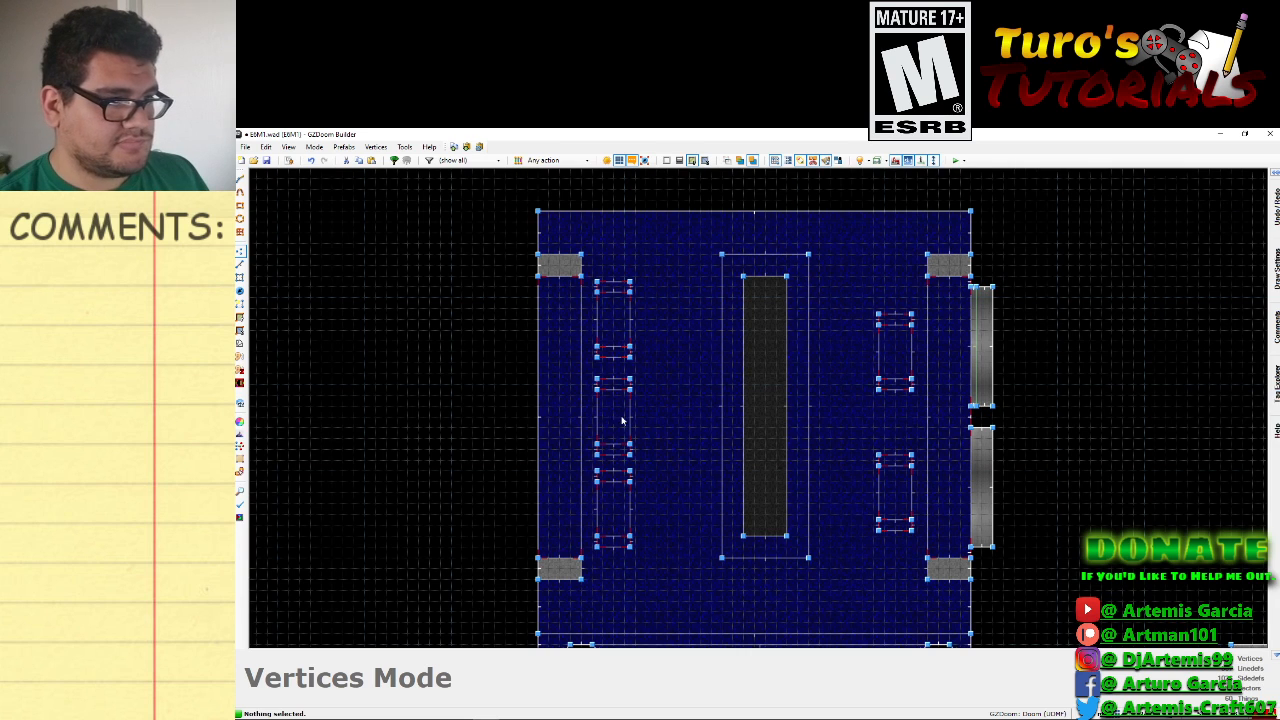
pyautogui.press('Down')
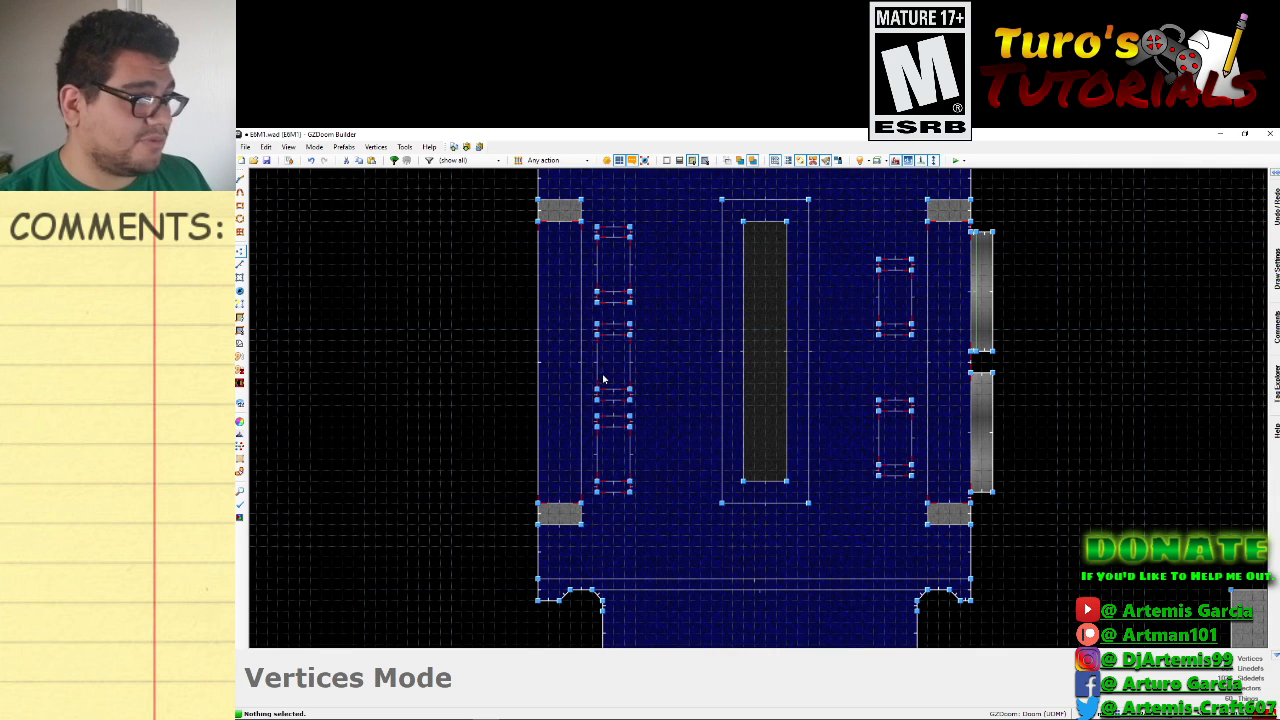
# Duplicate the pair of monitor alcove sectors and place the copy flush against the computer room's opposite wall.
pyautogui.click(240, 265)
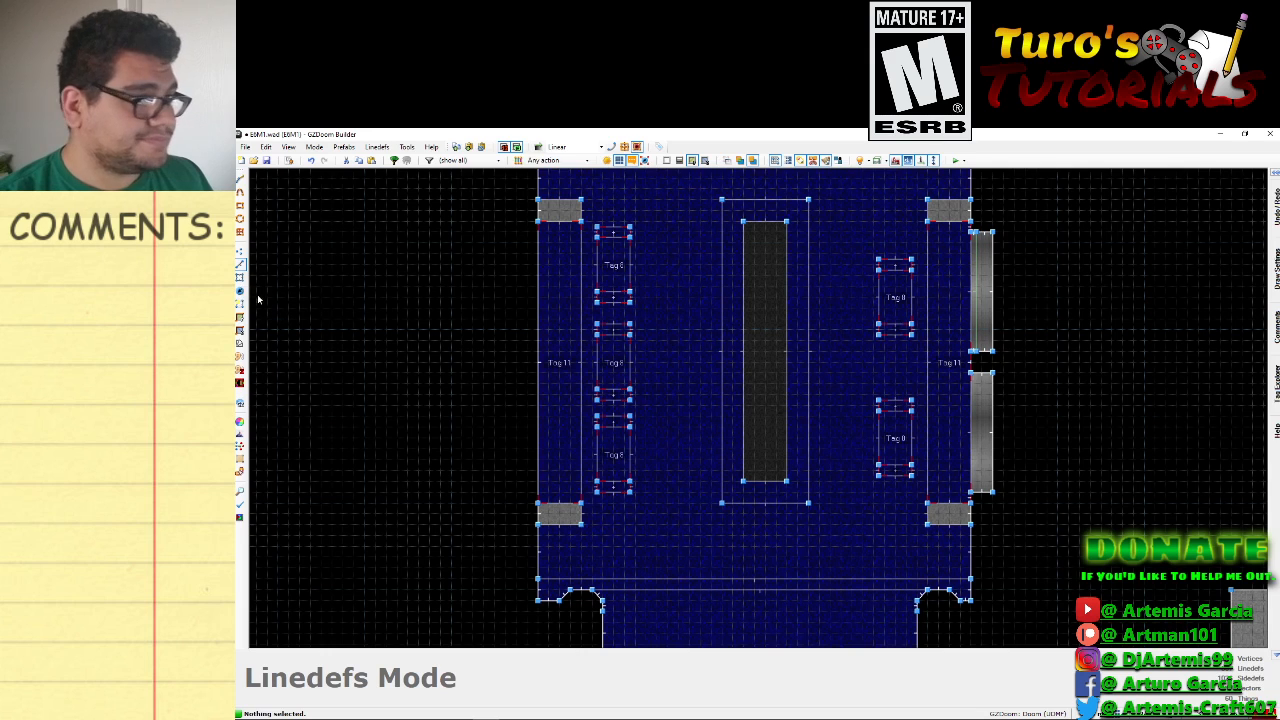
pyautogui.click(240, 277)
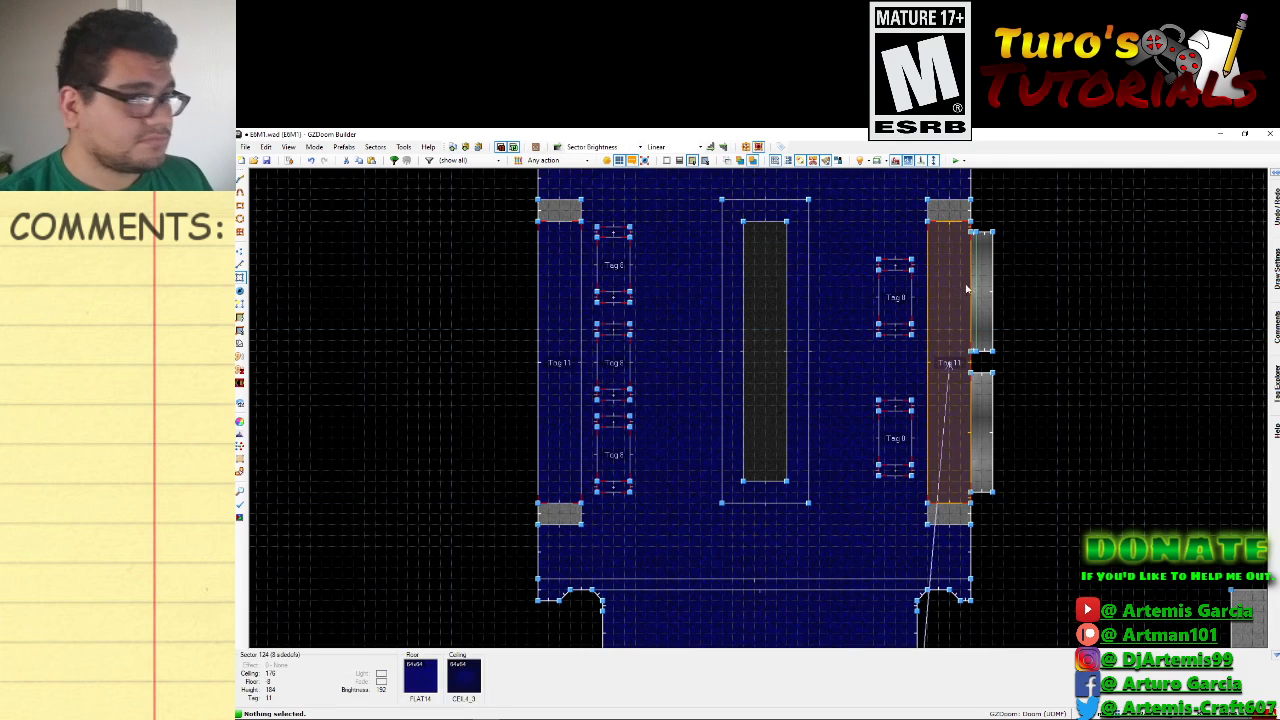
pyautogui.click(965, 501)
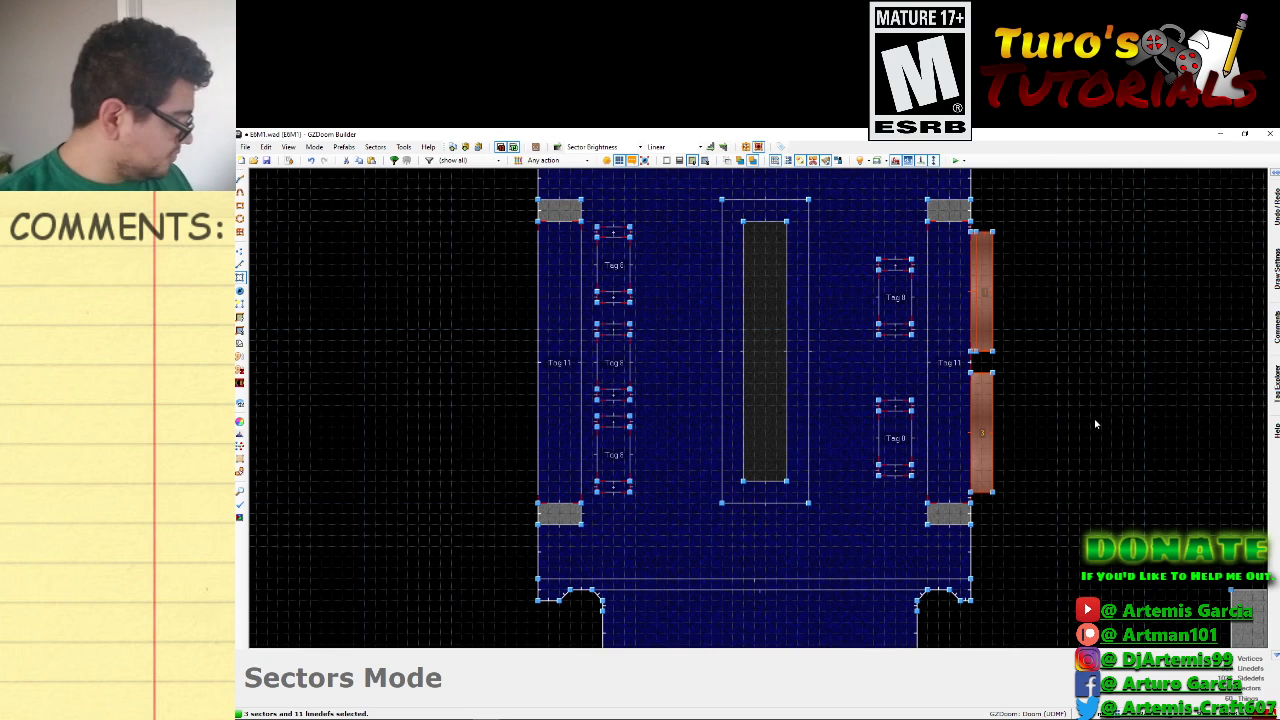
pyautogui.hotkey('ctrl', 'v')
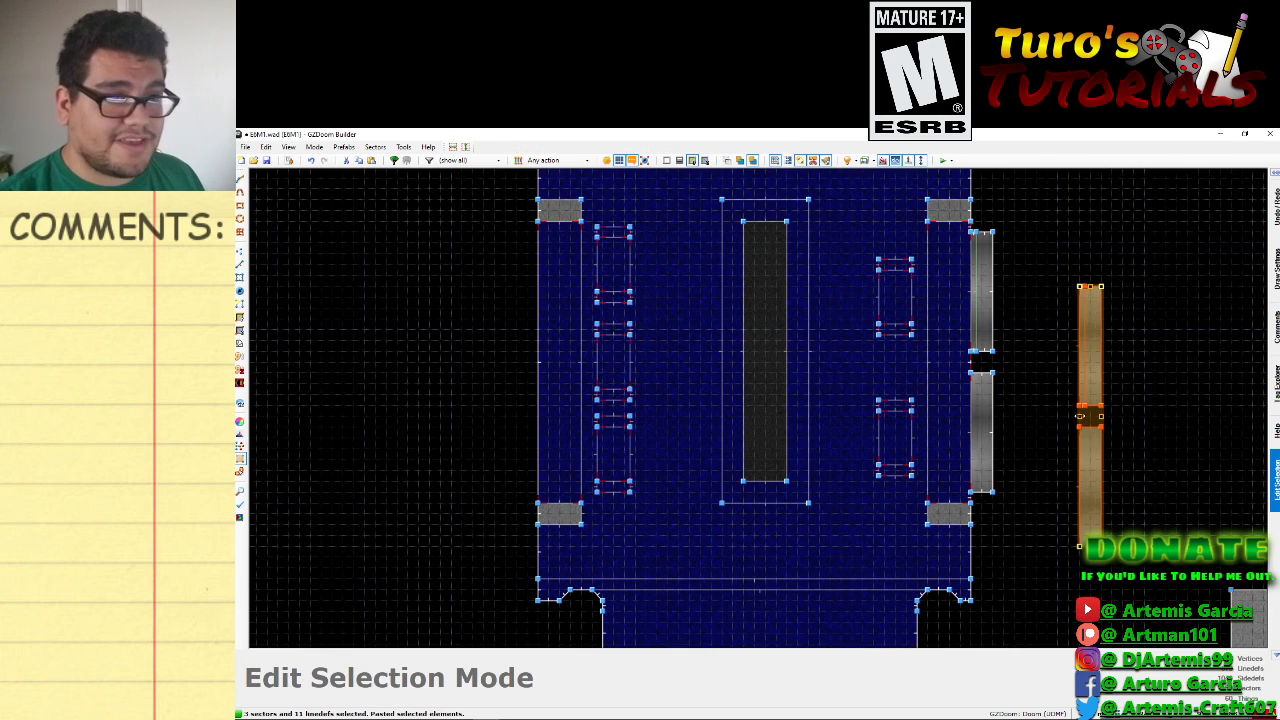
pyautogui.moveTo(1101, 286); pyautogui.dragTo(524, 432)
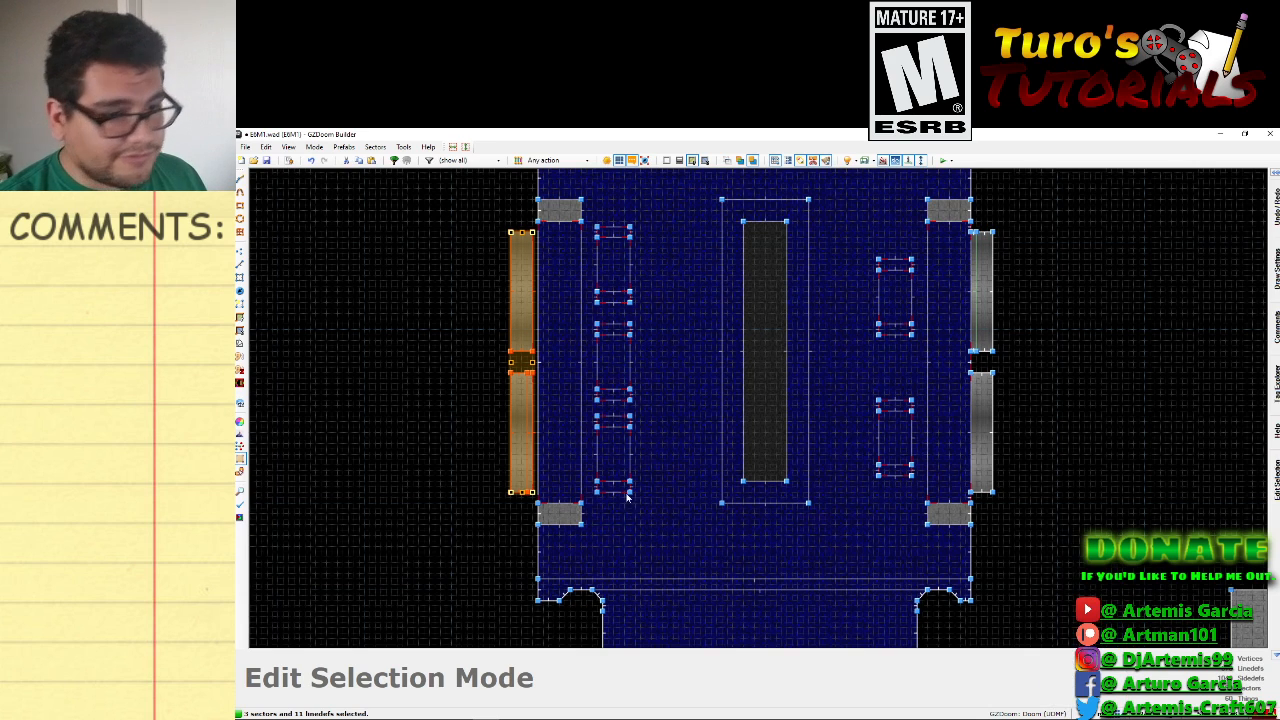
pyautogui.scroll(3, 484, 451)
pyautogui.moveTo(571, 475); pyautogui.dragTo(587, 468)
pyautogui.scroll(-4, 600, 451)
pyautogui.scroll(3, 604, 447)
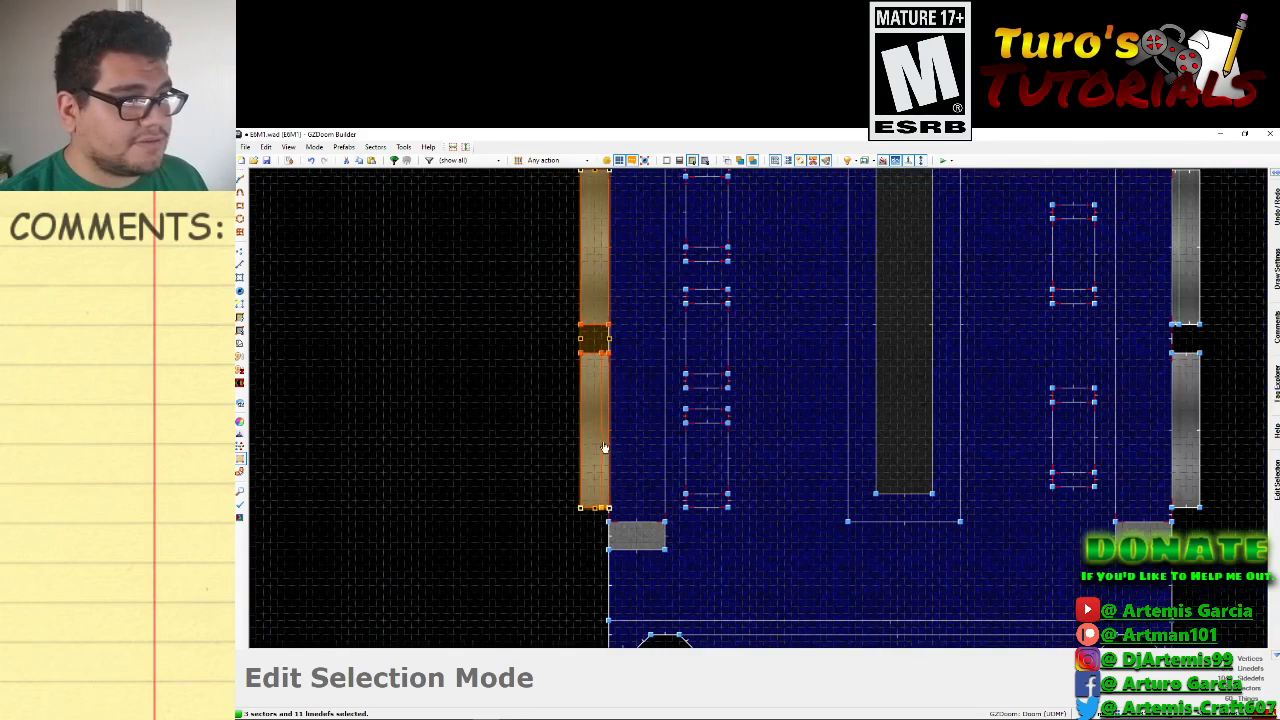
pyautogui.click(480, 443)
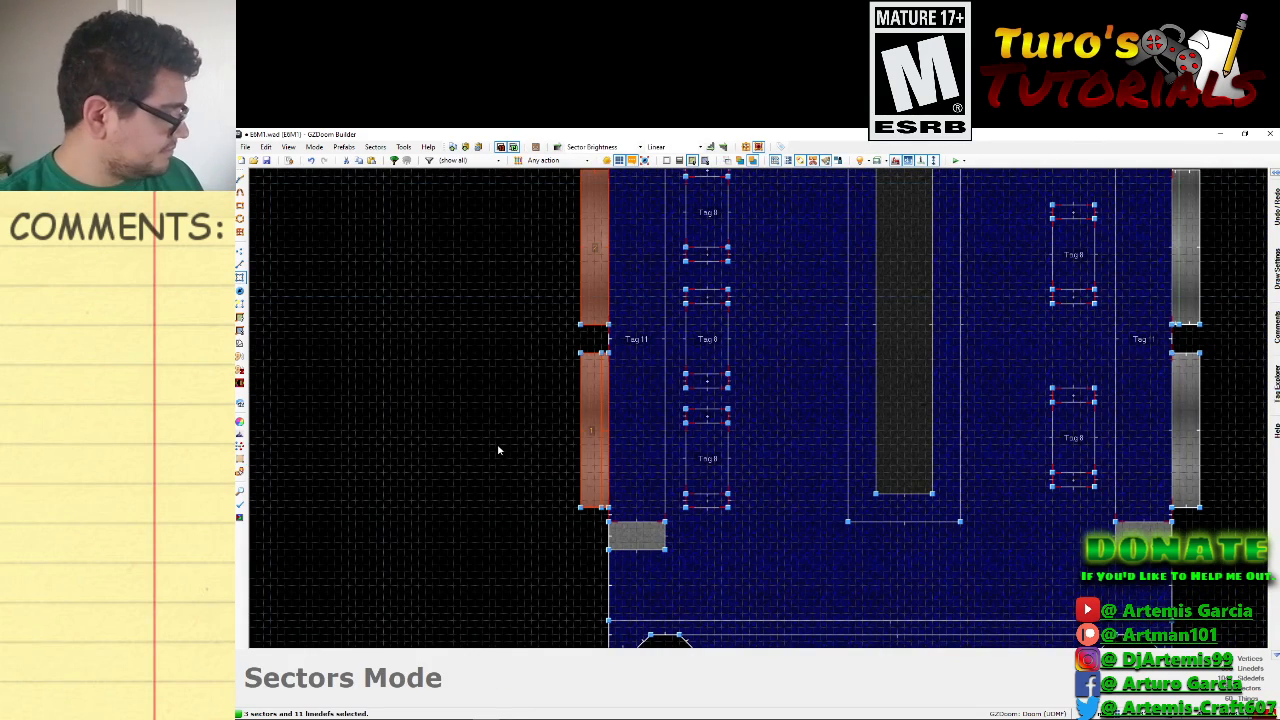
# Apply the STONE3 wall texture to the missing upper and lower surfaces around both copied monitor alcoves.
pyautogui.press('w')
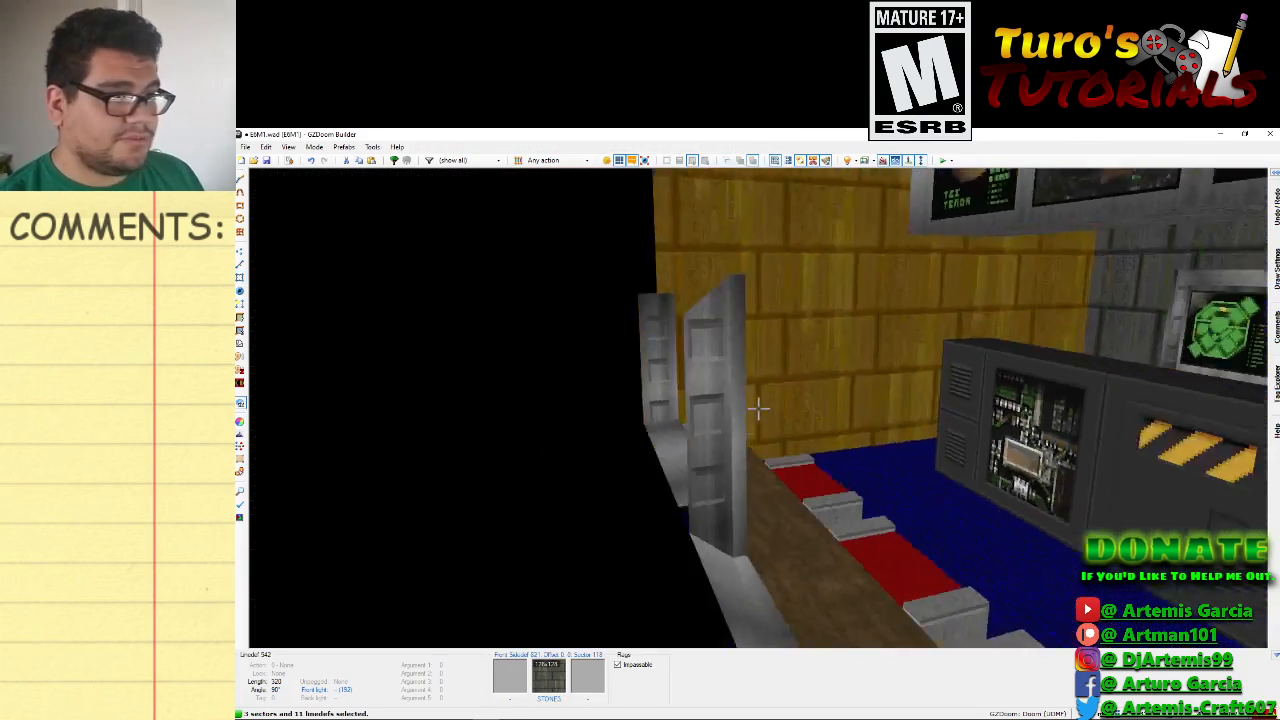
pyautogui.press('d')
pyautogui.press('e')
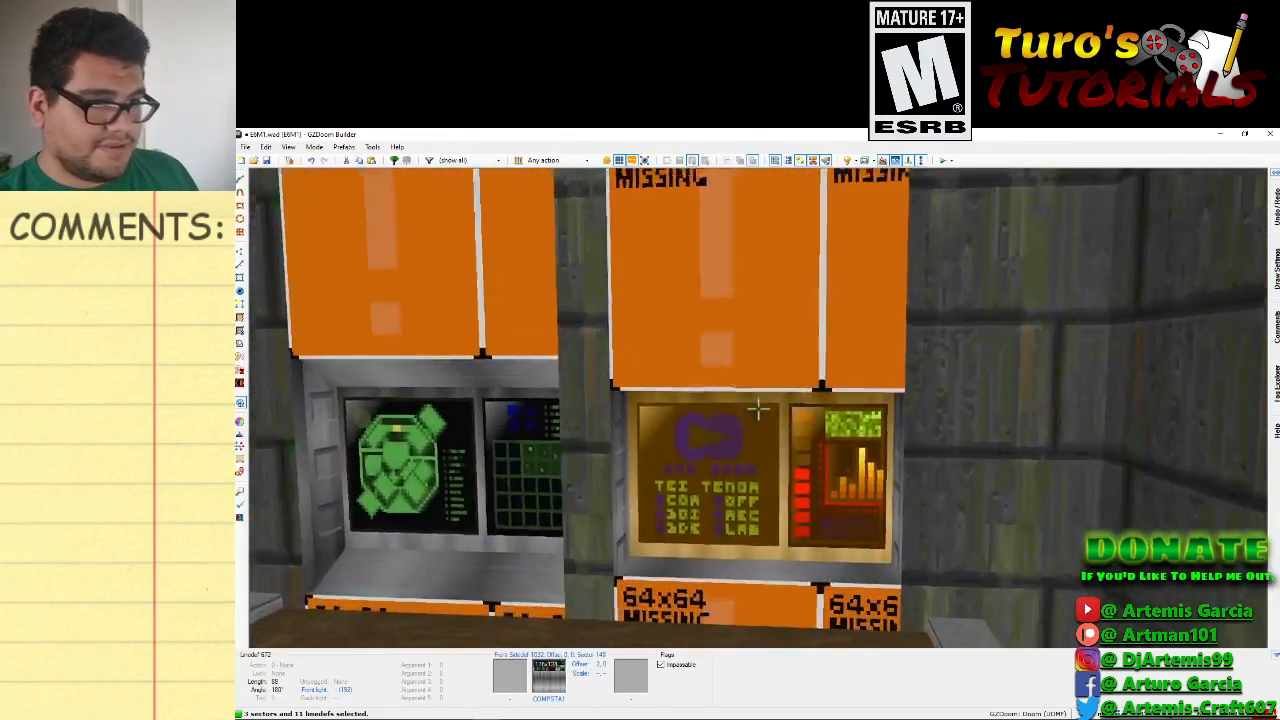
pyautogui.press('d')
pyautogui.press('e')
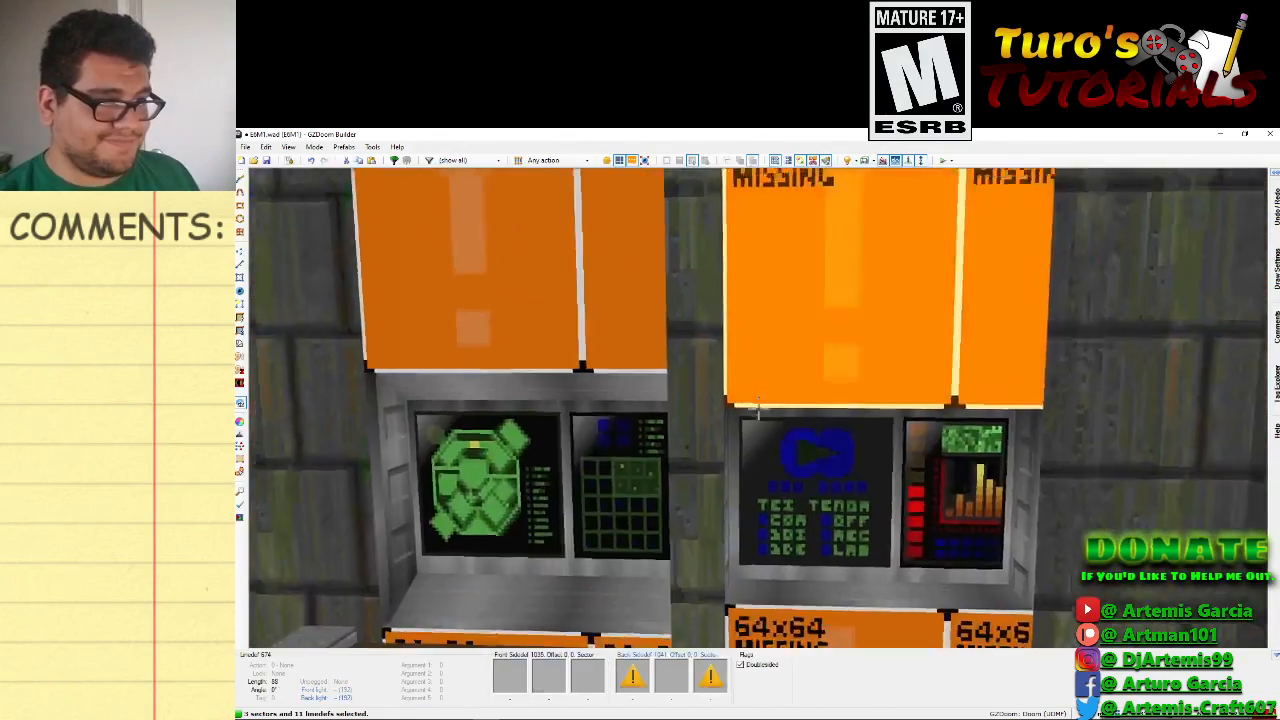
pyautogui.press('d')
pyautogui.press('f')
pyautogui.press('e')
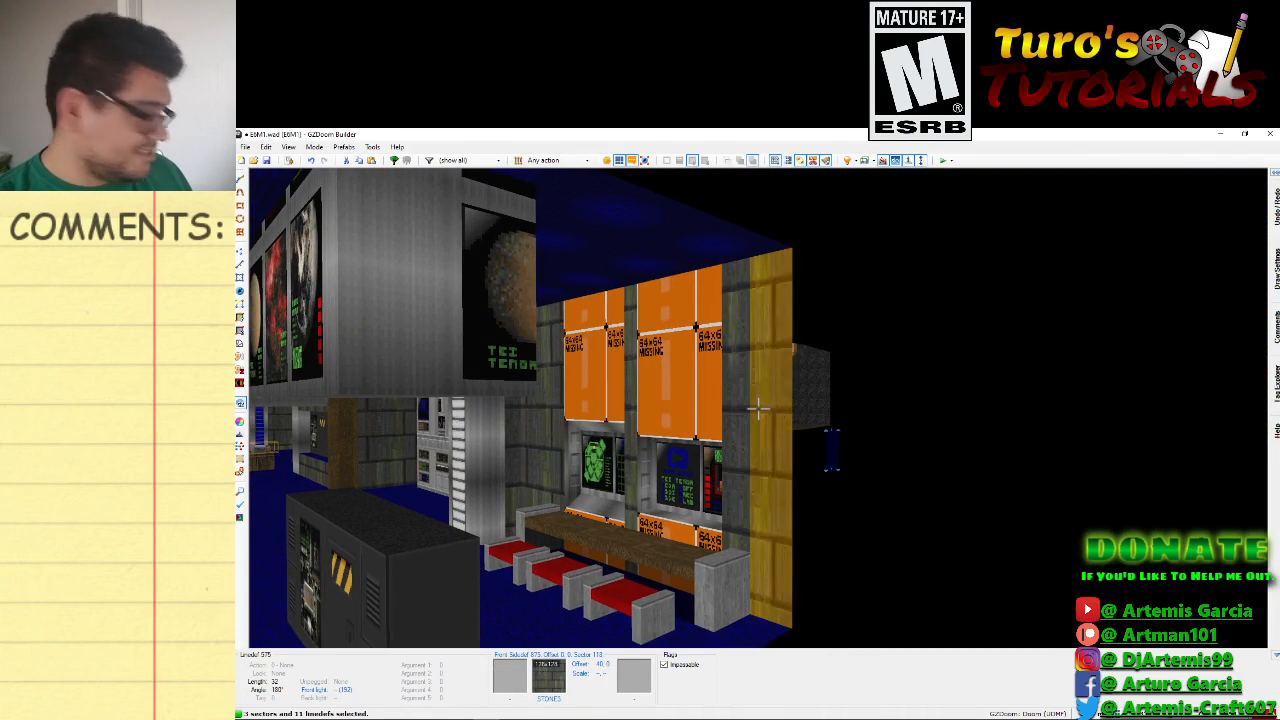
pyautogui.hotkey('ctrl', 'c')
pyautogui.hotkey('ctrl', 'v')
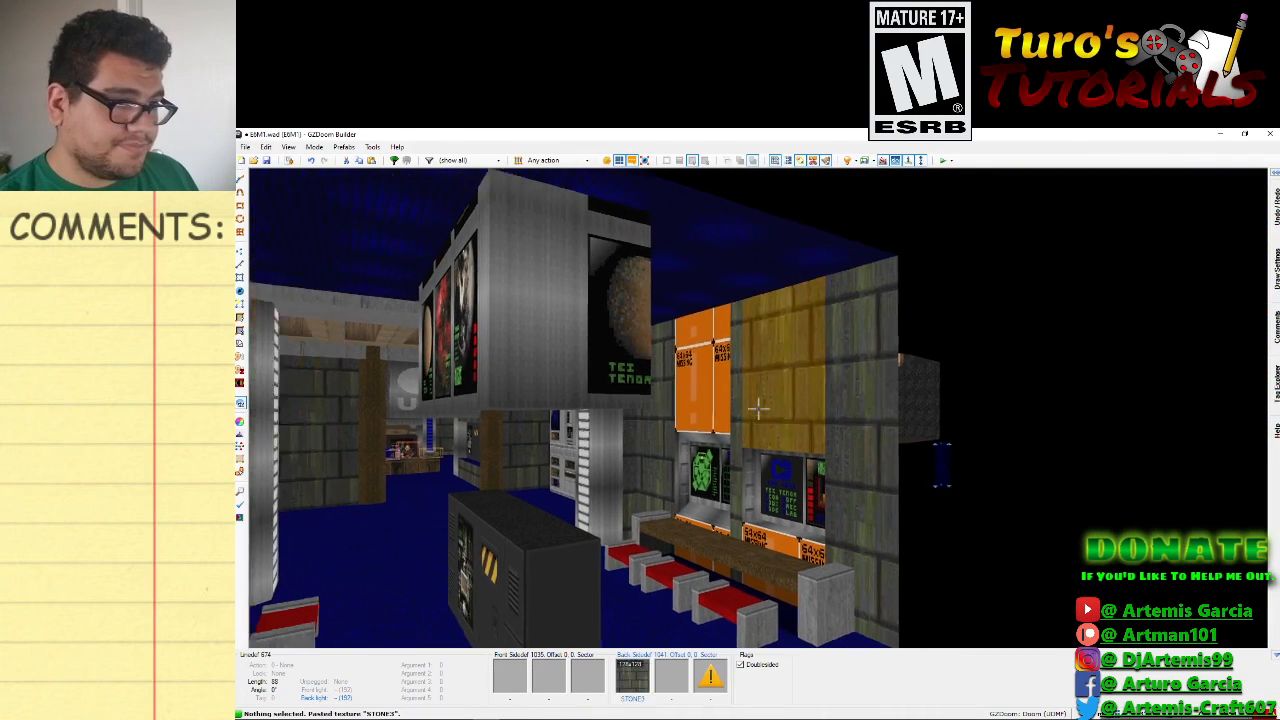
pyautogui.hotkey('ctrl', 'v')
pyautogui.hotkey('ctrl', 'v')
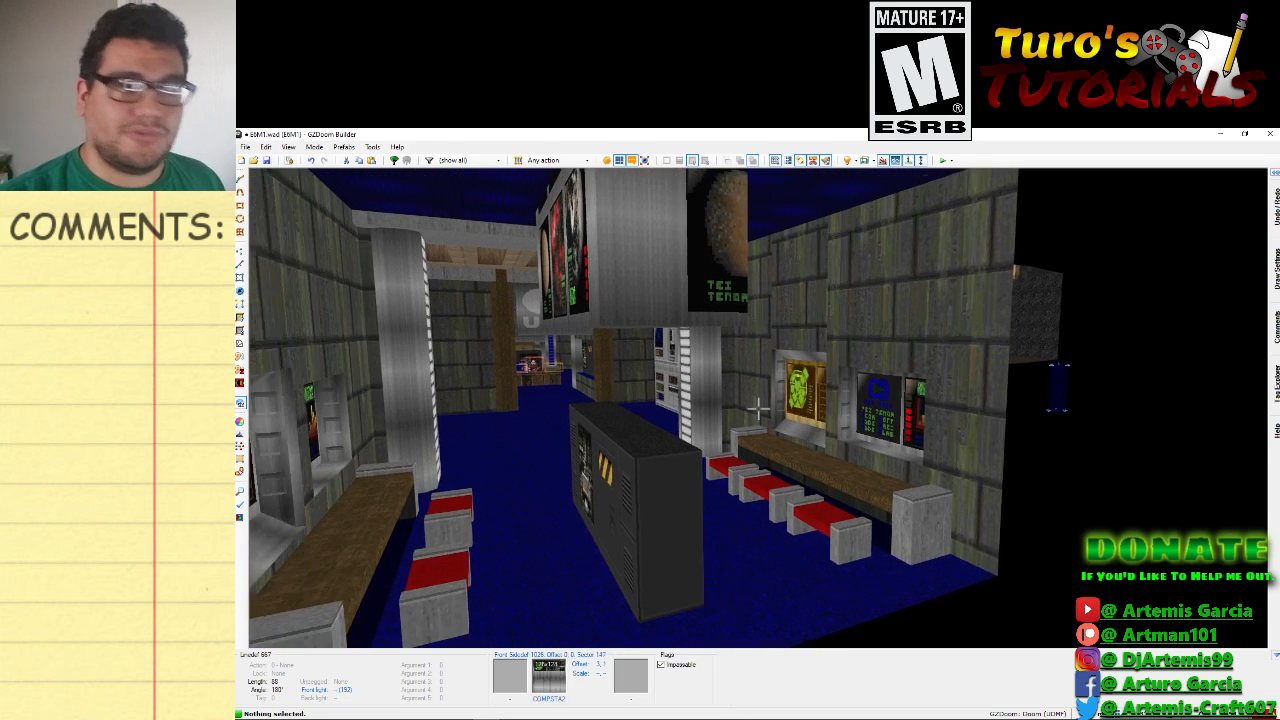
# Set the vertical texture offset to -8 on the upper STONE3 wall above the copied alcove with the green diagram monitor.
pyautogui.press('w')
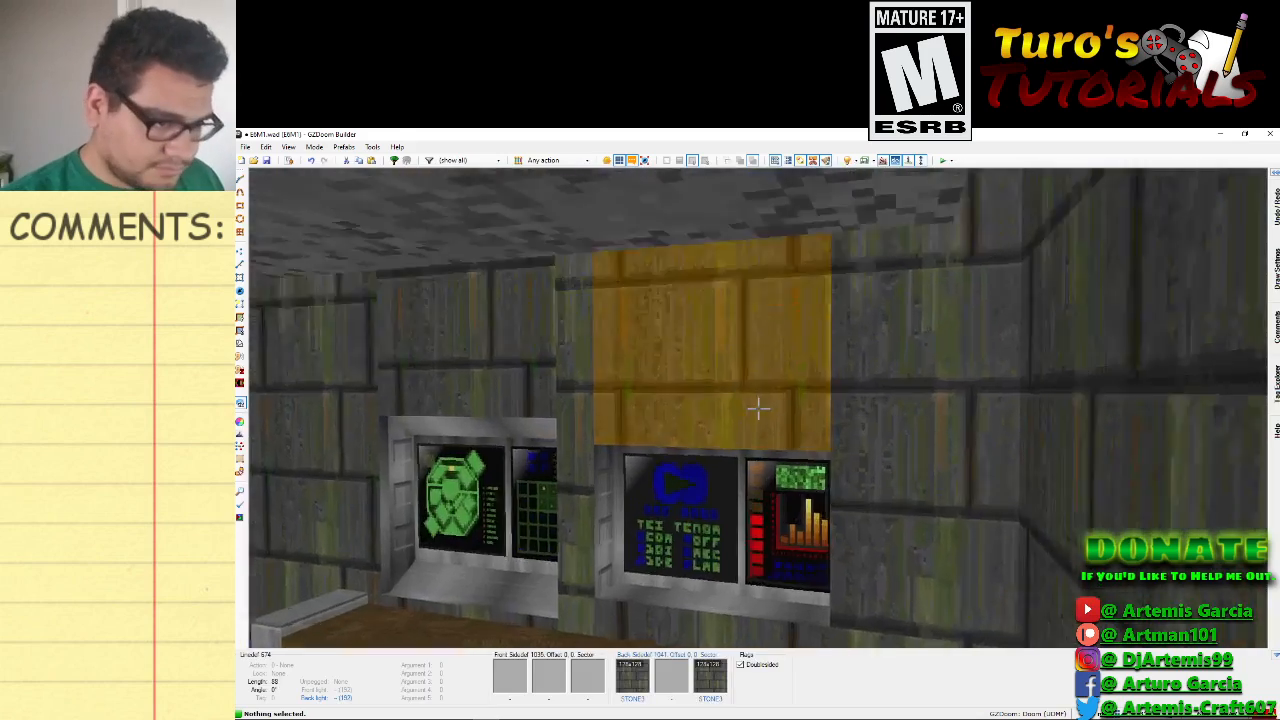
pyautogui.press('a')
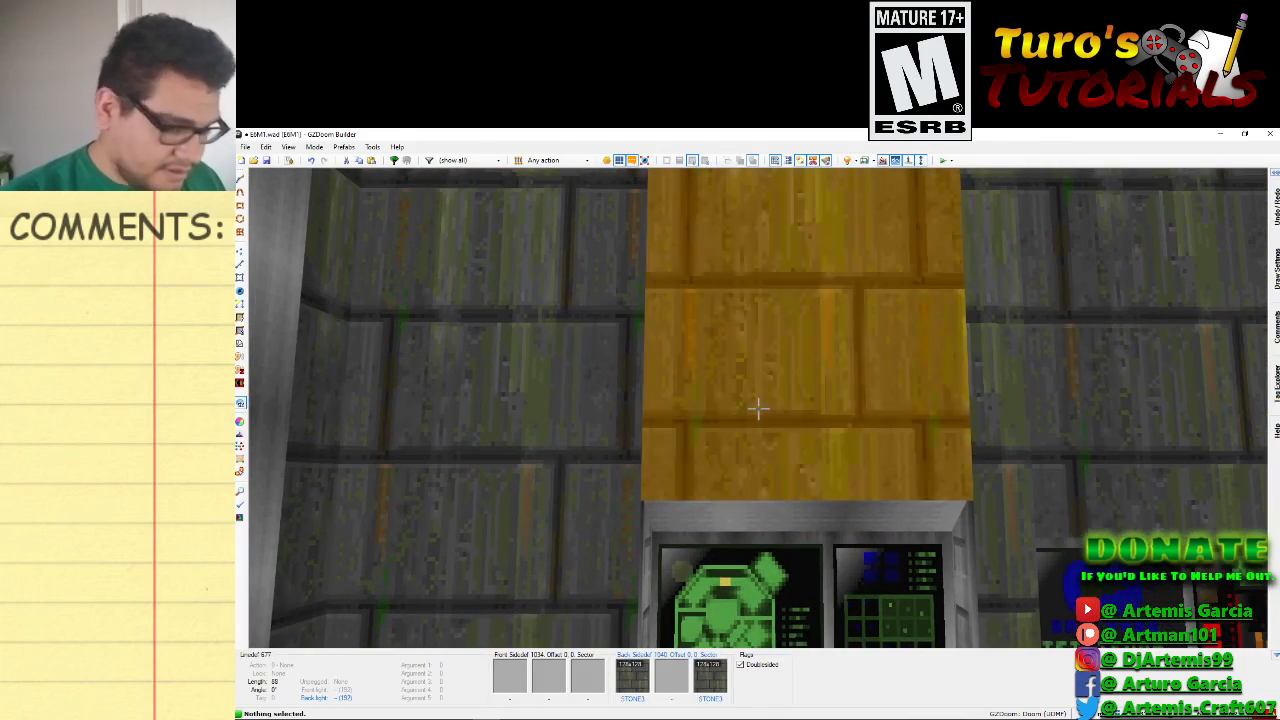
pyautogui.press('Down')
pyautogui.press('Down')
pyautogui.press('Down')
pyautogui.press('Down')
pyautogui.press('Down')
pyautogui.press('Down')
pyautogui.press('Down')
pyautogui.press('Down')
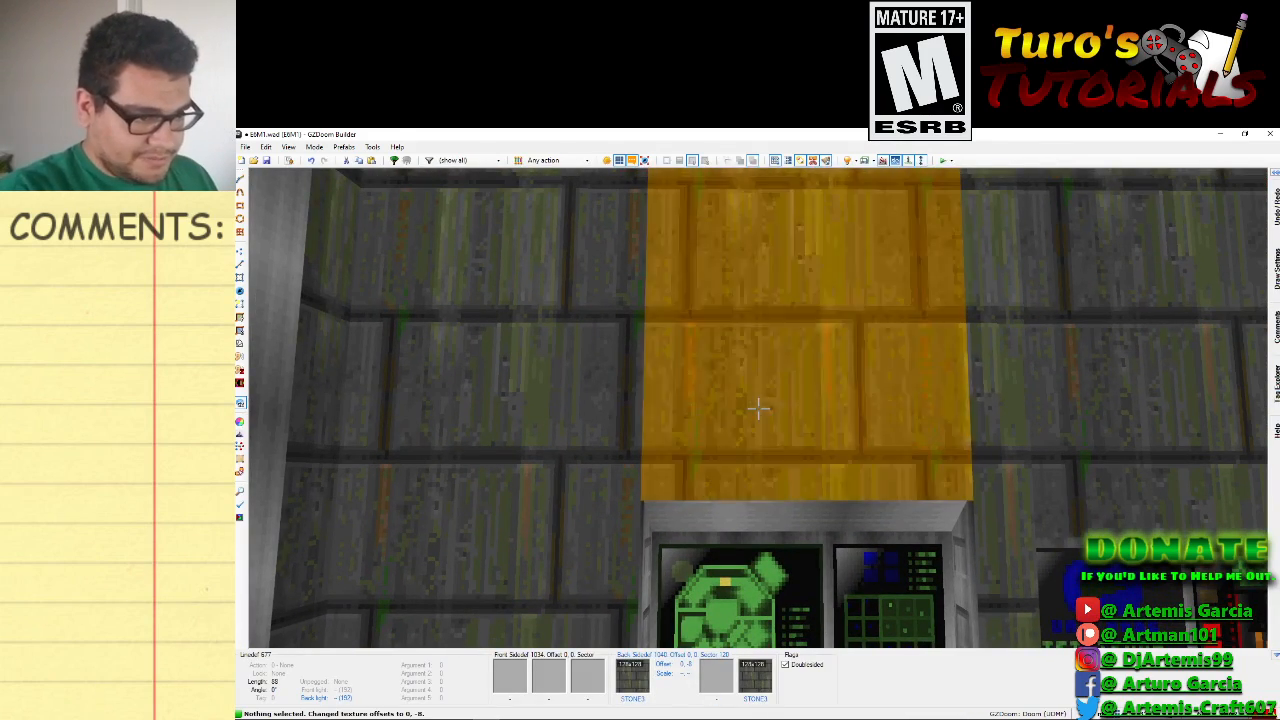
# Set the vertical texture offset to -16 on the lower STONE3 wall under the copied alcove with the blue logo monitor.
pyautogui.press('s')
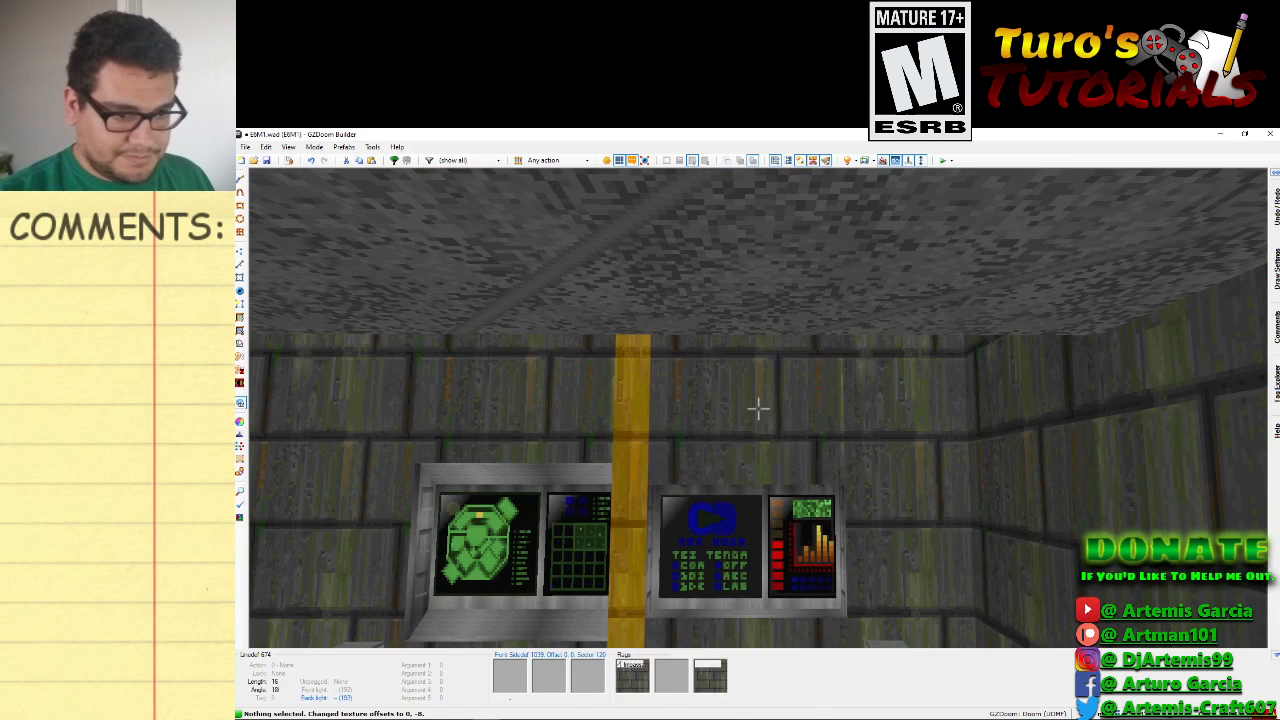
pyautogui.press('w')
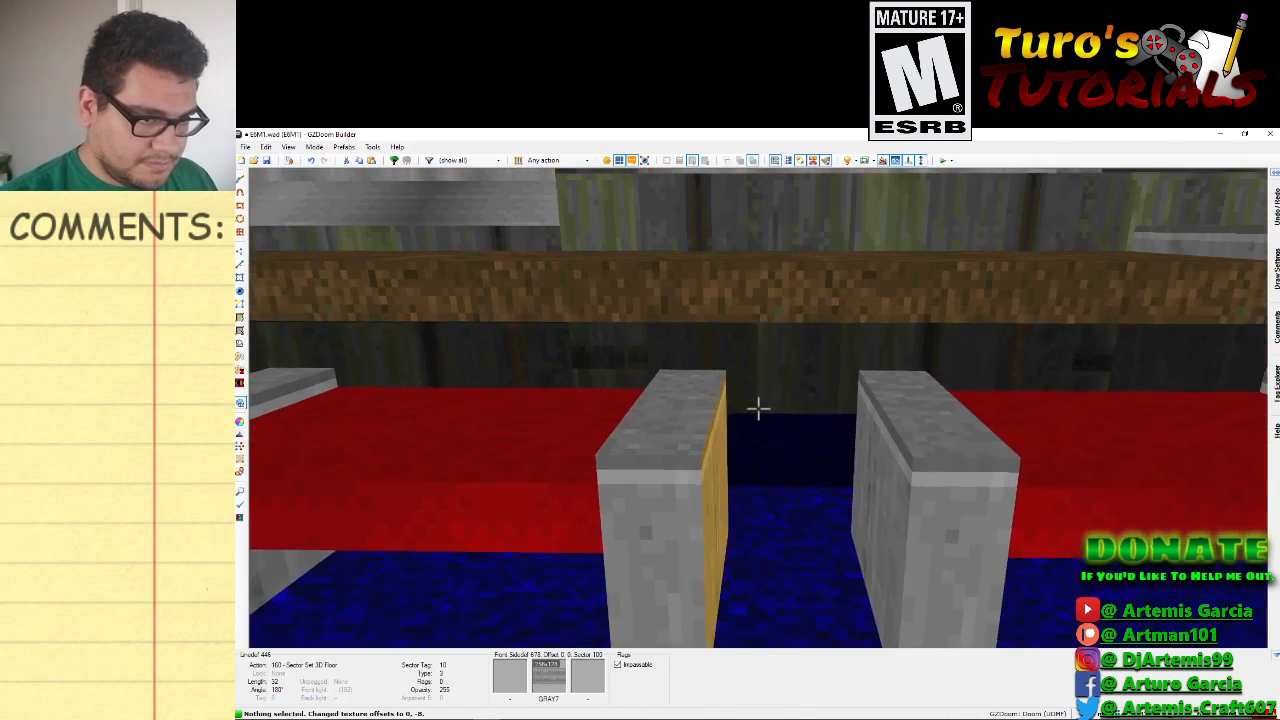
pyautogui.press('a')
pyautogui.press('a')
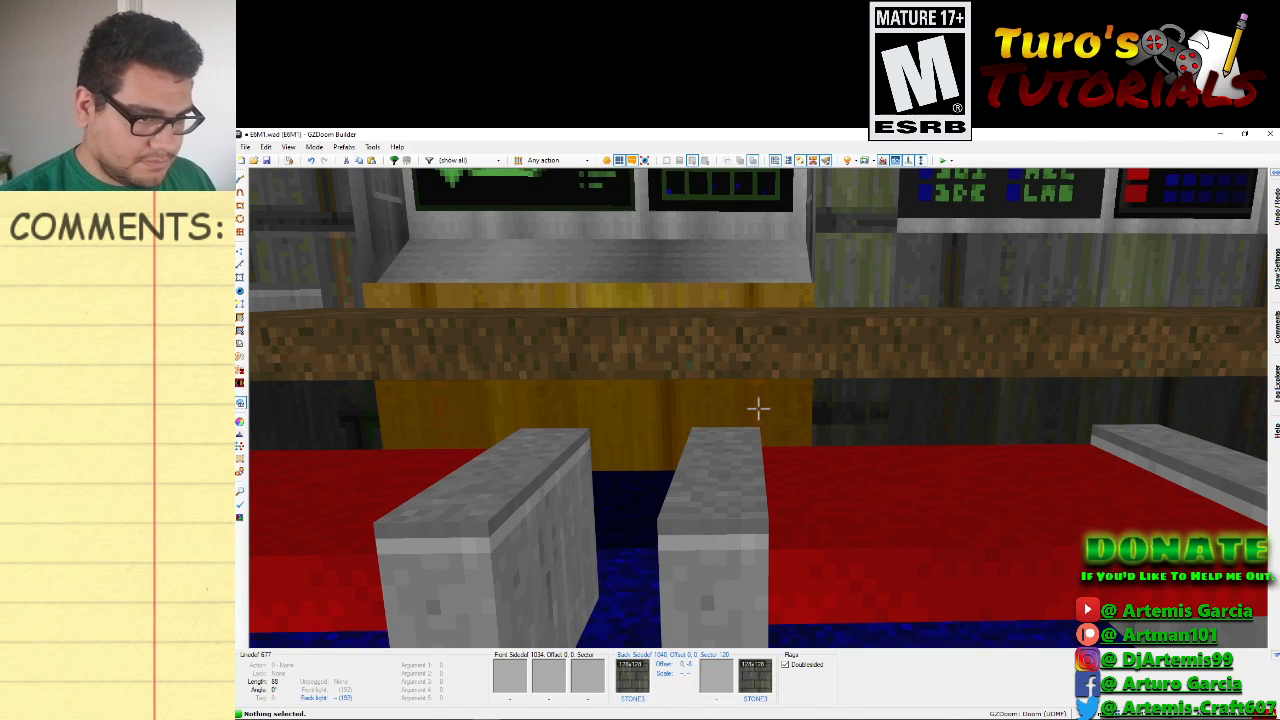
pyautogui.press('d')
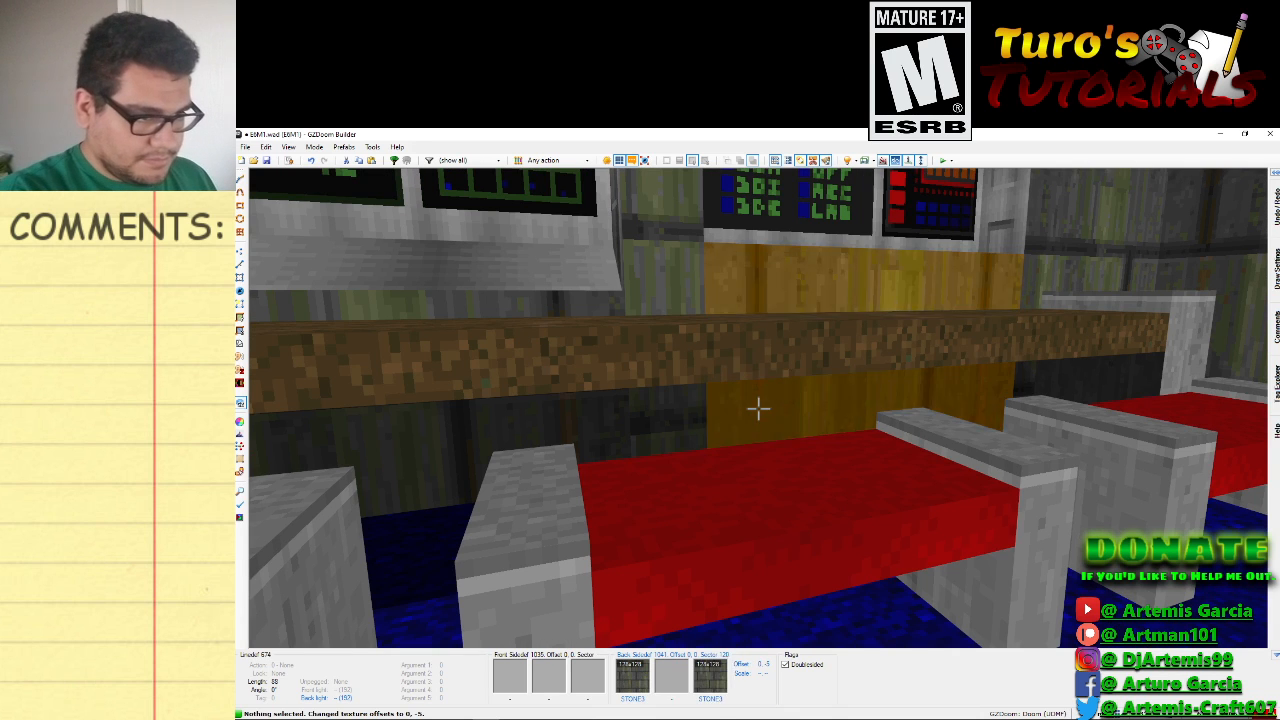
pyautogui.press('Up')
pyautogui.press('Up')
pyautogui.press('Up')
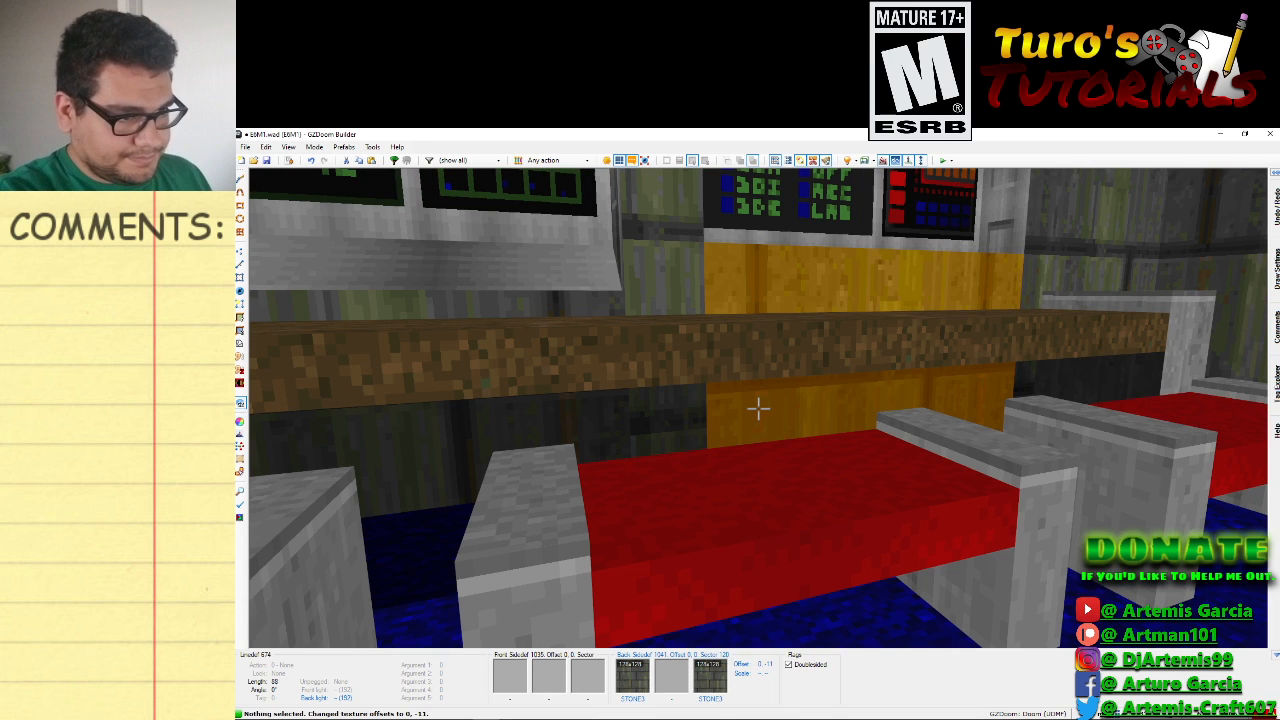
pyautogui.press('Up')
pyautogui.press('Up')
pyautogui.press('Up')
pyautogui.press('Up')
pyautogui.press('Up')
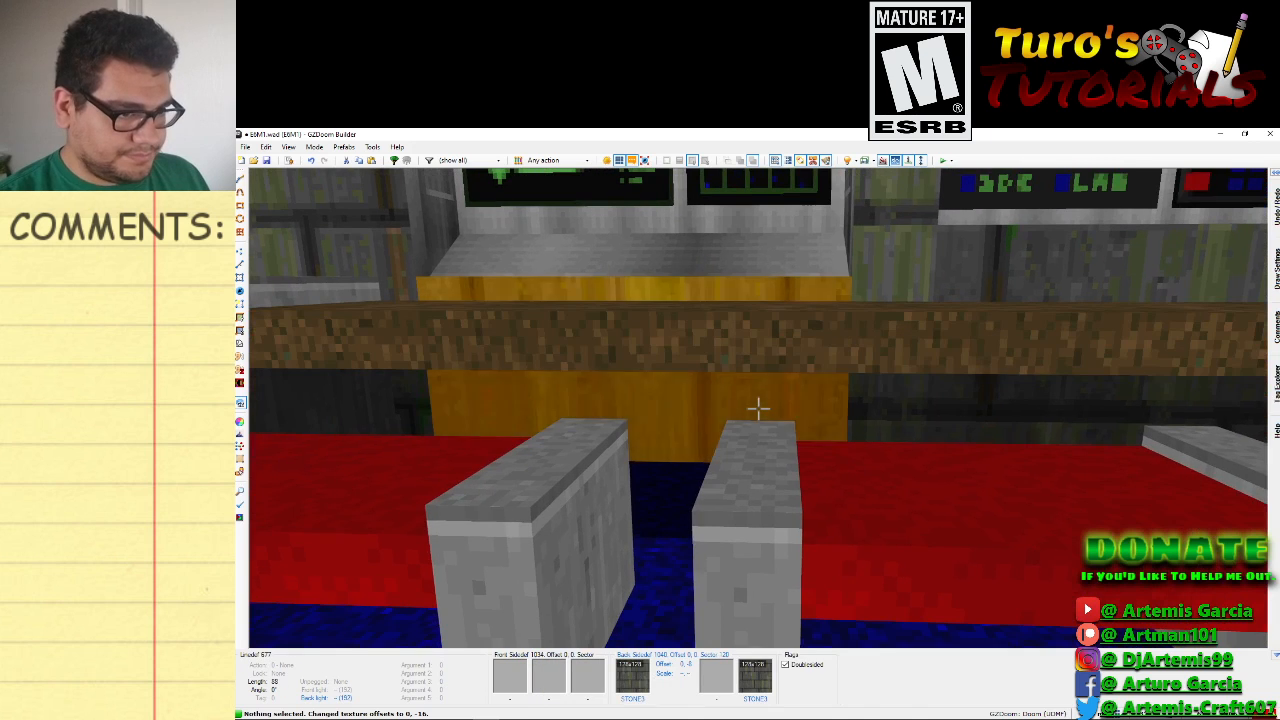
# Set the vertical texture offset to -8 on the lower STONE3 wall under the copied alcove with the green diagram monitor.
pyautogui.press('Up')
pyautogui.press('Up')
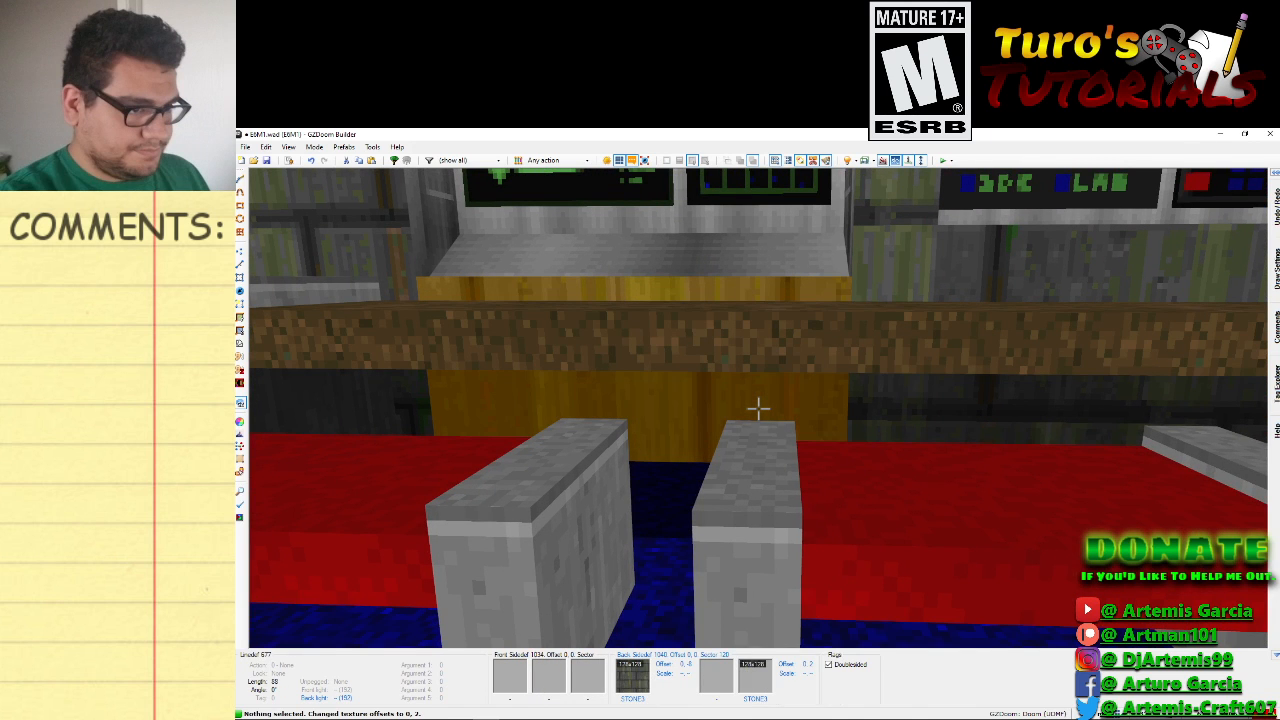
pyautogui.press('Down')
pyautogui.press('Down')
pyautogui.press('Down')
pyautogui.press('Down')
pyautogui.press('Down')
pyautogui.press('Down')
pyautogui.press('Down')
pyautogui.press('Down')
pyautogui.press('Down')
pyautogui.press('Down')
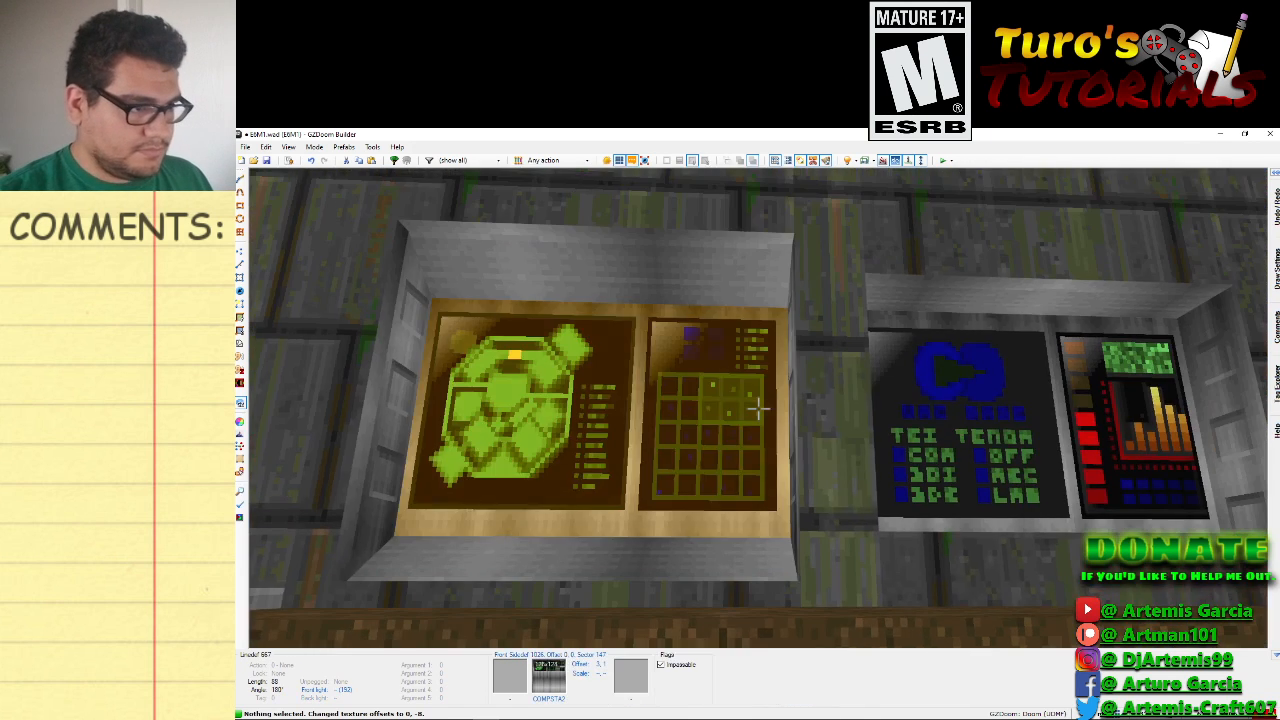
pyautogui.press('d')
pyautogui.press('d')
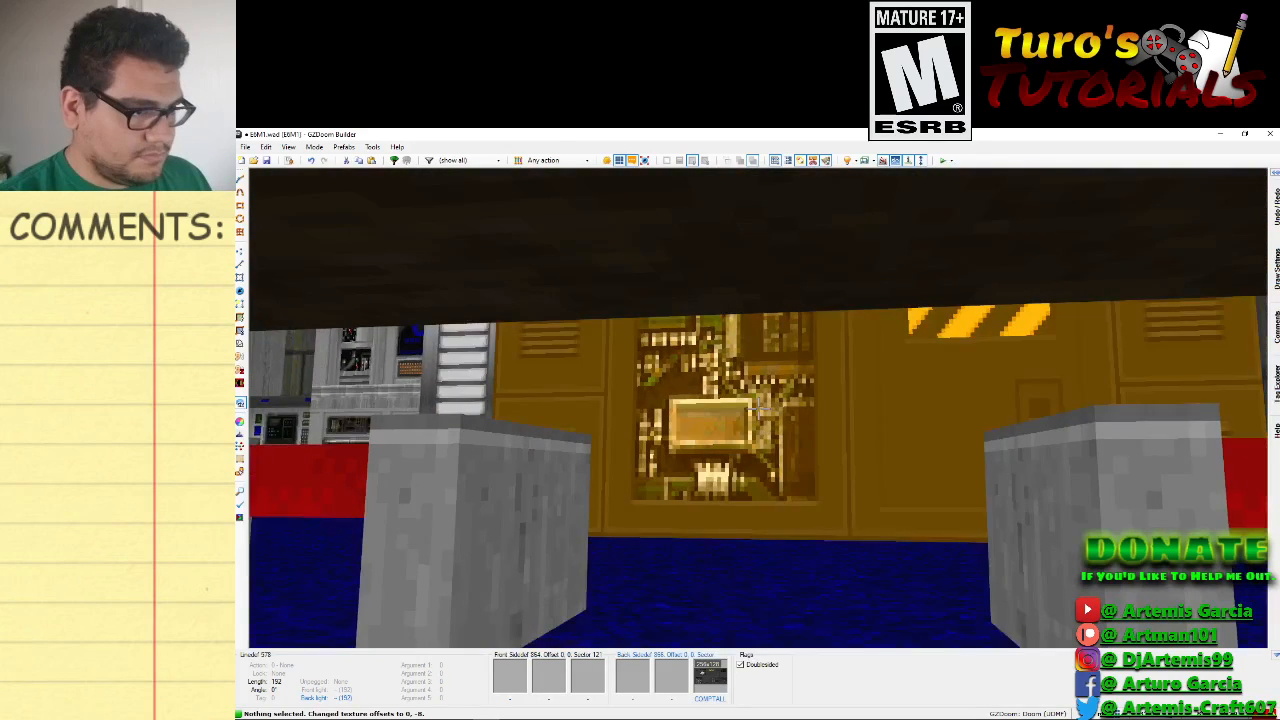
# Apply the FLAT14 flat to the floor of the main hall beside the wooden desk.
pyautogui.press('d')
pyautogui.press('f')
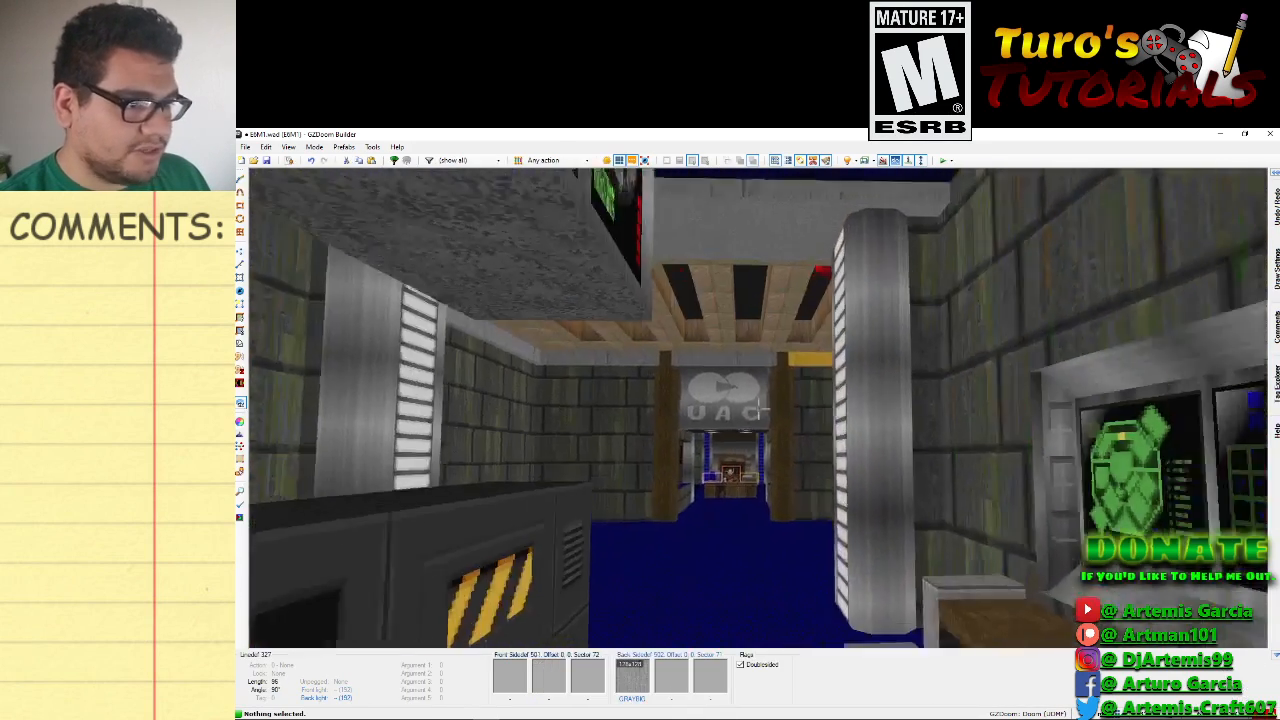
pyautogui.press('w')
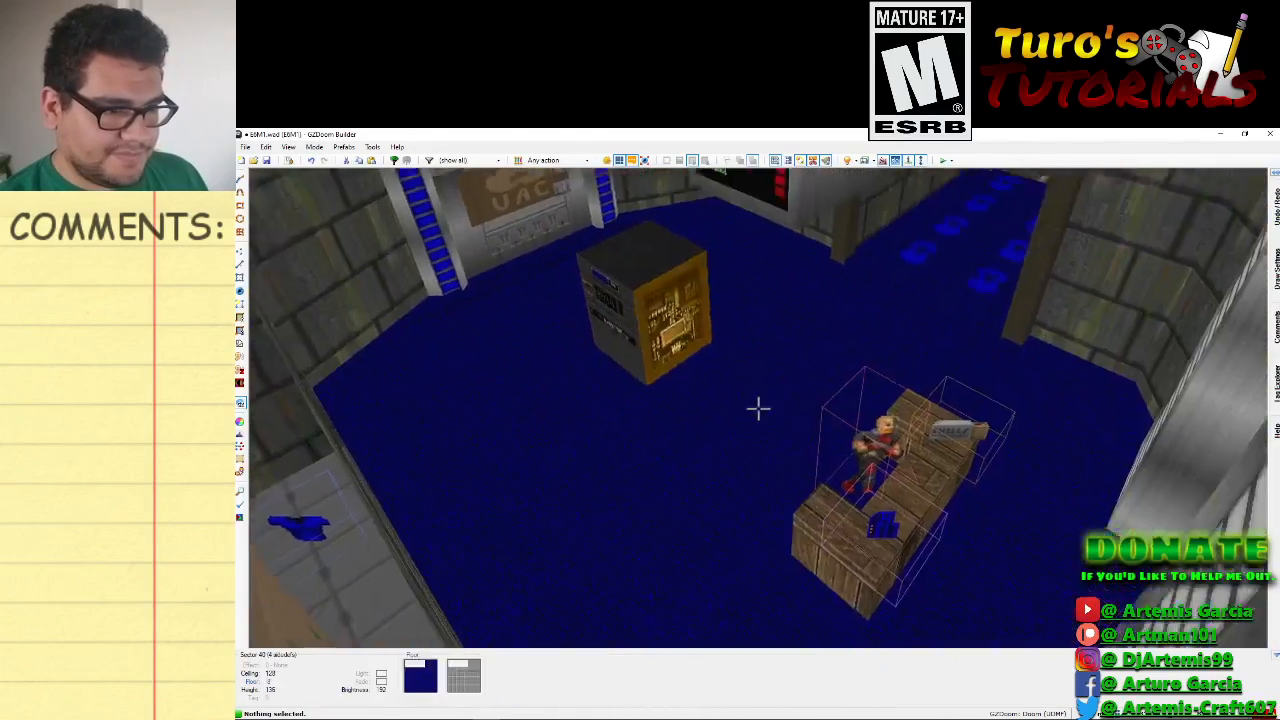
pyautogui.scroll(-4, 758, 406)
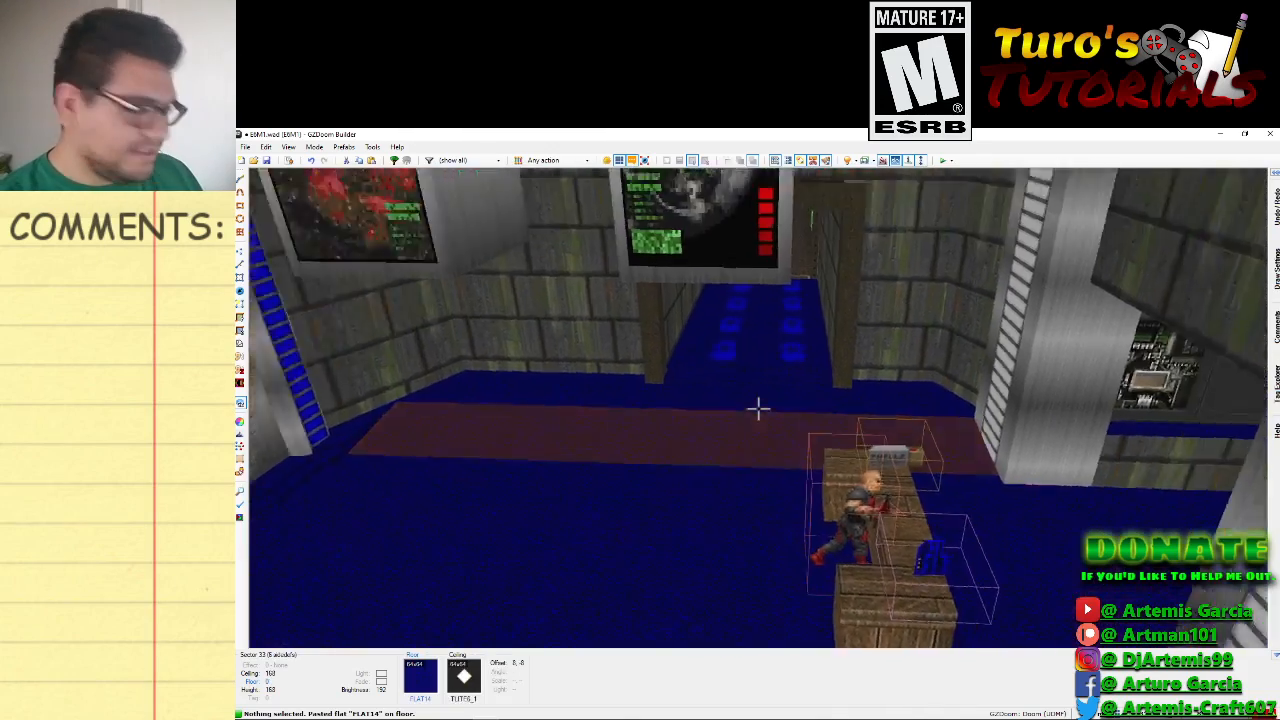
# Try lowering the wooden desk sector's floor to -4, and undo the changes.
pyautogui.press('d')
pyautogui.press('e')
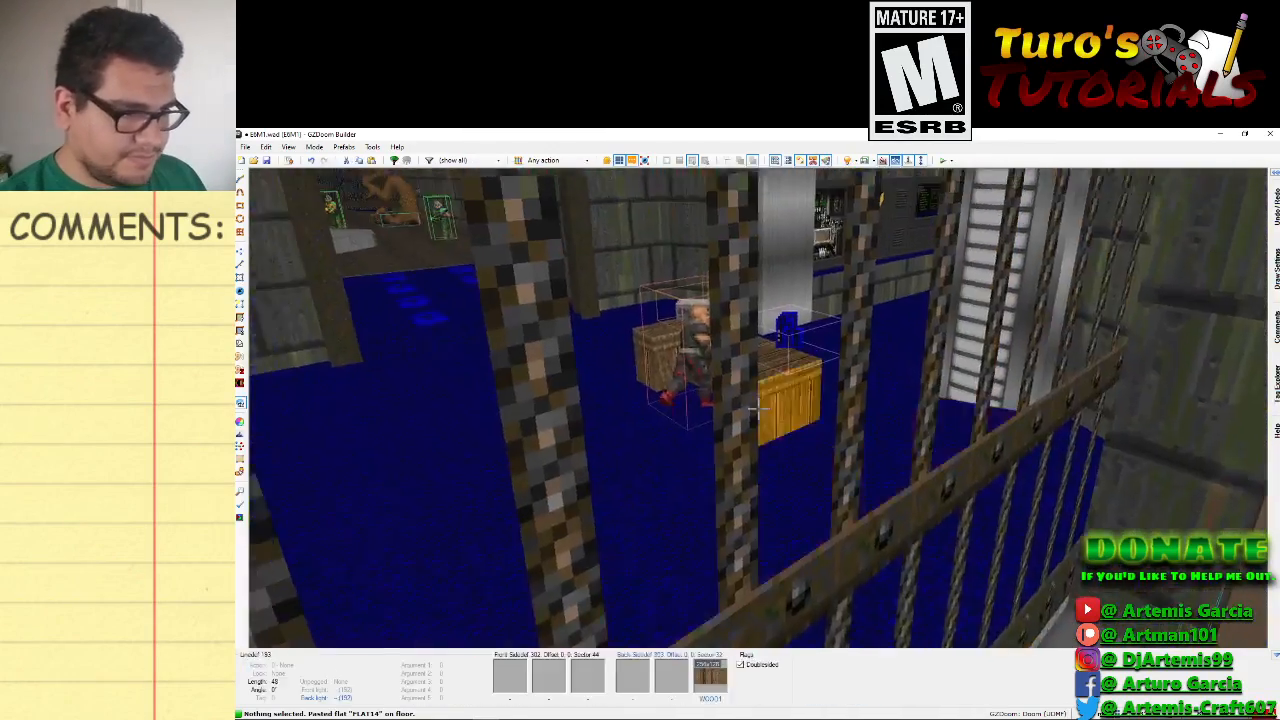
pyautogui.press('d')
pyautogui.press('e')
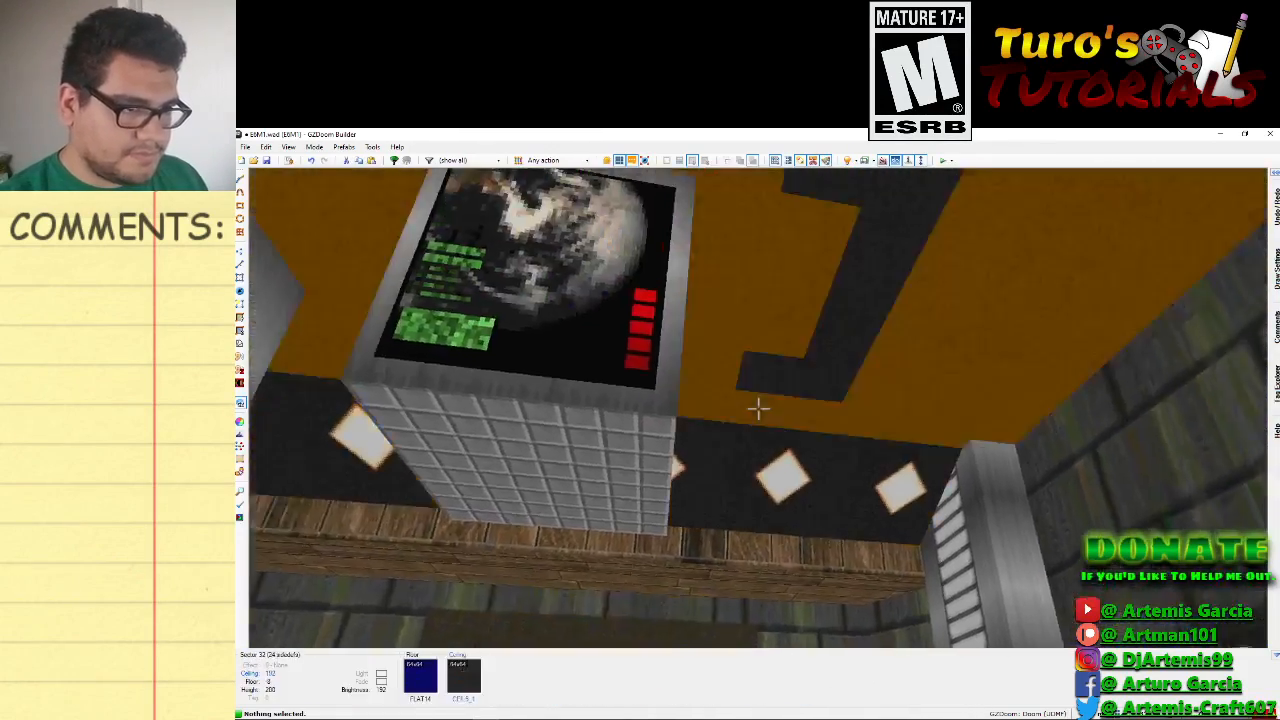
pyautogui.press('d')
pyautogui.press('e')
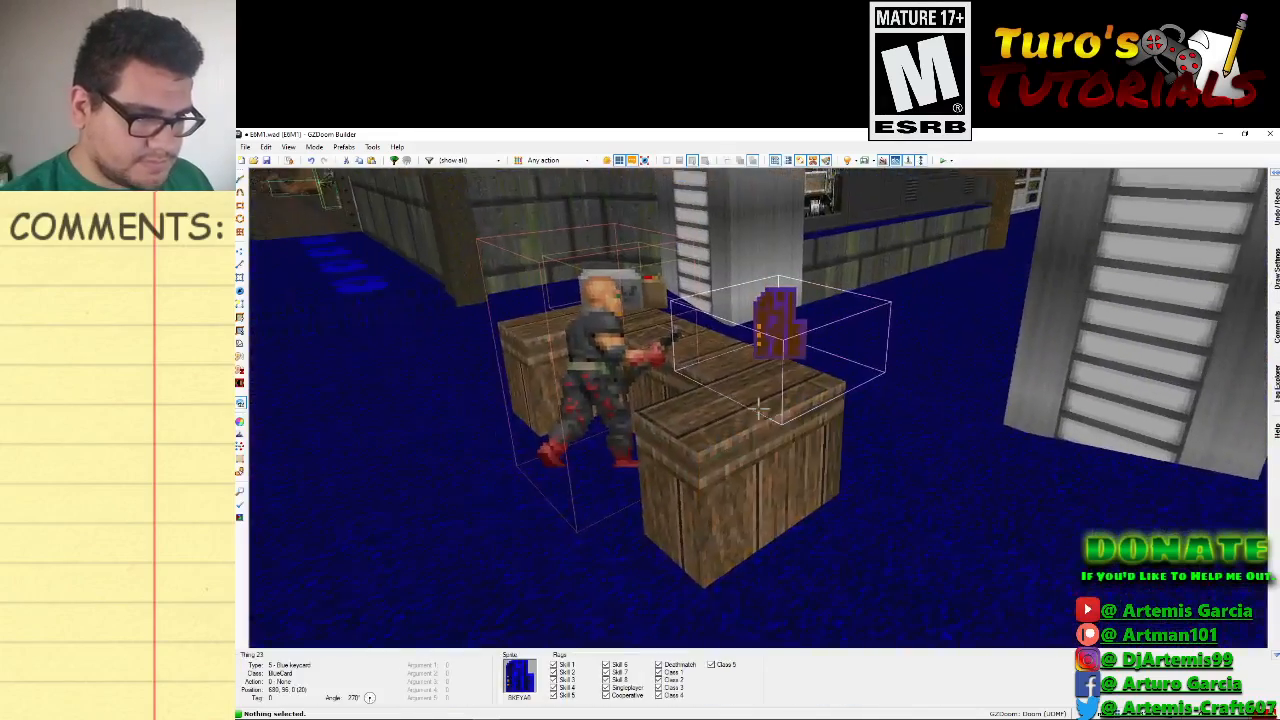
pyautogui.scroll(-5, 757, 405)
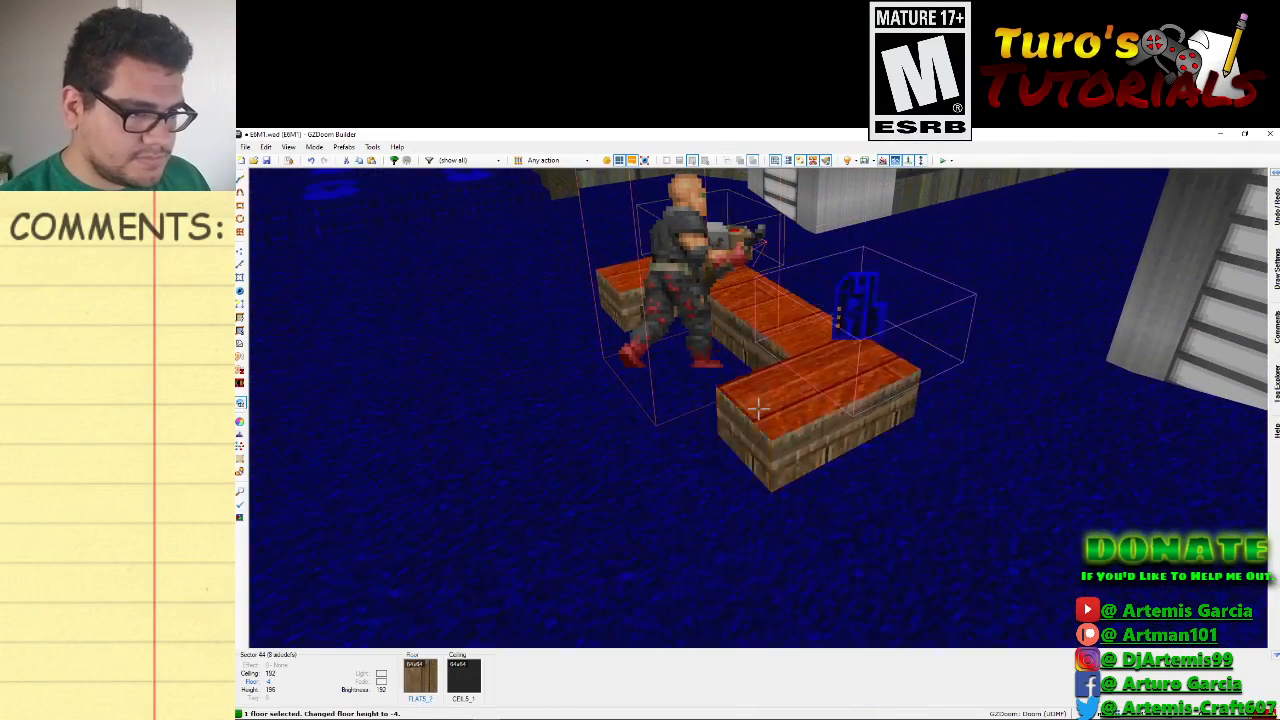
pyautogui.scroll(1, 758, 408)
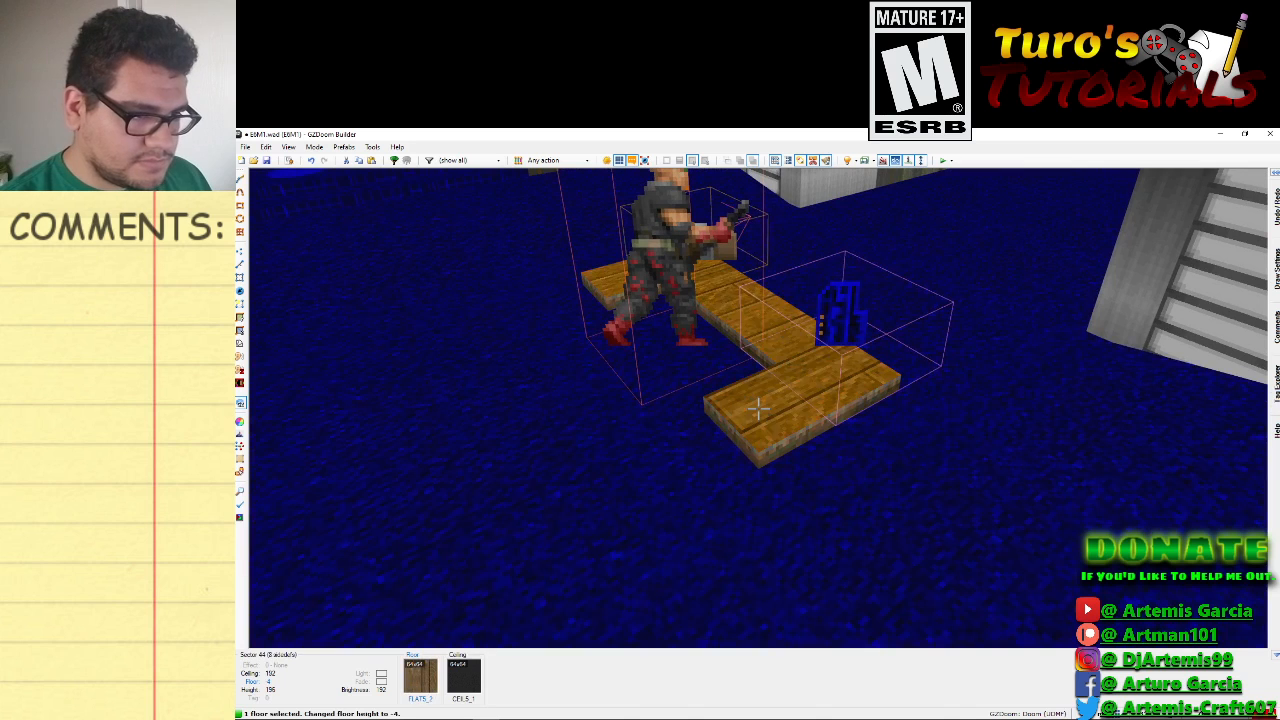
pyautogui.click(758, 405)
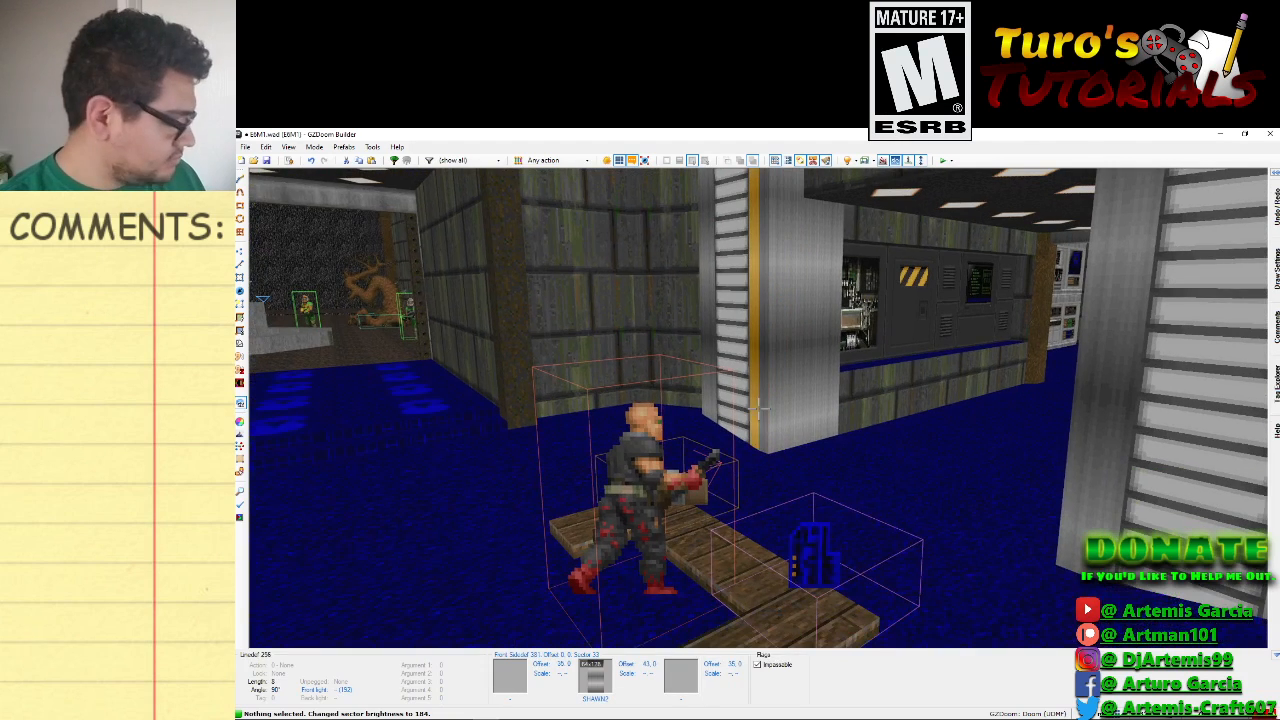
pyautogui.hotkey('ctrl', 'z')
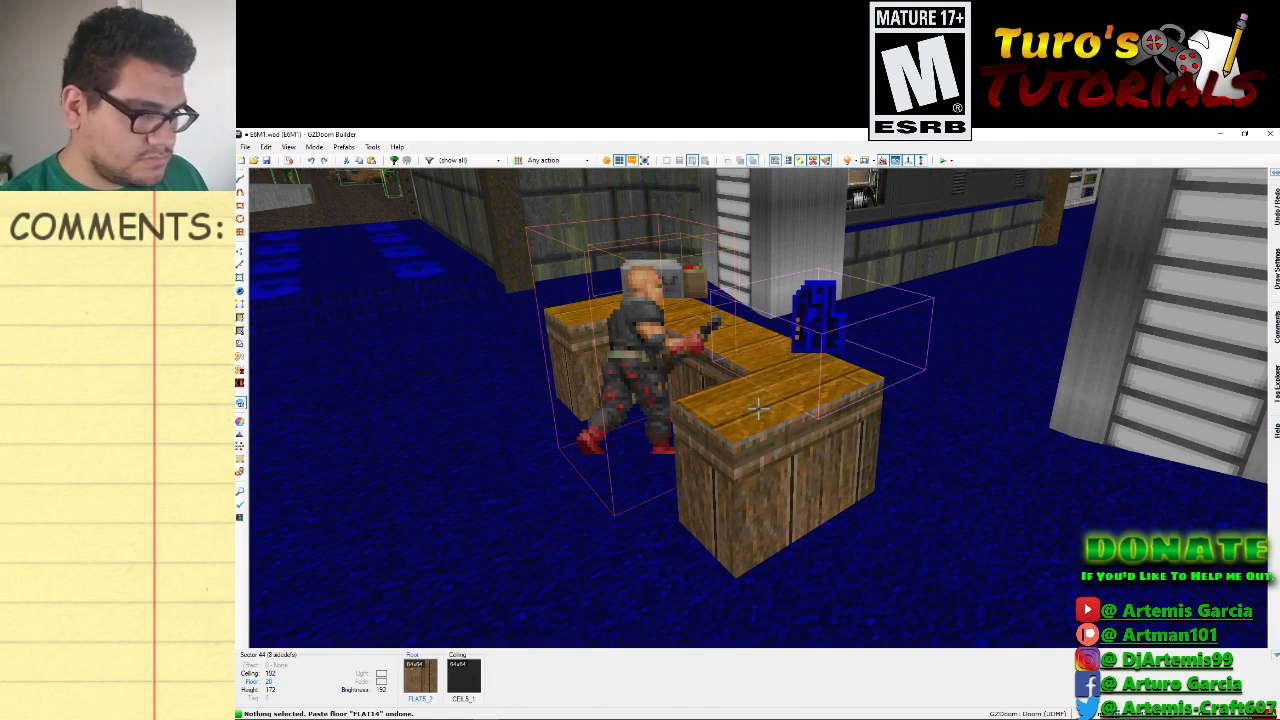
# Lower the wooden desk sector's floor to -8 and apply the FLAT14 flat to it.
pyautogui.scroll(-2, 758, 405)
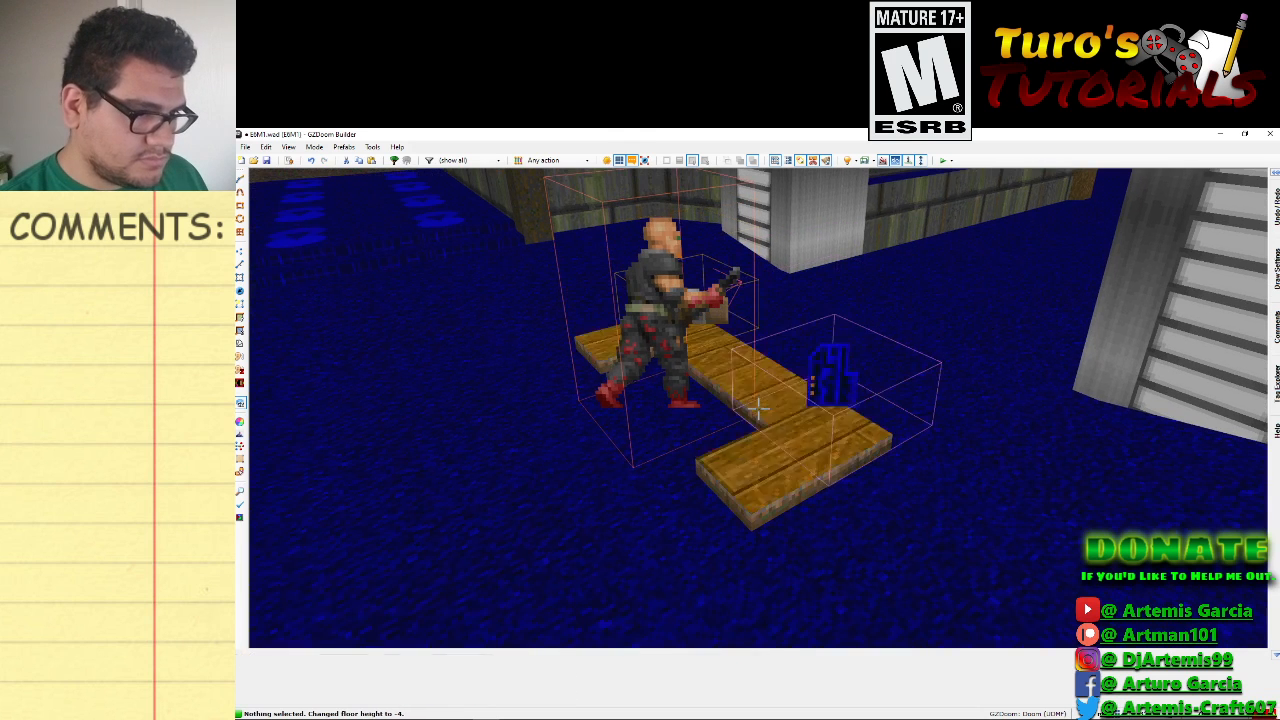
pyautogui.scroll(-1, 758, 405)
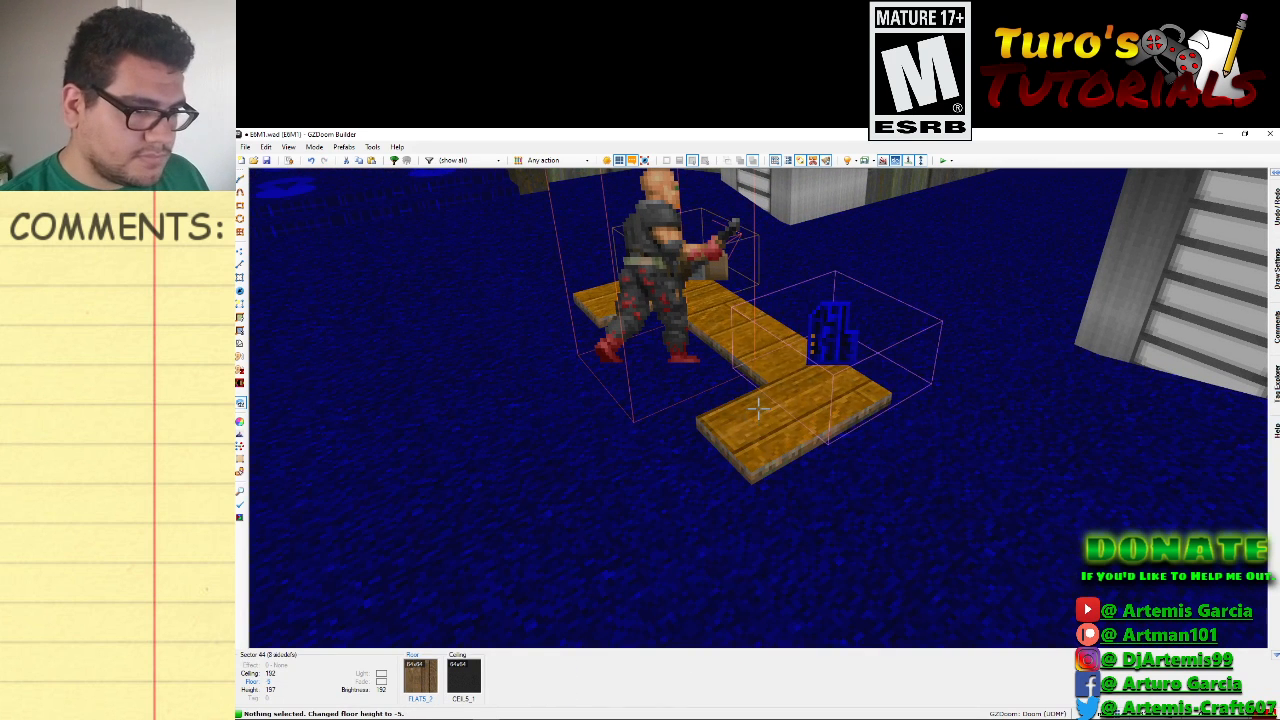
pyautogui.keyDown('shift'); pyautogui.scroll(-1, 758, 408); pyautogui.keyUp('shift')
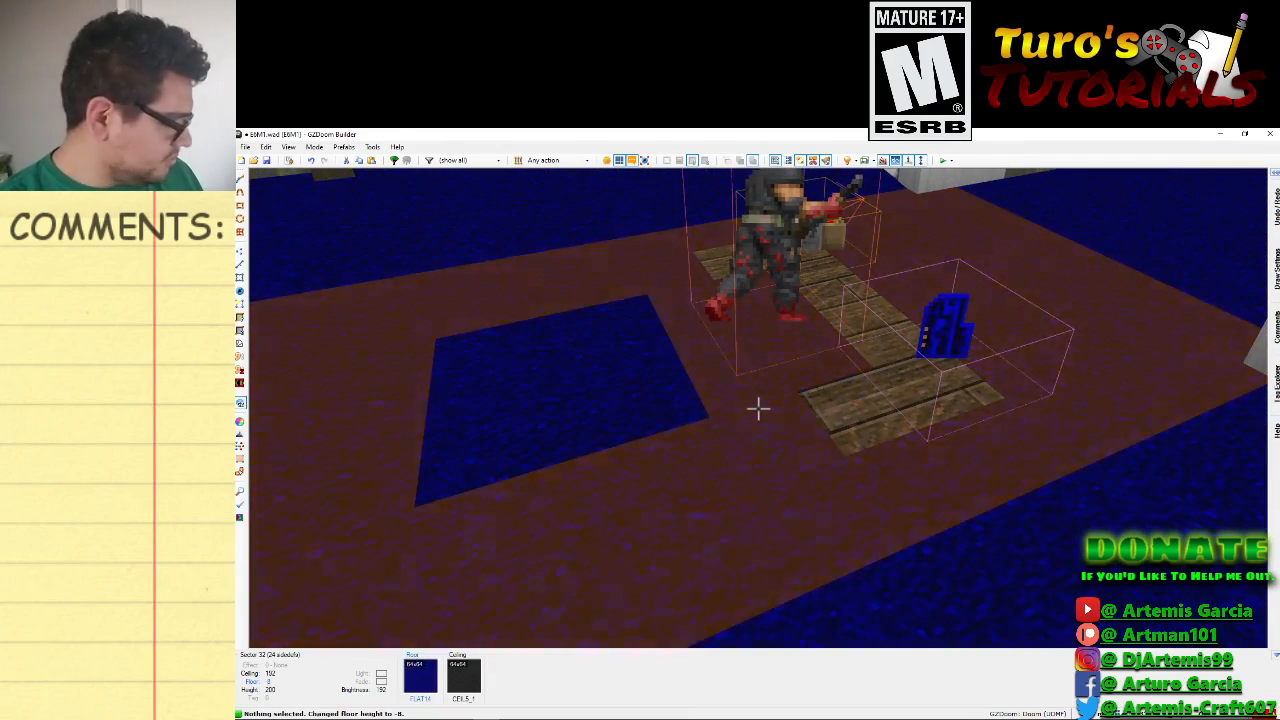
pyautogui.hotkey('ctrl', 'v')
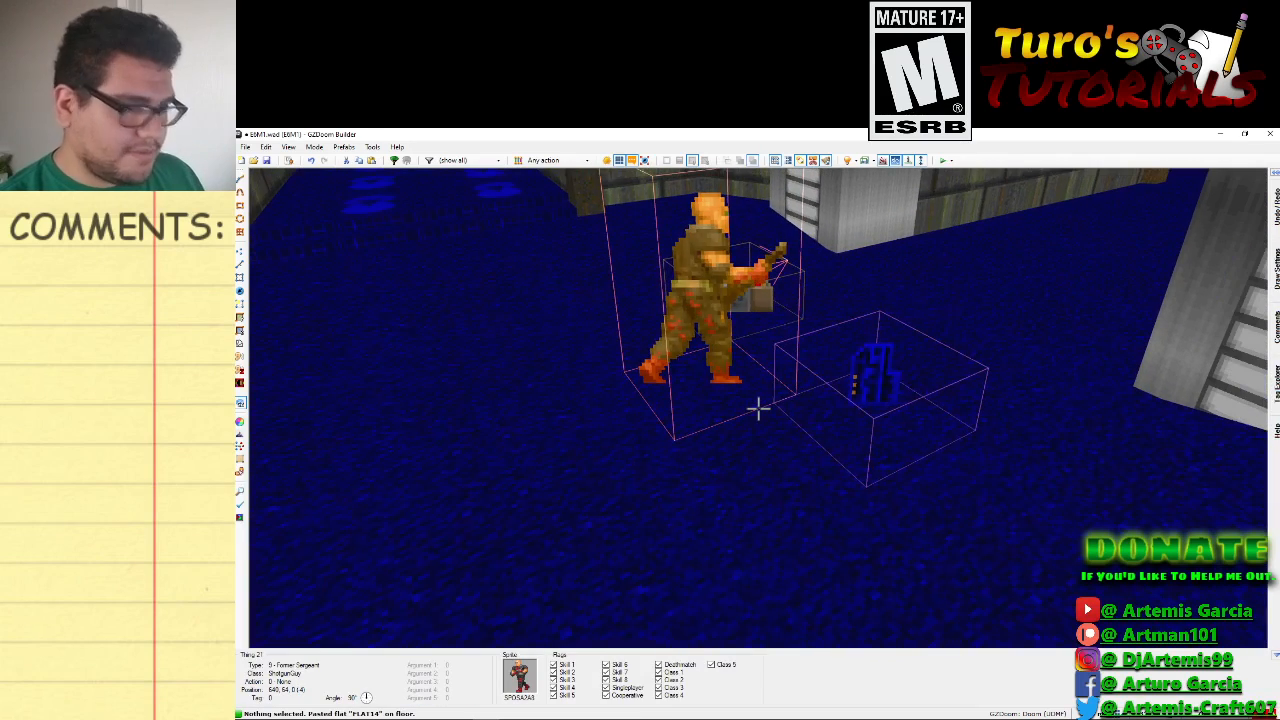
pyautogui.press('Tab')
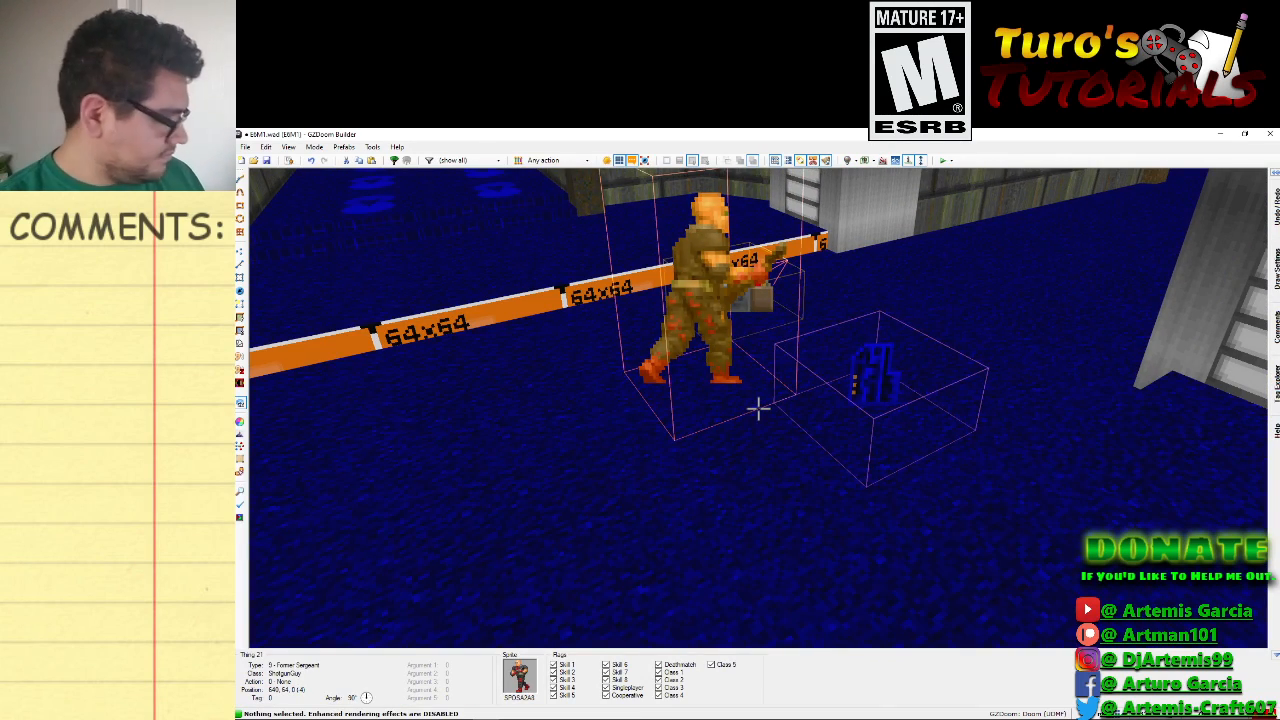
pyautogui.press('Tab')
pyautogui.rightClick(758, 407)
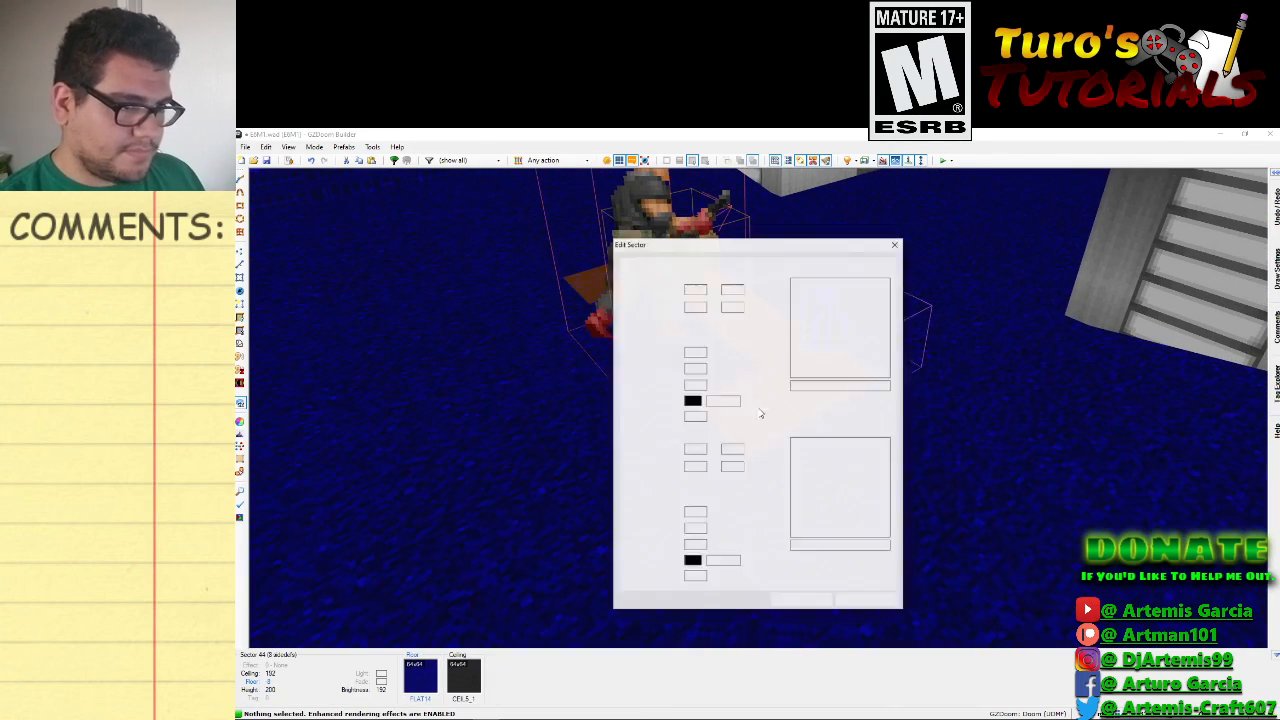
pyautogui.click(863, 600)
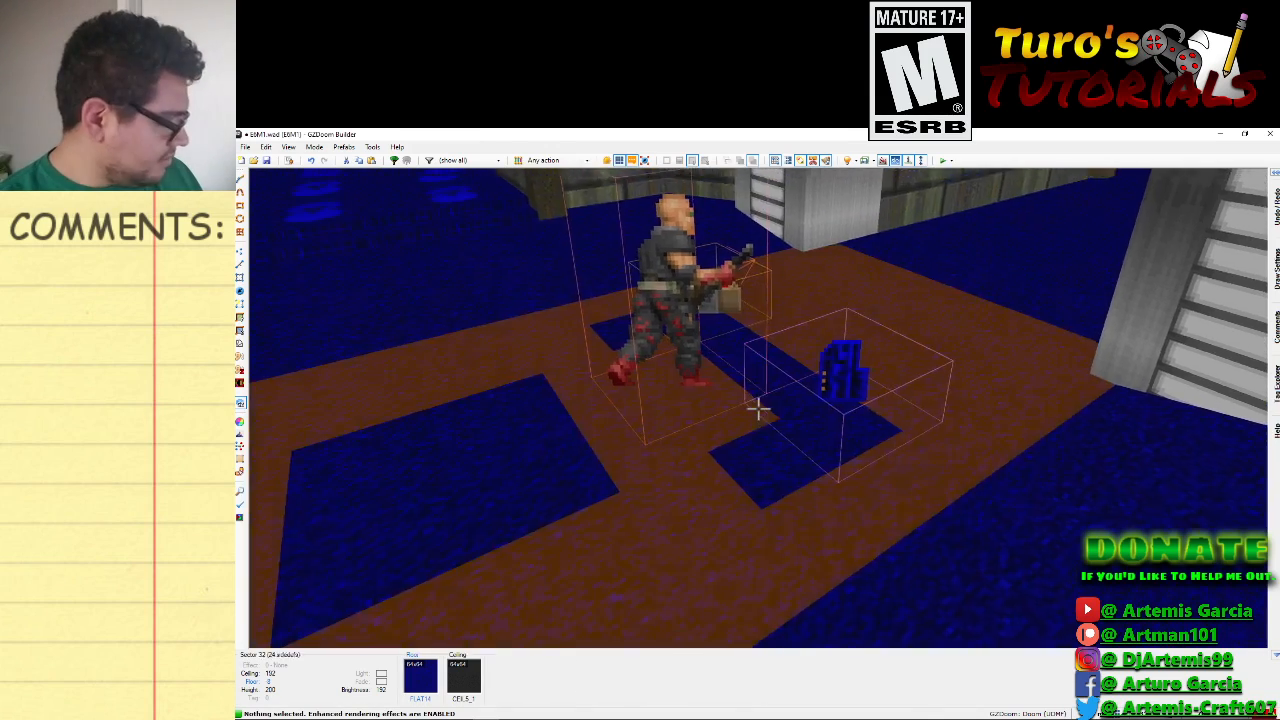
# Examine the main hall's sector layout in the 2D map and check the surrounding rooms in 3D.
pyautogui.press('q')
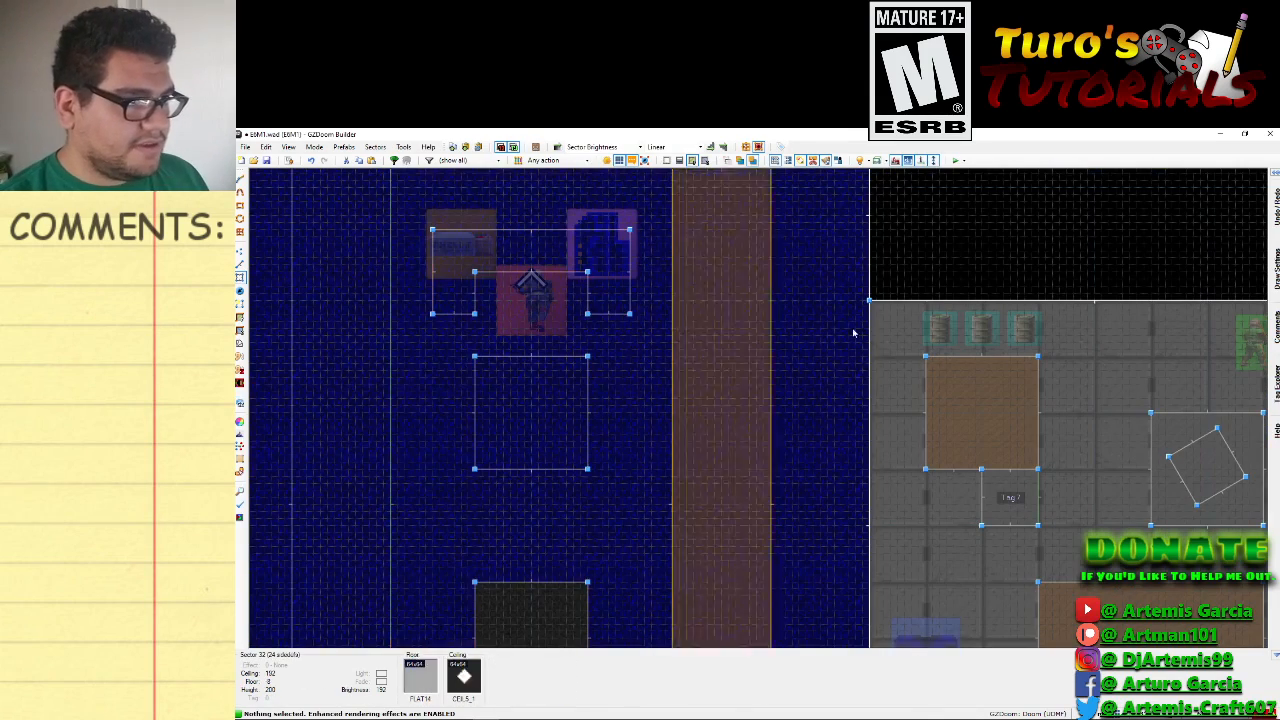
pyautogui.press('s')
pyautogui.scroll(-3, 962, 232)
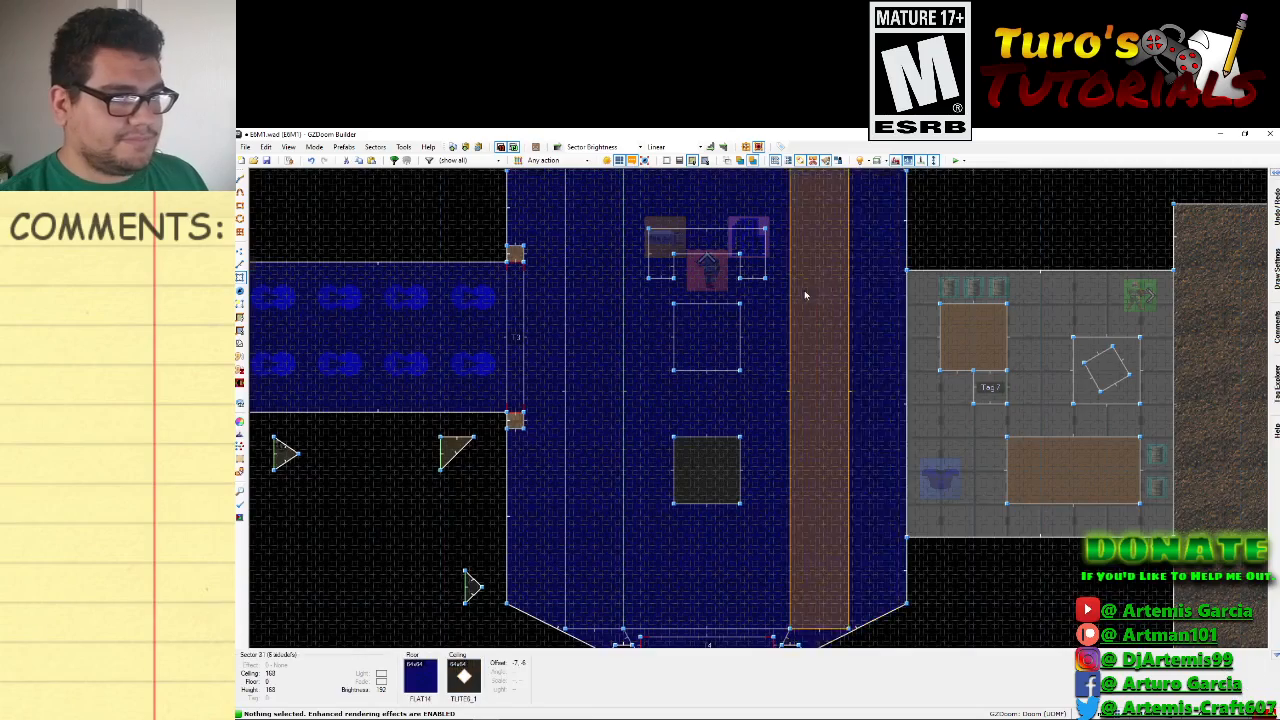
pyautogui.scroll(-3, 791, 334)
pyautogui.scroll(4, 774, 309)
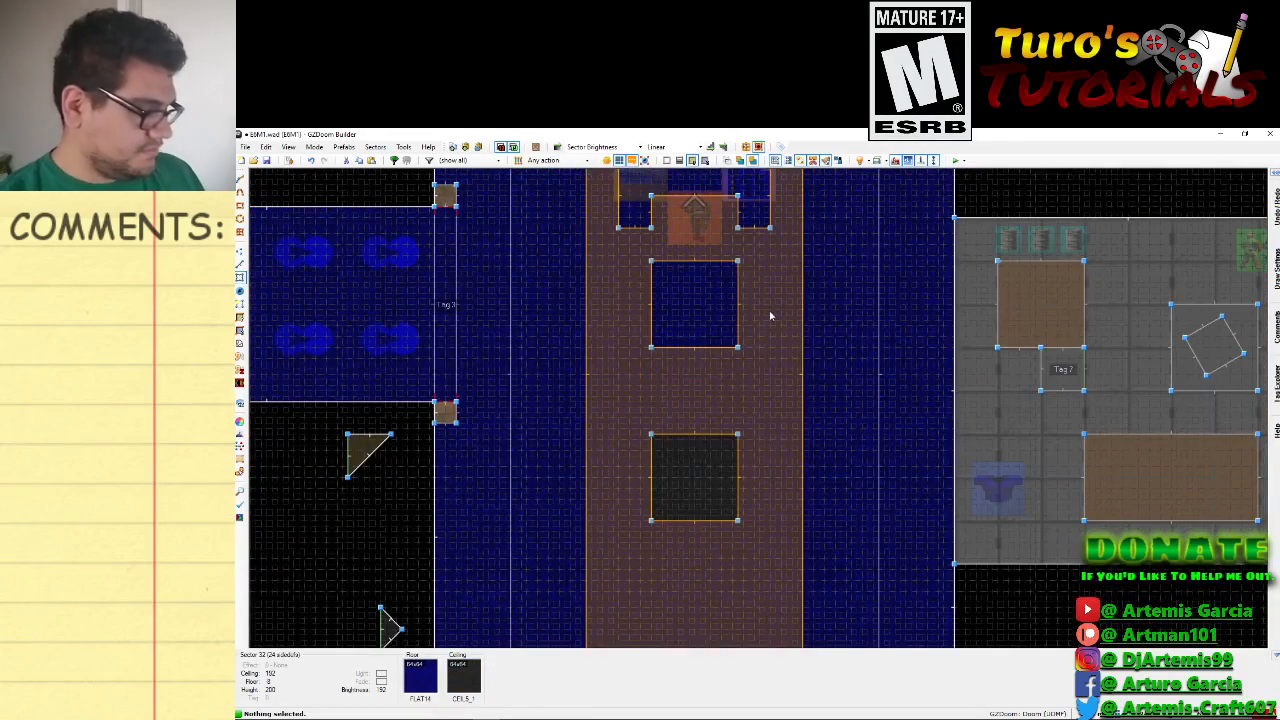
pyautogui.press('Up')
pyautogui.press('Up')
pyautogui.press('Up')
pyautogui.press('Left')
pyautogui.press('Down')
pyautogui.press('Left')
pyautogui.press('Down')
pyautogui.scroll(-2, 775, 366)
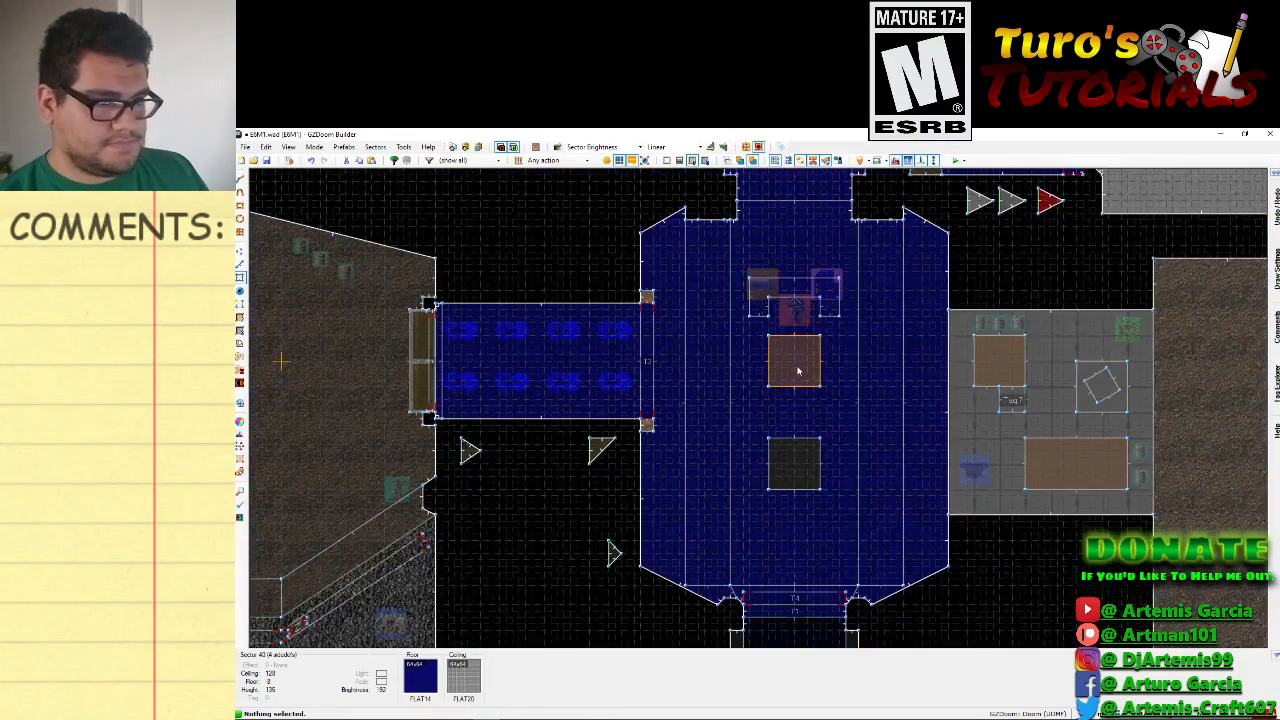
pyautogui.press('q')
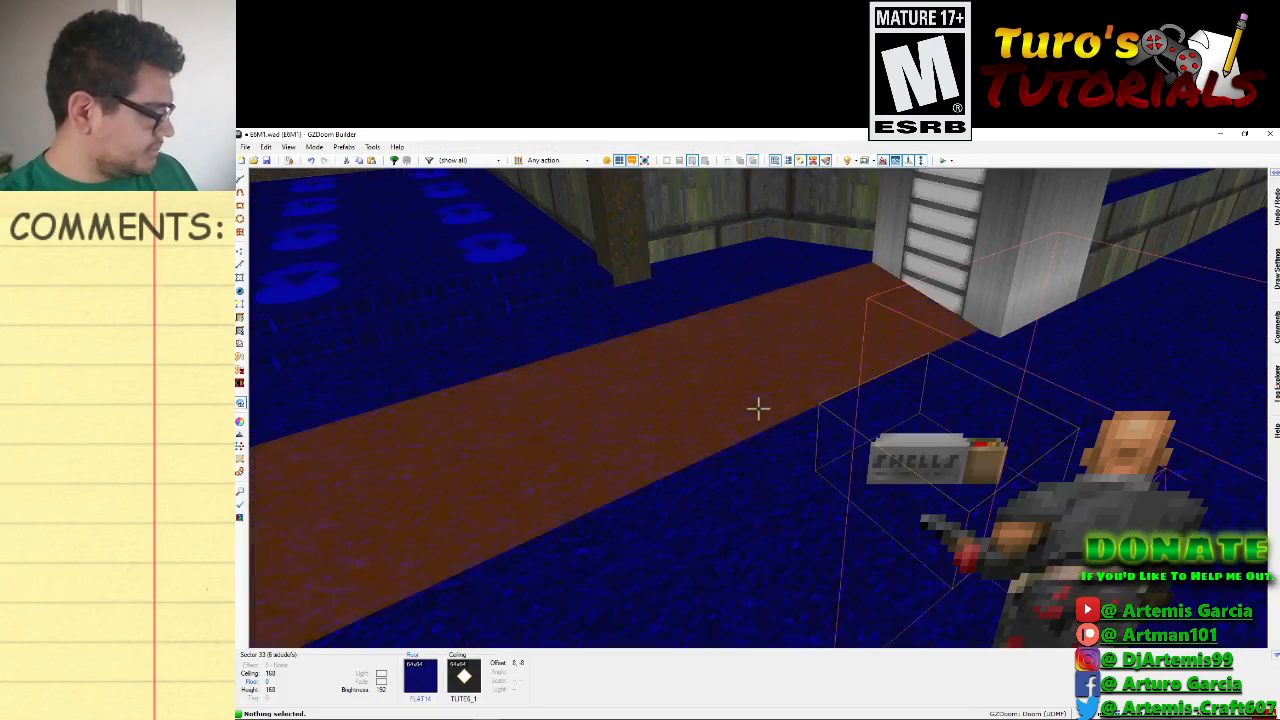
pyautogui.press('d')
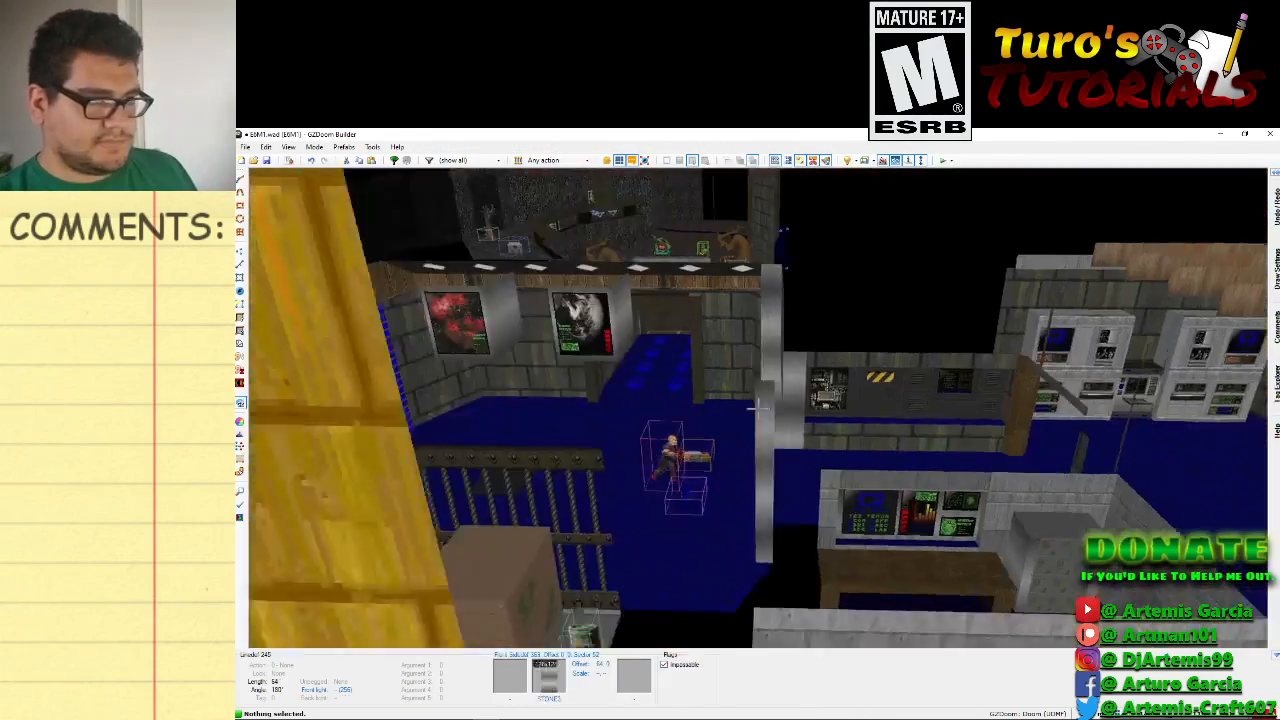
# Raise the ceilings of the two hanging monitor blocks to a height of 192 and deselect both.
pyautogui.press('e')
pyautogui.press('d')
pyautogui.press('f')
pyautogui.press('e')
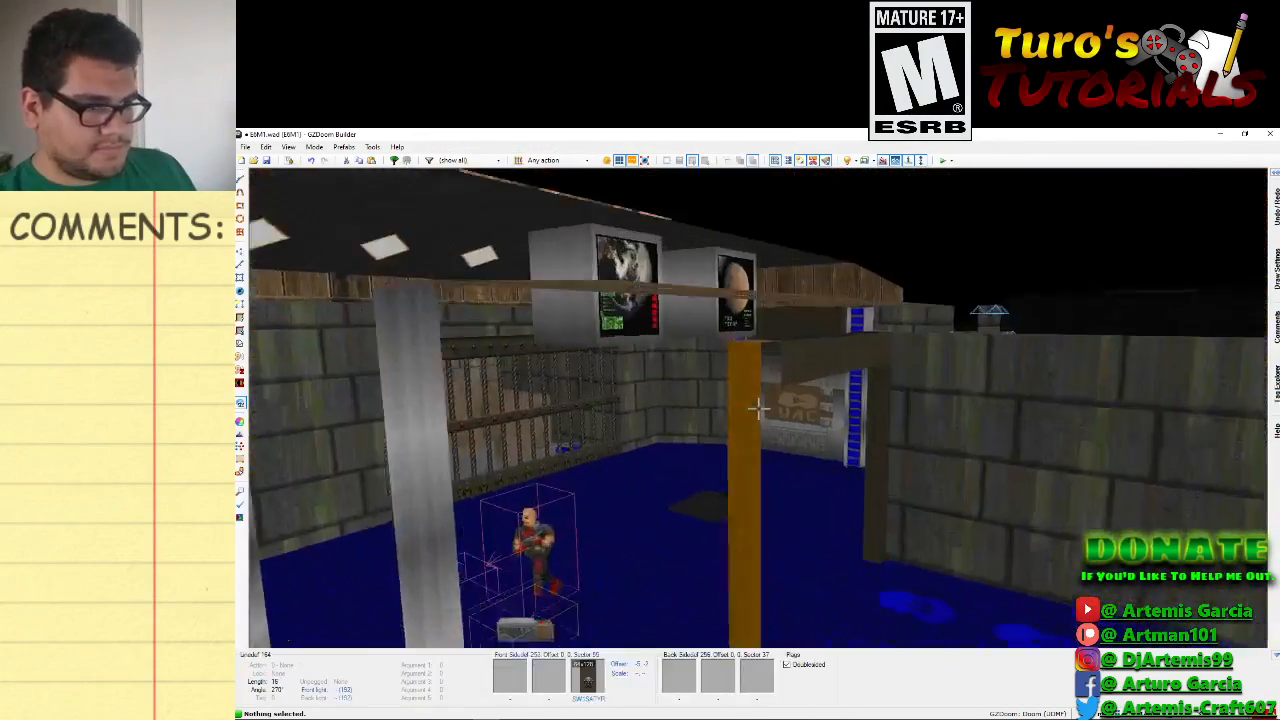
pyautogui.press('d')
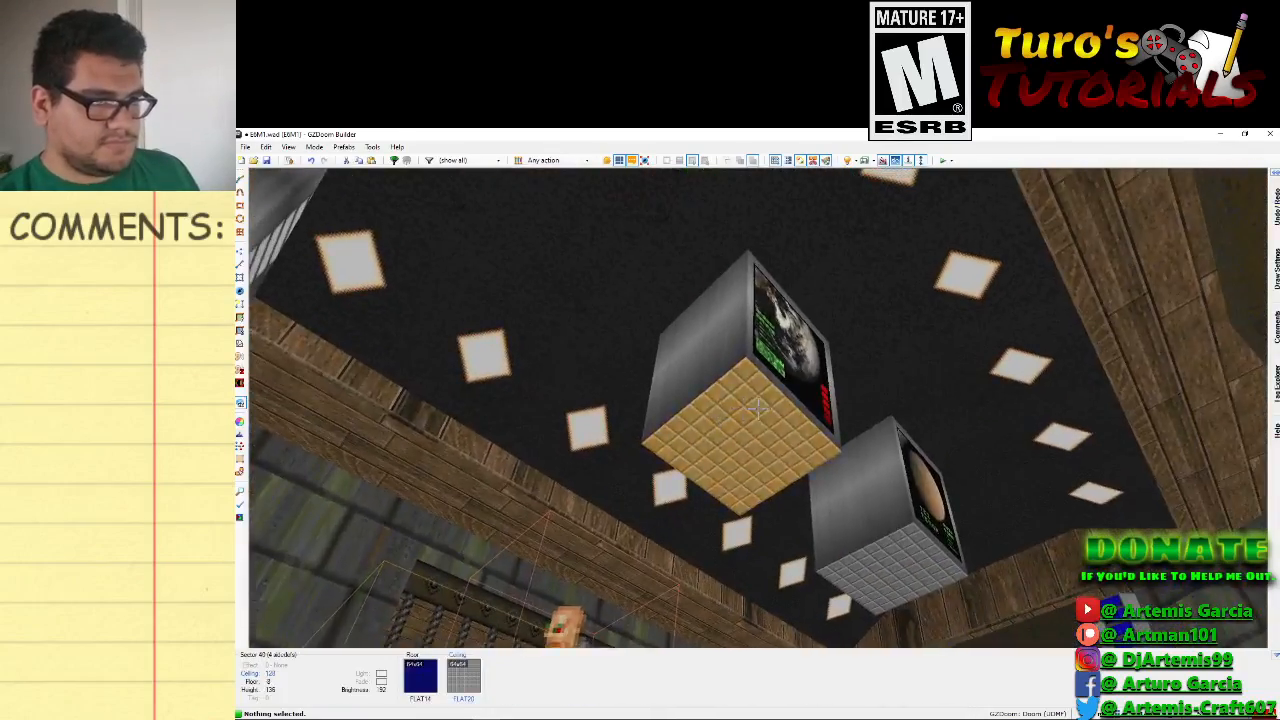
pyautogui.click(758, 408)
pyautogui.click(758, 408)
pyautogui.press('e')
pyautogui.scroll(4, 758, 408)
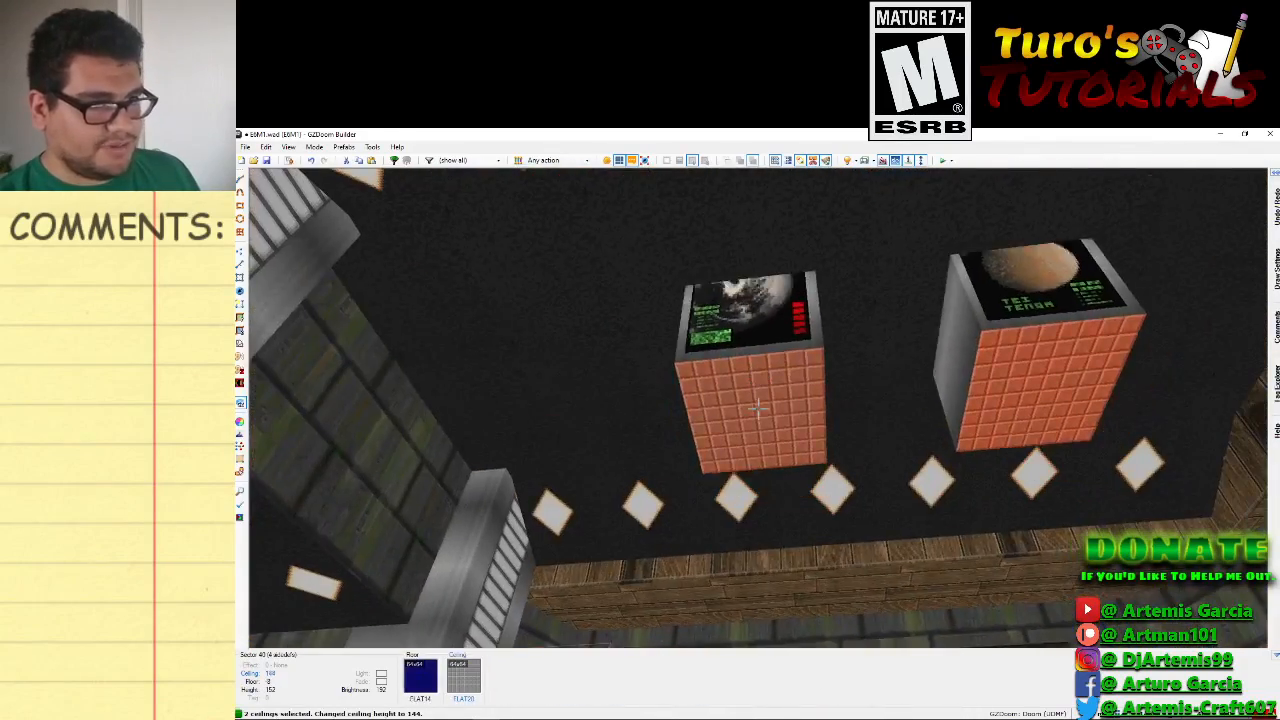
pyautogui.click(758, 408)
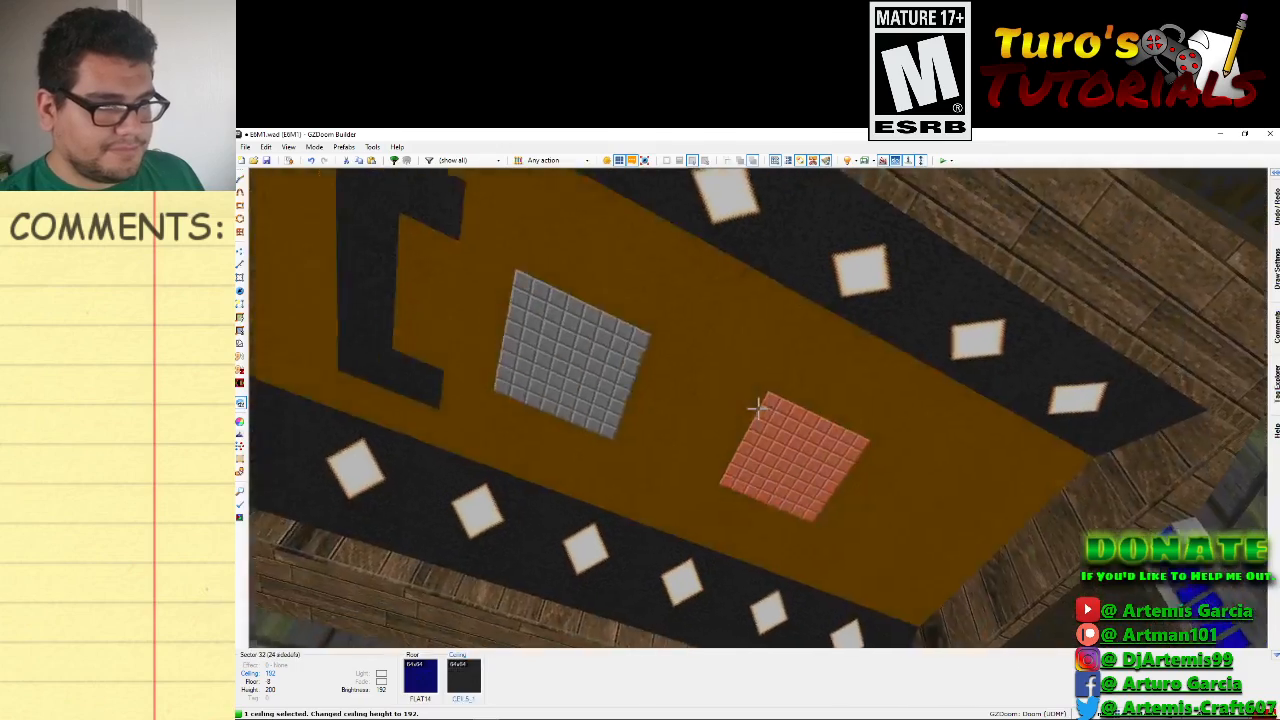
pyautogui.click(758, 408)
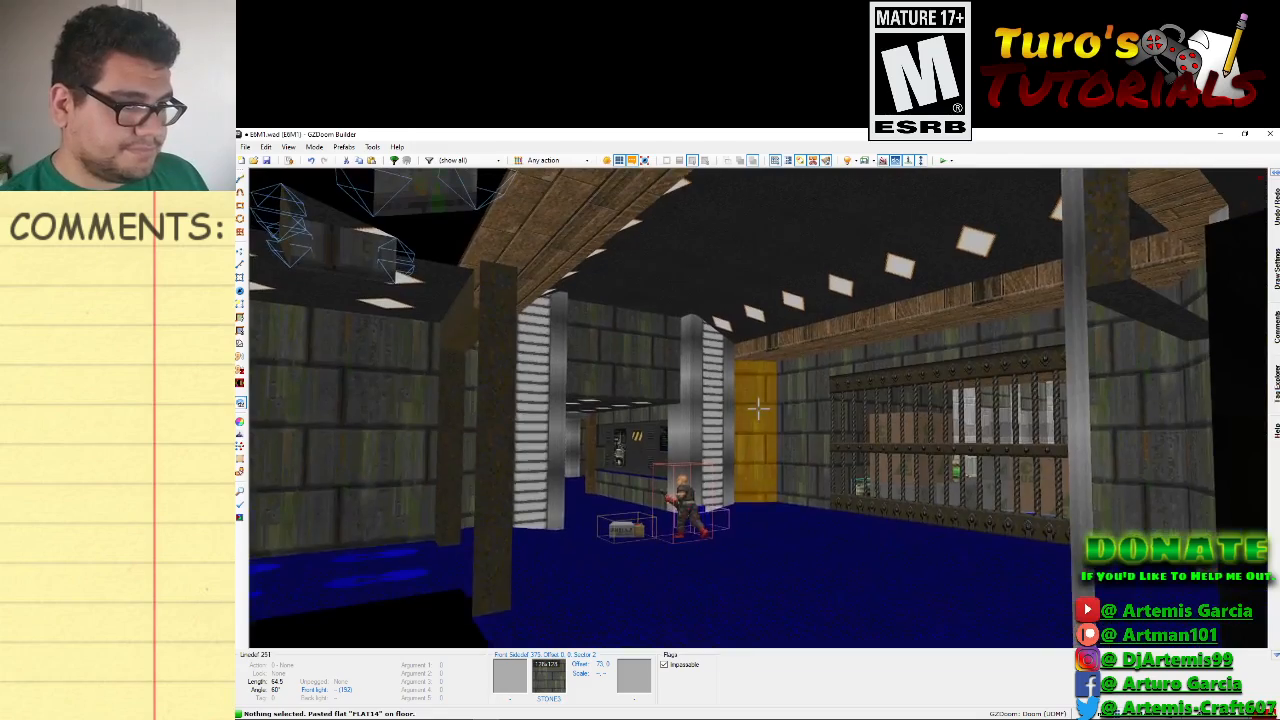
pyautogui.press('d')
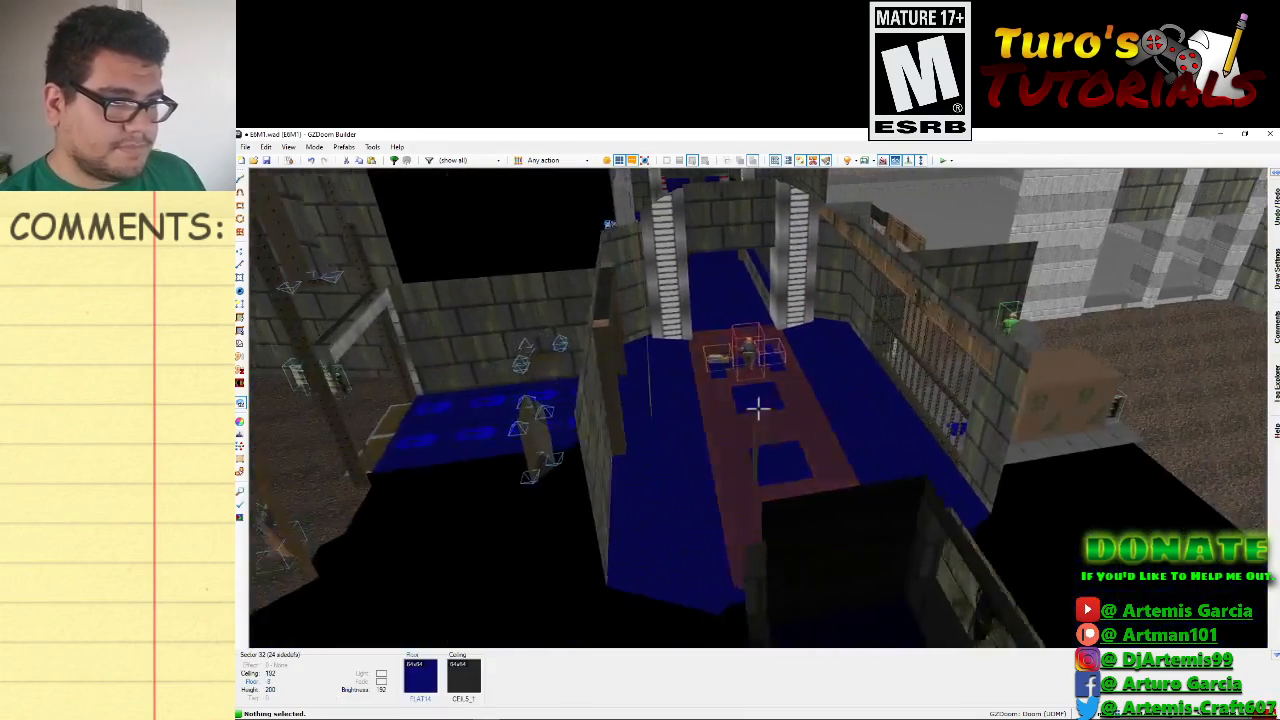
pyautogui.press('f')
pyautogui.click(758, 408)
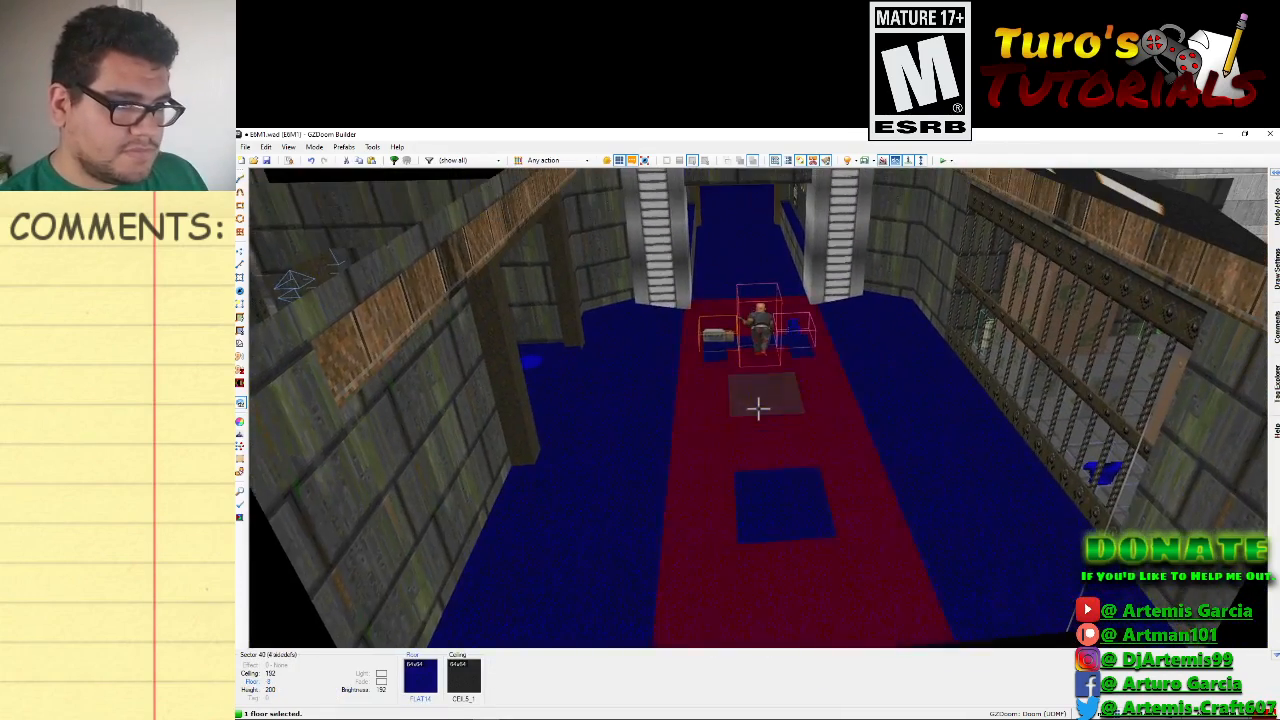
pyautogui.click(758, 408)
pyautogui.click(758, 408)
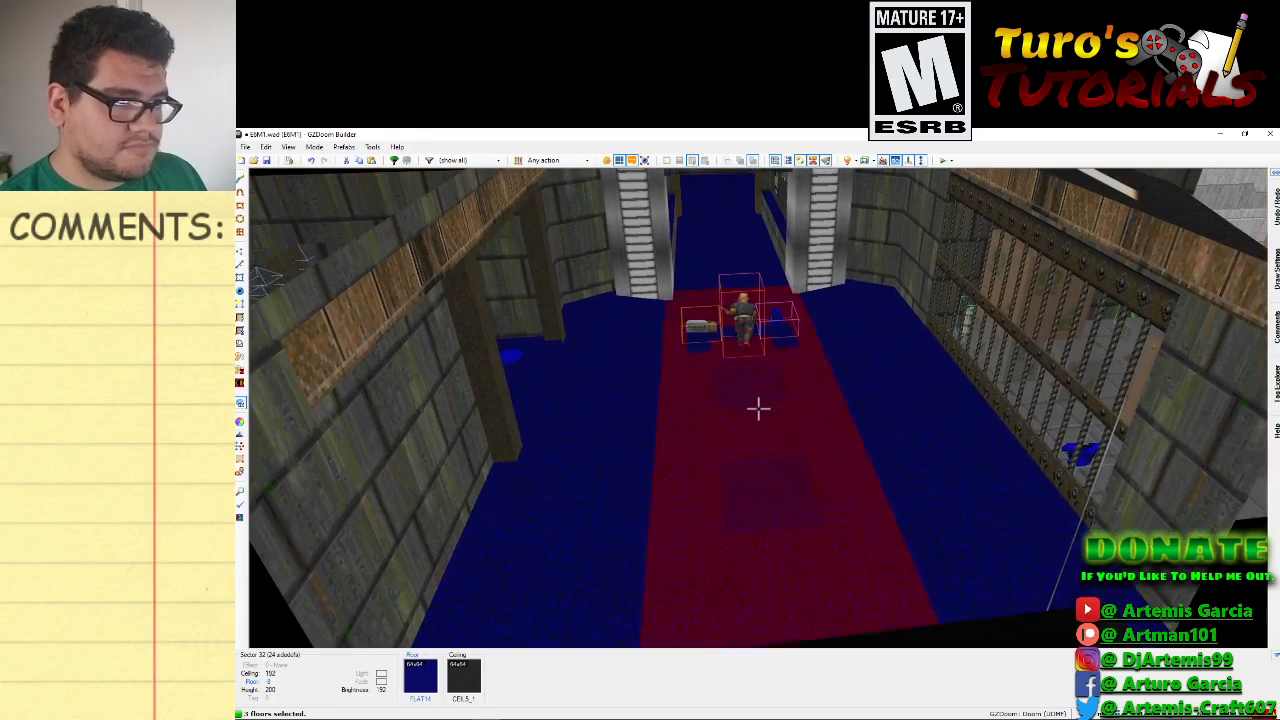
pyautogui.click(758, 408)
pyautogui.click(758, 408)
pyautogui.click(758, 408)
# Find the large empty grey-walled room in the 3D view and return to the 2D map.
pyautogui.press('s')
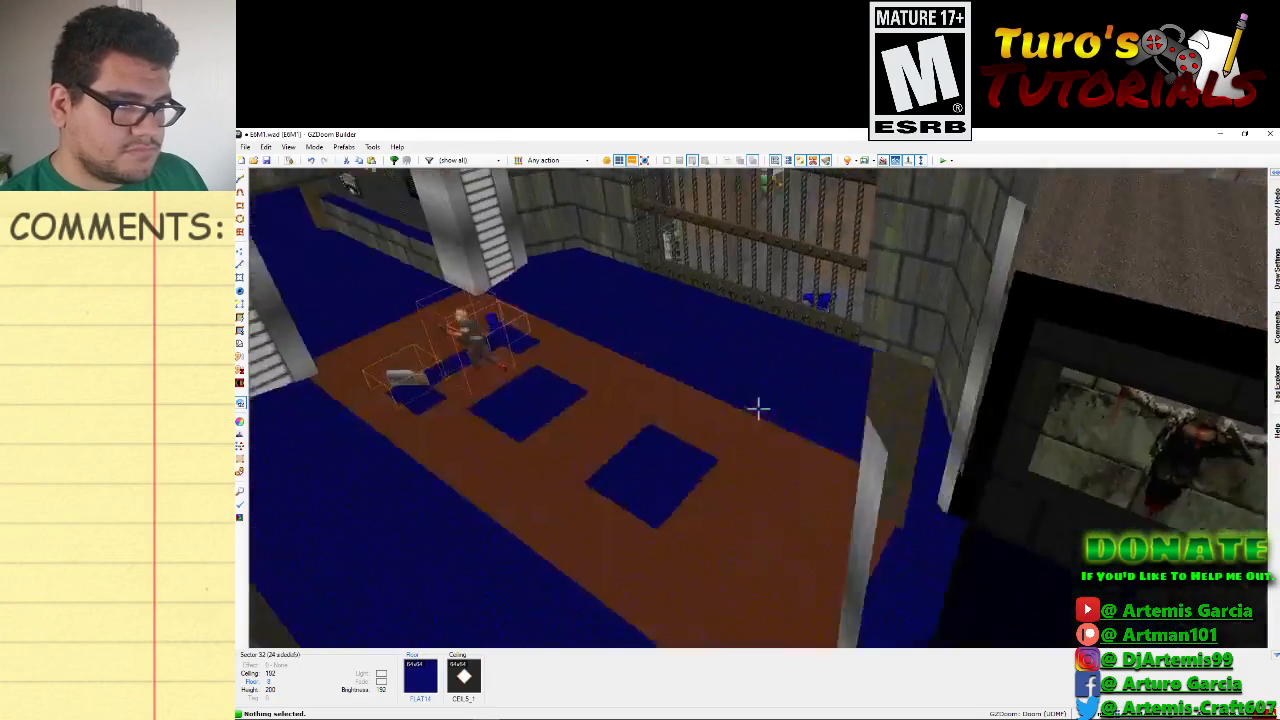
pyautogui.press('d')
pyautogui.press('s')
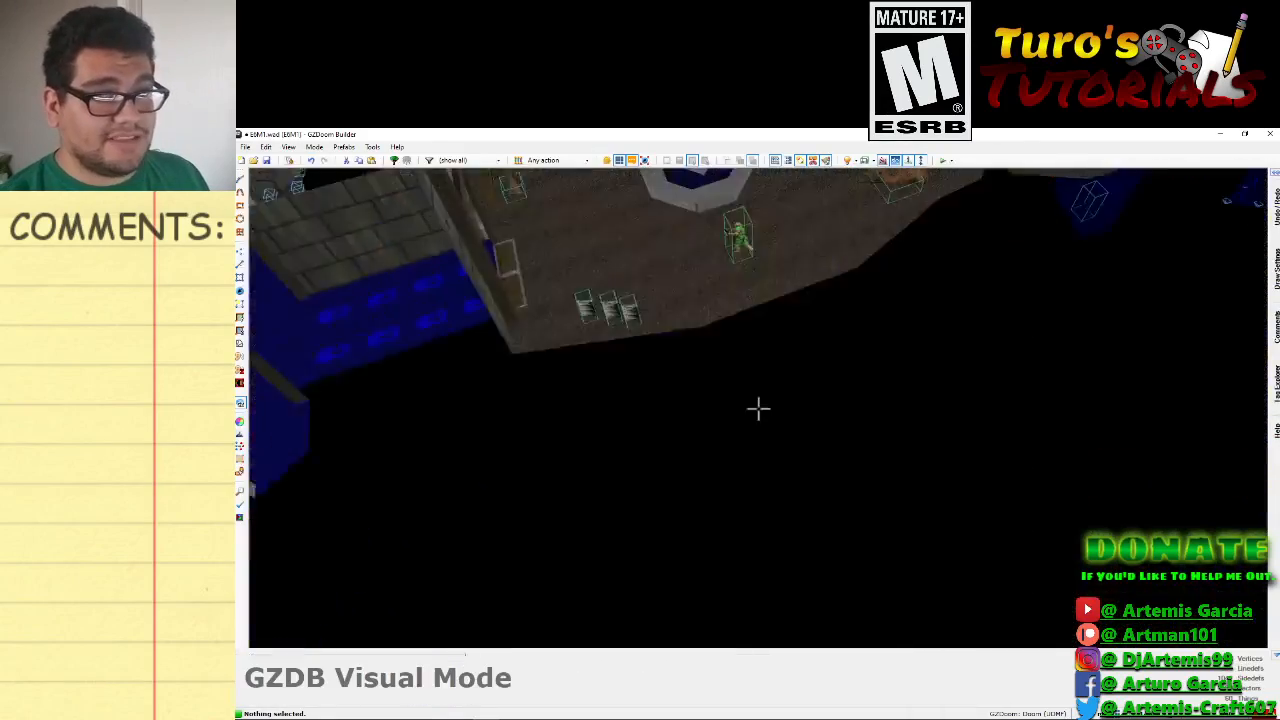
pyautogui.press('e')
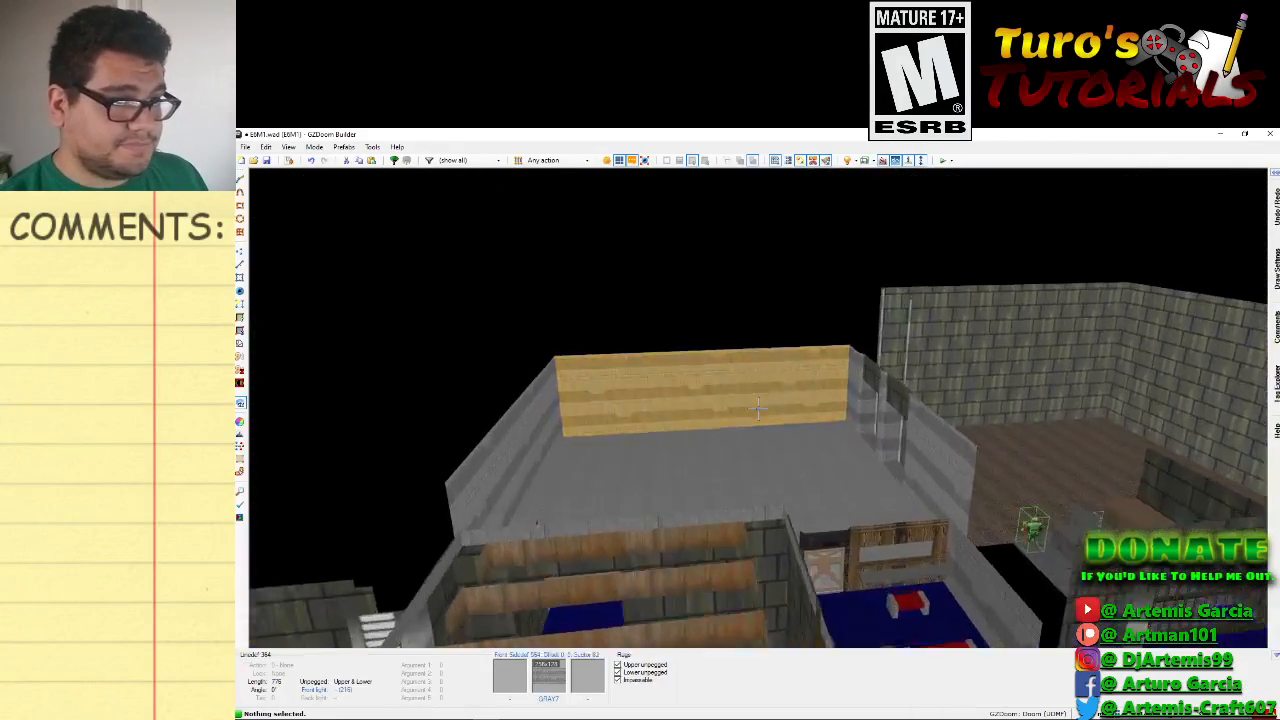
pyautogui.press('s')
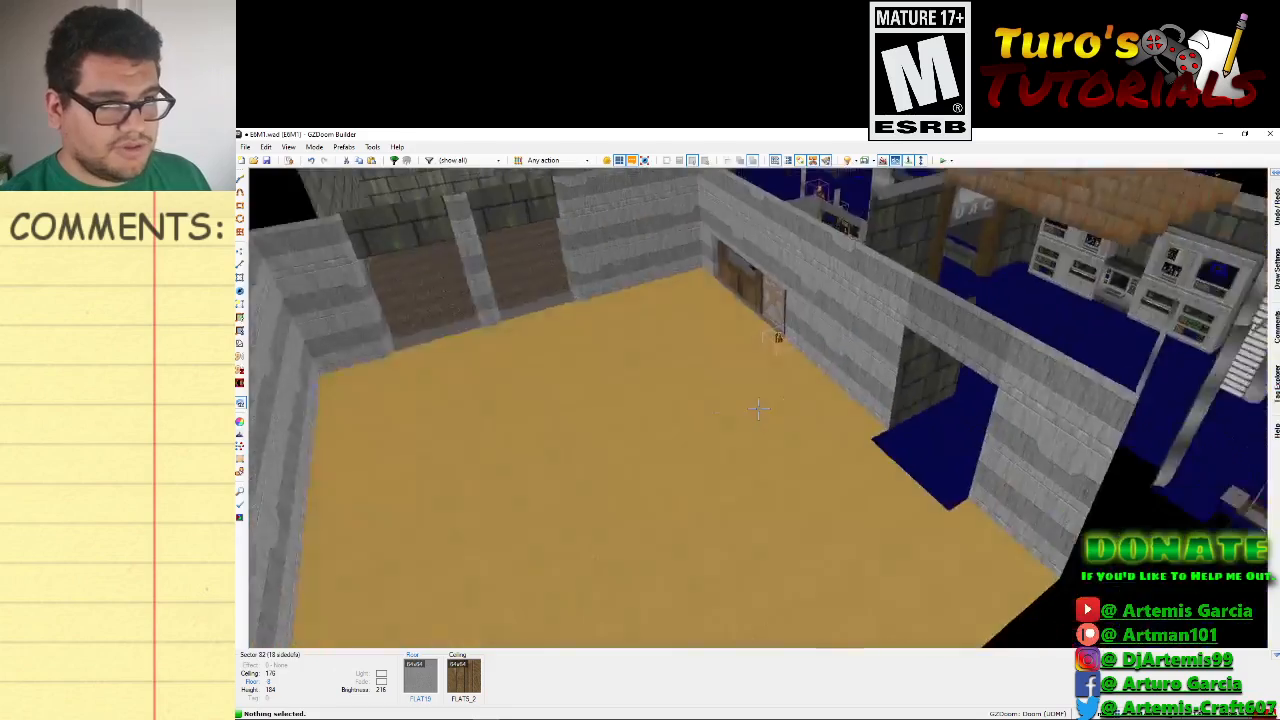
pyautogui.press('w')
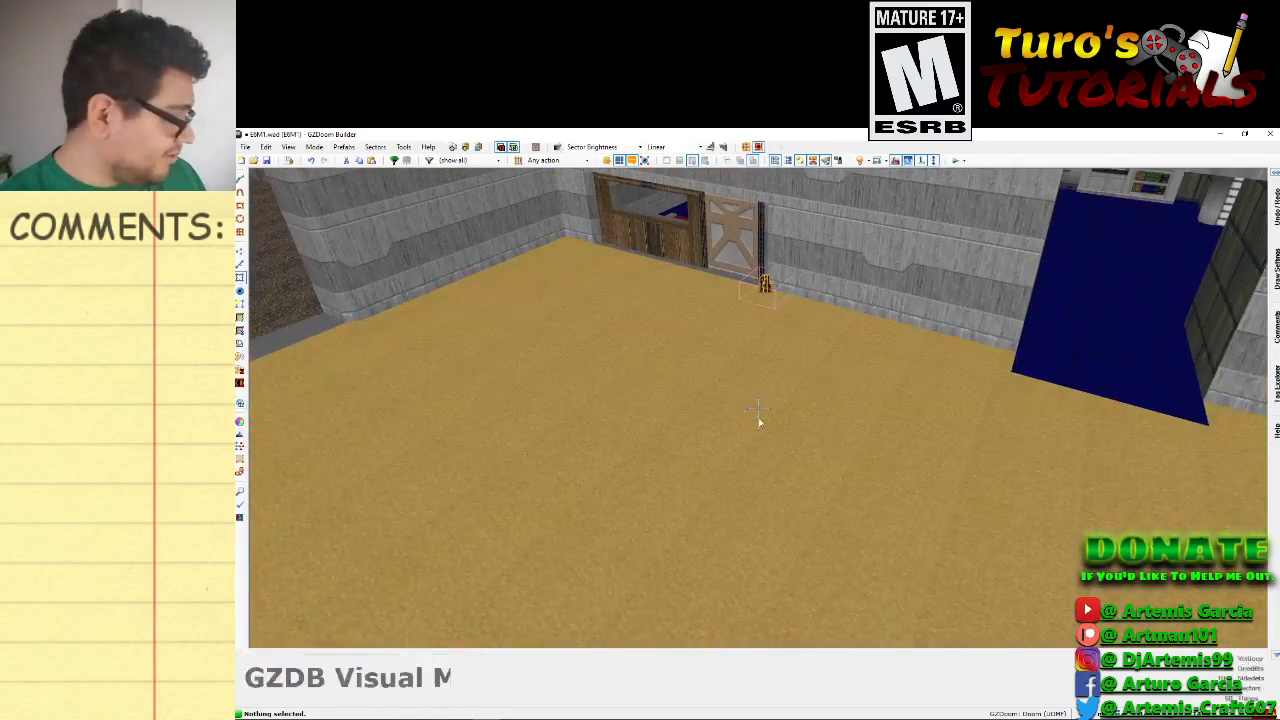
# Examine the large empty room on the map and check its sector's surface properties without changing them.
pyautogui.scroll(-1, 746, 441)
pyautogui.scroll(2, 717, 499)
pyautogui.press('Down')
pyautogui.press('Down')
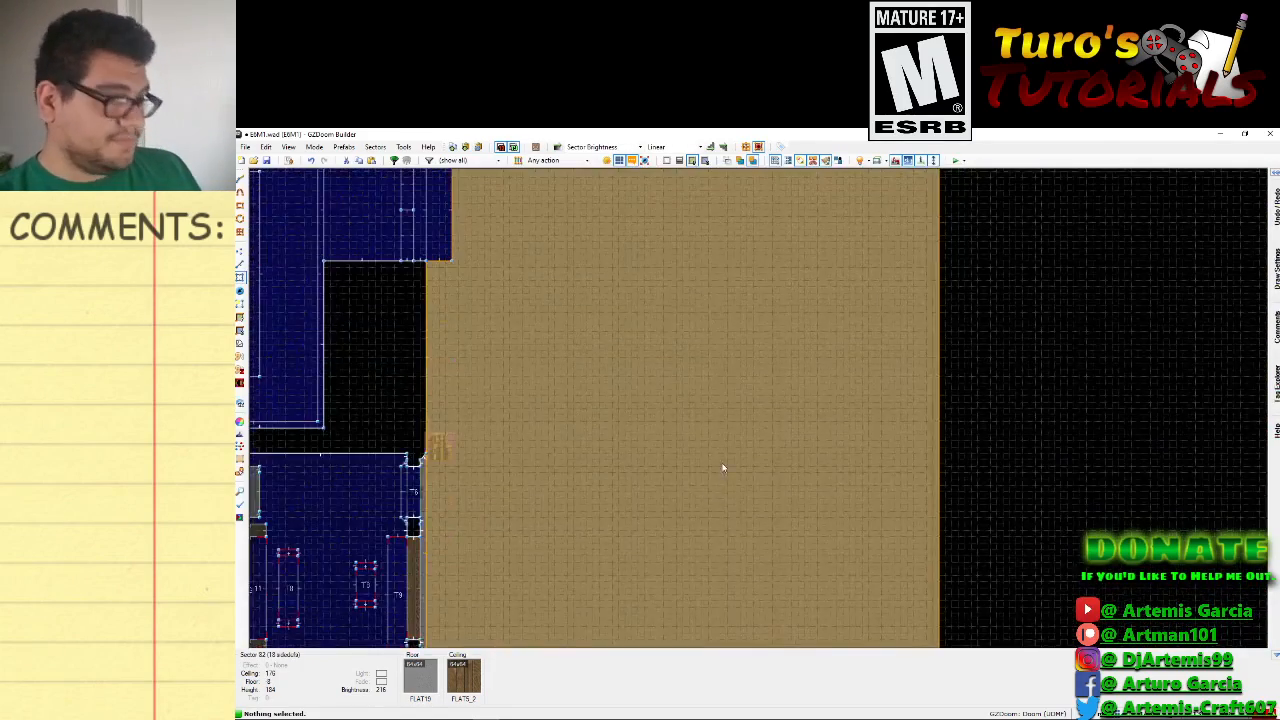
pyautogui.scroll(-2, 723, 465)
pyautogui.scroll(5, 682, 368)
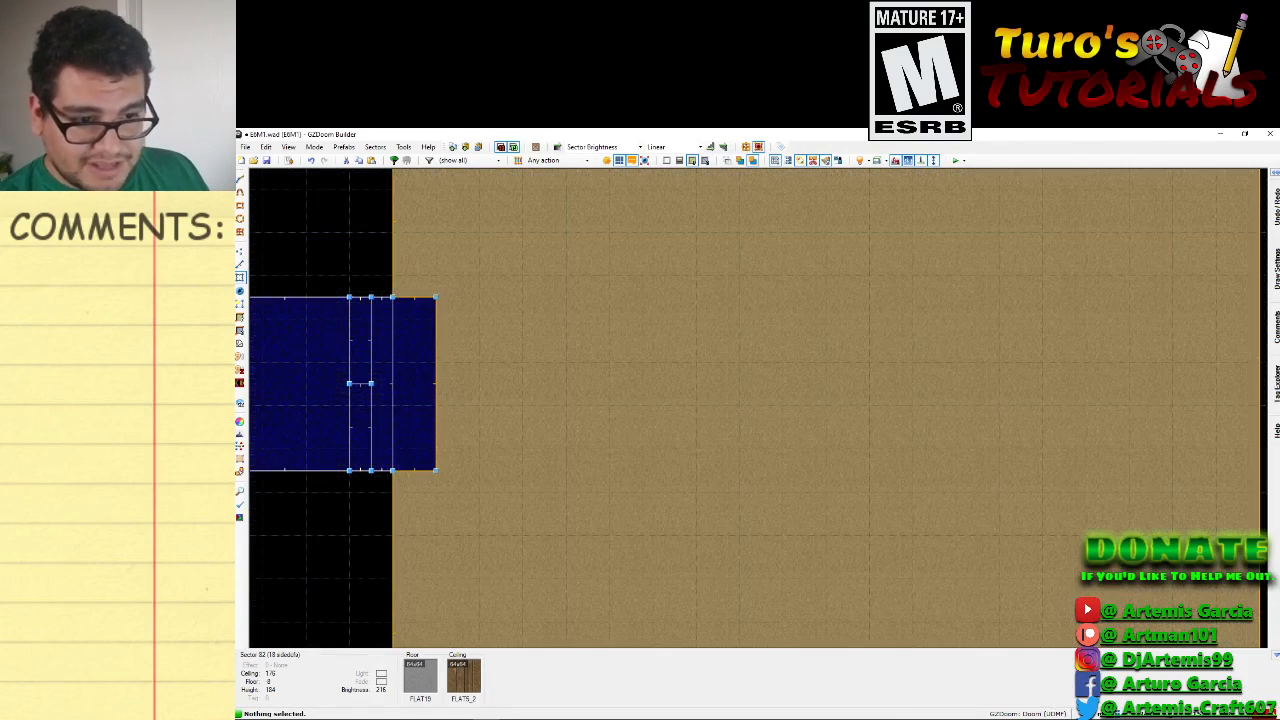
pyautogui.press('Up')
pyautogui.press('Up')
pyautogui.press('Down')
pyautogui.press('Right')
pyautogui.press('Right')
pyautogui.press('Right')
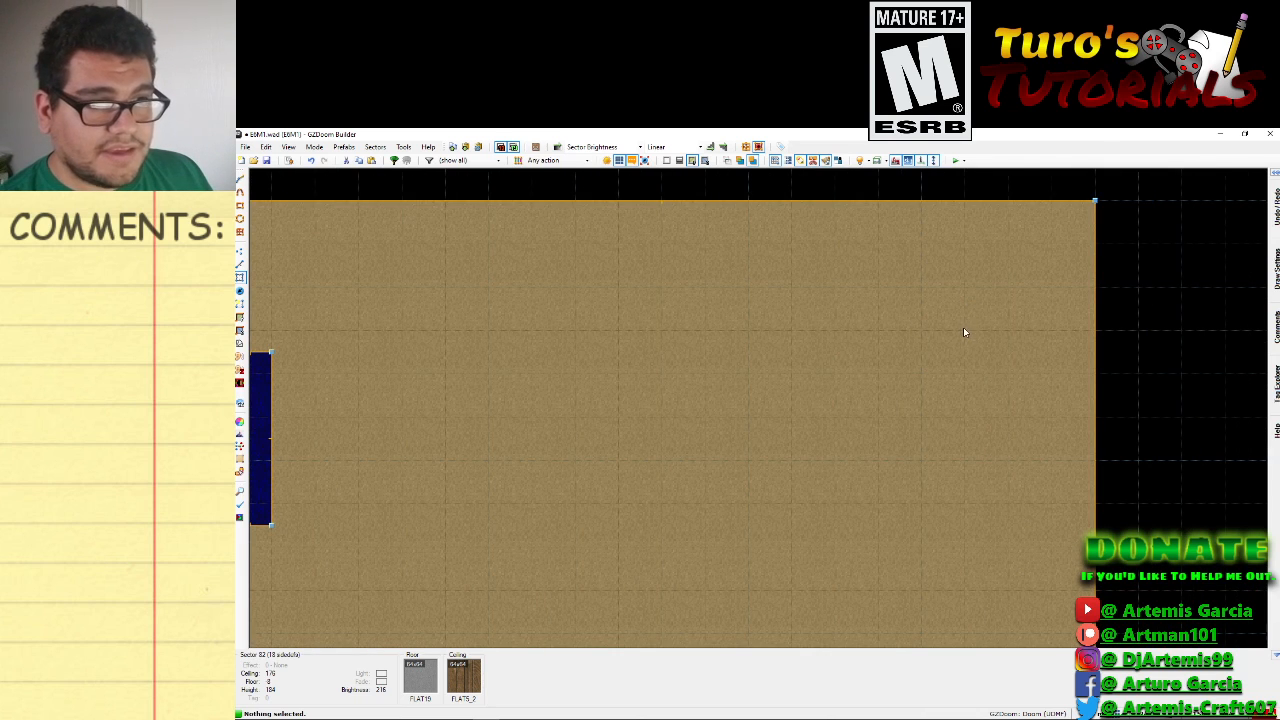
pyautogui.rightClick(961, 374)
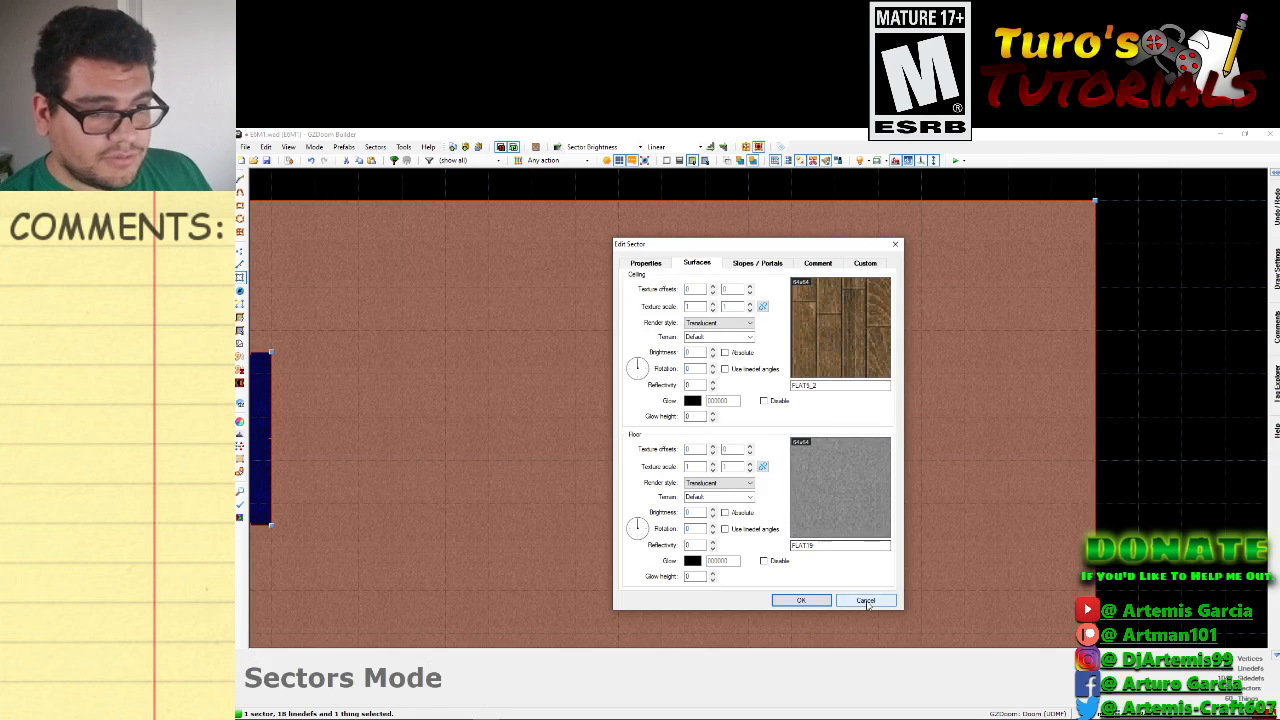
pyautogui.click(866, 602)
# Draw a 64 by 96 rectangle near the empty room's northeast corner and stretch its southern edge to make it 128 long.
pyautogui.click(240, 251)
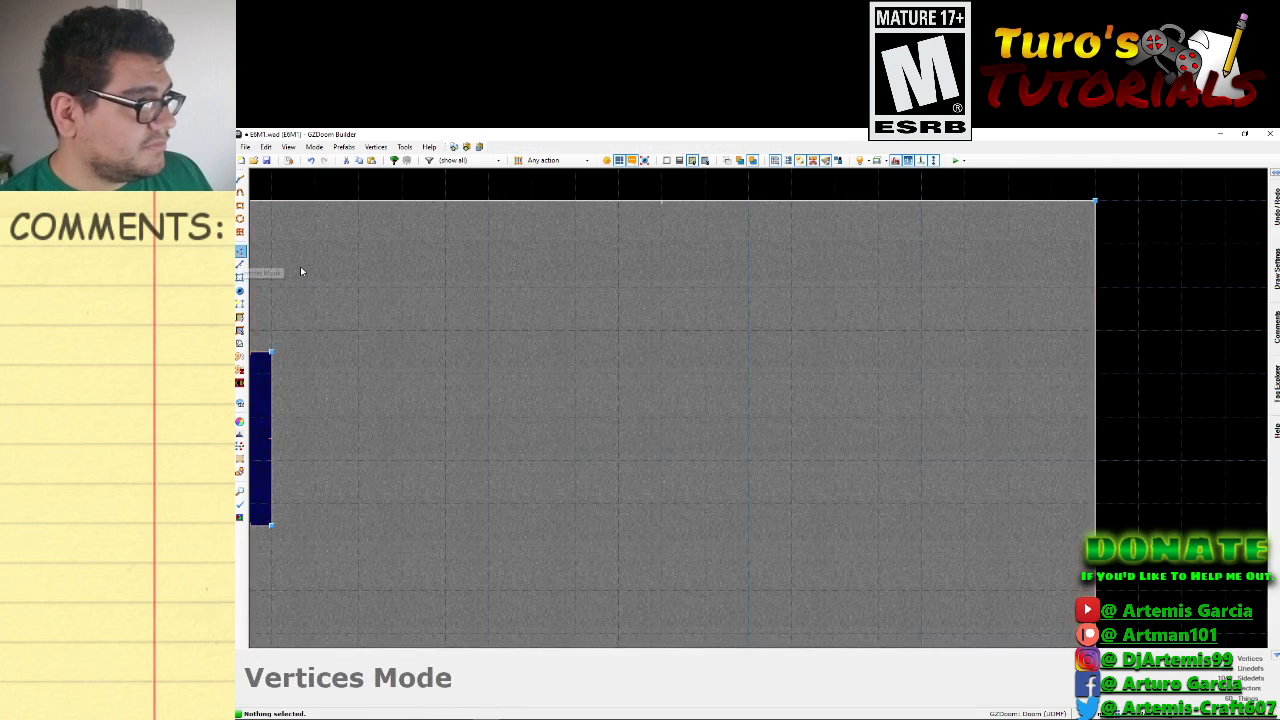
pyautogui.press('d')
pyautogui.click(965, 330)
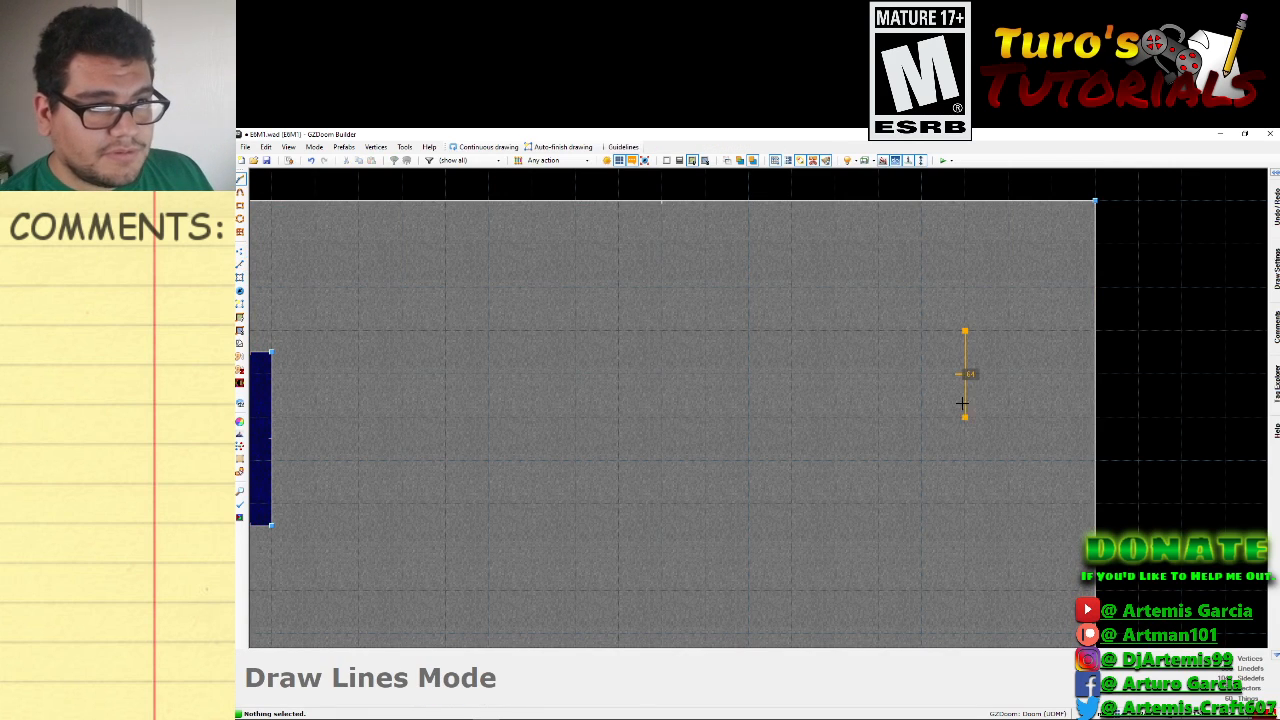
pyautogui.click(945, 459)
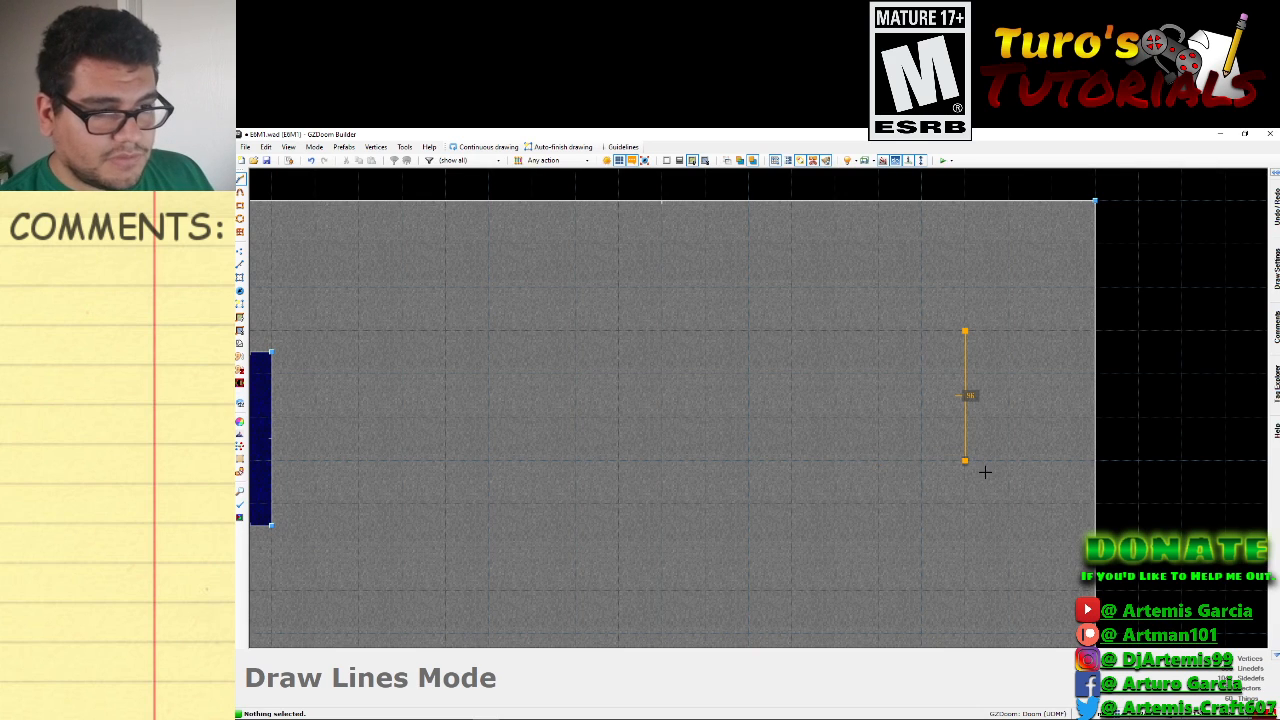
pyautogui.click(878, 460)
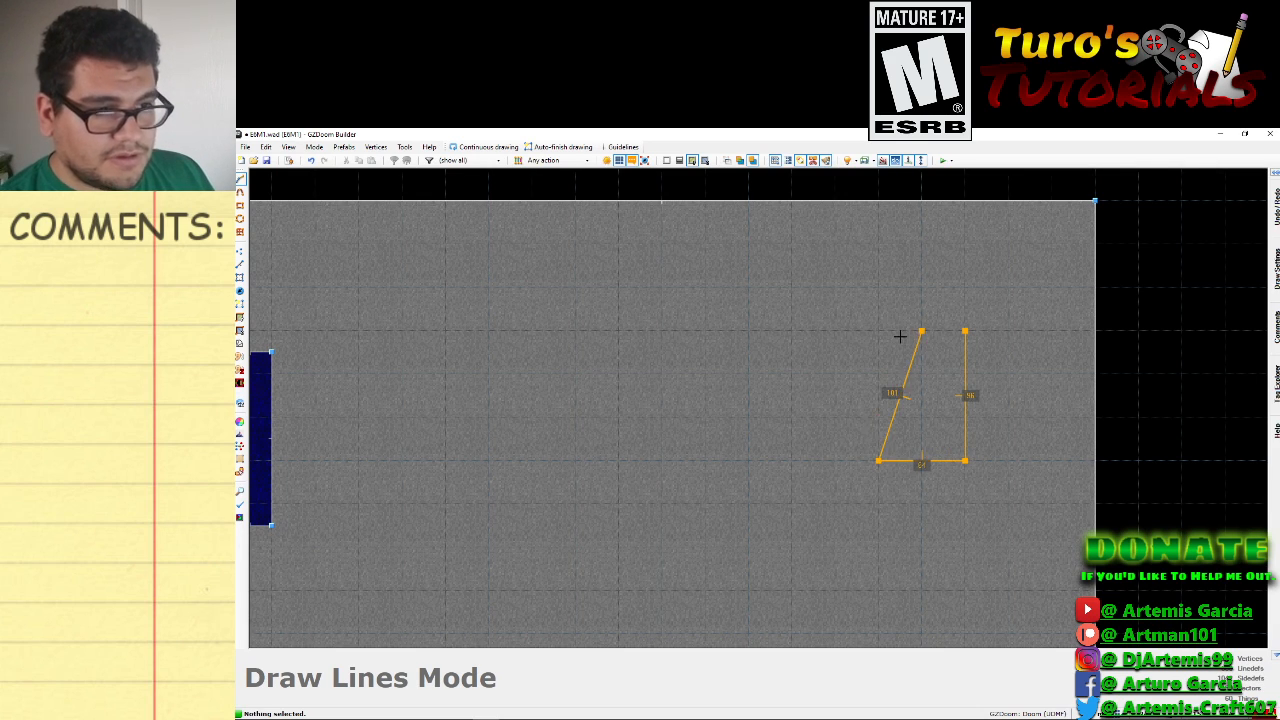
pyautogui.click(885, 340)
pyautogui.click(962, 332)
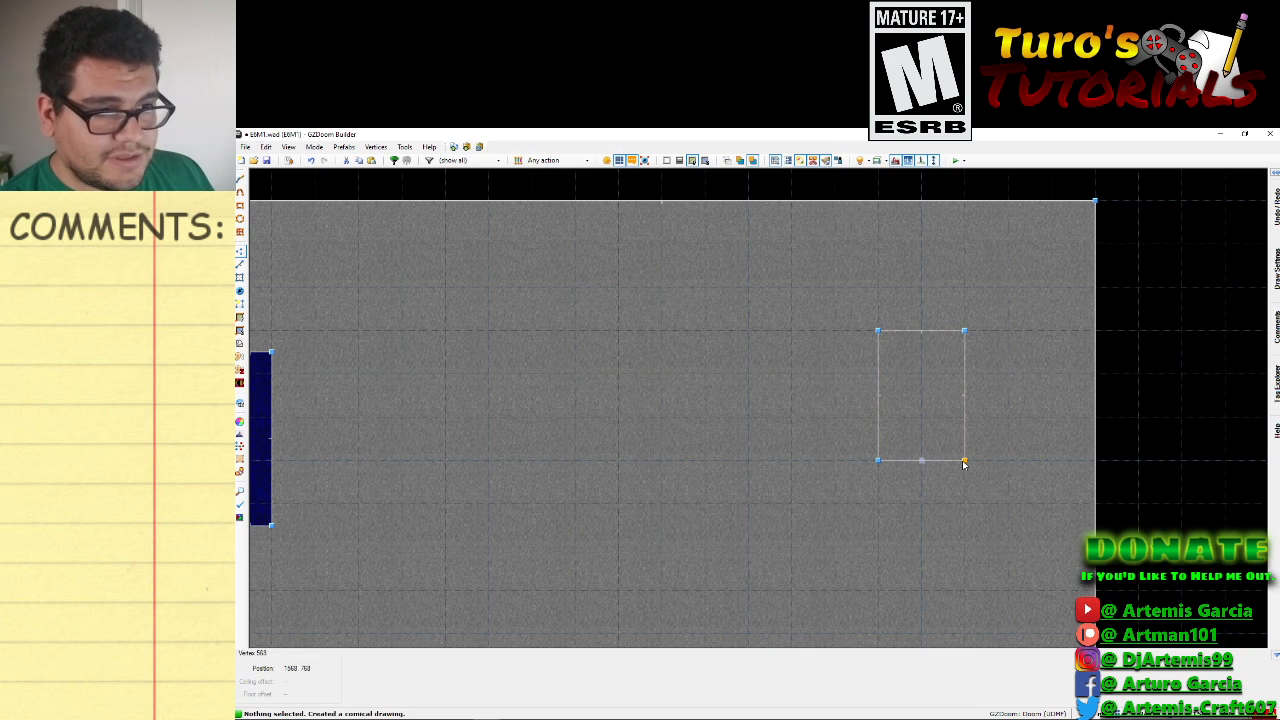
pyautogui.moveTo(965, 460); pyautogui.dragTo(964, 501)
pyautogui.moveTo(879, 463); pyautogui.dragTo(876, 501)
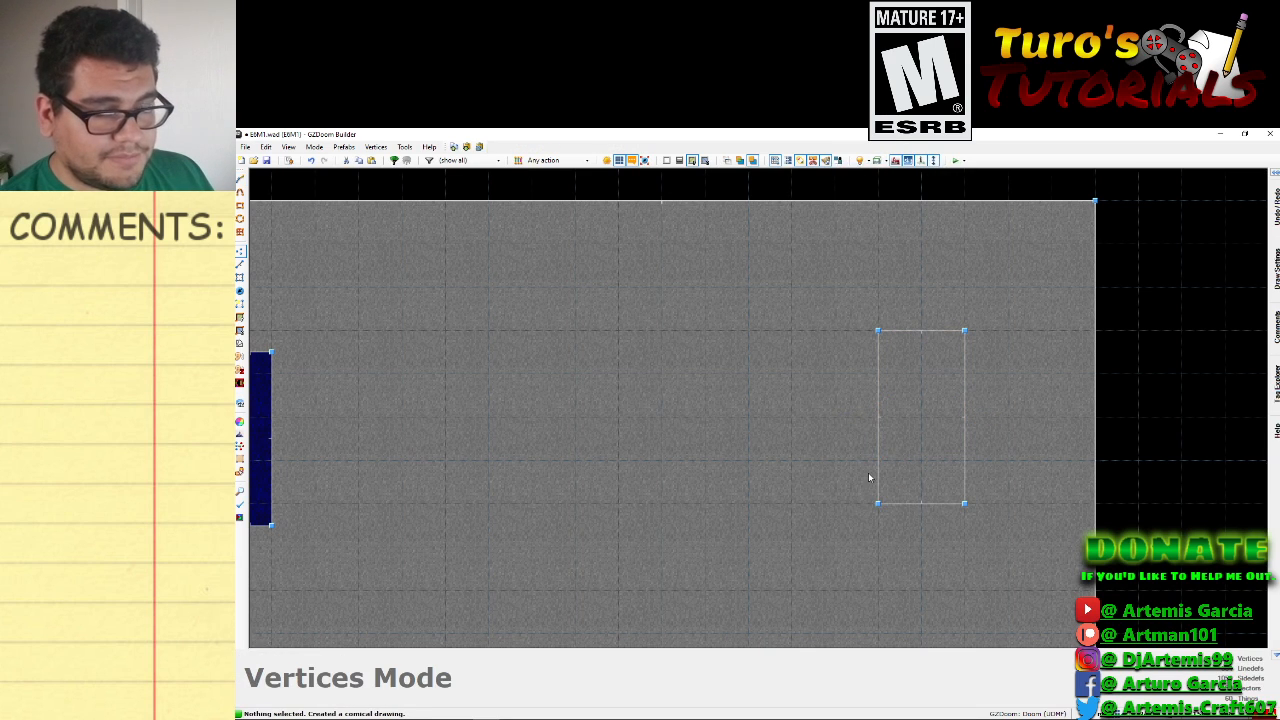
# Draw a second 64 by 128 rectangle west of the first one, aligned with its north and south edges.
pyautogui.press('Down')
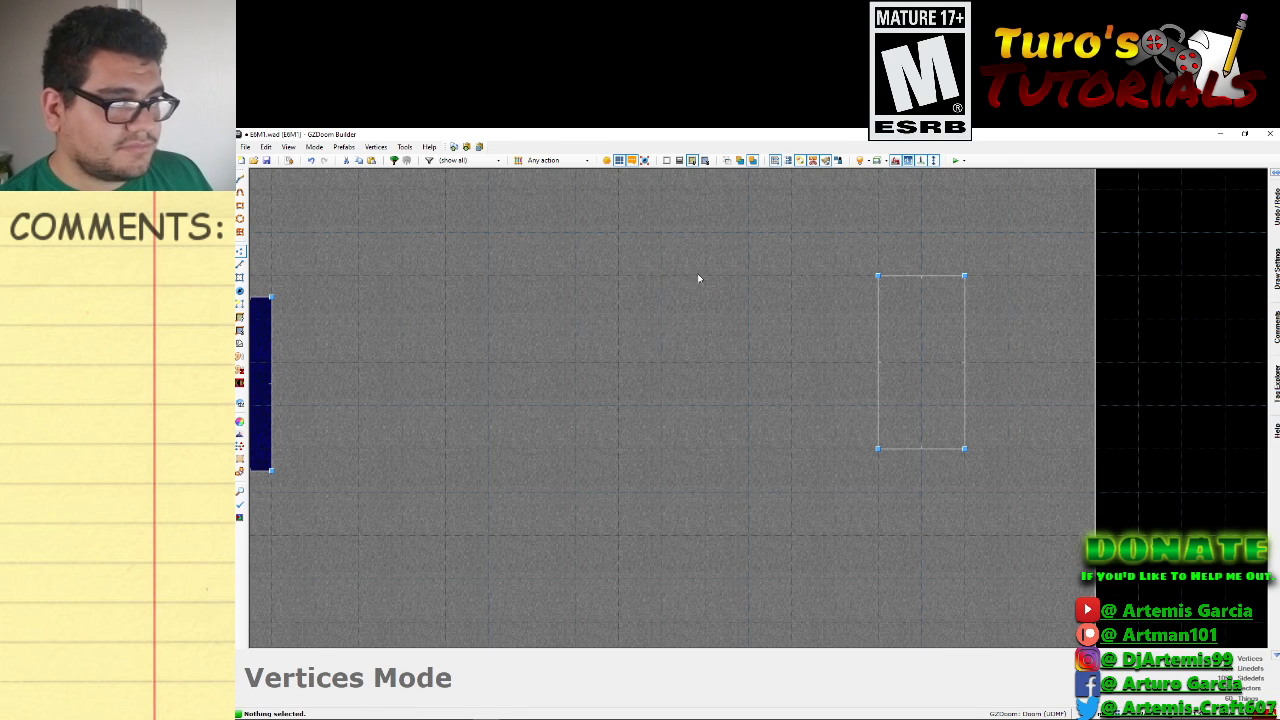
pyautogui.press('d')
pyautogui.click(661, 449)
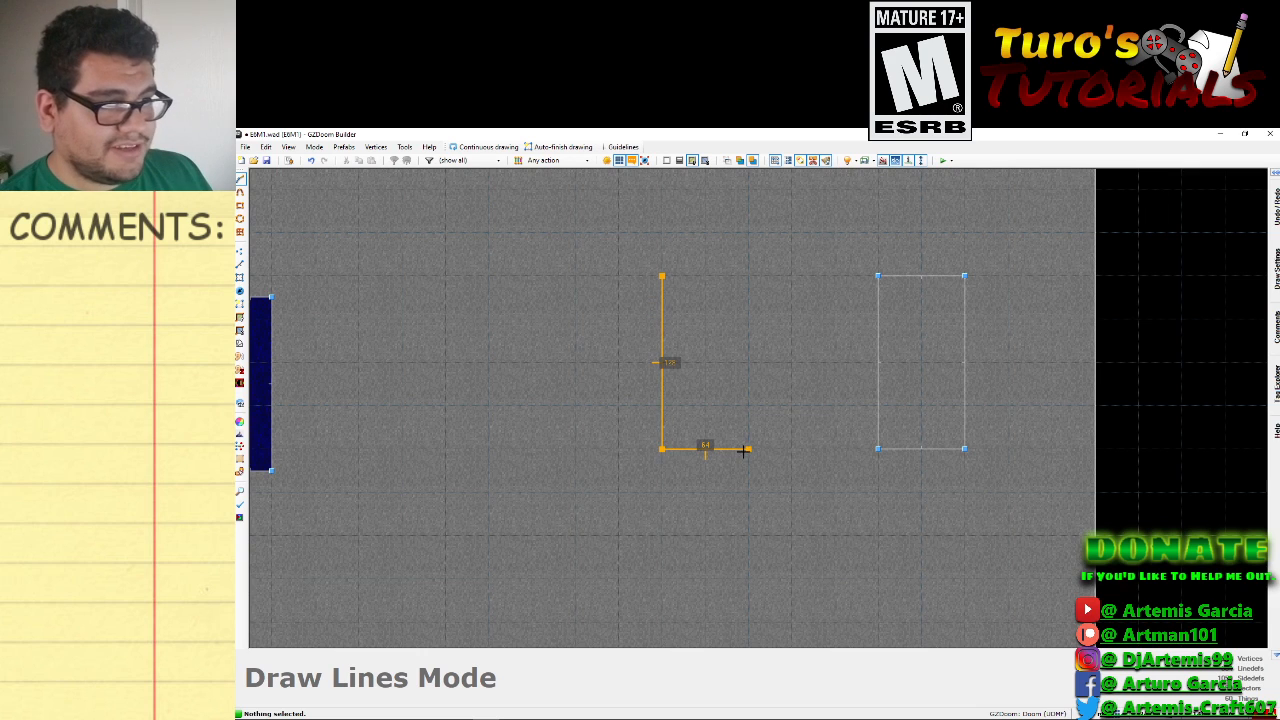
pyautogui.click(748, 449)
pyautogui.click(748, 275)
pyautogui.click(661, 275)
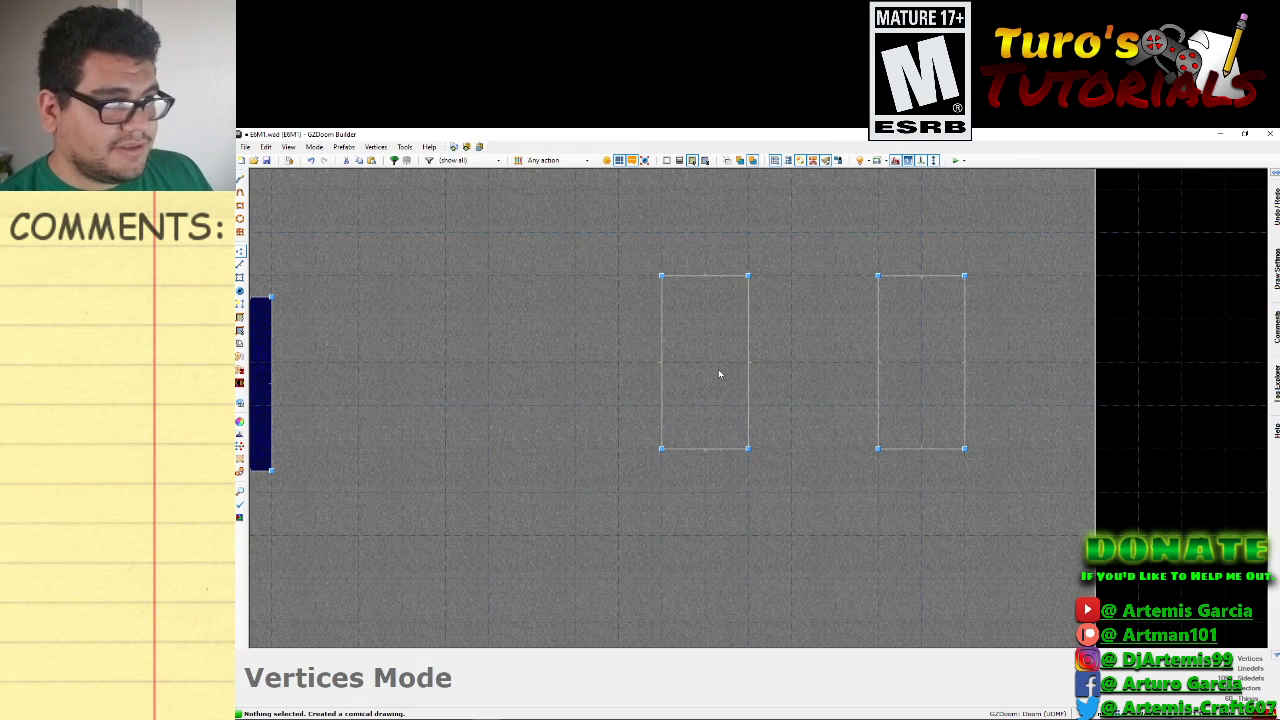
# Split the western rectangle by drawing a 64 by 64 square over its southern half.
pyautogui.press('d')
pyautogui.click(661, 362)
pyautogui.click(748, 362)
pyautogui.click(748, 449)
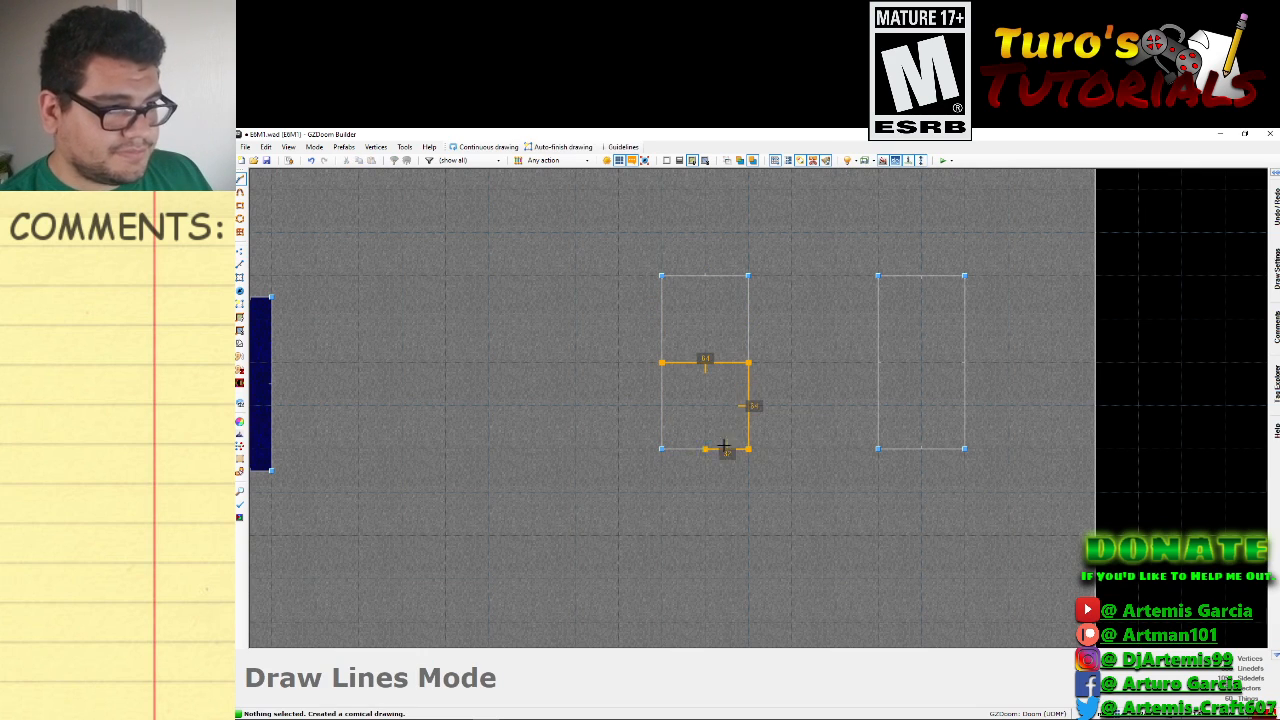
pyautogui.click(666, 450)
pyautogui.click(662, 370)
# Add a 64 by 64 square directly below the western rectangle, sharing its southern edge.
pyautogui.press('Down')
pyautogui.press('Down')
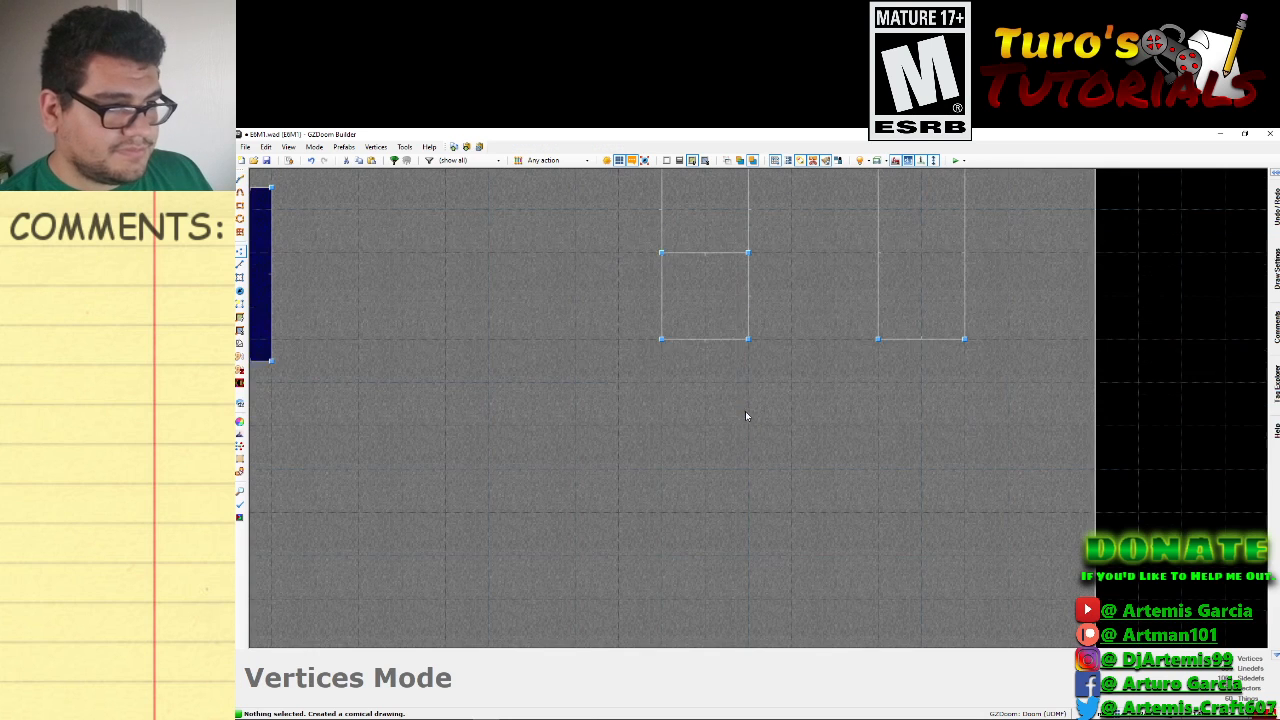
pyautogui.press('d')
pyautogui.click(661, 425)
pyautogui.click(748, 425)
pyautogui.click(748, 338)
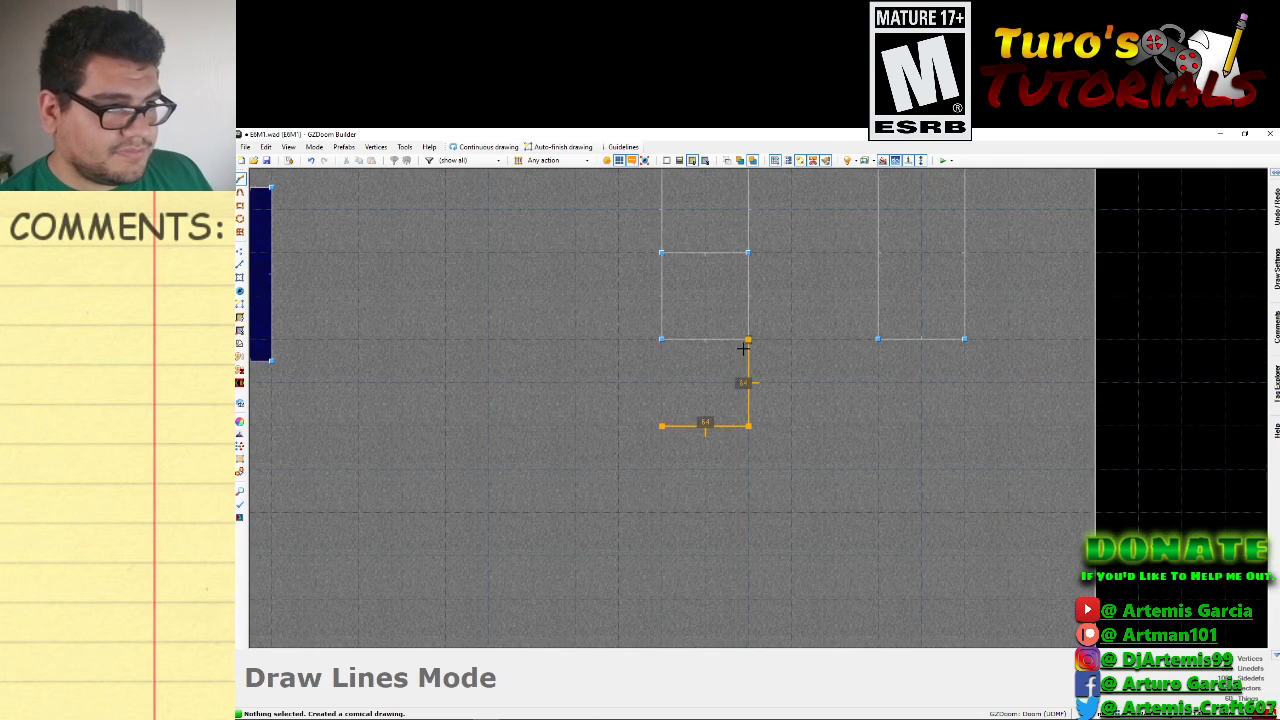
pyautogui.click(662, 339)
pyautogui.click(662, 426)
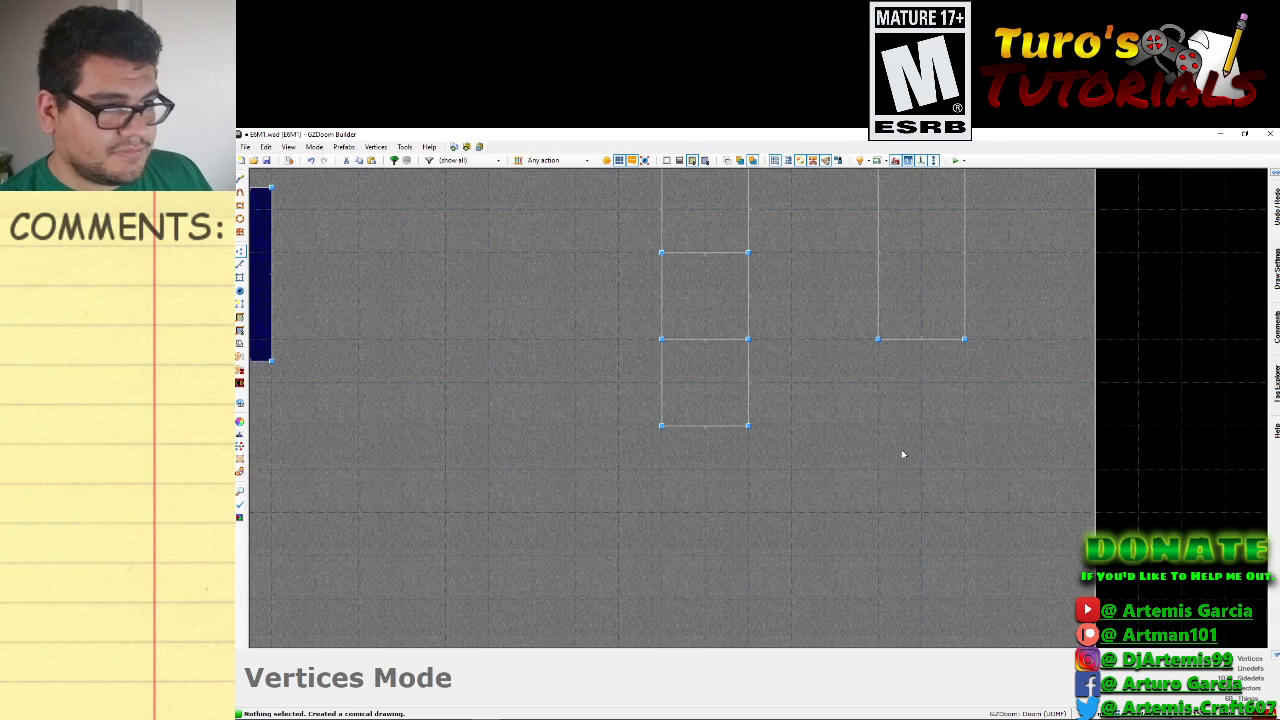
# Add a 64 by 64 square directly below the eastern rectangle, sharing its southern edge.
pyautogui.press('Down')
pyautogui.press('Down')
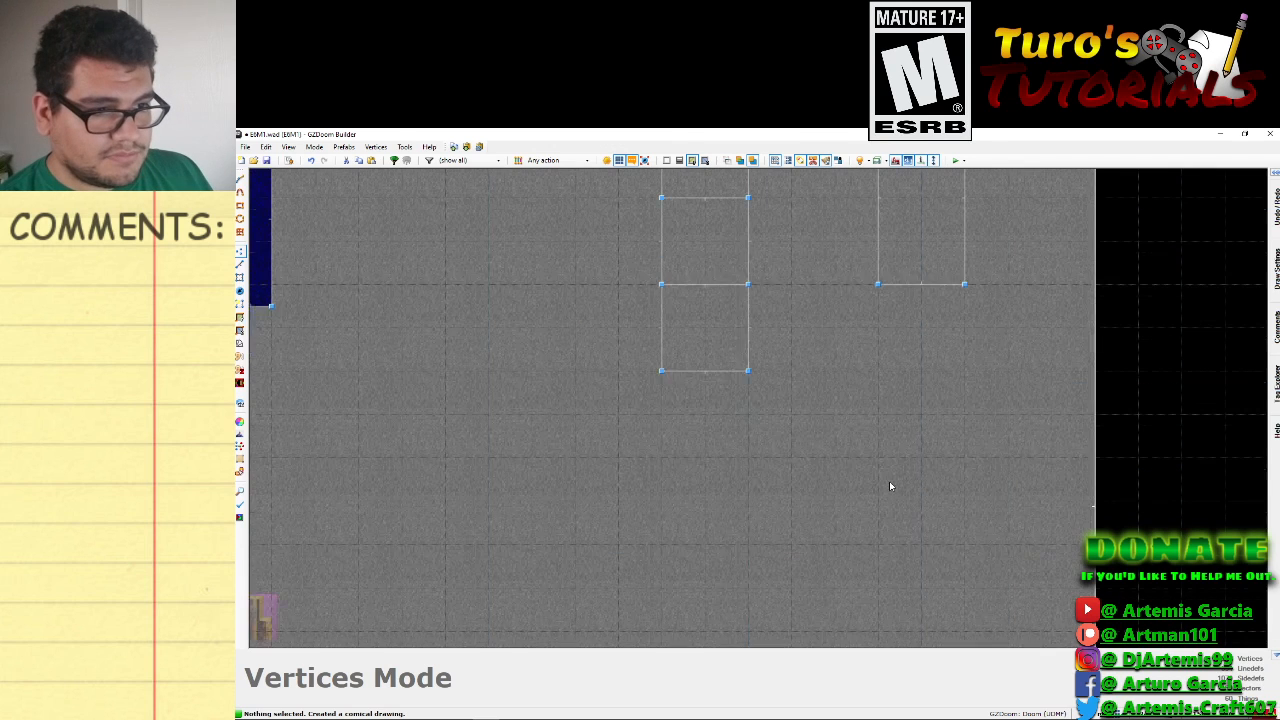
pyautogui.press('d')
pyautogui.click(878, 371)
pyautogui.click(964, 371)
pyautogui.click(964, 285)
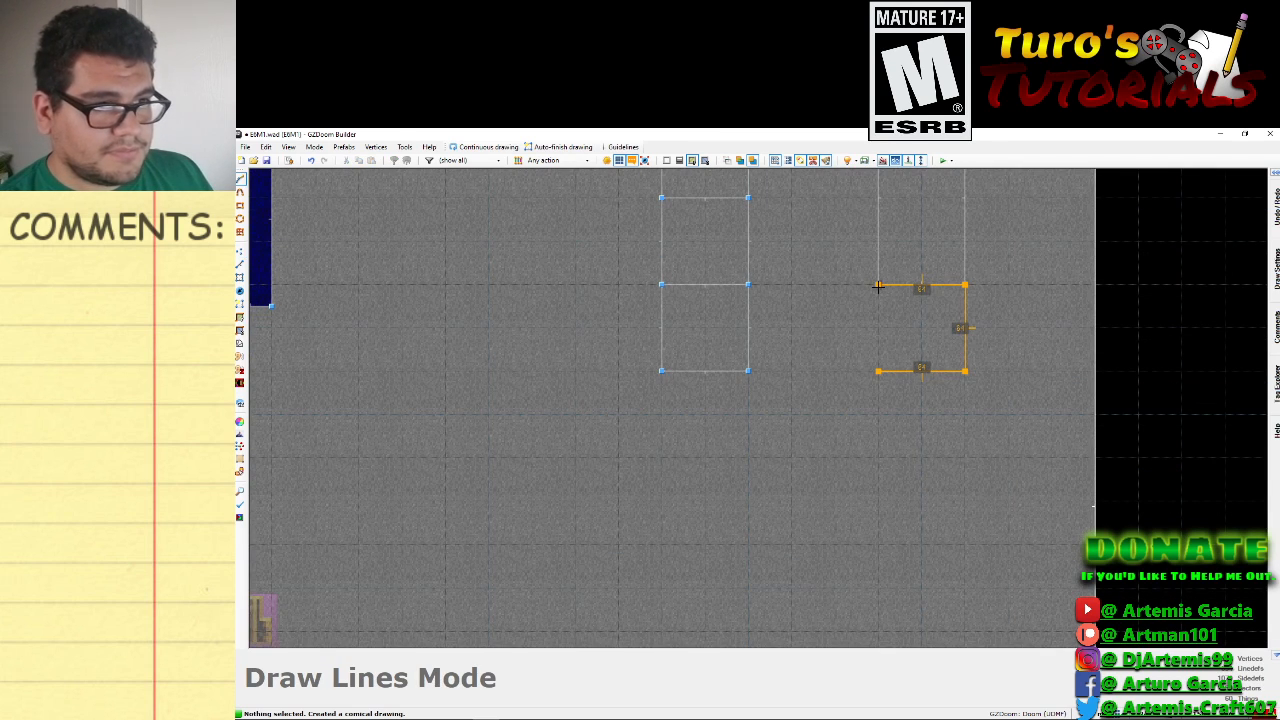
pyautogui.click(878, 285)
pyautogui.click(878, 371)
# Draw a separate 64 by 64 square in line with the eastern column, 128 units south of it.
pyautogui.press('Down')
pyautogui.press('Down')
pyautogui.press('Down')
pyautogui.press('Down')
pyautogui.press('Down')
pyautogui.press('Down')
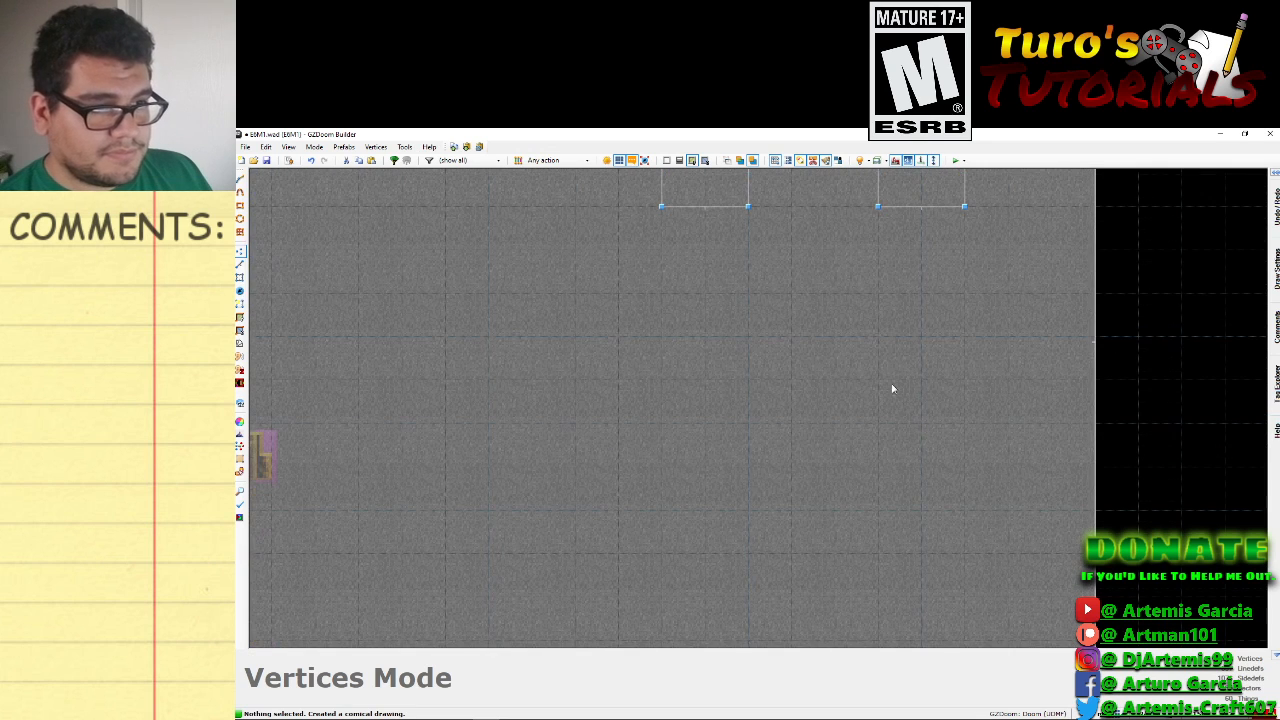
pyautogui.press('d')
pyautogui.click(878, 380)
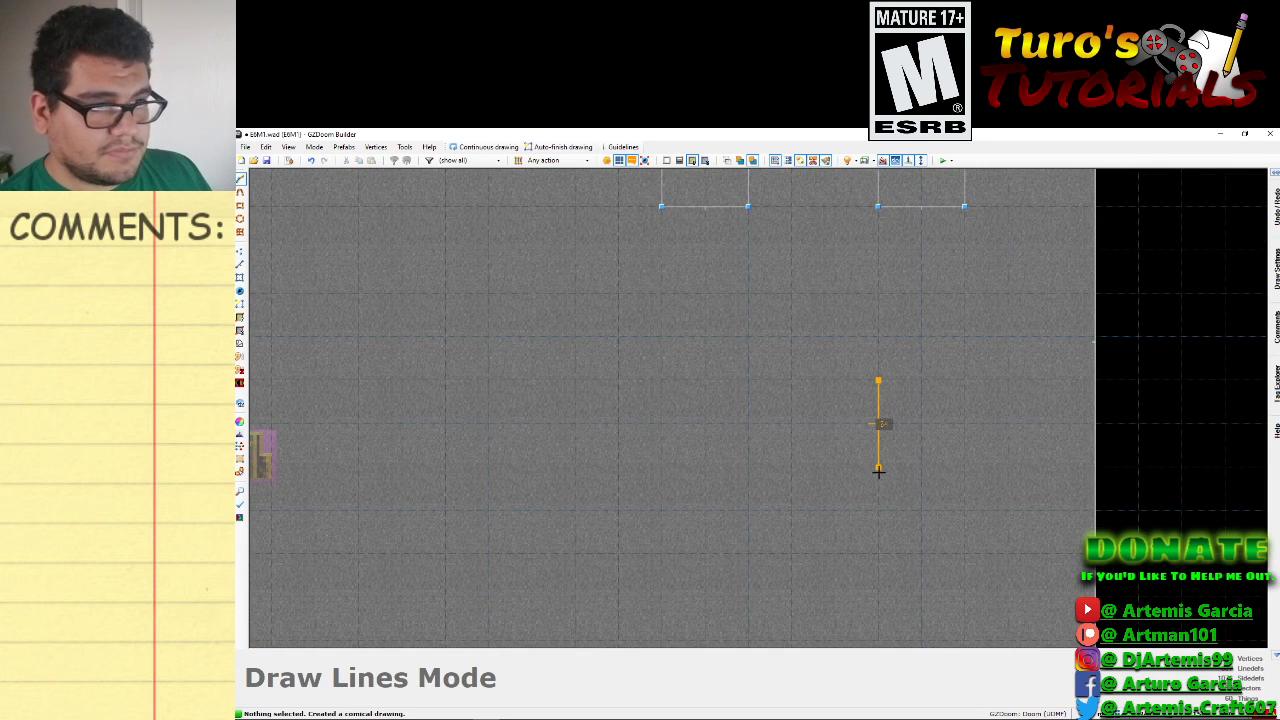
pyautogui.click(964, 467)
pyautogui.click(964, 380)
pyautogui.click(878, 380)
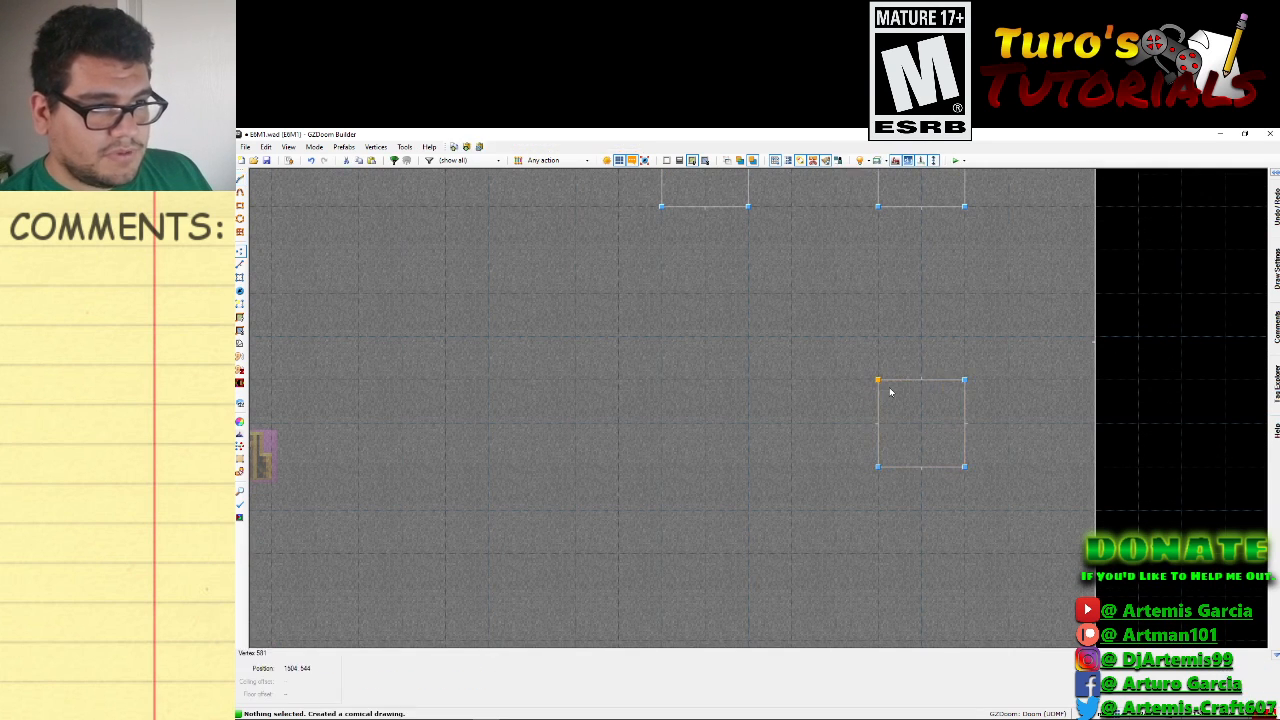
# Add a 64 by 64 square directly south of the separate eastern square, sharing its southern edge.
pyautogui.press('d')
pyautogui.click(878, 553)
pyautogui.click(964, 553)
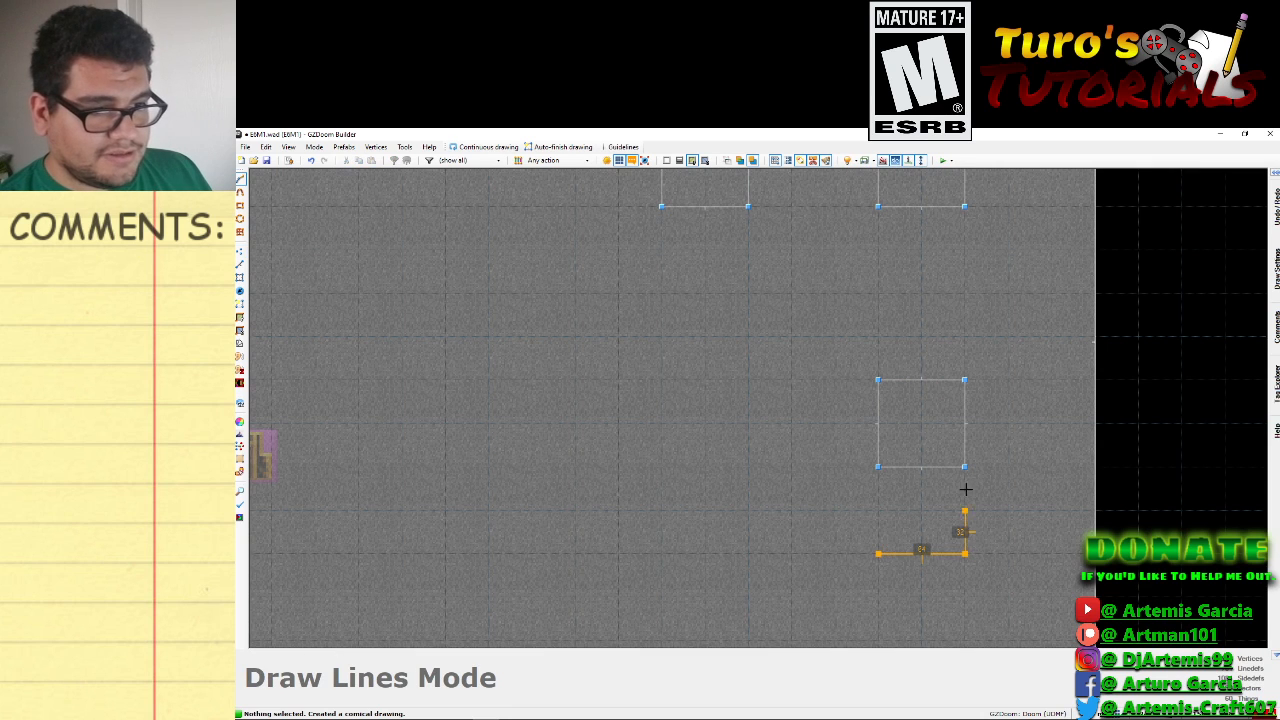
pyautogui.click(964, 467)
pyautogui.click(878, 467)
pyautogui.click(878, 553)
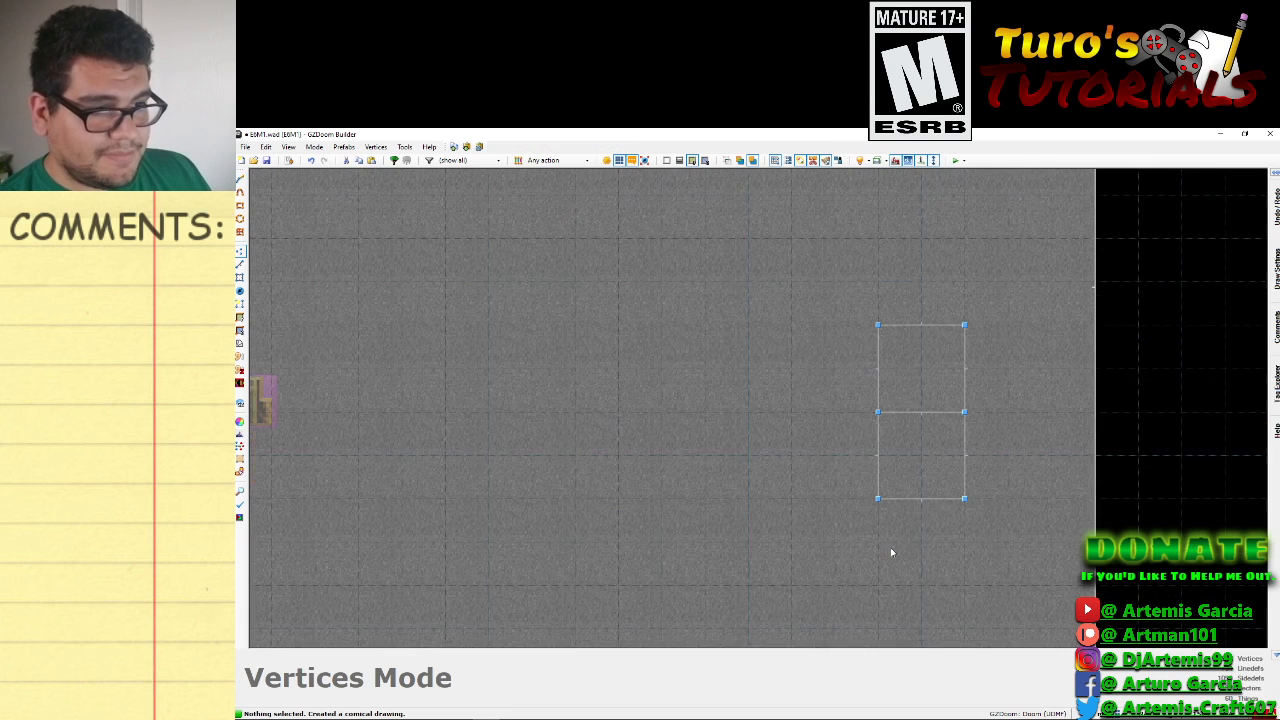
# Extend the southern group of the eastern column with a third 64 by 64 square below the second one.
pyautogui.scroll(-2, 873, 537)
pyautogui.press('Down')
pyautogui.scroll(2, 911, 507)
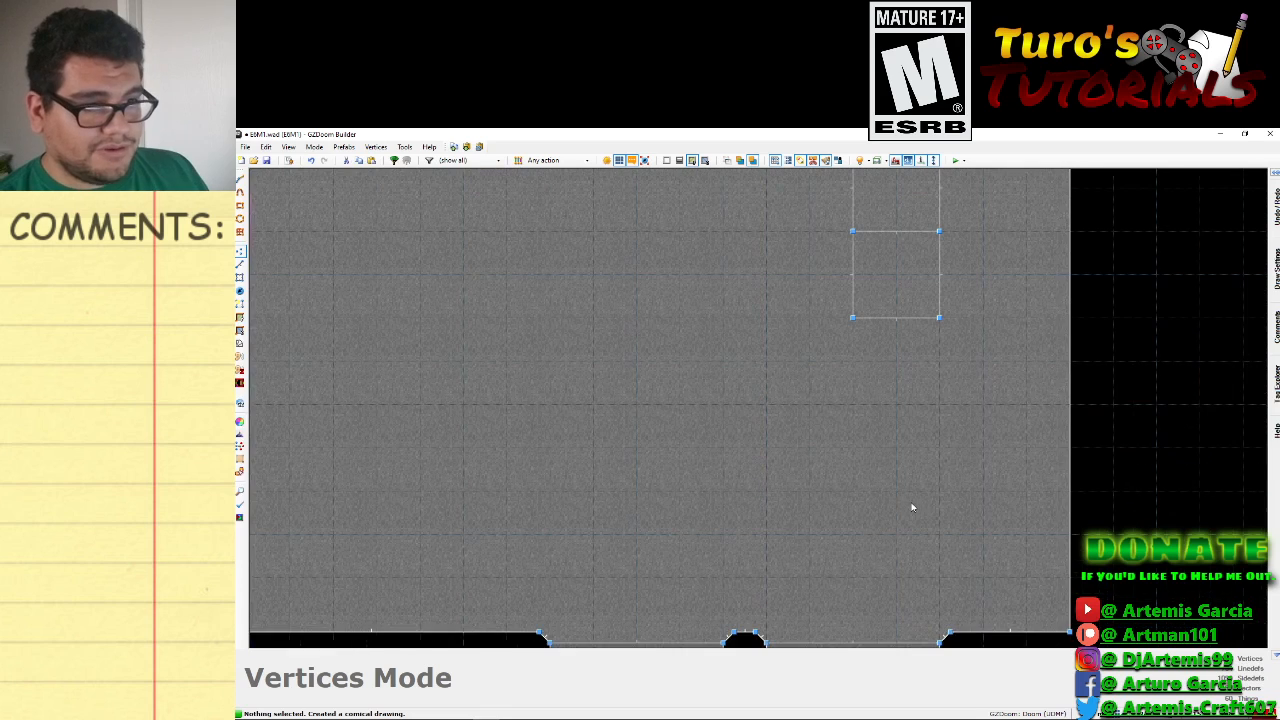
pyautogui.scroll(1, 861, 411)
pyautogui.rightClick(861, 411)
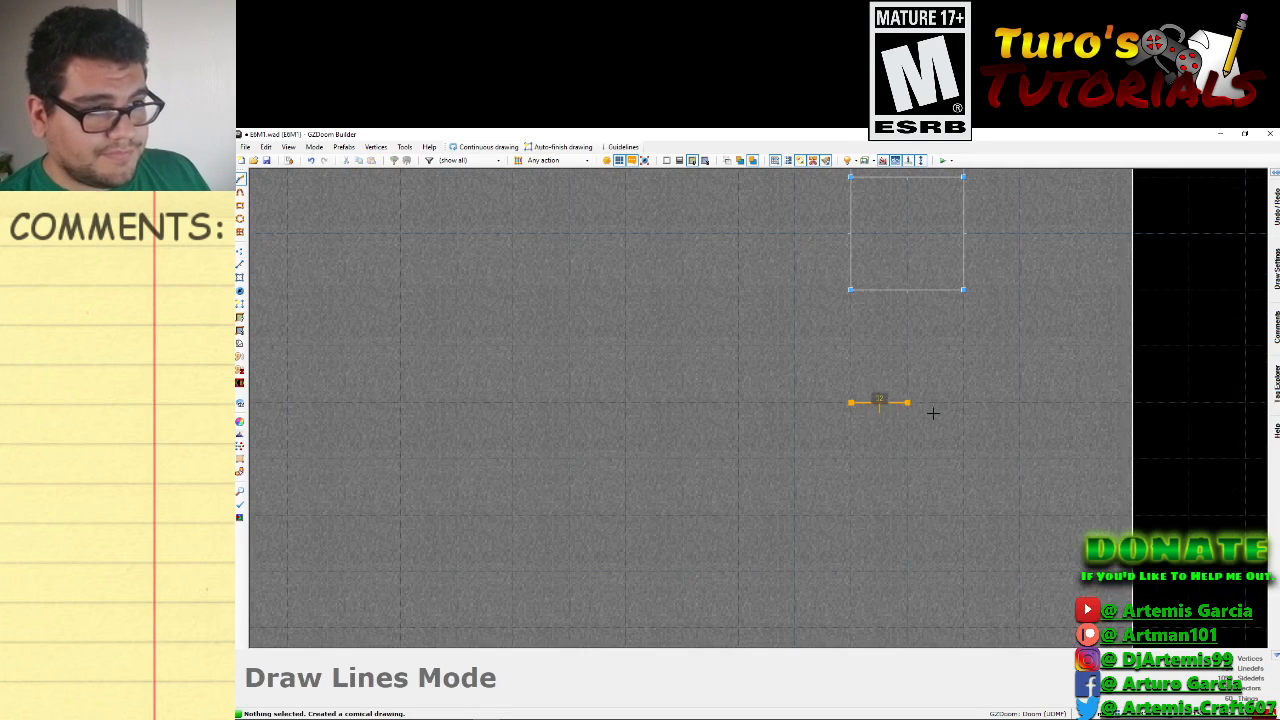
pyautogui.click(963, 403)
pyautogui.click(963, 291)
pyautogui.click(851, 291)
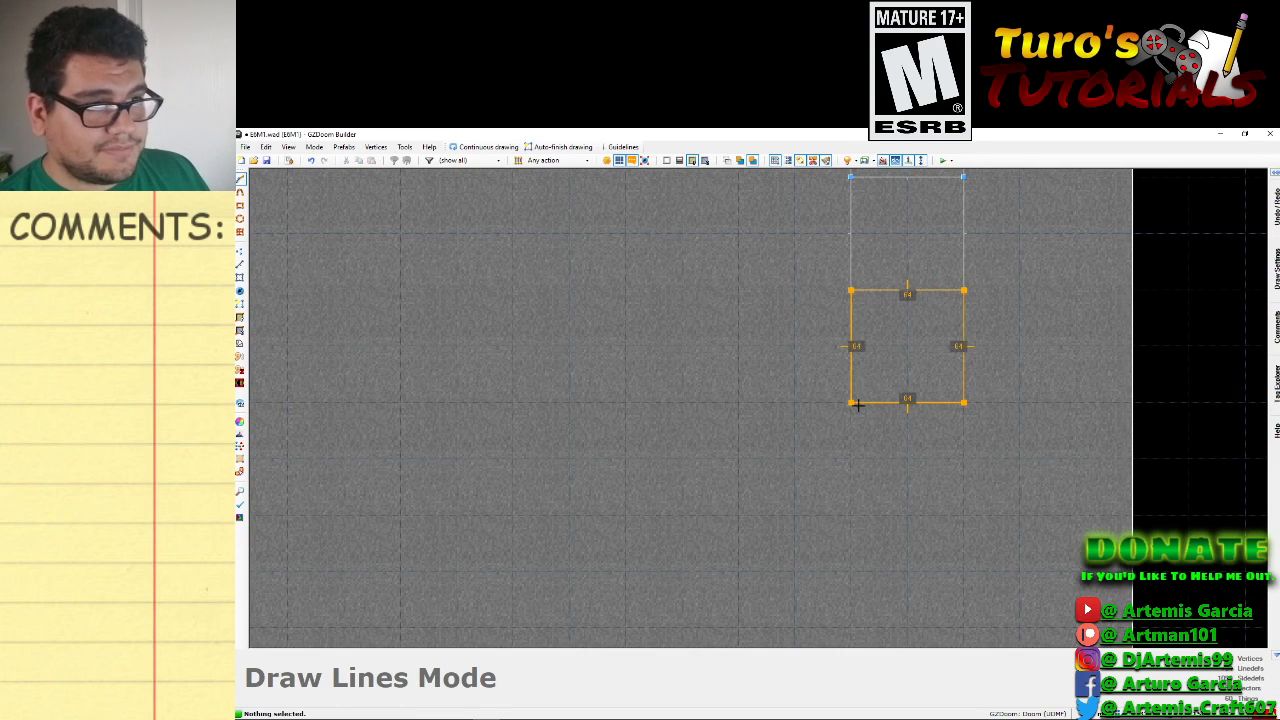
pyautogui.click(850, 403)
# Draw a 64 by 192 rectangle level with the southeastern stack, in line with the western column, and split off its southern 64 by 64 square.
pyautogui.scroll(-3, 797, 389)
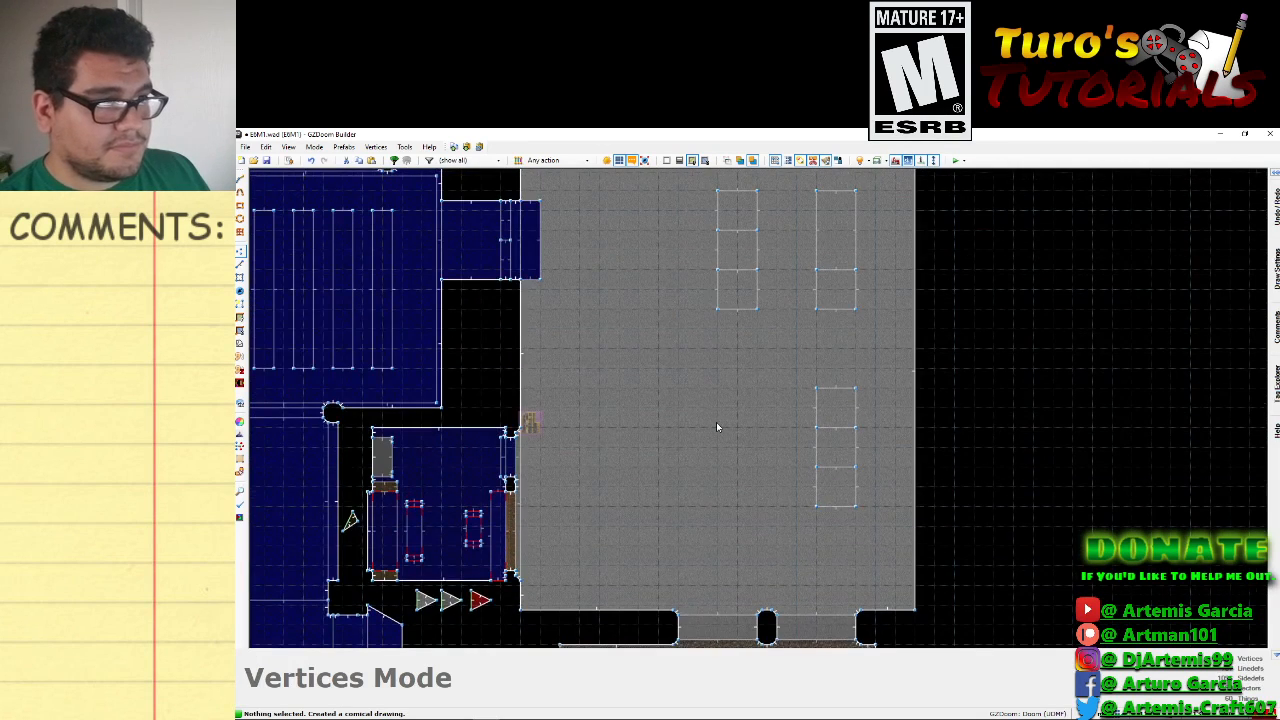
pyautogui.scroll(1, 716, 427)
pyautogui.rightClick(714, 384)
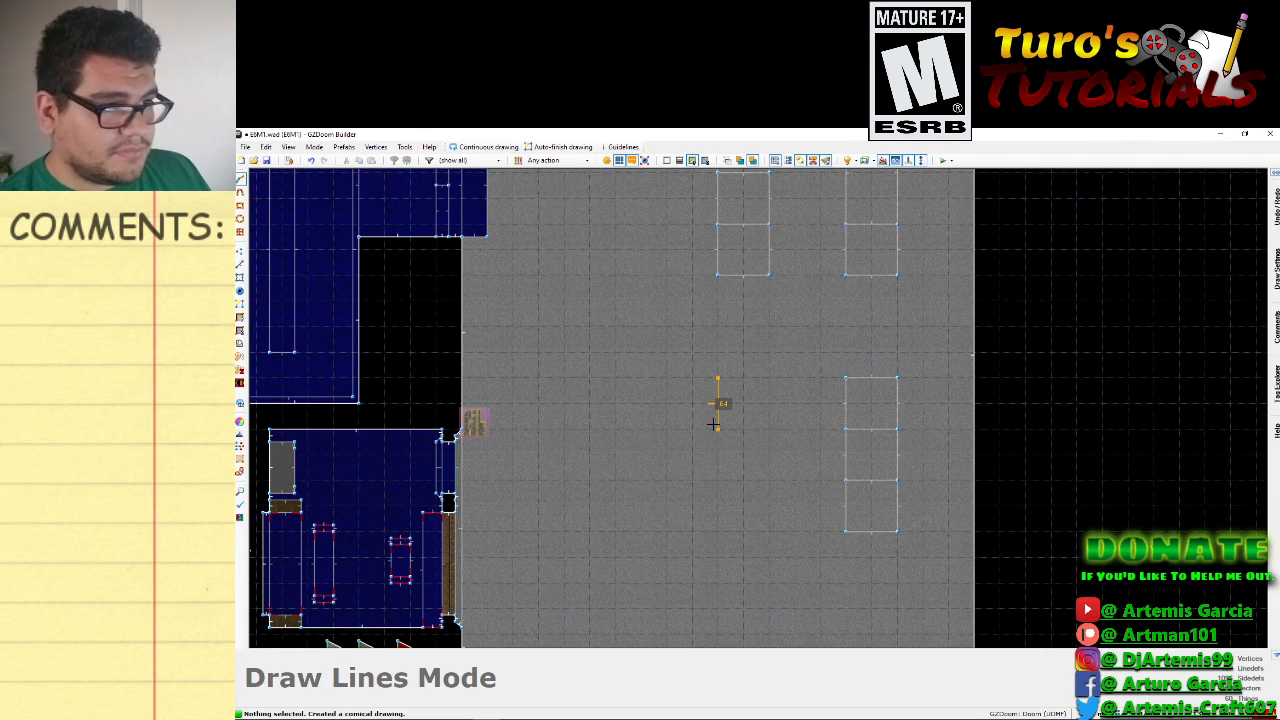
pyautogui.click(769, 531)
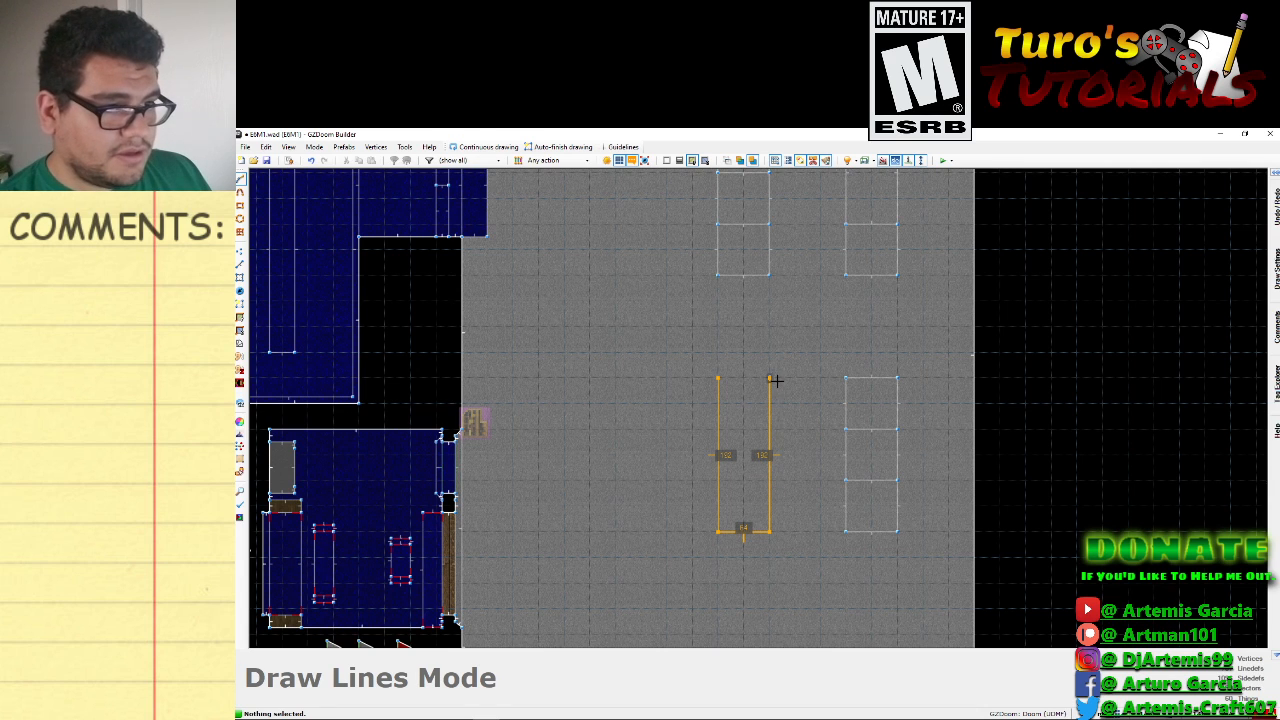
pyautogui.click(777, 381)
pyautogui.click(732, 381)
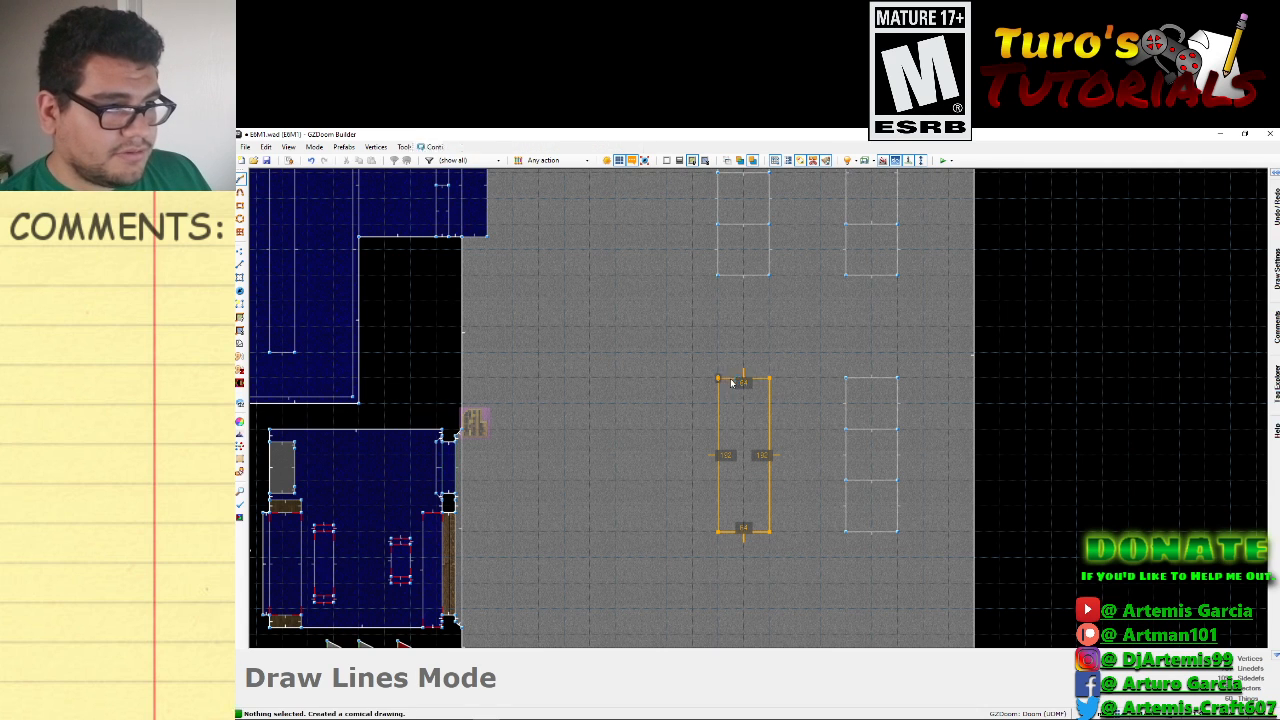
pyautogui.rightClick(727, 481)
pyautogui.click(769, 481)
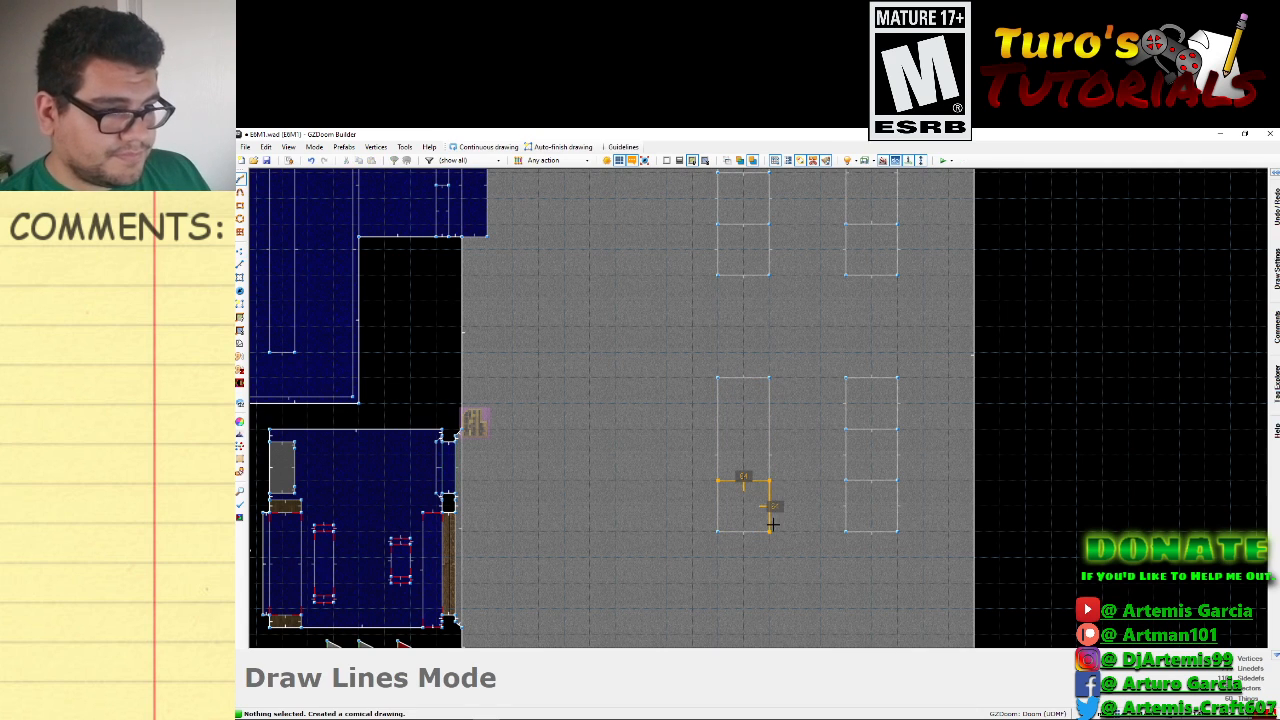
pyautogui.click(721, 486)
# Attach a 64 by 192 rectangle to the west side of the southwestern rectangle and split off its northern 64 by 64 square.
pyautogui.press('Up')
pyautogui.press('Up')
pyautogui.press('Left')
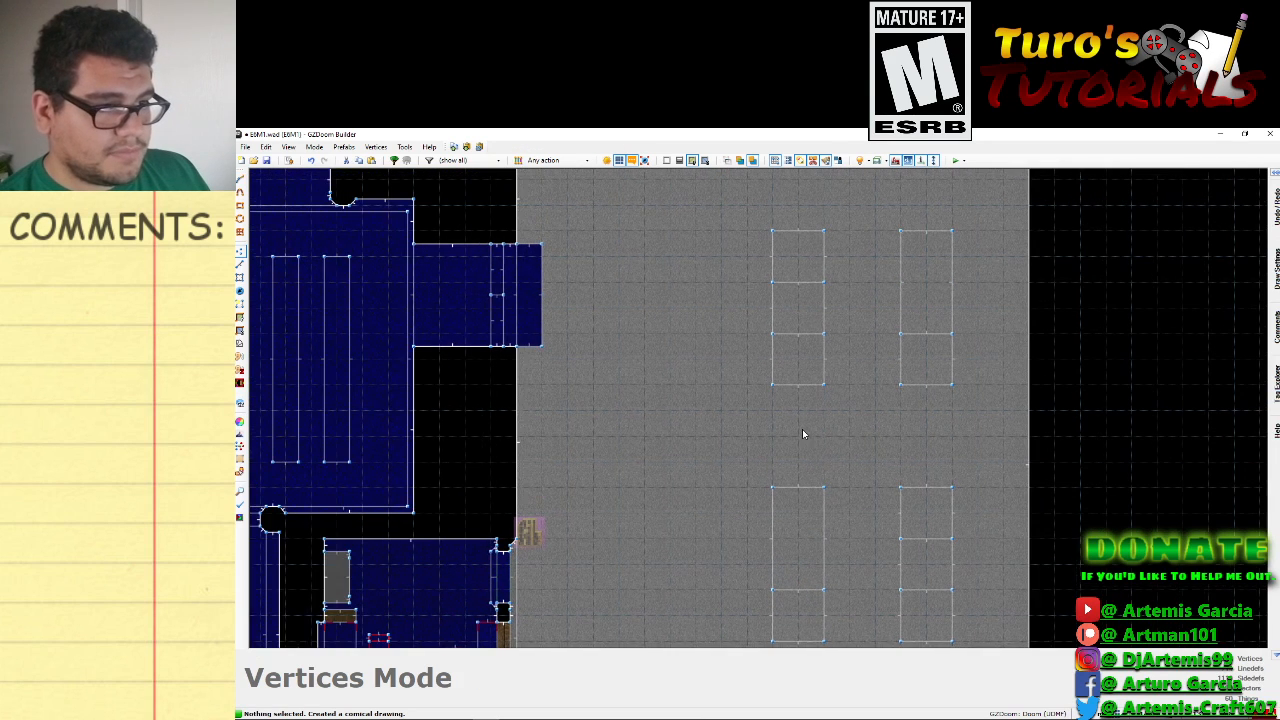
pyautogui.press('Down')
pyautogui.press('Left')
pyautogui.press('d')
pyautogui.click(776, 433)
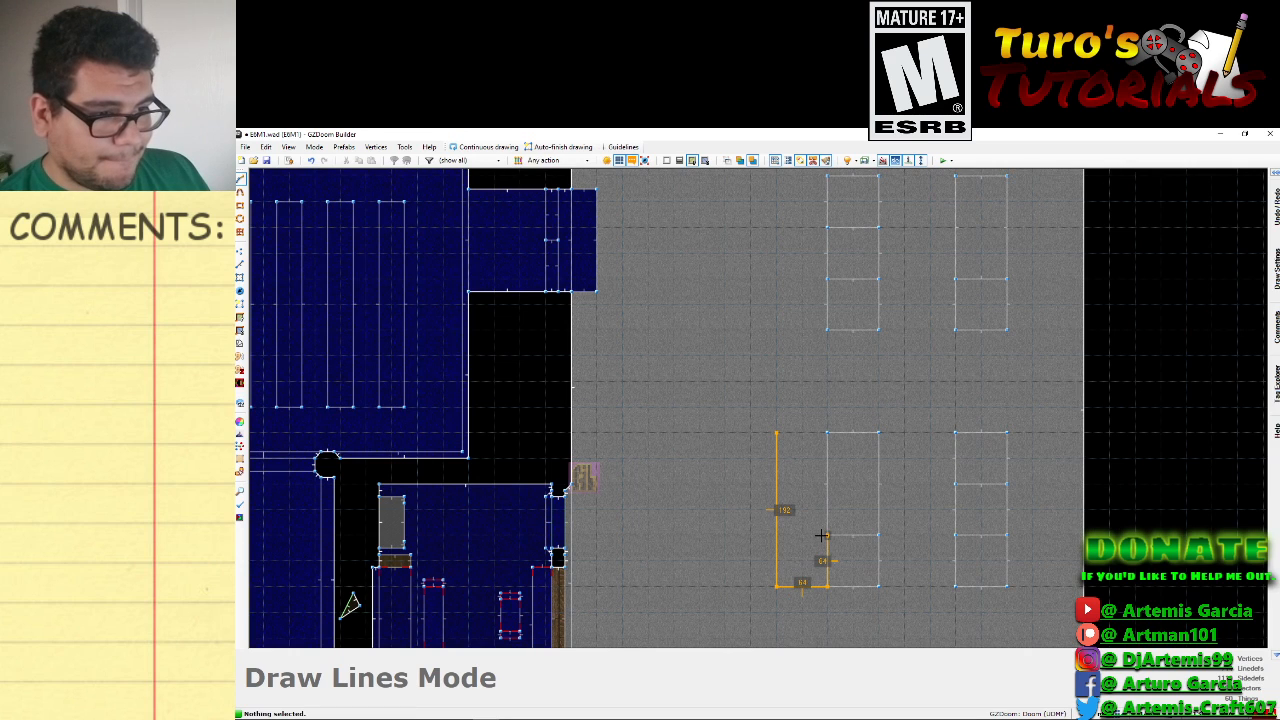
pyautogui.click(776, 437)
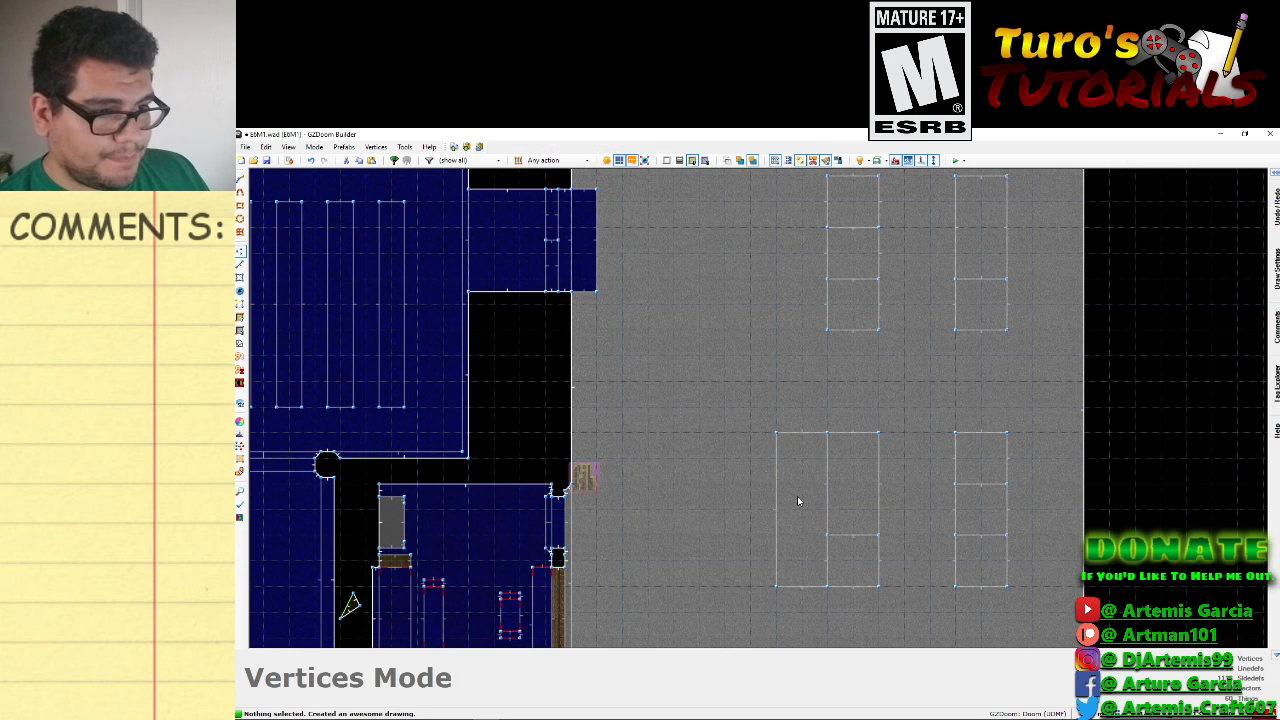
pyautogui.press('d')
pyautogui.click(776, 484)
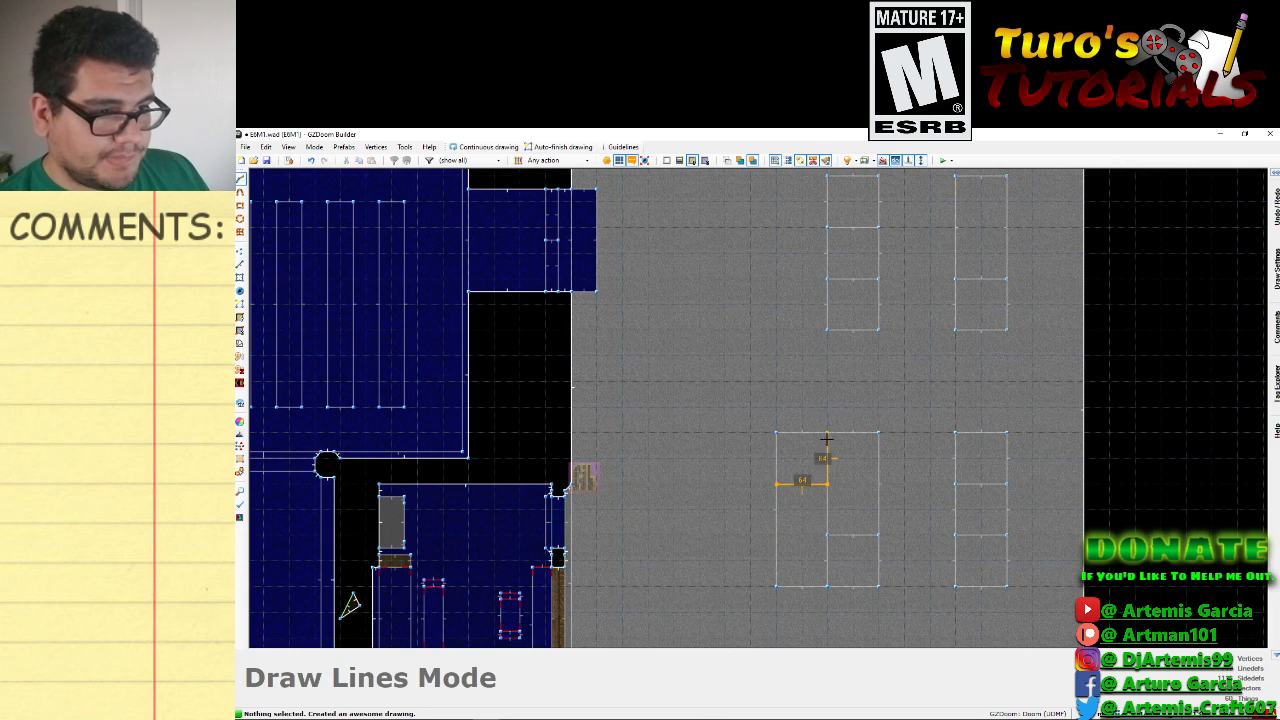
pyautogui.click(776, 484)
# Attach a 64 by 128 rectangle to the west side of the northwestern stack, with a 64 by 64 square directly below it.
pyautogui.press('Up')
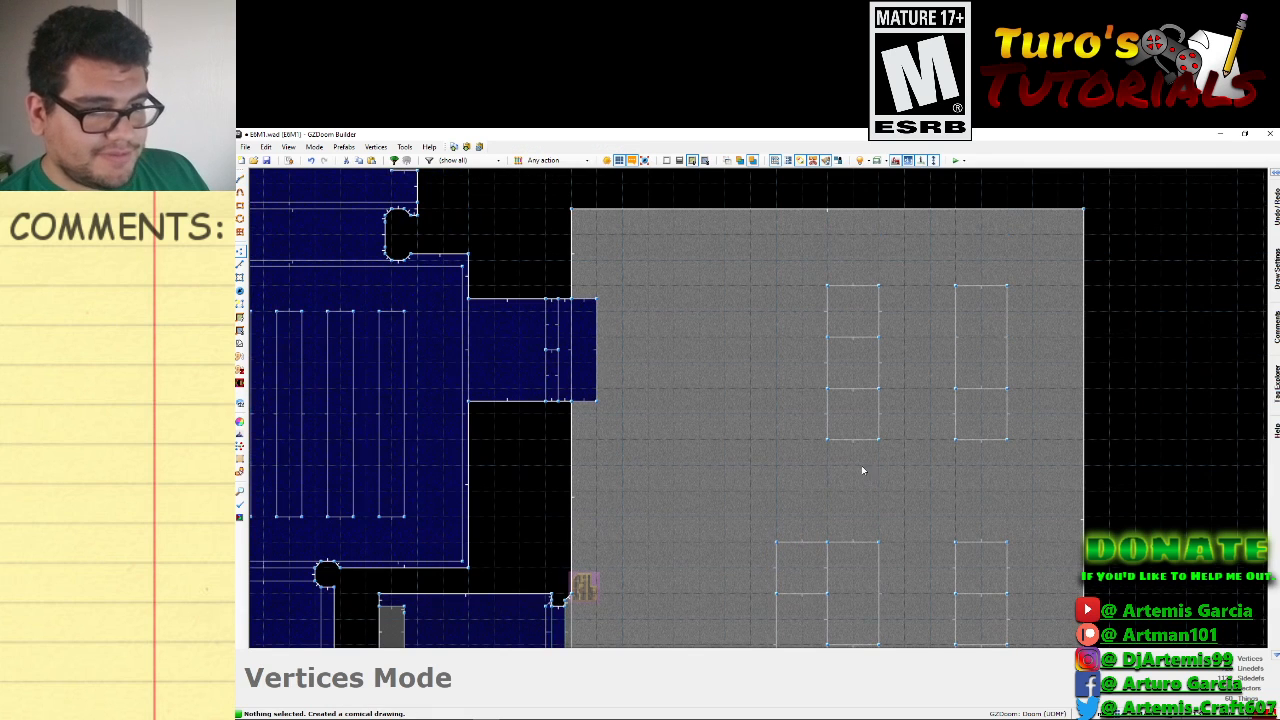
pyautogui.press('d')
pyautogui.click(776, 288)
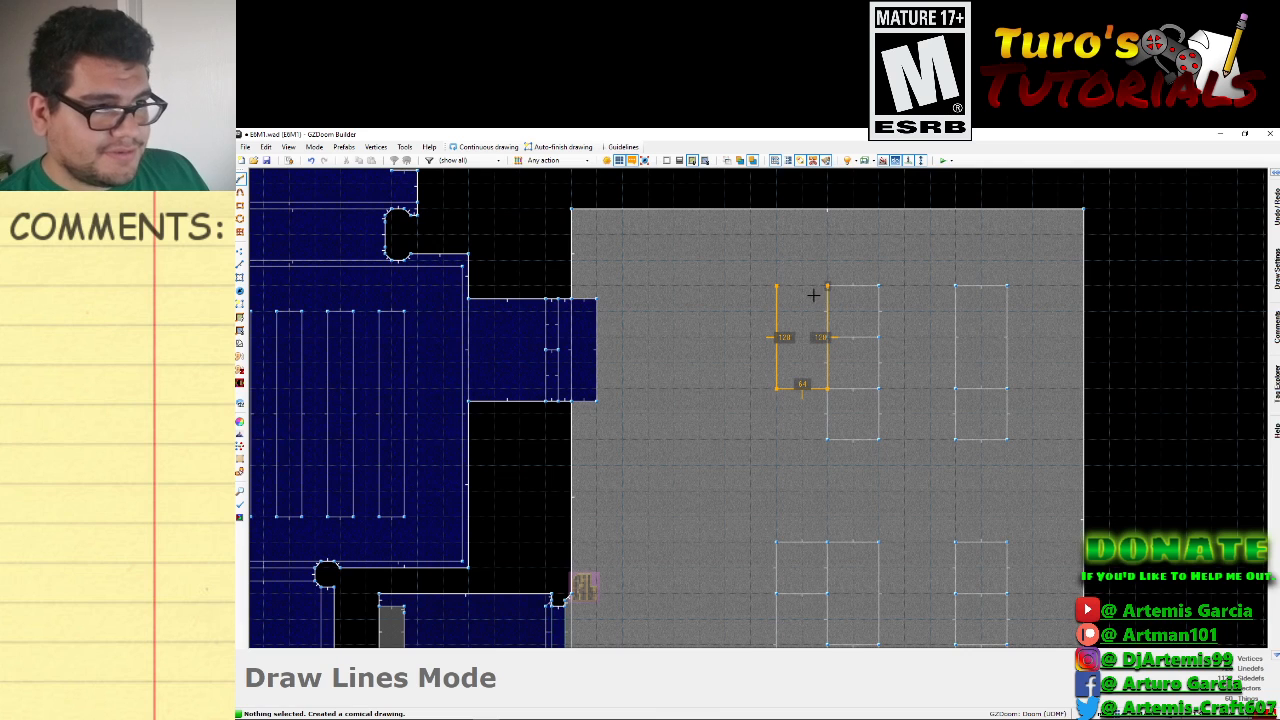
pyautogui.click(776, 288)
pyautogui.press('d')
pyautogui.click(777, 439)
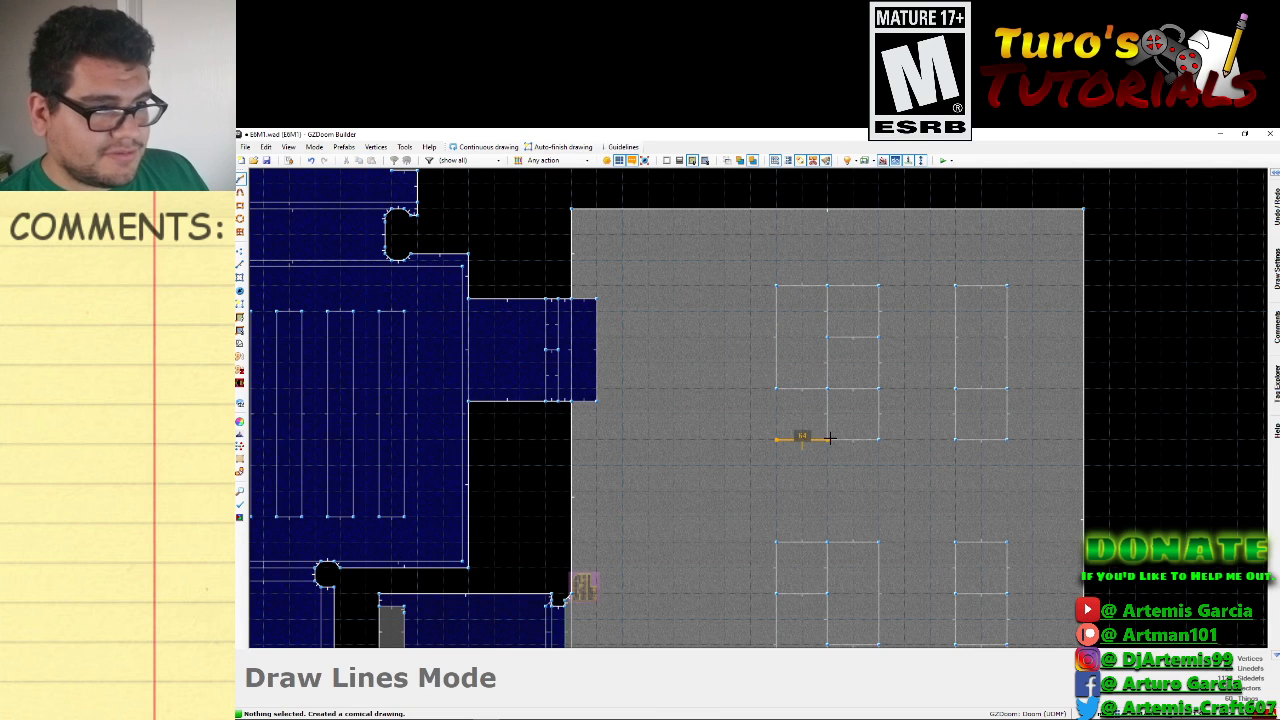
pyautogui.click(780, 435)
# In the 3D visual mode, select the floors of all the newly drawn sectors and raise them to a height of 56.
pyautogui.press('Down')
pyautogui.press('Down')
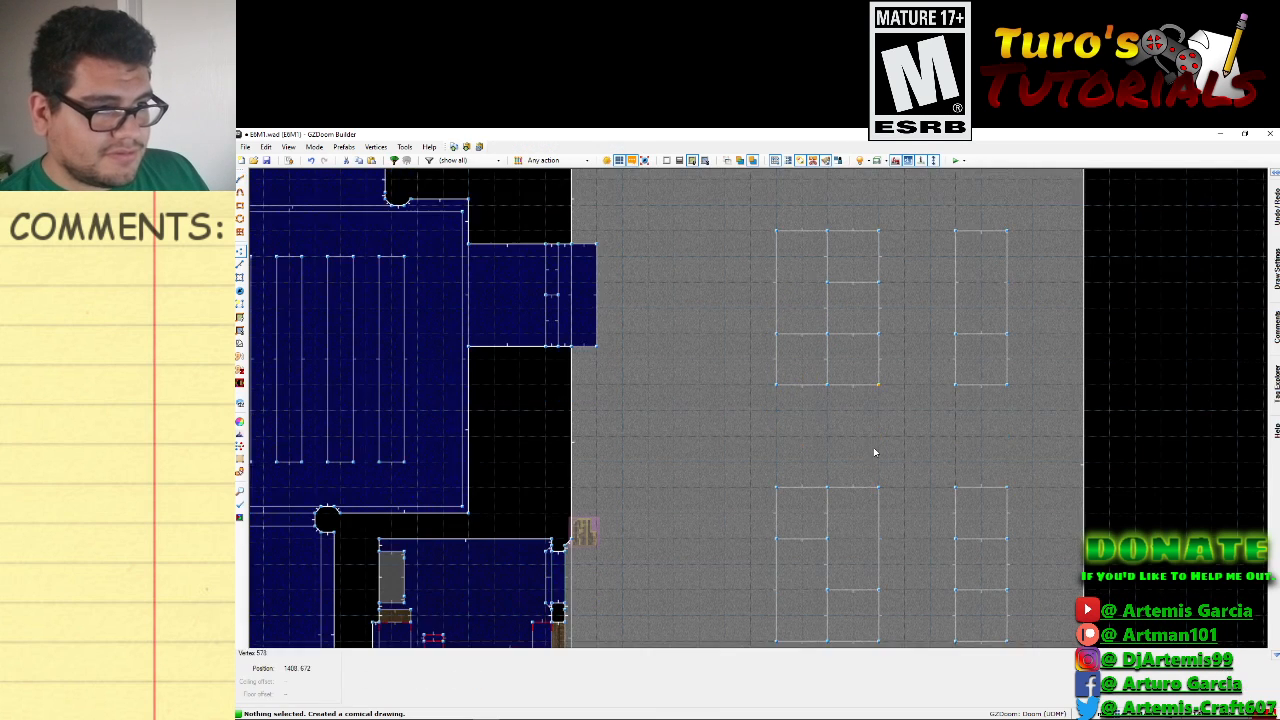
pyautogui.scroll(-3, 875, 456)
pyautogui.scroll(1, 875, 457)
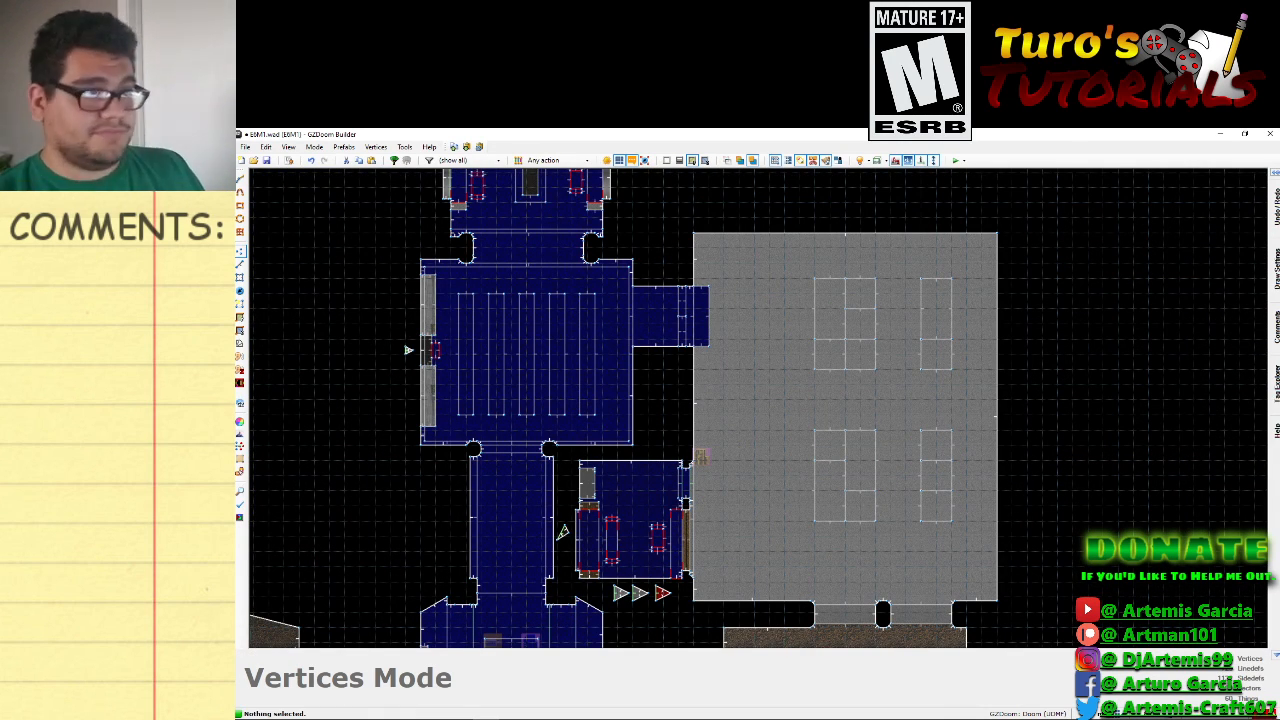
pyautogui.press('q')
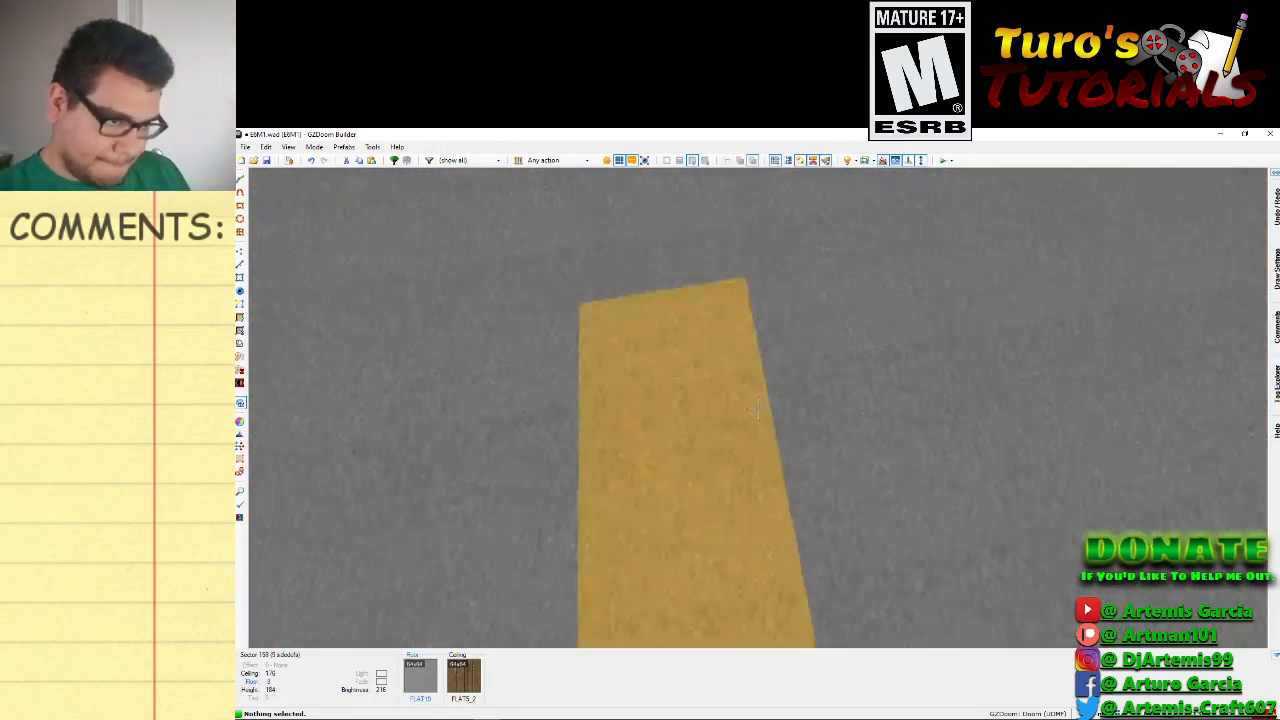
pyautogui.click(758, 408)
pyautogui.click(758, 408)
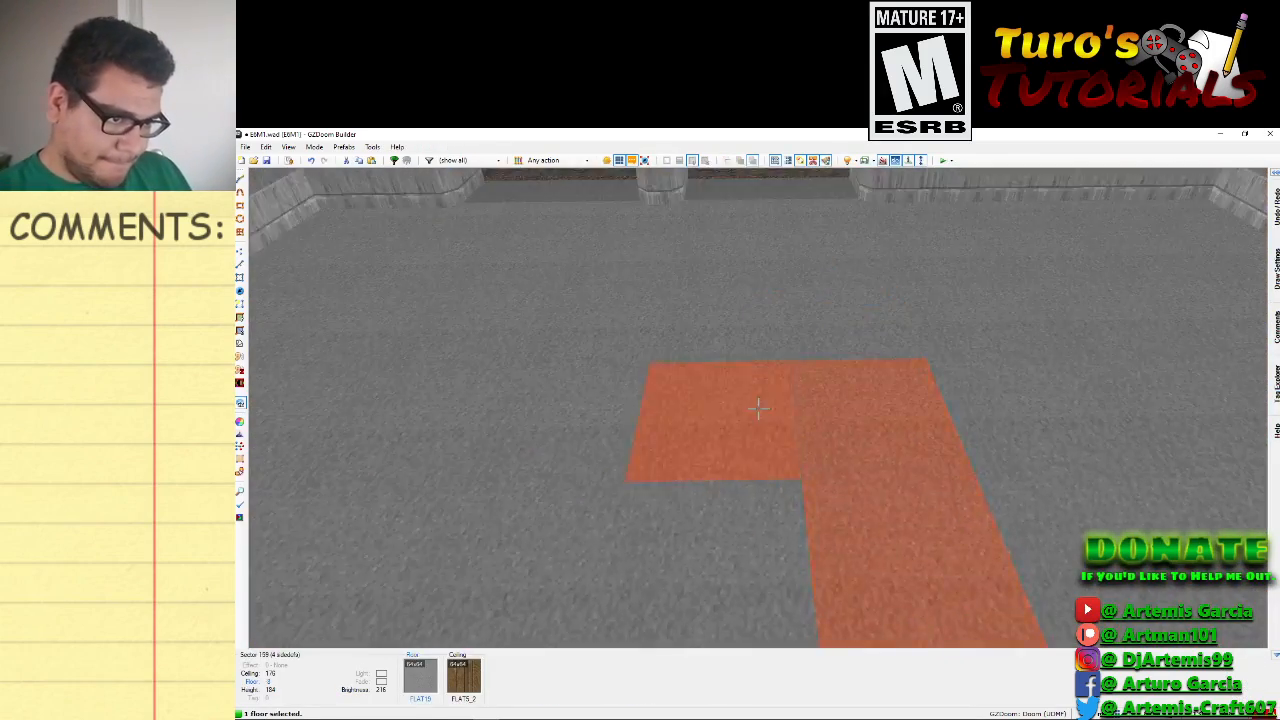
pyautogui.press('d')
pyautogui.click(758, 408)
pyautogui.click(758, 408)
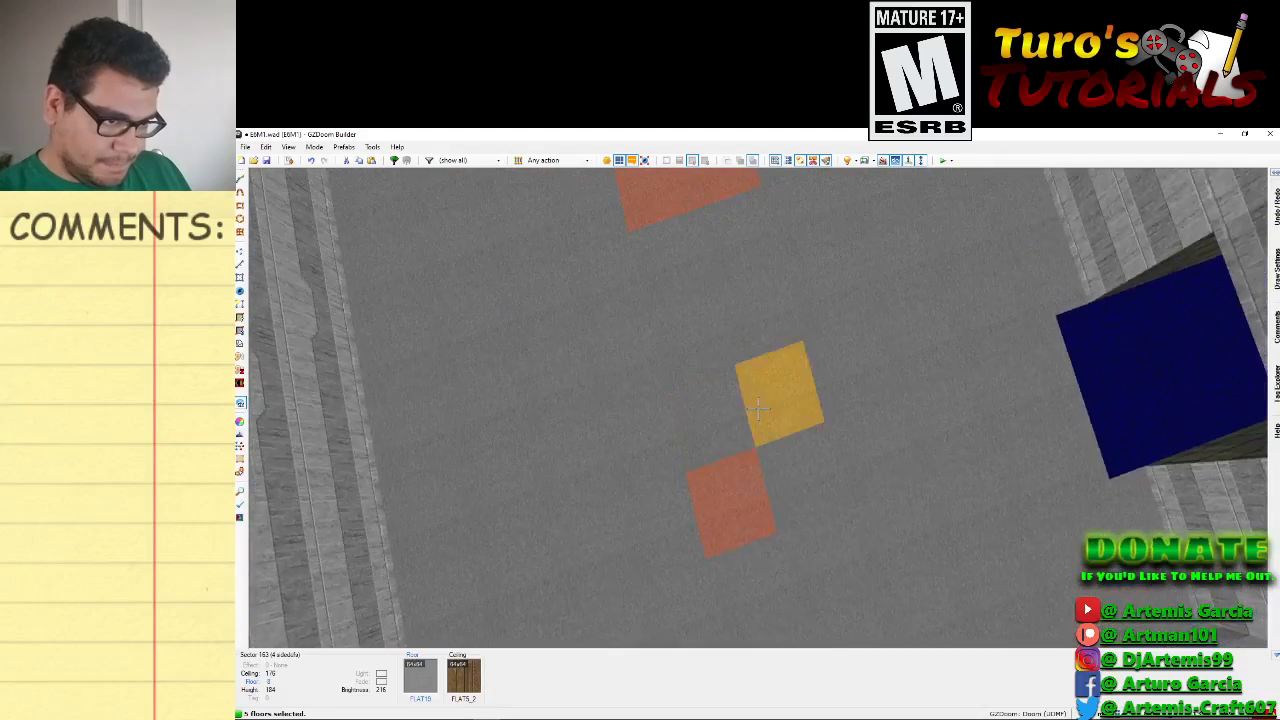
pyautogui.click(758, 408)
pyautogui.click(758, 408)
pyautogui.click(758, 408)
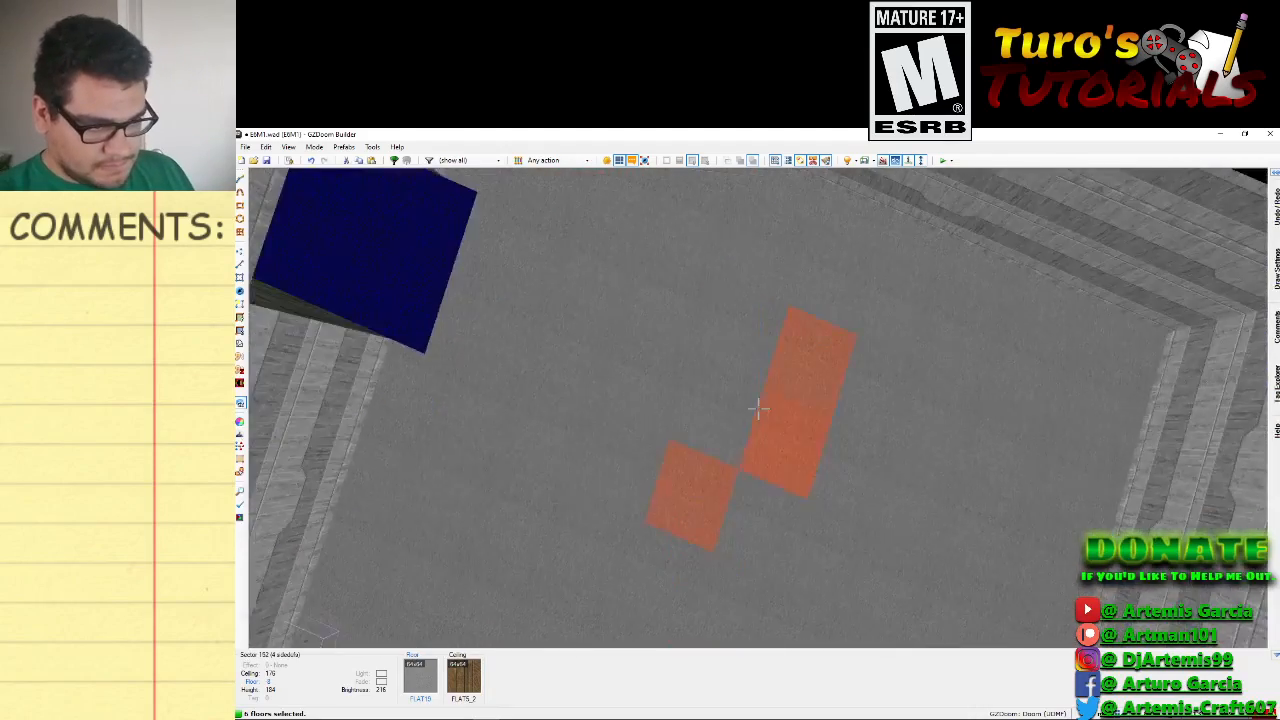
pyautogui.click(758, 408)
pyautogui.click(758, 408)
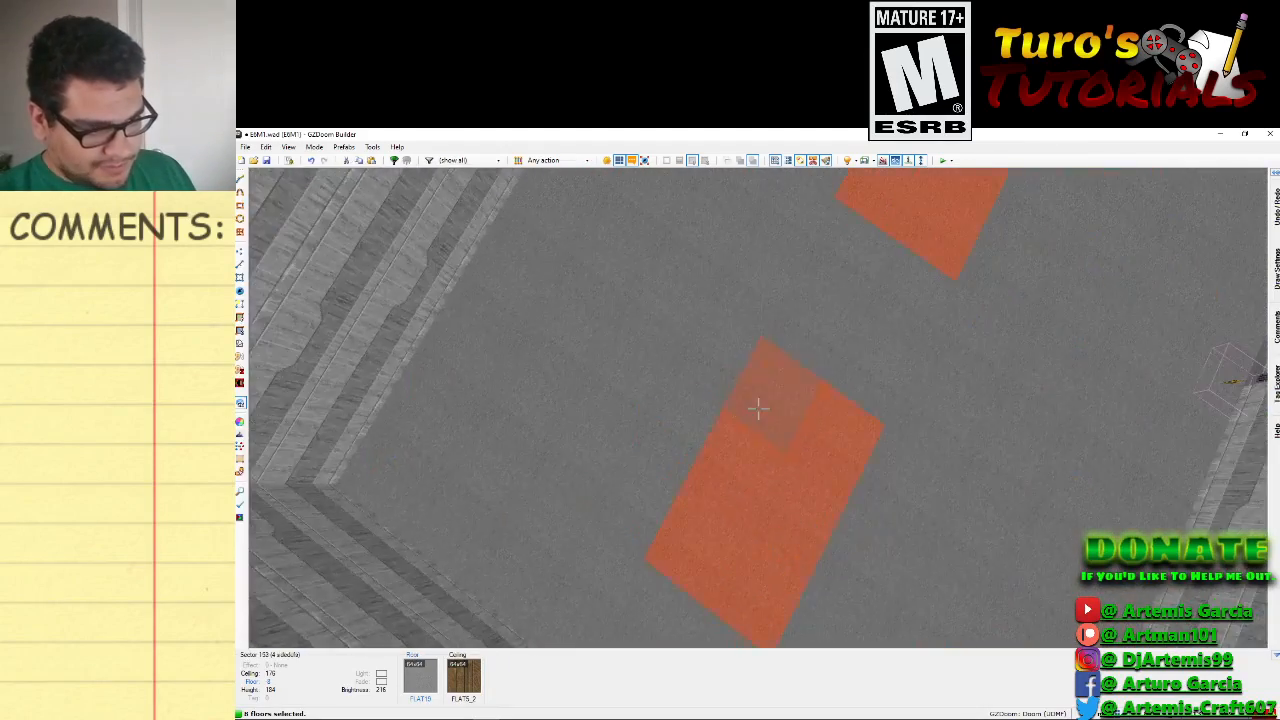
pyautogui.click(758, 408)
pyautogui.click(758, 408)
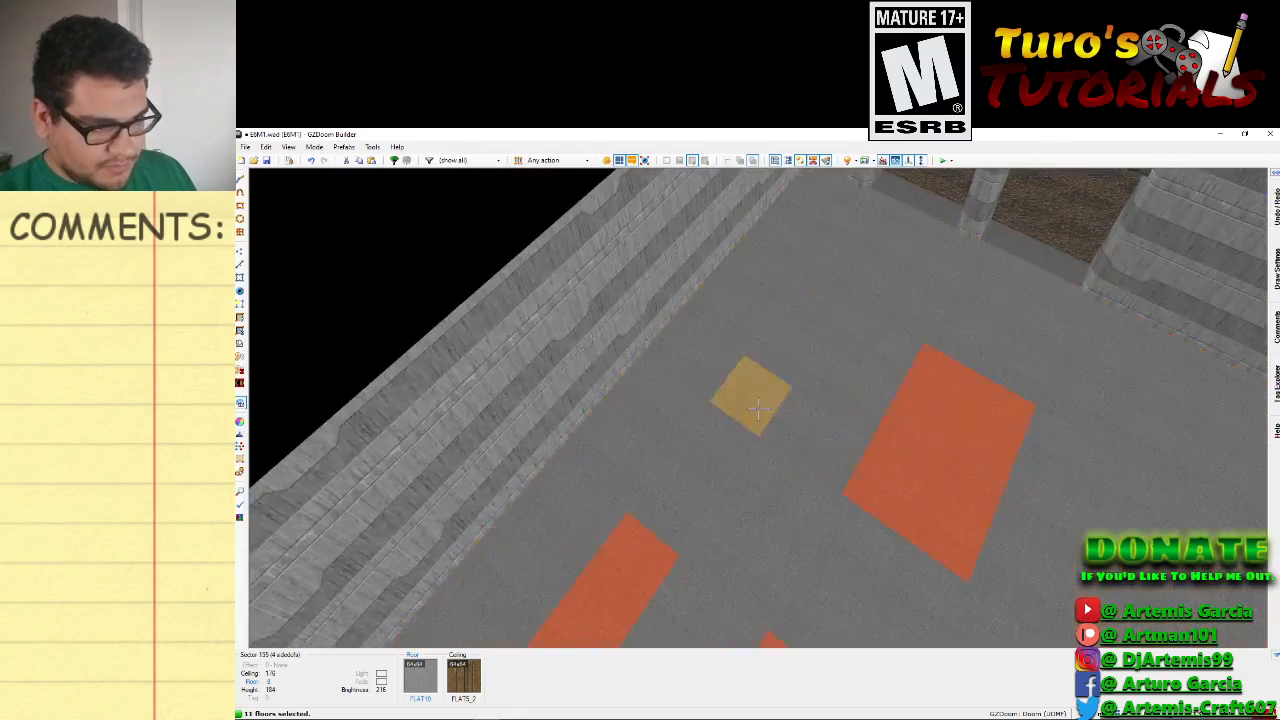
pyautogui.click(758, 408)
pyautogui.click(758, 408)
pyautogui.click(758, 408)
pyautogui.press('e')
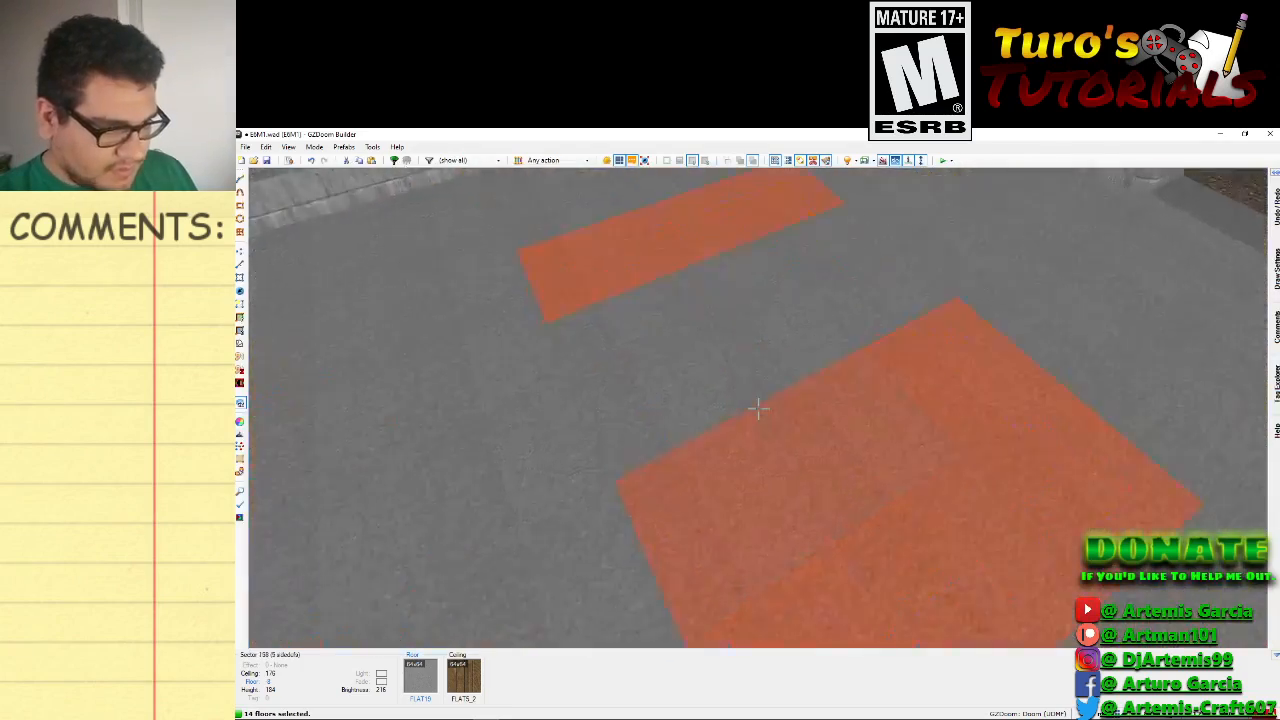
pyautogui.press('d')
pyautogui.scroll(7, 758, 408)
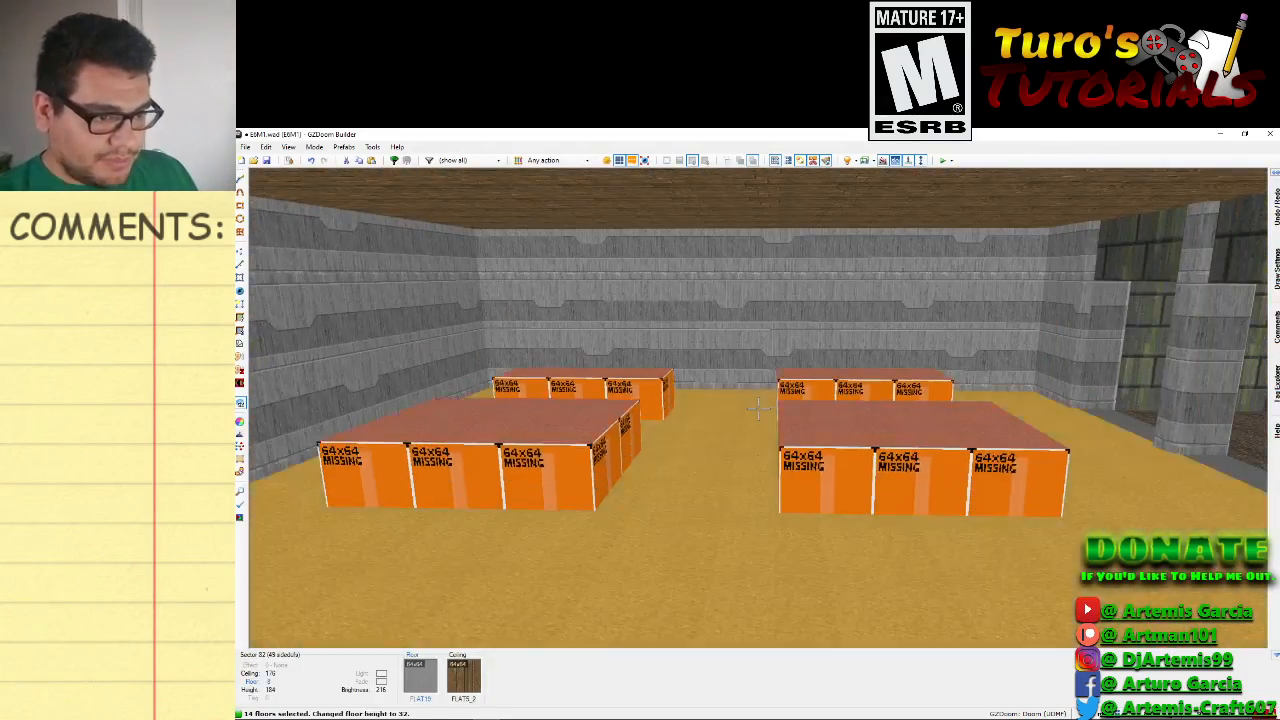
pyautogui.press('e')
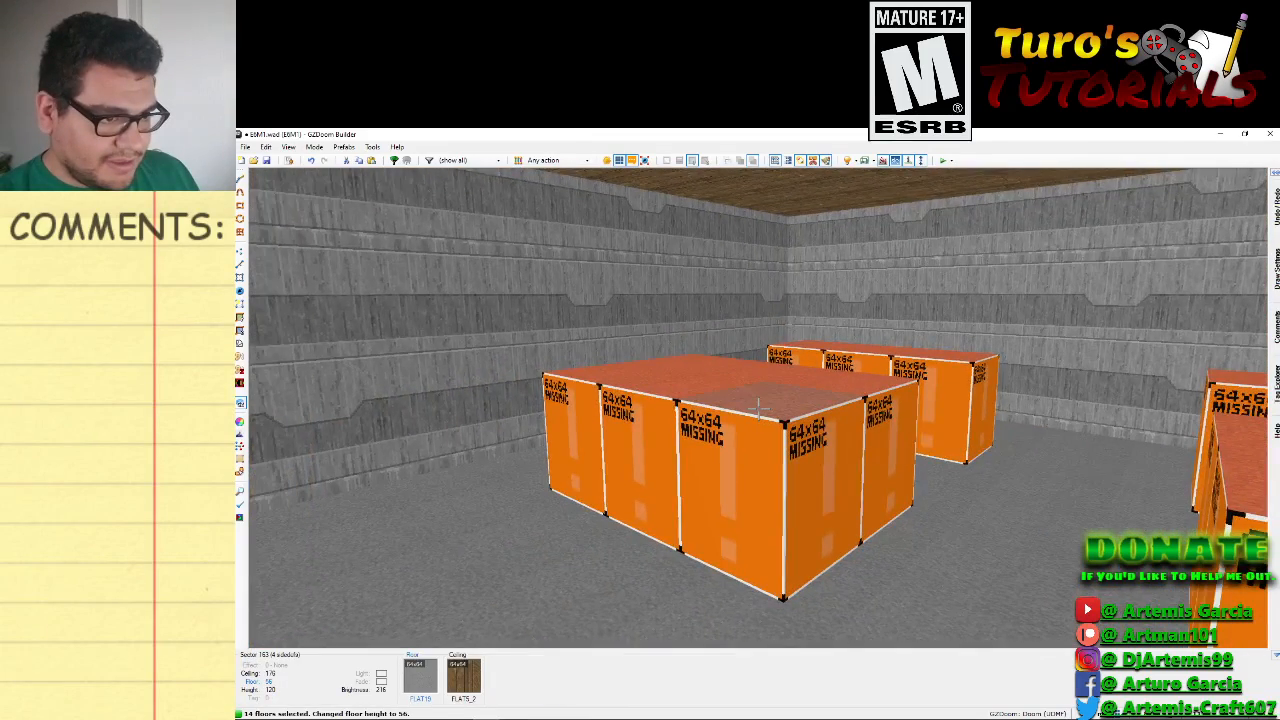
# Deselect half of the block tops across the four groups and raise the remaining seven floors to a height of 120.
pyautogui.click(758, 408)
pyautogui.press('d')
pyautogui.press('e')
pyautogui.click(758, 408)
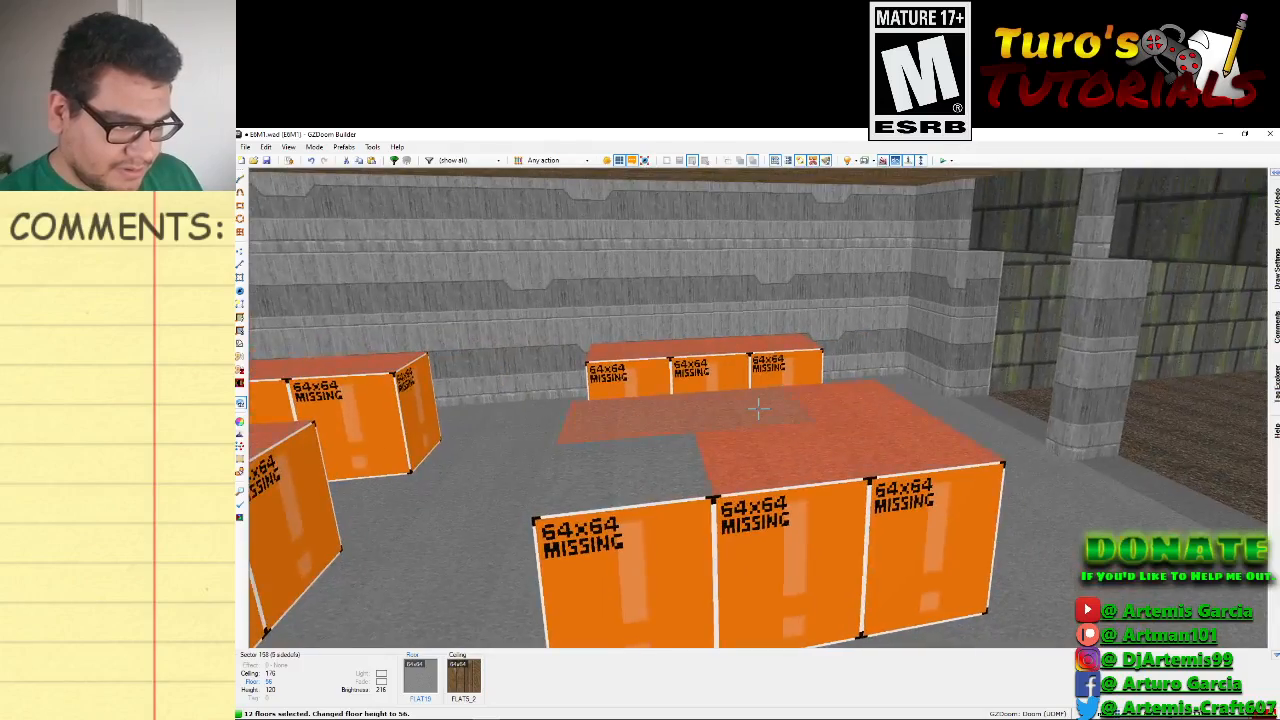
pyautogui.click(758, 408)
pyautogui.press('e')
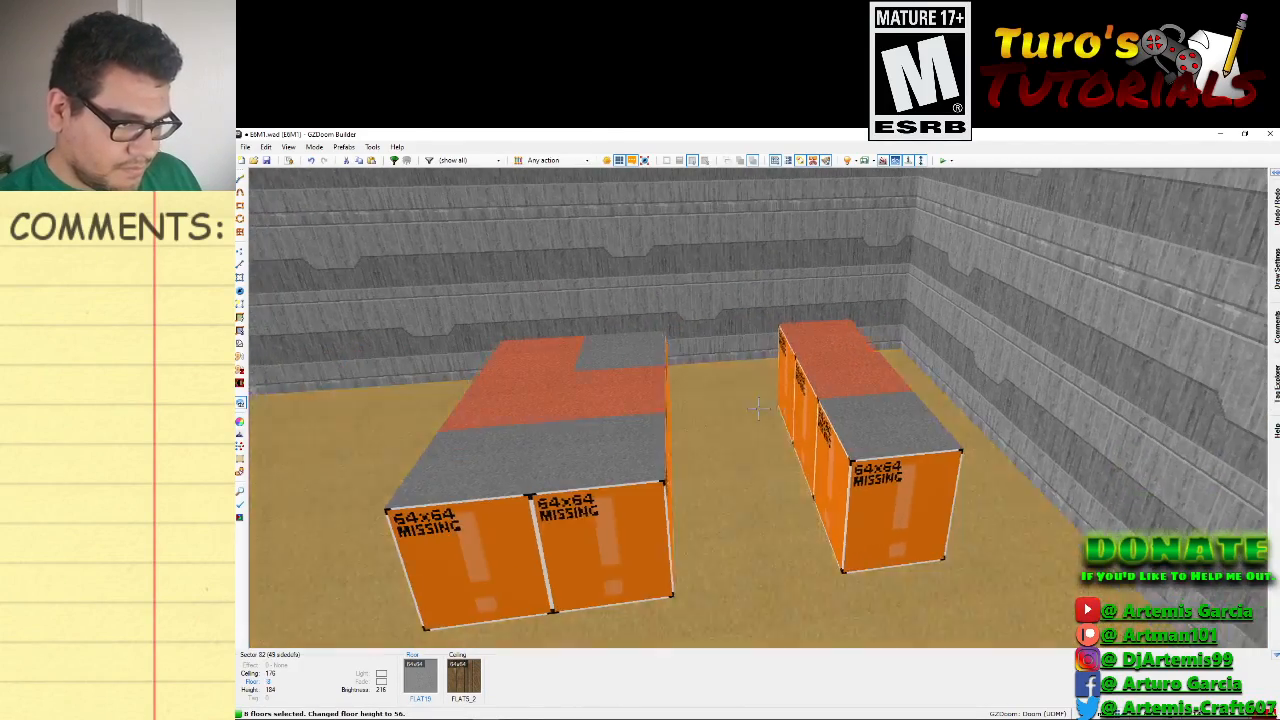
pyautogui.press('s')
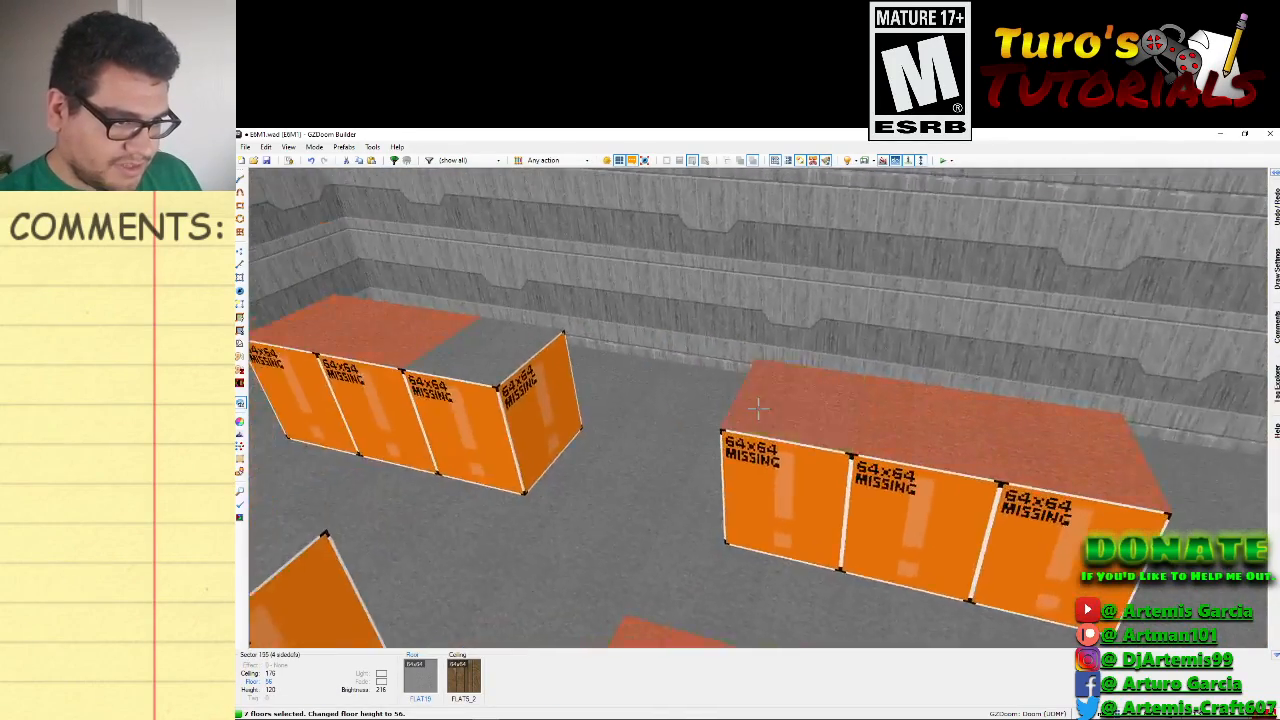
pyautogui.press('s')
pyautogui.scroll(3, 758, 408)
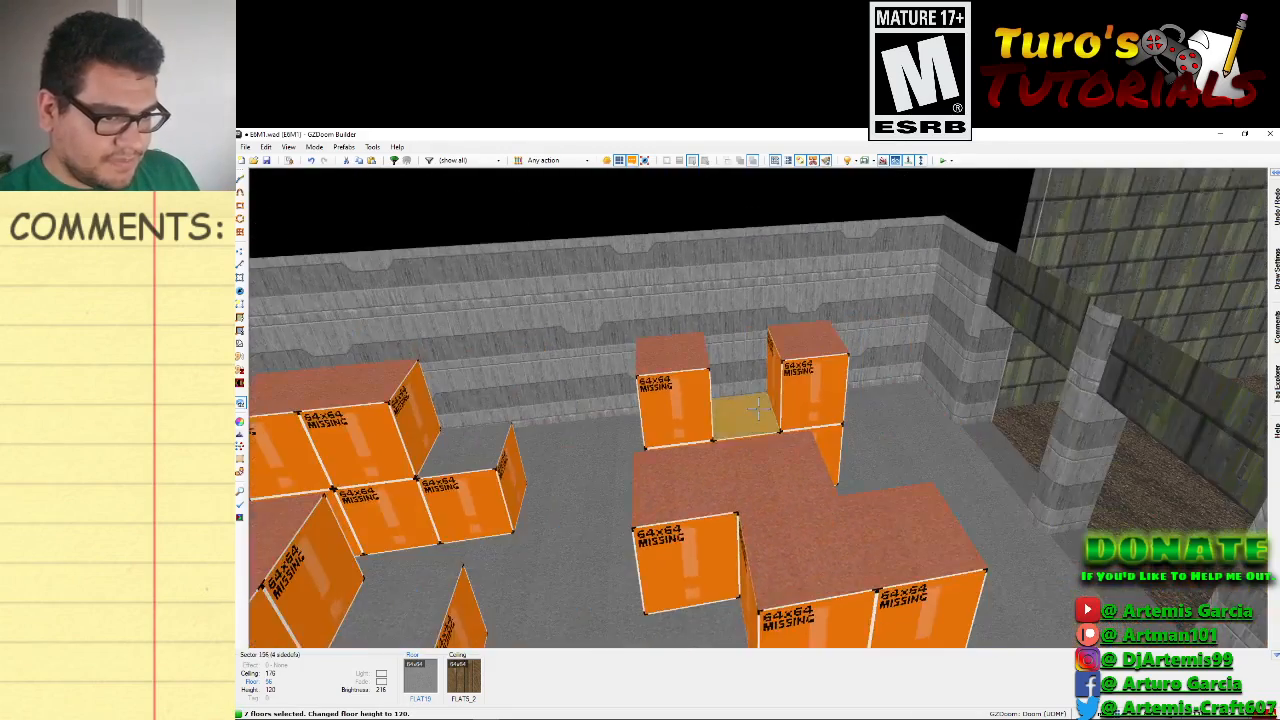
# Clear the floor selection and lower a single tall block's floor to a height of 56.
pyautogui.press('f')
pyautogui.press('e')
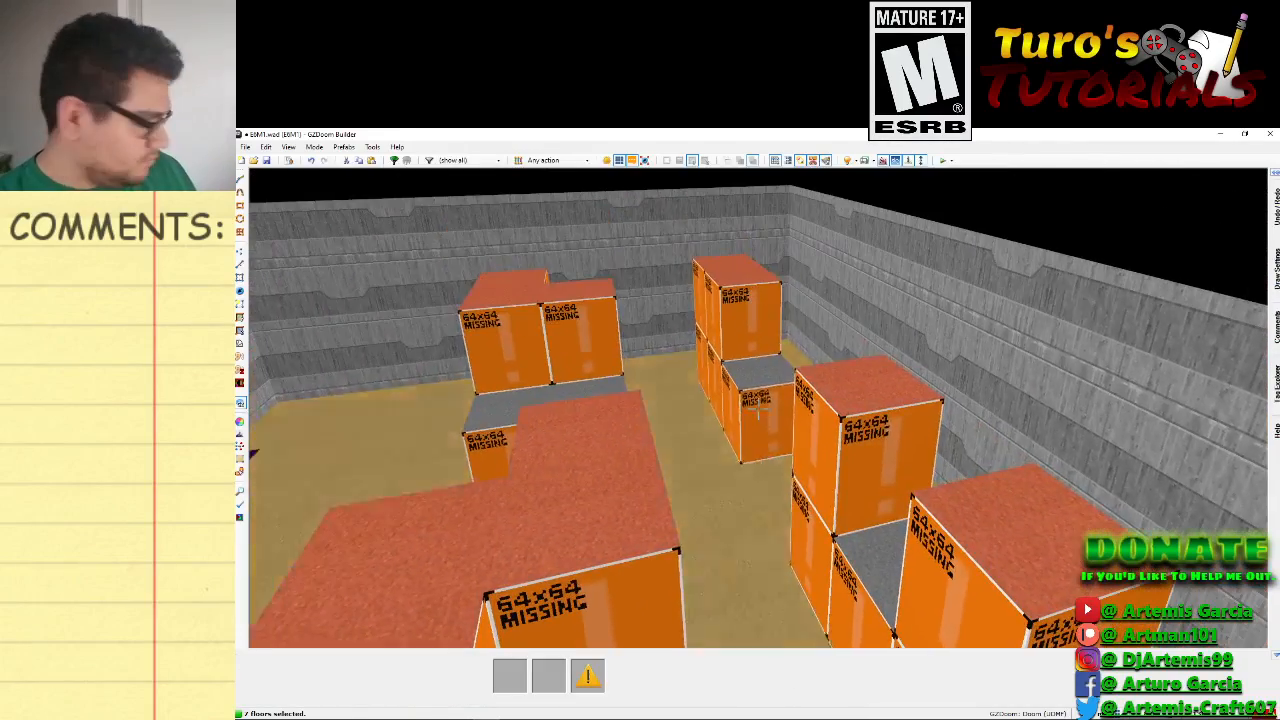
pyautogui.press('w')
pyautogui.press('w')
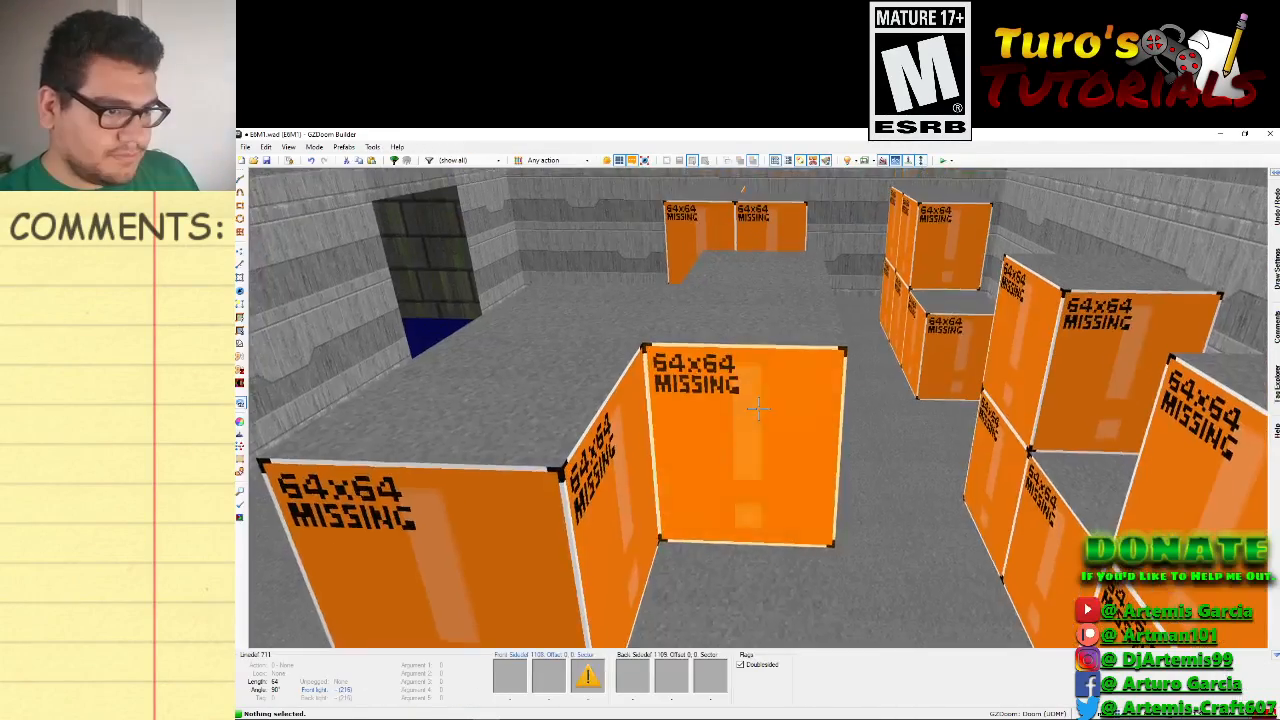
pyautogui.scroll(-2, 759, 408)
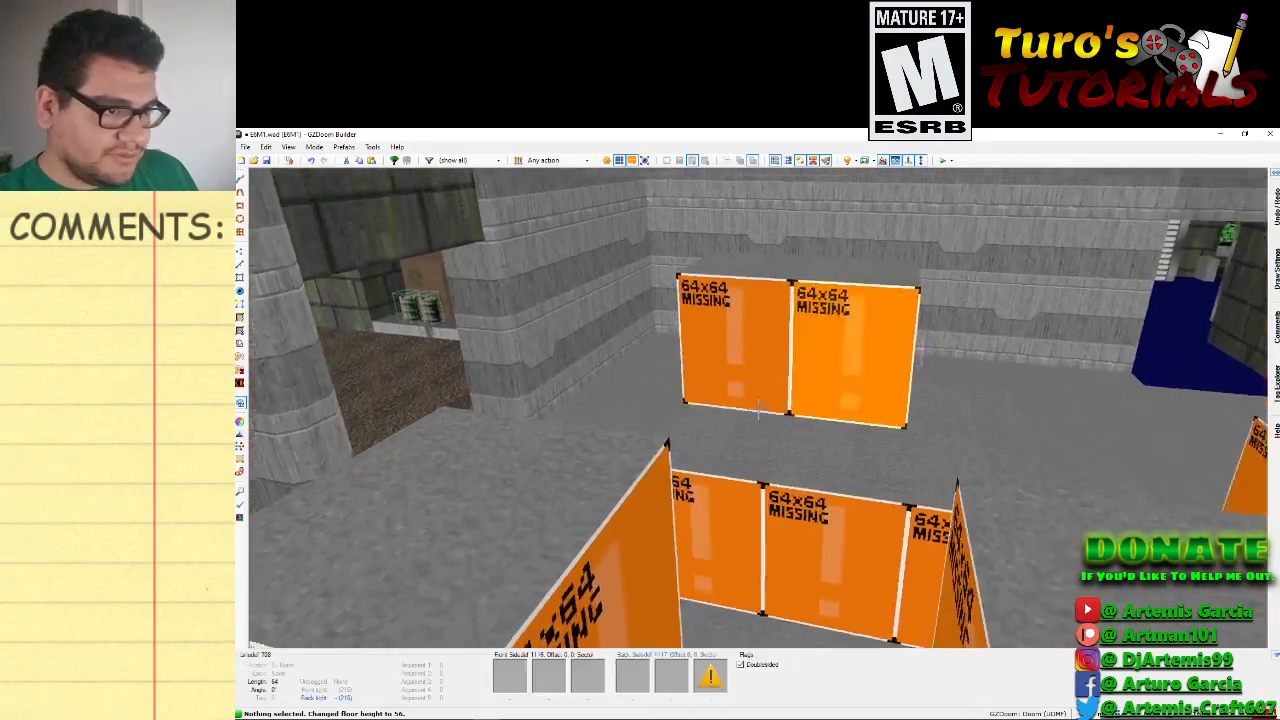
# Select the floor of the lowered block, raise it to a height of 120, and clear the selection.
pyautogui.click(759, 408)
pyautogui.scroll(4, 759, 408)
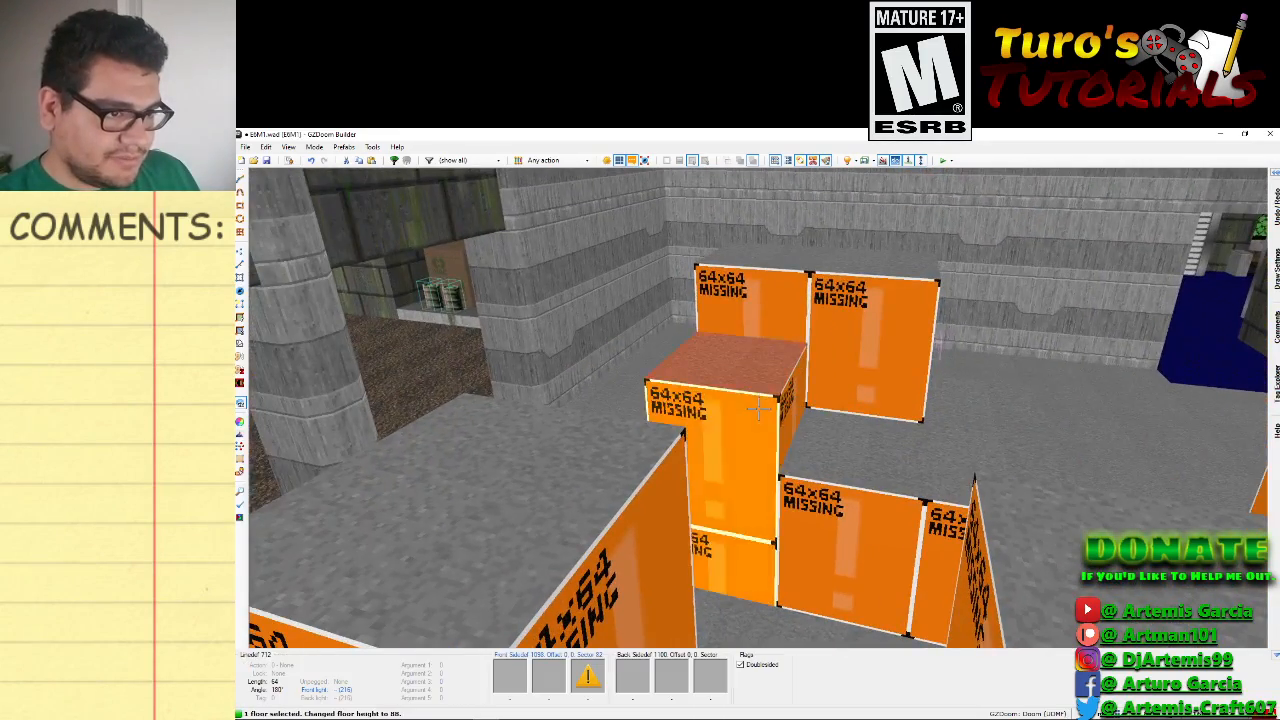
pyautogui.press('e')
pyautogui.press('d')
pyautogui.click(759, 408)
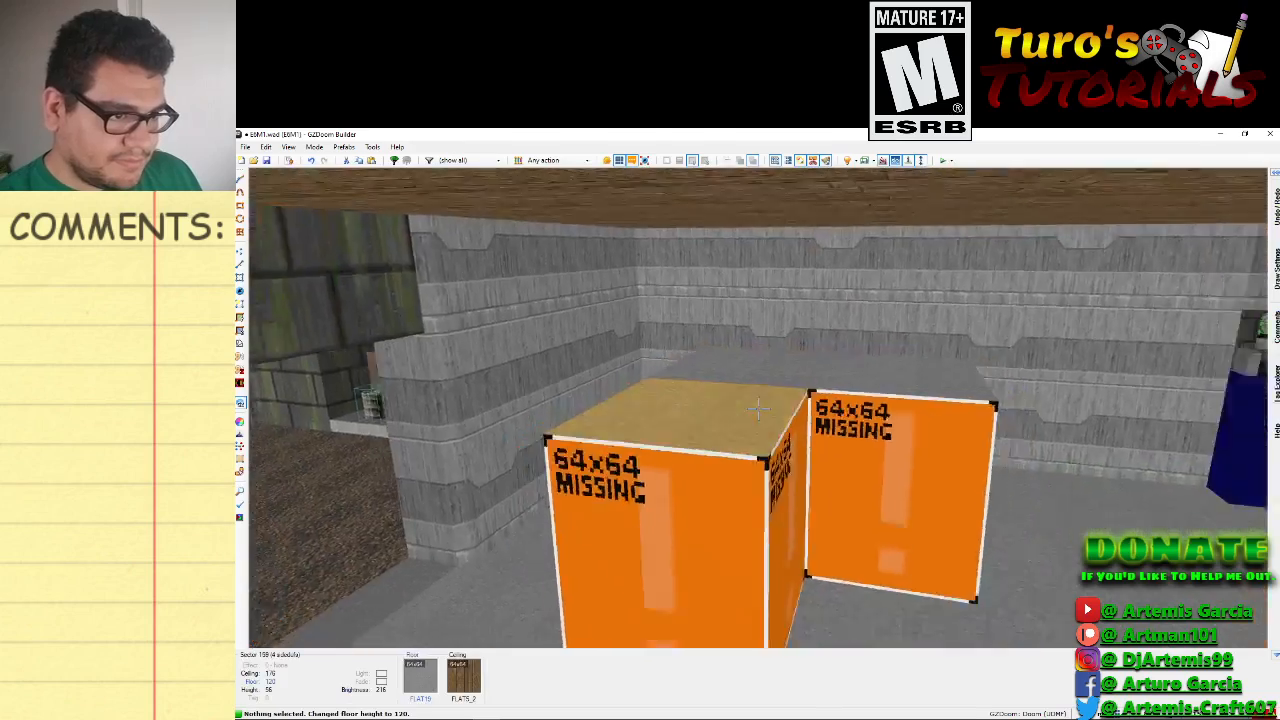
# Open the texture choices for the missing lower texture on the back side of a two-level stack's 128-wide wall.
pyautogui.press('d')
pyautogui.press('e')
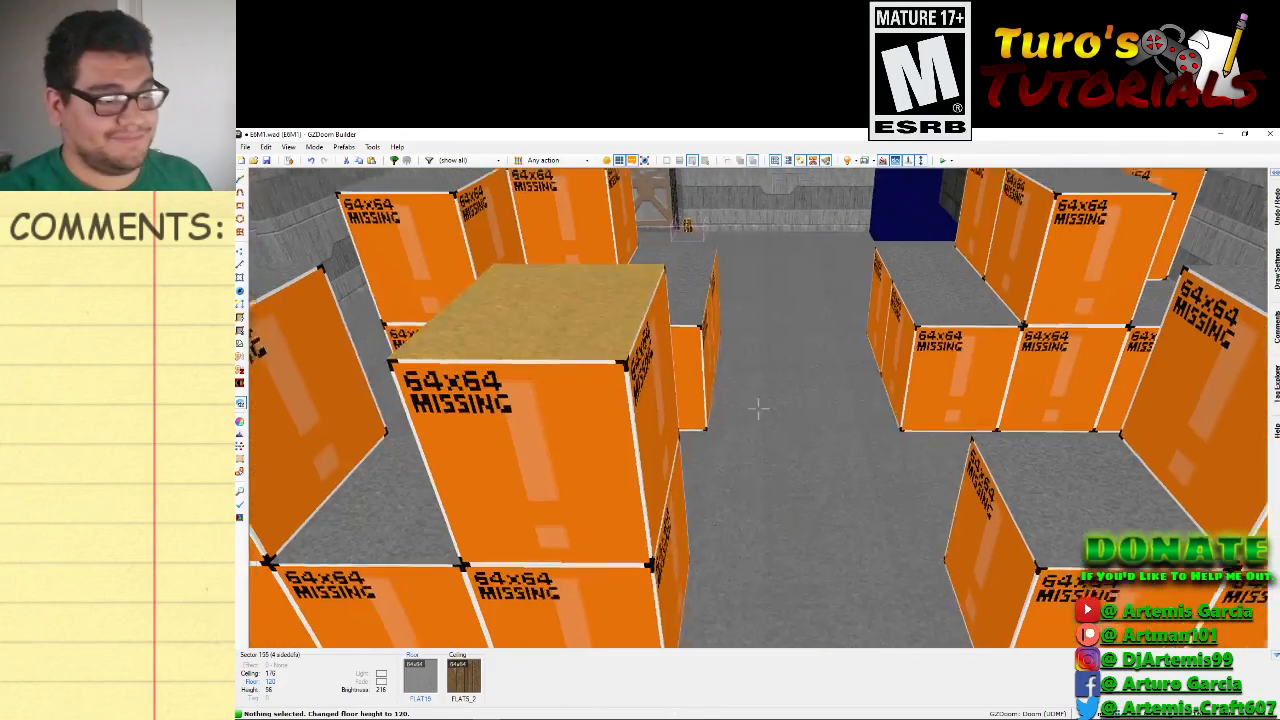
pyautogui.press('d')
pyautogui.press('e')
pyautogui.press('s')
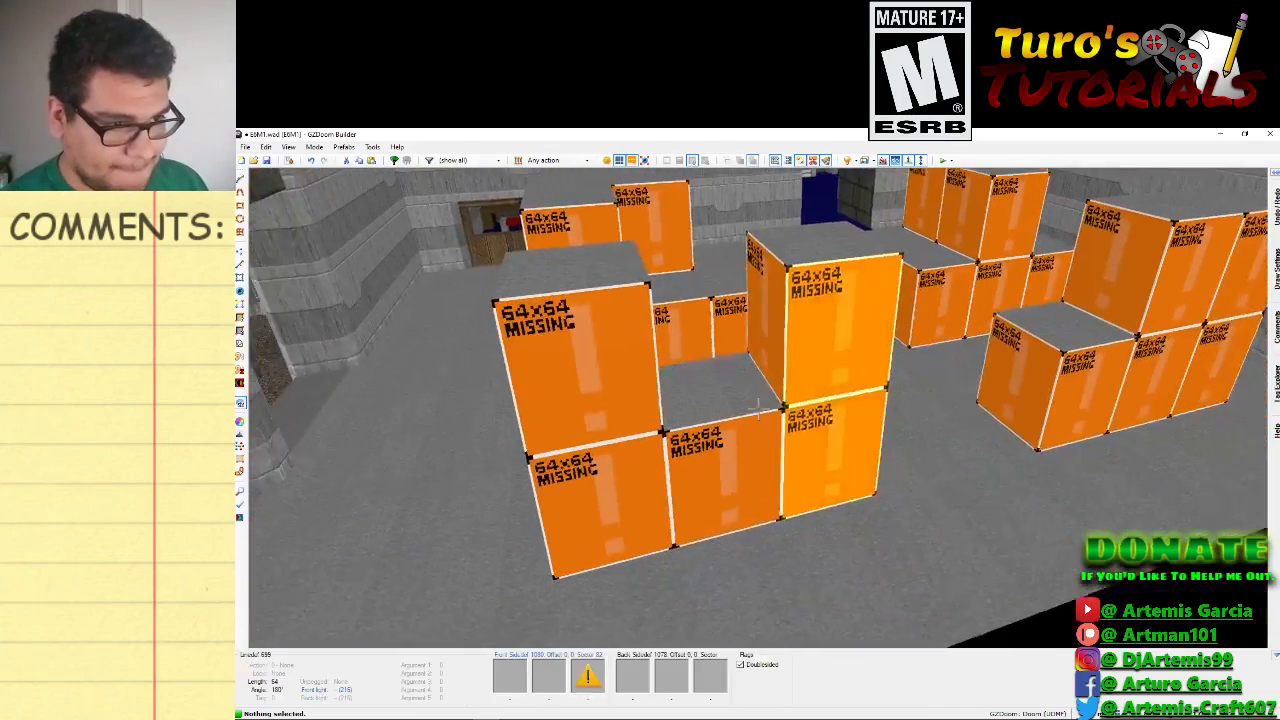
pyautogui.press('f')
pyautogui.press('f')
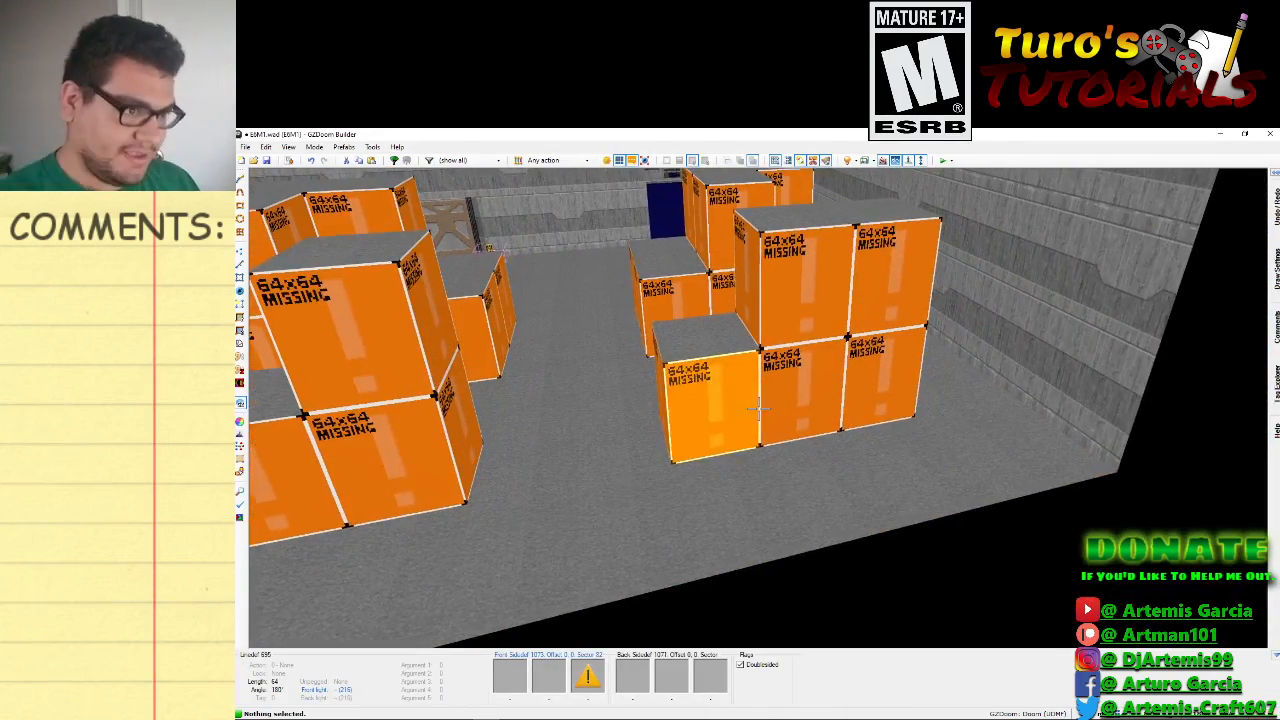
pyautogui.rightClick(758, 408)
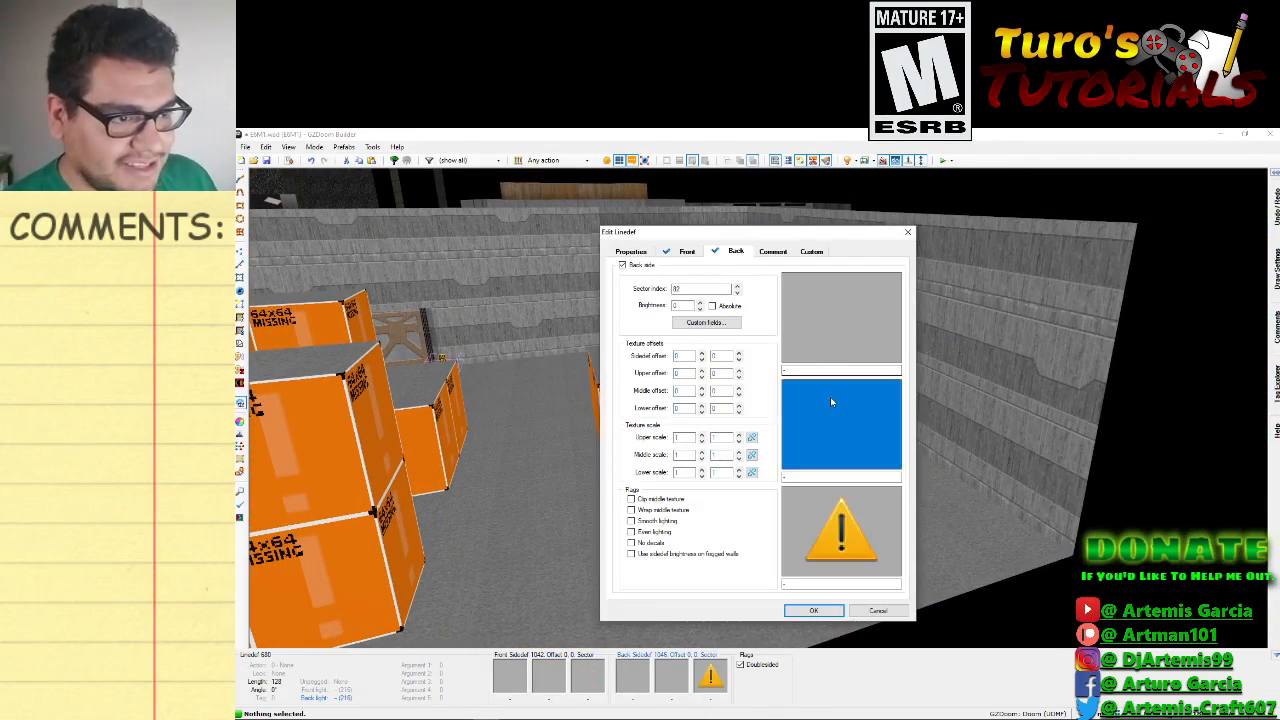
pyautogui.click(836, 551)
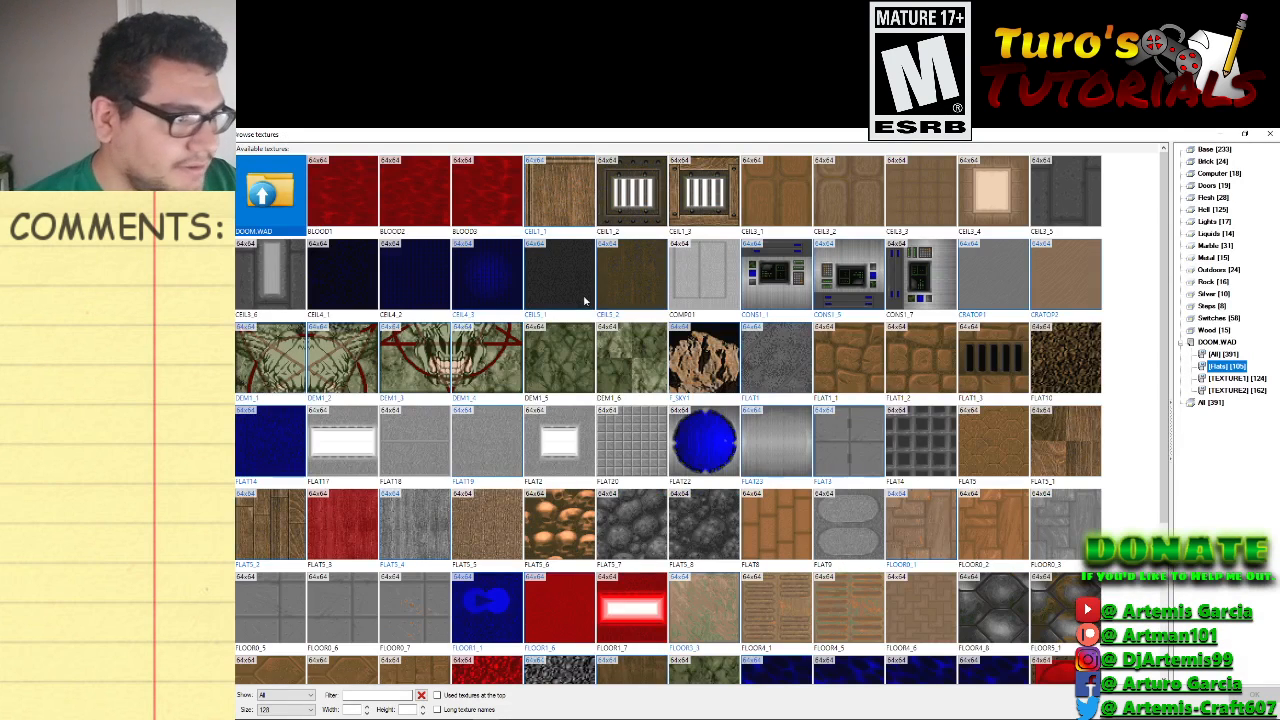
# Look through the TEXTURE1 and TEXTURE2 sets and apply the CRATWIDE texture to the 128-wide wall.
pyautogui.click(1238, 379)
pyautogui.scroll(-10, 906, 447)
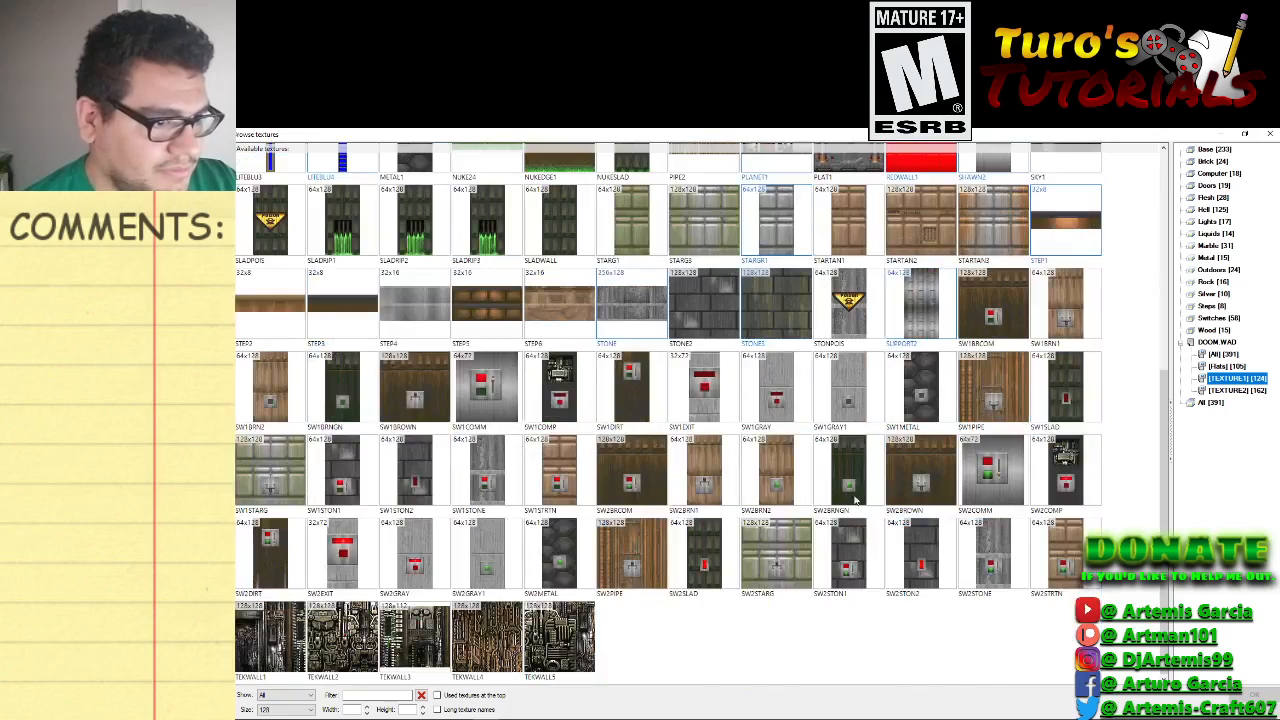
pyautogui.scroll(10, 831, 537)
pyautogui.click(1230, 390)
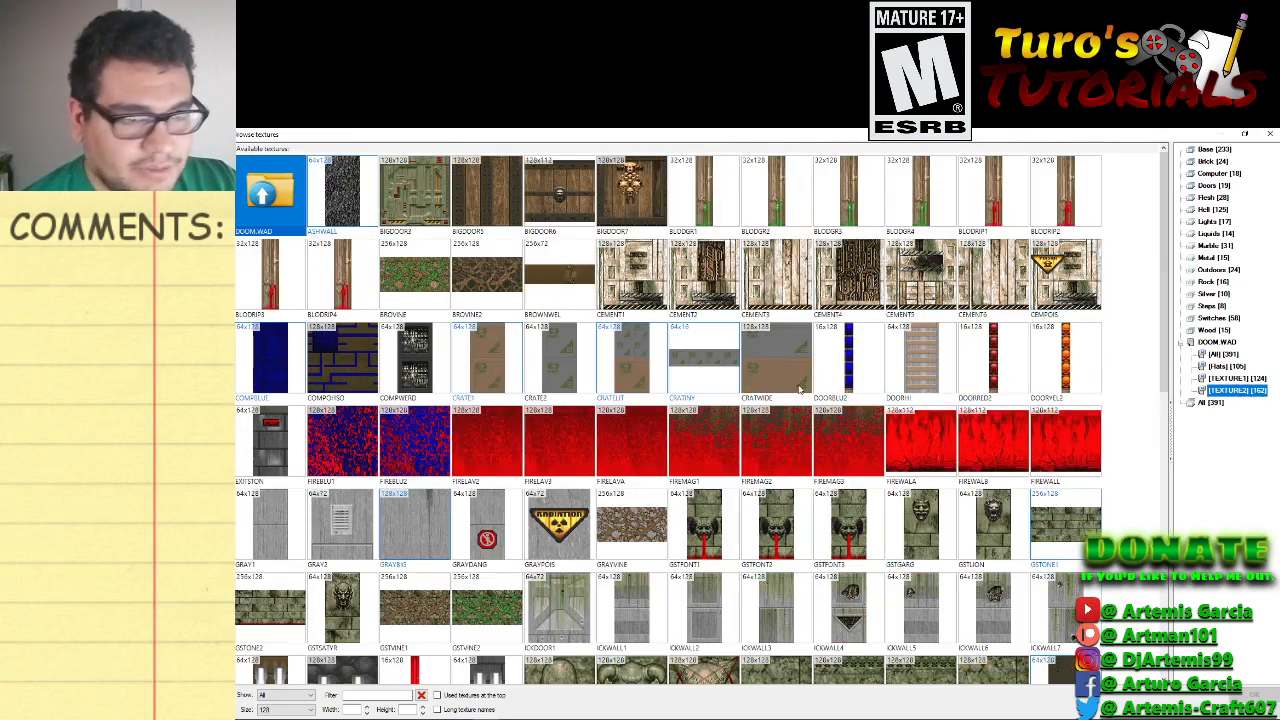
pyautogui.scroll(-15, 760, 437)
pyautogui.scroll(15, 735, 443)
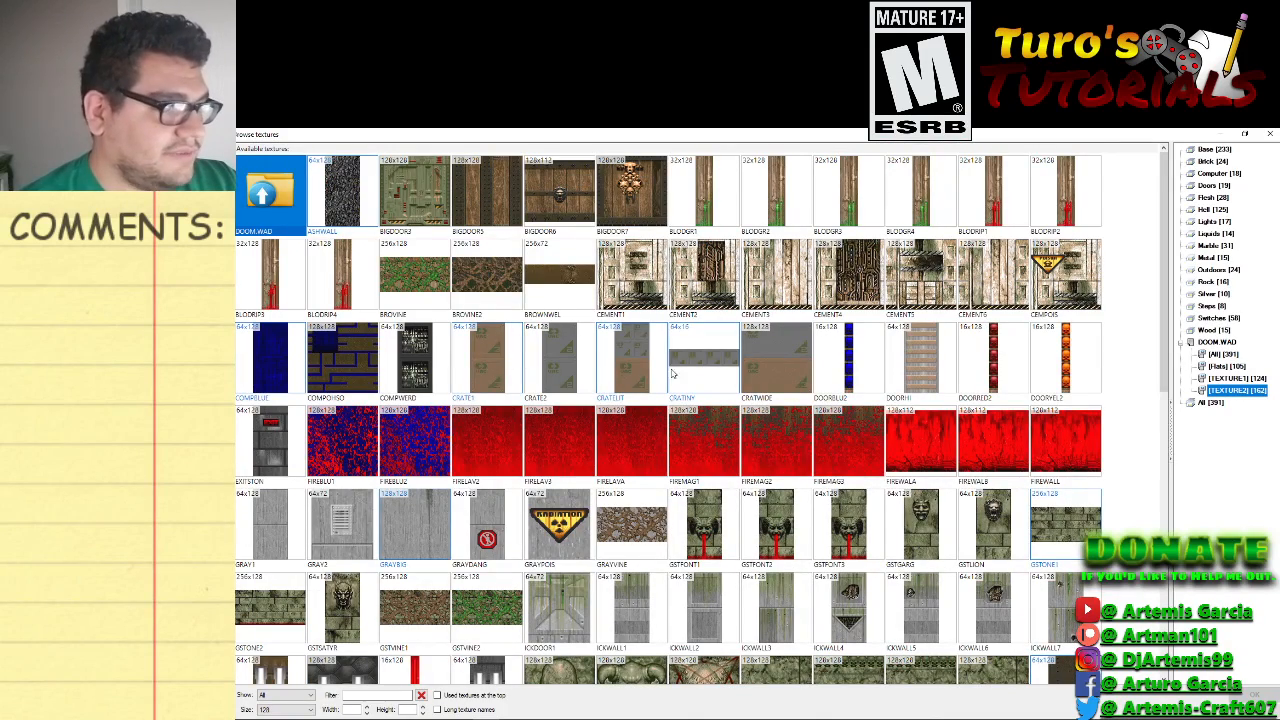
pyautogui.doubleClick(775, 363)
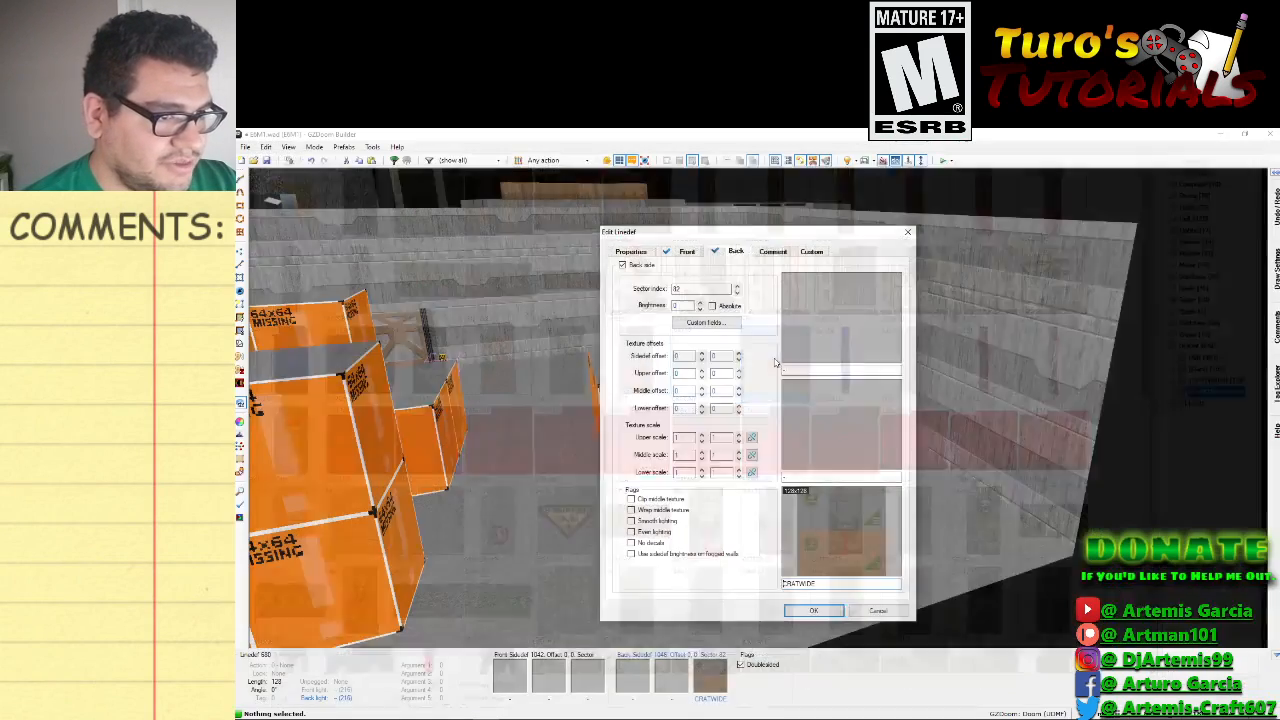
pyautogui.click(813, 610)
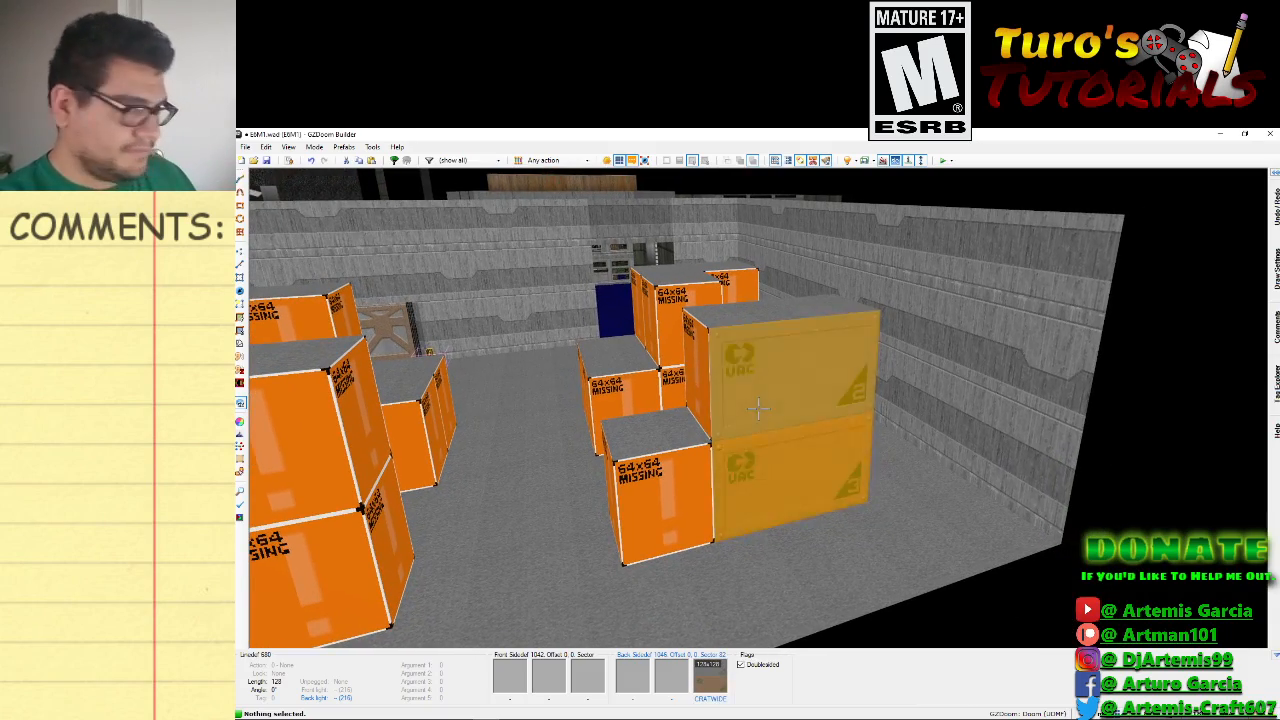
# Copy CRATWIDE, paste it onto another stack's 128-wide wall and a 64-wide upper inner face, and set that face's horizontal offset to 64.
pyautogui.hotkey('ctrl', 'c')
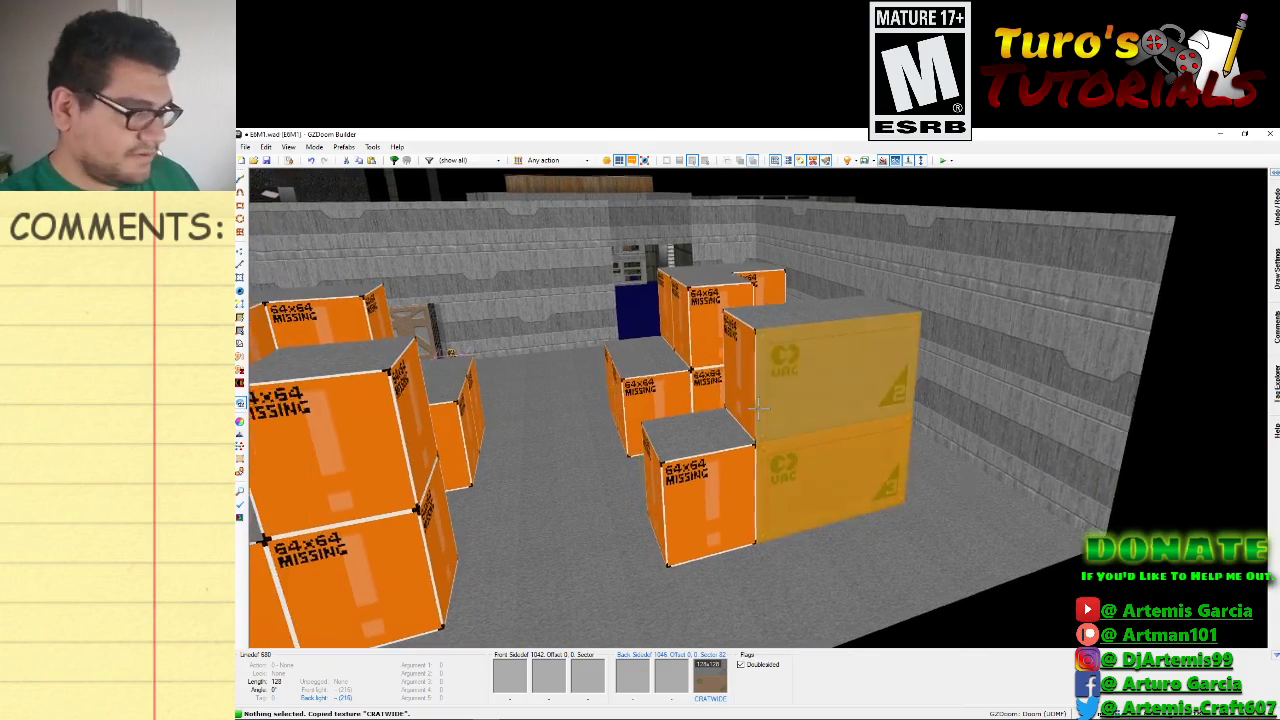
pyautogui.press('f')
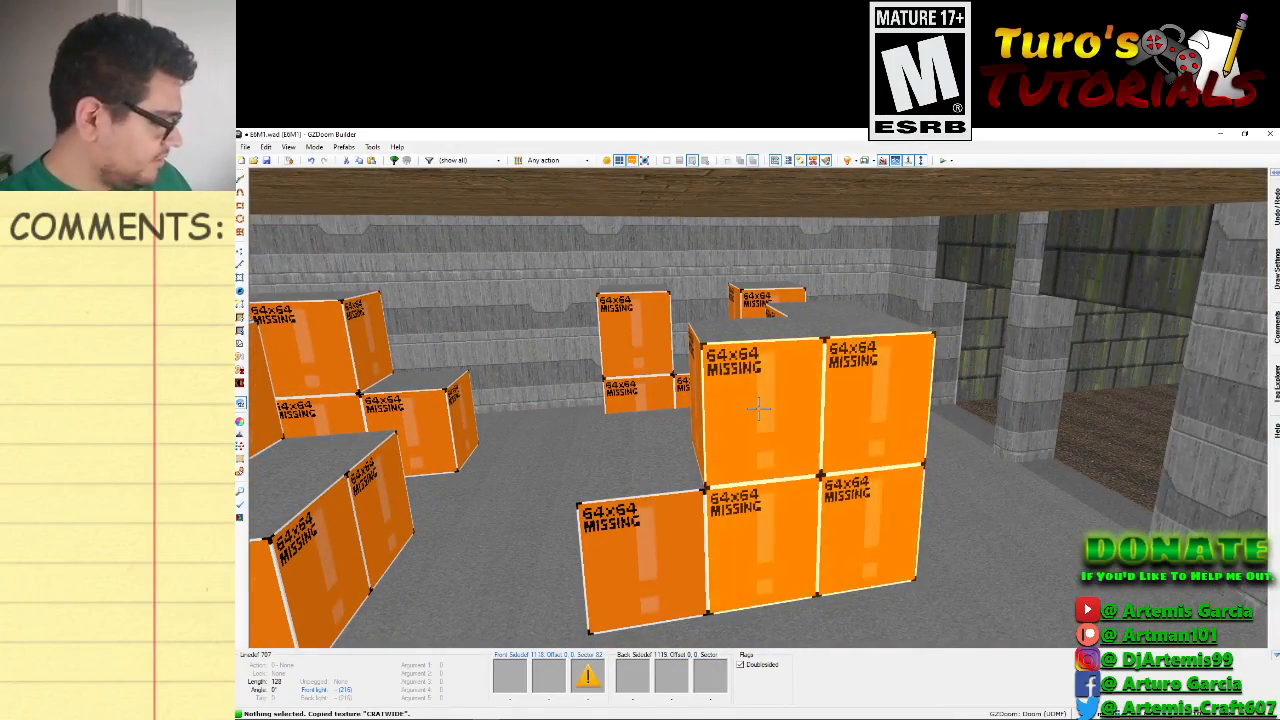
pyautogui.hotkey('ctrl', 'v')
pyautogui.press('e')
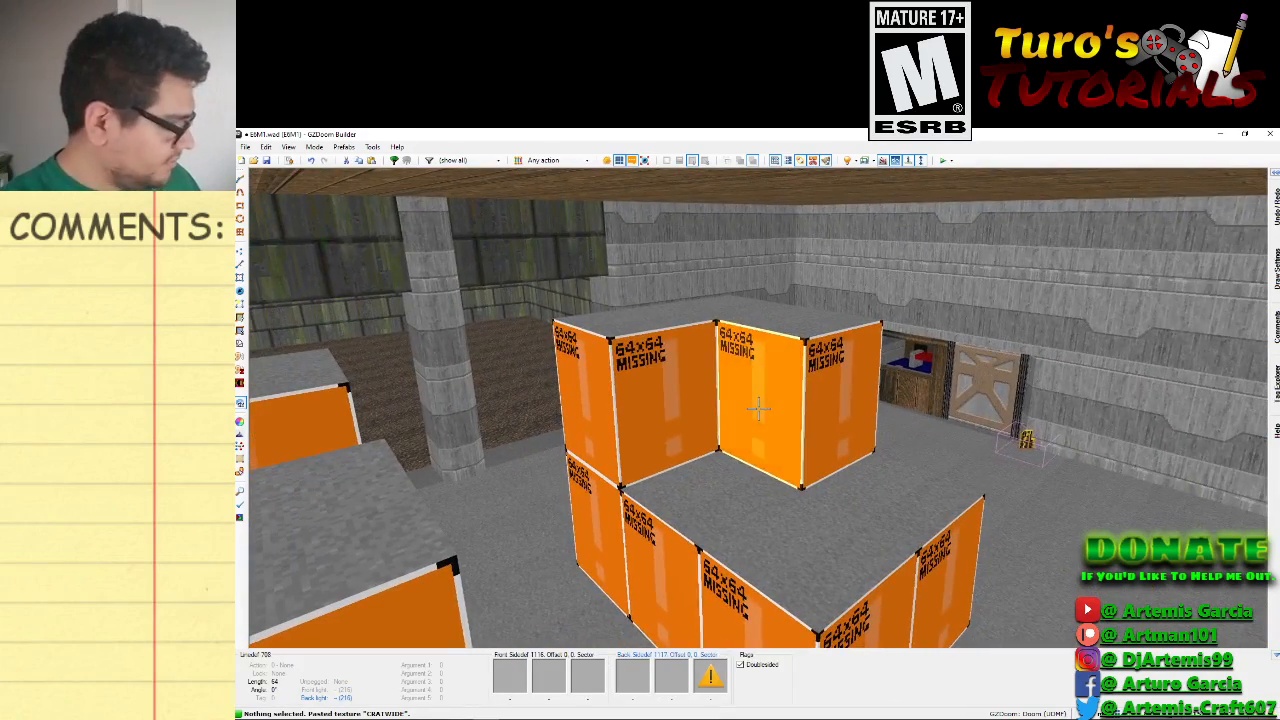
pyautogui.hotkey('ctrl', 'v')
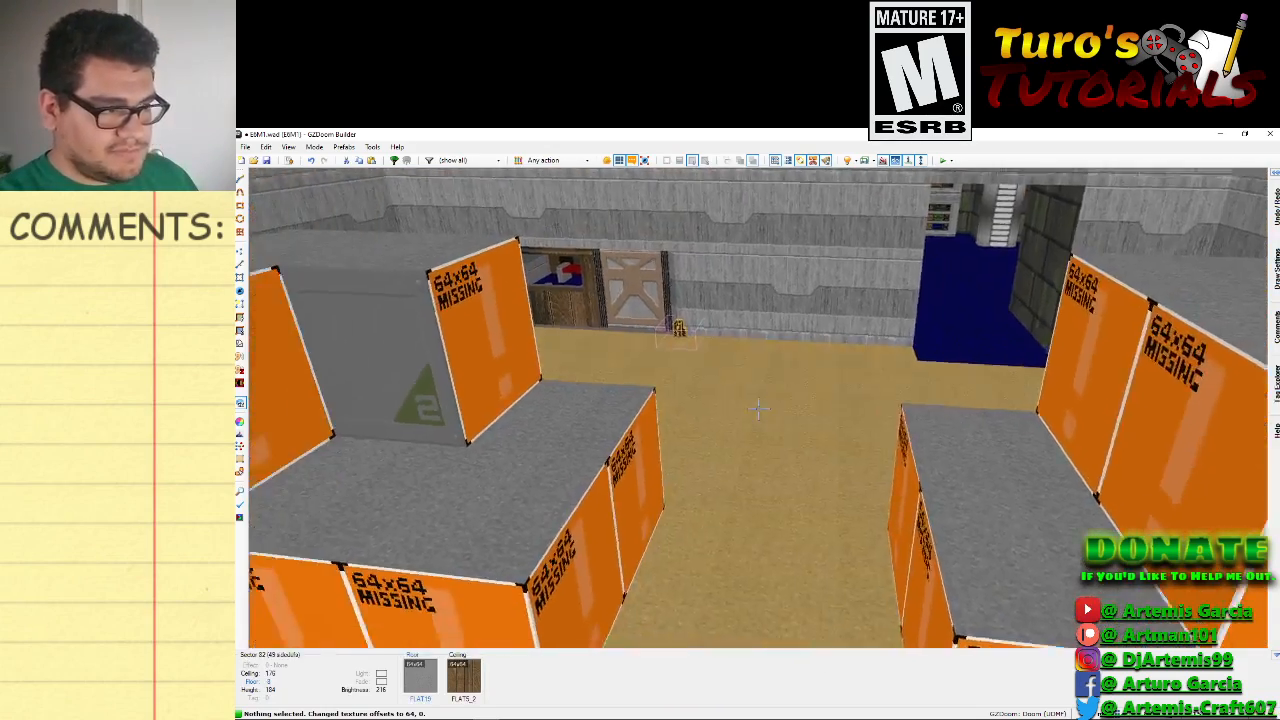
# Paste CRATWIDE onto the two-level 128-wide outer wall of the stack beside the plain grey room wall.
pyautogui.press('e')
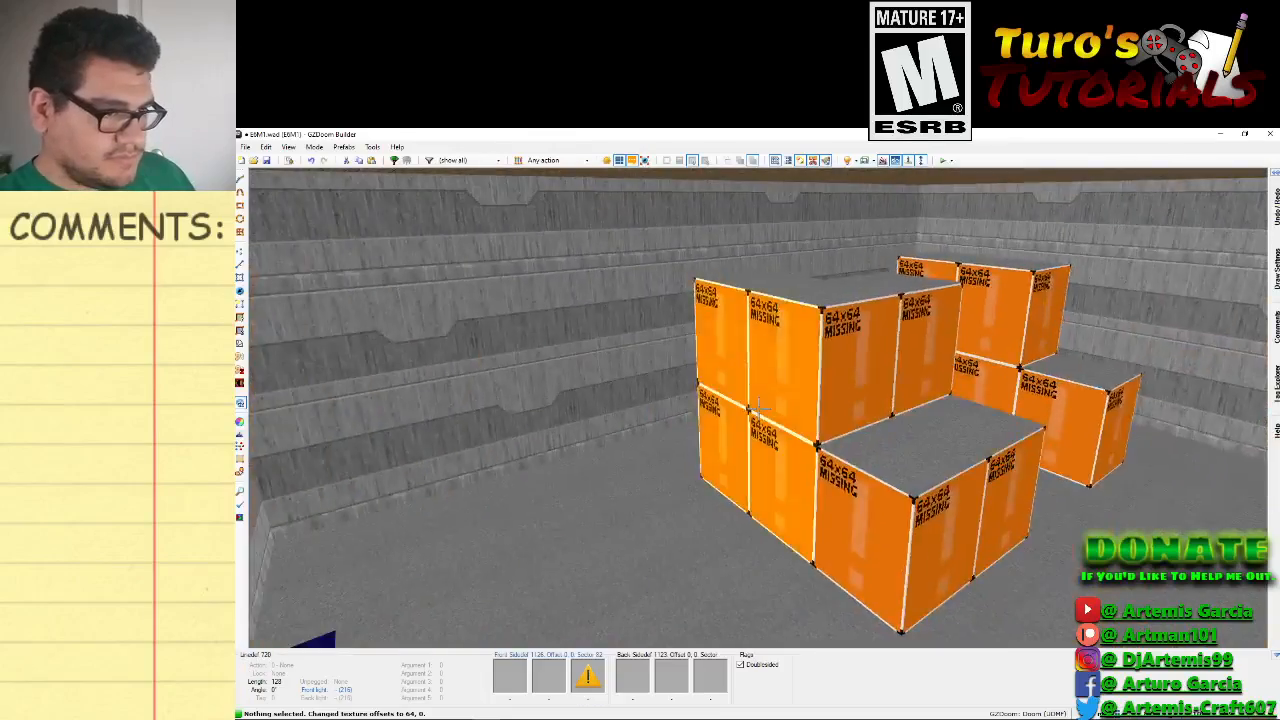
pyautogui.press('e')
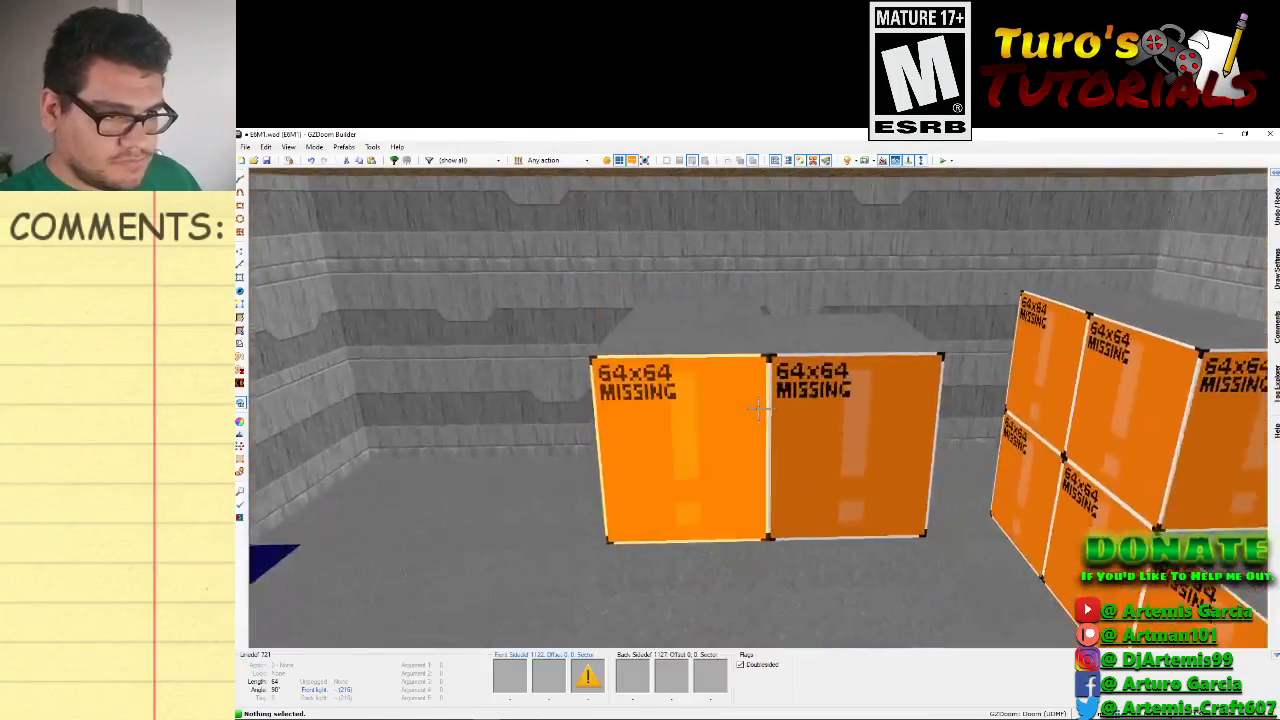
pyautogui.press('s')
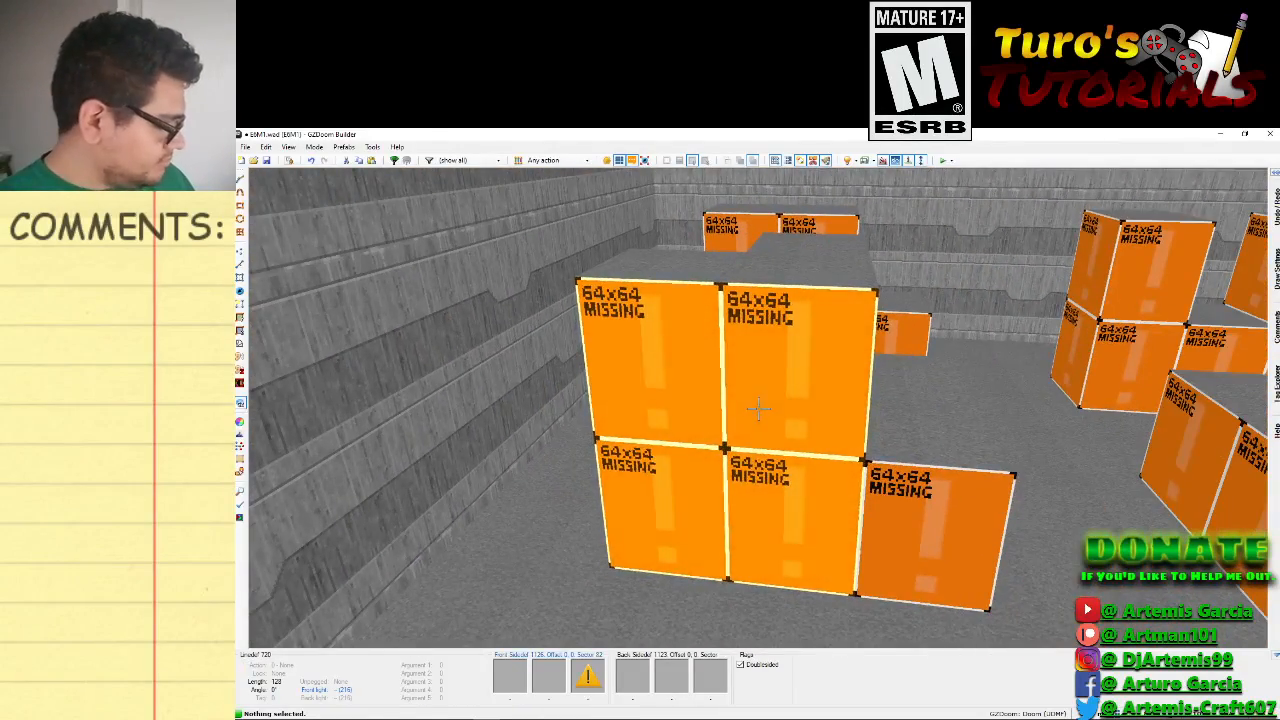
pyautogui.hotkey('ctrl', 'v')
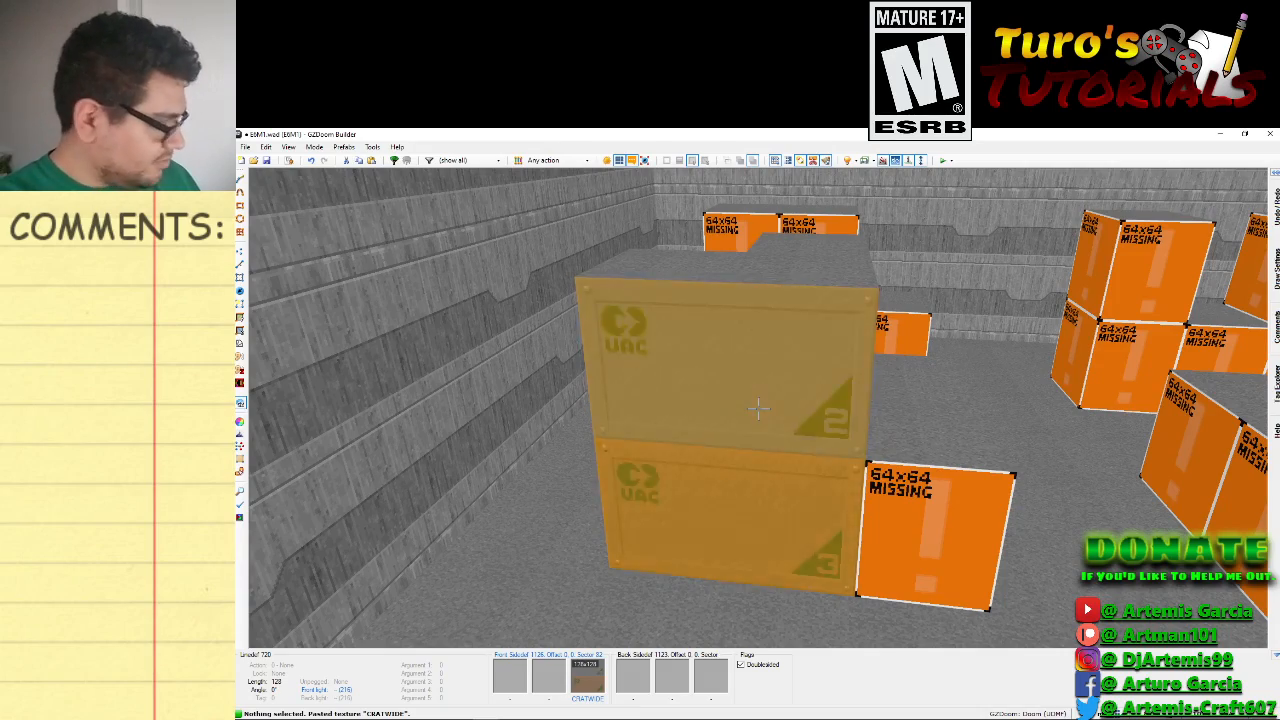
# Paste CRATWIDE onto another stack's 64-wide upper inner face and set its horizontal texture offset to -64.
pyautogui.press('s')
pyautogui.press('e')
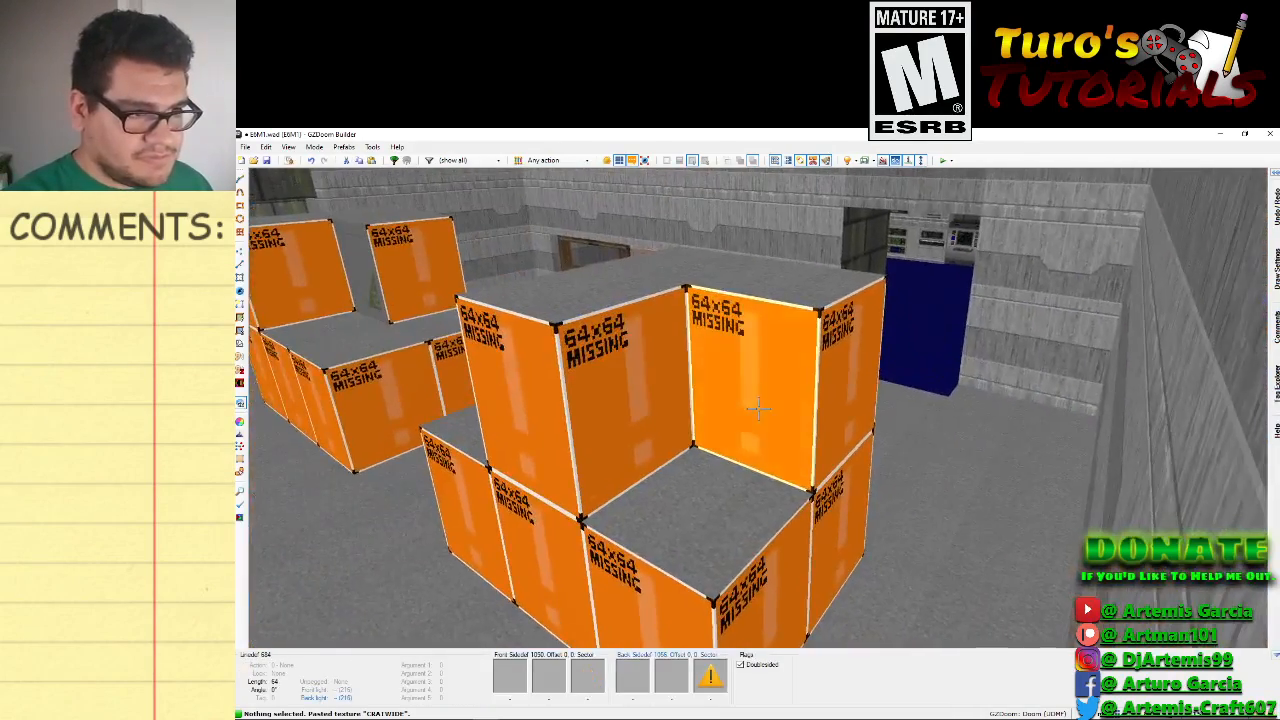
pyautogui.hotkey('ctrl', 'v')
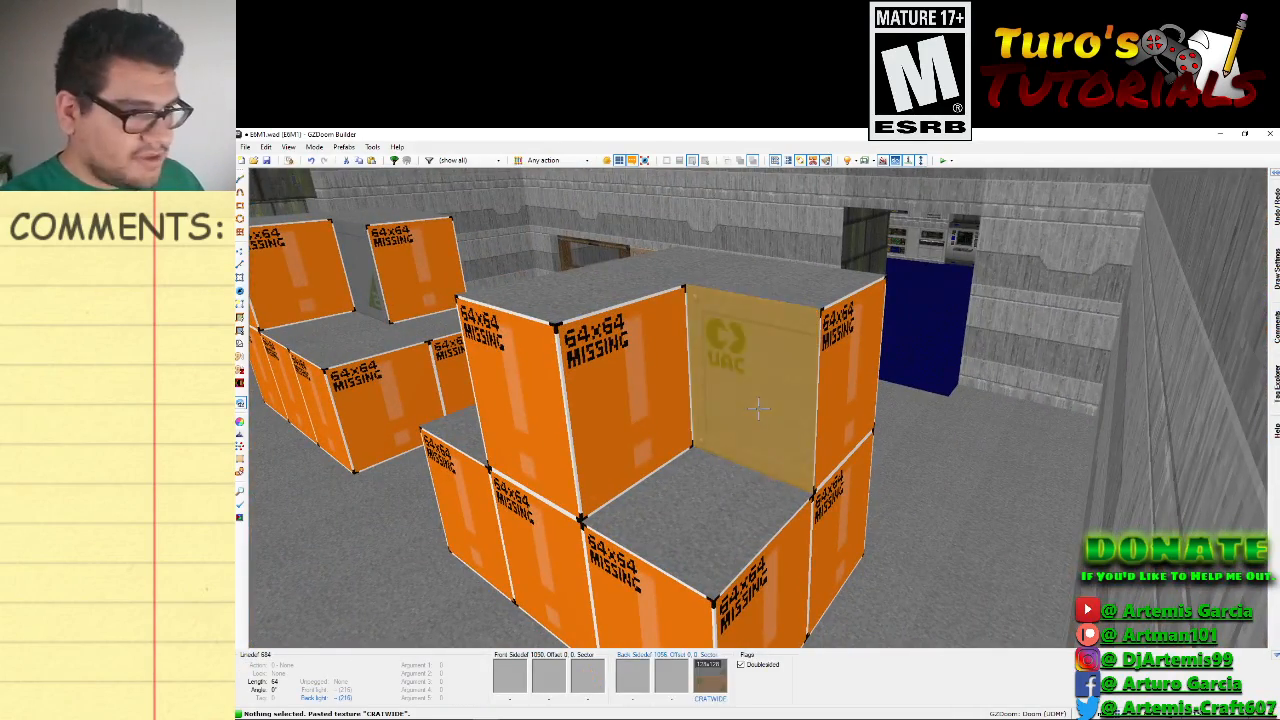
pyautogui.hotkey('ctrl', 'Right')
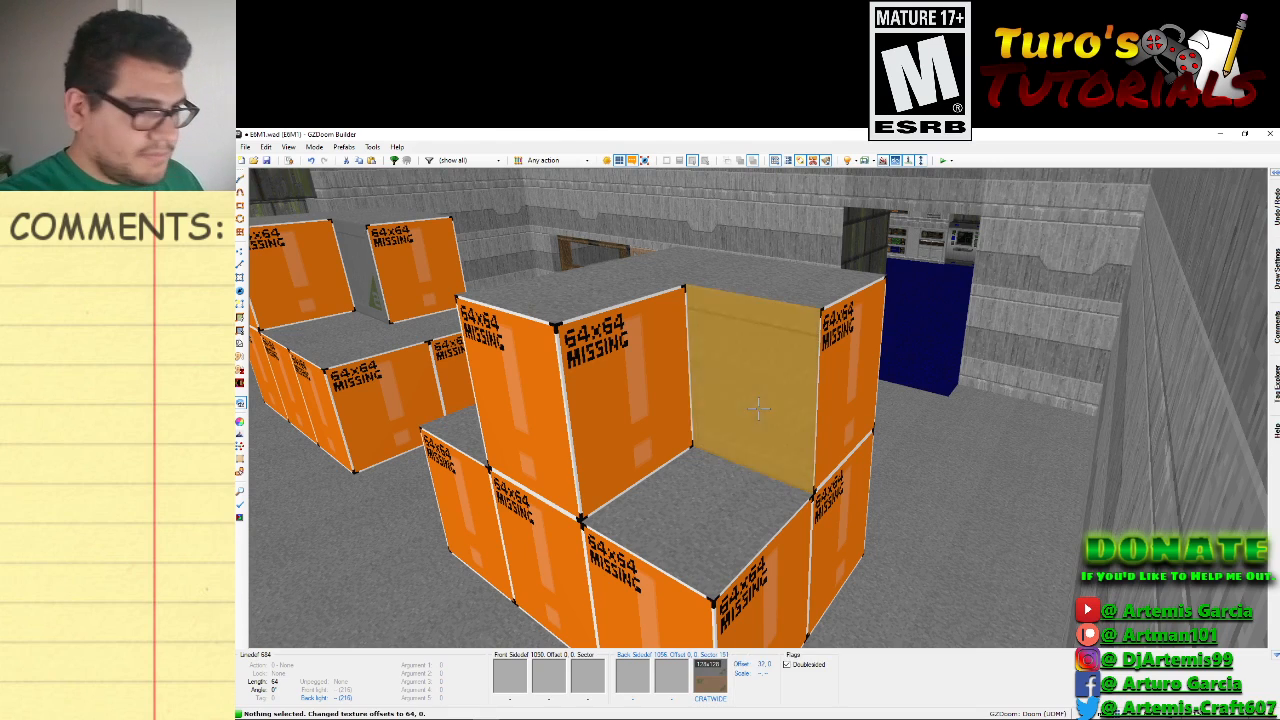
pyautogui.hotkey('ctrl', 'Left')
pyautogui.hotkey('ctrl', 'Right')
pyautogui.hotkey('ctrl', 'Right')
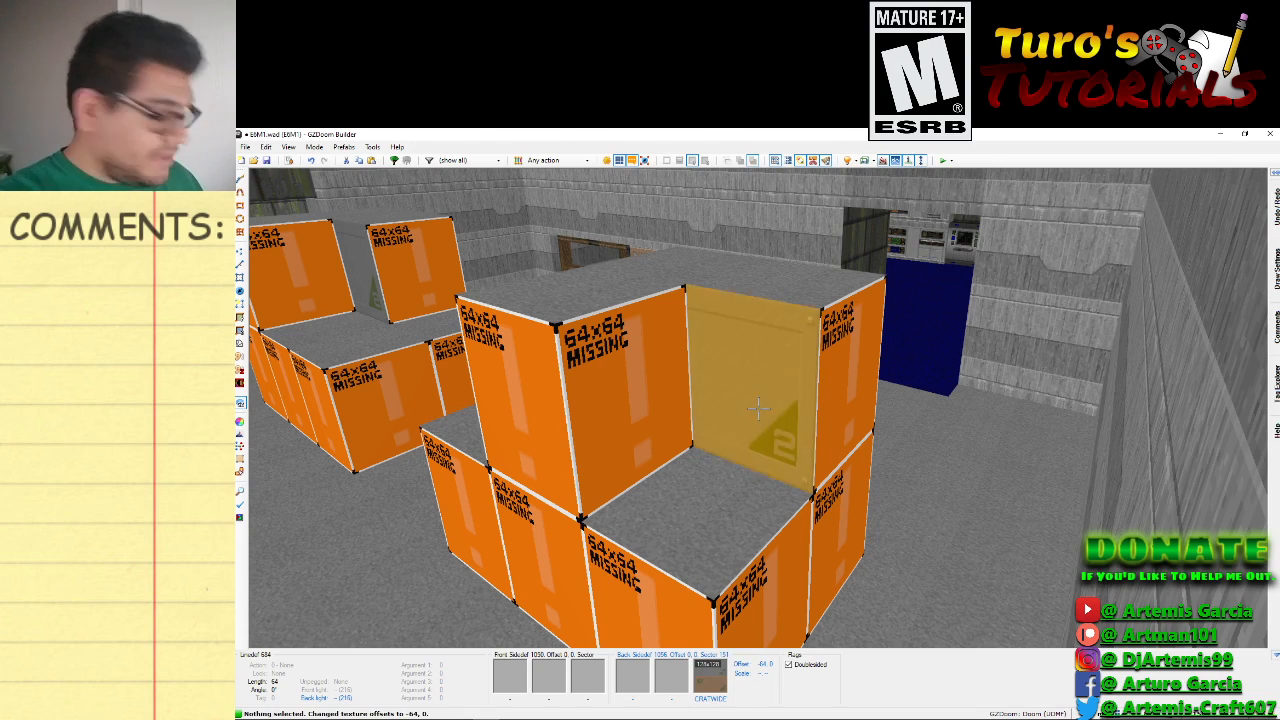
# Paste CRATWIDE onto the single-level 128-wide wall of the low blocks below an already textured inner face.
pyautogui.press('f')
pyautogui.press('f')
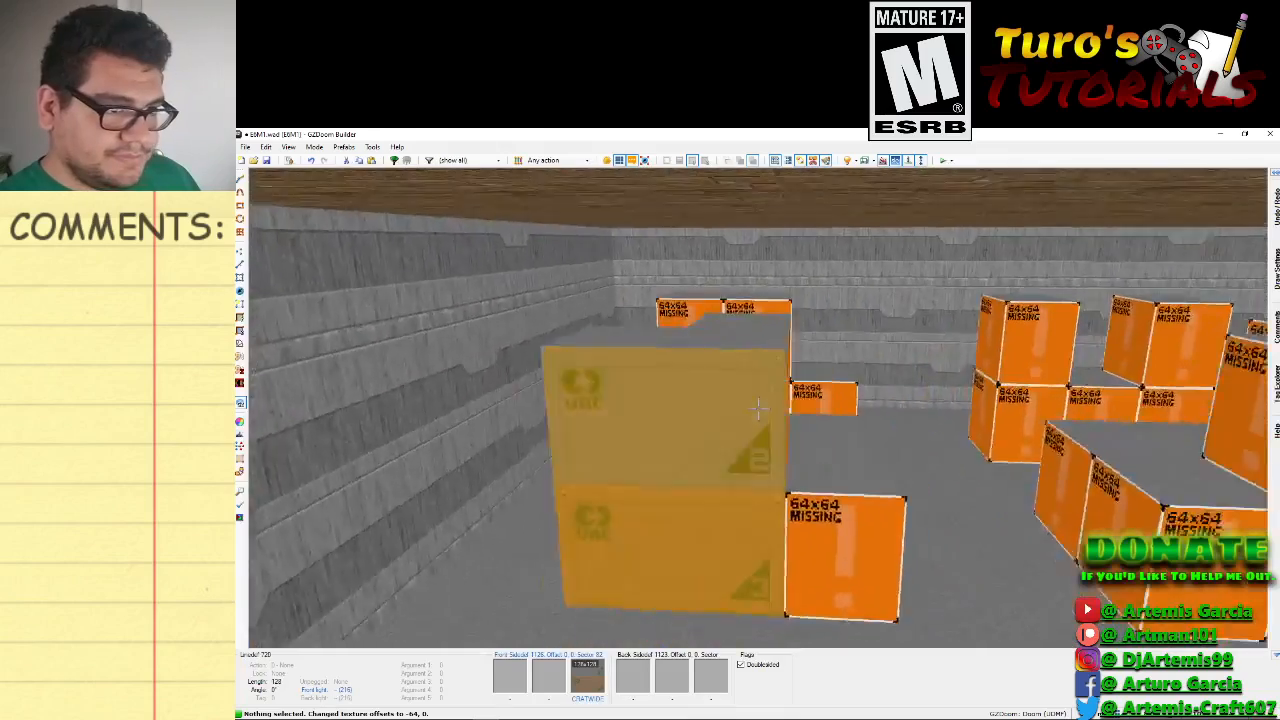
pyautogui.press('d')
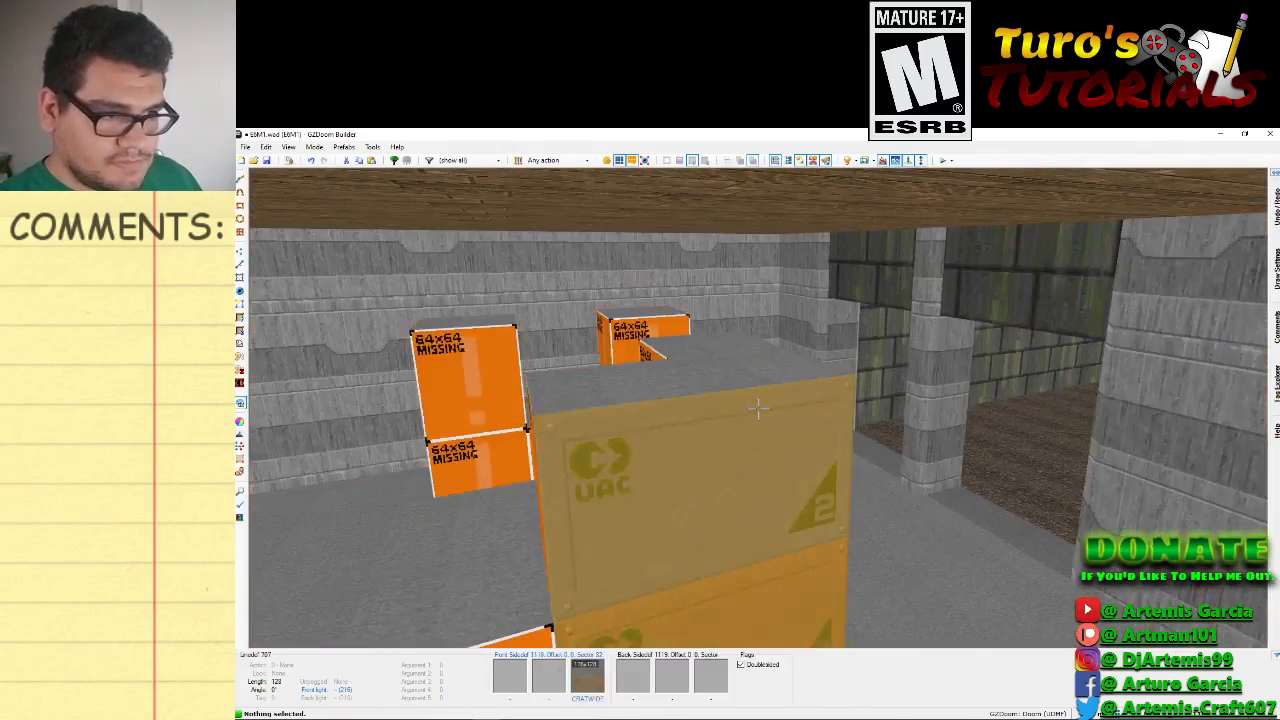
pyautogui.press('s')
pyautogui.press('e')
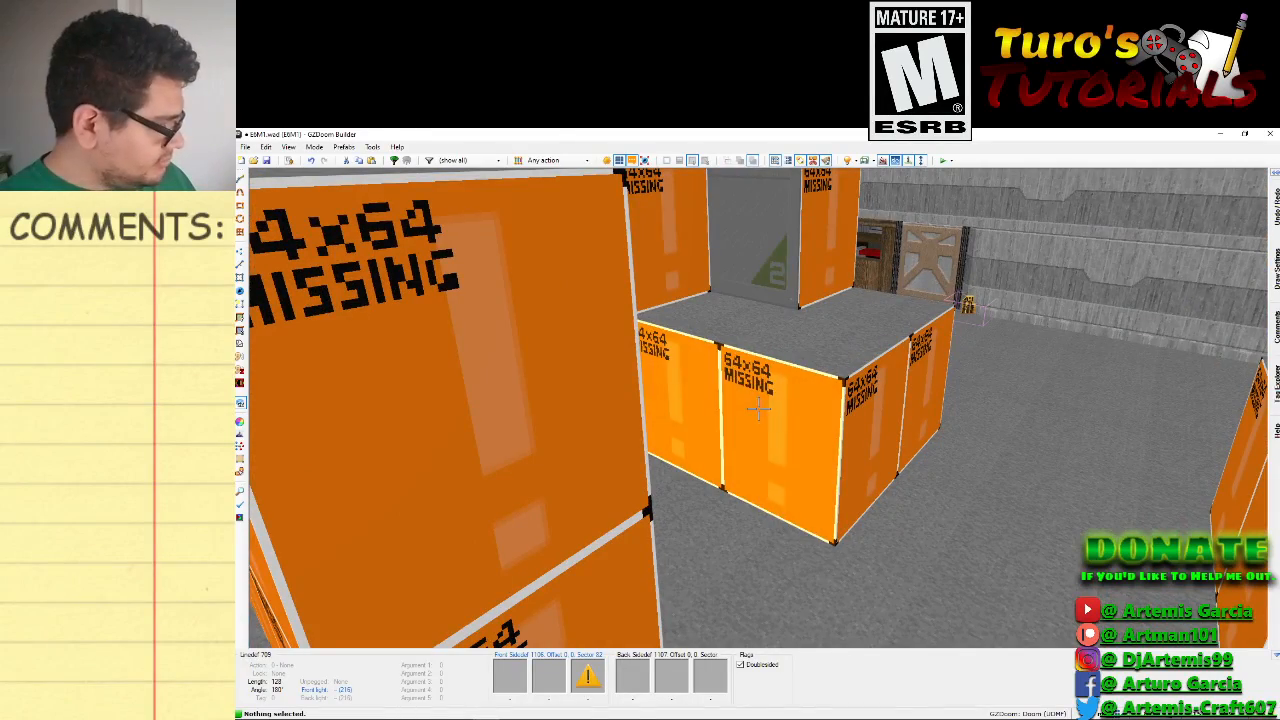
pyautogui.hotkey('ctrl', 'v')
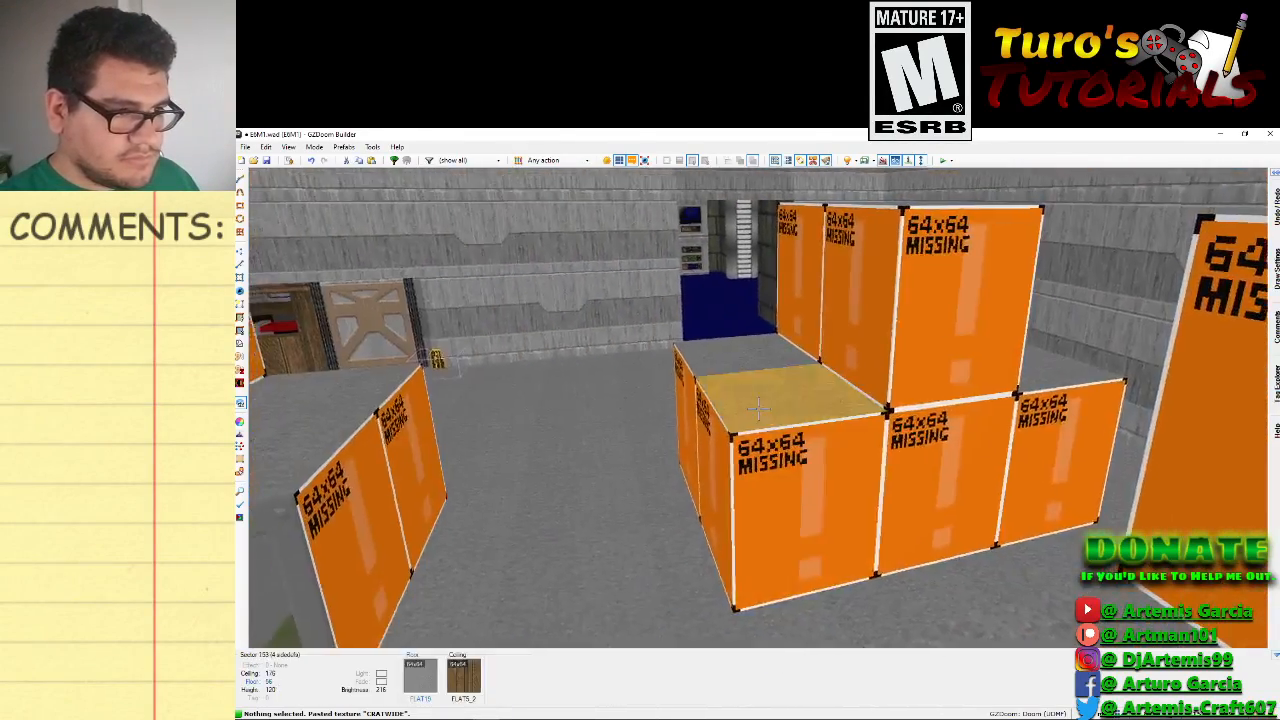
# Paste CRATWIDE onto the remaining two-level 128-wide wall of the stack near the room's corner.
pyautogui.press('e')
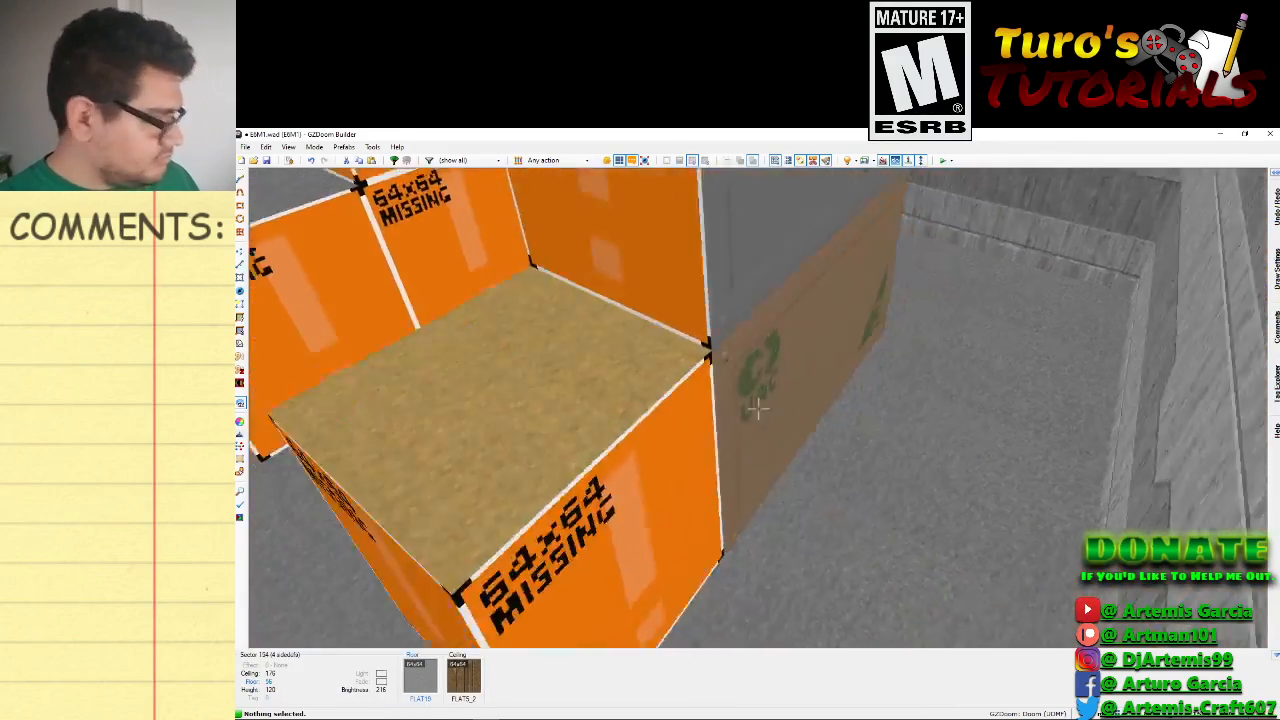
pyautogui.press('f')
pyautogui.press('f')
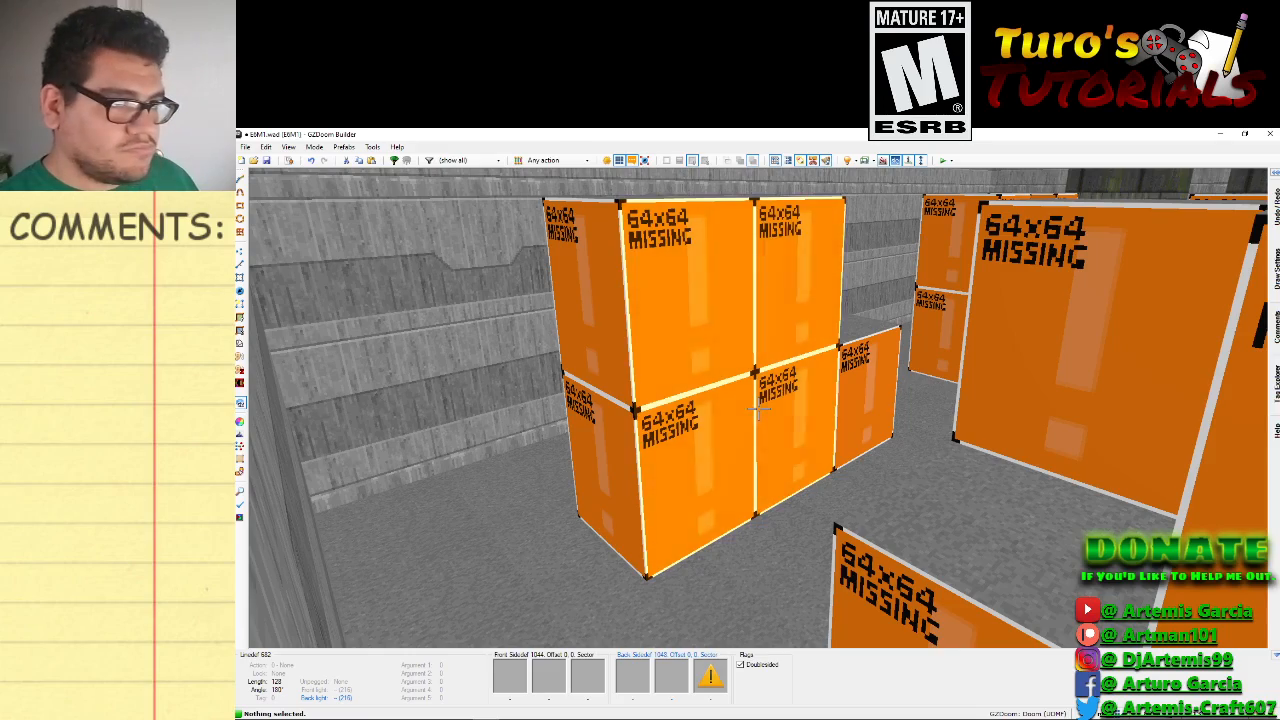
pyautogui.press('f')
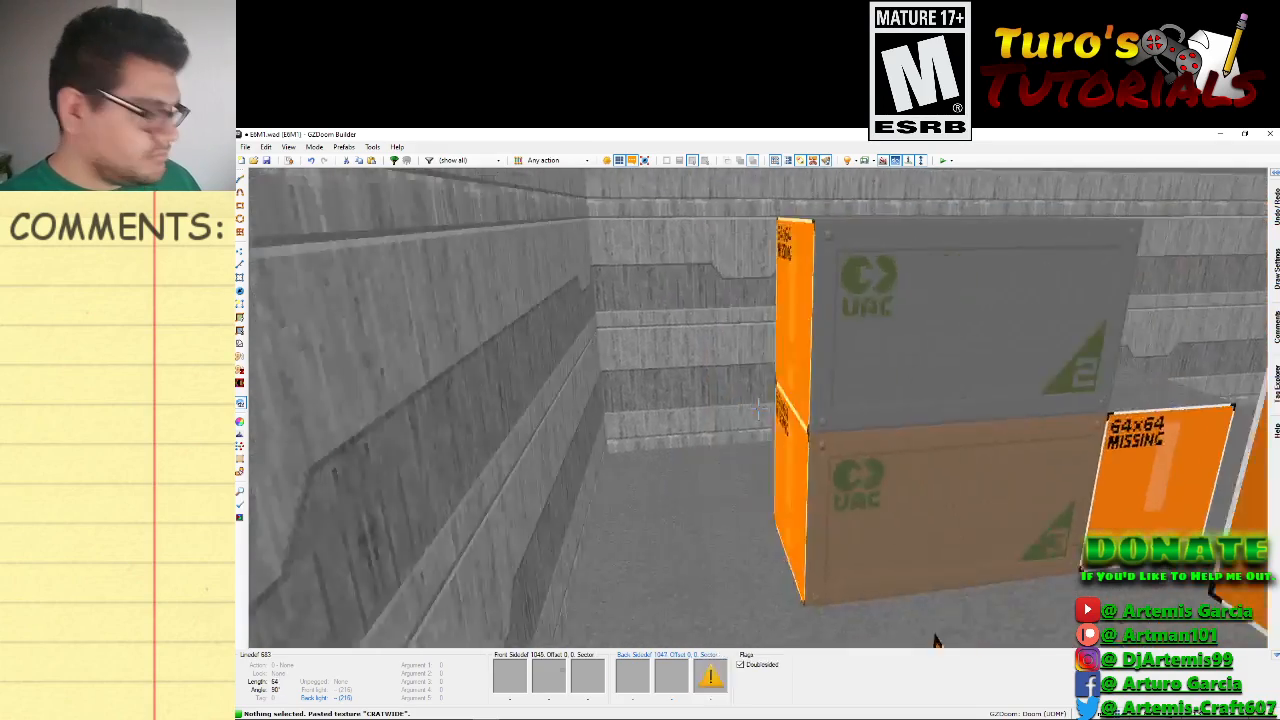
# Examine the crate stacks from several sides for wide walls that still lack a texture.
pyautogui.press('d')
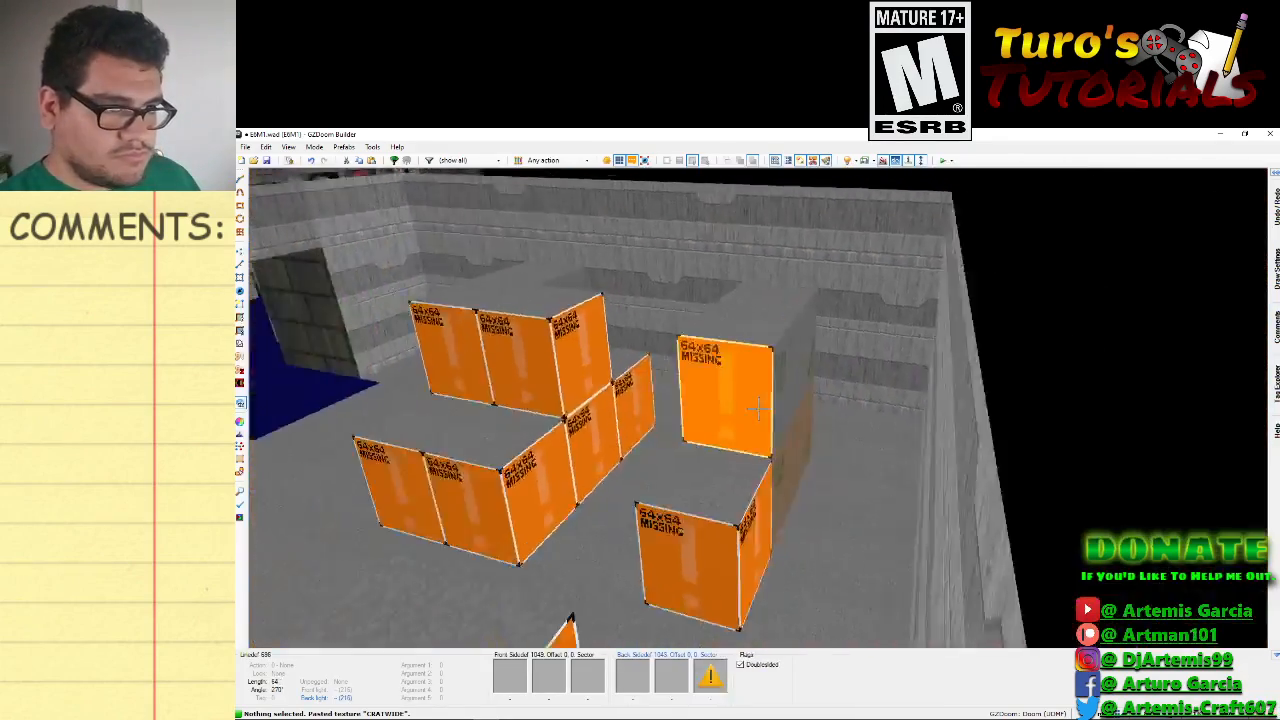
pyautogui.press('s')
pyautogui.press('f')
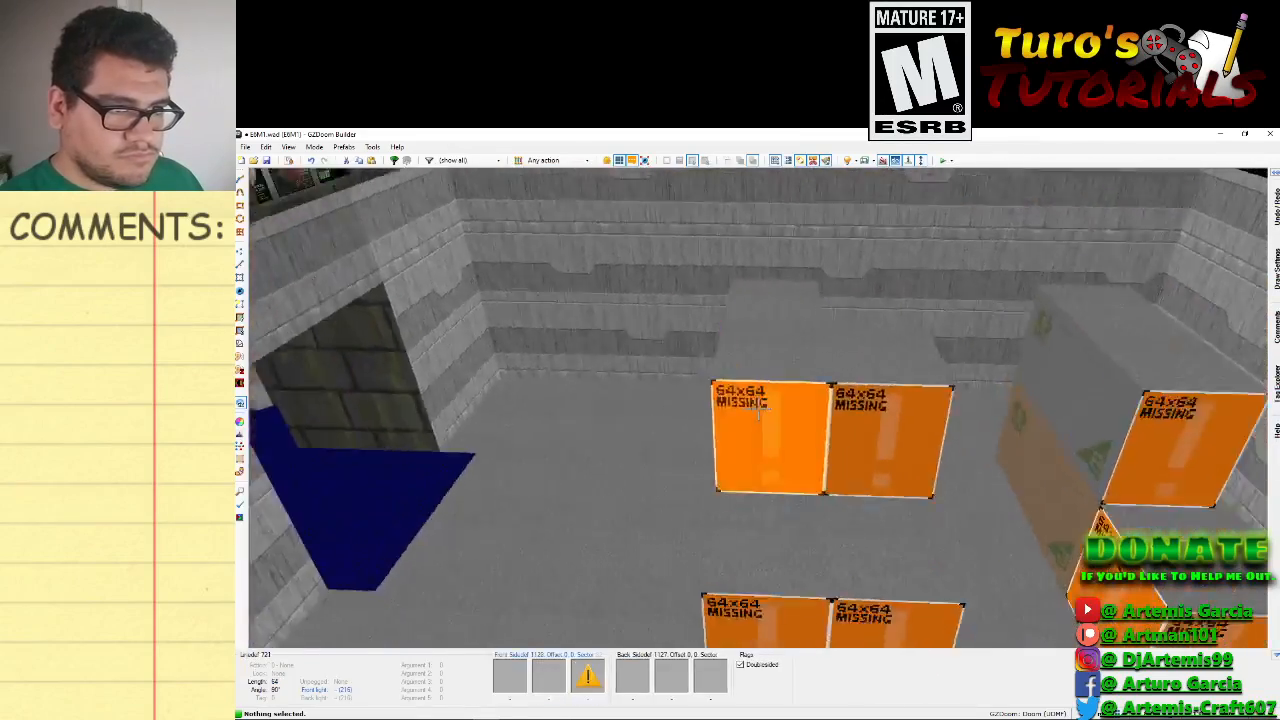
pyautogui.press('s')
pyautogui.press('s')
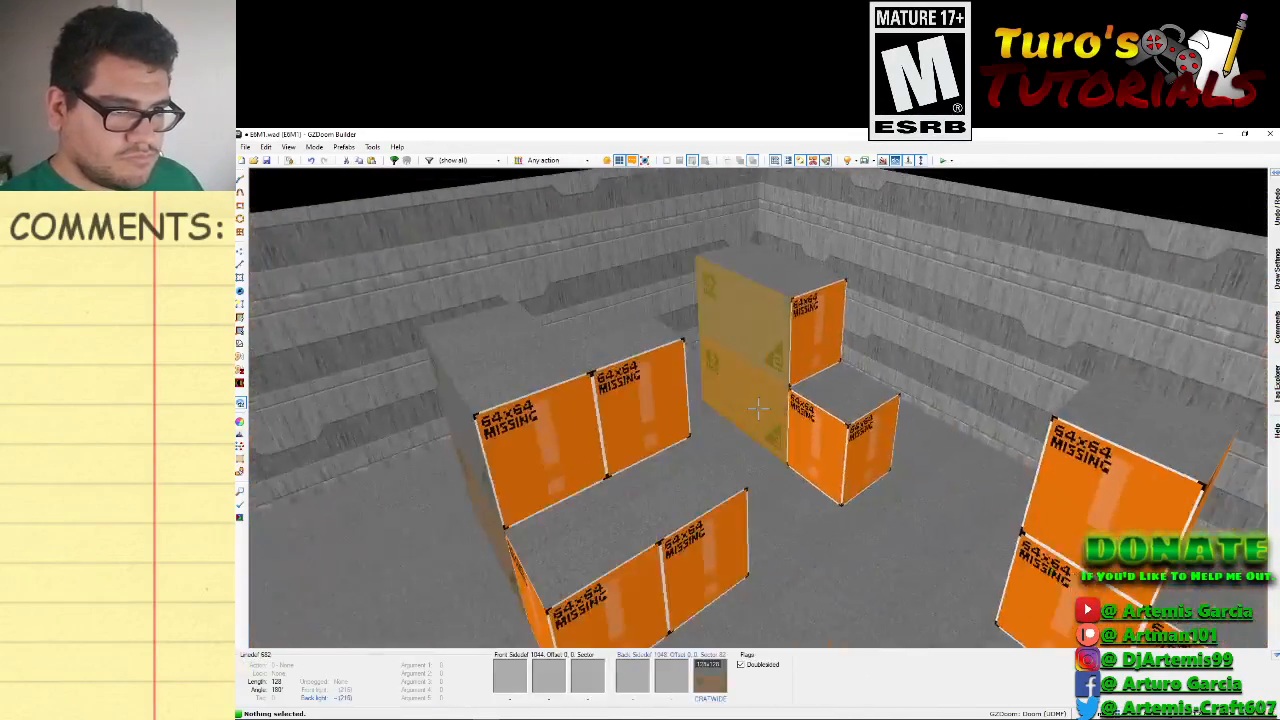
pyautogui.press('f')
pyautogui.press('f')
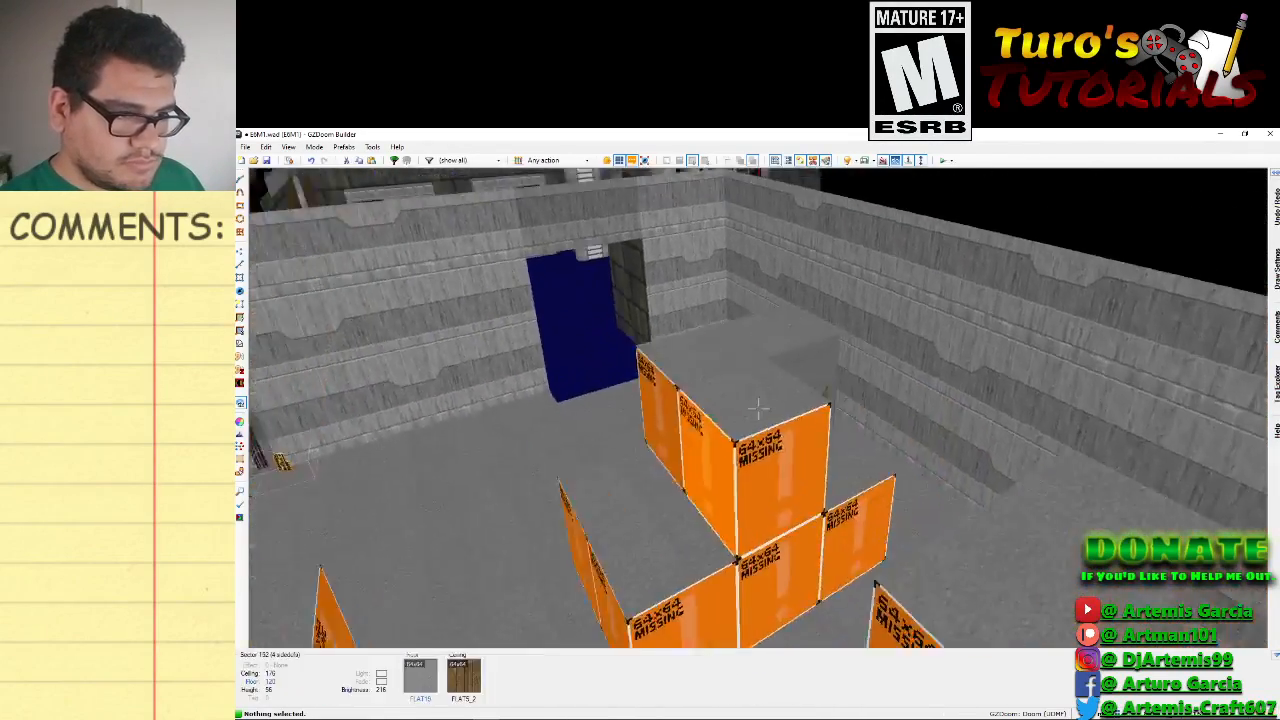
# Lower the tall block's floor in the corner stack to 56 and raise the neighbouring end block's floor to 120.
pyautogui.scroll(-5, 758, 408)
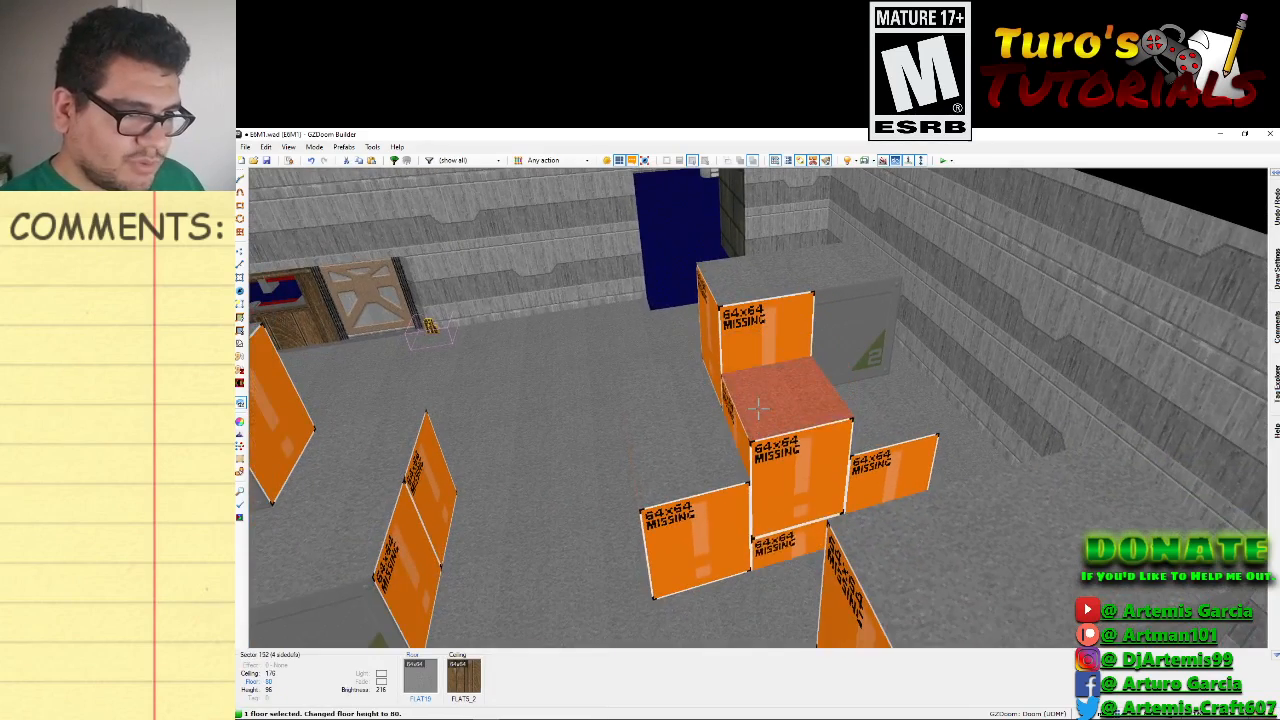
pyautogui.click(758, 408)
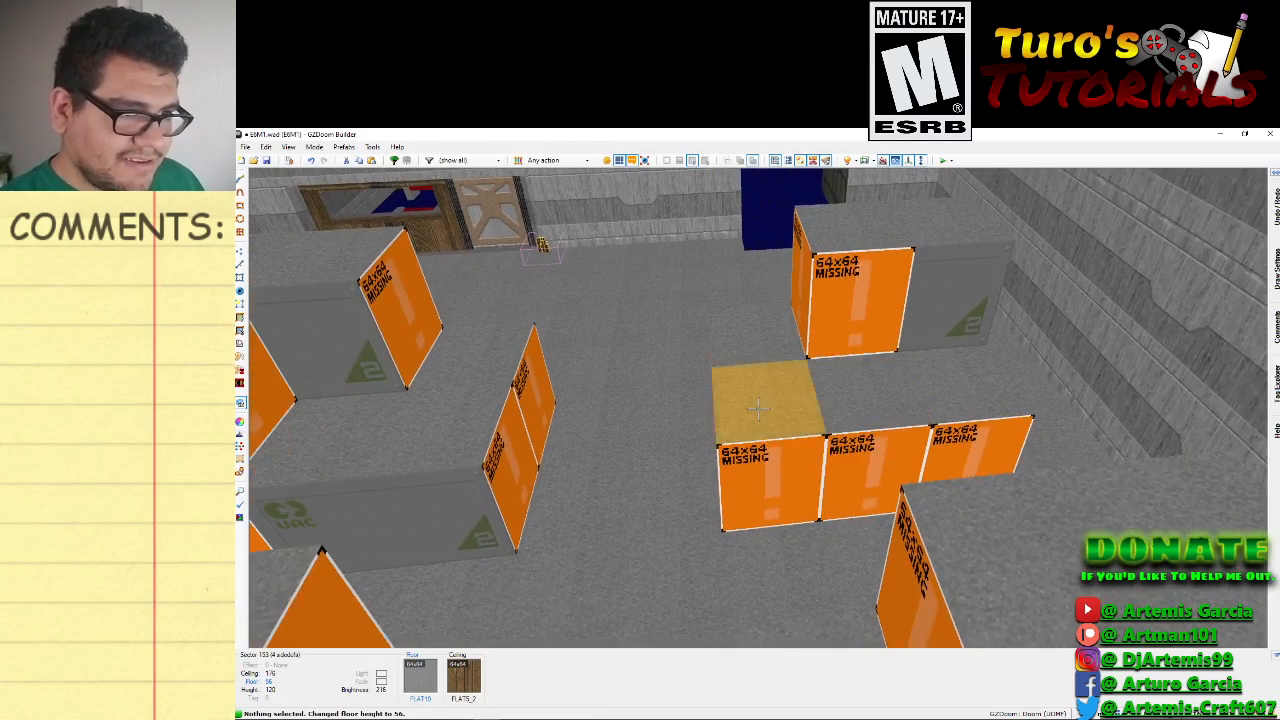
pyautogui.scroll(6, 758, 408)
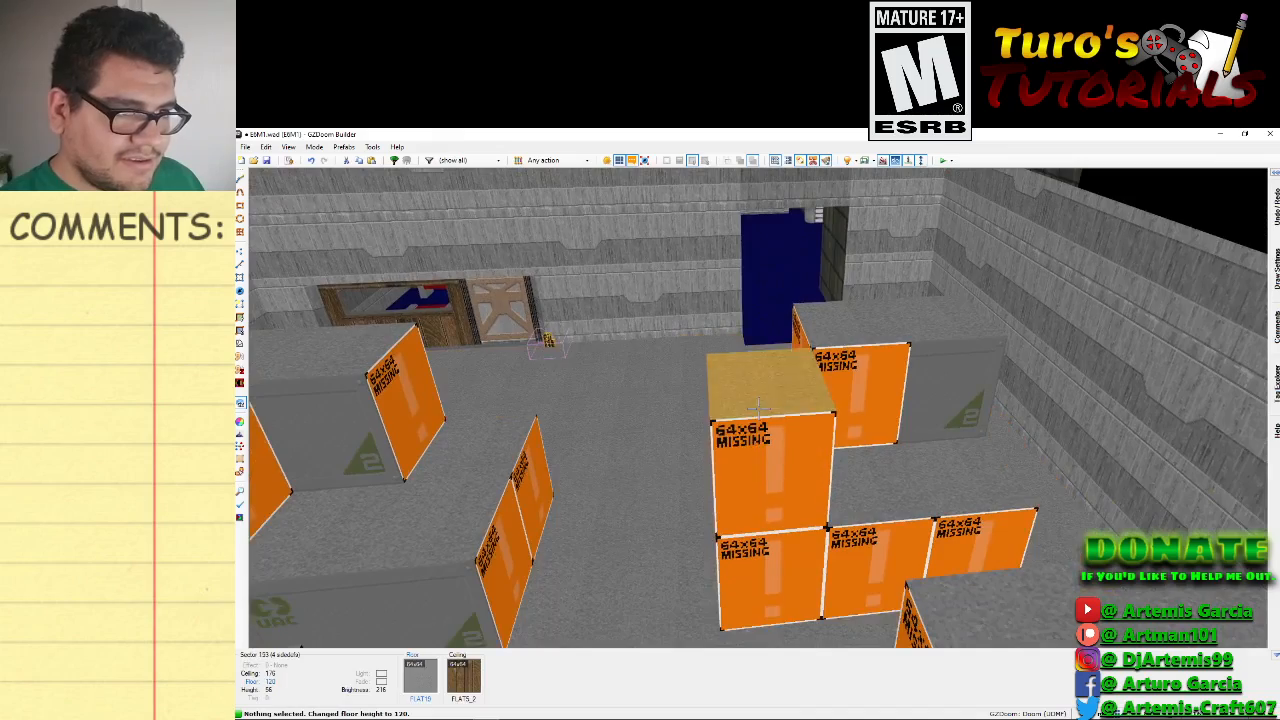
pyautogui.click(758, 408)
# Set the lower texture of the standalone narrow stack's 64-wide wall to CRATELIT and paste it onto the stack's other walls.
pyautogui.click(758, 408)
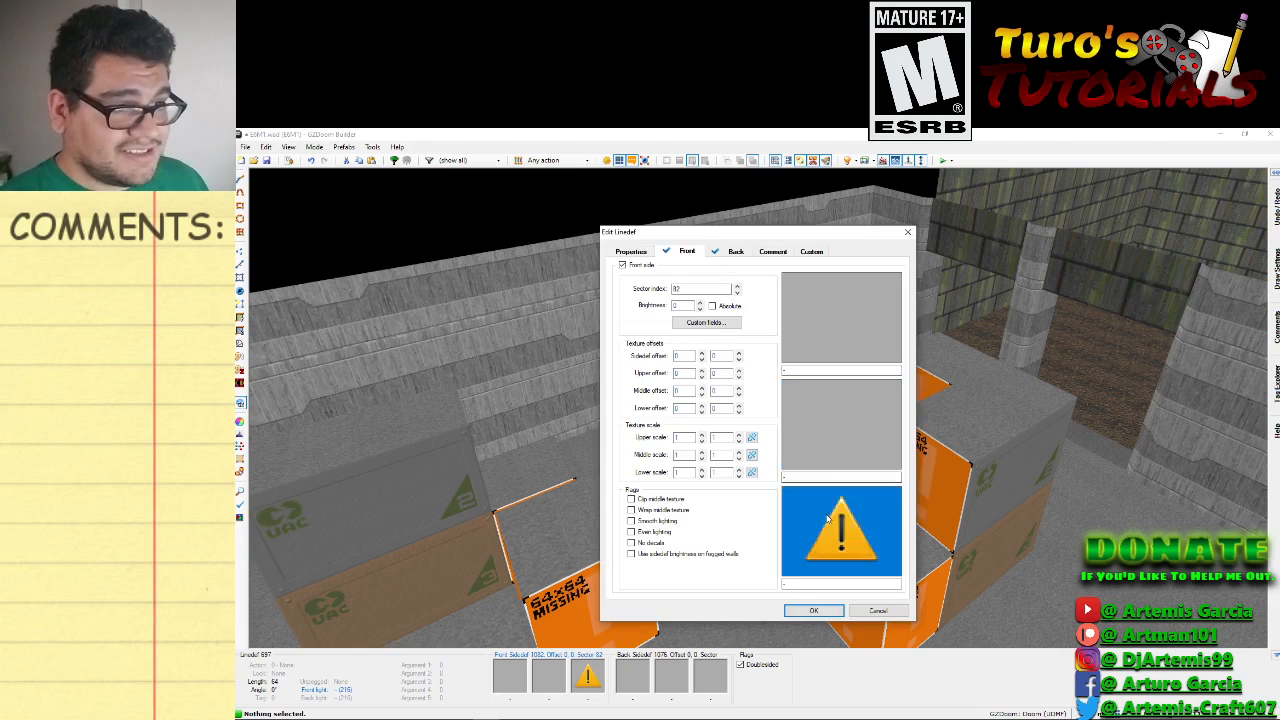
pyautogui.click(827, 518)
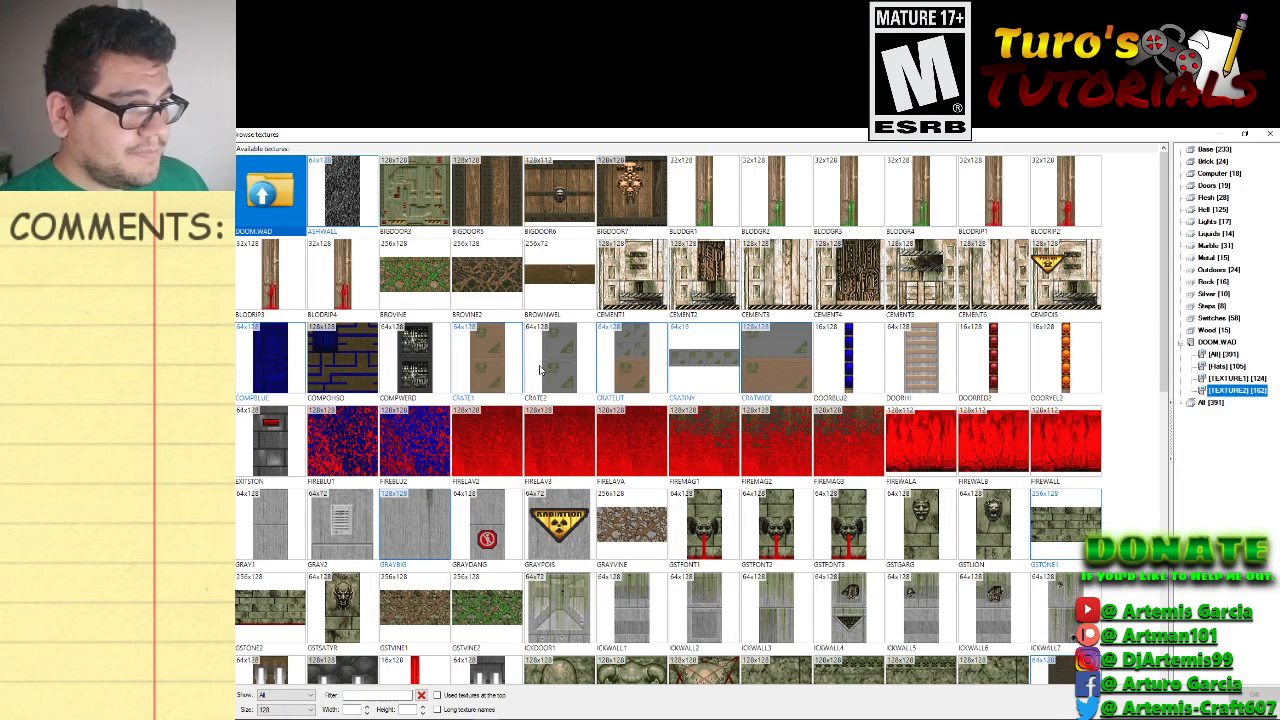
pyautogui.doubleClick(613, 364)
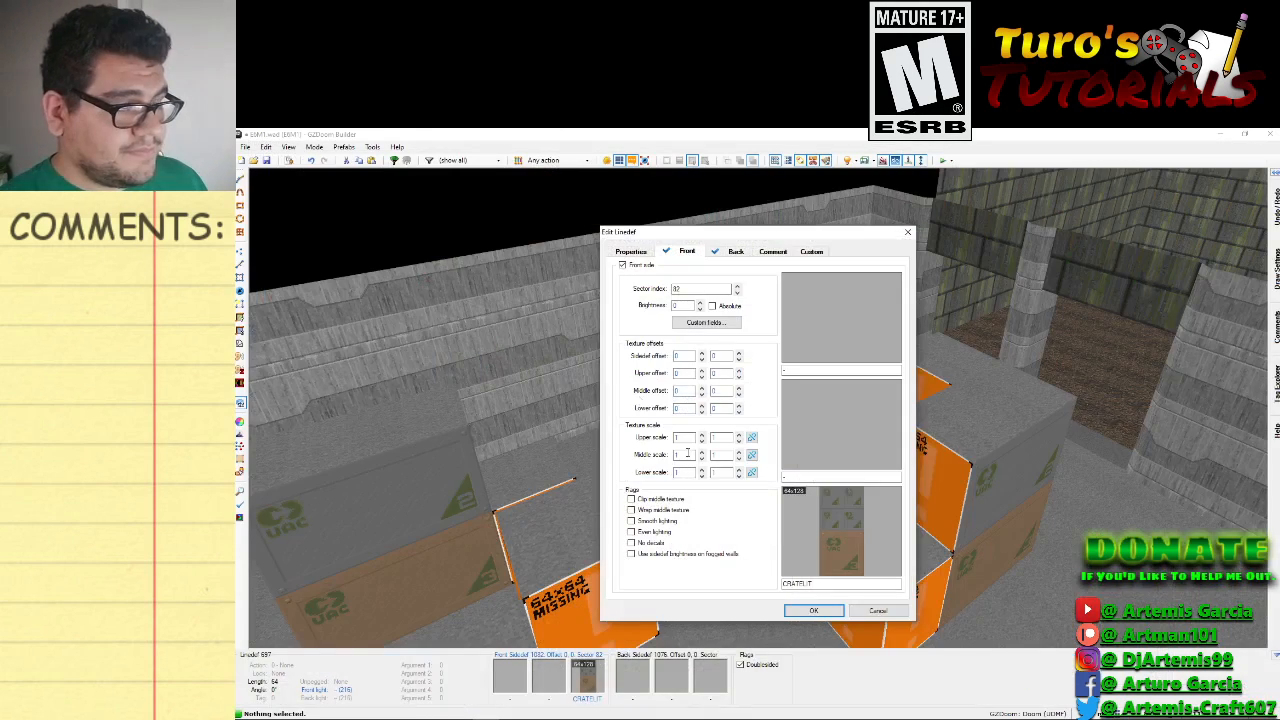
pyautogui.click(813, 612)
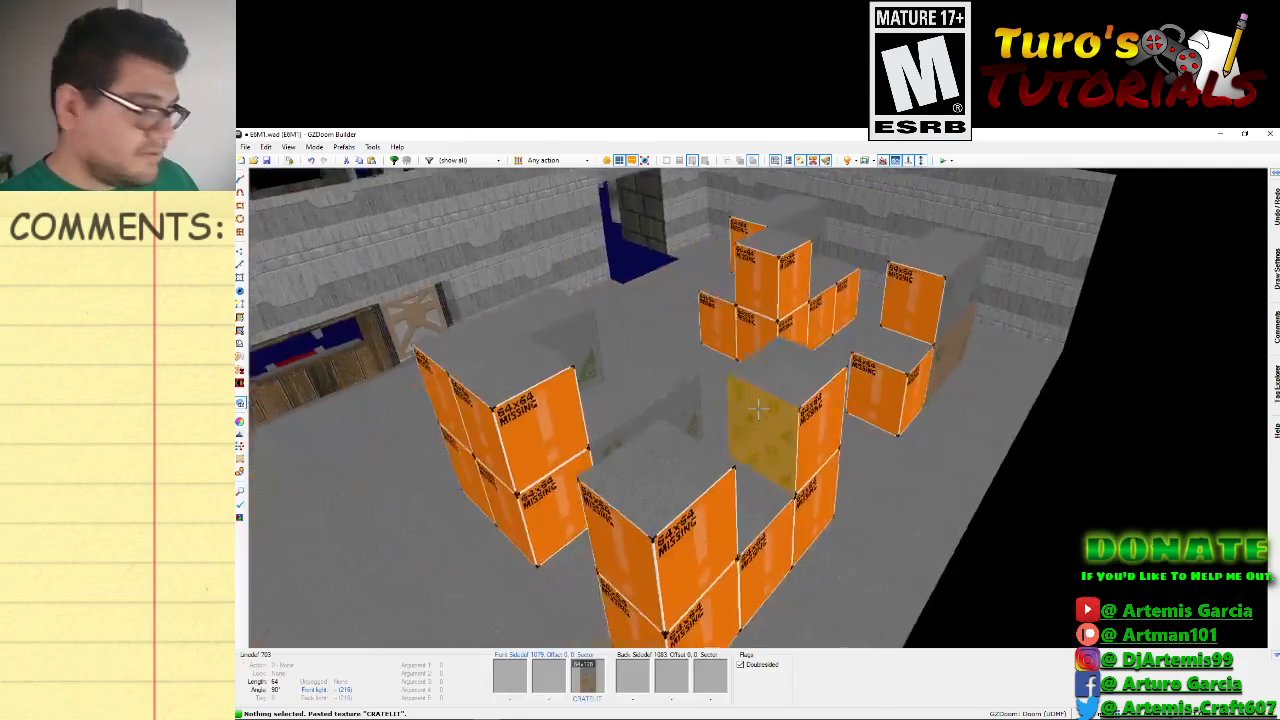
pyautogui.hotkey('ctrl', 'v')
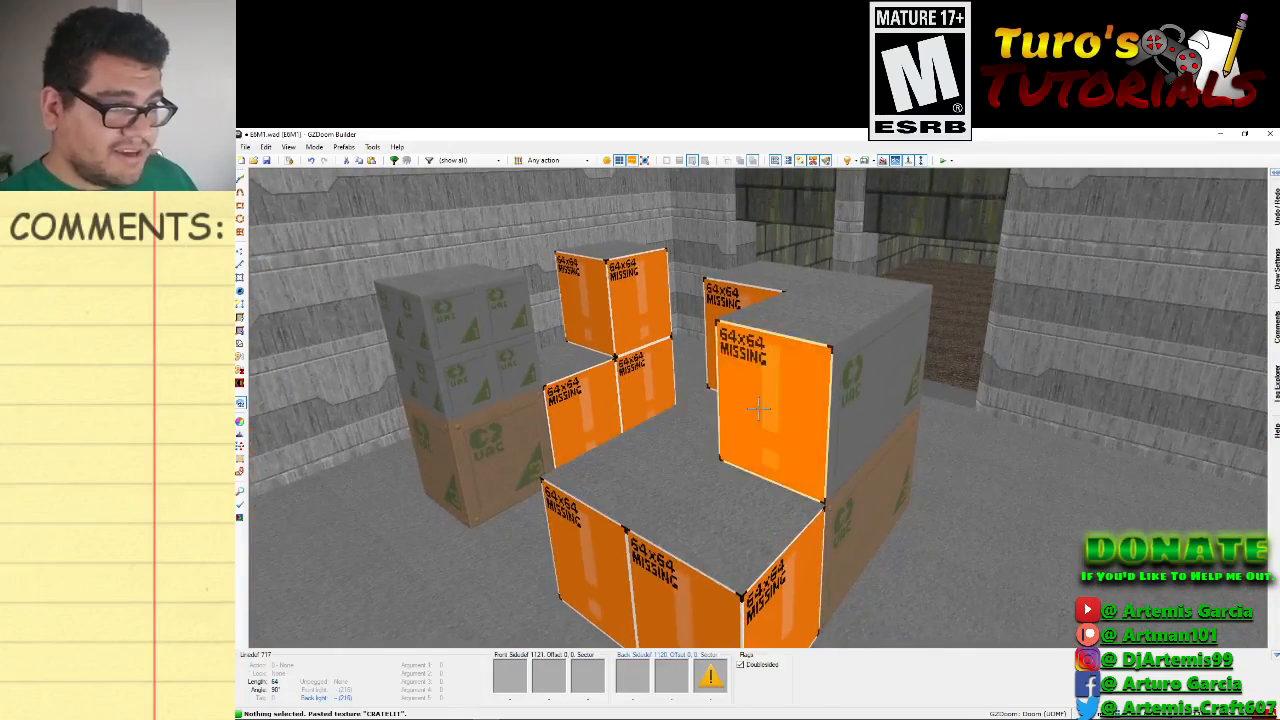
# Set the lower texture of the nearby stack's 64-wide upper inner face to CRATE2.
pyautogui.rightClick(759, 408)
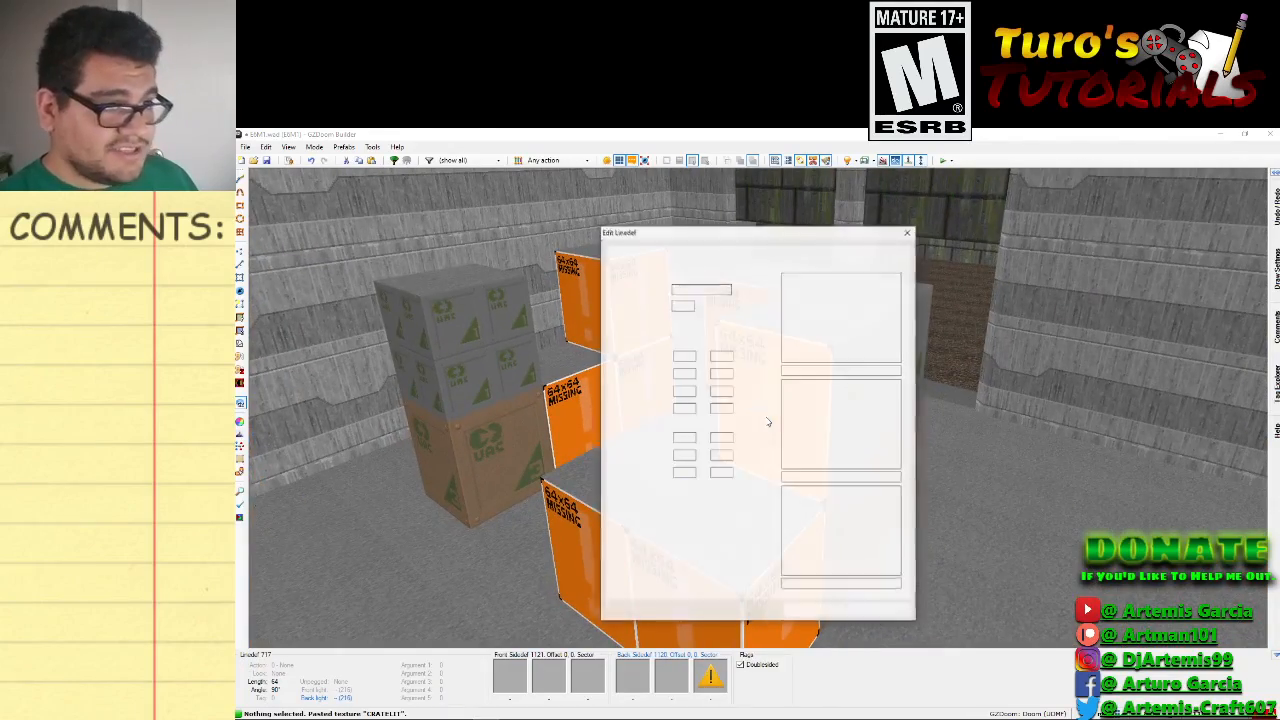
pyautogui.click(841, 540)
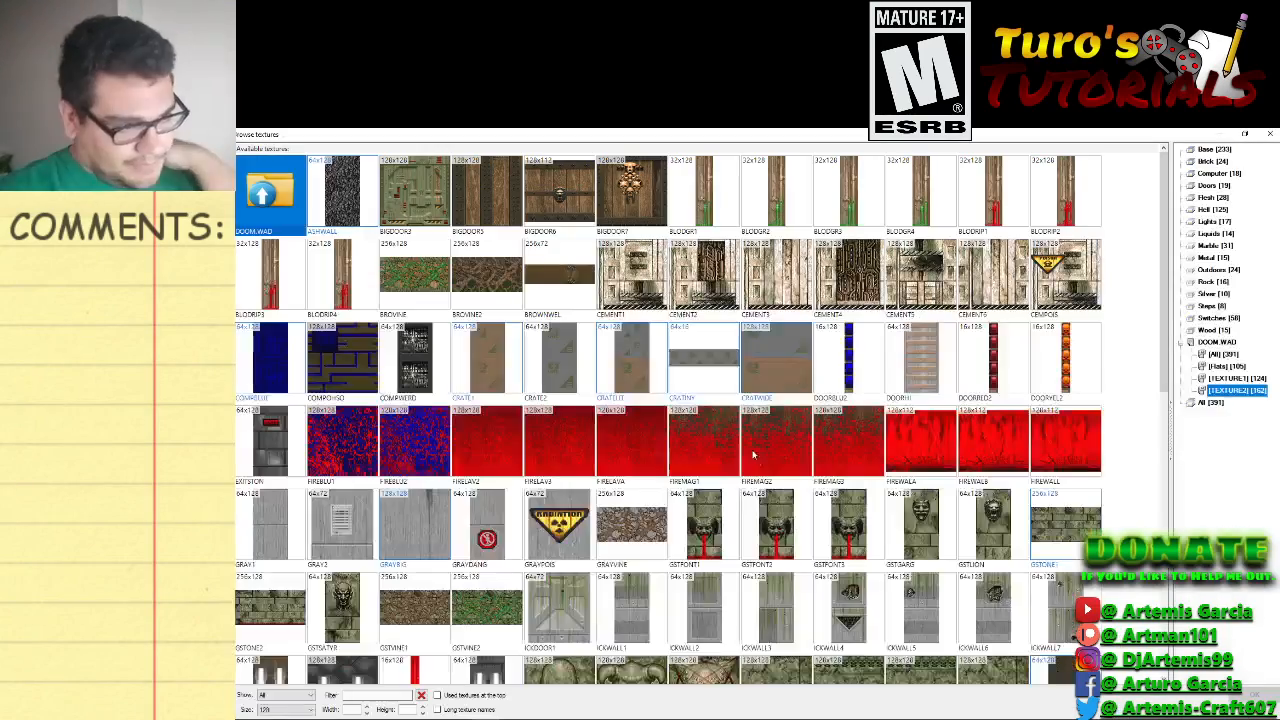
pyautogui.doubleClick(555, 371)
pyautogui.click(814, 613)
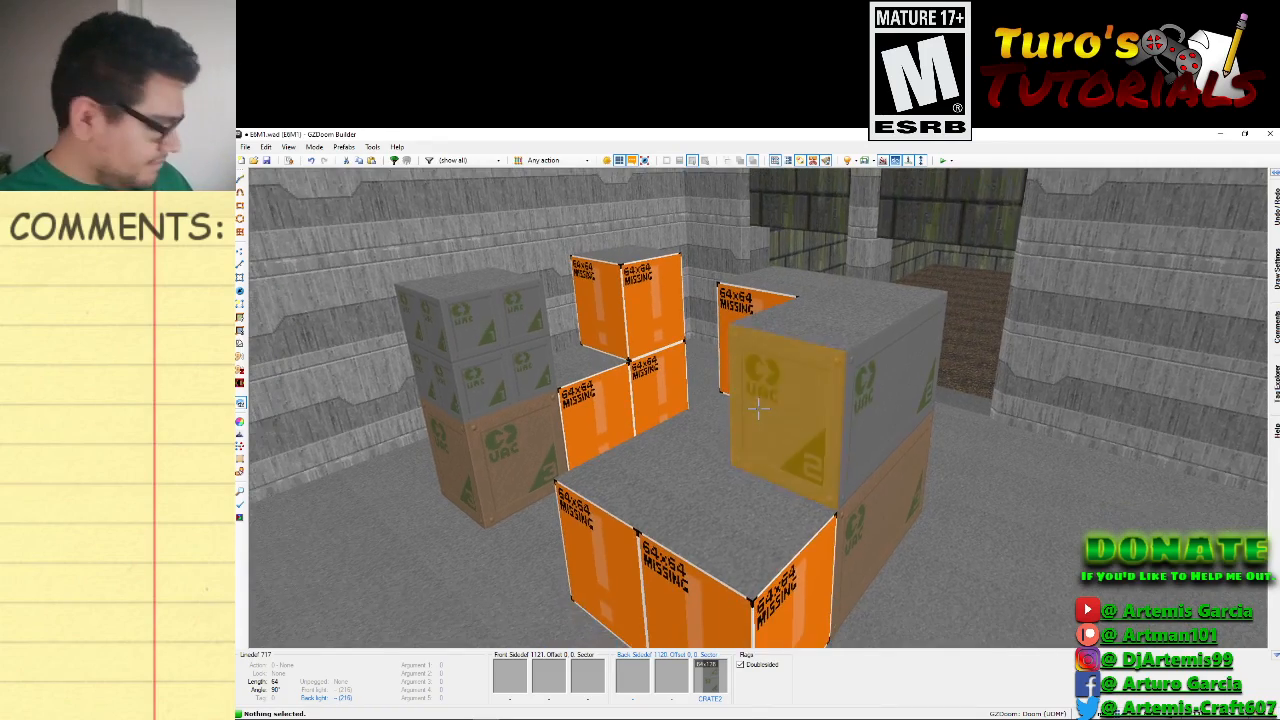
# Set the lower texture of the same stack's two-level 64-wide end wall, beside its 128-wide CRATWIDE wall, to CRATE2.
pyautogui.press('f')
pyautogui.press('f')
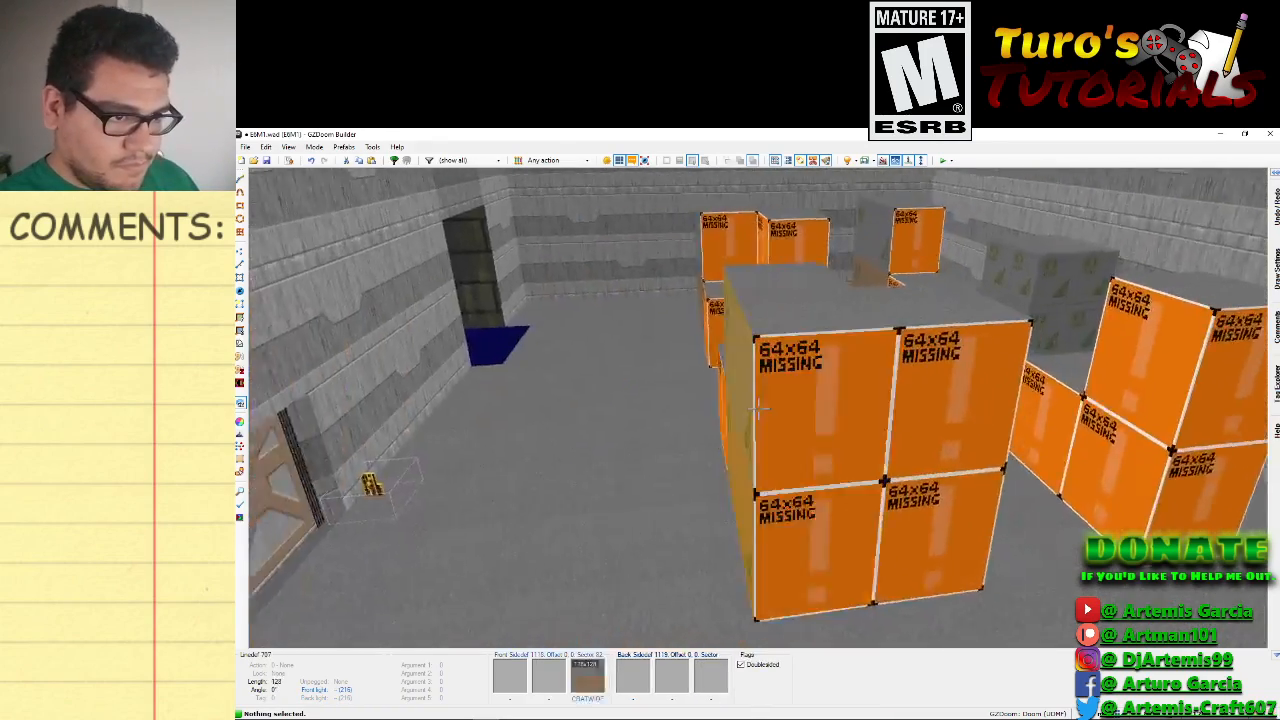
pyautogui.press('s')
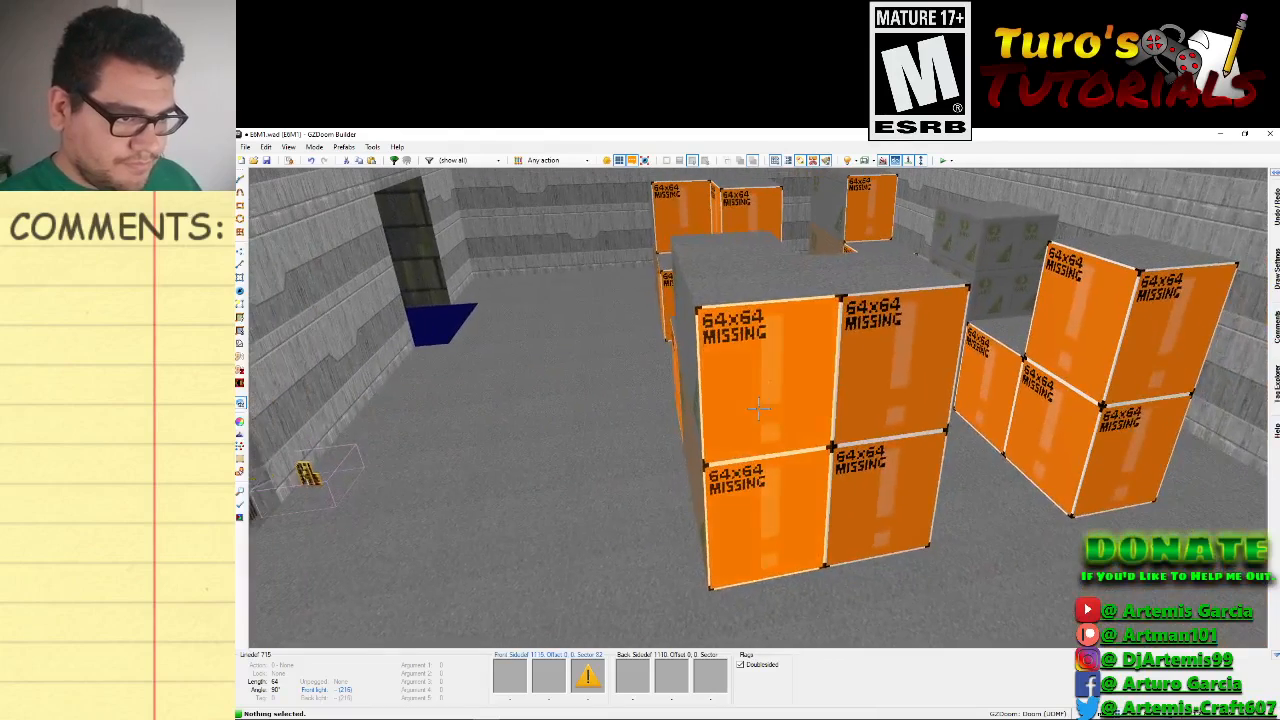
pyautogui.rightClick(758, 408)
pyautogui.click(838, 386)
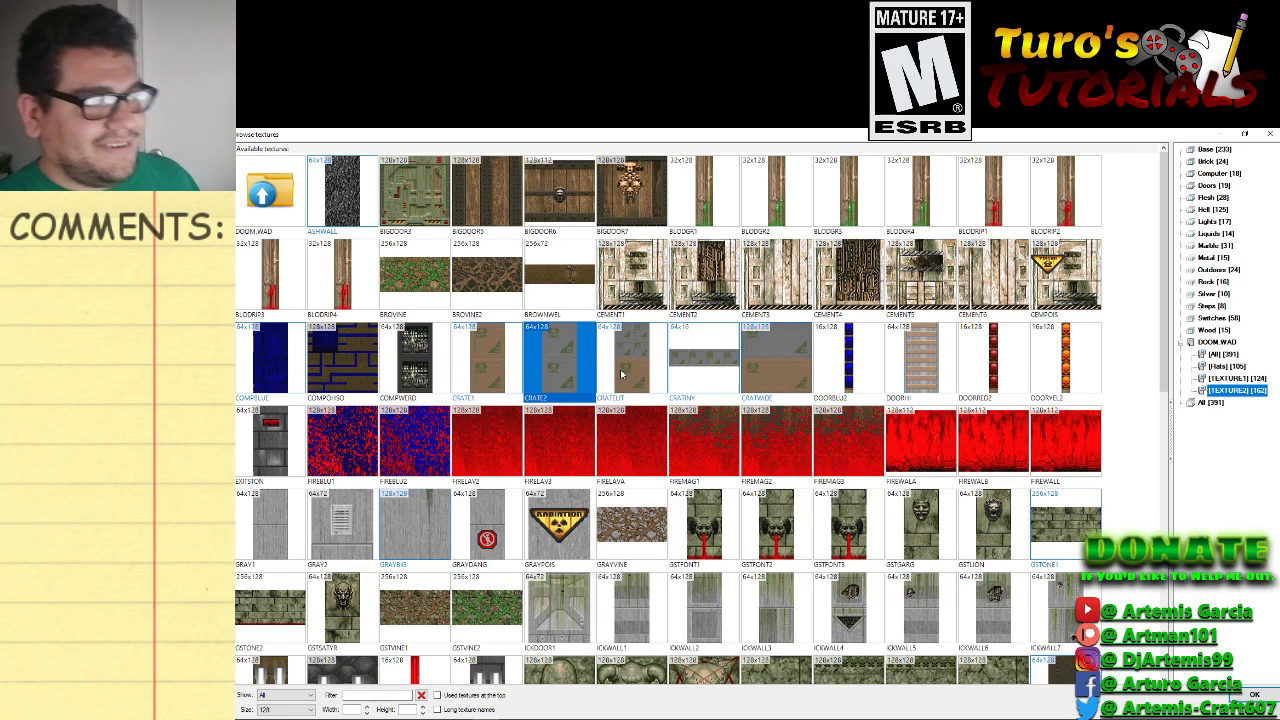
pyautogui.doubleClick(540, 365)
pyautogui.click(815, 609)
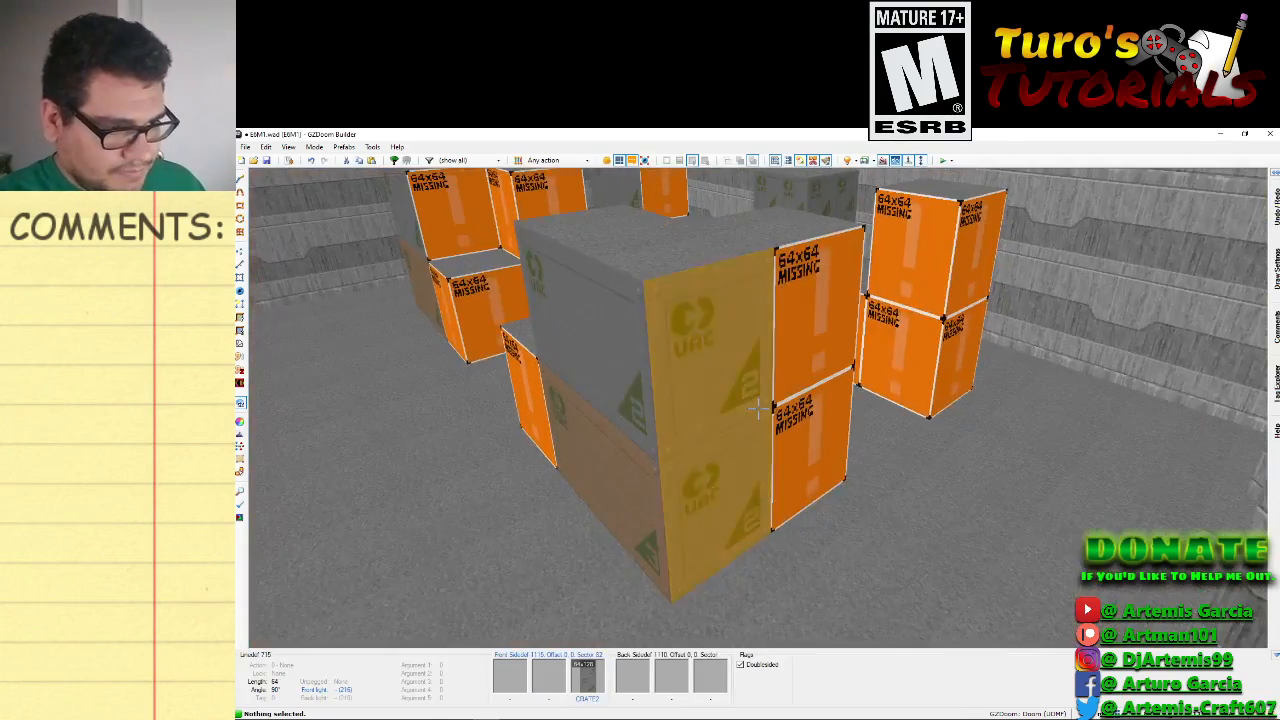
# Examine how the CRATE2 end wall matches the adjoining CRATWIDE wall at the stack's corner.
pyautogui.press('s')
pyautogui.press('e')
pyautogui.press('f')
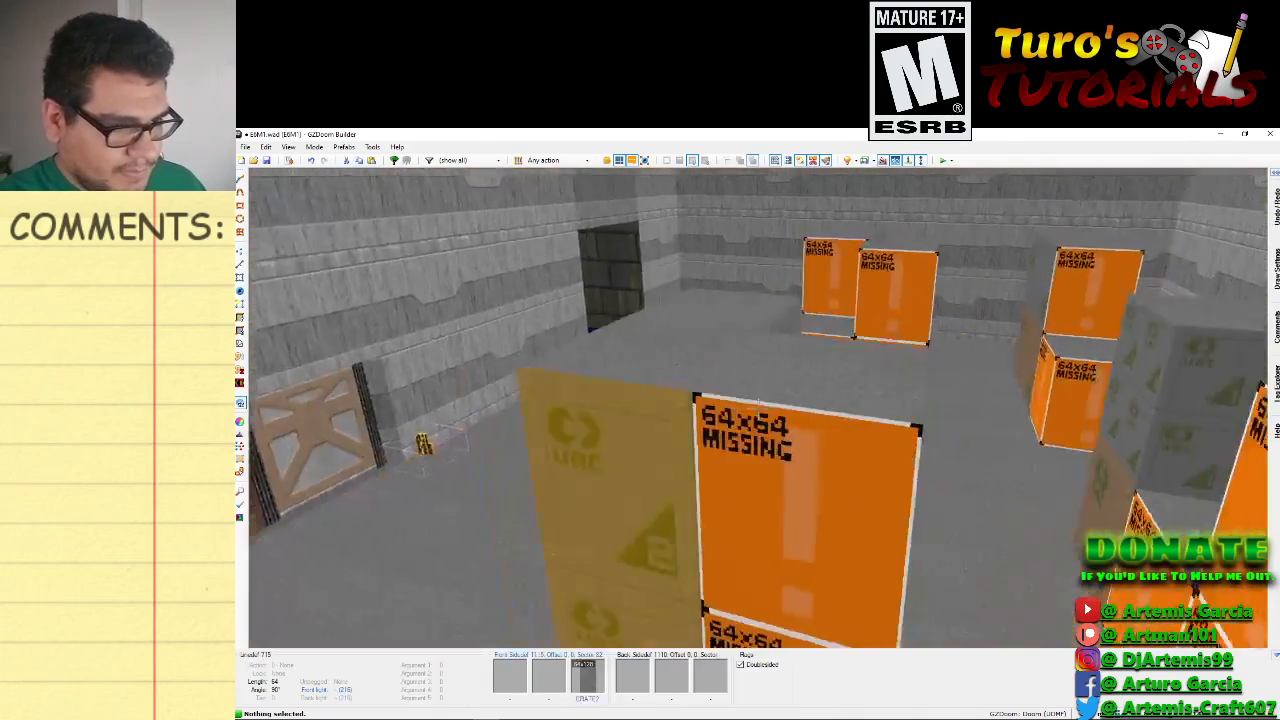
pyautogui.press('s')
pyautogui.press('s')
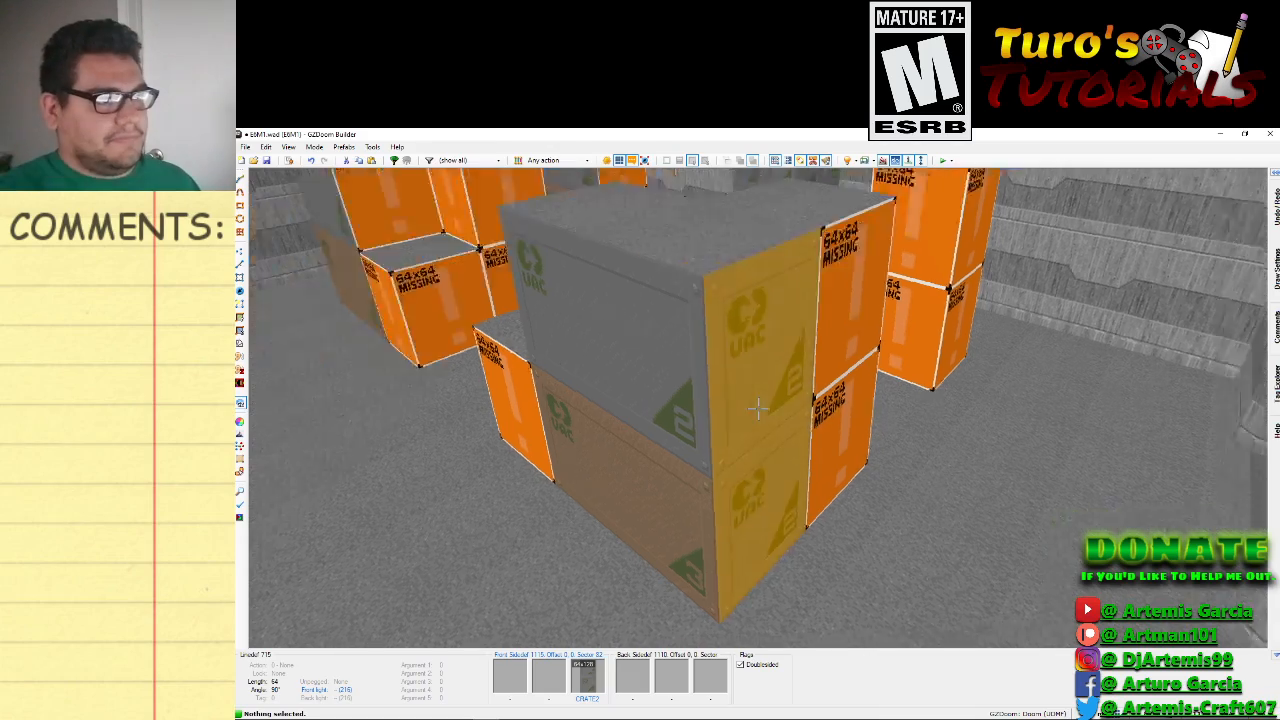
pyautogui.press('s')
pyautogui.press('d')
pyautogui.press('f')
pyautogui.press('e')
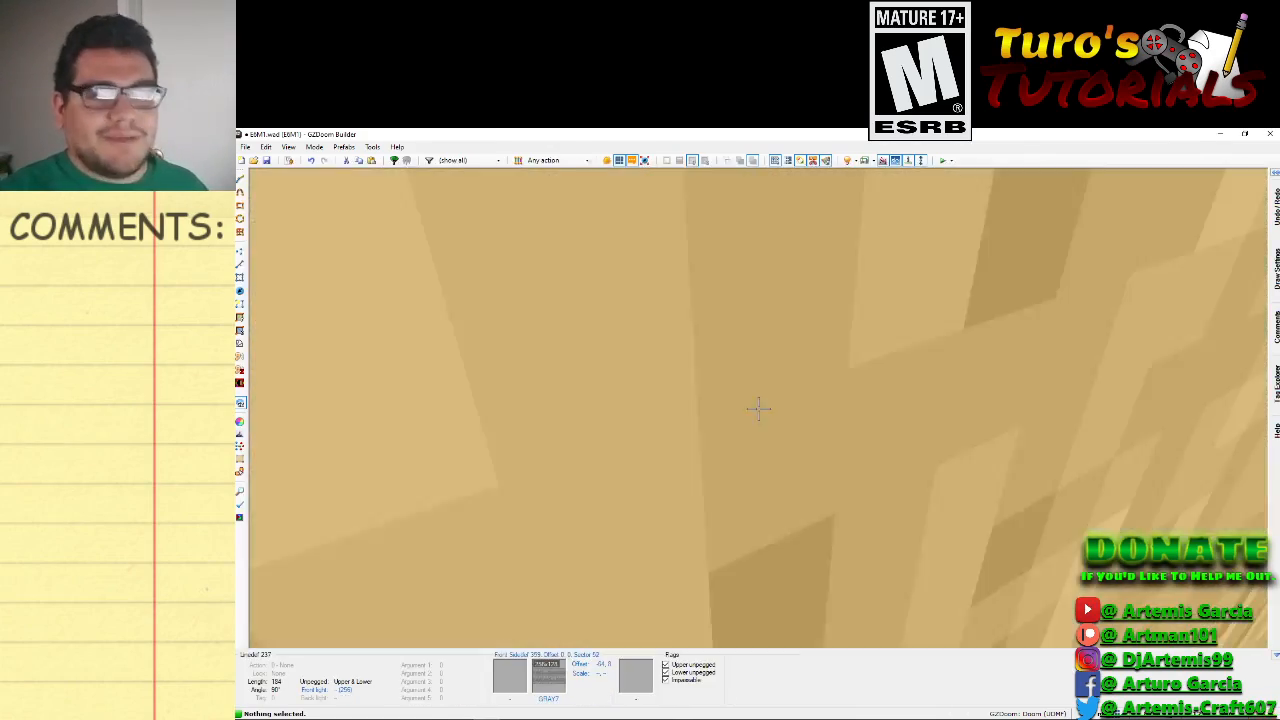
pyautogui.press('d')
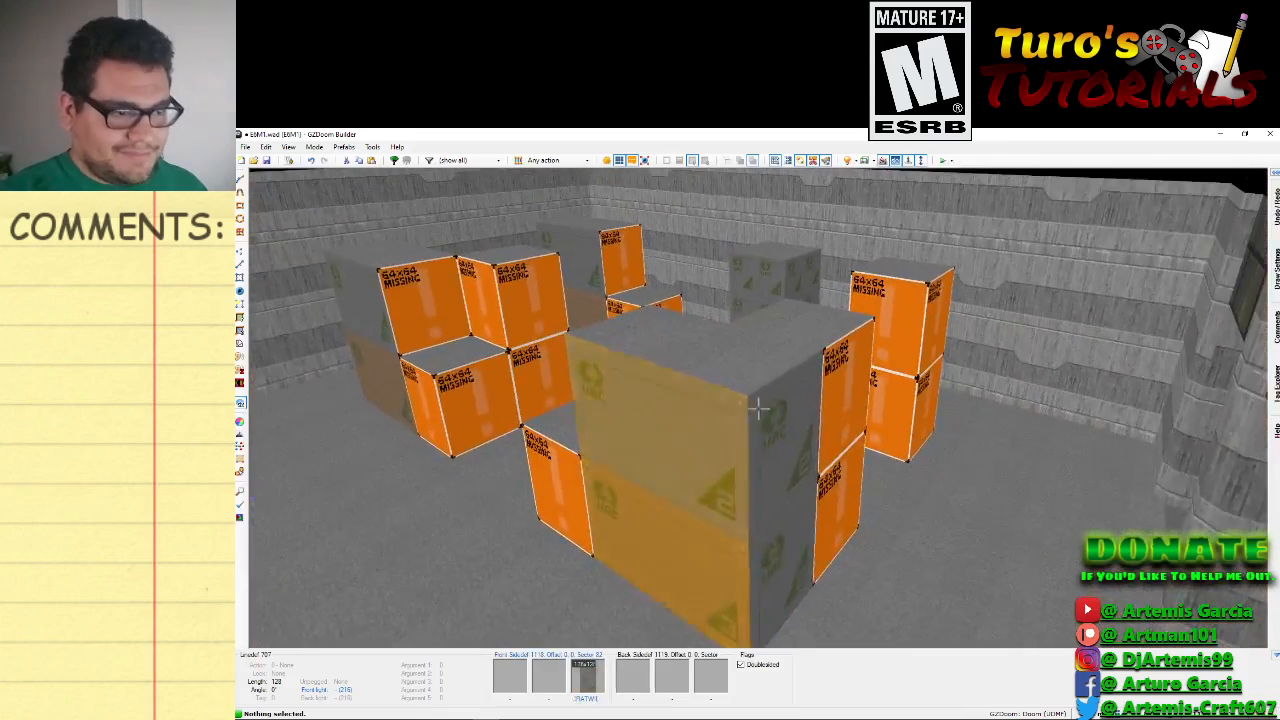
# Replace CRATWIDE with CRATELIT on the stack's 128-wide wall, then copy it onto the adjoining two-level 64-wide end wall.
pyautogui.rightClick(759, 408)
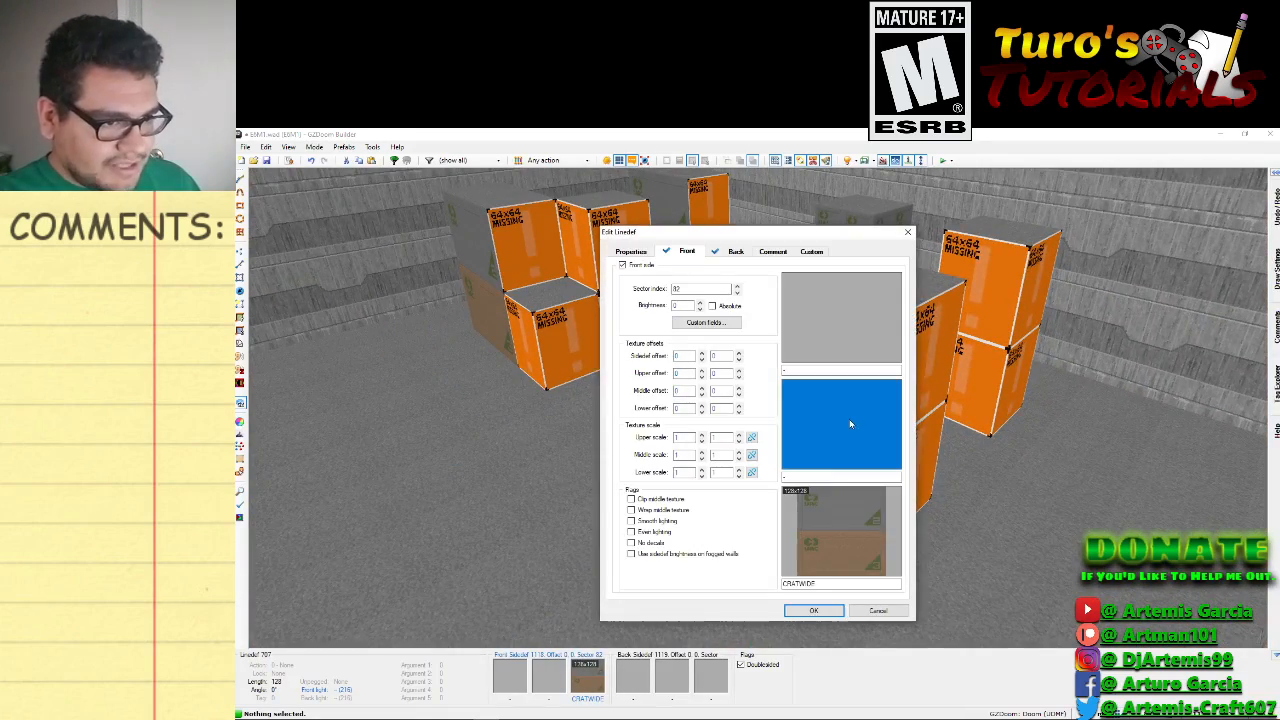
pyautogui.click(850, 424)
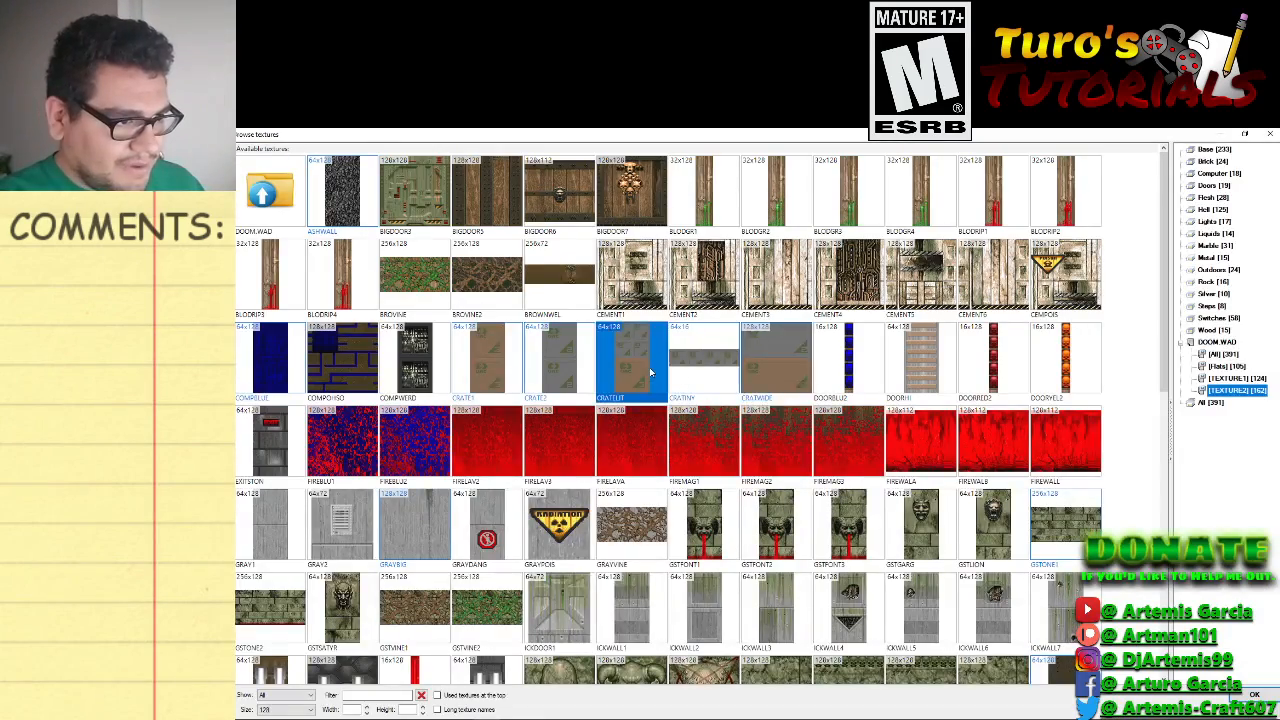
pyautogui.doubleClick(650, 372)
pyautogui.click(813, 610)
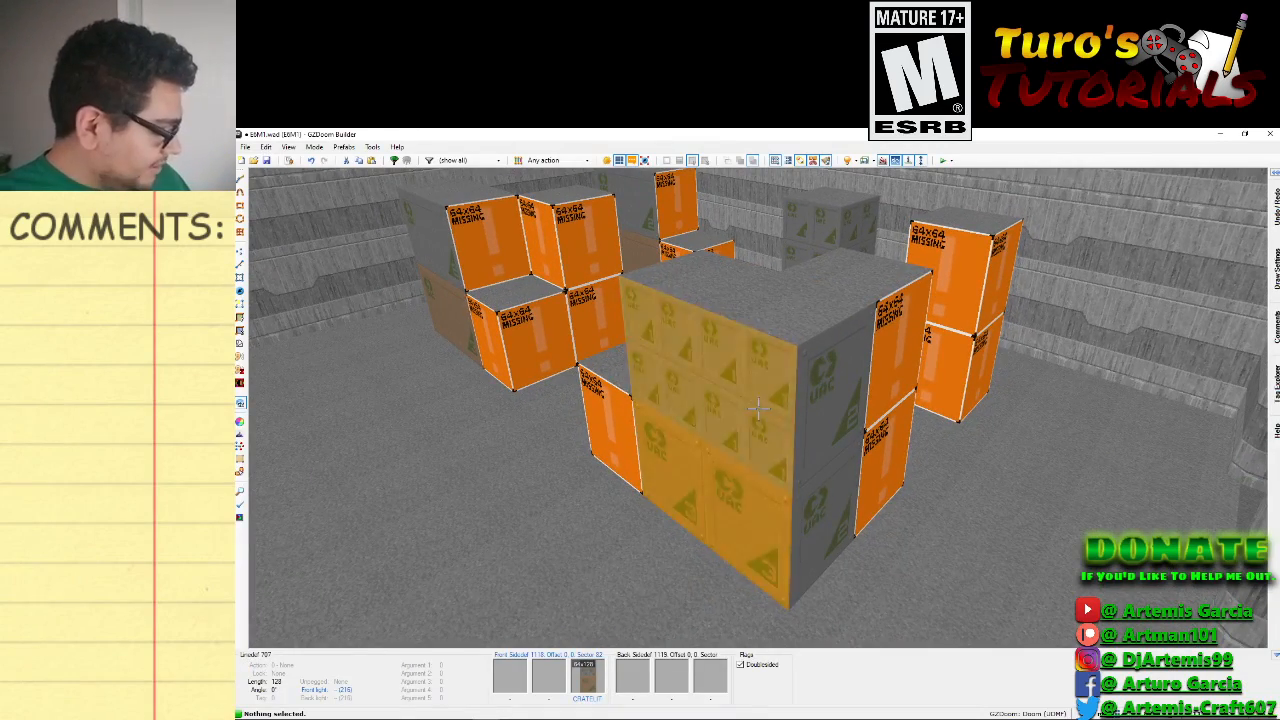
pyautogui.hotkey('ctrl', 'c')
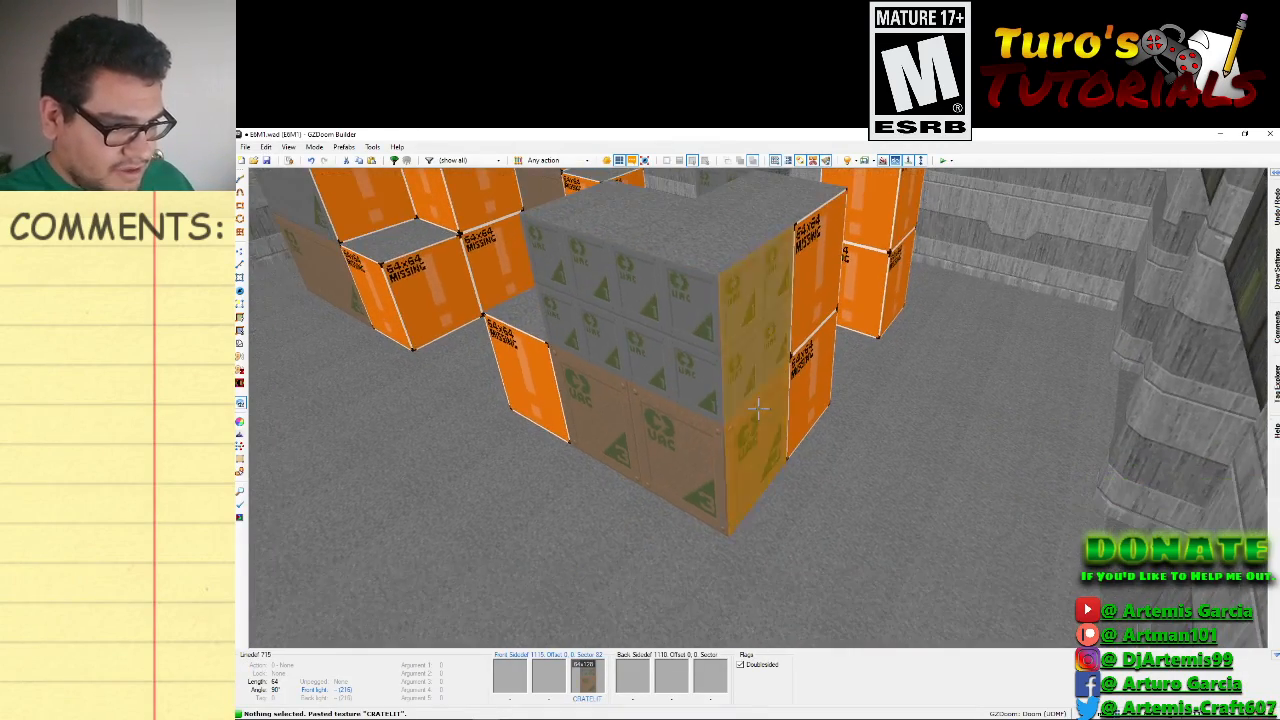
# Paste CRATELIT onto the 64-wide upper inner face of the same stack, replacing CRATE2.
pyautogui.press('e')
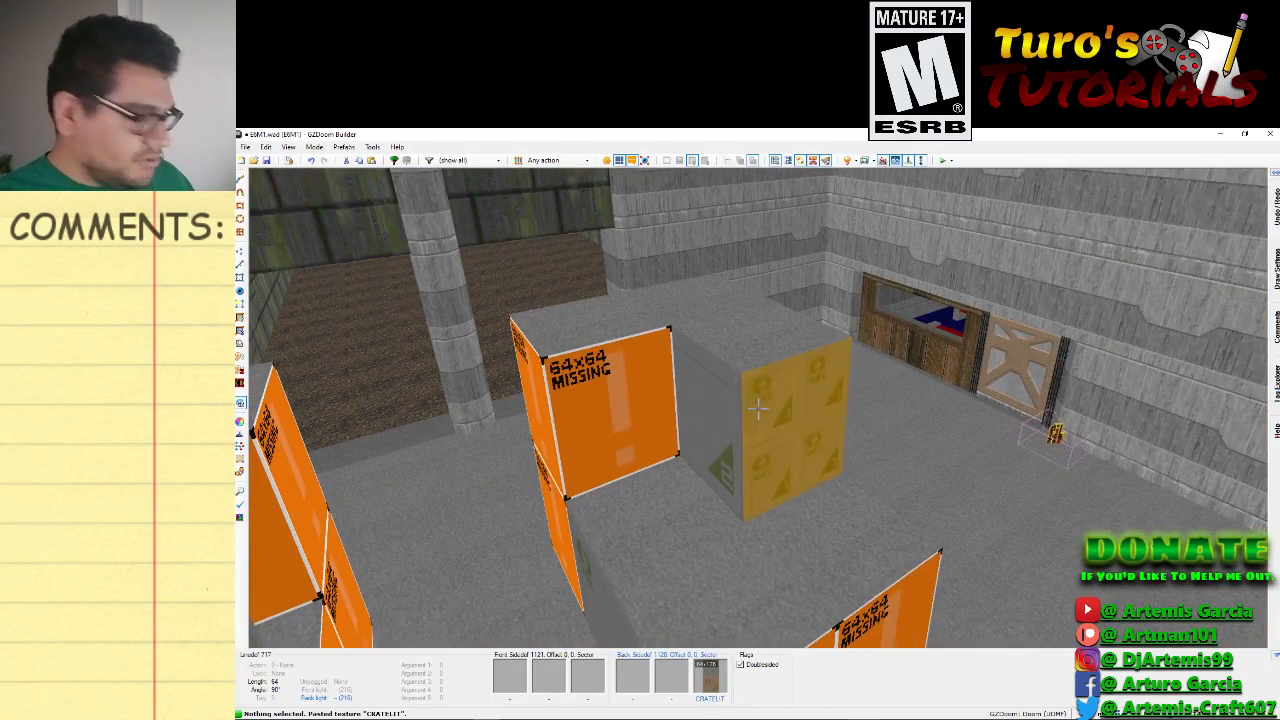
pyautogui.hotkey('ctrl', 'v')
pyautogui.press('f')
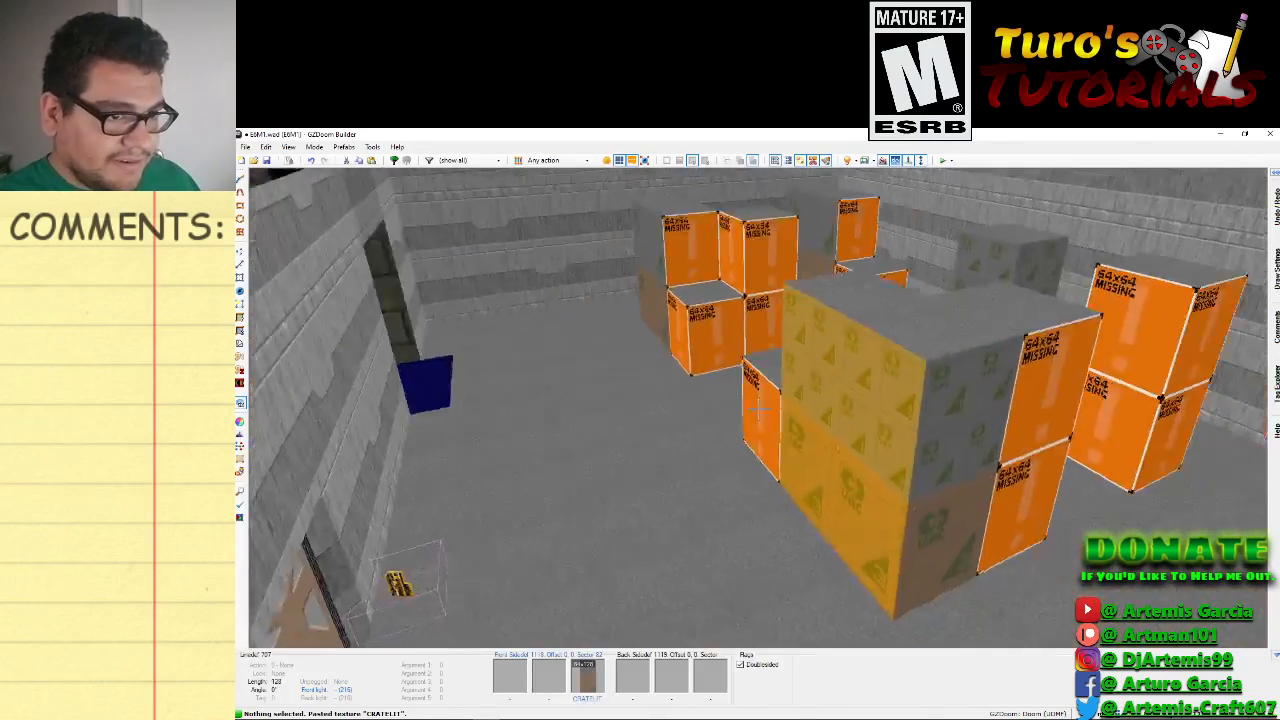
# Paste CRATELIT onto the two-level 64-wide end wall of another stack whose long side uses CRATWIDE.
pyautogui.press('e')
pyautogui.press('e')
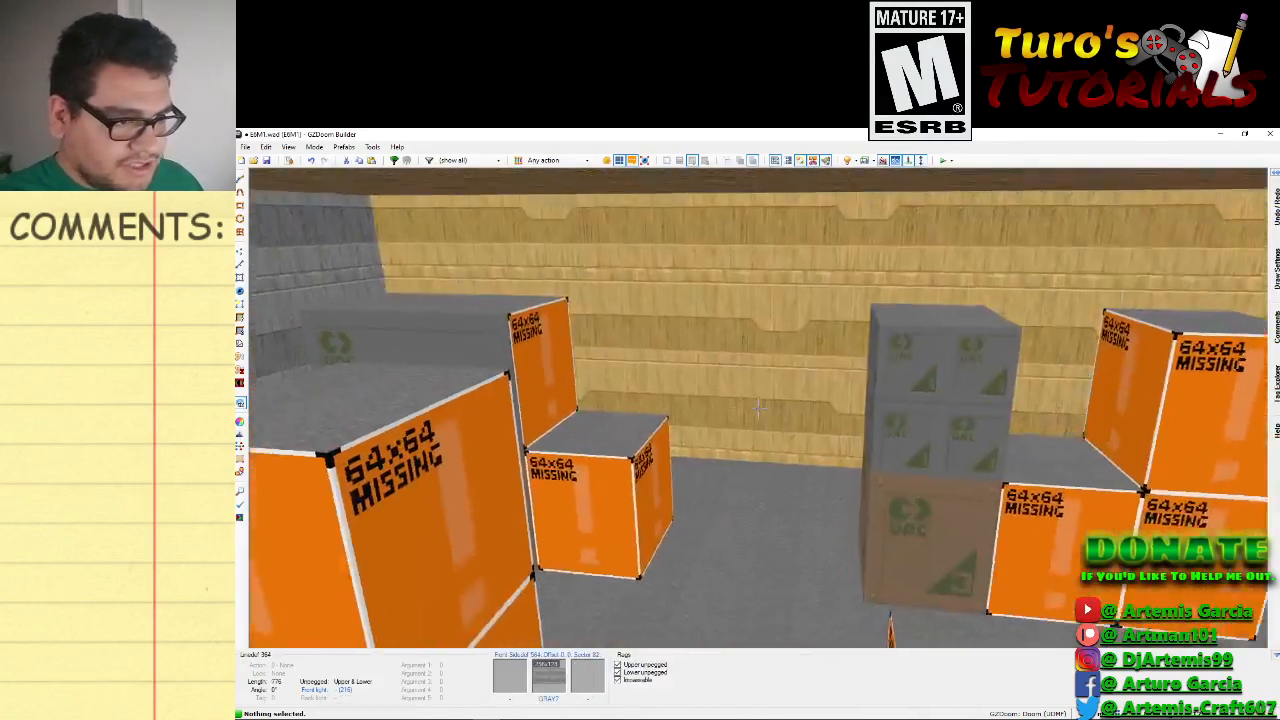
pyautogui.press('d')
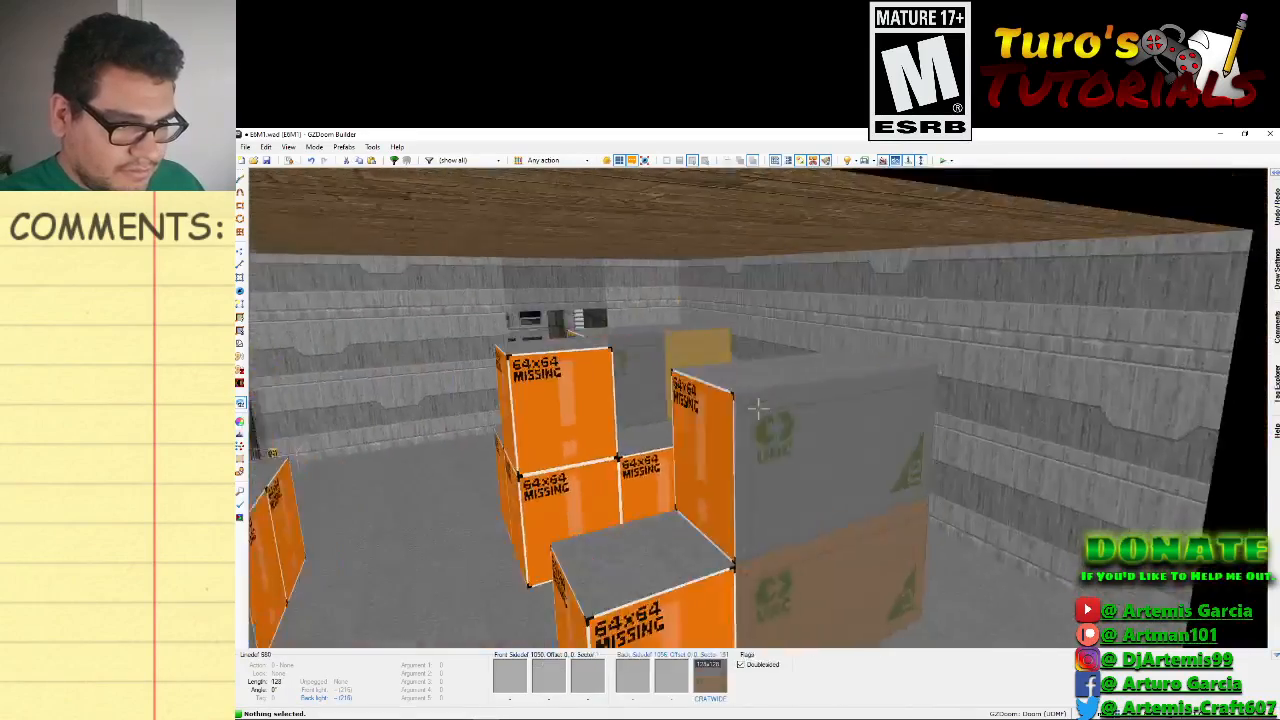
pyautogui.press('f')
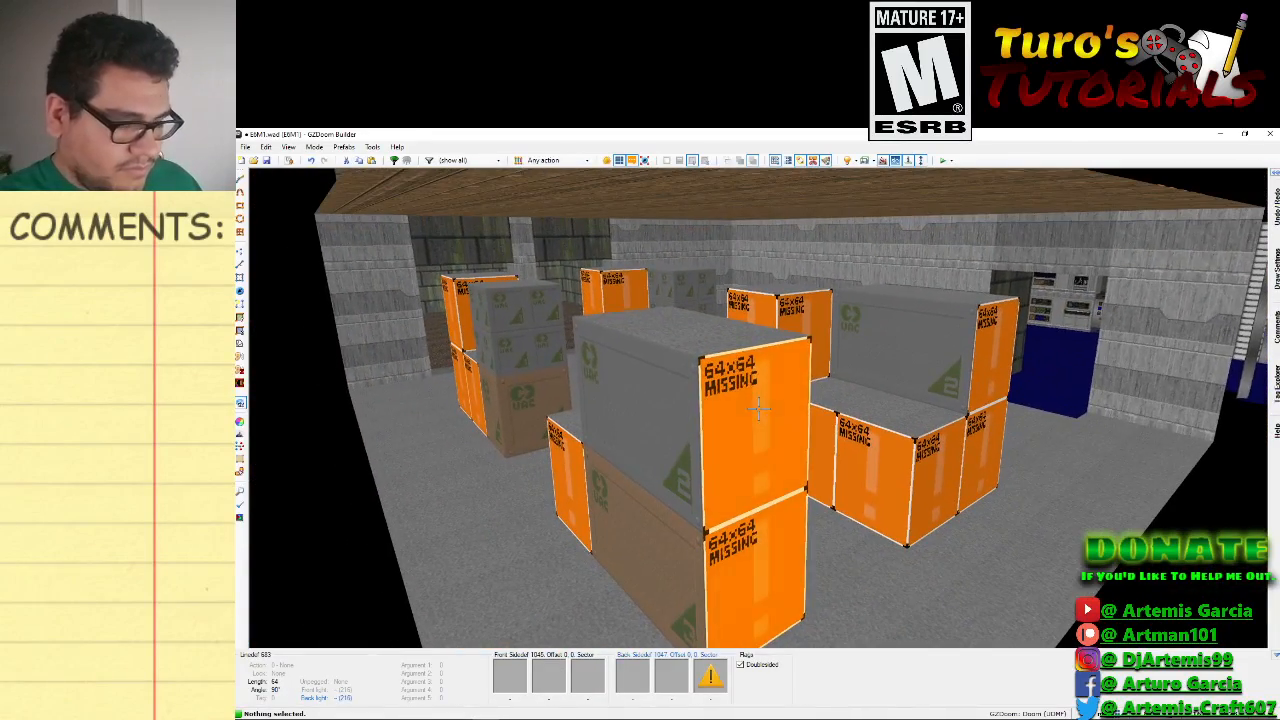
pyautogui.hotkey('ctrl', 'v')
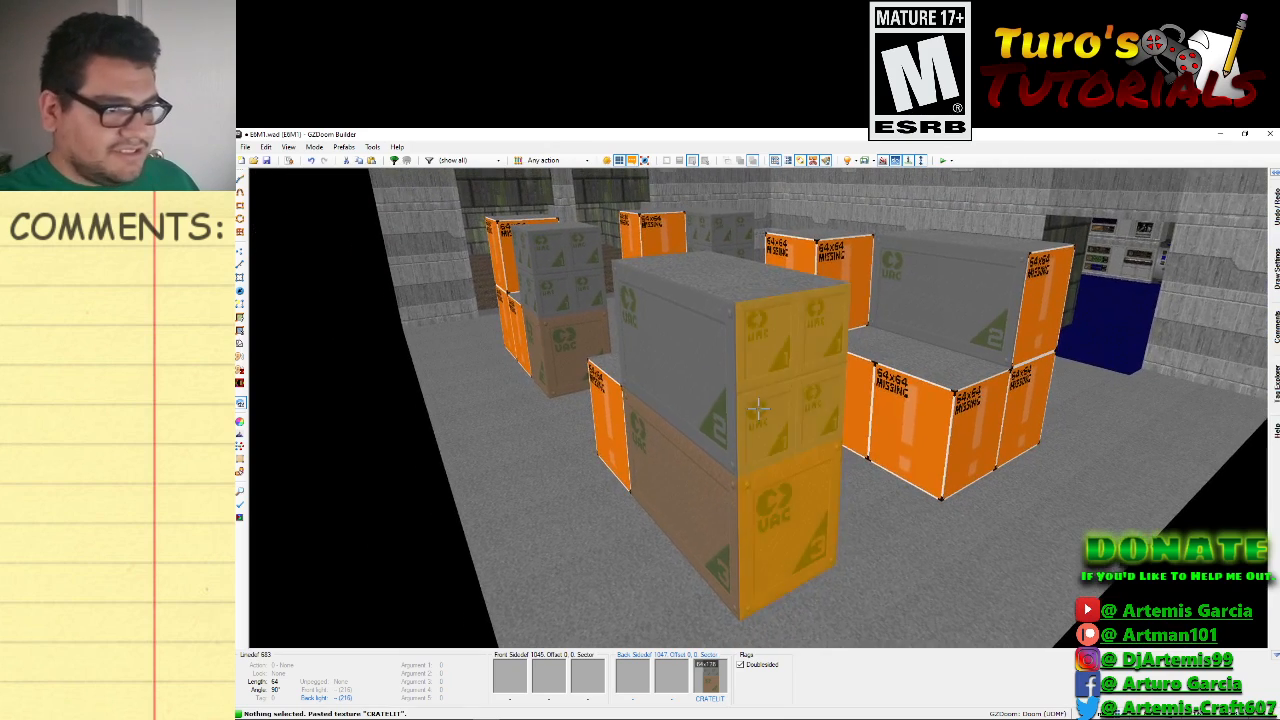
# Change the lower texture of that two-level 64-wide end wall to CRATE2.
pyautogui.rightClick(758, 407)
pyautogui.click(838, 523)
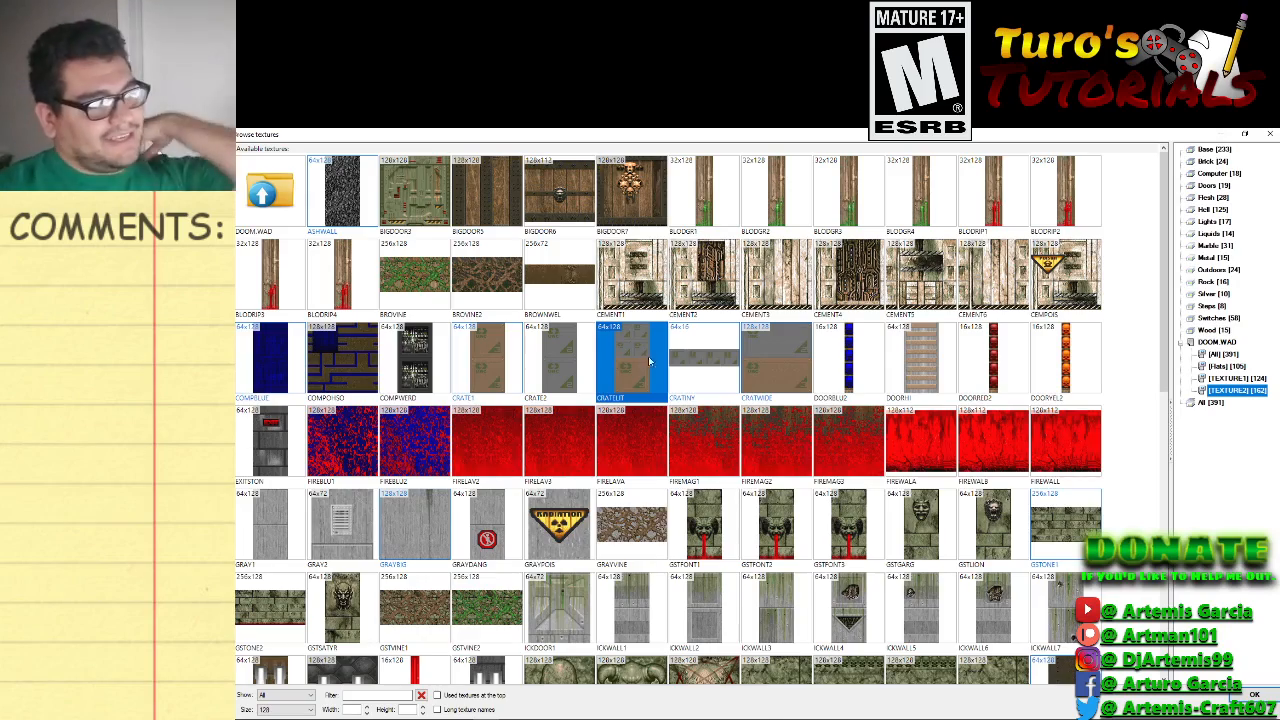
pyautogui.scroll(-6, 727, 373)
pyautogui.scroll(5, 745, 411)
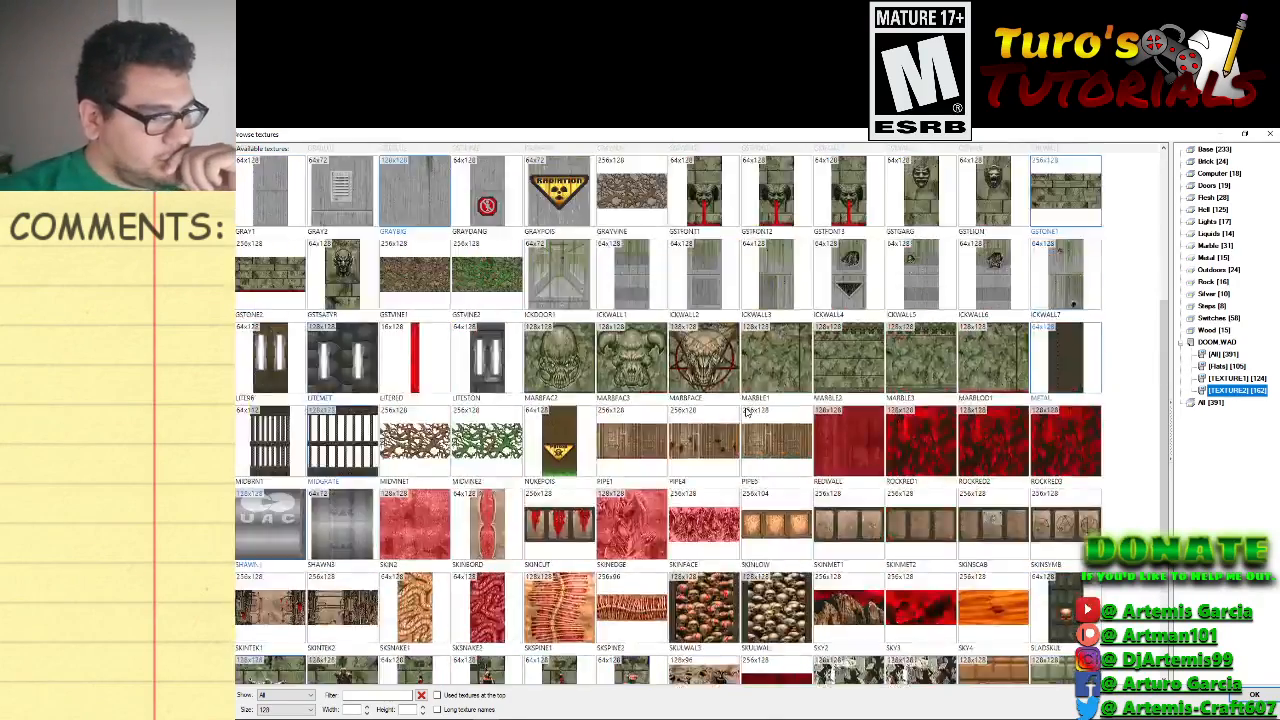
pyautogui.scroll(1, 745, 411)
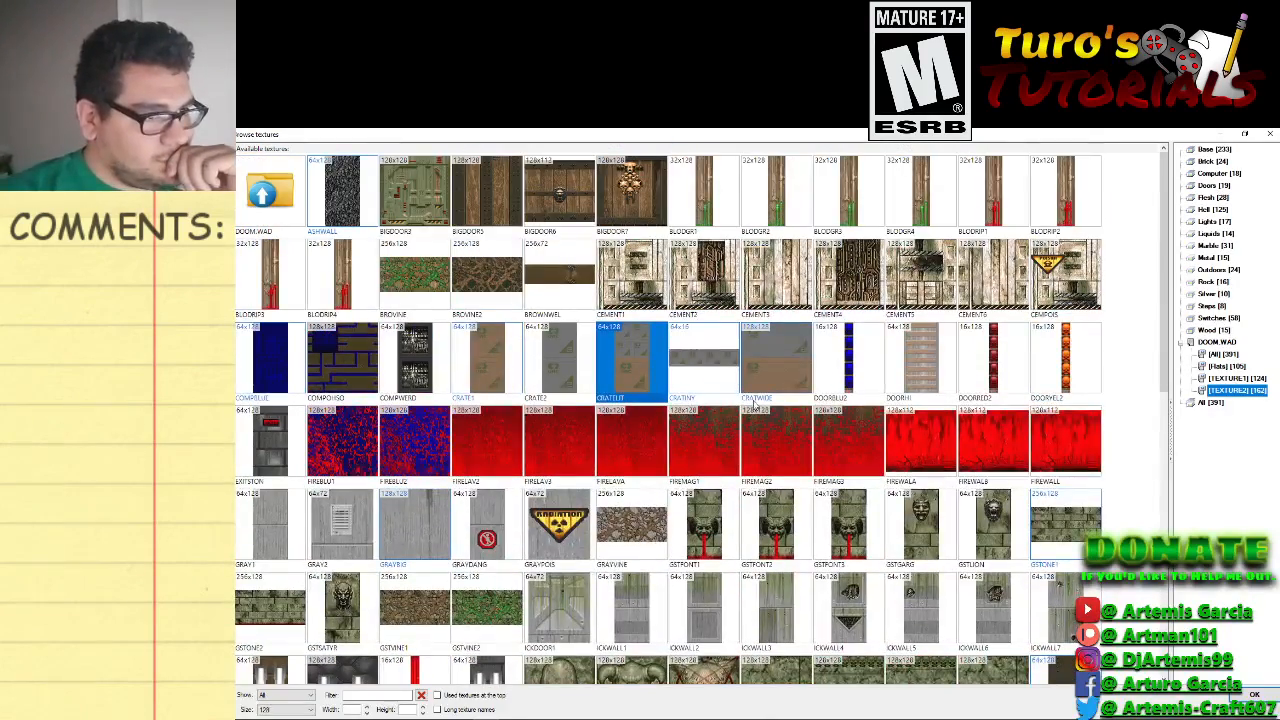
pyautogui.doubleClick(567, 366)
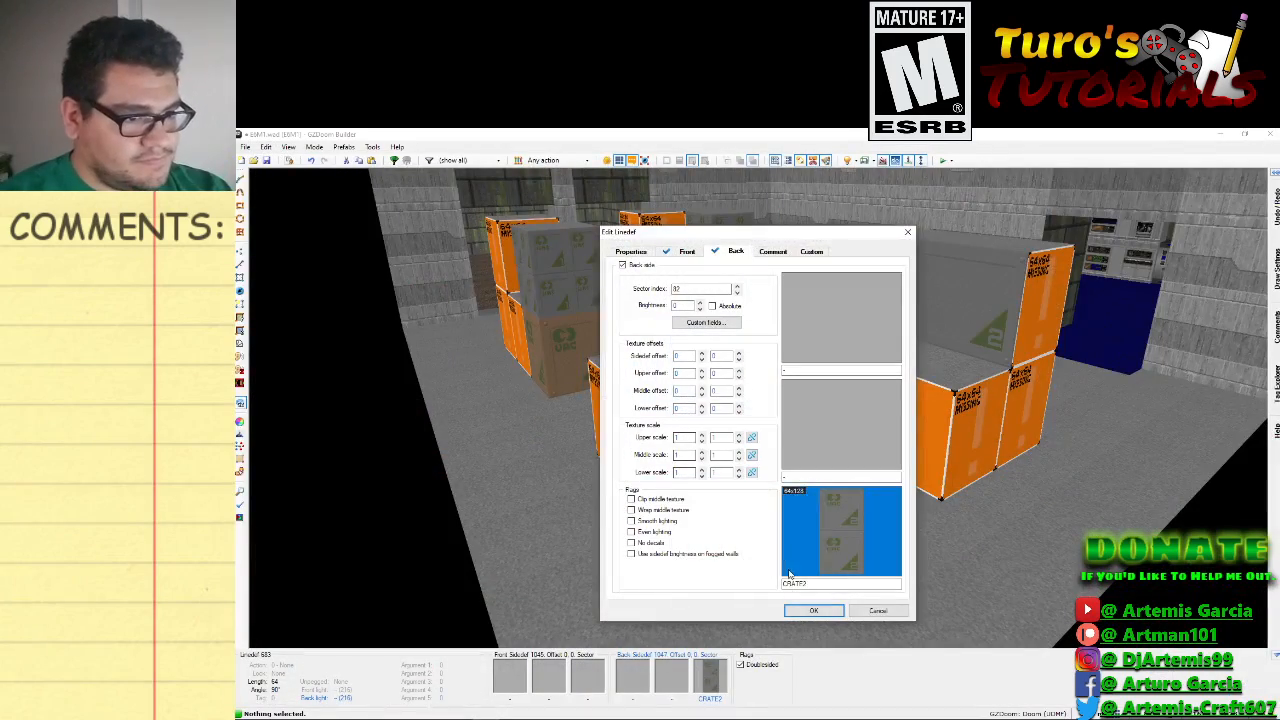
pyautogui.click(810, 611)
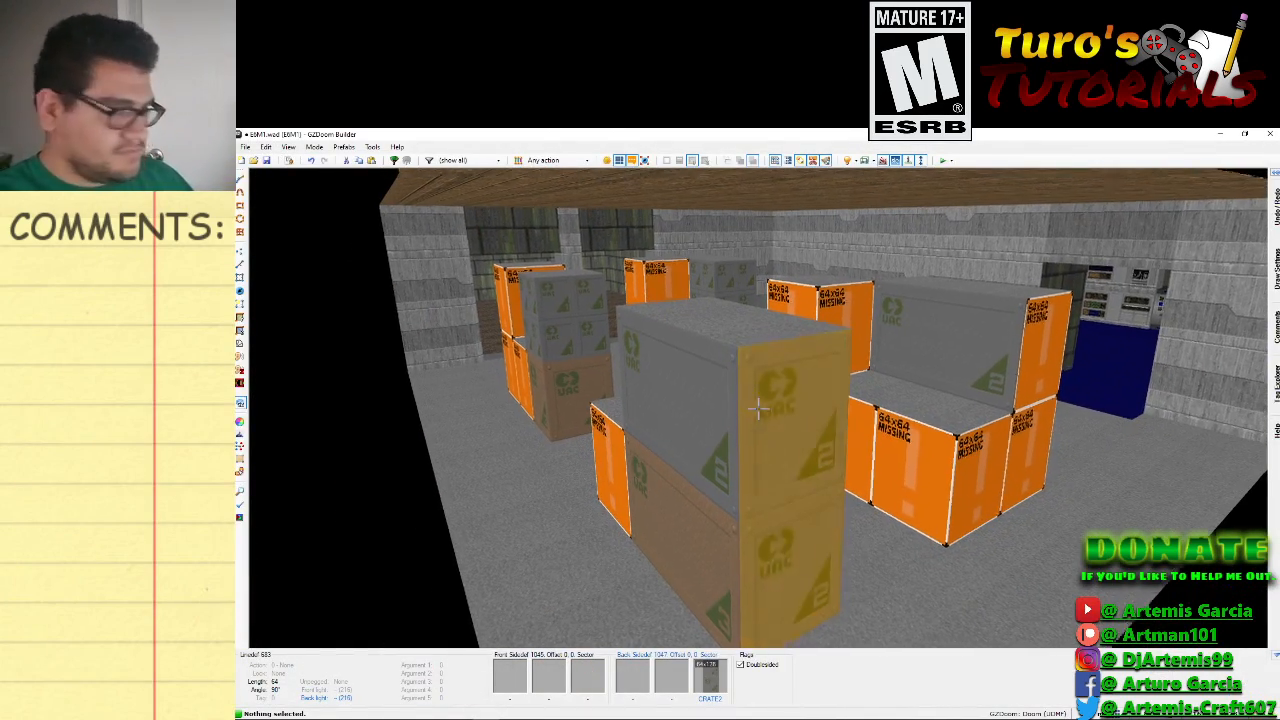
pyautogui.press('f')
pyautogui.press('f')
pyautogui.press('s')
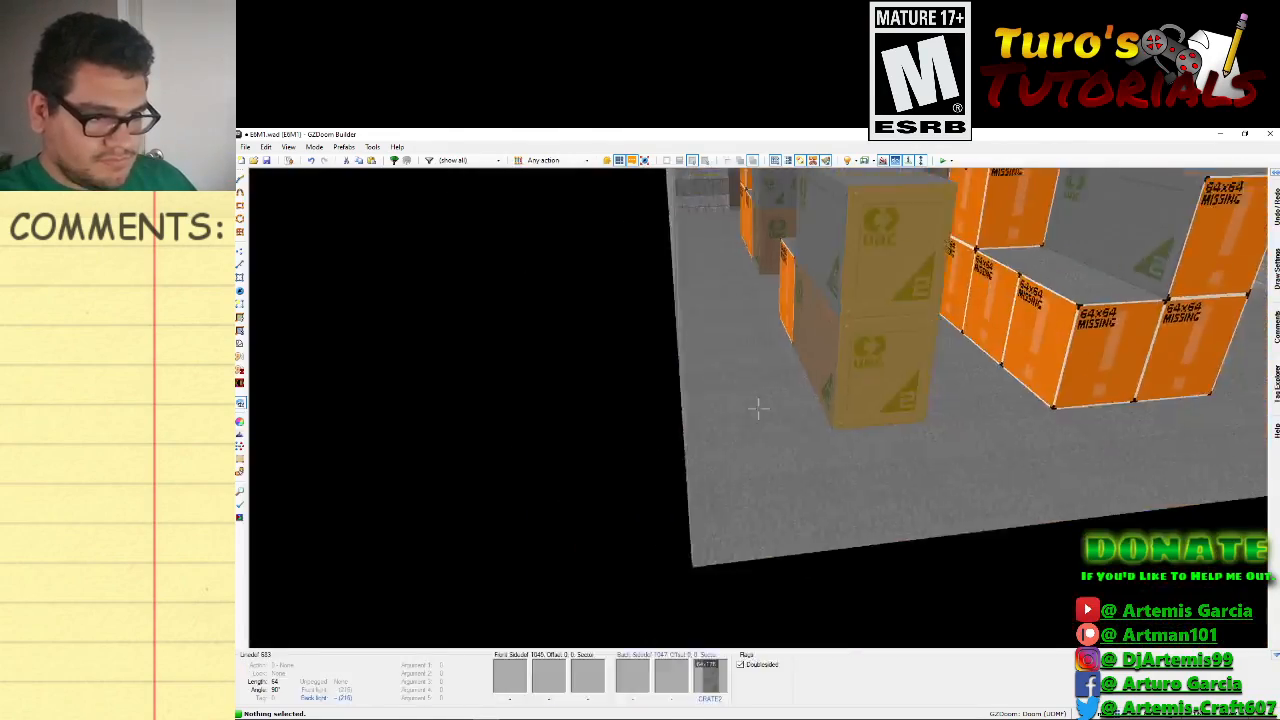
# Draw a 64-wide sector against the end of the narrow crate stack and pull its outer edge in to 32 units deep.
pyautogui.press('q')
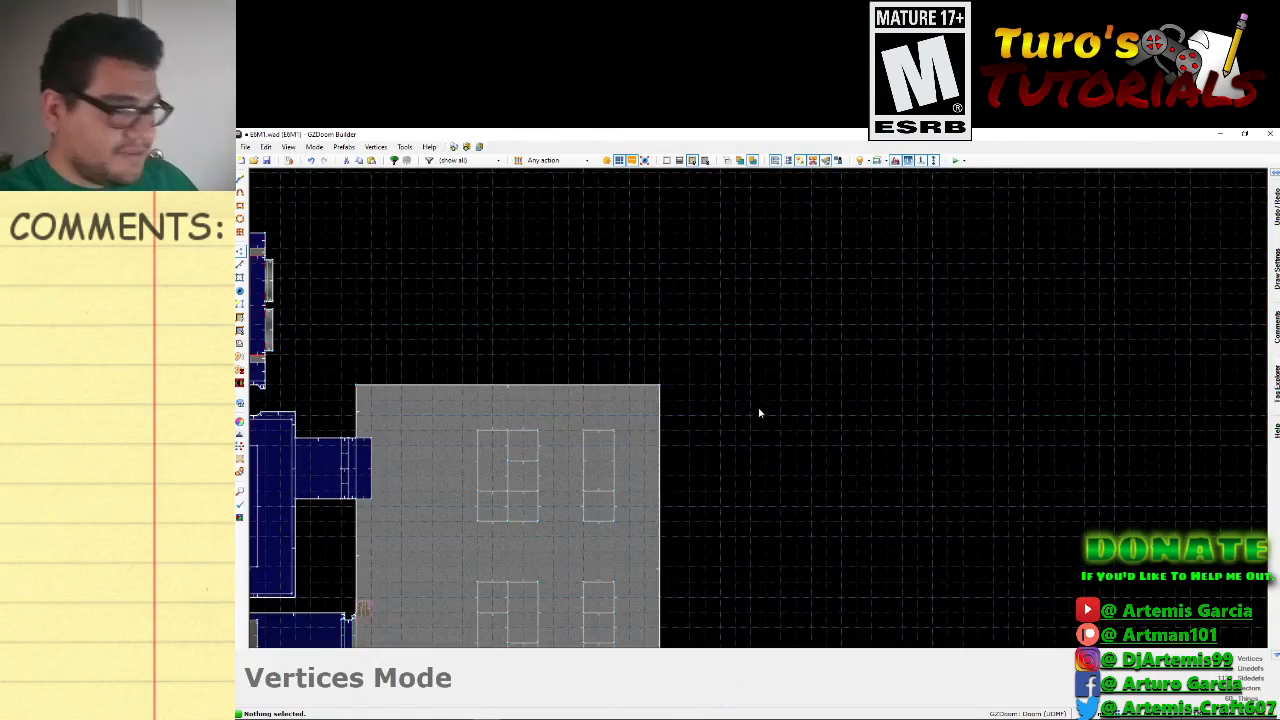
pyautogui.scroll(5, 641, 462)
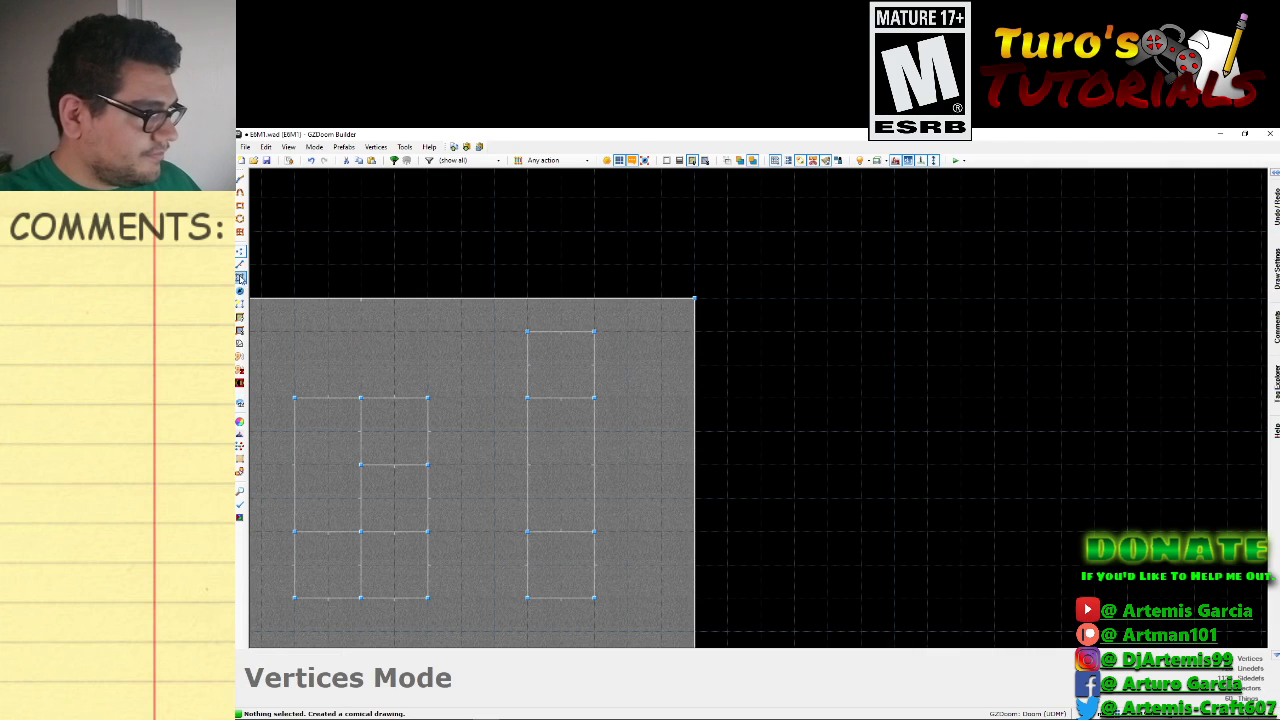
pyautogui.click(562, 336)
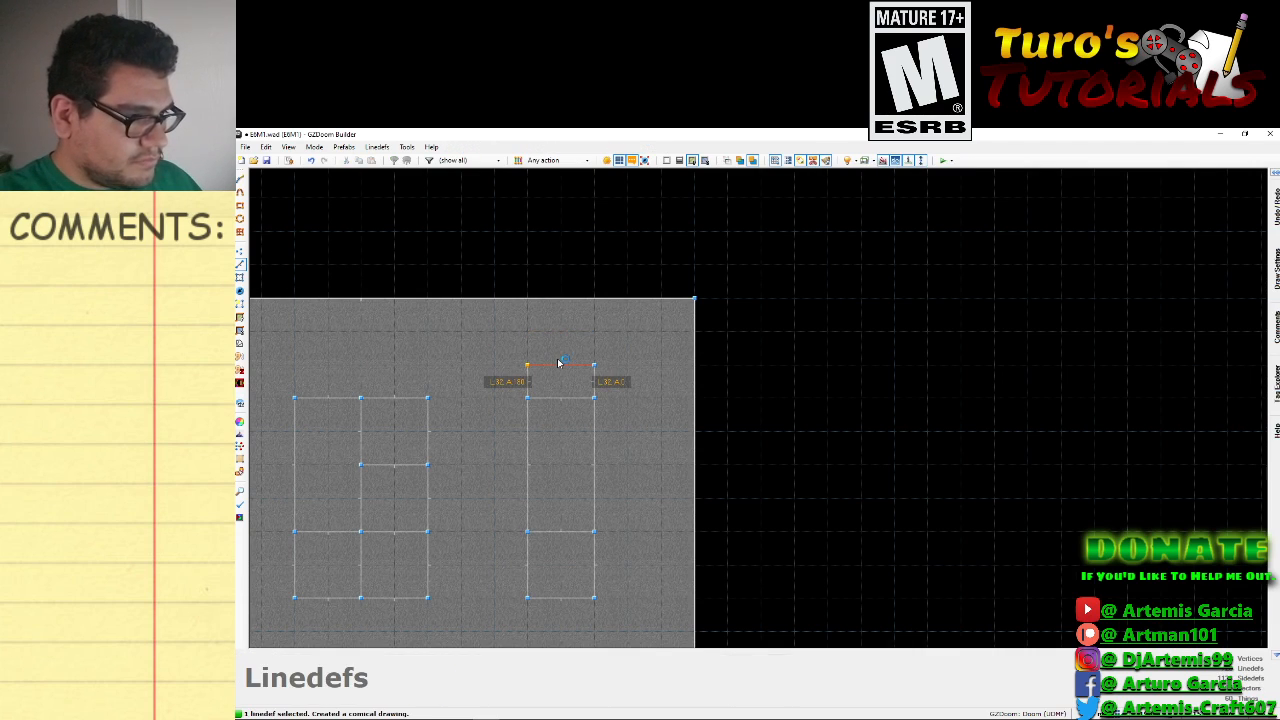
pyautogui.moveTo(558, 363); pyautogui.dragTo(563, 368, button='right')
# Raise the floor of the new 64 by 32 sector at the stack's end to 56.
pyautogui.press('w')
pyautogui.press('d')
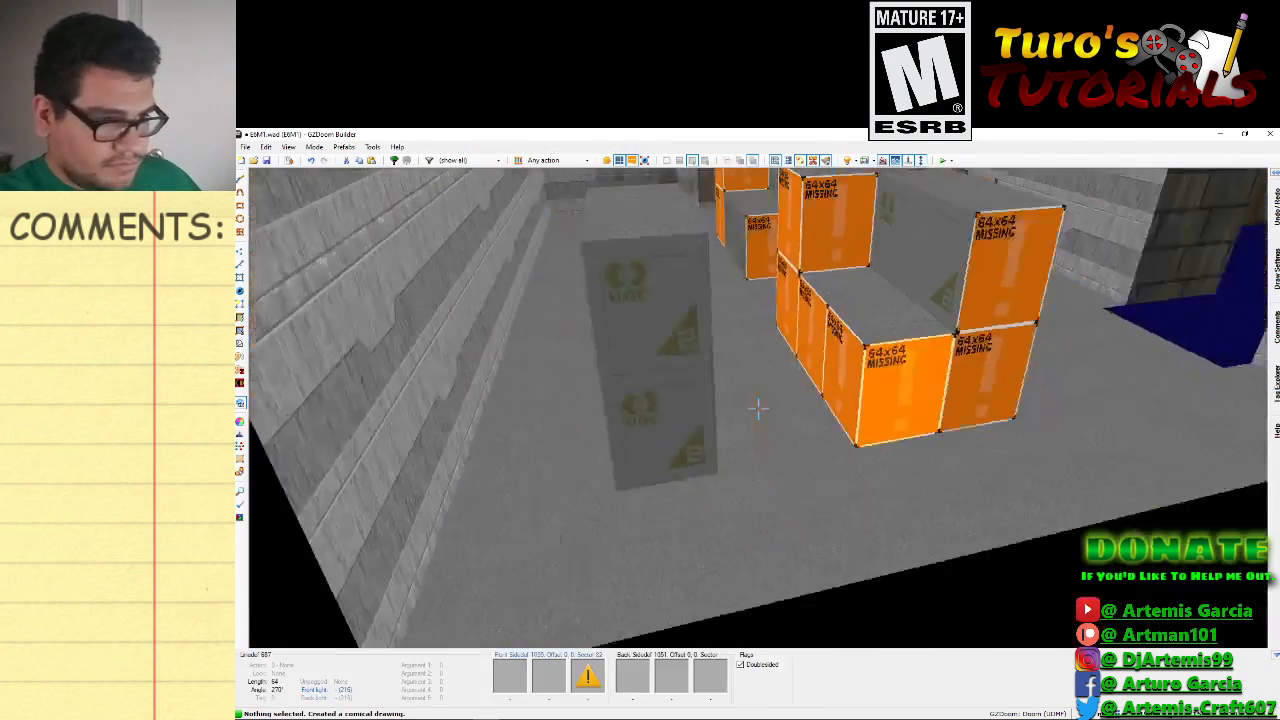
pyautogui.click(758, 408)
pyautogui.press('s')
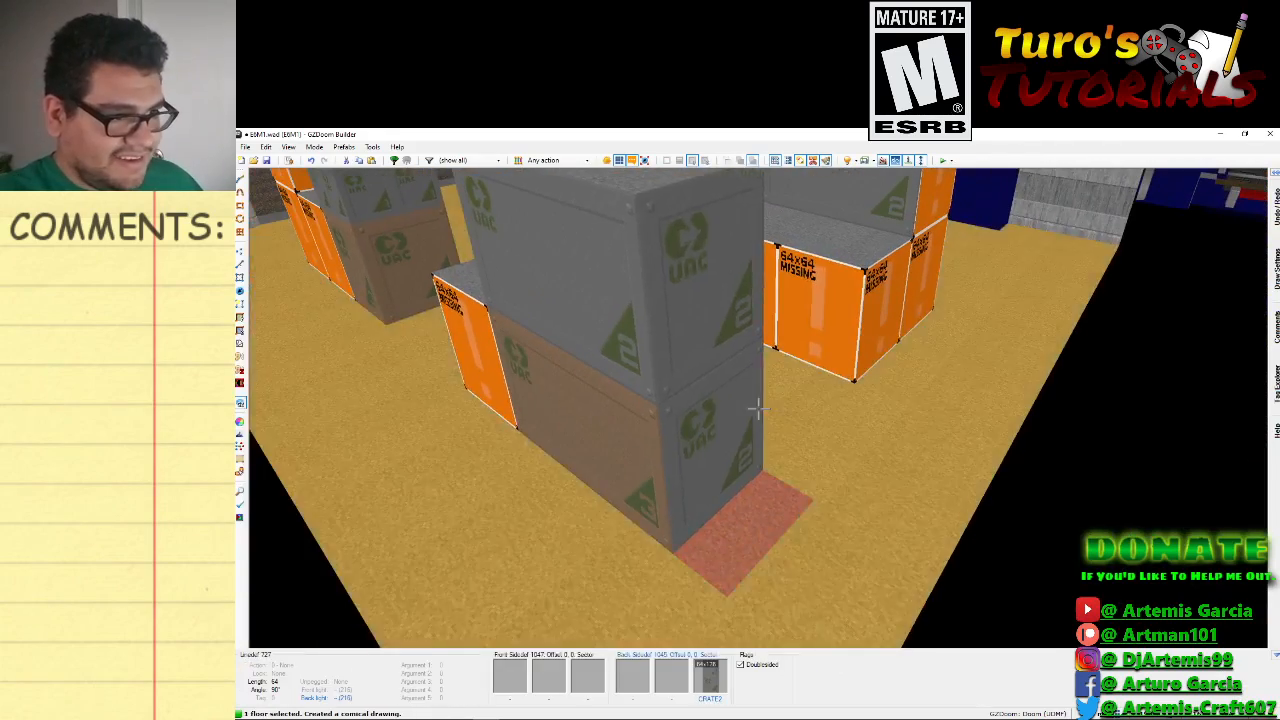
pyautogui.scroll(6, 758, 408)
pyautogui.click(758, 408)
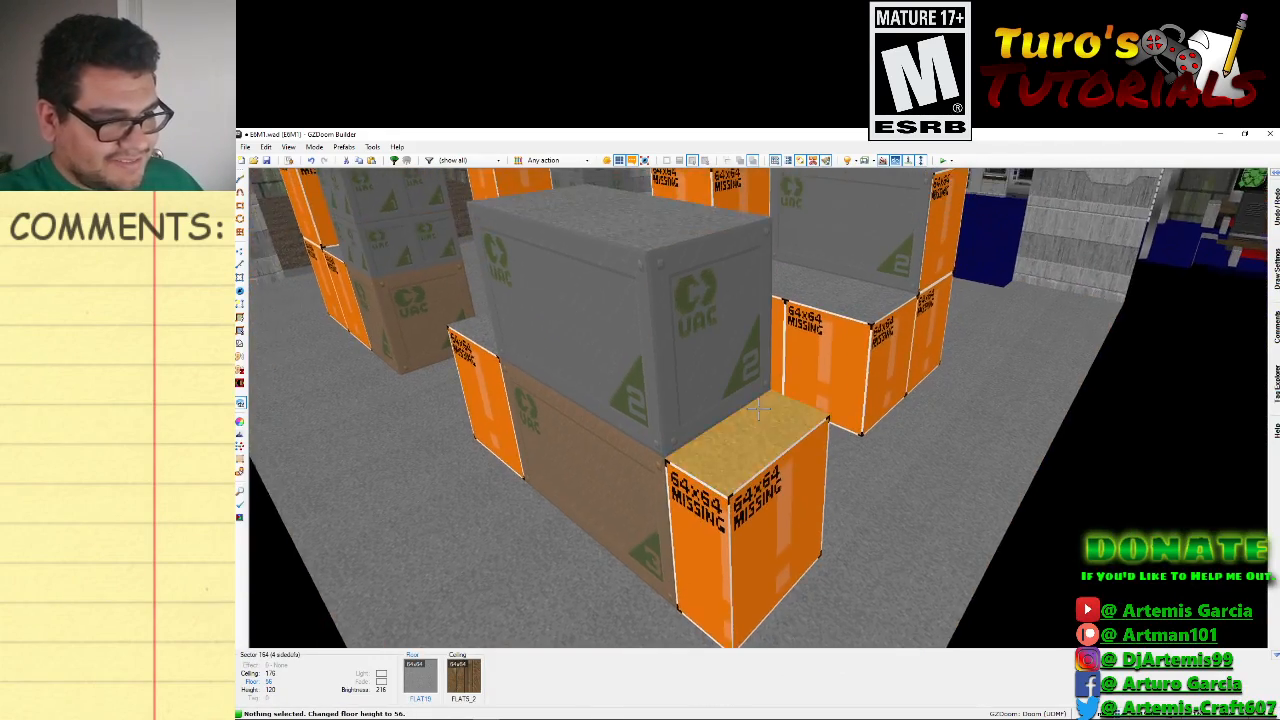
# Copy CRATELIT from the tall stack's 64-wide wall and paste it onto the exposed walls of the new small crate.
pyautogui.press('d')
pyautogui.press('w')
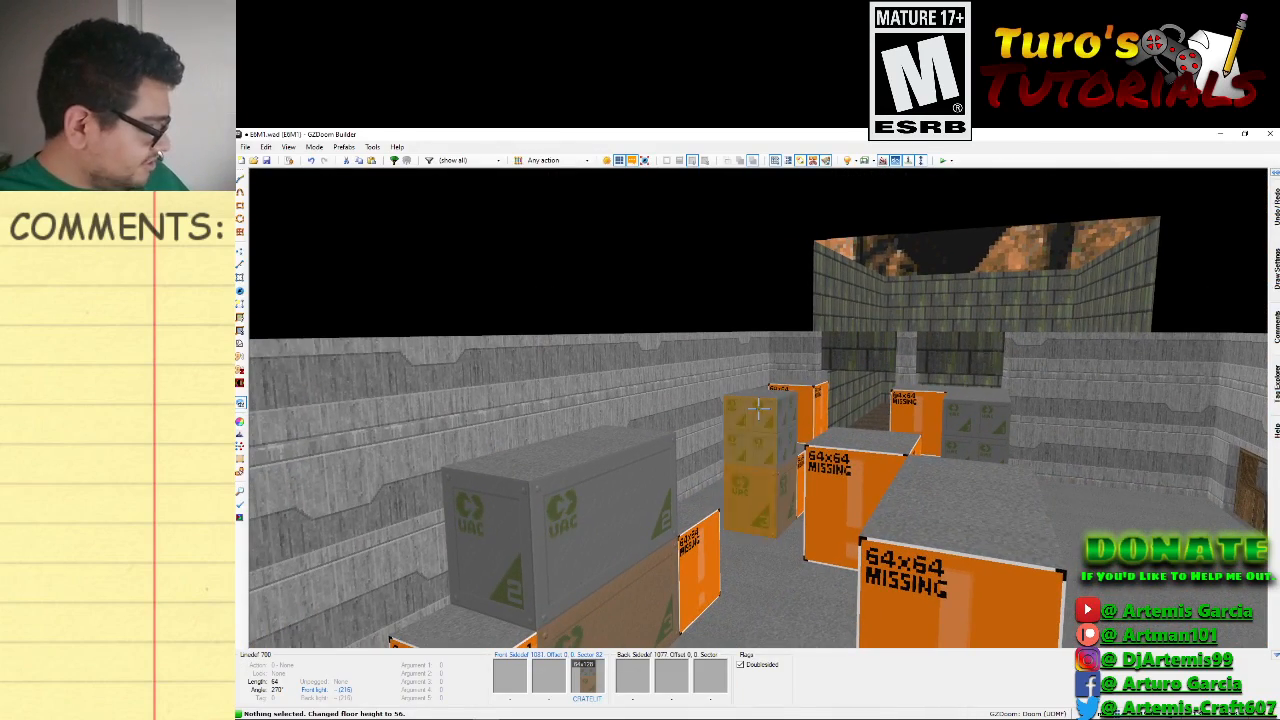
pyautogui.hotkey('ctrl', 'c')
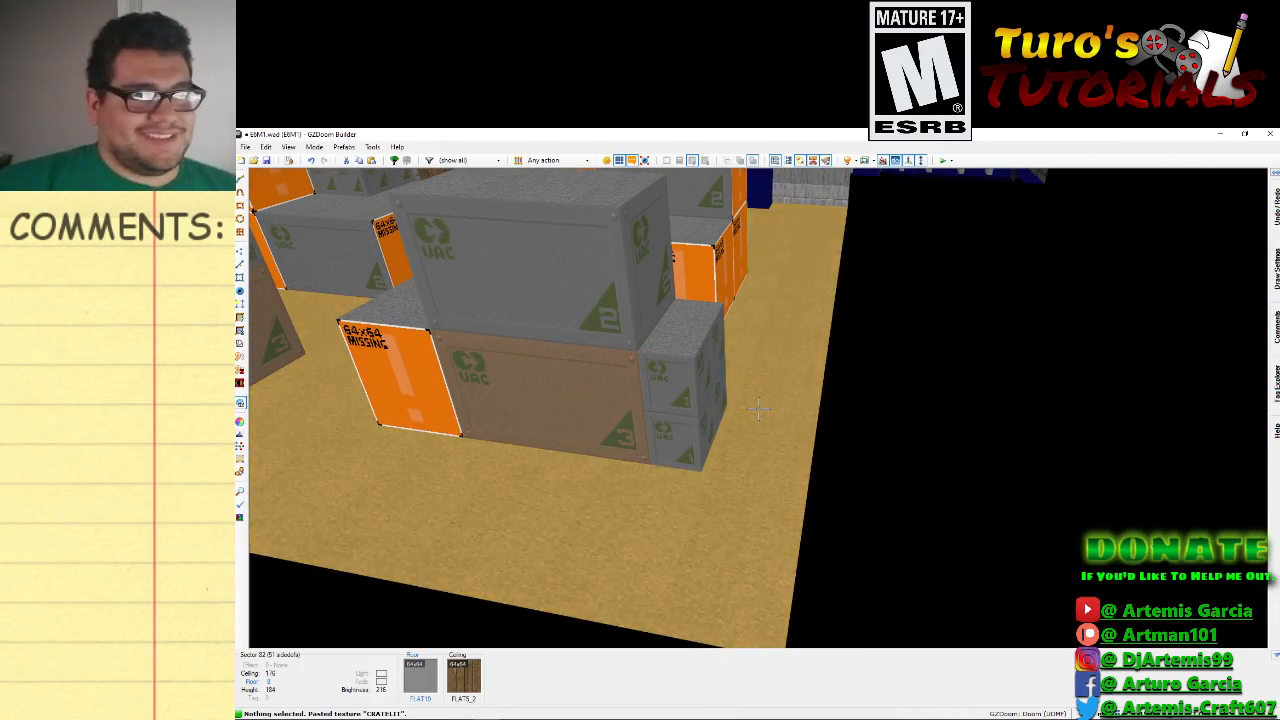
pyautogui.press('f')
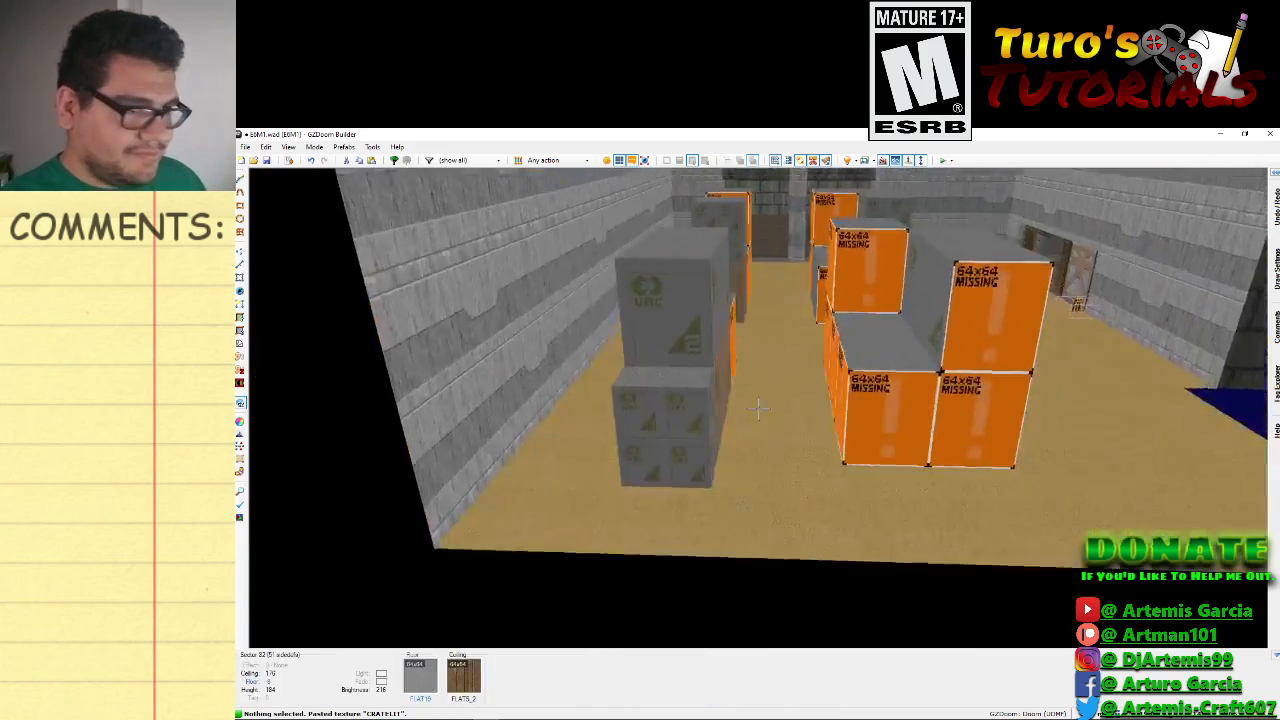
# Set the missing lower texture on the end wall of the low 64-wide crate at the stack's other end to CRATE1.
pyautogui.press('e')
pyautogui.press('d')
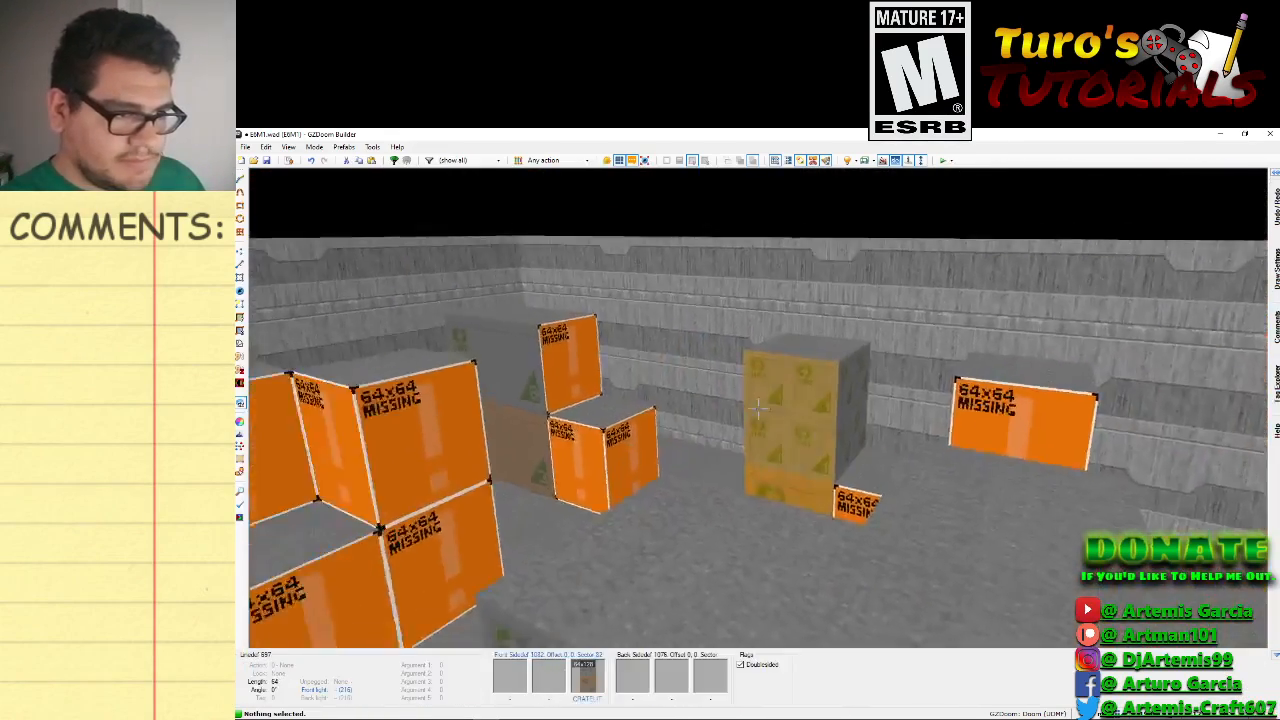
pyautogui.press('e')
pyautogui.press('d')
pyautogui.press('d')
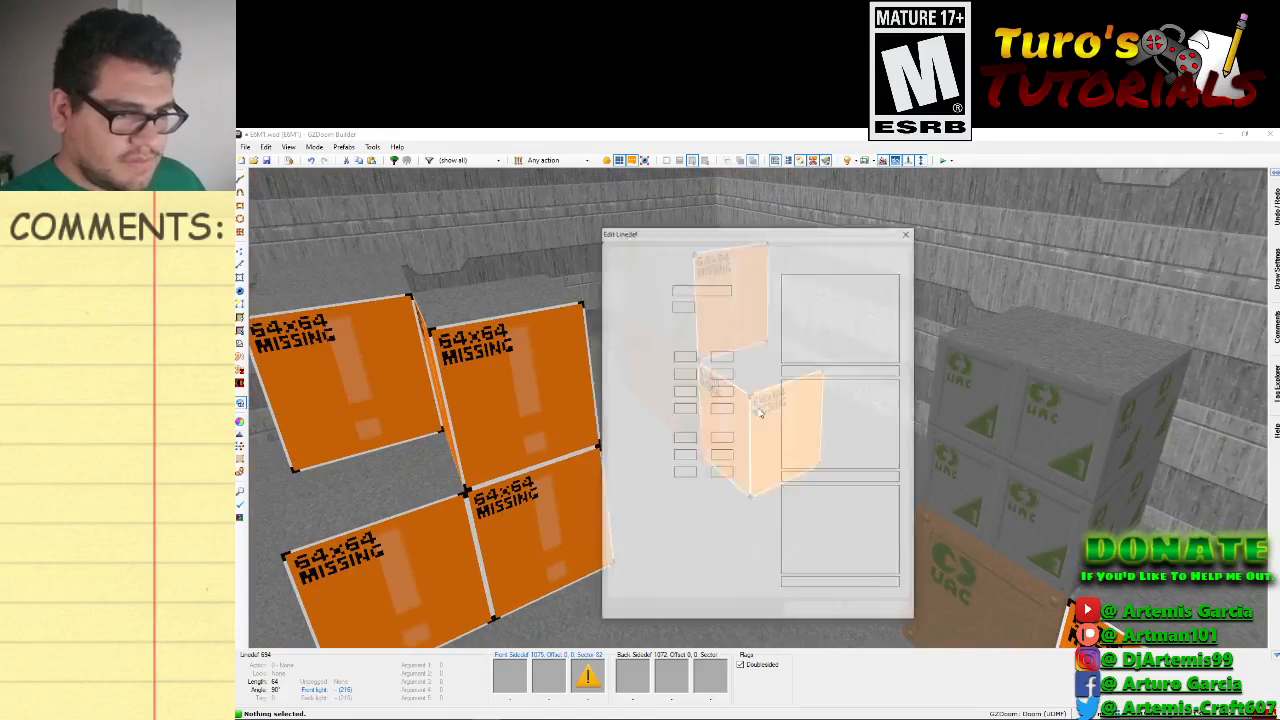
pyautogui.click(820, 508)
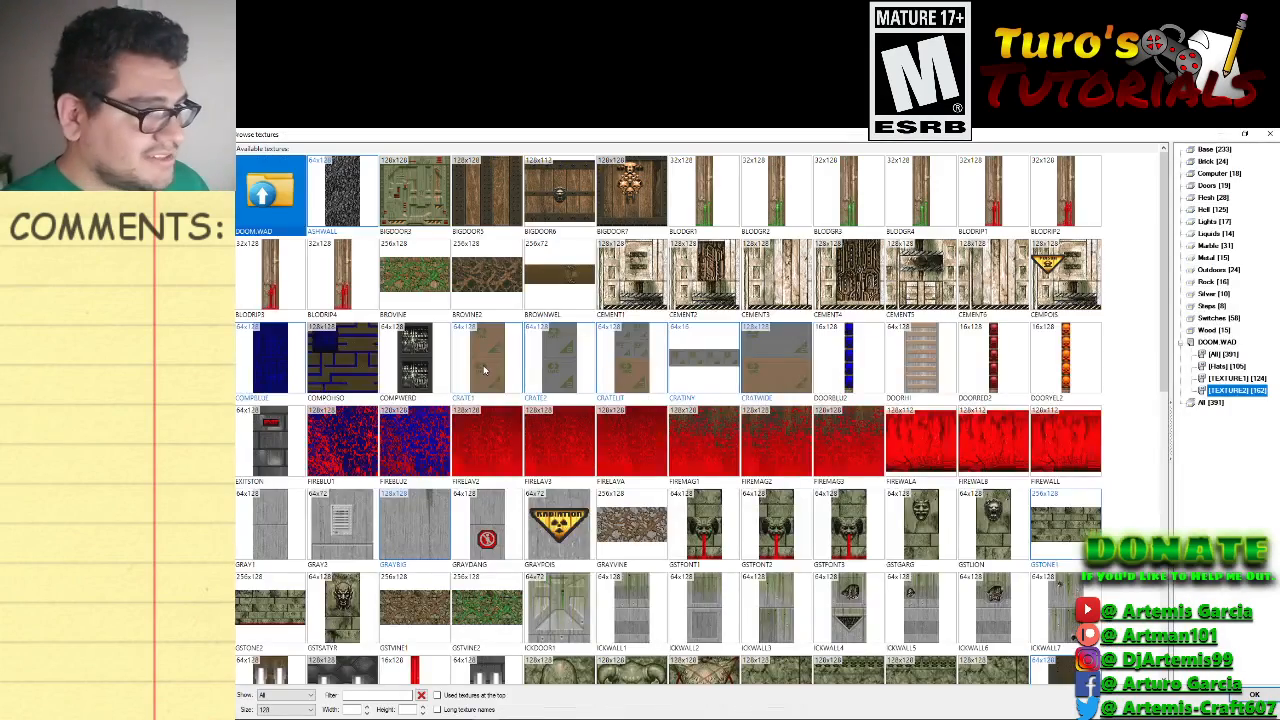
pyautogui.doubleClick(484, 370)
pyautogui.press('Return')
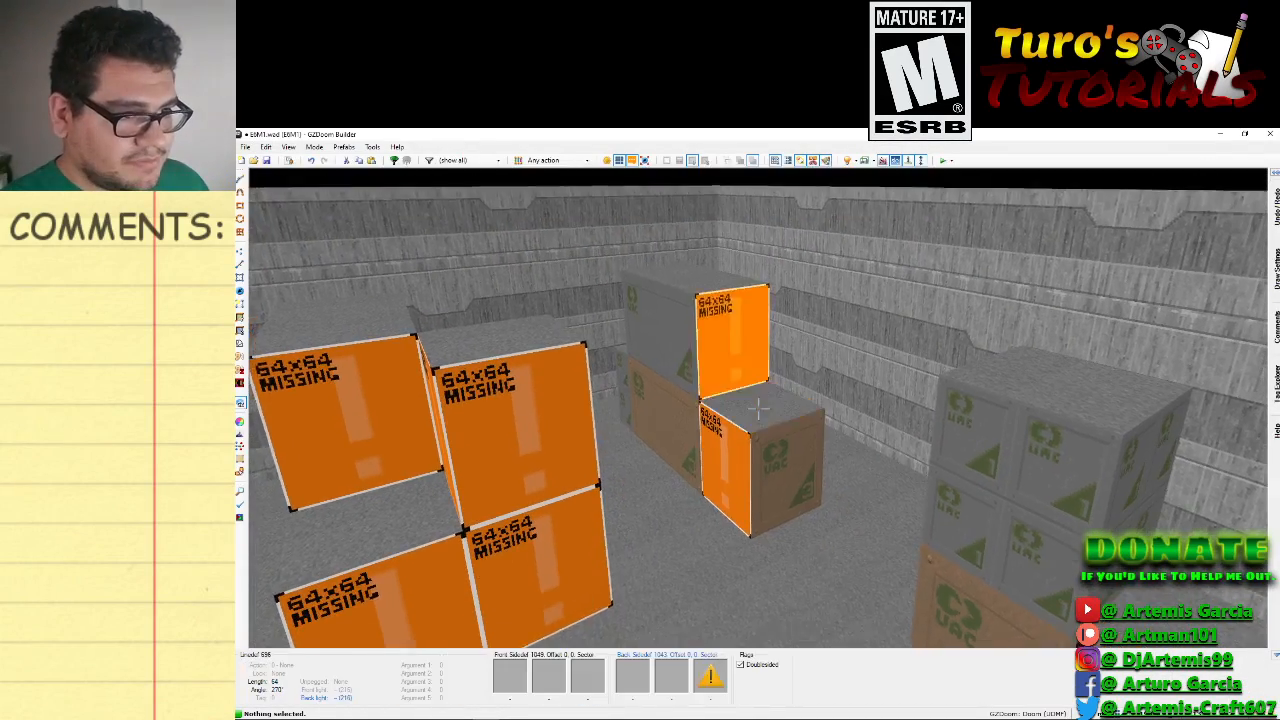
# Paste CRATE1 onto the low crate's two remaining sides and onto both 64-wide upper end faces of the same stack.
pyautogui.hotkey('ctrl', 'v')
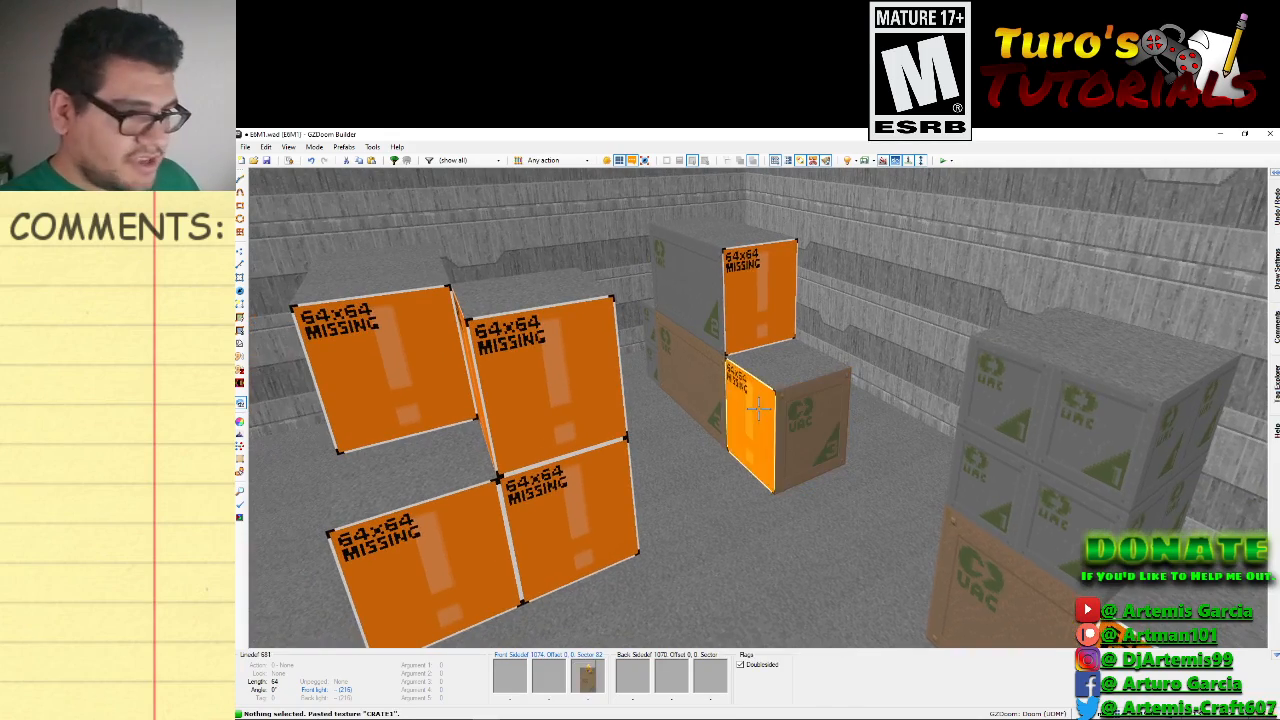
pyautogui.press('f')
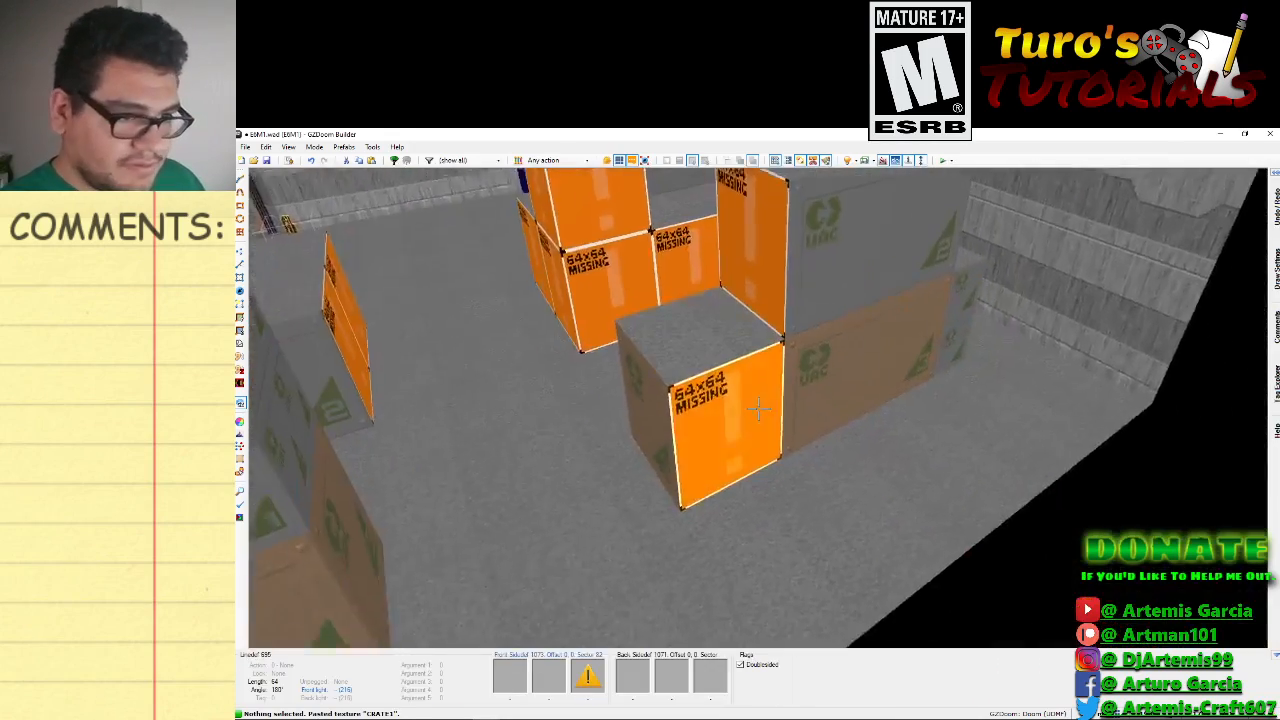
pyautogui.hotkey('ctrl', 'v')
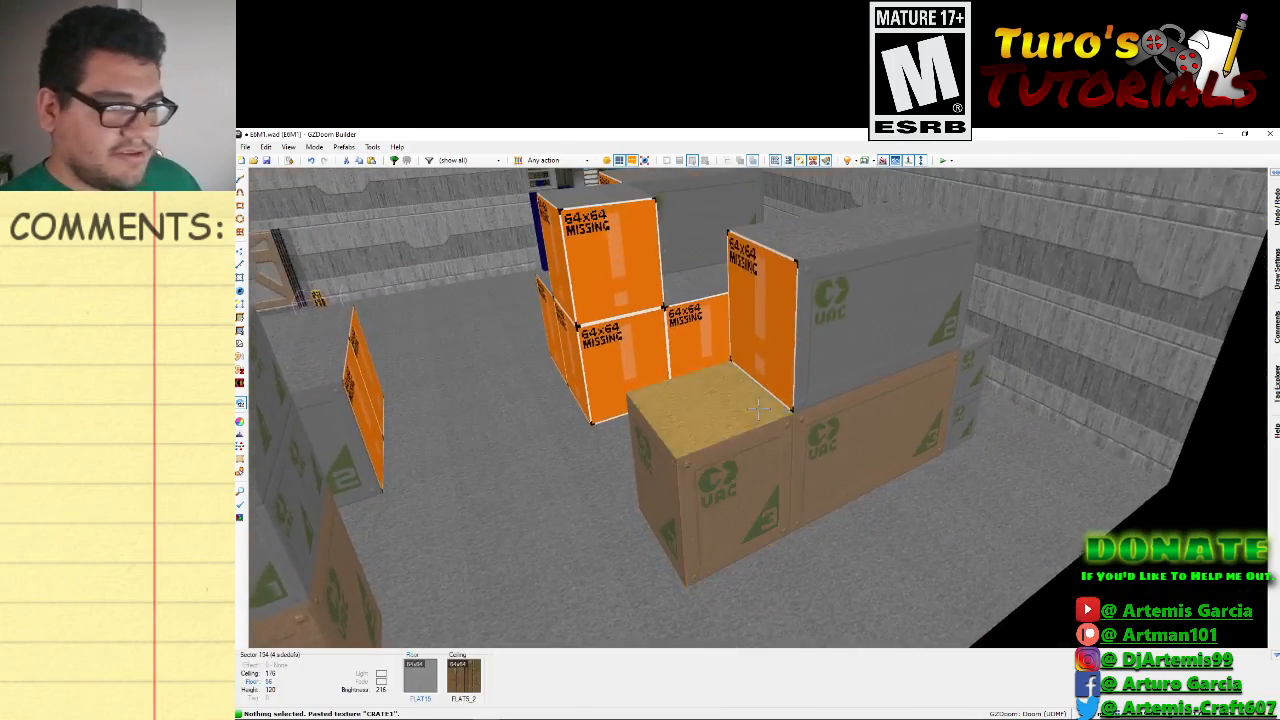
pyautogui.press('f')
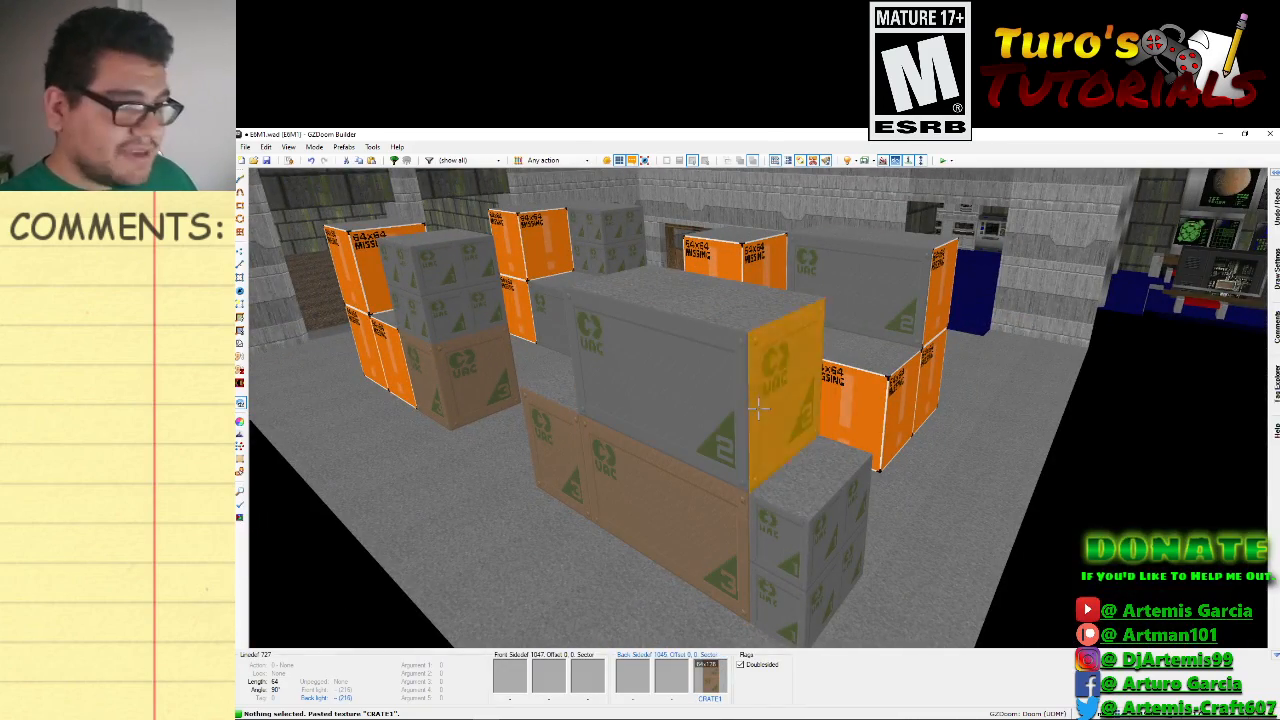
pyautogui.press('e')
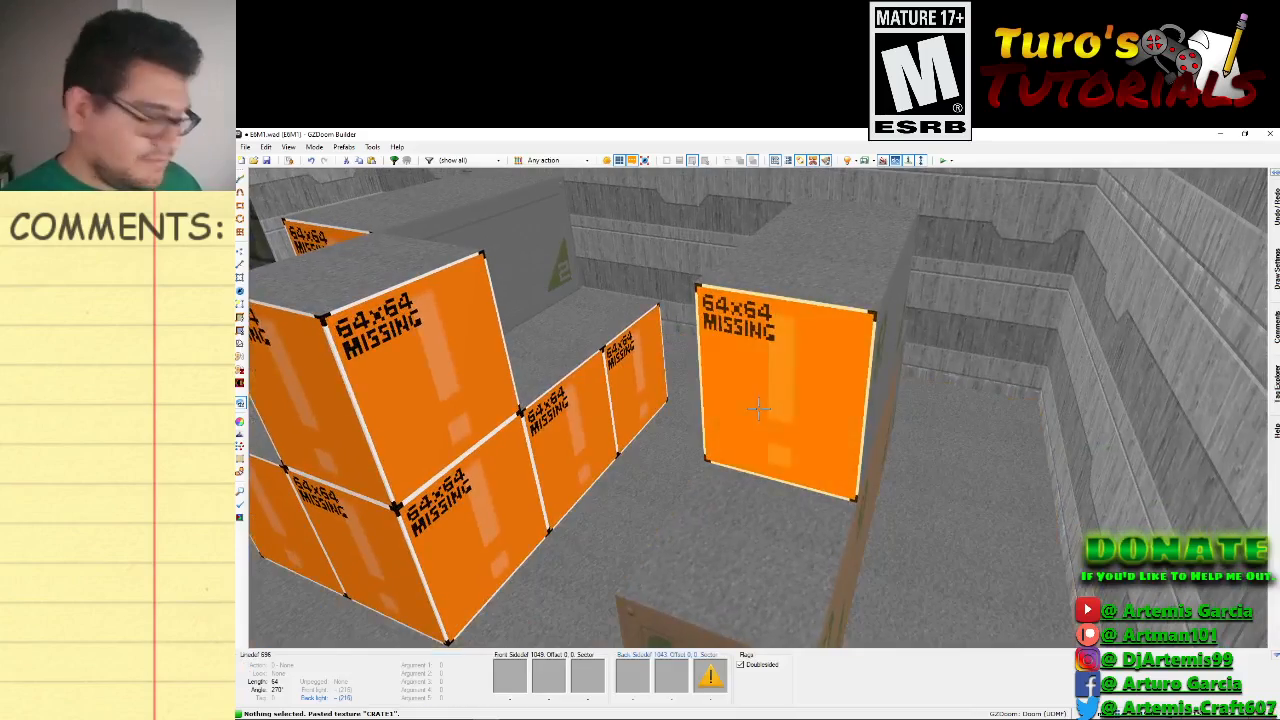
pyautogui.hotkey('ctrl', 'v')
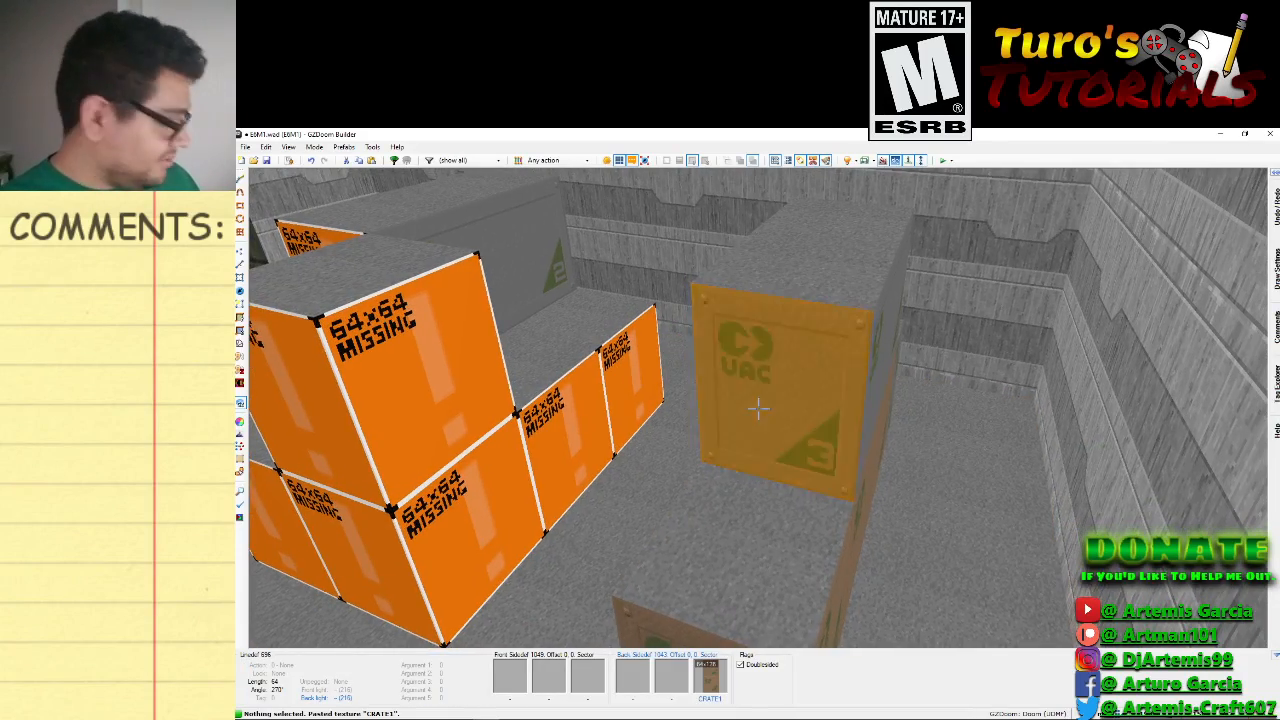
# Offset the CRATWIDE texture on the stack's two 128-wide long walls to 0, -64.
pyautogui.press('d')
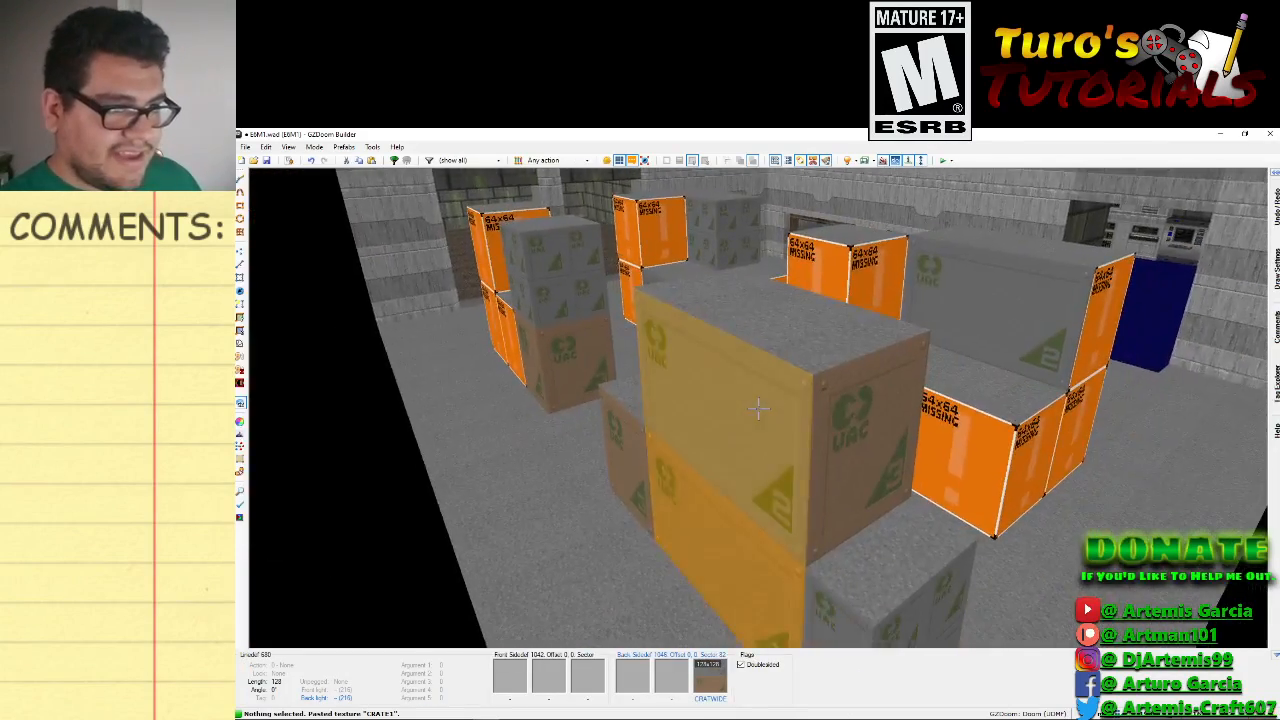
pyautogui.click(758, 408)
pyautogui.press('e')
pyautogui.click(758, 408)
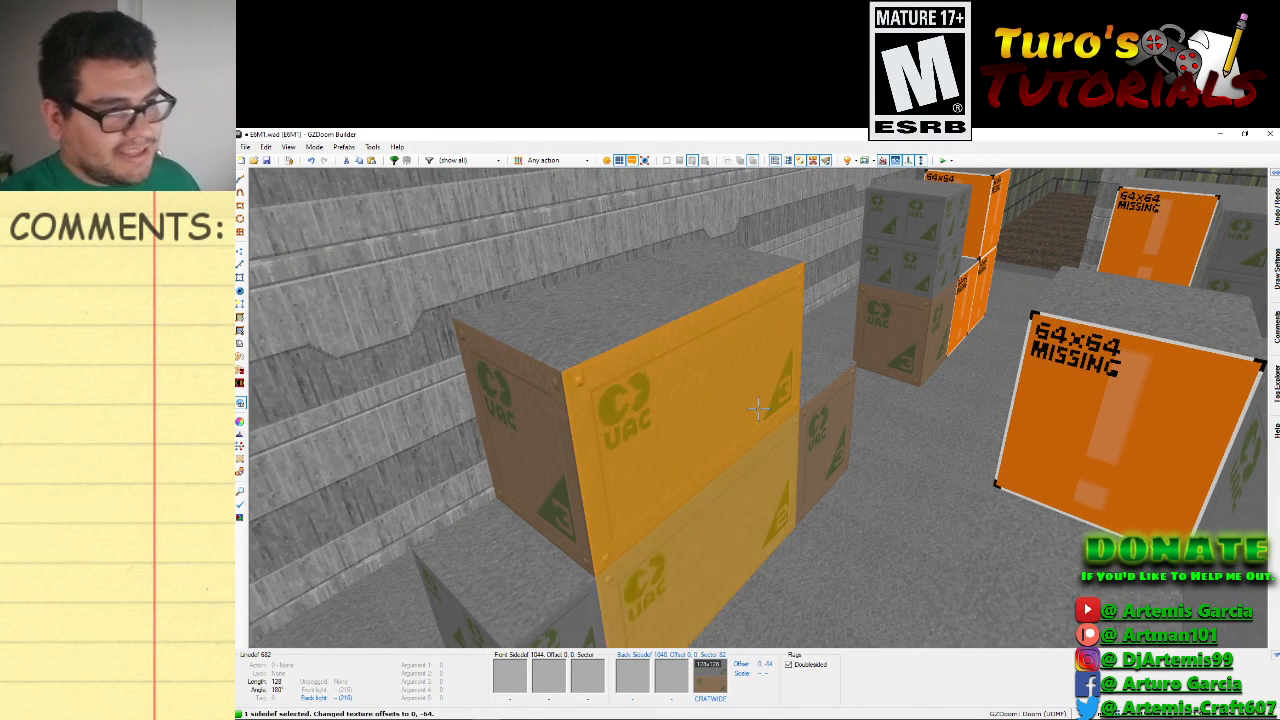
pyautogui.press('s')
pyautogui.click(758, 408)
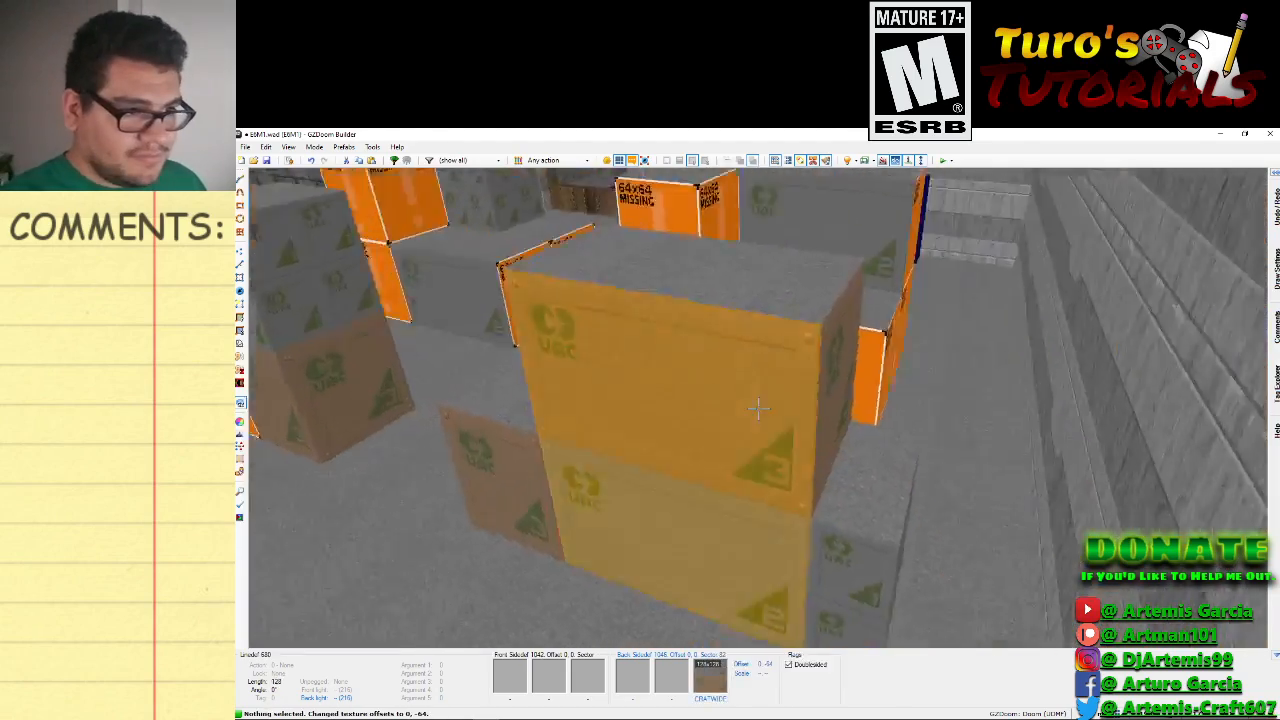
# Draw a 64 by 32 sector against the end of the neighbouring wider crate stack.
pyautogui.press('s')
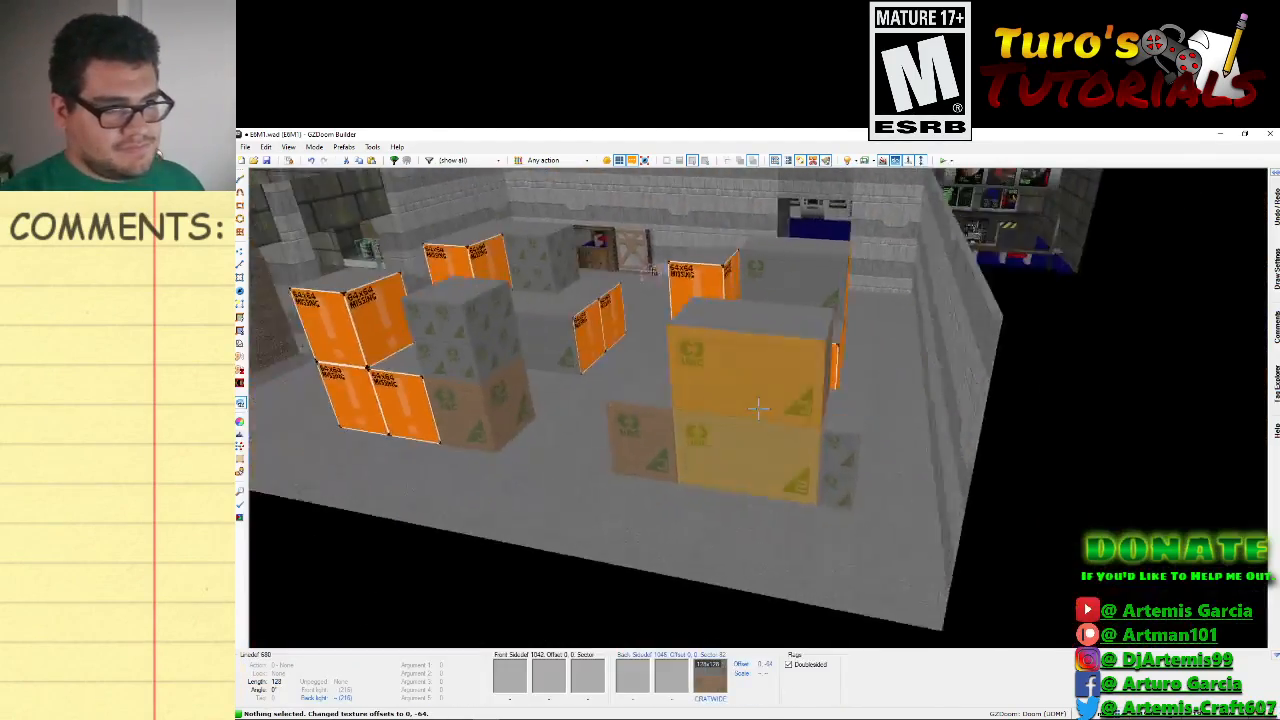
pyautogui.press('d')
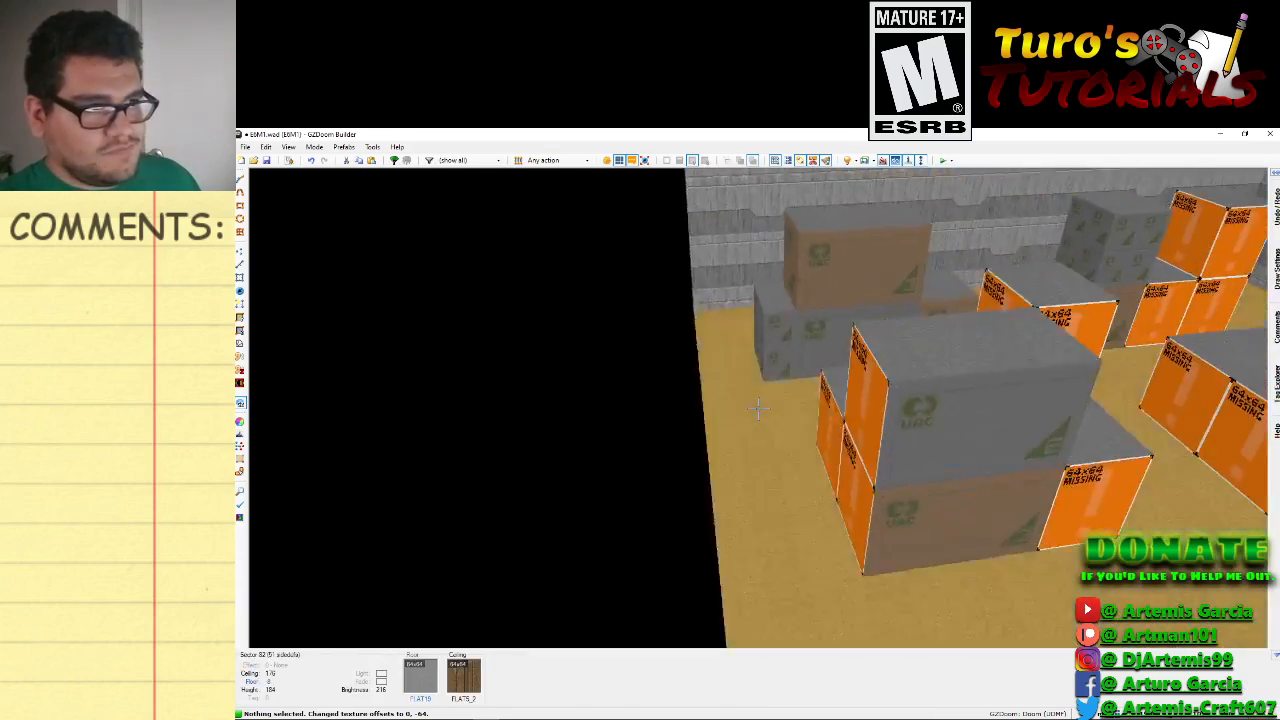
pyautogui.press('f')
pyautogui.press('e')
pyautogui.press('d')
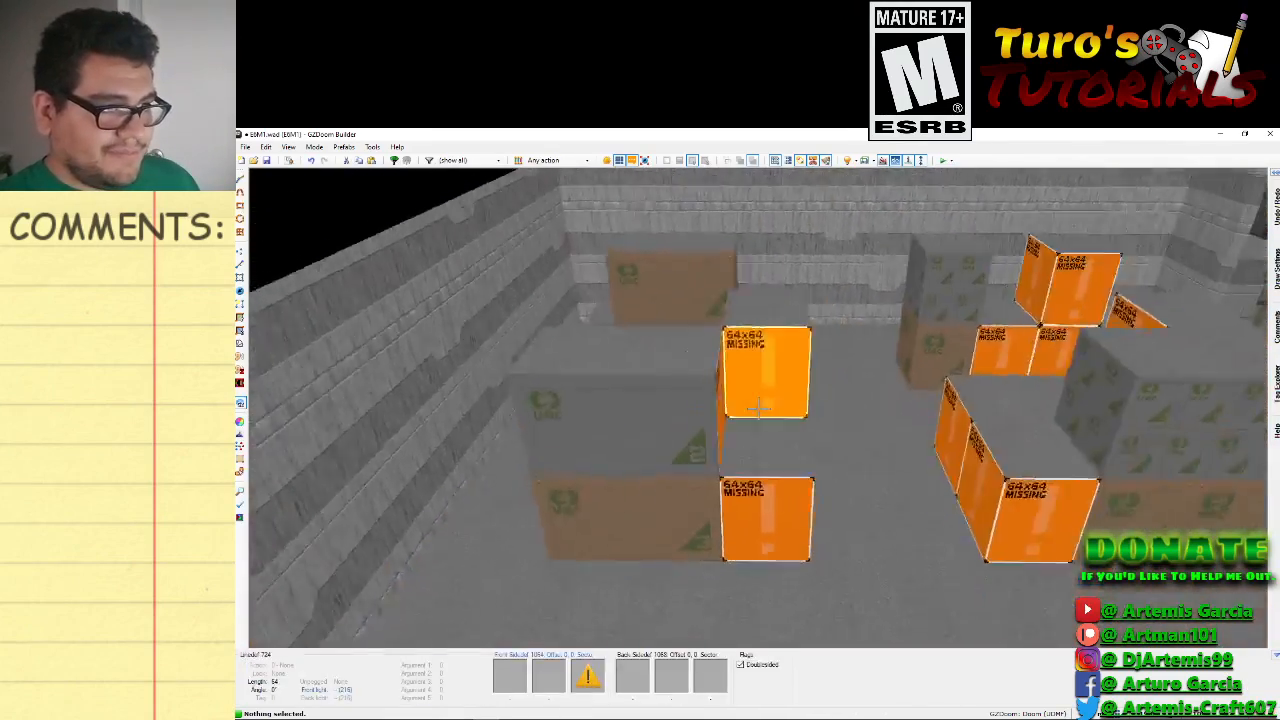
pyautogui.press('s')
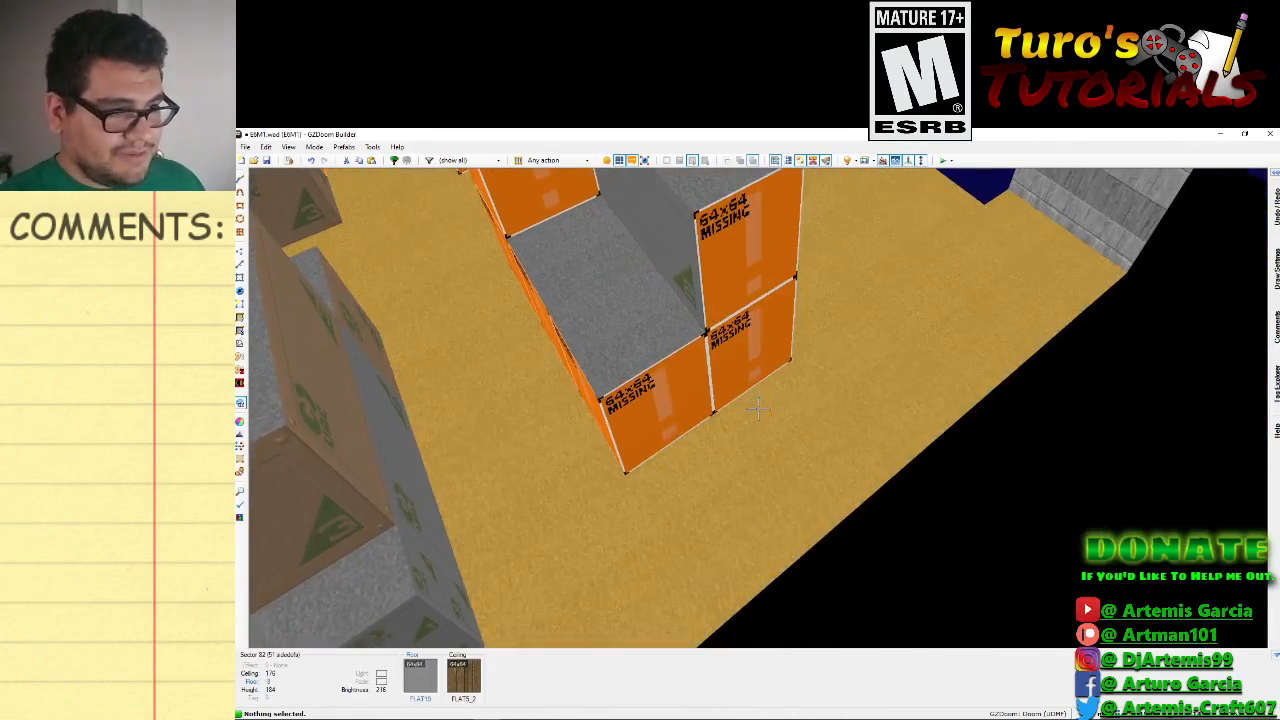
pyautogui.press('q')
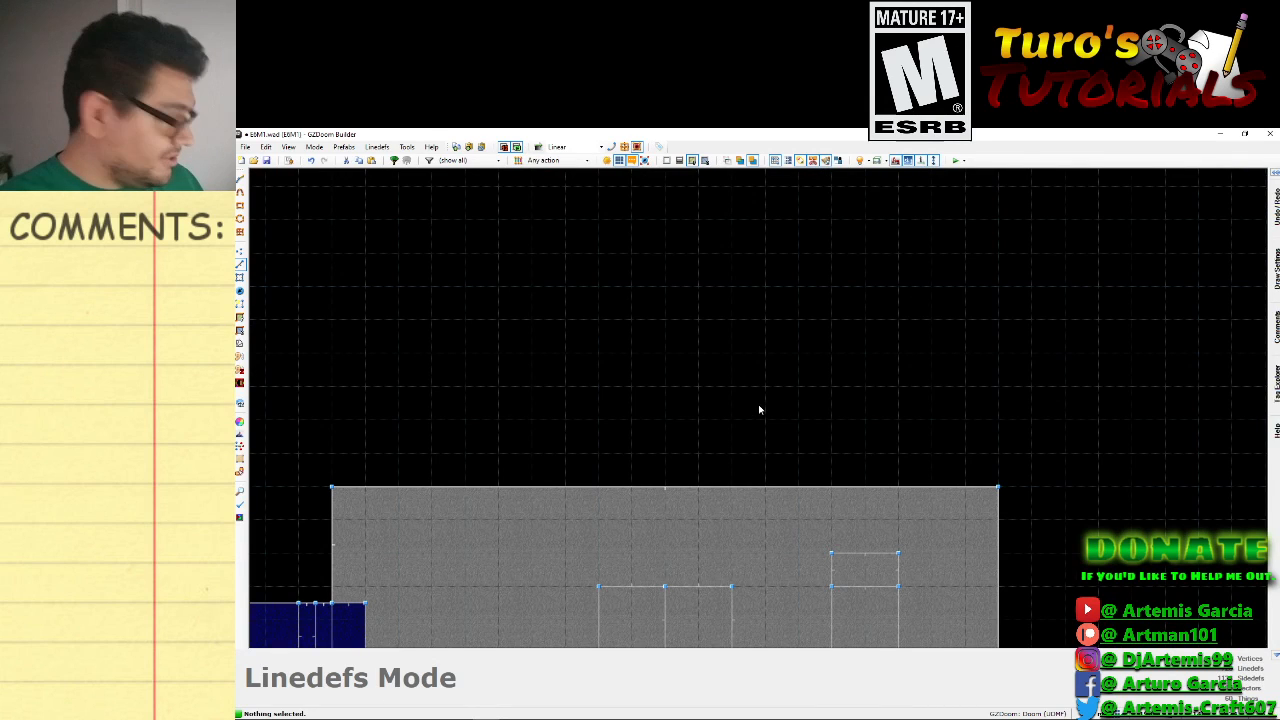
pyautogui.moveTo(621, 559); pyautogui.dragTo(571, 459, button='middle')
pyautogui.scroll(1, 571, 459)
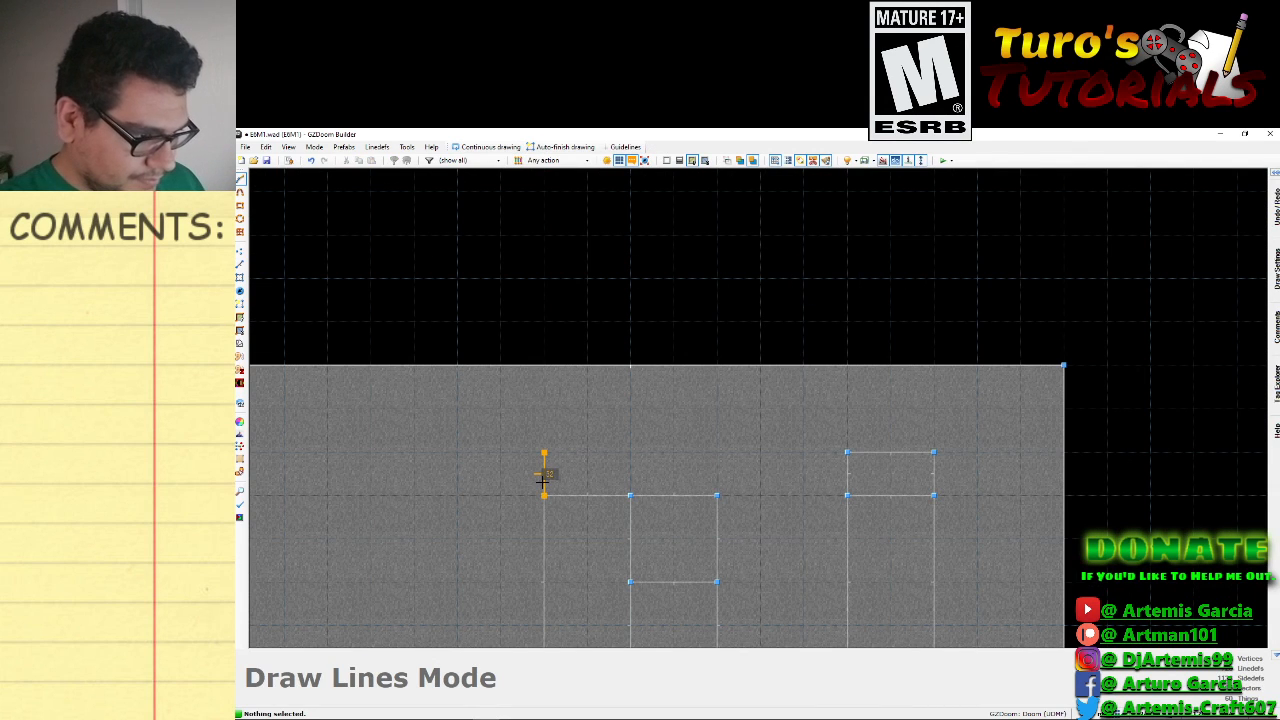
pyautogui.rightClick(627, 462)
# Raise the new sector's floor to 56 and paste CRATELIT onto its exposed walls.
pyautogui.press('q')
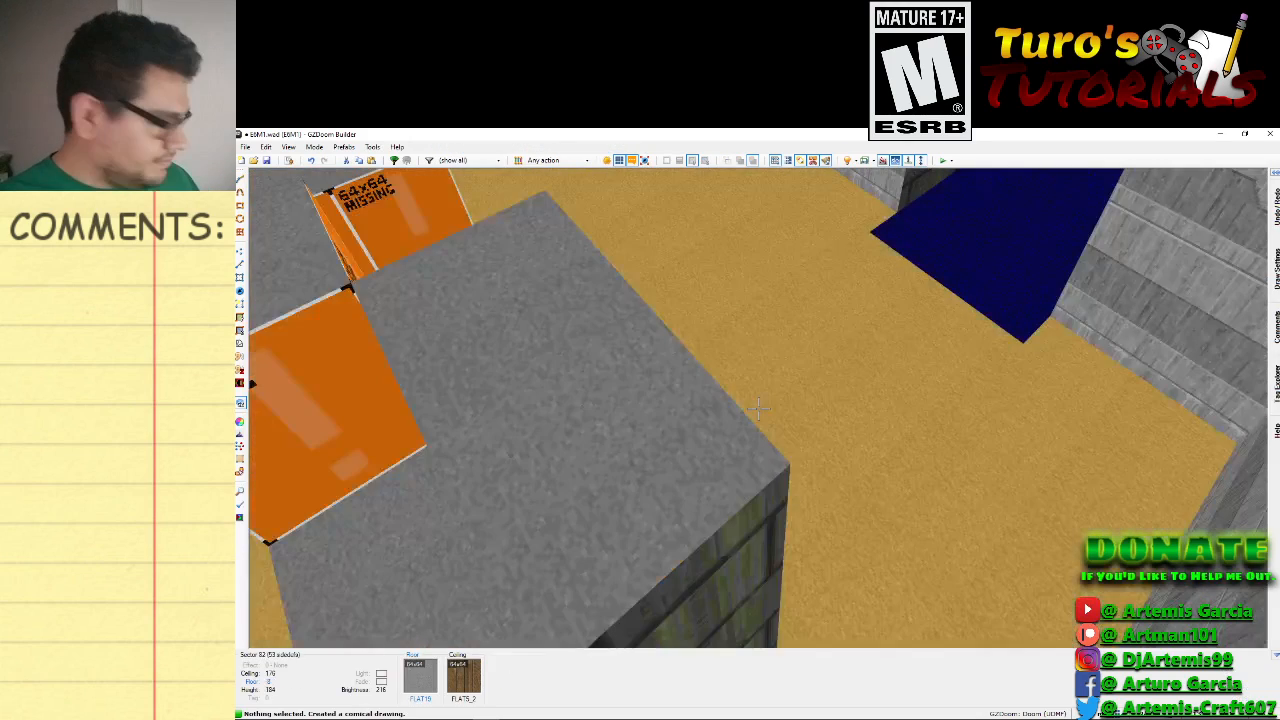
pyautogui.press('d')
pyautogui.click(758, 408)
pyautogui.press('s')
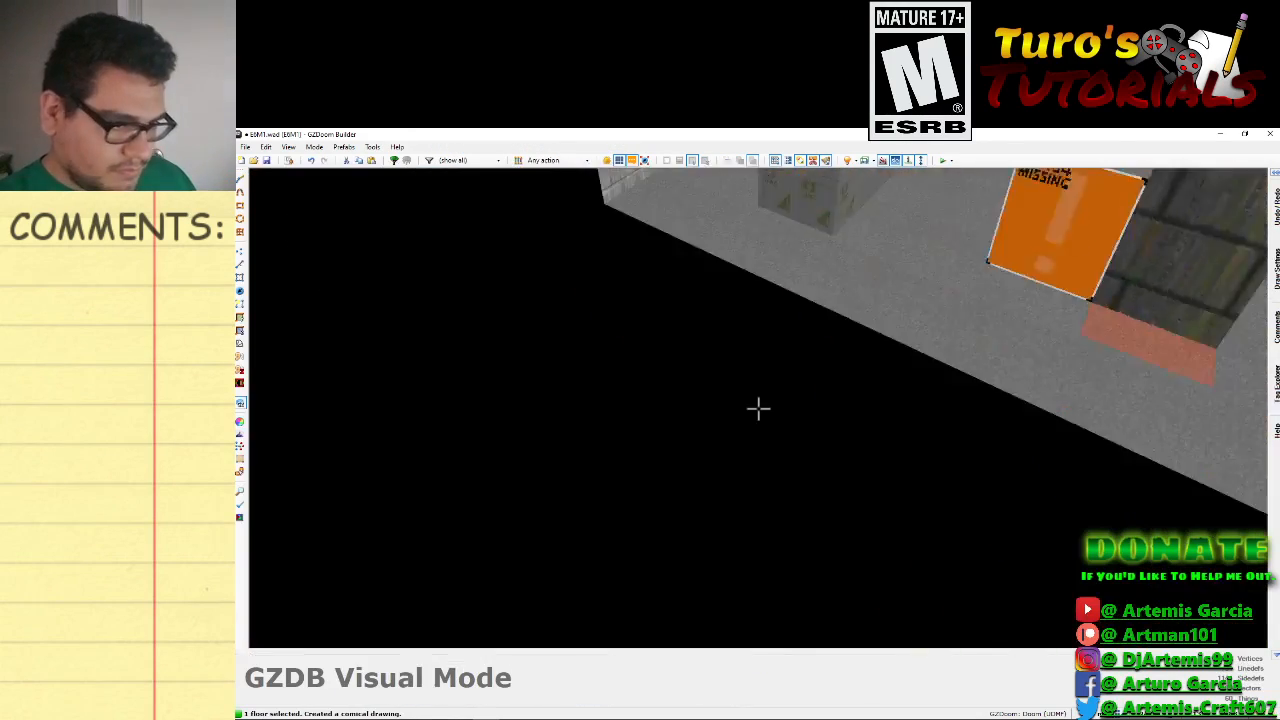
pyautogui.scroll(3, 758, 408)
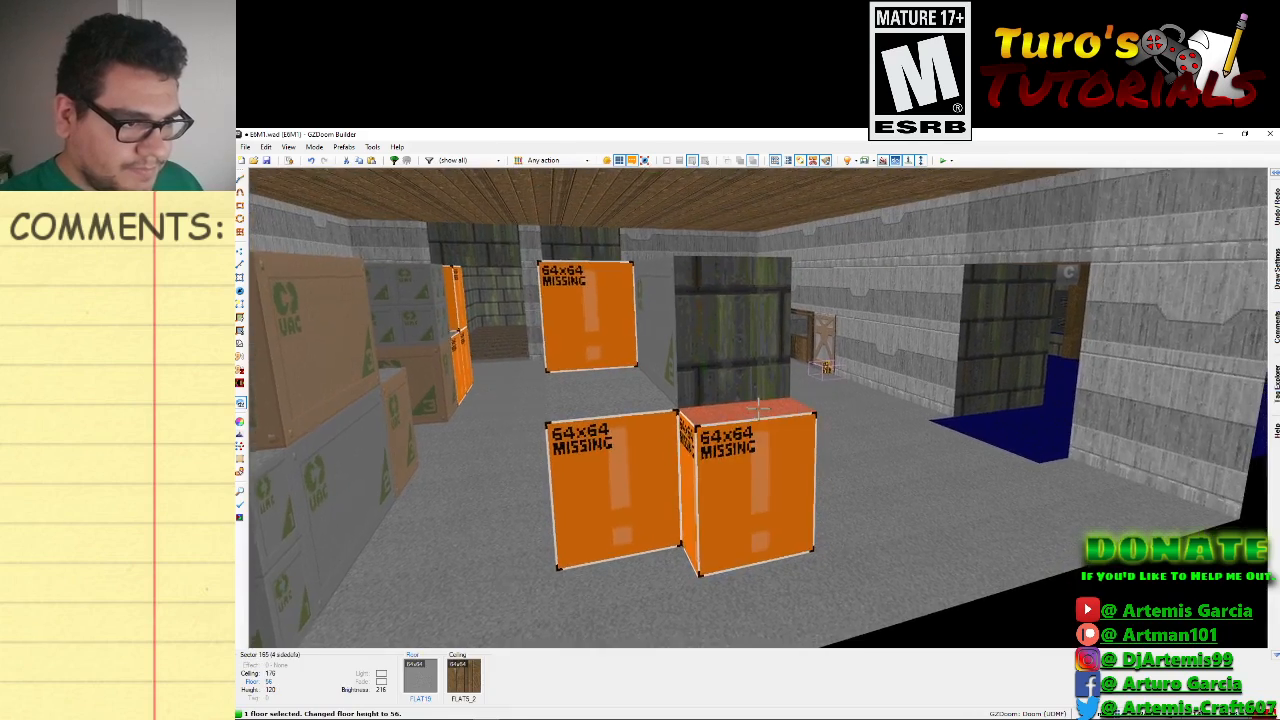
pyautogui.click(758, 408)
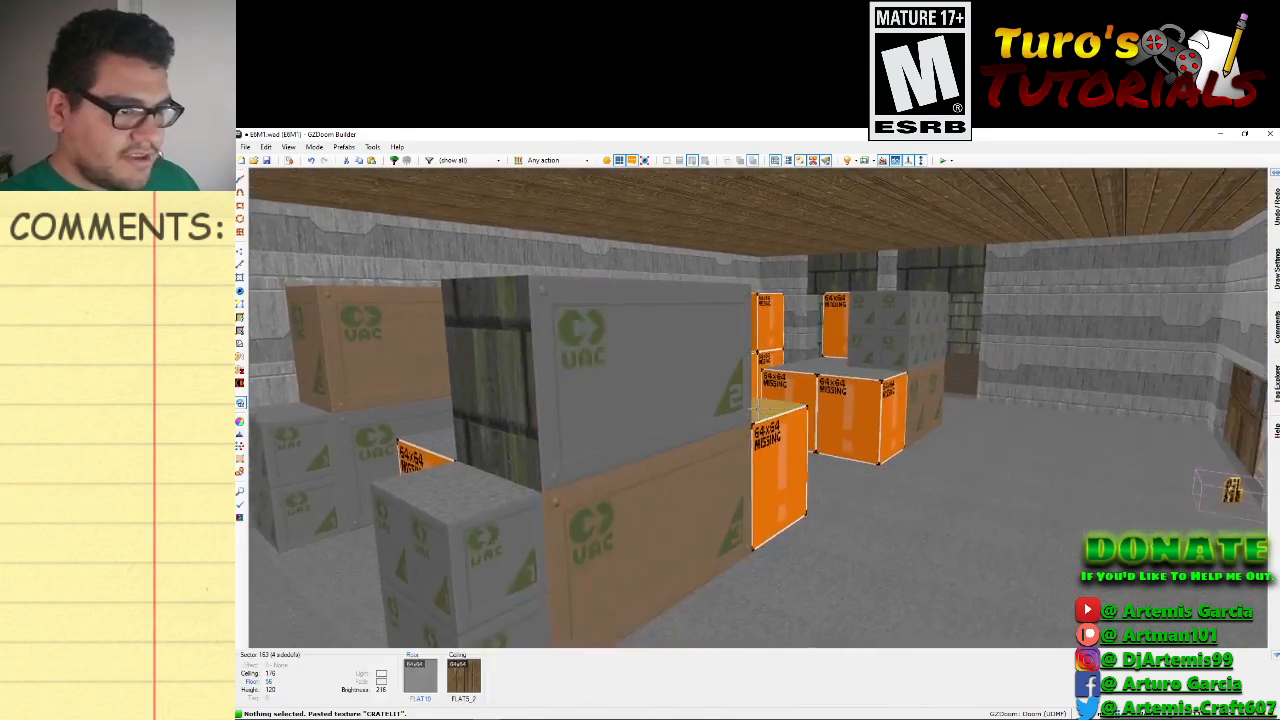
# Set the lower texture of the grey stack's upper 64-wide end wall to CRATE2 from the TEXTURE2 set.
pyautogui.press('s')
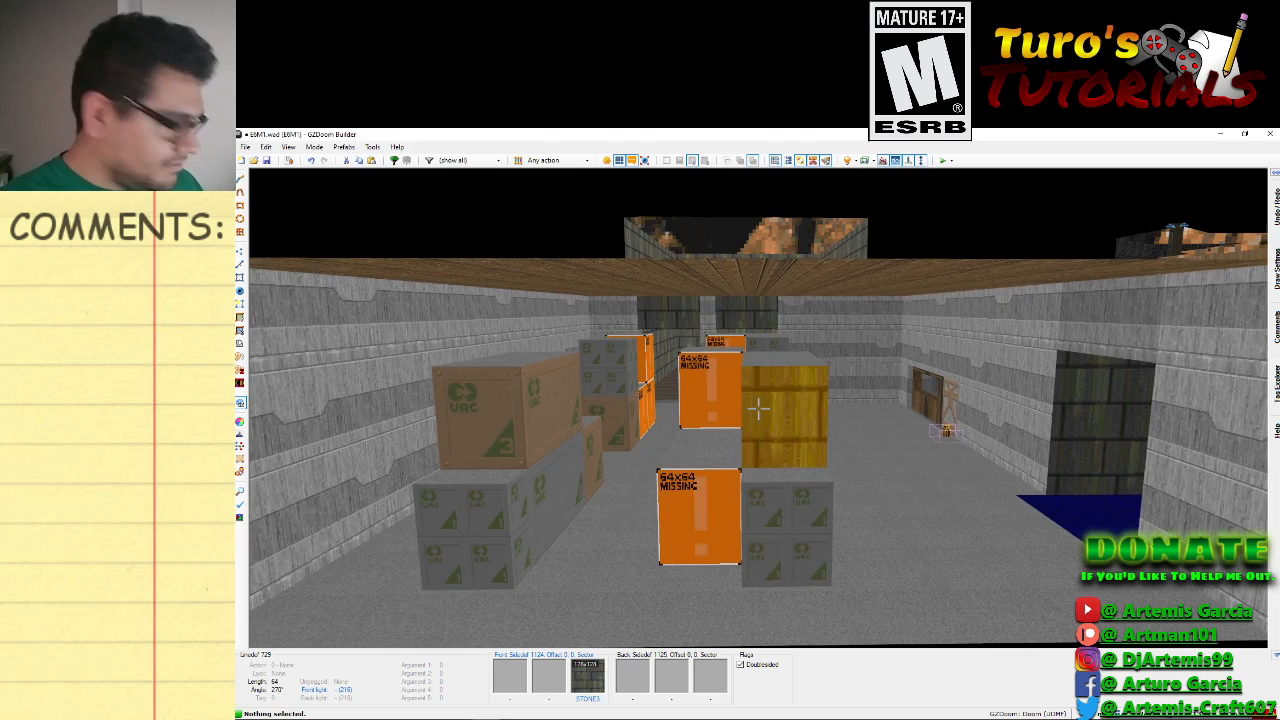
pyautogui.rightClick(758, 407)
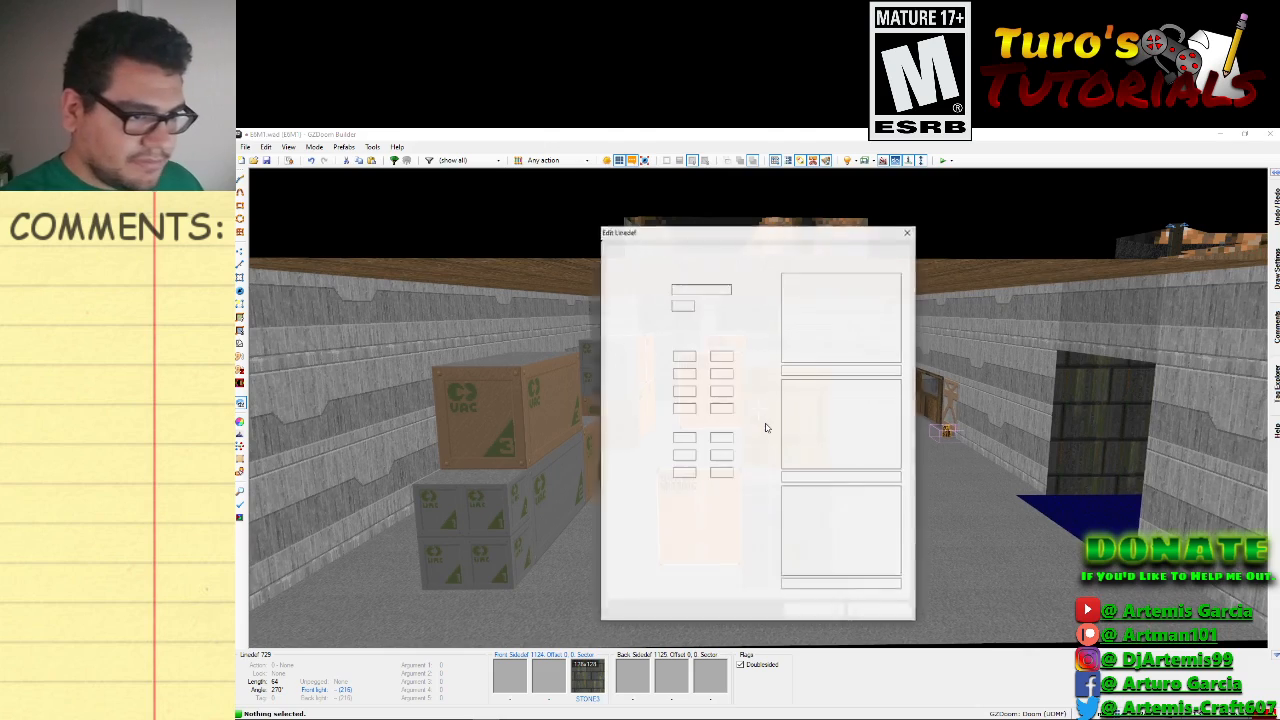
pyautogui.click(842, 525)
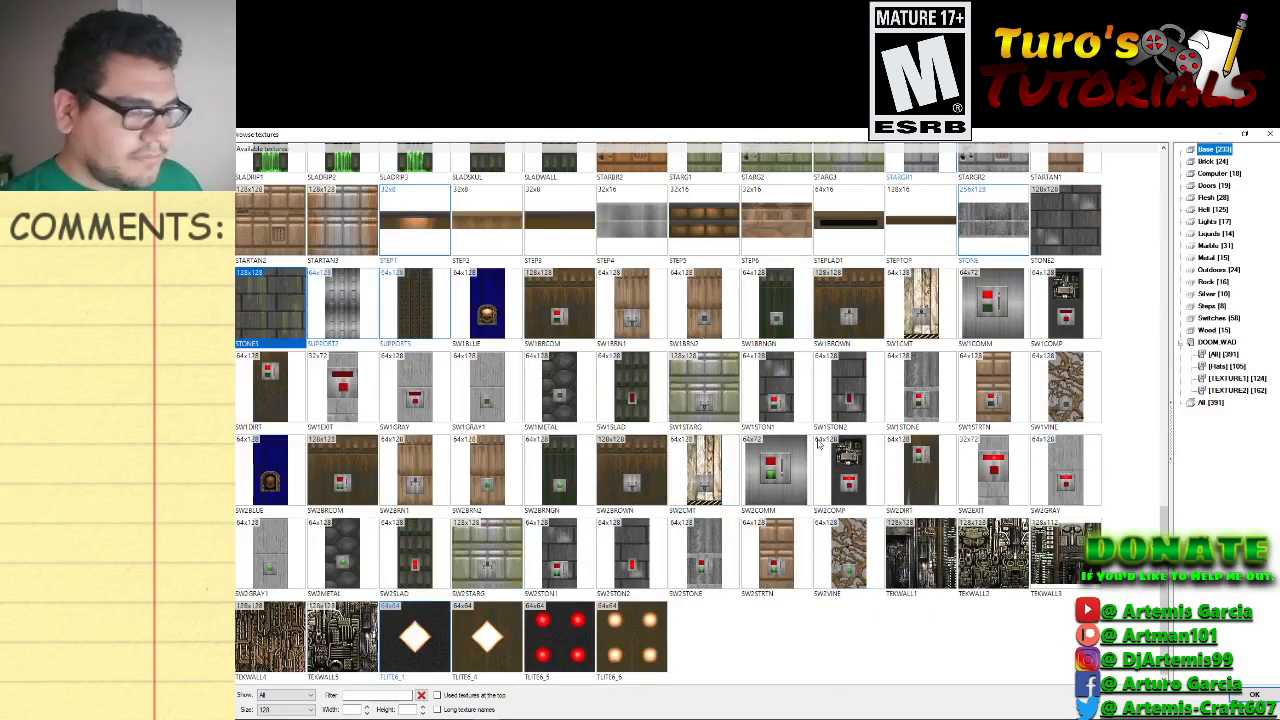
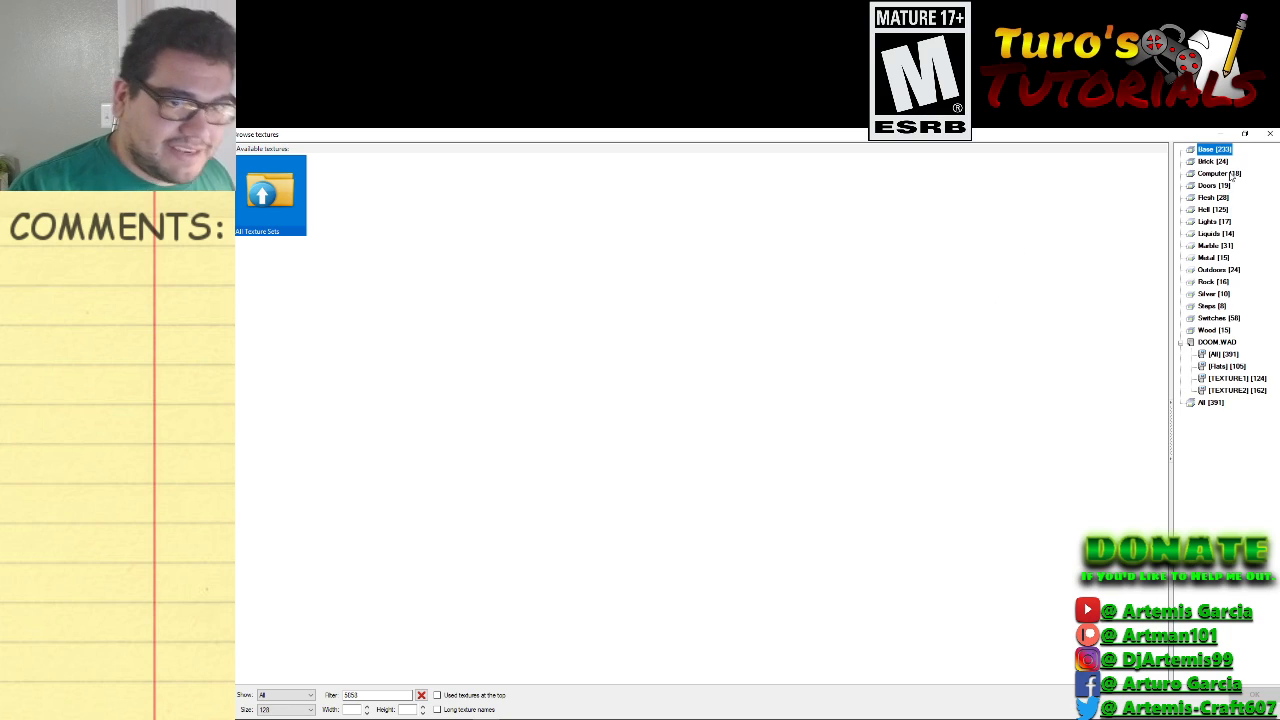
pyautogui.click(1267, 135)
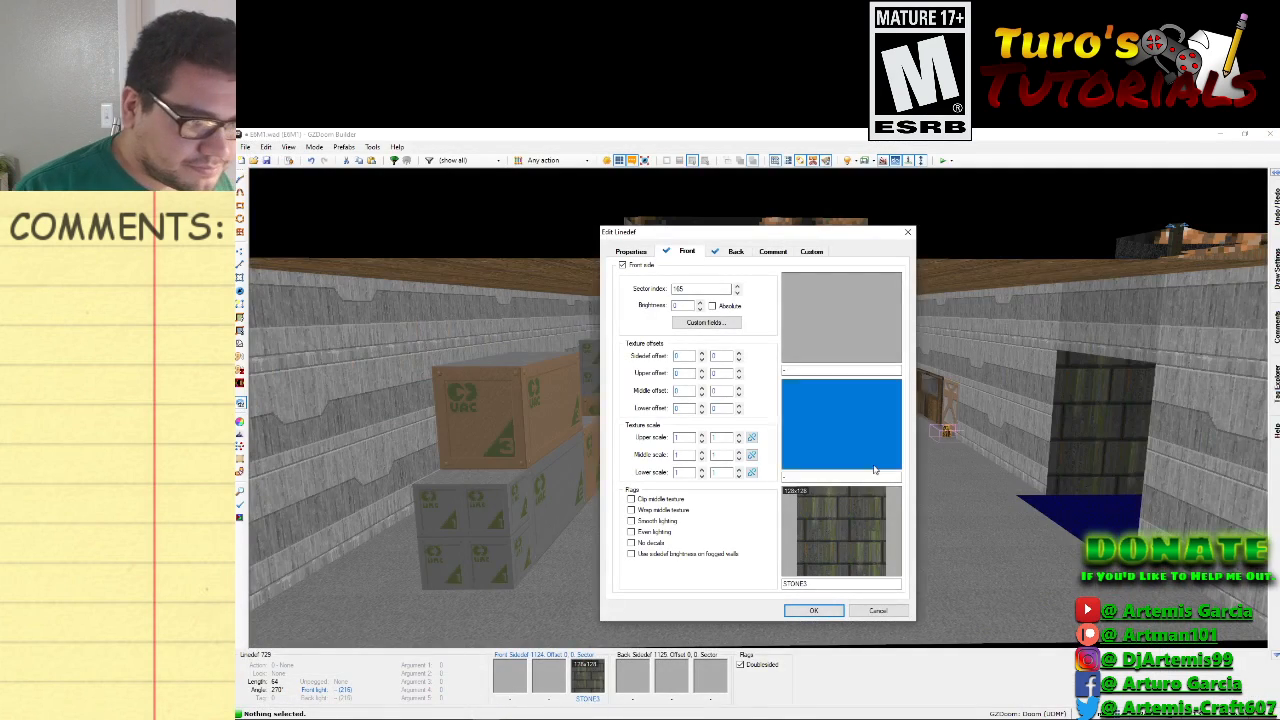
pyautogui.click(853, 513)
pyautogui.scroll(10, 619, 403)
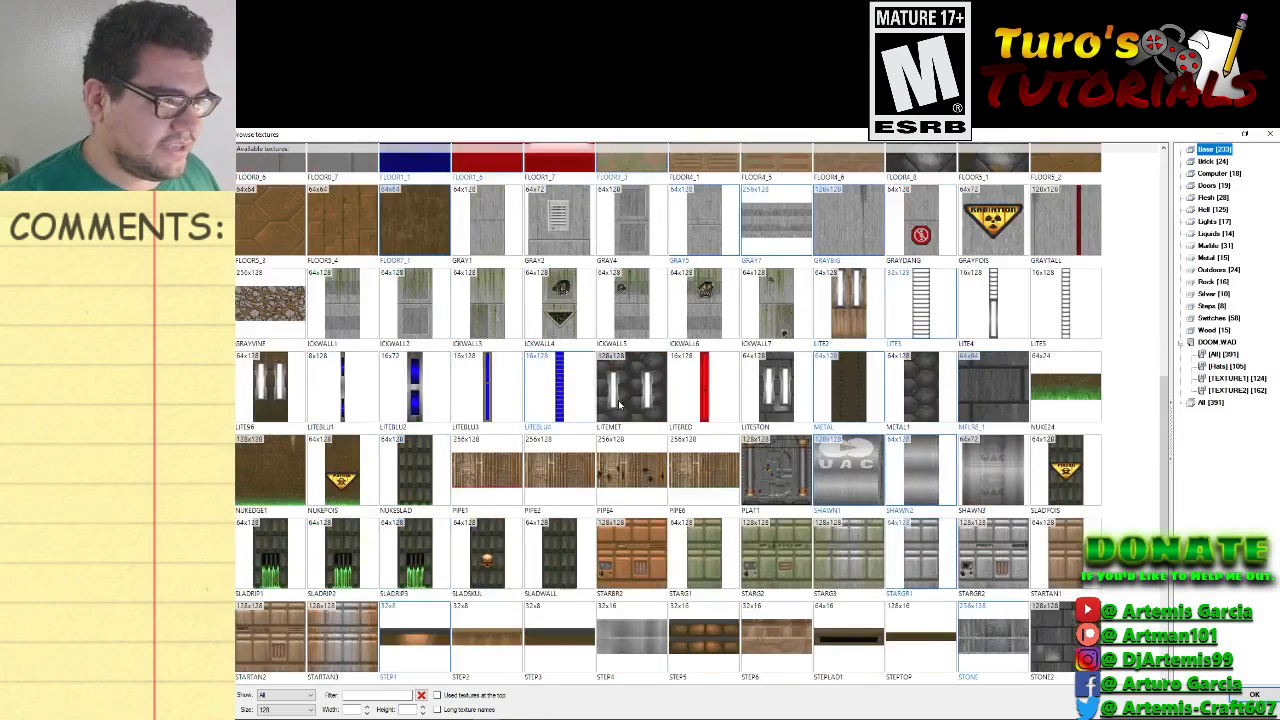
pyautogui.scroll(1, 619, 403)
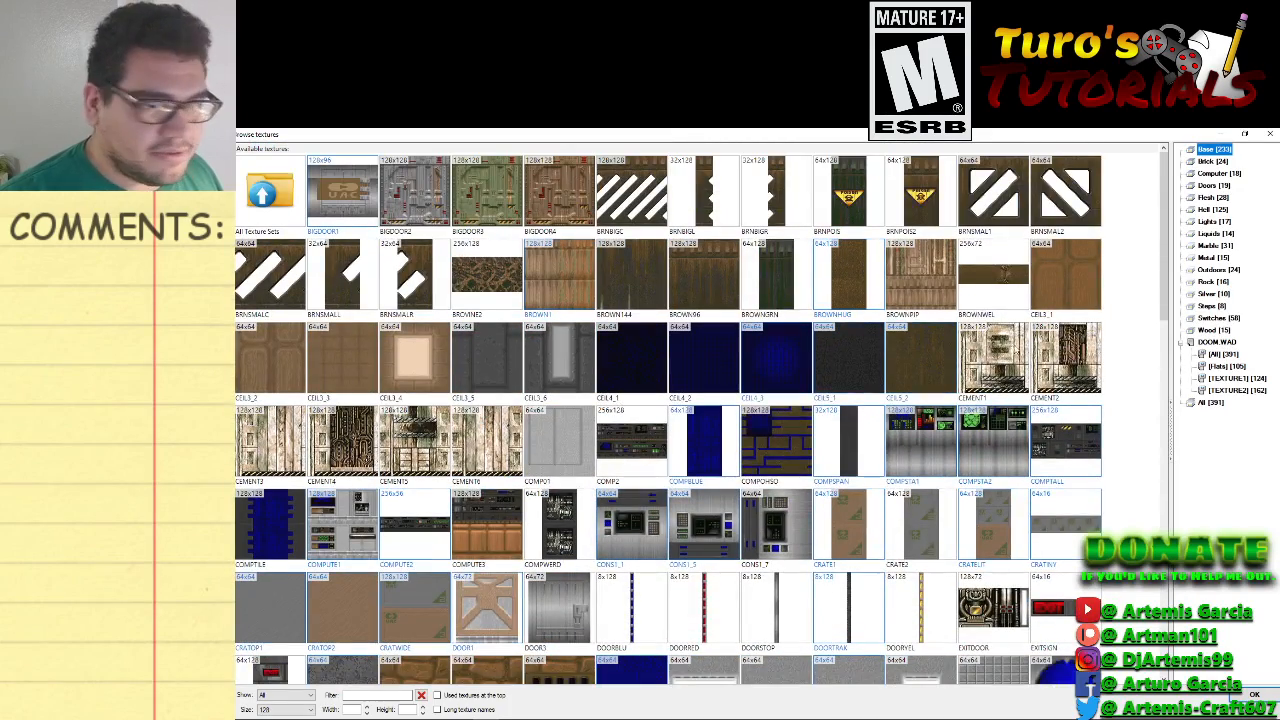
pyautogui.click(1232, 390)
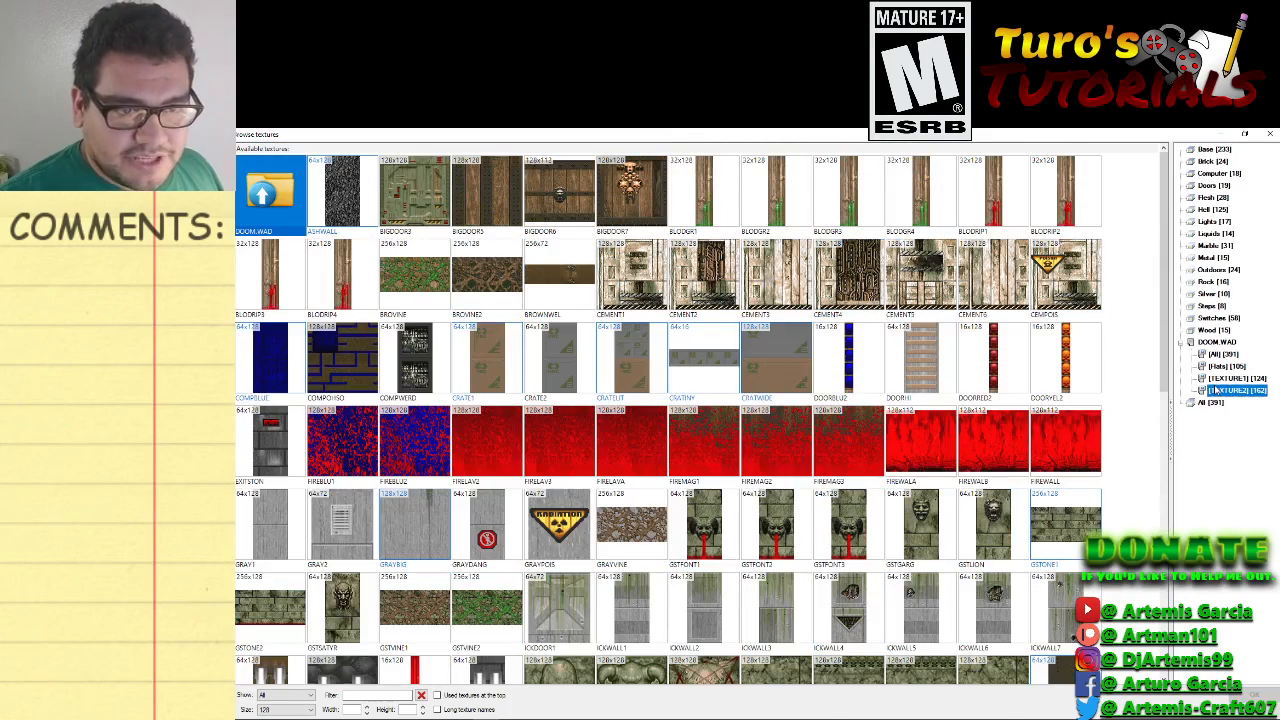
pyautogui.doubleClick(568, 368)
pyautogui.click(814, 609)
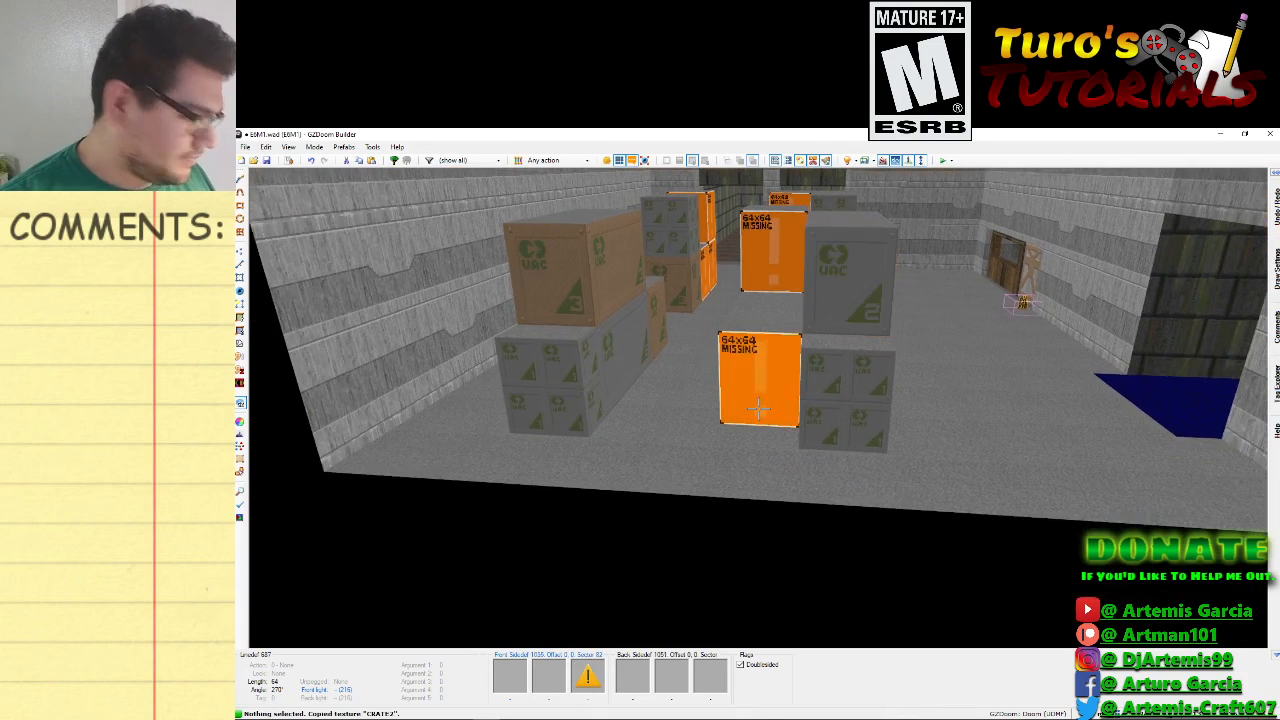
# Paste the copied CRATE2 texture onto the end and adjoining side wall of the low crate beneath that upper crate.
pyautogui.press('w')
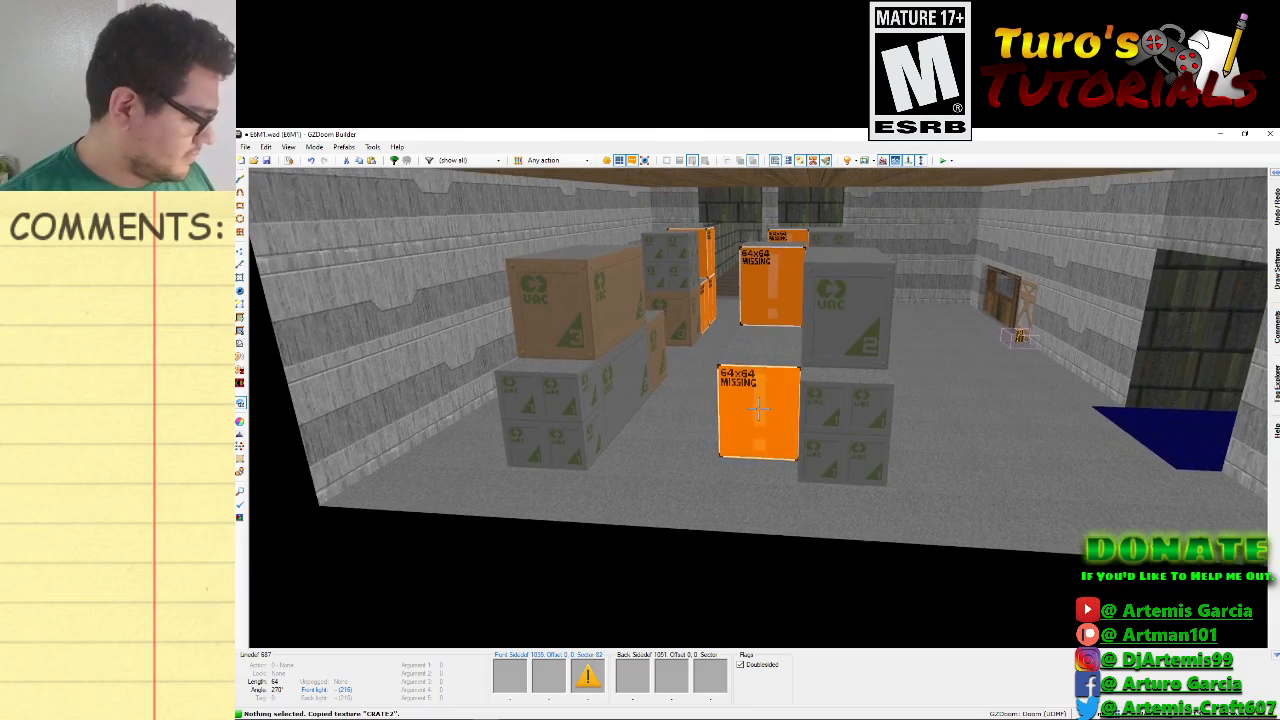
pyautogui.press('d')
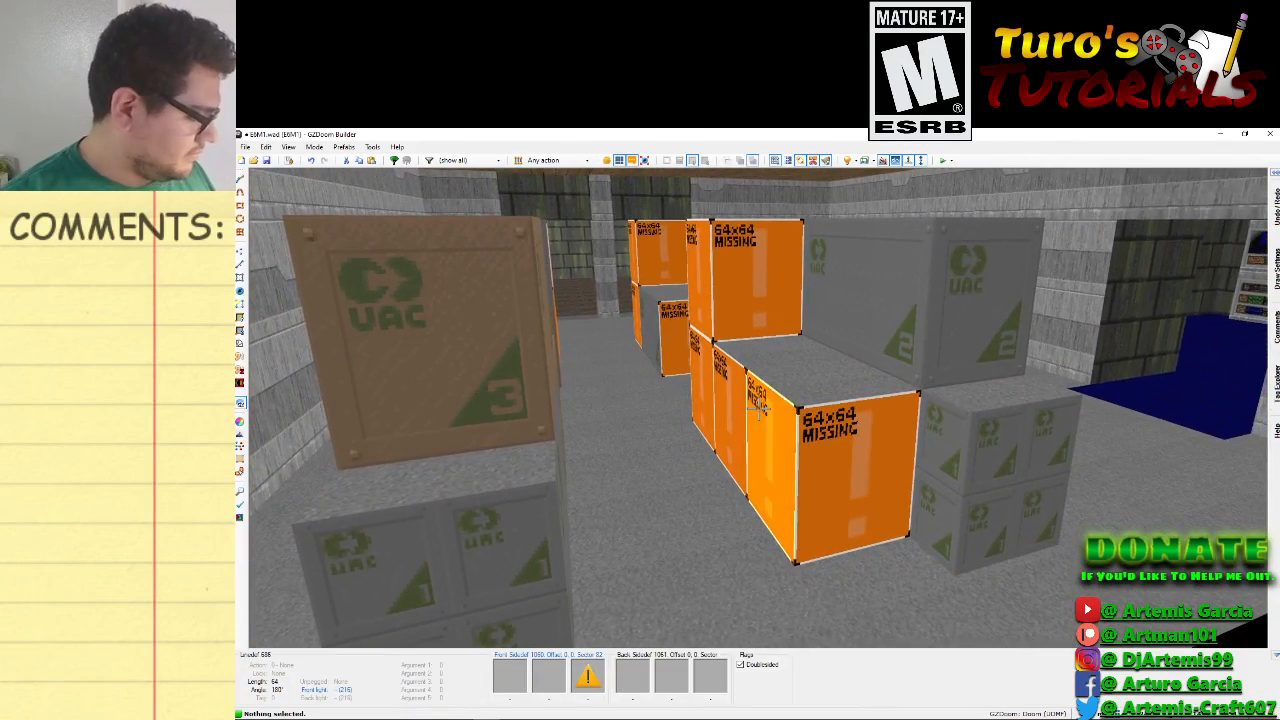
pyautogui.hotkey('ctrl', 'v')
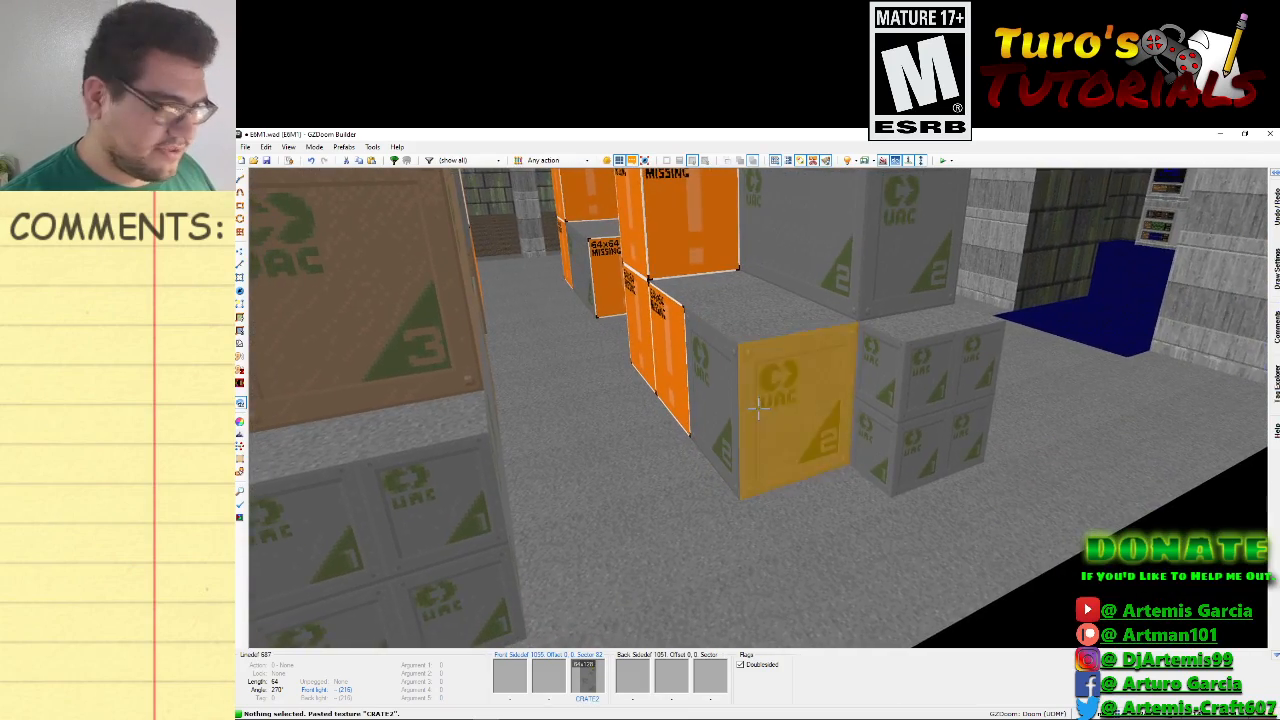
# Paste CRATE2 onto the exposed upper 64-wide end wall at the opposite end of the same stack.
pyautogui.press('a')
pyautogui.press('w')
pyautogui.press('s')
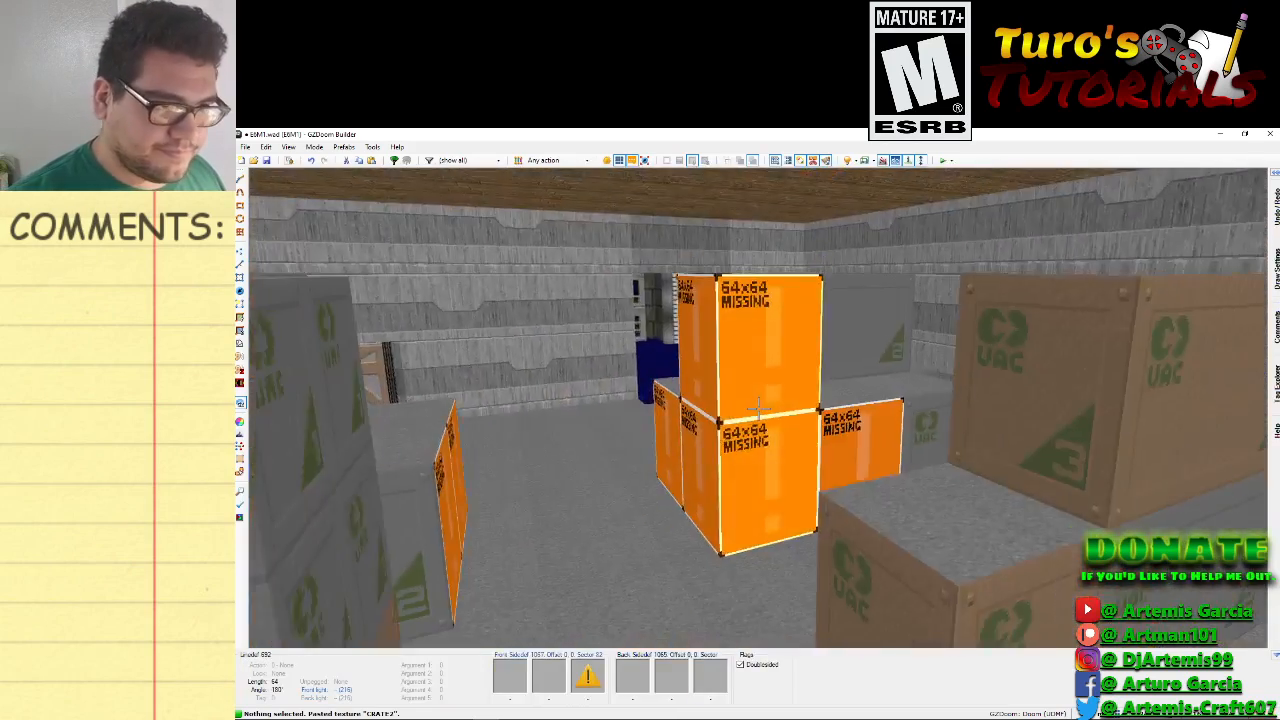
pyautogui.press('a')
pyautogui.press('w')
pyautogui.press('s')
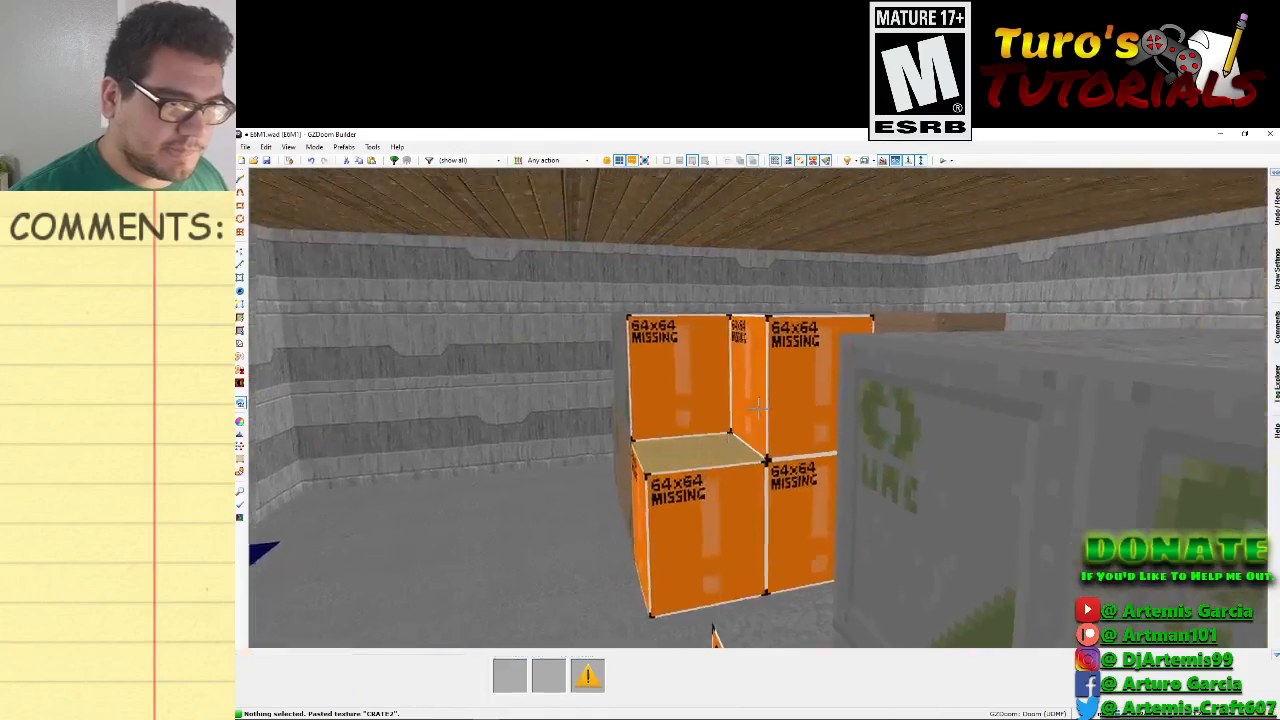
pyautogui.press('a')
pyautogui.hotkey('ctrl', 'v')
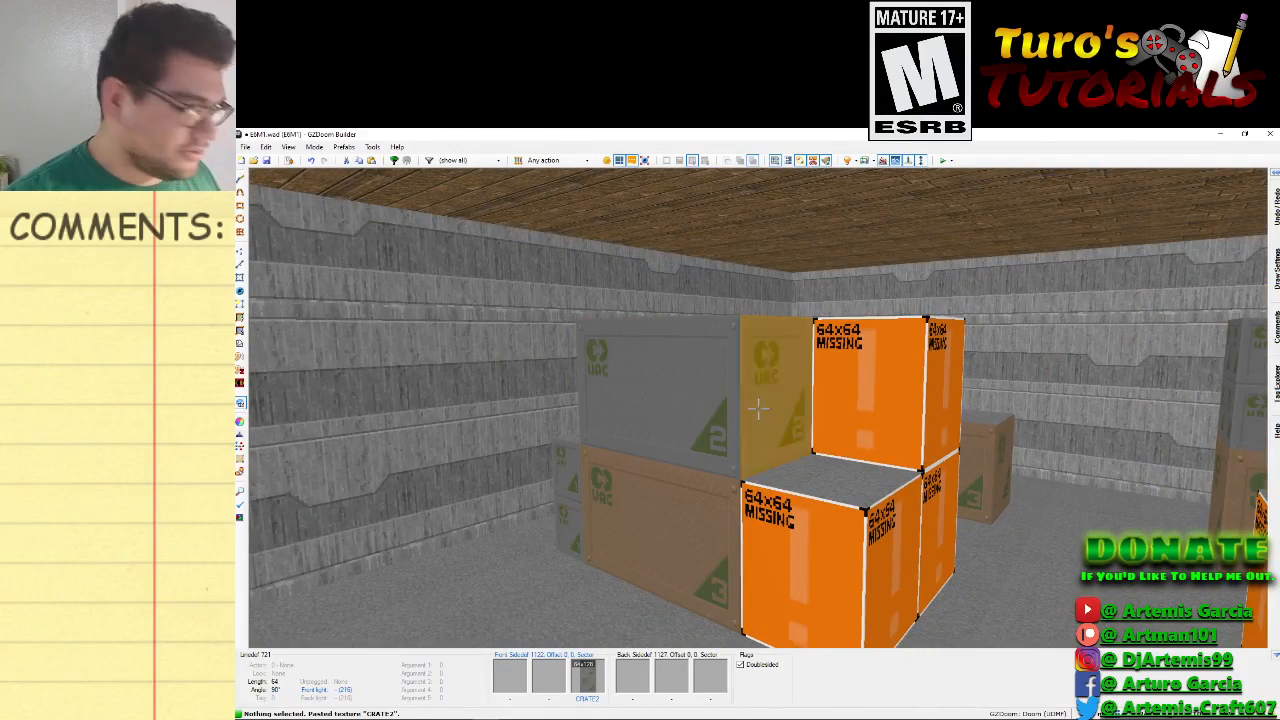
# Paste CRATE2 onto both outer walls of the low crate below that opposite upper end.
pyautogui.press('d')
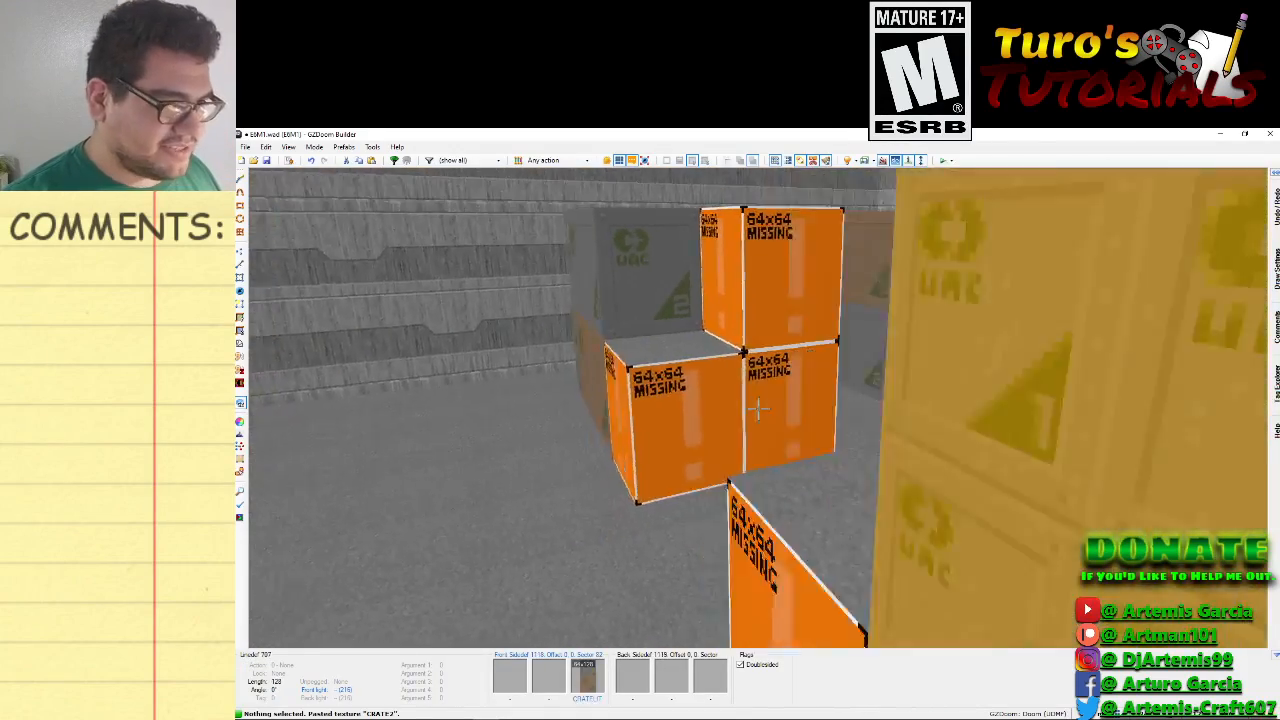
pyautogui.press('a')
pyautogui.hotkey('ctrl', 'v')
pyautogui.press('d')
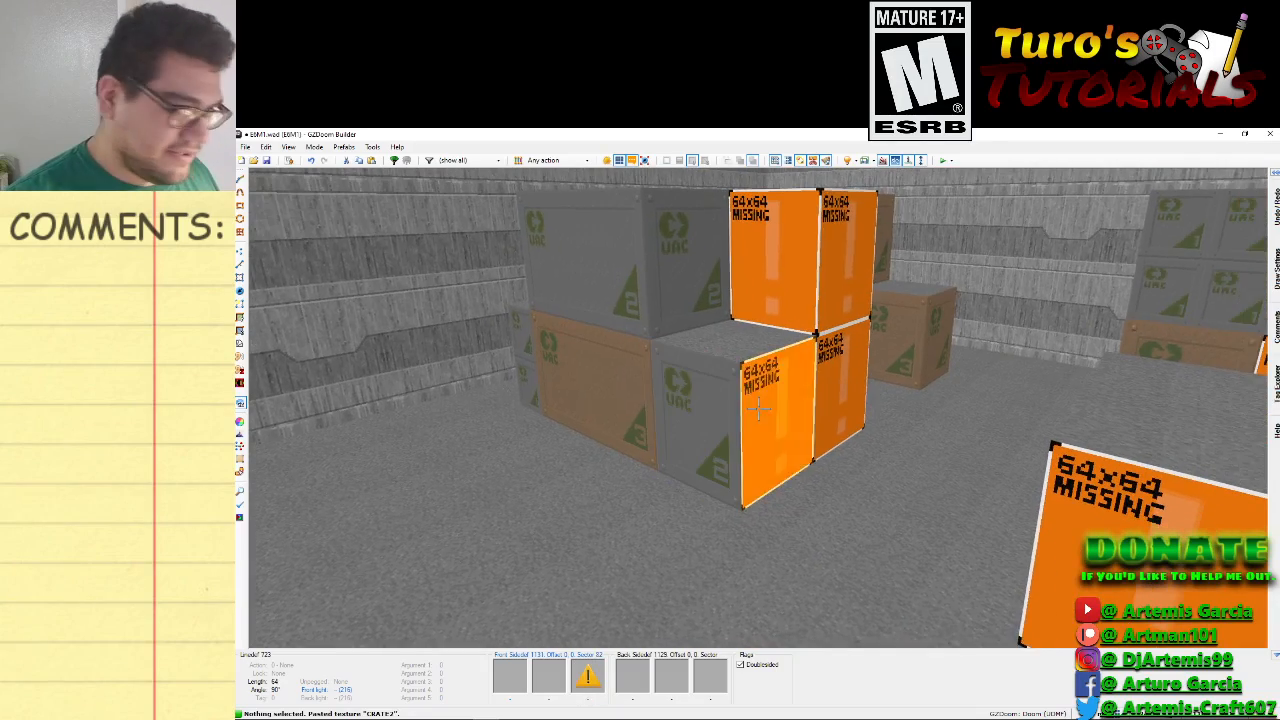
pyautogui.press('d')
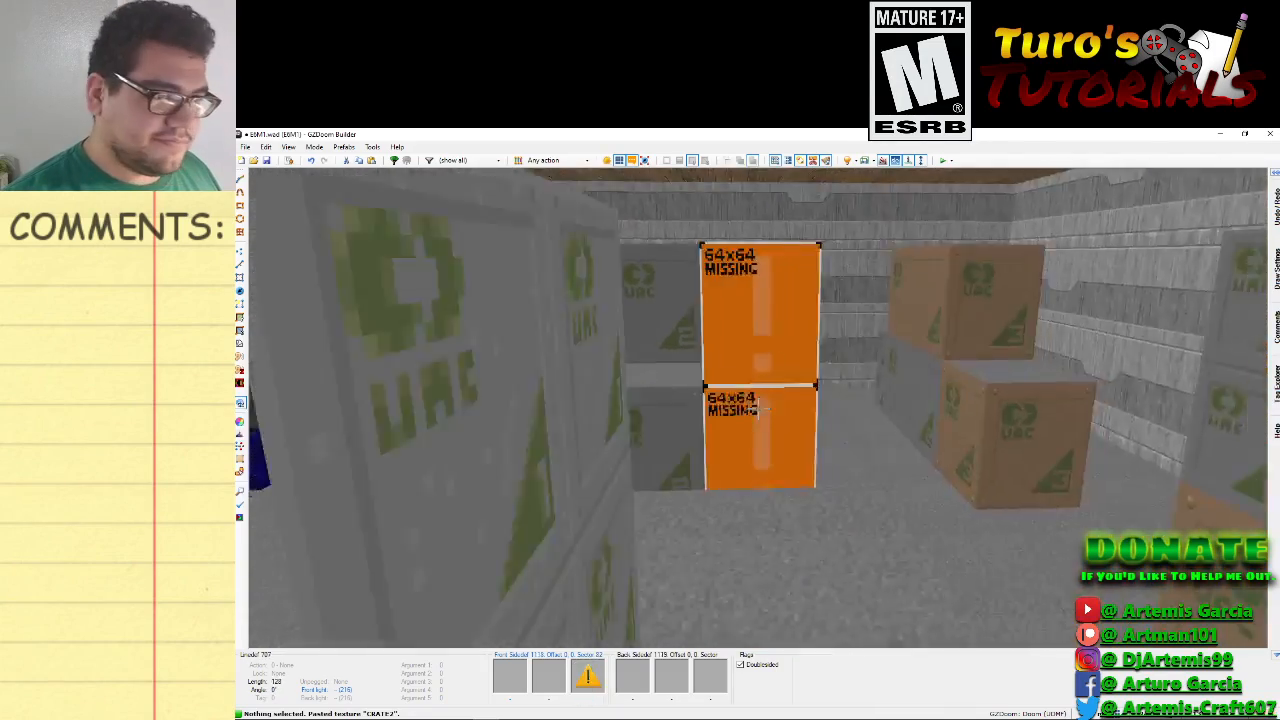
# Paste CRATE2 onto the second lower side wall, next to the already textured low crate on the stack's inner side.
pyautogui.press('e')
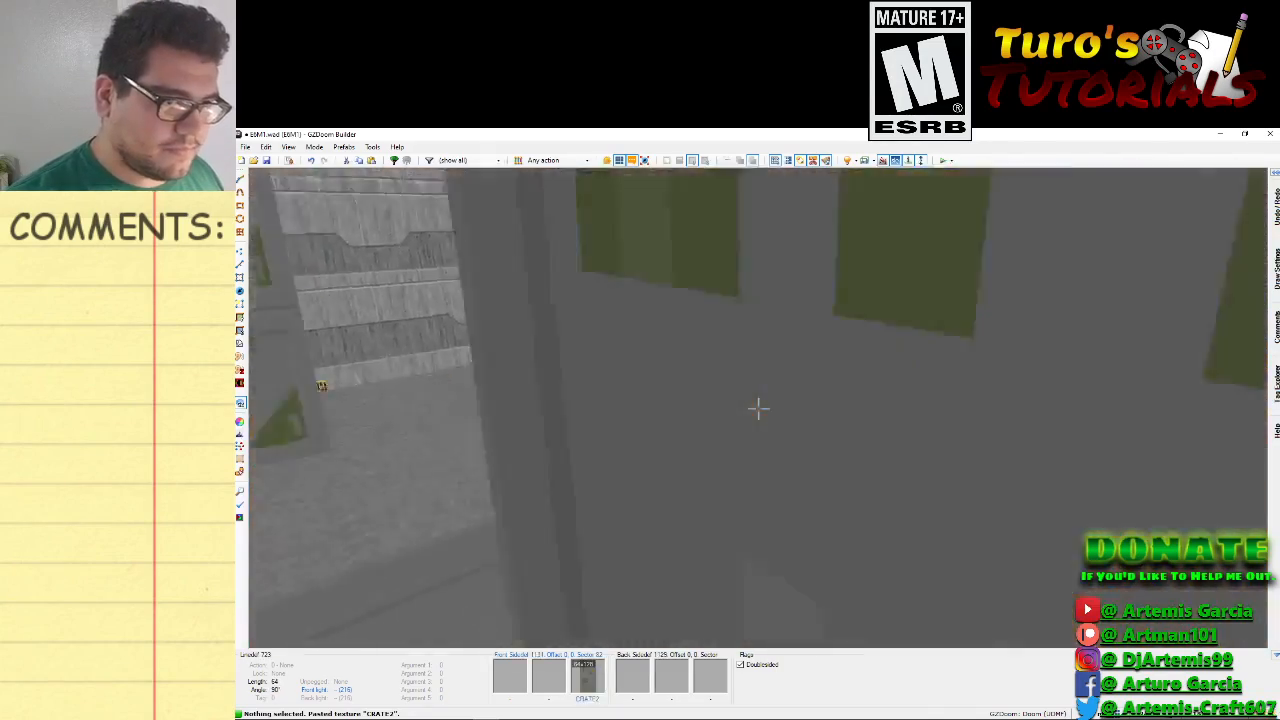
pyautogui.press('d')
pyautogui.press('e')
pyautogui.press('d')
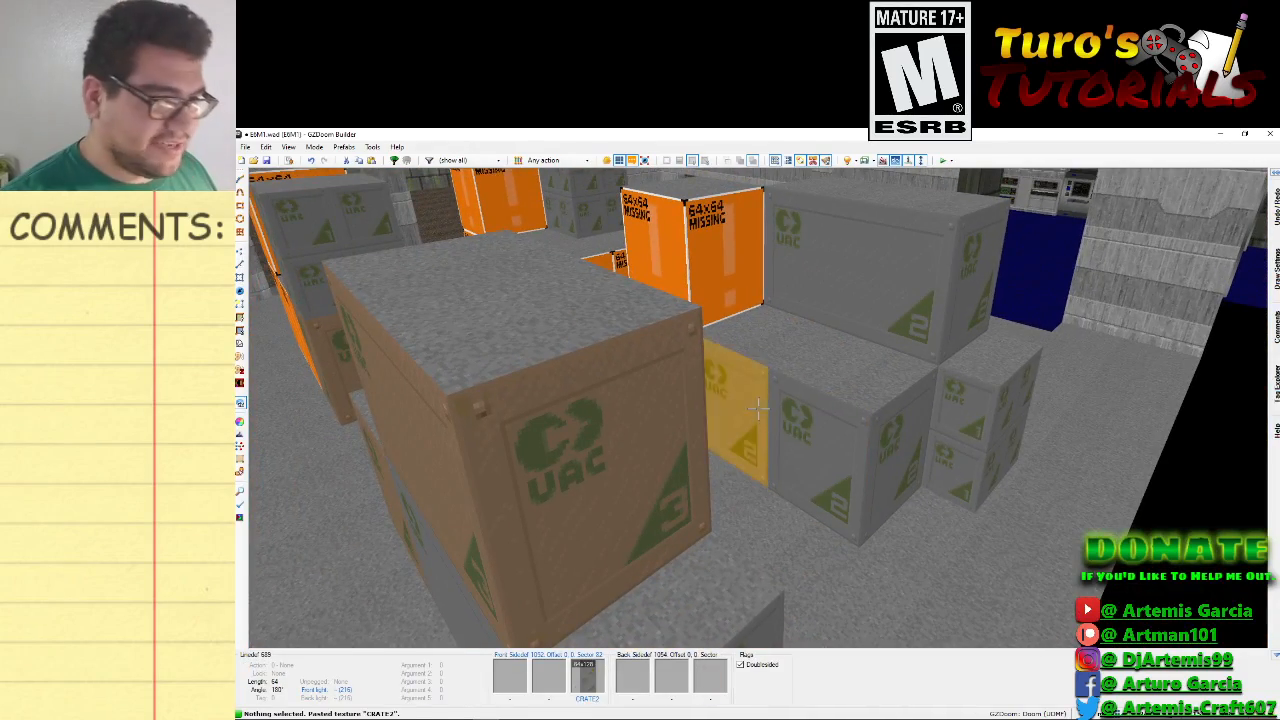
# Paste CRATE2 onto the exposed walls of the two-high 64-wide crate column at the end of the neighbouring stack.
pyautogui.press('d')
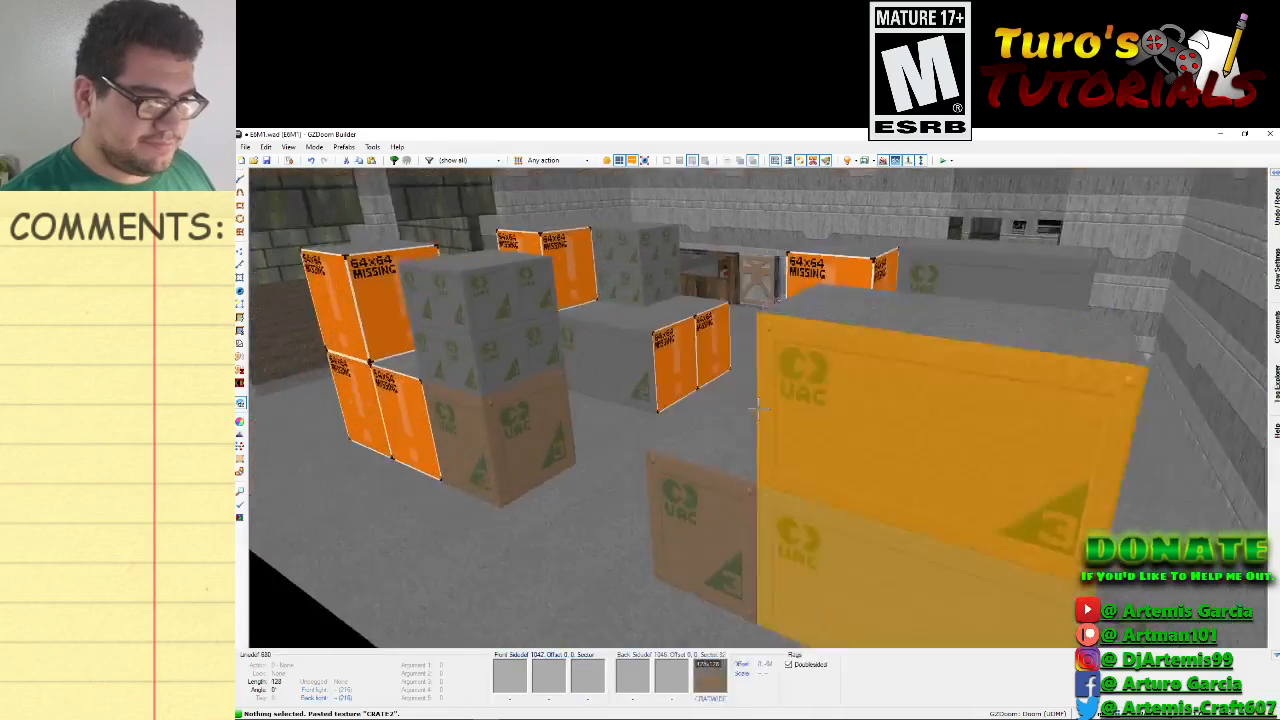
pyautogui.press('s')
pyautogui.press('d')
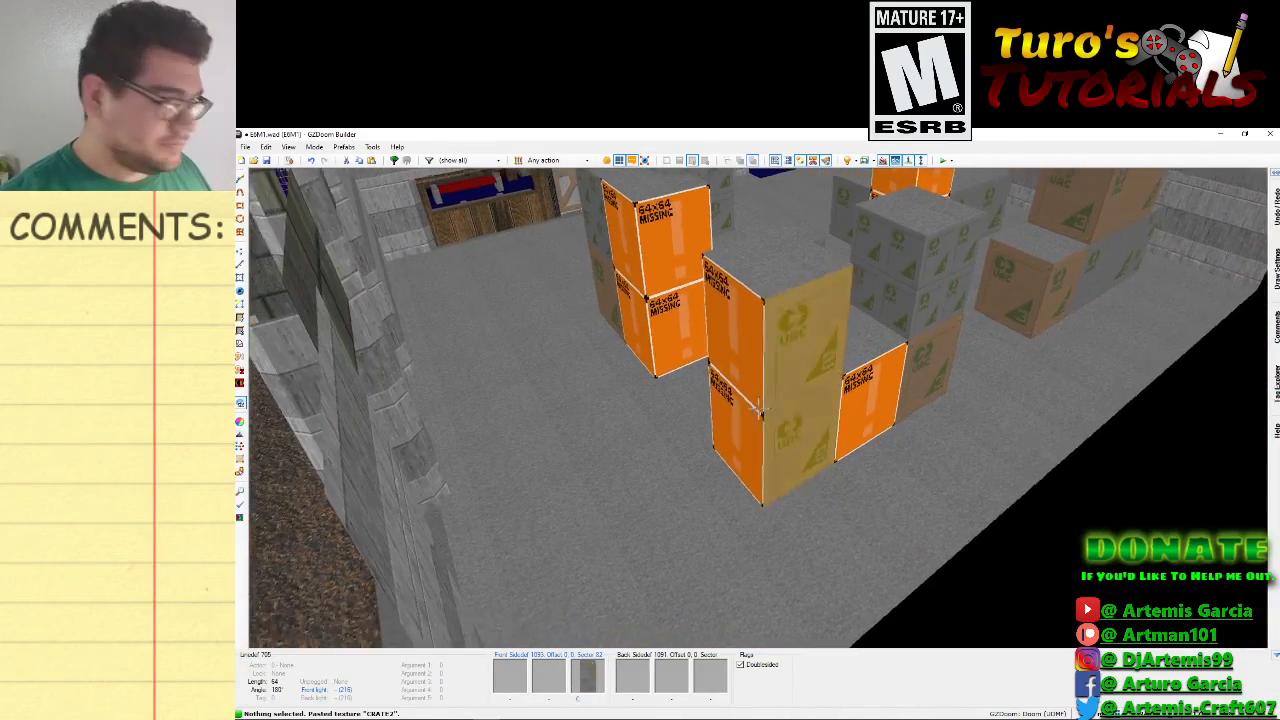
pyautogui.press('f')
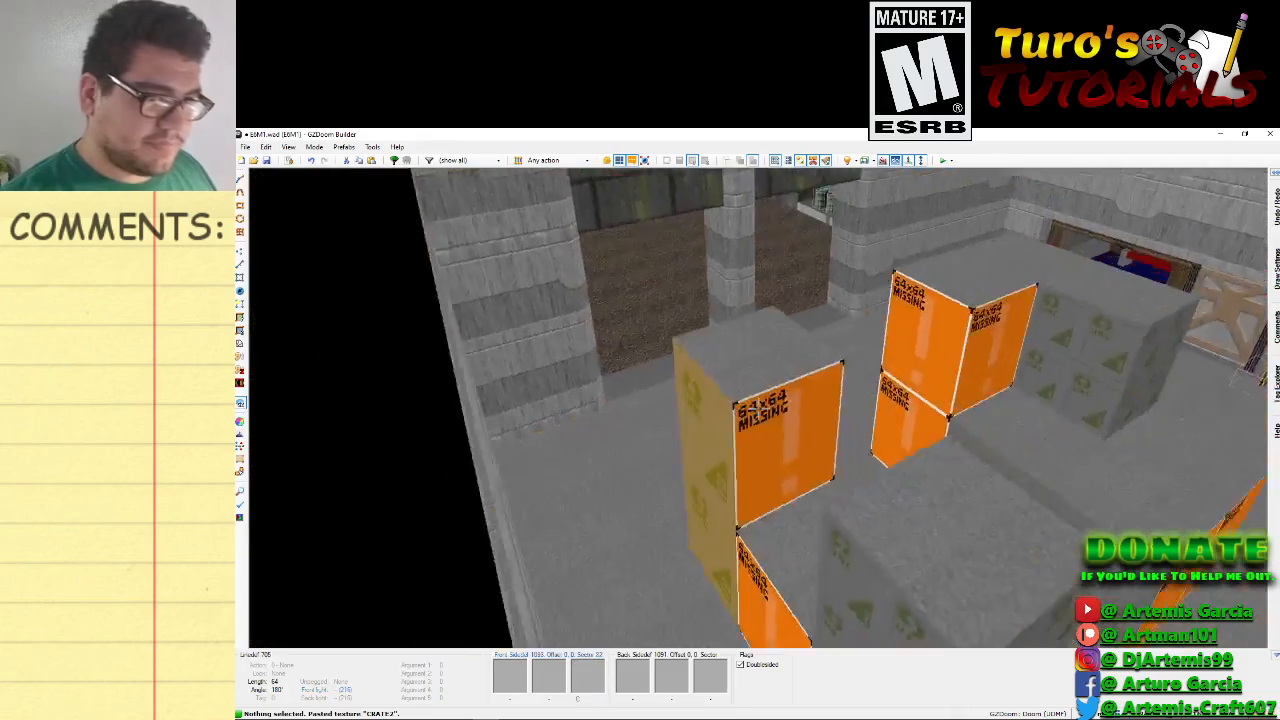
pyautogui.press('f')
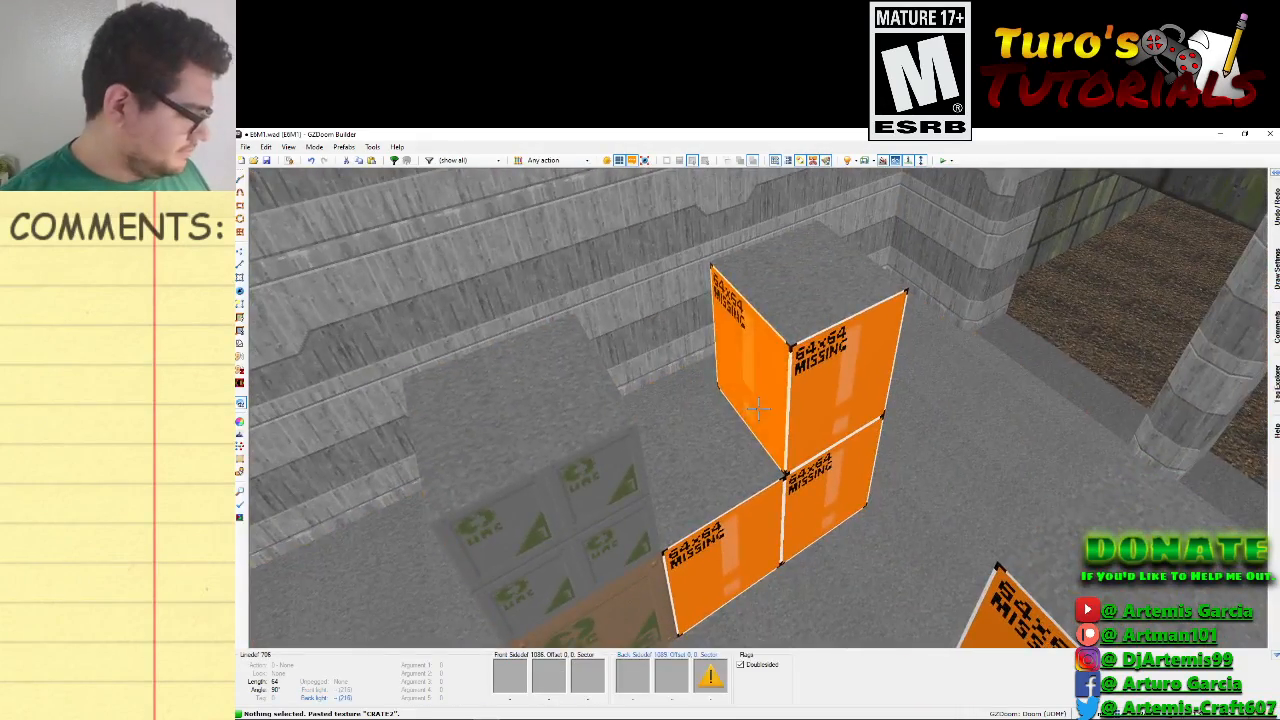
pyautogui.press('f')
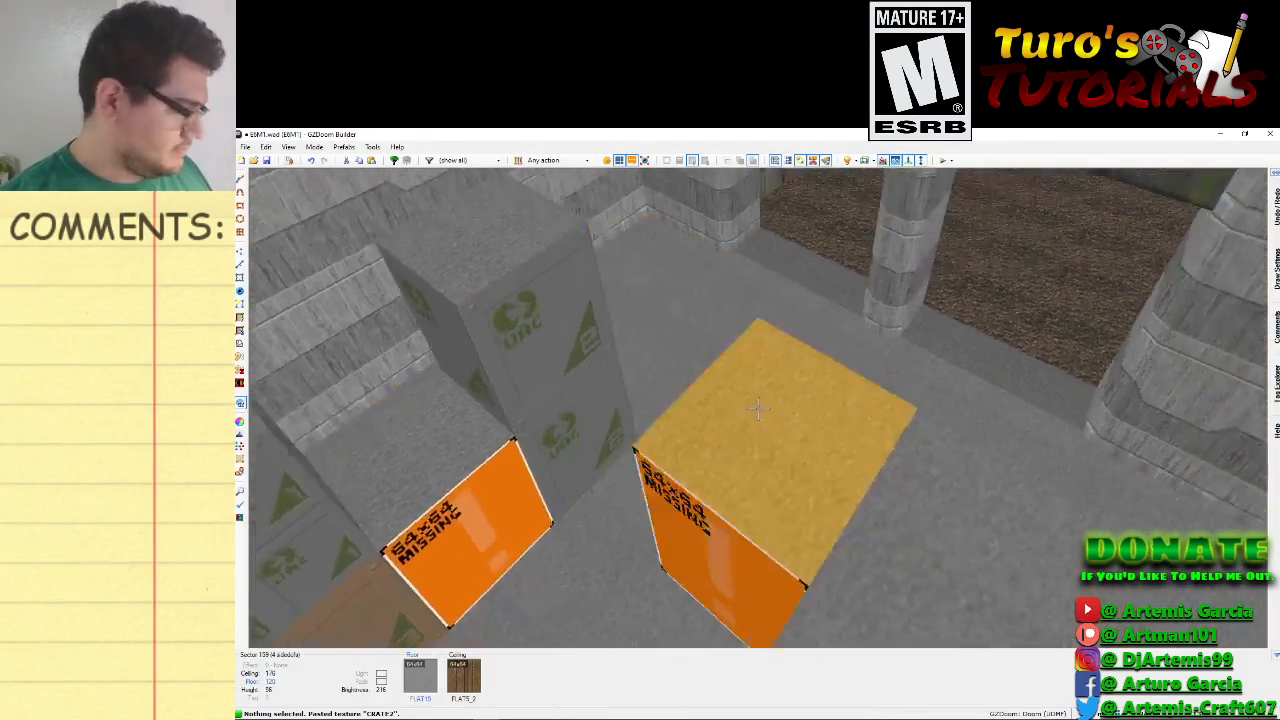
pyautogui.press('f')
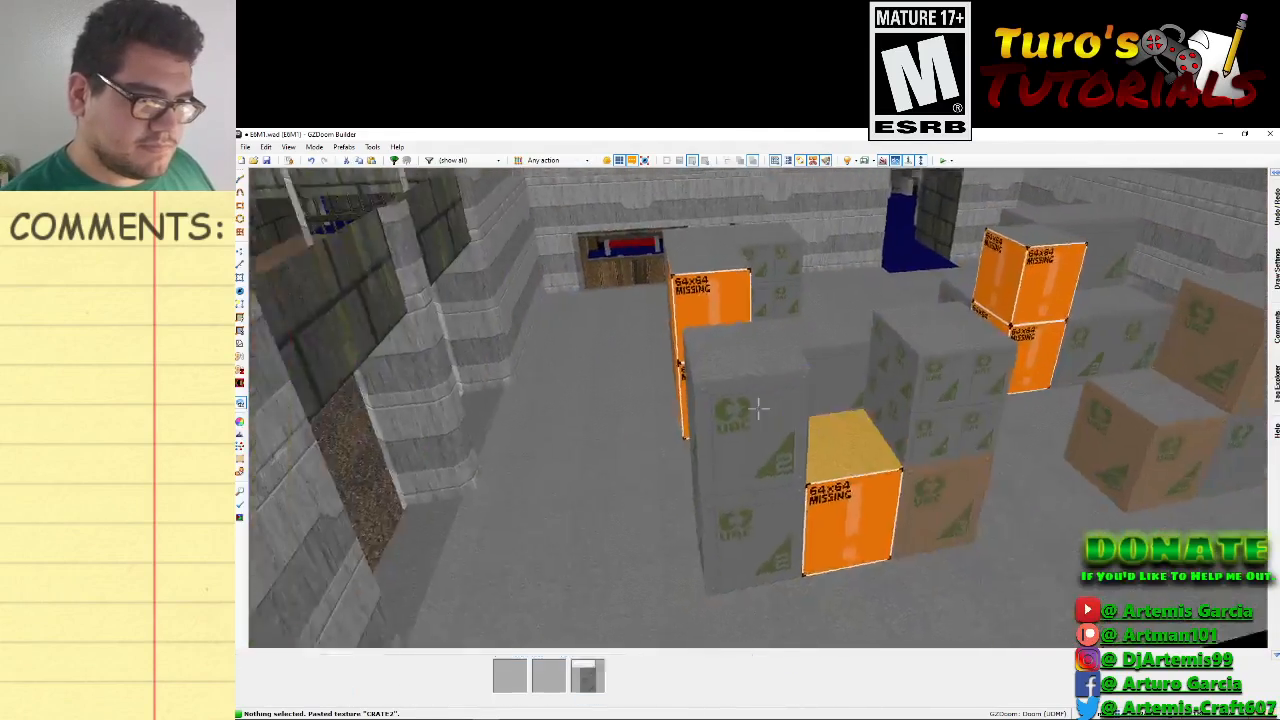
# Paste CRATE2 onto the two corner walls of the low crate beside the small-crate stack nearest the wooden door.
pyautogui.press('s')
pyautogui.press('s')
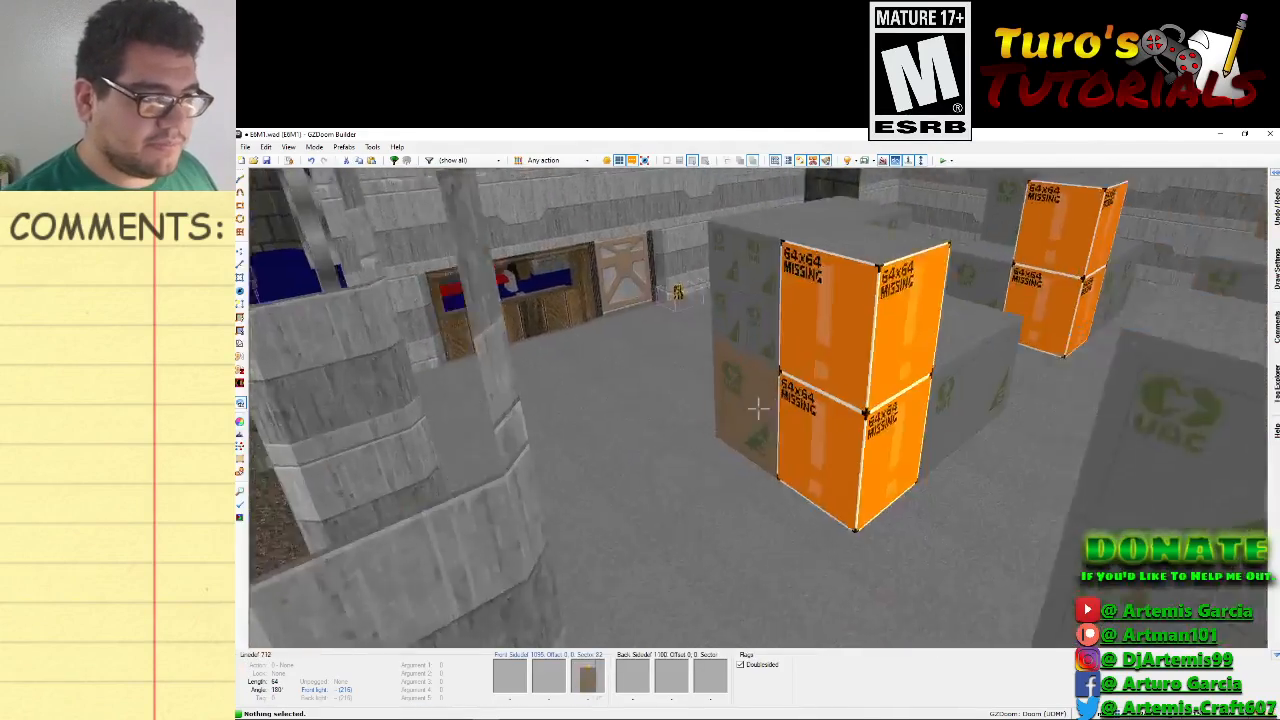
pyautogui.press('f')
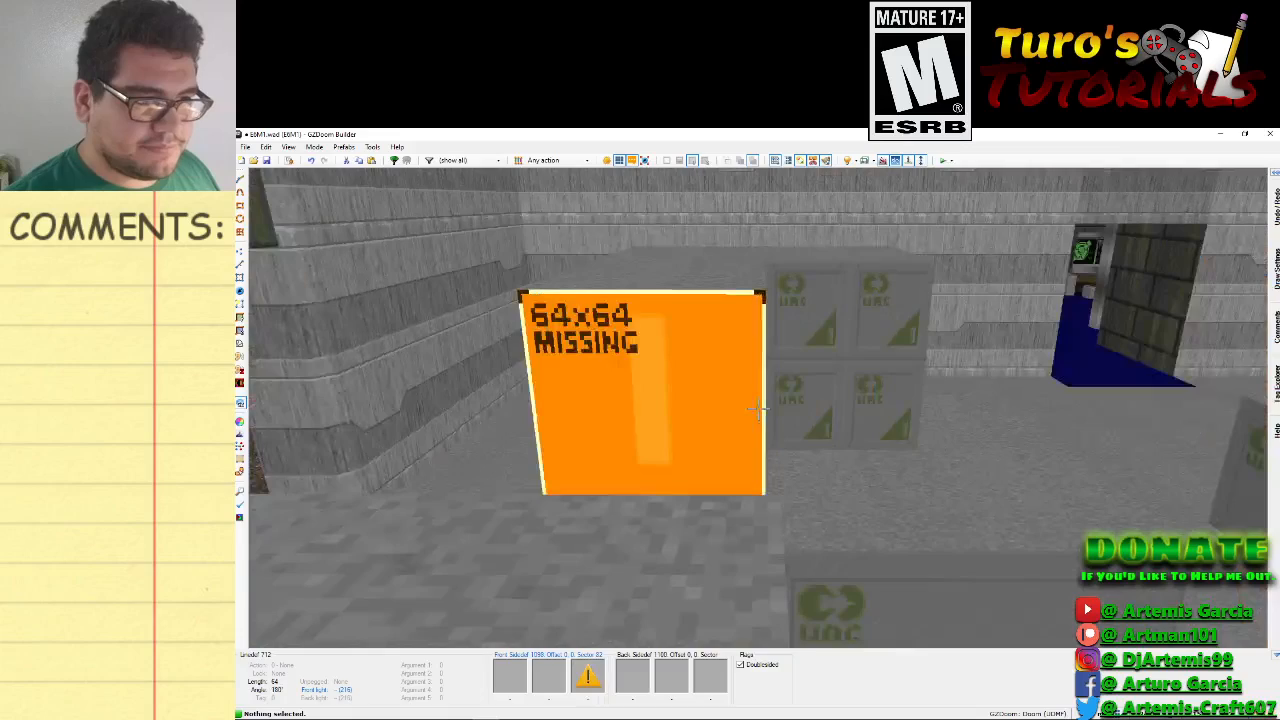
pyautogui.press('d')
pyautogui.press('f')
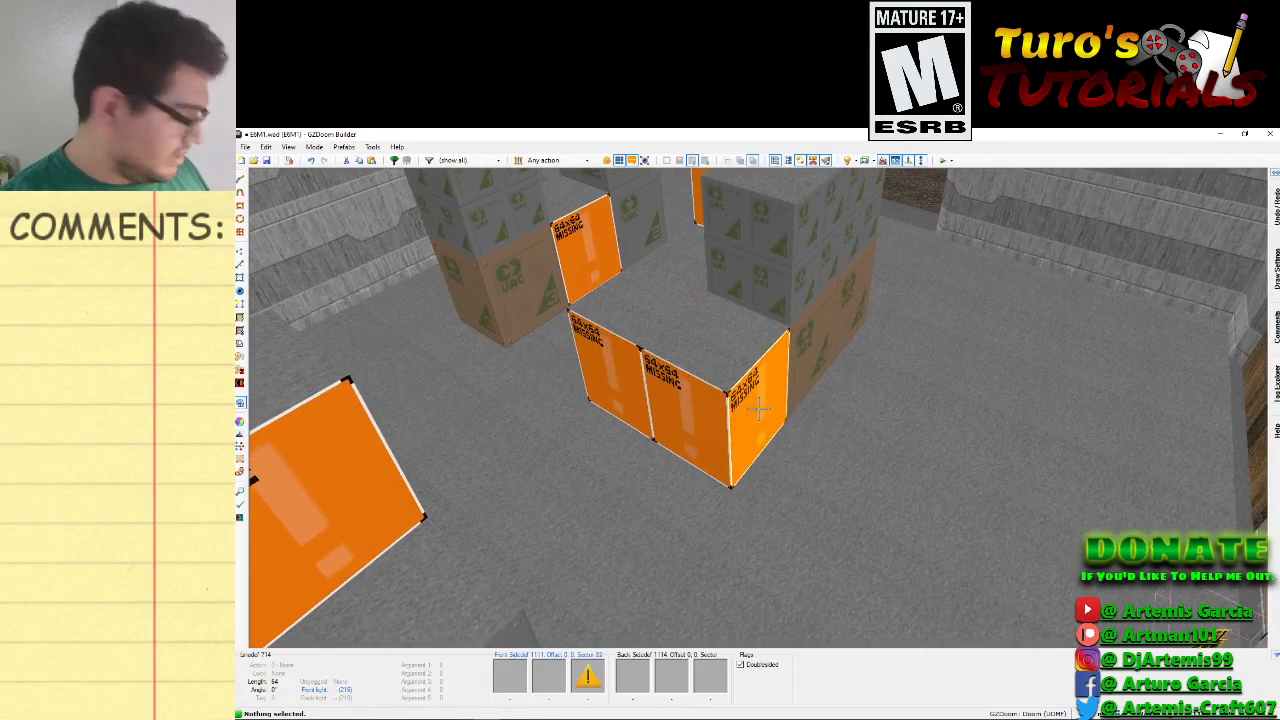
pyautogui.hotkey('ctrl', 'v')
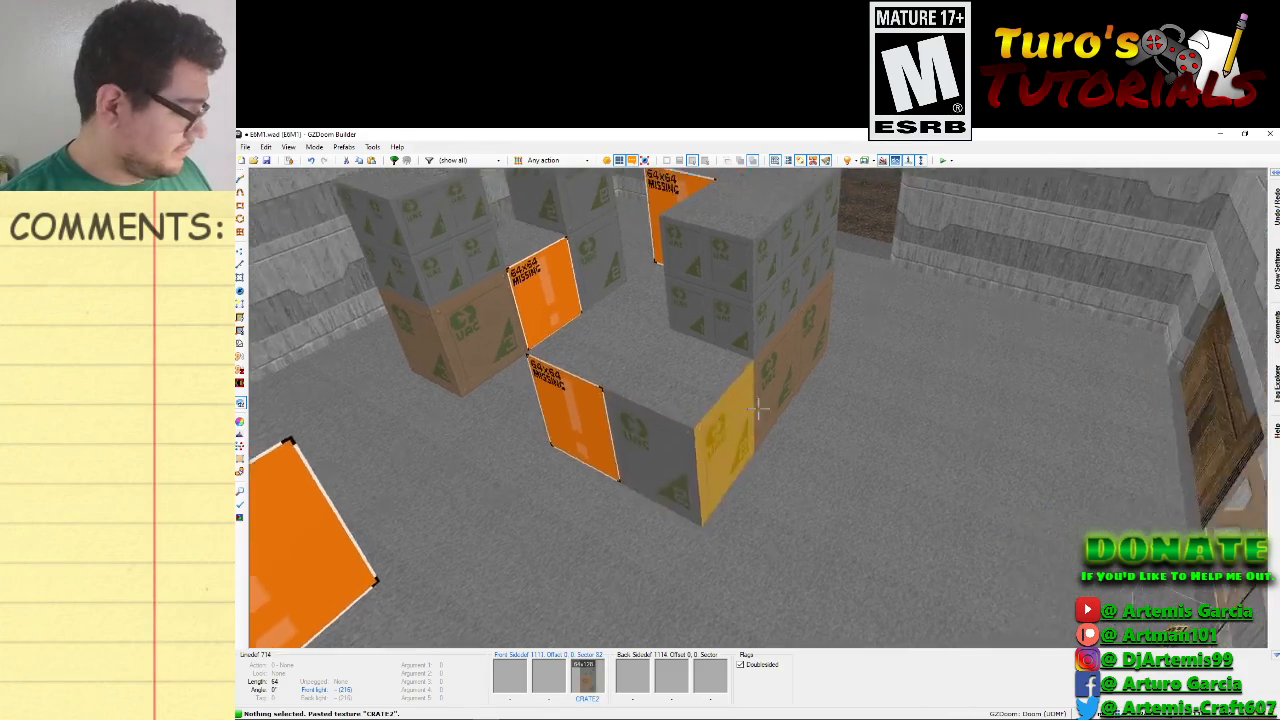
# Paste CRATE1 onto the untextured two-high 64-wide crate columns and CRATE2 onto the missing wall beside the low grey crate.
pyautogui.press('f')
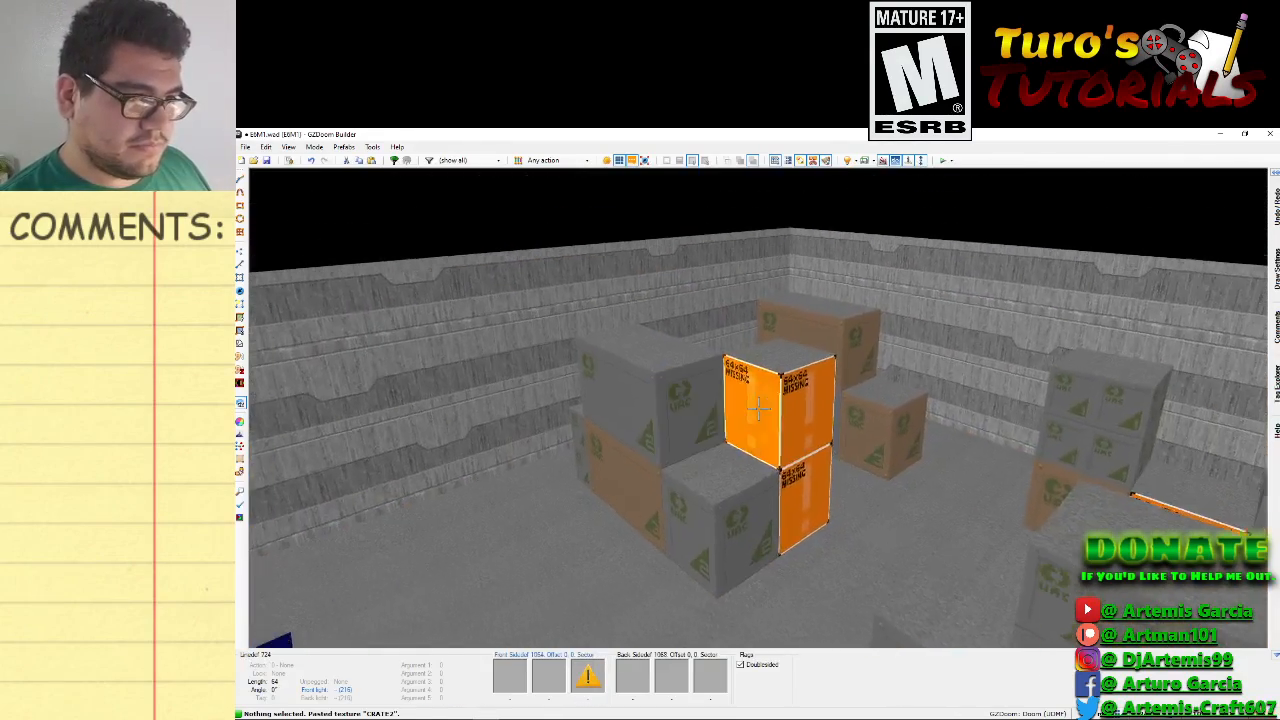
pyautogui.click(862, 611)
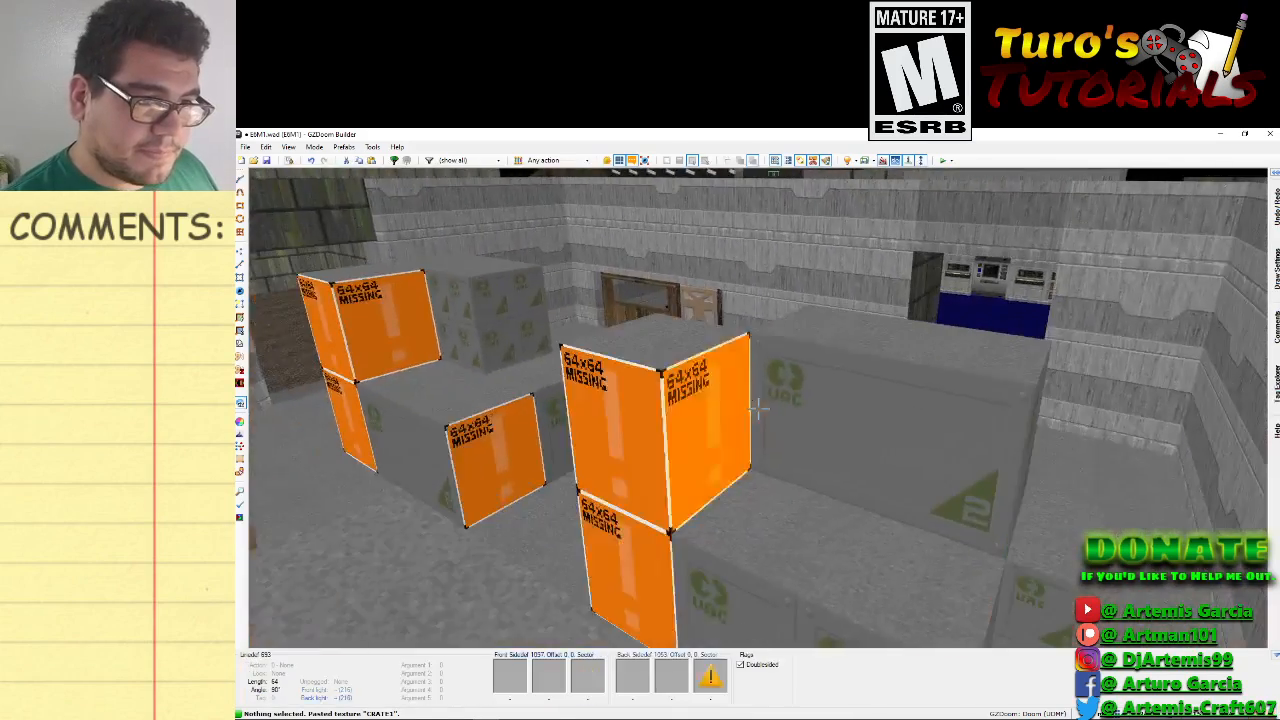
pyautogui.hotkey('ctrl', 'v')
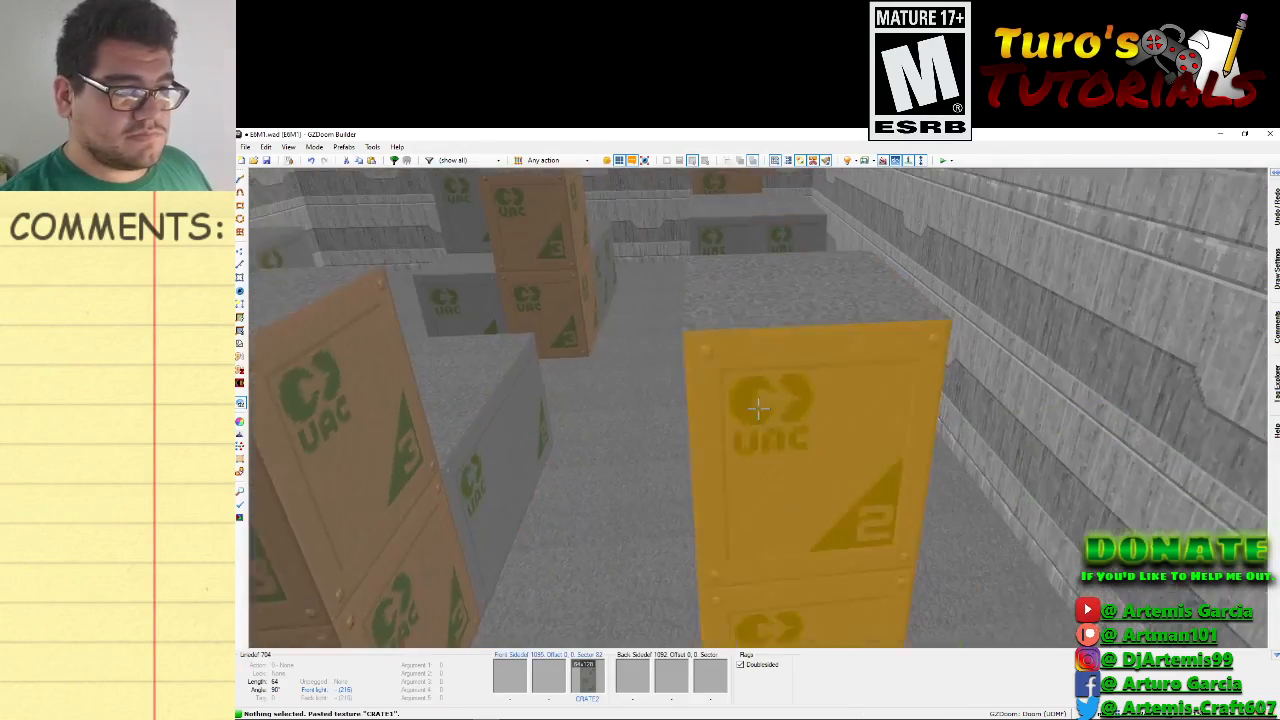
pyautogui.hotkey('ctrl', 'c')
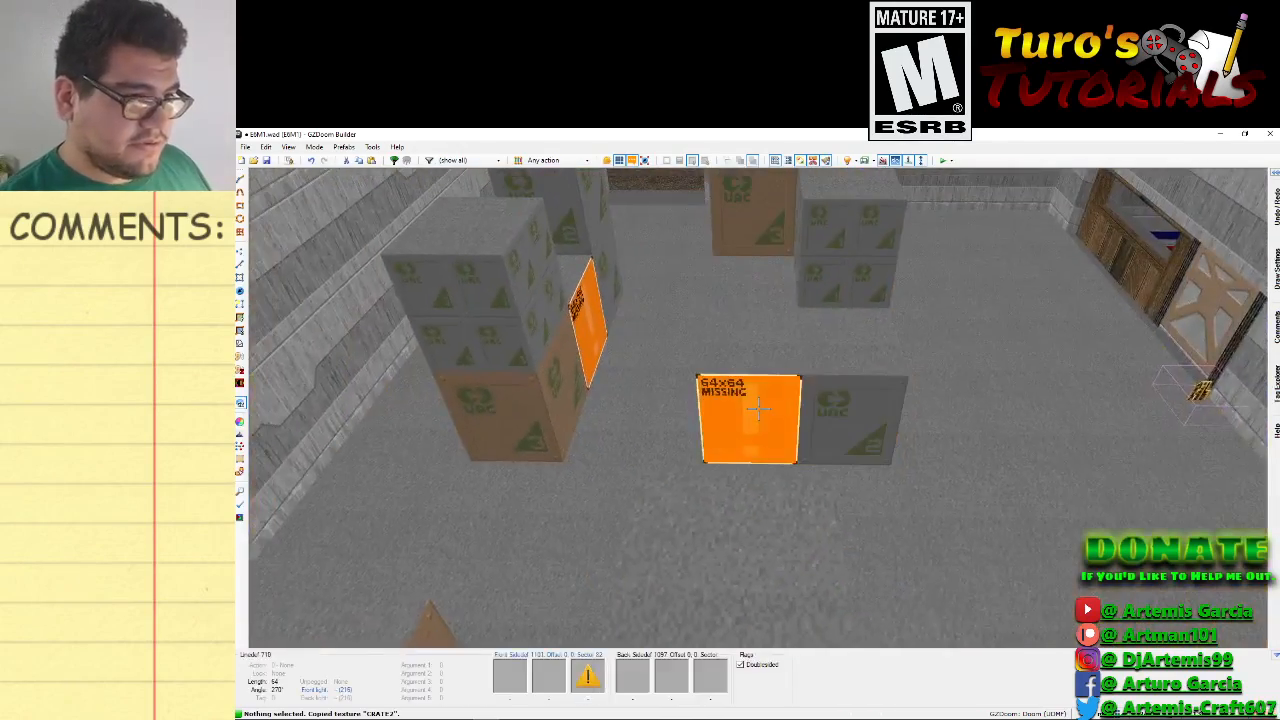
pyautogui.hotkey('ctrl', 'v')
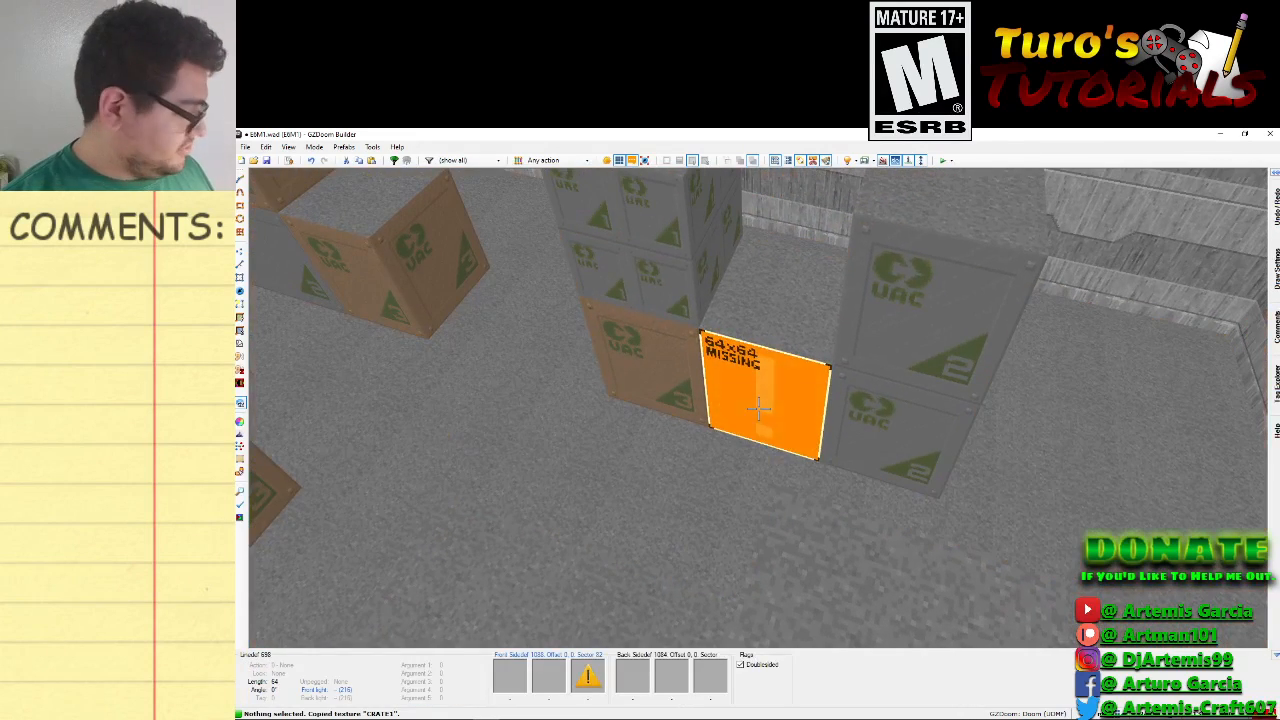
# Paste CRATE1 onto the missing 64x64 wall between the low brown crate and the two-high grey crate column.
pyautogui.hotkey('ctrl', 'v')
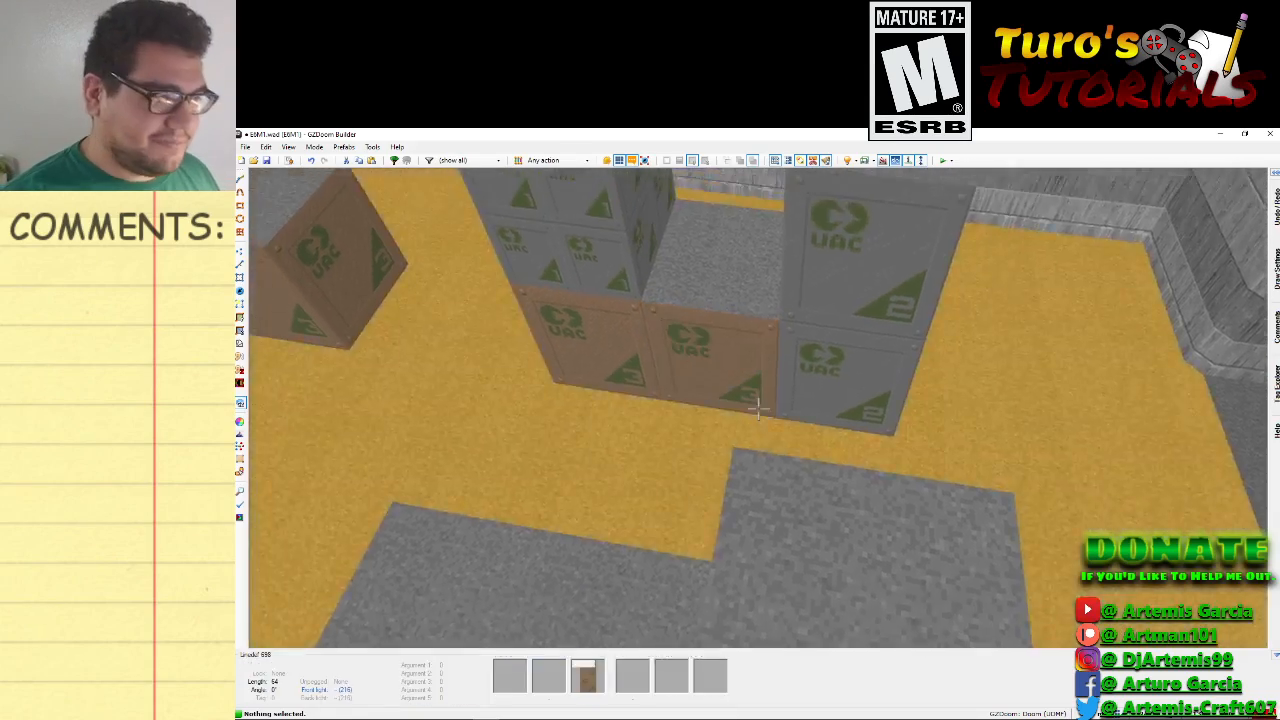
pyautogui.press('d')
pyautogui.press('e')
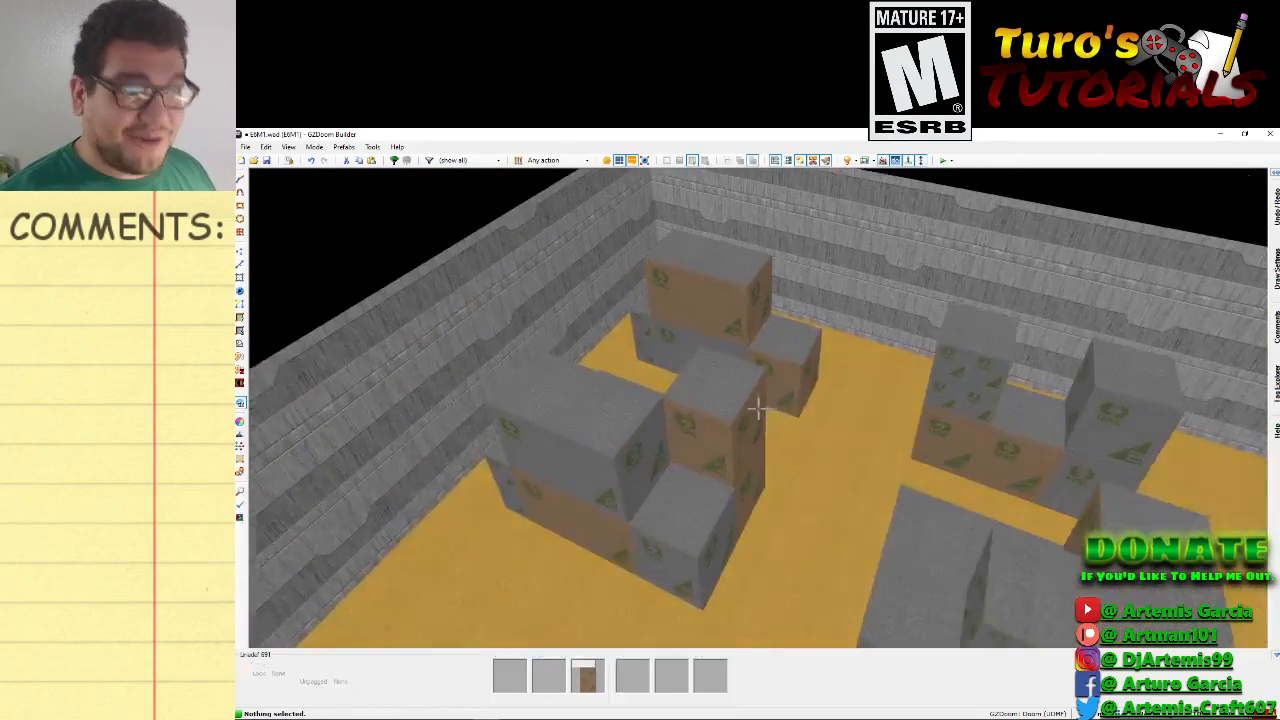
# Set the floor flat on top of the two-high brown crate column beside the low grey crate to CRATOP2.
pyautogui.rightClick(760, 408)
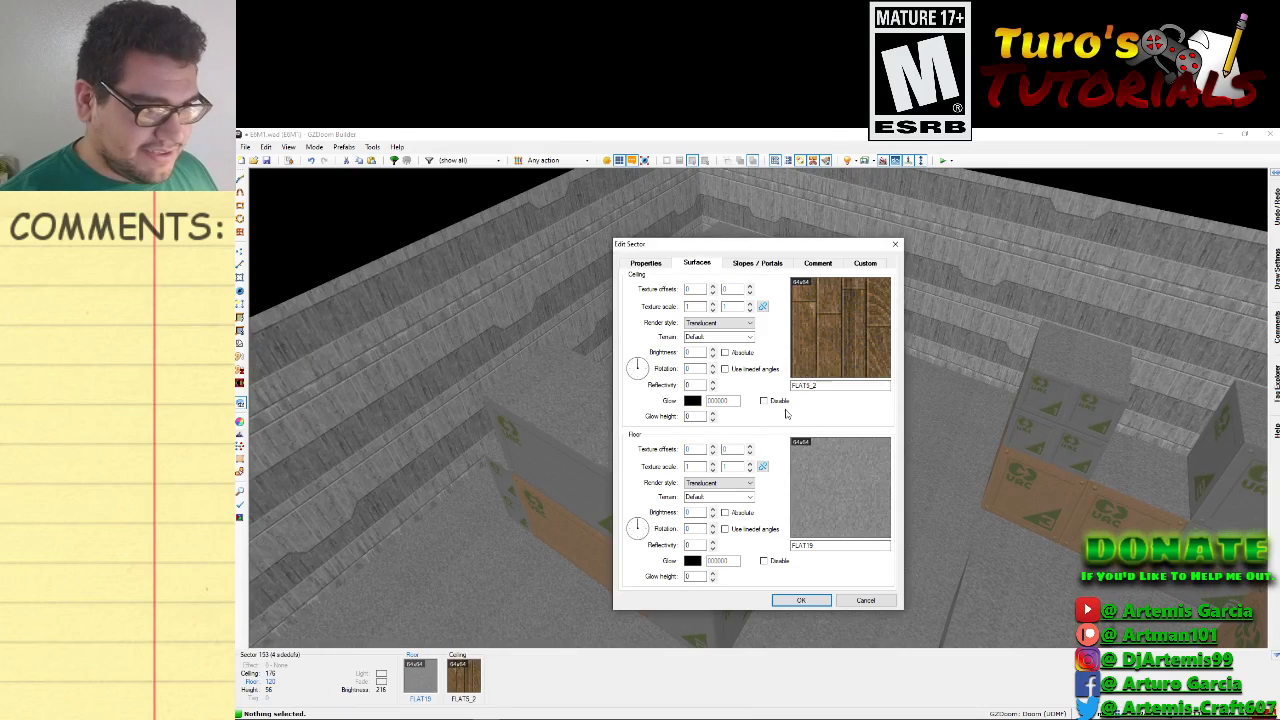
pyautogui.click(844, 483)
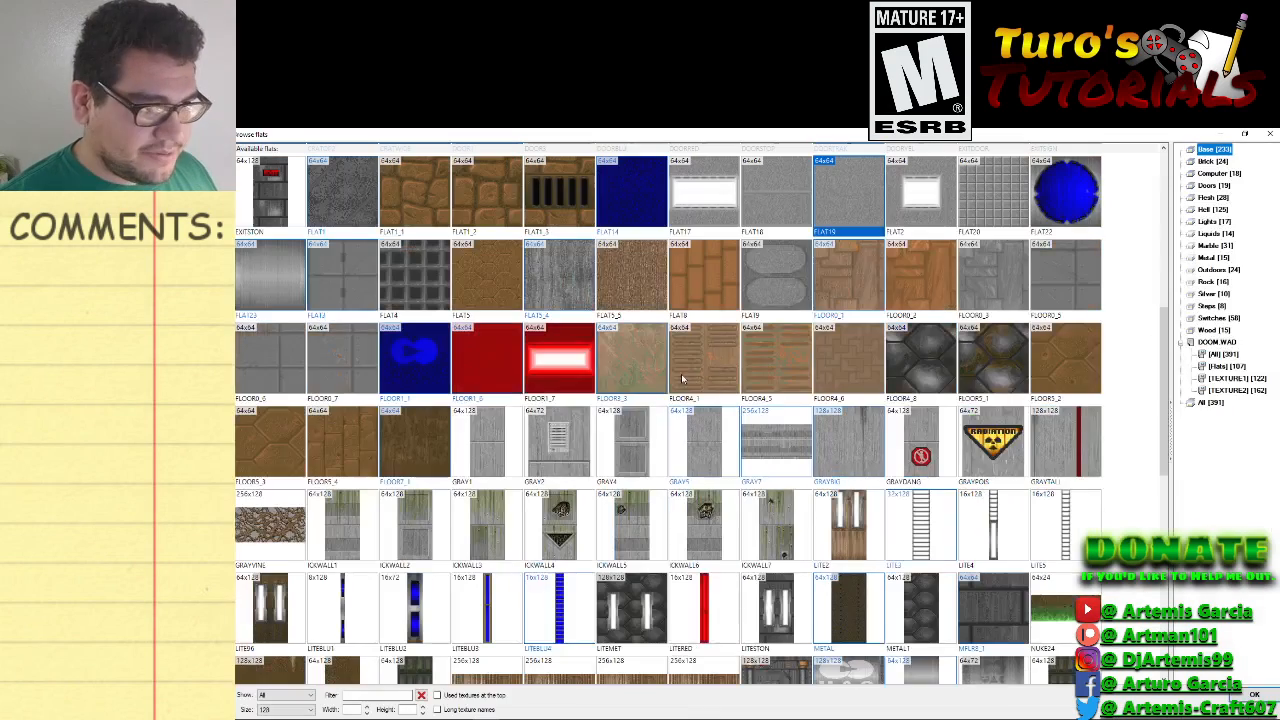
pyautogui.click(1226, 366)
pyautogui.scroll(-5, 783, 484)
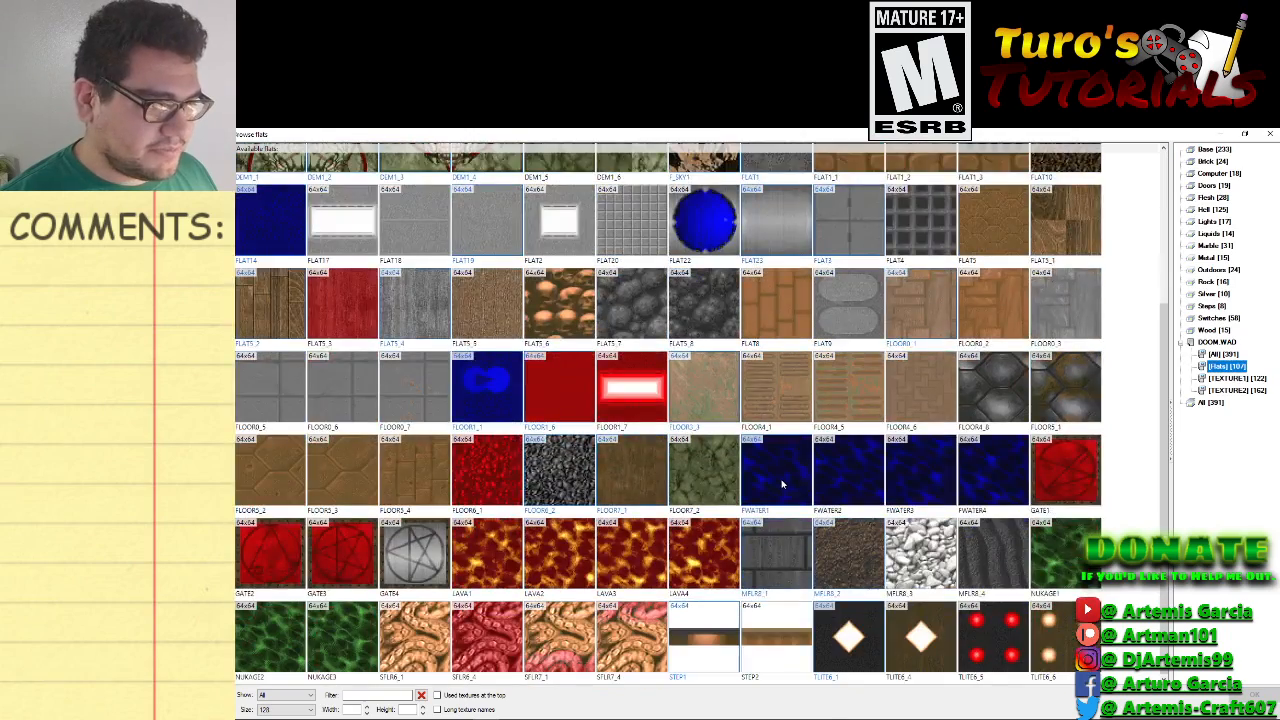
pyautogui.scroll(3, 742, 510)
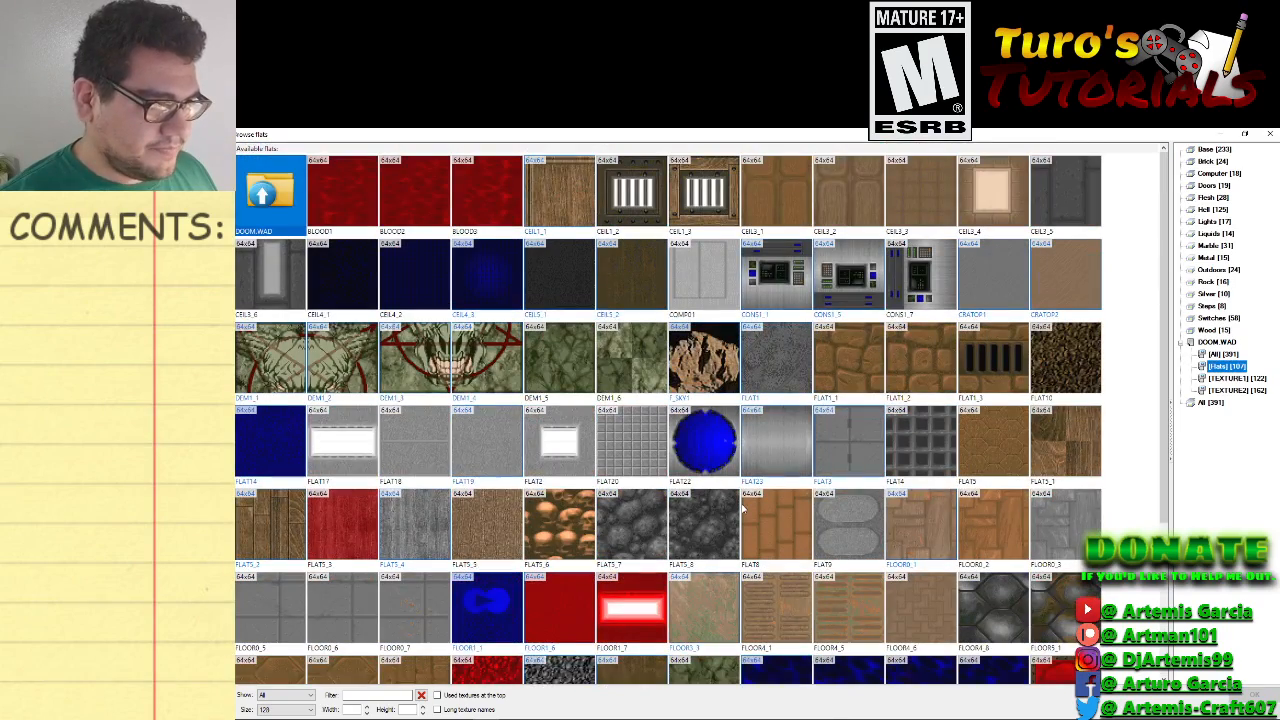
pyautogui.doubleClick(1071, 305)
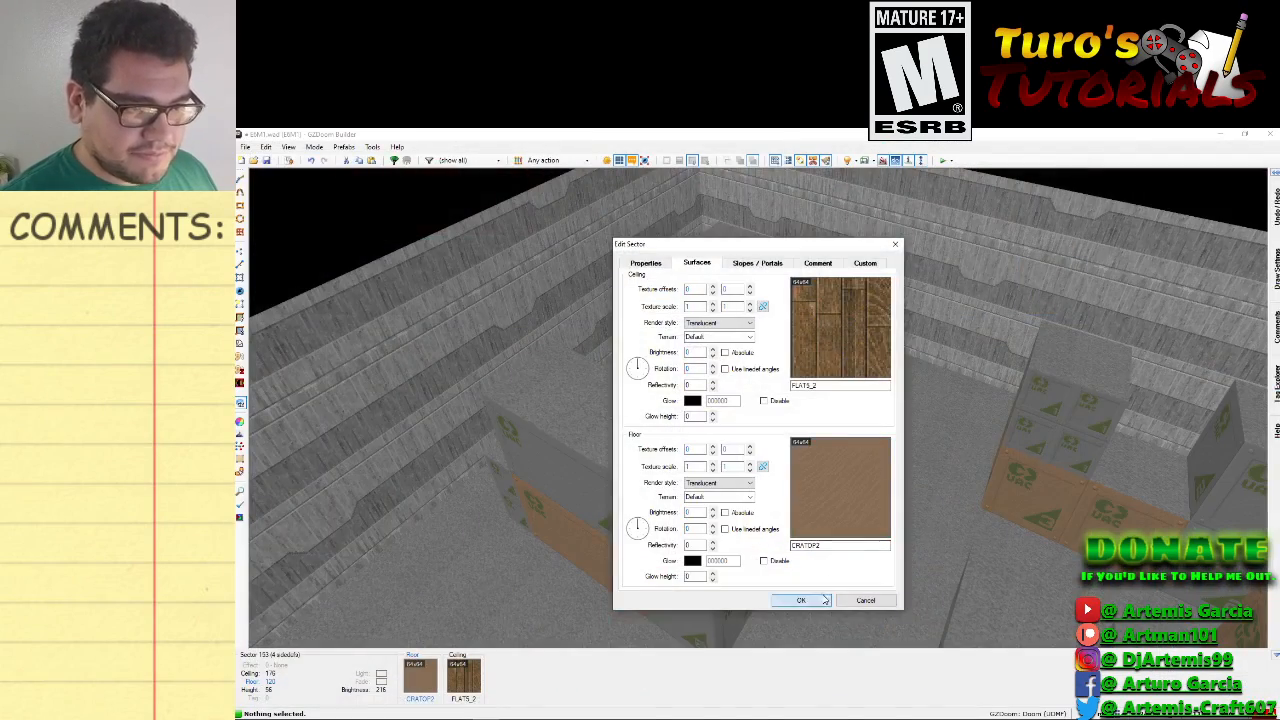
pyautogui.click(801, 600)
# Set the floor flat on top of the low grey crate in front of the brown column to CRATOP1.
pyautogui.rightClick(774, 414)
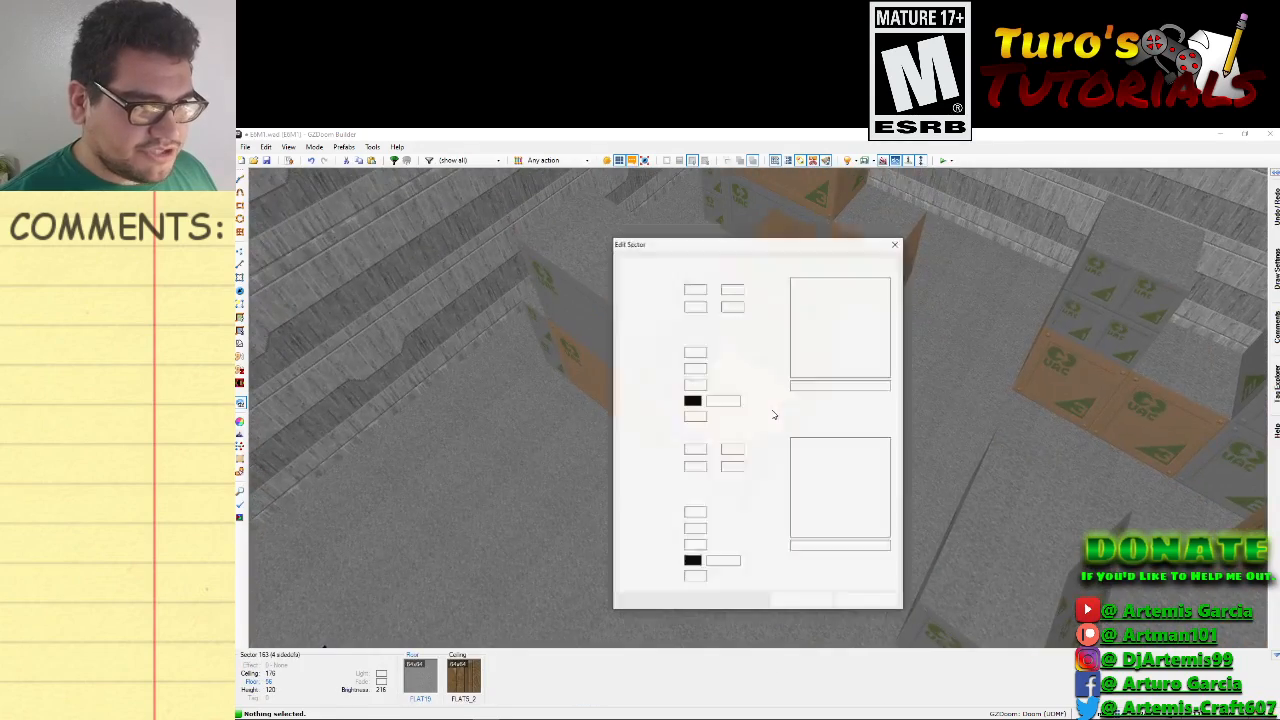
pyautogui.click(850, 468)
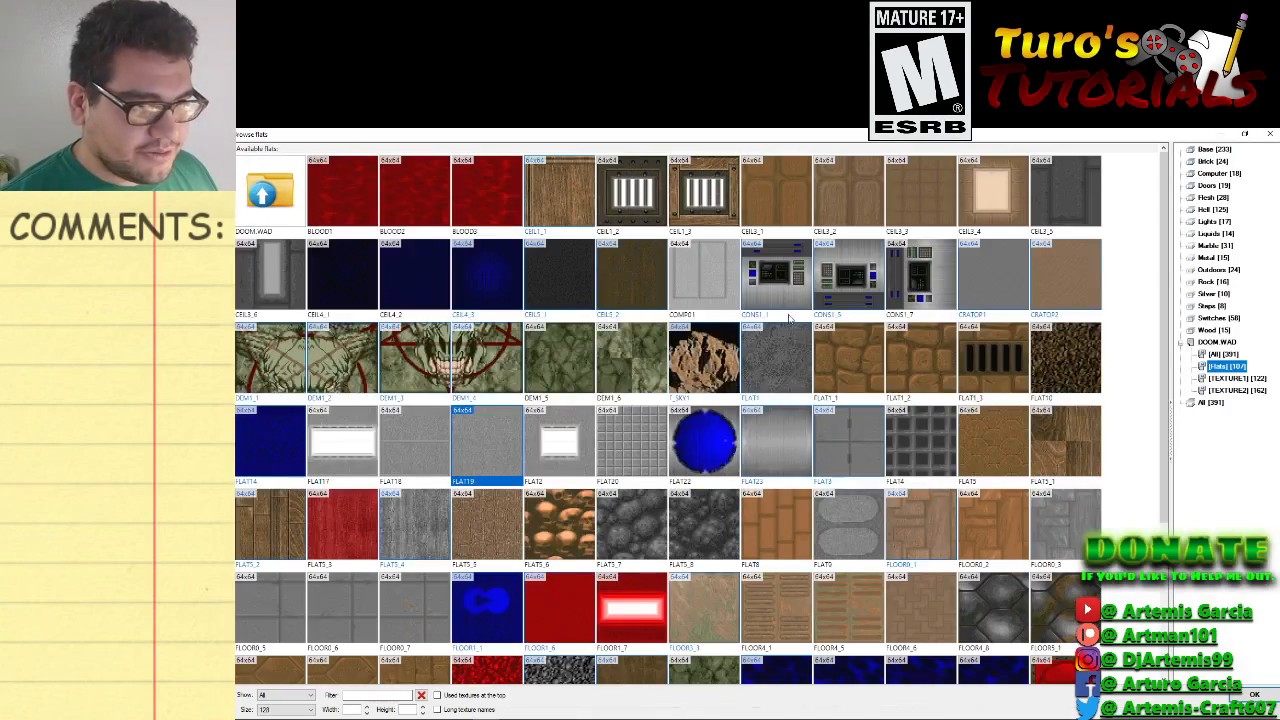
pyautogui.scroll(-2, 787, 350)
pyautogui.scroll(5, 806, 427)
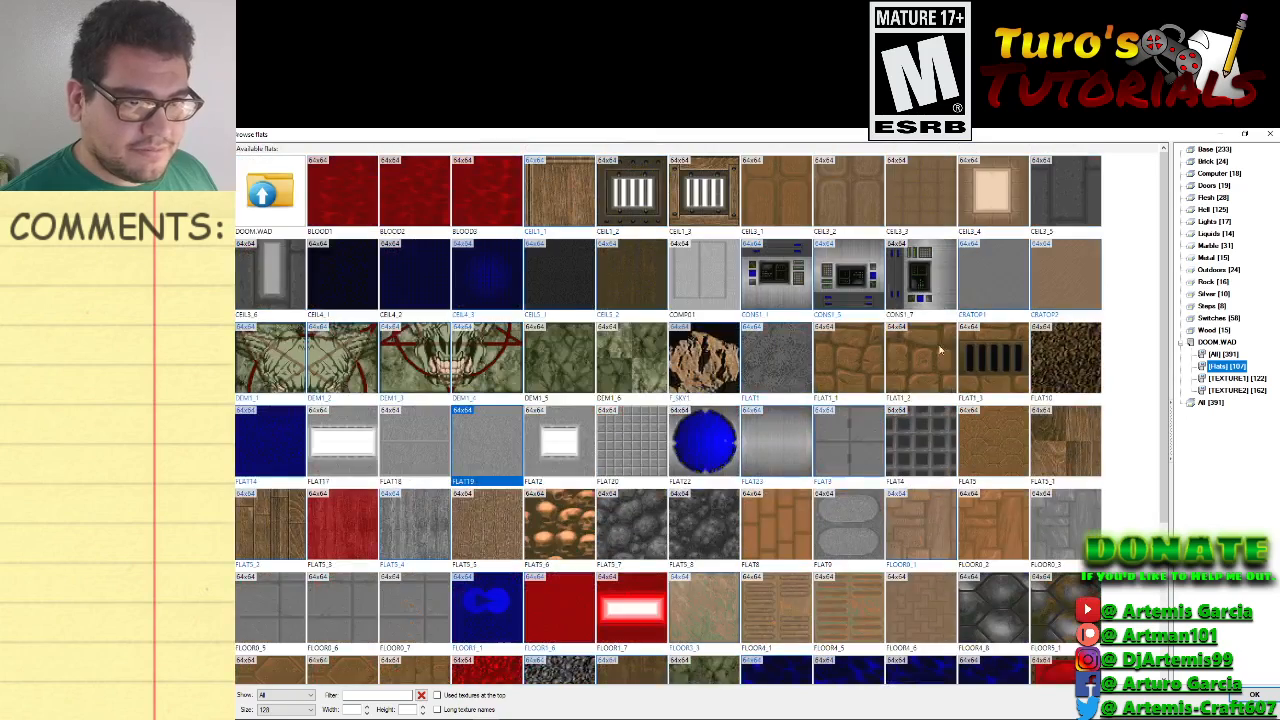
pyautogui.doubleClick(962, 306)
pyautogui.click(802, 600)
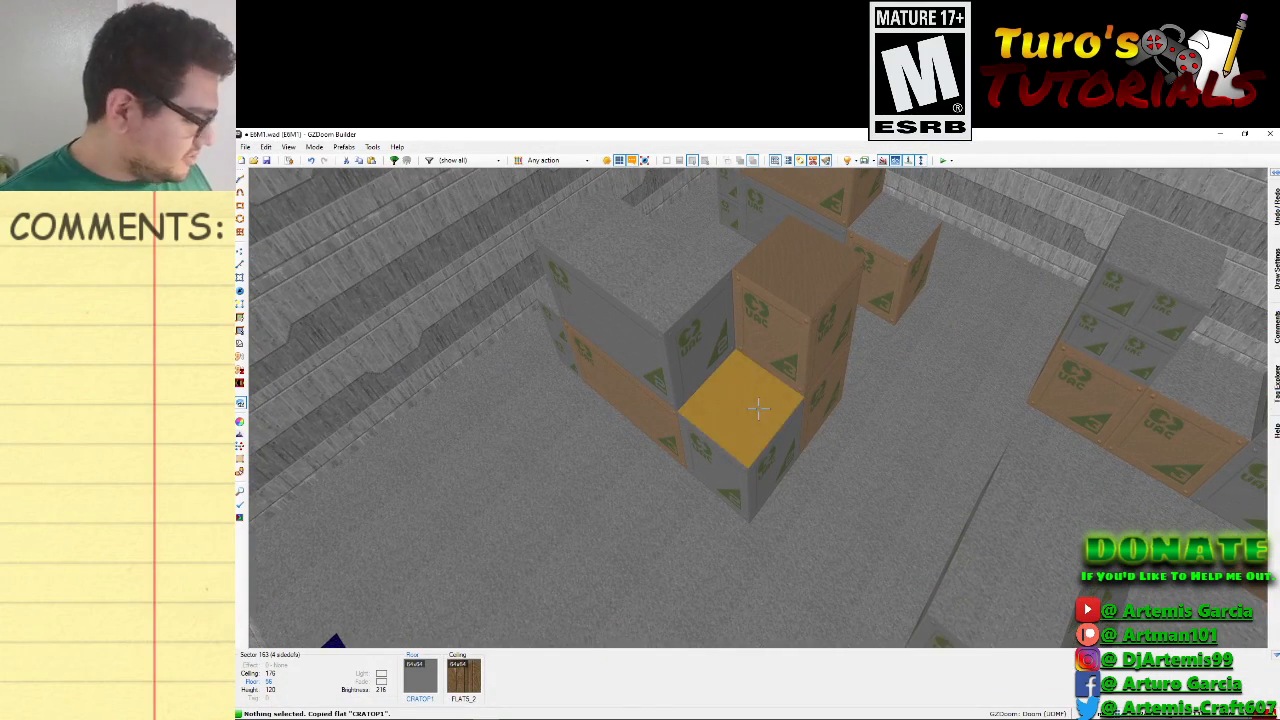
# Paste CRATOP1 onto the tops of the remaining grey crates and CRATOP2 onto the tops of the remaining brown crates.
pyautogui.hotkey('ctrl', 'v')
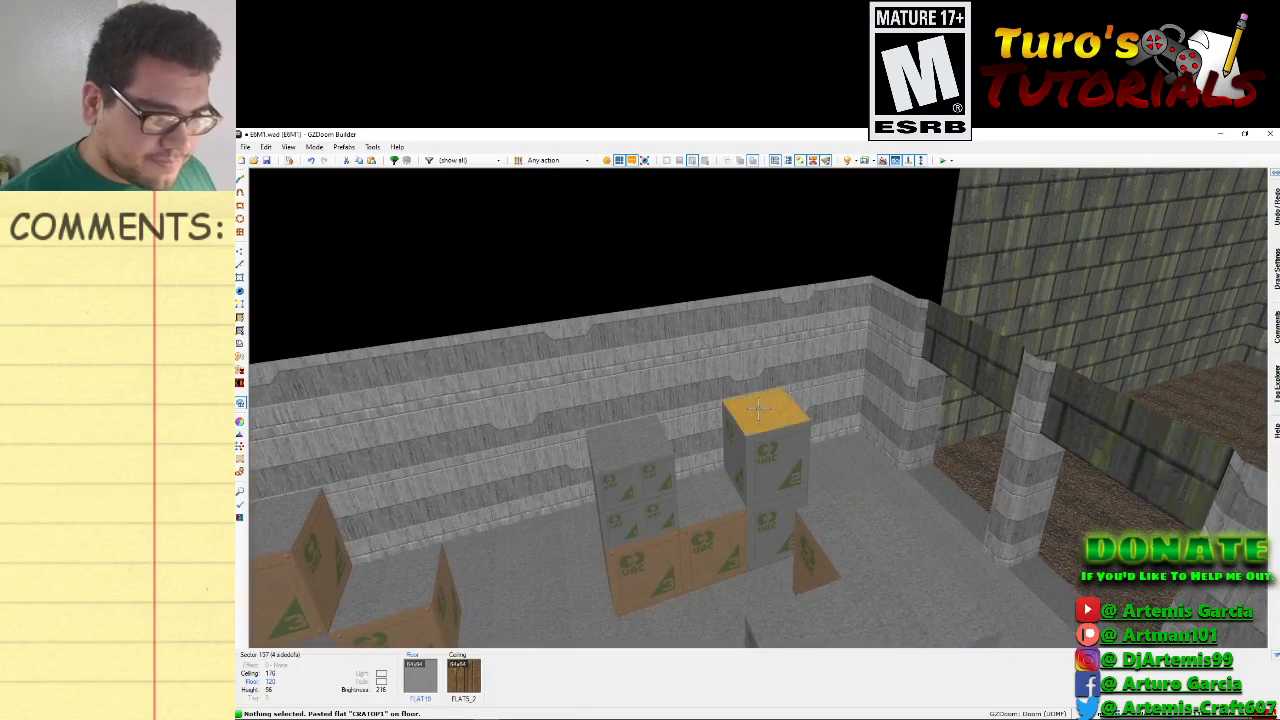
pyautogui.hotkey('ctrl', 'v')
pyautogui.hotkey('ctrl', 'v')
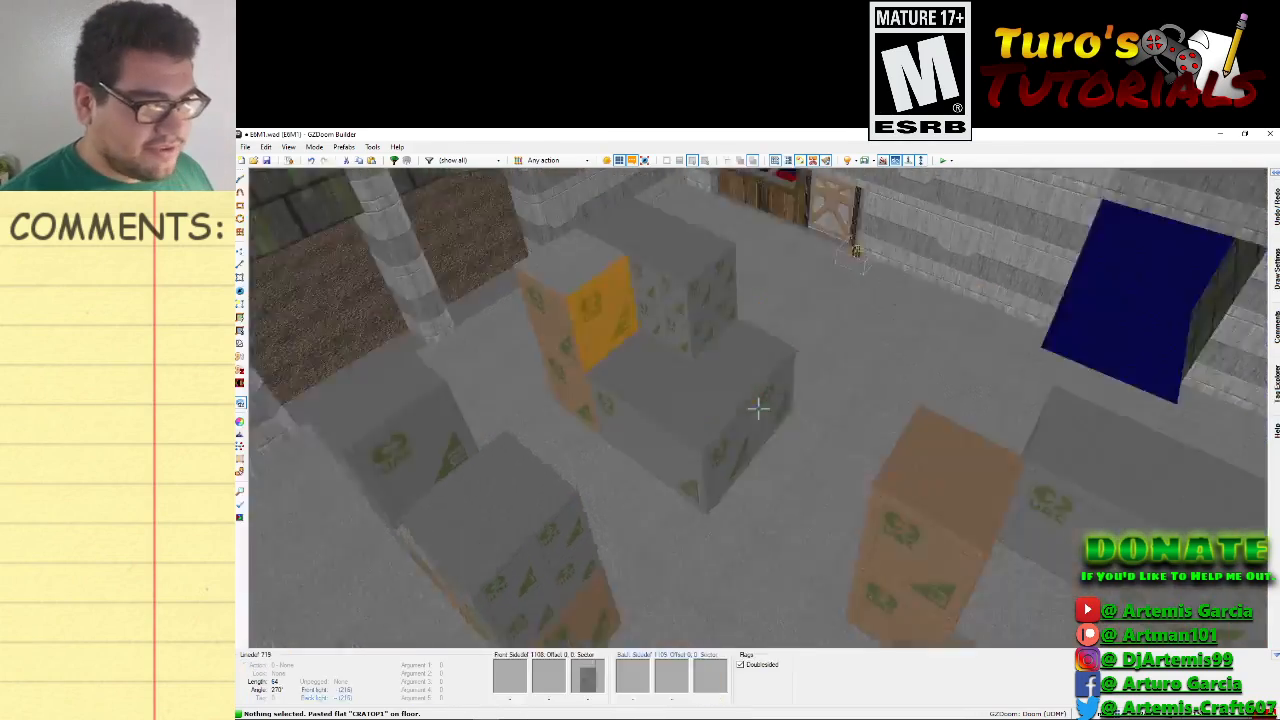
pyautogui.hotkey('ctrl', 'v')
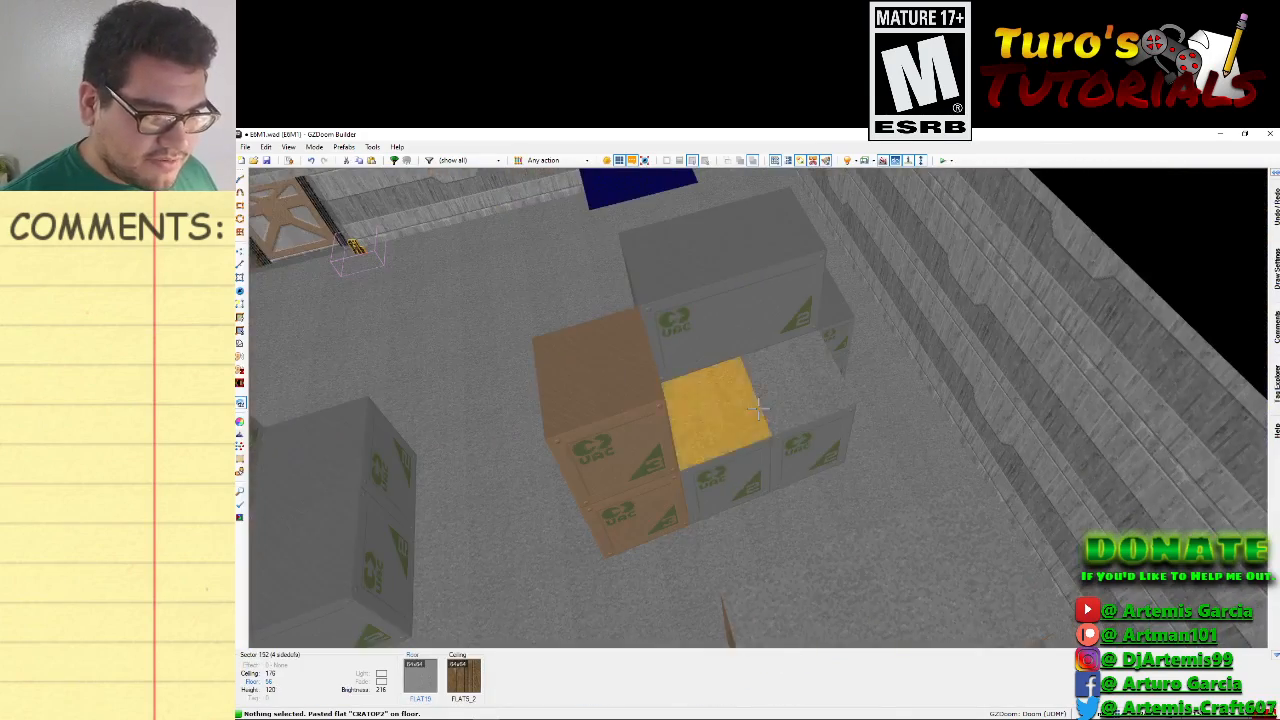
pyautogui.press('e')
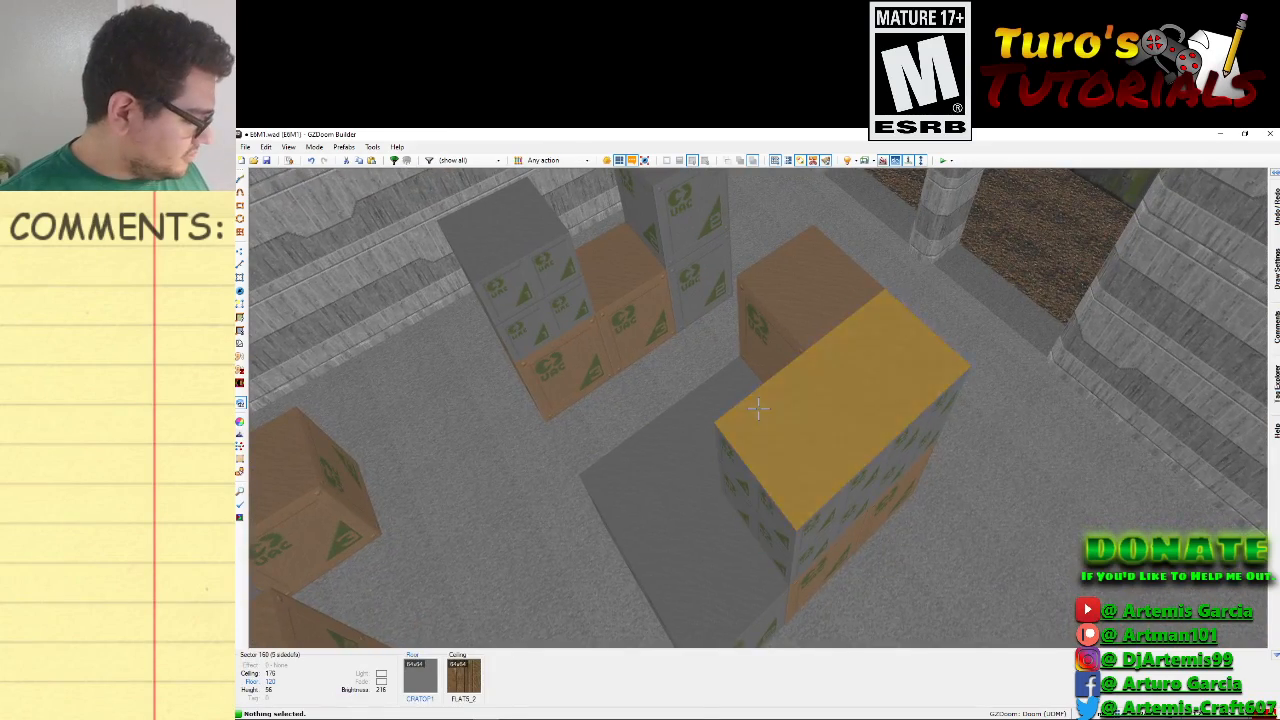
pyautogui.hotkey('ctrl', 'c')
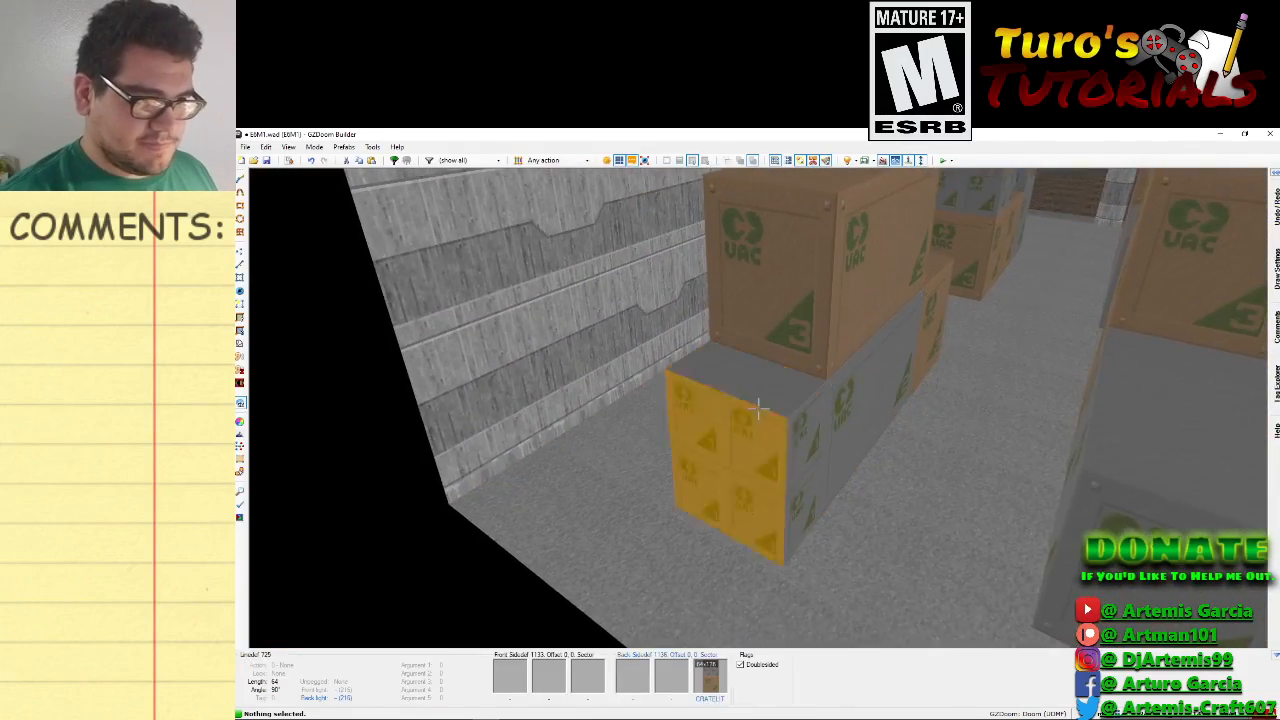
# Try raising the narrow end crate's floor height to 112, and return it to 56.
pyautogui.click(759, 407)
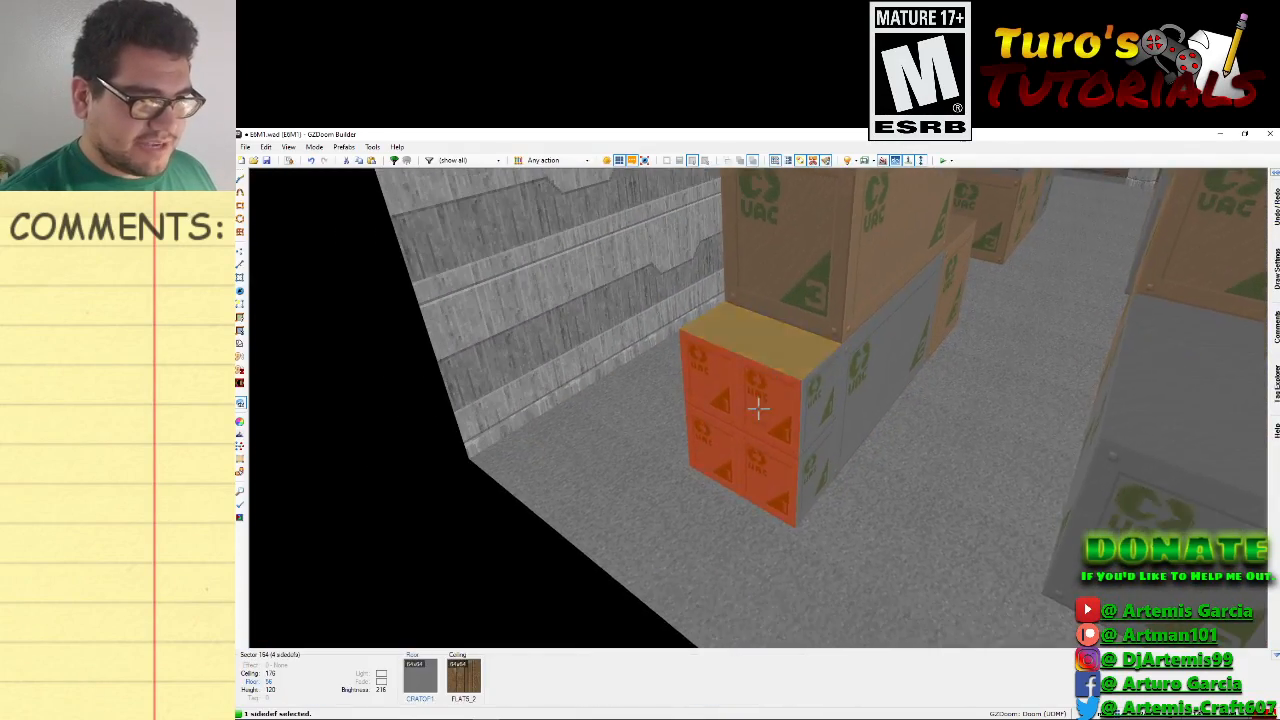
pyautogui.click(758, 408)
pyautogui.click(758, 408)
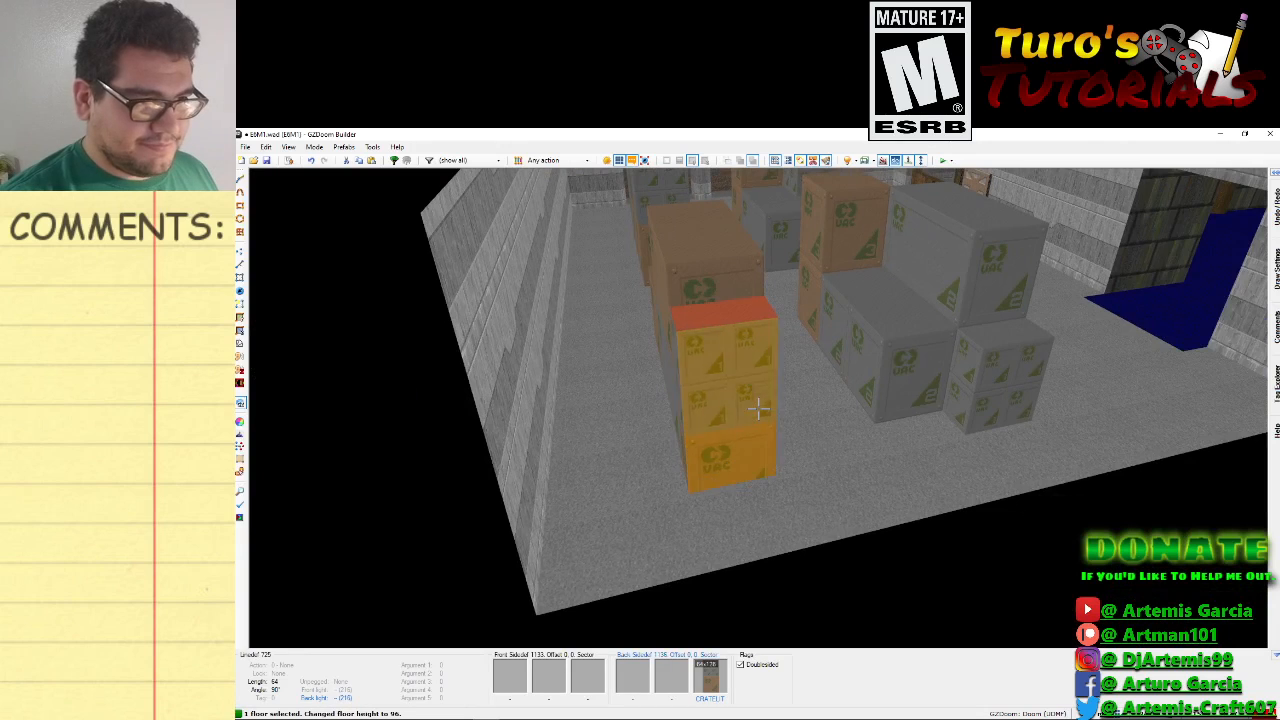
pyautogui.press('s')
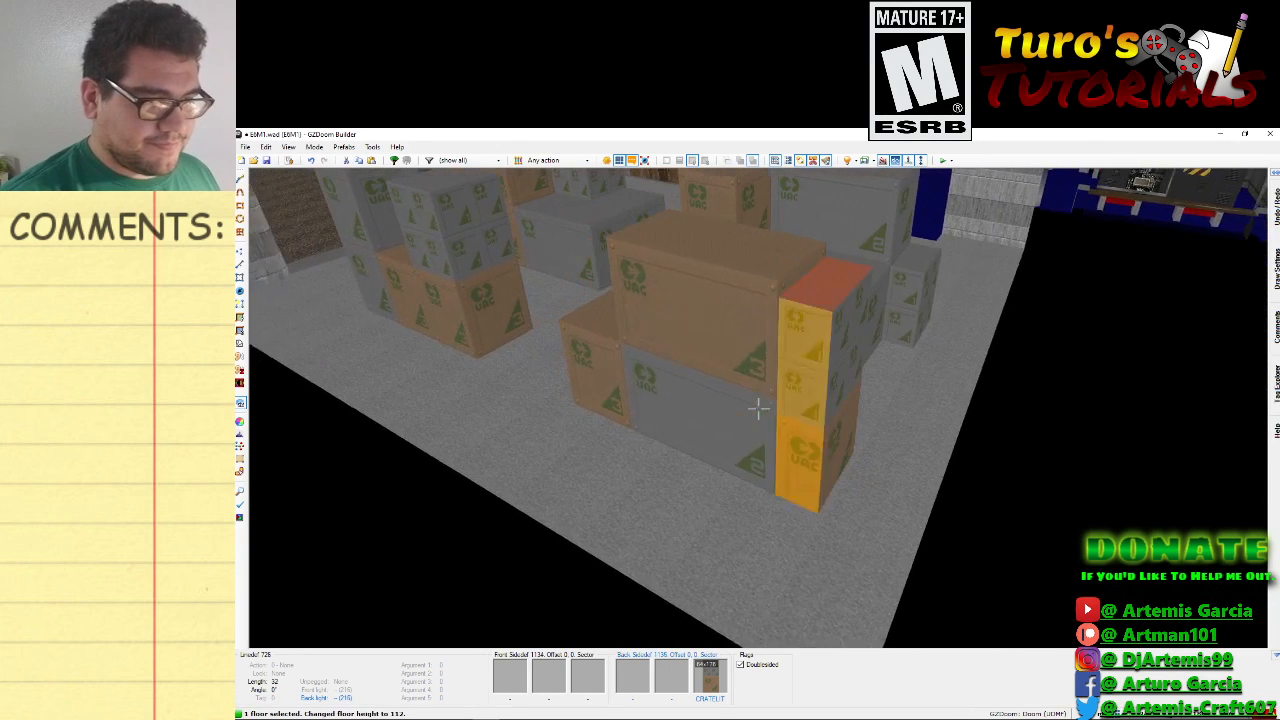
pyautogui.scroll(-2, 758, 408)
pyautogui.scroll(-4, 758, 408)
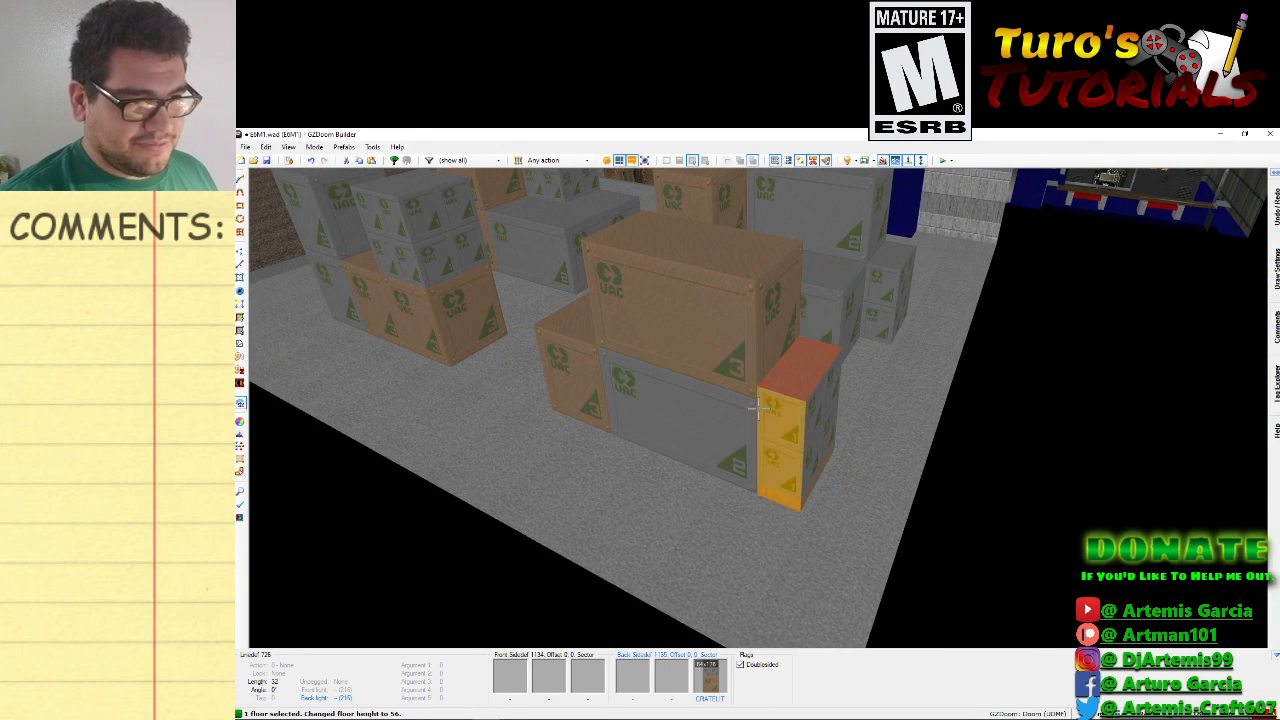
pyautogui.press('f')
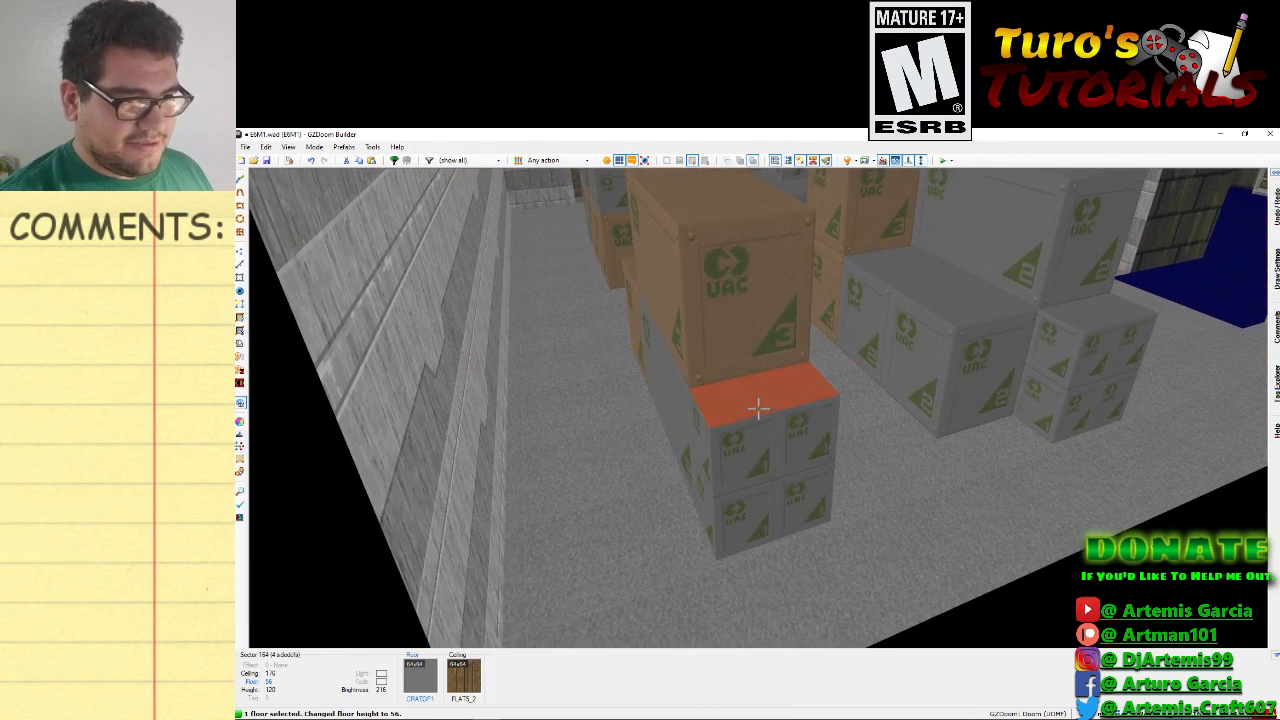
pyautogui.click(758, 408)
# Change the lower texture on the narrow end crate's 64-wide outer wall from the back side to CRATINY.
pyautogui.rightClick(758, 408)
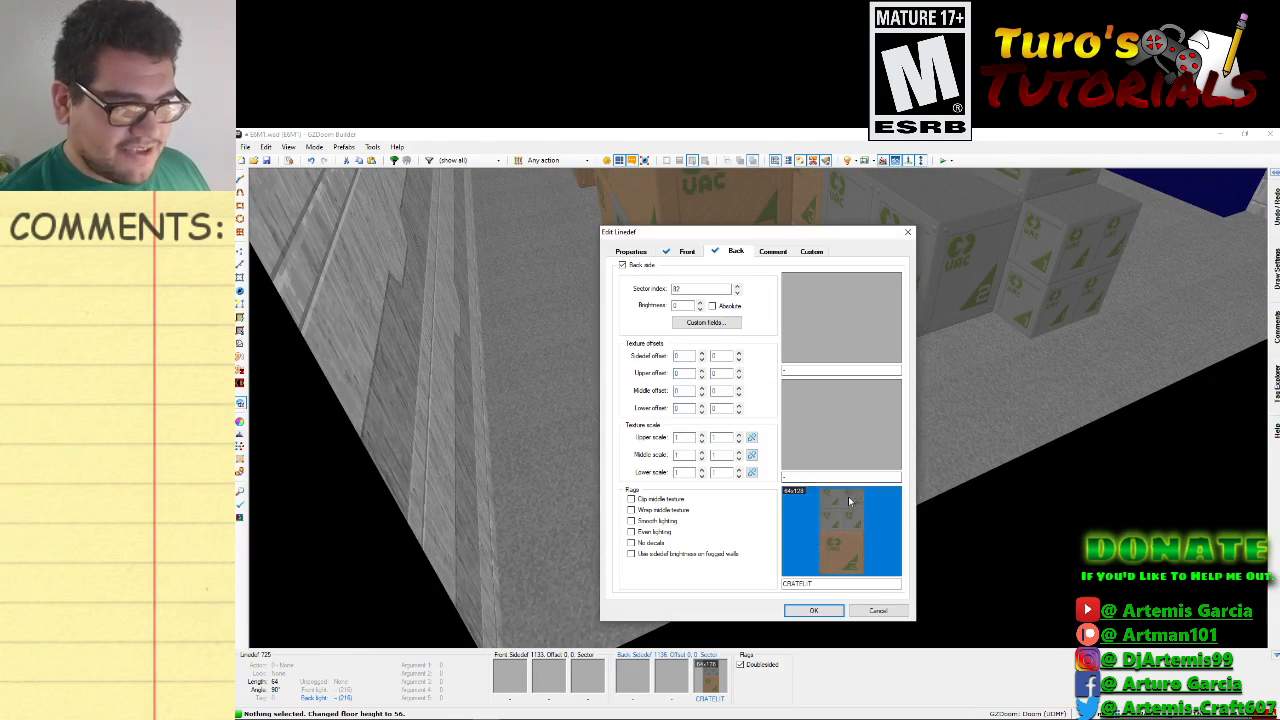
pyautogui.click(848, 507)
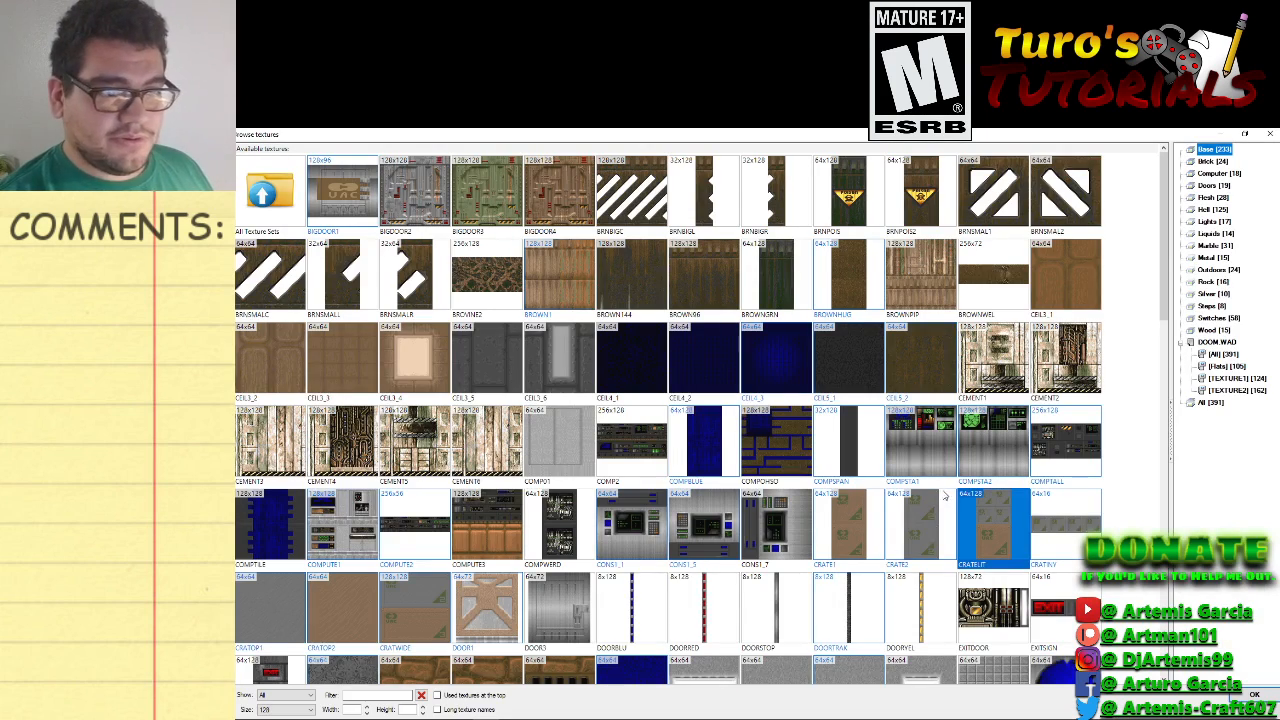
pyautogui.doubleClick(1050, 525)
pyautogui.click(843, 610)
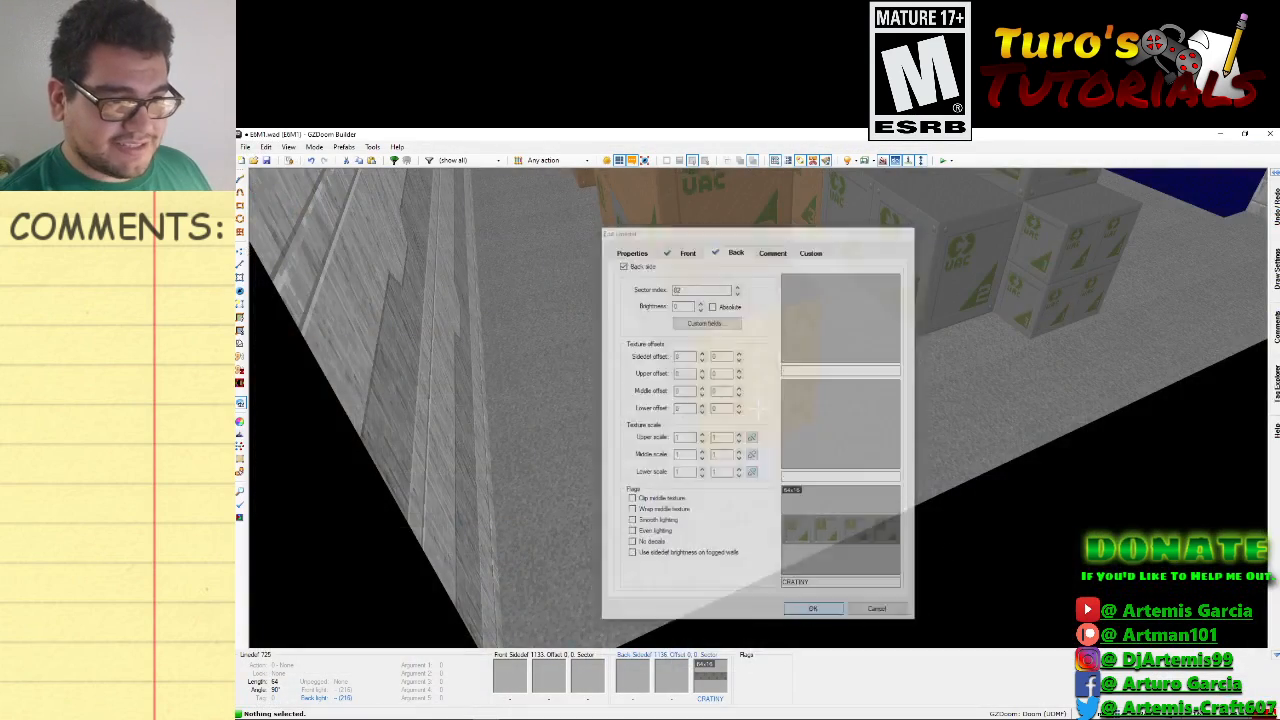
# Raise the floor height of the narrow end crate to 104.
pyautogui.click(758, 408)
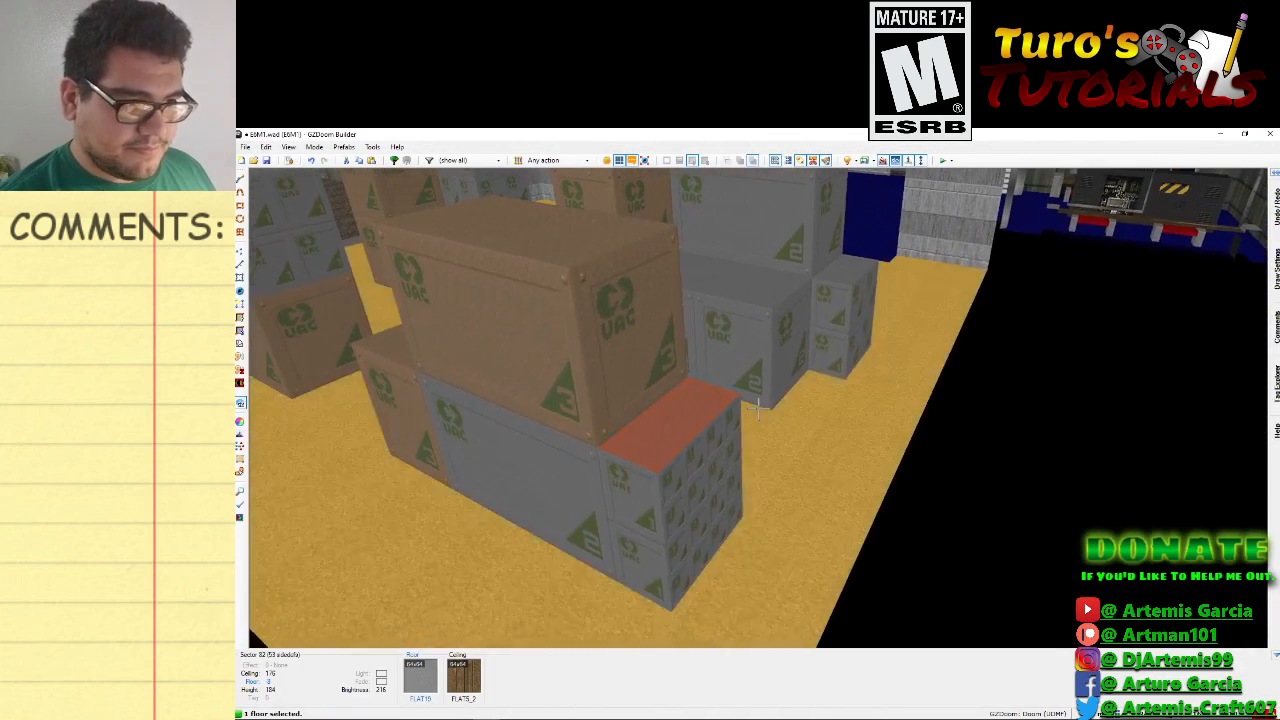
pyautogui.scroll(5, 758, 408)
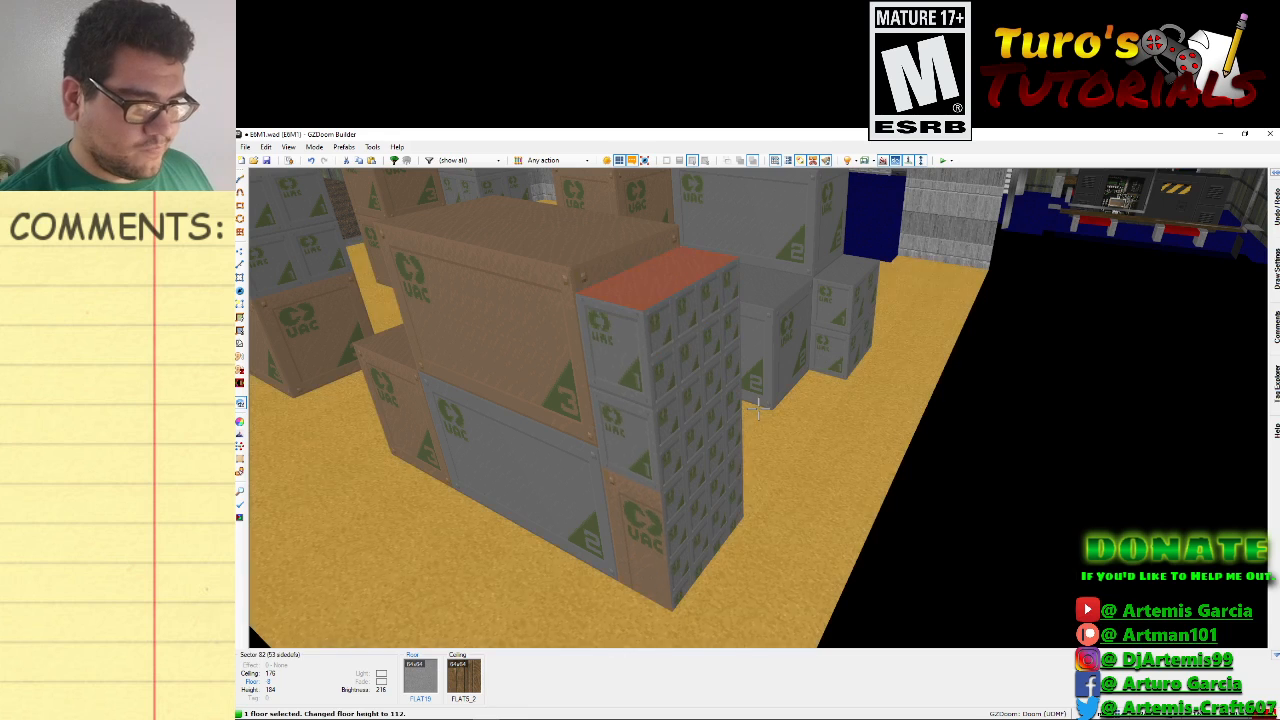
pyautogui.scroll(1, 758, 408)
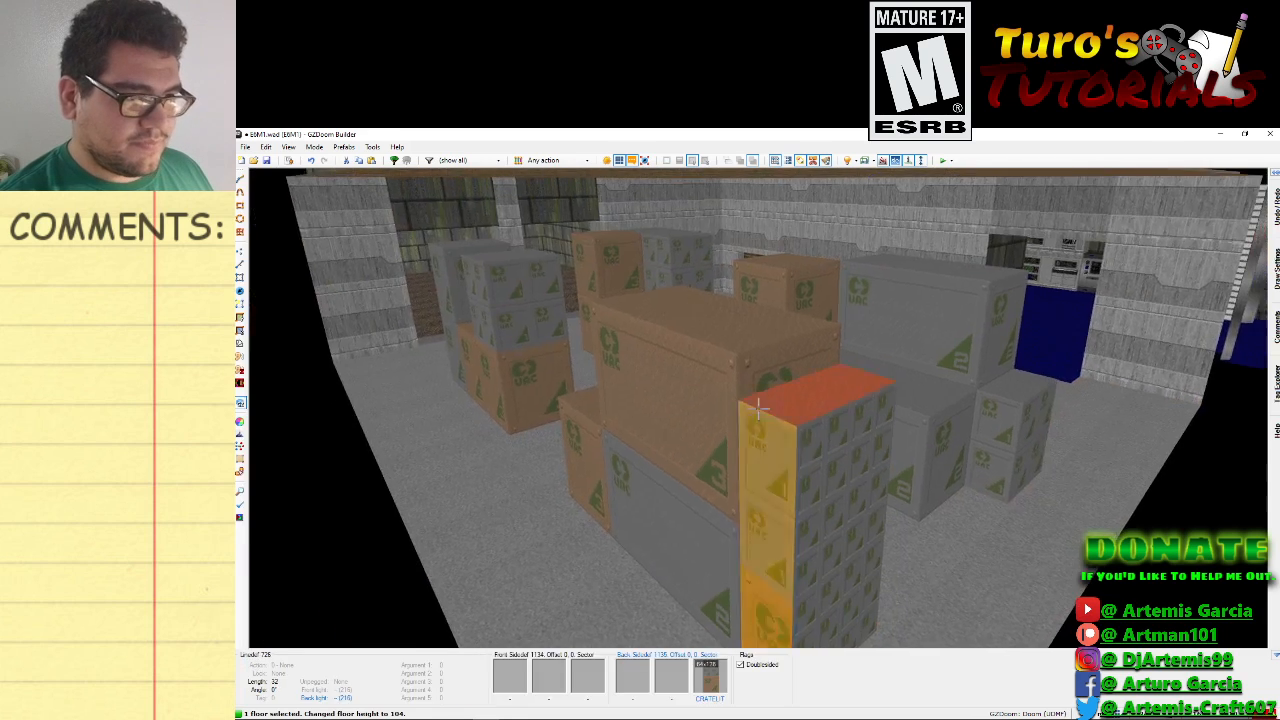
pyautogui.click(758, 408)
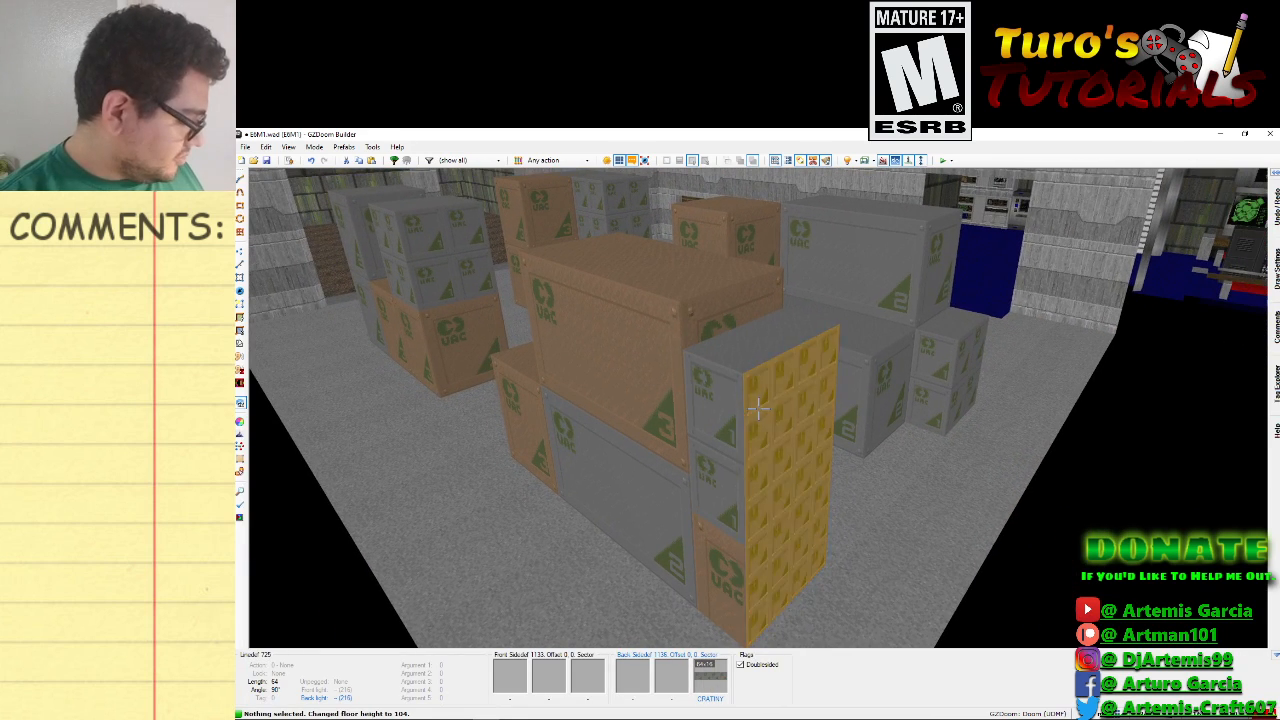
# Paste CRATINY onto the narrow end crate's 32-wide side walls and lower its floor height to 88.
pyautogui.hotkey('ctrl', 'v')
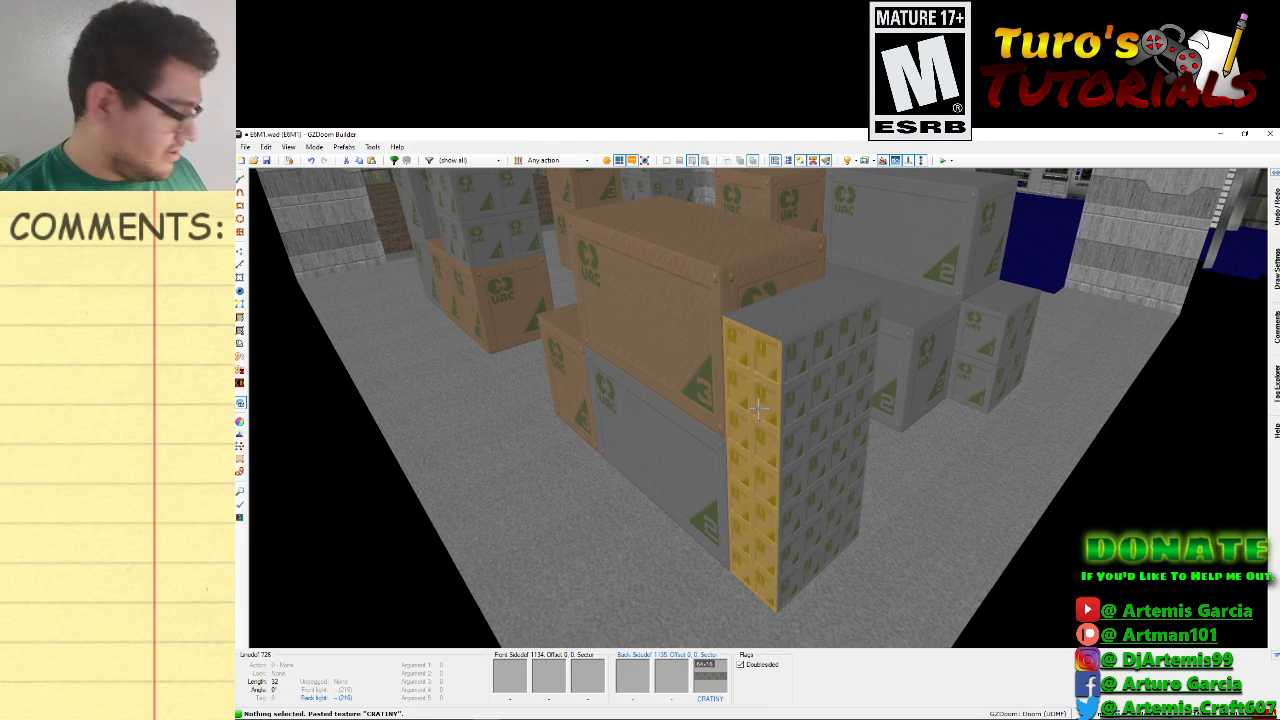
pyautogui.press('f')
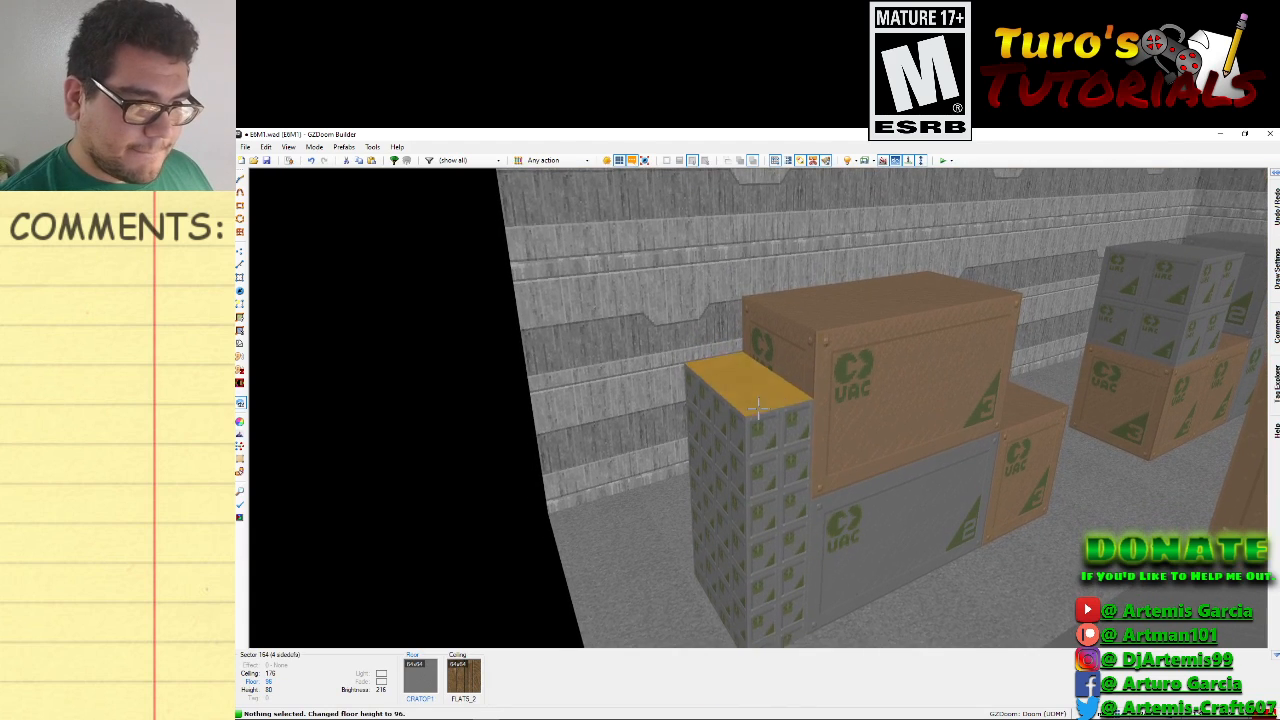
pyautogui.scroll(-1, 758, 408)
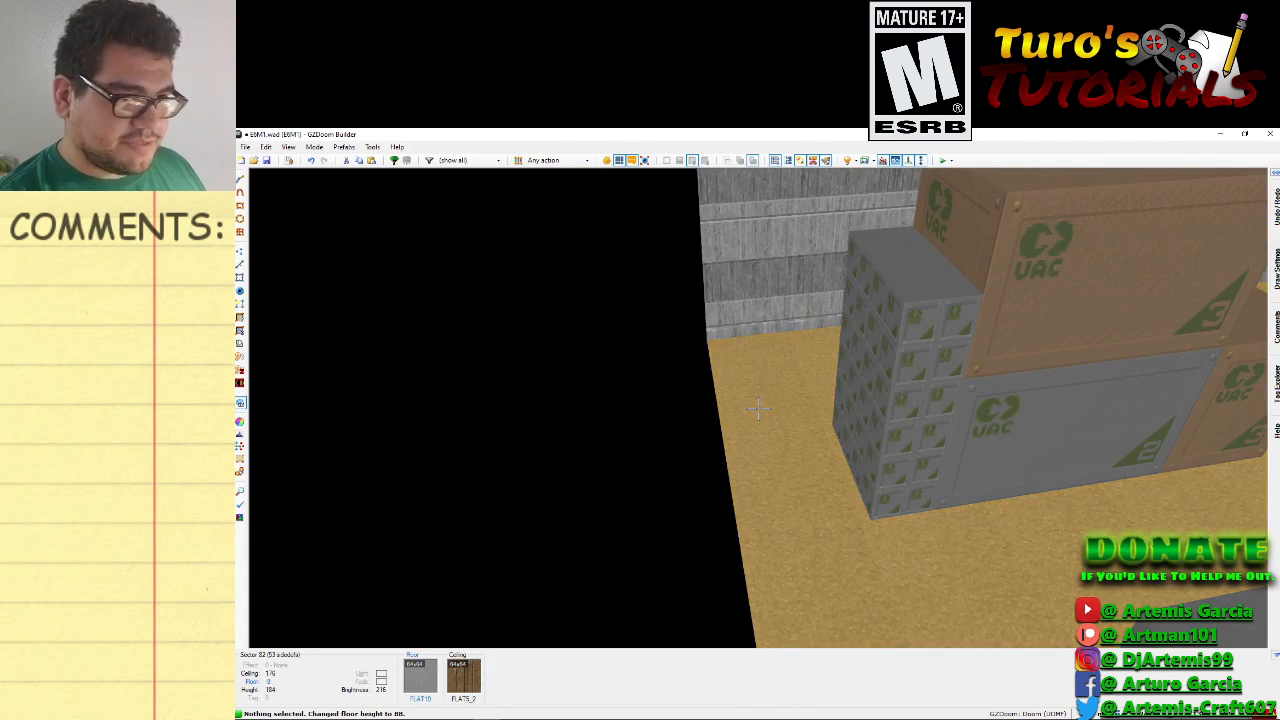
pyautogui.press('d')
pyautogui.press('s')
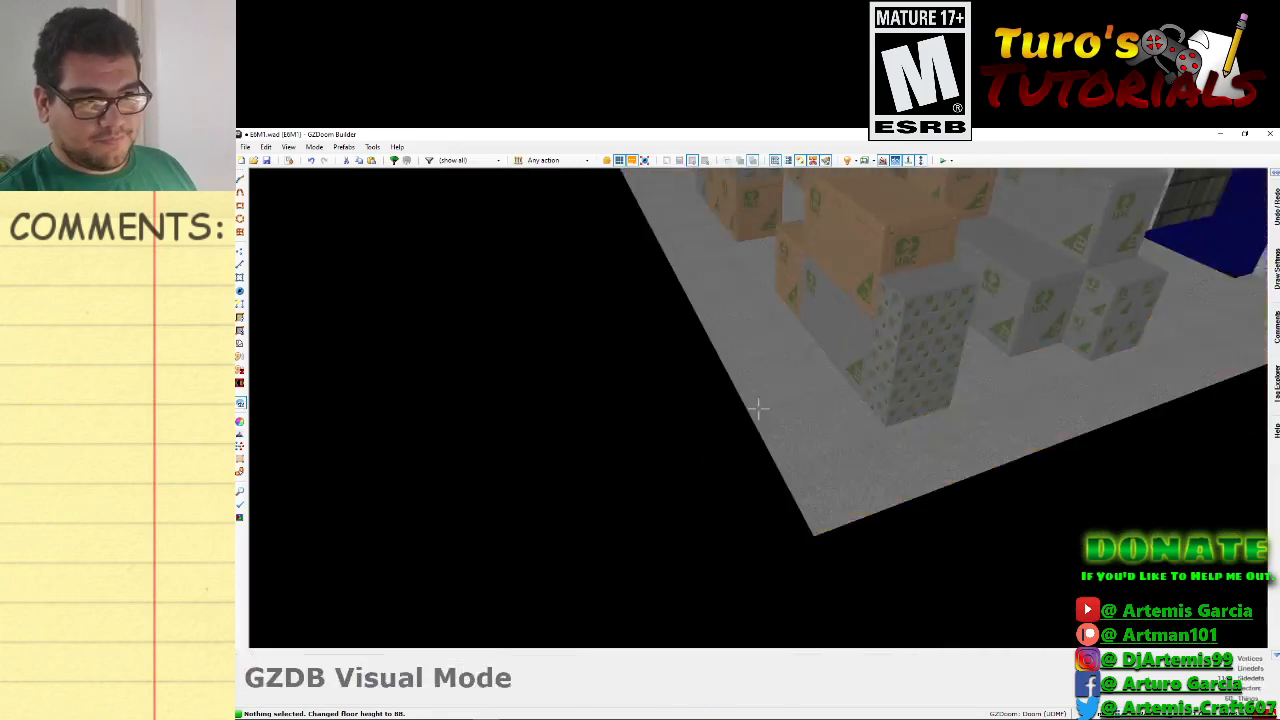
pyautogui.press('w')
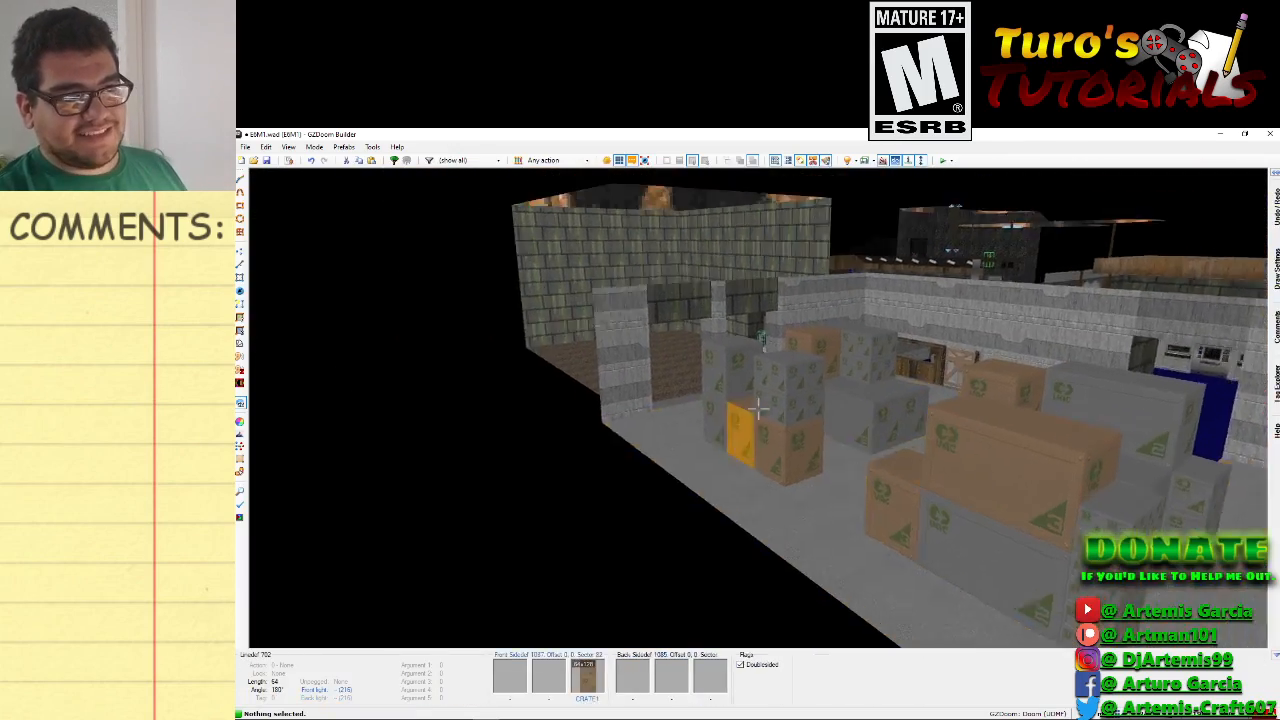
pyautogui.press('w')
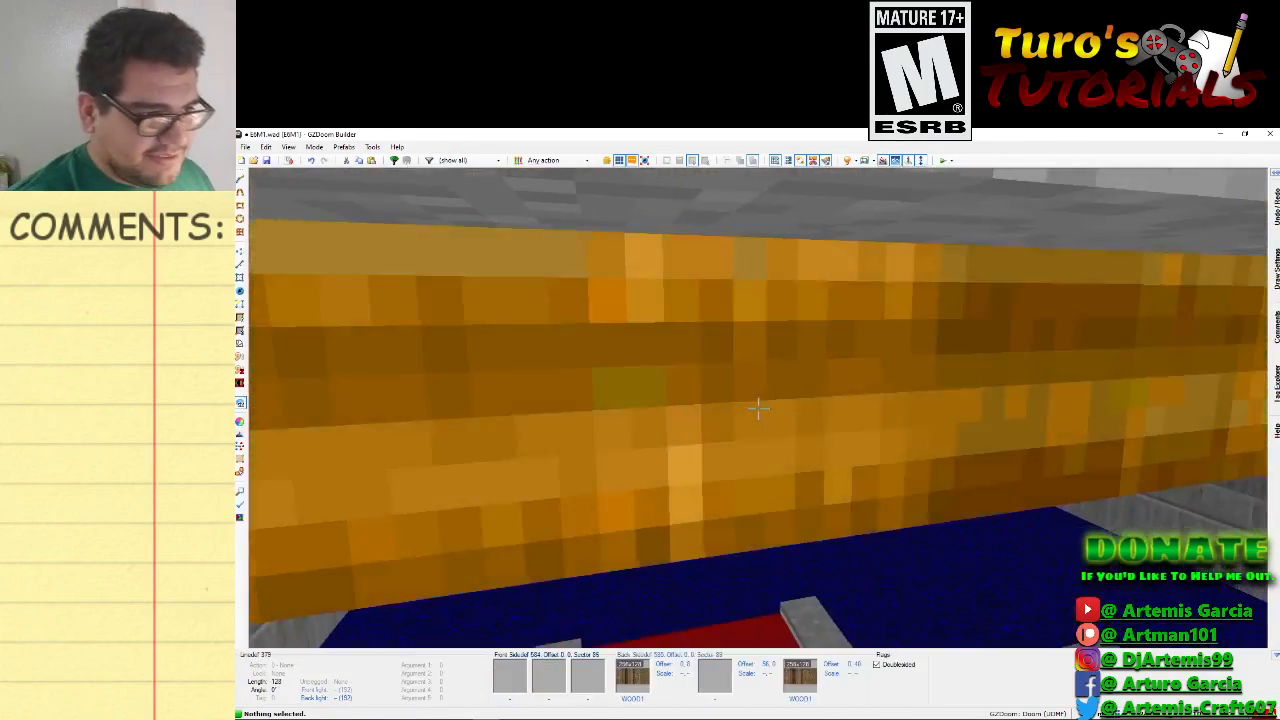
pyautogui.press('s')
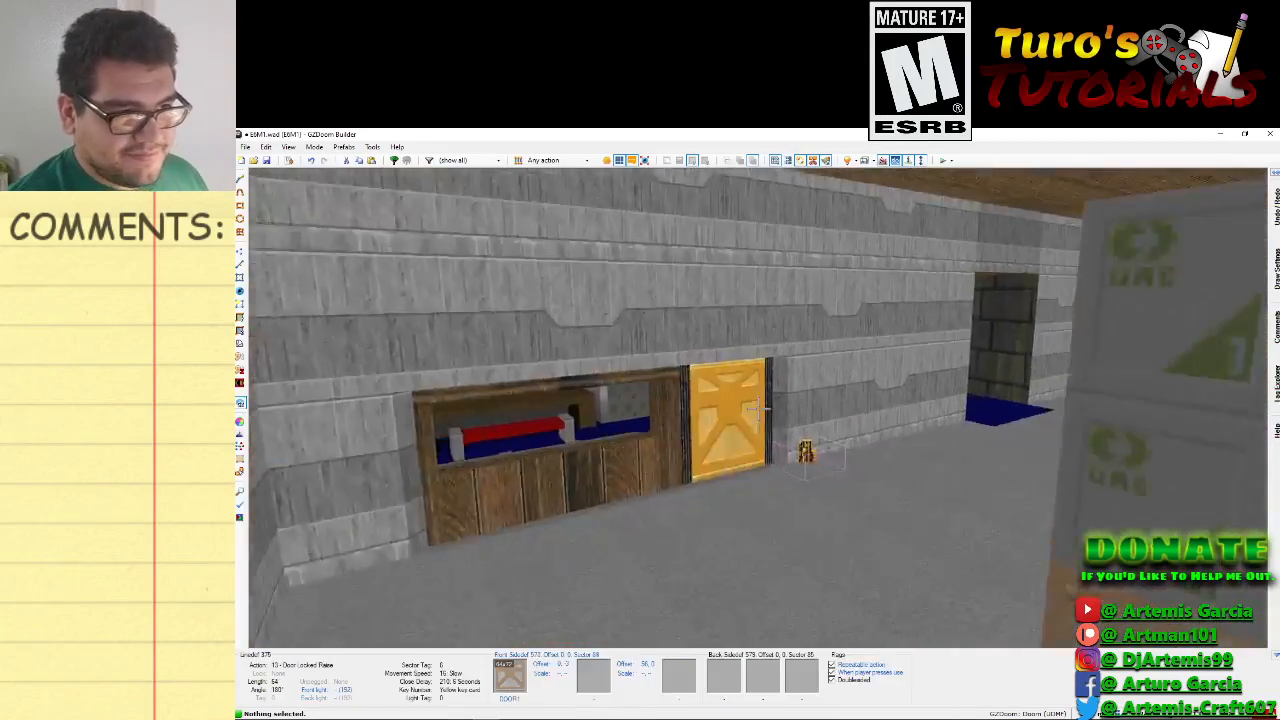
# Examine the crate stacks in the large grey room from several sides in the 3D view and on the map.
pyautogui.press('s')
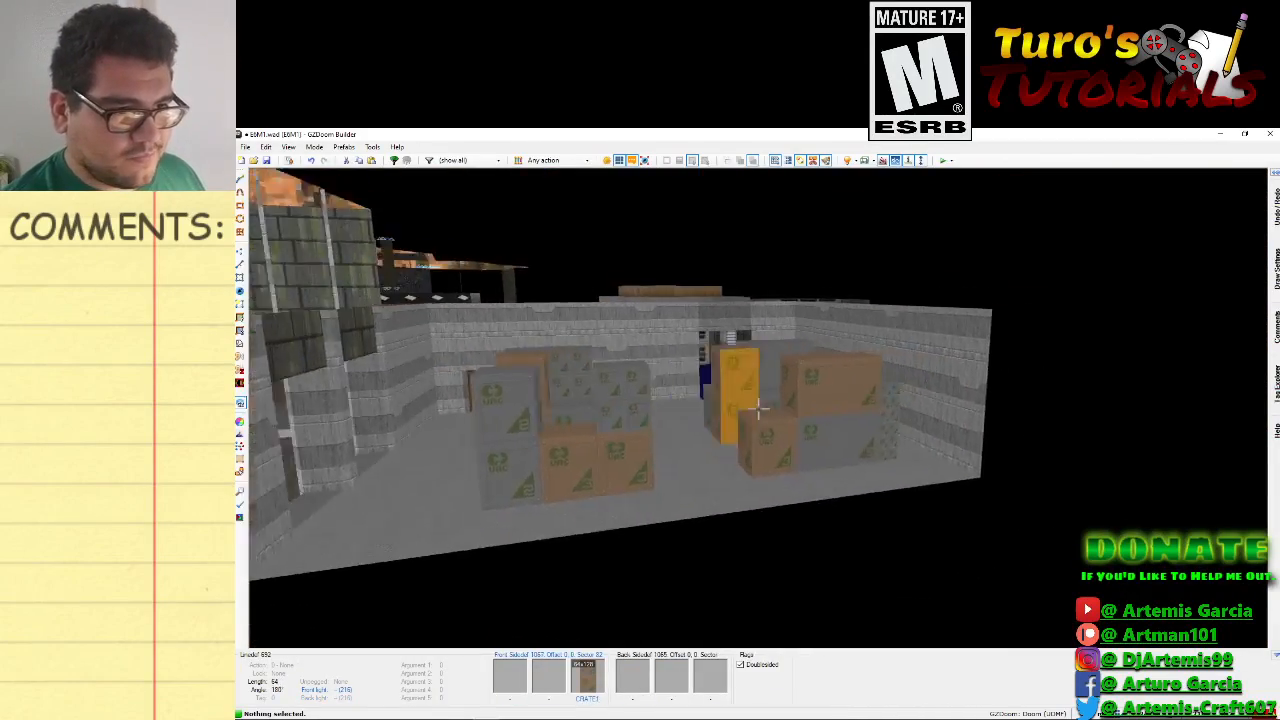
pyautogui.press('e')
pyautogui.press('d')
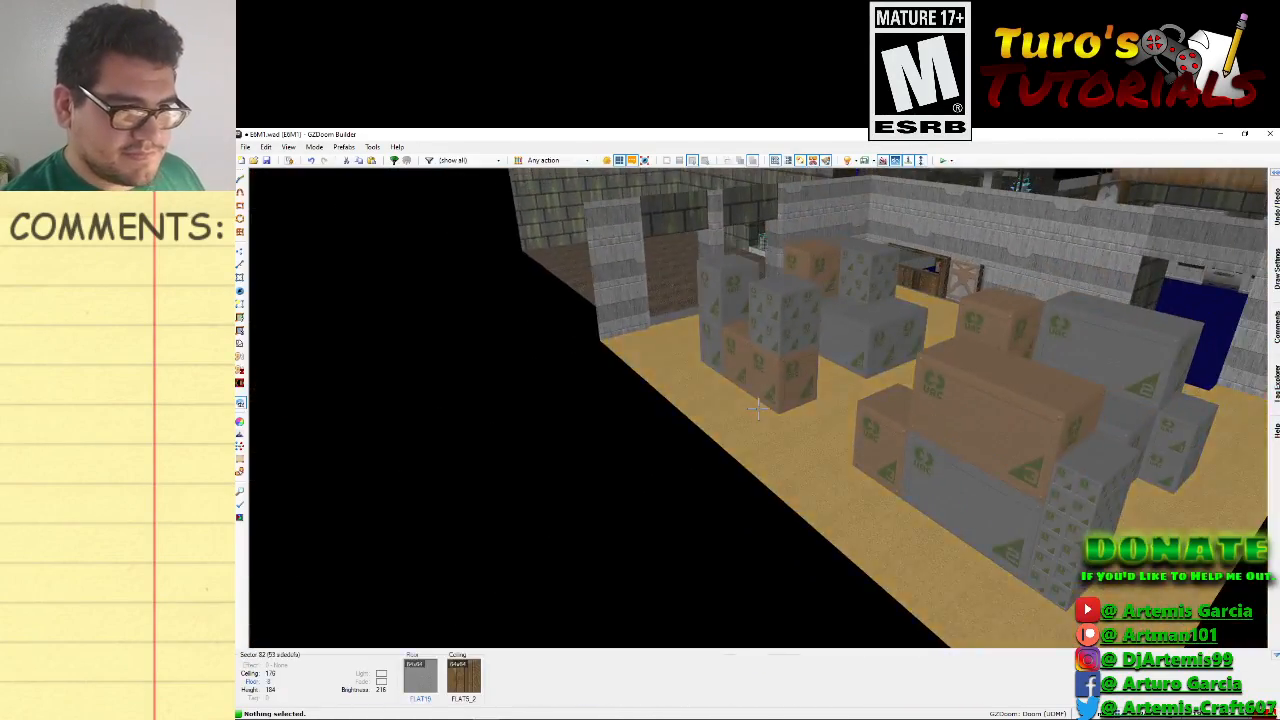
pyautogui.press('s')
pyautogui.press('w')
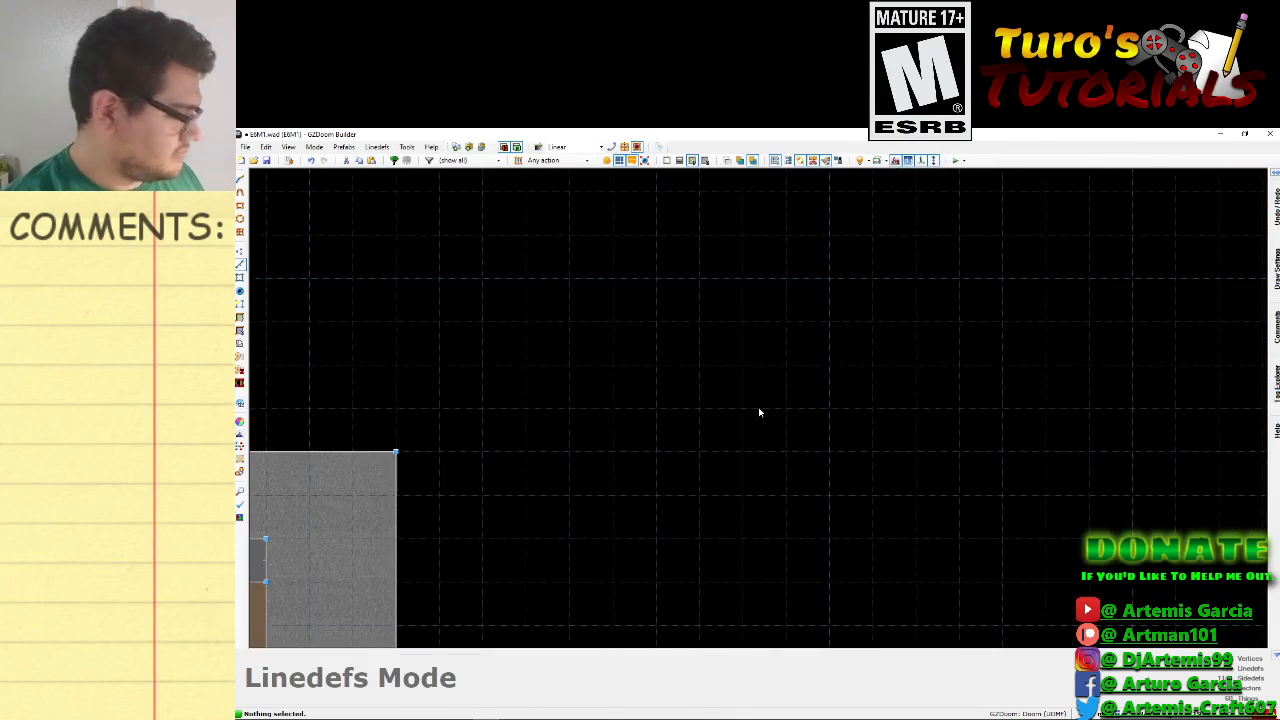
pyautogui.scroll(6, 645, 522)
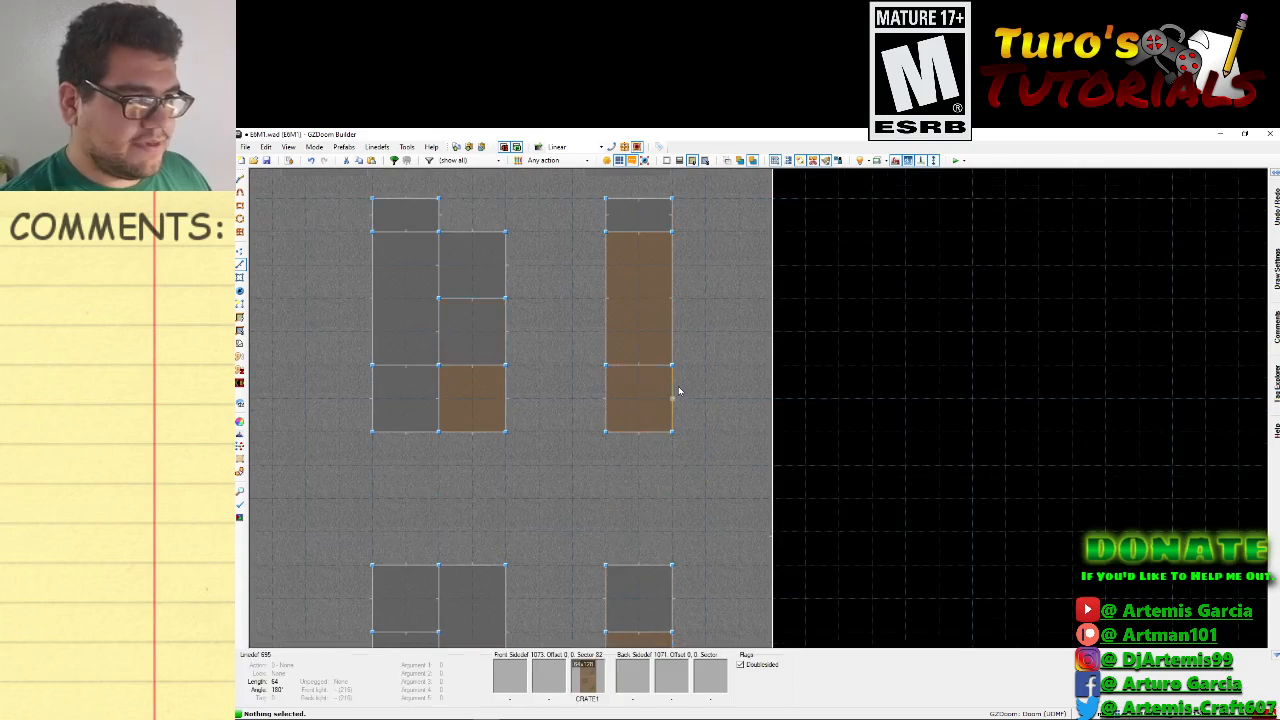
pyautogui.scroll(2, 677, 391)
pyautogui.scroll(-2, 706, 370)
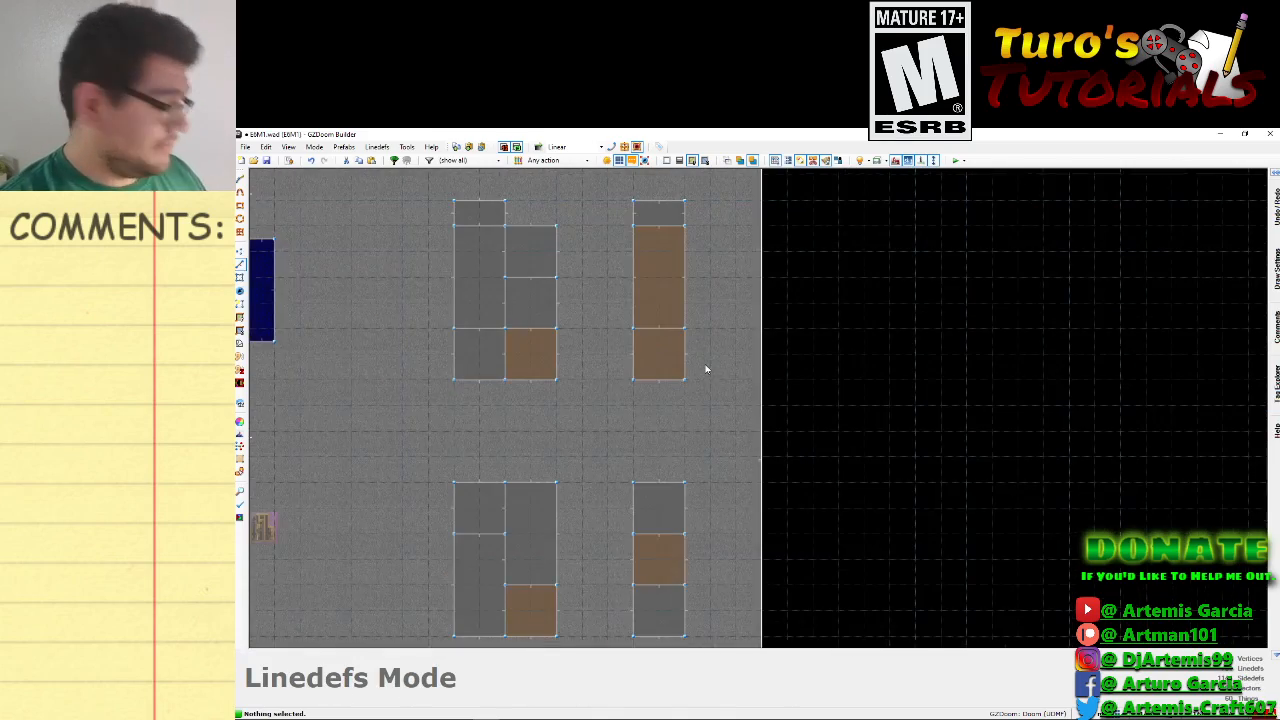
pyautogui.press('w')
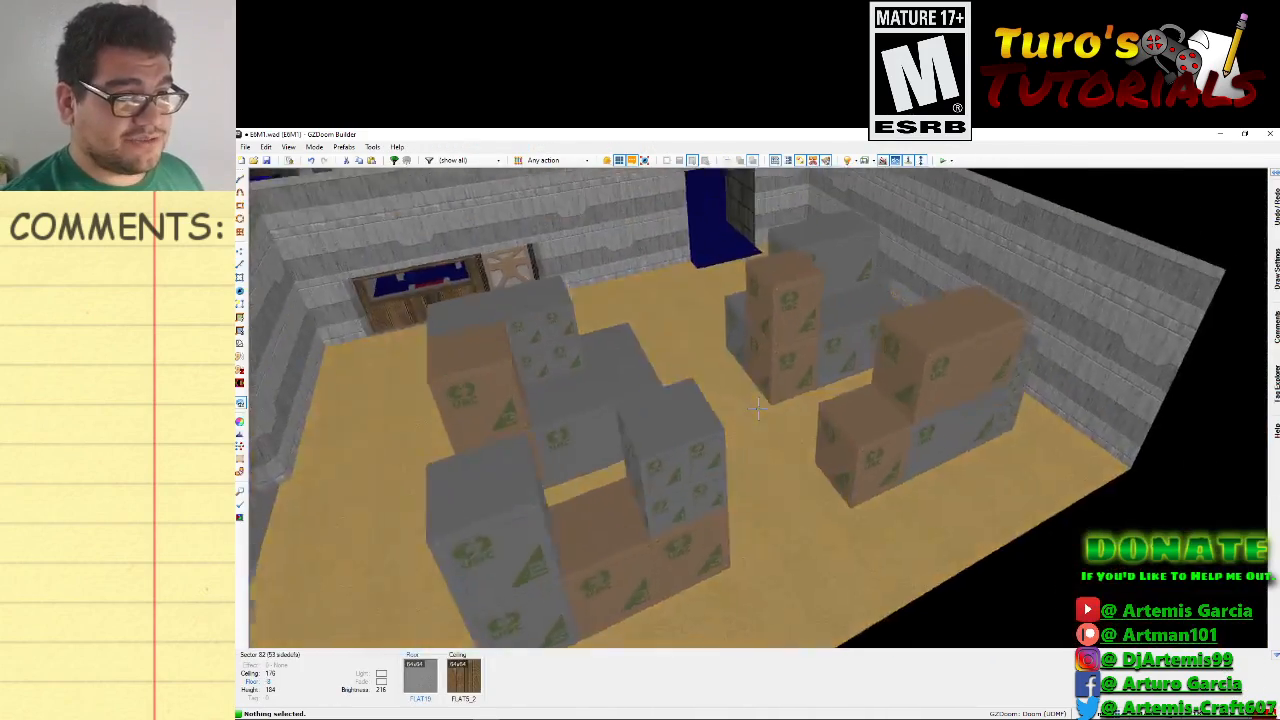
pyautogui.press('s')
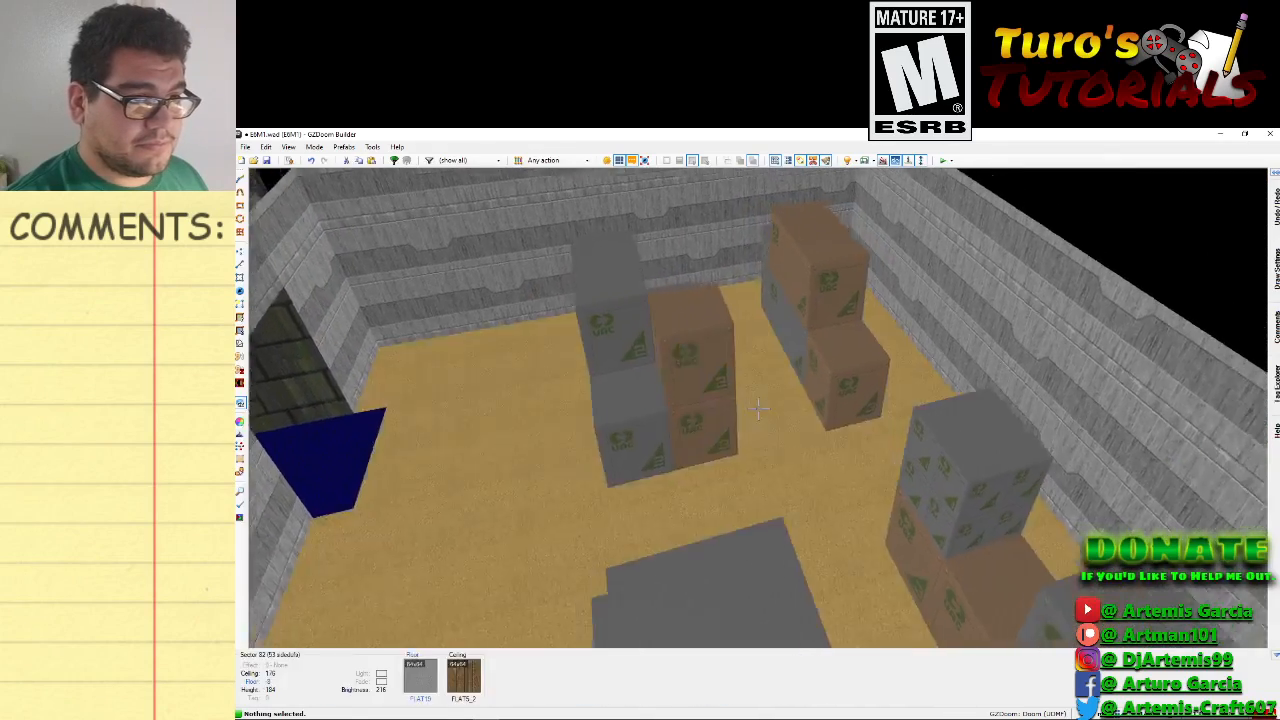
pyautogui.press('f')
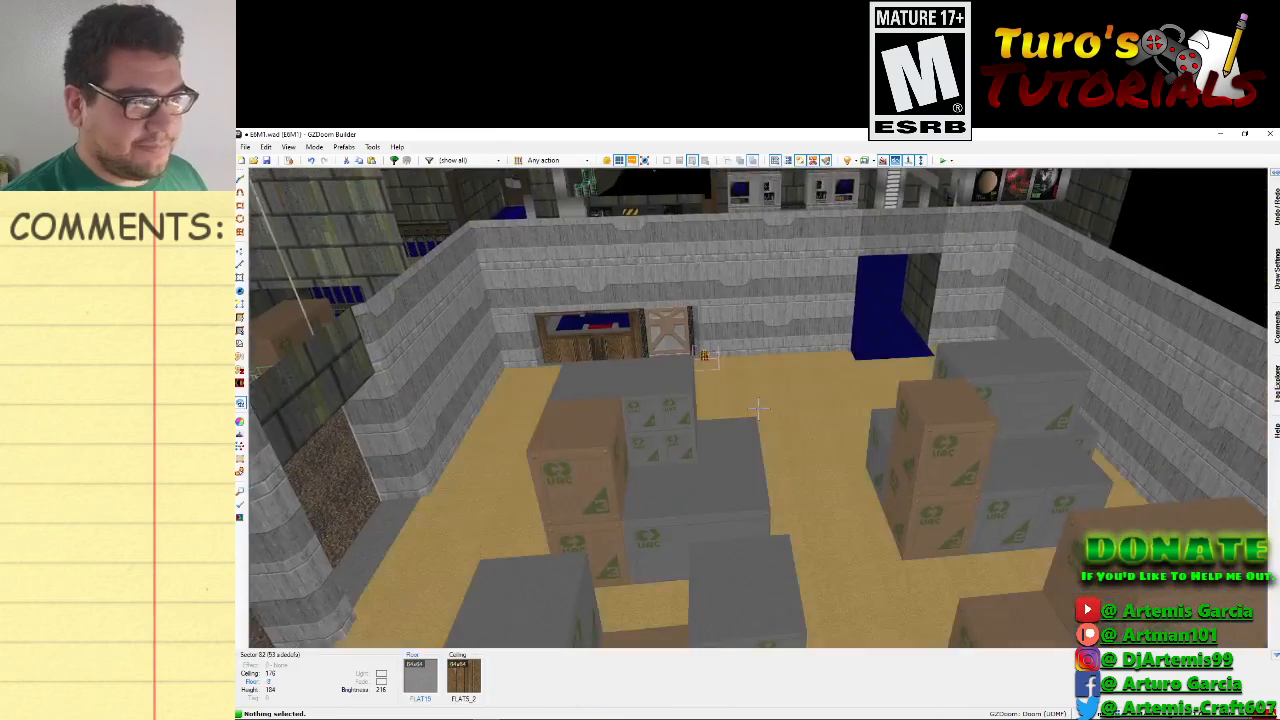
pyautogui.press('f')
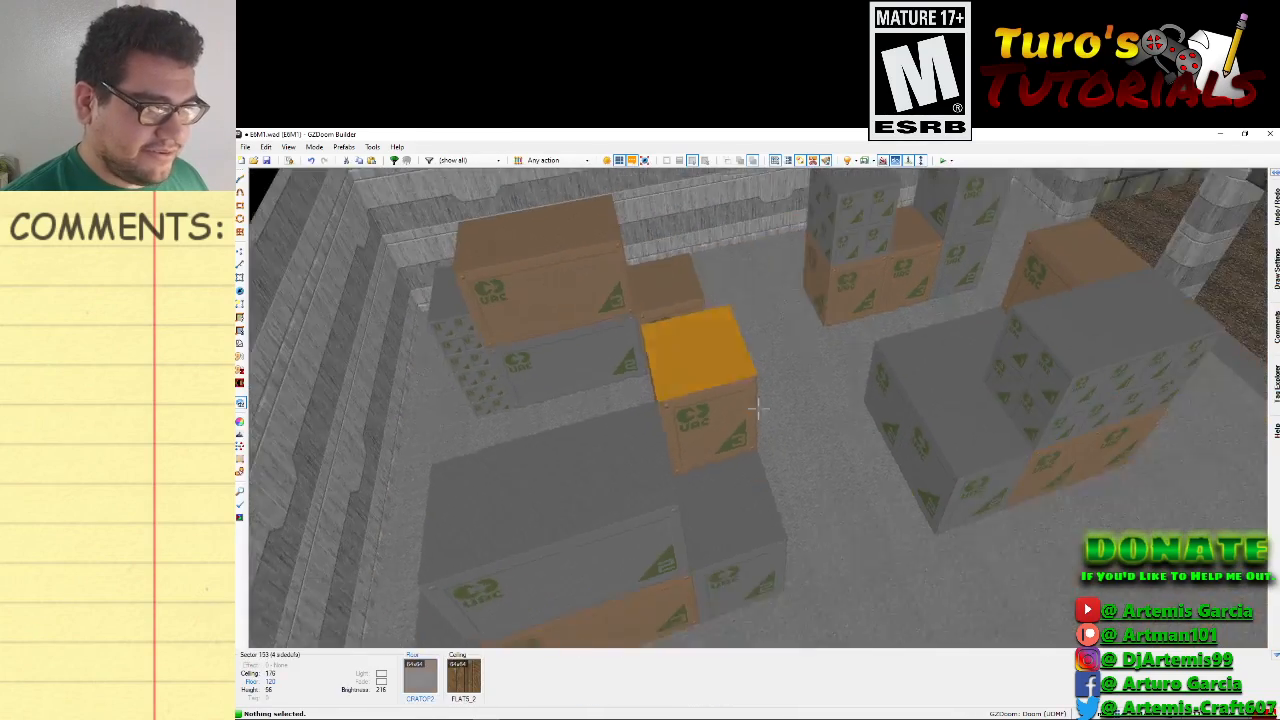
# Try to draw a 32-deep sector across the full upper edge of the long grey crate in the lower crate group.
pyautogui.press('q')
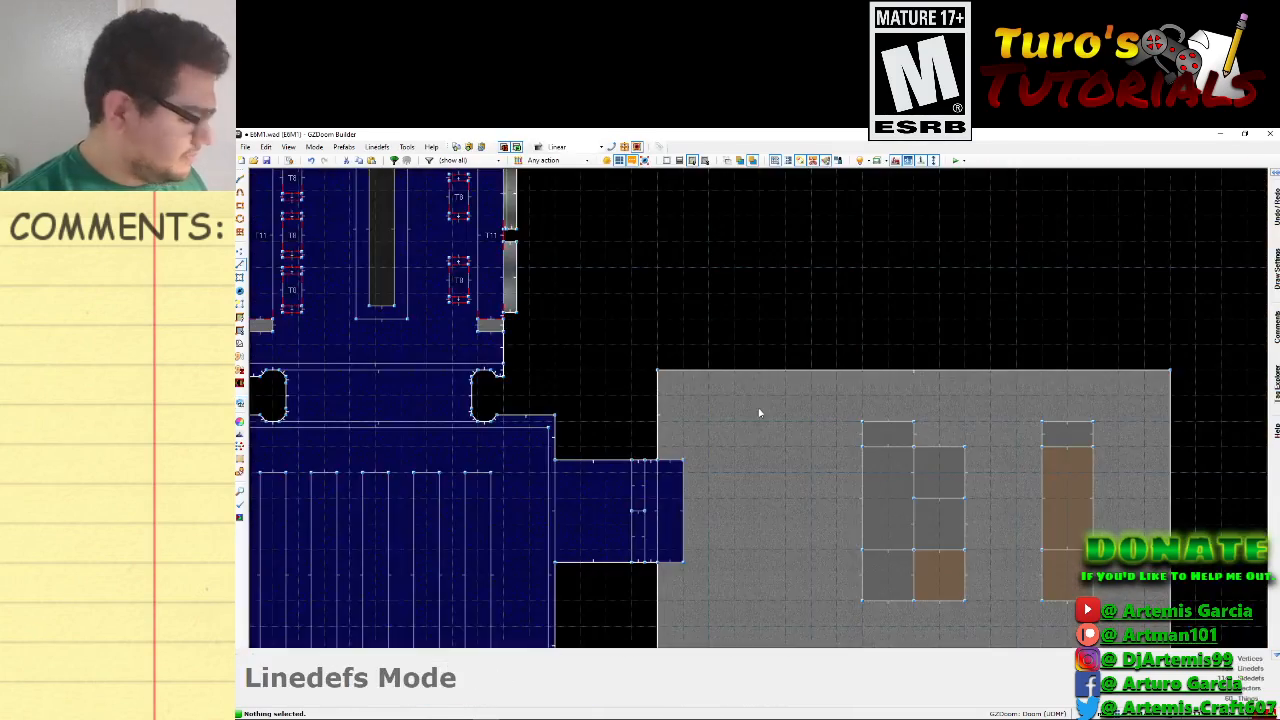
pyautogui.press('Down')
pyautogui.press('Down')
pyautogui.press('Down')
pyautogui.press('Down')
pyautogui.press('Right')
pyautogui.press('Right')
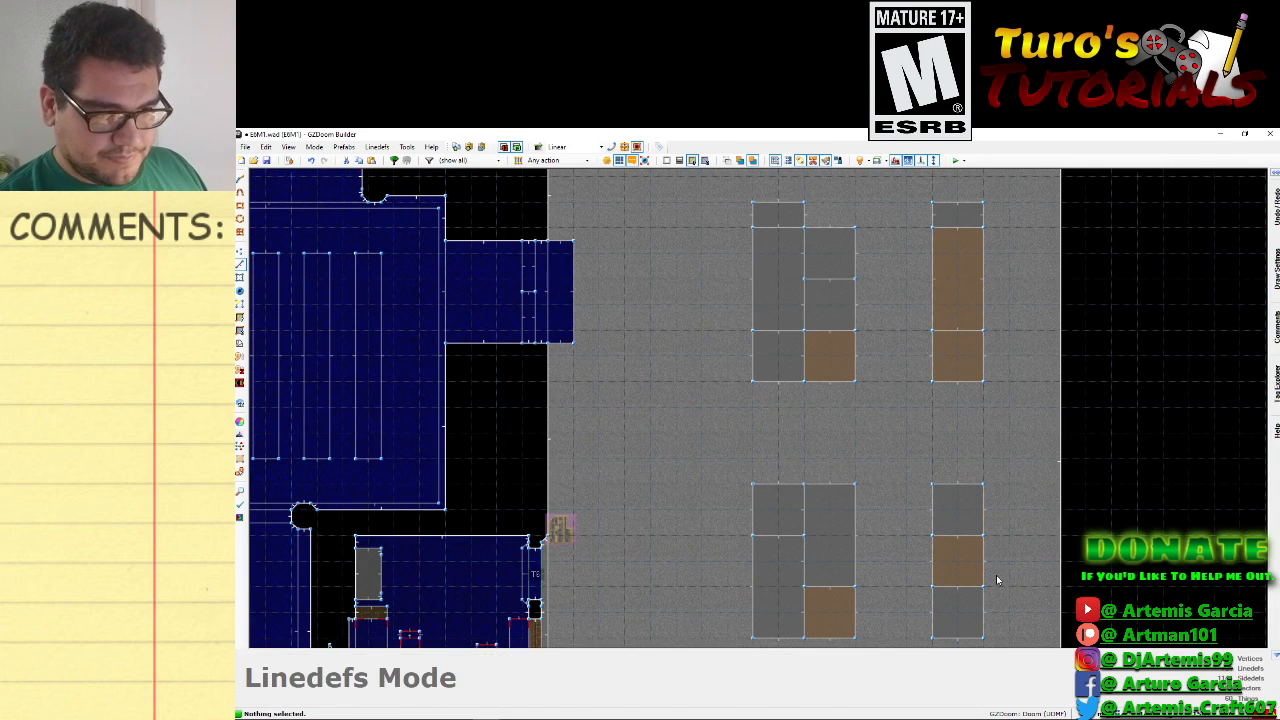
pyautogui.press('Down')
pyautogui.press('Right')
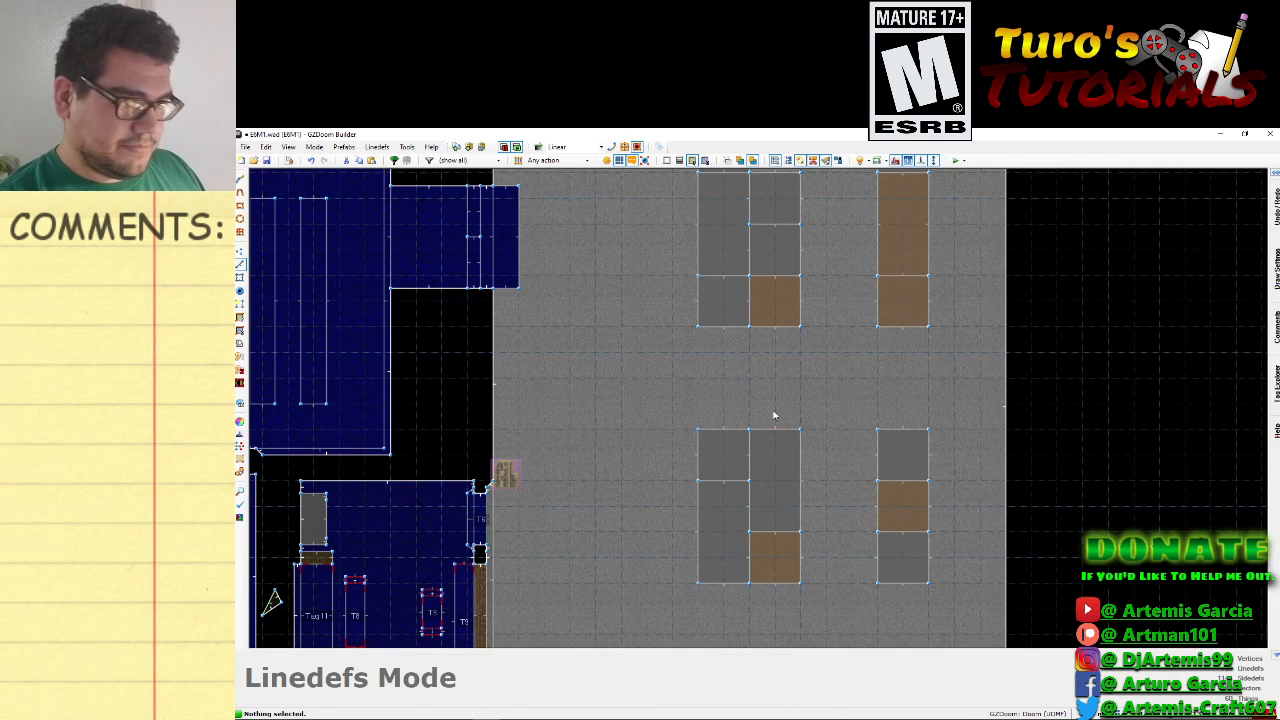
pyautogui.scroll(4, 771, 417)
pyautogui.rightClick(742, 424)
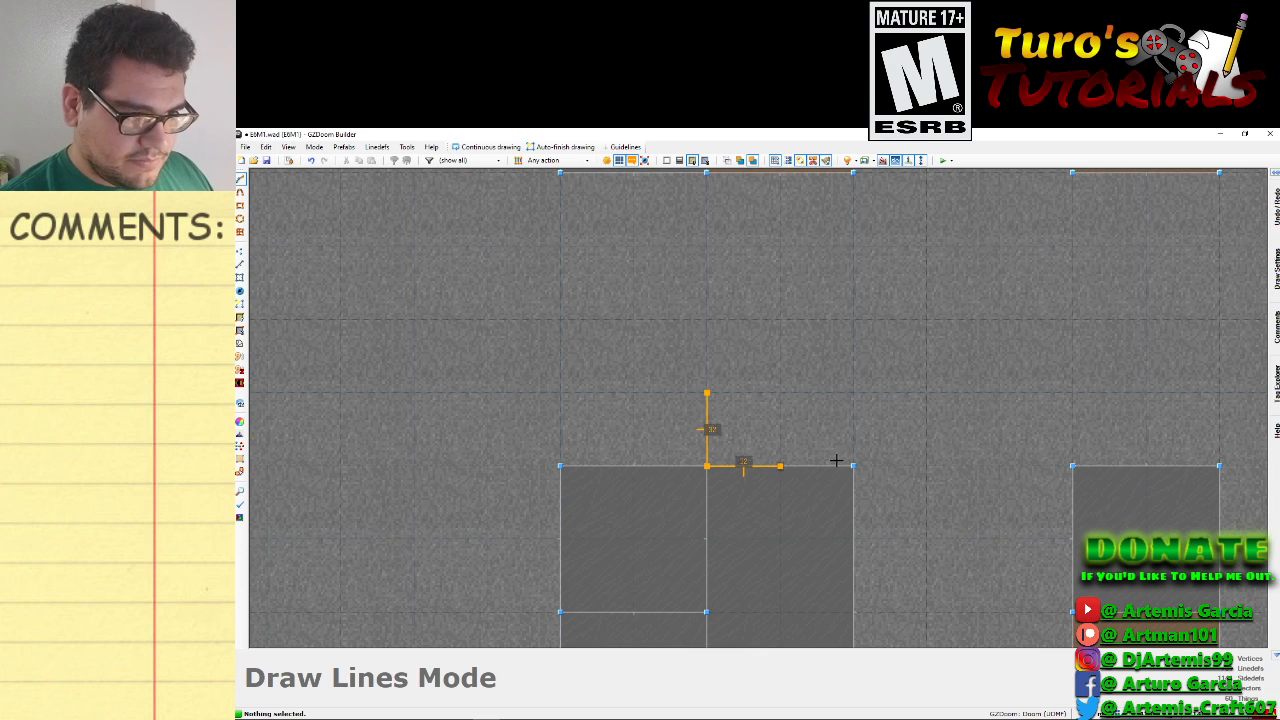
pyautogui.click(735, 395)
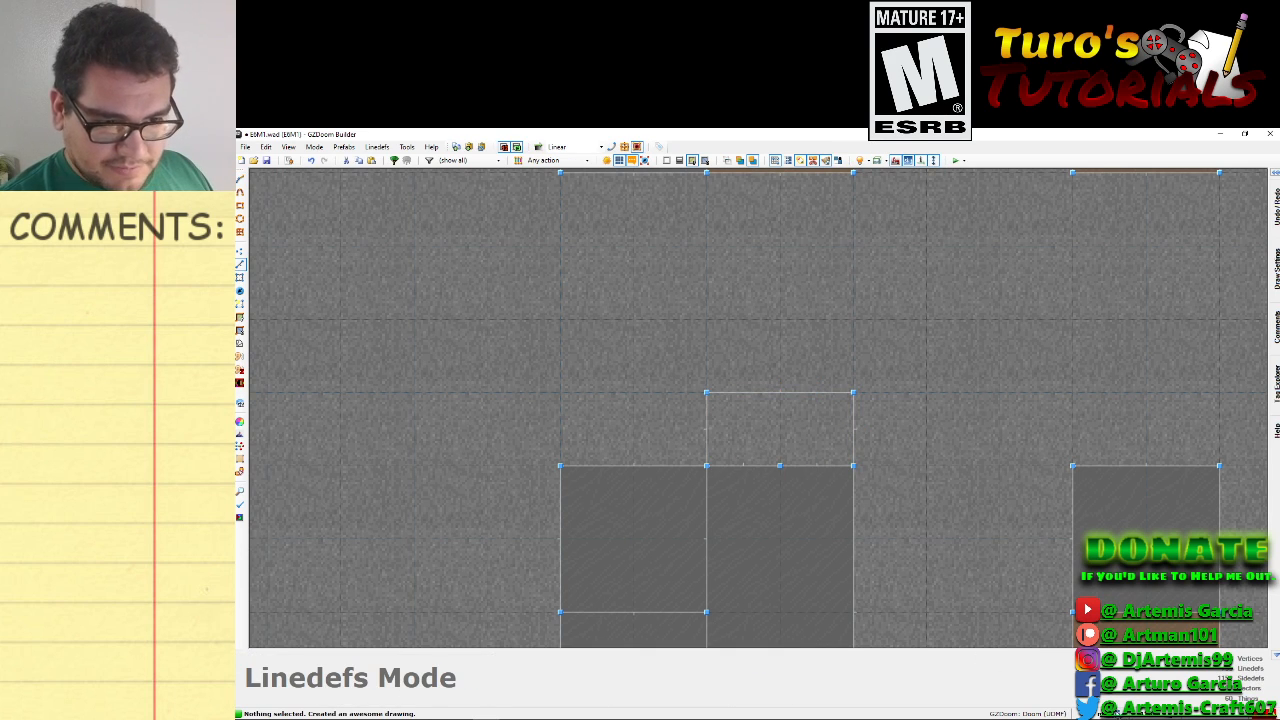
# Switch the map to a finer grid and undo the last line drawing.
pyautogui.click(1105, 712)
pyautogui.click(1088, 626)
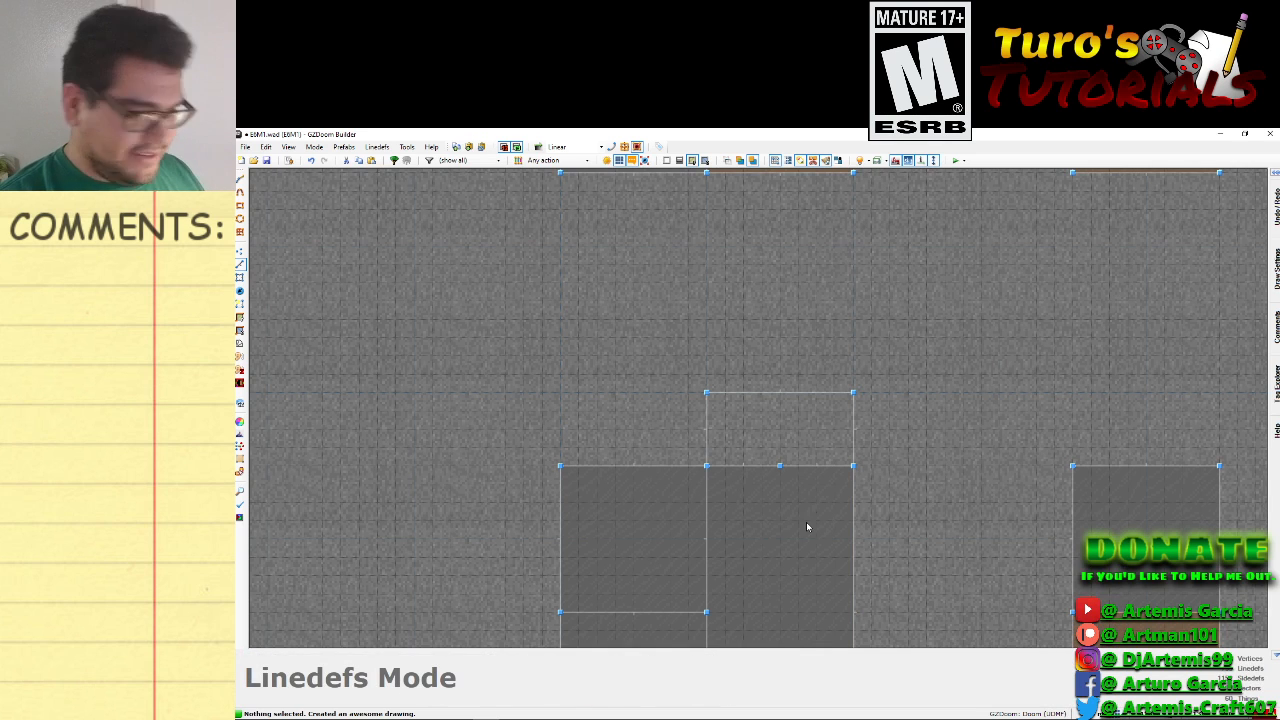
pyautogui.hotkey('ctrl', 'z')
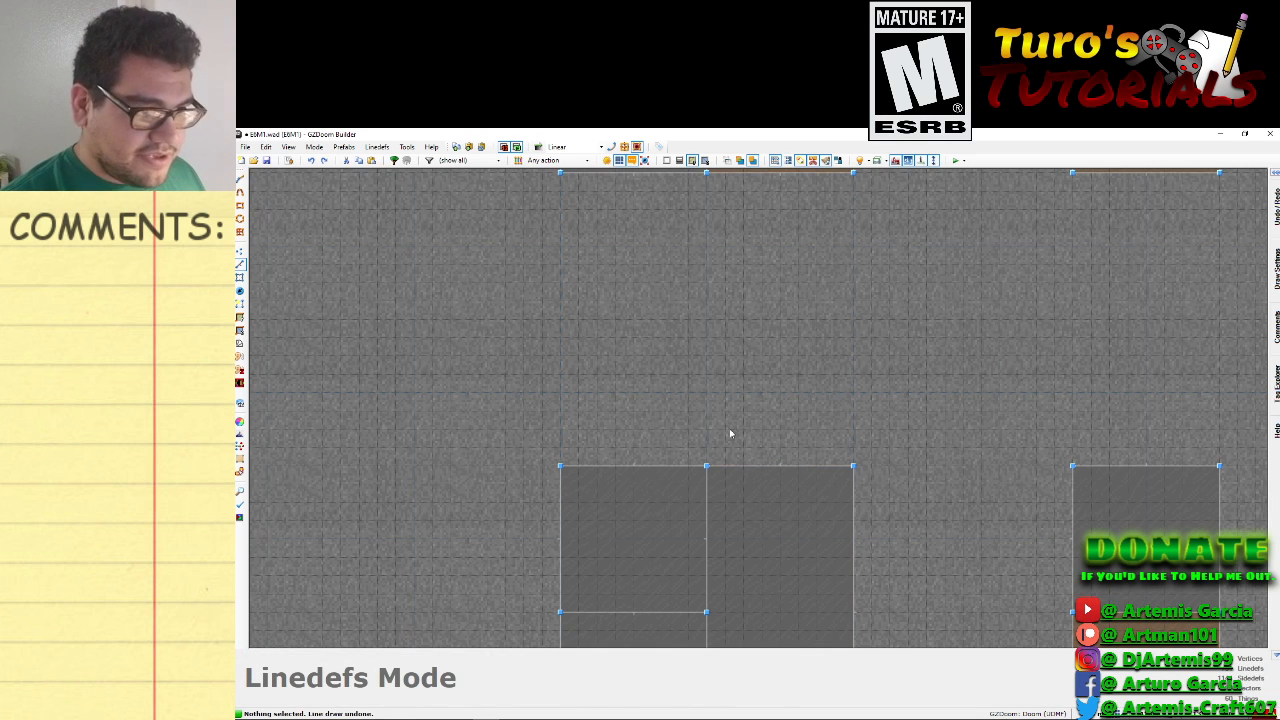
# Draw a box sector about 48 by 24 against the long grey crate's upper edge, aligning its corner vertex so the outer line is straight.
pyautogui.press('d')
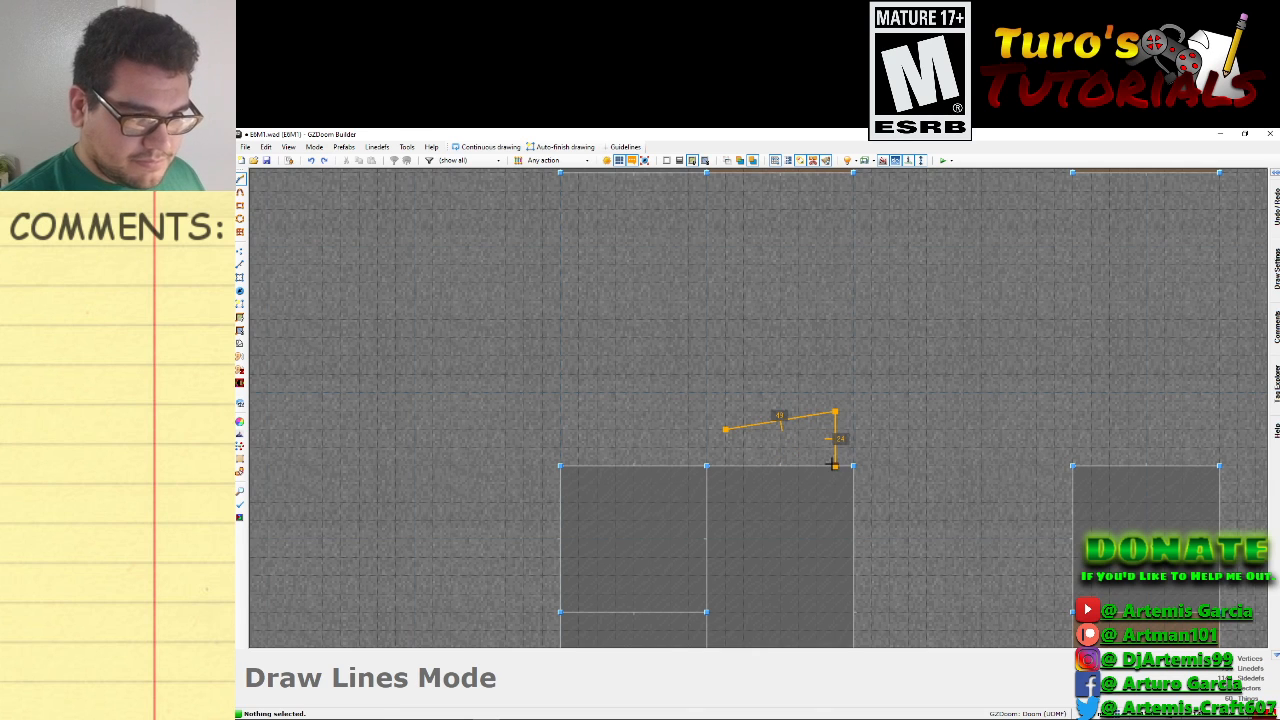
pyautogui.click(725, 427)
pyautogui.scroll(1, 724, 410)
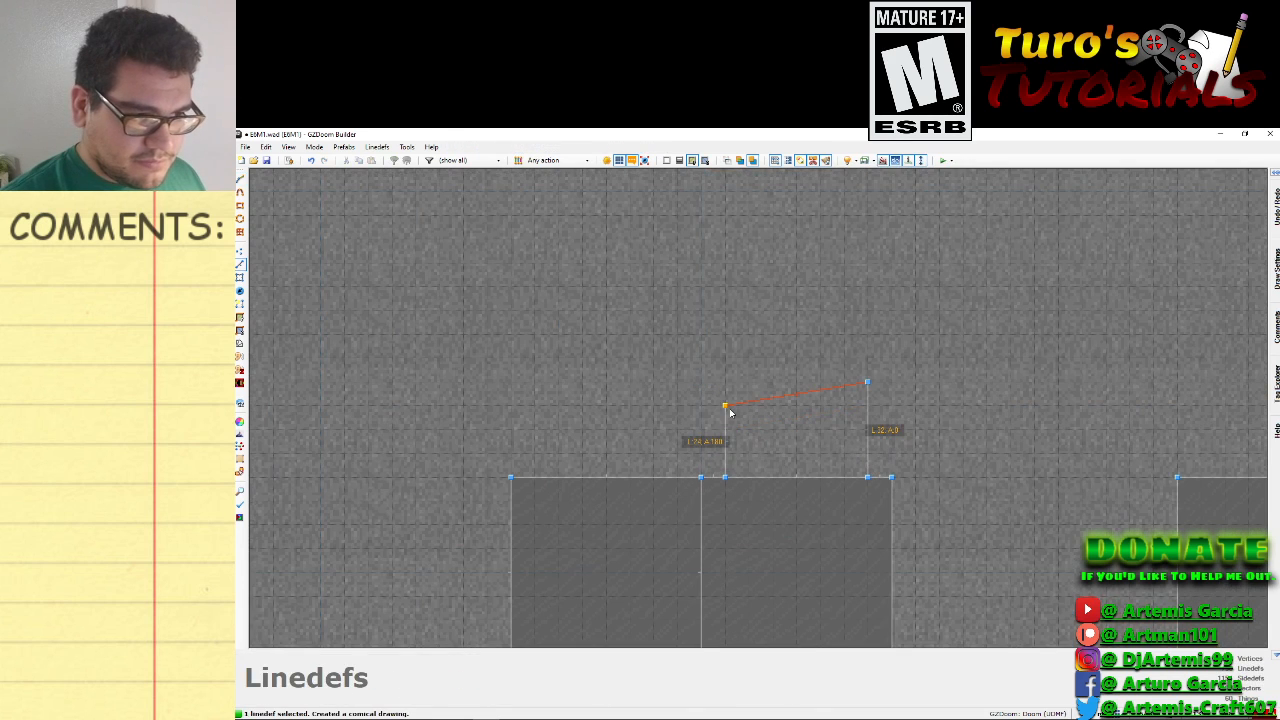
pyautogui.moveTo(867, 390); pyautogui.dragTo(869, 412)
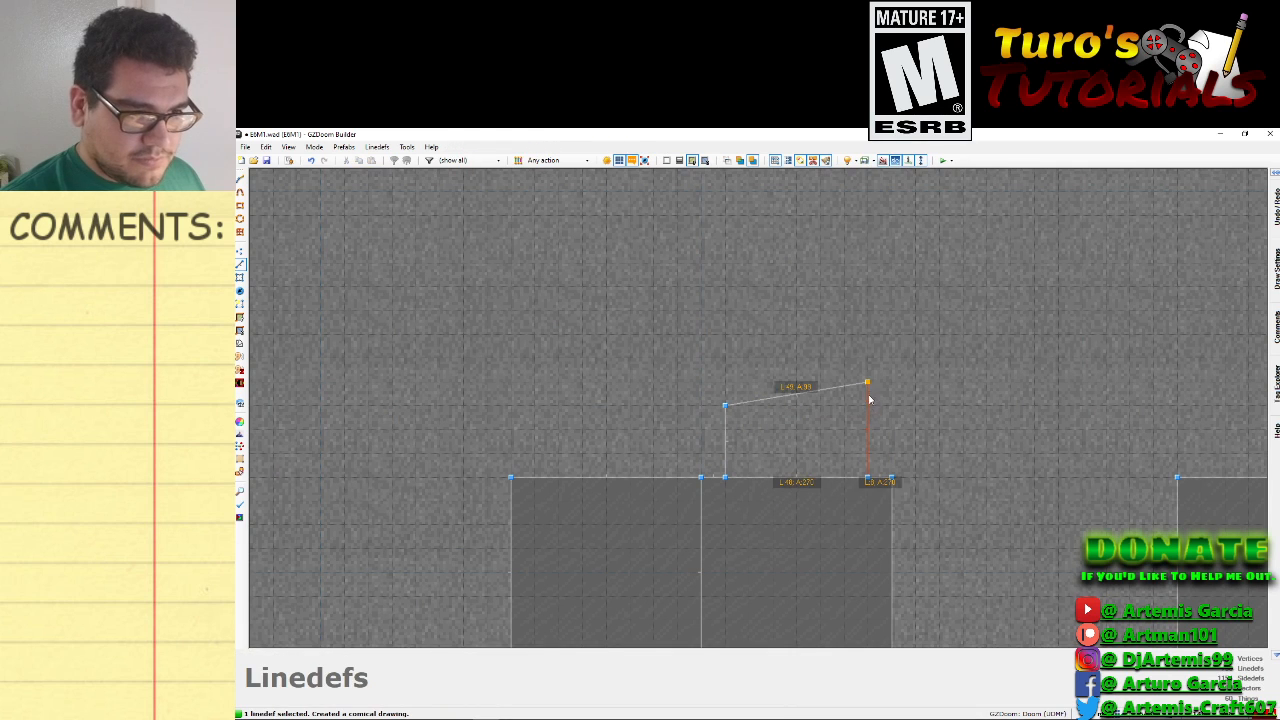
pyautogui.moveTo(870, 398); pyautogui.dragTo(869, 390, button='right')
pyautogui.click(240, 250)
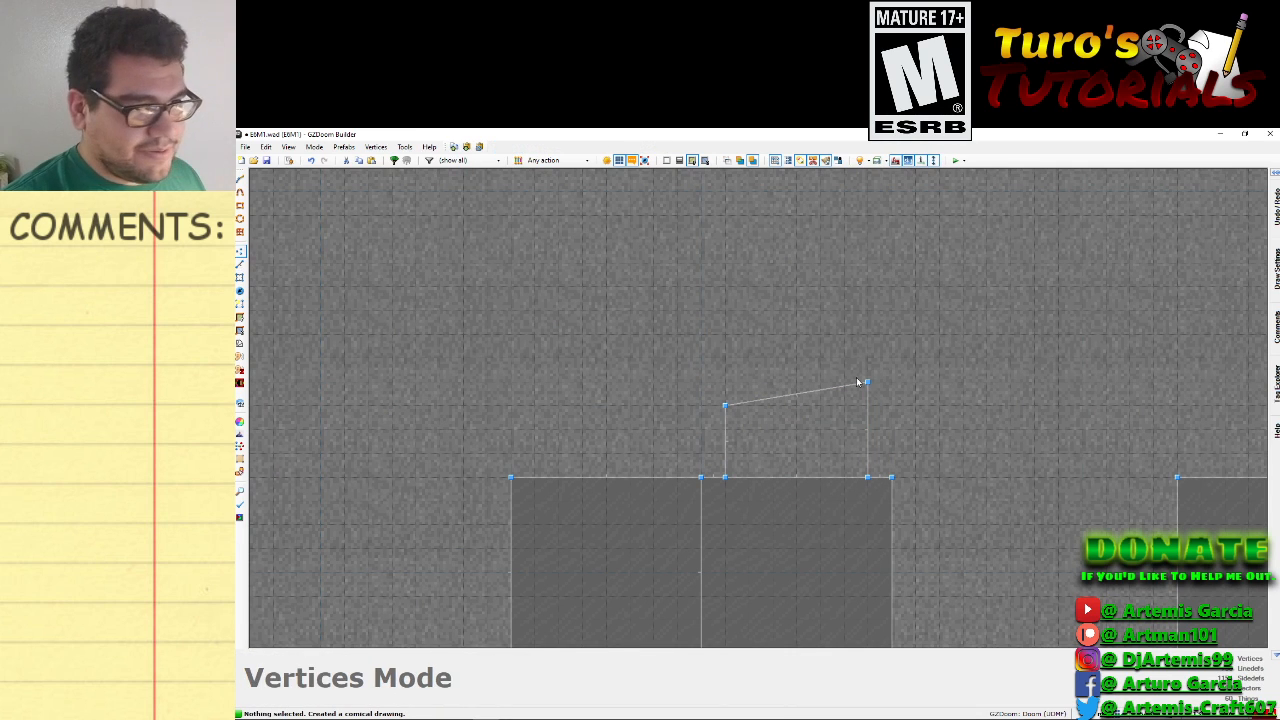
pyautogui.moveTo(857, 381); pyautogui.dragTo(860, 405)
pyautogui.scroll(-2, 846, 440)
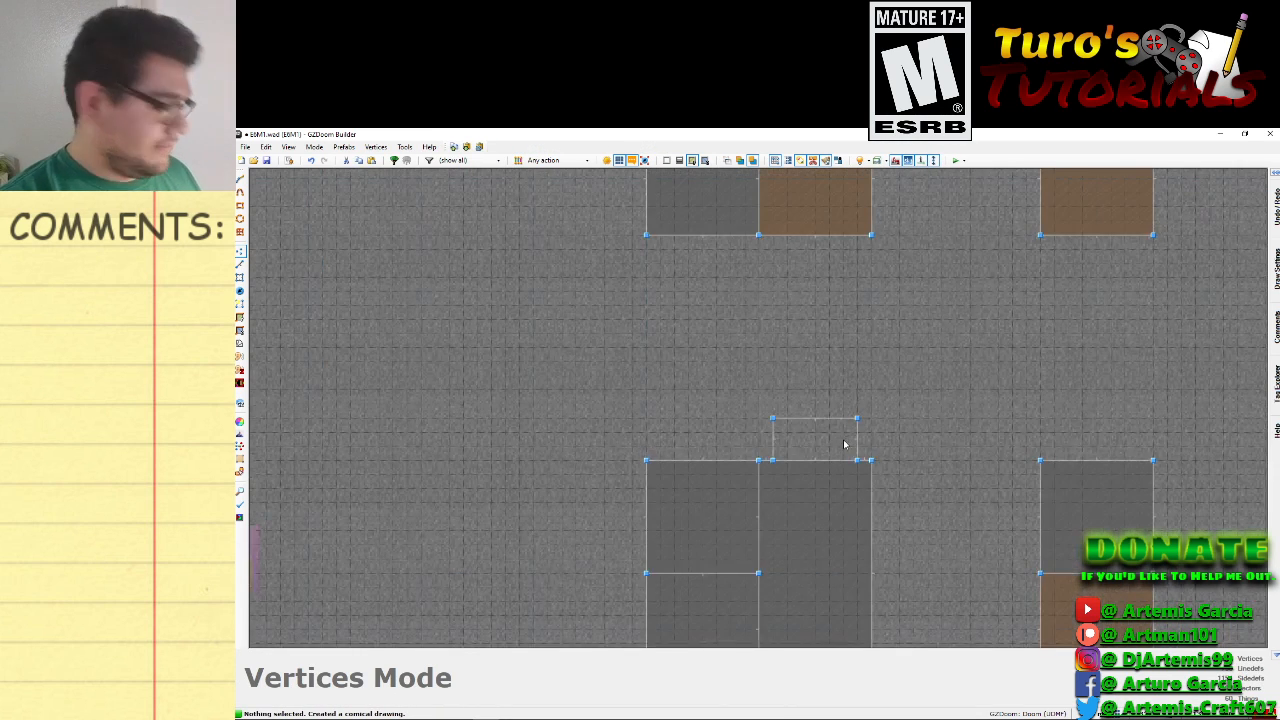
# Raise the floor height of the small box sector beside the grey crate to 48.
pyautogui.press('q')
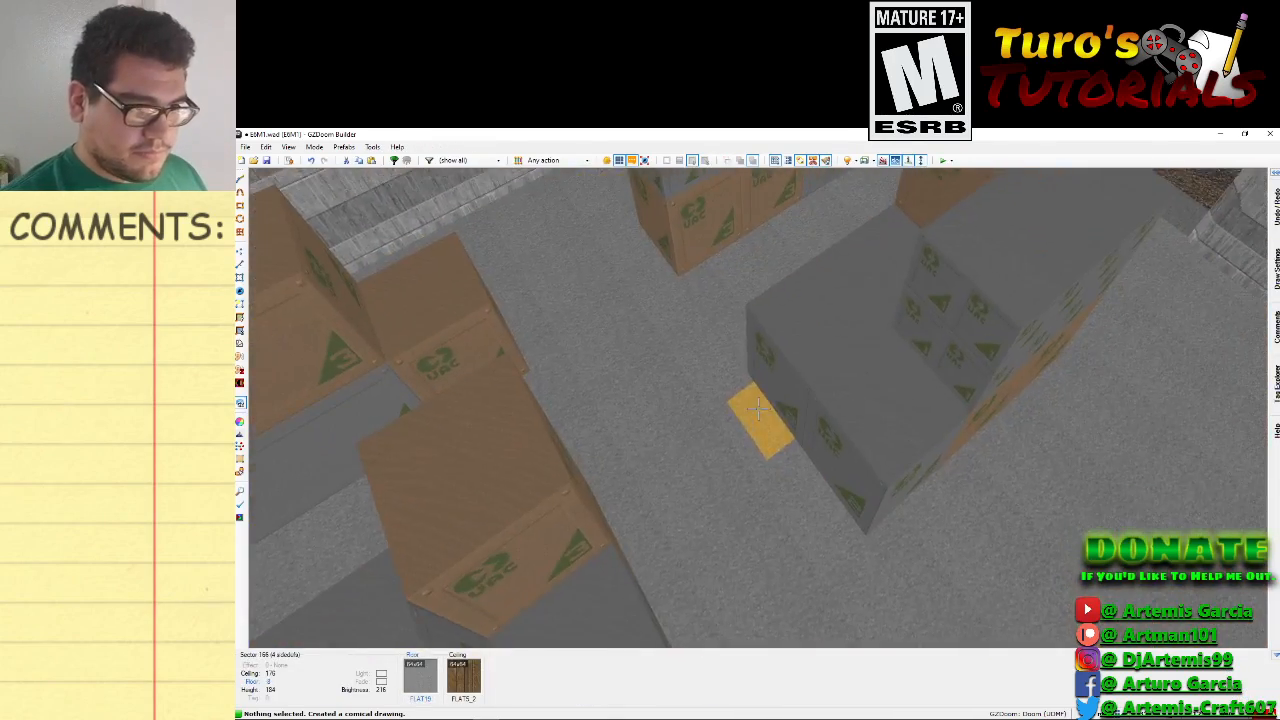
pyautogui.click(758, 408)
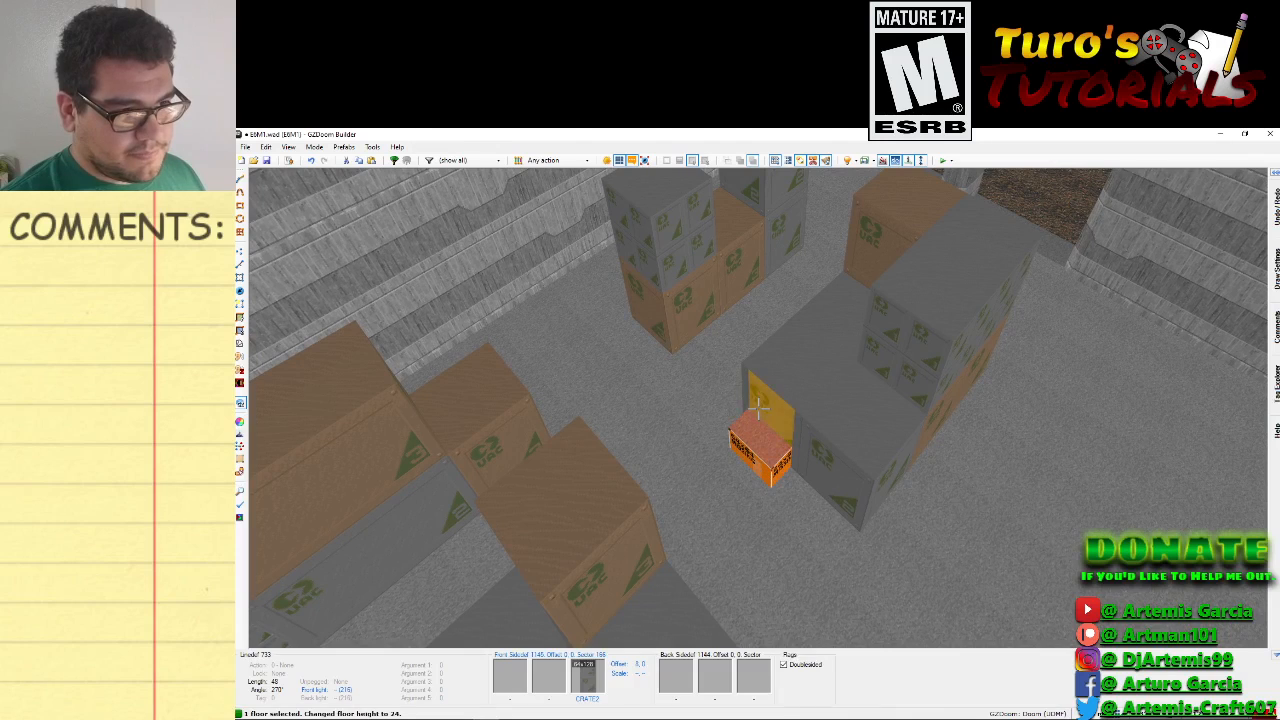
pyautogui.scroll(2, 758, 408)
pyautogui.press('e')
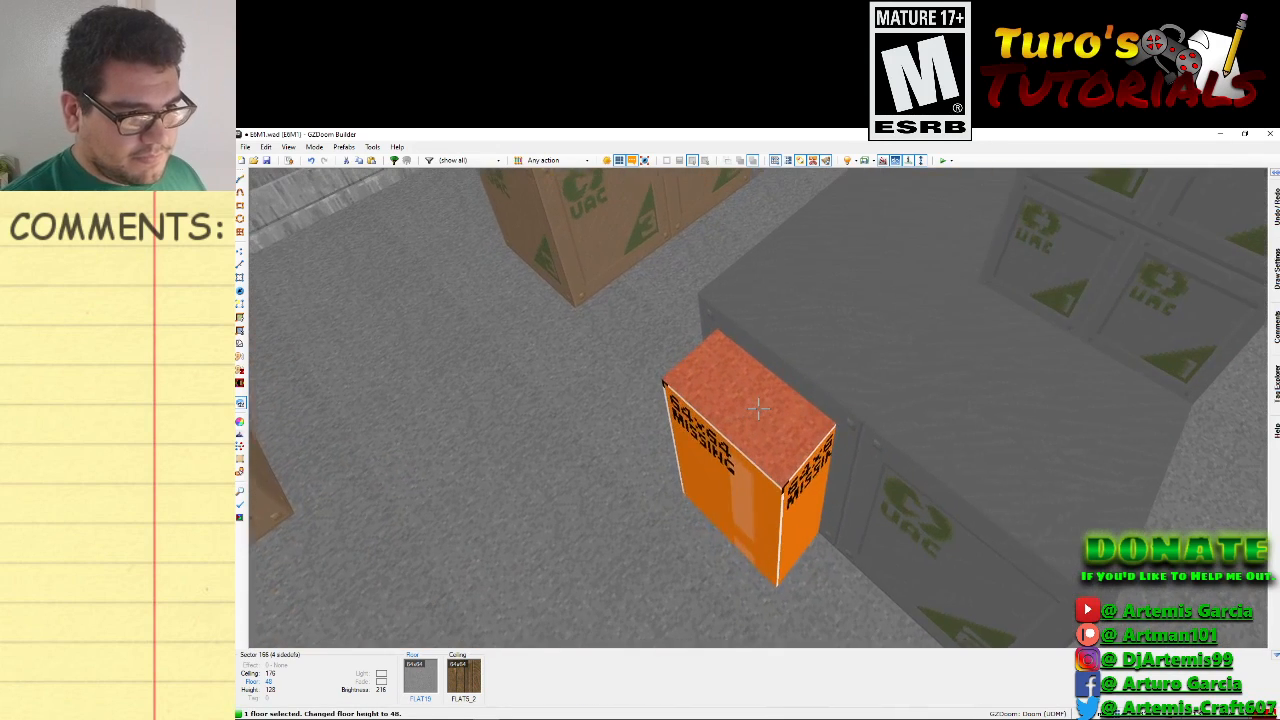
# Set the small box sector's floor texture to FLAT5_2, matching its ceiling texture.
pyautogui.rightClick(758, 408)
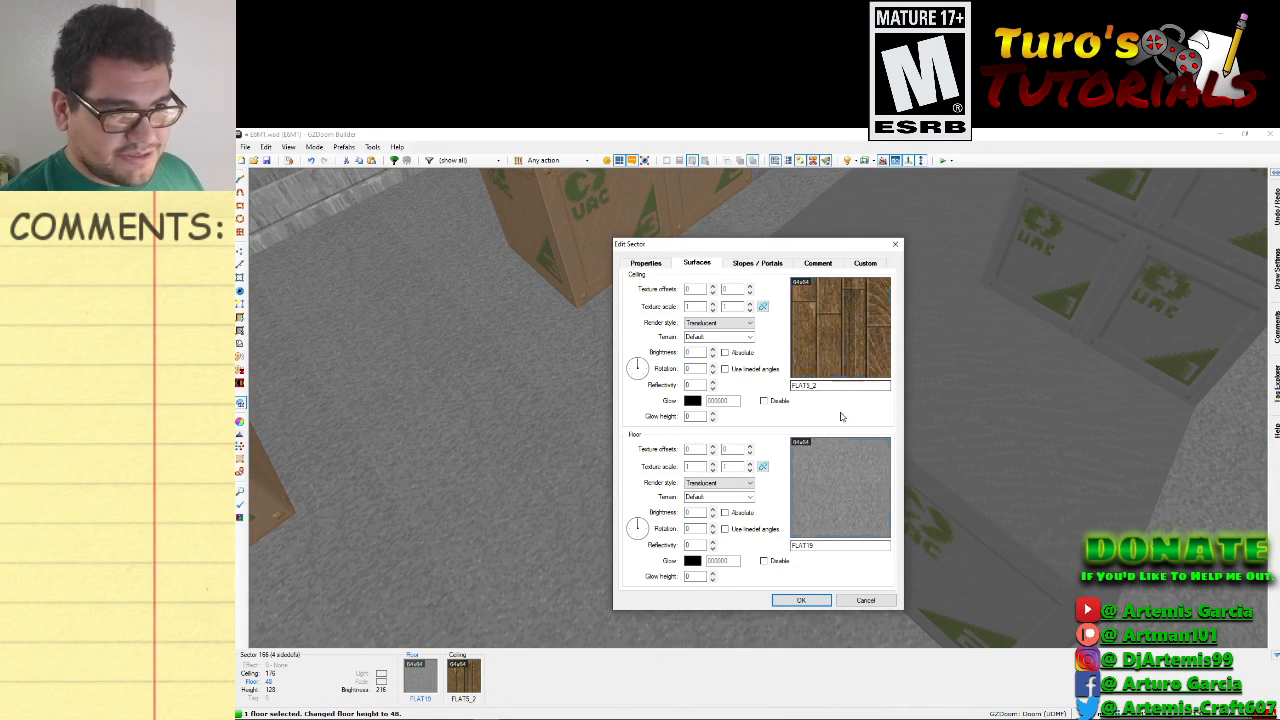
pyautogui.click(833, 462)
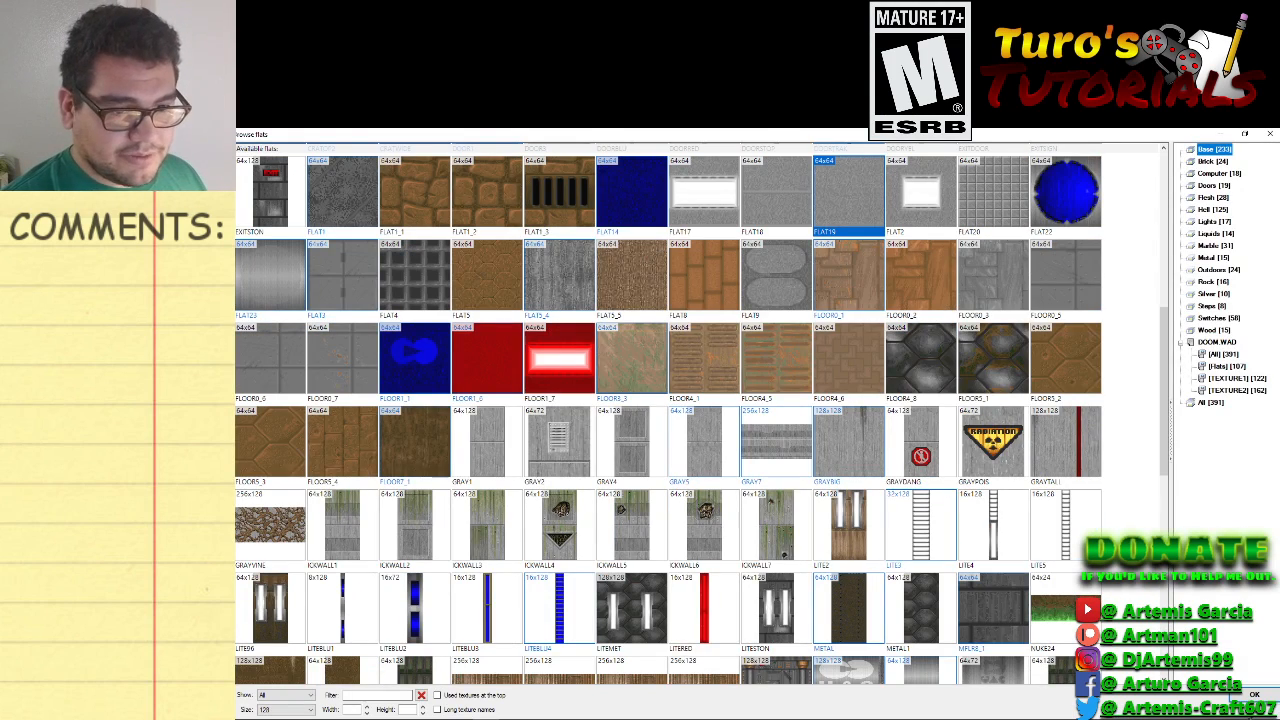
pyautogui.click(1254, 694)
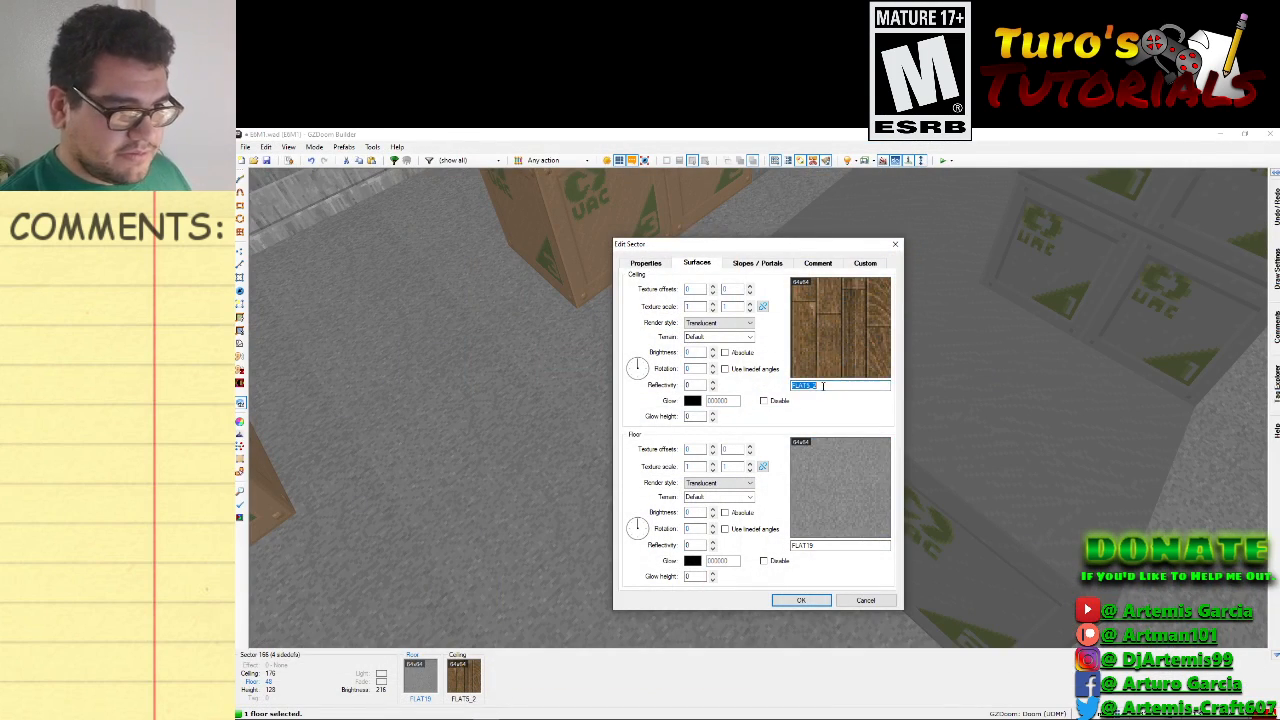
pyautogui.doubleClick(820, 545)
pyautogui.write('FLAT5_2')
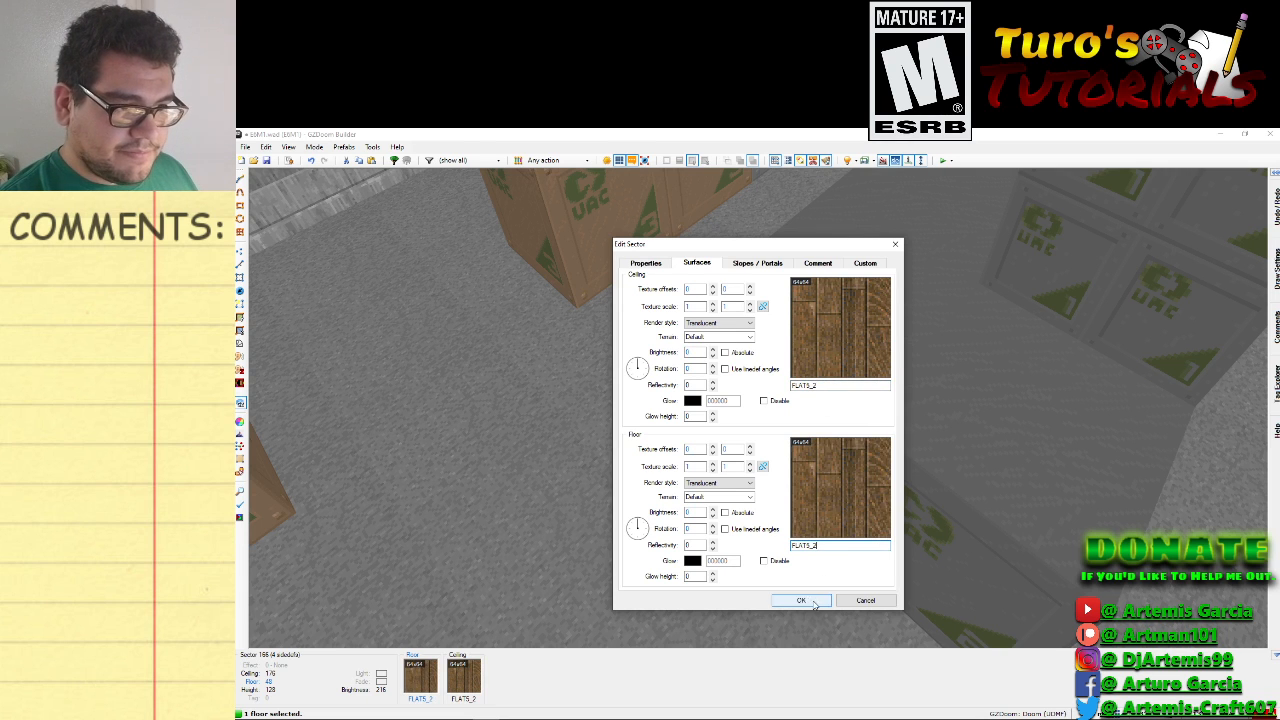
pyautogui.click(801, 600)
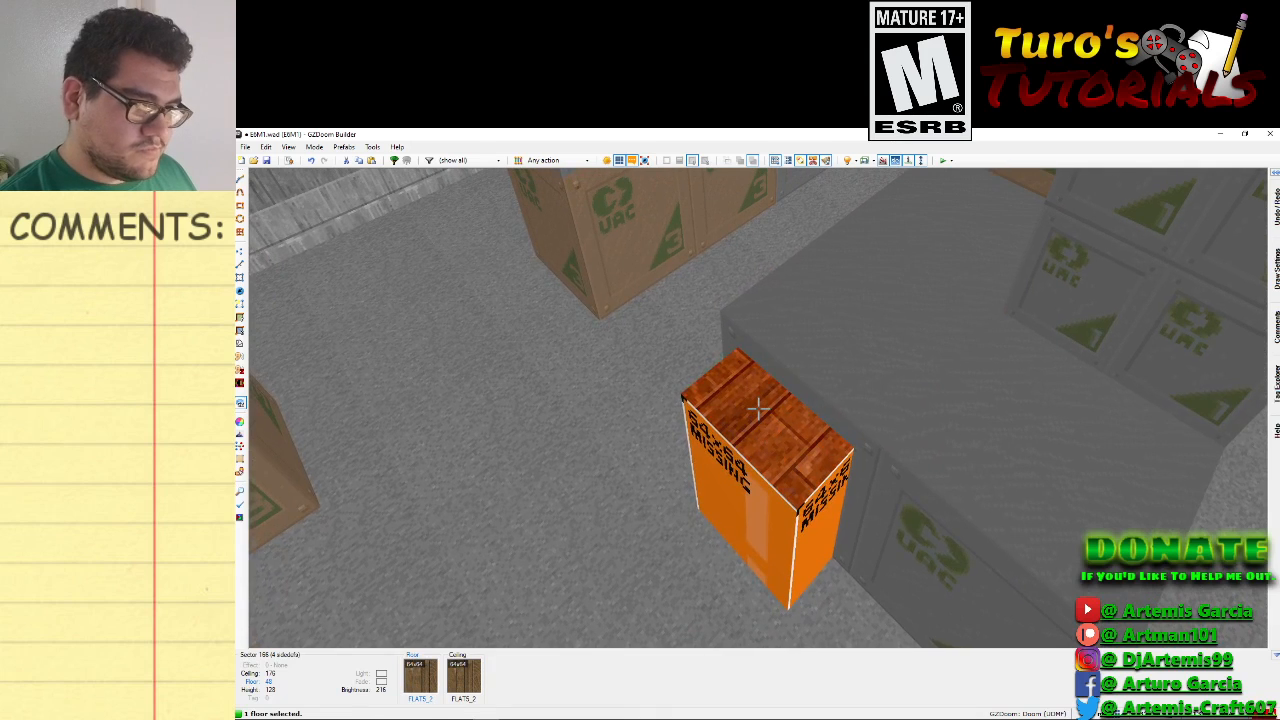
pyautogui.rightClick(758, 405)
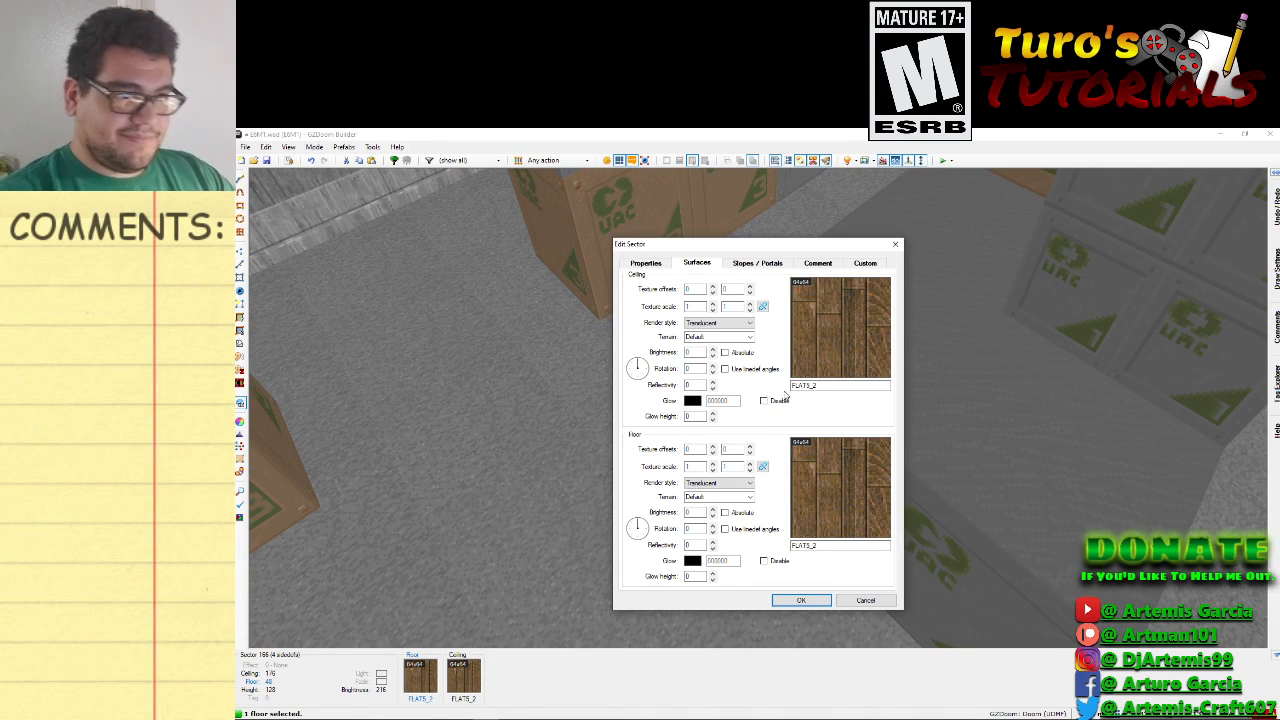
pyautogui.click(652, 266)
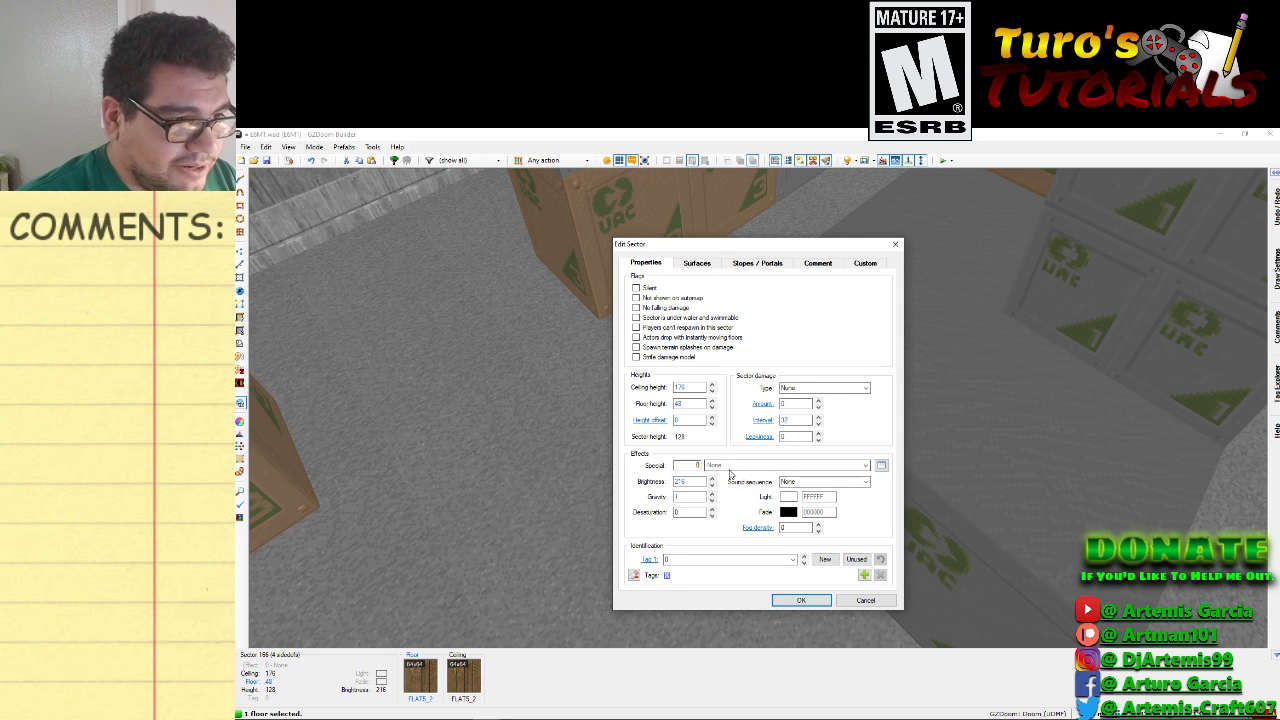
pyautogui.click(865, 600)
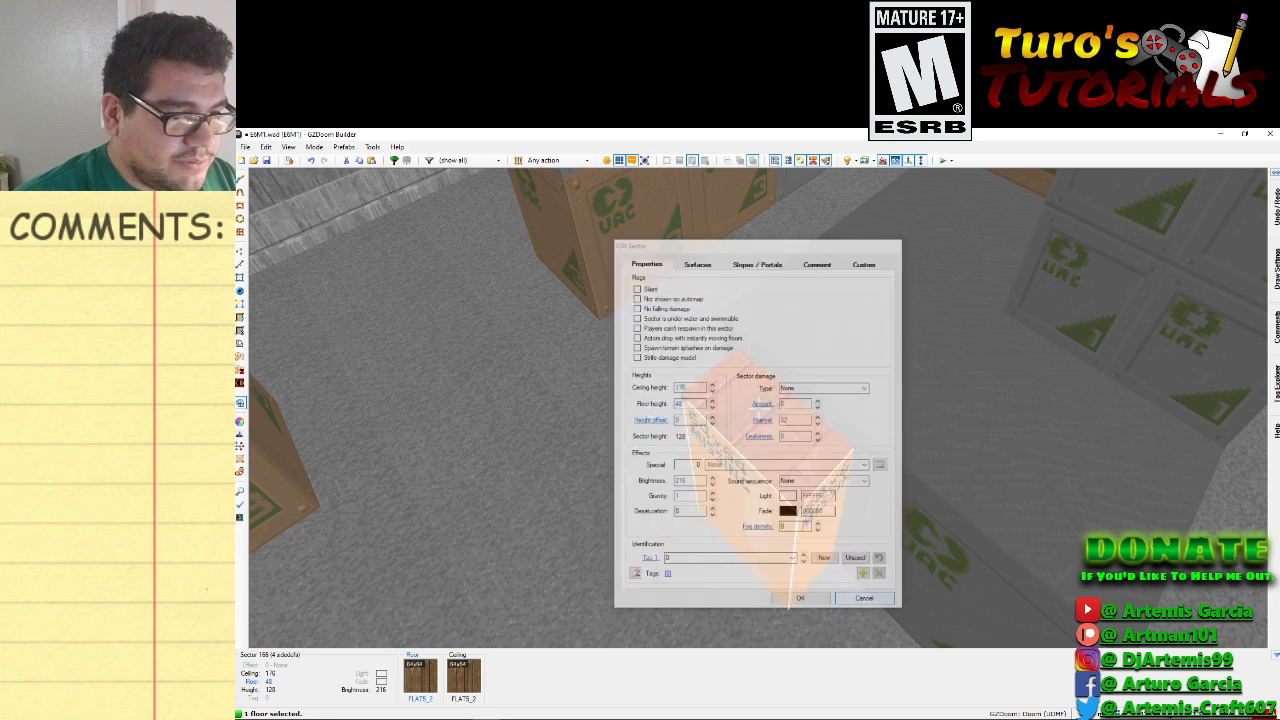
# Assign the Plane Align (slope) action to the small box's outer line, aligning the floor to the front and no ceiling.
pyautogui.press('v')
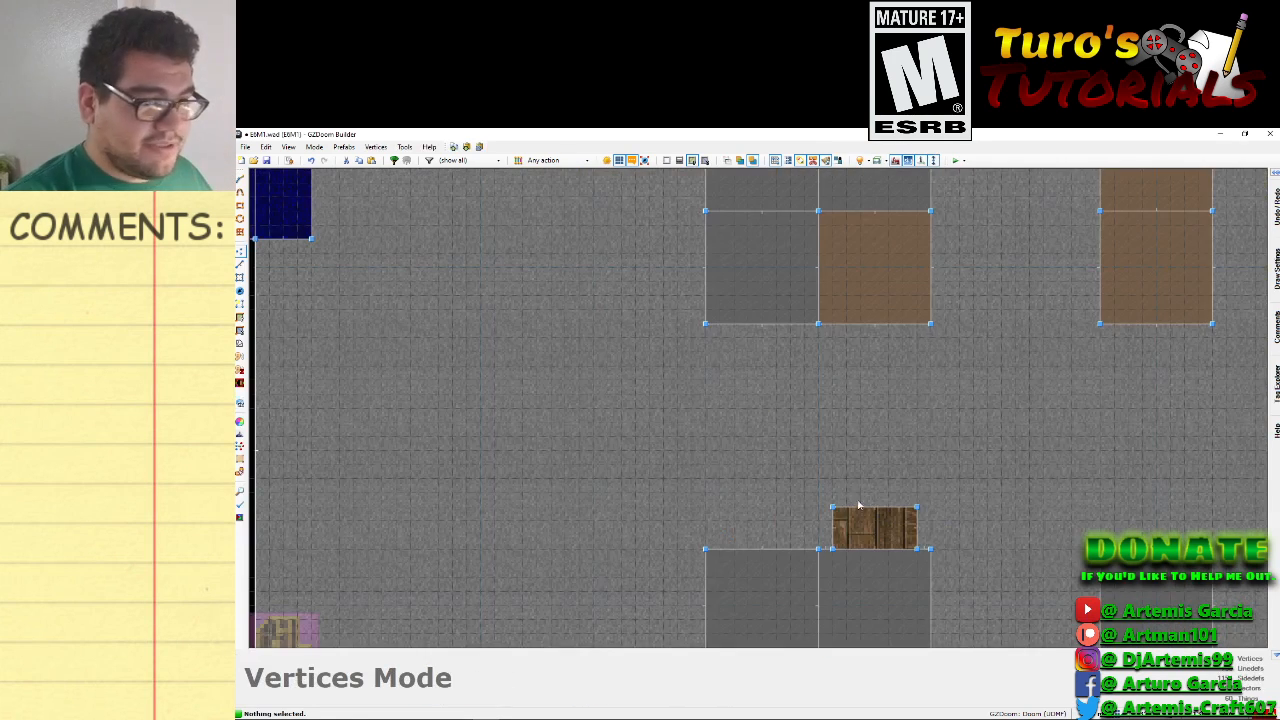
pyautogui.press('l')
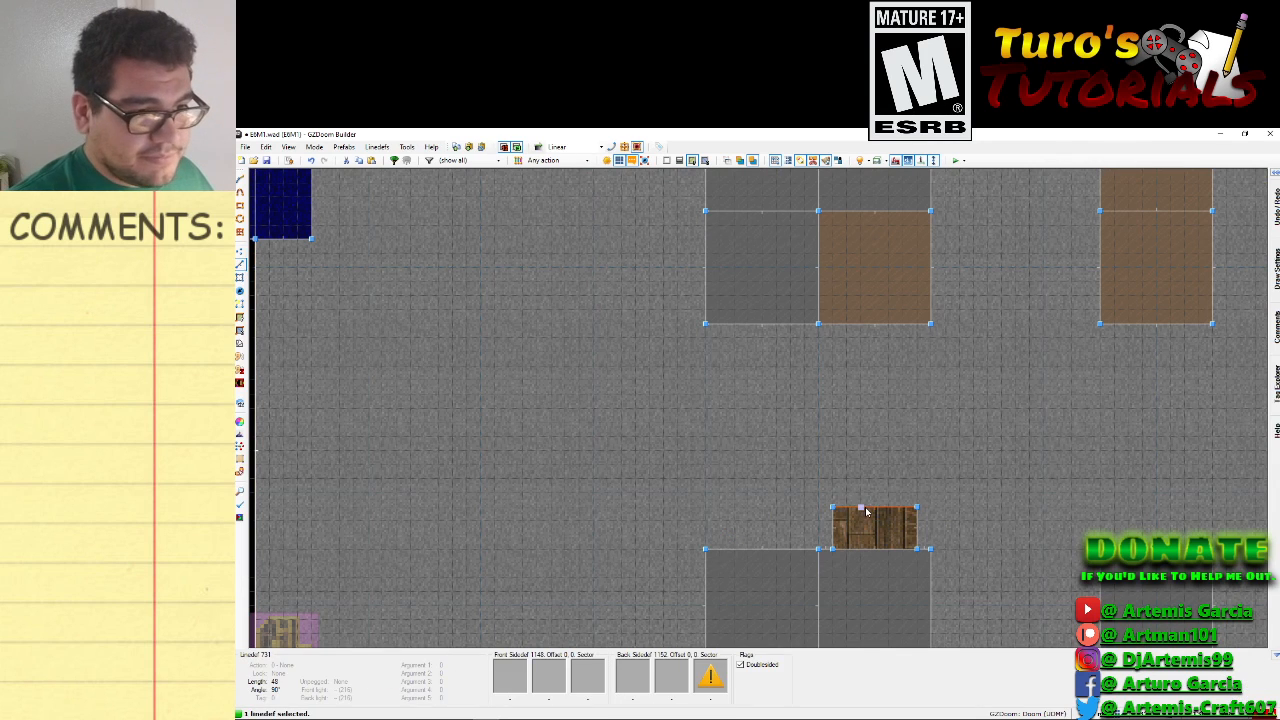
pyautogui.rightClick(866, 510)
pyautogui.click(687, 251)
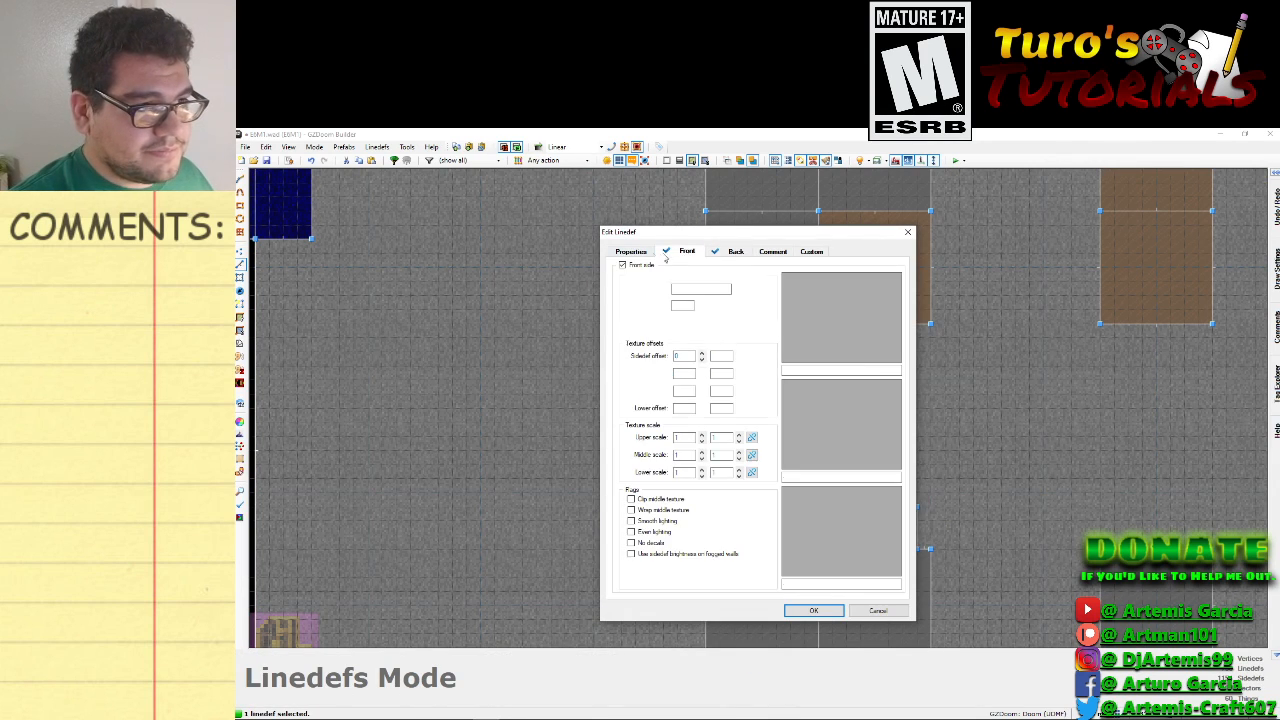
pyautogui.click(631, 251)
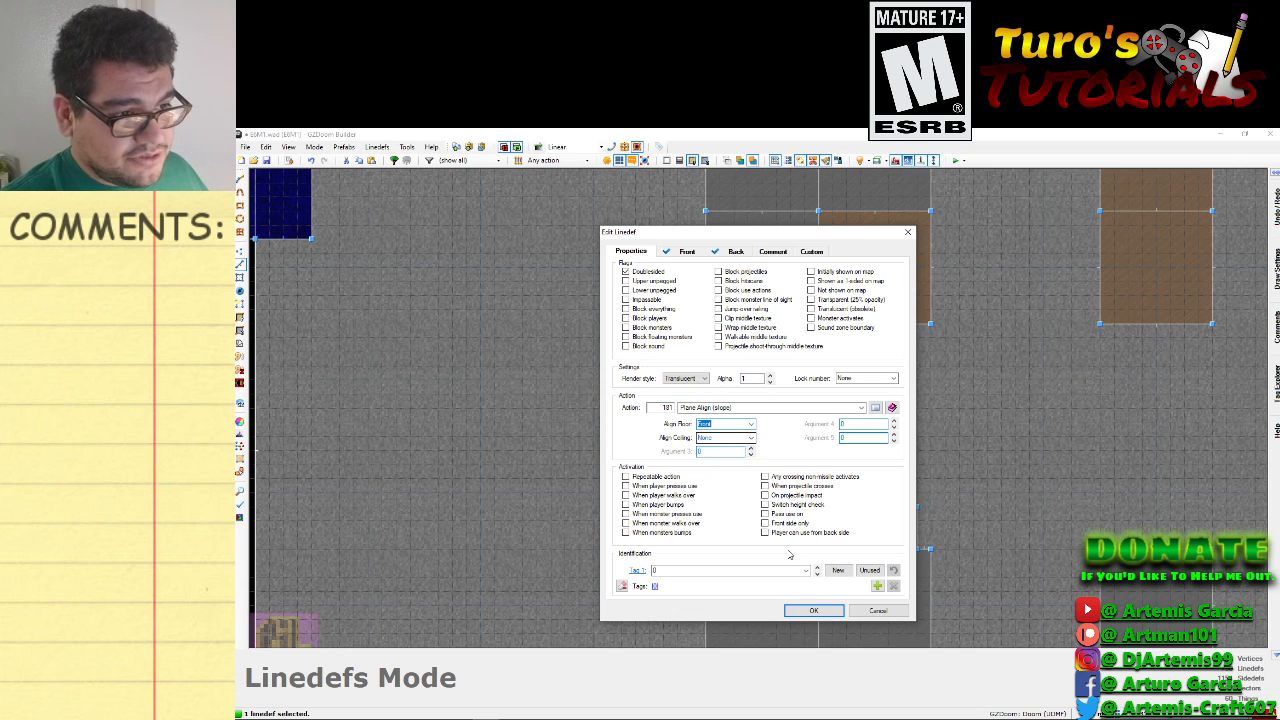
pyautogui.click(815, 611)
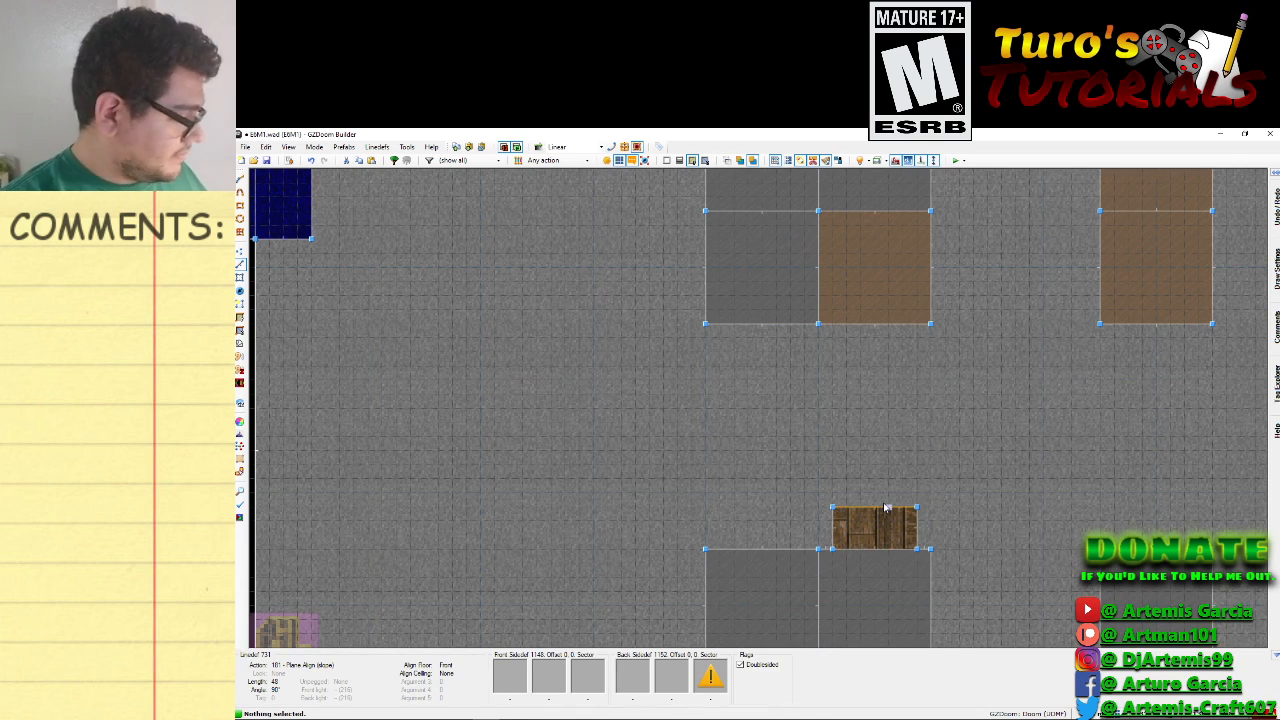
# Turn on enhanced rendering effects in the 3D view and inspect the sloped wooden floor beside the grey crate.
pyautogui.press('w')
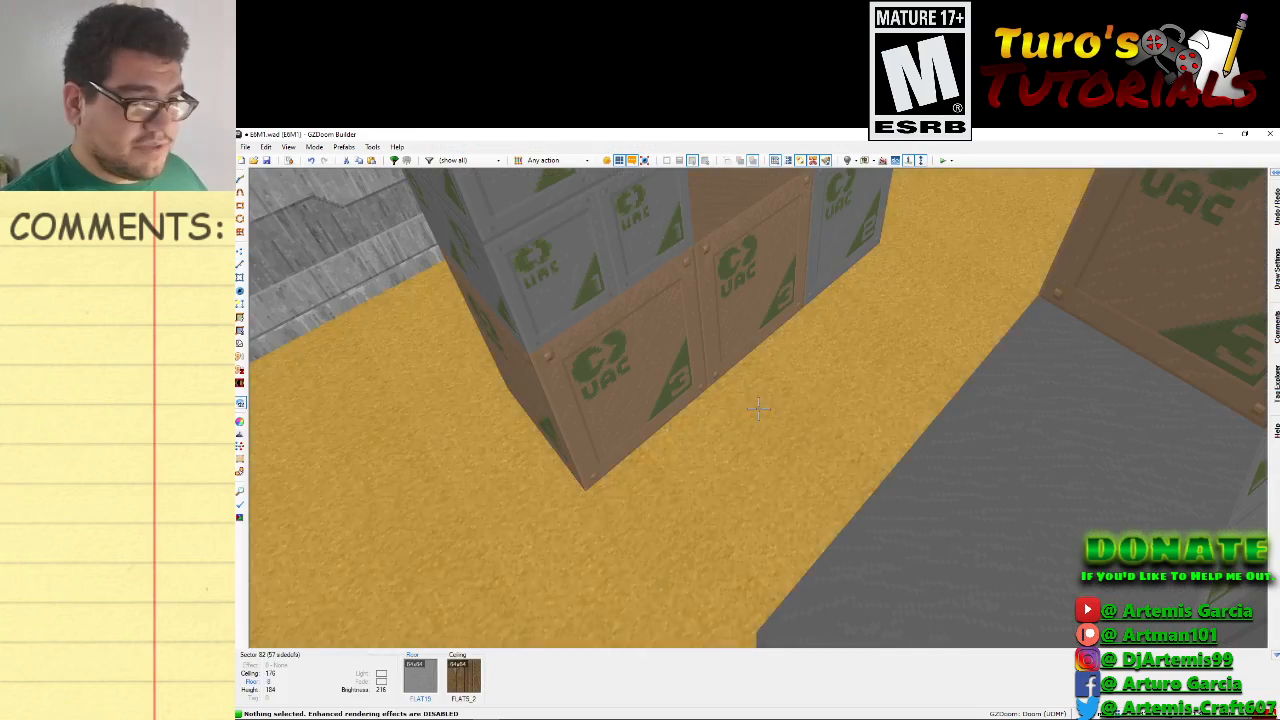
pyautogui.press('d')
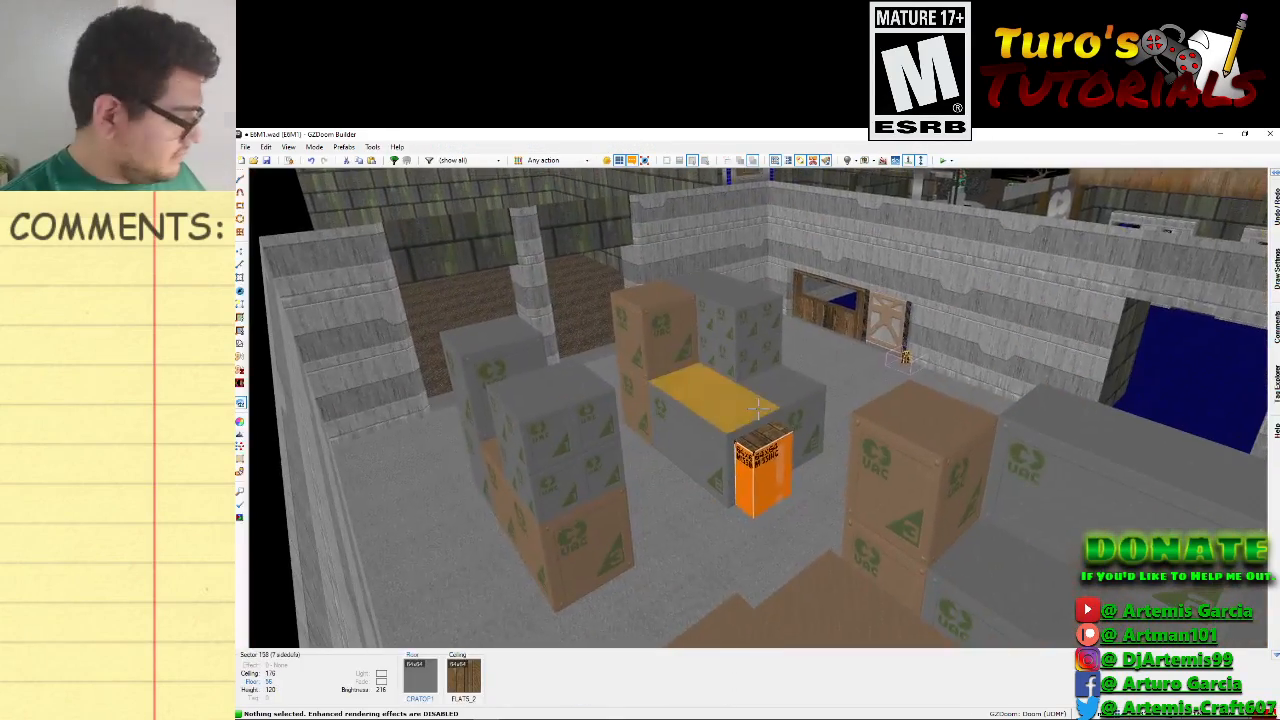
pyautogui.press('Tab')
pyautogui.press('e')
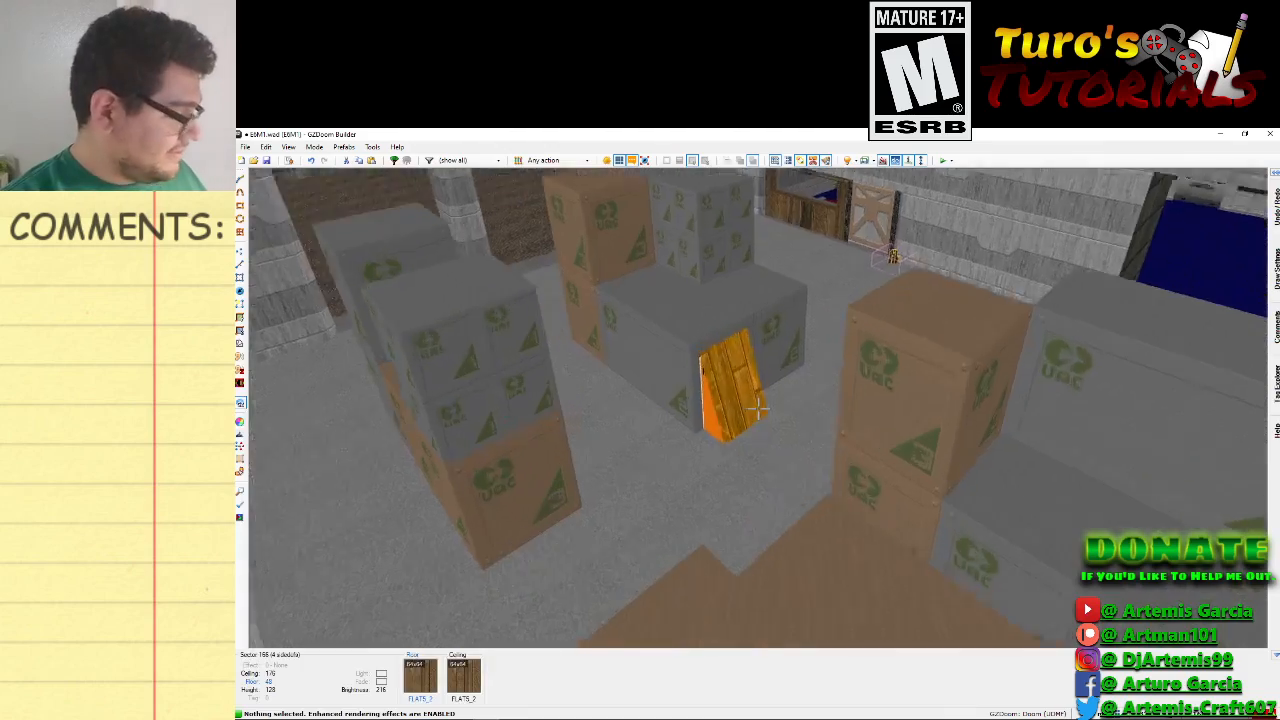
pyautogui.press('d')
pyautogui.press('e')
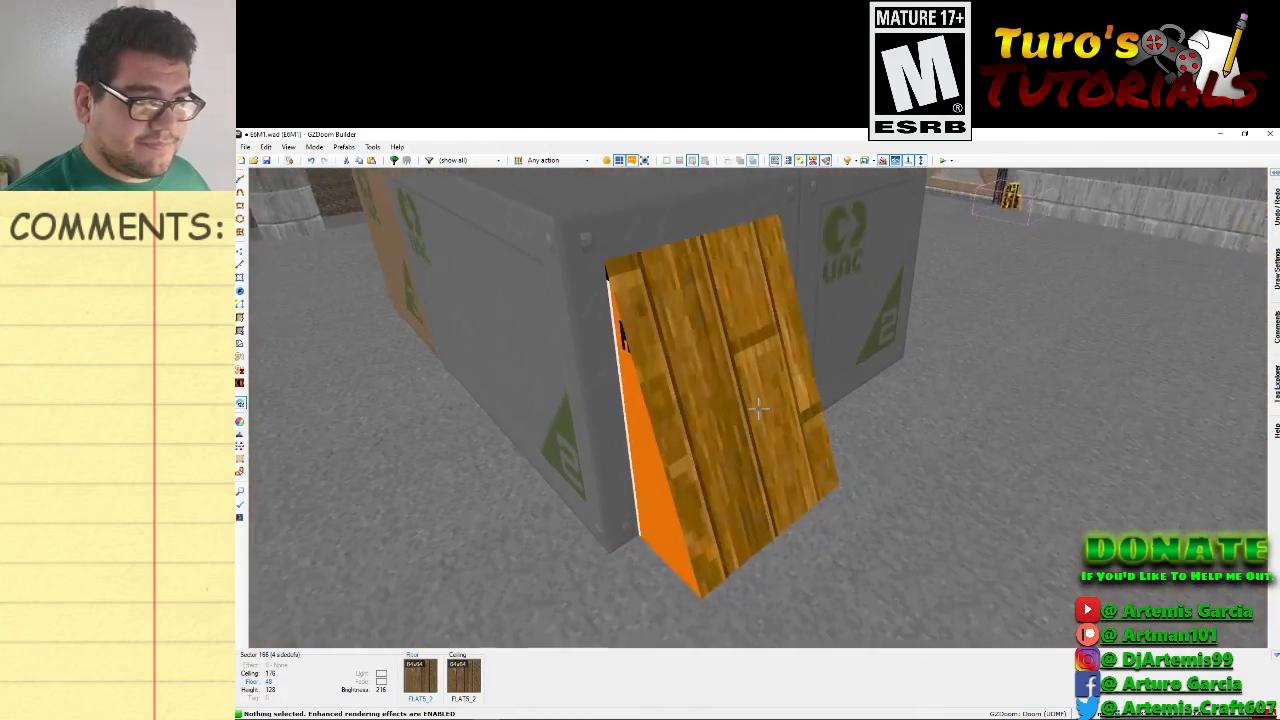
# Raise the floor height of the sloped wooden sector to 56.
pyautogui.press('s')
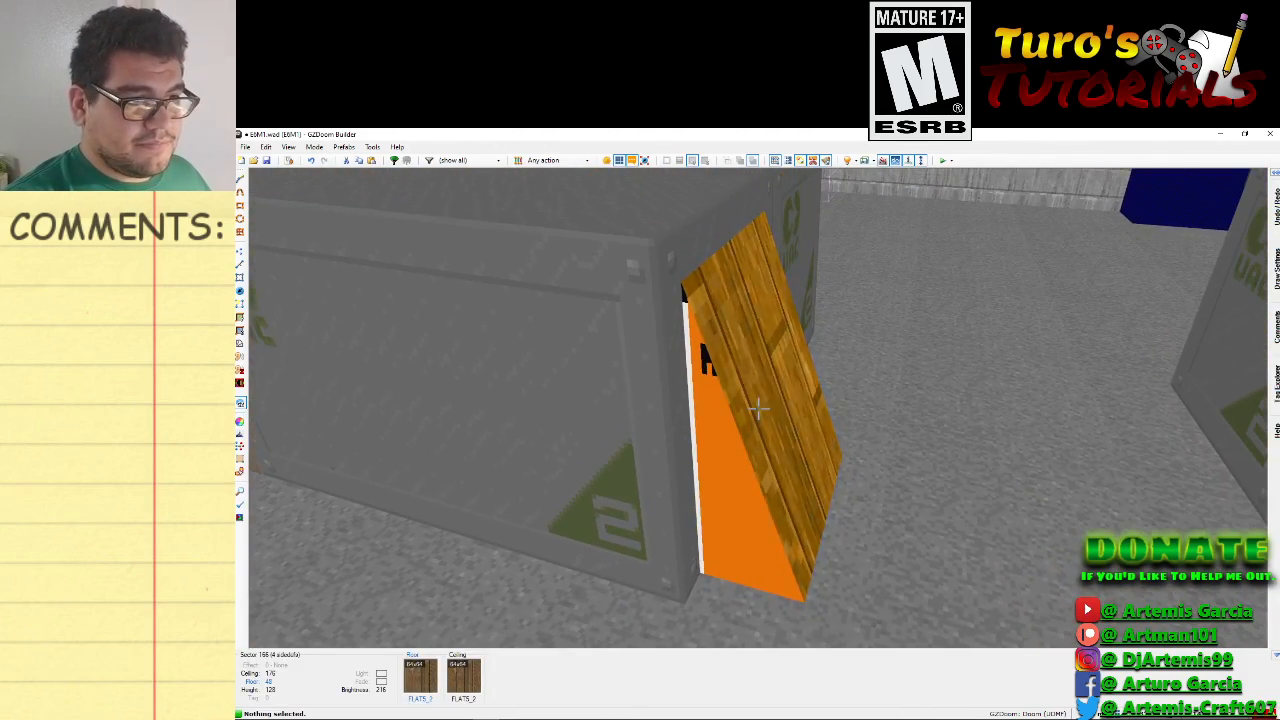
pyautogui.scroll(1, 758, 408)
pyautogui.press('d')
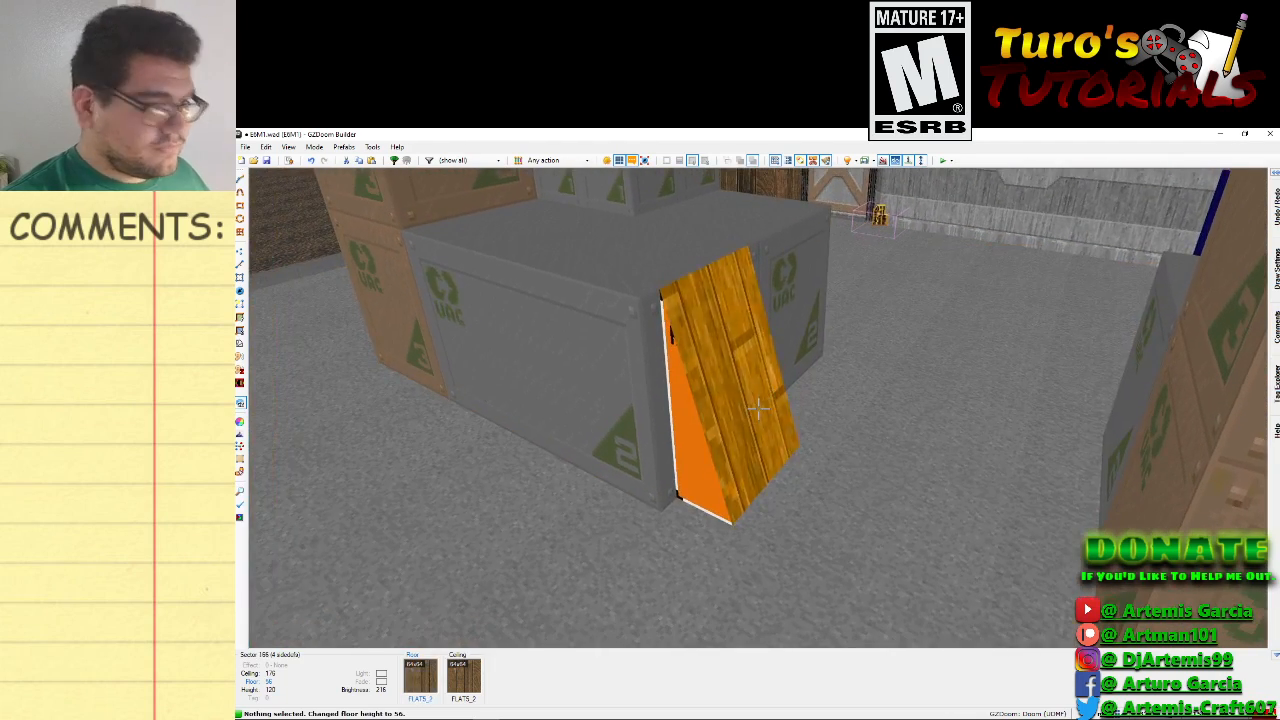
# Move the wooden ramp's outer line farther away from the grey crate to lengthen the slope.
pyautogui.press('w')
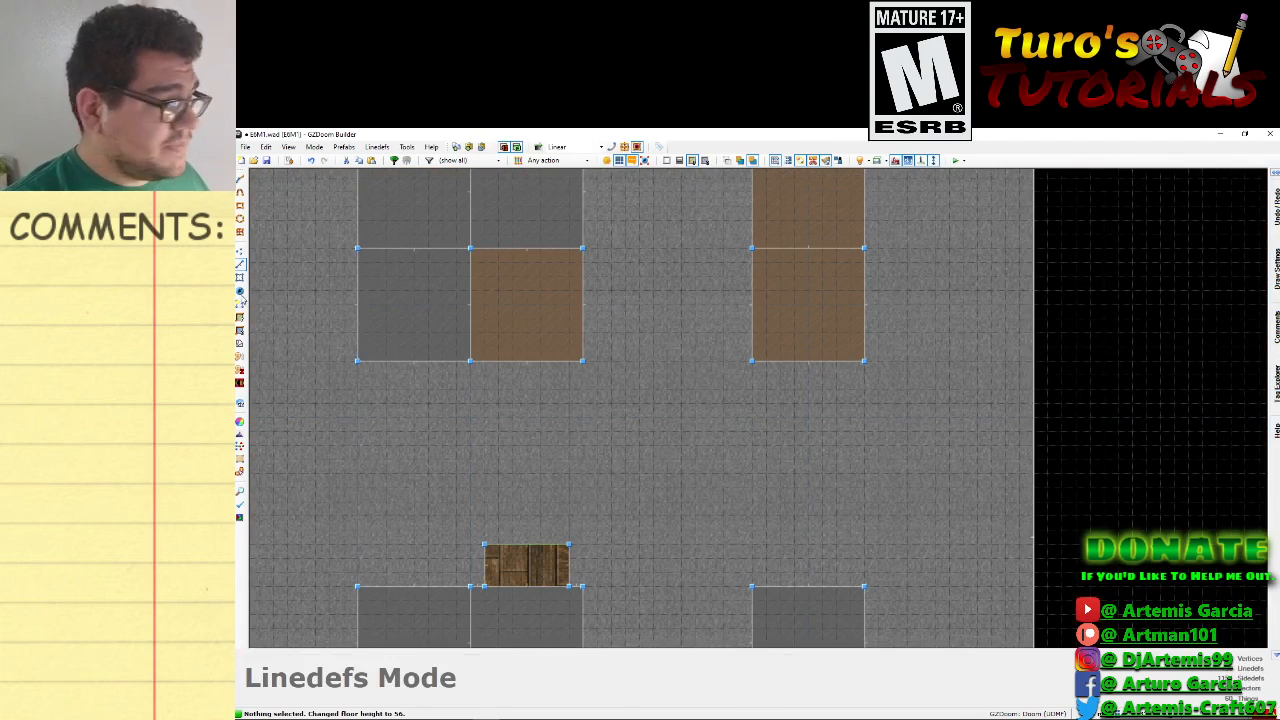
pyautogui.click(239, 265)
pyautogui.moveTo(530, 548); pyautogui.dragTo(530, 502)
pyautogui.press('w')
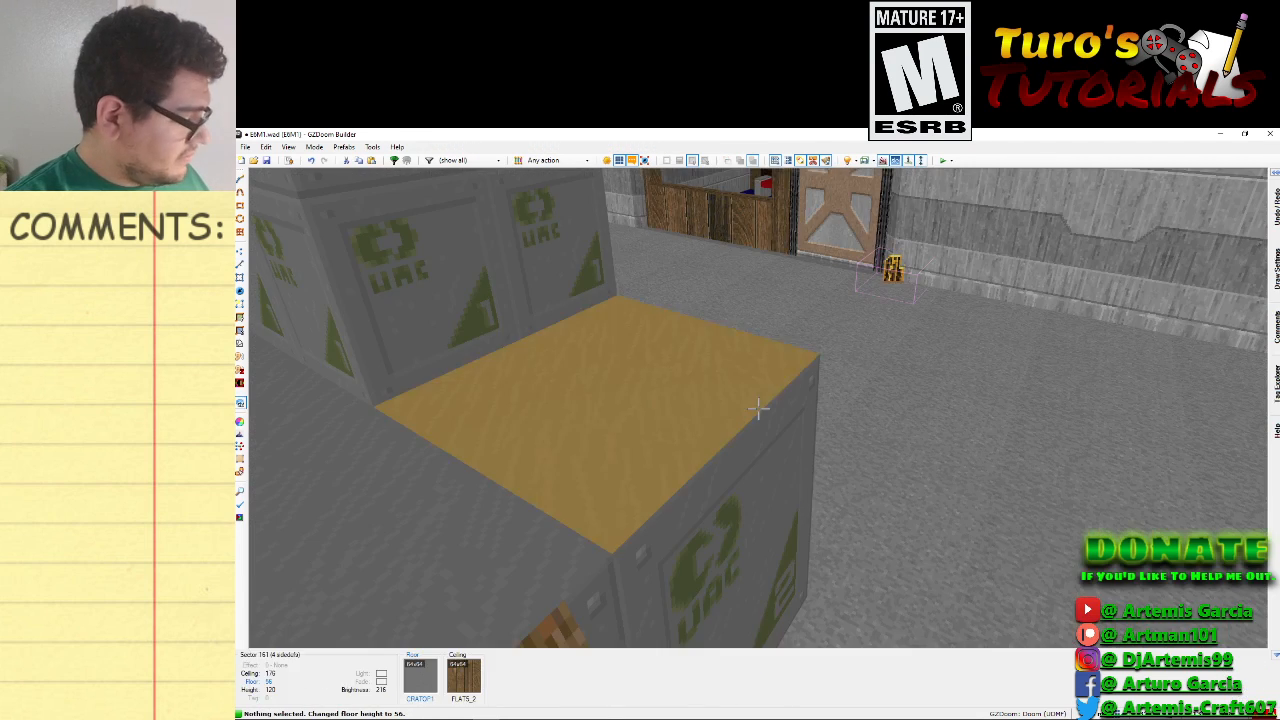
# Lower the floor height of the wooden ramp sector to 40.
pyautogui.press('e')
pyautogui.press('d')
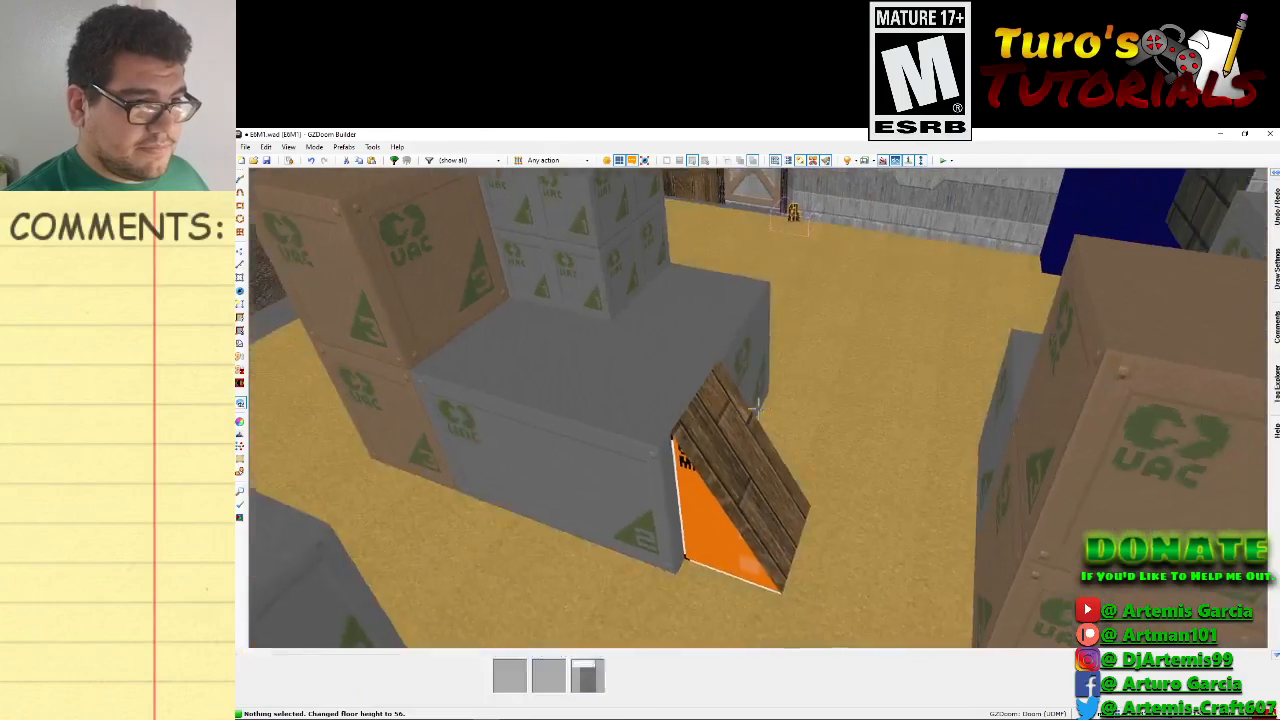
pyautogui.scroll(-1, 758, 408)
pyautogui.scroll(-1, 758, 408)
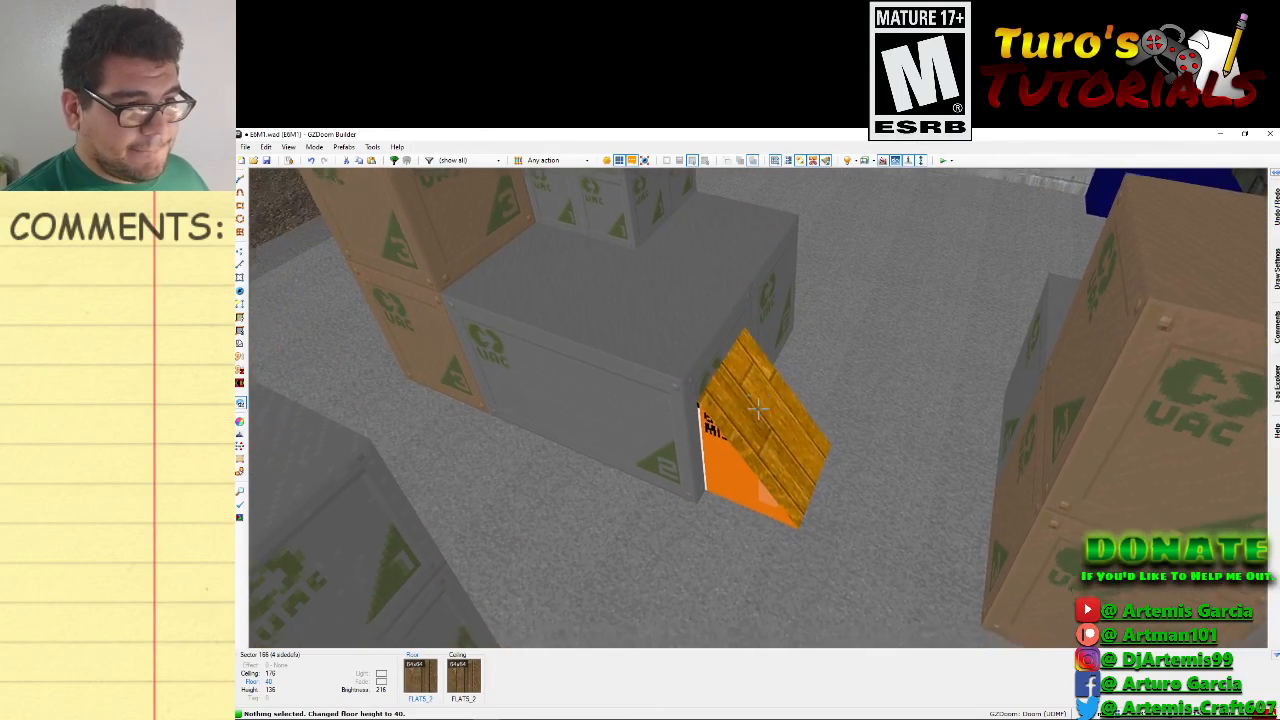
pyautogui.press('e')
pyautogui.press('d')
pyautogui.click(758, 408)
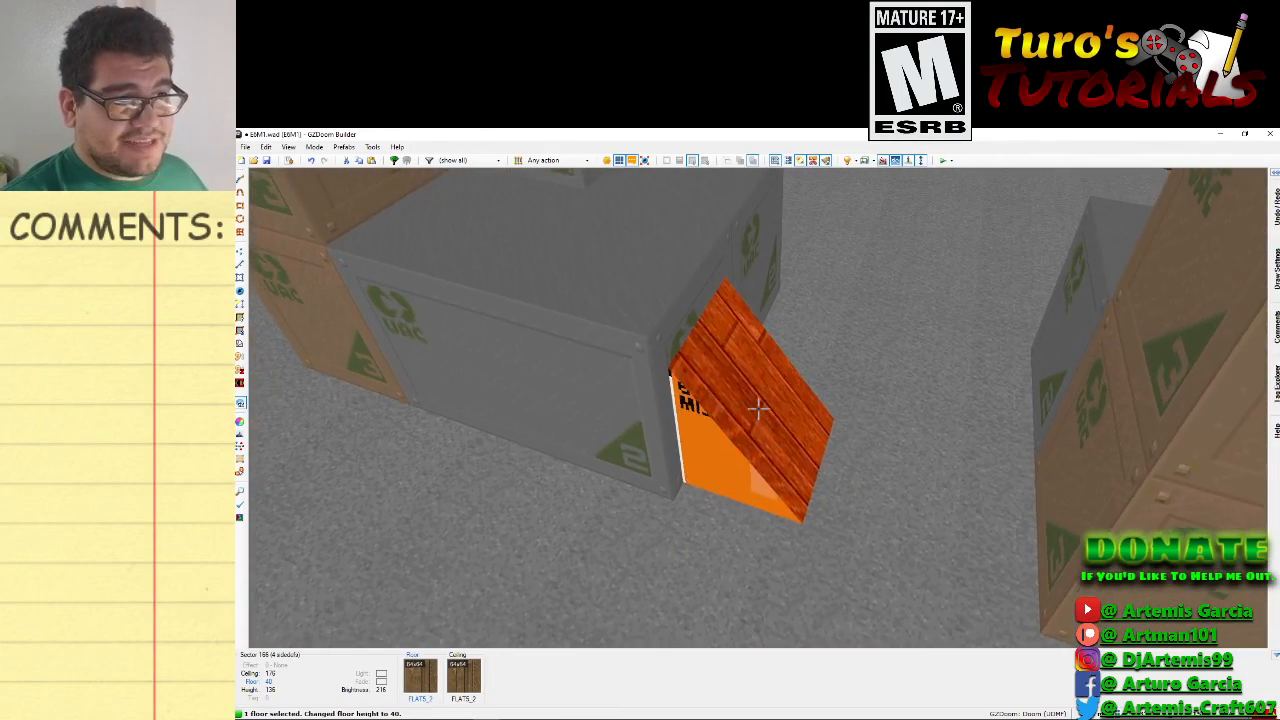
pyautogui.click(758, 408)
pyautogui.rightClick(758, 408)
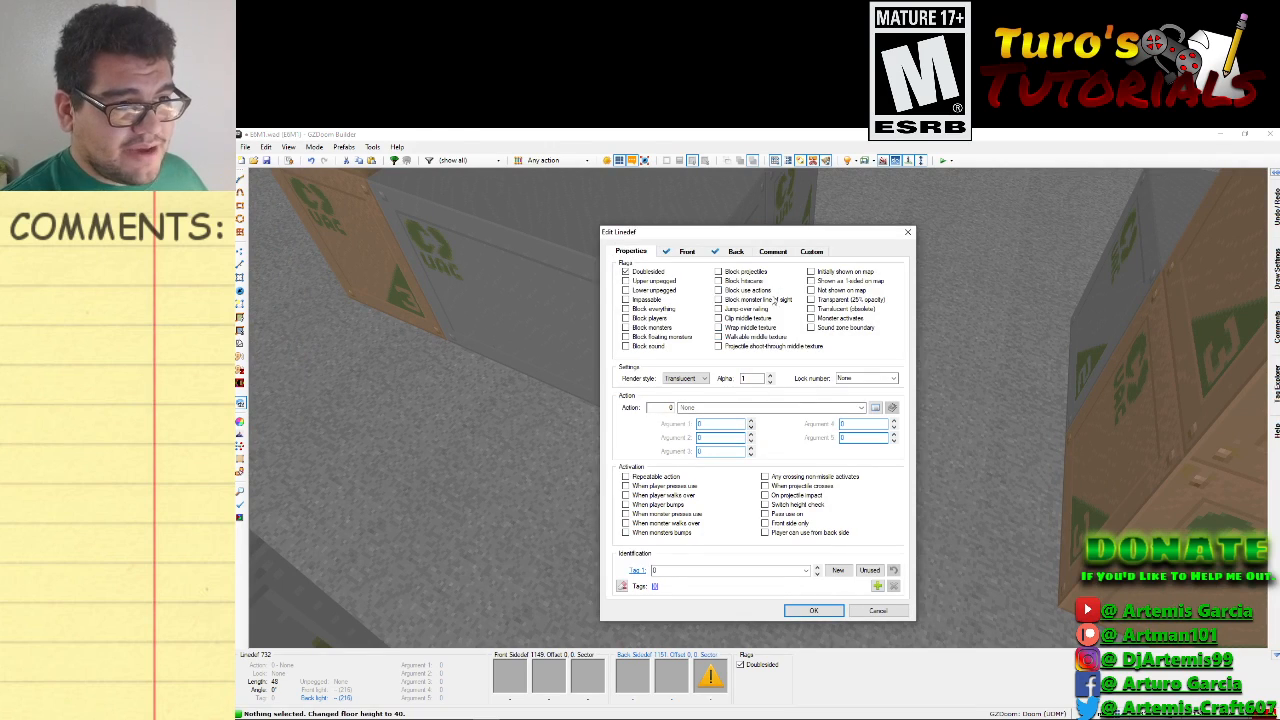
pyautogui.click(688, 252)
pyautogui.click(821, 422)
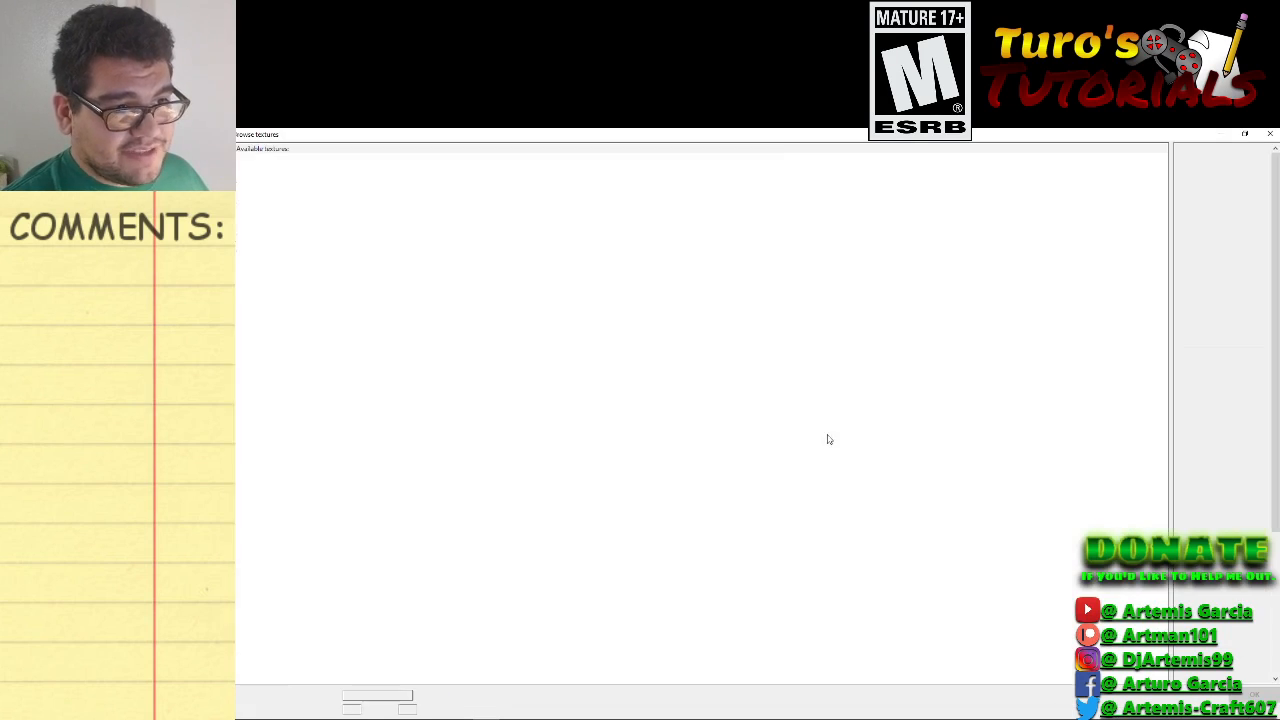
pyautogui.press('Escape')
pyautogui.press('Escape')
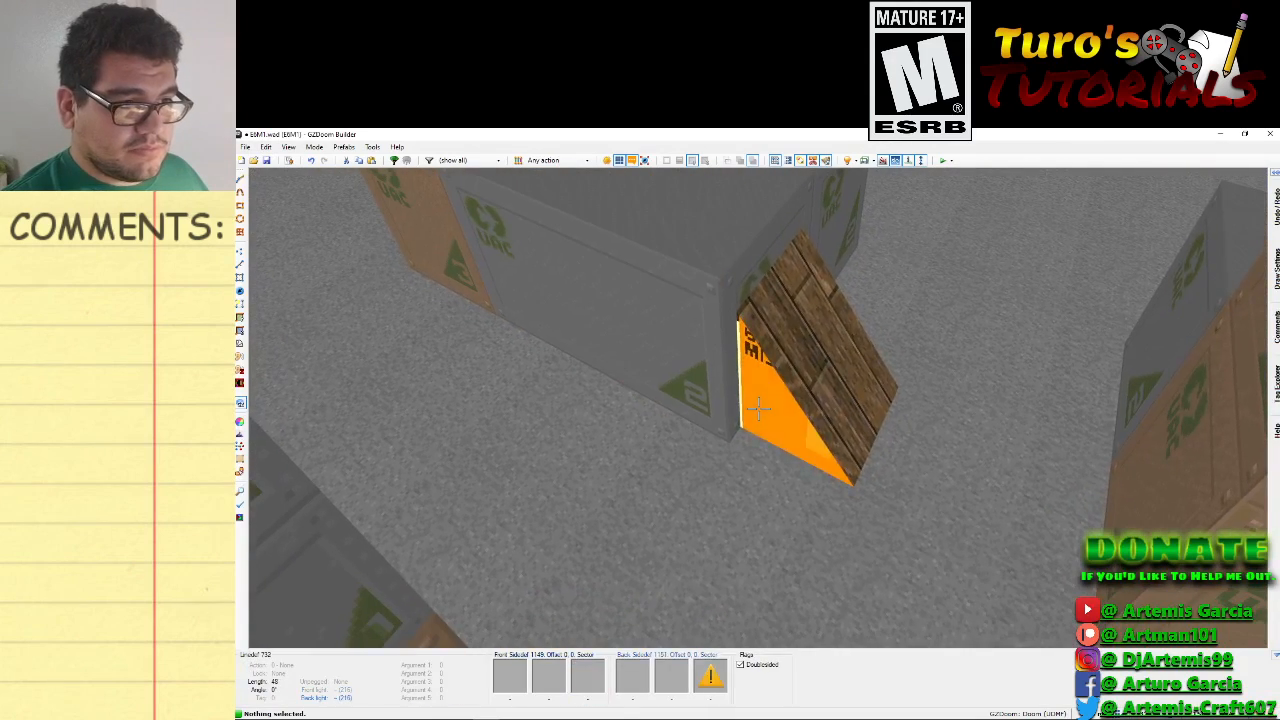
# Set the back lower texture of the ramp's triangular side wall to BIGDOOR5.
pyautogui.rightClick(758, 408)
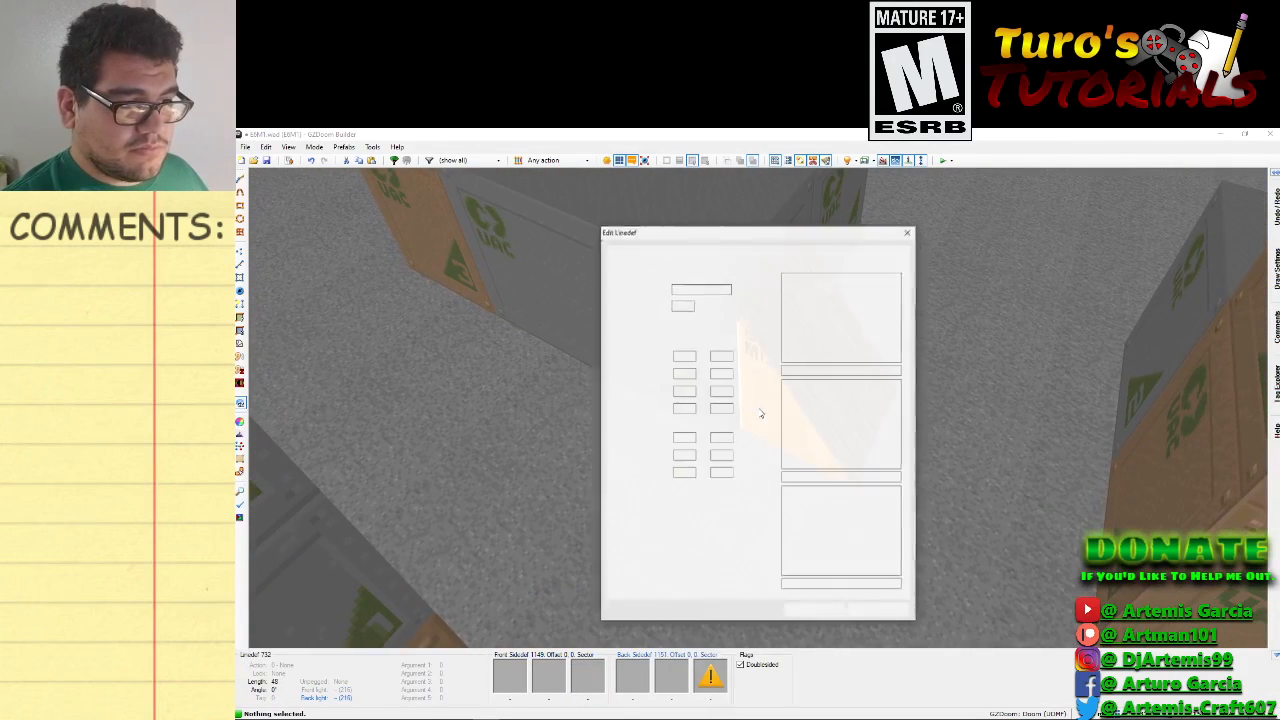
pyautogui.click(826, 511)
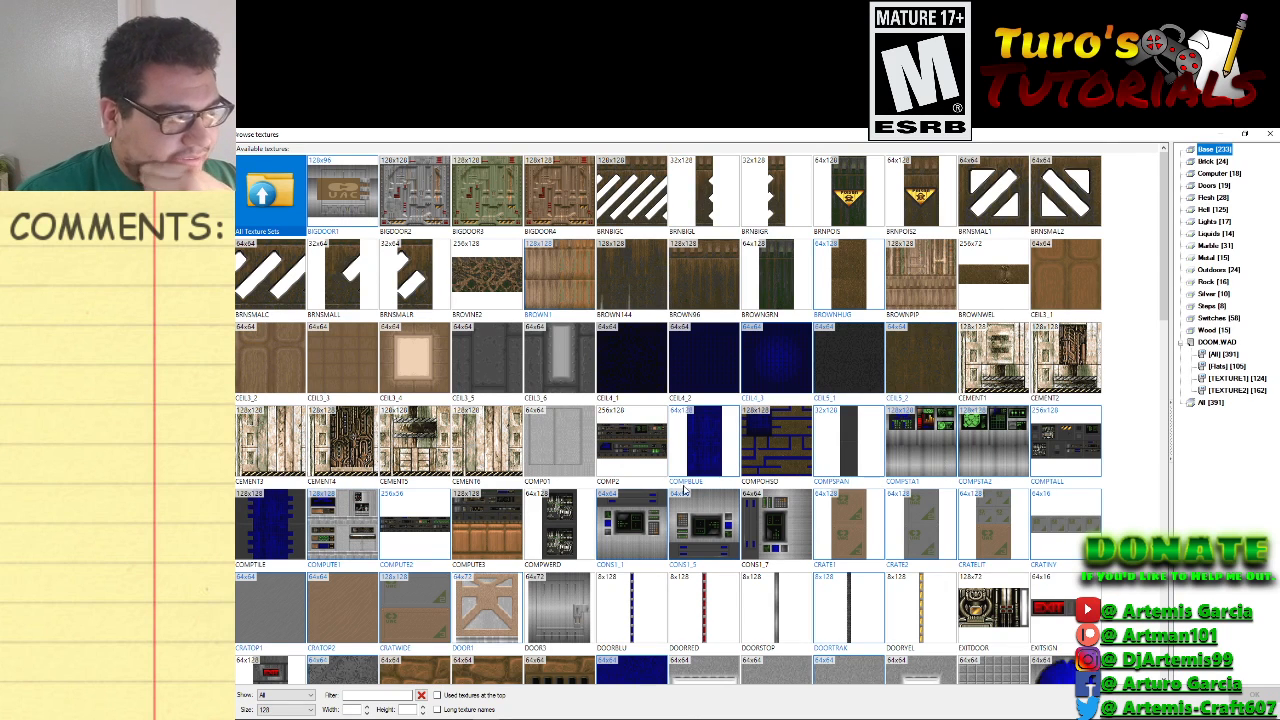
pyautogui.scroll(-4, 684, 490)
pyautogui.scroll(-2, 630, 460)
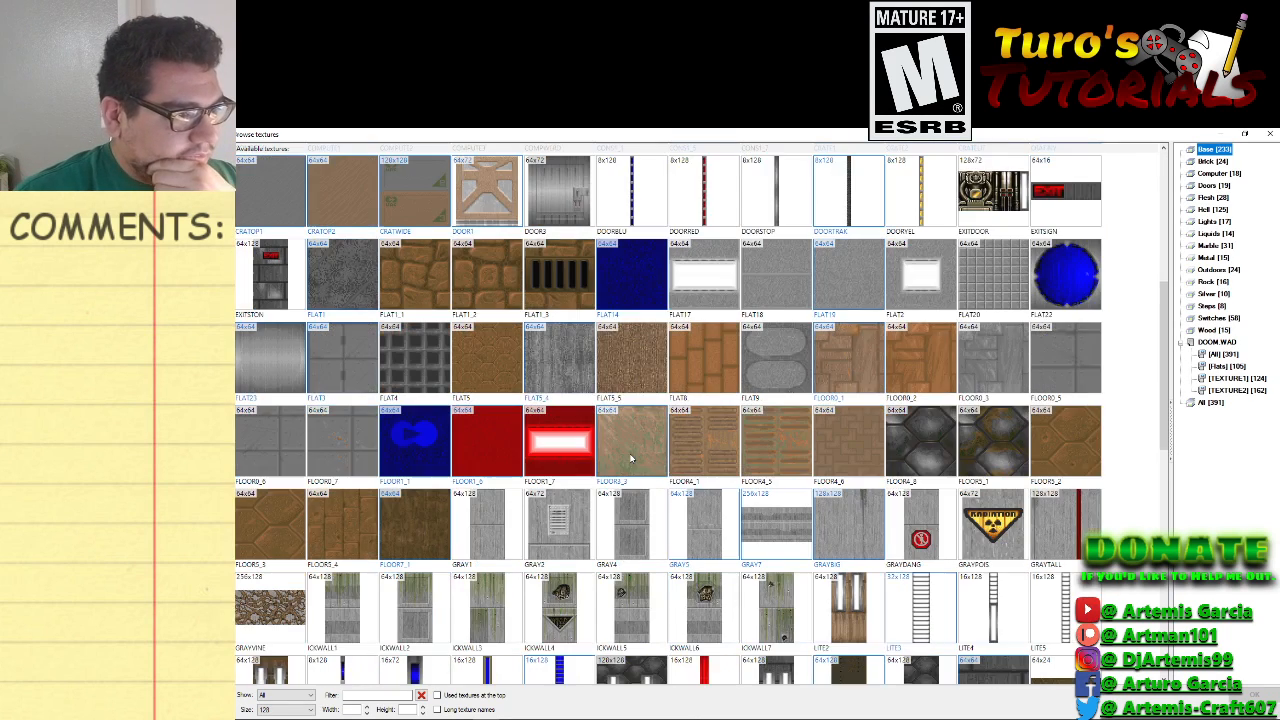
pyautogui.scroll(-1, 560, 445)
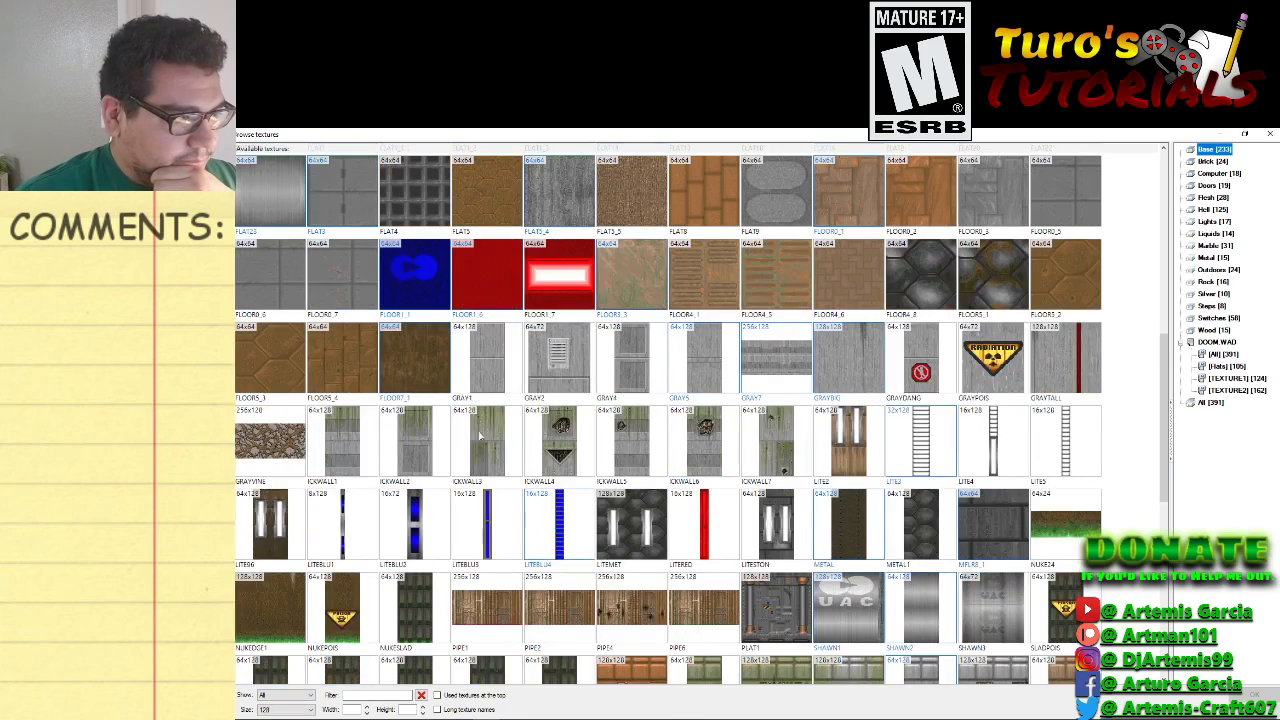
pyautogui.scroll(-3, 495, 450)
pyautogui.scroll(8, 740, 505)
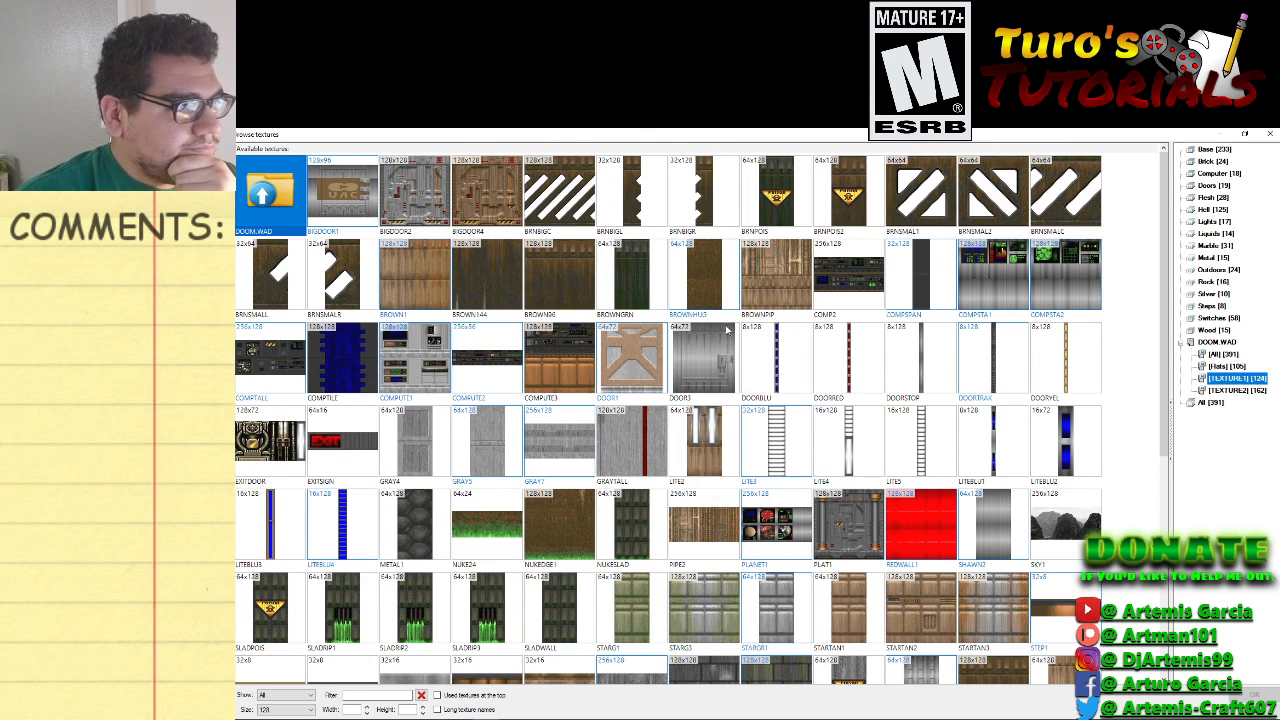
pyautogui.scroll(-5, 727, 330)
pyautogui.click(1216, 390)
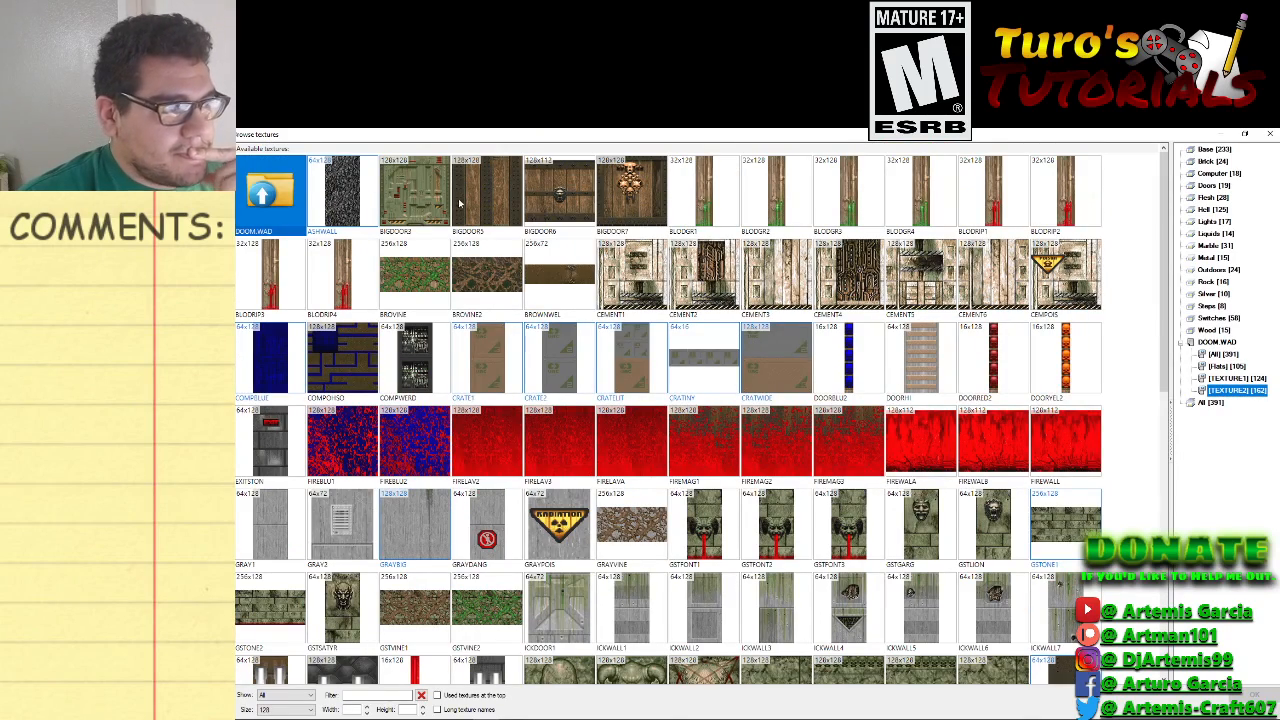
pyautogui.doubleClick(480, 187)
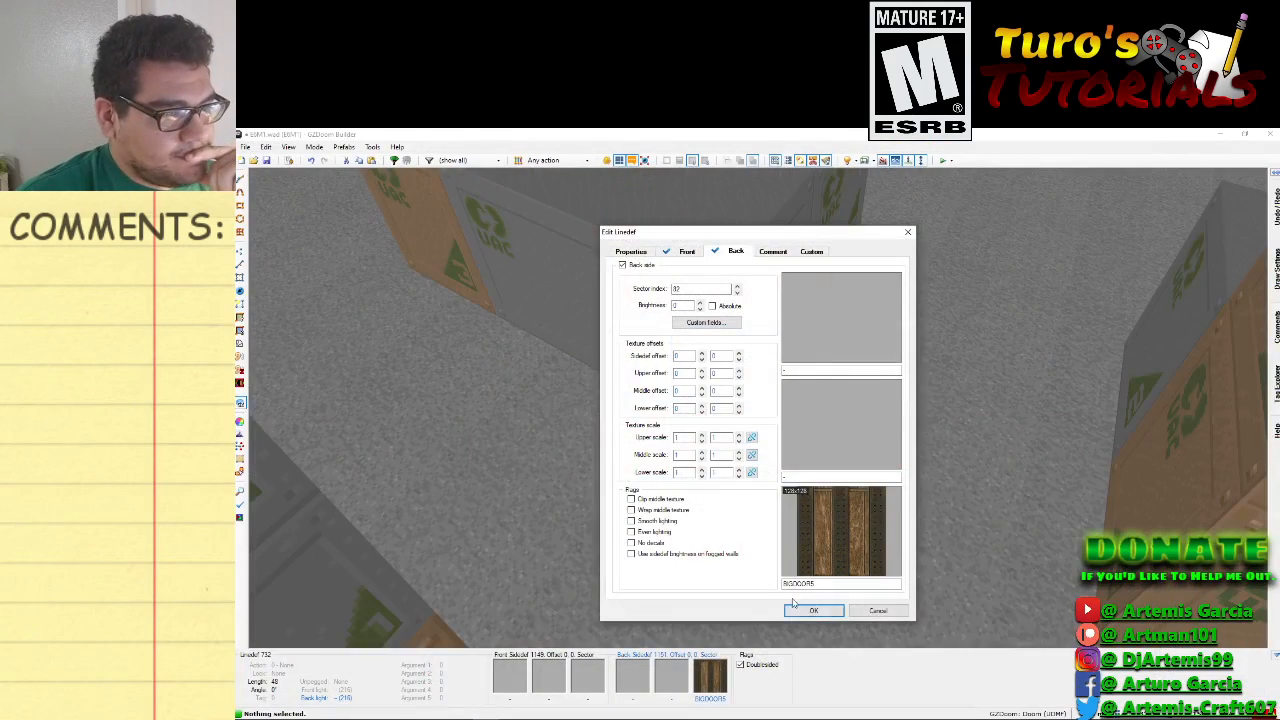
pyautogui.click(810, 610)
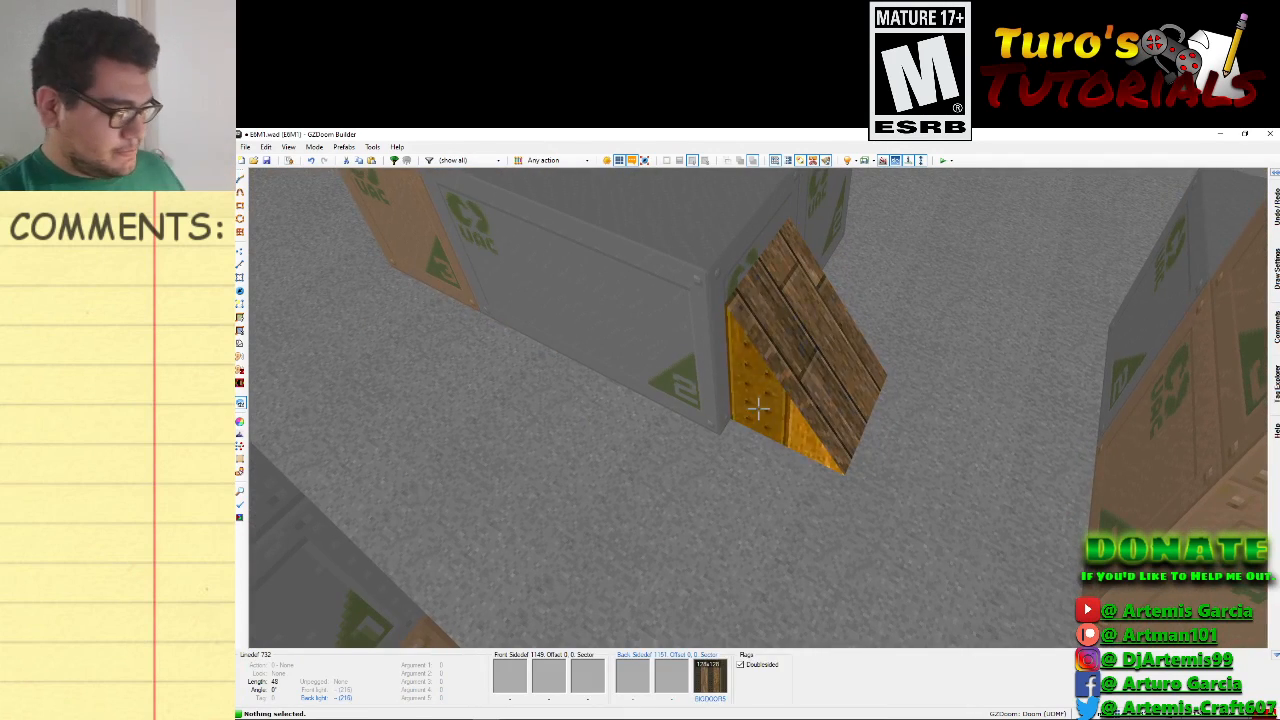
# Change the back lower texture of the ramp's triangular side wall to SUPPORT3.
pyautogui.rightClick(758, 406)
pyautogui.click(853, 513)
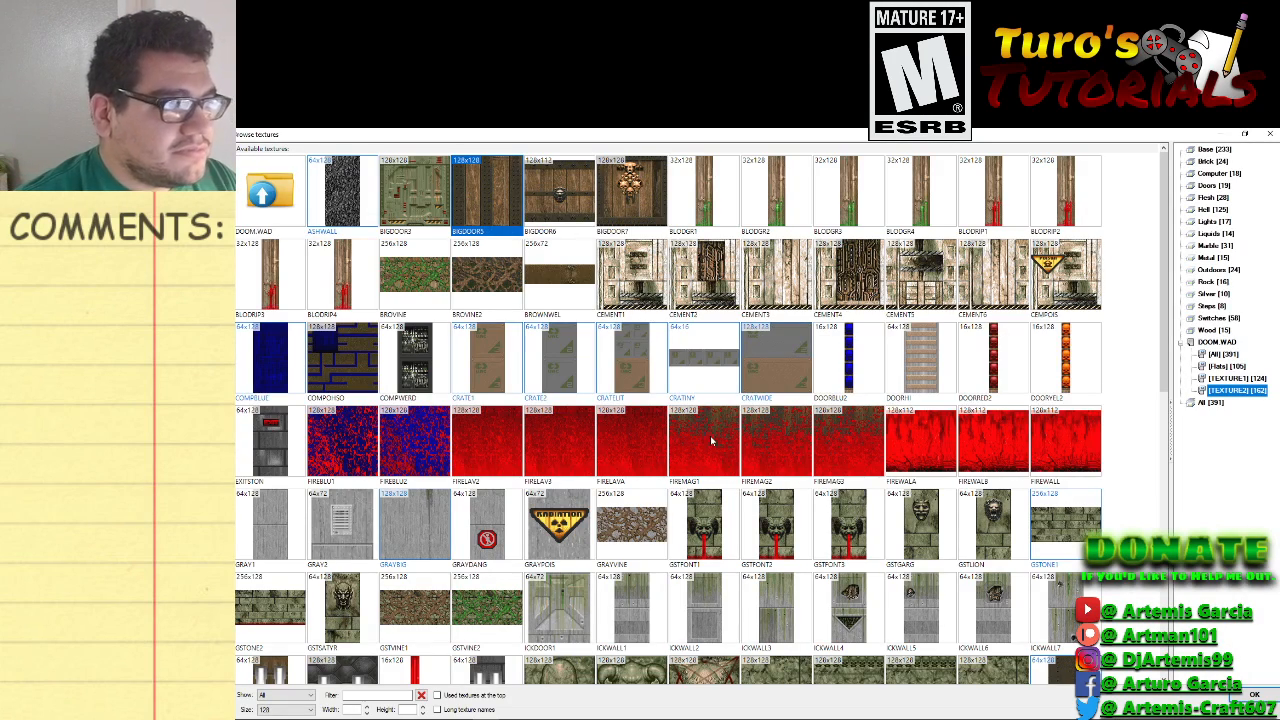
pyautogui.scroll(-6, 750, 470)
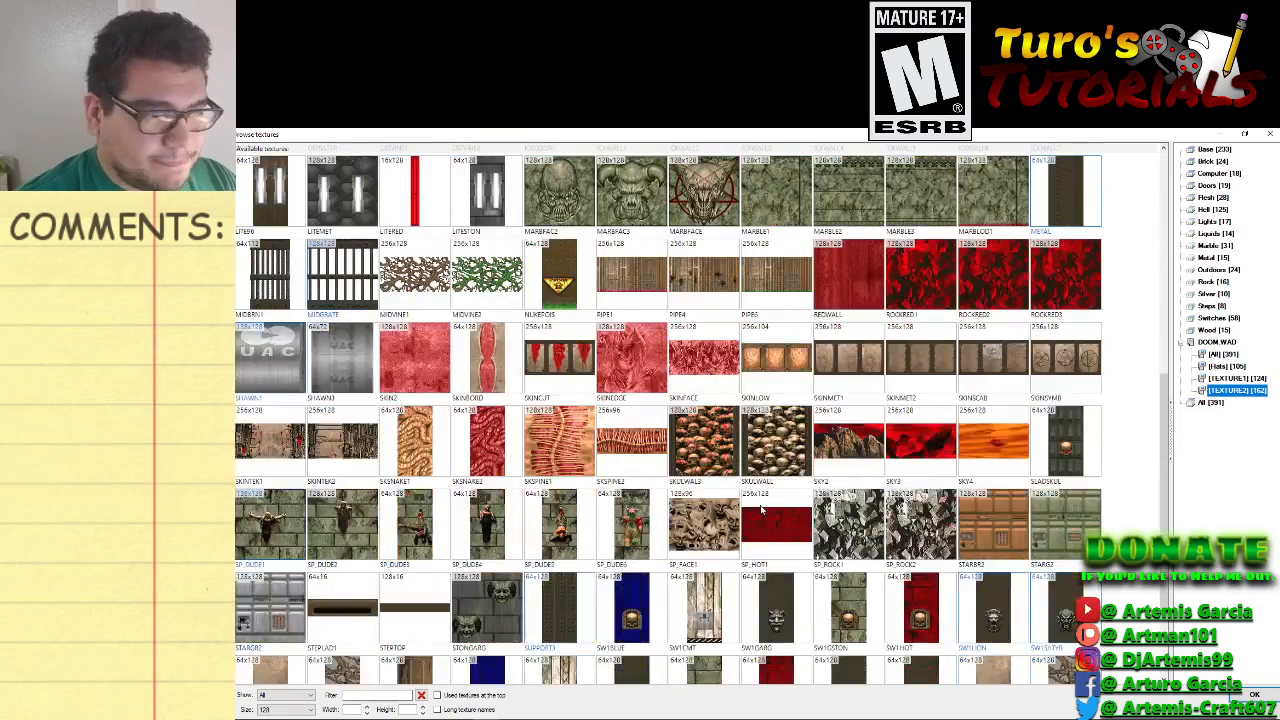
pyautogui.scroll(-2, 745, 512)
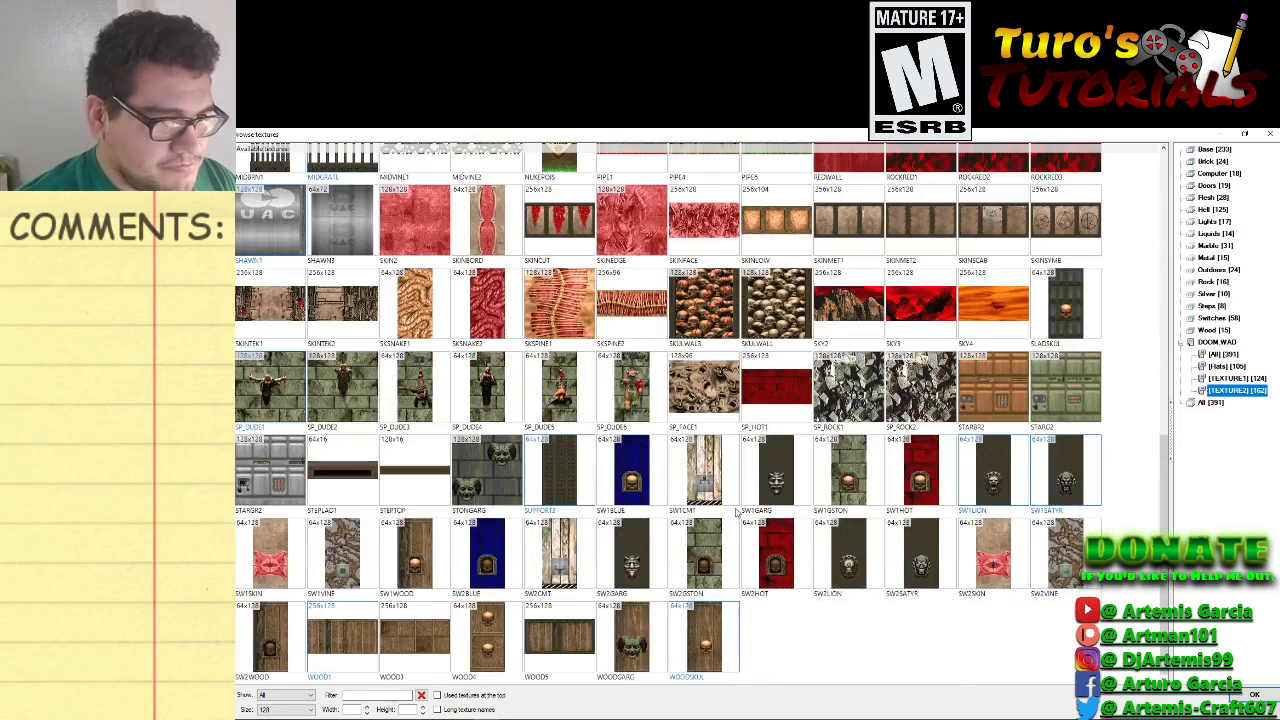
pyautogui.doubleClick(560, 489)
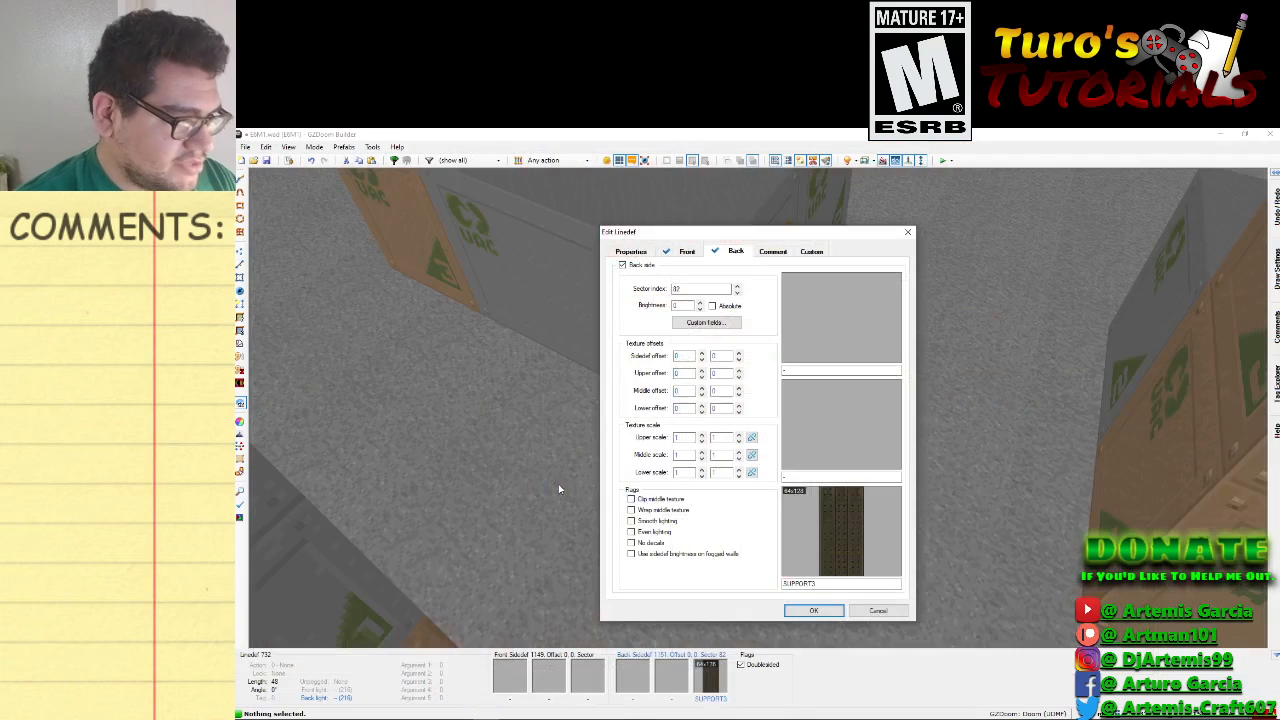
pyautogui.click(815, 610)
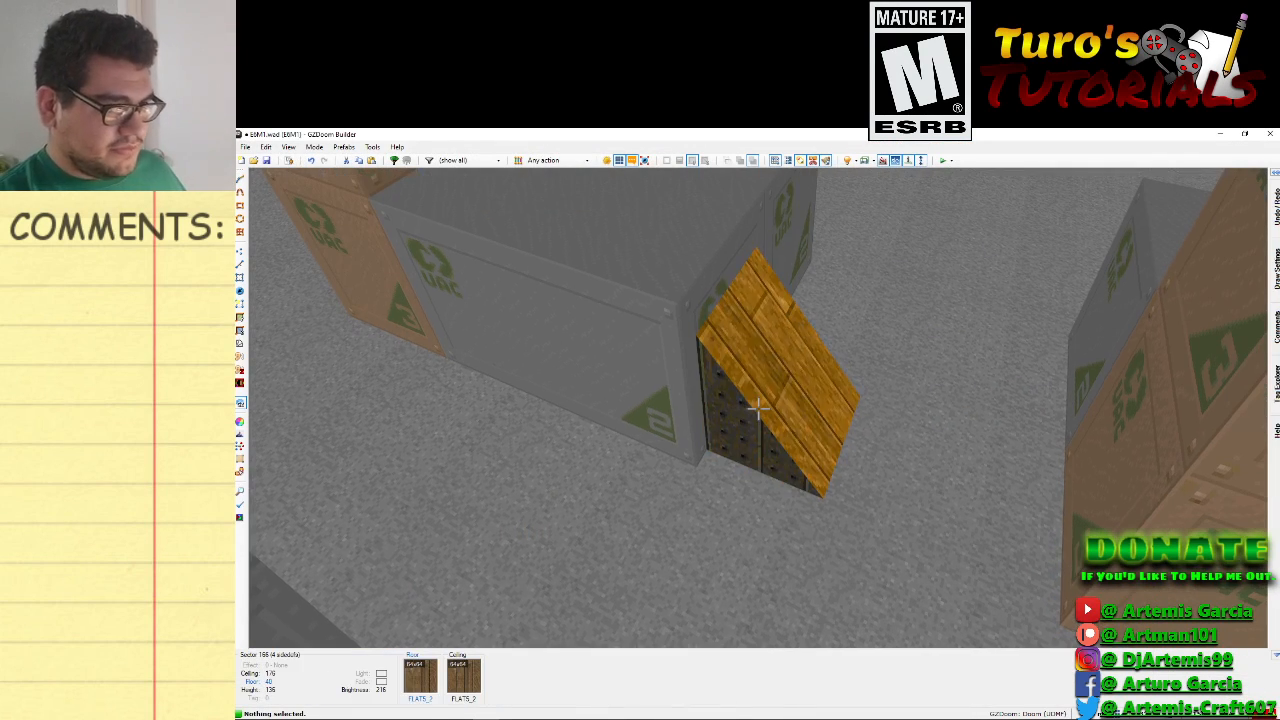
# Change the back lower texture of the wooden ramp's triangular side wall to WOOD1.
pyautogui.rightClick(759, 405)
pyautogui.click(865, 600)
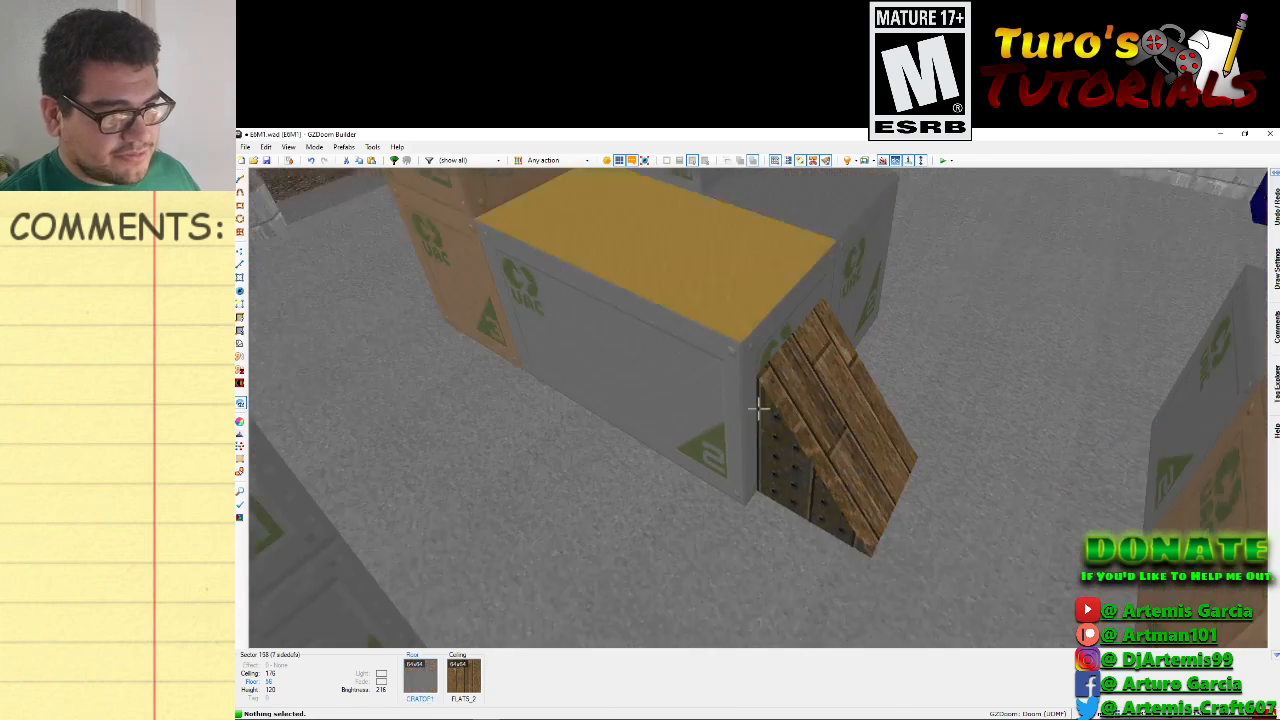
pyautogui.rightClick(759, 410)
pyautogui.click(846, 501)
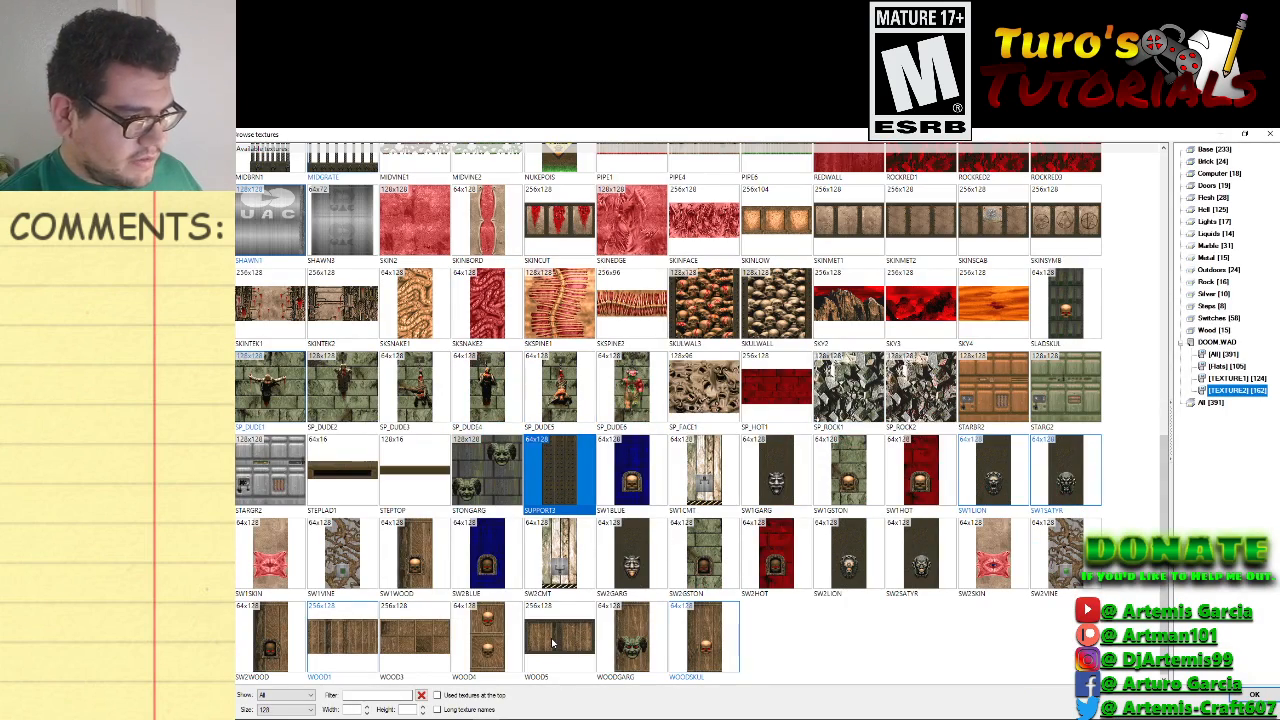
pyautogui.doubleClick(364, 643)
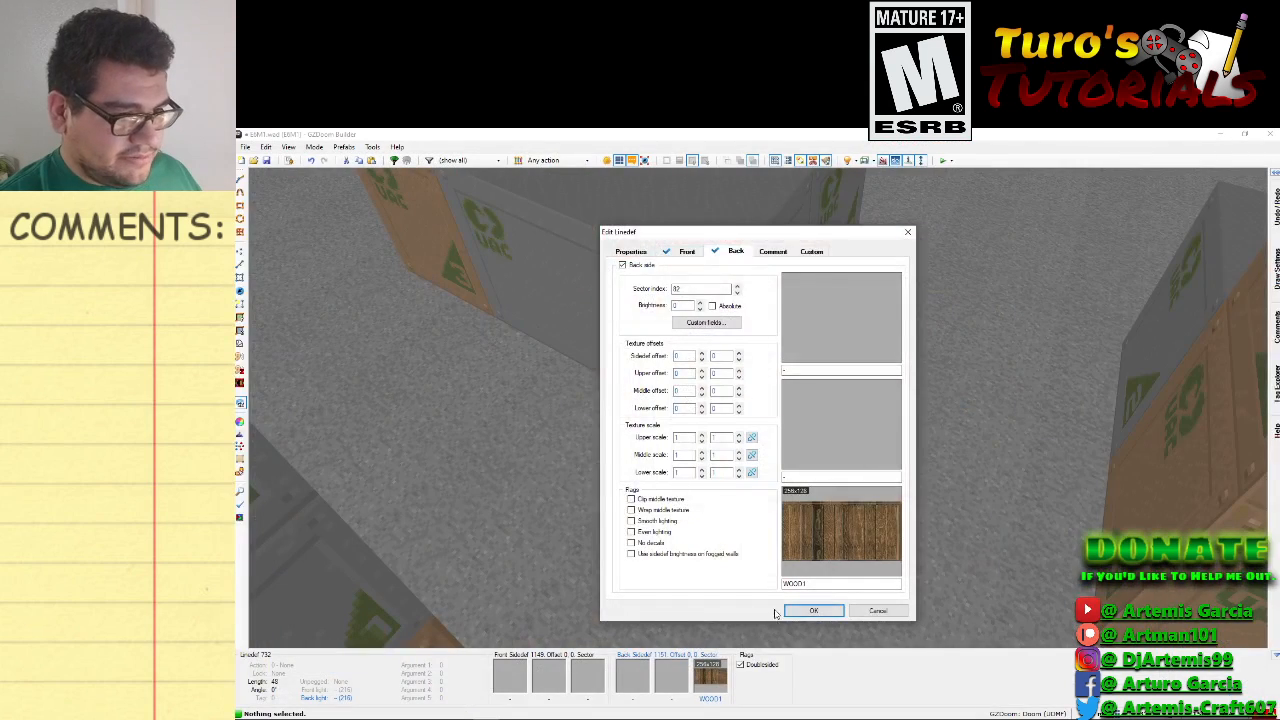
pyautogui.click(812, 611)
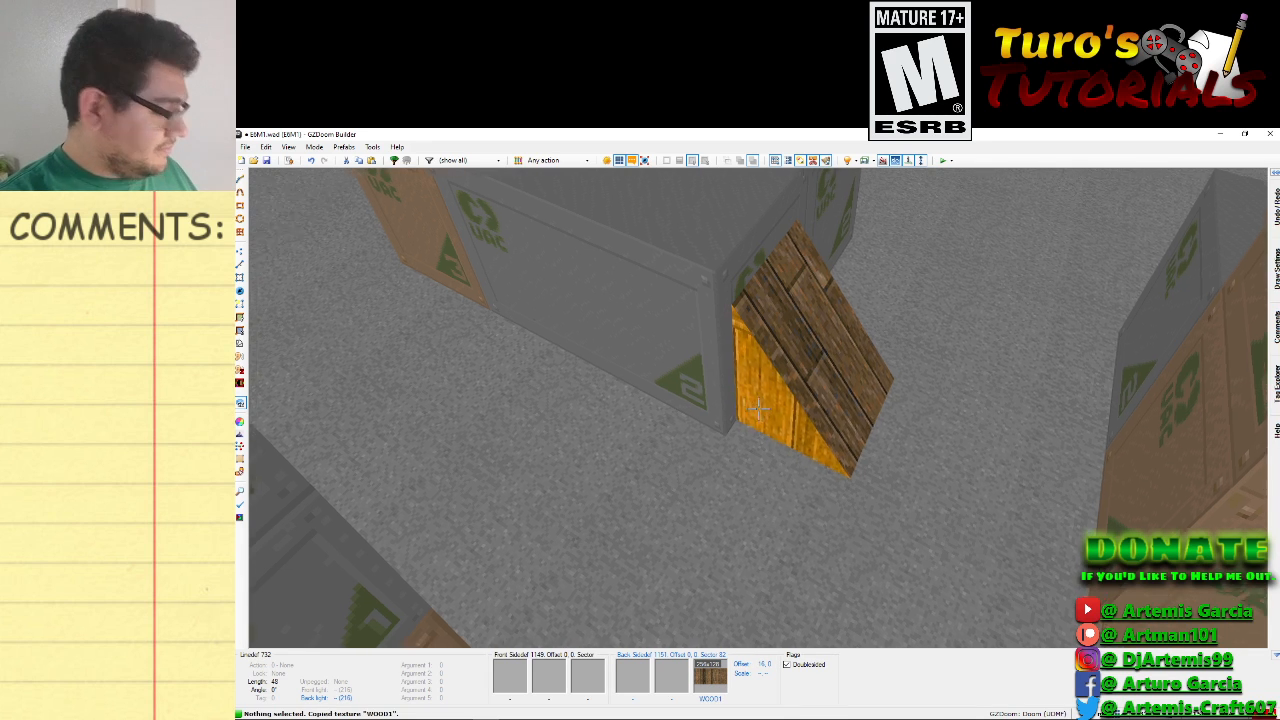
# Copy the WOOD1 texture from the ramp's side wall and paste it onto the opposite triangular side wall.
pyautogui.press('e')
pyautogui.press('d')
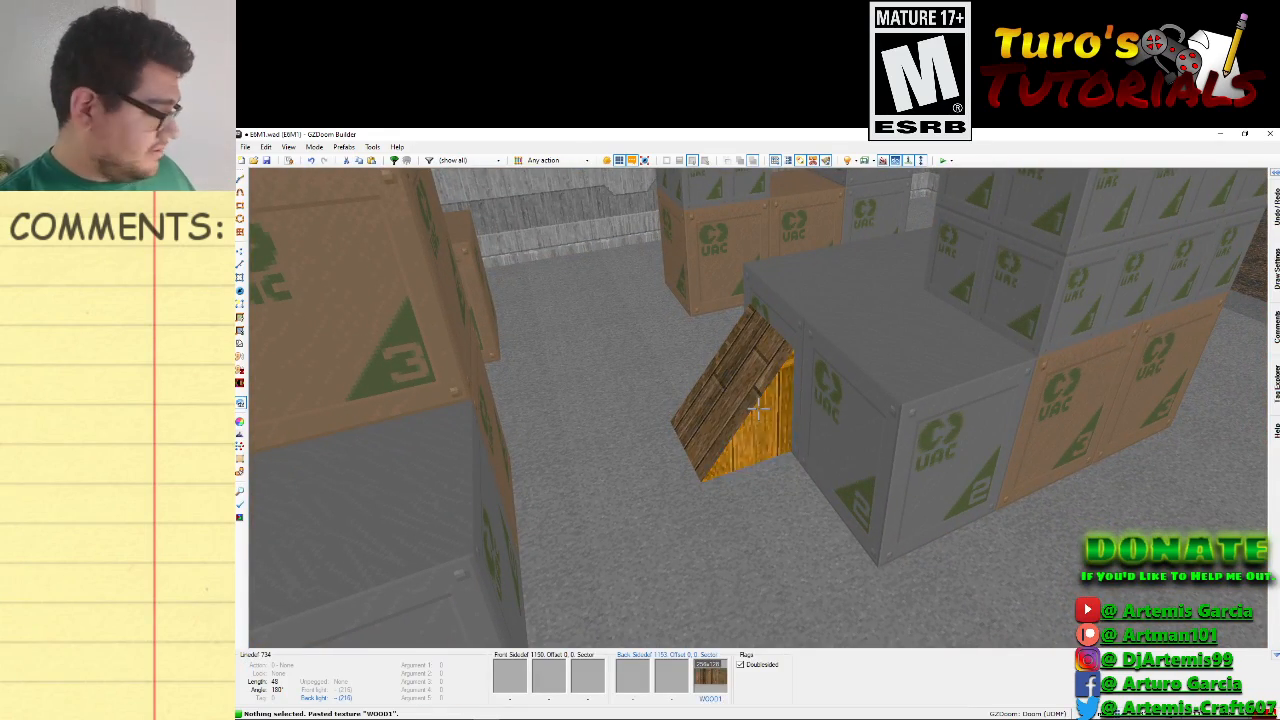
pyautogui.press('e')
pyautogui.press('d')
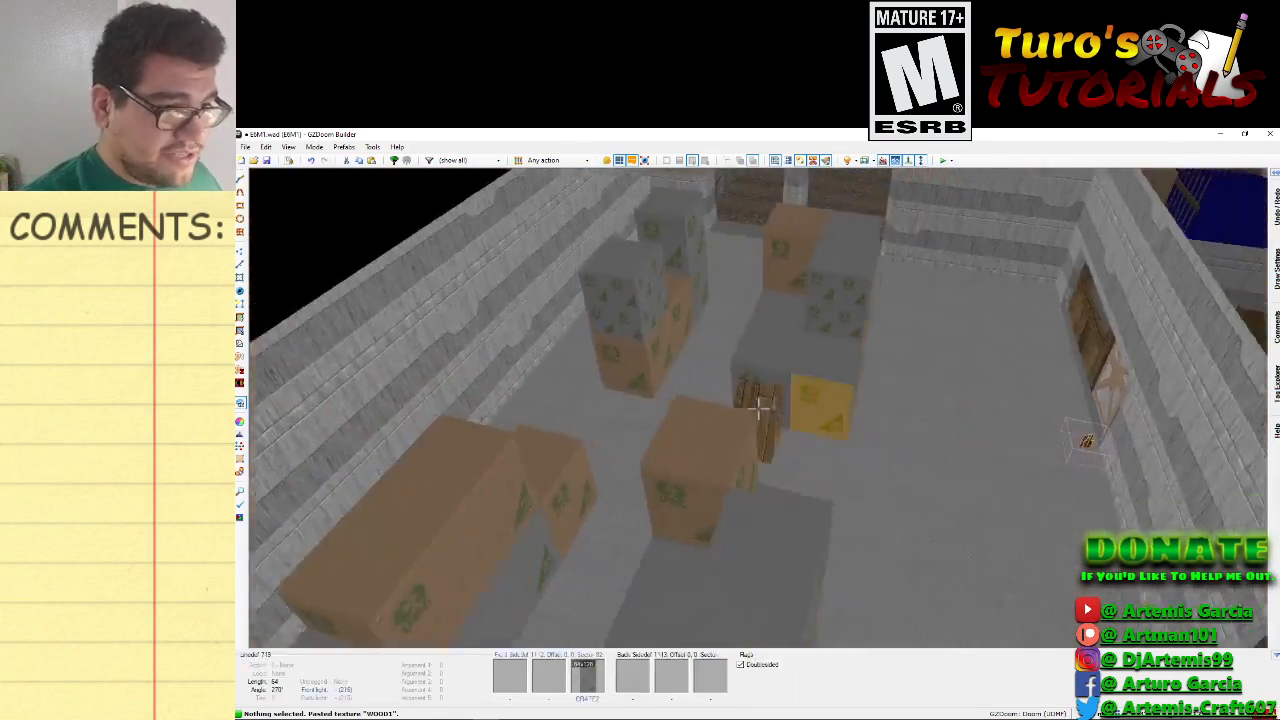
# Inspect the ramp and the crate stacks around the grey room from several angles in the 3D view.
pyautogui.press('s')
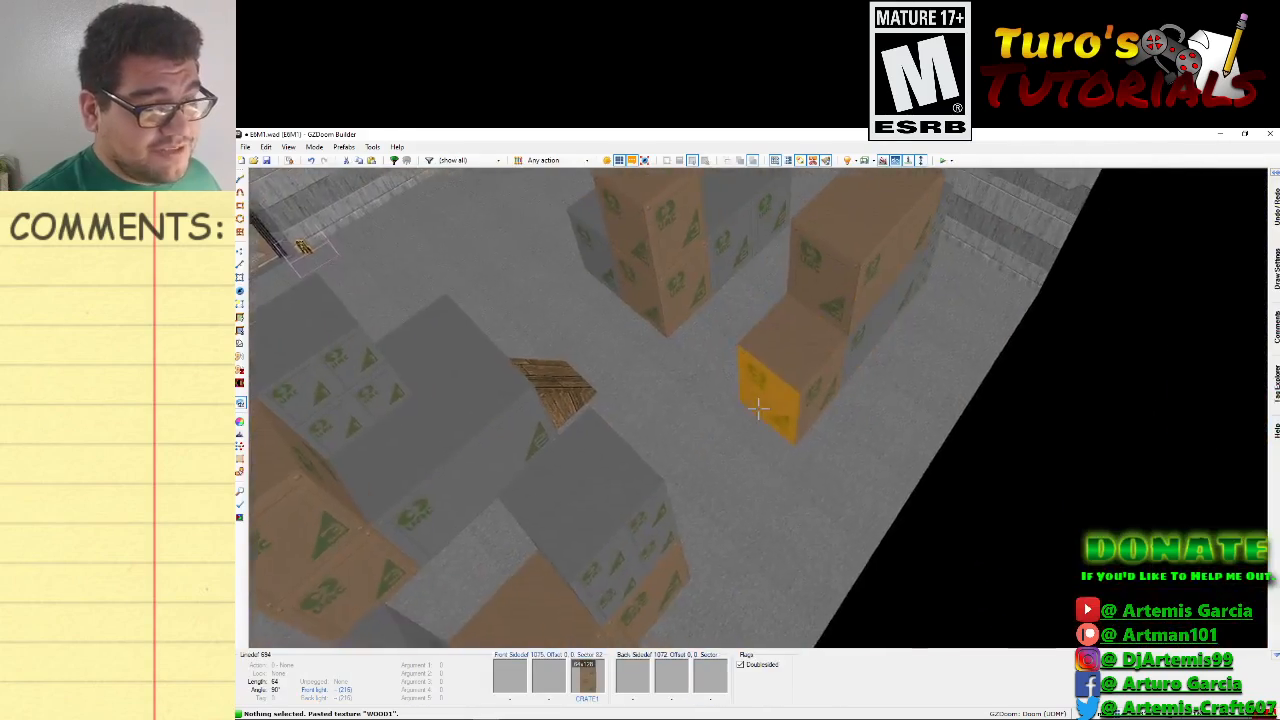
pyautogui.press('f')
pyautogui.press('s')
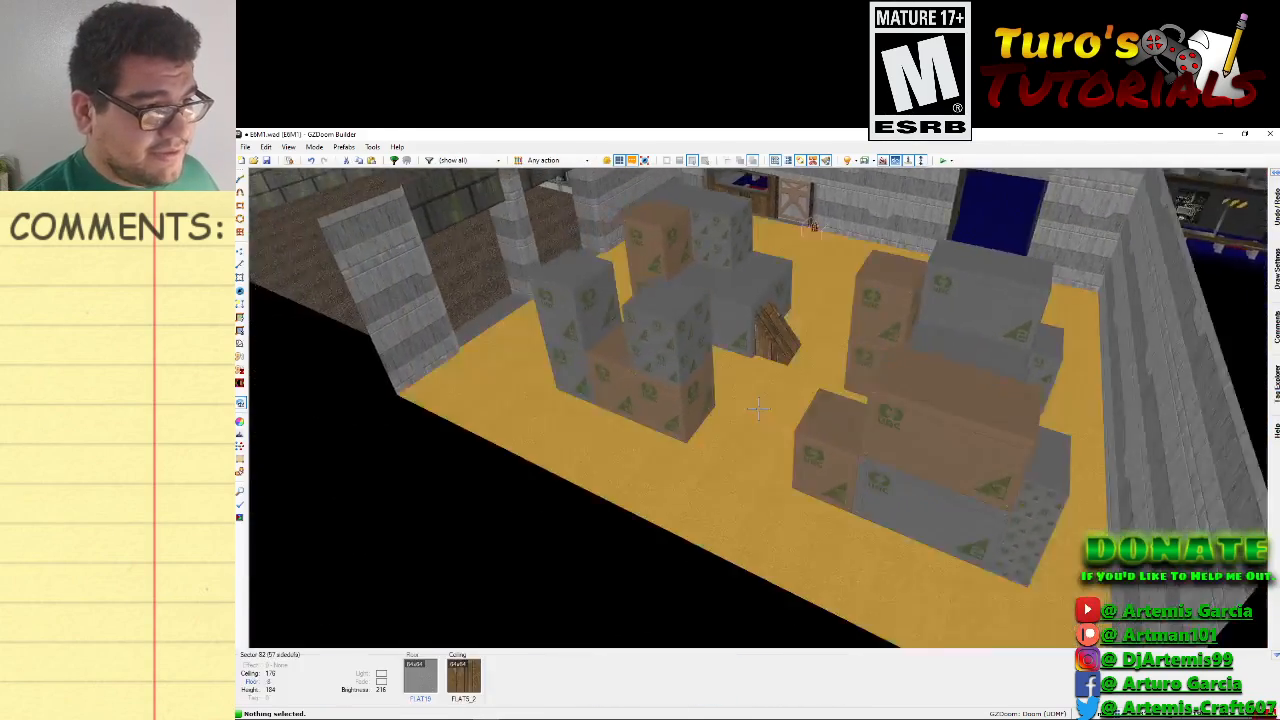
pyautogui.press('s')
pyautogui.press('e')
pyautogui.press('f')
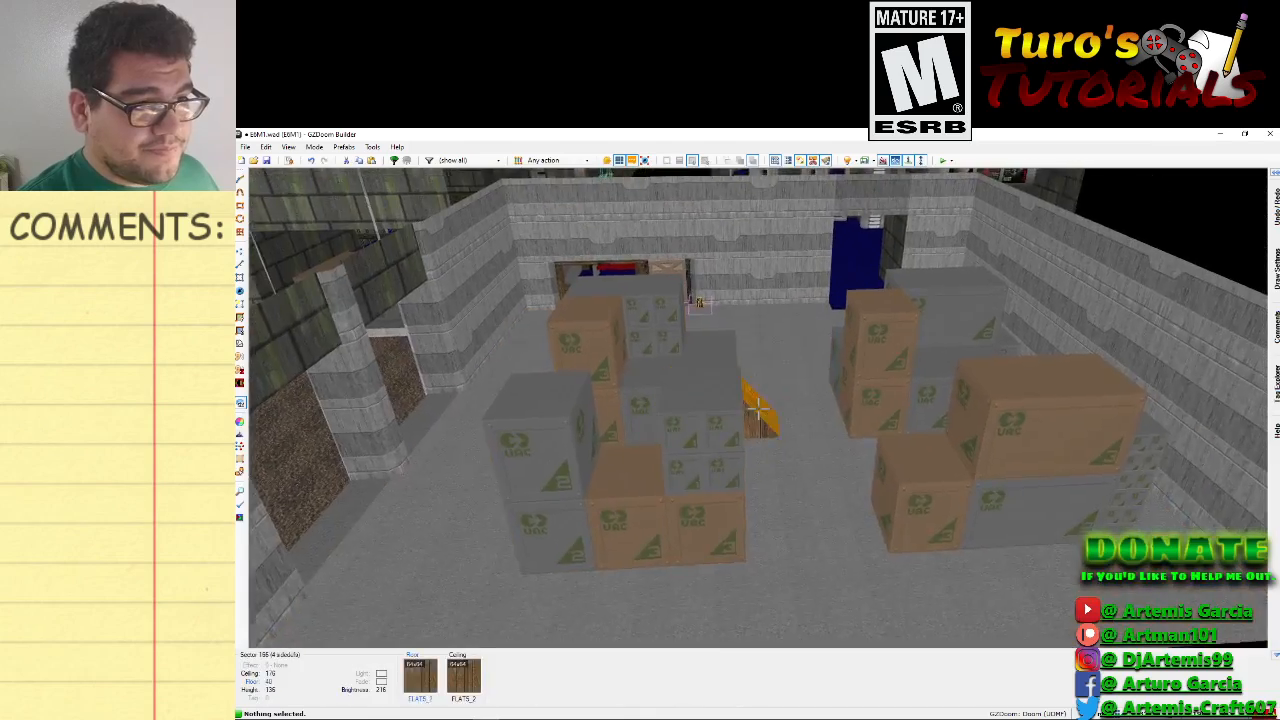
pyautogui.press('s')
pyautogui.press('f')
pyautogui.press('d')
pyautogui.press('e')
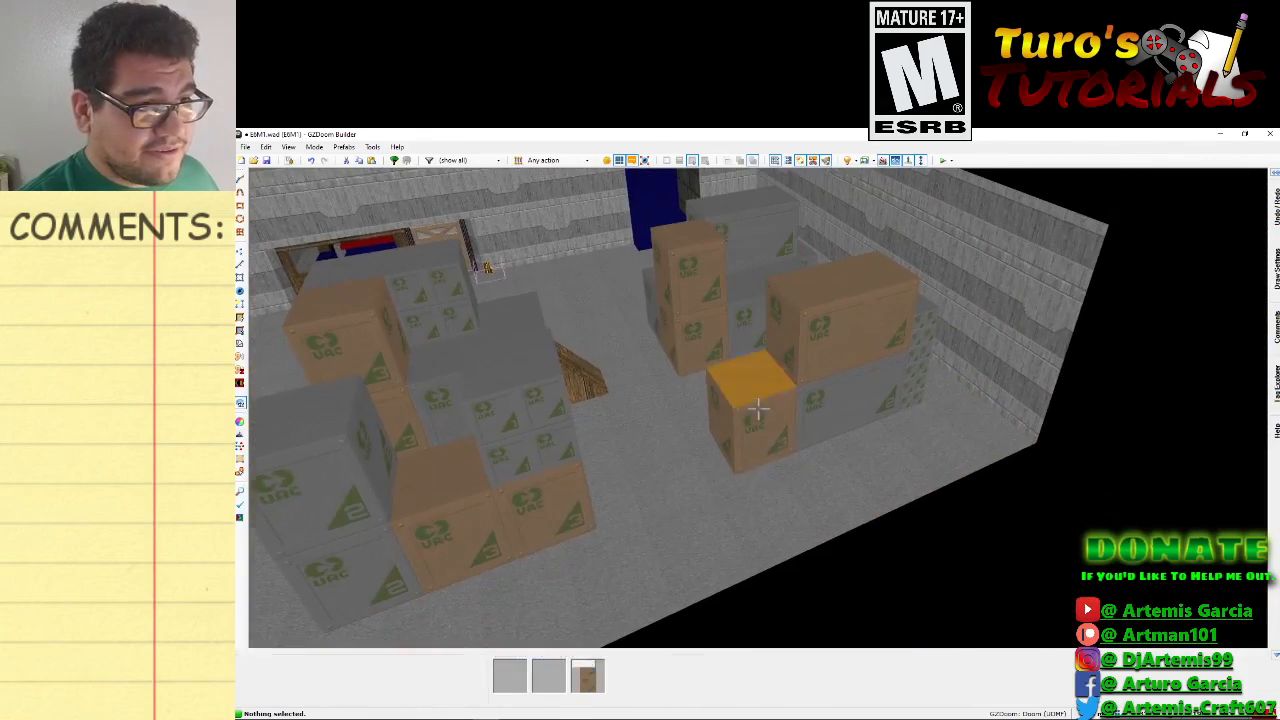
pyautogui.press('s')
pyautogui.press('e')
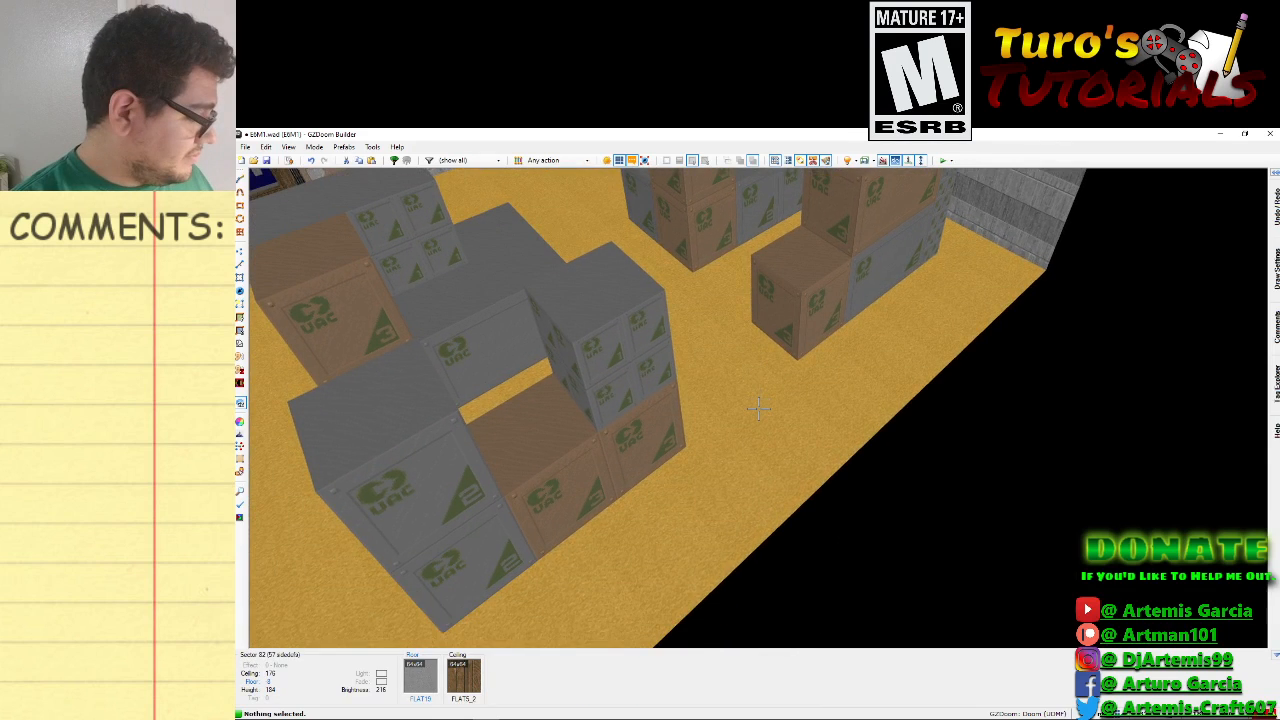
# Duplicate the wooden ramp sector in the 2D map and place the copy against the outward side of the brown crate near the room's outer wall.
pyautogui.press('w')
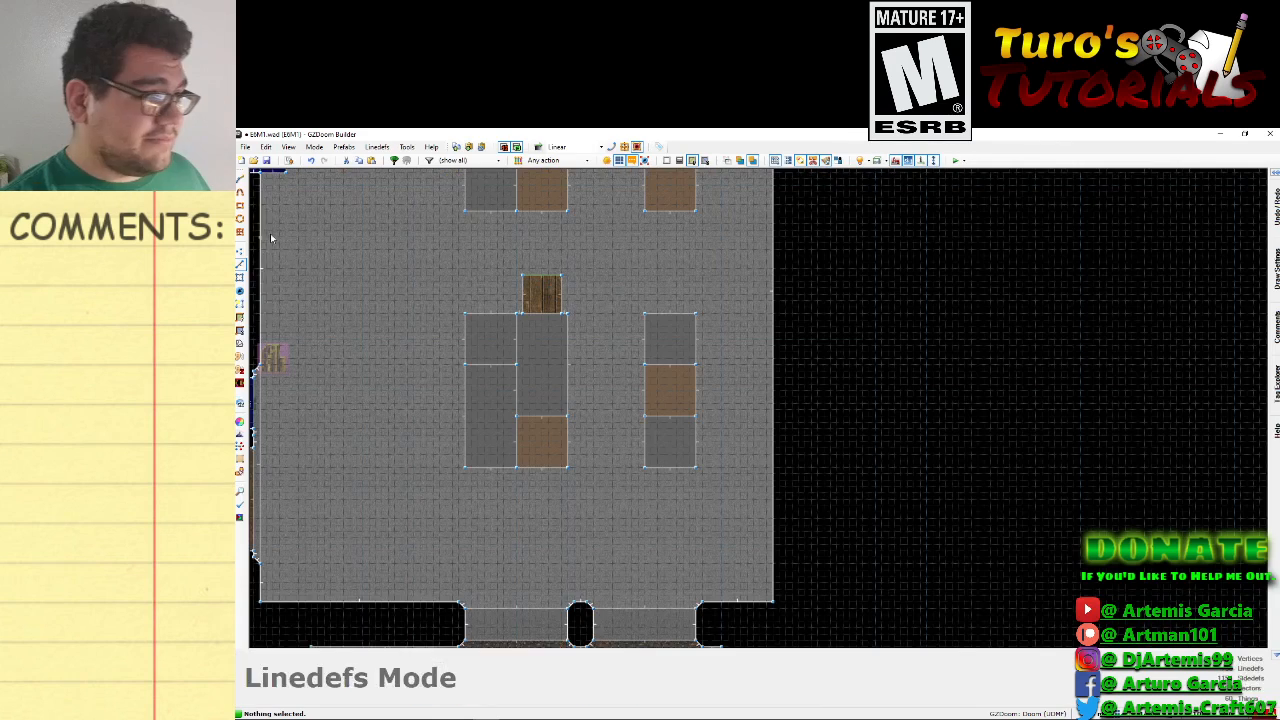
pyautogui.click(240, 279)
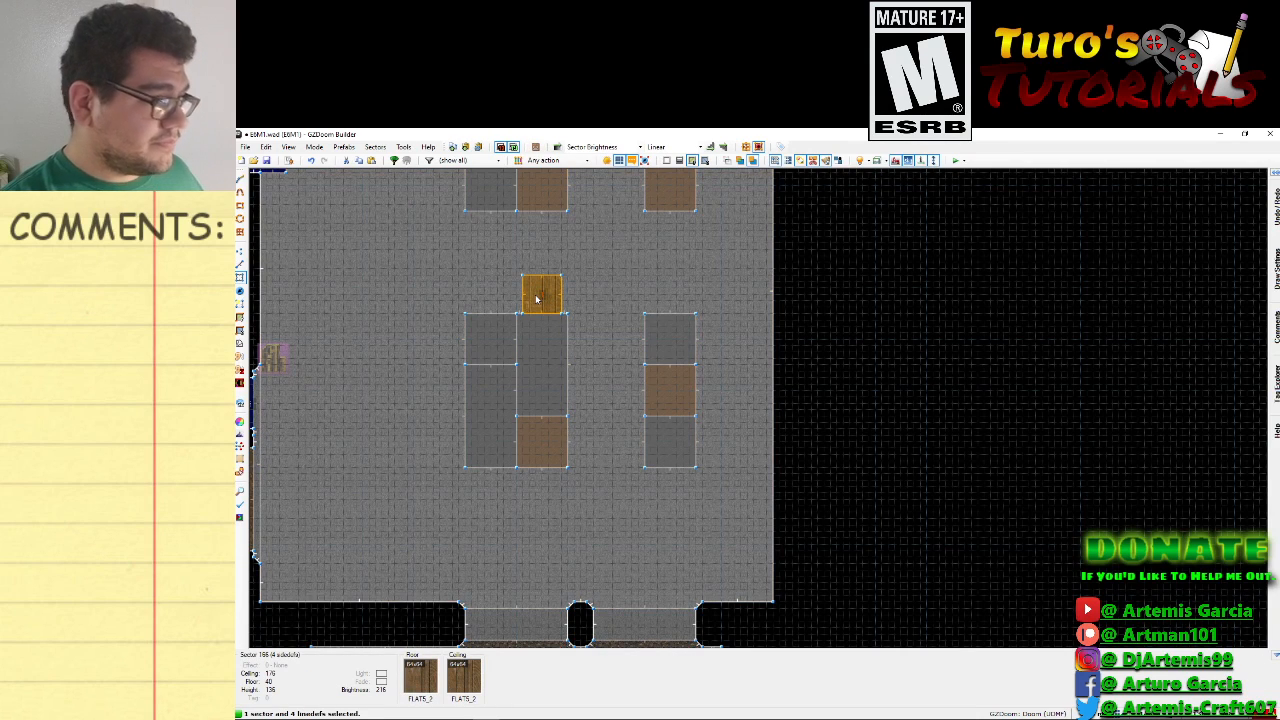
pyautogui.hotkey('ctrl', 'v')
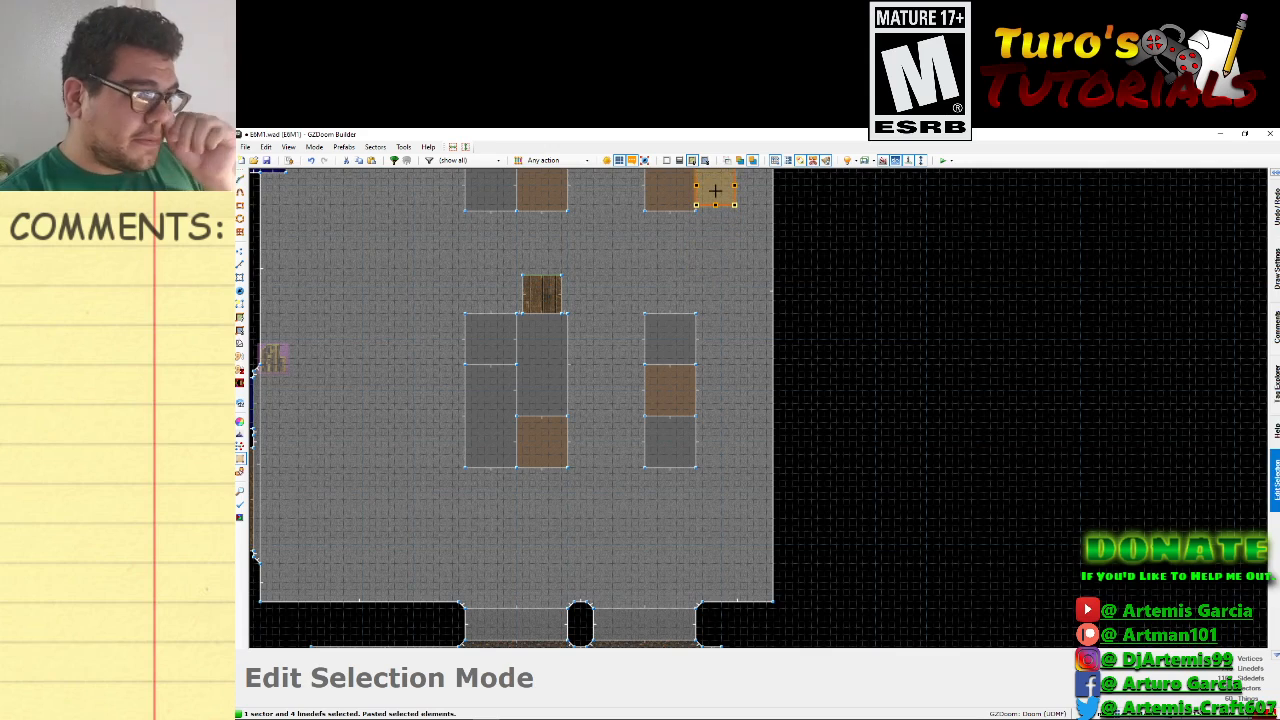
pyautogui.scroll(-3, 700, 220)
pyautogui.scroll(5, 683, 277)
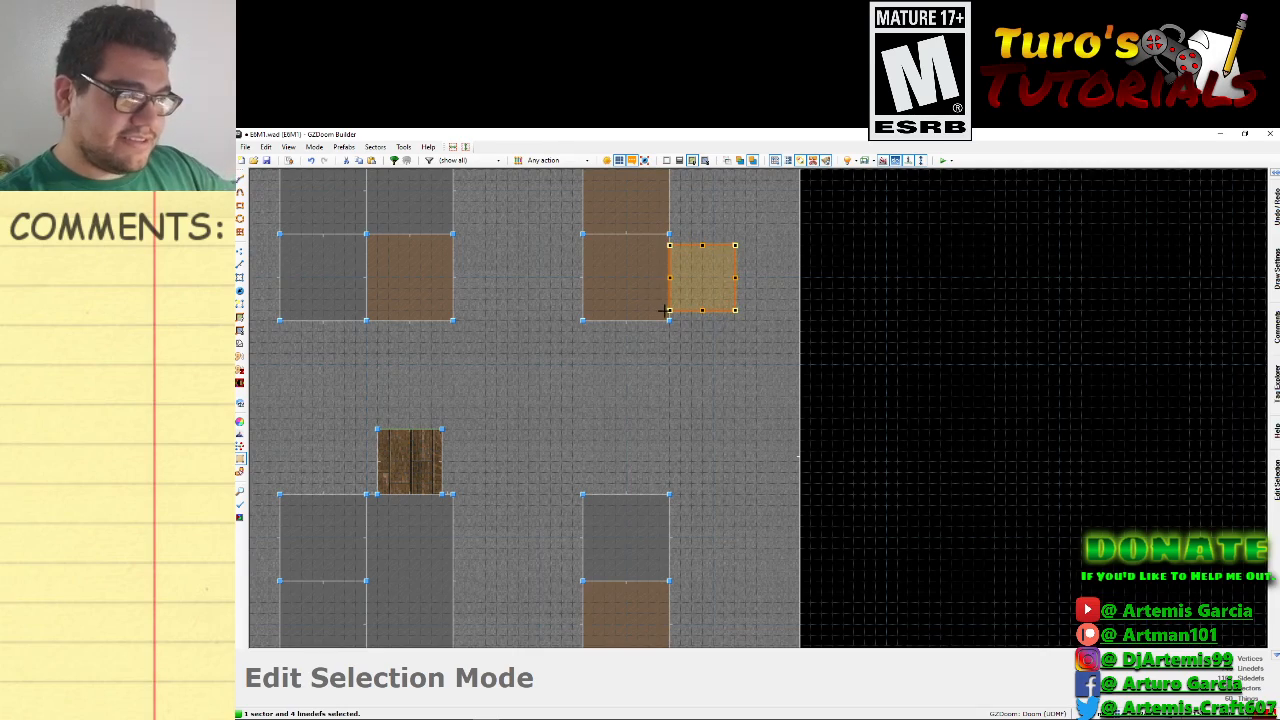
pyautogui.press('w')
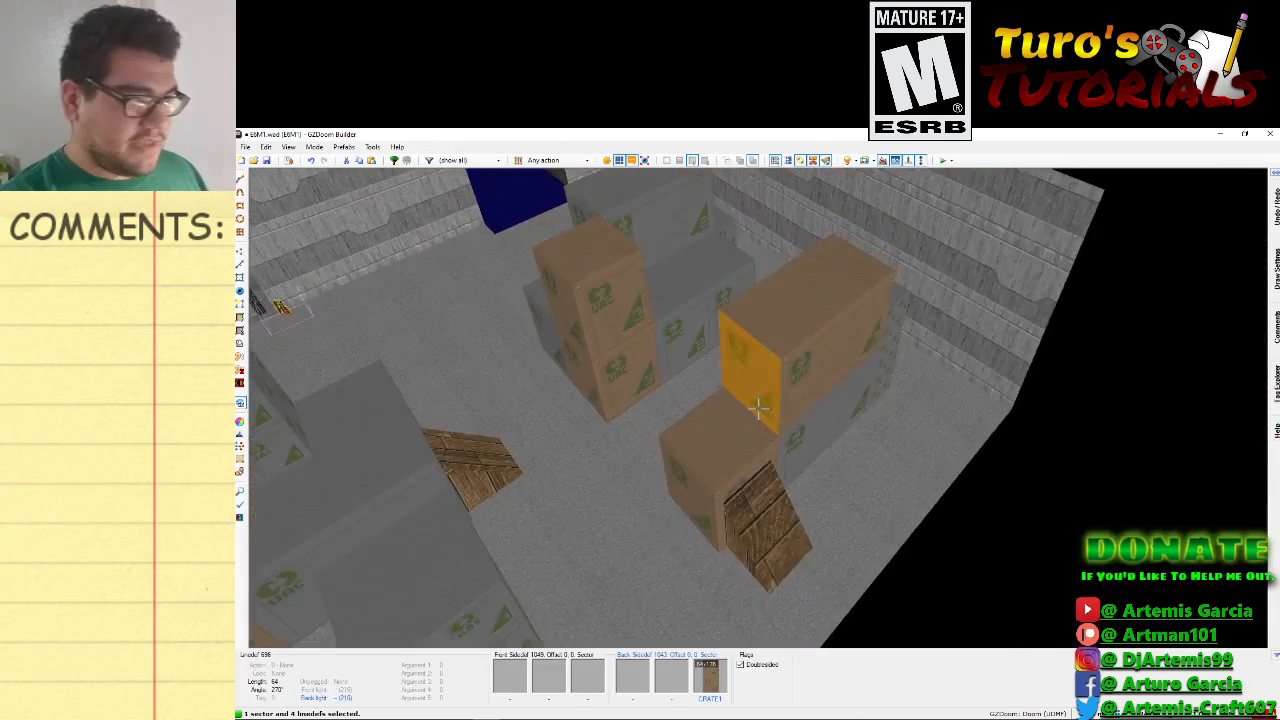
# Examine both ramps, the crate stacks and the adjoining rooms in the 3D view.
pyautogui.press('f')
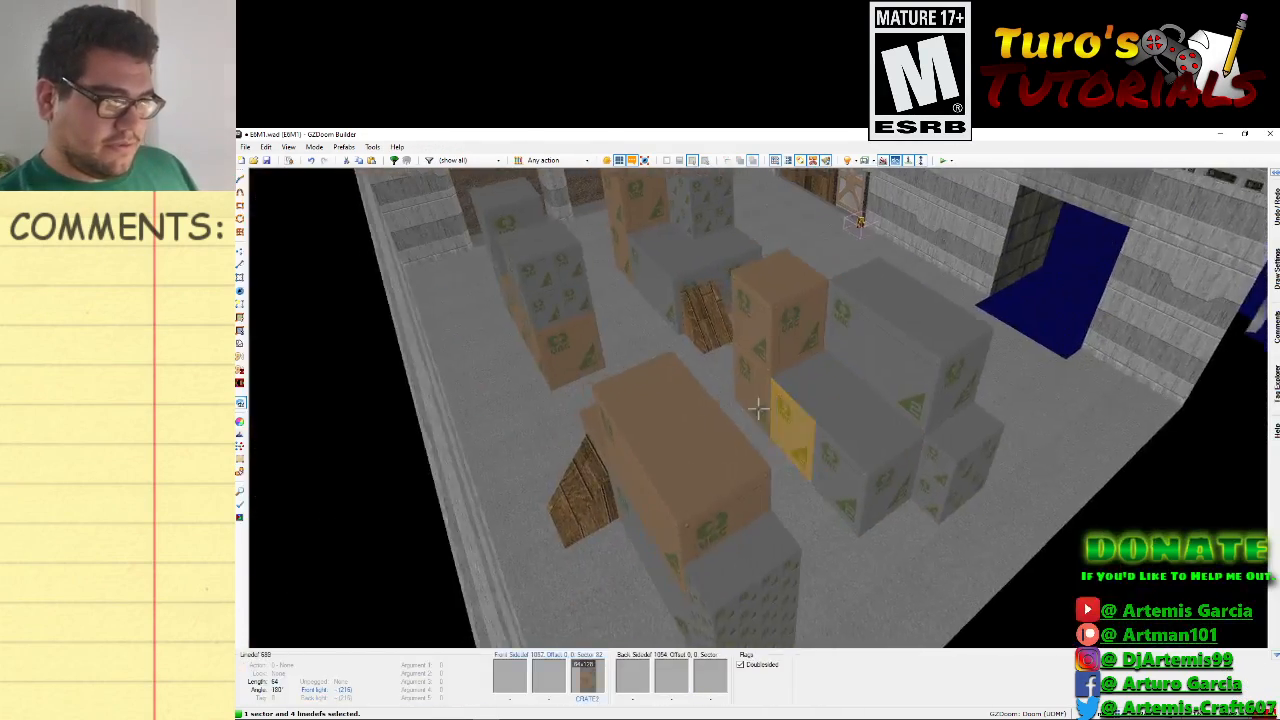
pyautogui.press('s')
pyautogui.press('s')
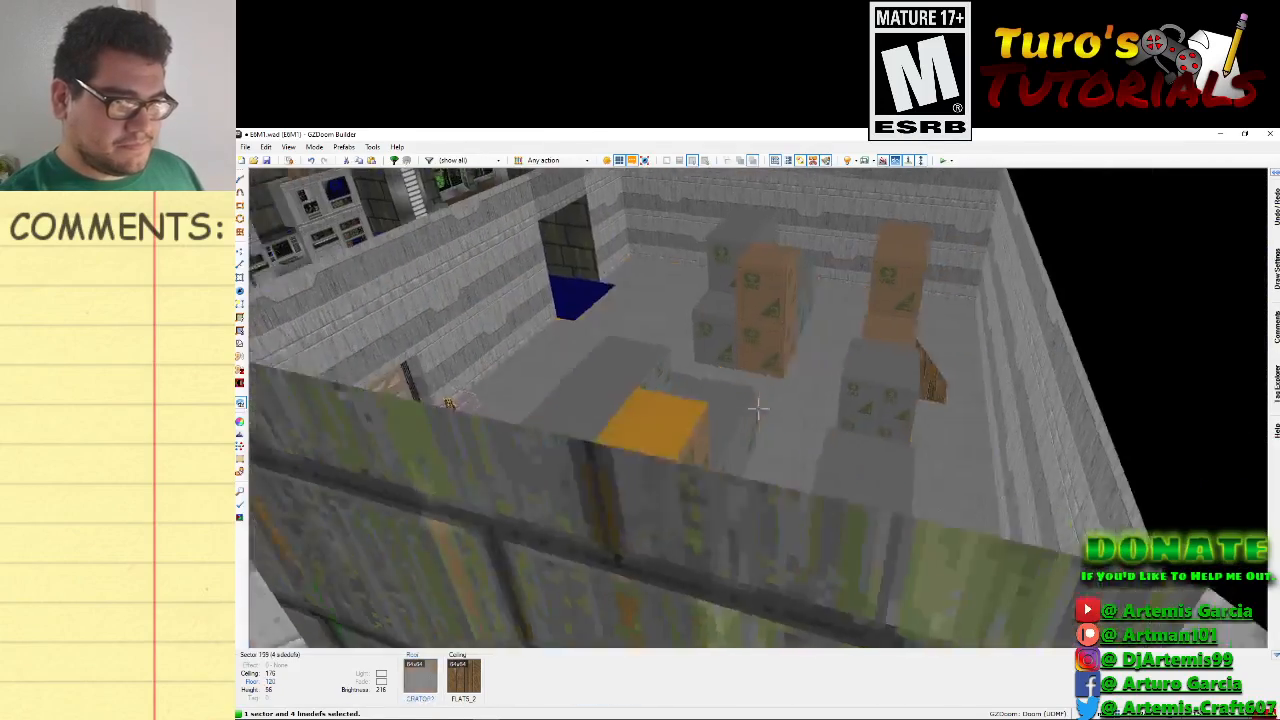
pyautogui.press('f')
pyautogui.press('f')
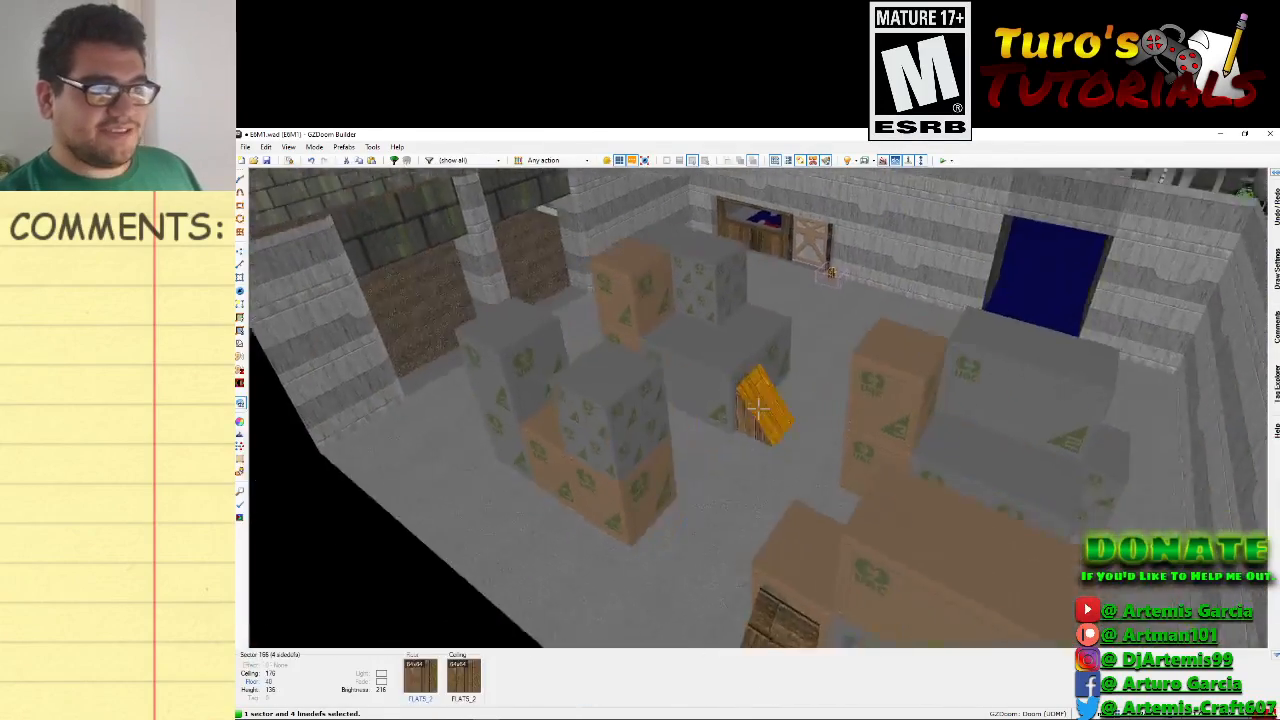
pyautogui.press('f')
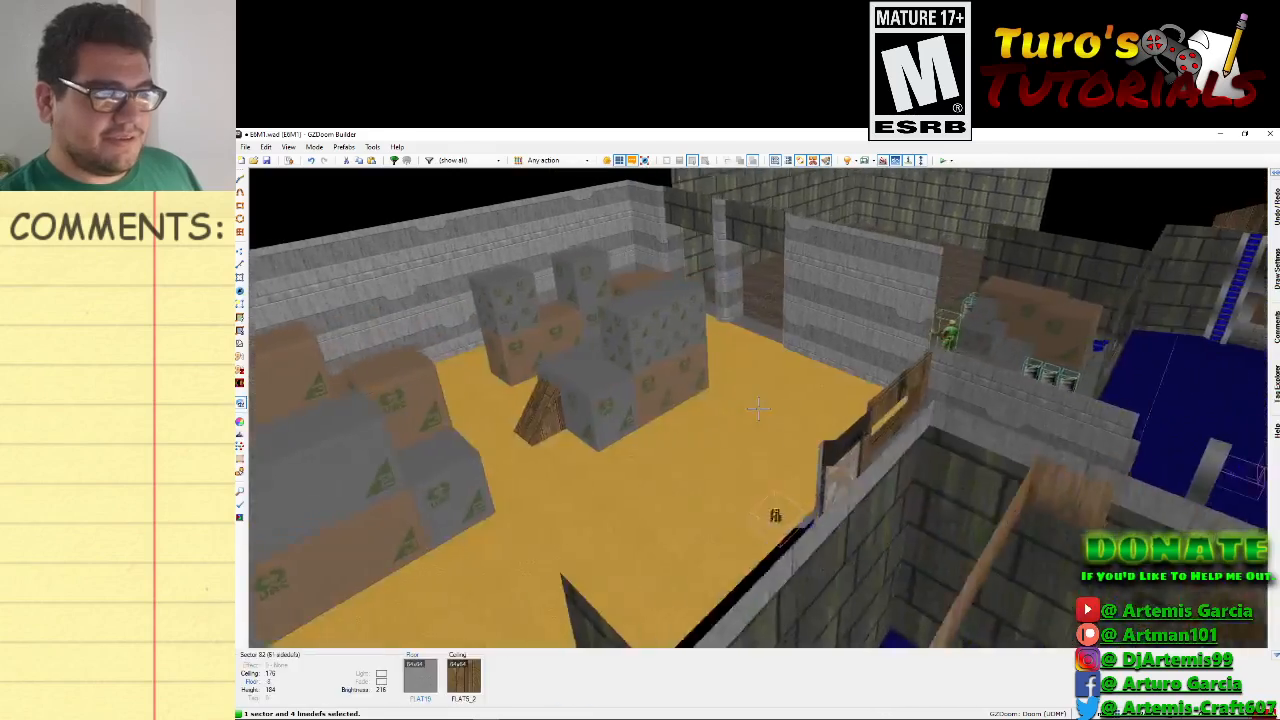
pyautogui.press('f')
pyautogui.press('e')
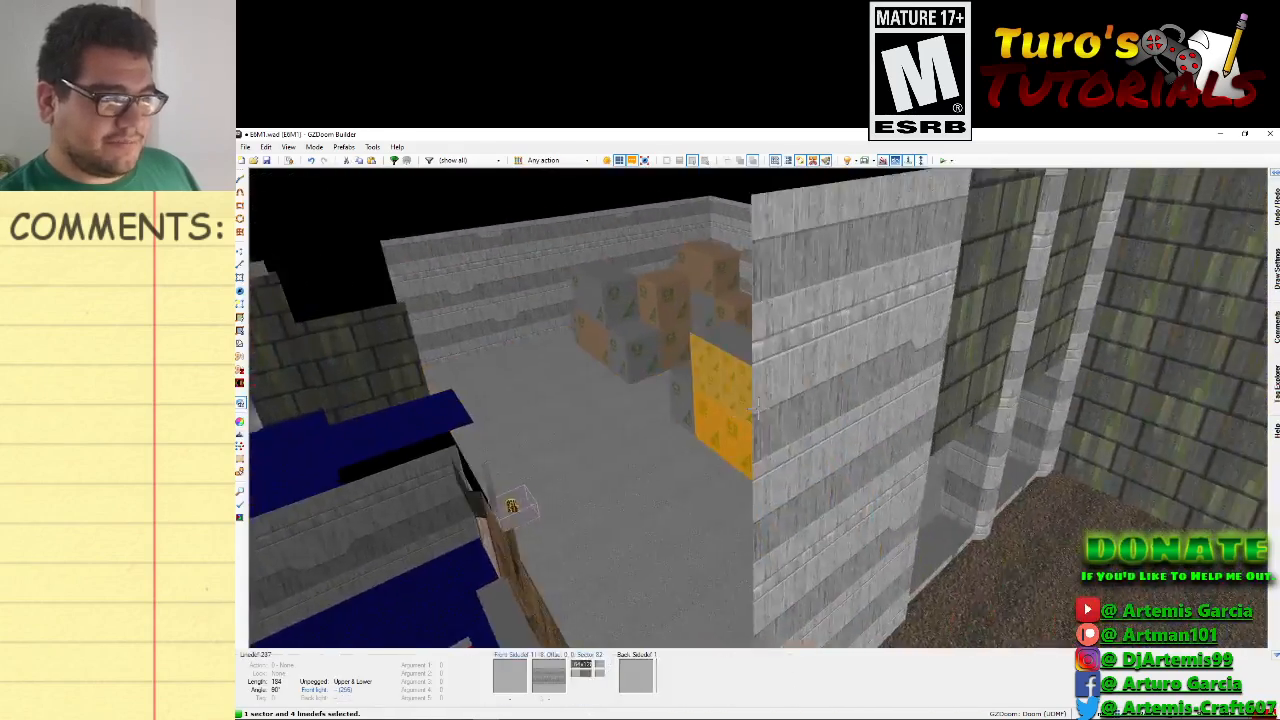
pyautogui.press('d')
pyautogui.press('e')
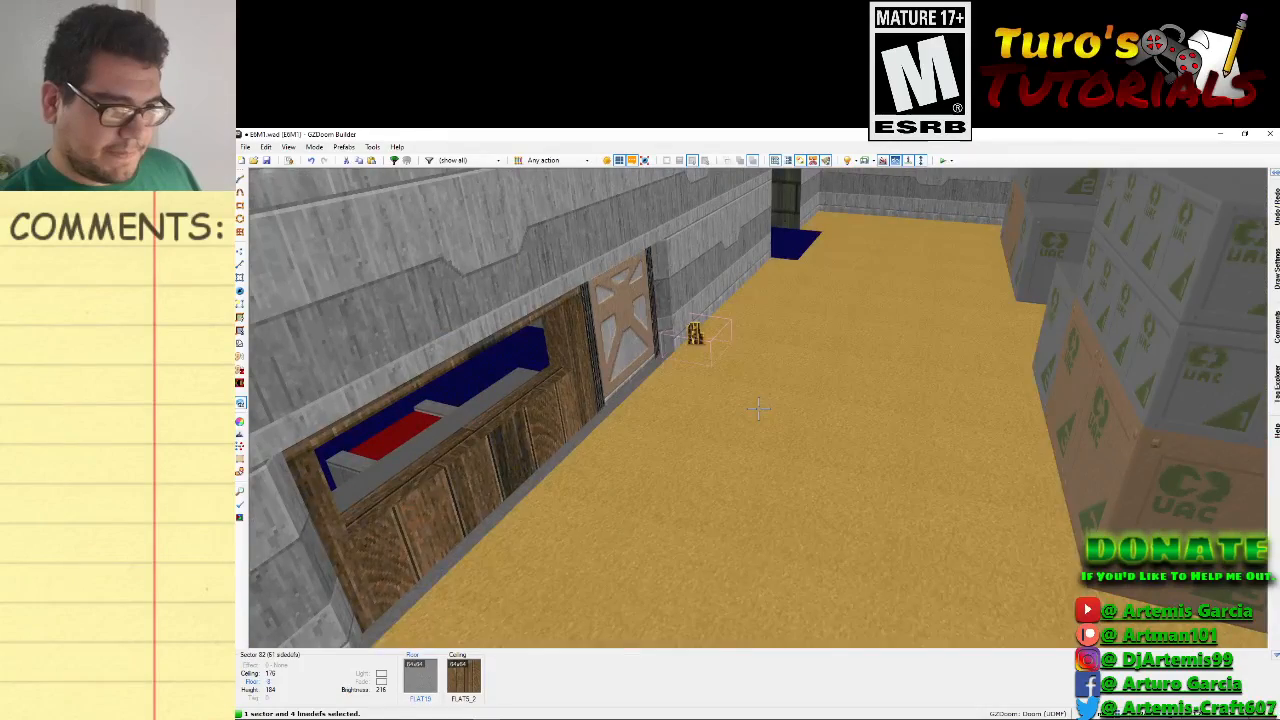
pyautogui.press('f')
pyautogui.press('d')
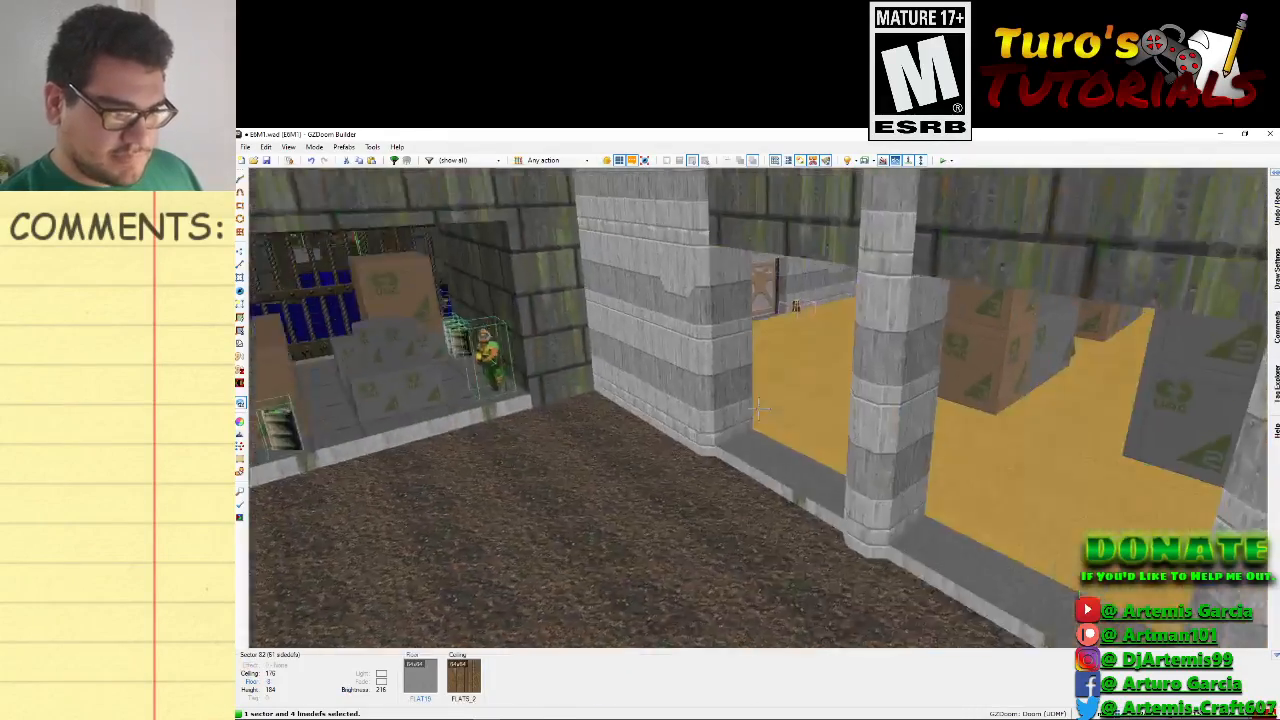
pyautogui.press('d')
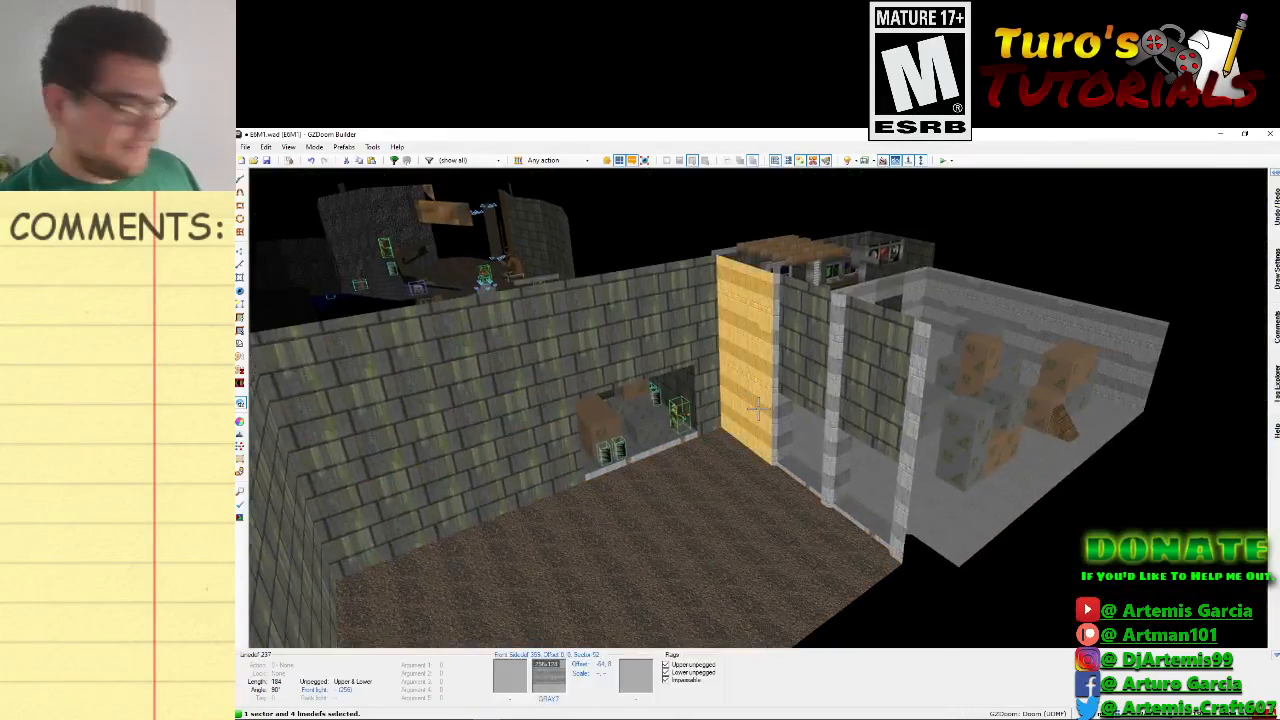
# Return to the 2D map, look over the connected areas back to the cave section, and launch the map in GZDoom for testing.
pyautogui.press('w')
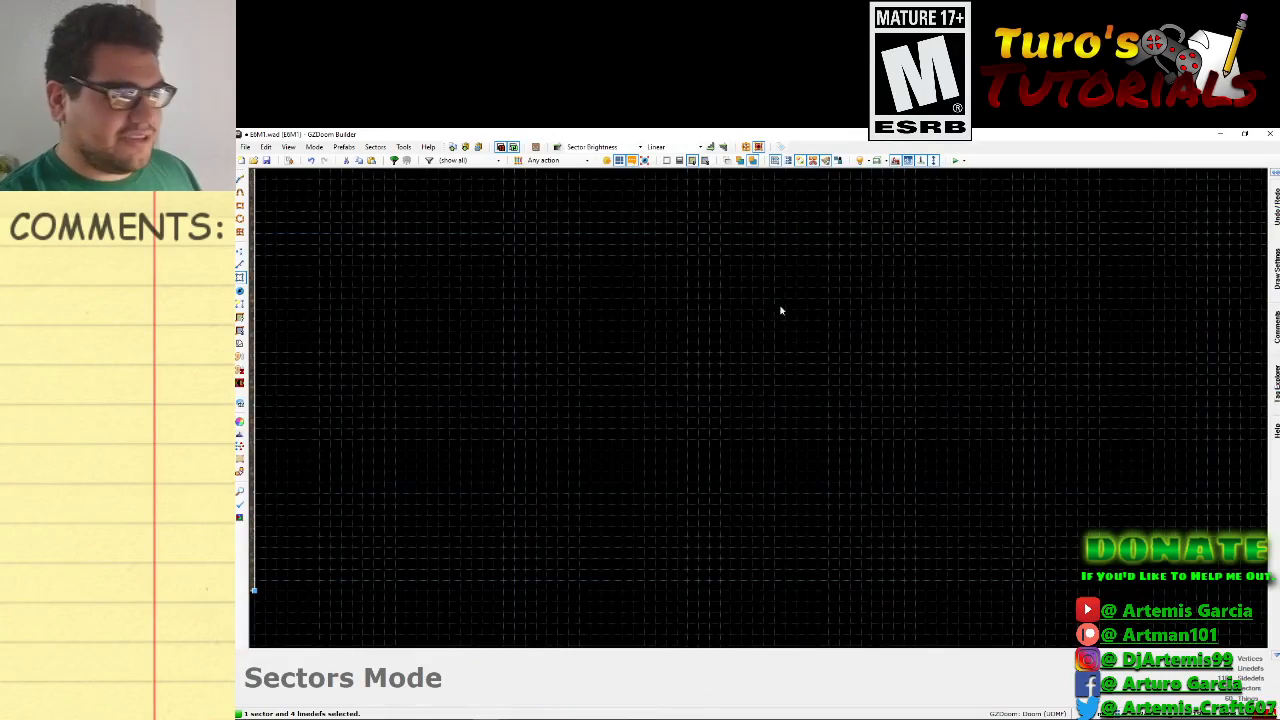
pyautogui.scroll(5, 568, 343)
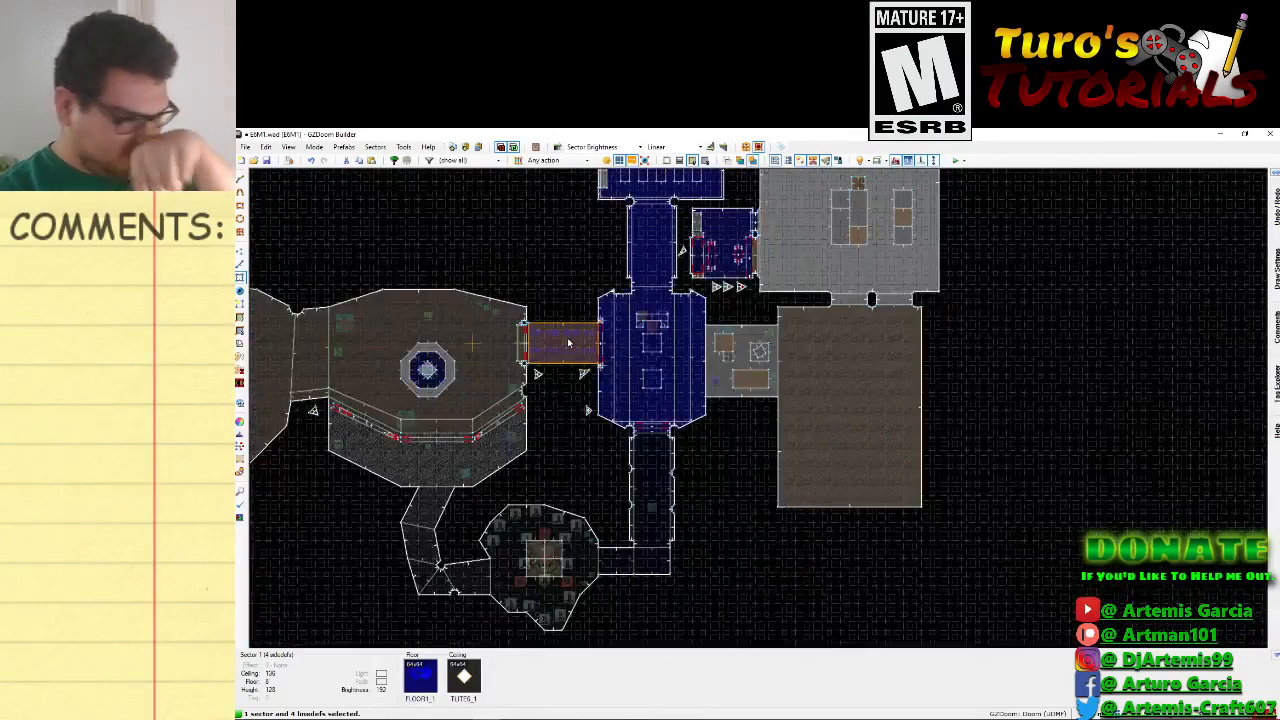
pyautogui.press('Left')
pyautogui.press('Left')
pyautogui.press('Left')
pyautogui.press('Up')
pyautogui.press('Left')
pyautogui.press('Left')
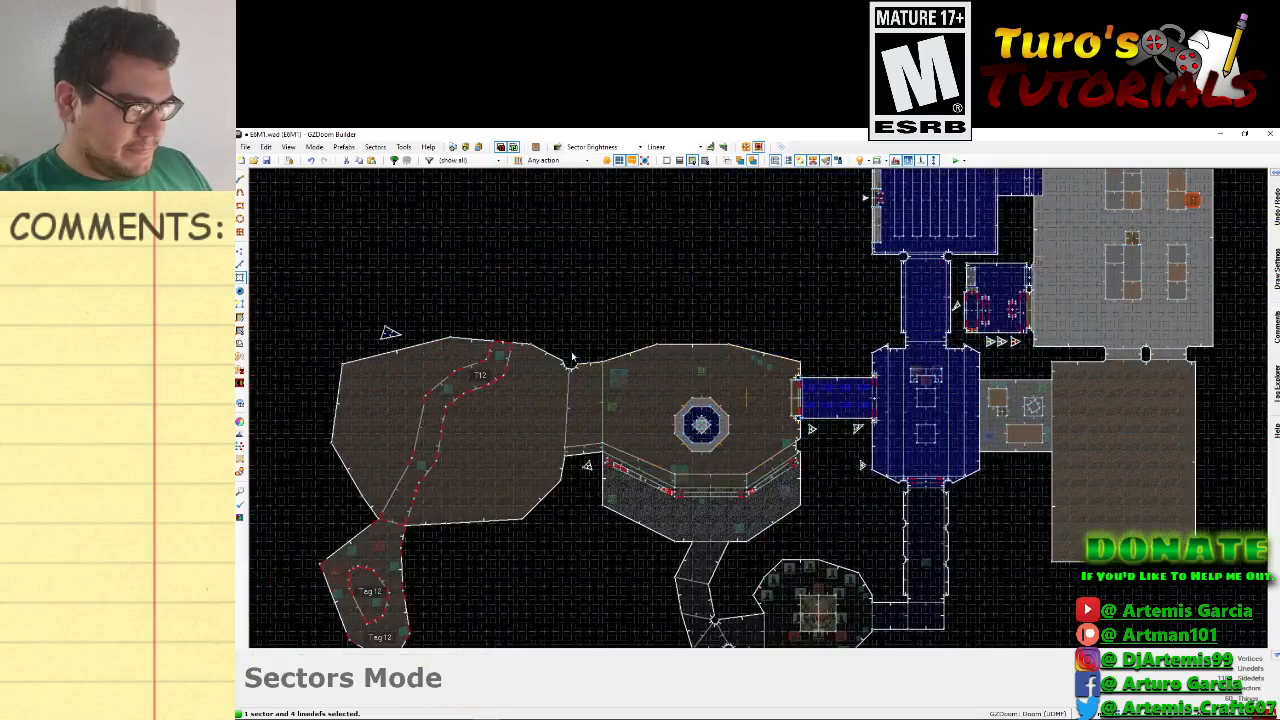
pyautogui.press('Down')
pyautogui.scroll(-1, 575, 351)
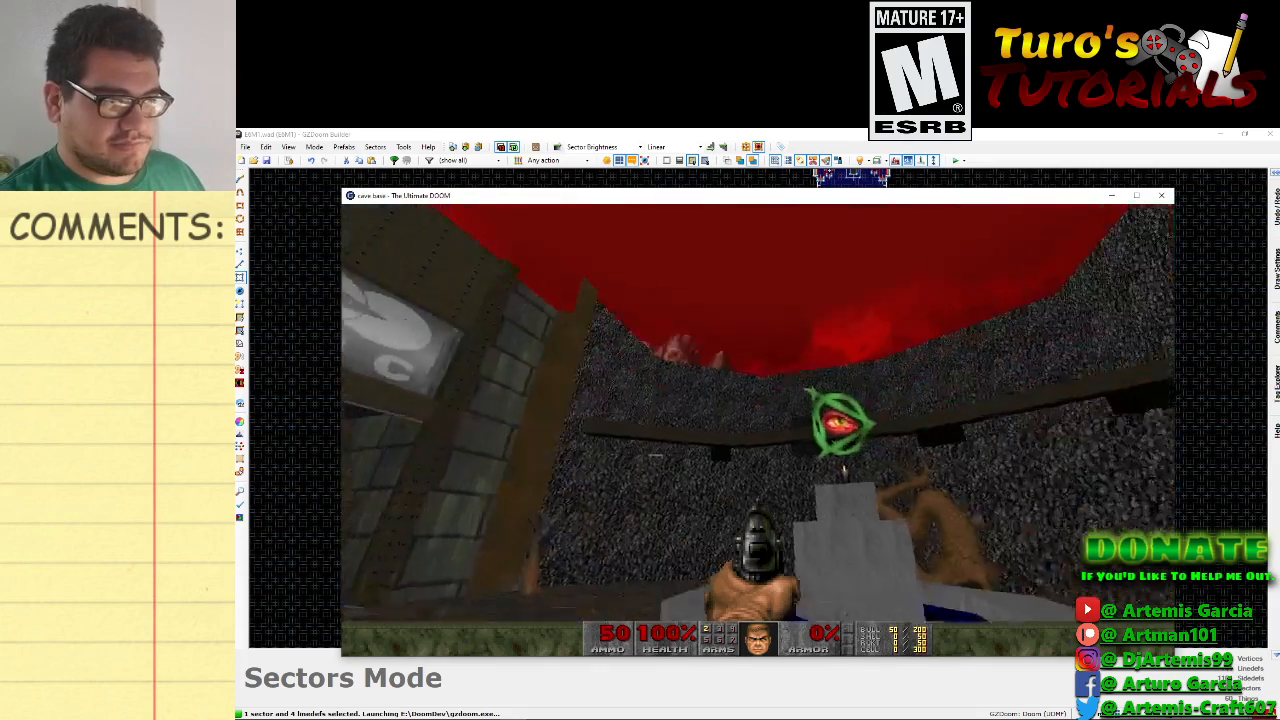
# Playtest the route from the start area into the blue-floored base, shooting the enemy there and collecting the shotgun and blue keycard.
pyautogui.press('w')
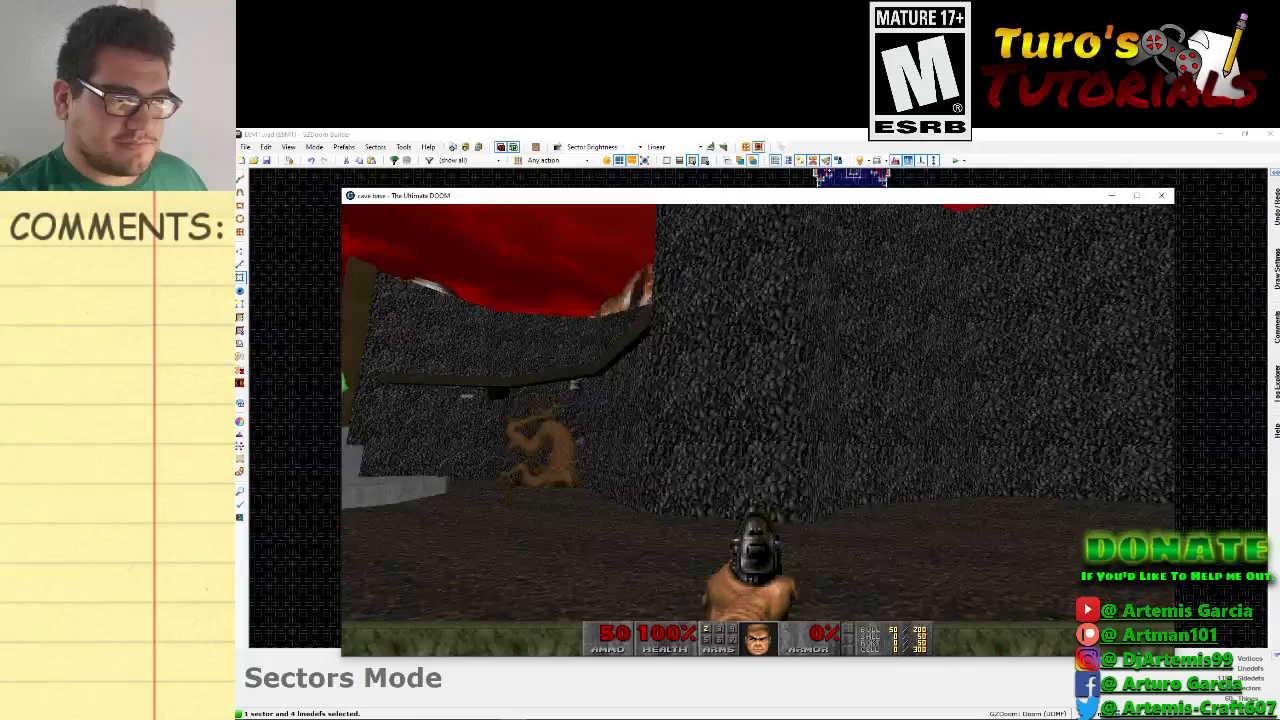
pyautogui.press('w')
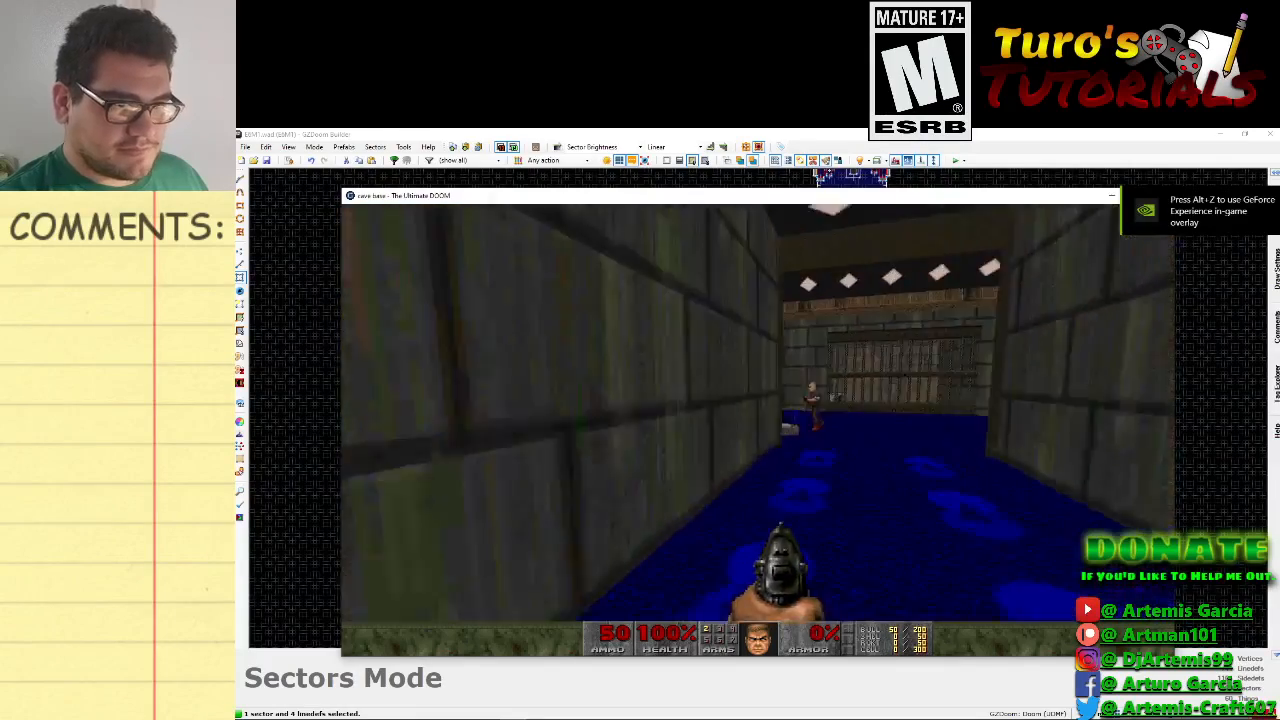
pyautogui.press('ctrl')
pyautogui.press('ctrl')
pyautogui.press('ctrl')
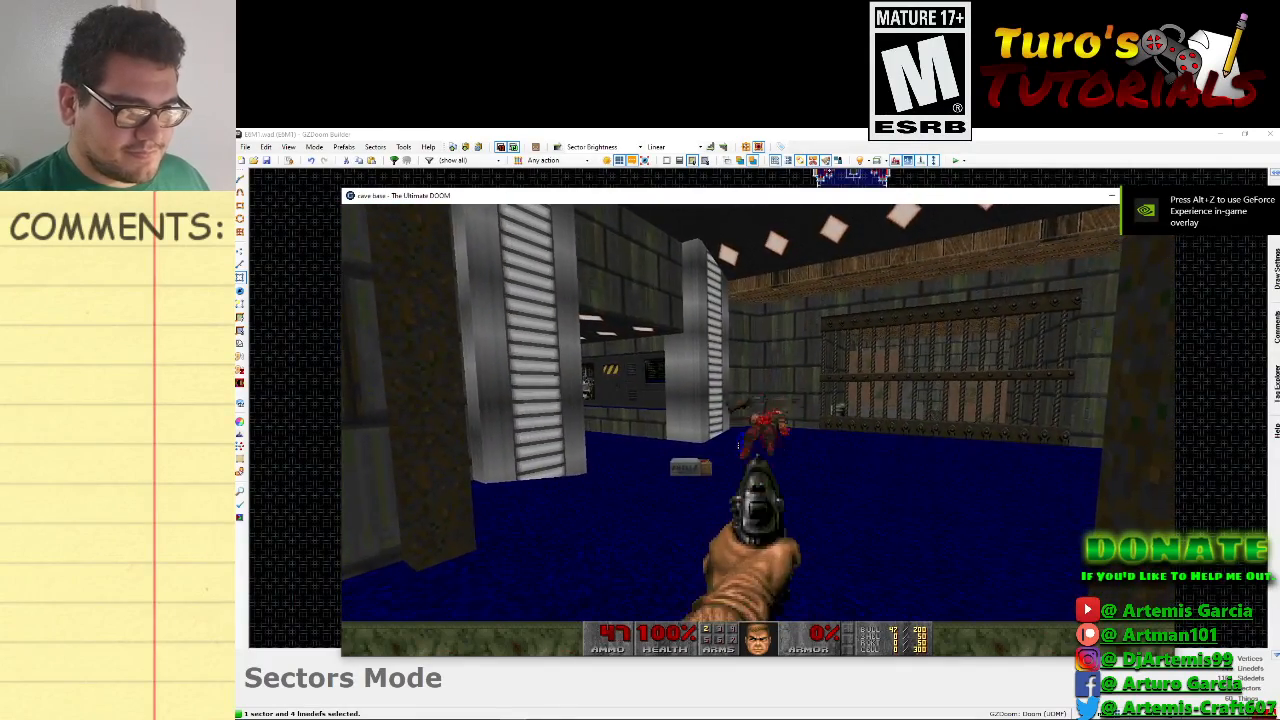
pyautogui.press('w')
pyautogui.press('w')
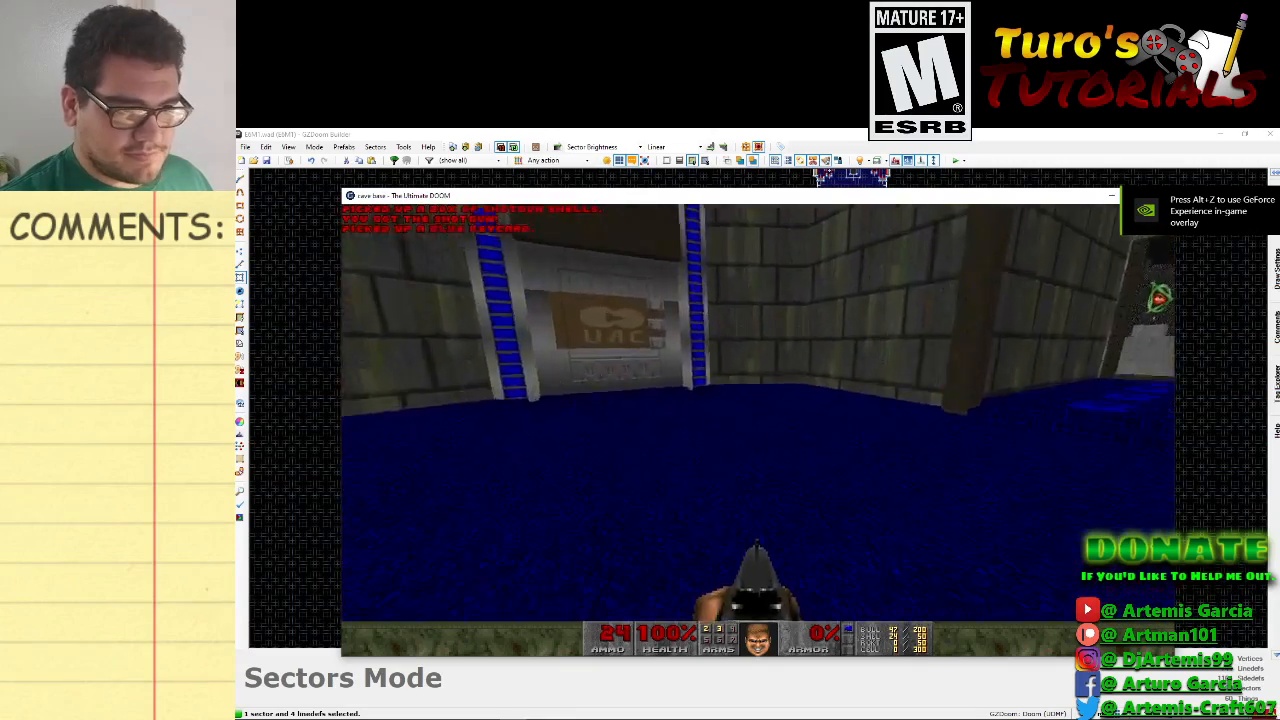
# Walk through the lit corridor into the computer room and examine its consoles, server cabinet and hanging ceiling screens.
pyautogui.press('w')
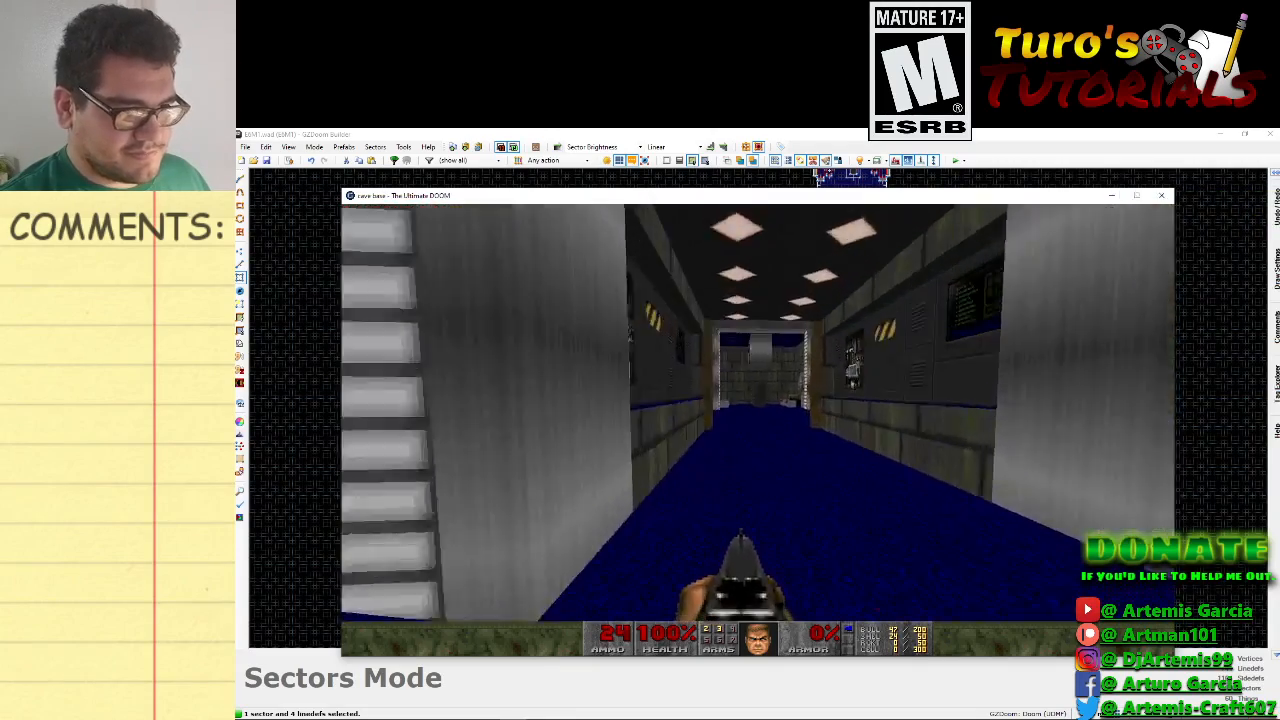
pyautogui.press('w')
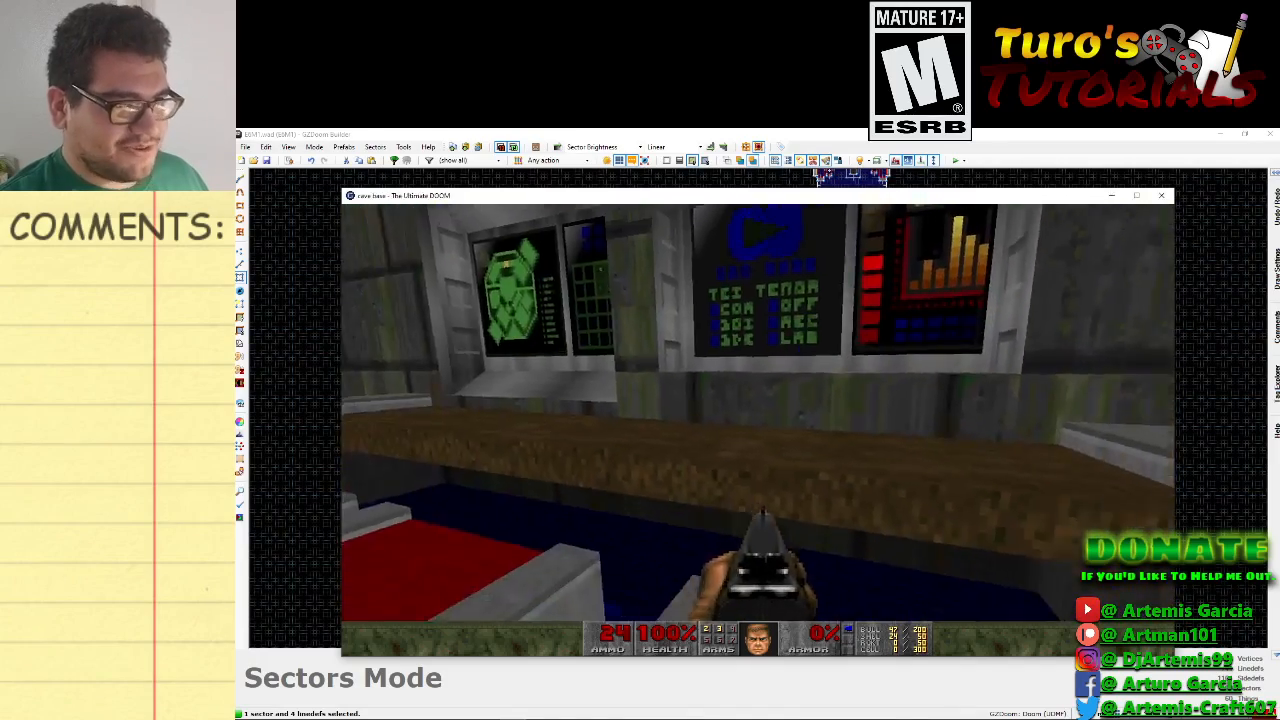
pyautogui.press('w')
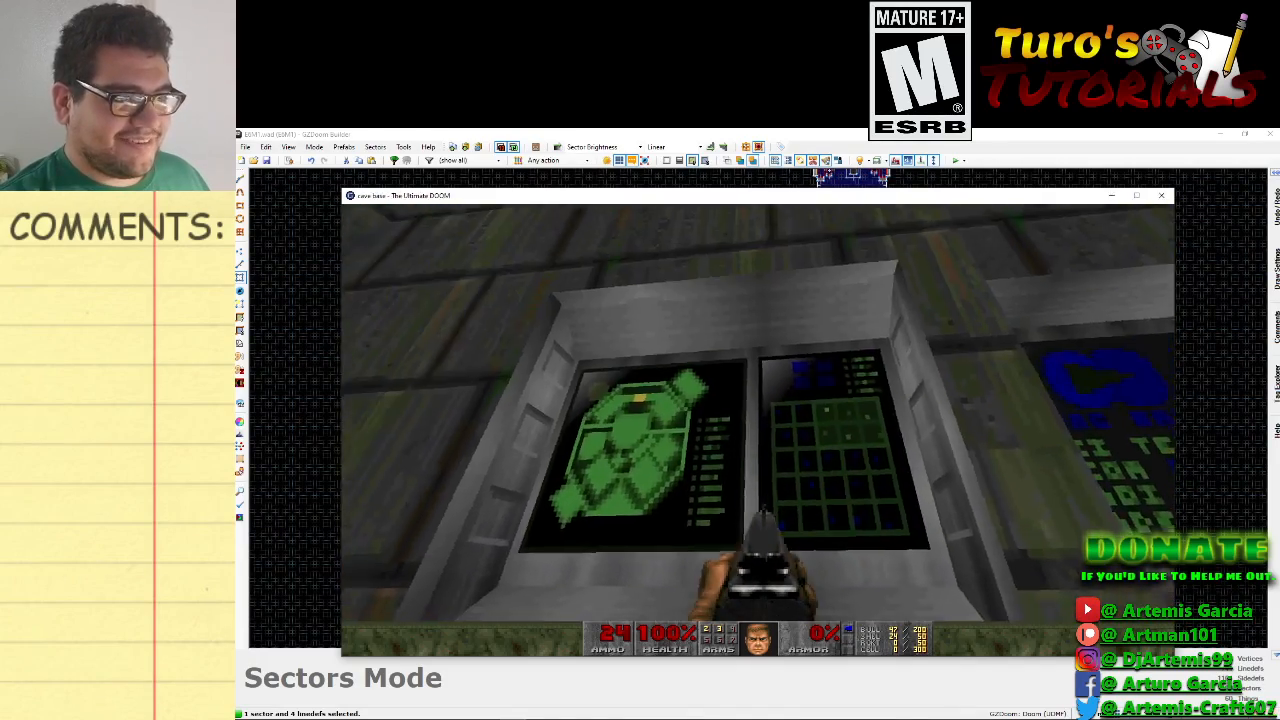
pyautogui.press('w')
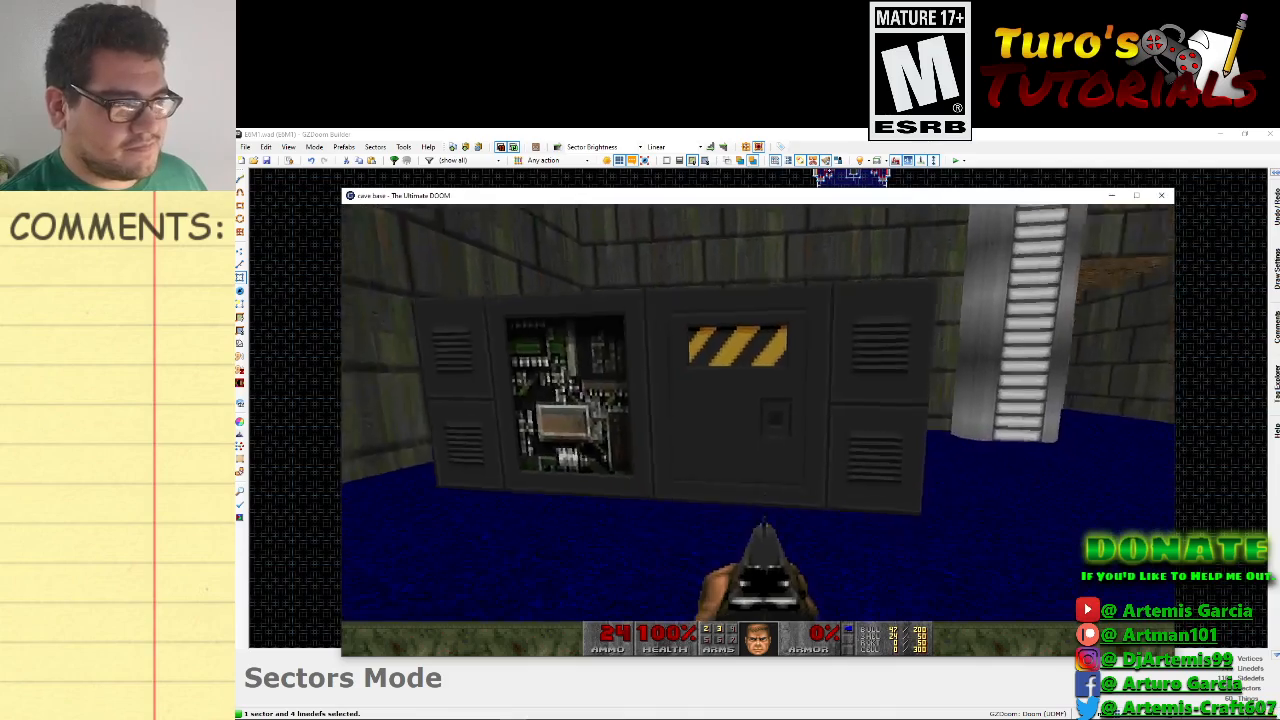
pyautogui.press('s')
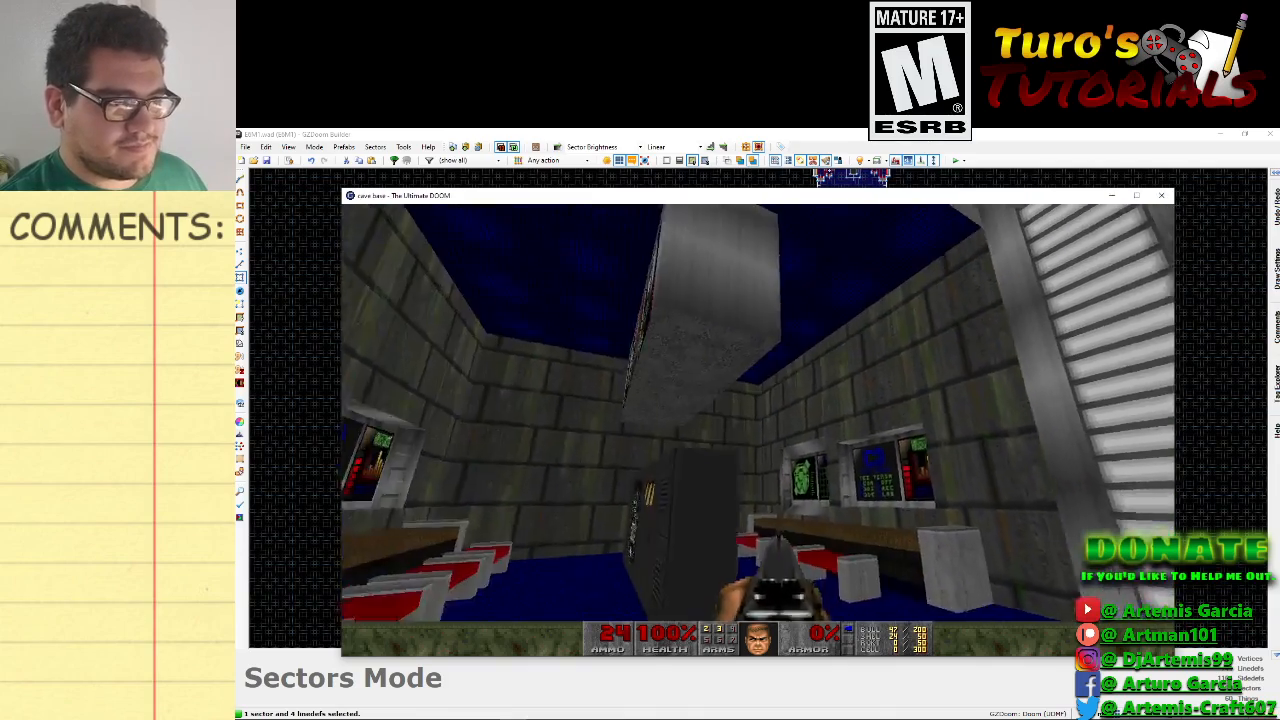
pyautogui.press('a')
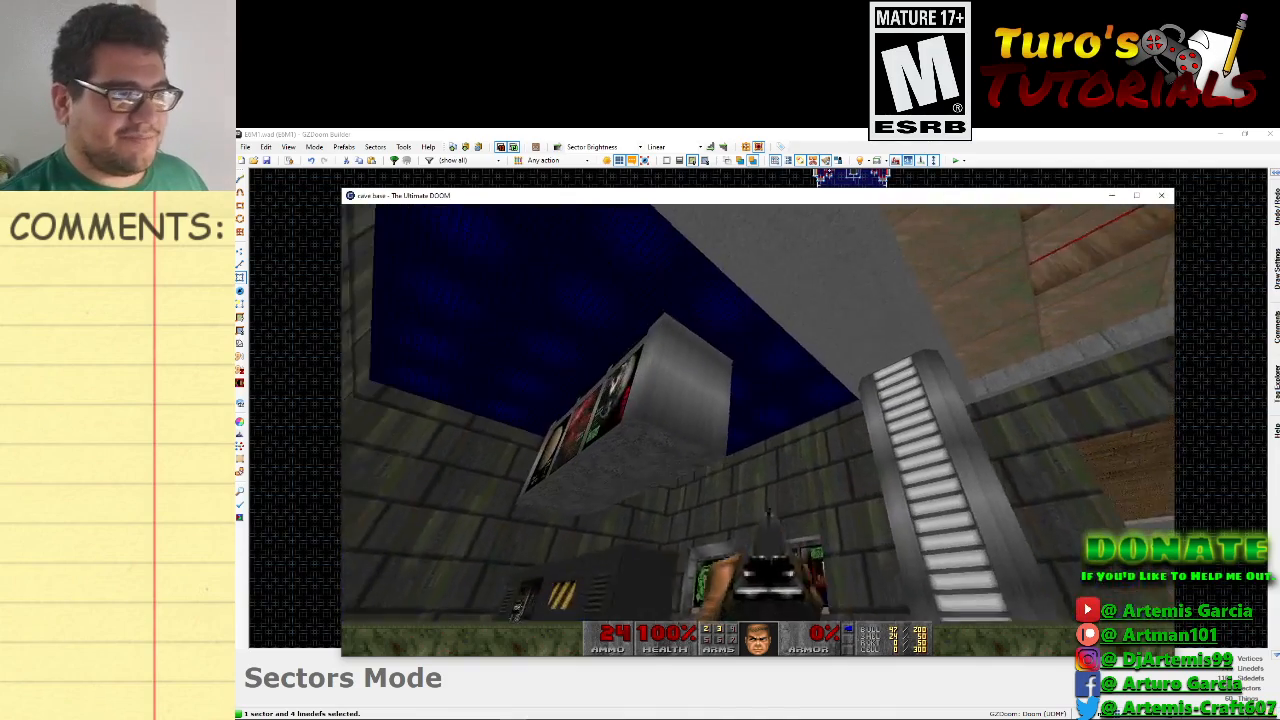
# Test the wooden ramps and crate stacks in the grey room on foot, check the adjoining openings, and quit the game.
pyautogui.press('a')
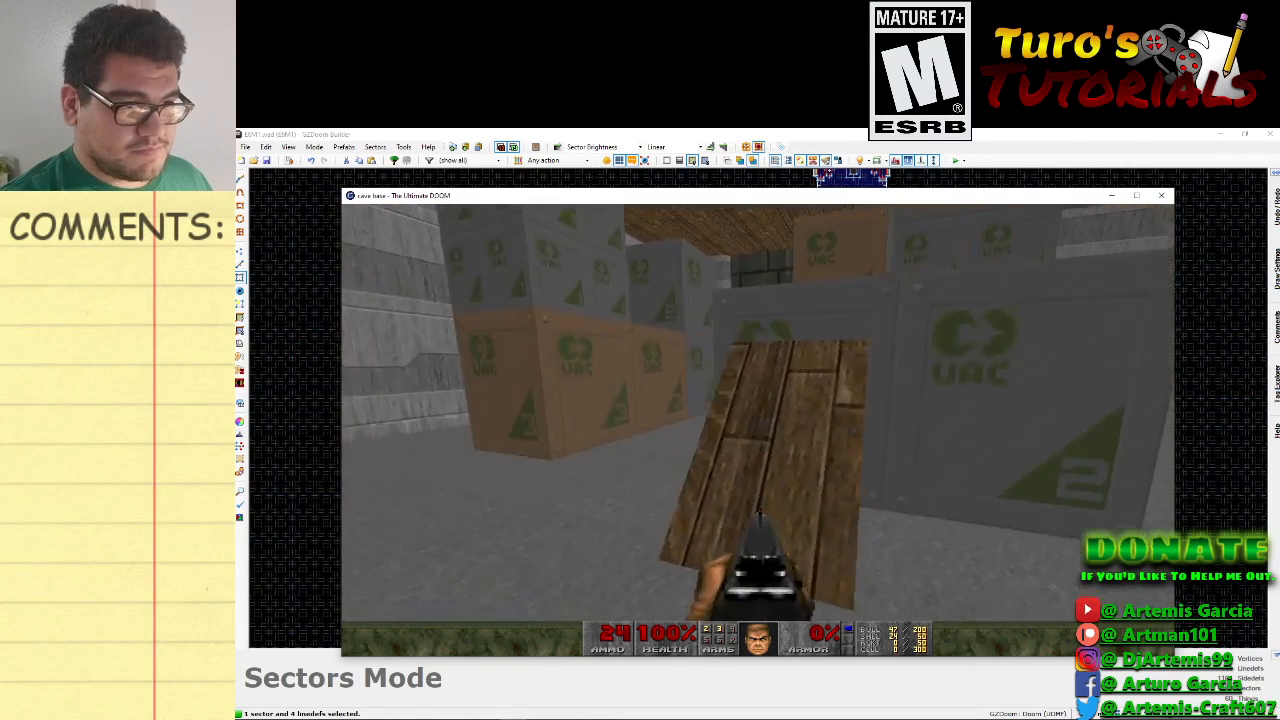
pyautogui.press('w')
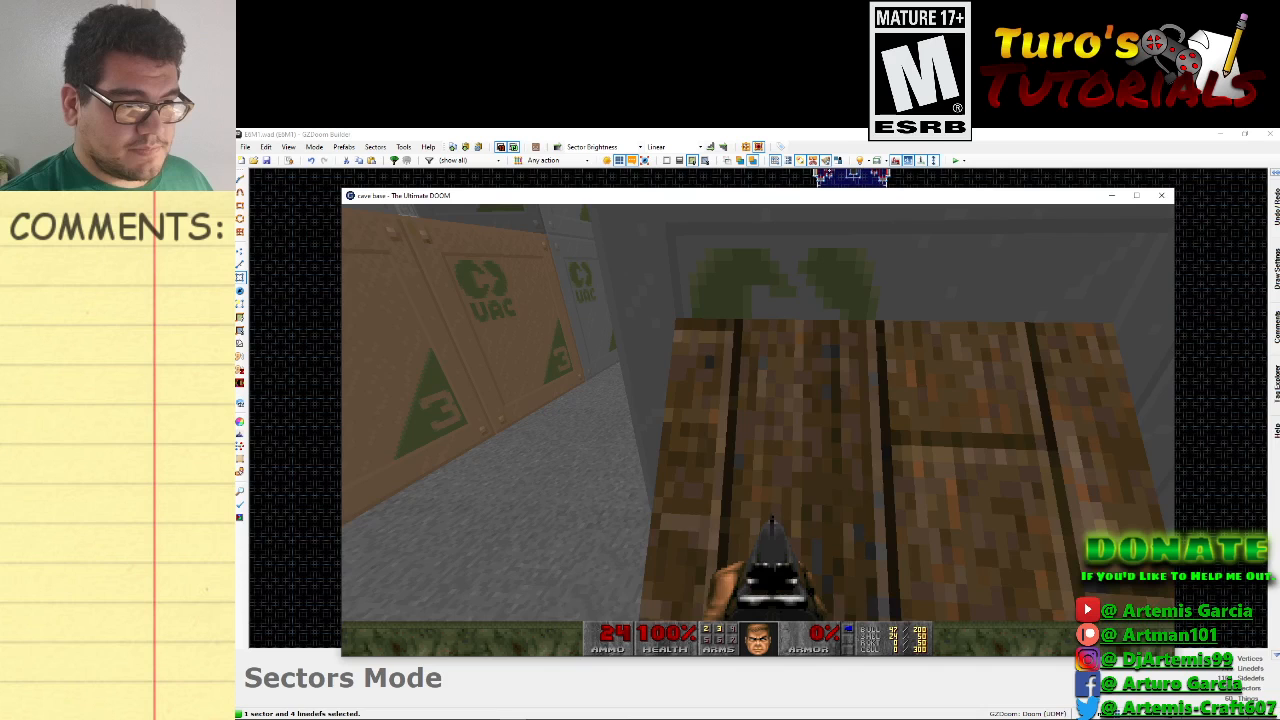
pyautogui.press('w')
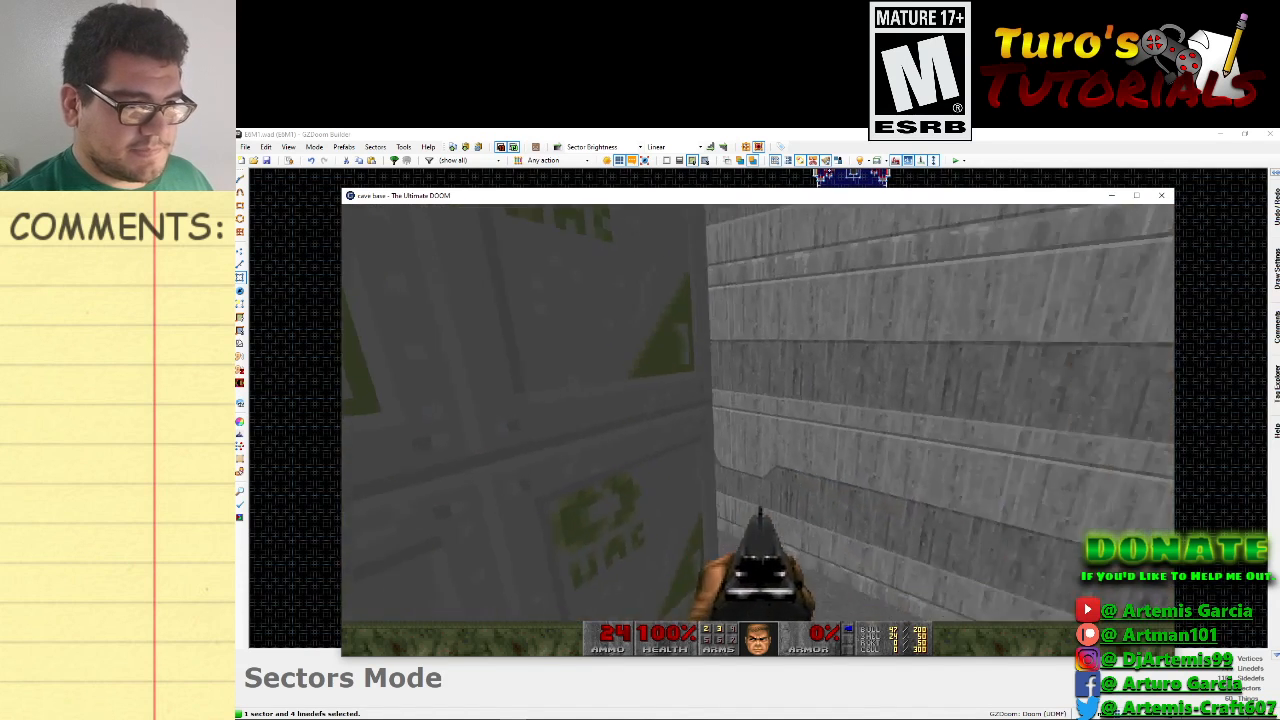
pyautogui.press('s')
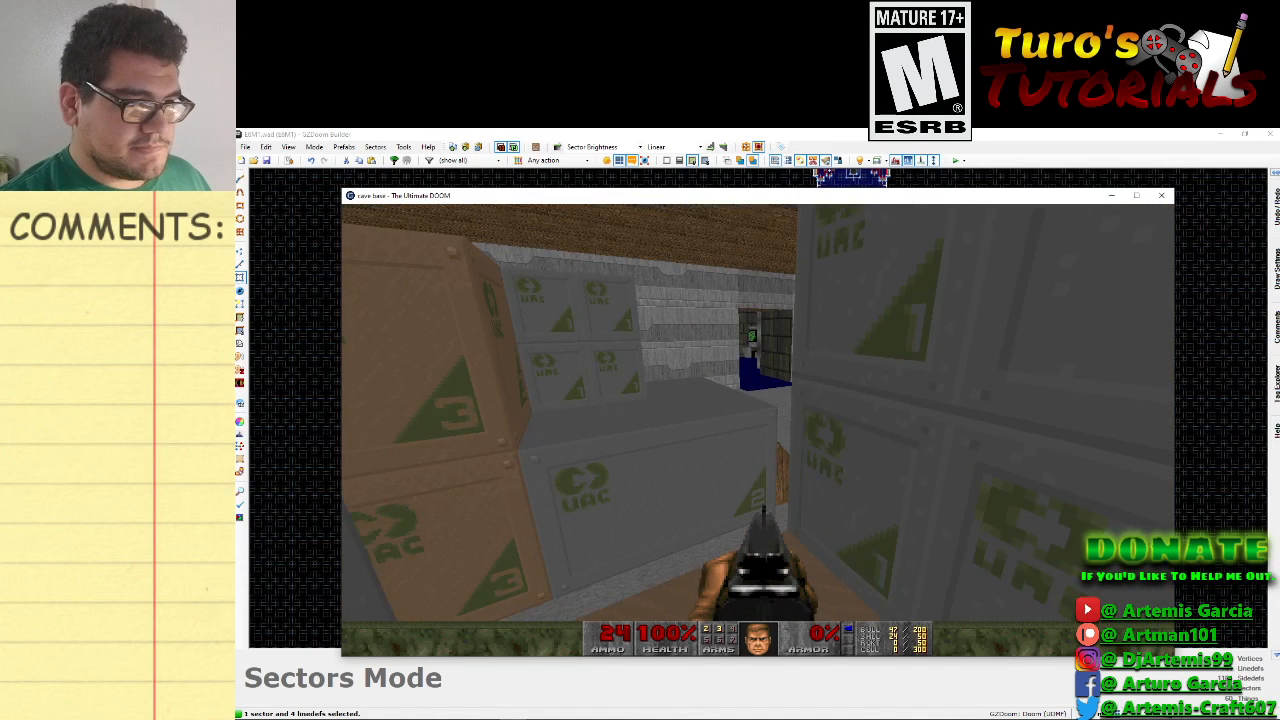
pyautogui.press('w')
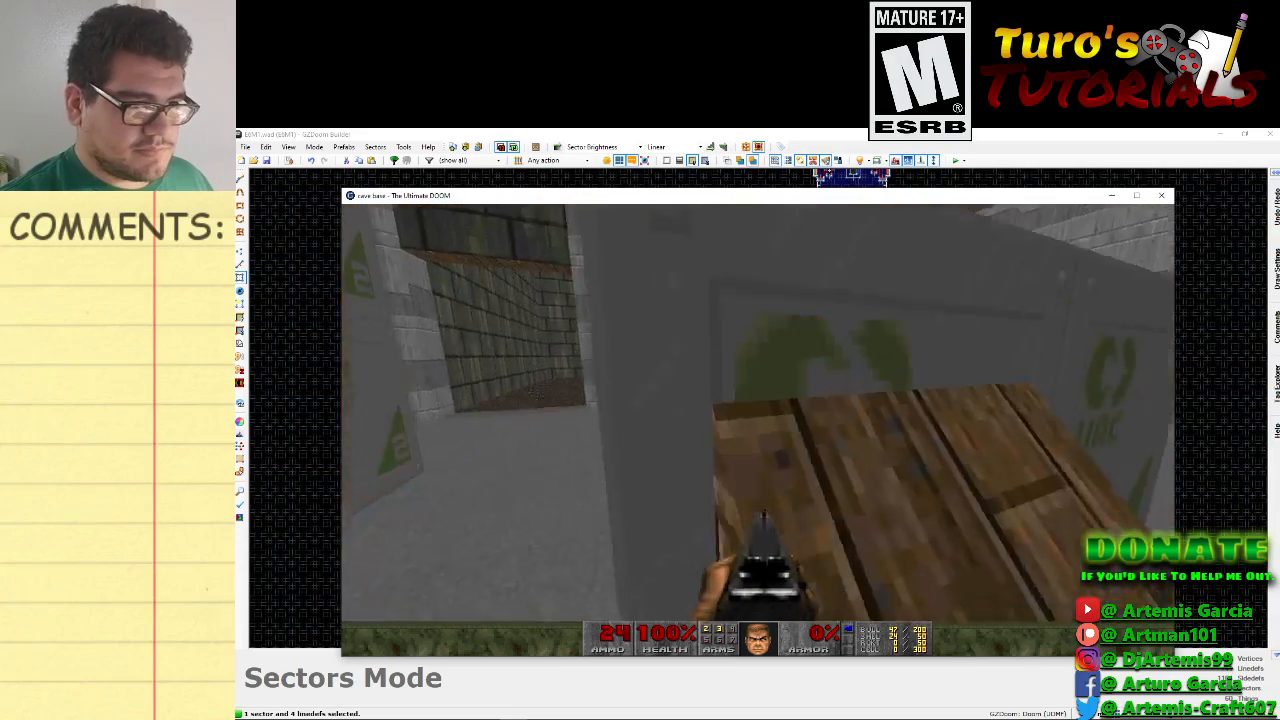
pyautogui.press('s')
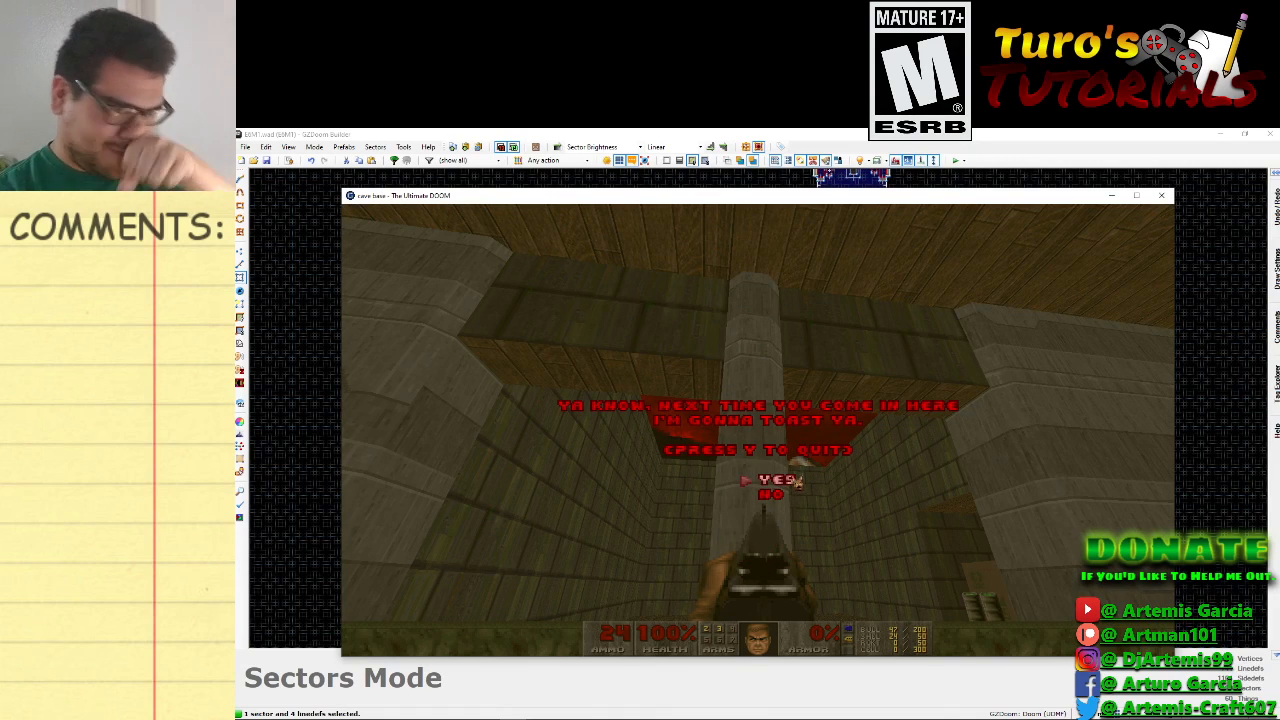
pyautogui.press('y')
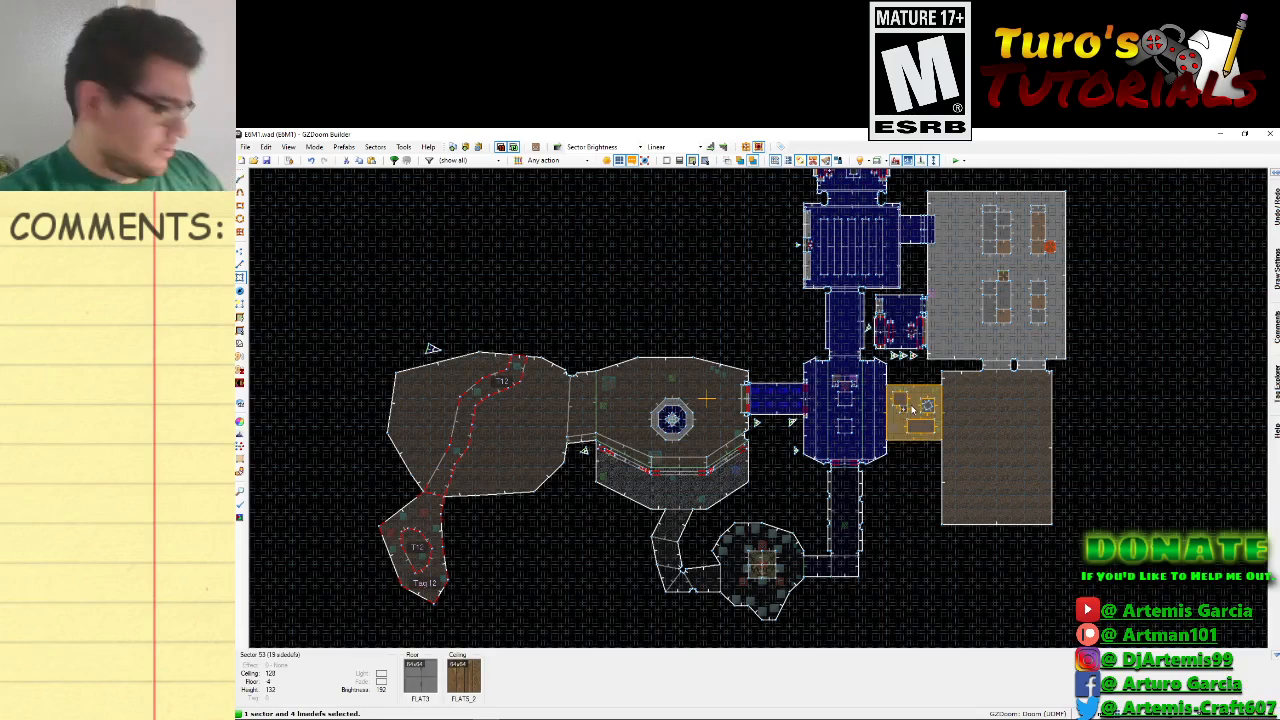
# Raise the floor height of the wooden ramp against the grey crate to 48 in the 3D view.
pyautogui.press('w')
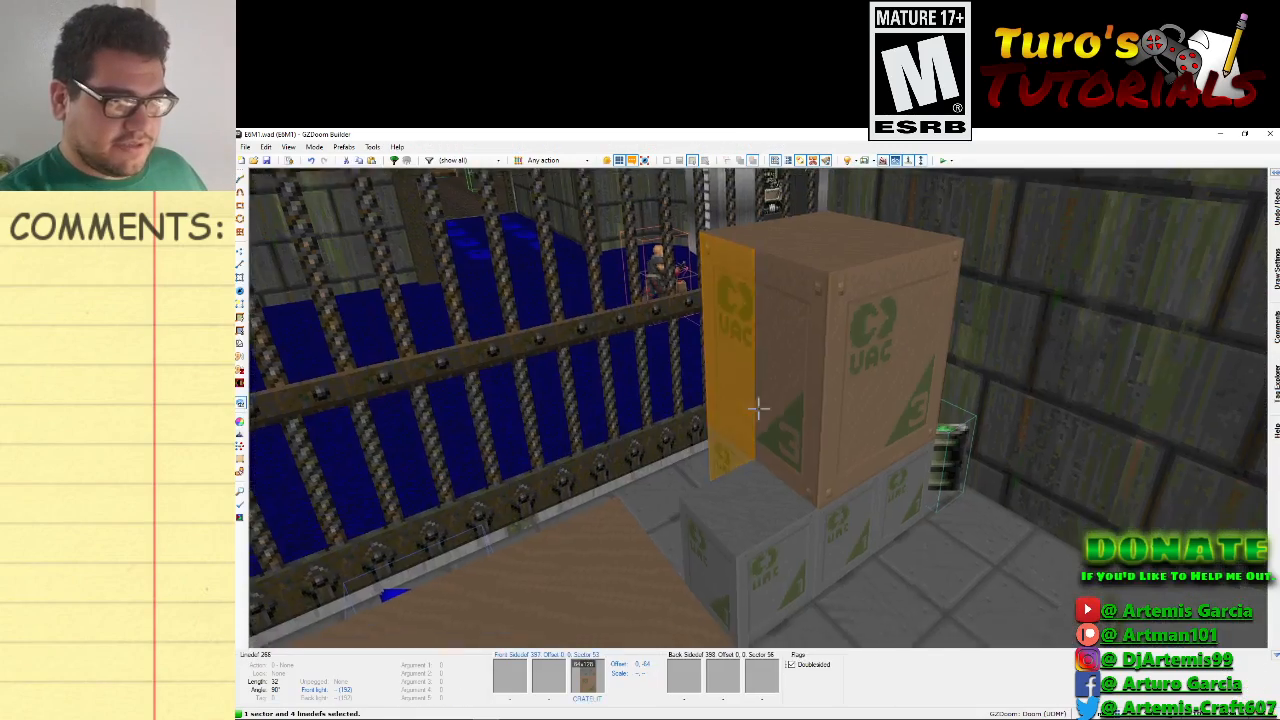
pyautogui.press('e')
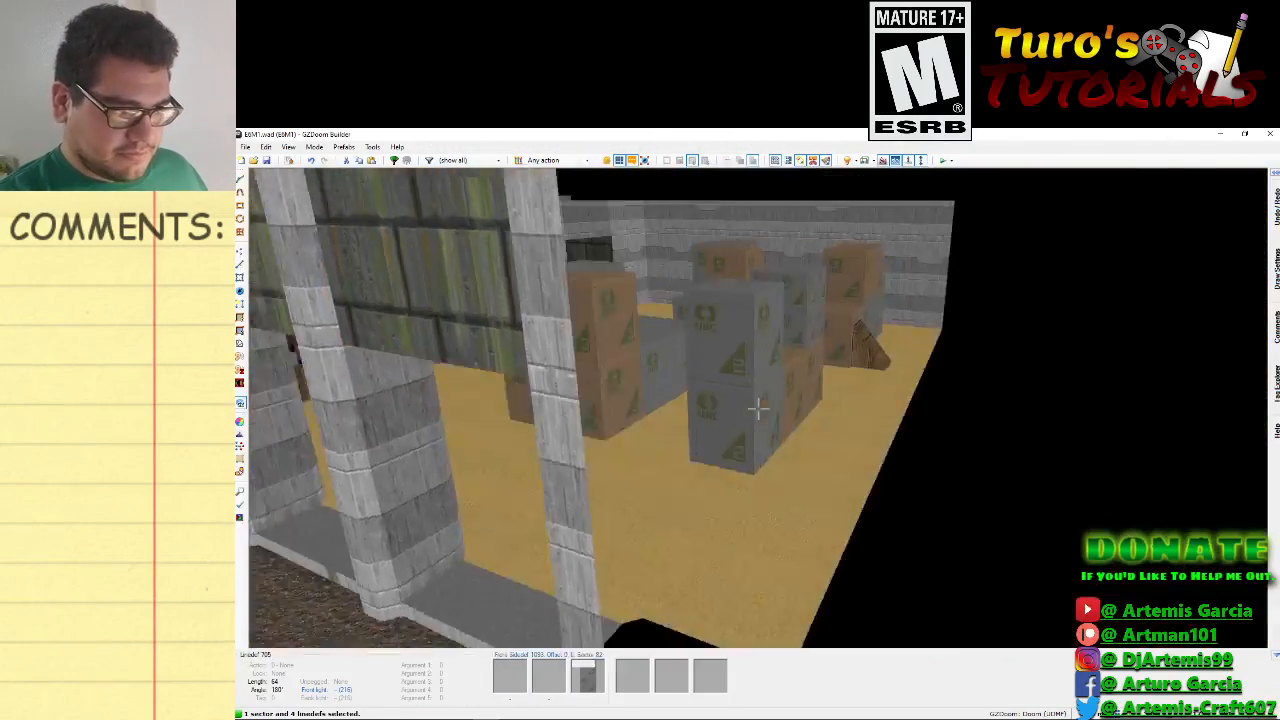
pyautogui.press('e')
pyautogui.press('d')
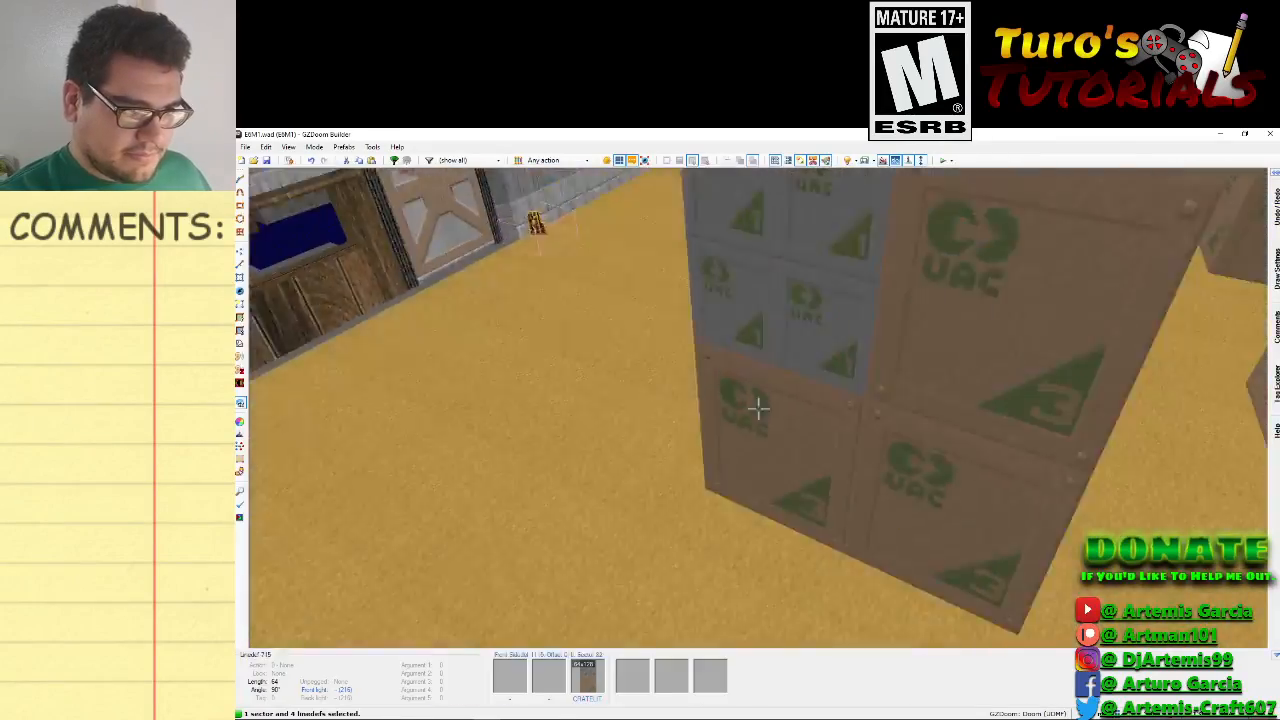
pyautogui.press('f')
pyautogui.scroll(1, 758, 408)
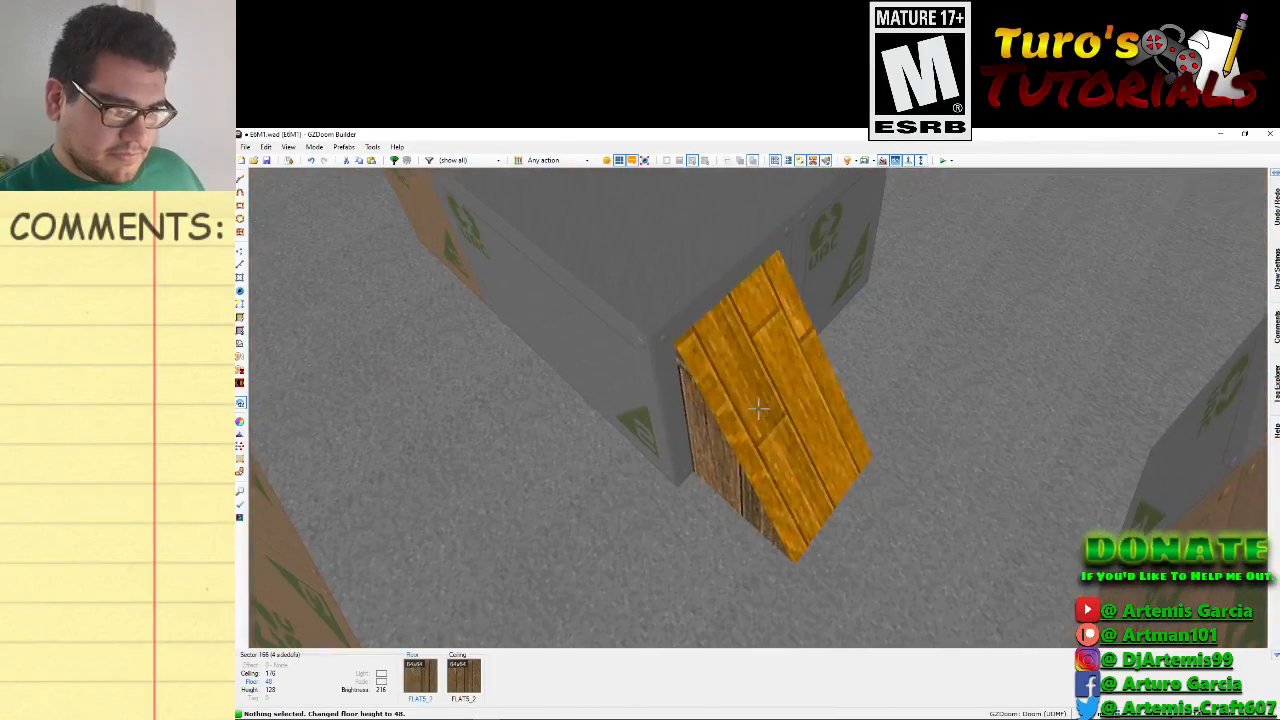
# Raise the floor heights of the grey crate's ramp and the brown crate's ramp to 56.
pyautogui.press('d')
pyautogui.press('d')
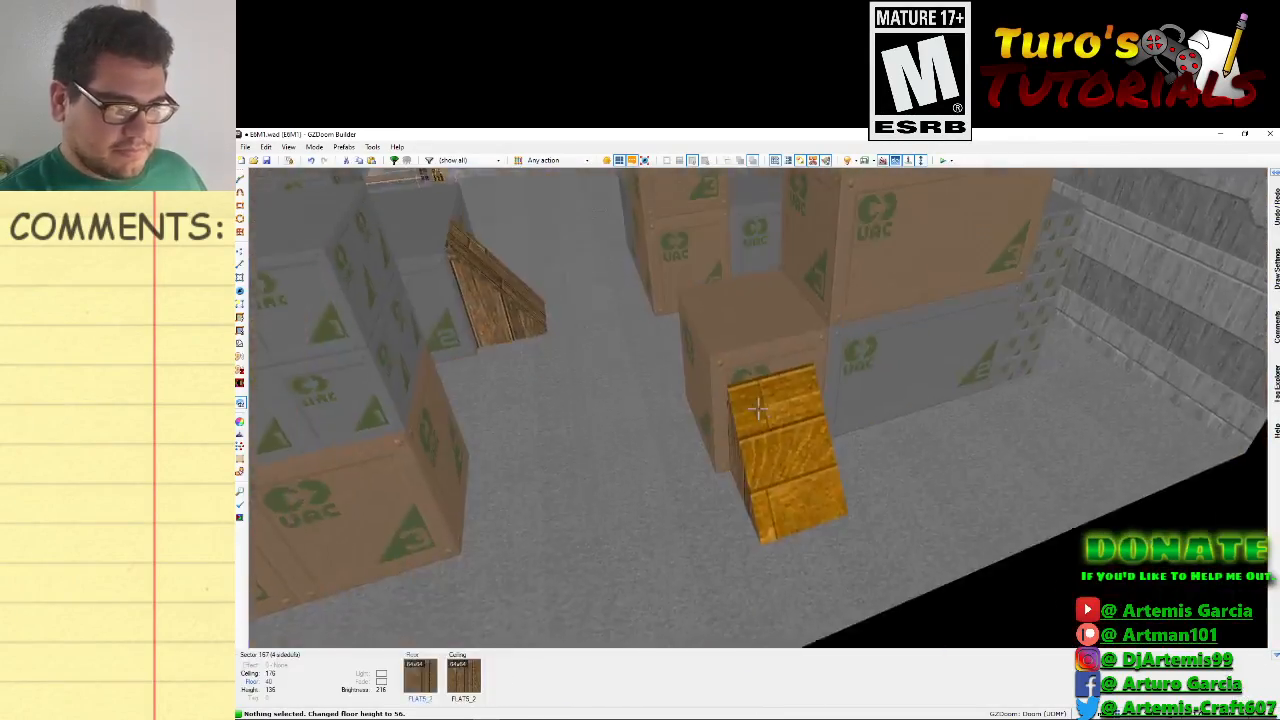
pyautogui.scroll(1, 758, 408)
pyautogui.press('d')
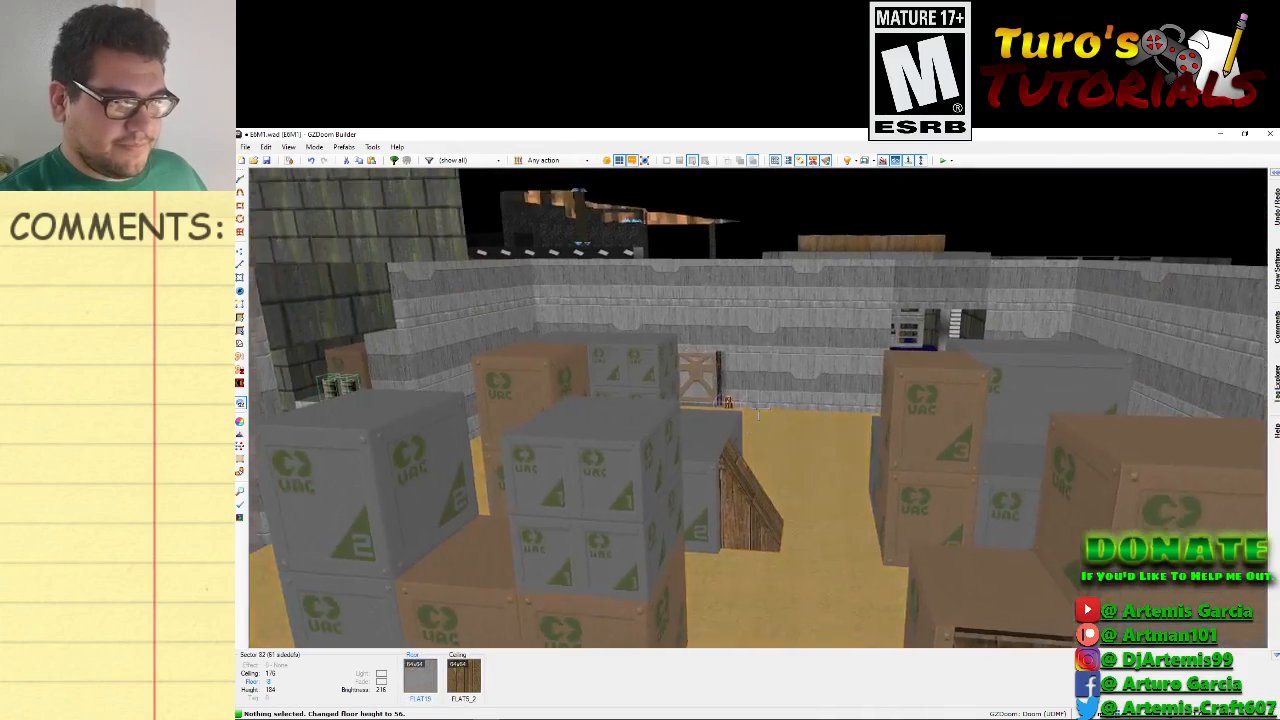
# Lower the grey crate's ramp to a floor height of 48.
pyautogui.press('f')
pyautogui.press('s')
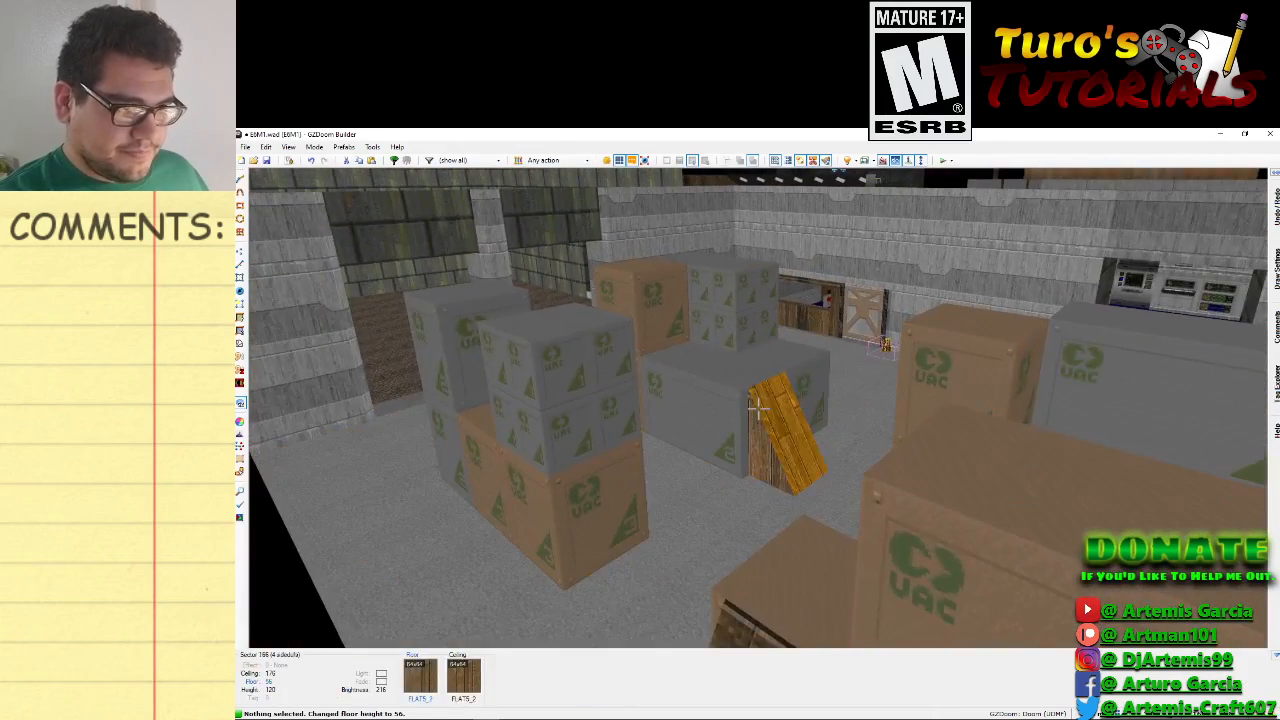
pyautogui.scroll(-1, 758, 408)
pyautogui.press('s')
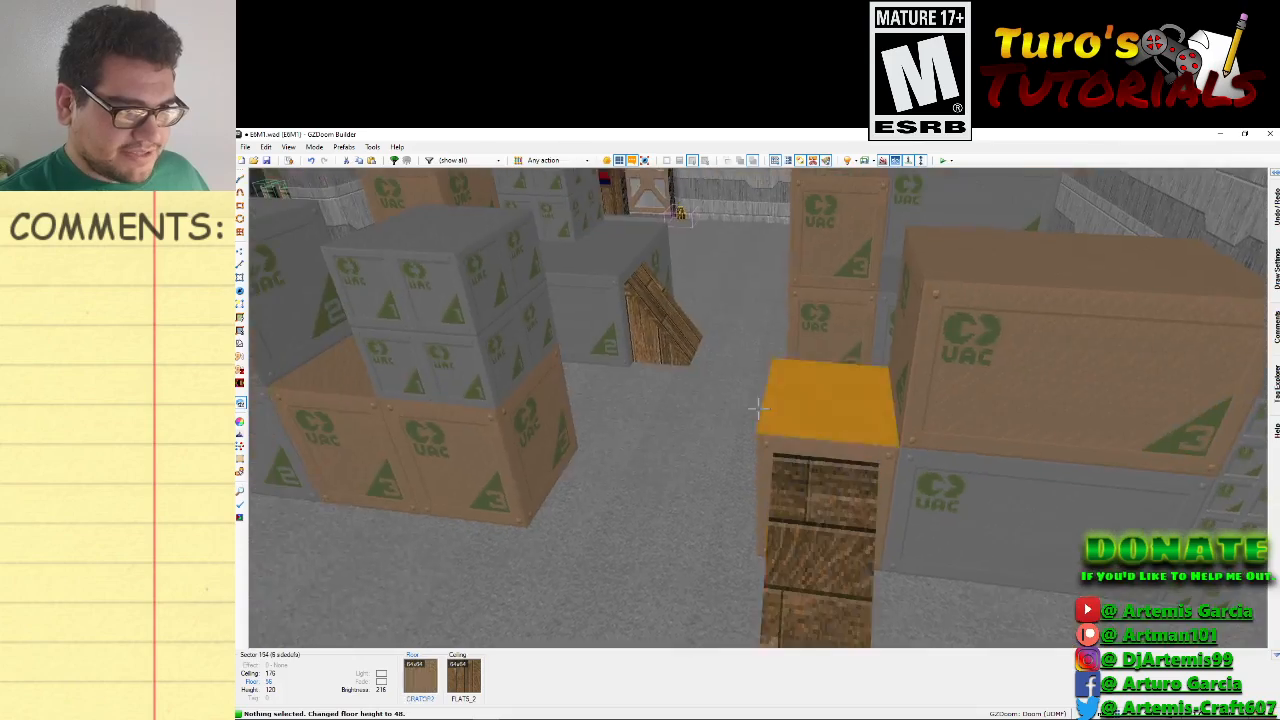
# Change the ceiling flat of the opening between the grey crate room and the outdoor area to DEM1_6.
pyautogui.press('f')
pyautogui.press('f')
pyautogui.press('e')
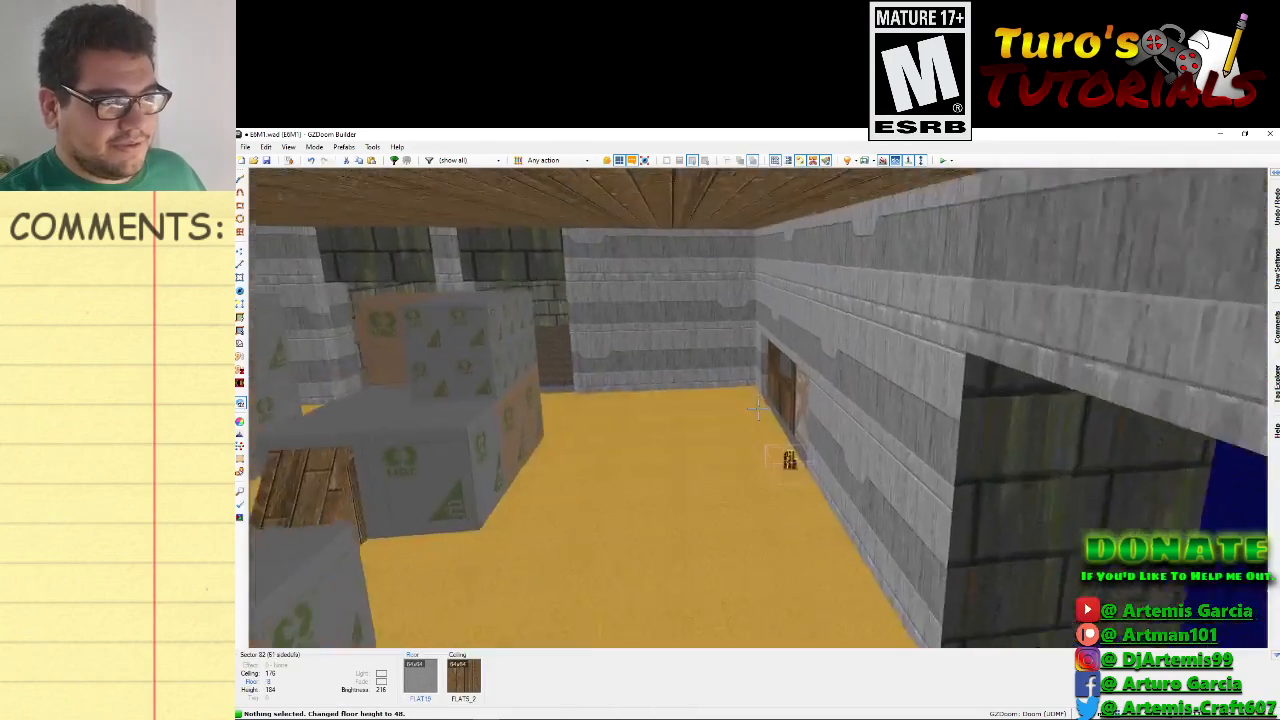
pyautogui.press('e')
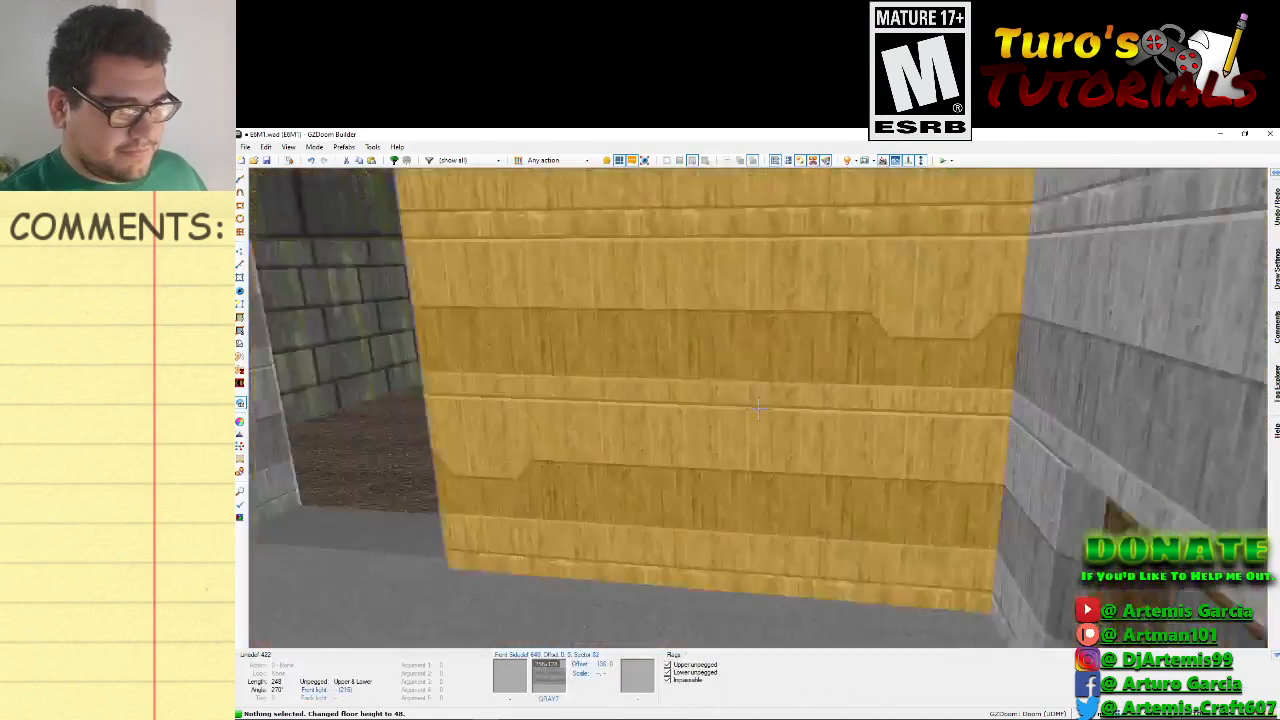
pyautogui.press('s')
pyautogui.press('f')
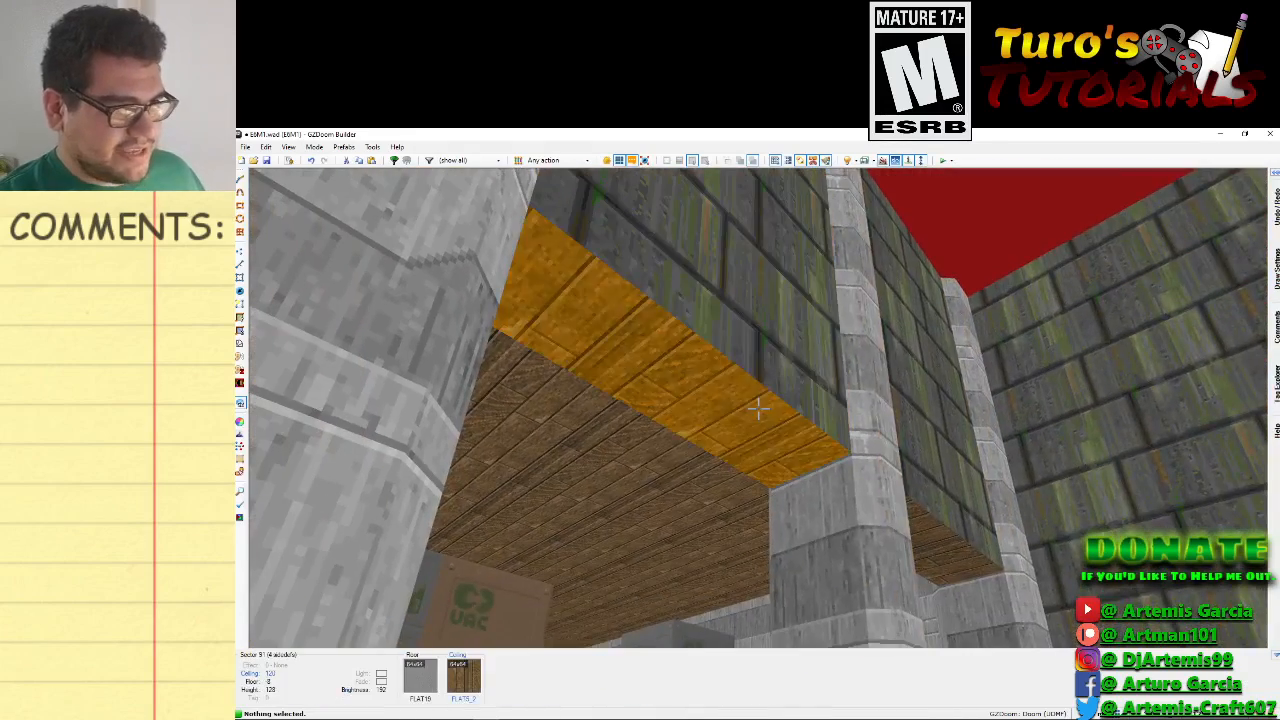
pyautogui.rightClick(758, 408)
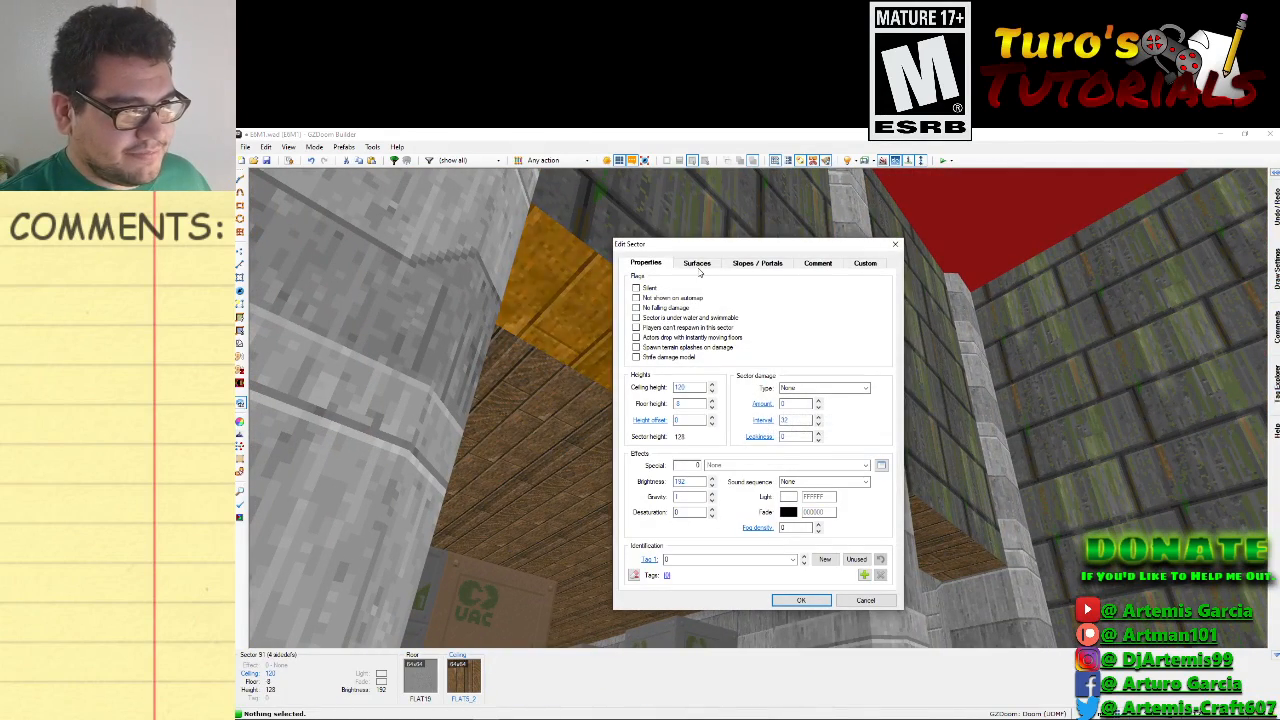
pyautogui.click(697, 263)
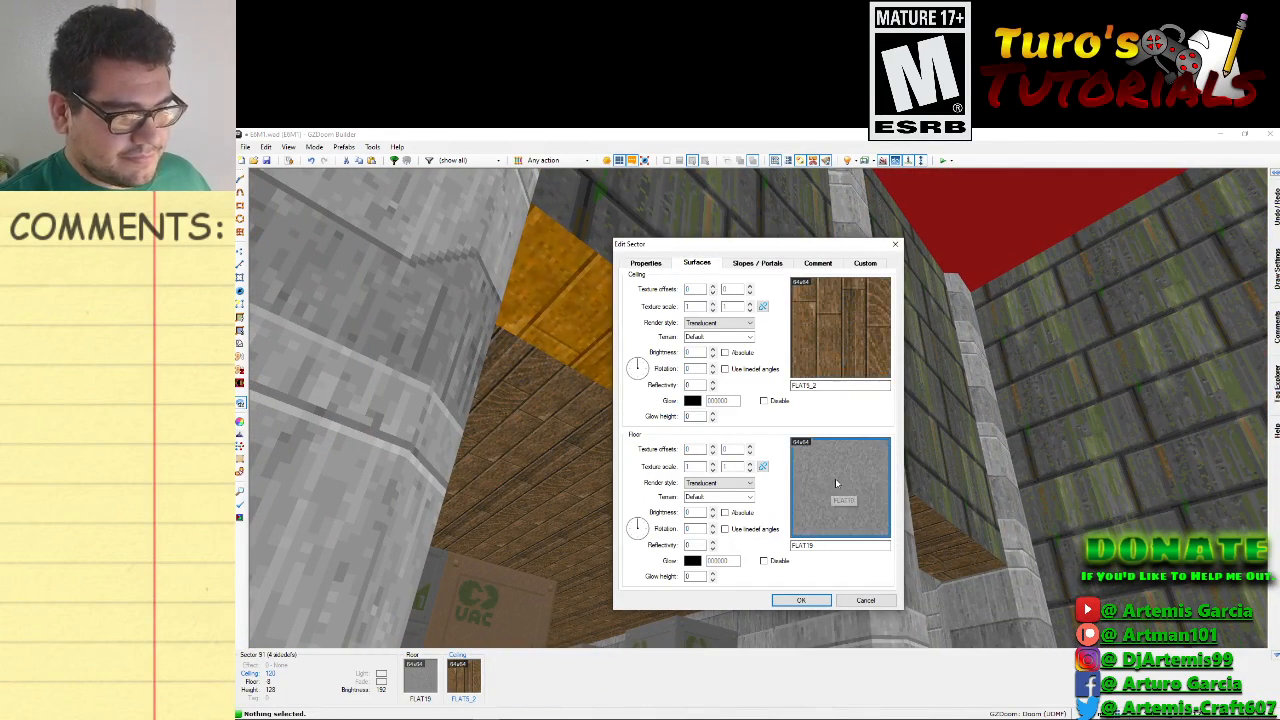
pyautogui.click(837, 362)
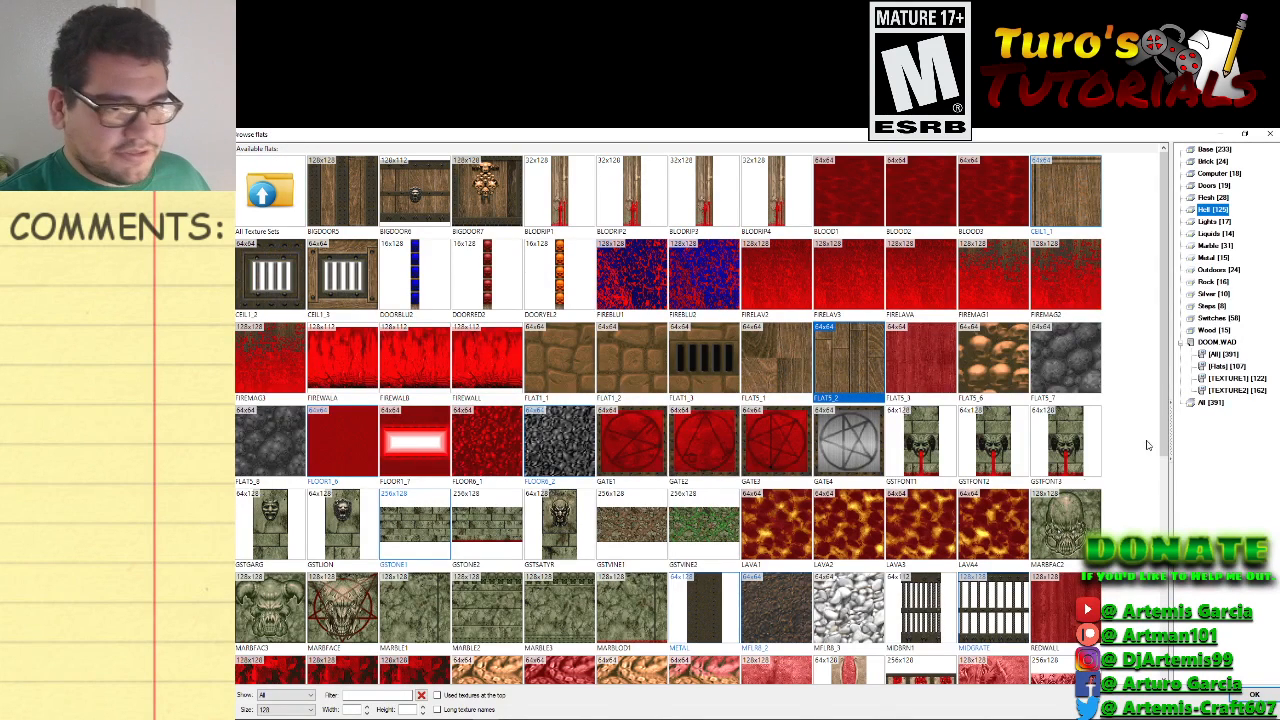
pyautogui.click(1226, 366)
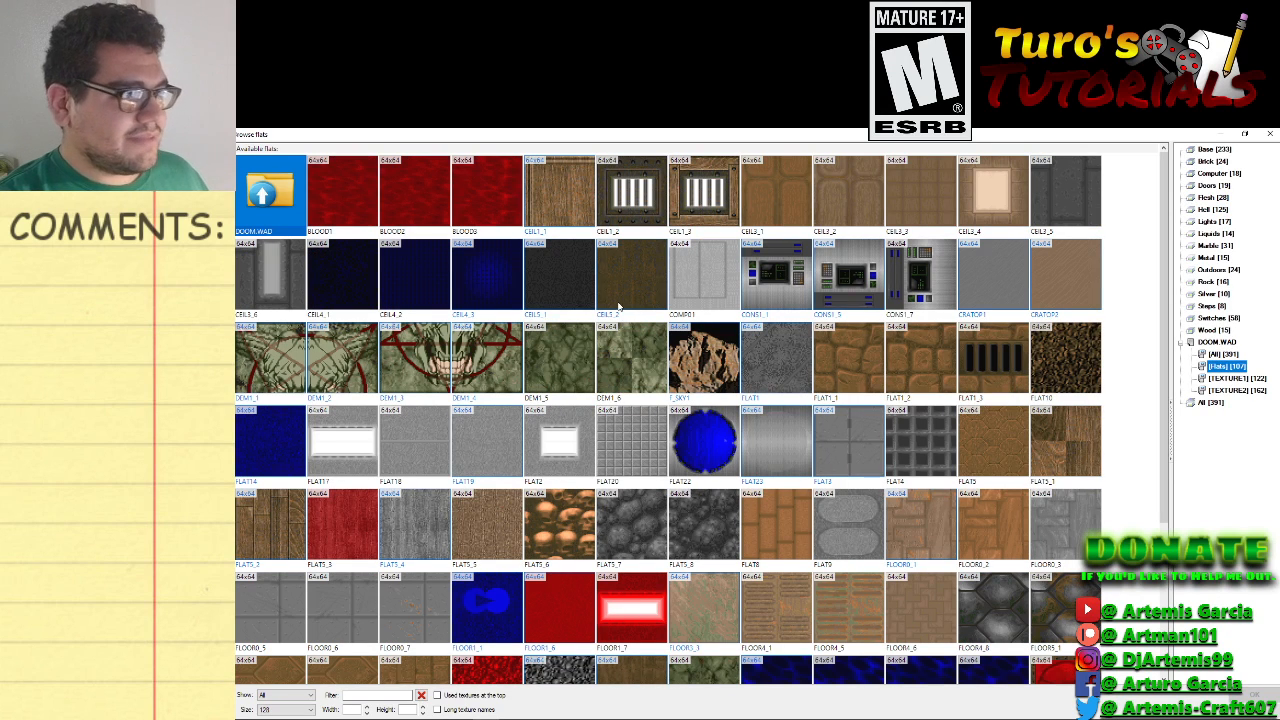
pyautogui.doubleClick(615, 366)
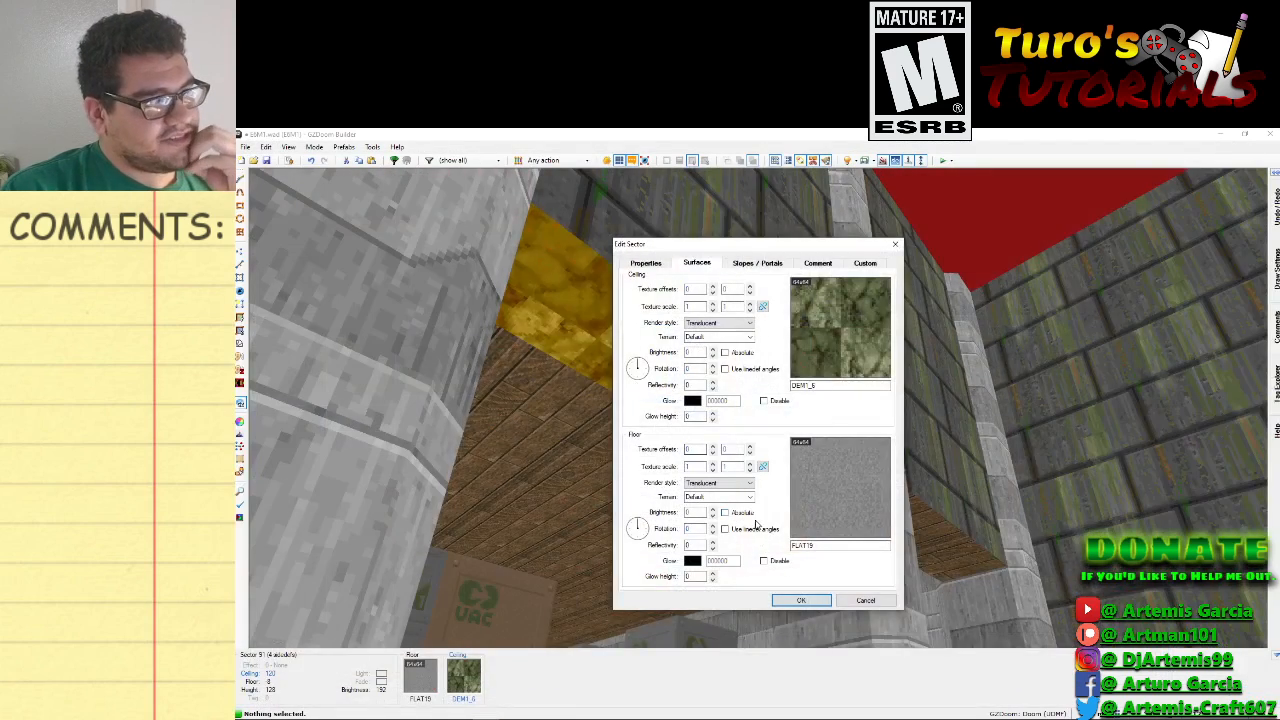
# Change the ceiling flat of the opening between the grey crate room and the outdoor area to CEIL3_5.
pyautogui.click(832, 350)
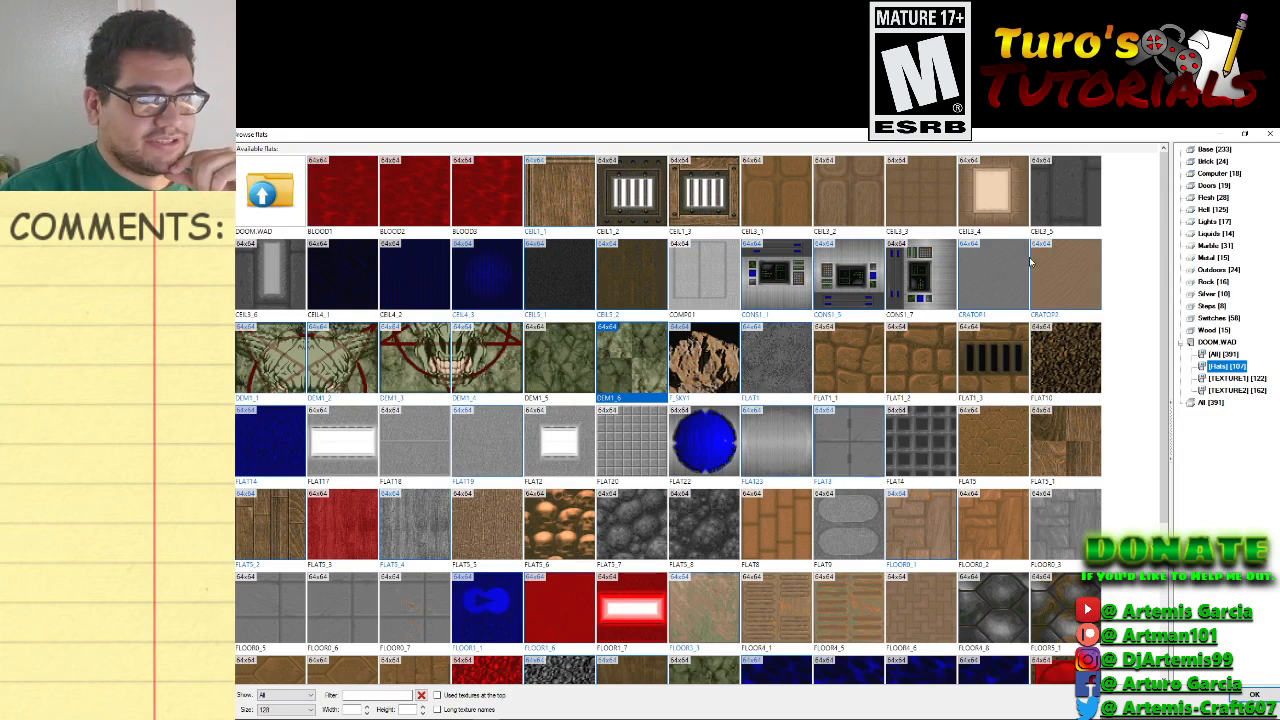
pyautogui.scroll(-3, 979, 372)
pyautogui.scroll(3, 973, 385)
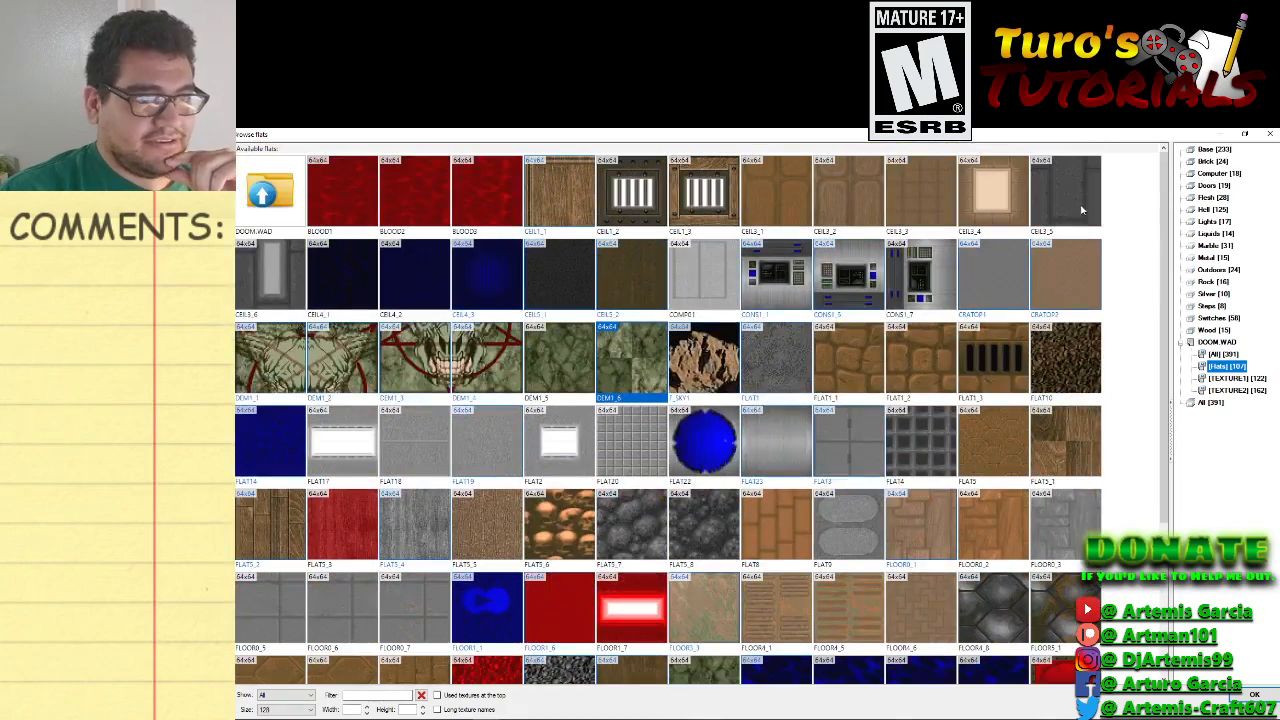
pyautogui.doubleClick(1077, 200)
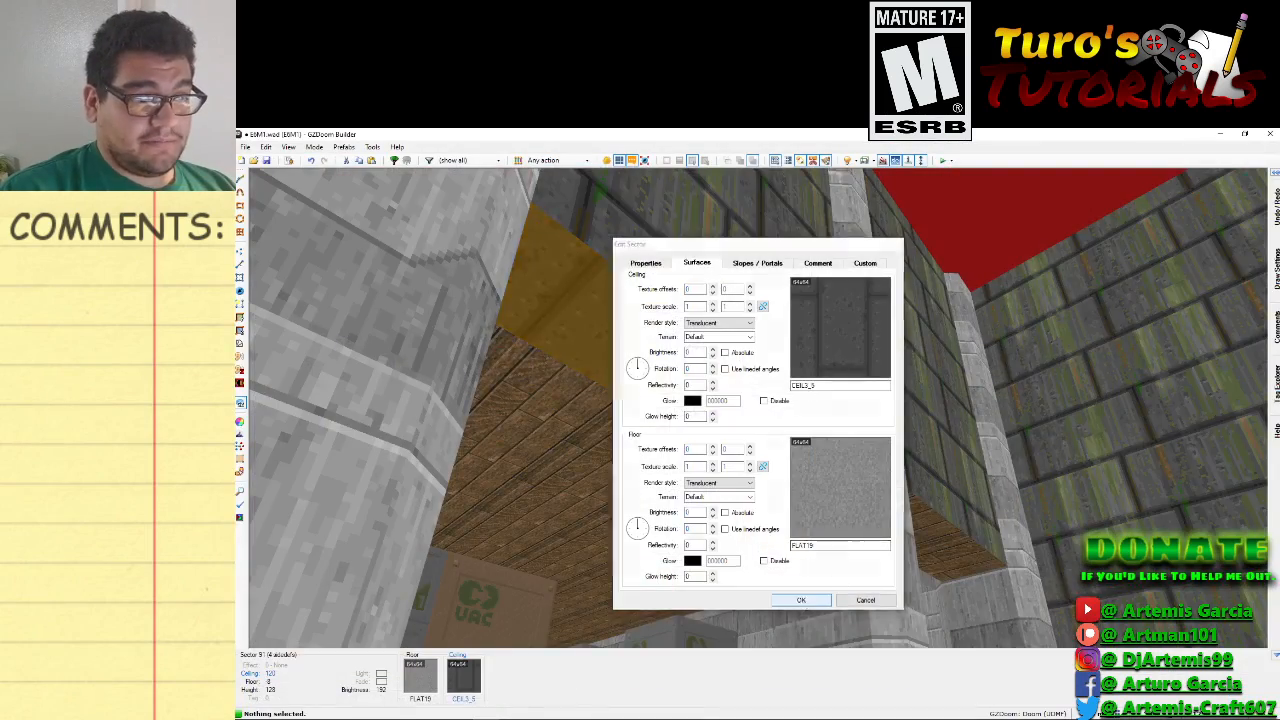
pyautogui.click(802, 602)
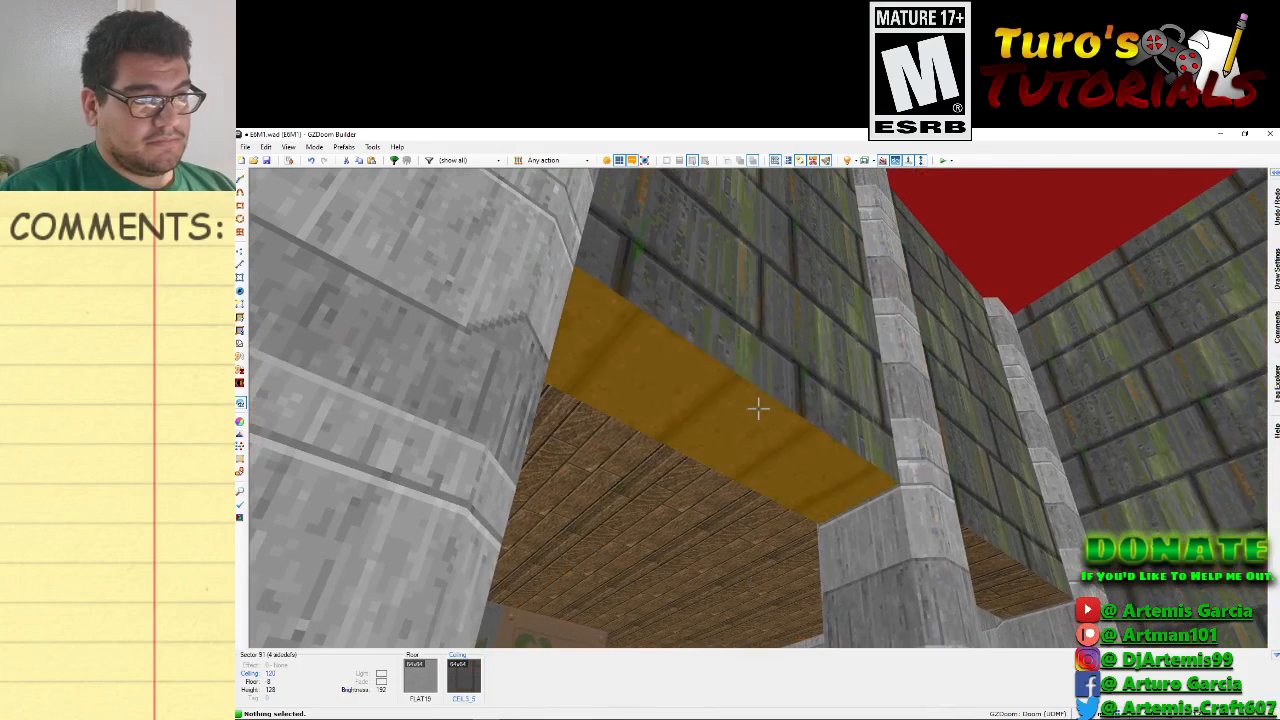
# Change the opening's ceiling flat to CEIL5_1 and copy it onto the ceiling of the neighbouring opening.
pyautogui.rightClick(758, 410)
pyautogui.click(846, 342)
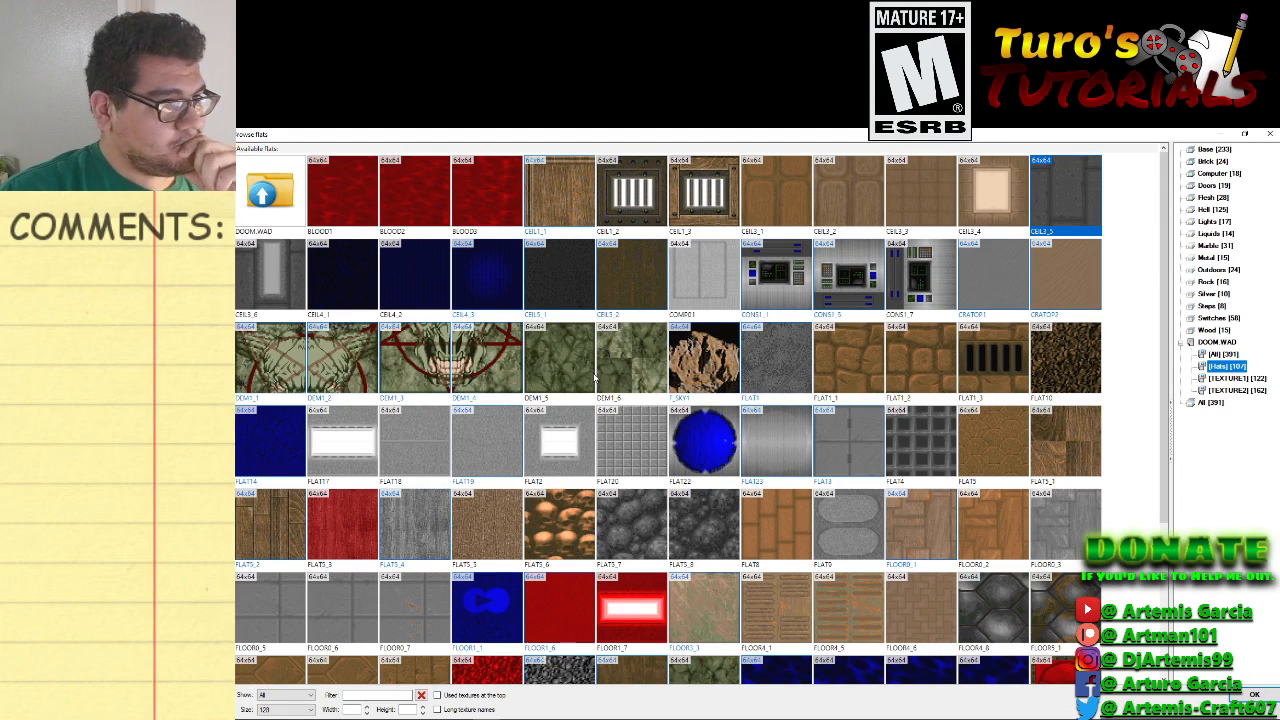
pyautogui.scroll(-3, 595, 378)
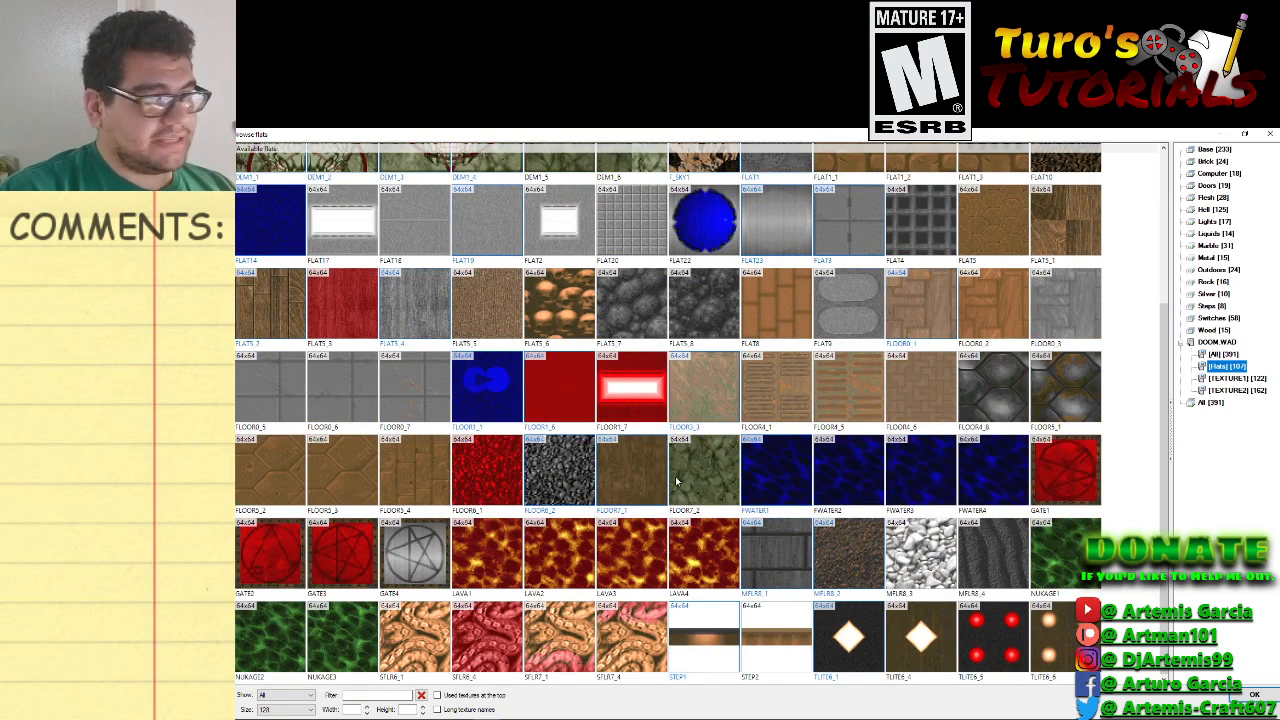
pyautogui.scroll(3, 831, 490)
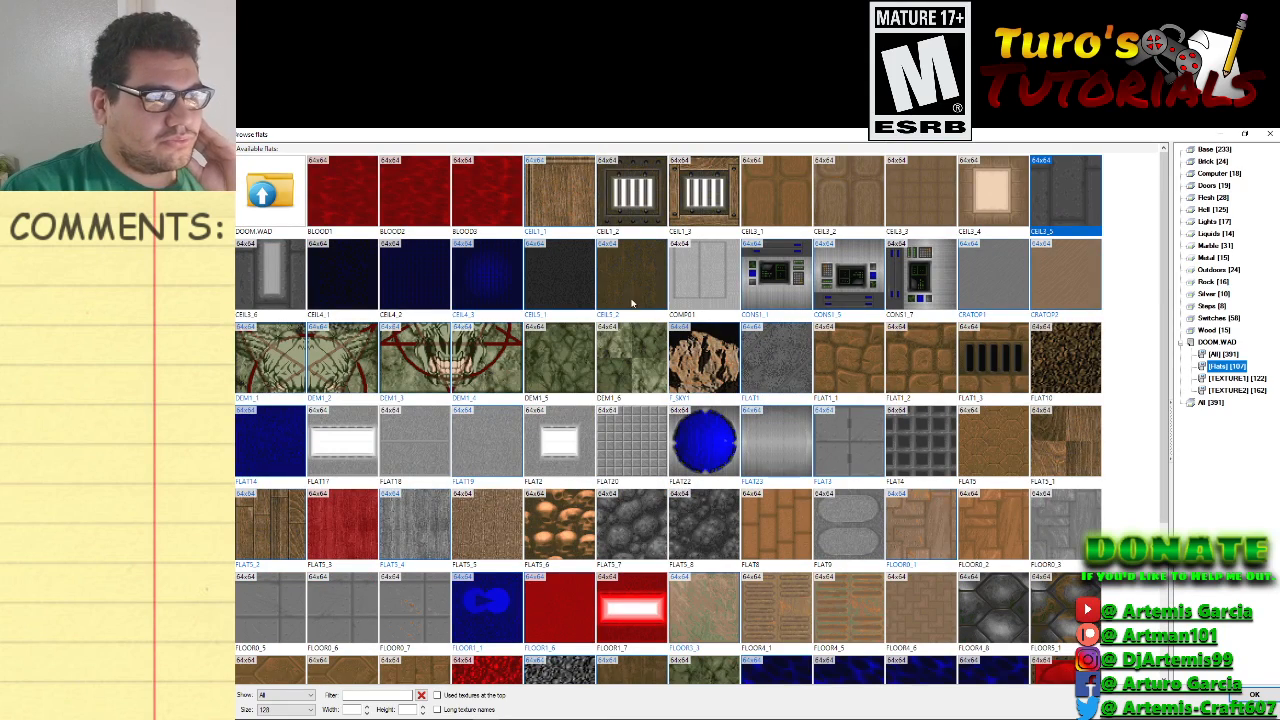
pyautogui.doubleClick(560, 278)
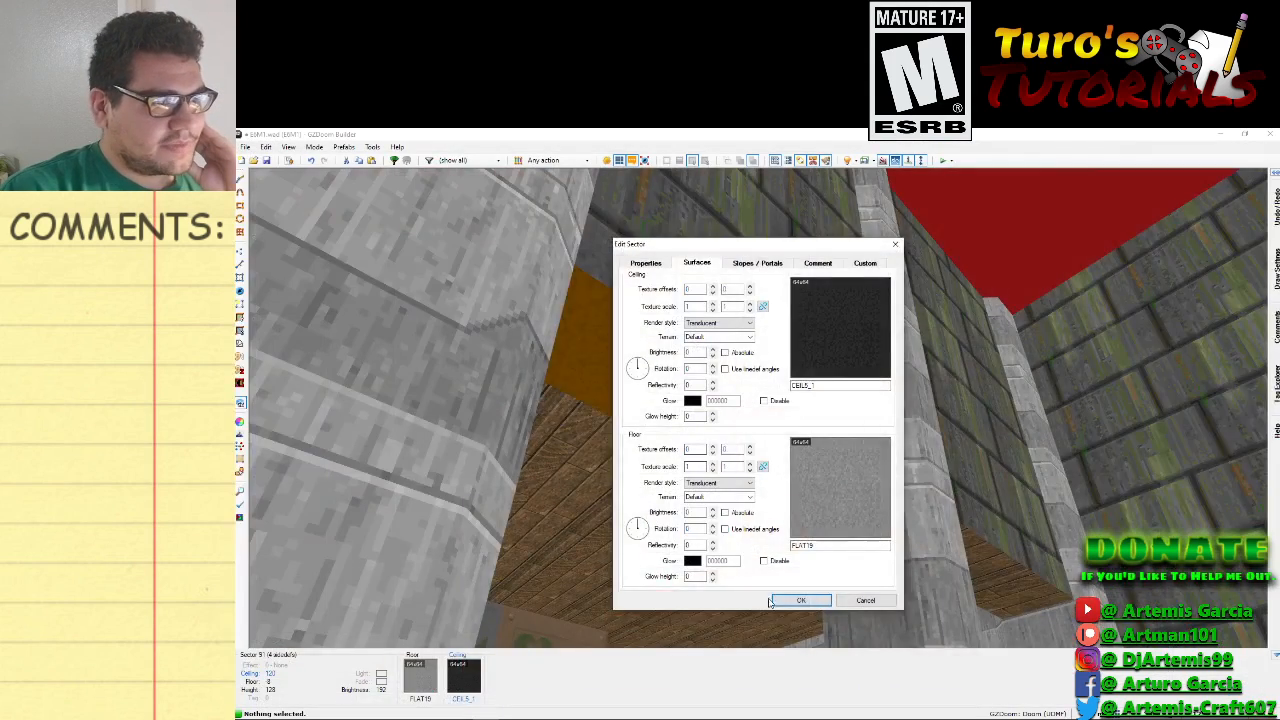
pyautogui.click(800, 601)
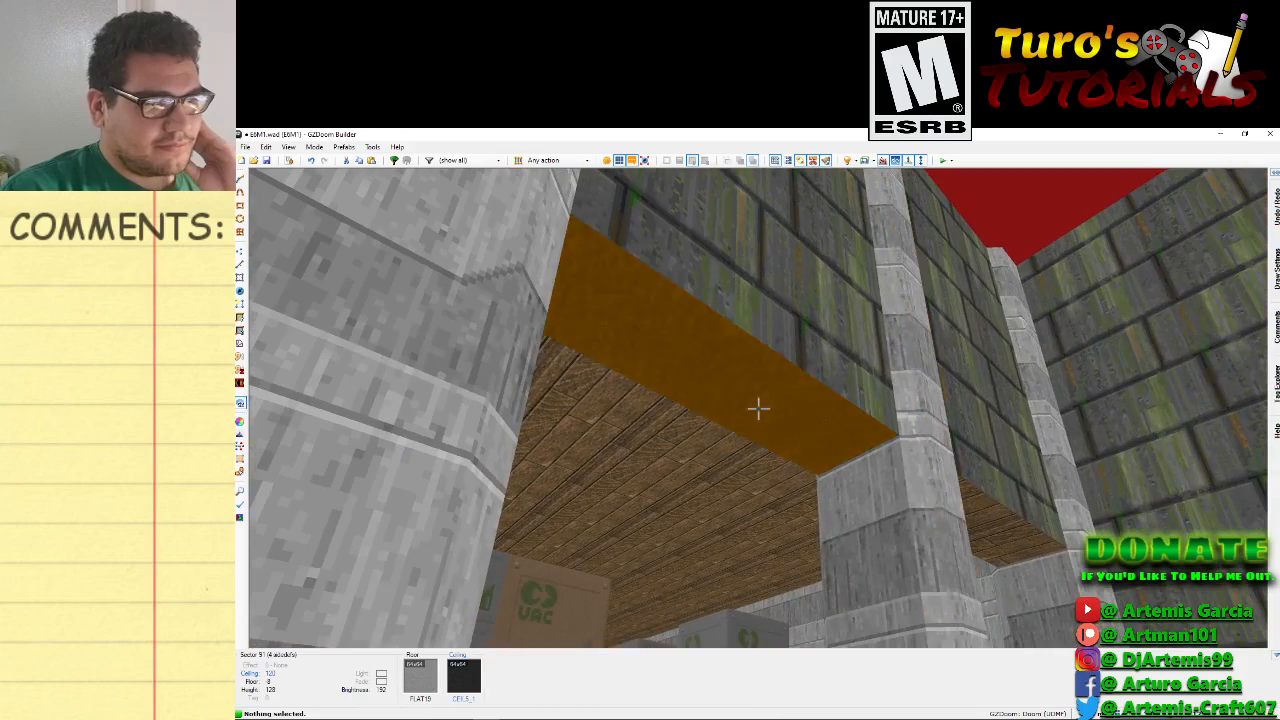
pyautogui.hotkey('ctrl', 'c')
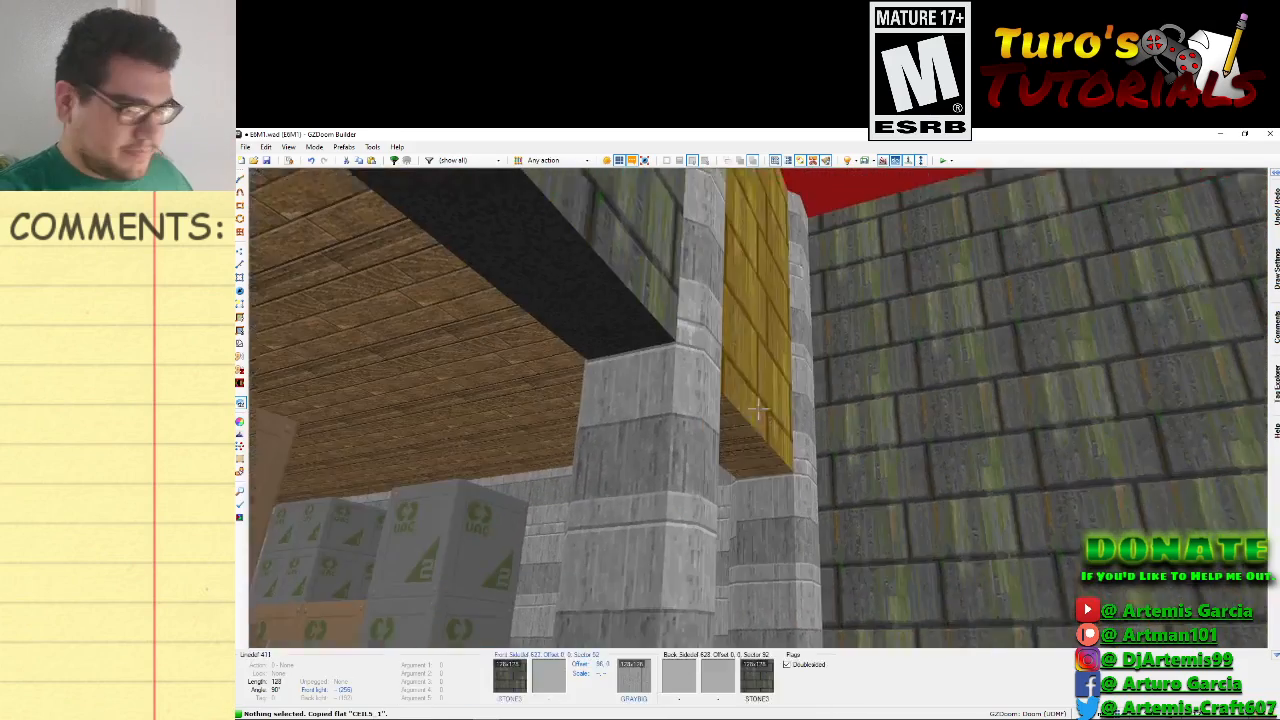
pyautogui.hotkey('ctrl', 'v')
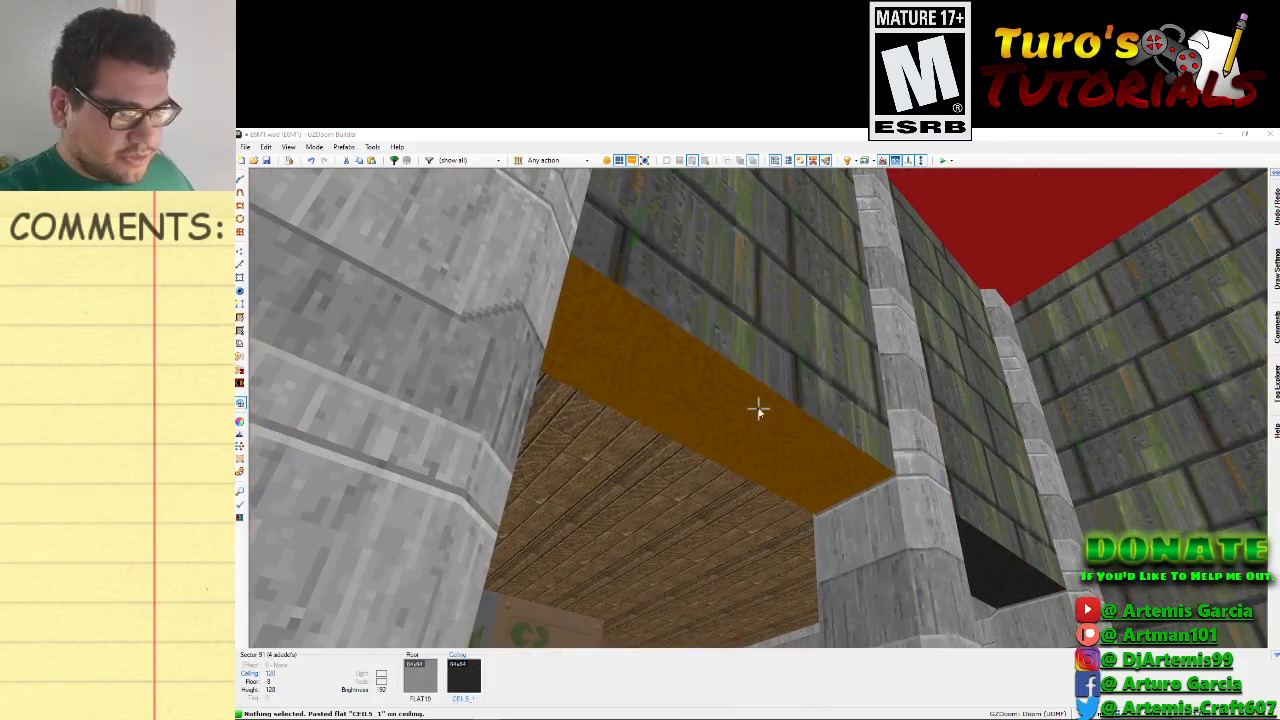
# Set the first opening's ceiling flat back to CEIL3_5 and copy it onto the neighbouring opening's ceiling.
pyautogui.rightClick(758, 408)
pyautogui.click(842, 356)
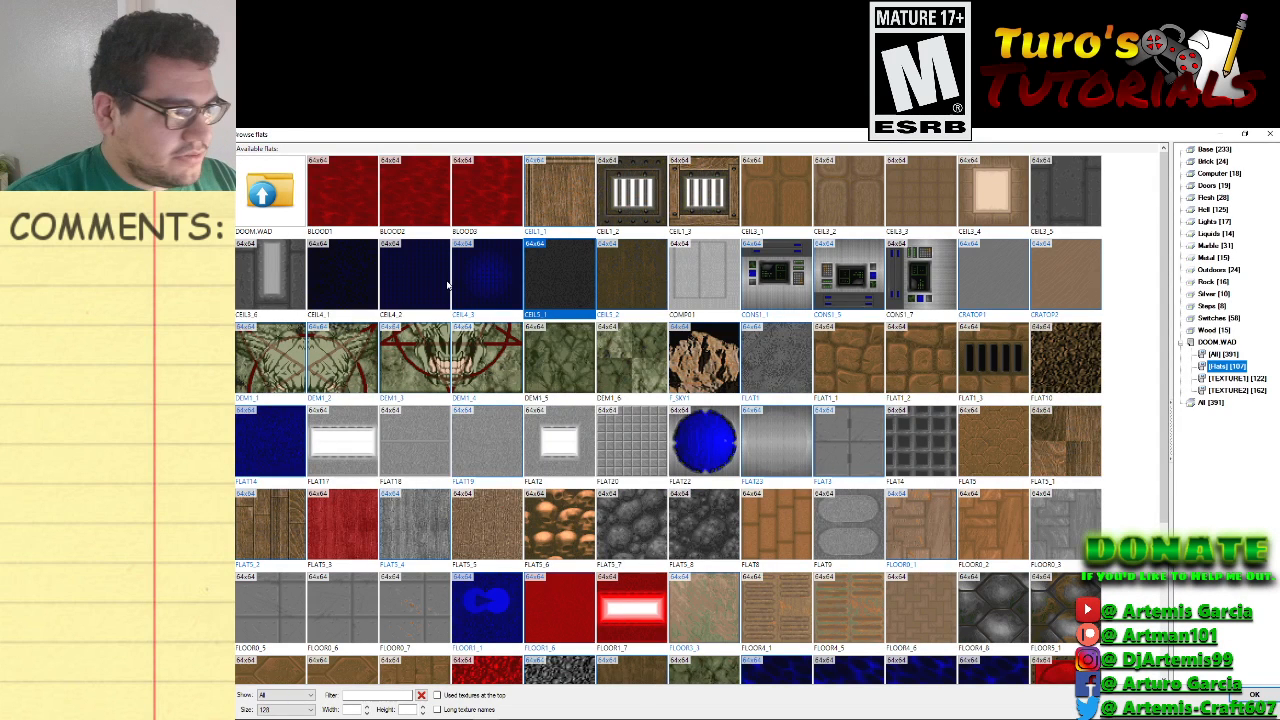
pyautogui.doubleClick(1066, 200)
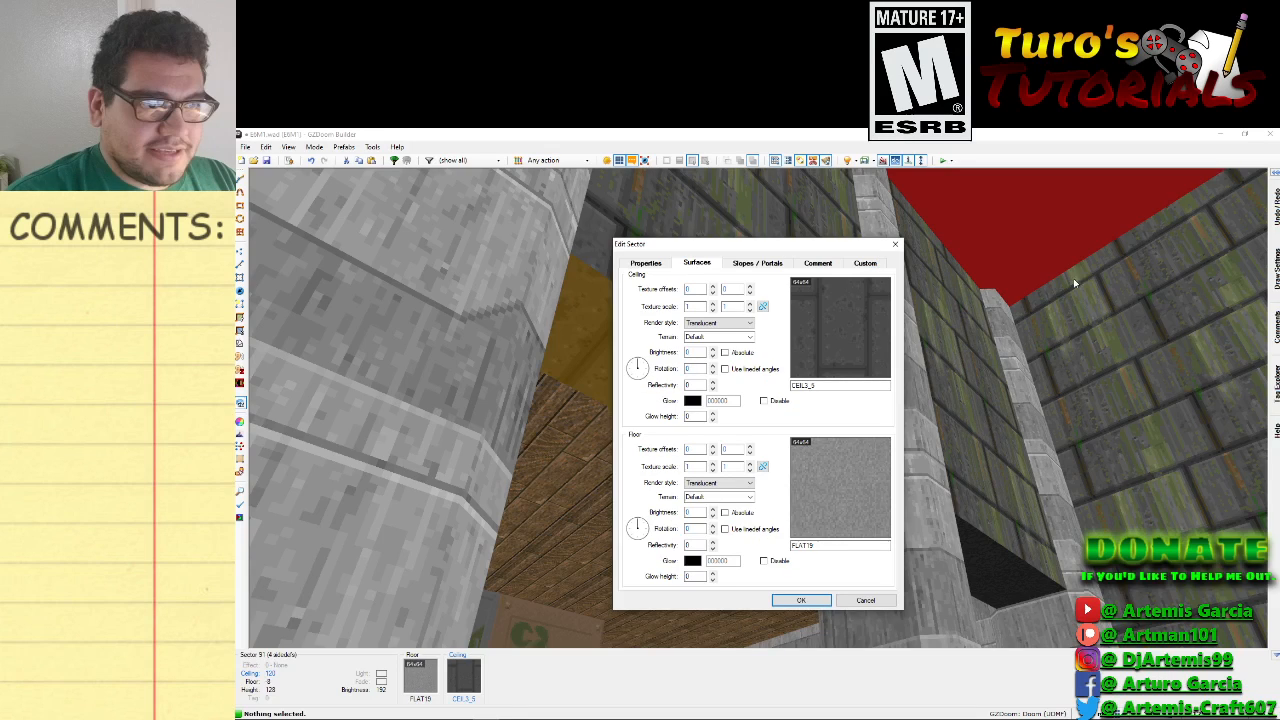
pyautogui.press('Return')
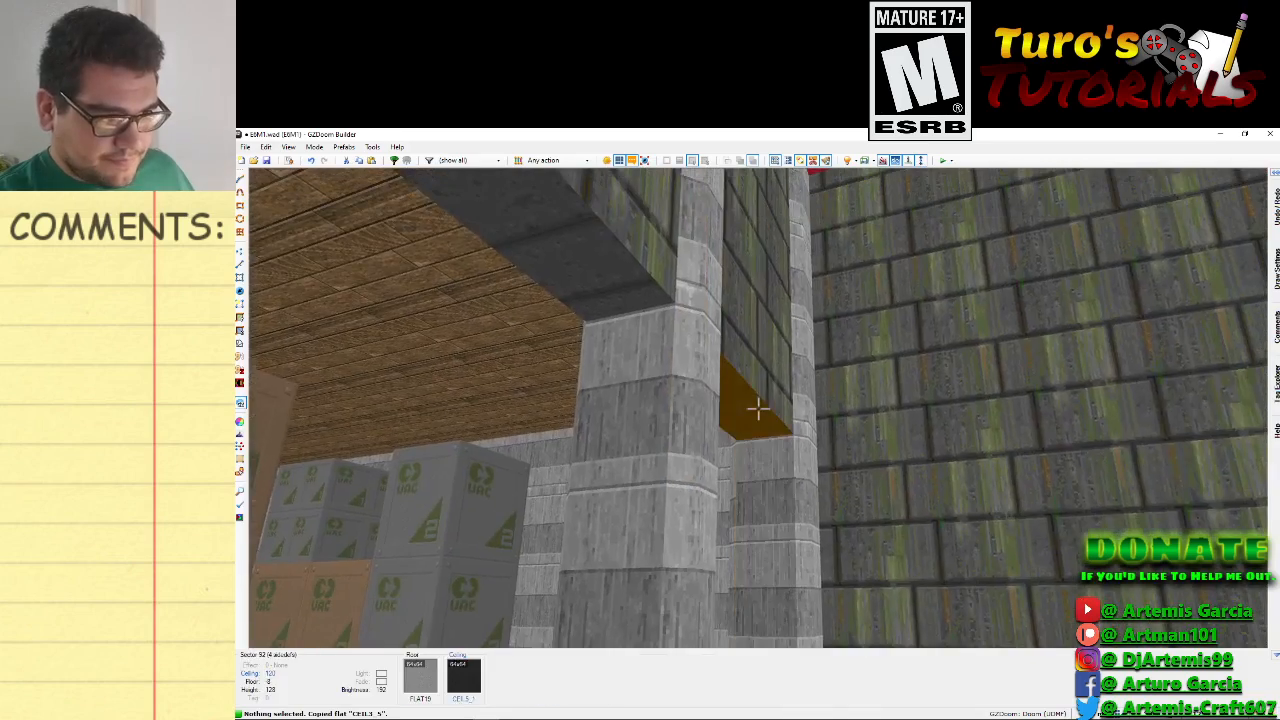
pyautogui.hotkey('ctrl', 'v')
# Apply the MFLR8_1 texture to the outdoor-facing upper walls above both openings.
pyautogui.rightClick(760, 412)
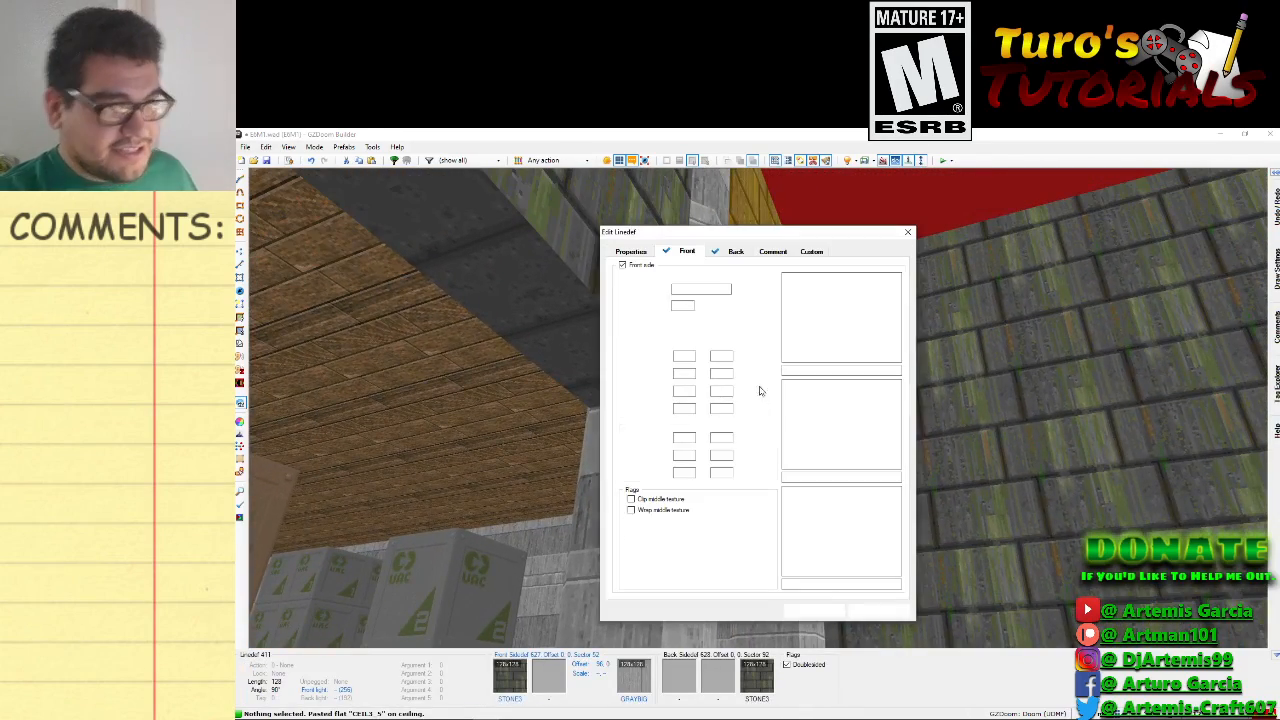
pyautogui.click(845, 428)
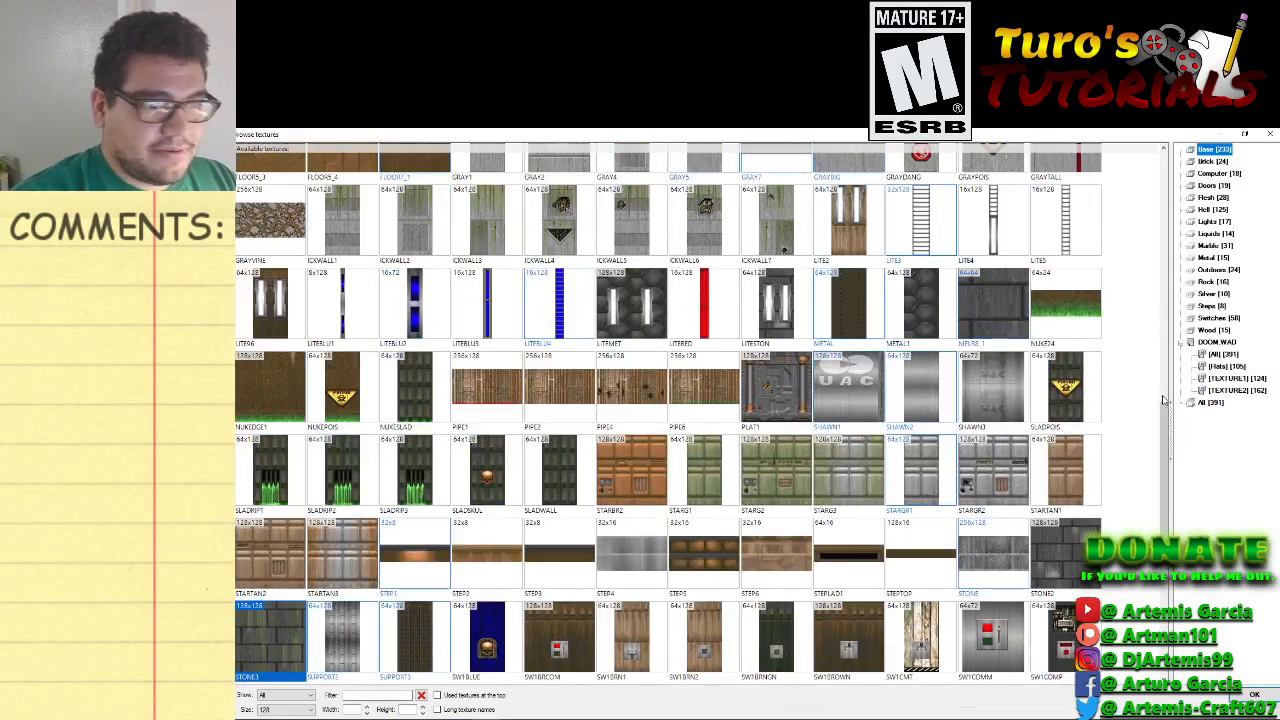
pyautogui.scroll(1, 1163, 400)
pyautogui.doubleClick(1024, 395)
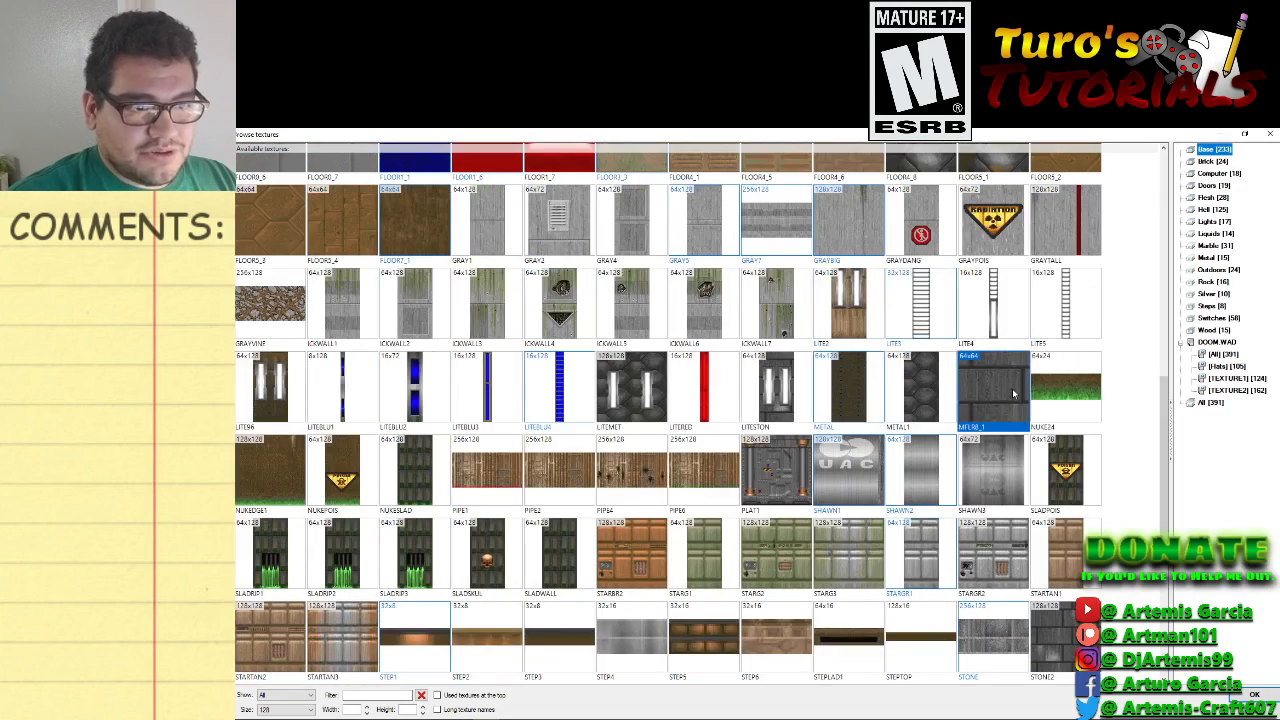
pyautogui.click(822, 609)
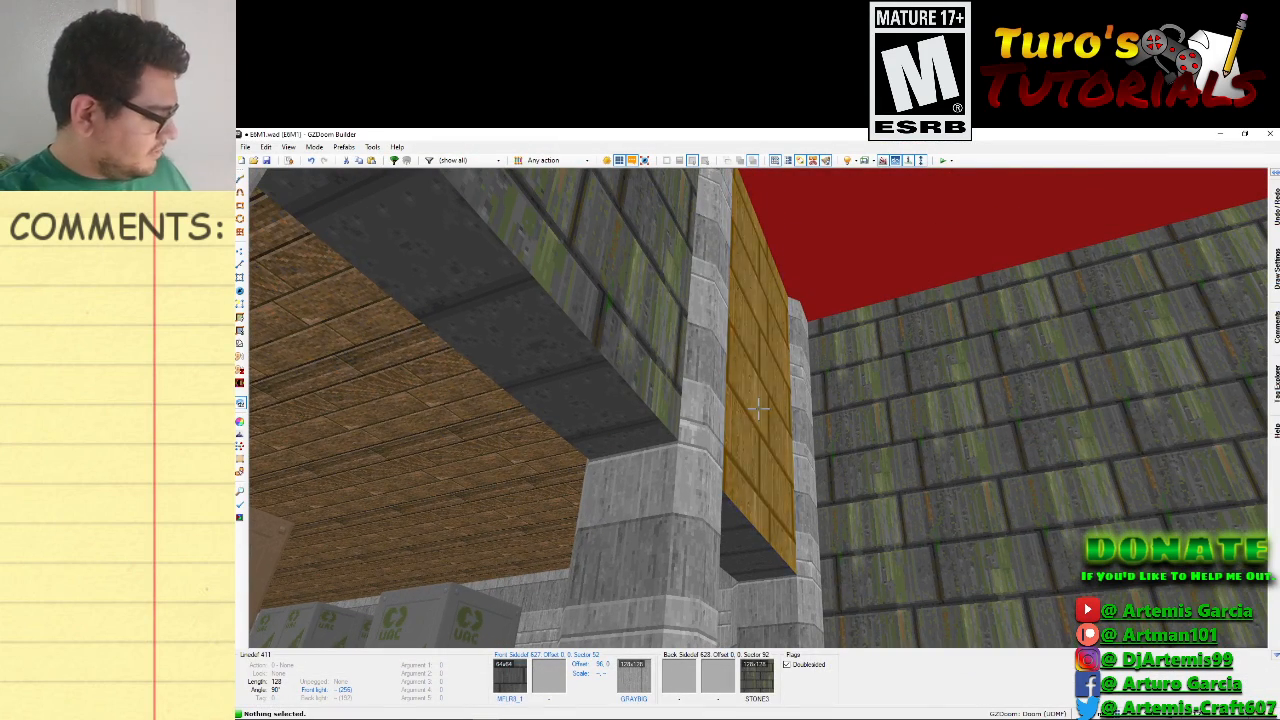
pyautogui.hotkey('ctrl', 'v')
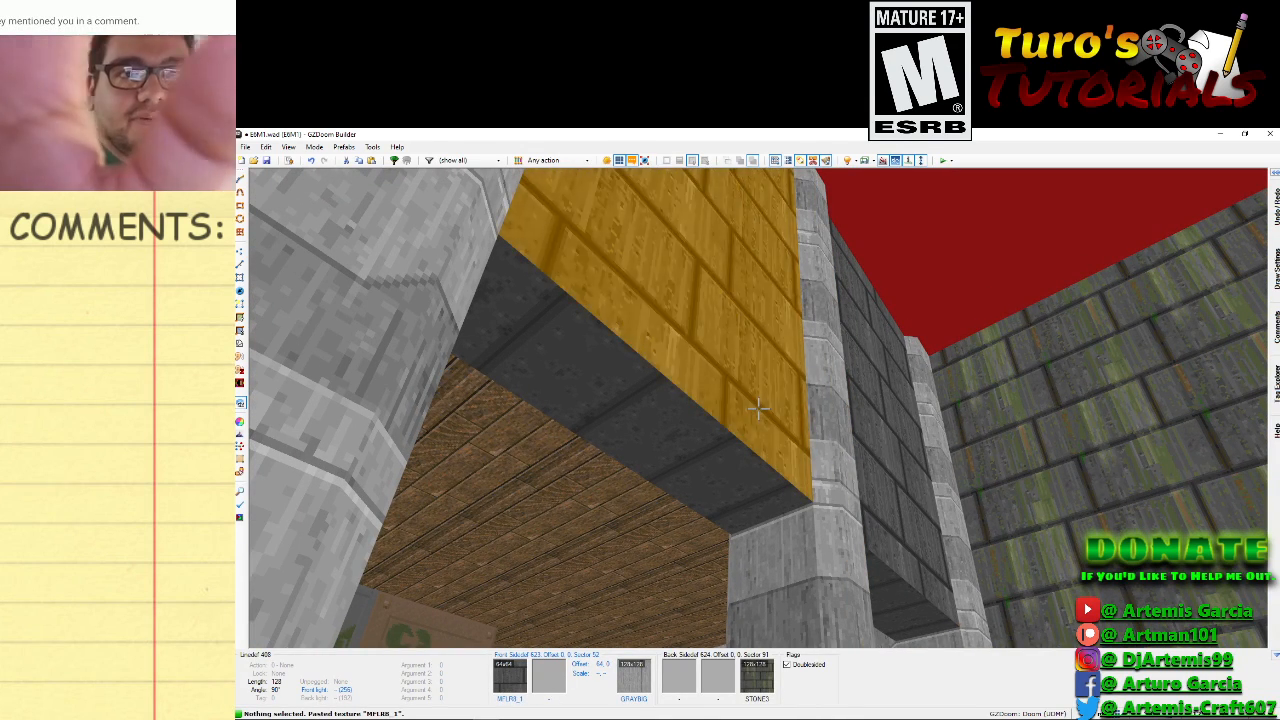
# Paste the MFLR8_1 texture onto the upper walls above both openings on the crate room side.
pyautogui.press('d')
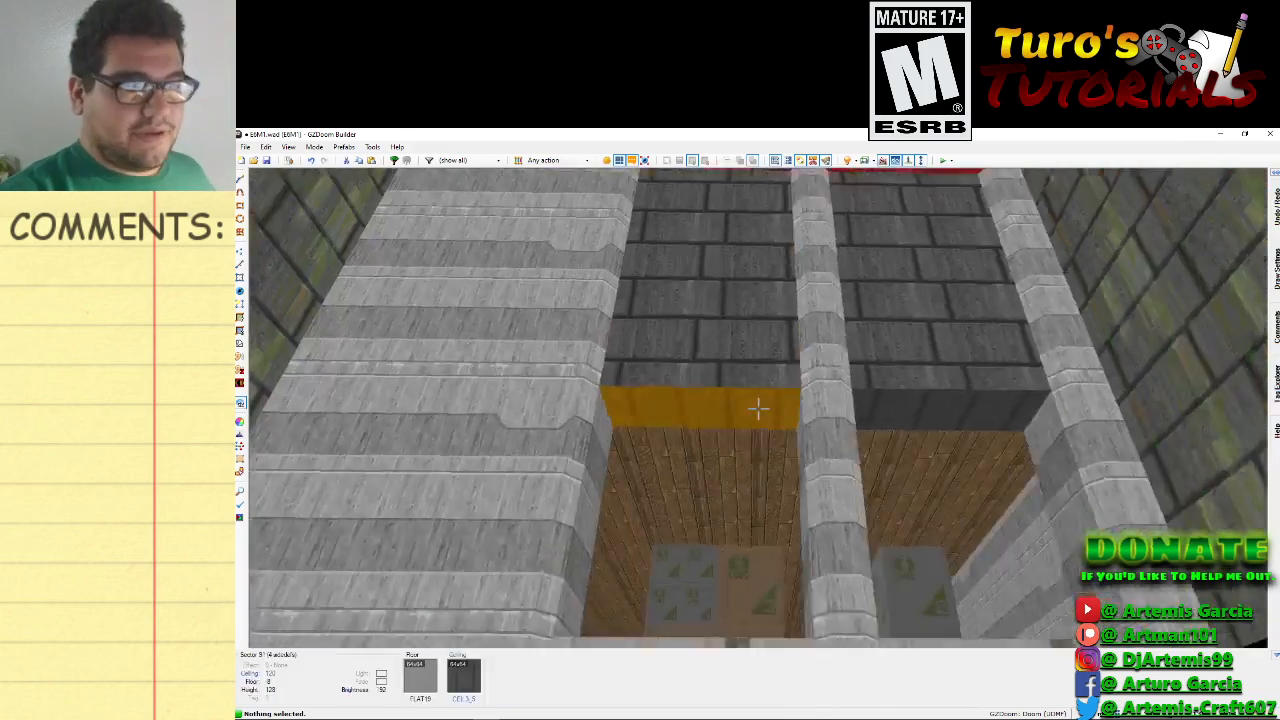
pyautogui.press('e')
pyautogui.press('d')
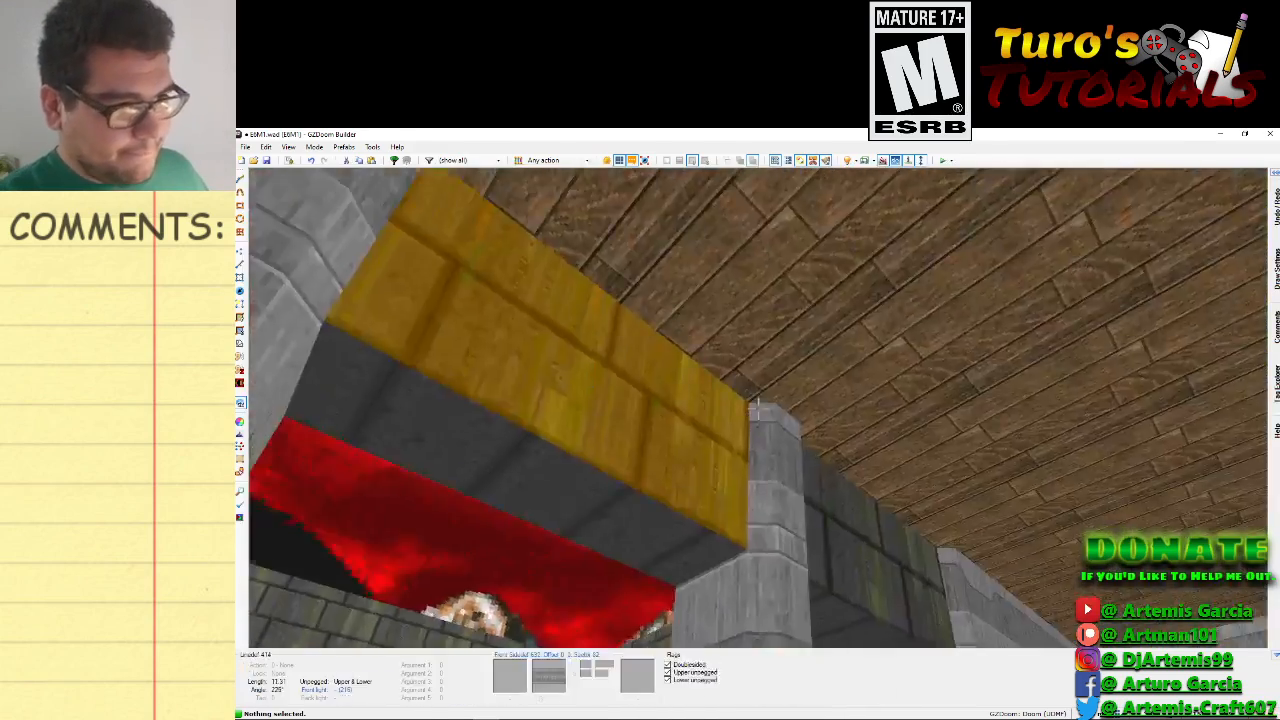
pyautogui.hotkey('ctrl', 'v')
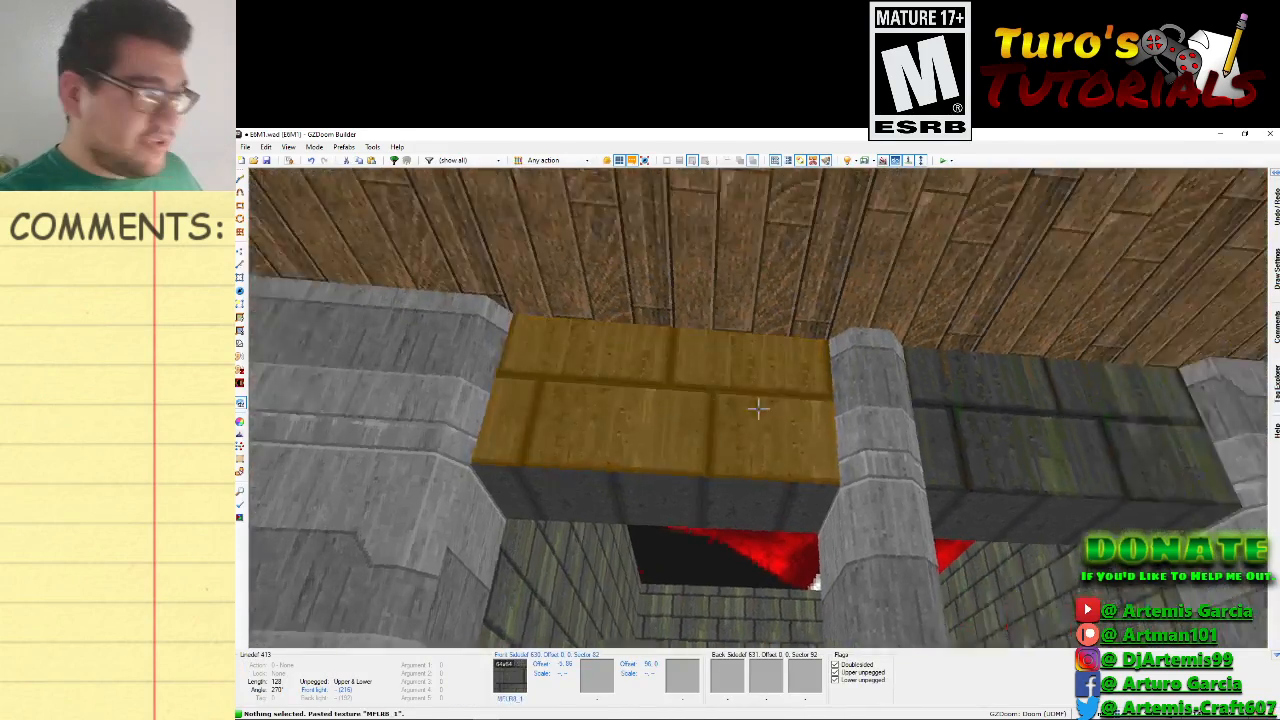
pyautogui.hotkey('ctrl', 'v')
# Check the retextured openings from the outdoor area and save the map.
pyautogui.press('d')
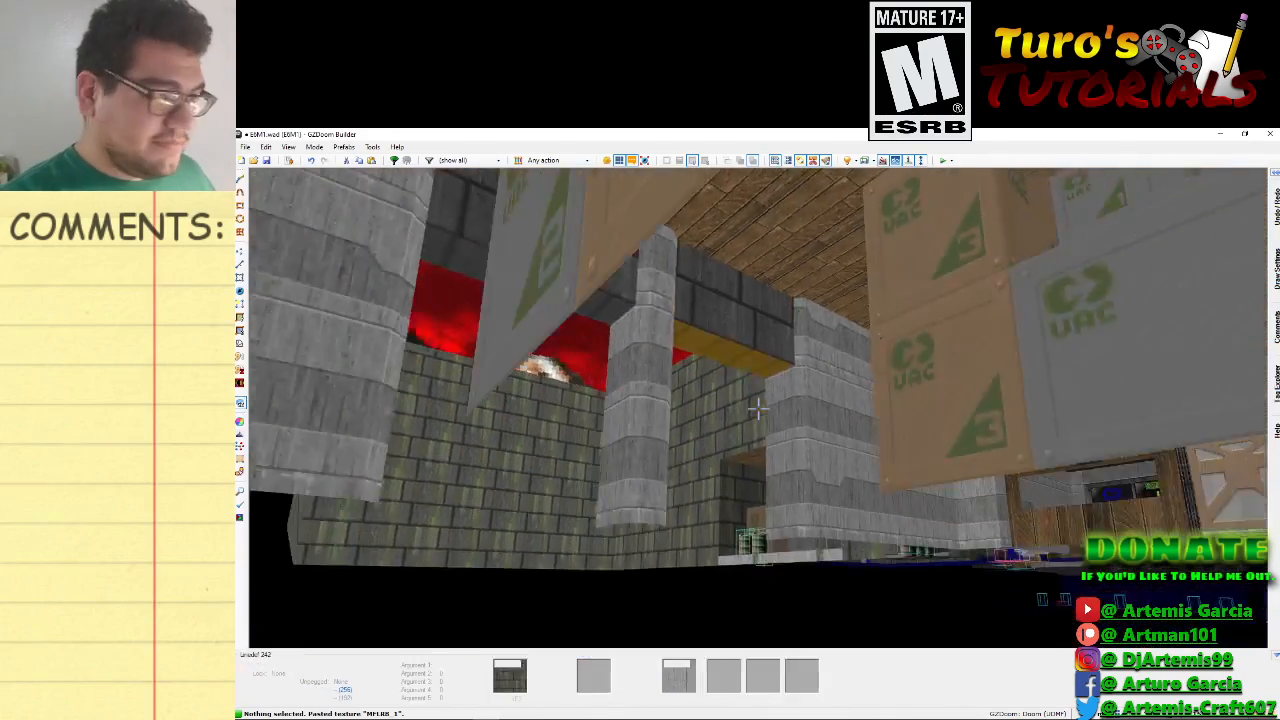
pyautogui.press('e')
pyautogui.press('d')
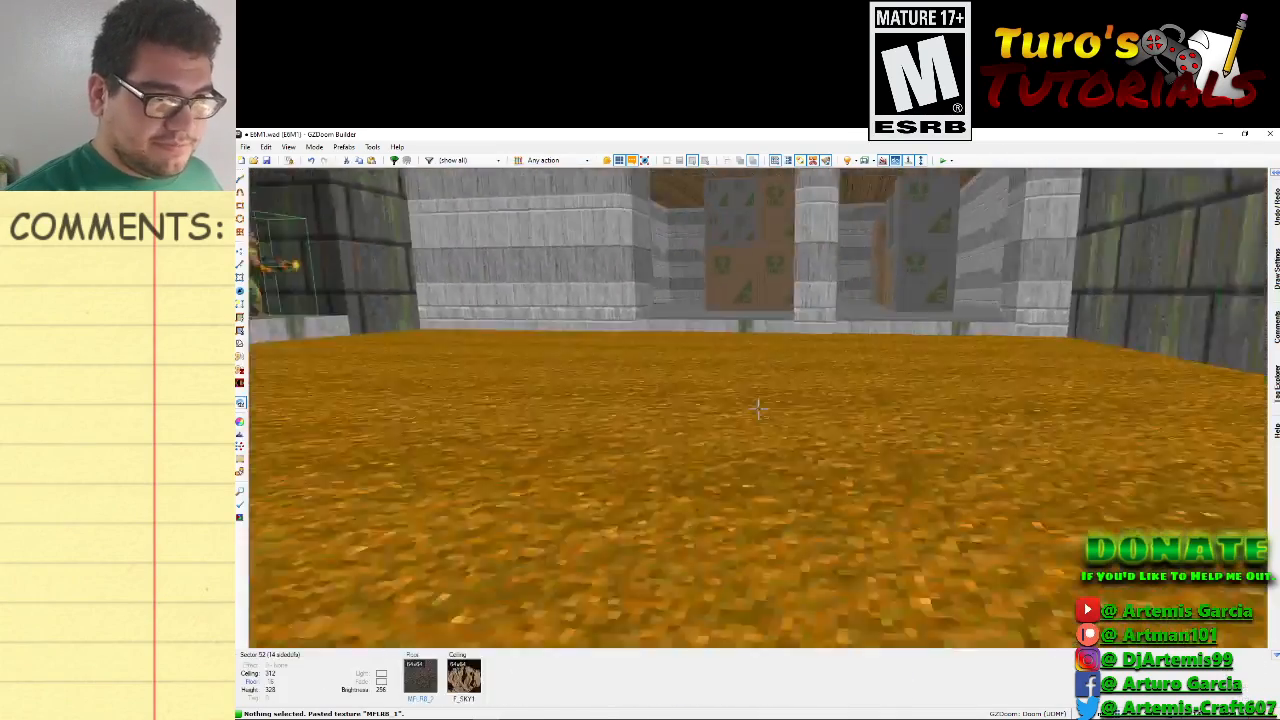
pyautogui.press('e')
pyautogui.press('e')
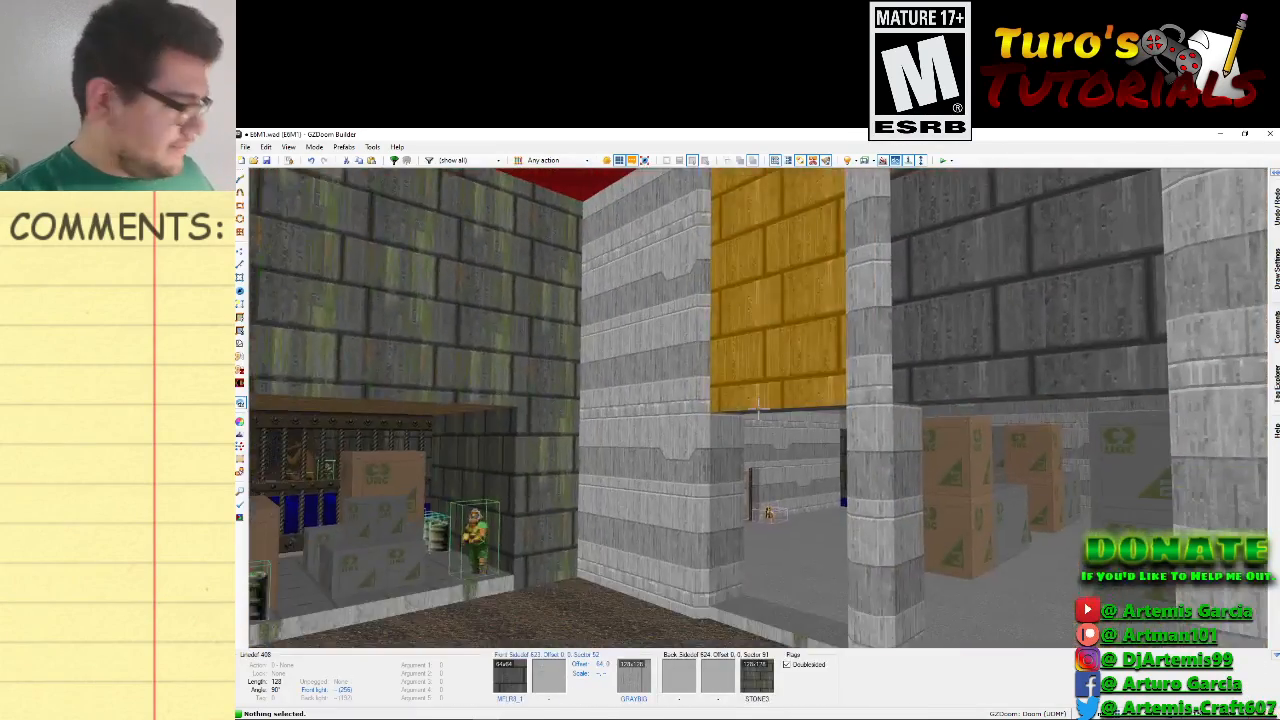
pyautogui.press('w')
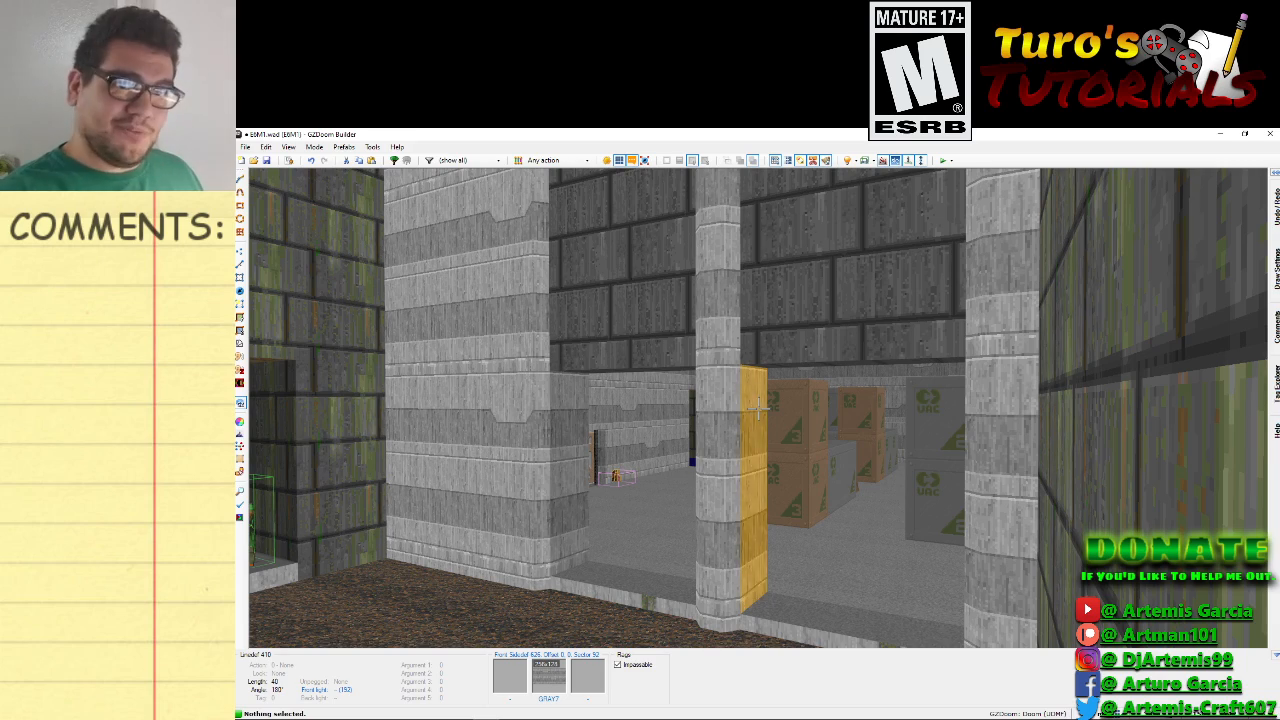
pyautogui.hotkey('ctrl', 's')
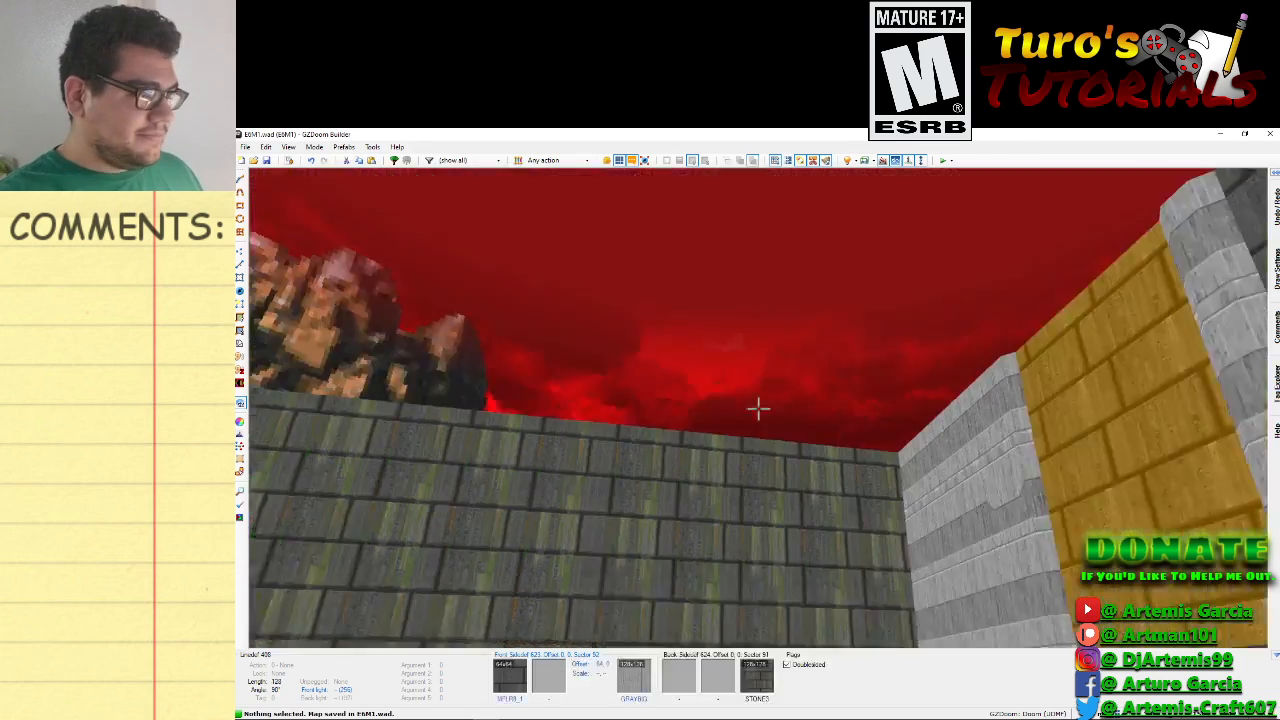
# Return to the 2D map in Sectors Mode, clear the selection and save the map again.
pyautogui.press('w')
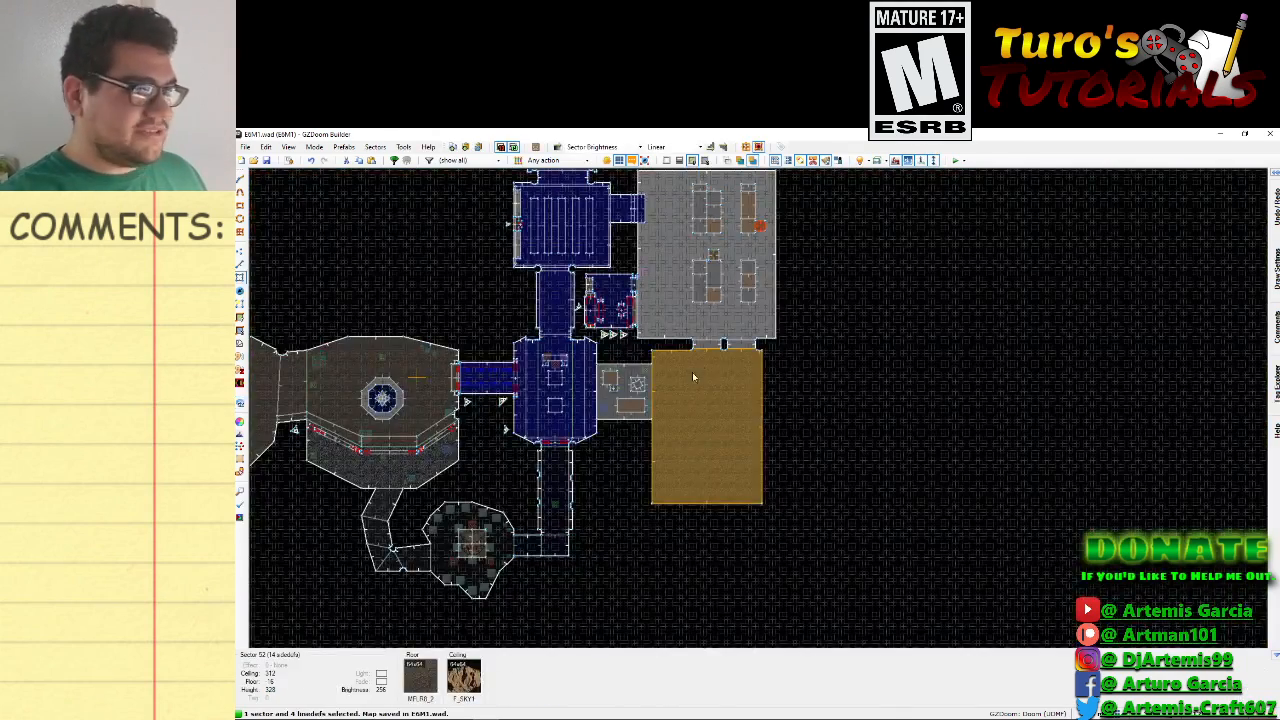
pyautogui.scroll(-1, 662, 404)
pyautogui.press('Up')
pyautogui.press('Left')
pyautogui.press('Up')
pyautogui.press('Left')
pyautogui.press('Down')
pyautogui.press('Left')
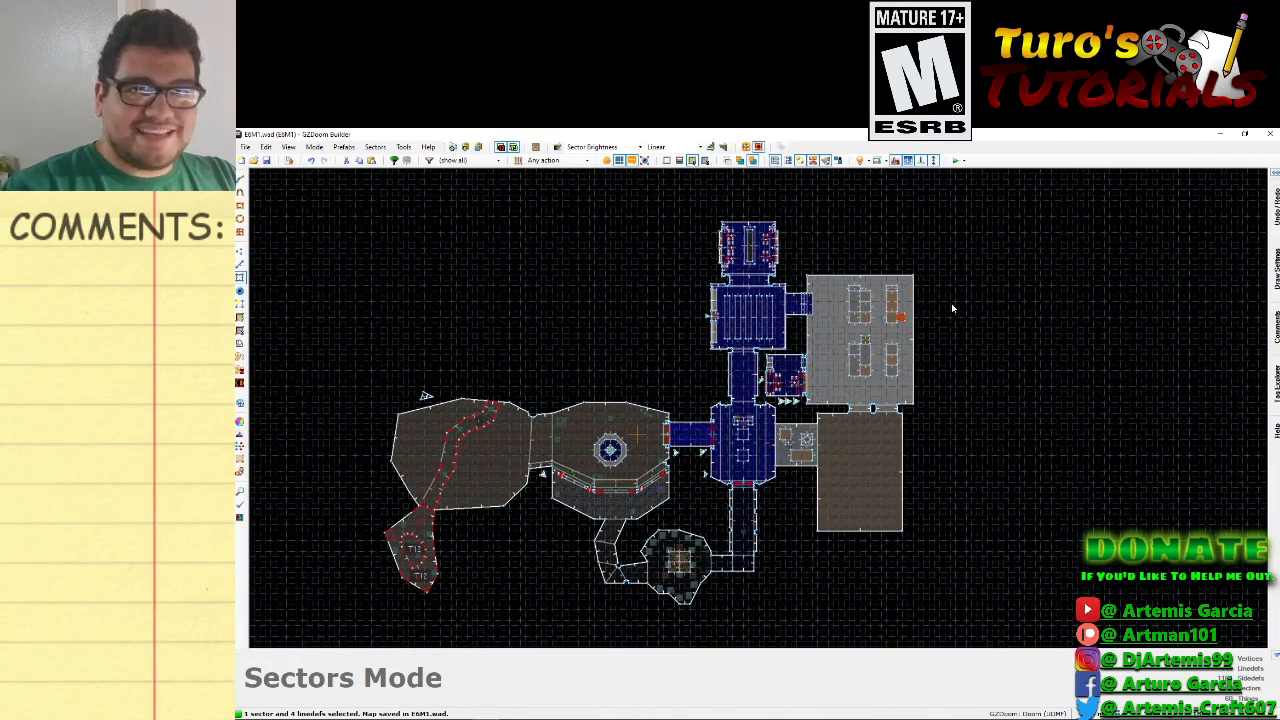
pyautogui.press('d')
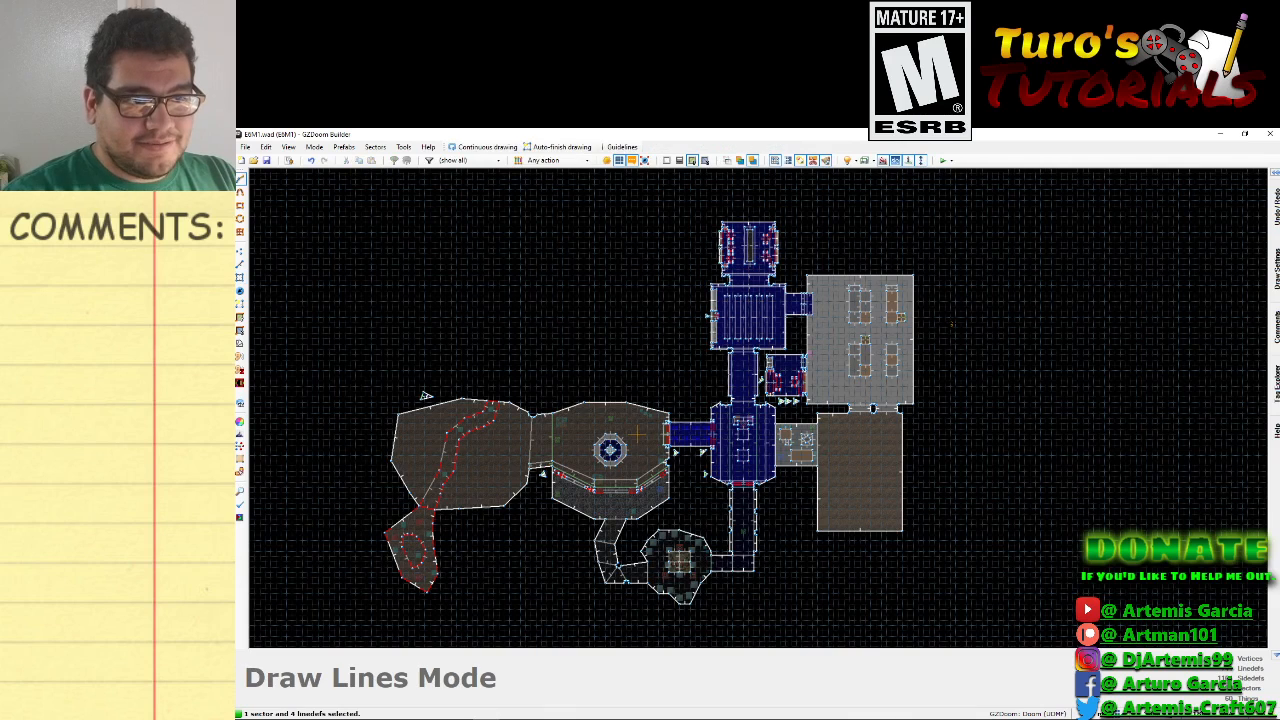
pyautogui.press('Escape')
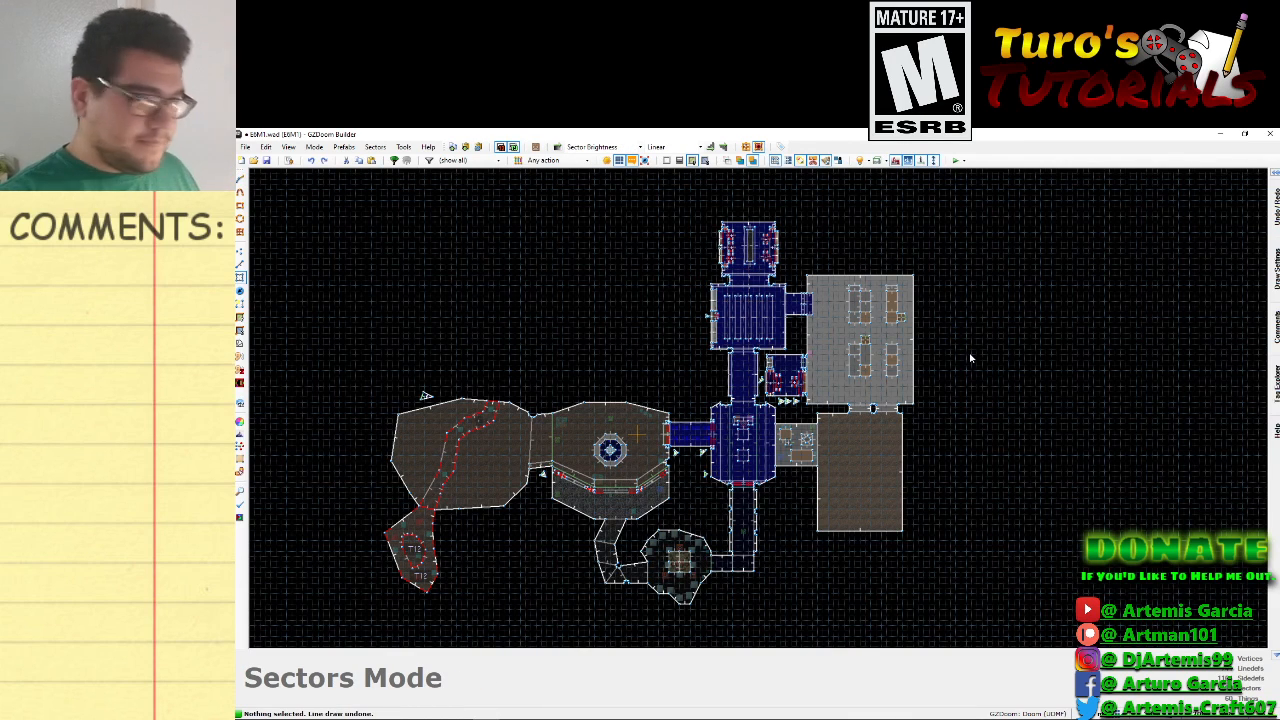
pyautogui.hotkey('ctrl', 's')
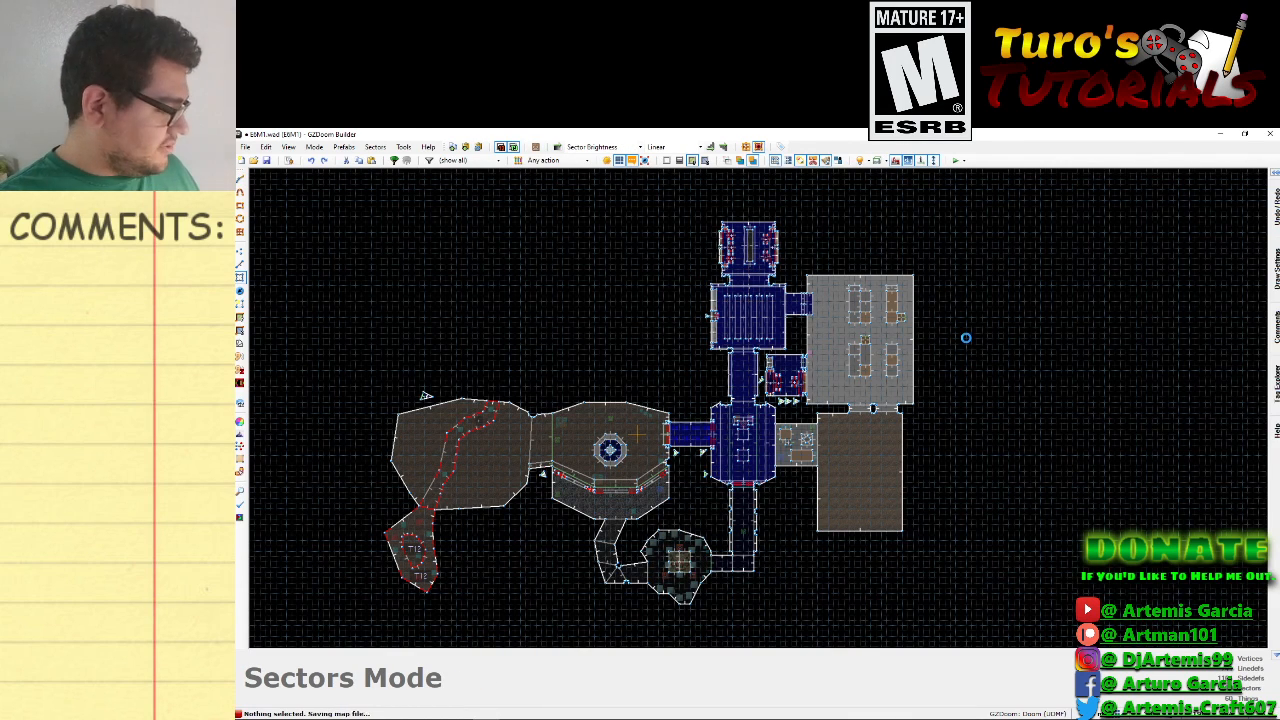